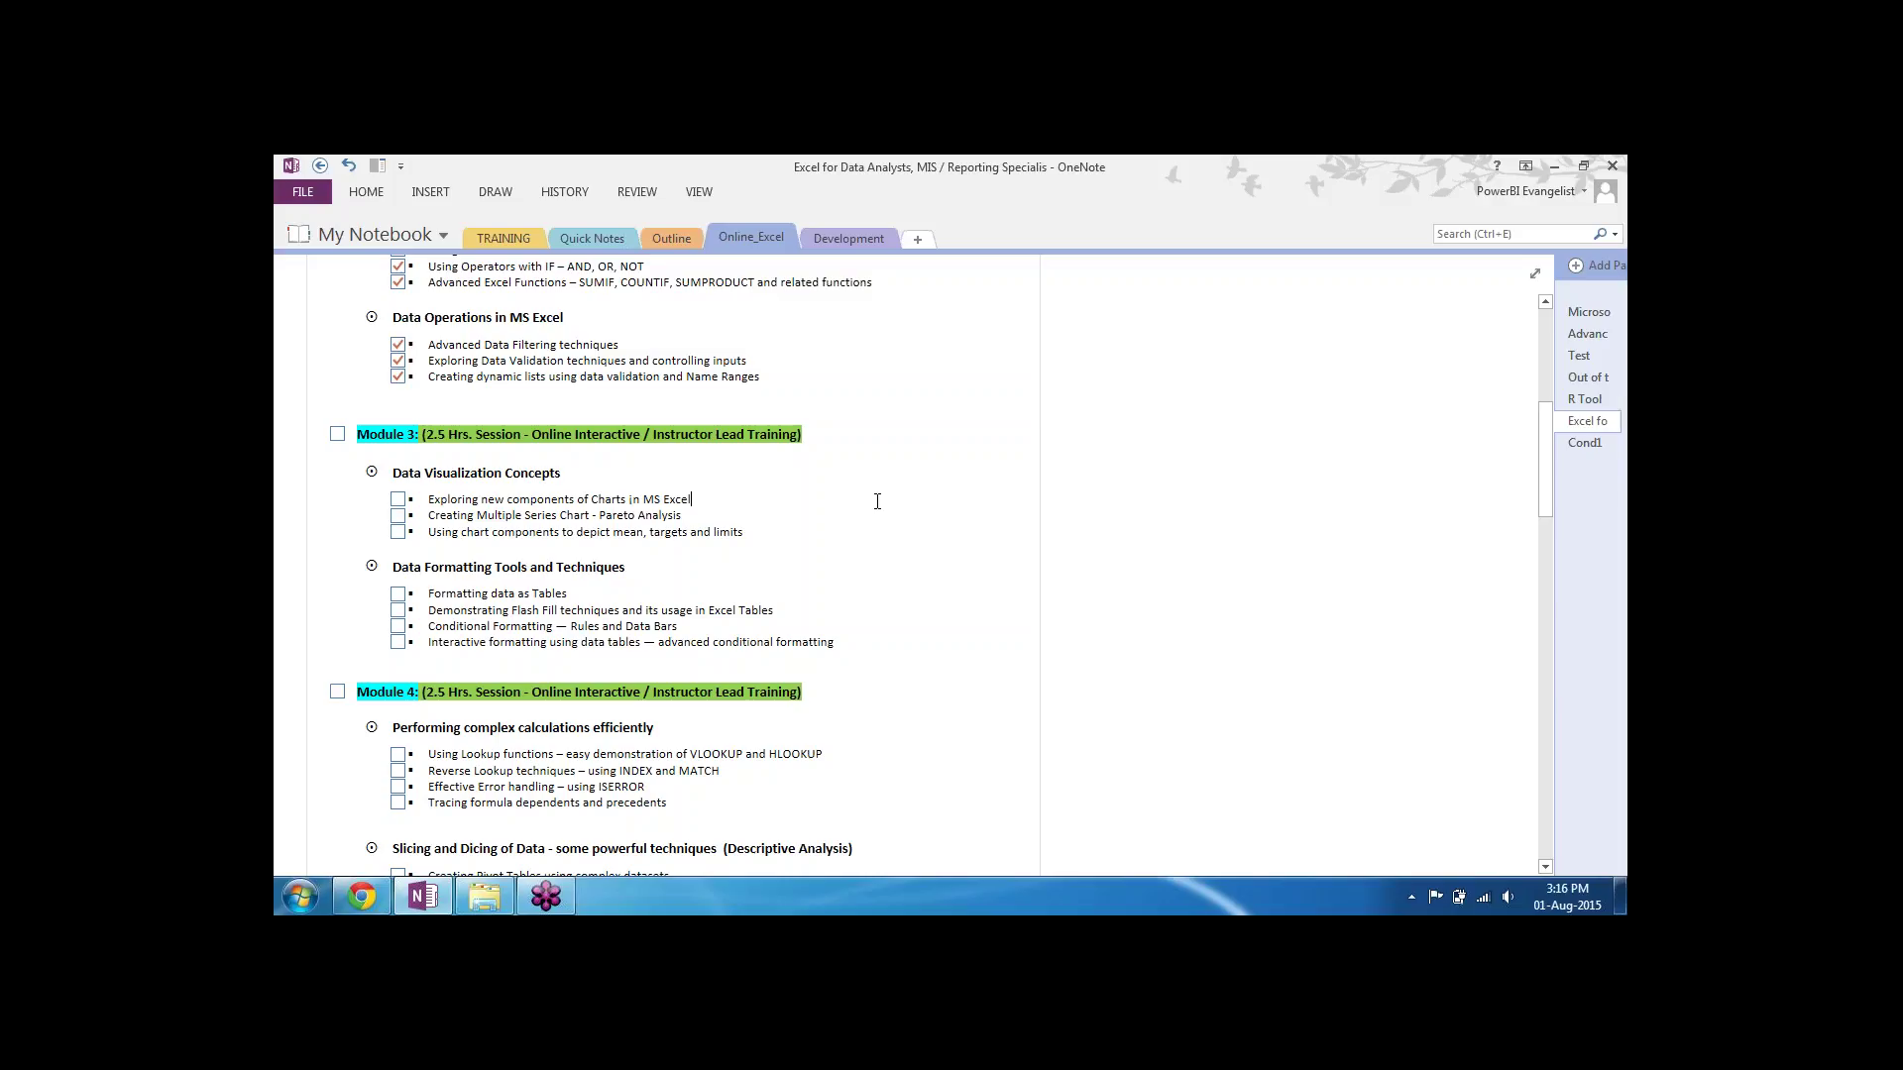
Step: Open the Website_Errors workbook from the Excel_Dataset_New folder and review the error causes in B3:B18 and counts in C3:C18
click(485, 902)
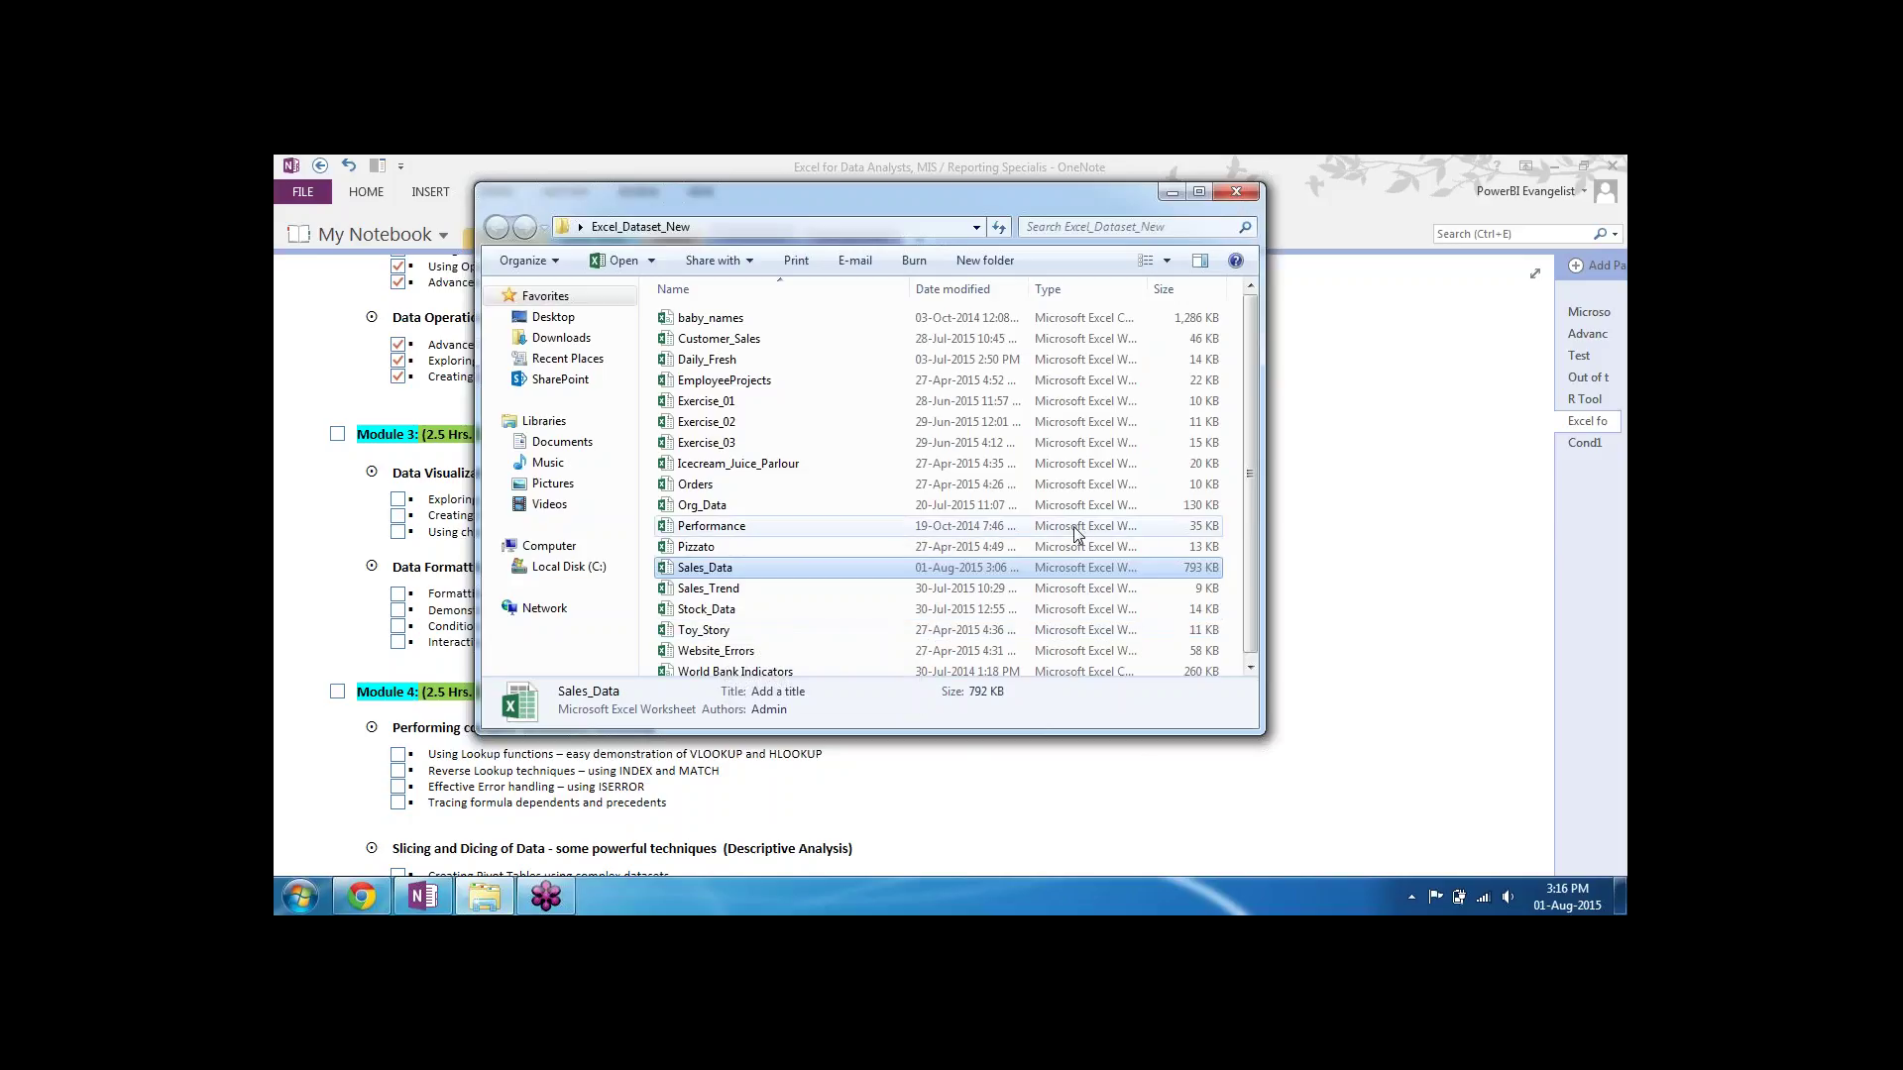
click(735, 659)
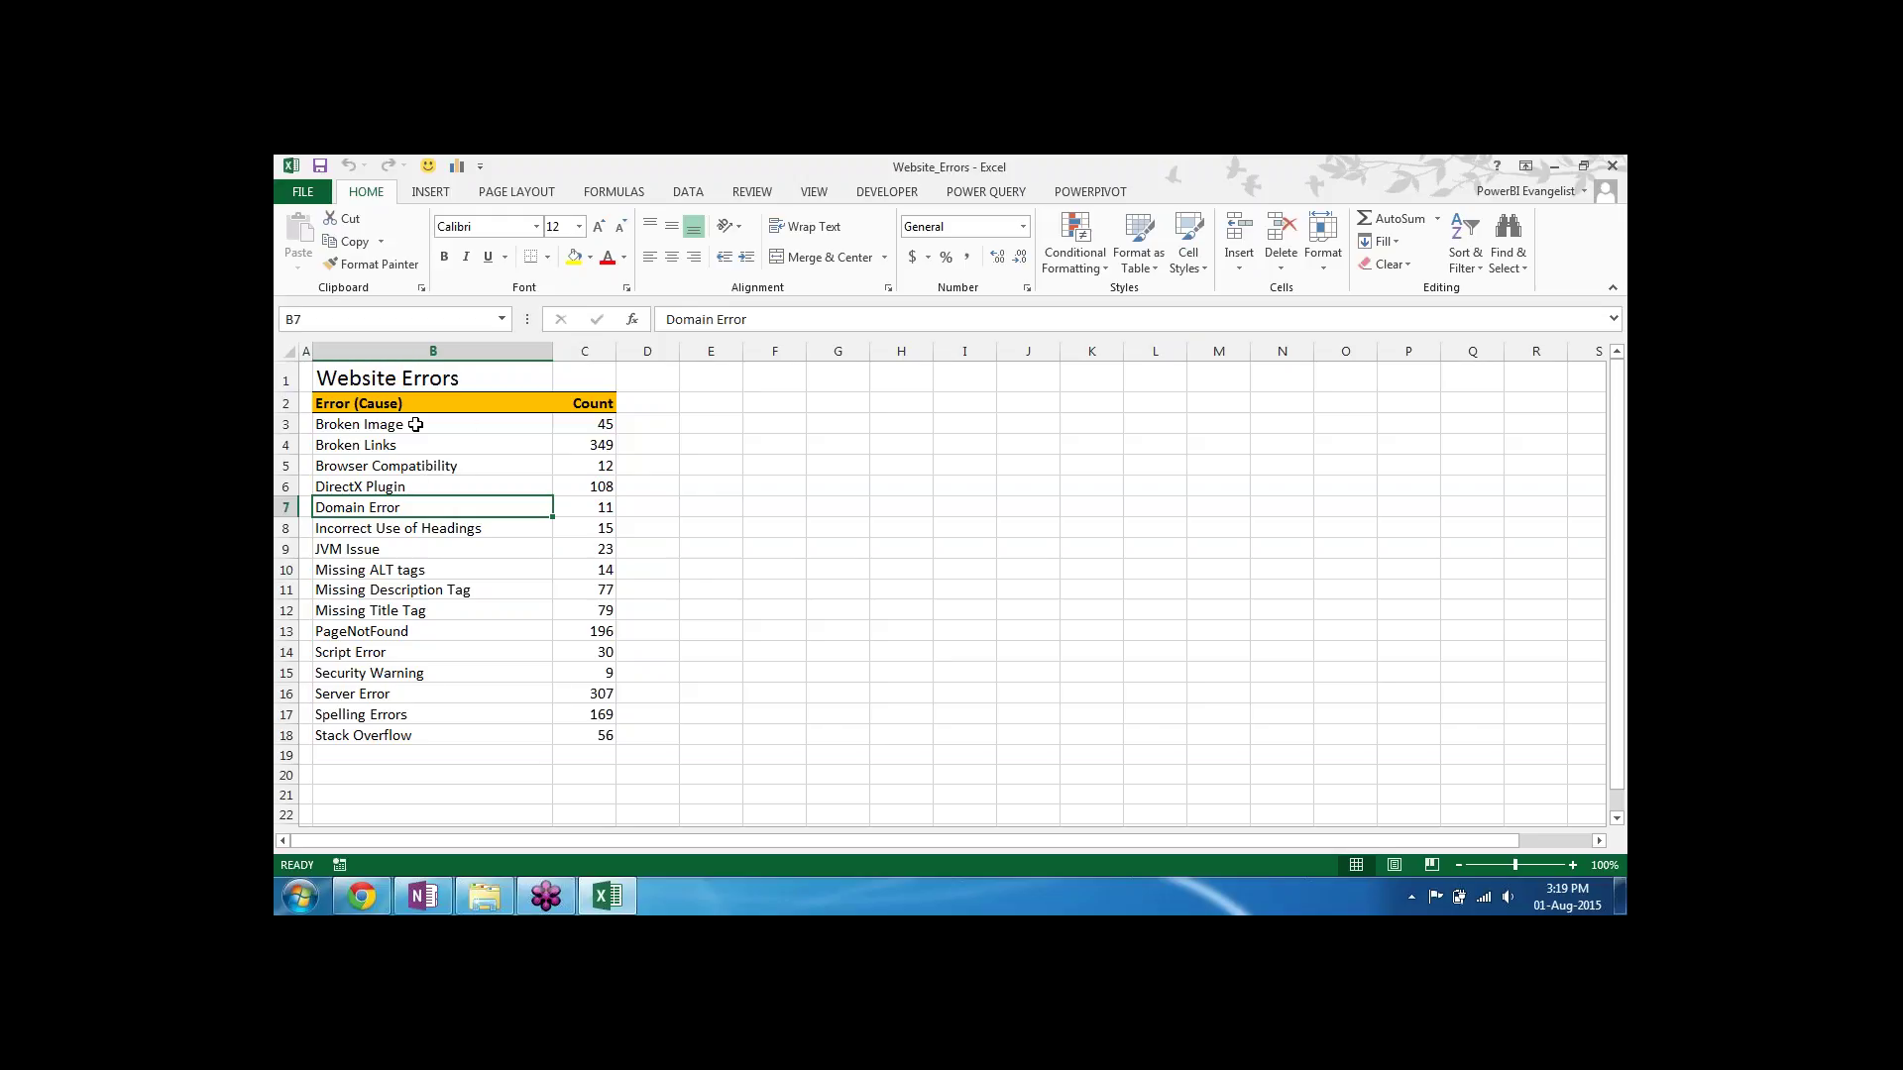
drag(412, 424, 403, 727)
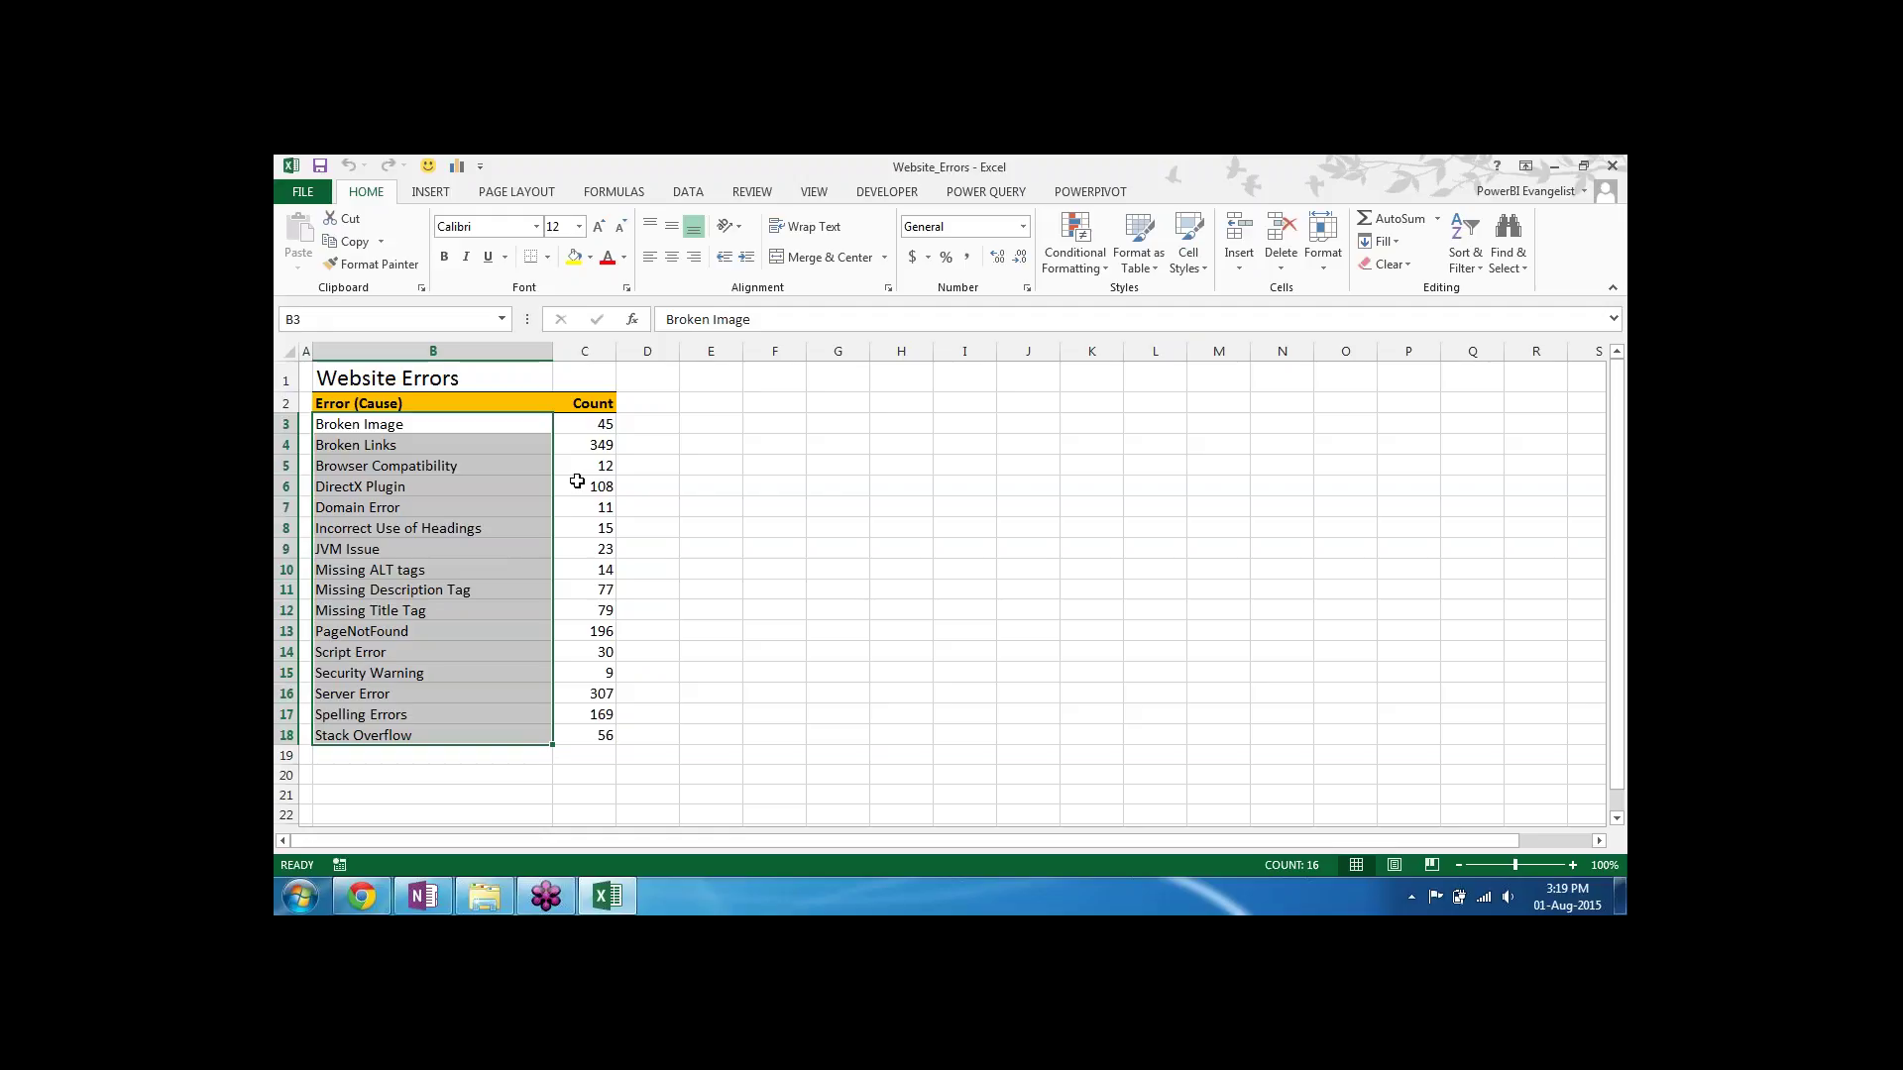
drag(598, 424, 597, 732)
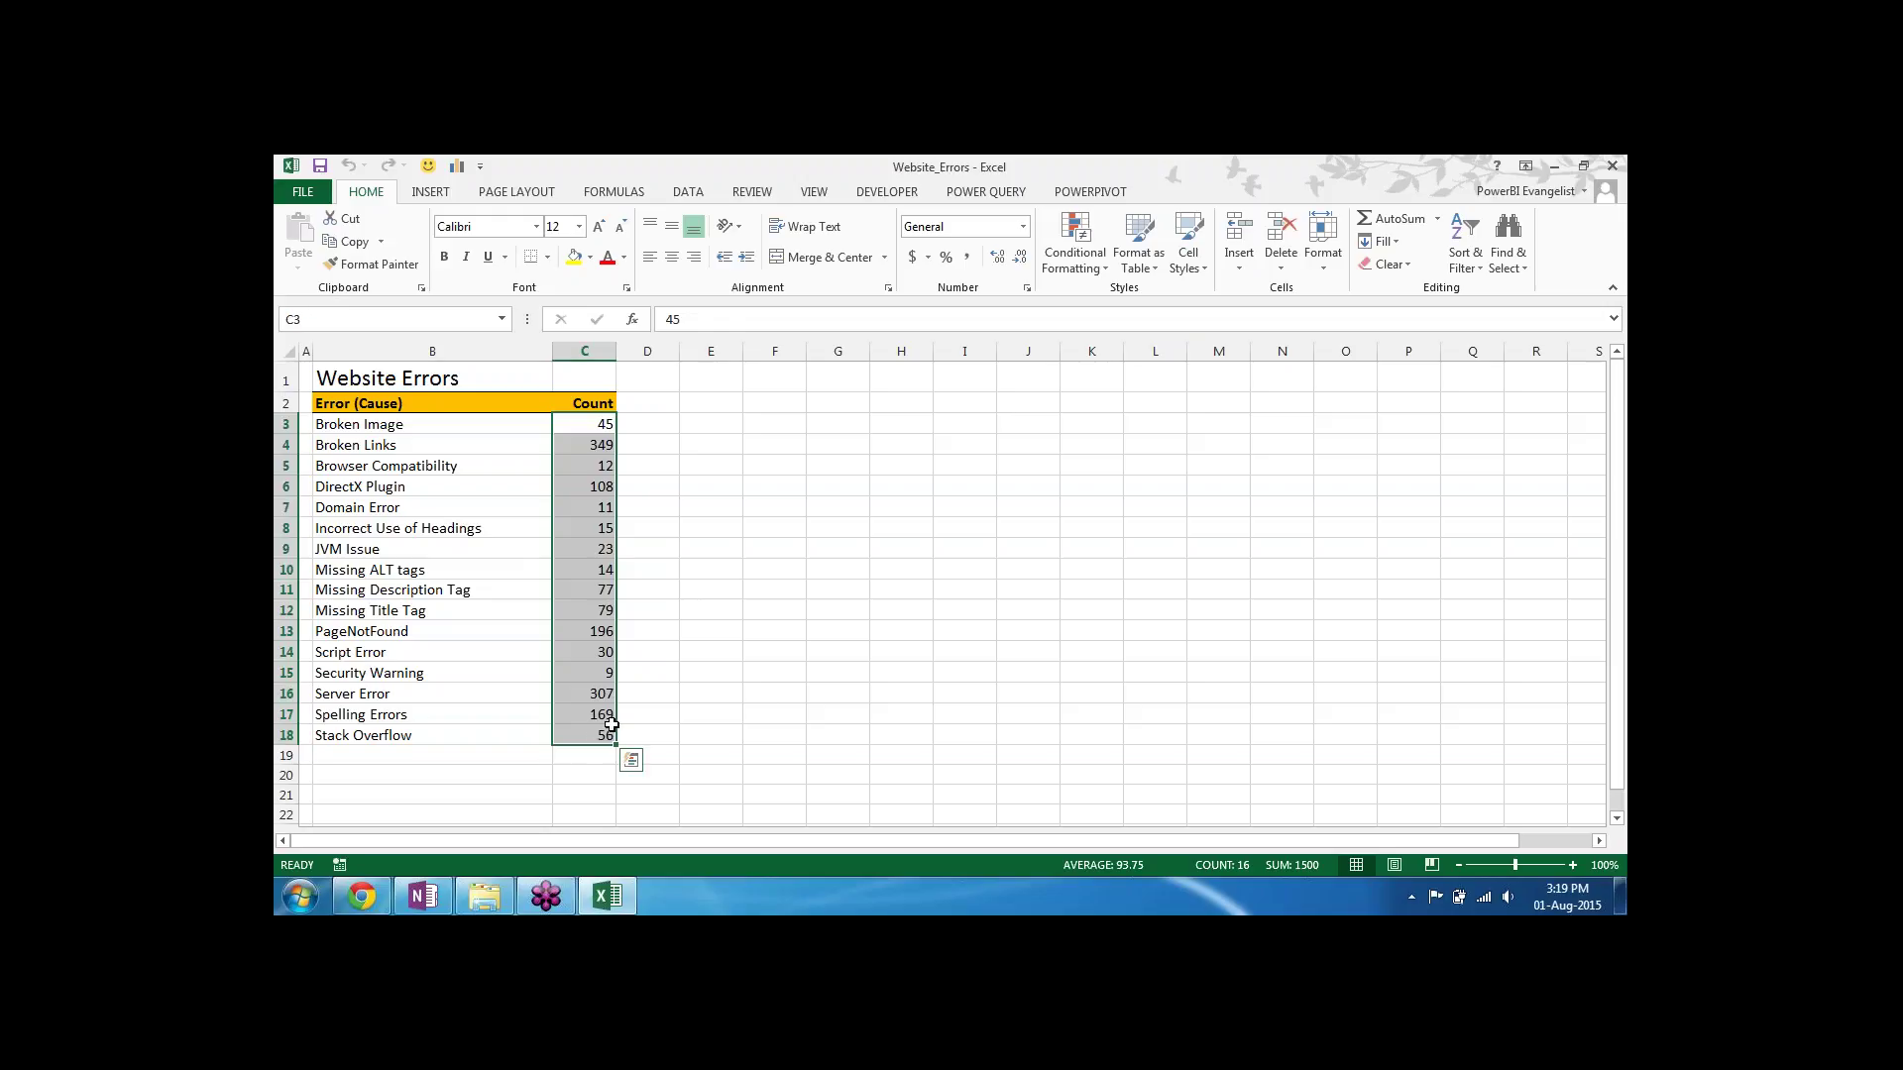
mouse_move(636, 743)
Step: Note 80-20 in cell H4 and PARETO in cell H6 beside the error table
click(911, 444)
text(80-20)
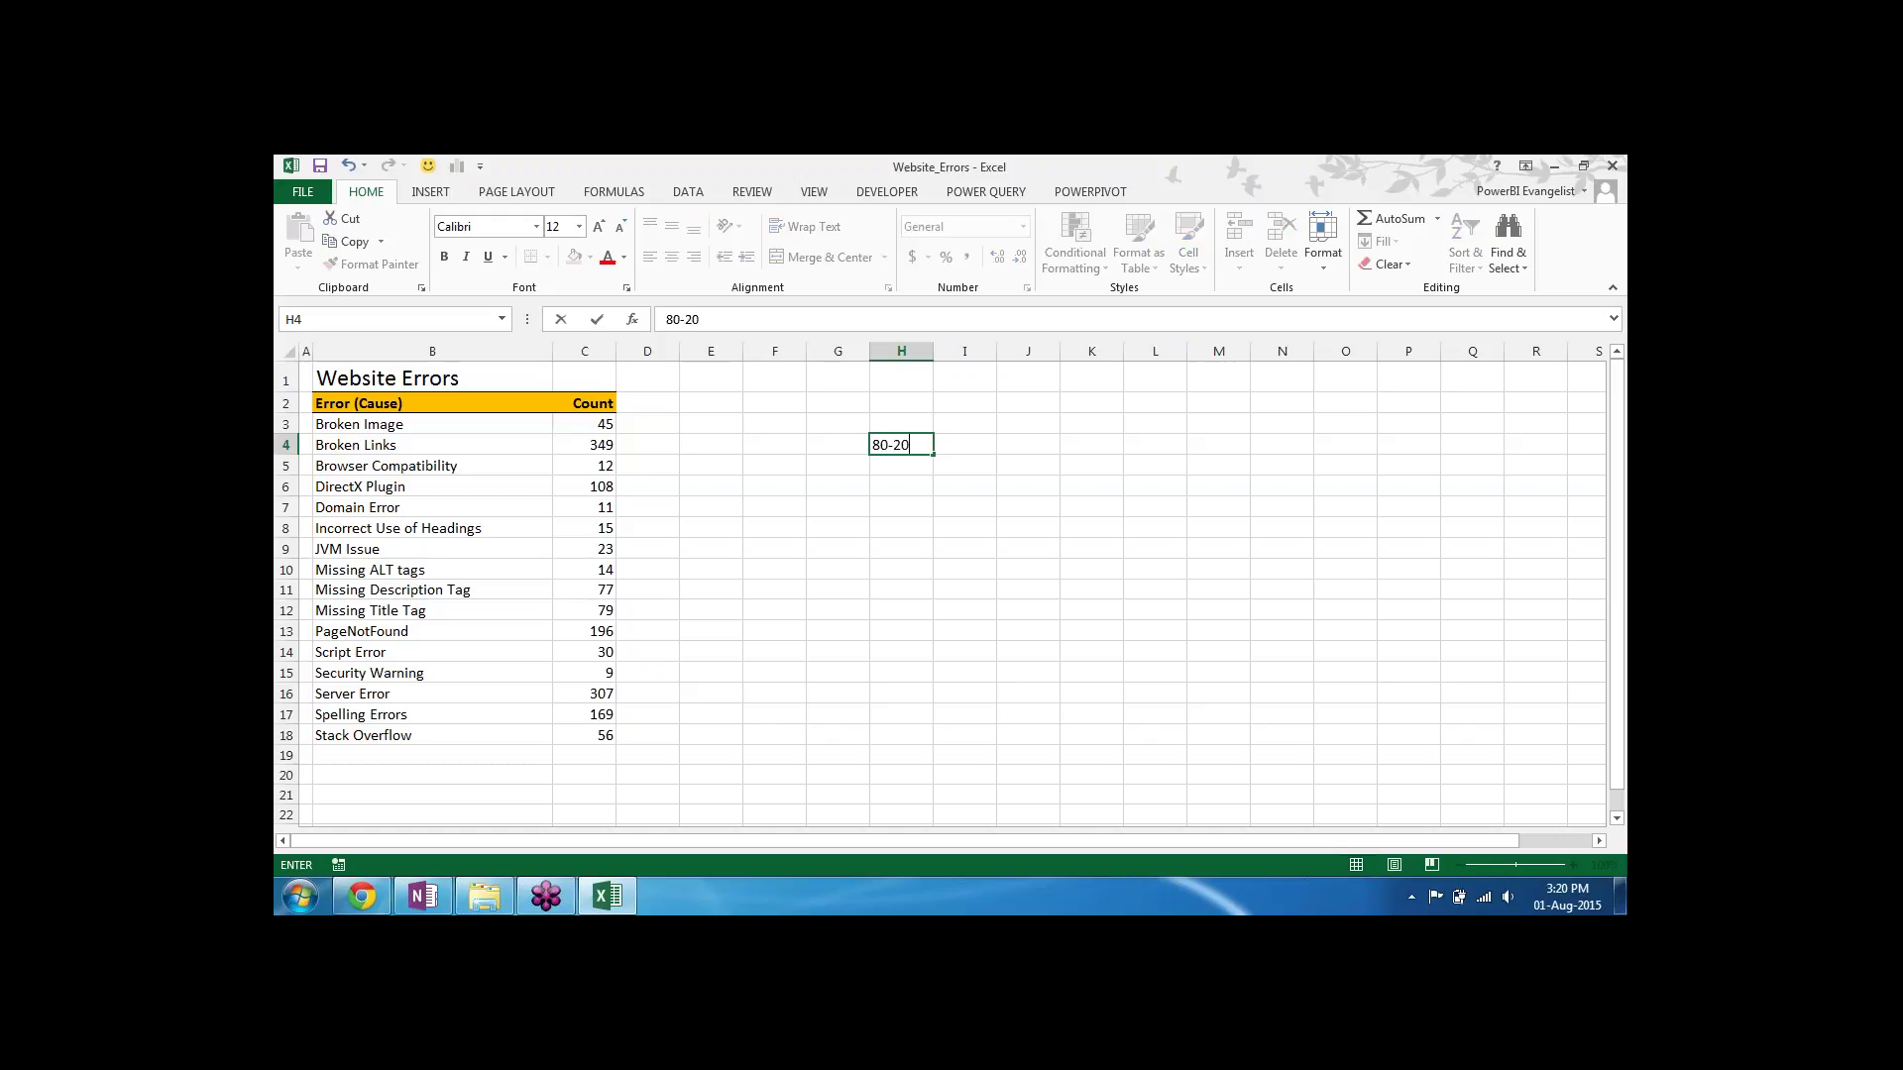
key(Return)
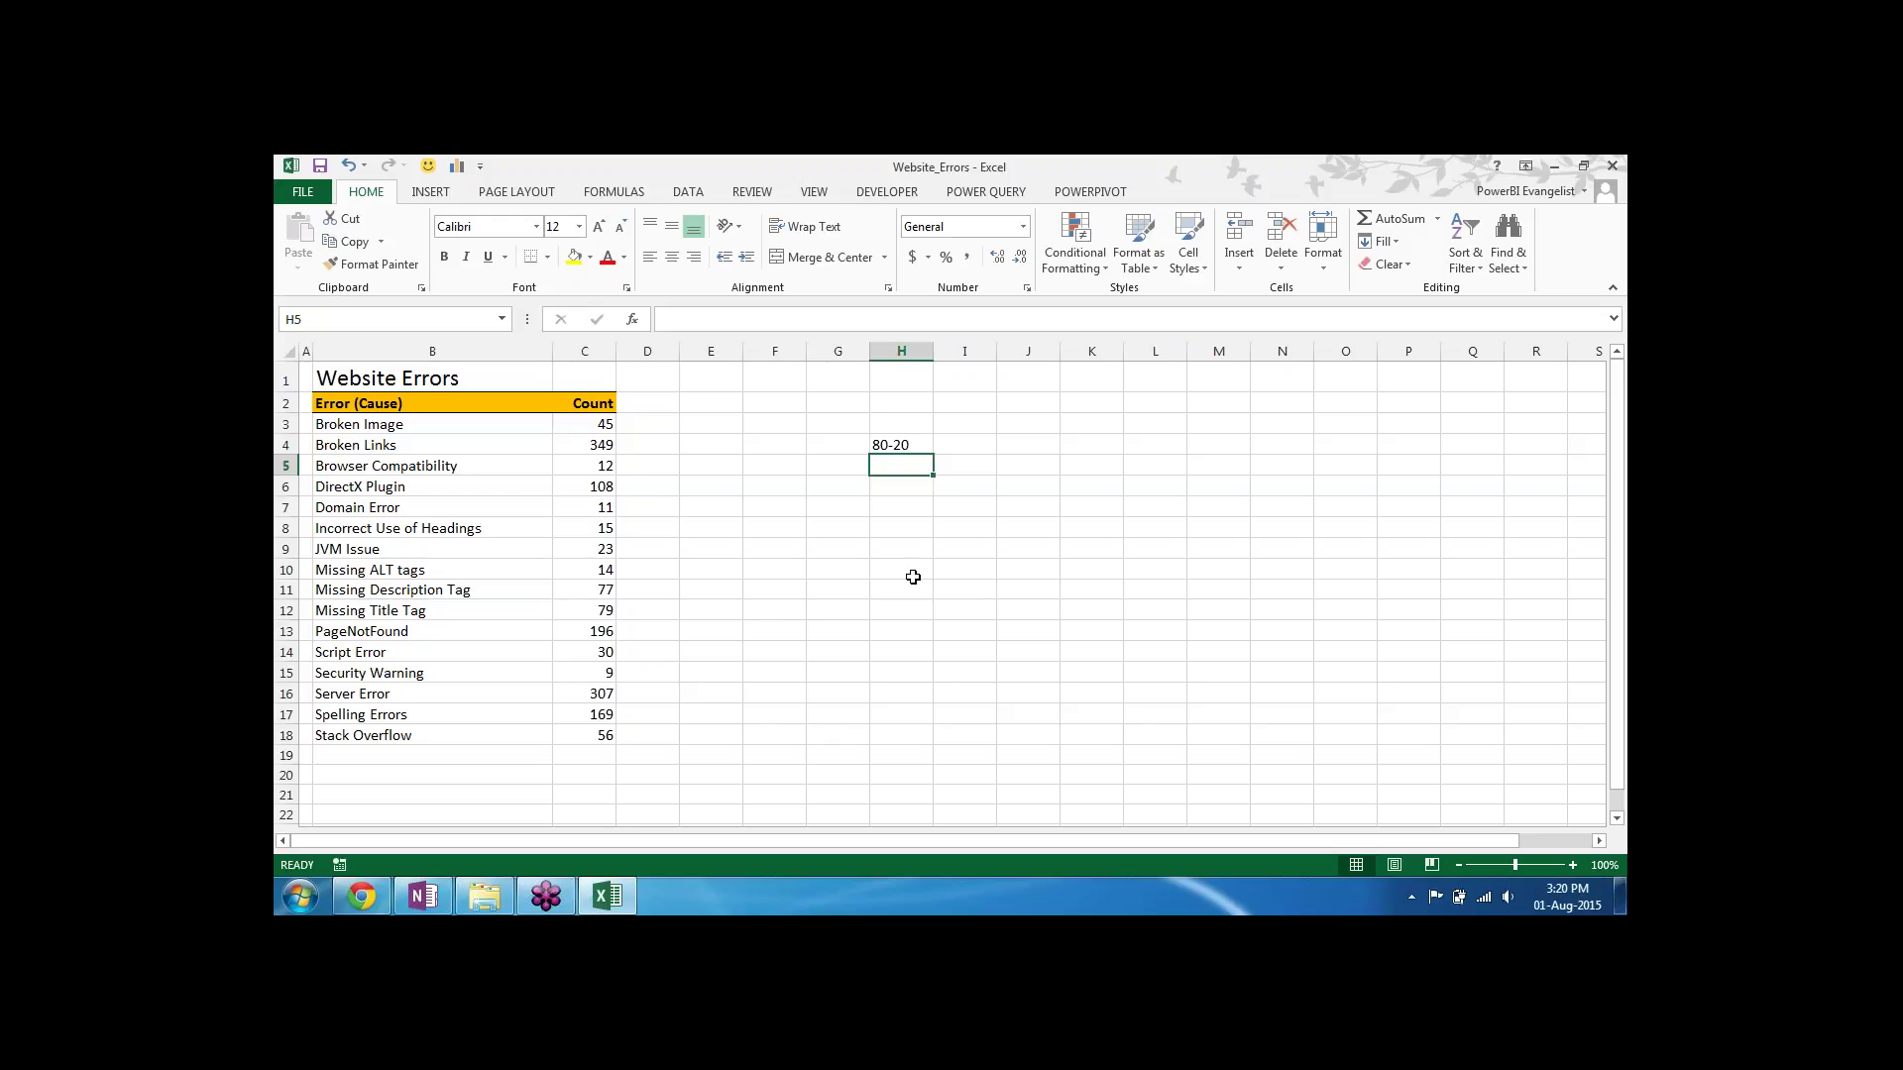
key(shift+Up)
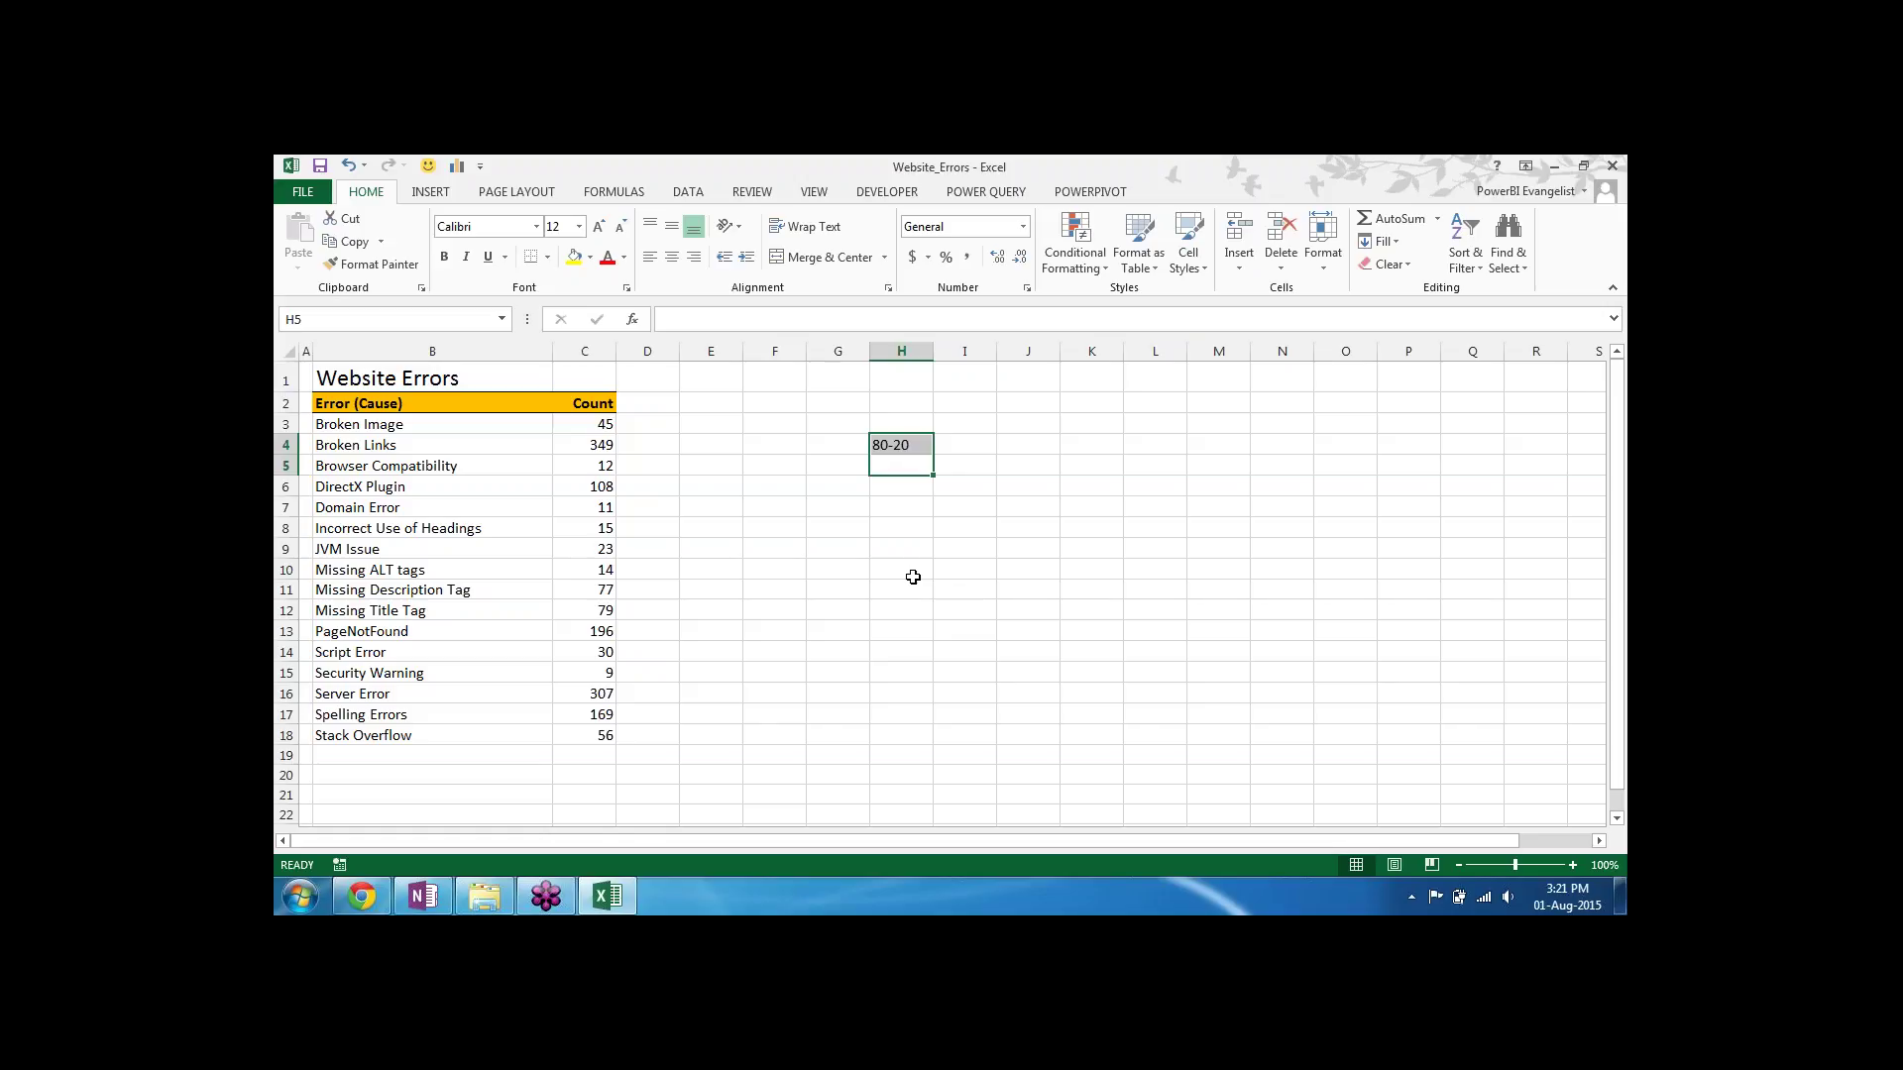
key(Down)
text(PARE)
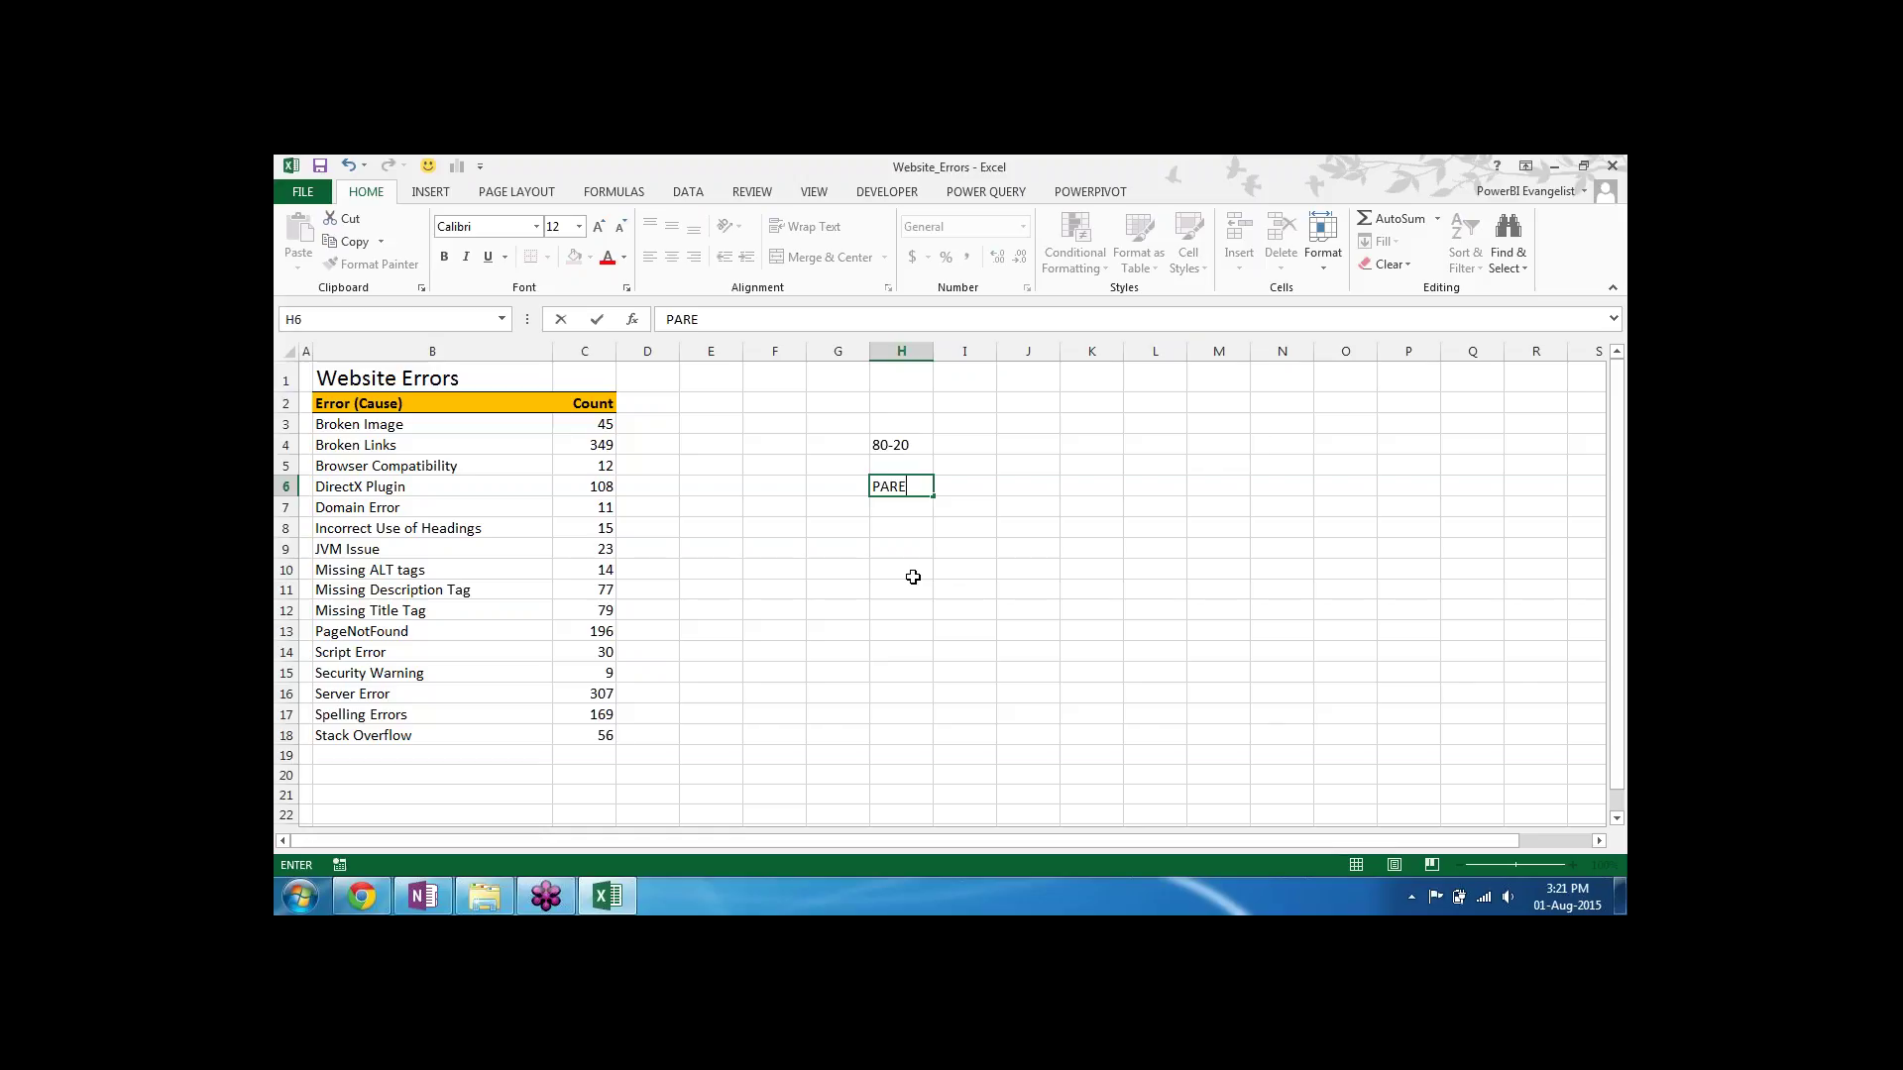
text(TI)
key(BackSpace)
text(O)
key(Return)
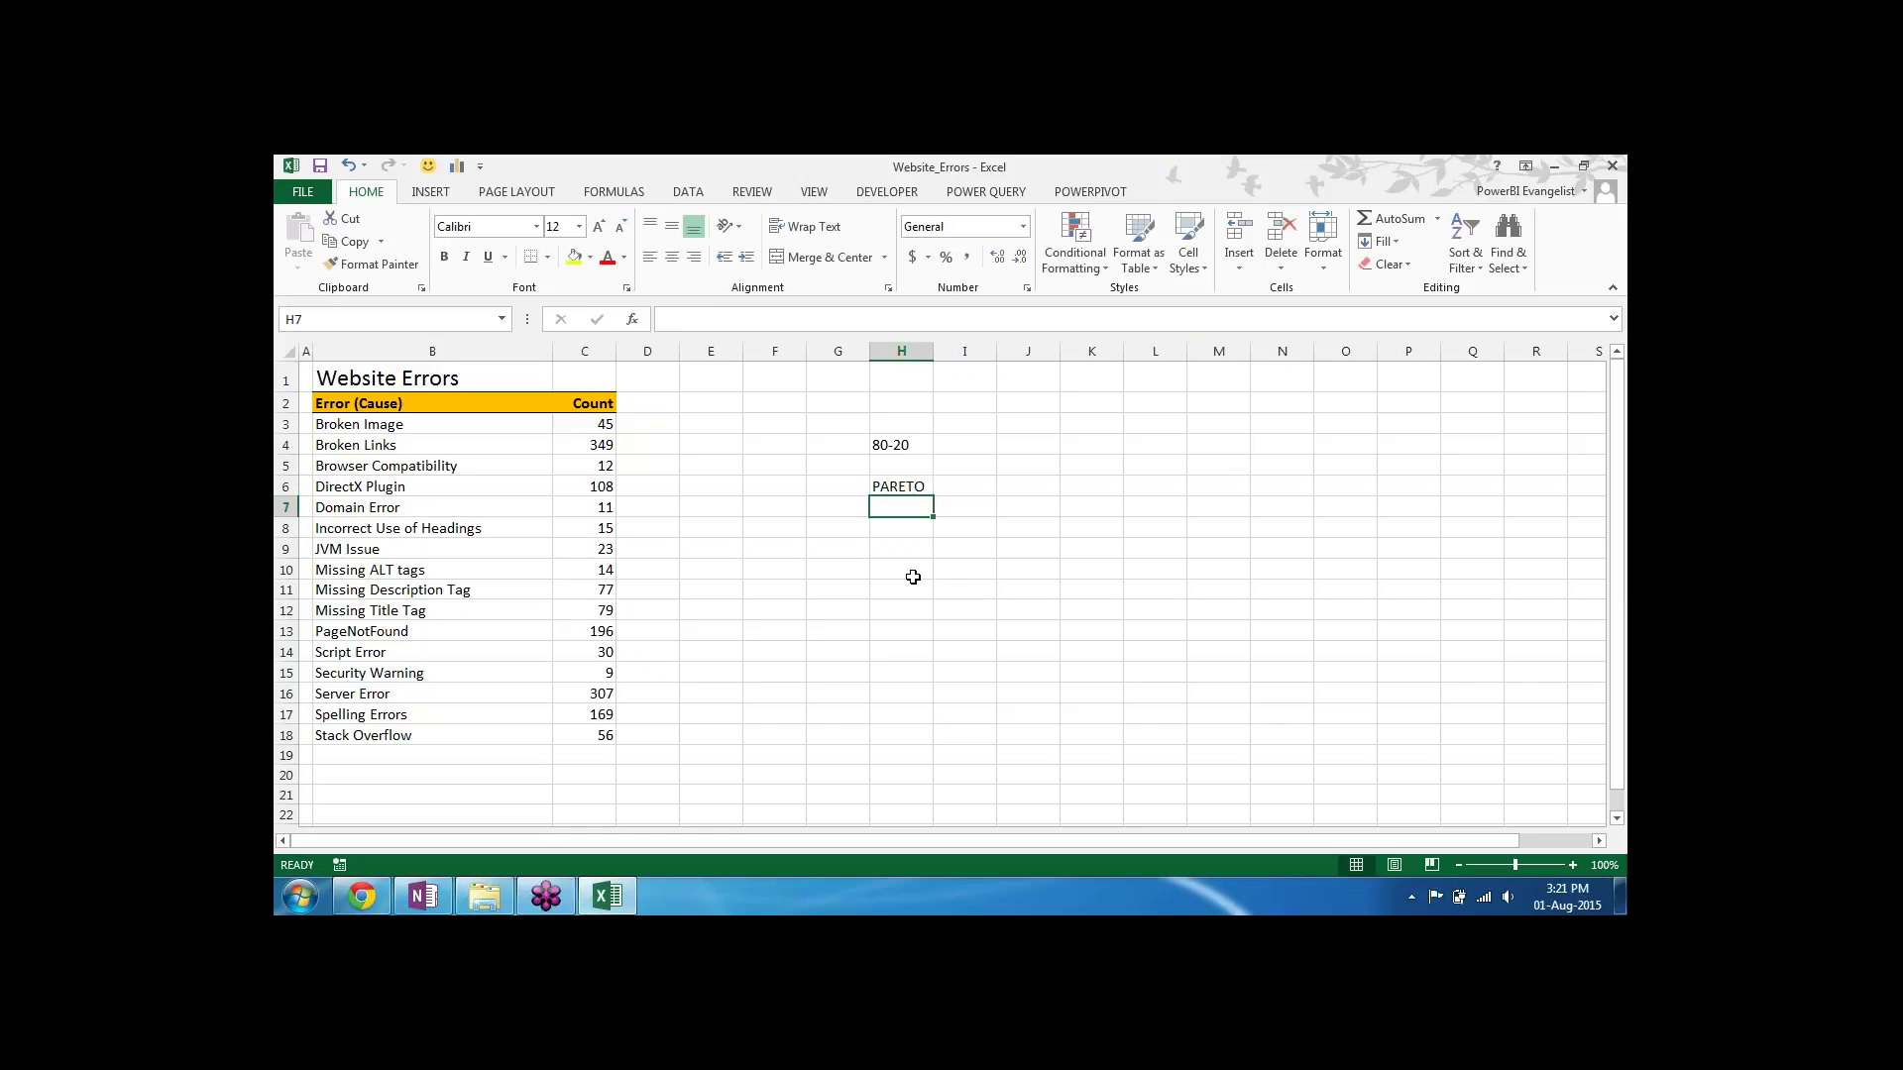
Step: Clear the two notes from cells H4 to H7
shift+click(909, 436)
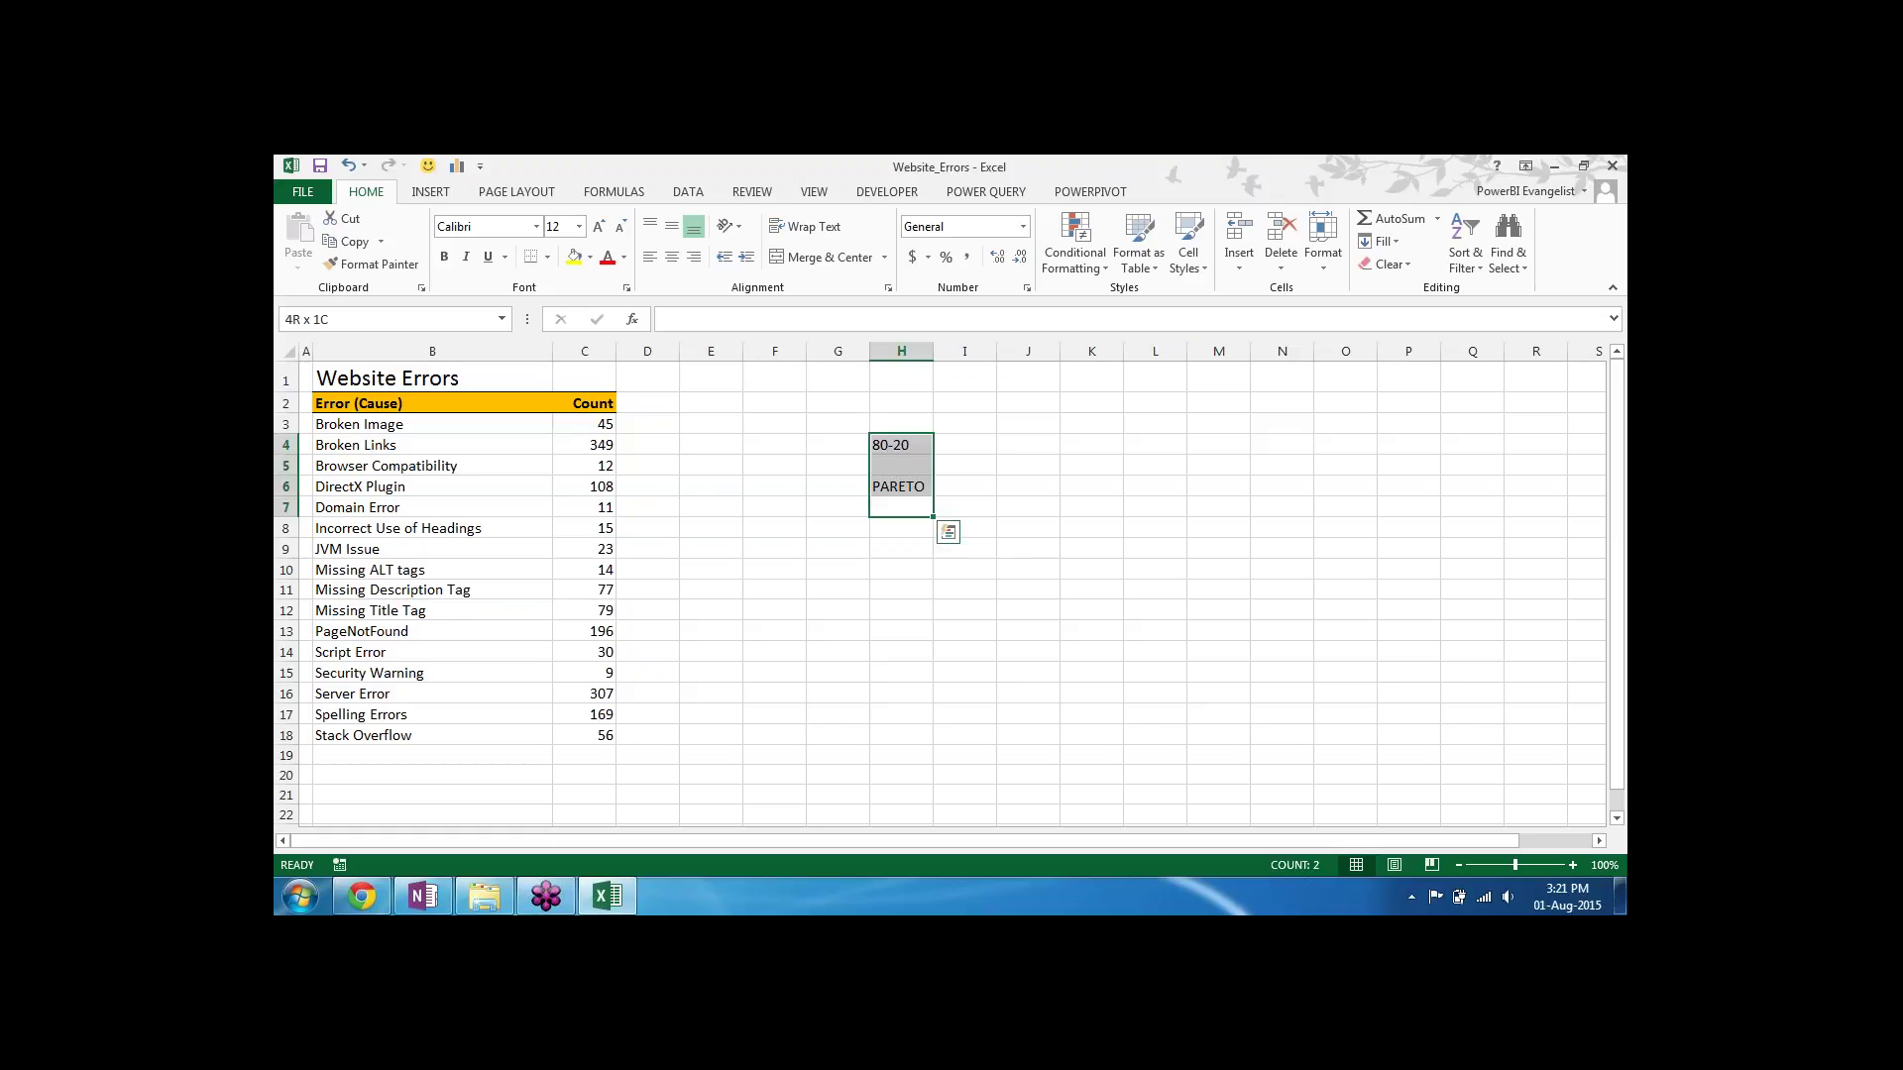
key(Delete)
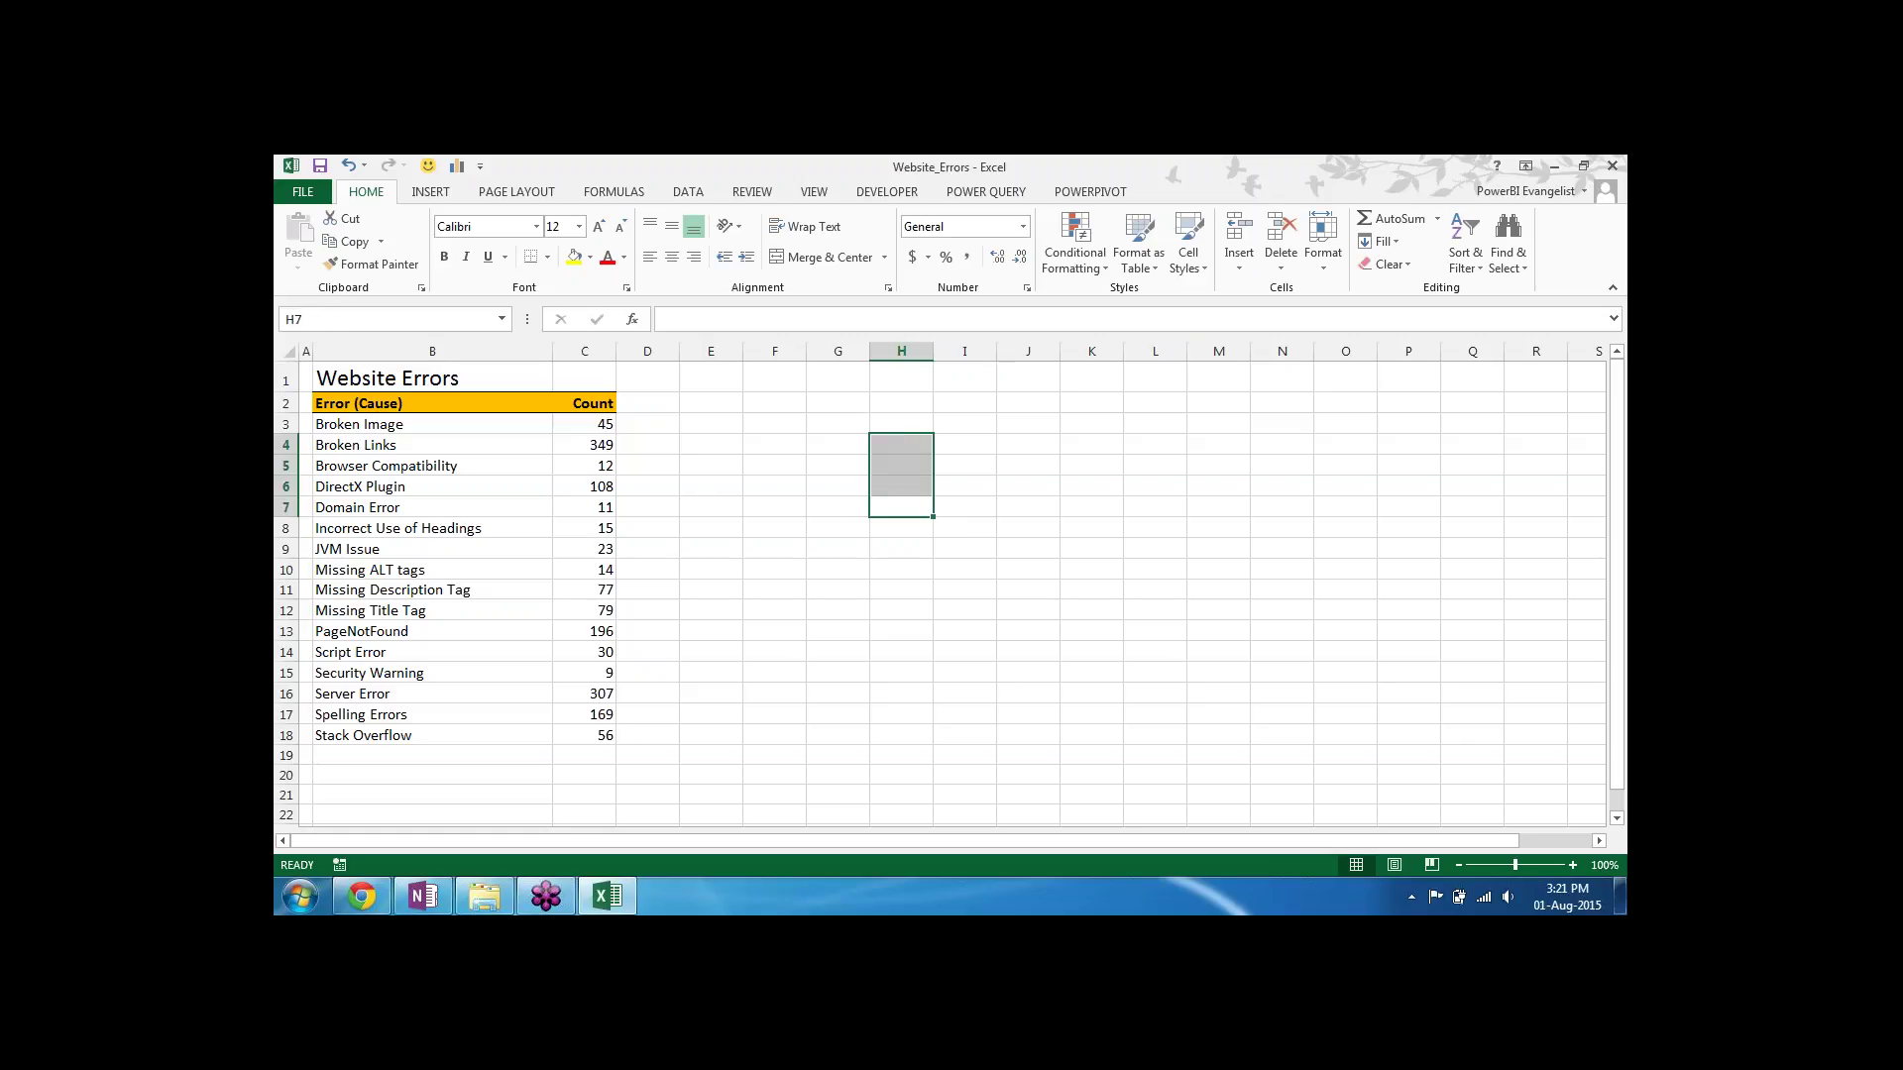
click(823, 508)
Step: Sort the error table B2:C18 by Count values from Largest to Smallest, treating the first row as headers
click(459, 403)
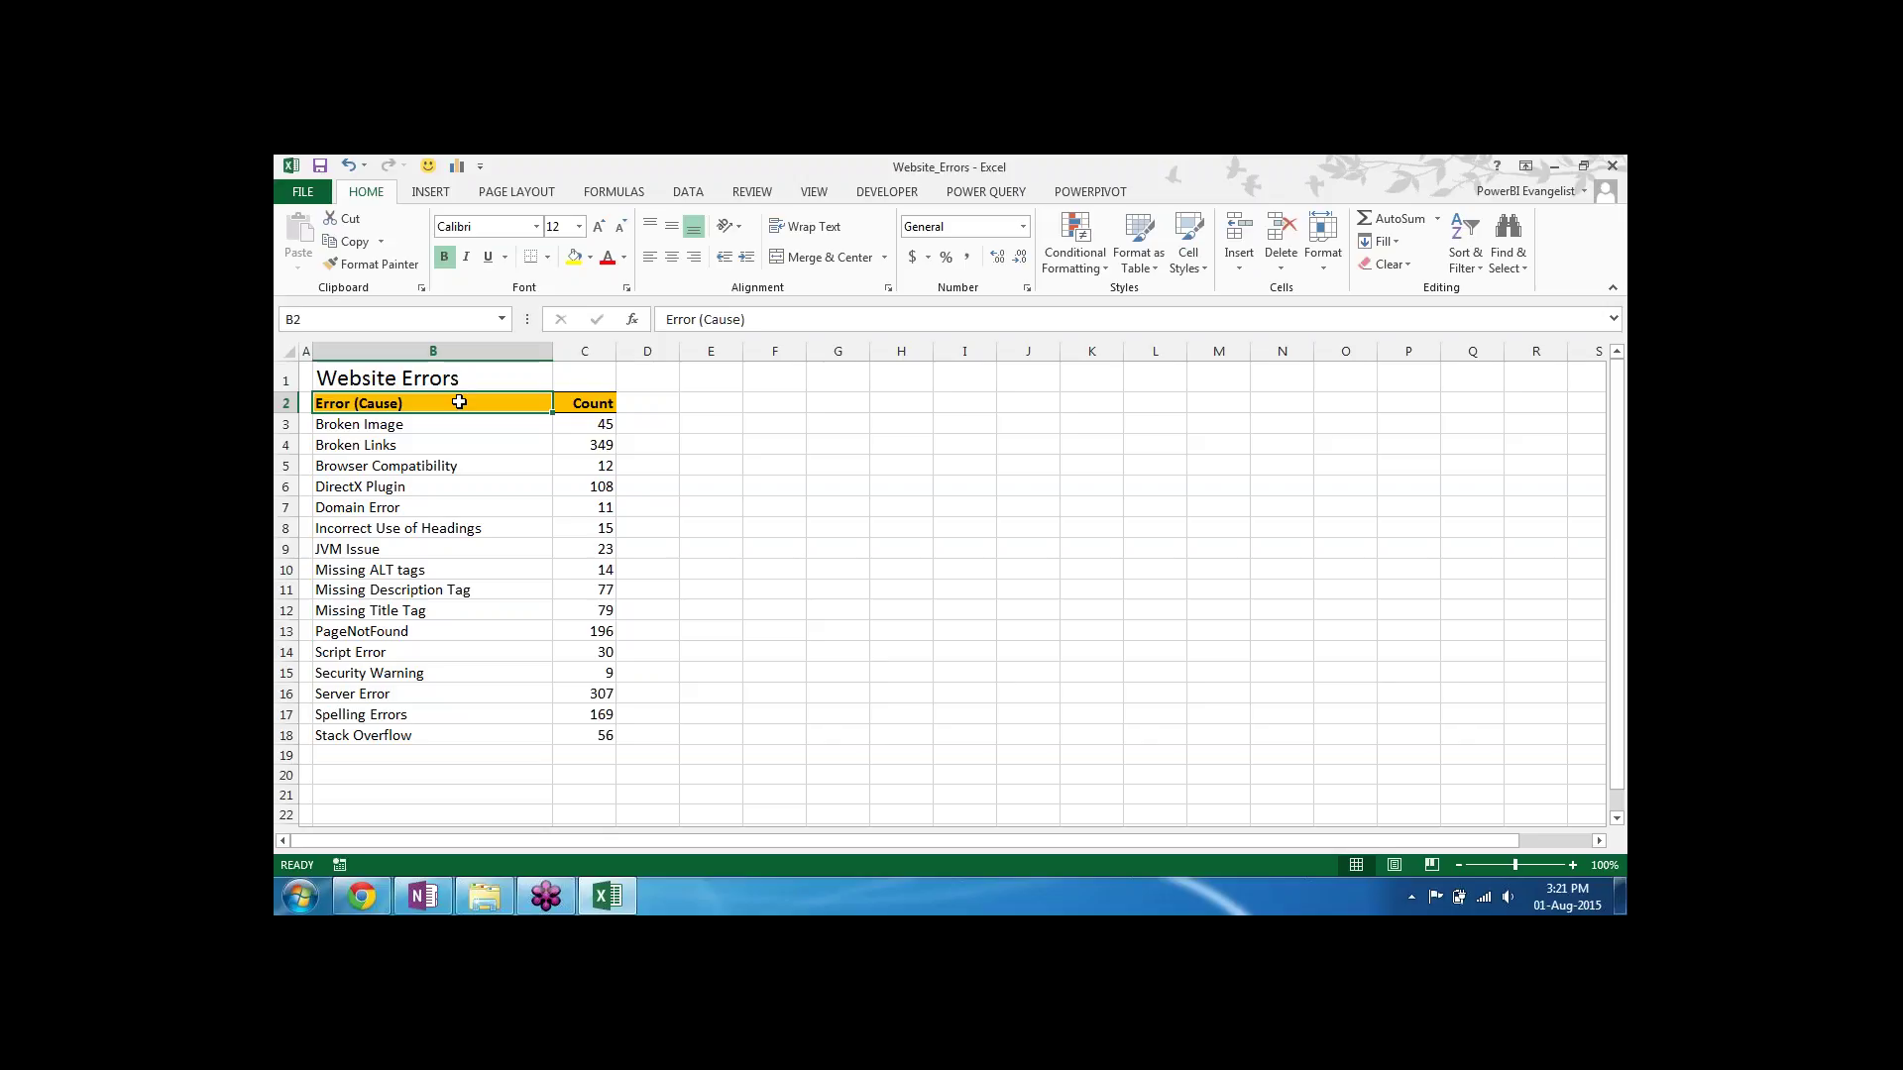
key(shift+Right)
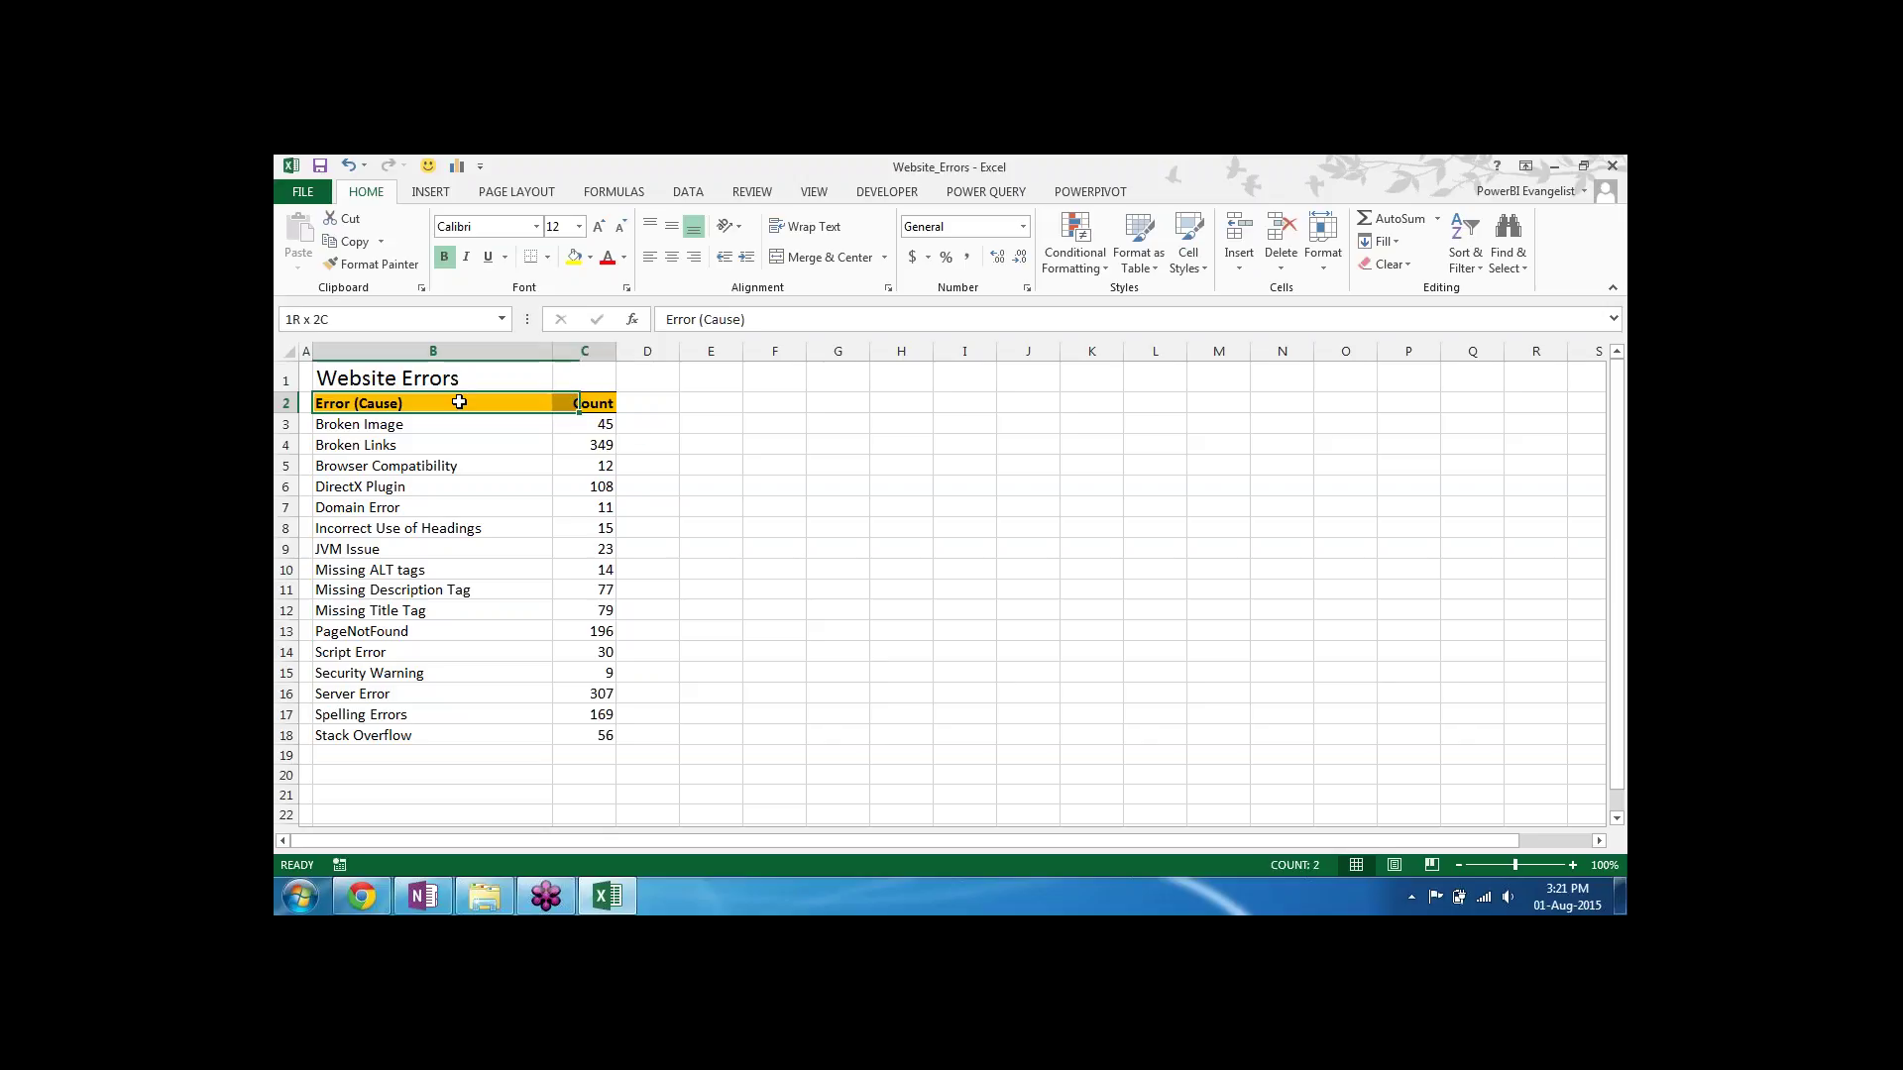
key(ctrl+shift+Down)
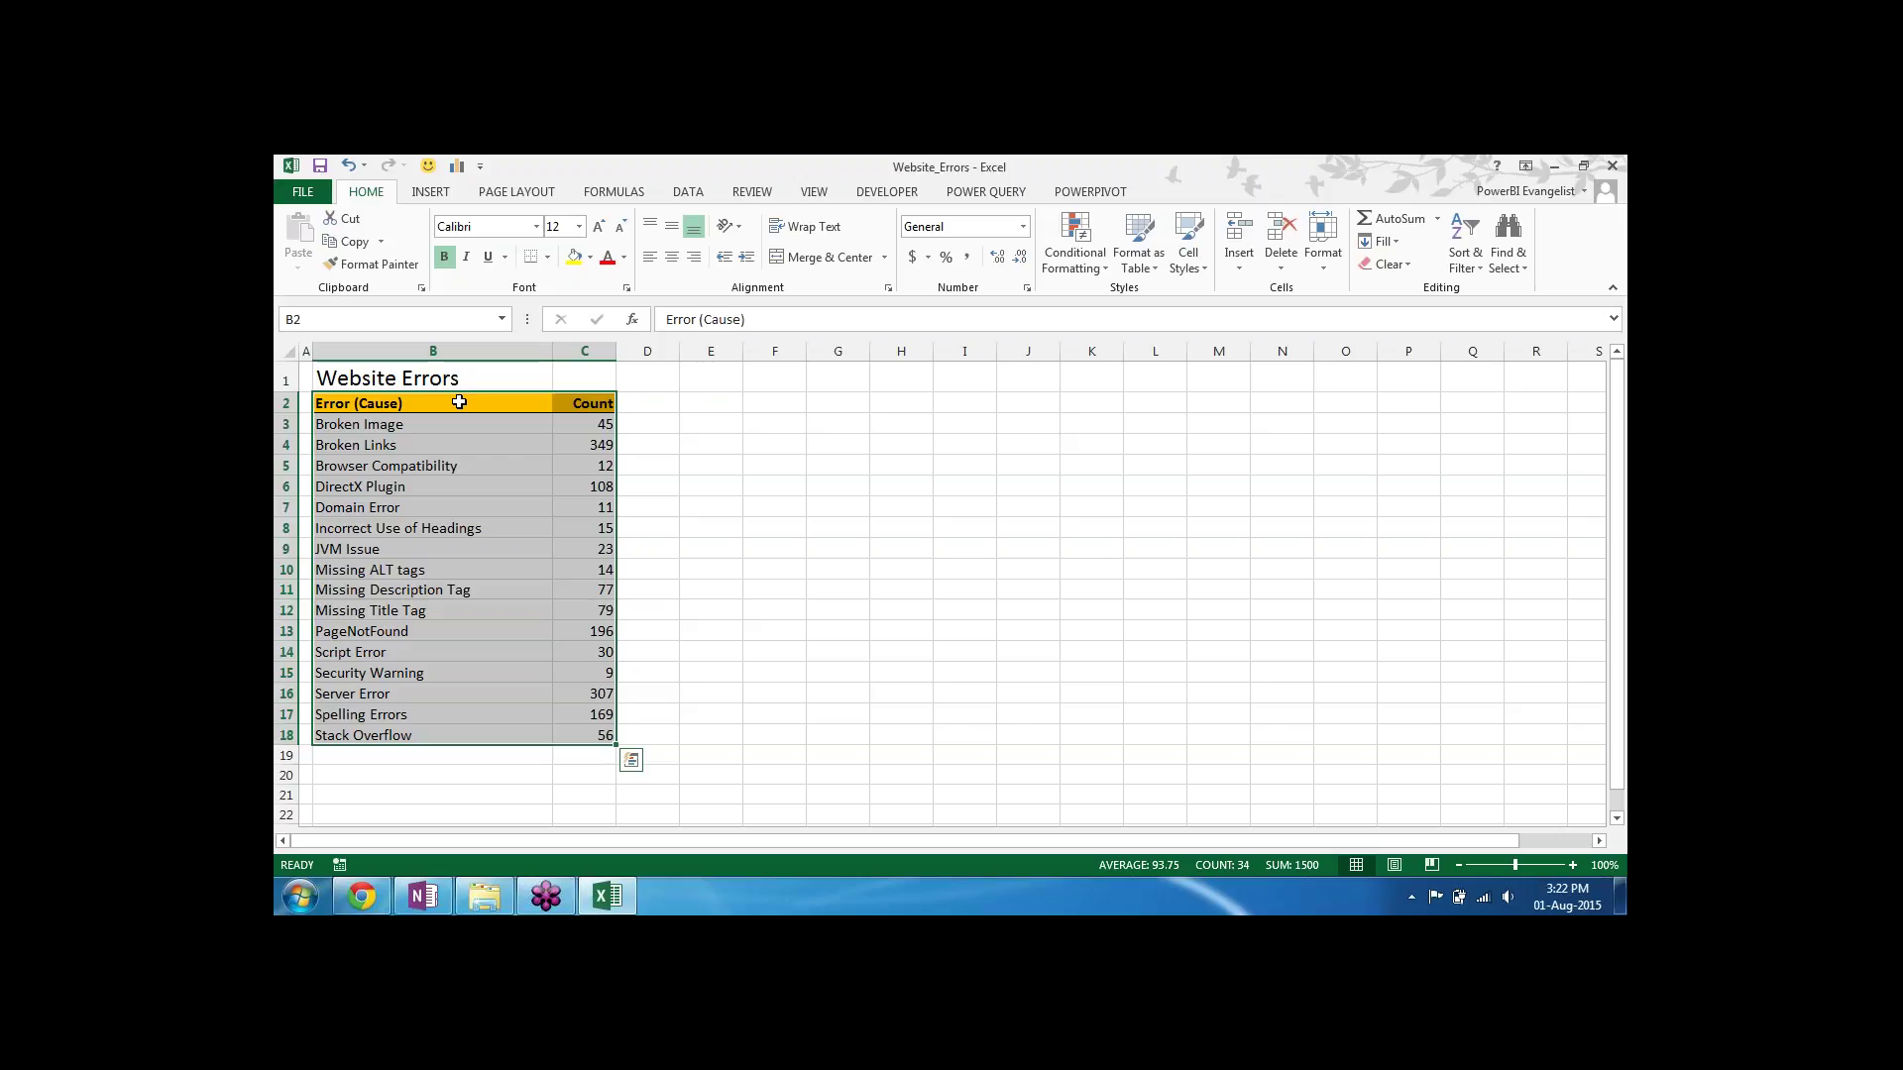
key(alt+d)
key(s)
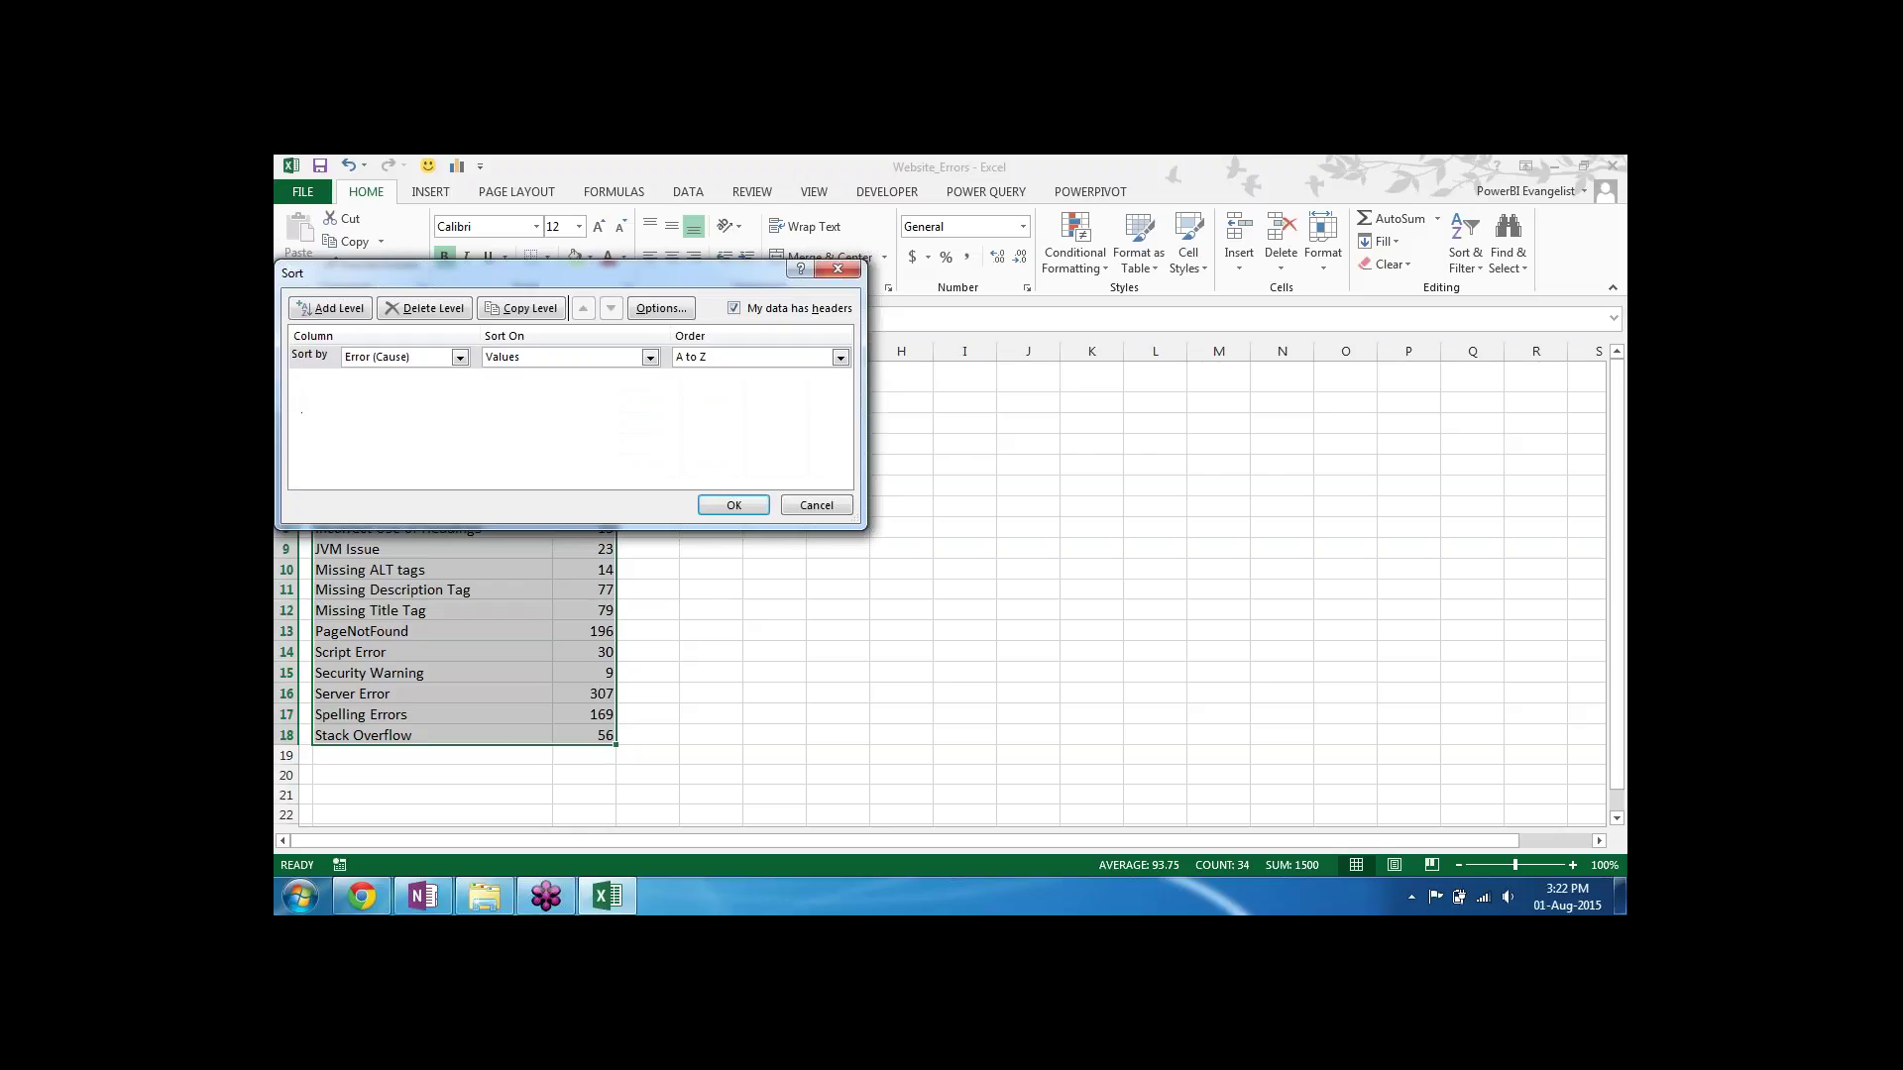
drag(485, 272, 797, 395)
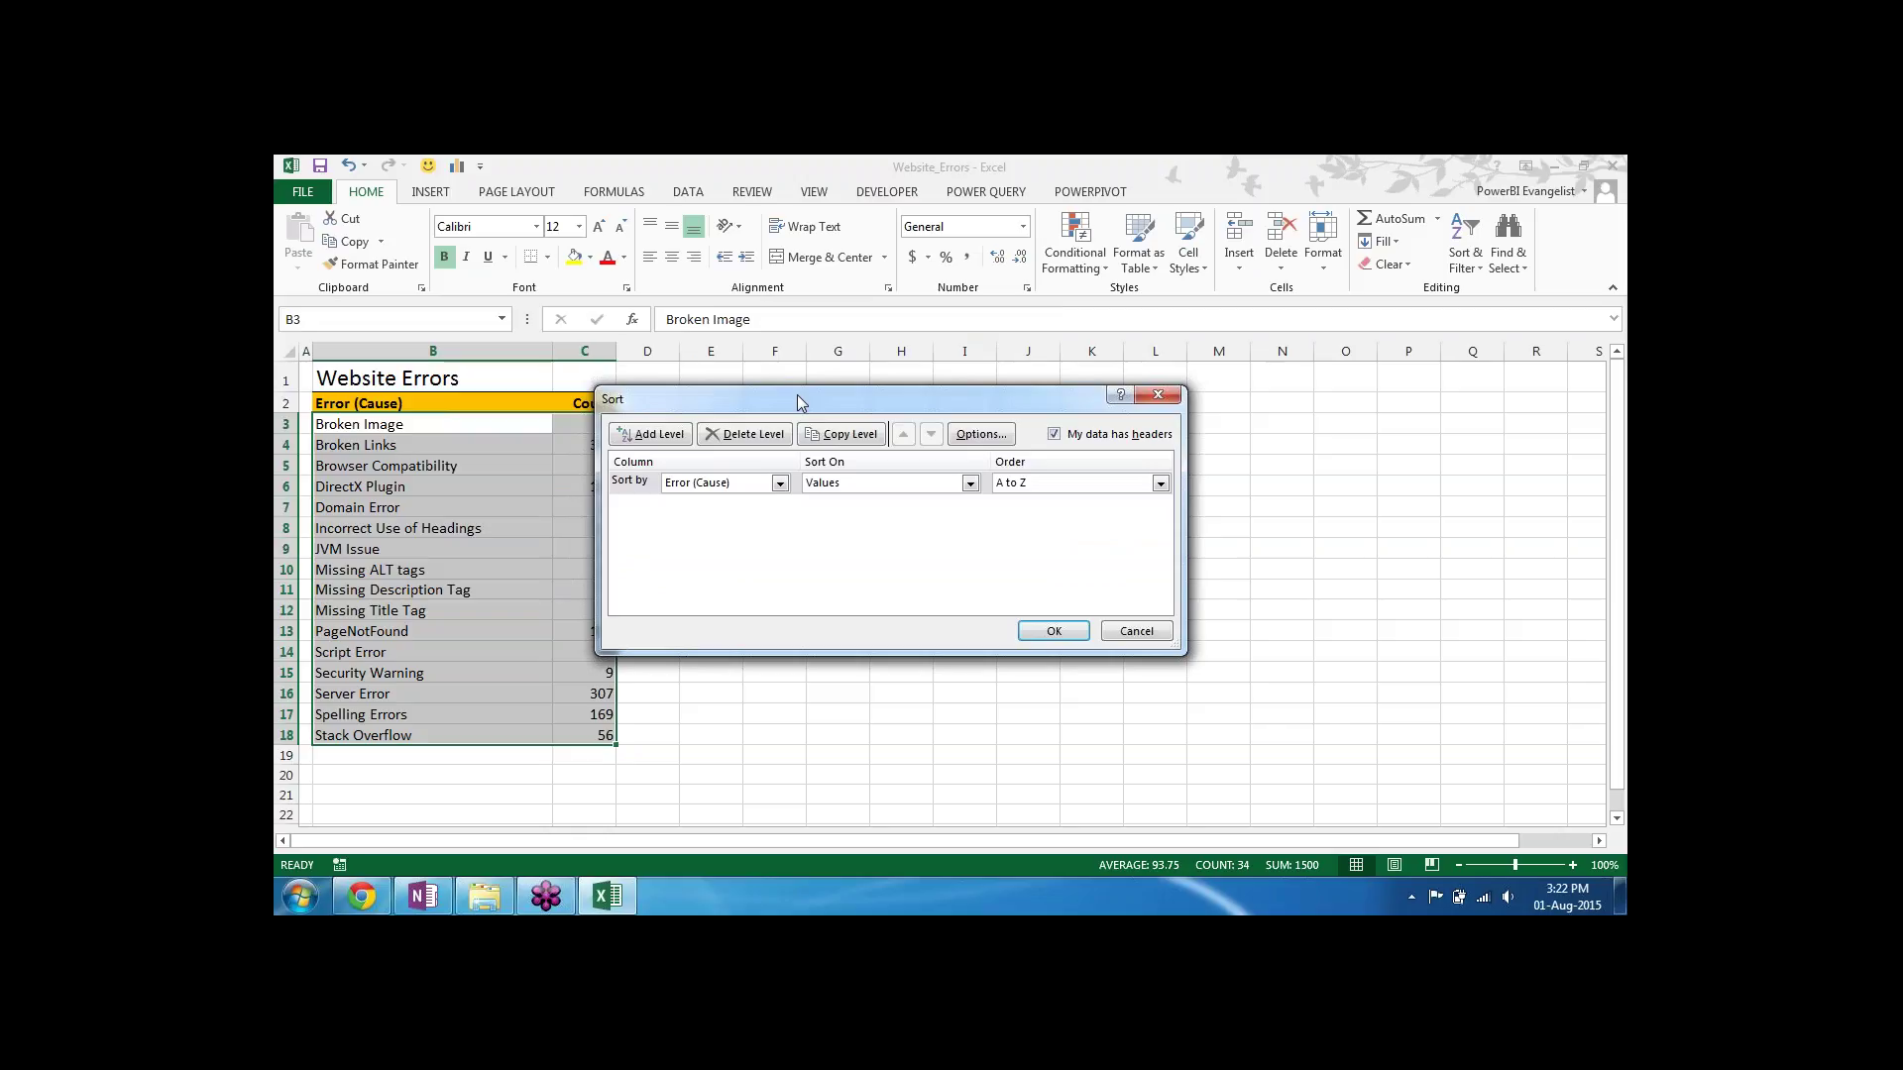
click(780, 484)
click(745, 515)
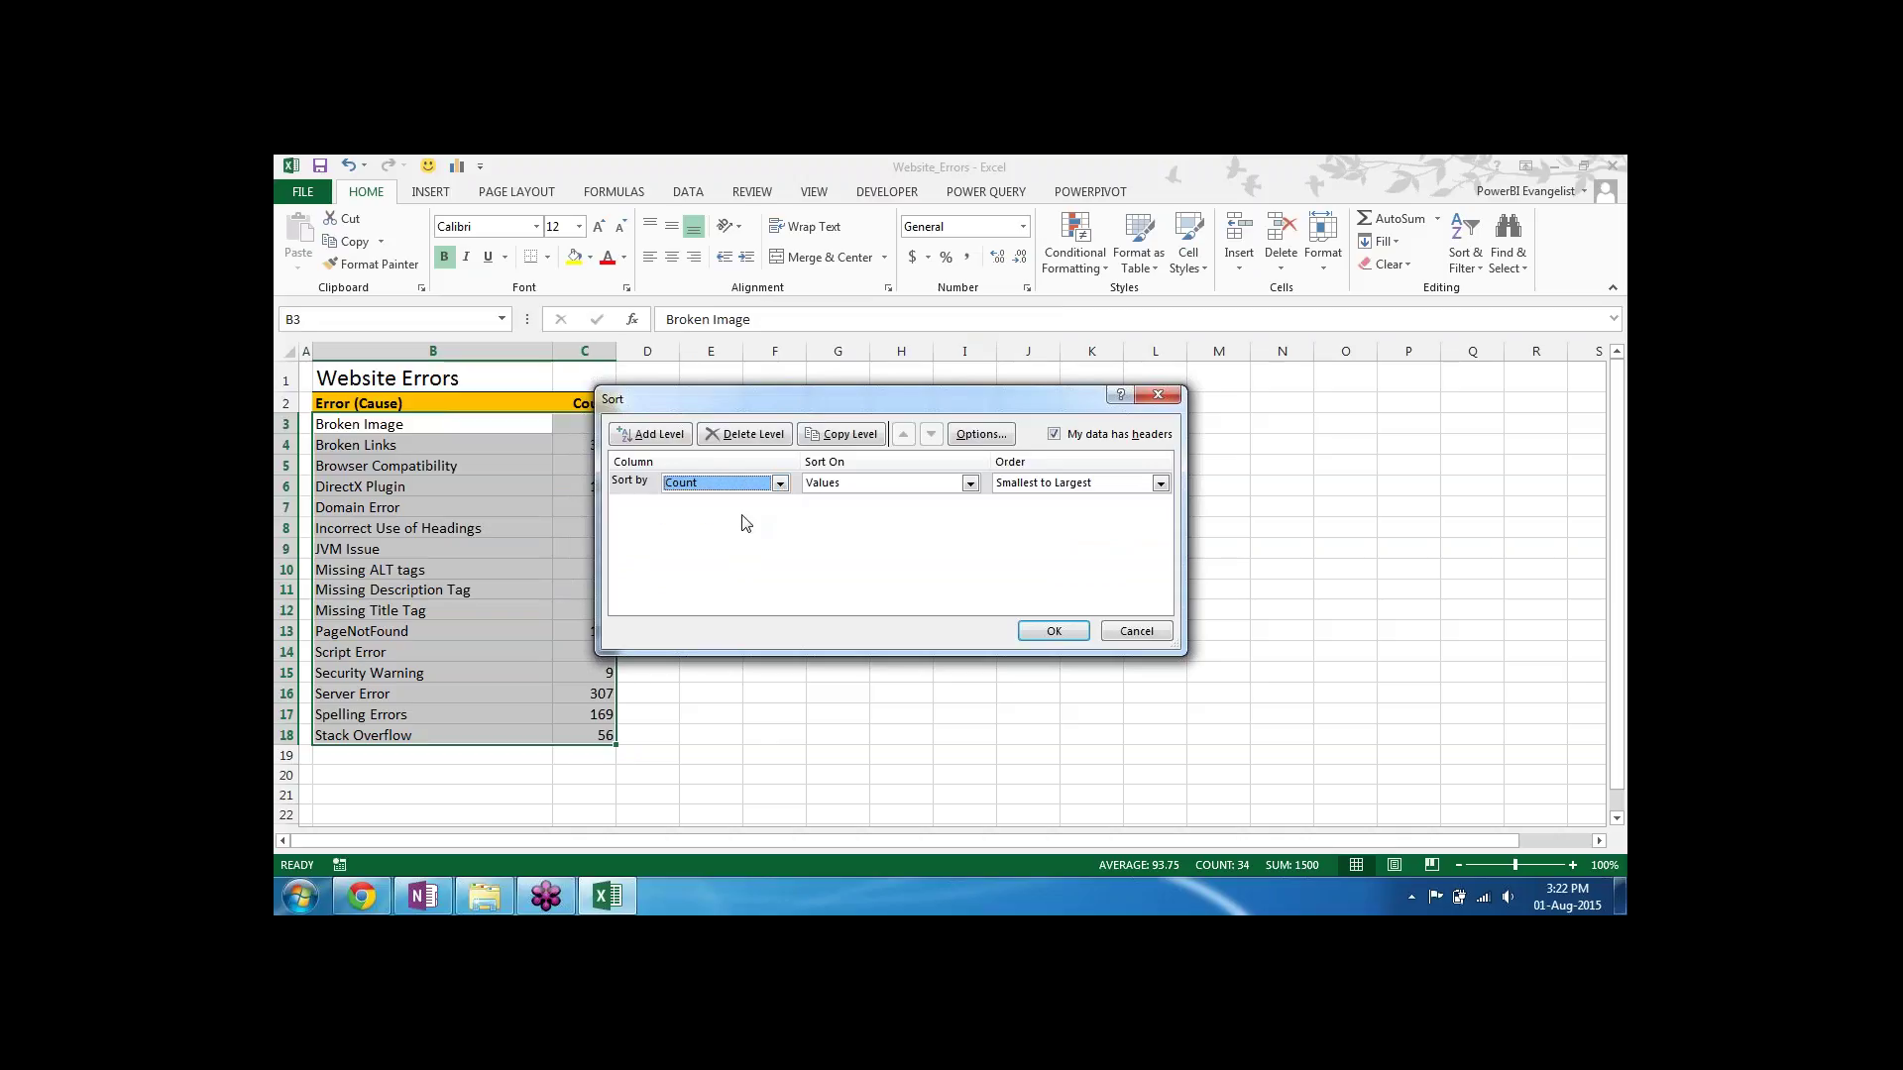
click(1160, 483)
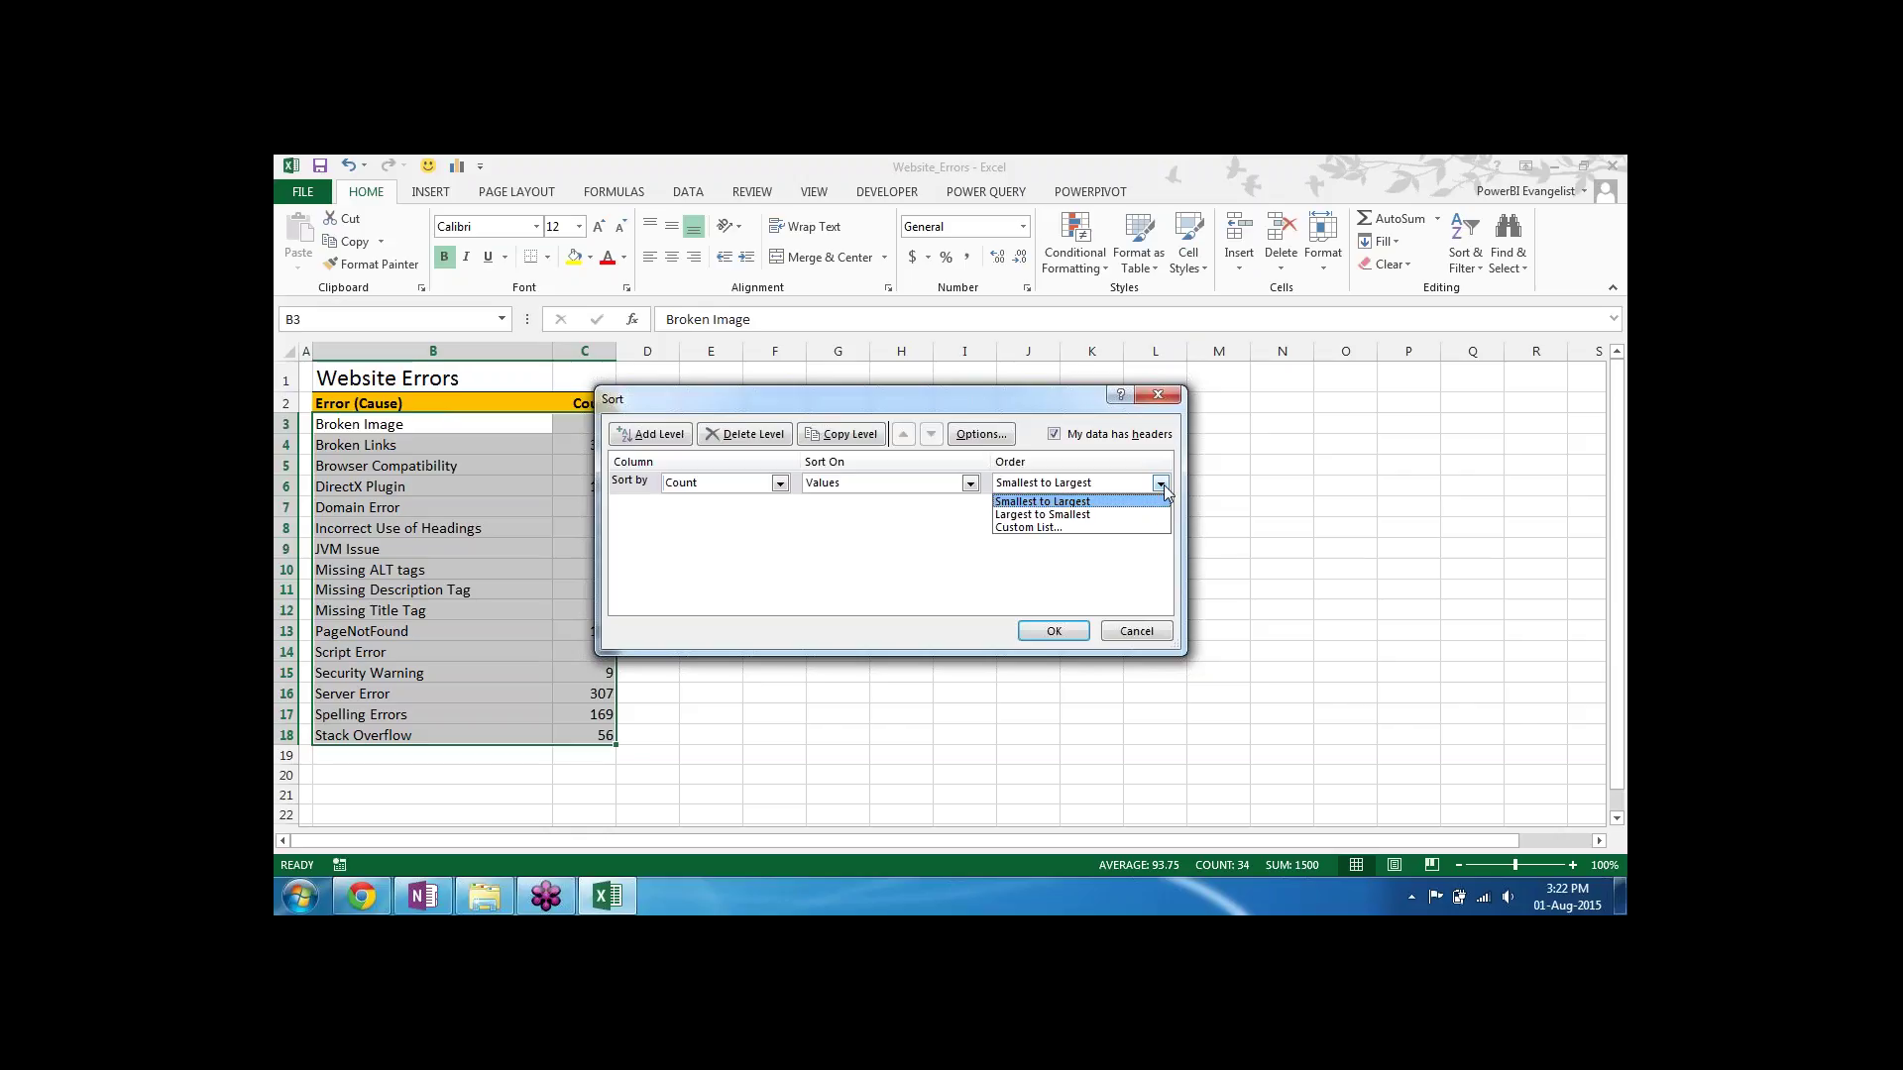
click(1117, 514)
click(1071, 631)
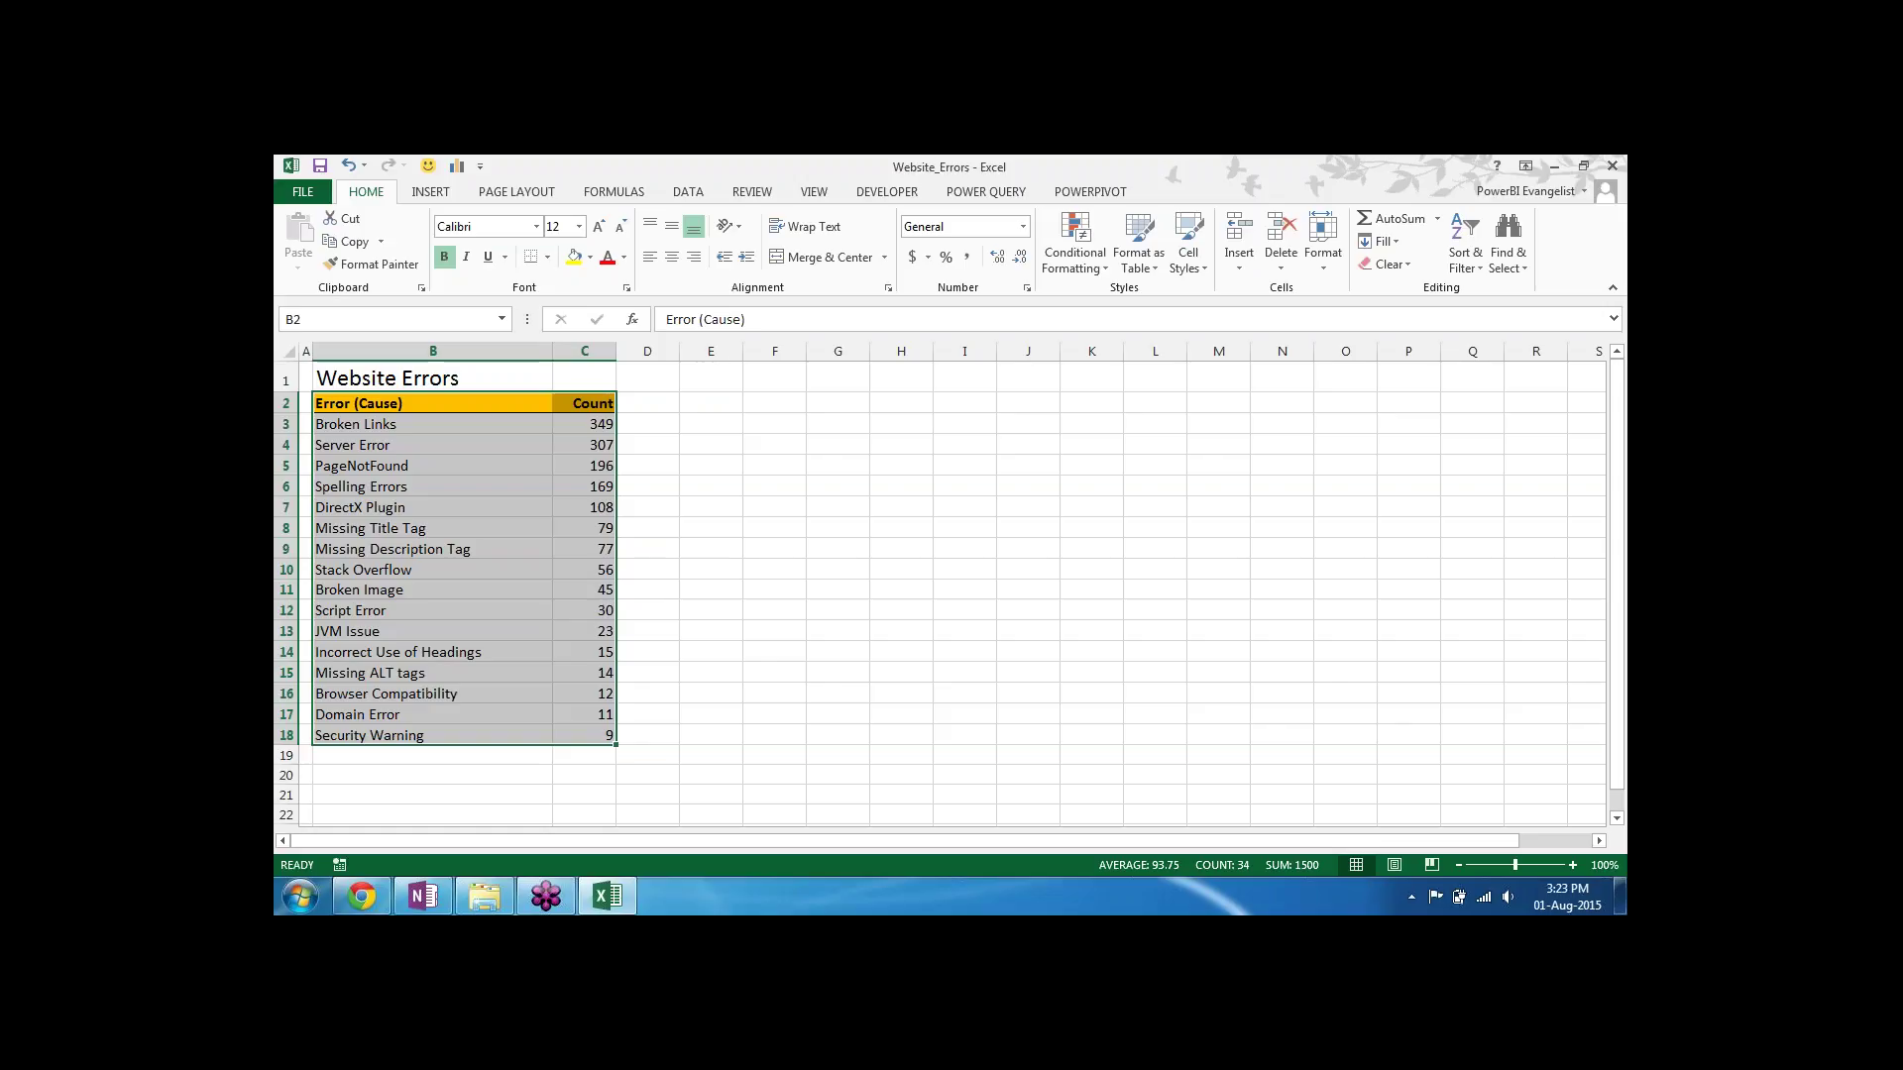
Step: Insert a default column chart of the sorted error table, enlarge it, and place it over columns F to N, leaving columns D and E free
click(1429, 620)
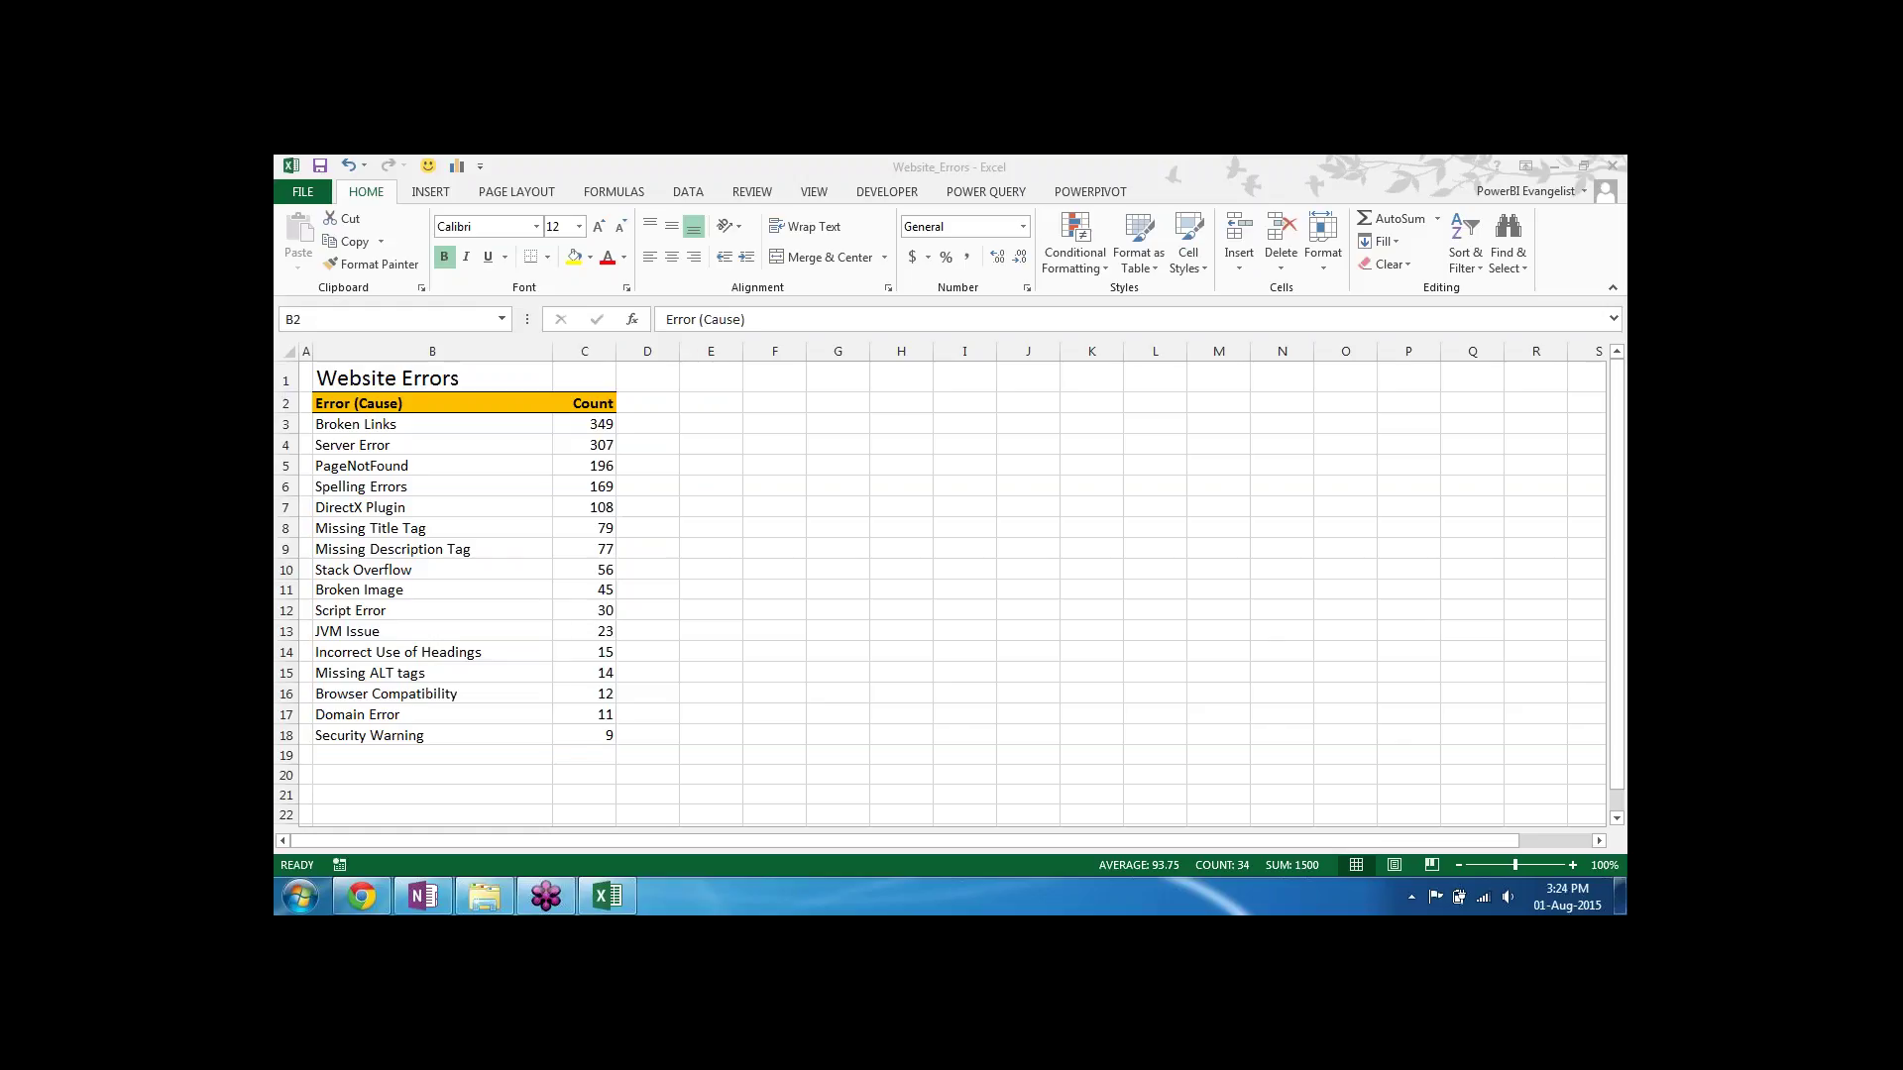
click(379, 400)
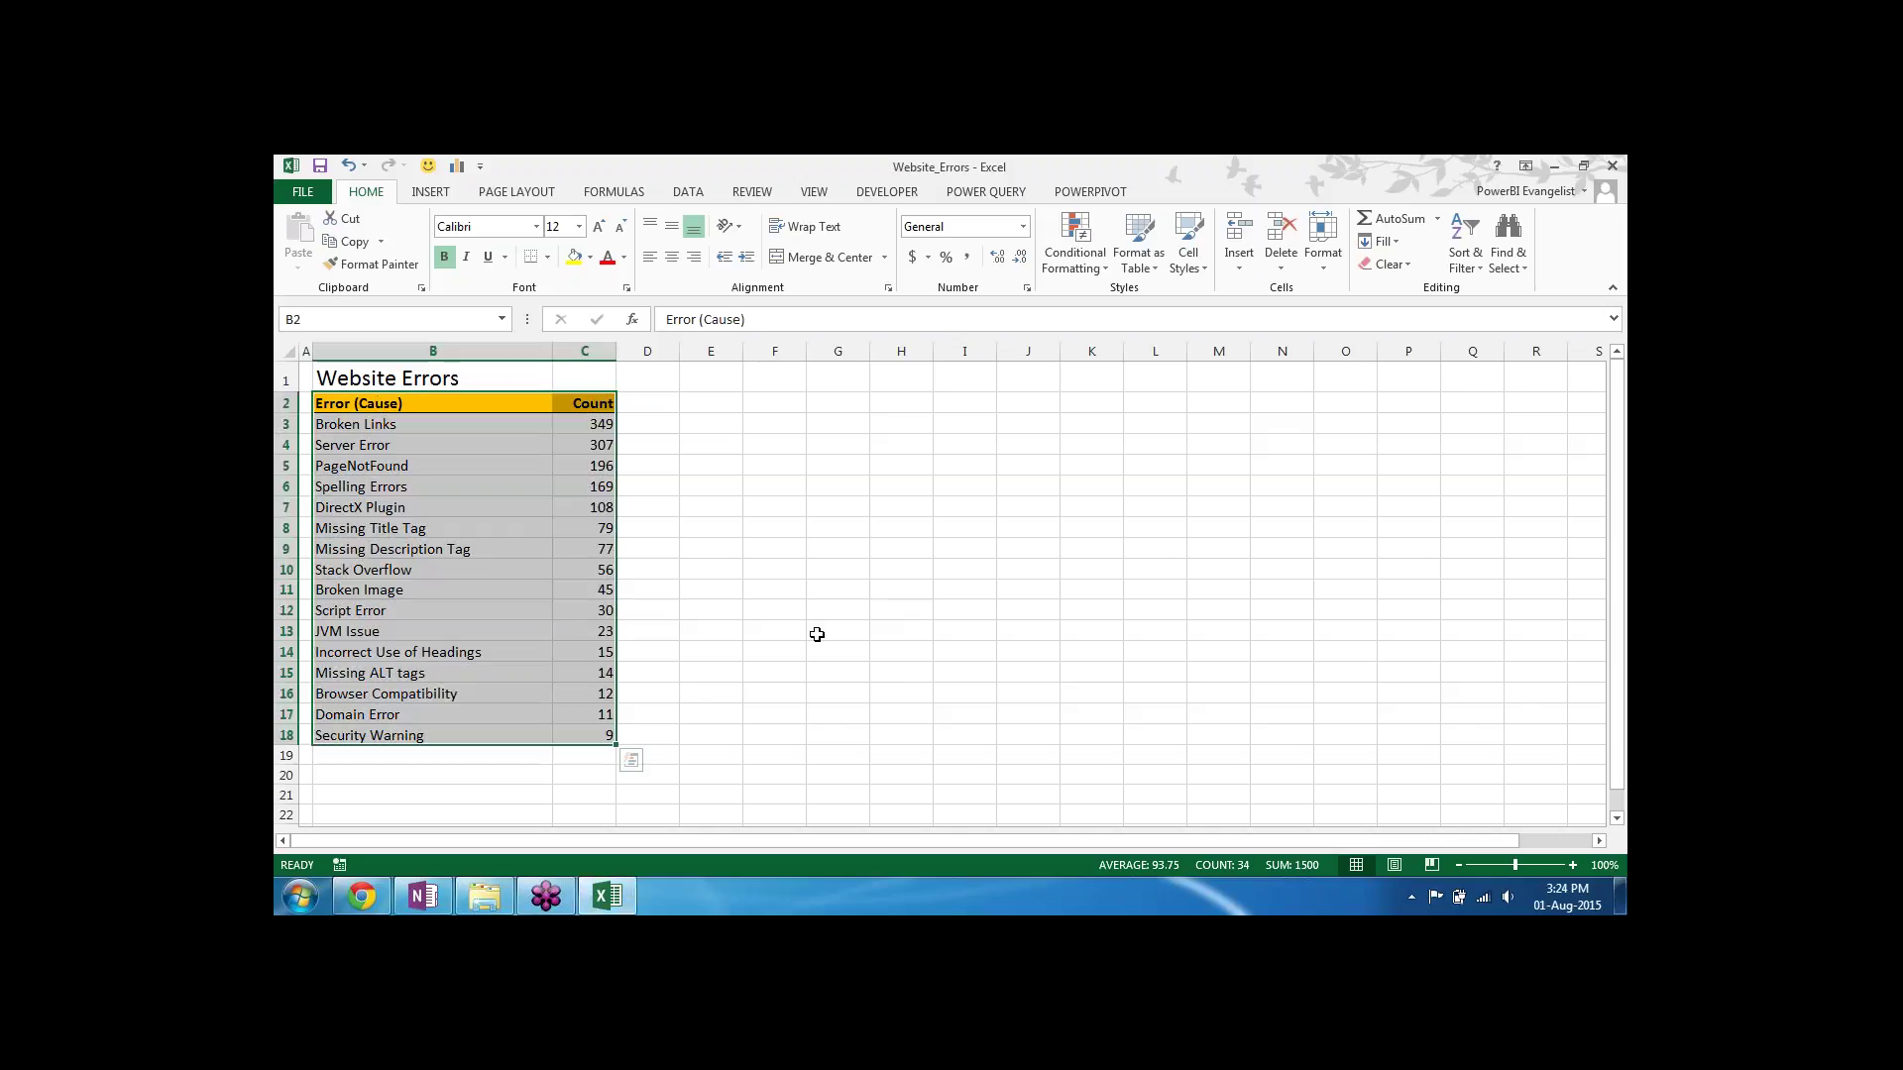
key(alt+F1)
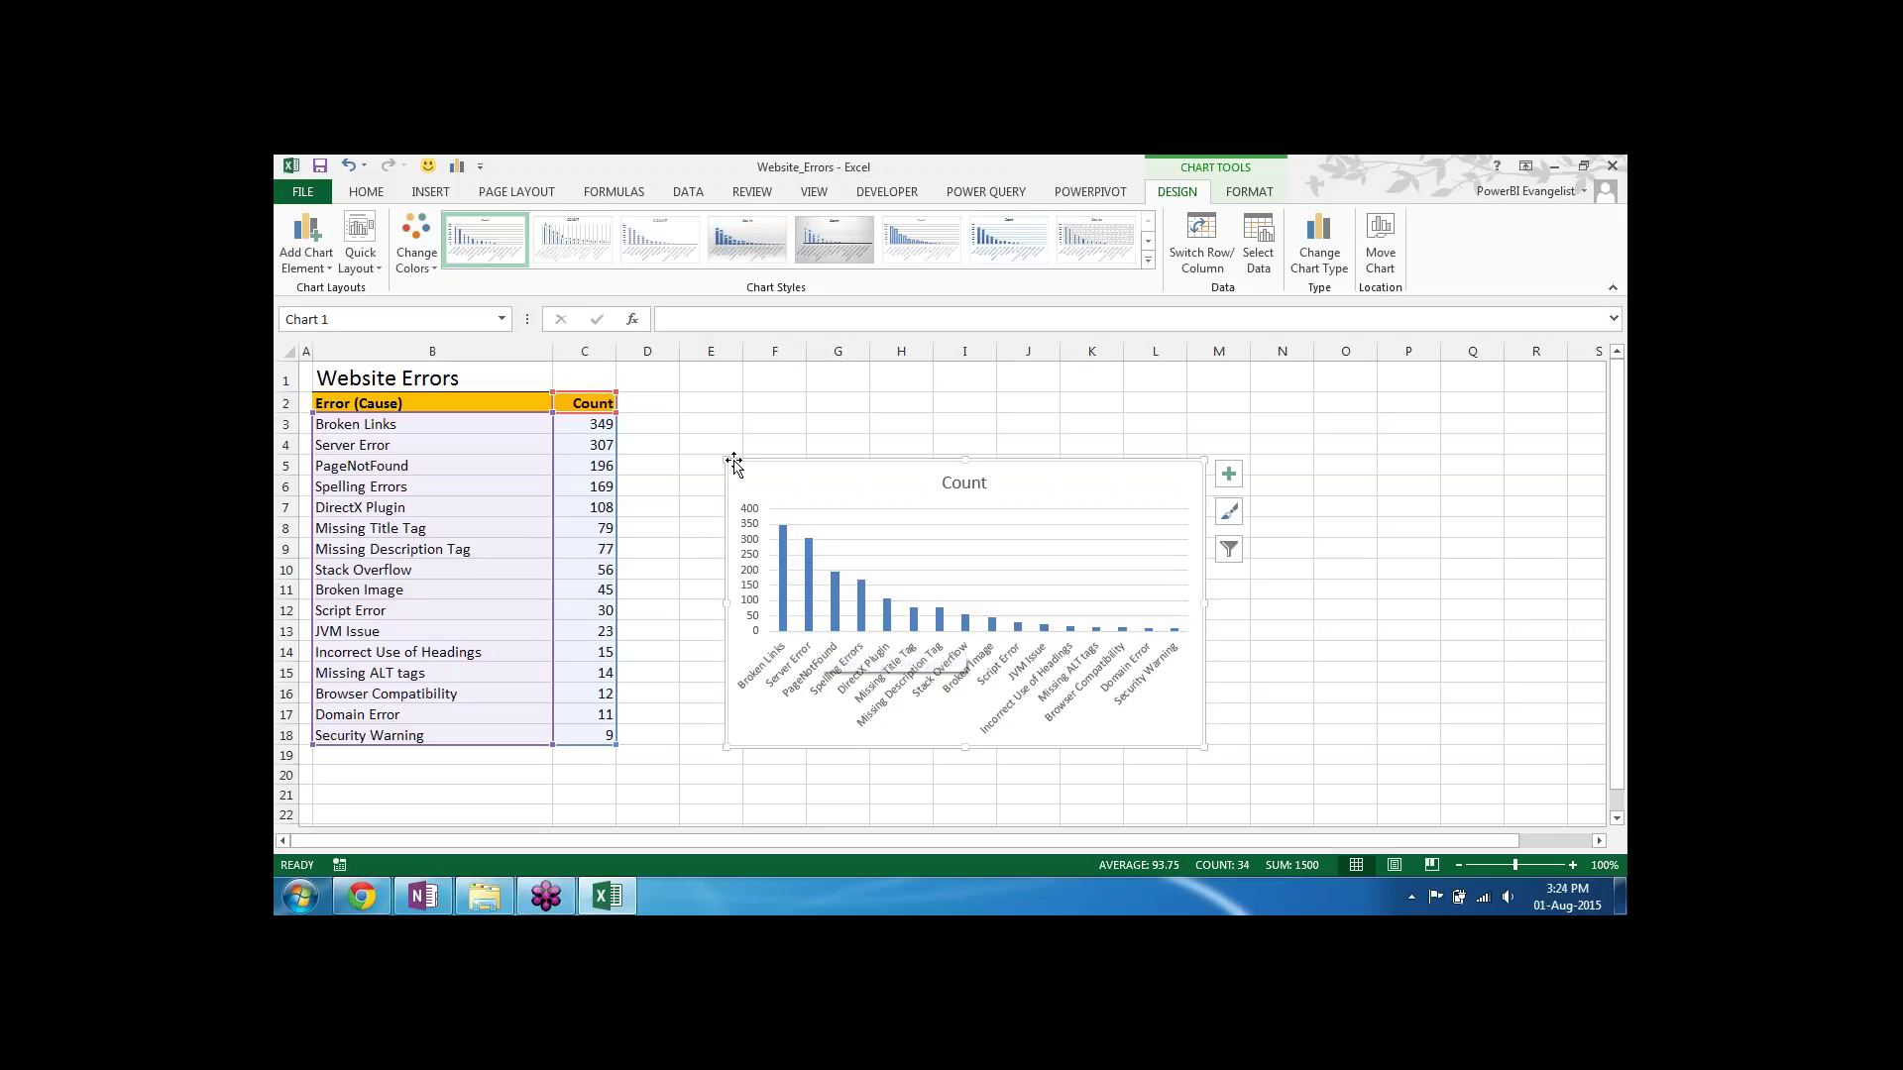
drag(708, 453, 636, 426)
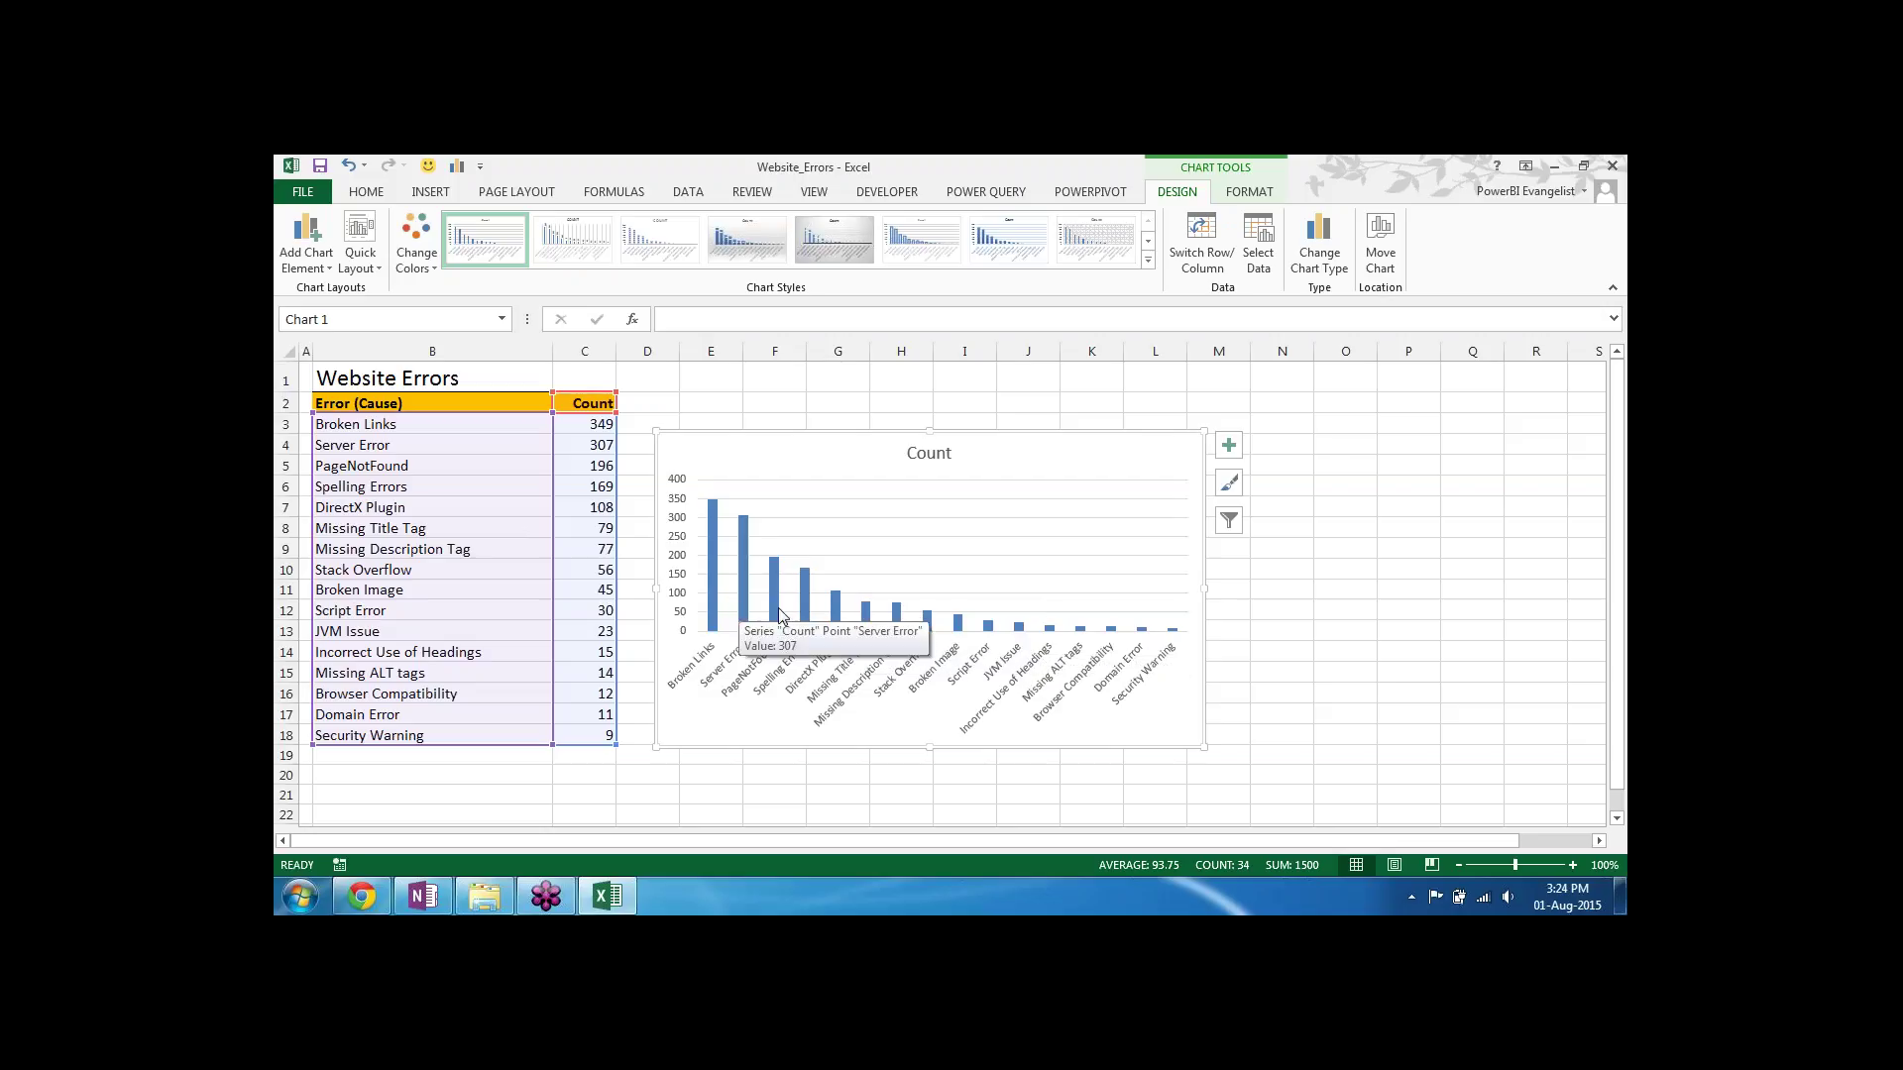
mouse_move(897, 610)
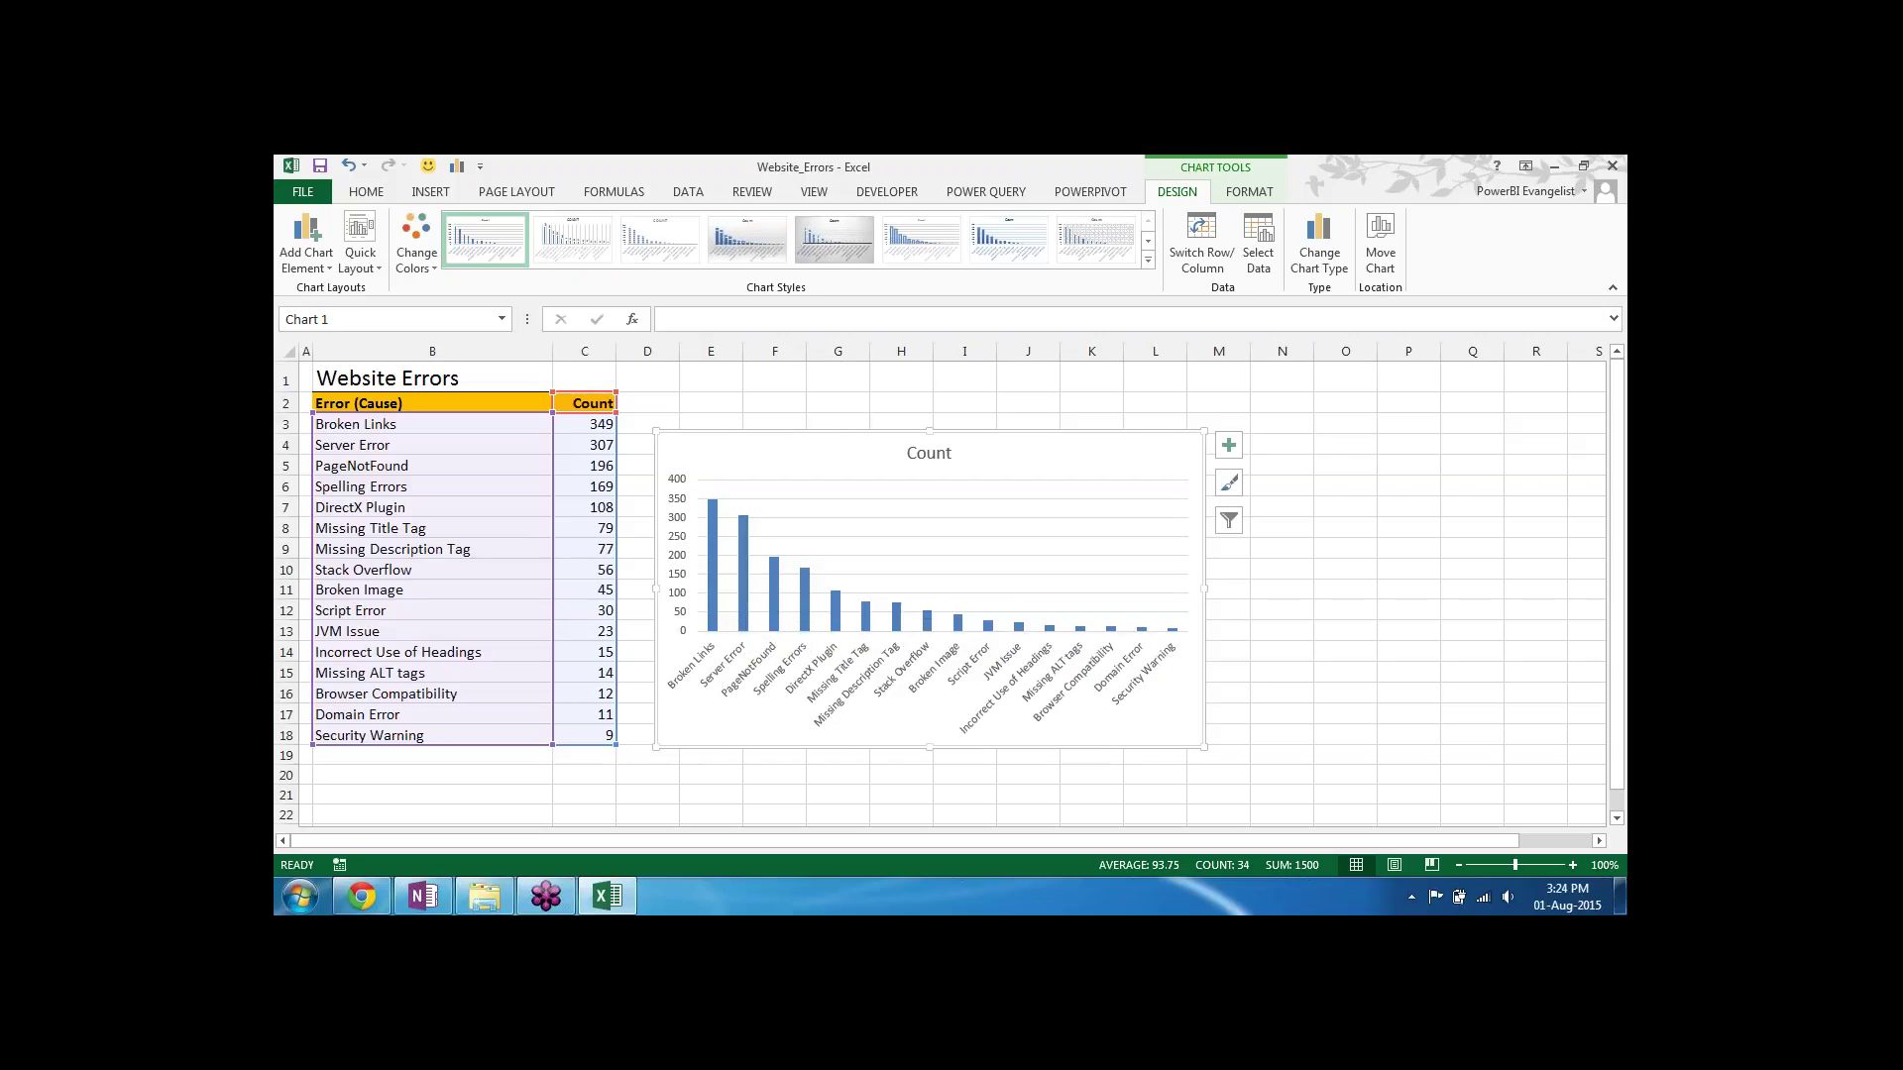
drag(853, 437, 952, 432)
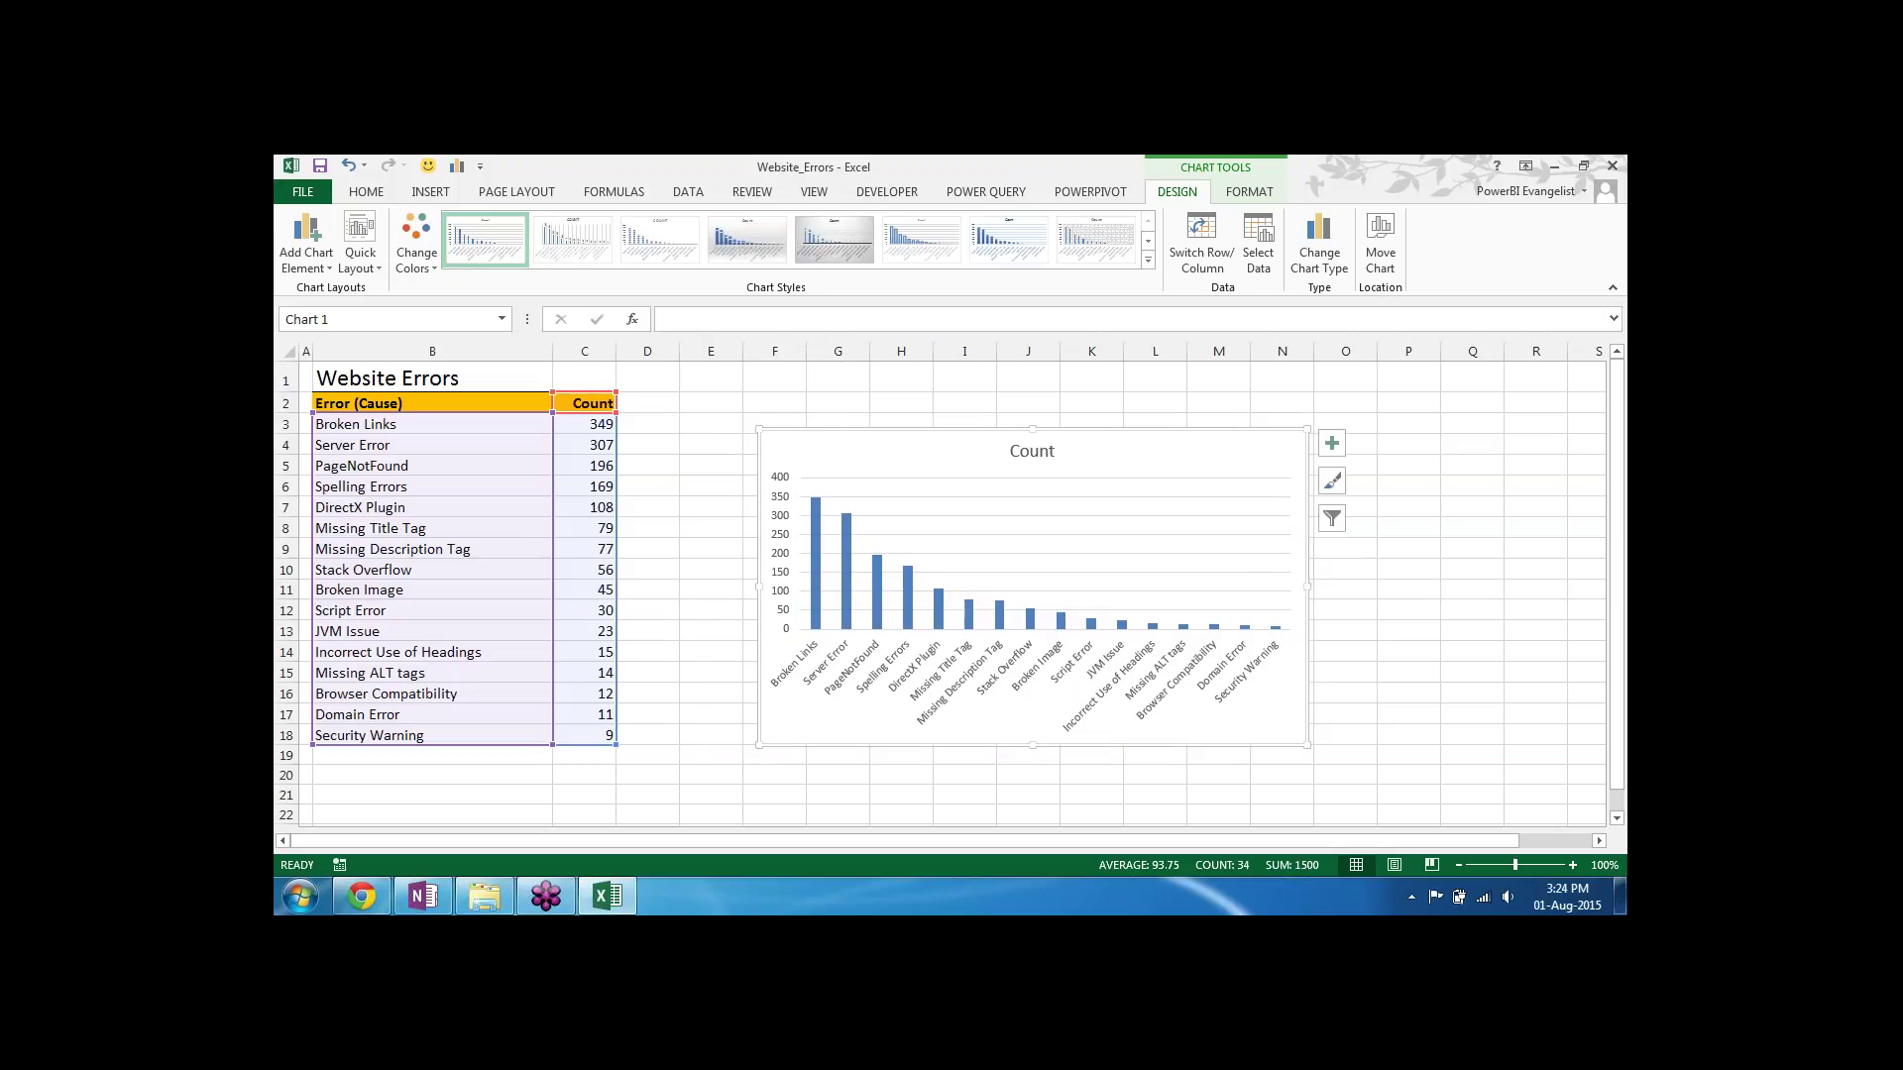
Step: Add the heading Cumulative in D2 and start the running total in D3 with the formula =C3
click(654, 404)
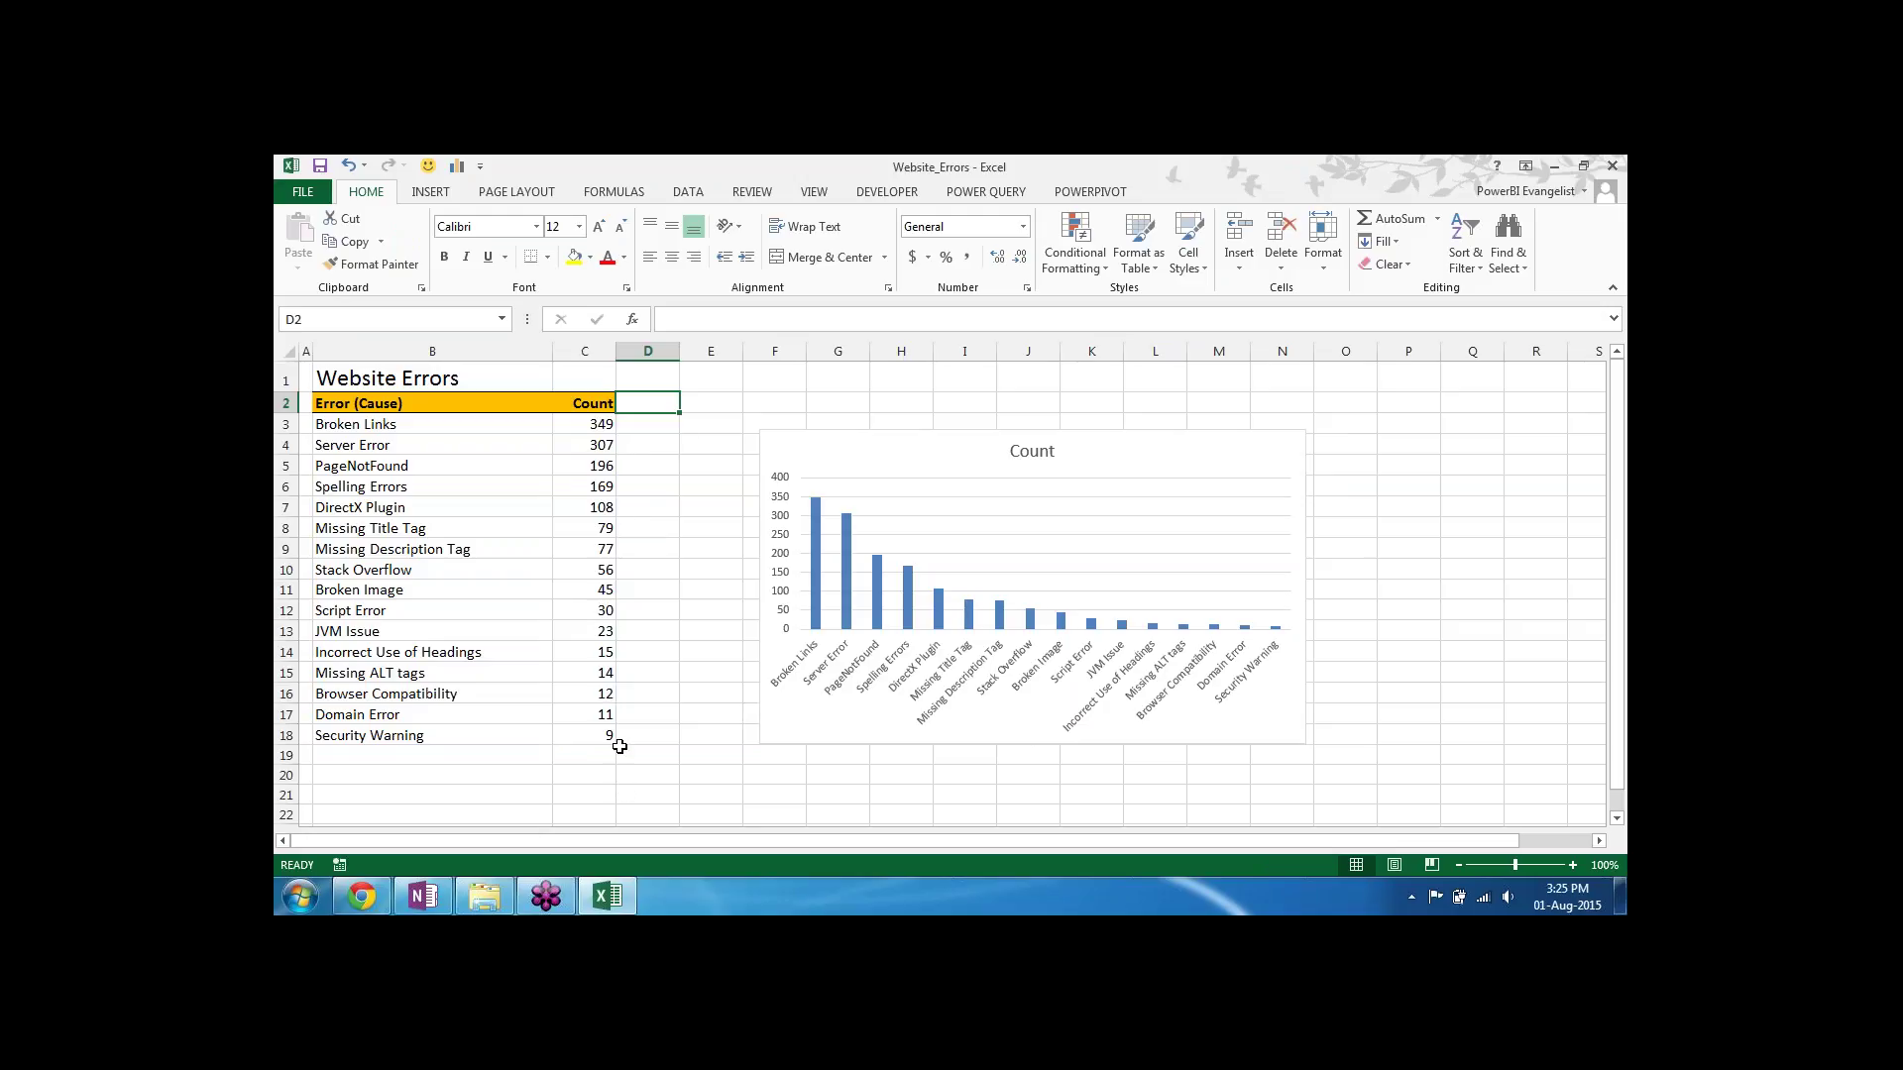
text(Cumulative)
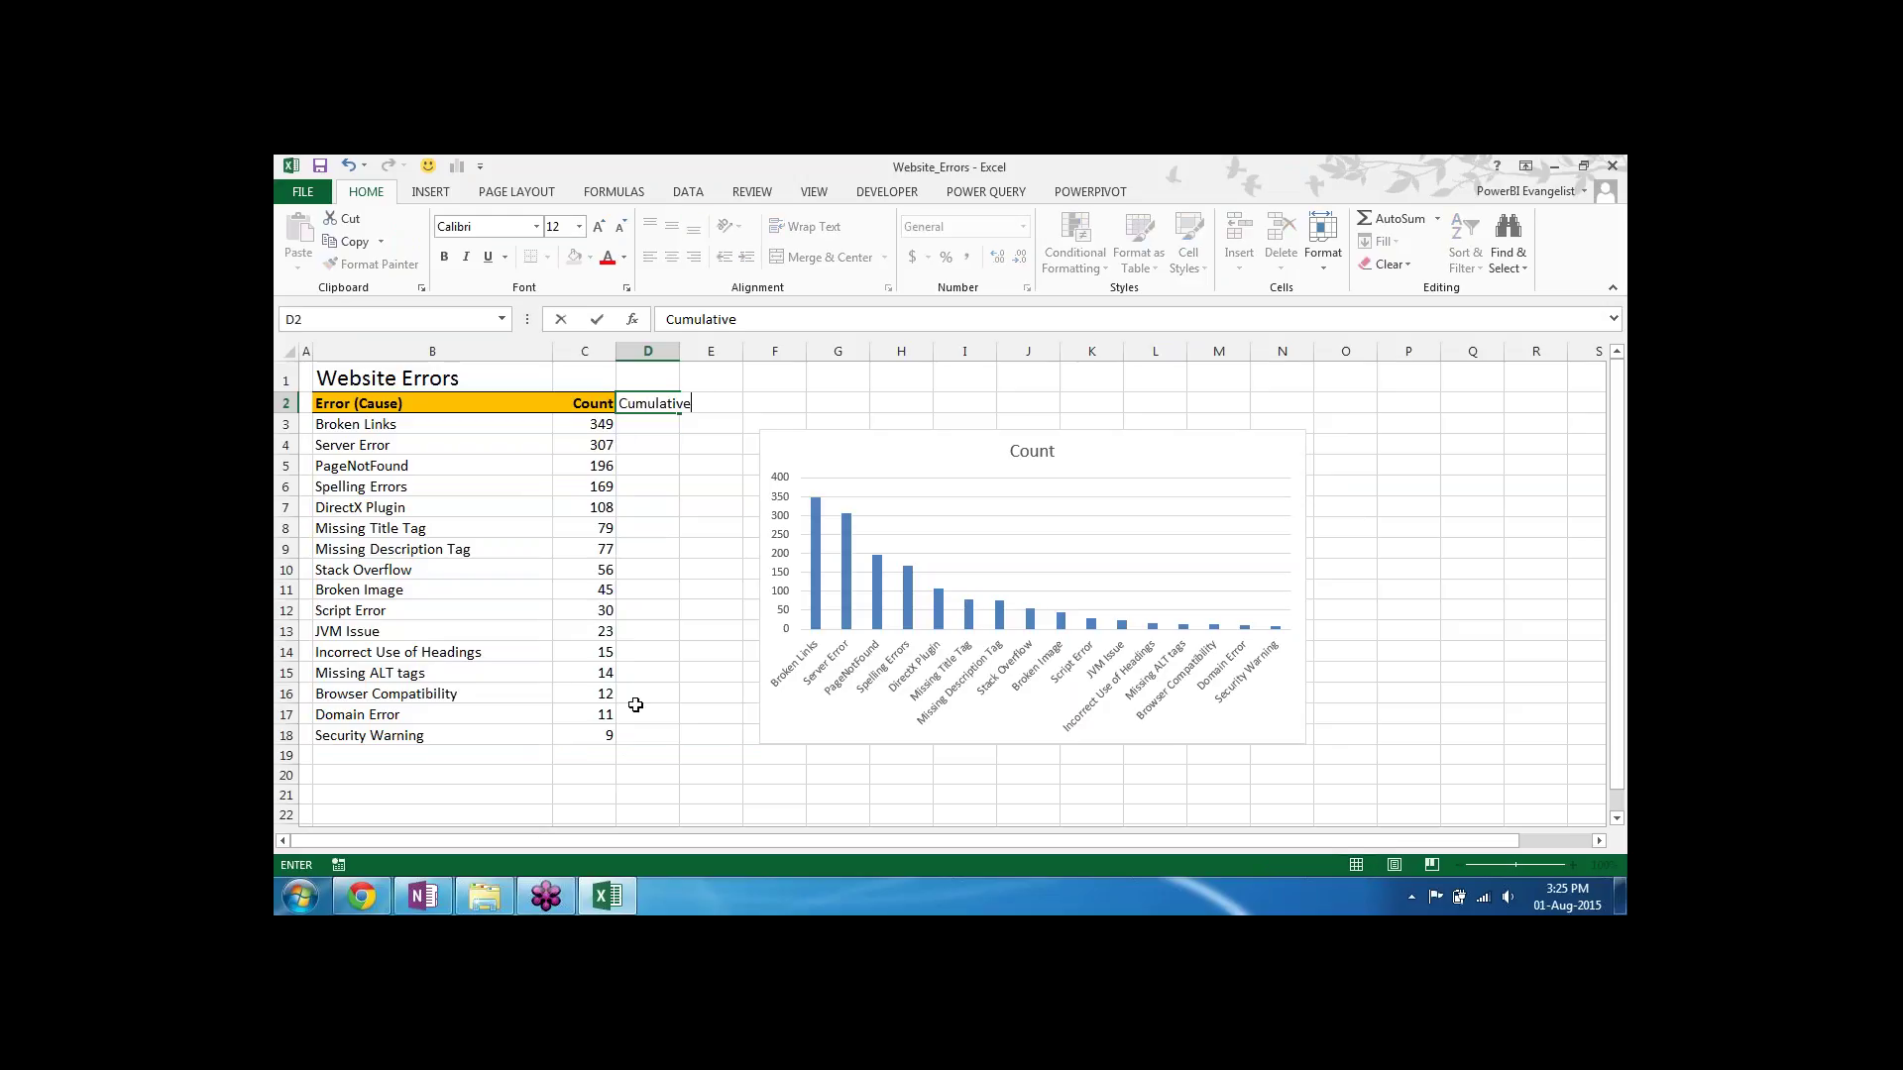
key(Return)
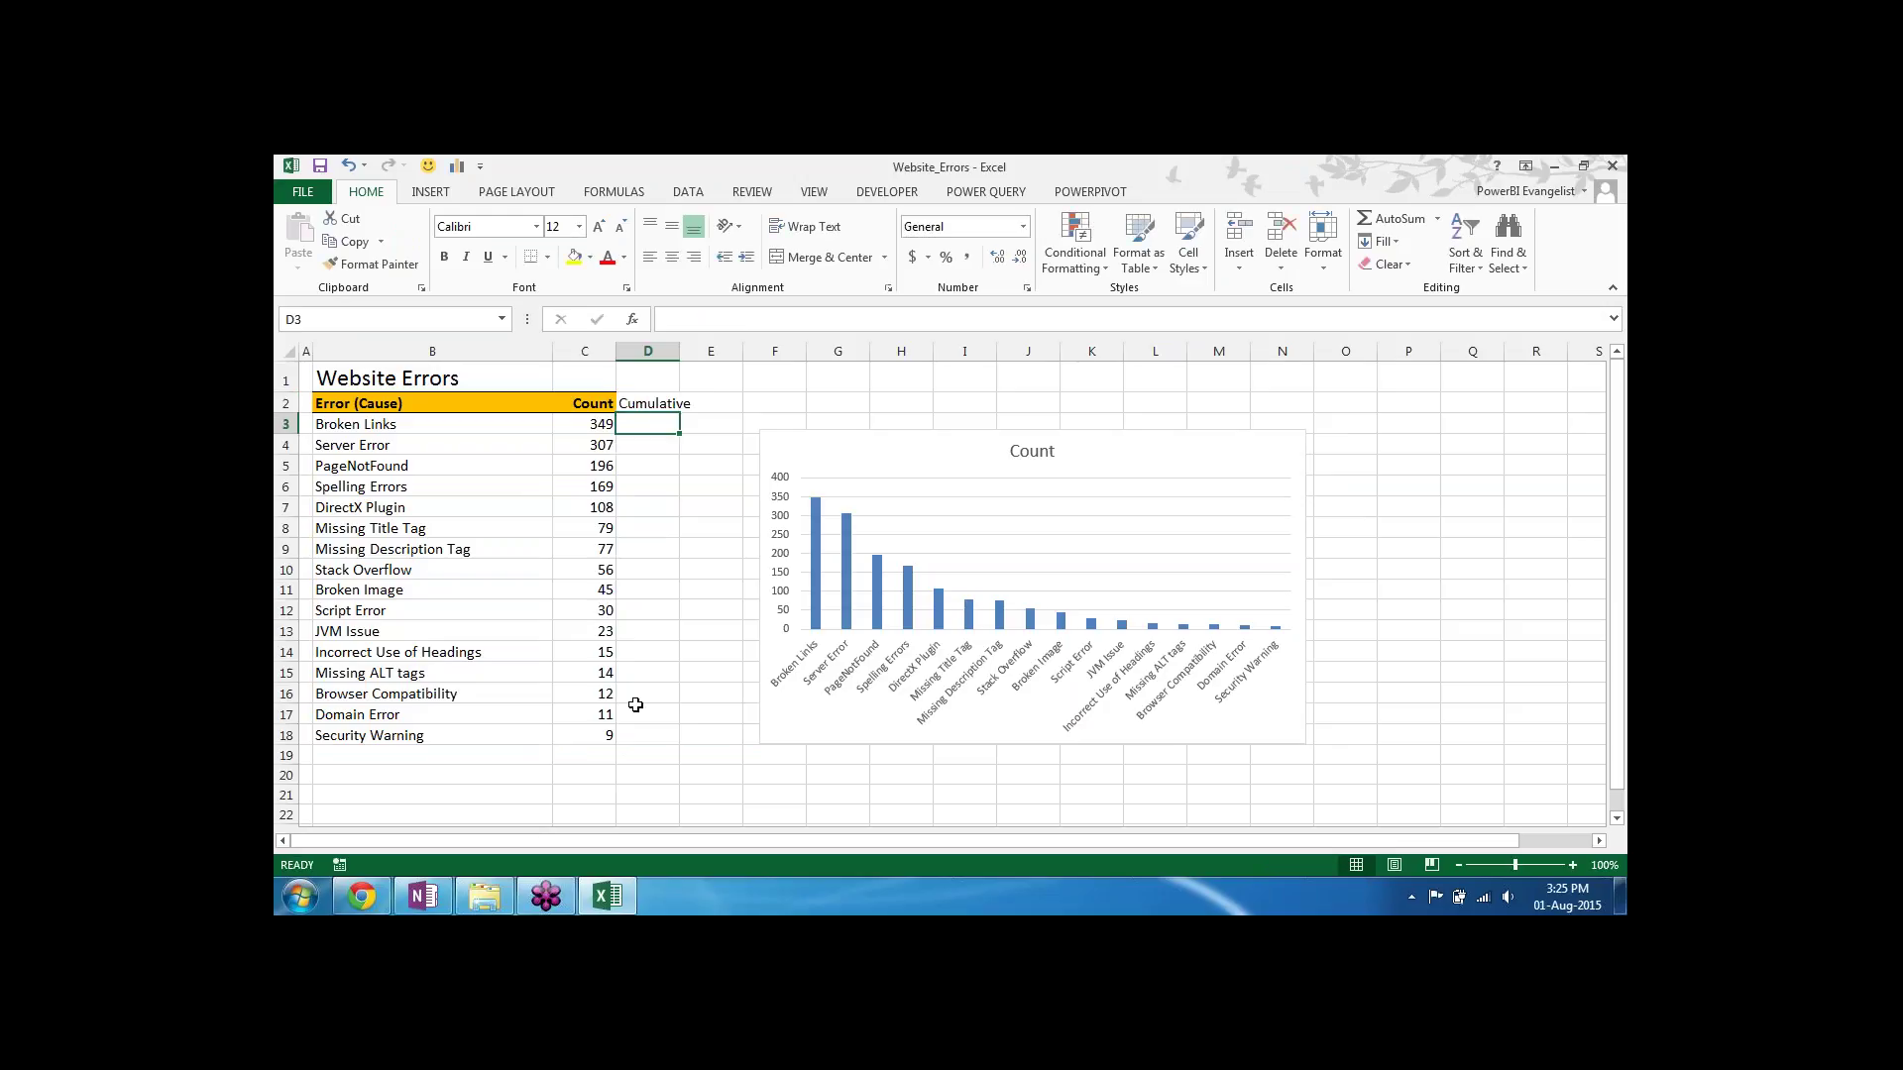
text(=)
key(Left)
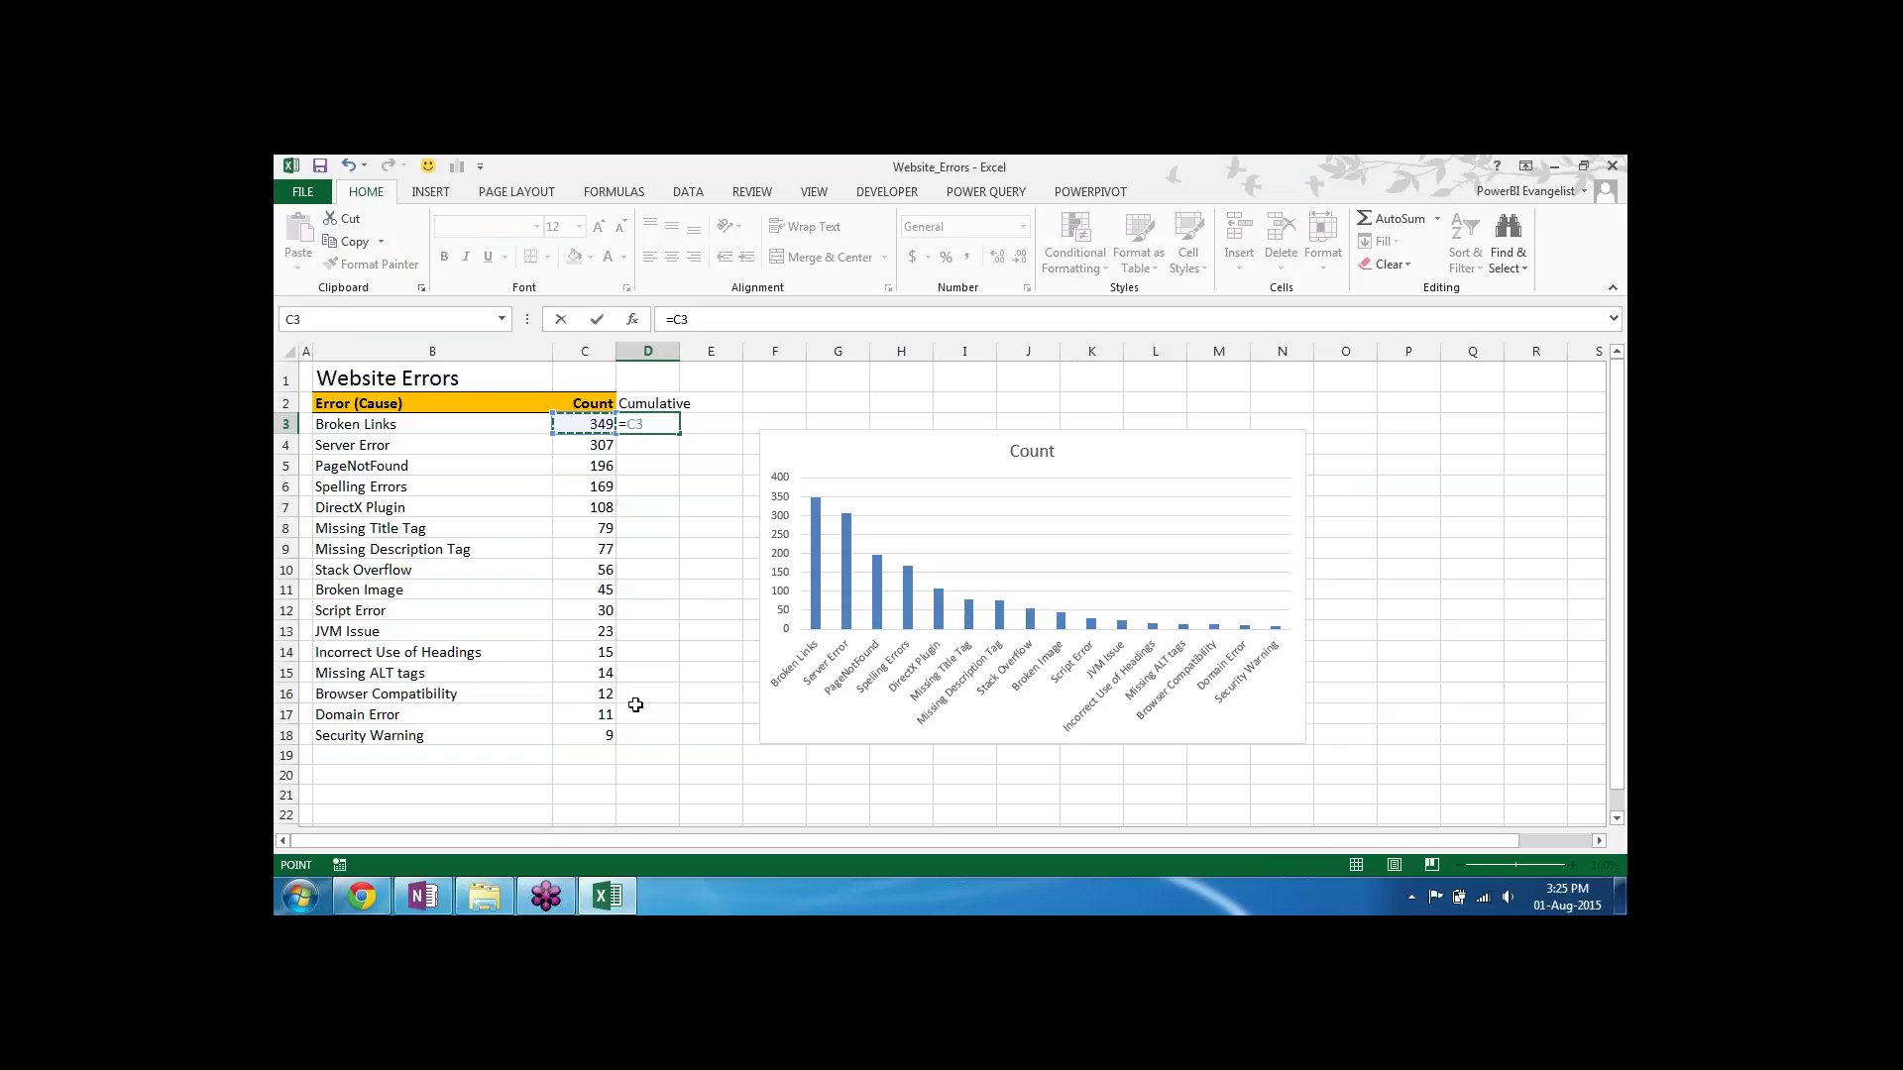
key(Return)
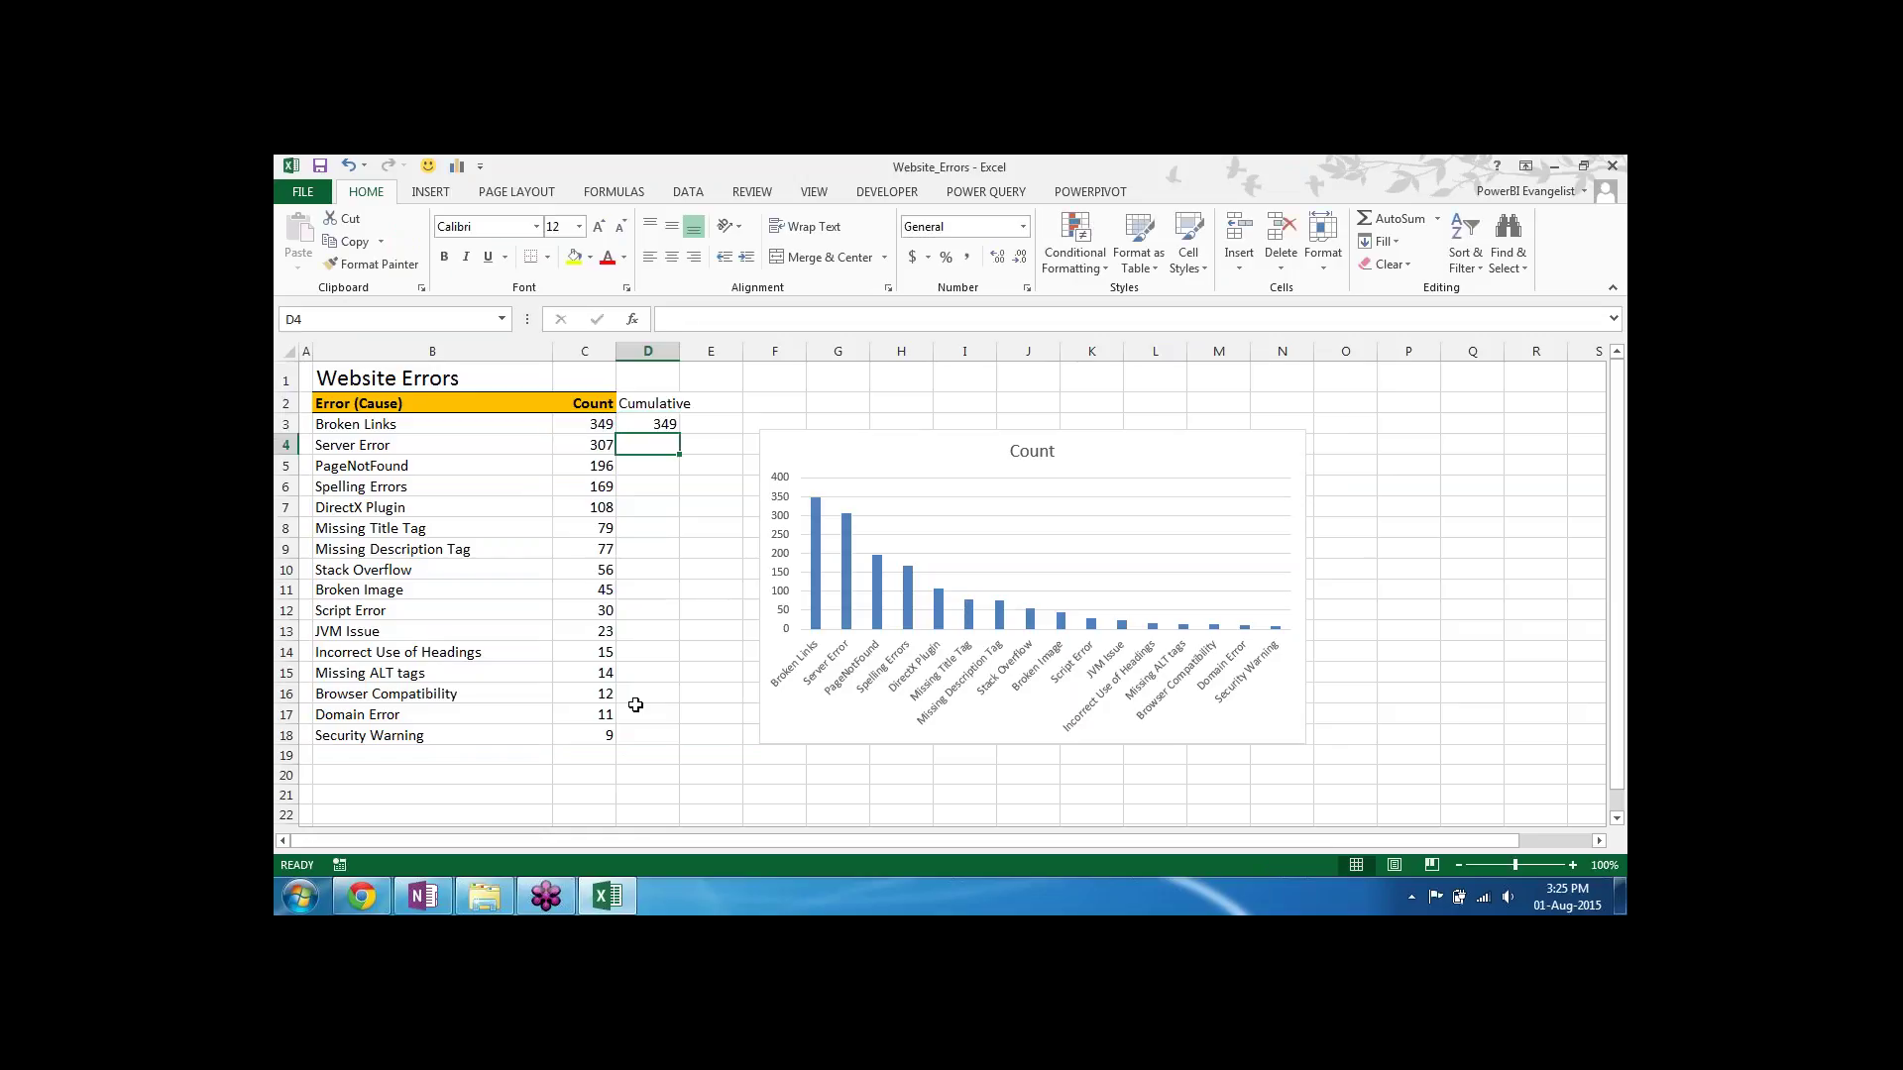
key(Up)
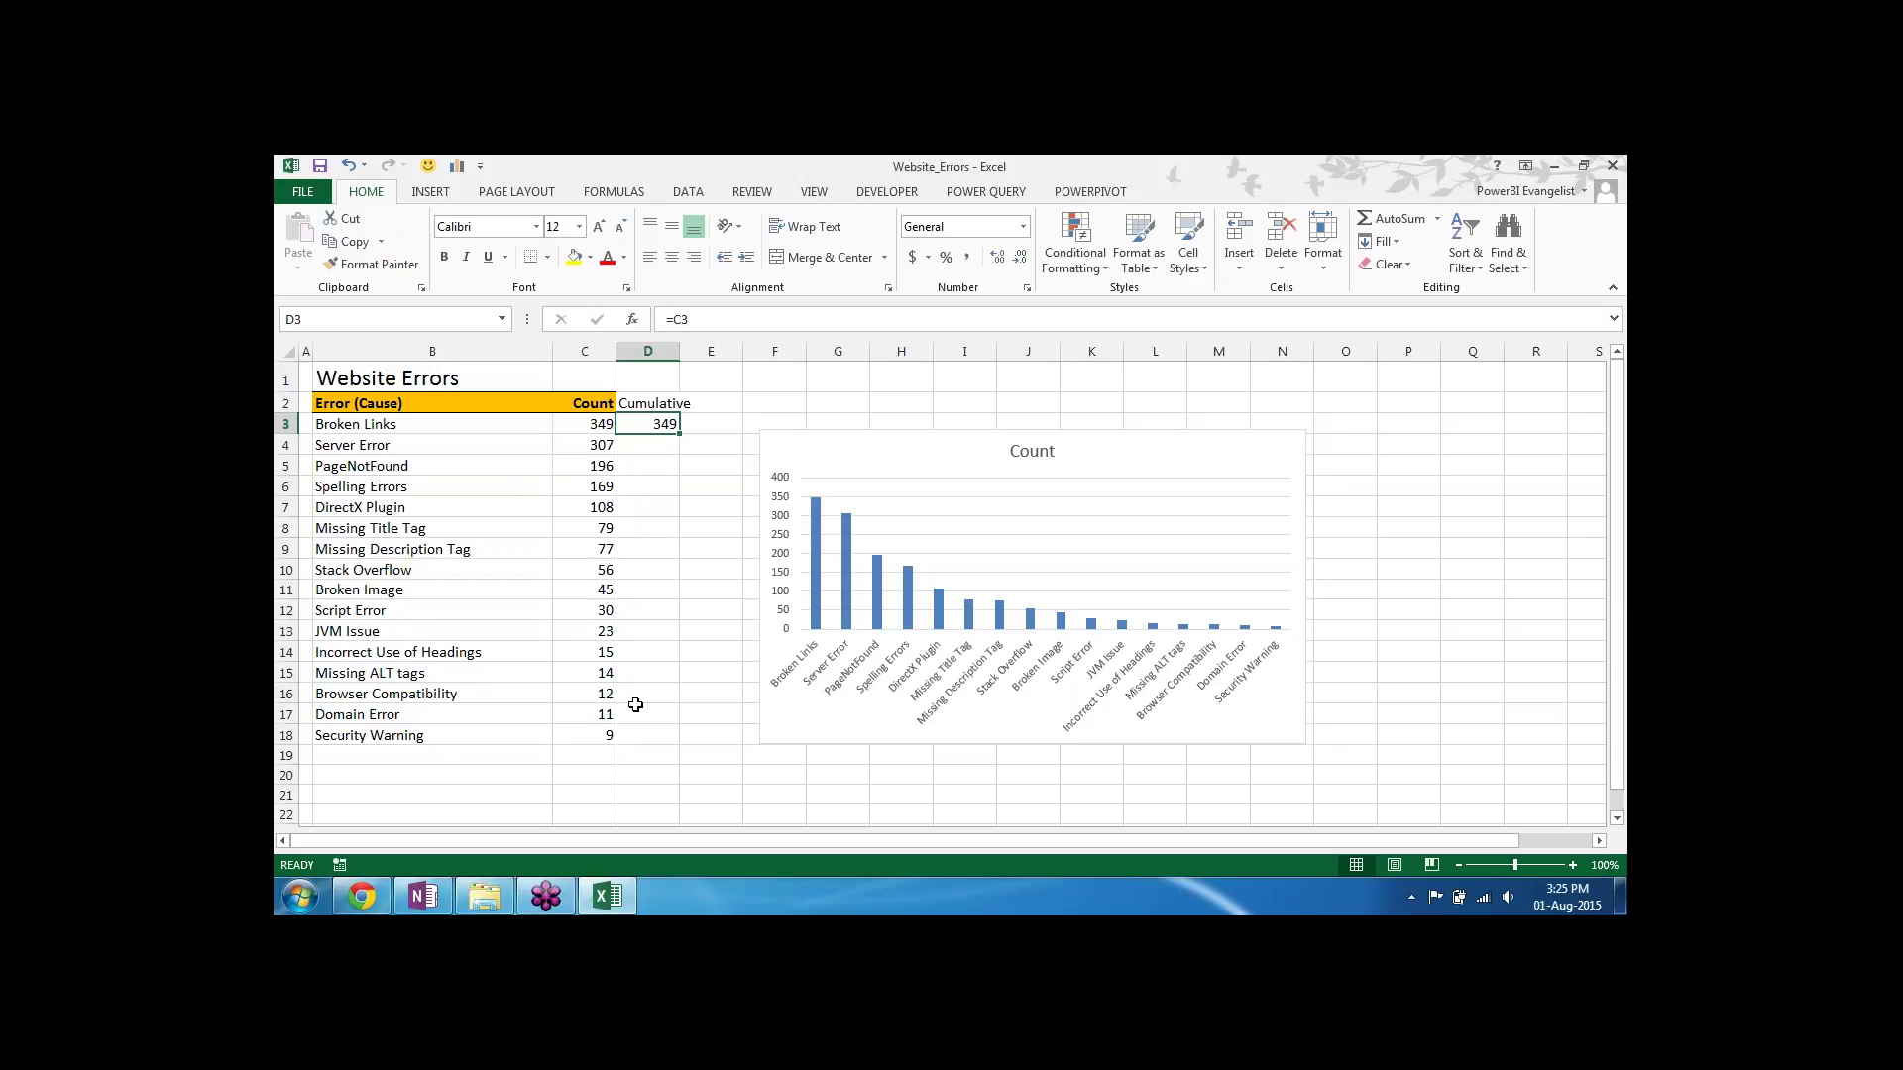
Step: Enter the running-total formula =C4+D3 in cell D4 for the Server Error row
key(Down)
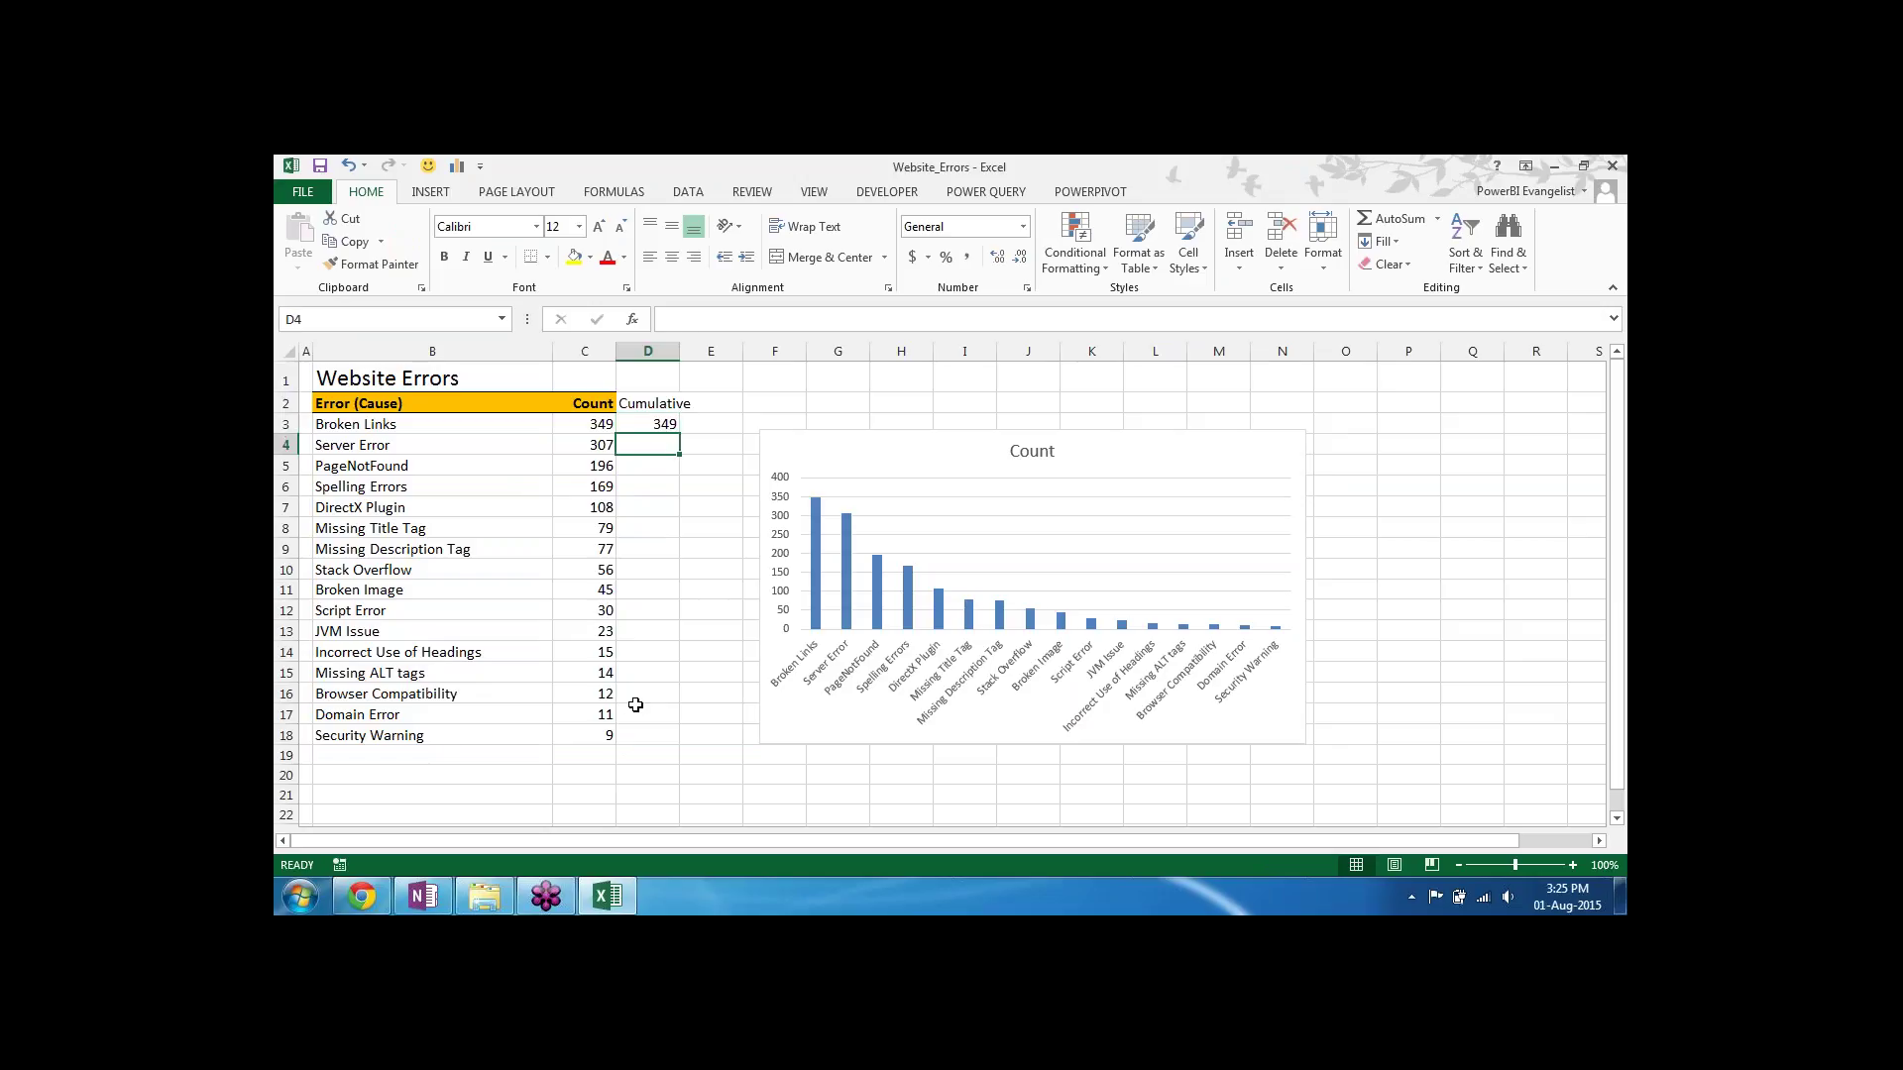
text(=)
key(Left)
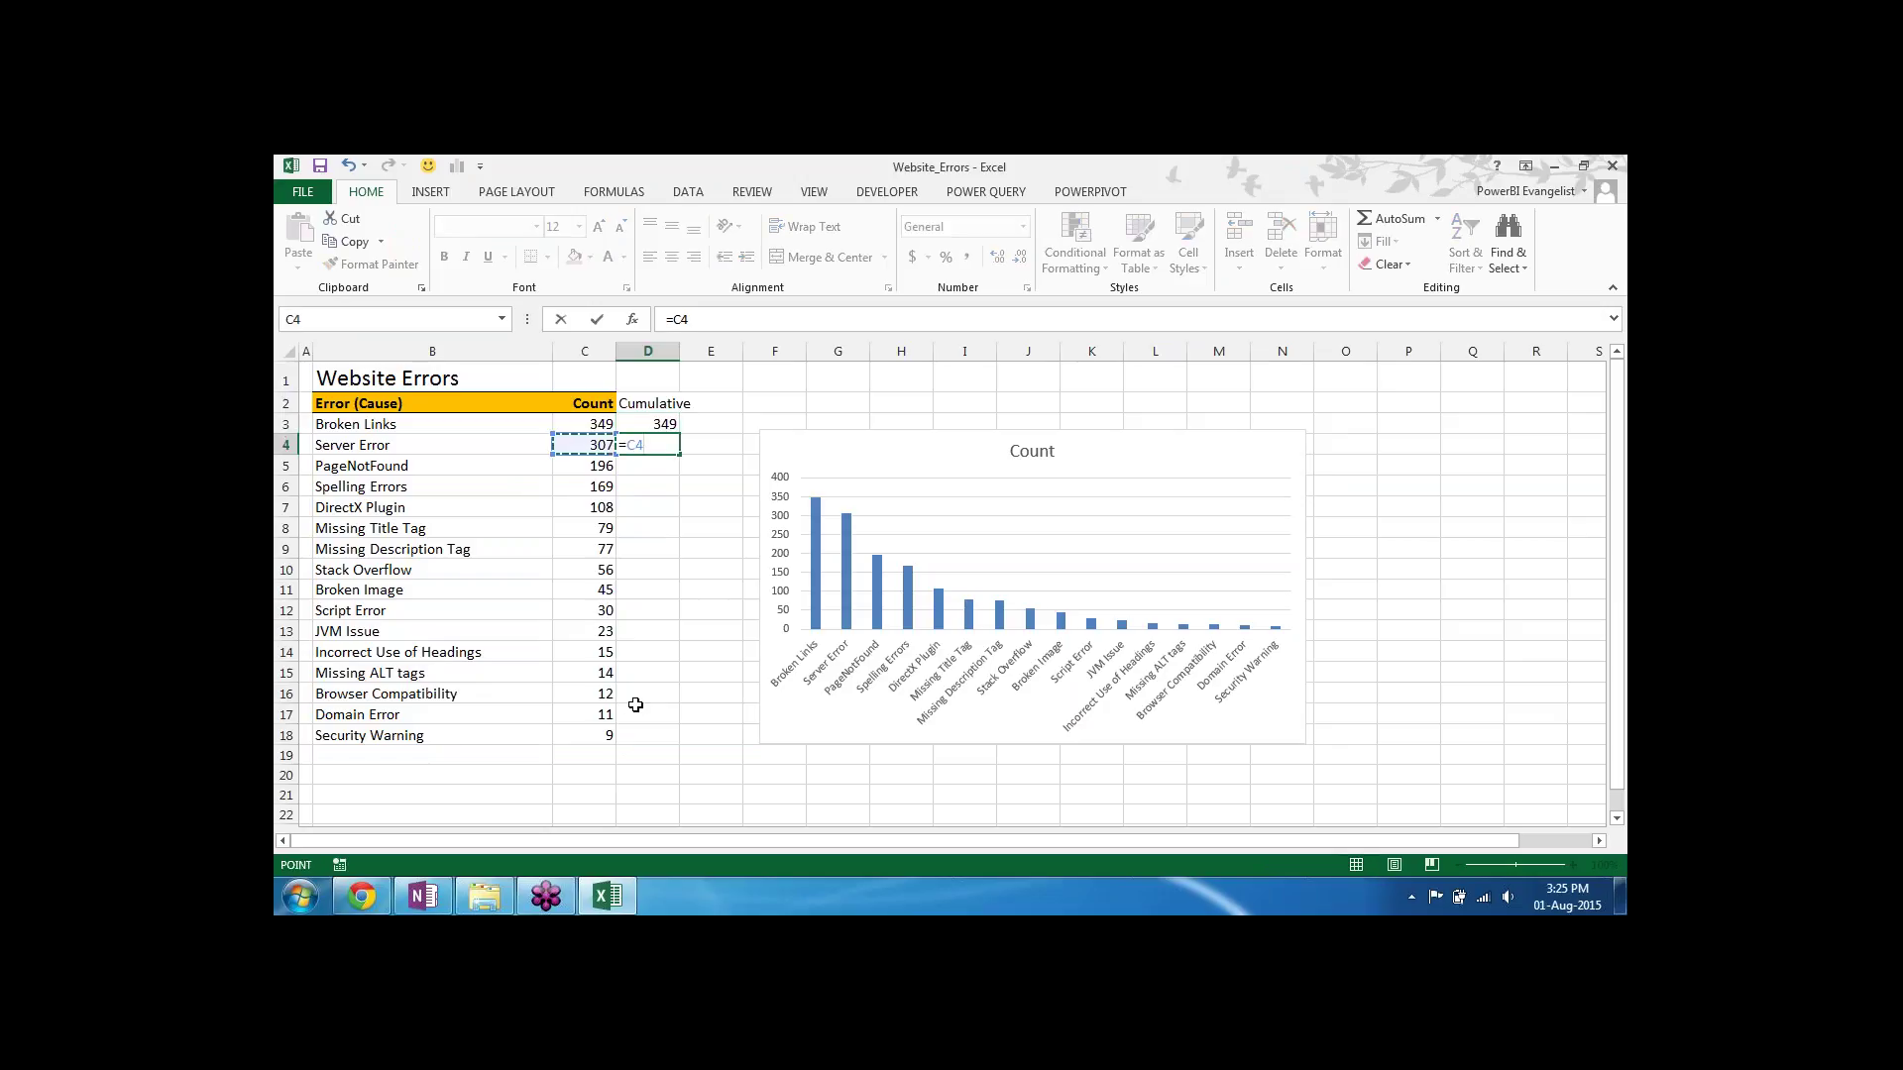
text(+)
key(Up)
key(Return)
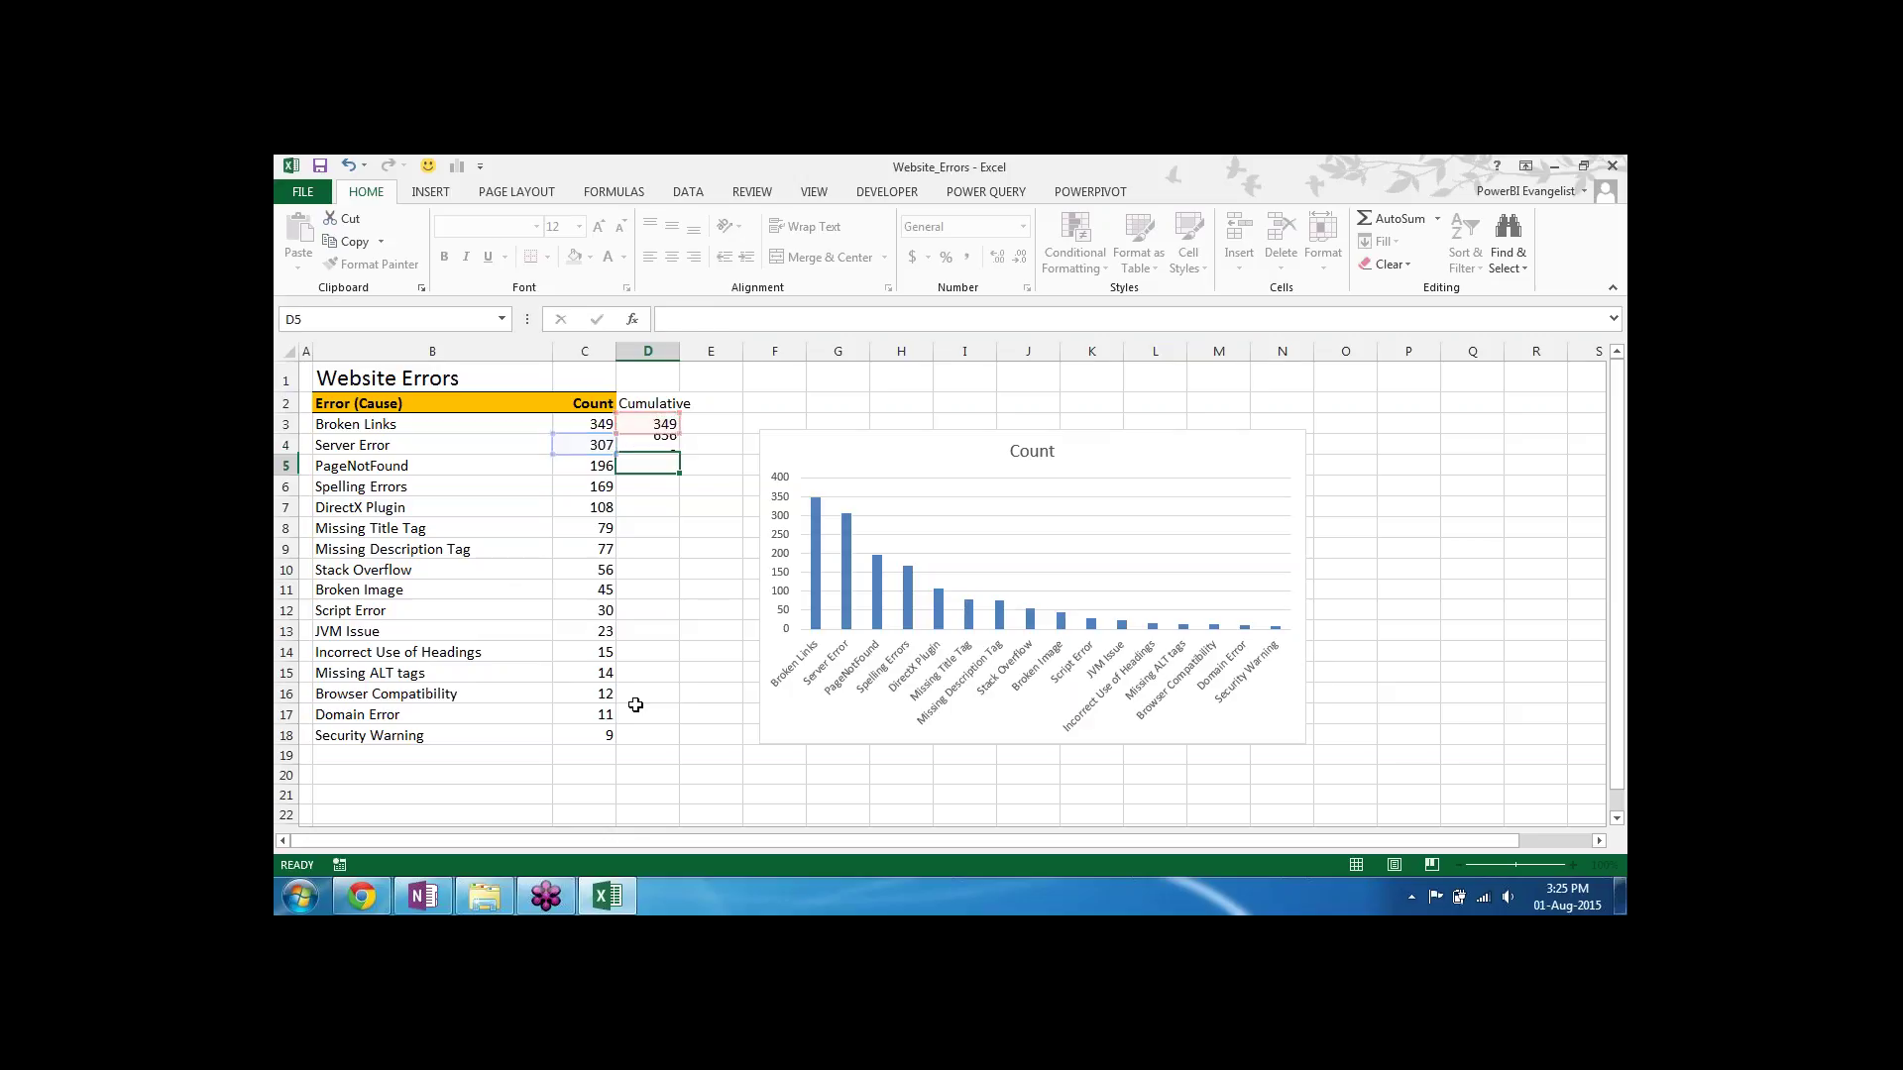
key(Up)
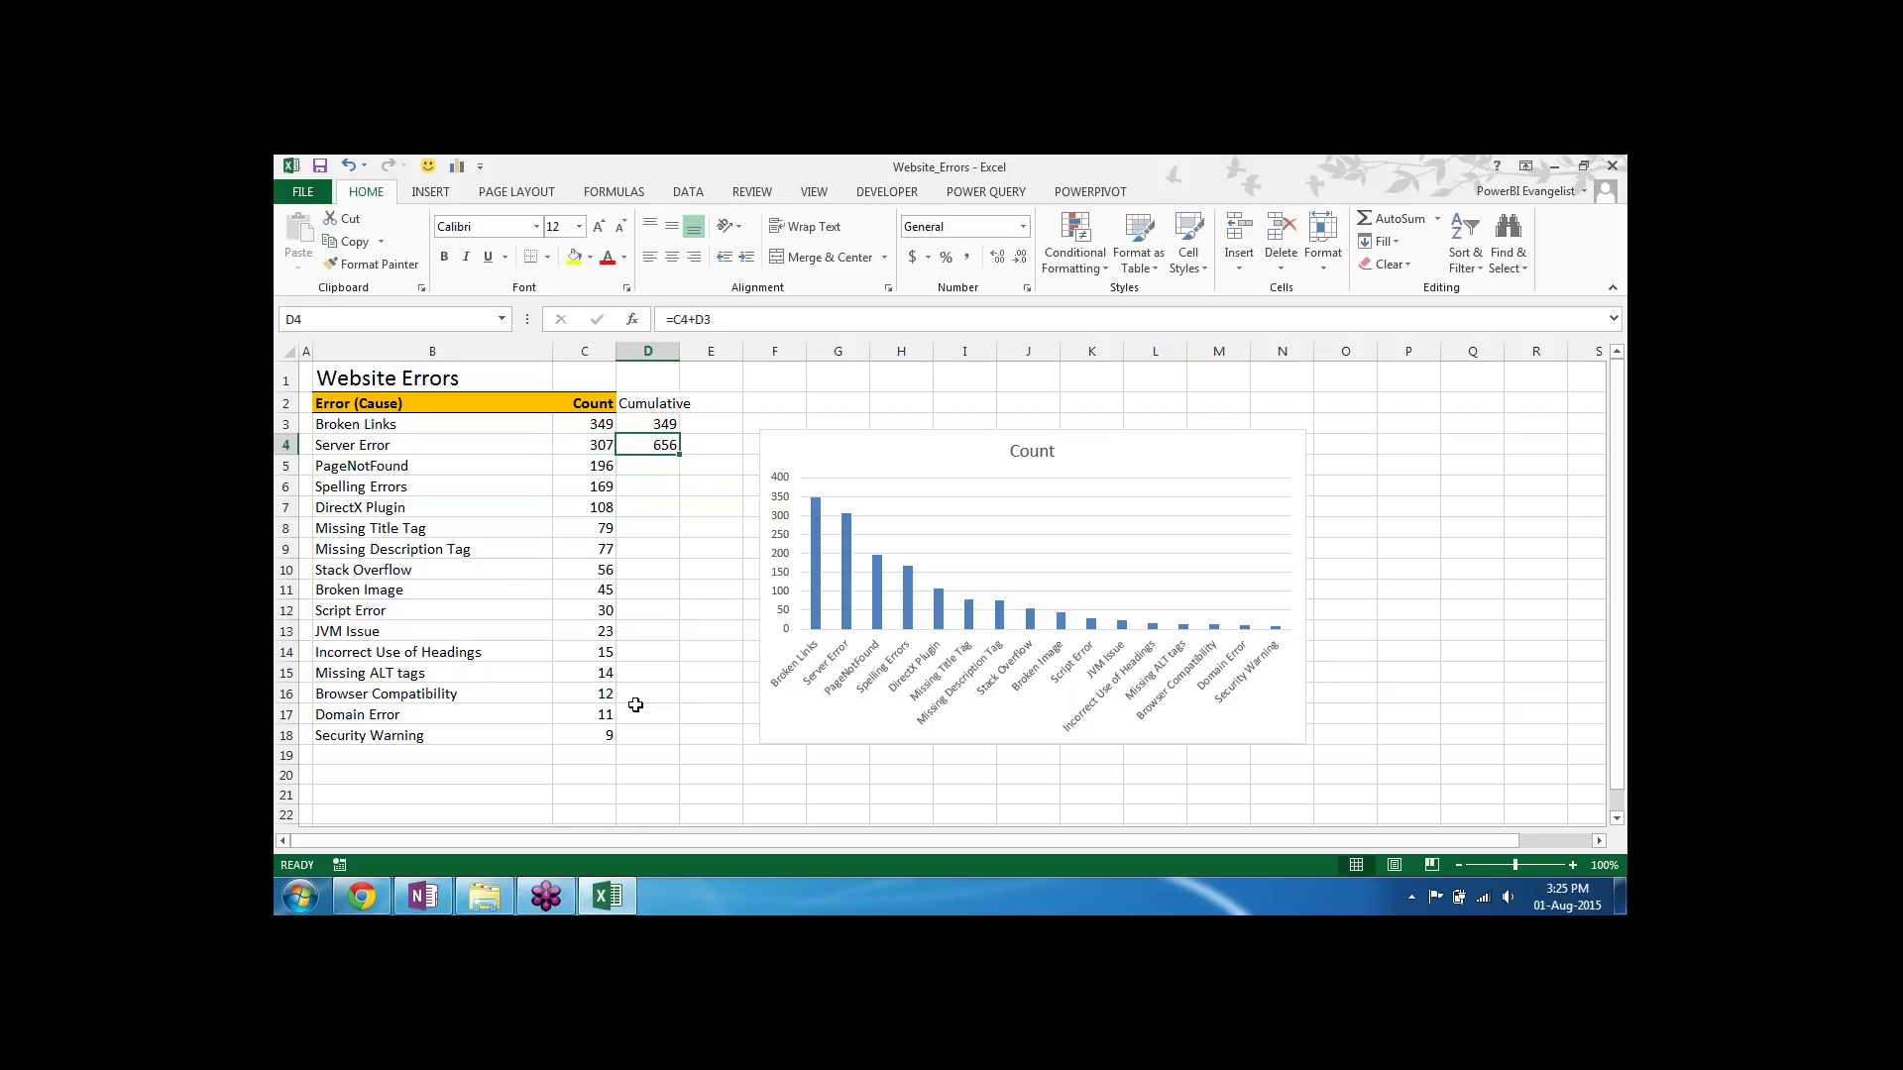
Step: Fill the running-total formula from D4 down through D18
key(shift+Down)
key(shift+Down)
key(shift+Down)
key(shift+Down)
key(shift+Down)
key(shift+Down)
key(shift+Down)
key(shift+Down)
key(shift+Down)
key(shift+Down)
key(shift+Down)
key(shift+Down)
key(shift+Down)
key(shift+Down)
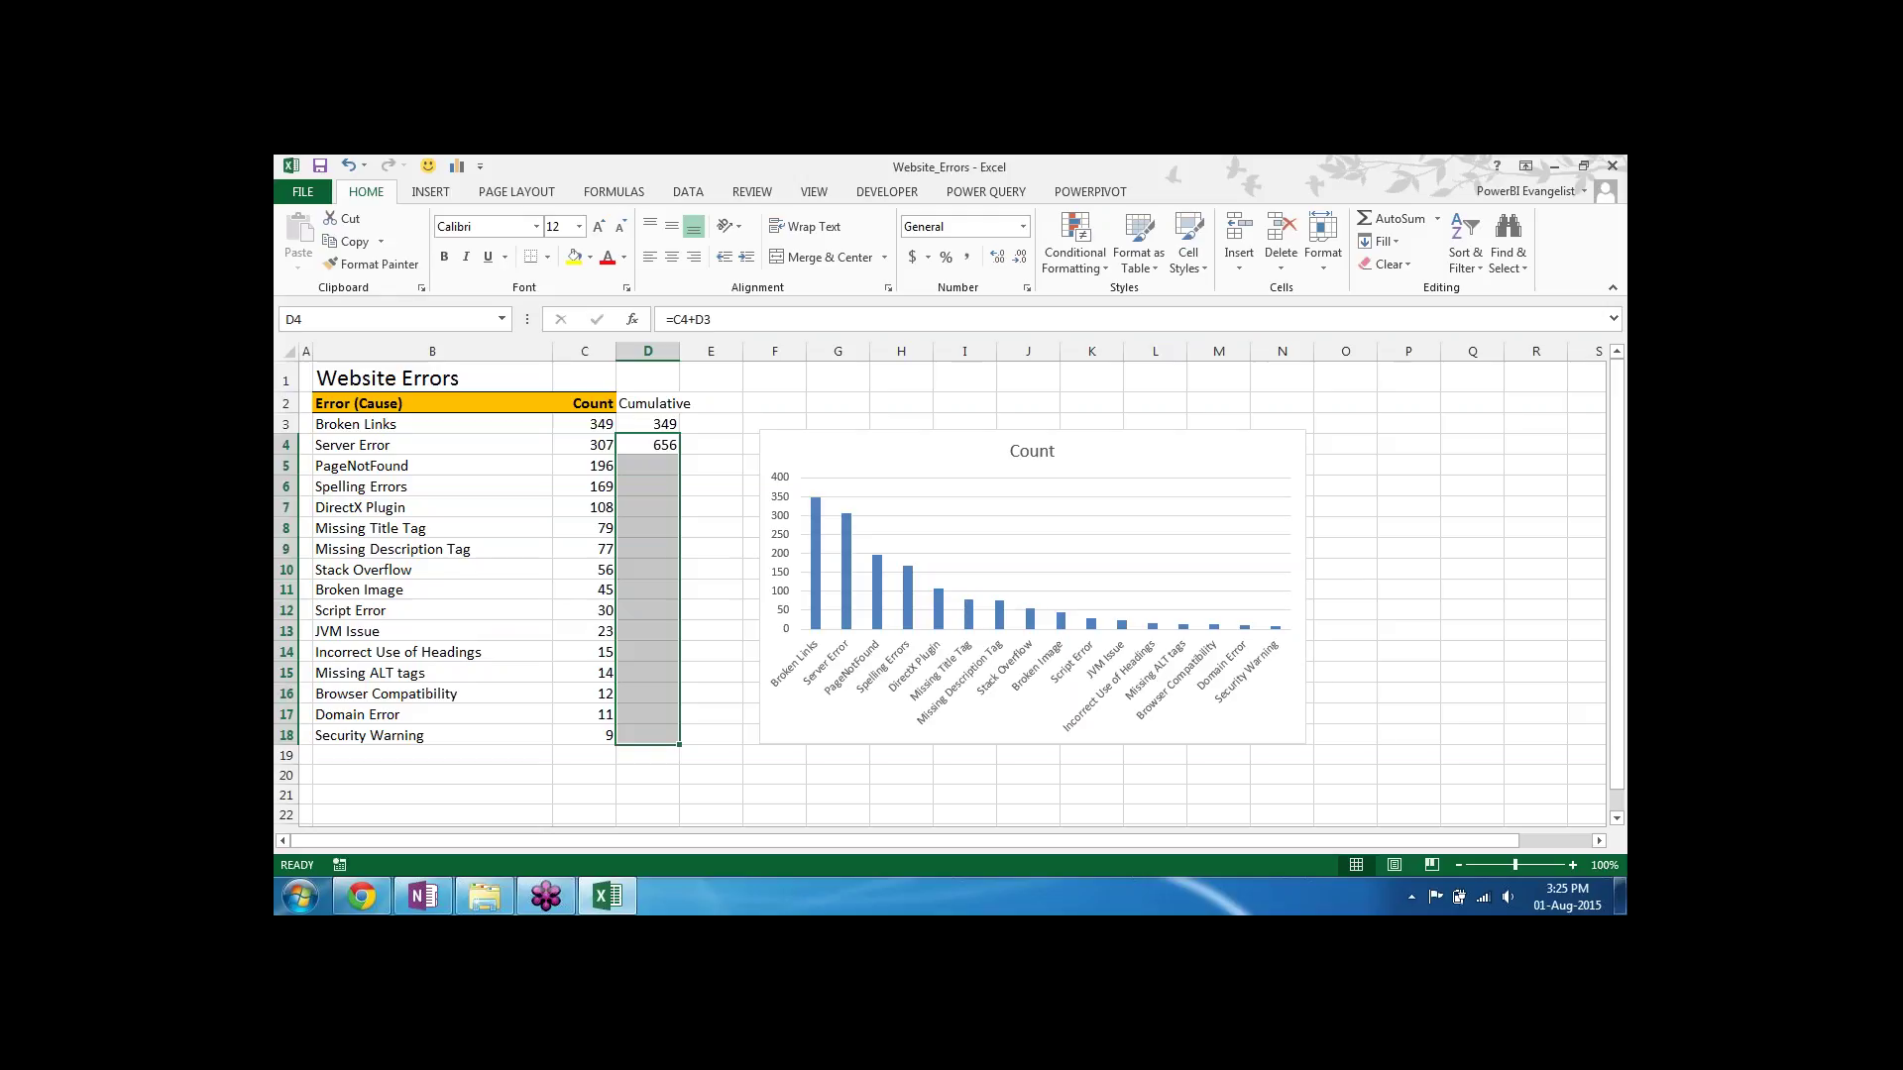
key(ctrl+d)
key(Right)
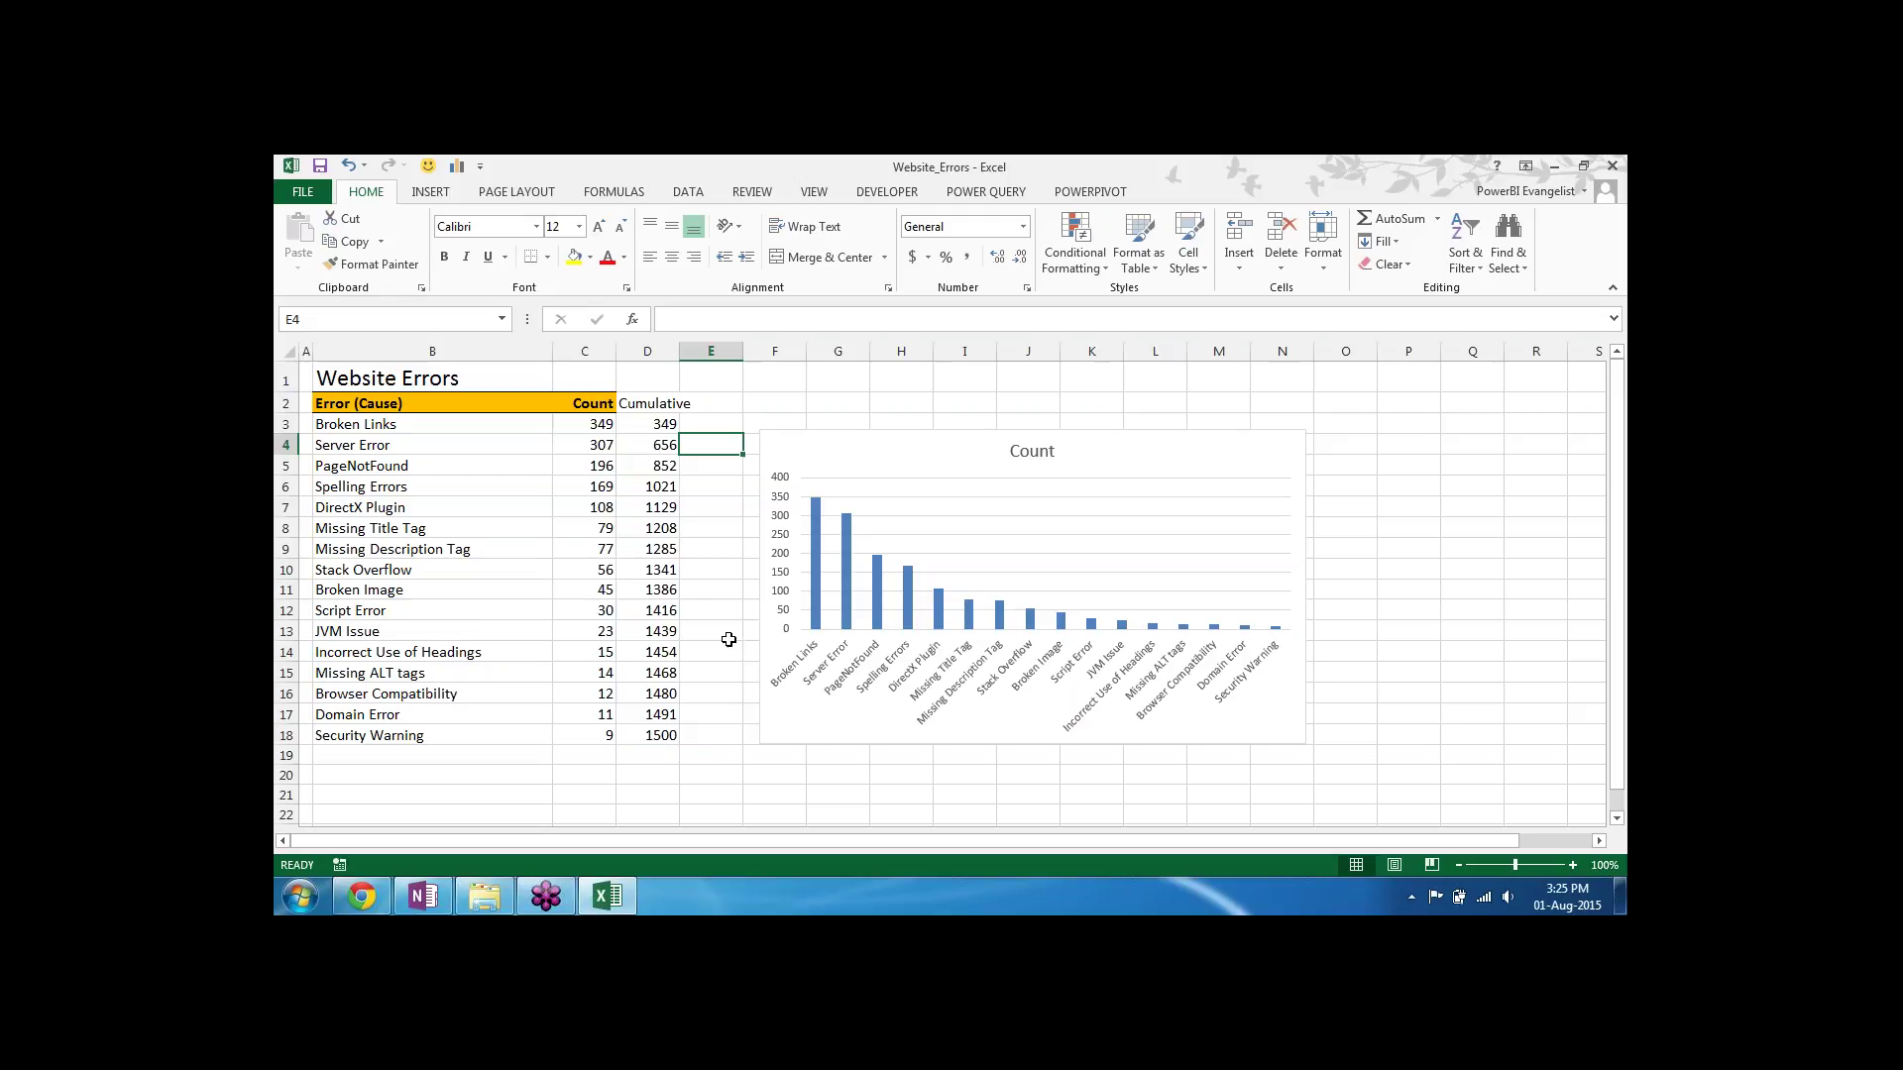
click(686, 426)
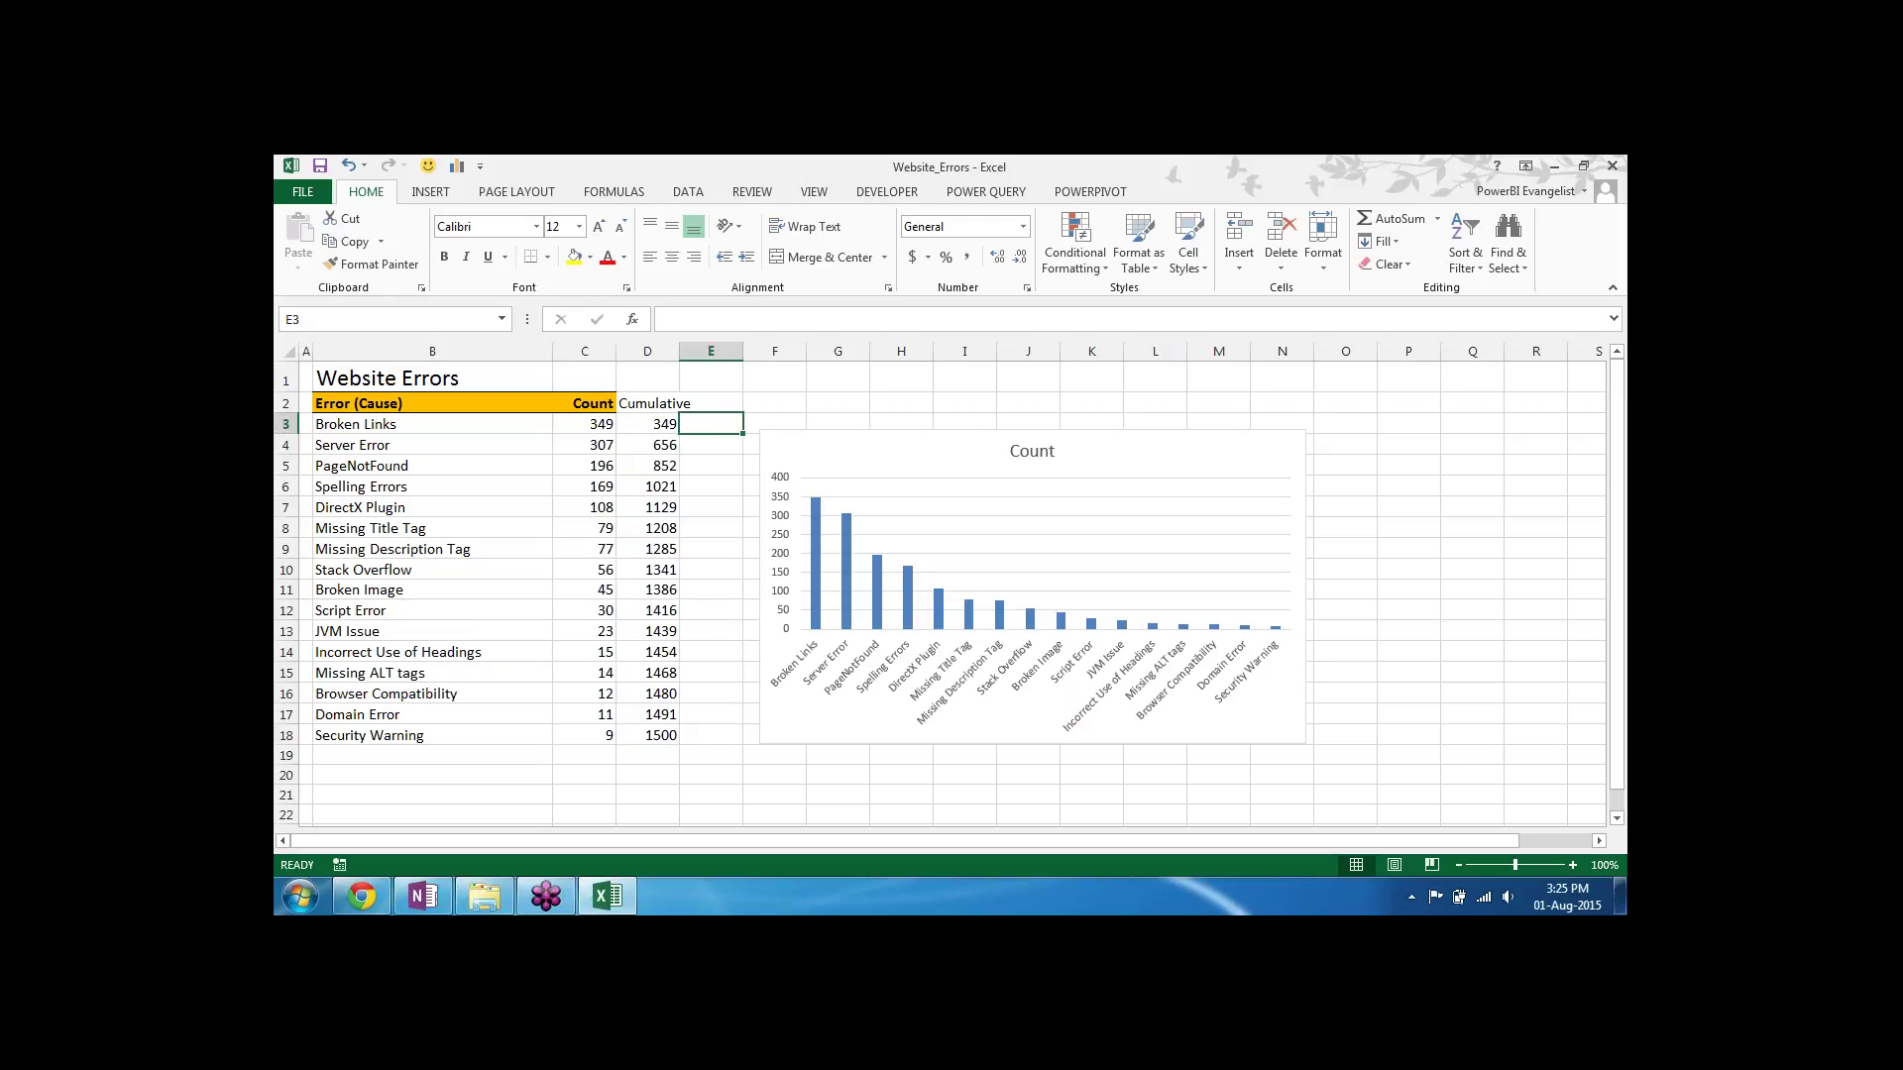
click(657, 426)
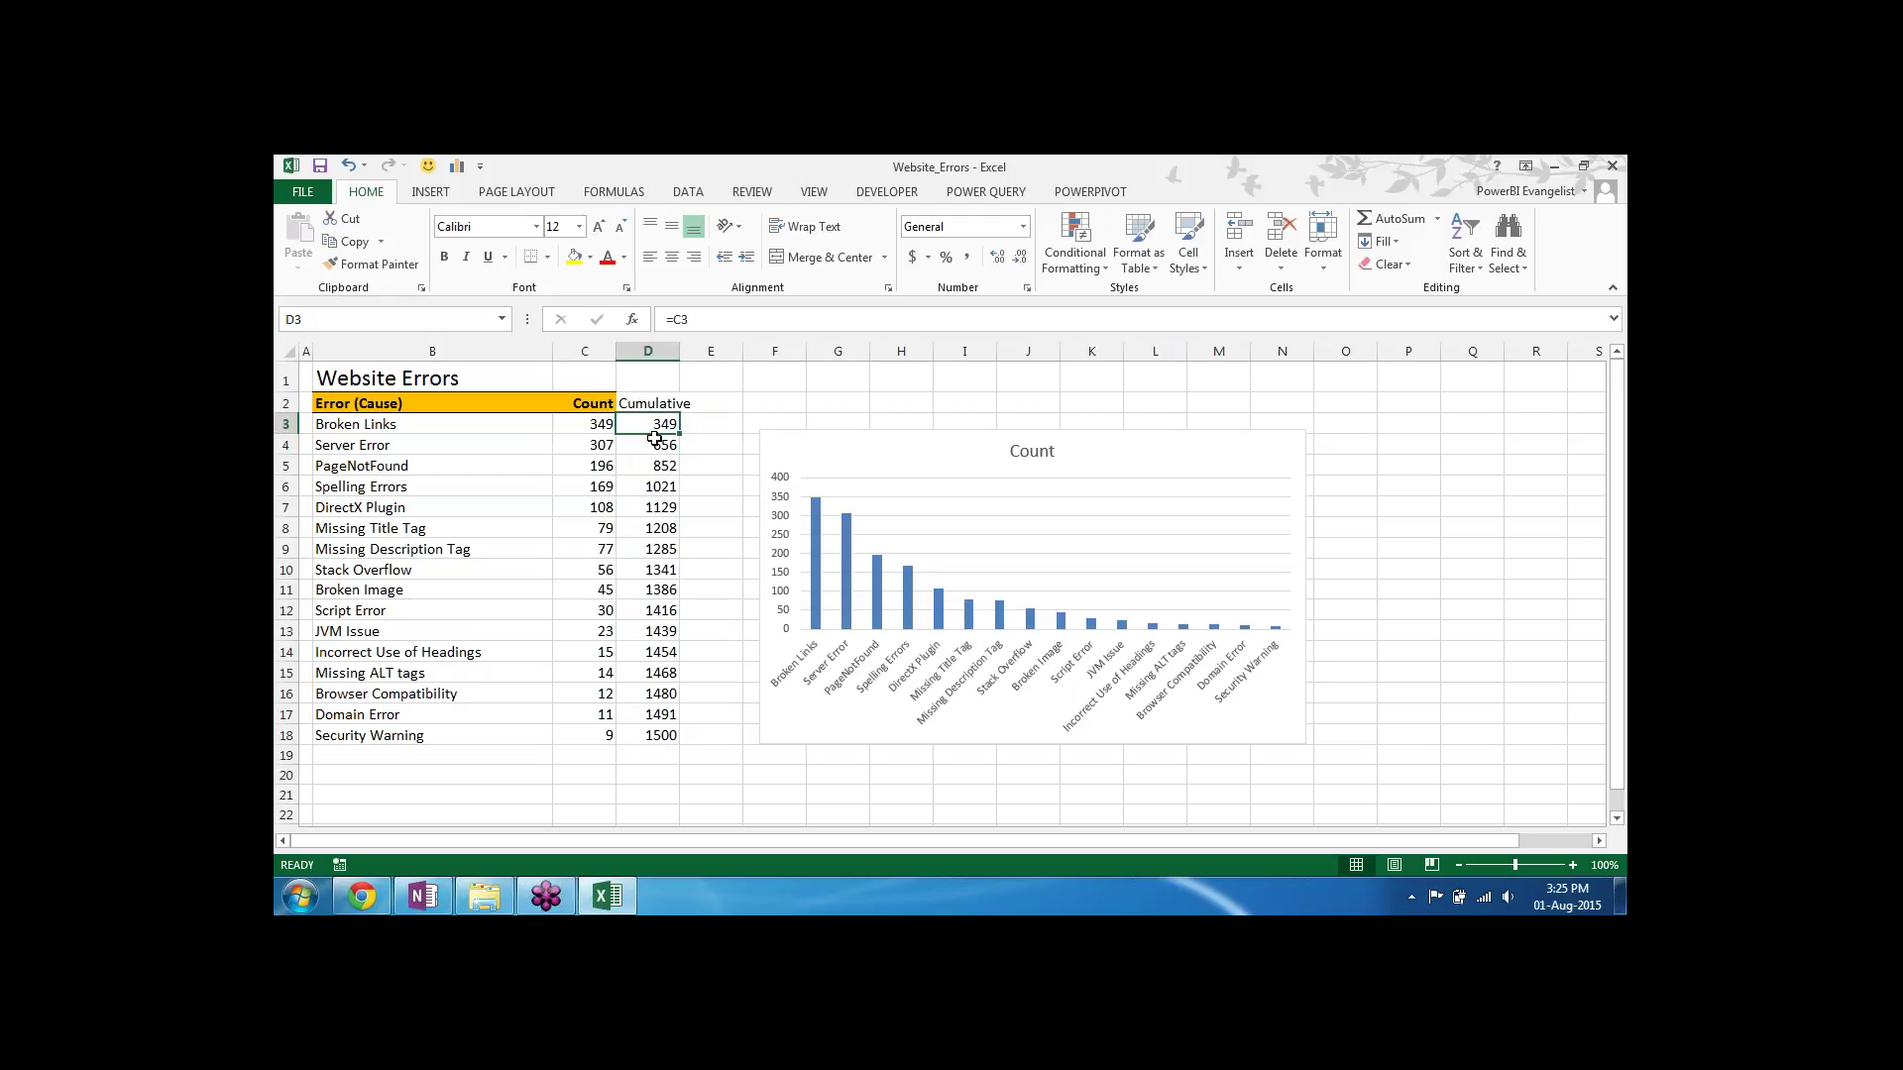
click(662, 738)
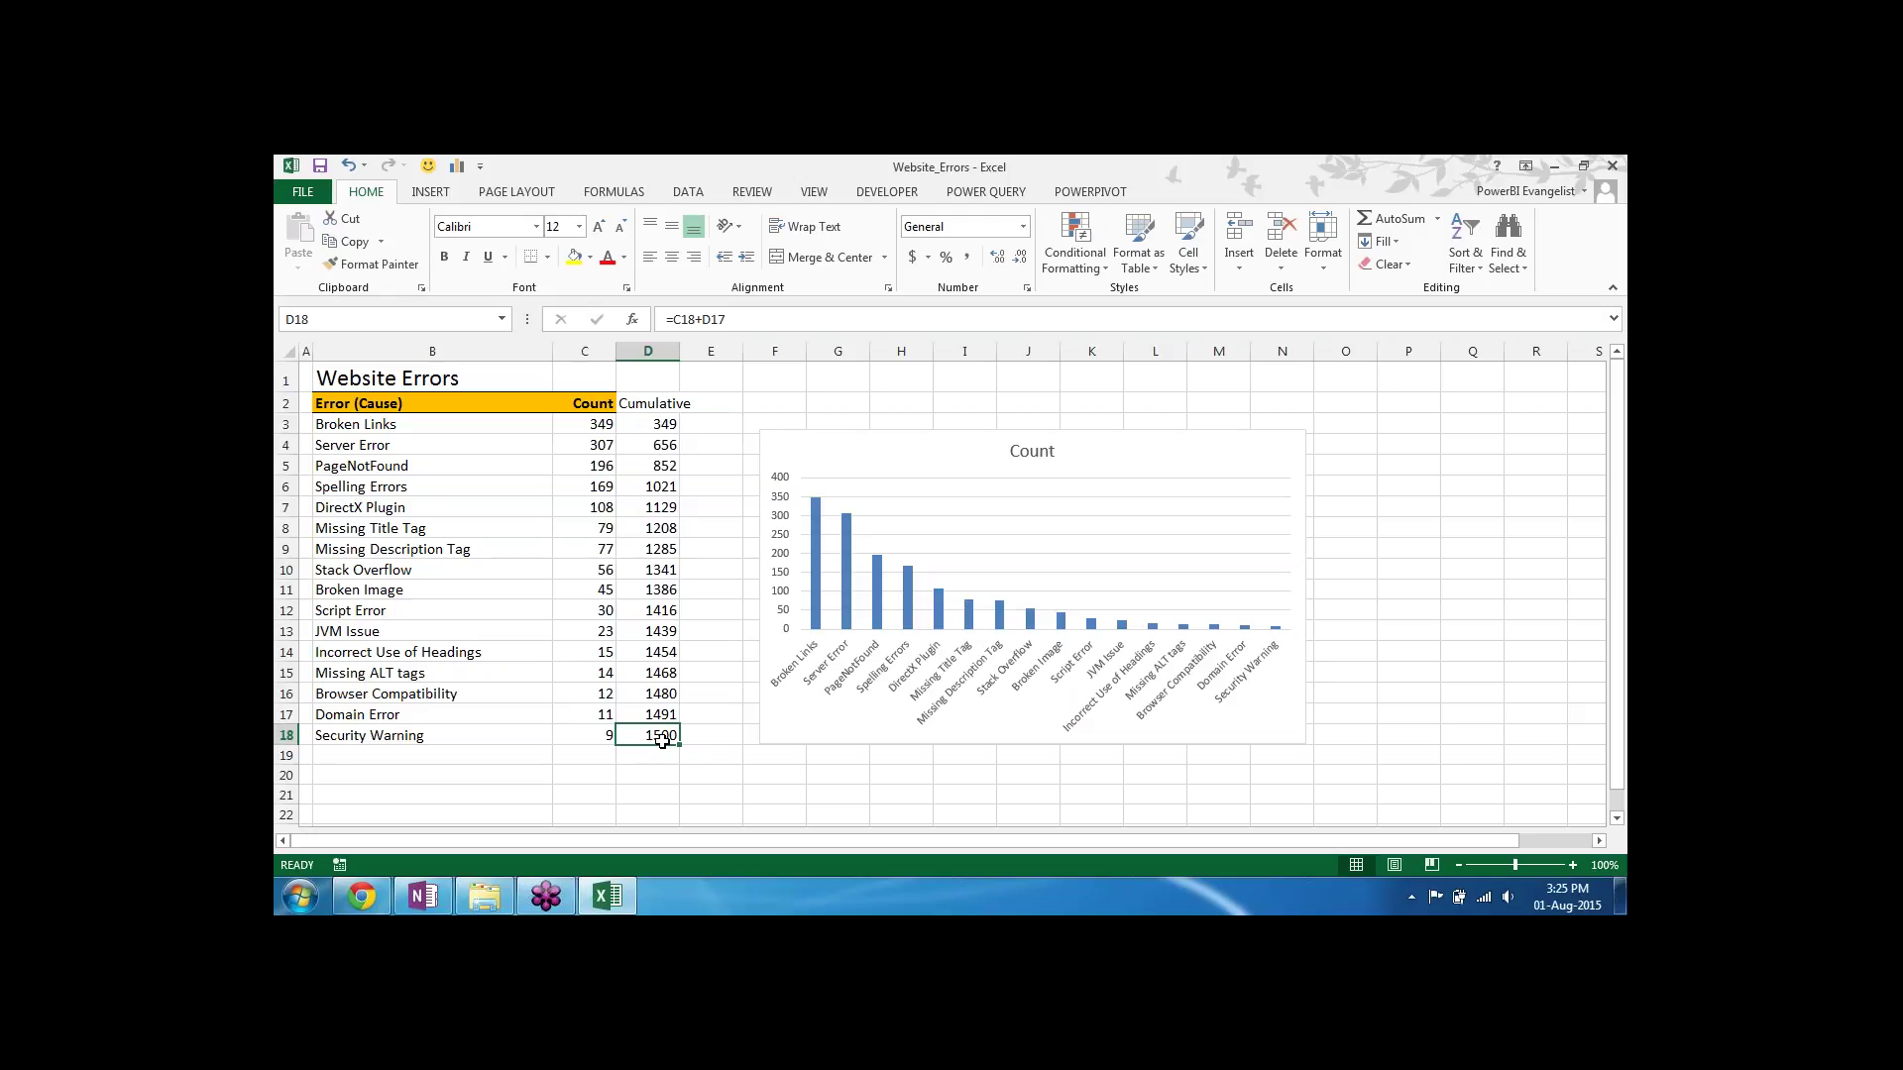
Step: Change the chart title to PARETO ANALYSIS
click(779, 734)
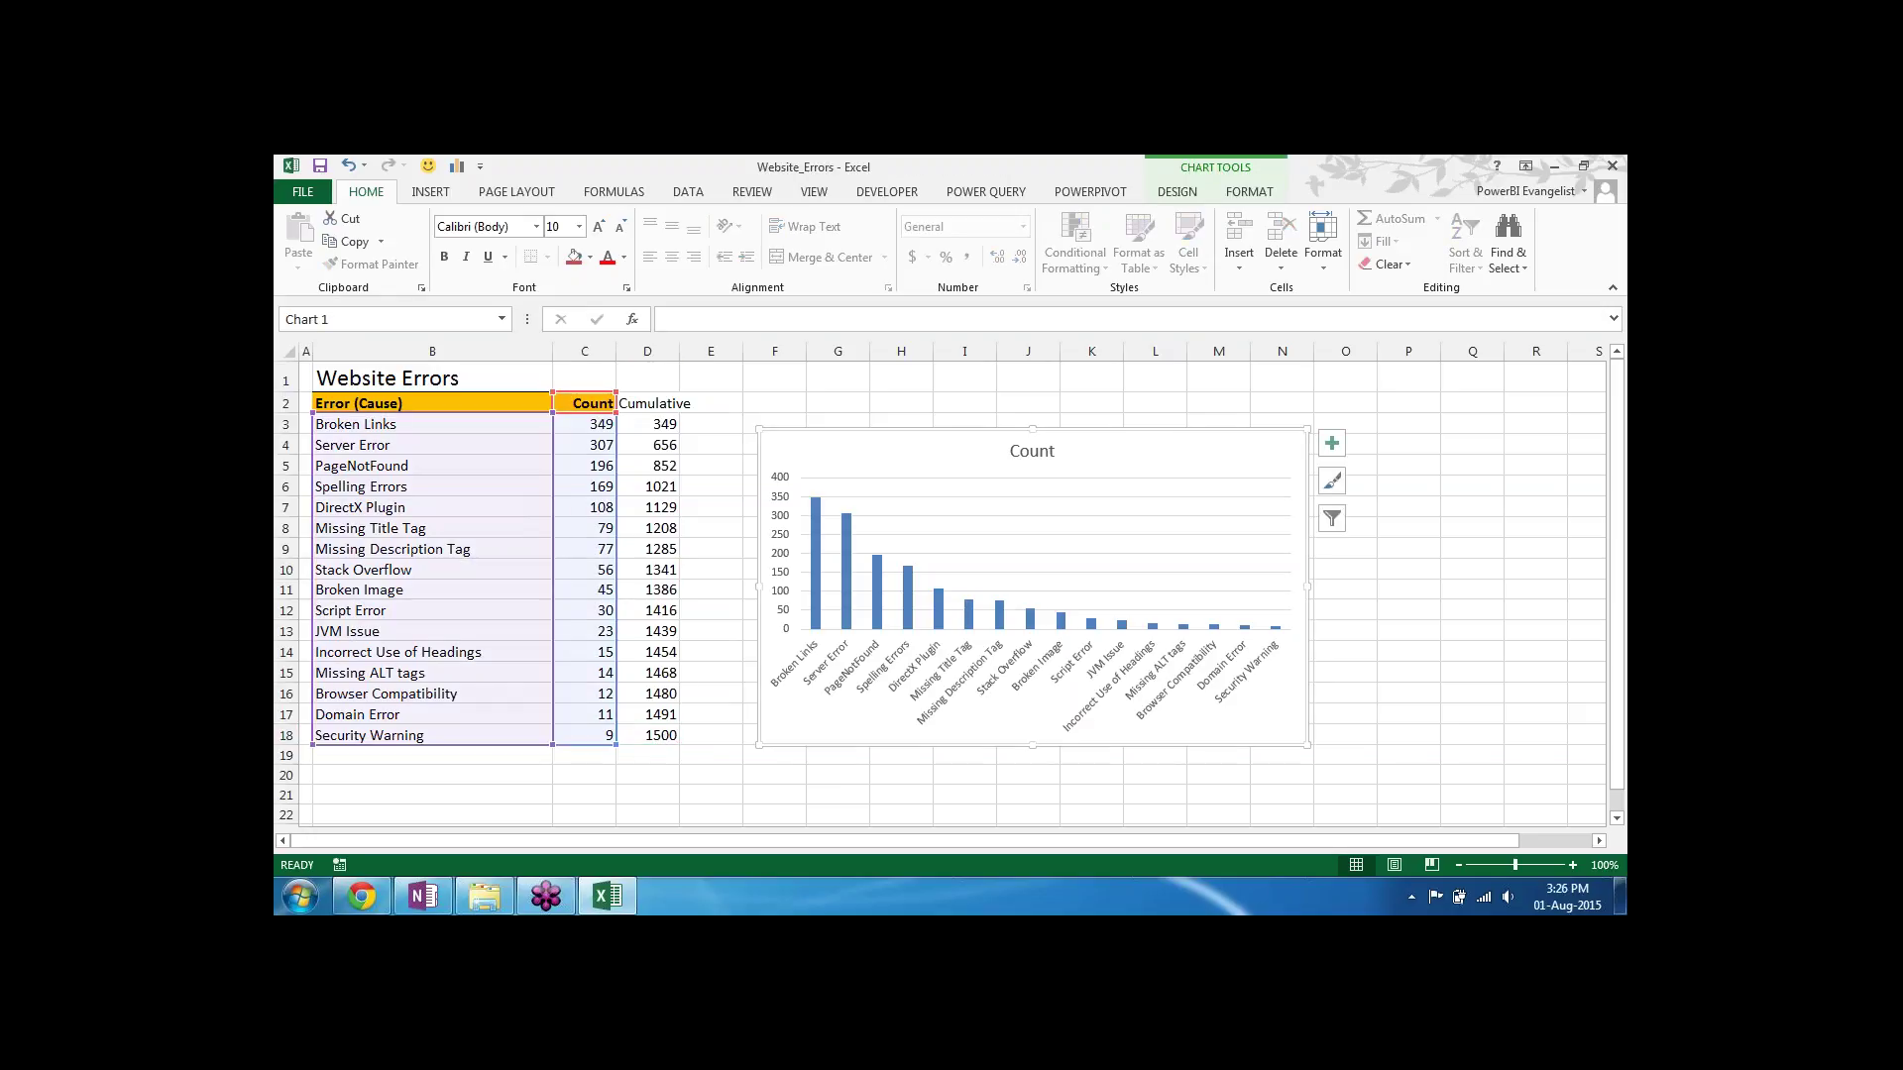
click(1031, 451)
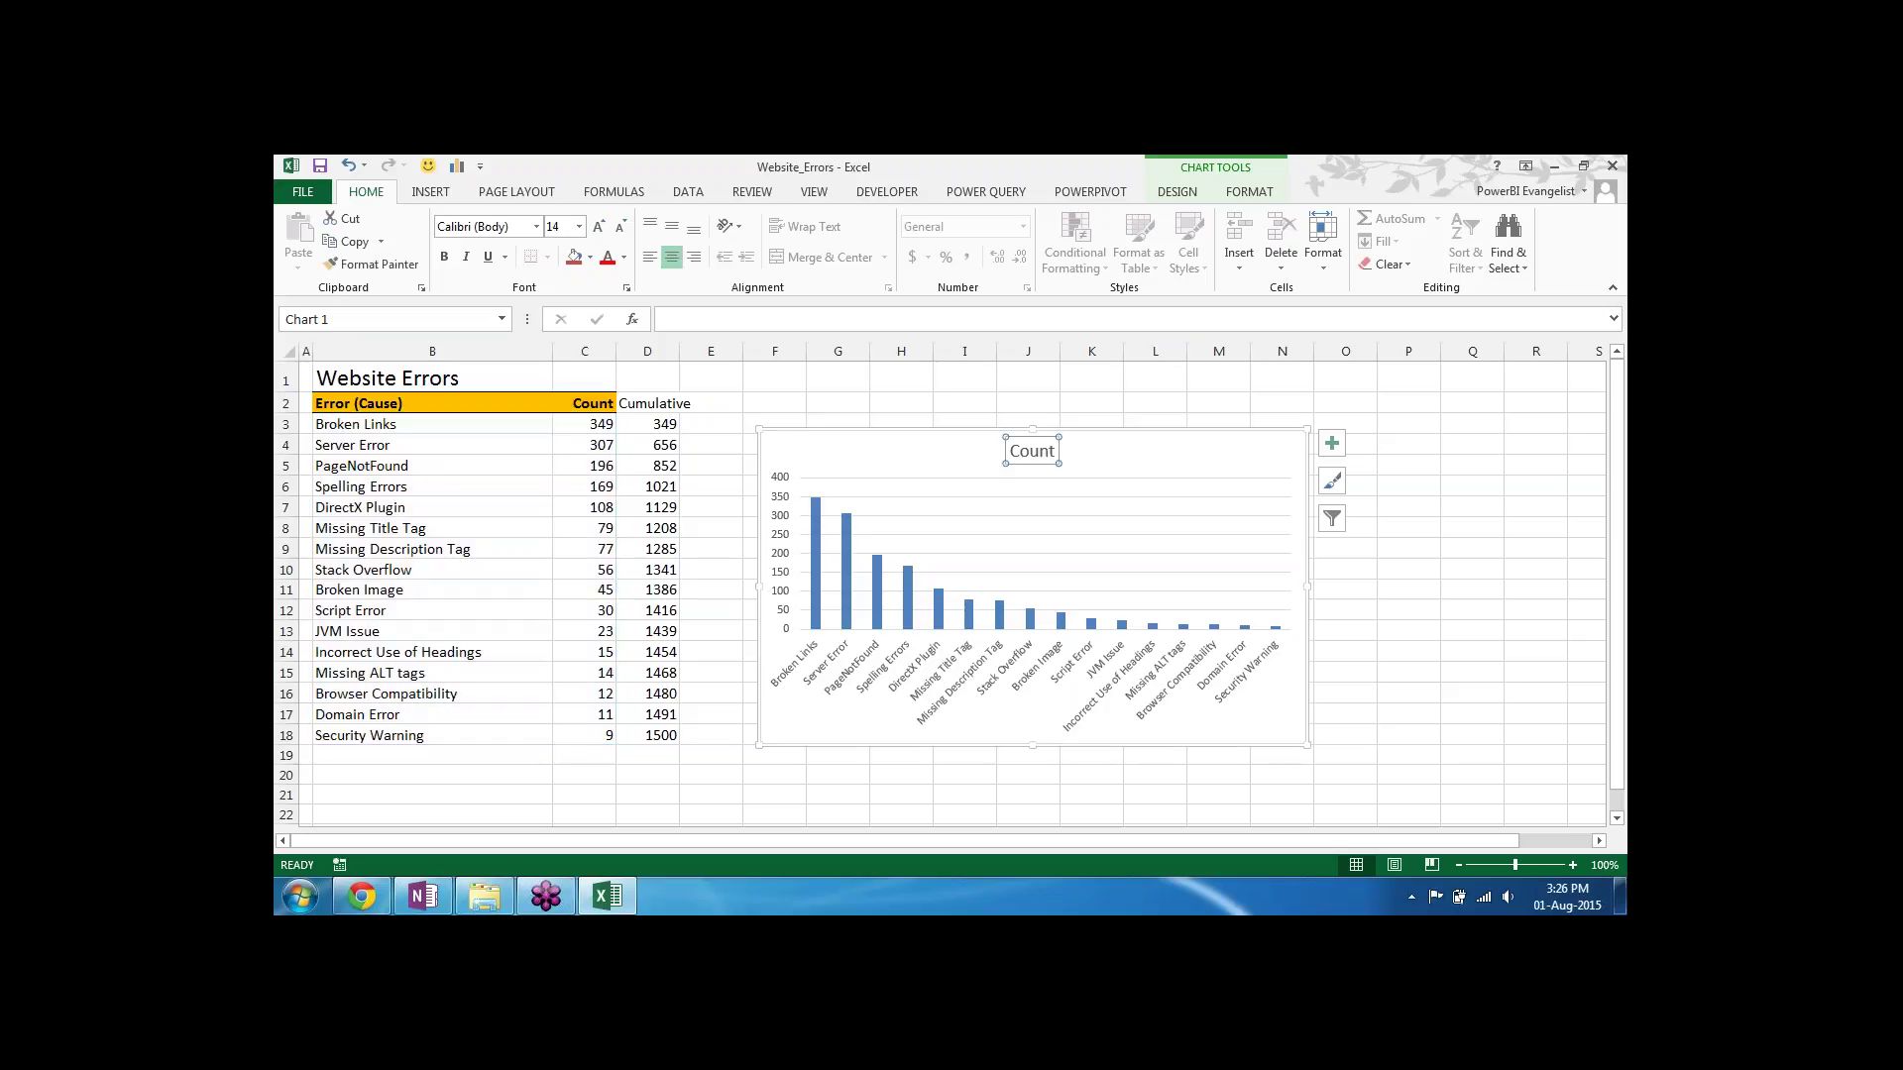
double_click(1050, 451)
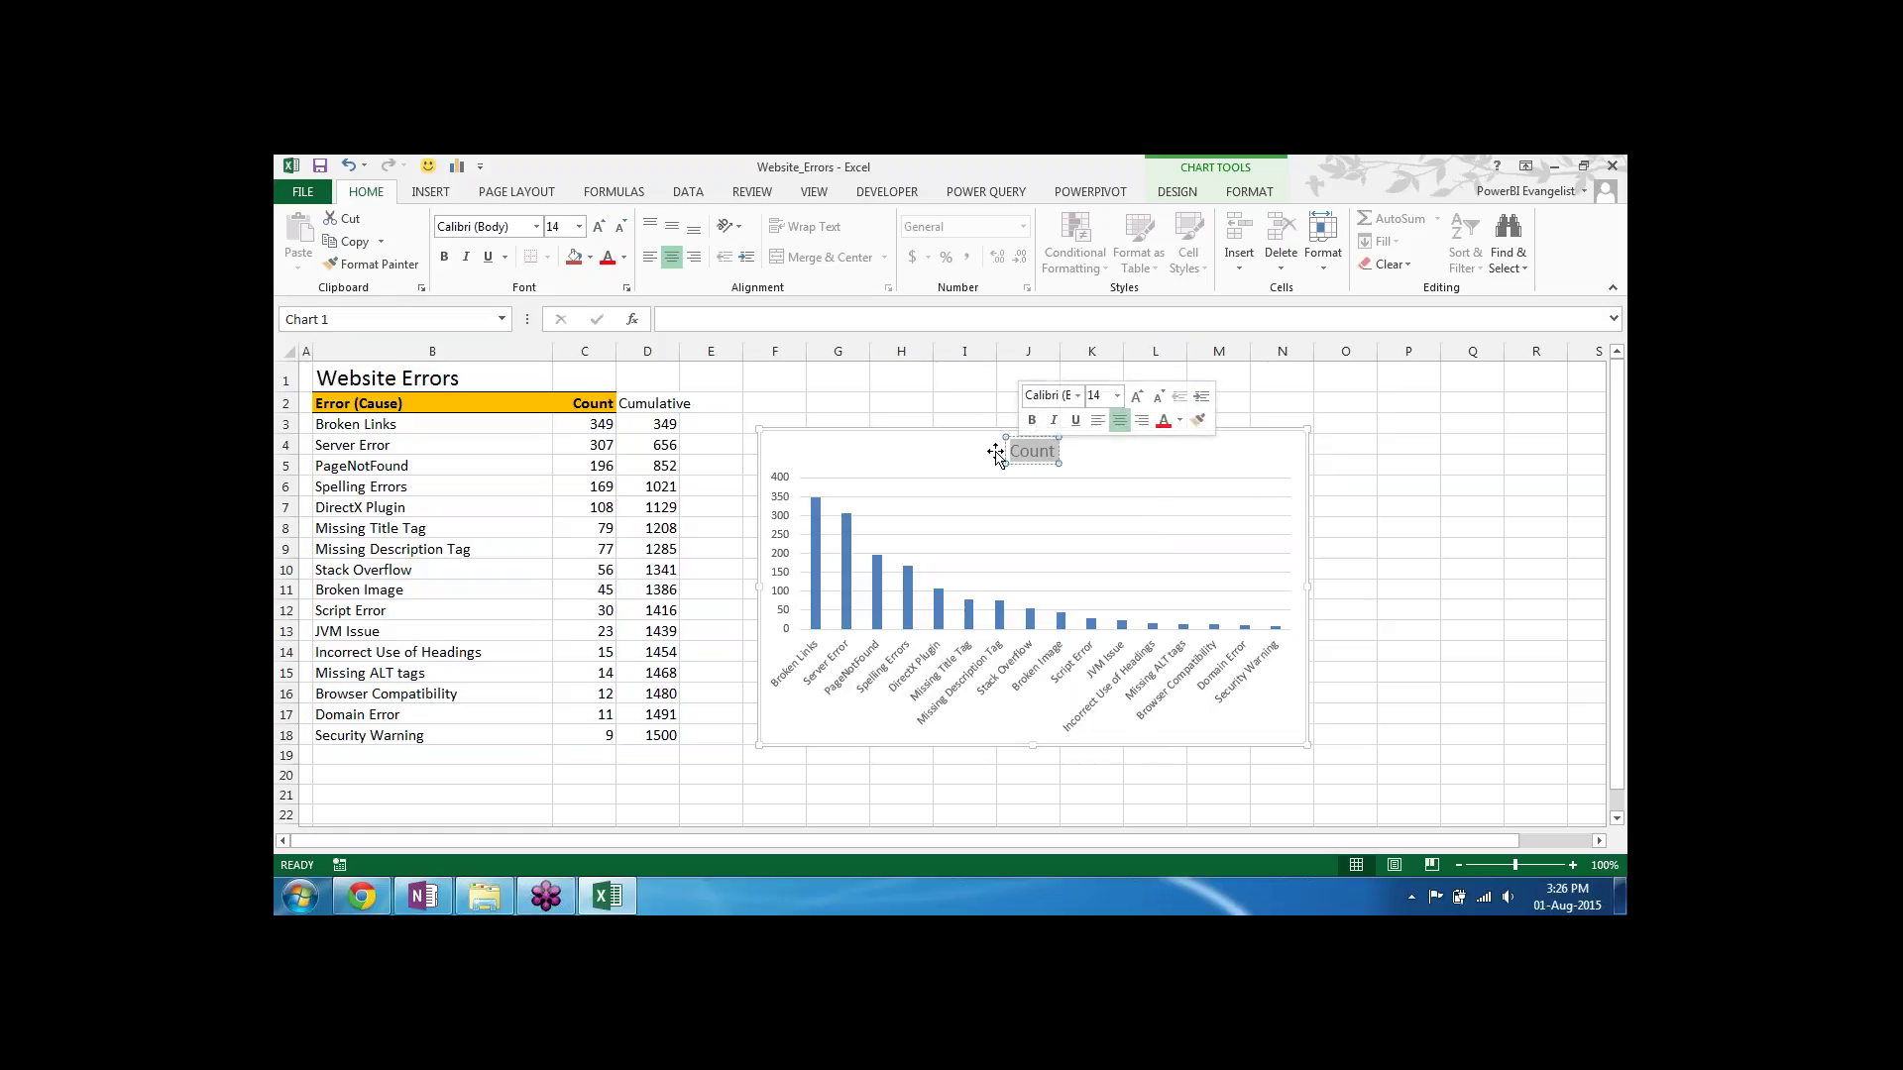
text(P)
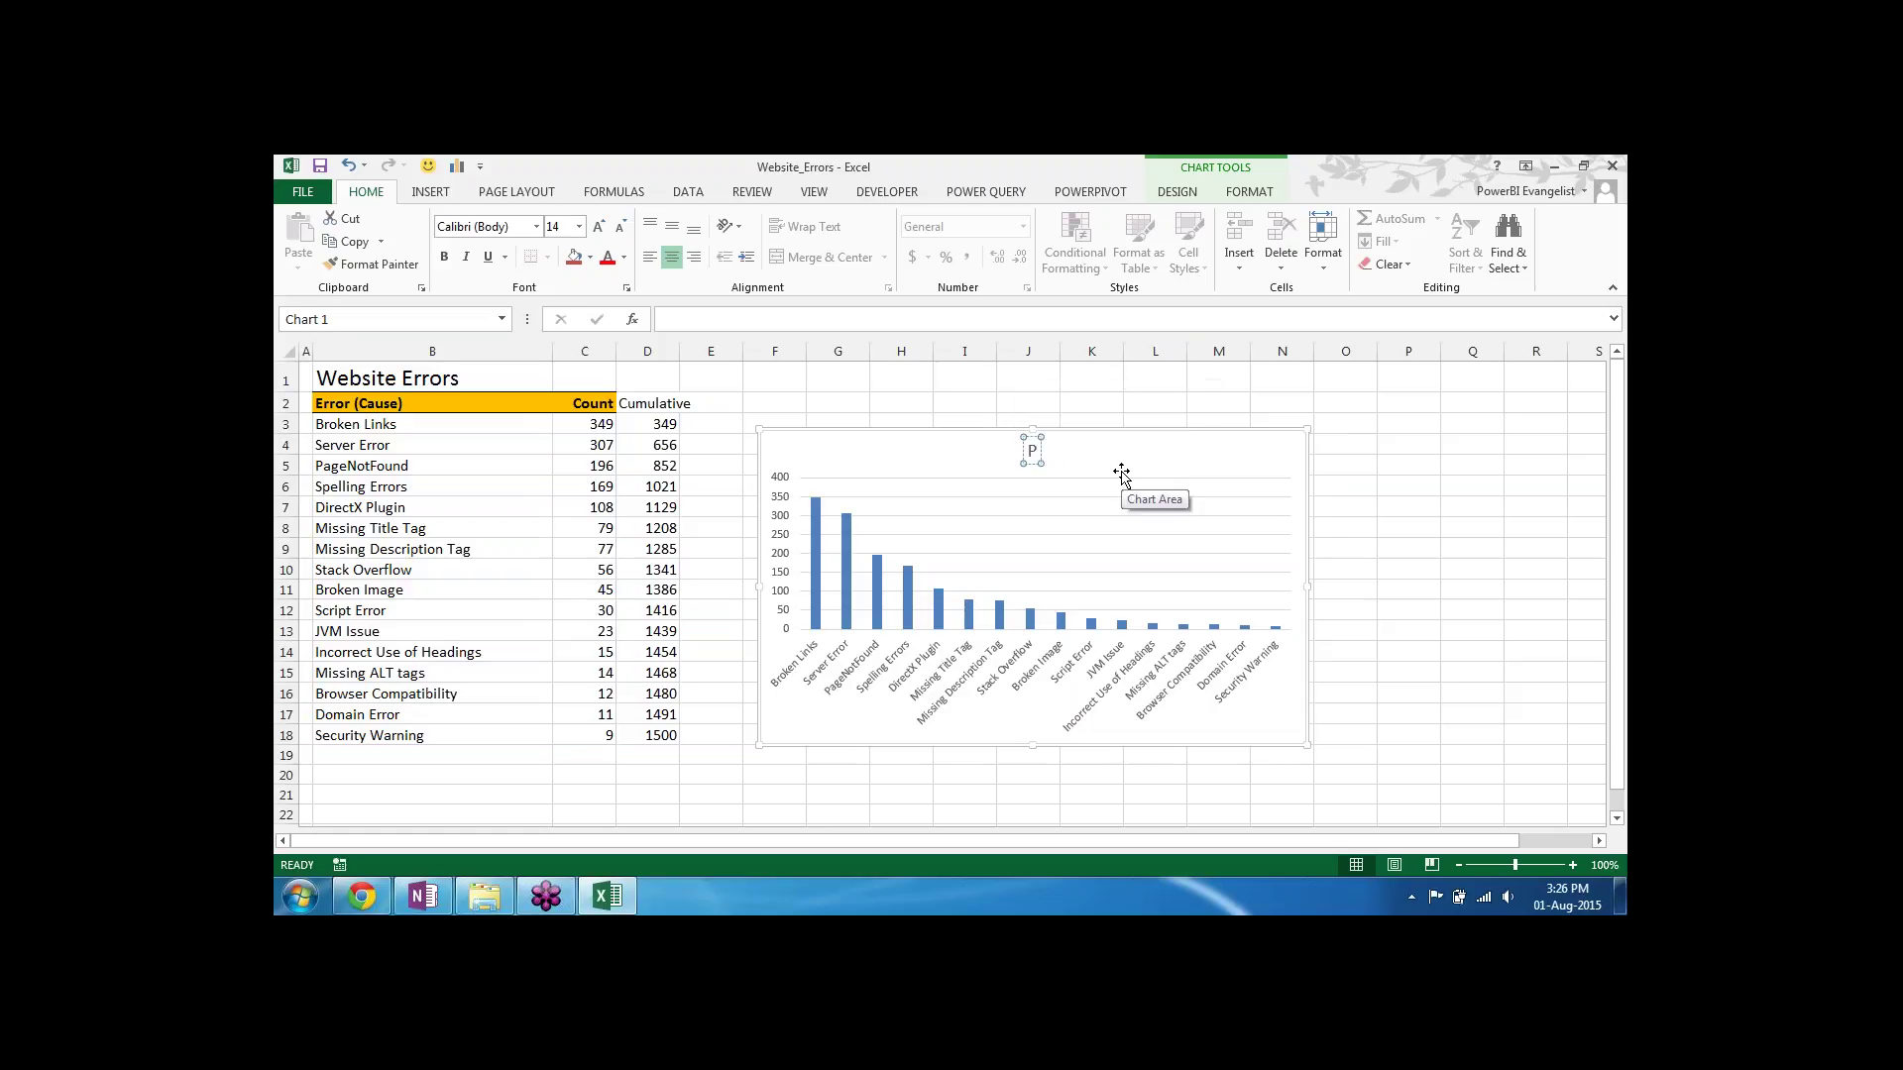
text(ARETO ANALYSIS)
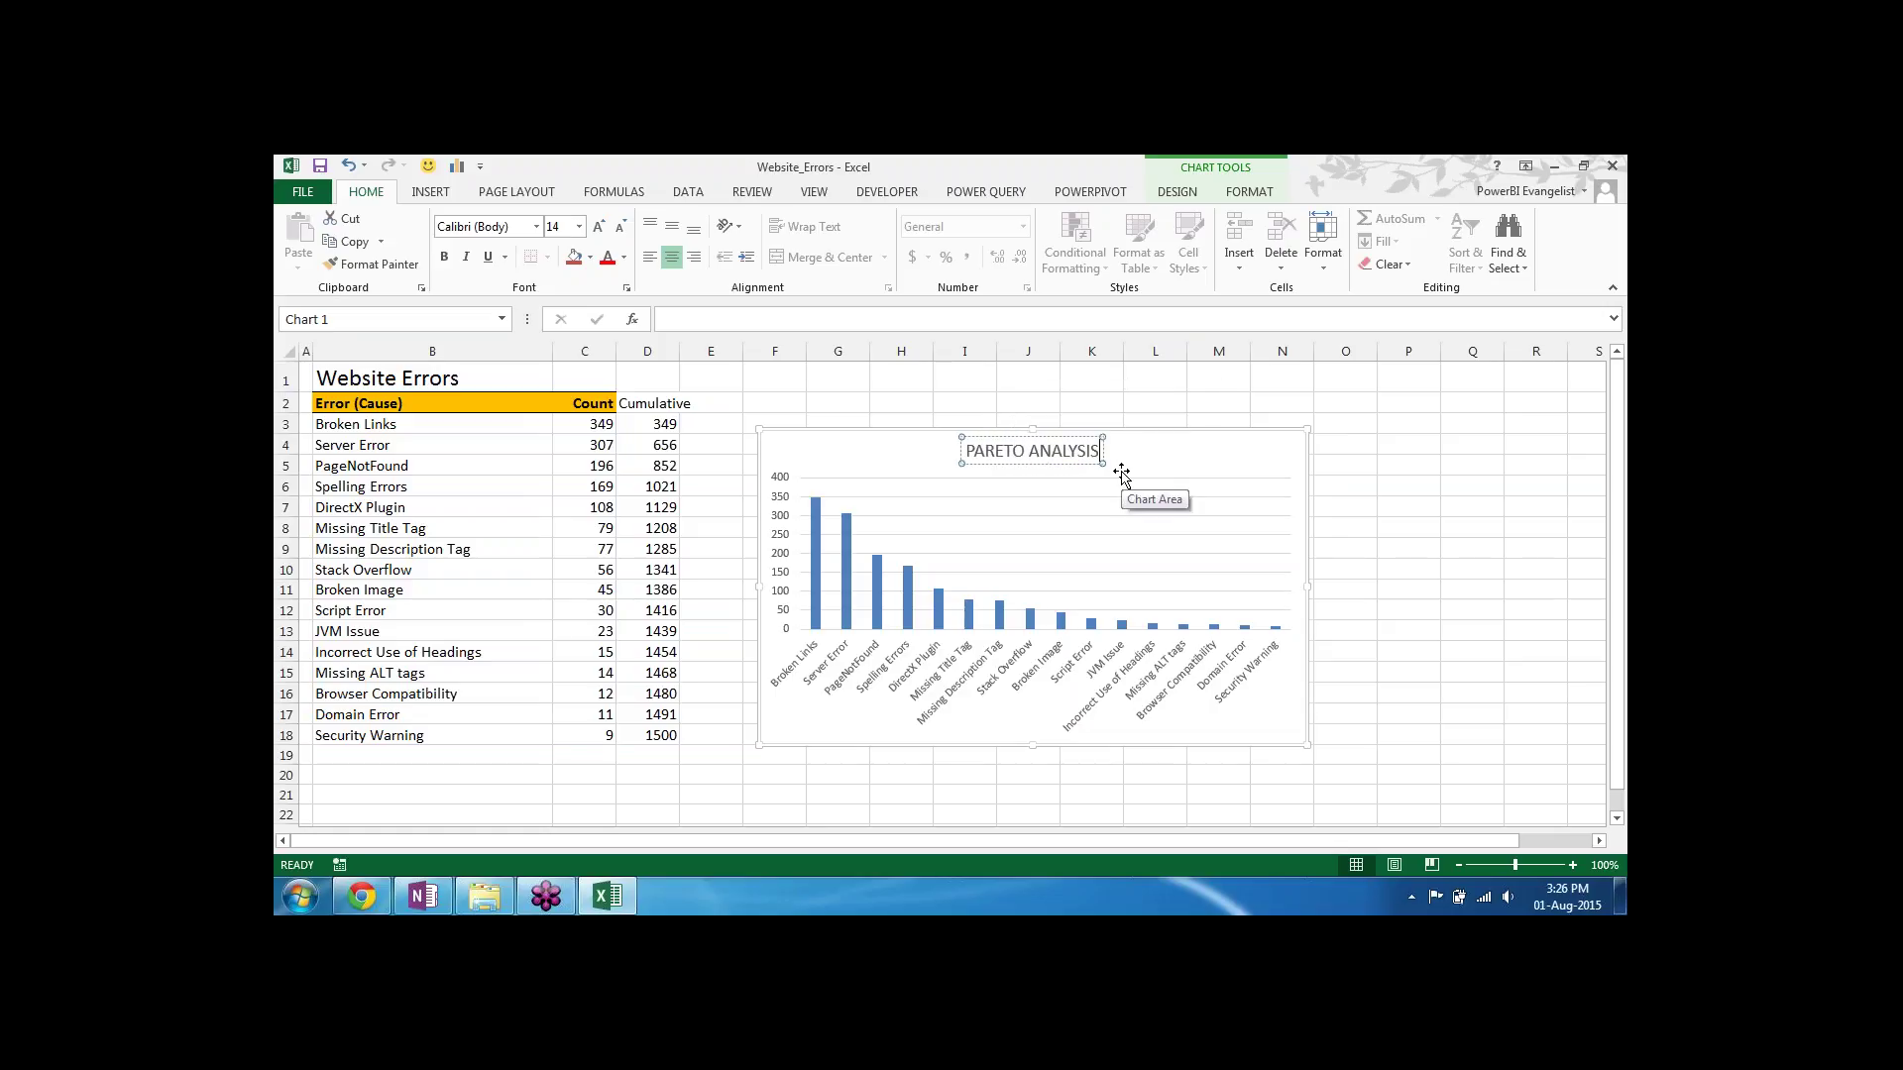
click(1160, 434)
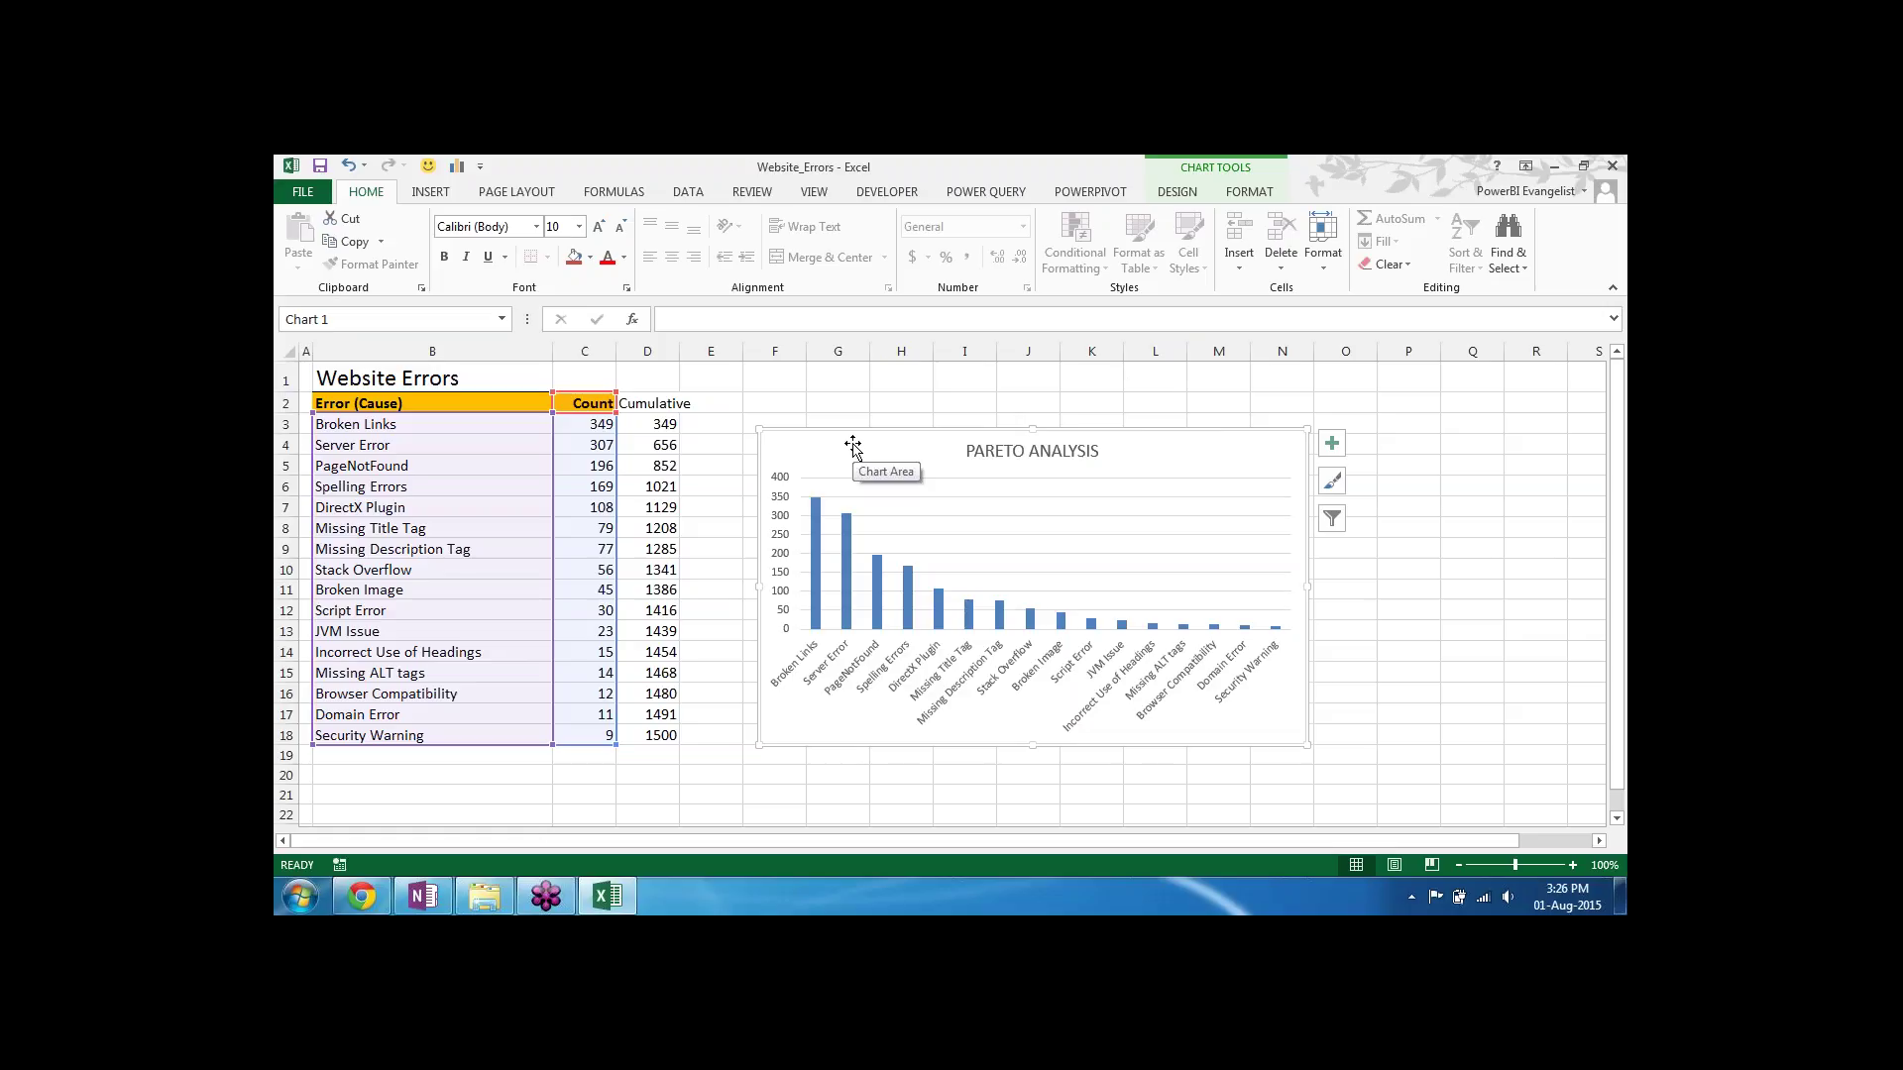
Step: Add the heading Cumu% in cell E2, beside the Cumulative heading
click(723, 383)
click(723, 397)
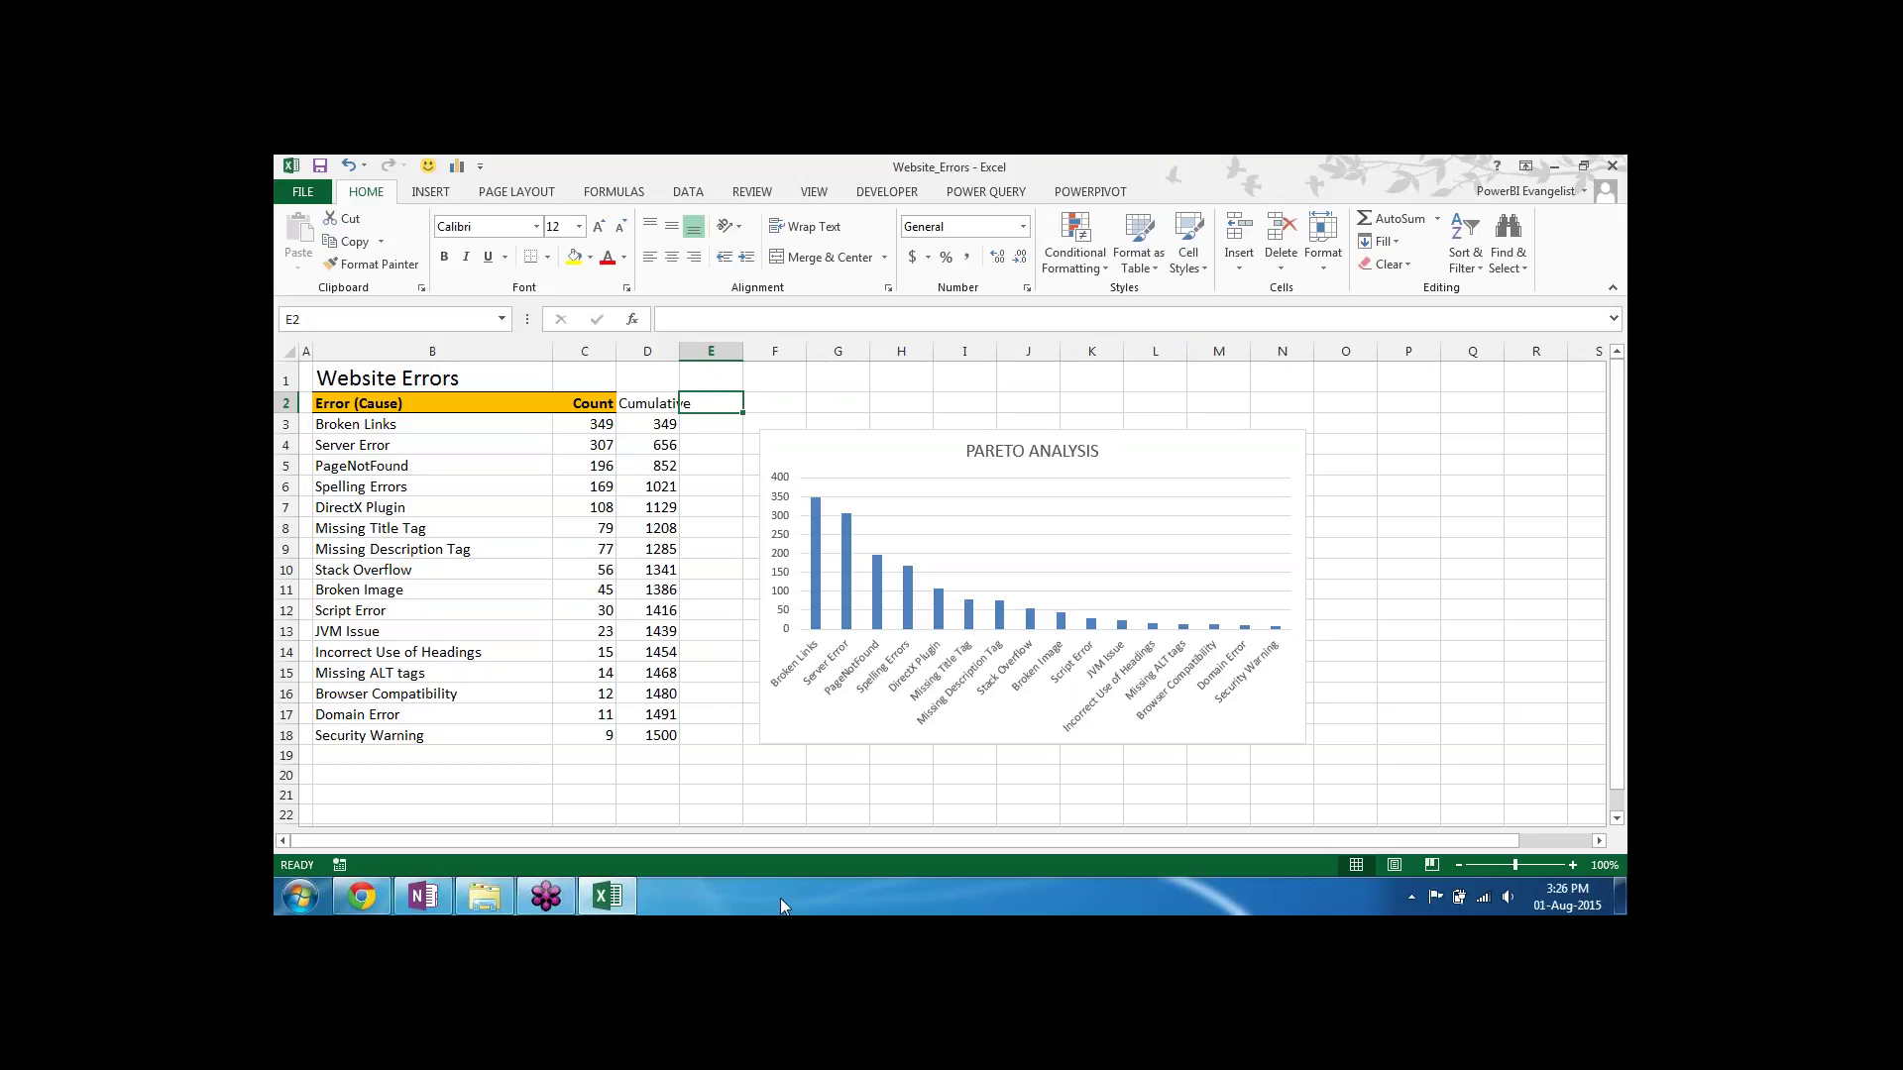
text(CUmu)
key(BackSpace)
key(BackSpace)
key(BackSpace)
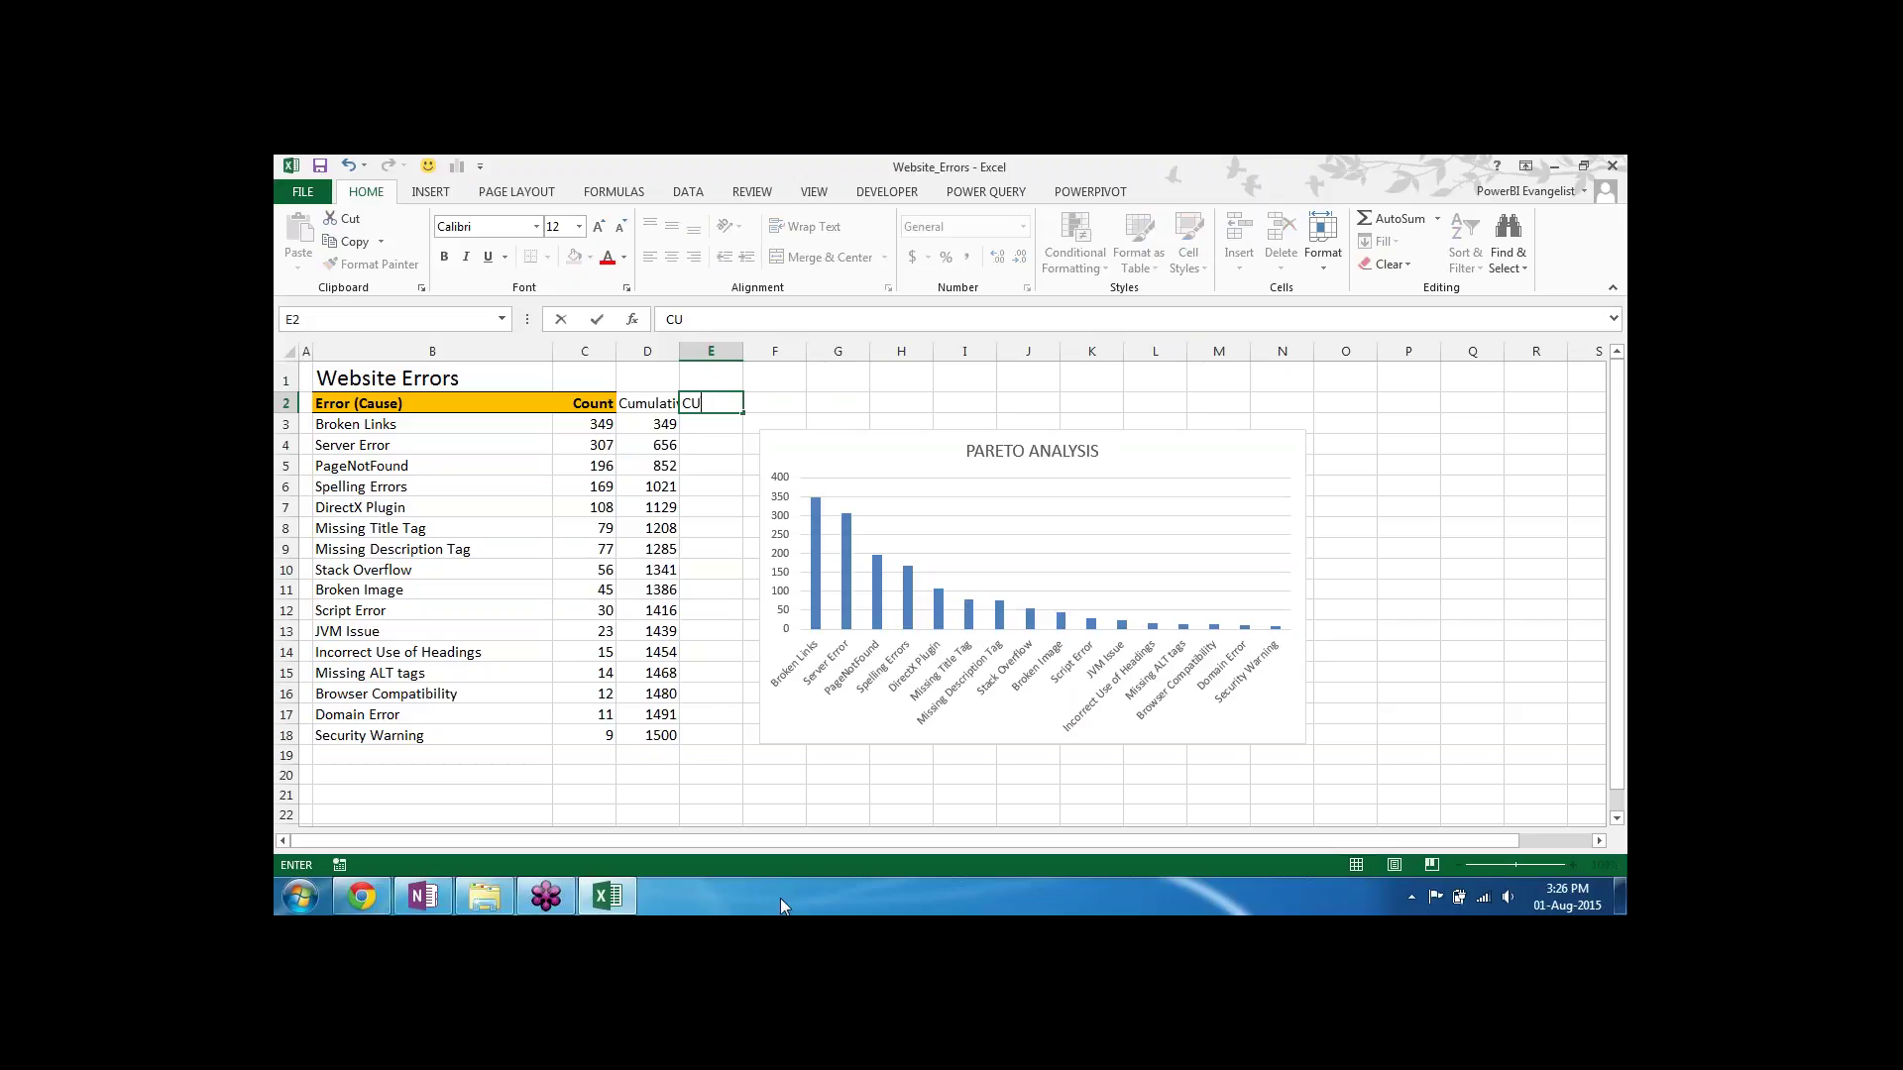
text(umu%)
key(Return)
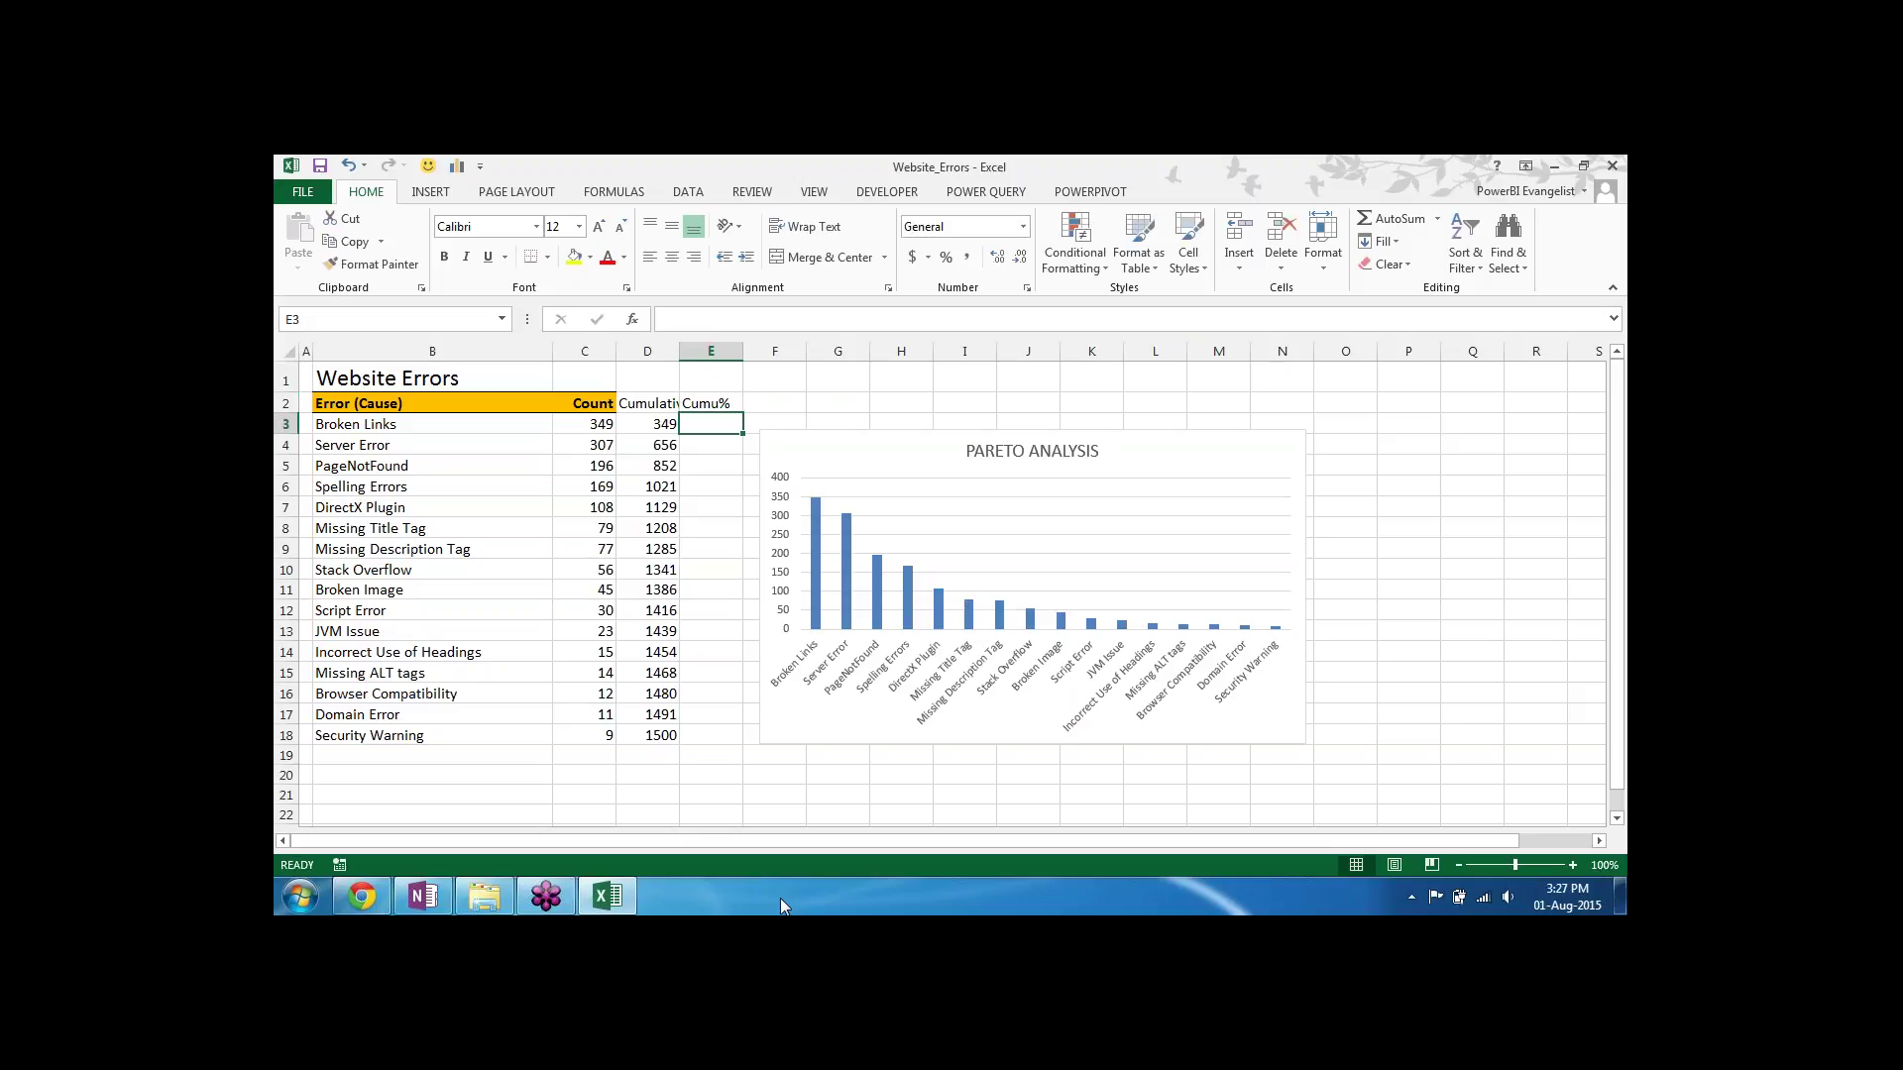
Step: Enter the cumulative share formula =D3/$D$18 in cell E3, with an absolute reference to the grand total
text(=)
key(Left)
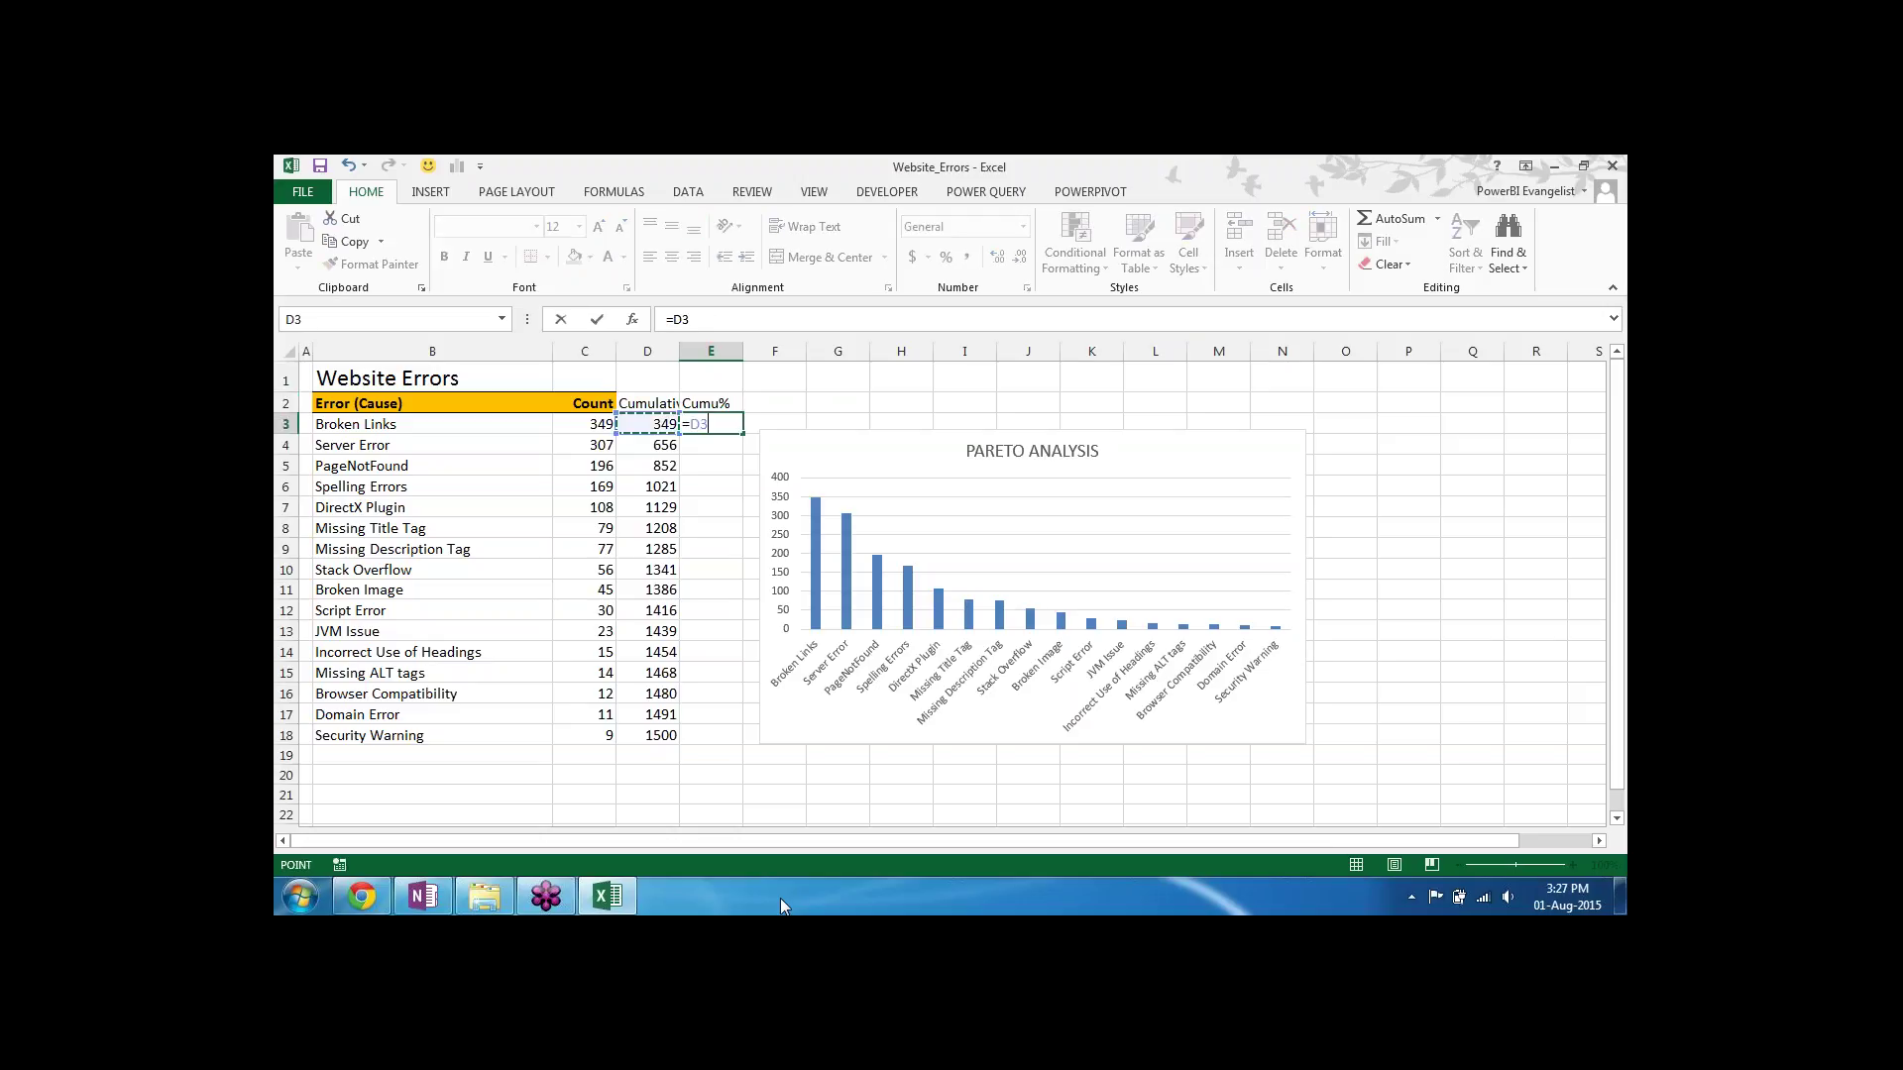
text(/)
click(660, 737)
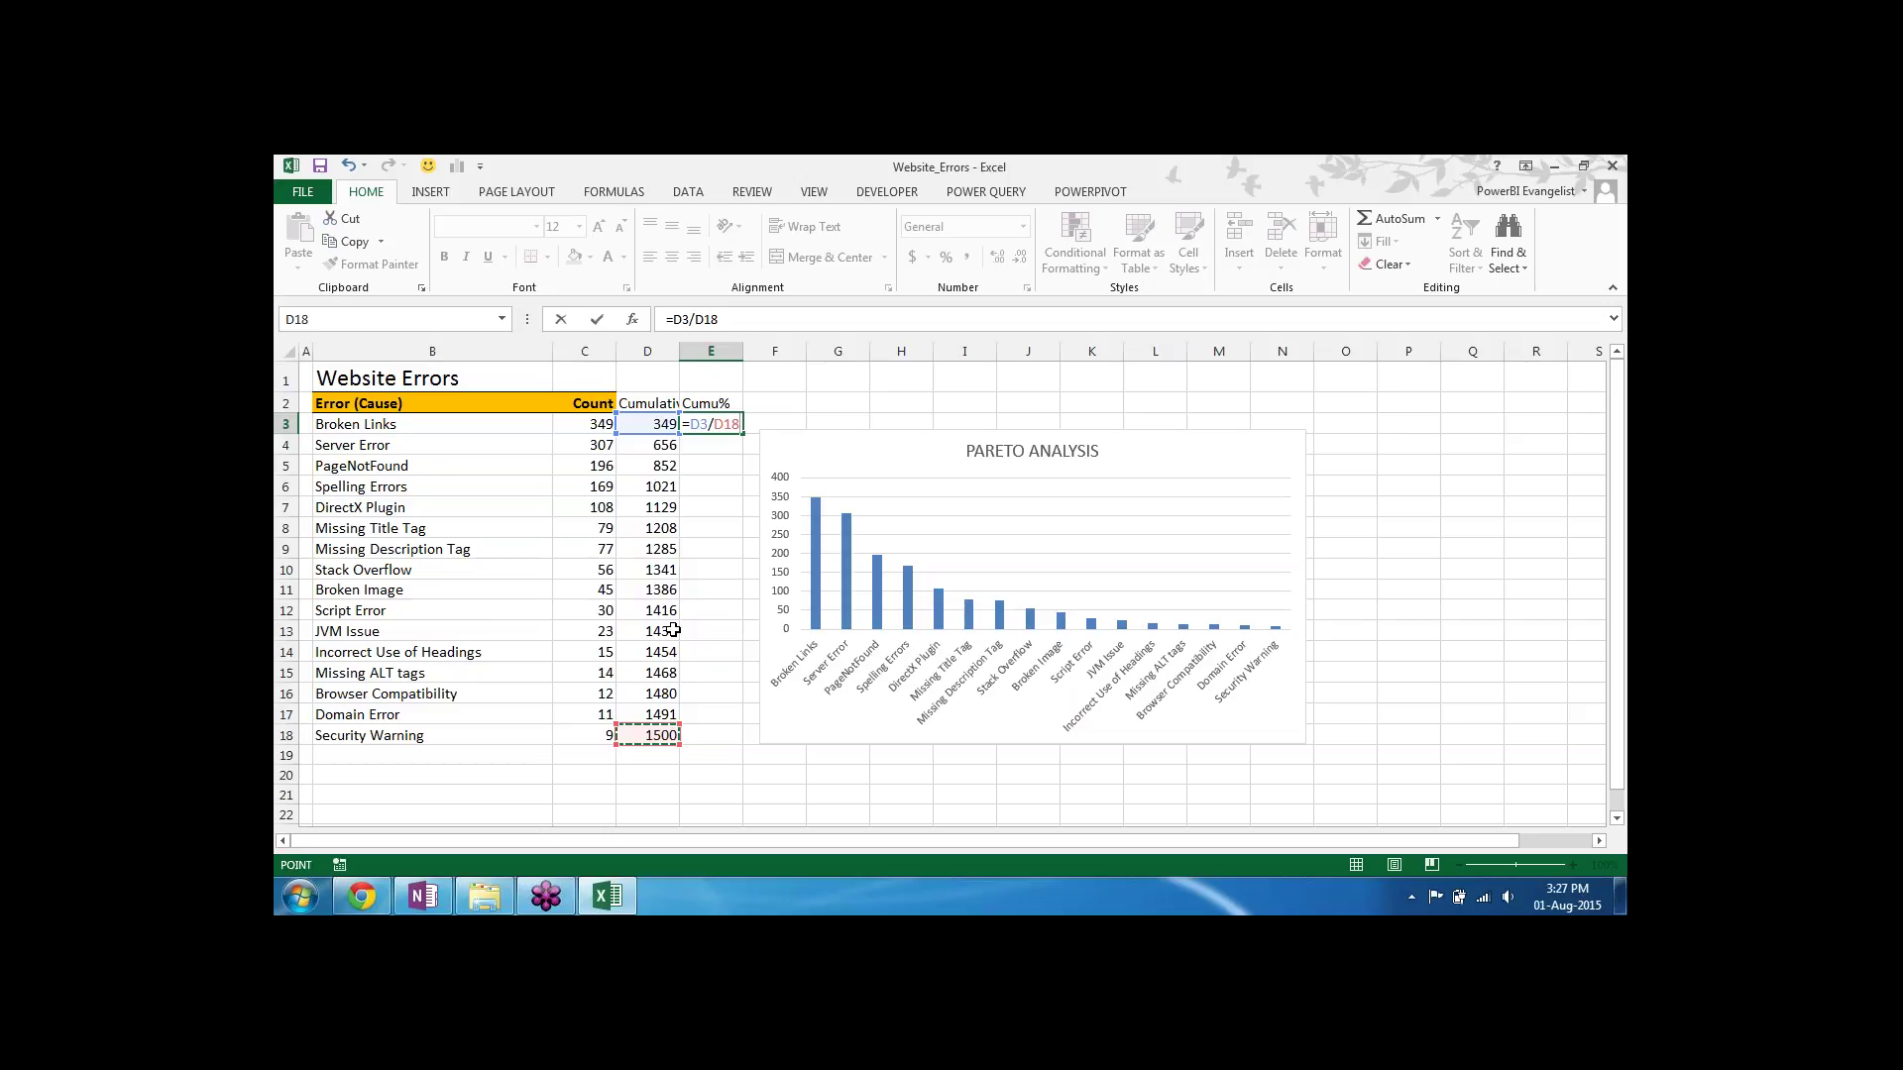
key(F4)
key(Return)
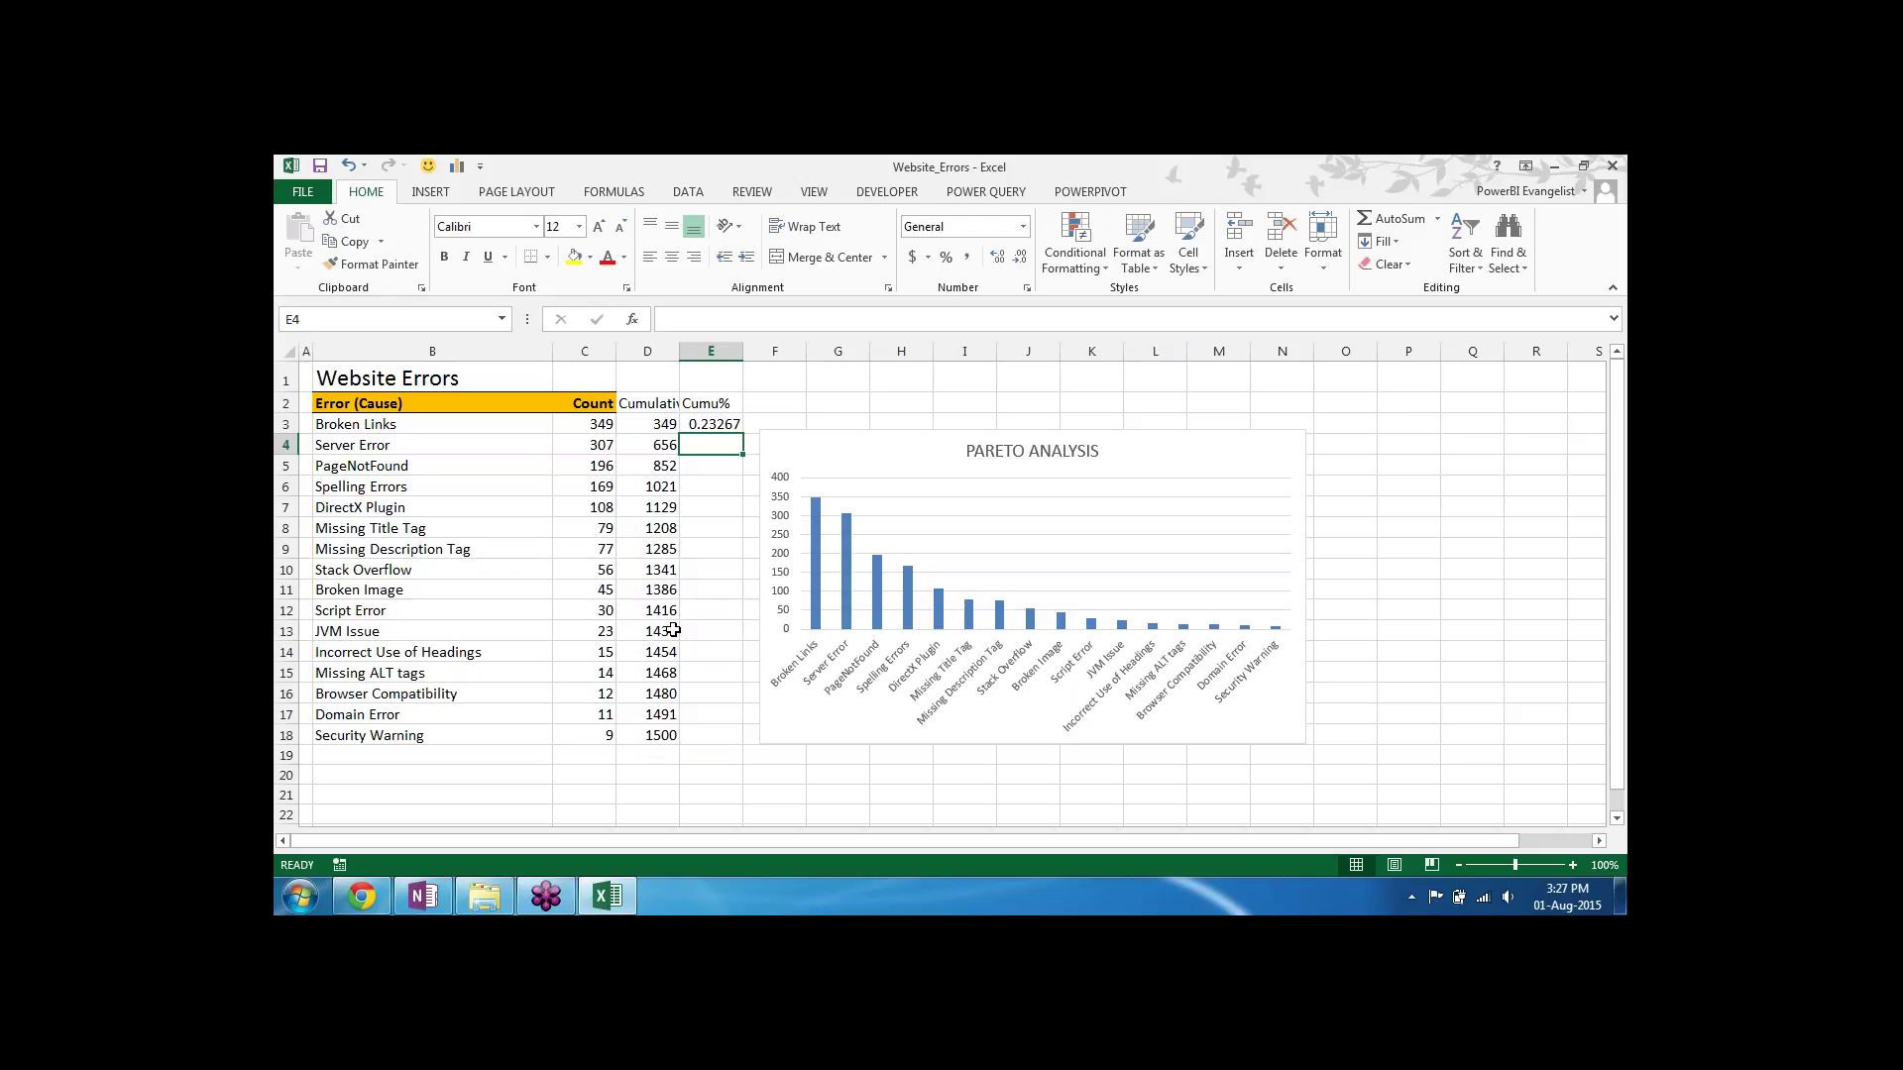
Step: Format E3 as a percentage and fill it down through E18, centring the values in the column
key(Up)
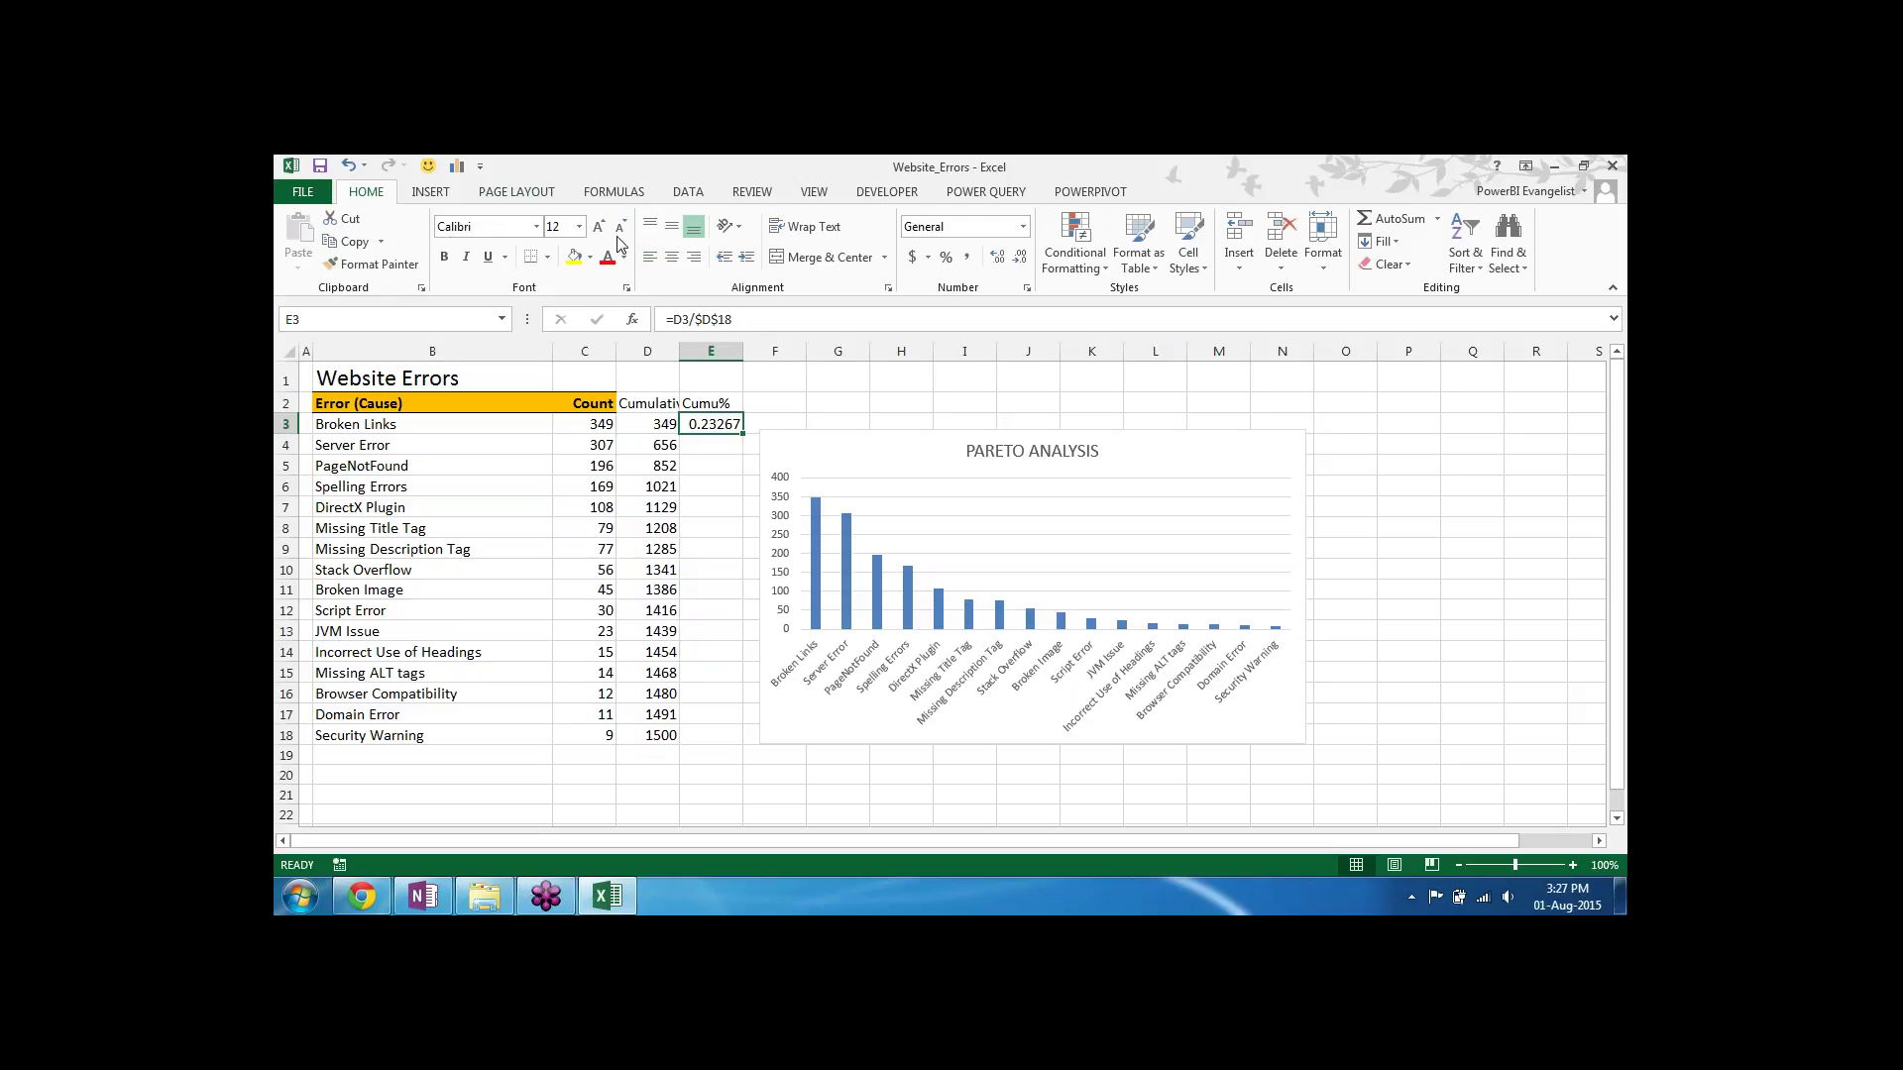
click(948, 260)
shift+click(717, 732)
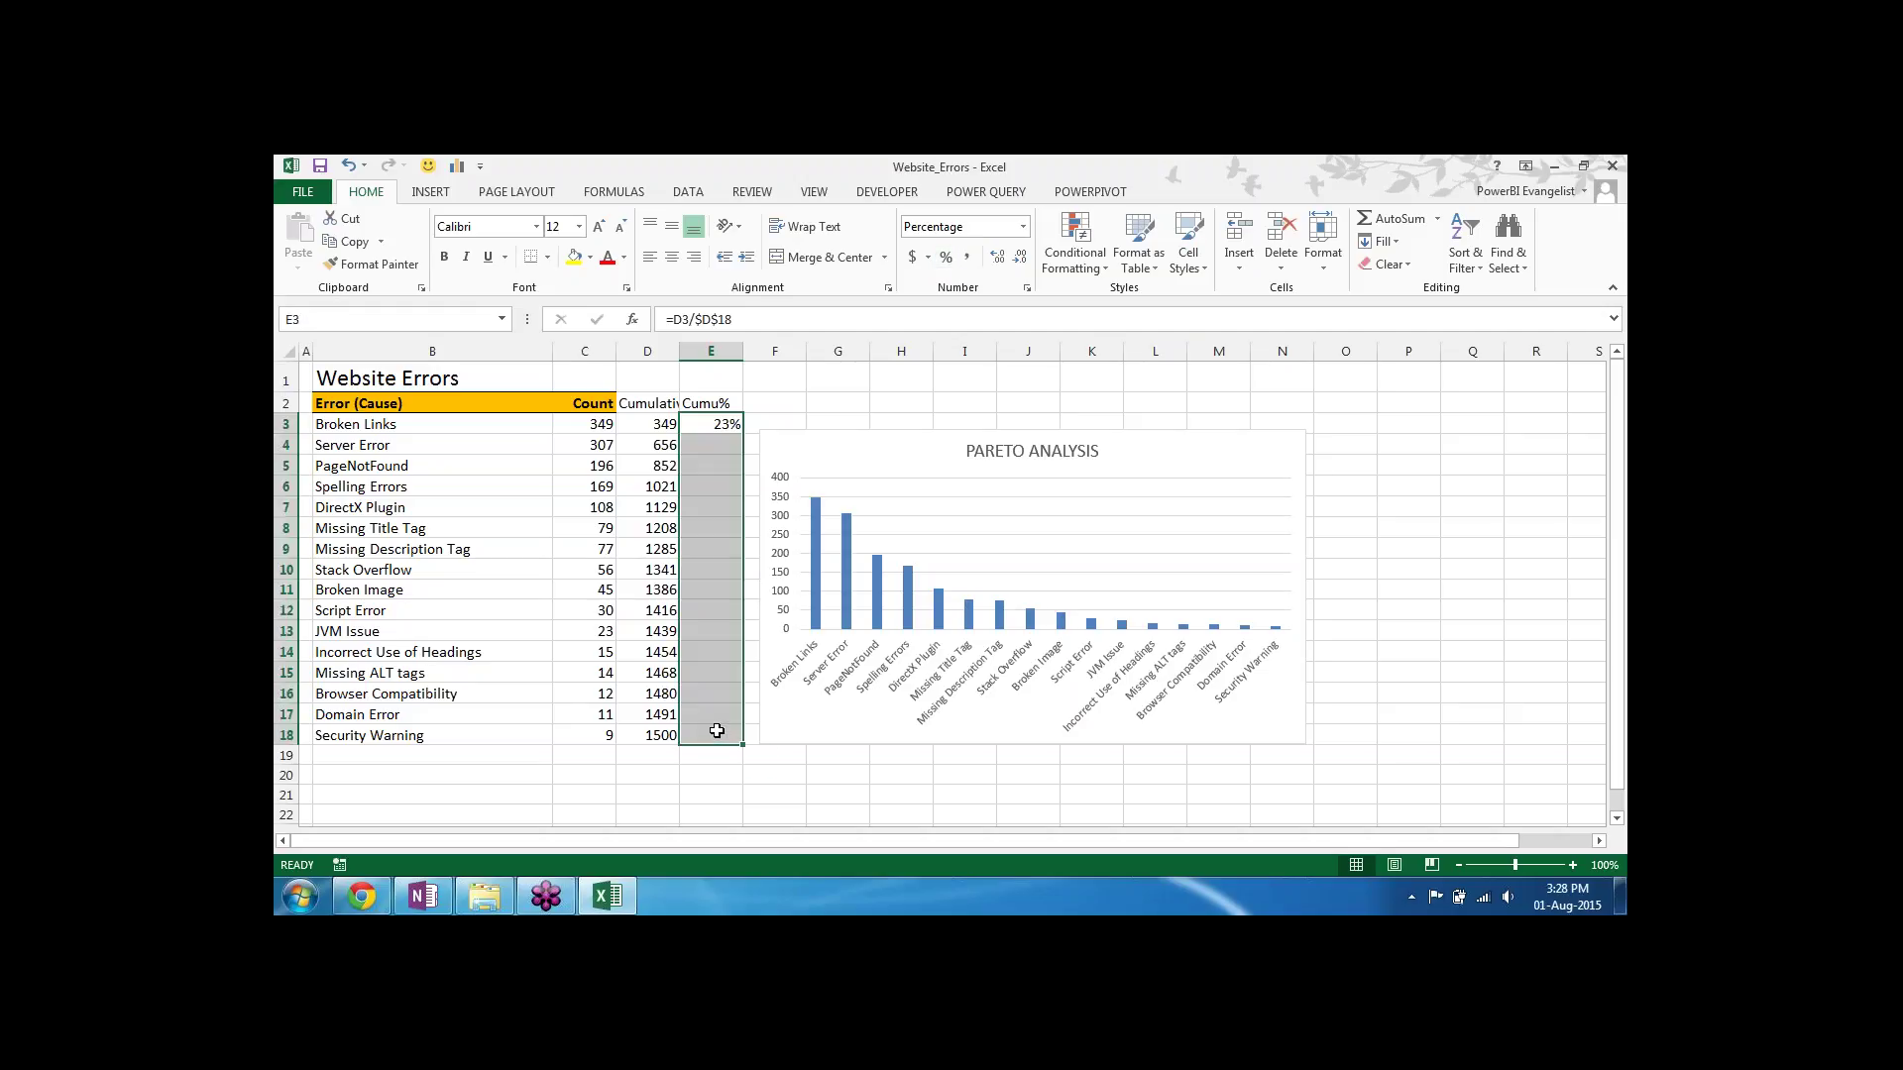
key(ctrl+d)
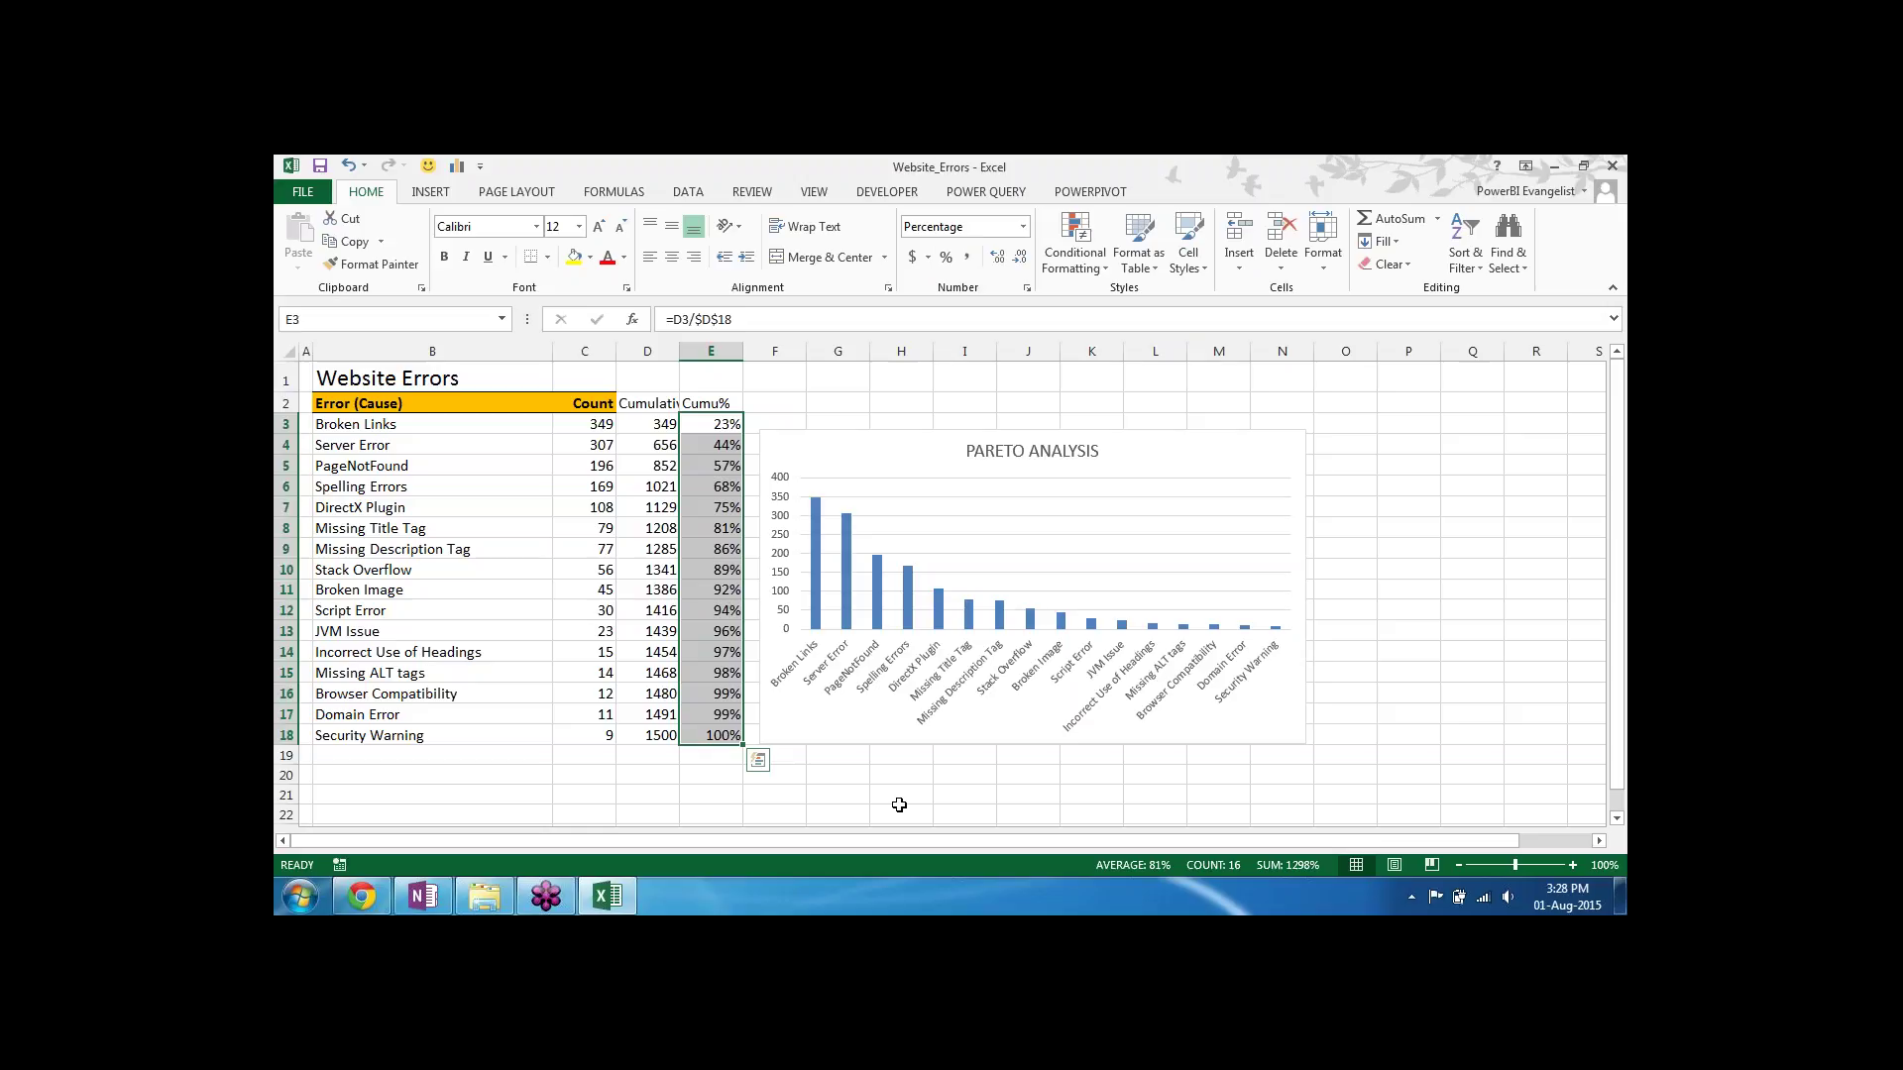
click(671, 257)
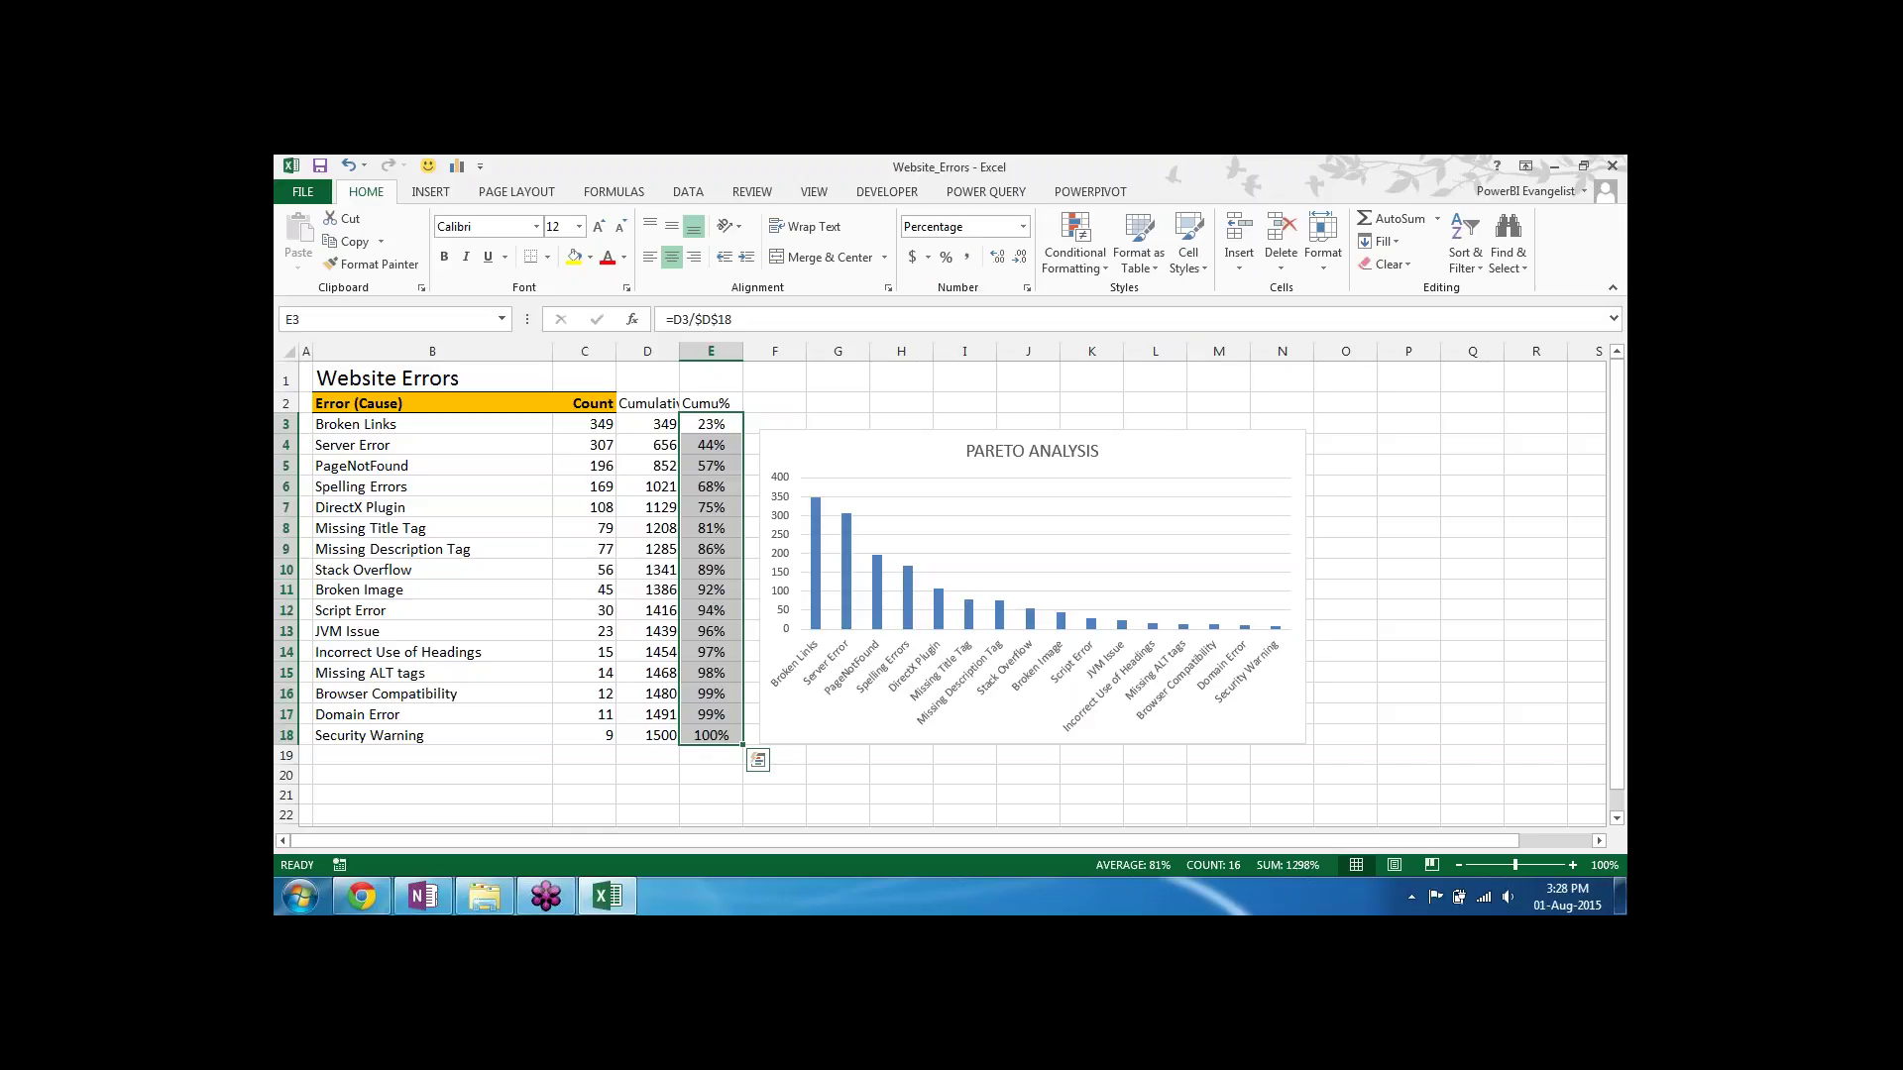
Step: Add a second data series to the chart, with its name taken from E2 and its values from E3:E18
click(809, 725)
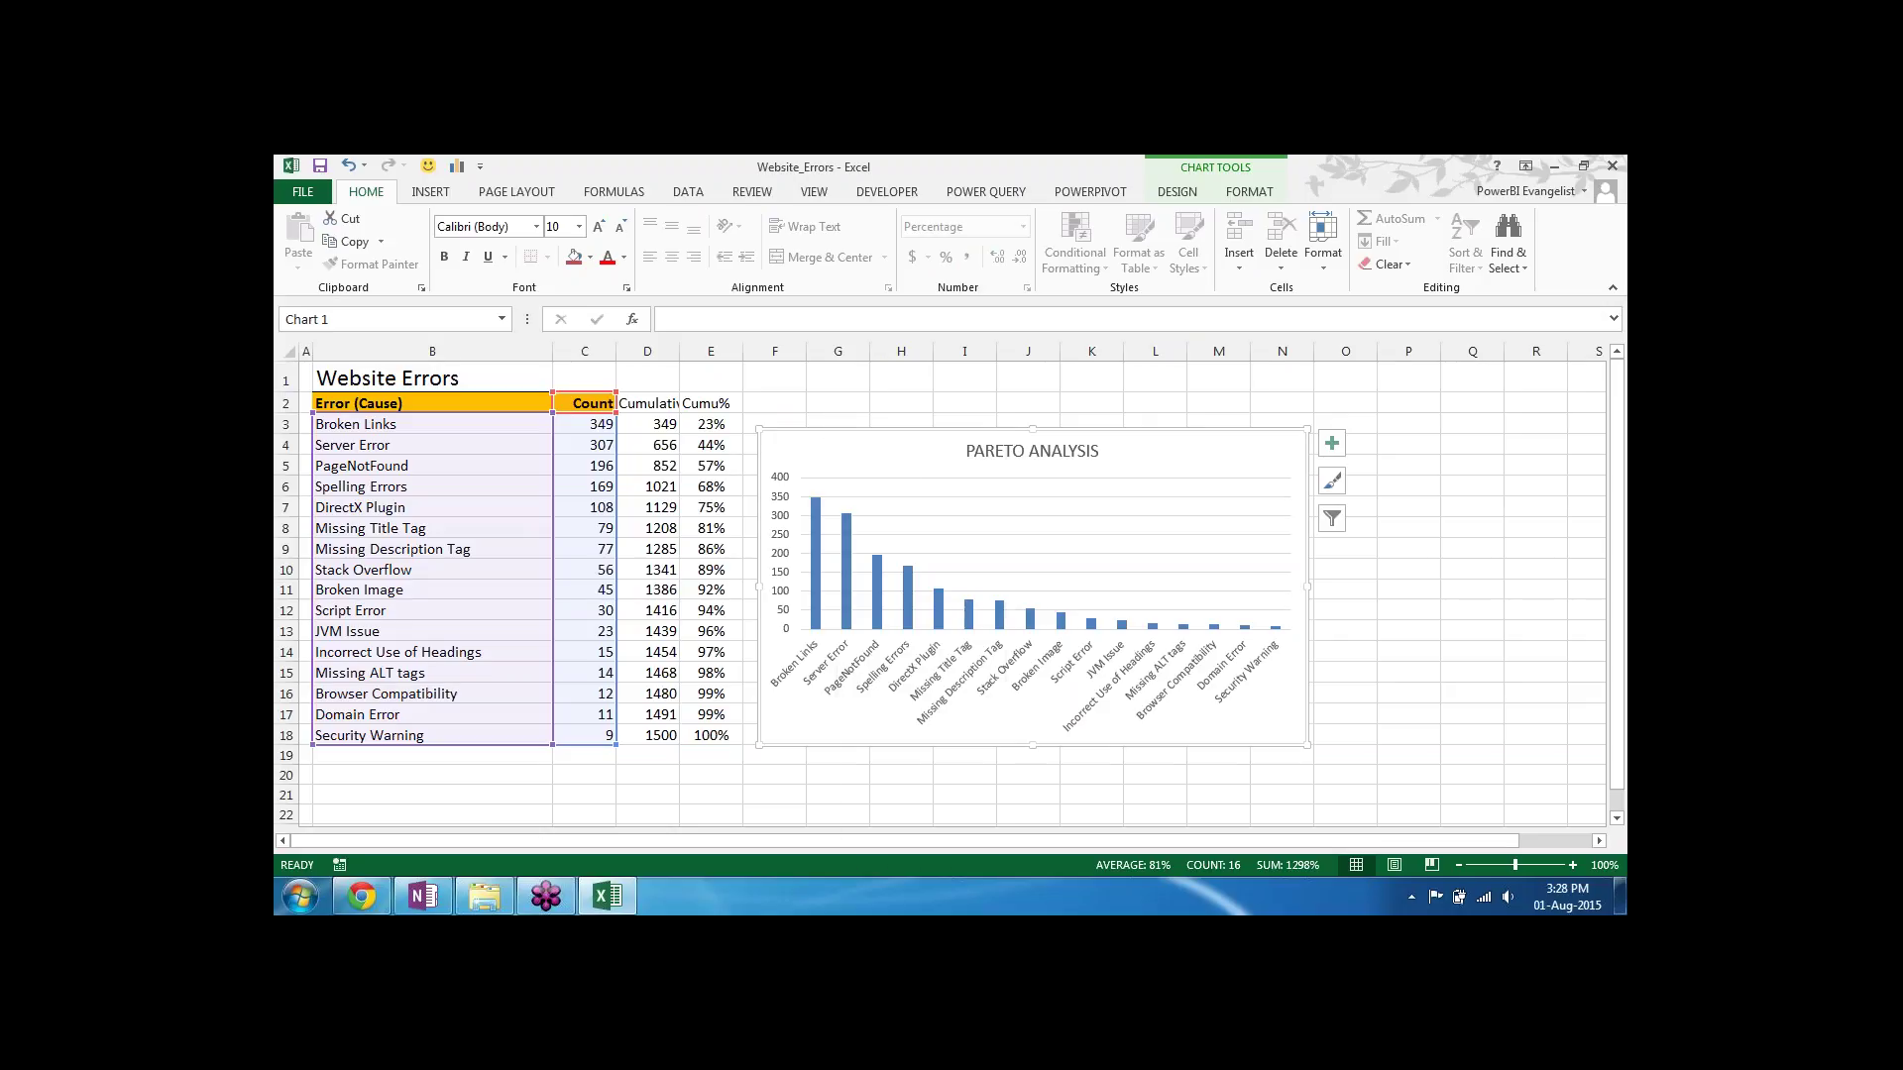
right_click(837, 443)
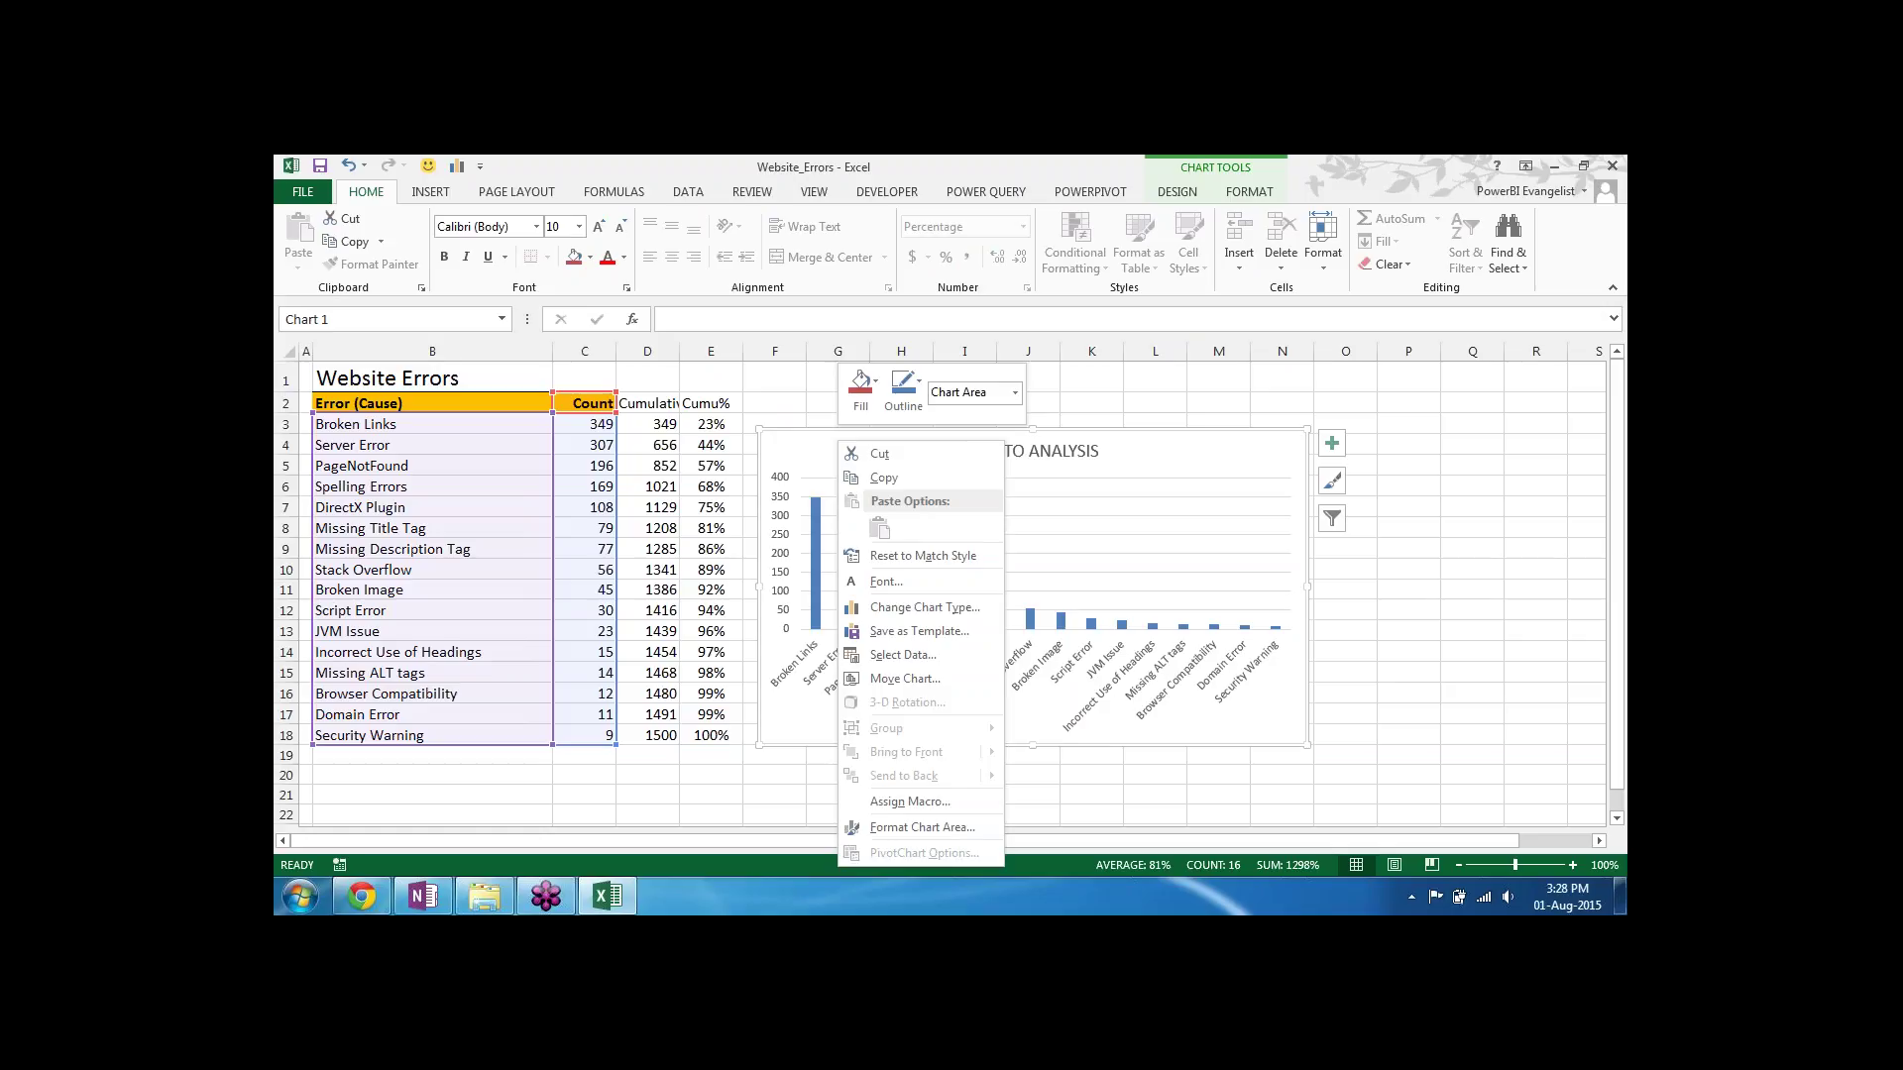
click(897, 656)
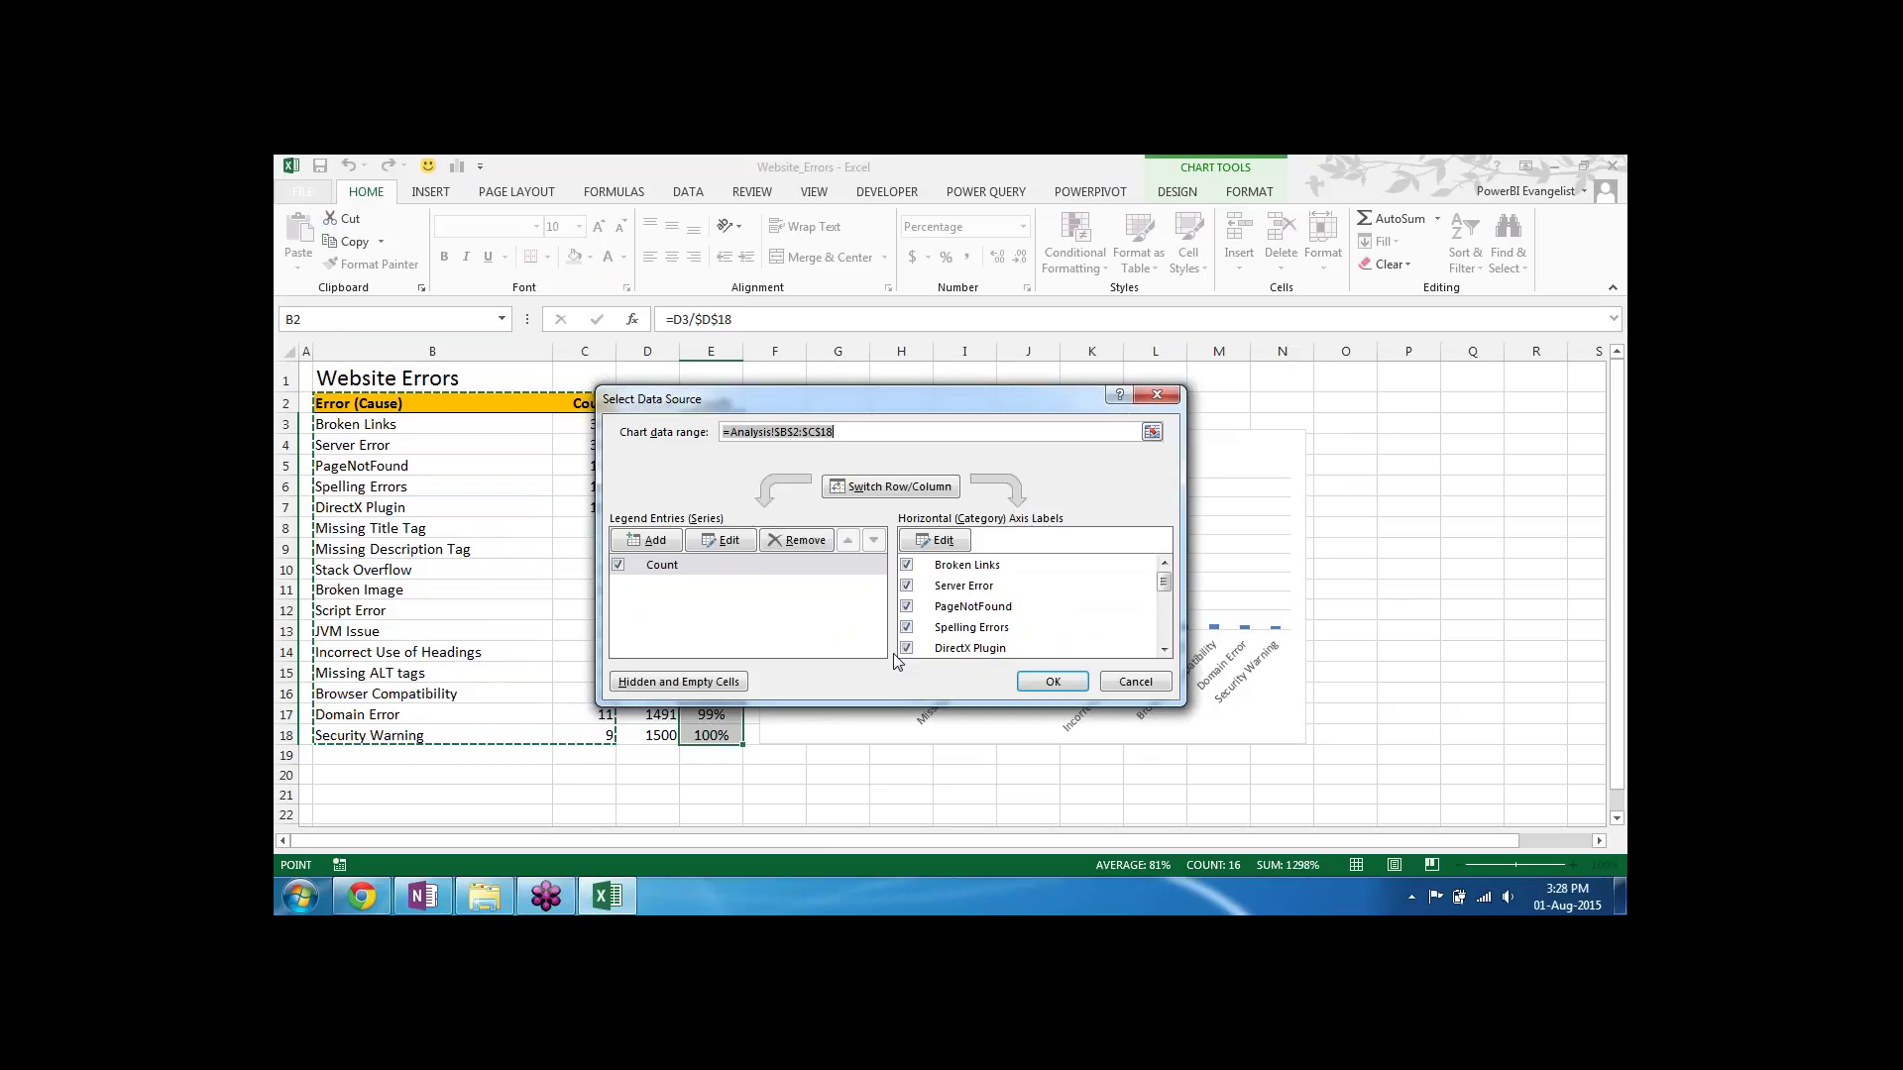
drag(892, 413, 1058, 207)
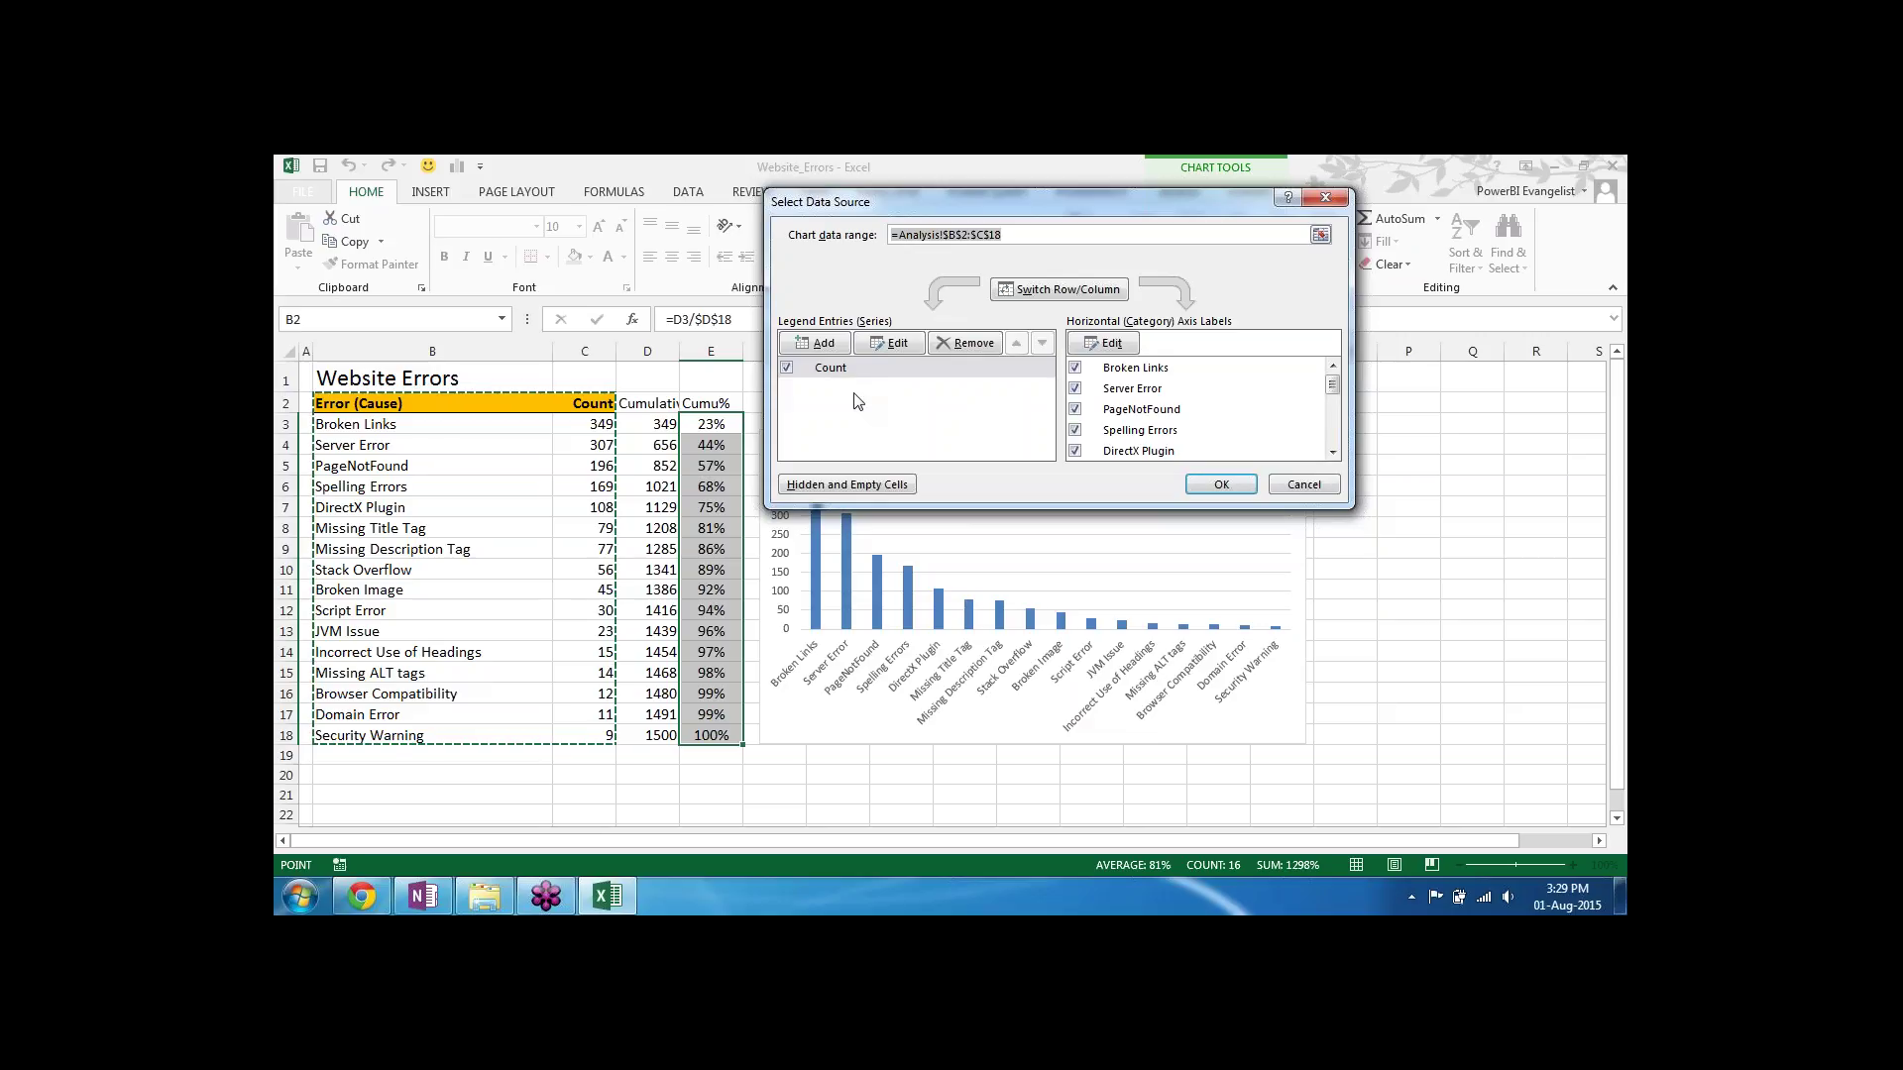
click(829, 347)
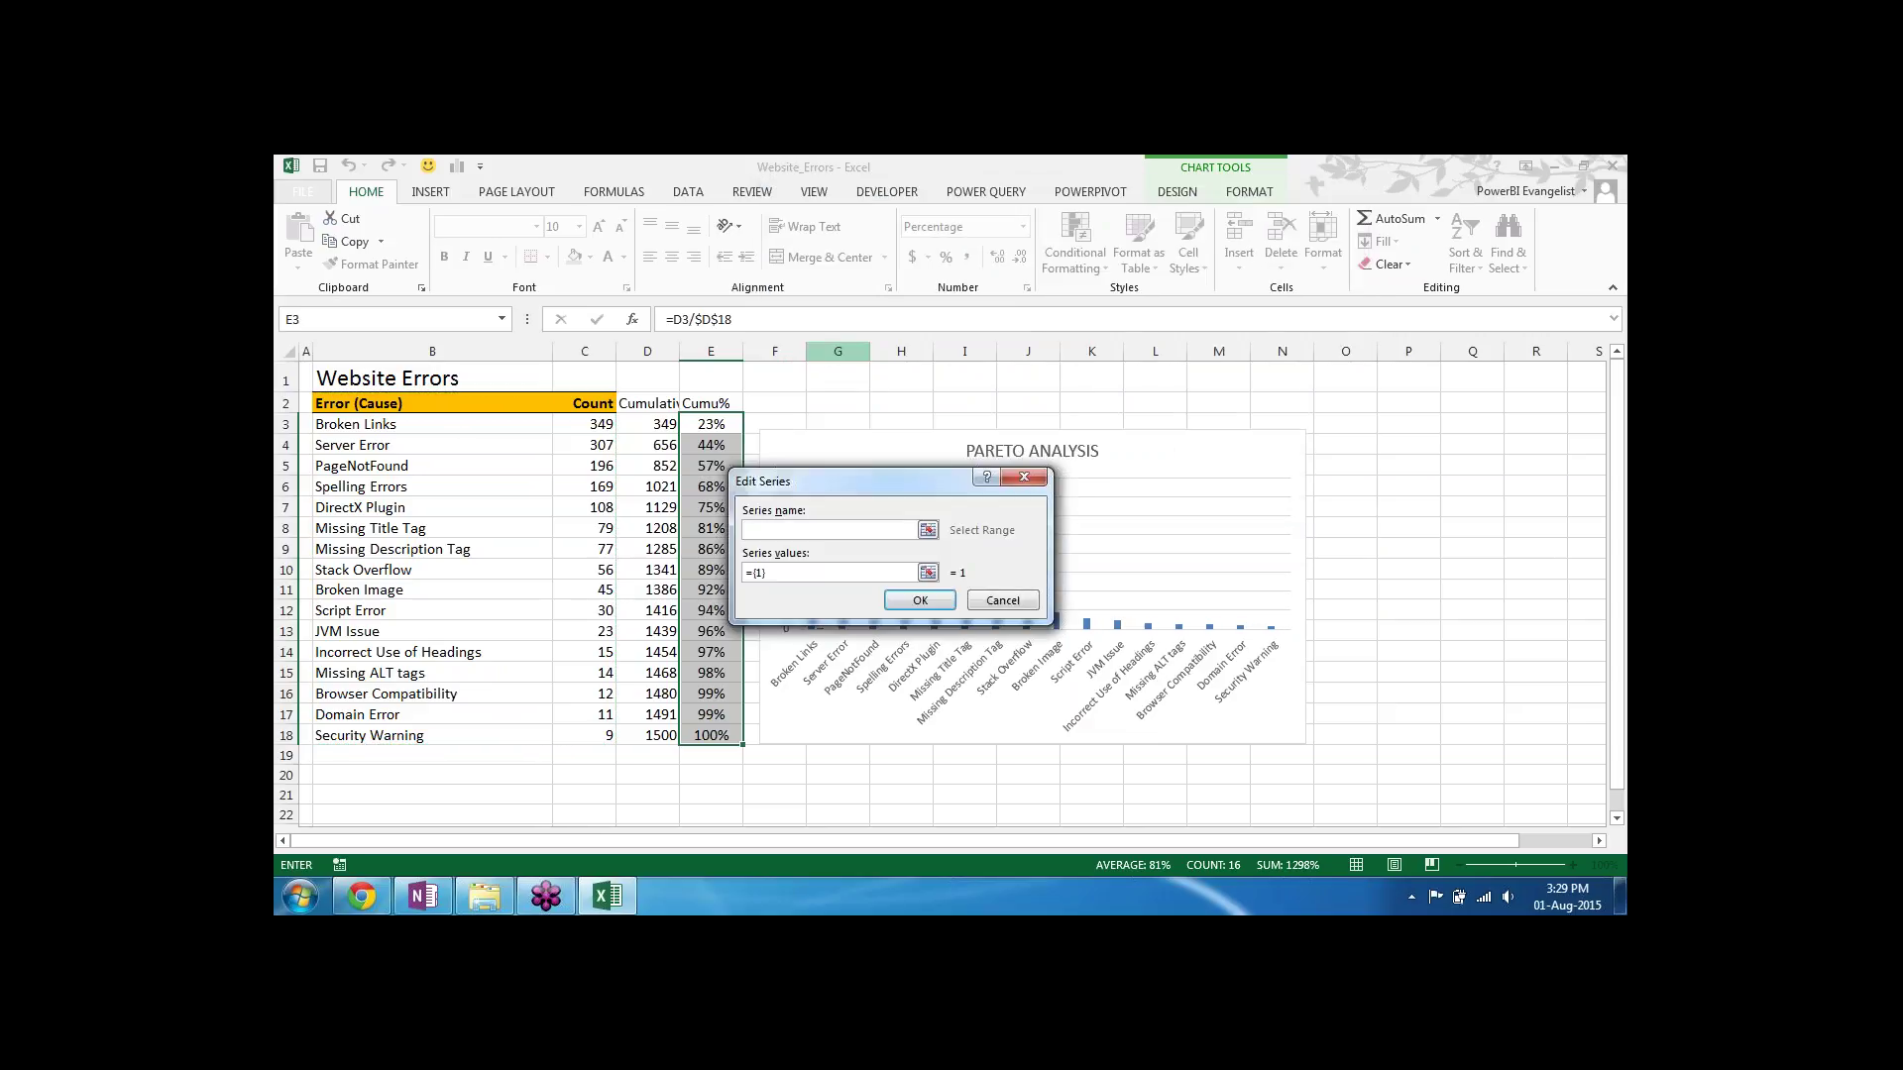
drag(860, 472, 910, 396)
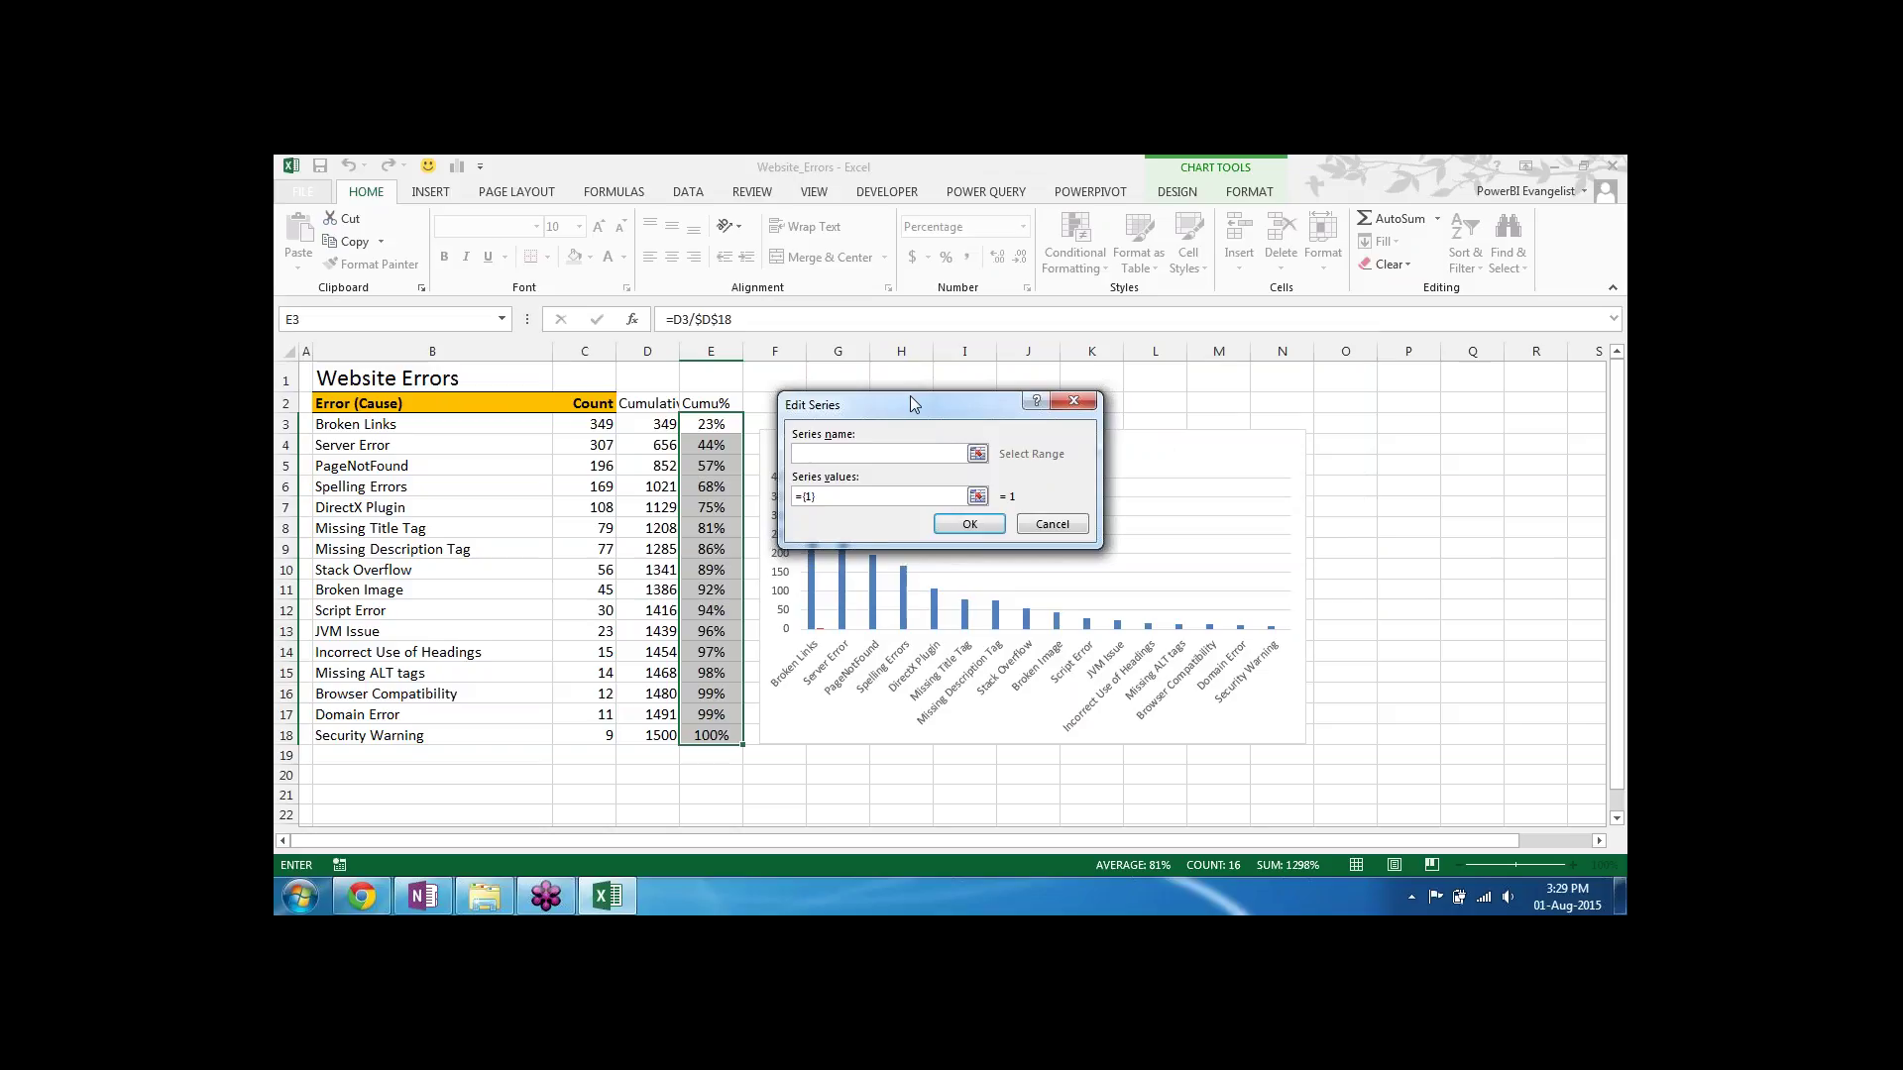
click(720, 404)
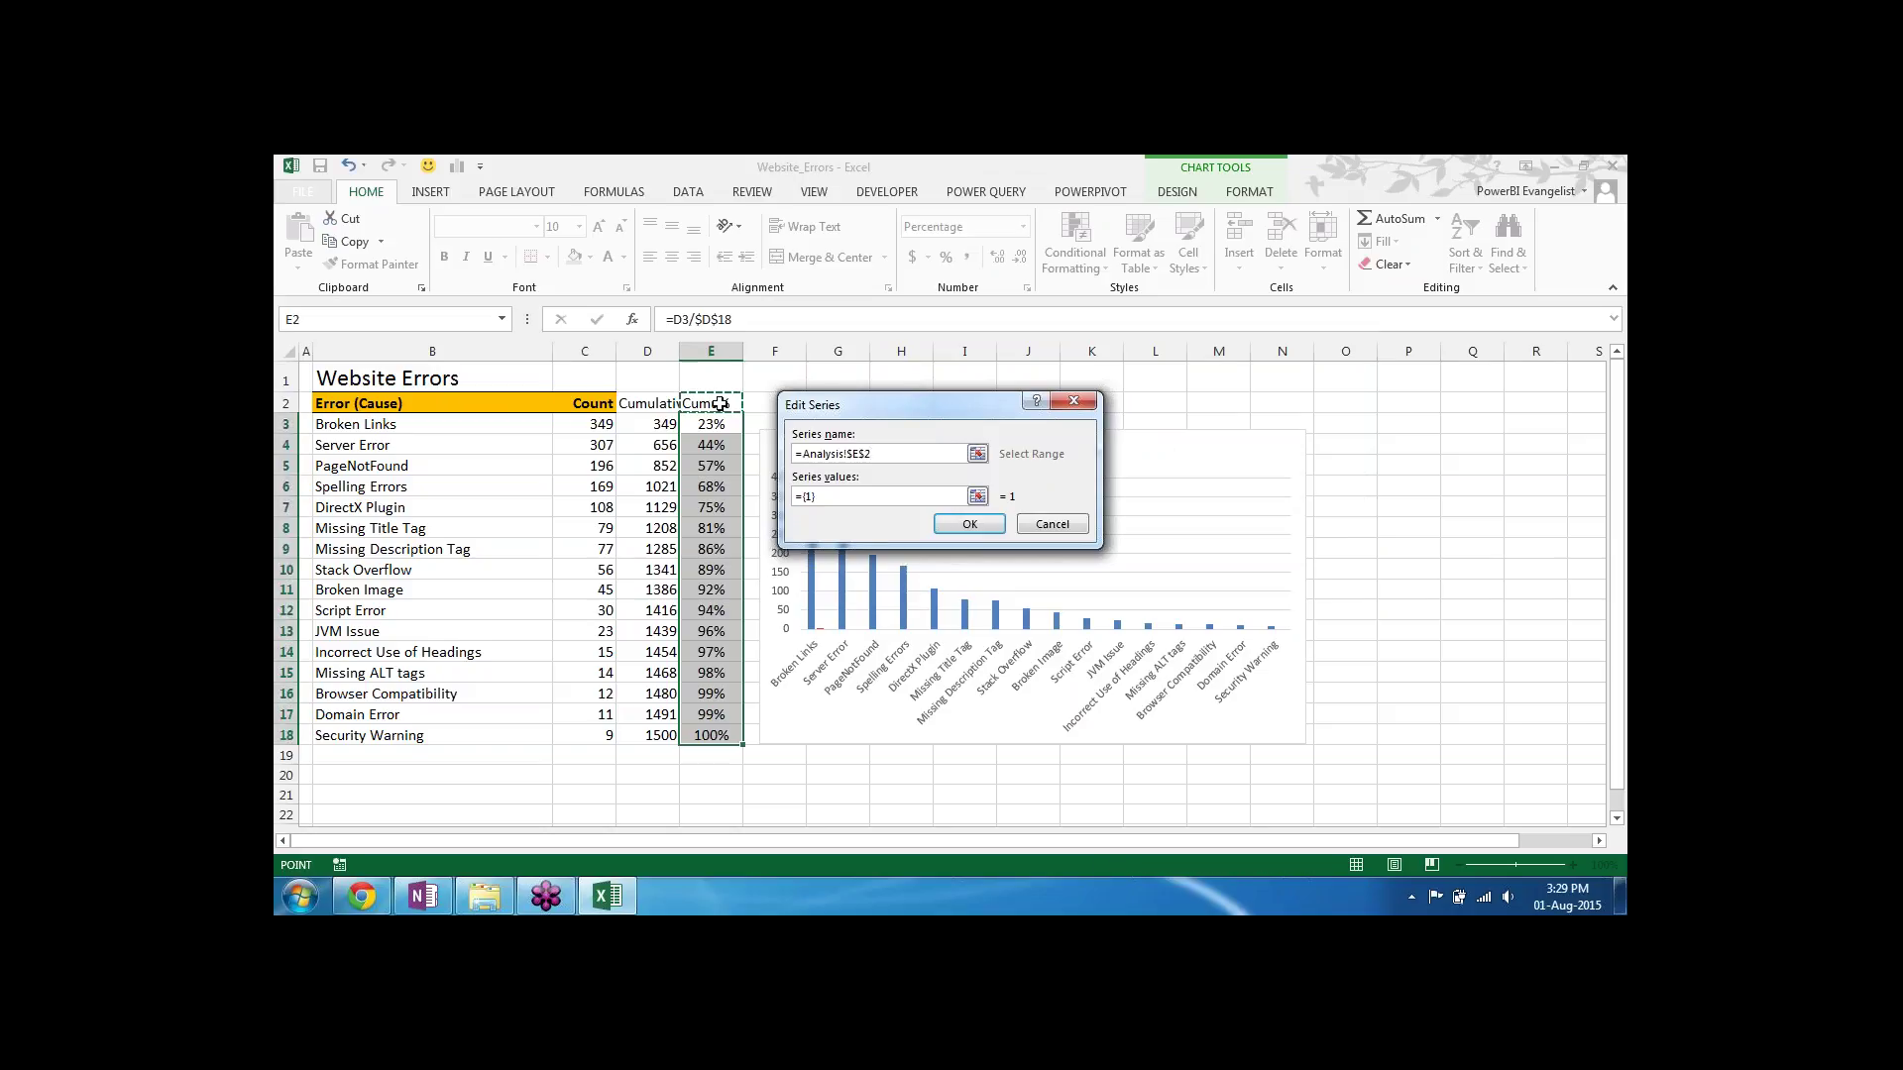
key(Tab)
key(BackSpace)
drag(719, 424, 704, 738)
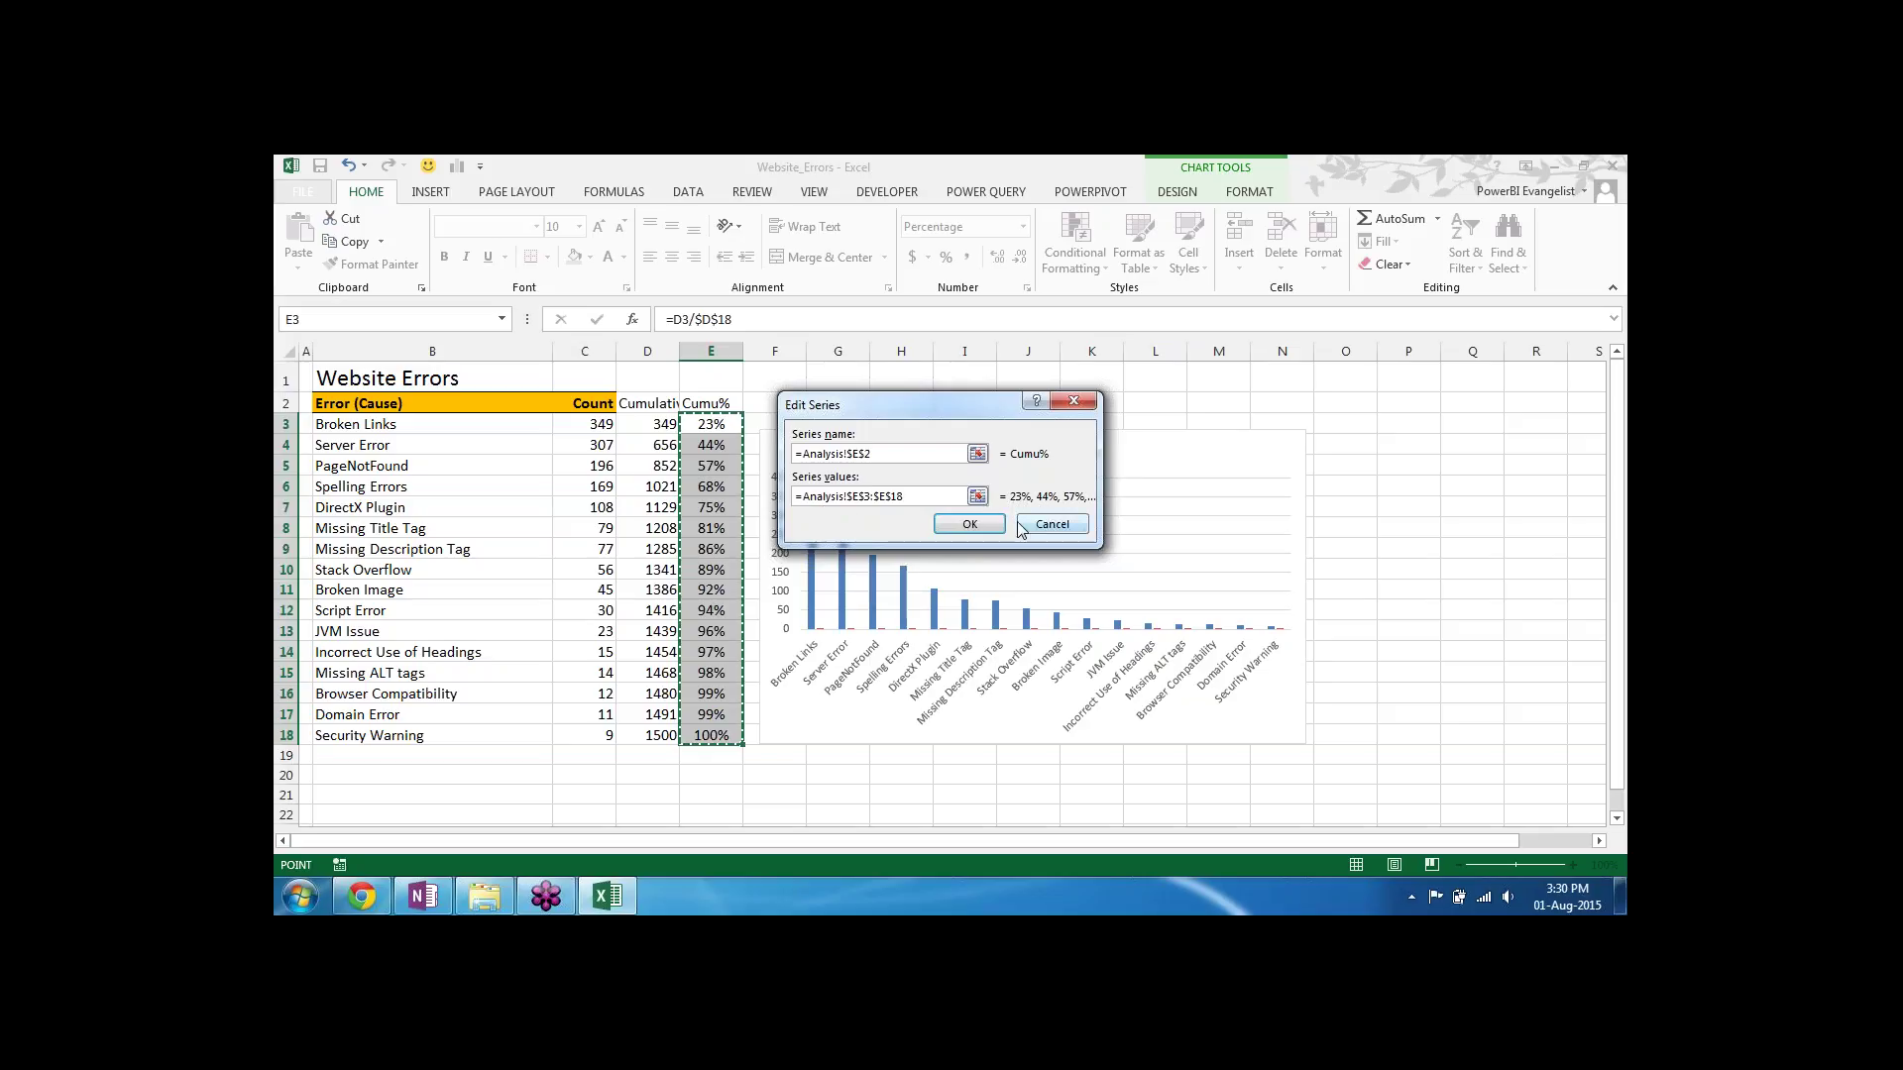
click(970, 524)
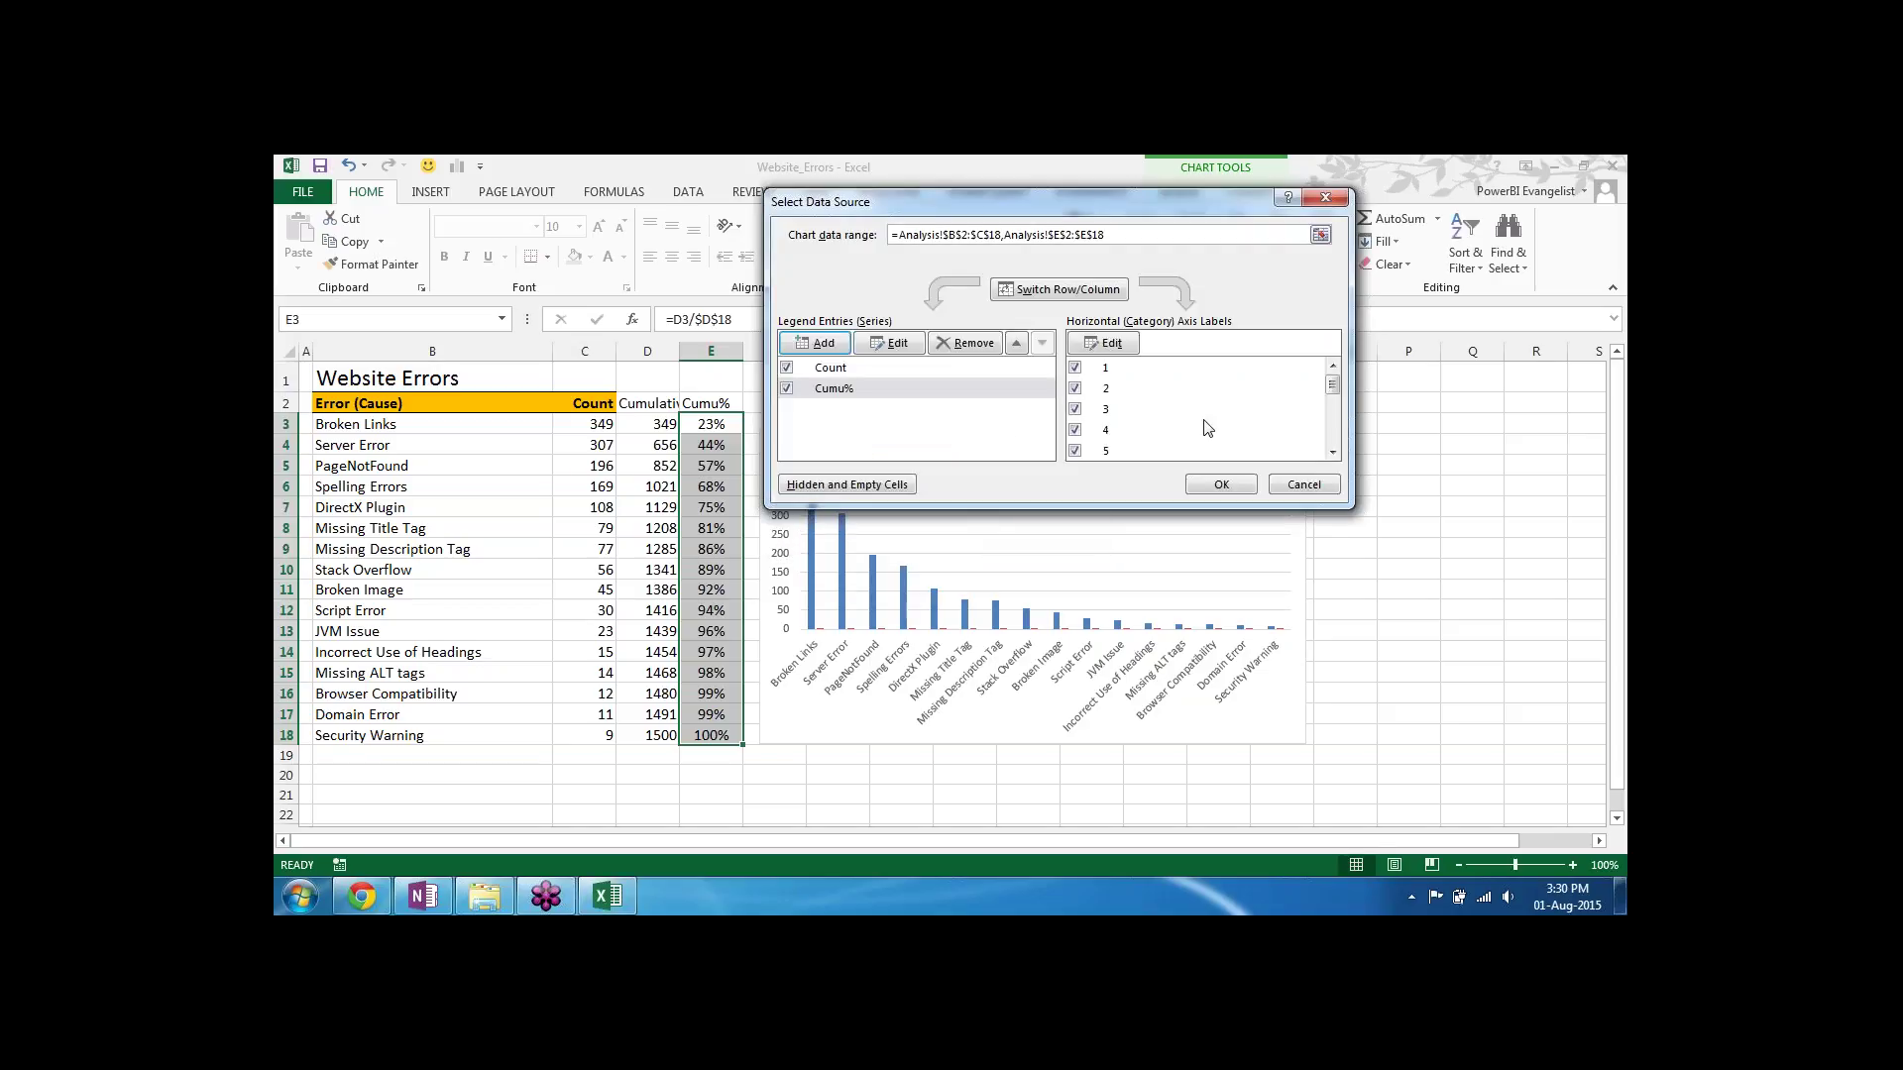
click(1221, 485)
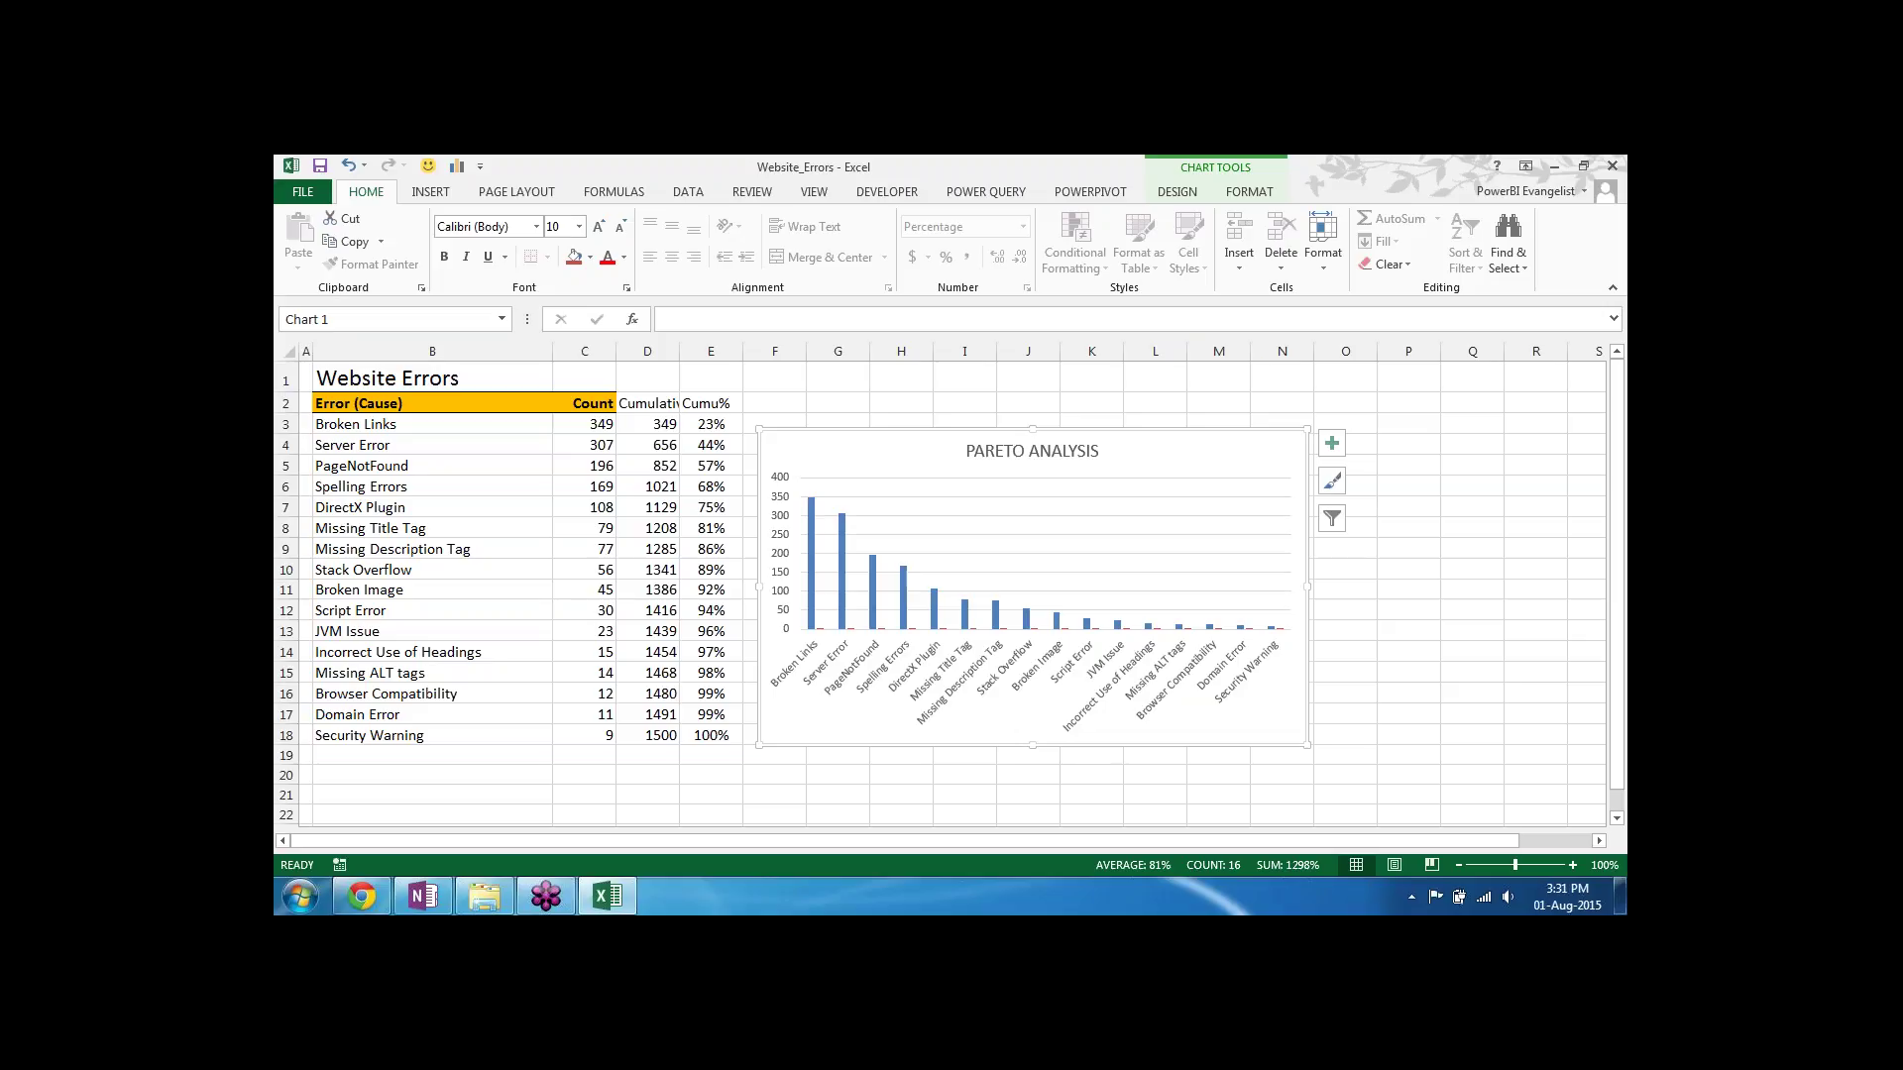
Step: Select the Cumu% series in the chart and plot it on the secondary axis
click(1127, 732)
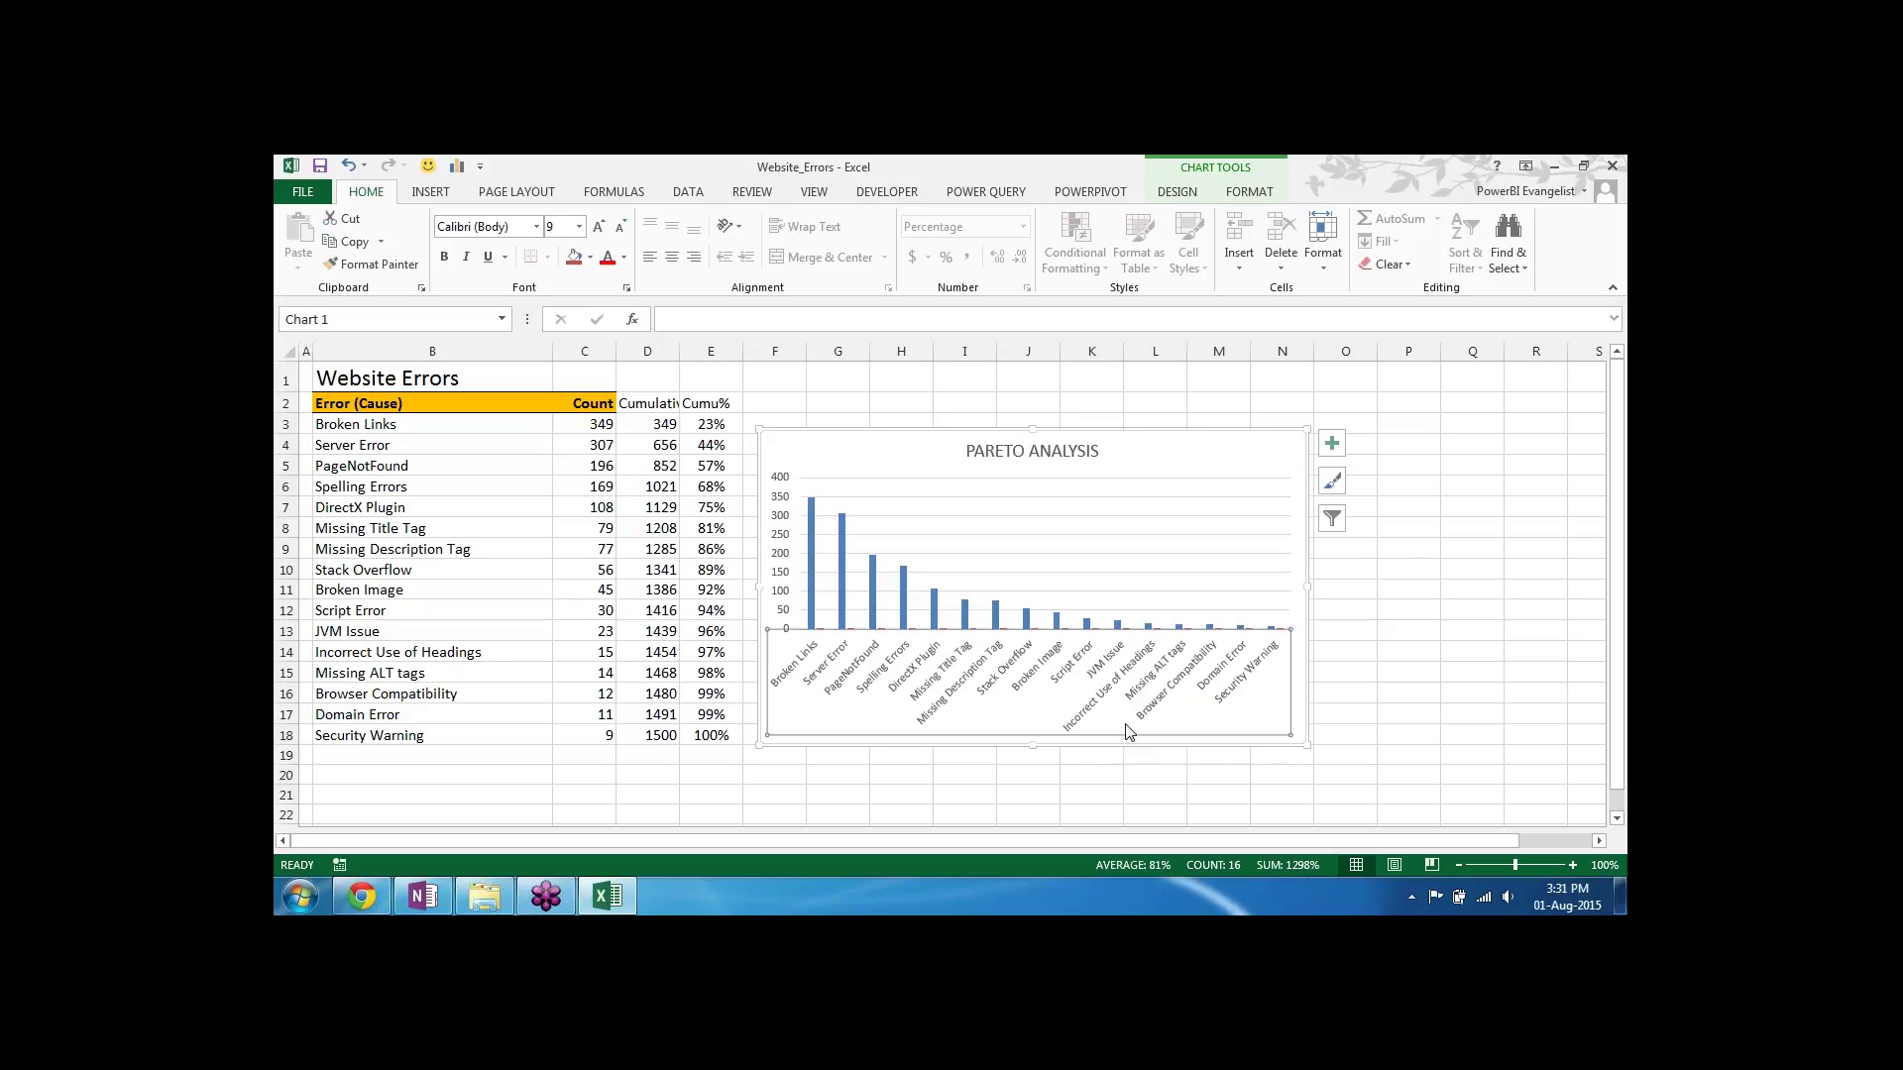
click(1162, 742)
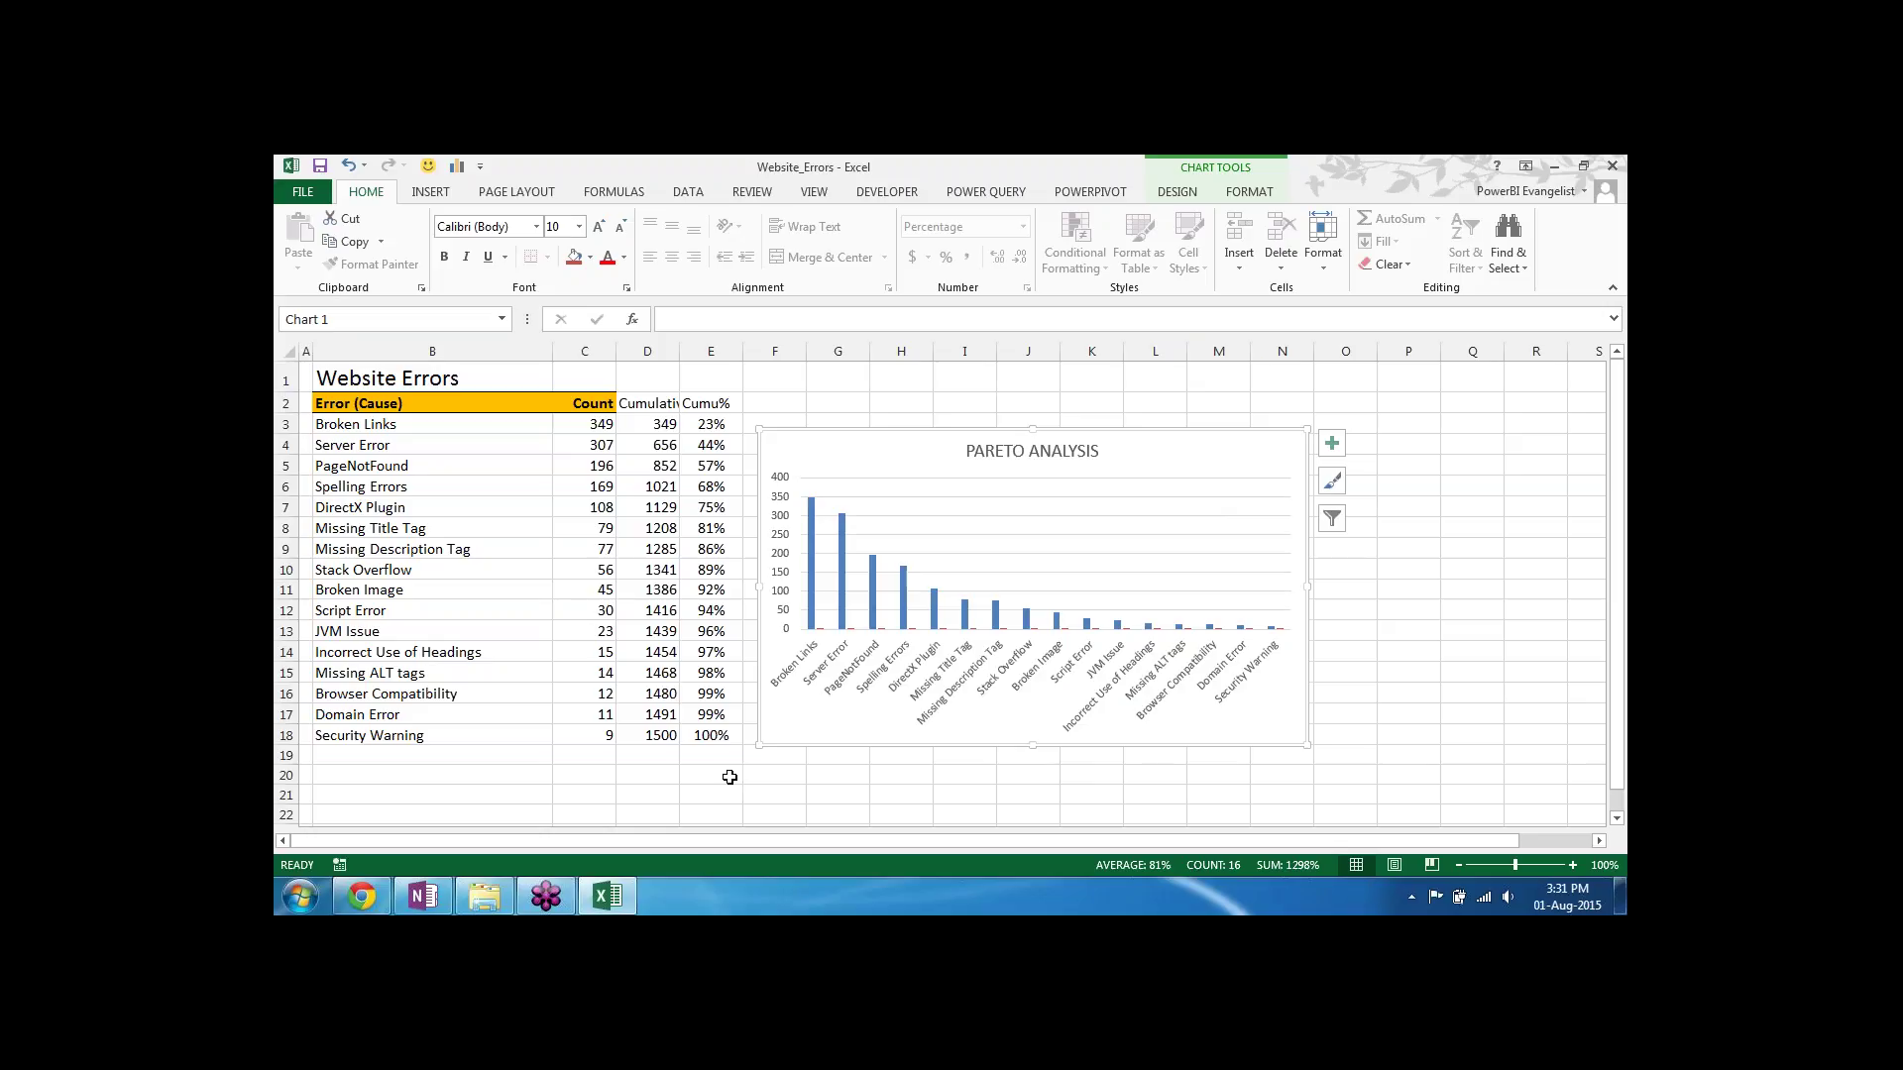
key(Up)
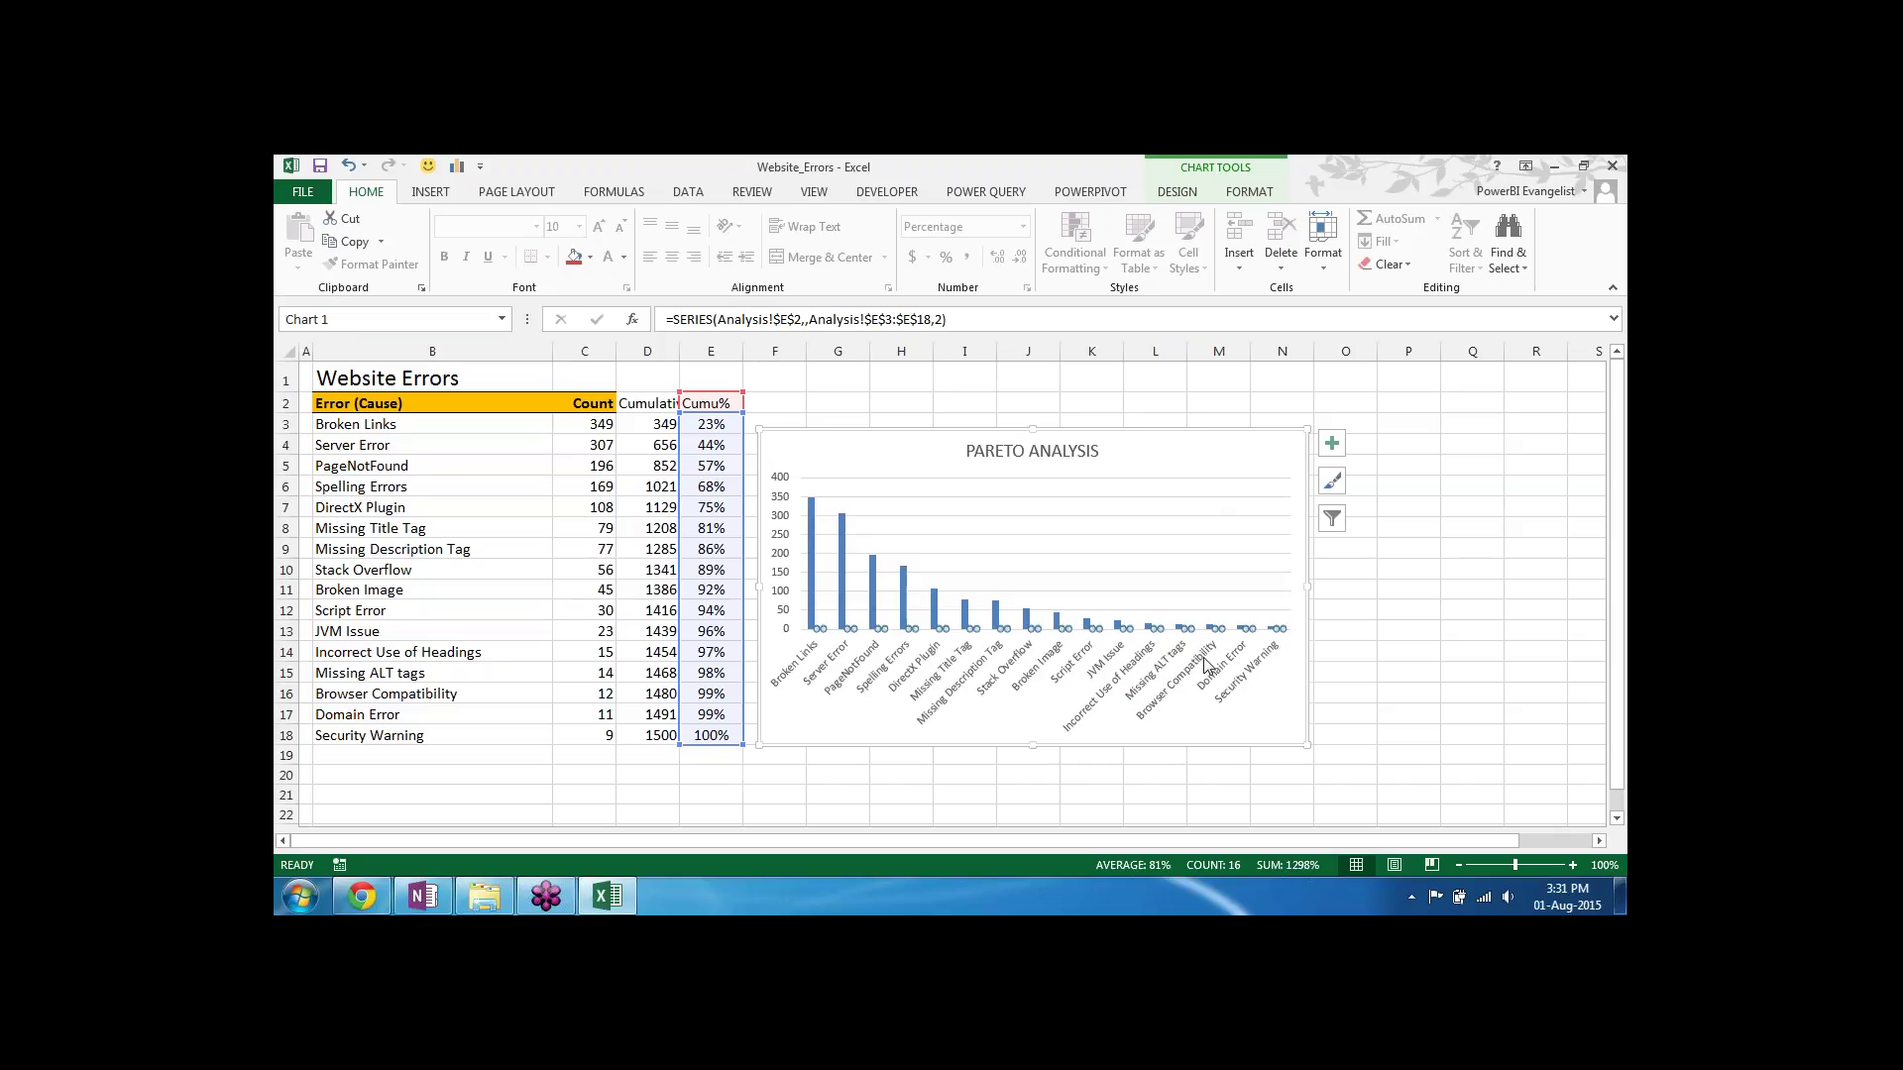
right_click(943, 629)
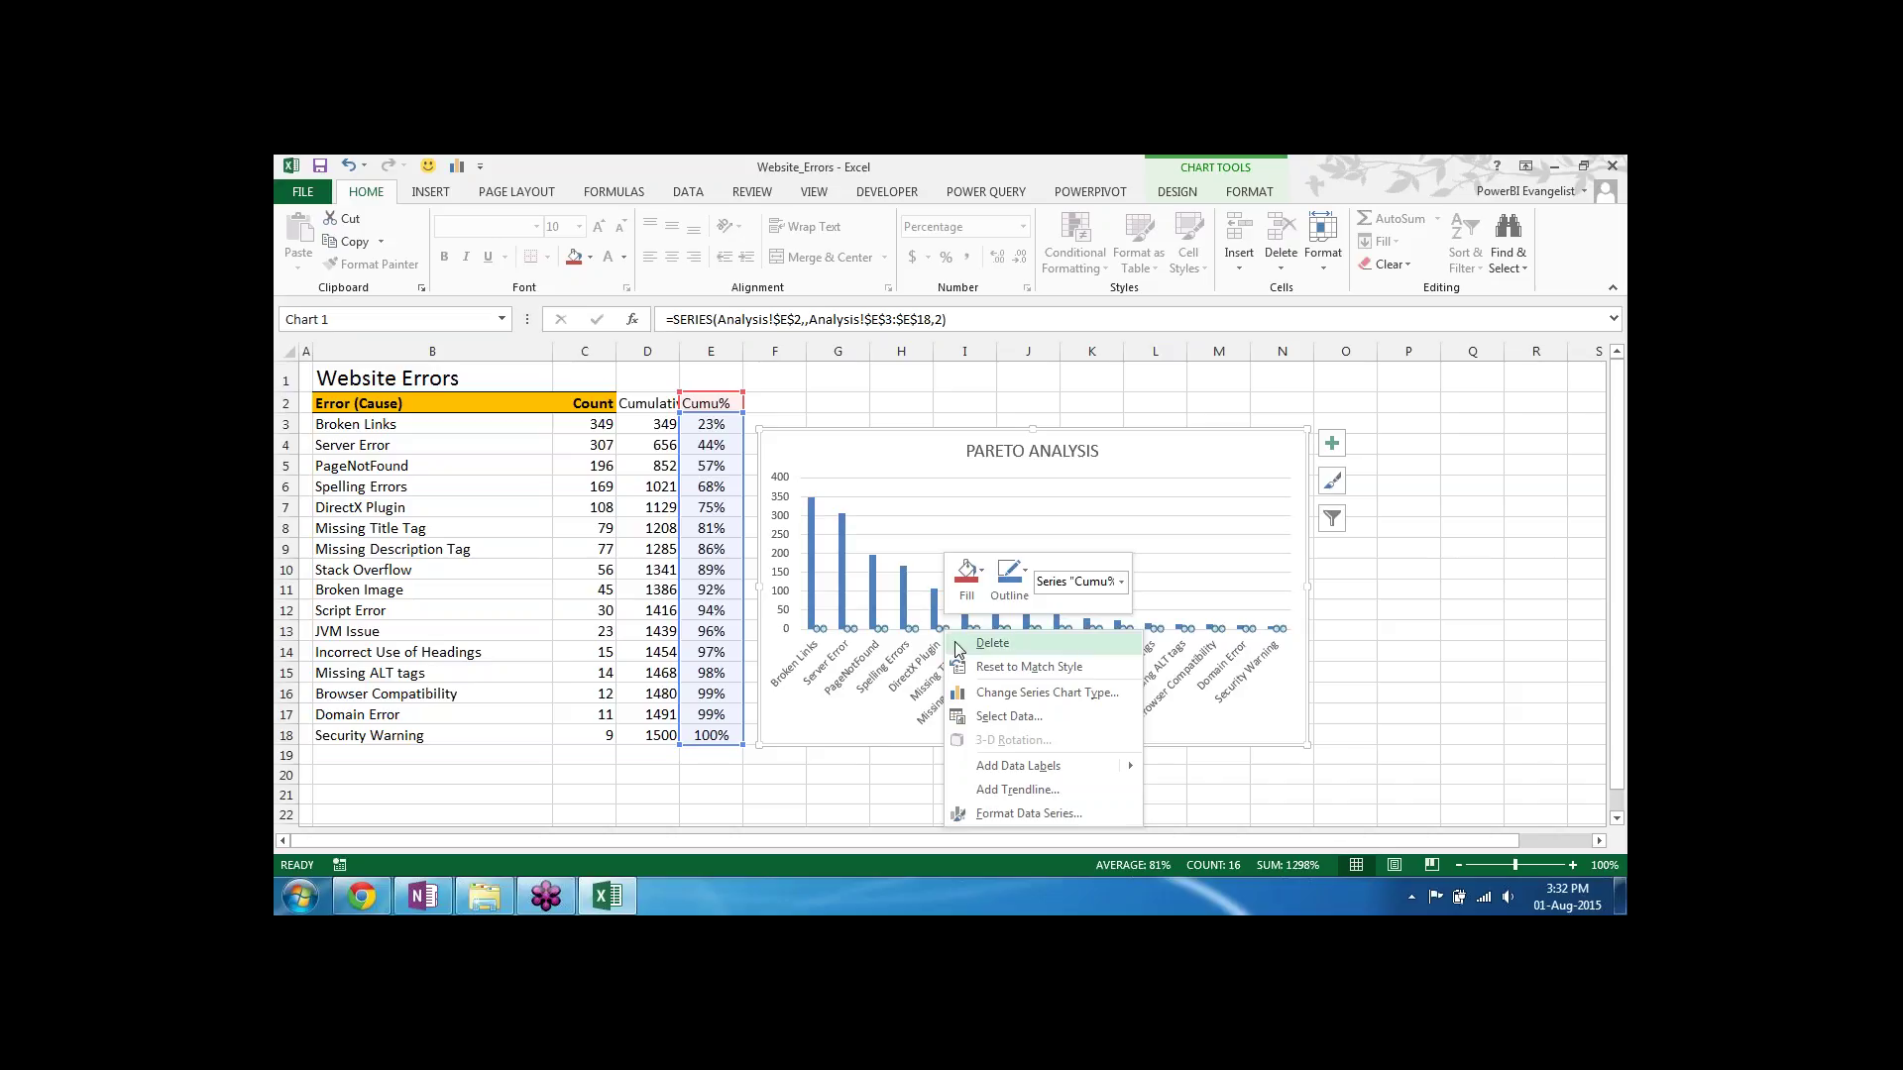
click(1083, 816)
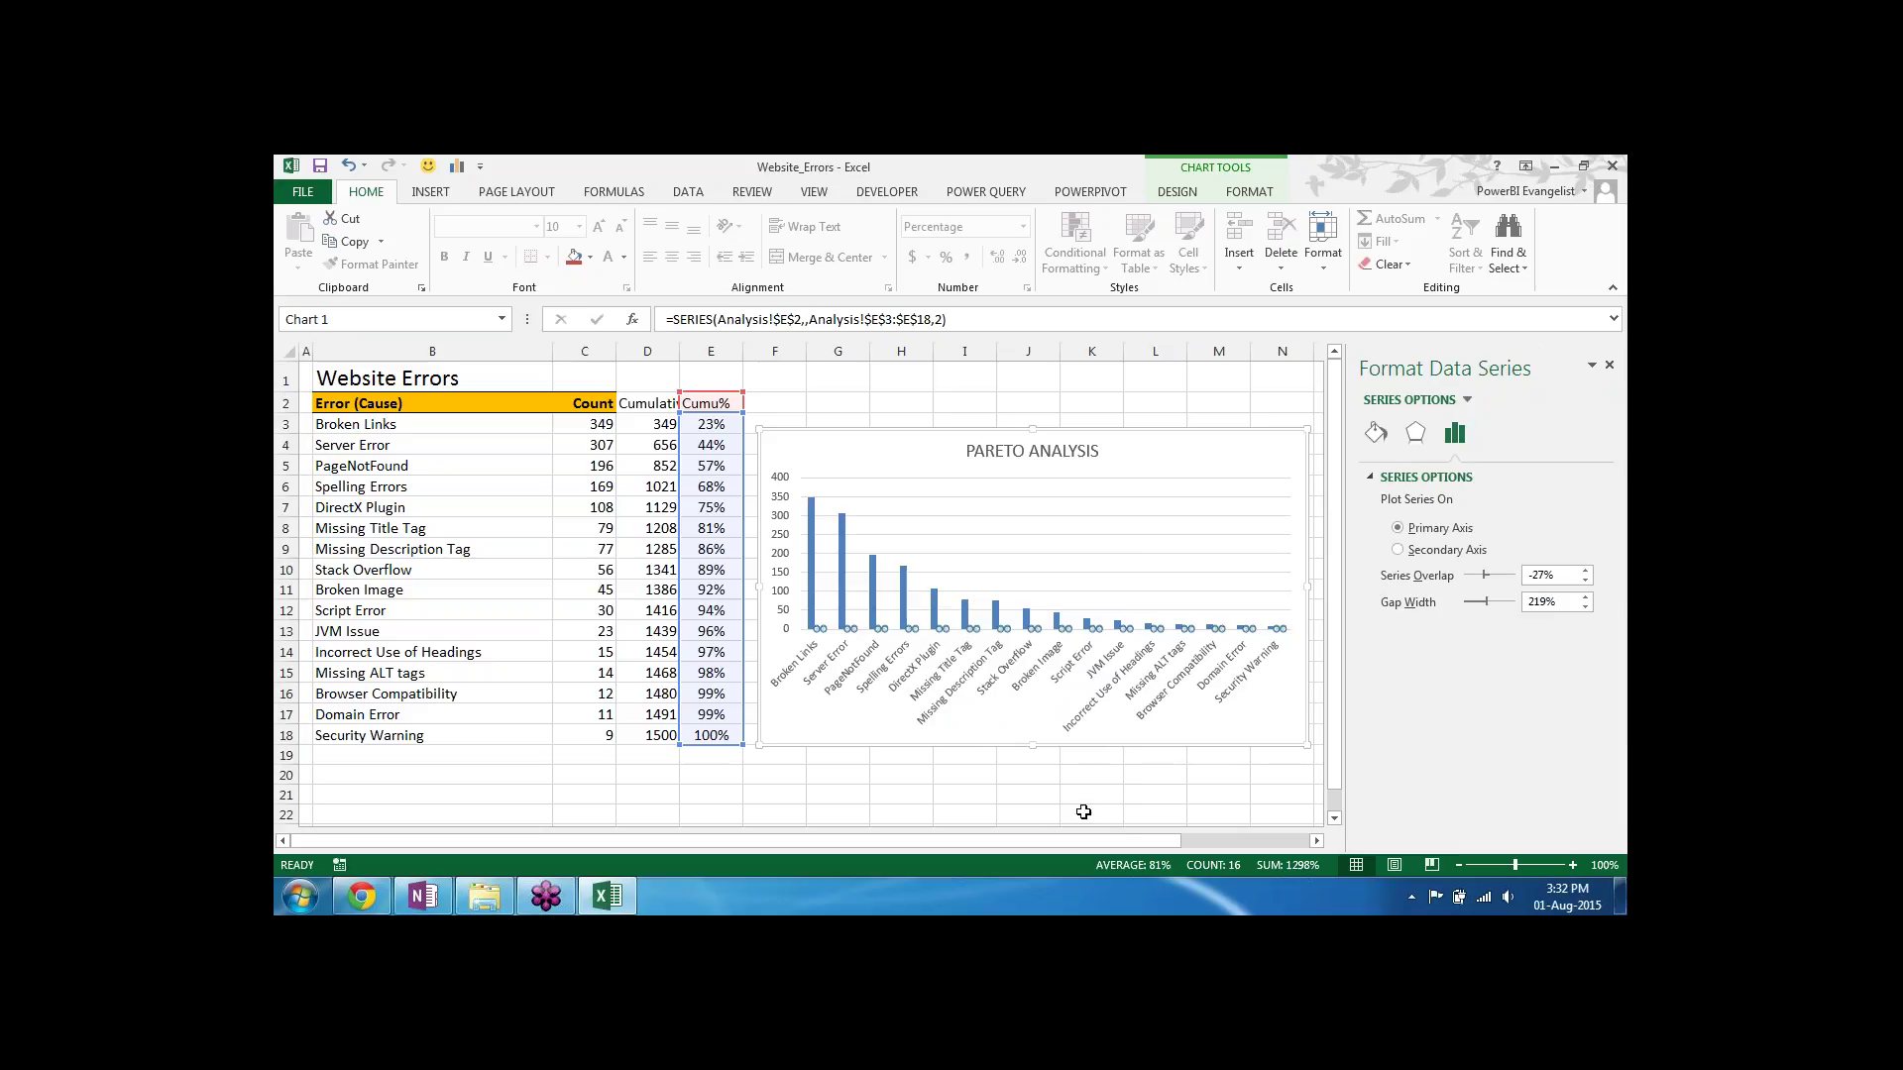
click(1583, 166)
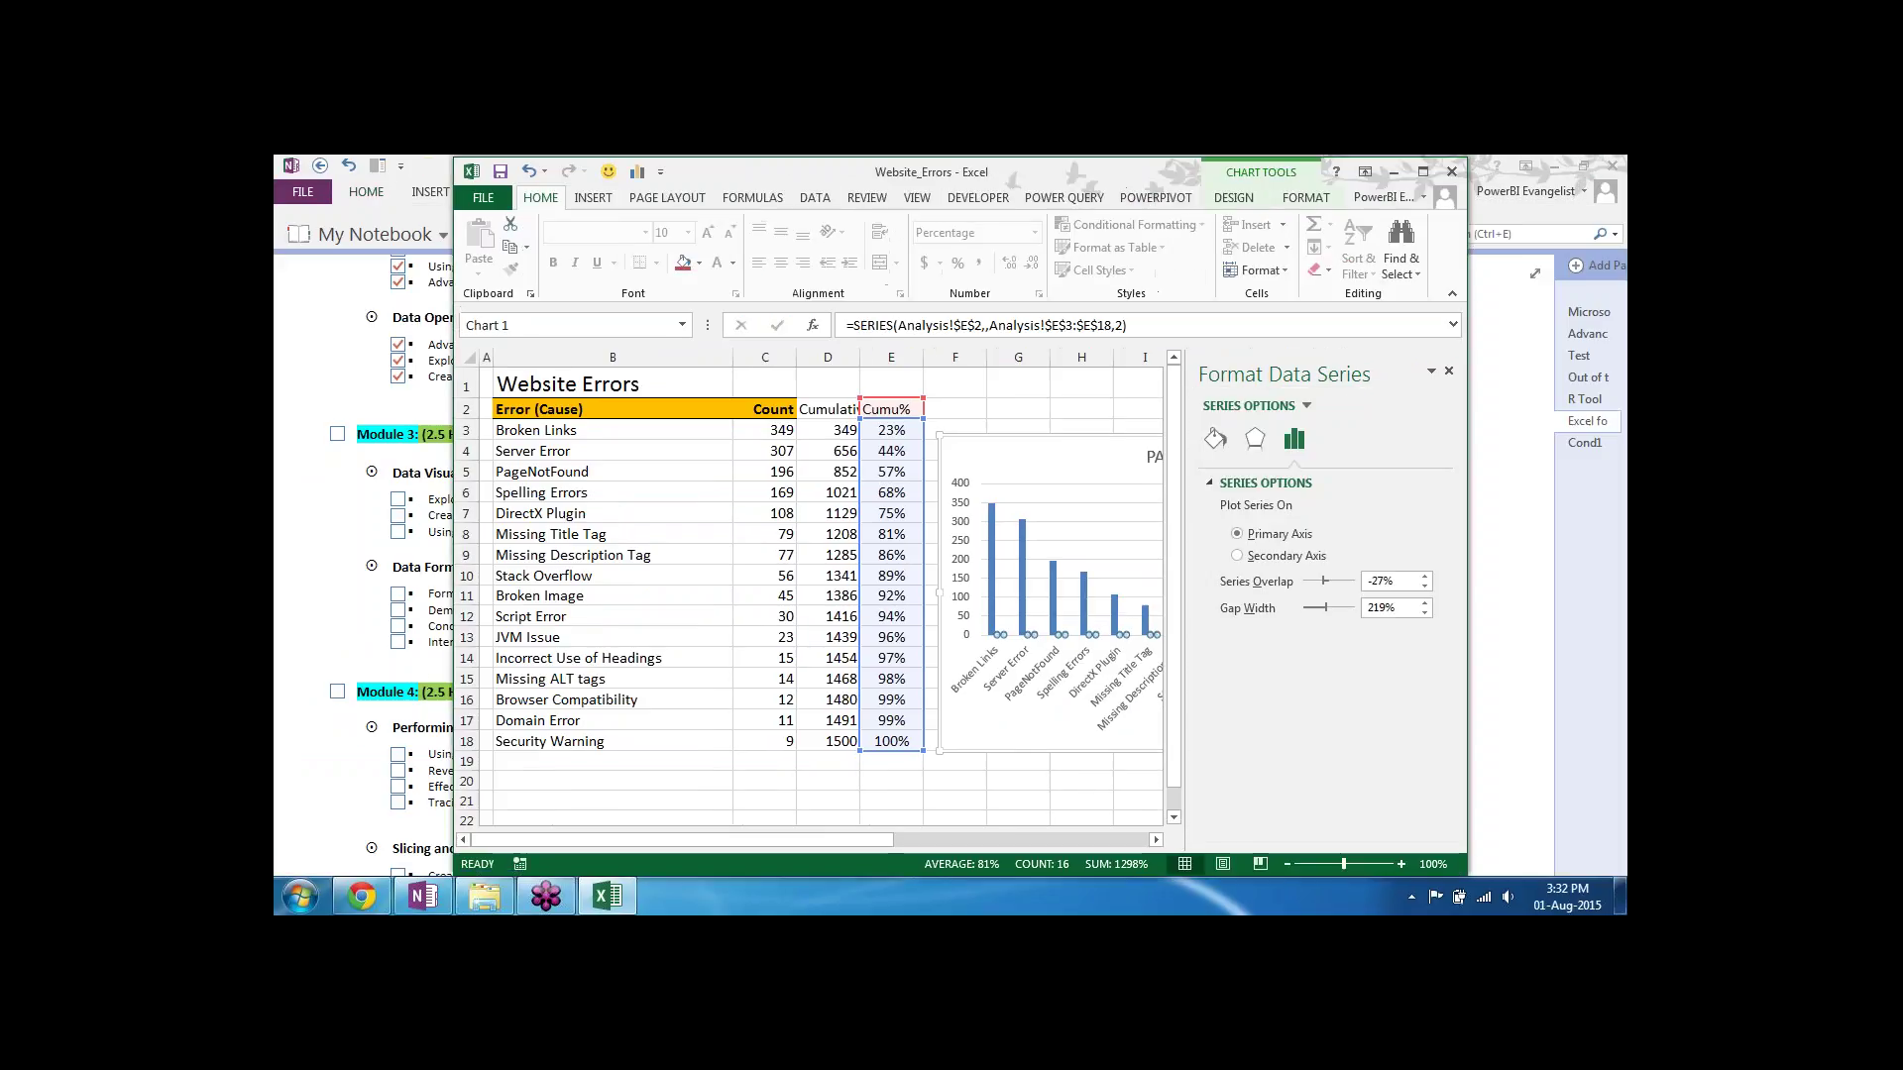
click(1272, 565)
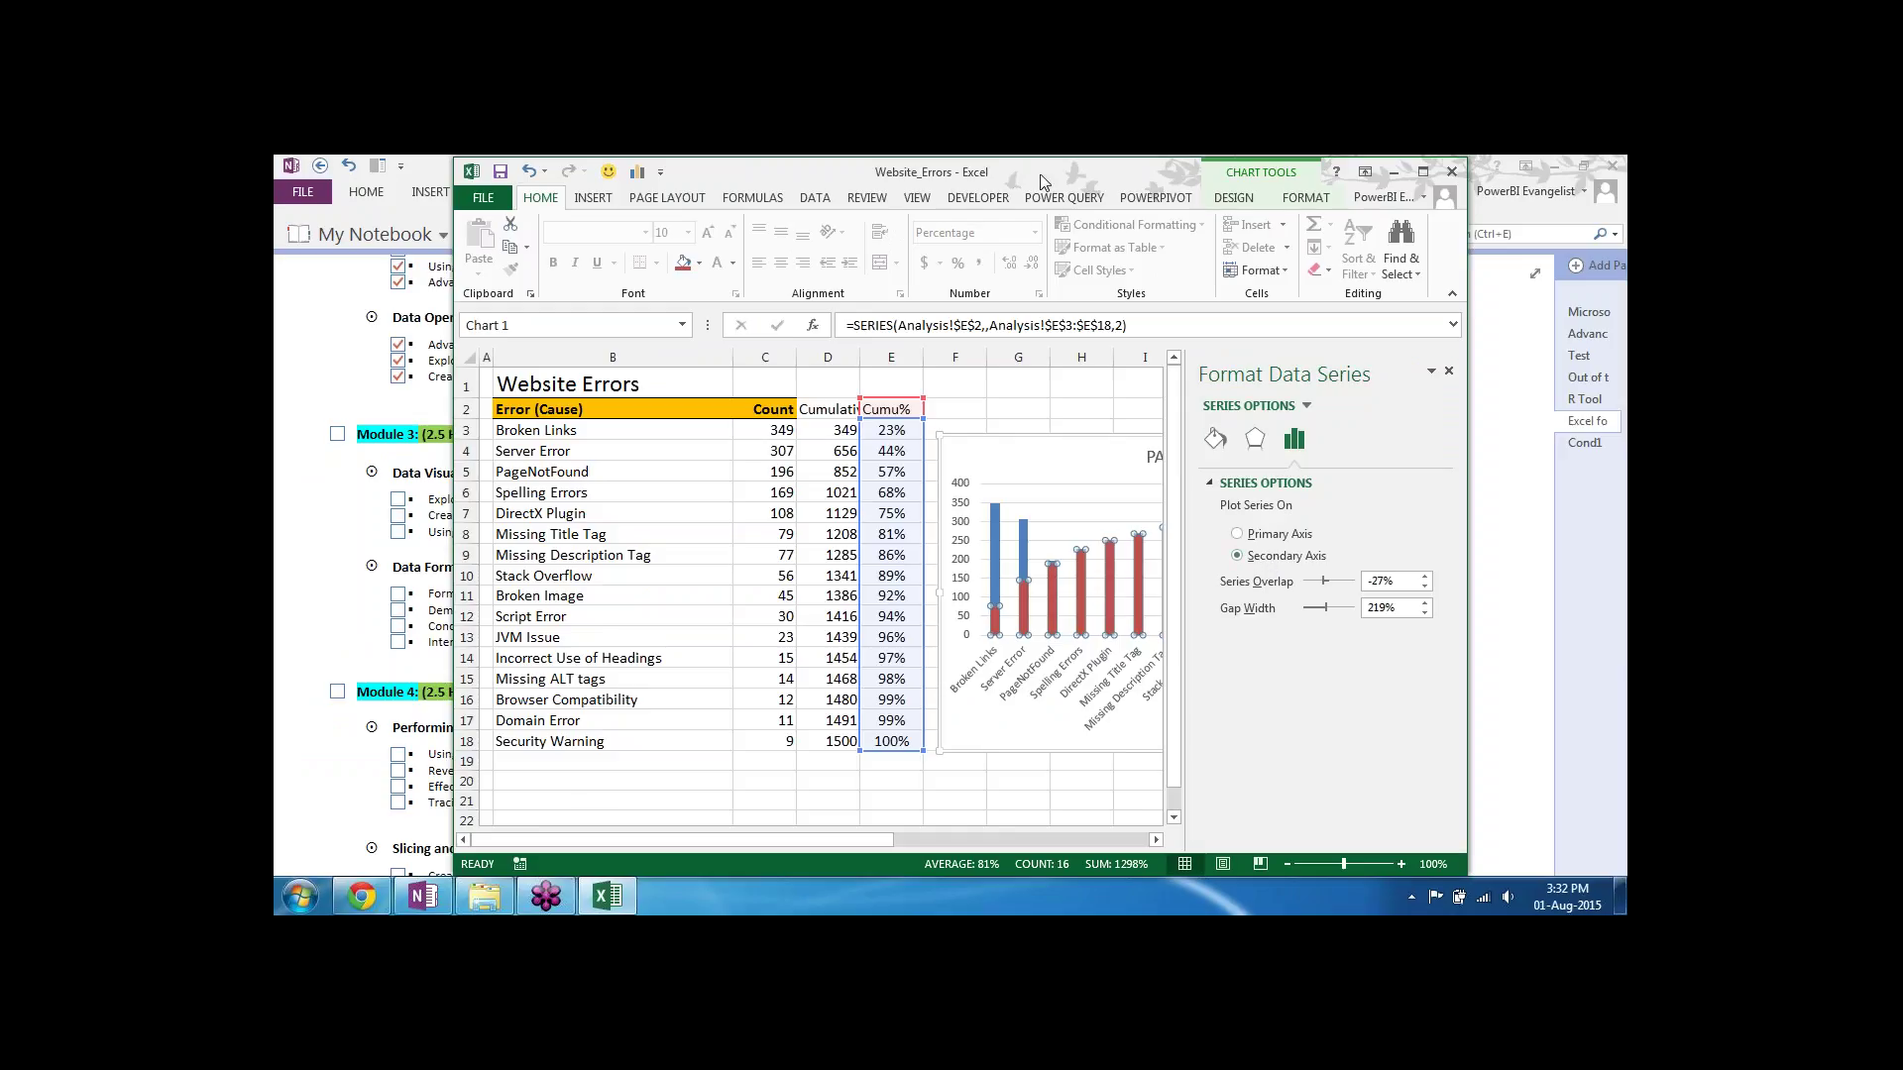
Step: Change the chart type of the Cumu% series to Line with Markers, keeping Count as clustered columns
drag(1041, 175, 924, 175)
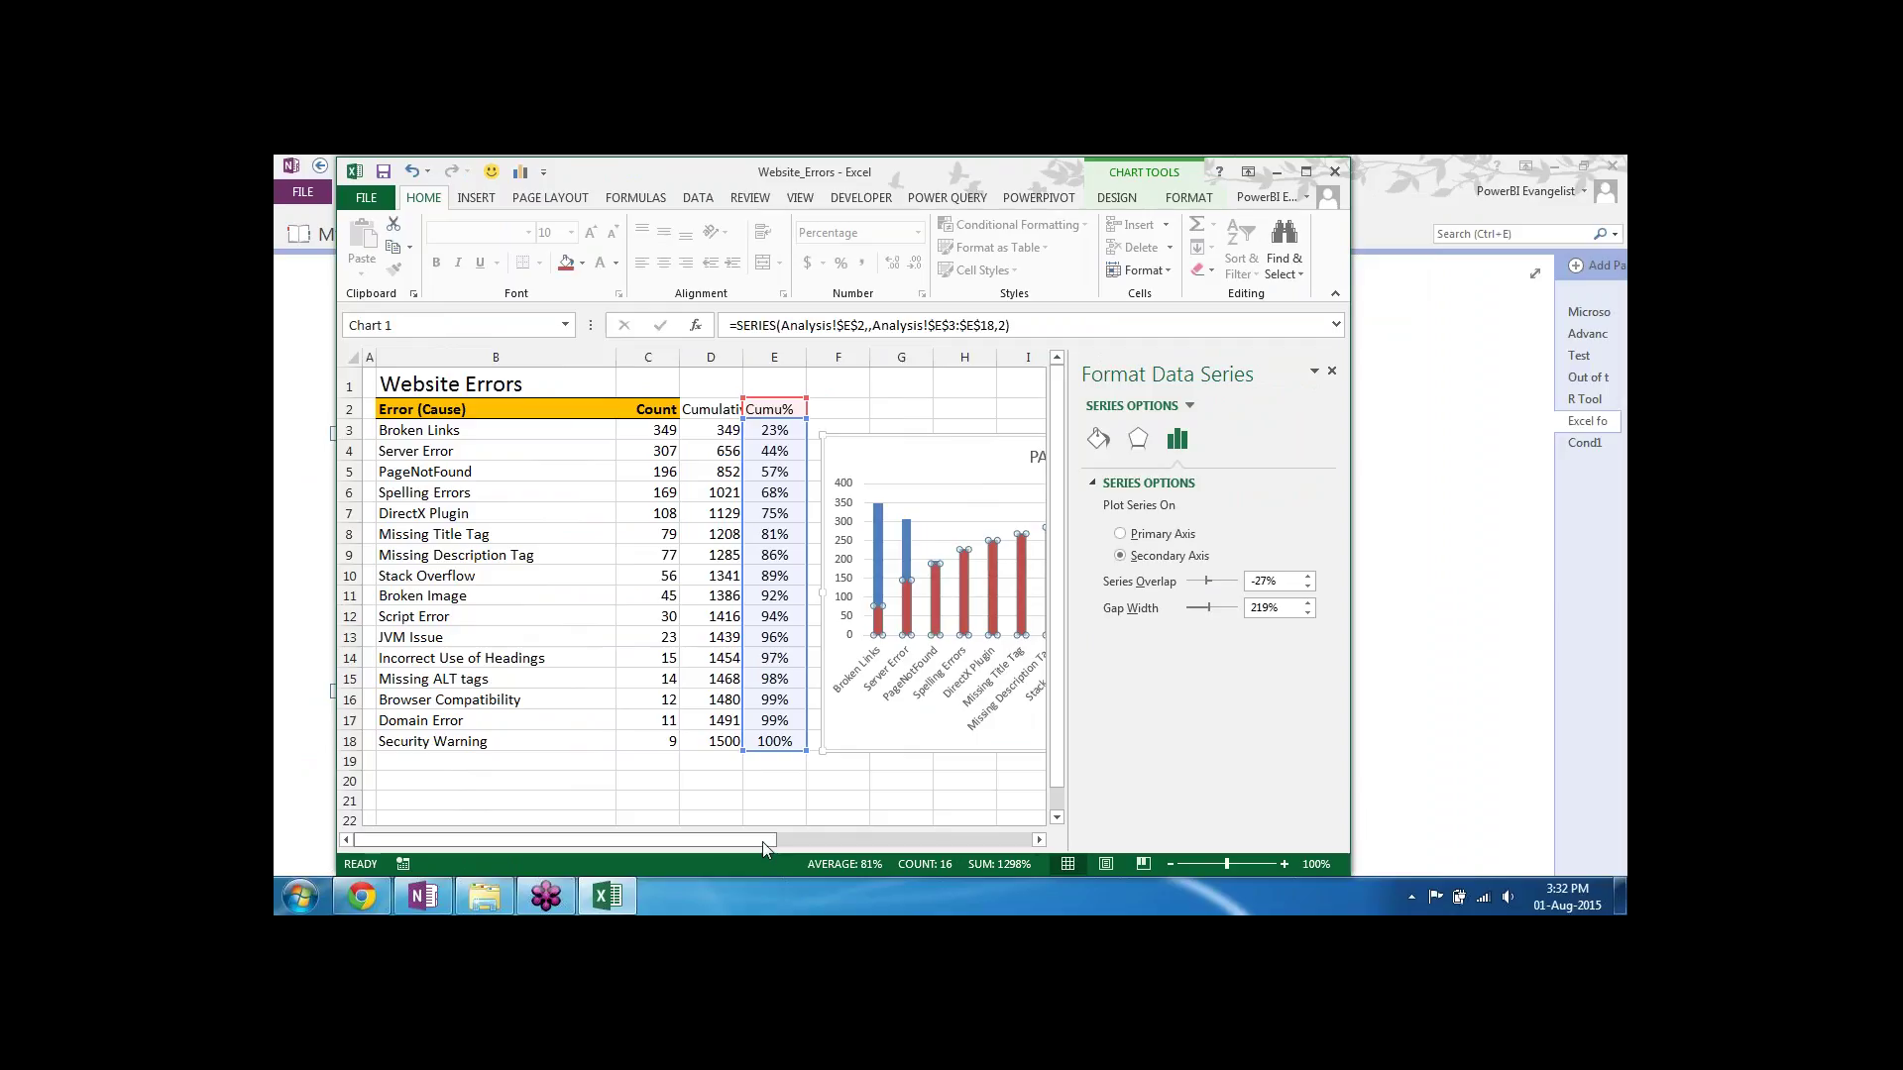
drag(765, 841, 927, 847)
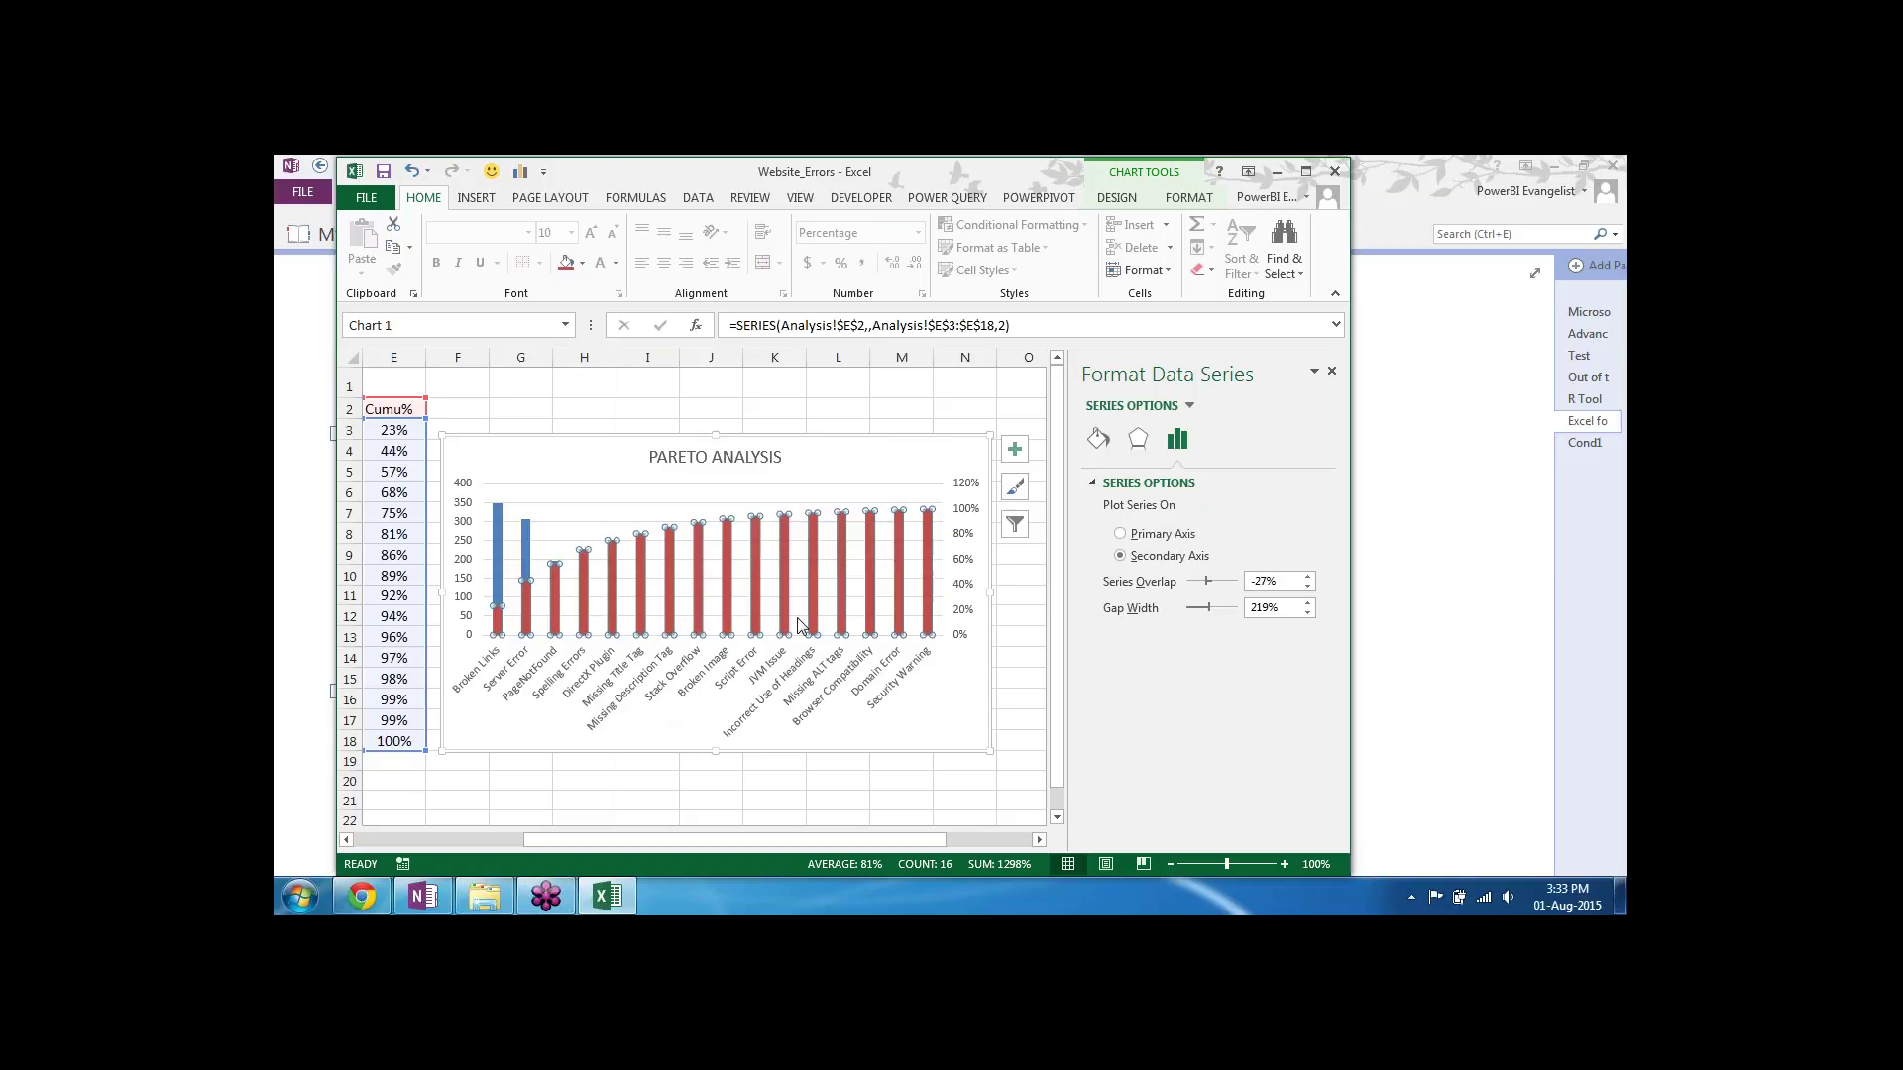
click(1125, 199)
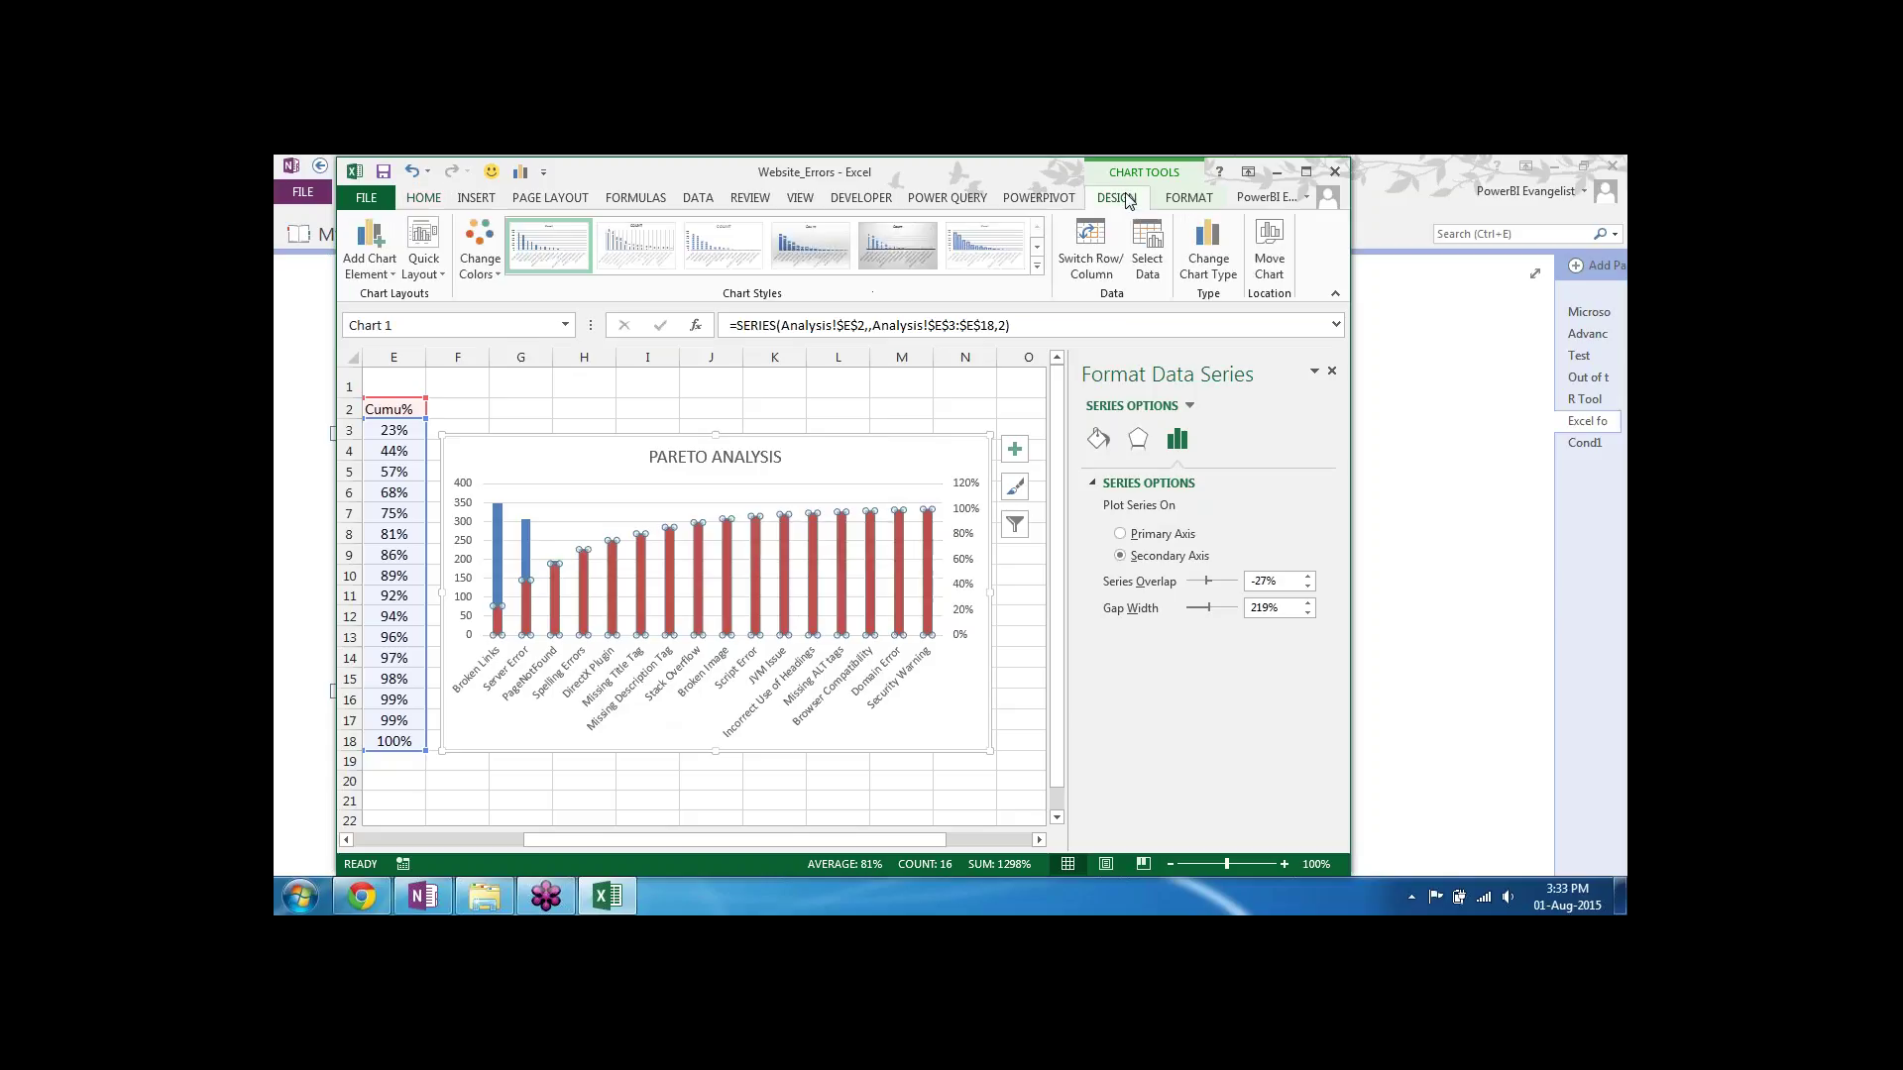
click(1209, 253)
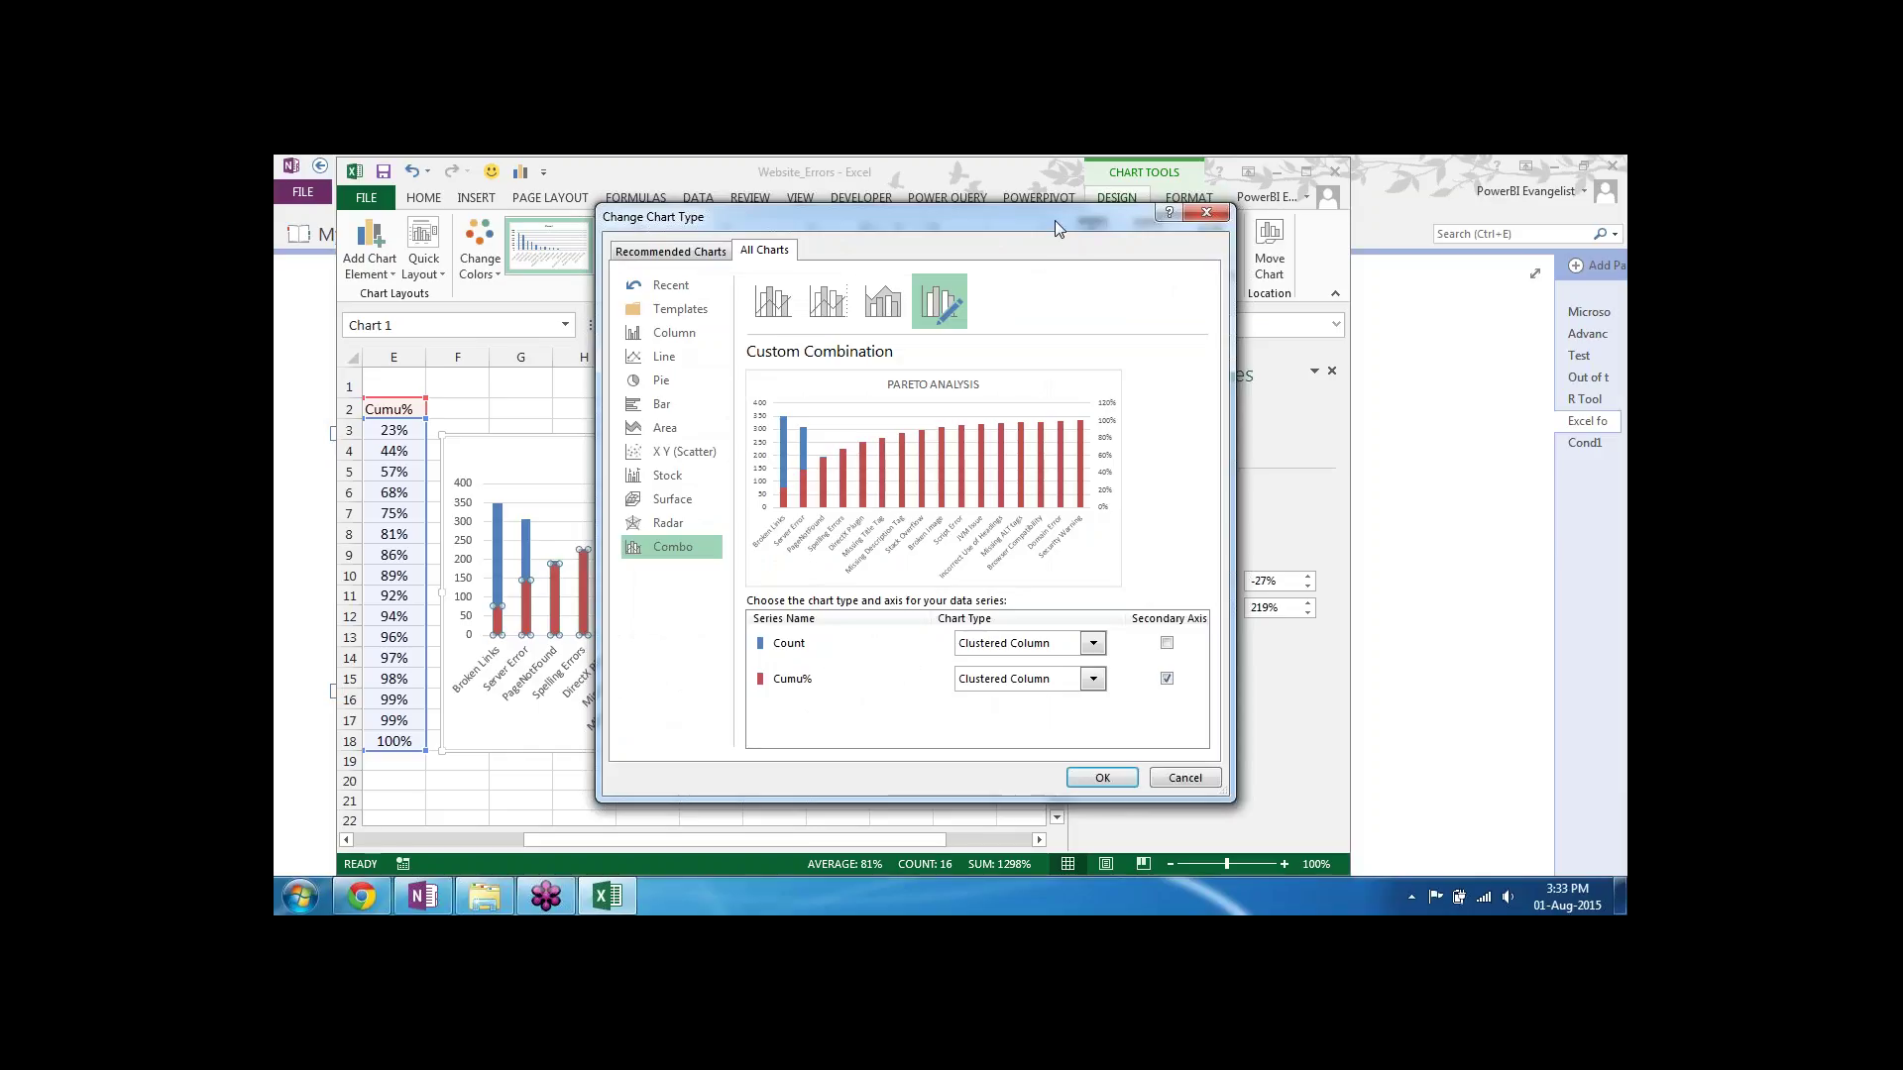
drag(1055, 218, 1195, 169)
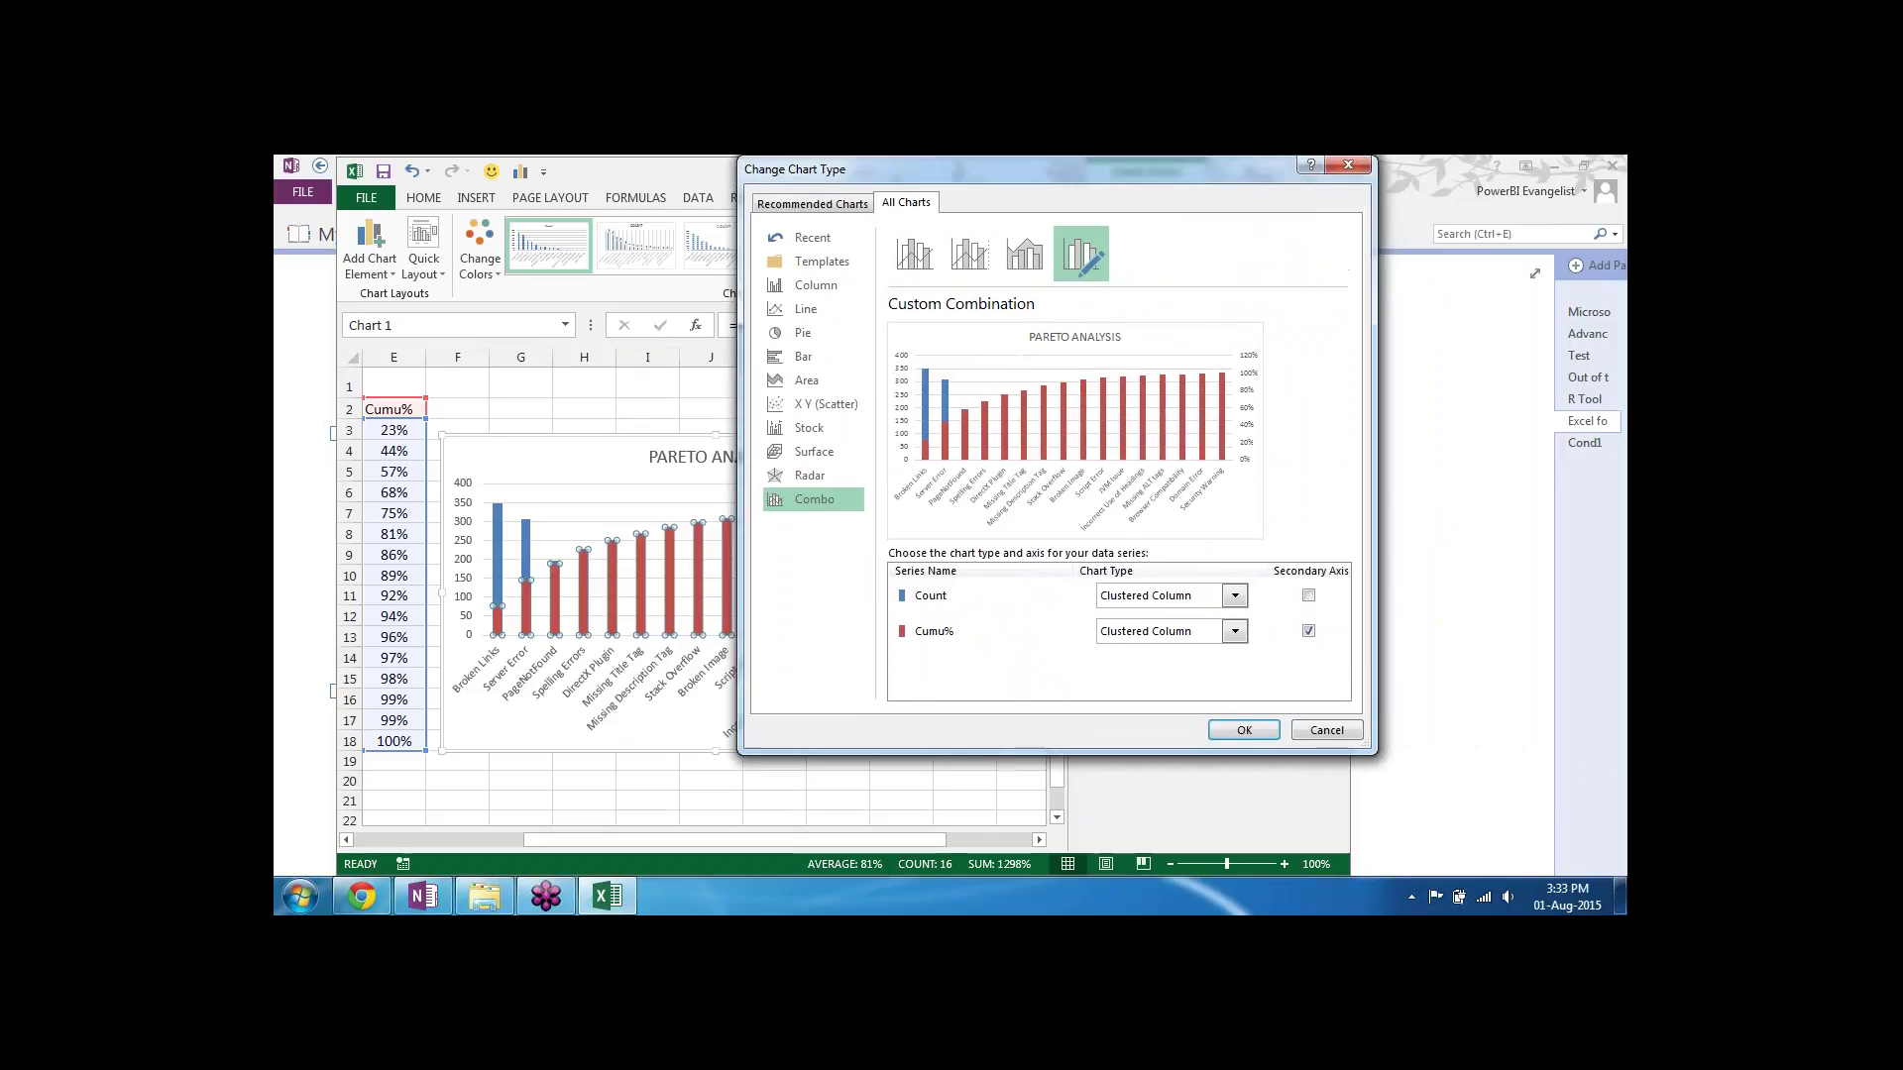
click(1235, 632)
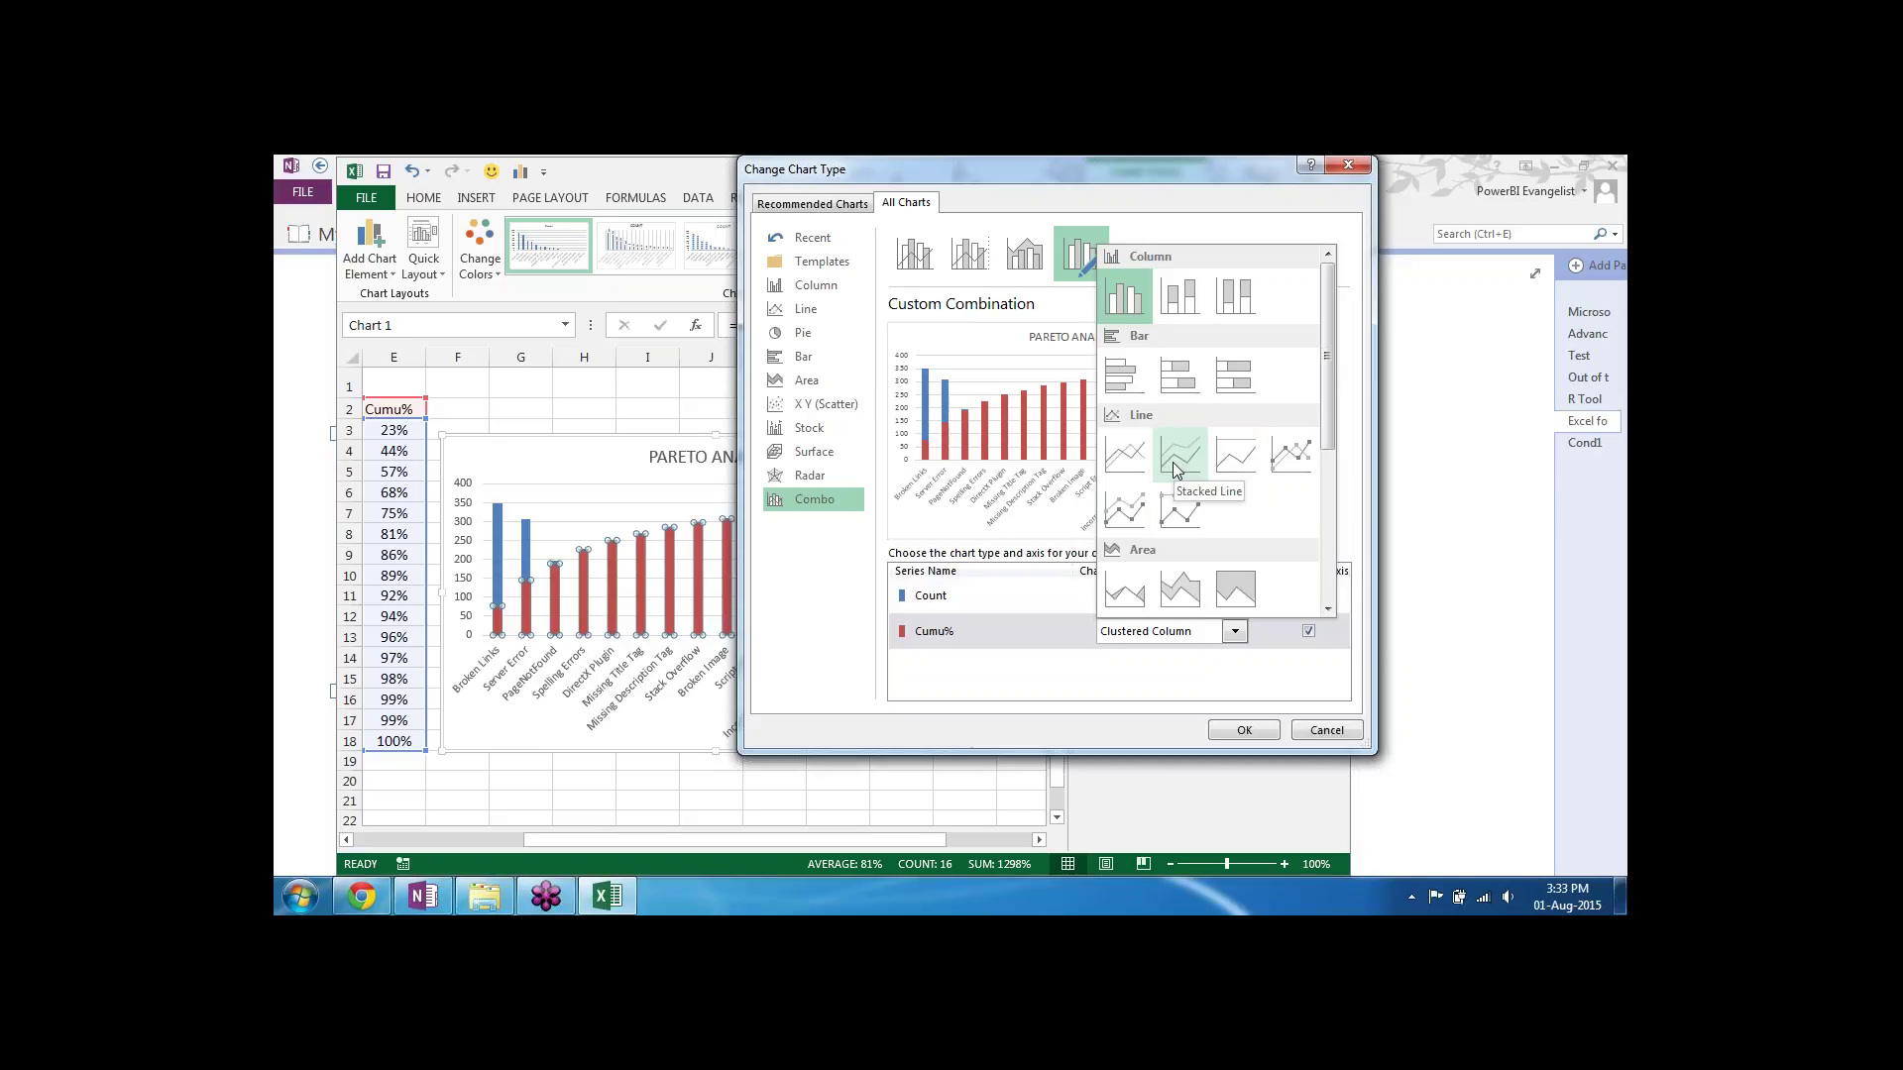
click(1300, 460)
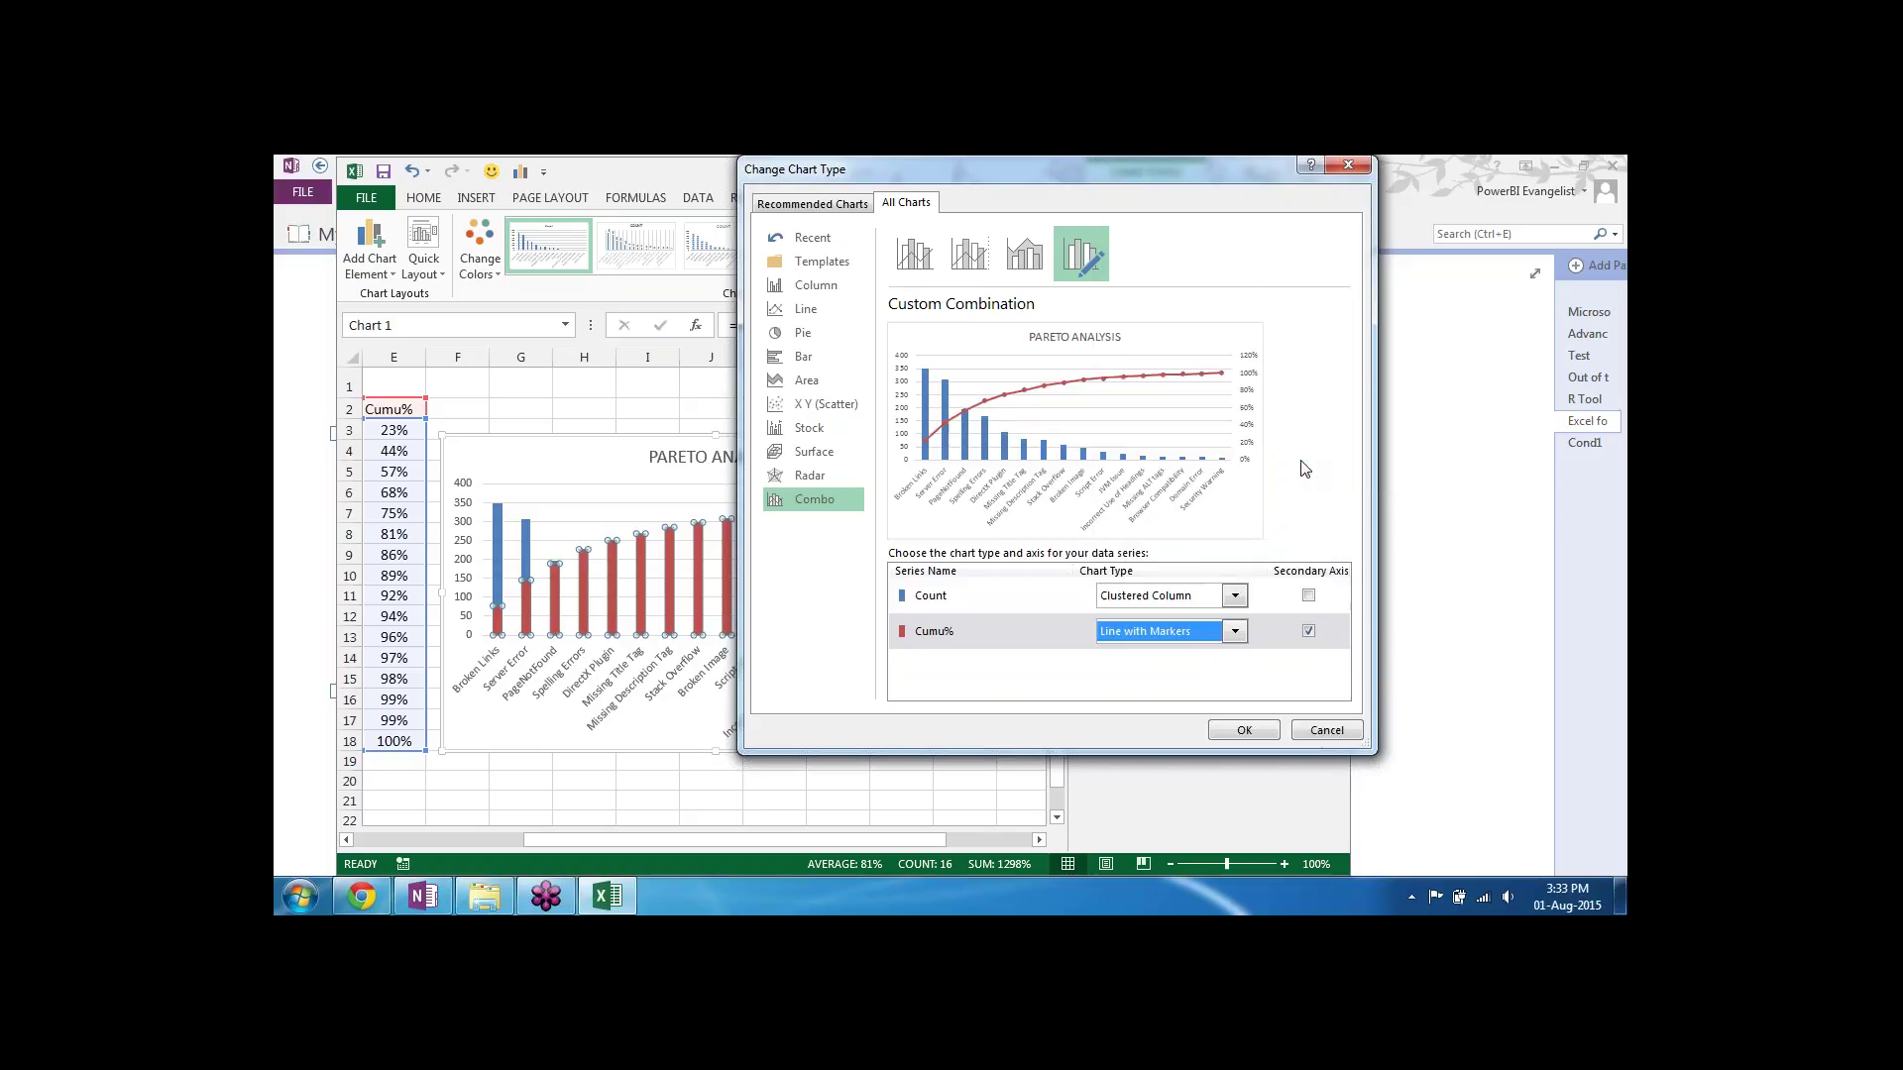
click(1240, 731)
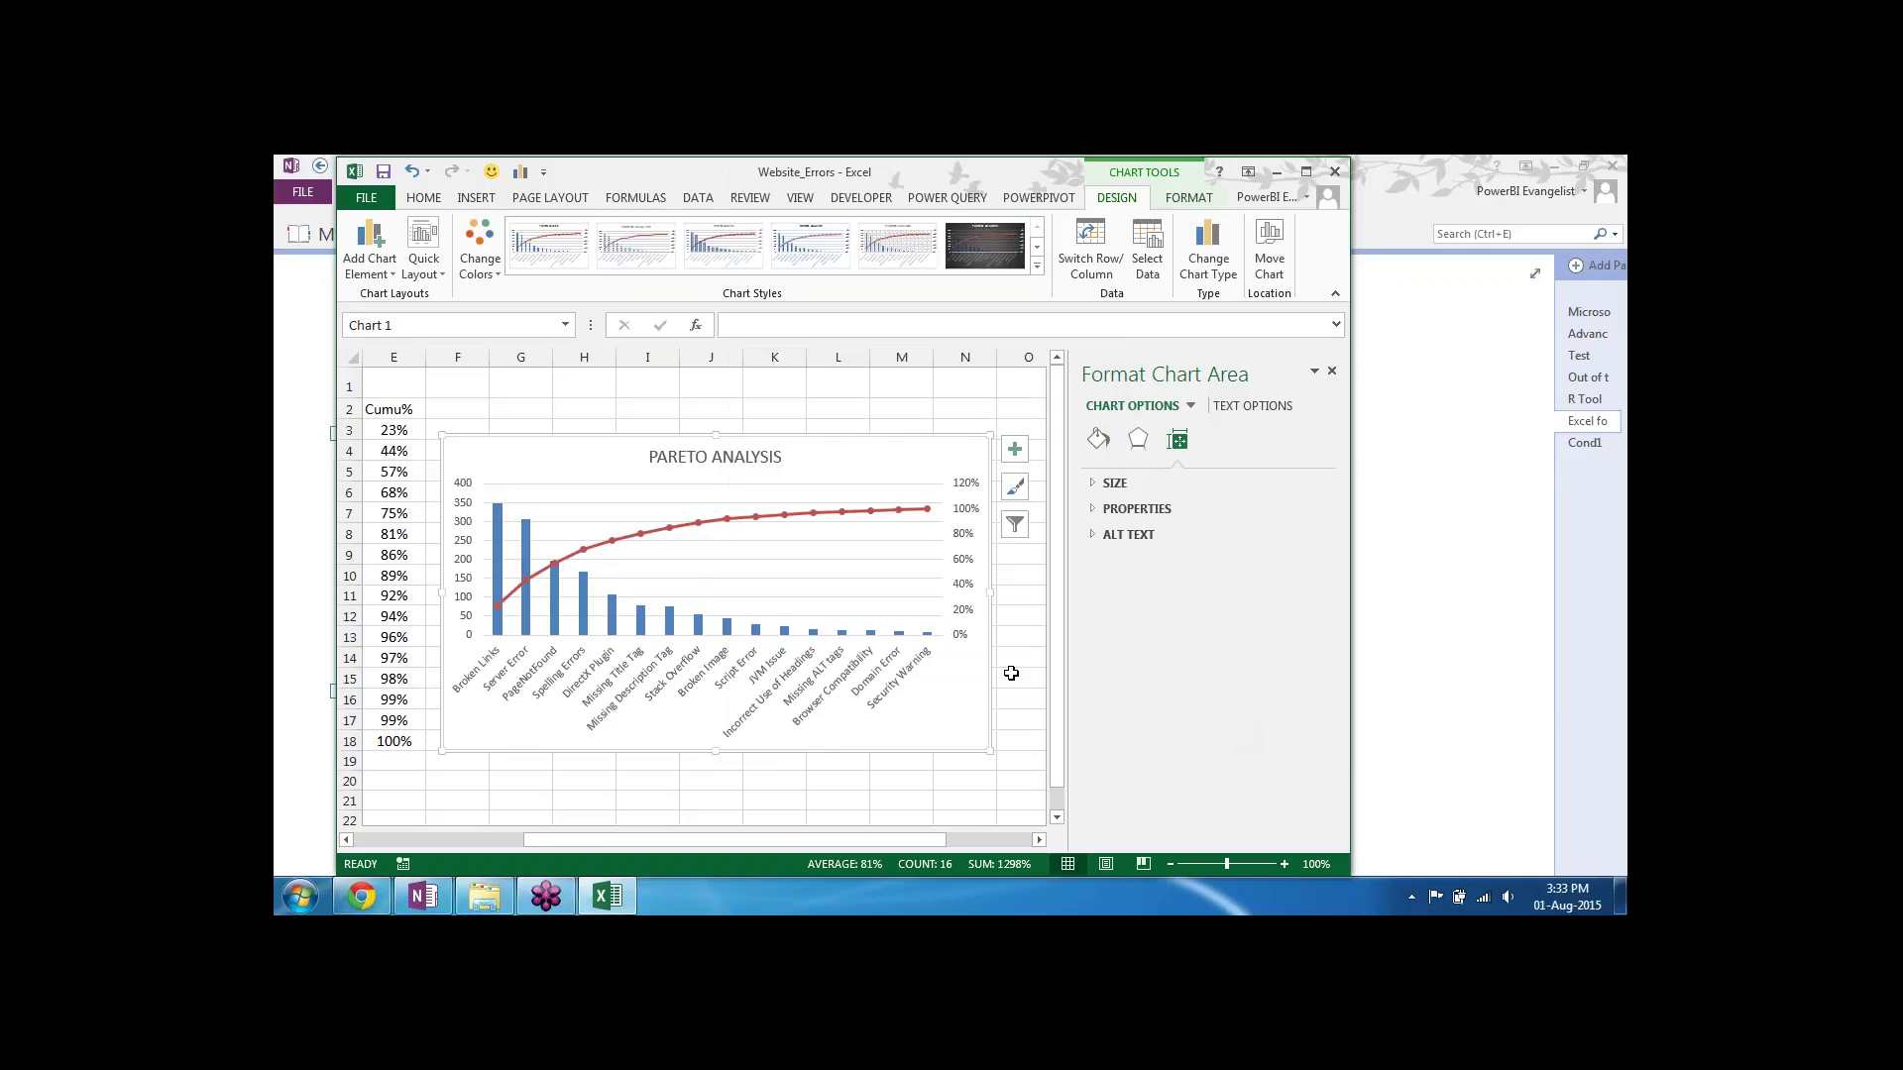
Step: Move the chart clear of column F, beside the Cumu% column
mouse_move(948, 842)
mouse_down()
mouse_move(830, 833)
mouse_move(958, 865)
mouse_up()
mouse_move(611, 546)
drag(604, 452, 644, 403)
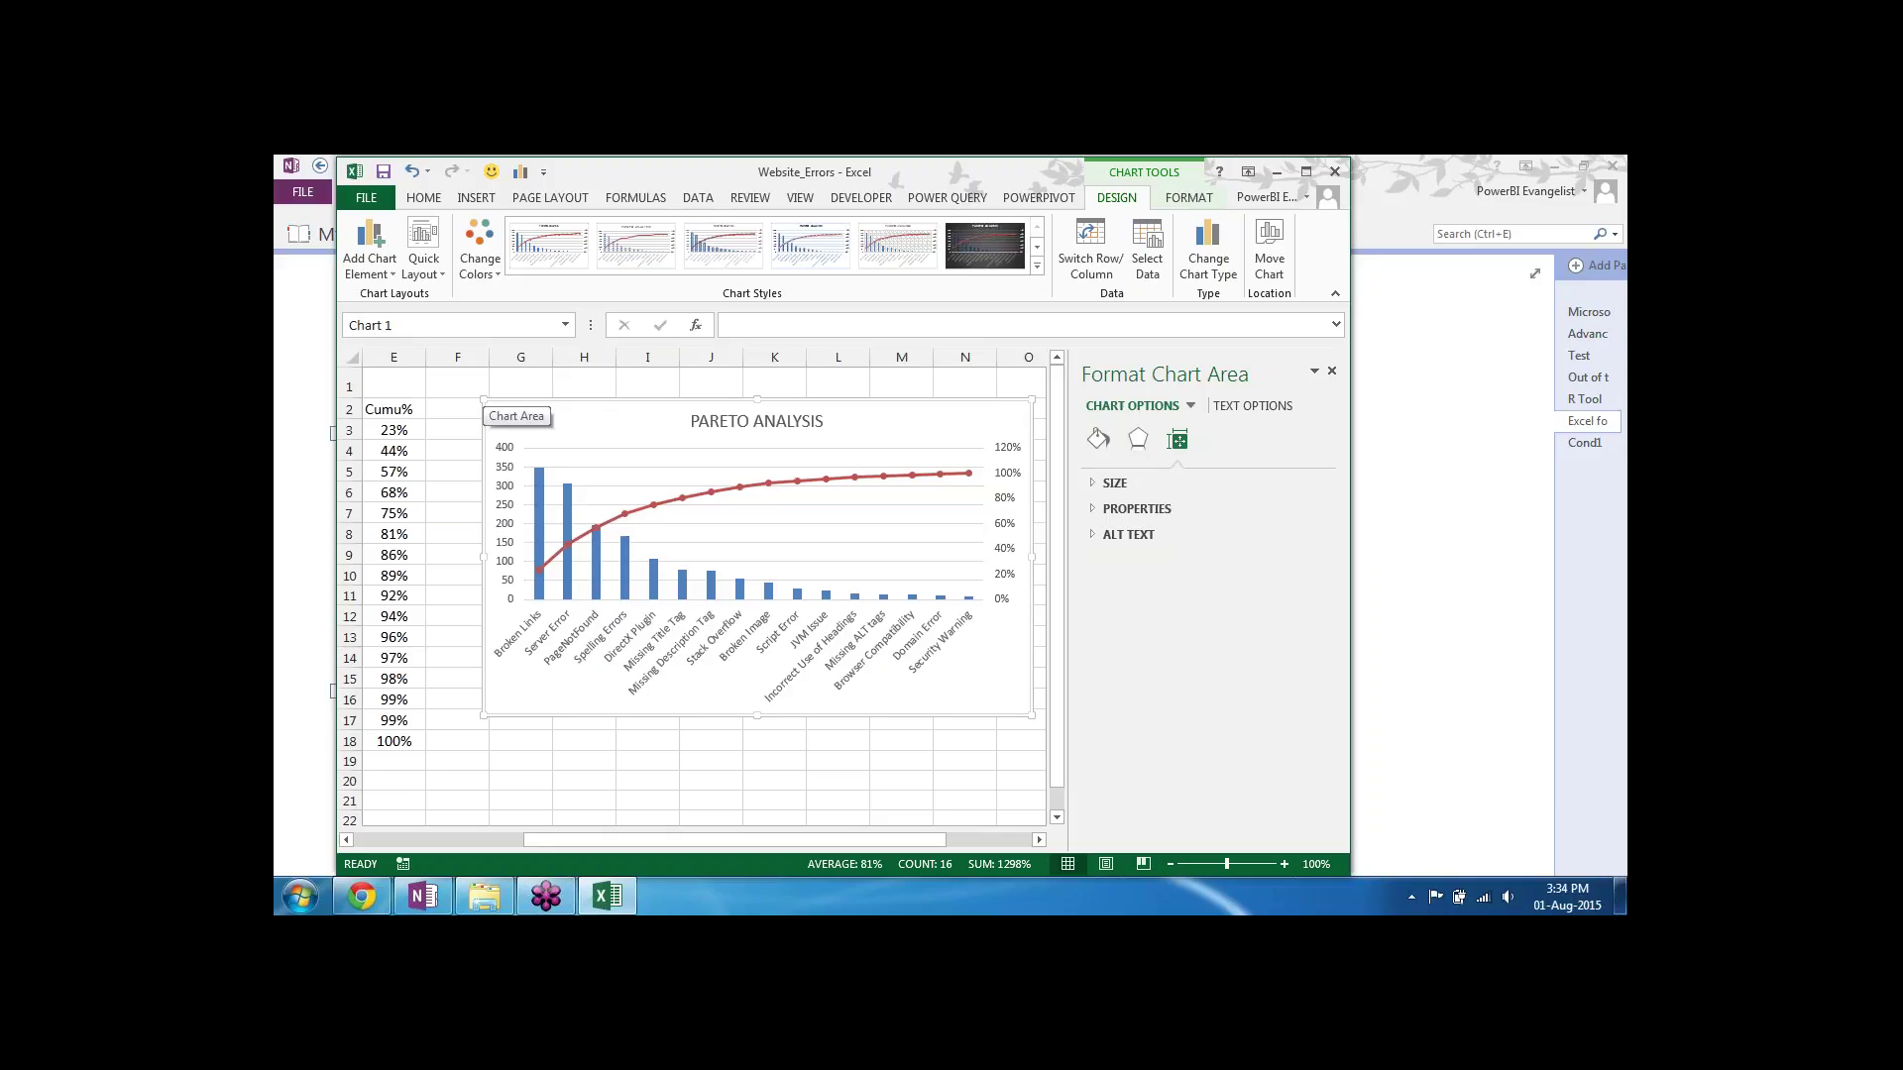
Step: Add the heading MyMedian in cell F2
click(453, 413)
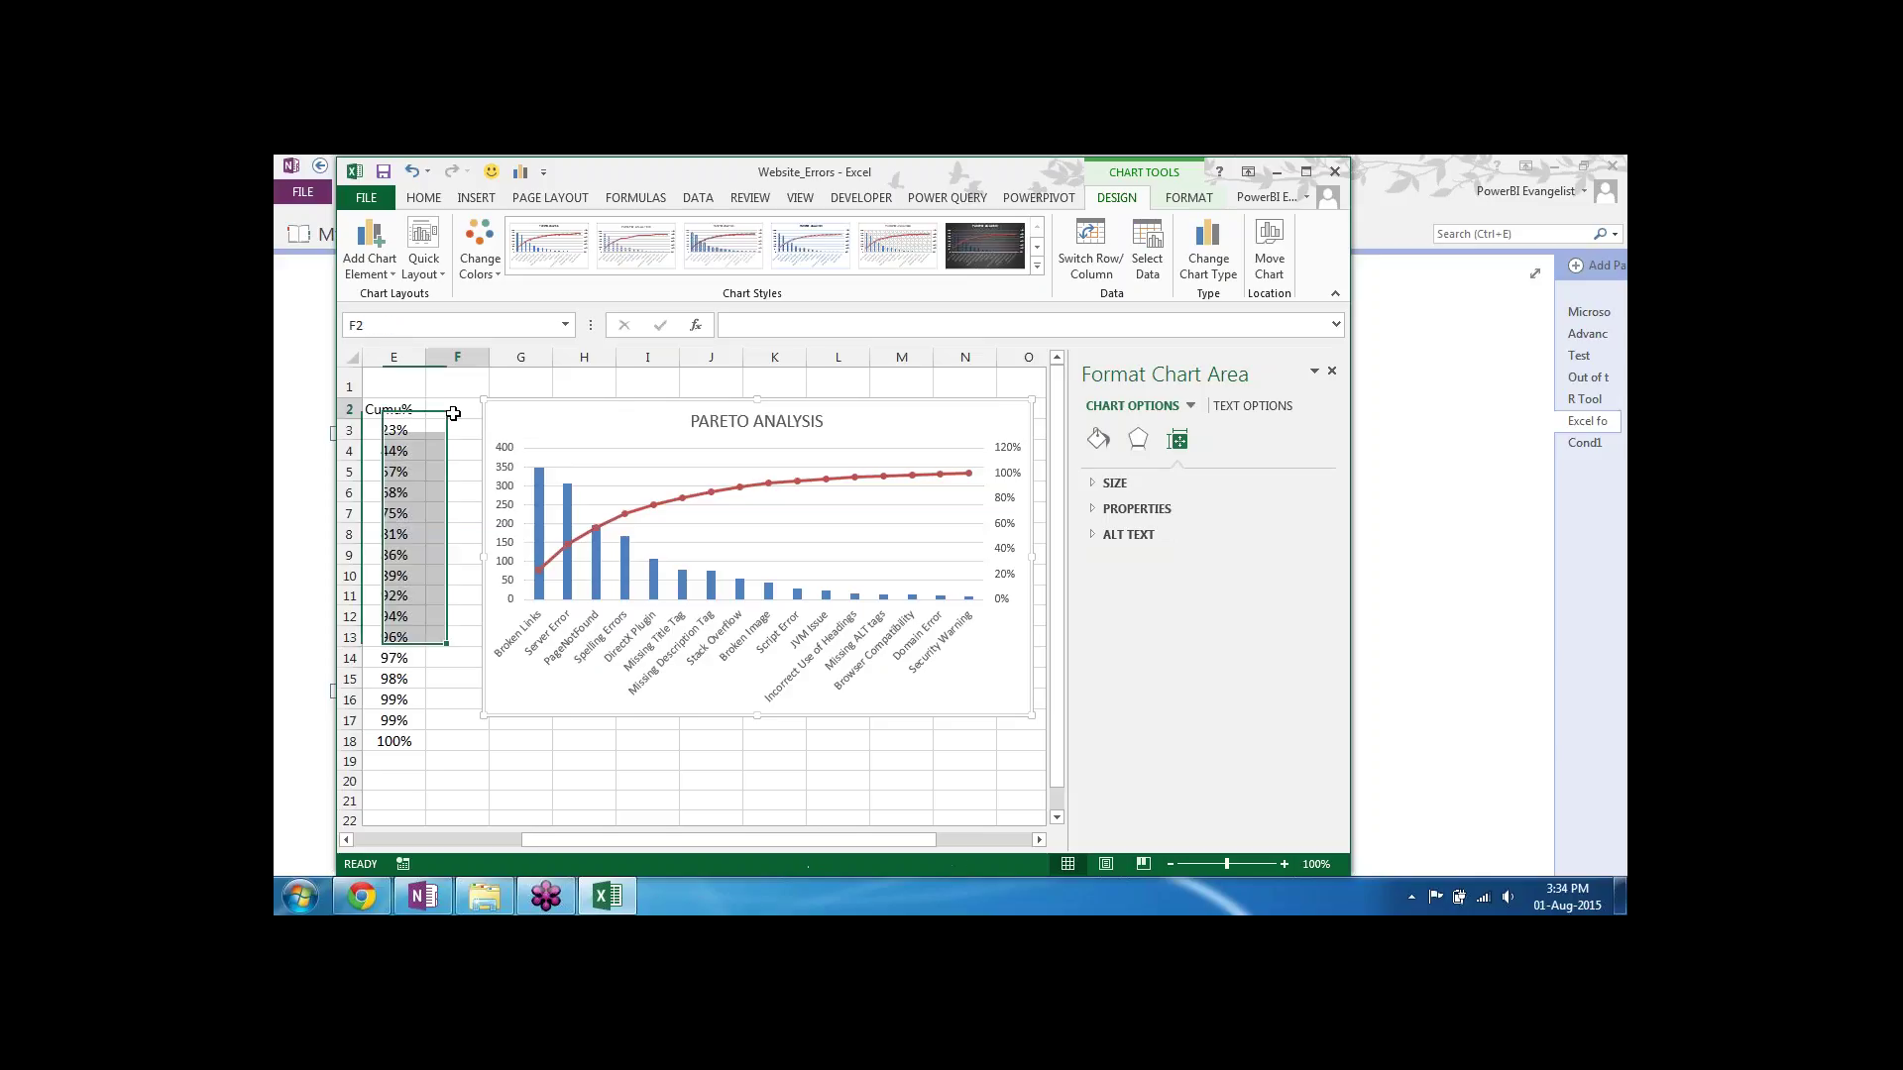
text(My)
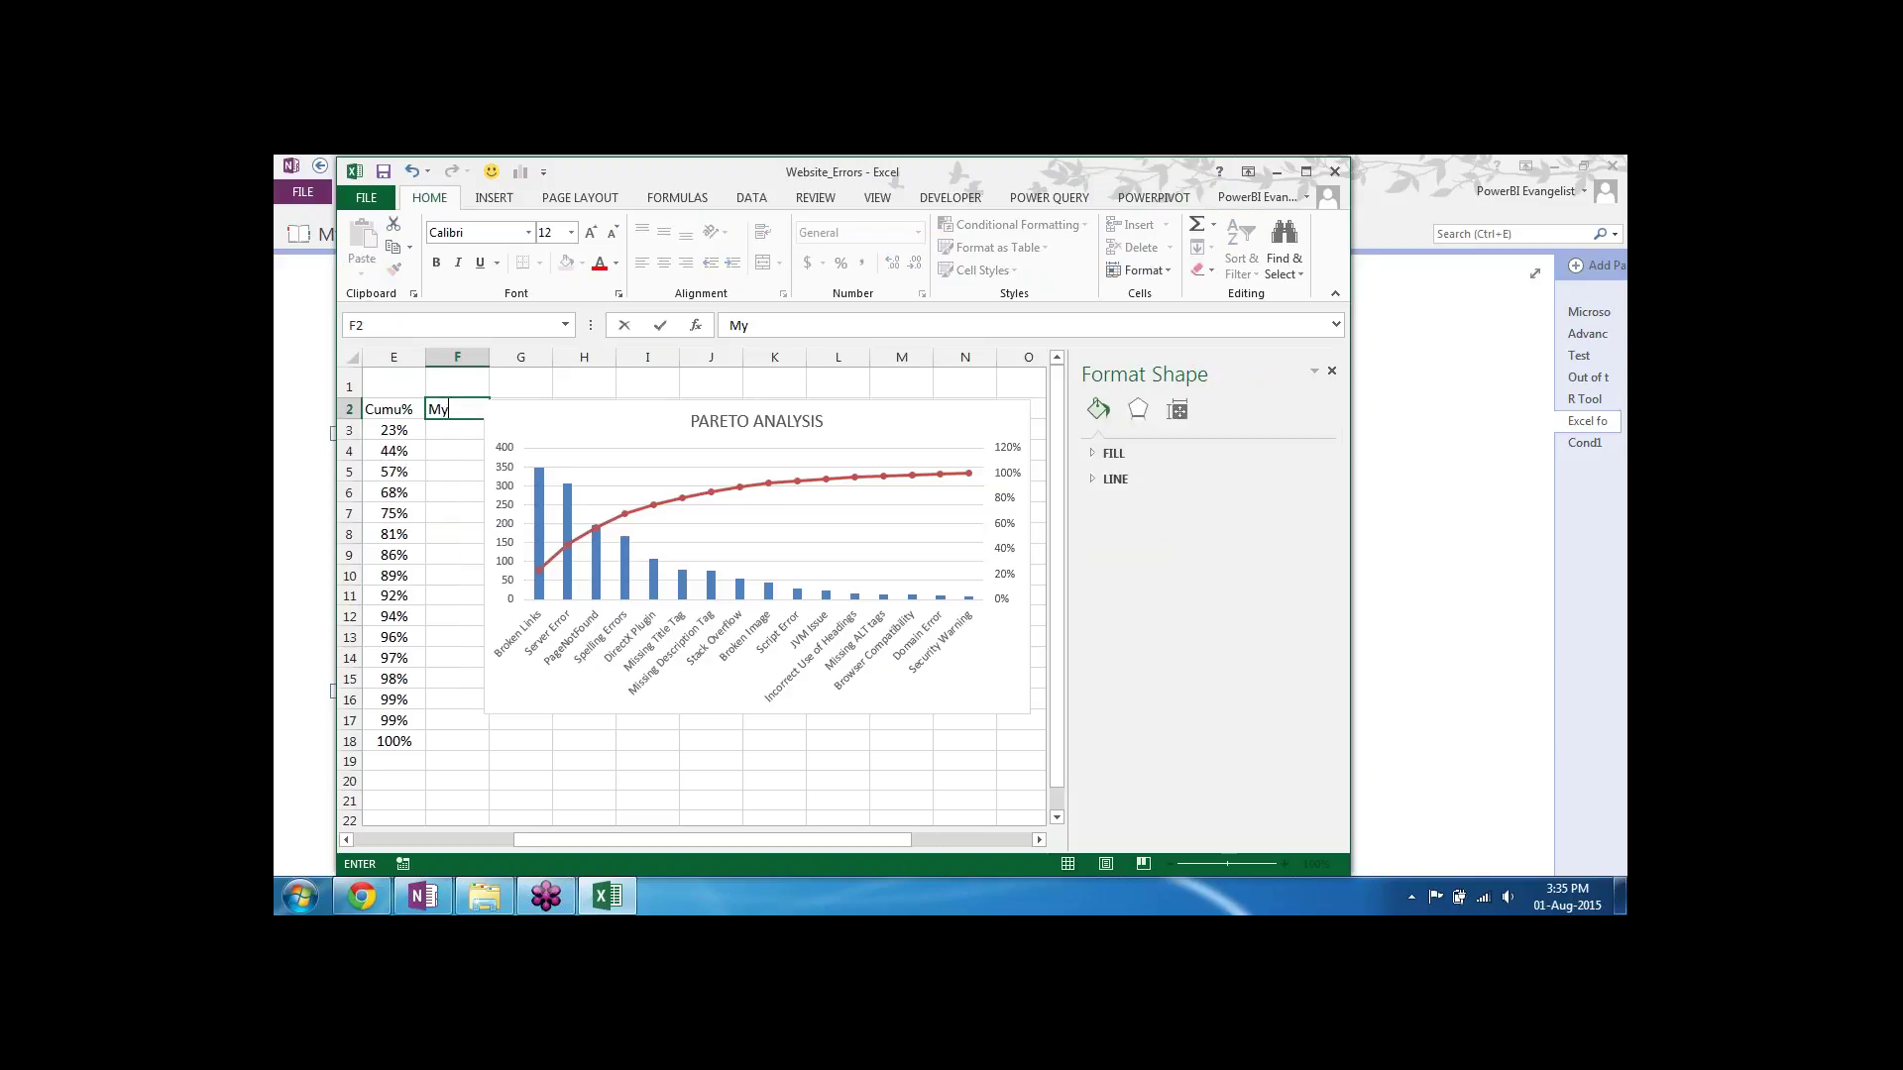
text(Median)
key(Return)
key(Up)
key(Down)
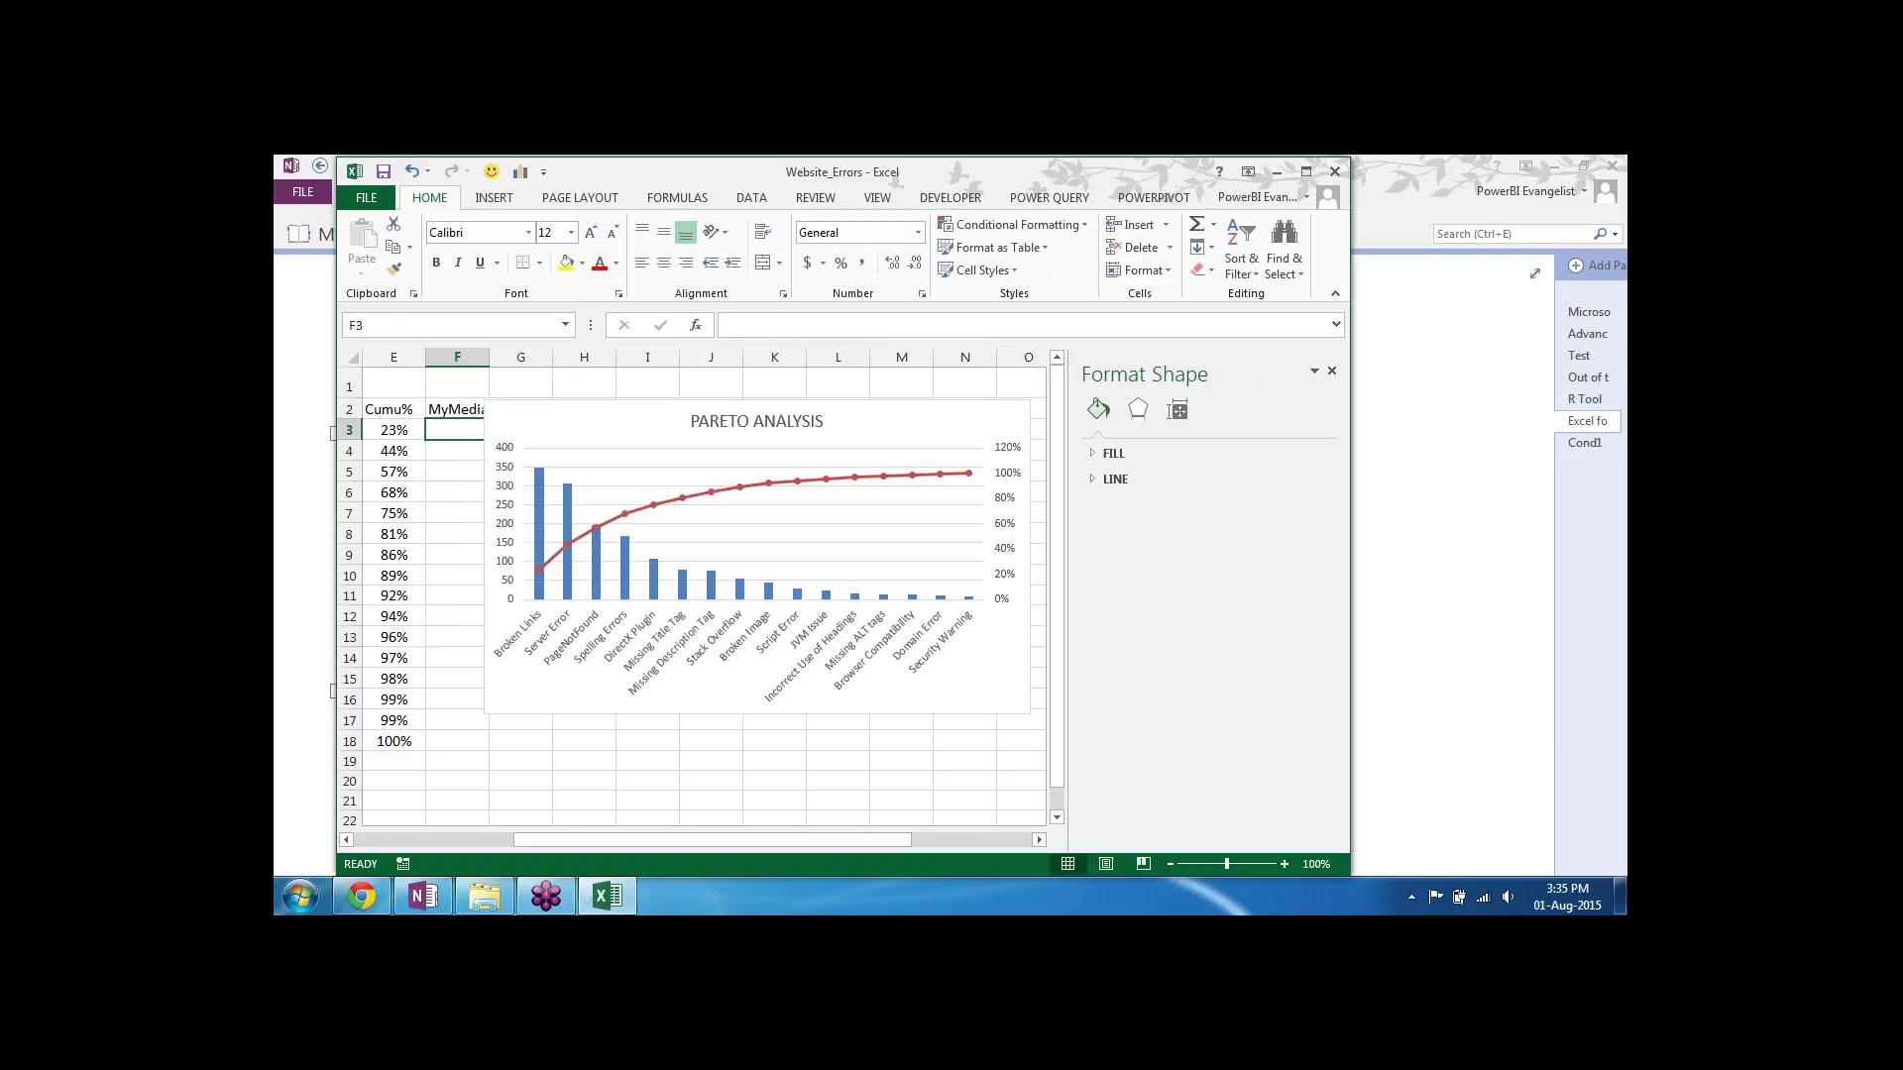
Step: Enter the formula =MEDIAN($C$3:$C$18) in cell F3, with absolute references to the Count values
text(=)
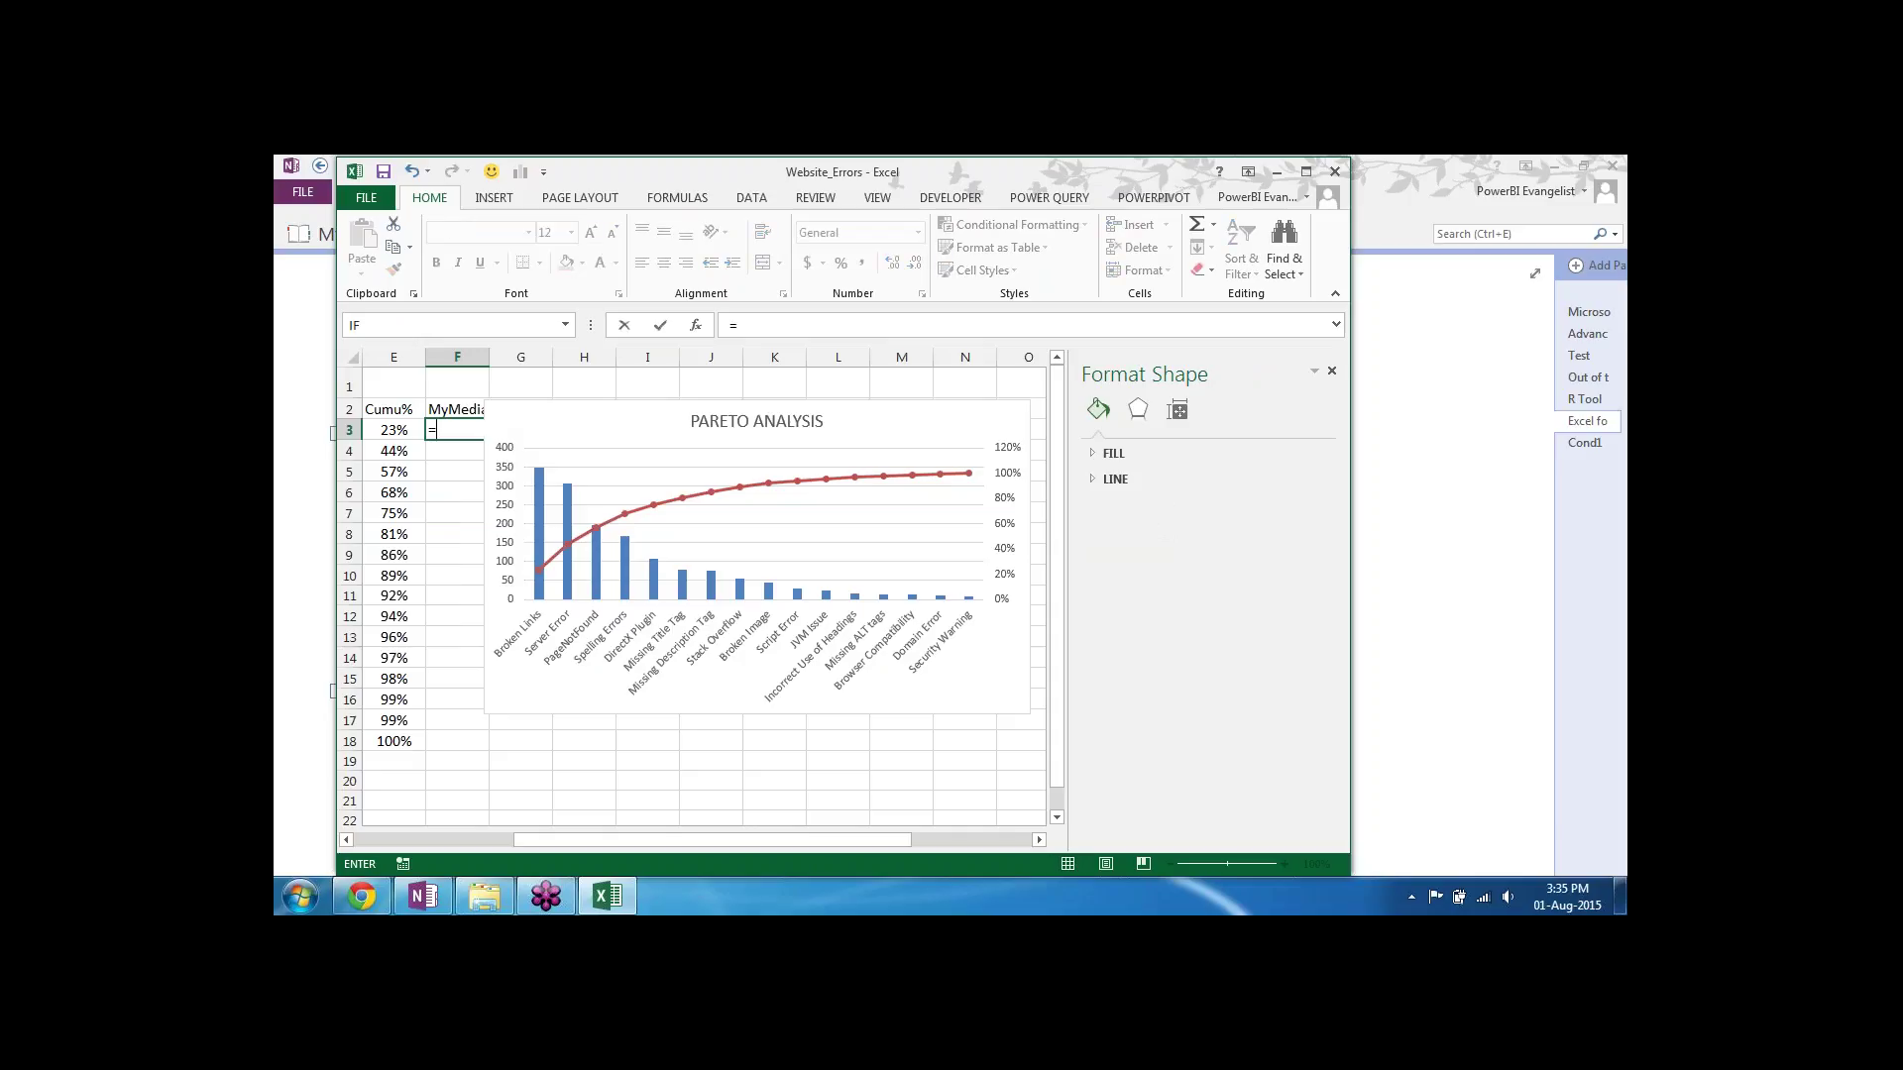
text(me)
key(Tab)
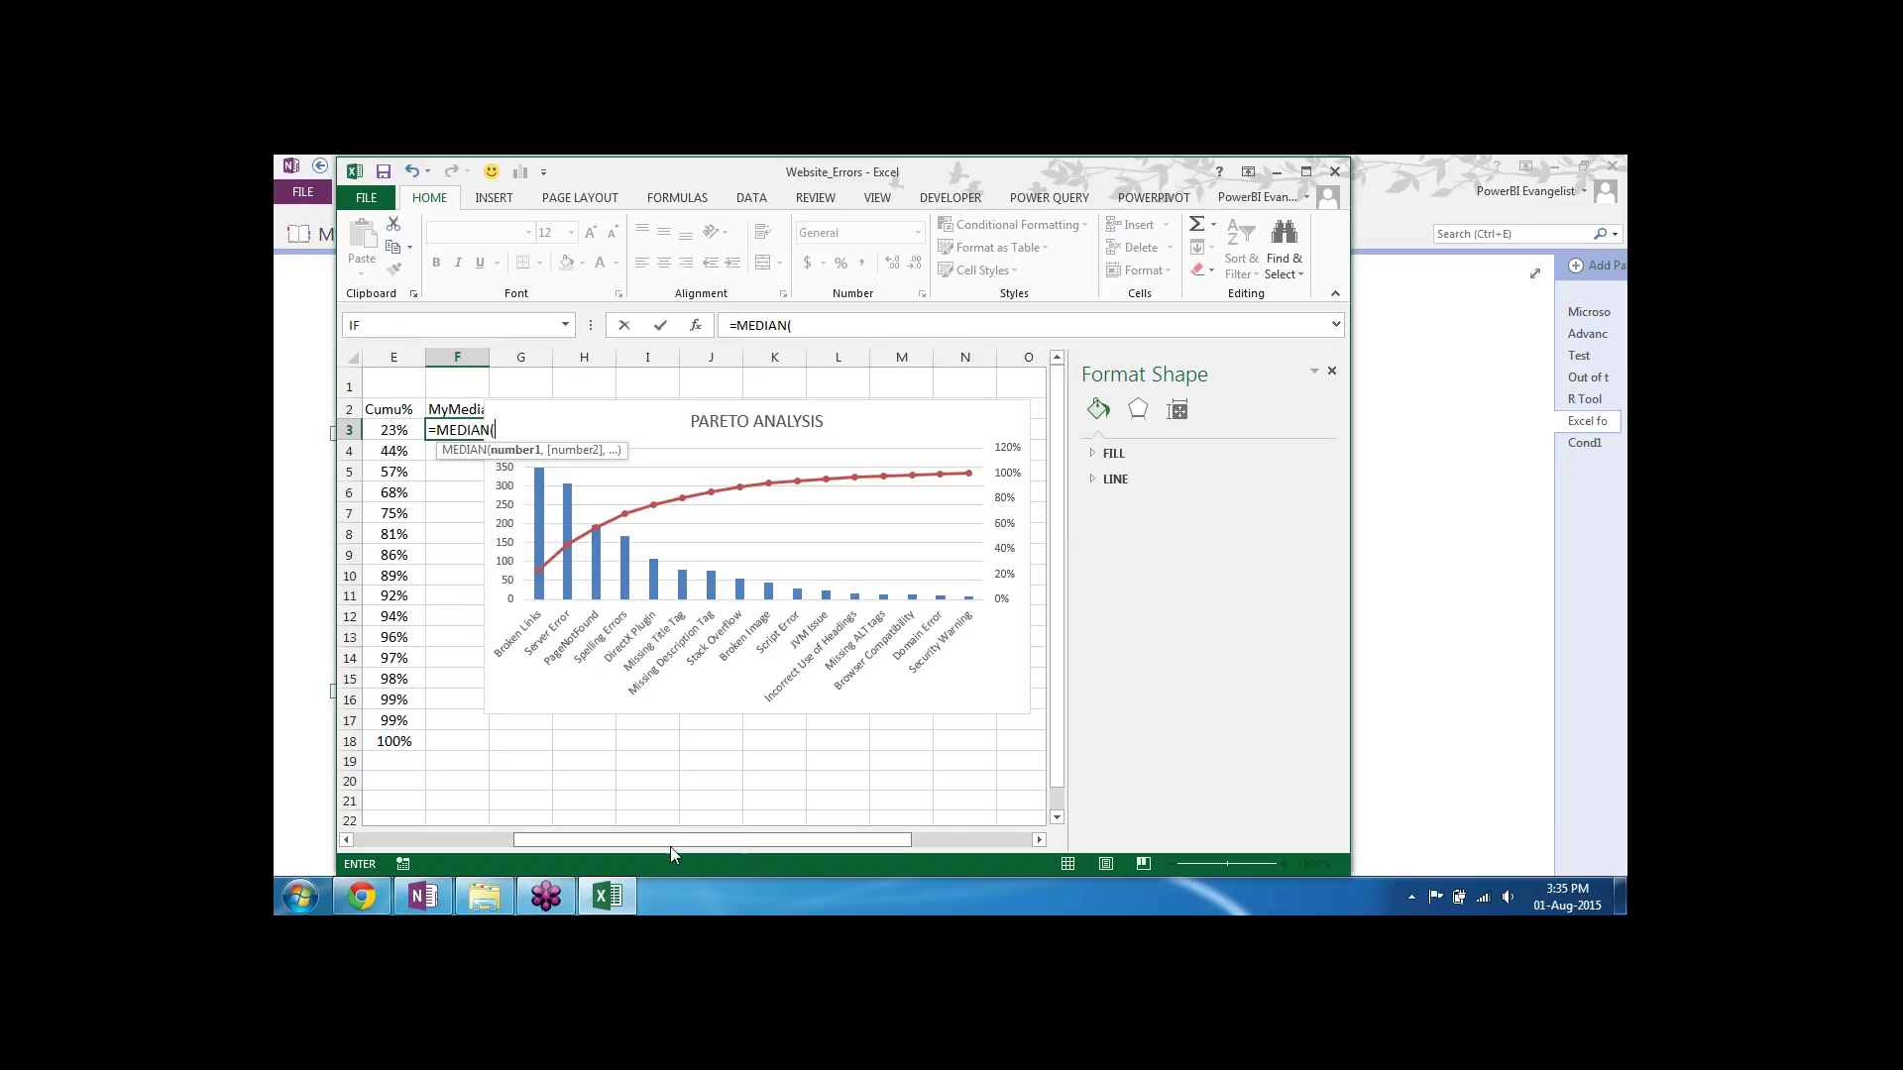
drag(674, 842, 595, 842)
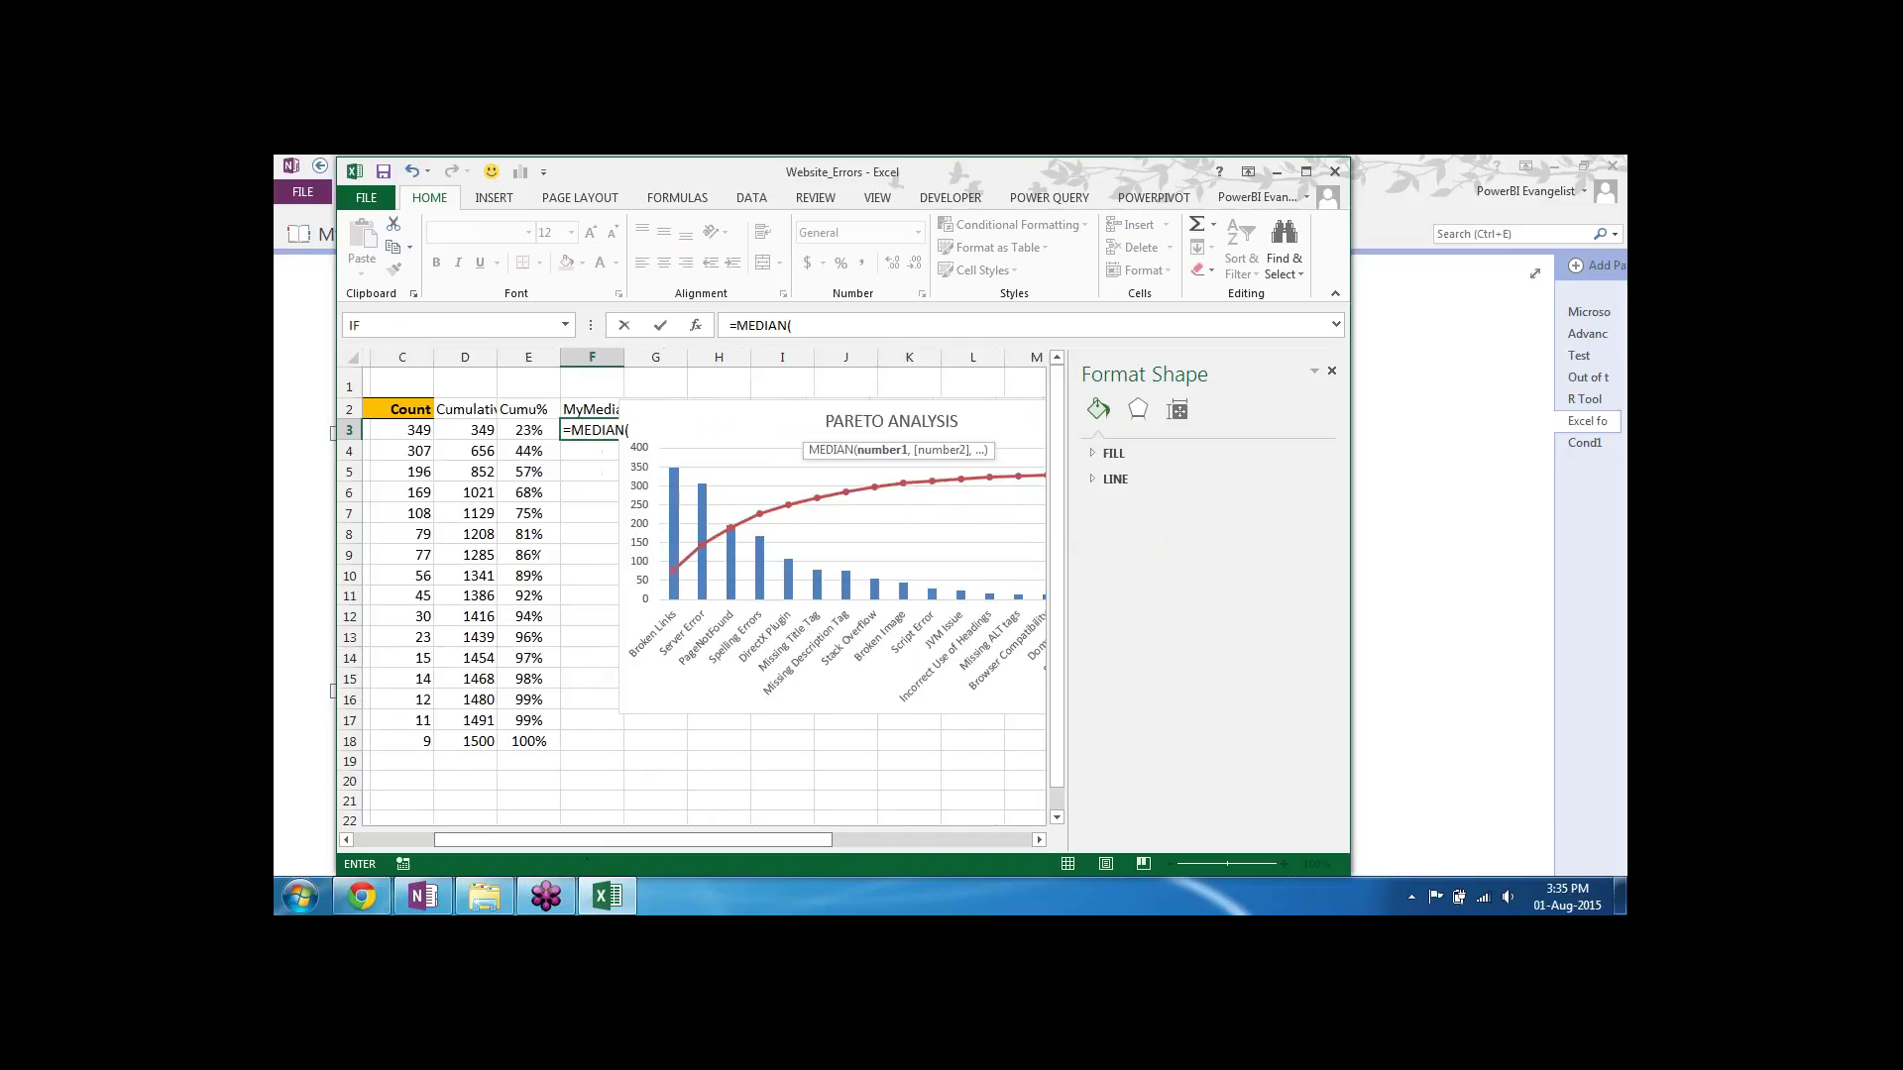
drag(403, 427, 398, 736)
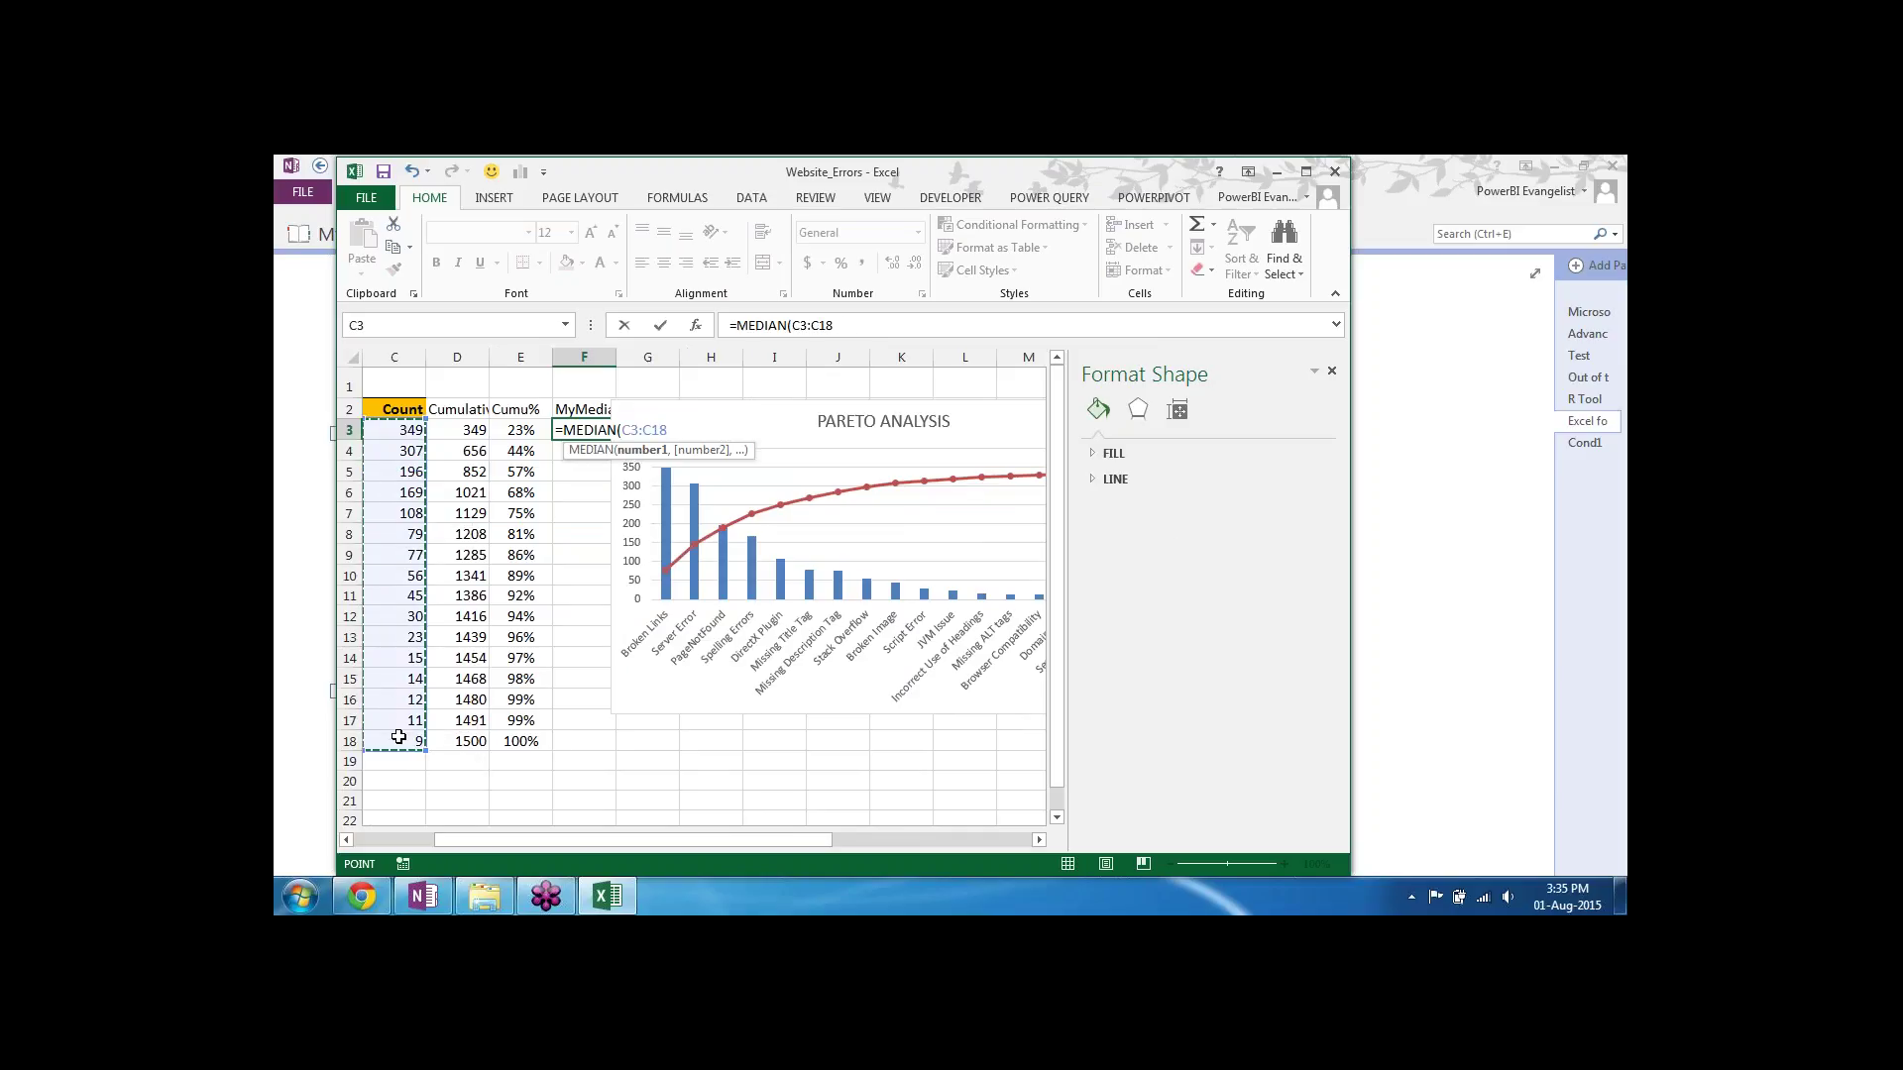
key(Return)
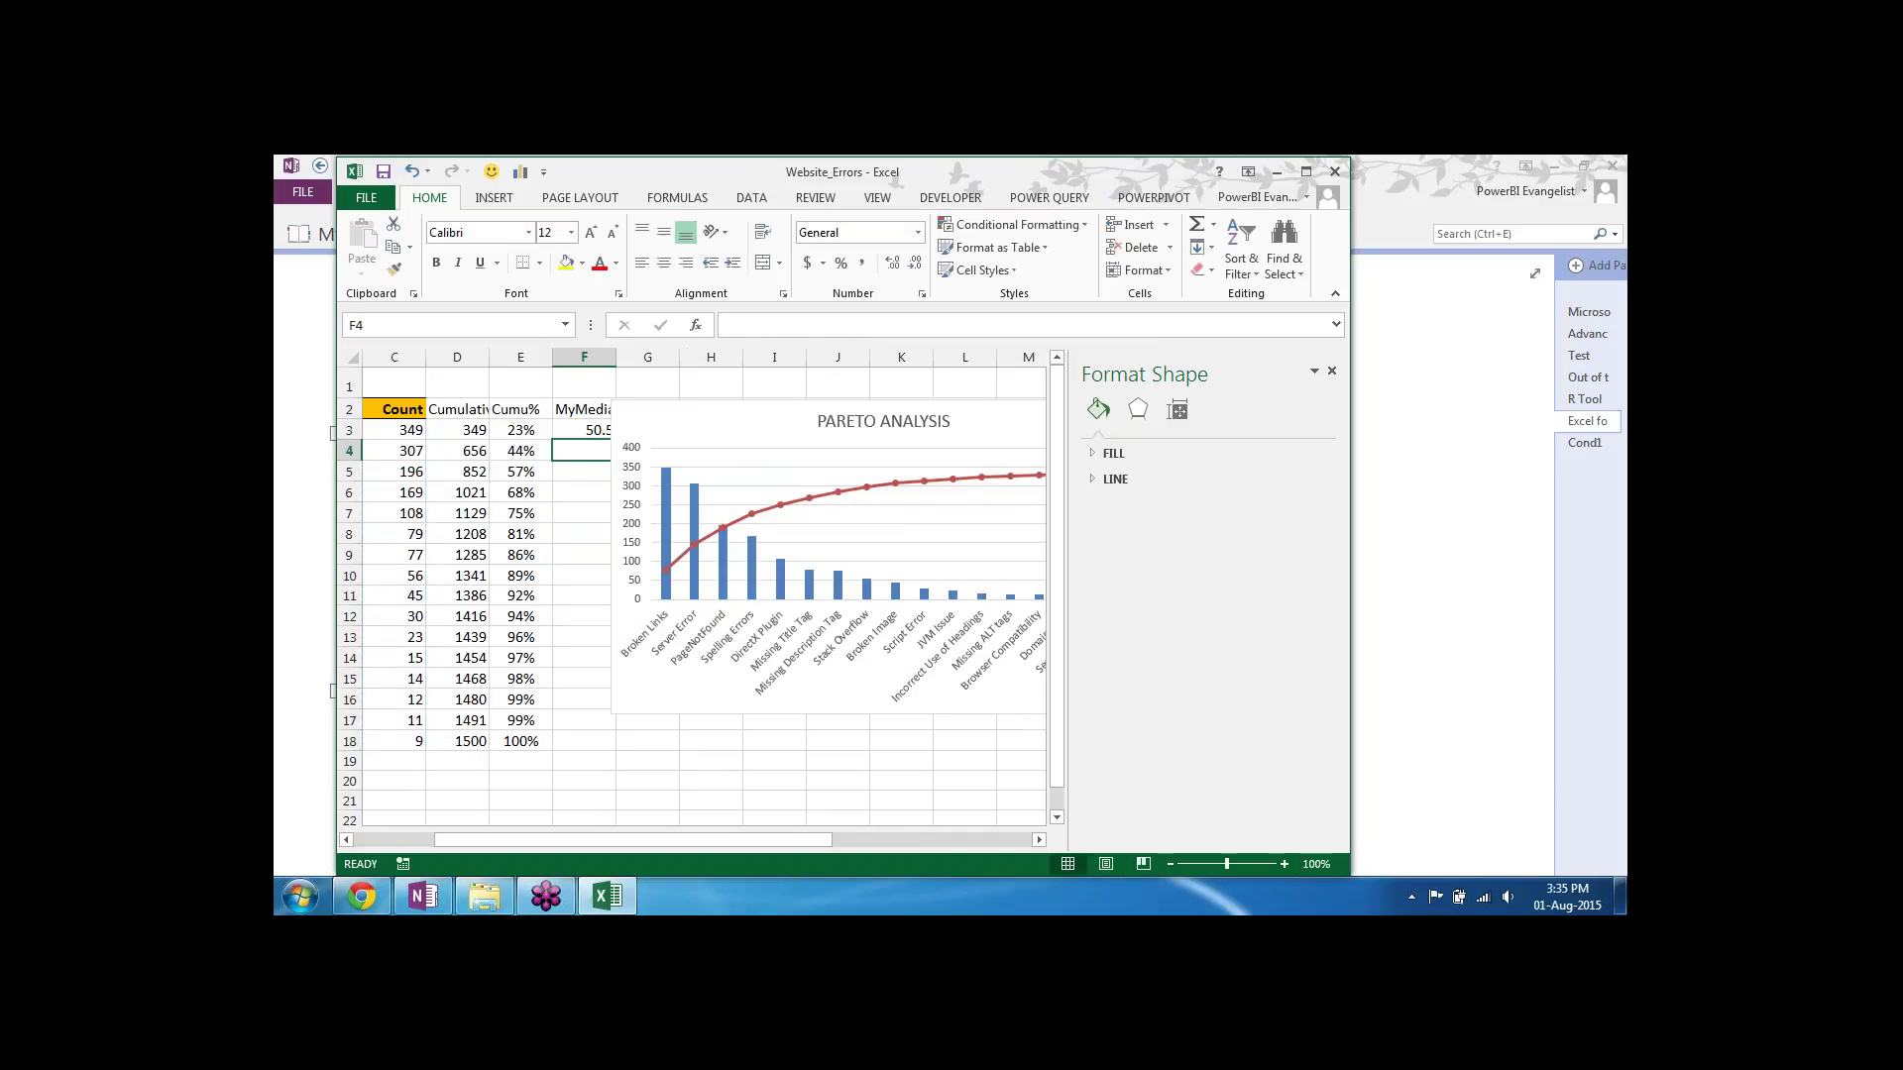
Step: Fill the median formula from F3 down through F18
key(Up)
key(shift+Down)
key(shift+Down)
key(shift+Down)
key(shift+Down)
key(shift+Down)
key(shift+Down)
key(shift+Down)
key(shift+Down)
key(shift+Down)
key(shift+Down)
key(shift+Down)
key(shift+Down)
key(shift+Down)
key(shift+Down)
key(shift+Down)
key(shift+Down)
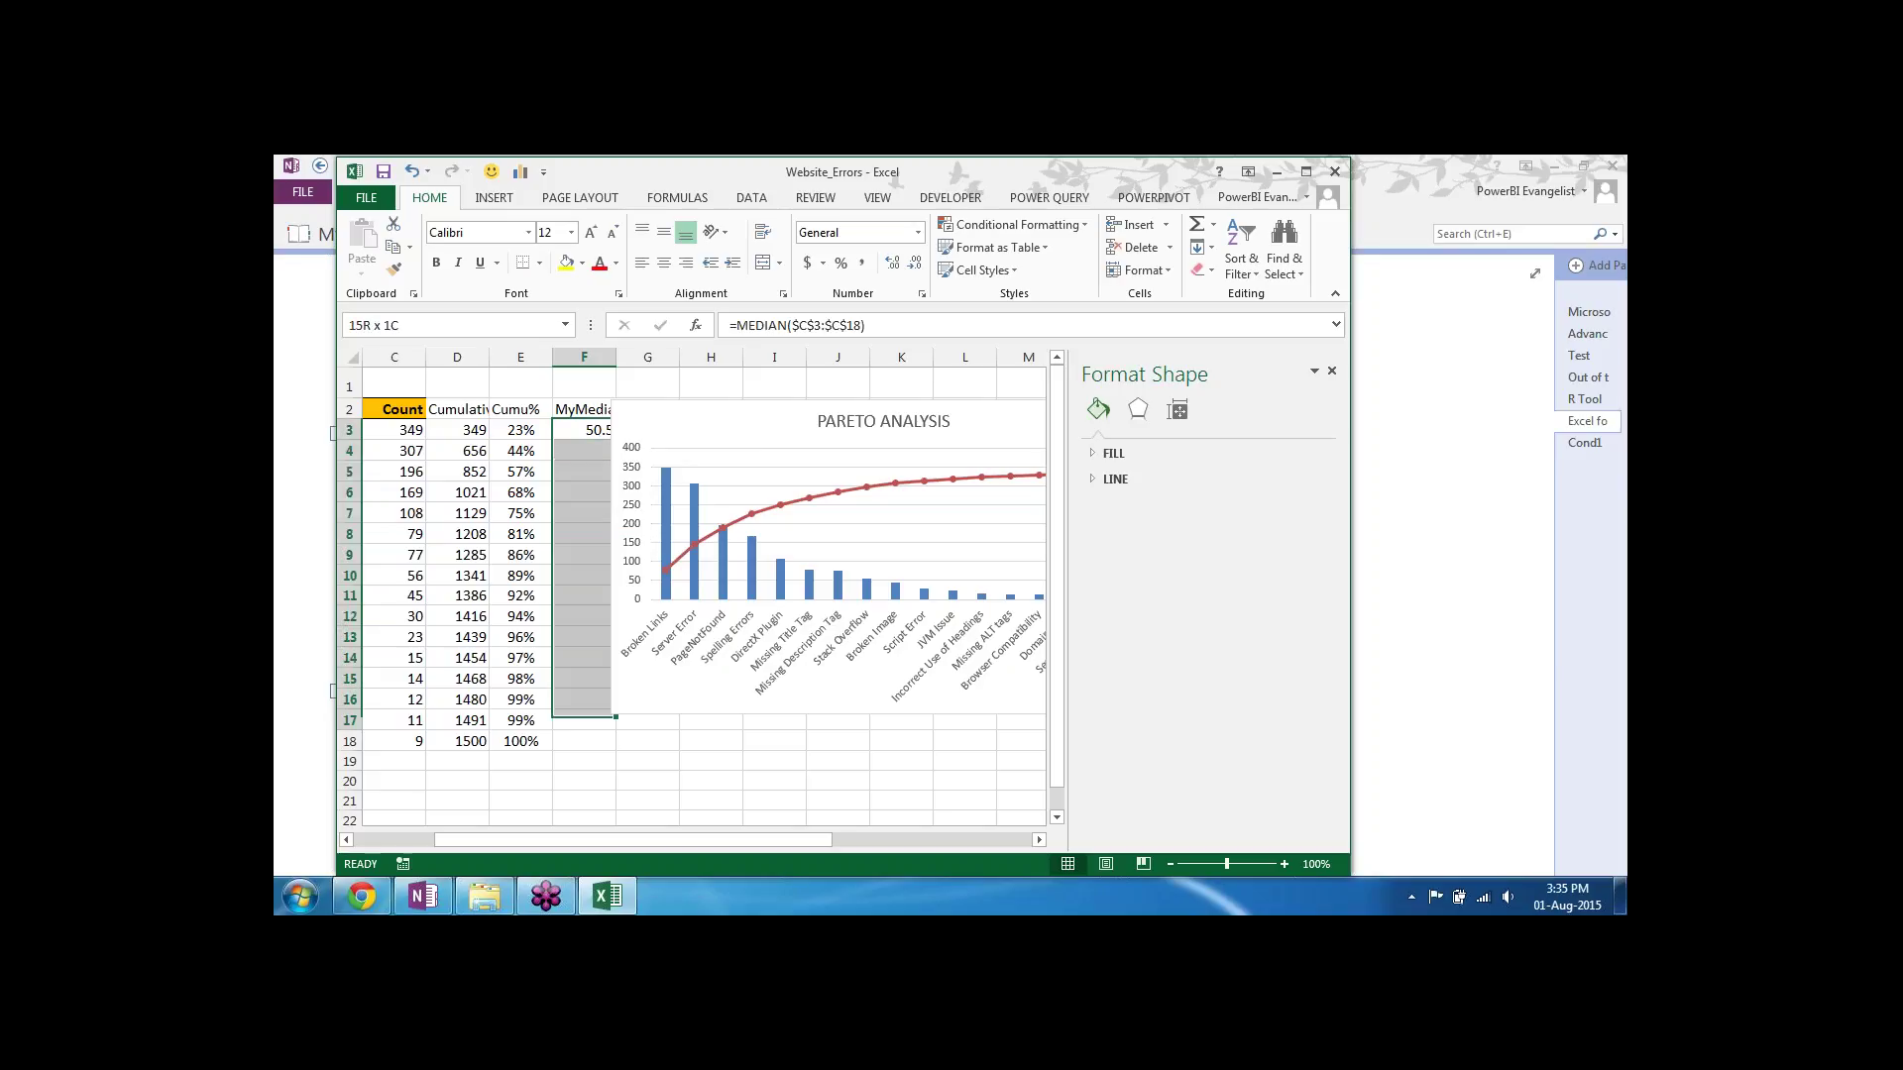
key(ctrl+d)
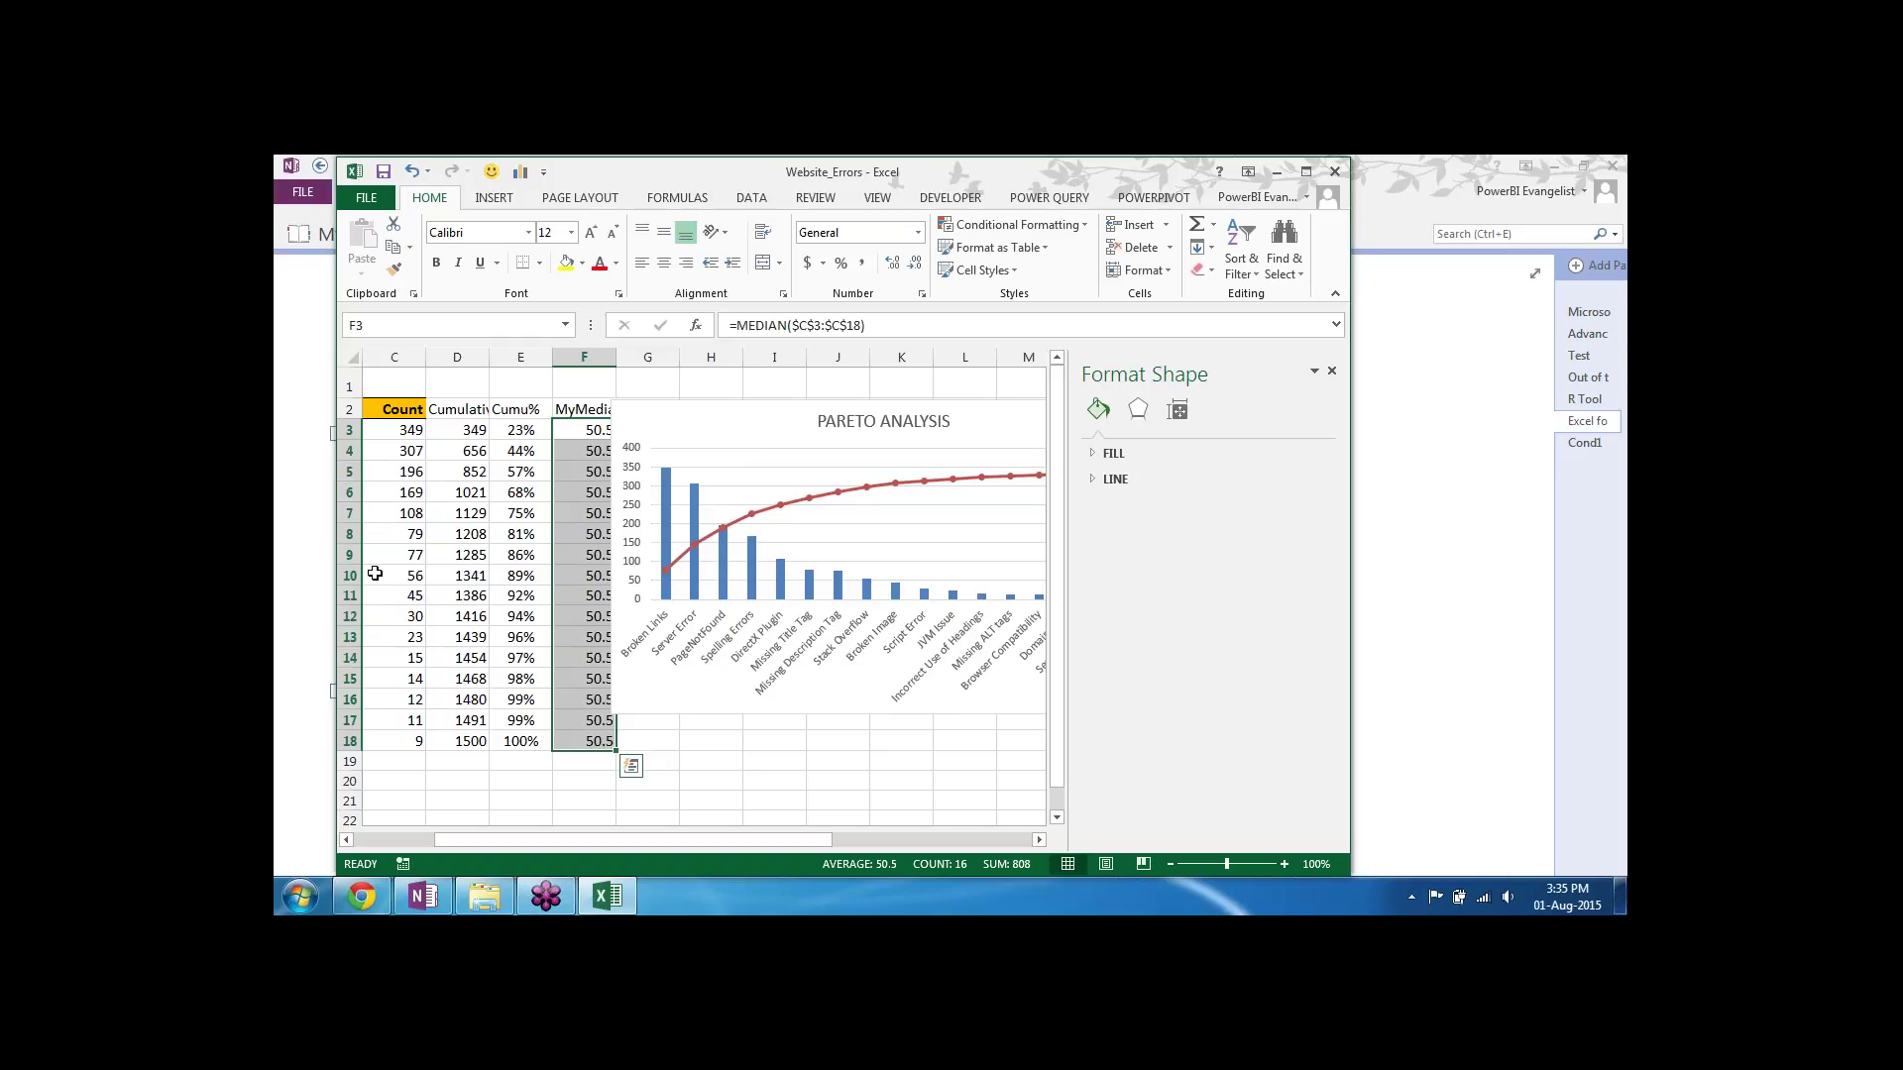
Step: Try to add the median values to the chart by copying F3:F18 into it, and undo the paste
key(ctrl+c)
click(667, 706)
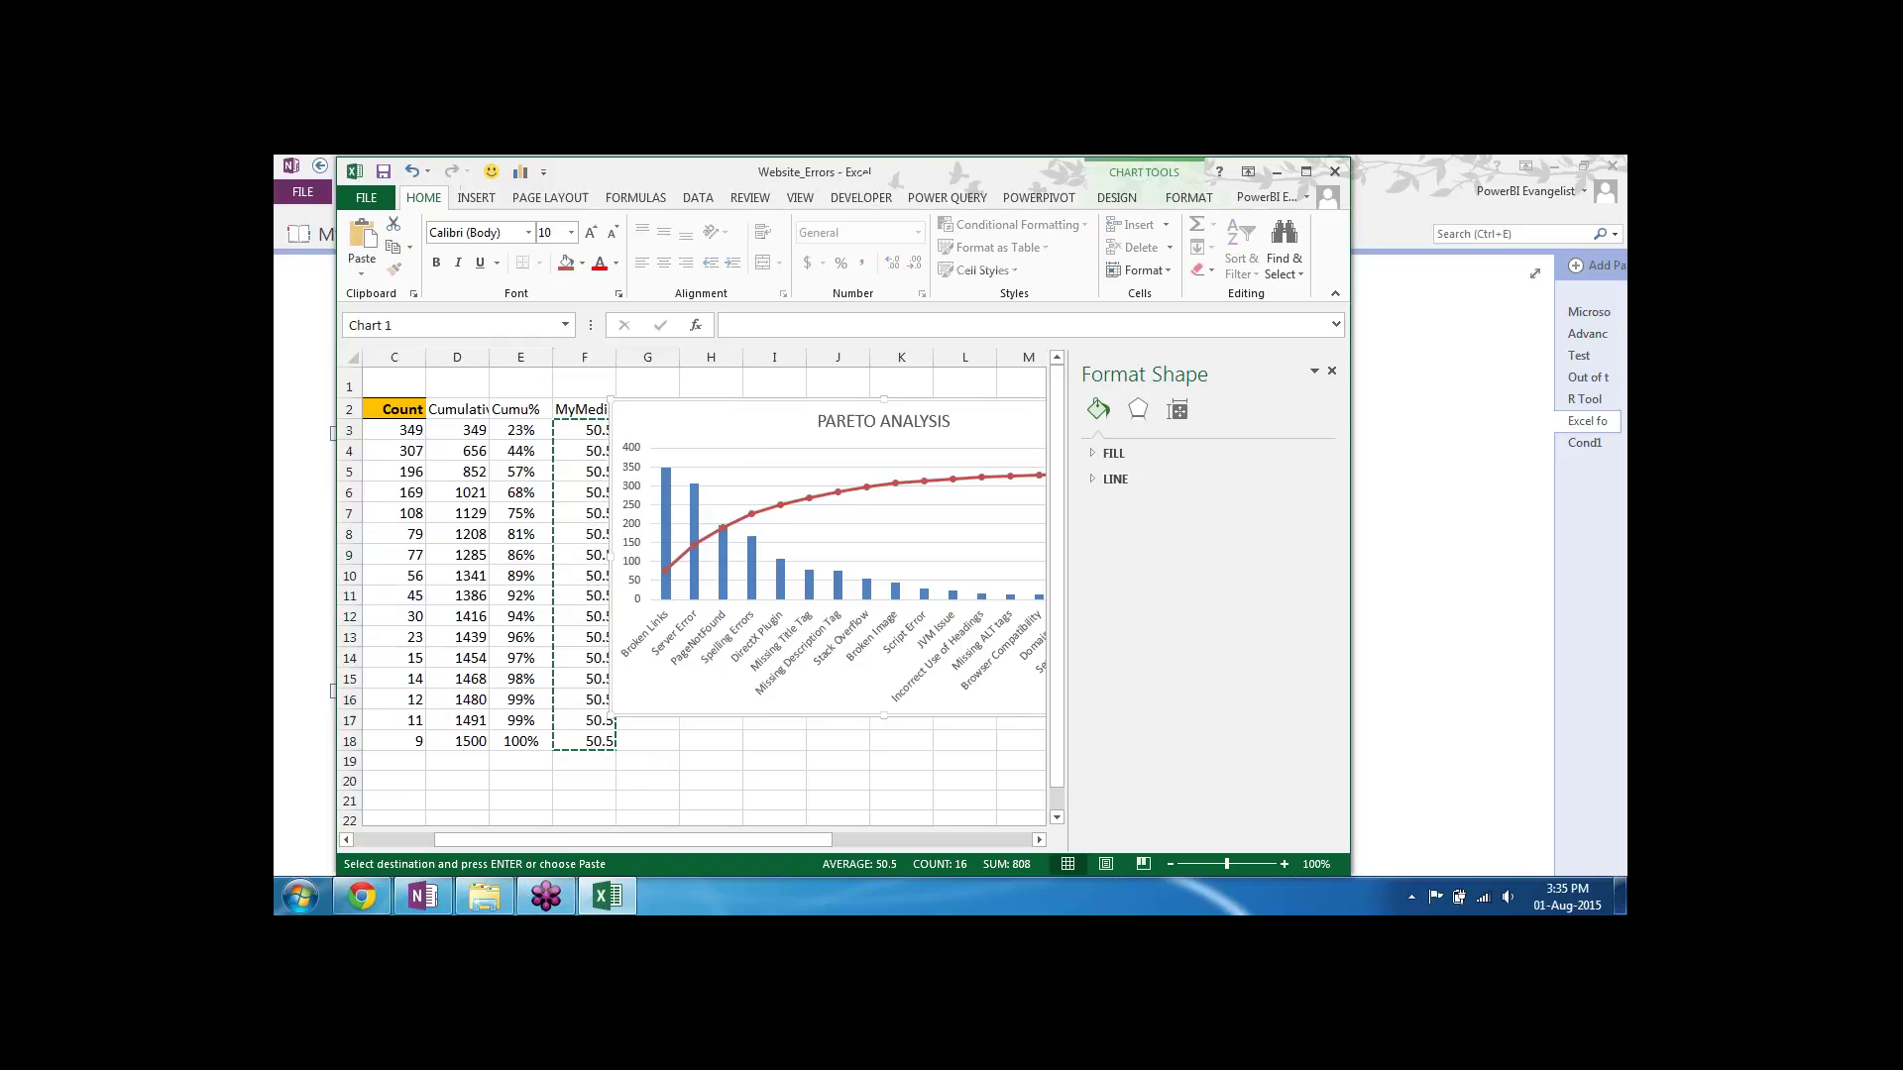
key(ctrl+v)
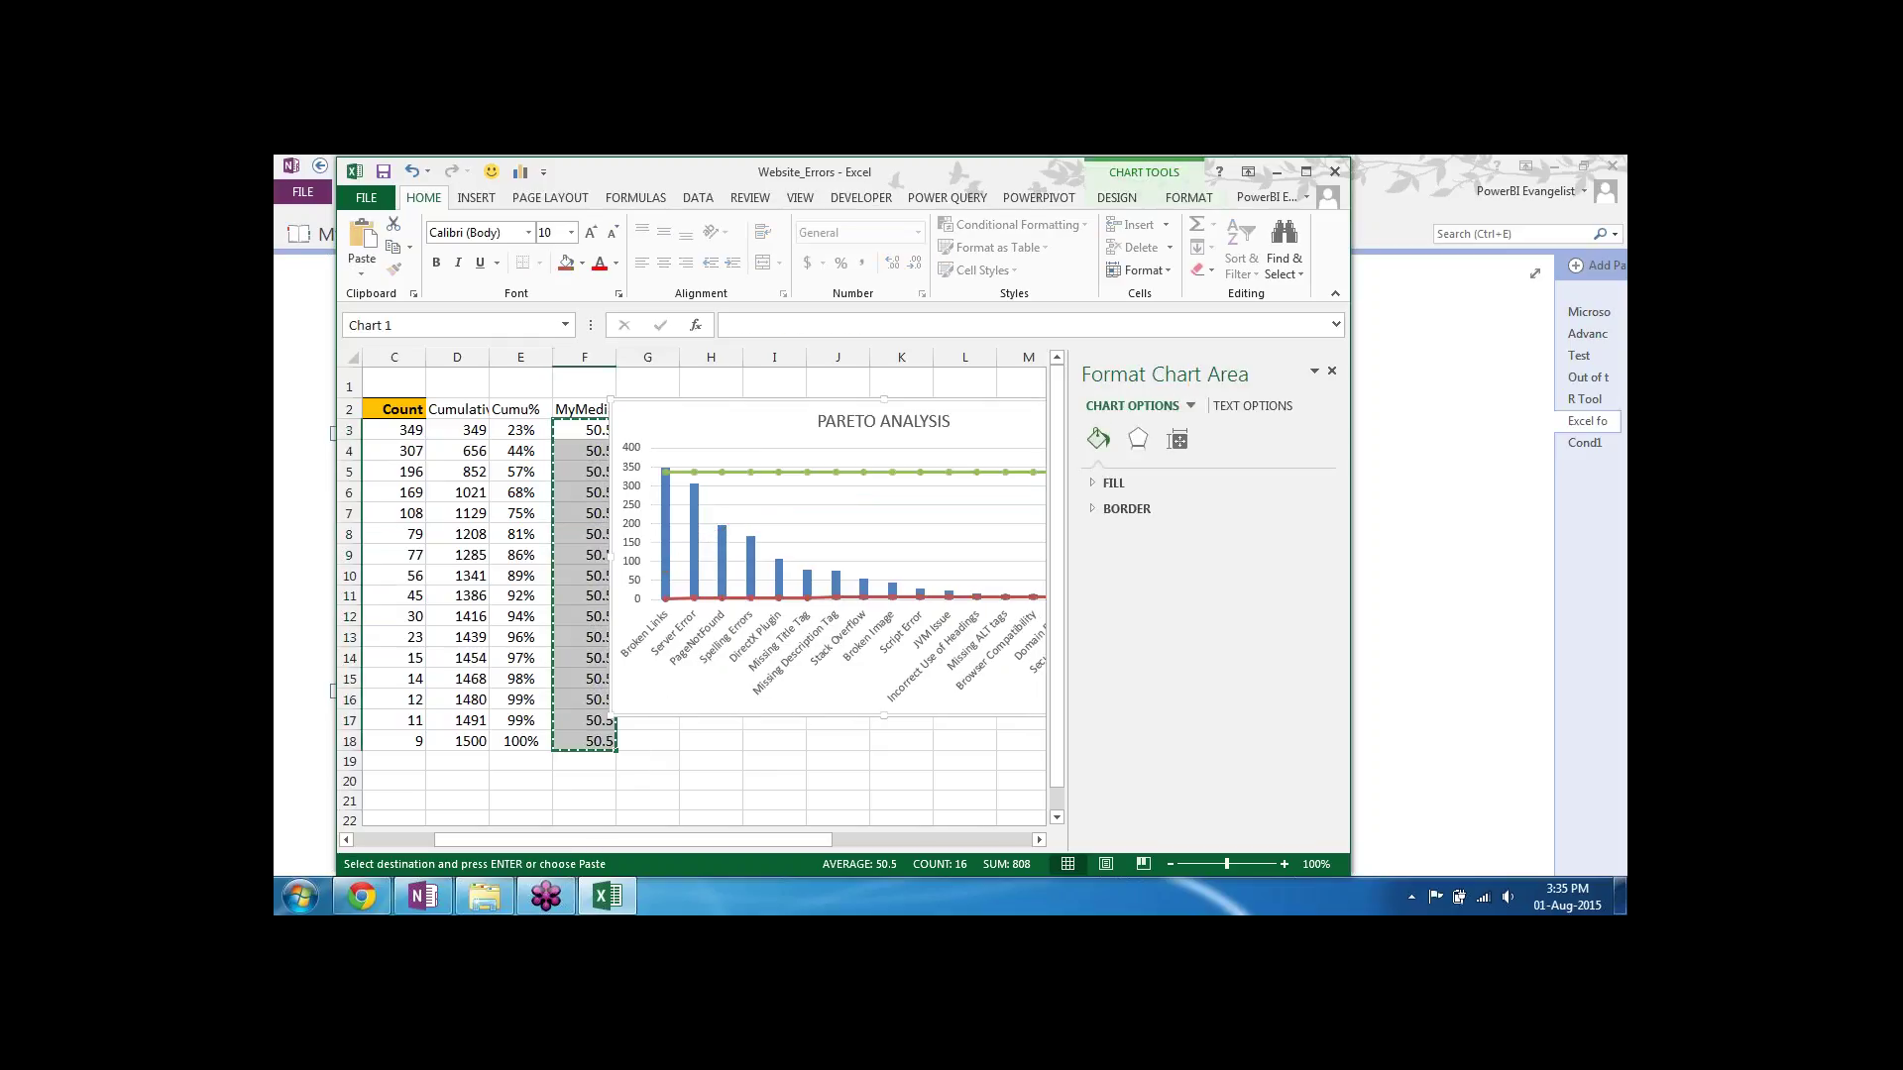
key(ctrl+z)
key(Escape)
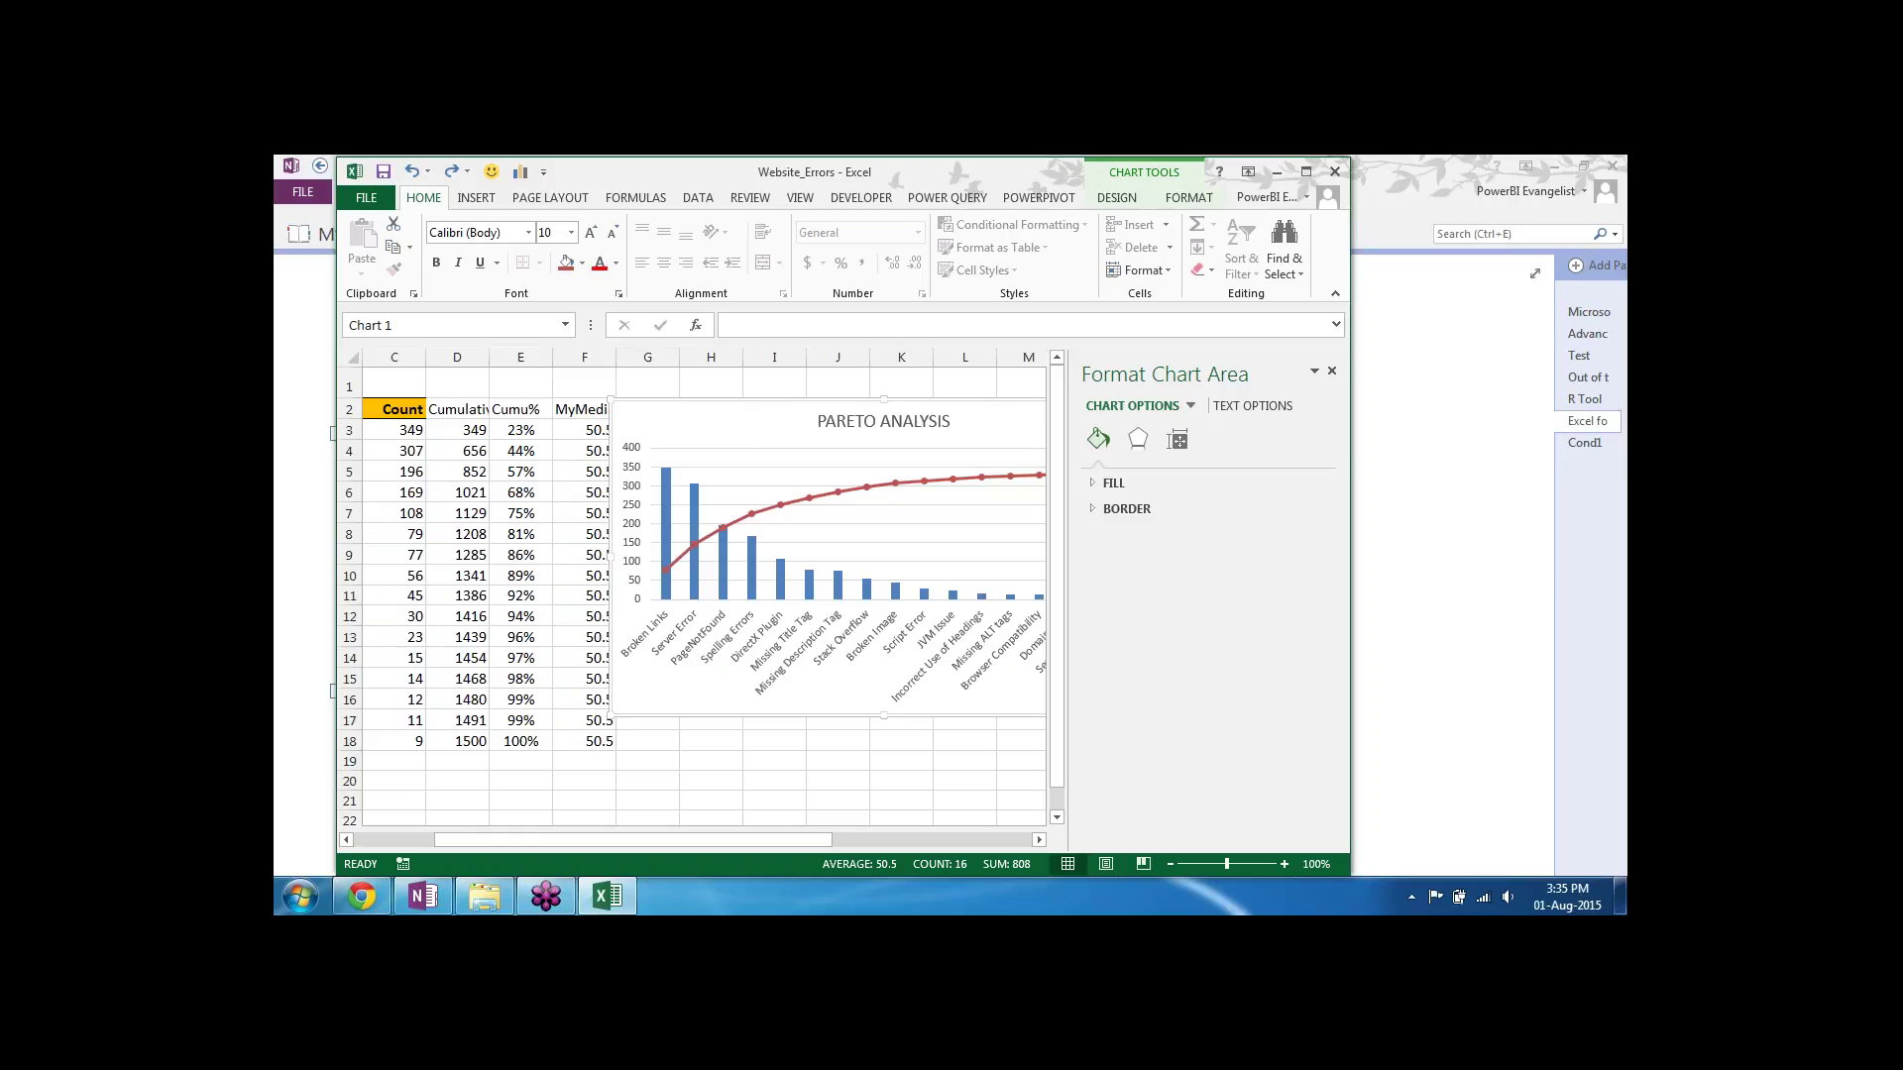
Step: Add a new chart series named from cell F2 (MyMedian) with the values in F3:F18
right_click(675, 703)
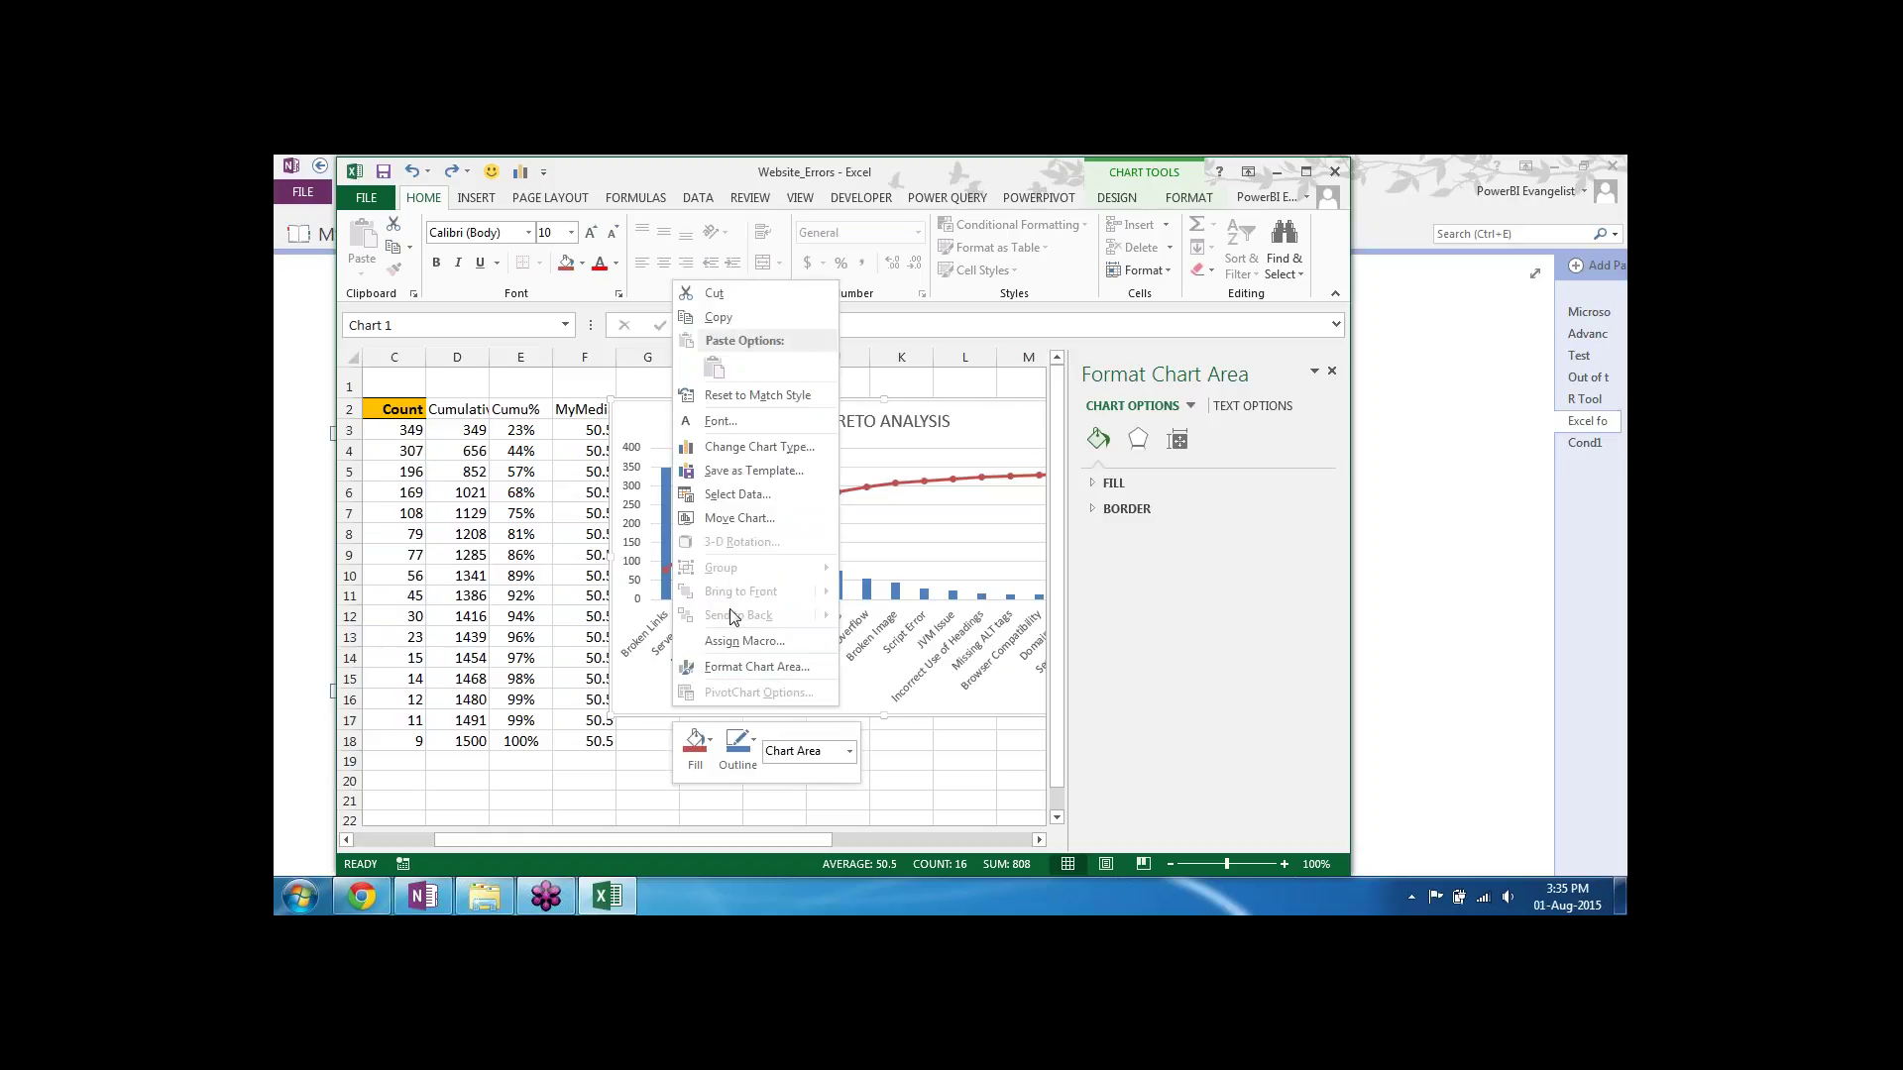
click(749, 495)
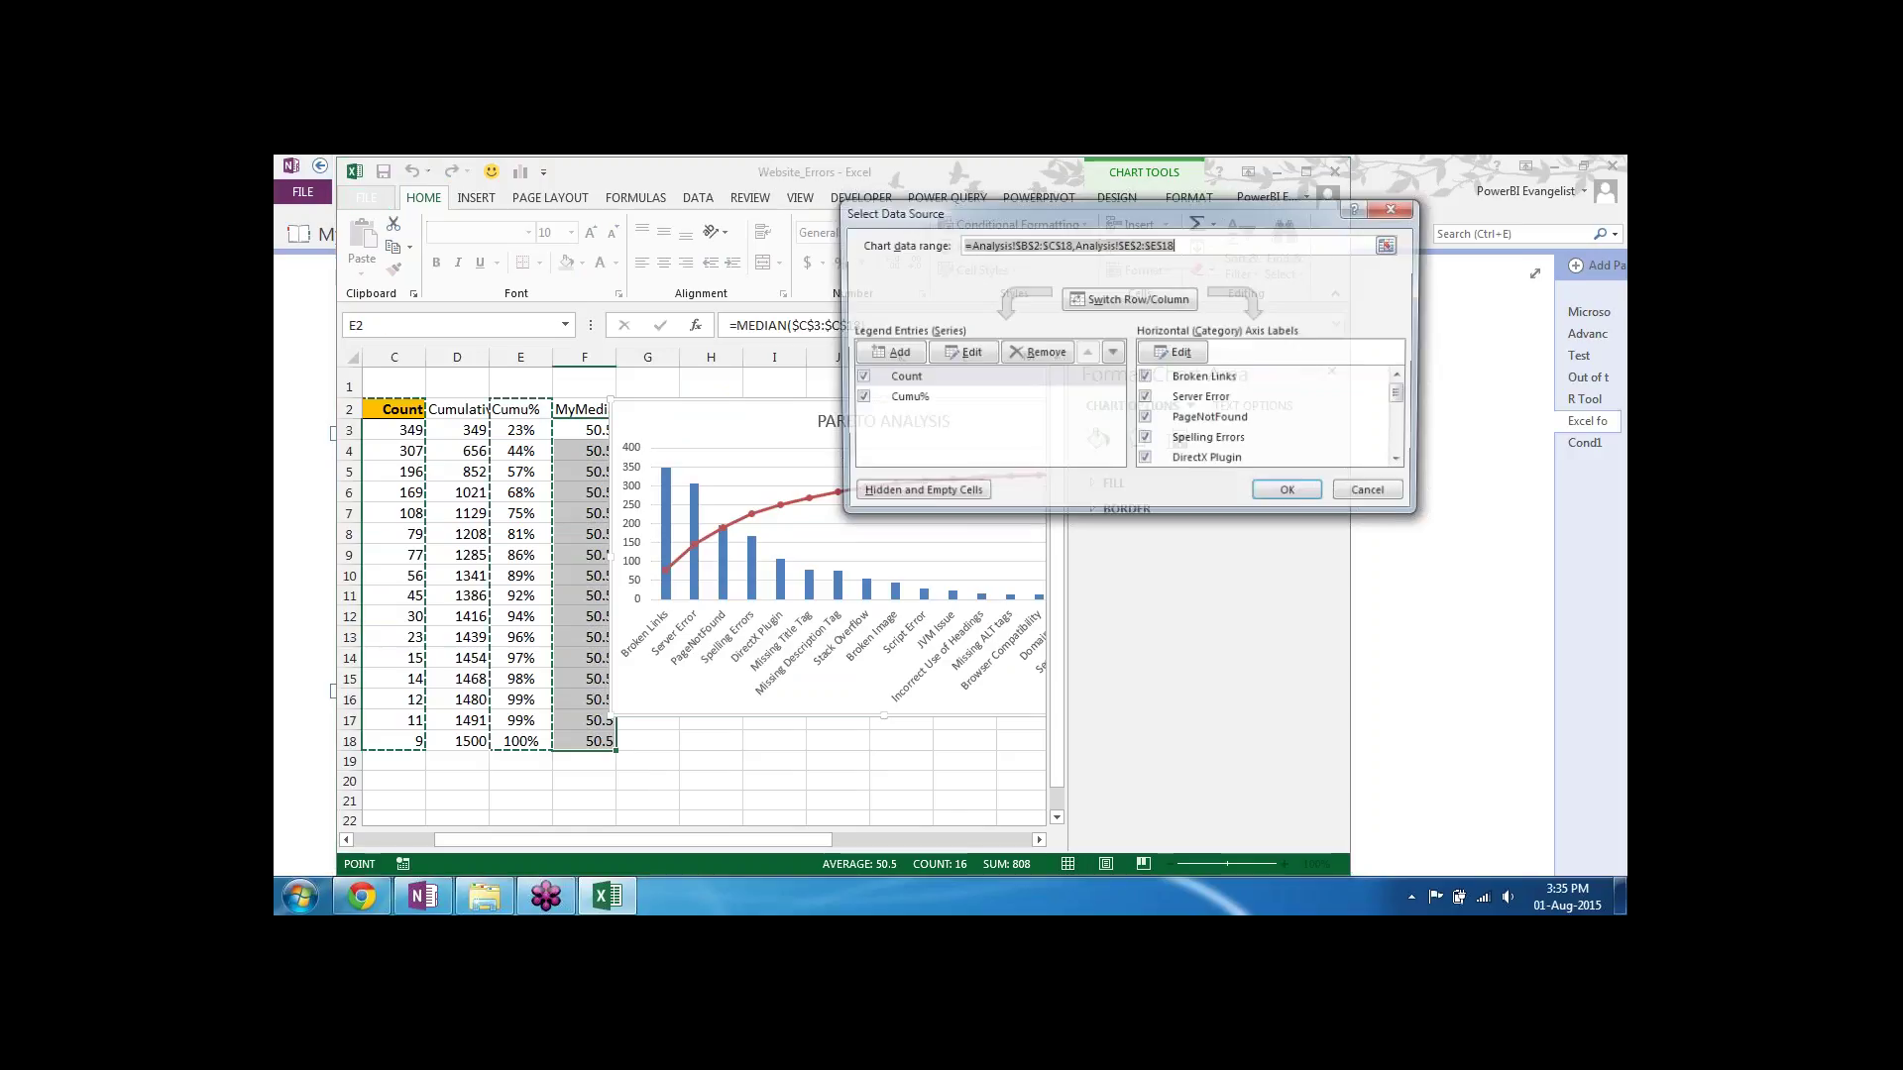
click(912, 362)
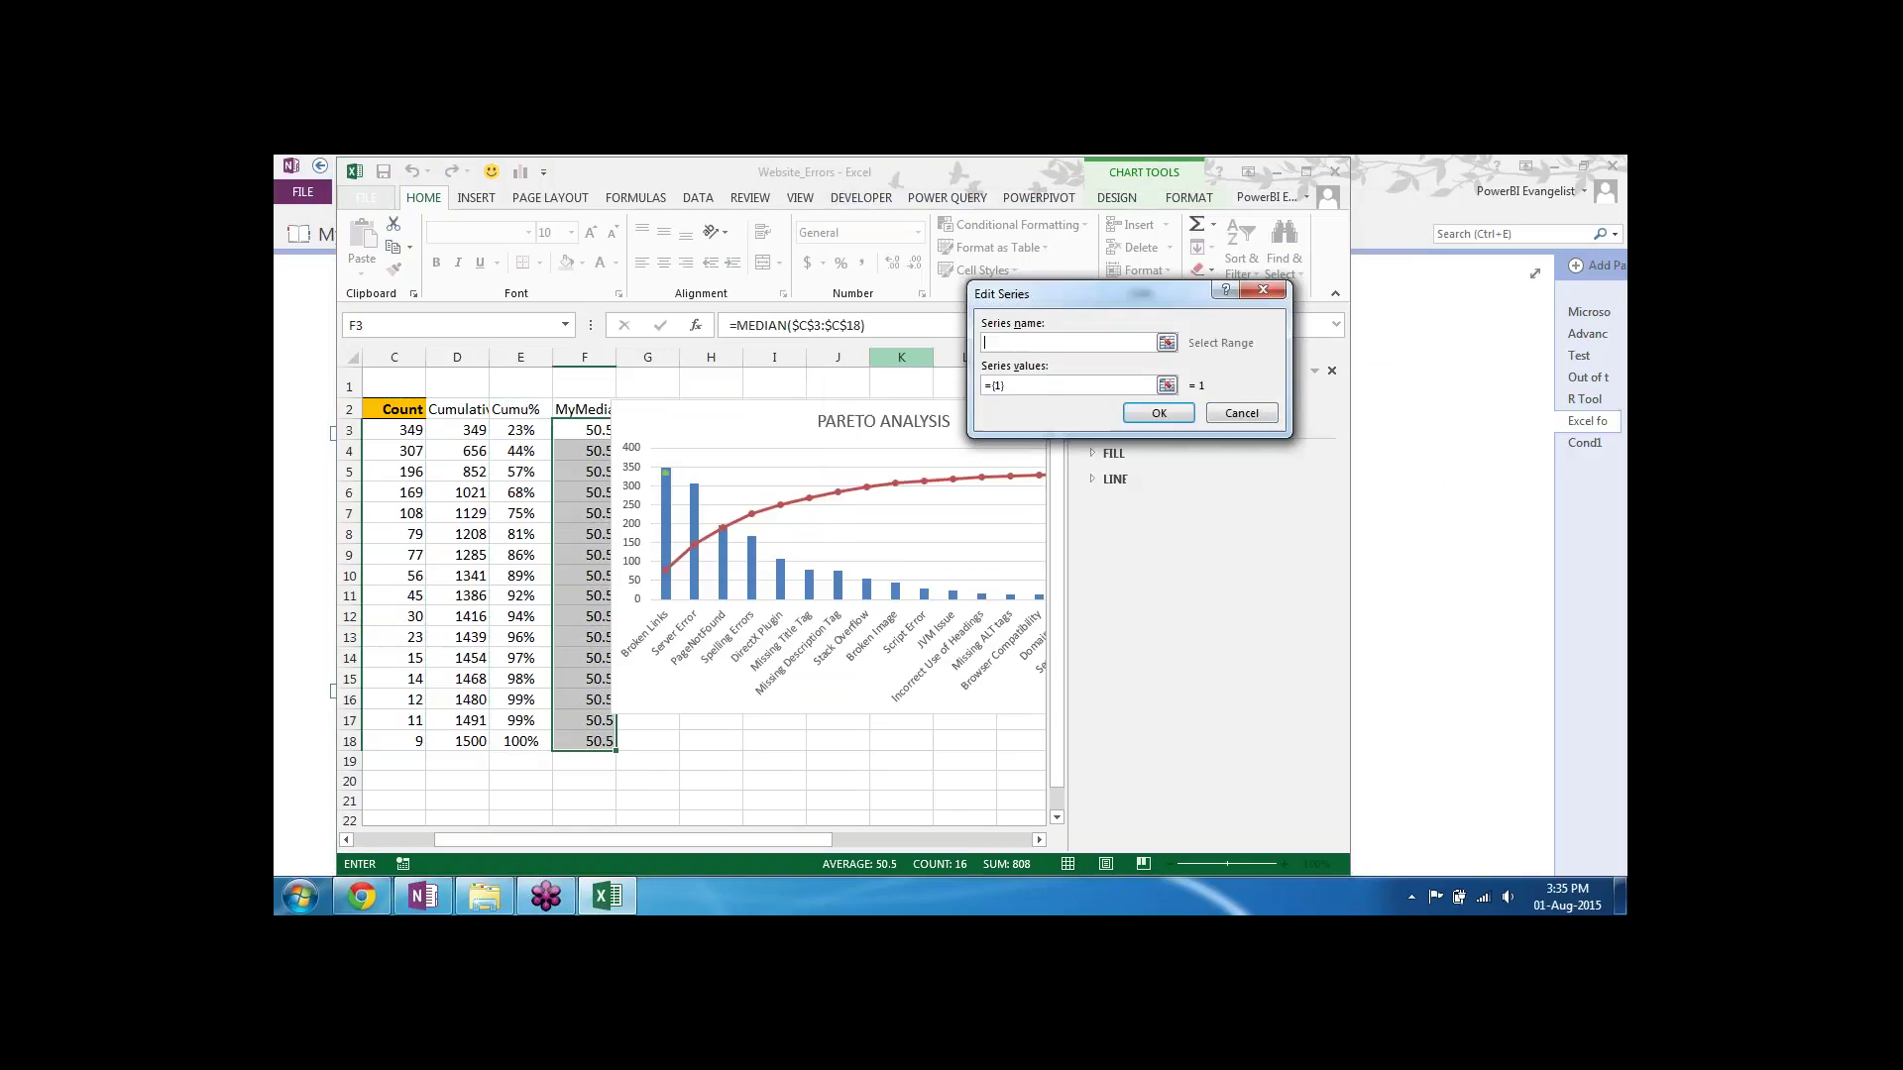
click(596, 406)
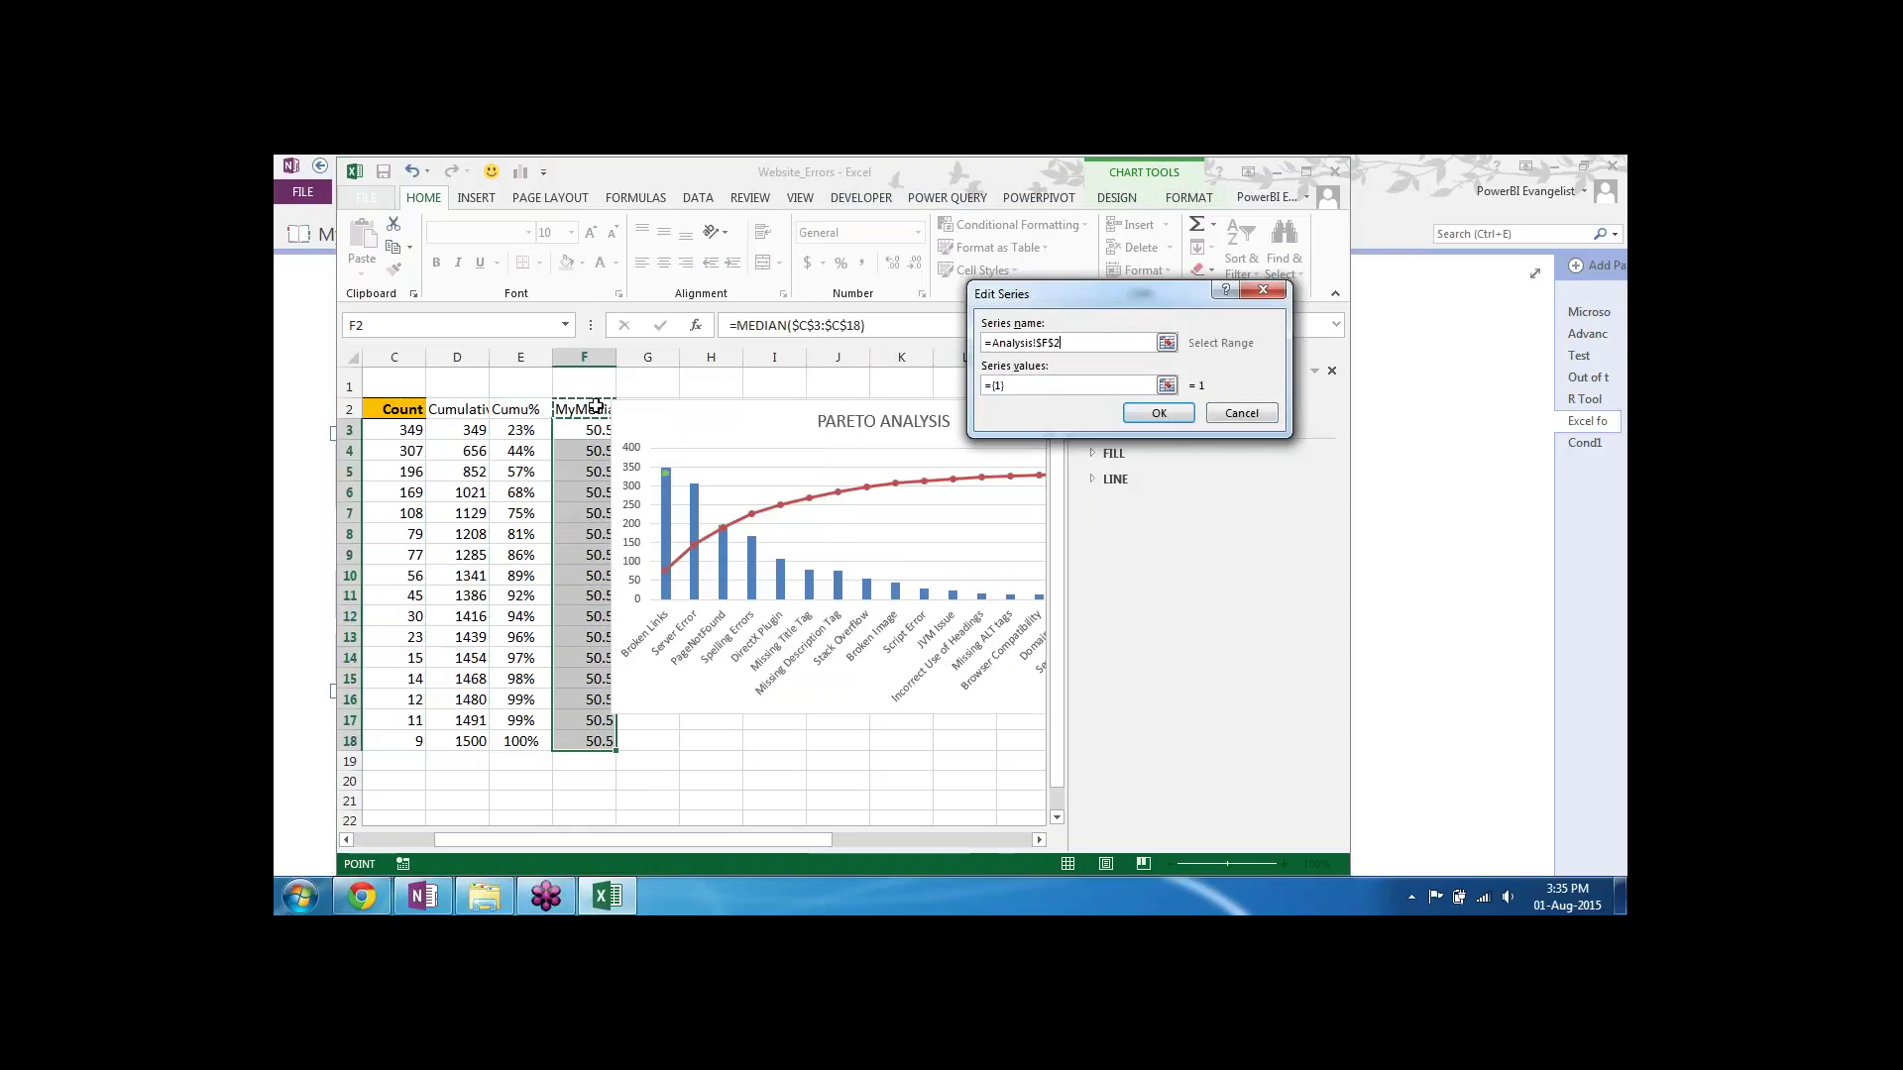
drag(1017, 385, 971, 389)
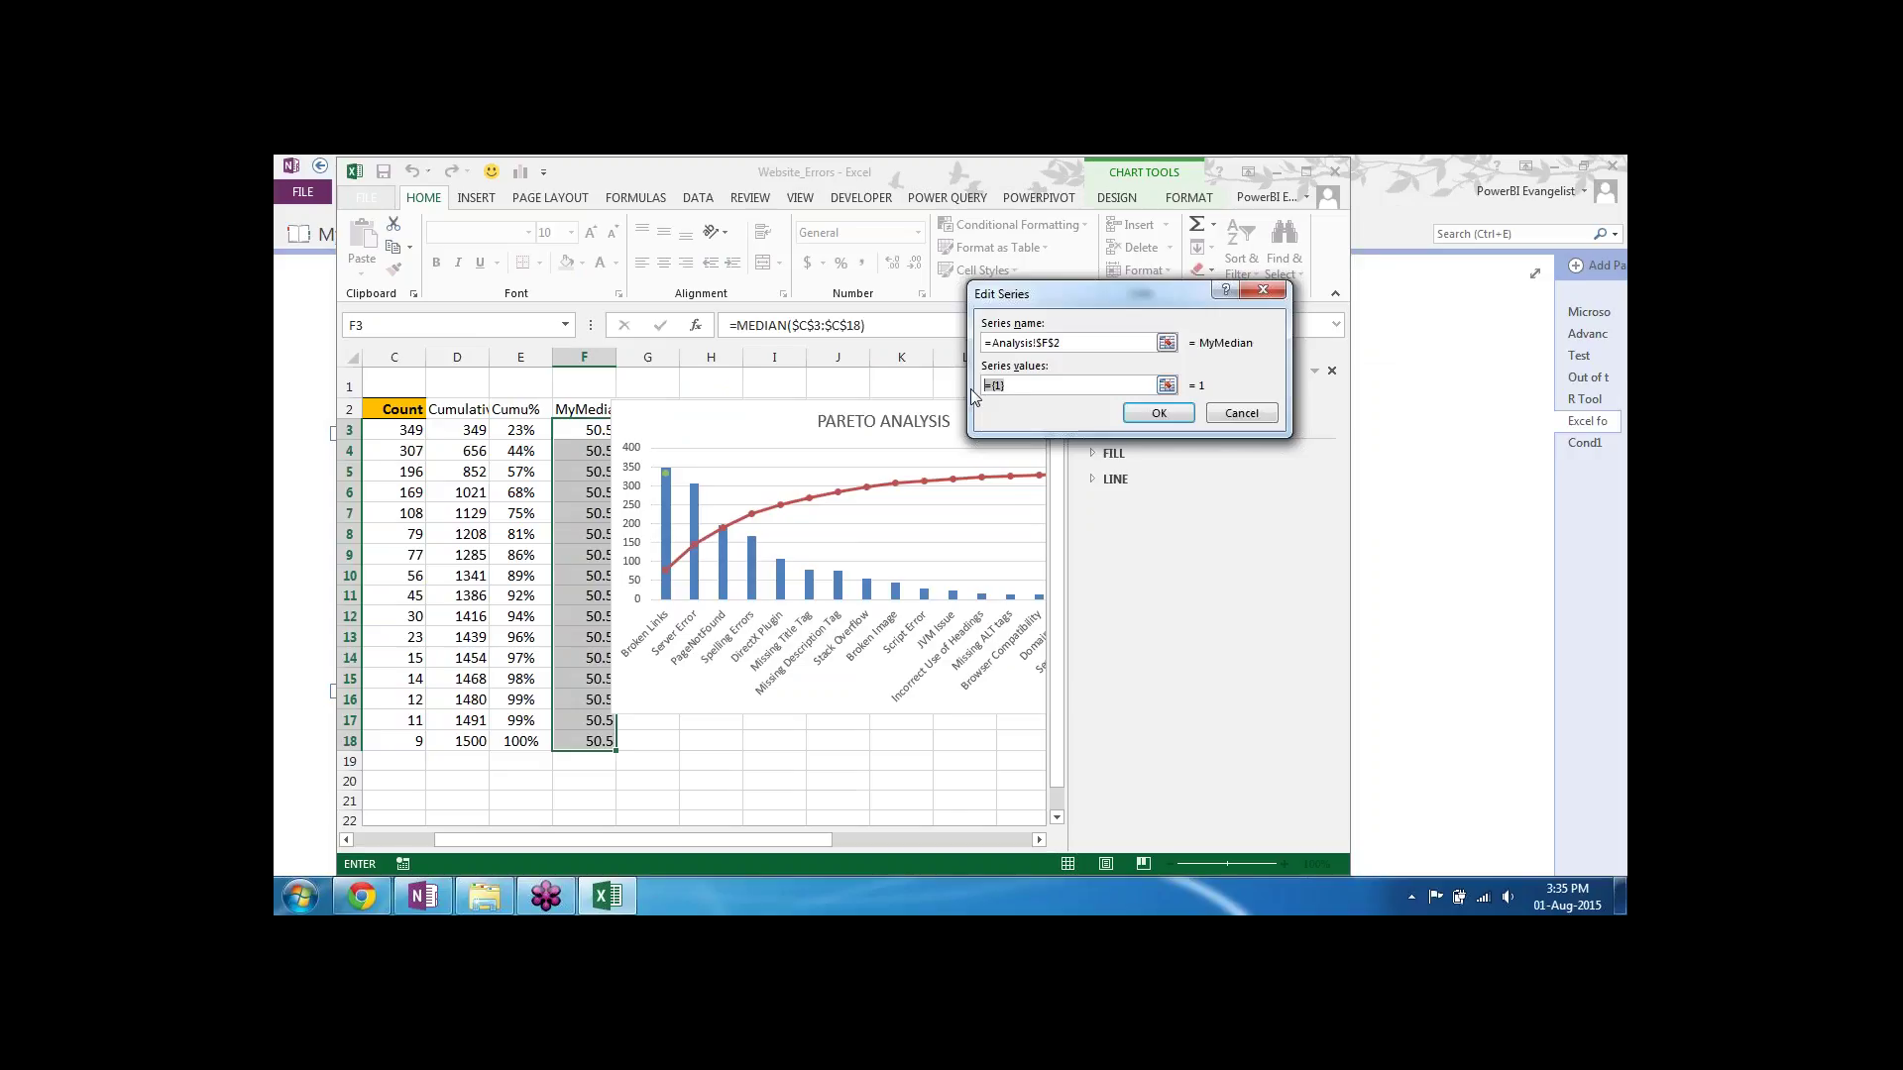
key(BackSpace)
drag(574, 429, 581, 742)
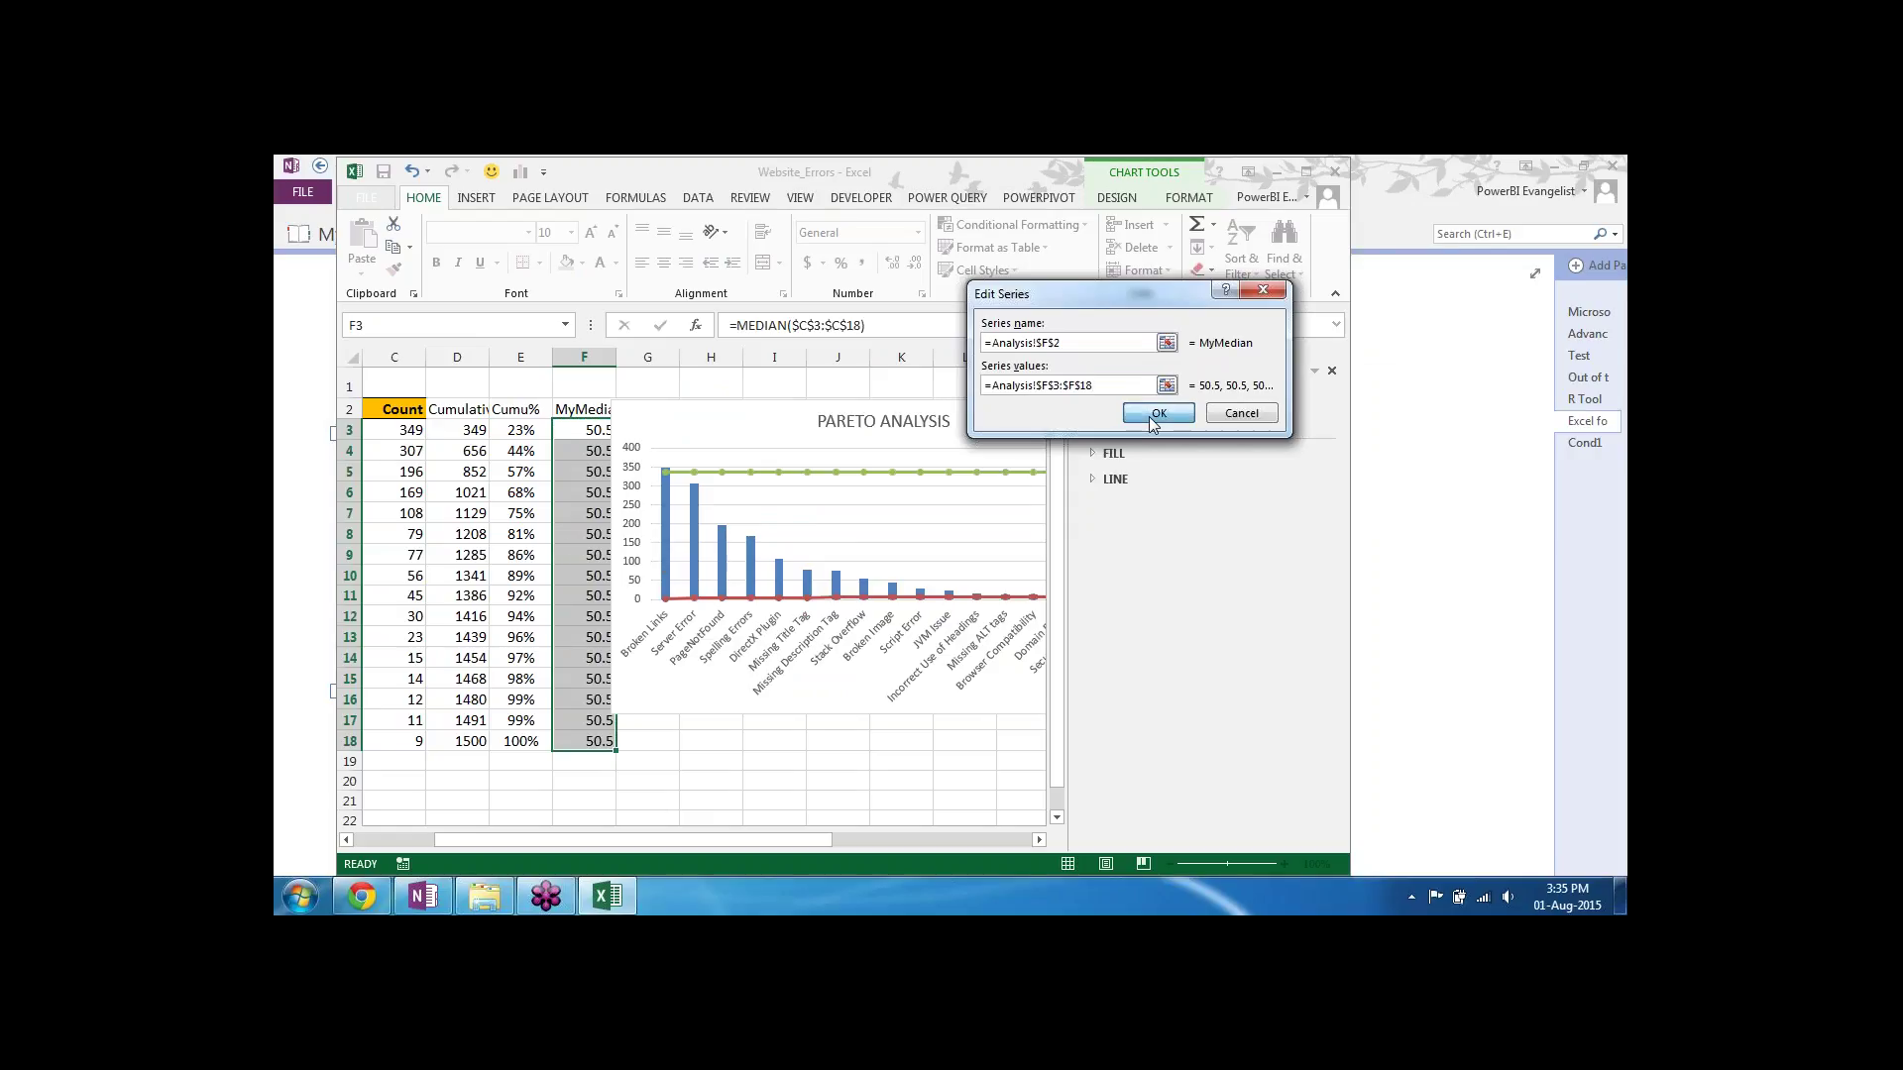
click(1155, 415)
click(1292, 494)
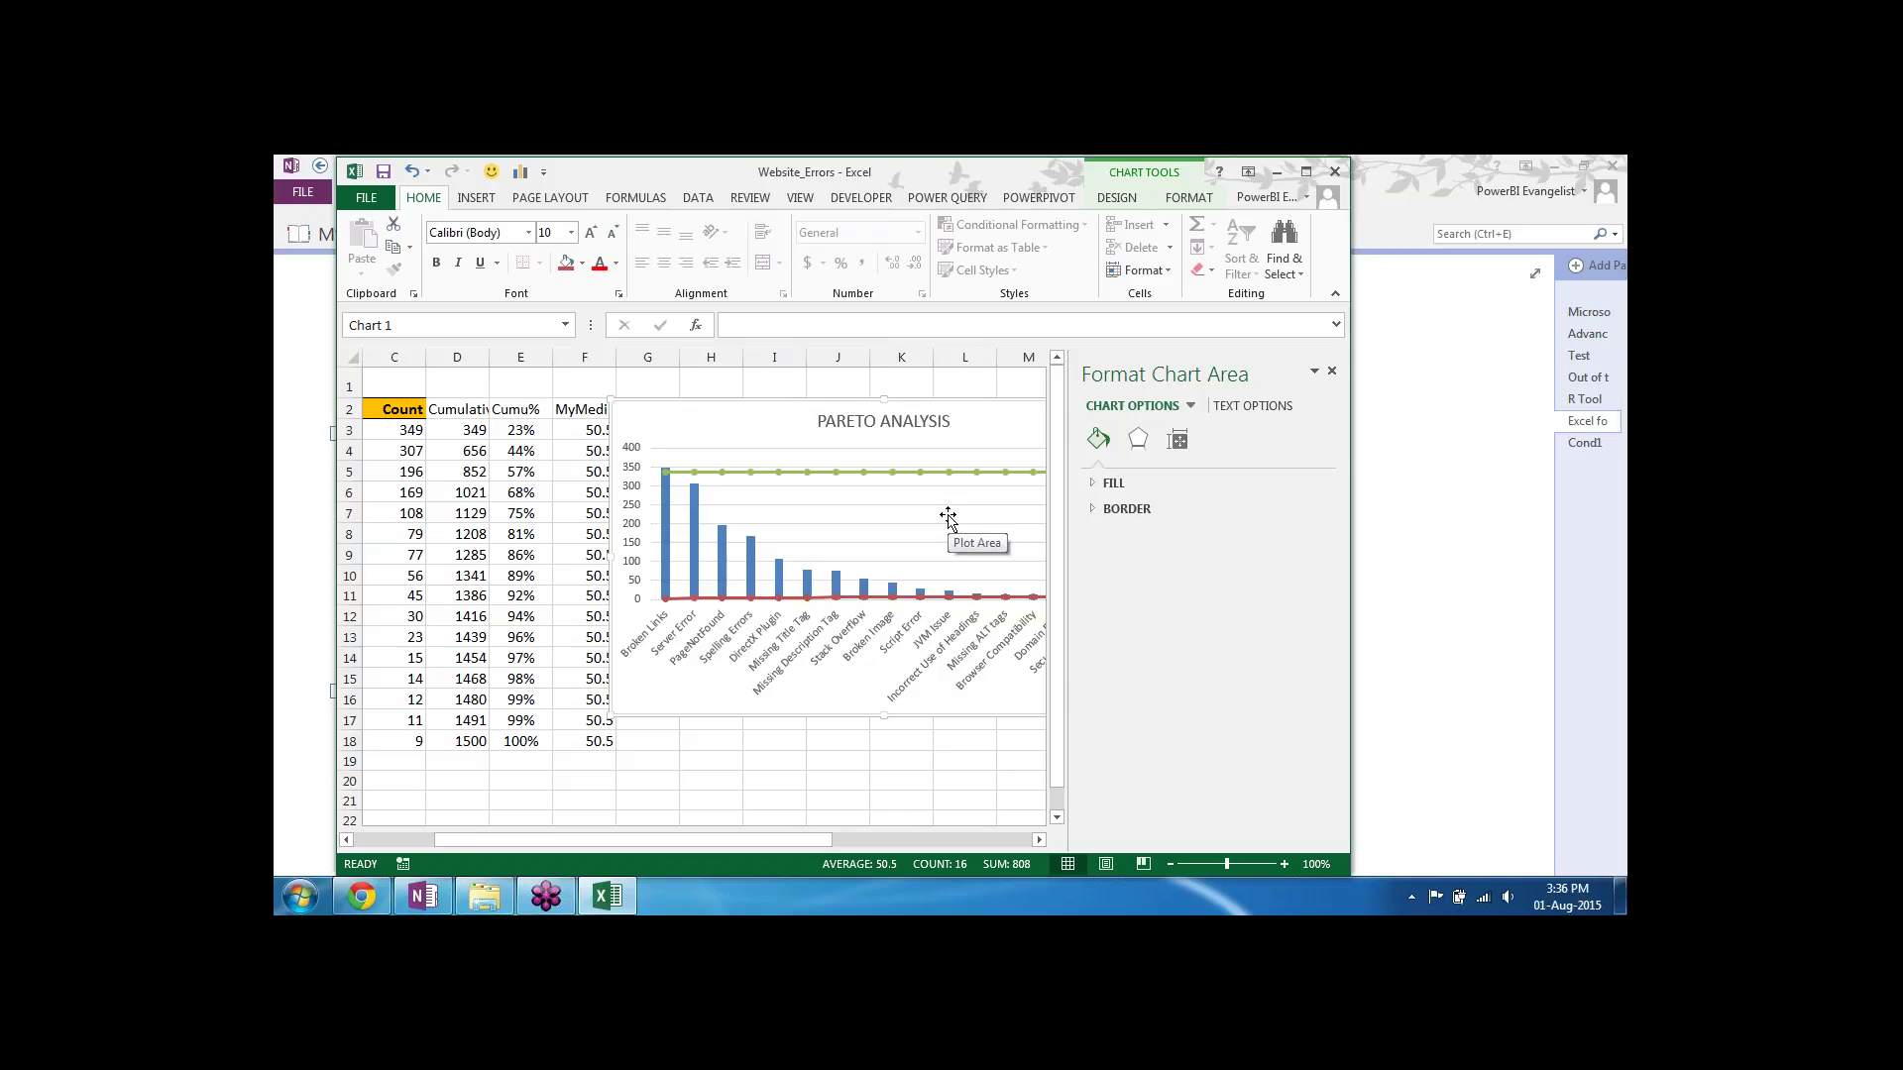
click(1183, 449)
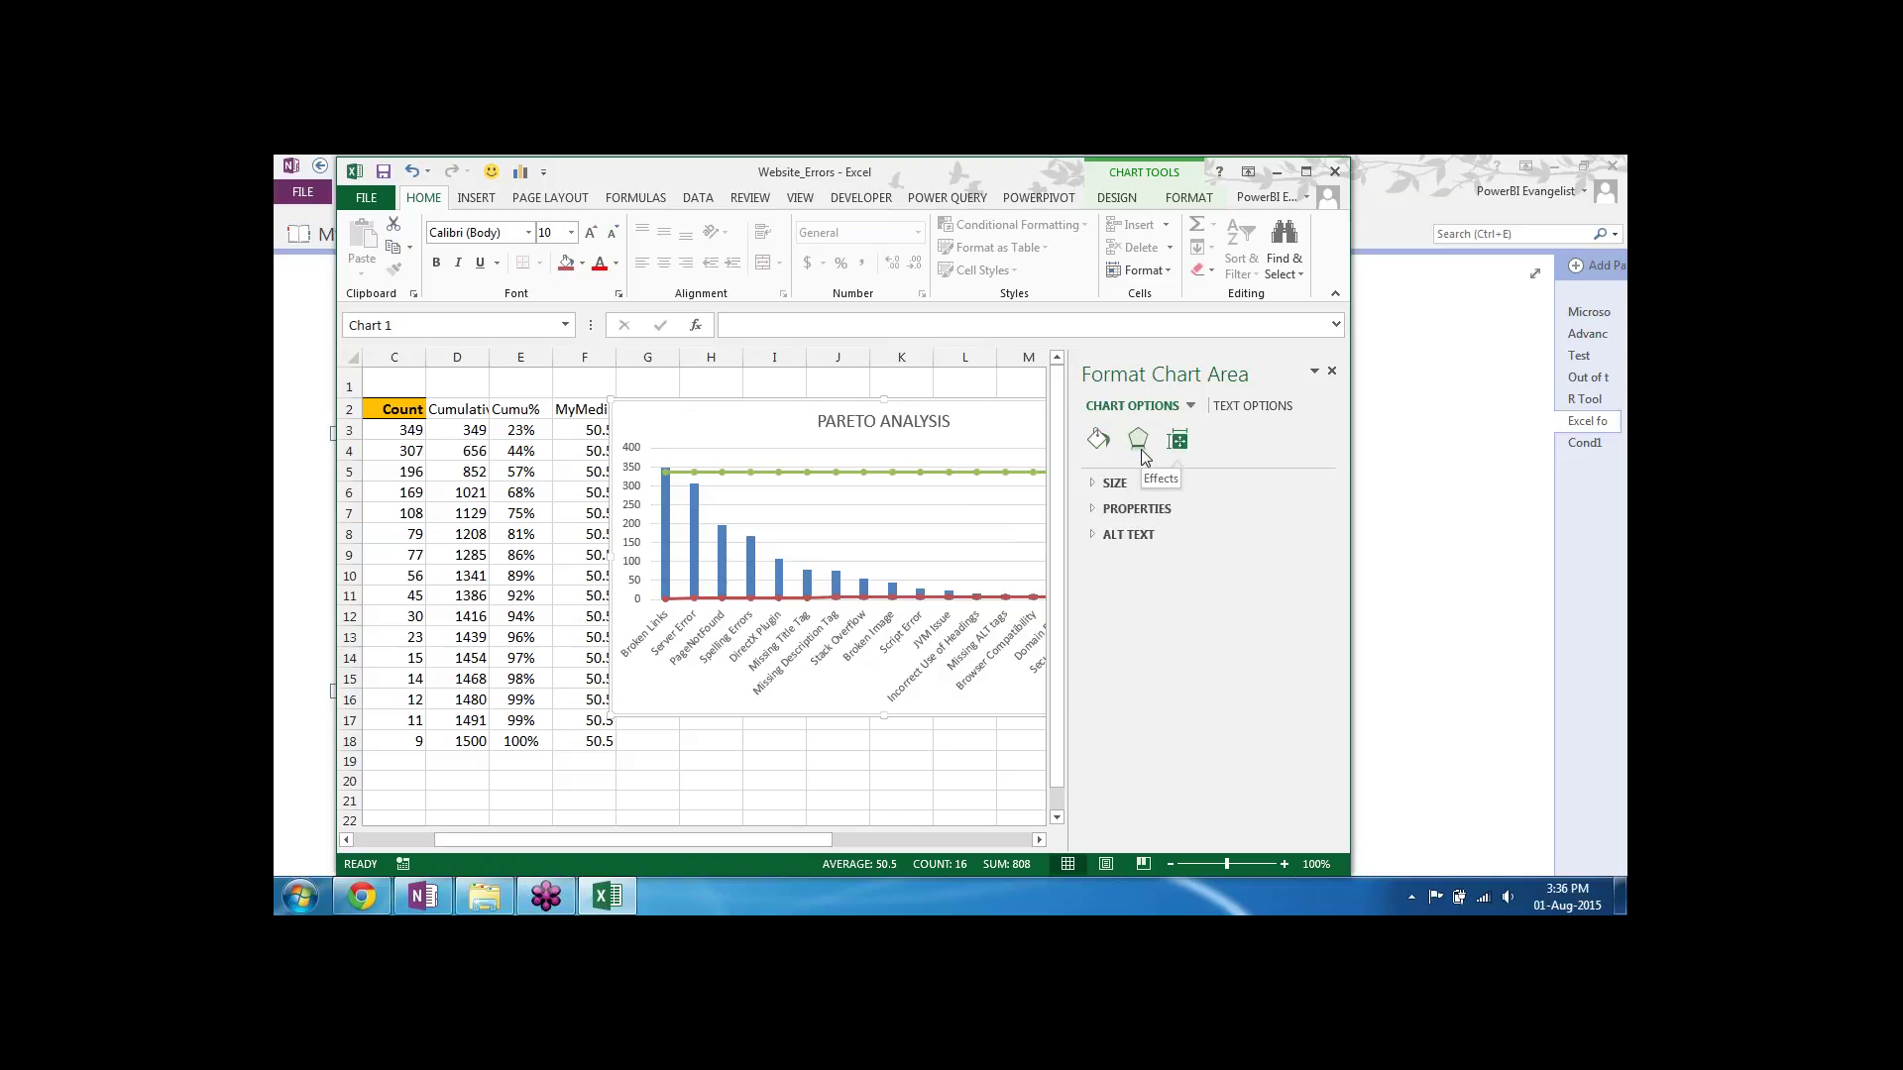
click(1139, 449)
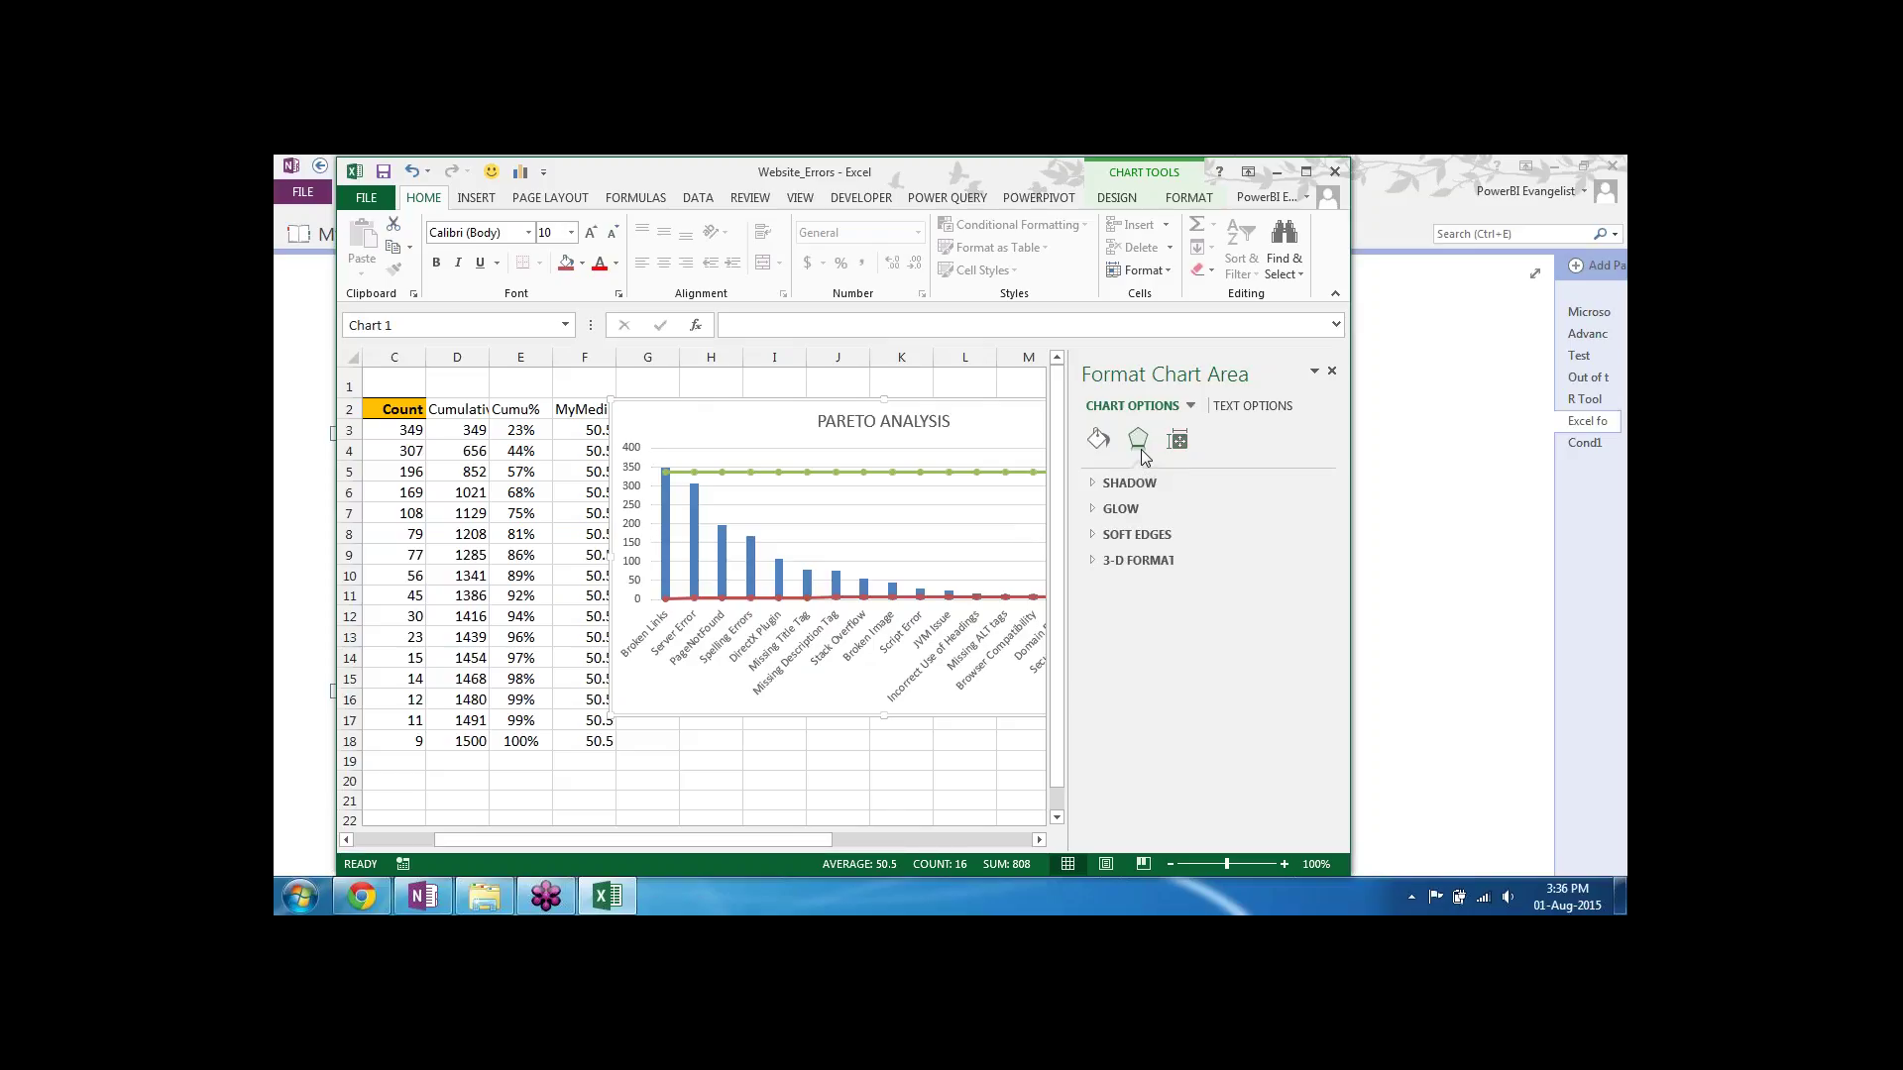
click(1100, 441)
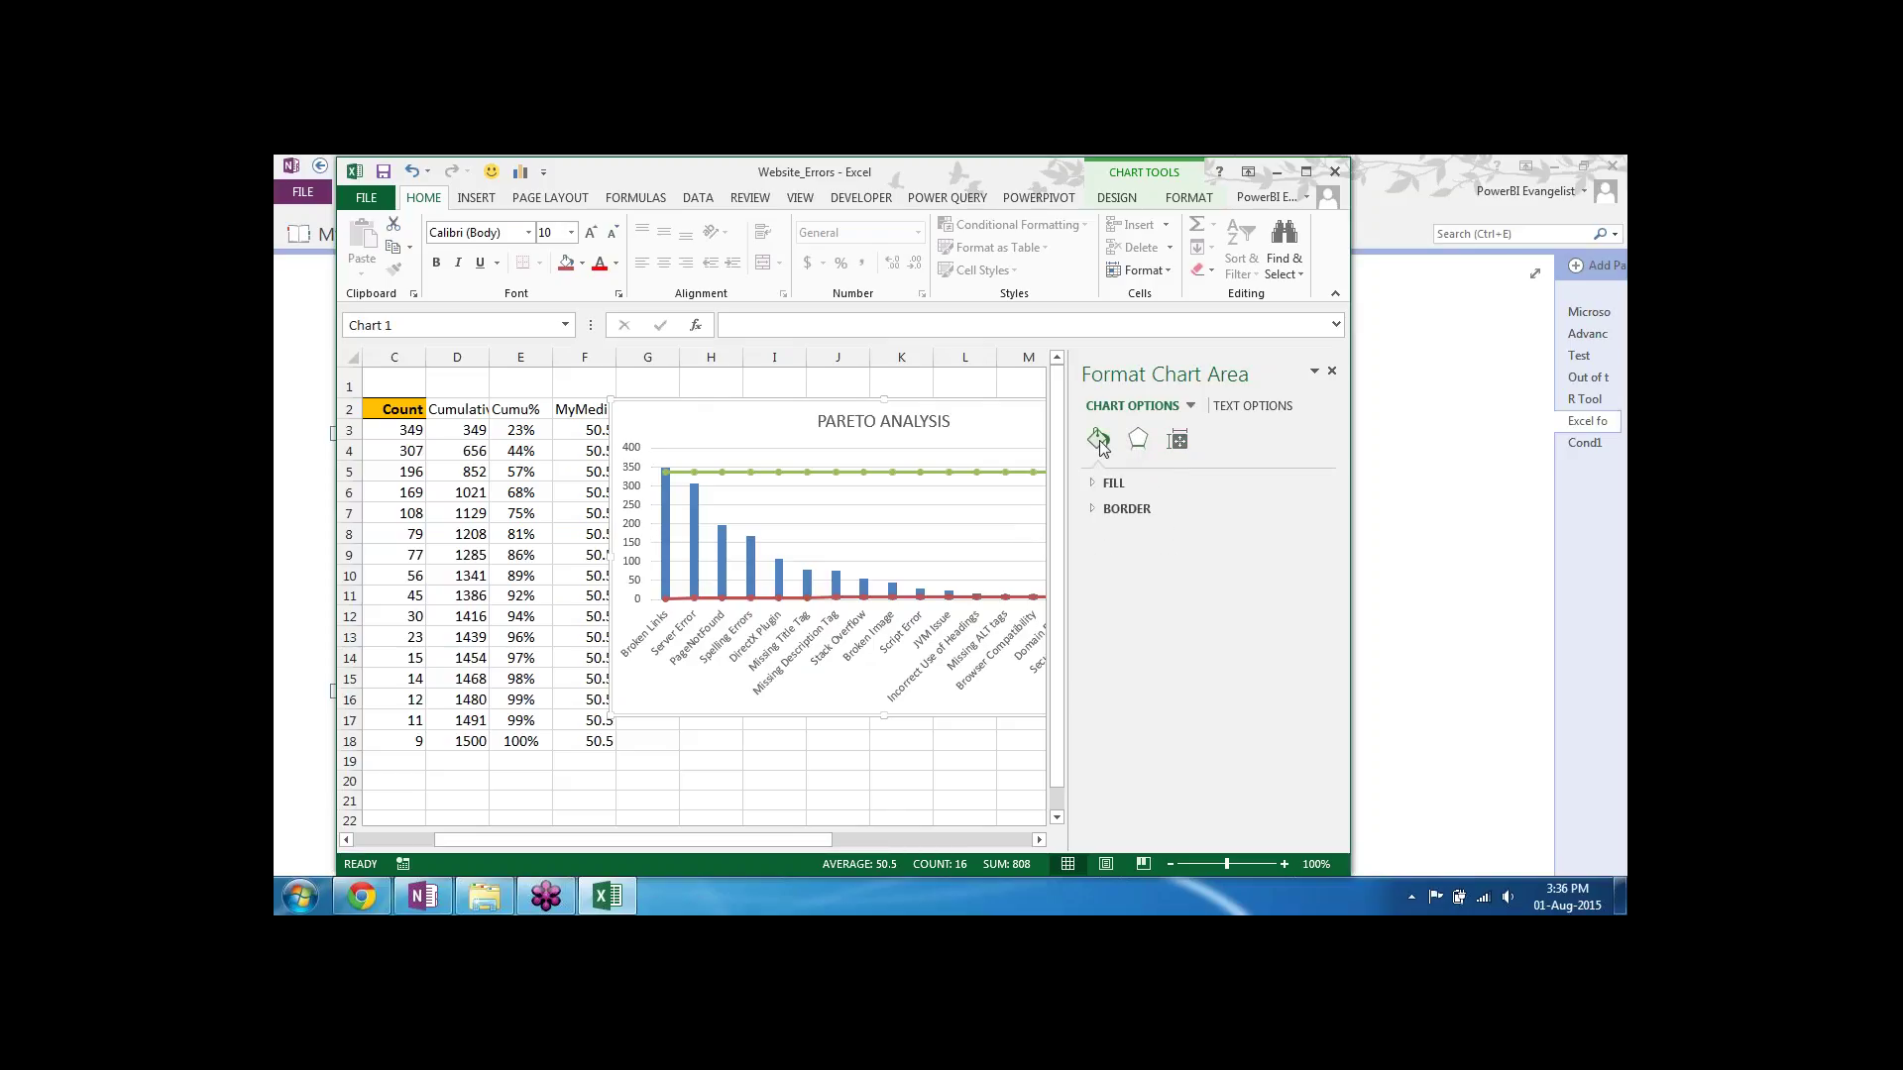
click(1253, 407)
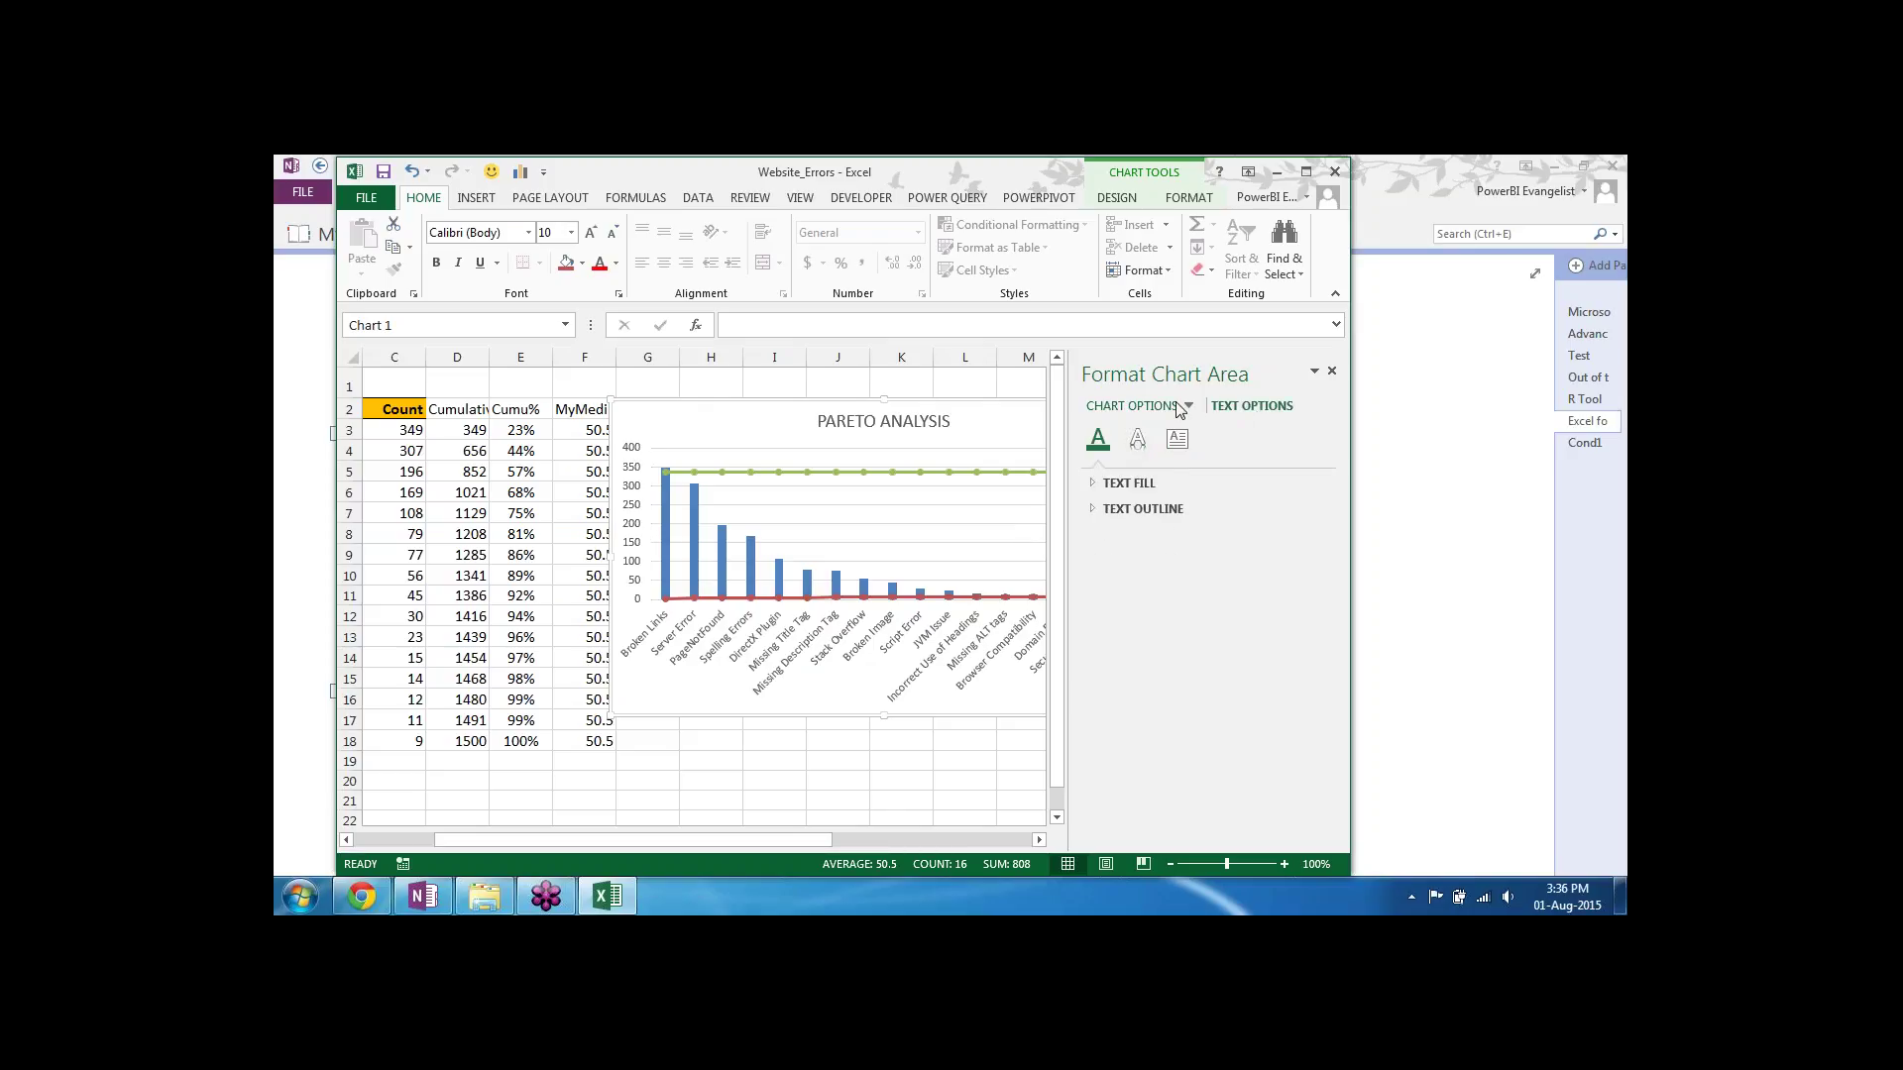
click(1177, 408)
click(1189, 406)
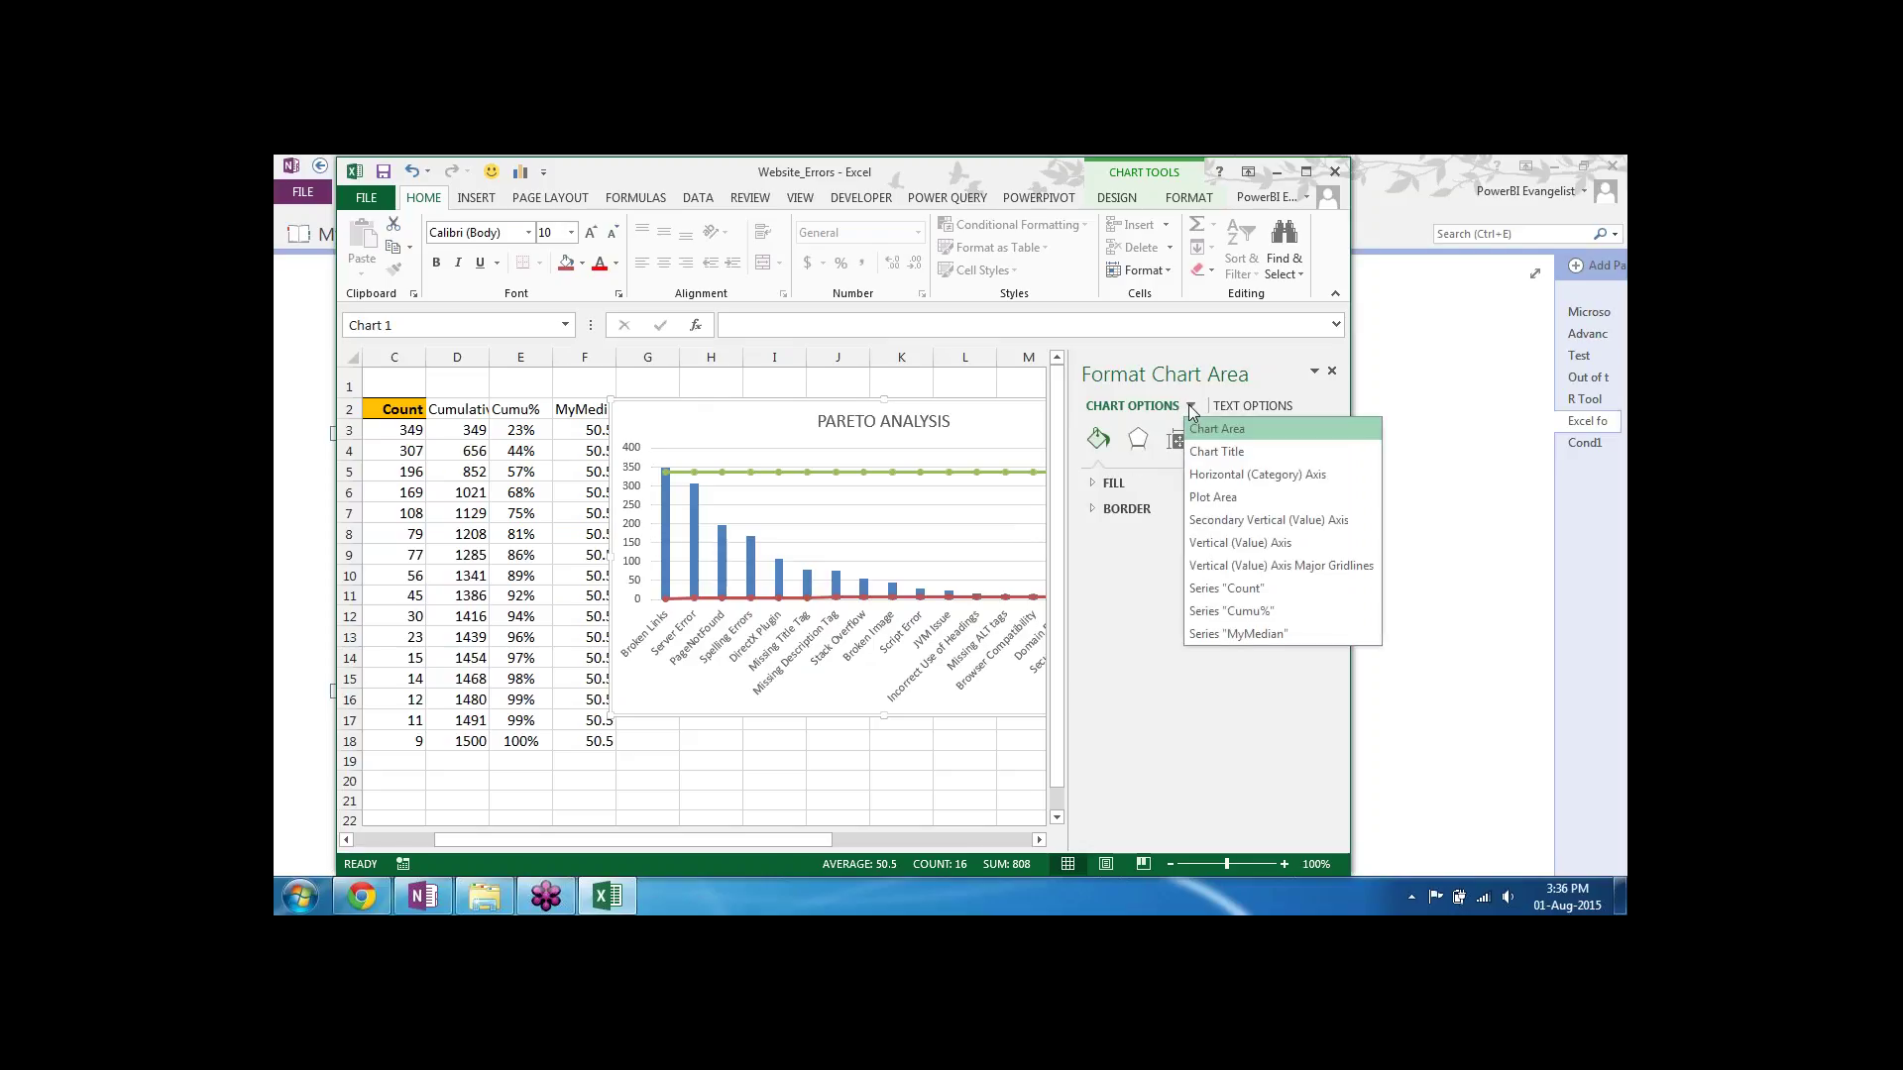
click(1190, 406)
click(1177, 440)
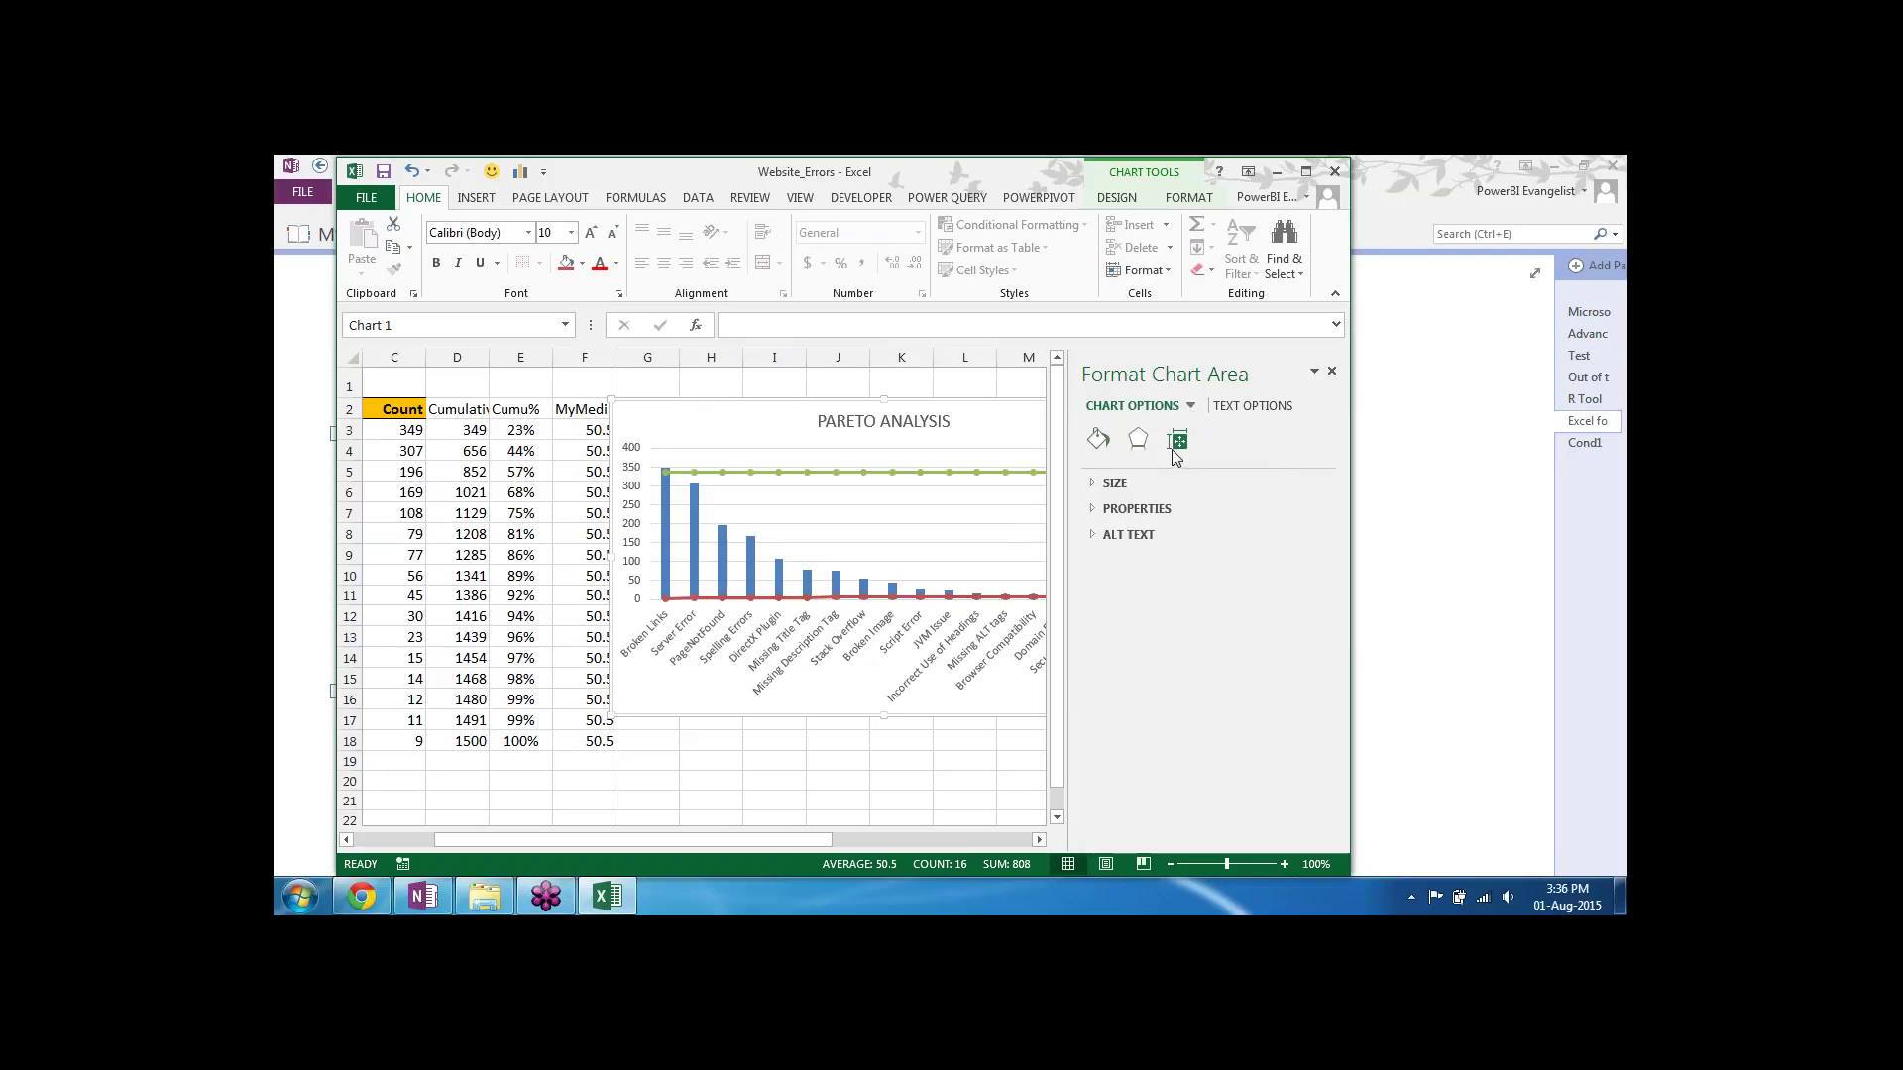
Step: Plot the MyMedian series on the primary axis and move the chart clear of columns F and G
click(857, 474)
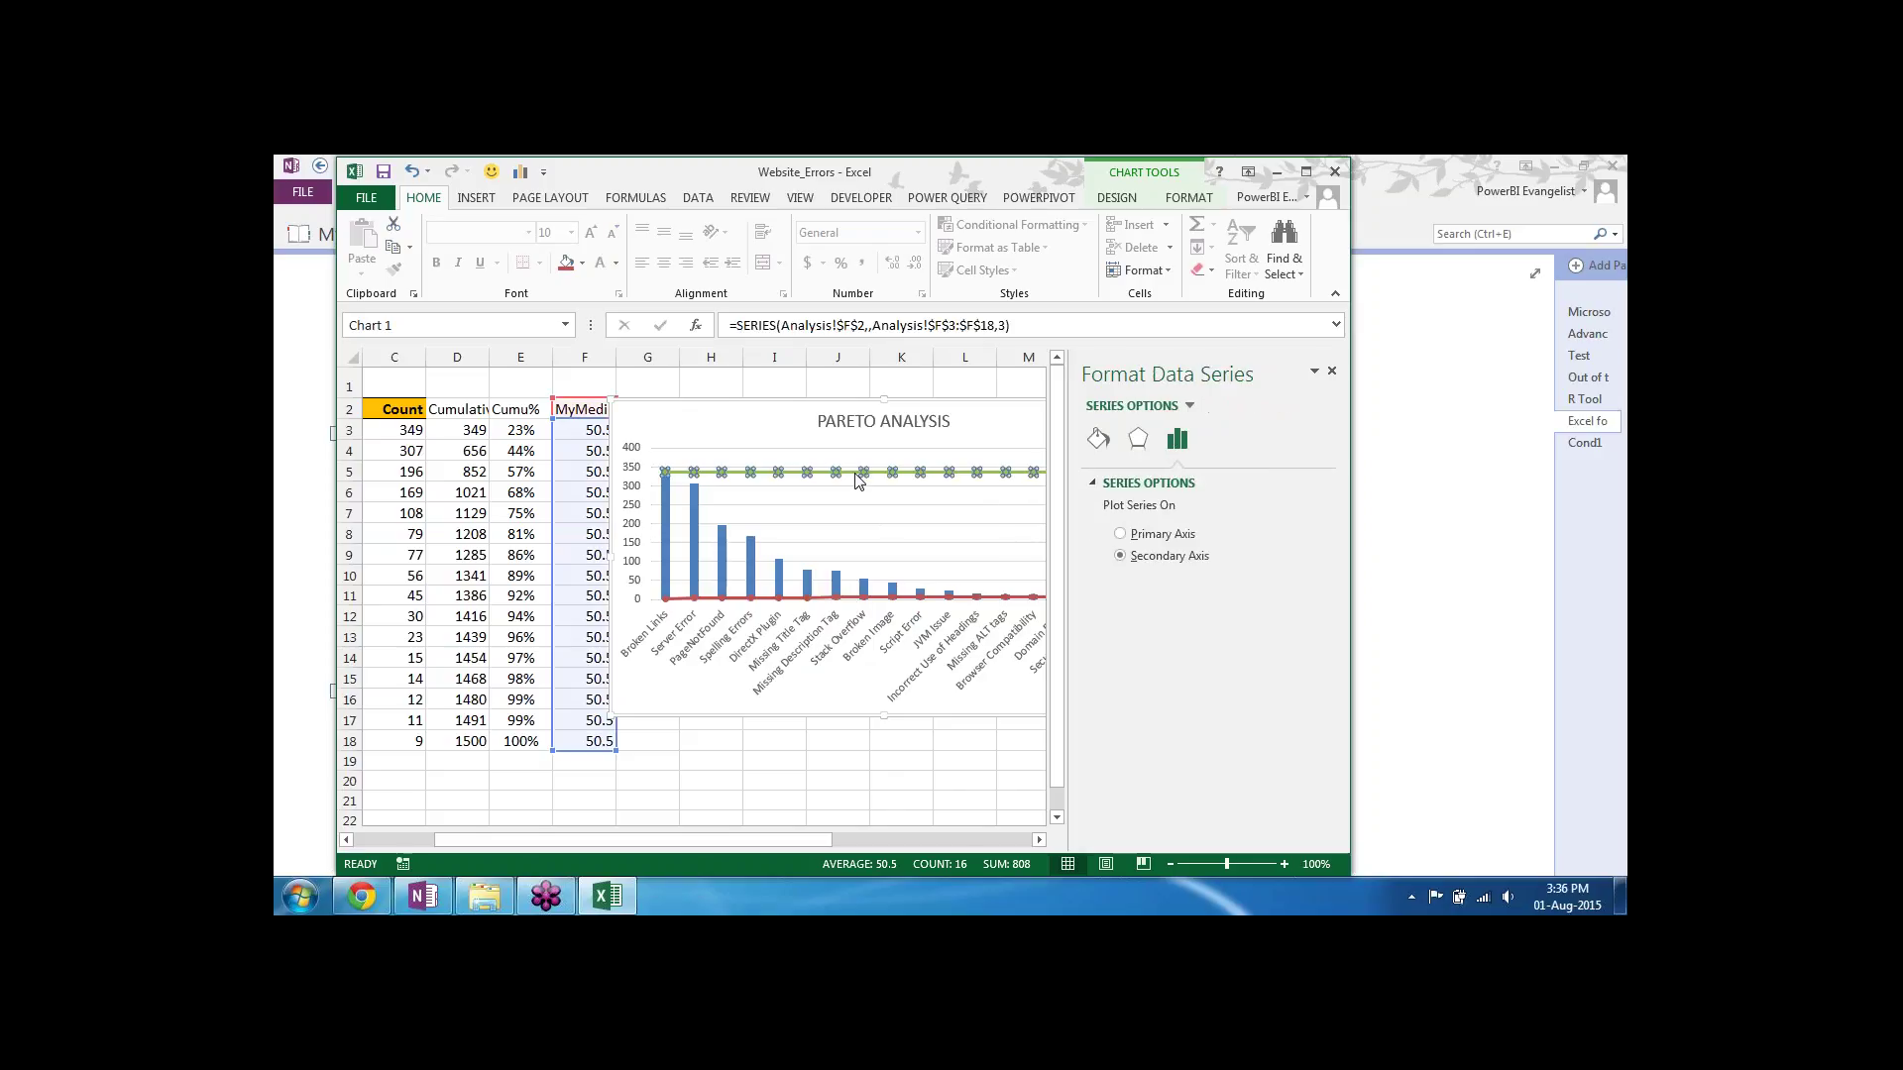
click(1121, 534)
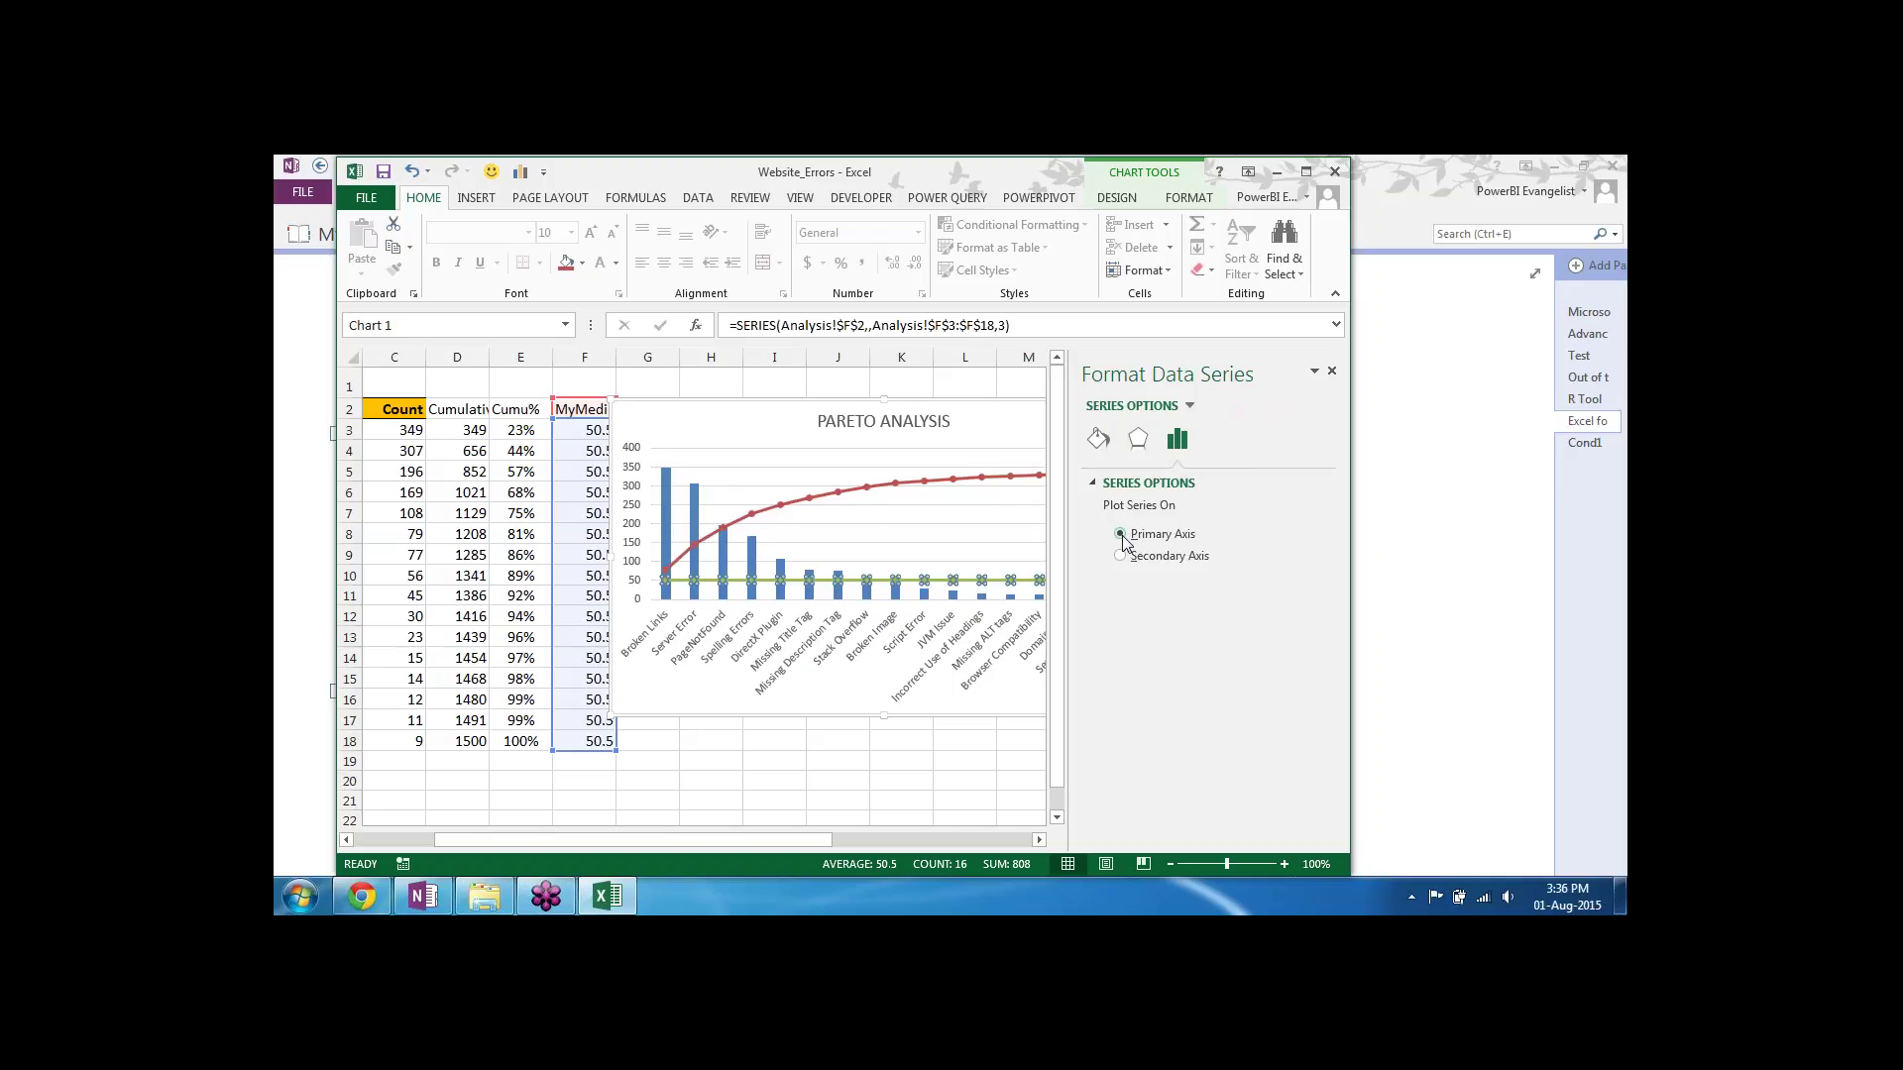
click(858, 698)
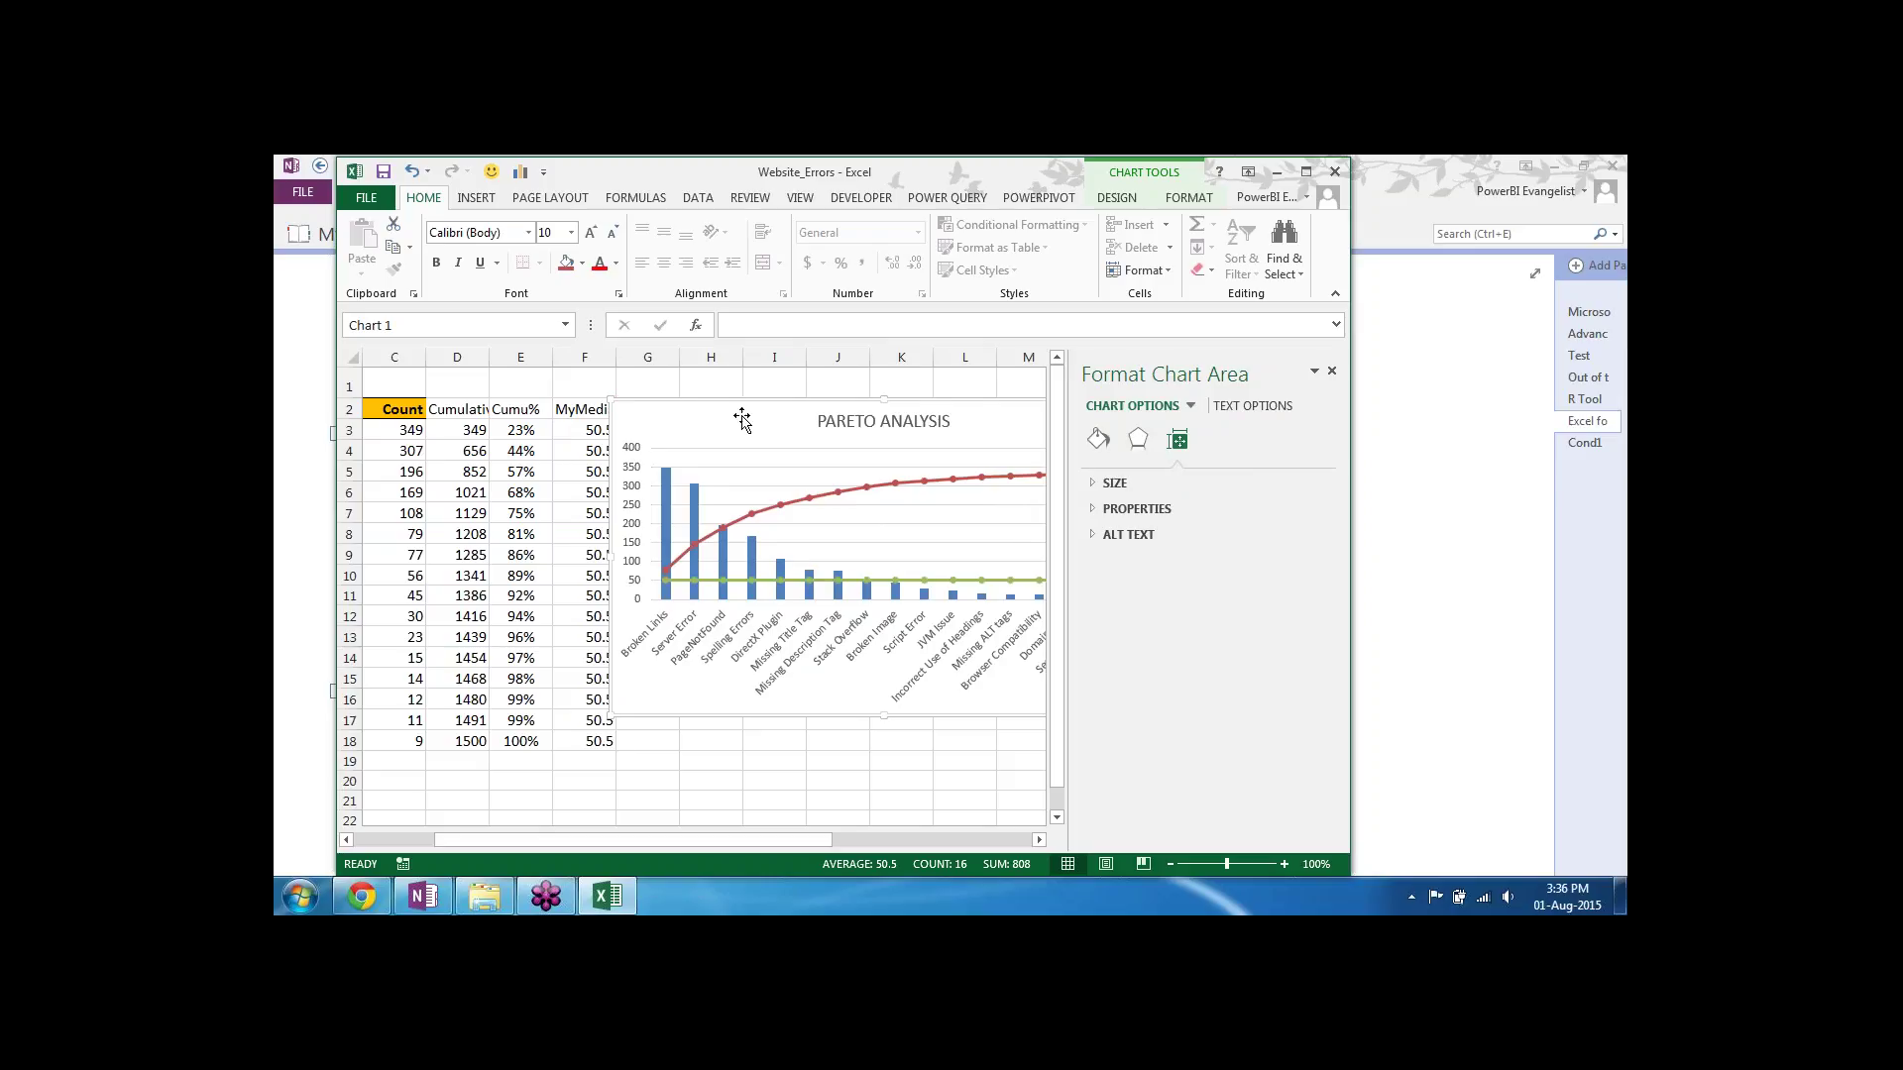
drag(782, 412, 859, 420)
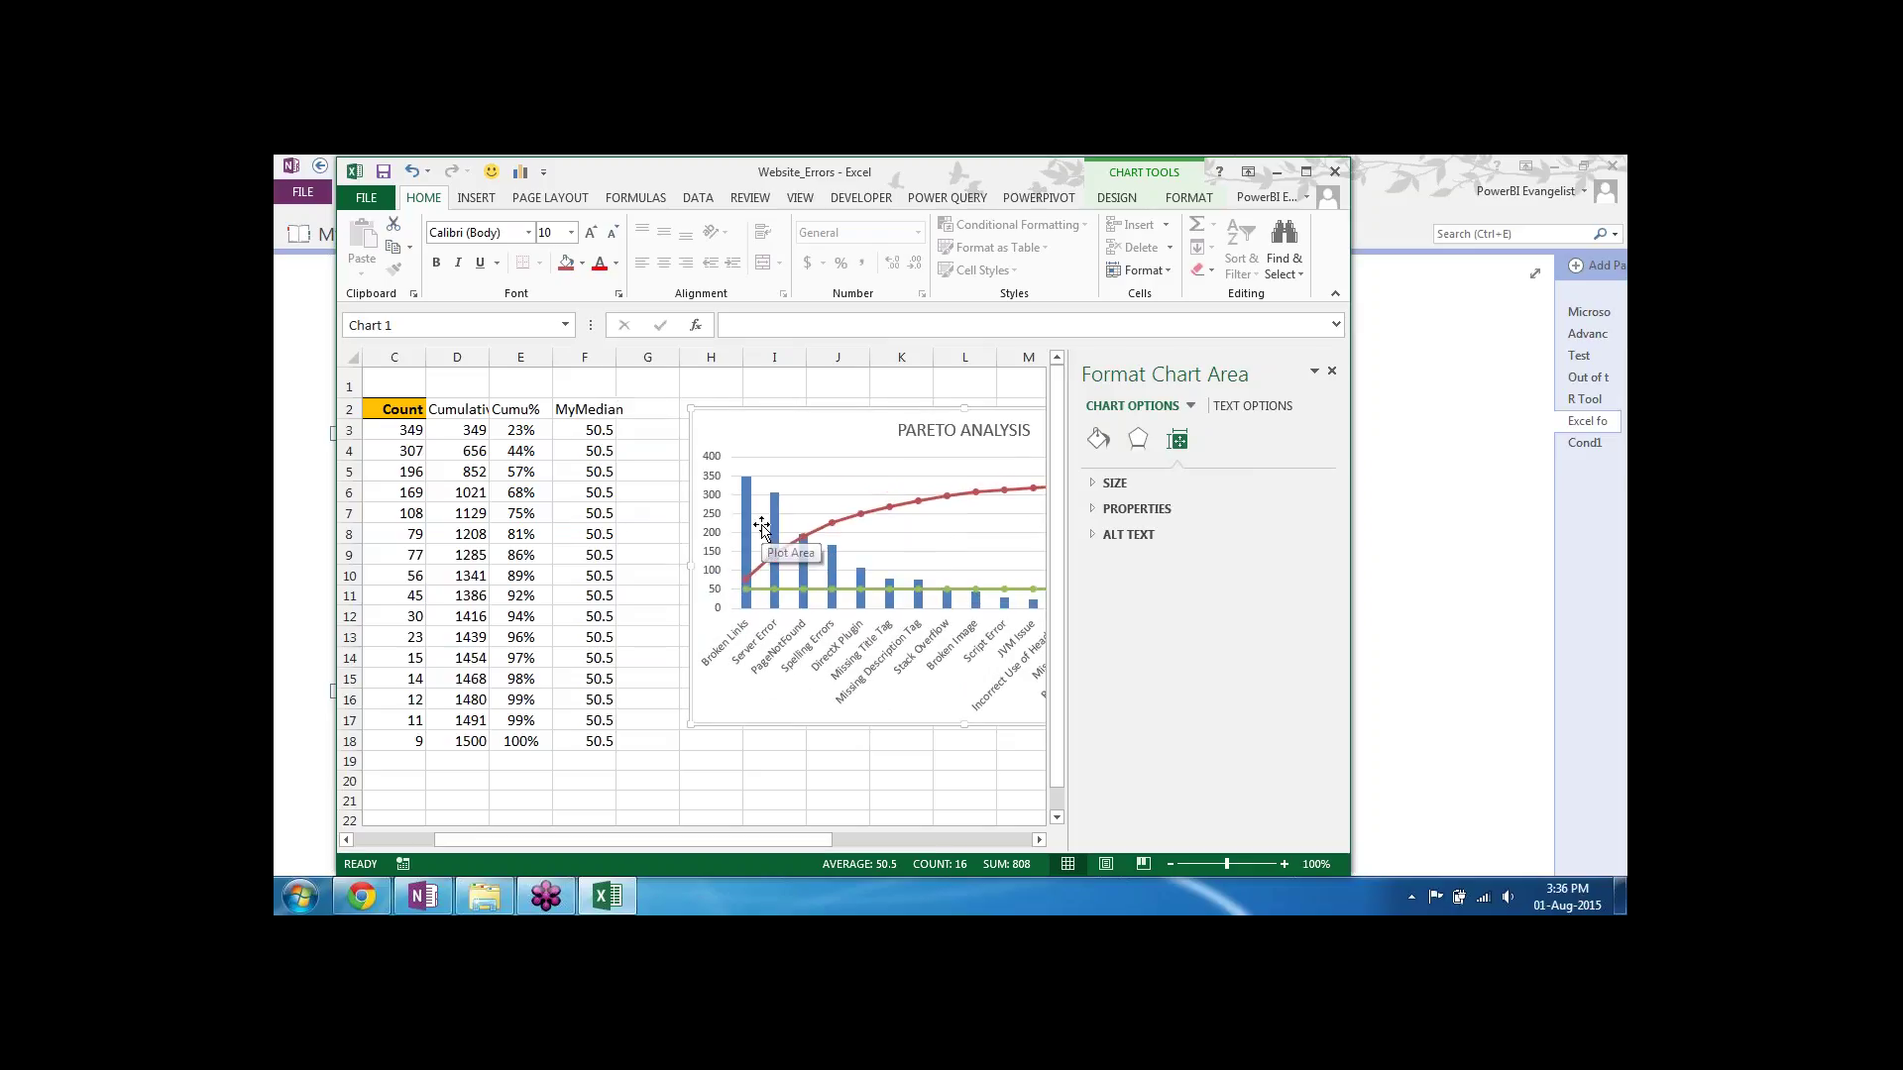
Step: Add the heading Target in cell G2 and fill 80% through cells G3:G18
click(650, 406)
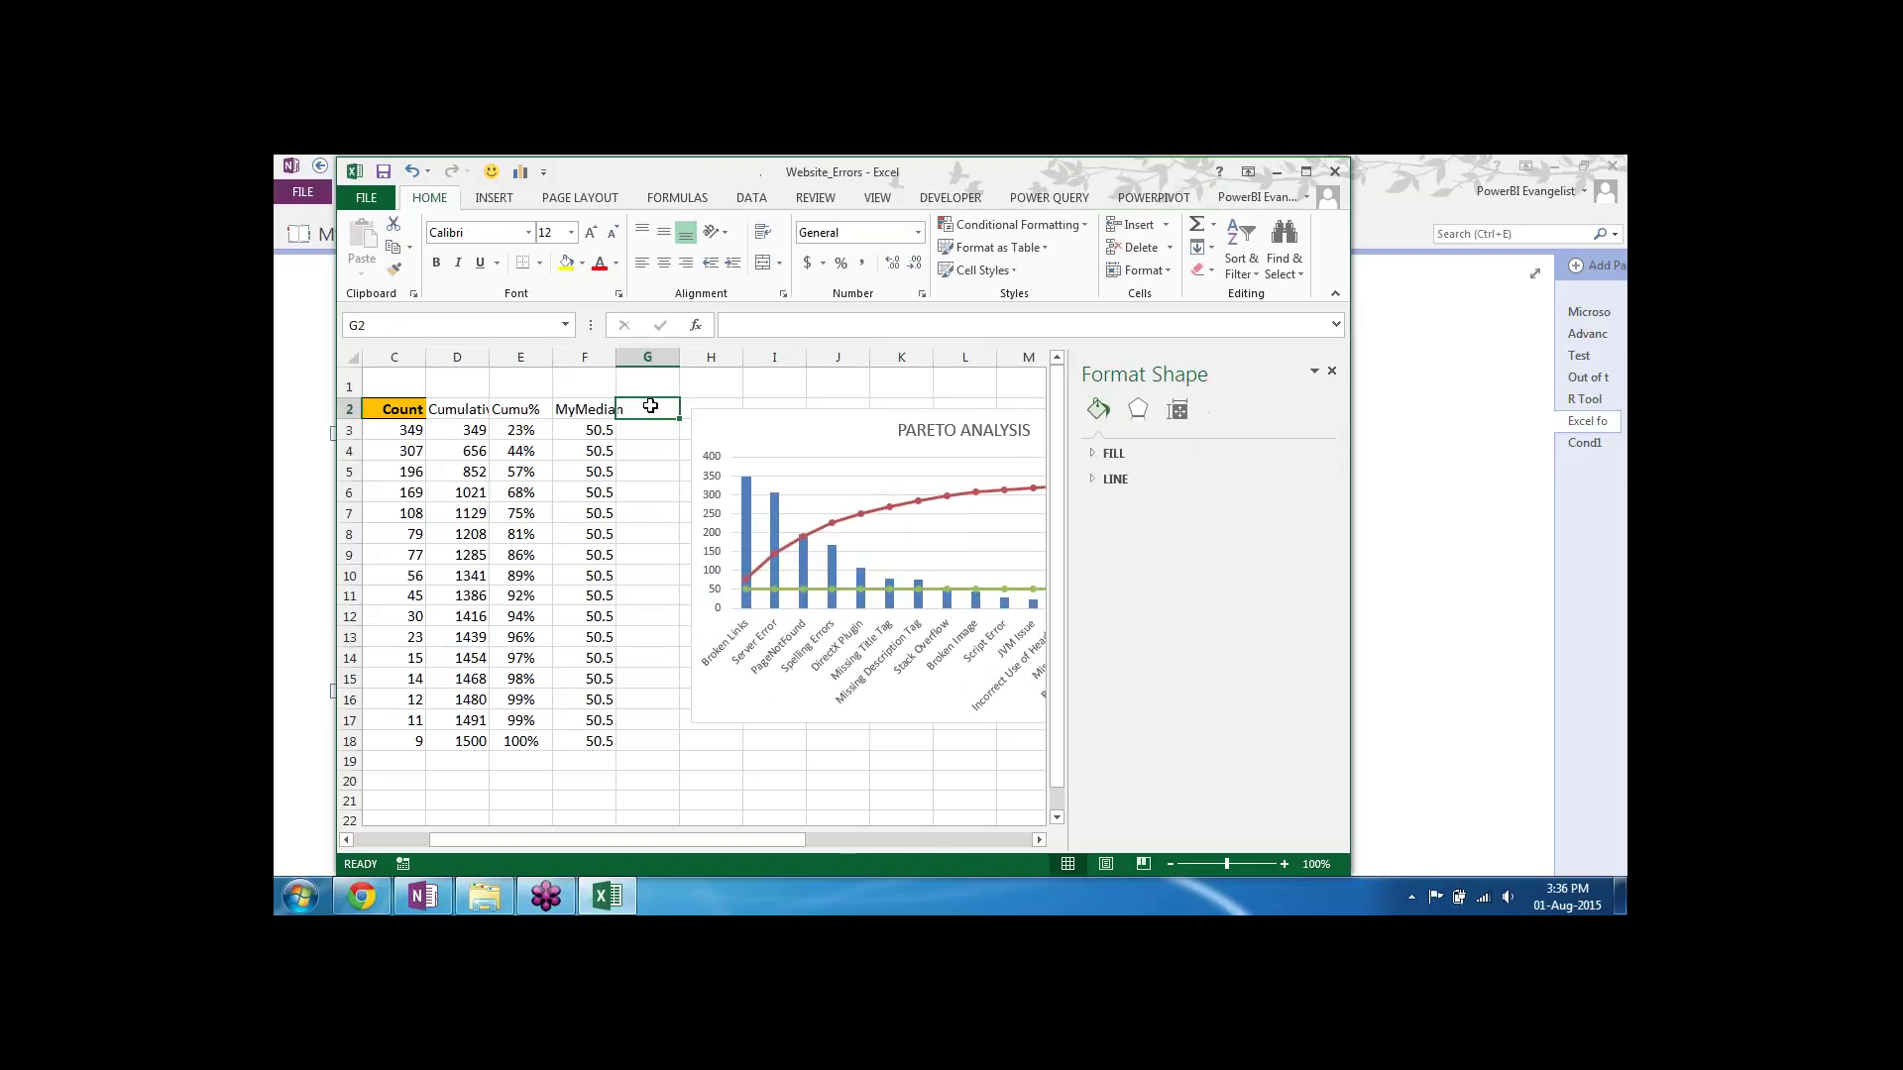
text(Target)
key(Return)
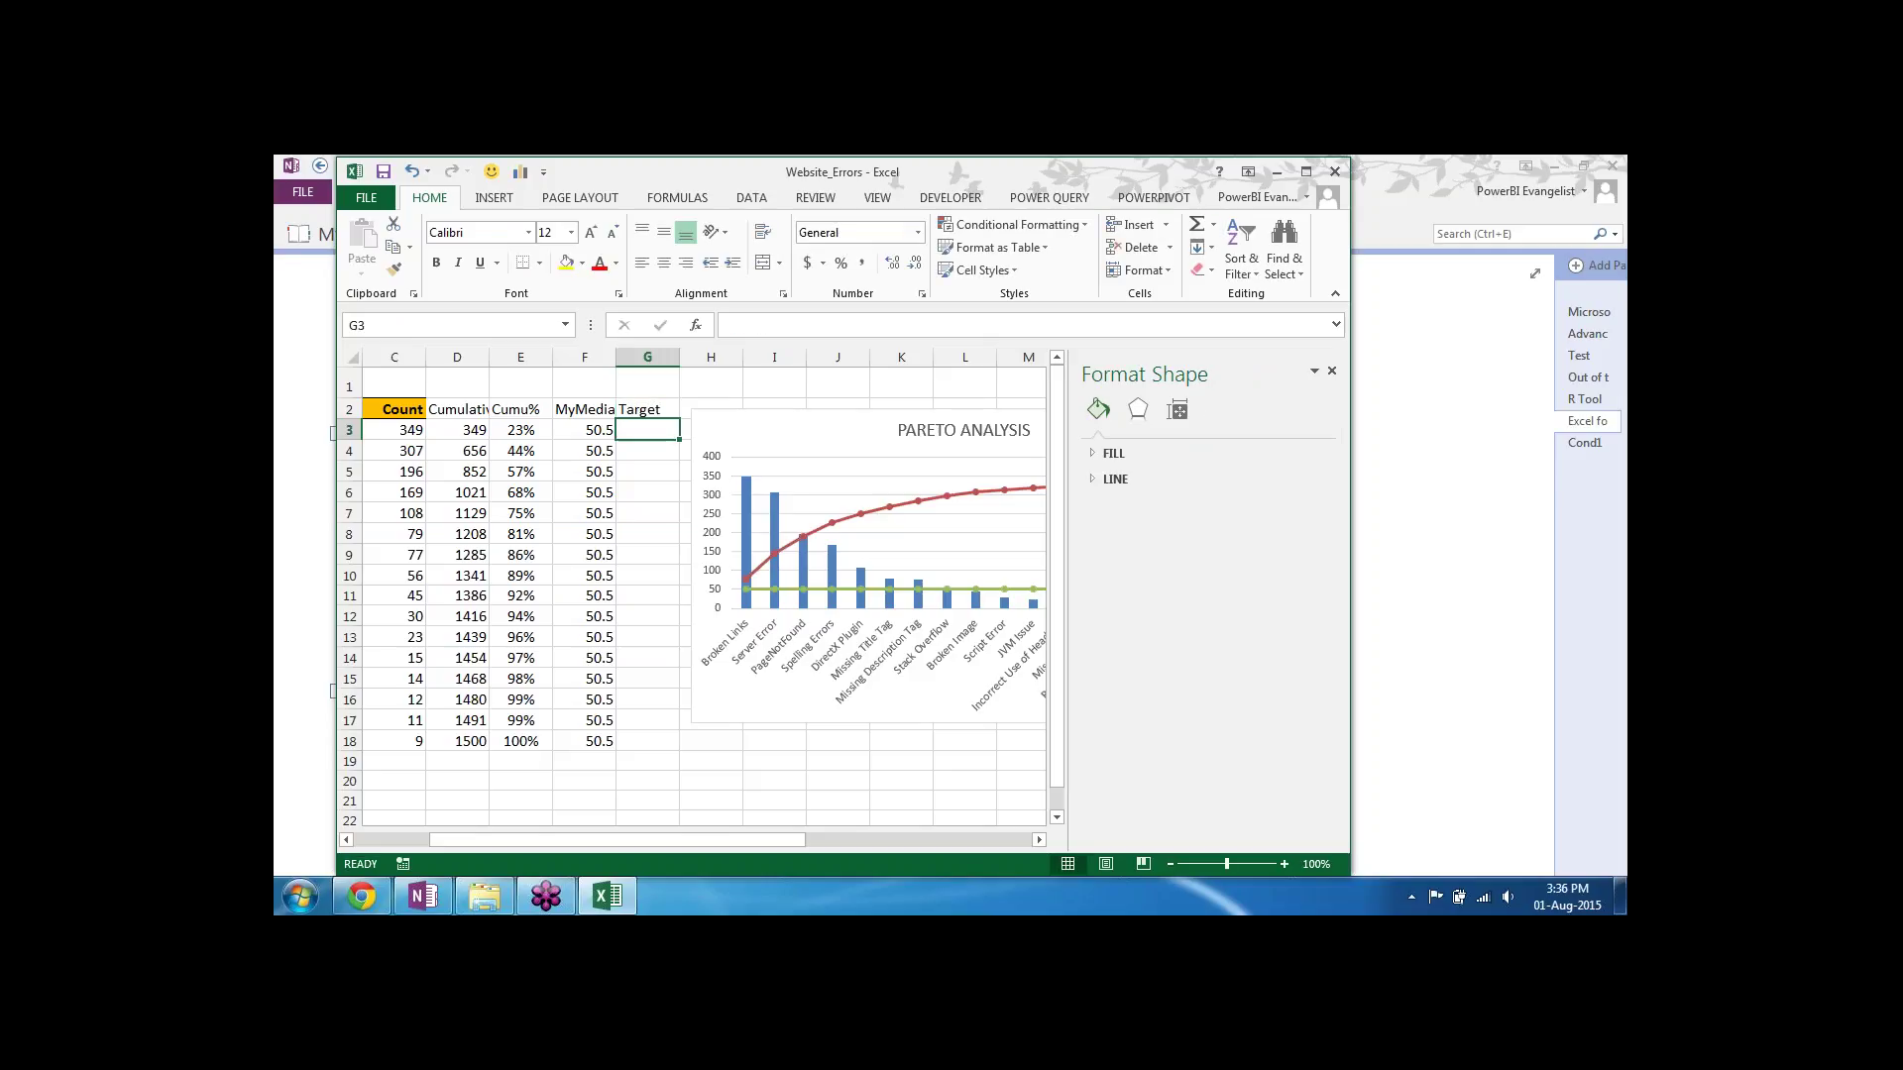
text(80%)
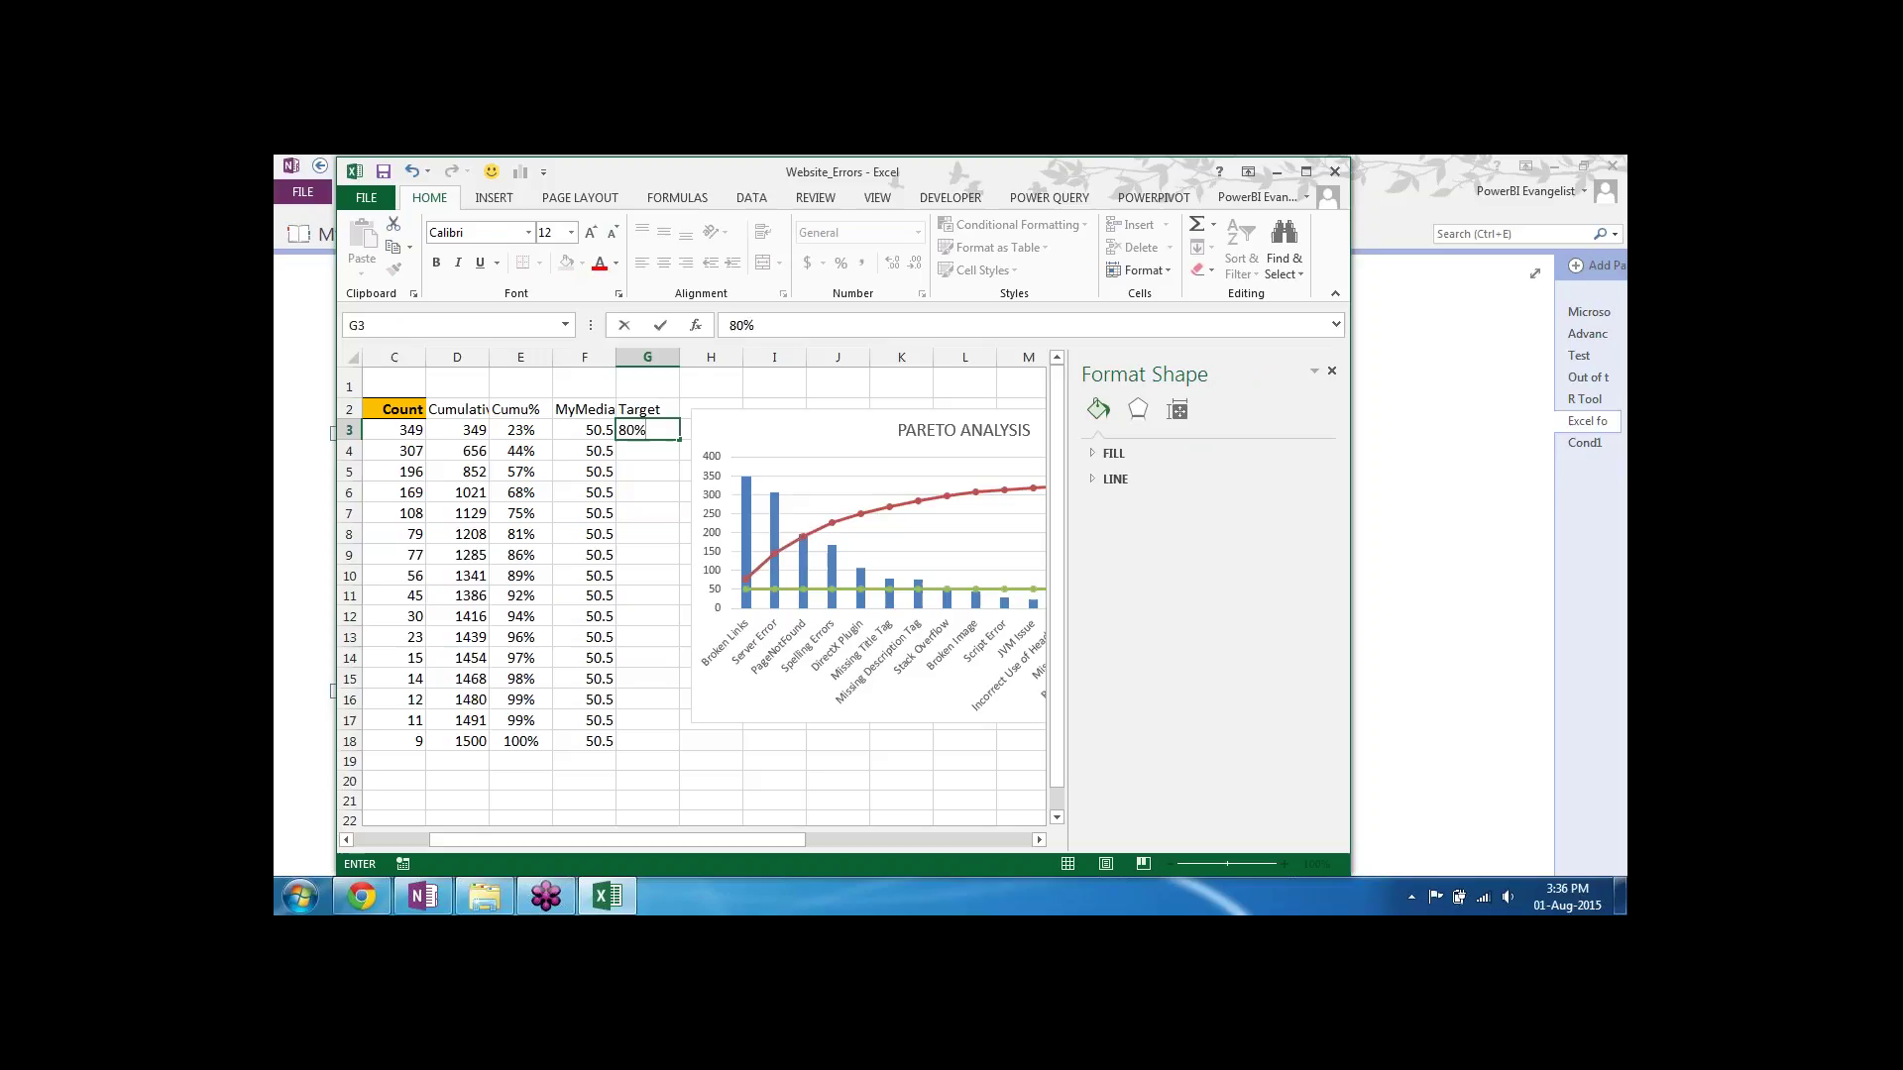
key(Return)
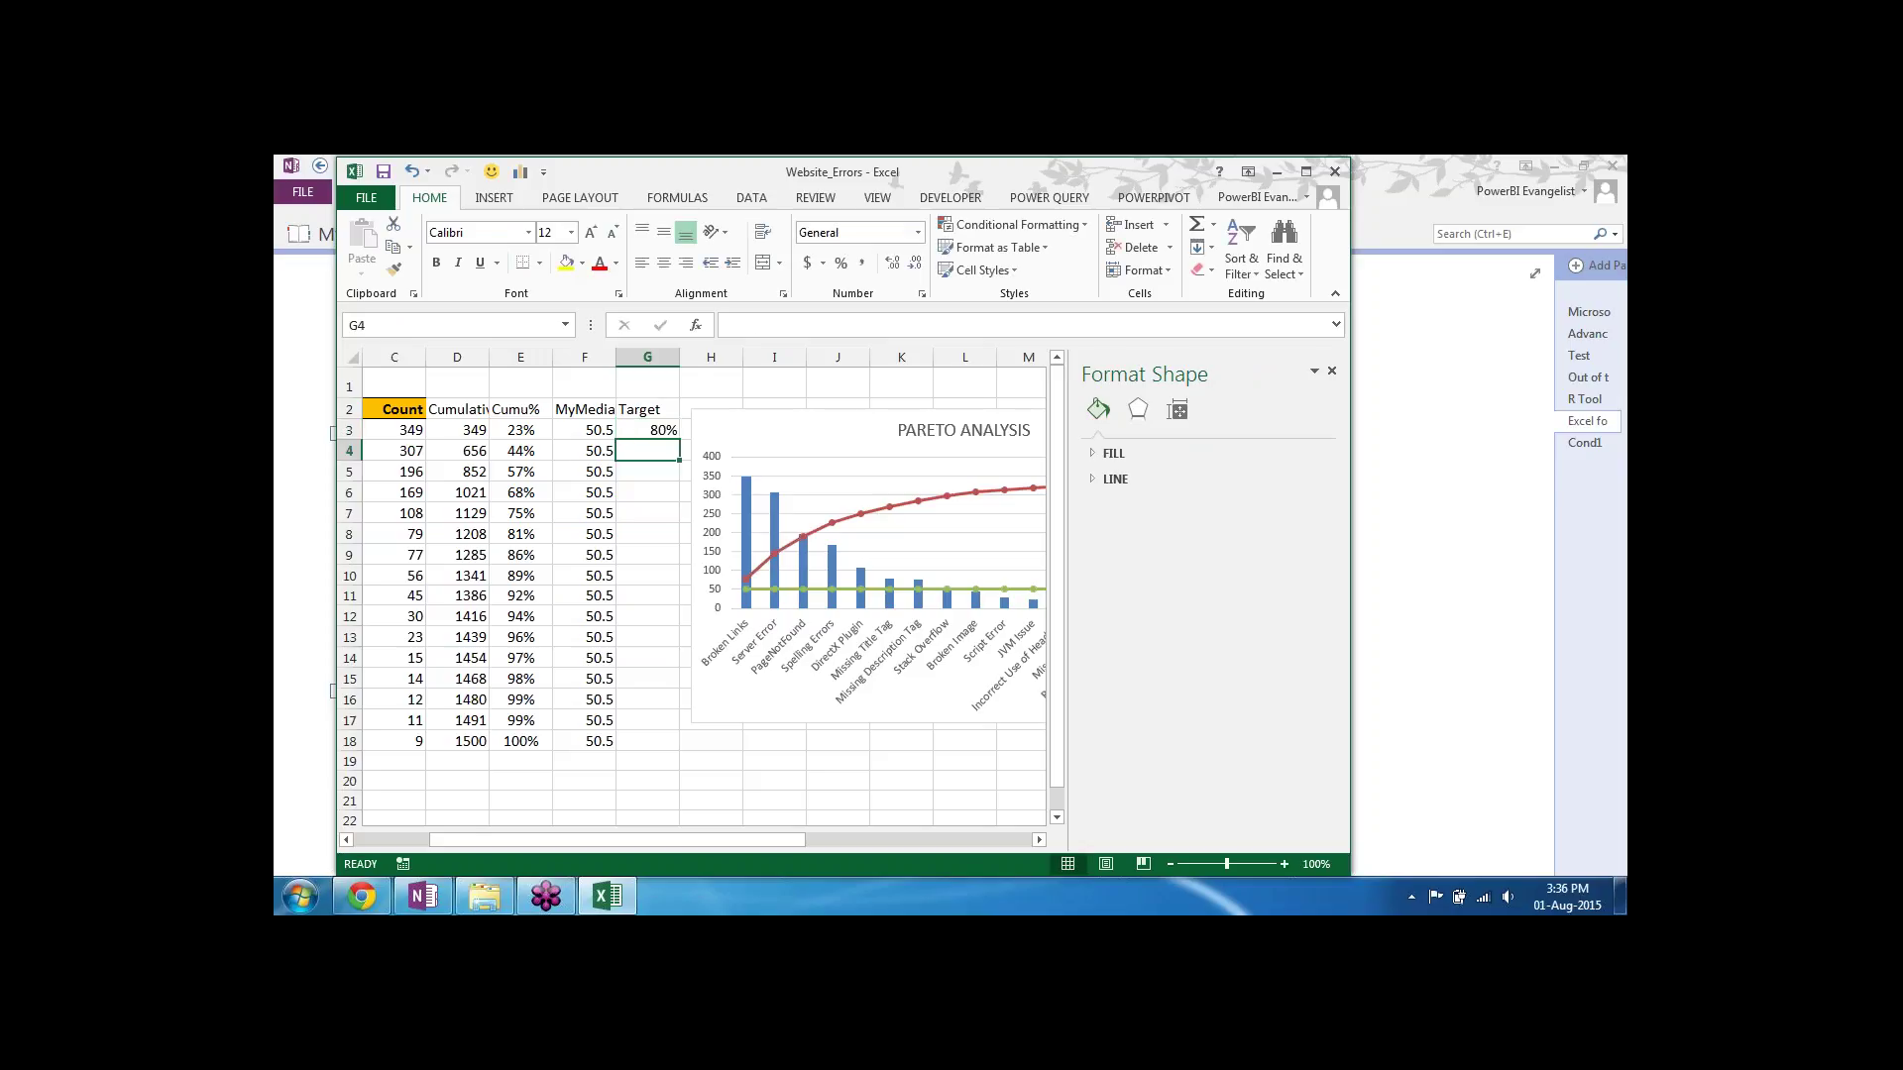
drag(647, 430, 680, 751)
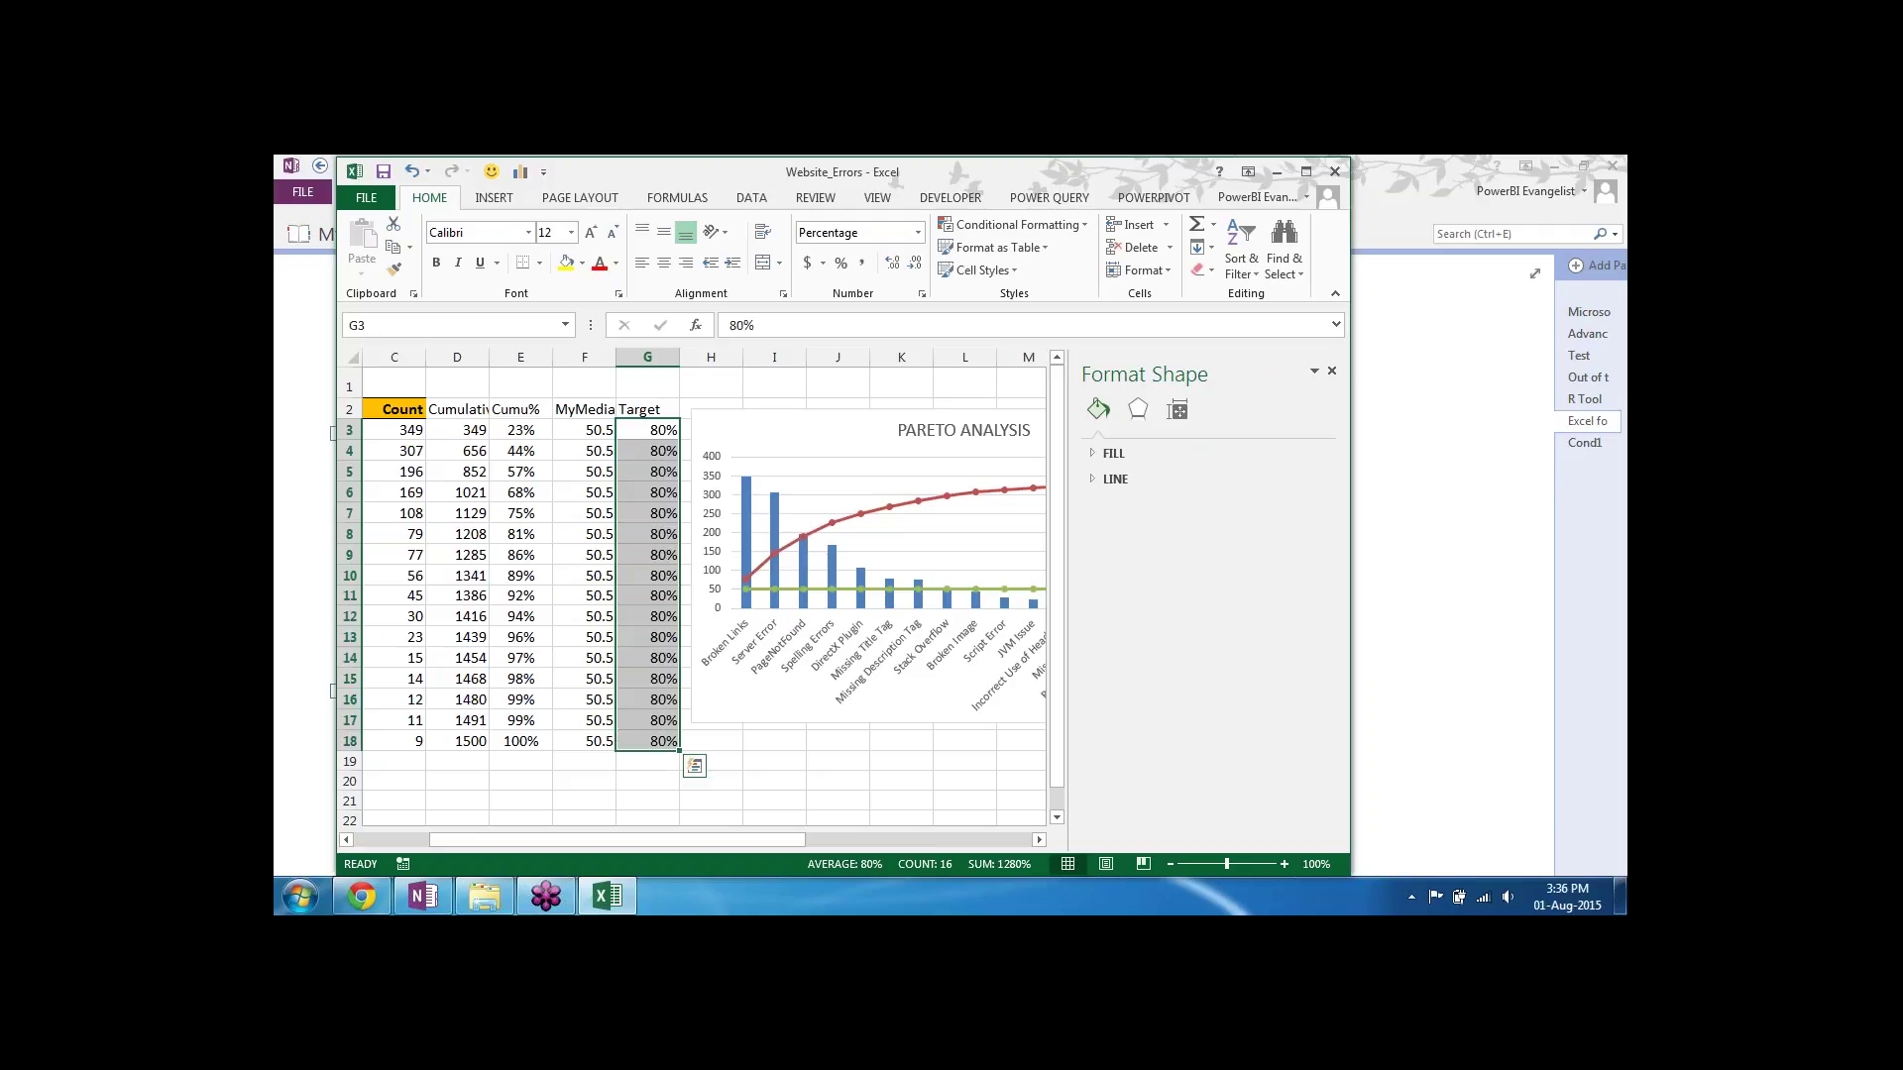
Step: Add the Target series to the chart by copying G2:G18 into it
drag(651, 404, 666, 743)
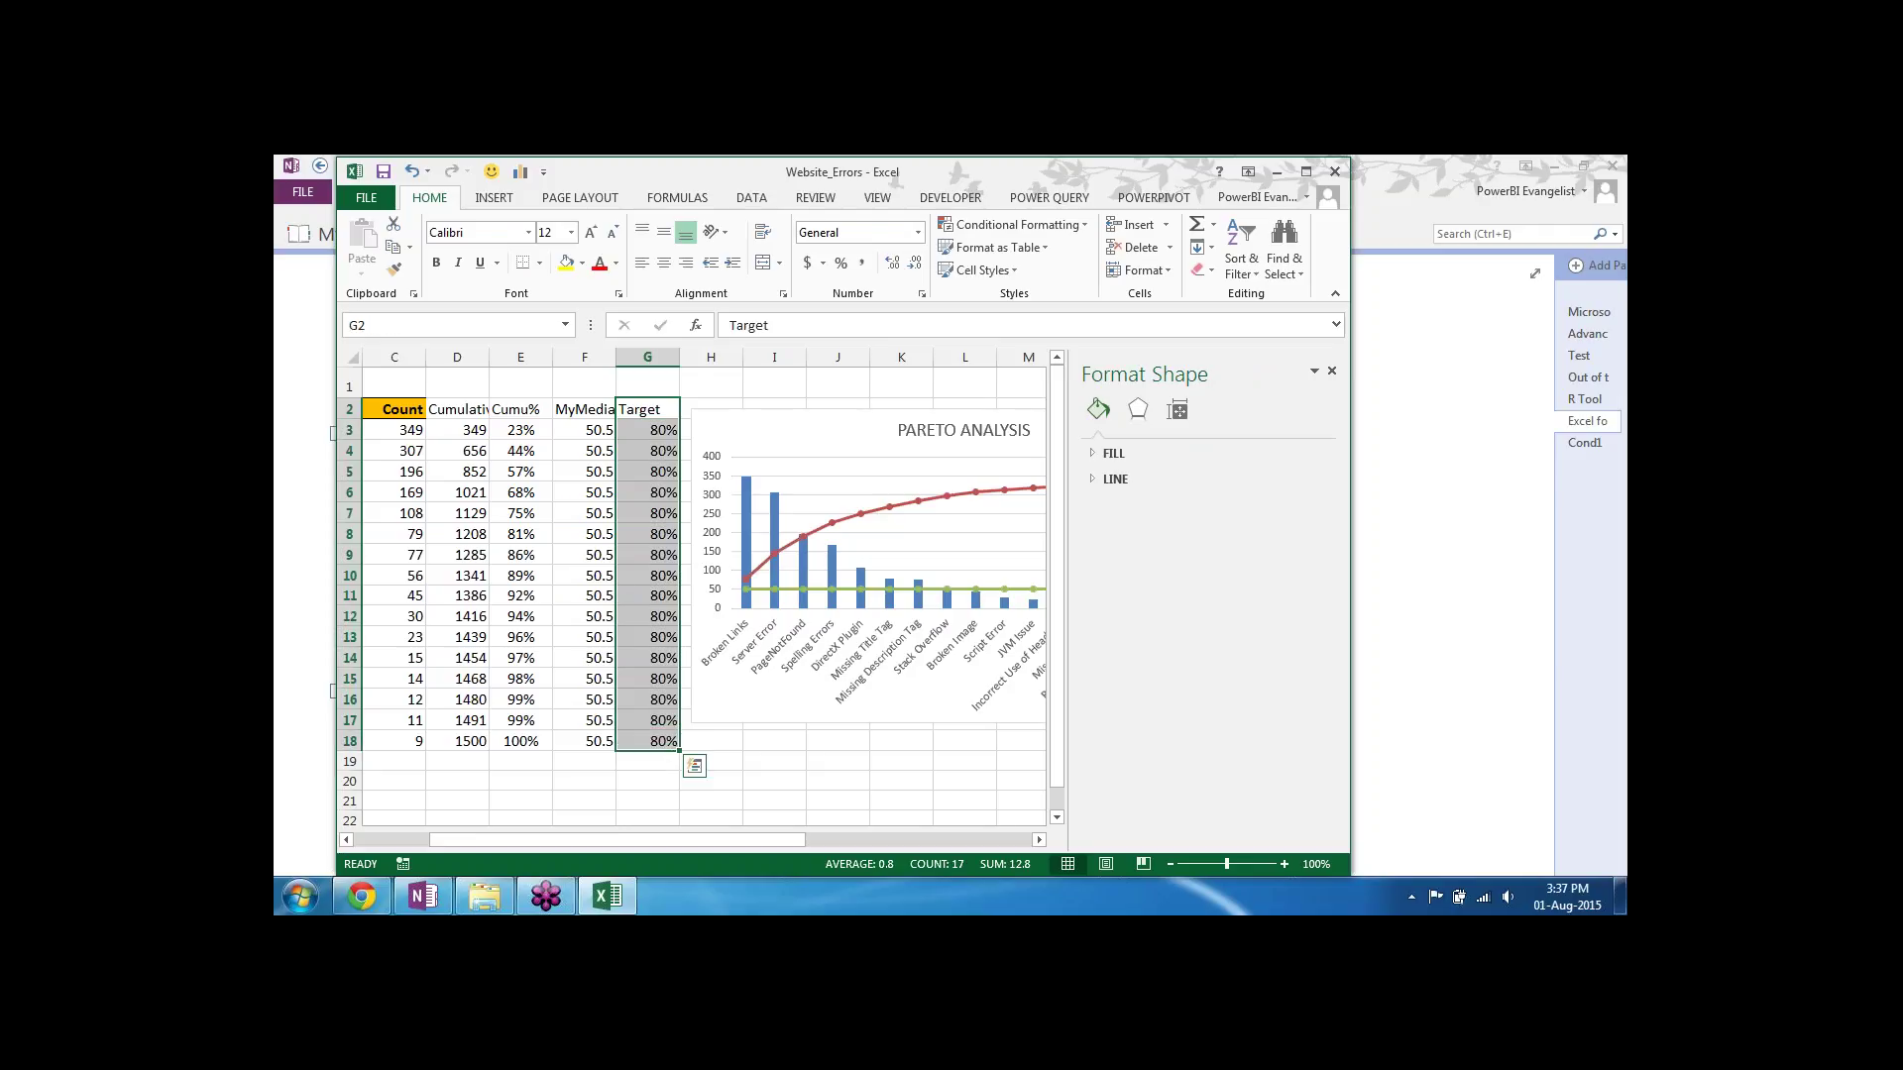
key(ctrl+c)
click(722, 721)
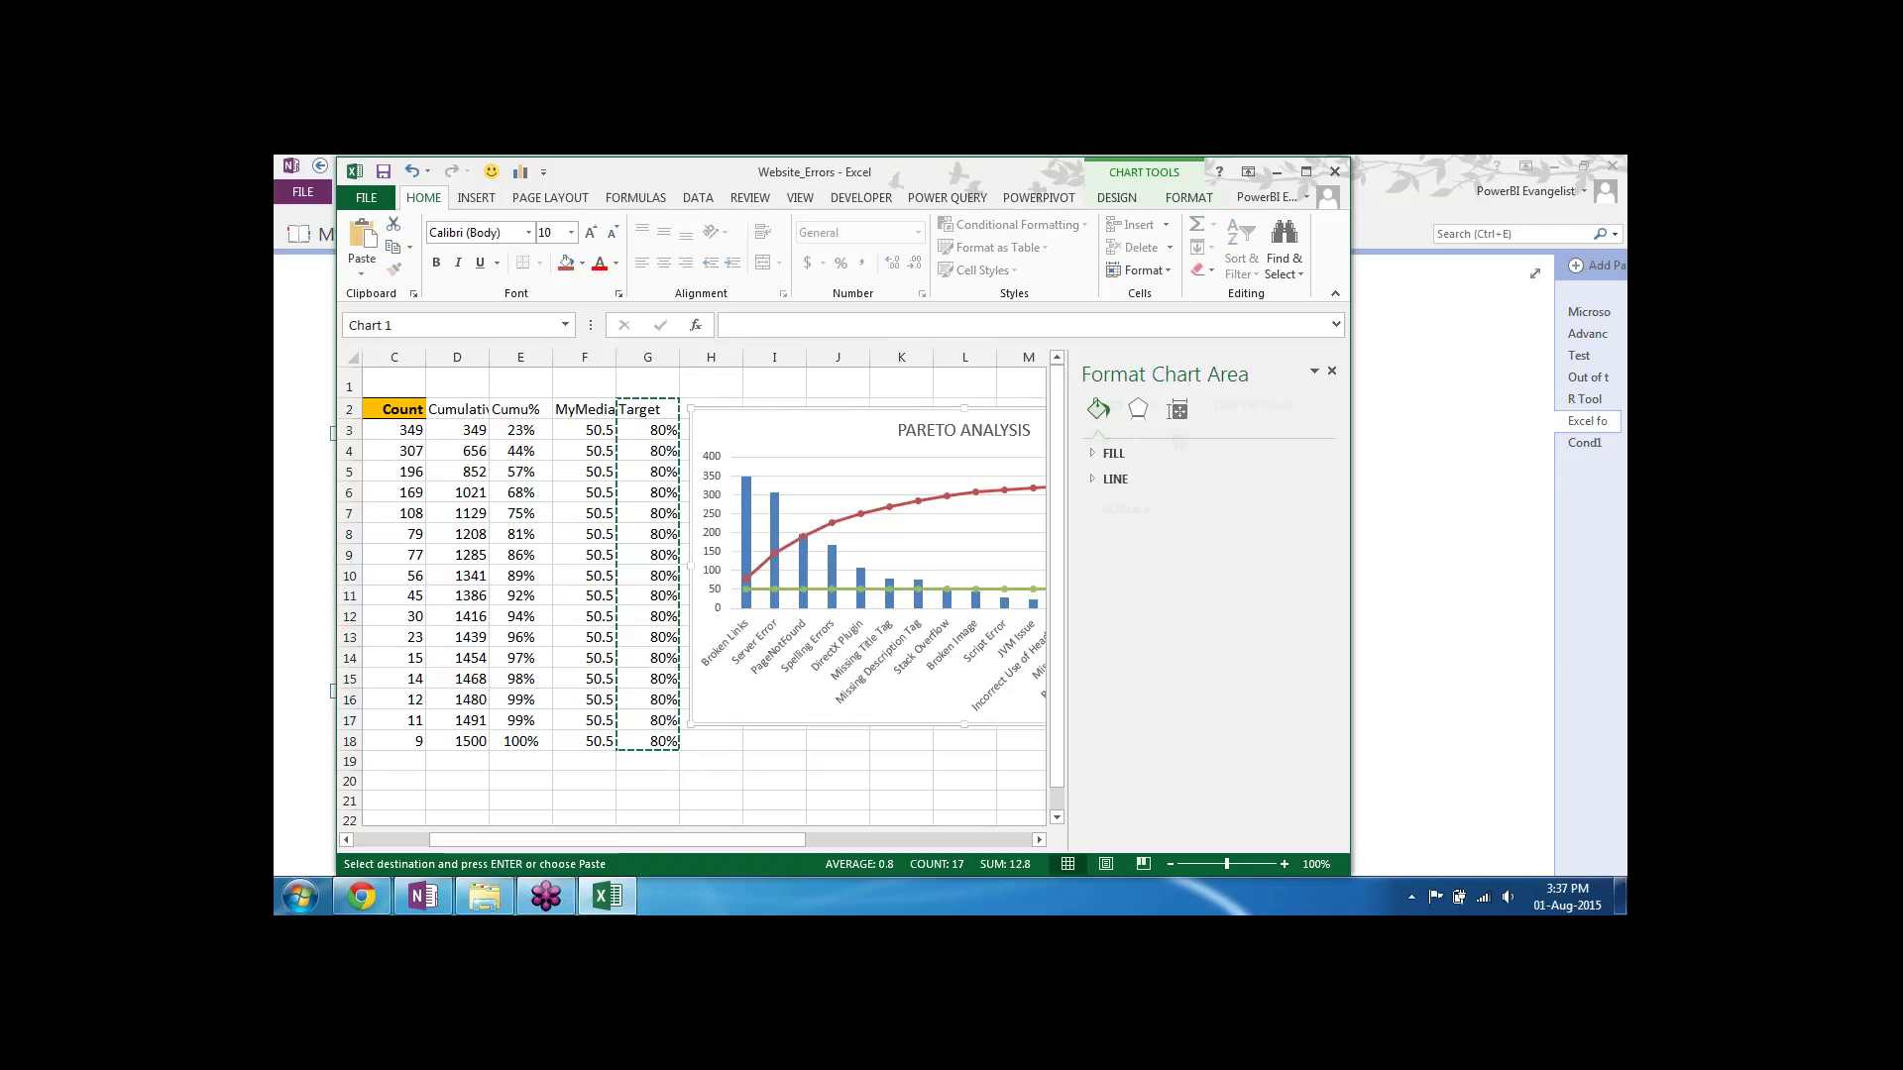
key(ctrl+v)
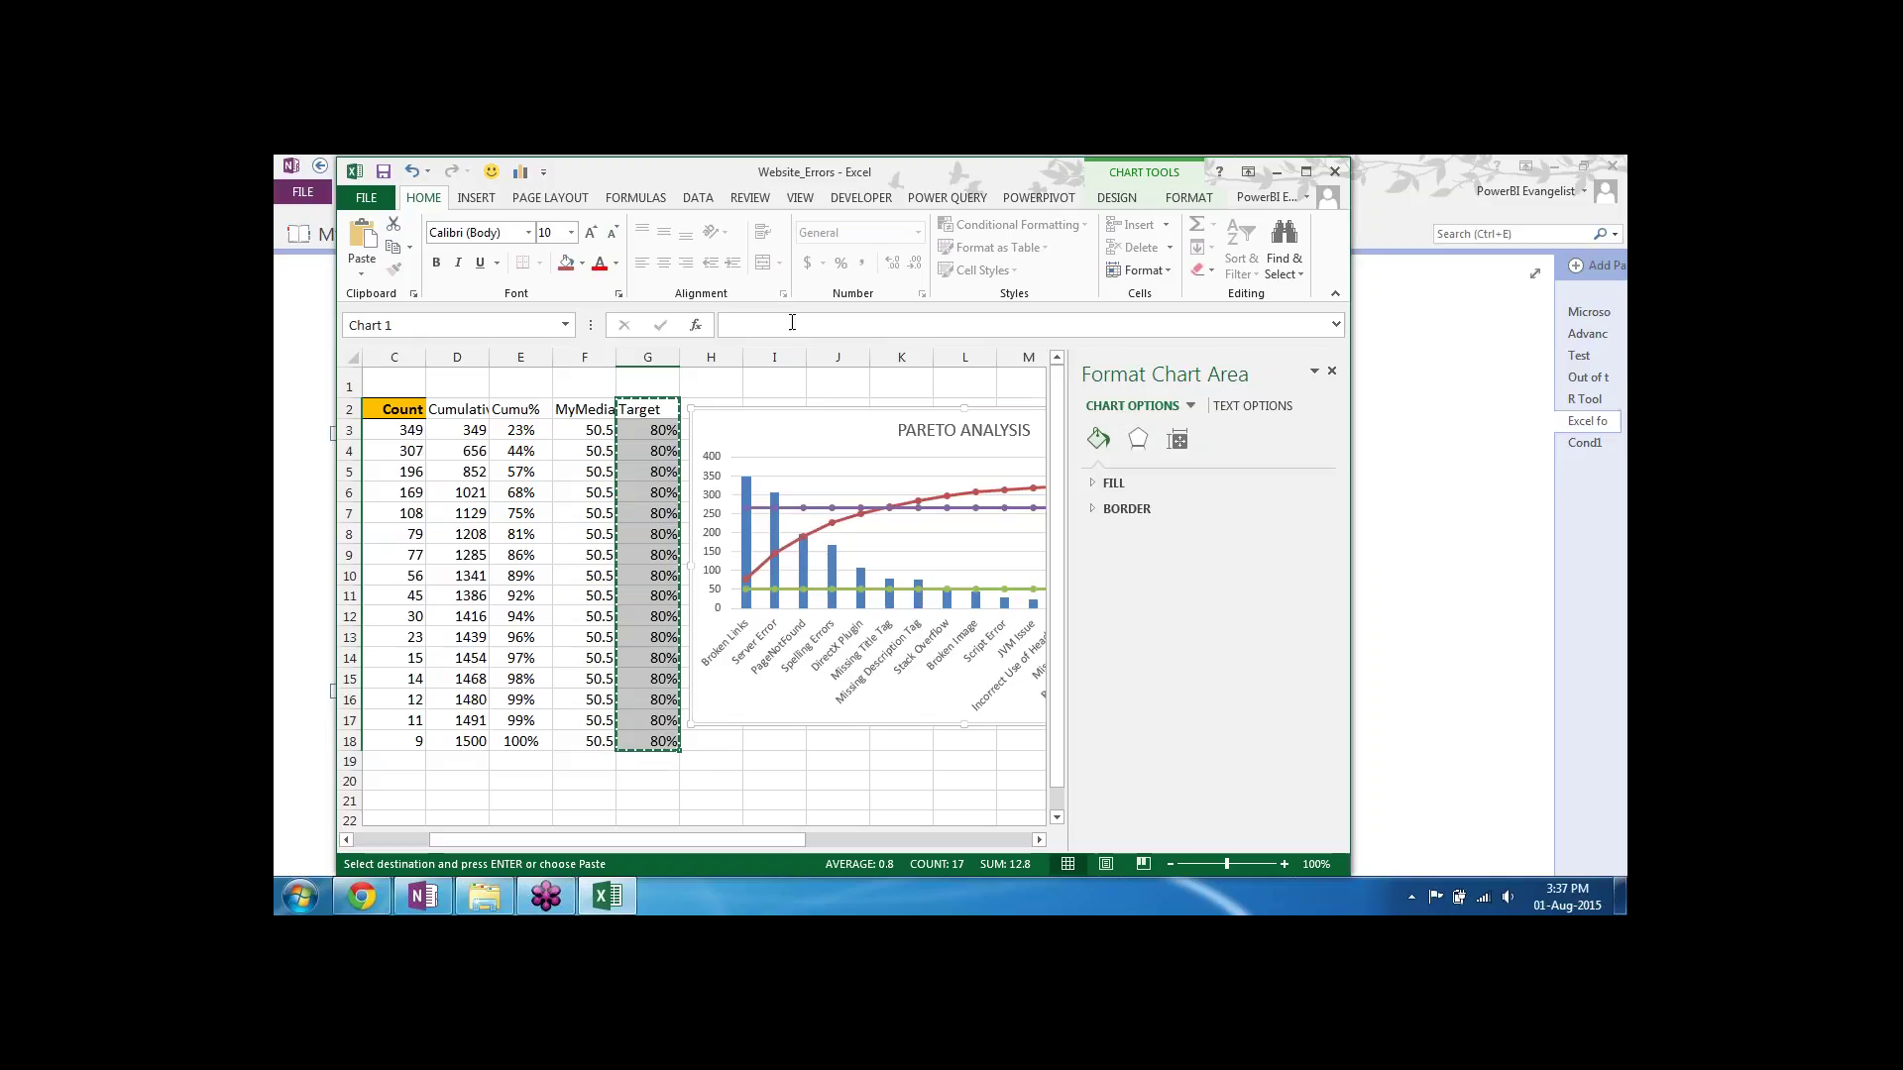
Step: Move the chart over the data columns so that it fits in view, and apply the dark-background chart style
drag(790, 417, 525, 465)
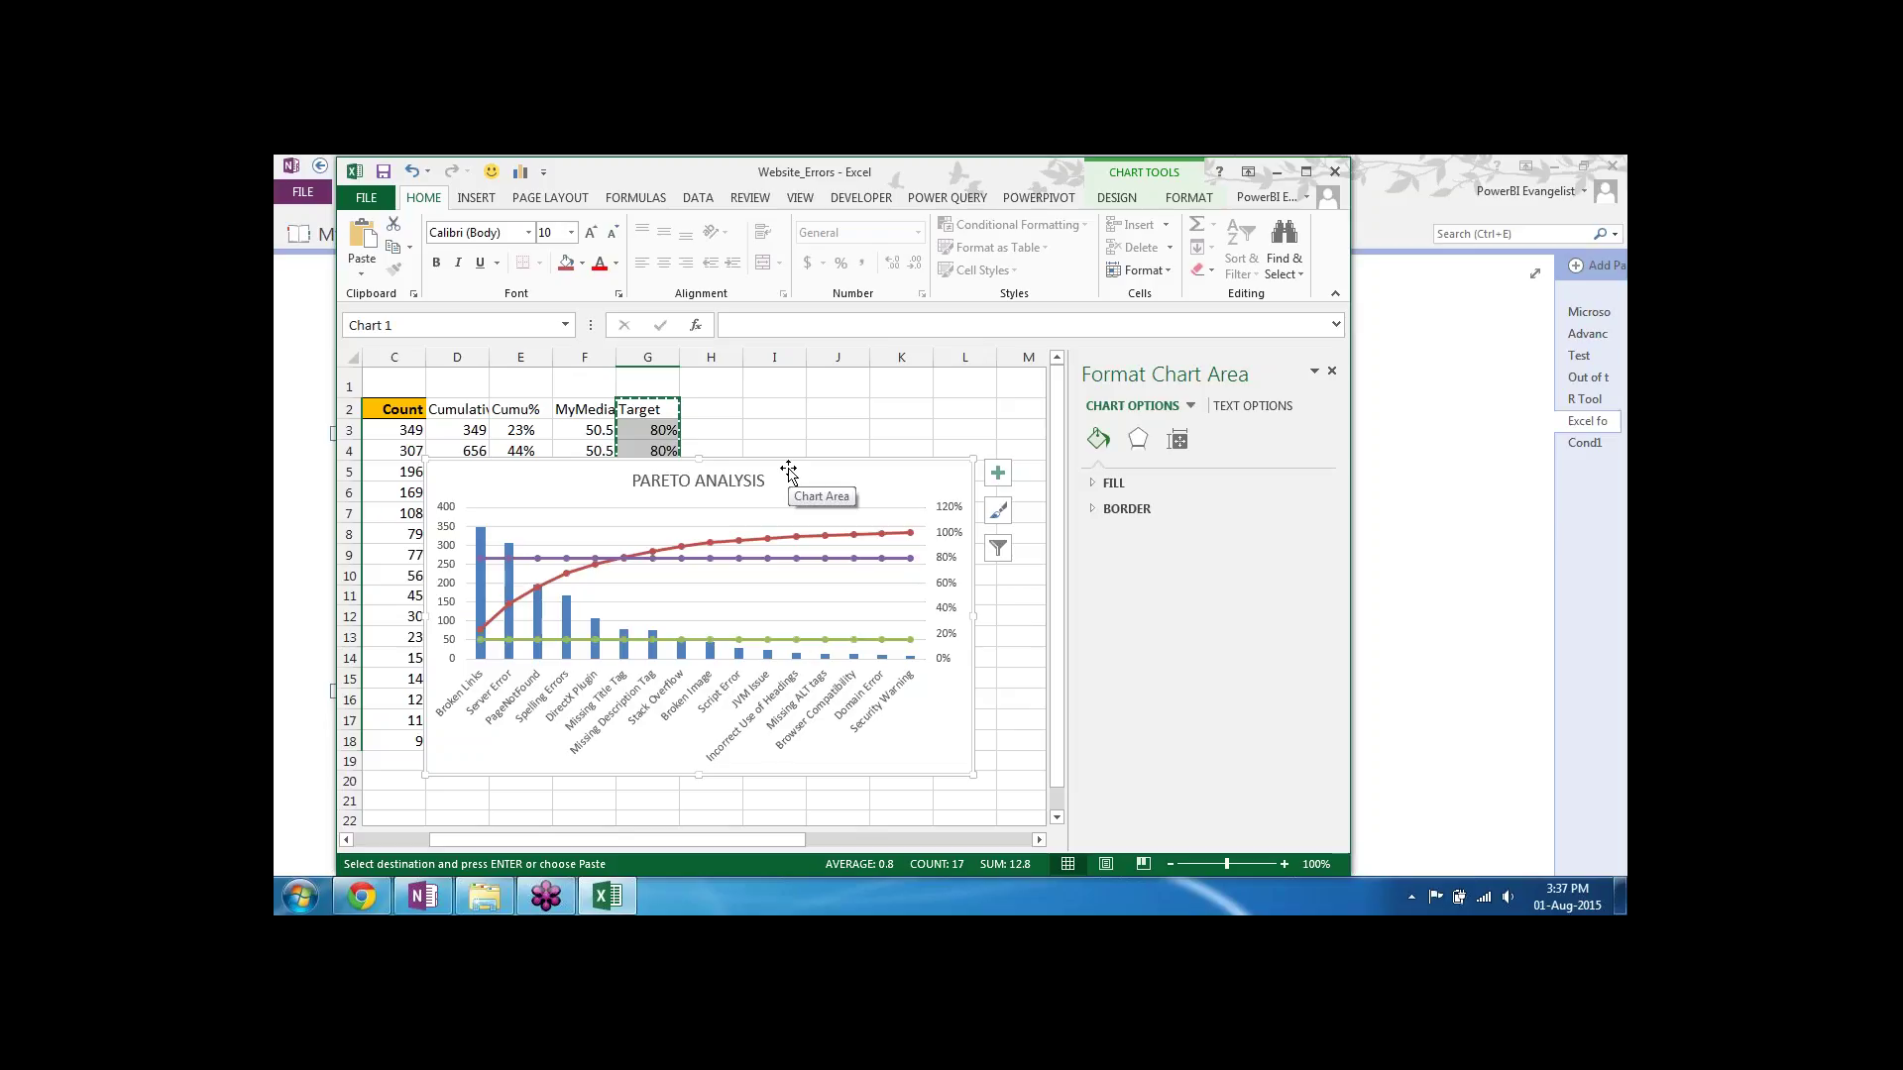
key(Escape)
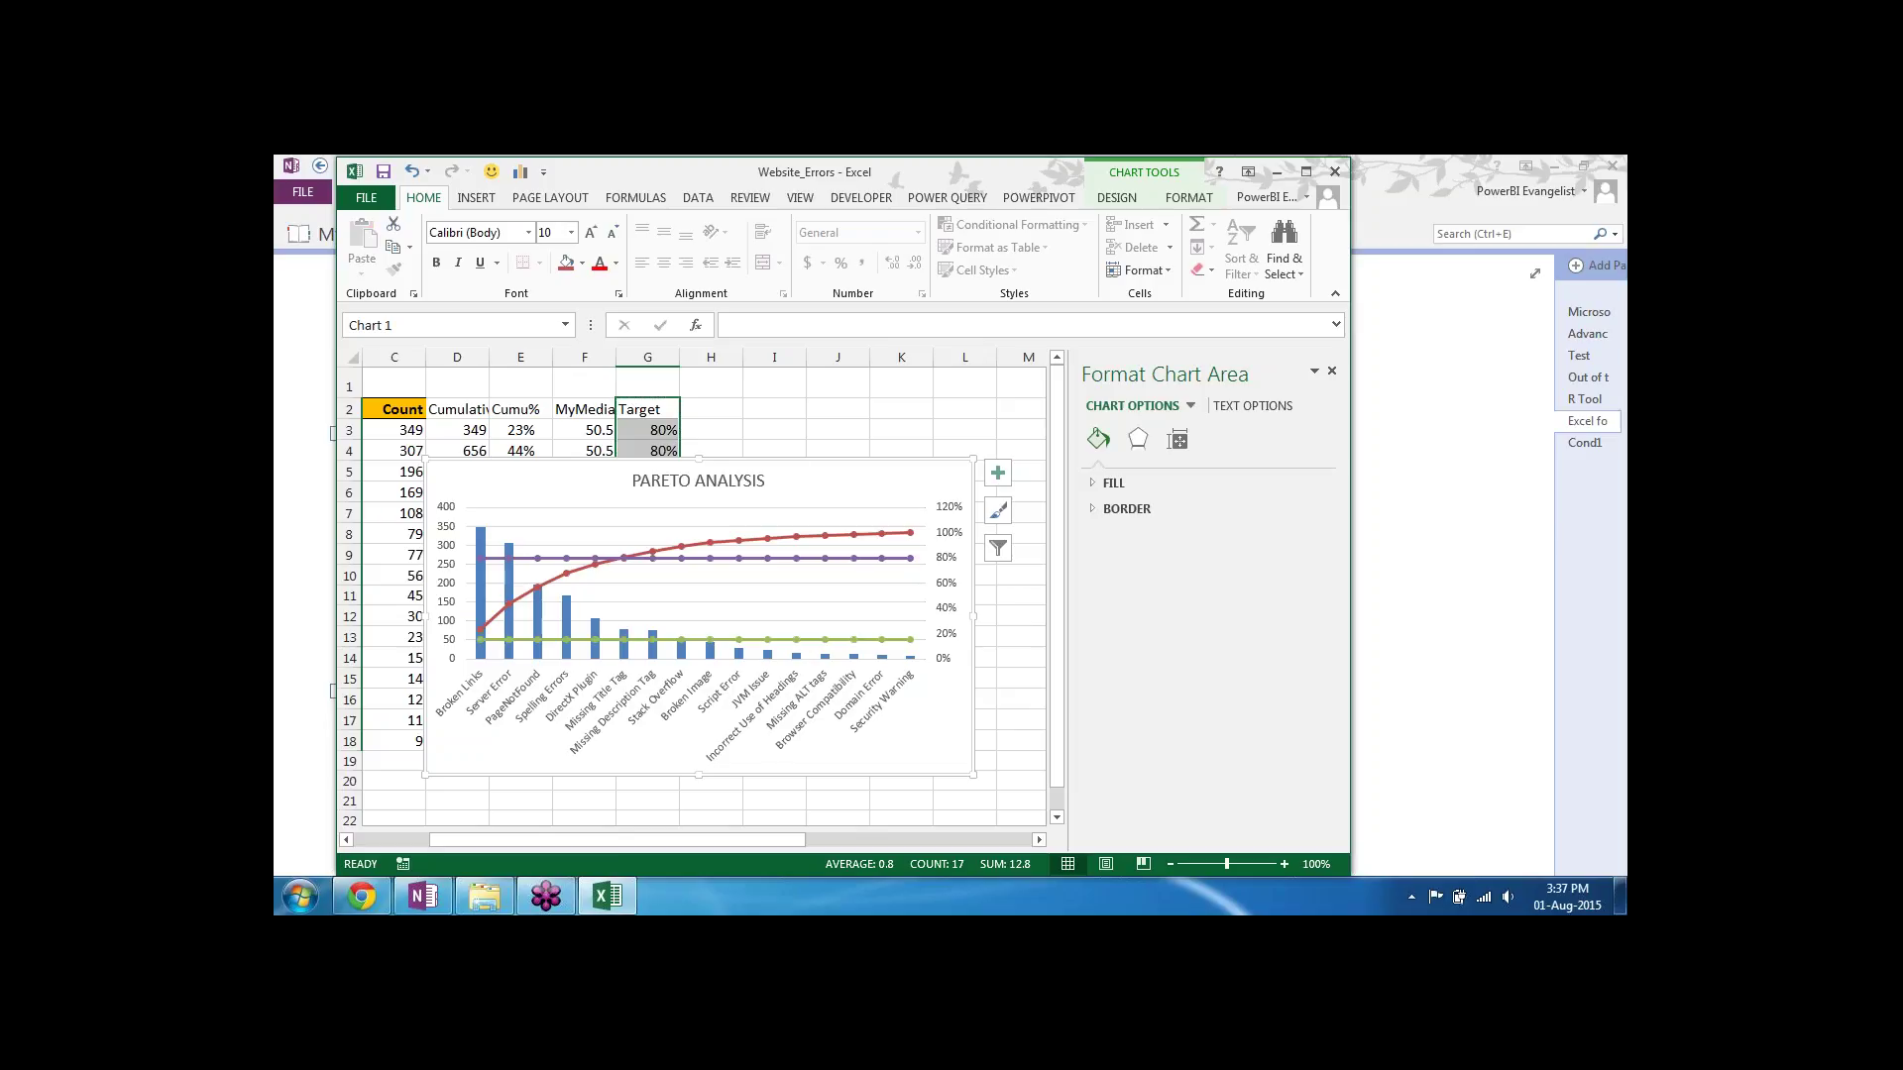
click(1120, 198)
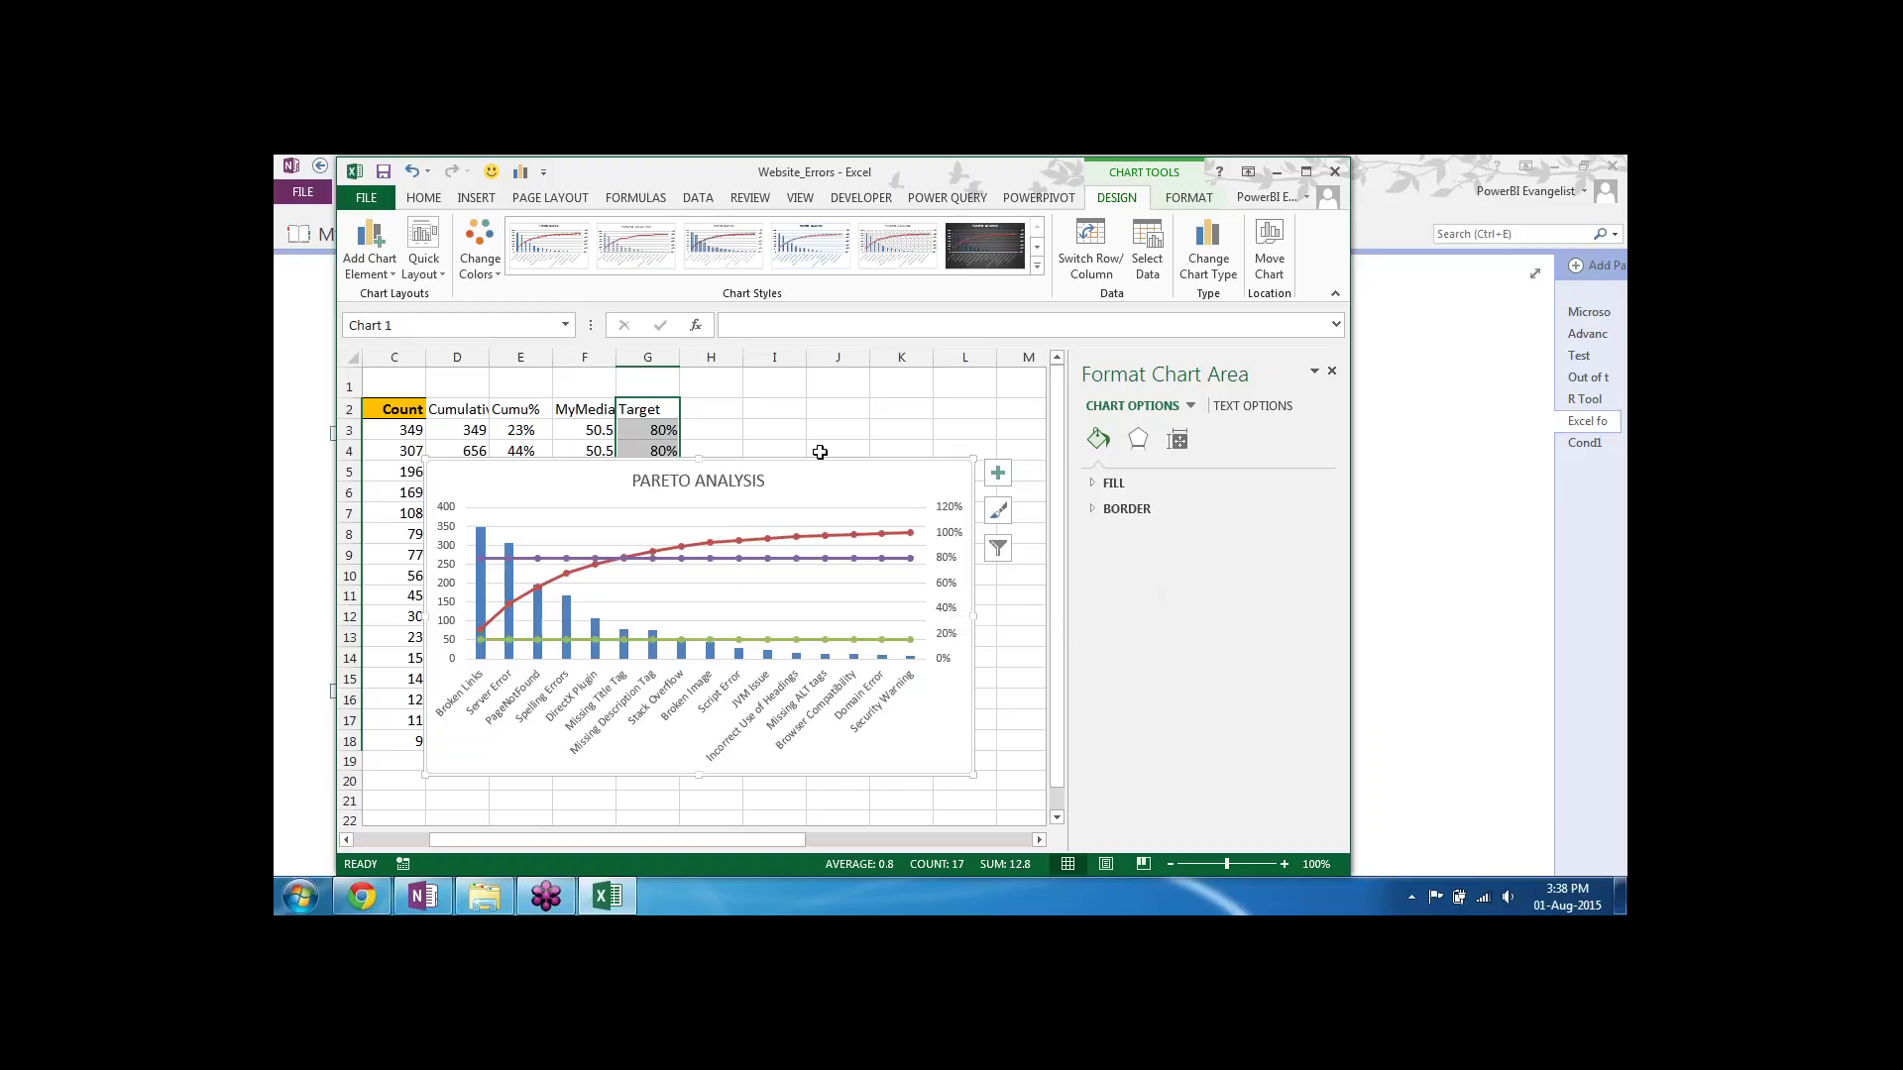
click(984, 250)
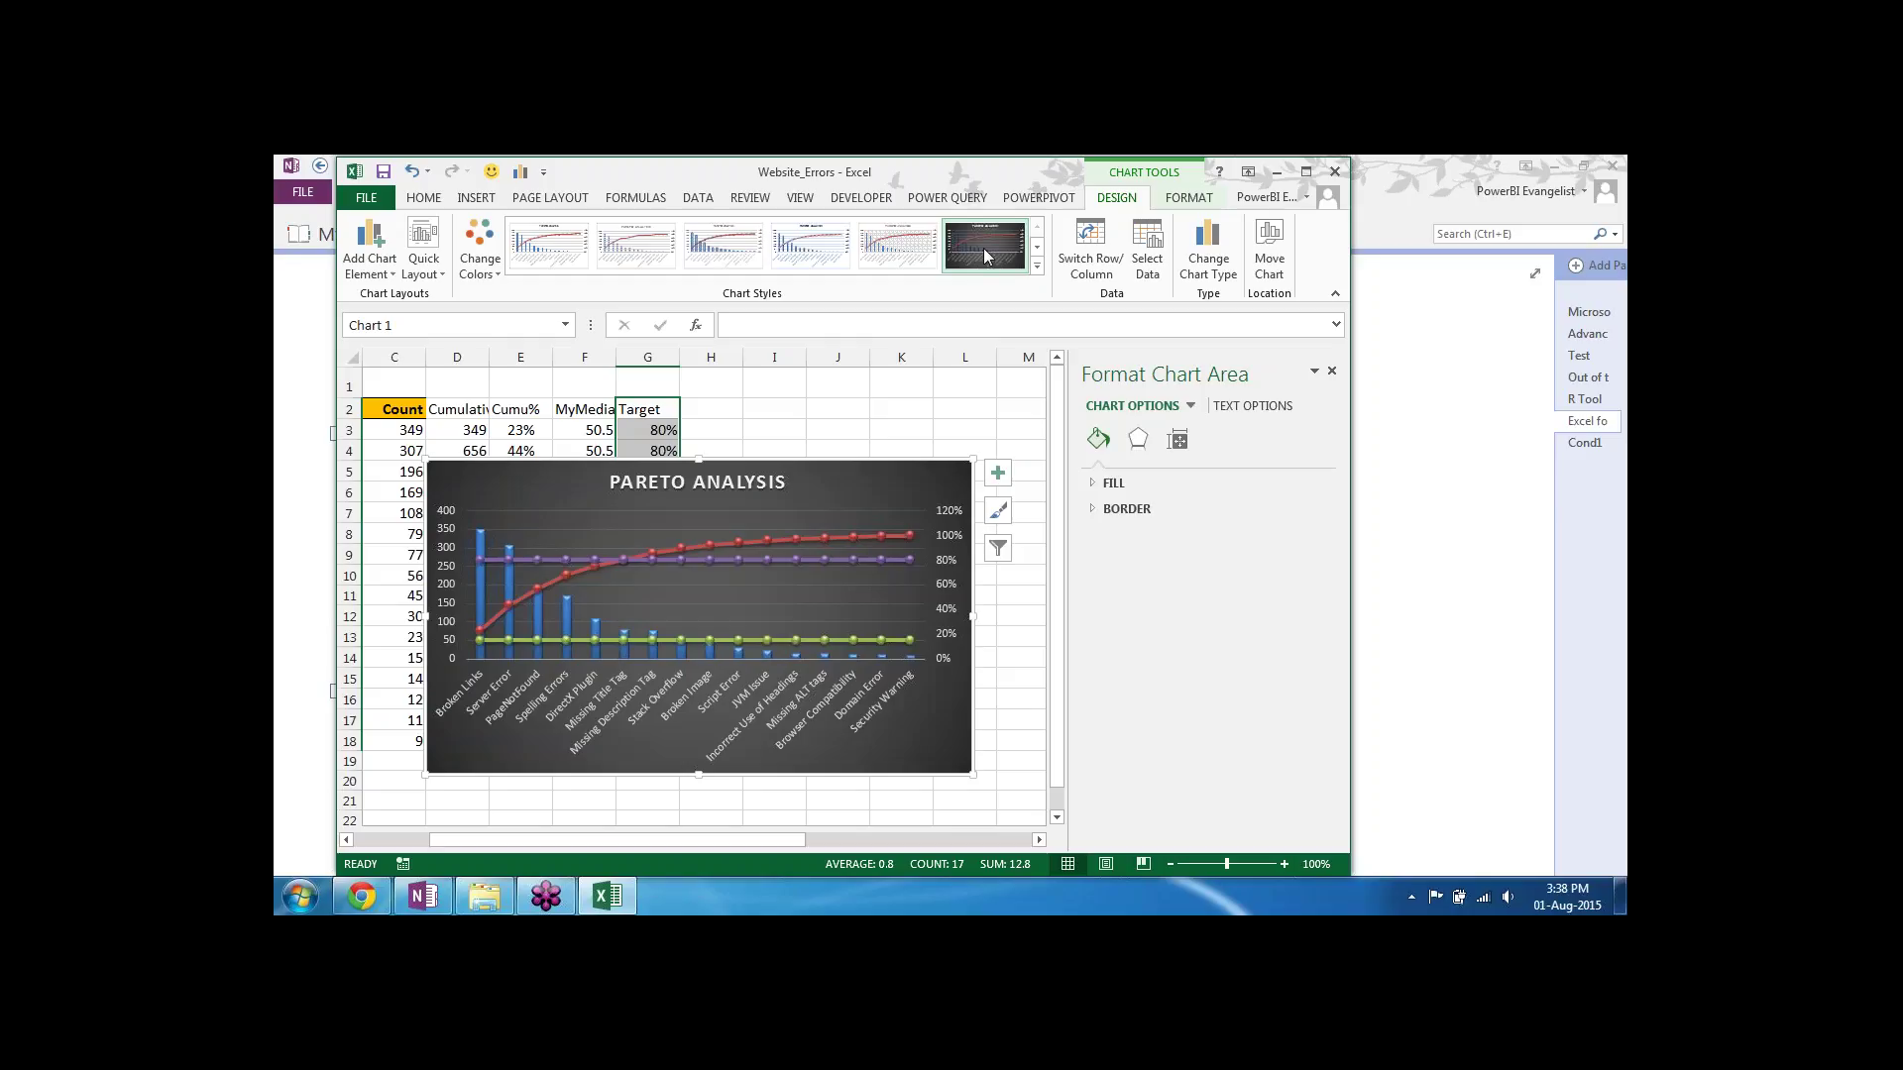
Step: Format the Target series line with an orange outline and a dotted dash style
click(840, 561)
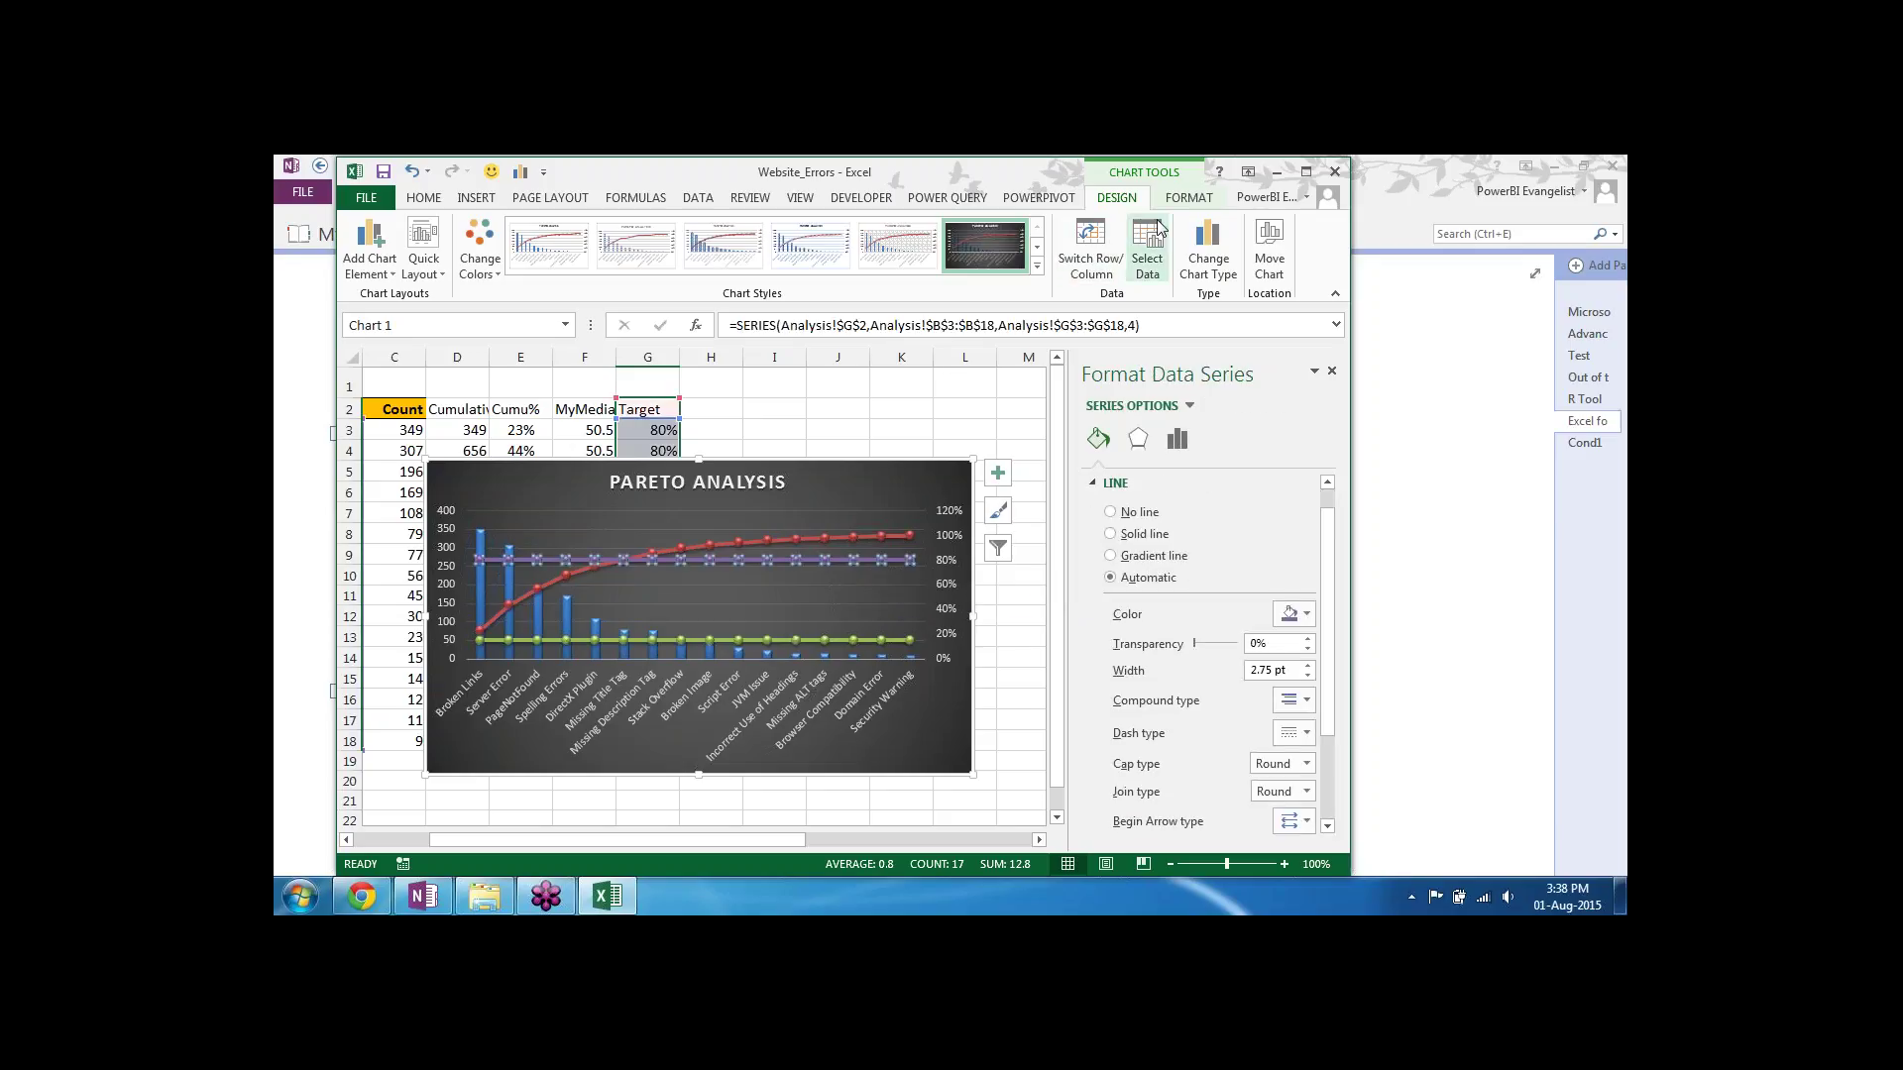
click(1190, 198)
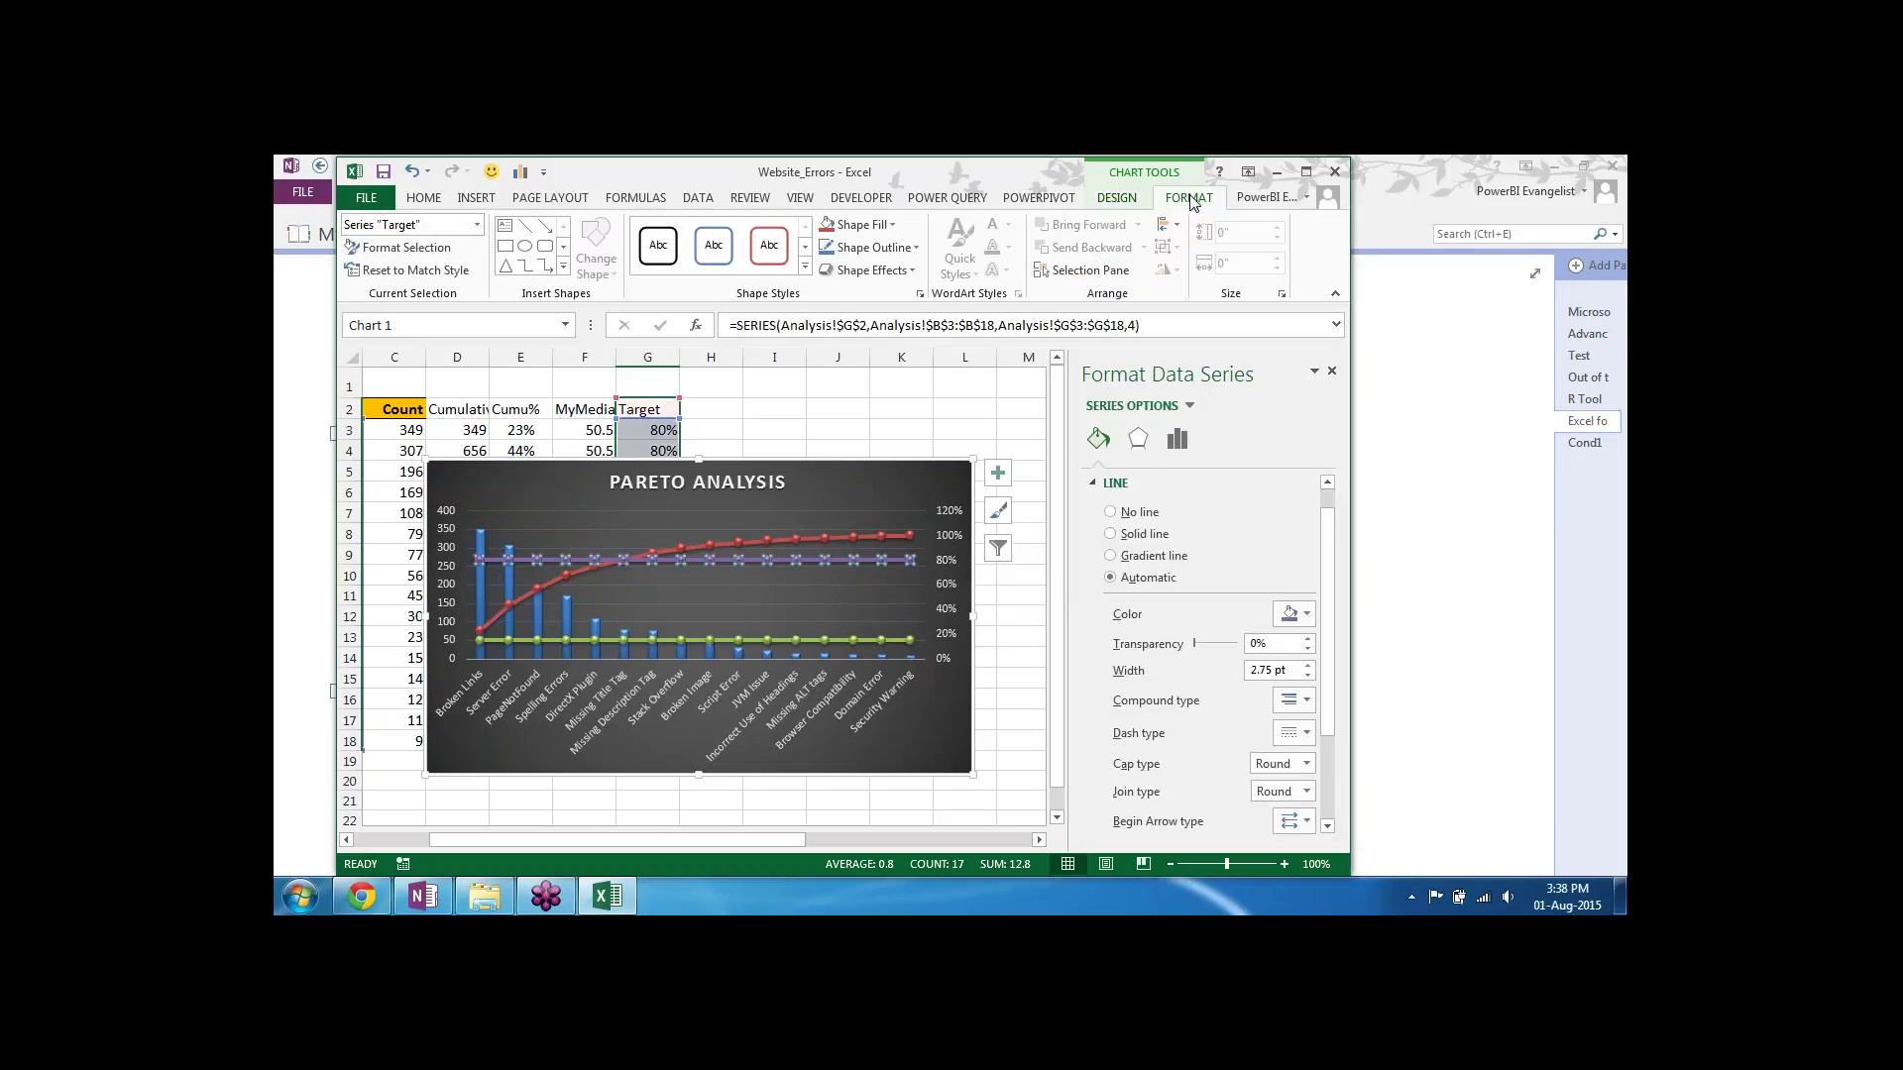
click(909, 248)
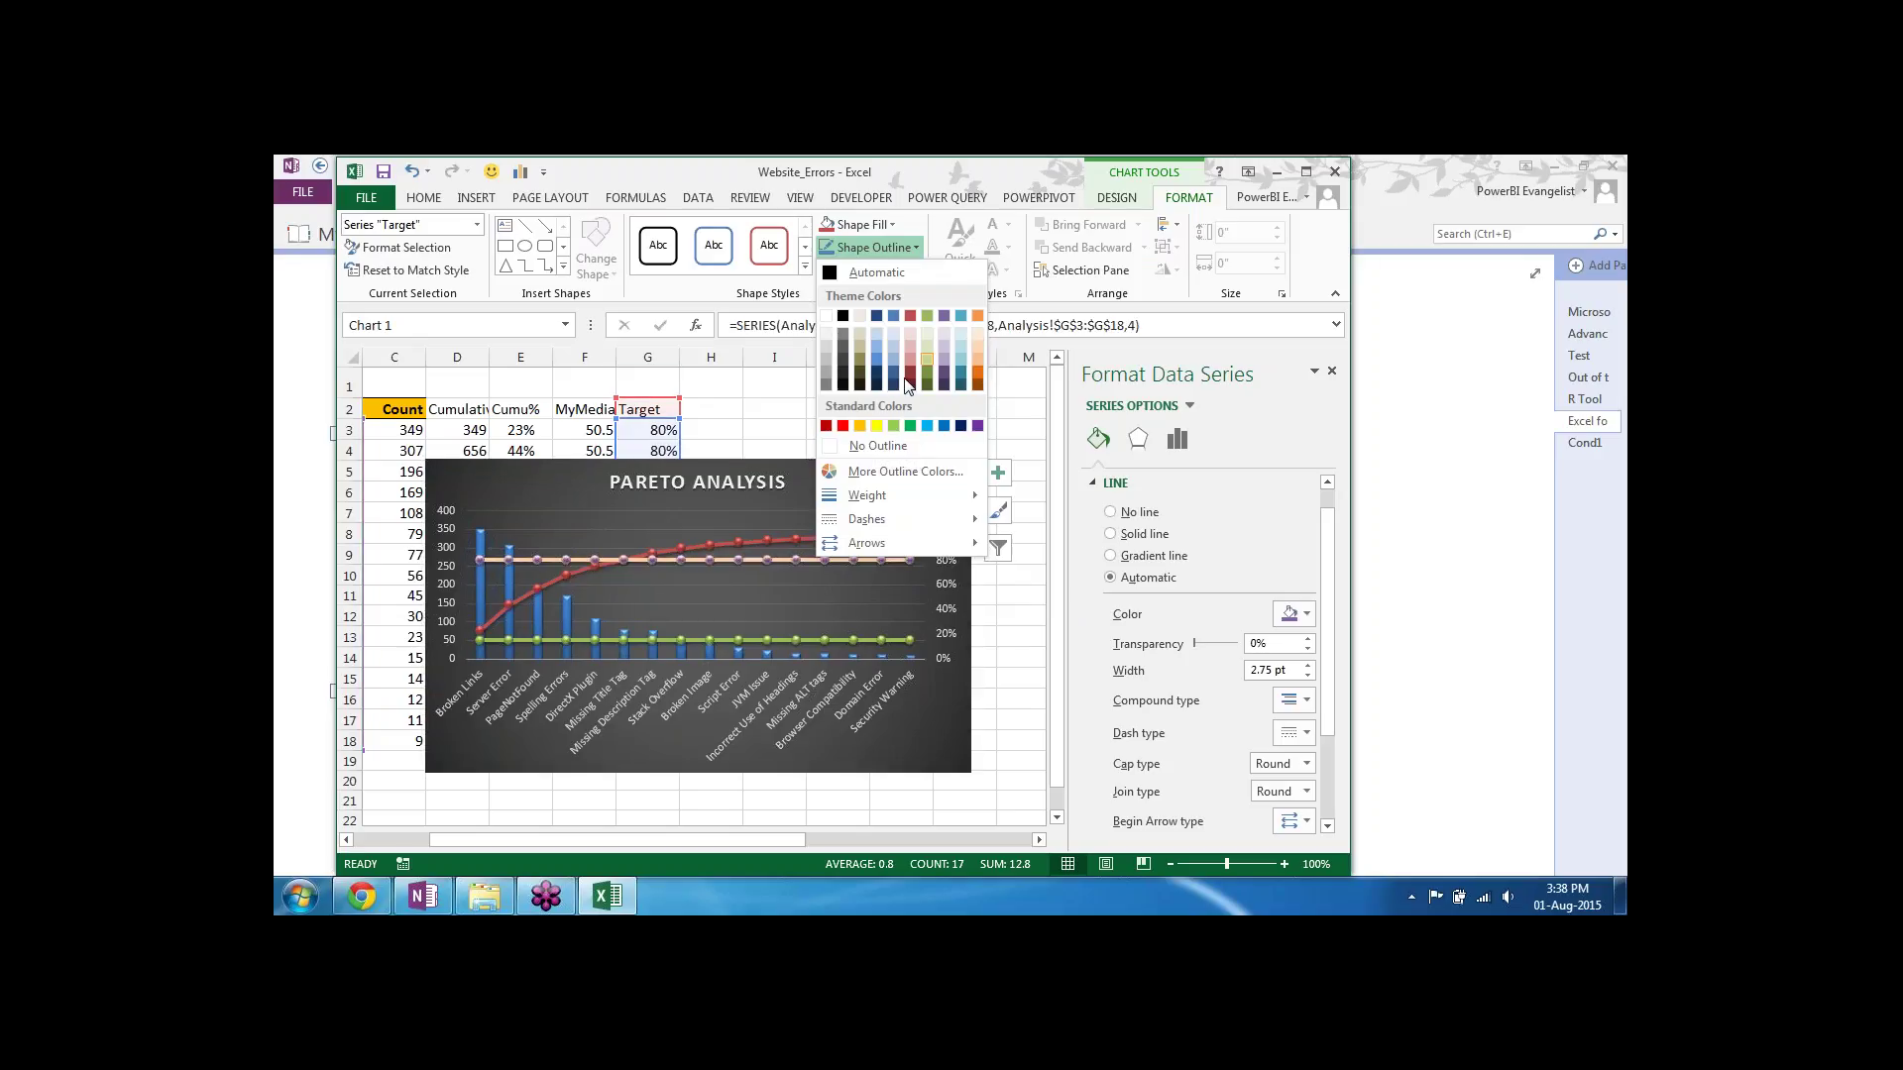
click(859, 427)
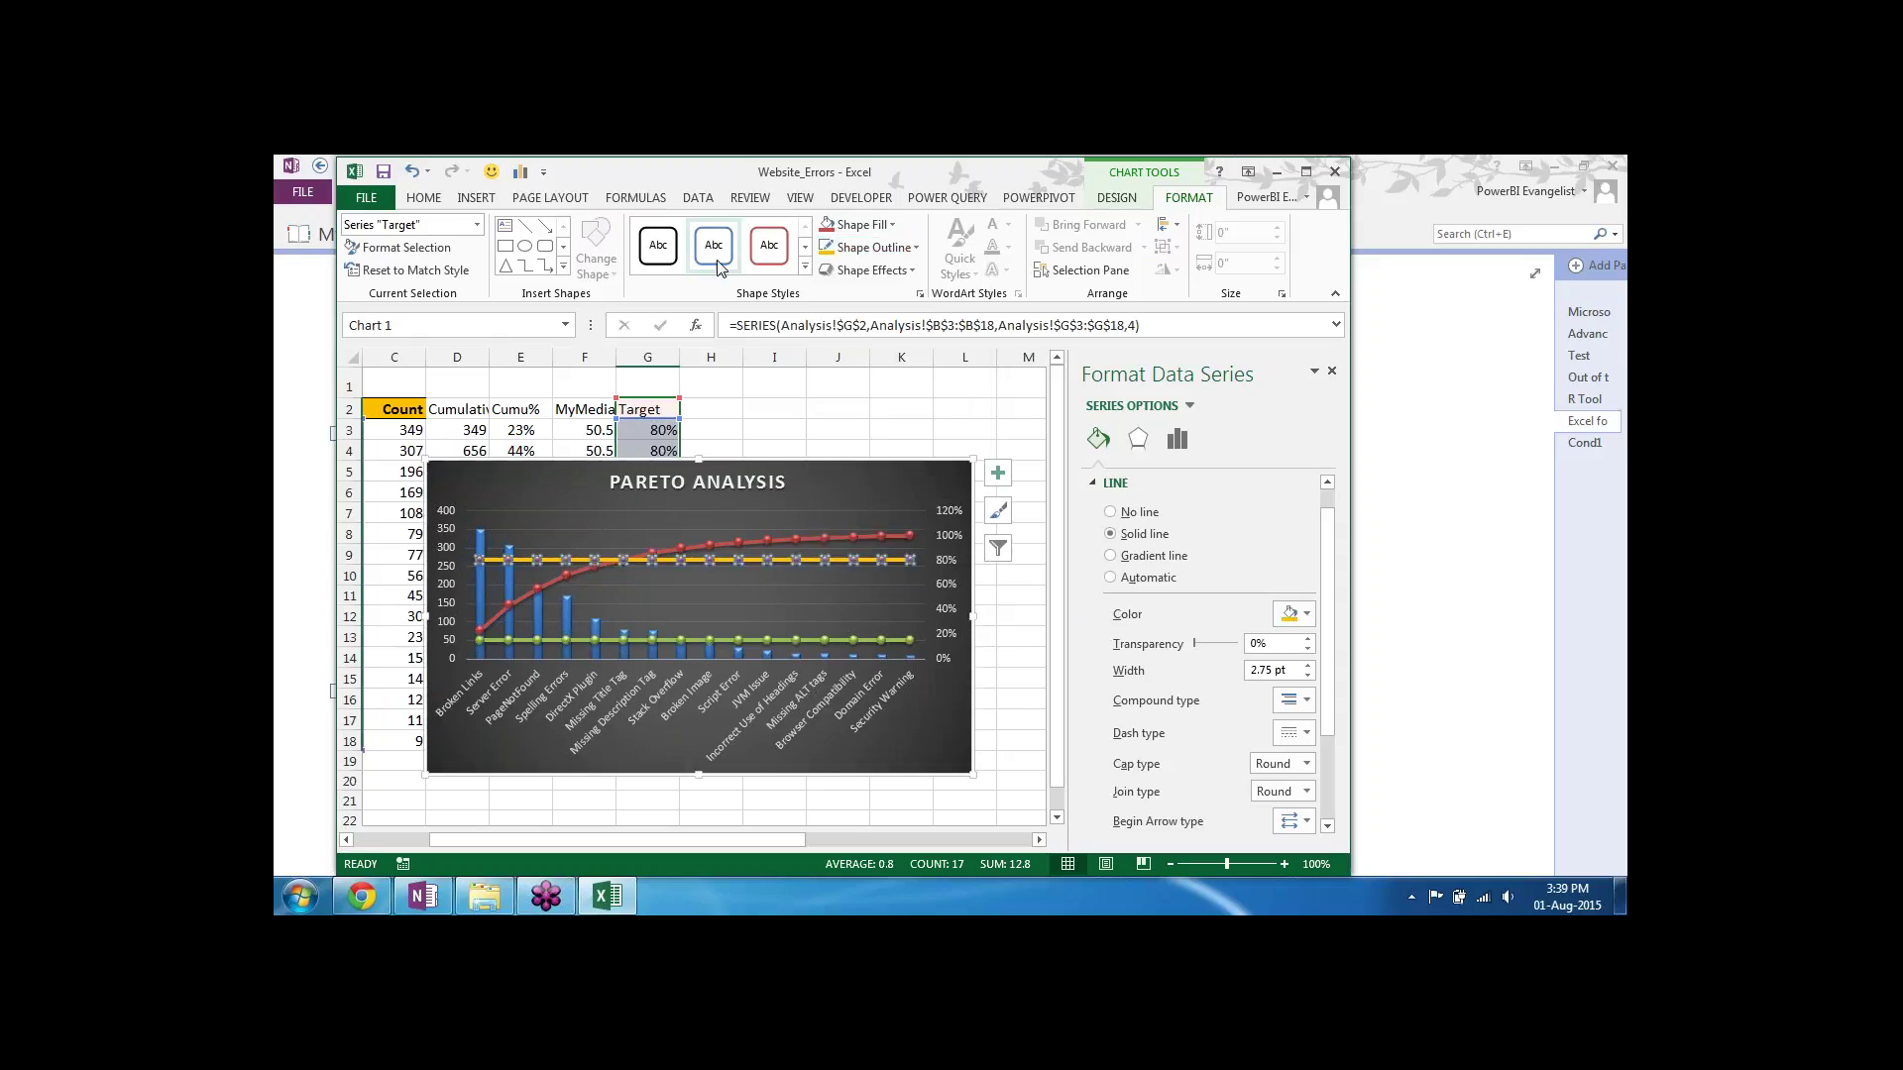
click(913, 248)
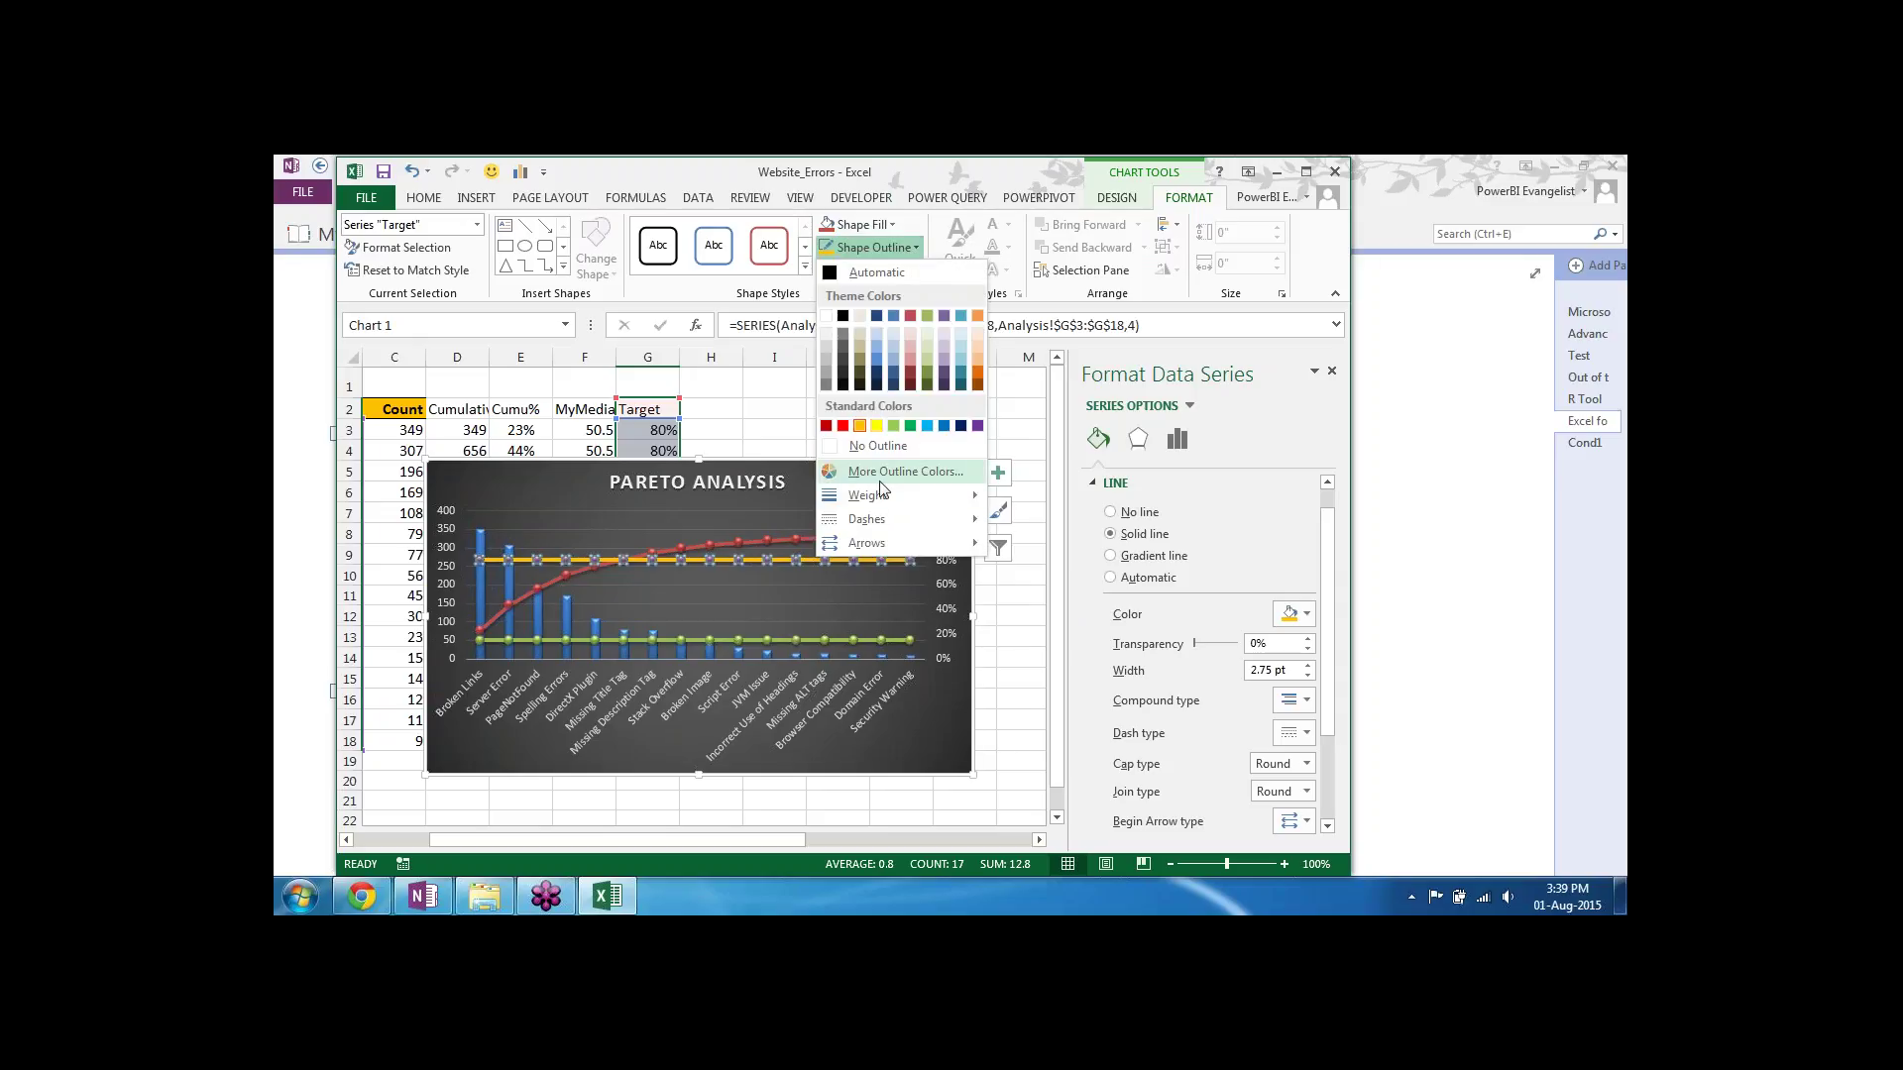
mouse_move(872, 520)
click(1015, 536)
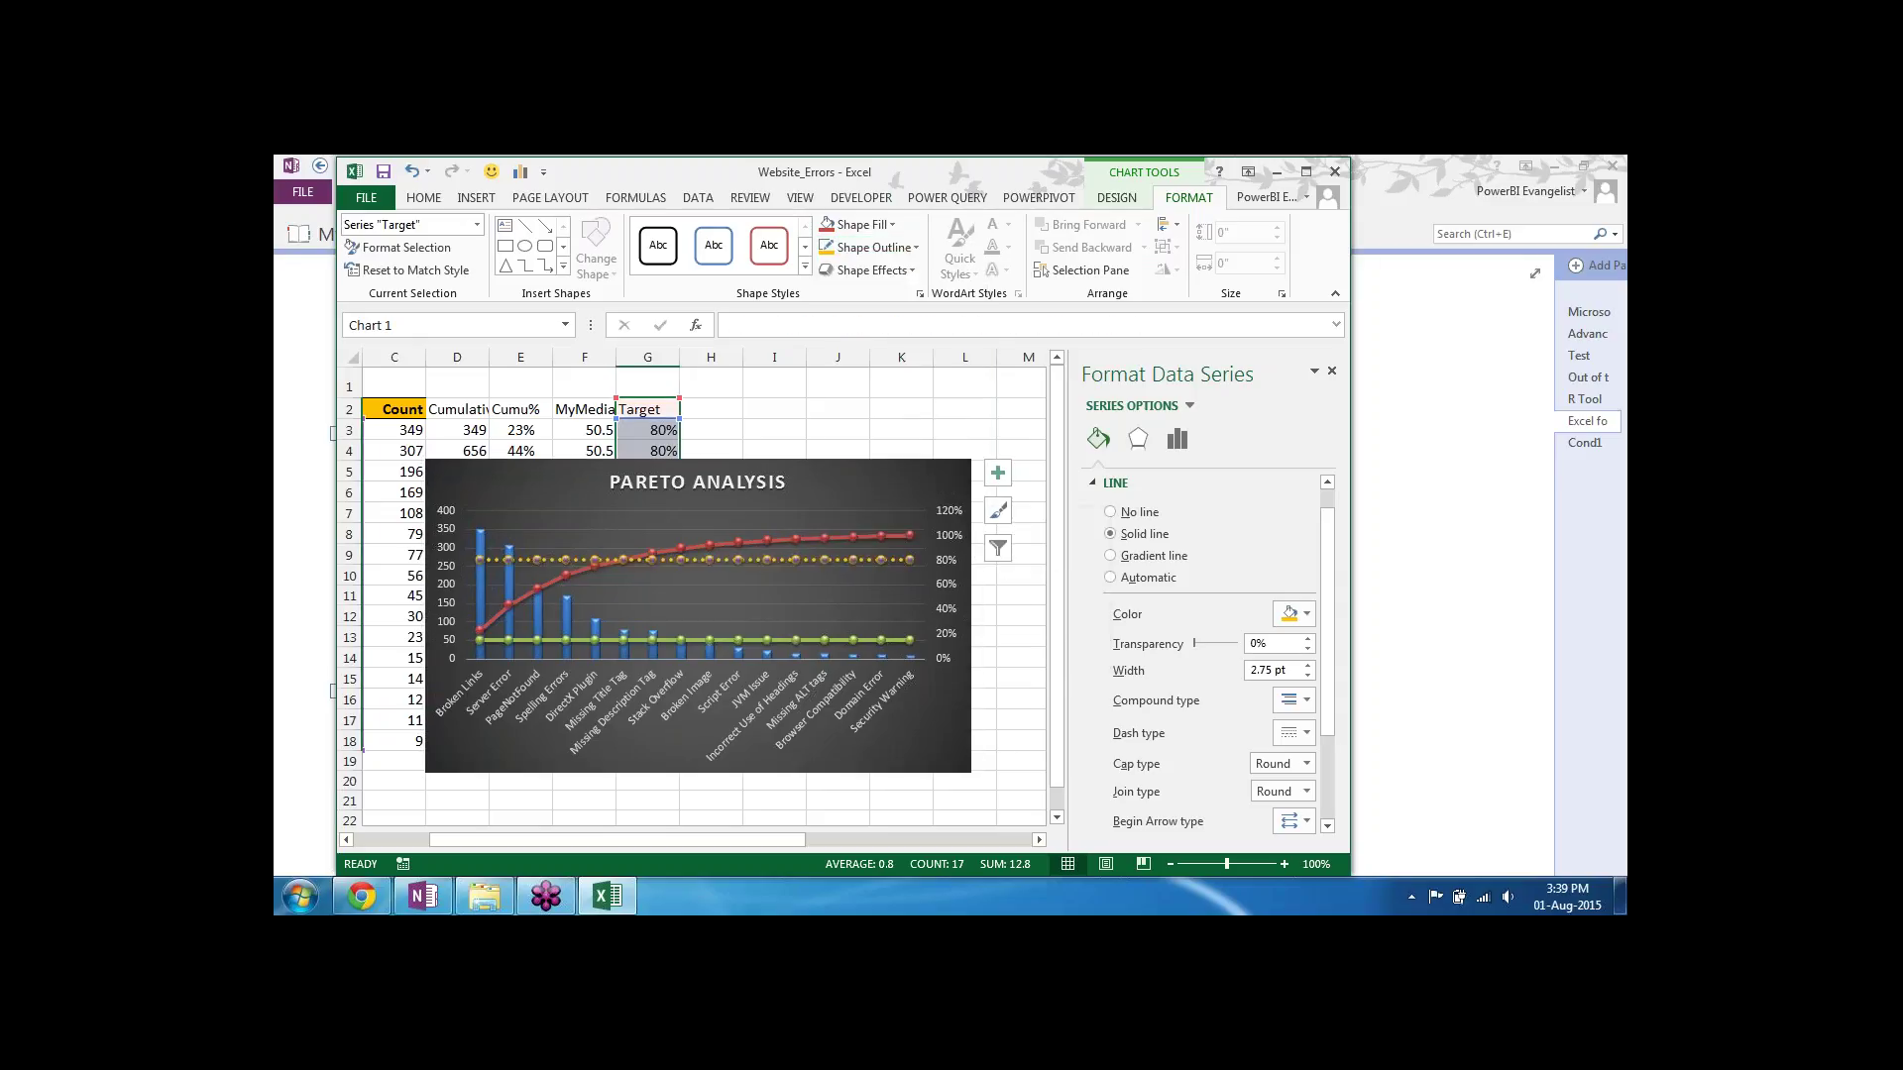
Step: Remove the marker fill from the Target series line in the chart
click(951, 426)
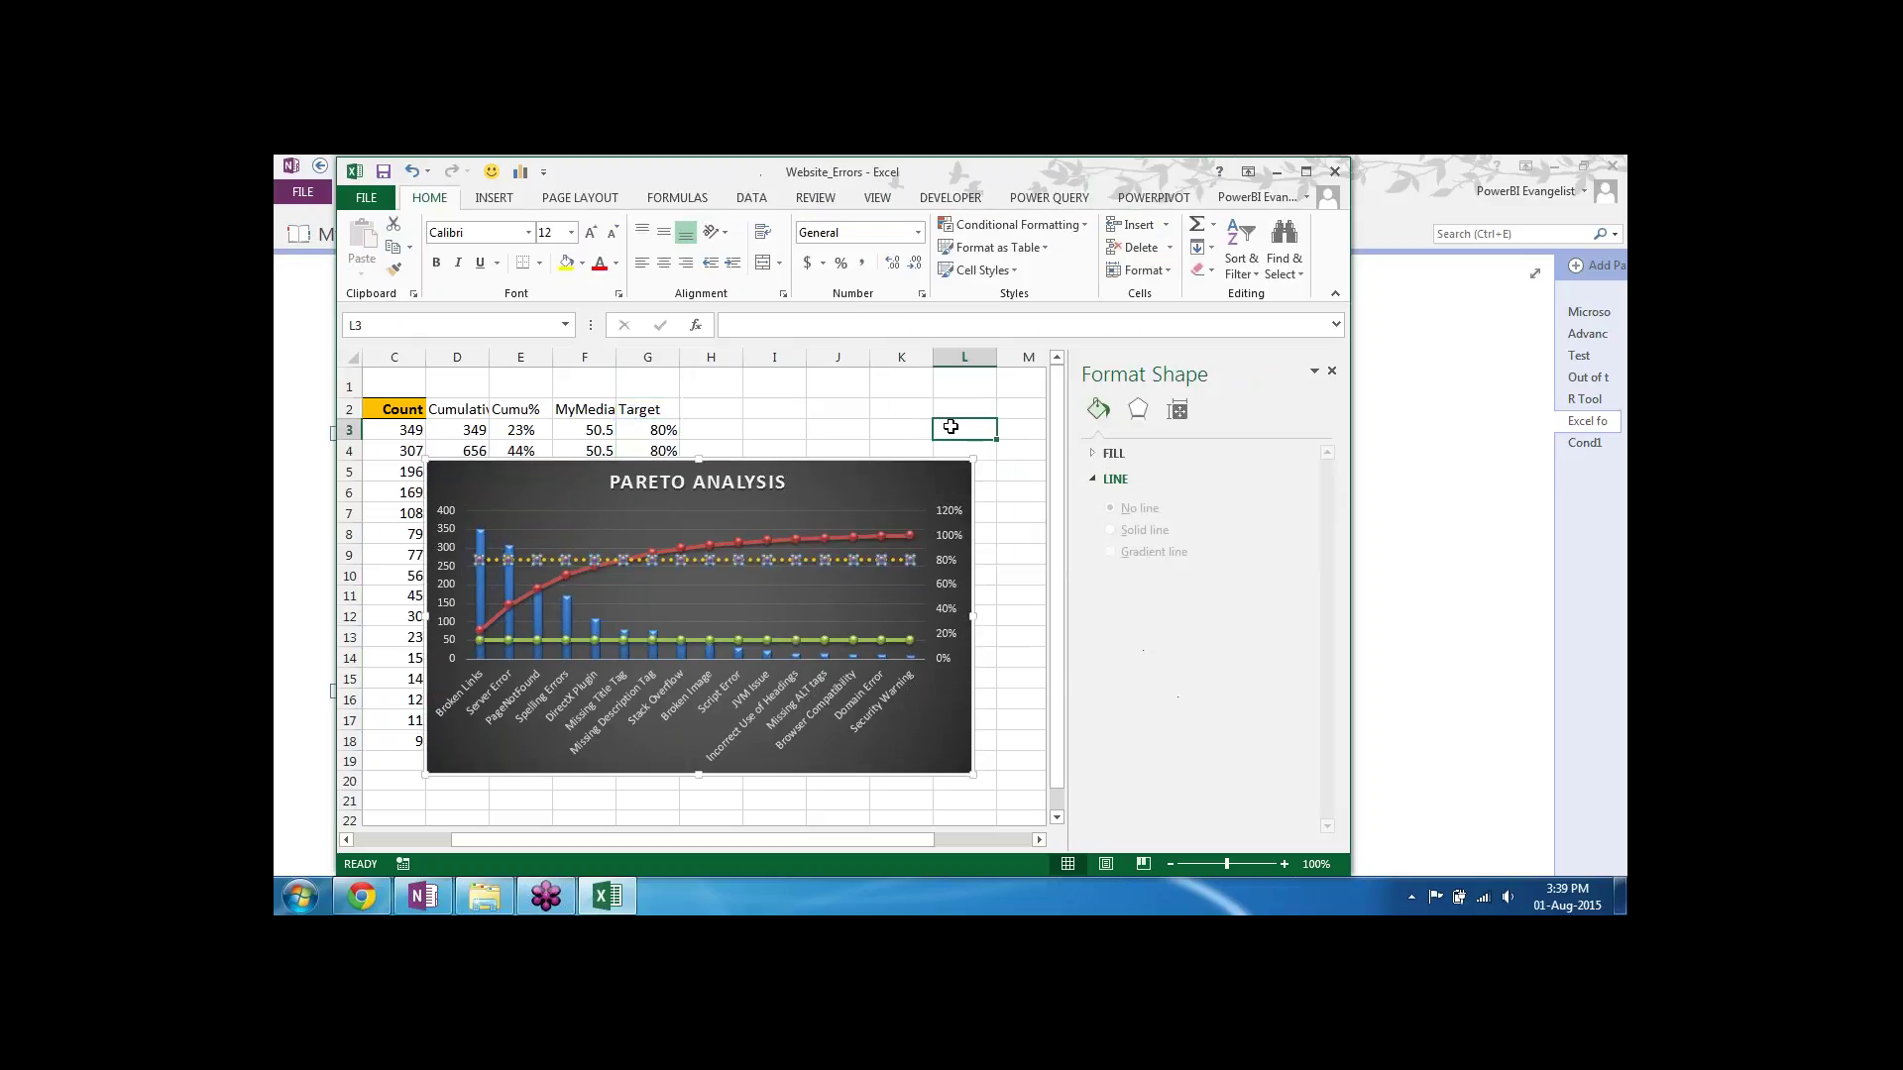
click(938, 481)
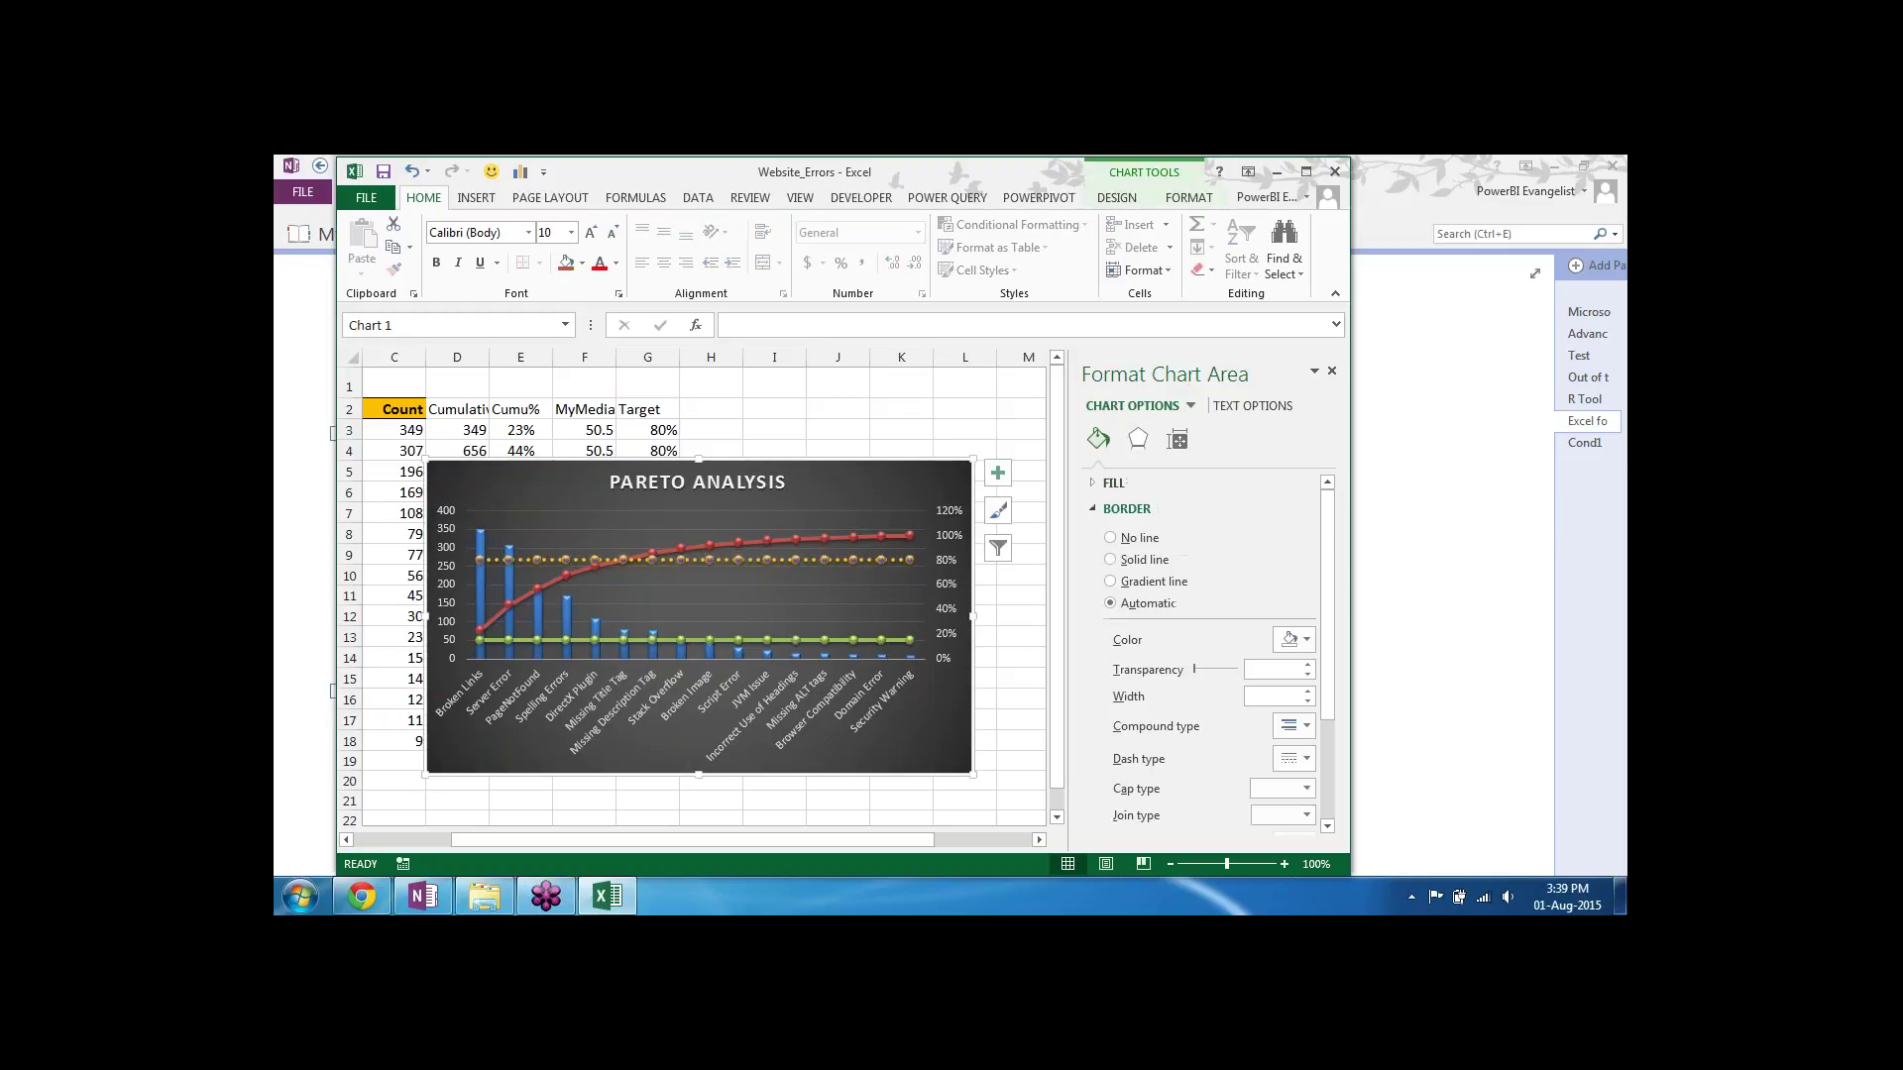
click(825, 561)
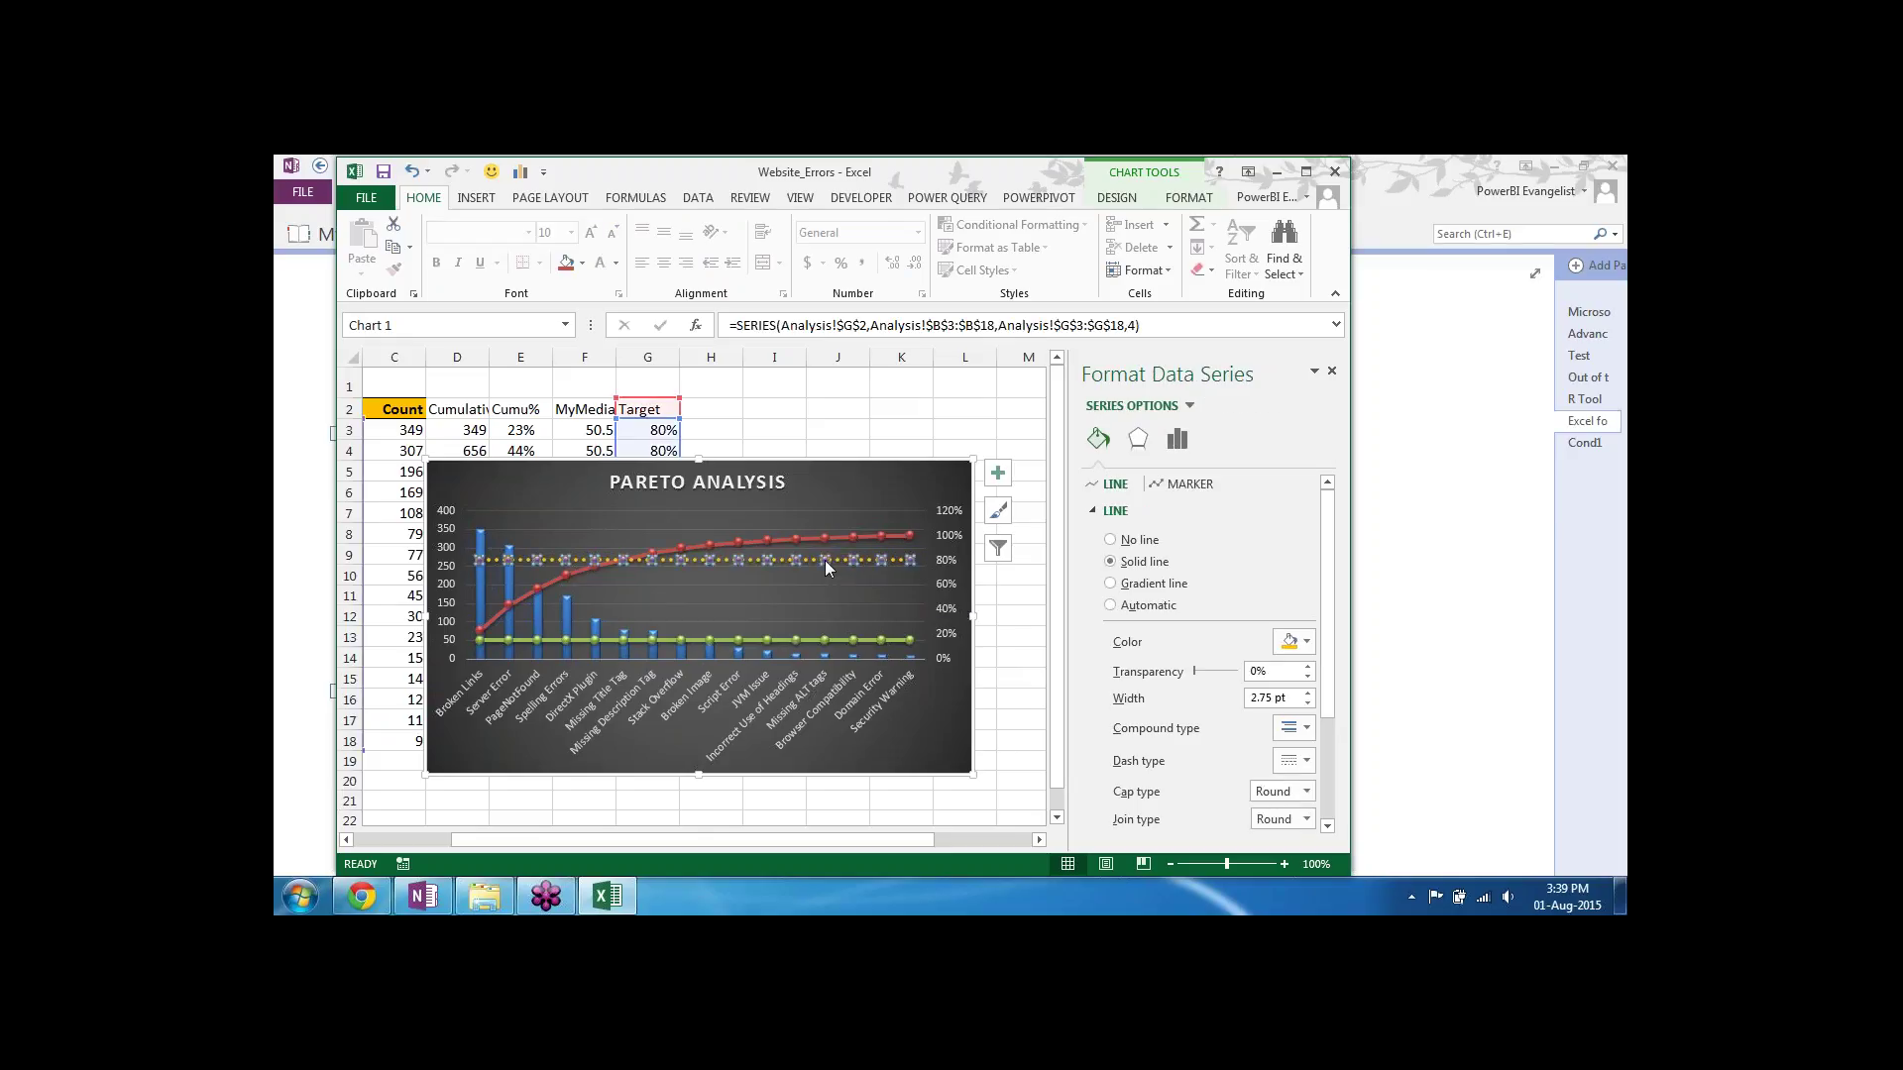
click(1190, 198)
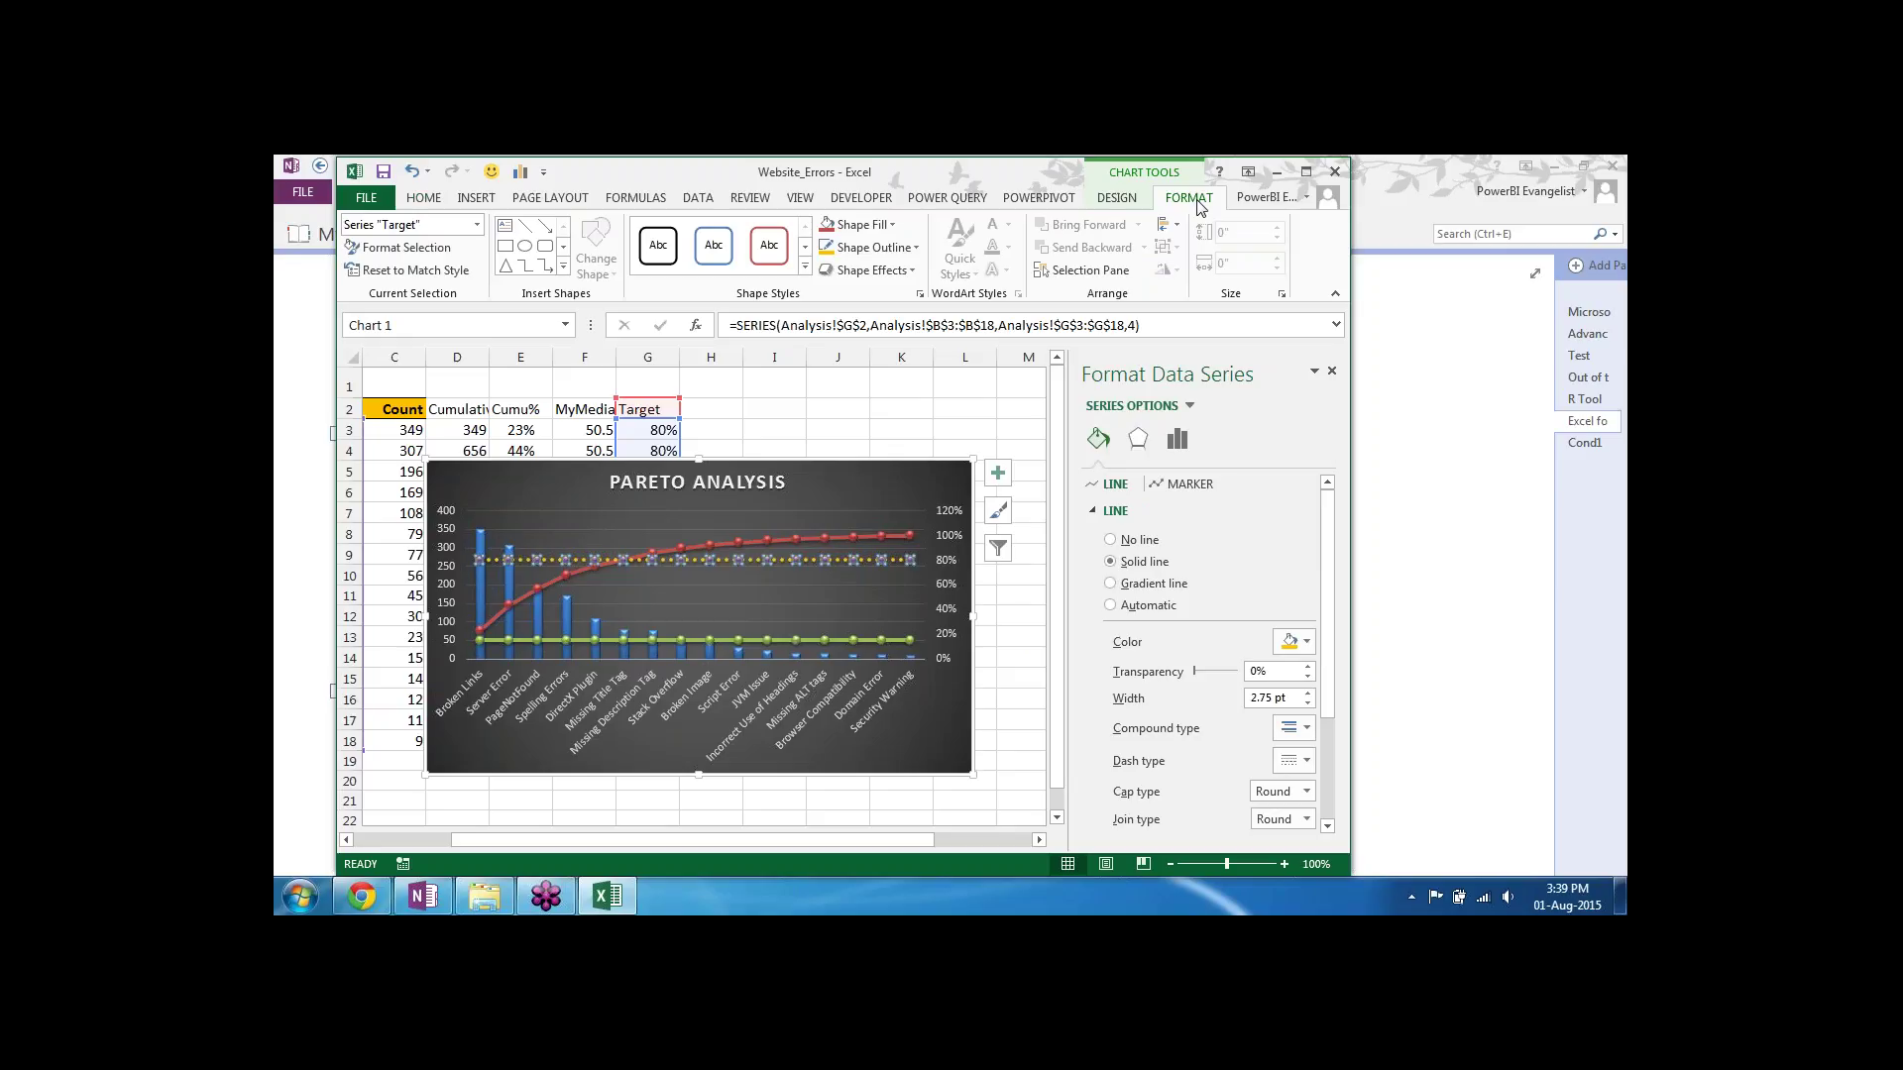
click(896, 228)
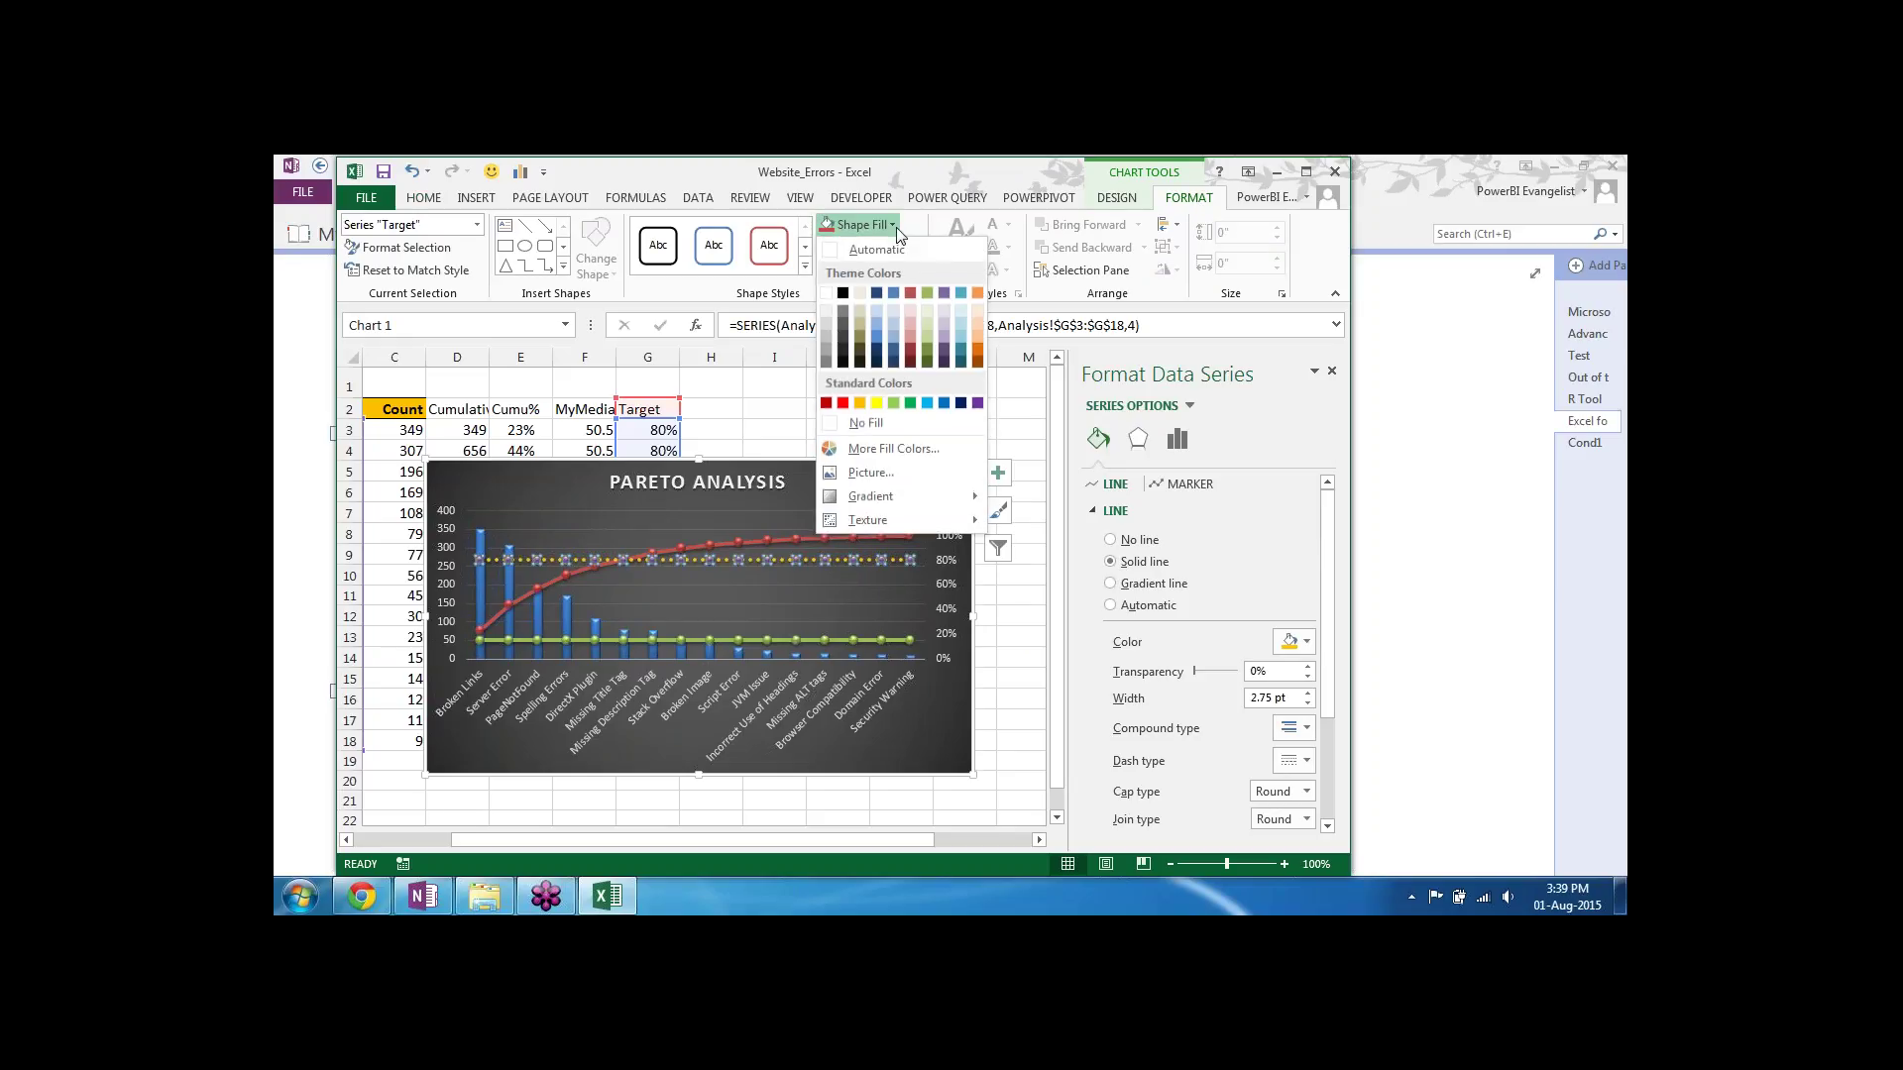
click(880, 427)
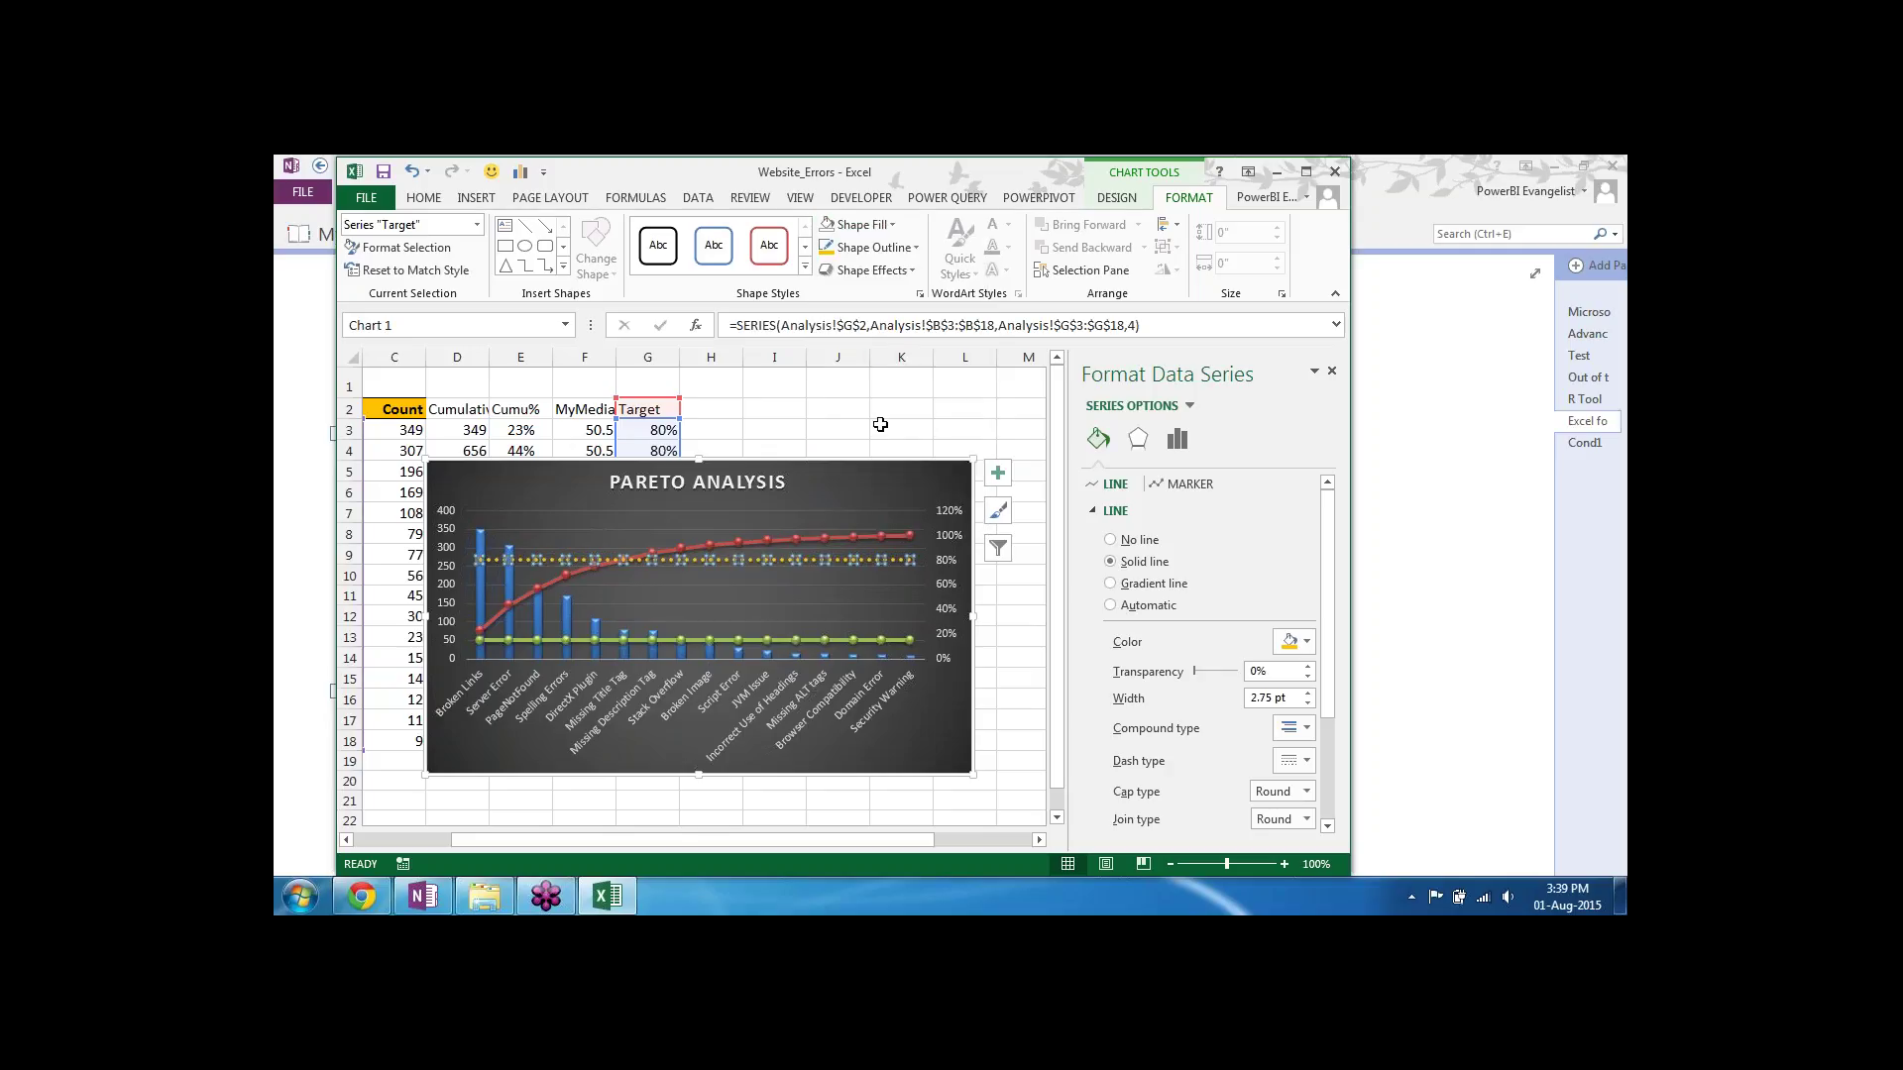
click(894, 464)
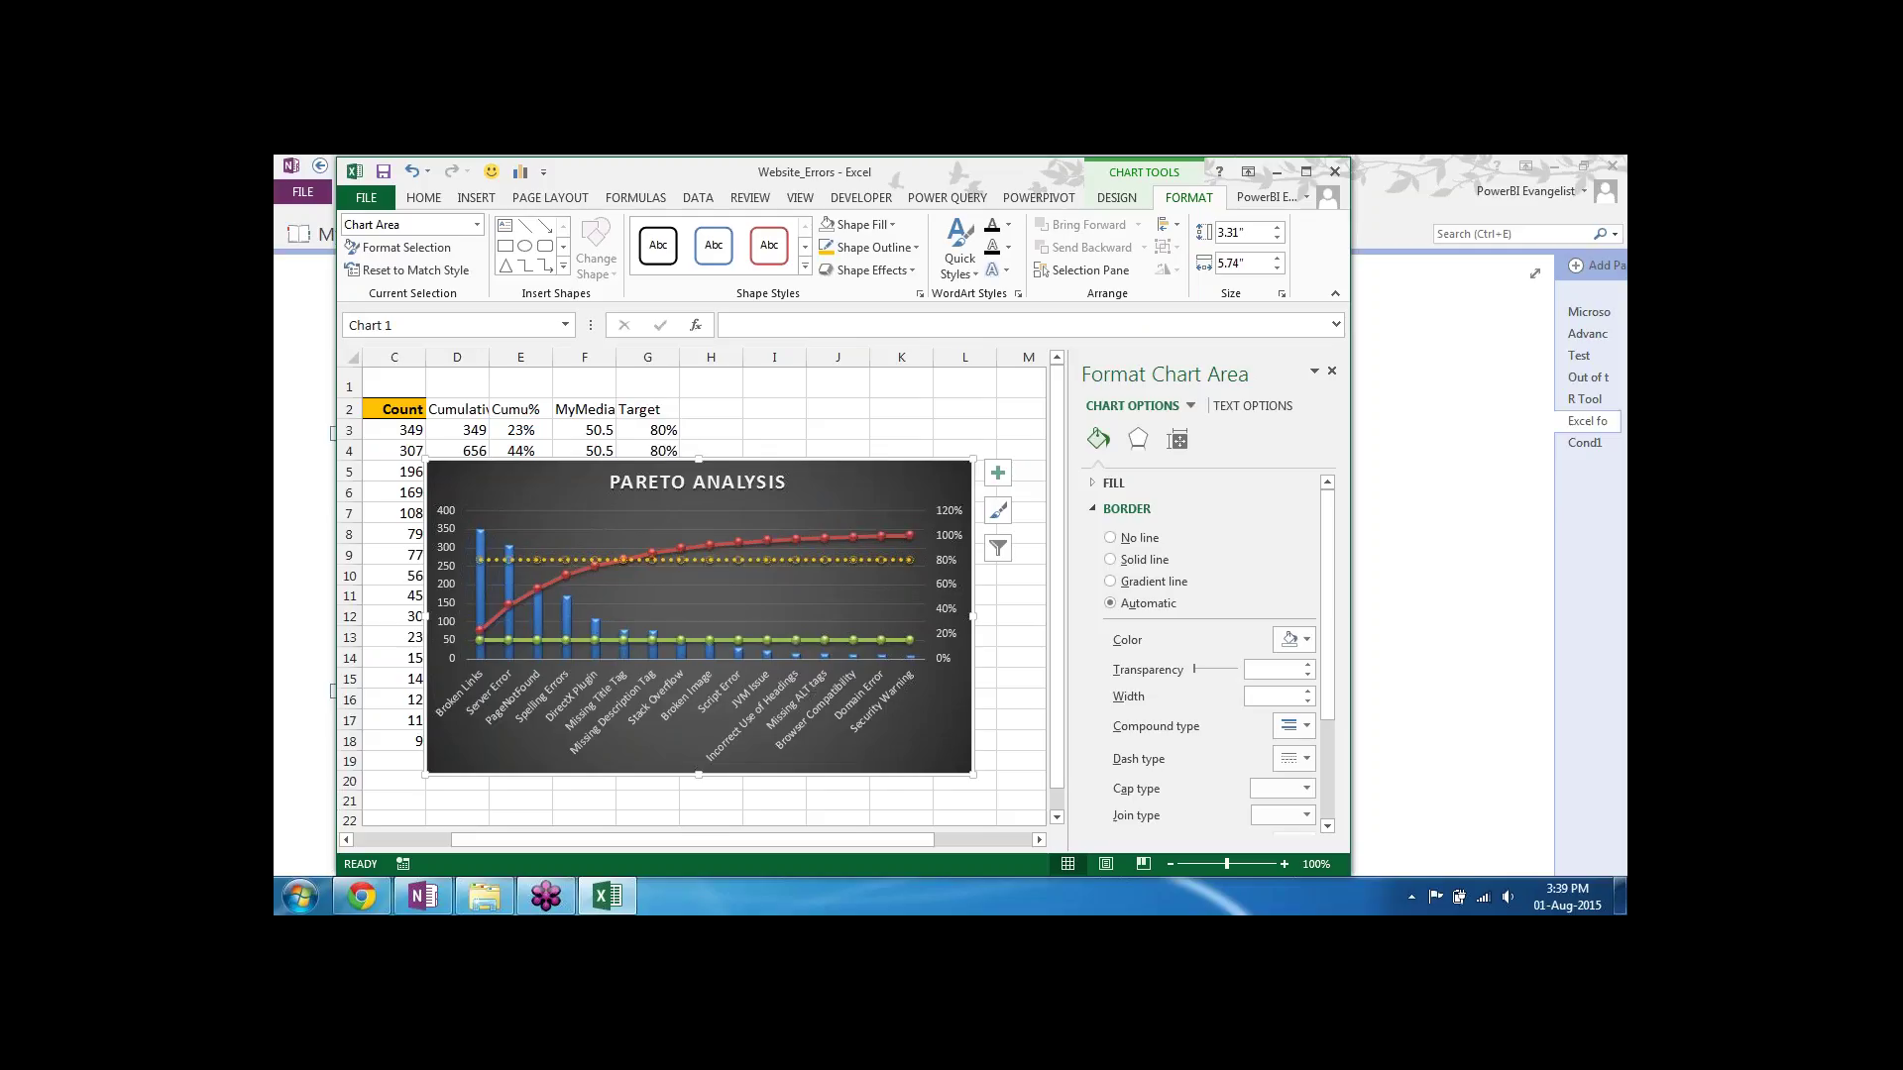
click(881, 561)
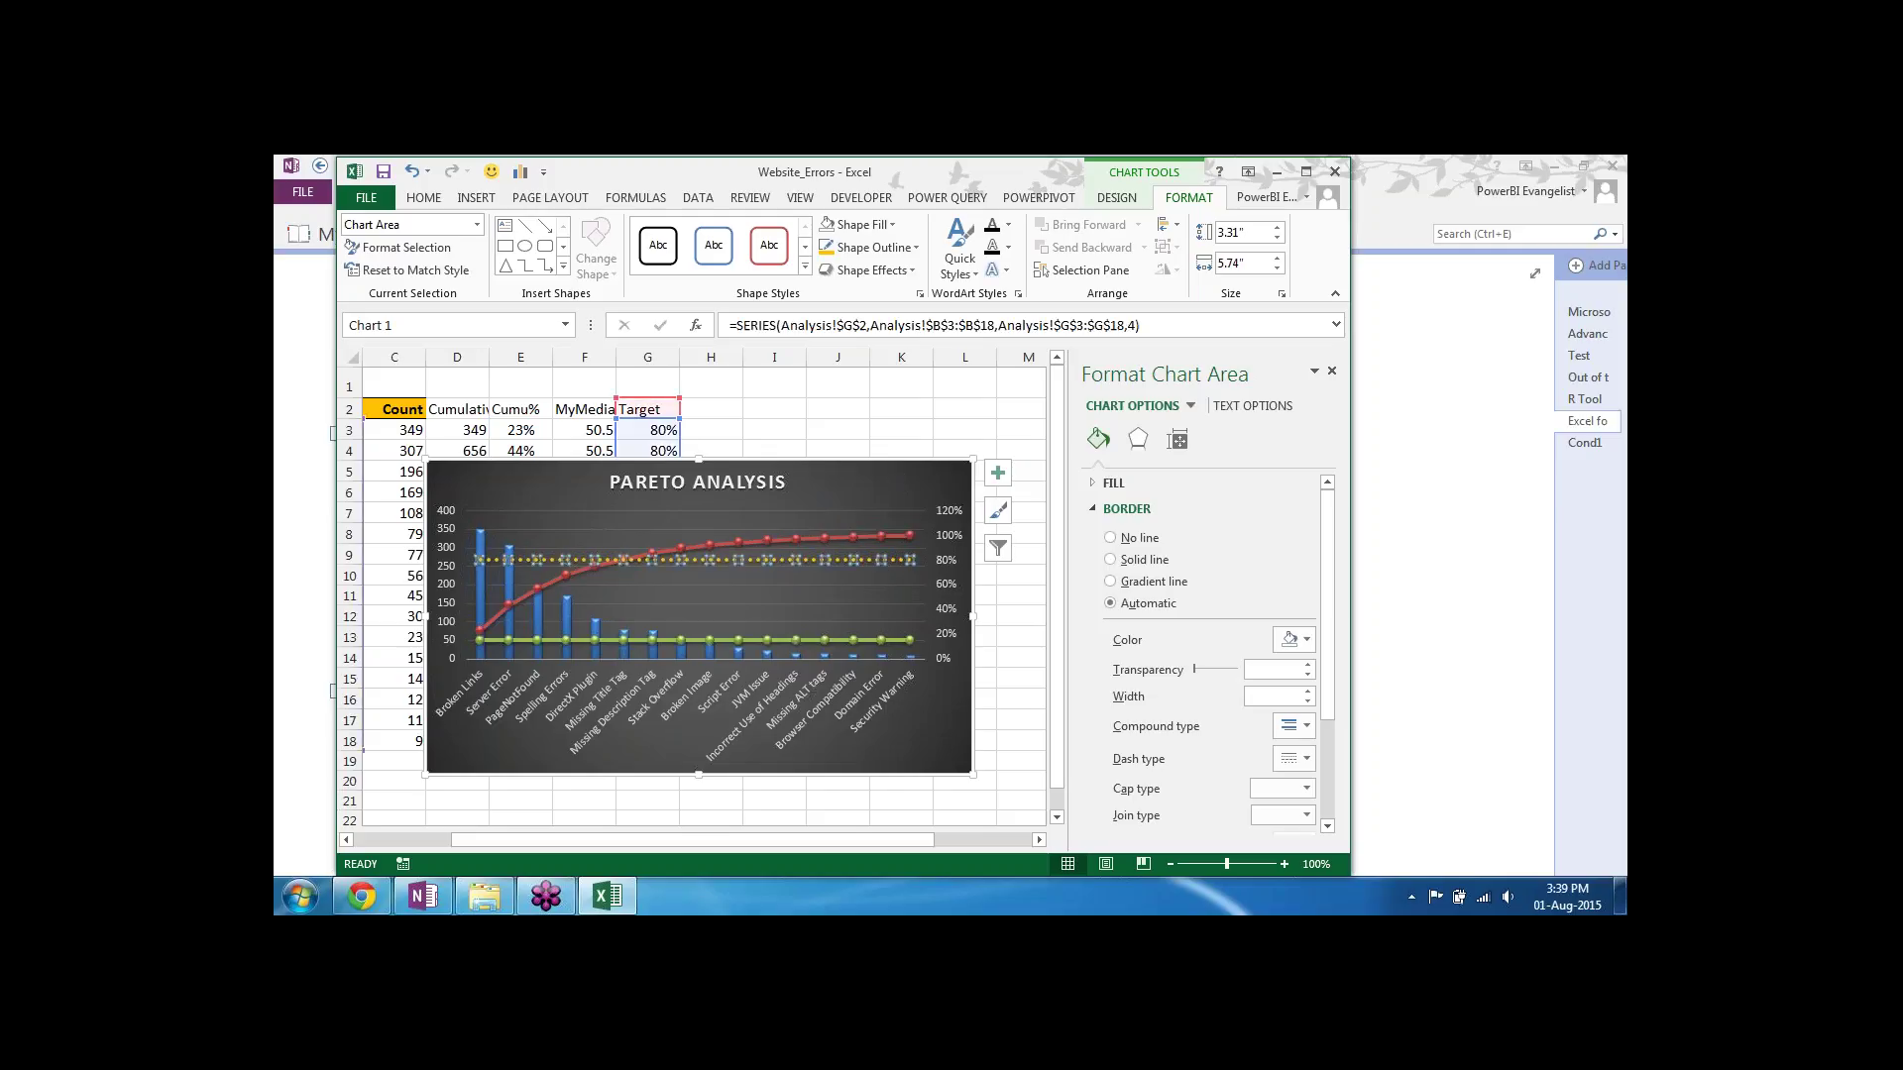
click(916, 248)
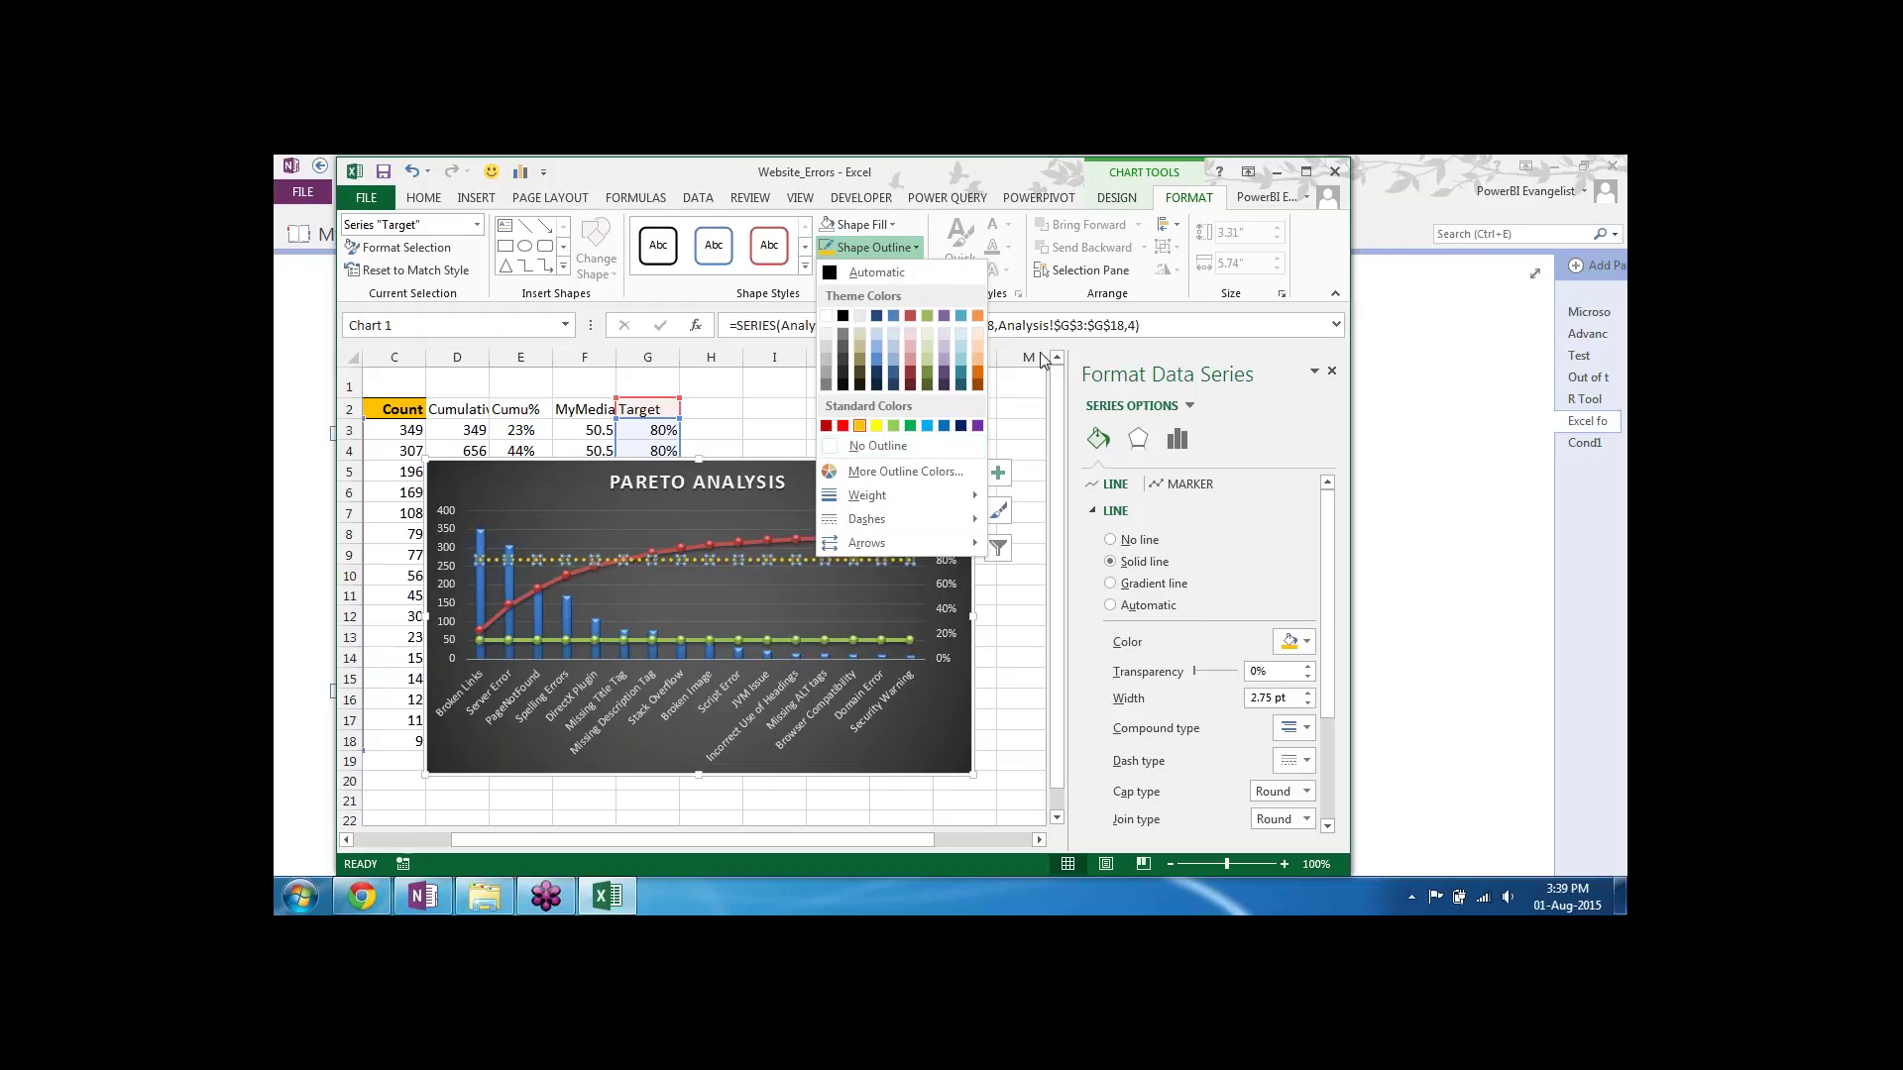
click(1031, 385)
click(1015, 402)
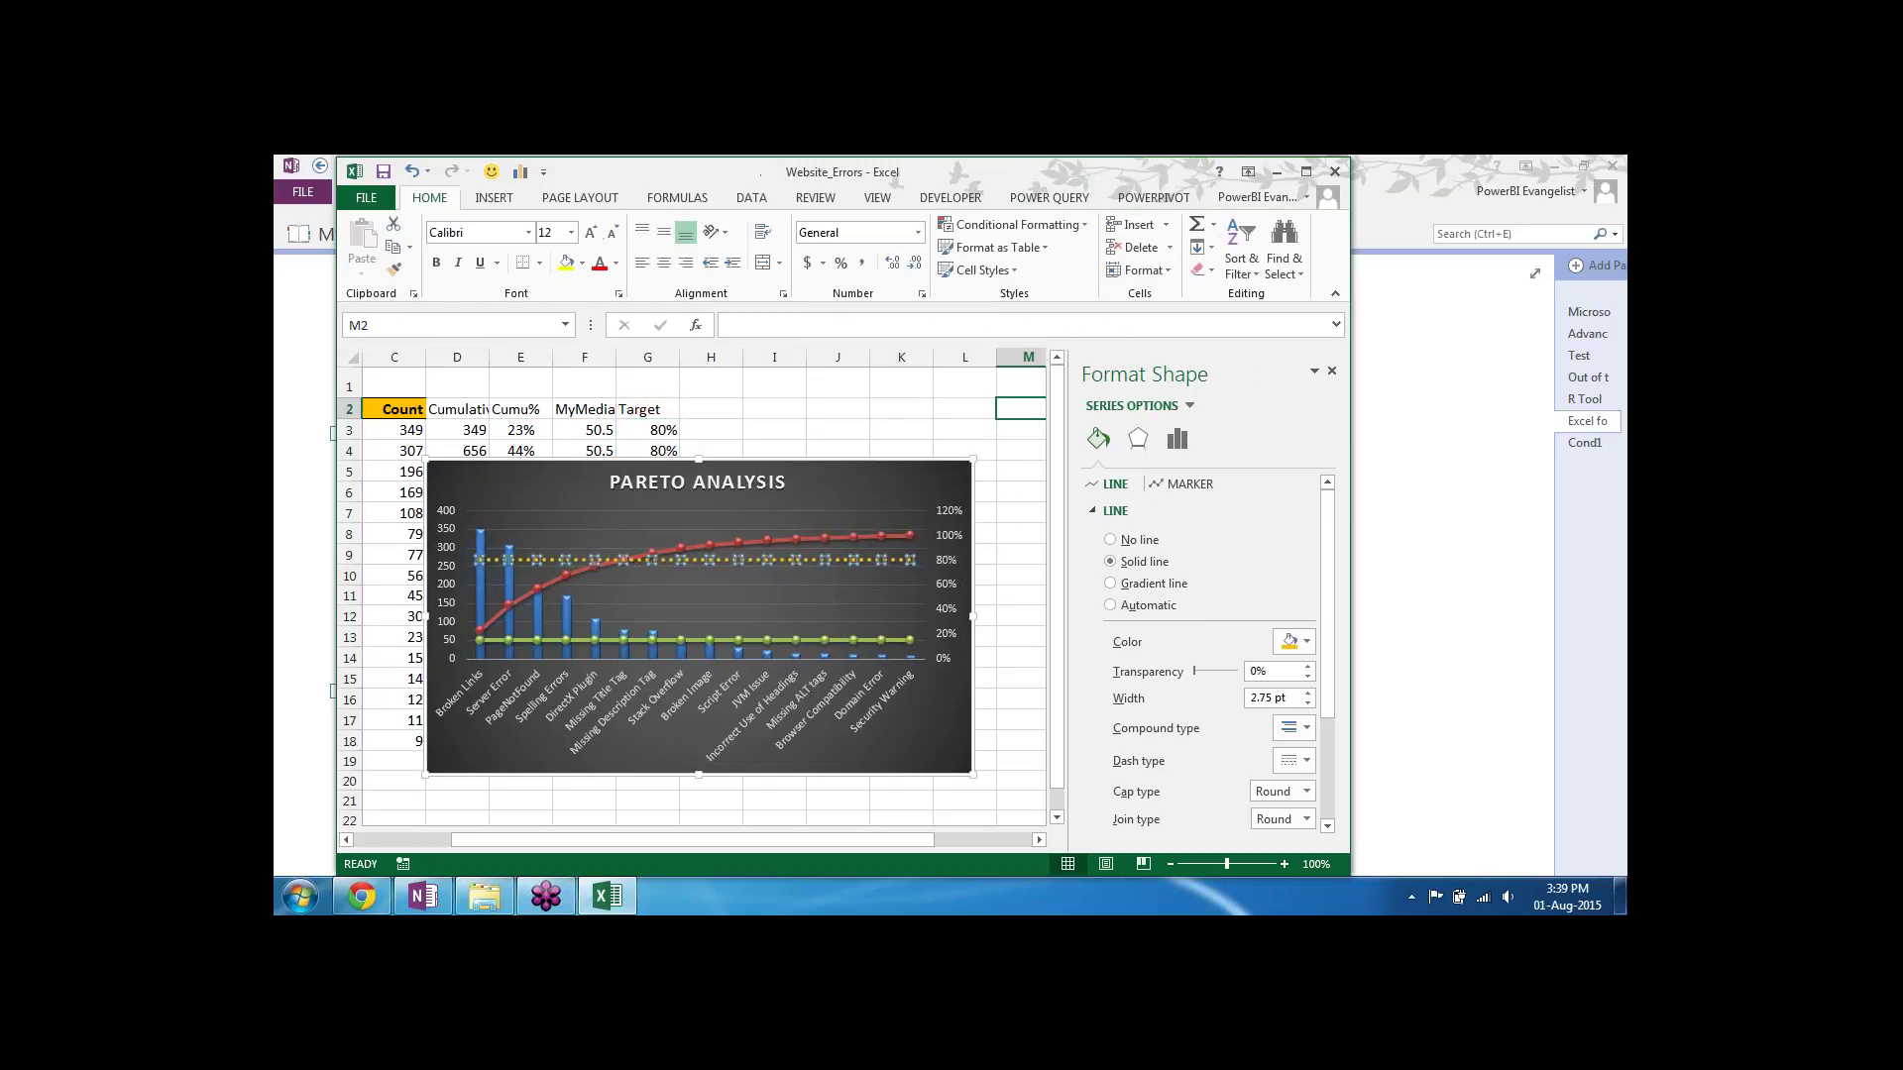
Step: Maximize the workbook window and enlarge the chart, starting at cell C1, to about 4.54" high by 10.39" wide
click(951, 493)
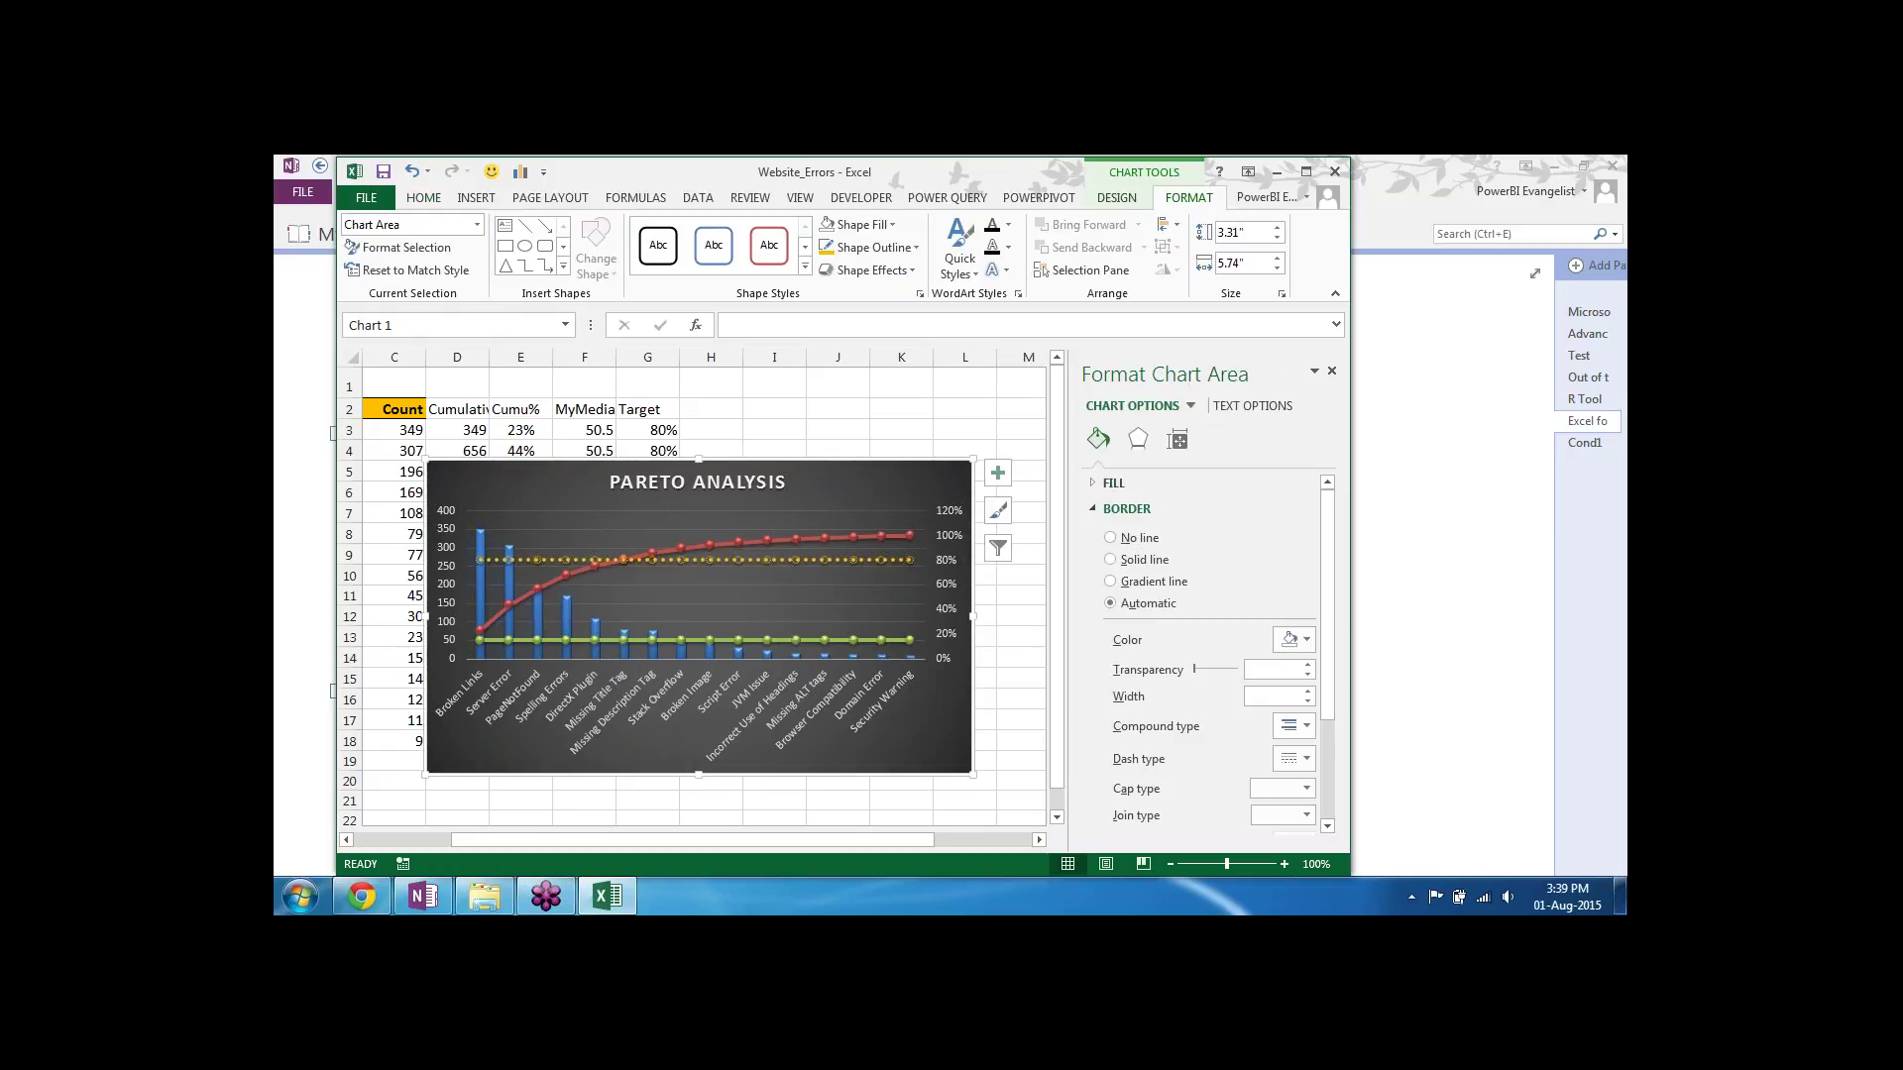
drag(972, 616, 1027, 627)
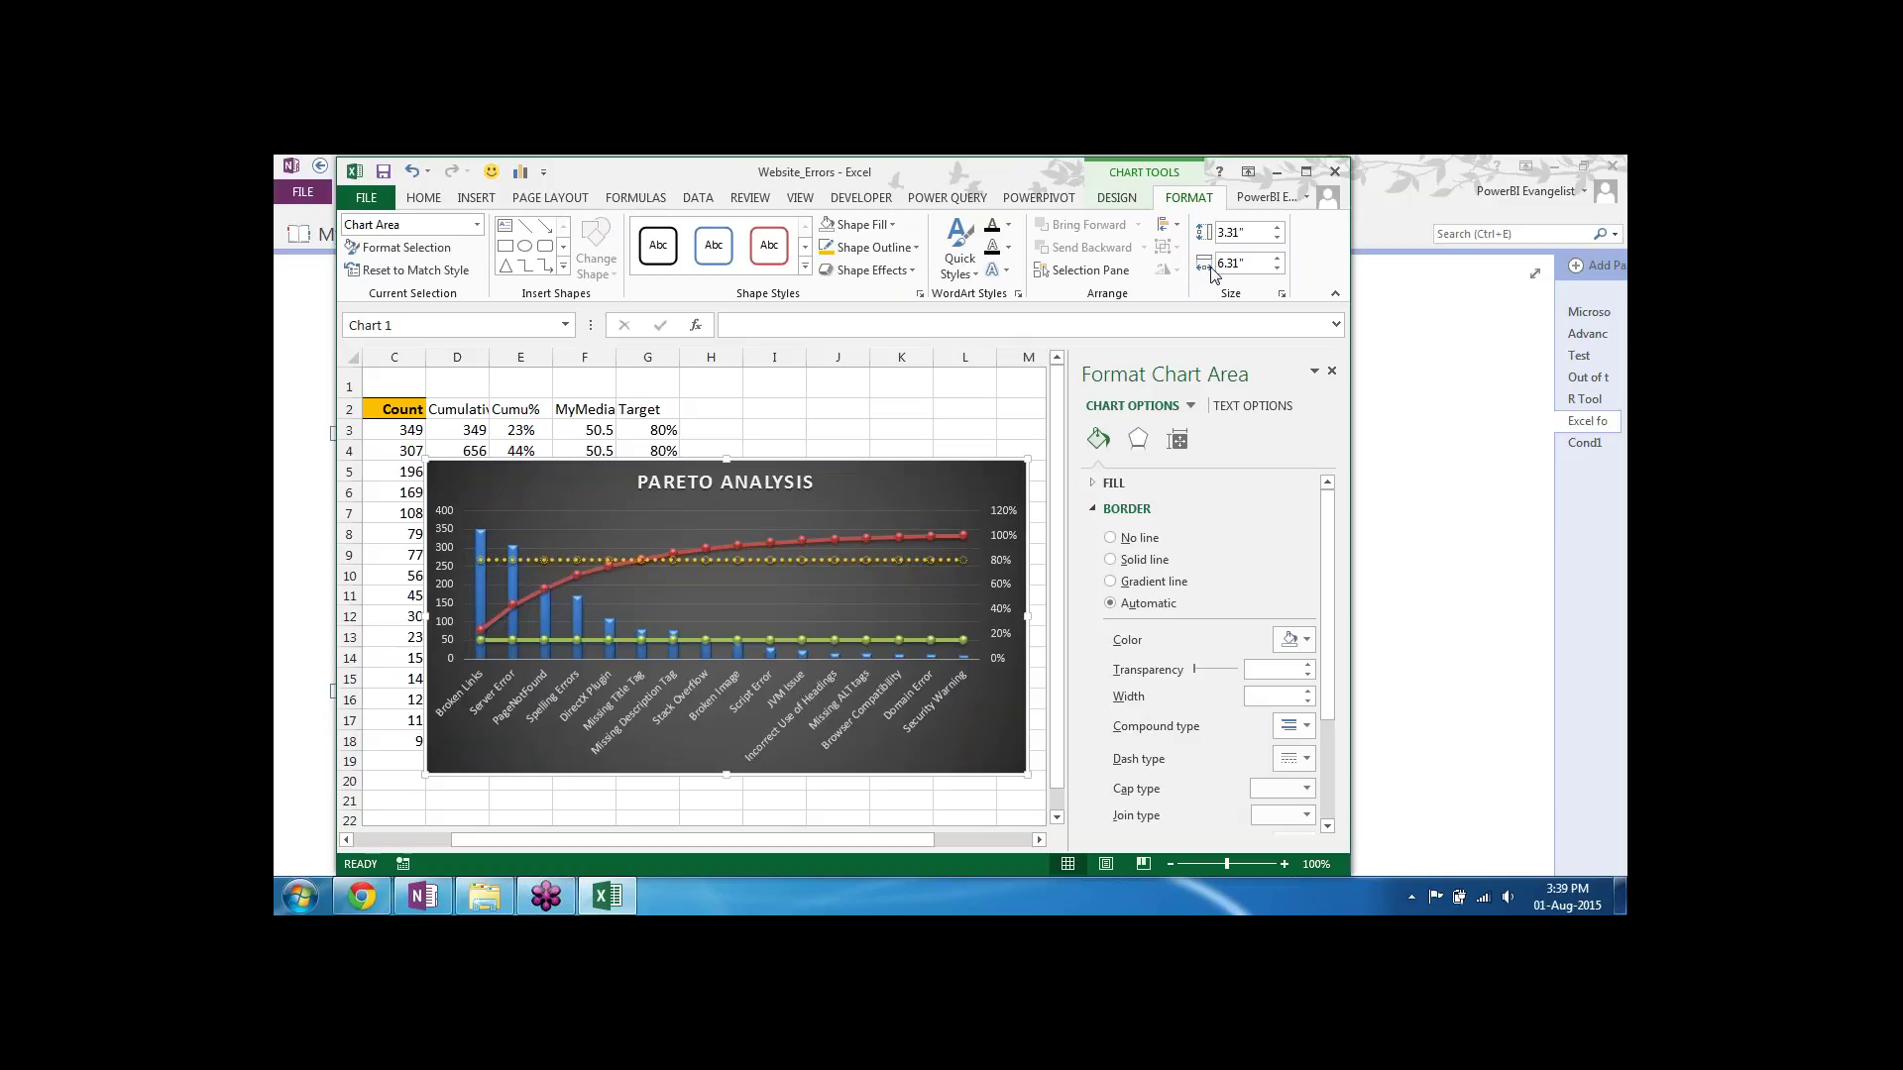
double_click(1023, 169)
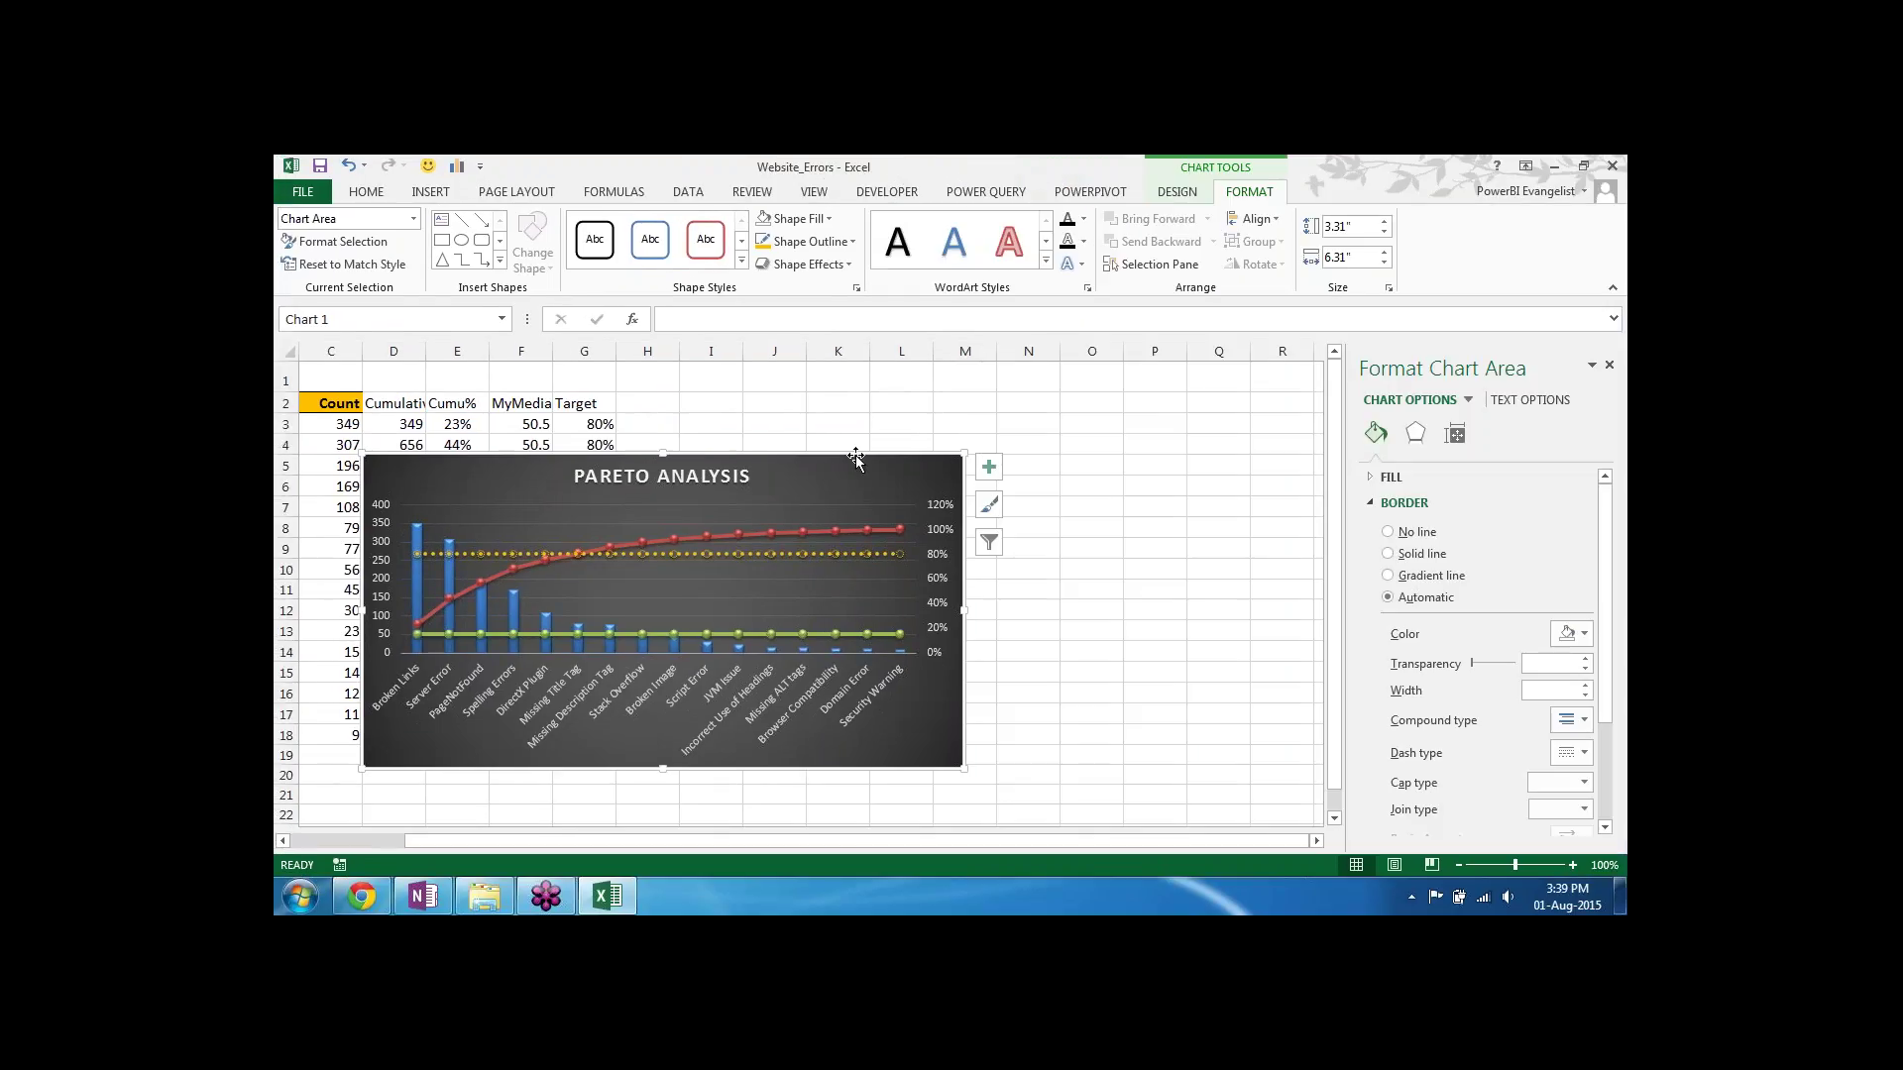
drag(854, 454, 793, 379)
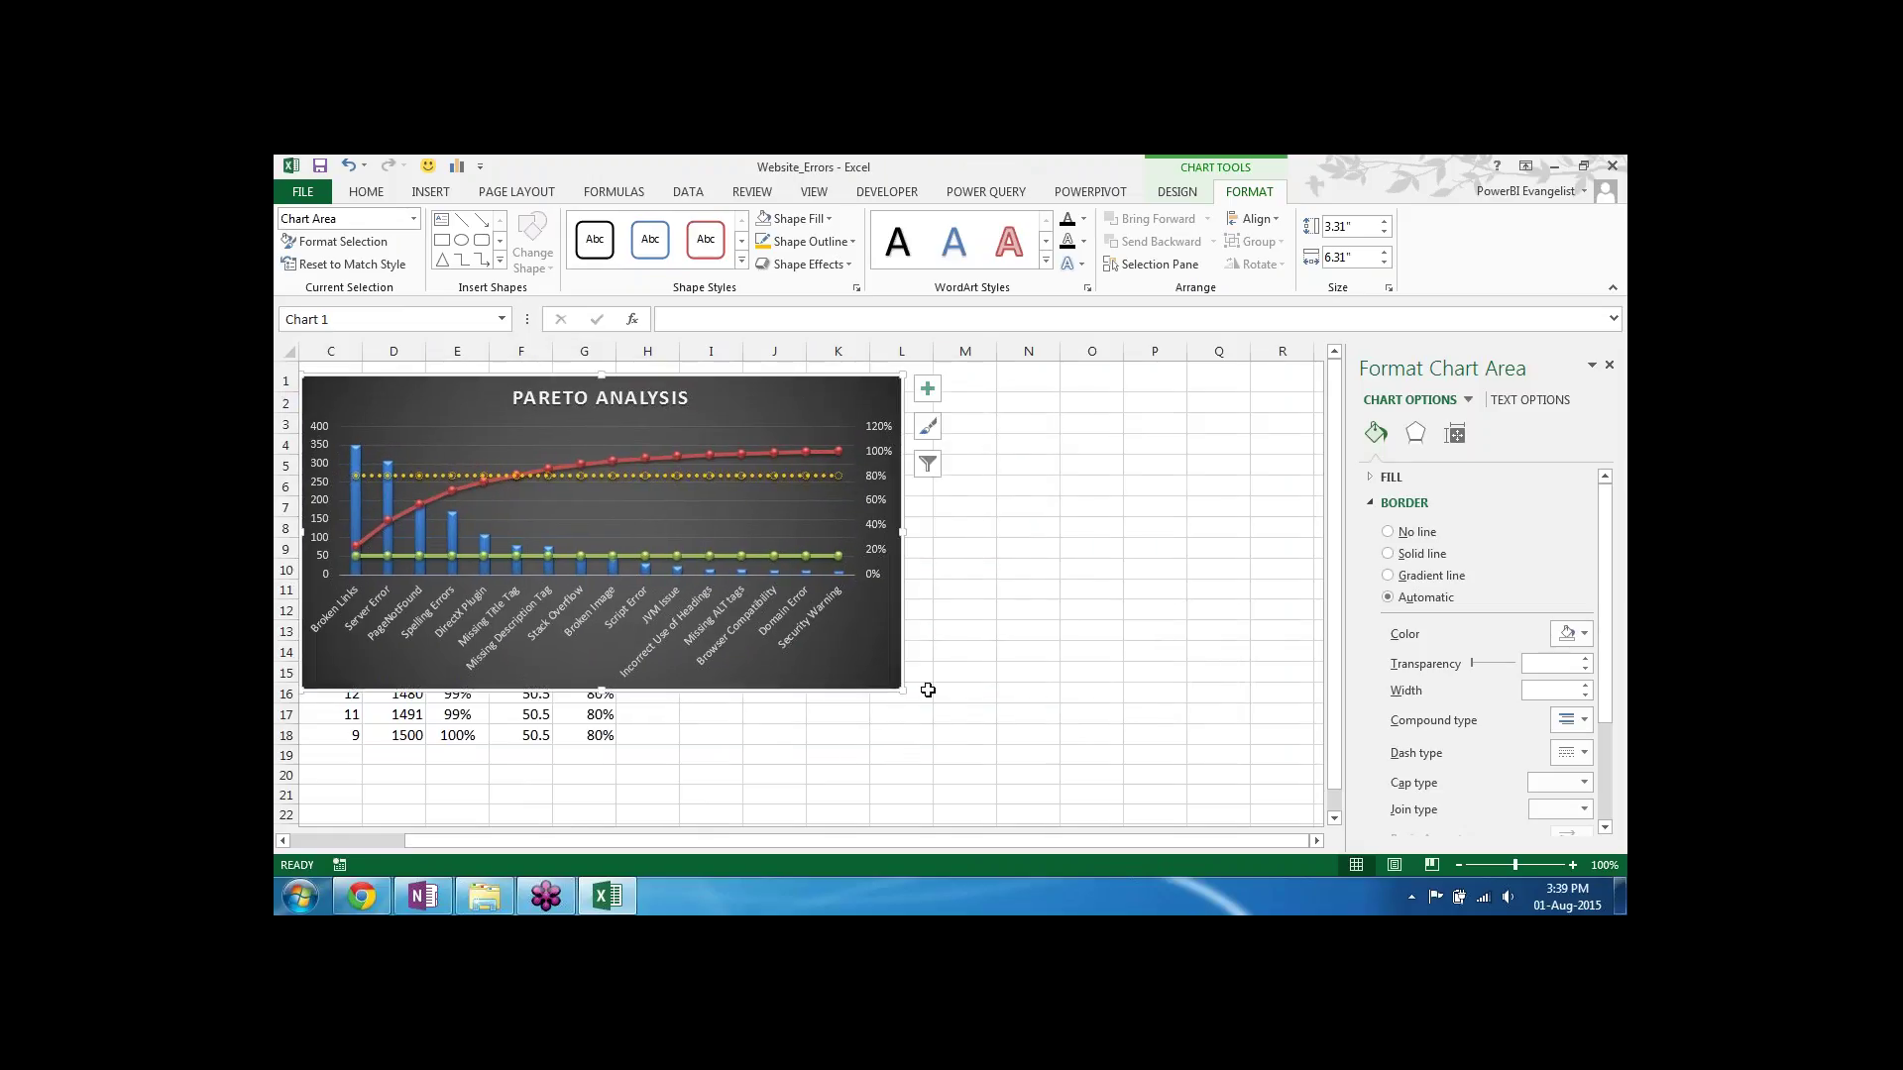
drag(903, 690, 1288, 765)
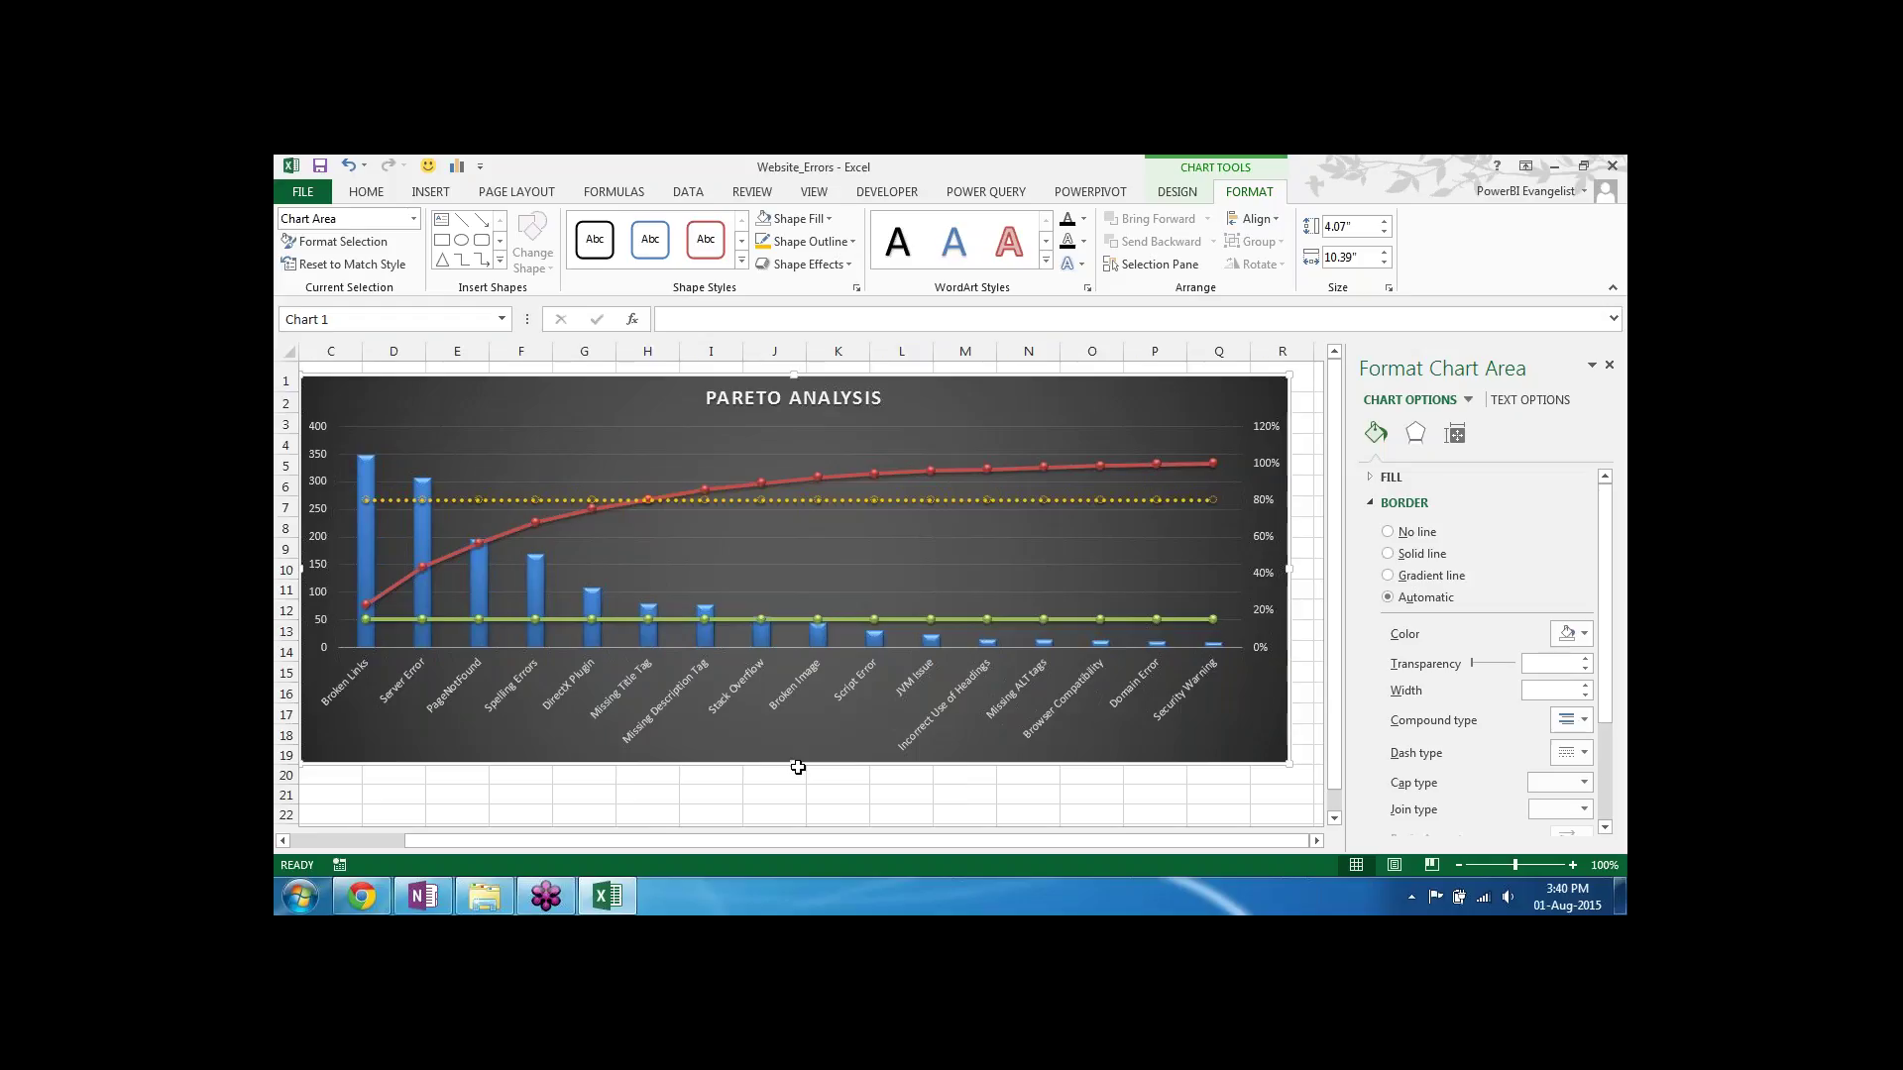
drag(793, 761, 793, 807)
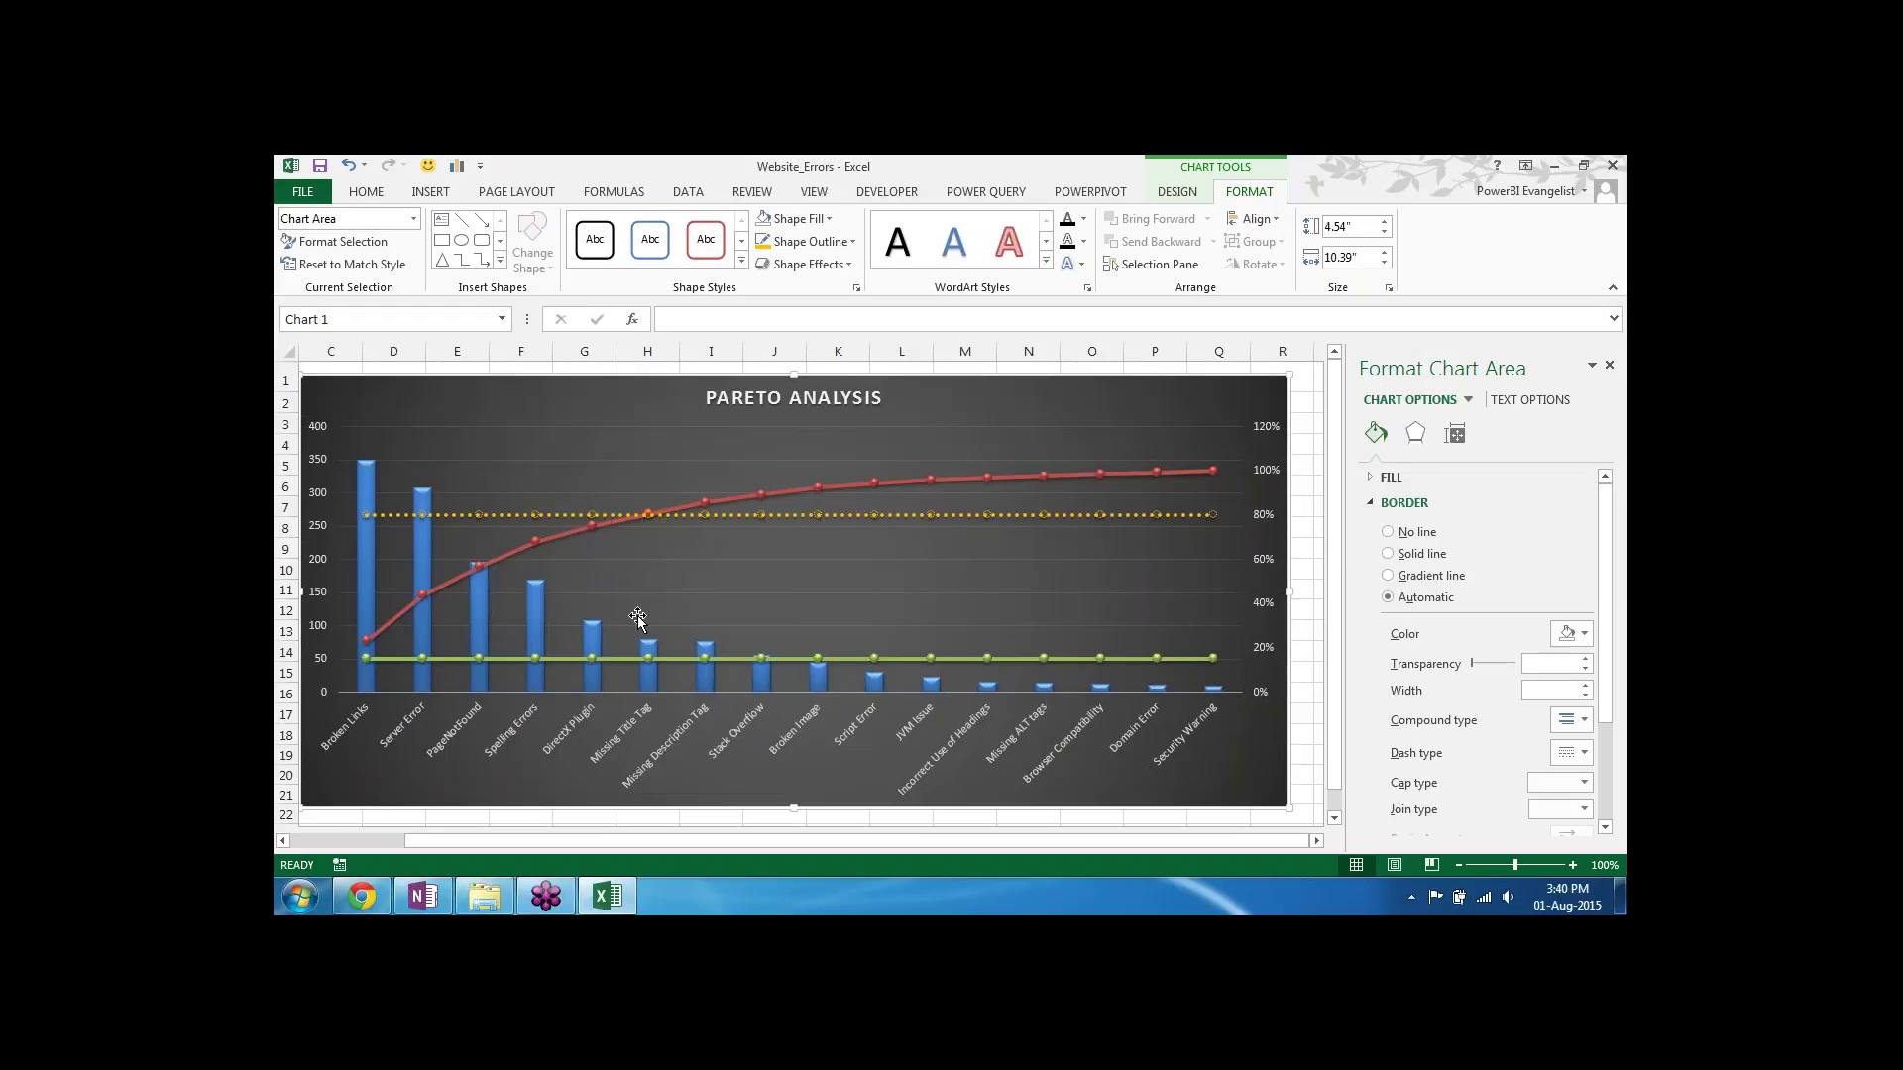
Step: Draw a vertical line about 3.23" tall through the crossing of the cumulative and Target lines, and apply the 3 pt orange line style
click(462, 221)
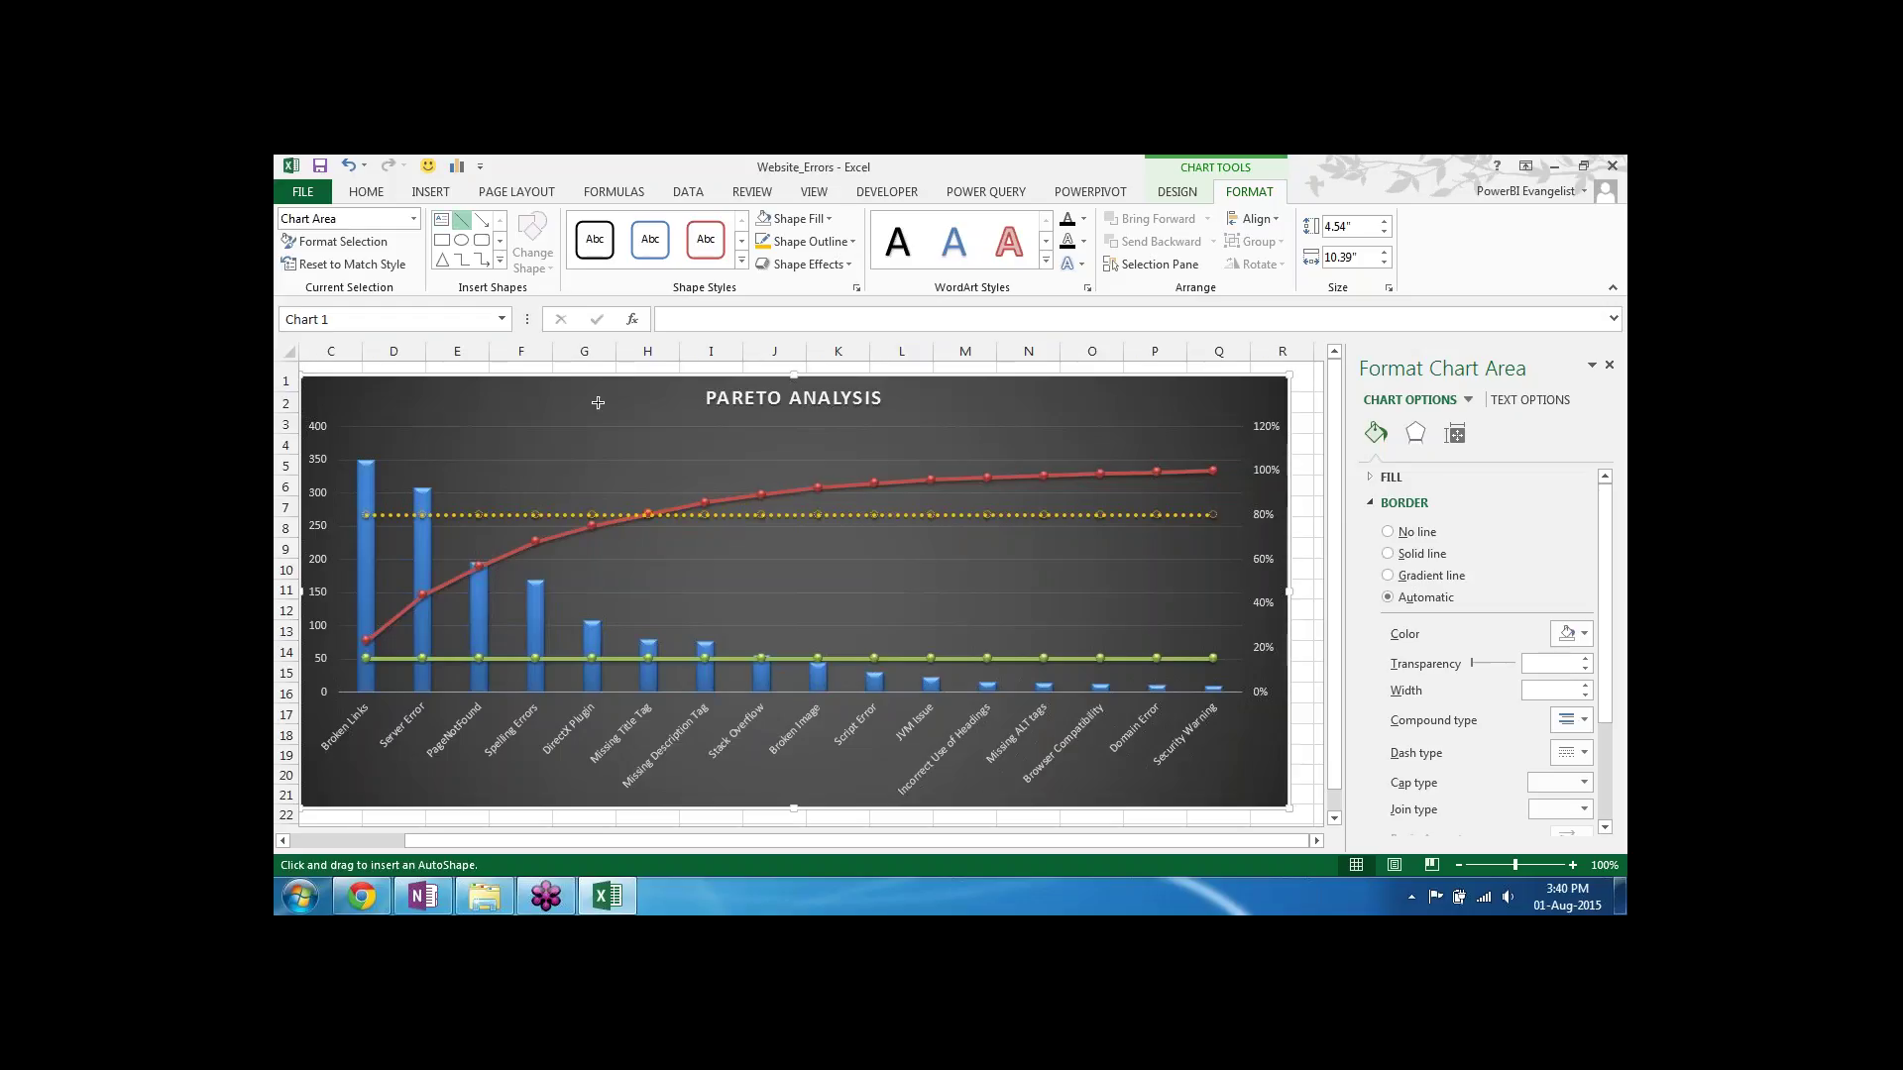
drag(613, 389, 623, 693)
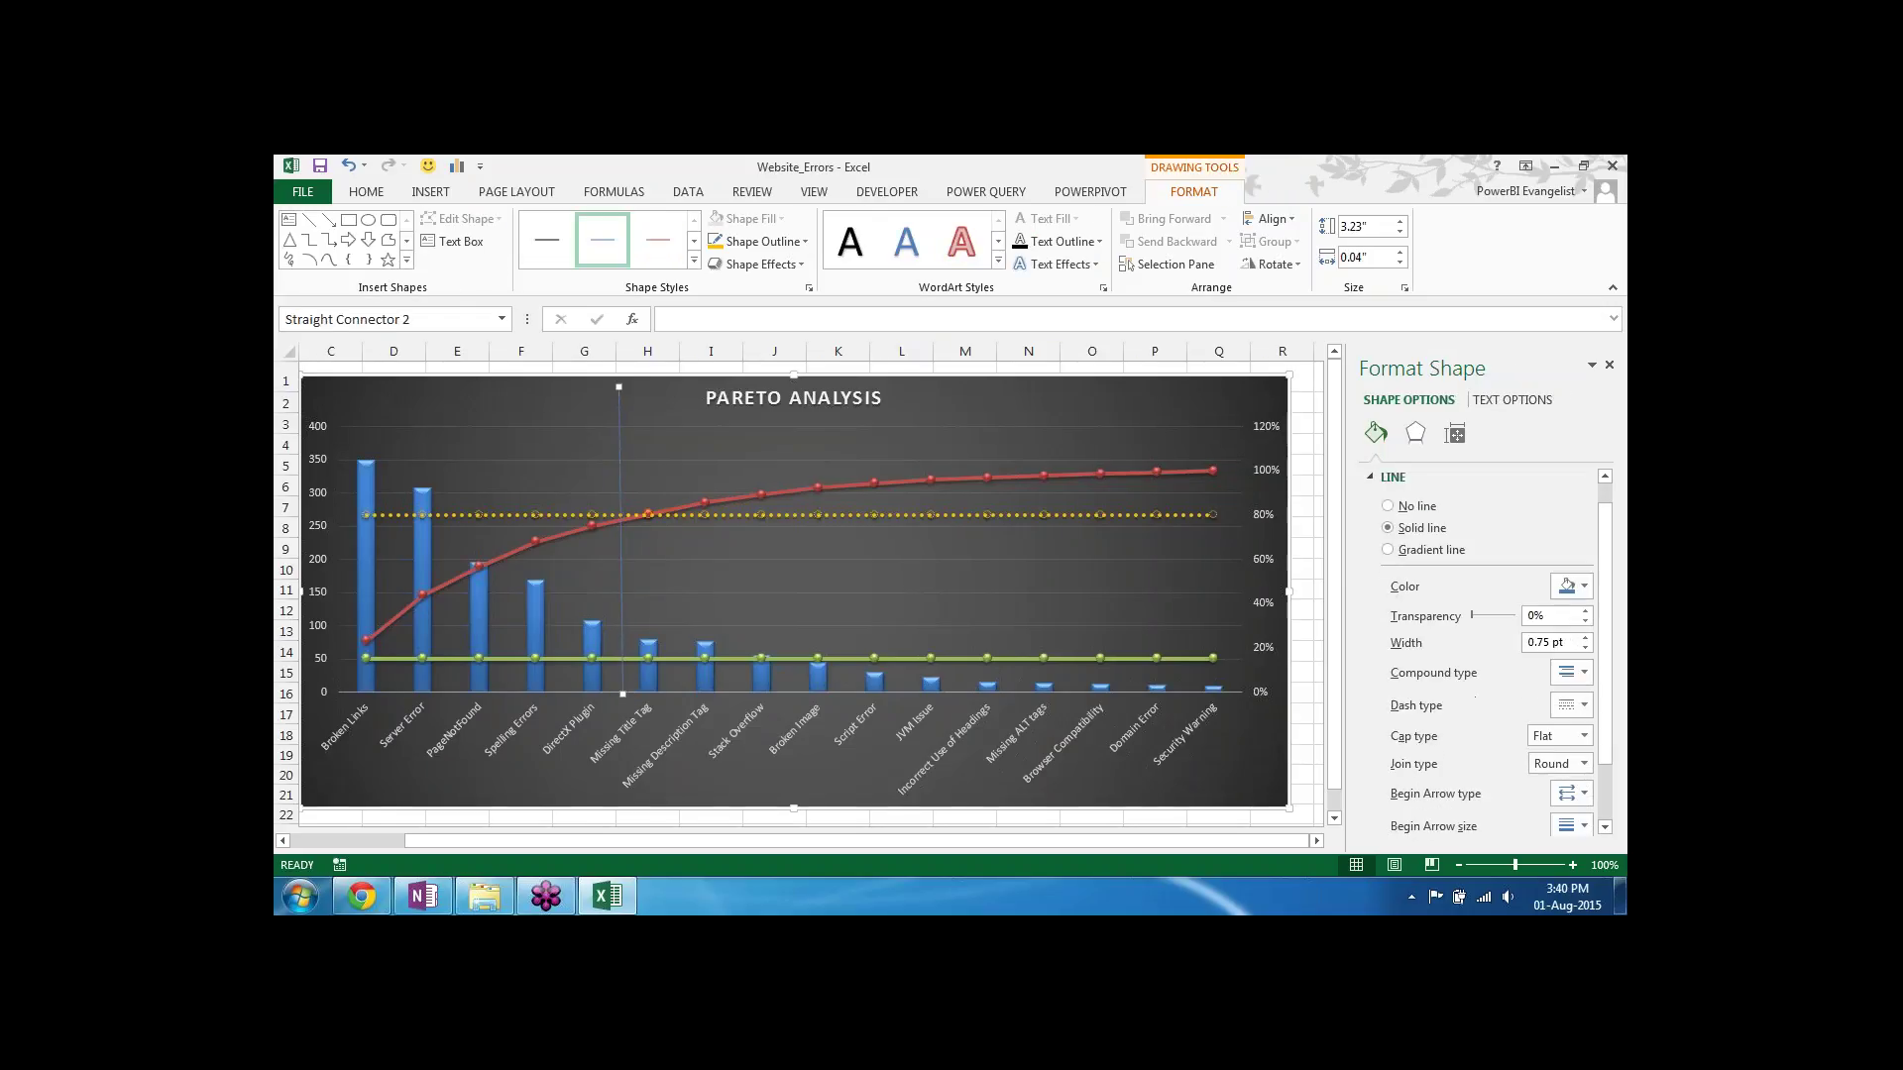
drag(621, 541, 635, 541)
mouse_move(631, 526)
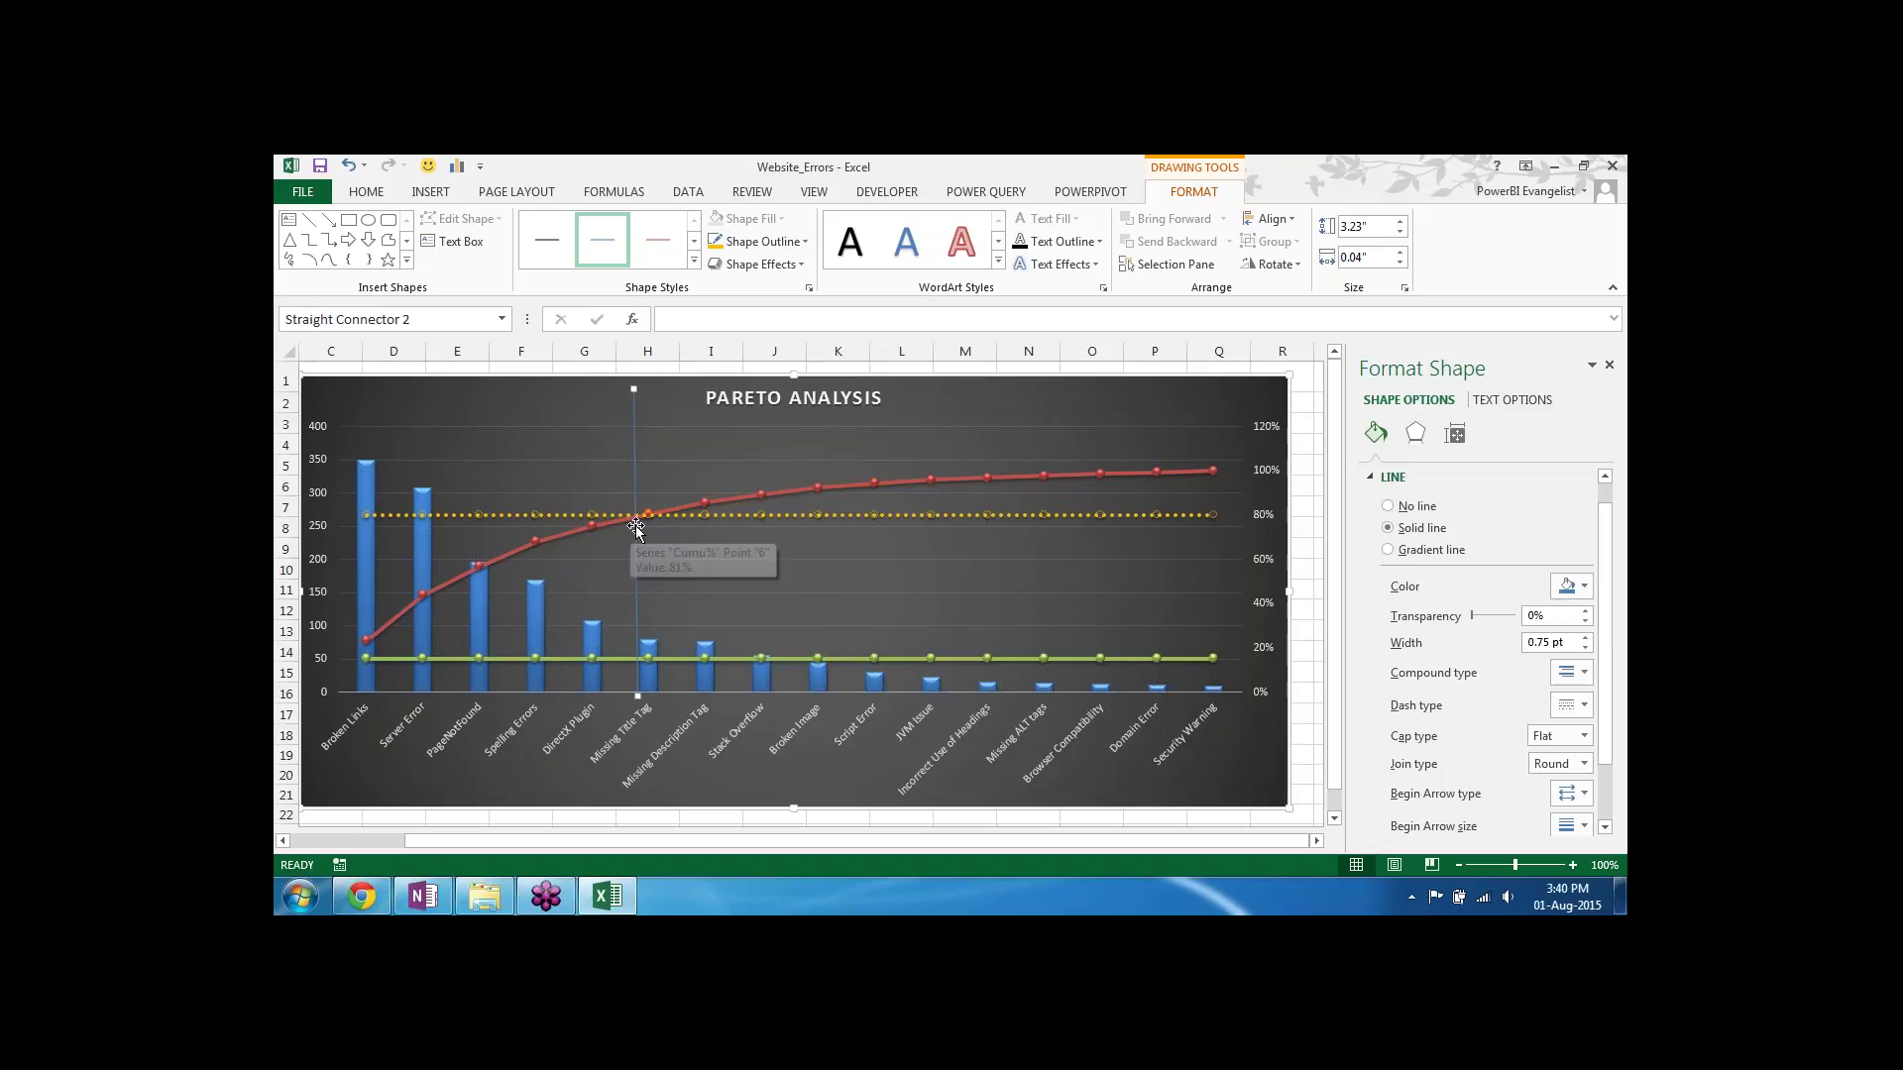
drag(634, 540, 635, 536)
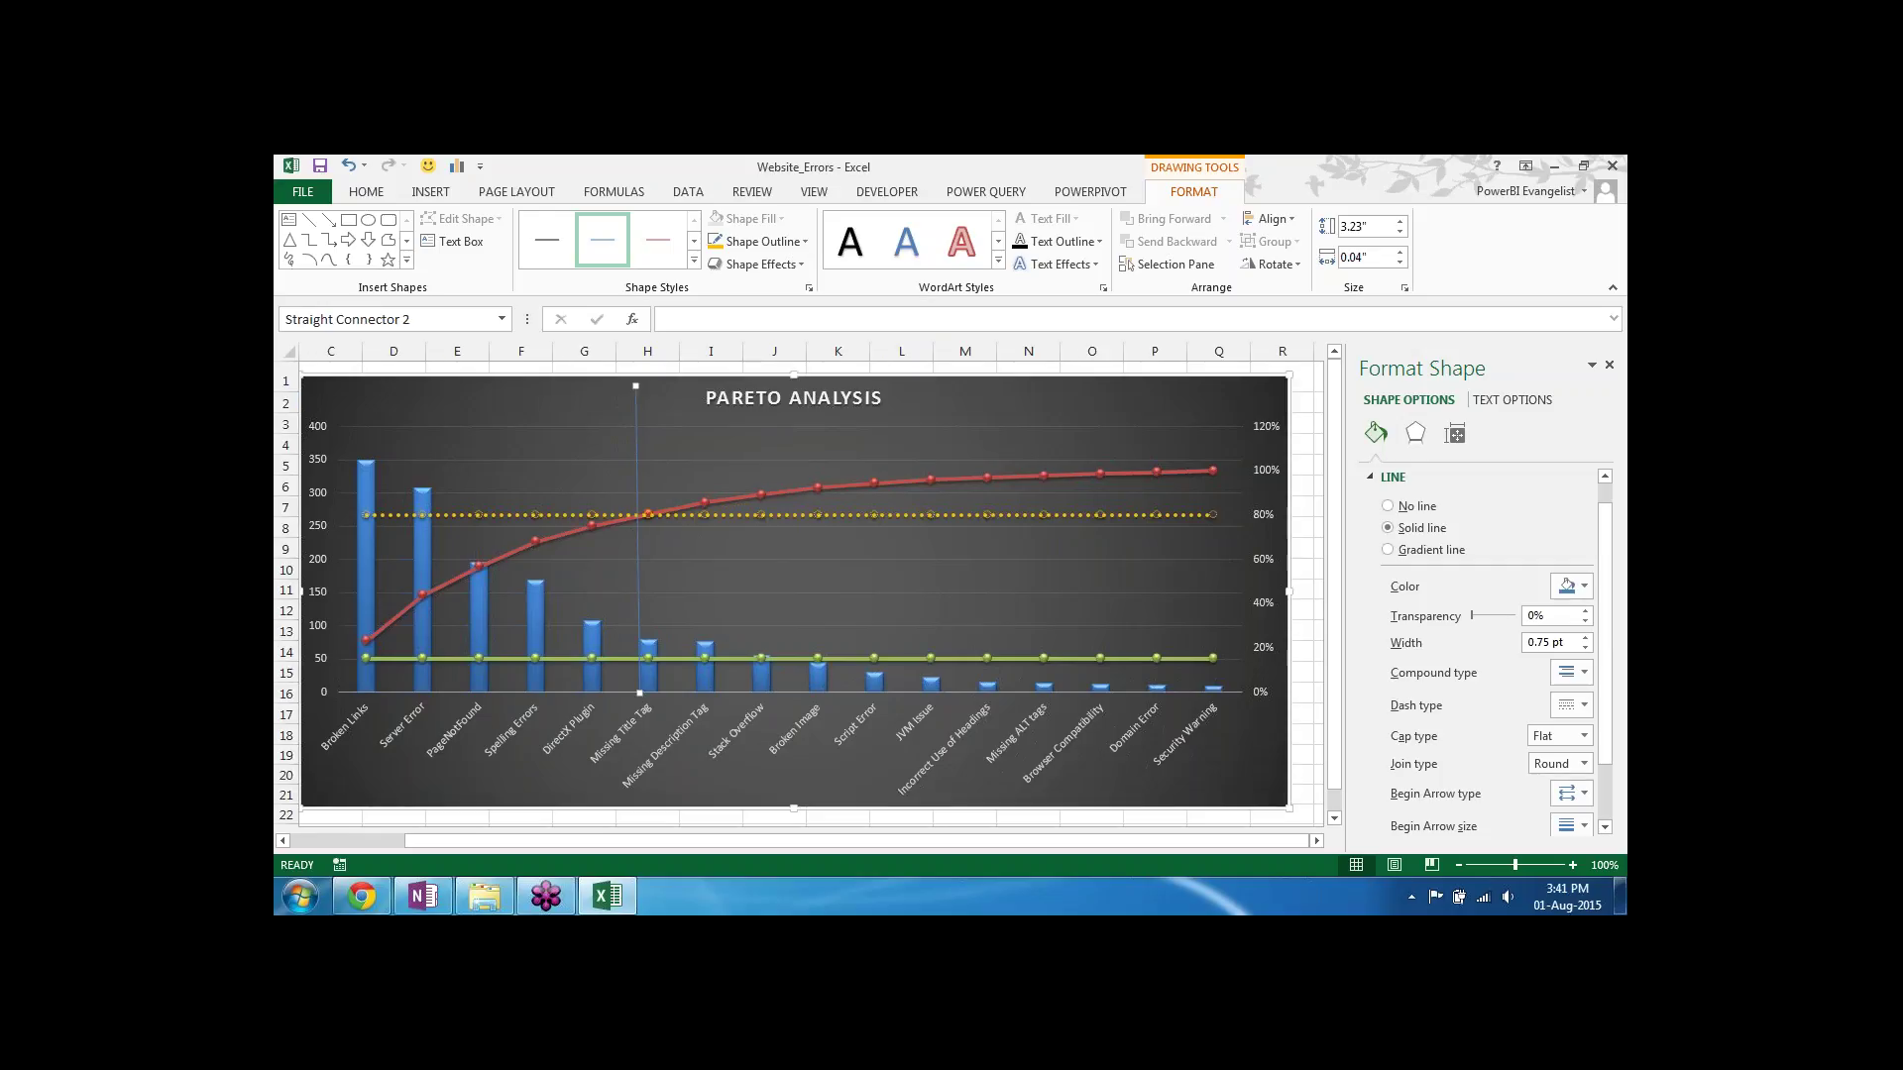
click(693, 262)
click(881, 351)
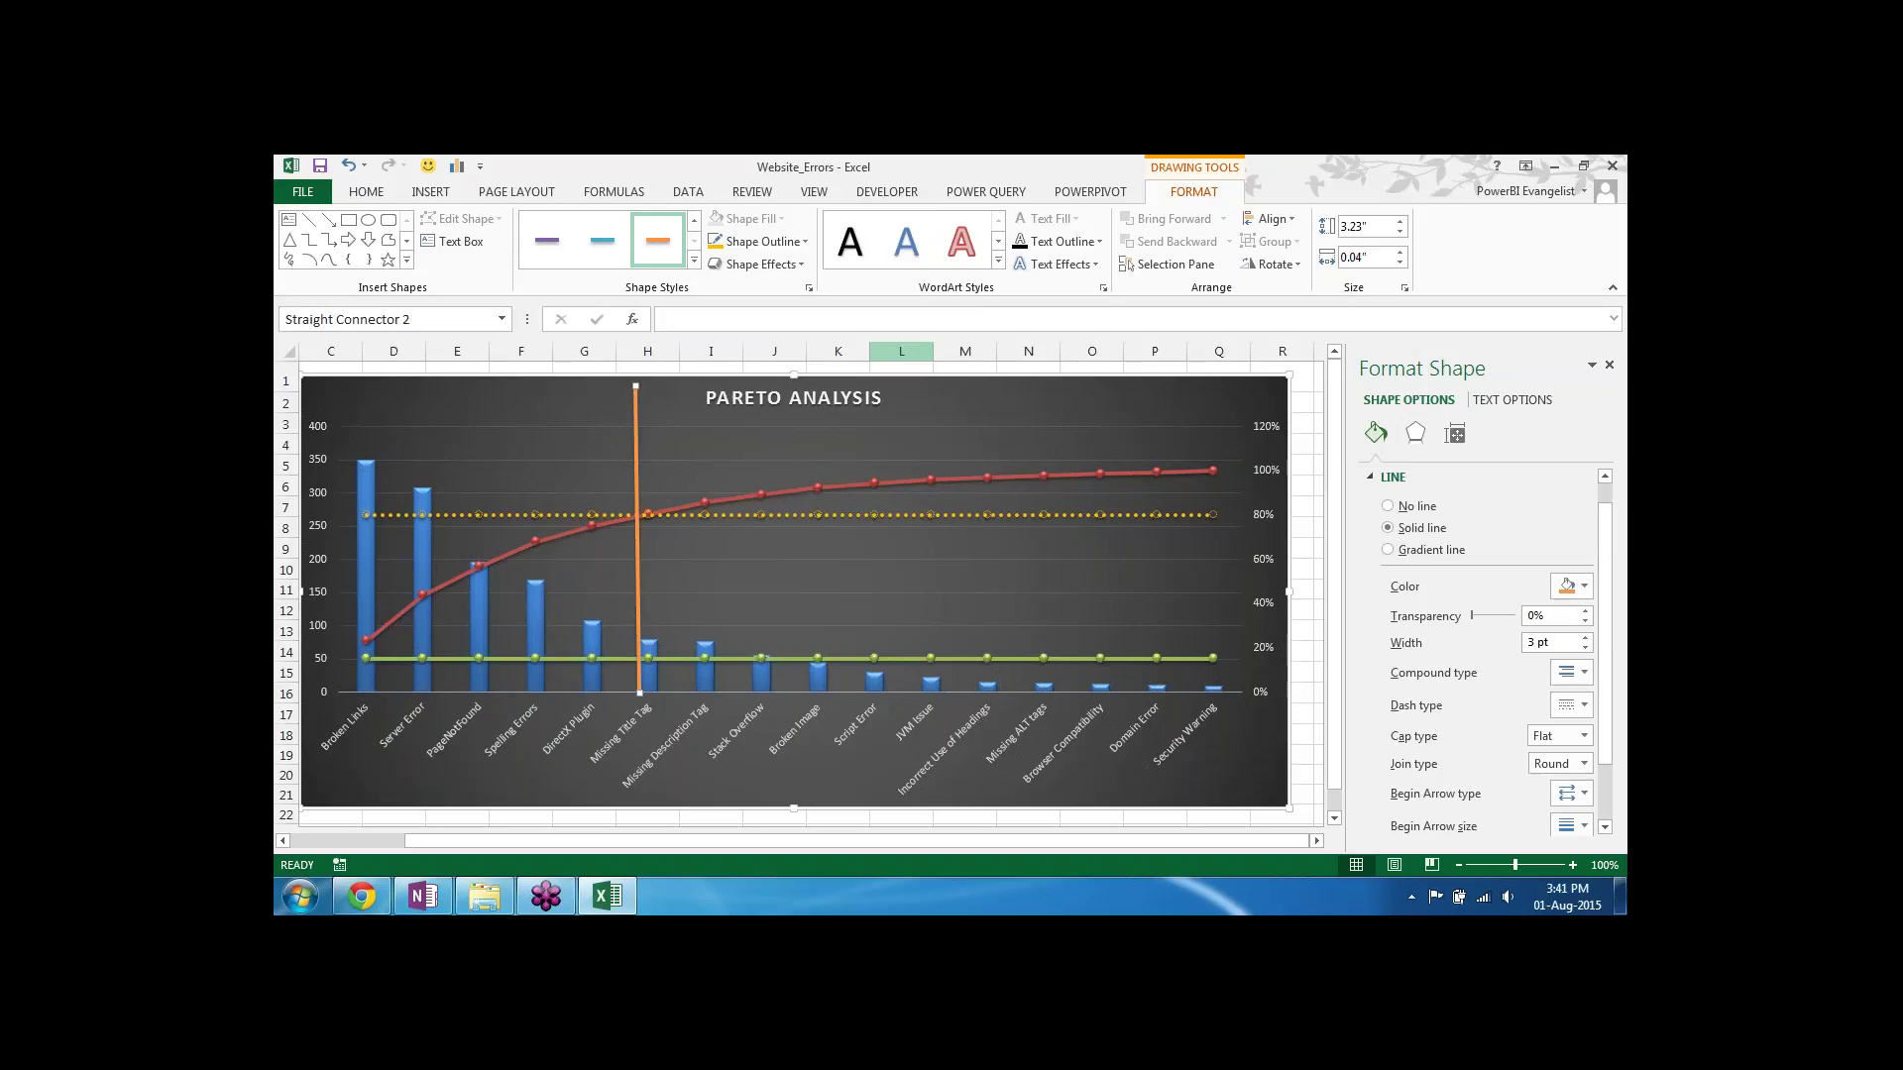
Step: Draw a horizontal arrow about 2.73" long from the vertical line back to above the Broken Links bar, and apply the thick orange line style
click(326, 222)
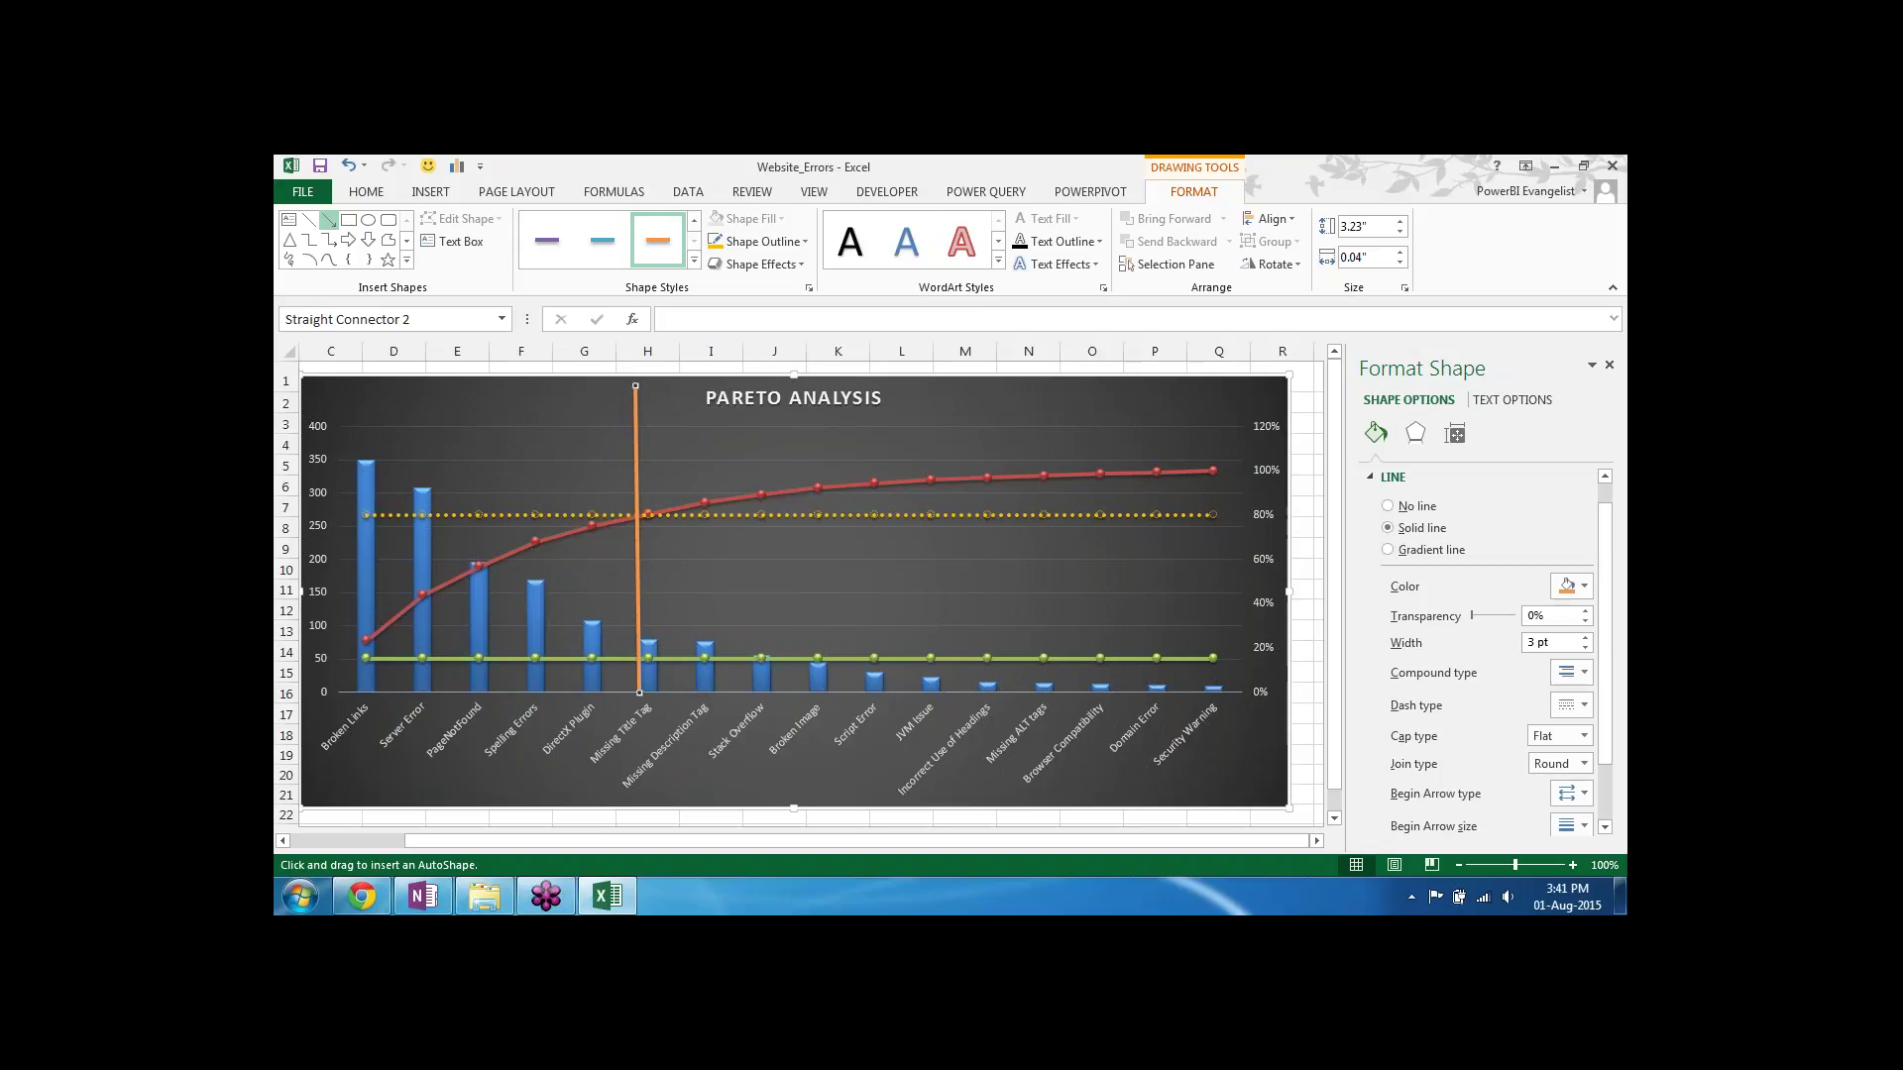
drag(624, 436, 369, 437)
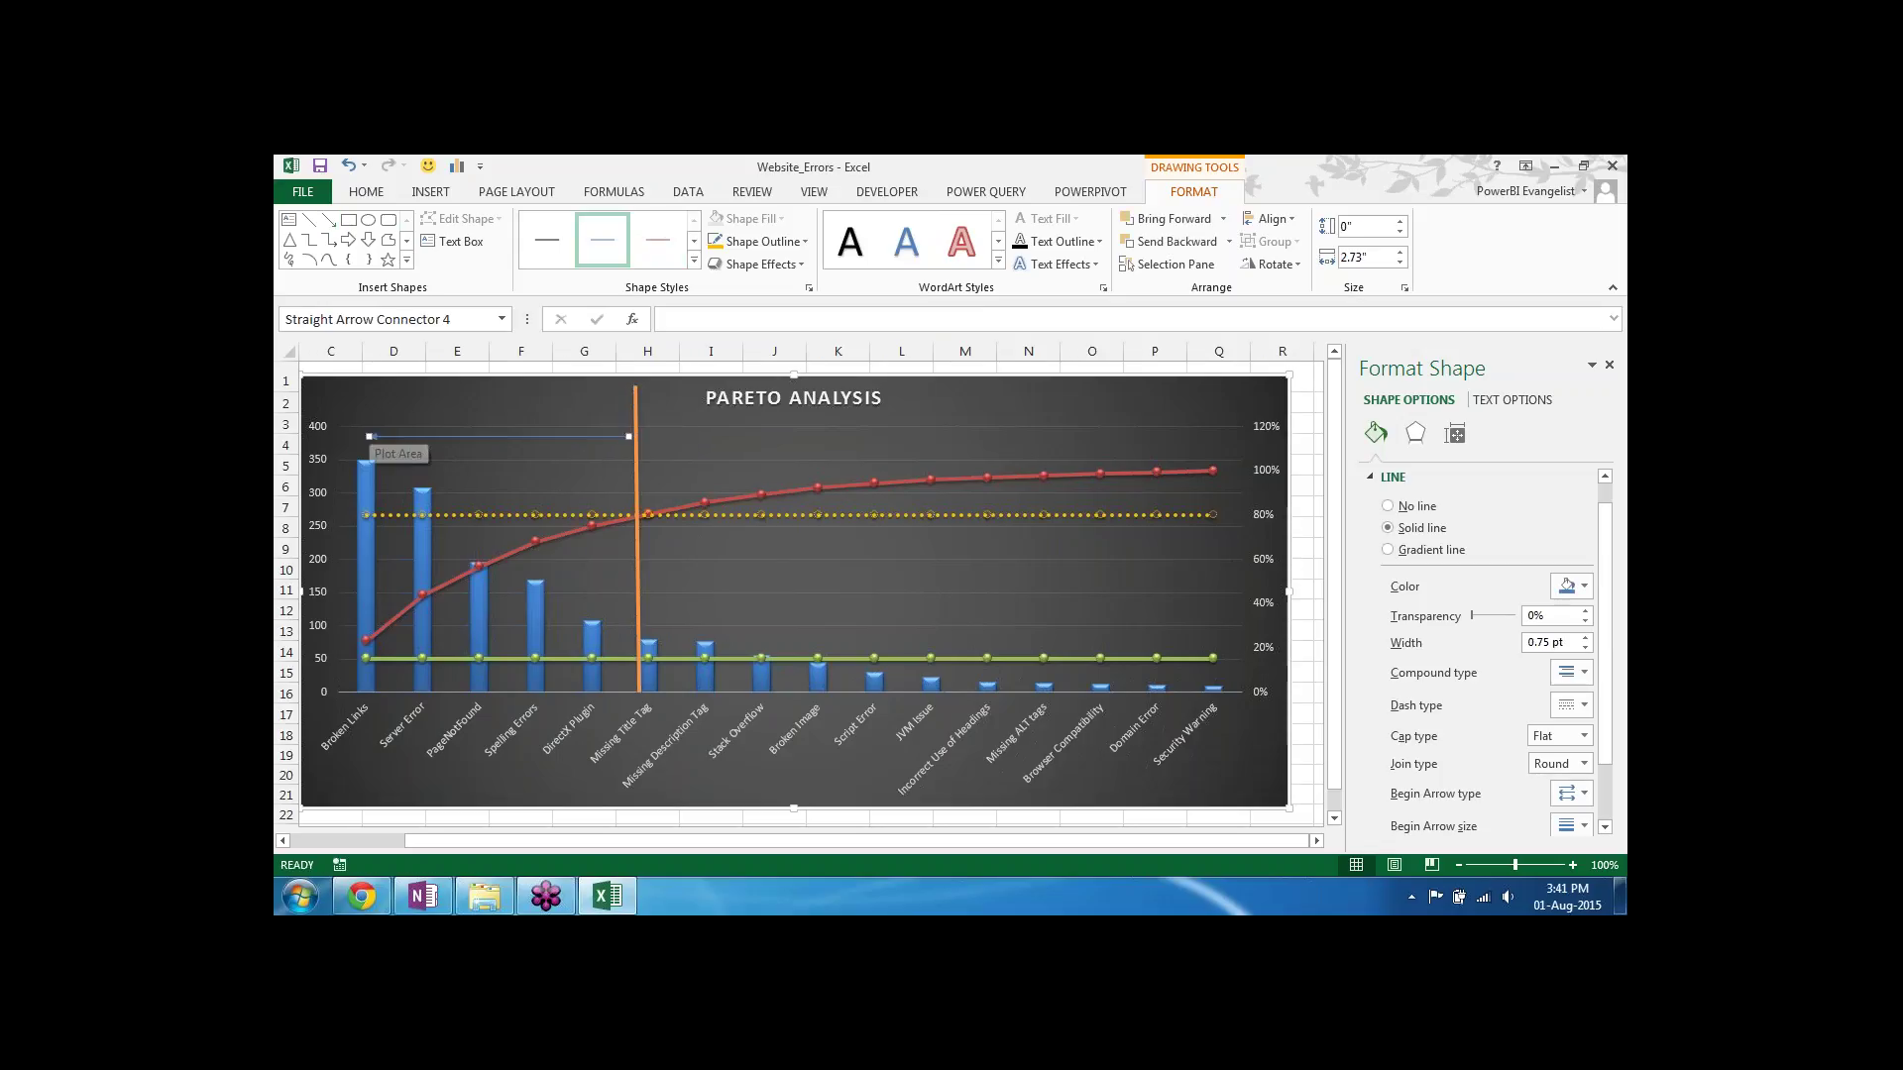
click(694, 260)
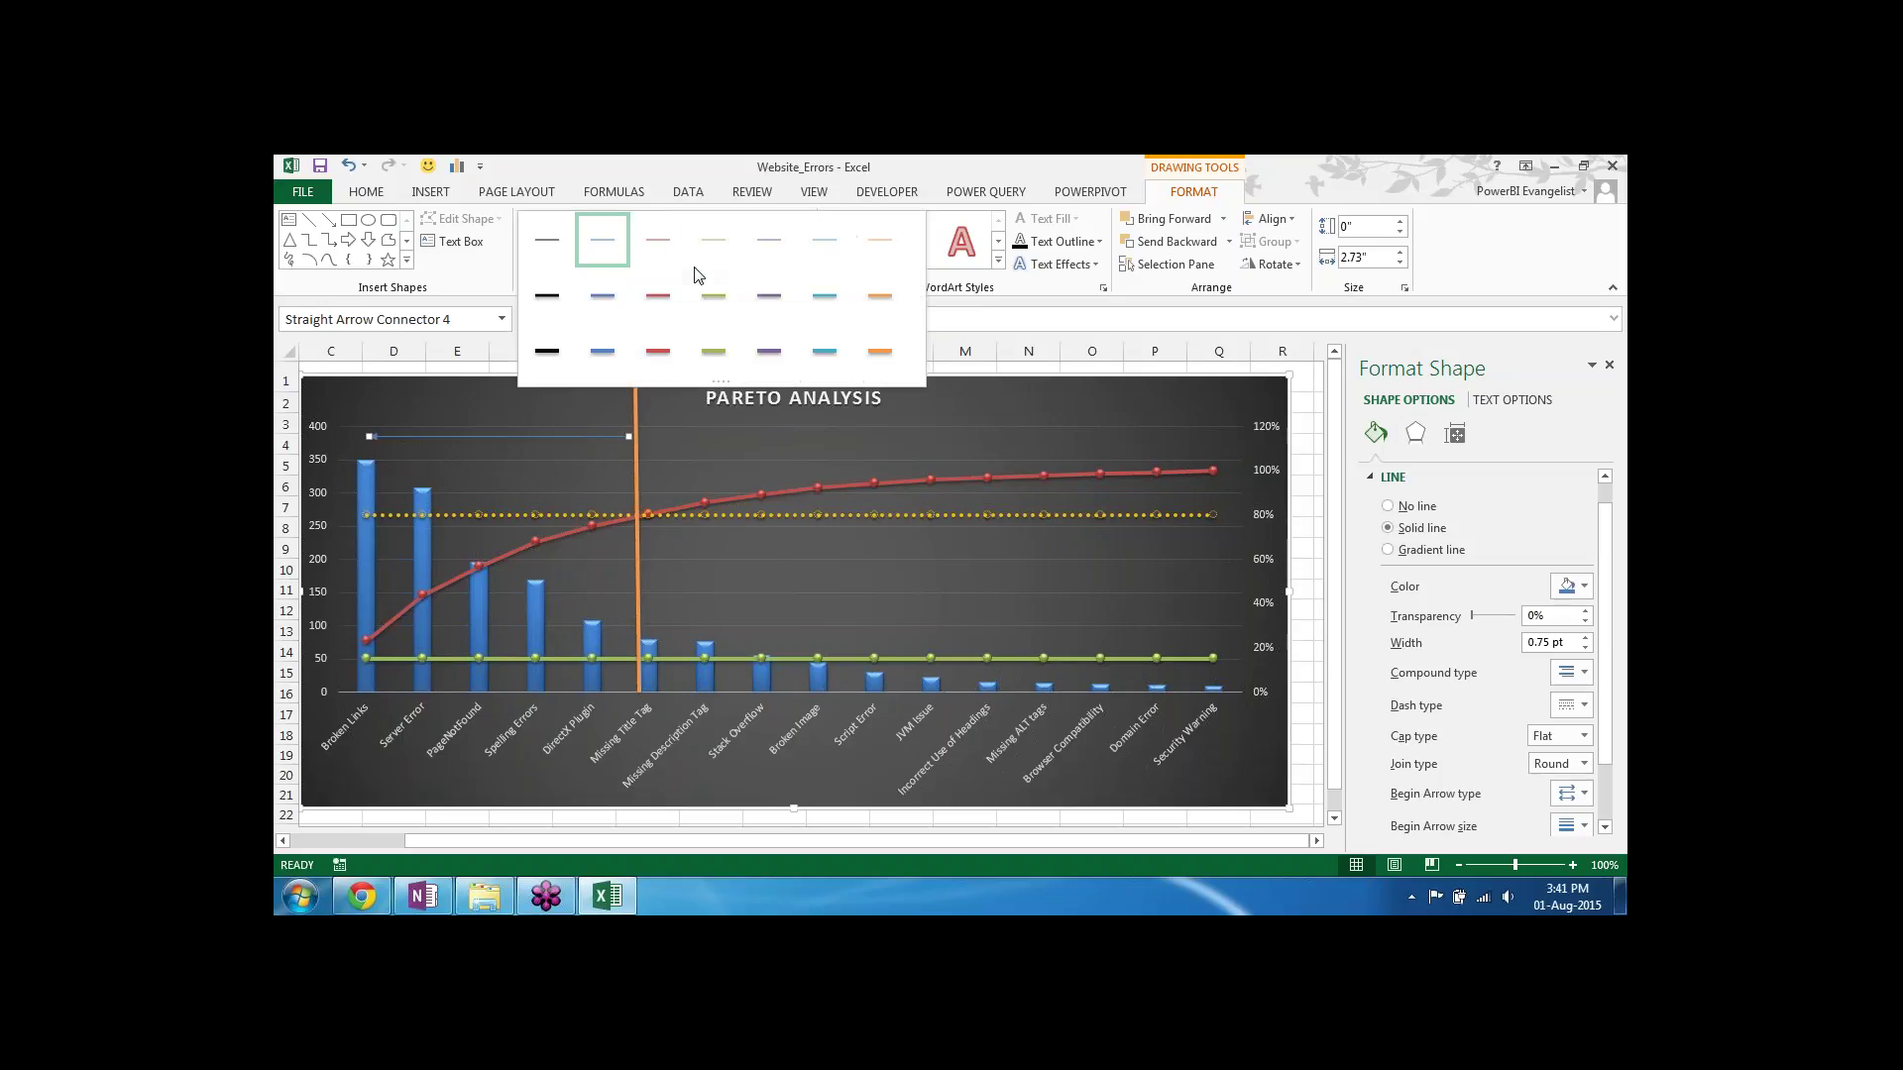
click(879, 355)
click(961, 421)
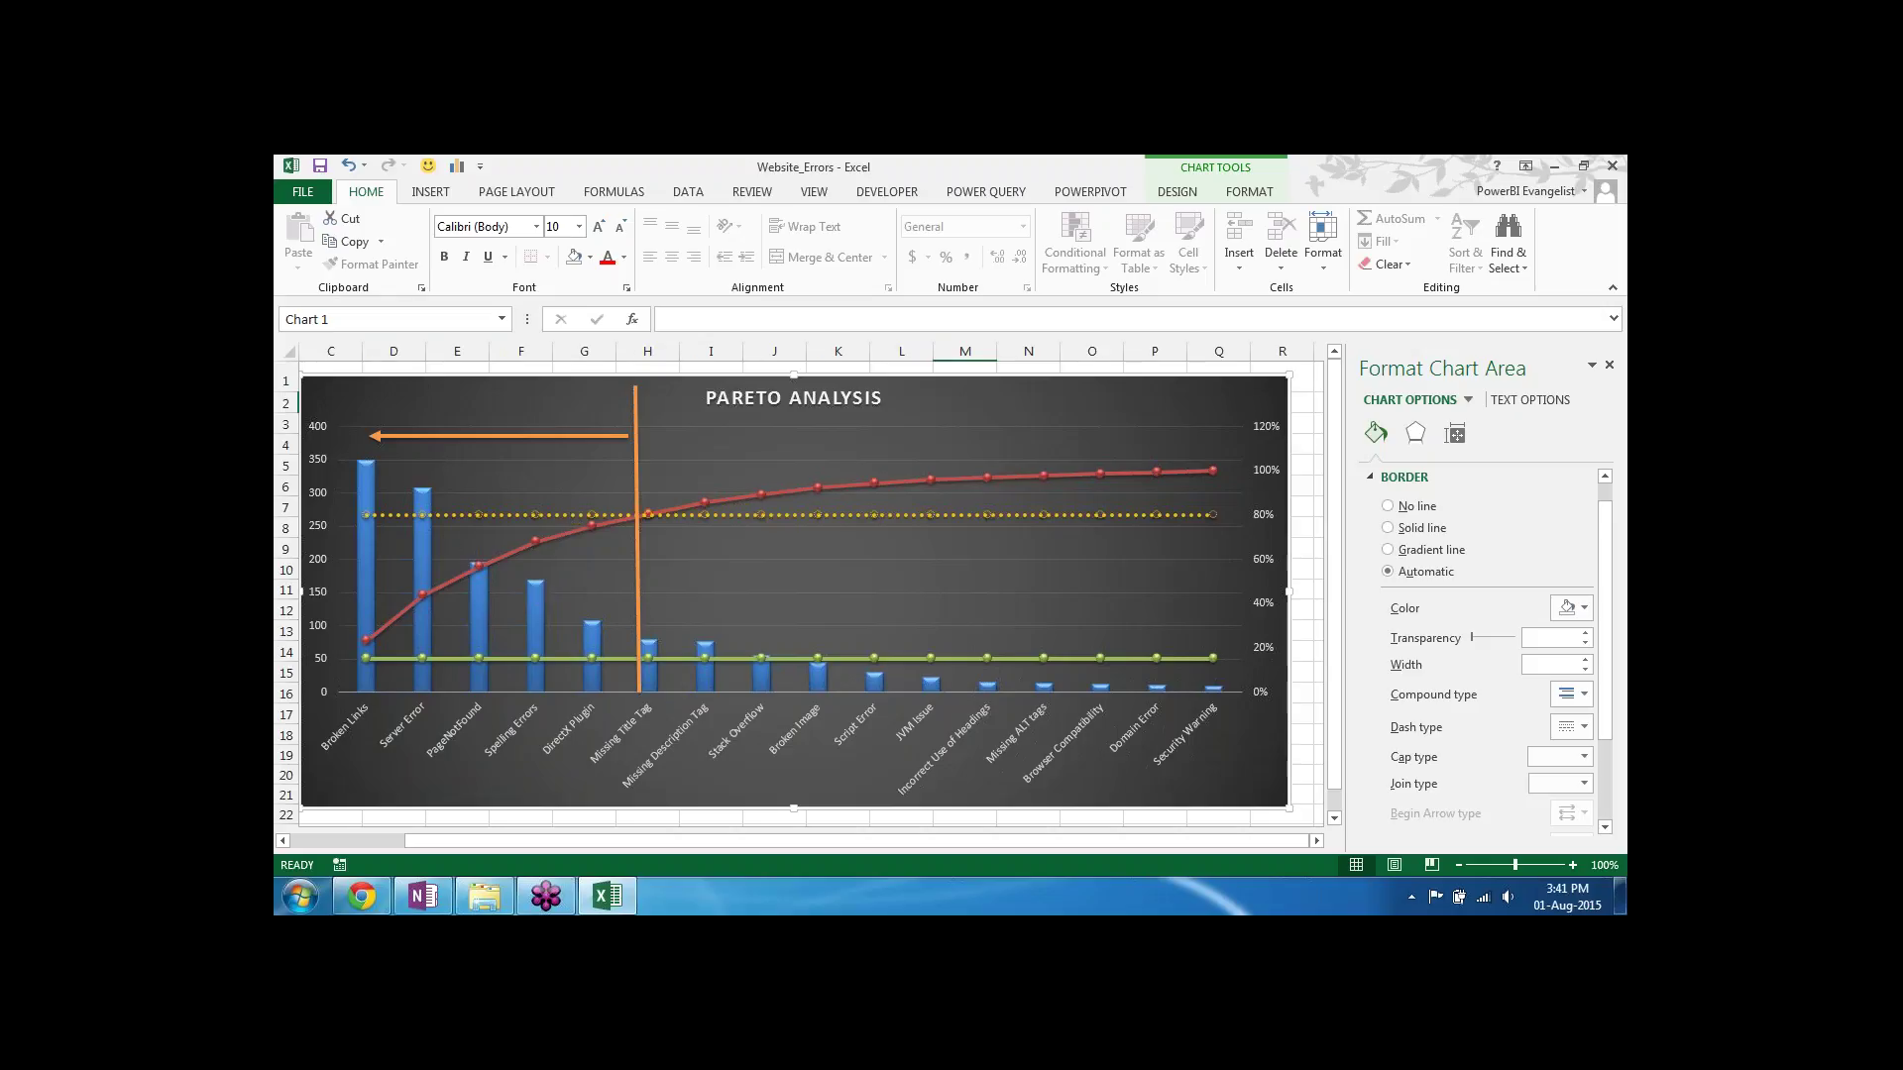
Step: Draw a rectangle about 1.79" high by 6.21" wide under the Target line, from the vertical orange line to the plot area's far edge
click(427, 195)
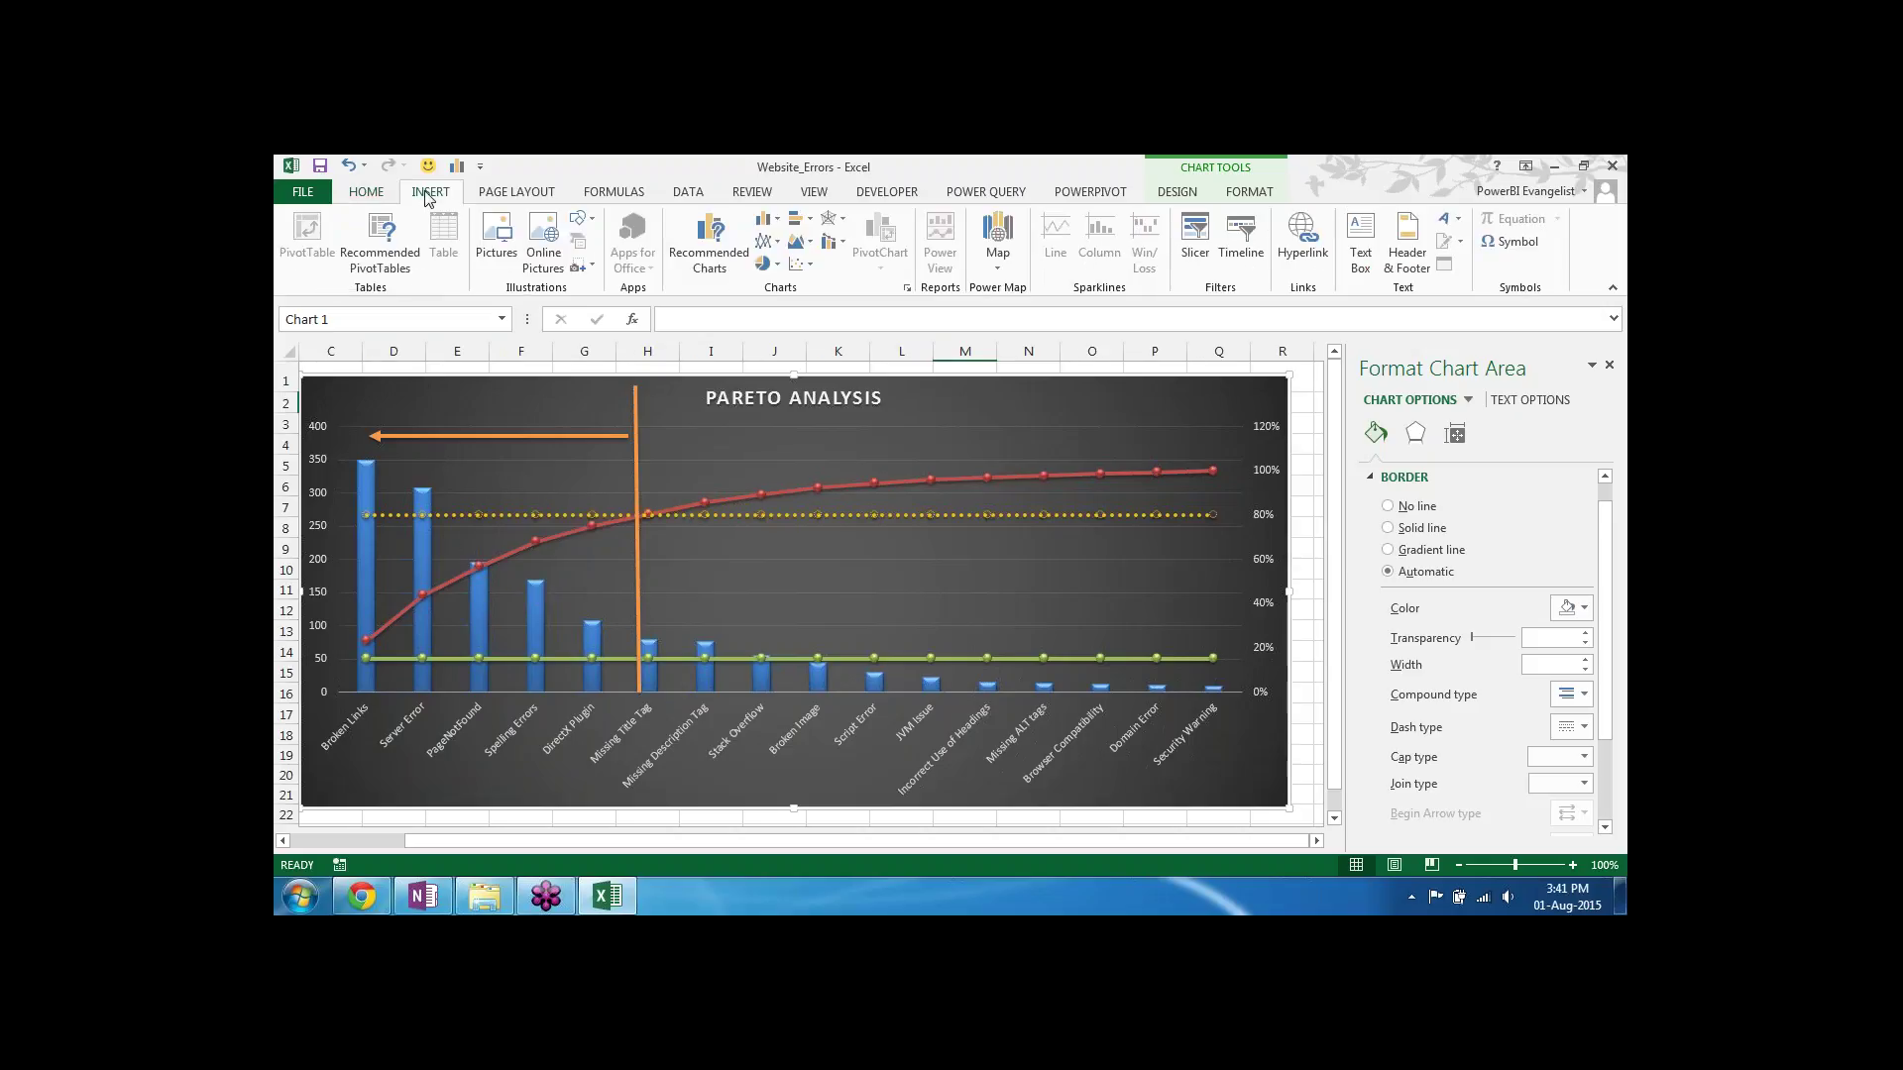
click(365, 194)
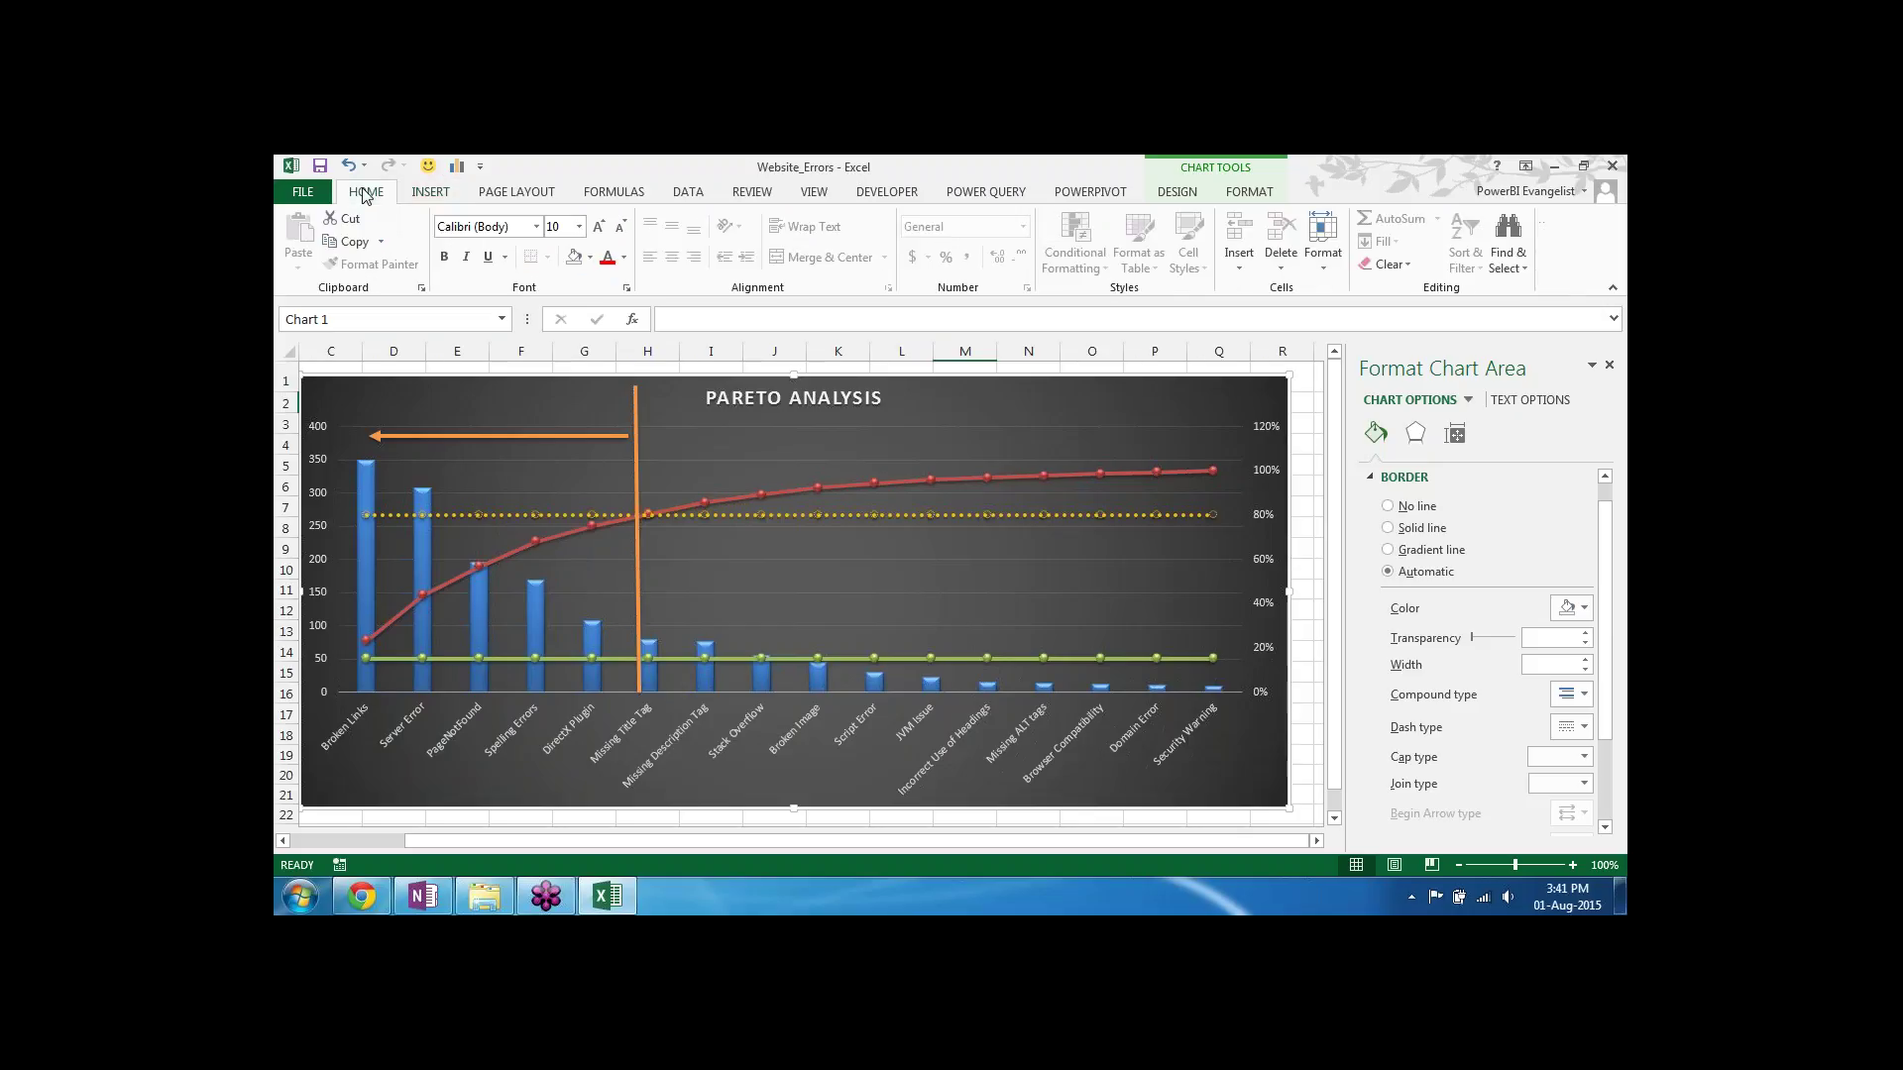
click(1180, 194)
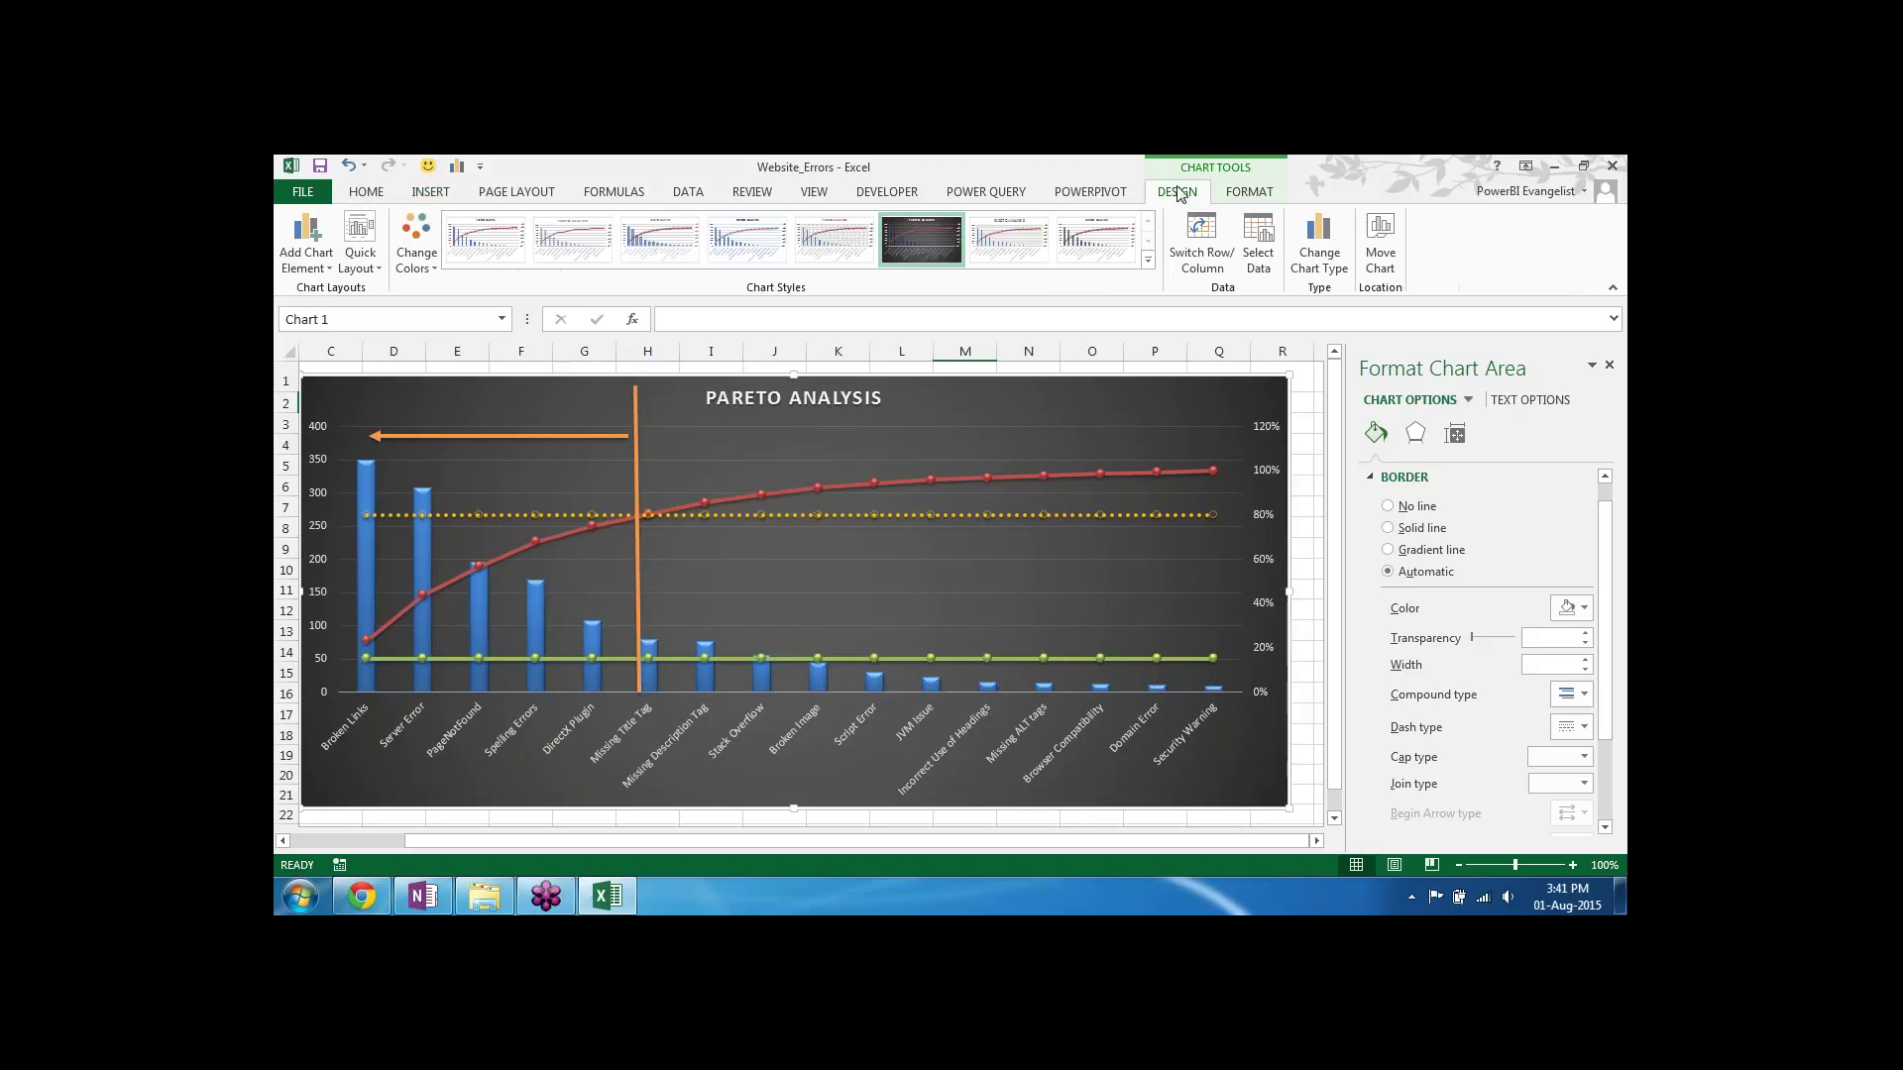
click(1249, 202)
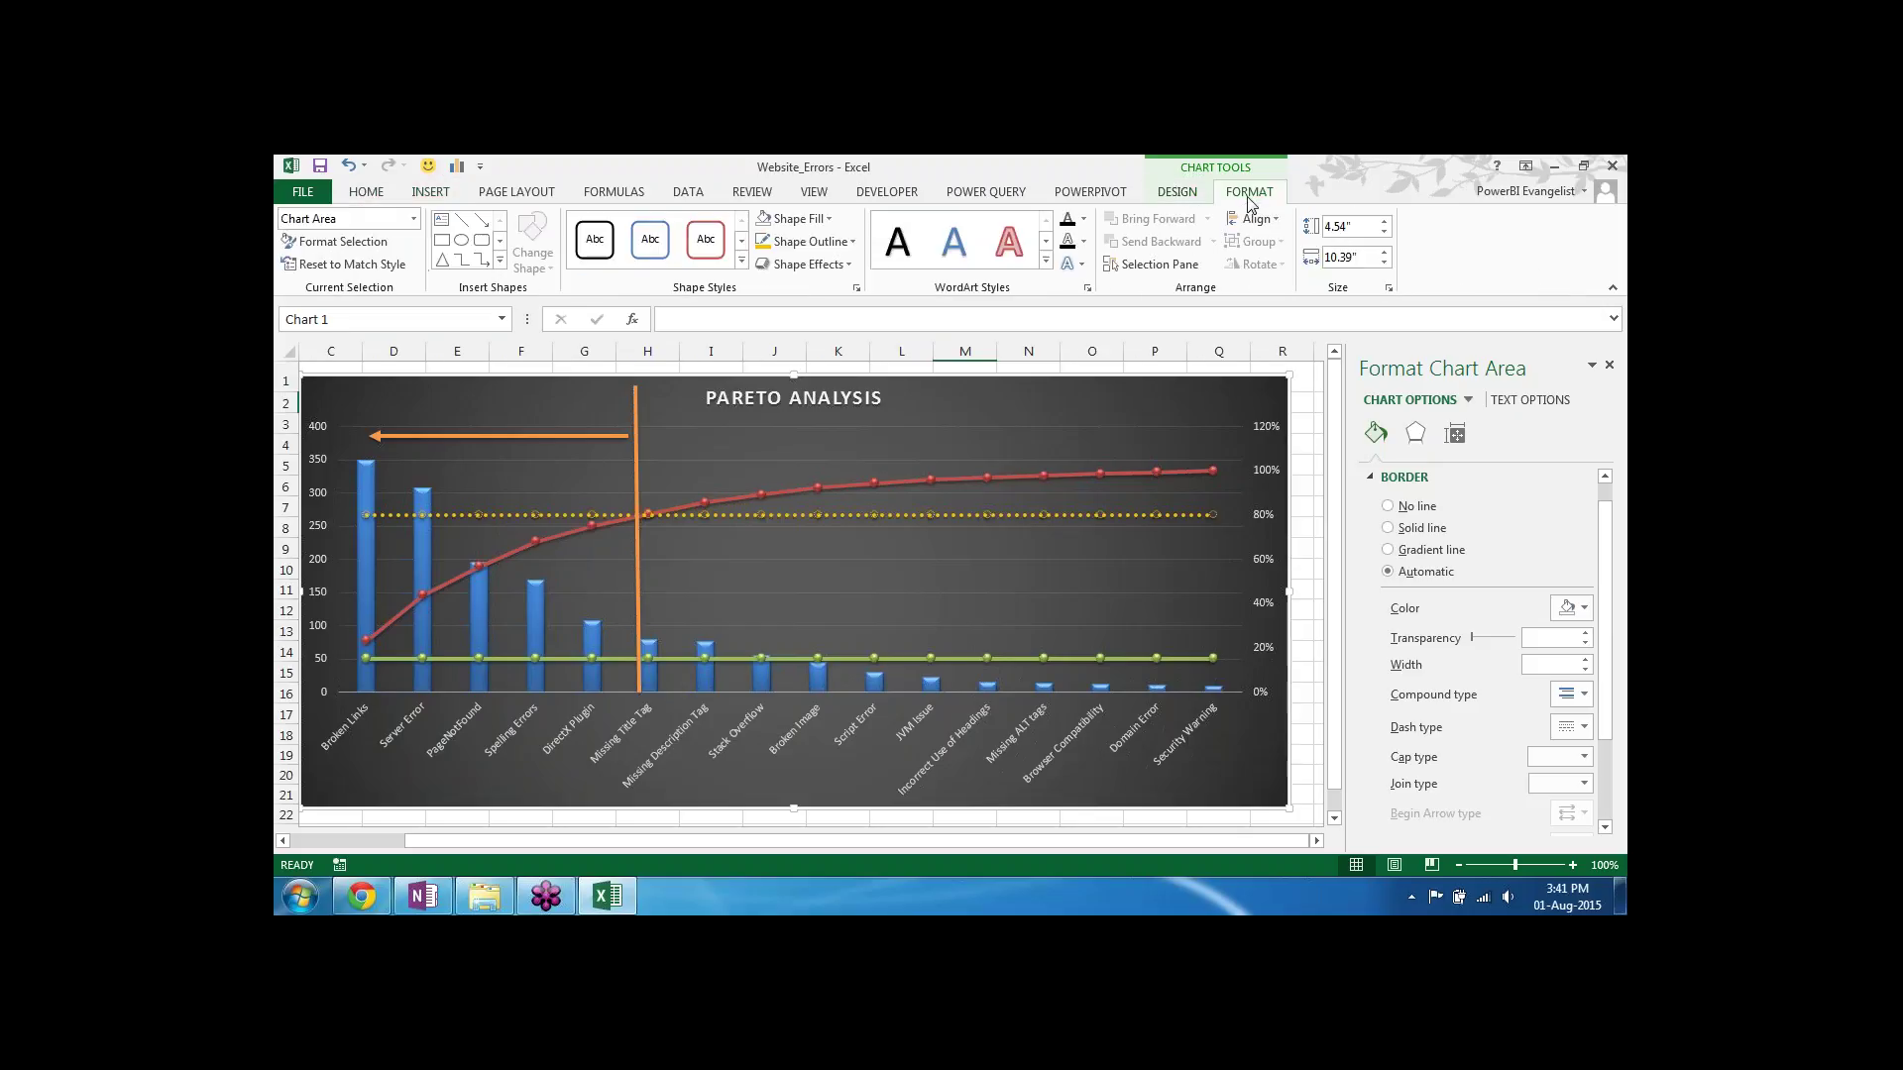
click(441, 242)
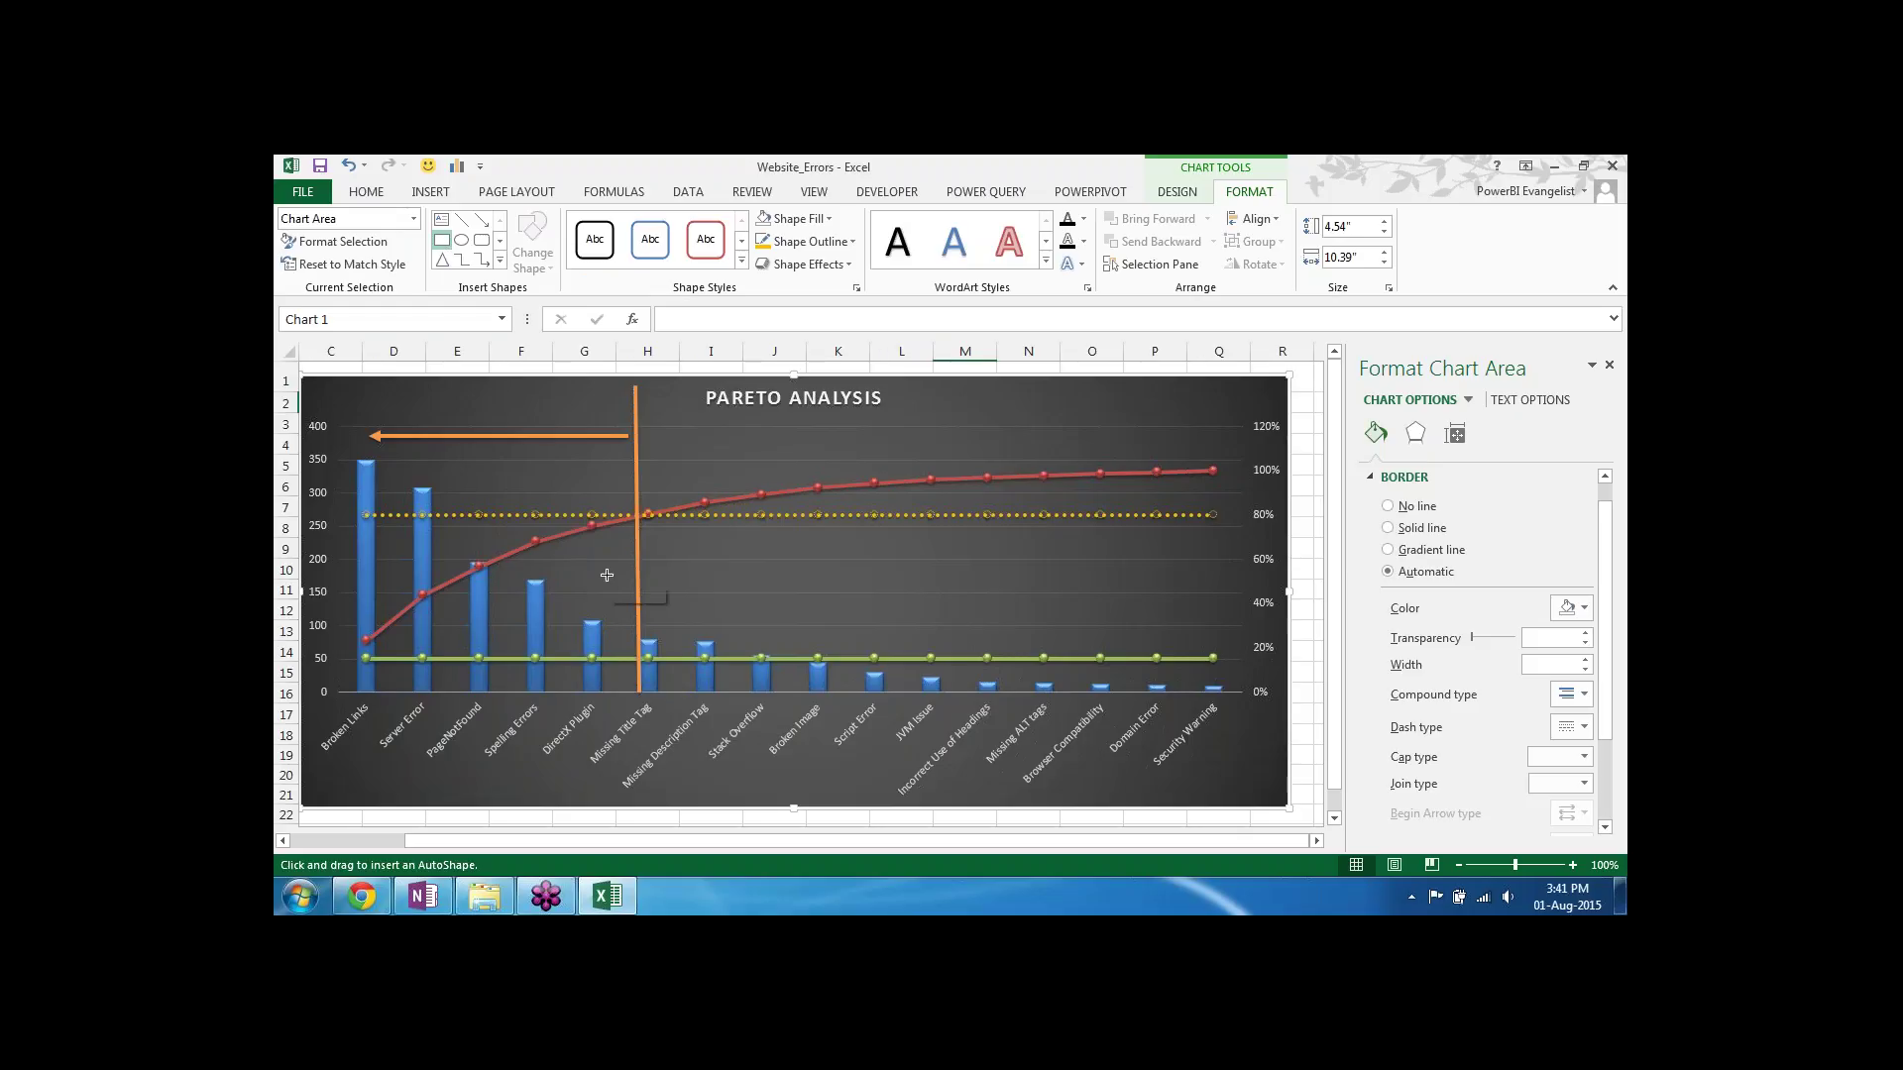
mouse_move(642, 521)
mouse_down()
mouse_move(713, 583)
mouse_move(1233, 692)
mouse_up()
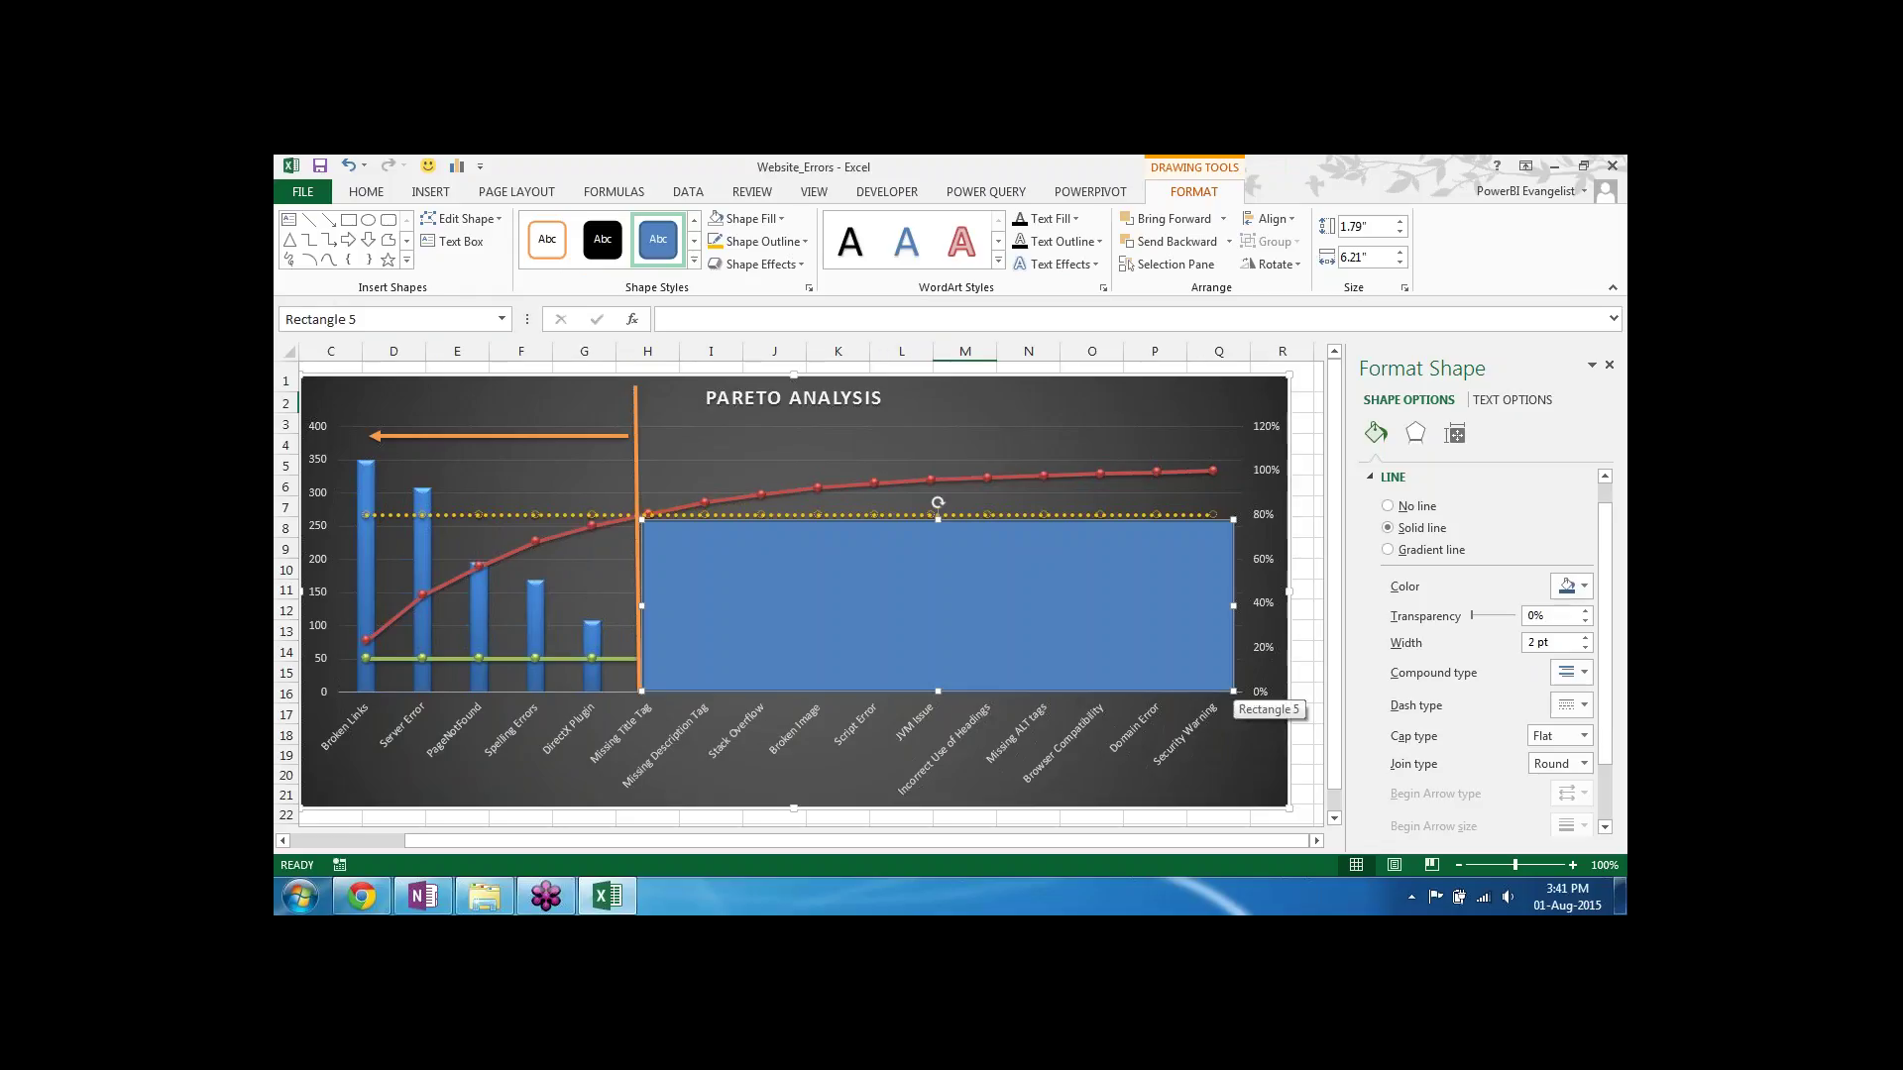
Step: Set the rectangle's blue fill to 70% transparency with a custom fill color
click(779, 221)
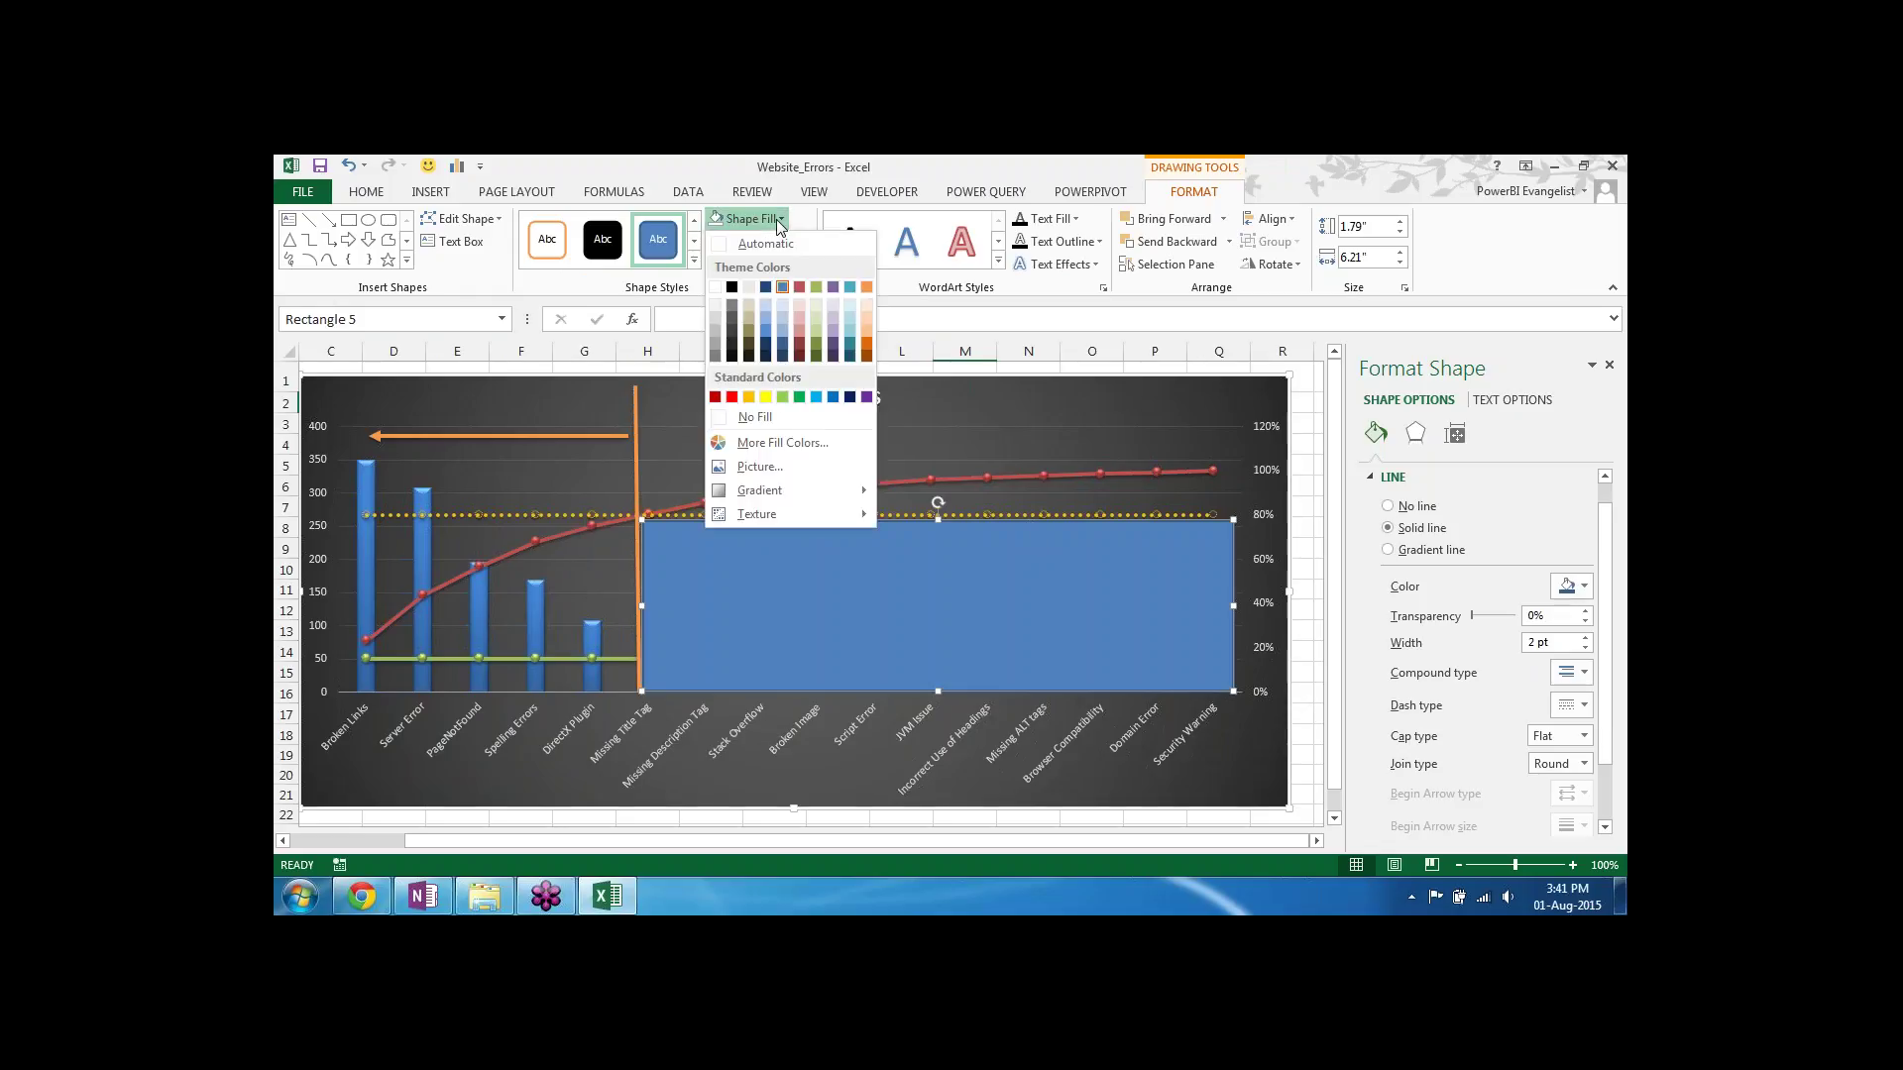
click(769, 443)
drag(930, 535, 1008, 537)
click(1120, 540)
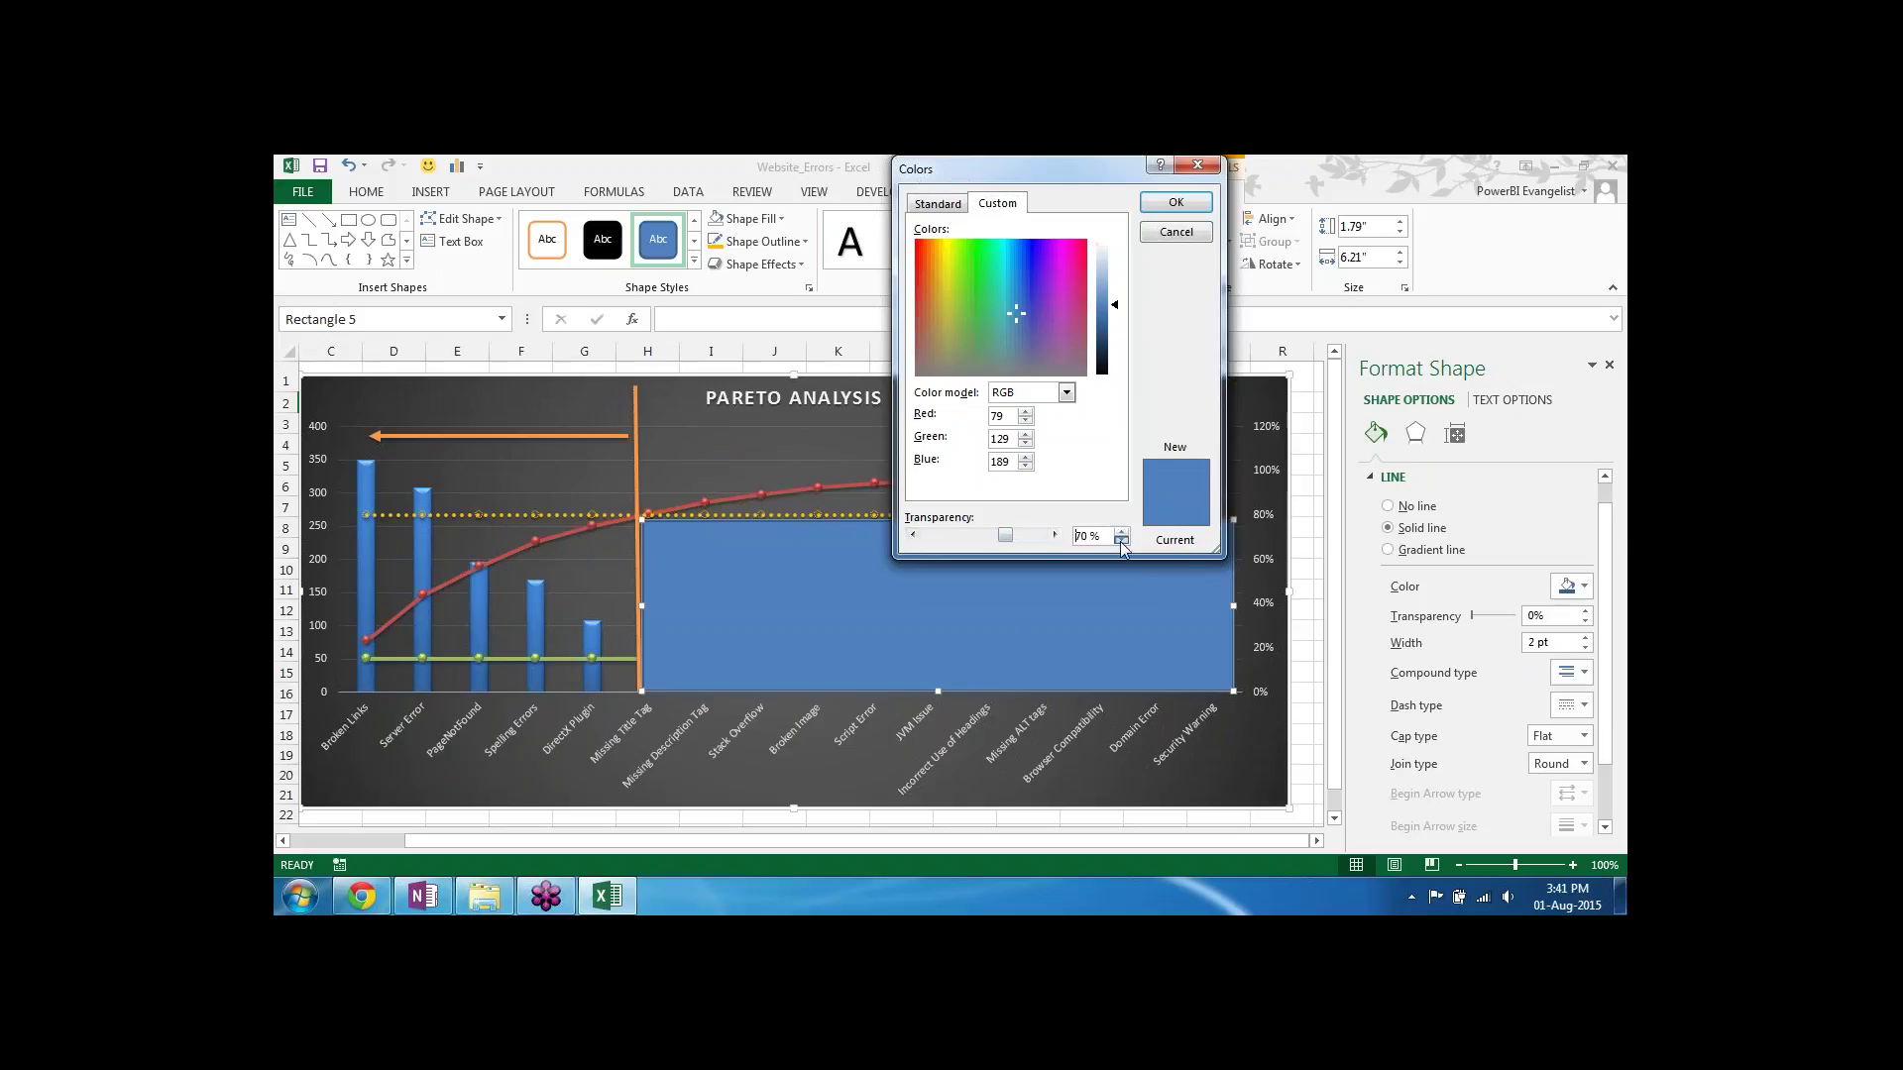
click(1181, 204)
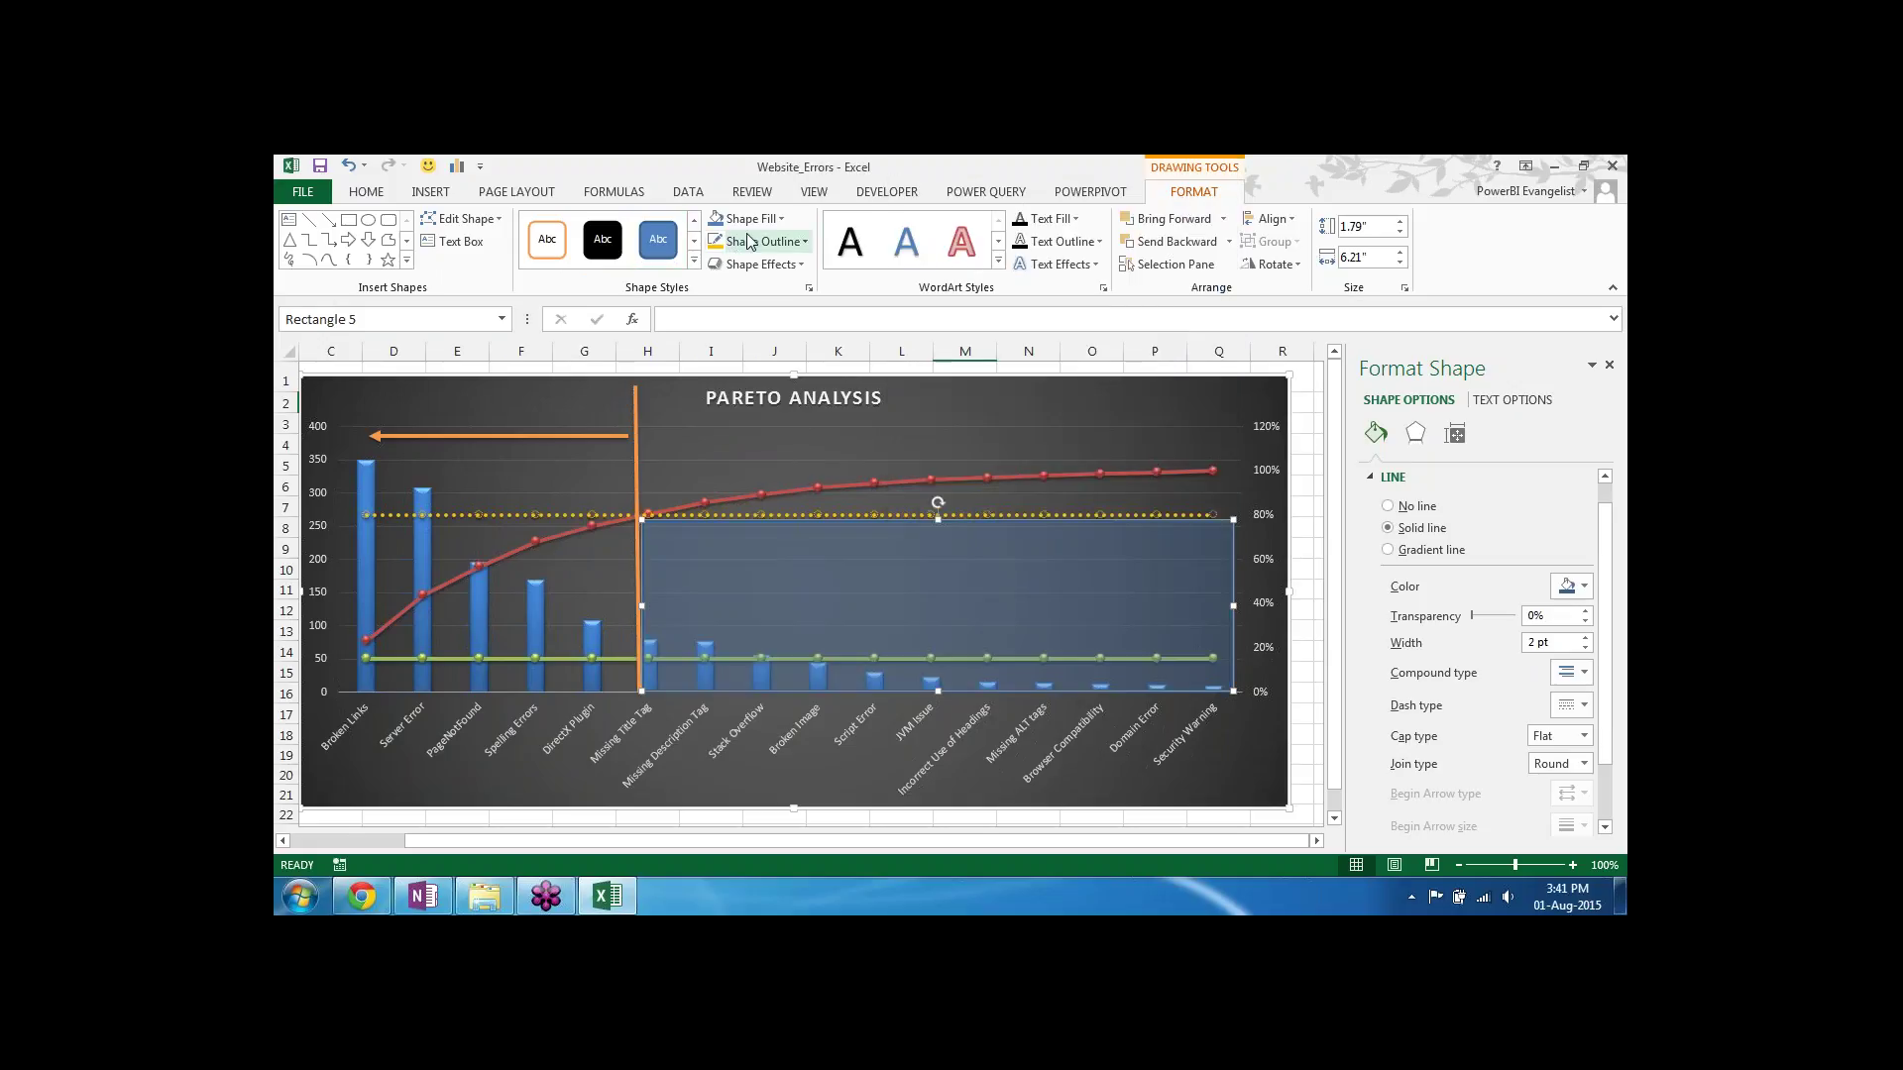
Step: Change the fill of the rectangle under the Target line to the standard orange color and deselect the shape
click(779, 219)
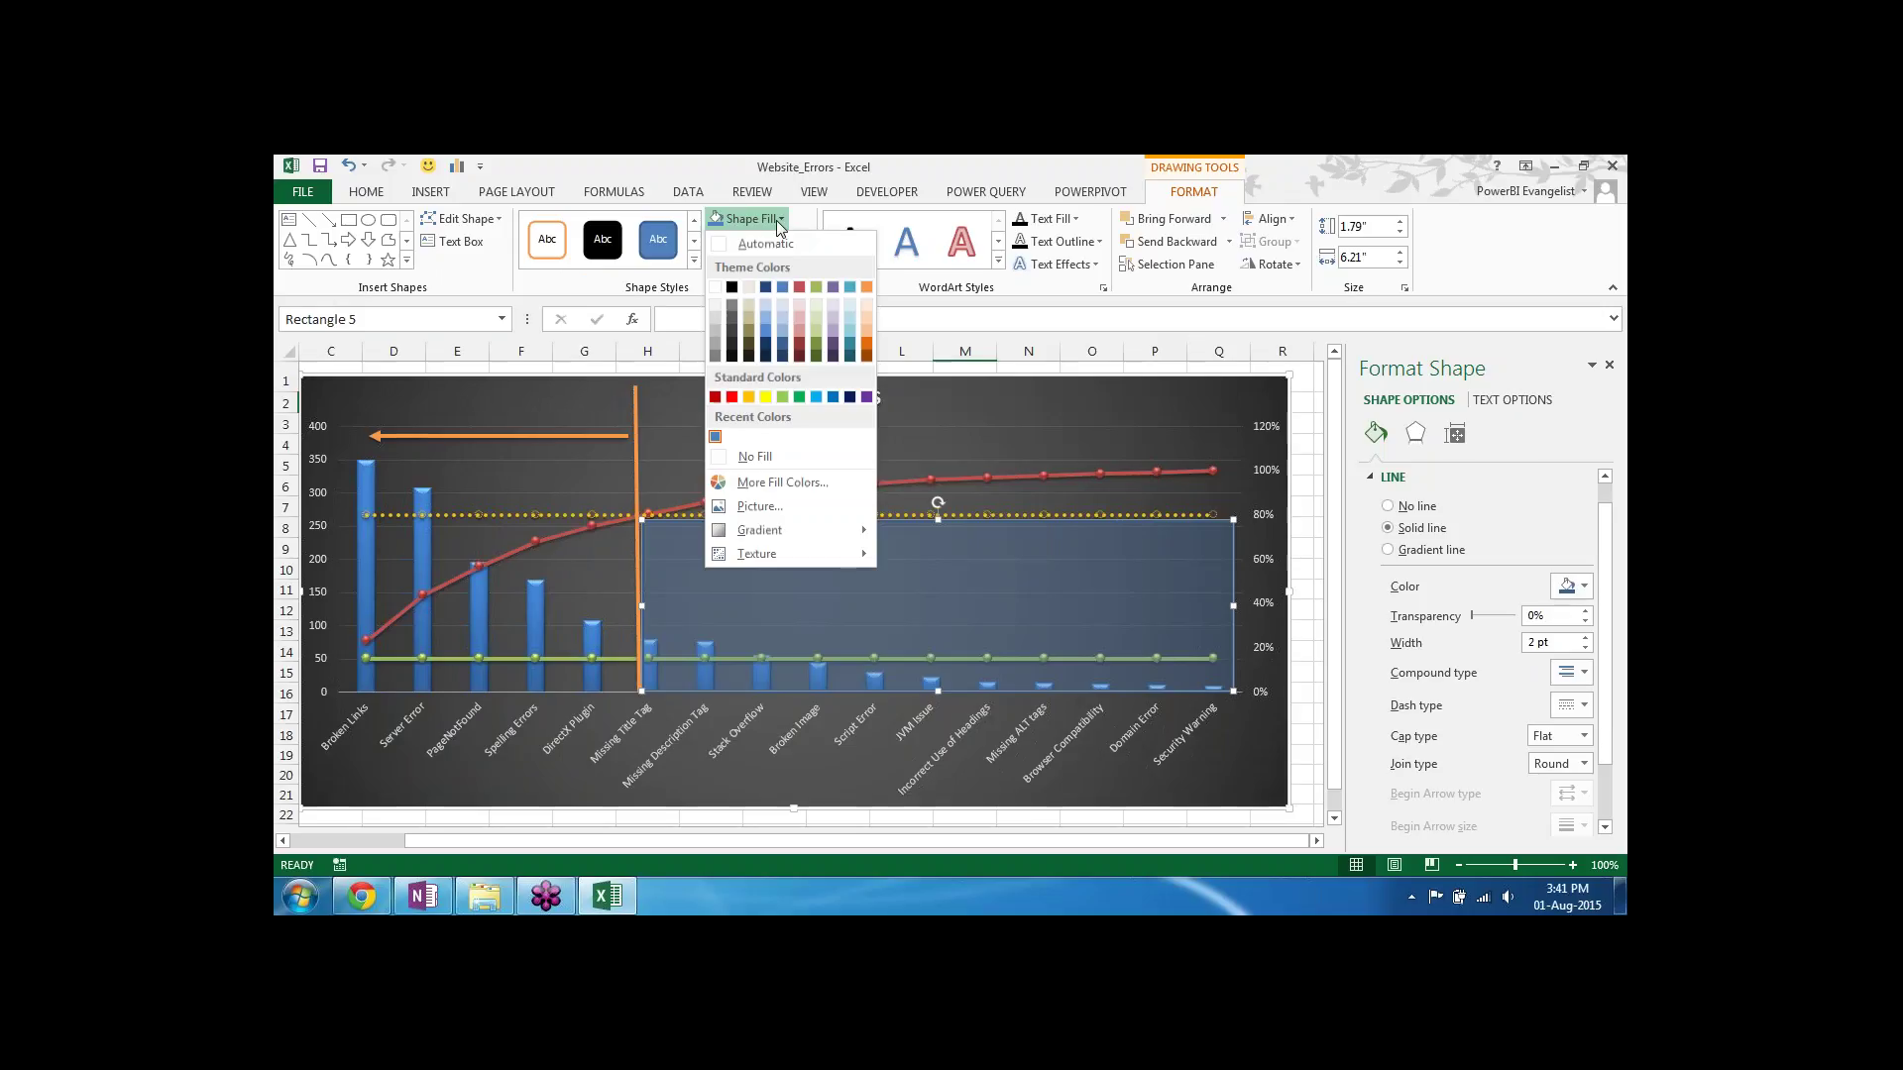
click(749, 399)
click(977, 426)
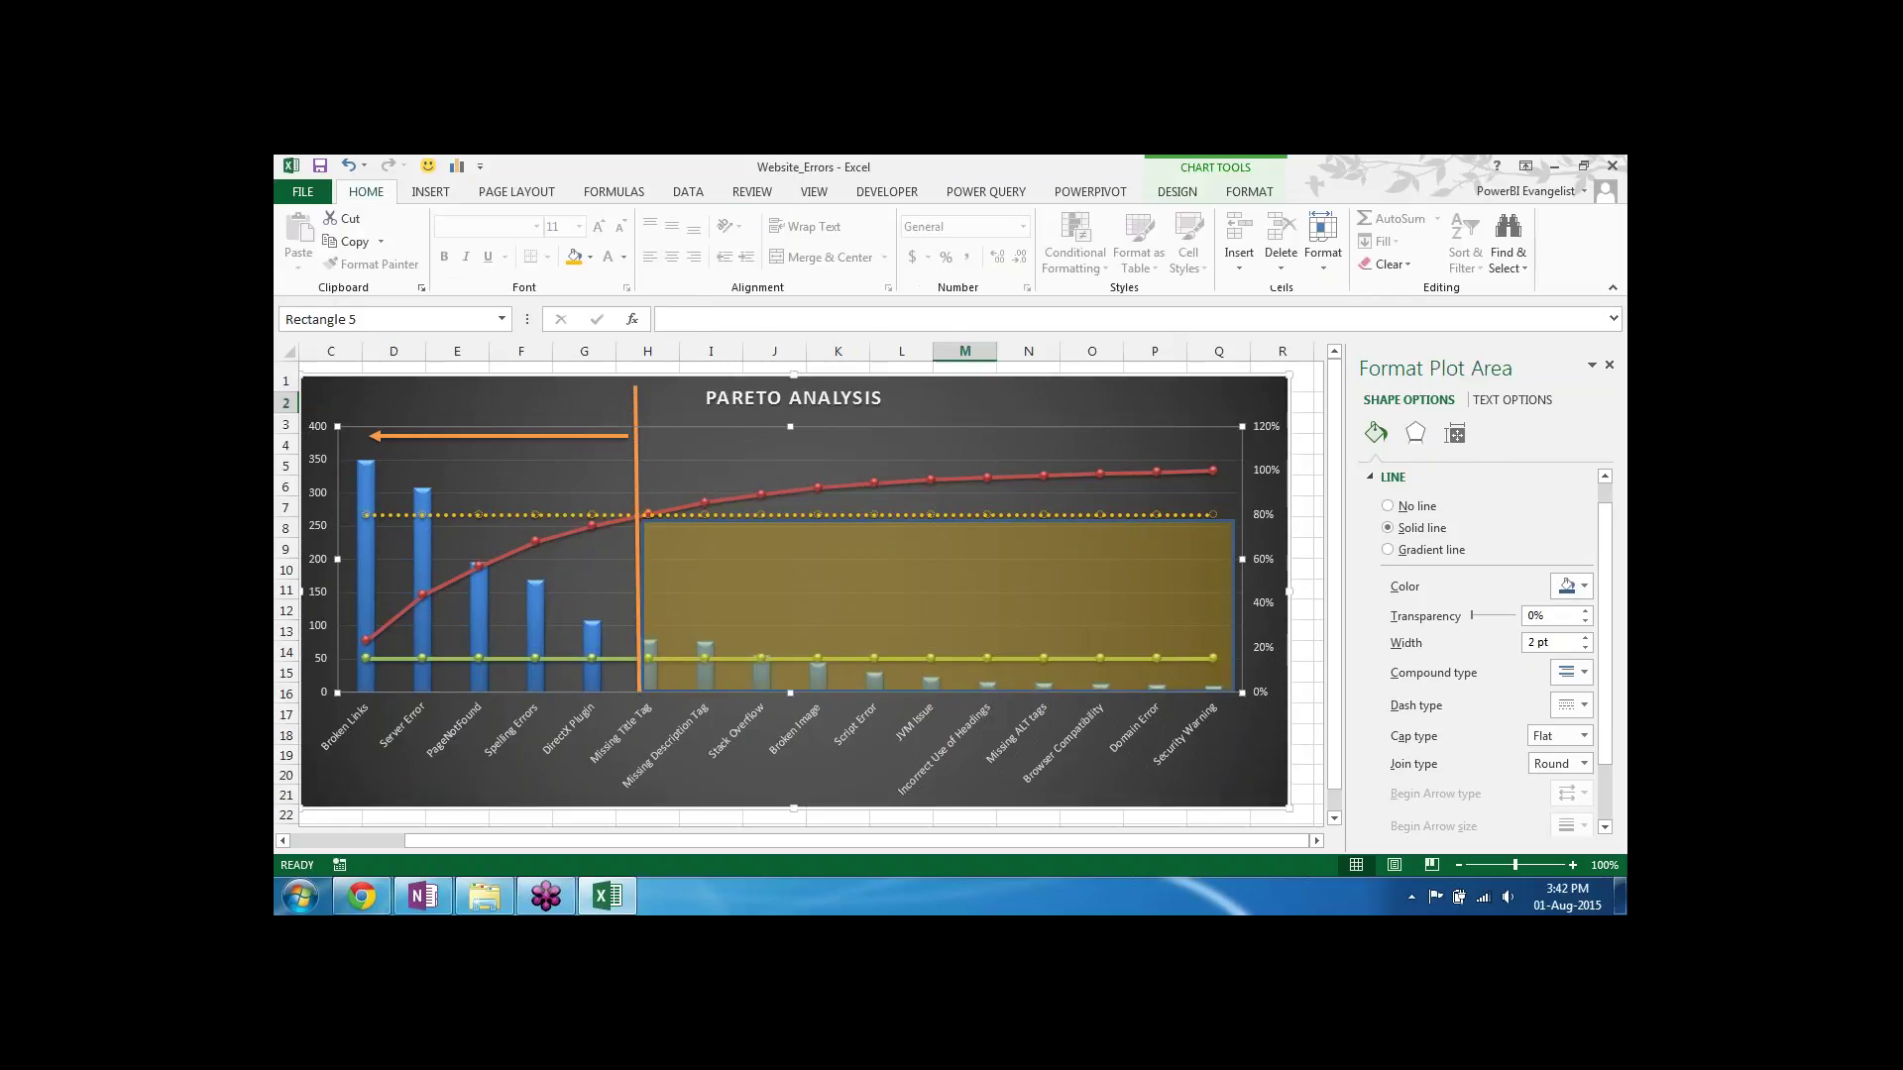
click(991, 404)
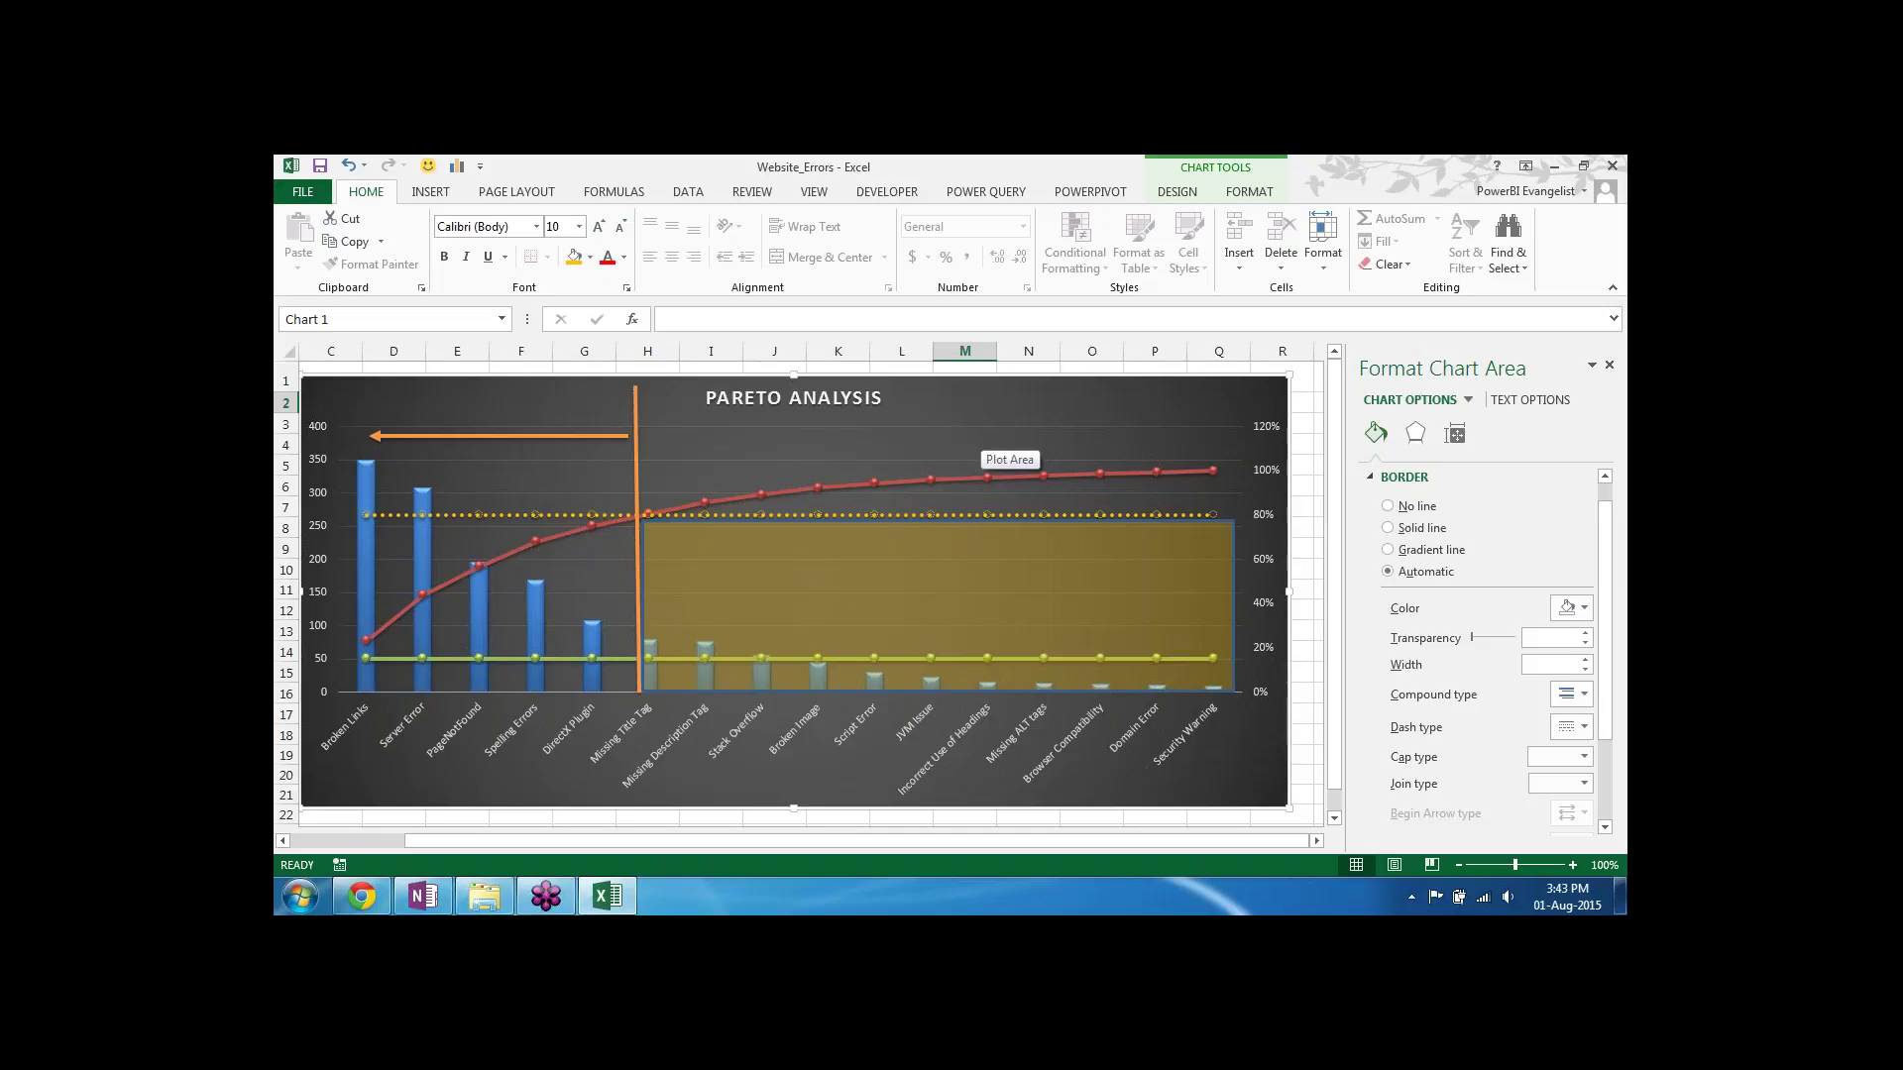
click(977, 425)
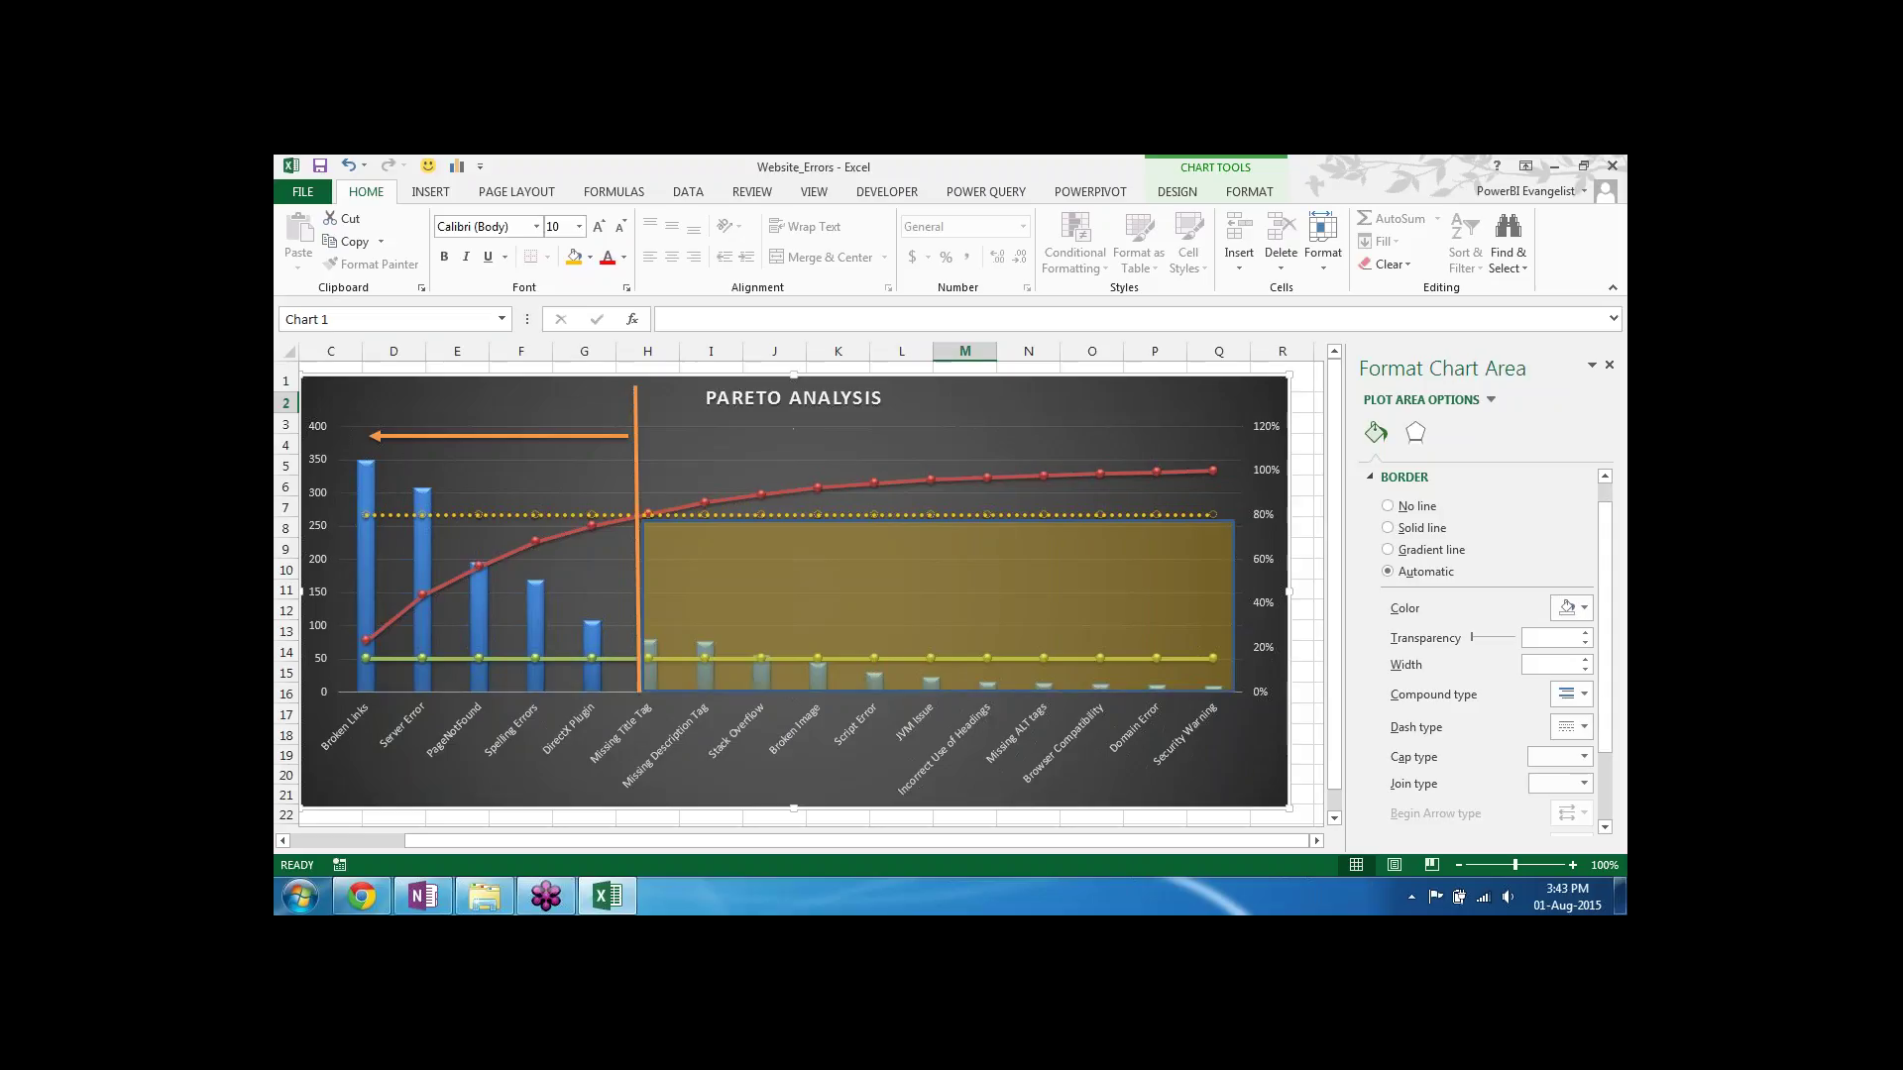
key(Escape)
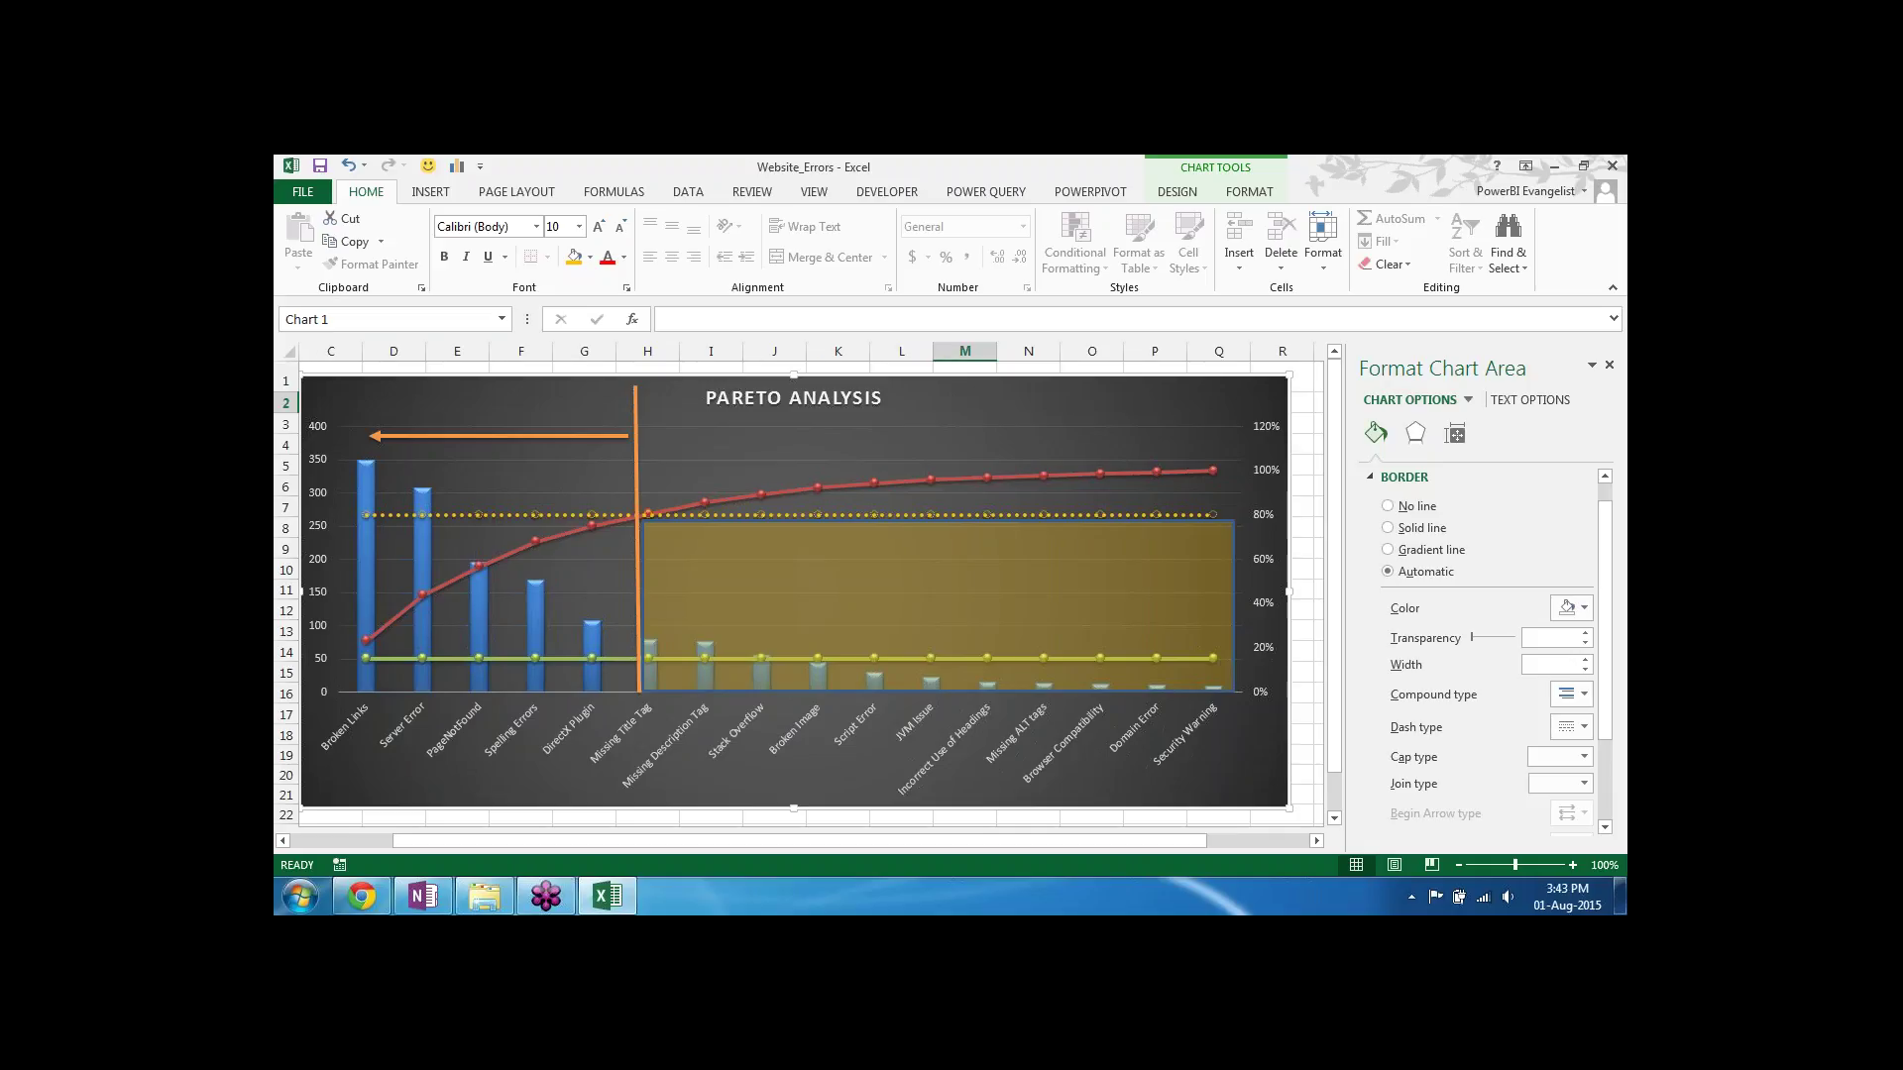
Step: Switch to OneNote to review the Module 3 outline and return to the Pareto chart in Excel
key(alt+Tab)
click(420, 897)
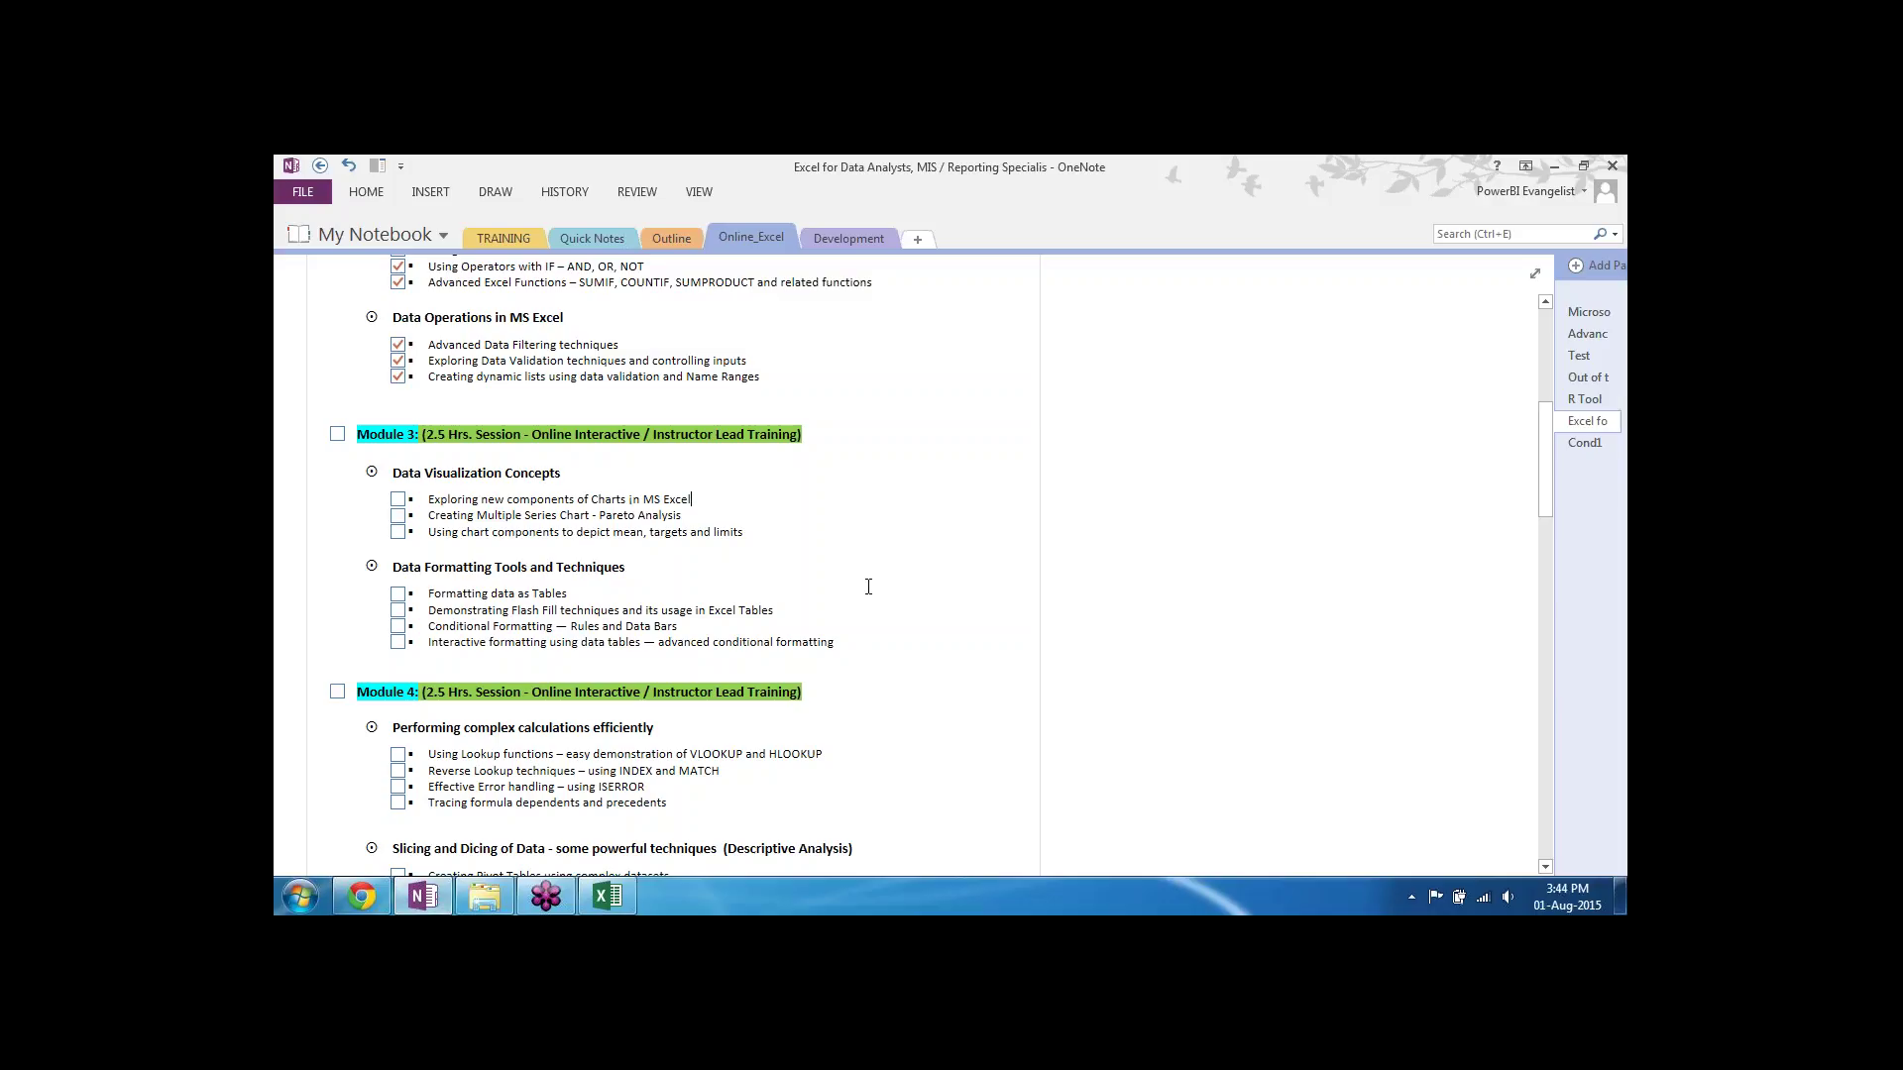
key(alt+Tab)
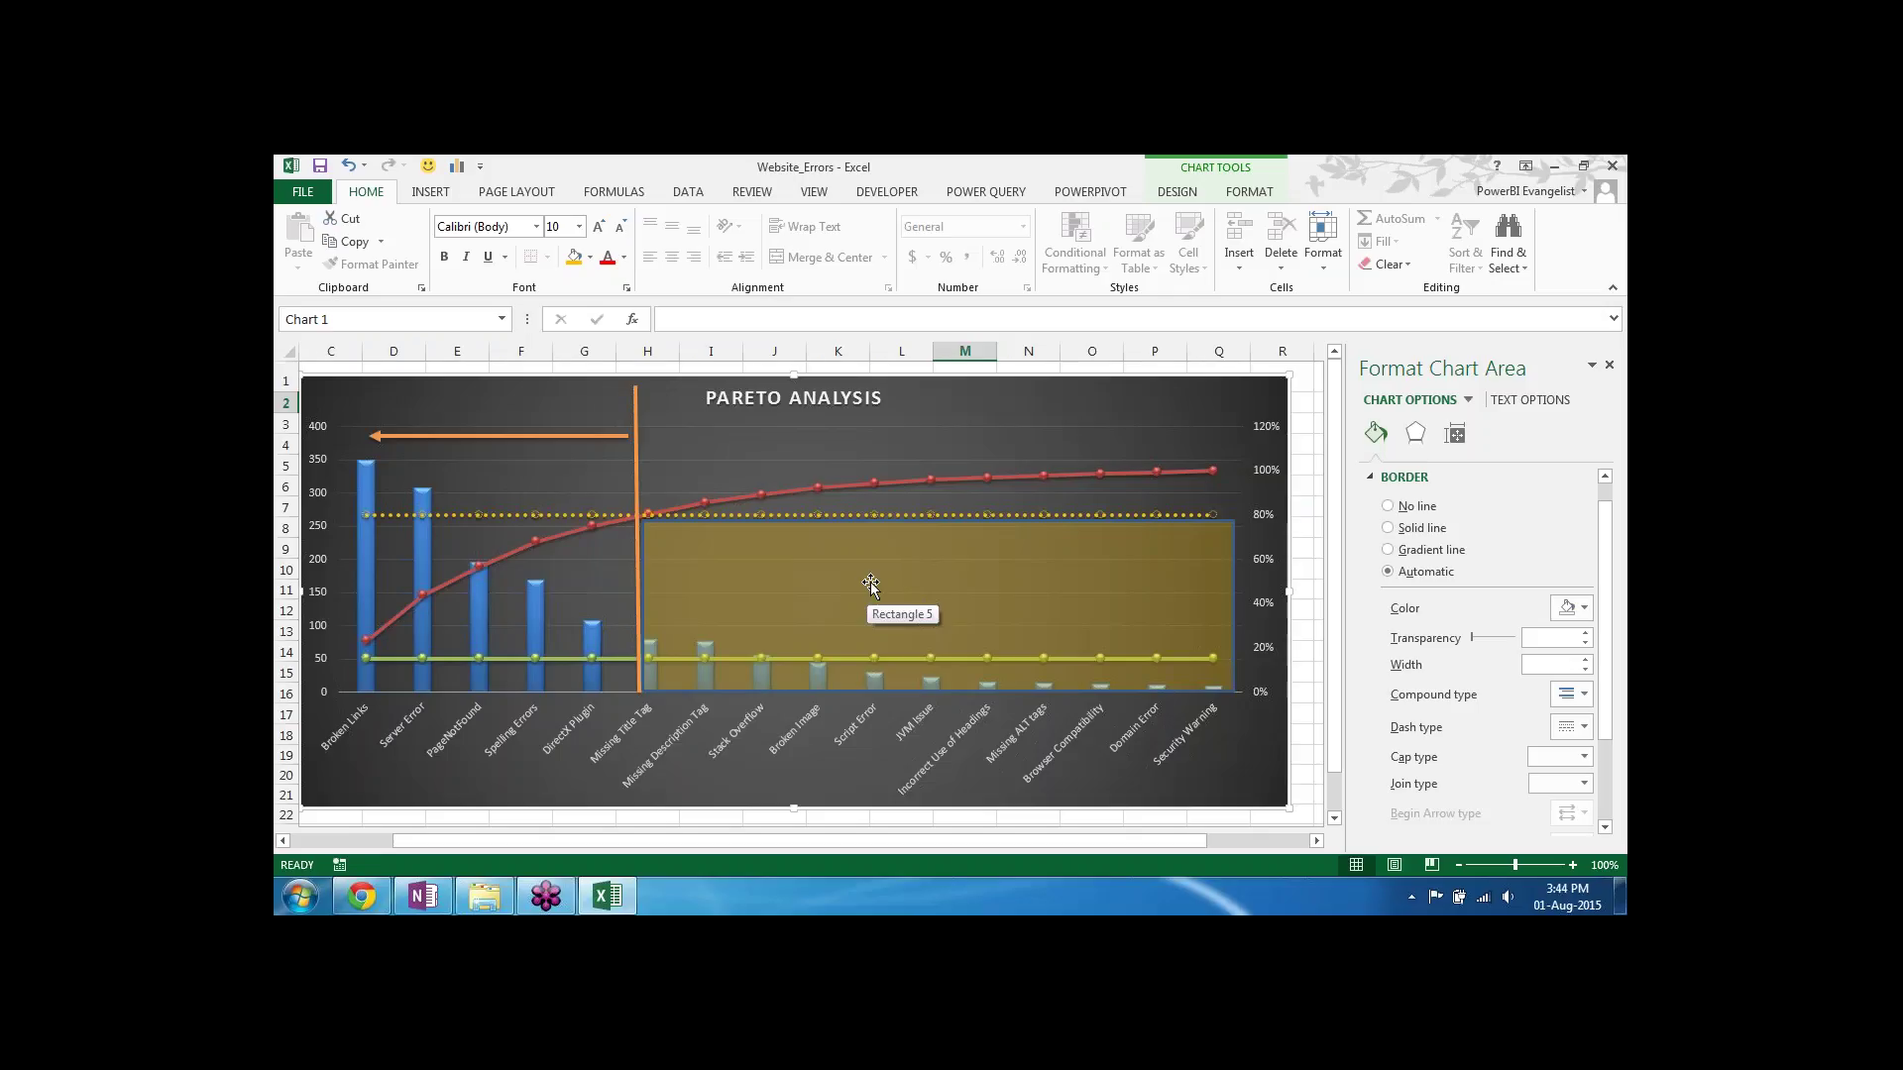
click(1096, 446)
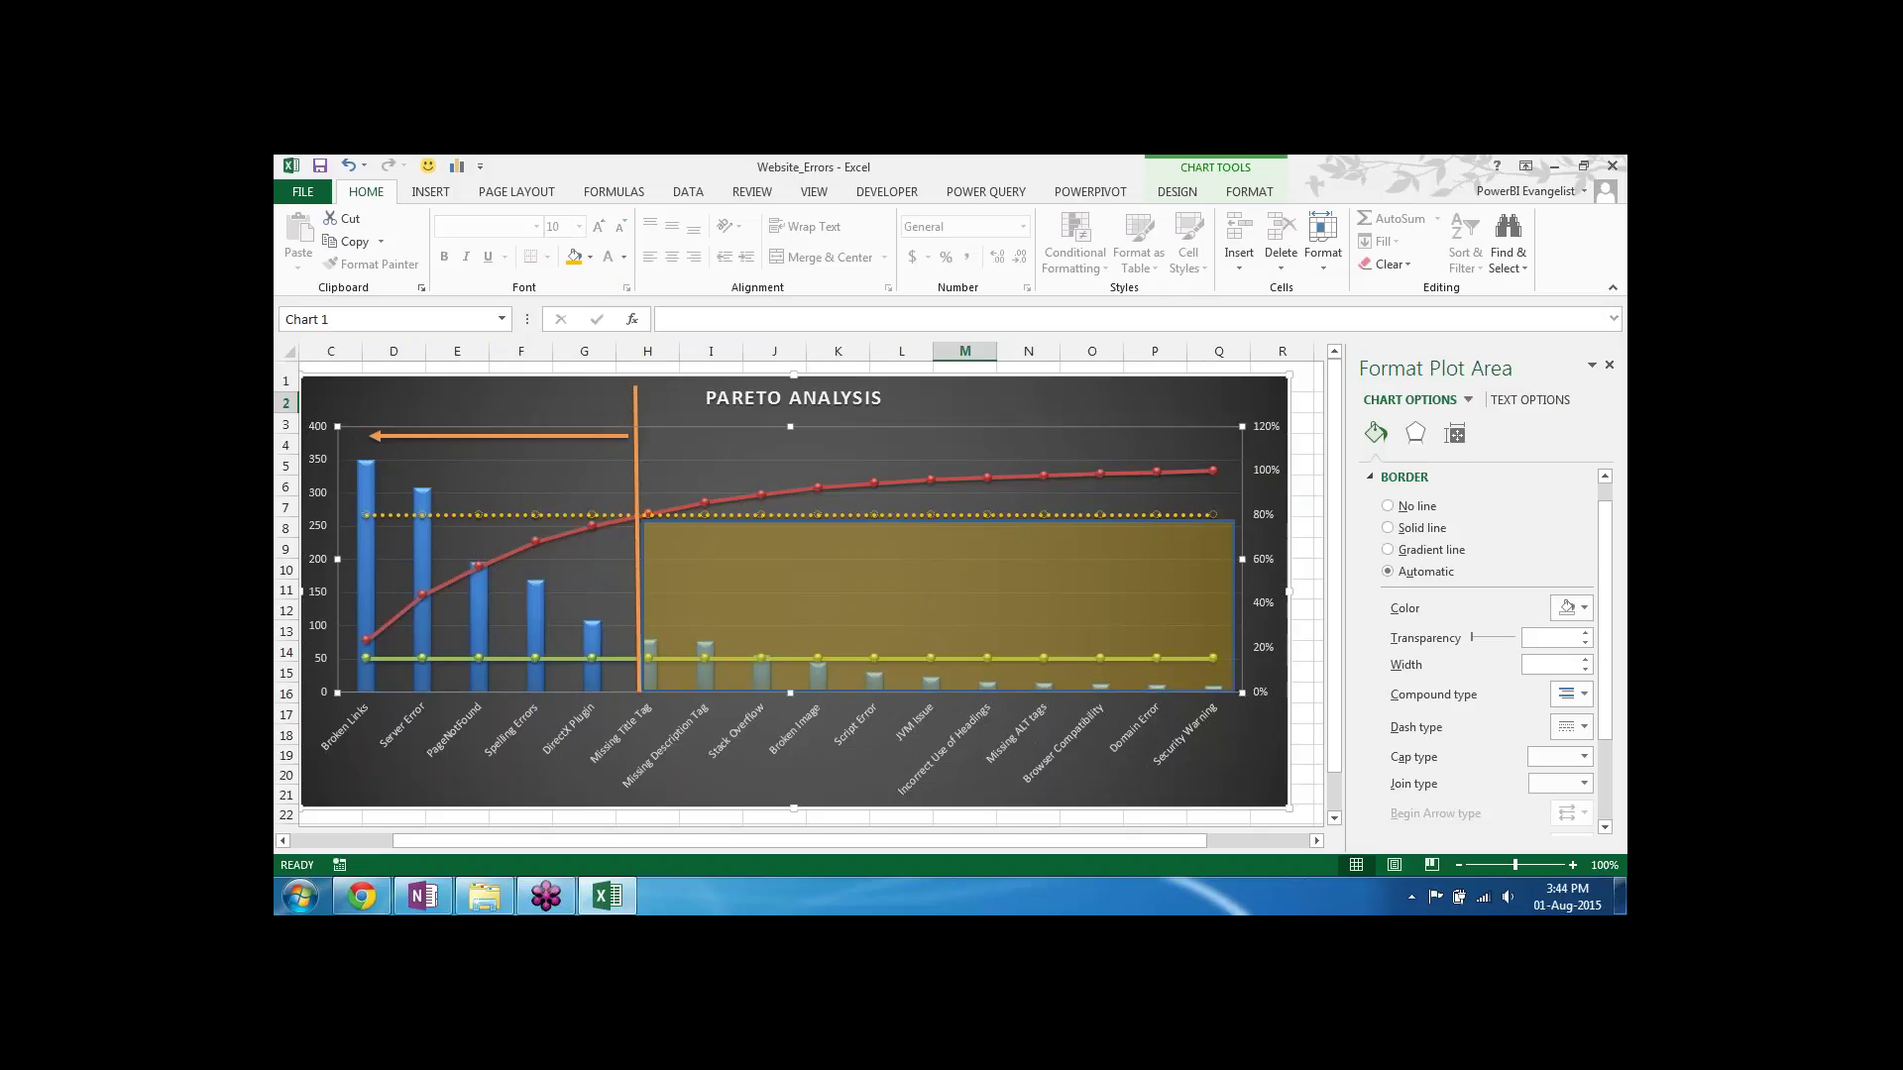
click(1115, 424)
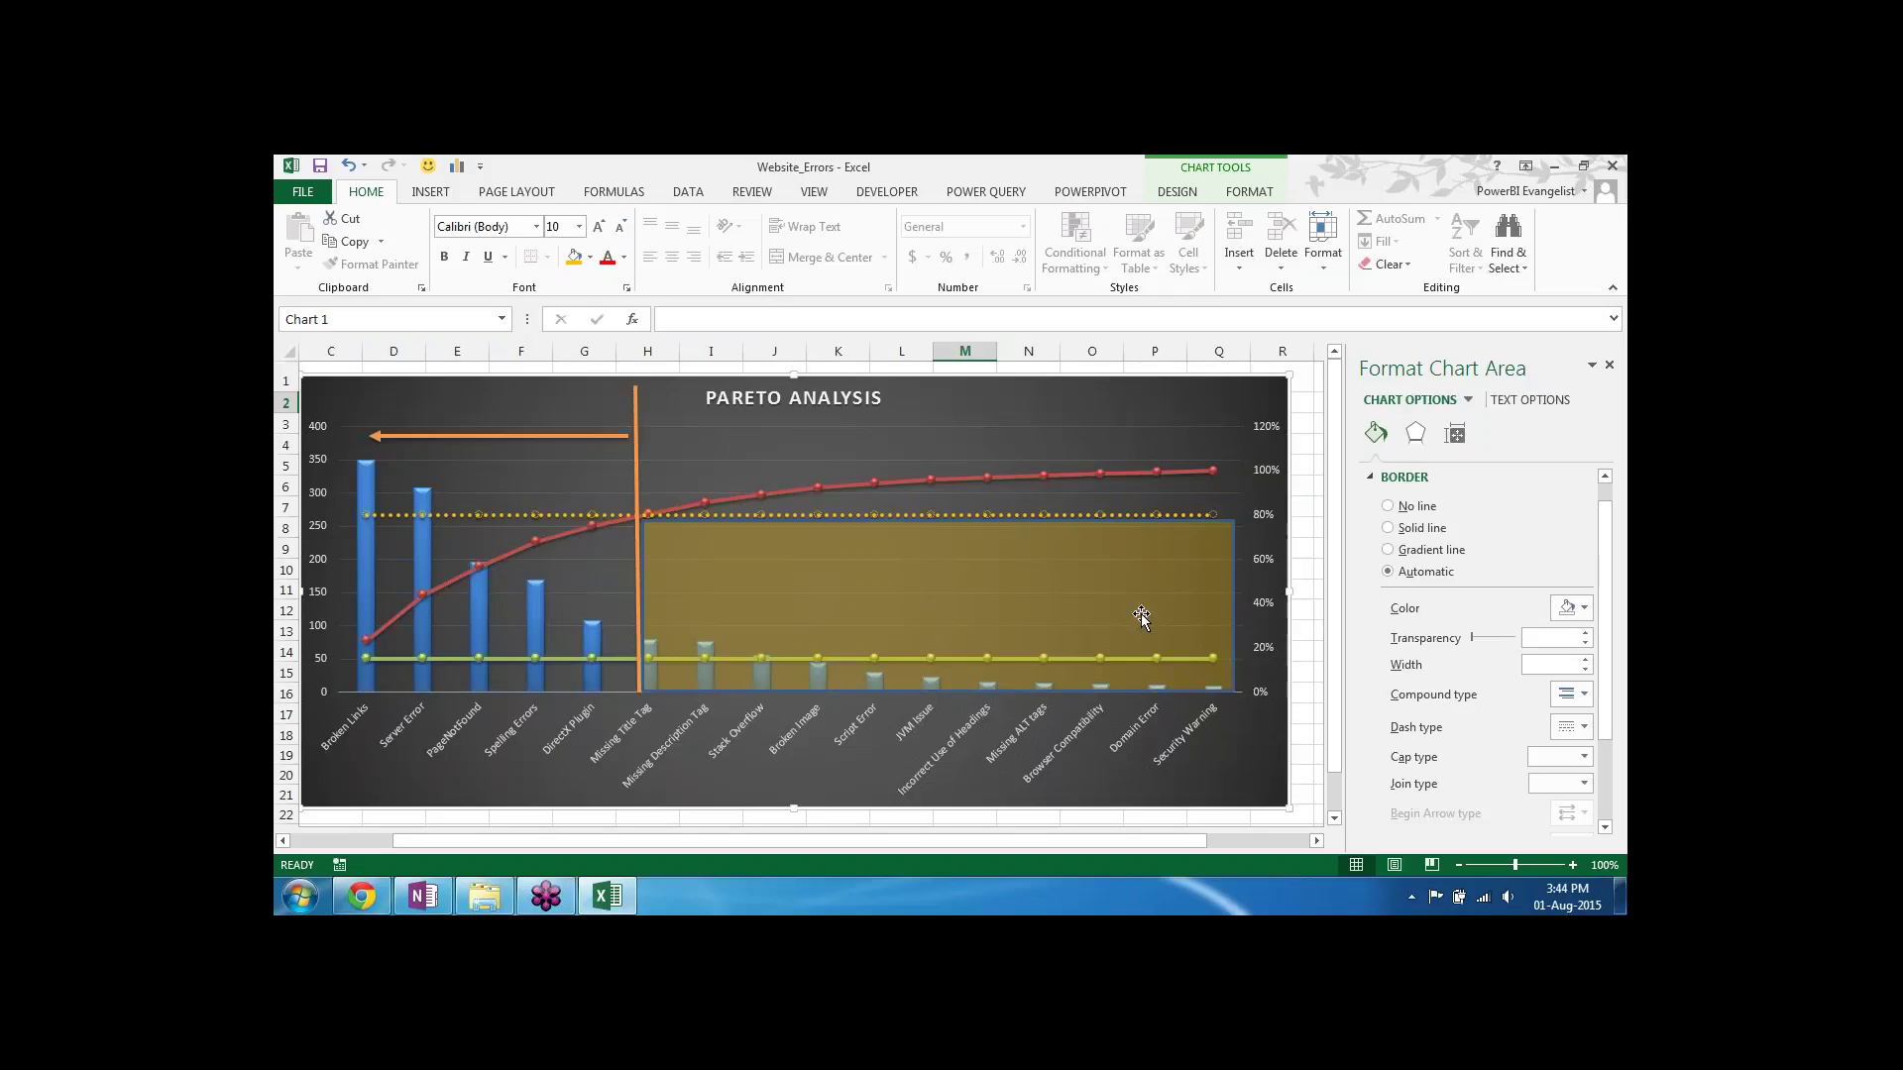
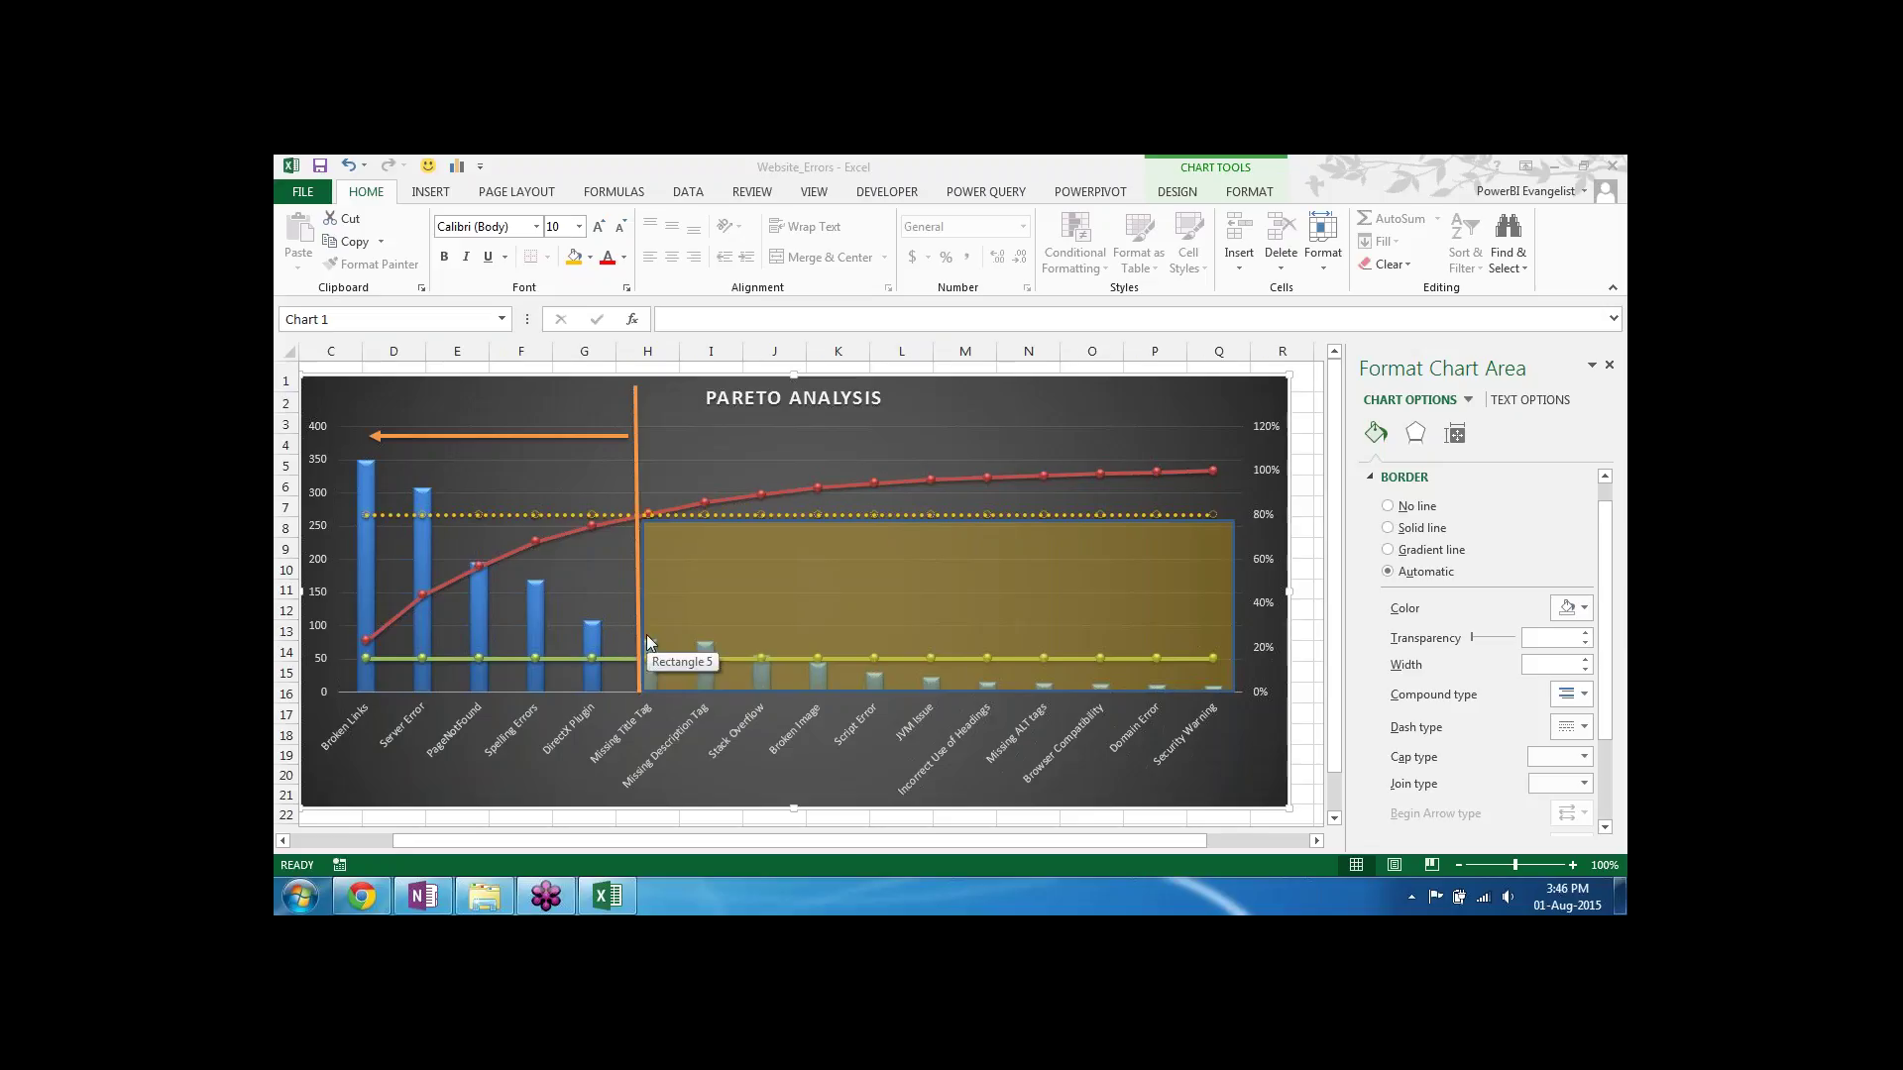
Step: Try changing the whole Pareto chart to the 3-D Clustered Column type
click(1179, 192)
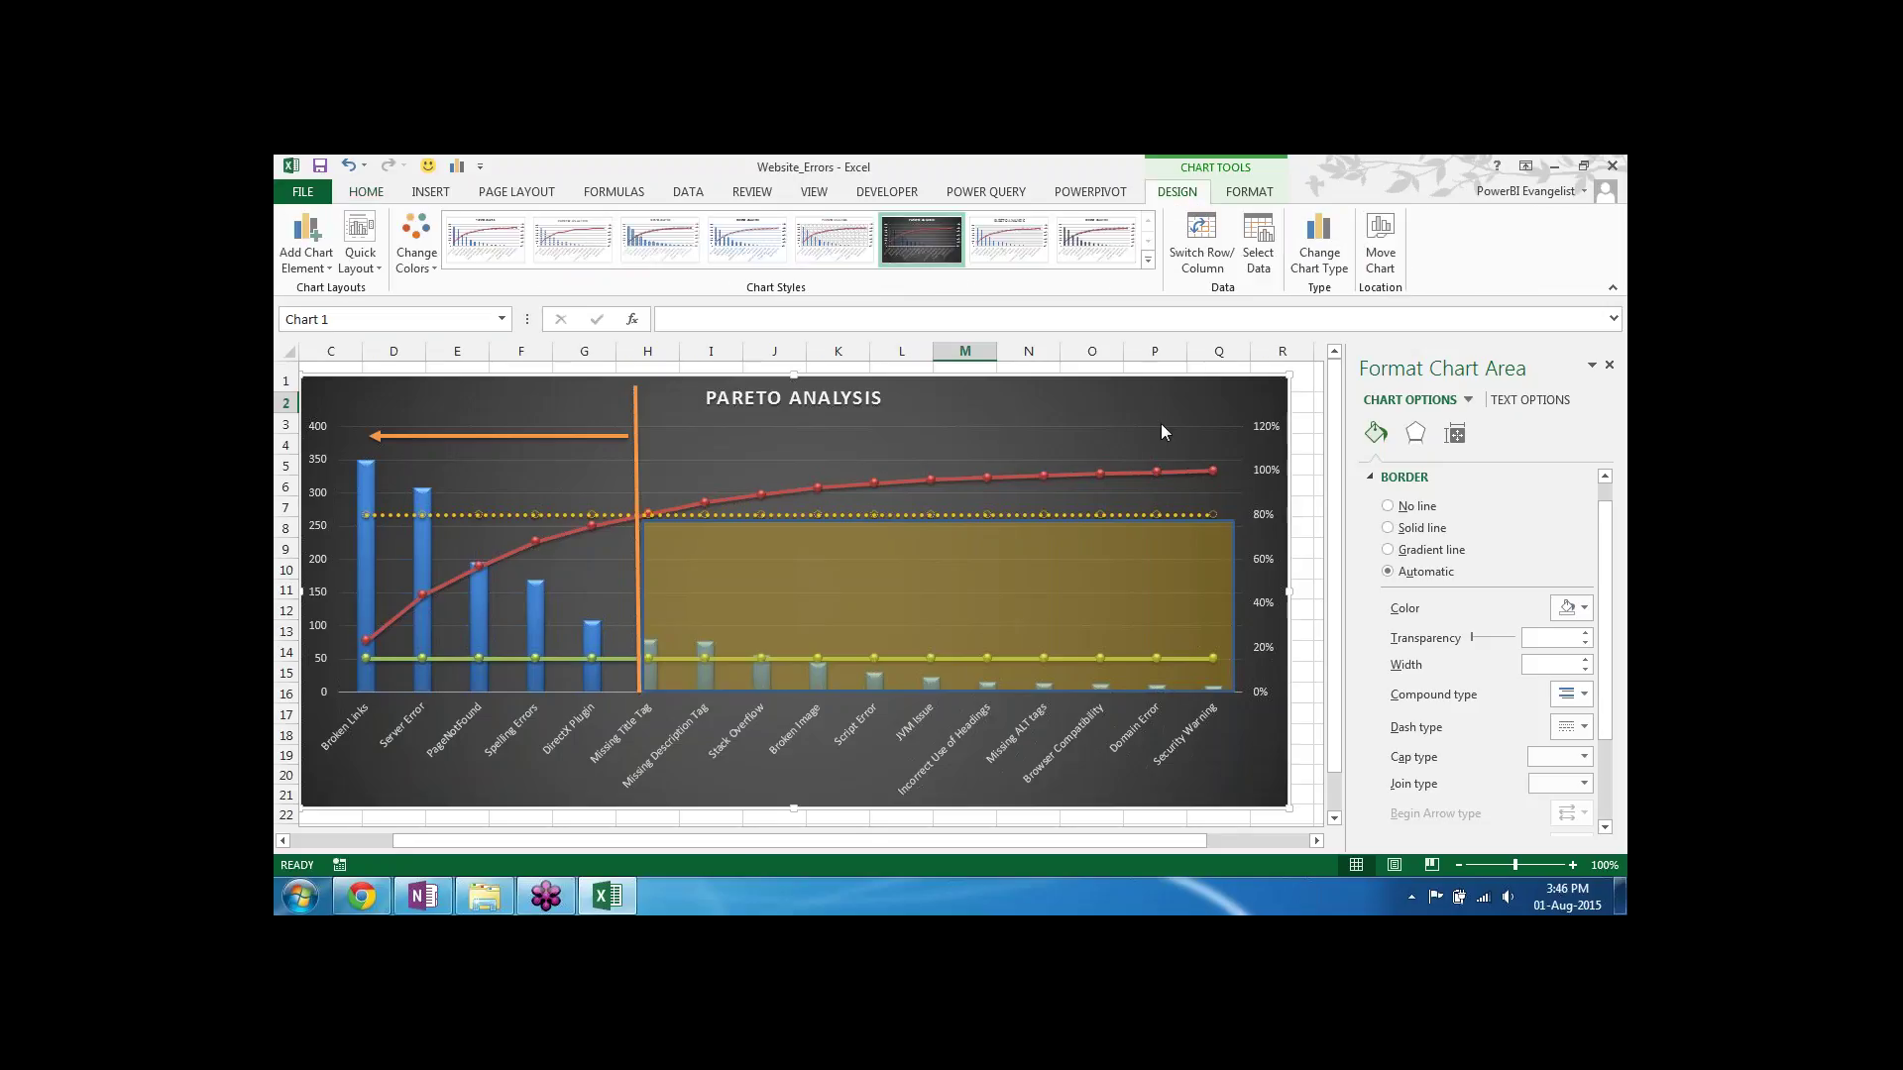
click(369, 551)
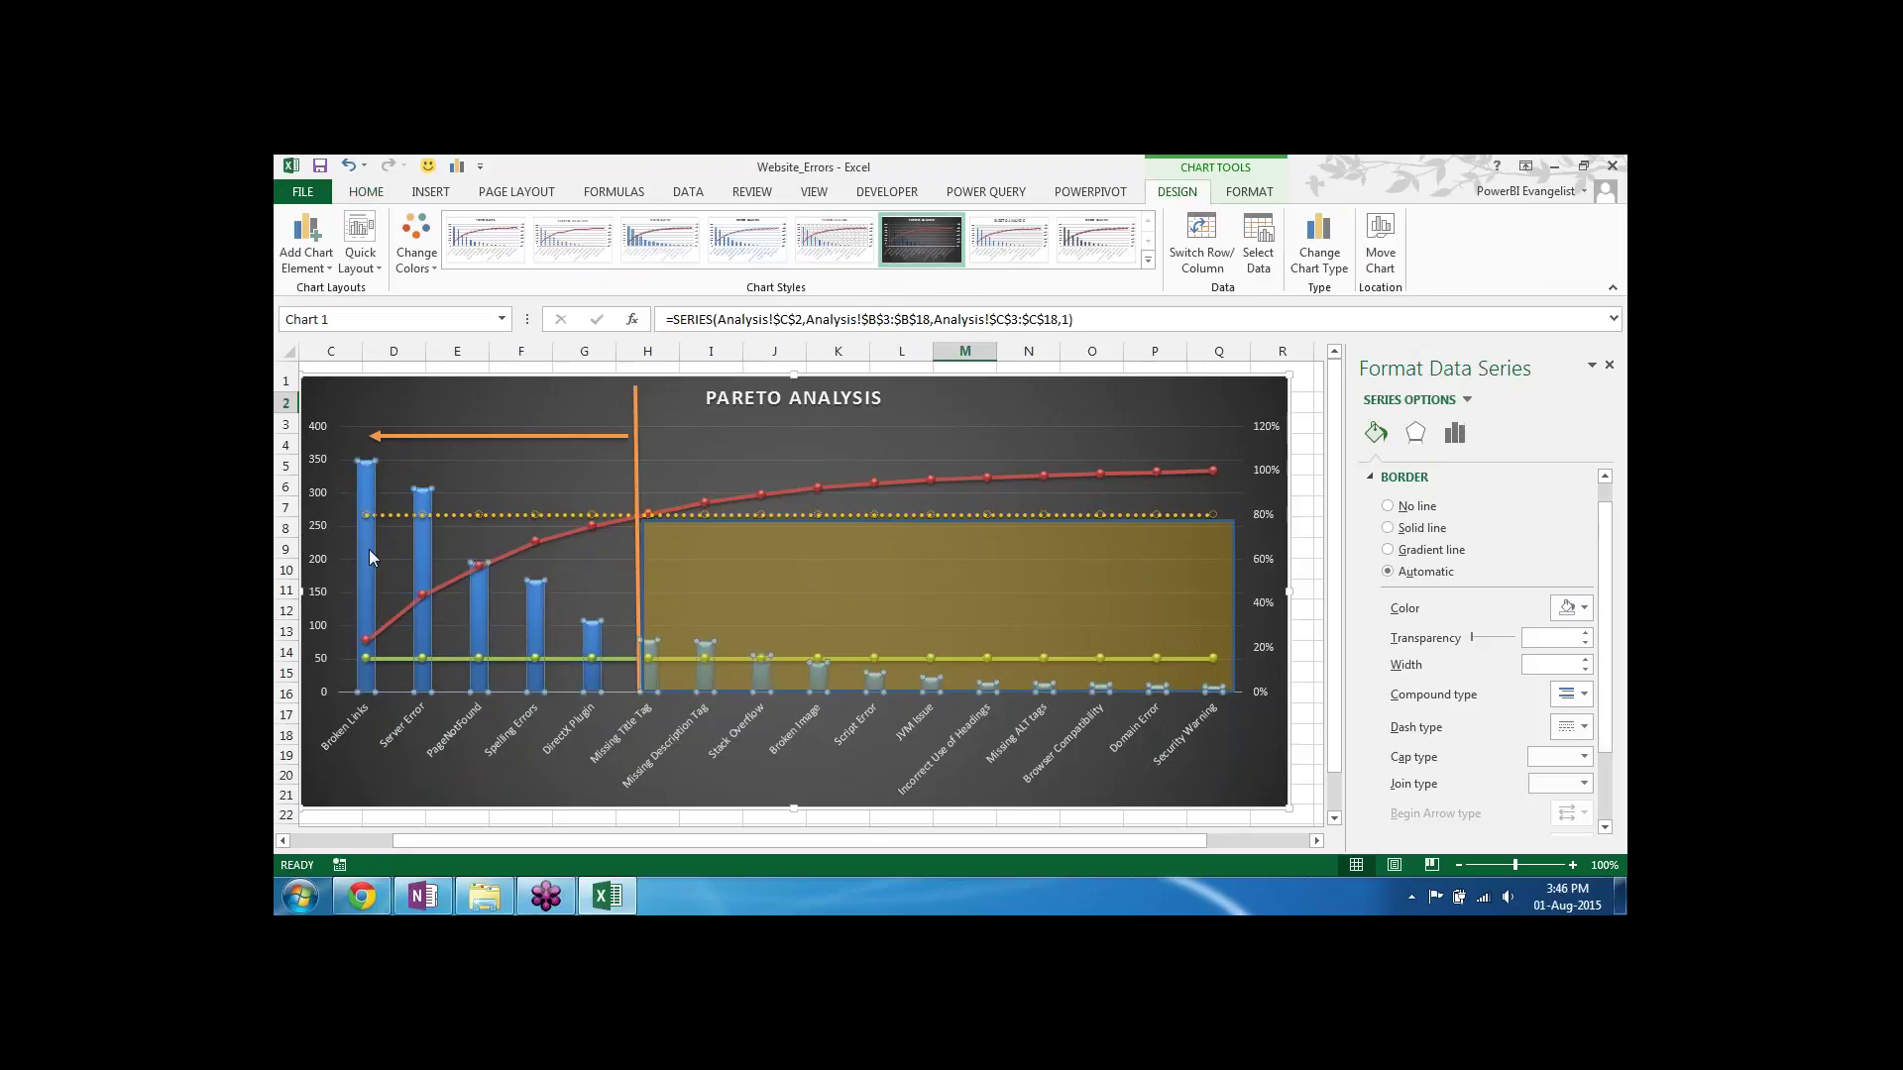
click(1316, 258)
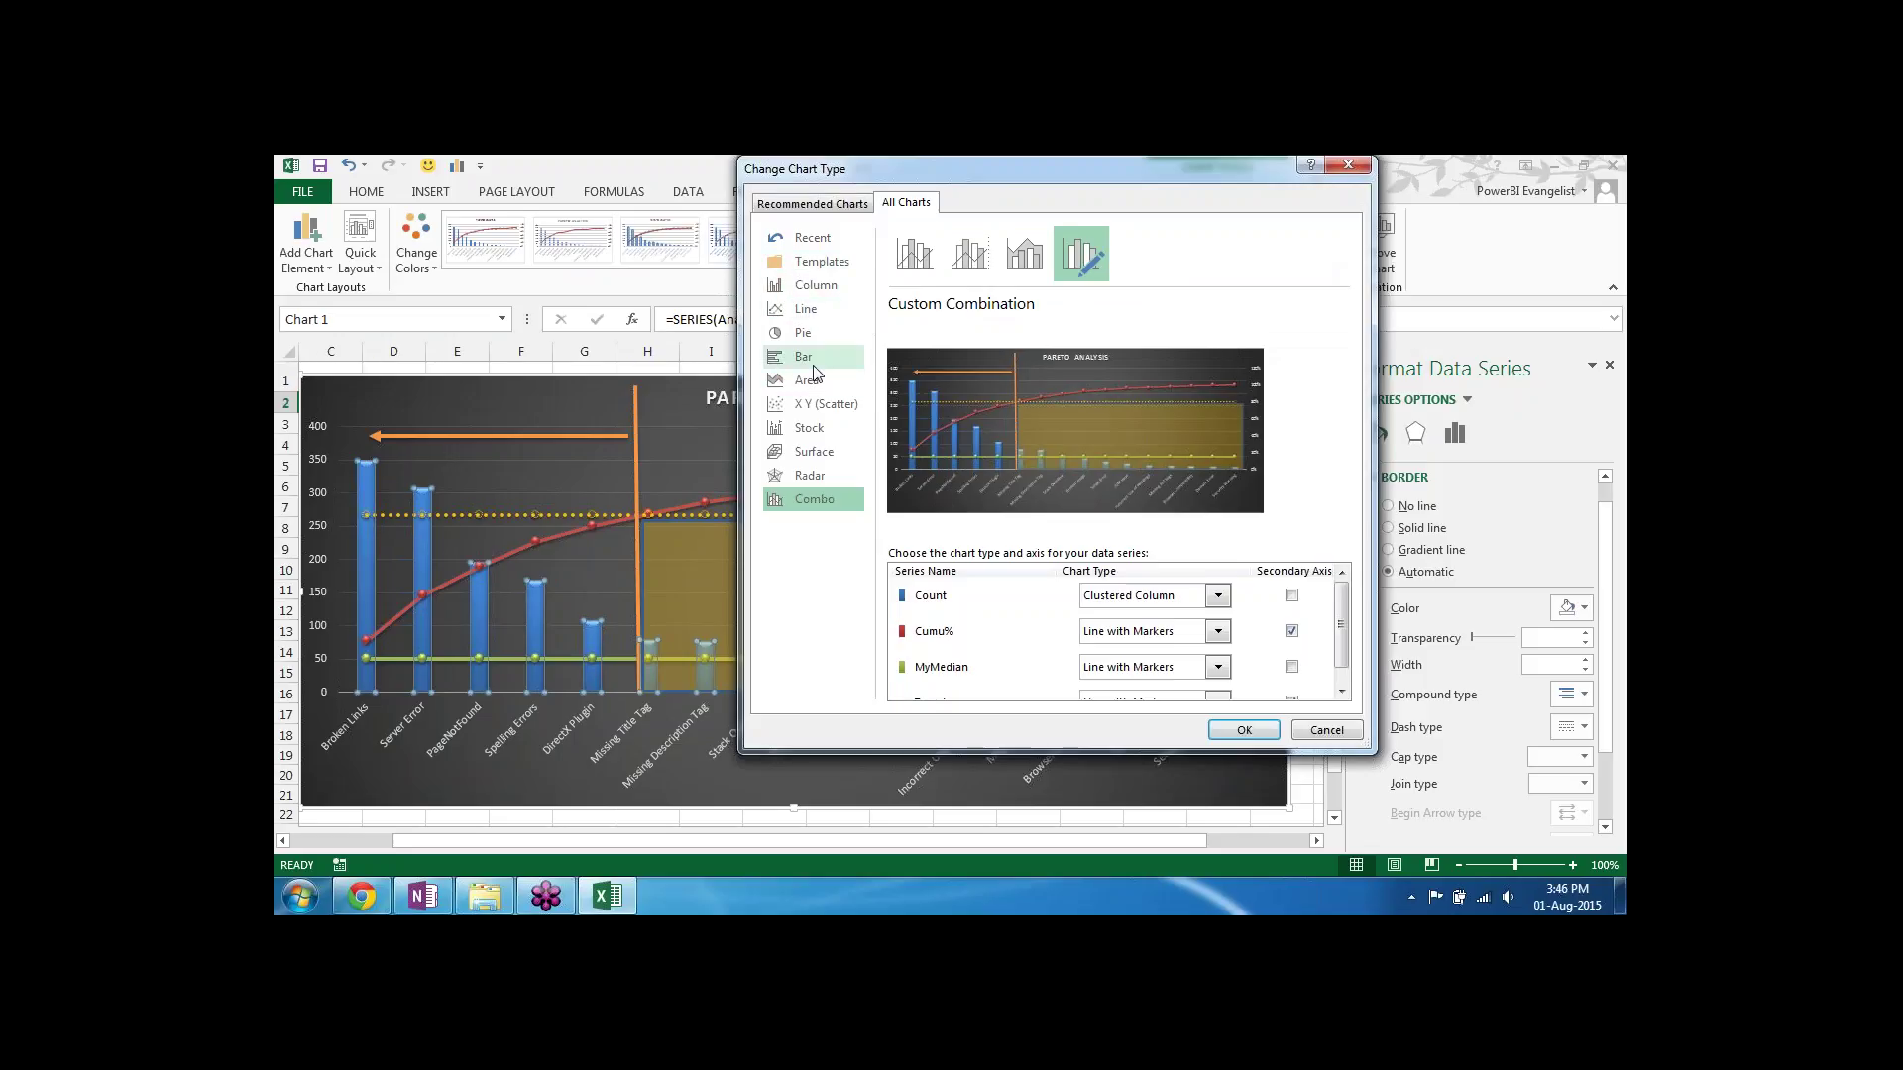
click(826, 280)
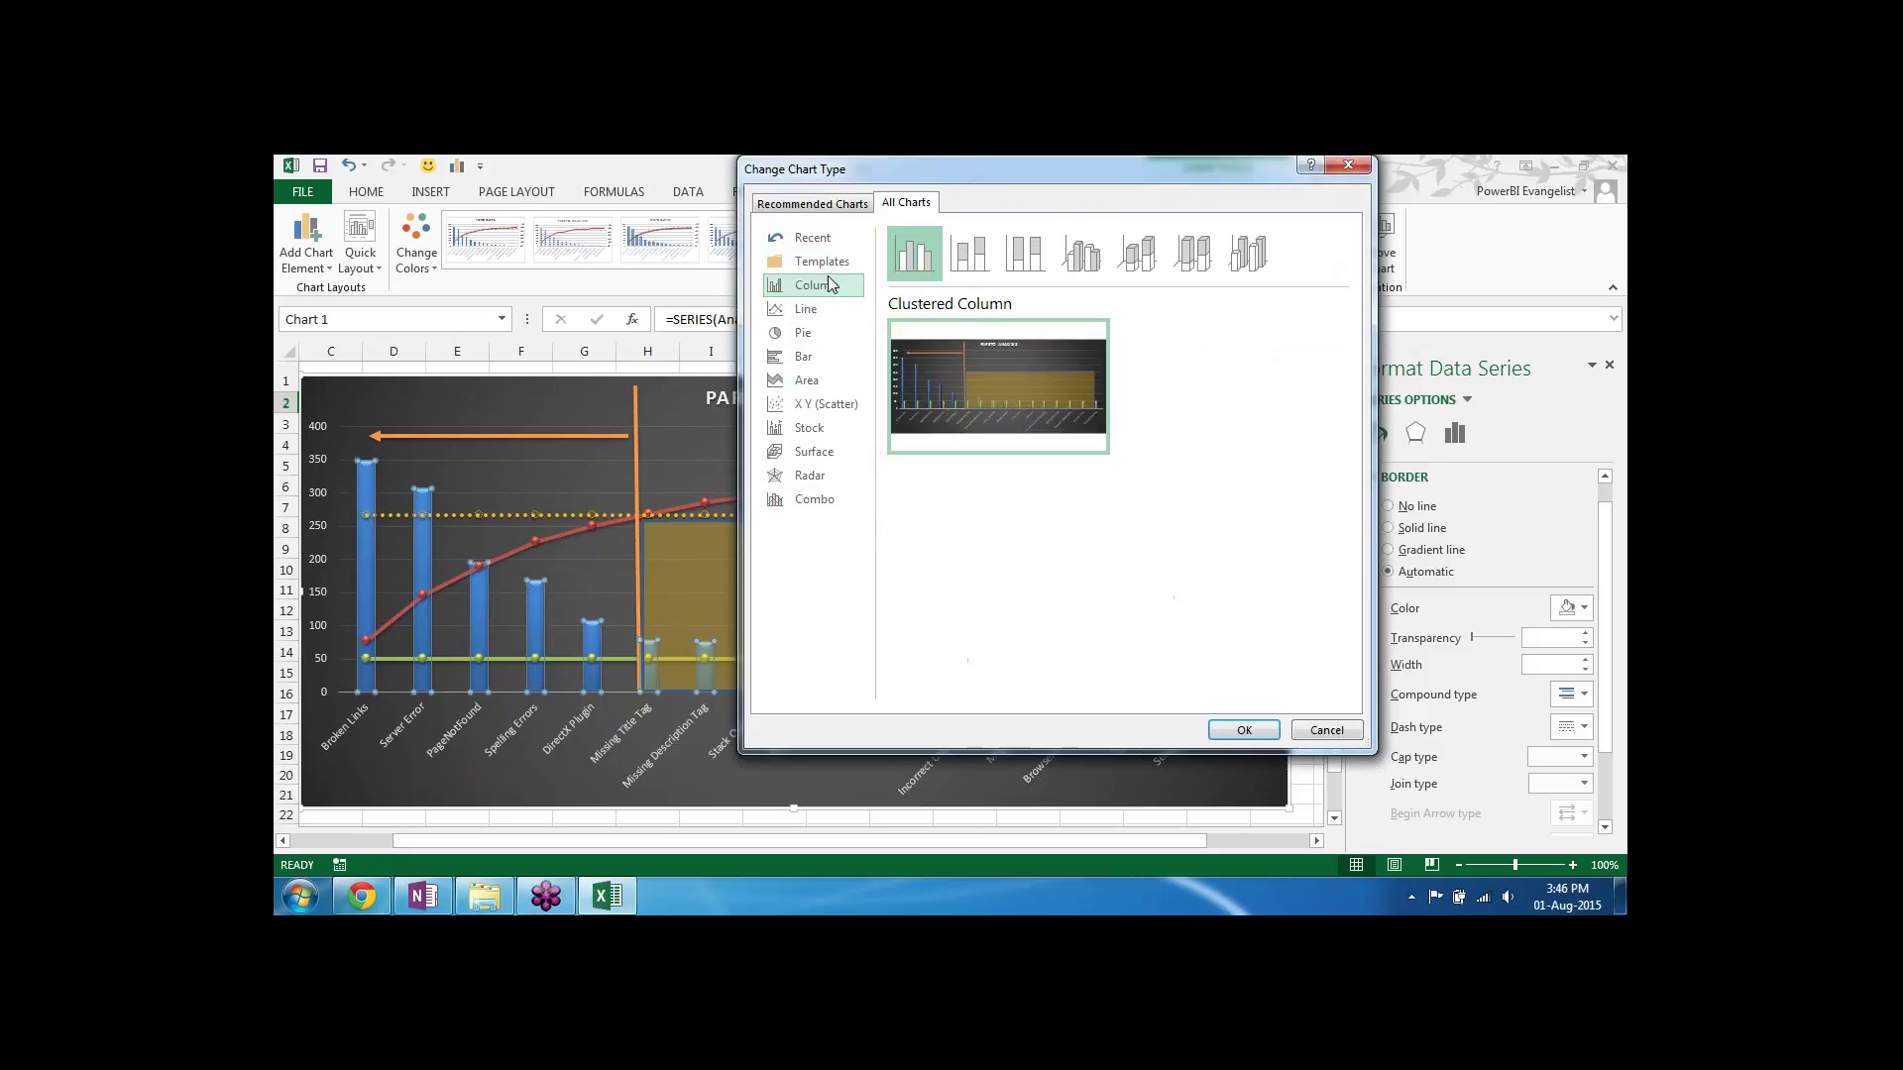
click(1091, 257)
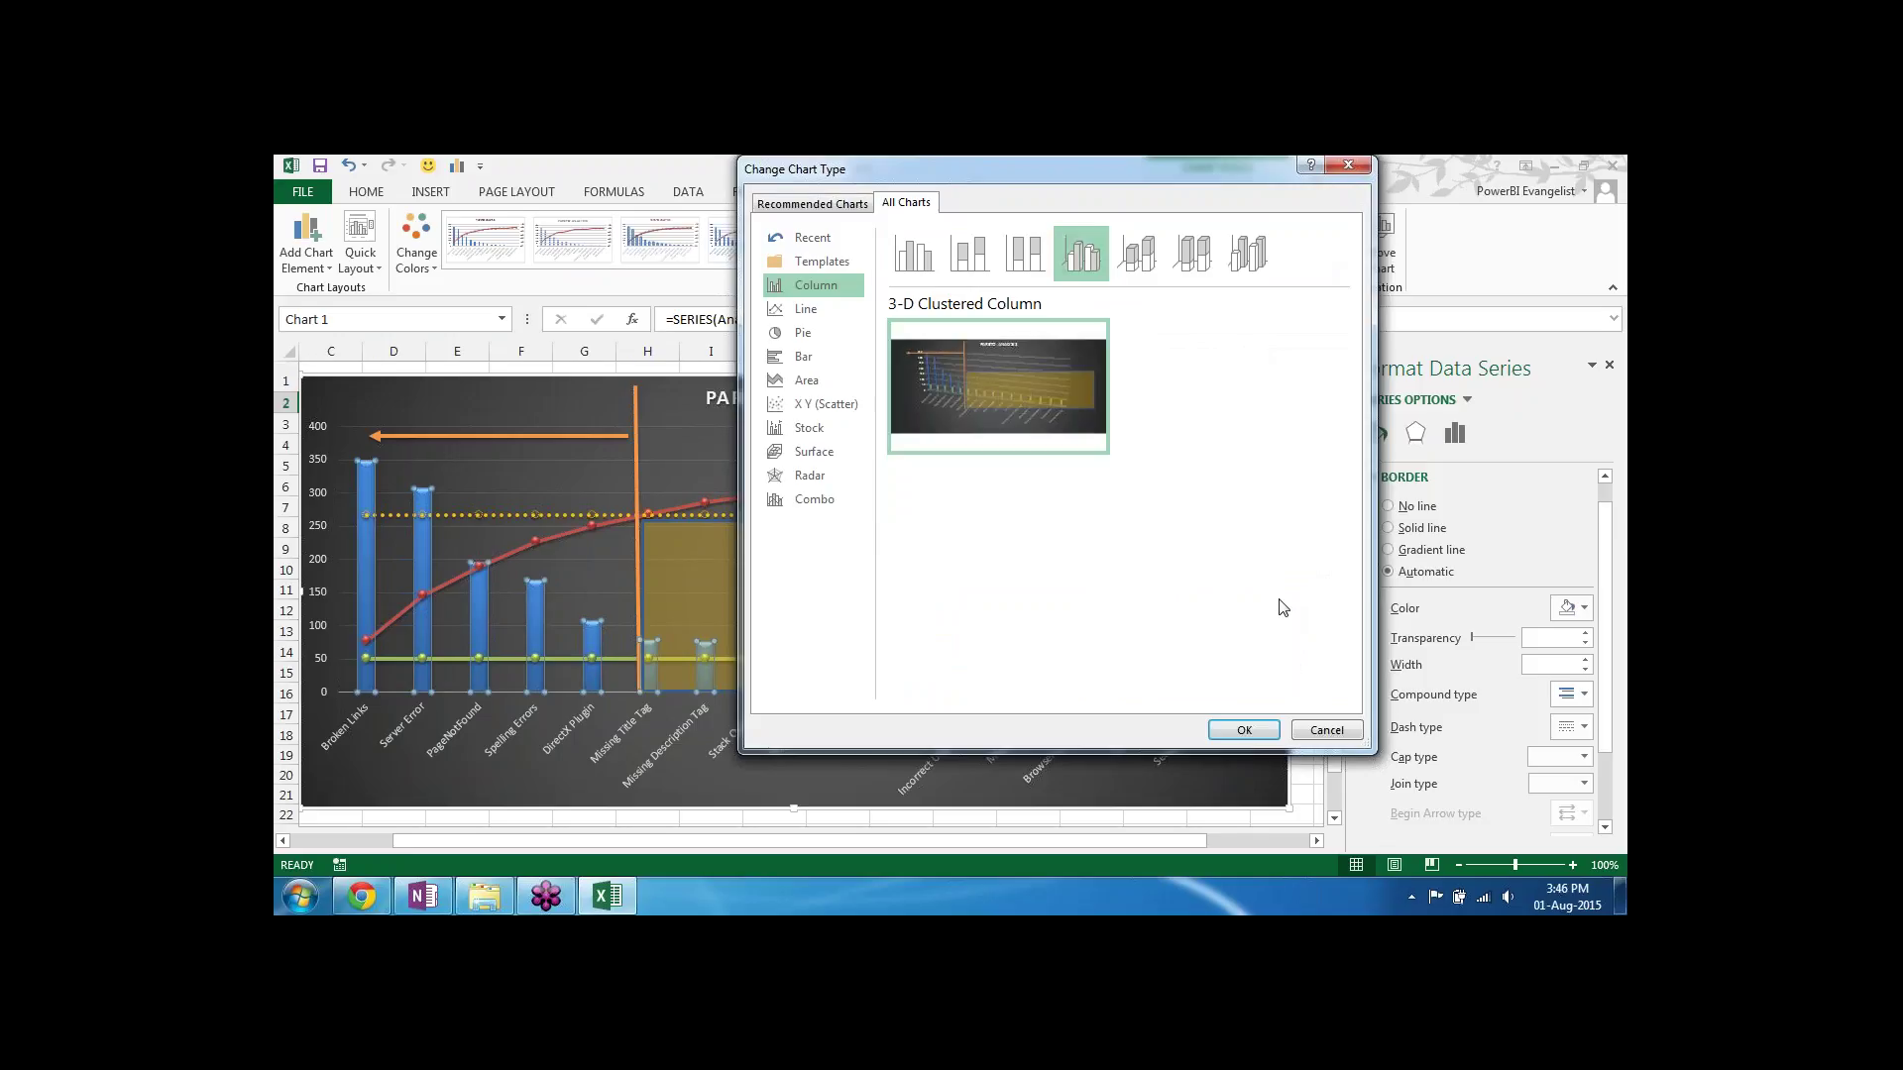
click(1245, 730)
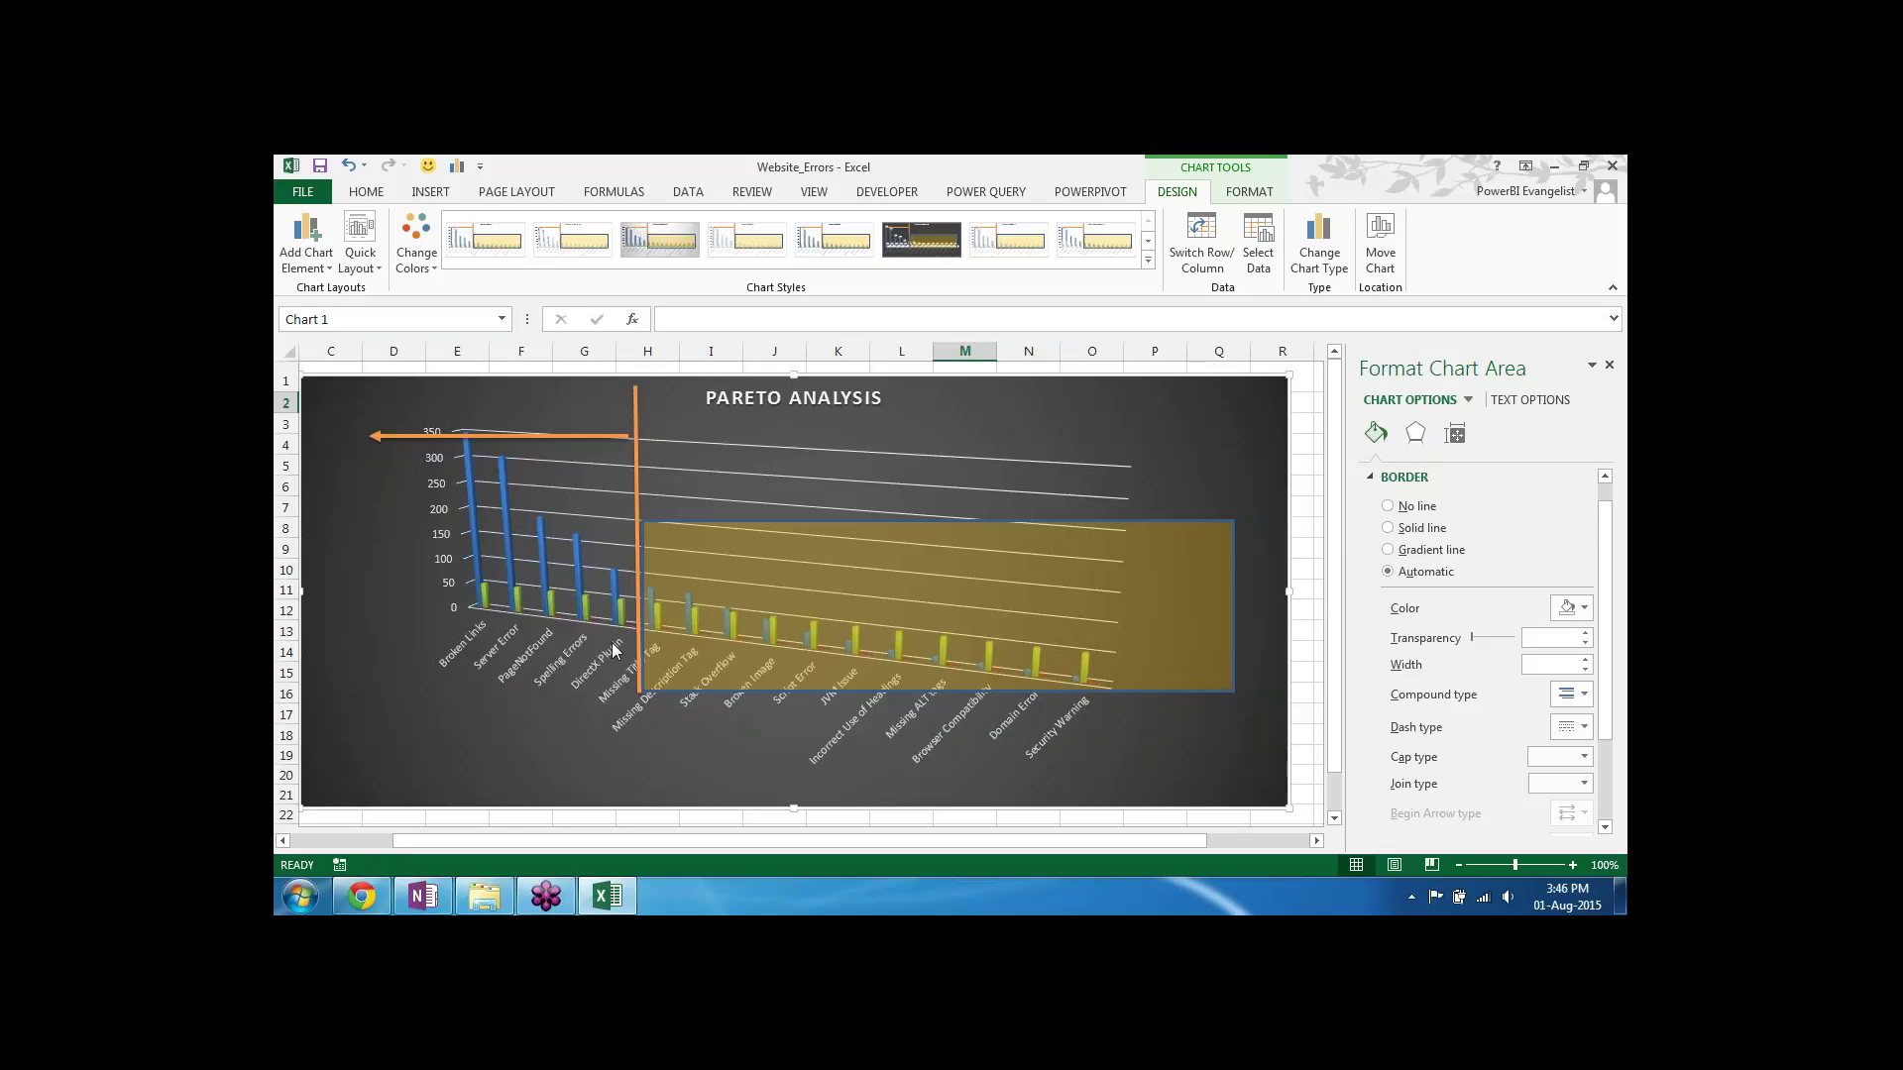
click(484, 746)
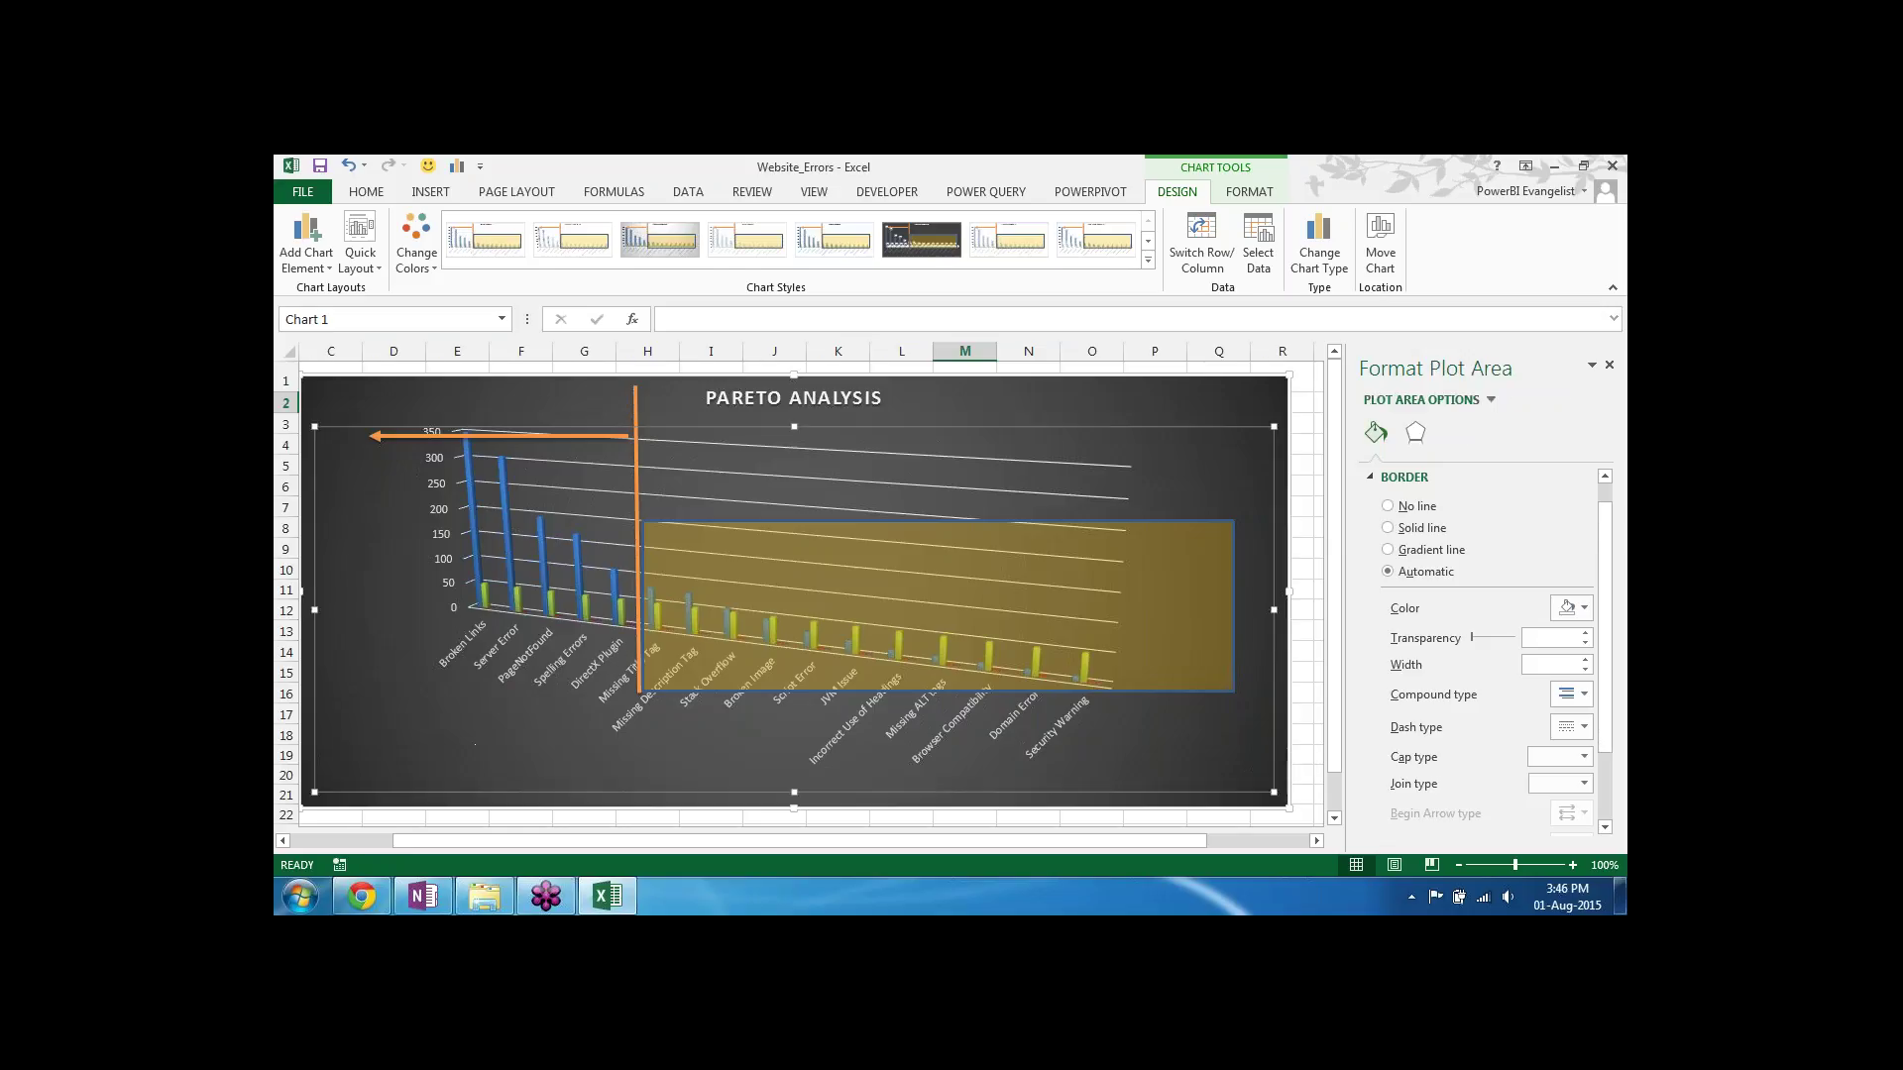
click(455, 797)
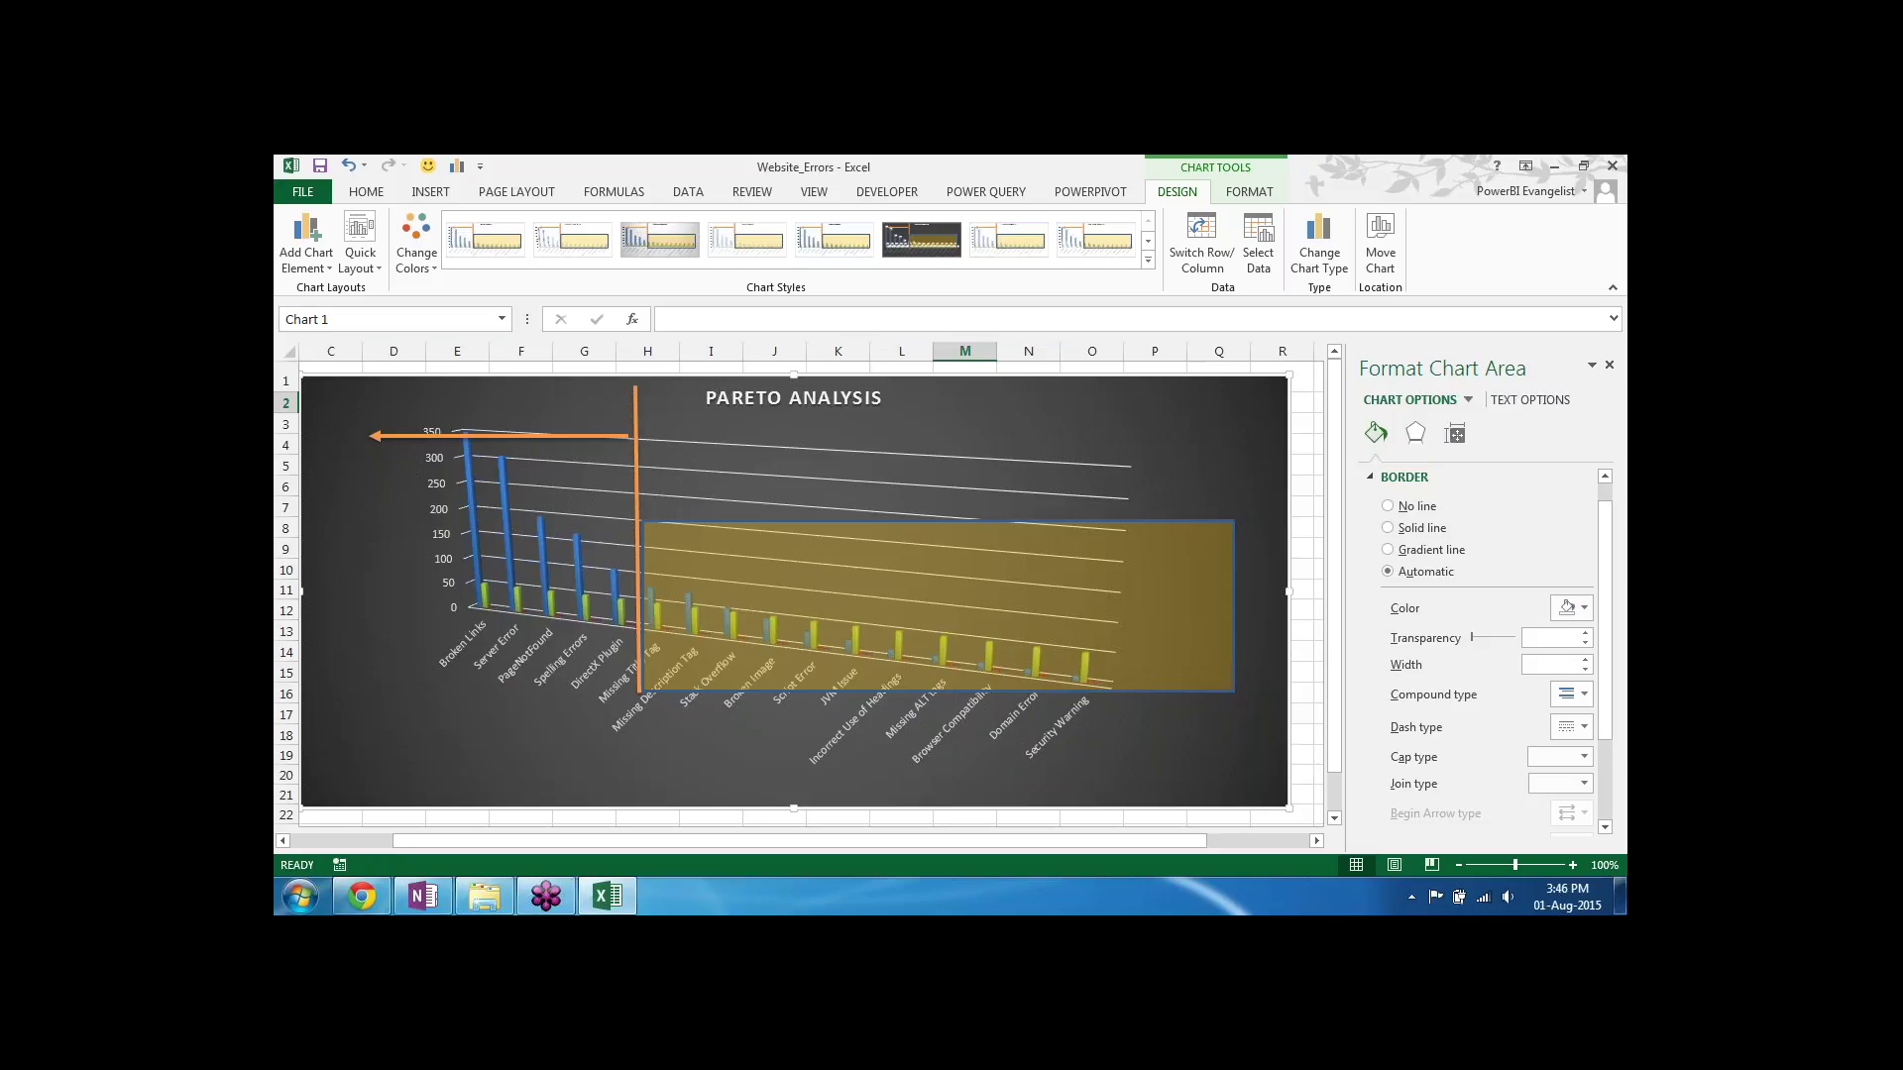
key(Return)
key(shift+Return)
key(Return)
Step: Try to change the chart type of the MyMedian series in the 3-D chart, and dismiss the dialog
click(520, 597)
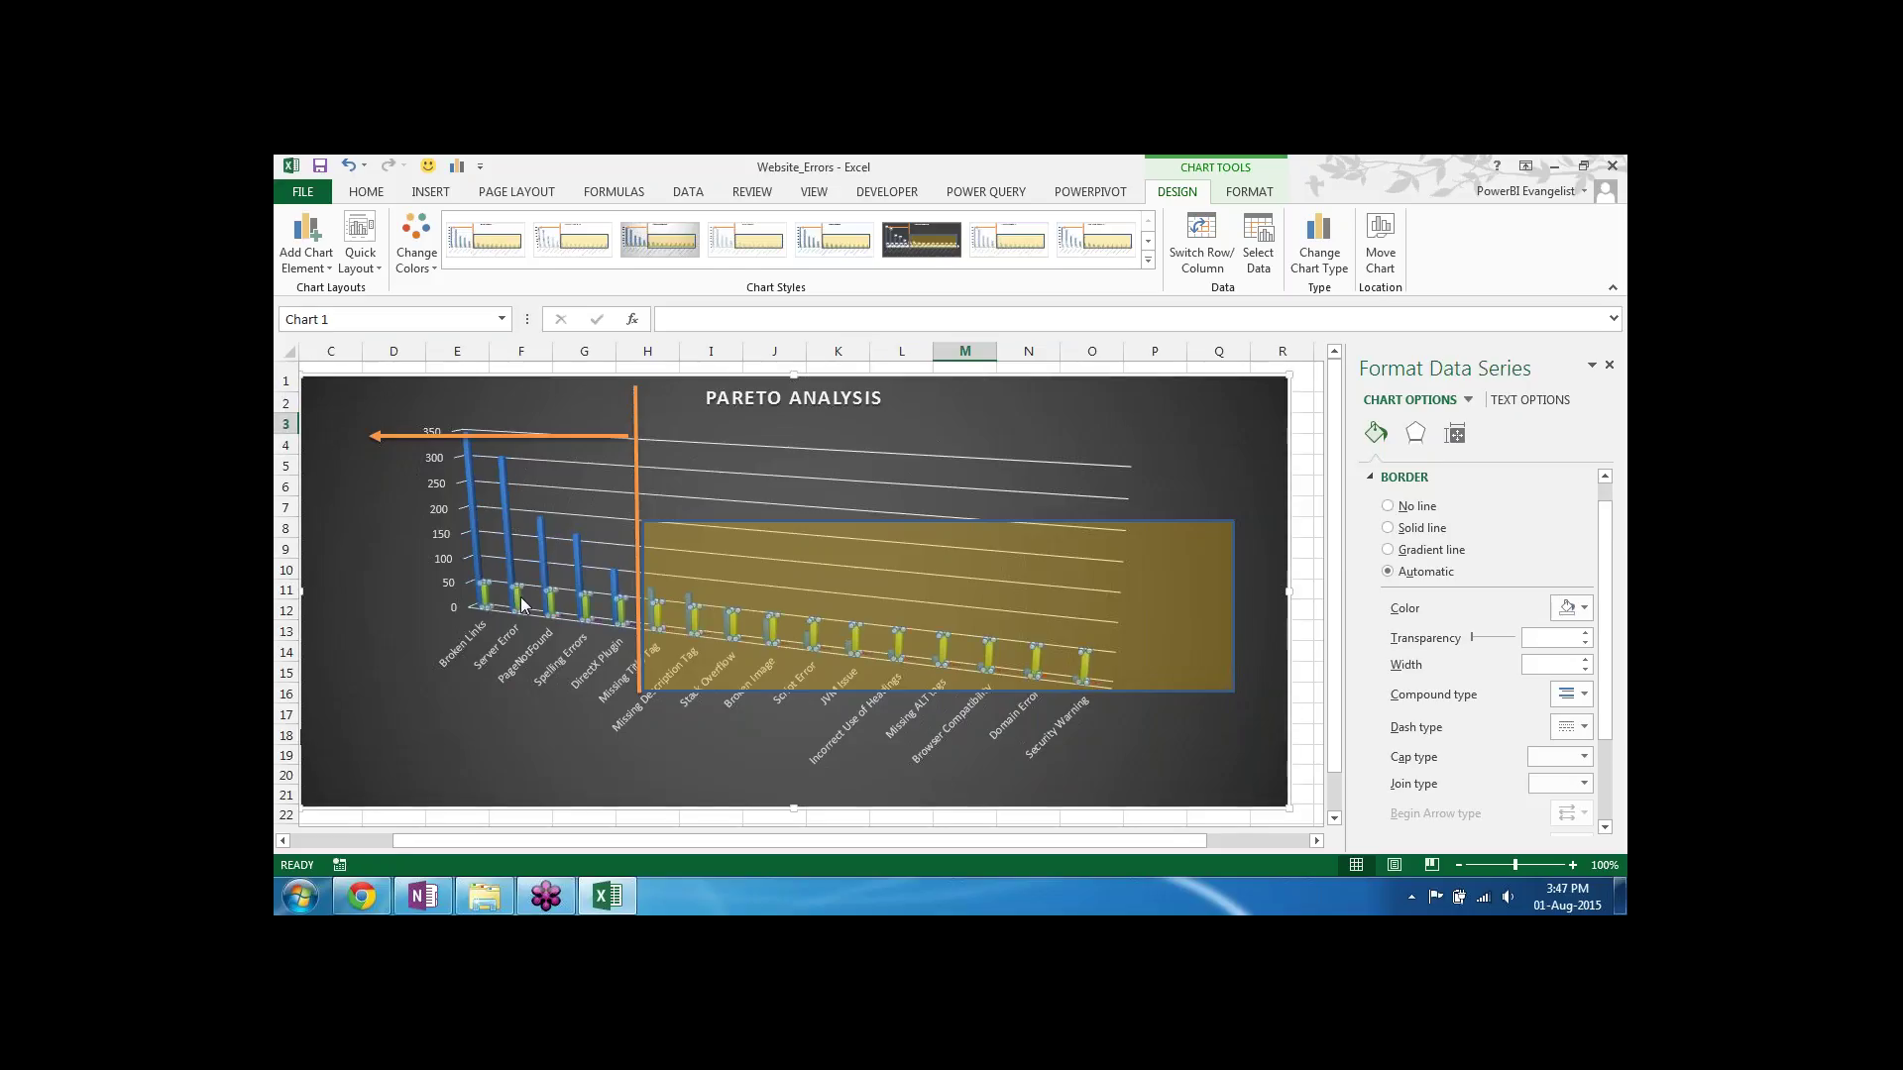
click(593, 620)
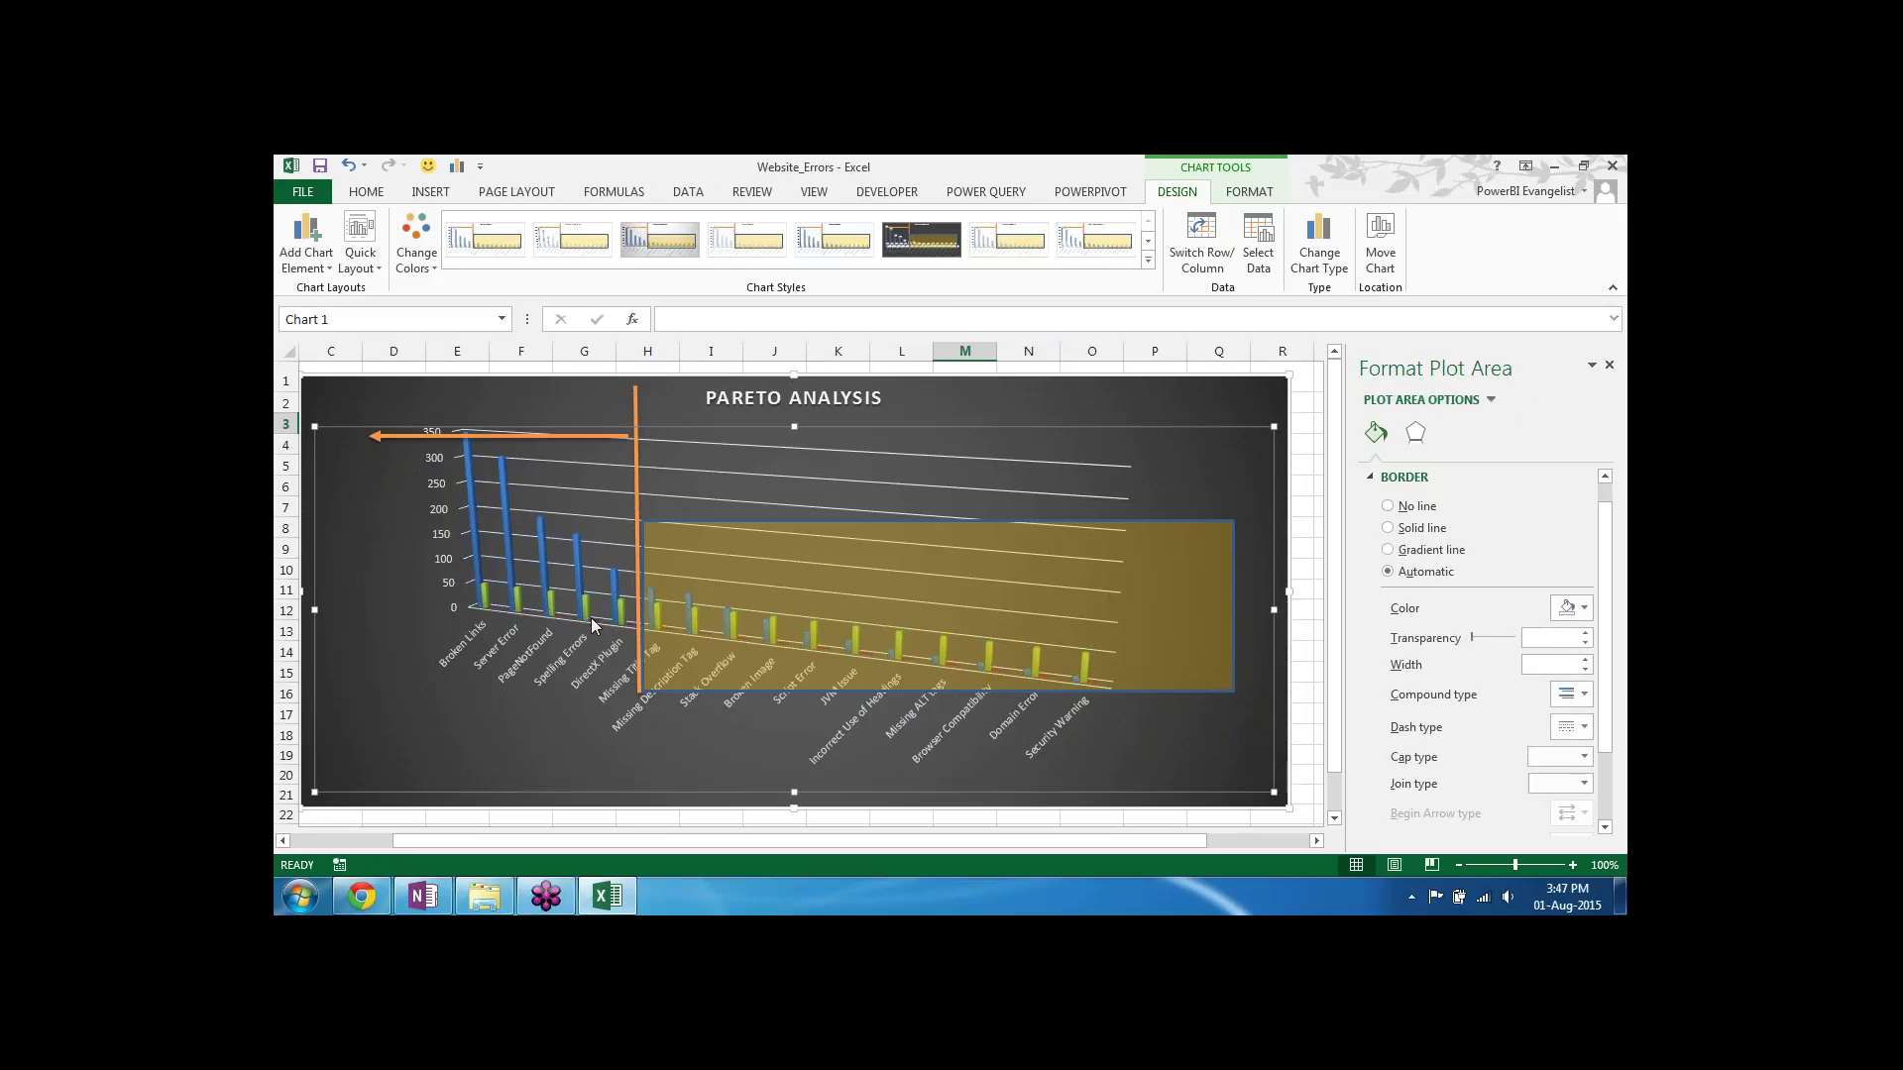
right_click(490, 609)
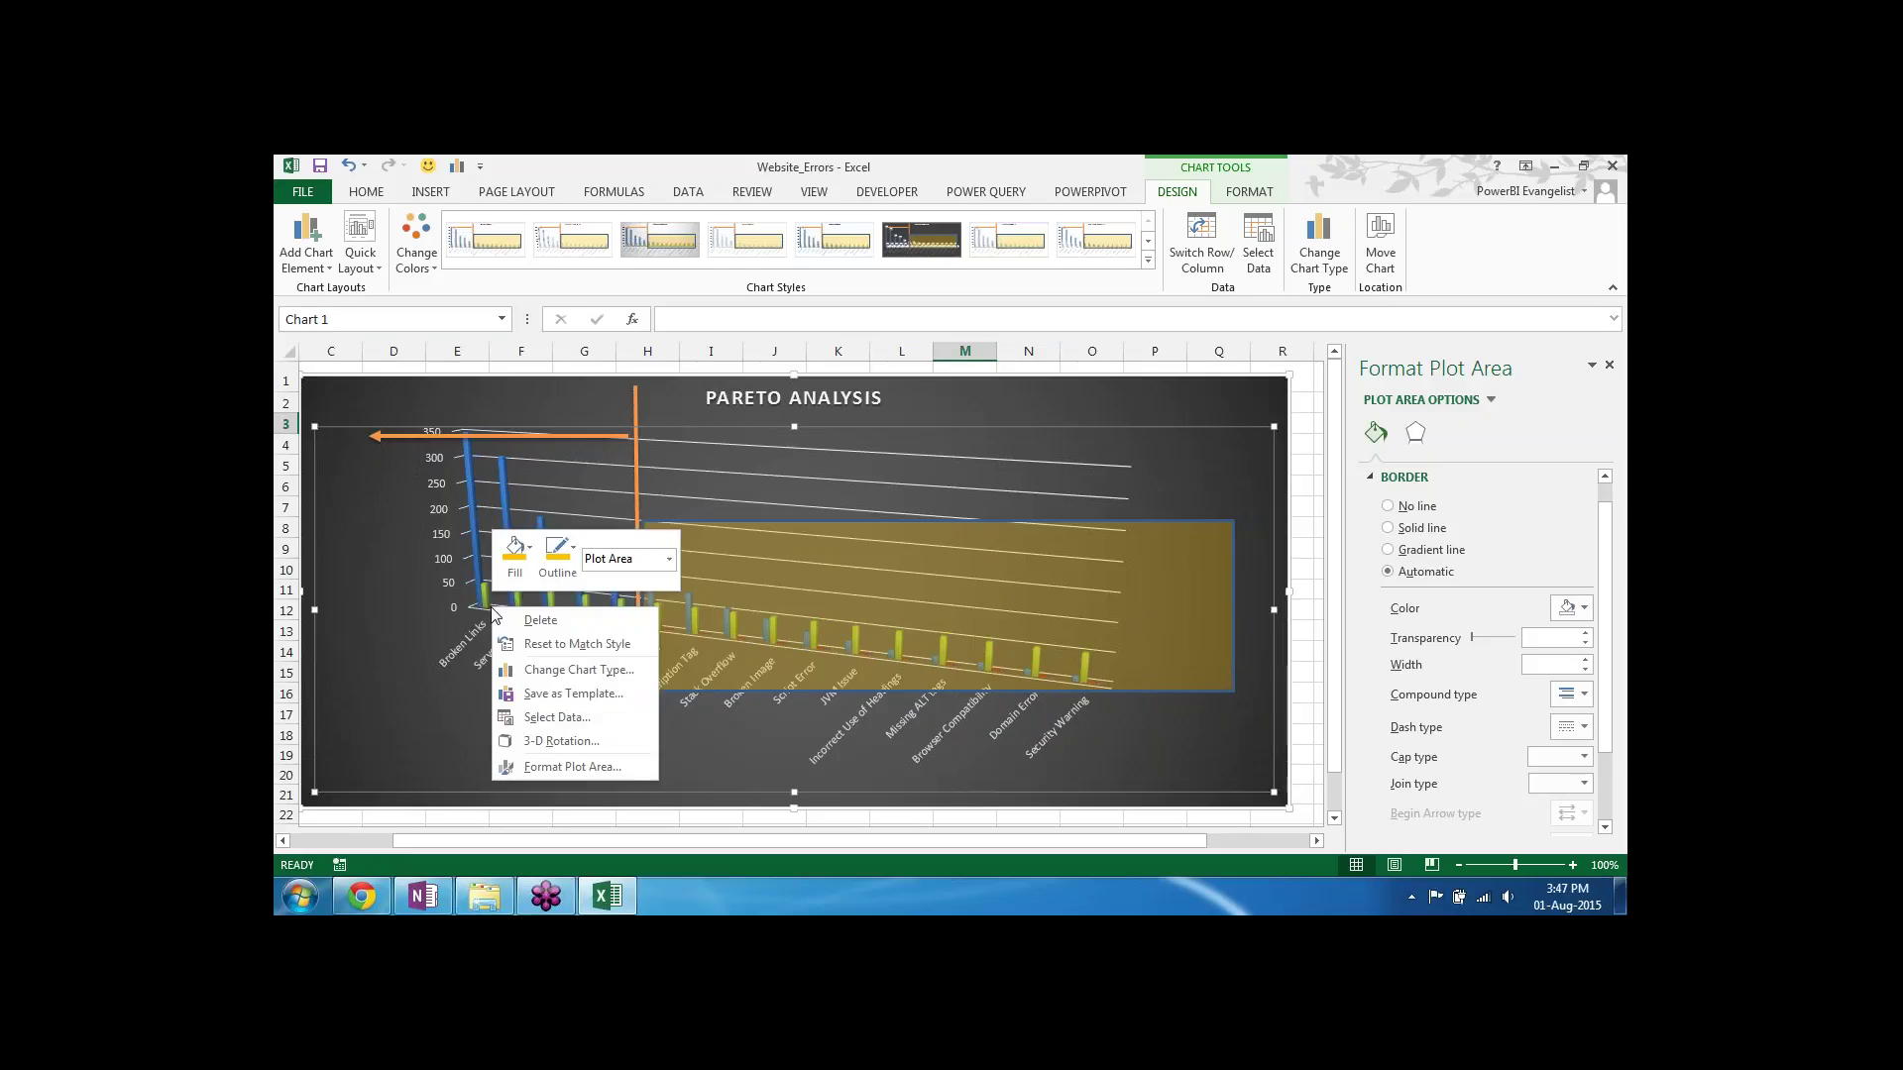
key(Escape)
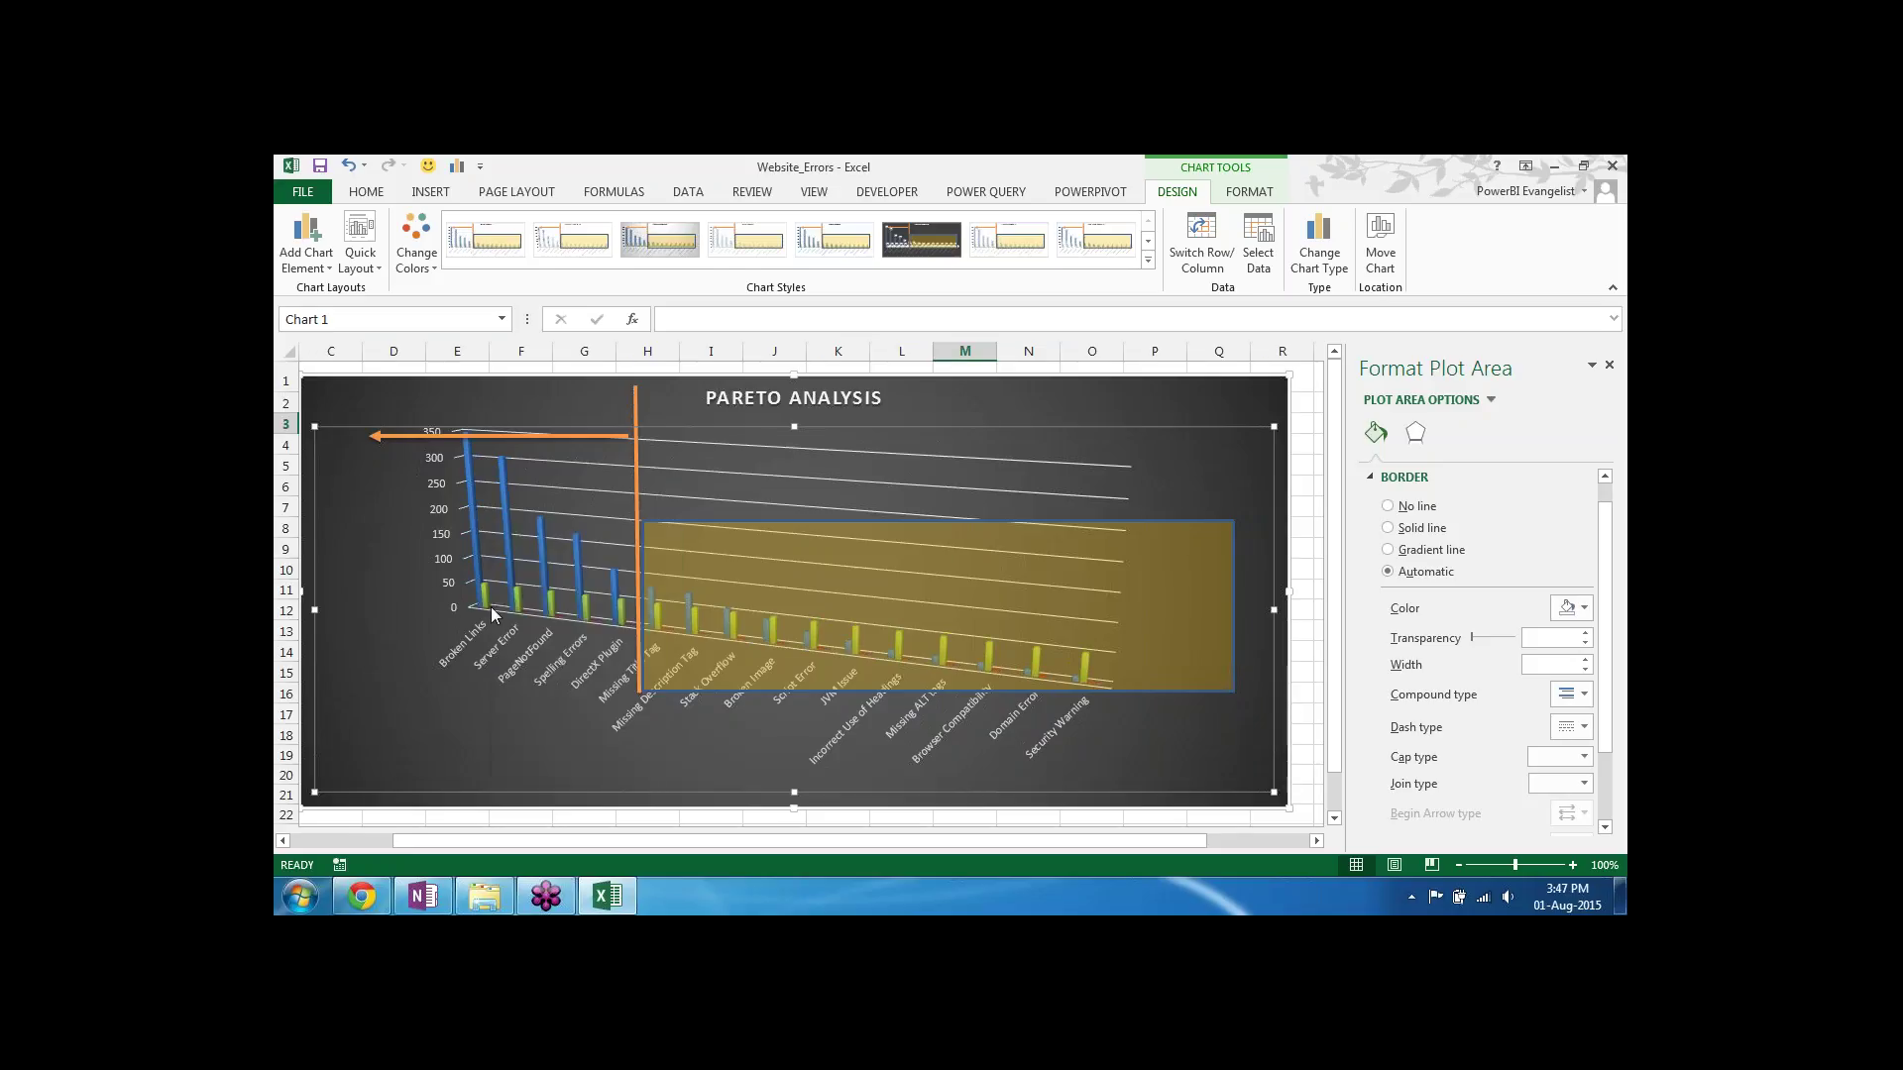
mouse_move(486, 609)
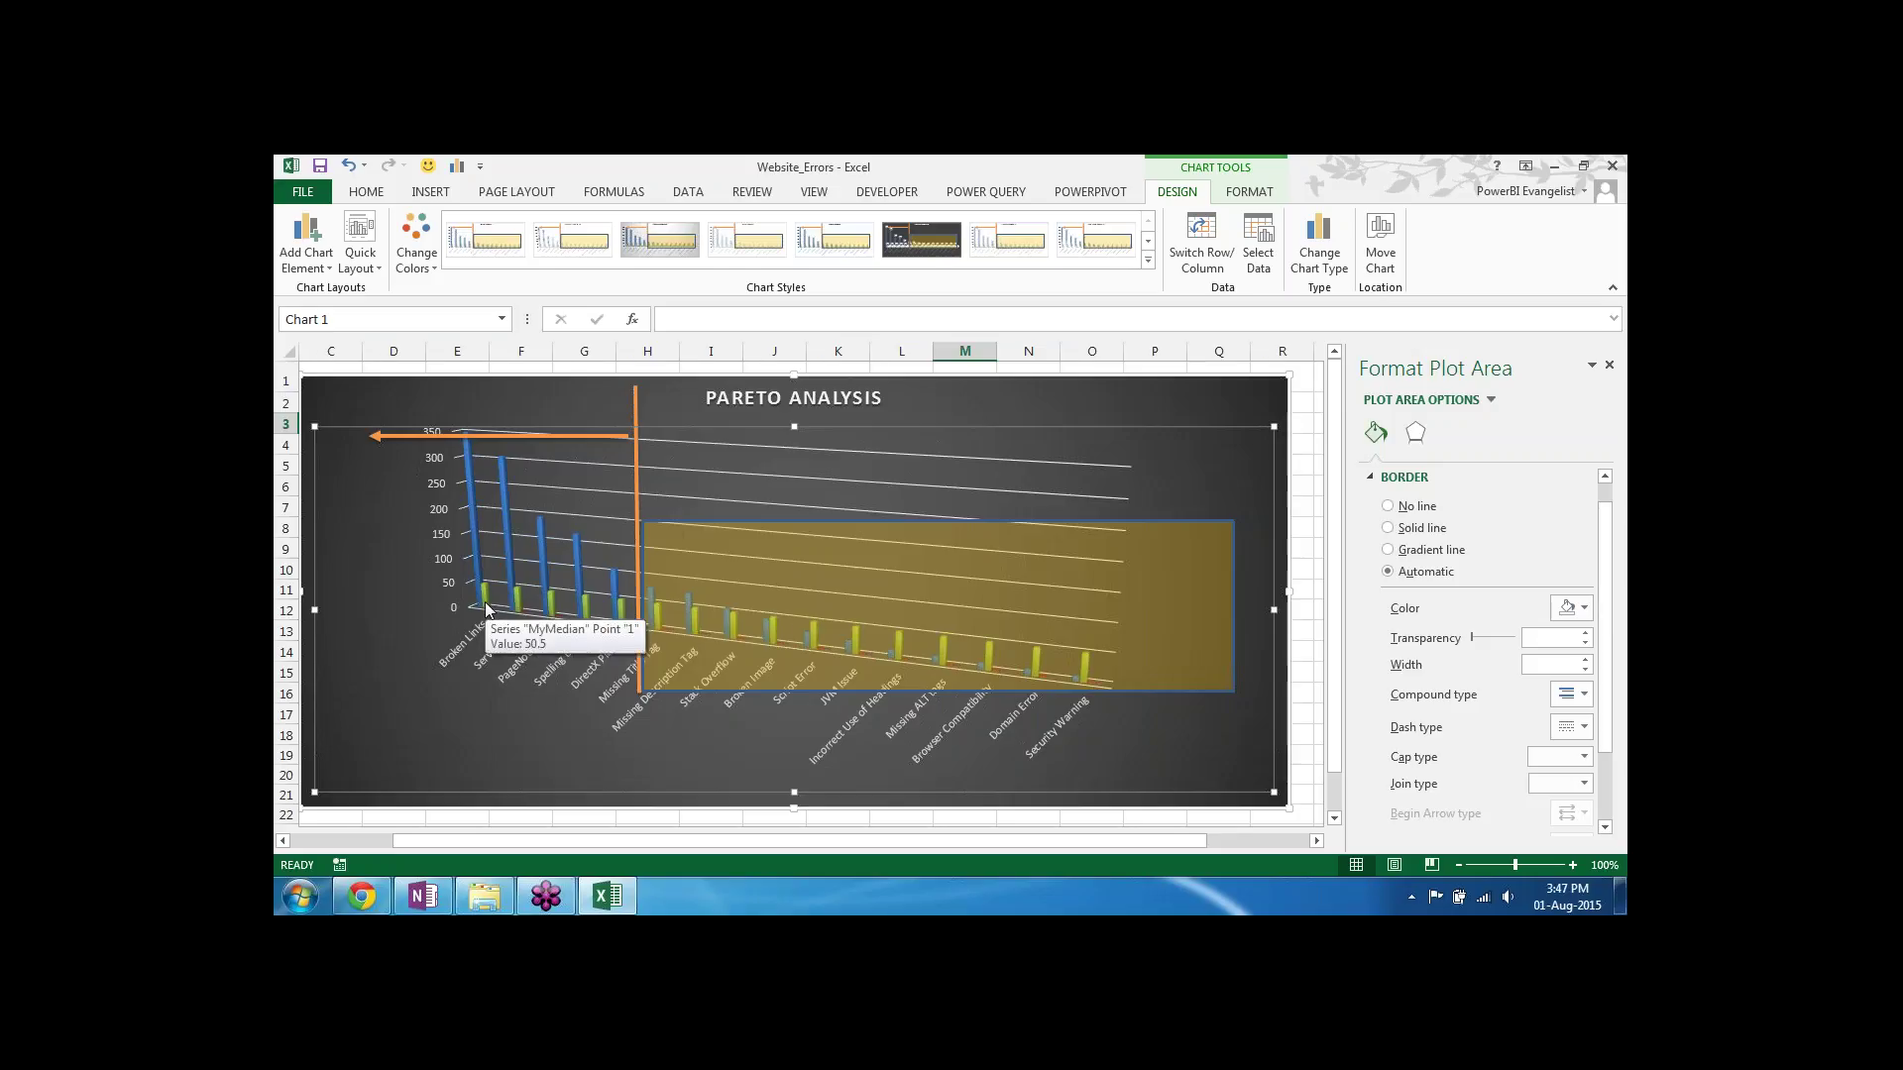
click(488, 600)
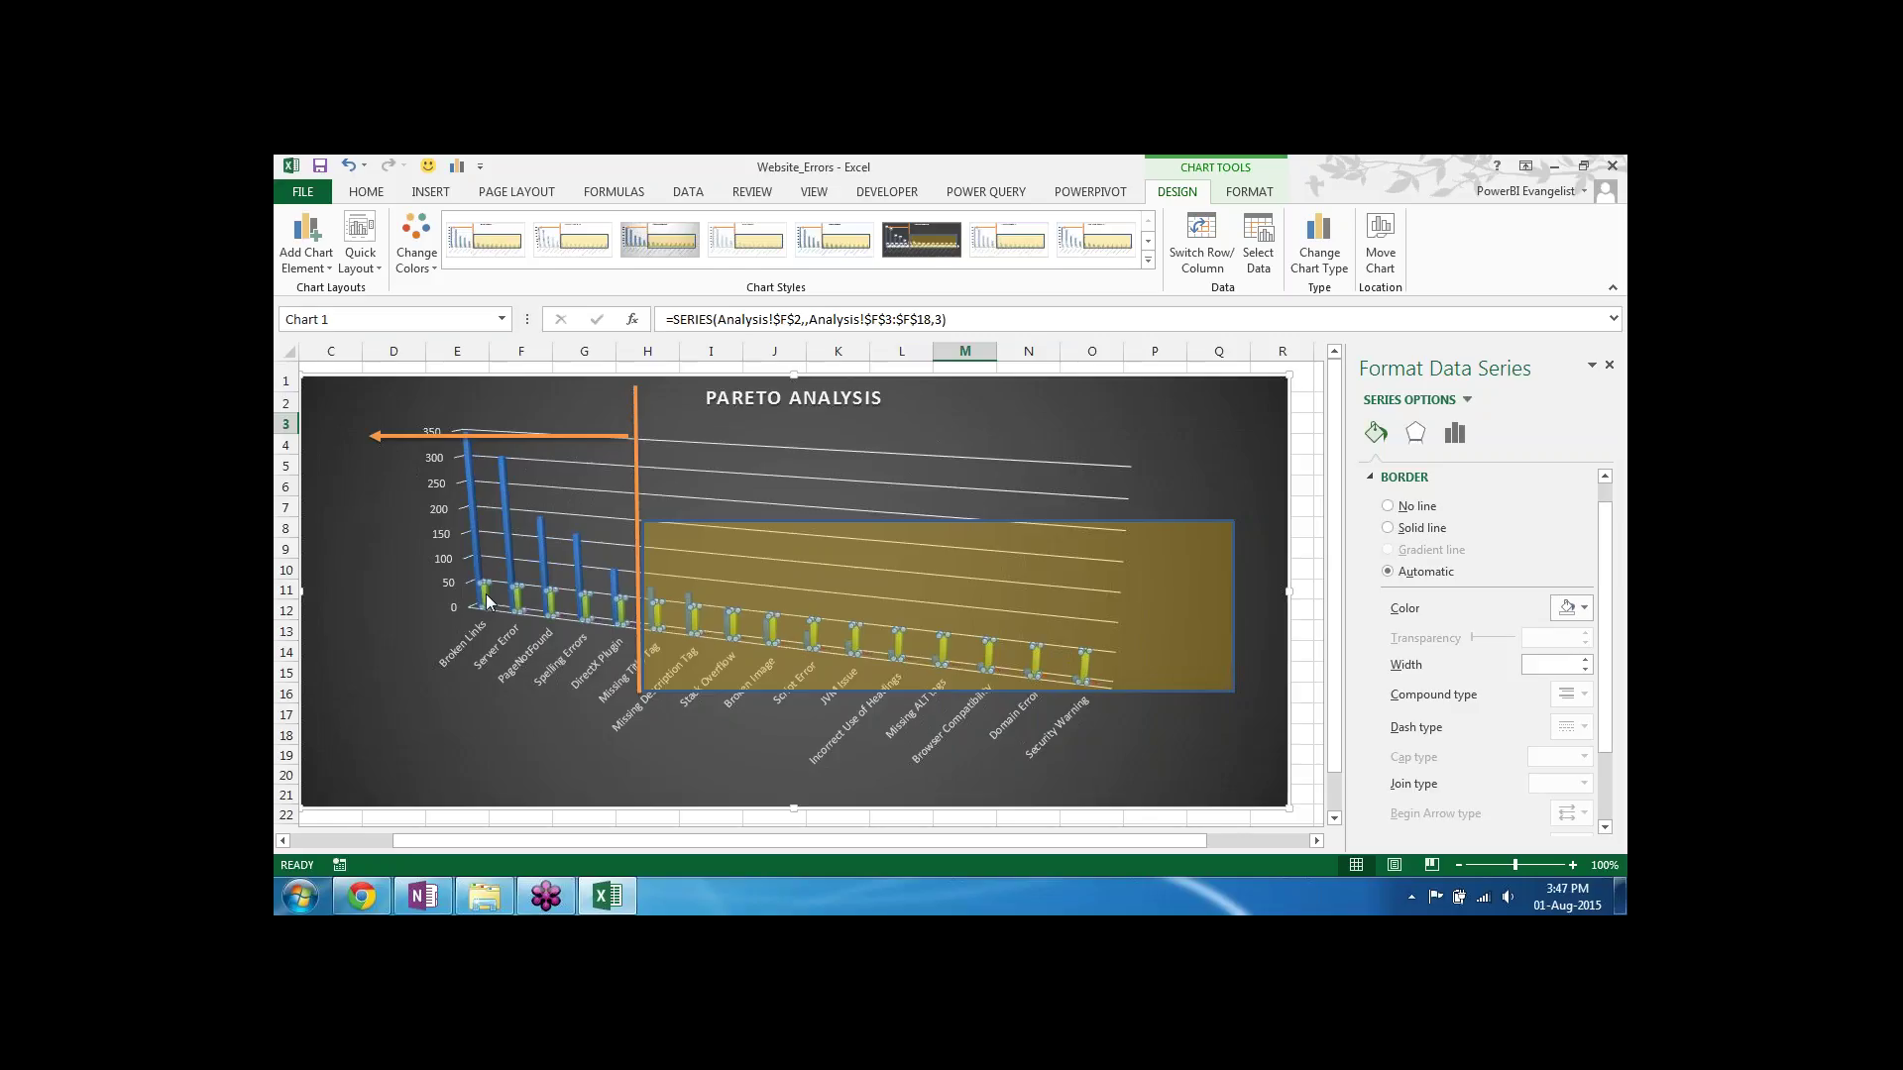
click(1310, 241)
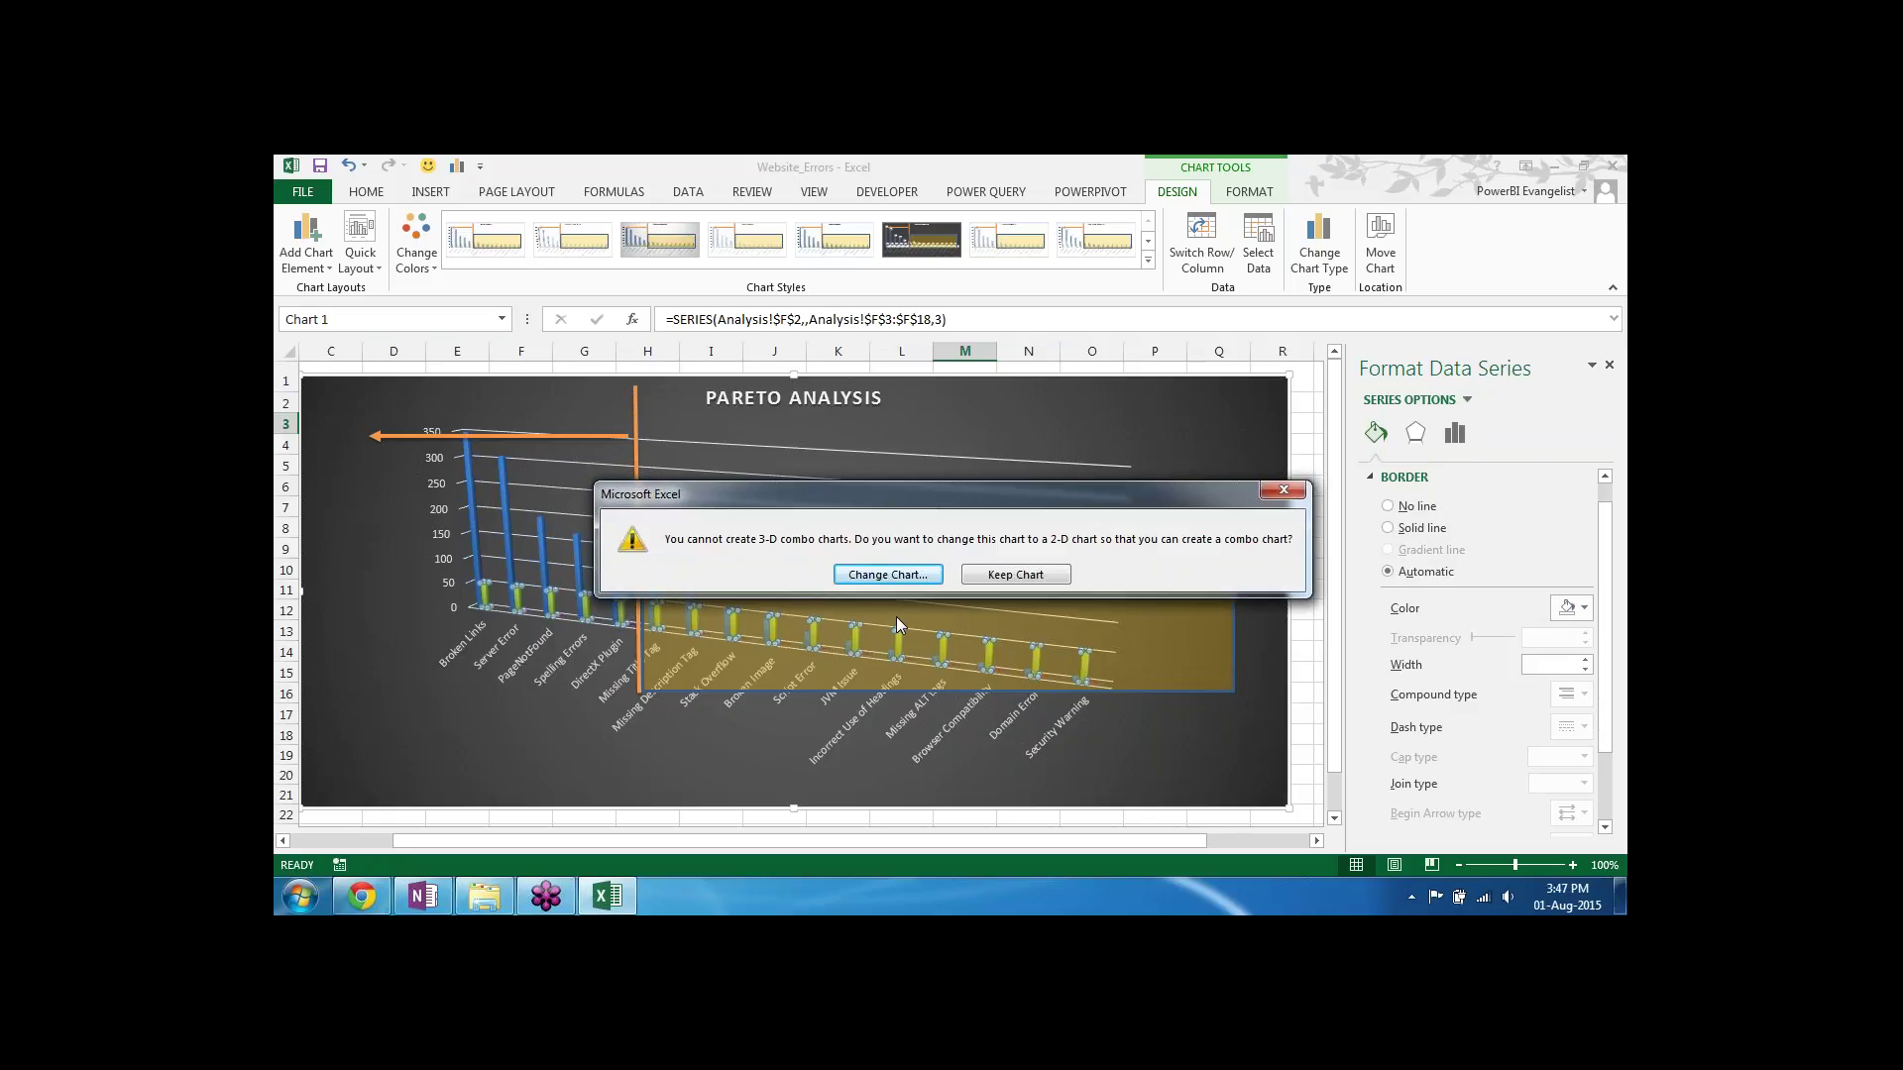
key(Escape)
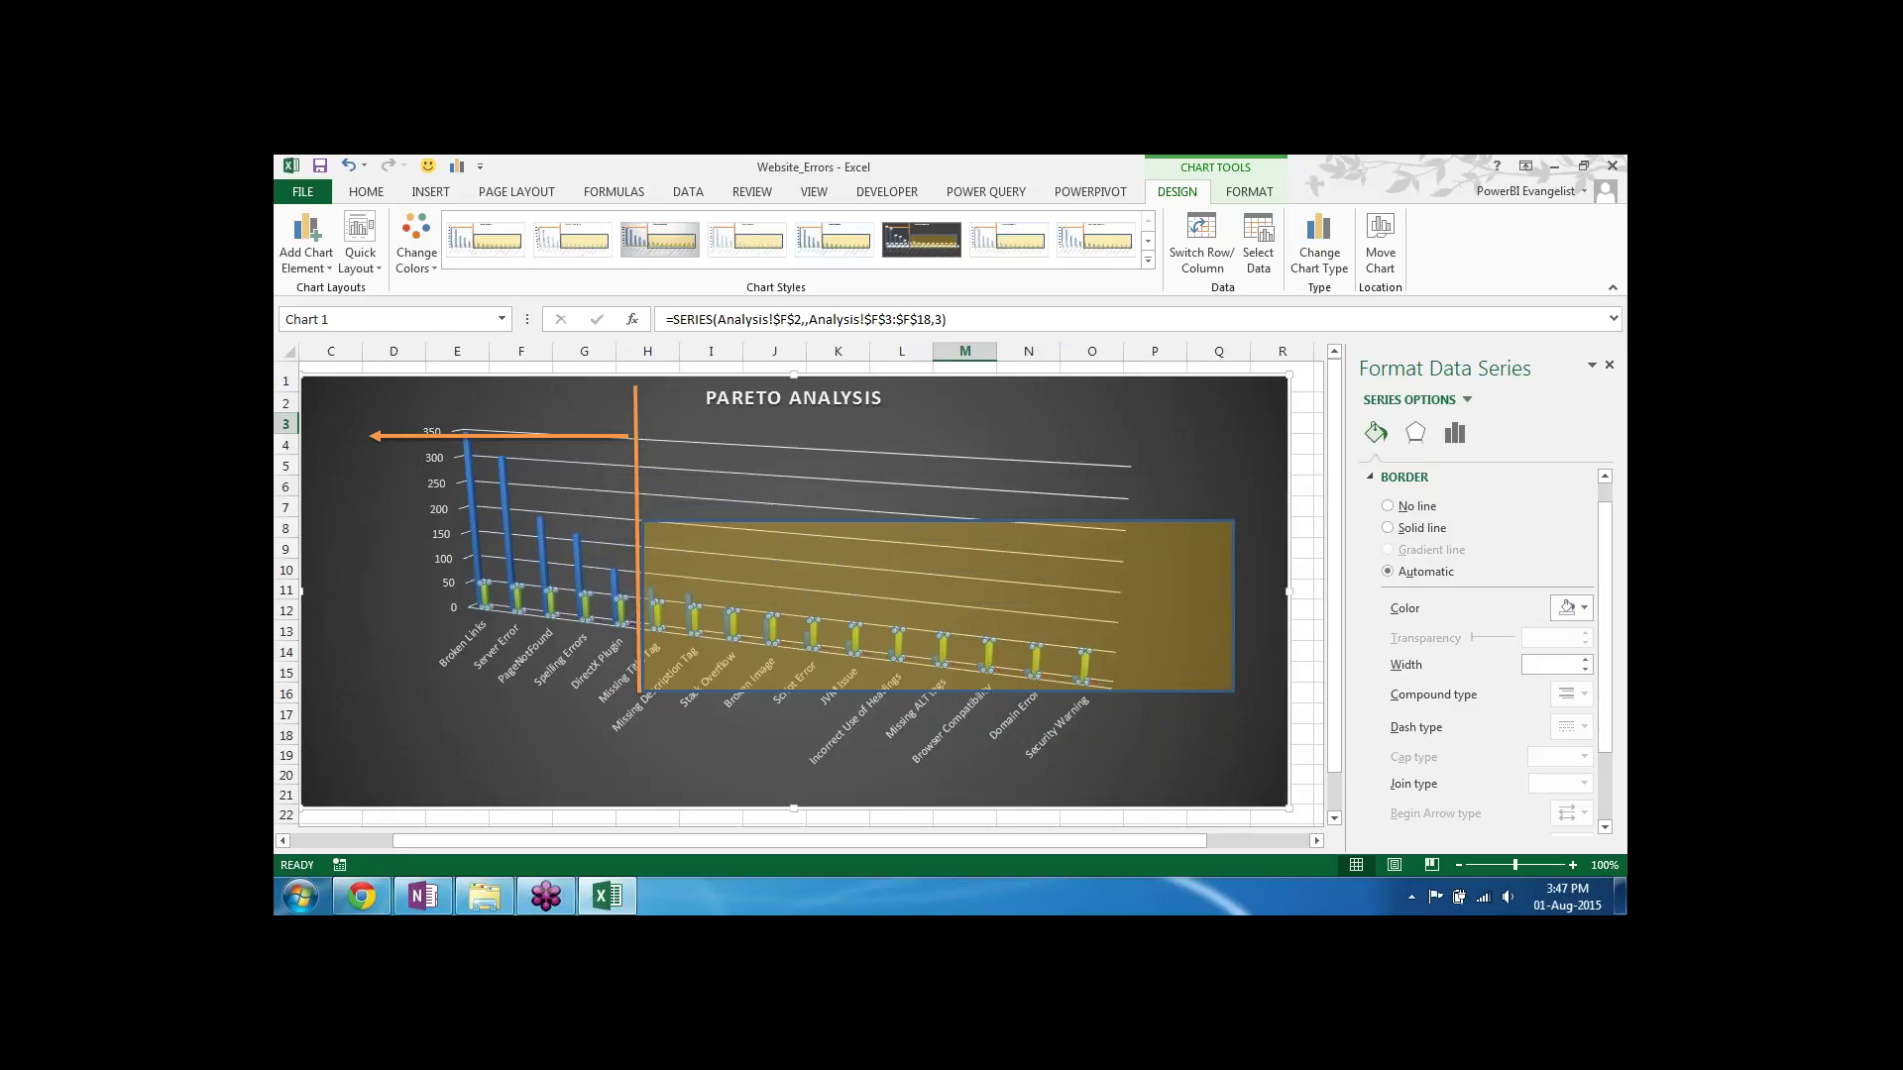
click(1199, 751)
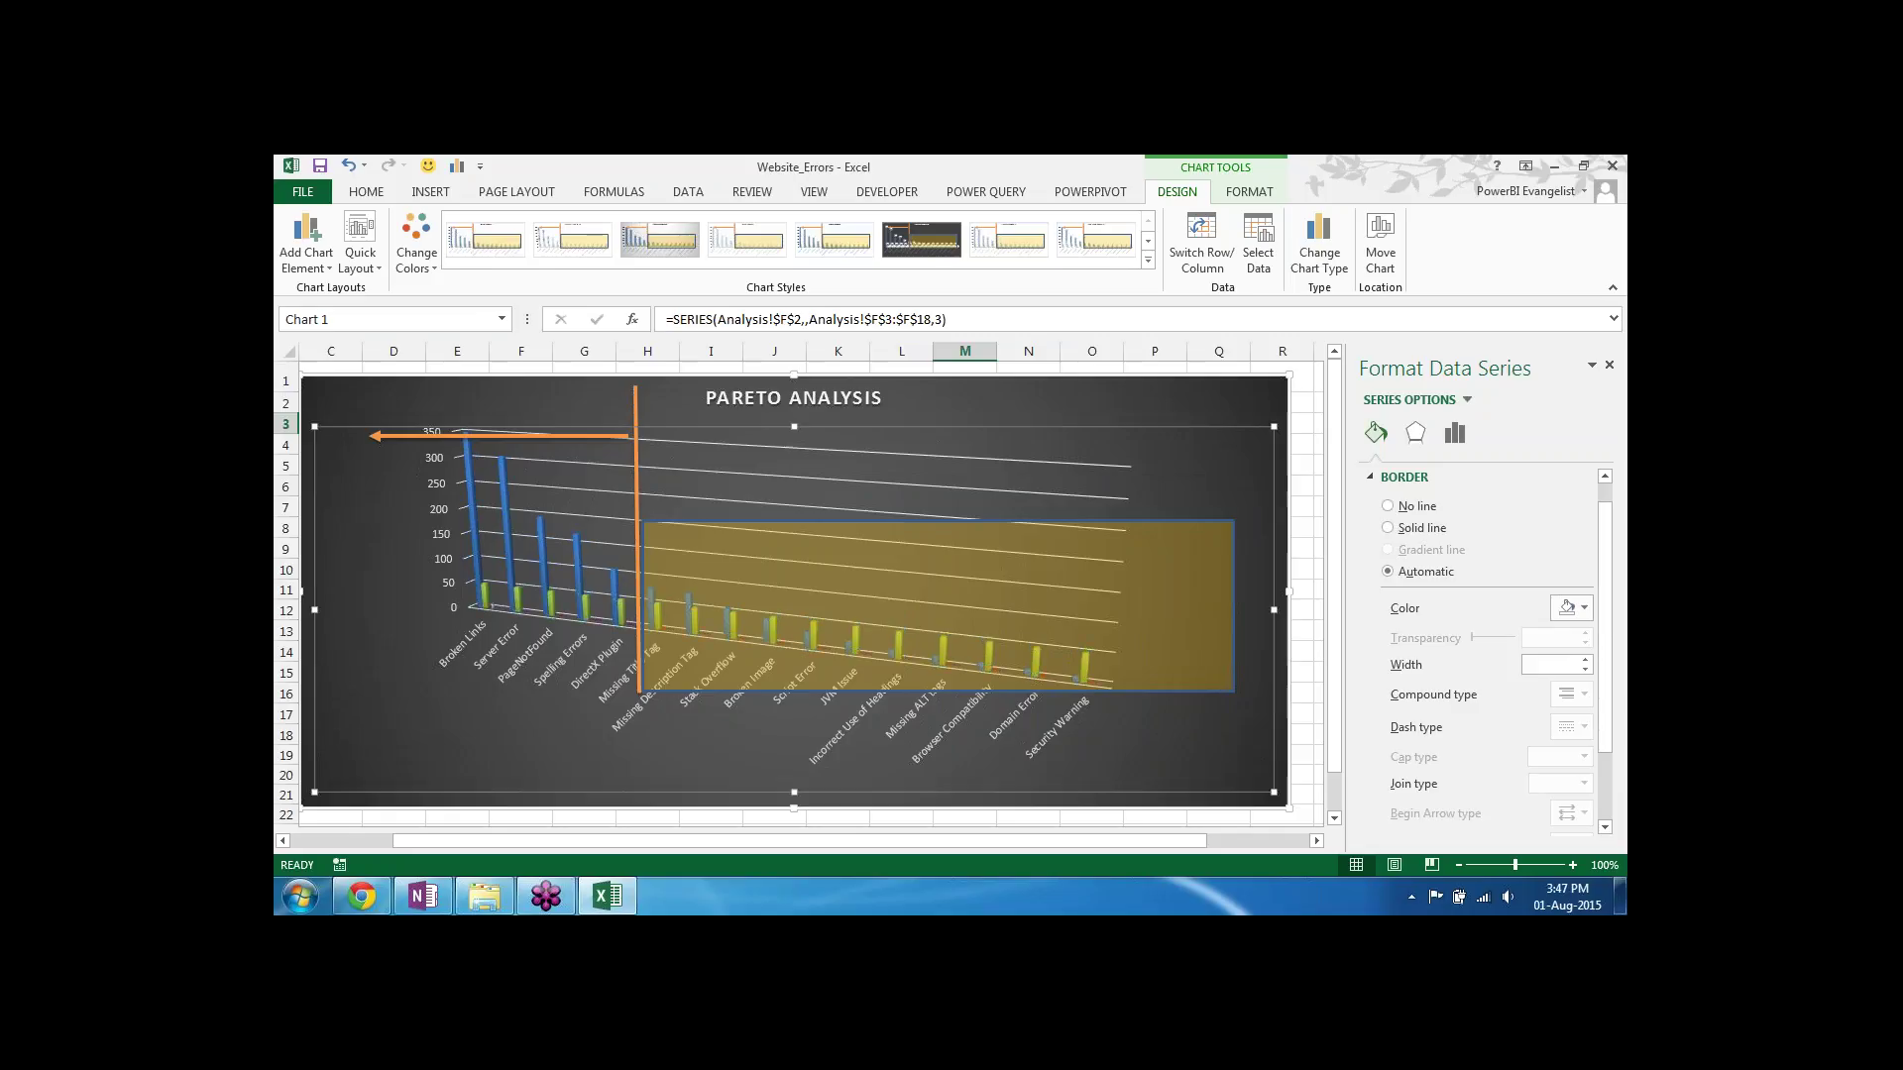
click(1255, 799)
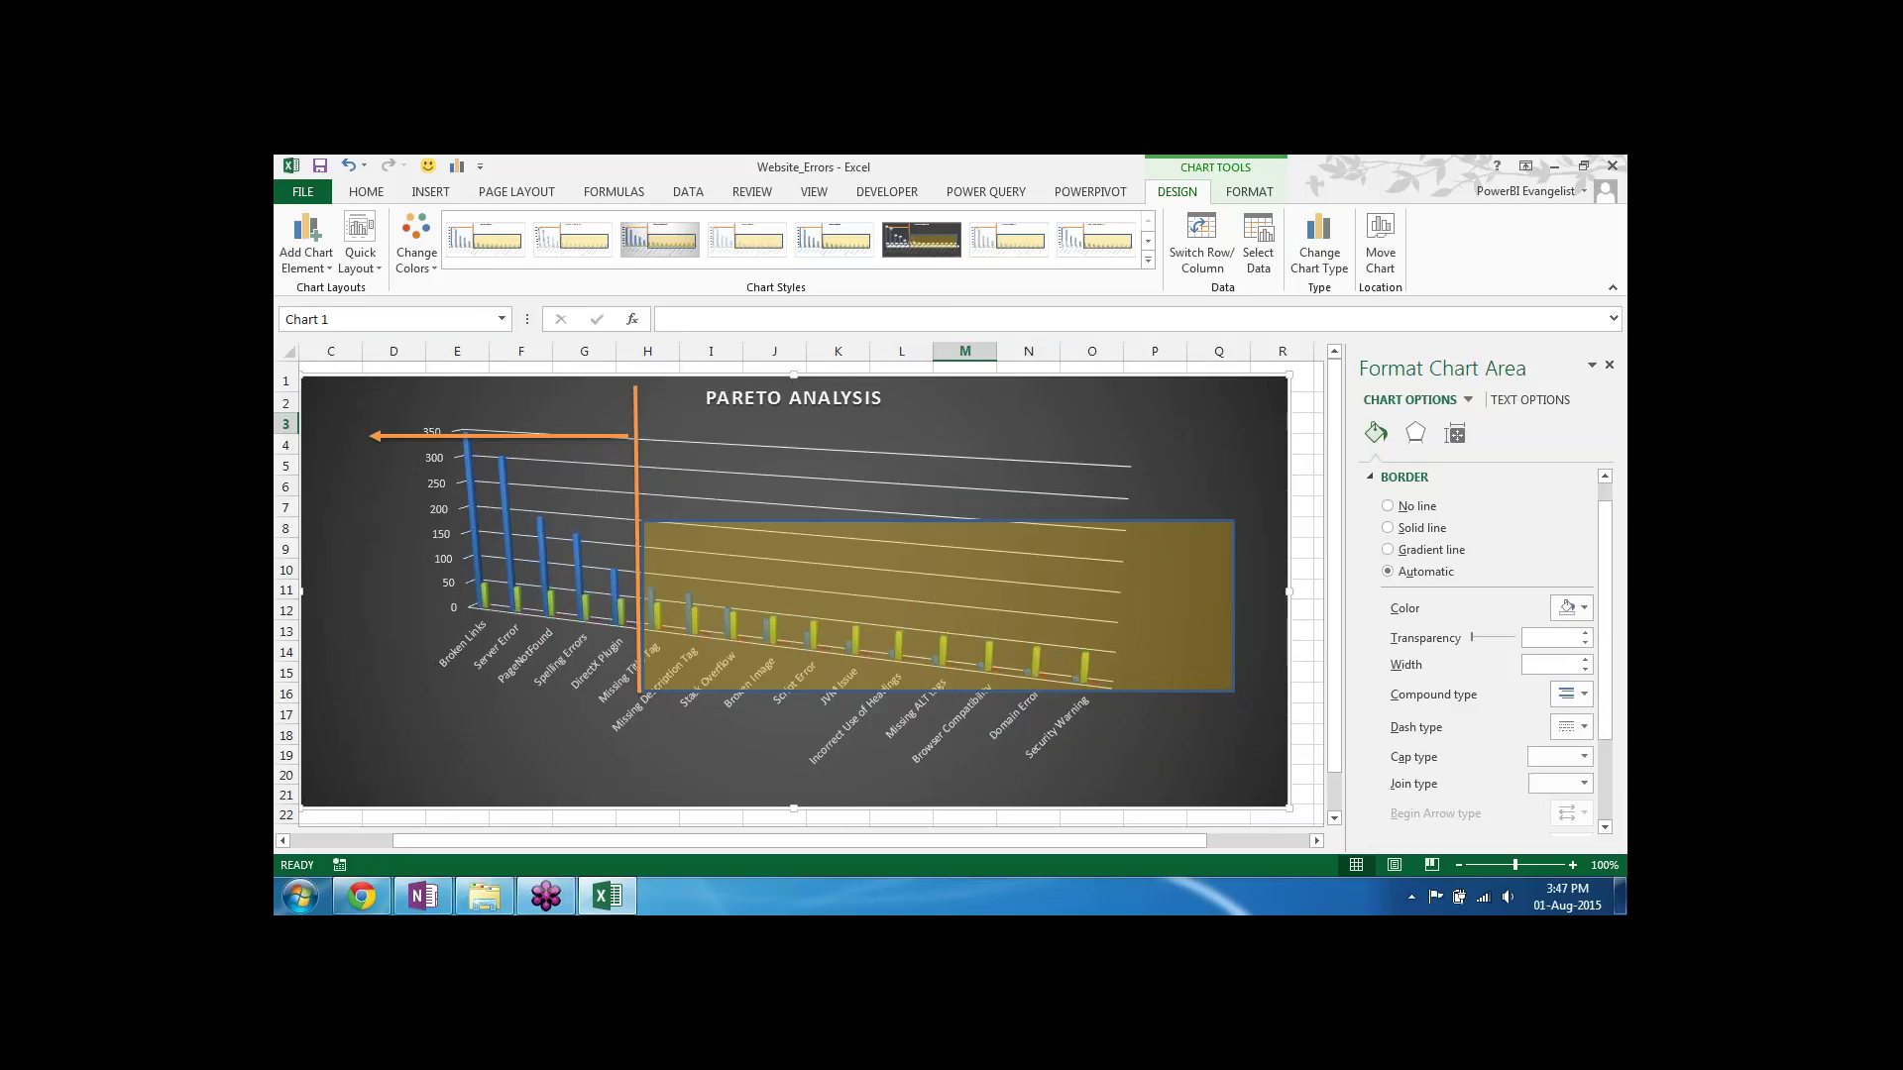
Step: Undo the chart's change to 3-D Clustered Column
key(ctrl+z)
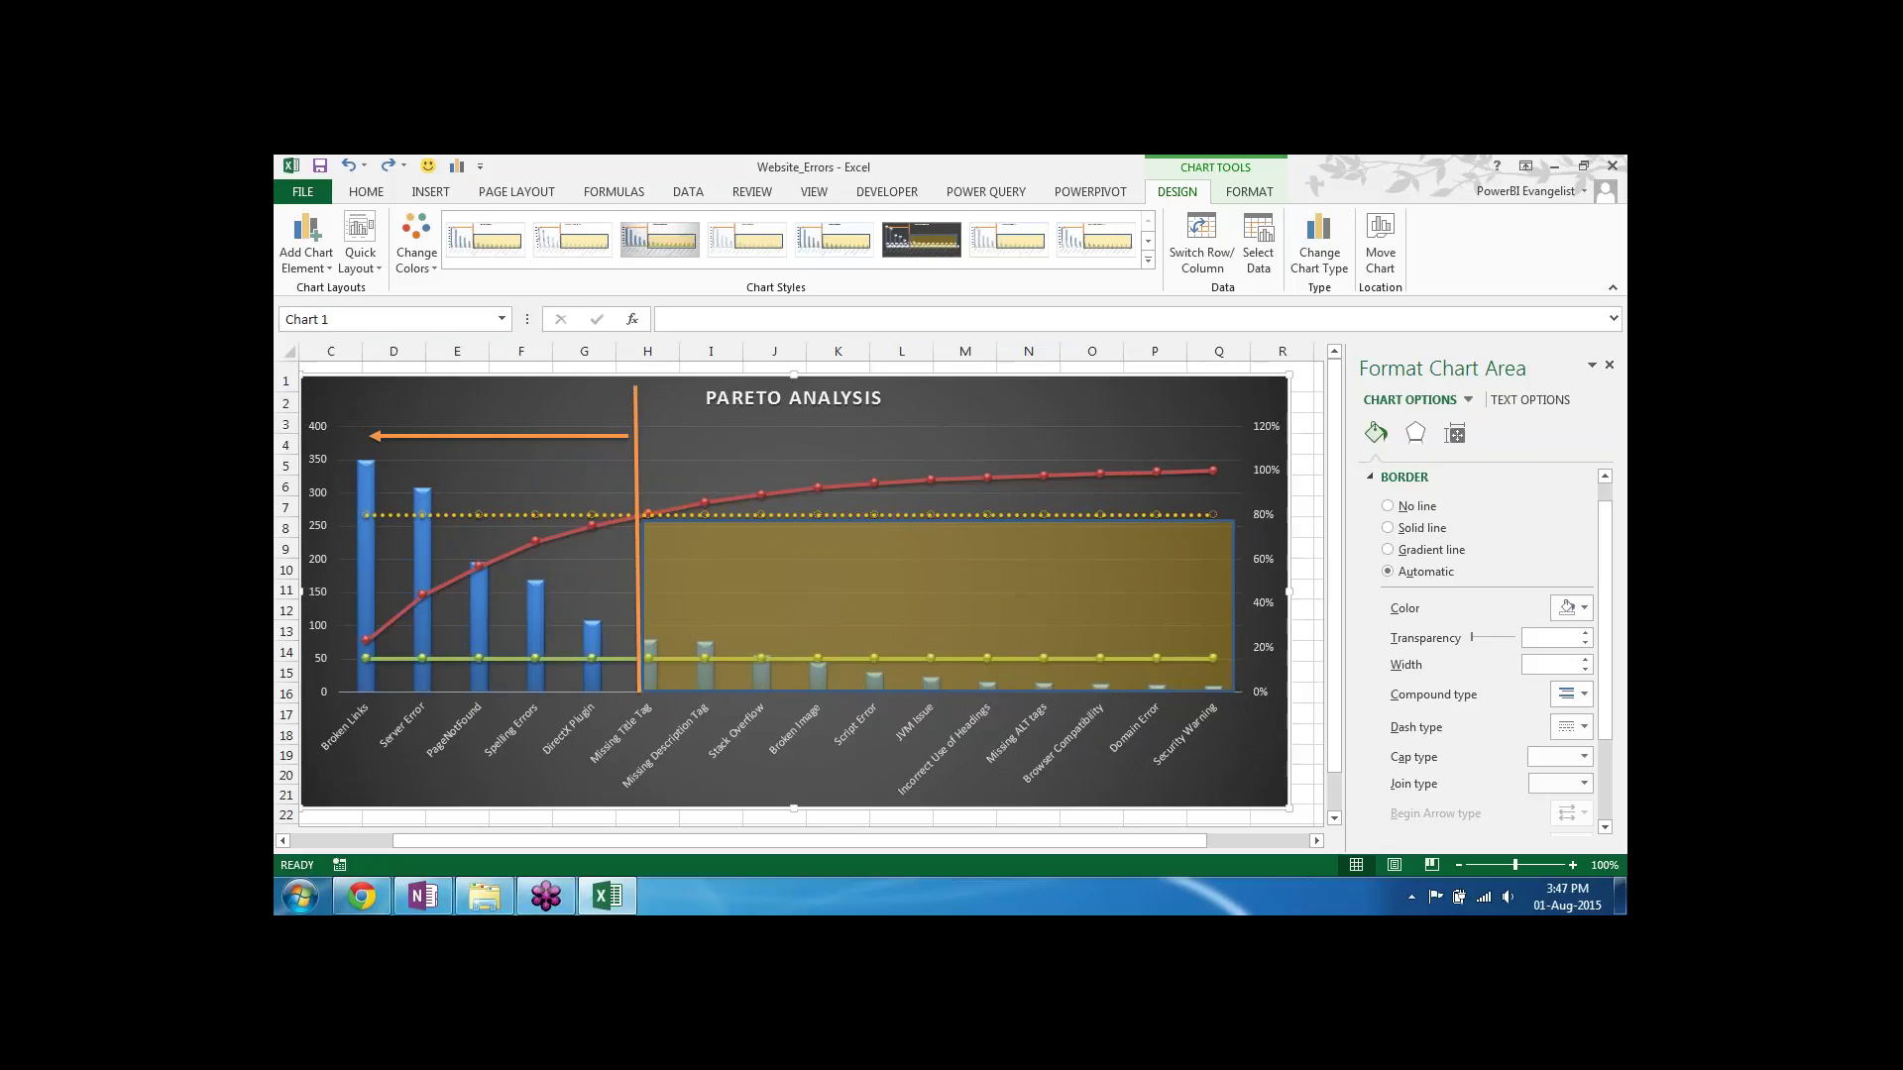
key(ctrl+y)
Step: Close the Website_Errors workbook and tick the three Data Visualization Concepts items under Module 3 in the OneNote outline
click(1613, 170)
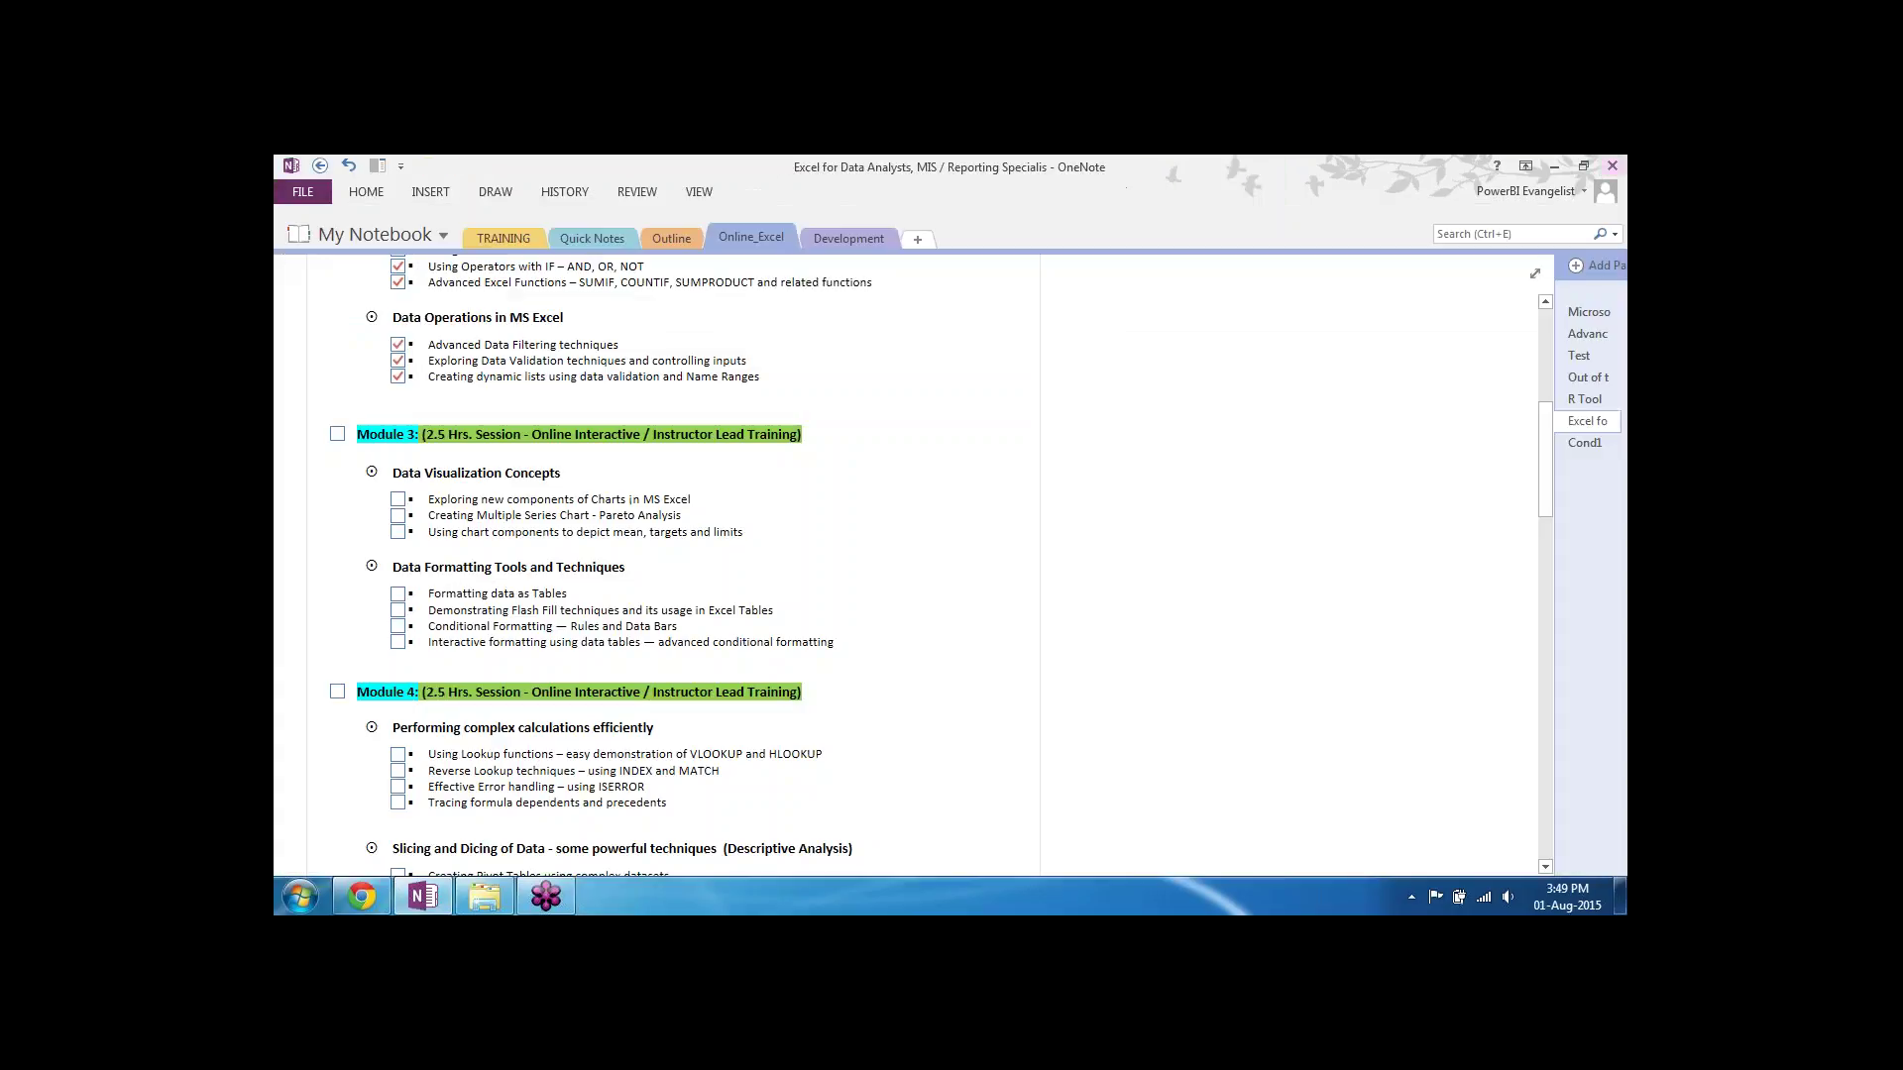
click(397, 532)
Step: Open the Stock_Data workbook from the Excel_Dataset_New folder and select cell A1 of Sheet1
click(485, 898)
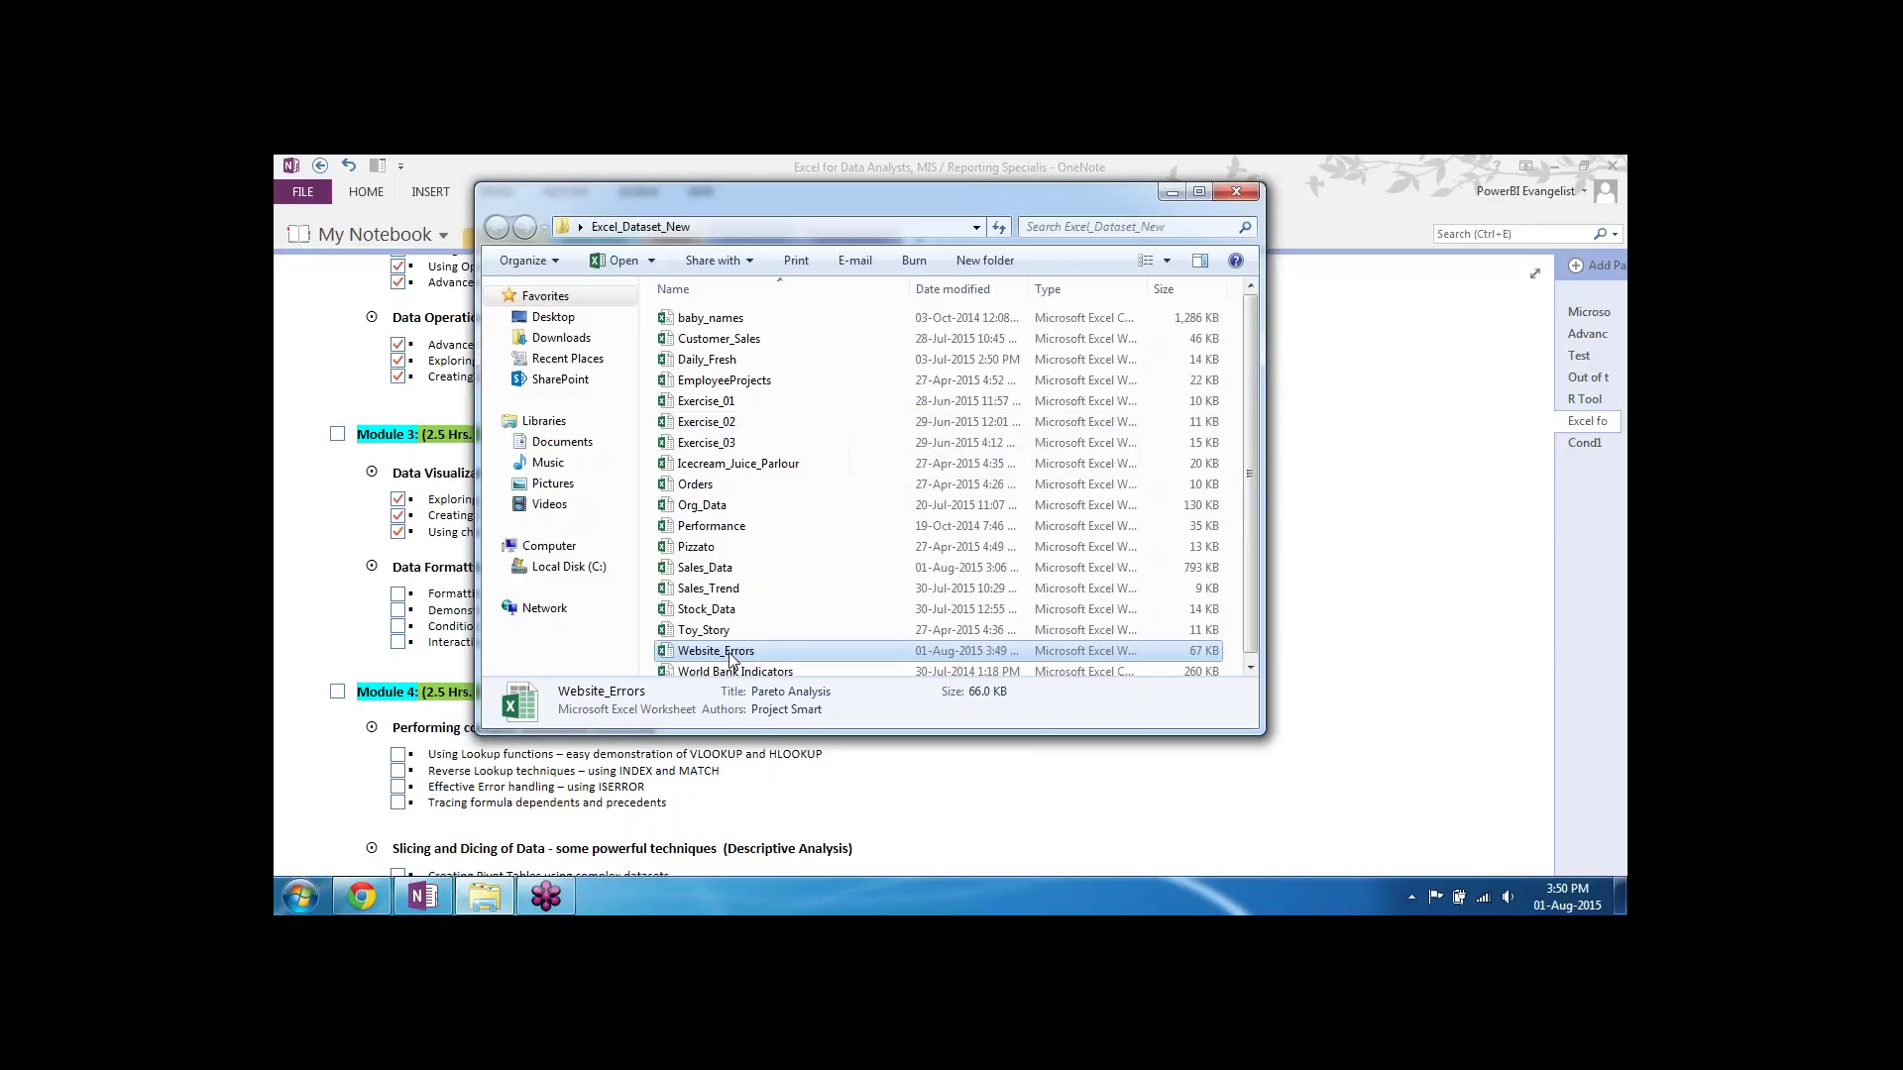
mouse_move(731, 659)
drag(1251, 361, 1252, 451)
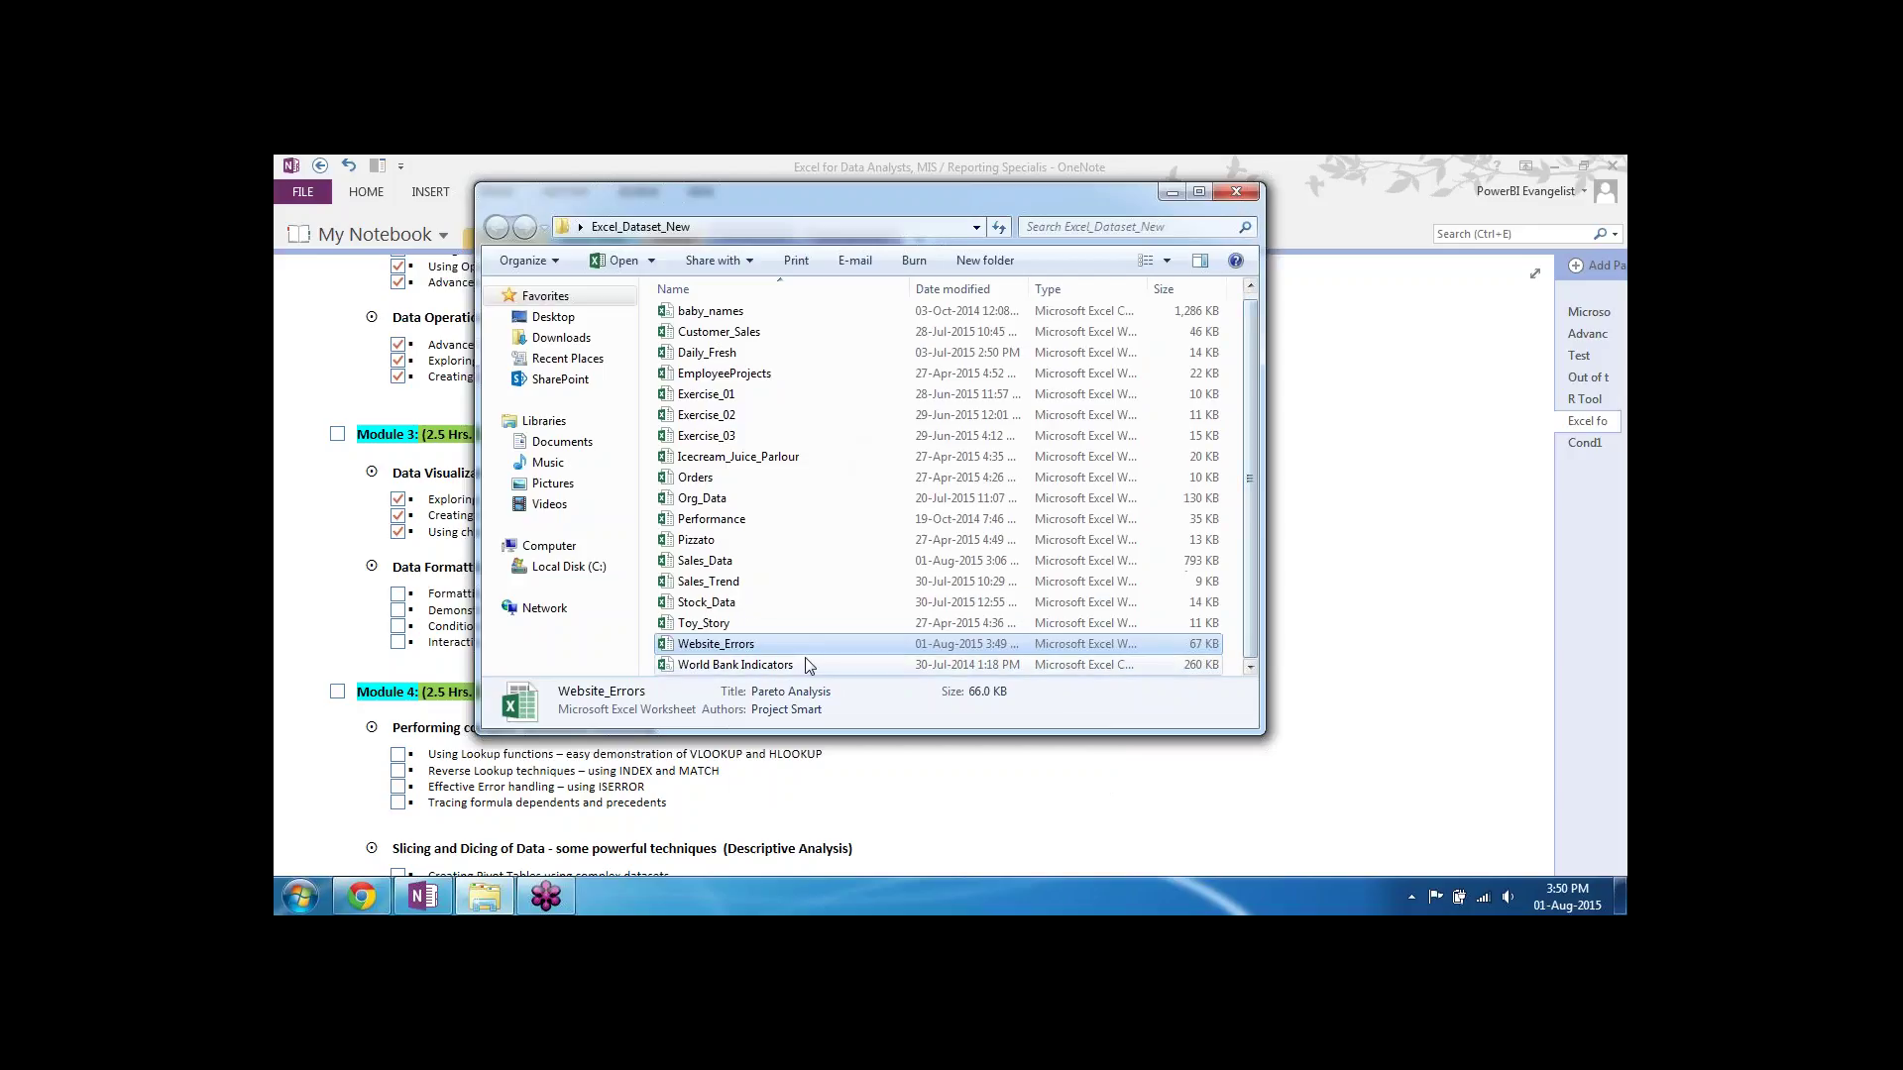
double_click(728, 605)
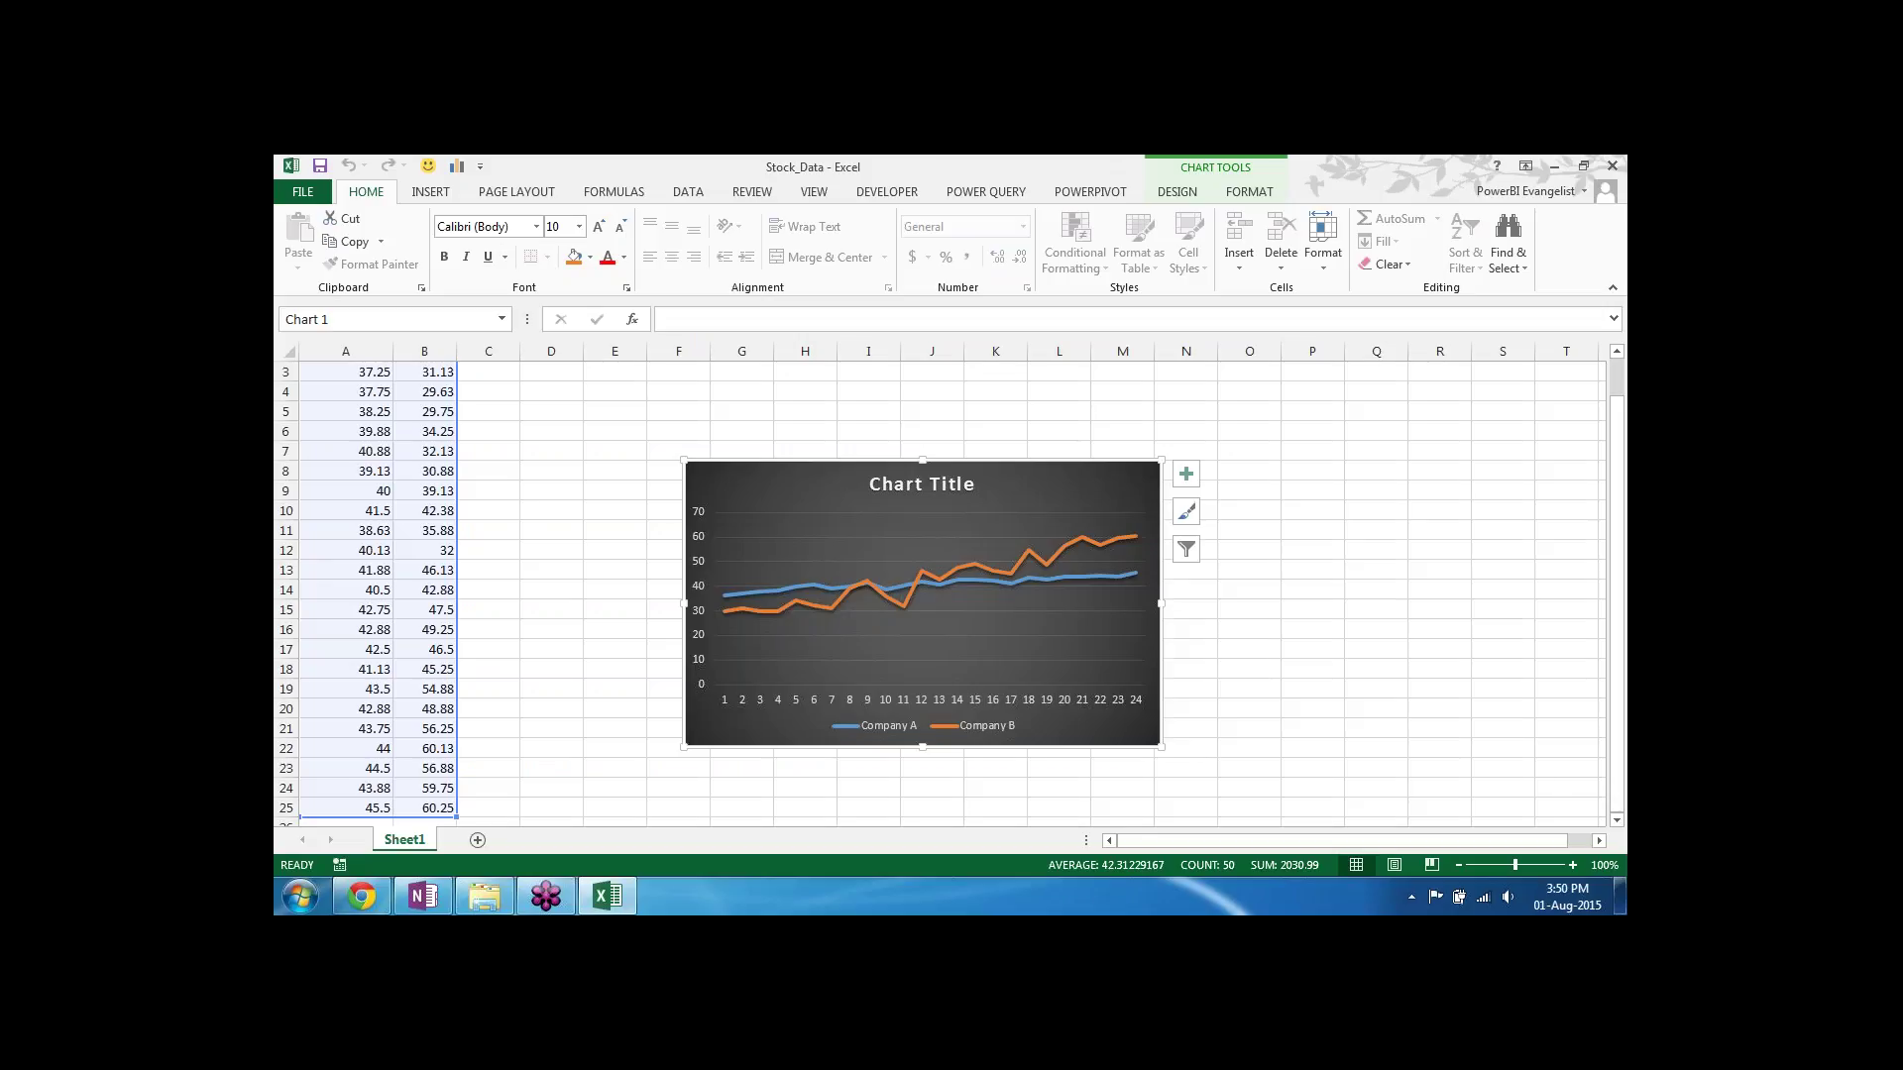
click(407, 473)
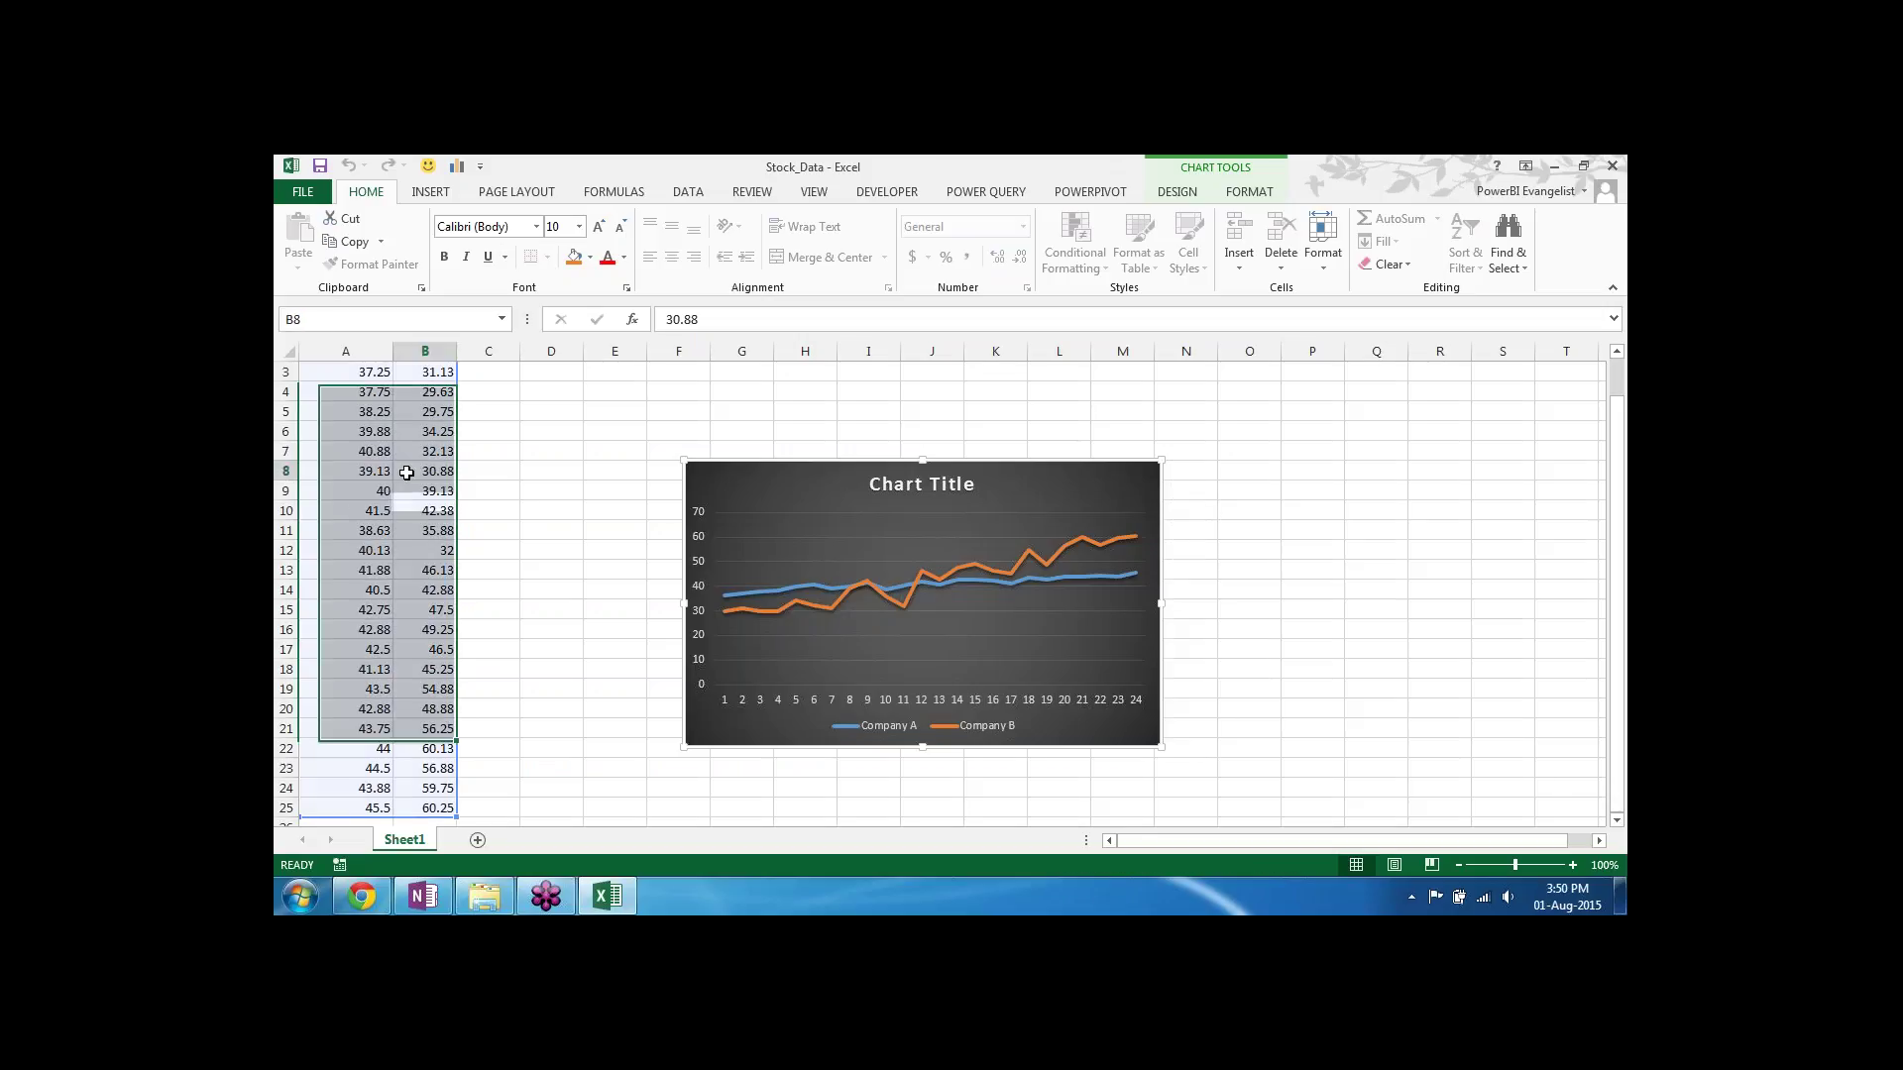
key(ctrl+Home)
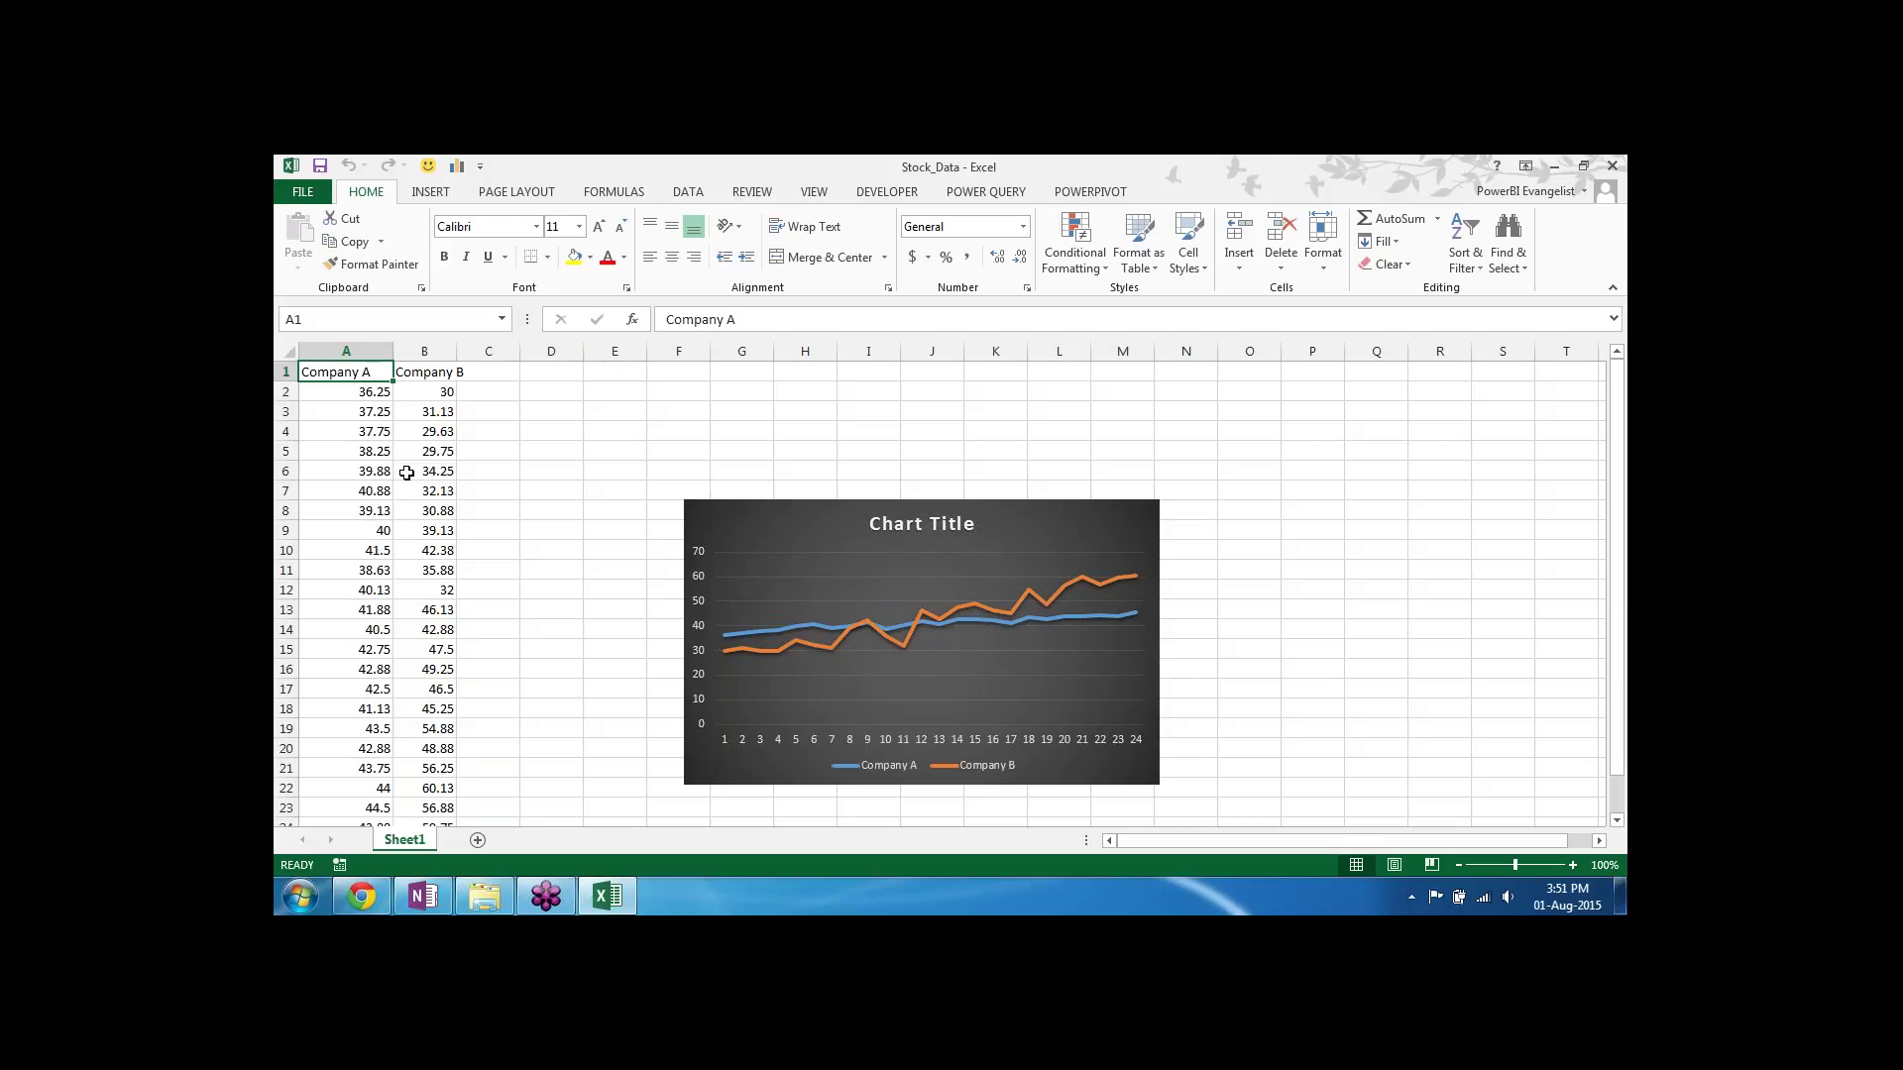
Step: Move the Company A and Company B line chart up and closer to the data, and close the Stock_Data workbook
click(765, 501)
drag(765, 502, 694, 421)
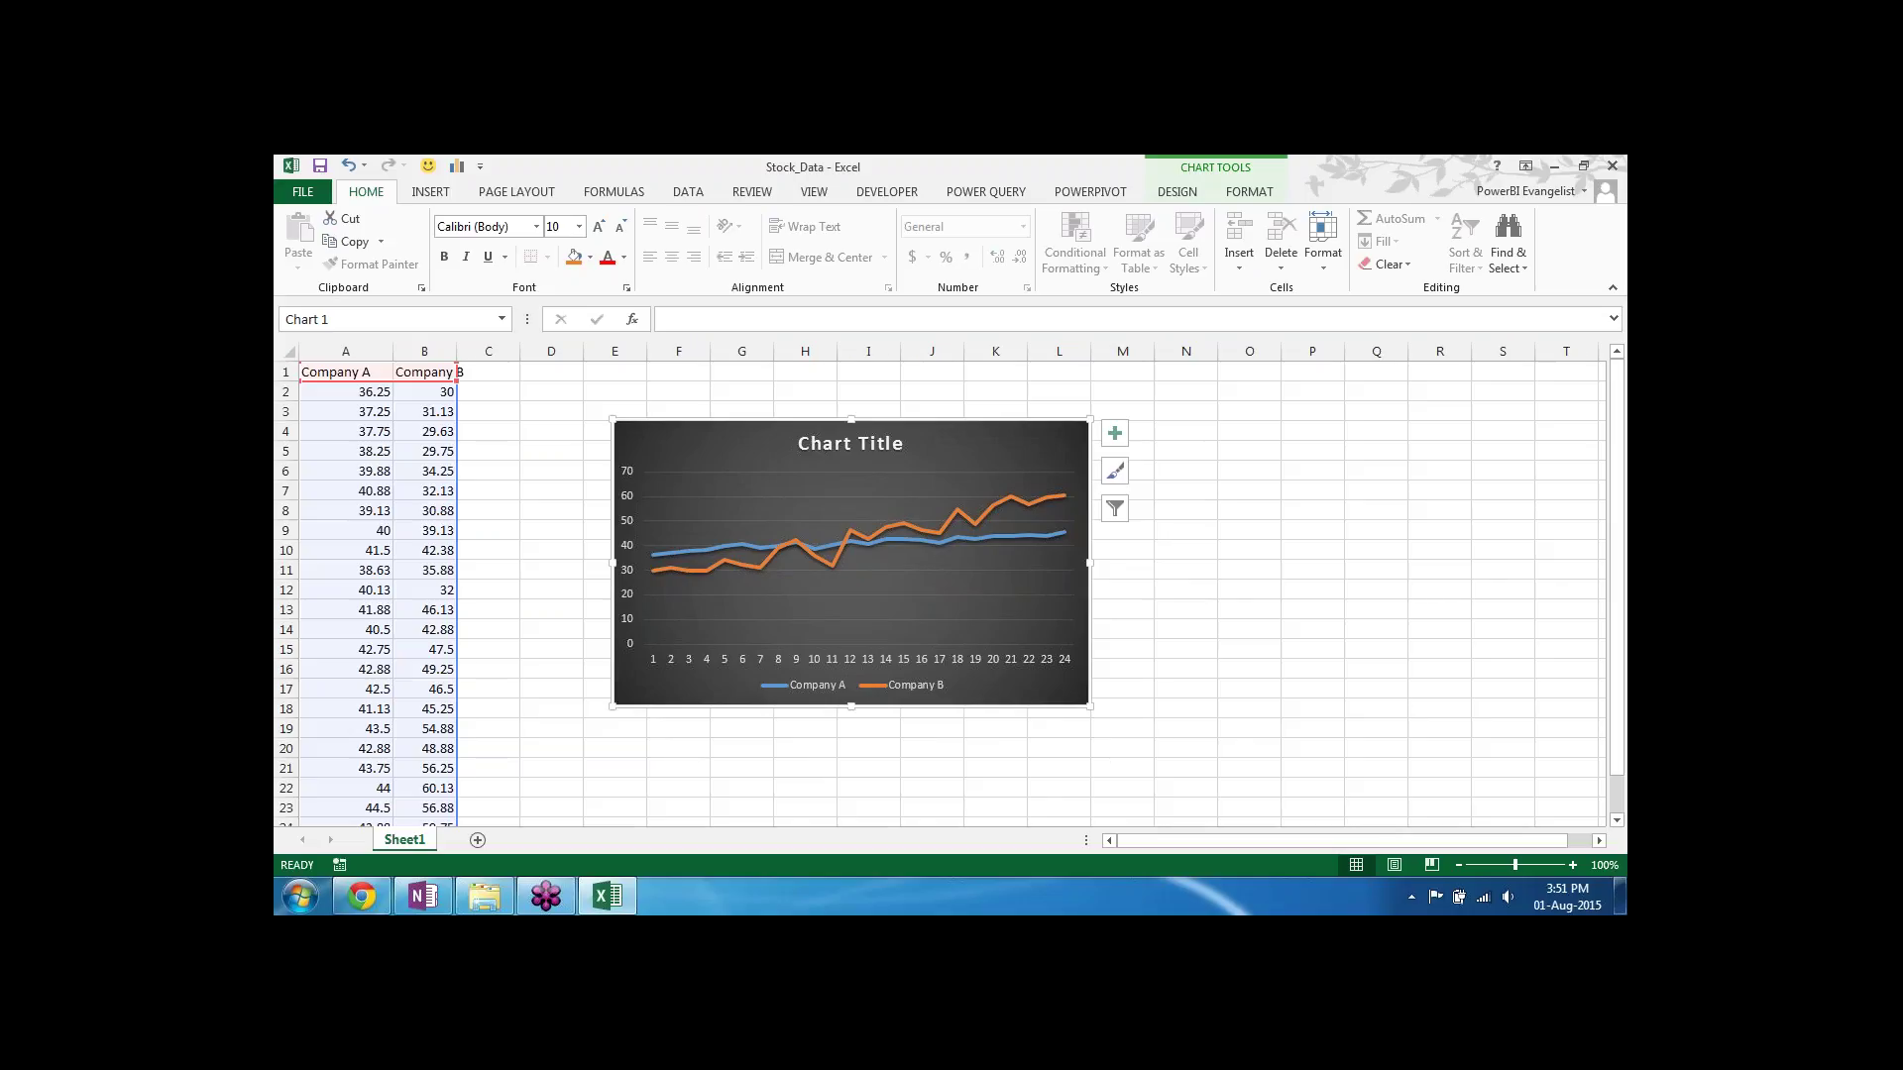
click(1612, 166)
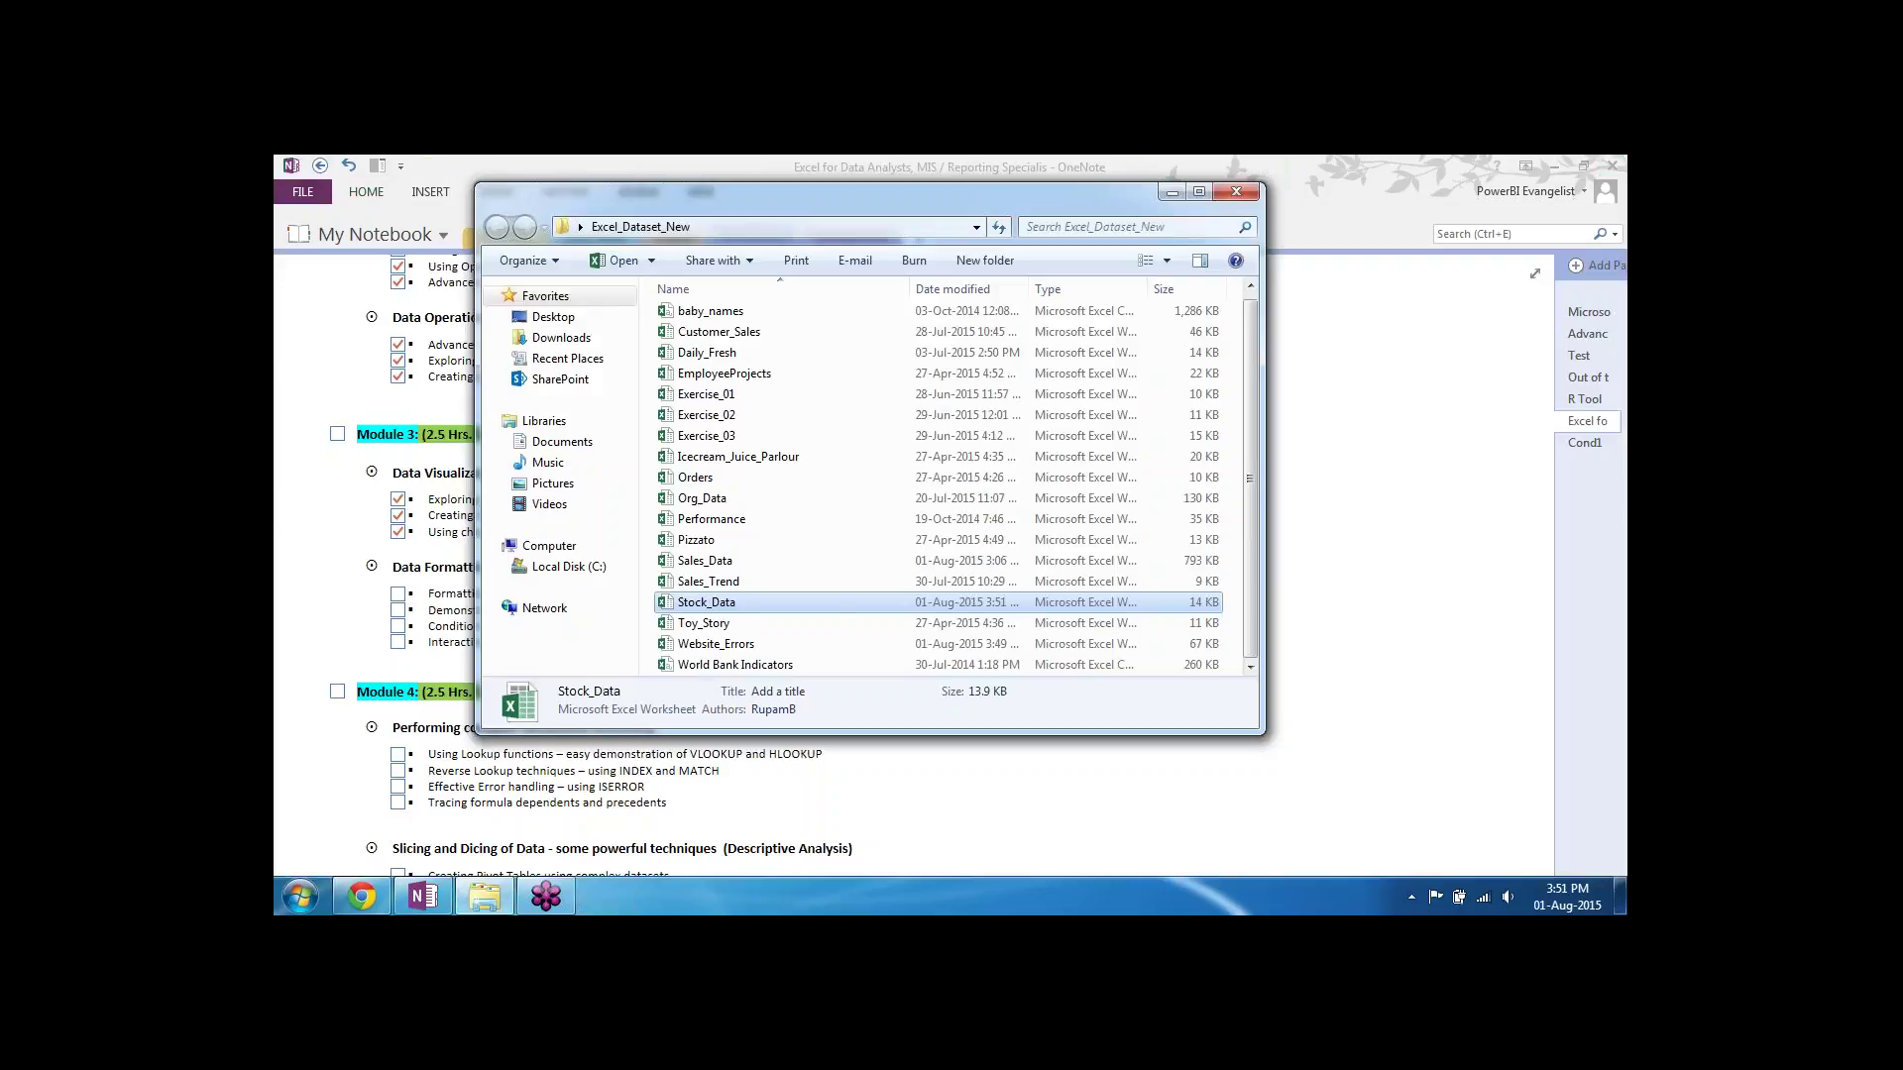
Step: Open the Sales_Data workbook from the Excel_Dataset_New folder and select cell G4 on the RawData_New sheet
click(794, 608)
click(803, 585)
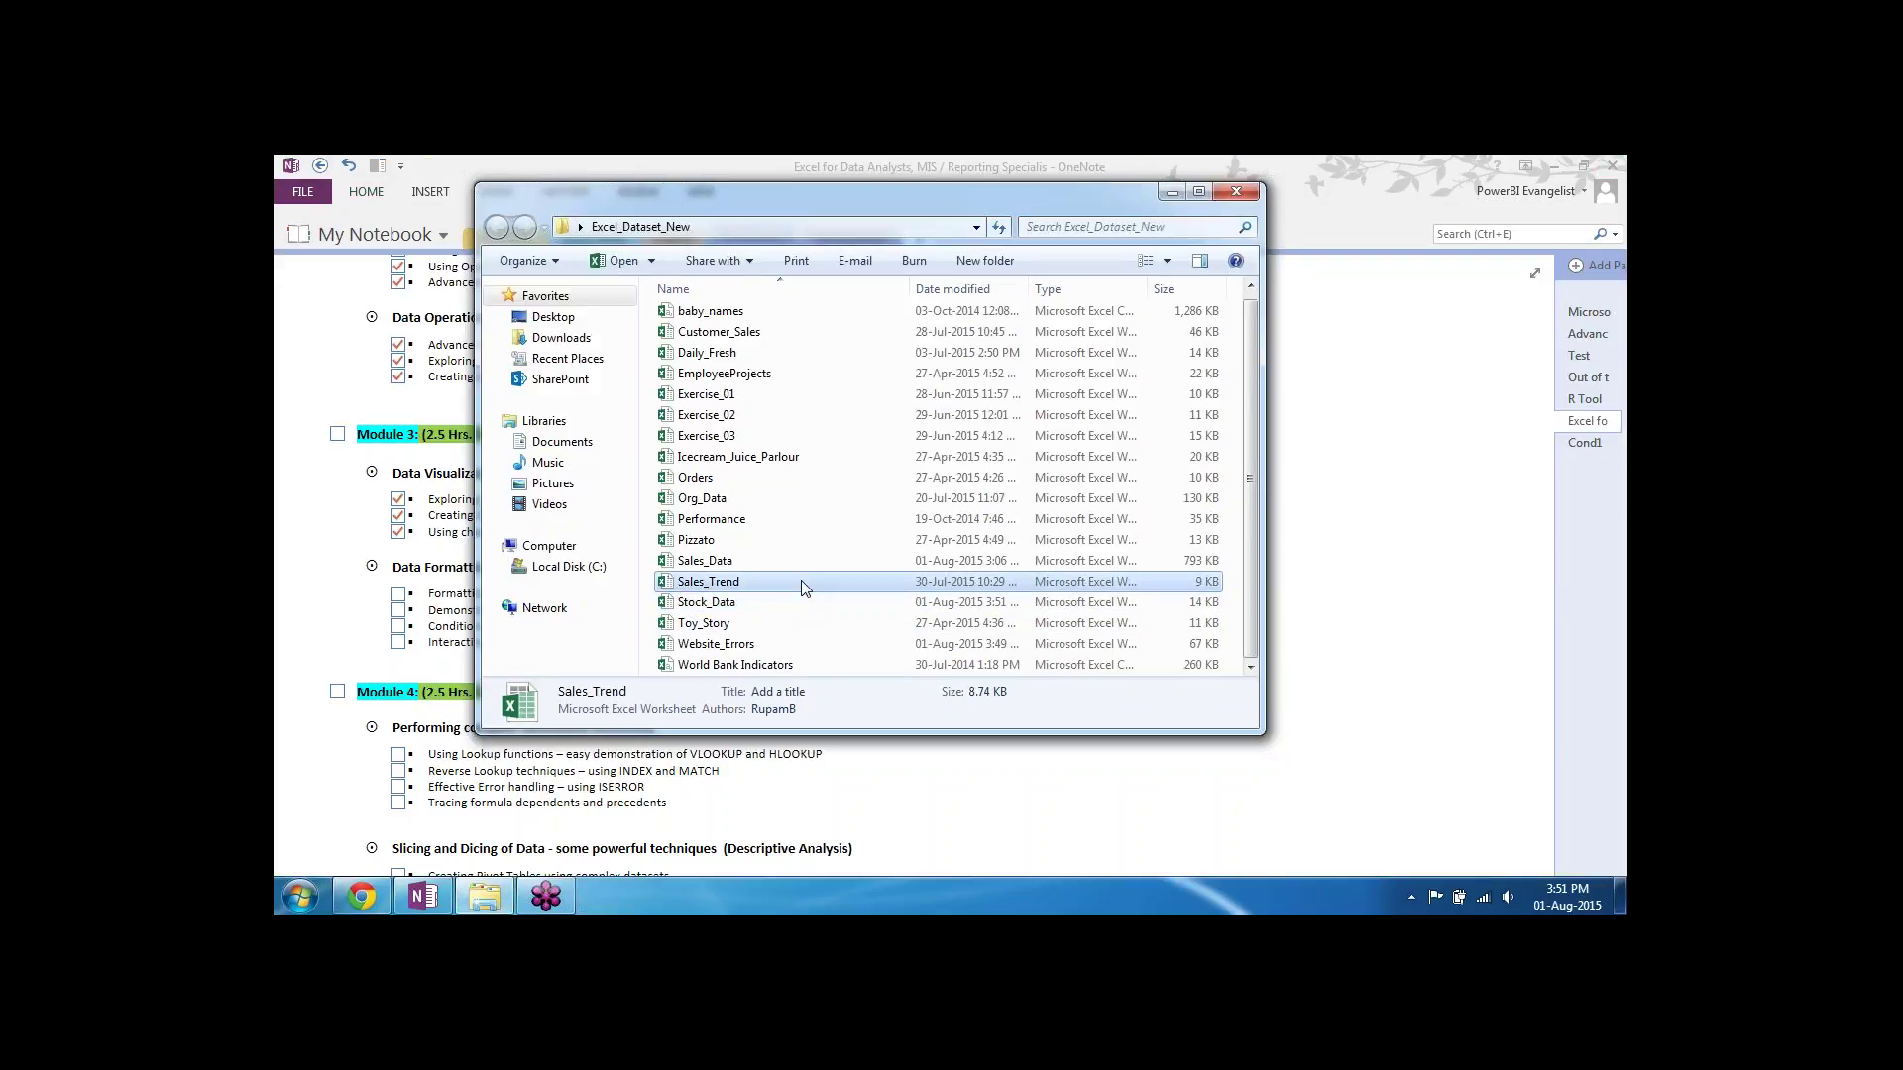
click(734, 567)
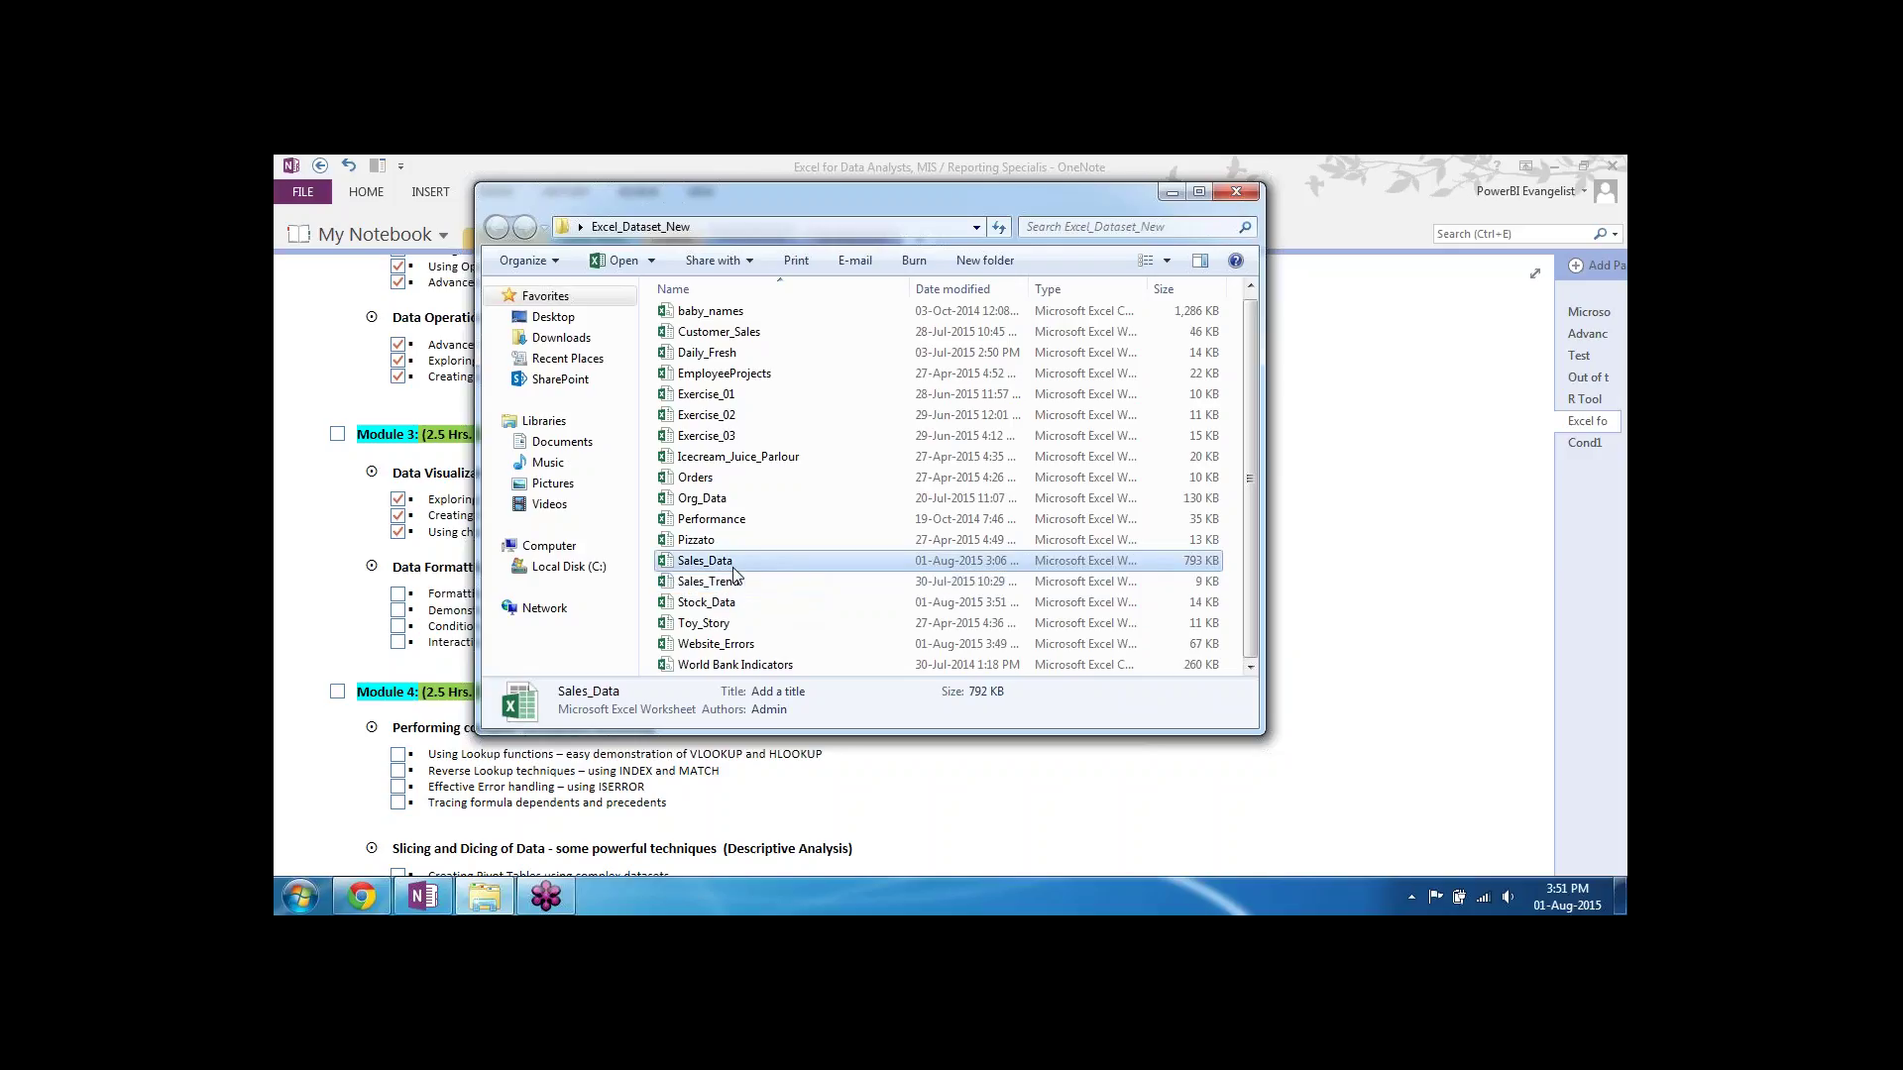
double_click(734, 571)
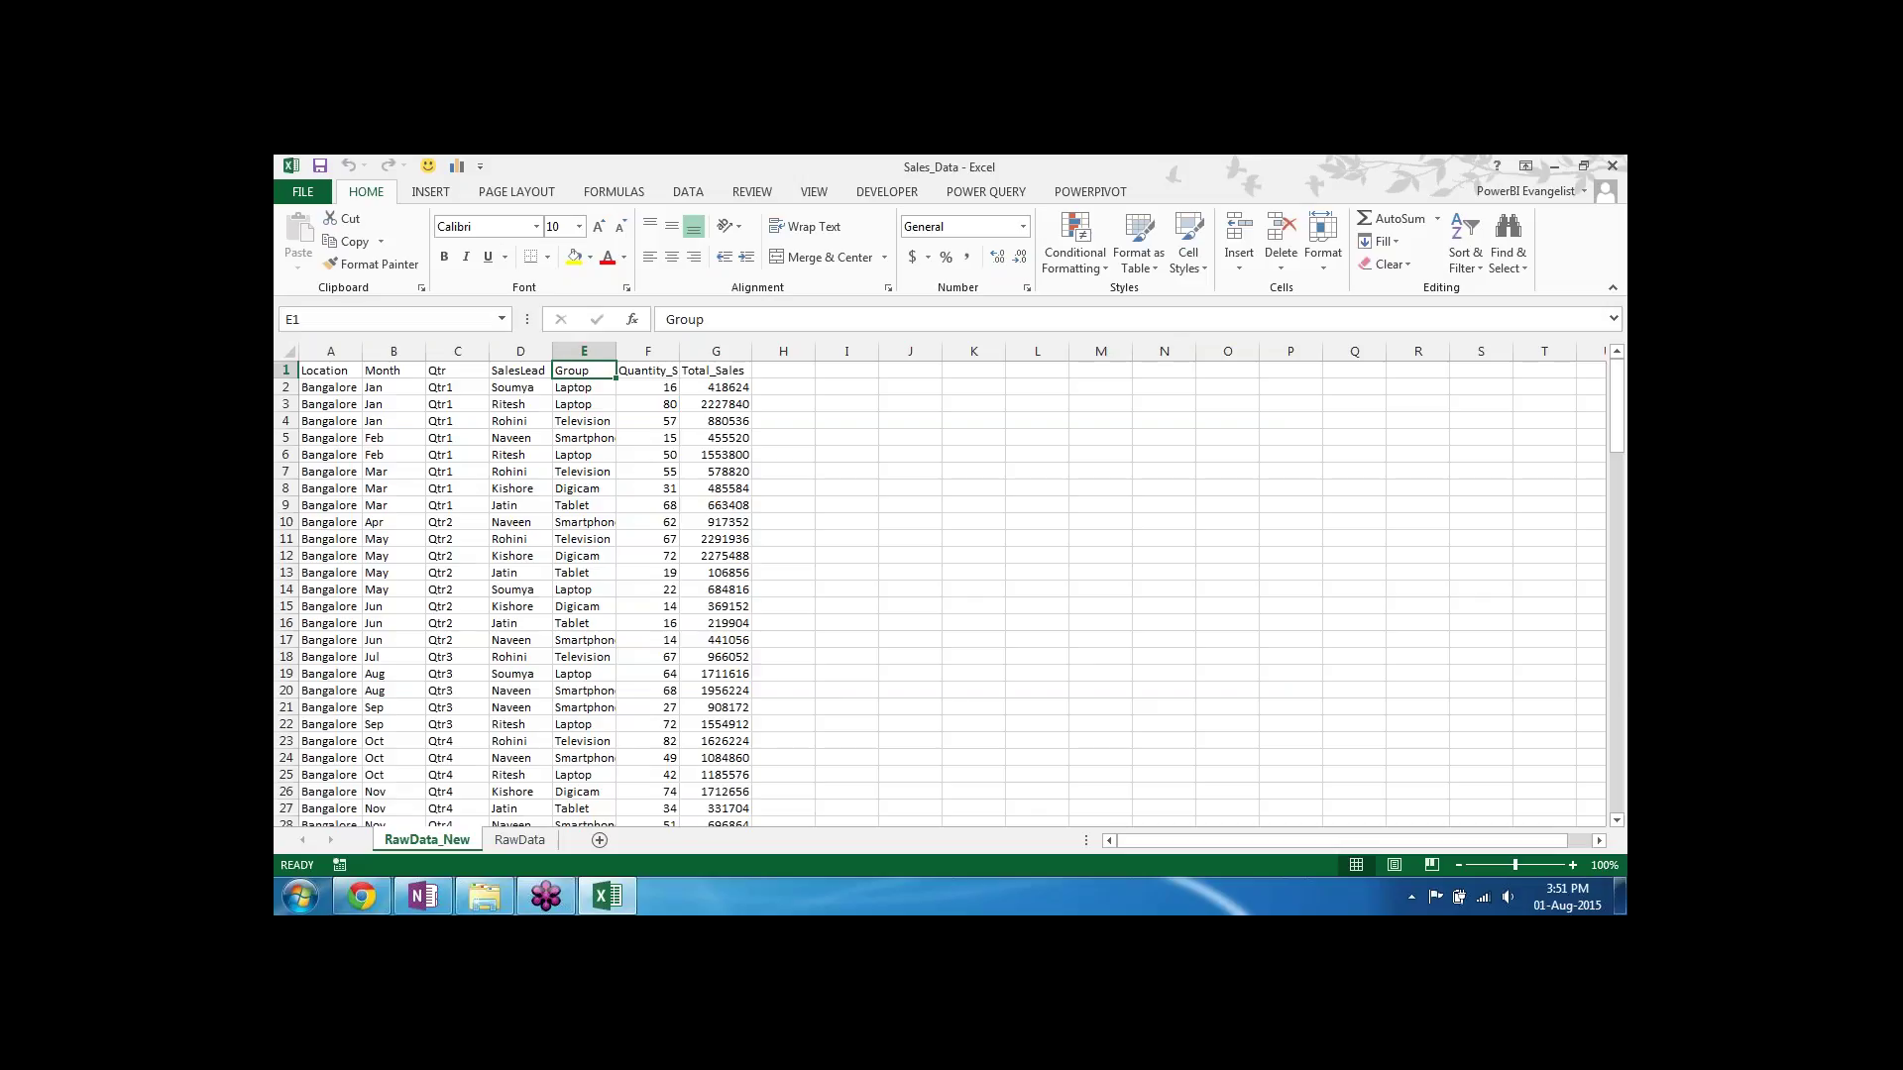
click(1061, 591)
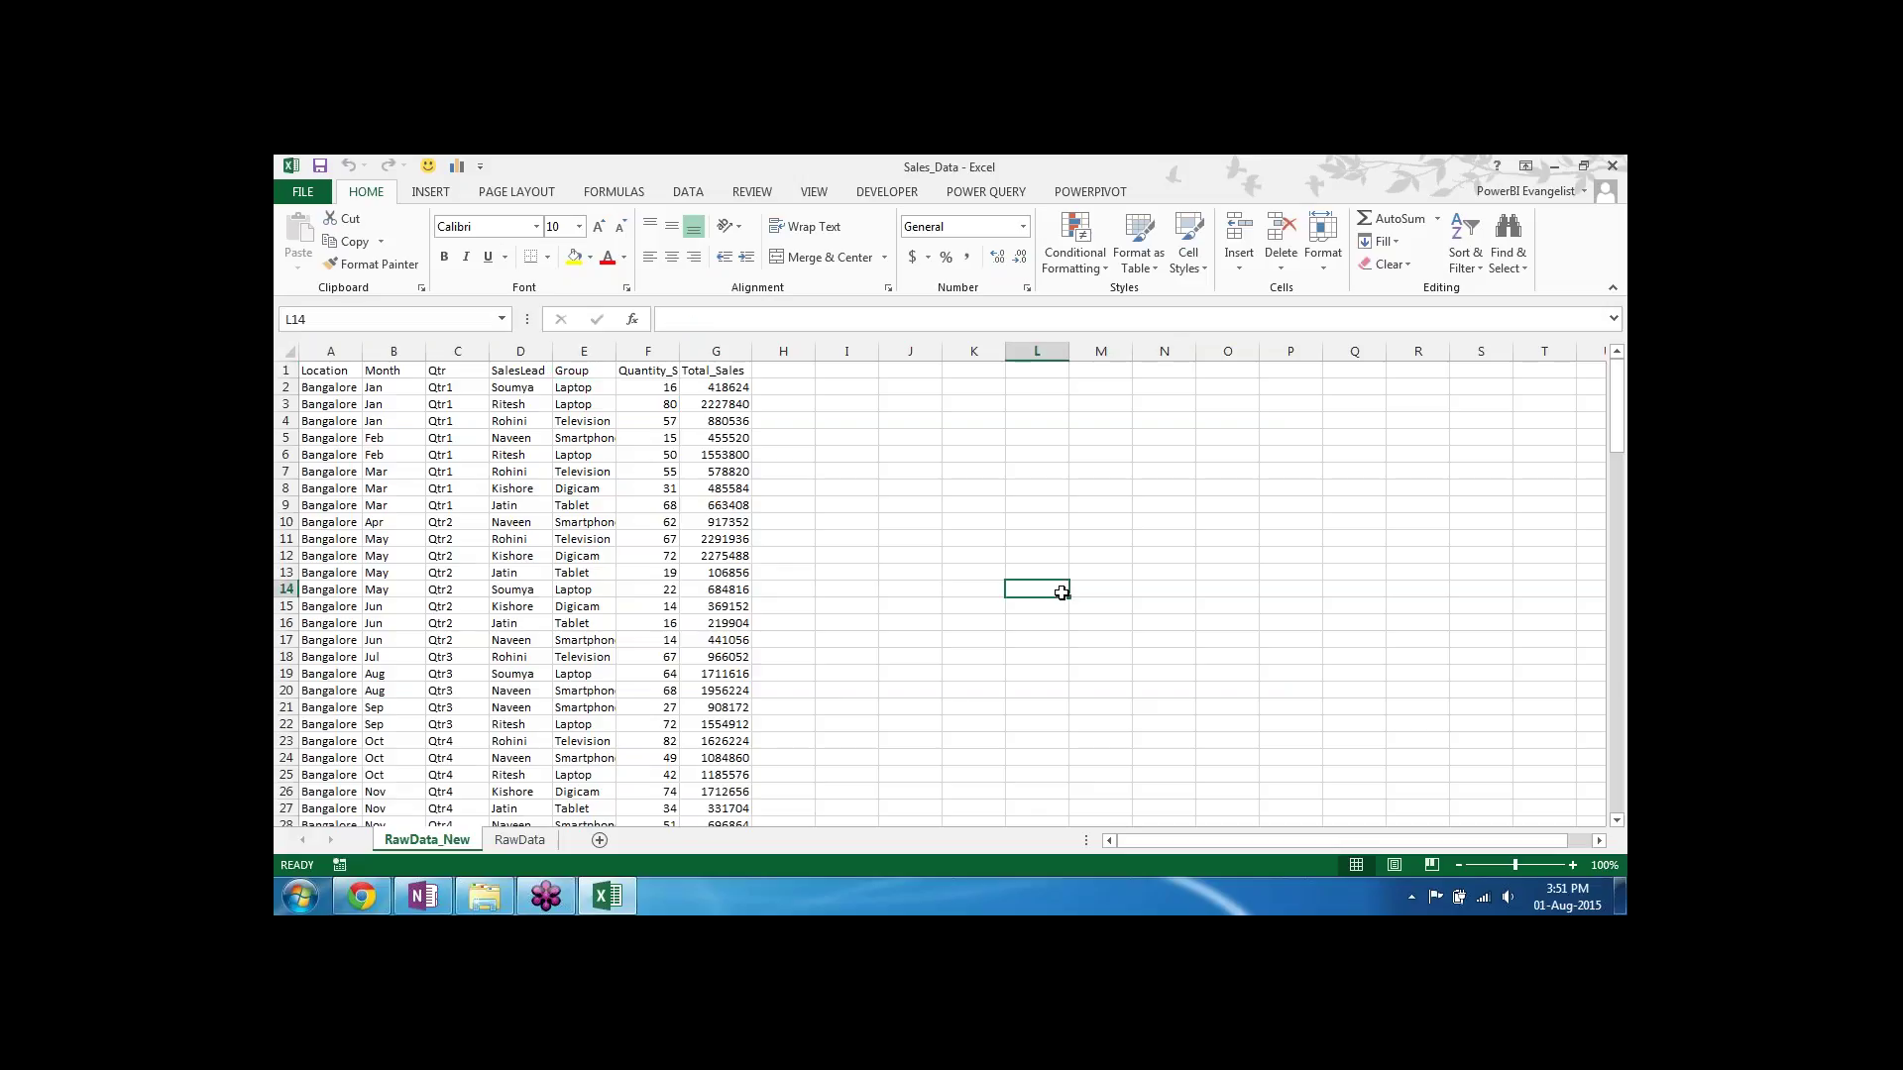
click(1097, 508)
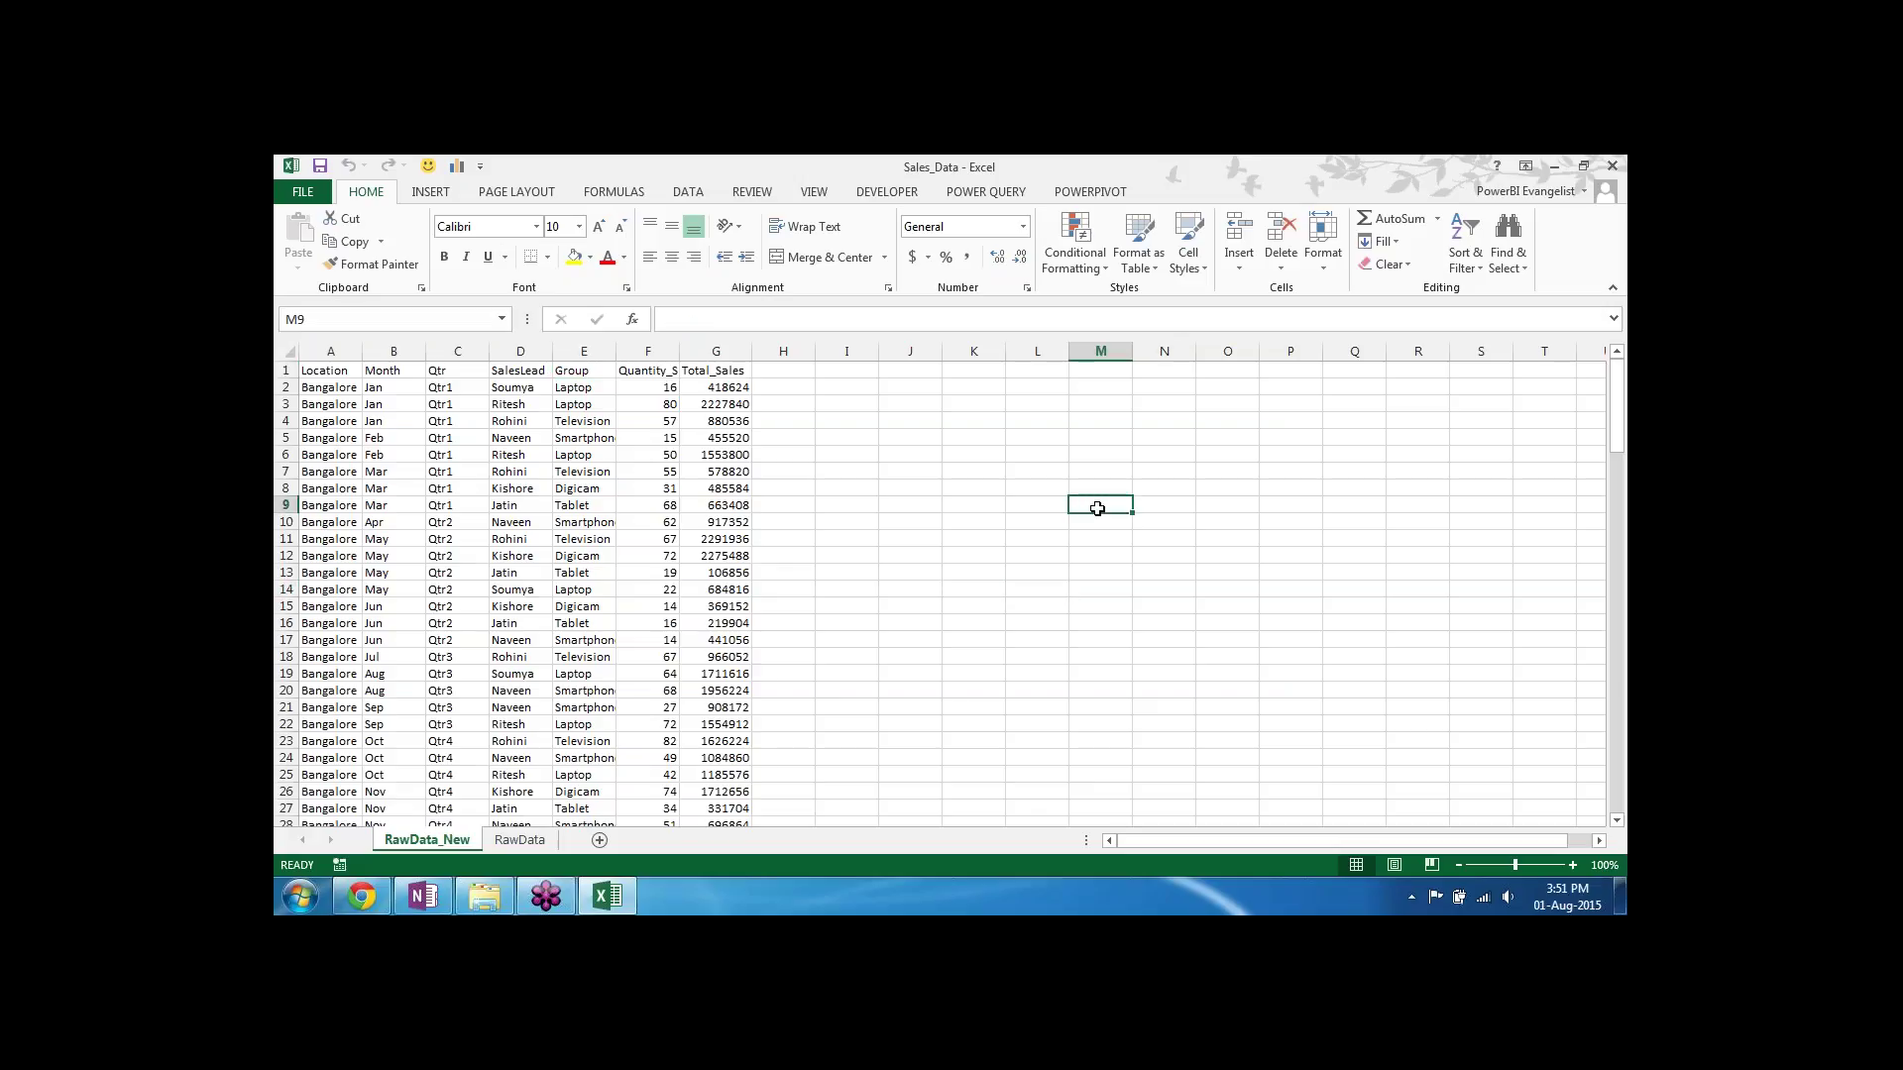
click(706, 420)
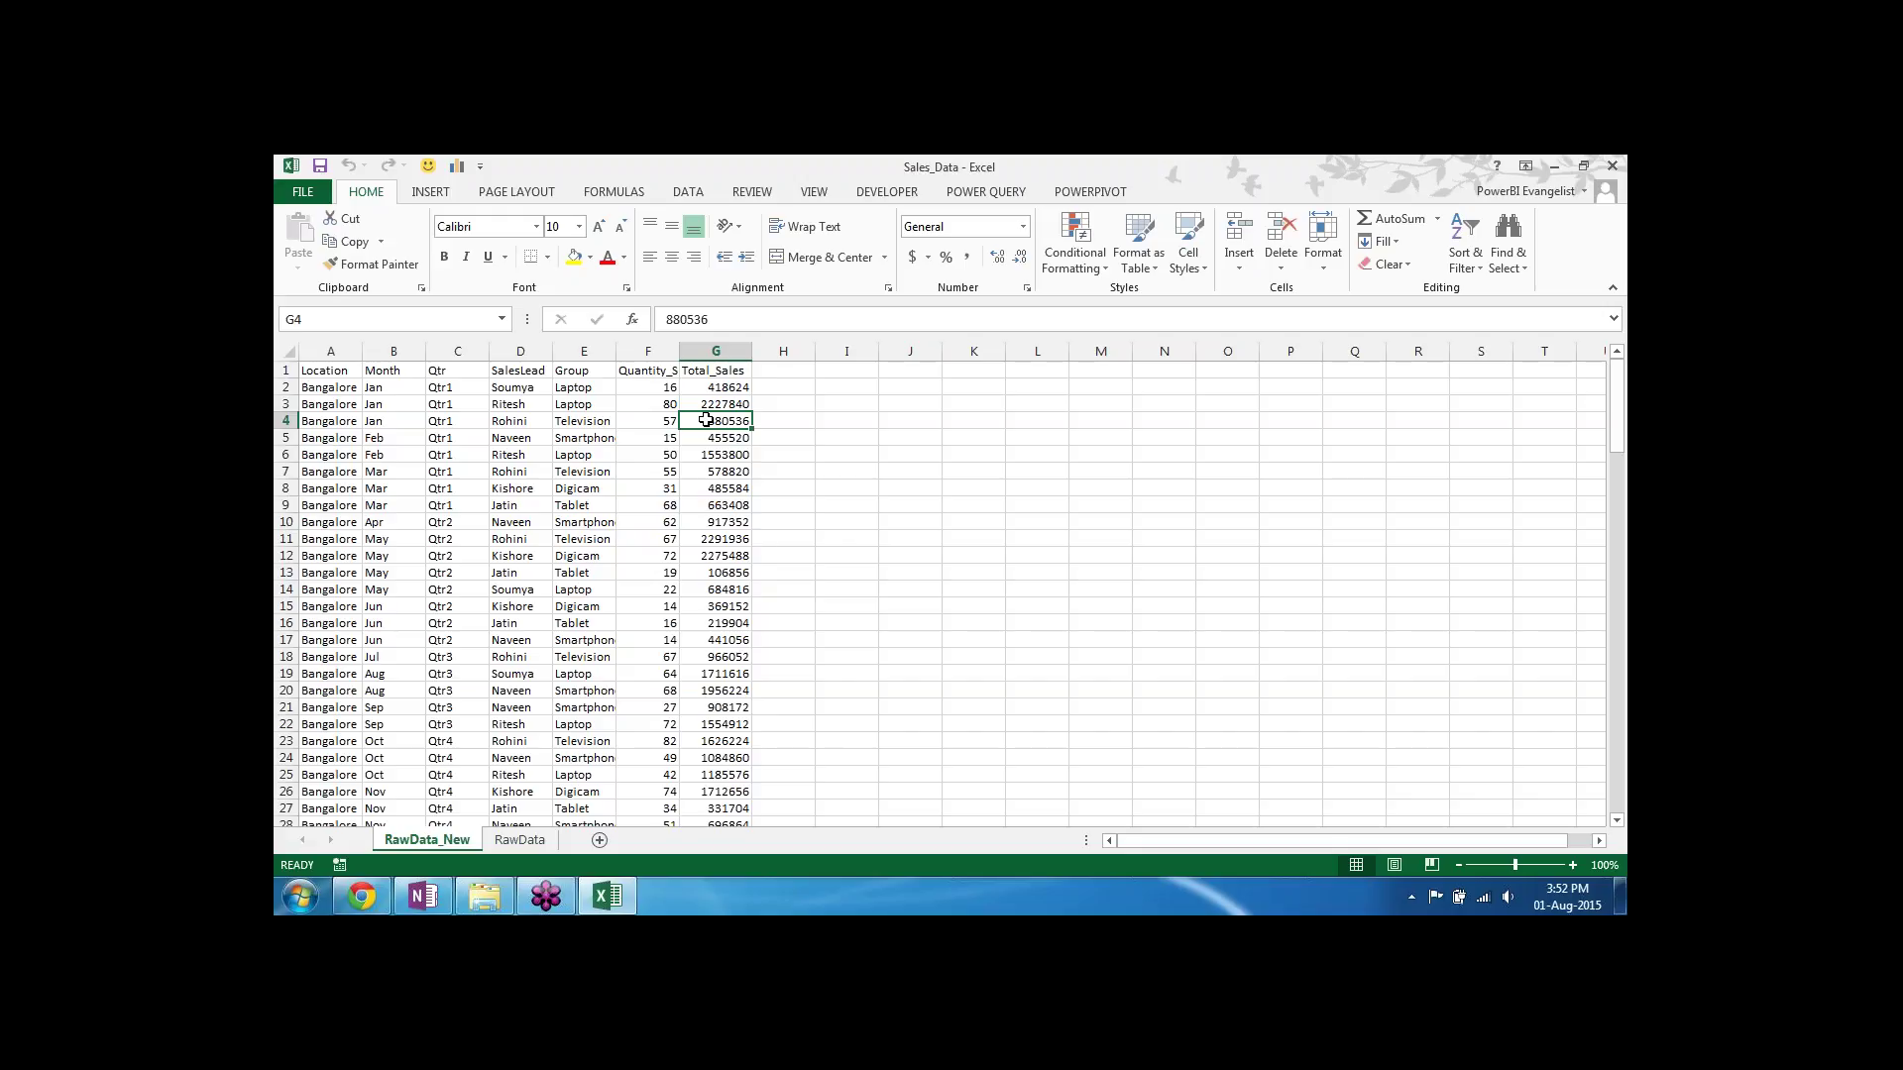
Step: Turn on filters for the RawData_New header row and view the Group and SalesLead filter lists without applying a filter
click(569, 369)
key(ctrl+shift+Down)
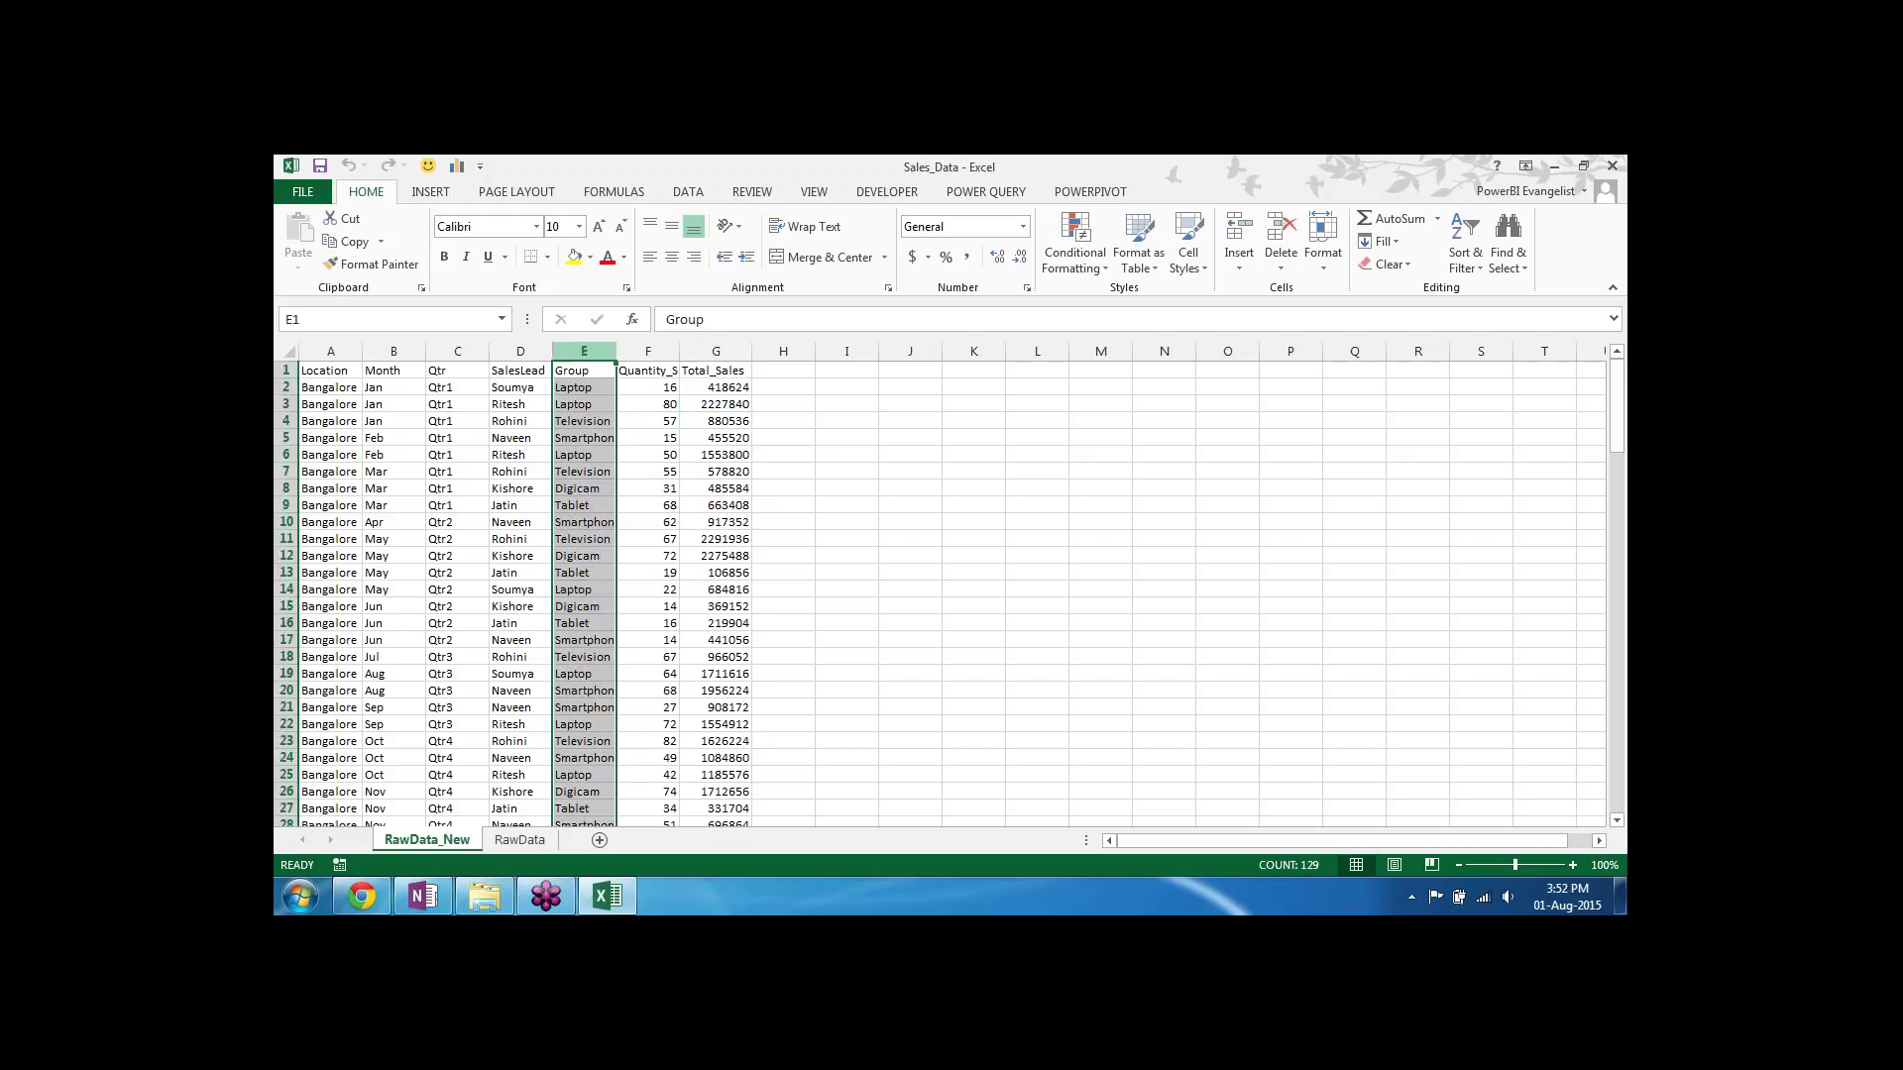
click(569, 368)
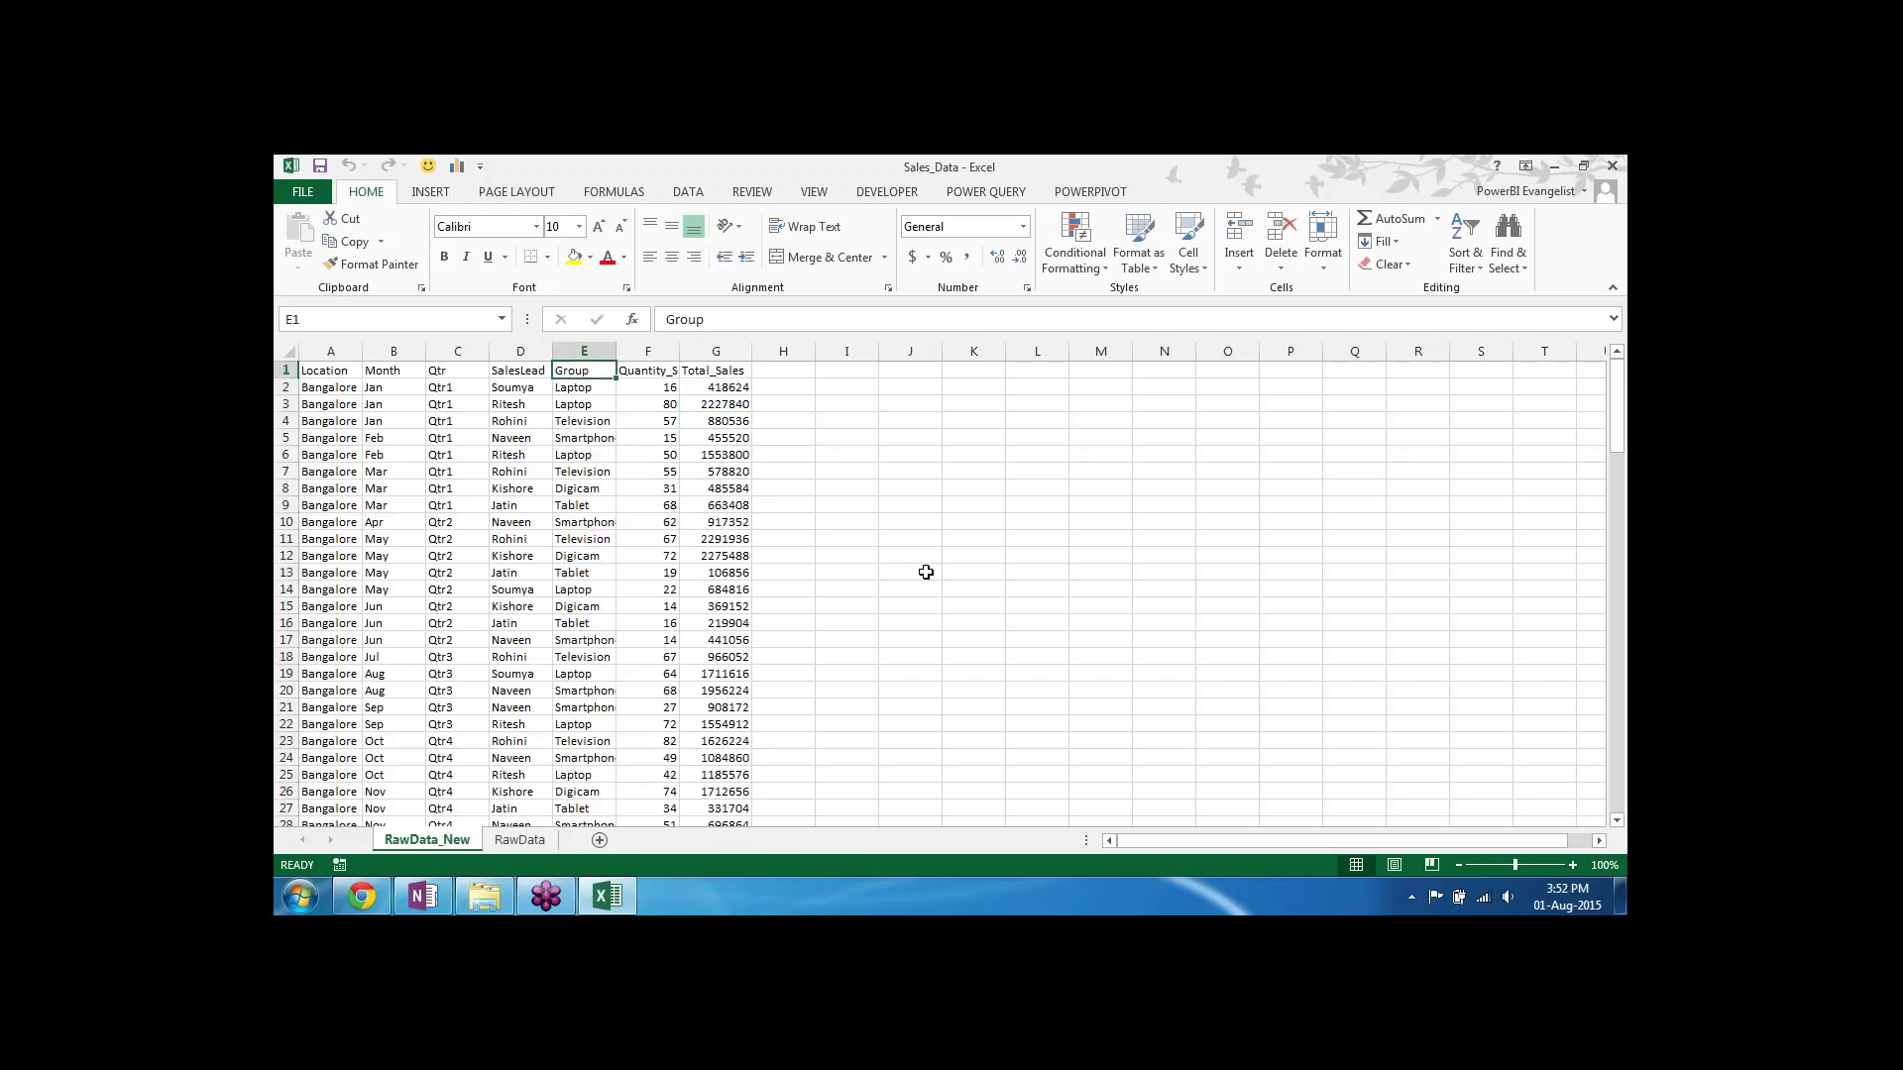
key(ctrl+shift+l)
click(607, 369)
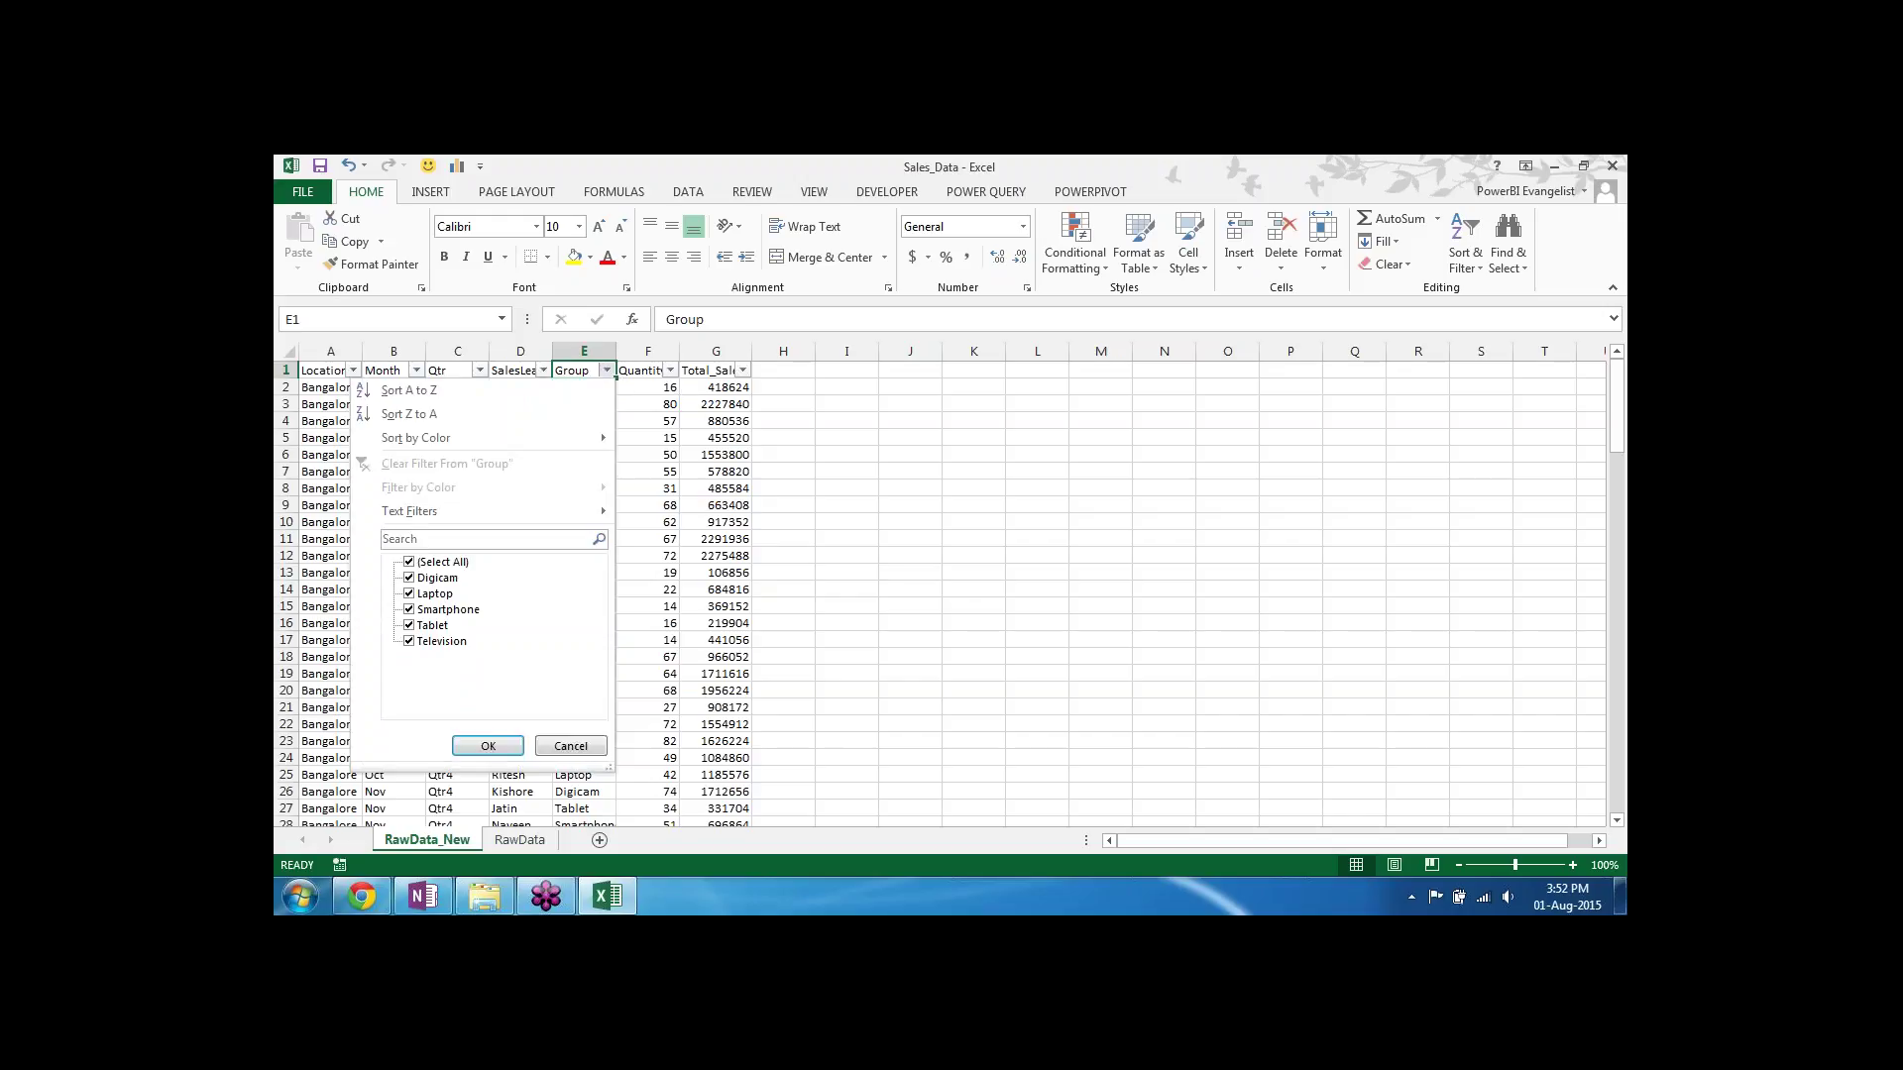
click(543, 371)
click(543, 370)
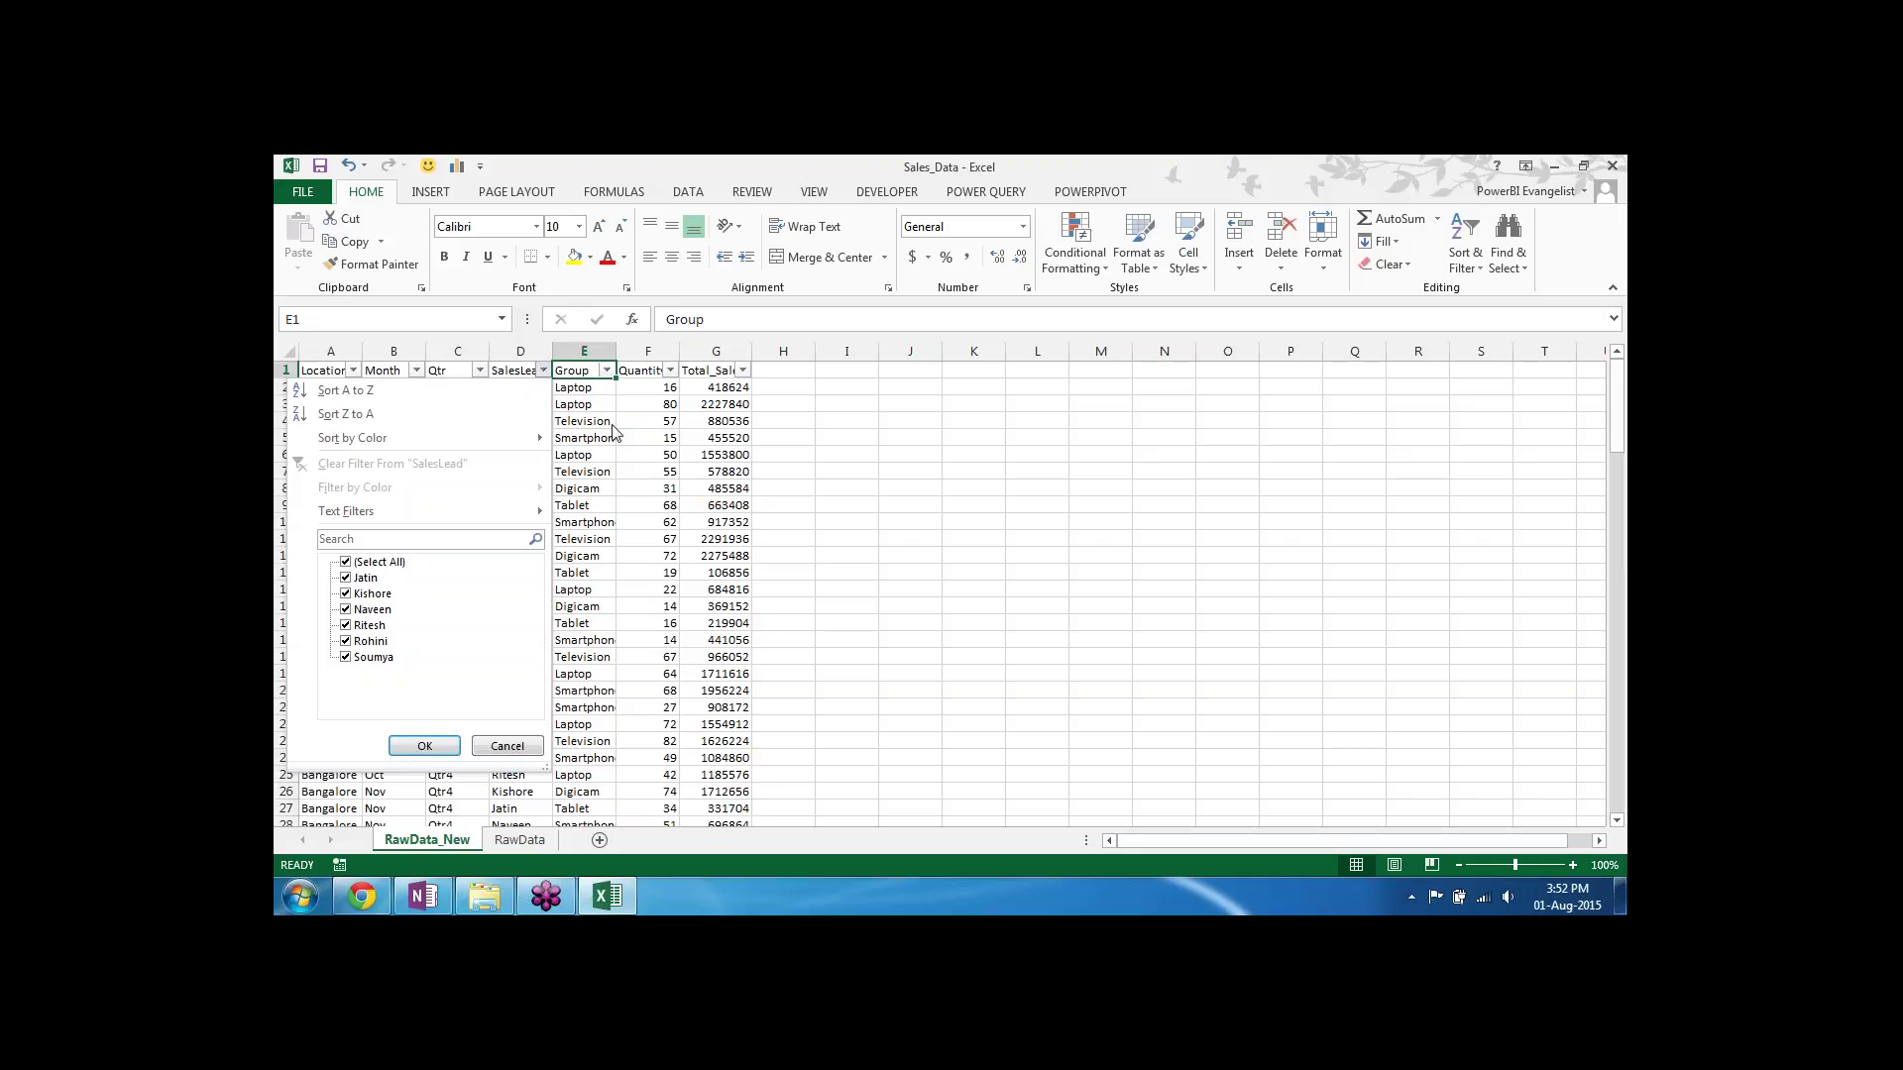
key(Escape)
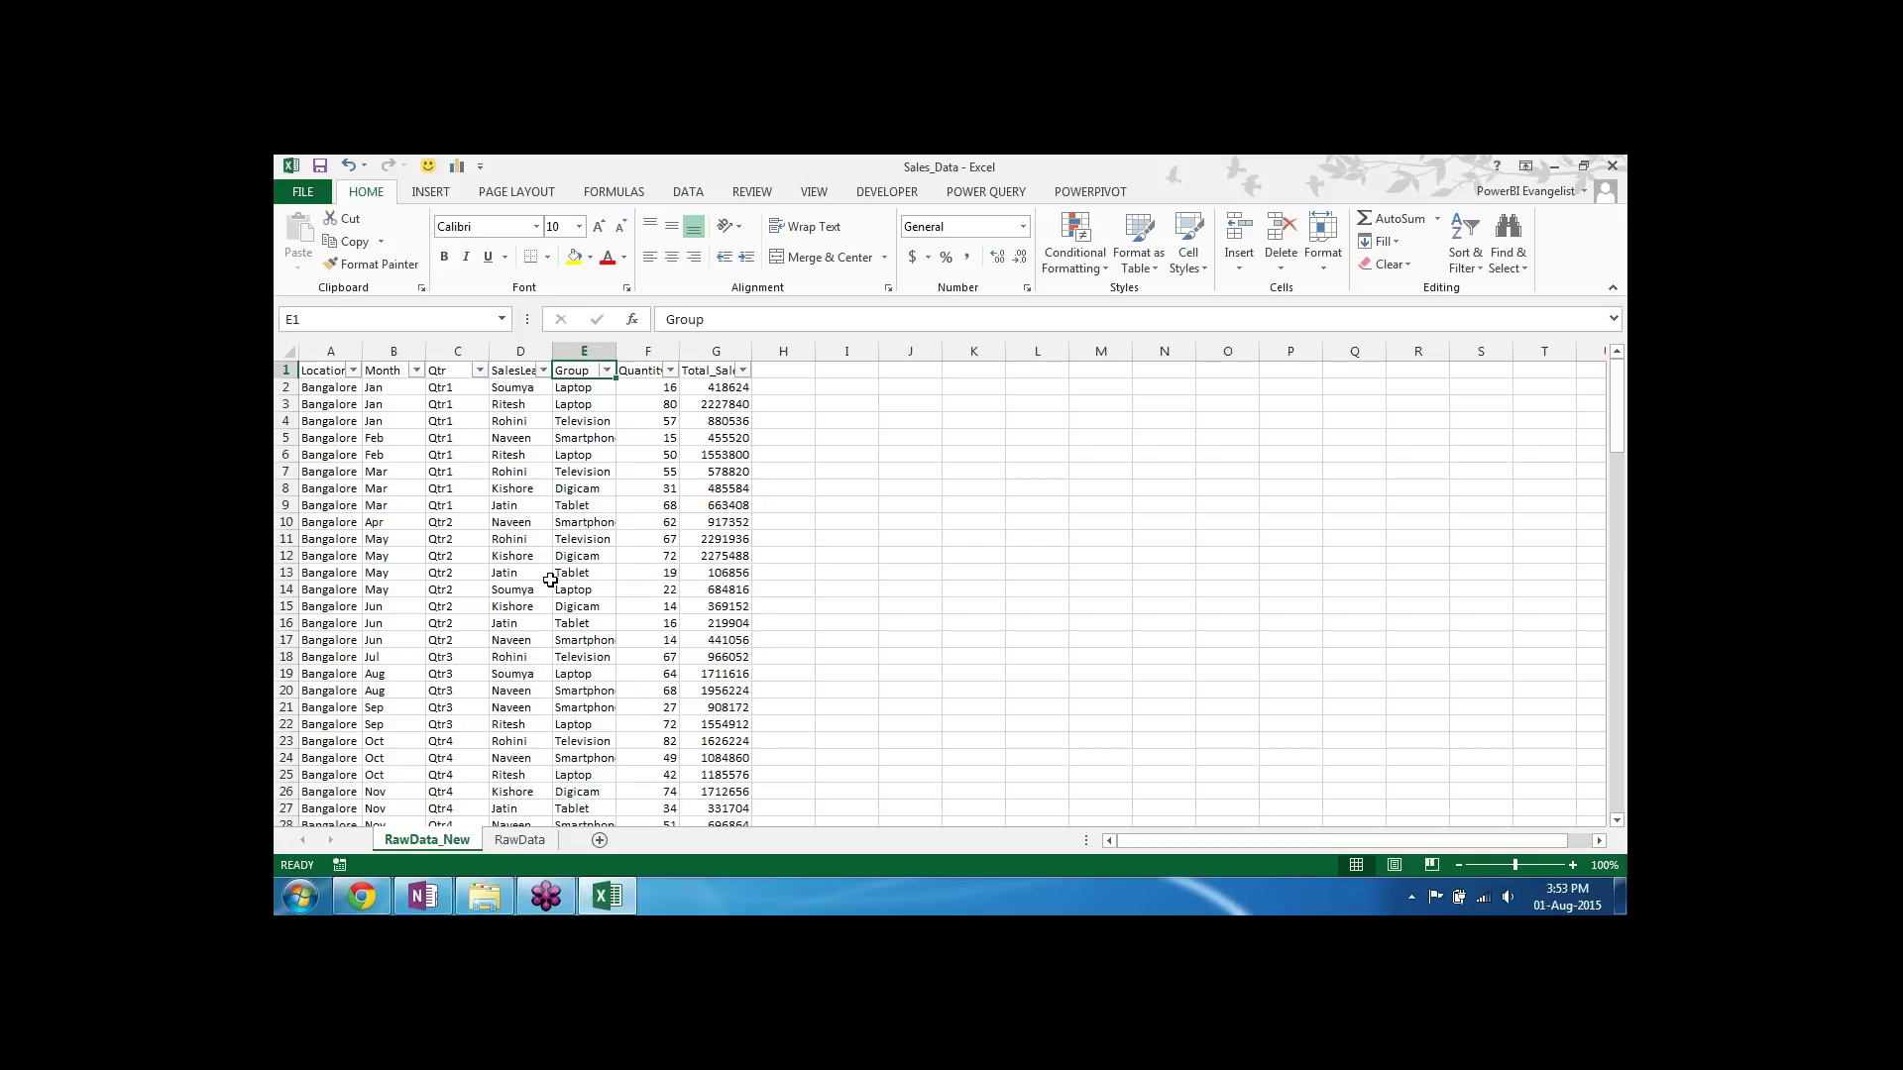
Step: Review the header fields on the RawData_New sheet by selecting A1:G1, and dismiss the Quick Analysis options
click(536, 453)
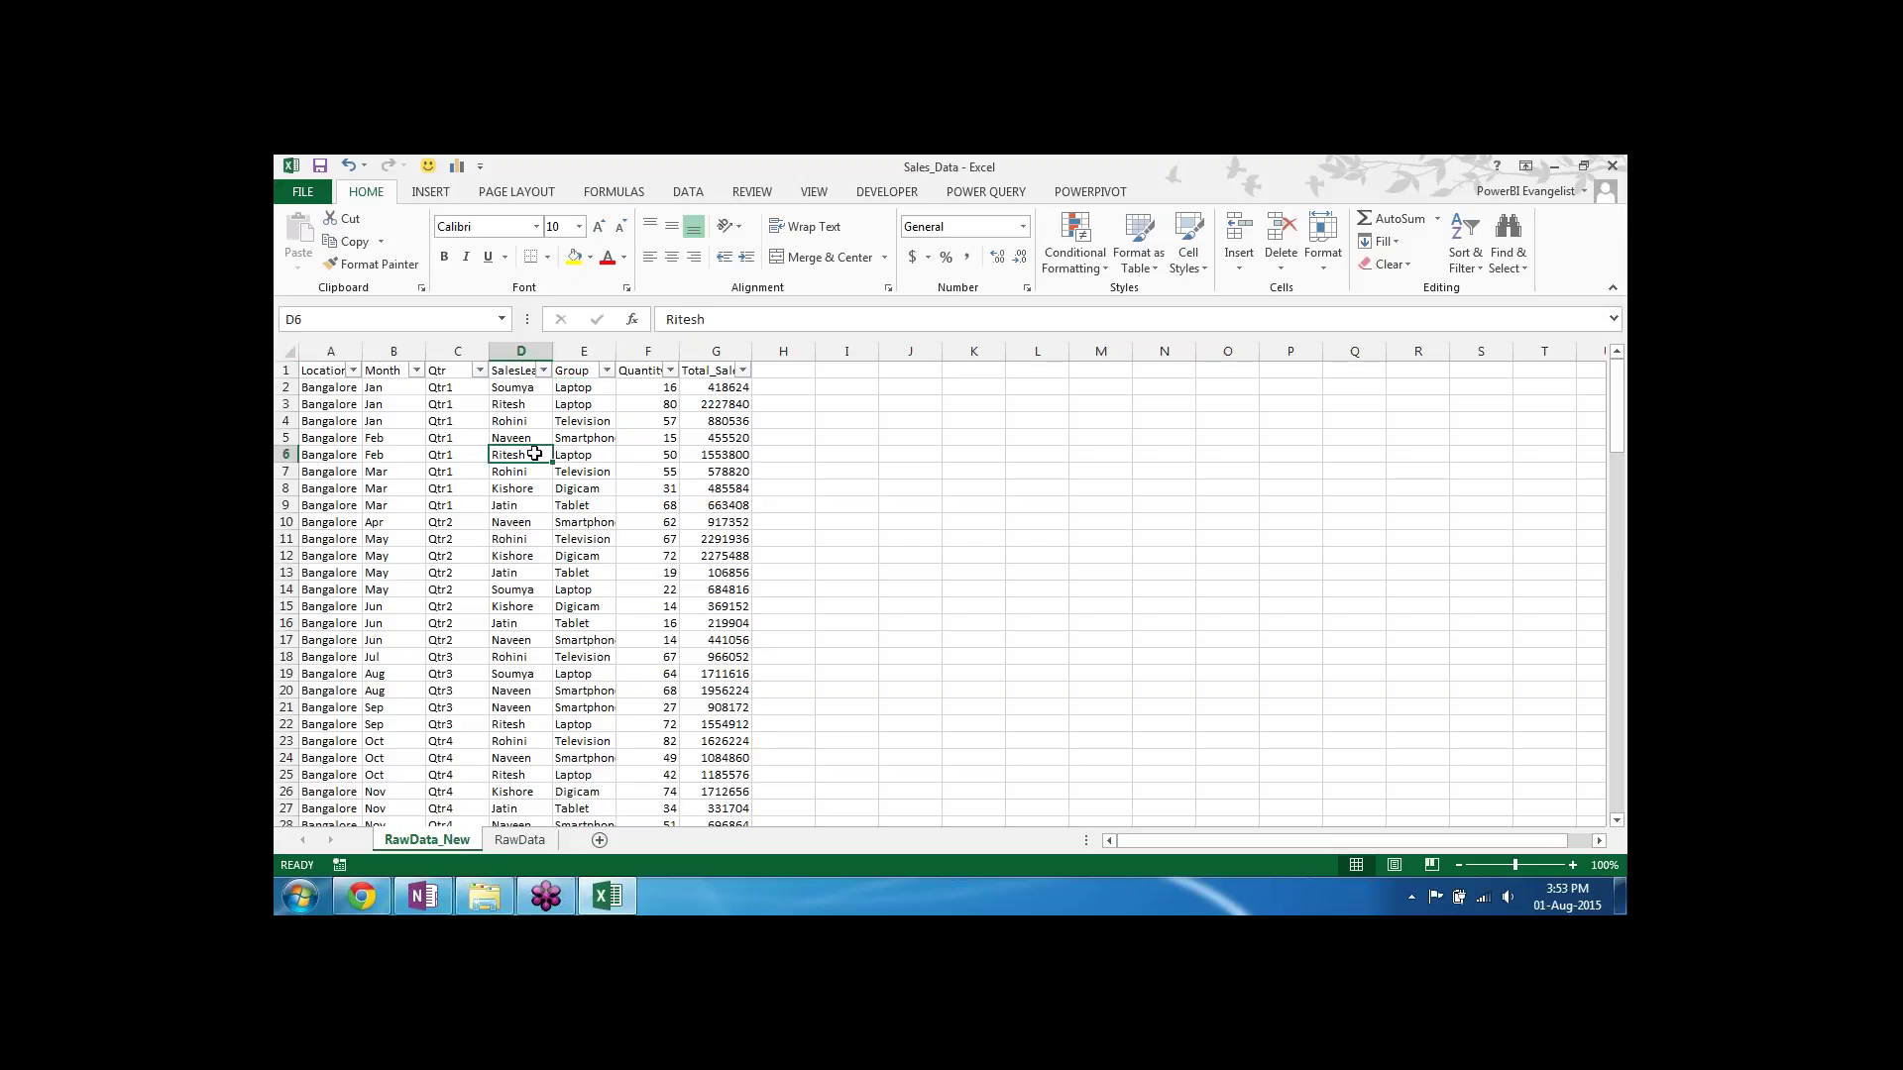
click(500, 370)
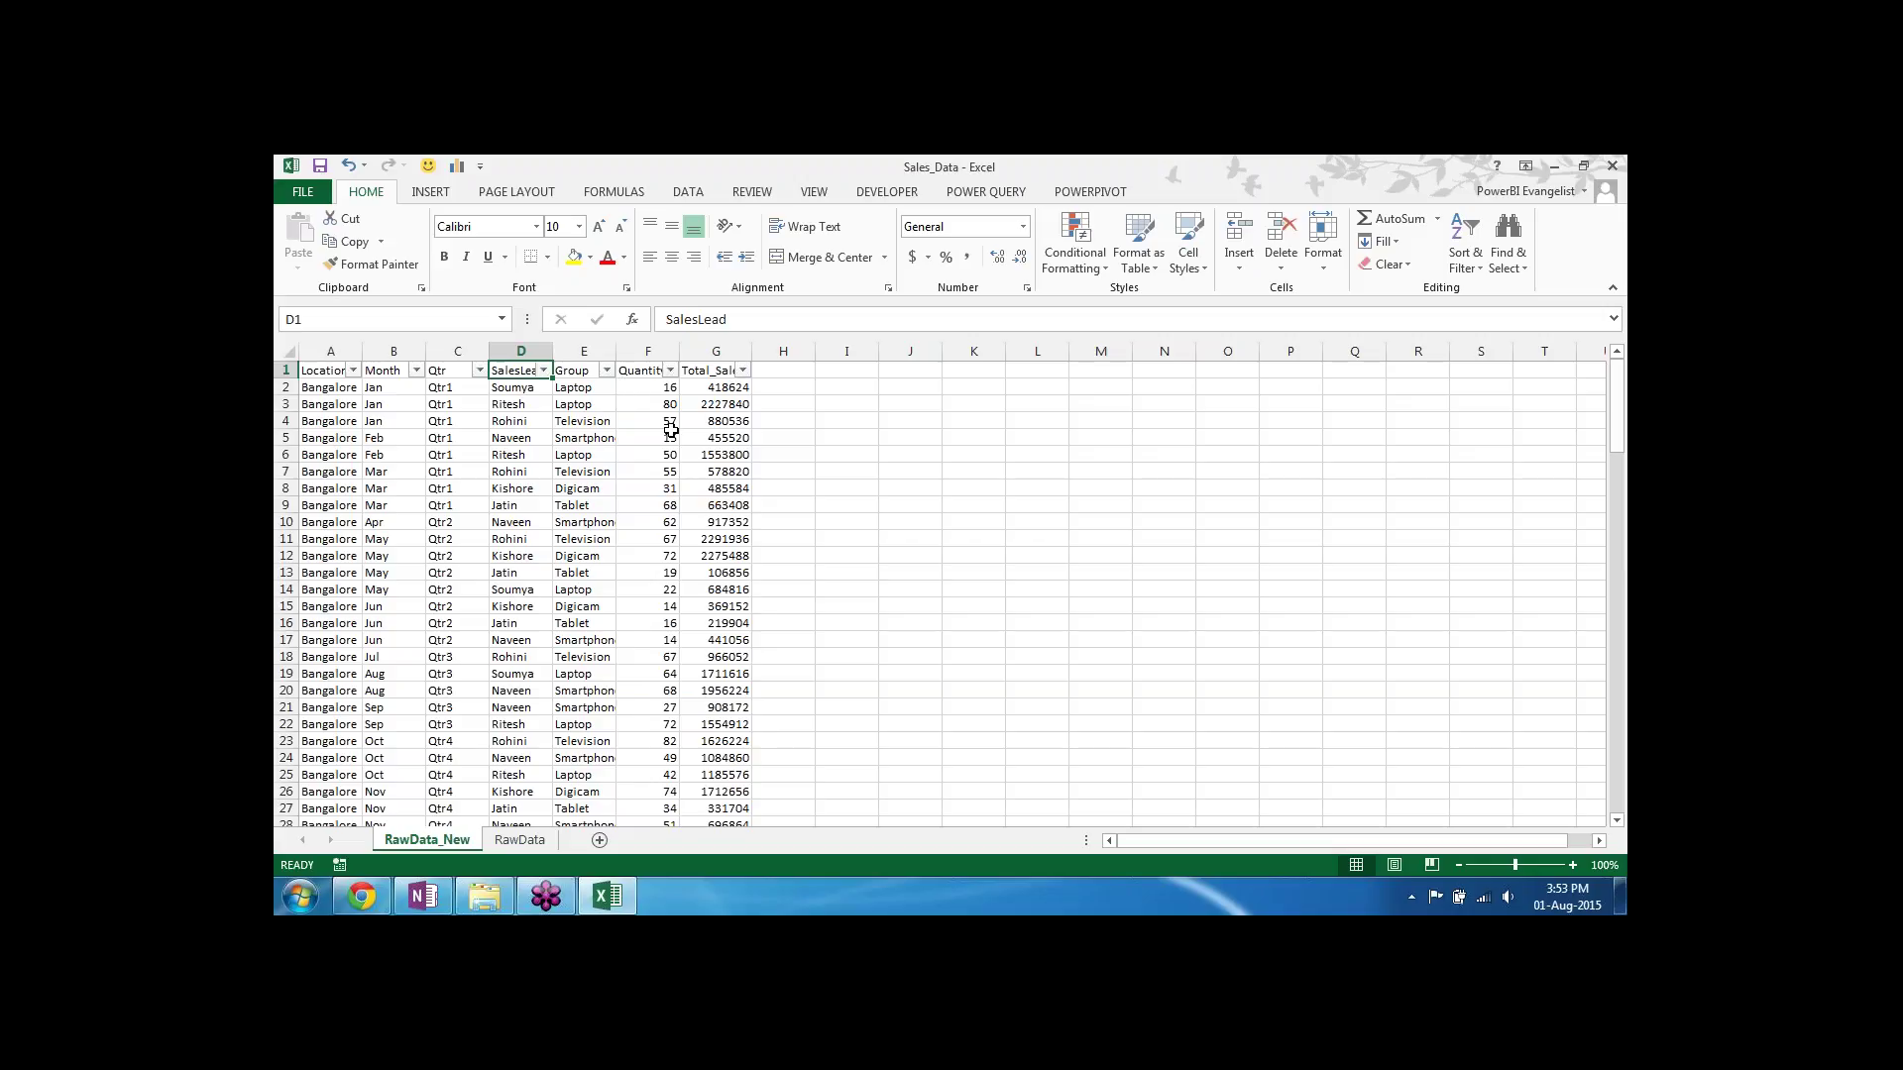
key(Down)
key(Down)
key(Down)
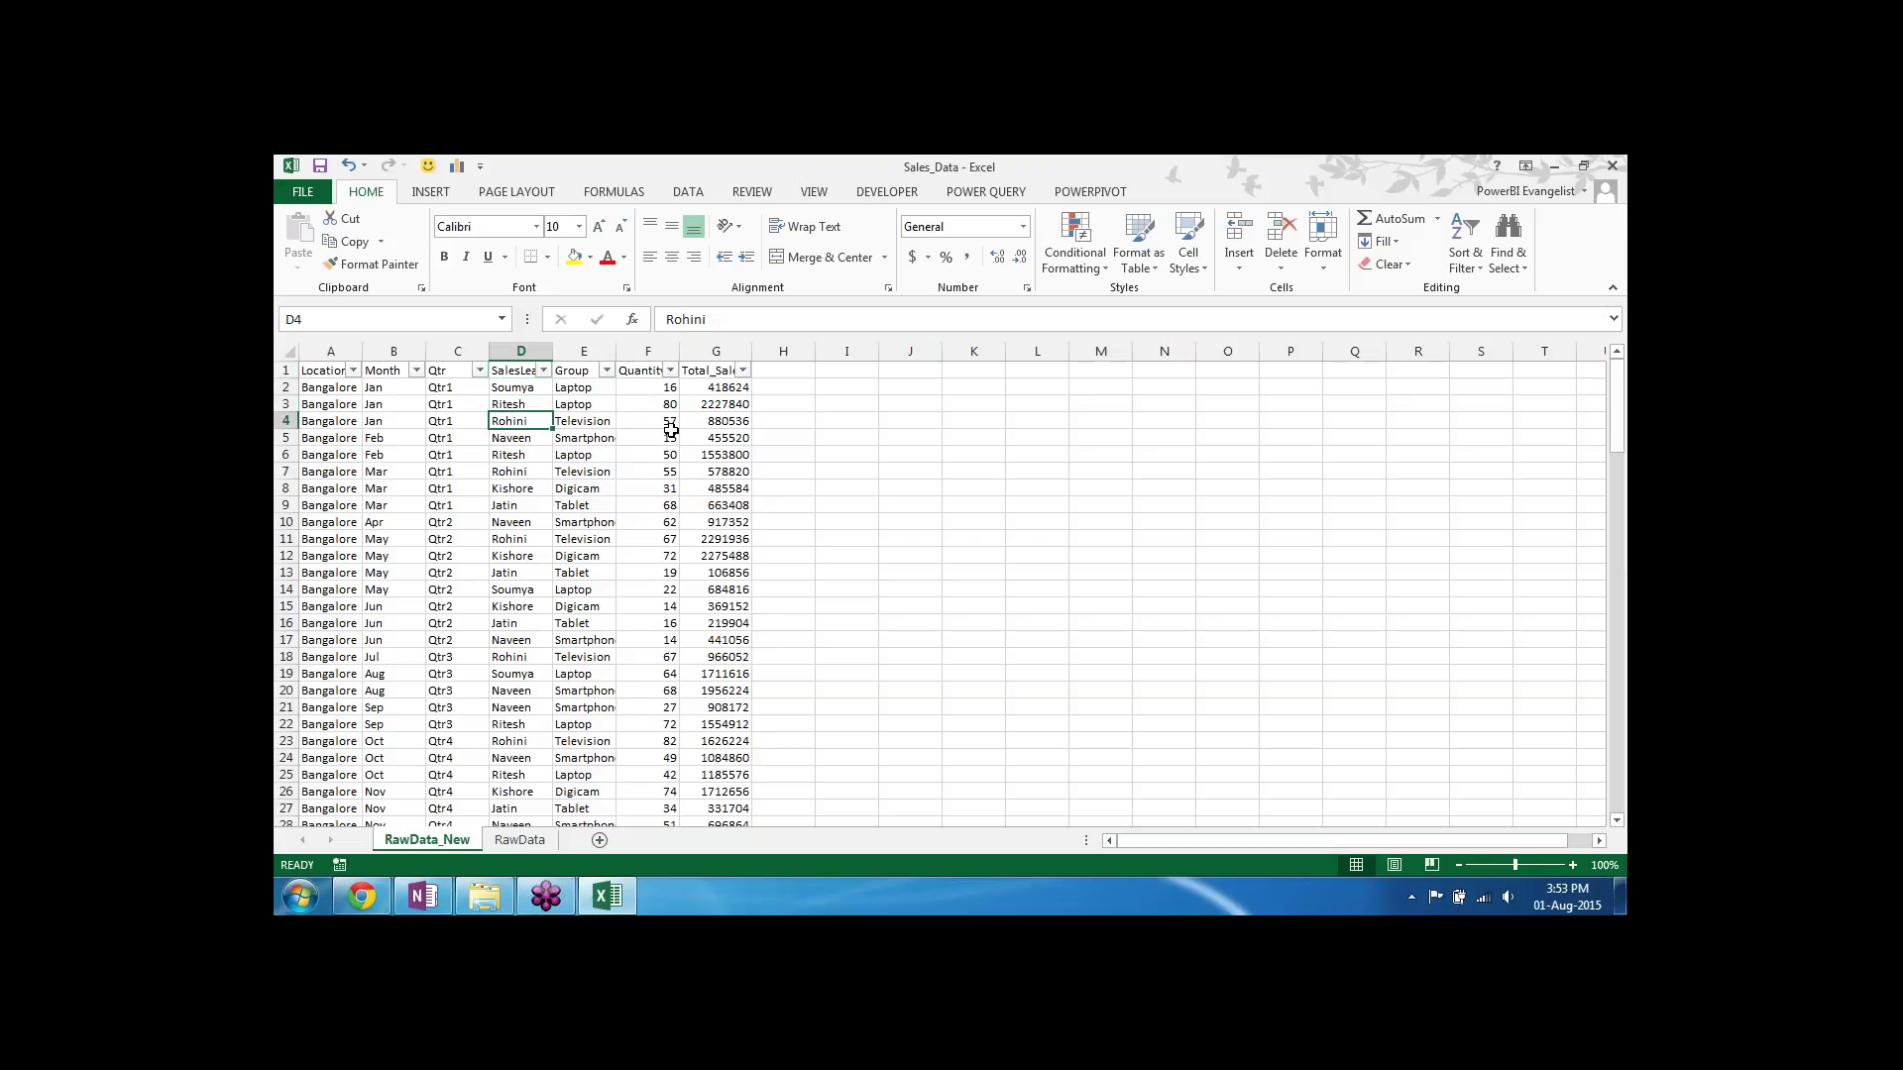
key(Left)
key(Left)
key(Up)
key(Up)
key(Up)
key(Left)
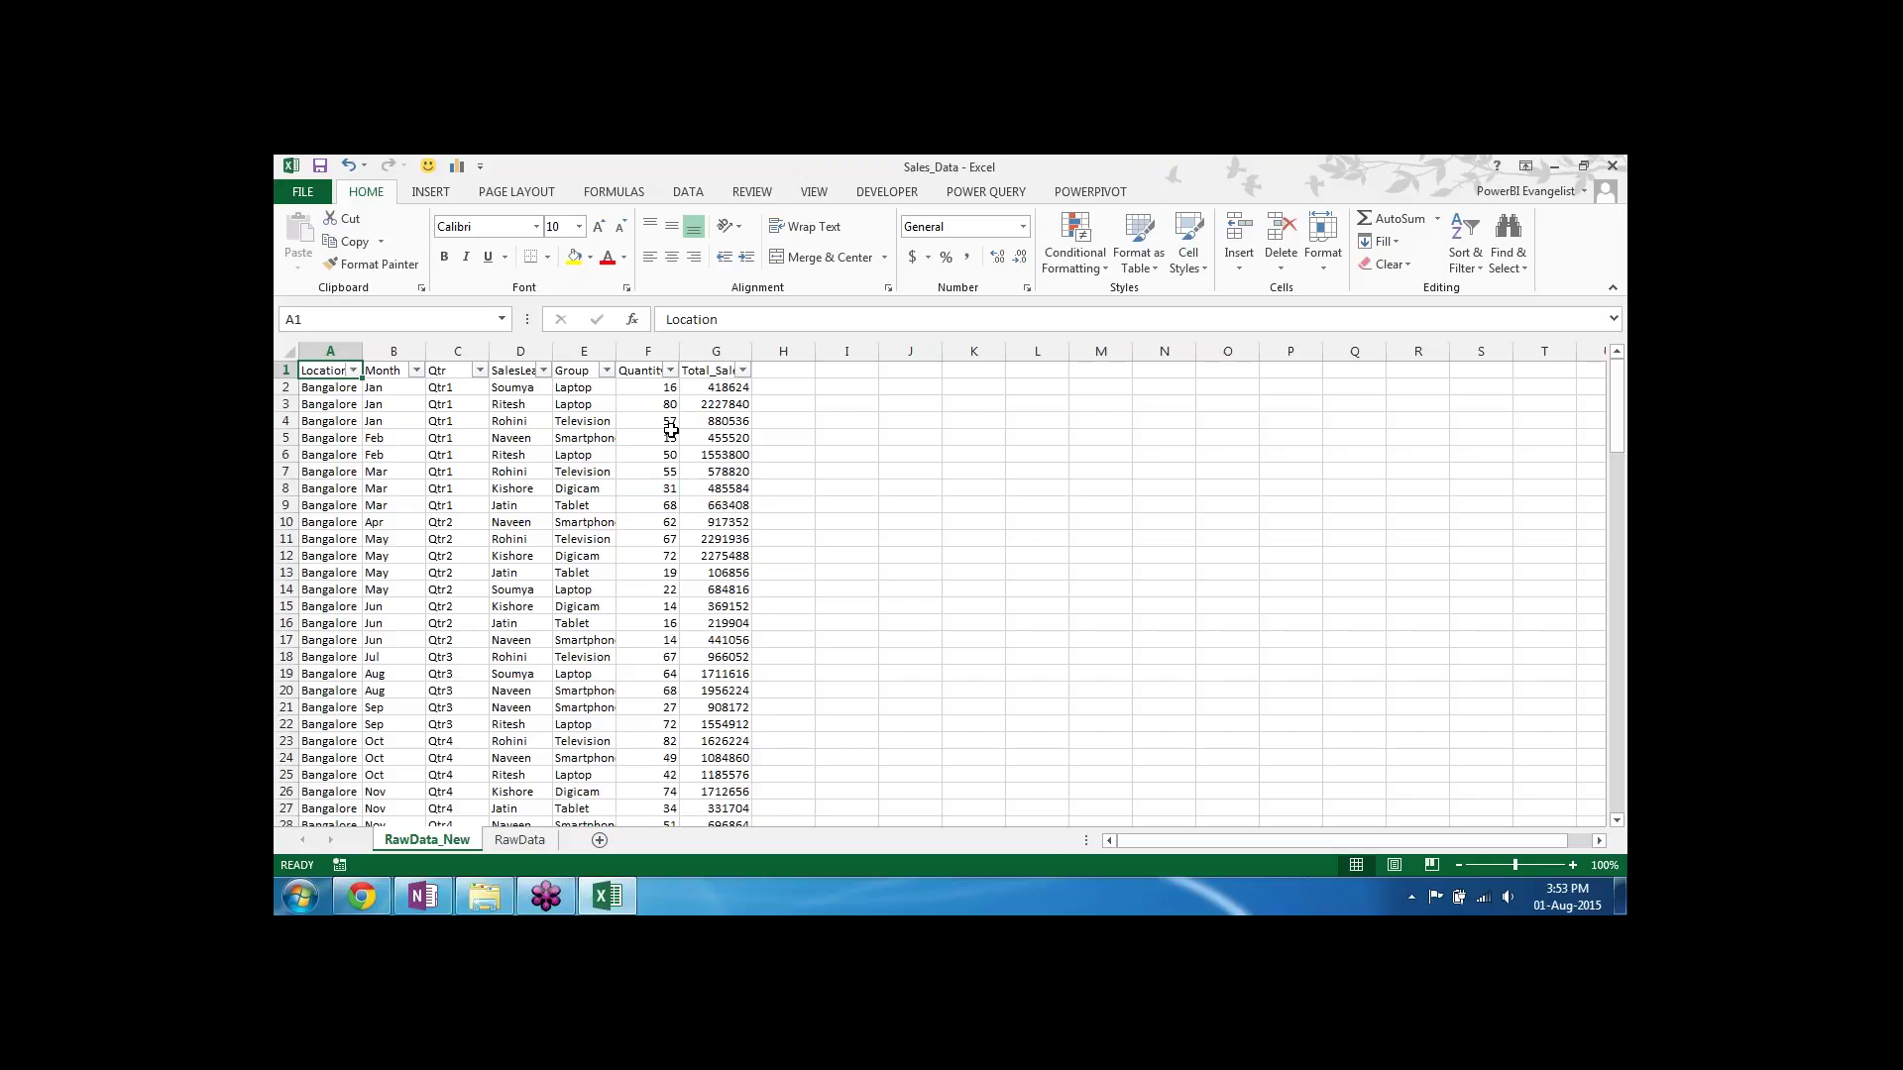
key(shift+Right)
key(shift+Right)
key(shift+Right)
key(shift+Right)
key(shift+Right)
key(shift+Right)
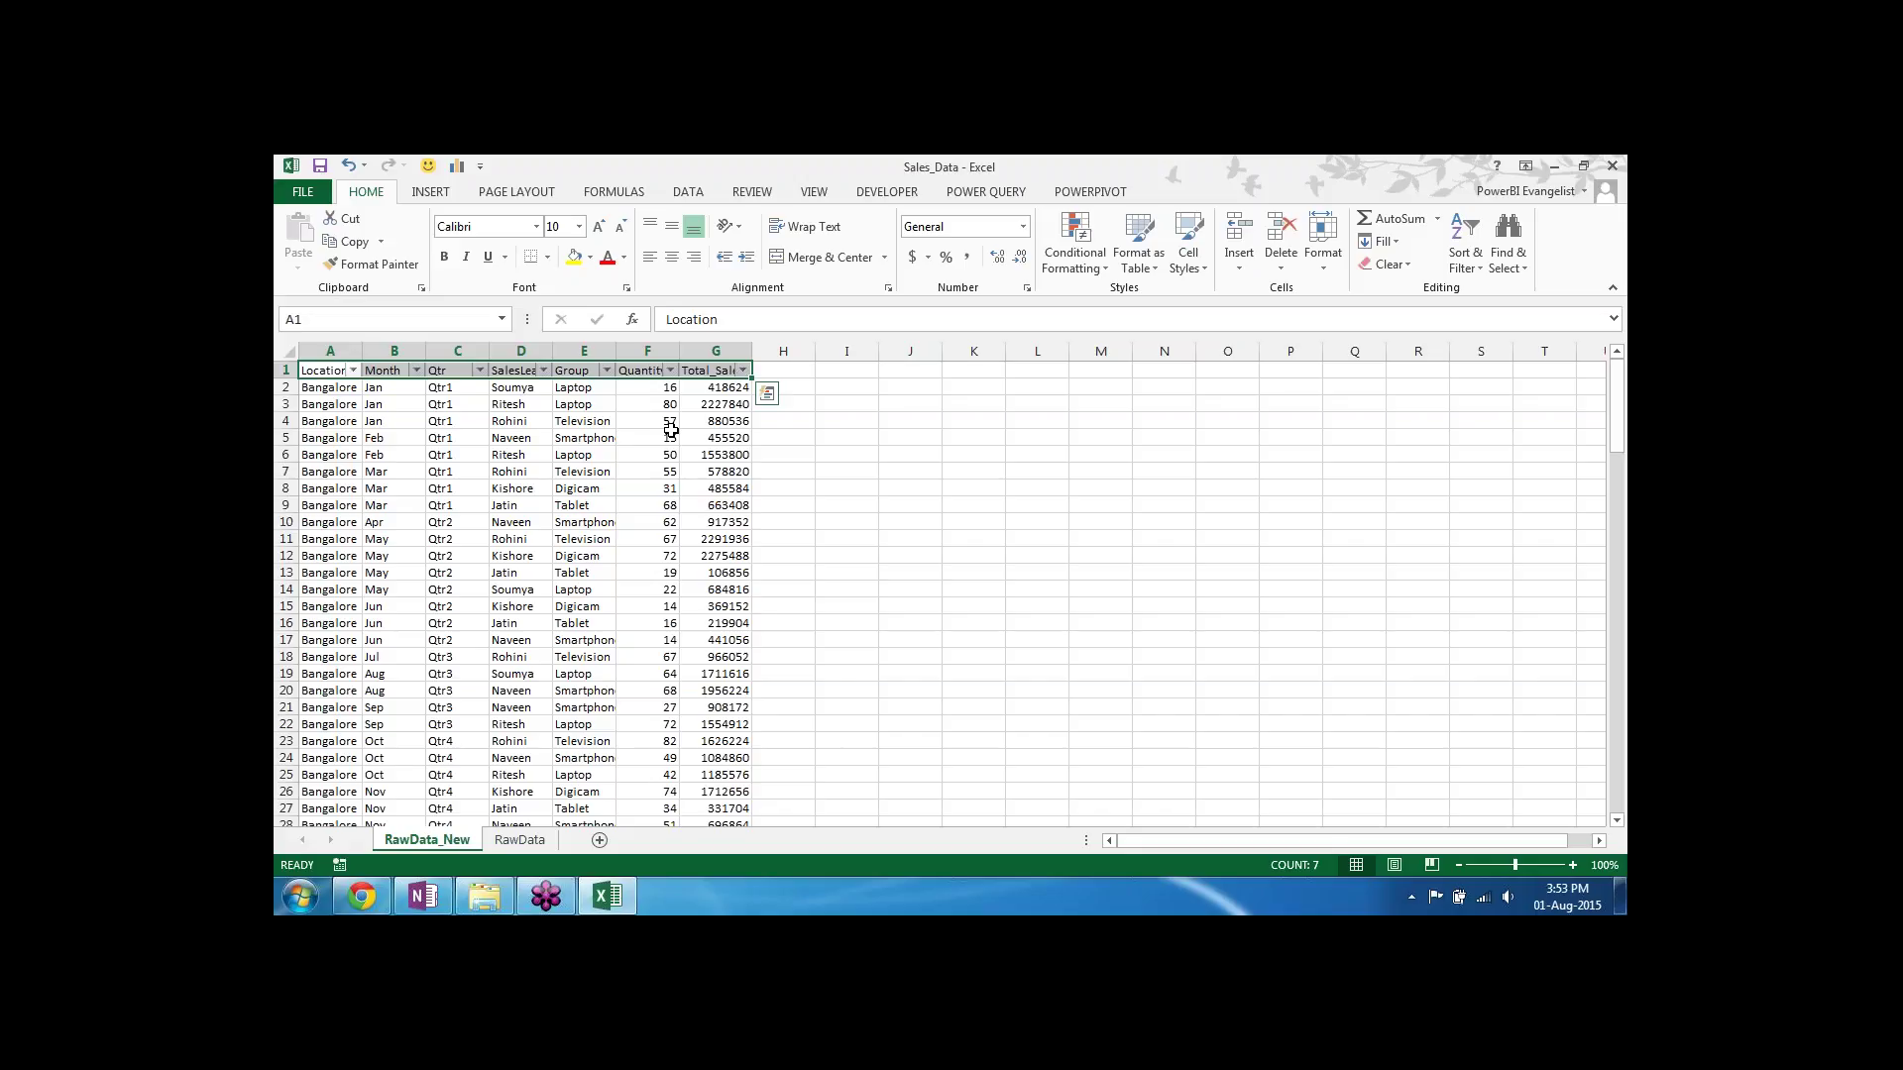
key(ctrl+q)
key(Escape)
Step: Examine the sales records down the Location column to row 31 and across row 28, ending at cell A1
click(485, 490)
key(ctrl+Up)
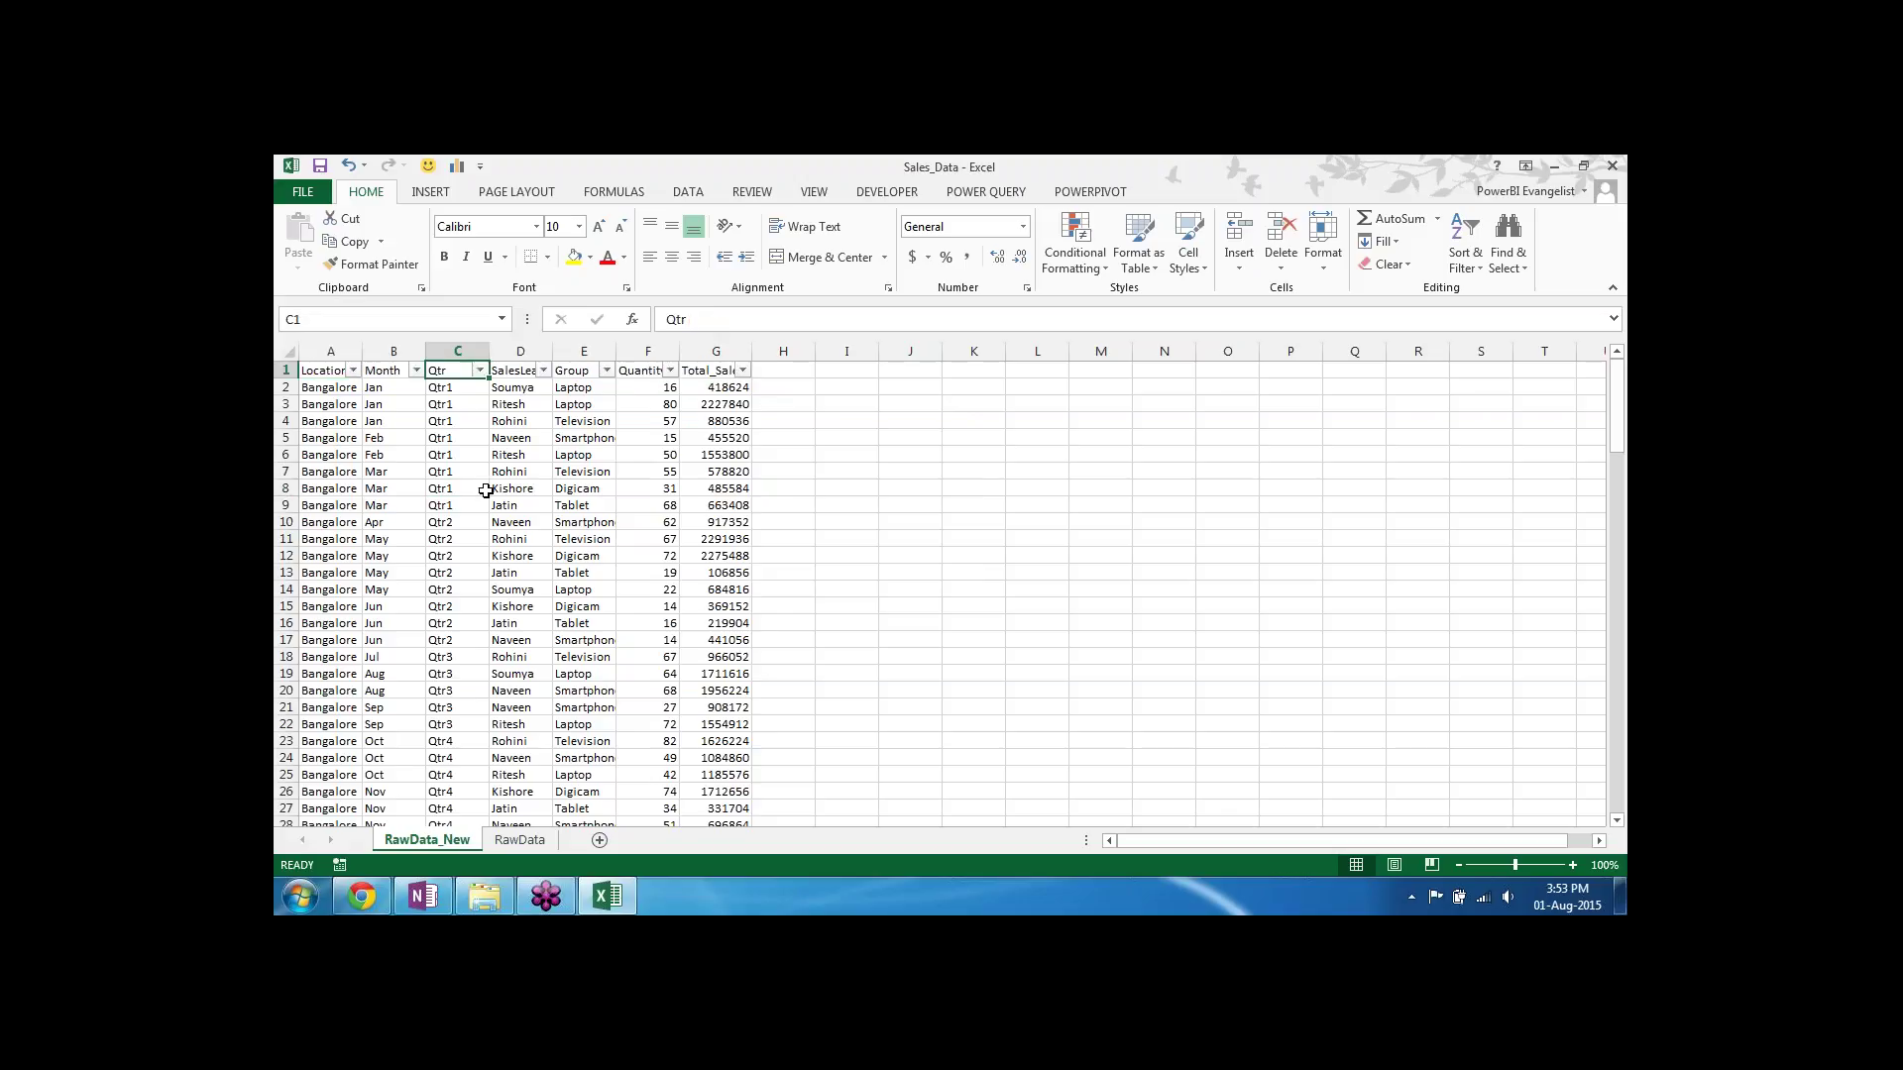
key(Down)
key(Left)
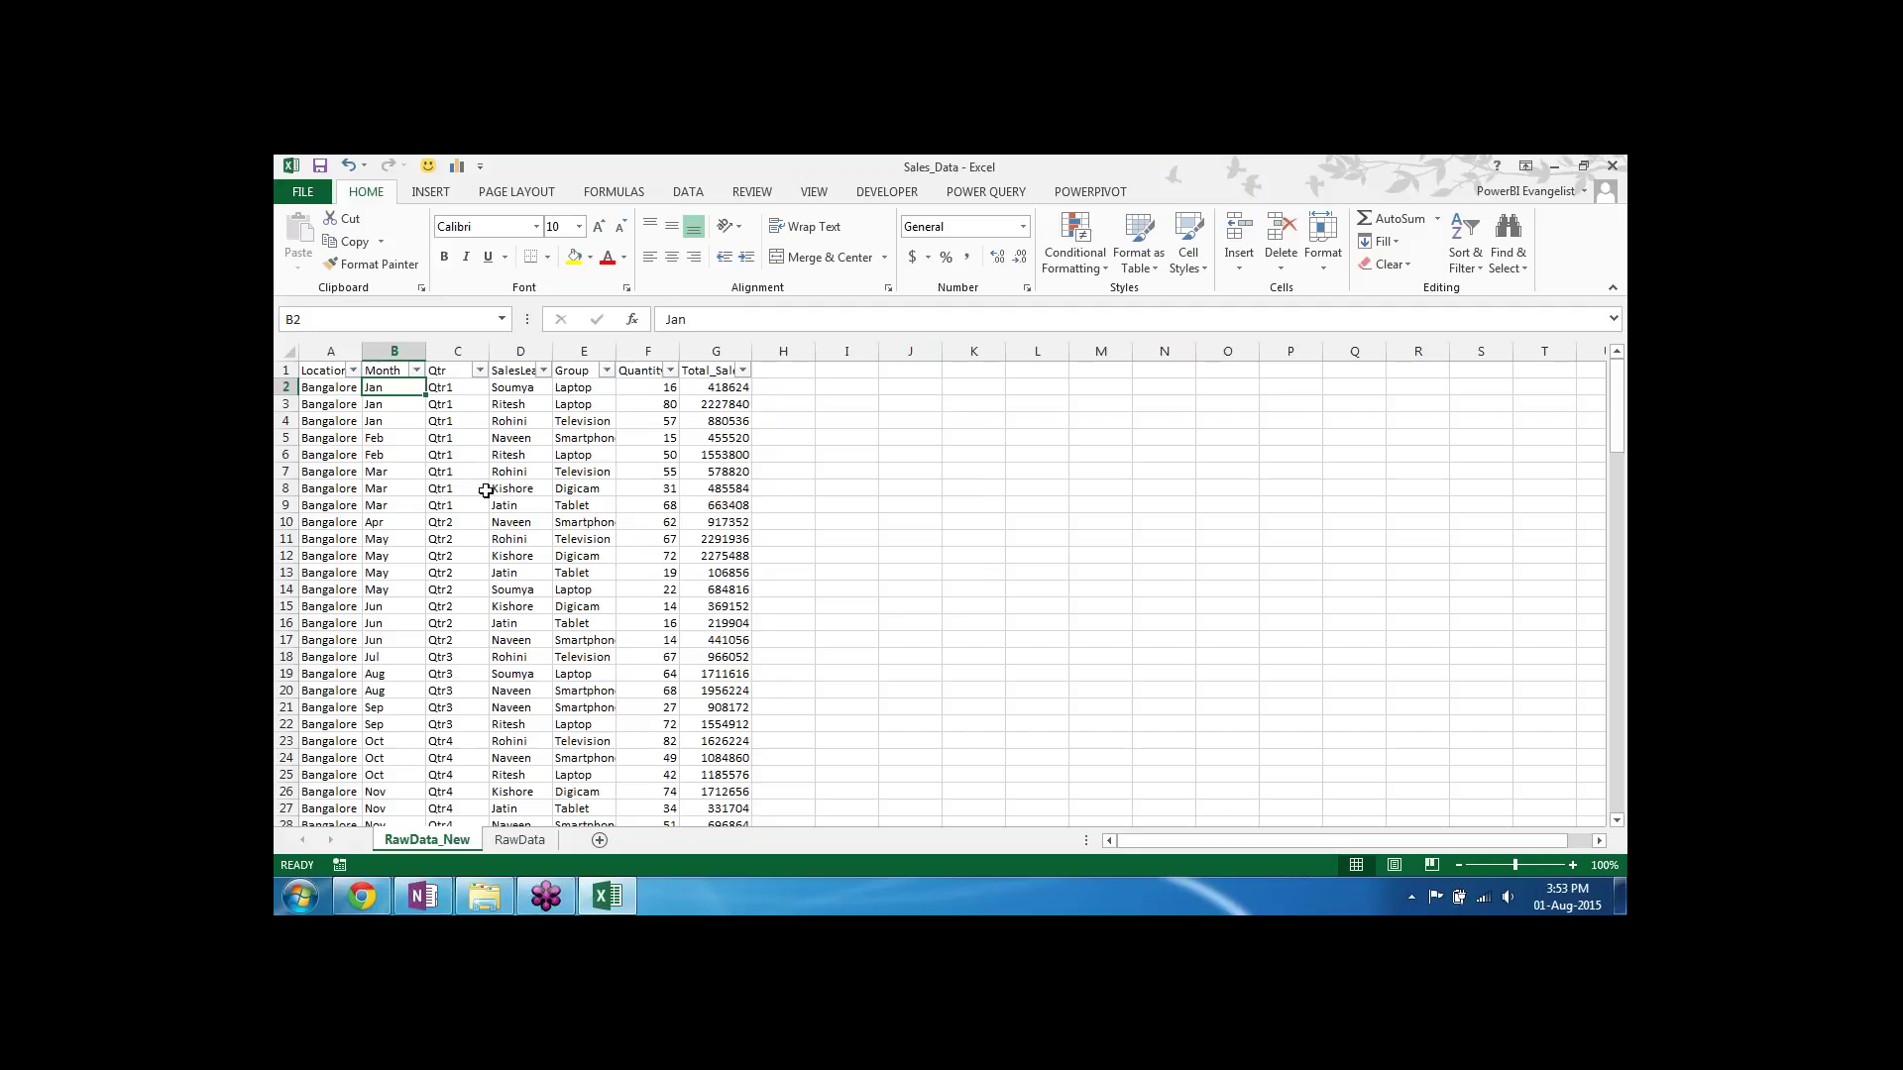
key(Left)
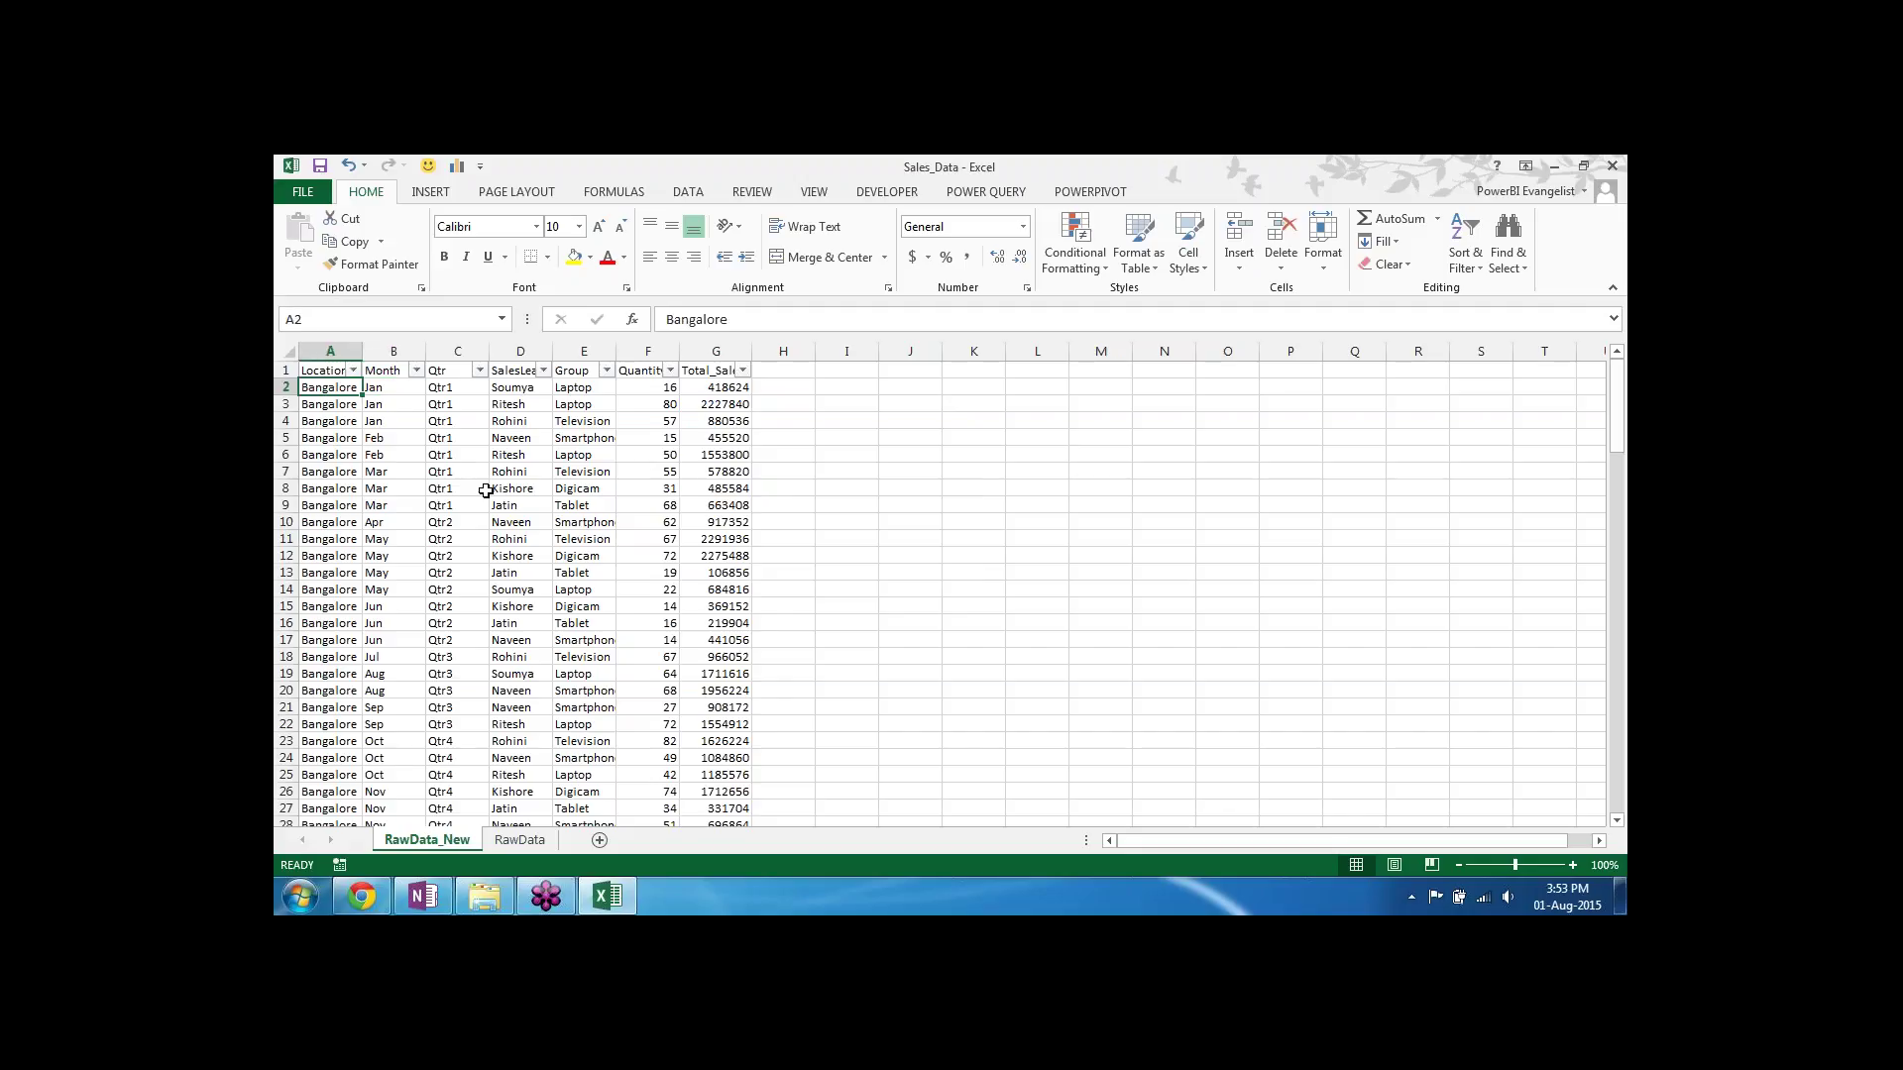
key(Down)
key(Down)
key(Down)
key(Down)
key(Down)
key(Down)
key(Down)
key(Down)
key(Down)
key(Down)
key(Down)
key(Down)
key(Down)
key(Down)
key(Down)
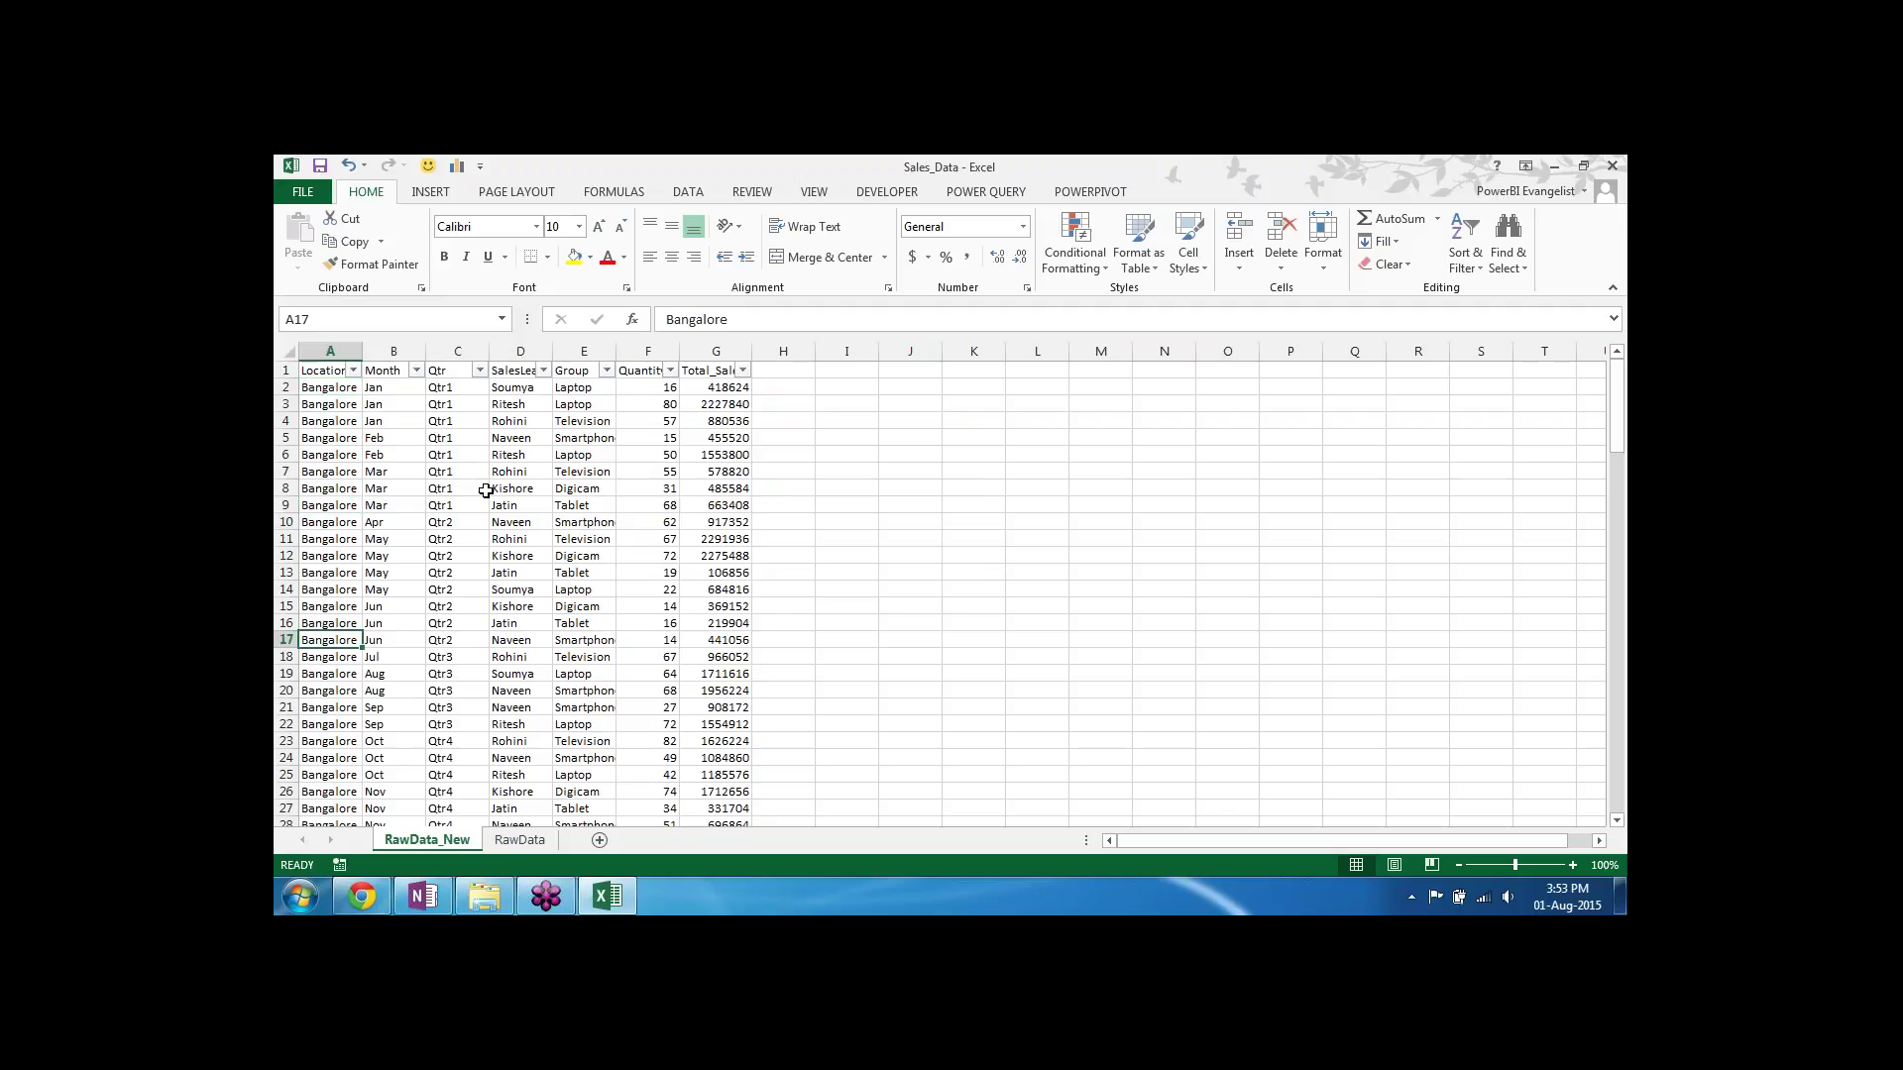
key(Down)
key(Down)
key(Down)
key(Down)
key(Down)
key(Down)
key(Down)
key(Down)
key(Down)
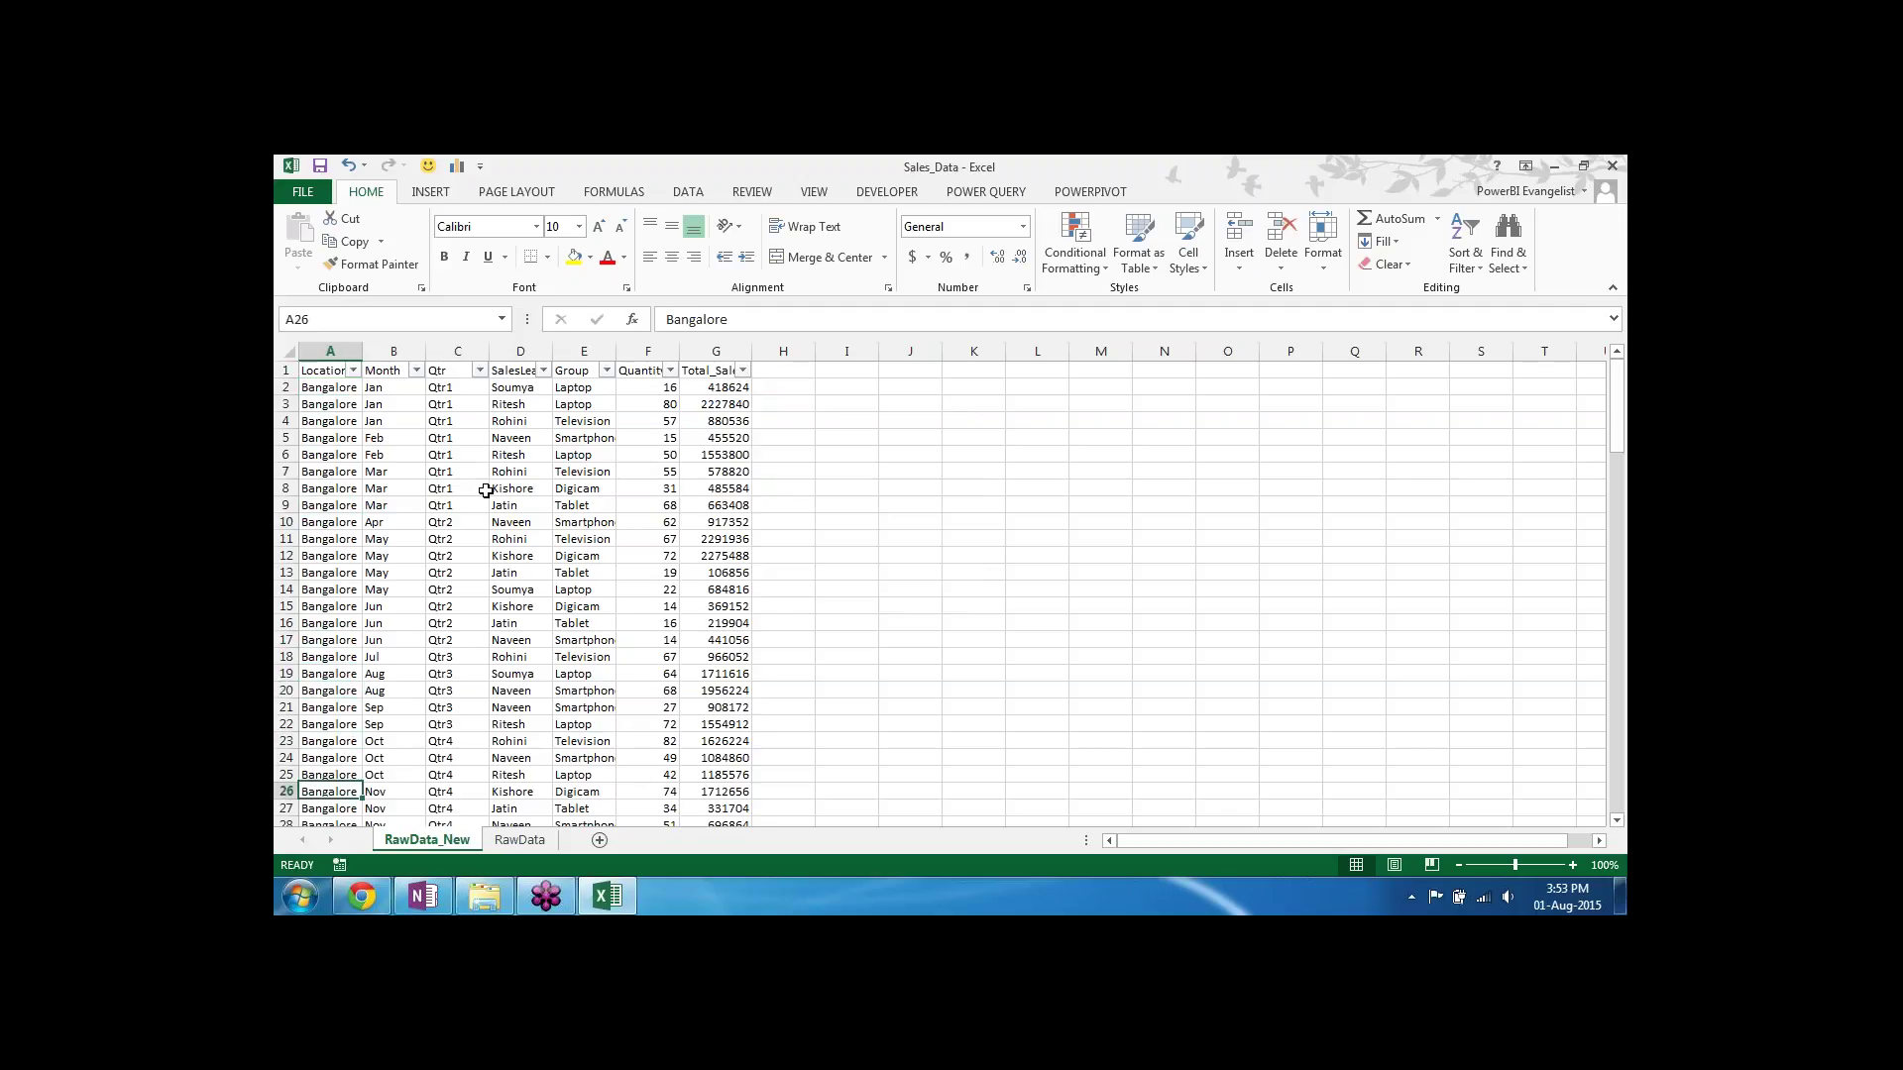
key(Down)
key(Down)
key(Down)
key(Down)
key(Down)
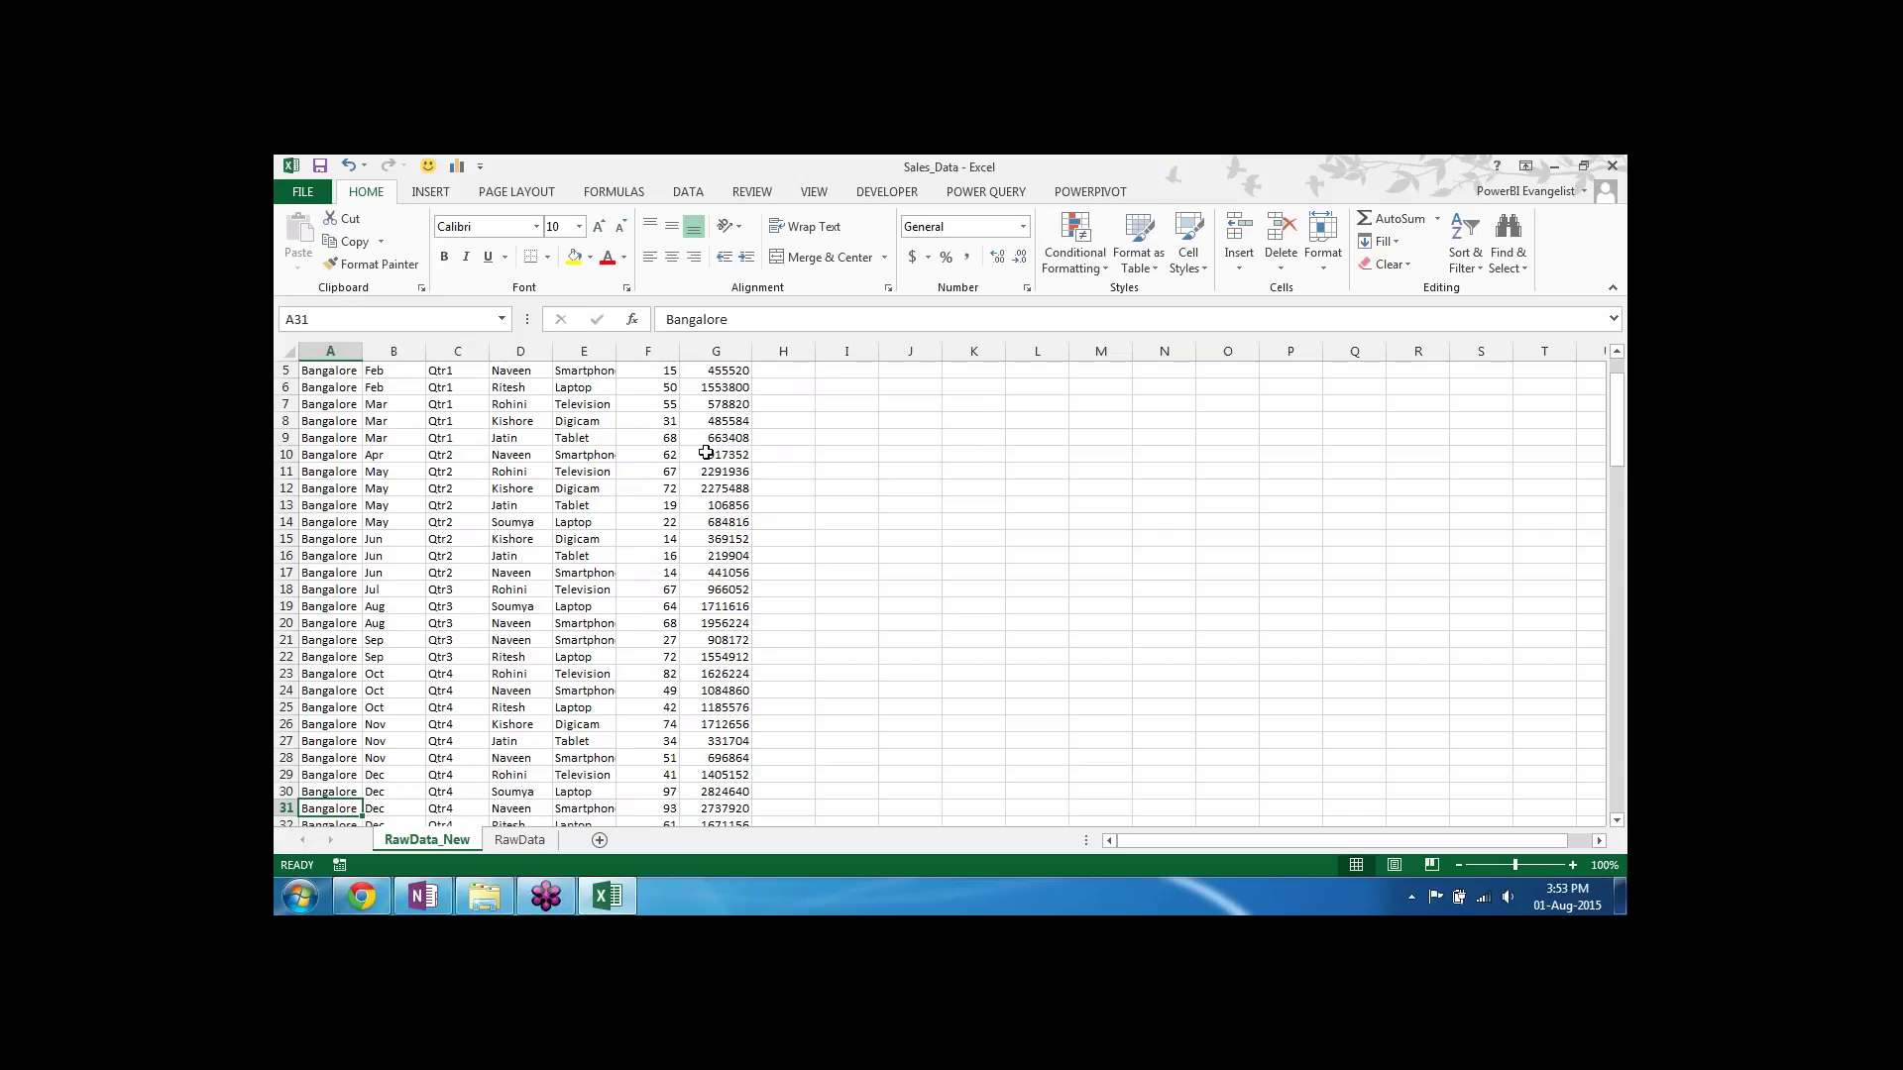
click(599, 758)
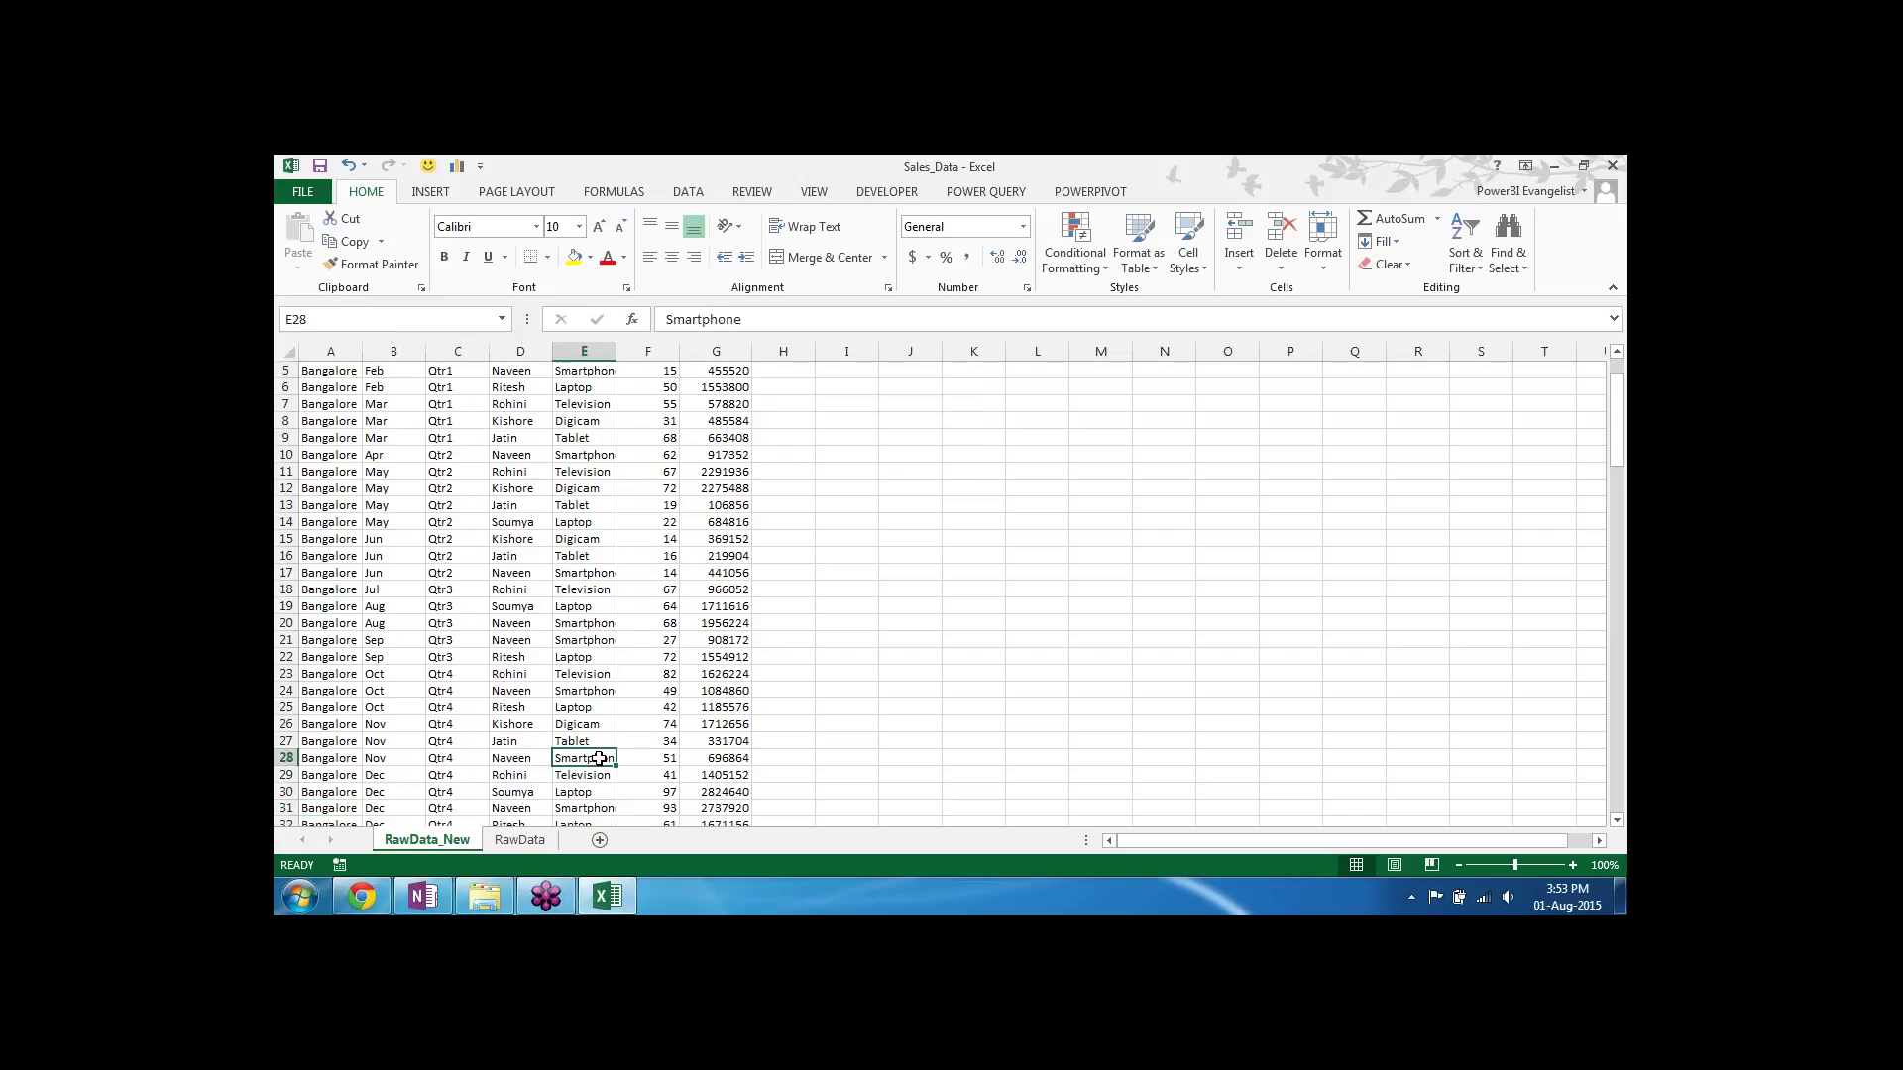
click(716, 758)
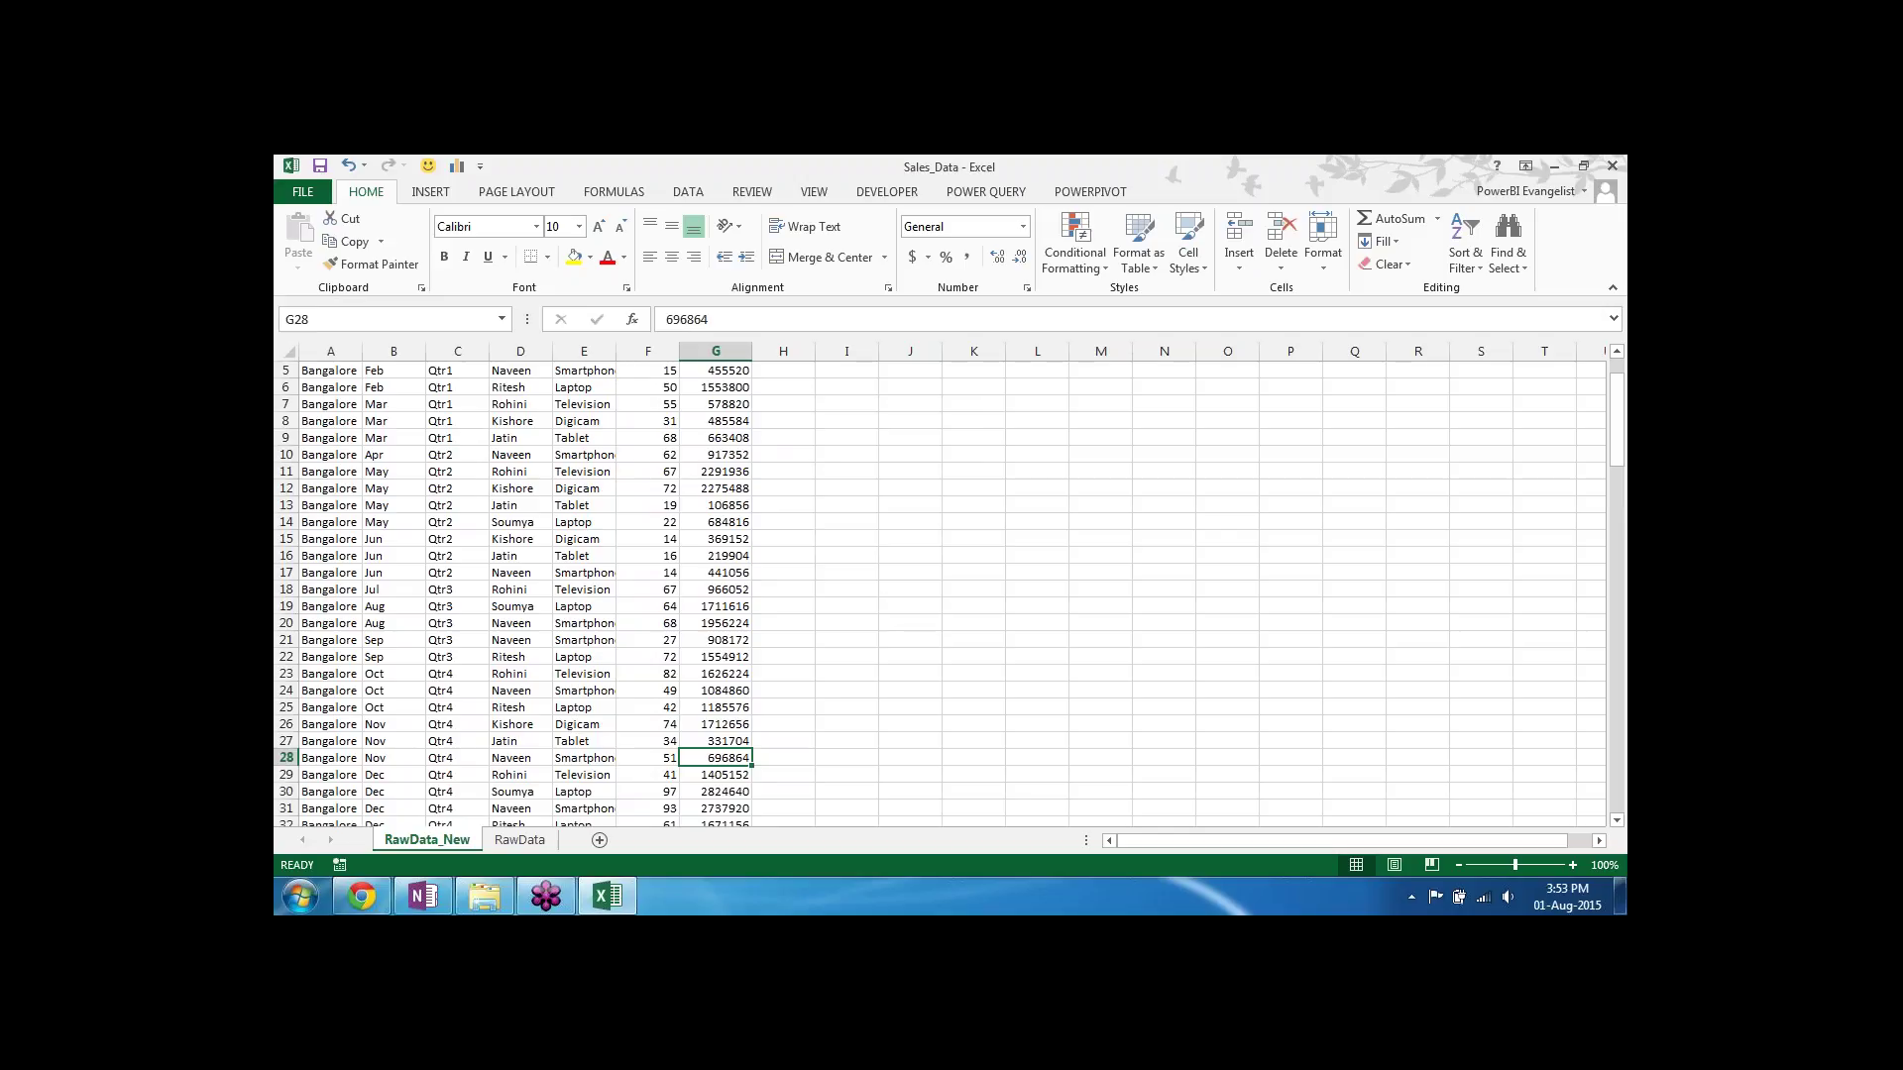
key(ctrl+Left)
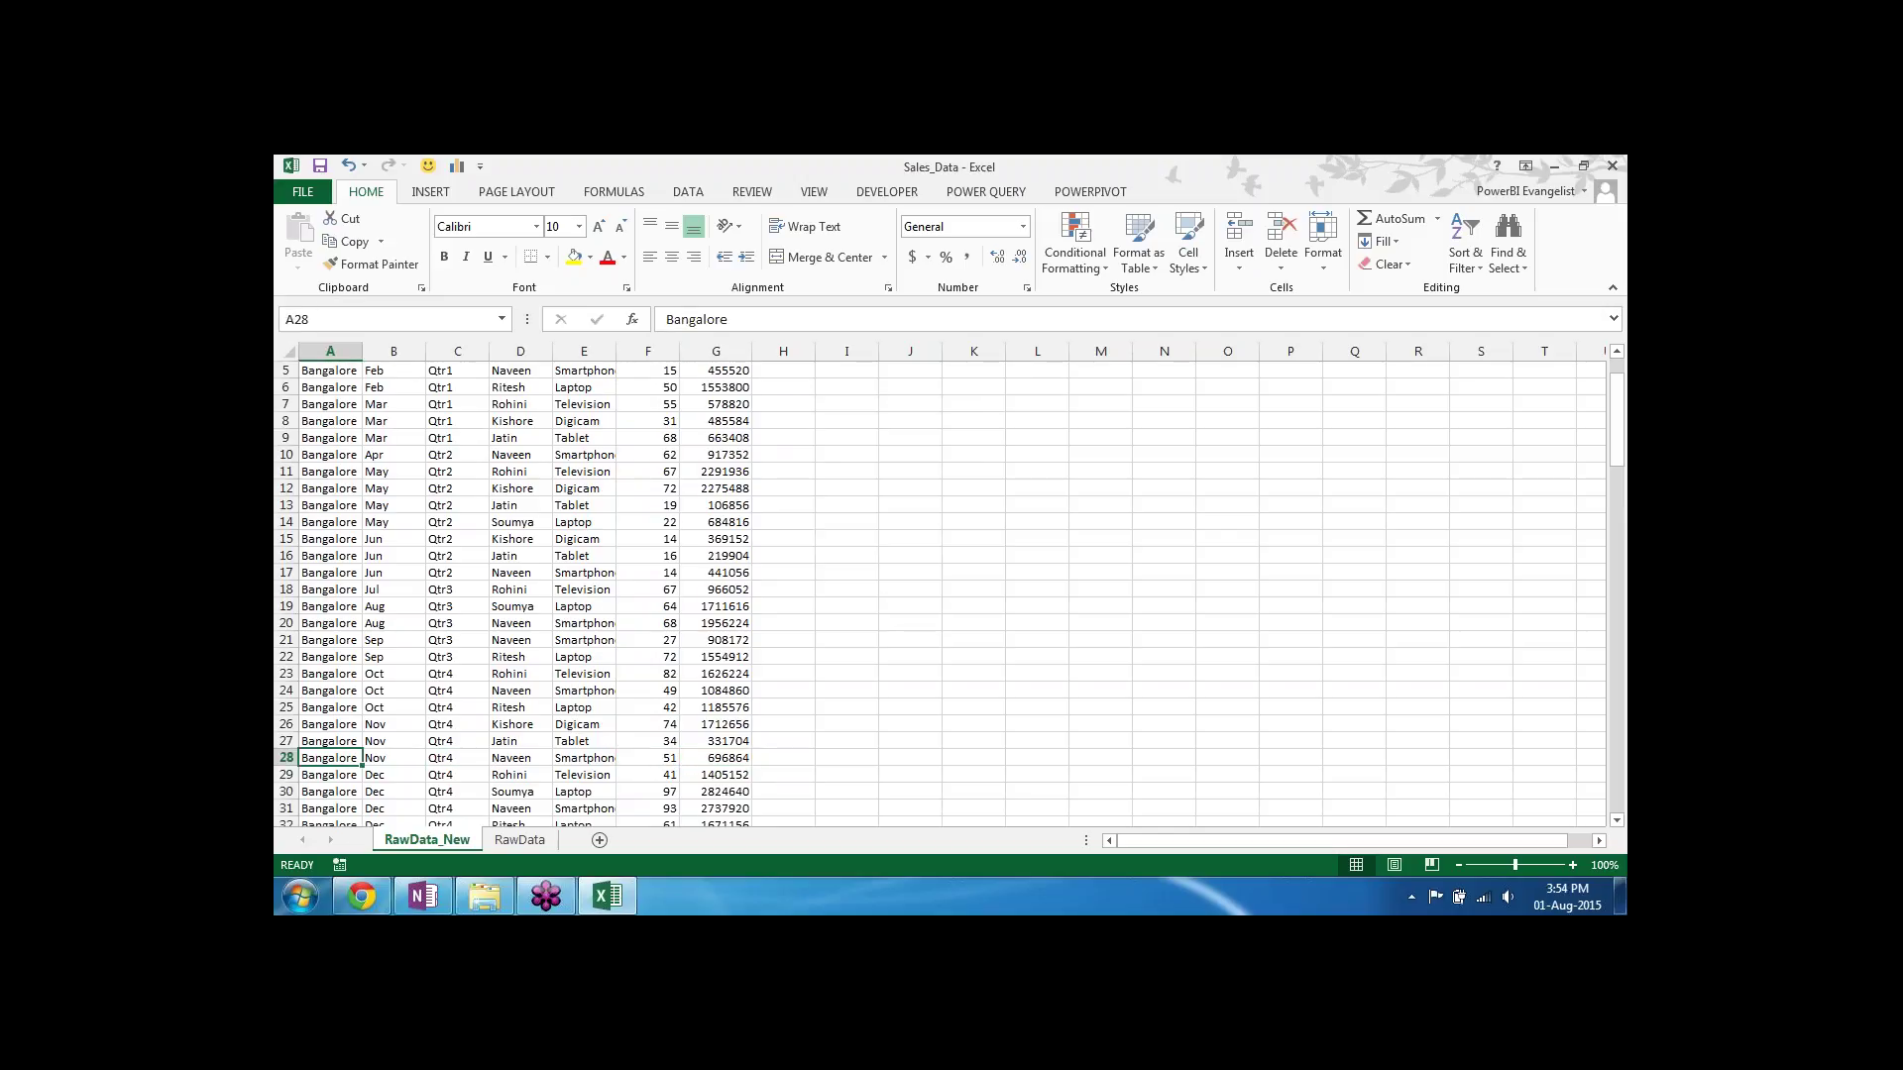
key(ctrl+Up)
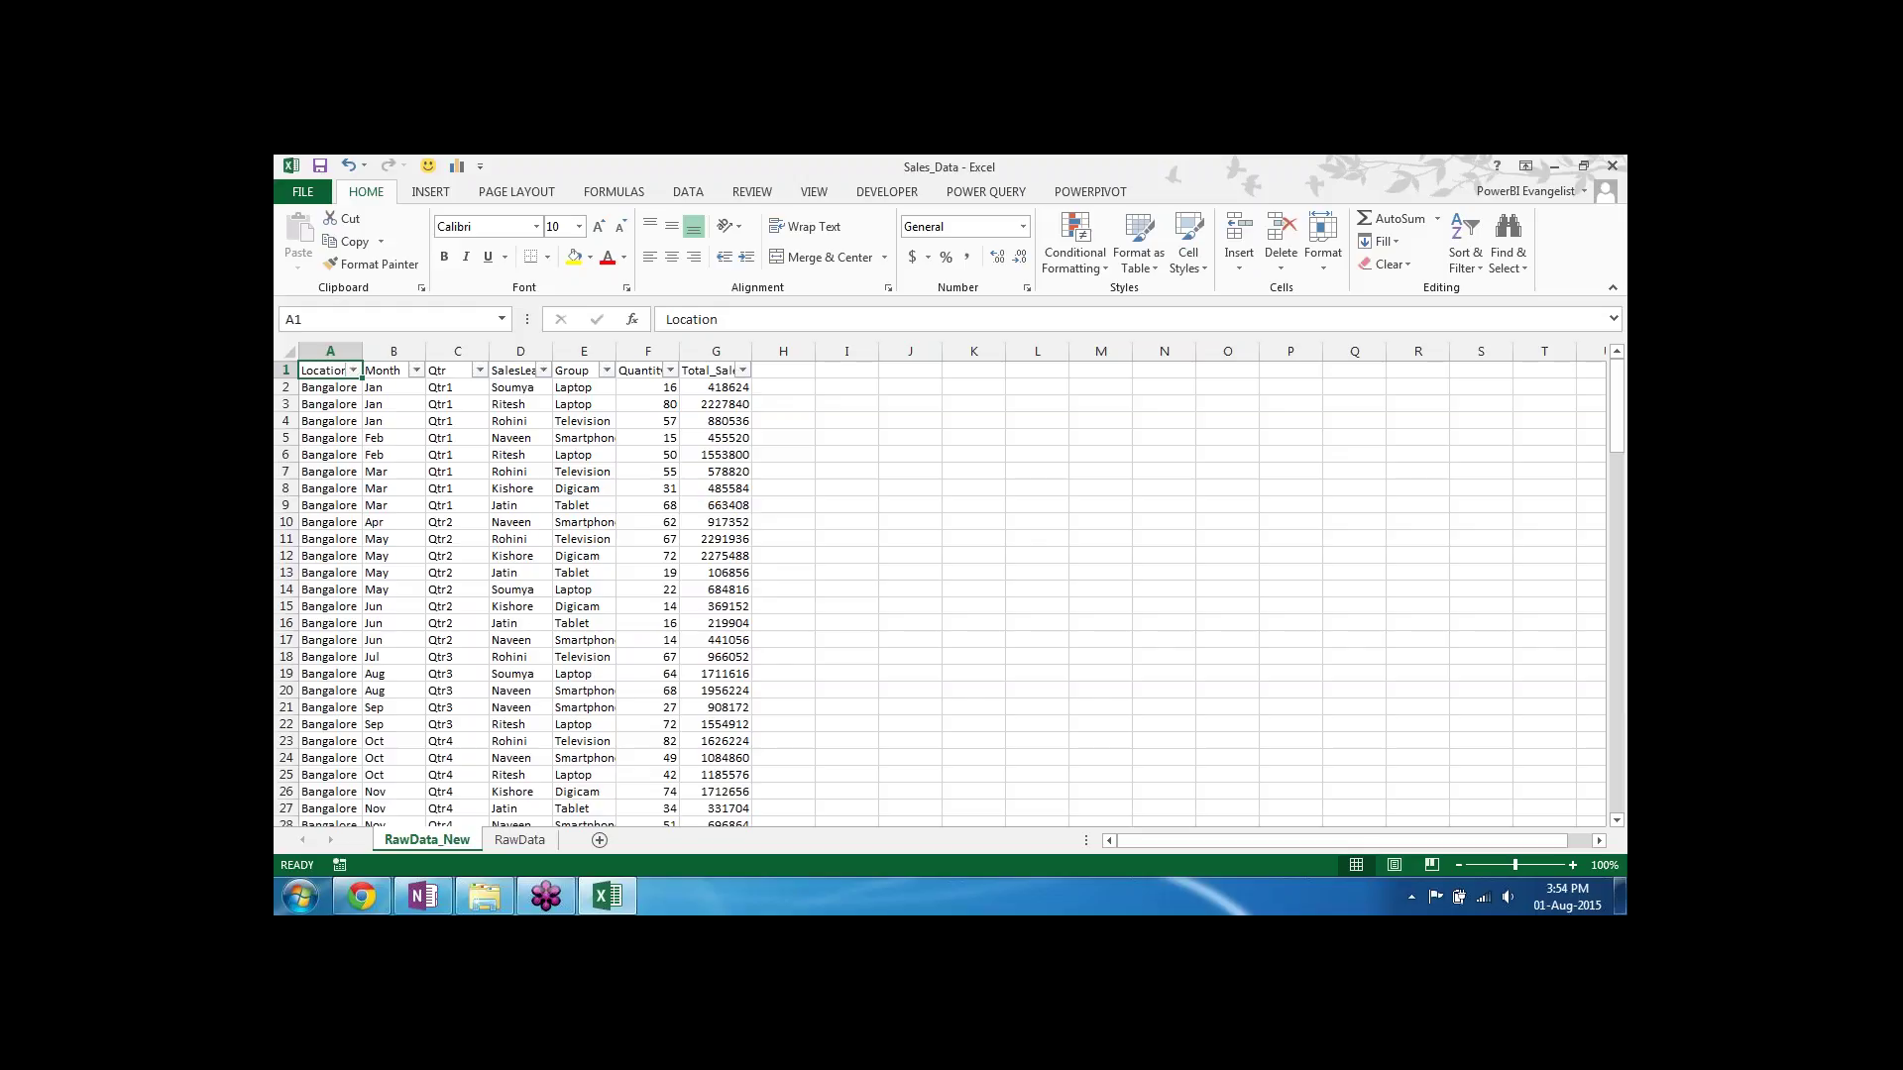
Step: View the Freeze Panes options with cell A2 selected, and dismiss them without freezing anything
click(334, 384)
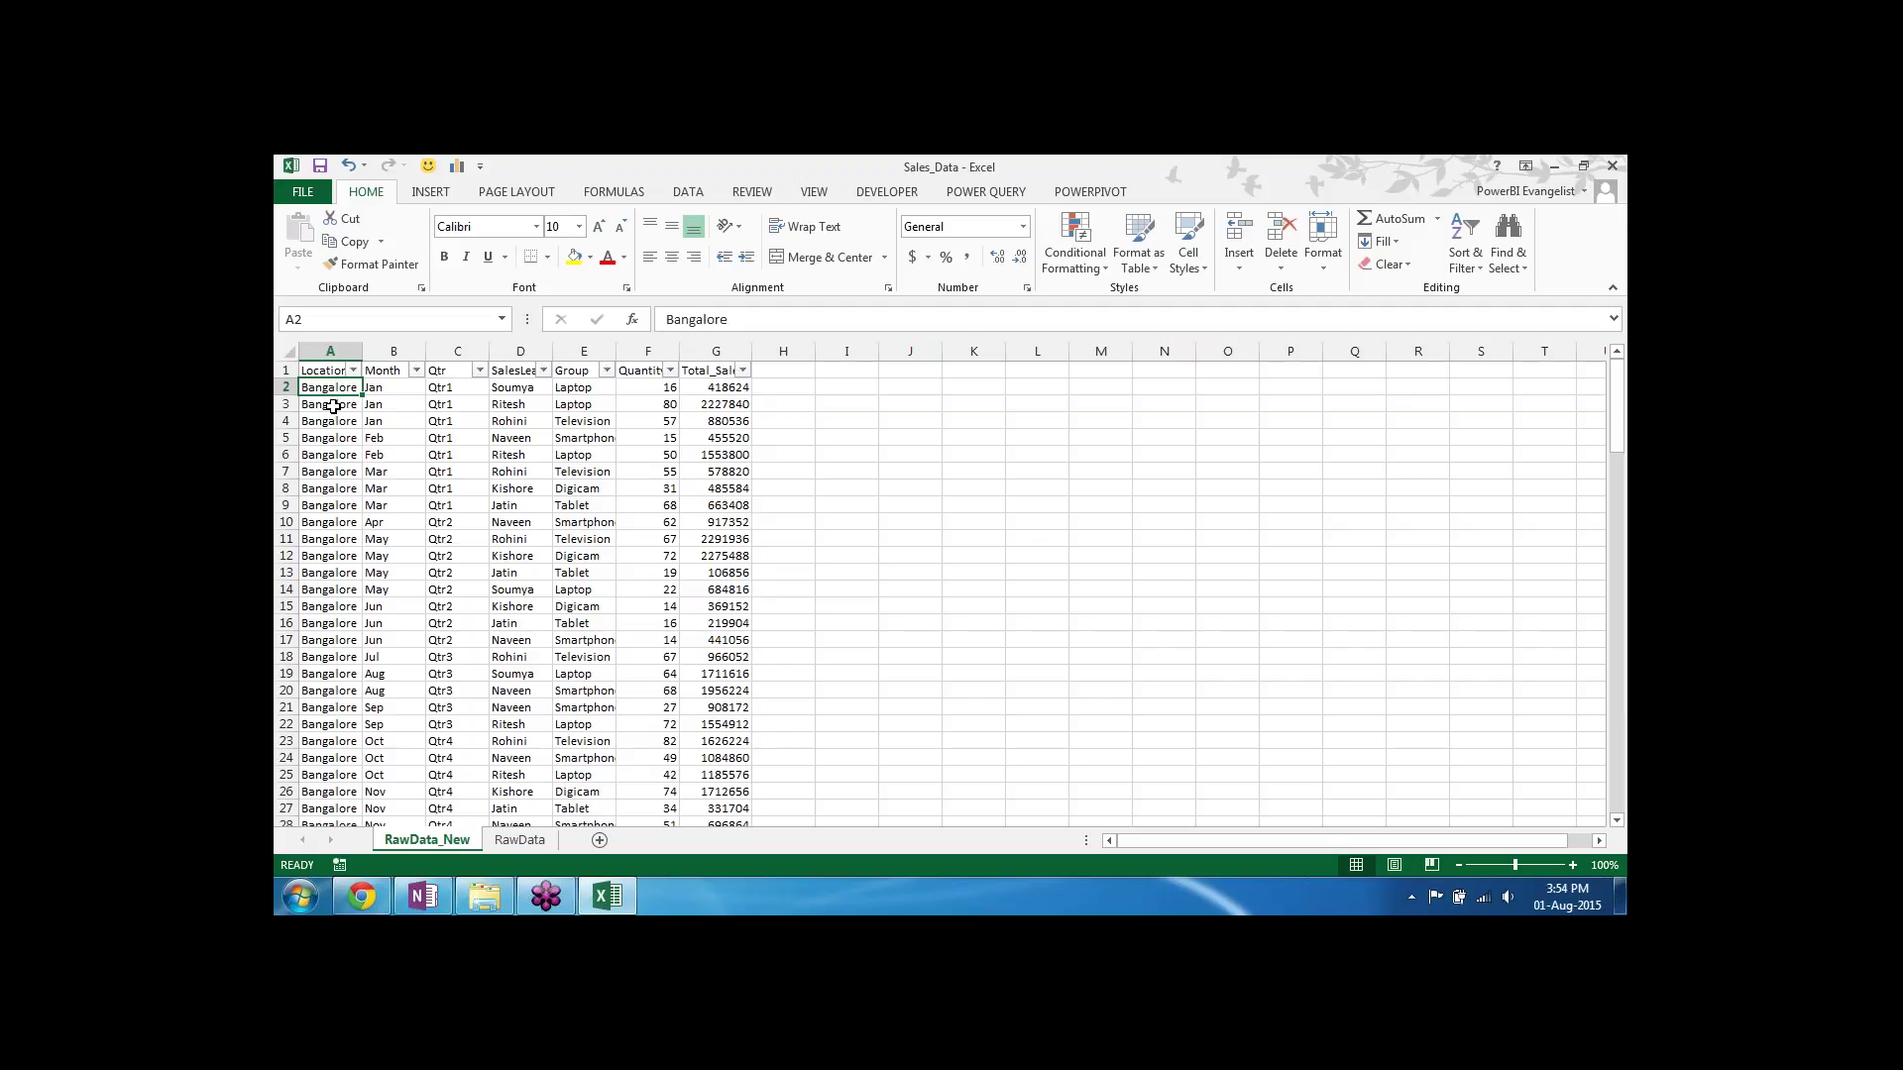
click(815, 193)
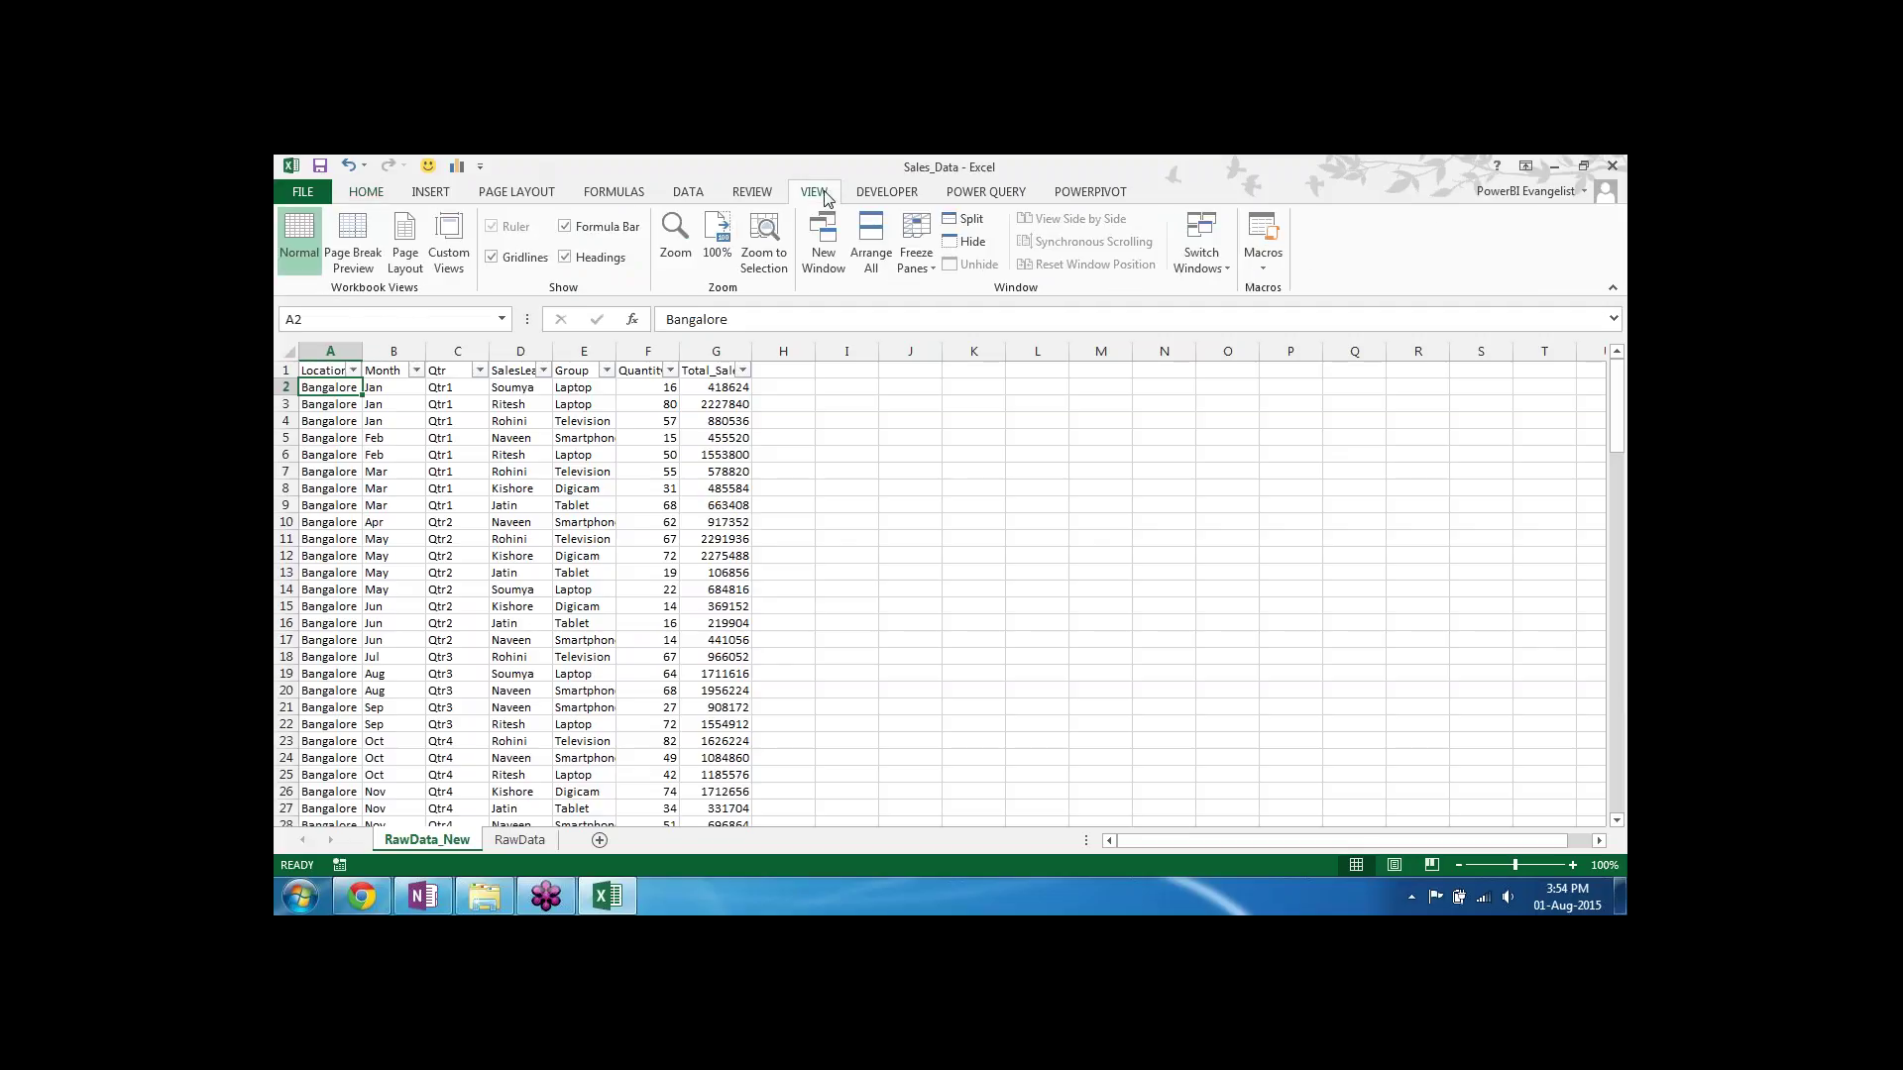
click(920, 263)
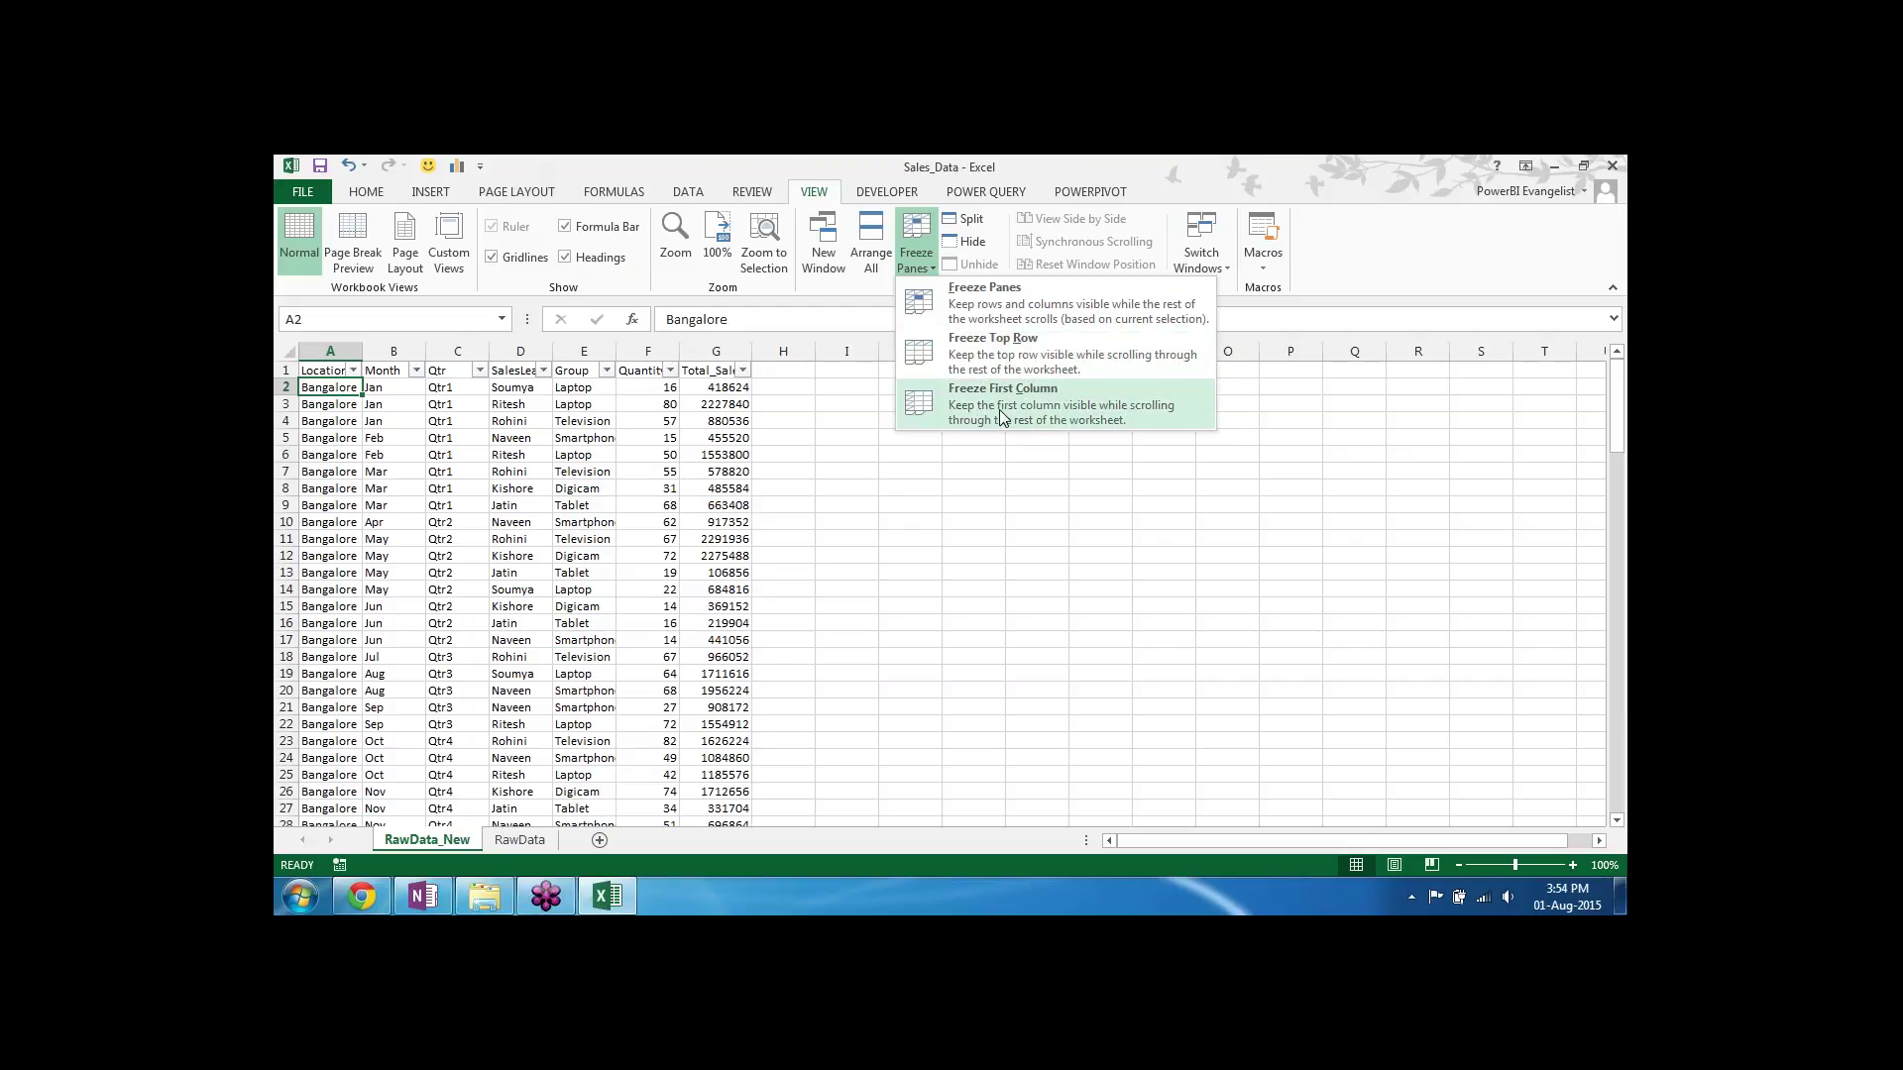
click(1021, 511)
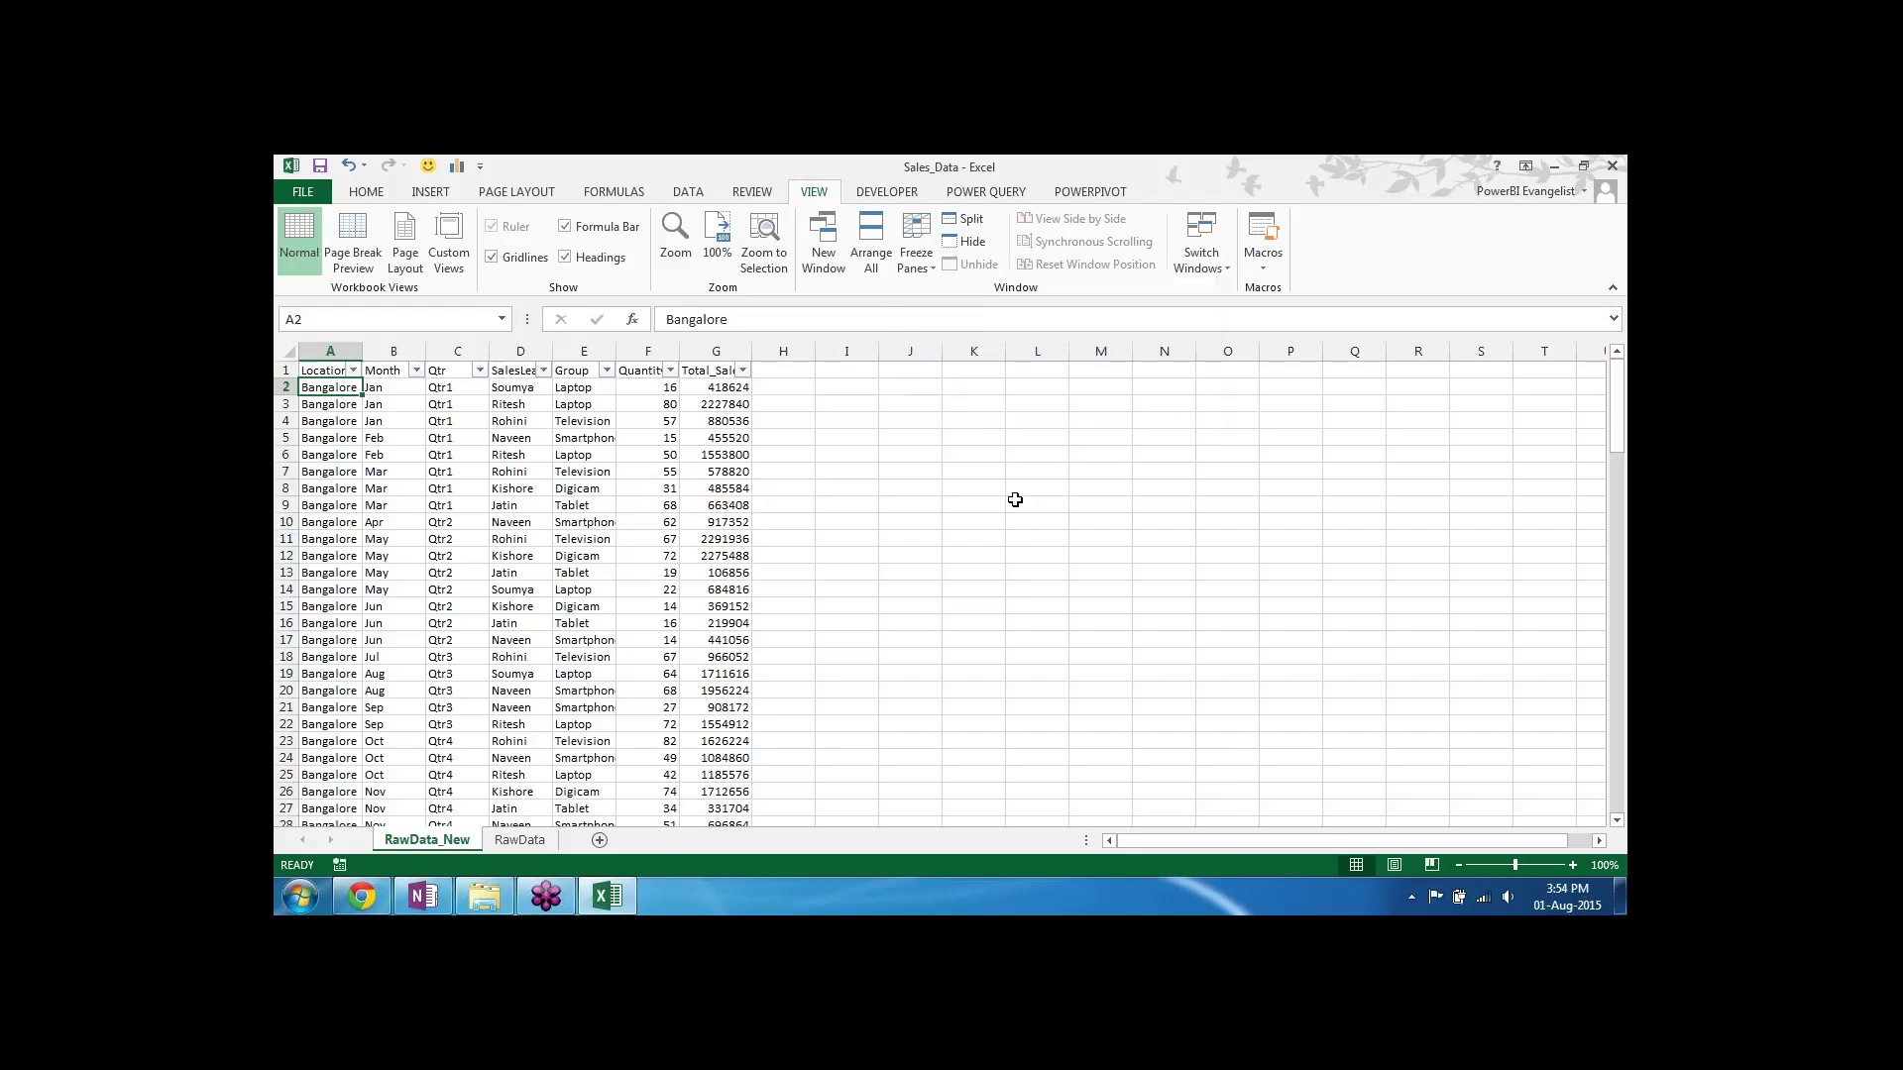
Step: Enter the header Avg_Sales in cell H1, beside the Total_Sales column
click(786, 371)
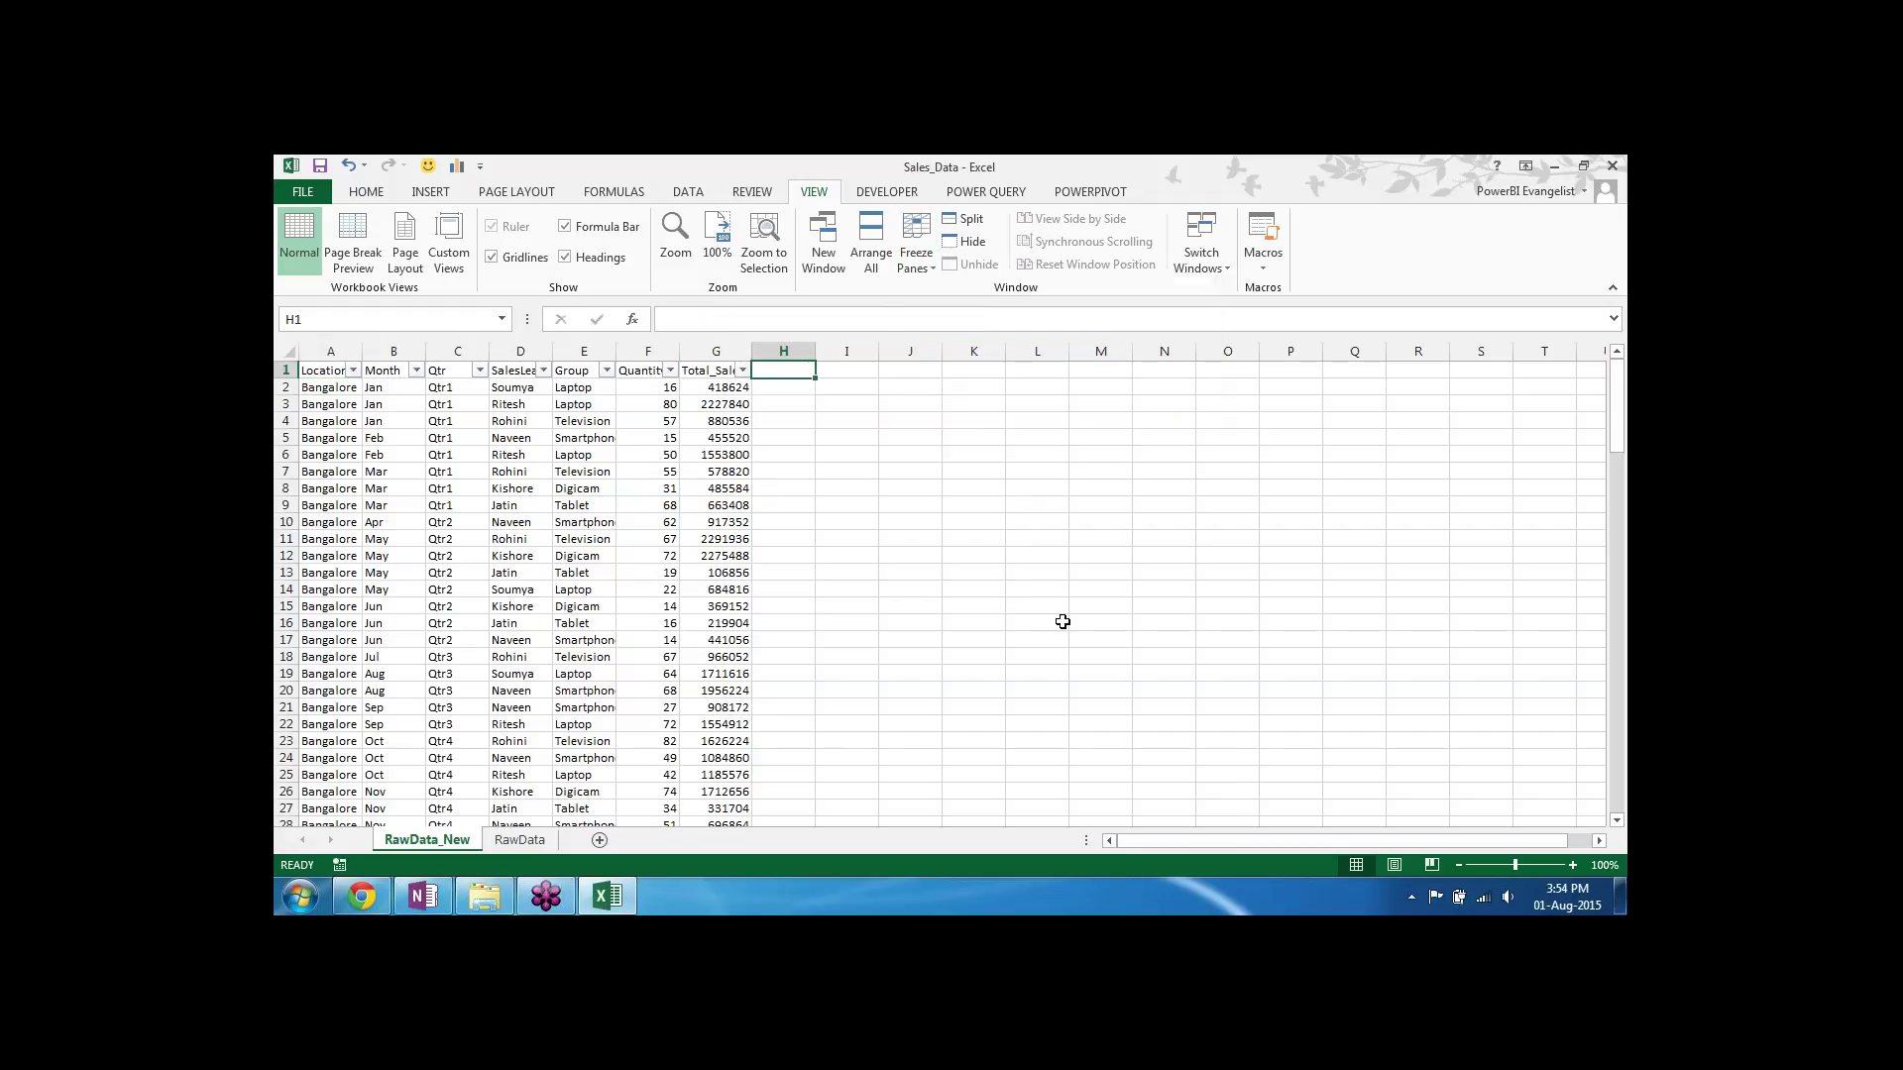
text(Av)
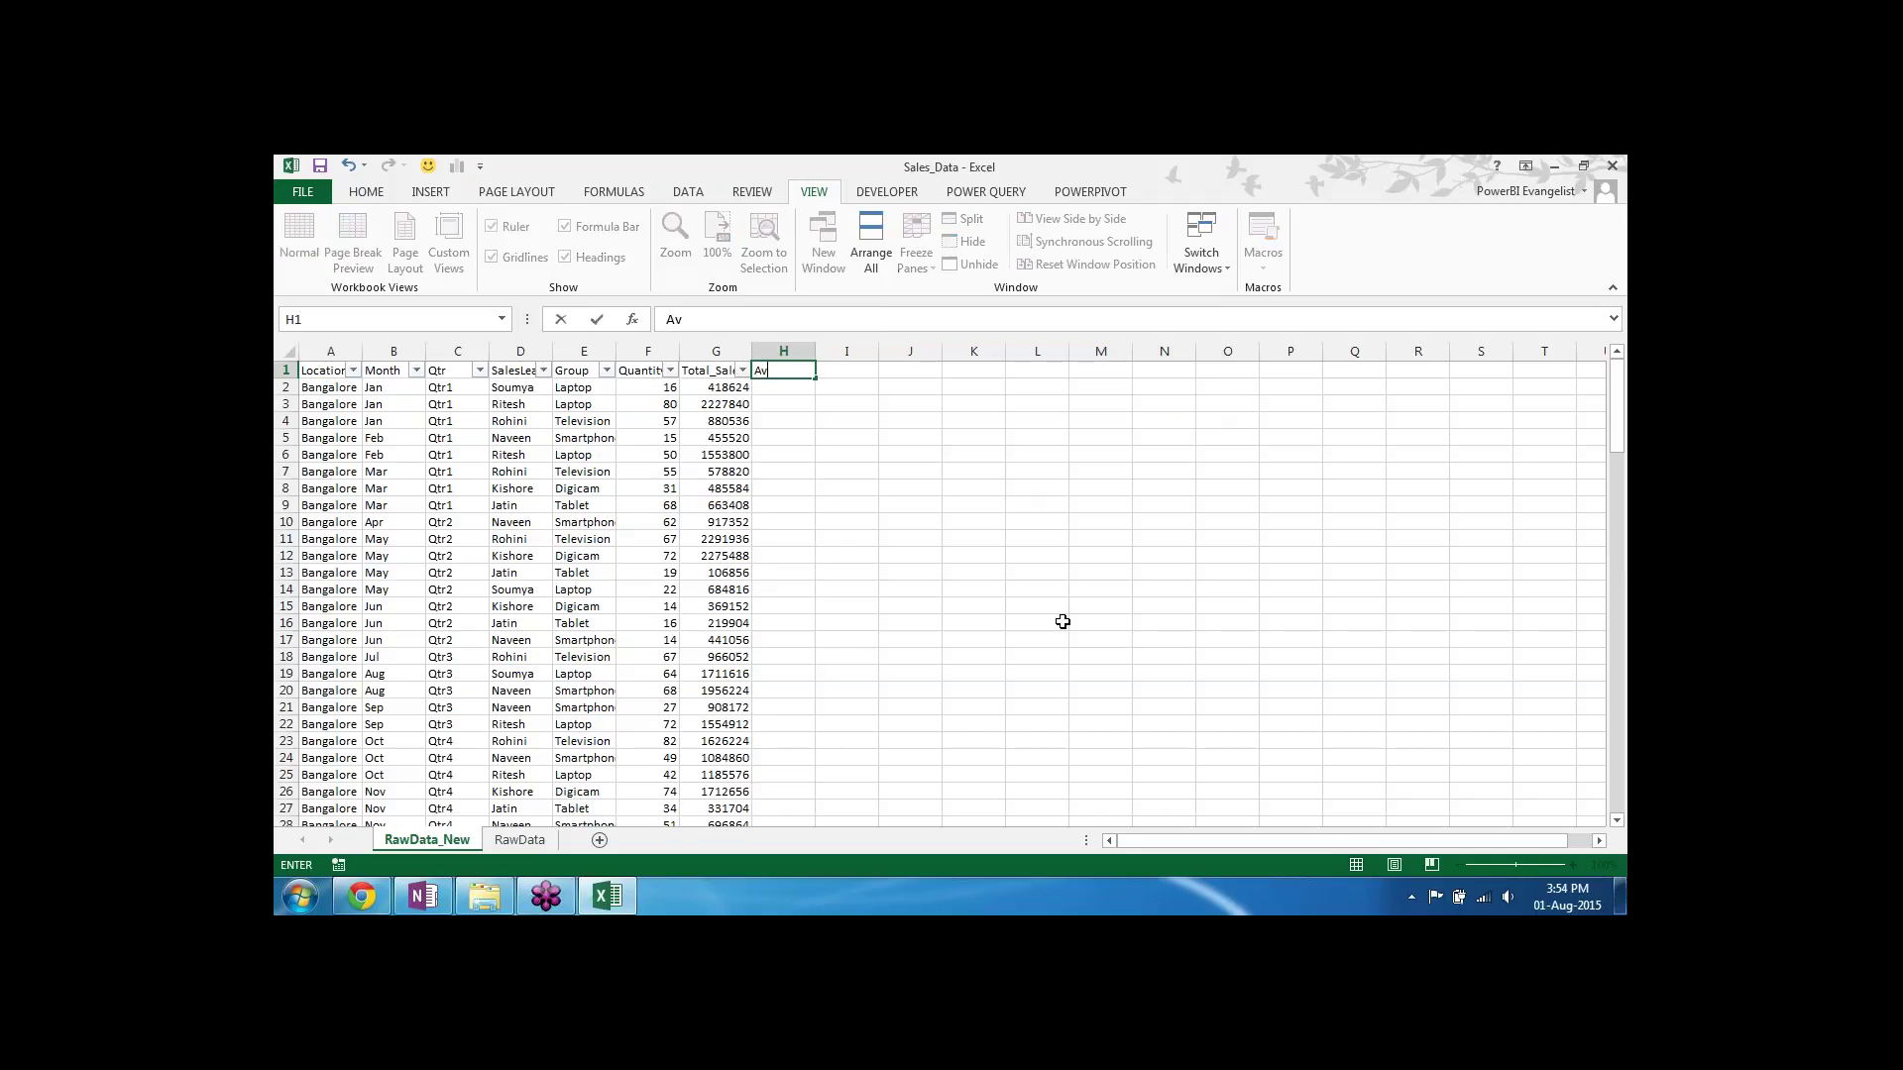
text(g_Sales)
key(Return)
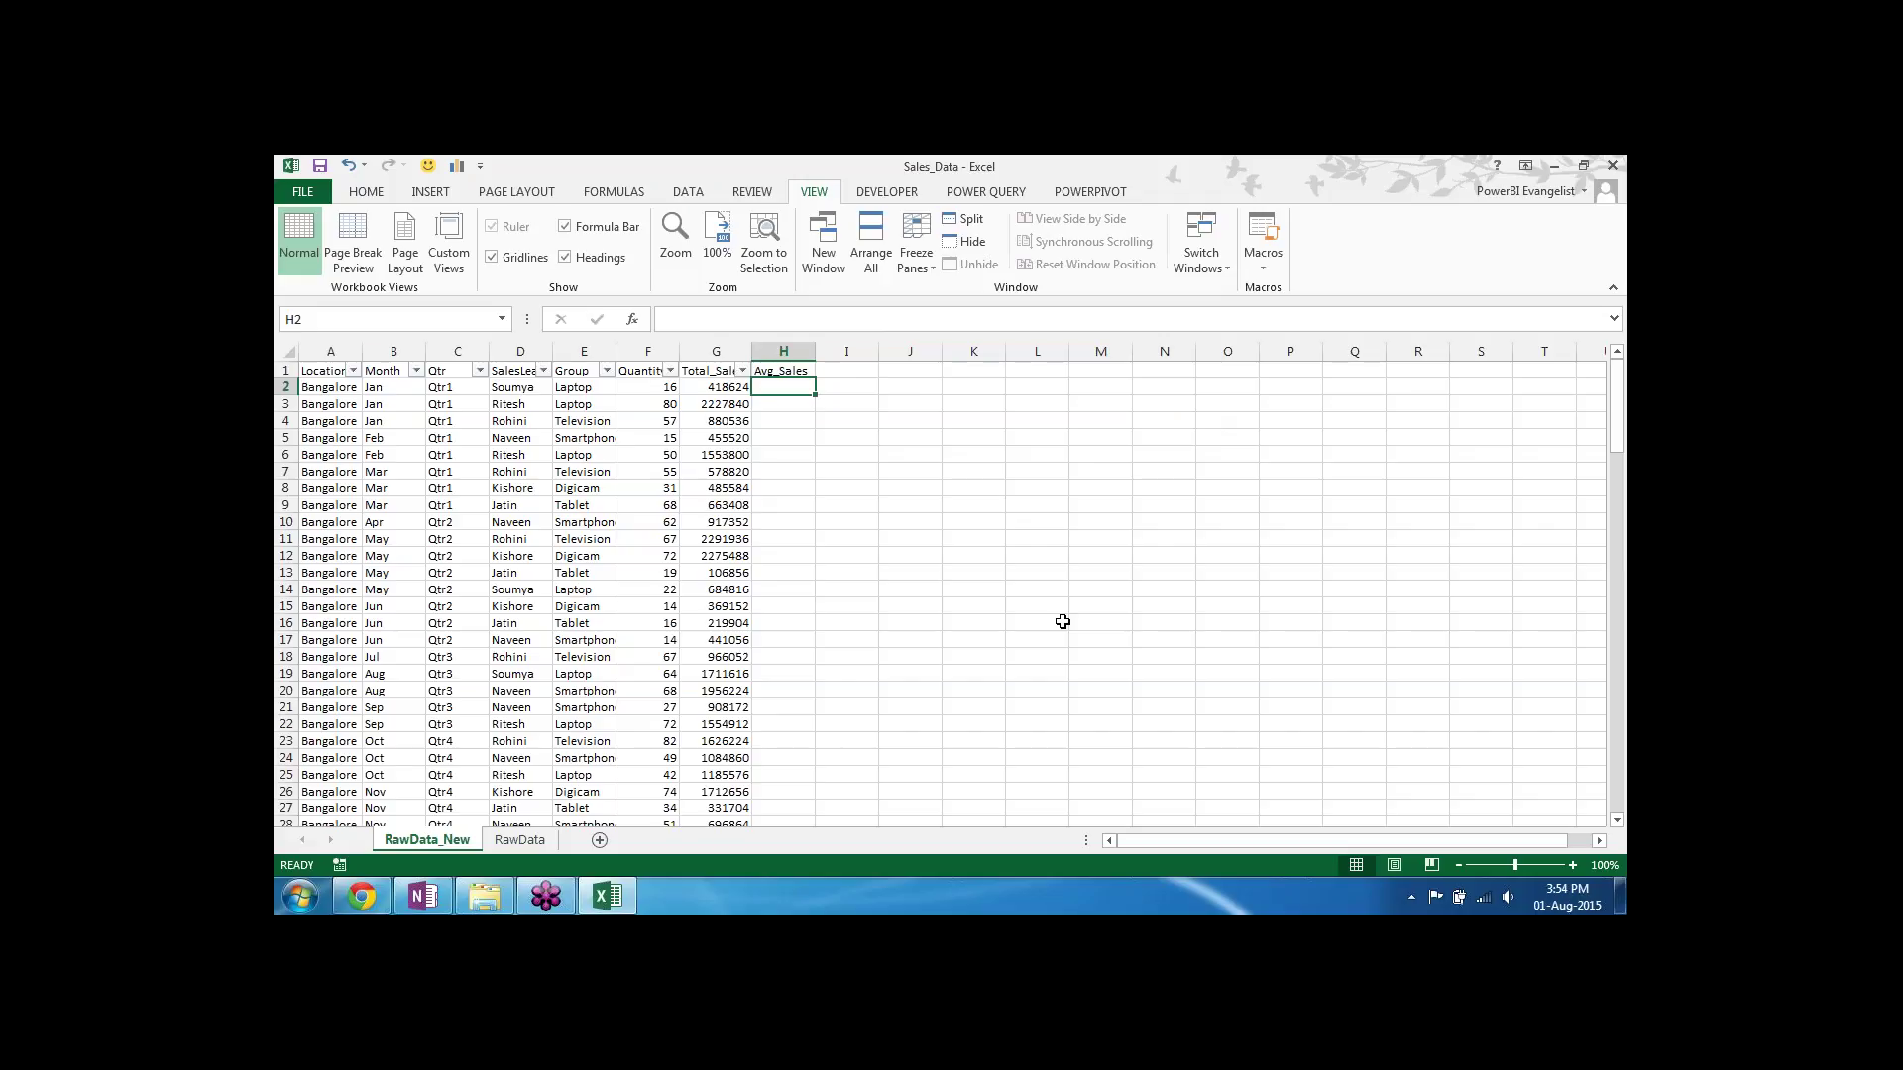
Step: Enter the formula =G2/F2 in cell H2 to divide total sales by quantity
text(=)
key(Left)
text(/)
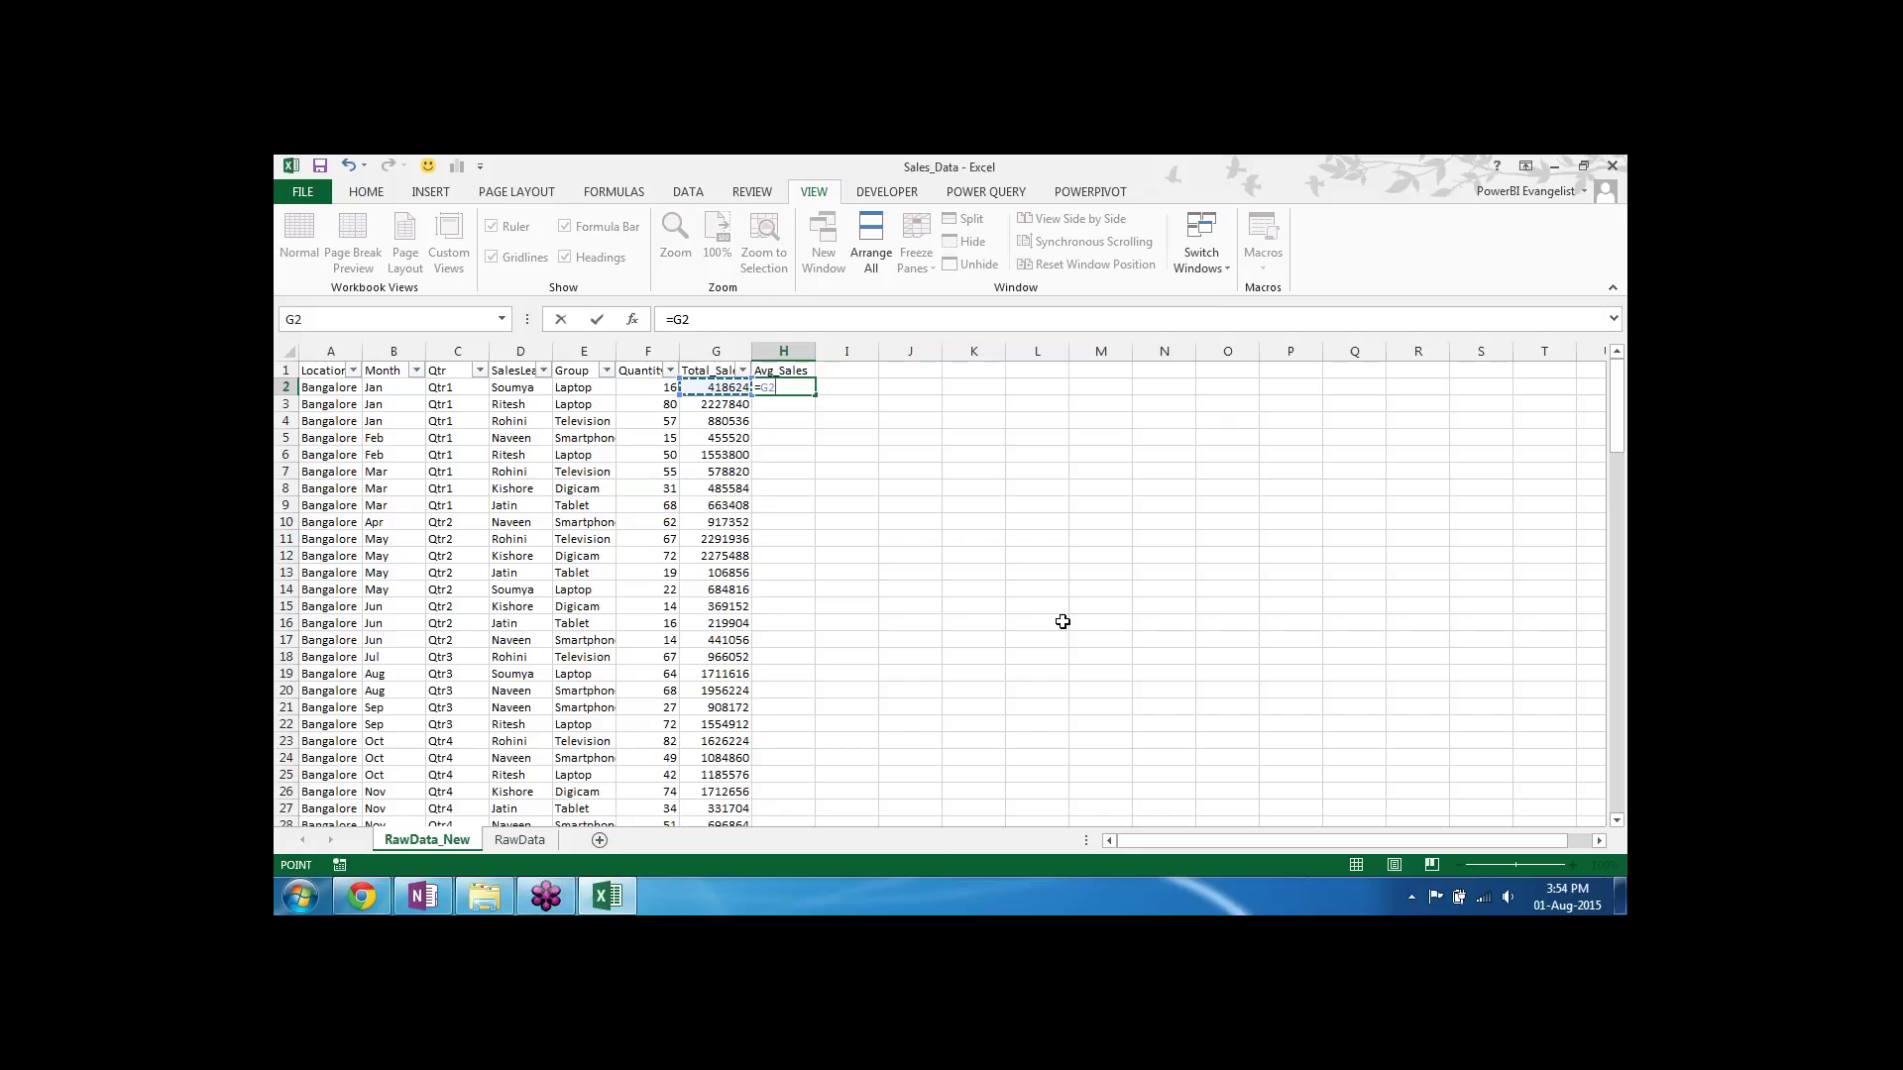
key(Left)
key(Left)
key(ctrl+Return)
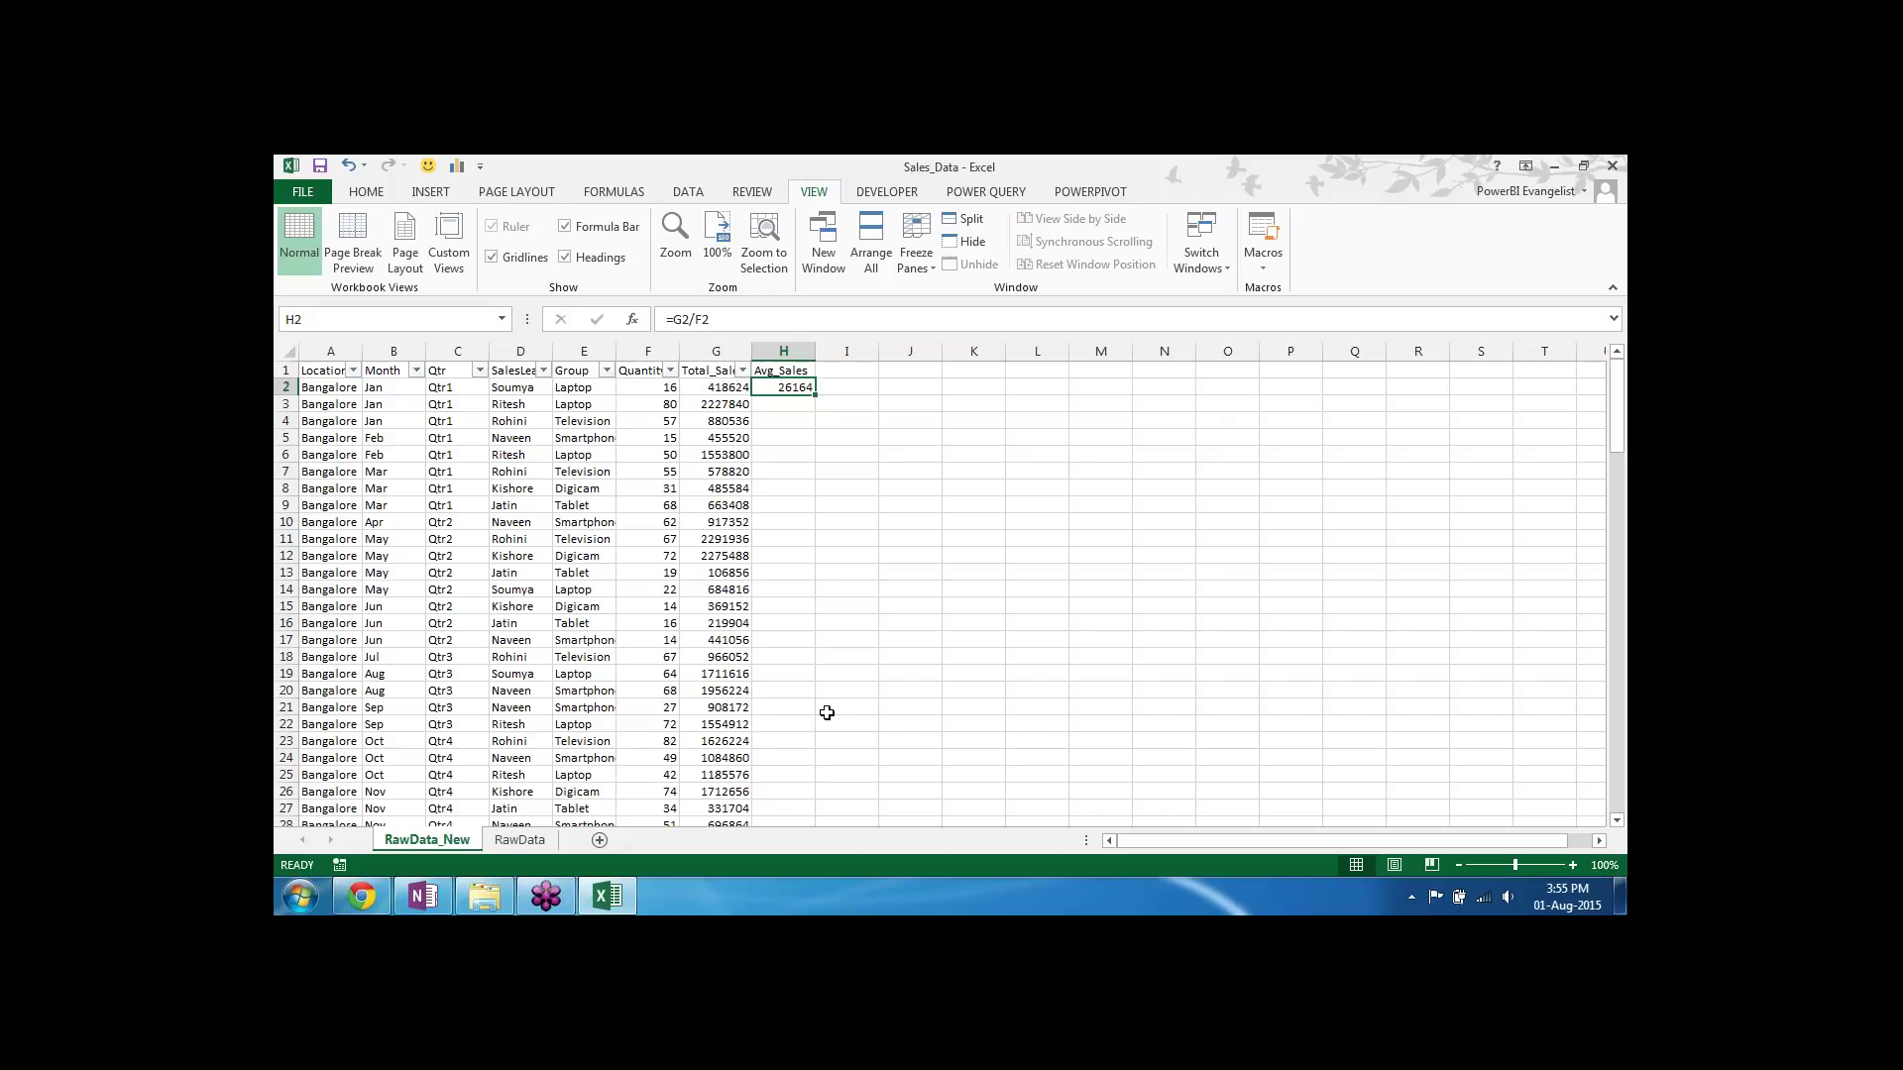
Step: Fill the average sales formula down column H to the last data row, covering H2:H129
key(Left)
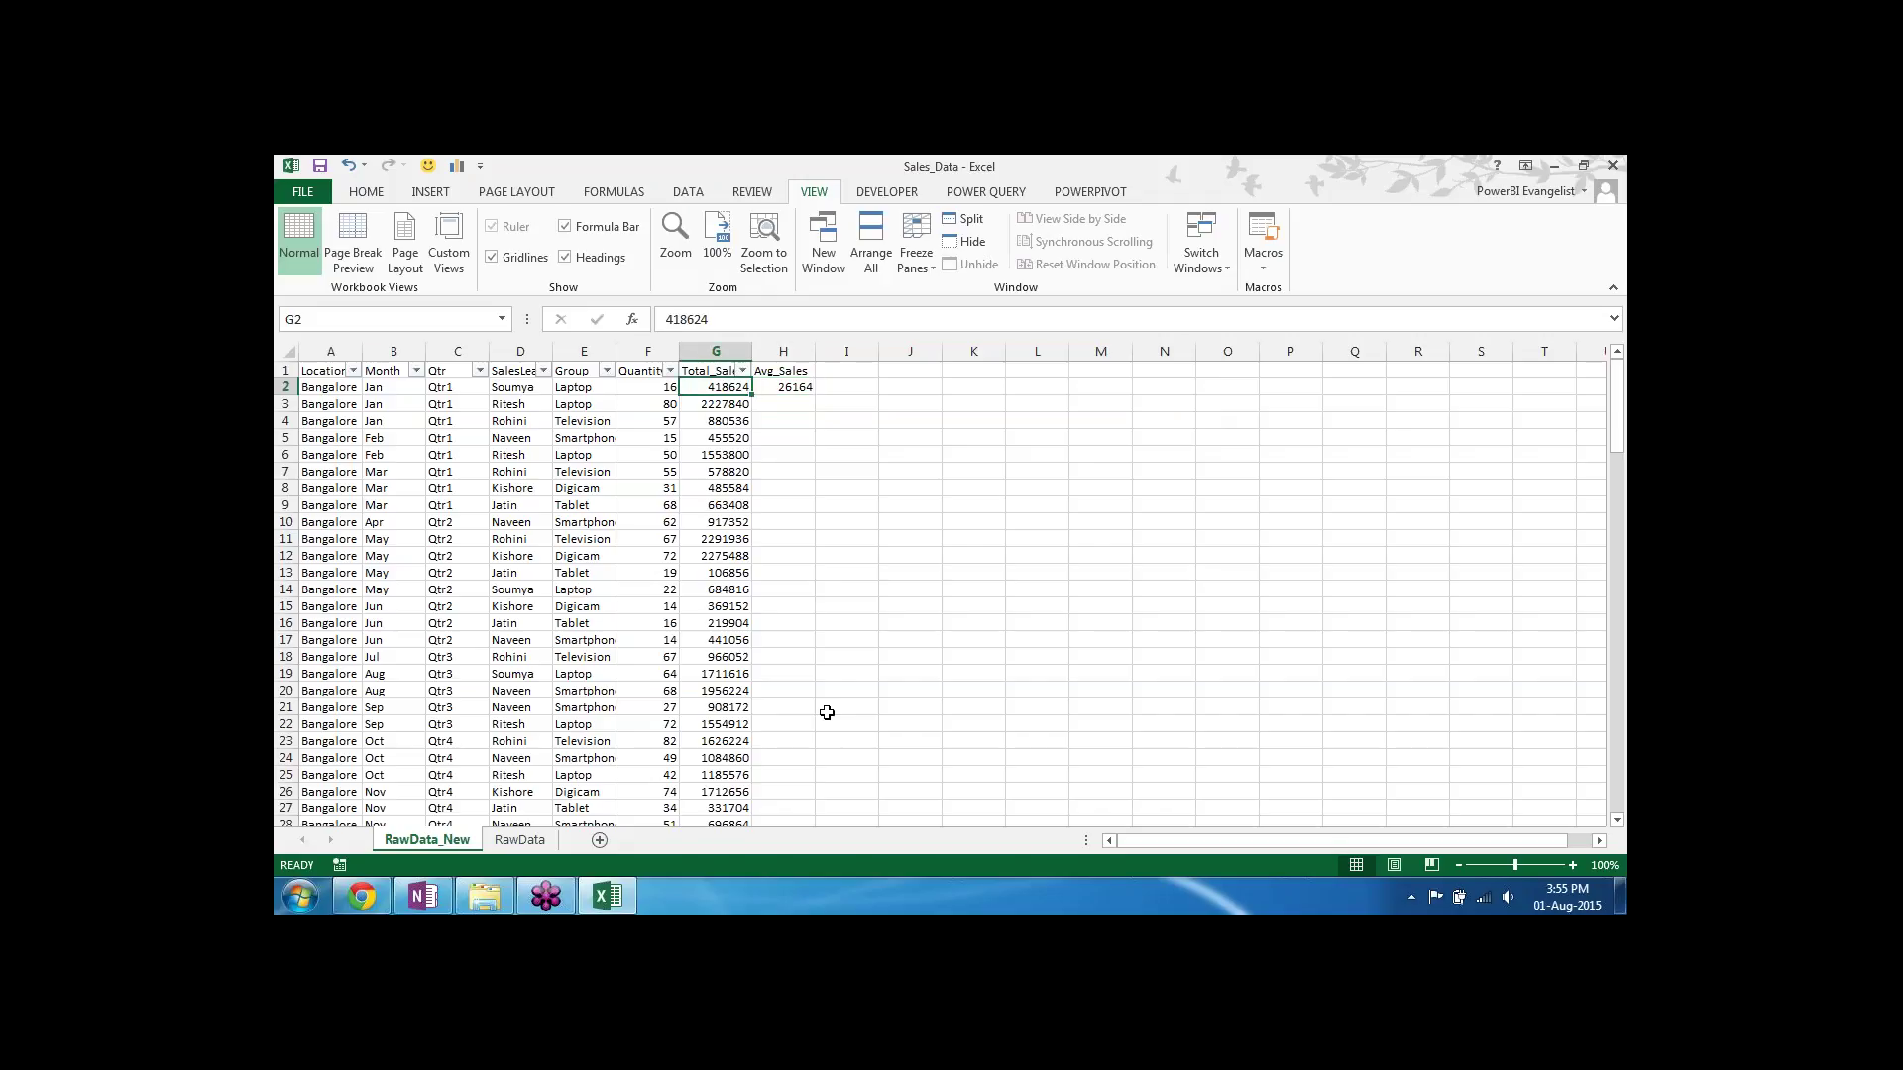
key(ctrl+Down)
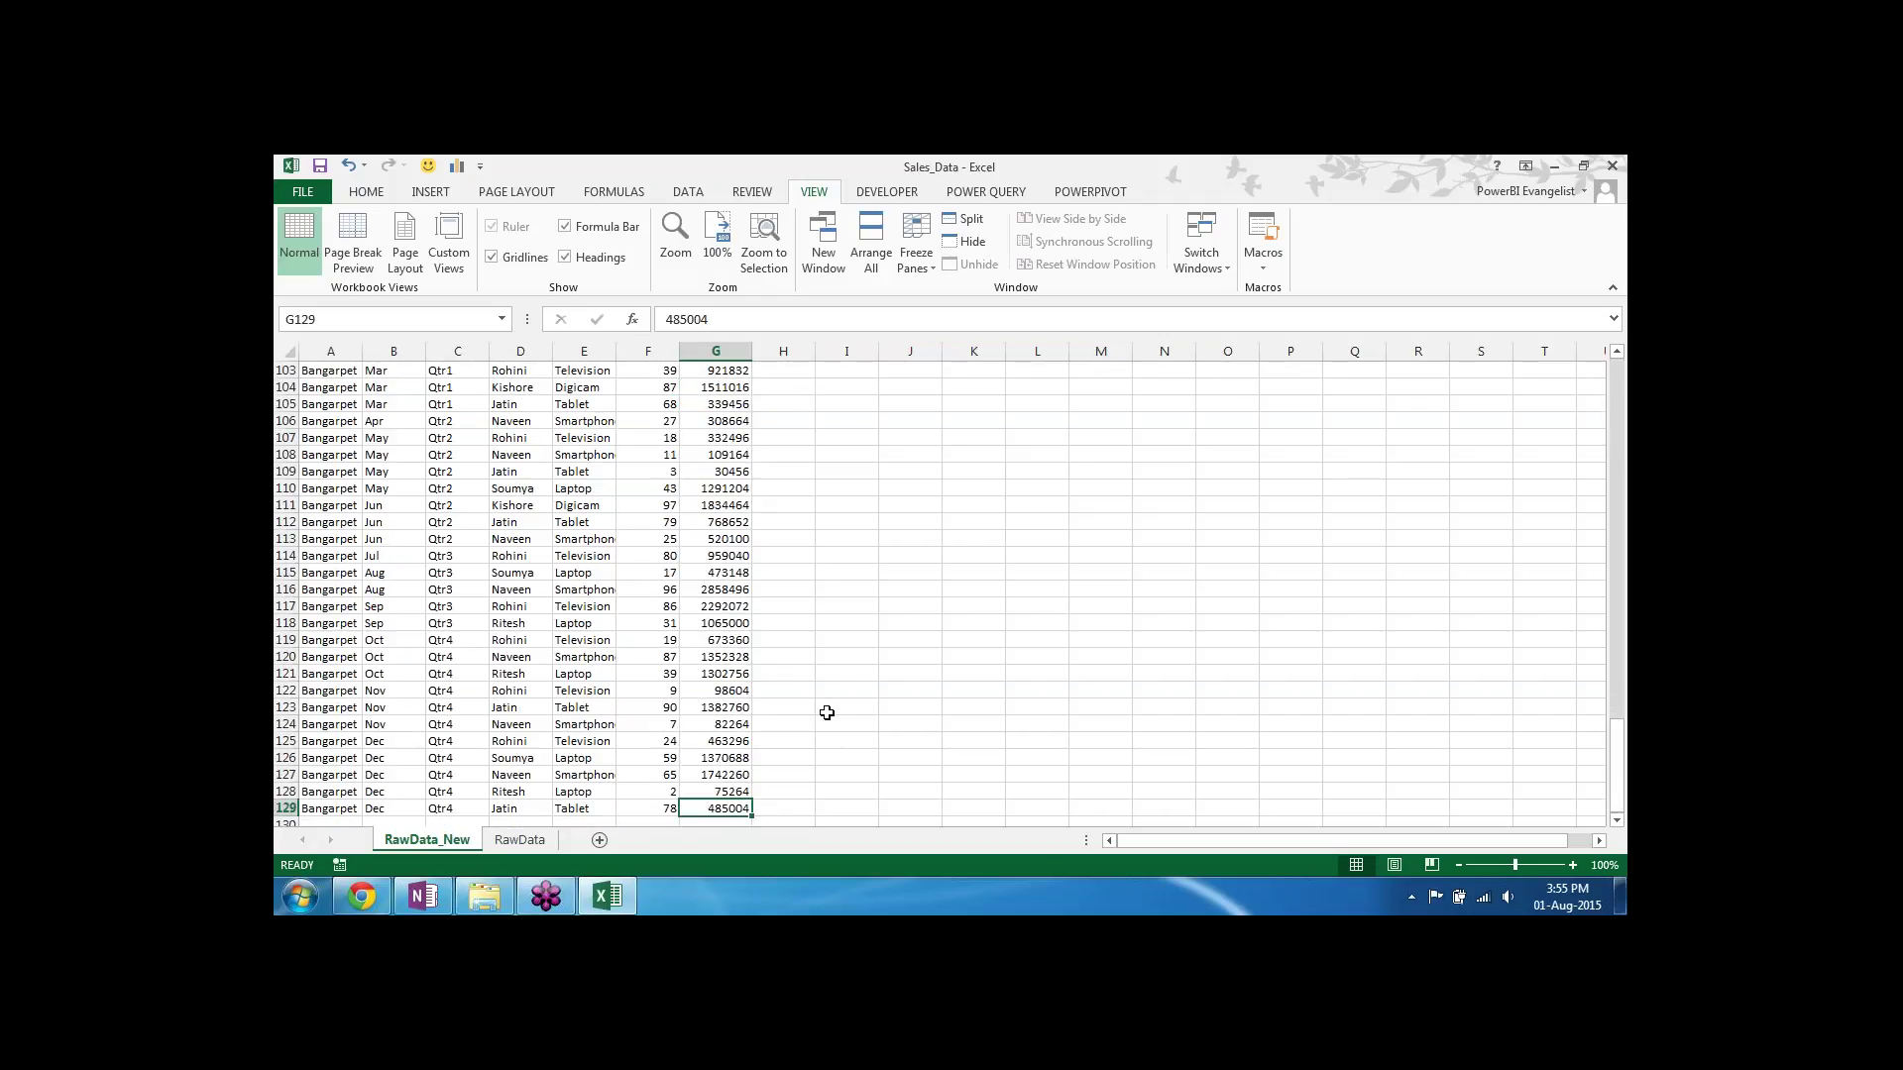
key(Right)
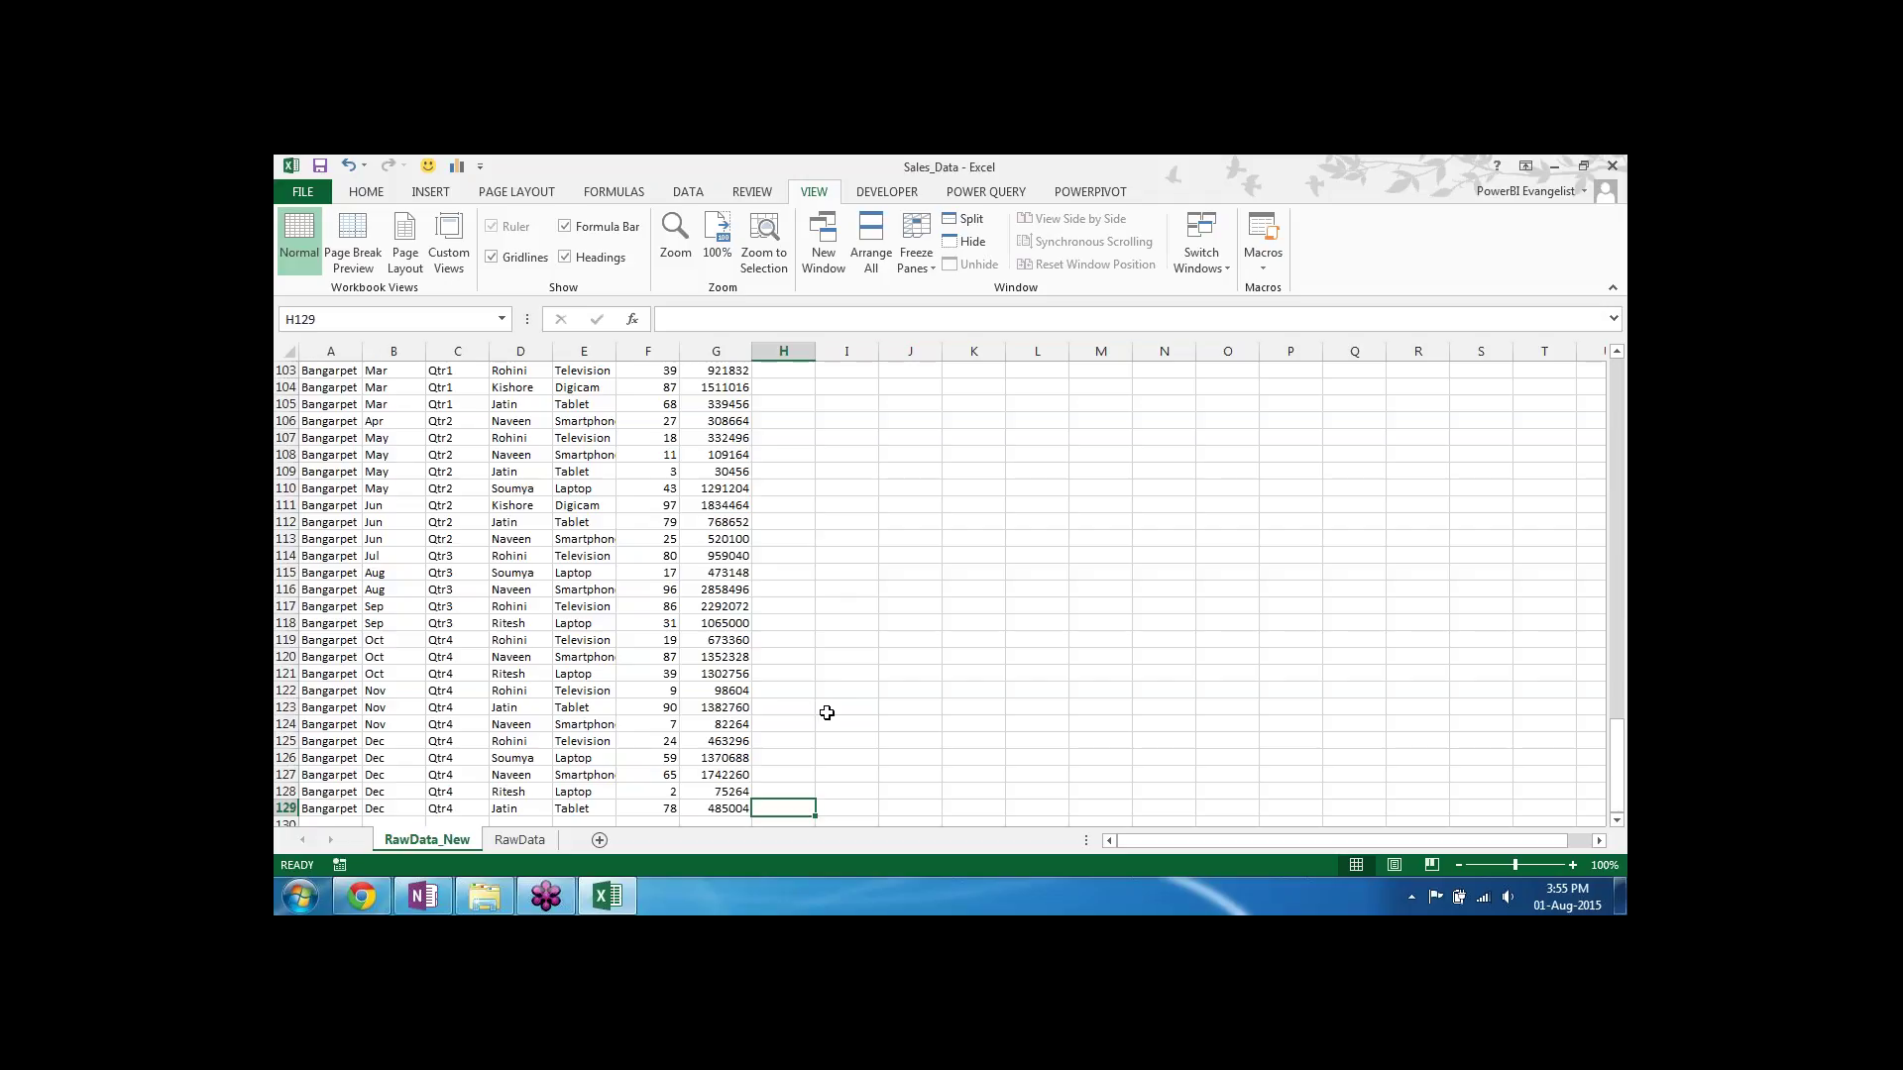
key(ctrl+shift+Up)
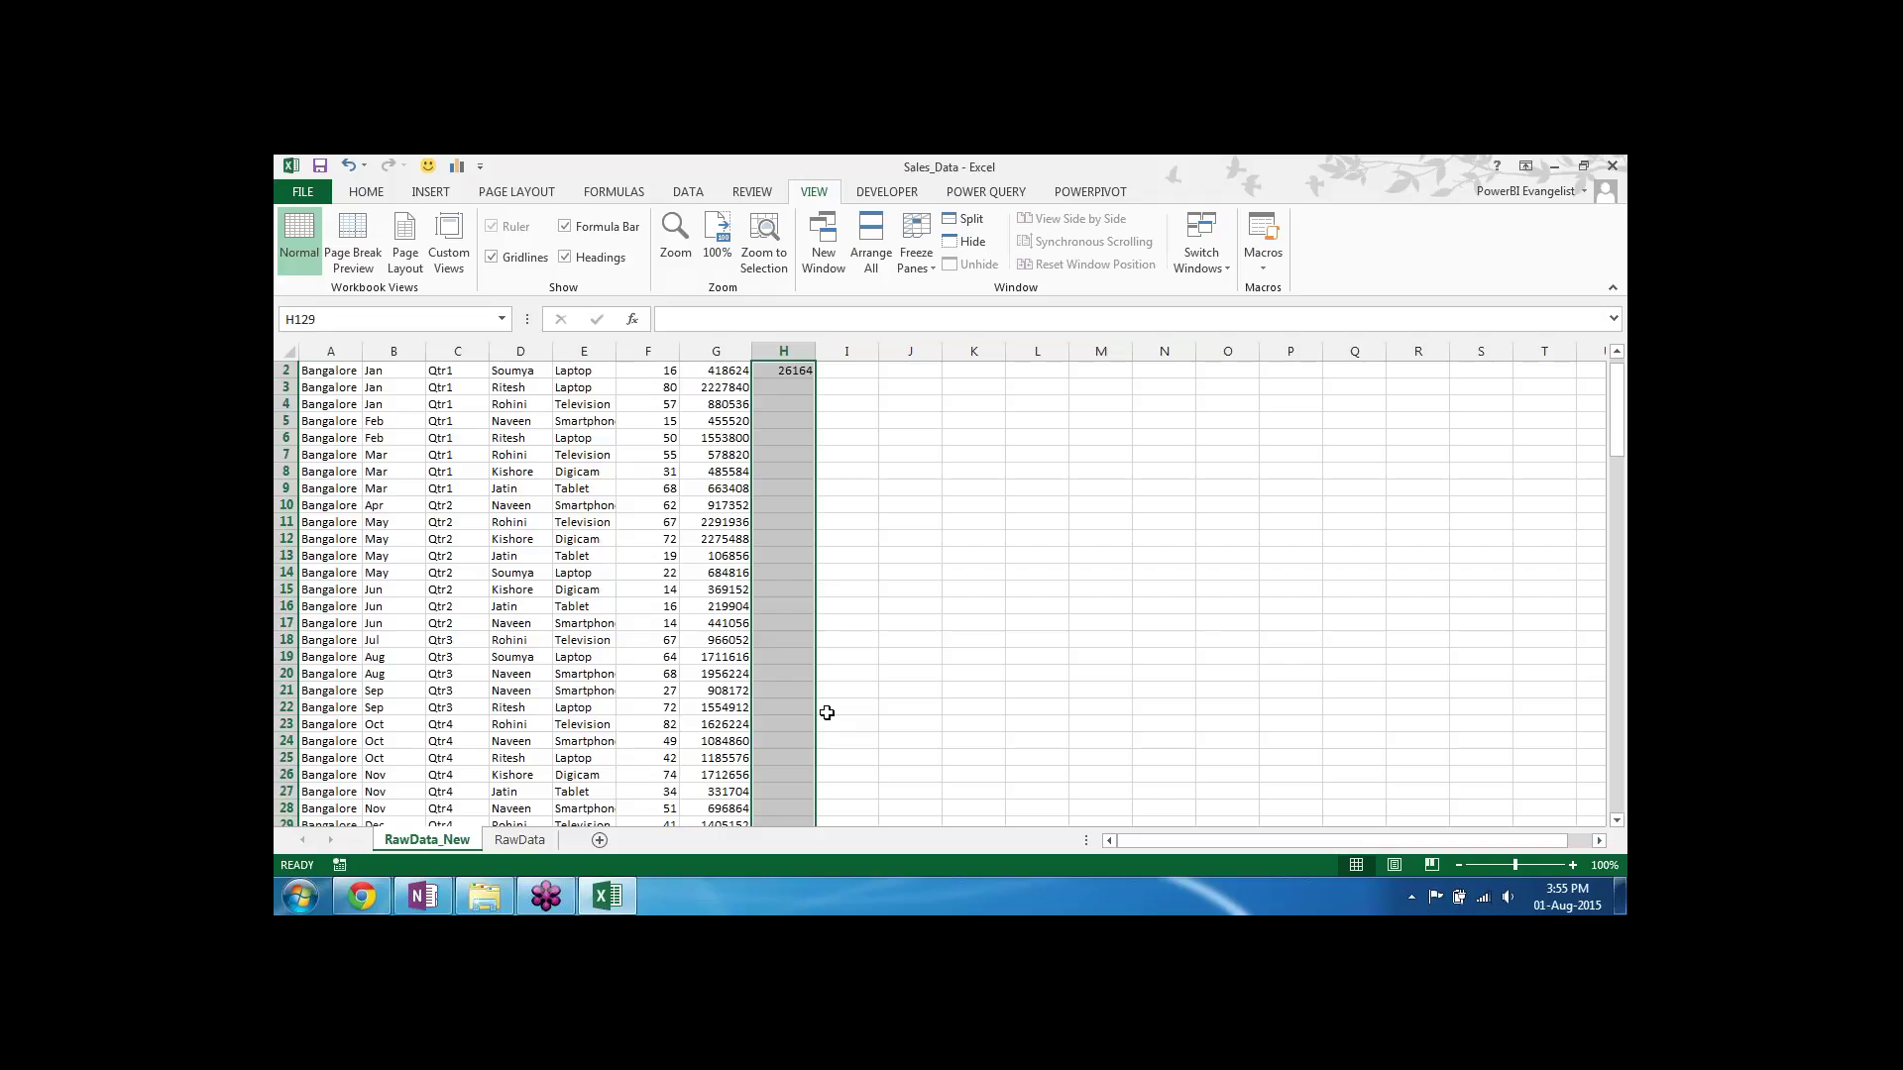
key(ctrl+d)
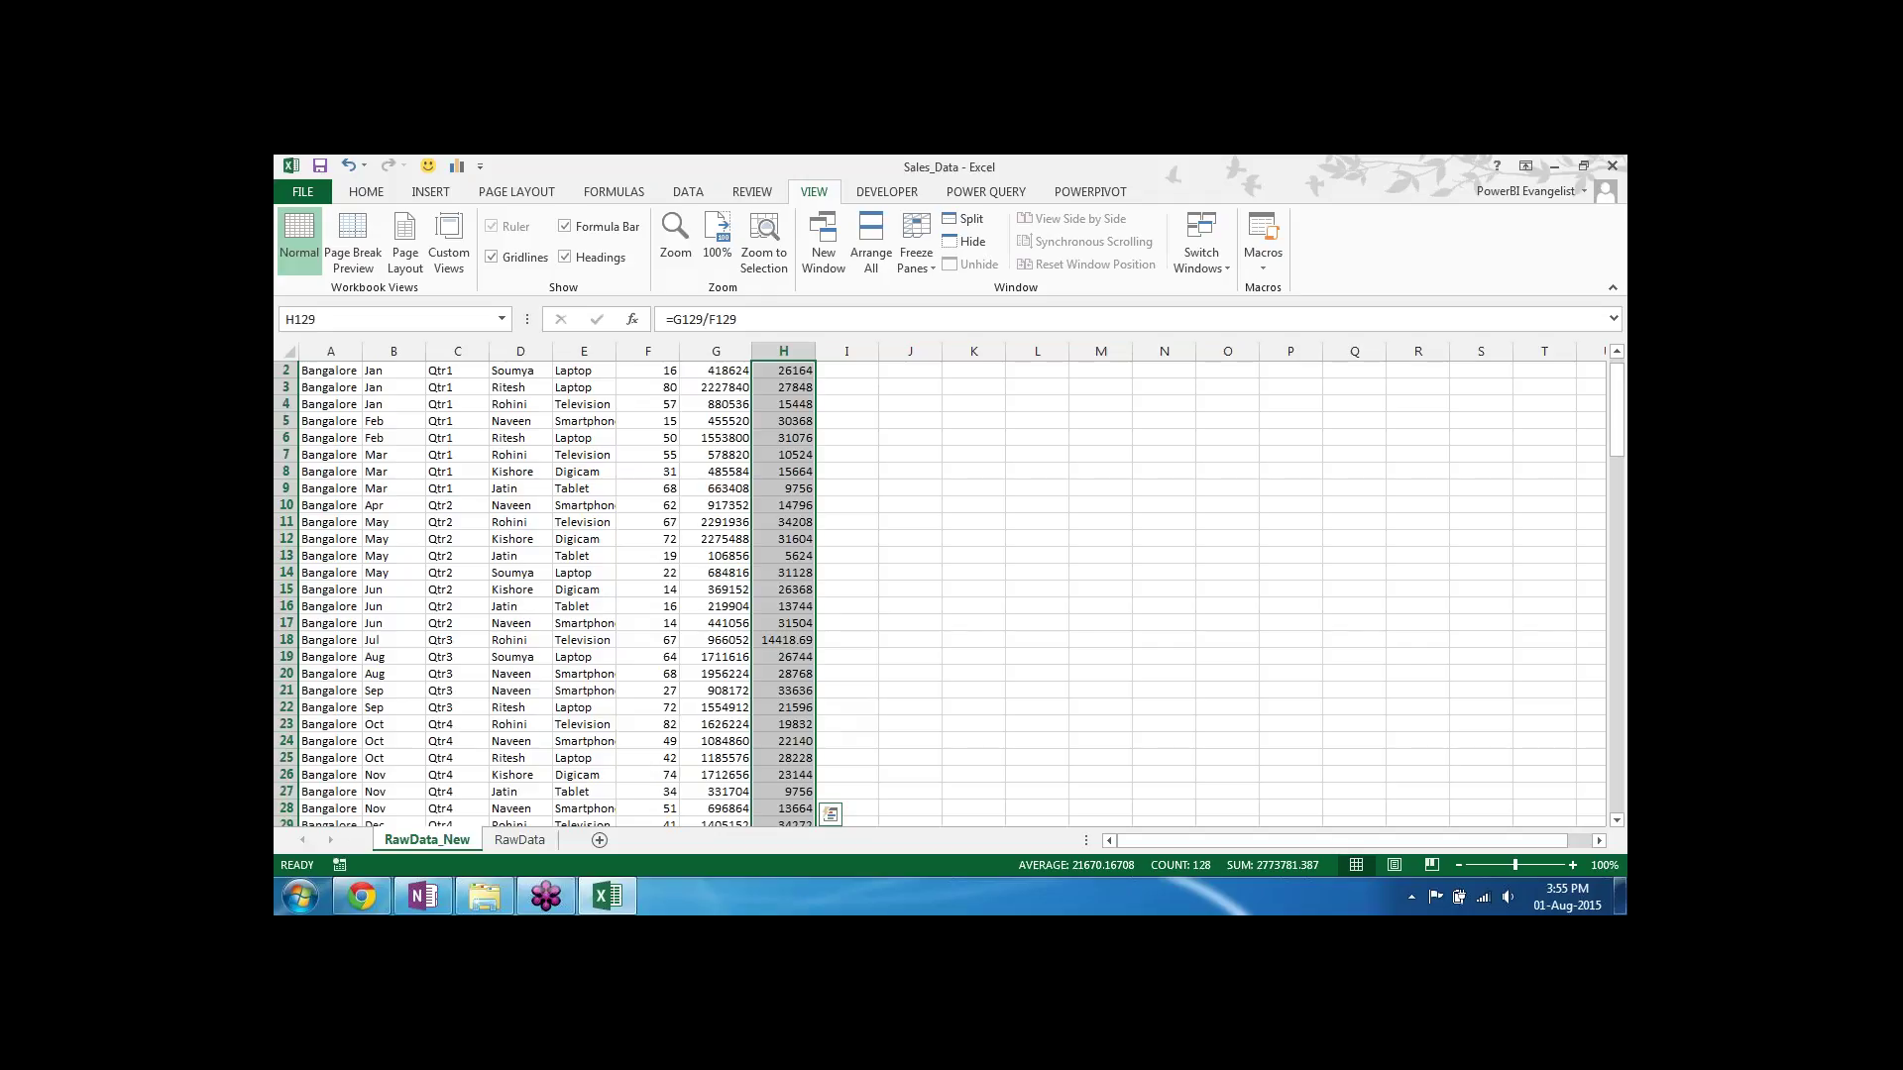
Step: Clear the filled formulas in H2:H129 and the Avg_Sales header in H1
key(Delete)
key(ctrl+Up)
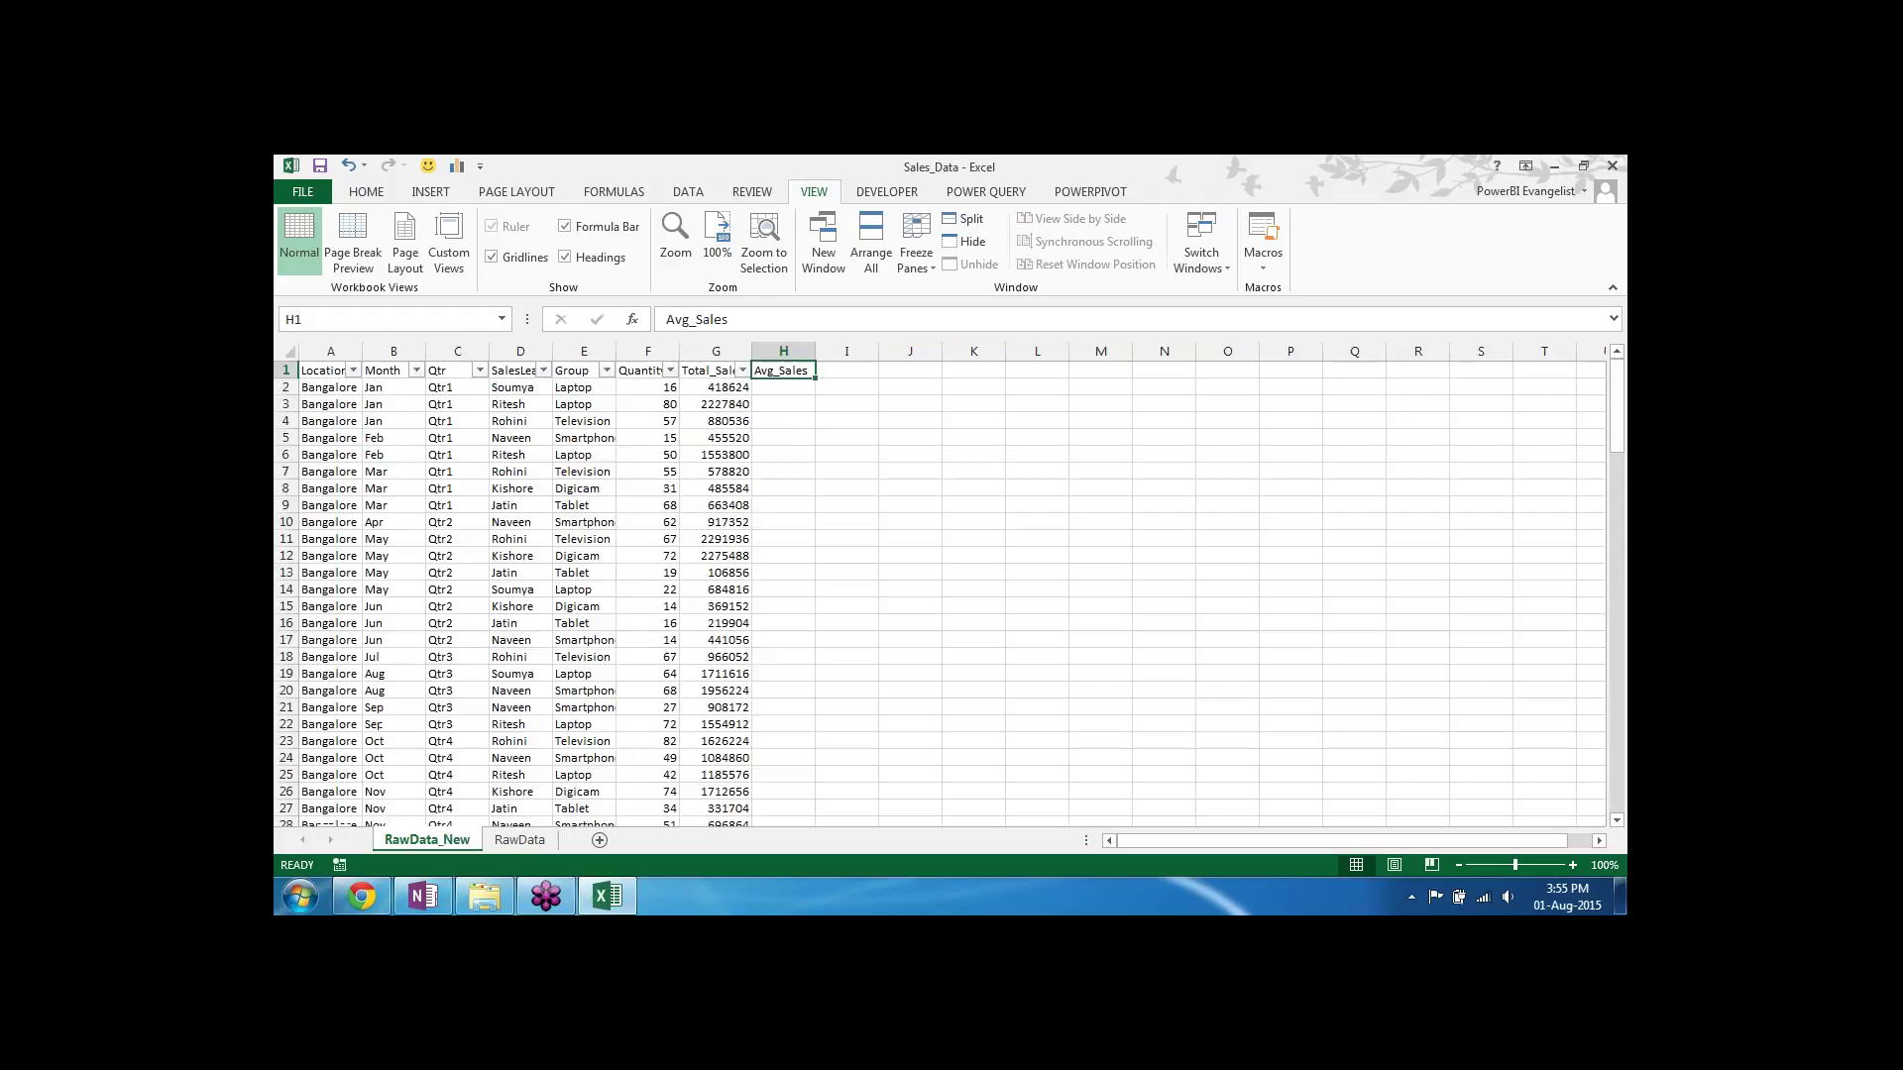
key(Delete)
Step: Remove the filter from the data's header row and select cell A1
key(Left)
key(Left)
key(Left)
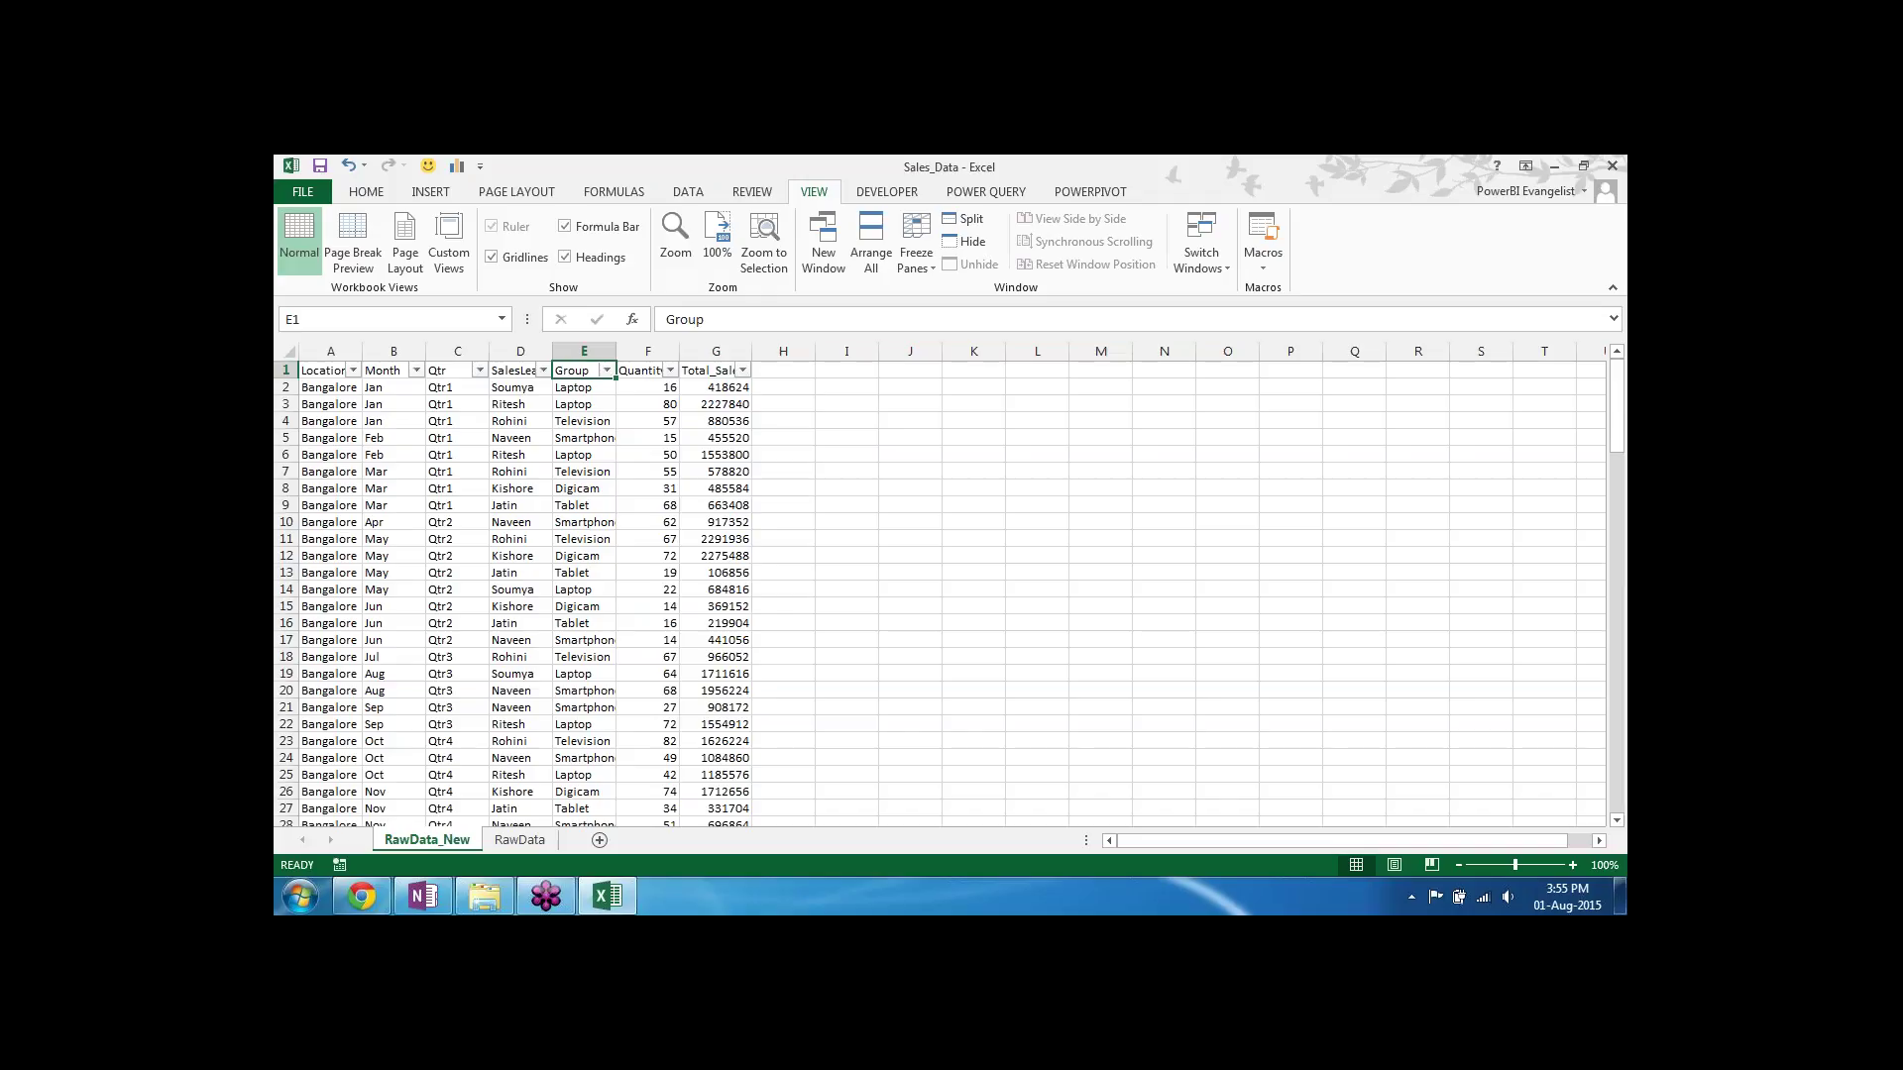
key(alt+d)
key(f)
key(f)
key(Left)
key(Left)
key(Left)
key(Left)
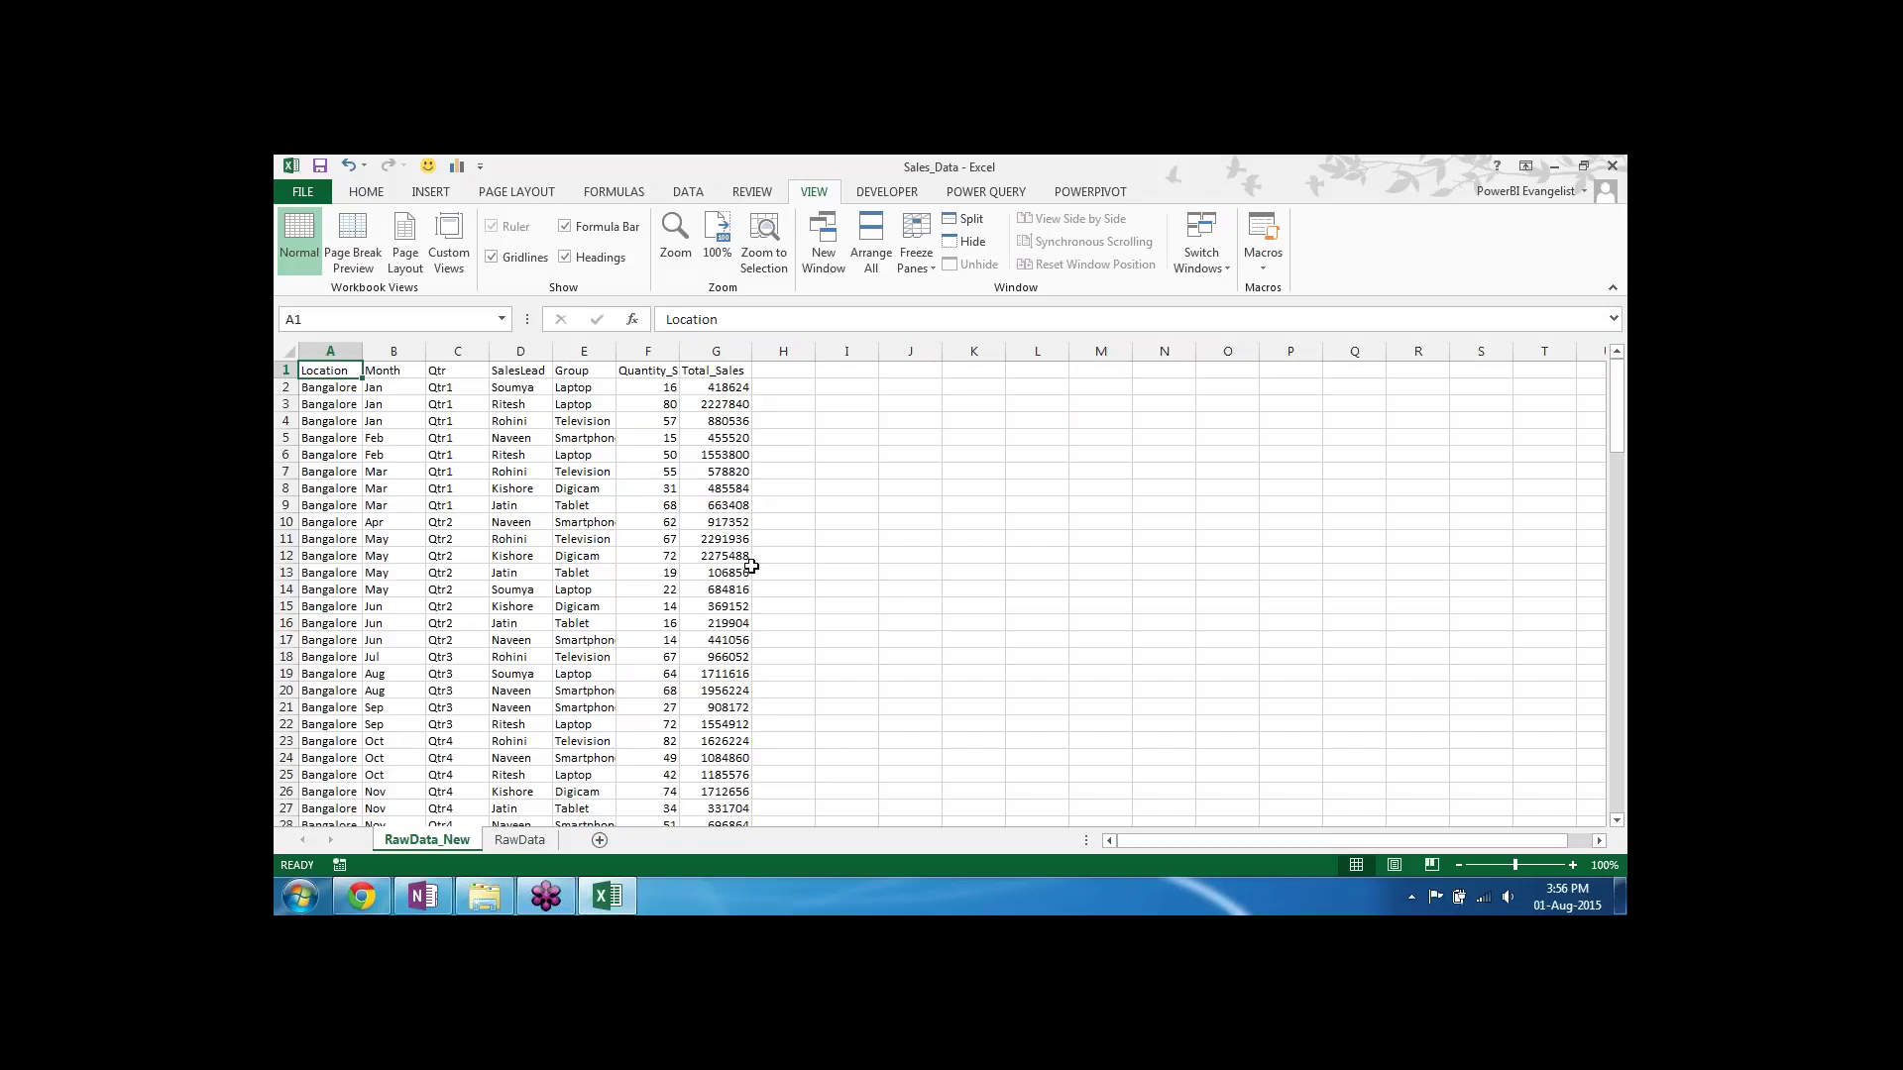
Step: Format A1:G129 as a table with headers, using the red Table Style Light 10
click(370, 195)
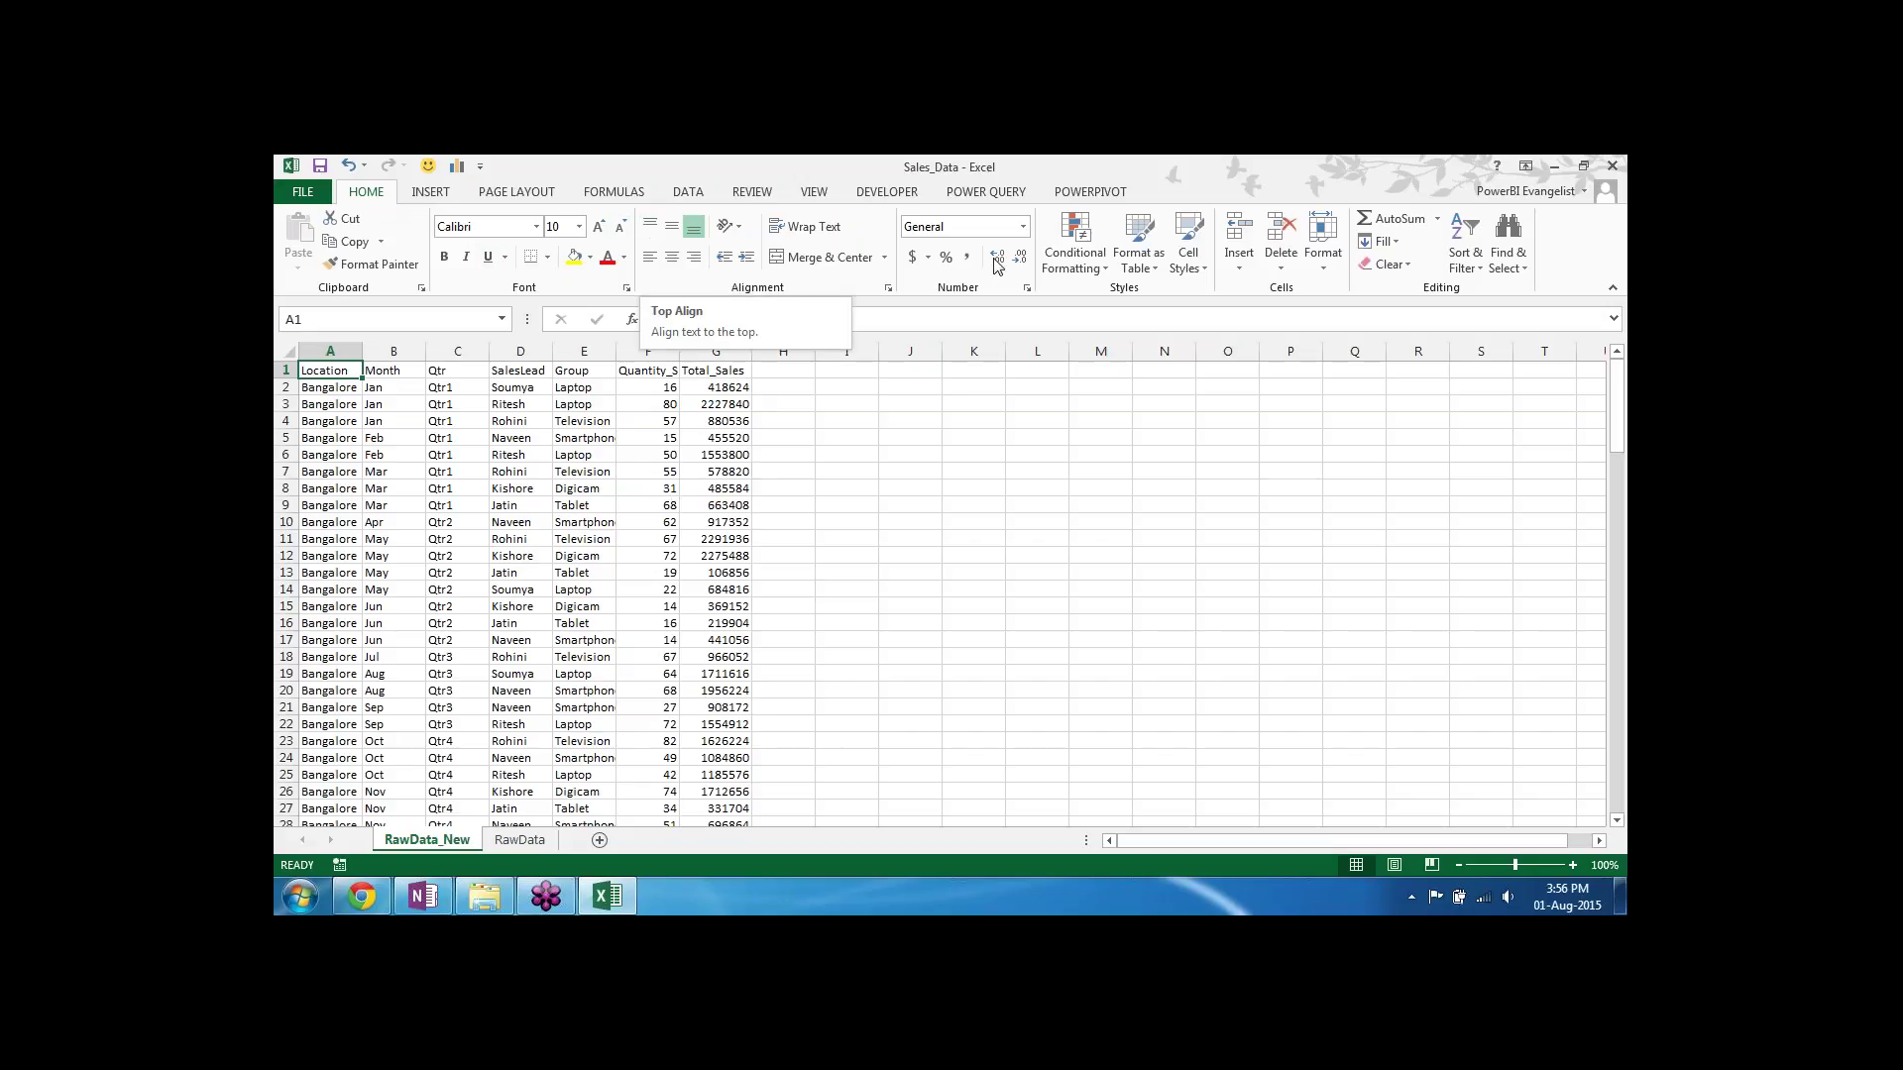
click(1157, 265)
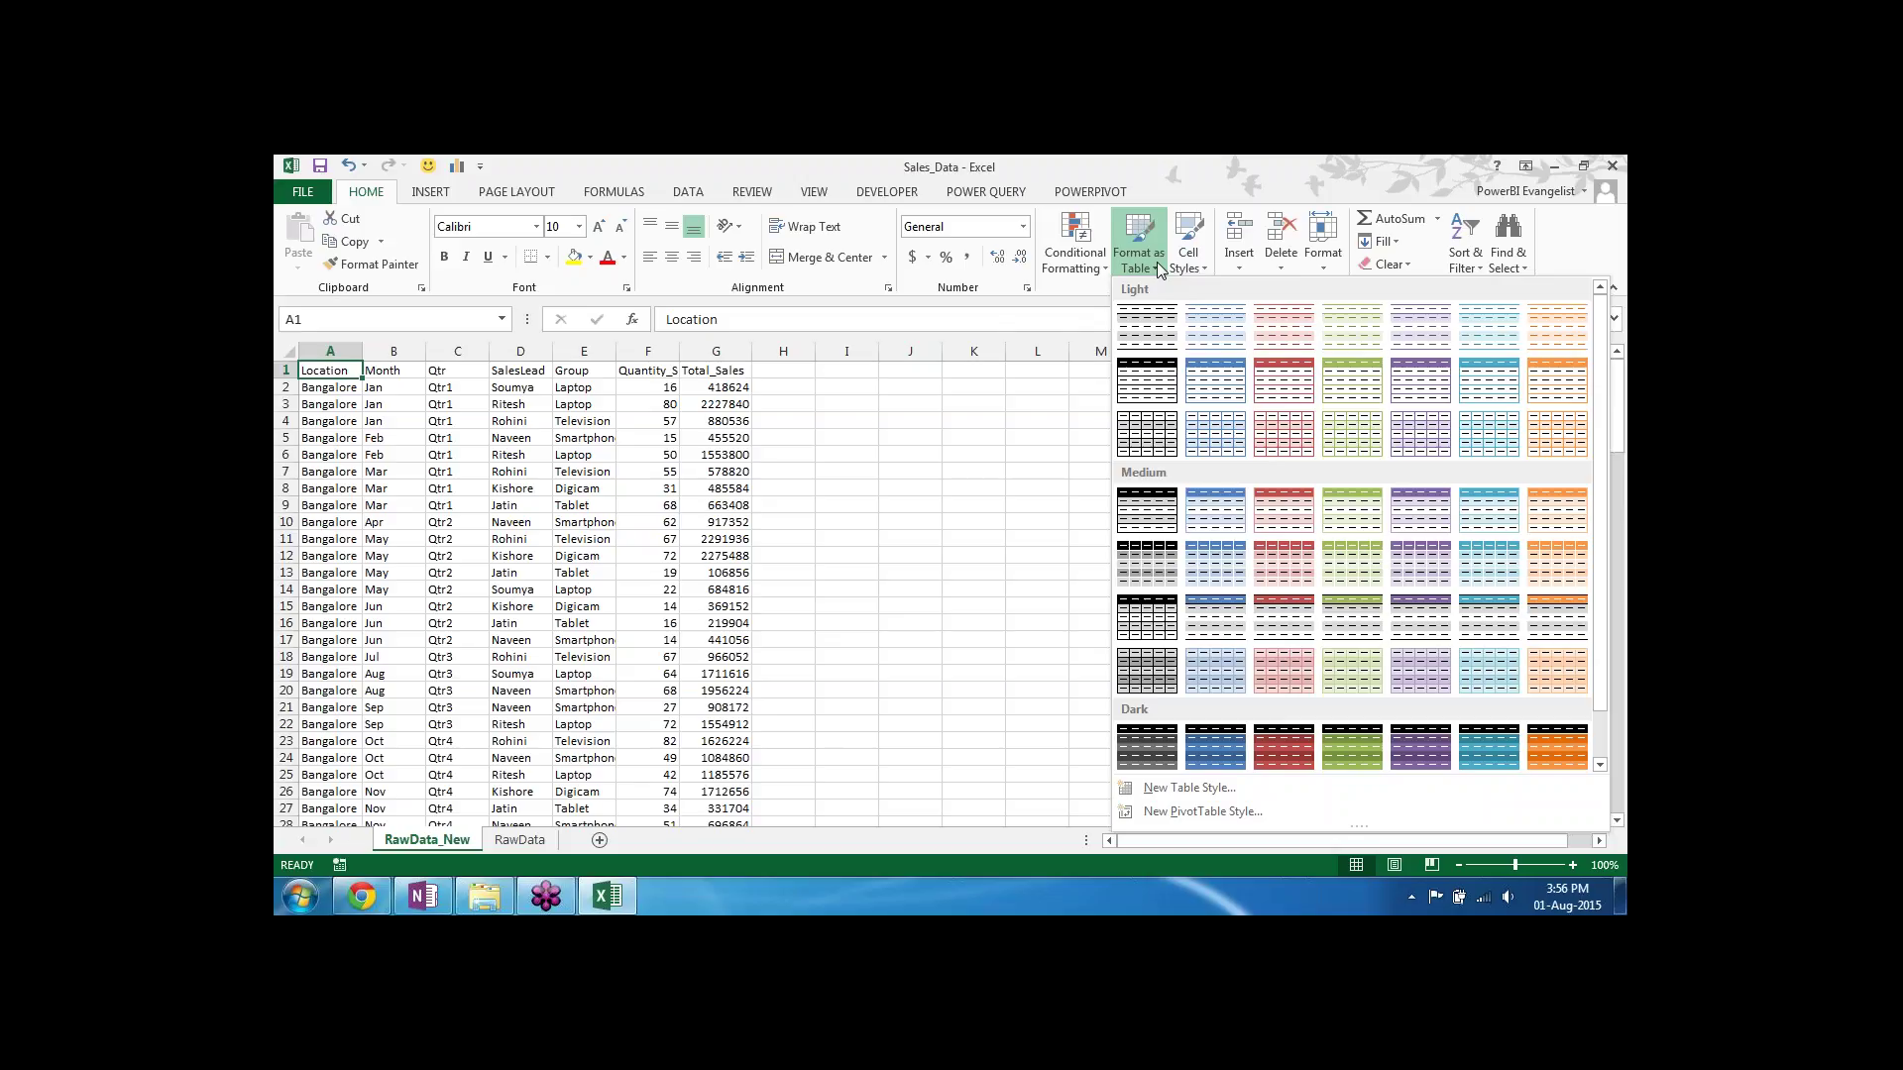
click(1290, 400)
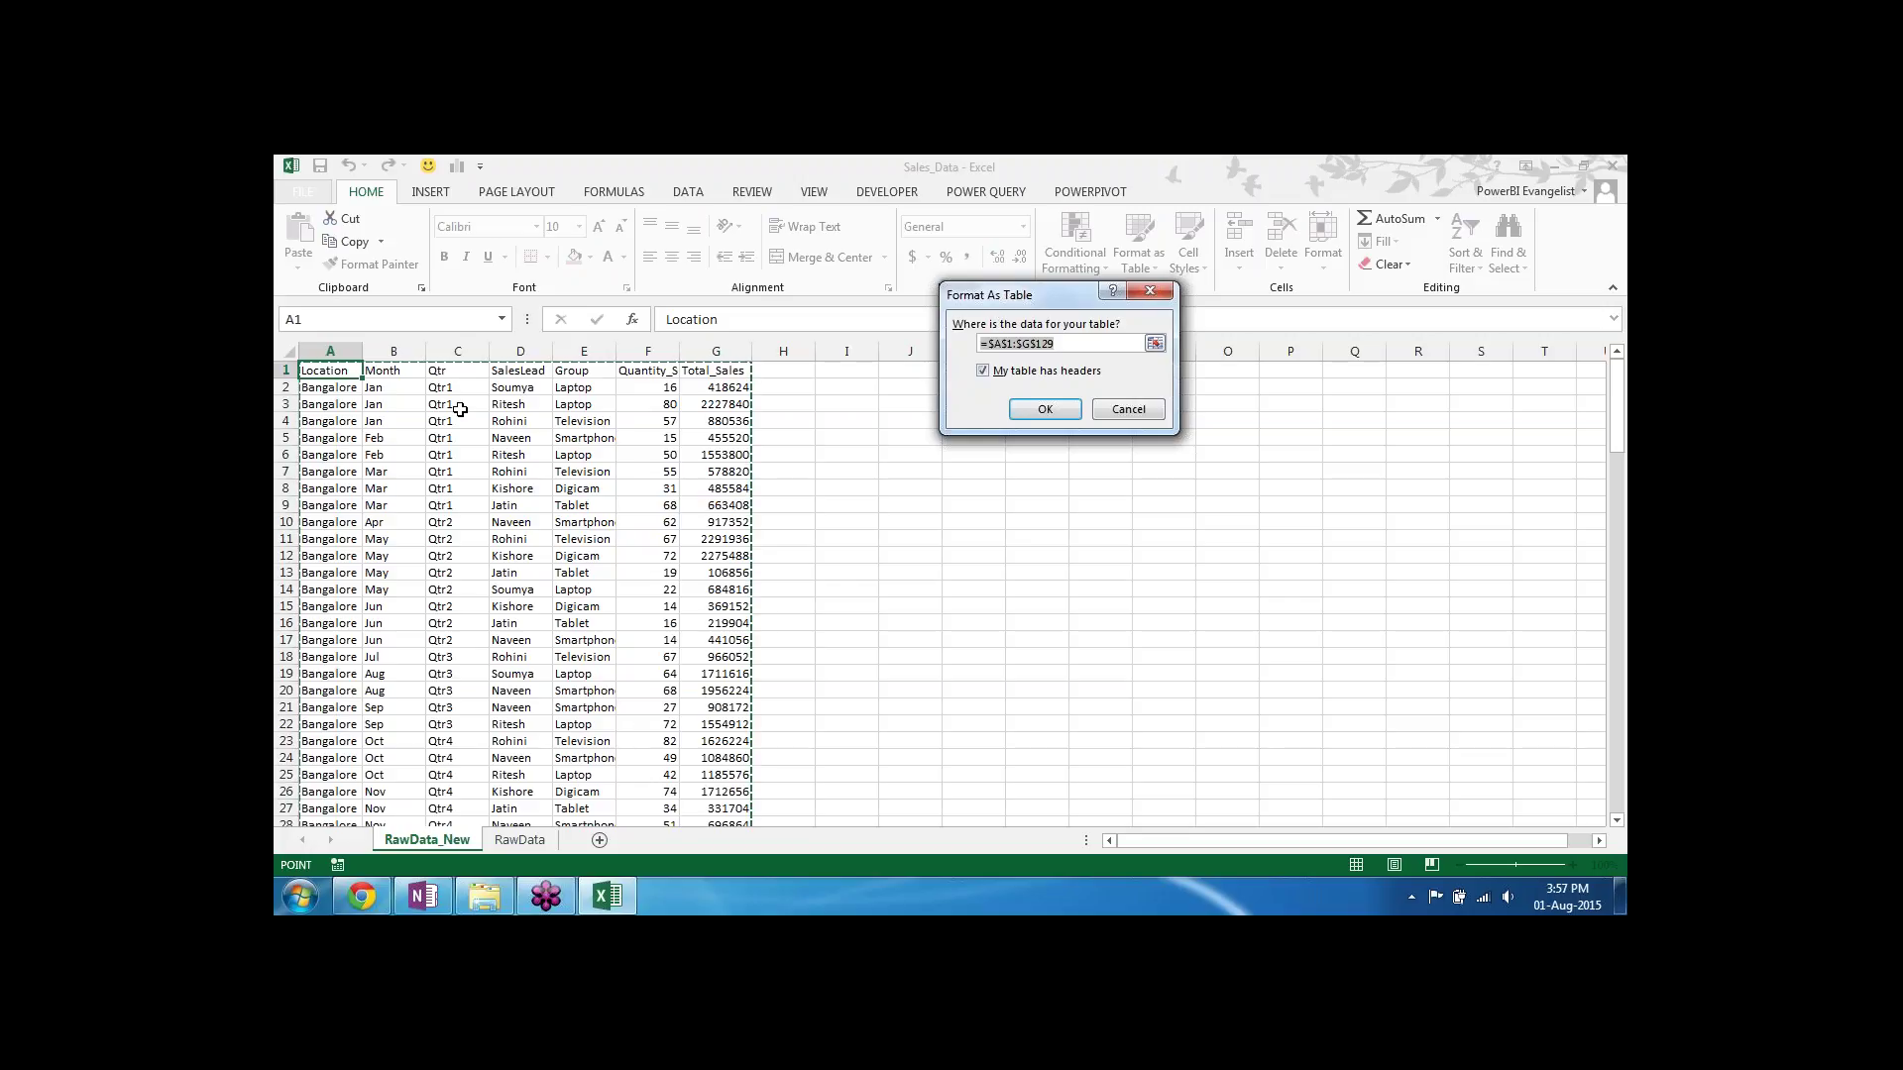
click(1045, 409)
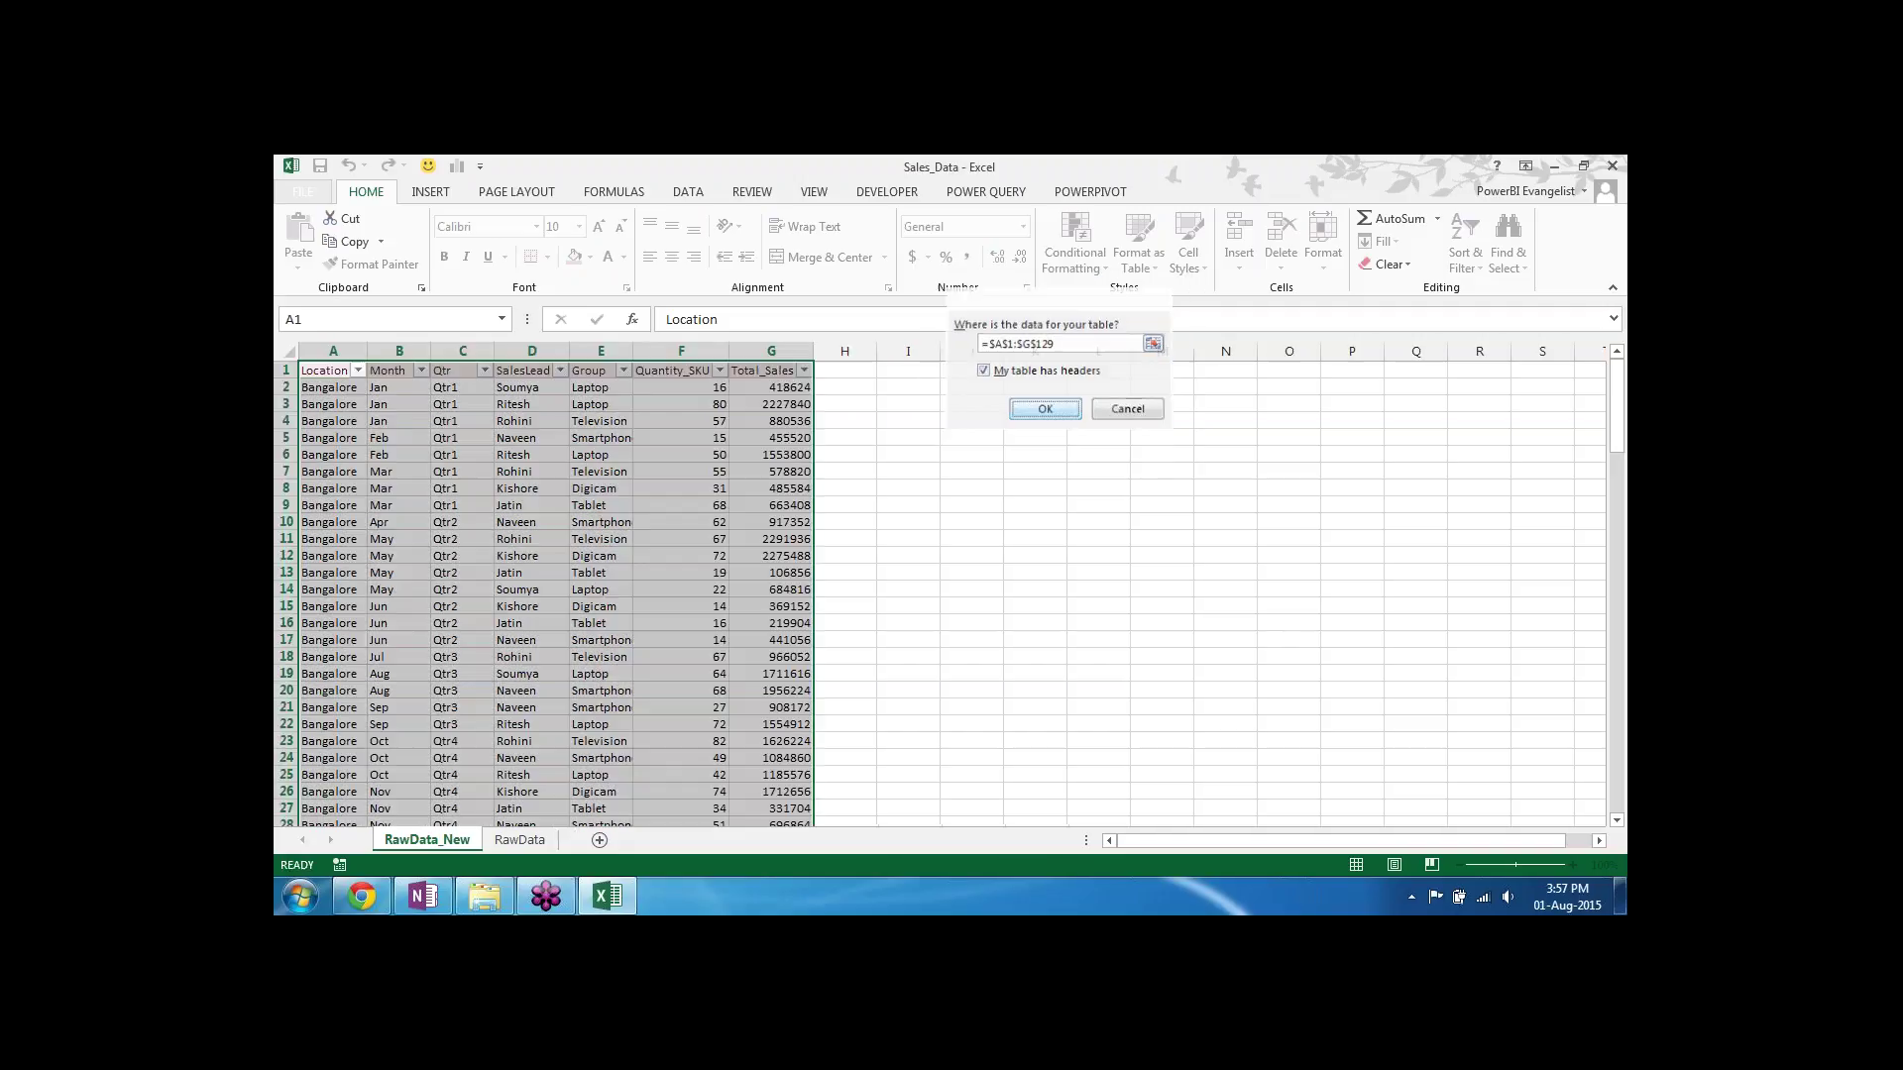
Step: Select cell E4 in the table, view the Group column's filter options, and dismiss them
click(581, 417)
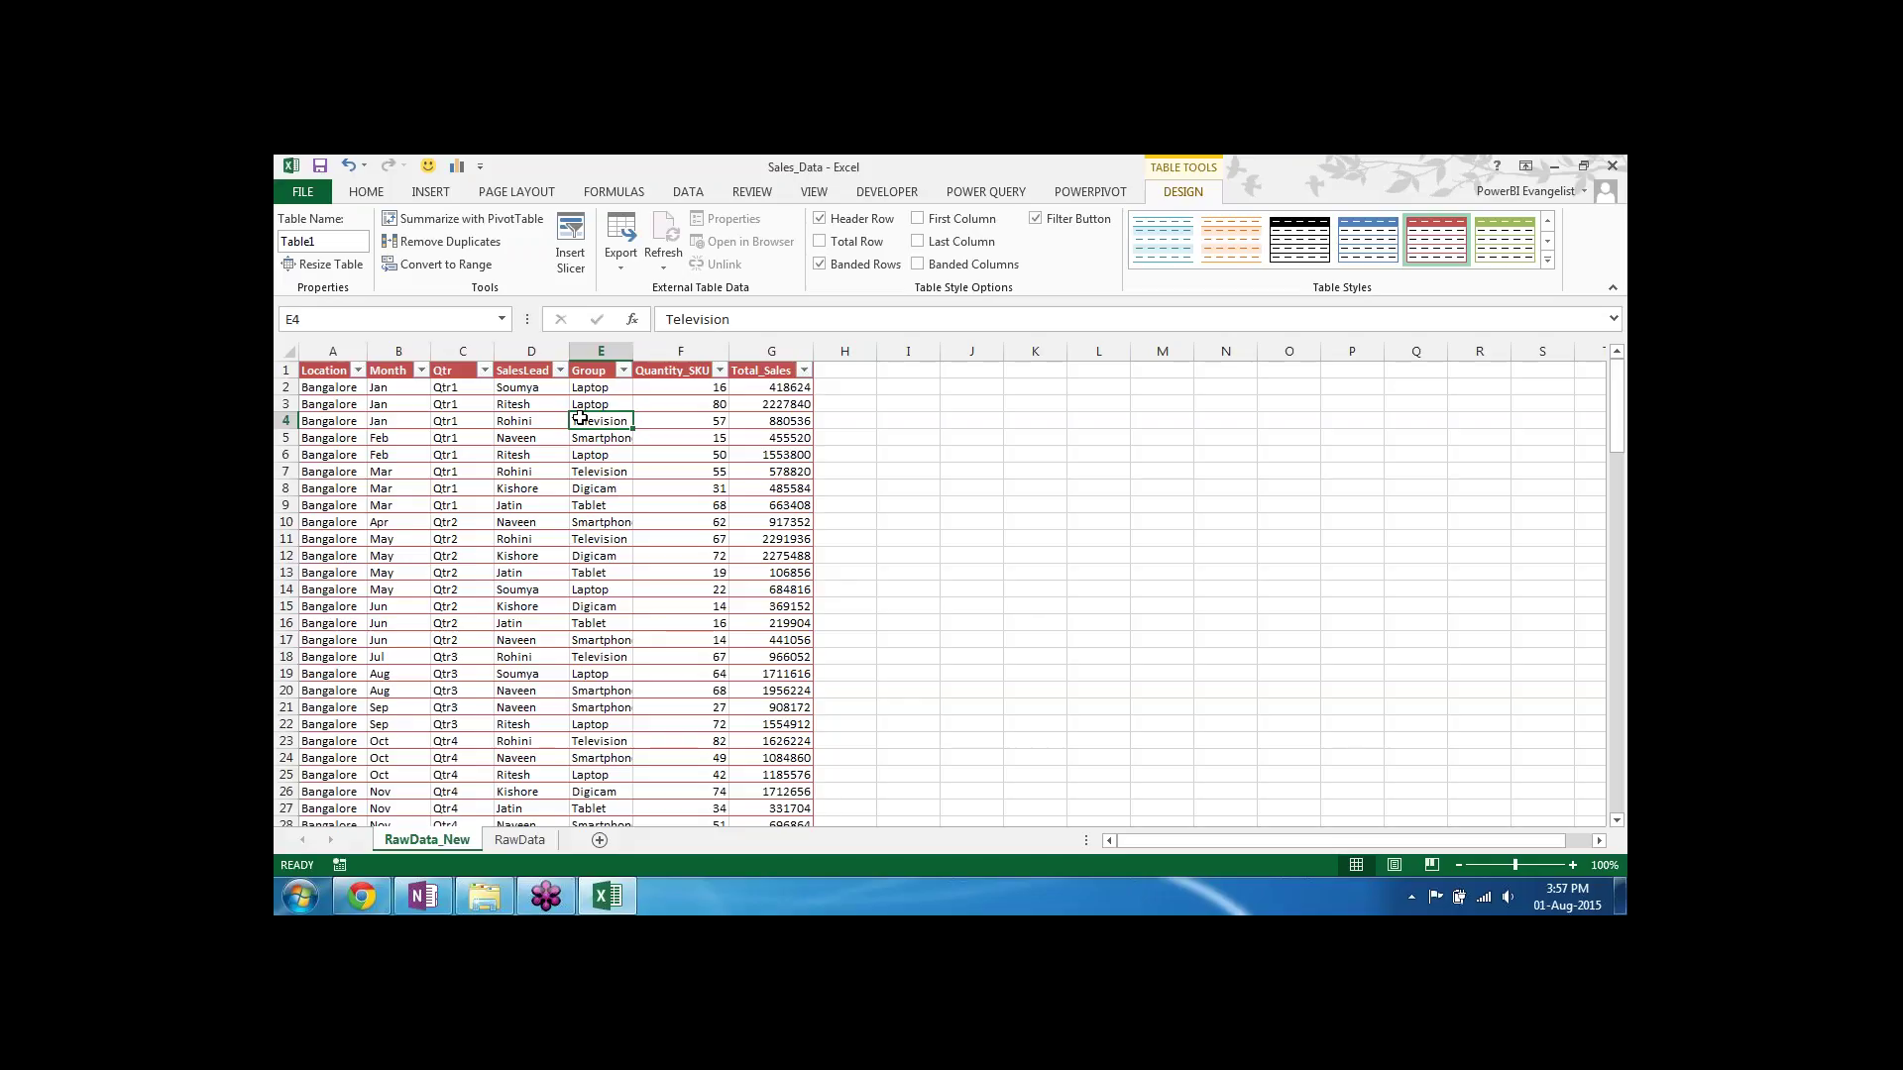
click(623, 371)
click(694, 418)
Step: Try the black and blue light styles on the table, and reapply the red one
click(1345, 234)
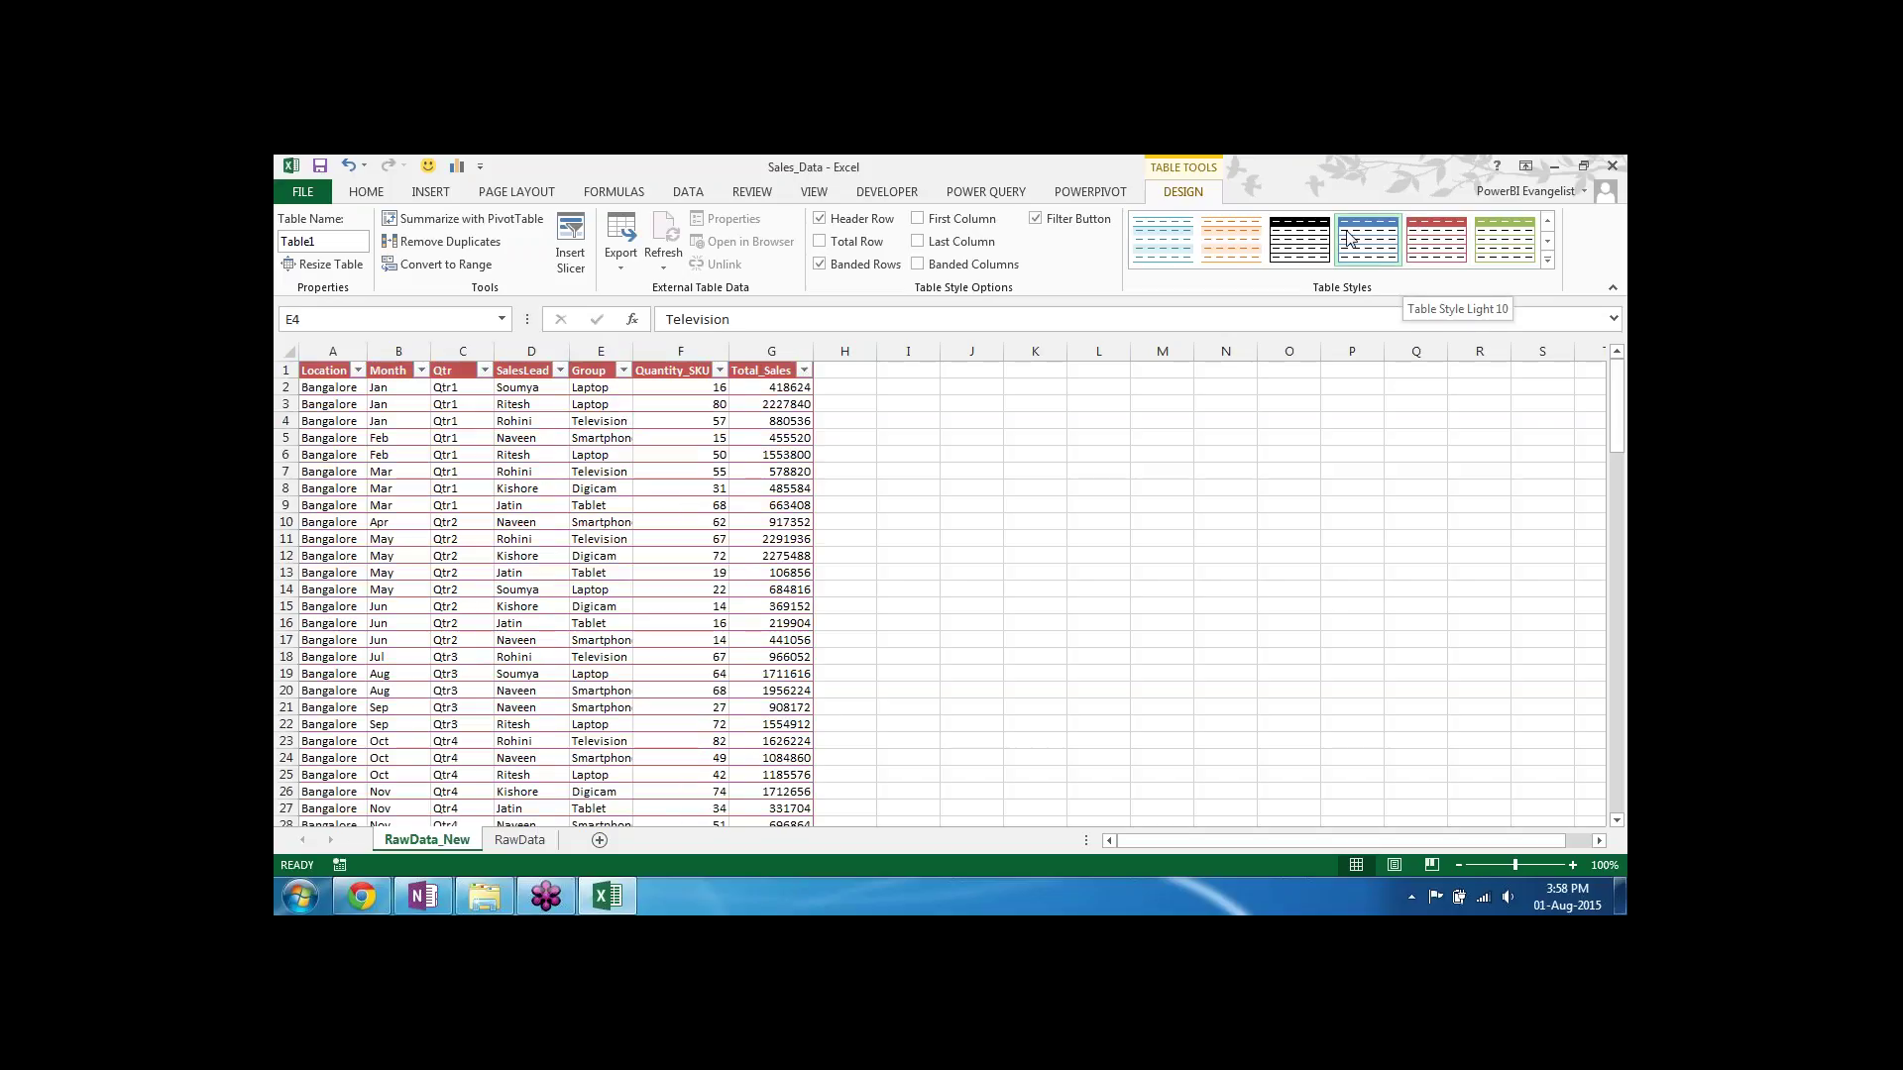
click(1284, 250)
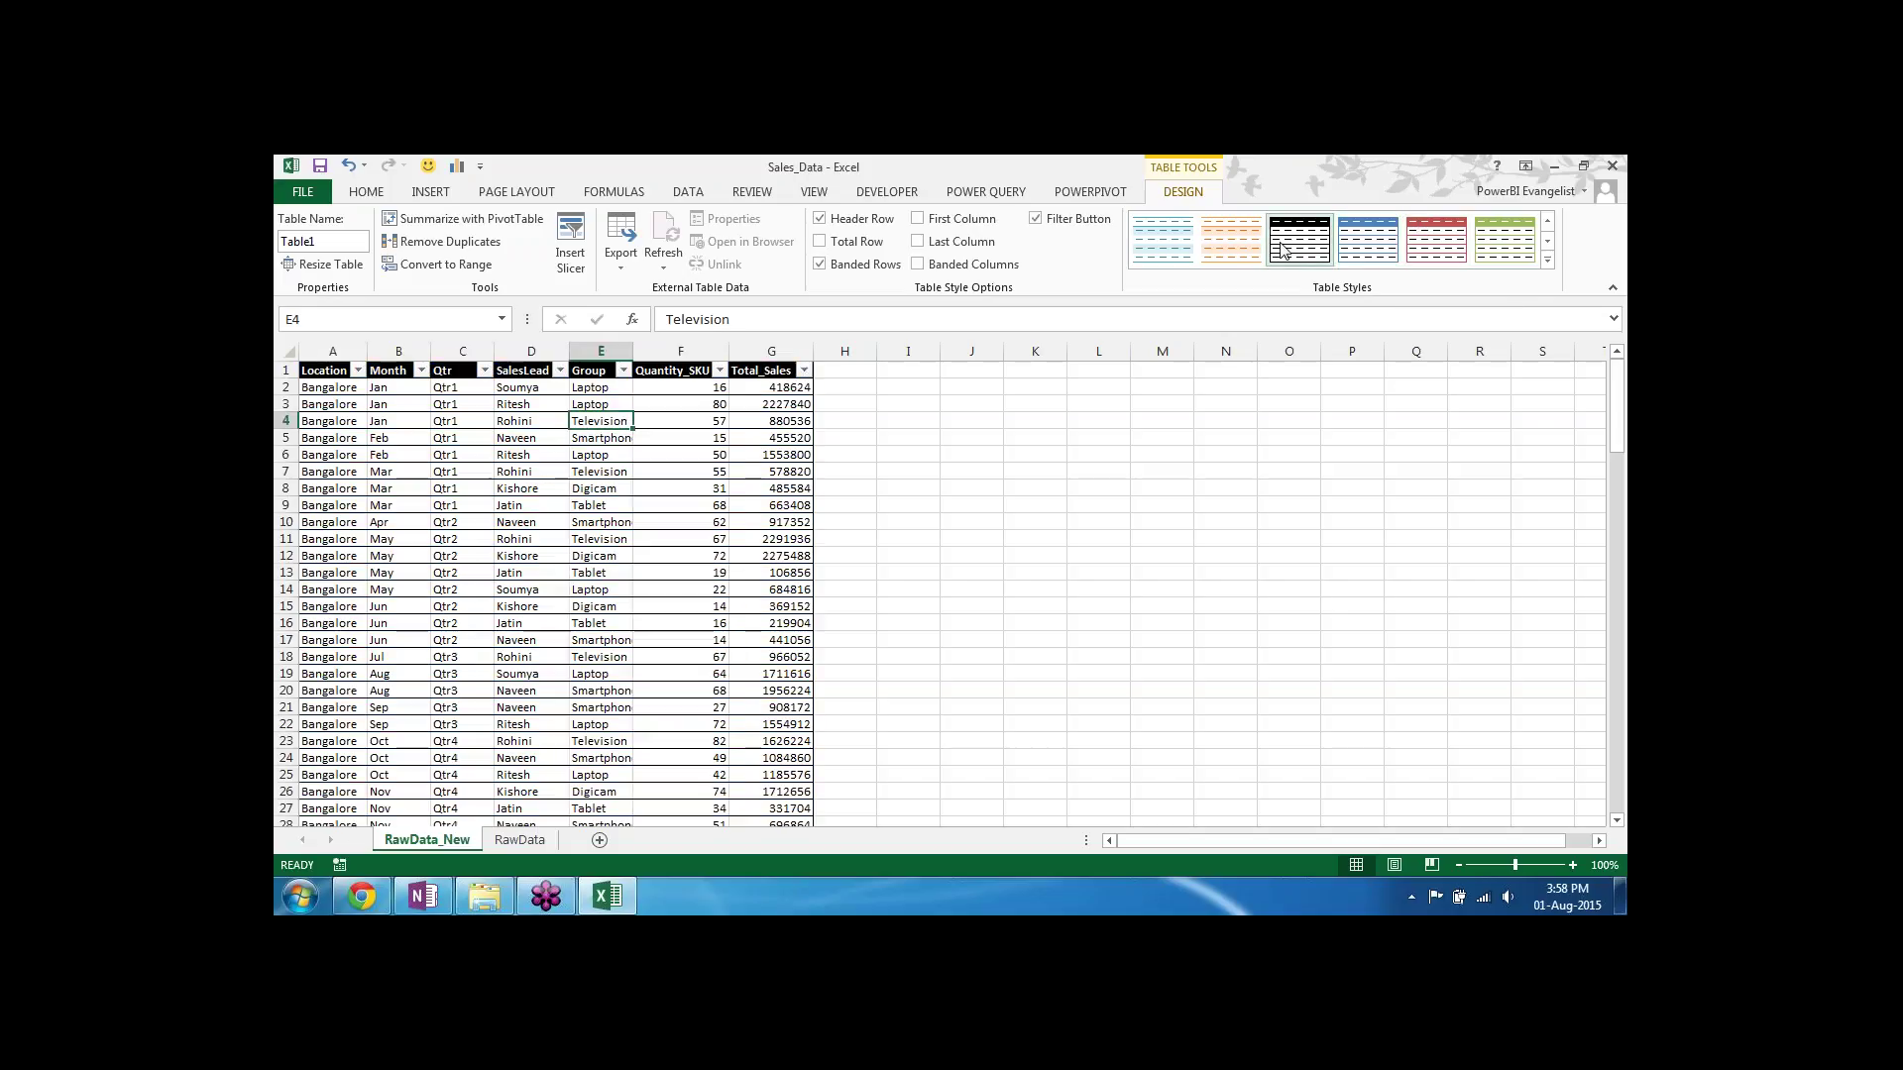
click(1356, 226)
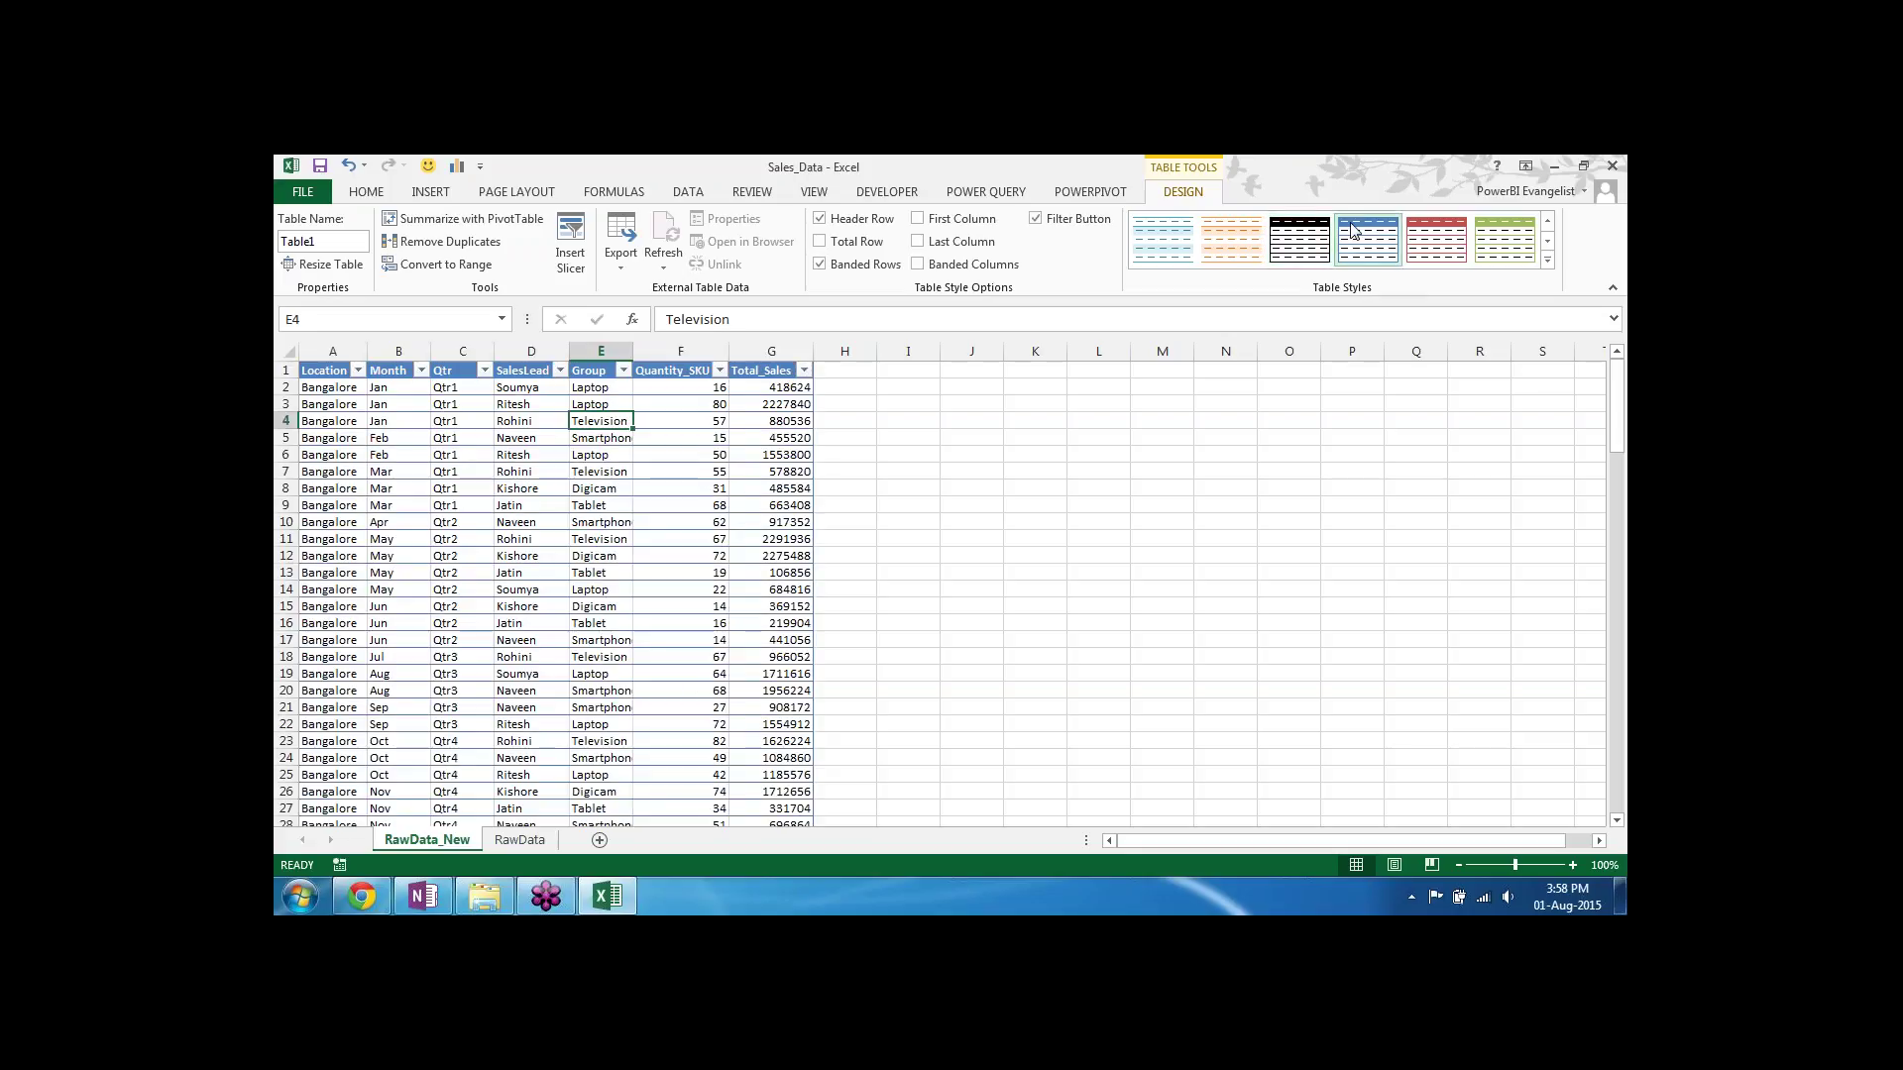
click(1439, 230)
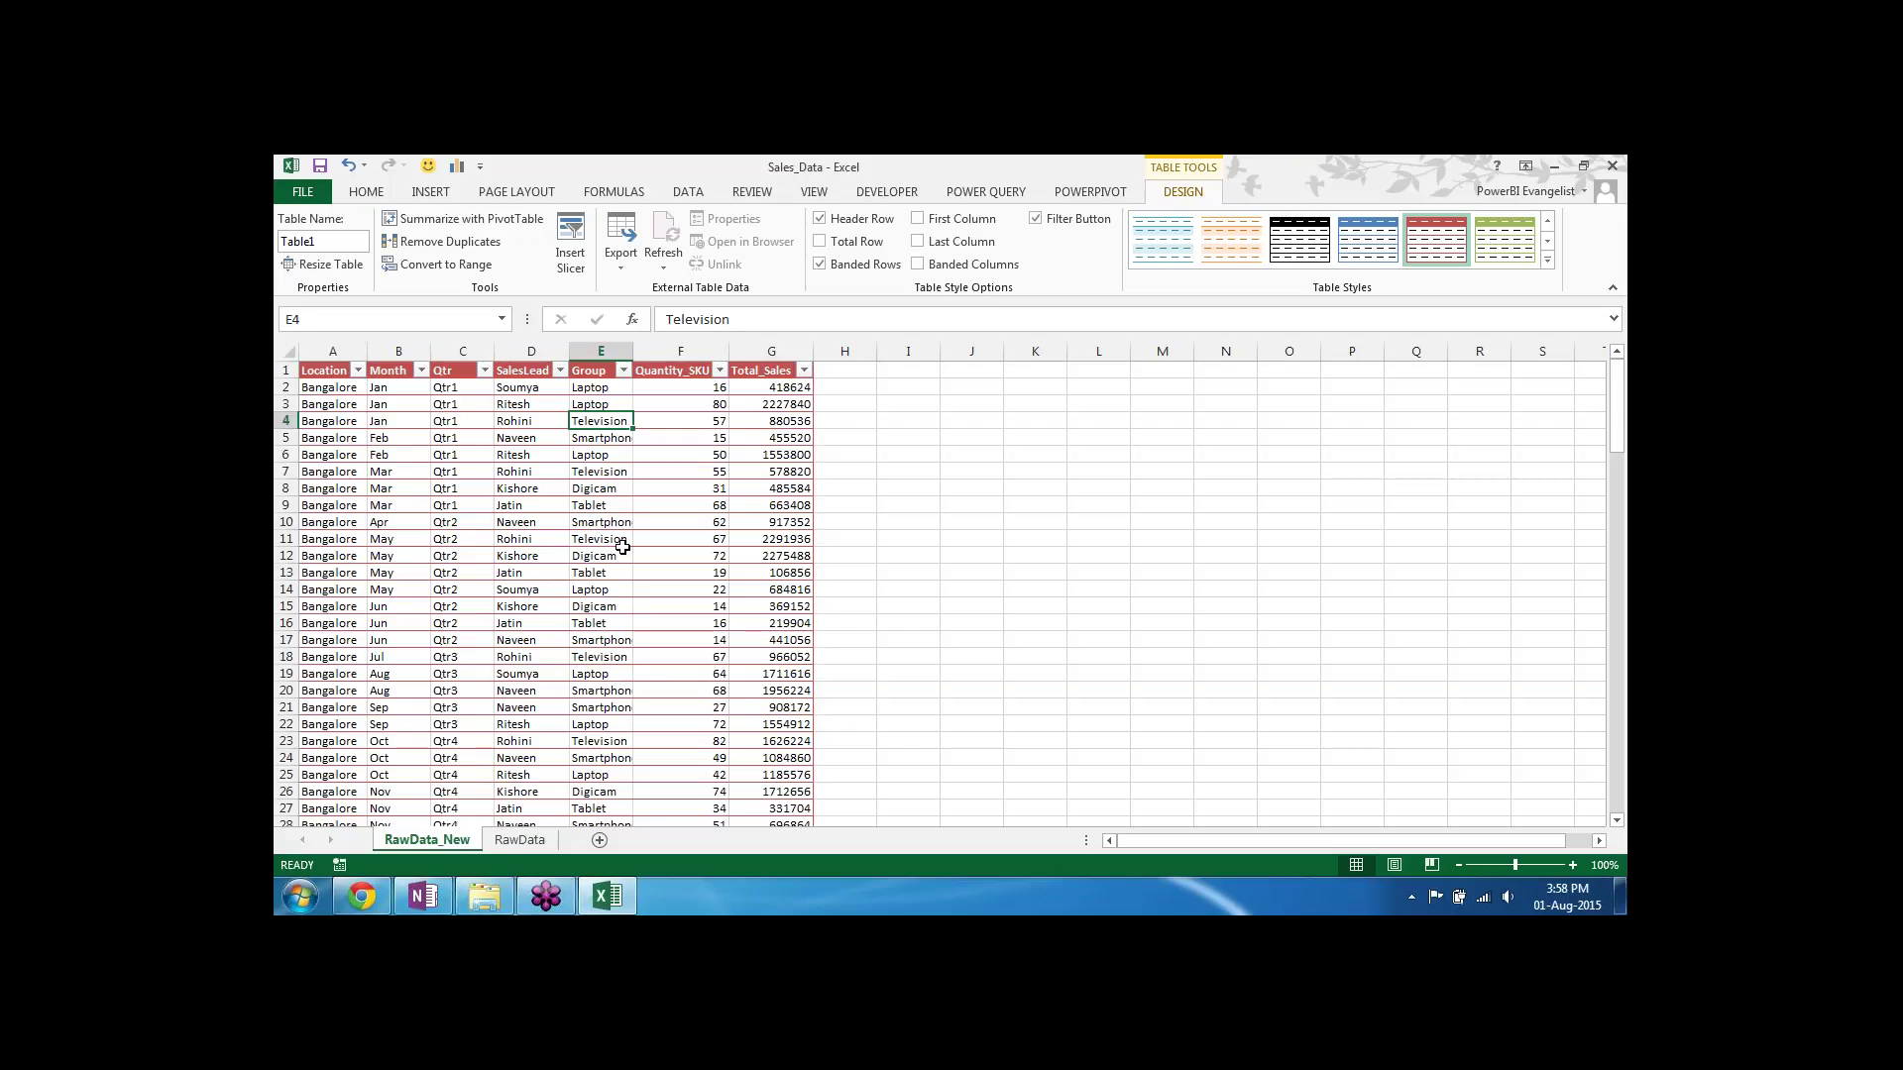
Step: Extend the table with a new column by entering the header Avg_Sales in H1
click(859, 372)
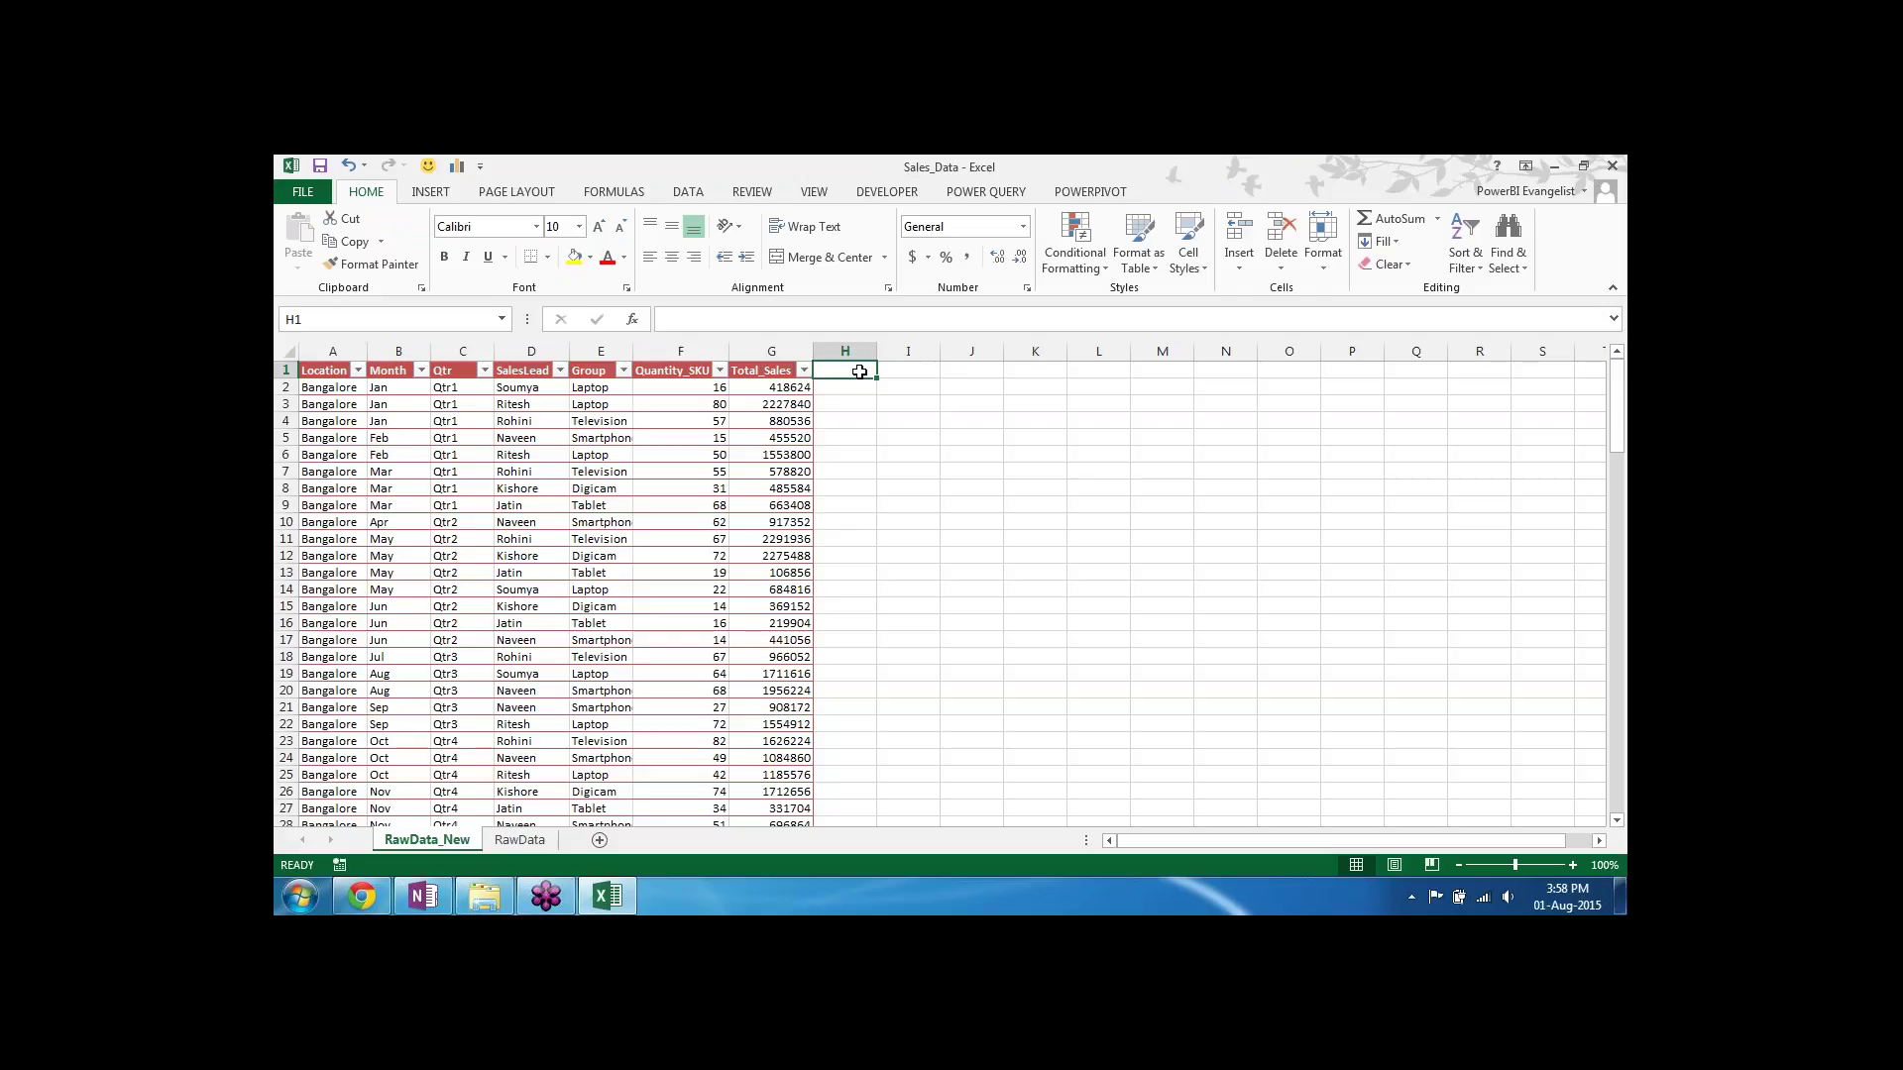
text(Avg_Sales)
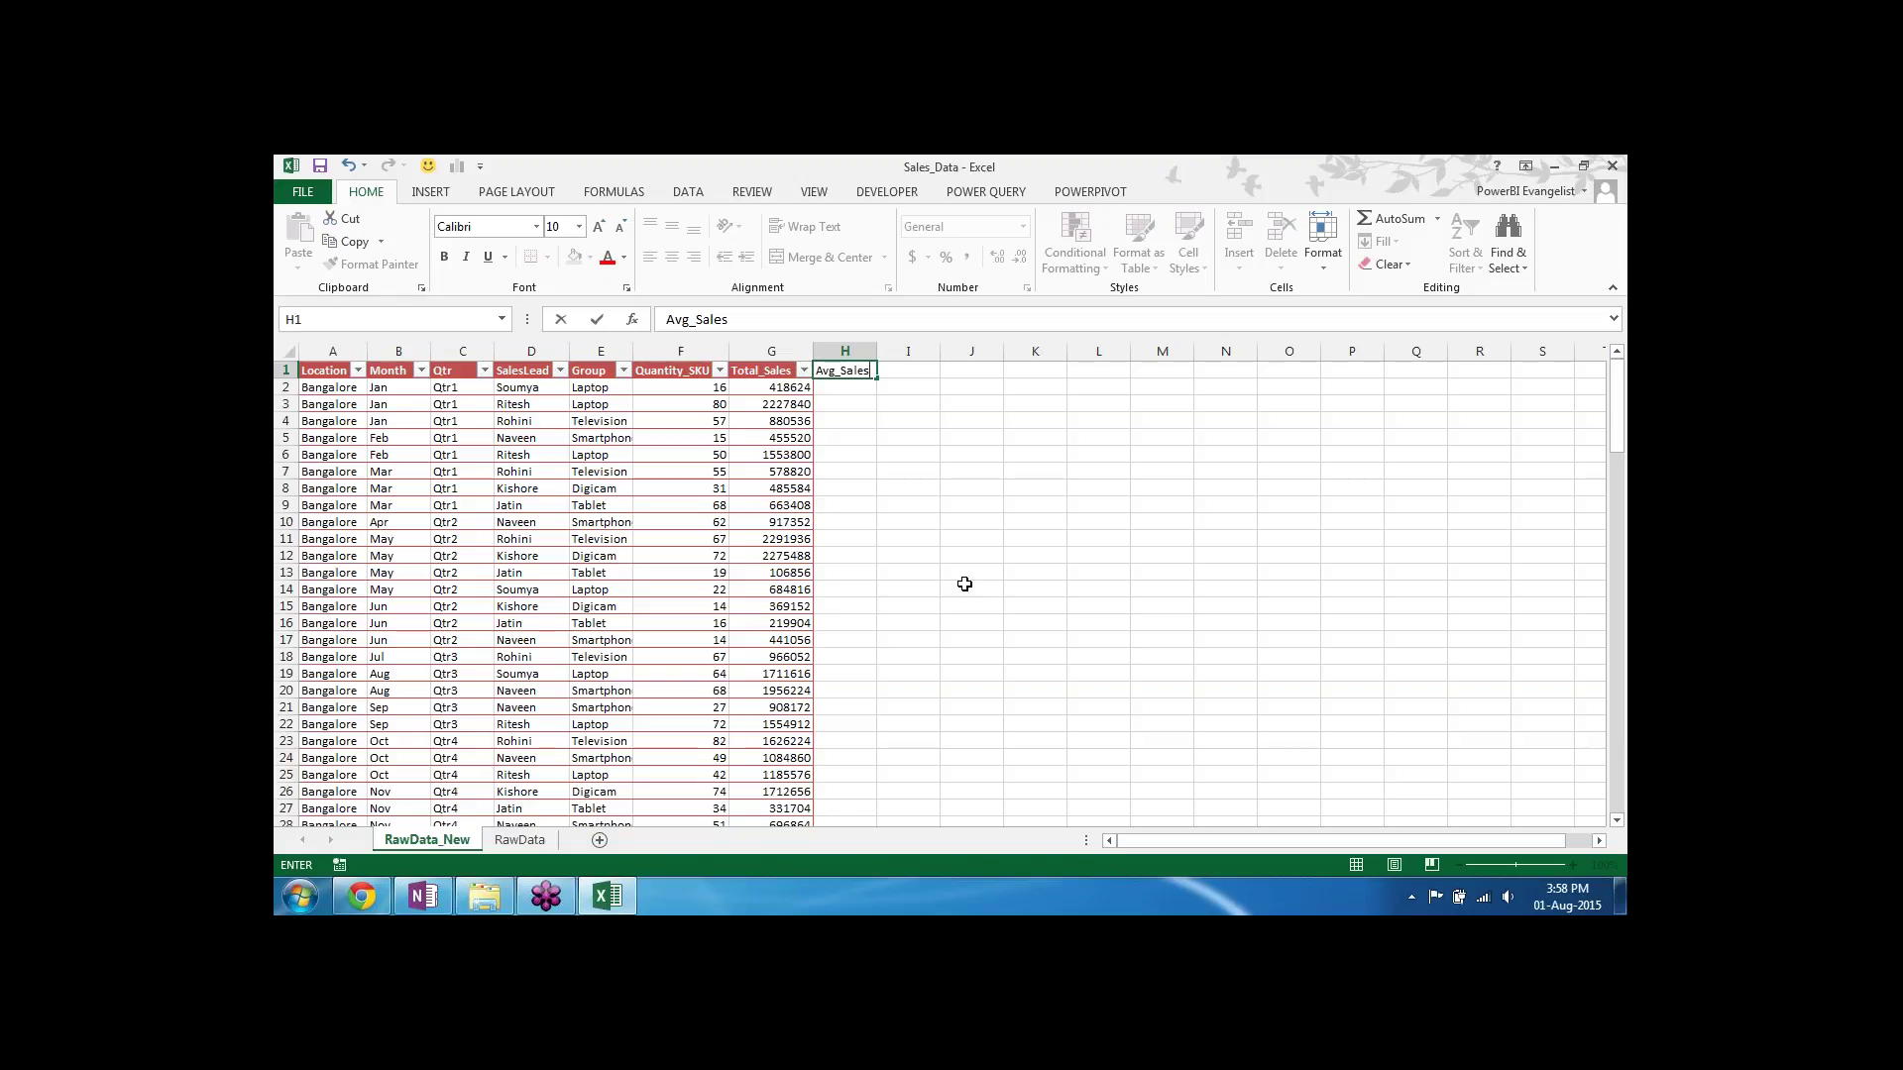
key(Return)
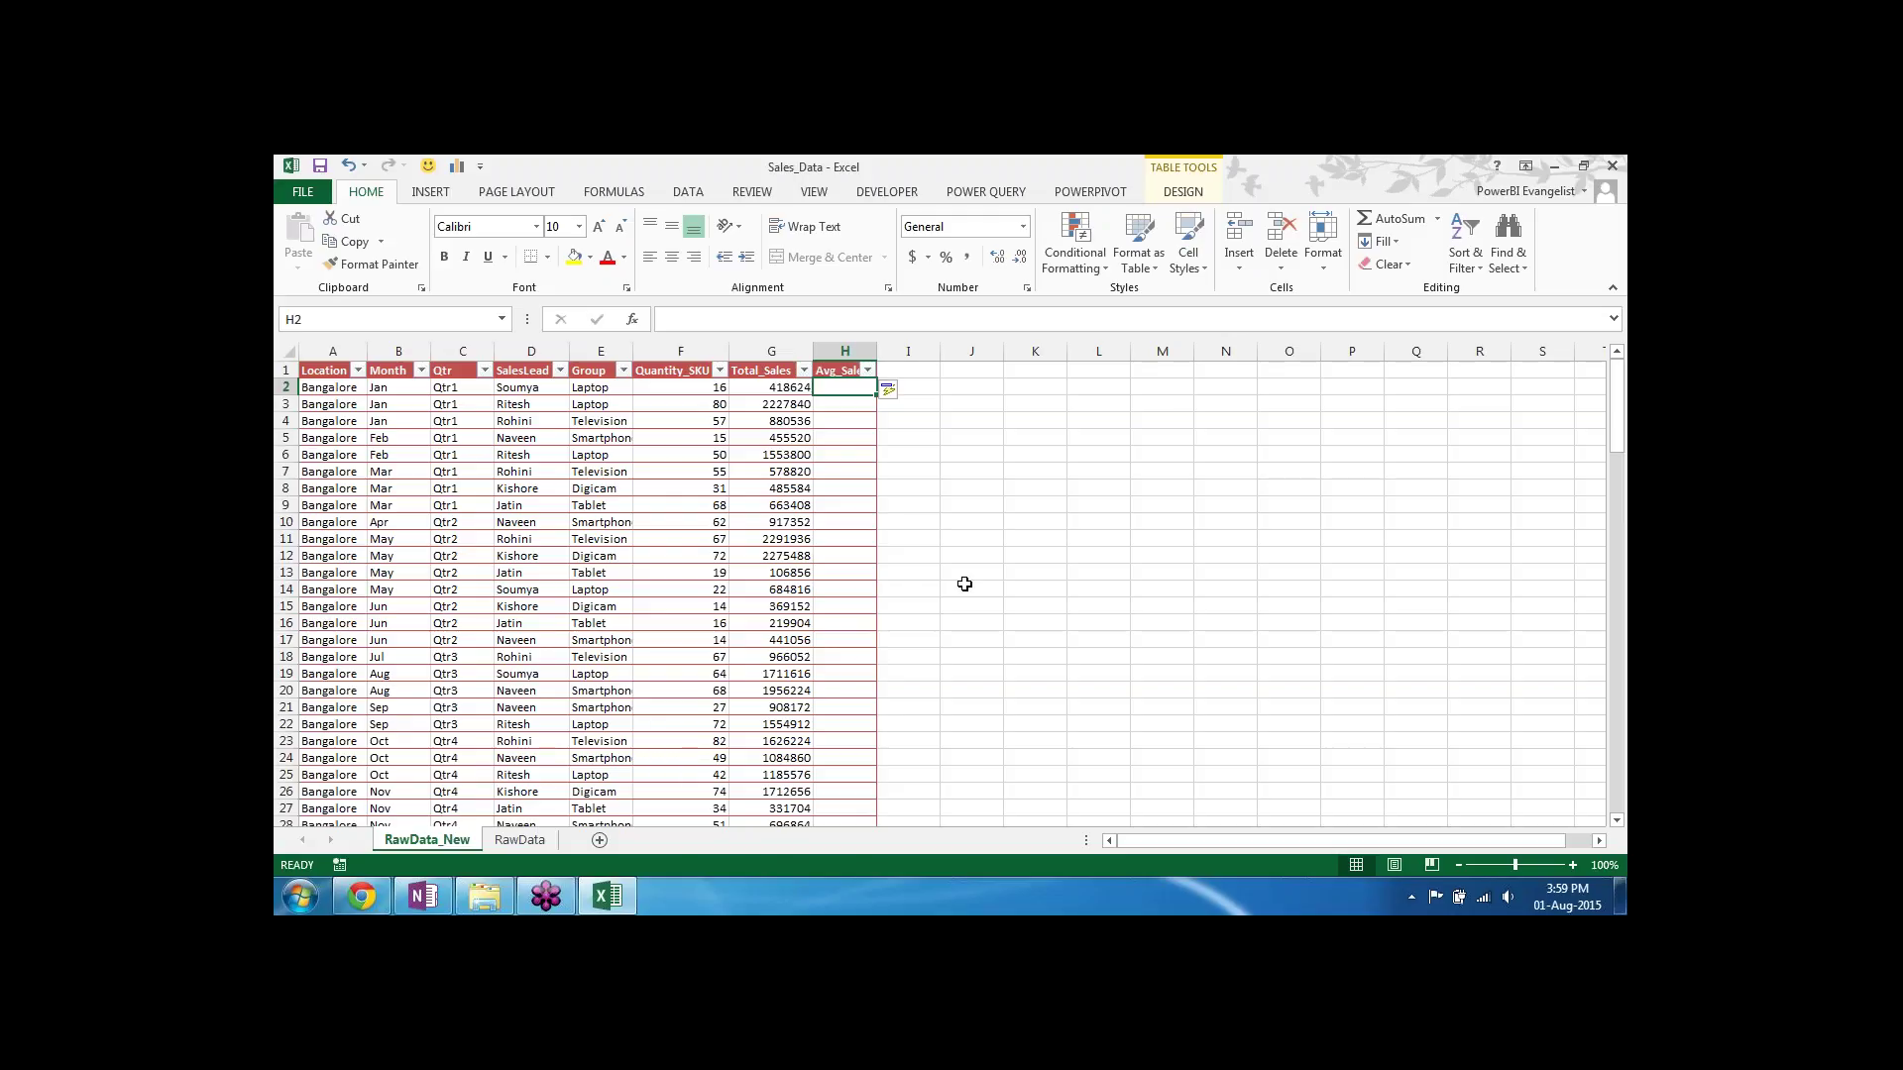
Step: Examine the extended table across row 2 and down to just below its last row, ending at cell A1
key(Left)
key(Left)
key(Left)
key(Left)
key(Left)
key(Left)
key(Left)
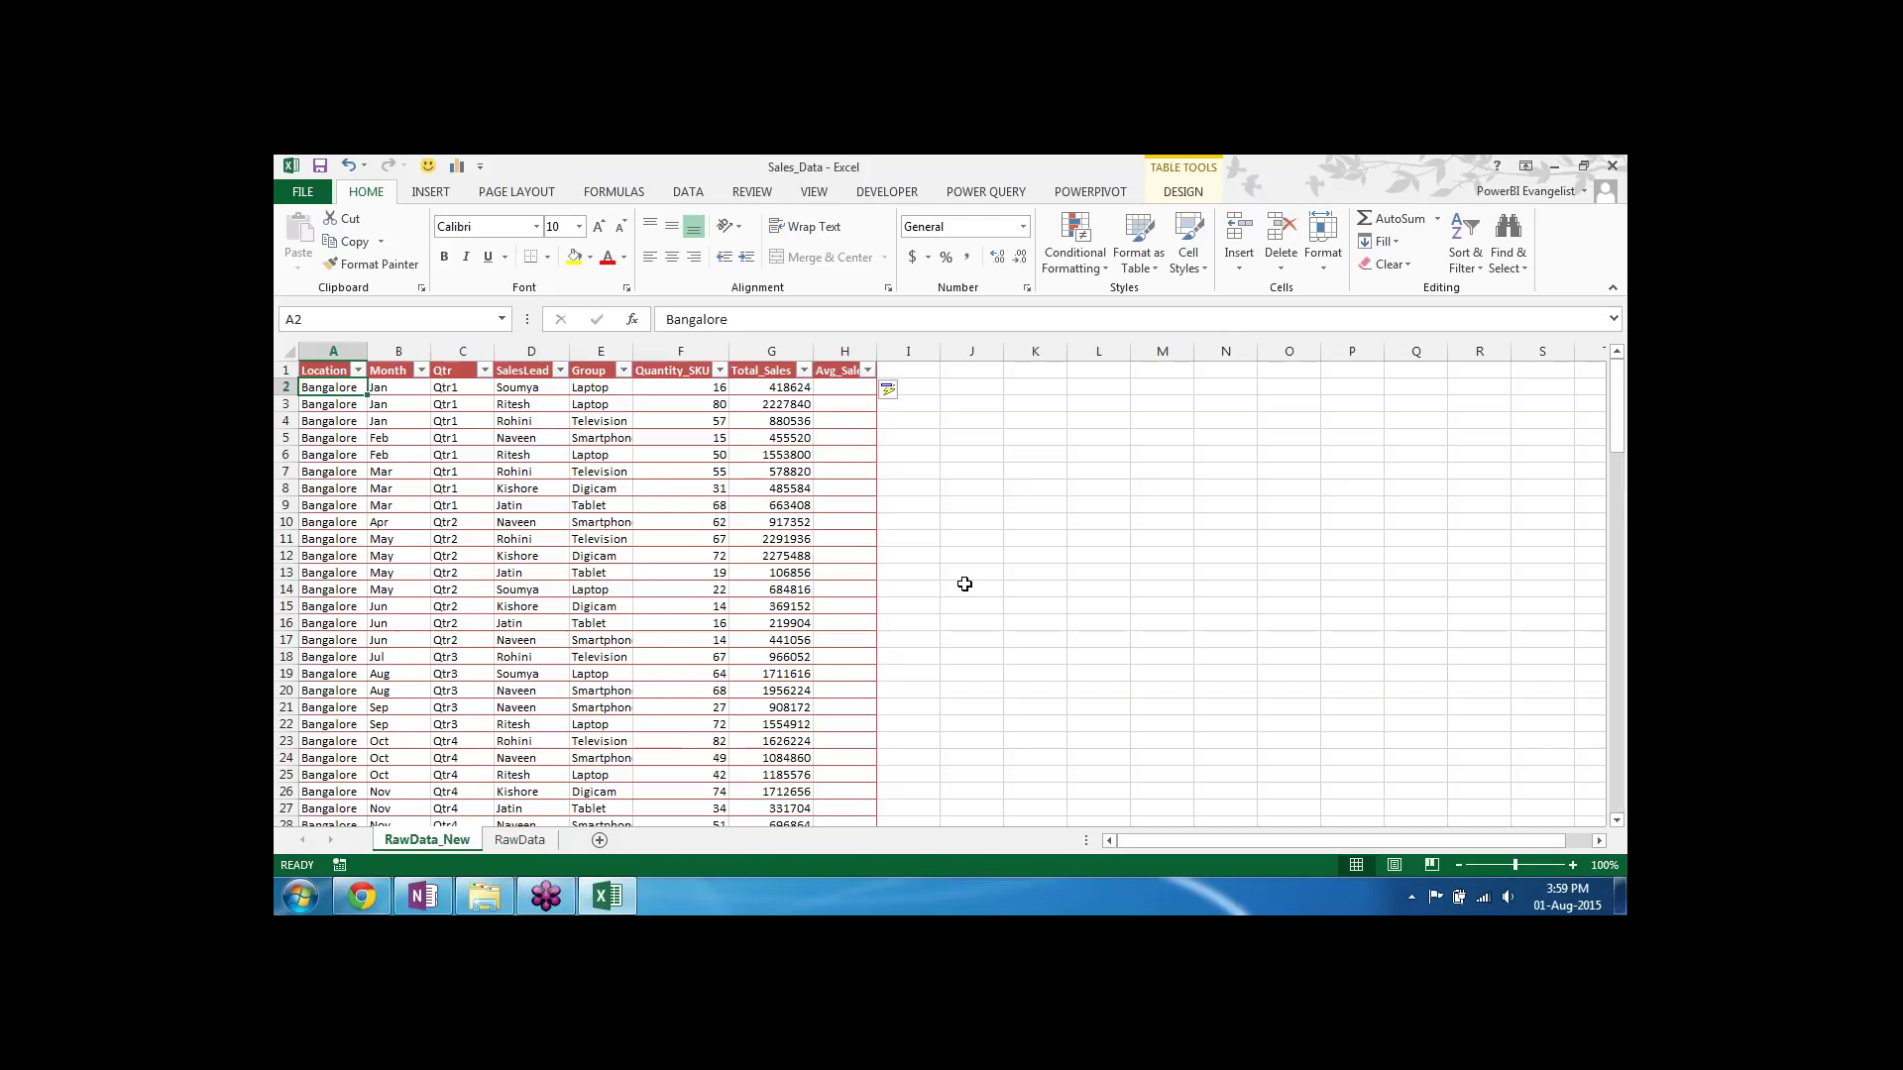
key(ctrl+Down)
key(Down)
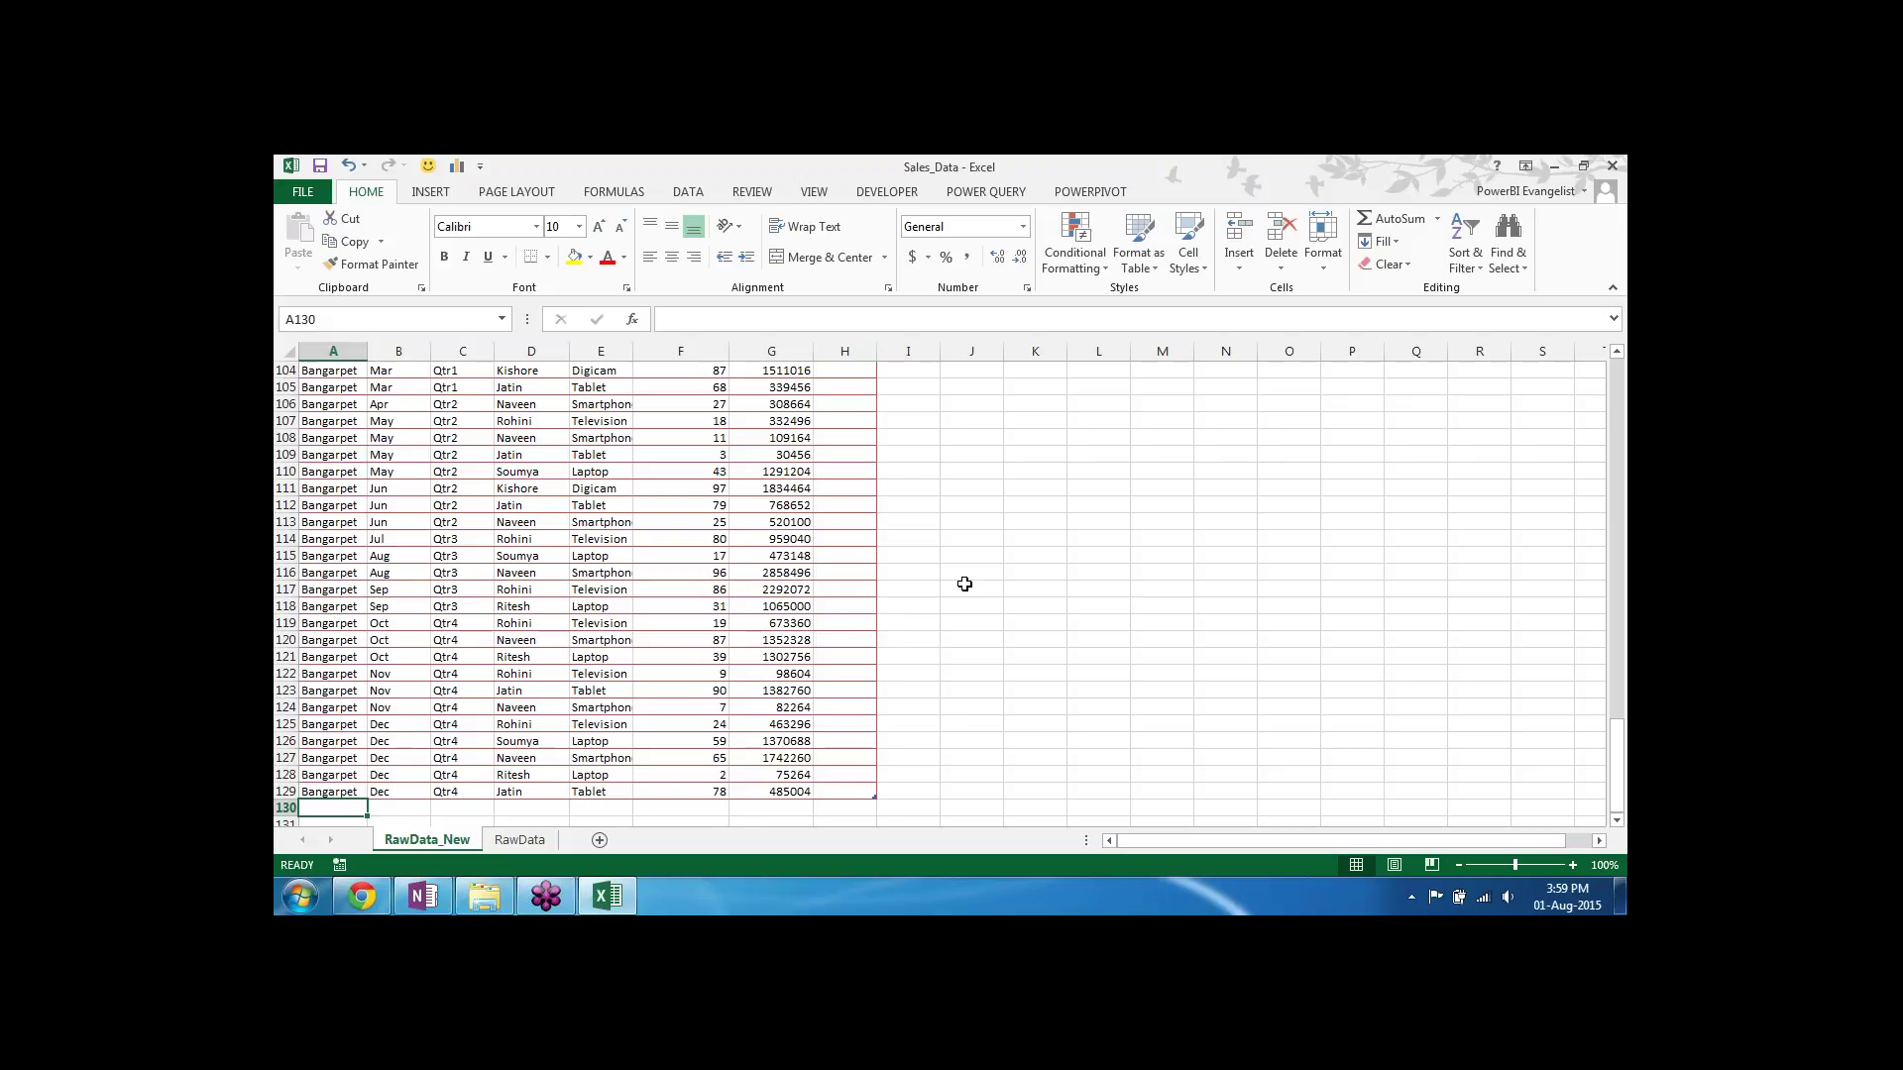
key(Up)
key(ctrl+Up)
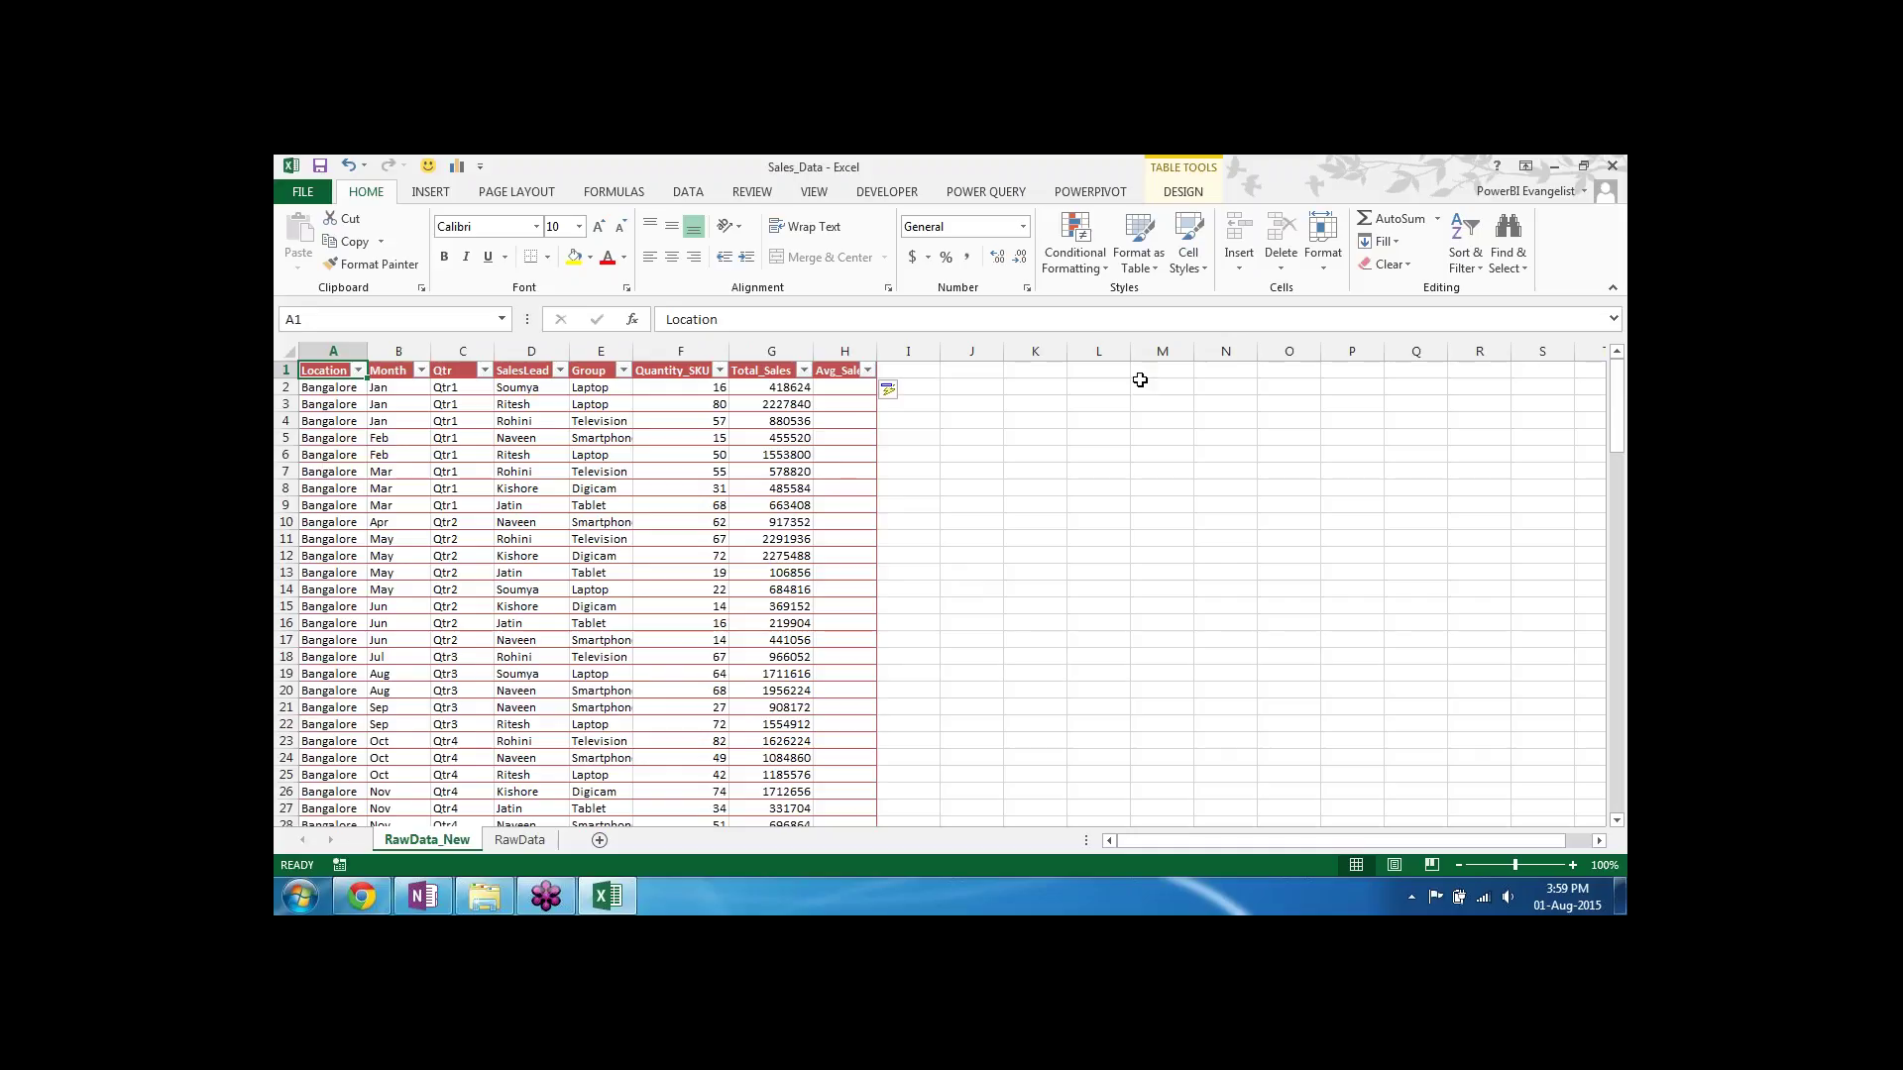
Step: Widen column H so the full Avg_Sales header fits
drag(877, 353, 930, 360)
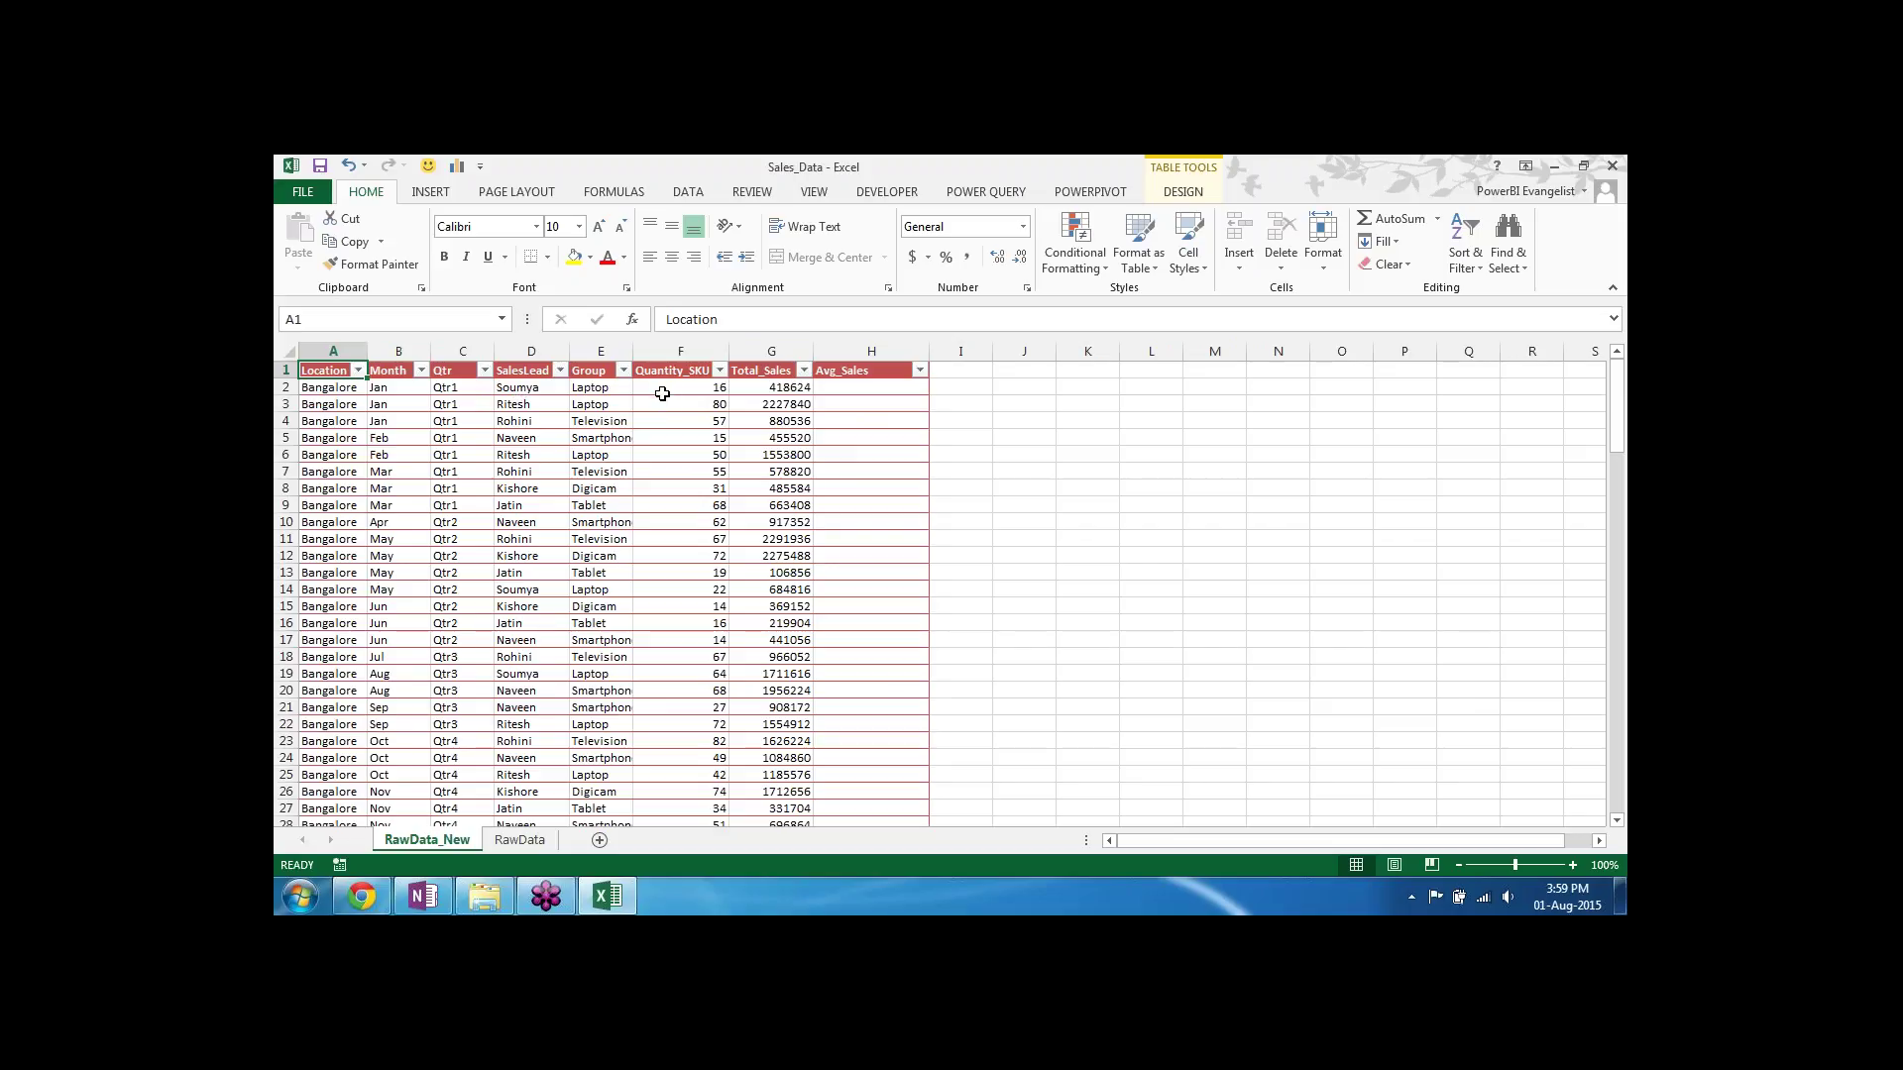
Step: Examine how the table headers display while moving down the Location column from A5 to A31
click(333, 437)
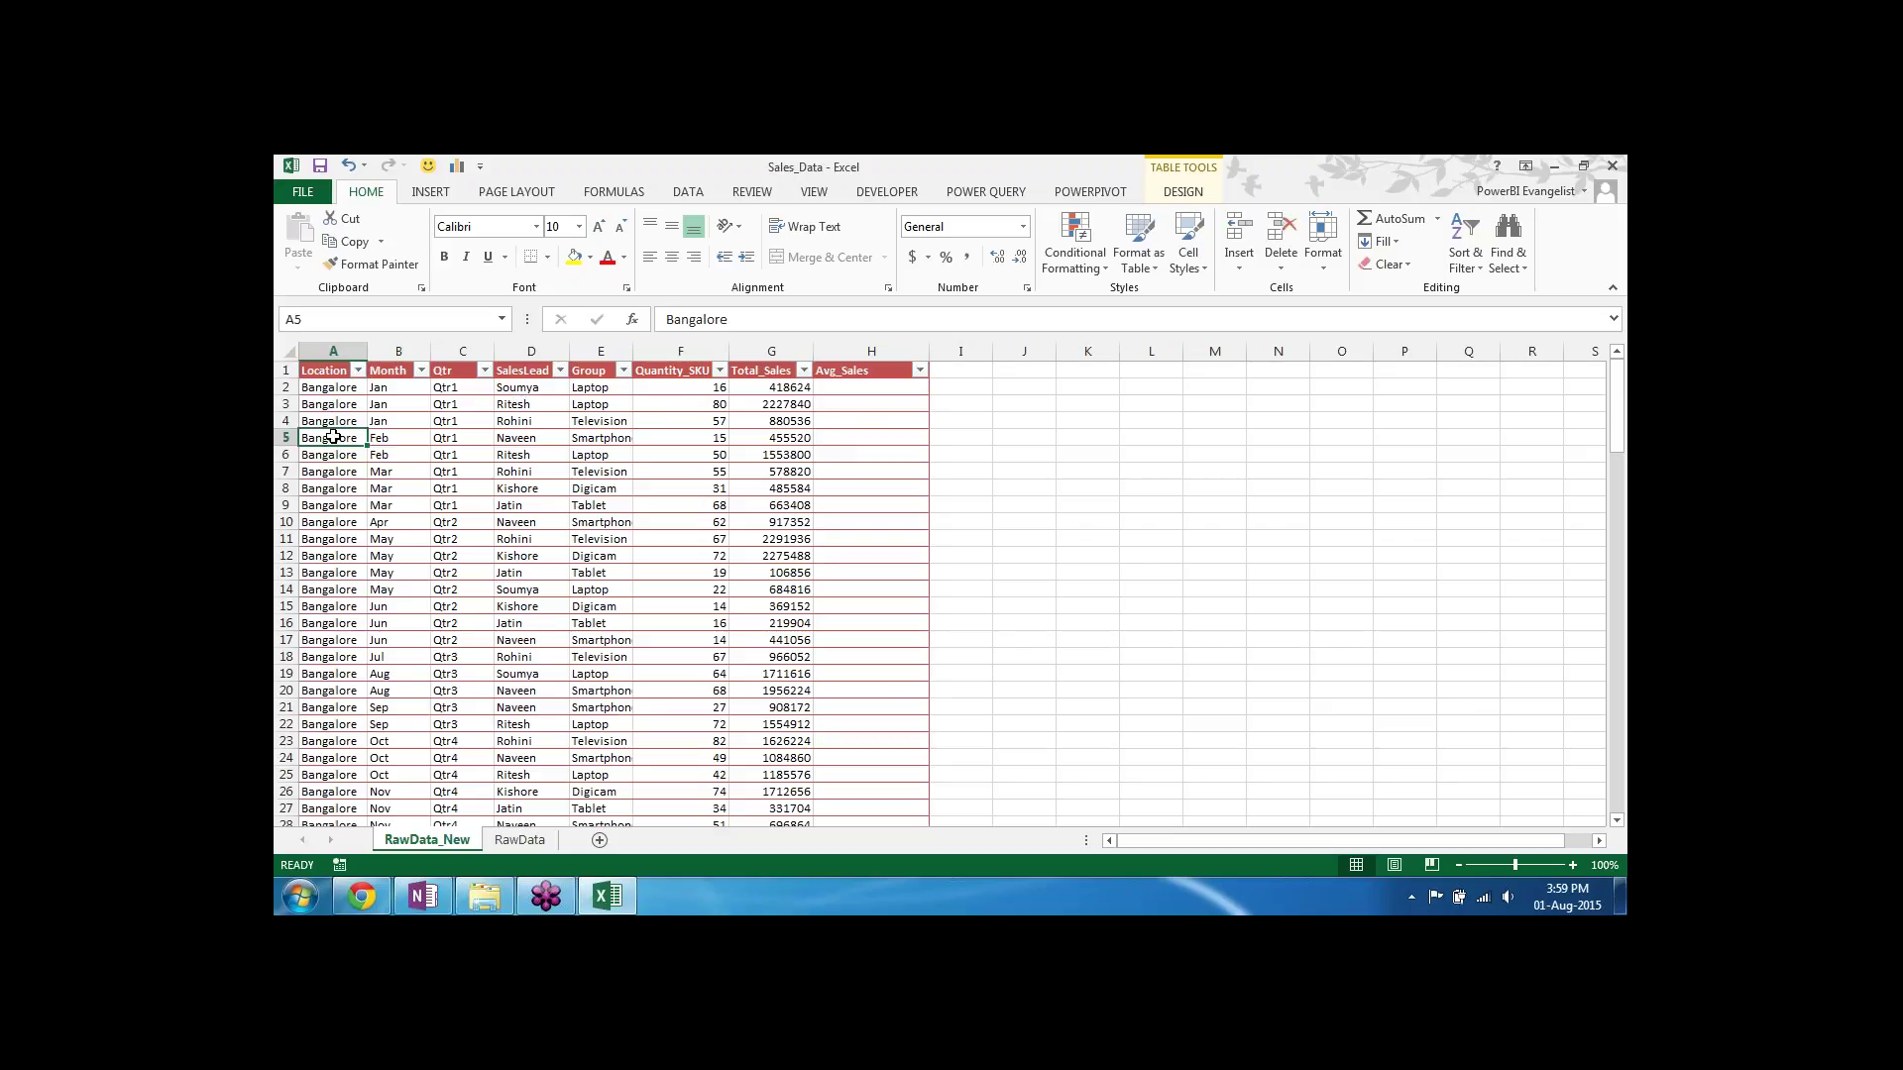
key(Down)
key(Down)
key(Down)
key(Down)
key(Down)
key(Down)
key(Down)
key(Down)
key(Down)
key(Down)
key(Down)
key(Down)
key(Down)
key(Down)
key(Down)
key(Down)
key(Down)
key(Down)
key(Down)
key(Down)
key(Down)
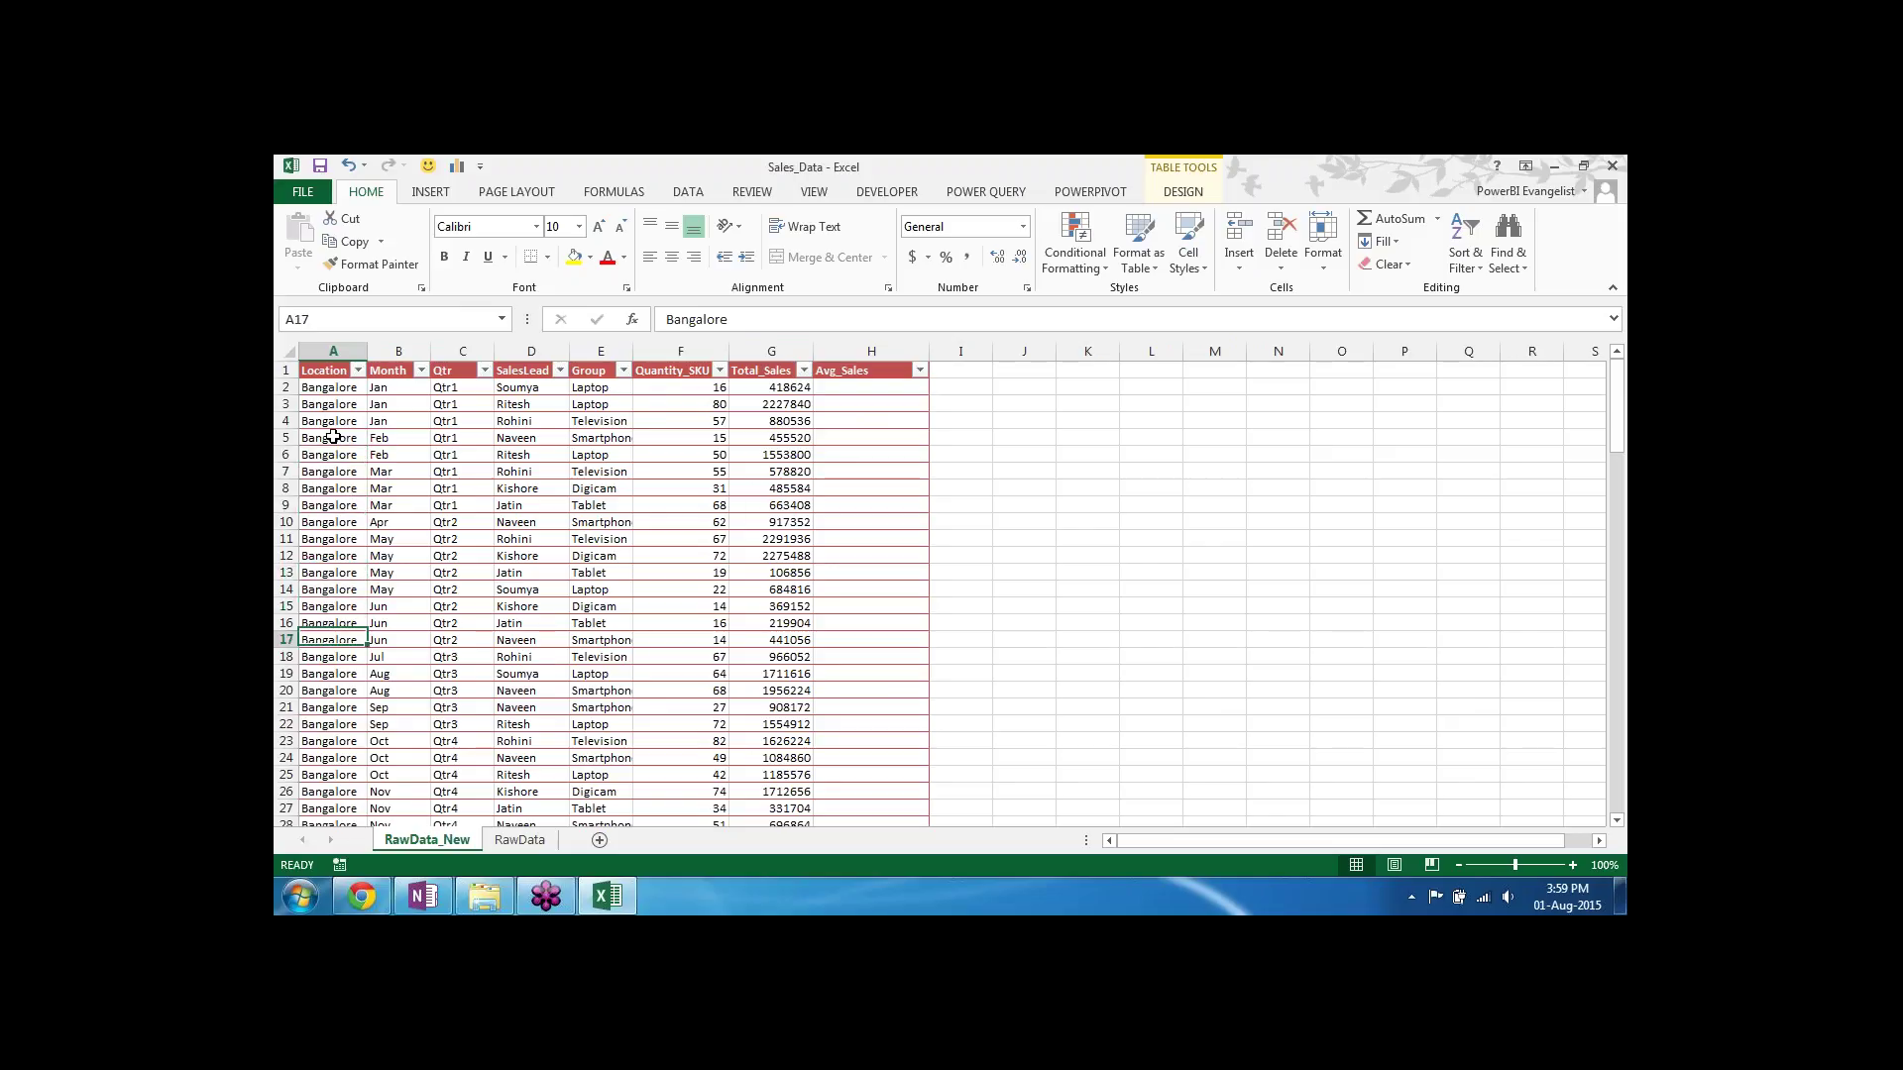
key(Down)
key(Down)
key(Down)
key(Down)
key(Down)
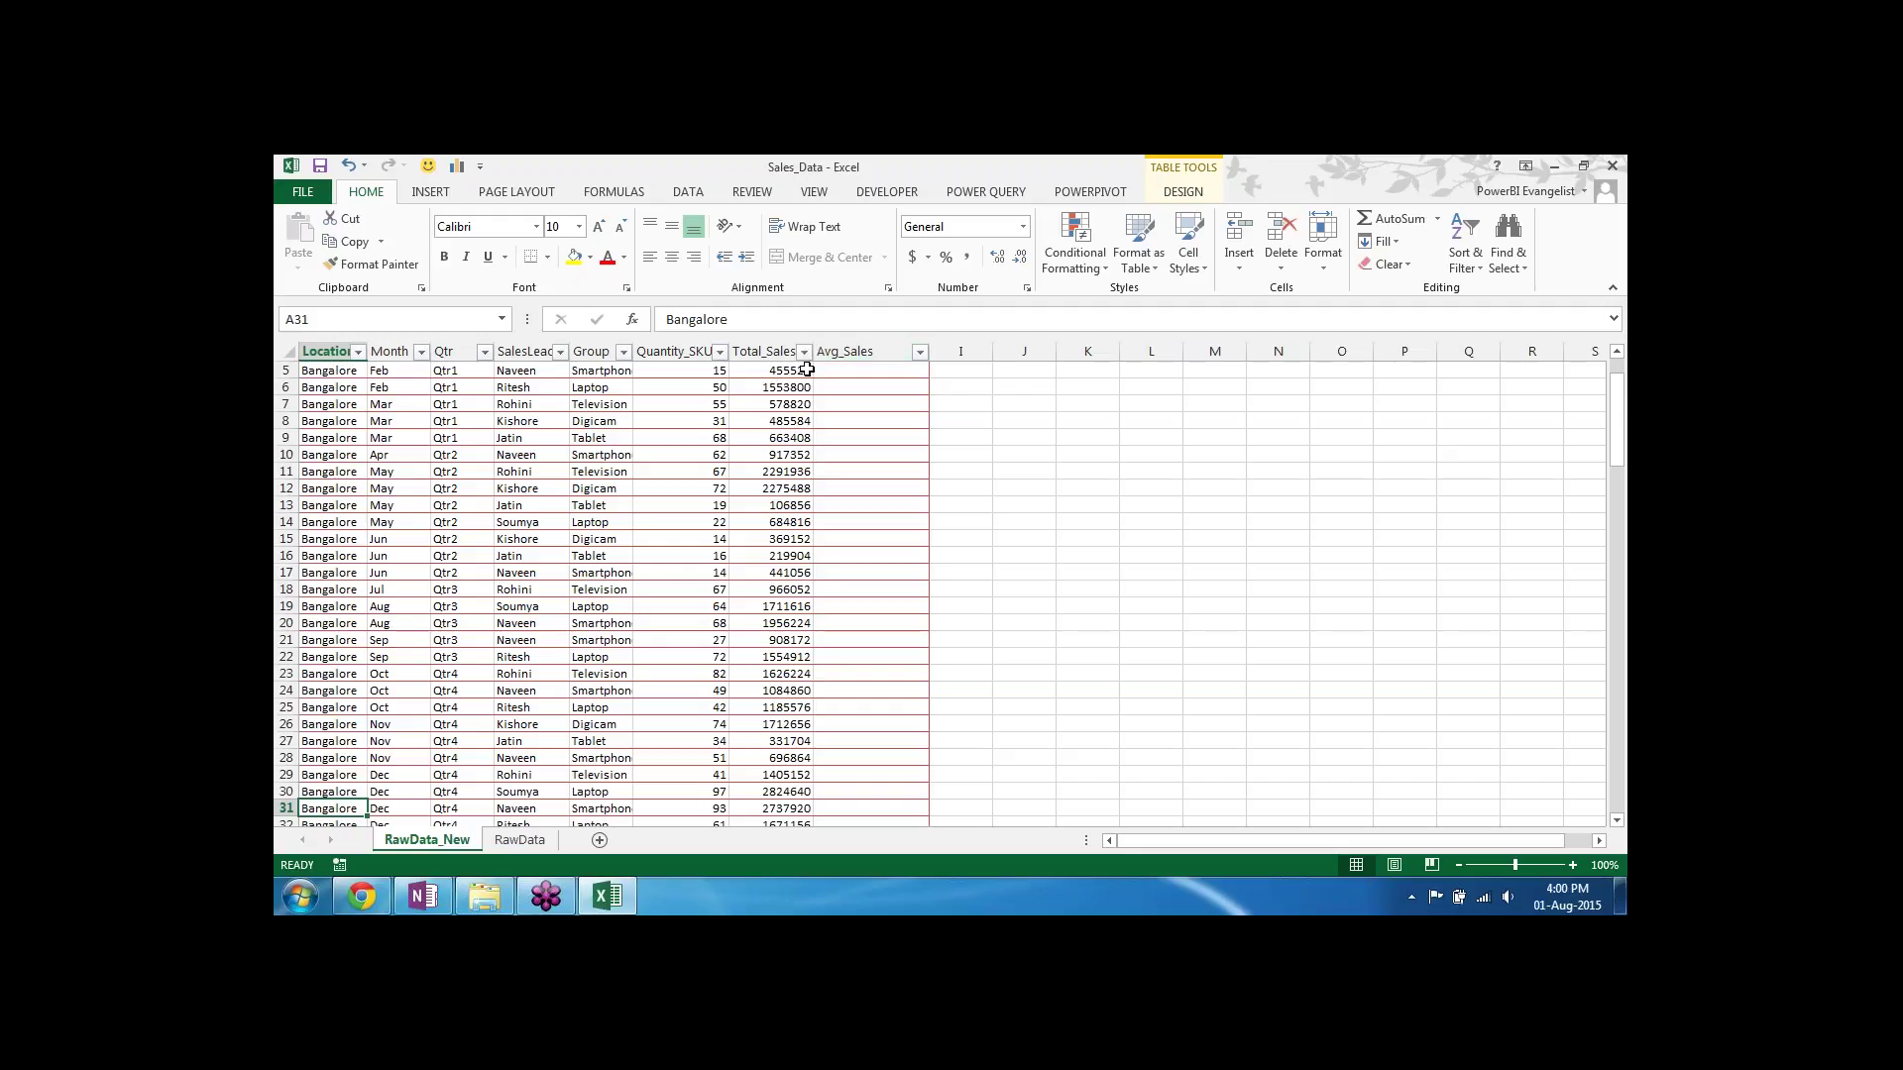
Step: Calculate Avg_Sales in H2 by dividing the row's Total_Sales by Quantity_SKU with a structured-reference formula
click(811, 469)
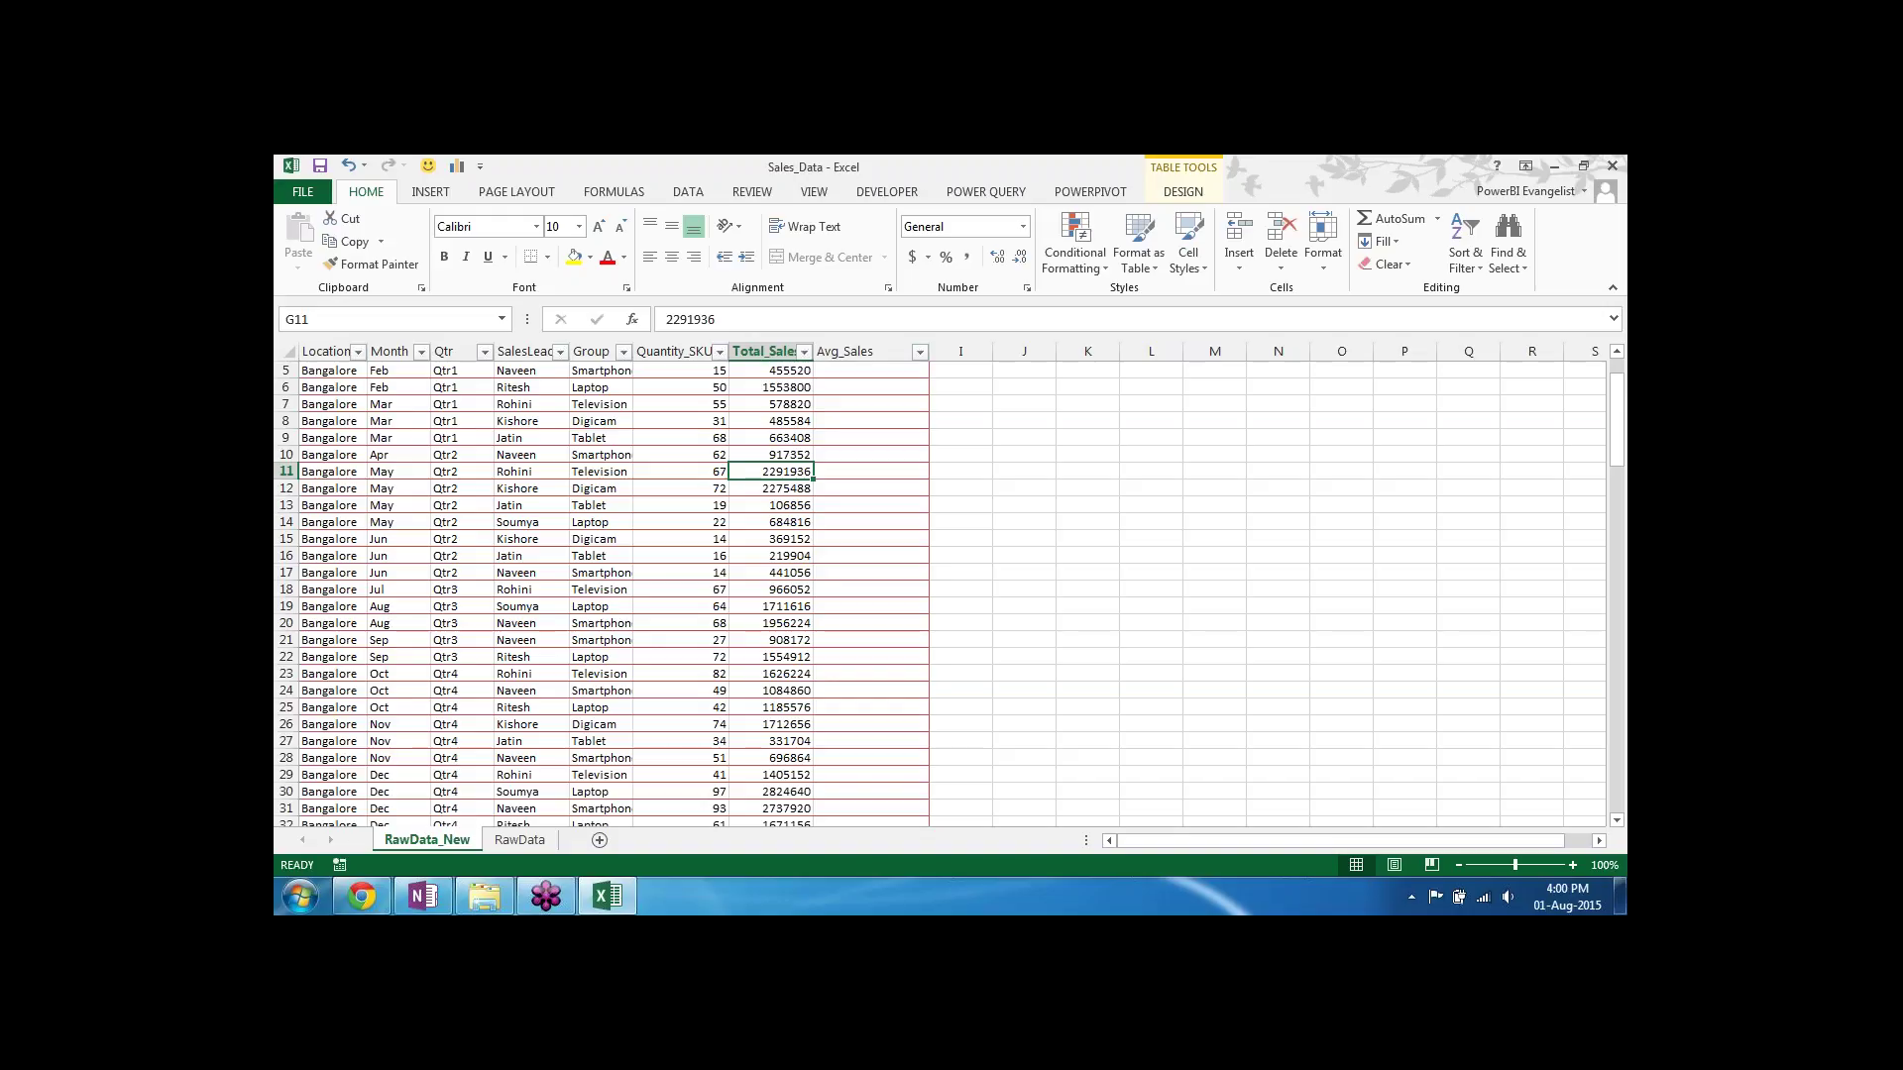
key(ctrl+Up)
key(Down)
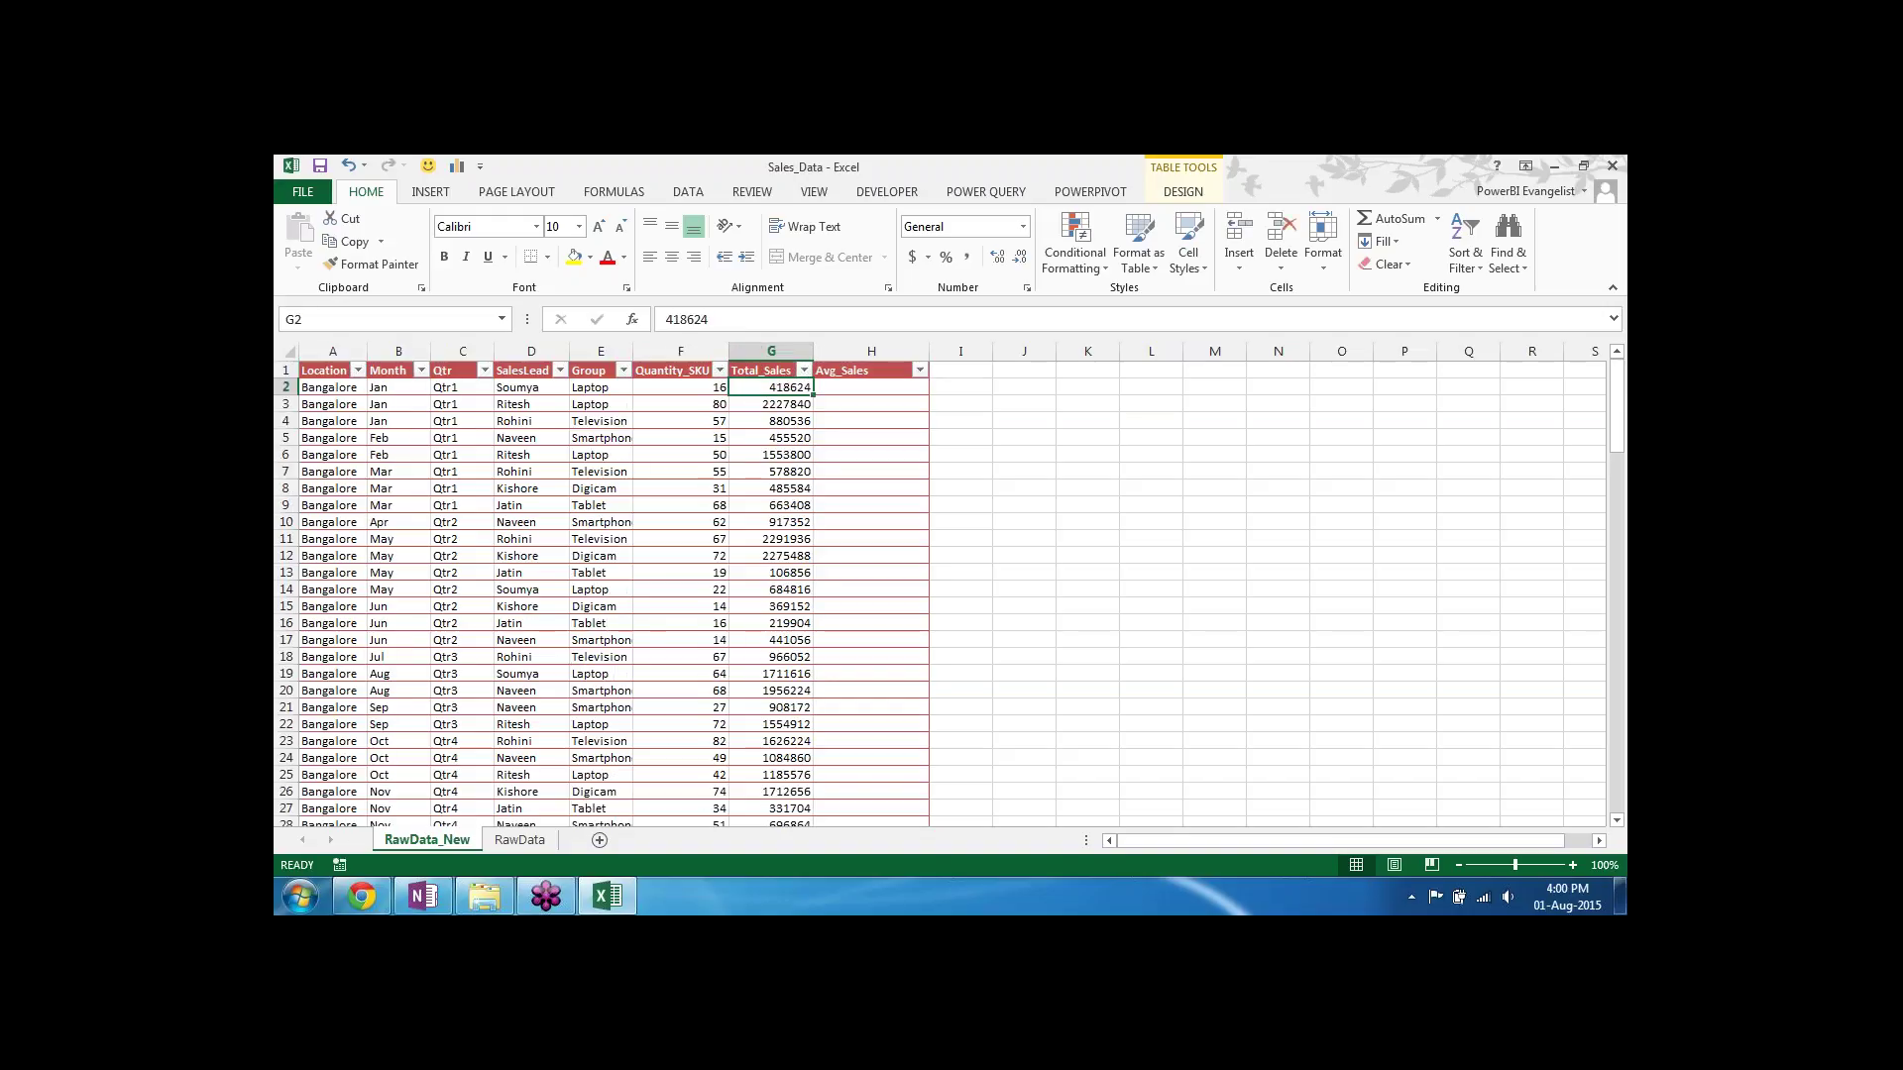
key(Down)
key(Up)
key(Up)
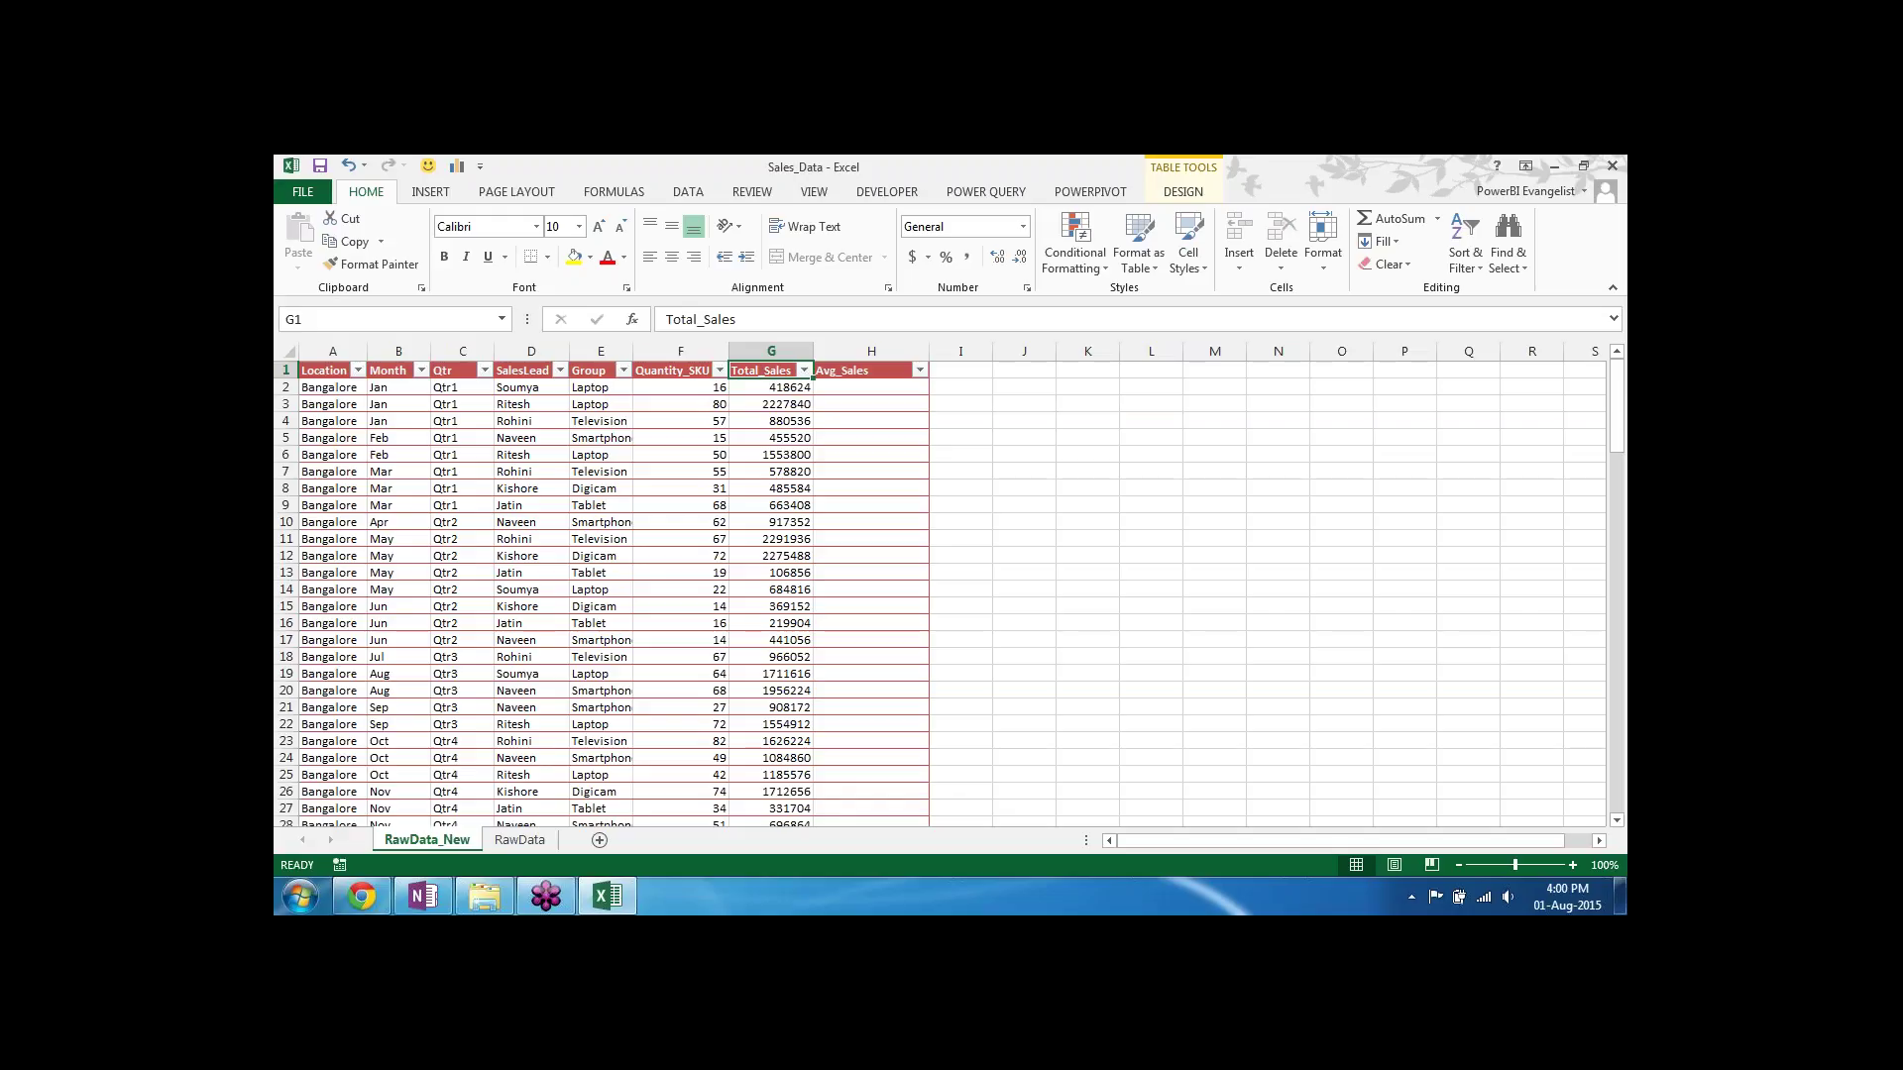
key(Right)
key(Down)
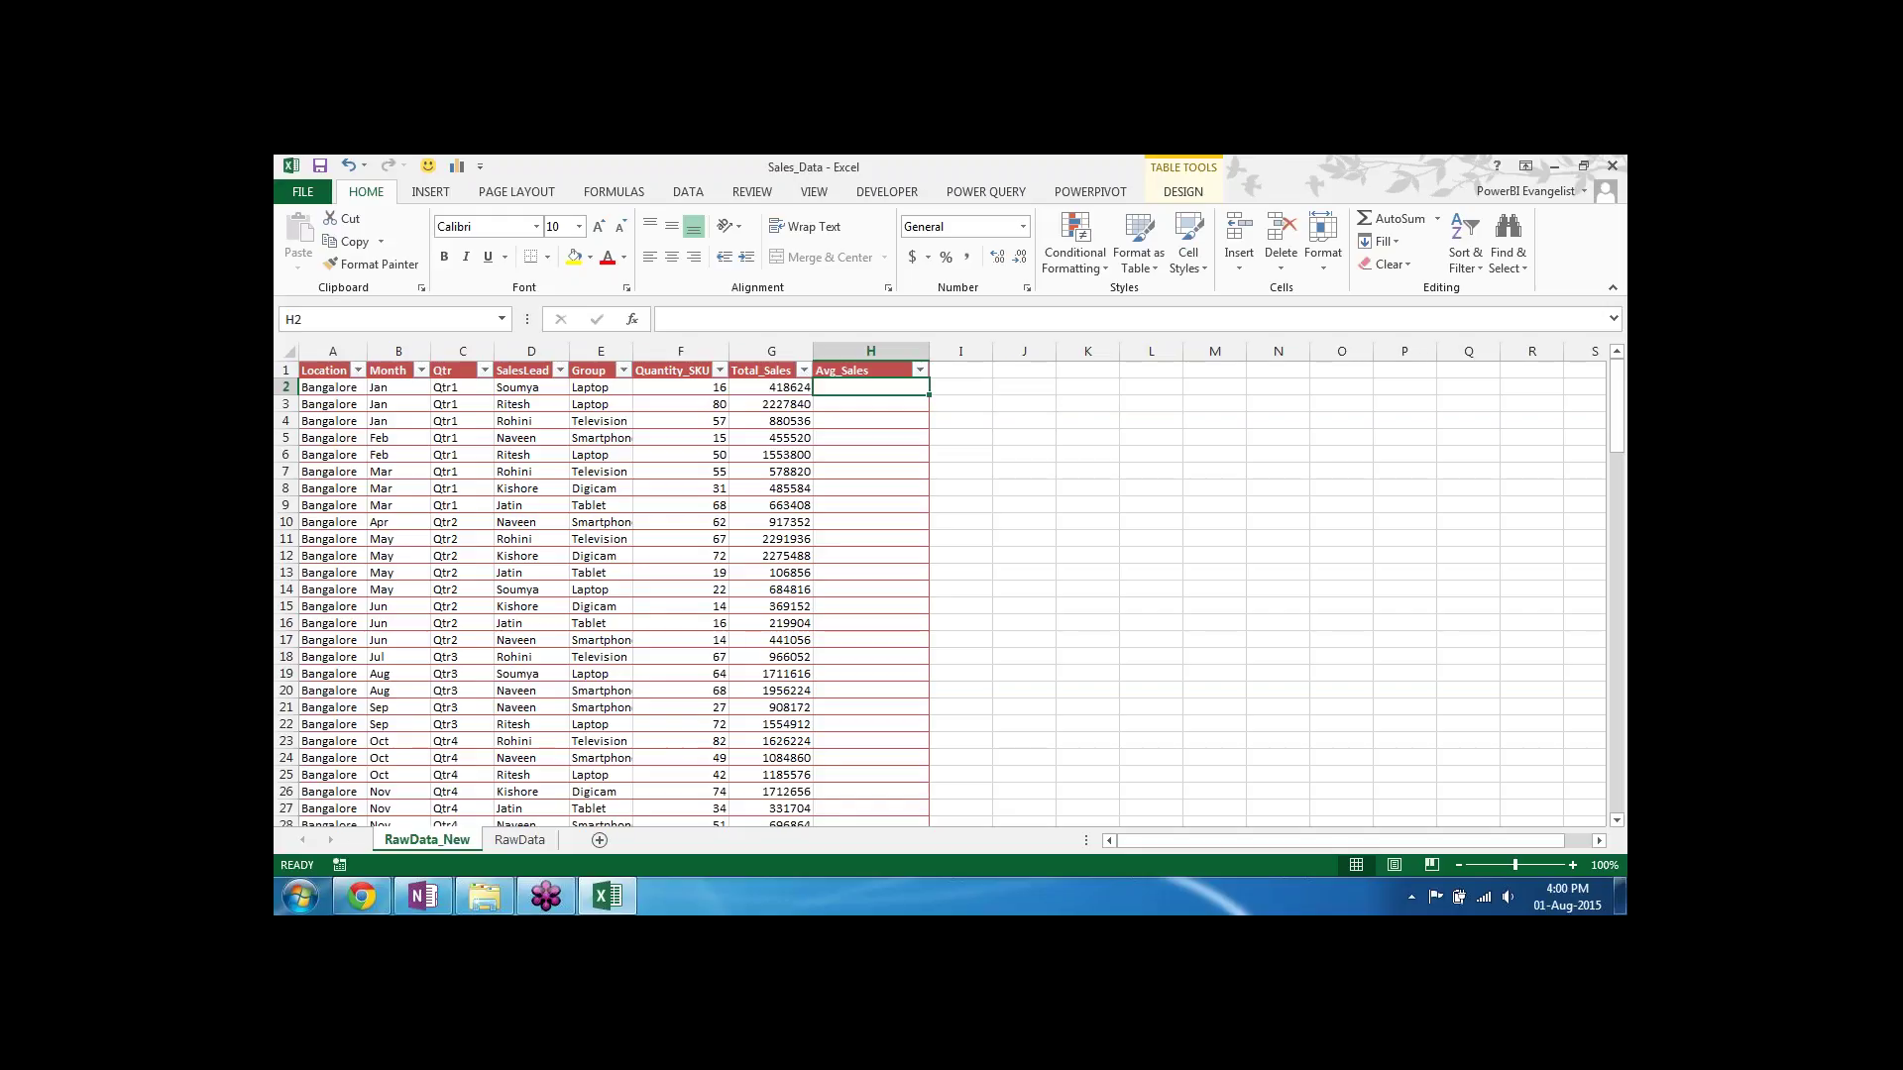
text(=)
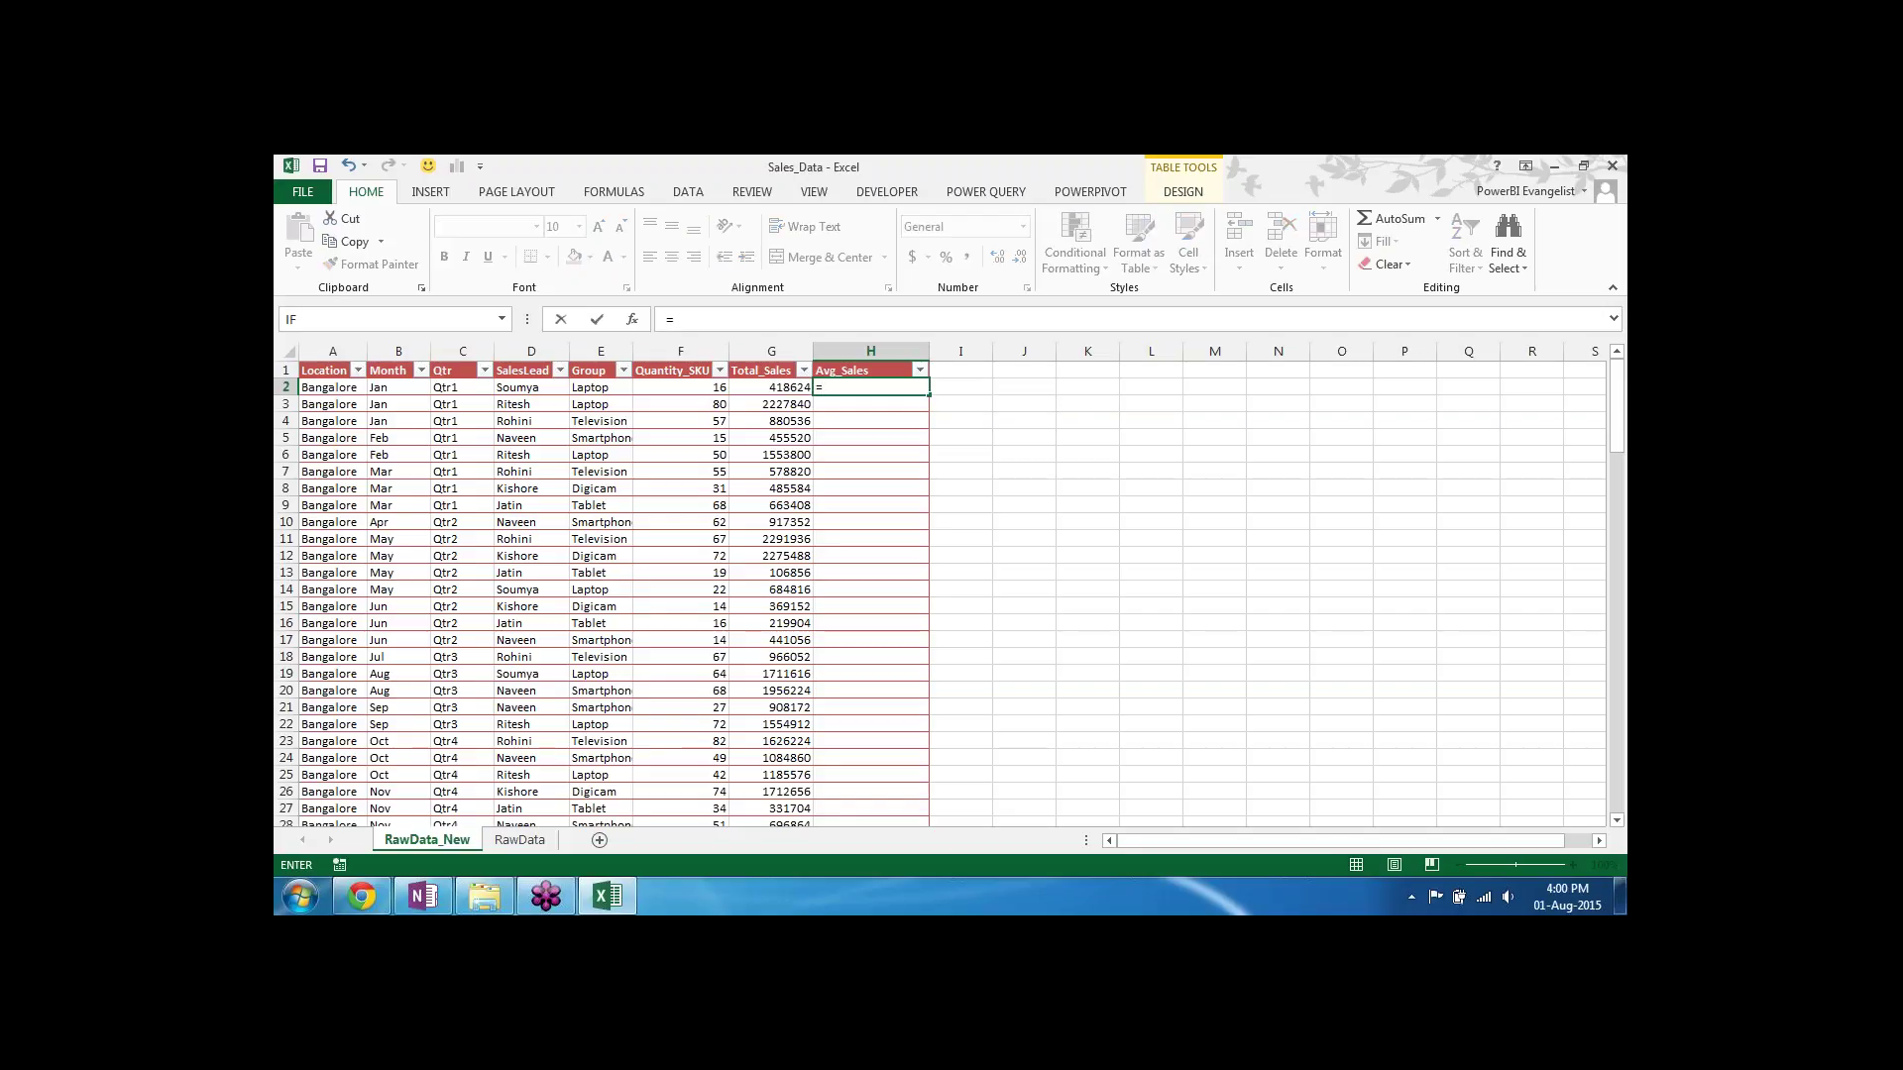
key(Left)
text(/)
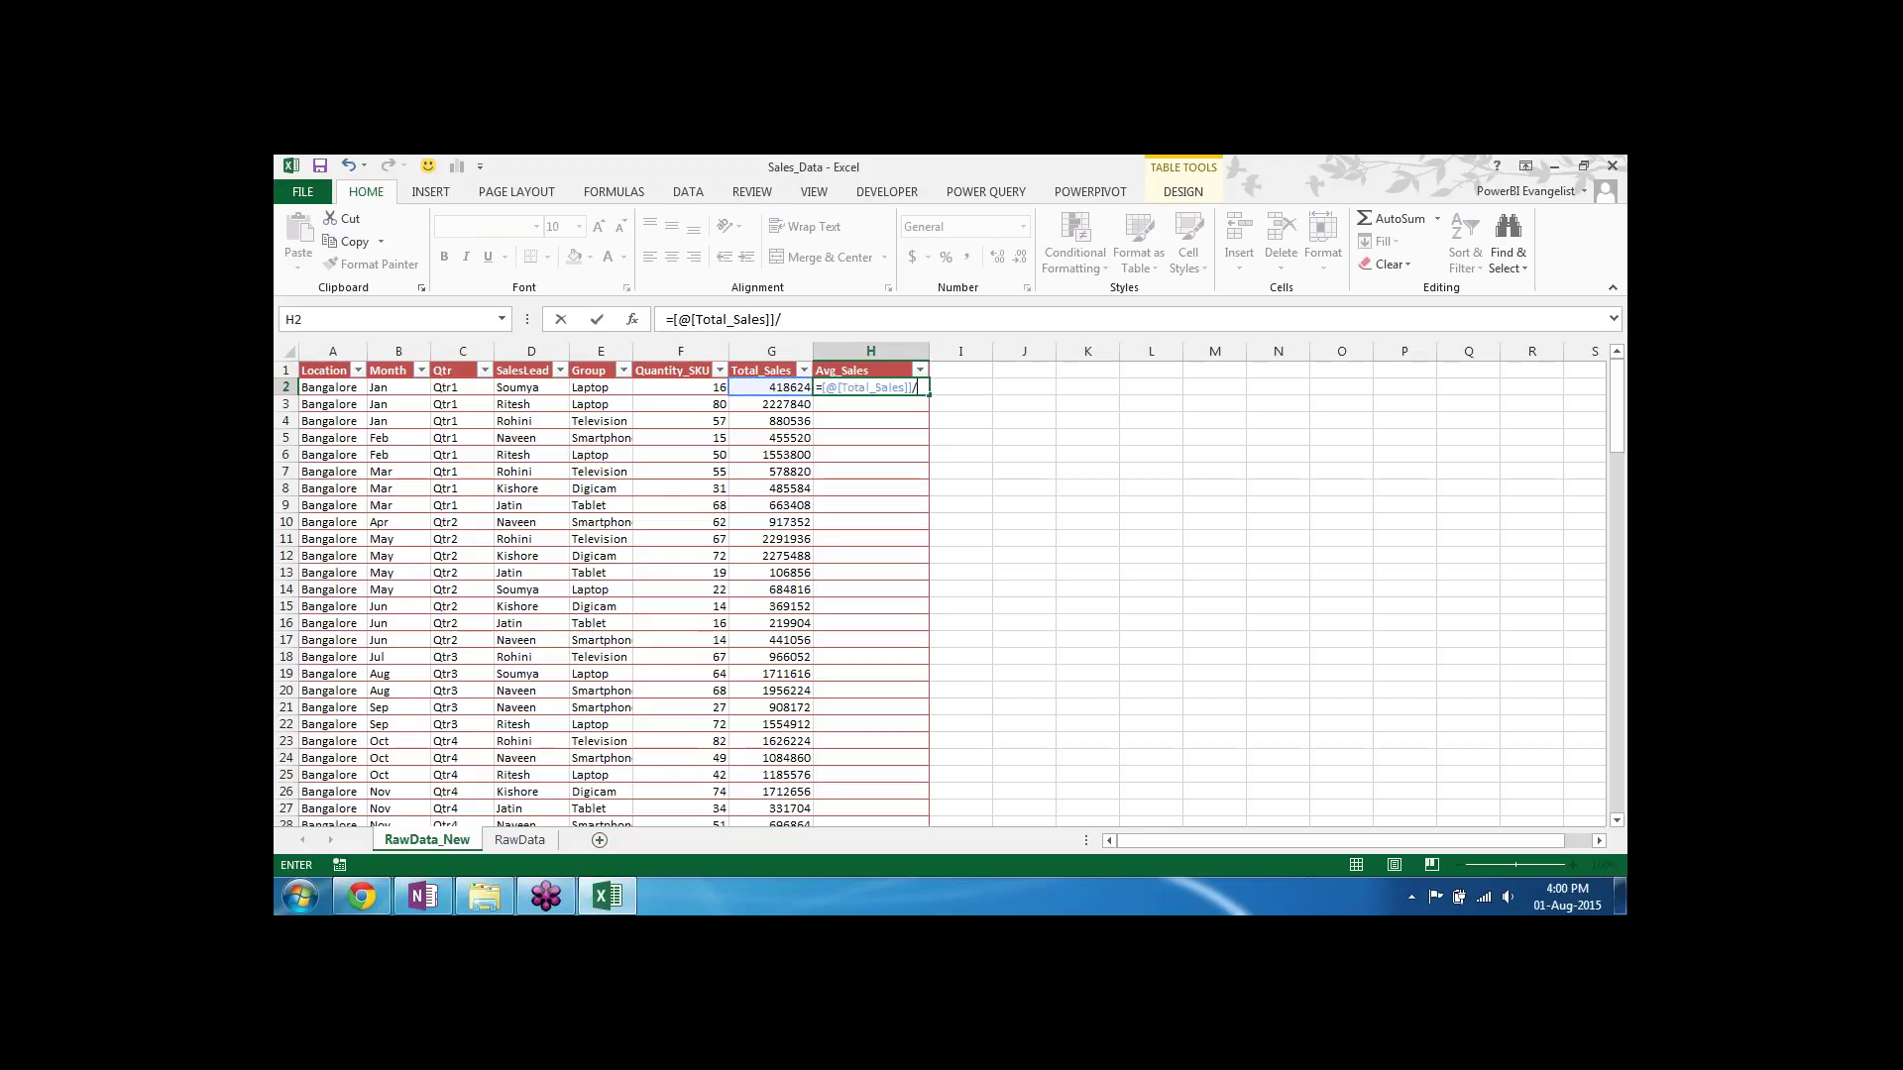
key(Left)
key(Left)
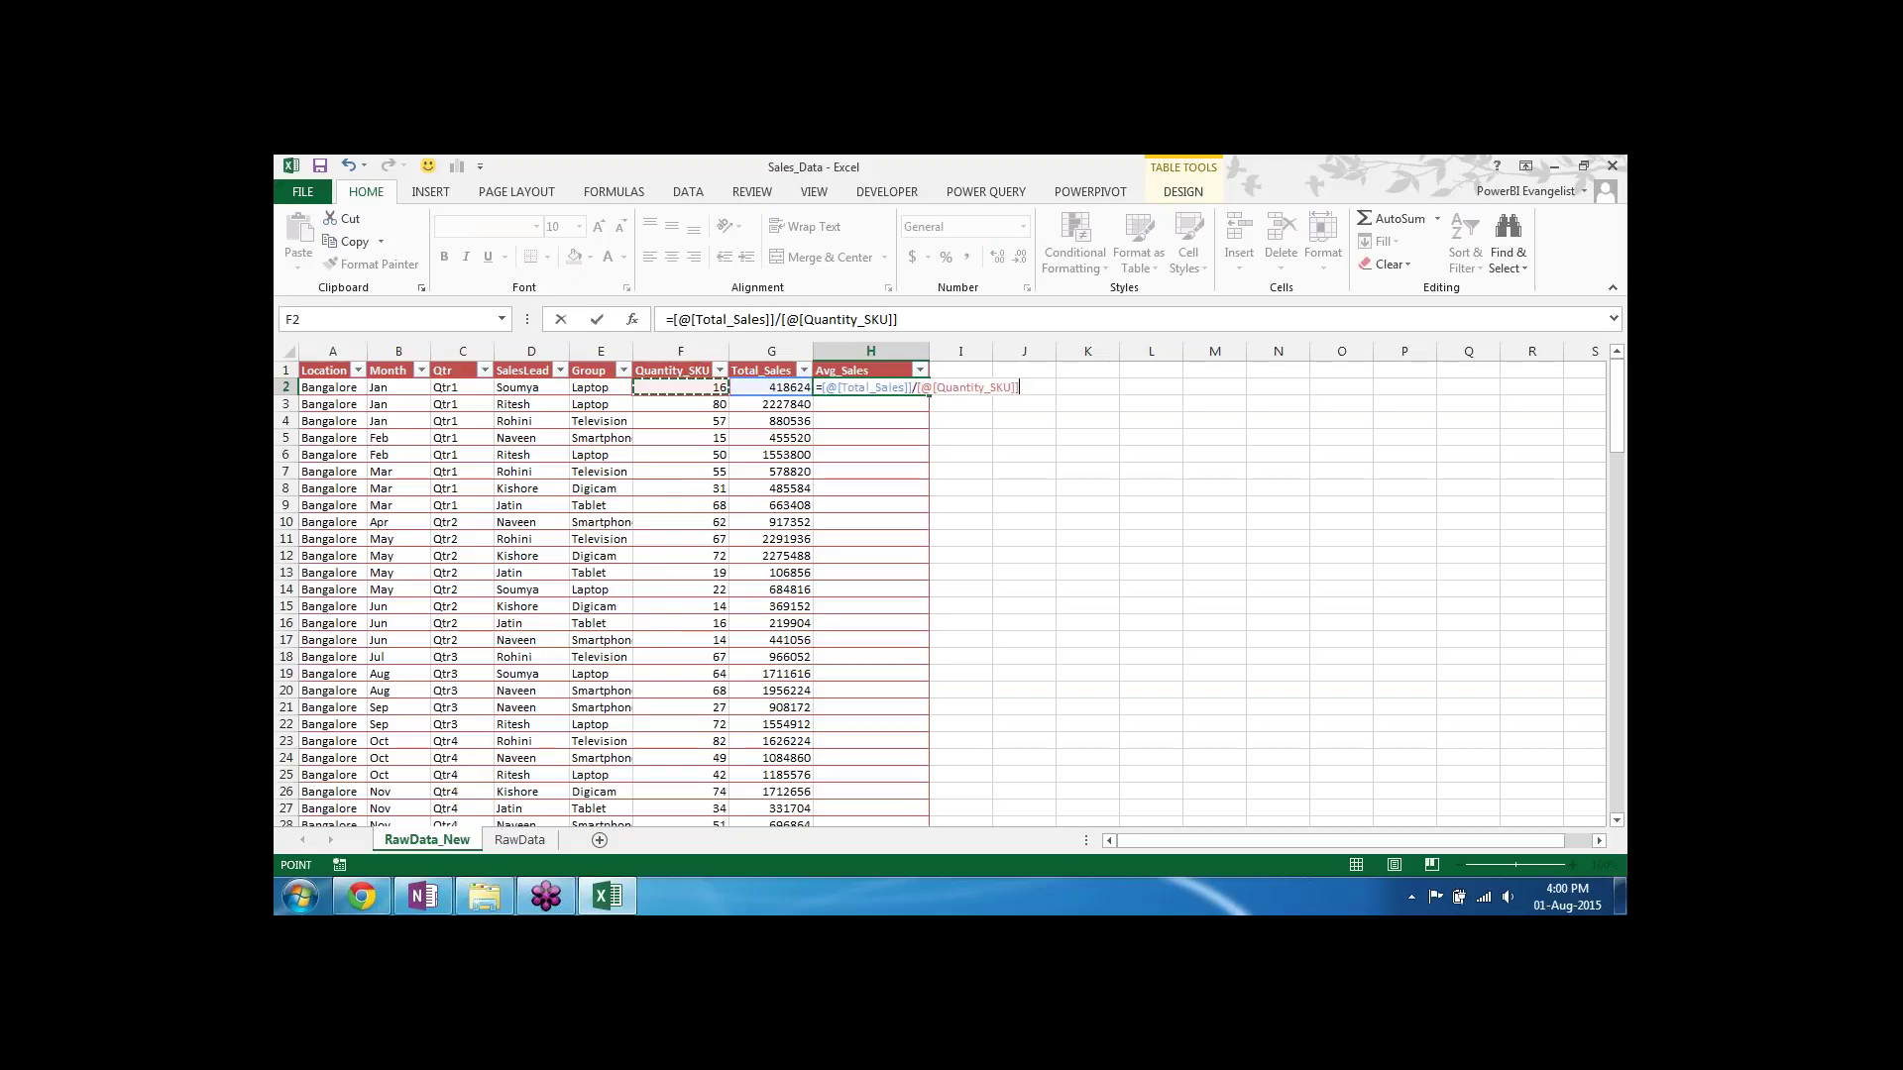
key(Return)
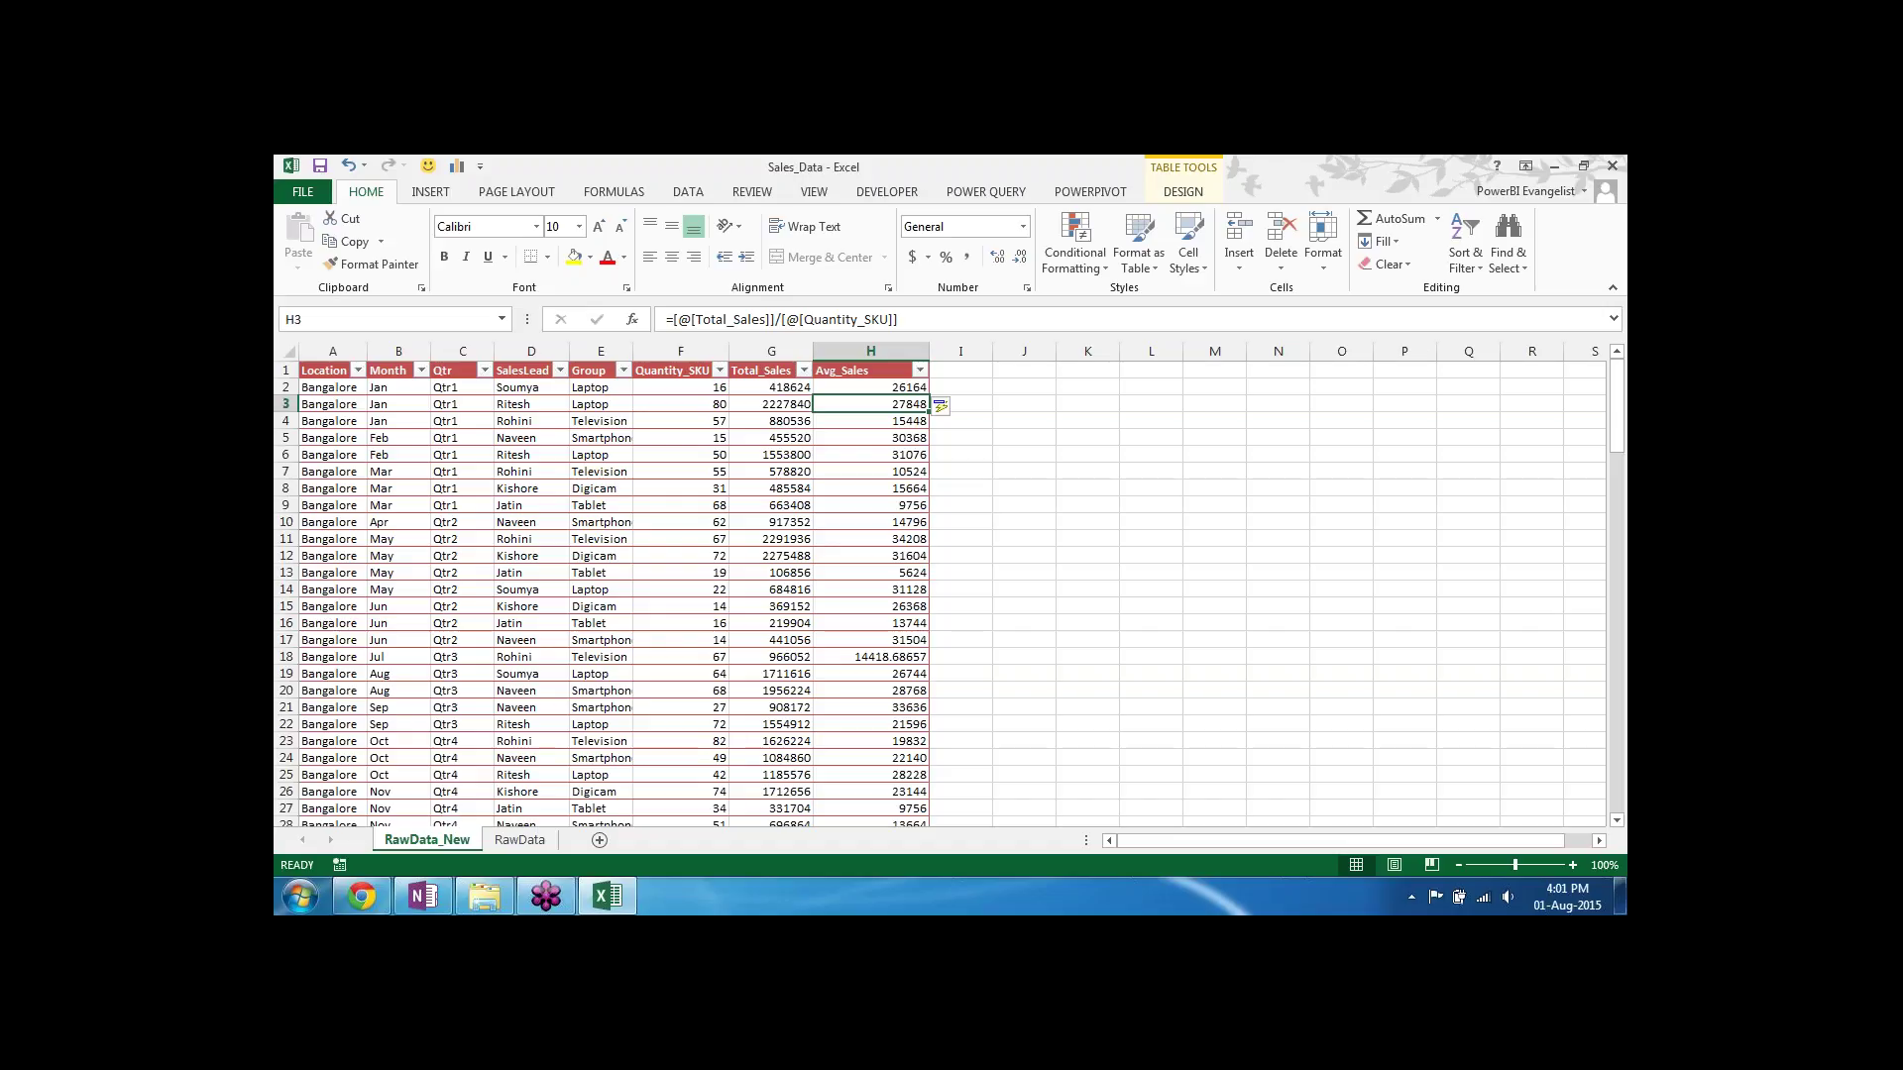
click(870, 386)
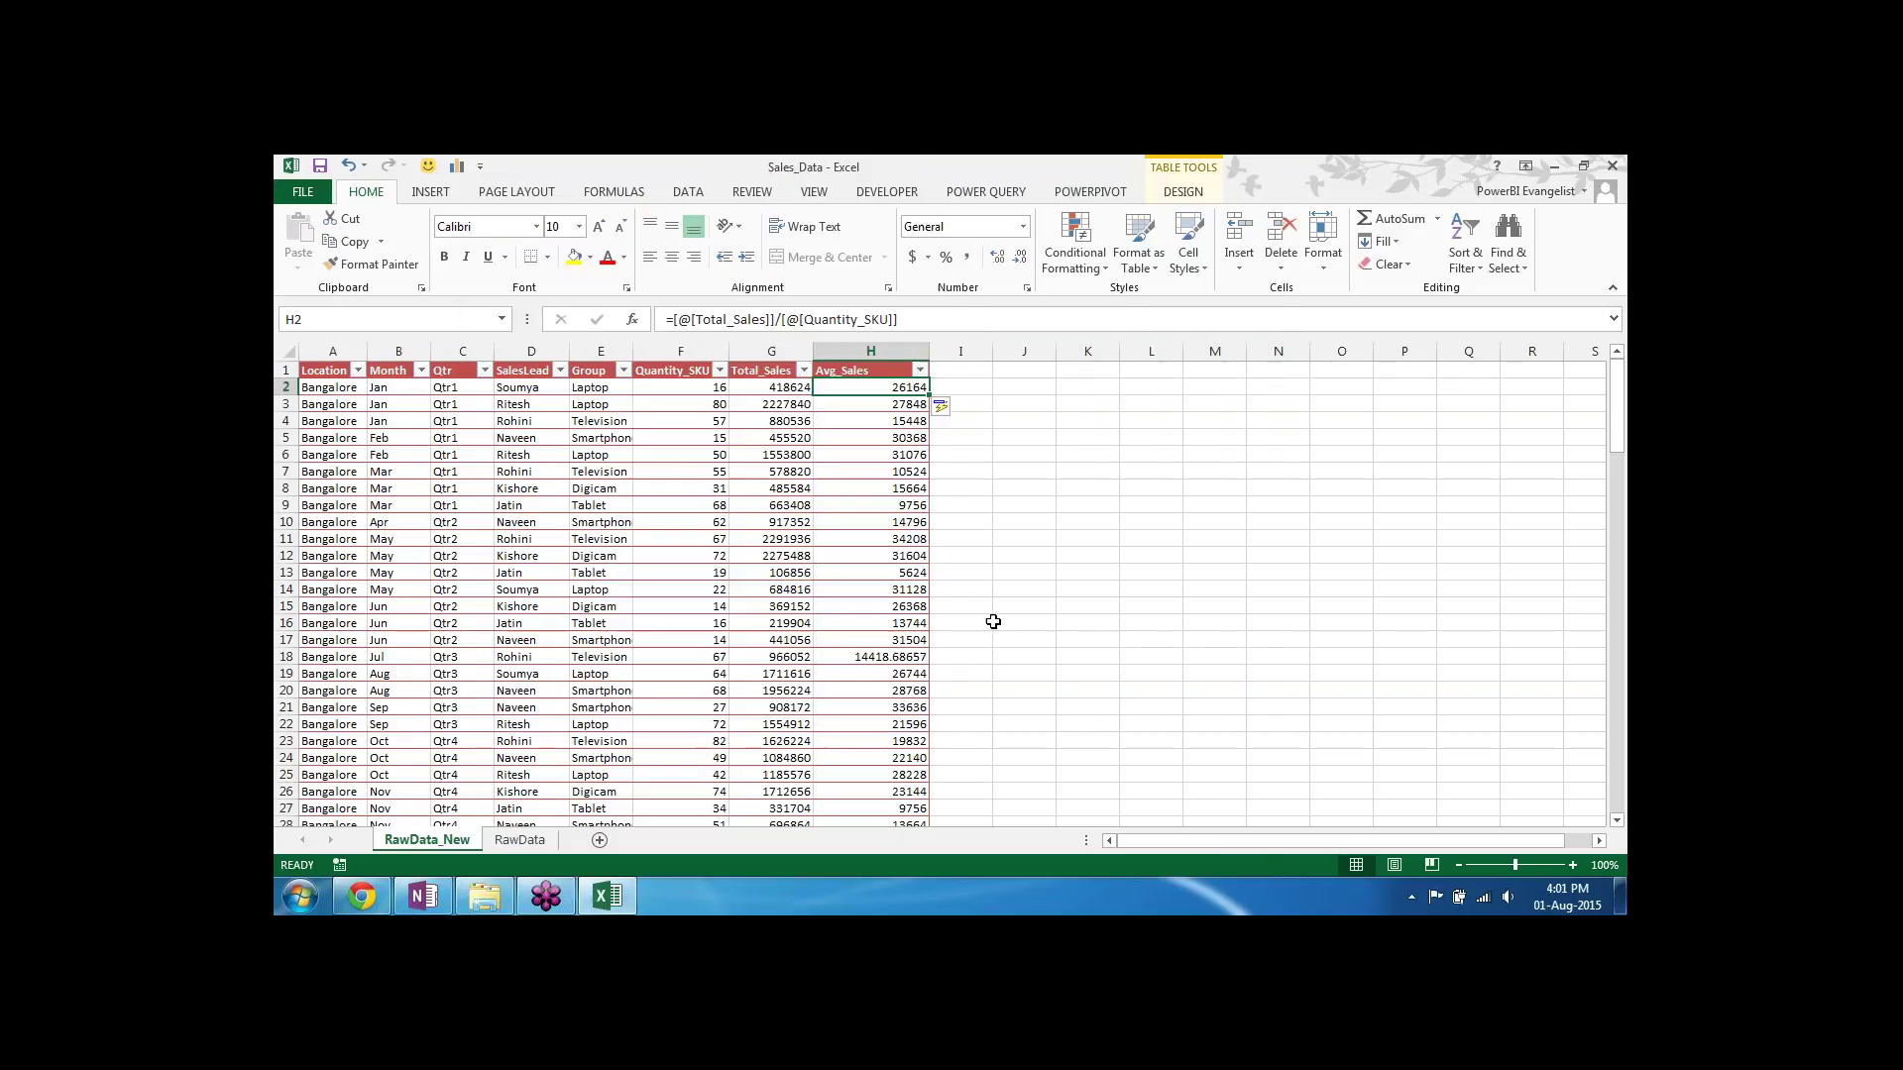
Step: Switch to the OneNote course outline, tick off Formatting data as Tables, and return to Excel
click(422, 897)
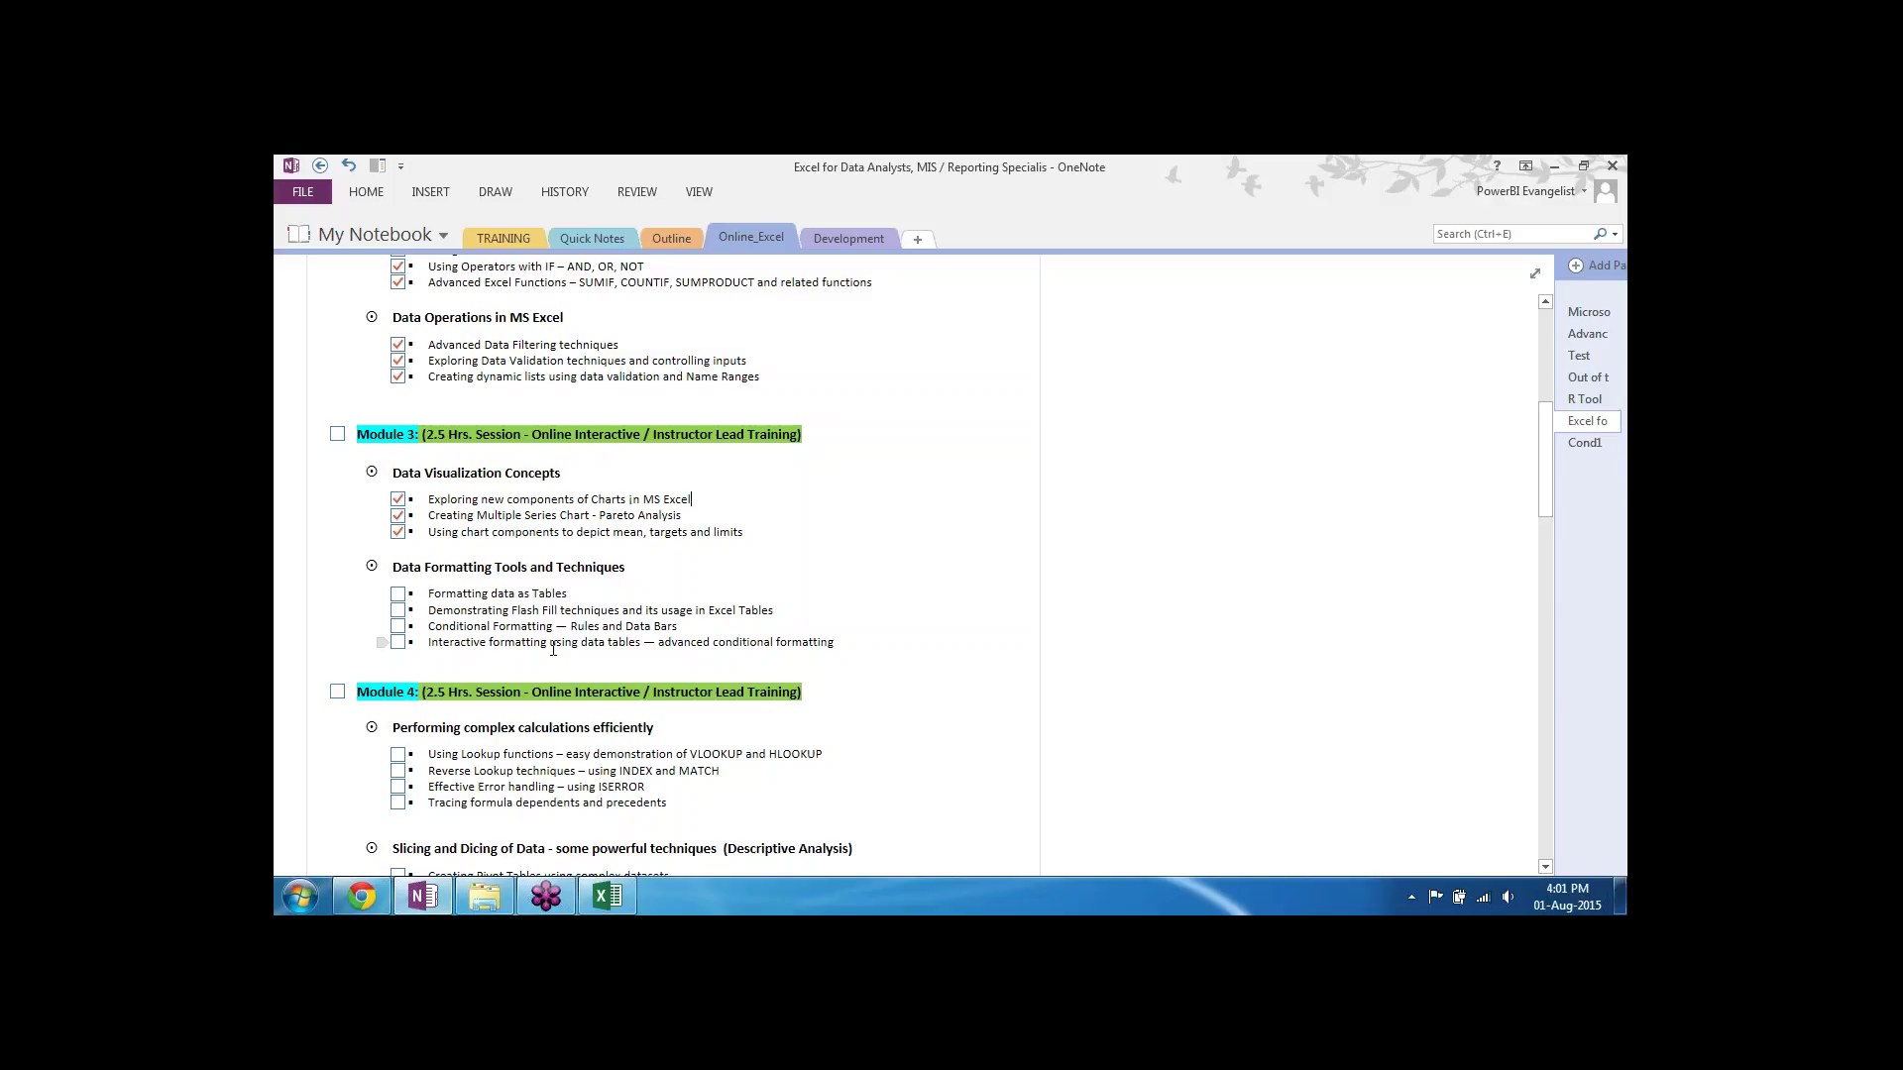
click(398, 594)
key(alt+Tab)
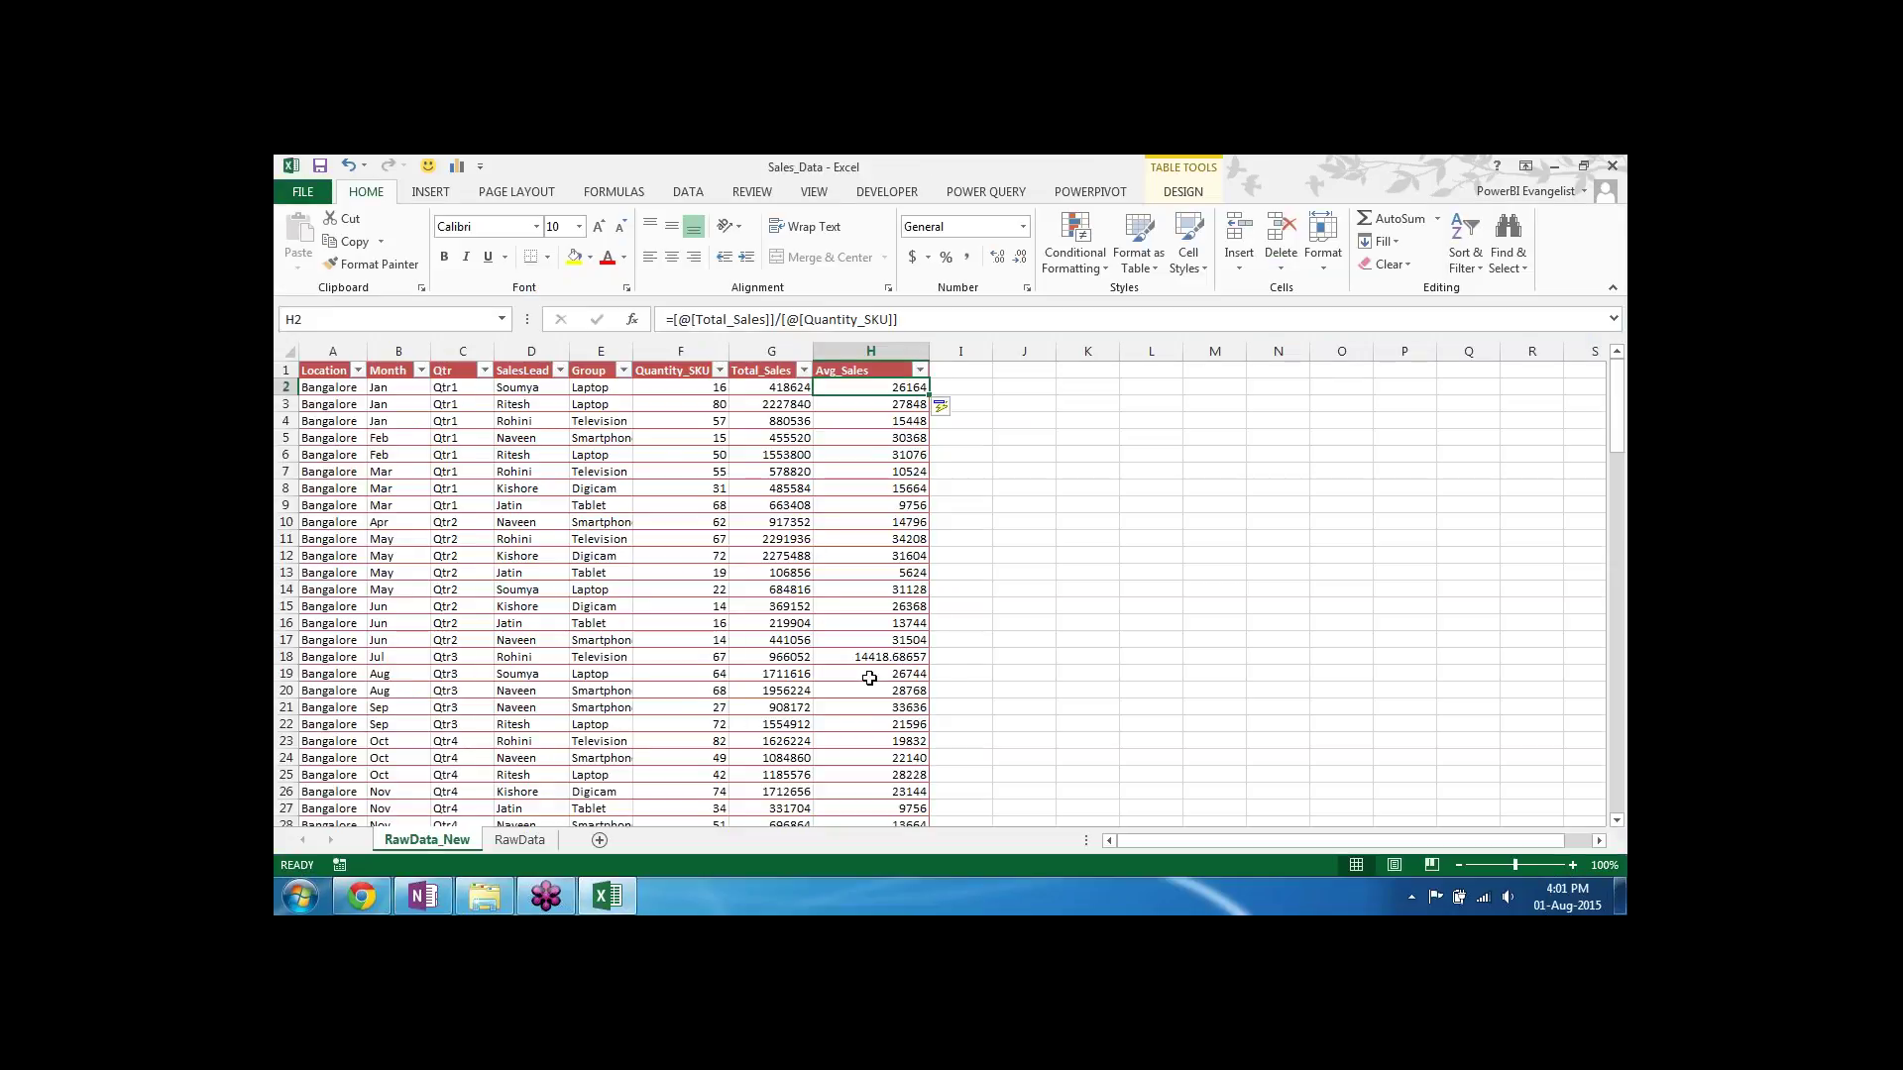
Step: Widen column I and extend the table with a new column headed KeyField in I1
click(972, 370)
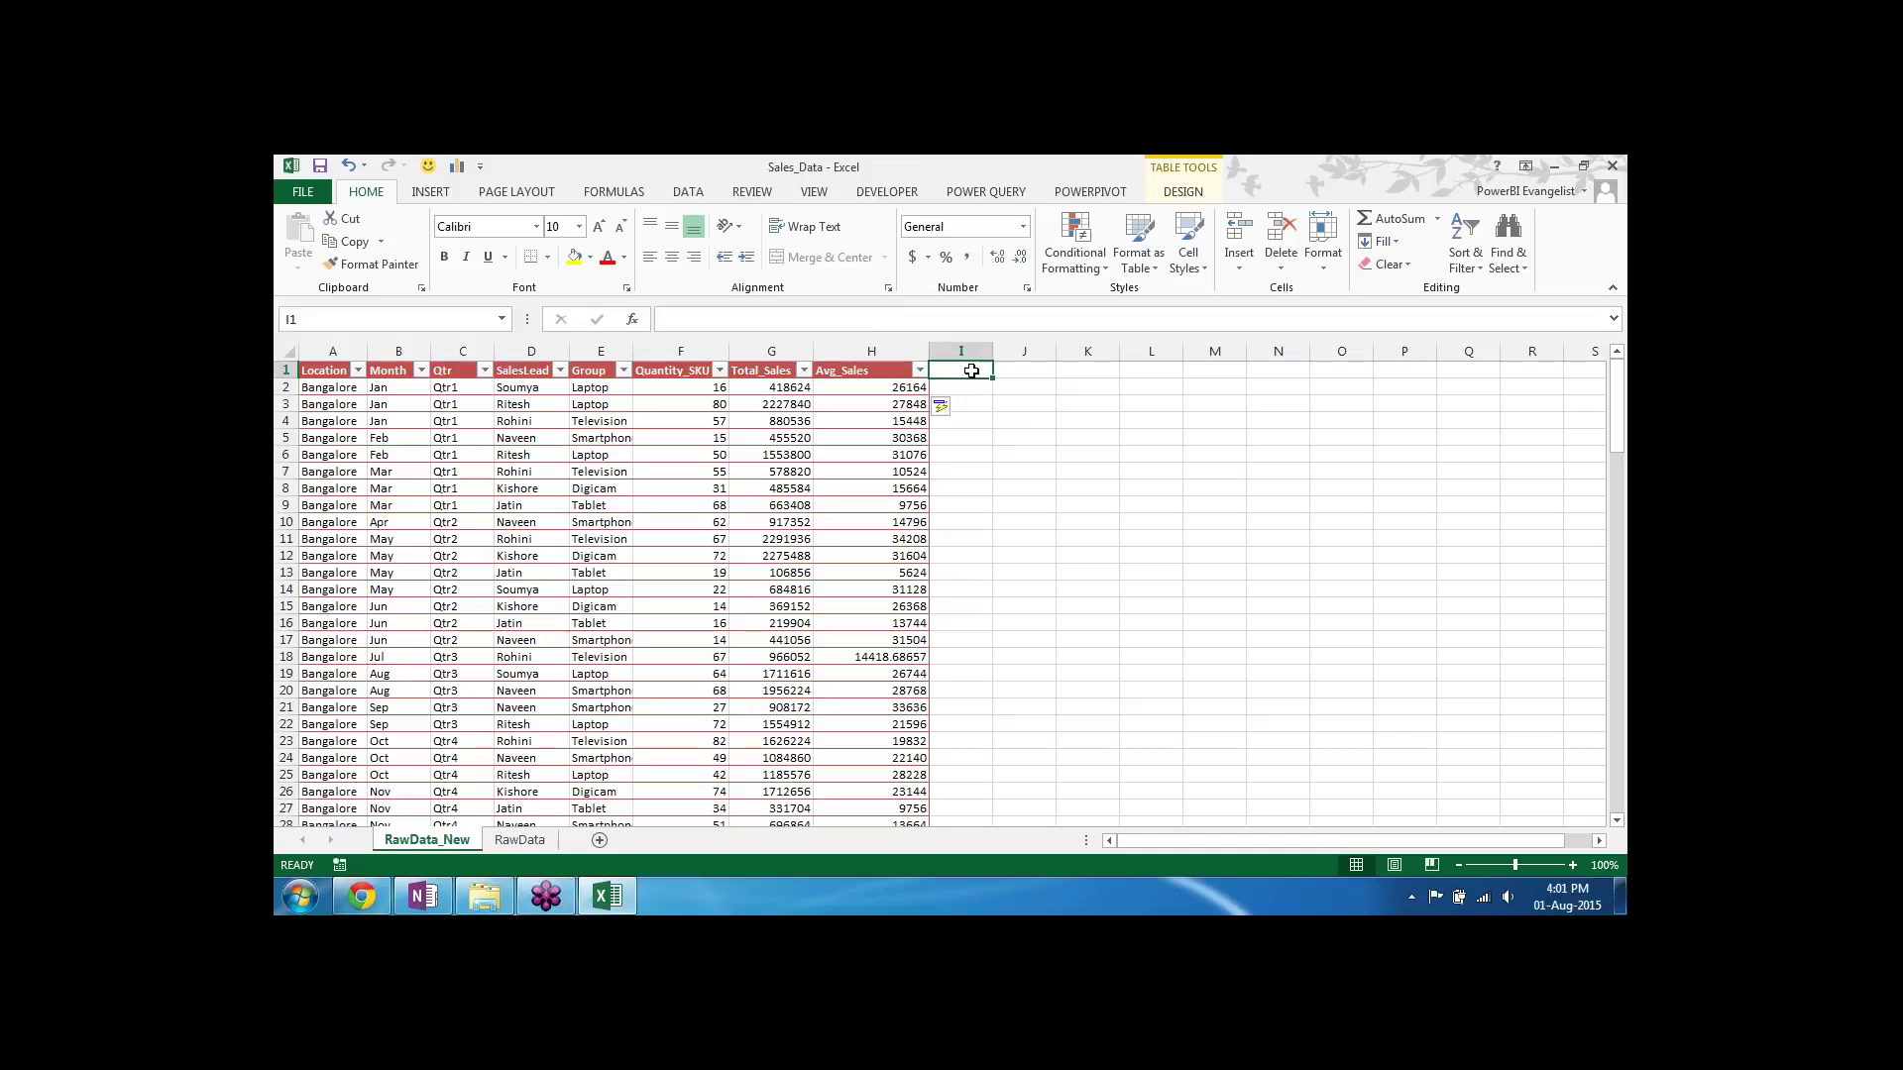
drag(992, 351, 1115, 351)
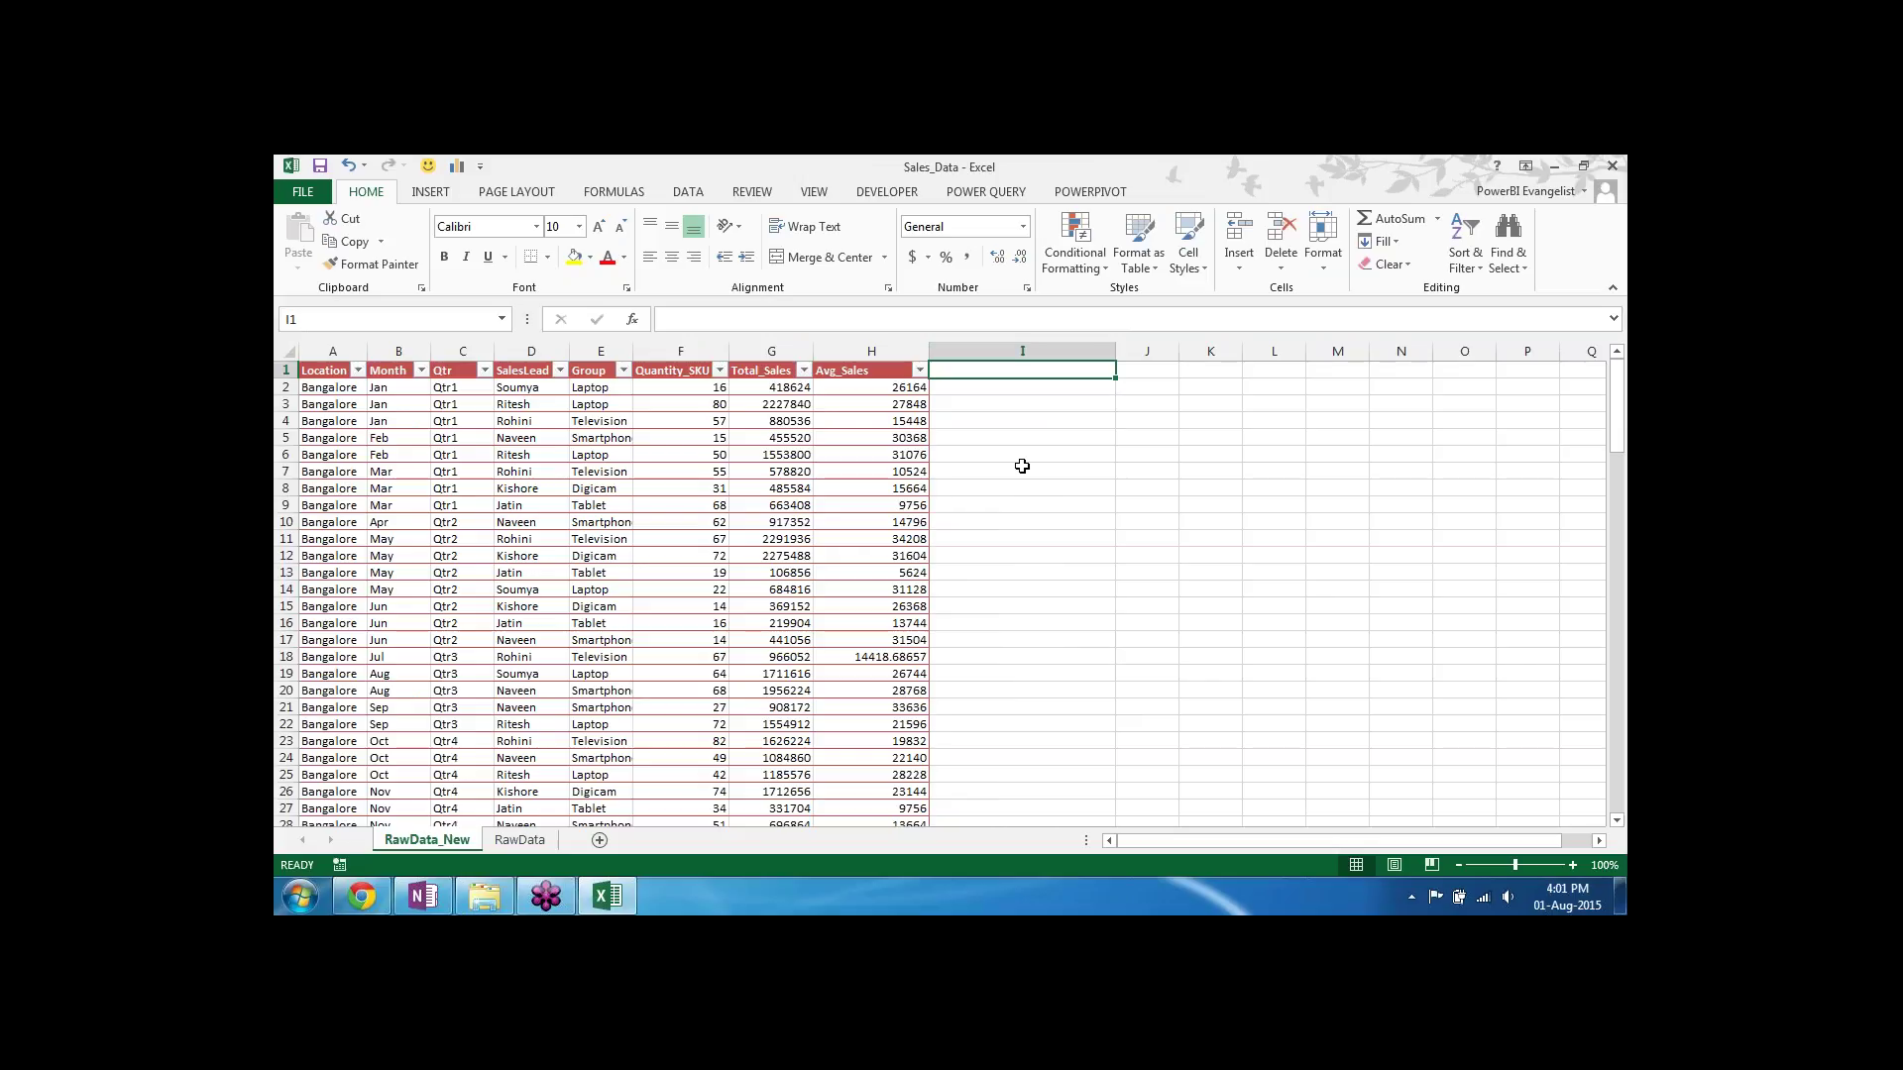
text(Key)
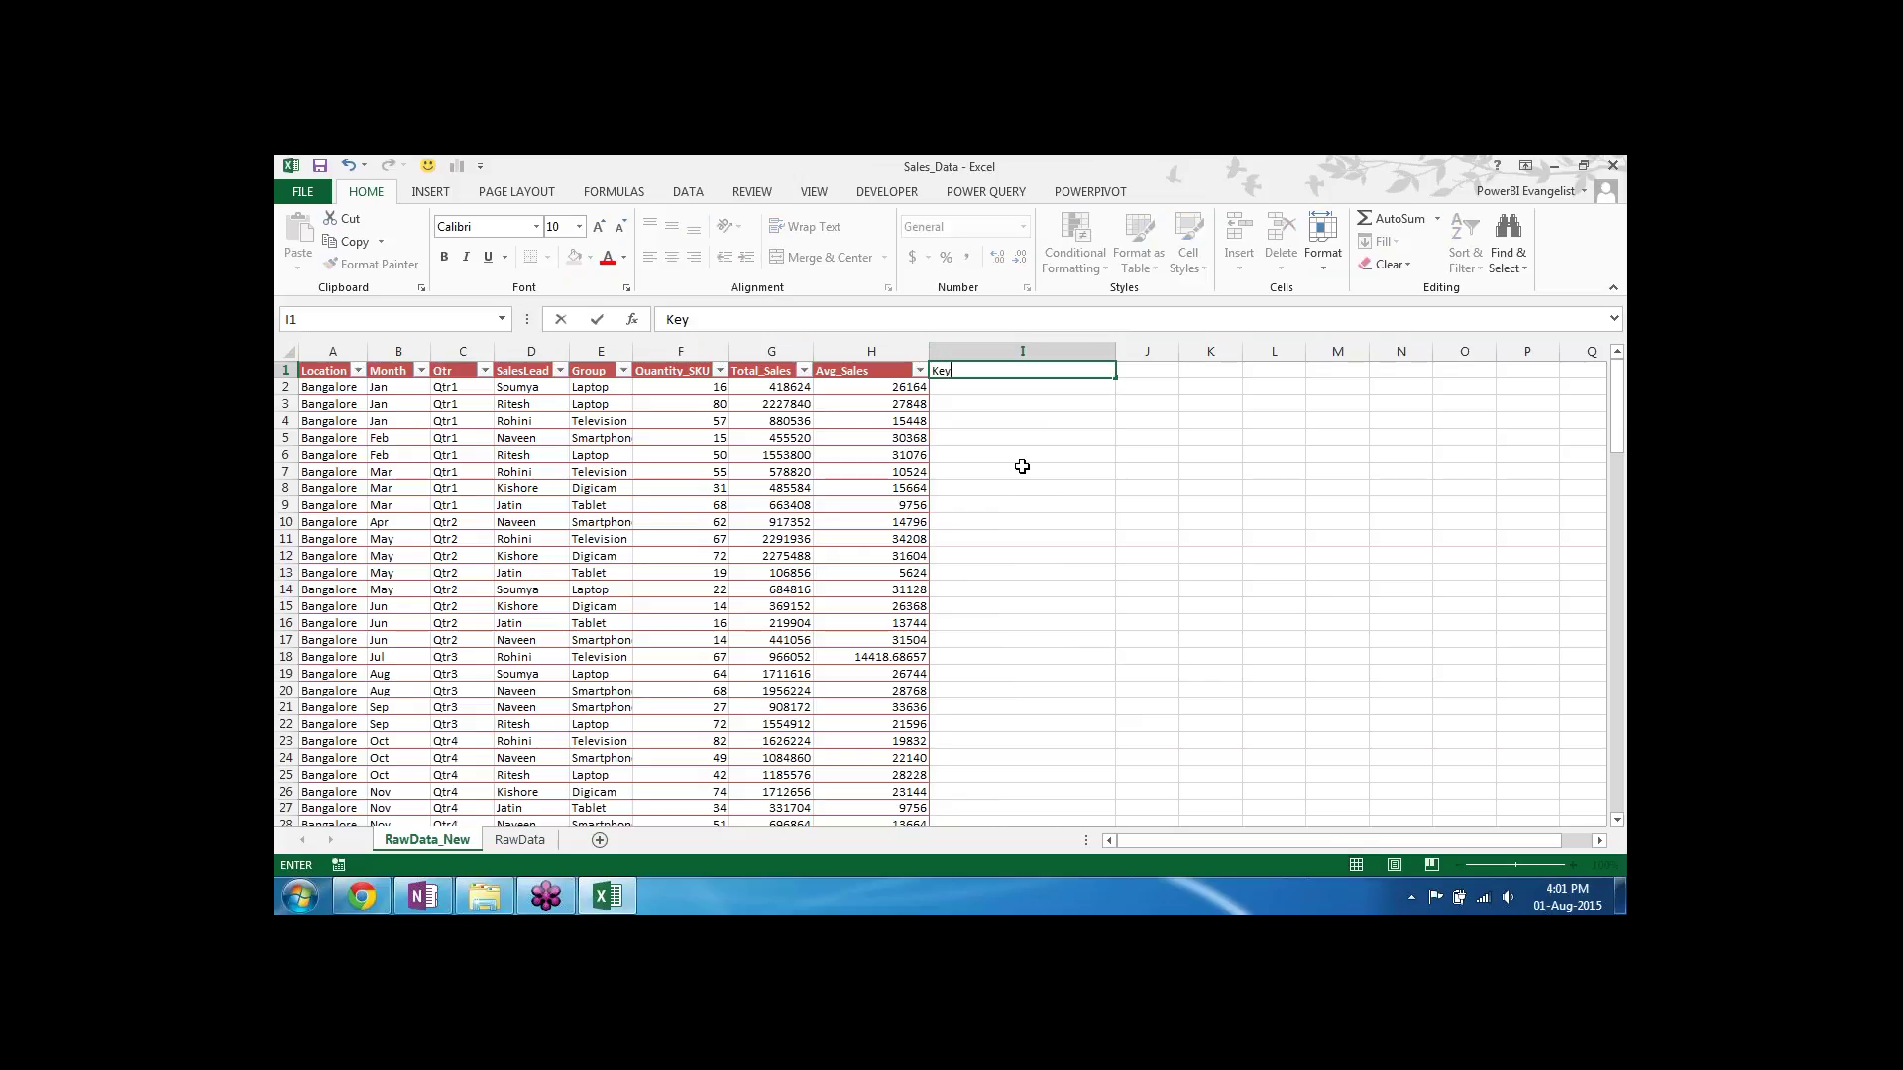
text(Field)
key(Return)
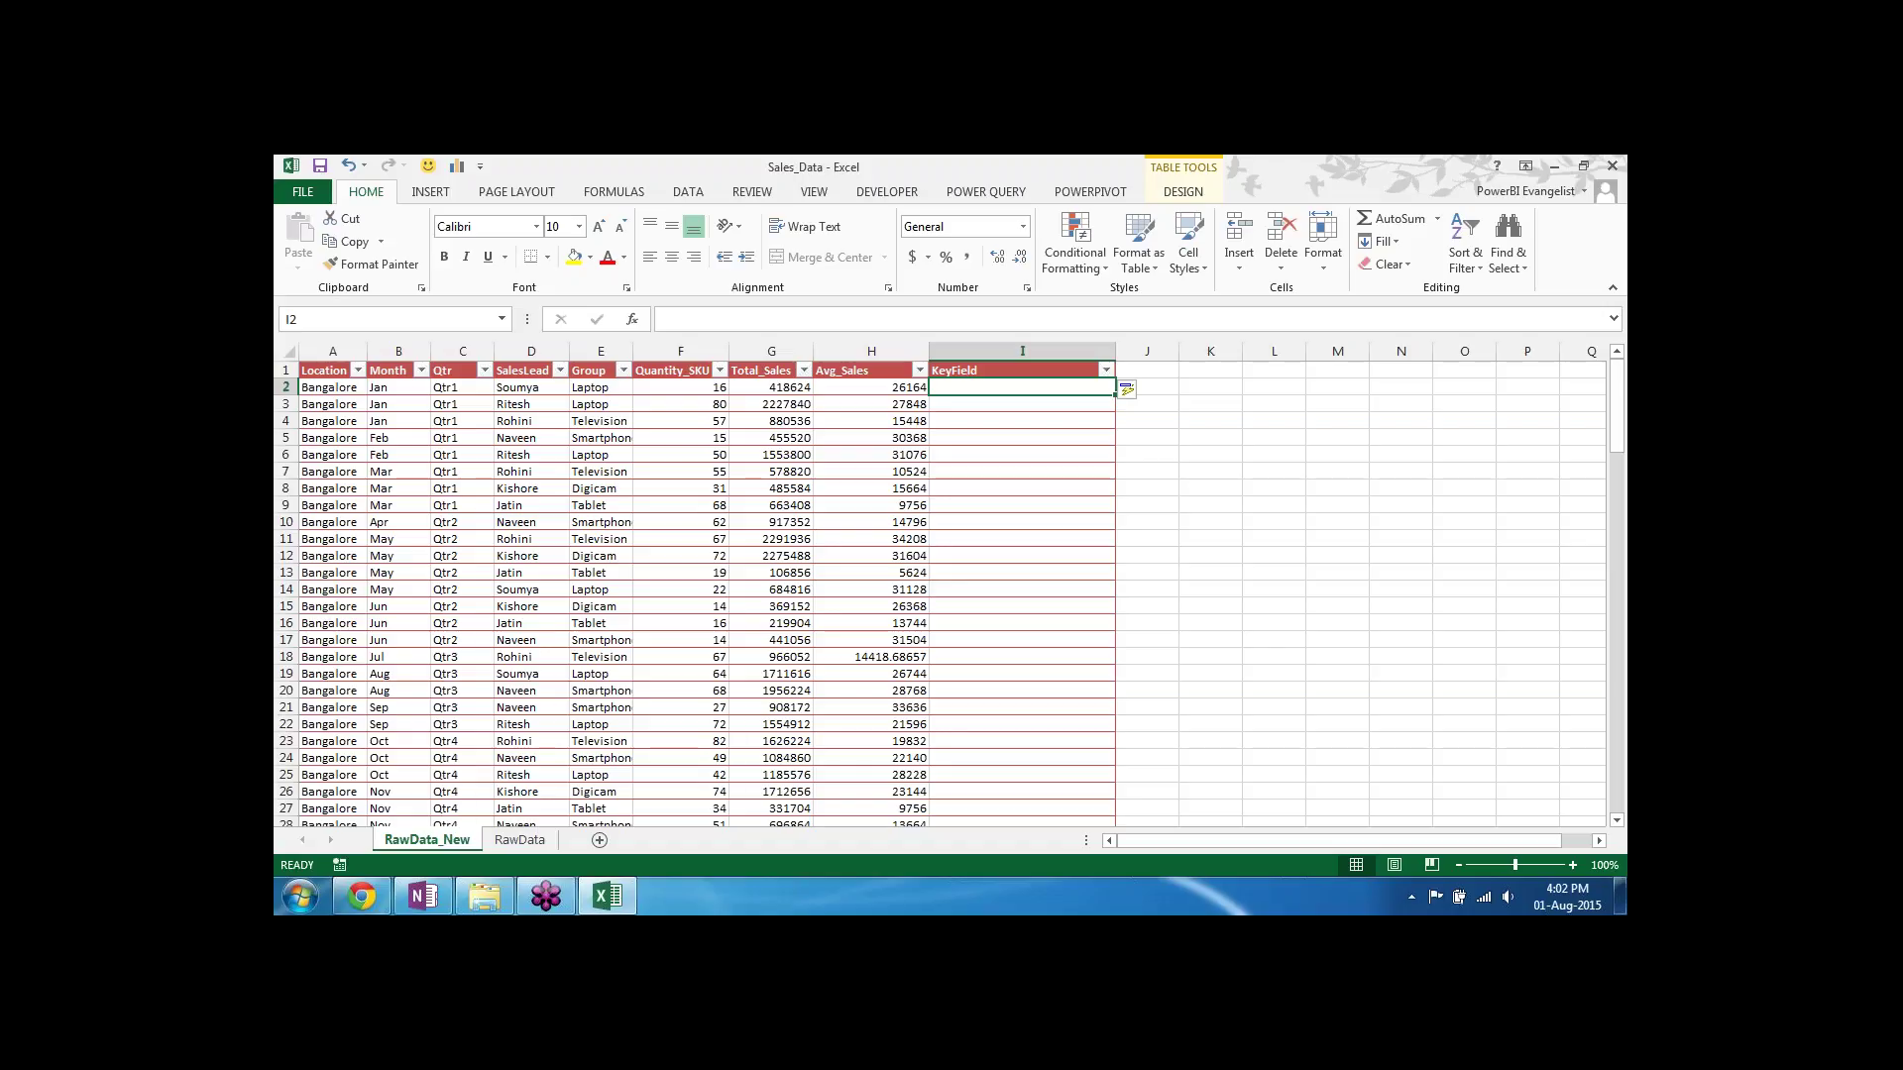
Step: Fill KeyField from I2 with a CONCATENATE formula joining each row's SalesLead and Group
text(=)
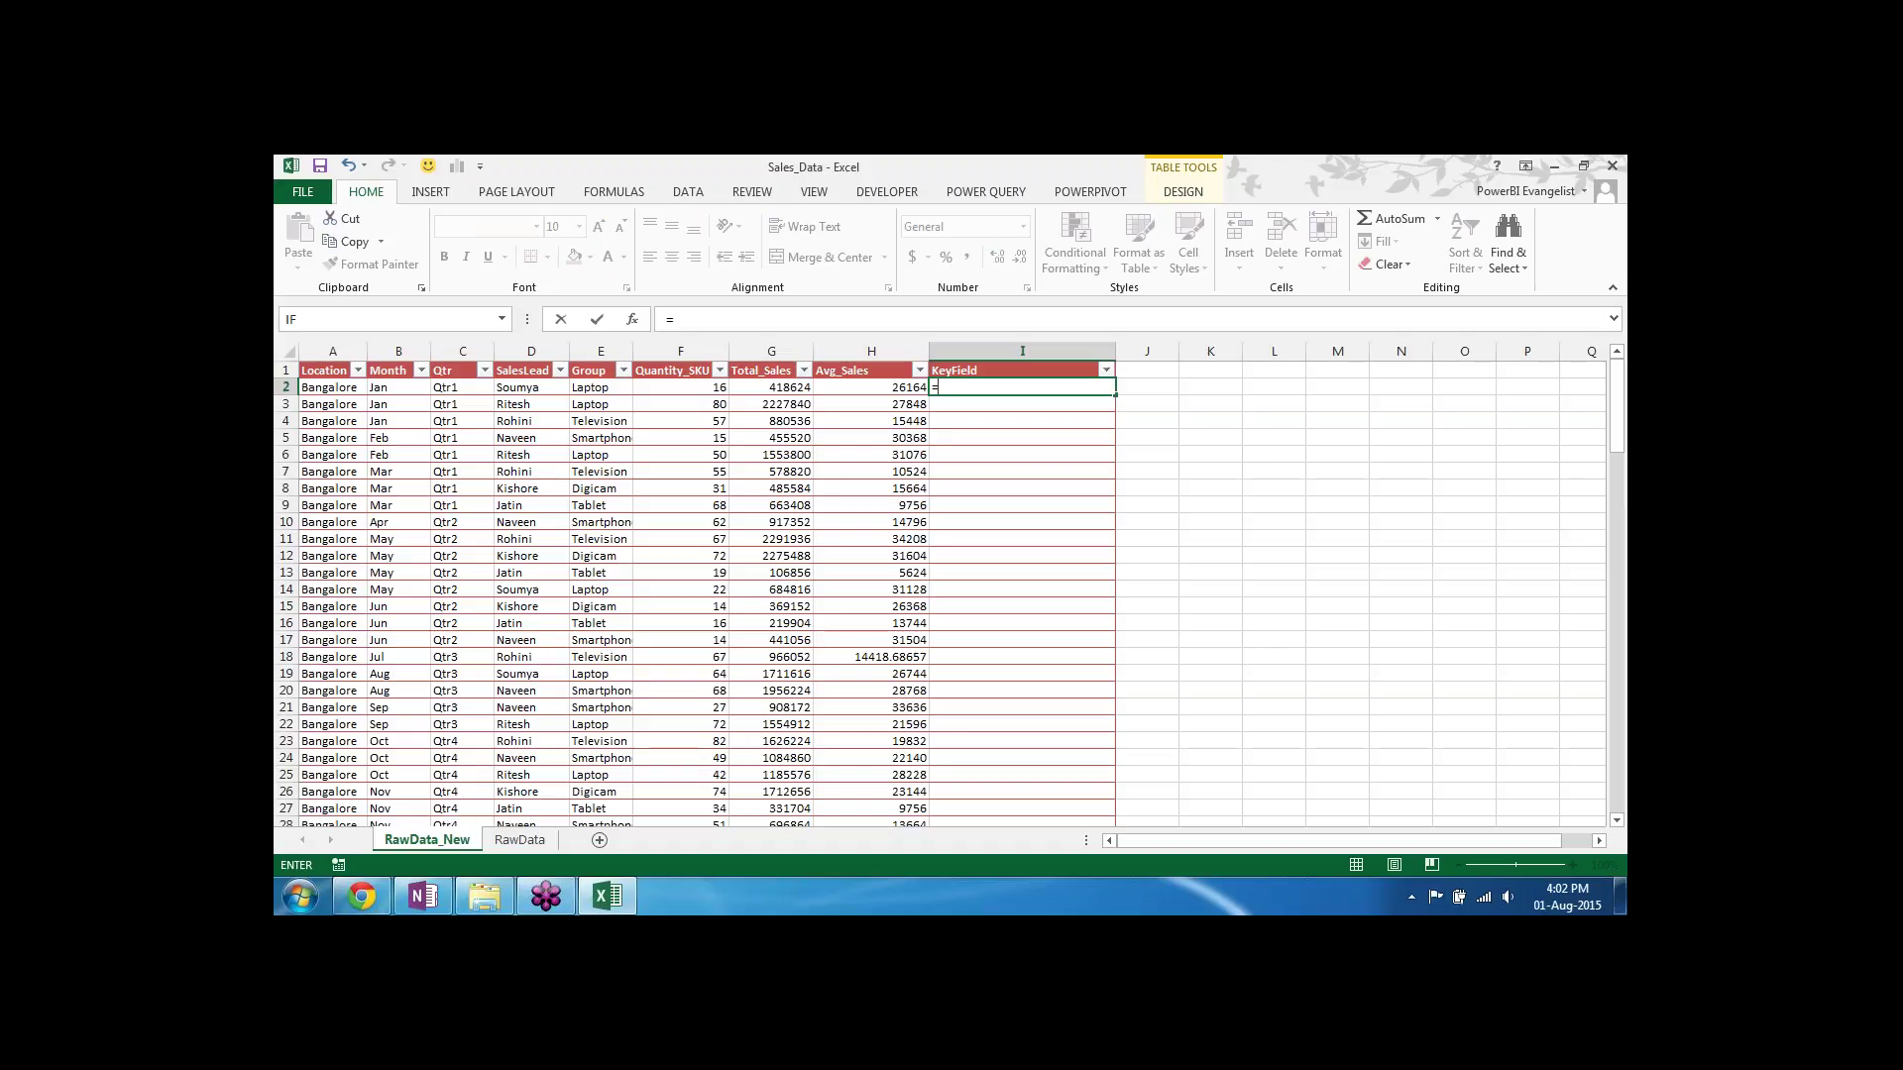
text(con)
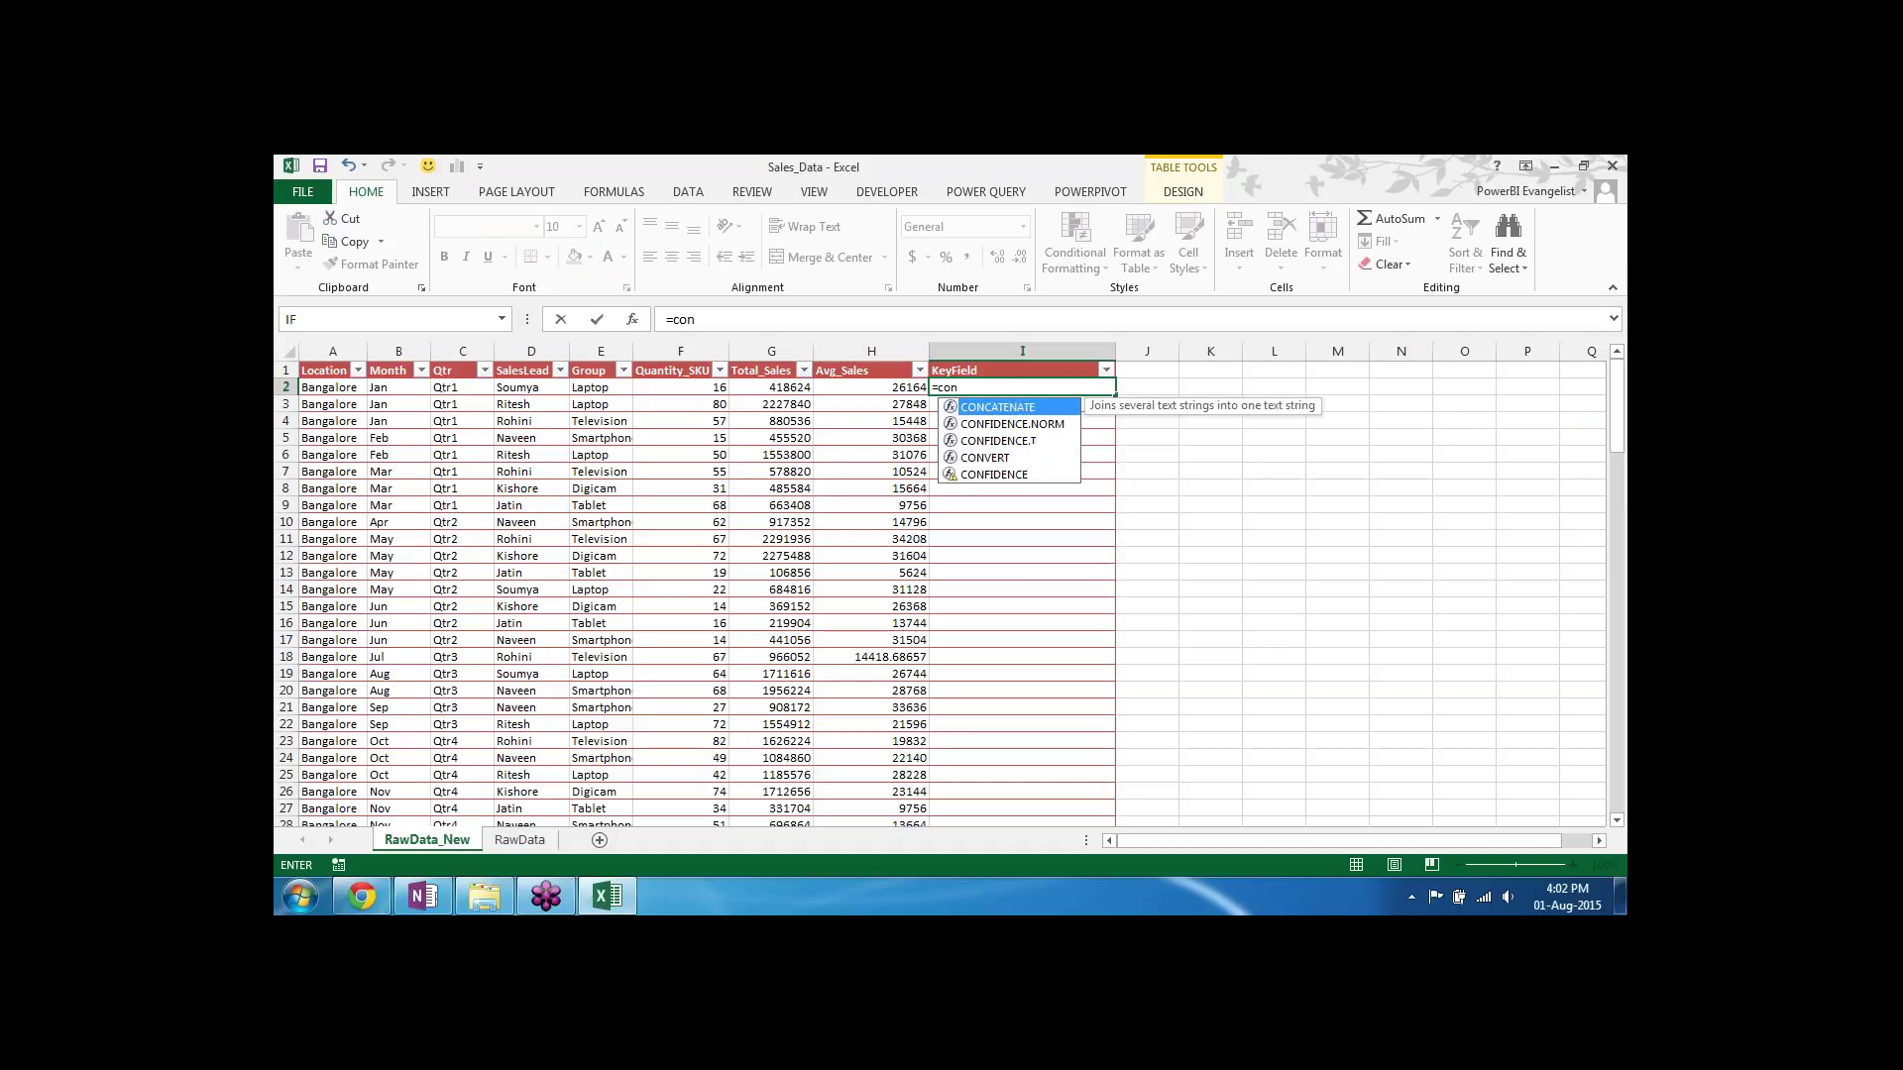
key(Tab)
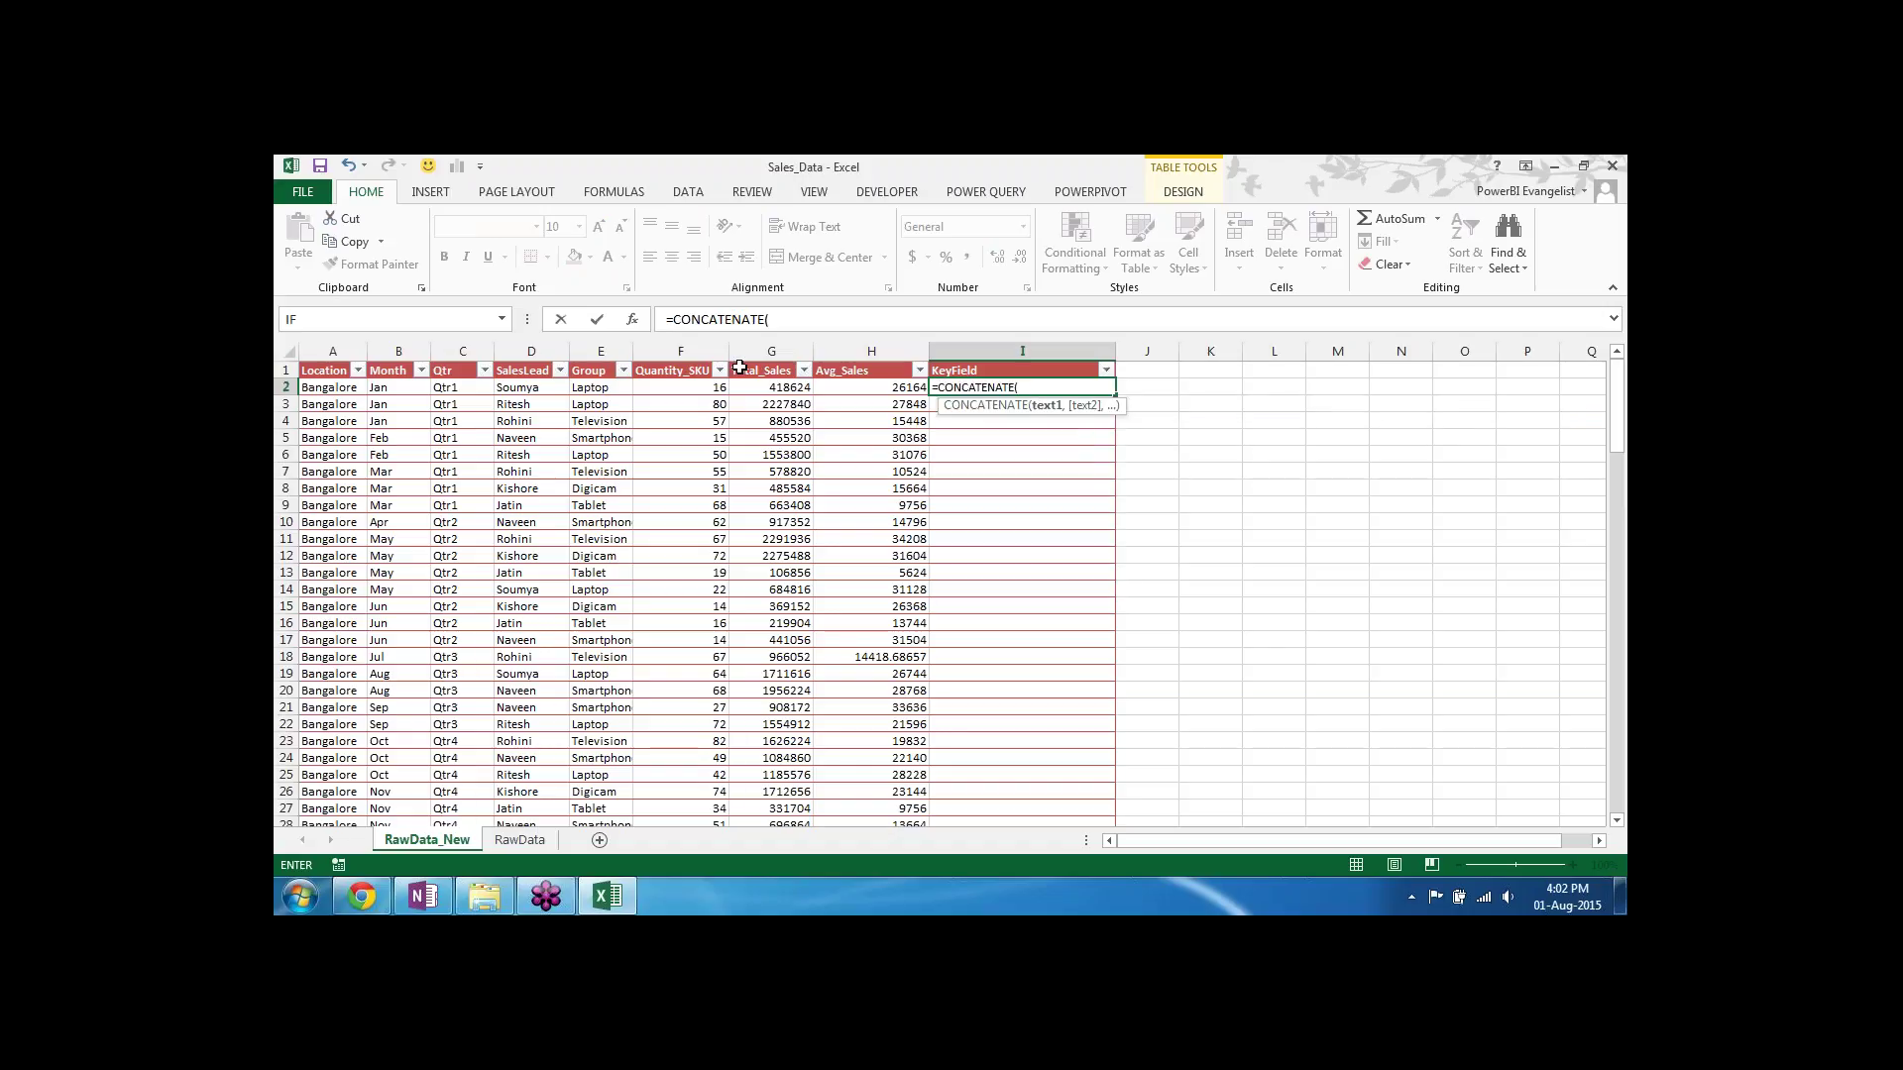
click(519, 387)
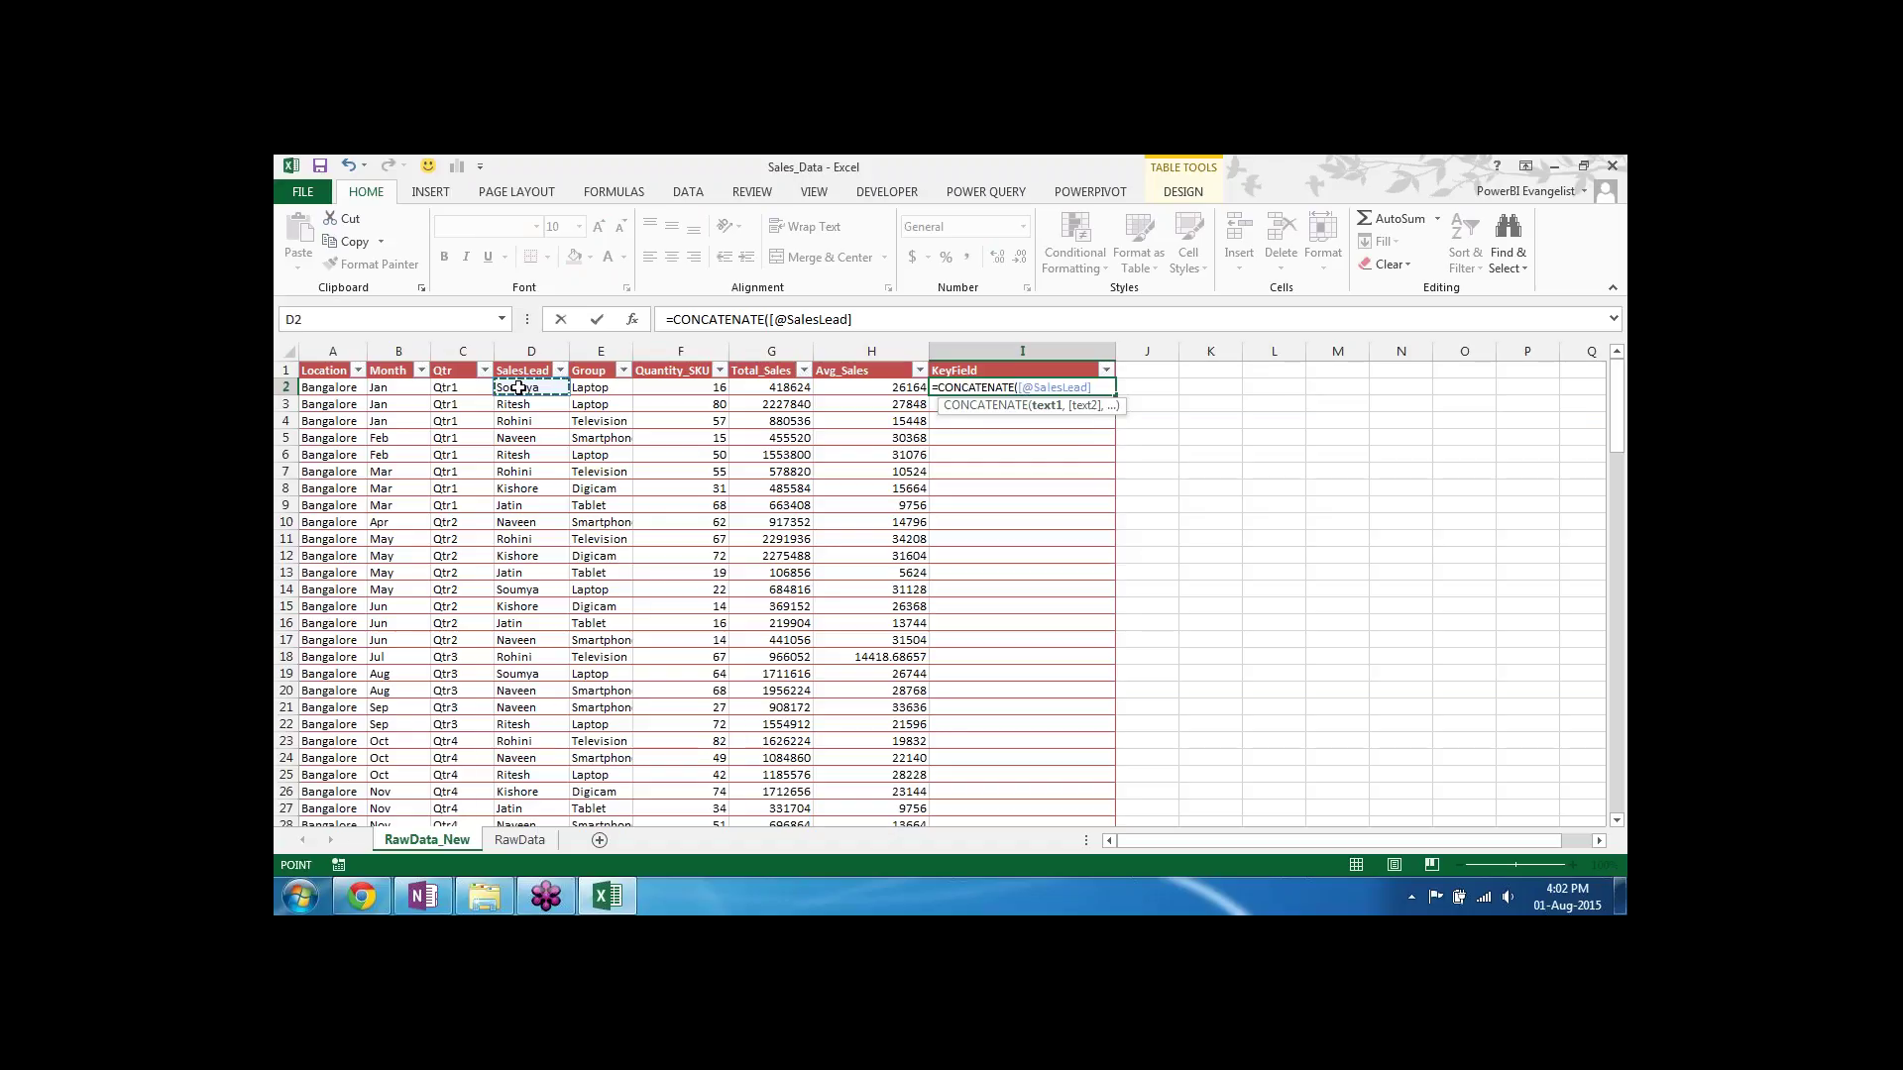
text(,)
click(519, 388)
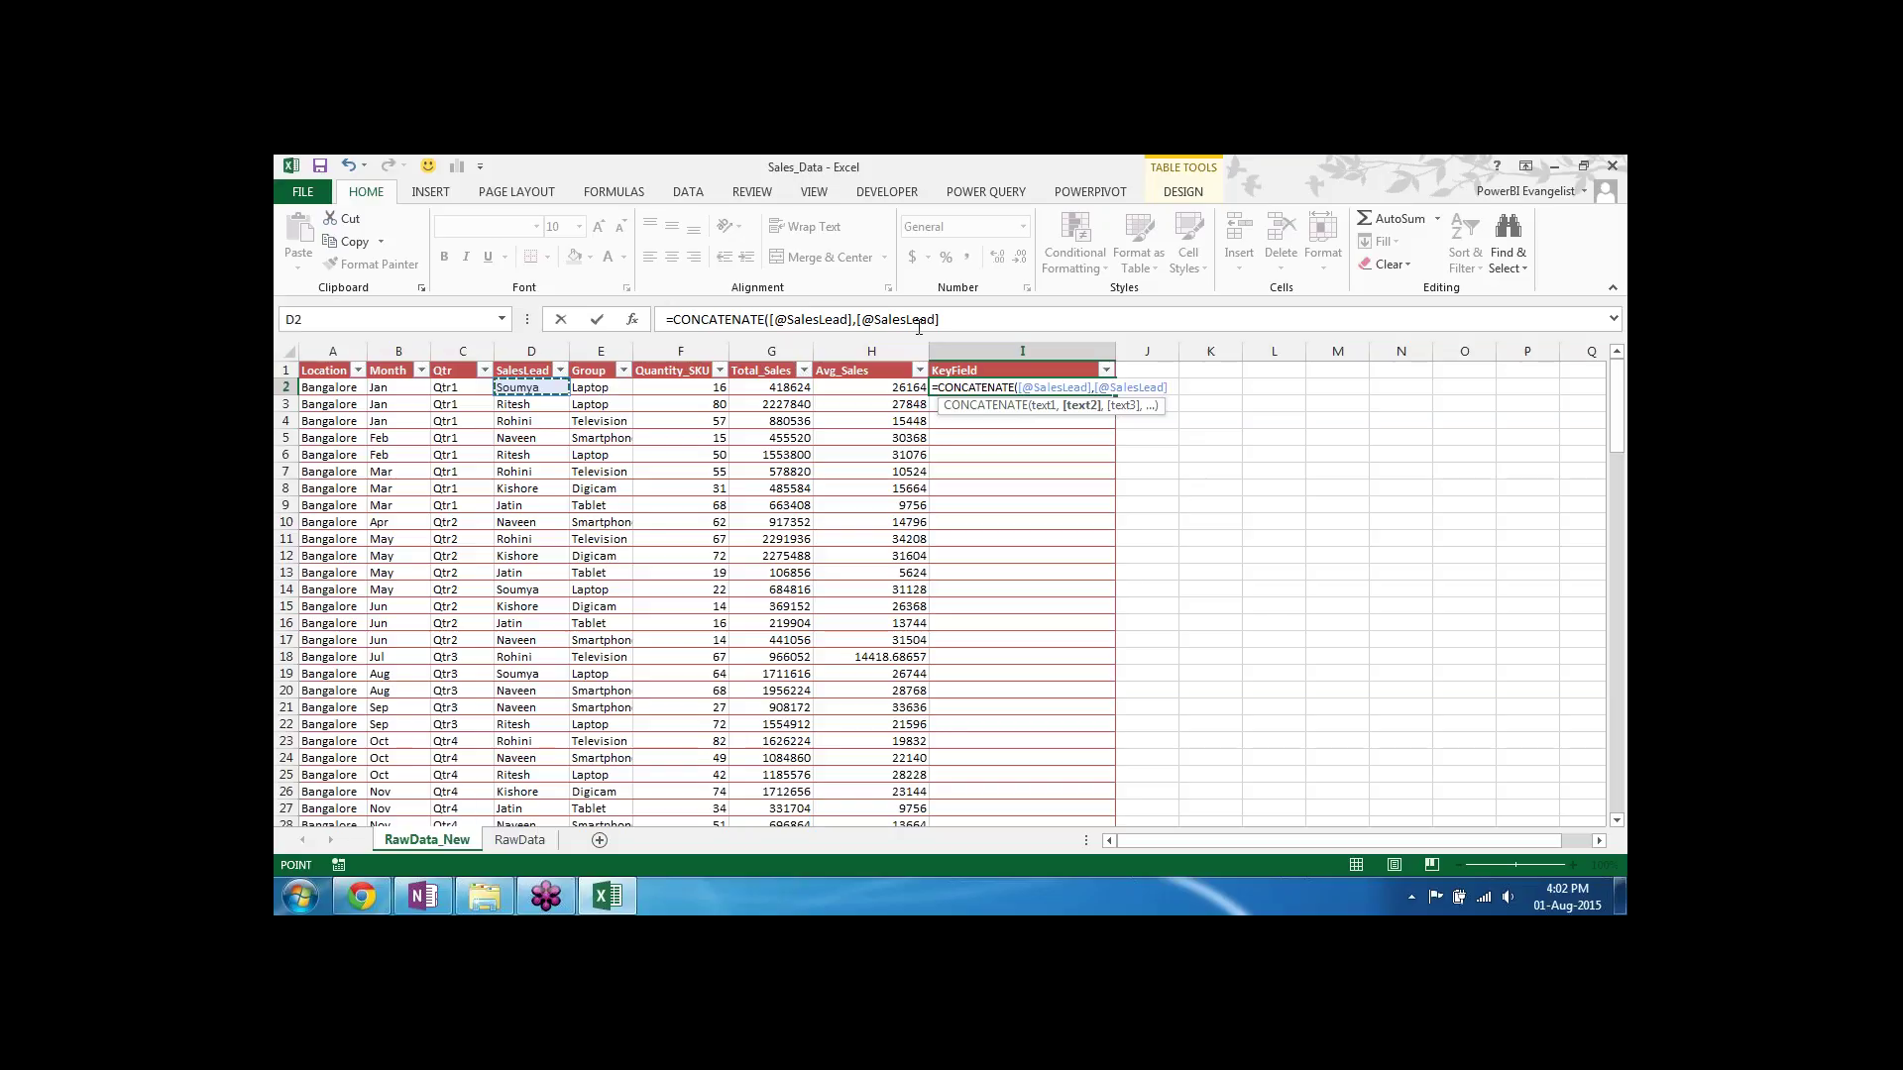
click(969, 323)
key(BackSpace)
key(BackSpace)
key(BackSpace)
key(BackSpace)
key(BackSpace)
key(BackSpace)
key(BackSpace)
key(BackSpace)
key(BackSpace)
key(BackSpace)
key(BackSpace)
key(BackSpace)
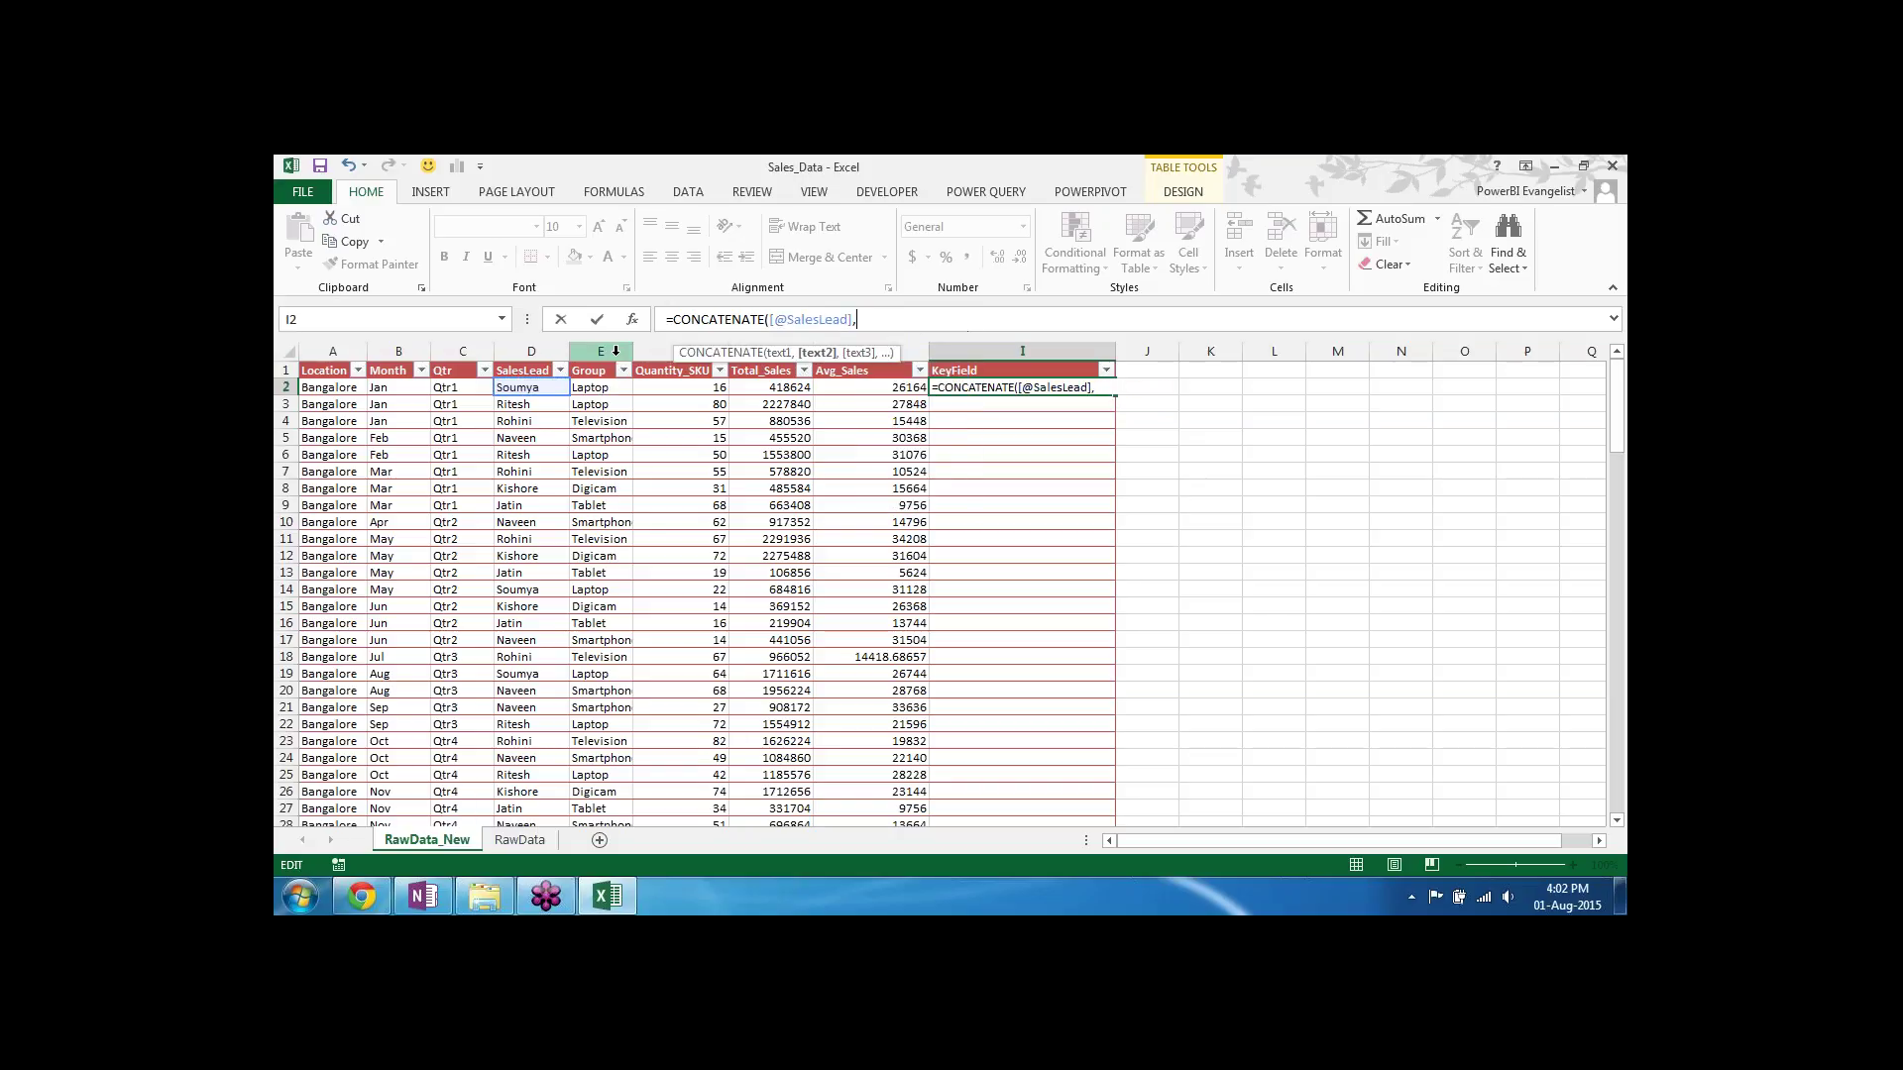
click(596, 388)
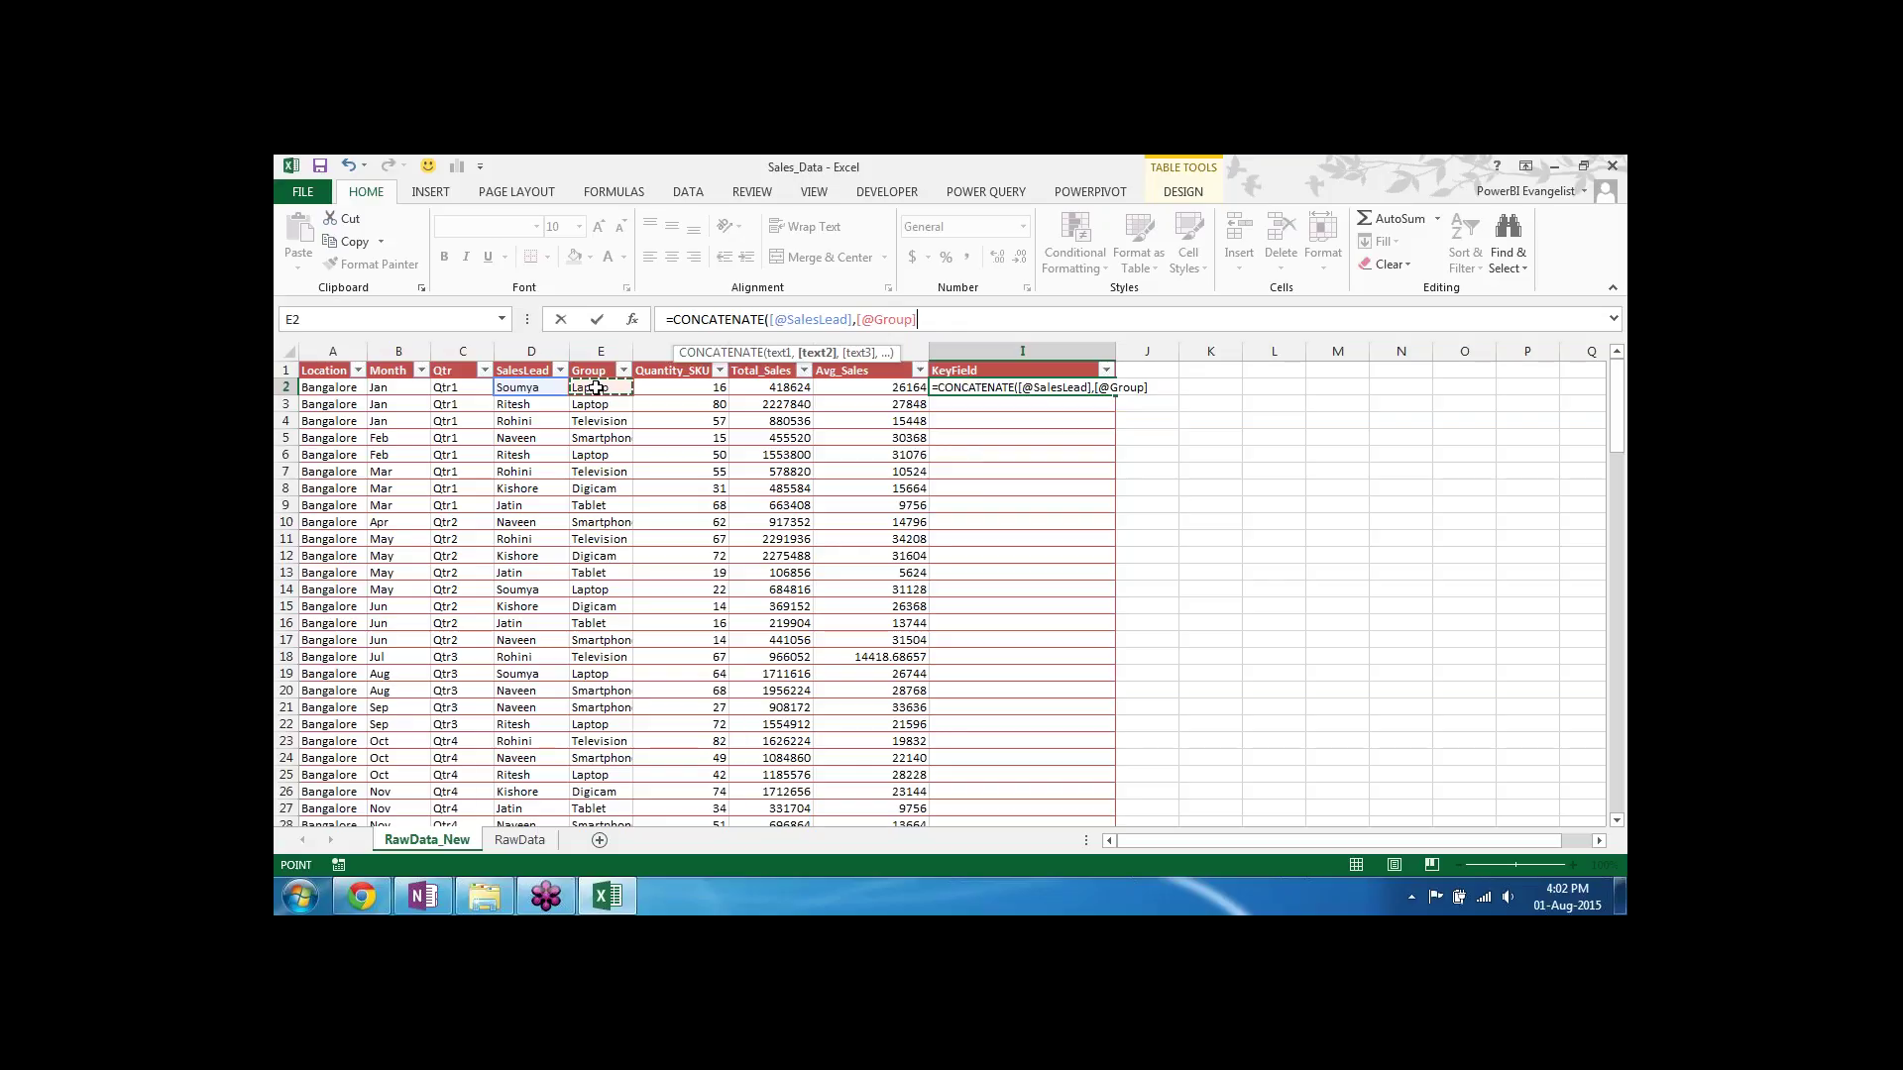
text())
key(Return)
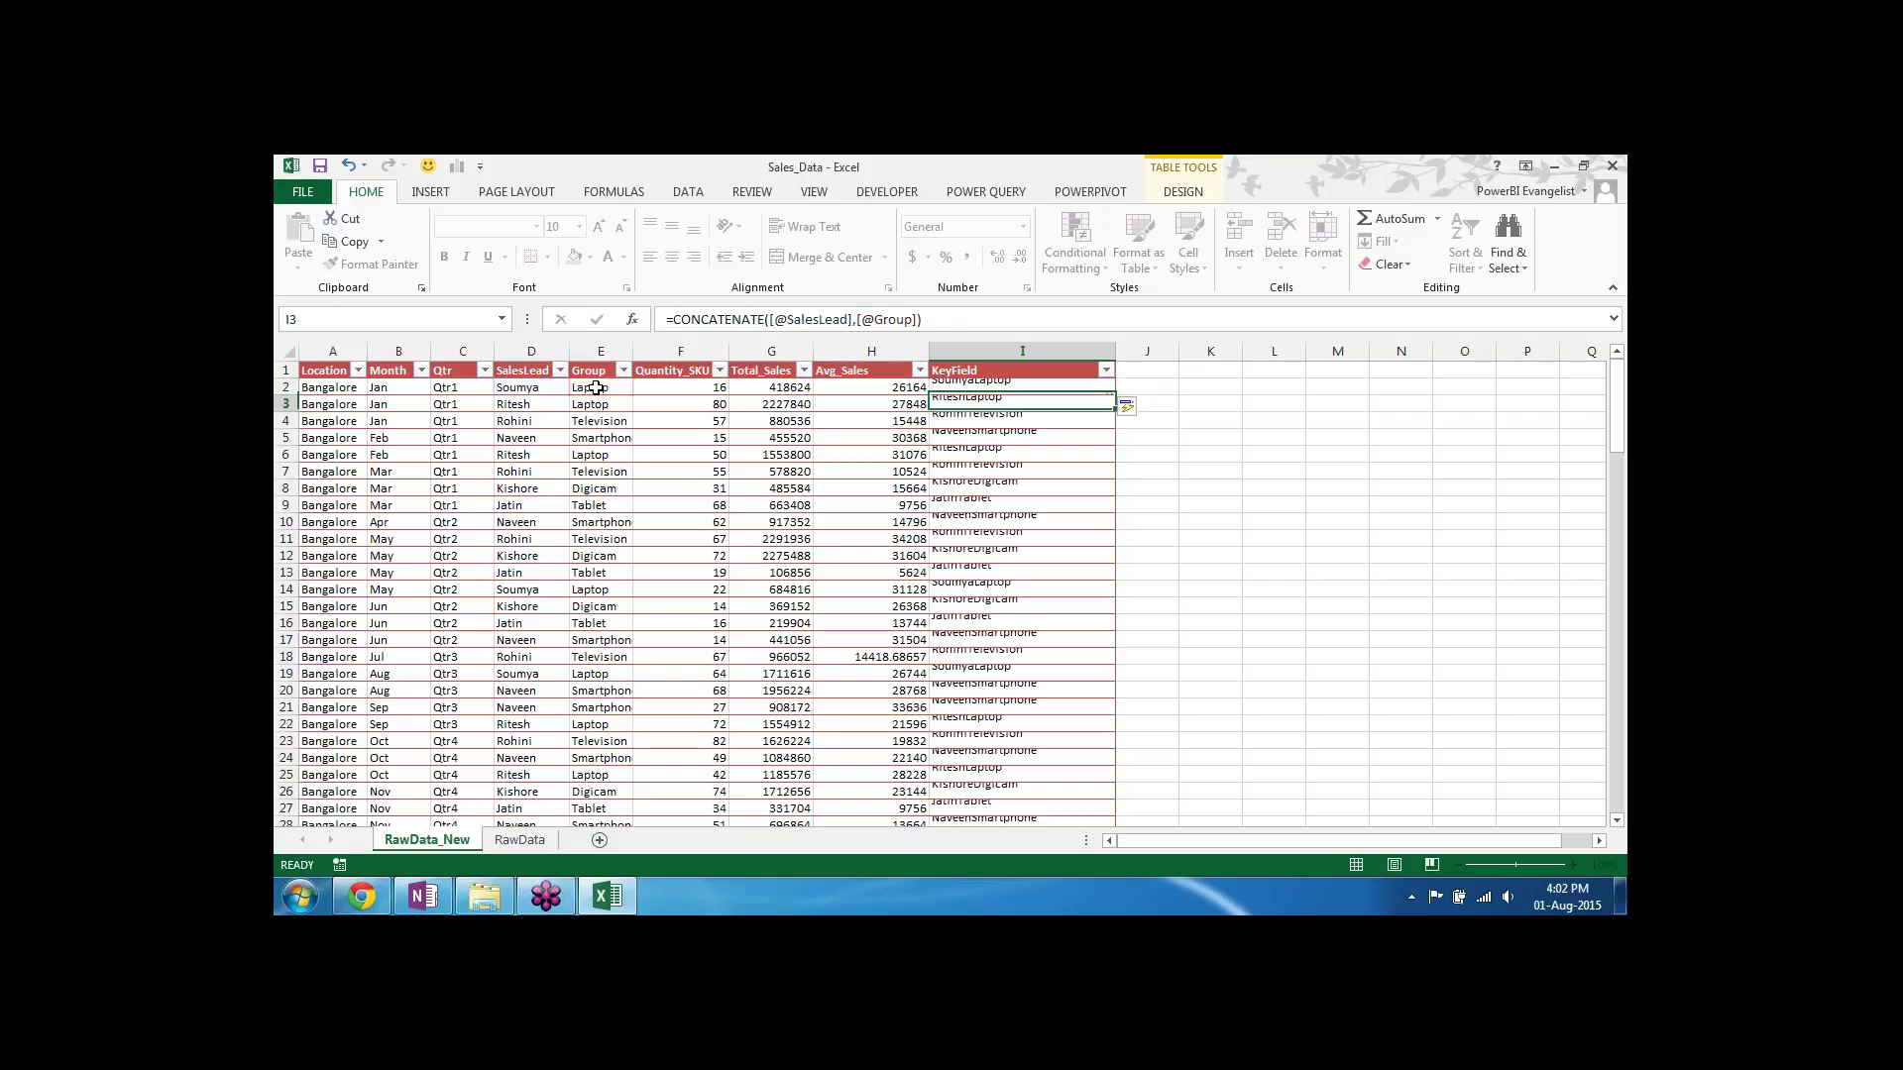
Step: Insert a " " argument between SalesLead and Group in the KeyField CONCATENATE formula in I2
key(Up)
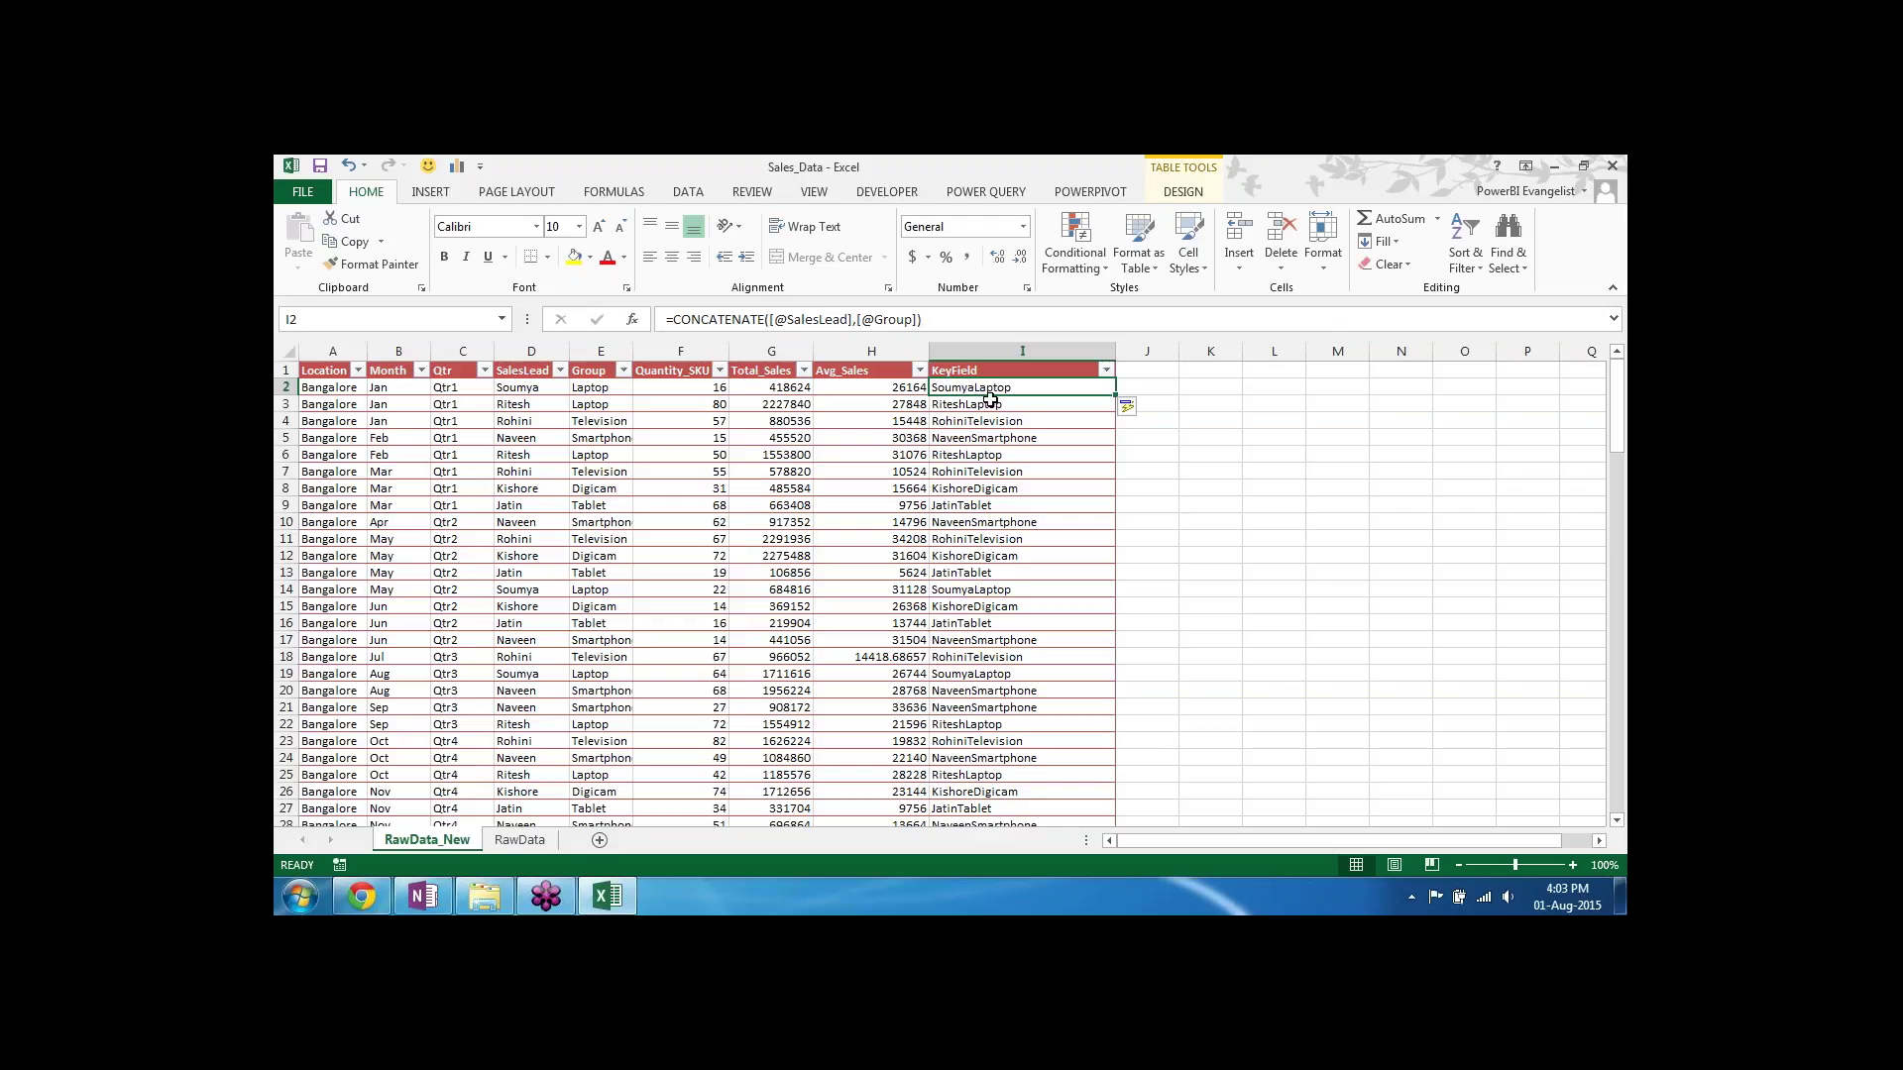
click(858, 318)
text(" ")
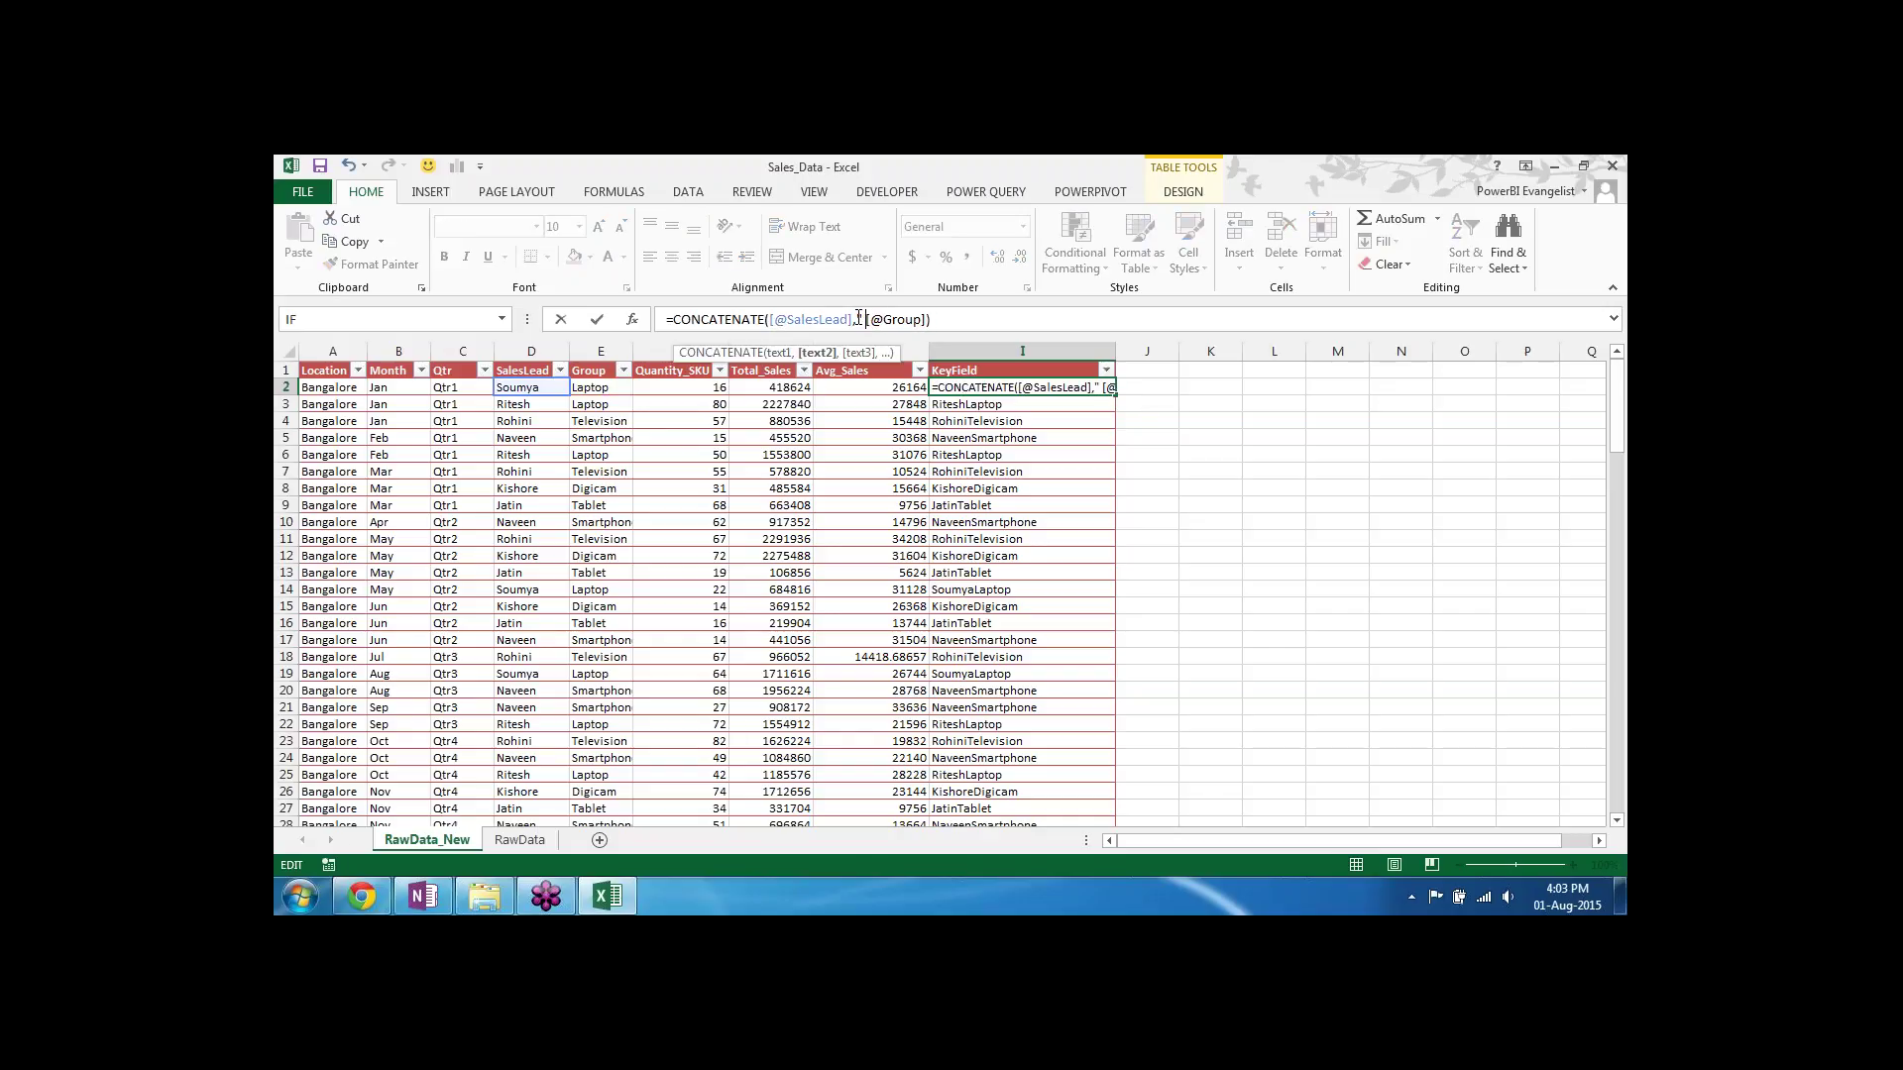
text(,)
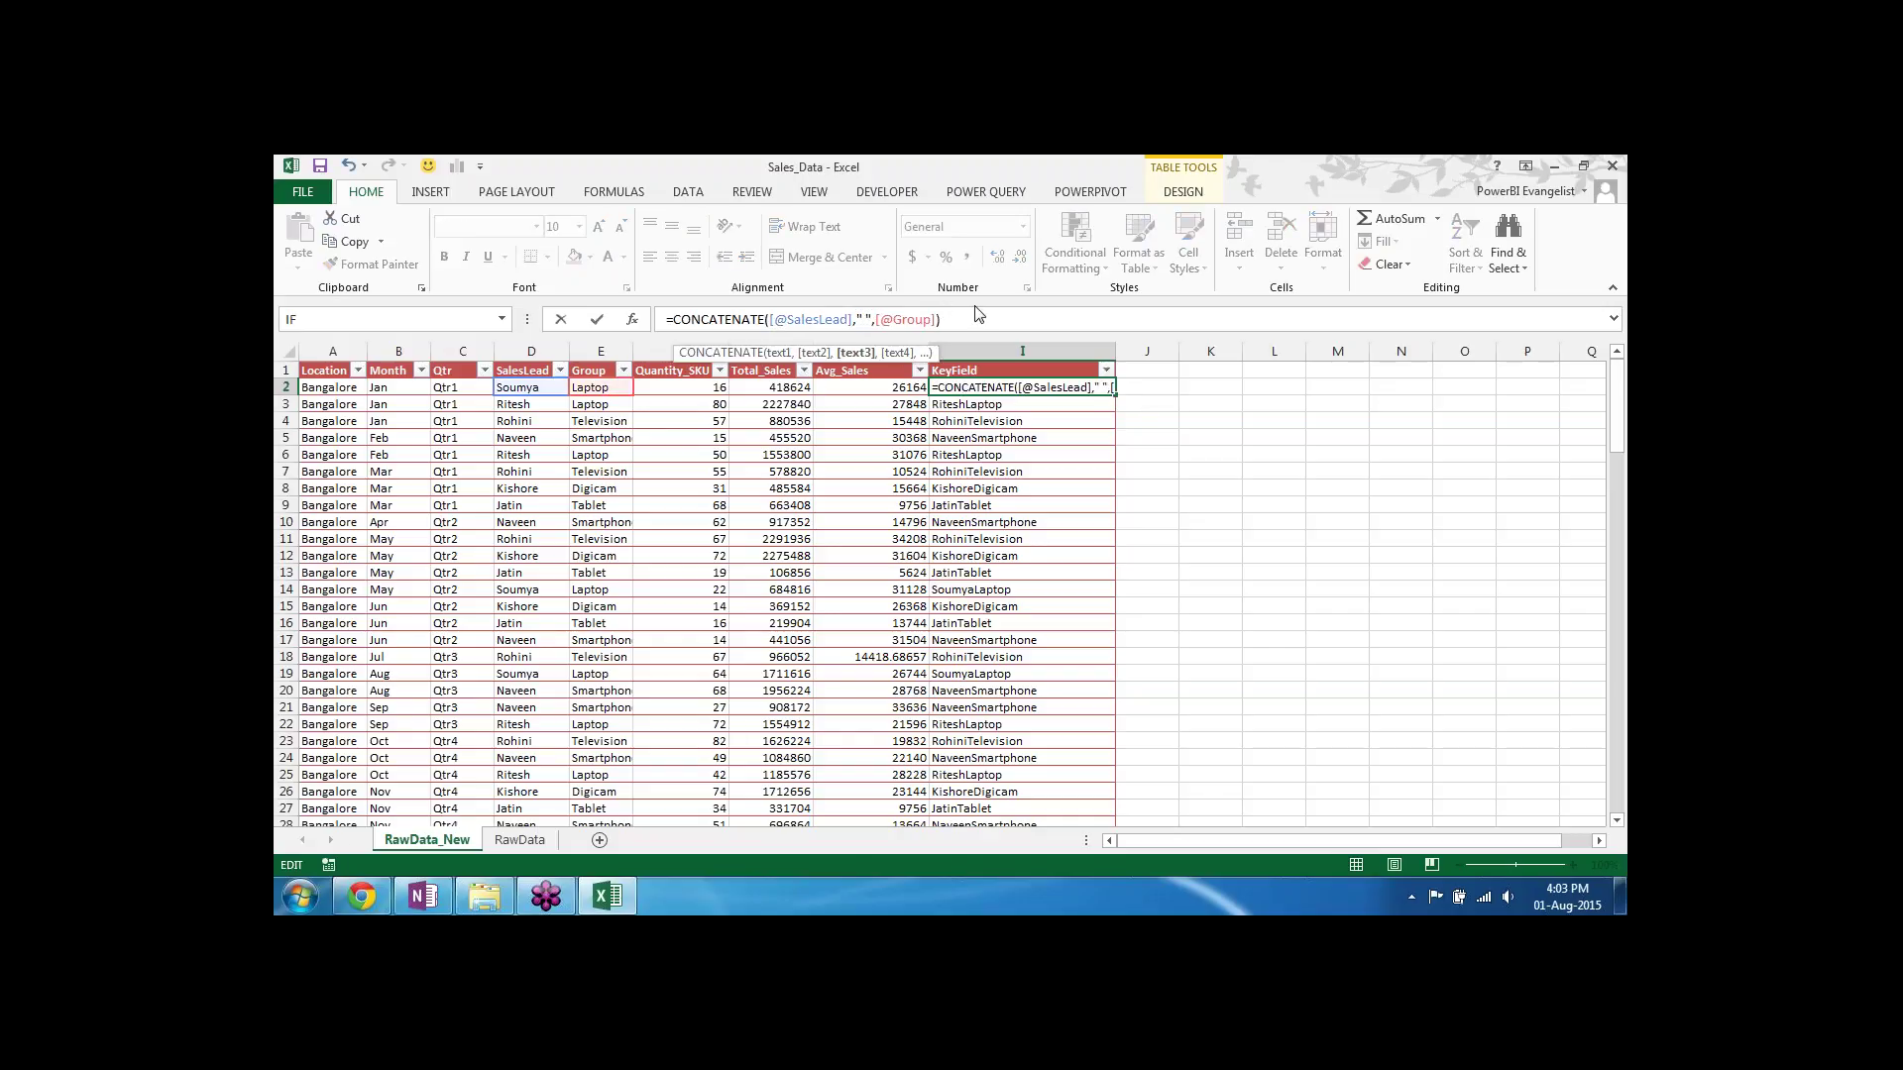
click(986, 318)
key(Return)
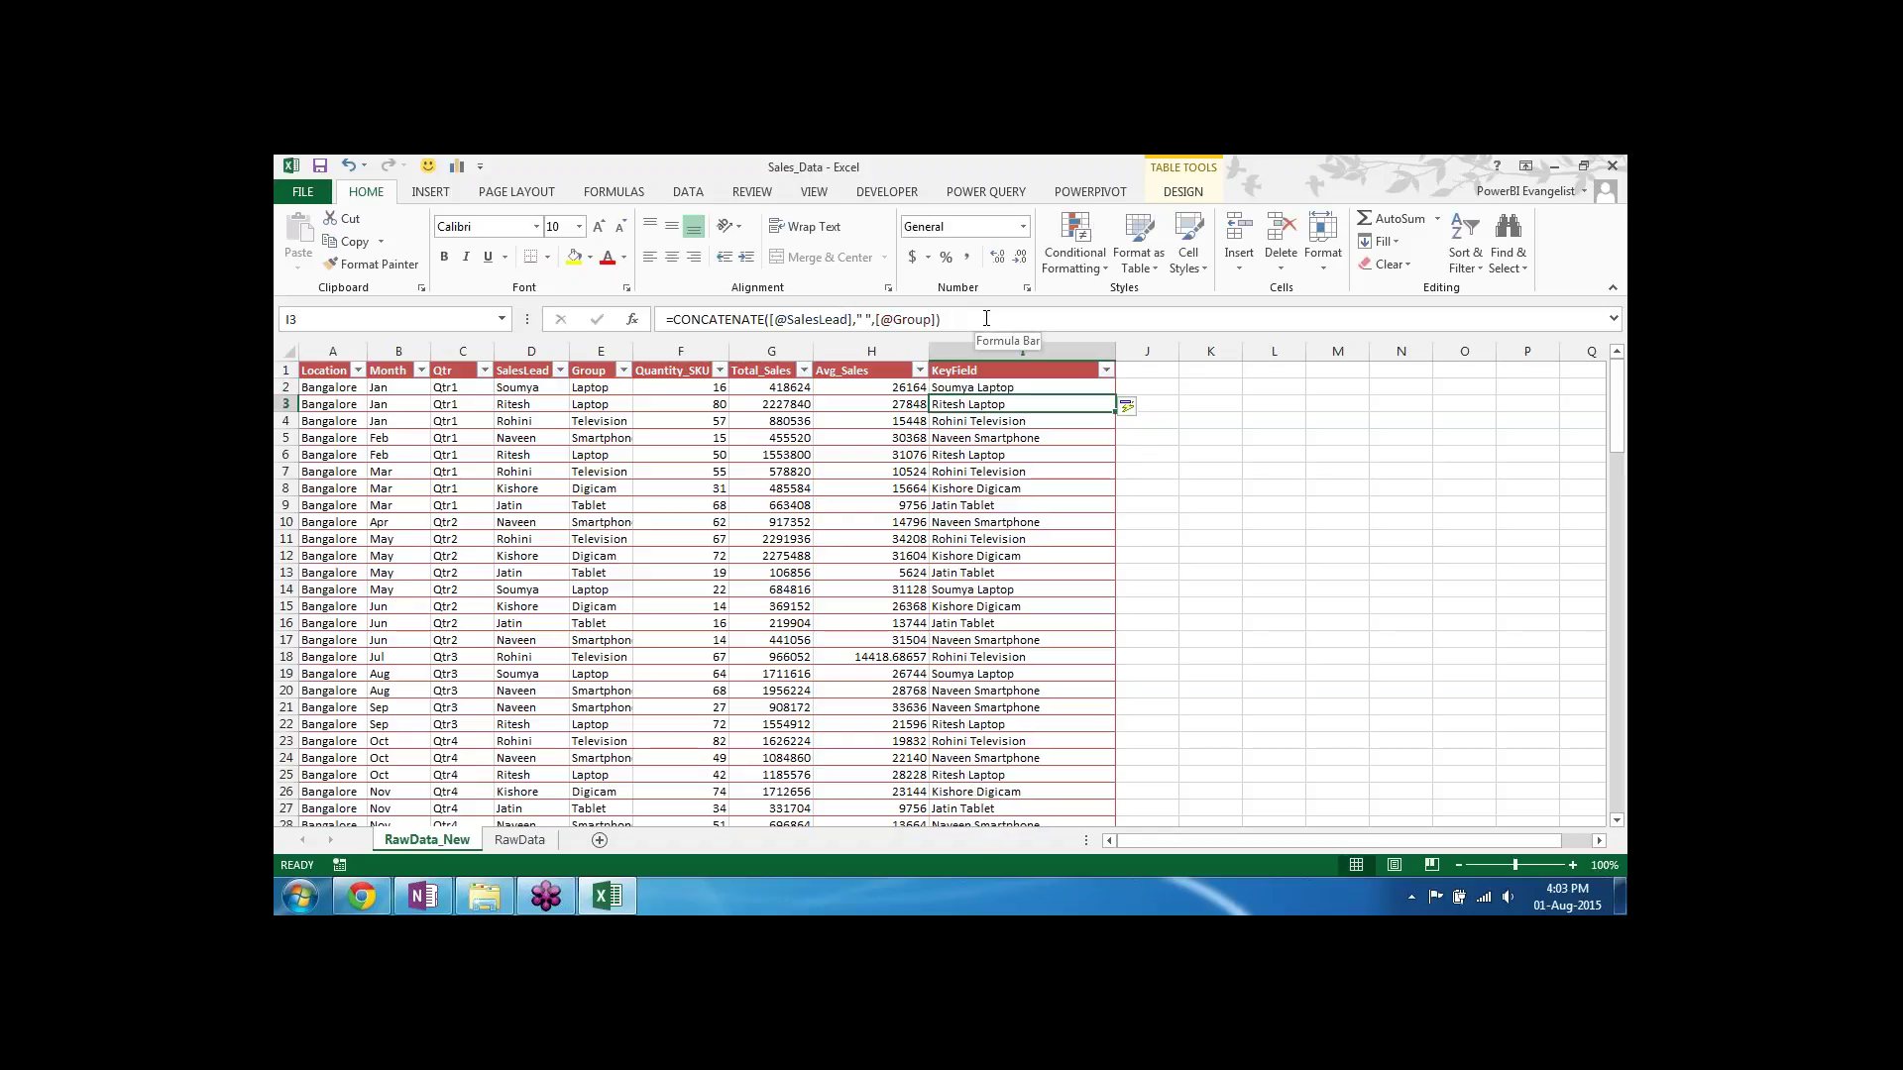
Step: Clear all the concatenated values from the KeyField column, starting at I2
key(Up)
key(ctrl+shift+Down)
key(Delete)
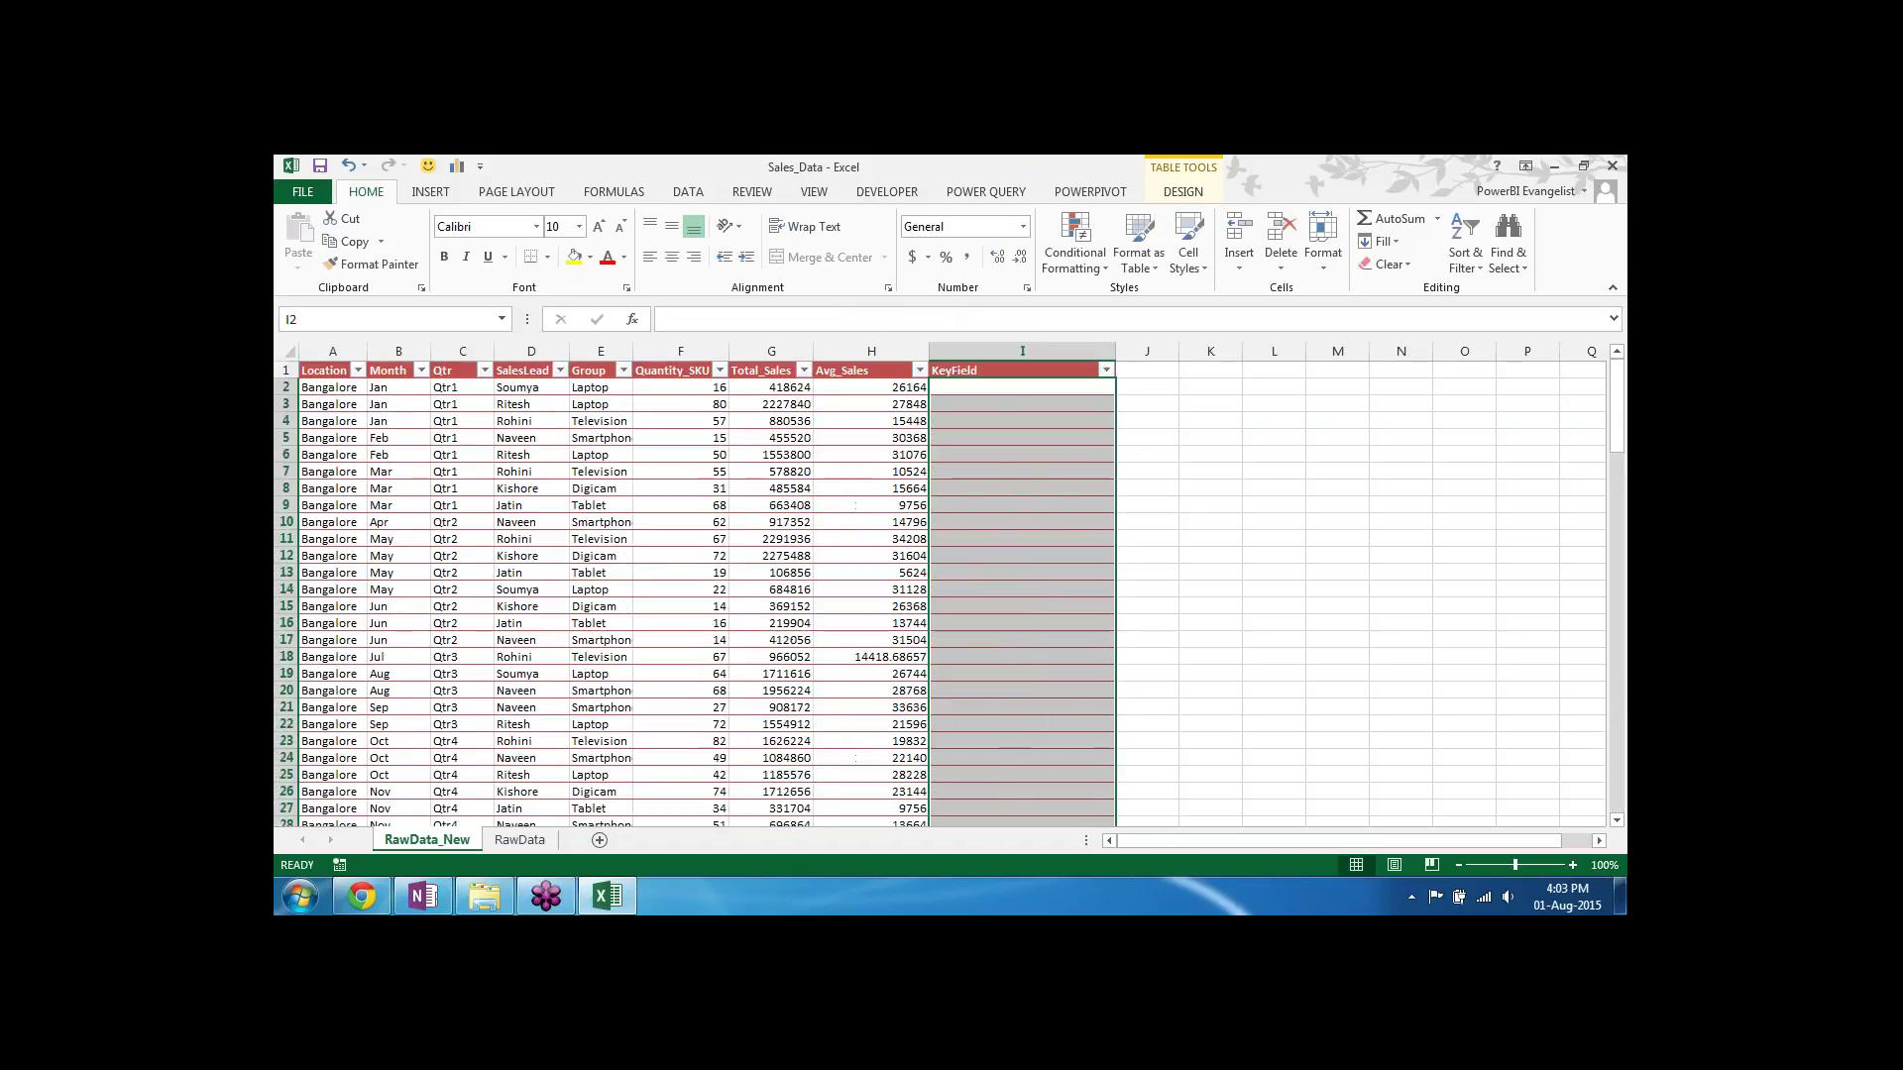
Step: Enter the first row's sales lead name, a space and Laptop in I2, and Flash Fill the rest of the KeyField column
click(1022, 386)
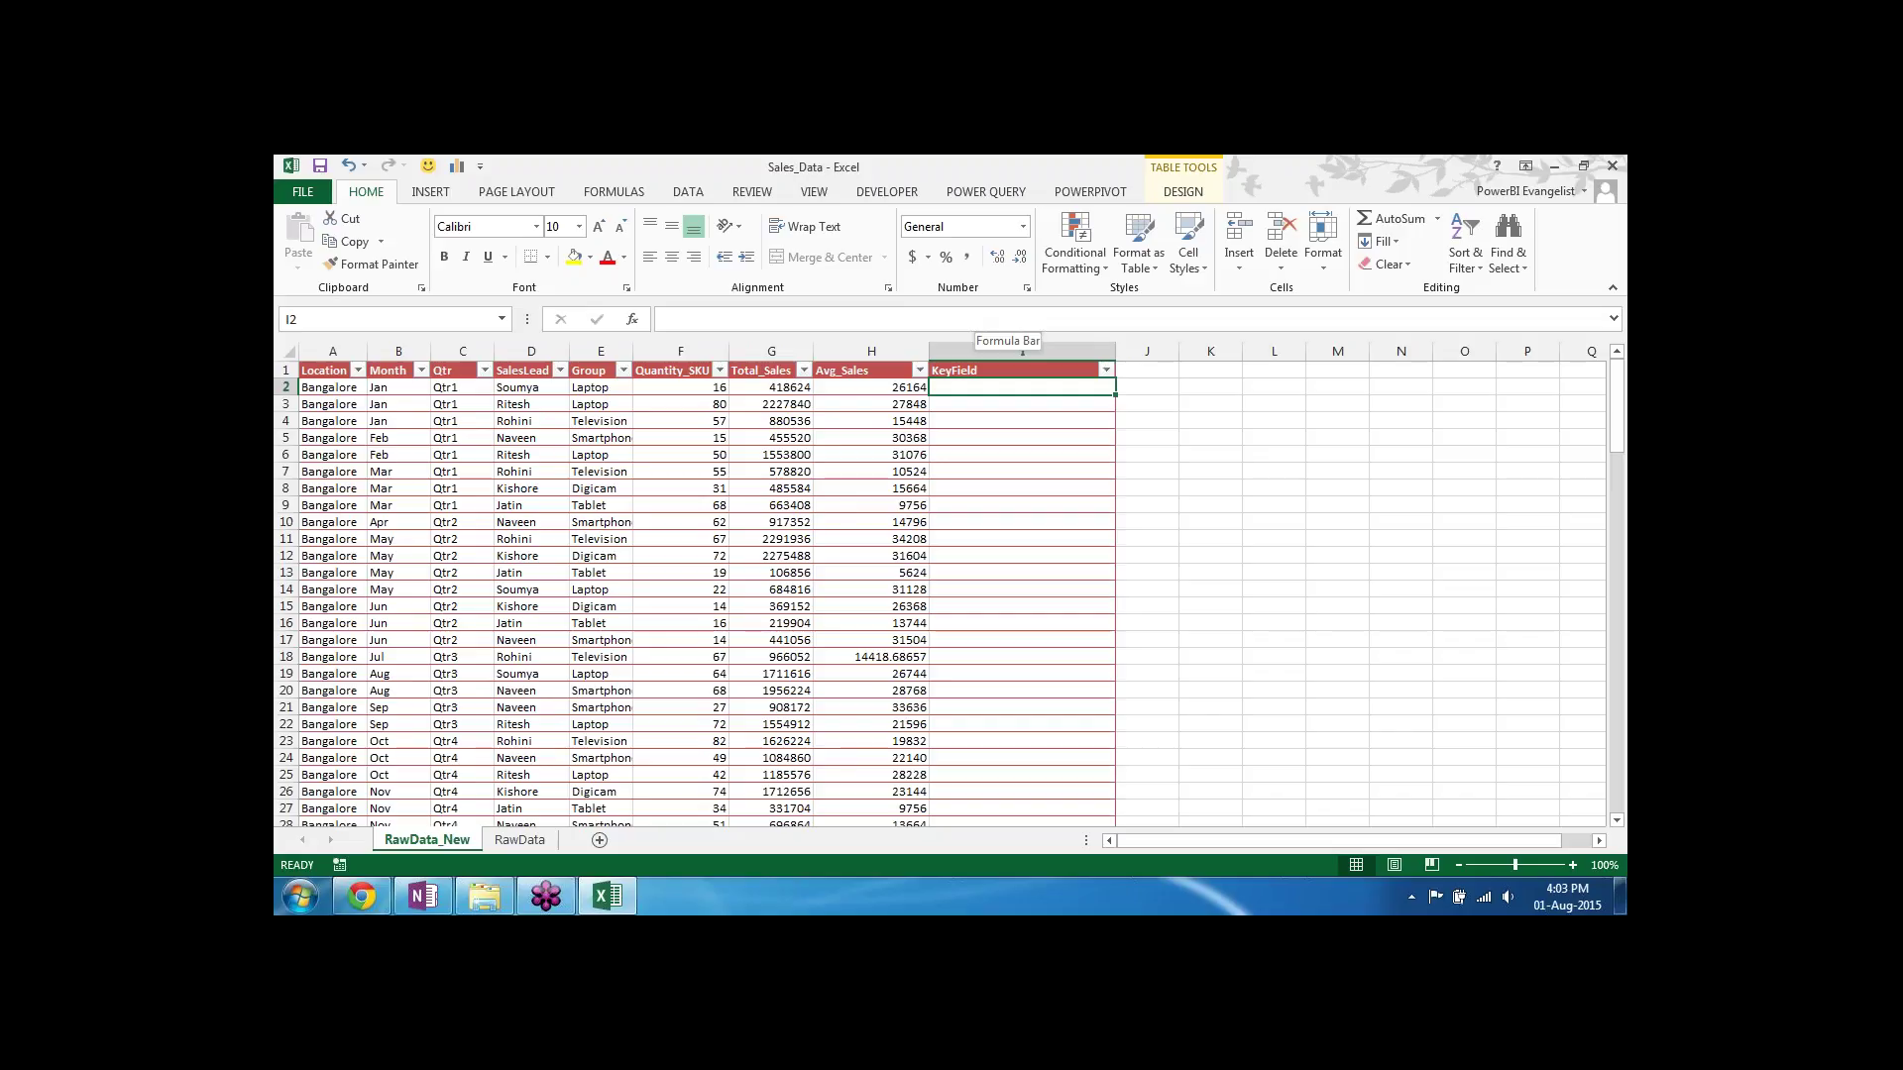
text(Soumya)
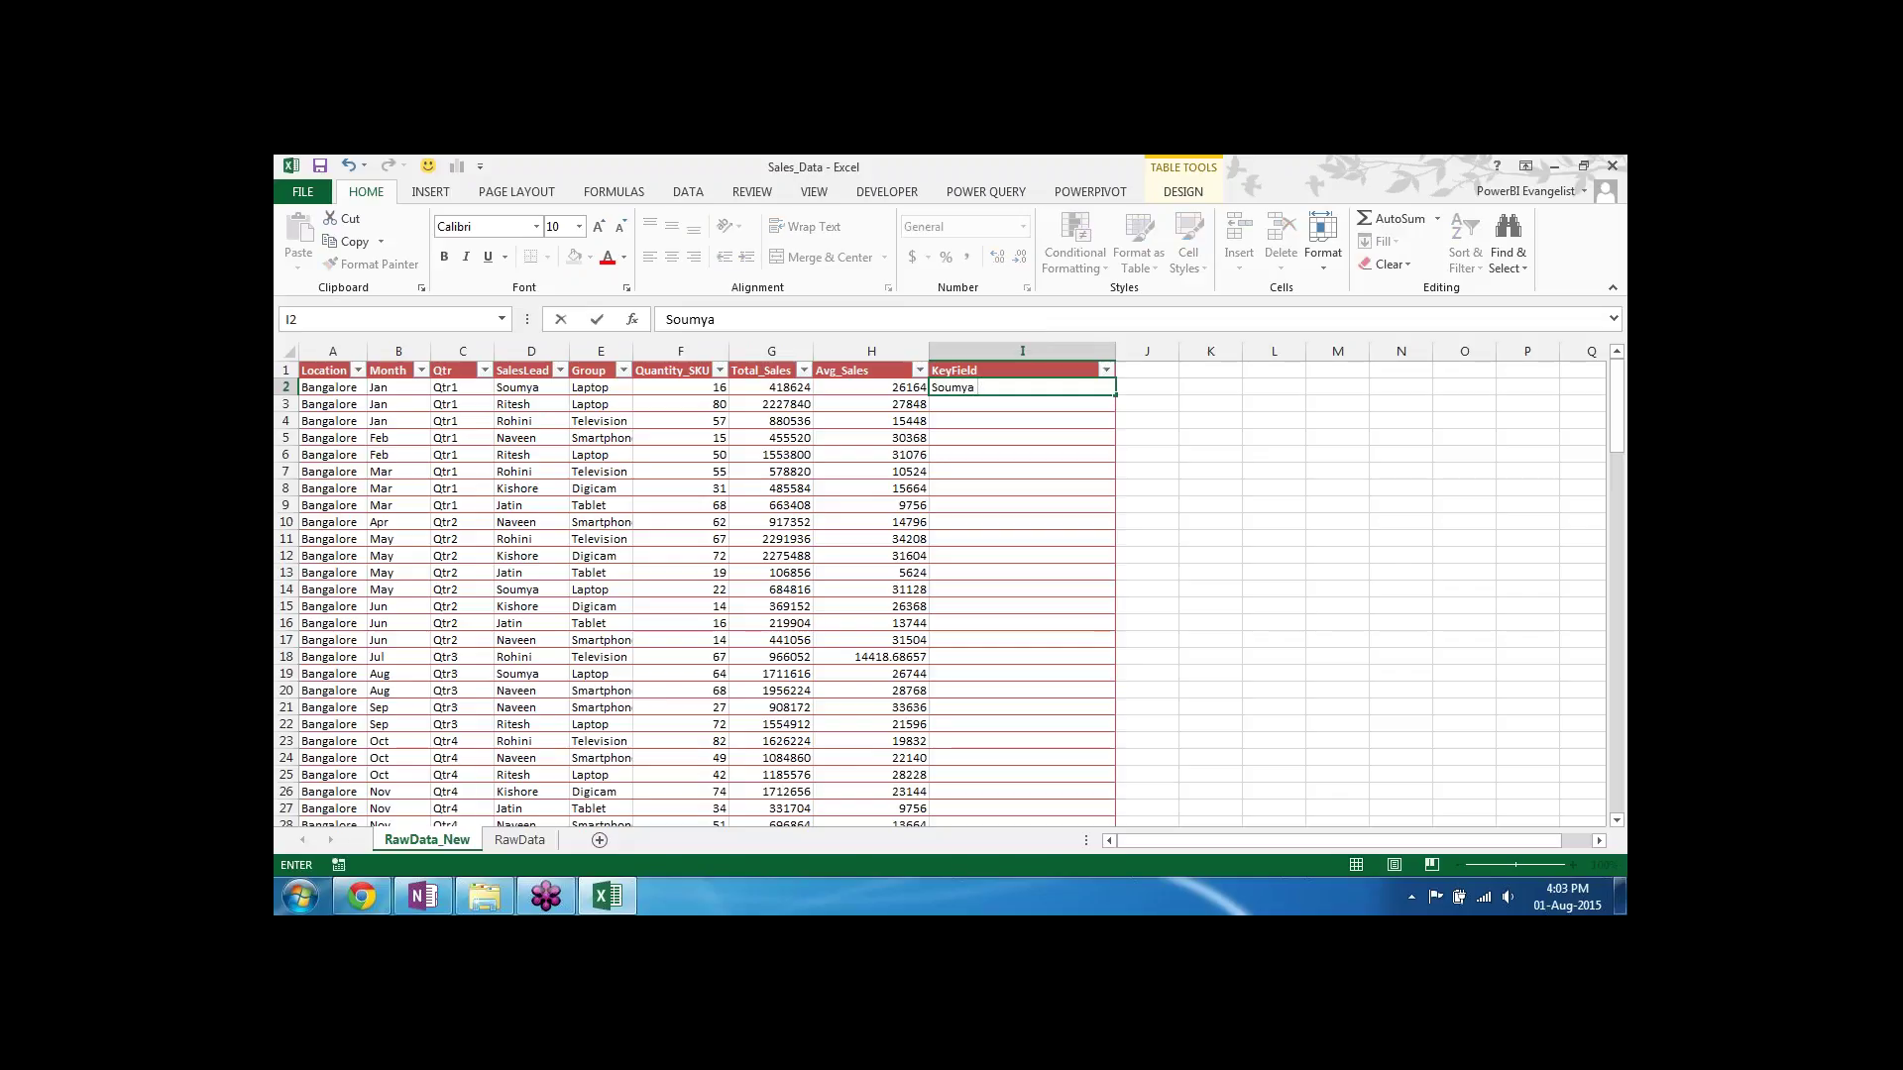
text( Laptop)
key(BackSpace)
key(BackSpace)
key(BackSpace)
key(BackSpace)
text(ptop)
key(ctrl+Return)
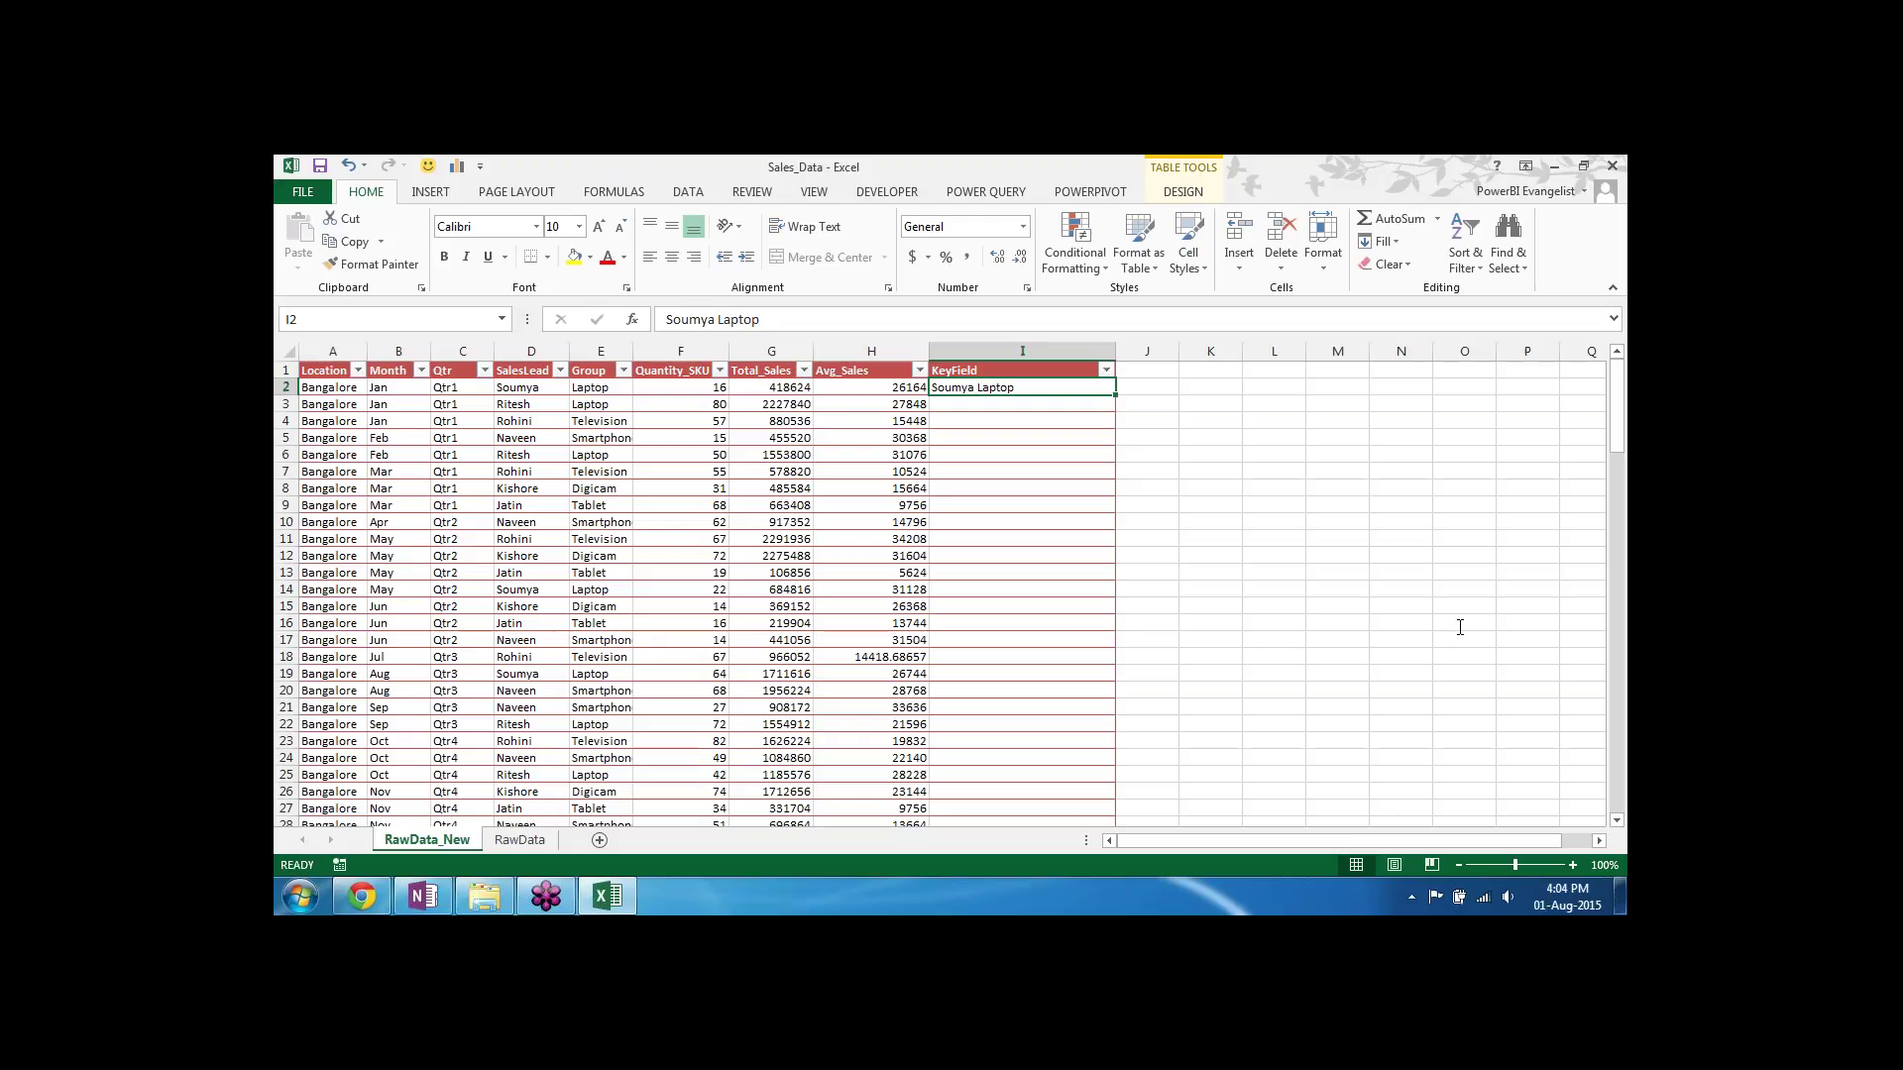
key(ctrl+e)
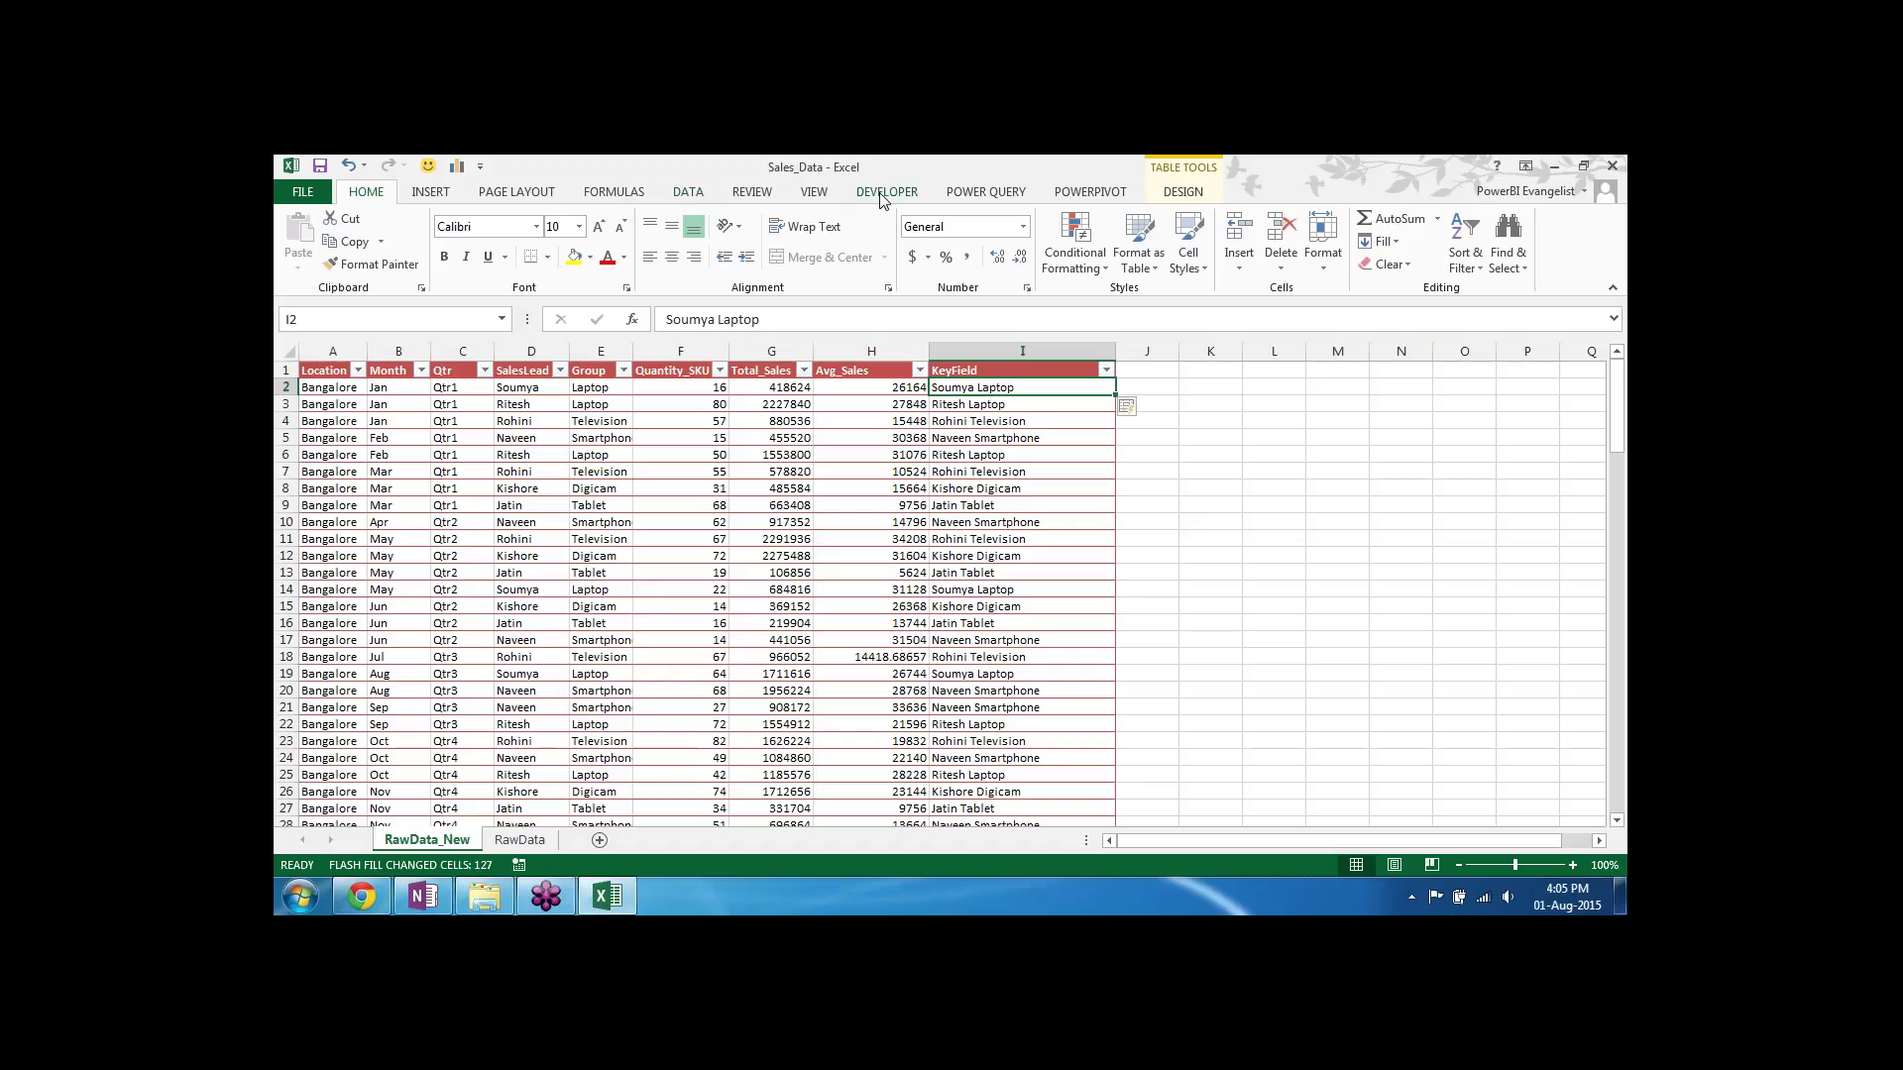
Step: Restore the maximized Sales_Data workbook window to a smaller floating size
click(815, 193)
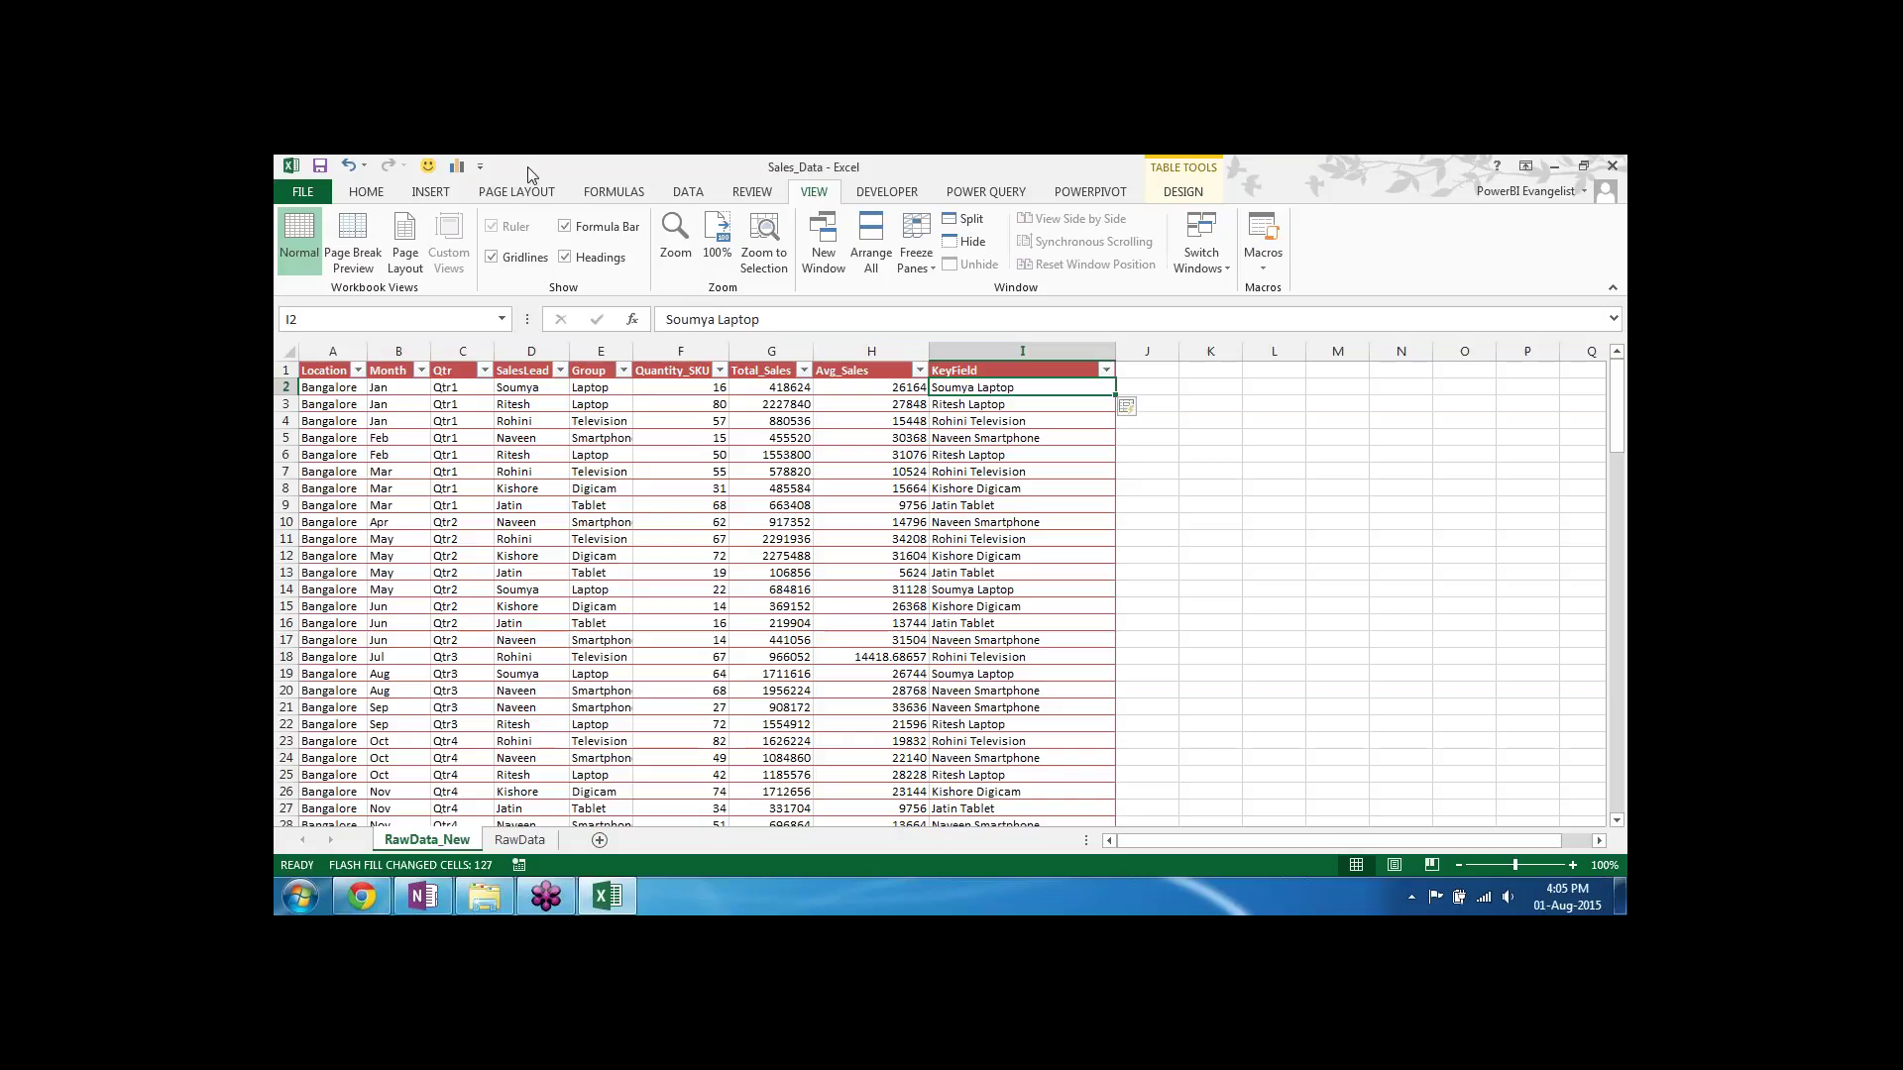
click(442, 195)
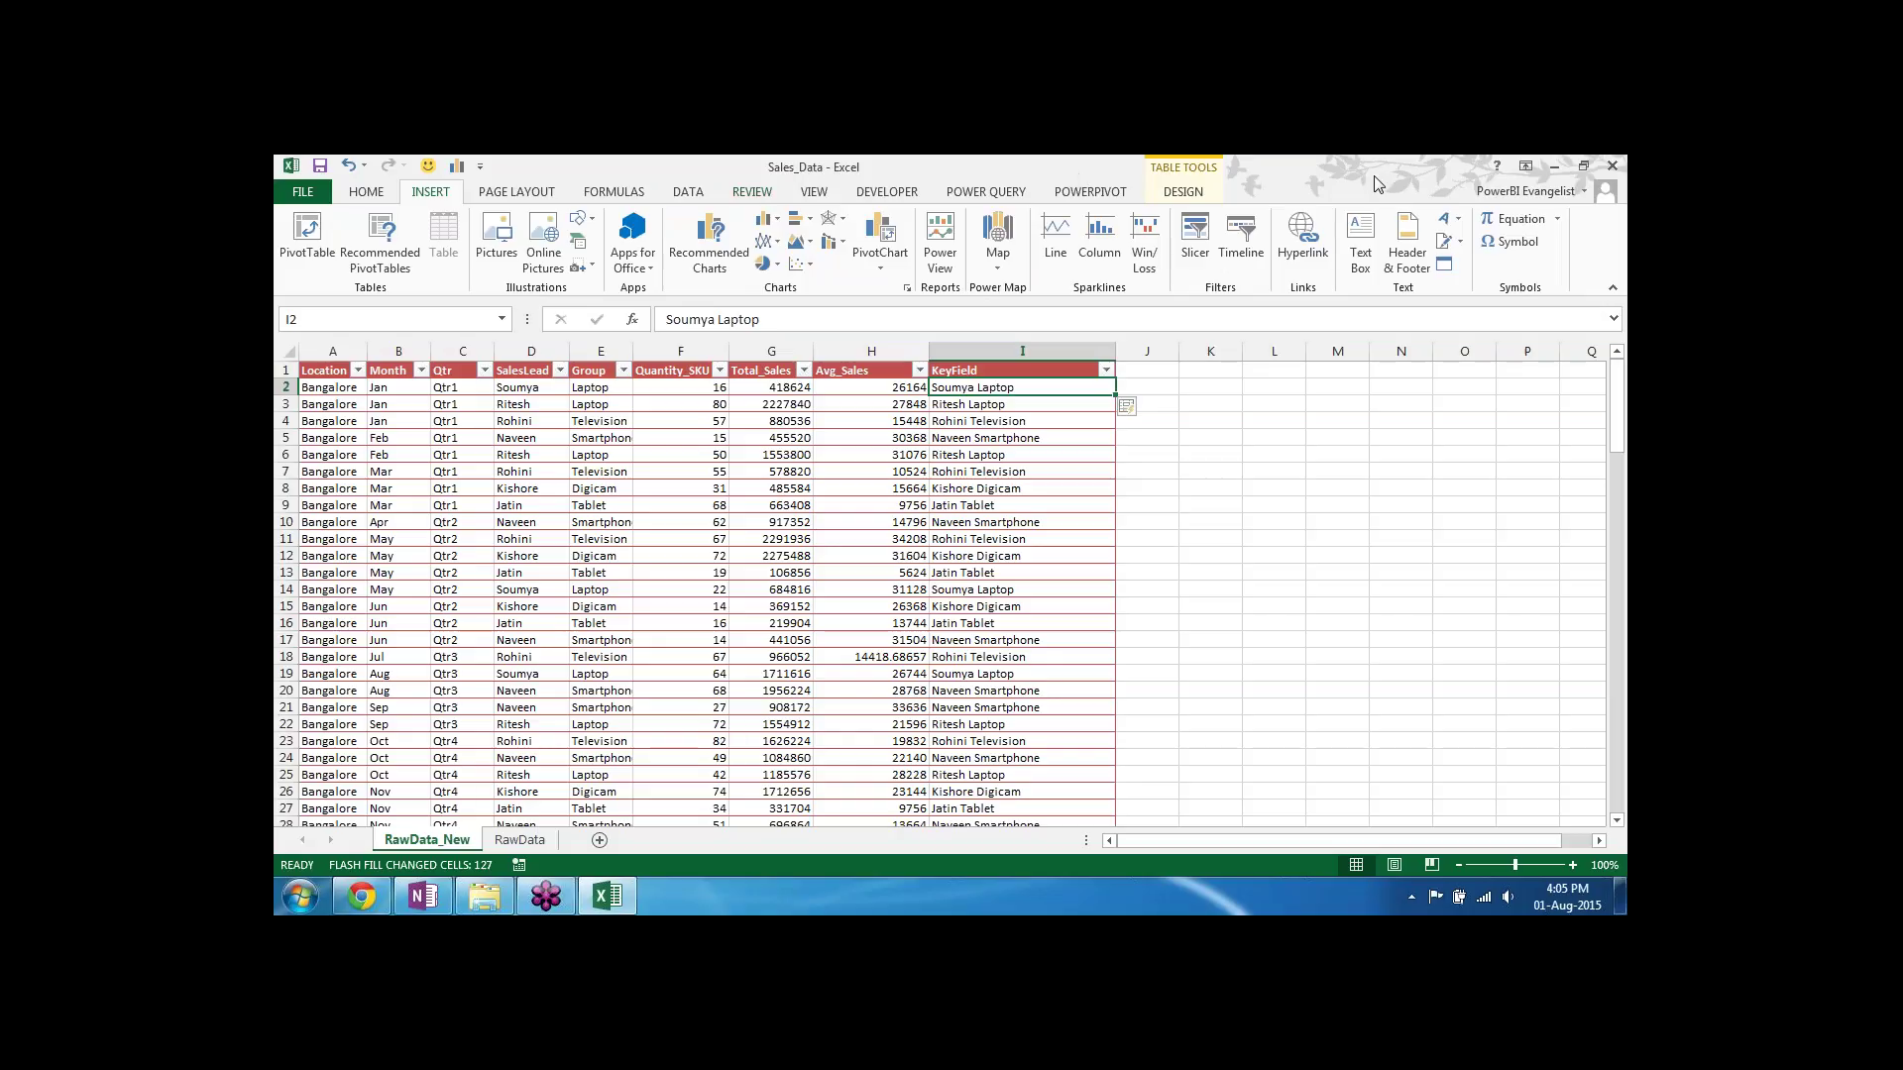
click(1583, 166)
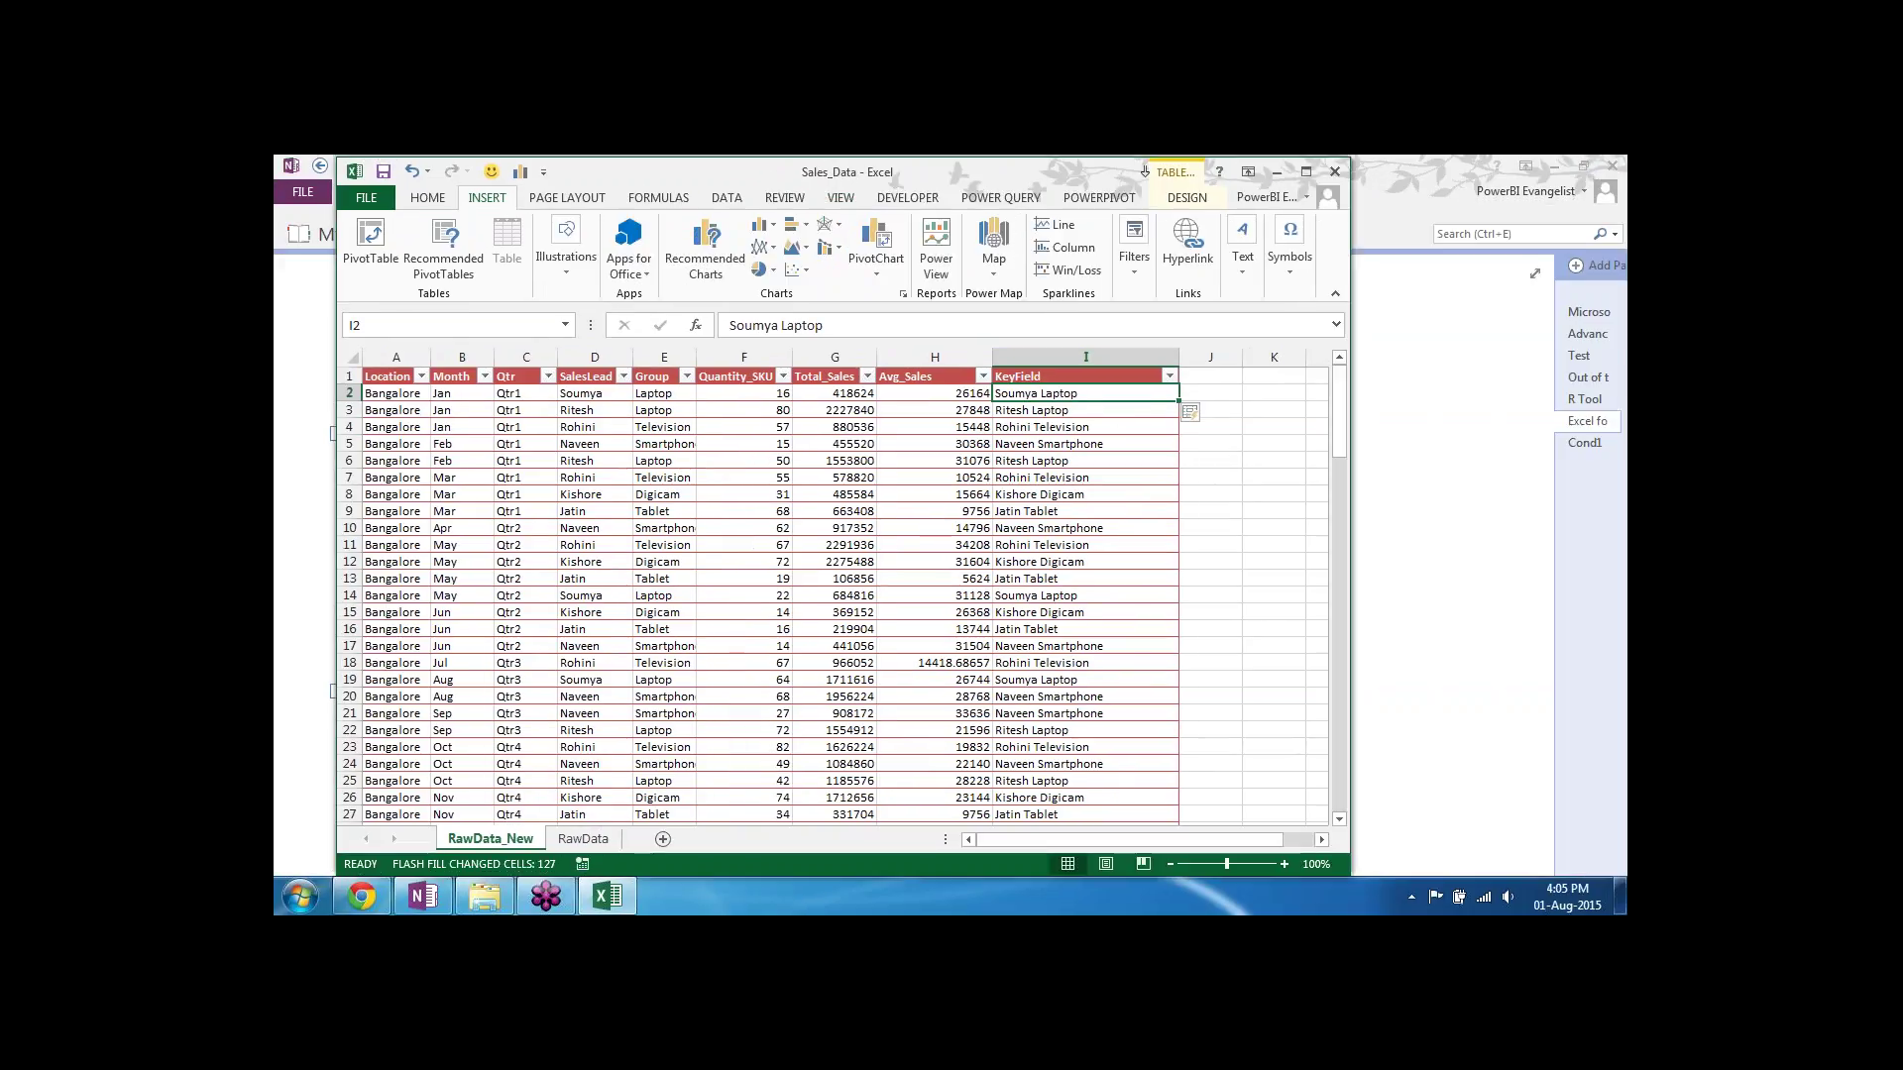
Step: Display the data tools that contain the Flash Fill command and maximize the Sales_Data workbook window
click(575, 198)
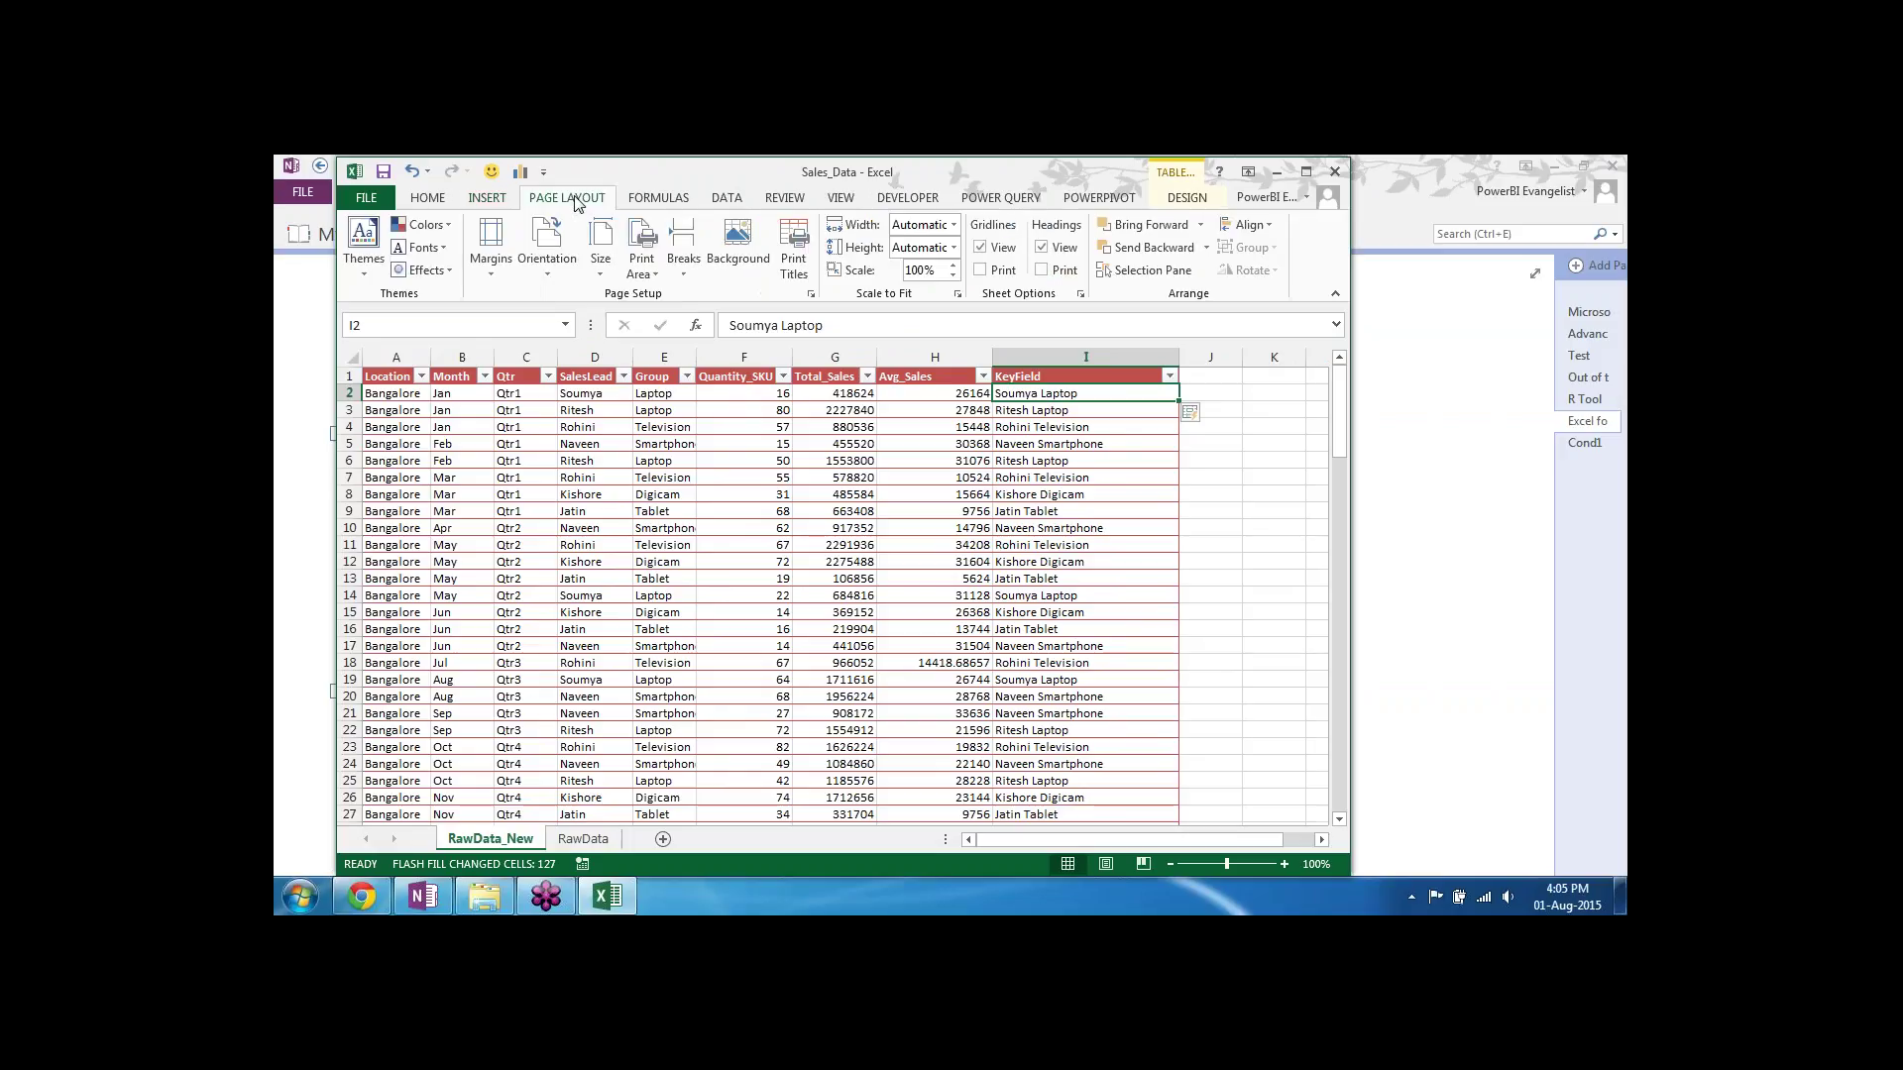
click(644, 203)
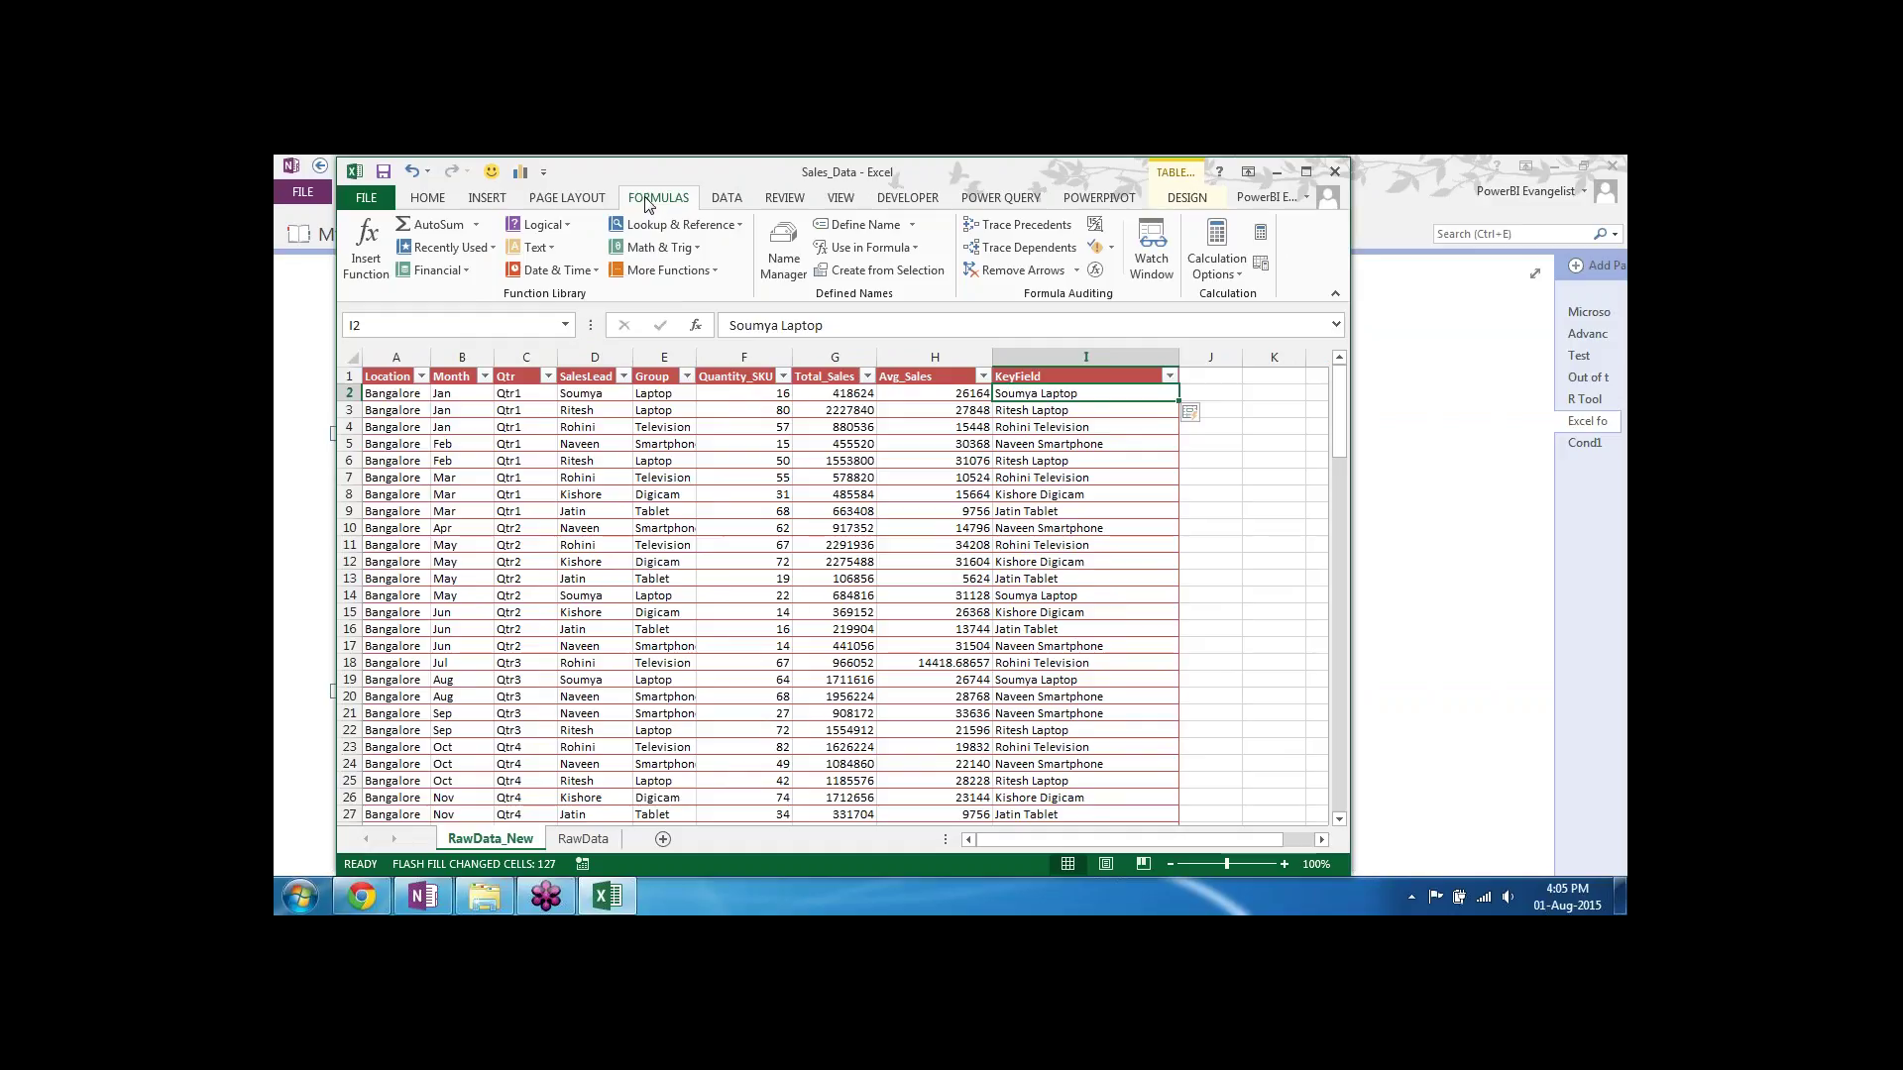
click(720, 202)
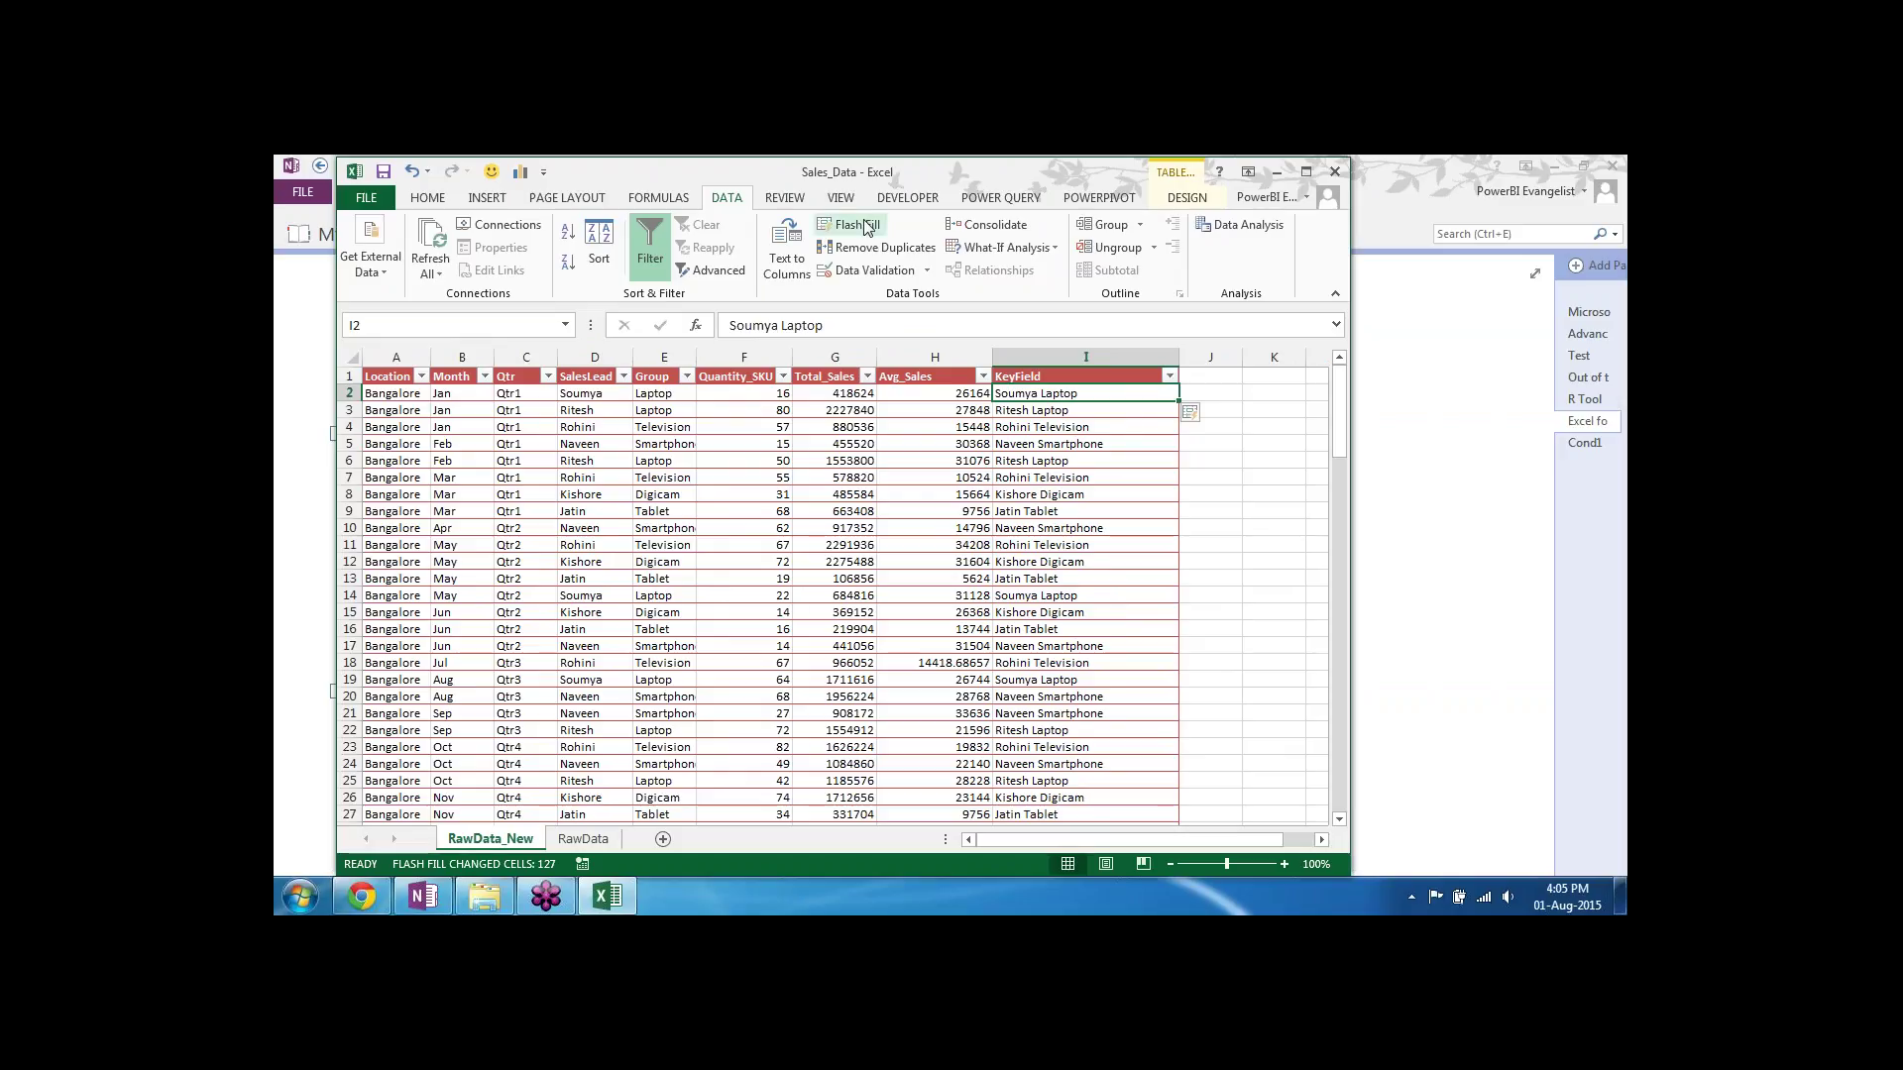
click(1305, 172)
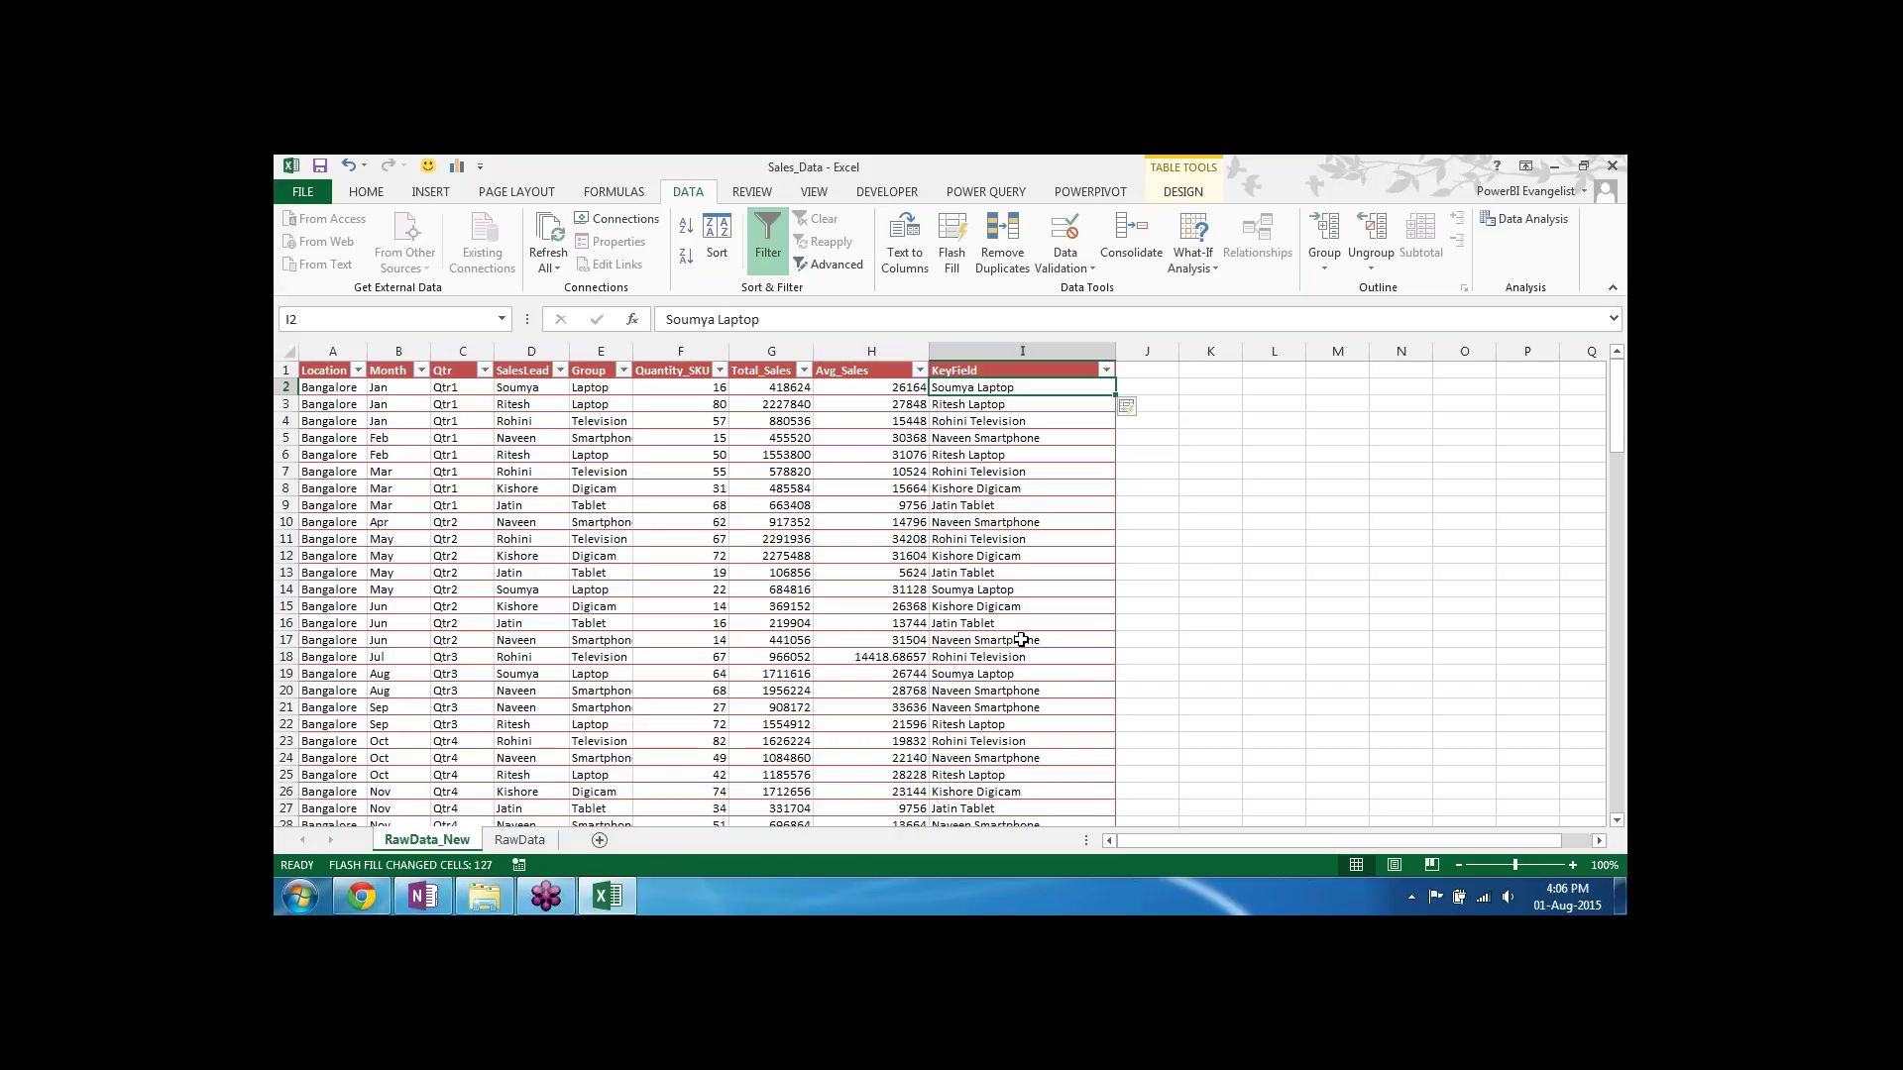
Step: Replace I2 with the sales lead's first three letters, 16 and Lap, separated by commas, and Flash Fill the KeyField column
text(Sou)
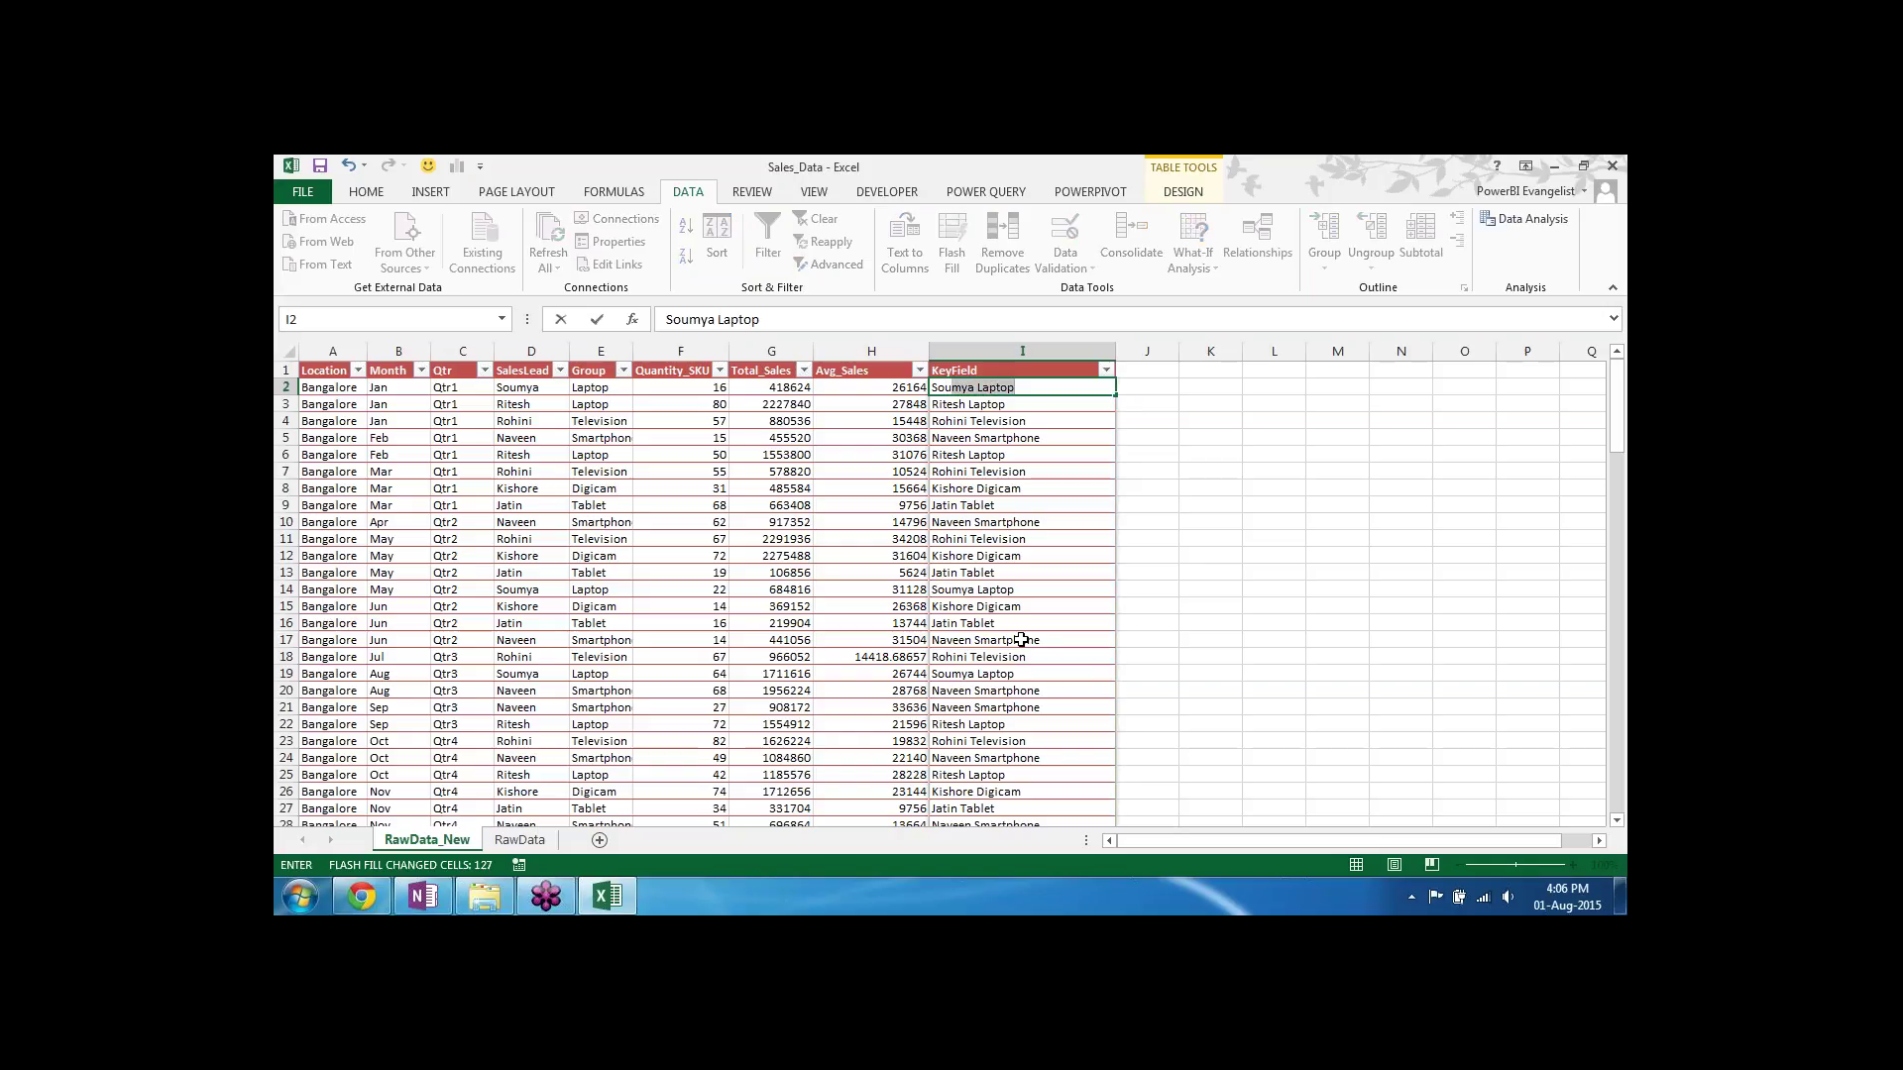
key(Delete)
text(, 16)
text(, Lap)
key(Return)
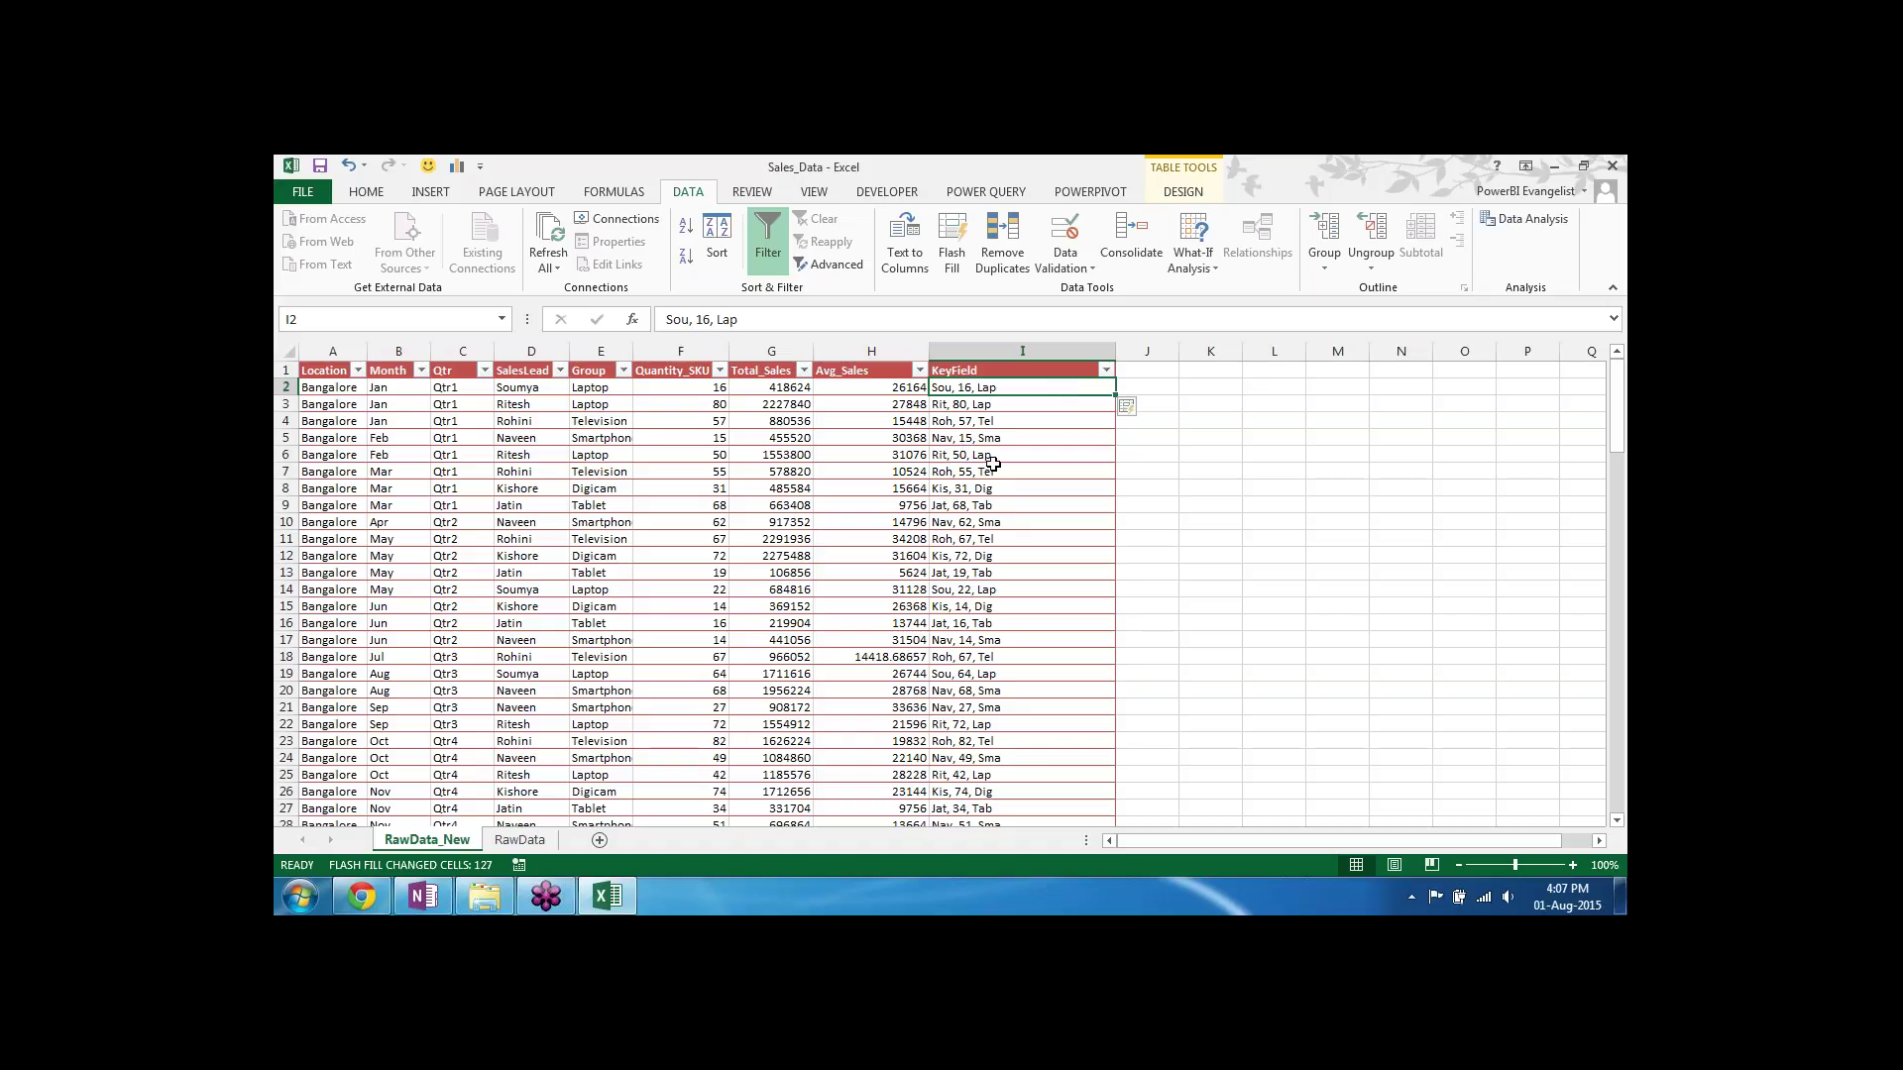
Step: Replace I2 with the sales lead's name followed by "sold 16 Laptops" and Flash Fill the rest of the KeyField column
text(Soumya)
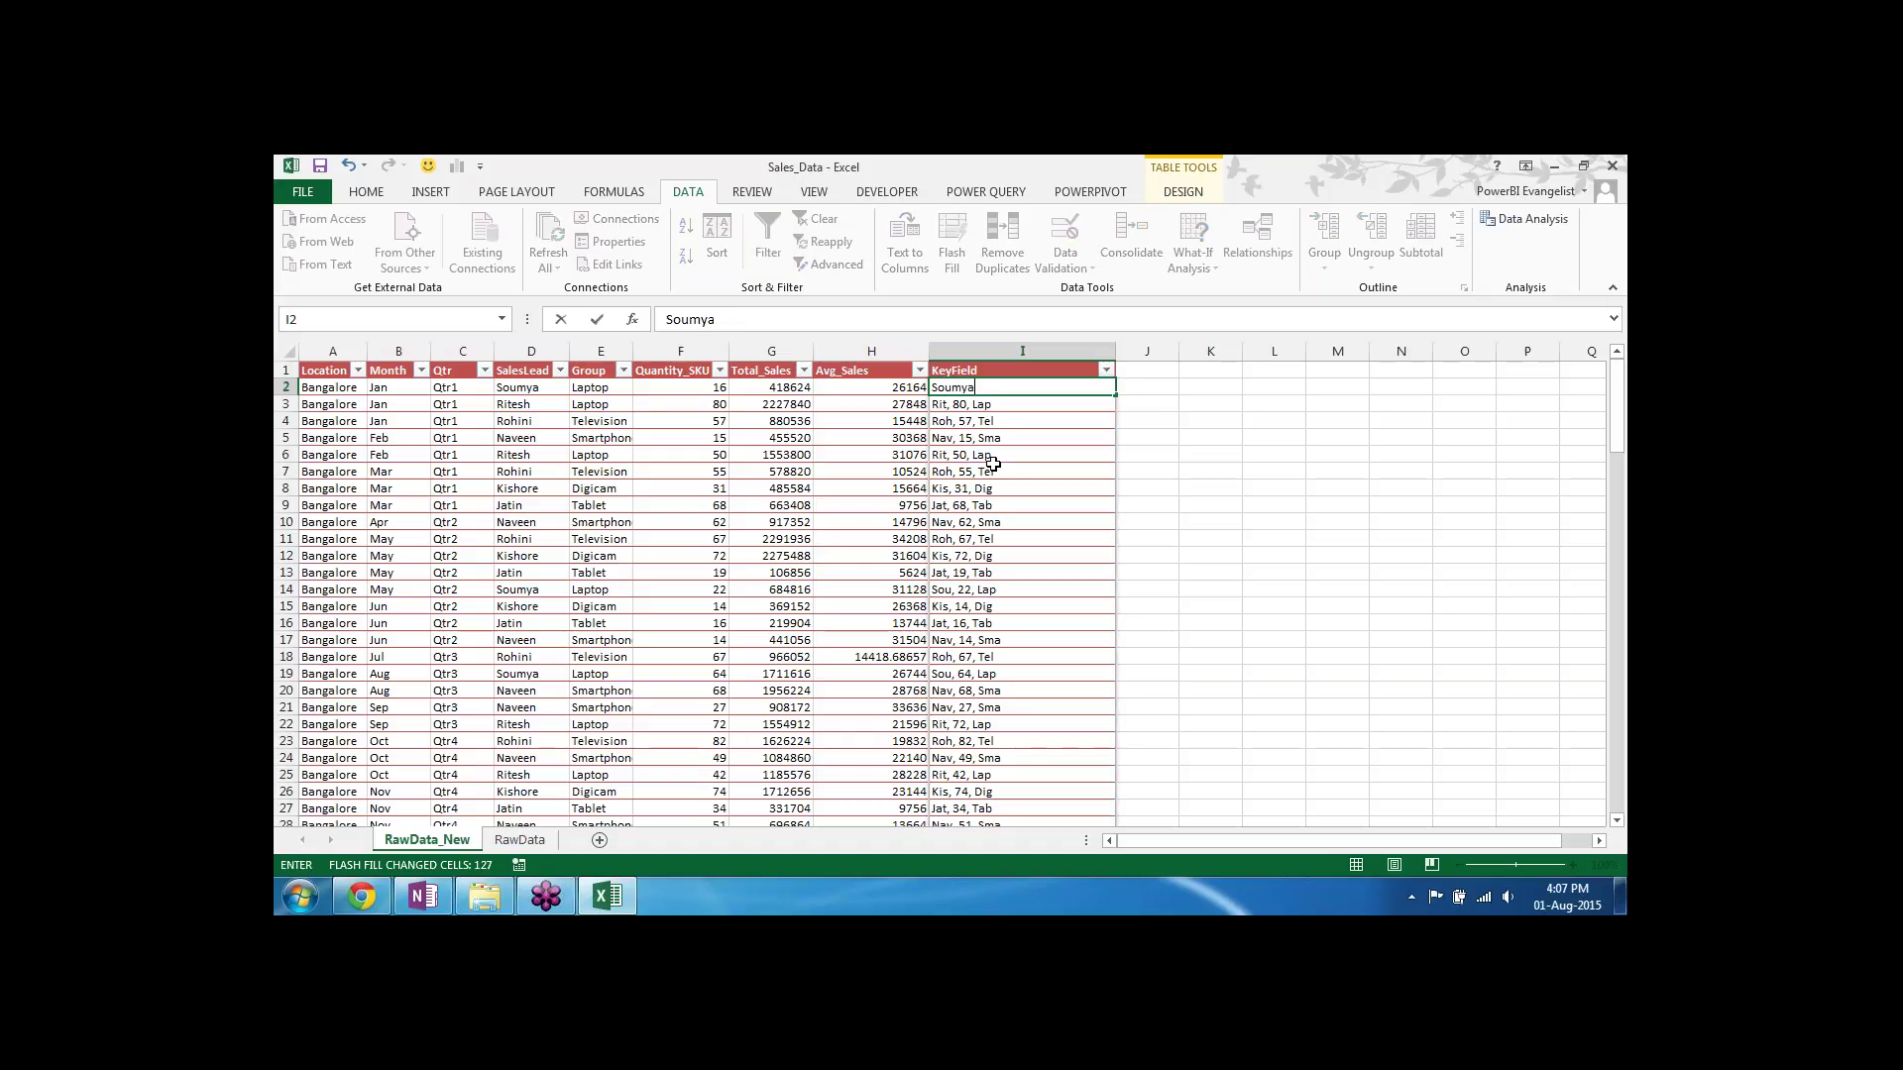
text( sold 16 Laptops)
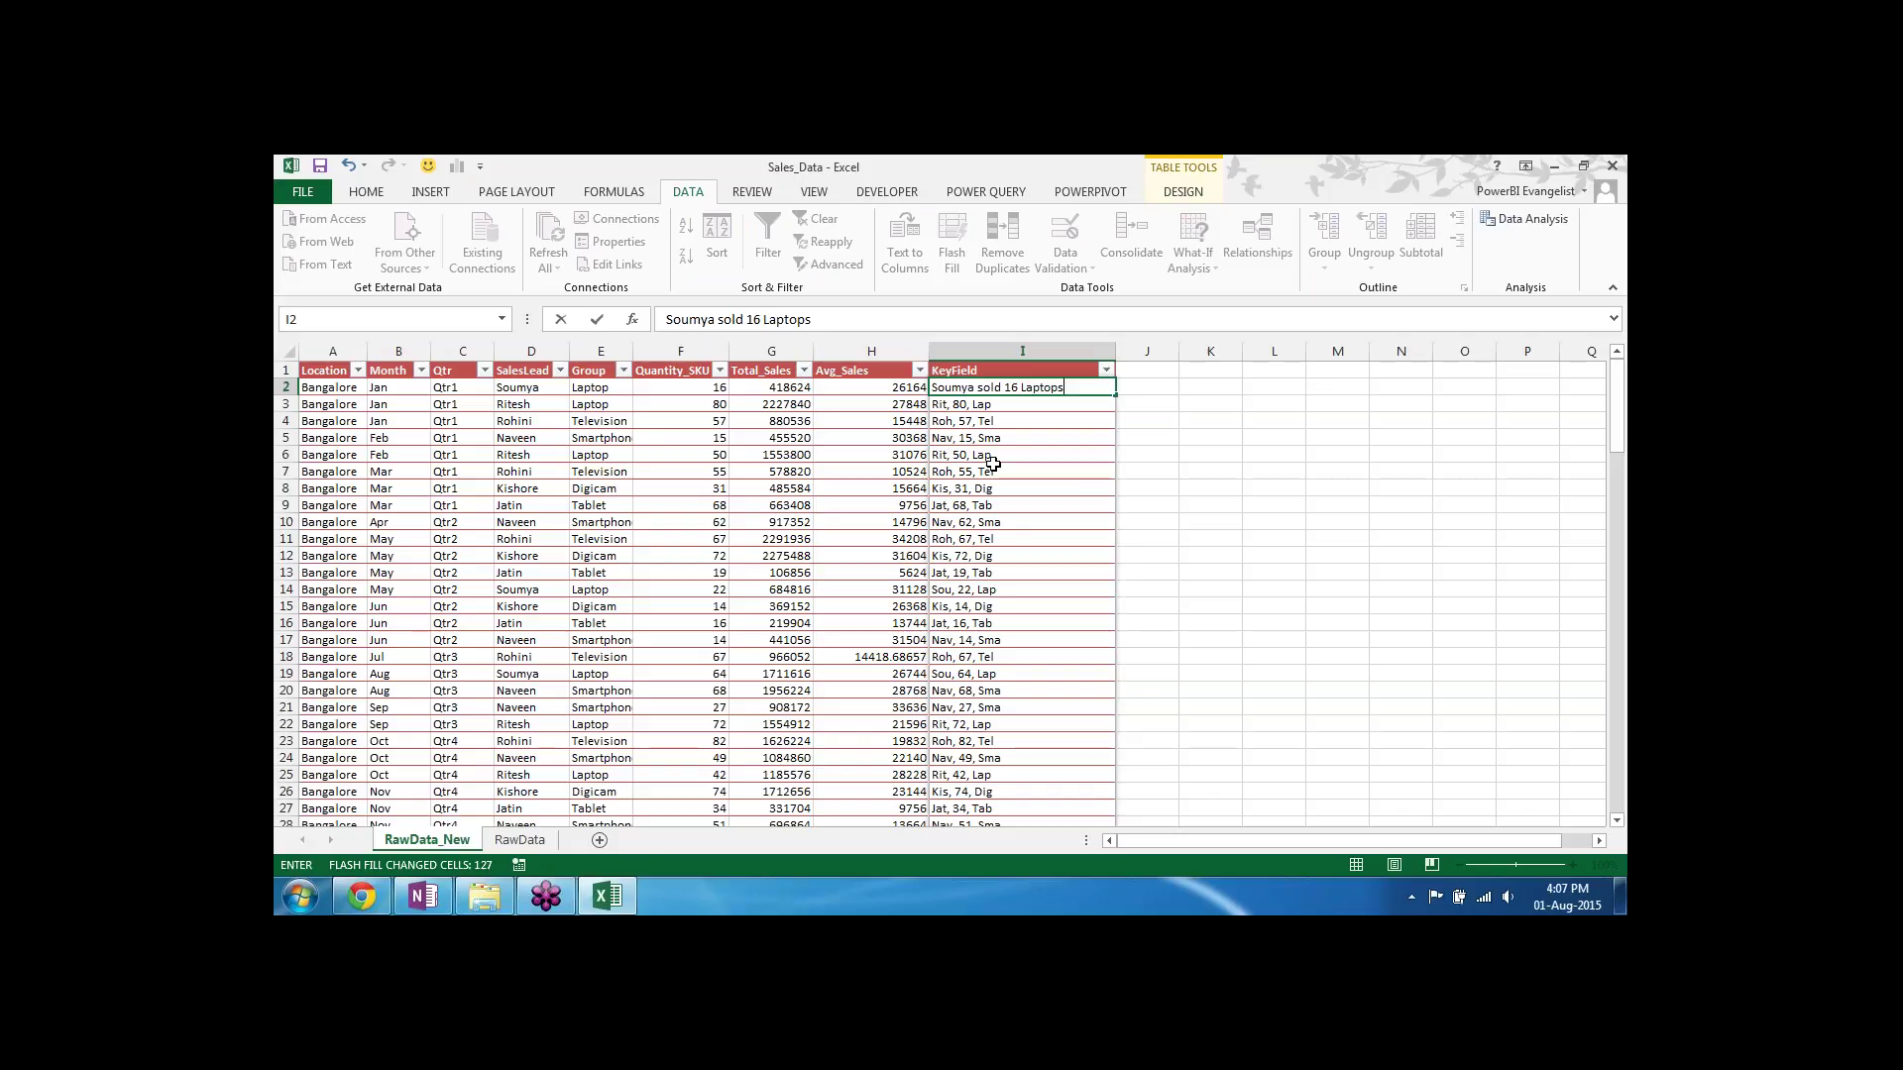
key(ctrl+e)
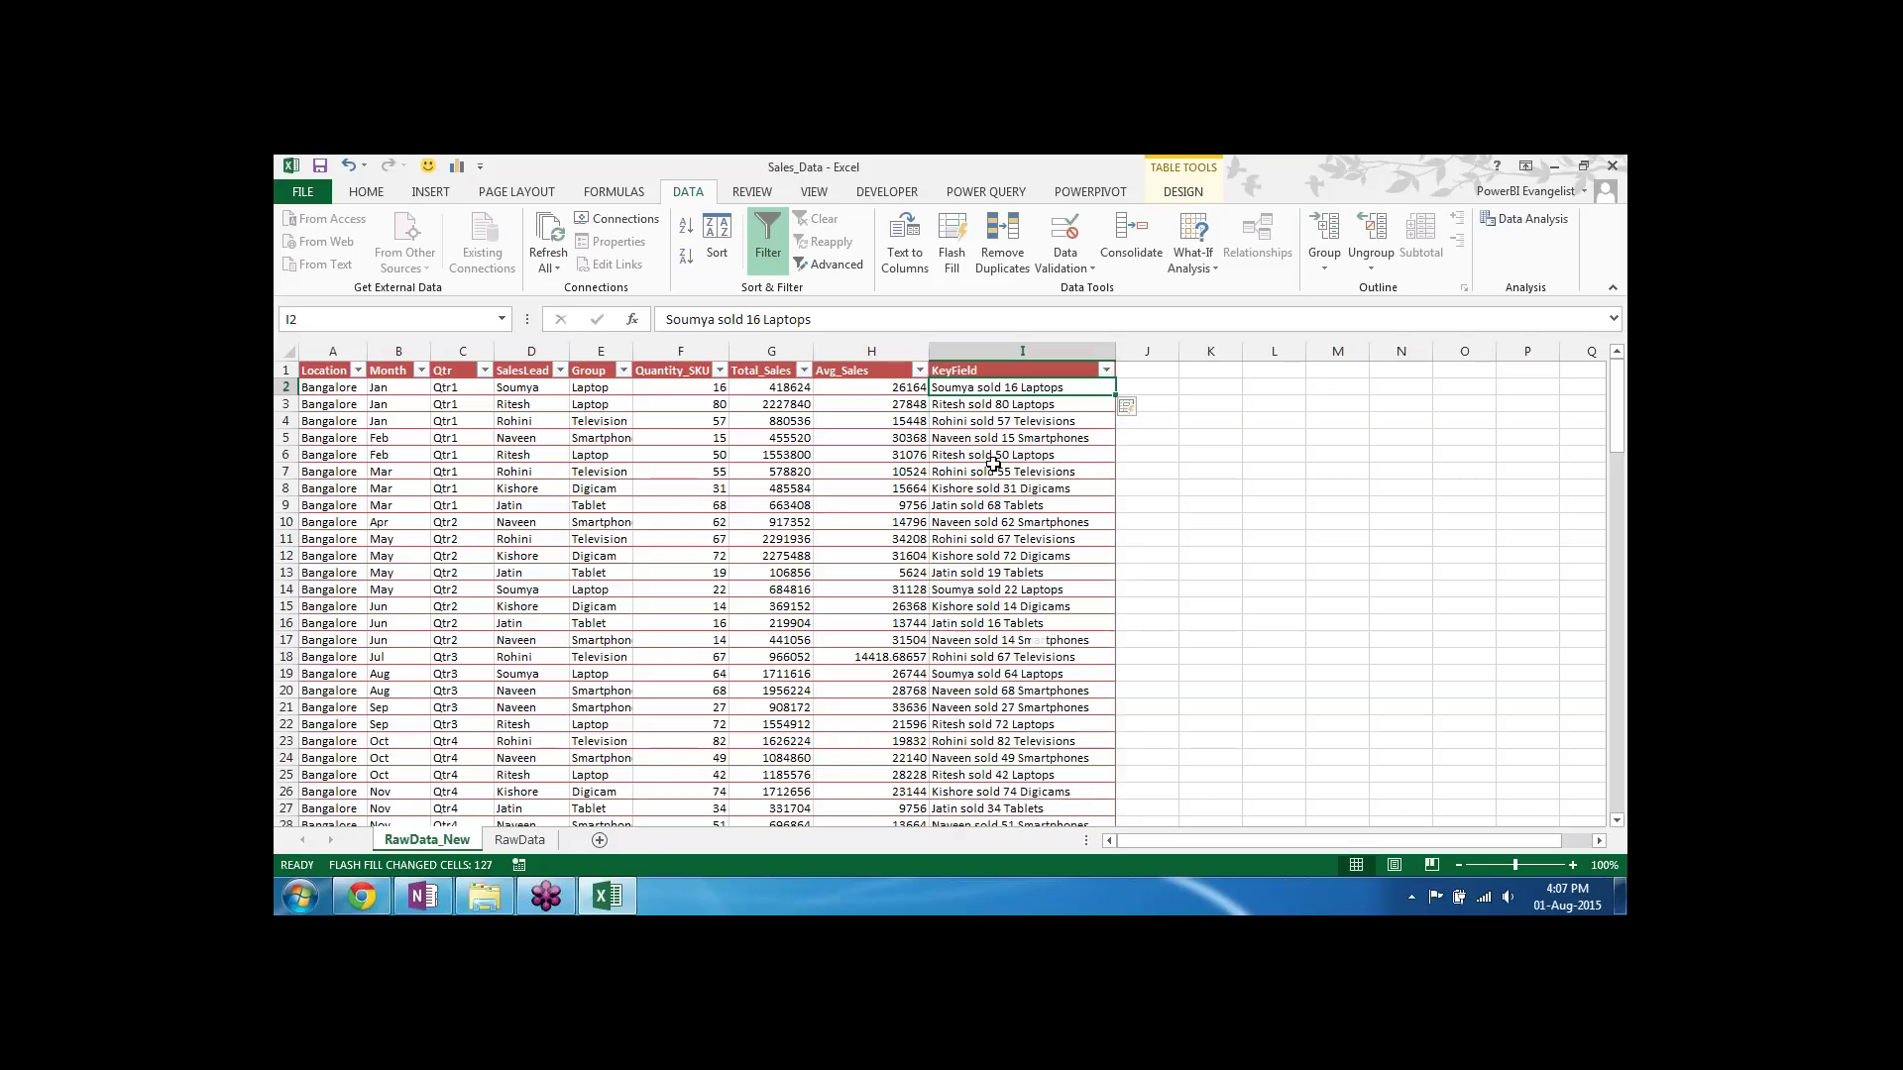
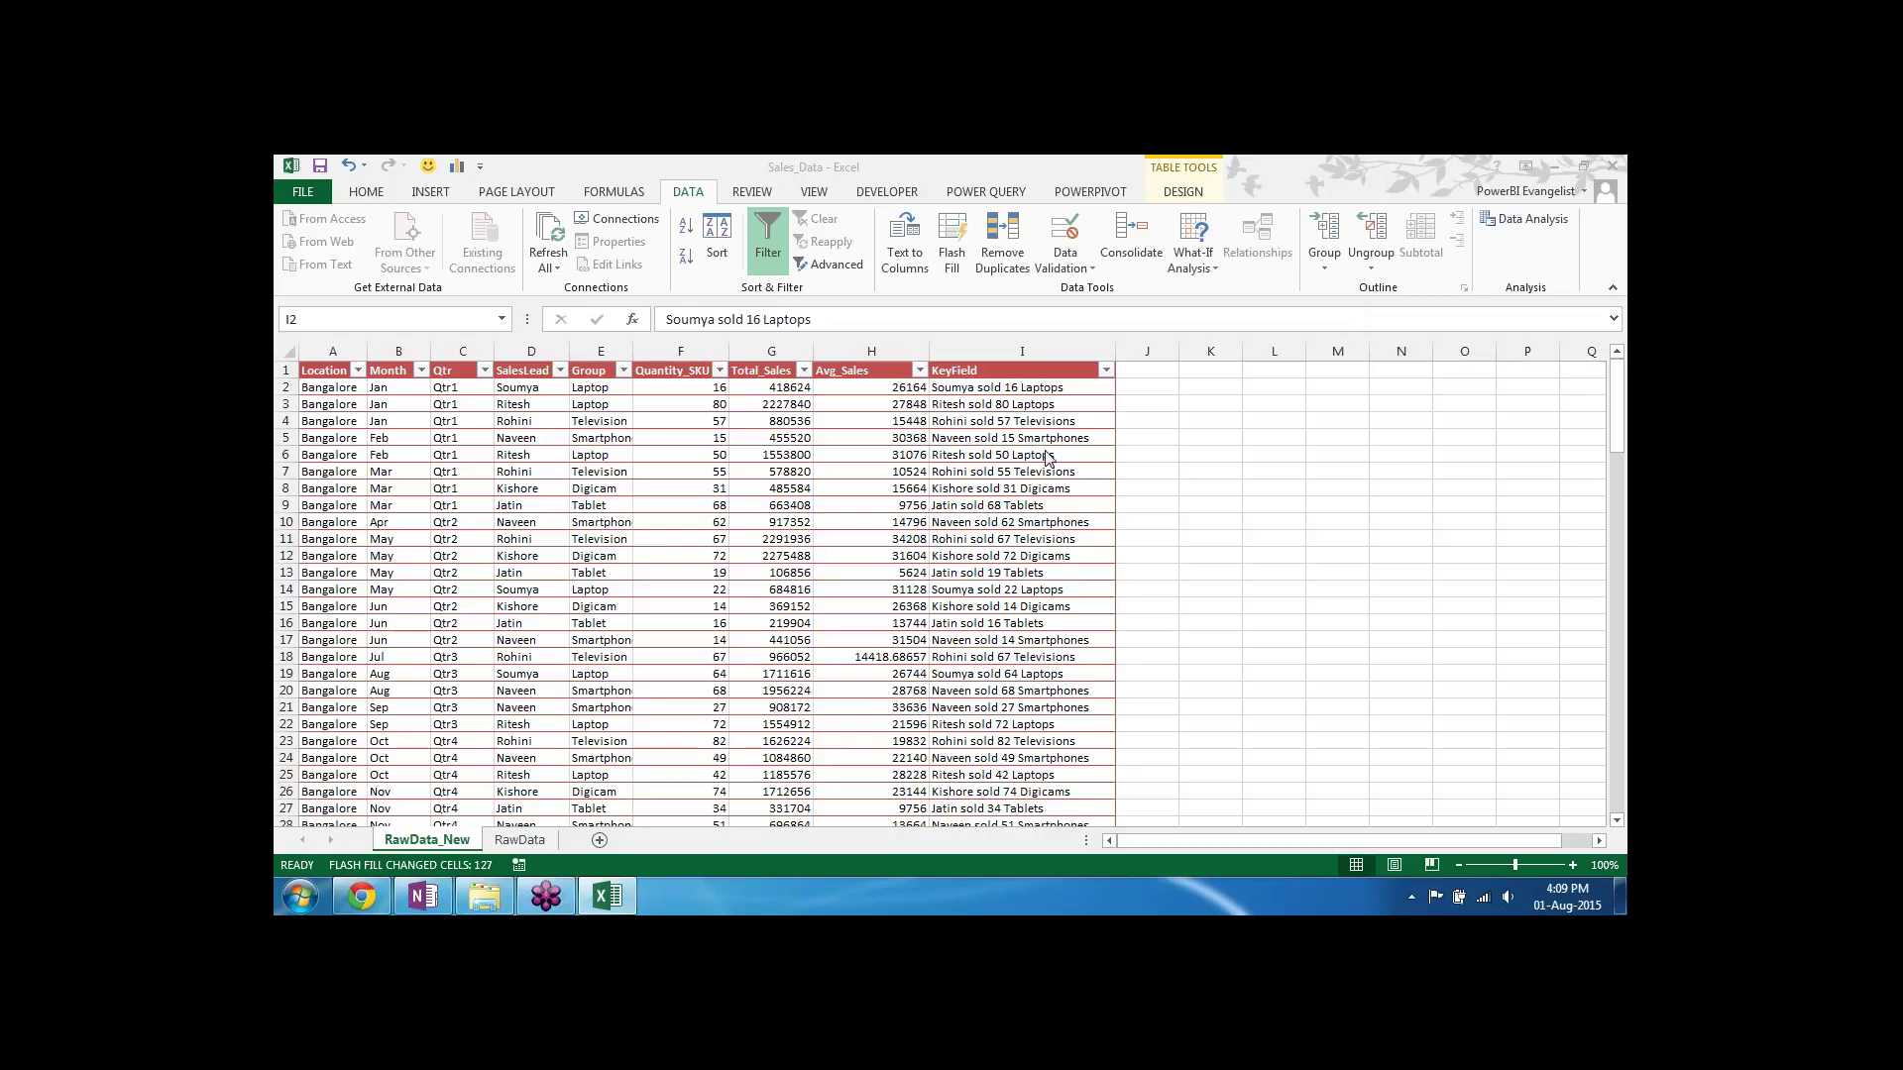
Step: Widen the KeyField column, append "in Jan for Bangalore" to the sentence in I2, and Flash Fill the column again
click(1029, 391)
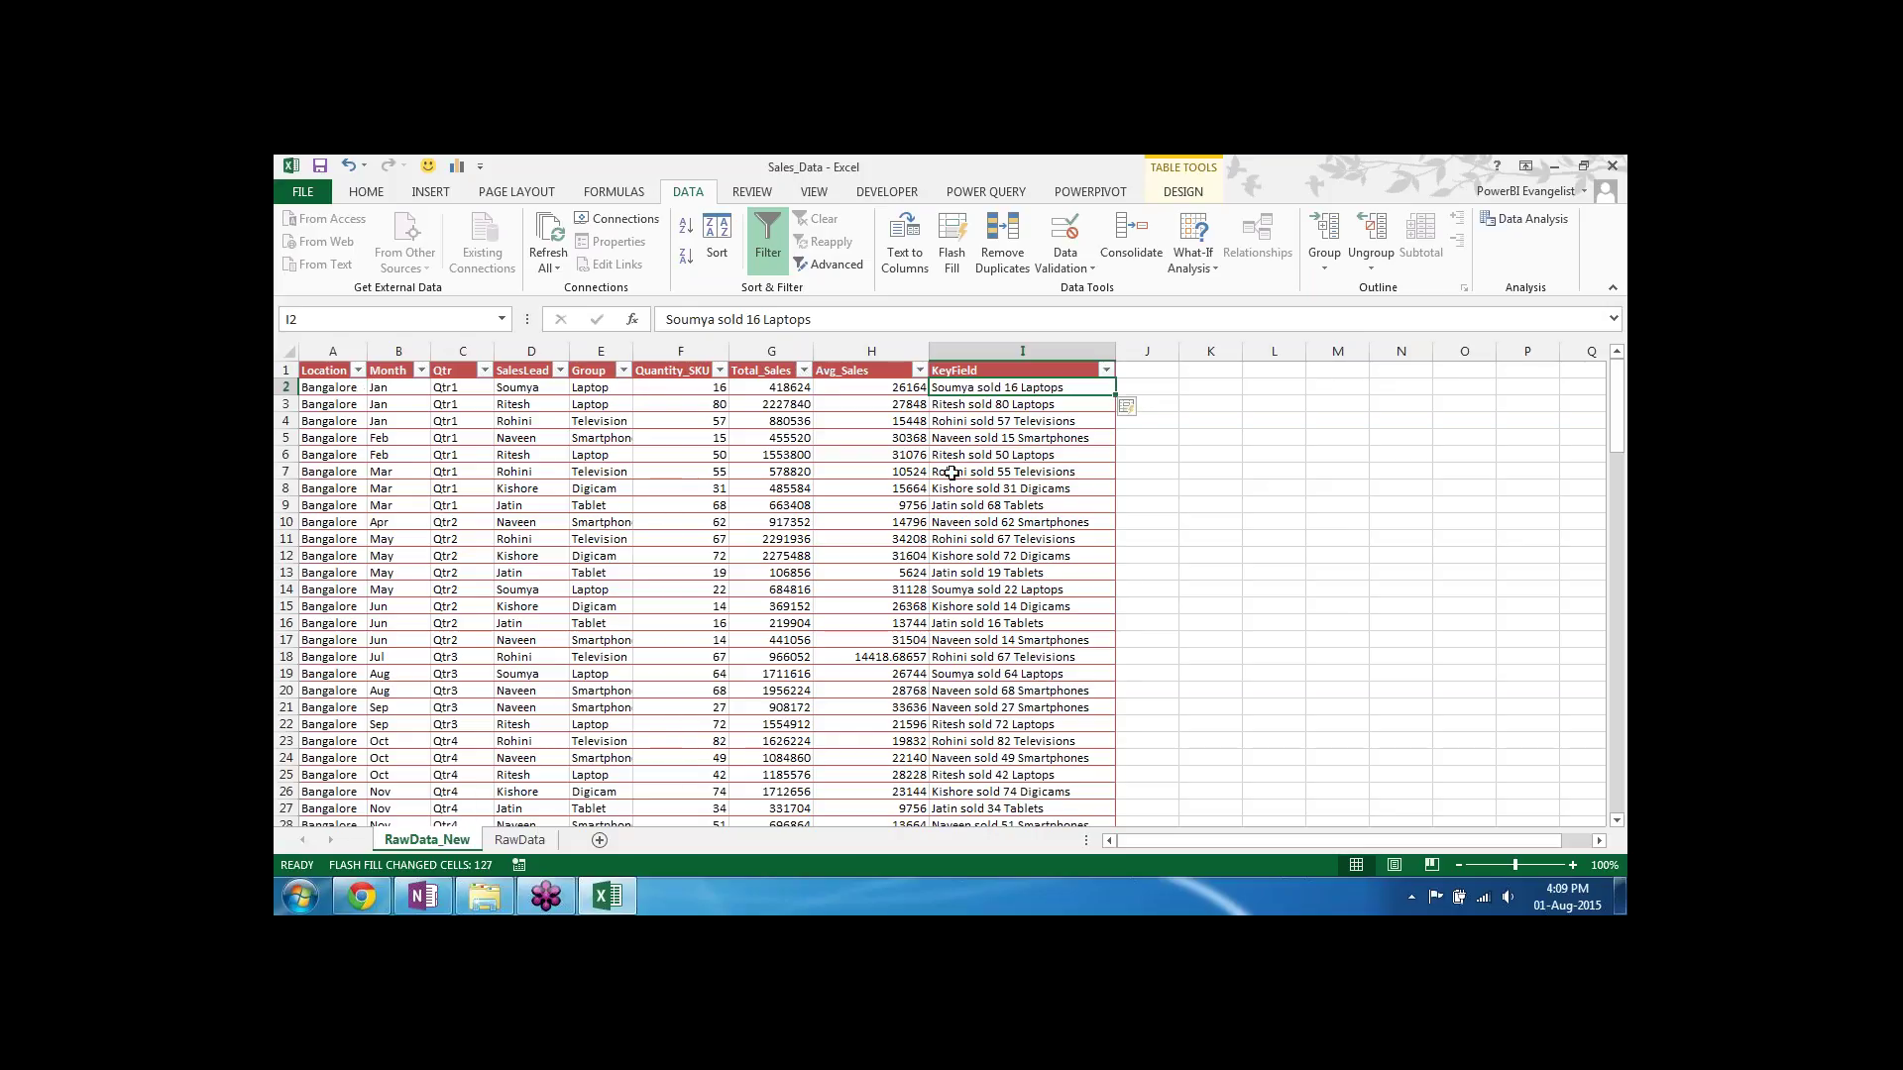
drag(1117, 344, 1232, 344)
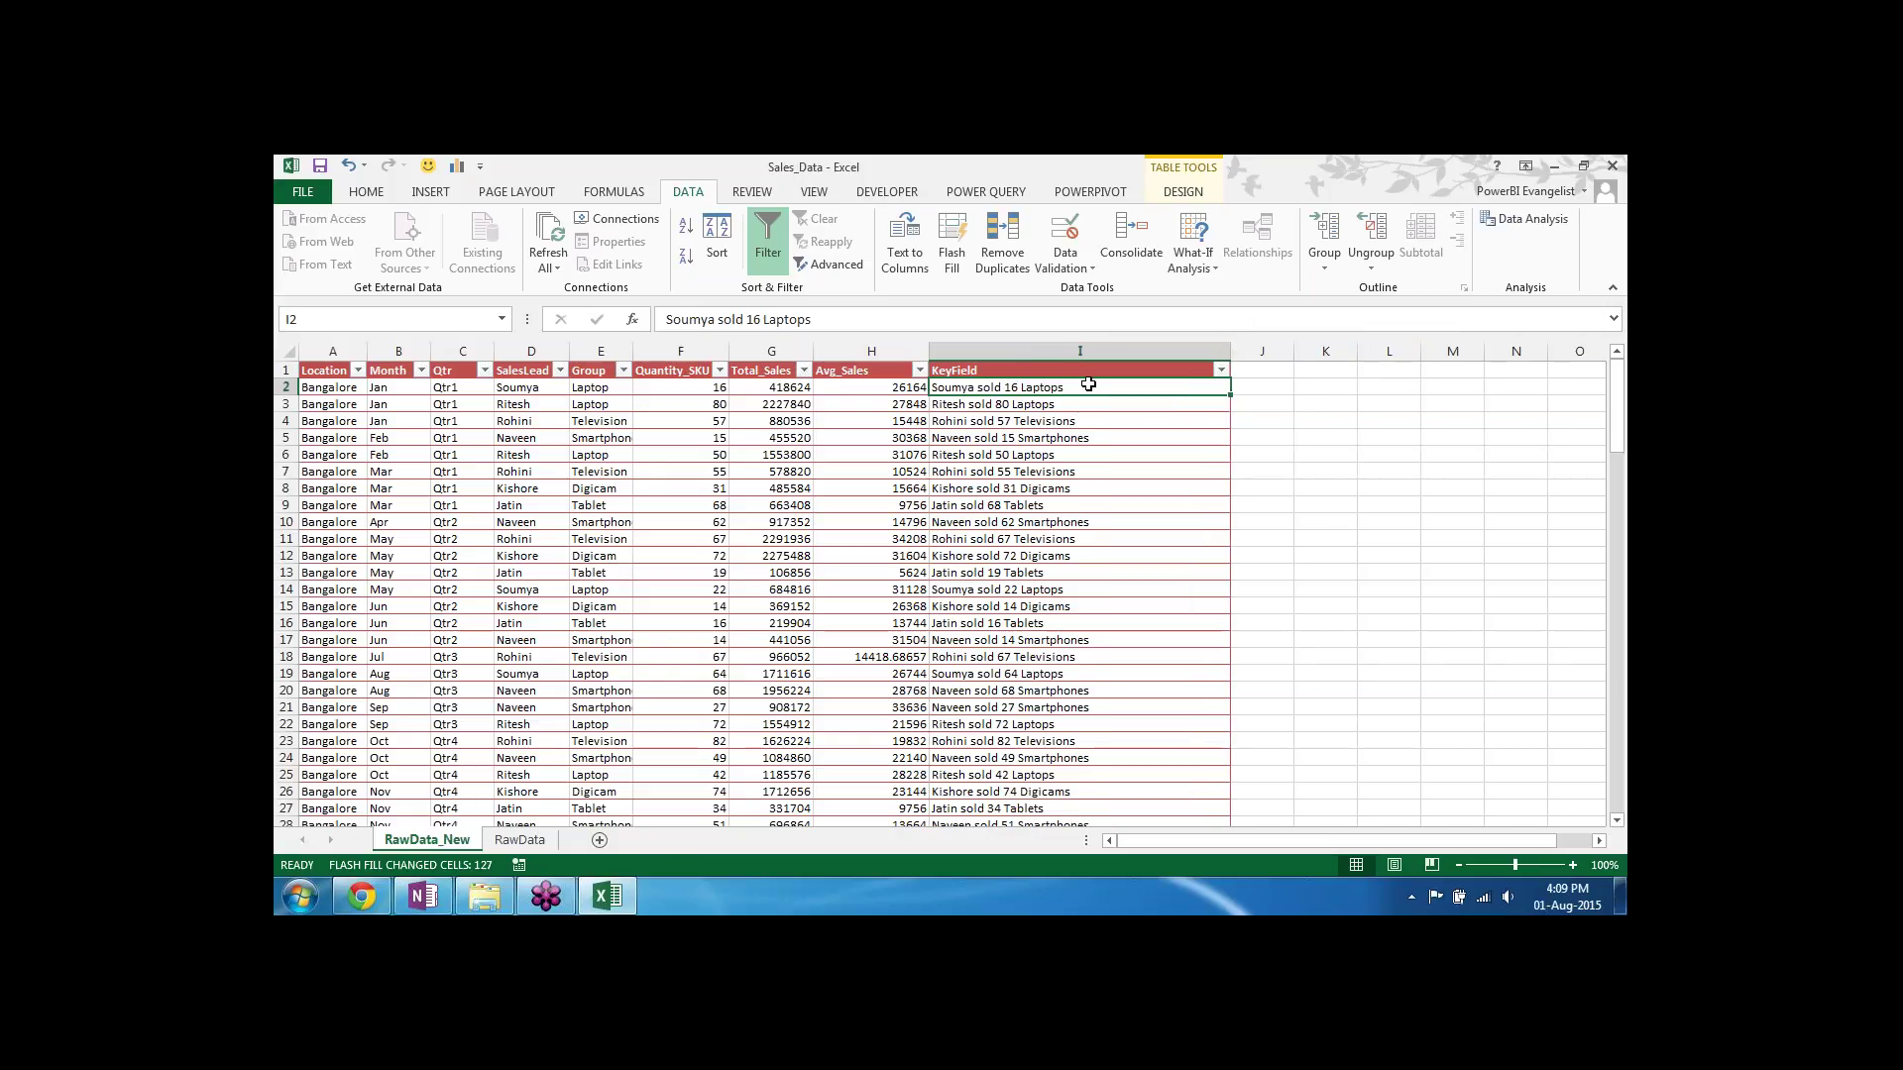
key(F2)
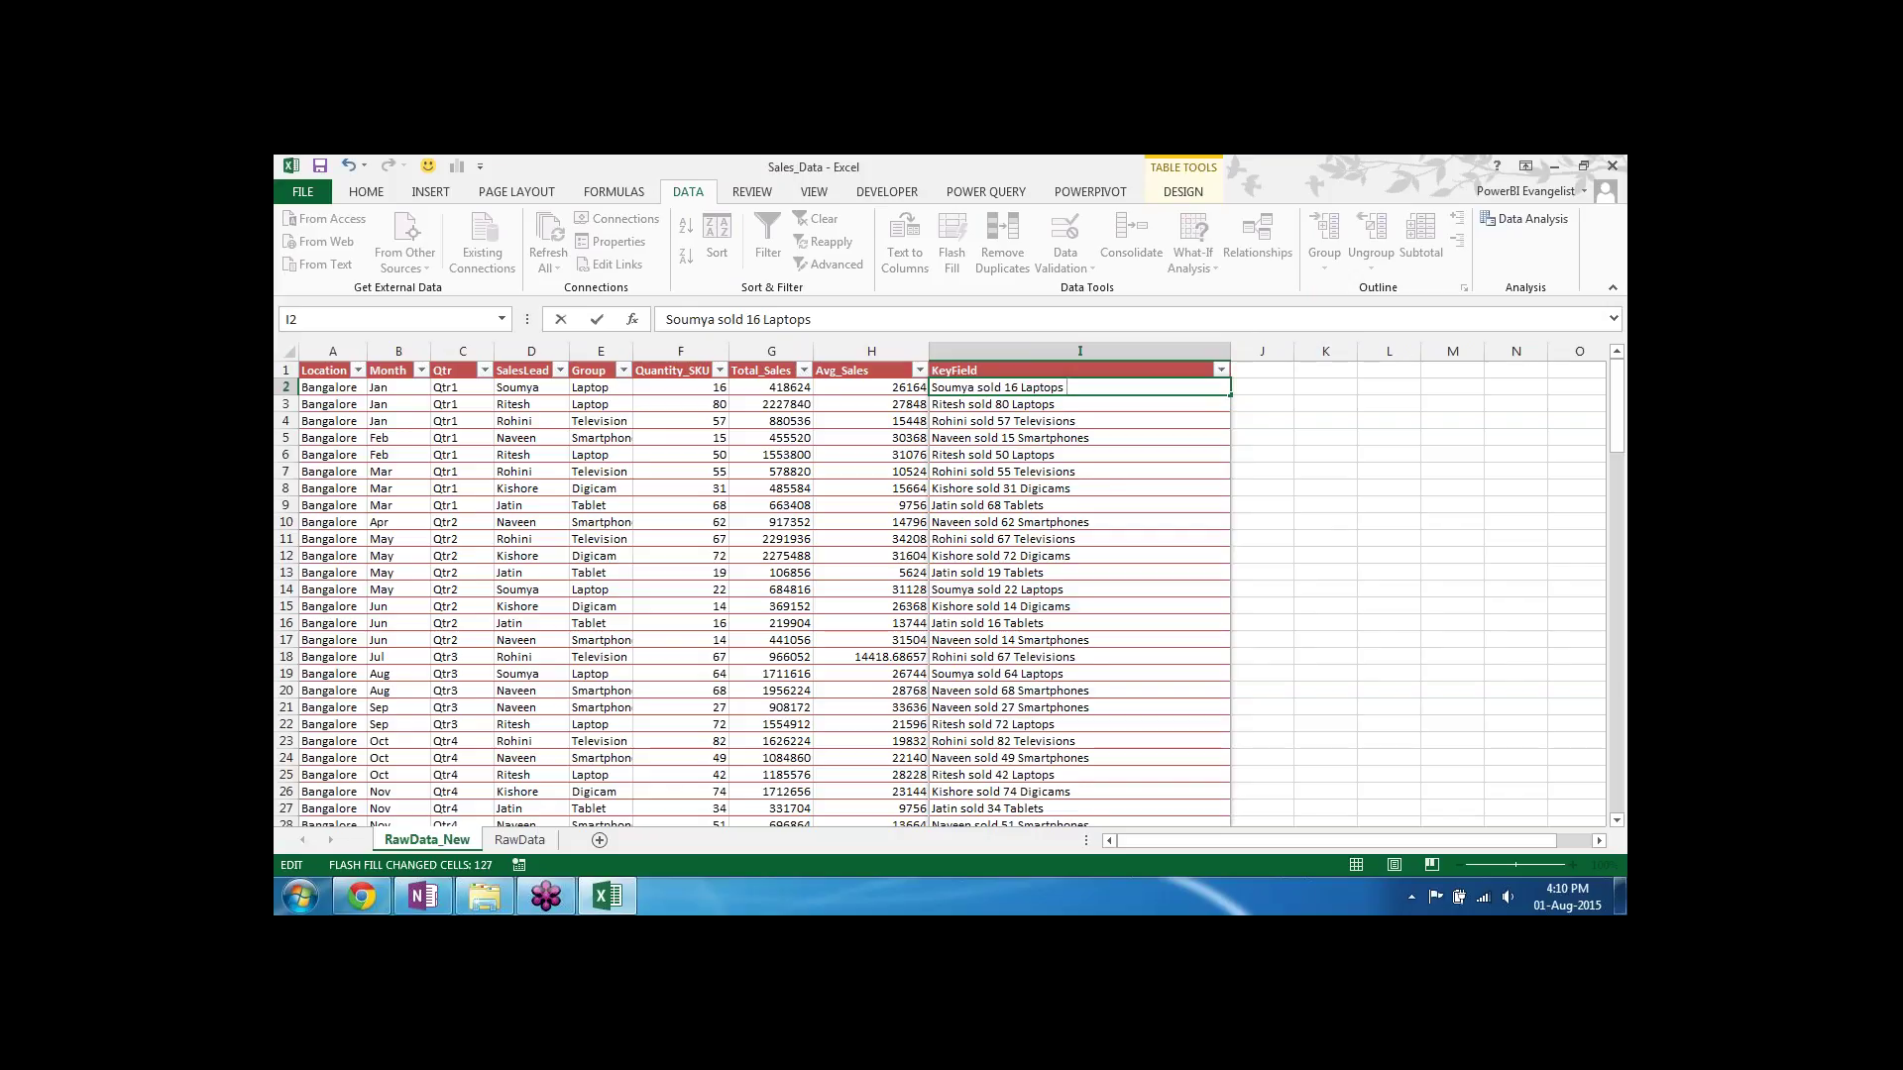
text(in Jan for Bangalore)
key(Return)
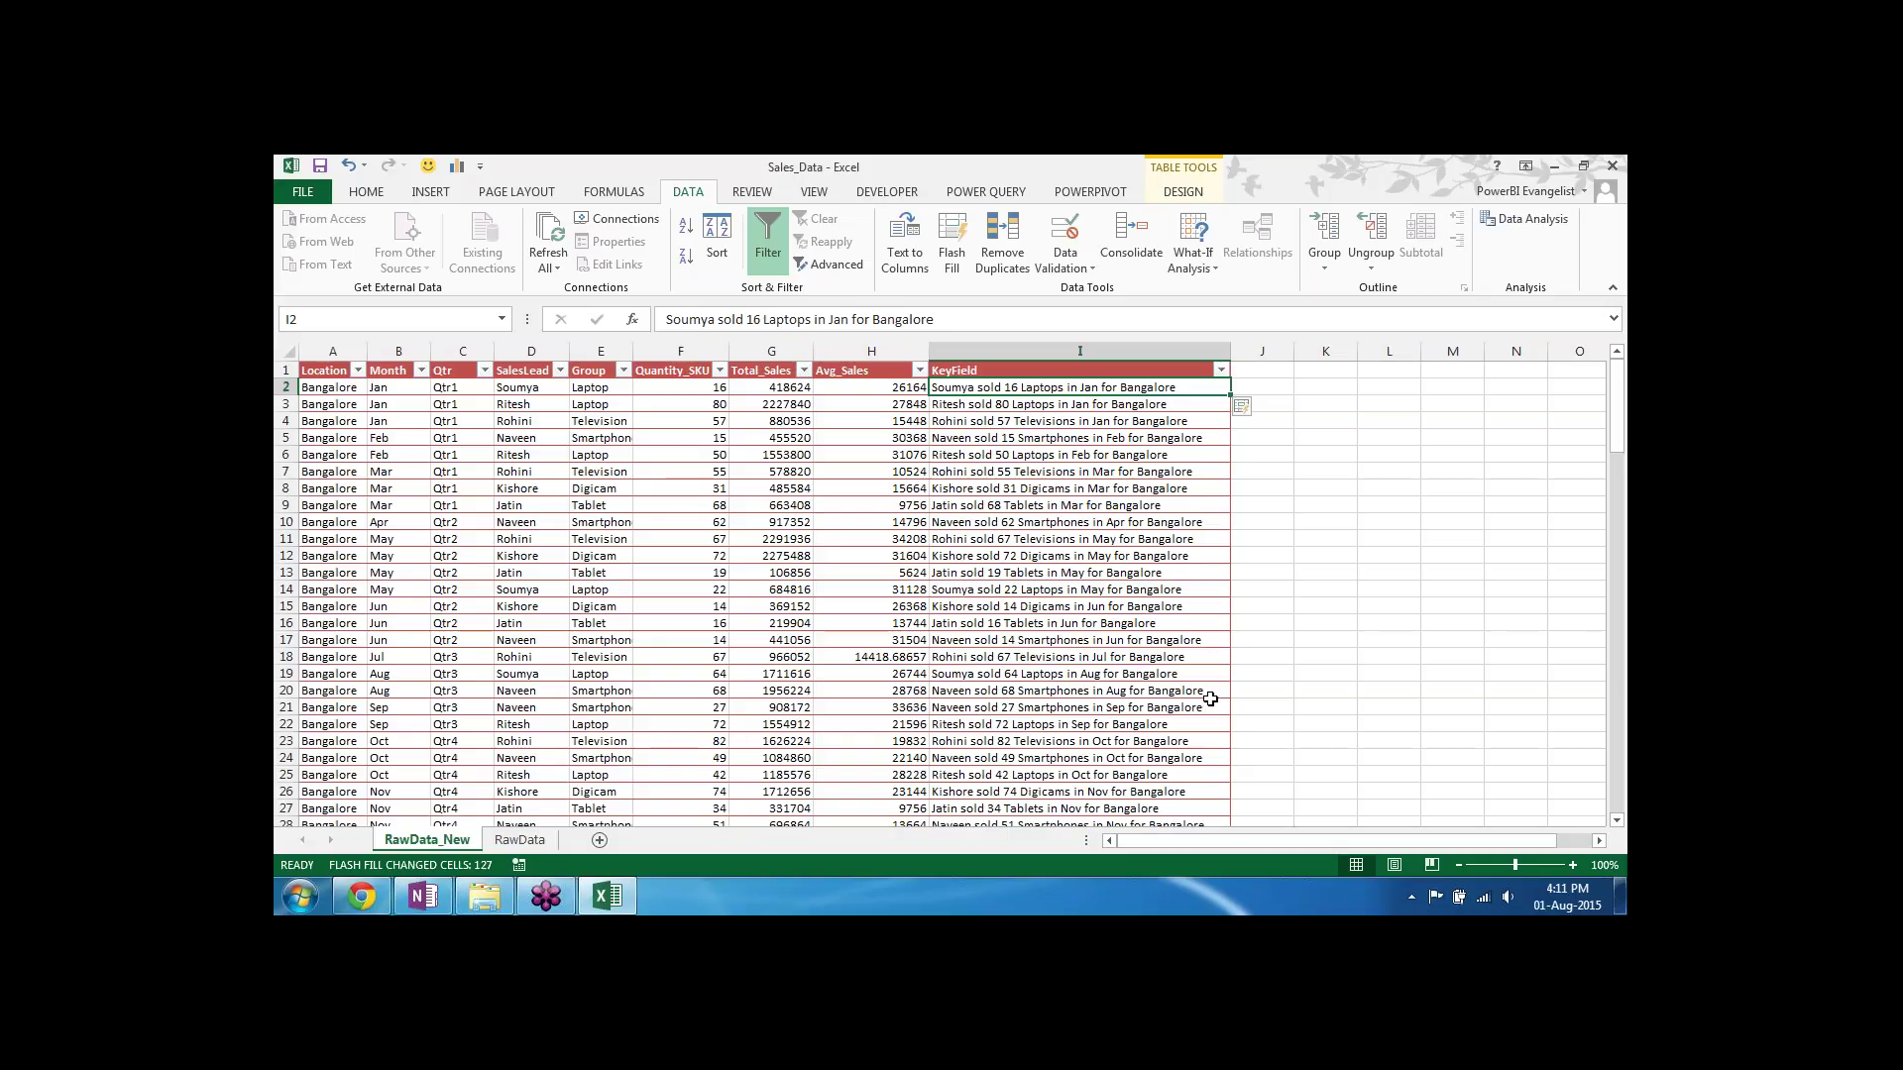
Step: Select the Group, Quantity_SKU and Total_Sales cells in E1:G15 and display the data tools
click(986, 587)
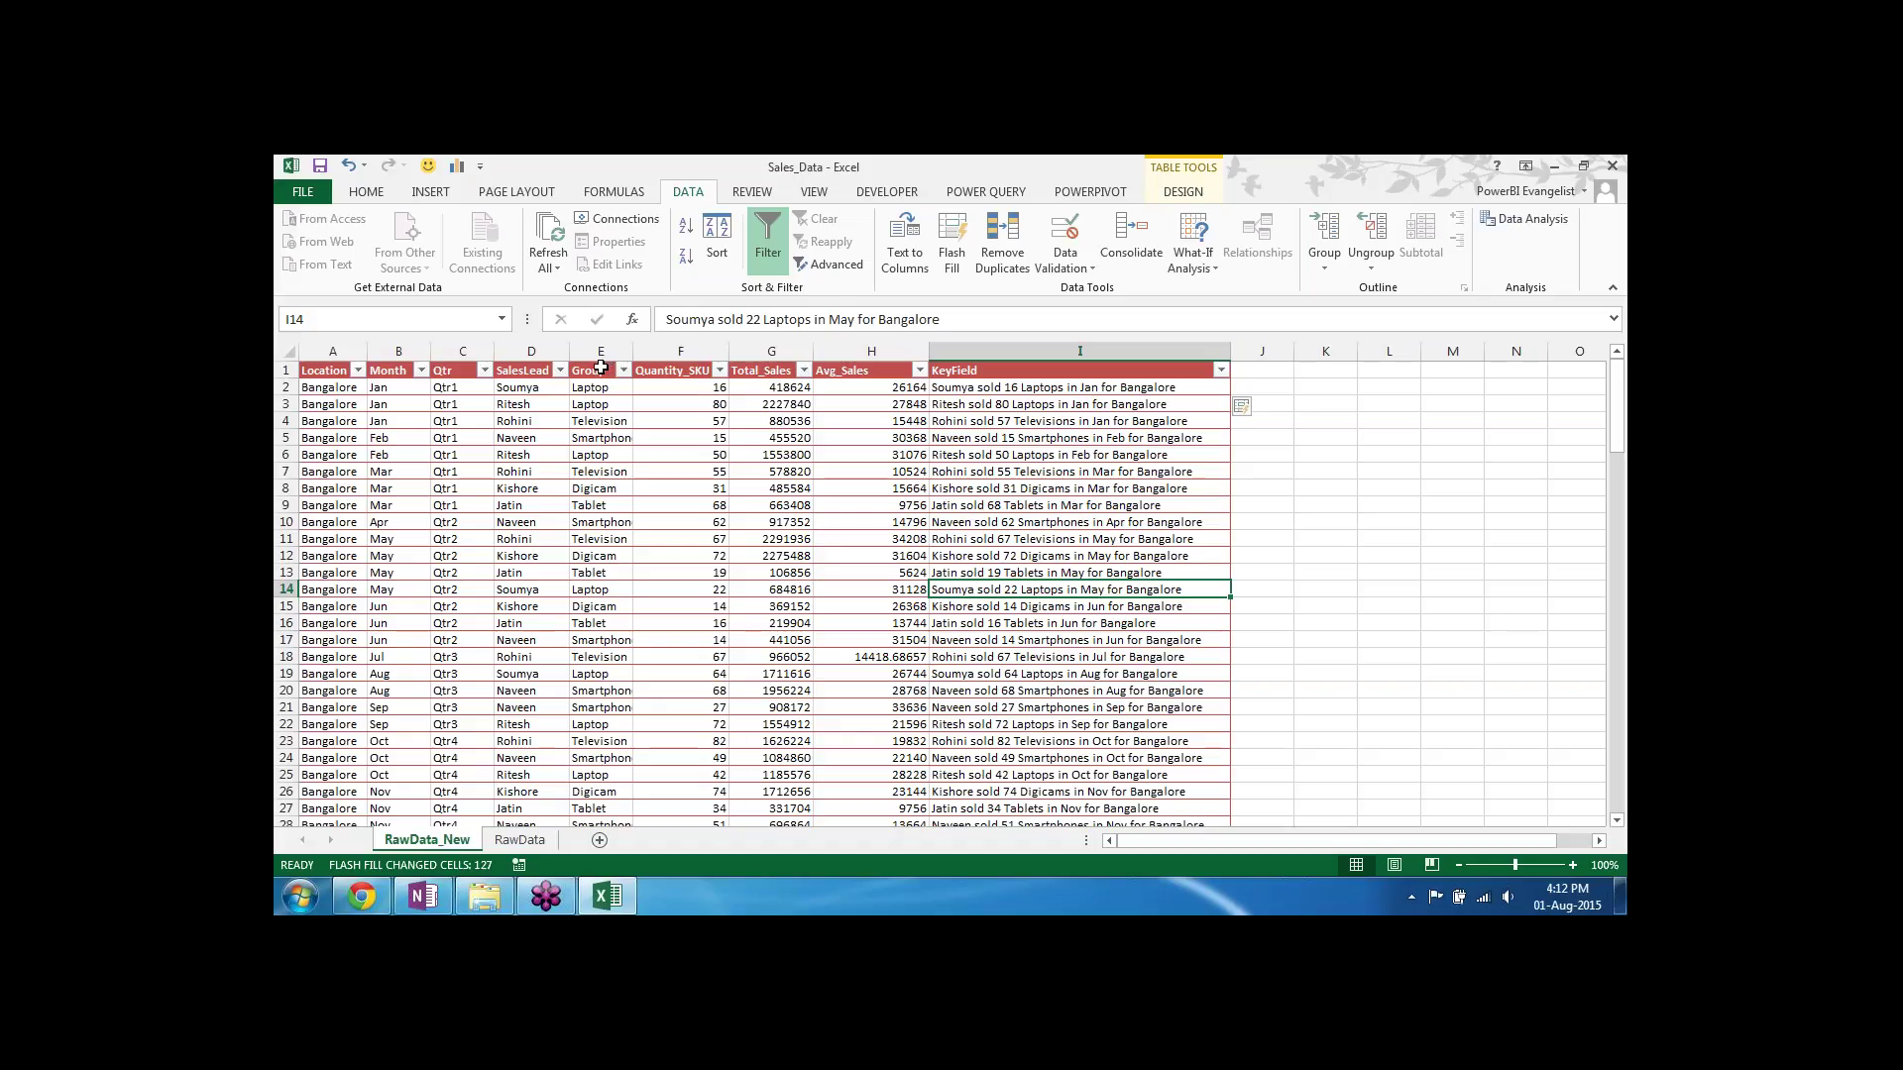
drag(604, 370, 779, 607)
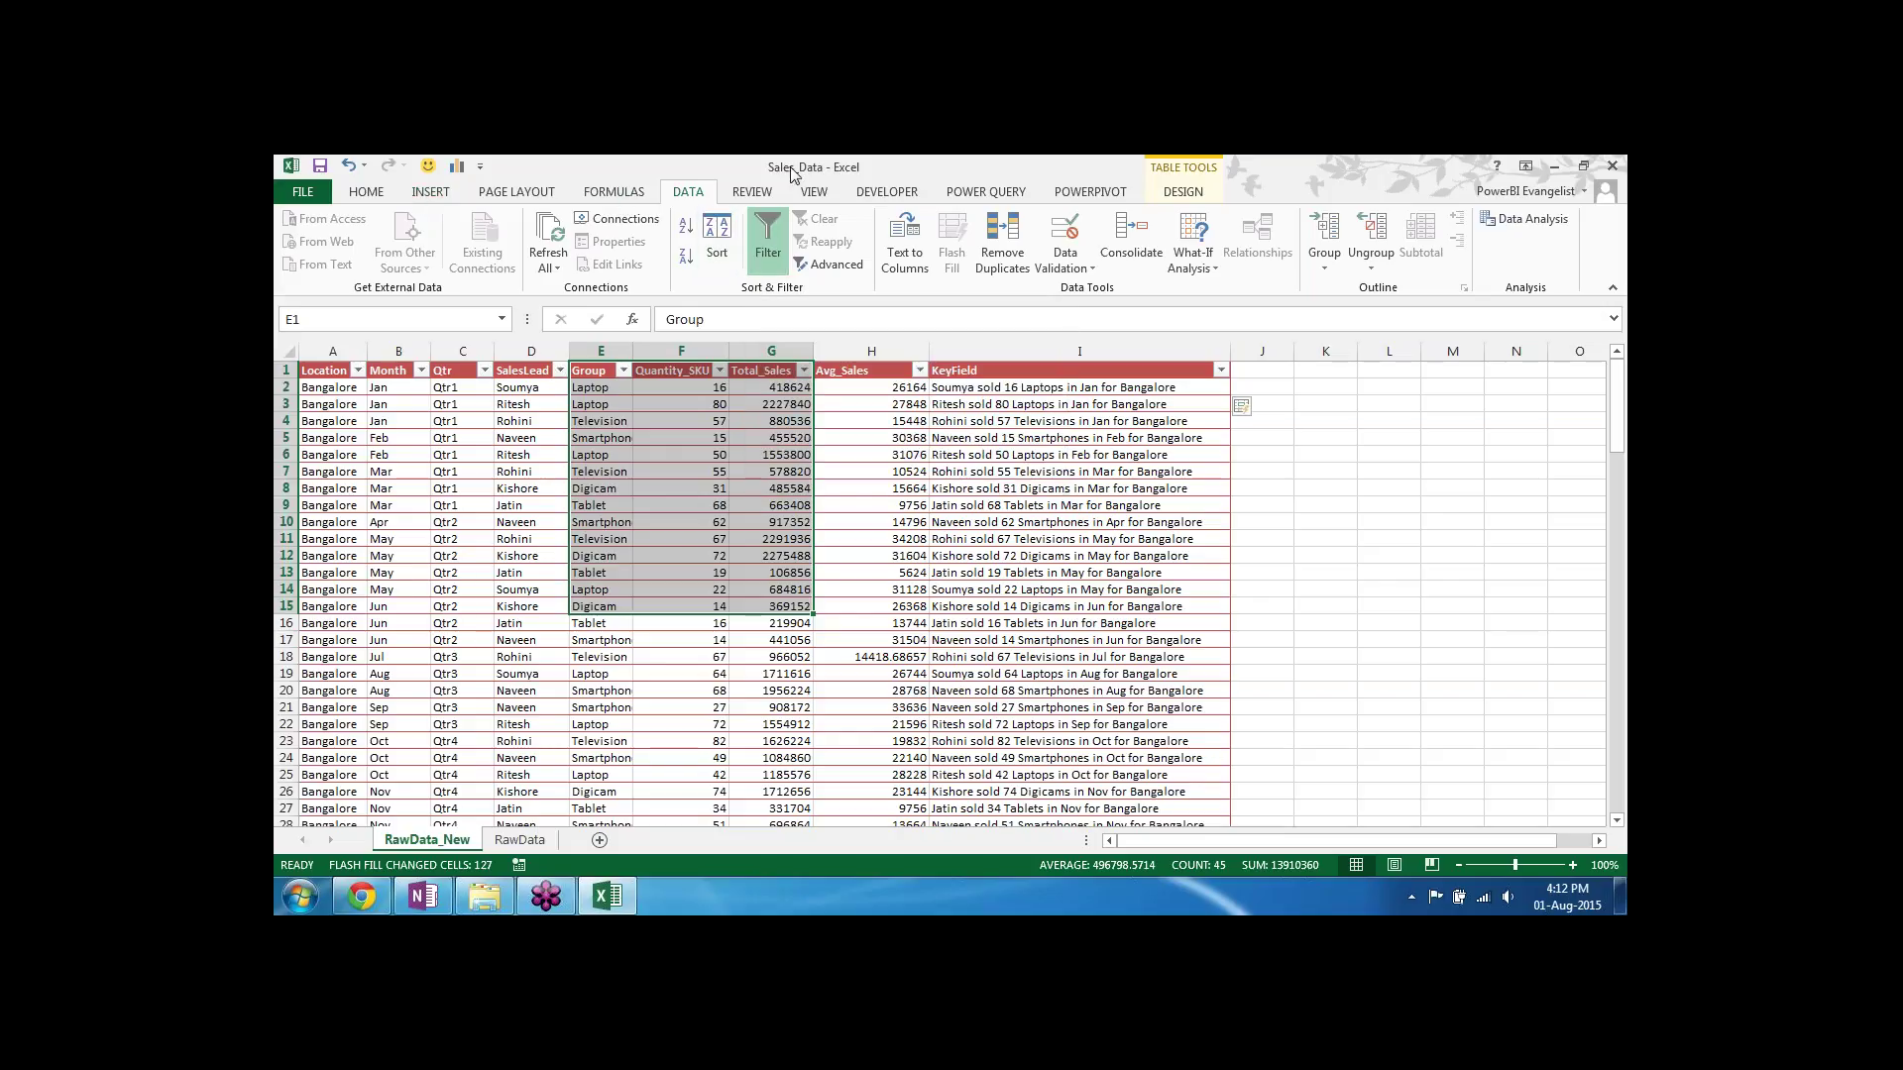
click(613, 194)
click(539, 195)
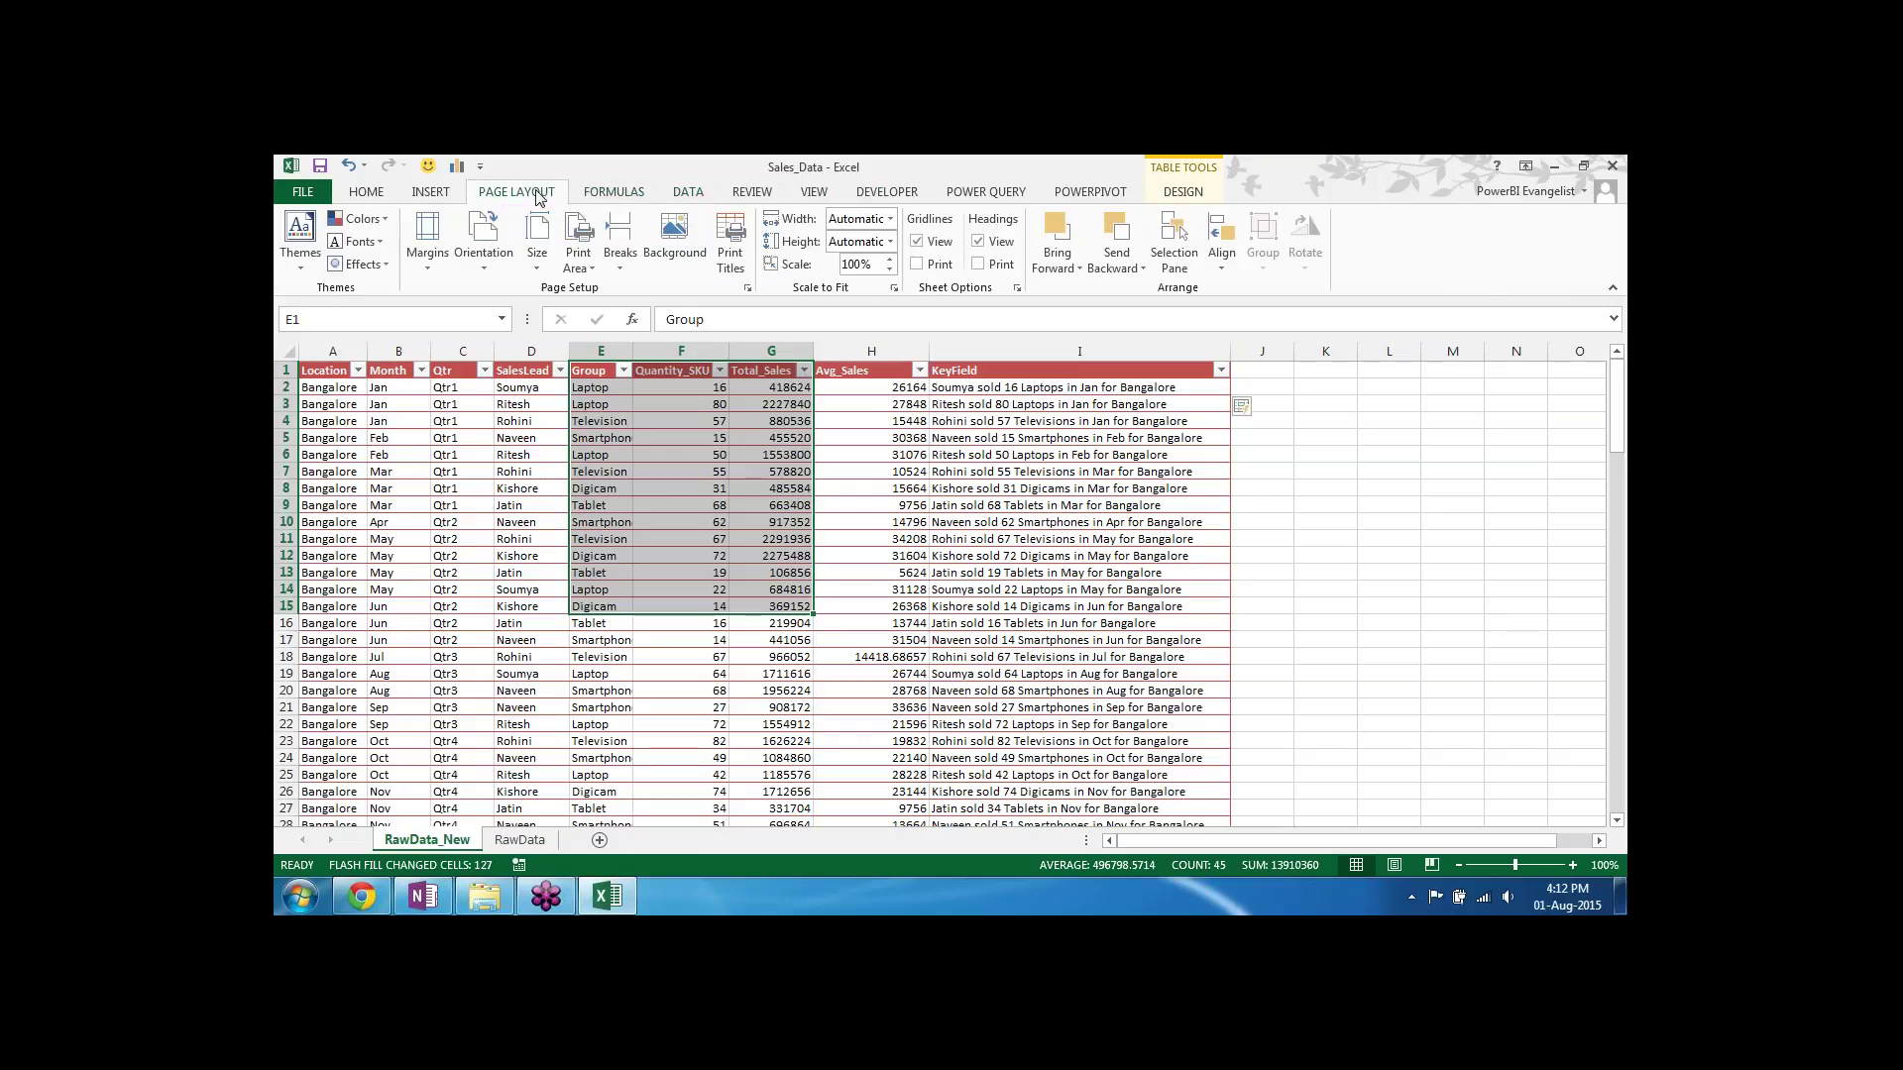
click(690, 195)
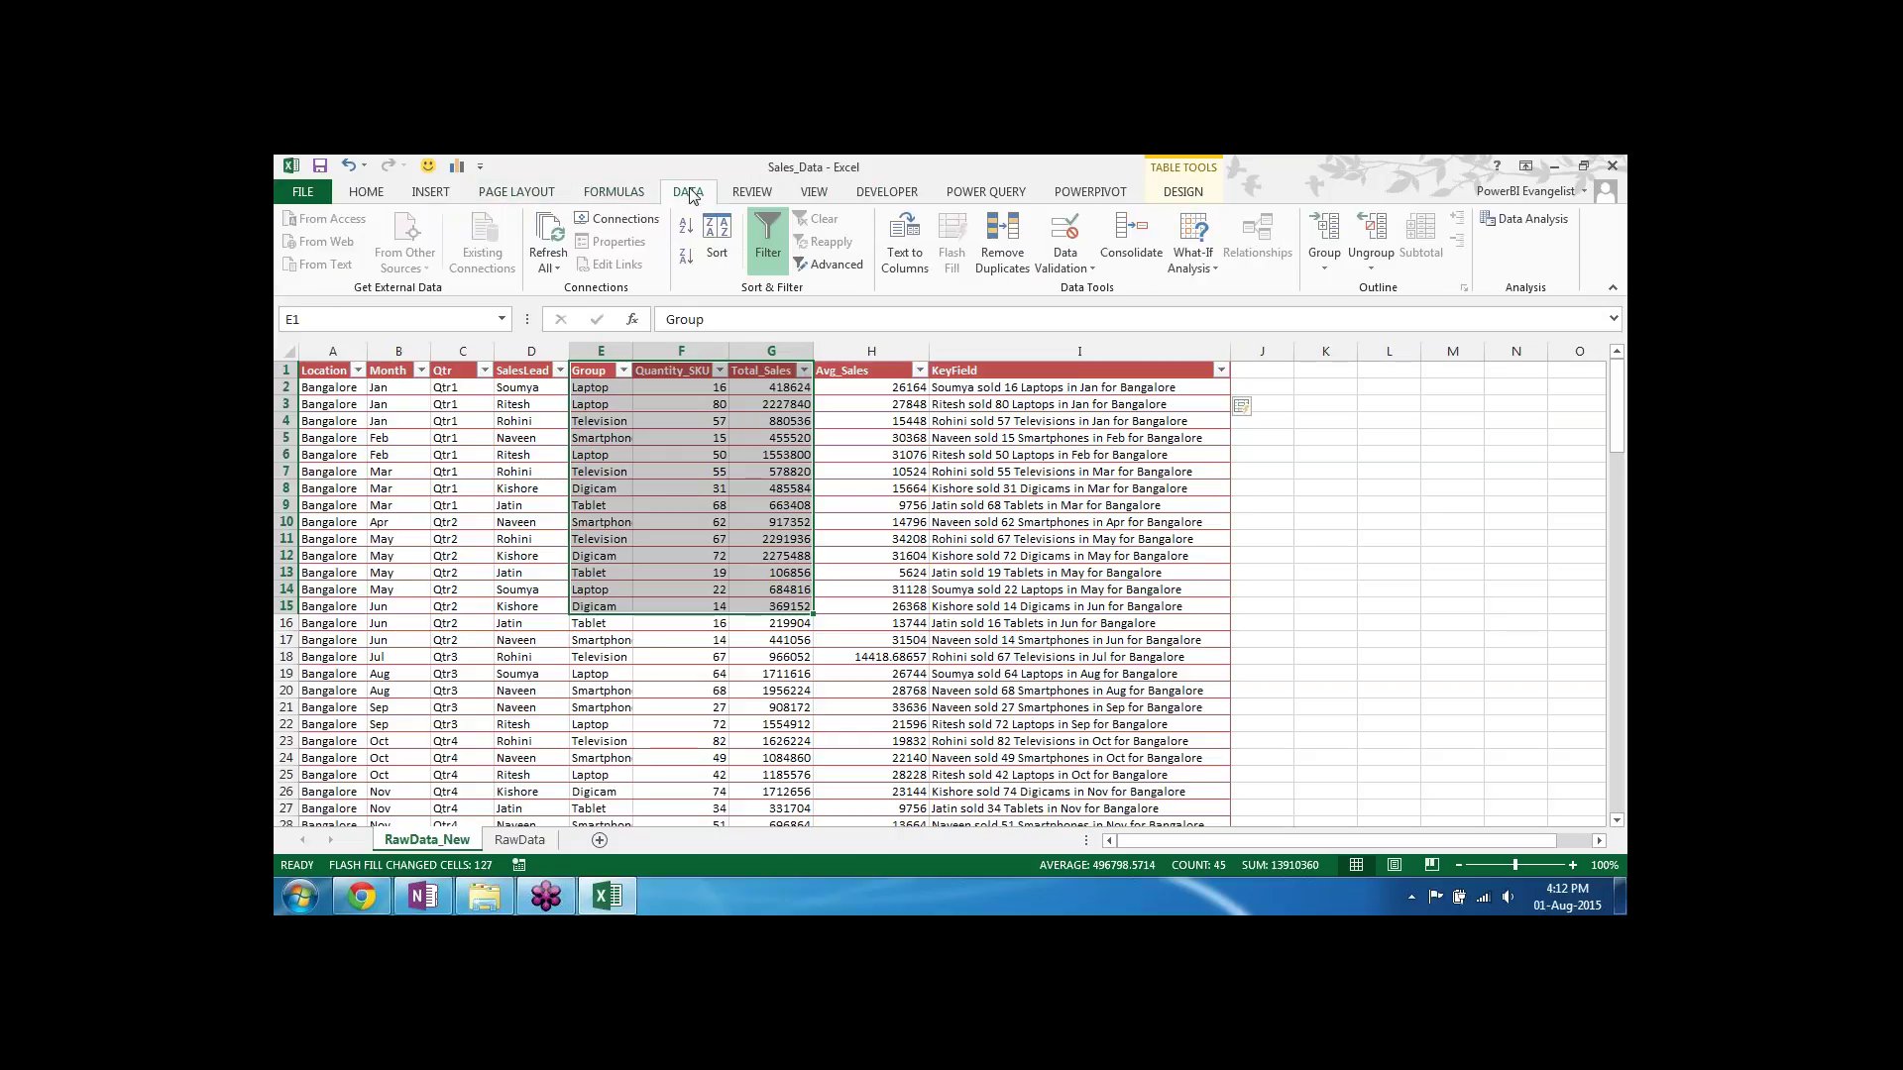
Step: Preview the recommended charts, including Clustered Bar and Scatter, for the selected Group, Quantity_SKU and Total_Sales data without inserting one
click(433, 192)
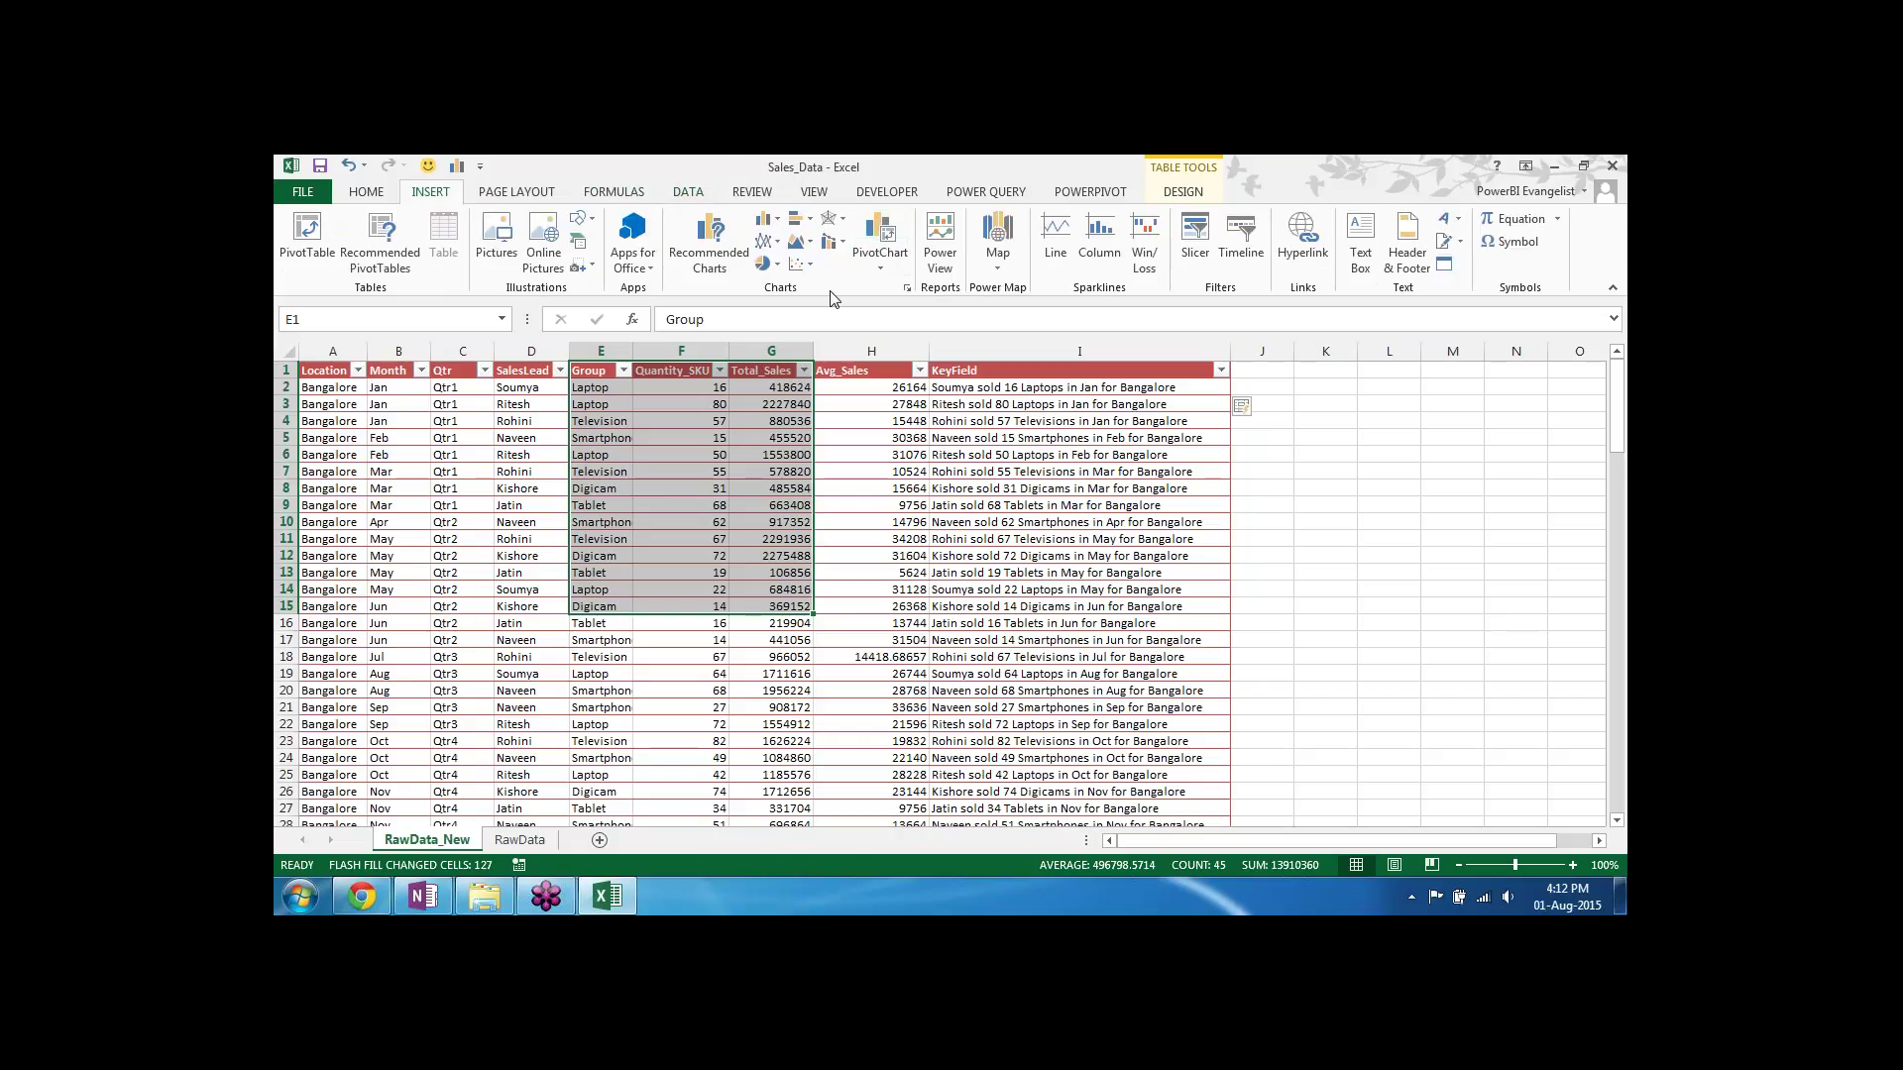
click(717, 253)
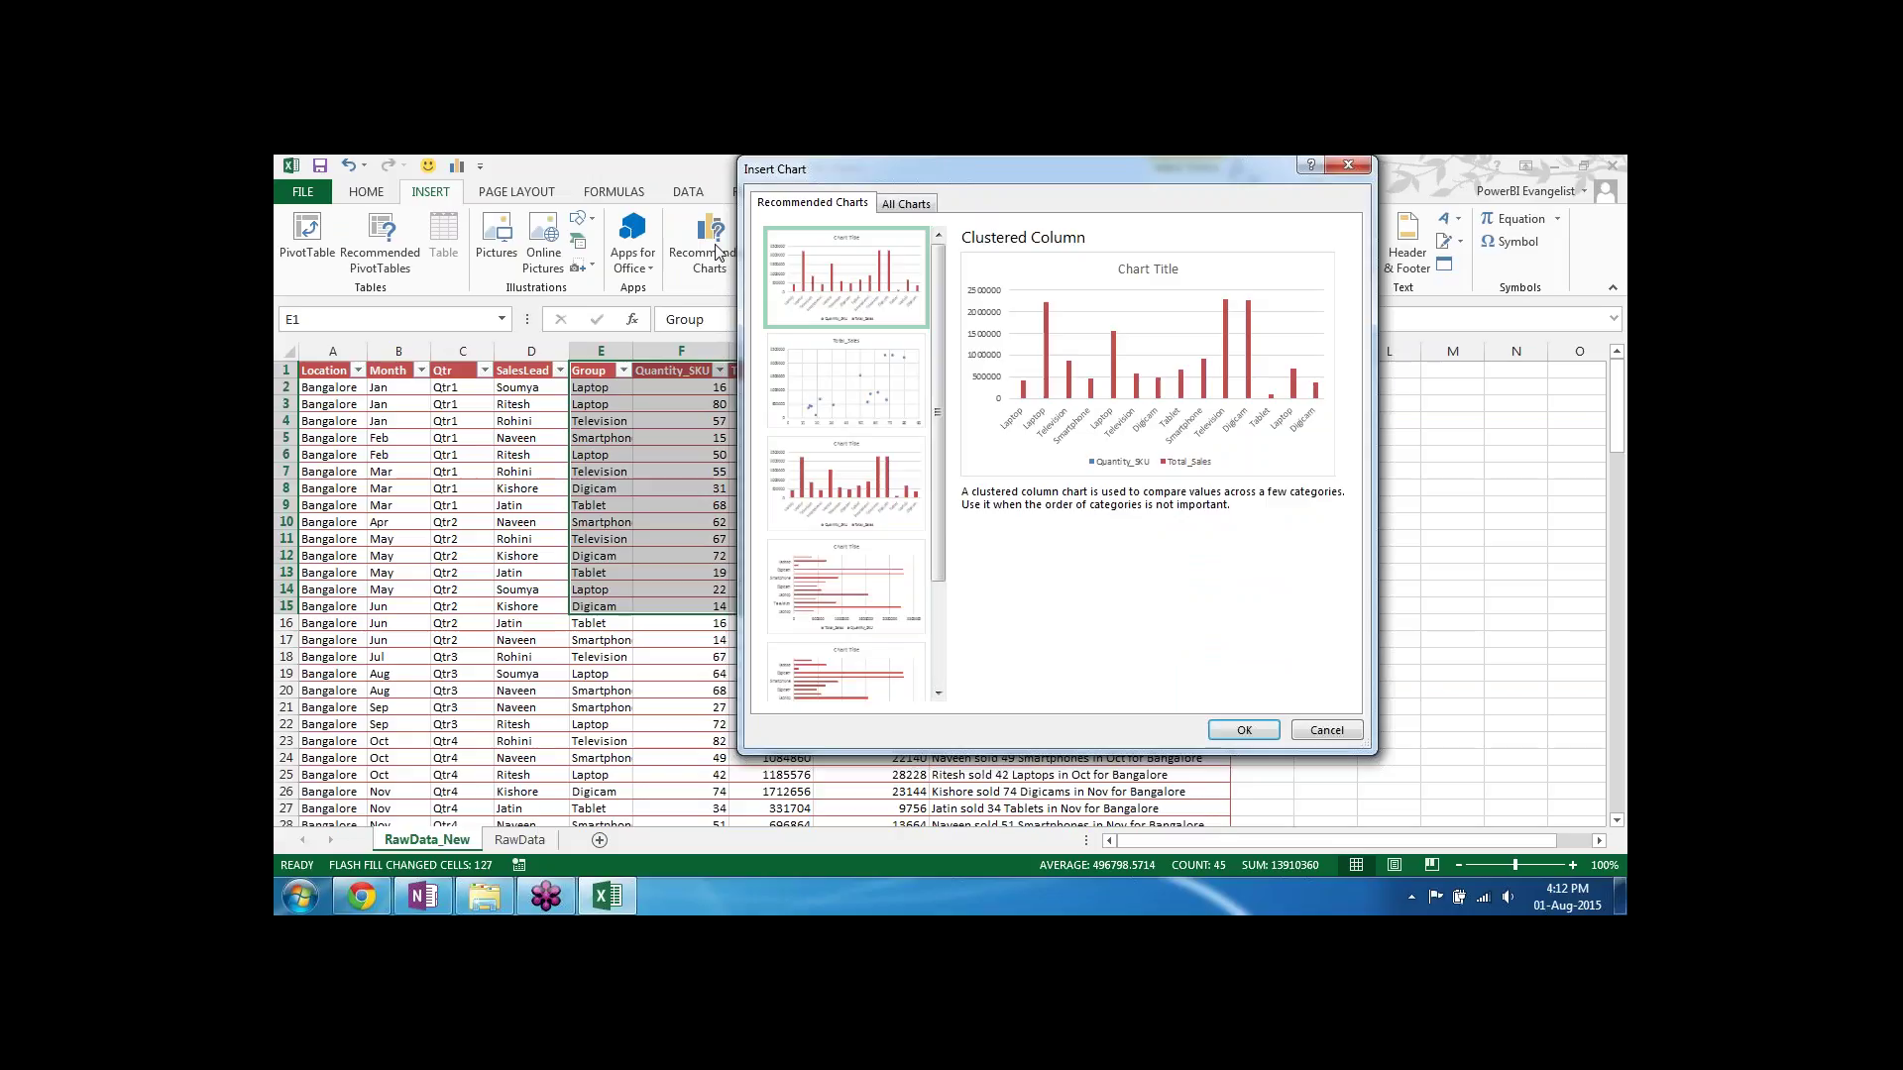
click(813, 605)
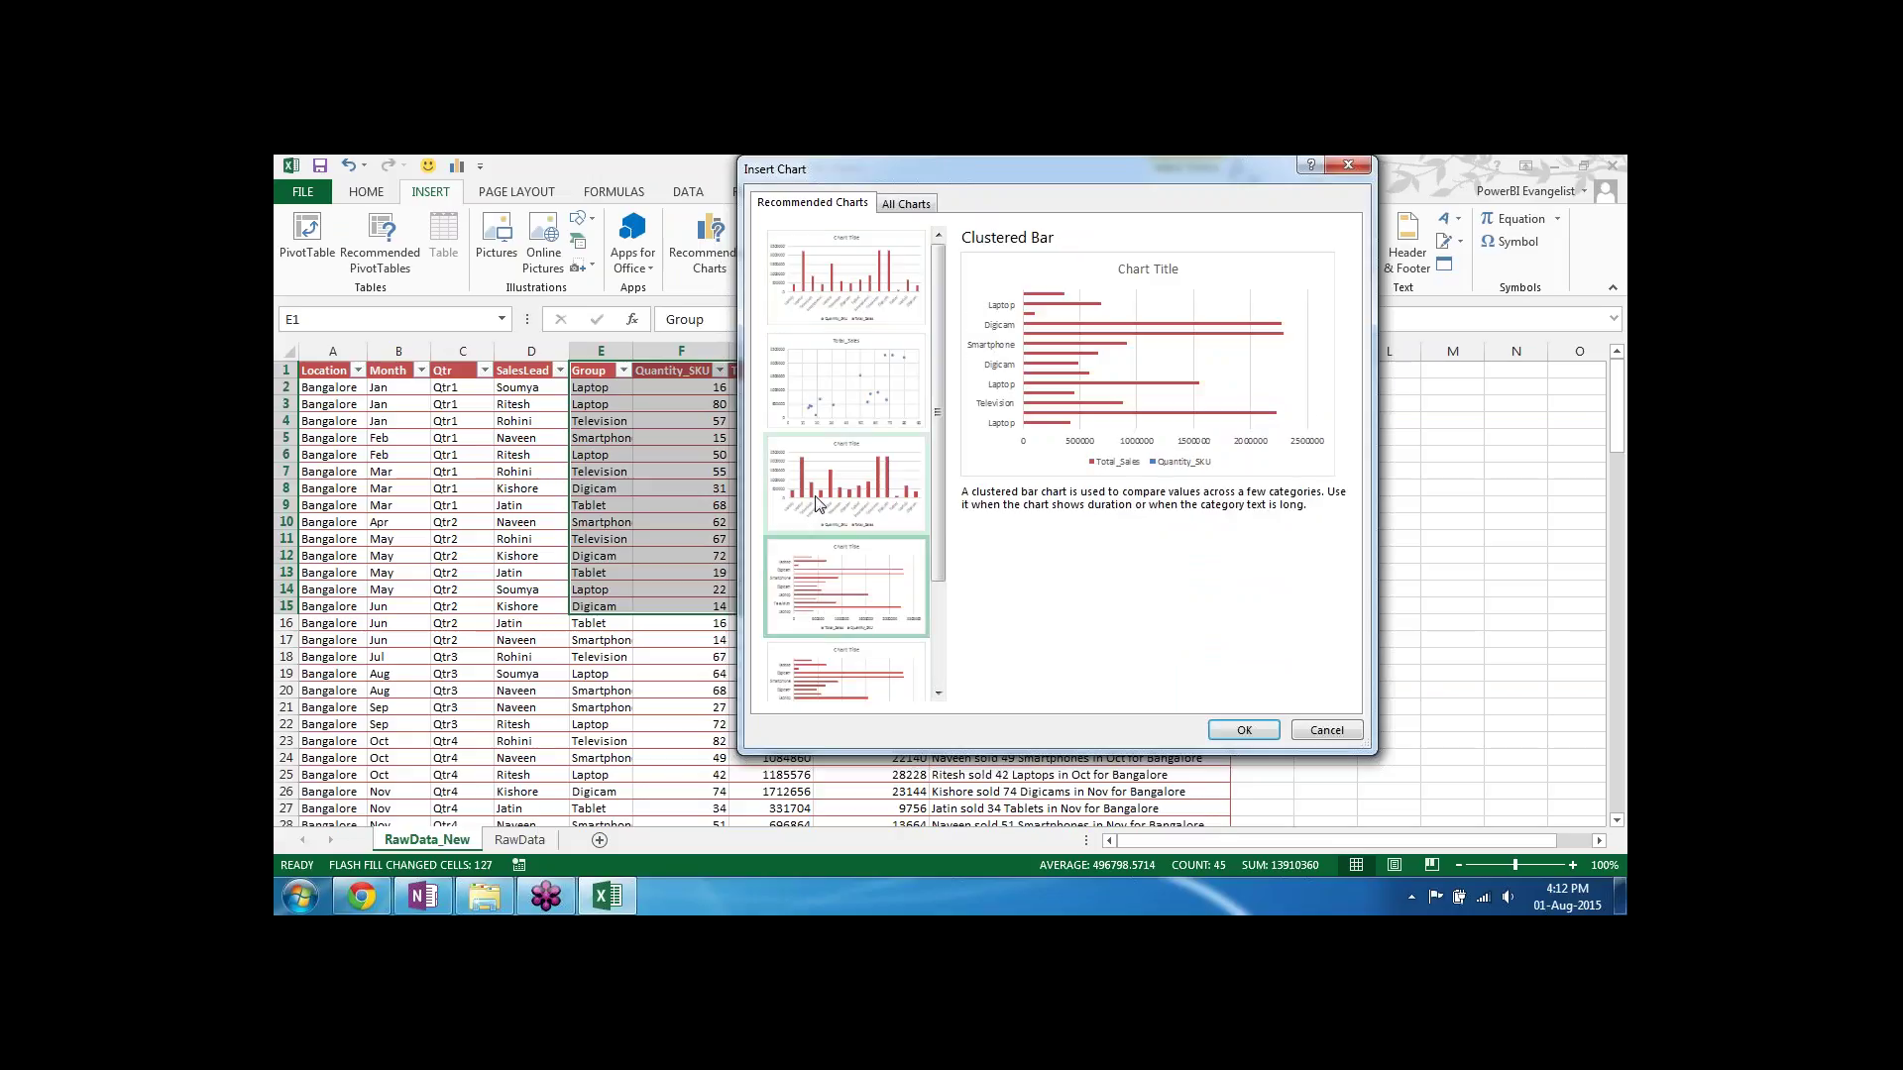
click(818, 504)
click(858, 384)
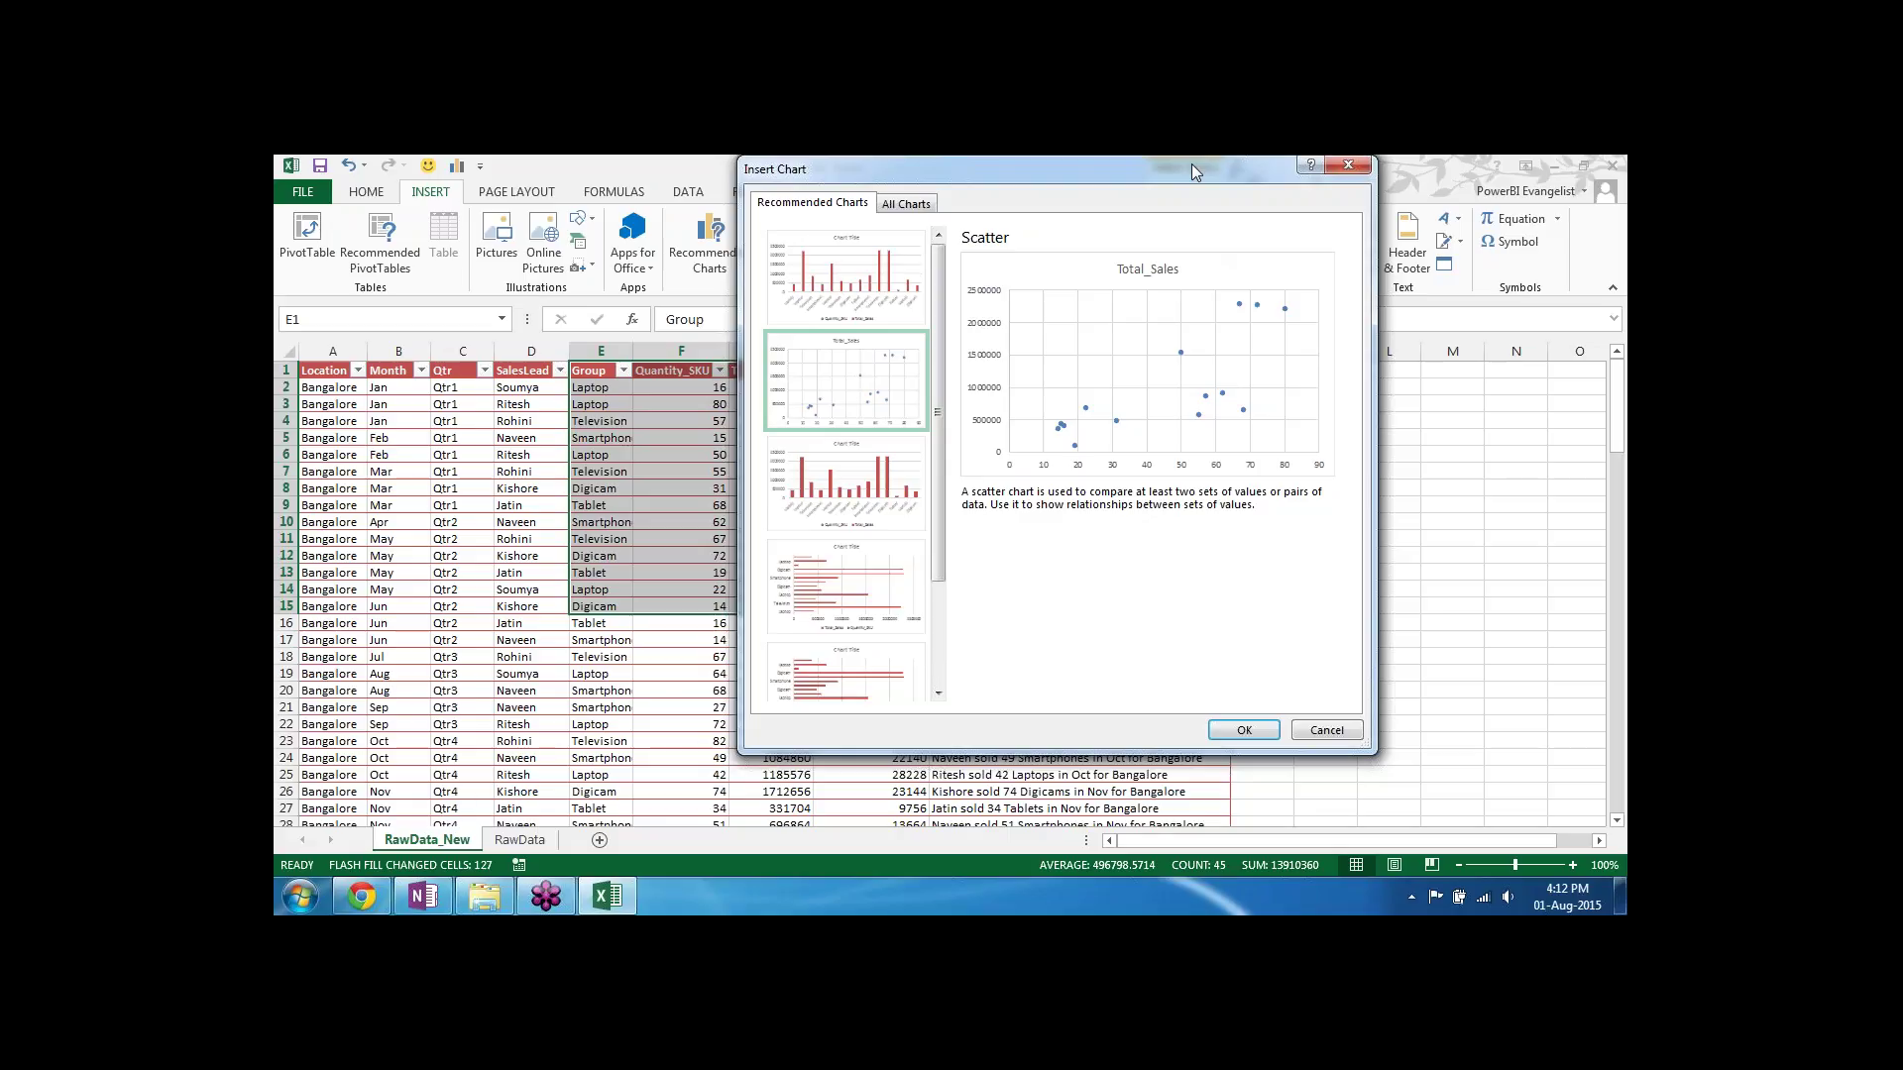
drag(1192, 163, 1269, 162)
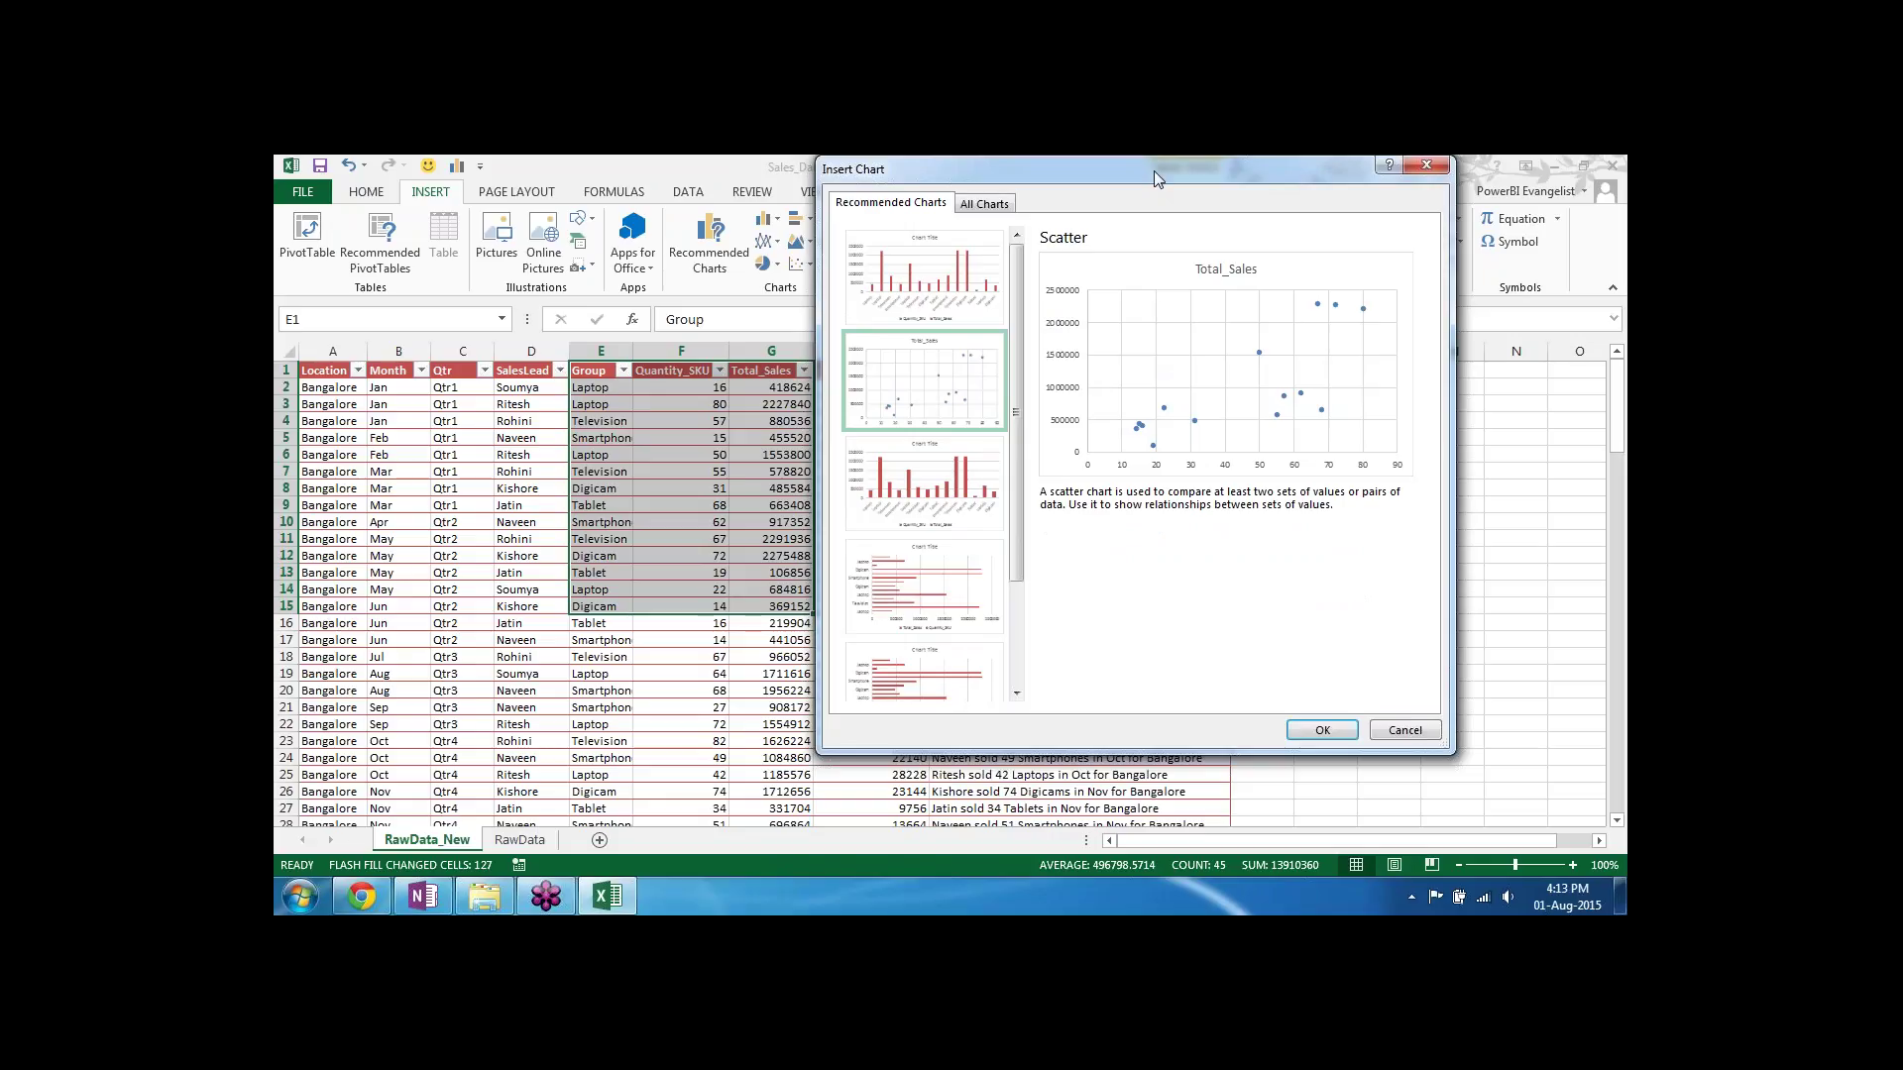
drag(1153, 171, 880, 194)
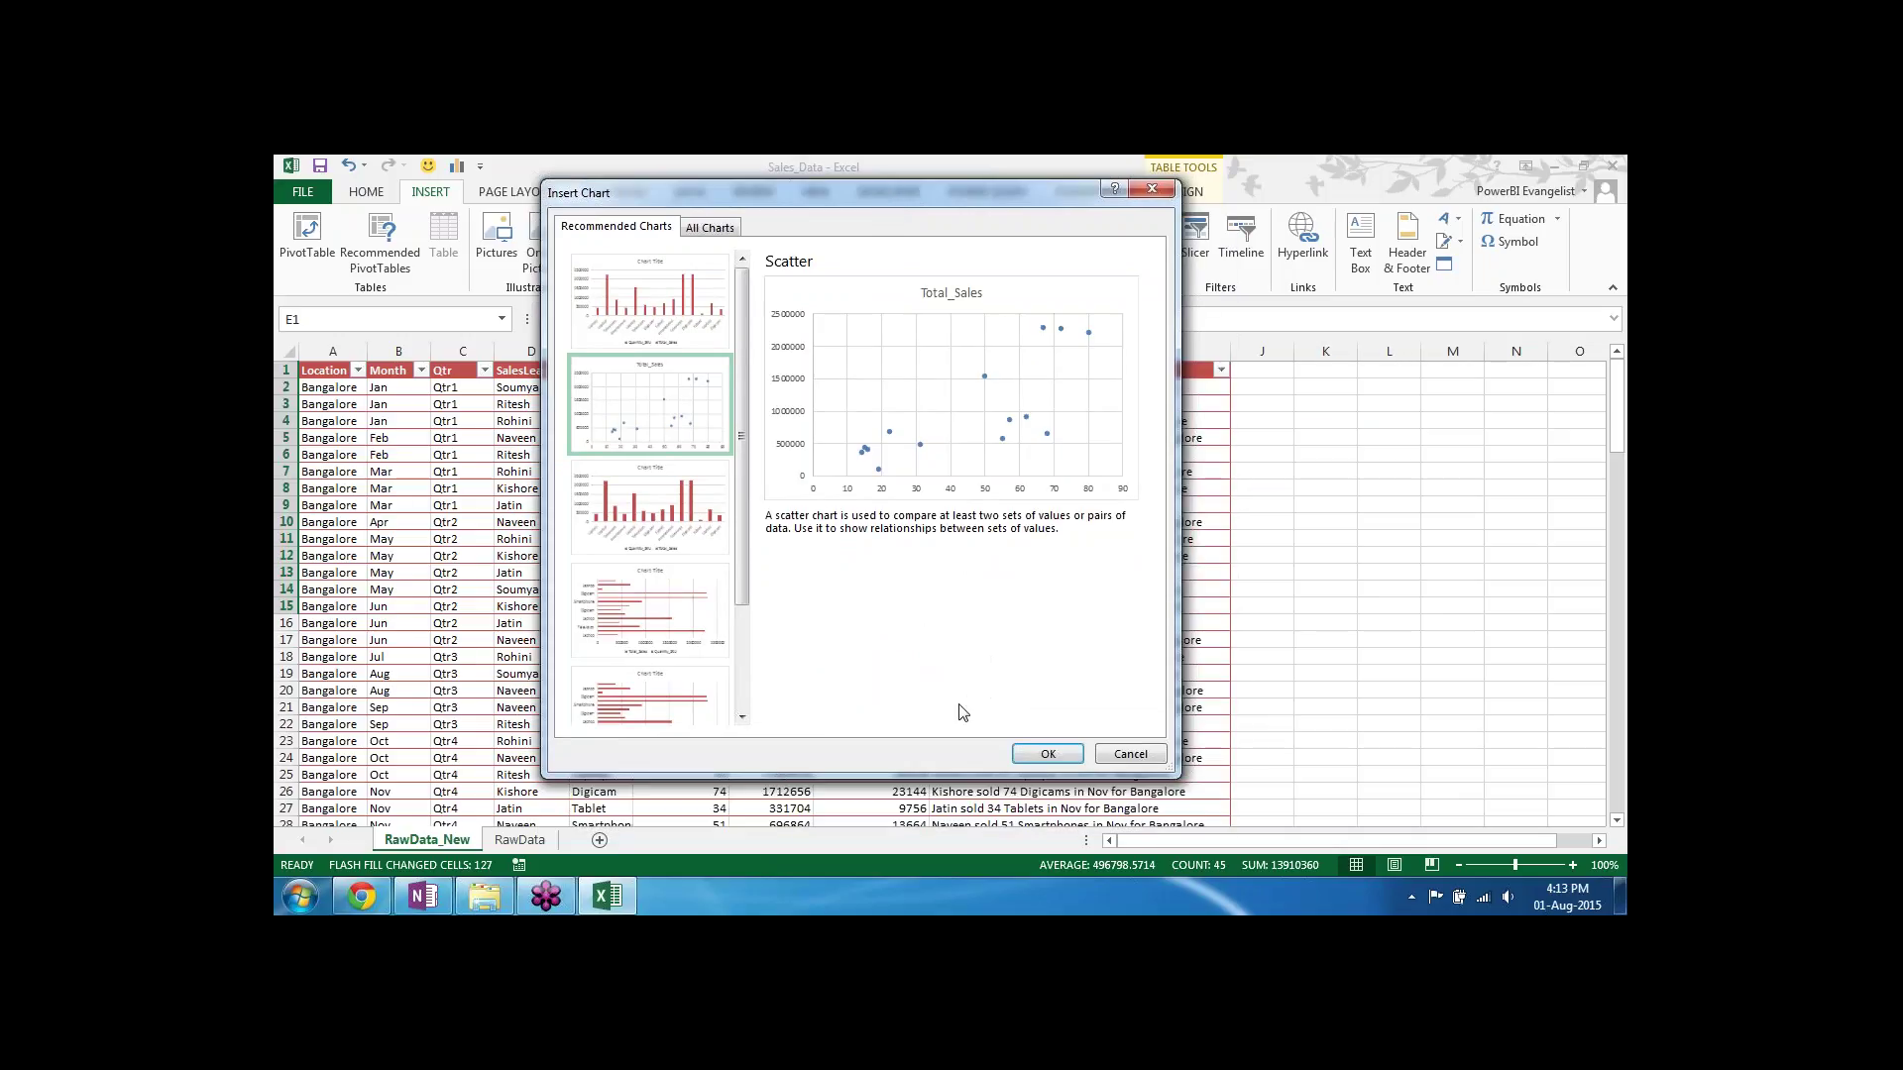
click(1129, 756)
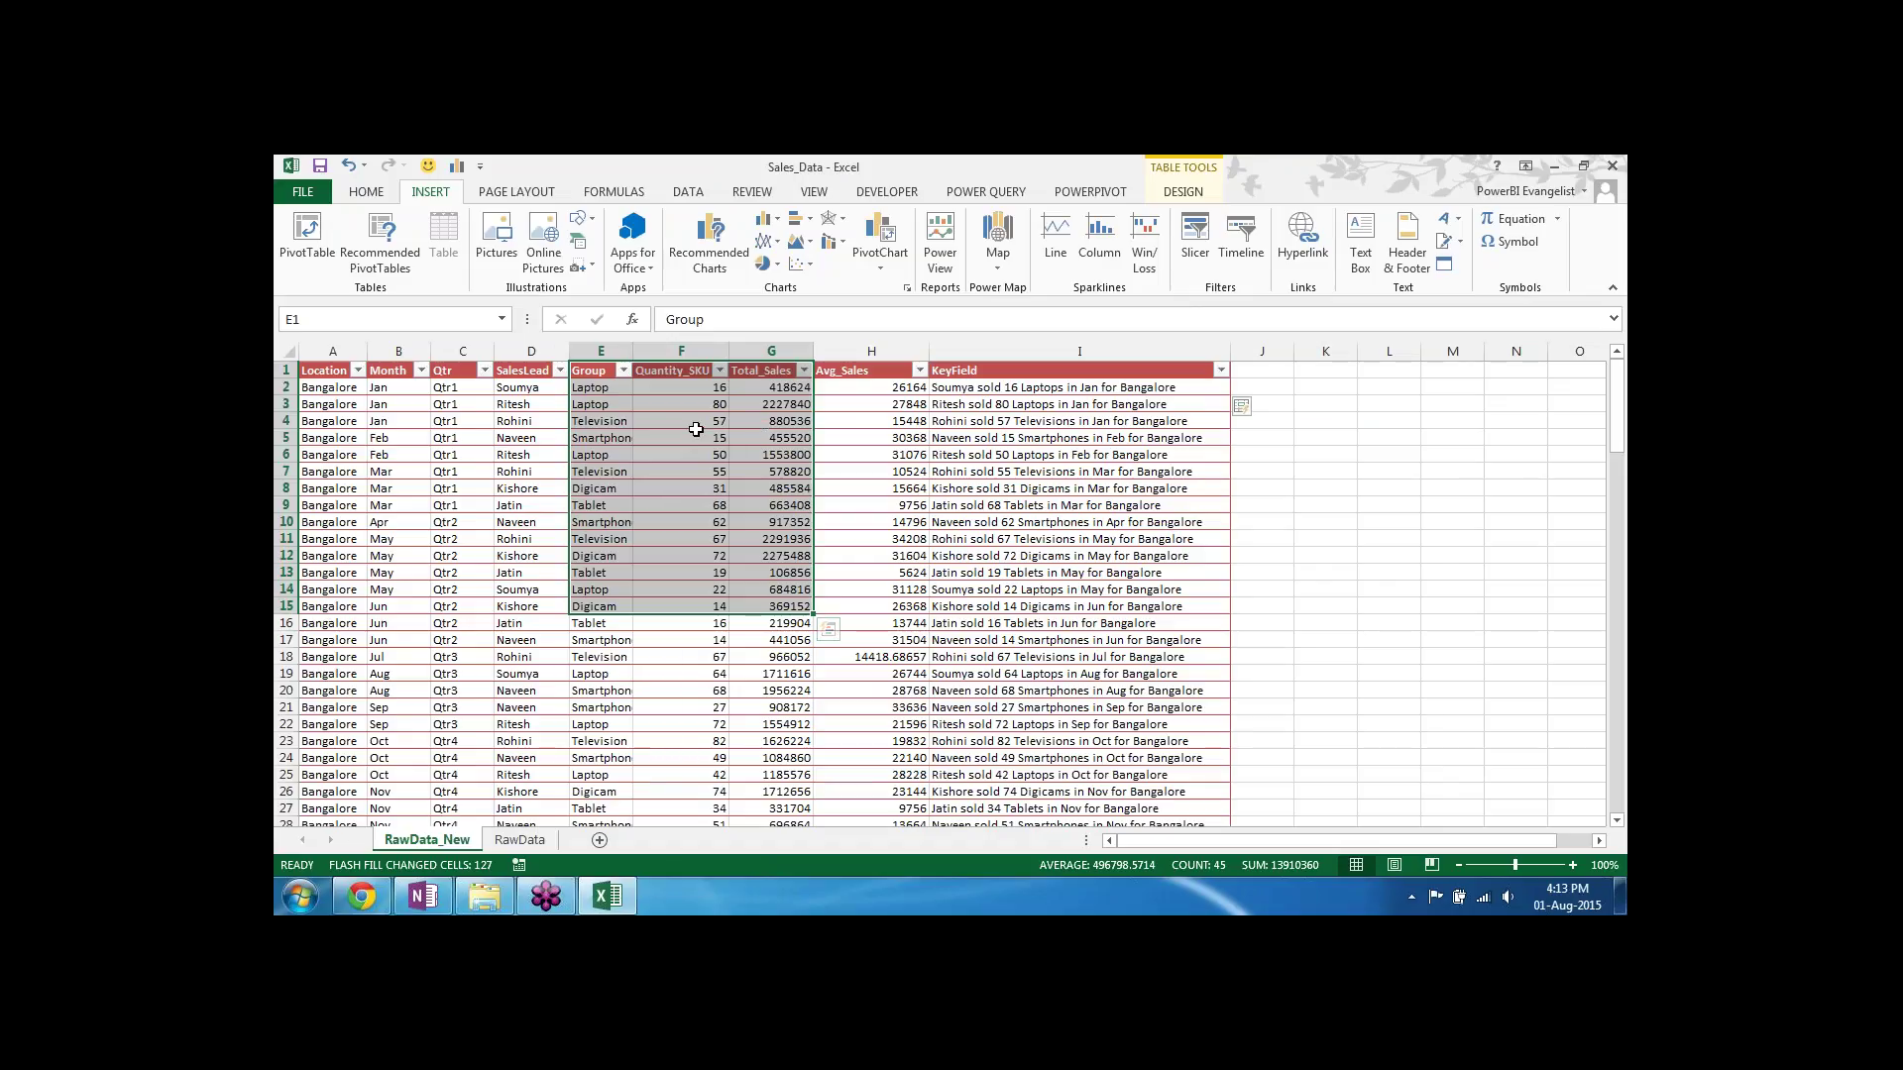
Step: Look through the Quick Analysis suggestions for formatting, charts, totals and tables on the selected range, then dismiss them
click(831, 640)
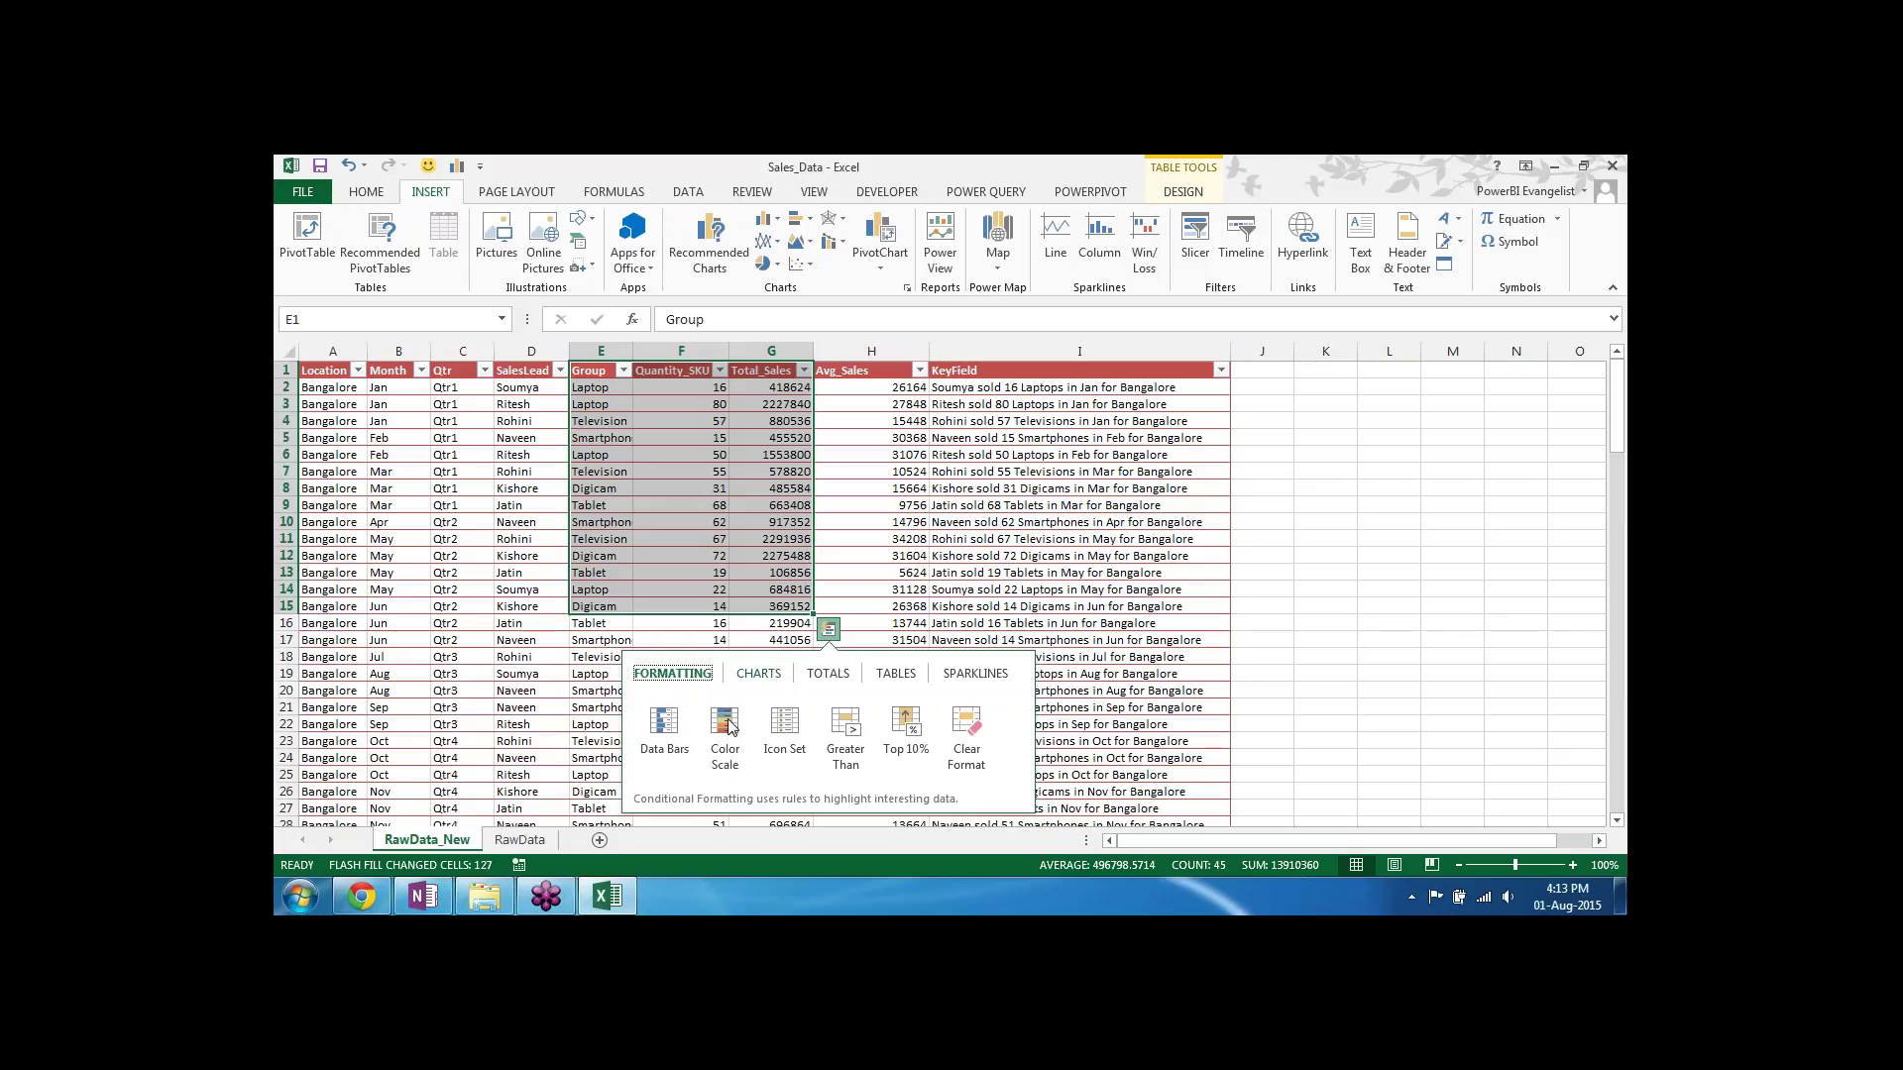
click(766, 677)
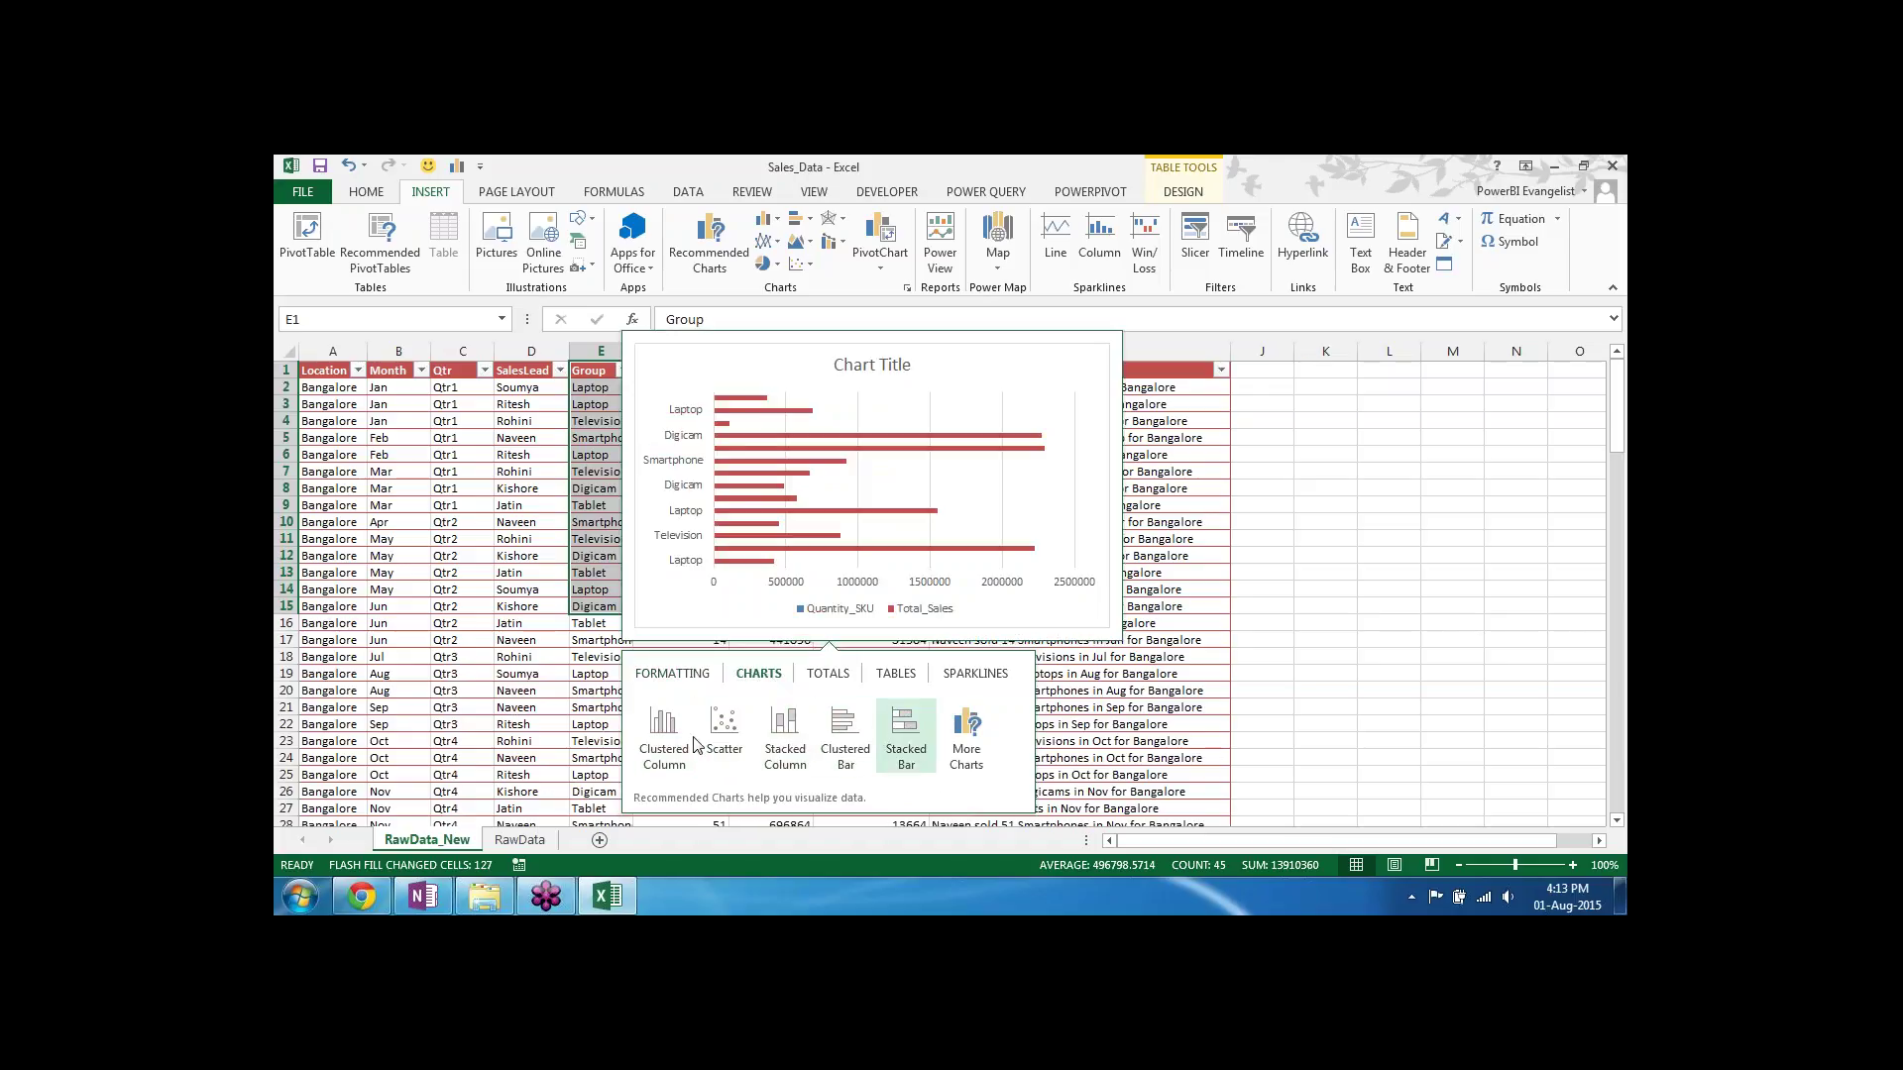
click(845, 675)
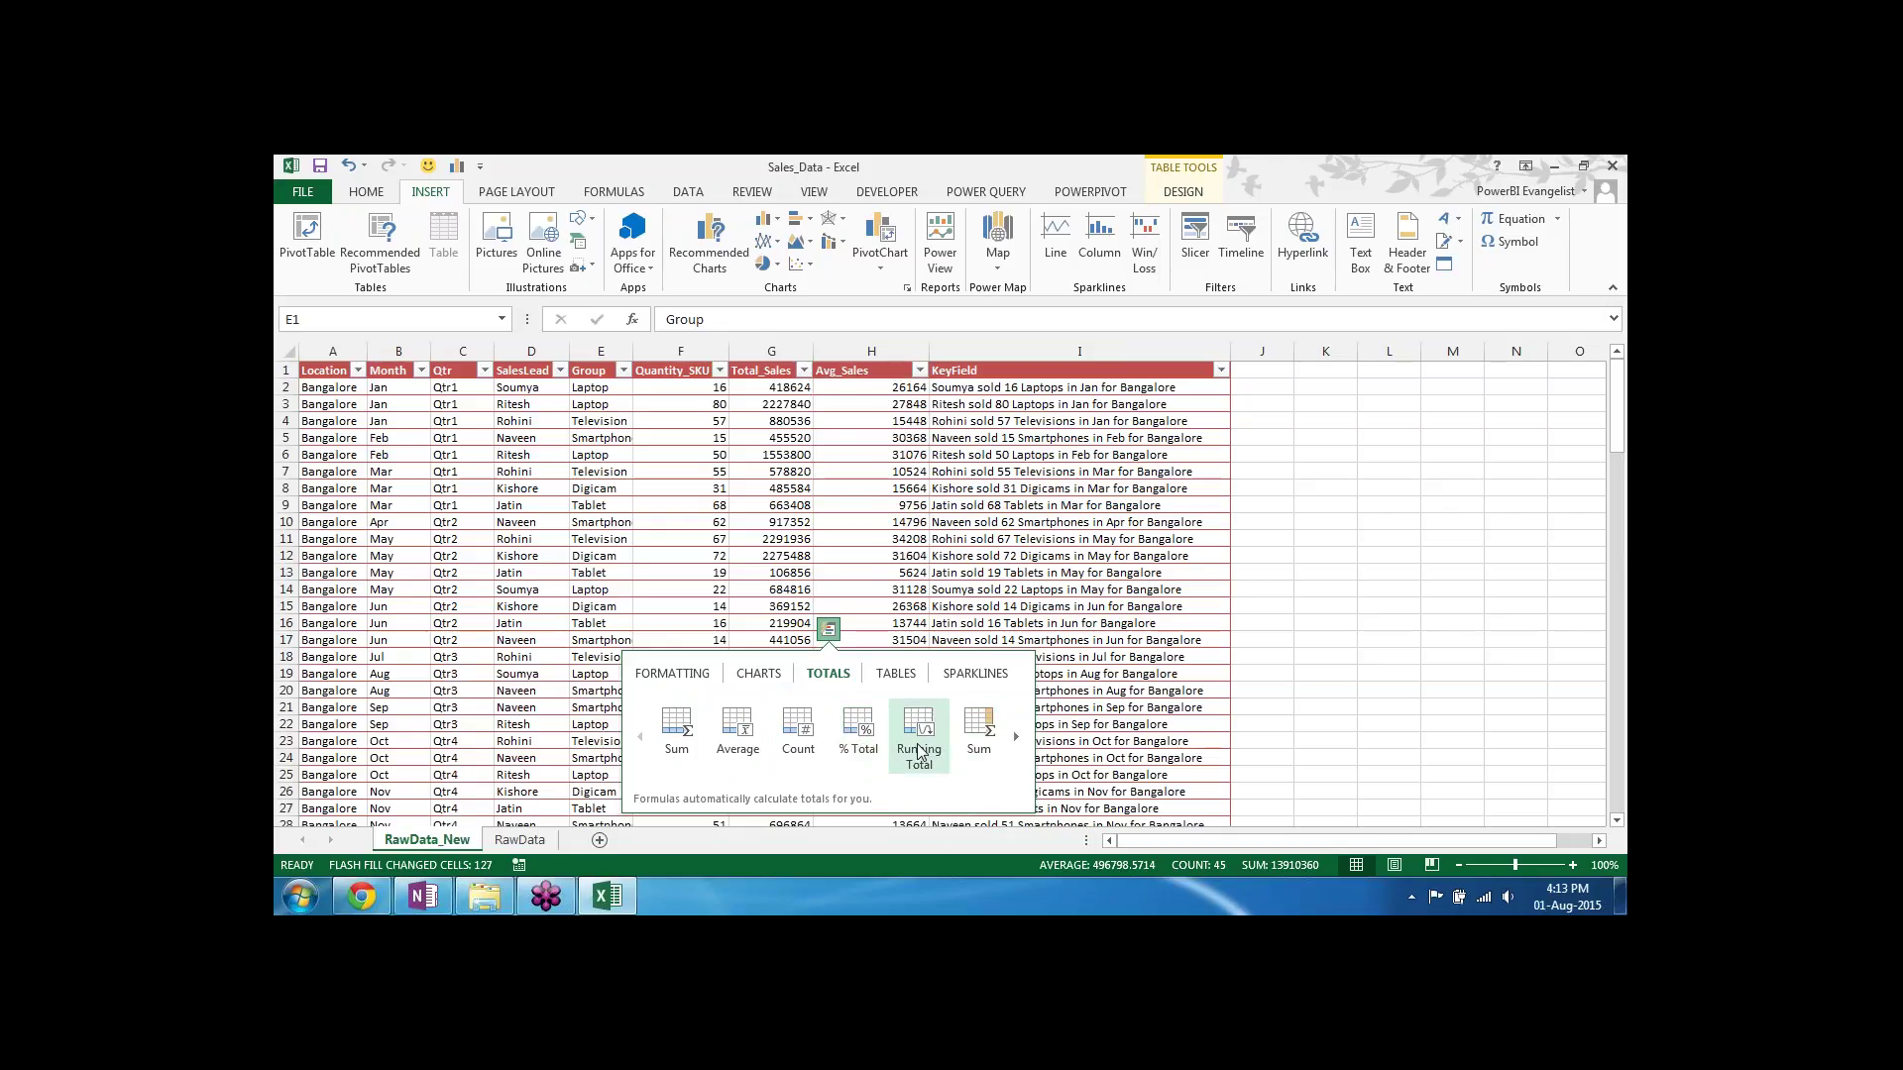
click(889, 678)
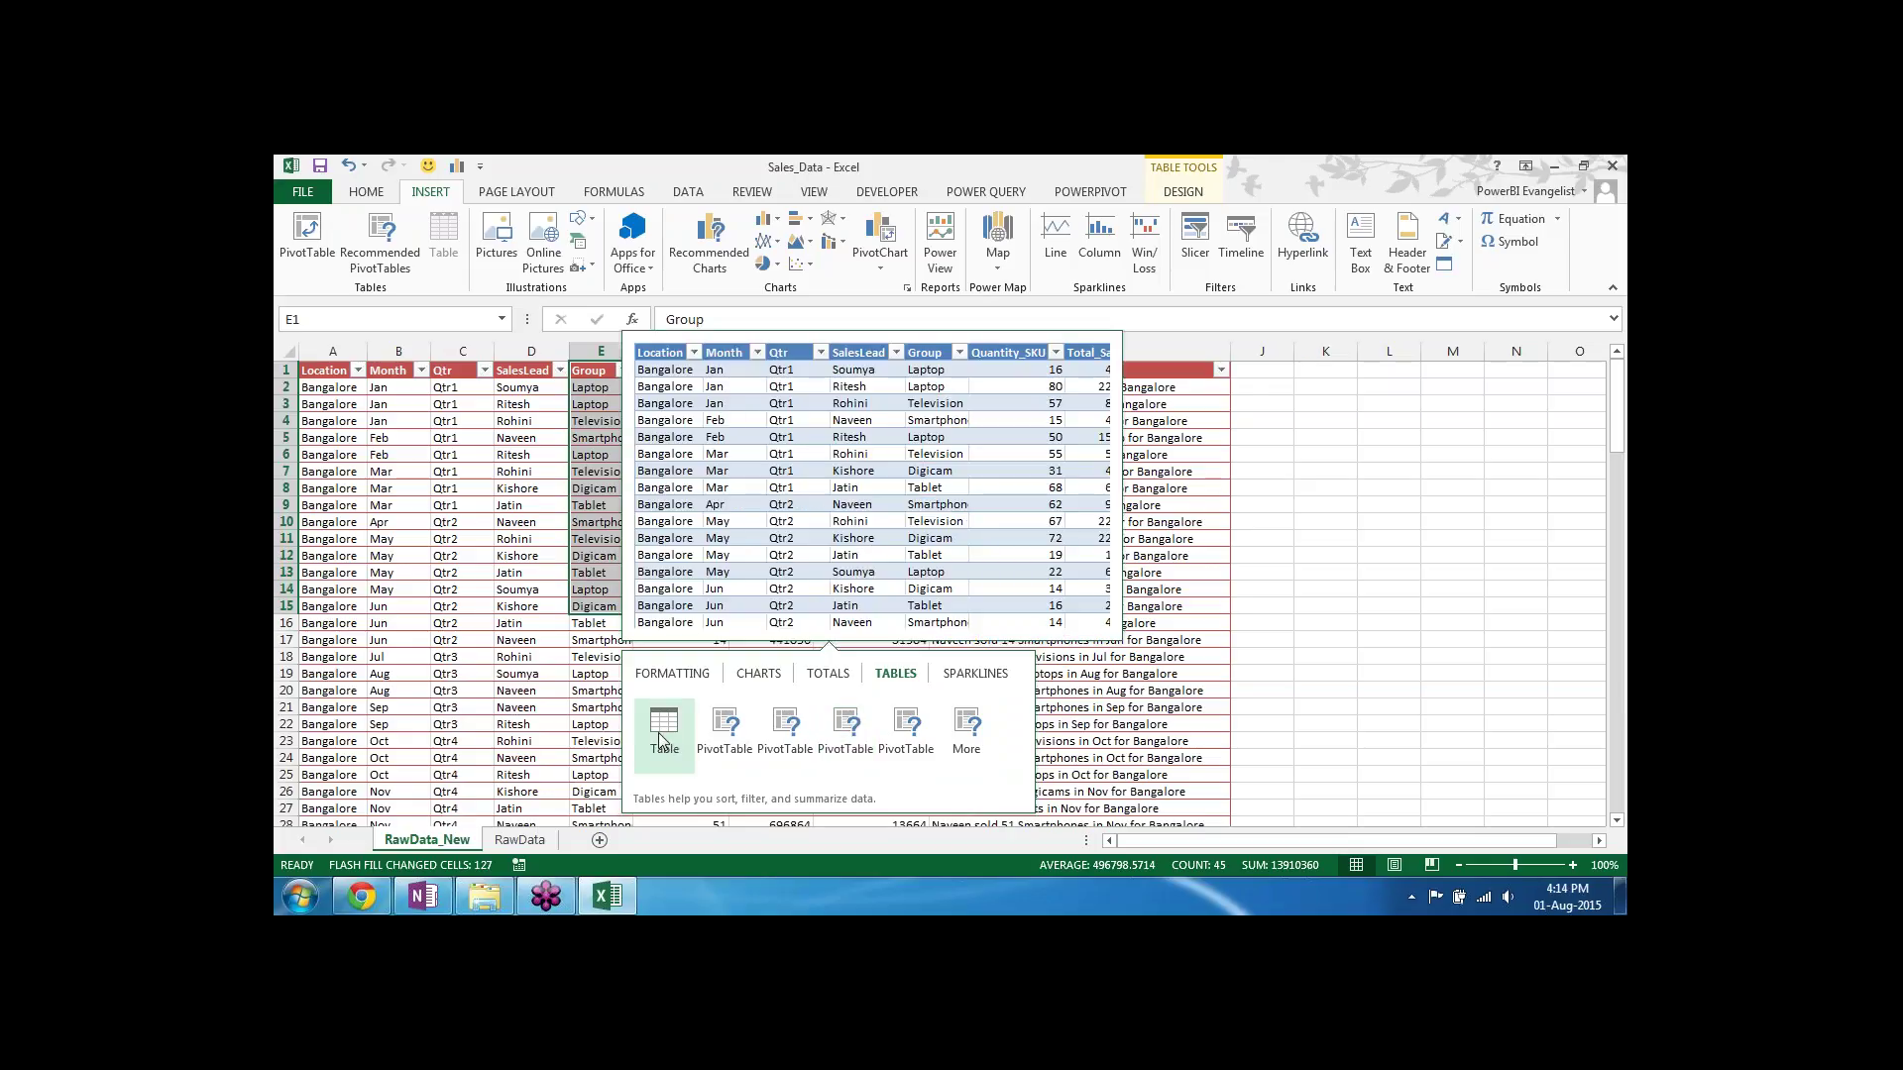
click(1163, 671)
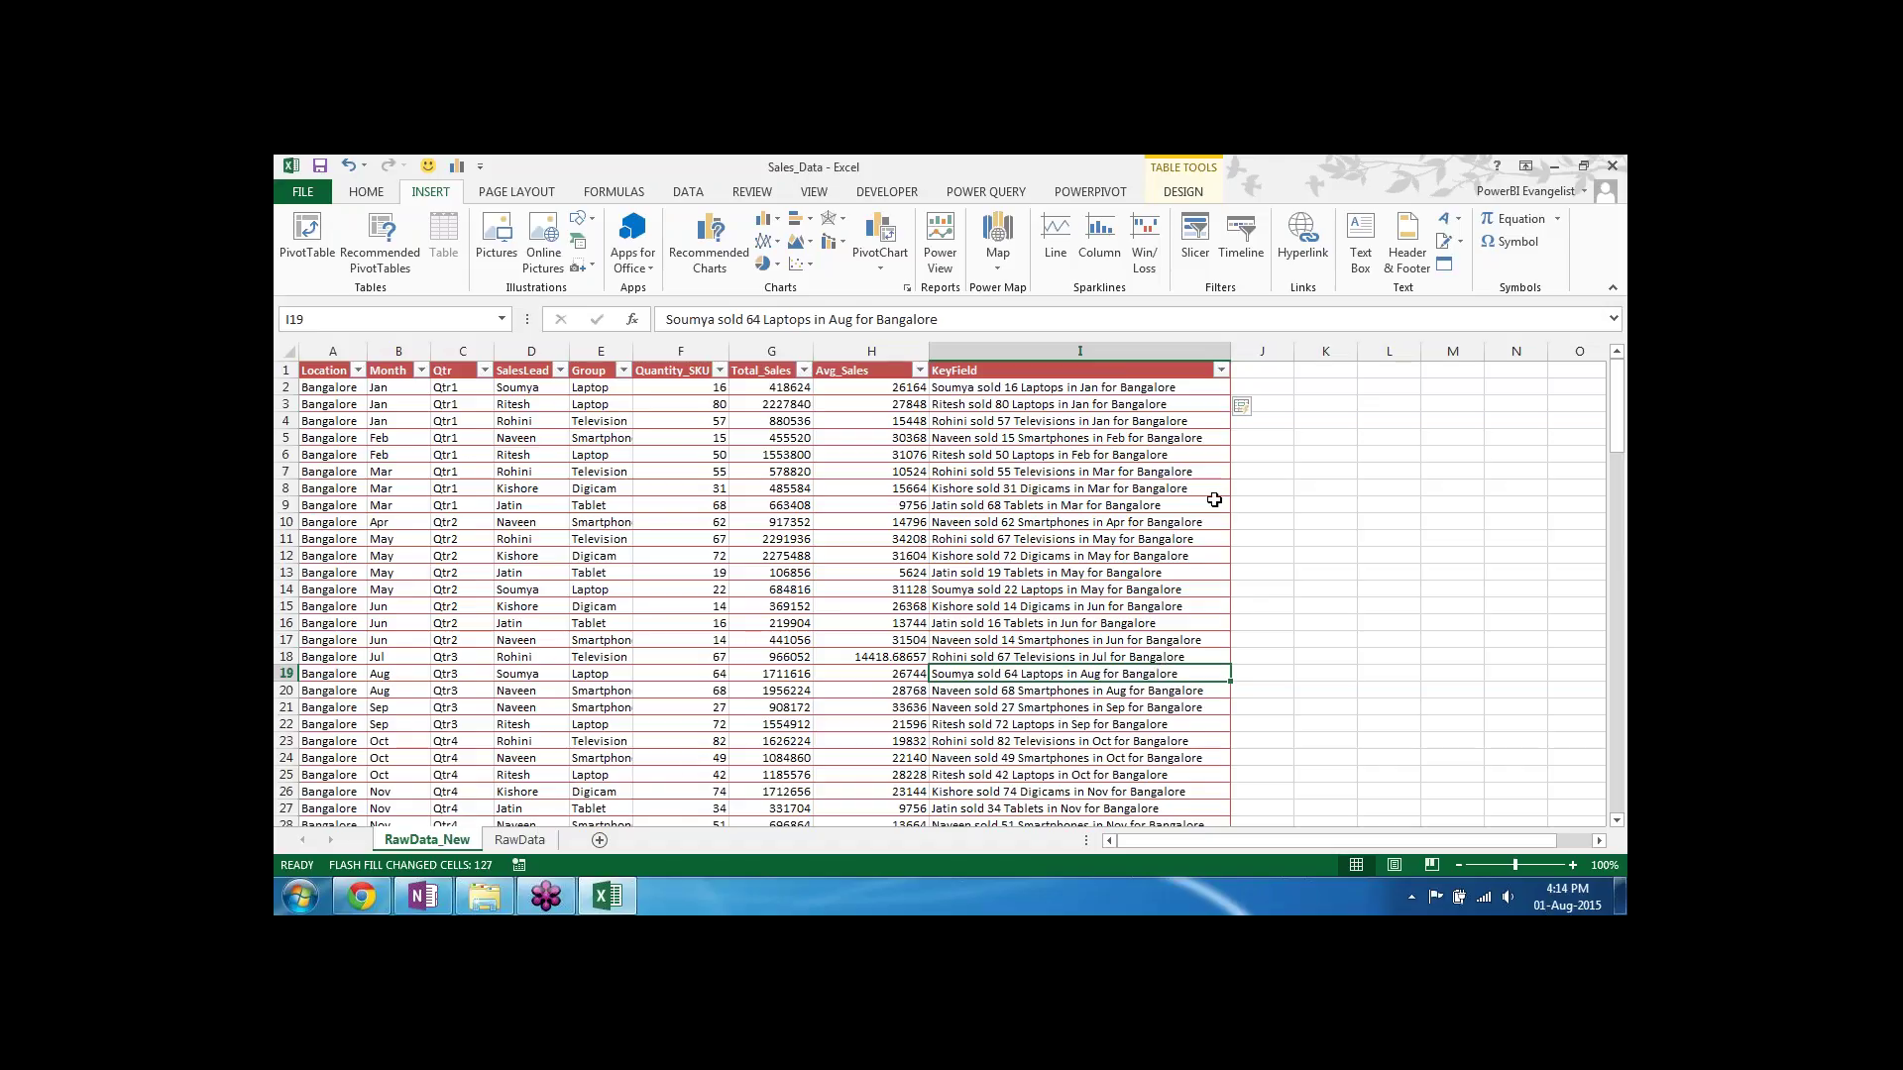
Step: Delete the KeyField column from the RawData_New sheet
click(1043, 586)
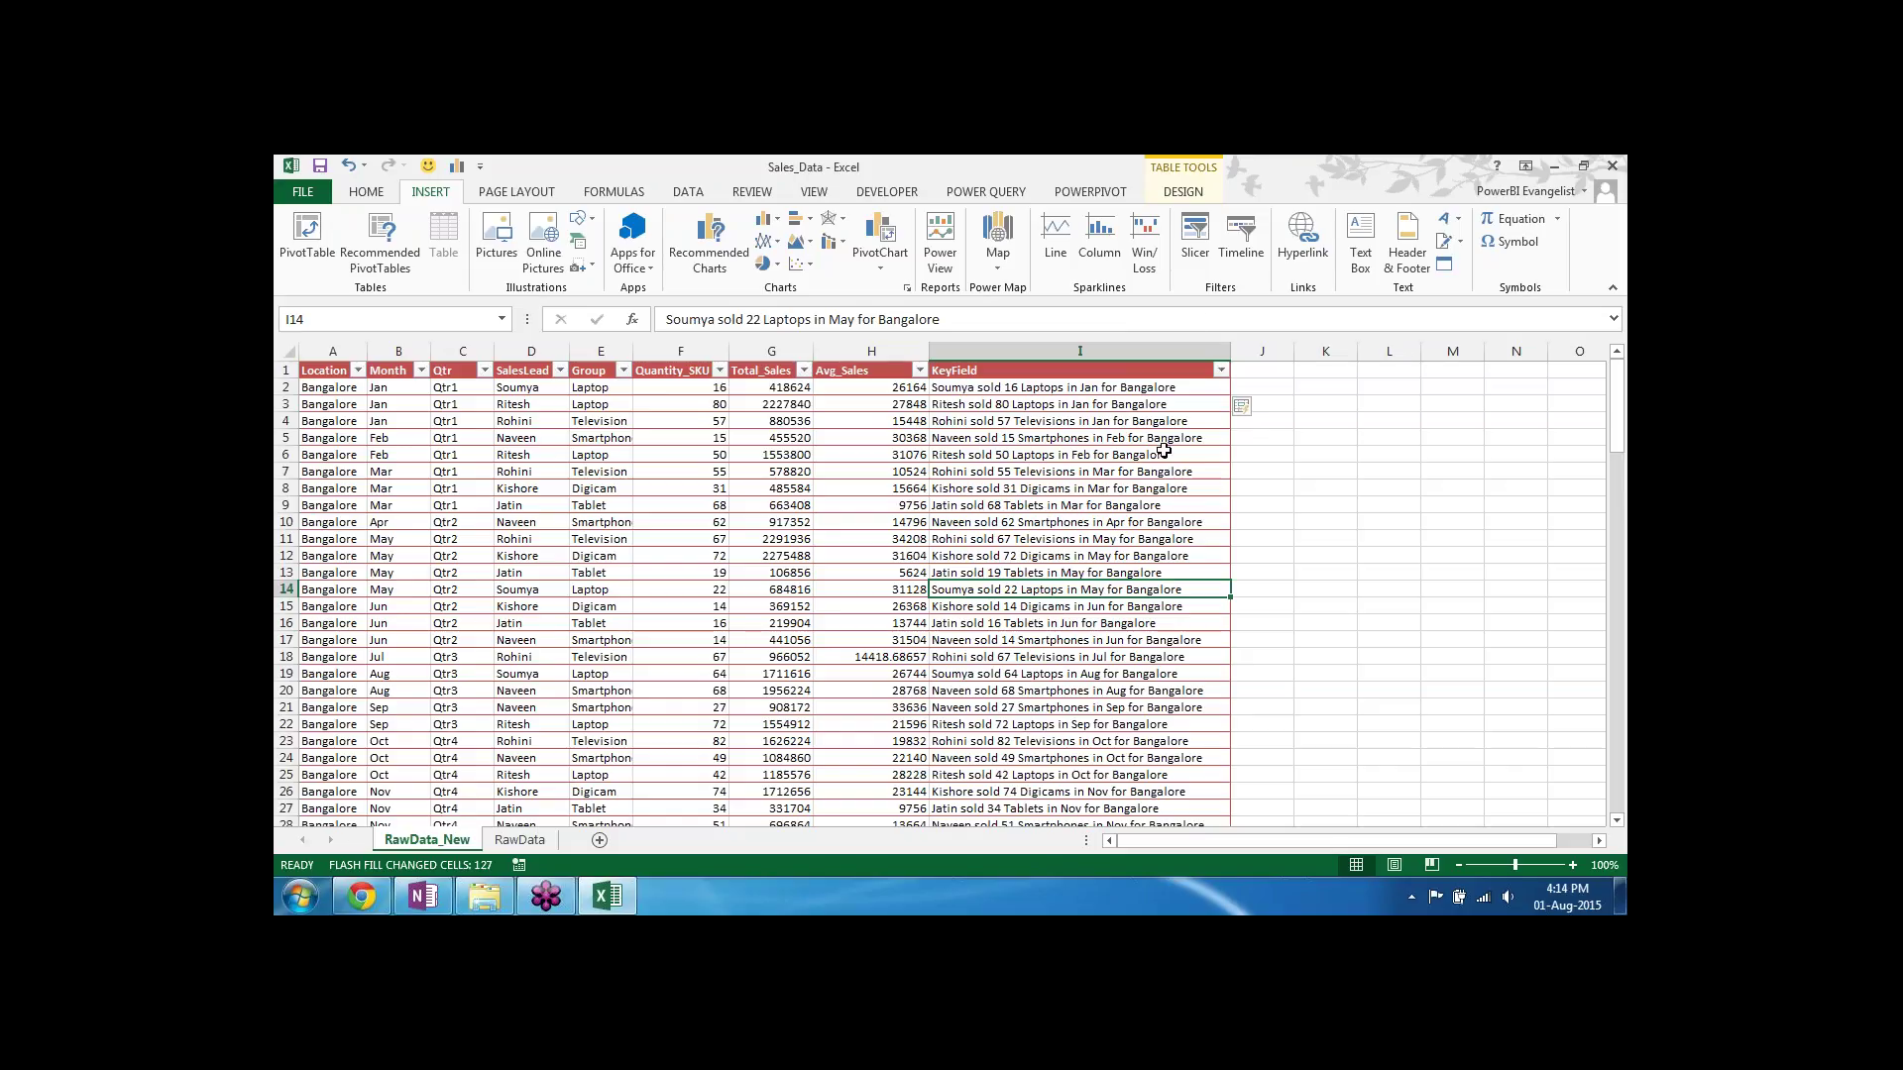
click(1040, 351)
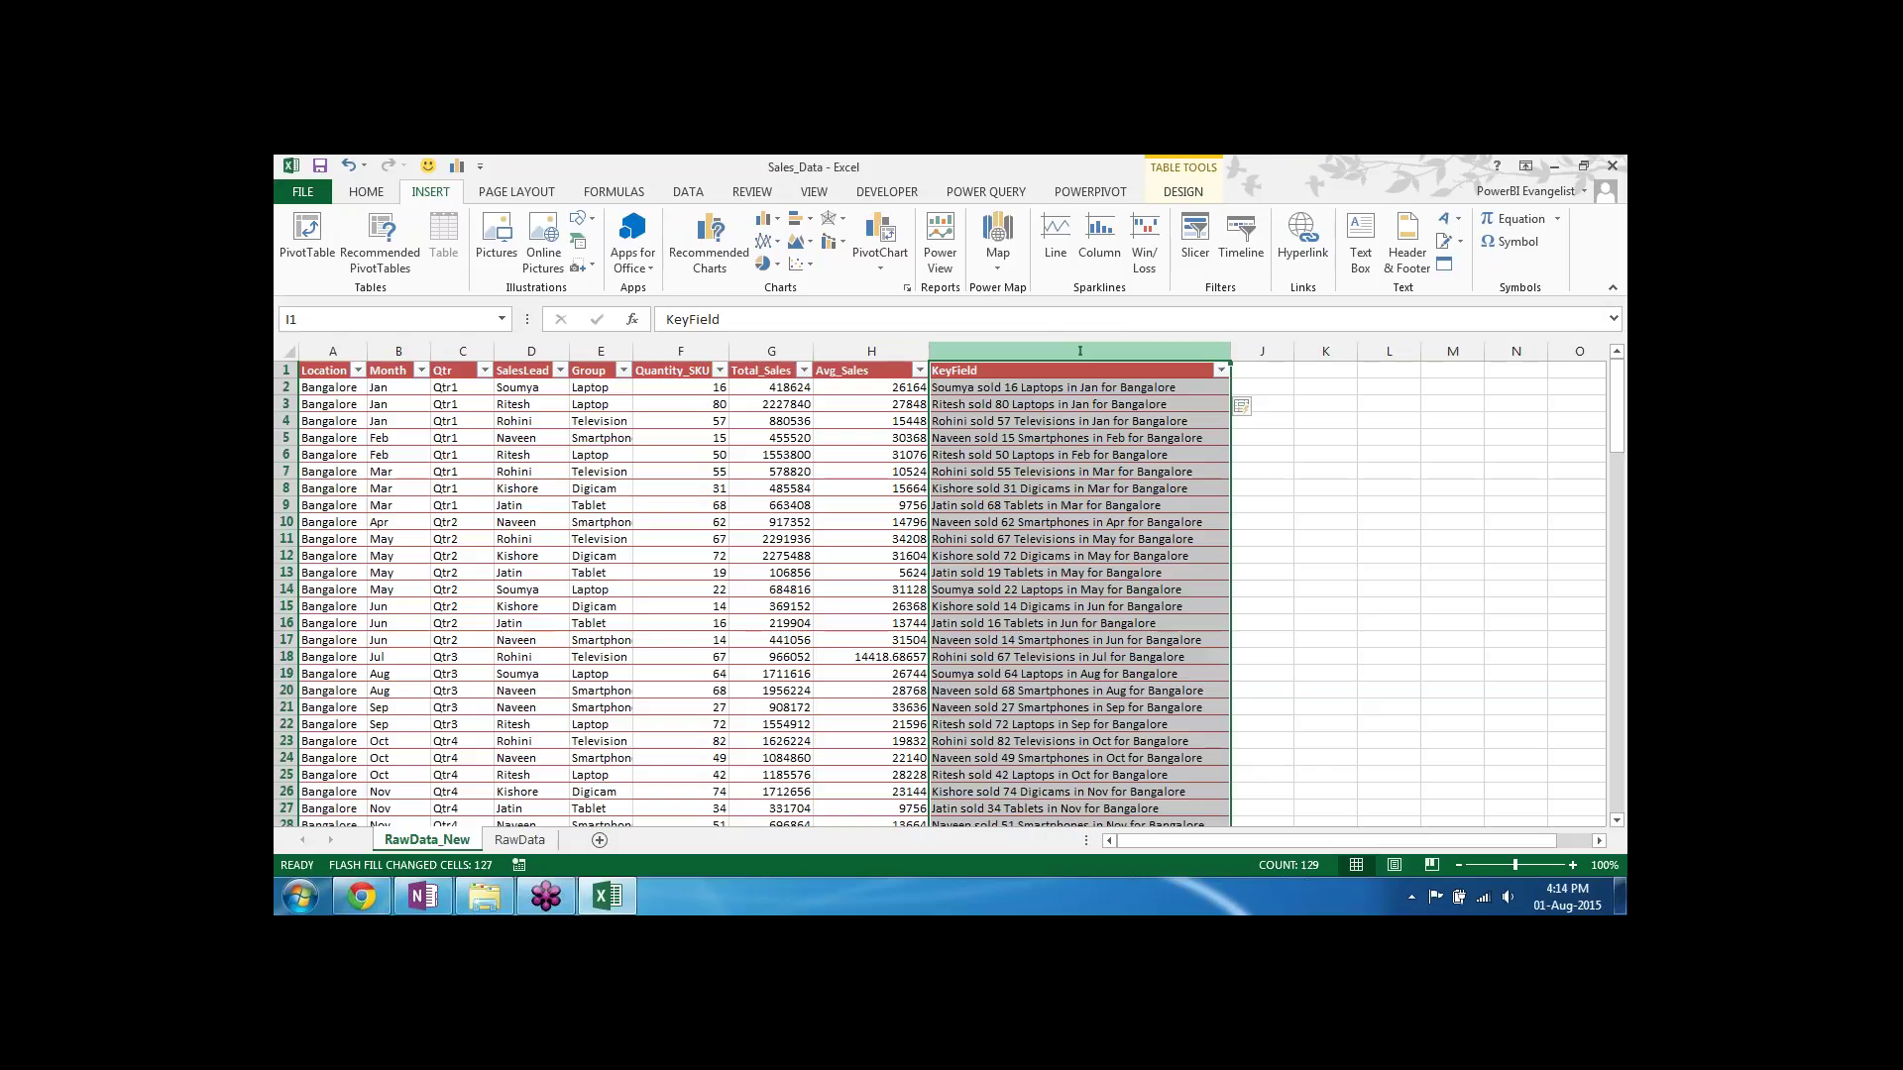
key(ctrl+minus)
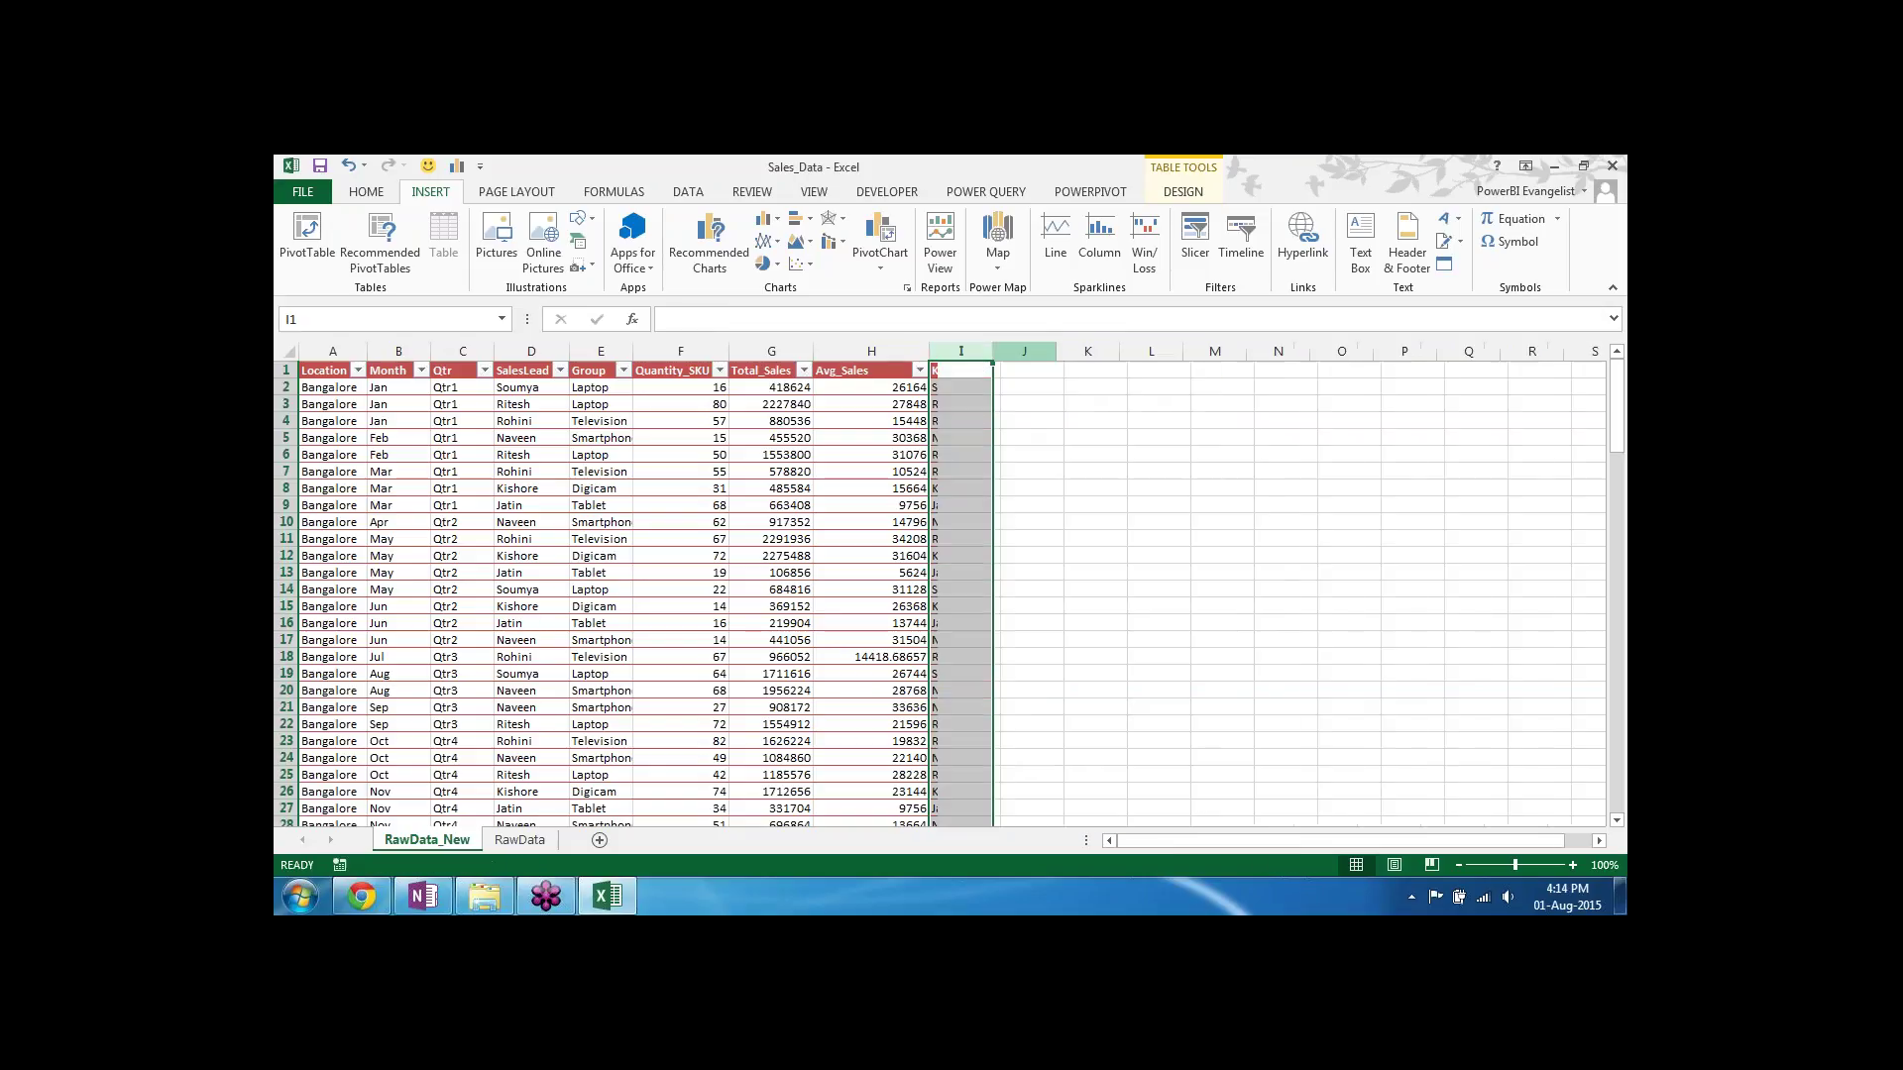
click(1002, 492)
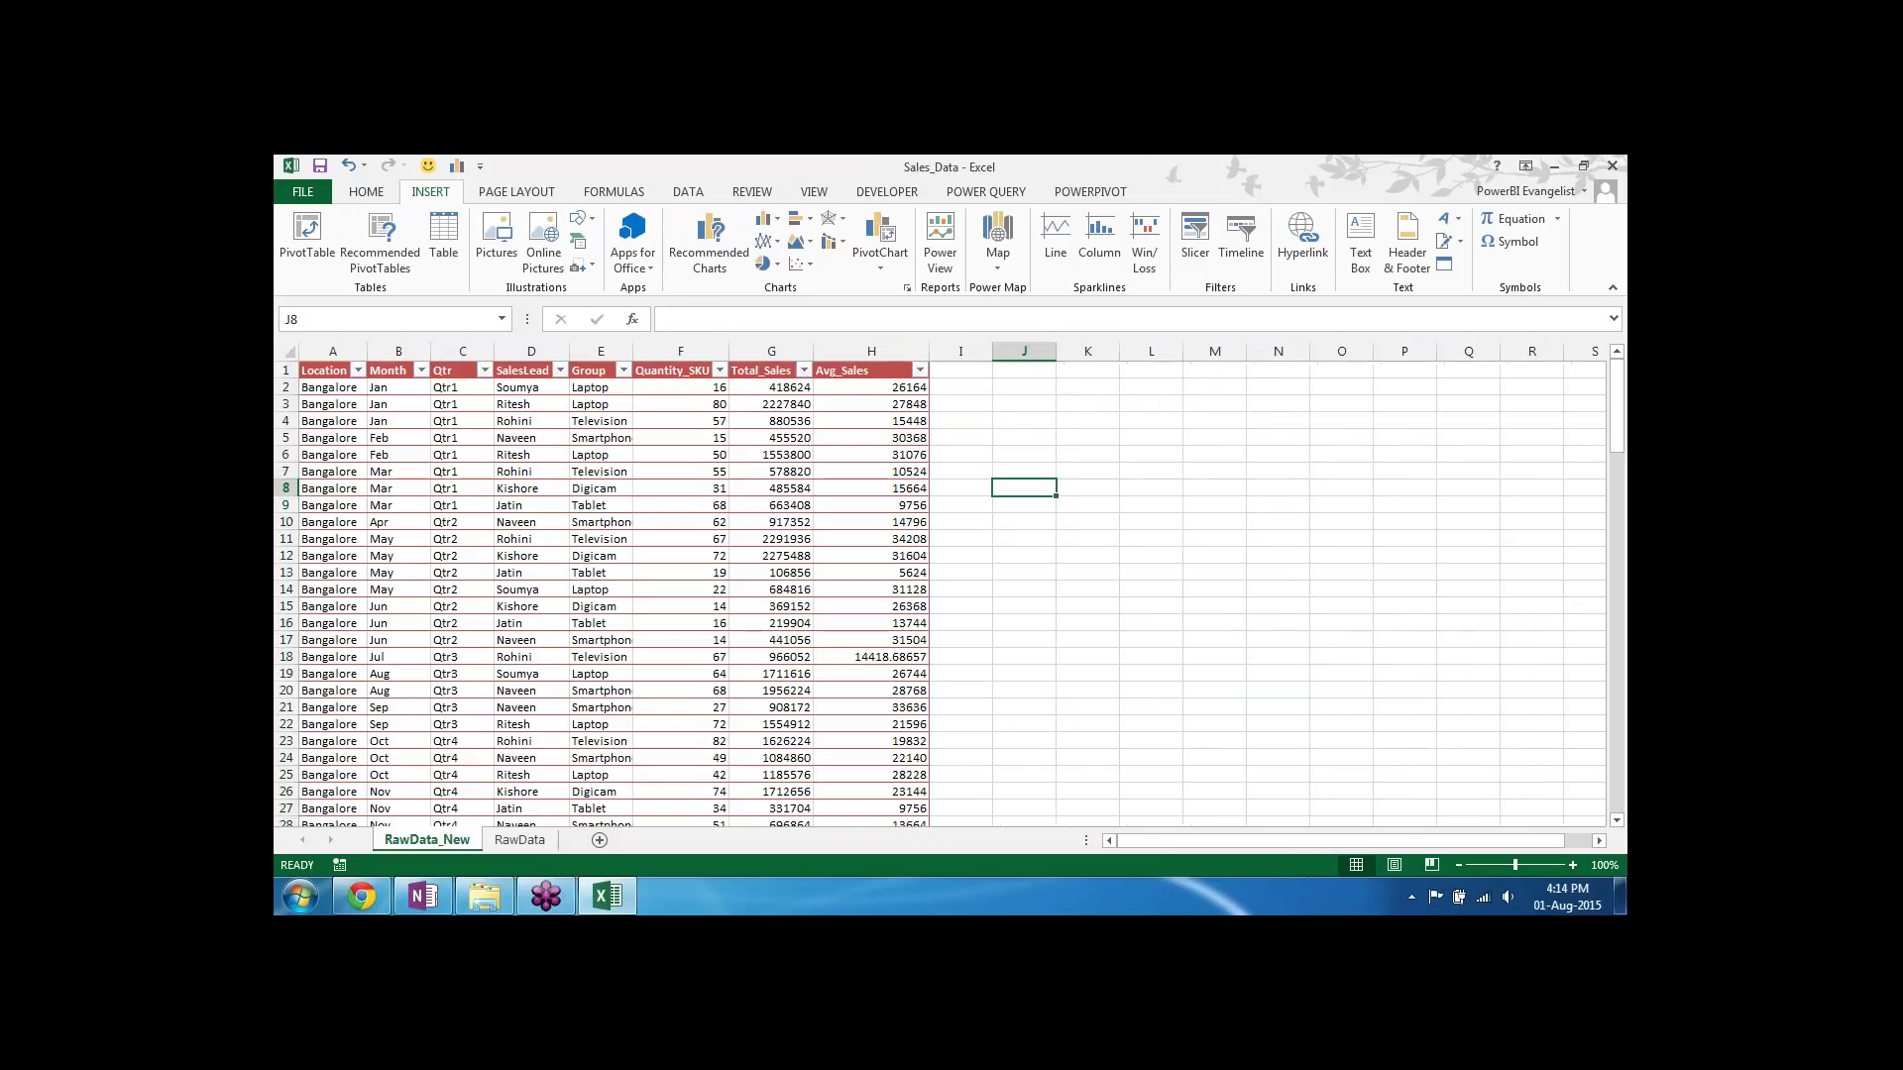
Step: Examine the formula behind the Avg_Sales column in cells H2 and H6
click(911, 406)
click(902, 387)
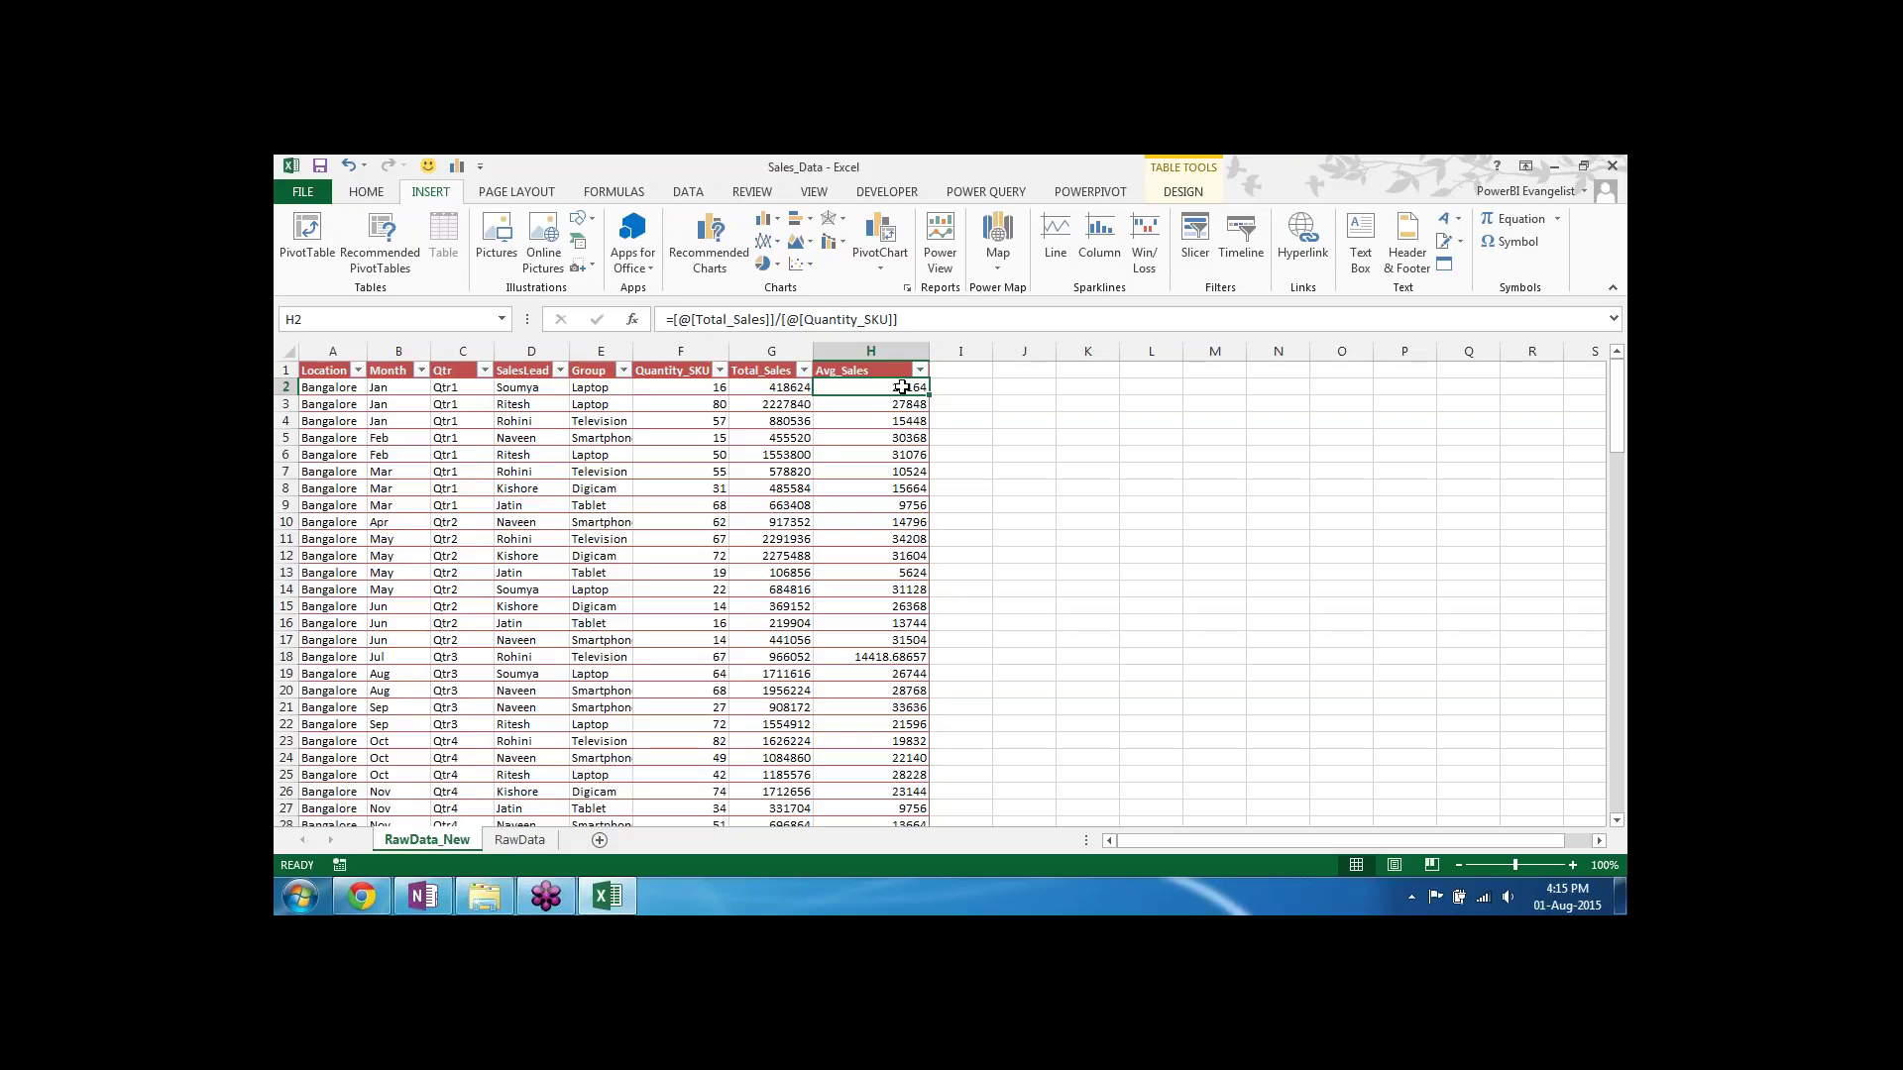
click(904, 451)
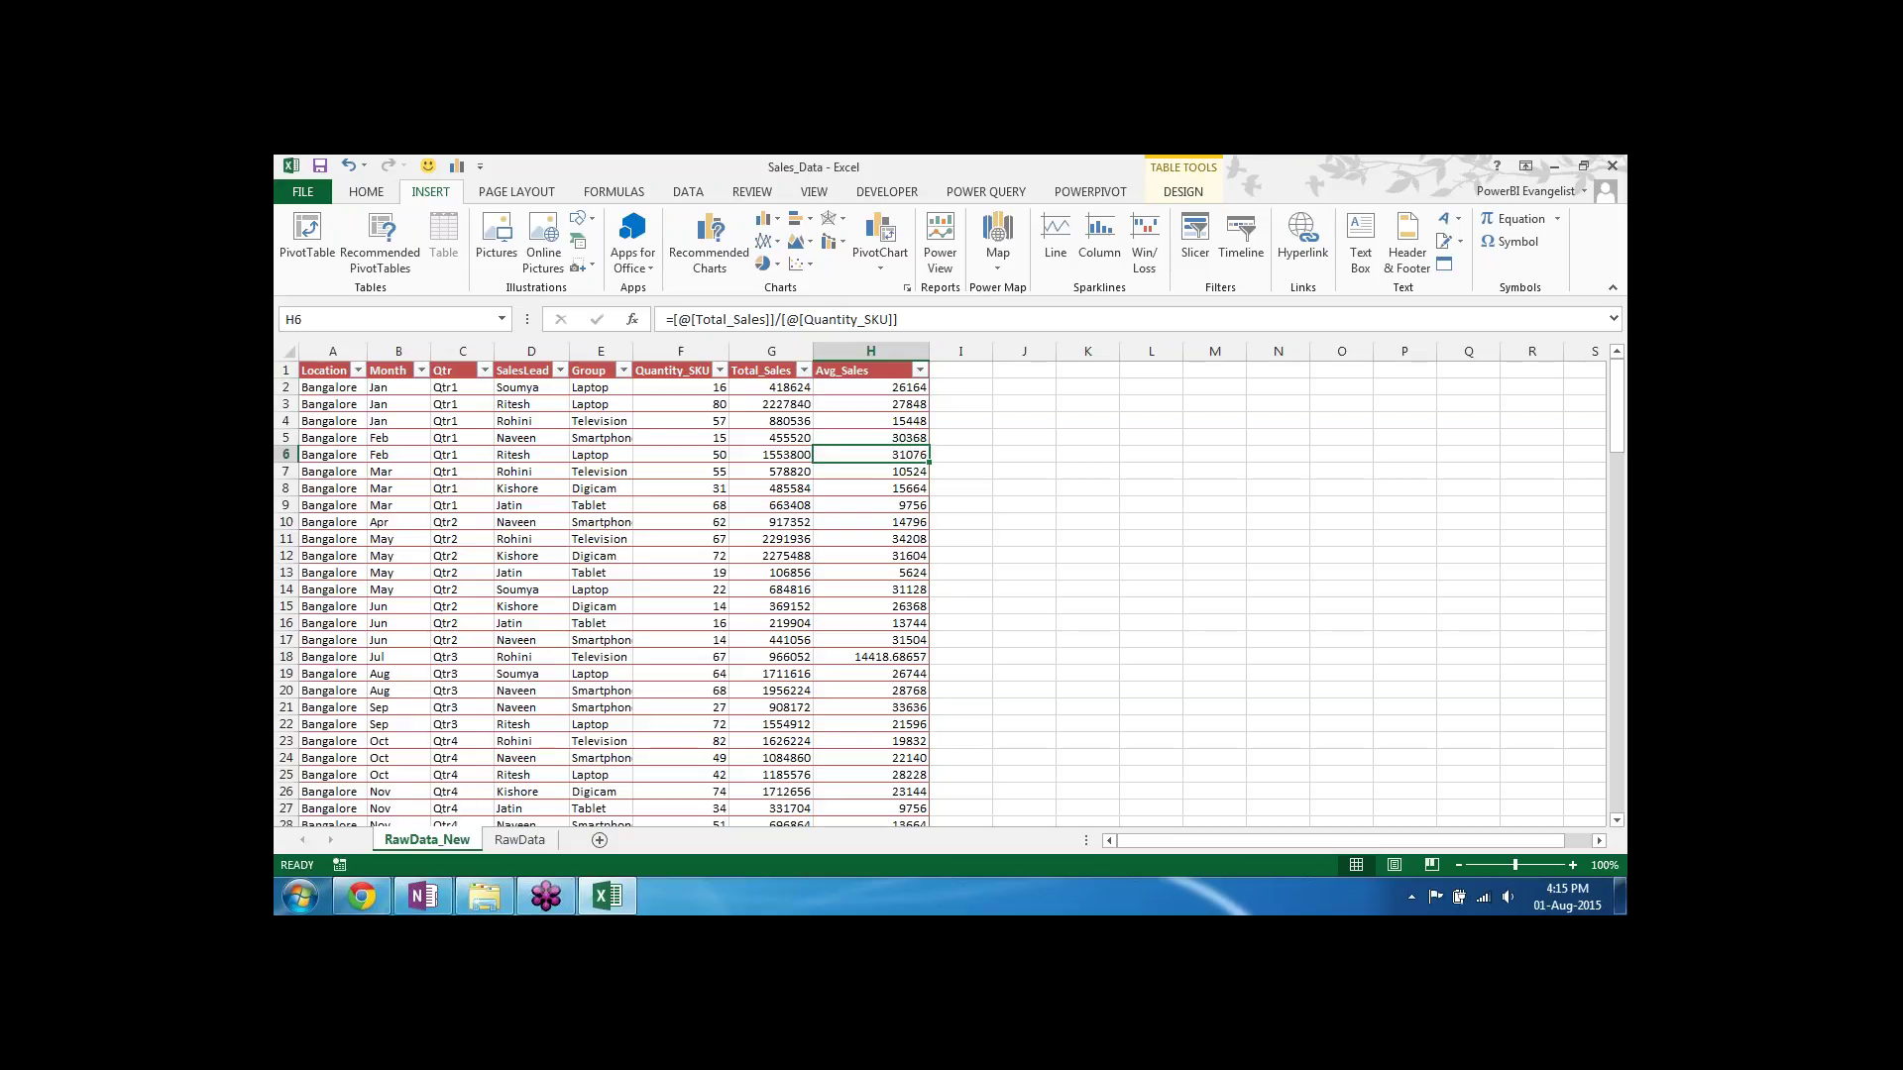
Step: Add a new table column headed Remarks in I1 and widen it to fit sentence-length text
click(943, 370)
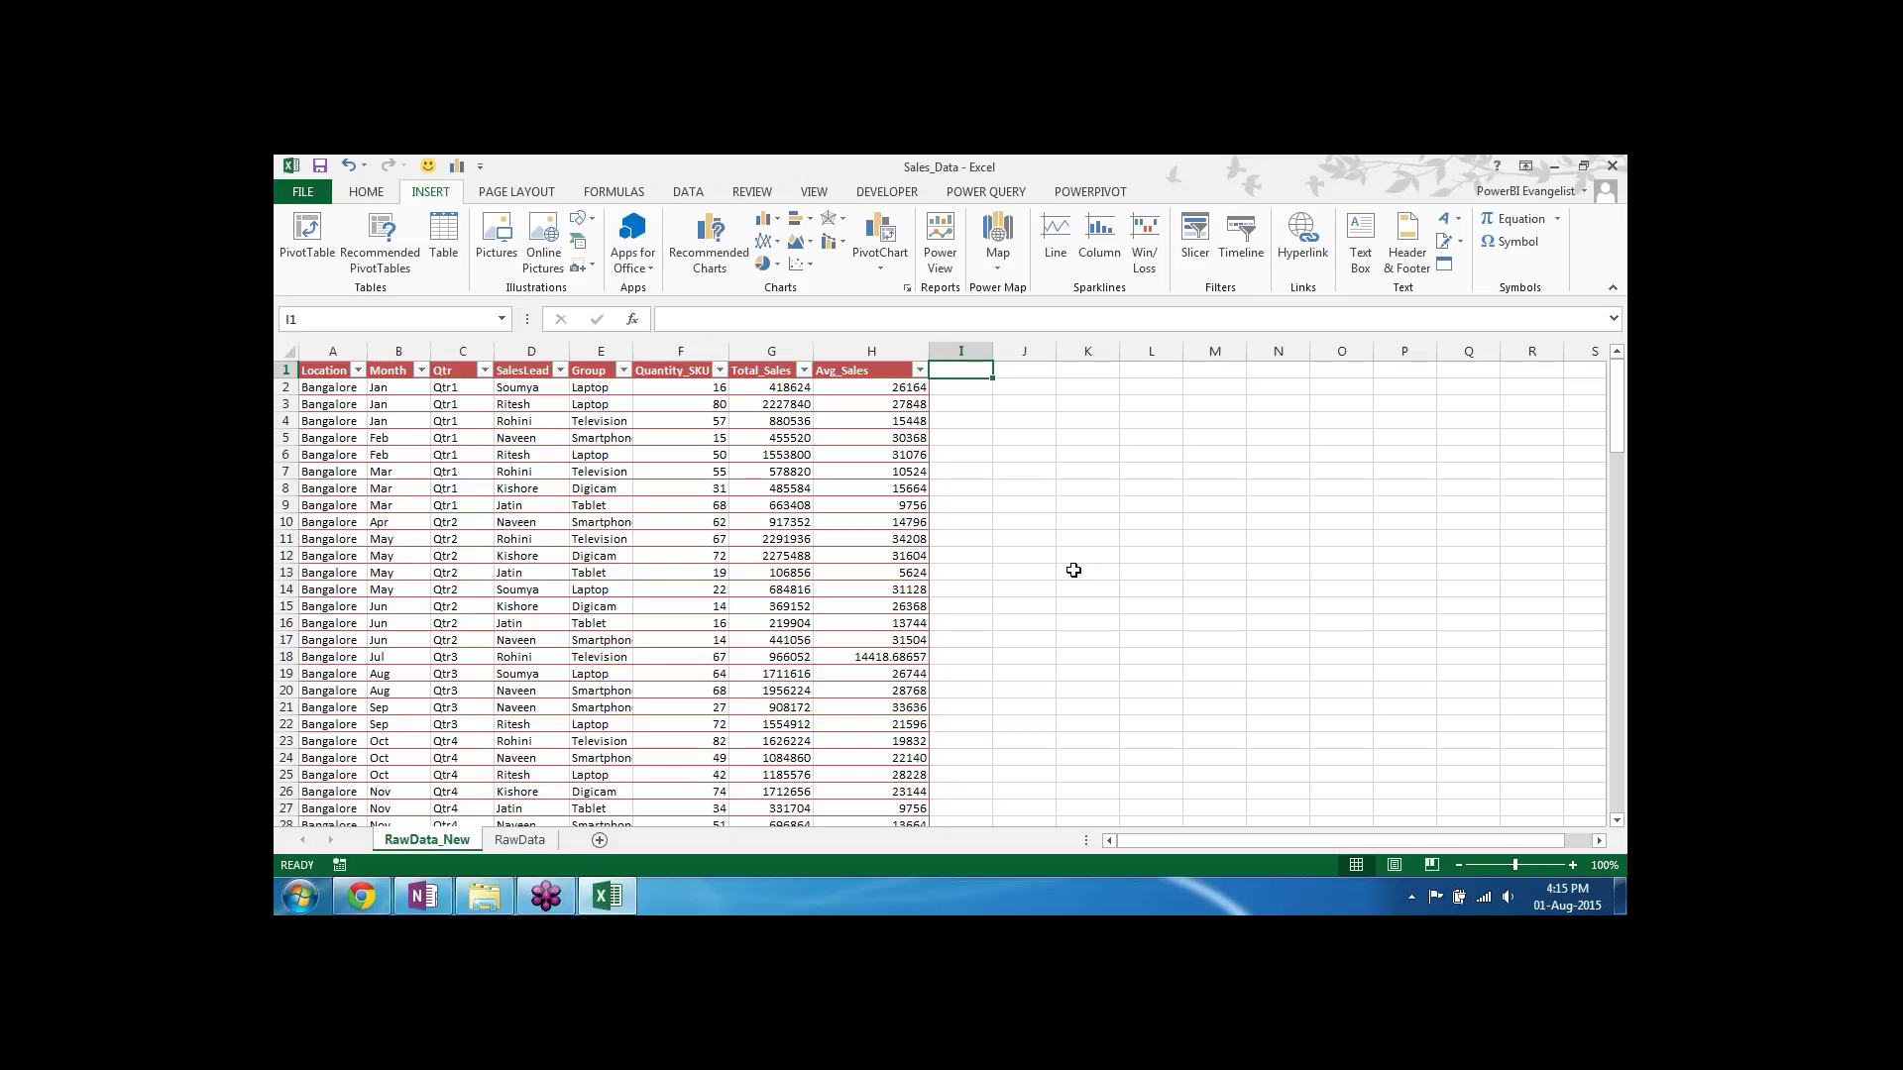
text(Remark)
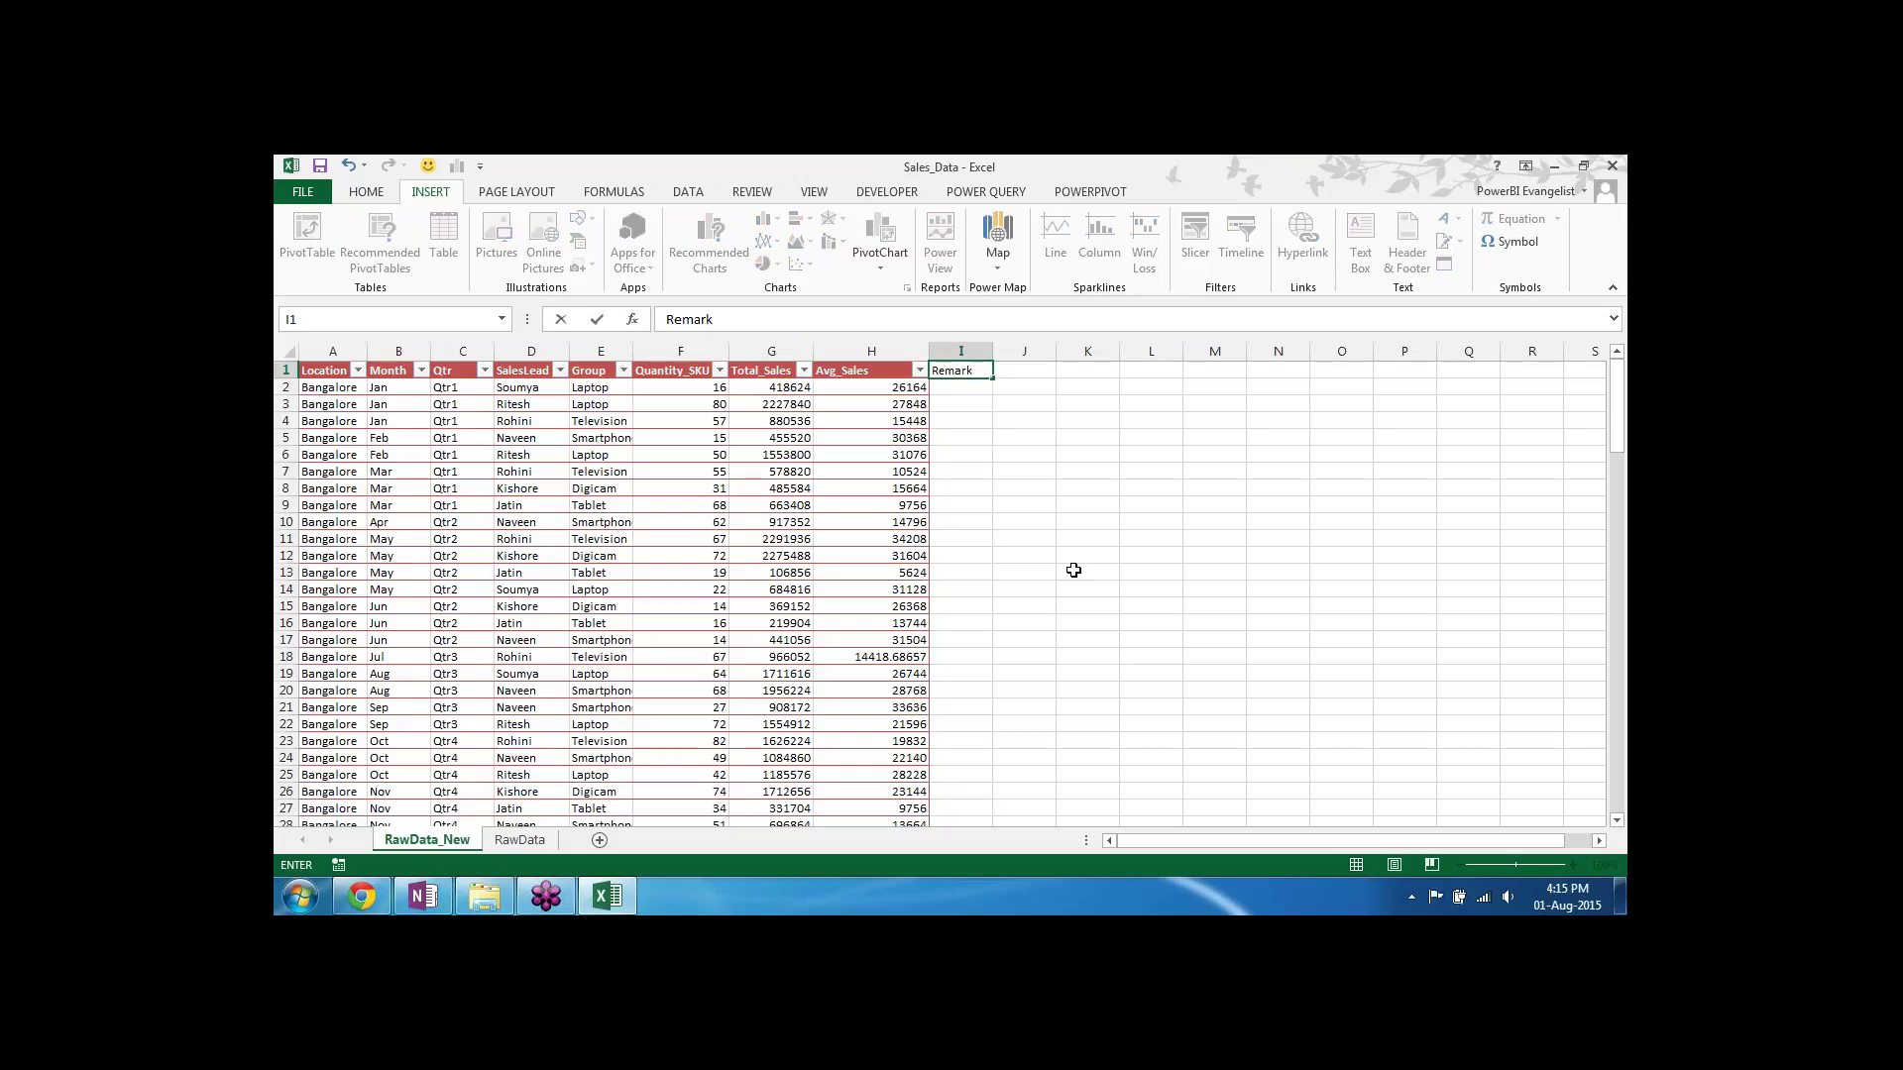
key(Return)
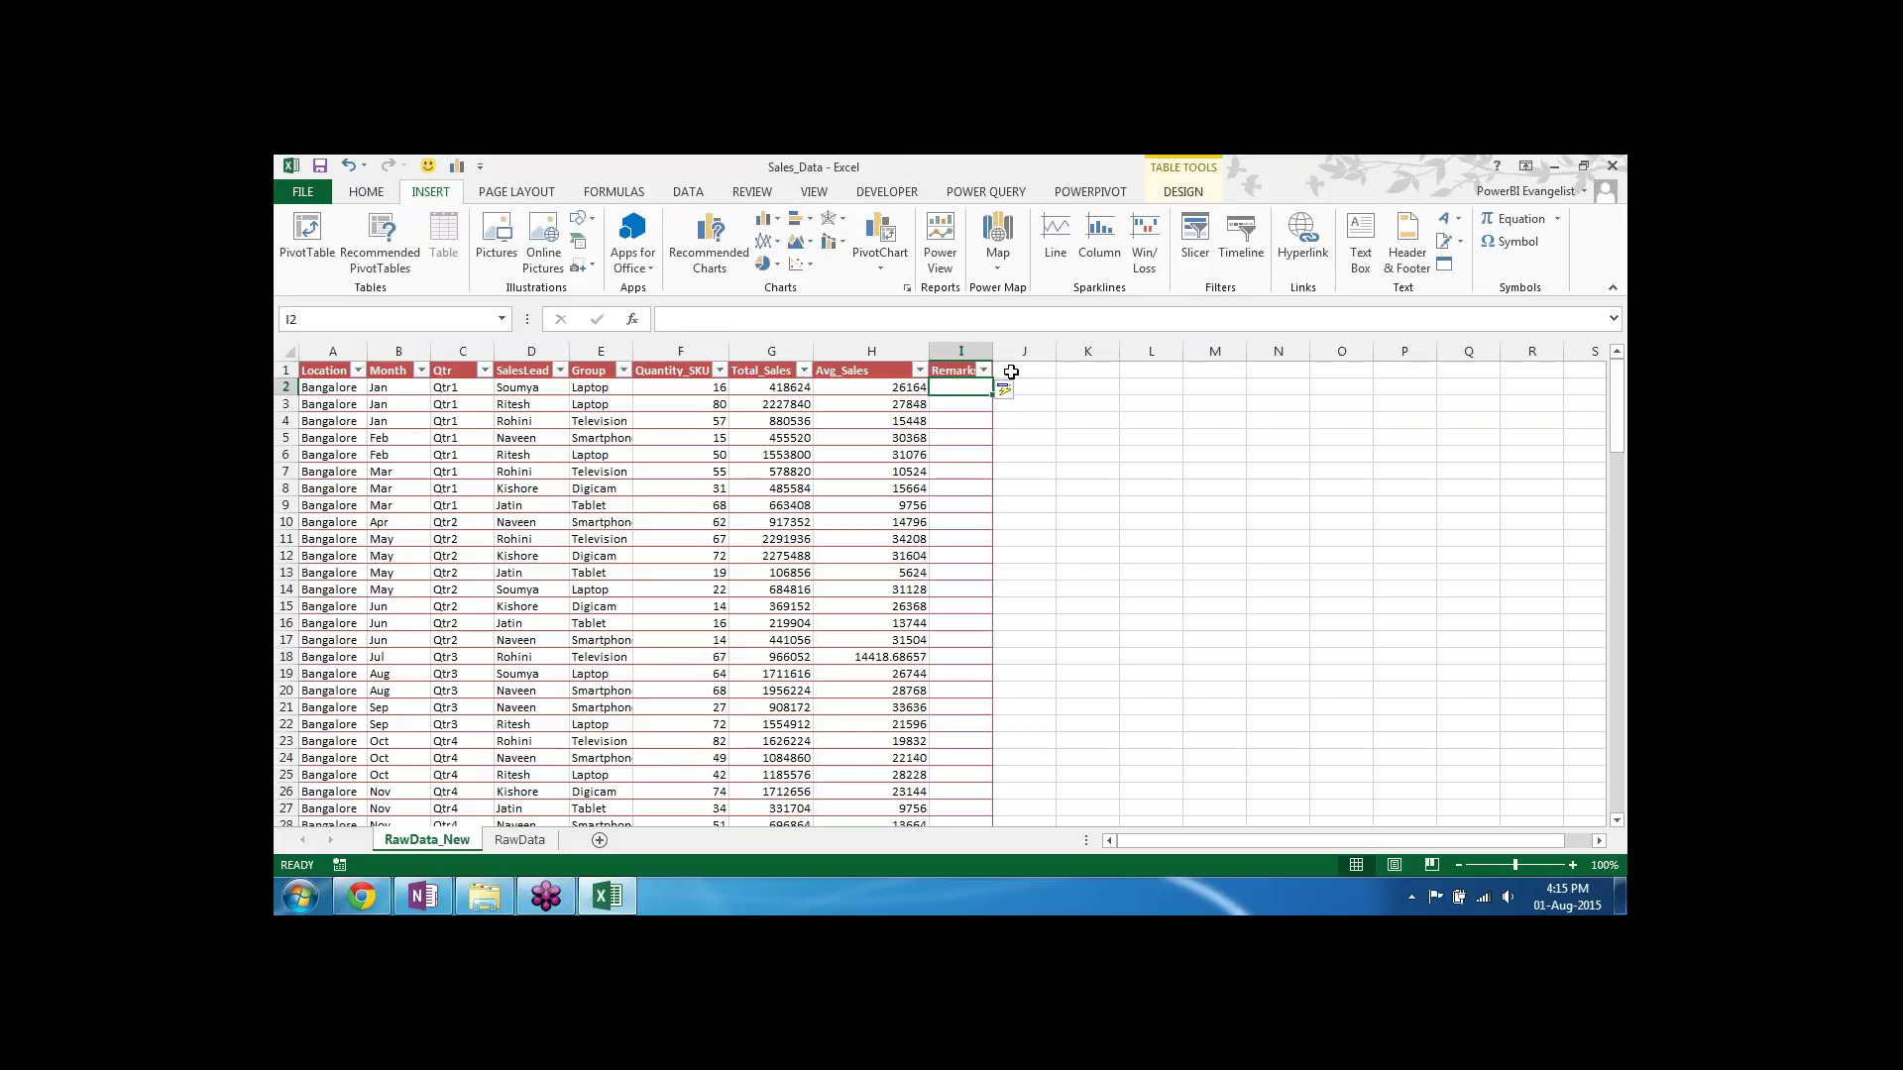
drag(993, 351, 1194, 376)
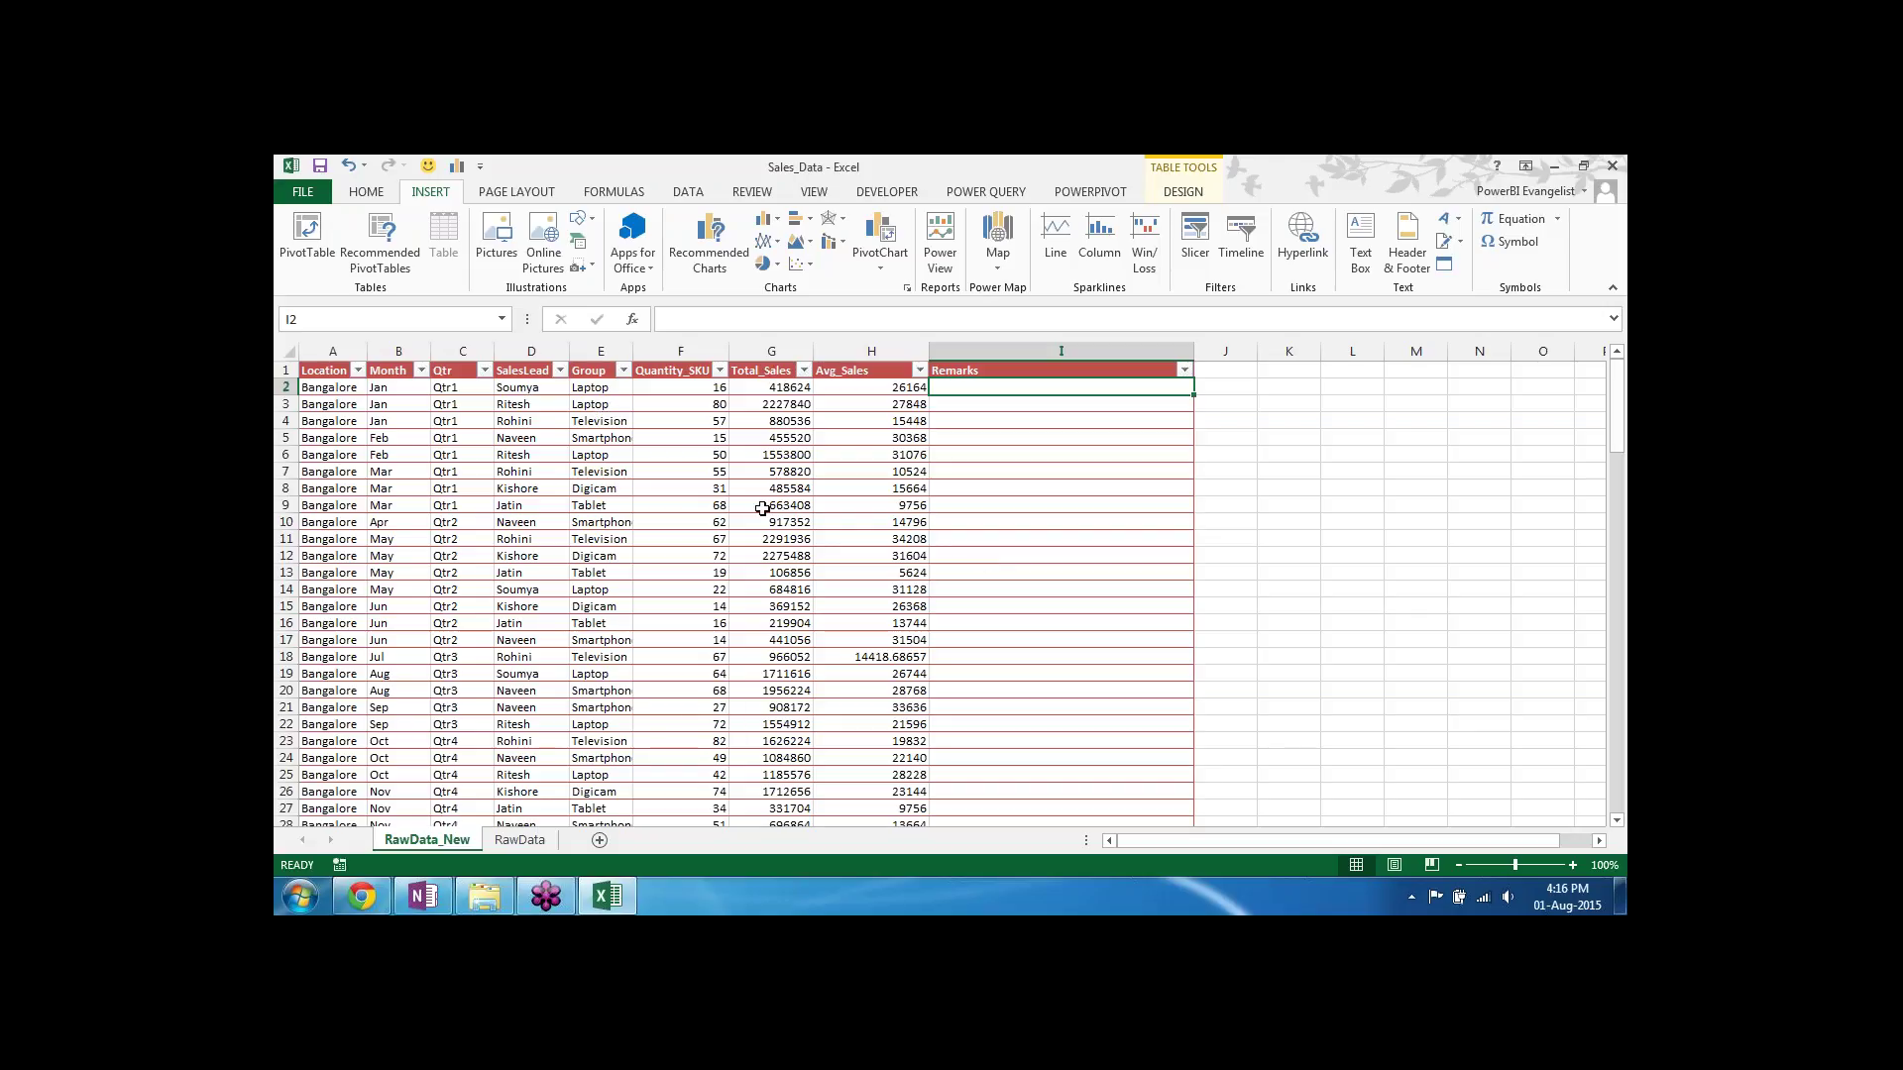
text(=cou)
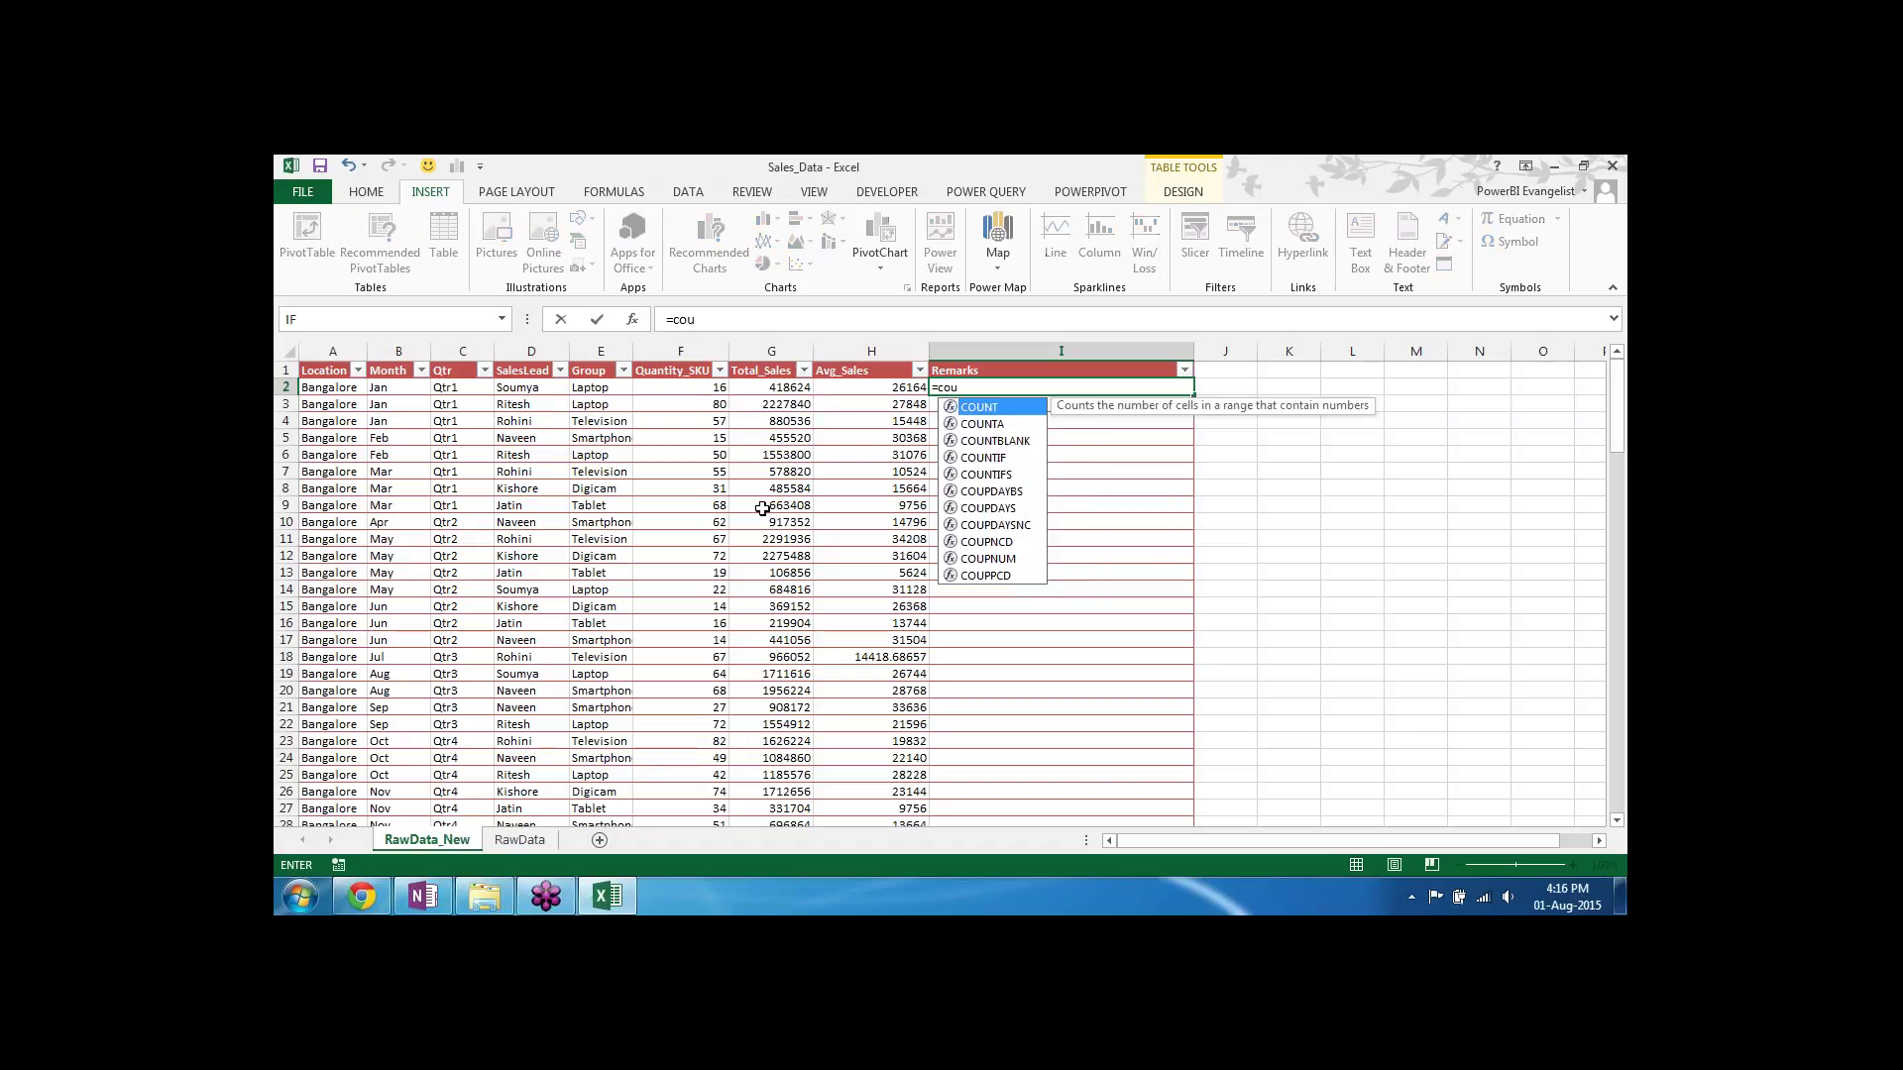
key(BackSpace)
text(n)
key(Tab)
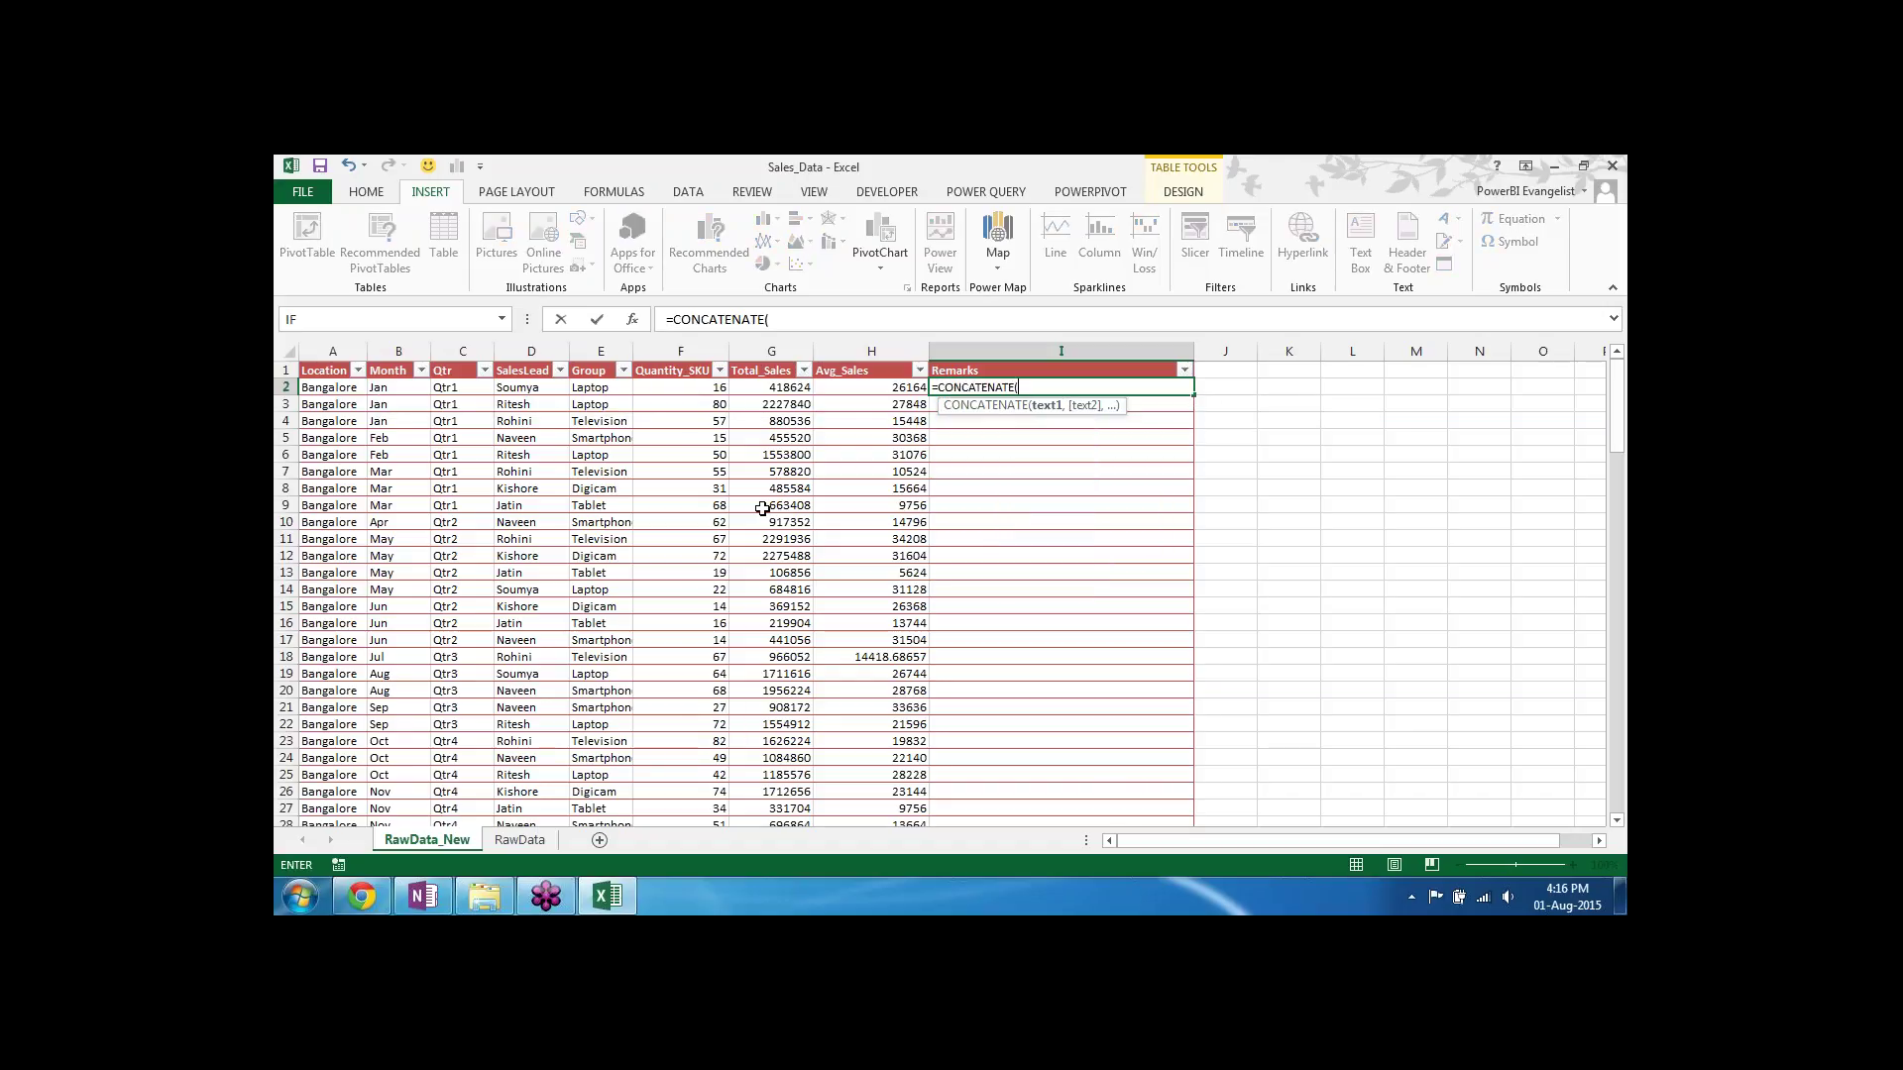
click(530, 389)
text(,)
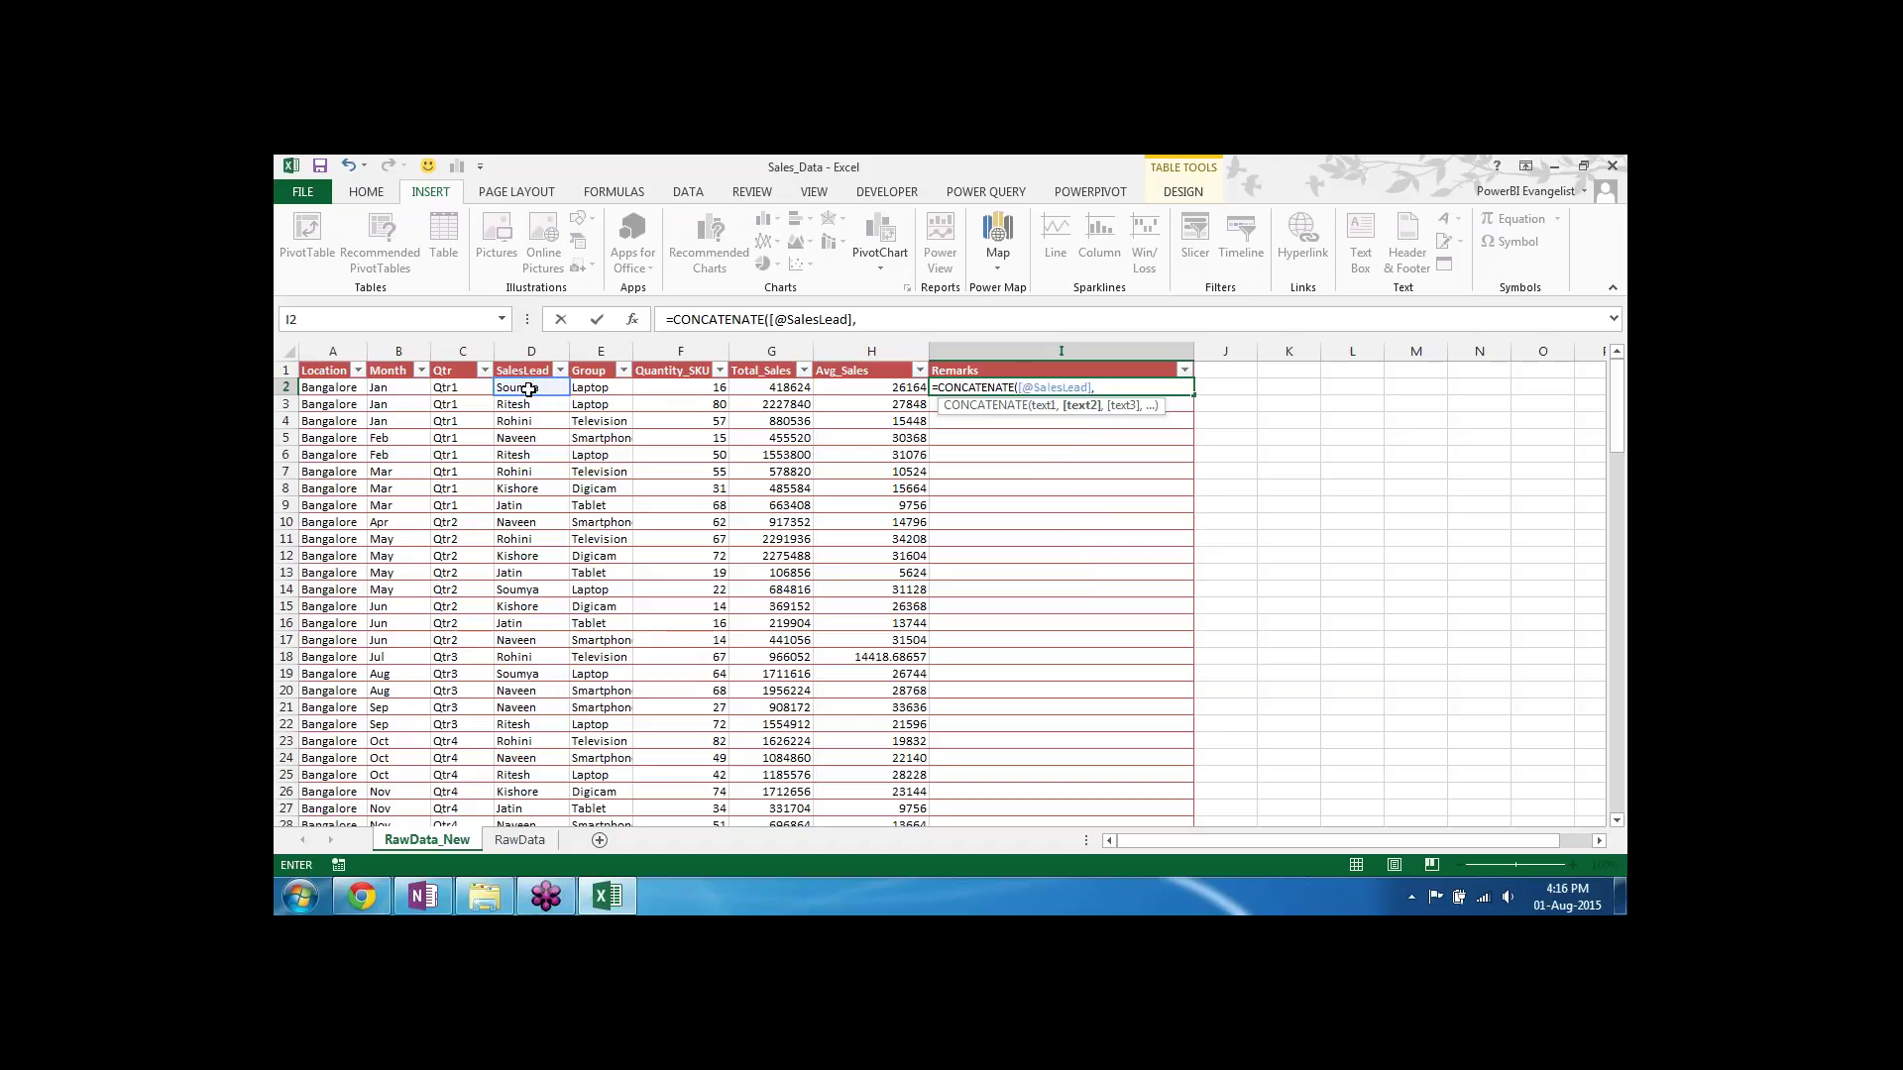
text(" sold ",)
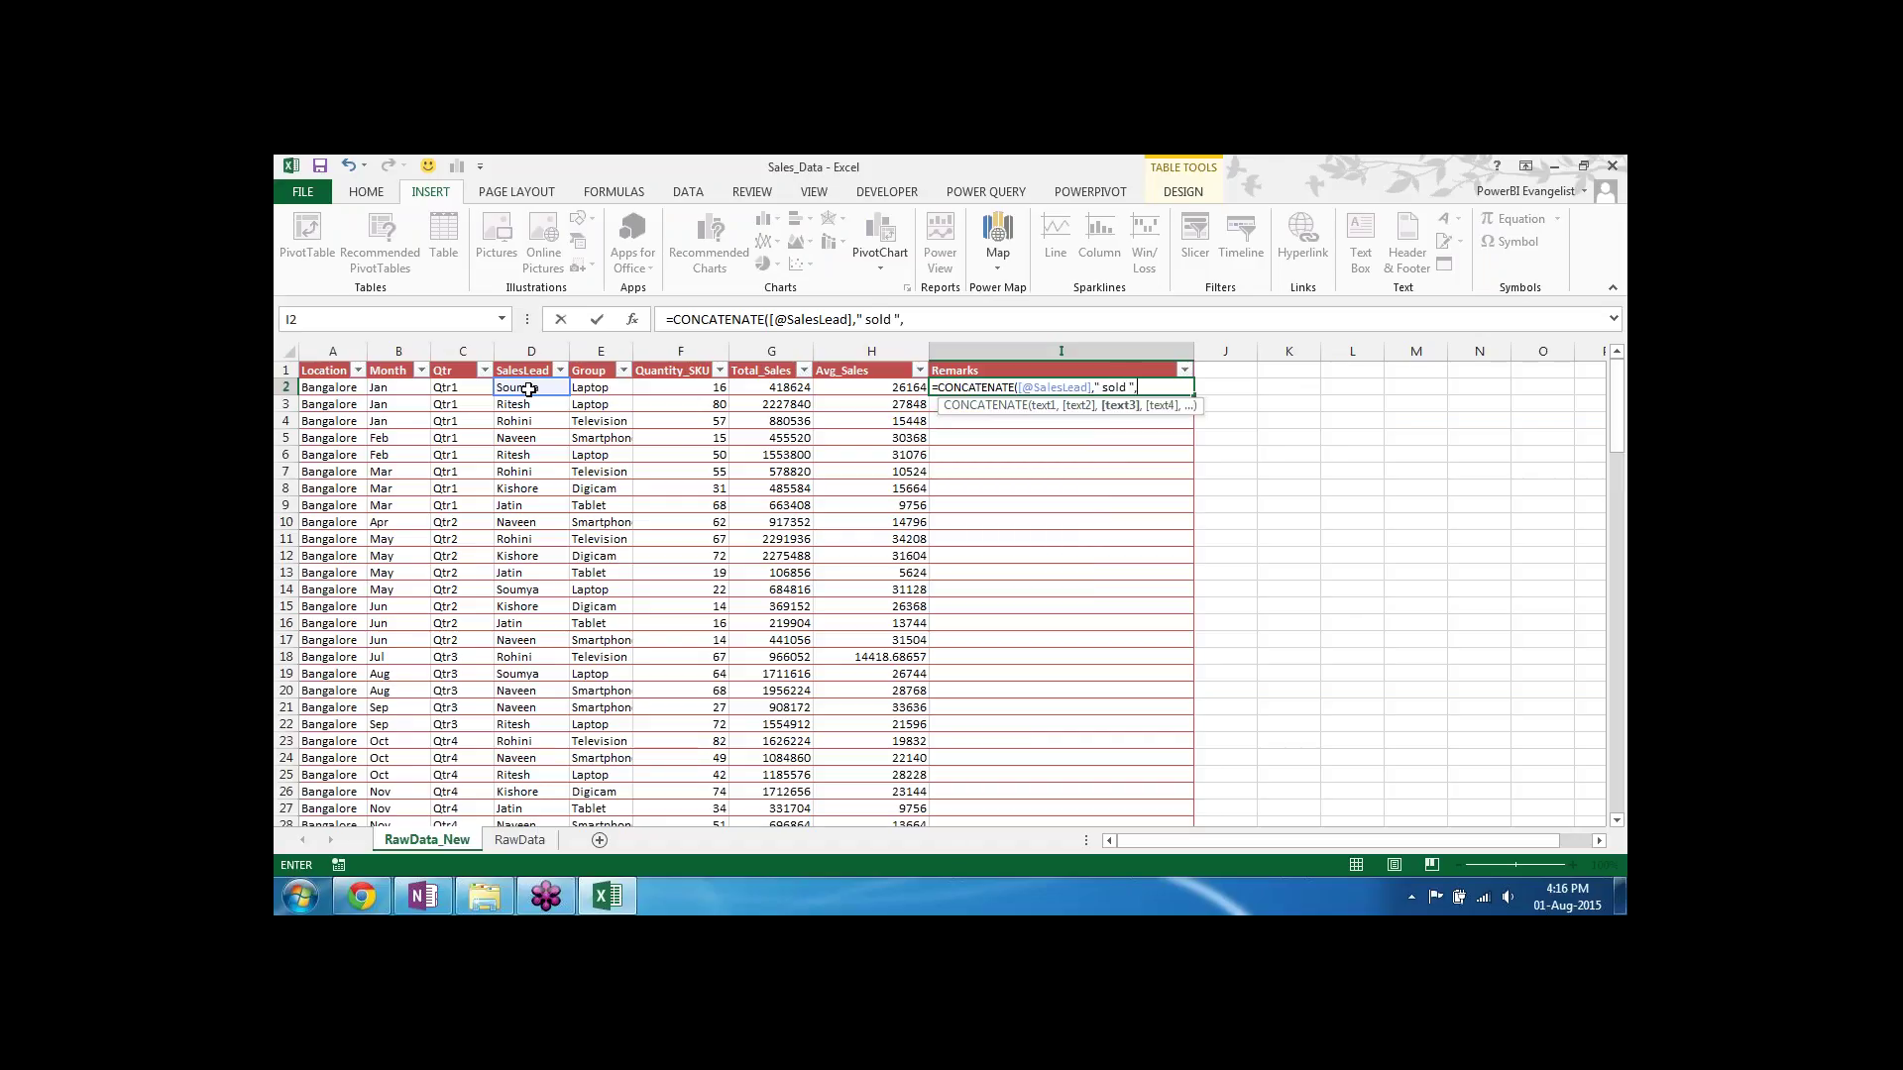
click(699, 387)
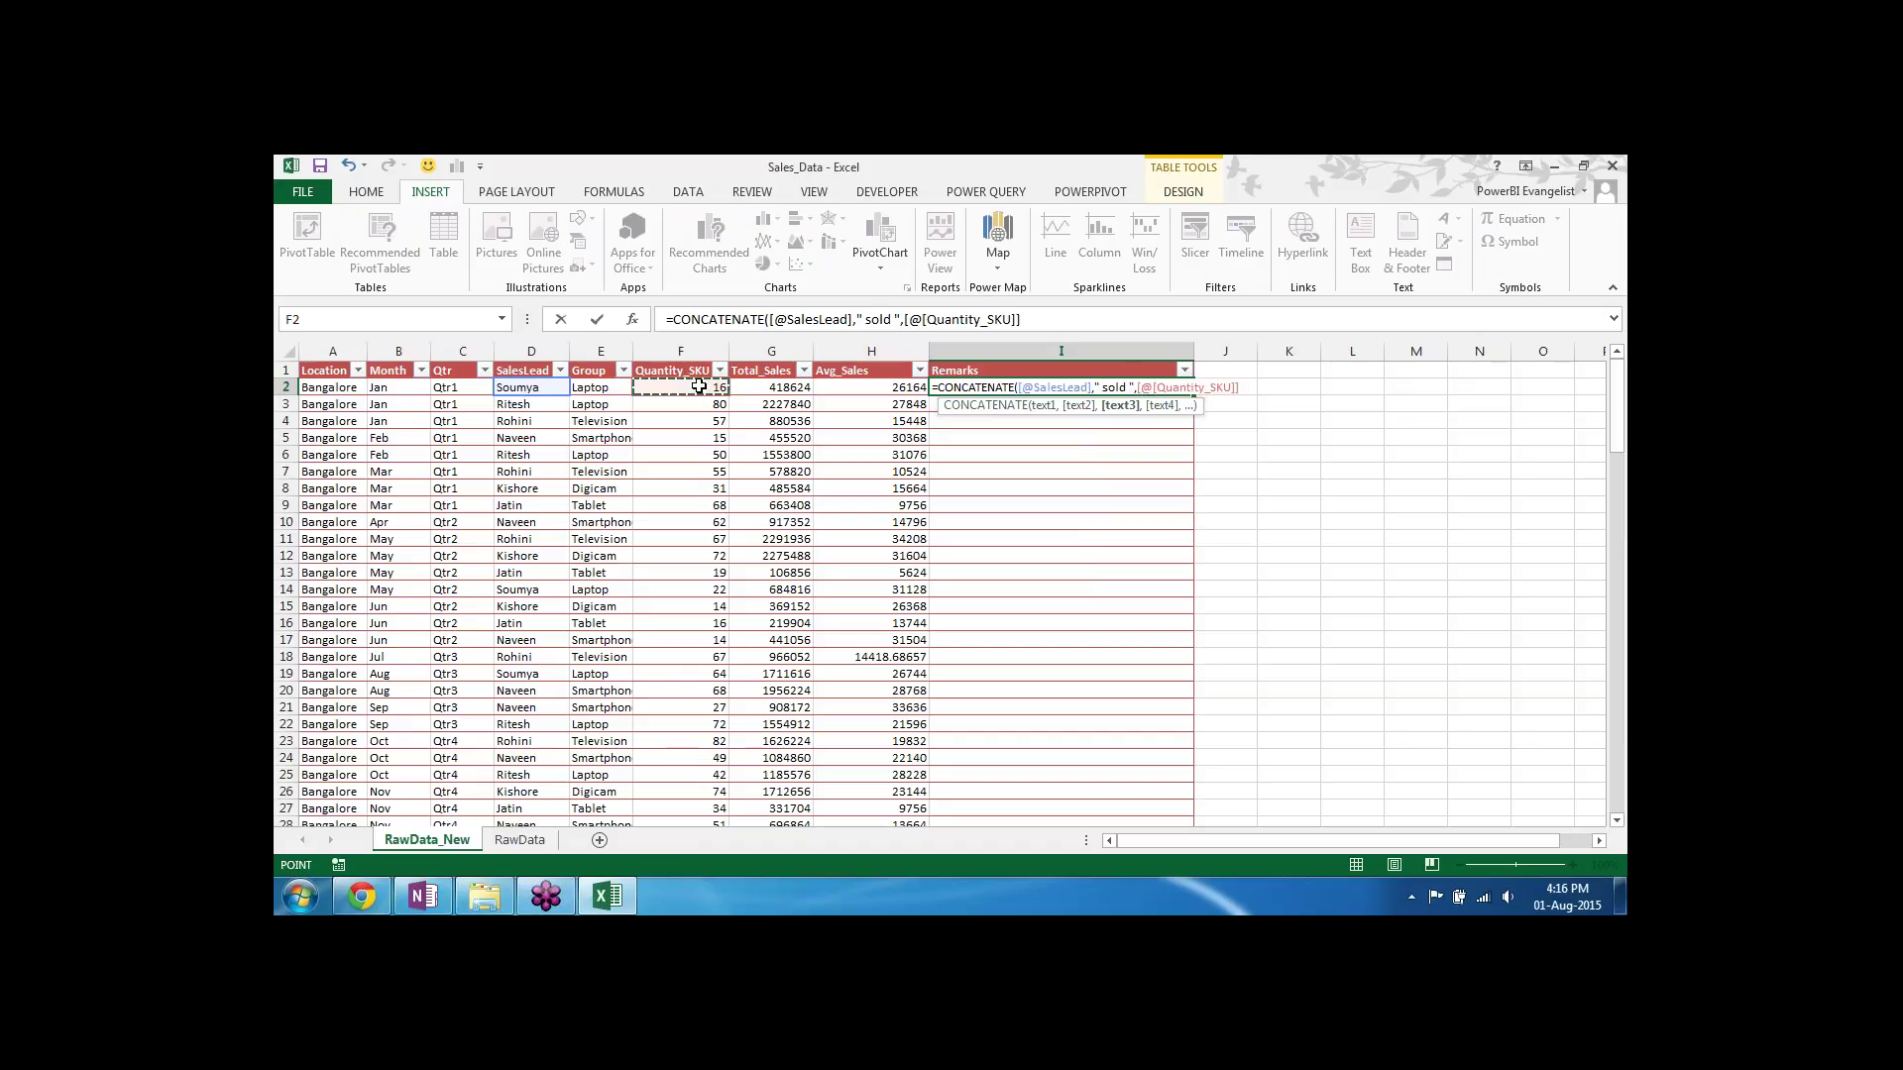
text(,)
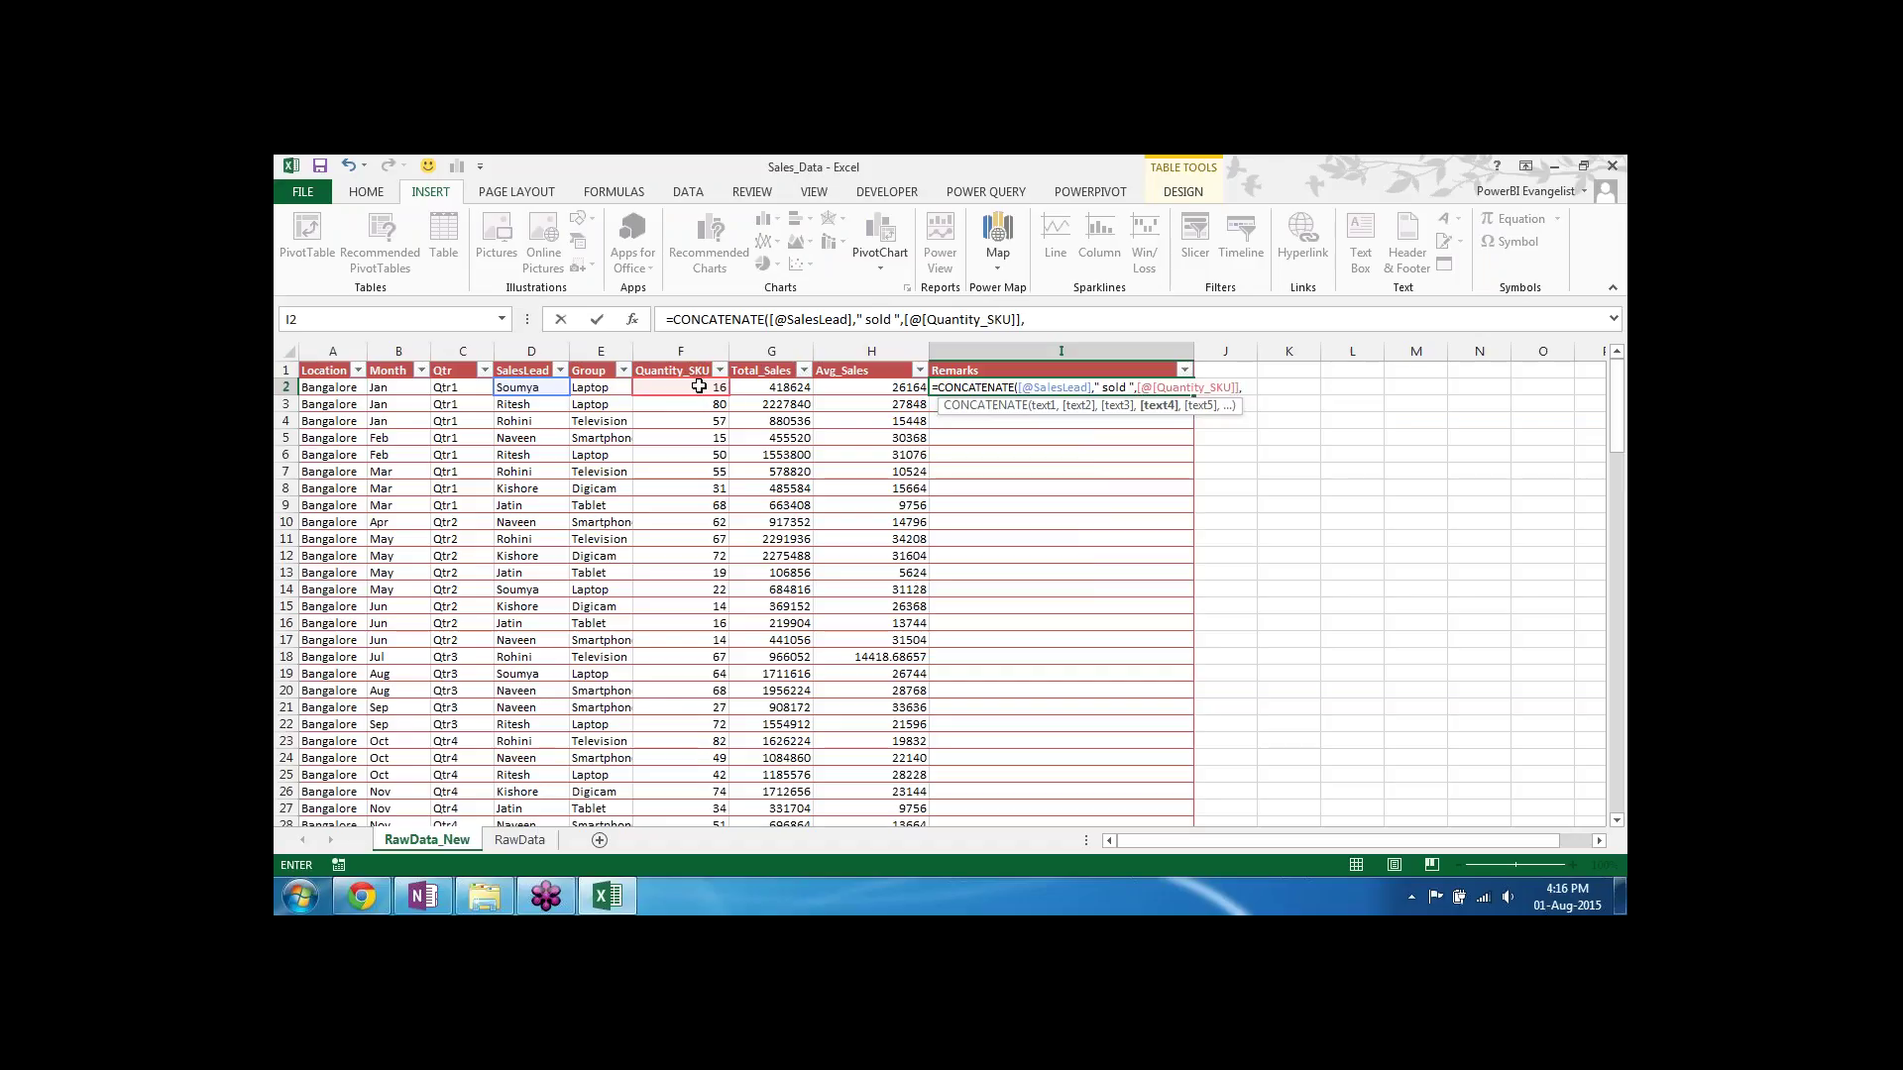
text( " ",)
click(611, 389)
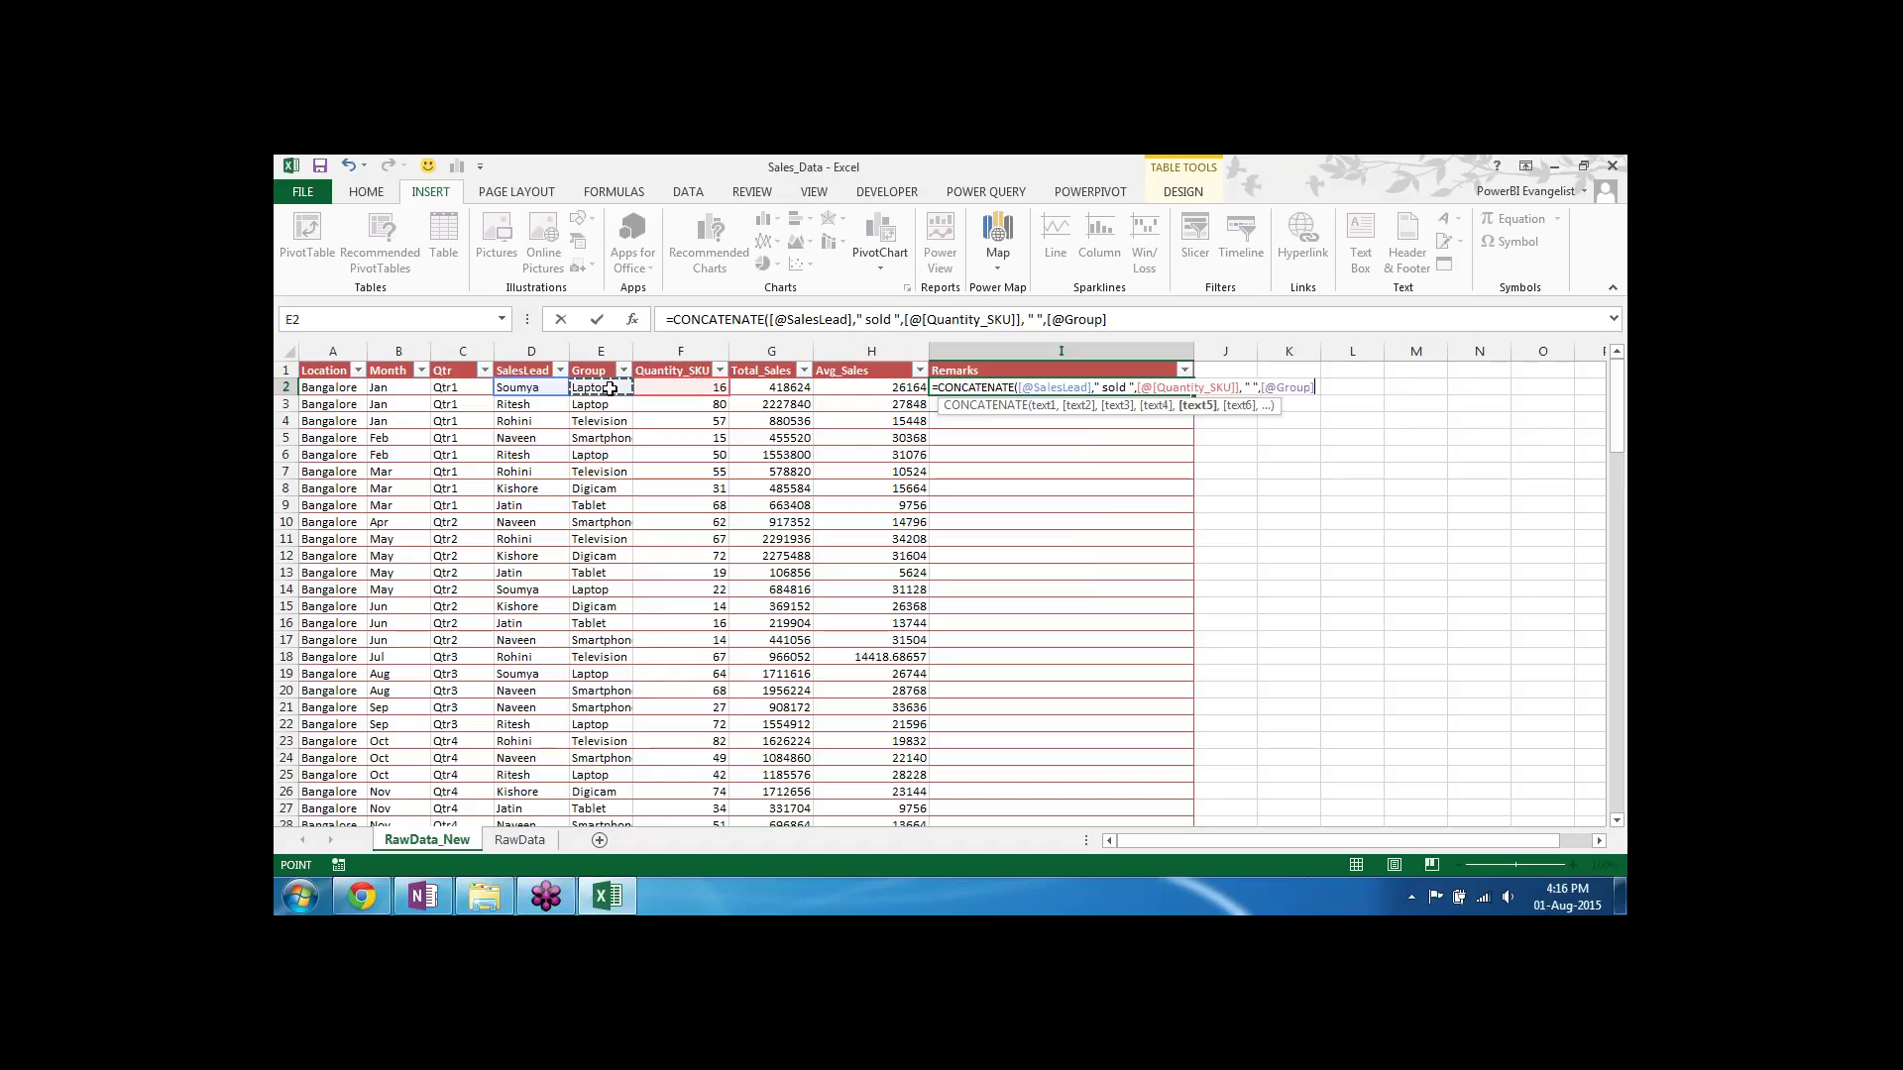
text(,"s)
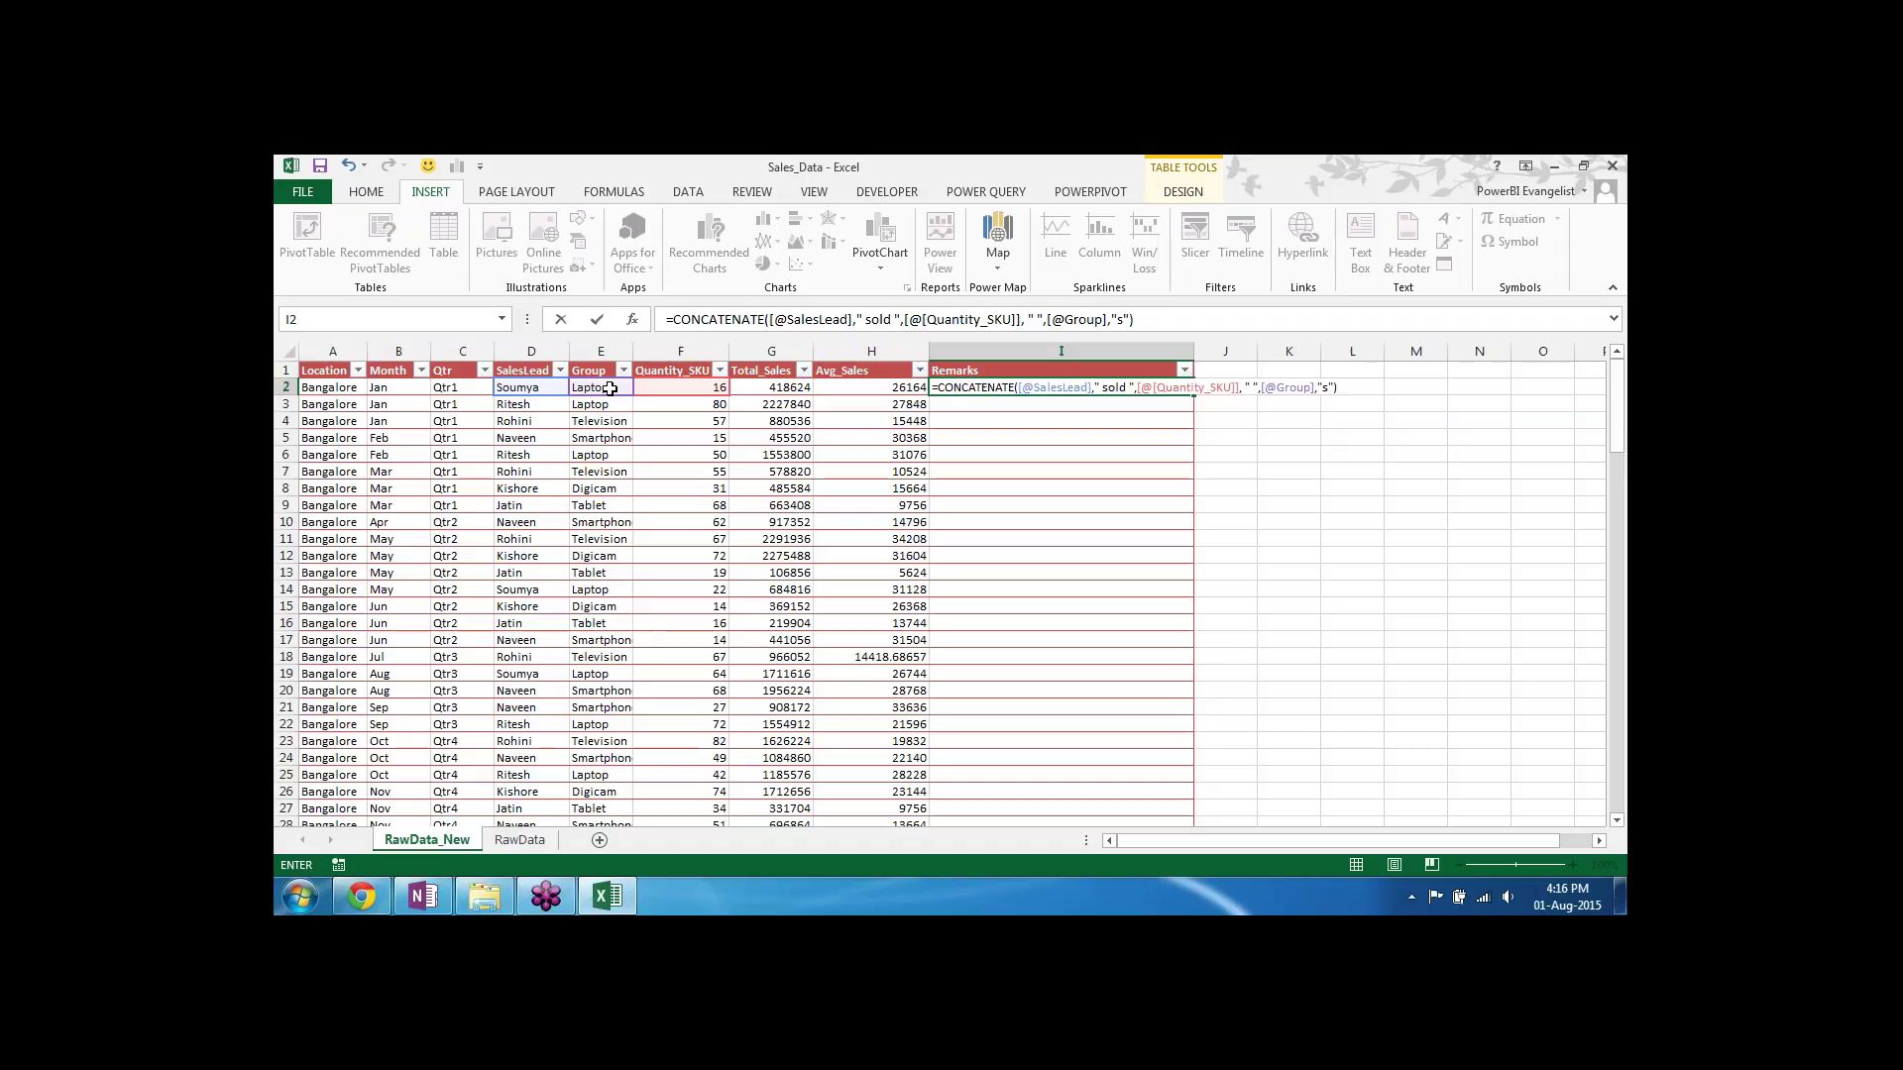
key(ctrl+Return)
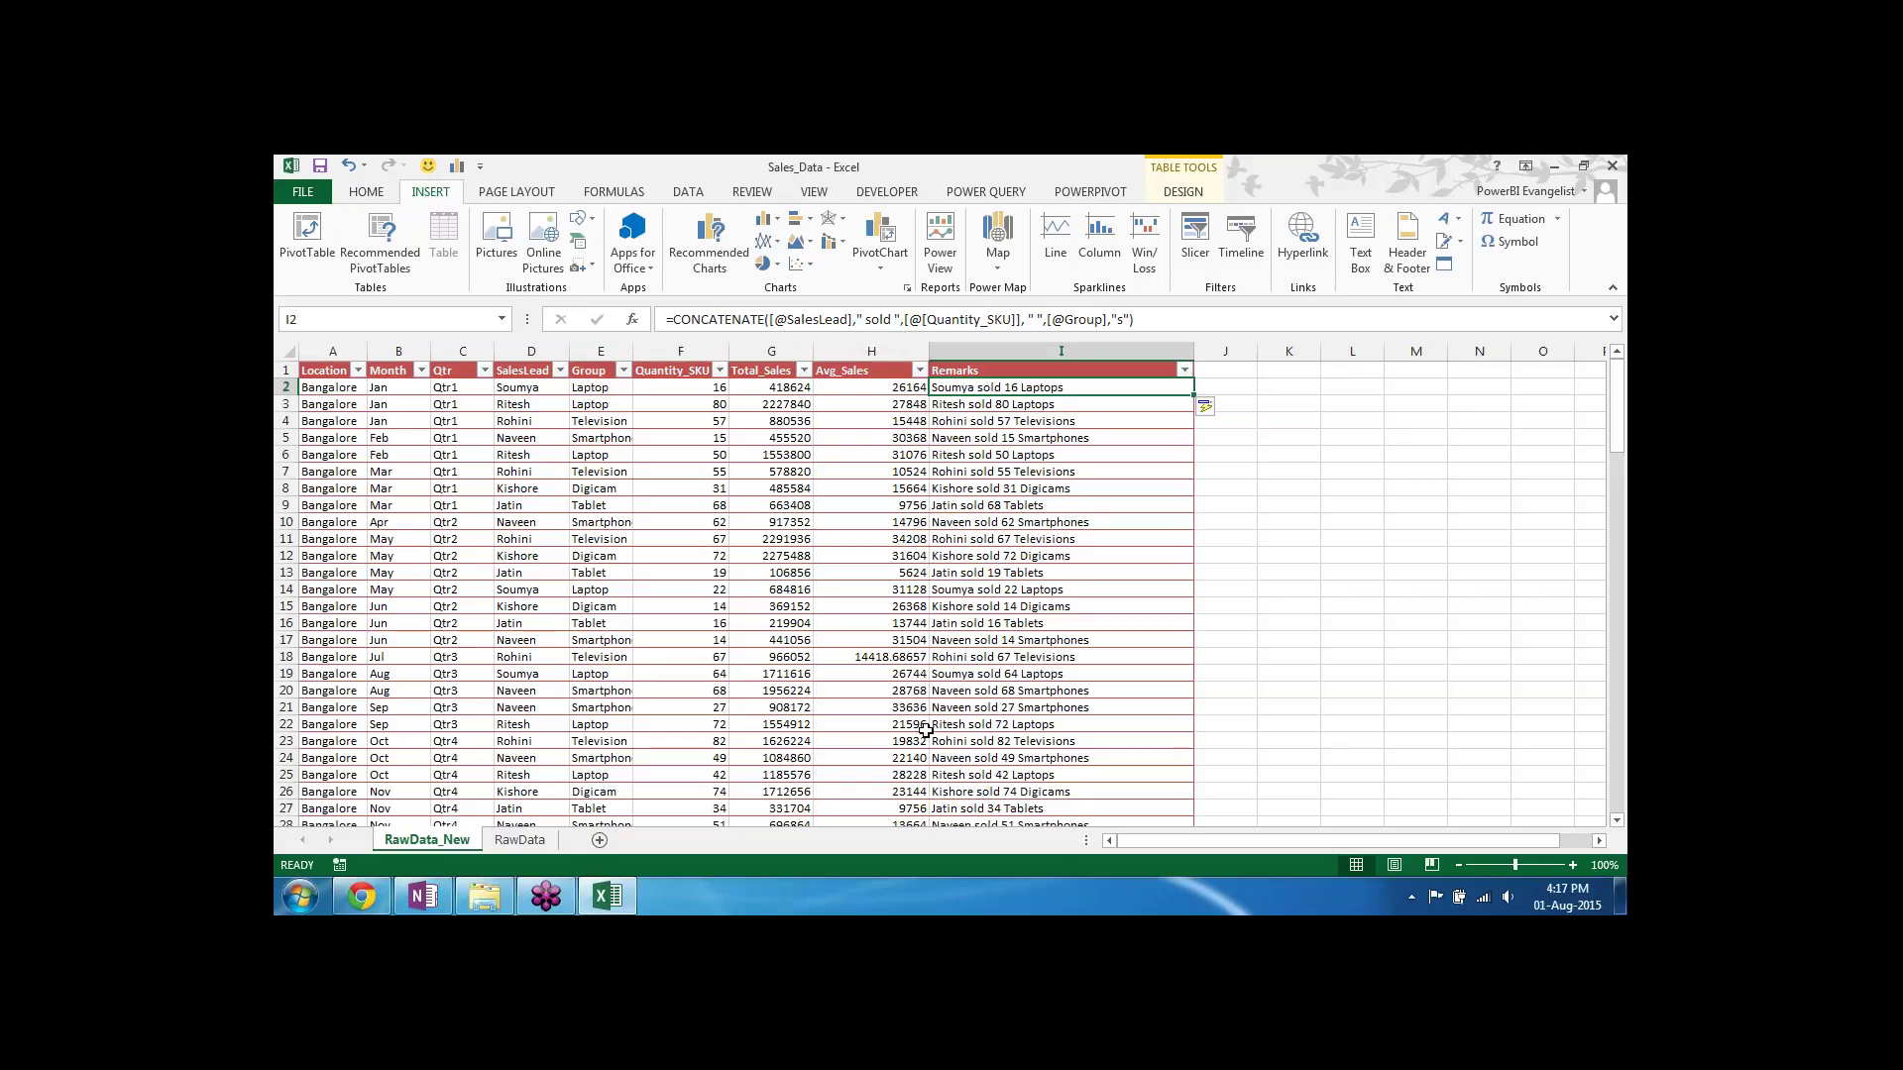
Step: Check the first few Remarks rows and clear all formulas from the column, from I2 down to the table's last row
key(Down)
key(Down)
key(Down)
key(Down)
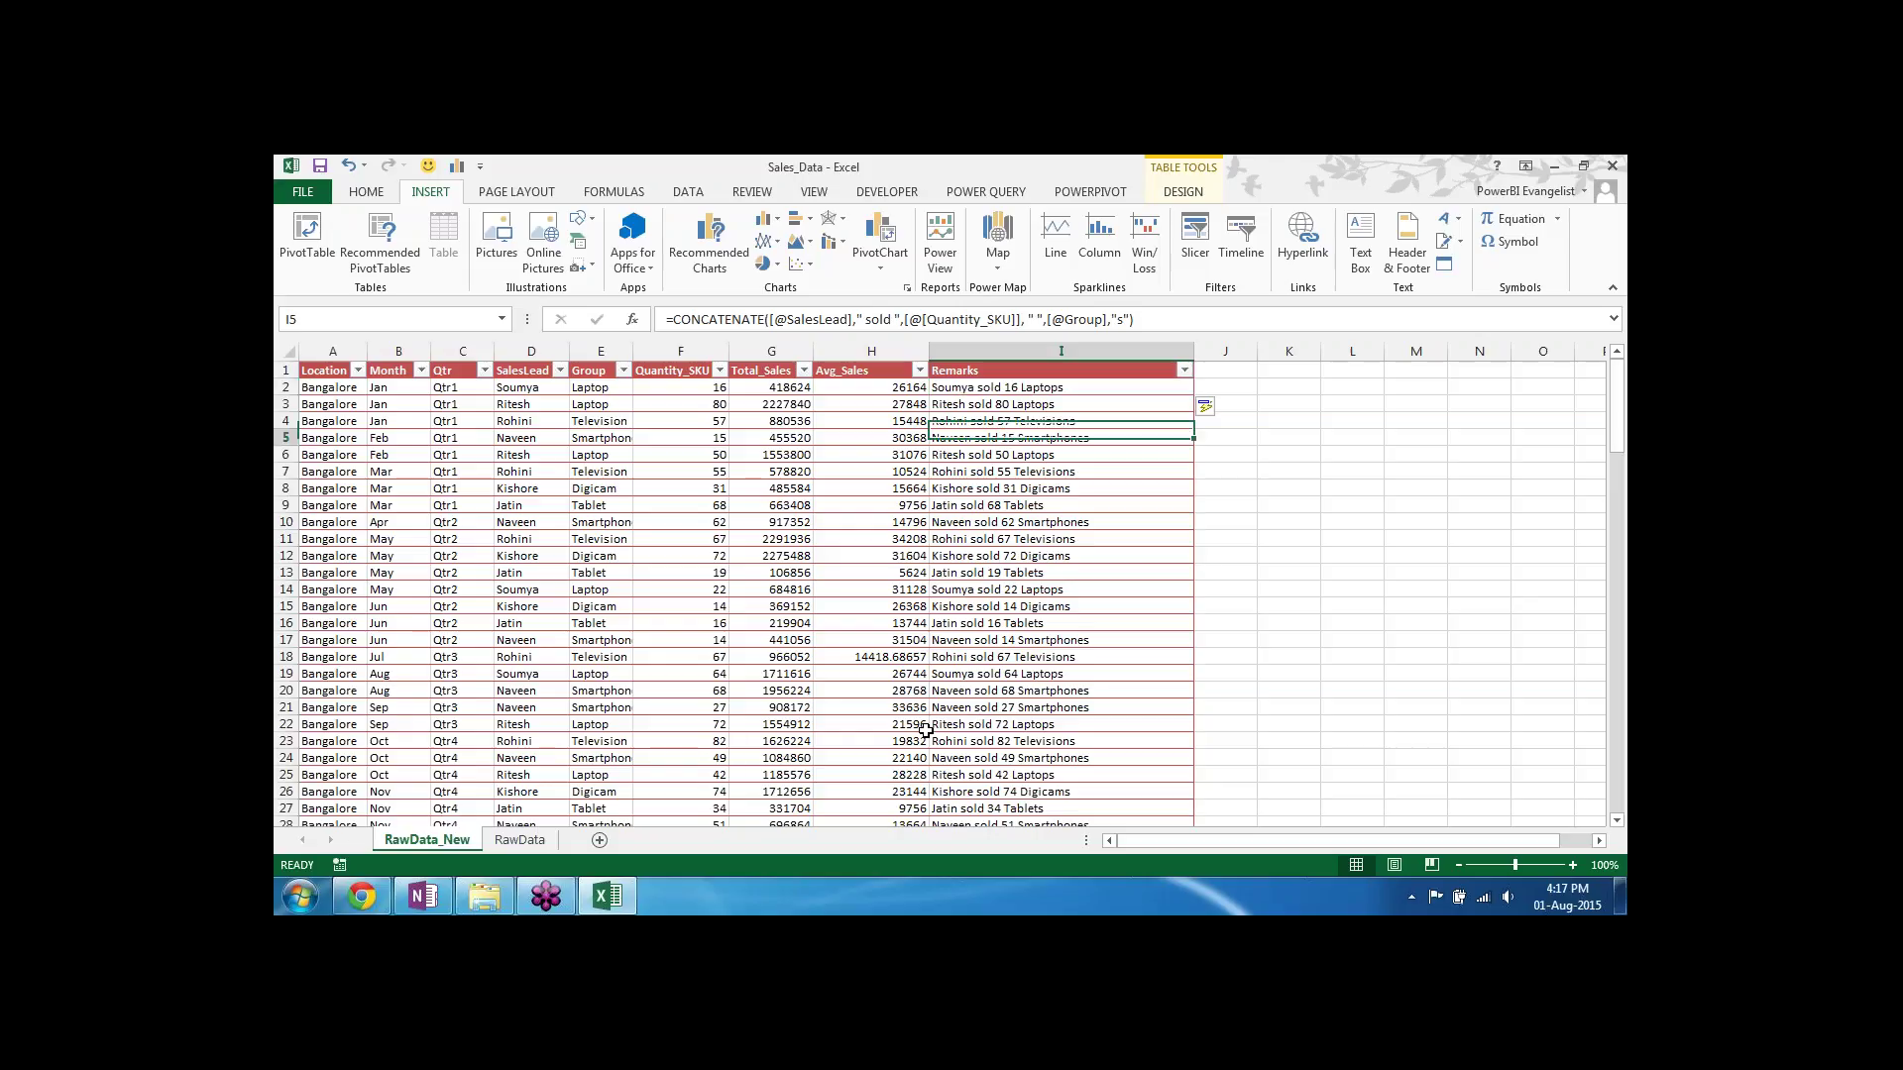
key(Up)
key(Up)
key(Up)
key(Up)
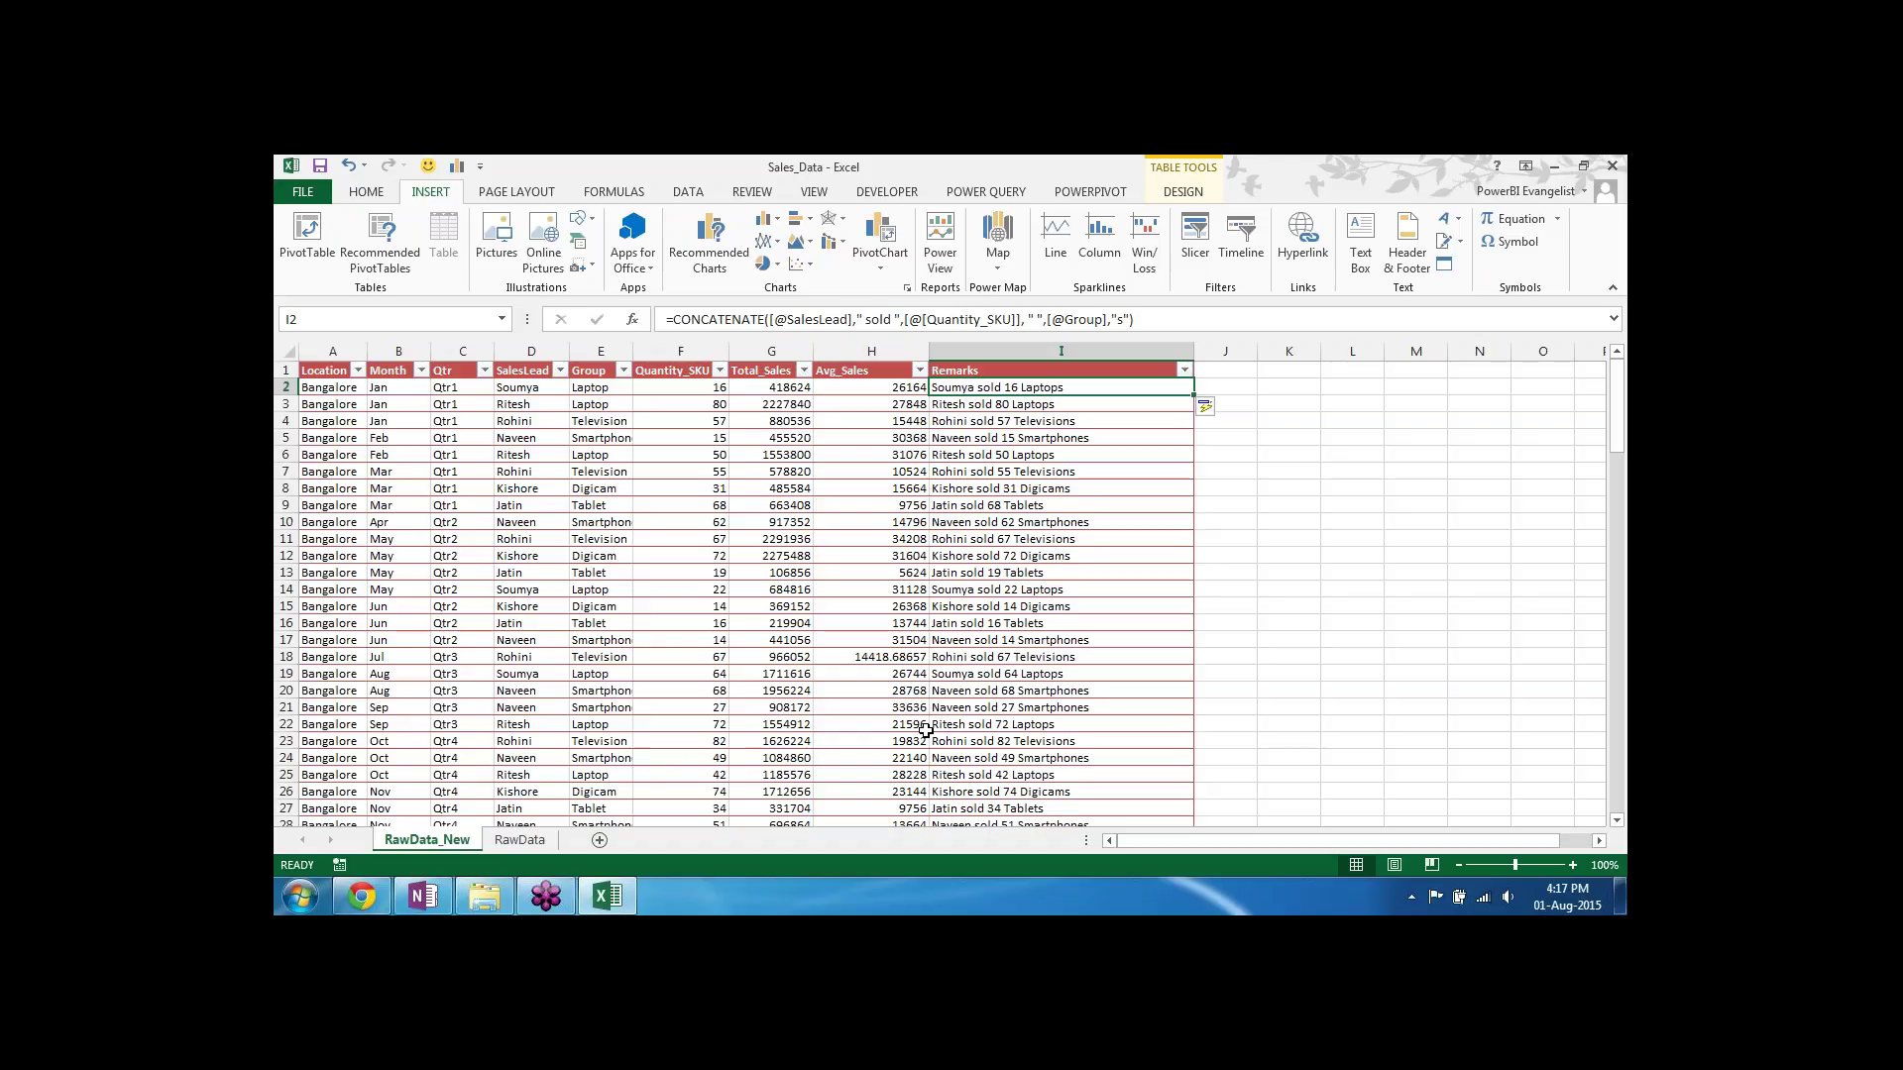
key(ctrl+shift+Down)
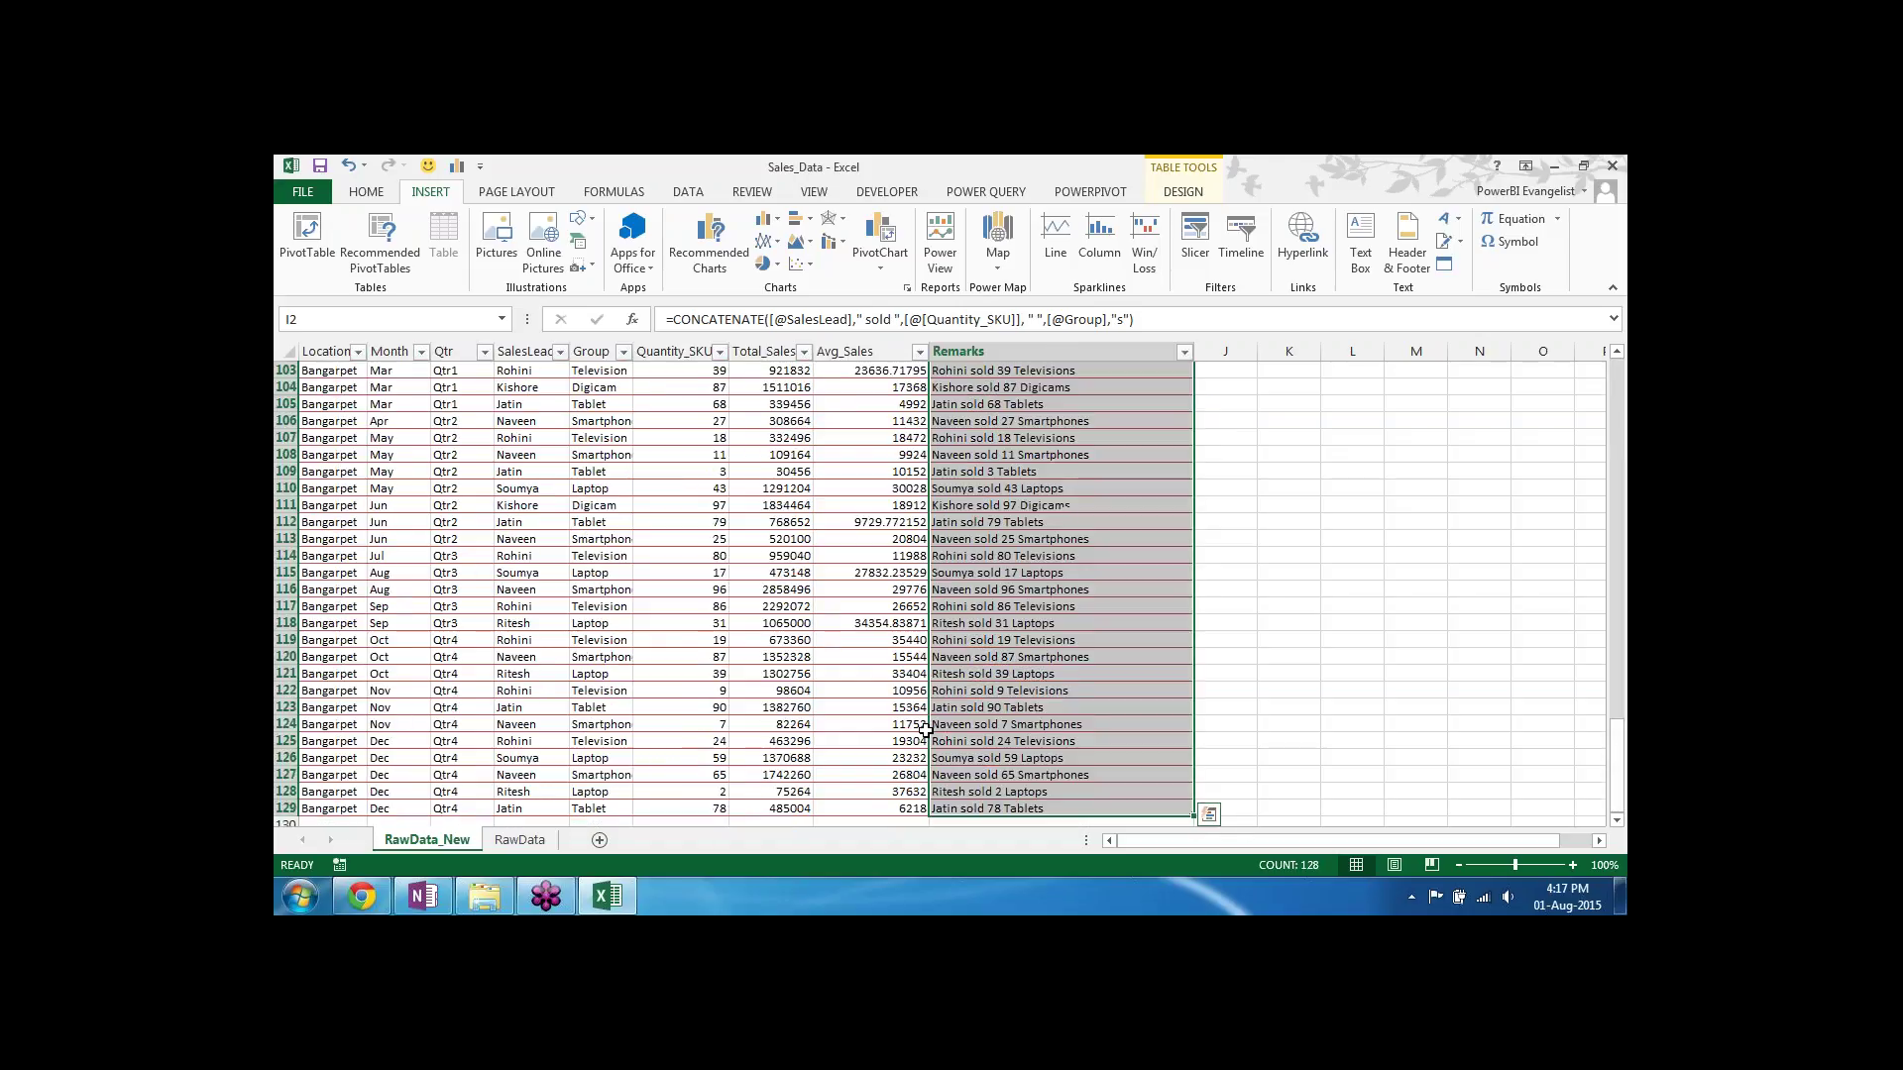
key(Delete)
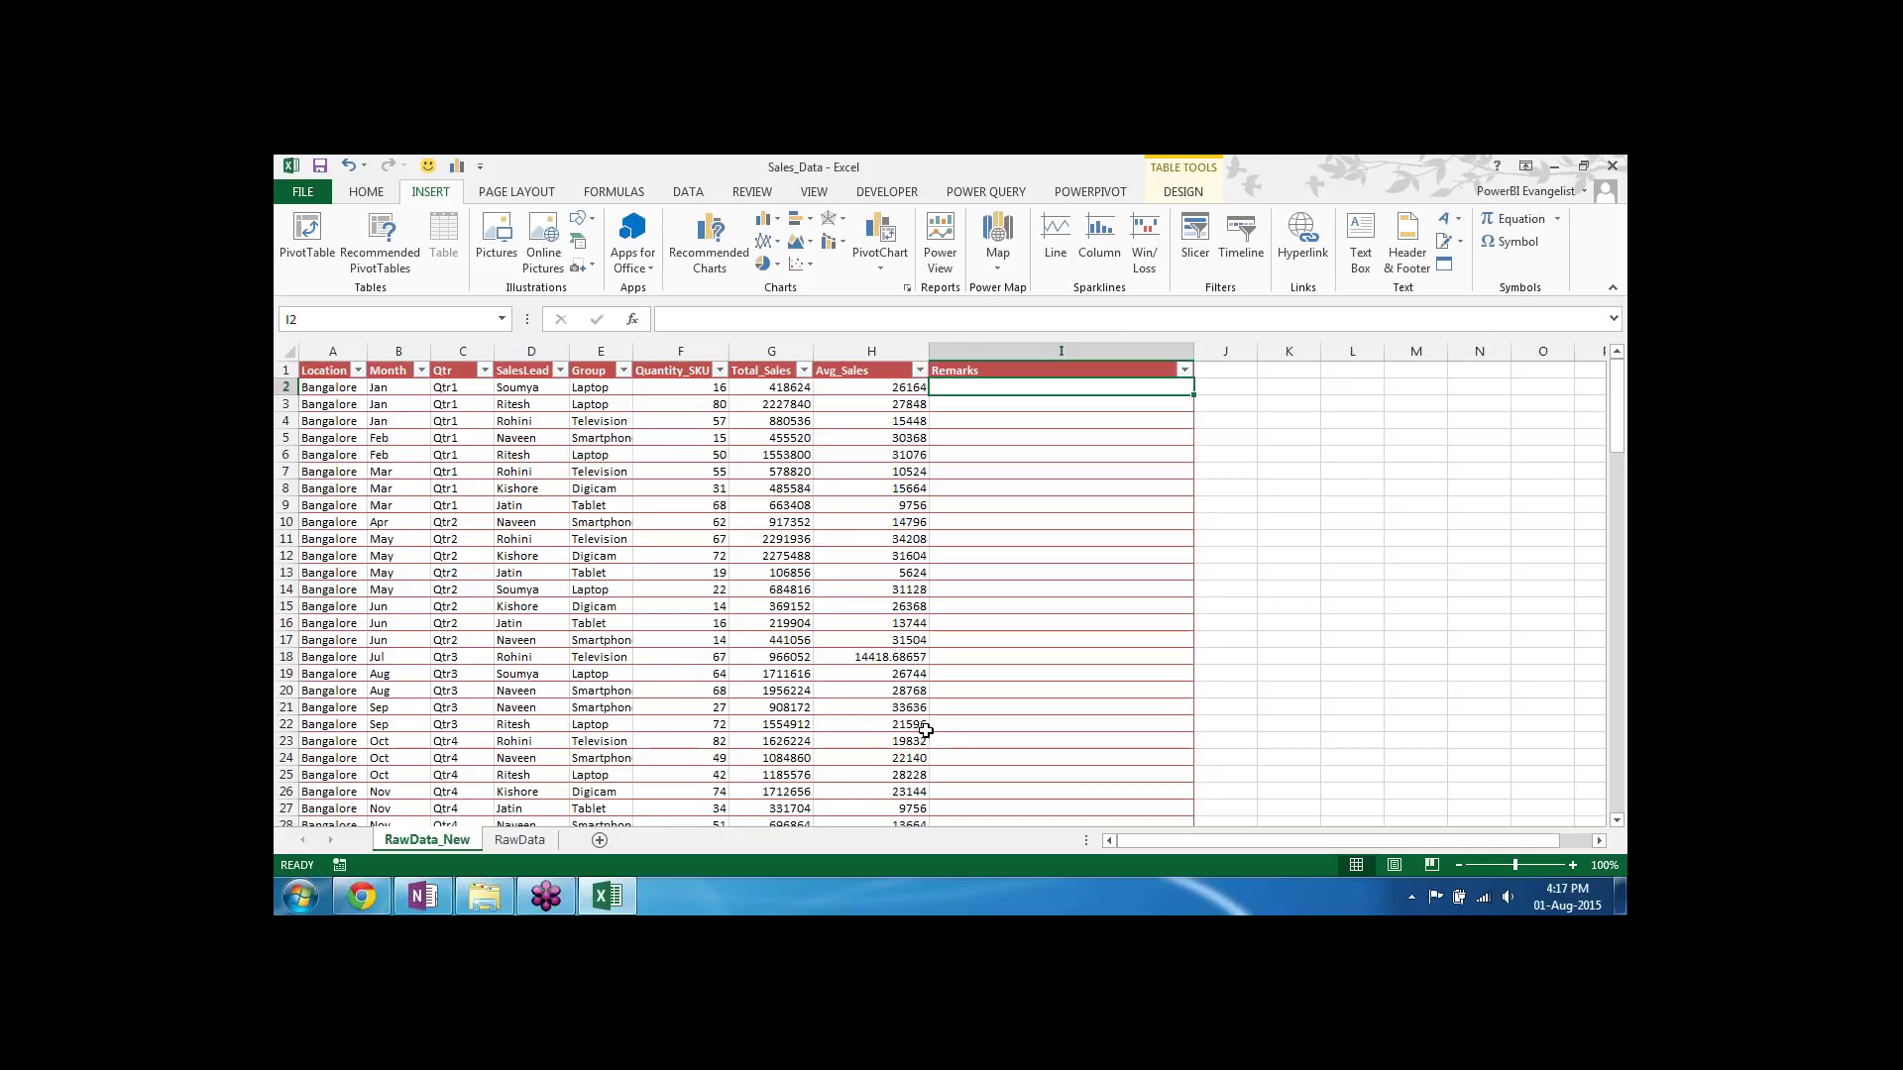
key(ctrl+v)
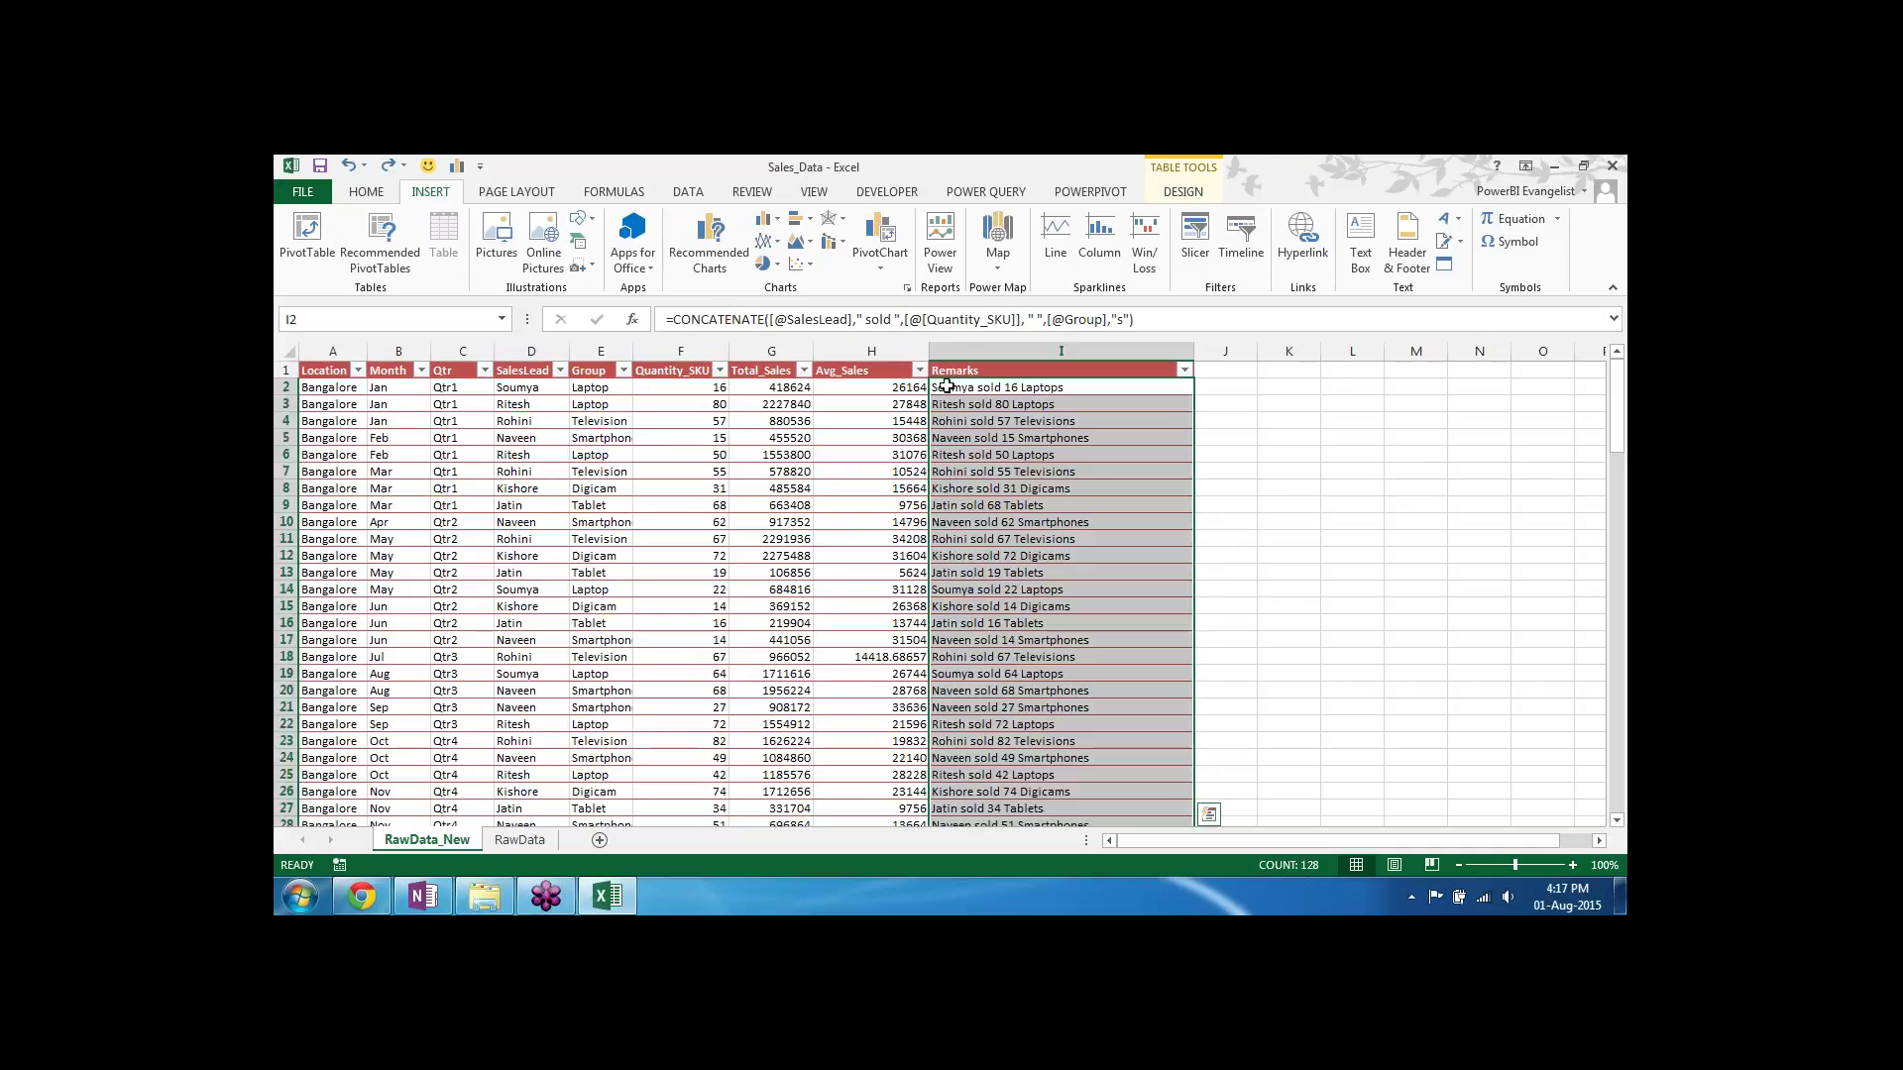
key(Escape)
click(770, 319)
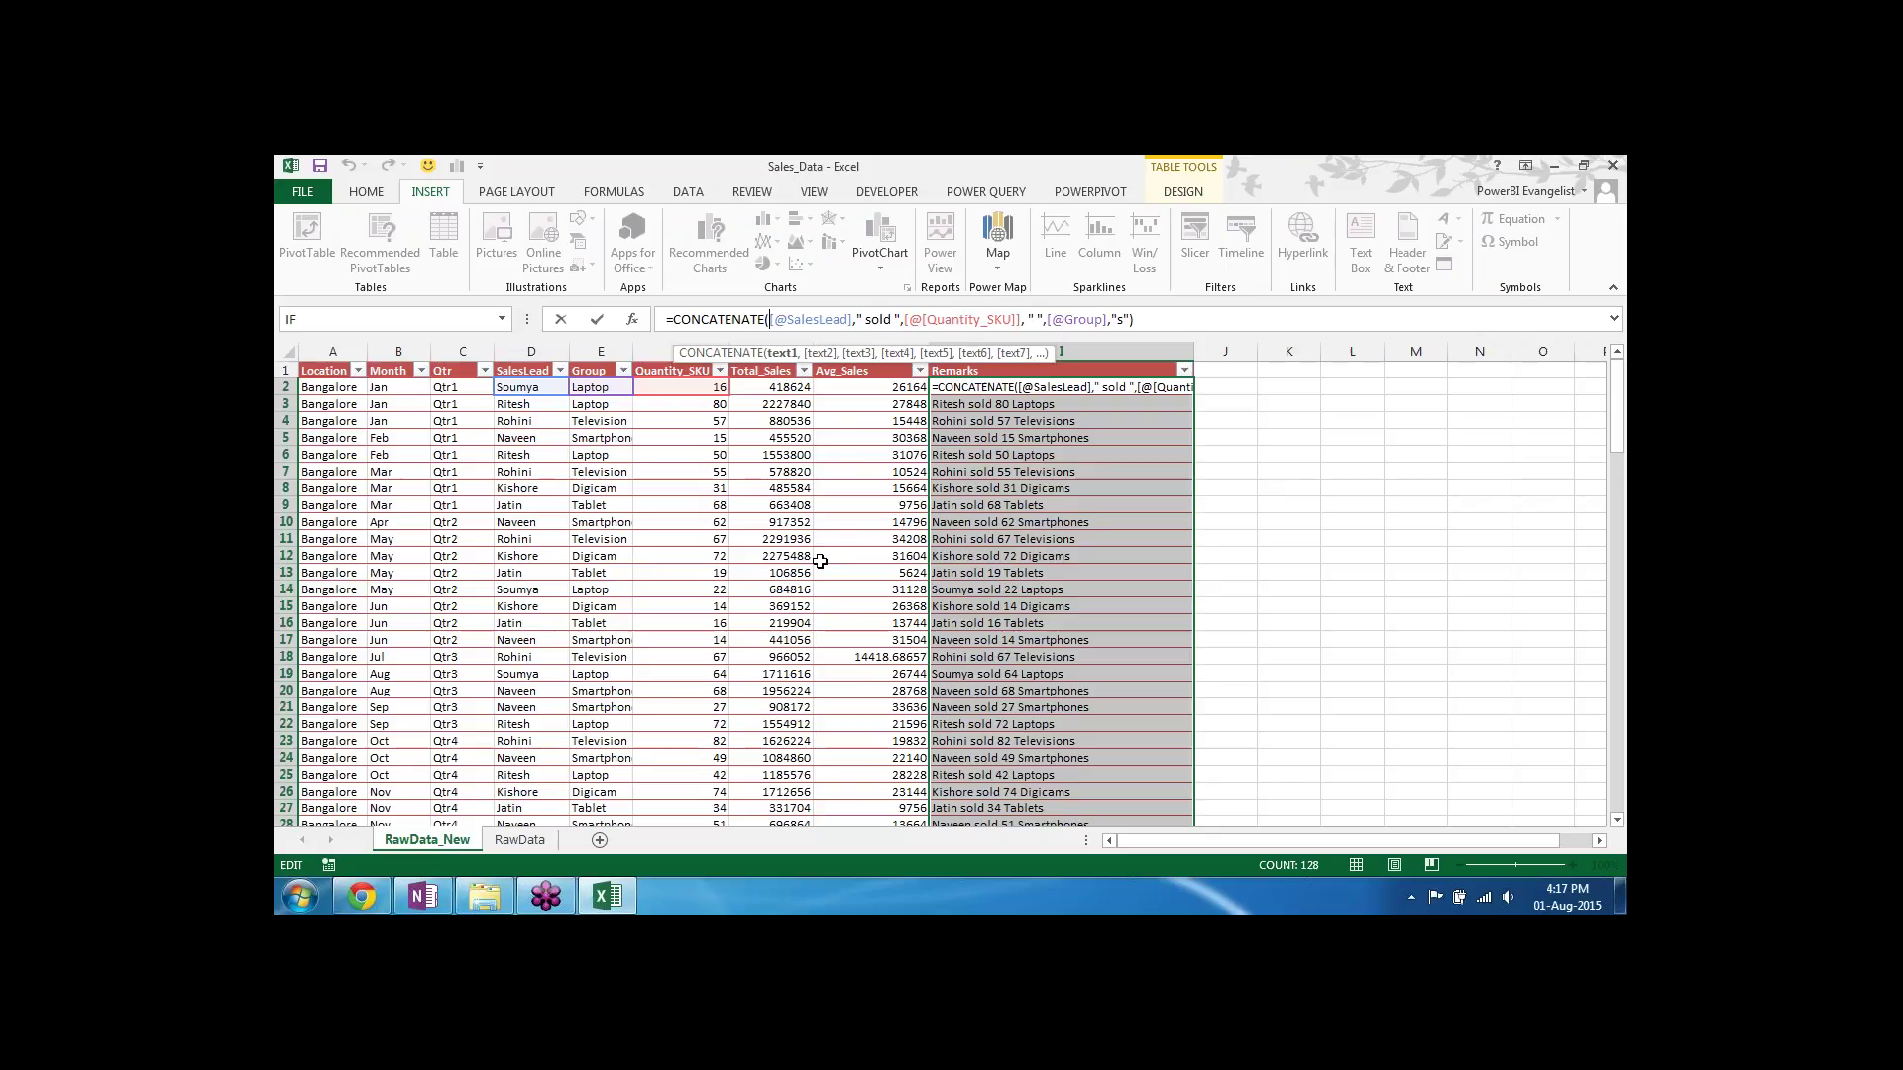
text(ri)
key(BackSpace)
key(BackSpace)
text(lef)
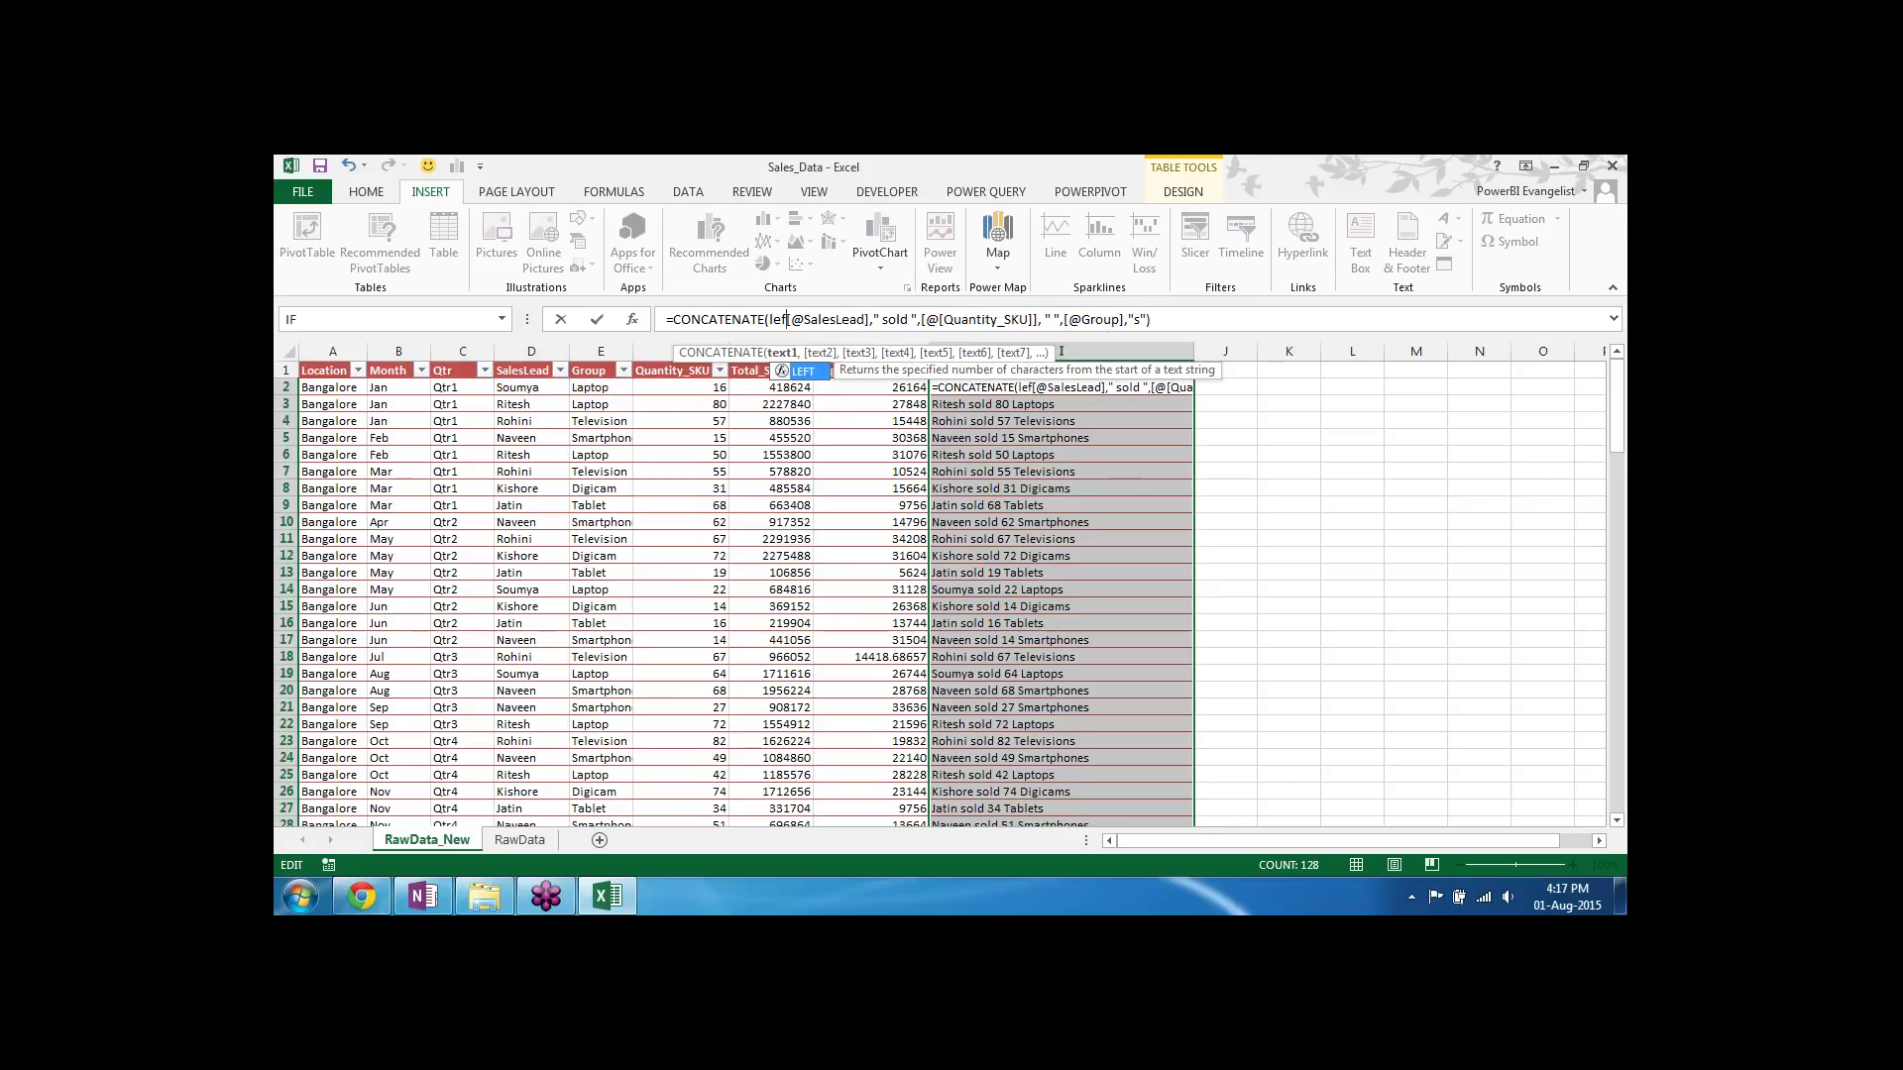
key(Tab)
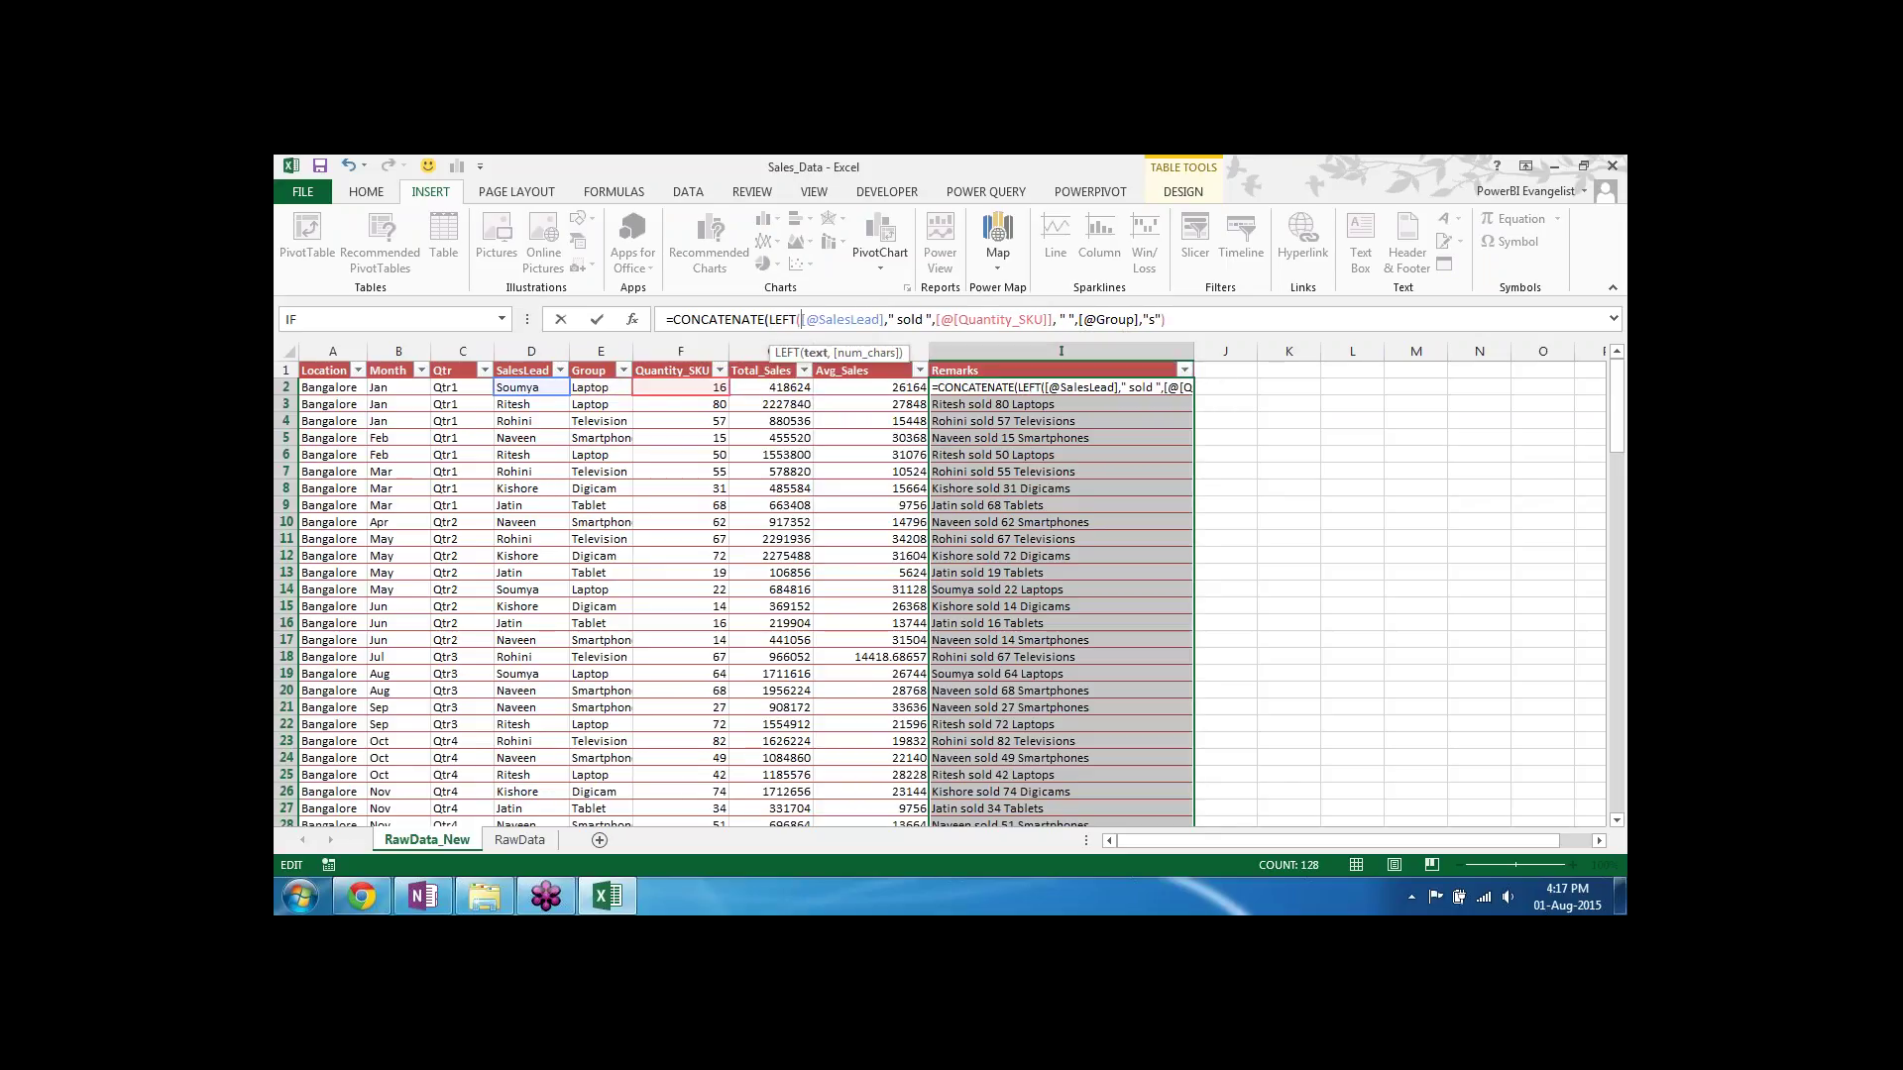
click(887, 319)
text(3,)
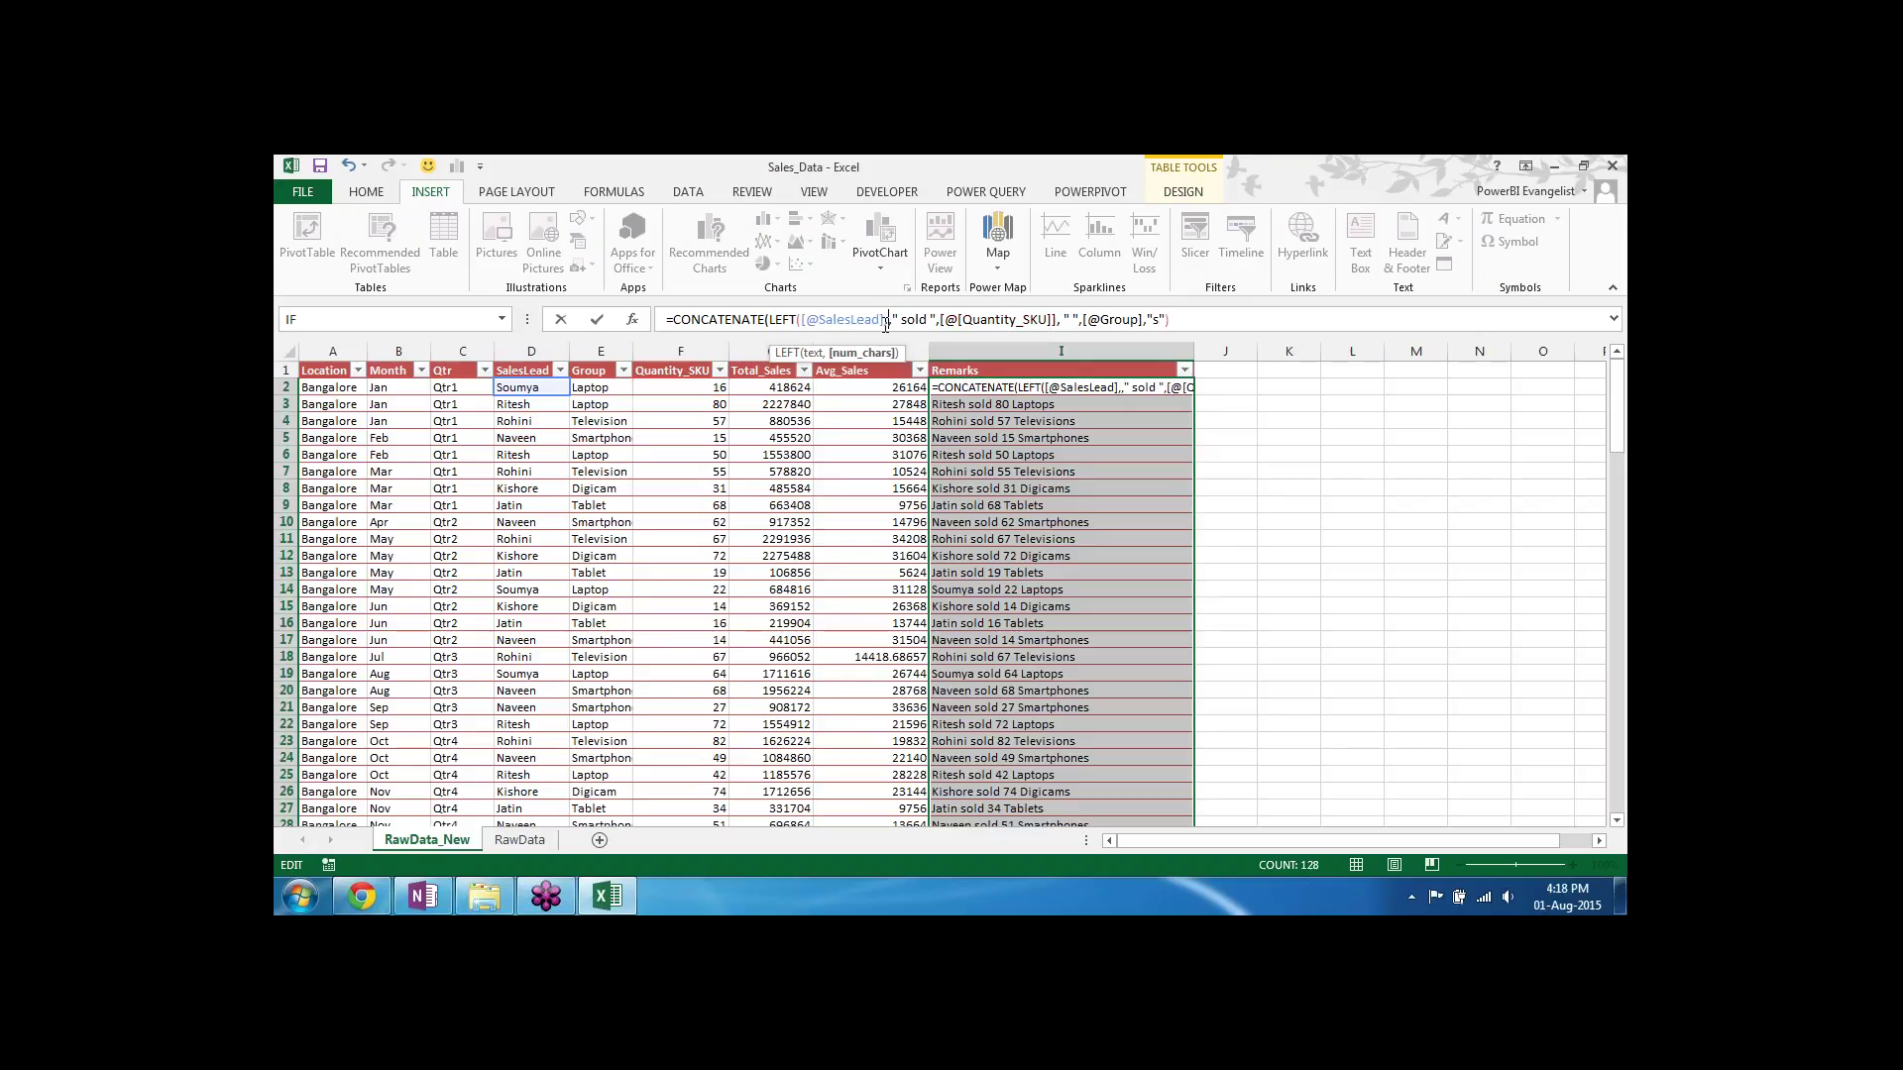
text())
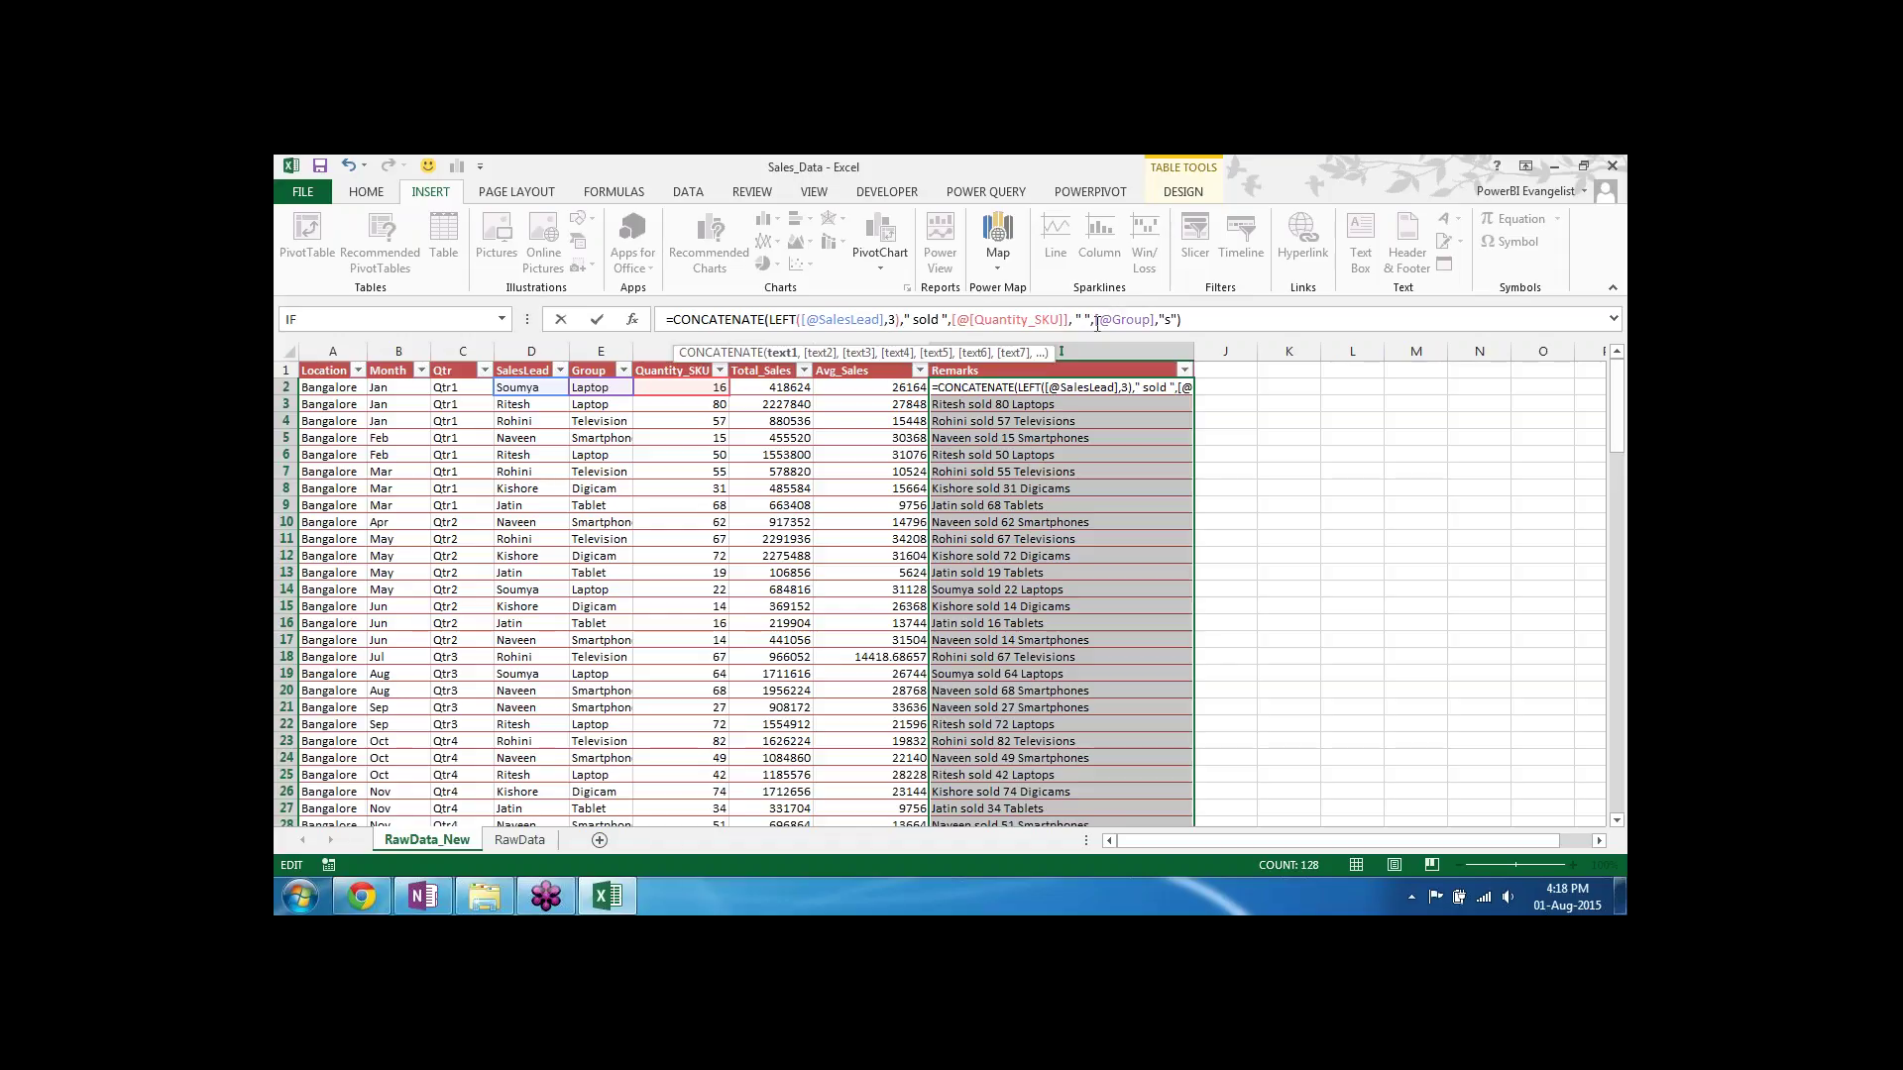
click(1096, 321)
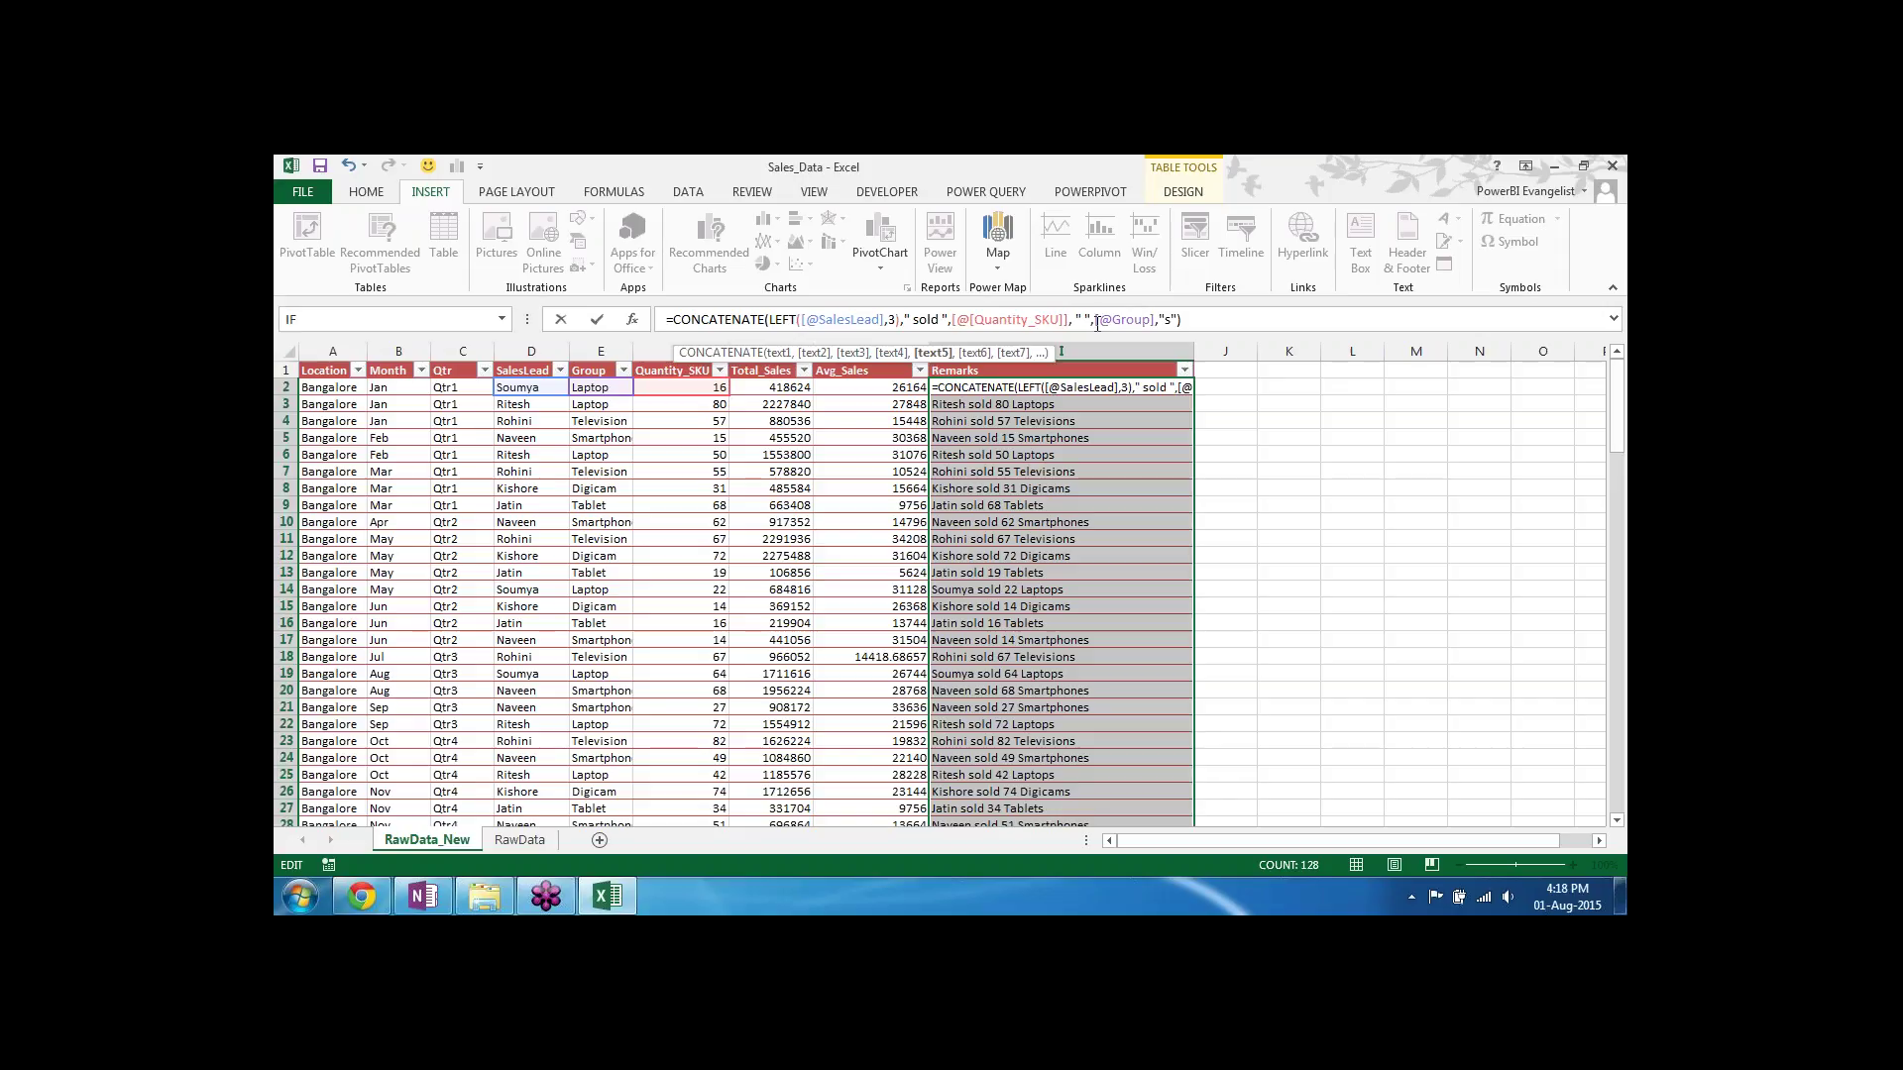
text(right)
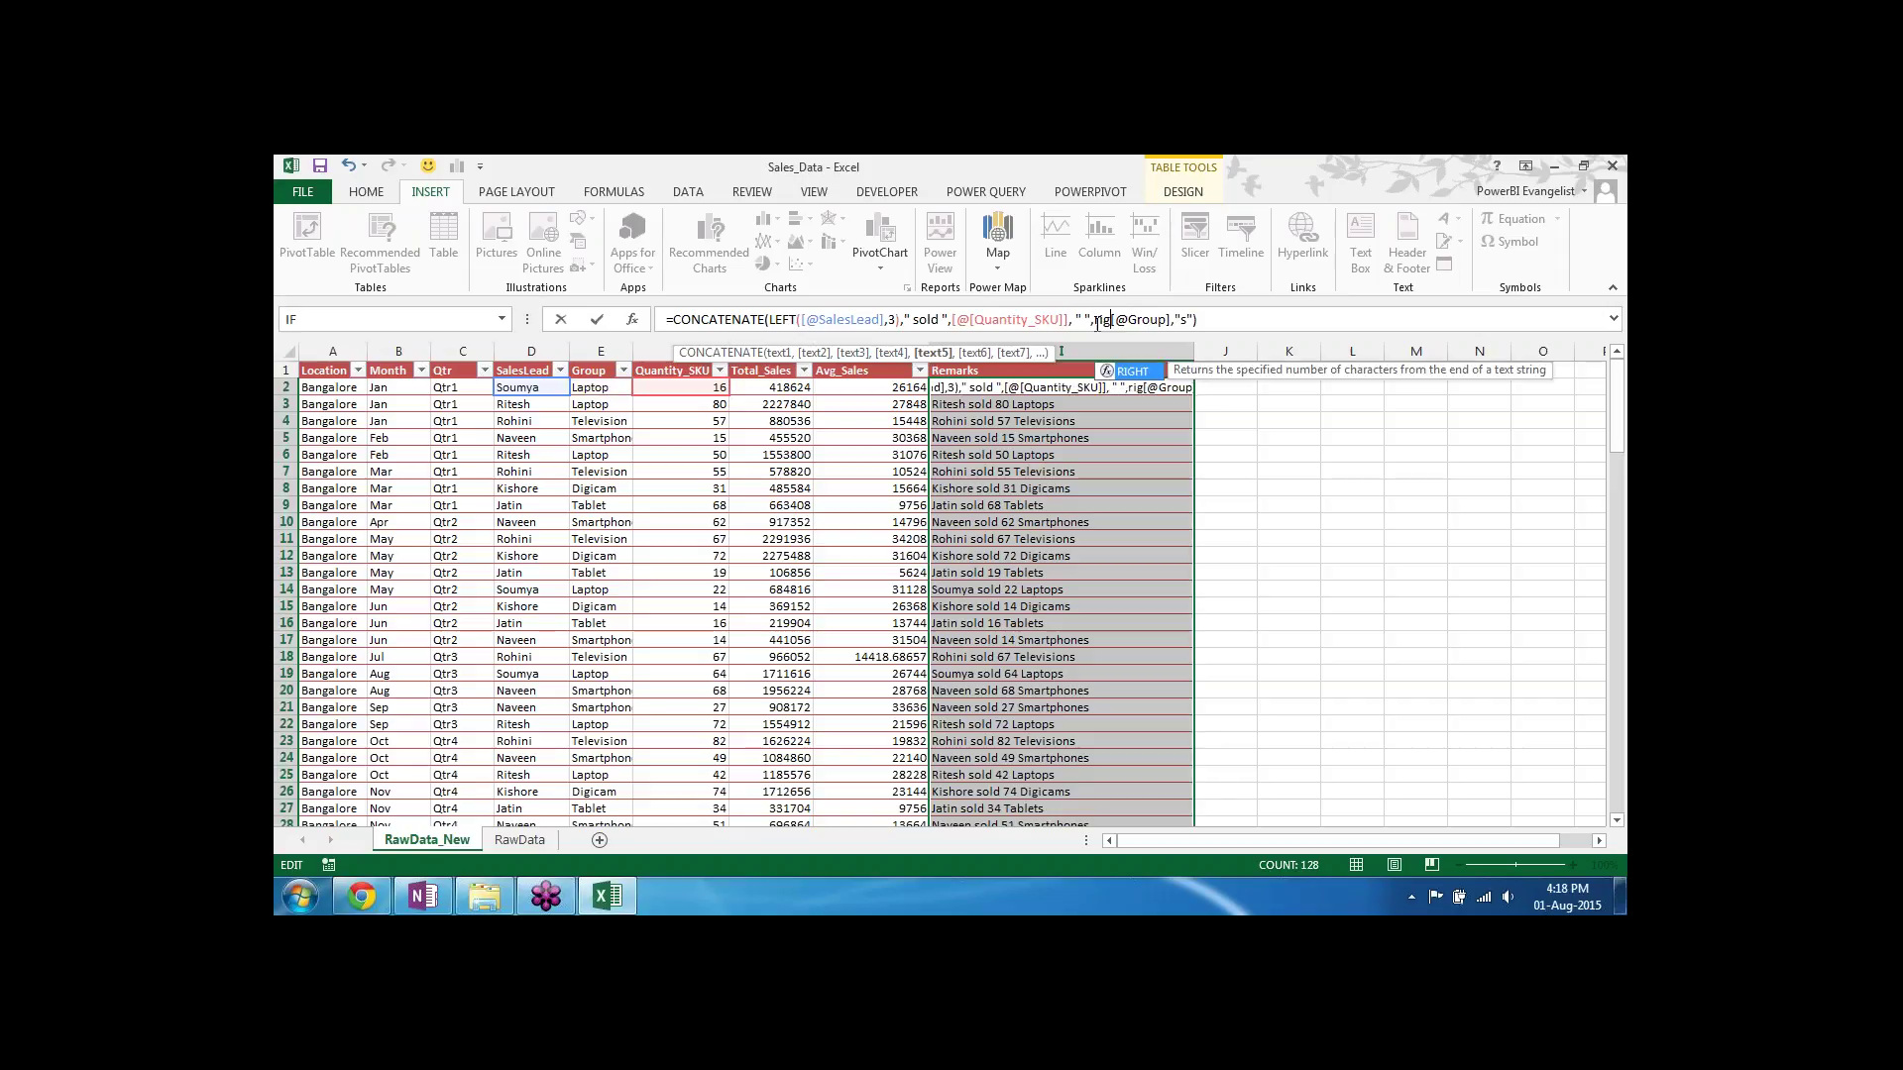
text(([@Group])
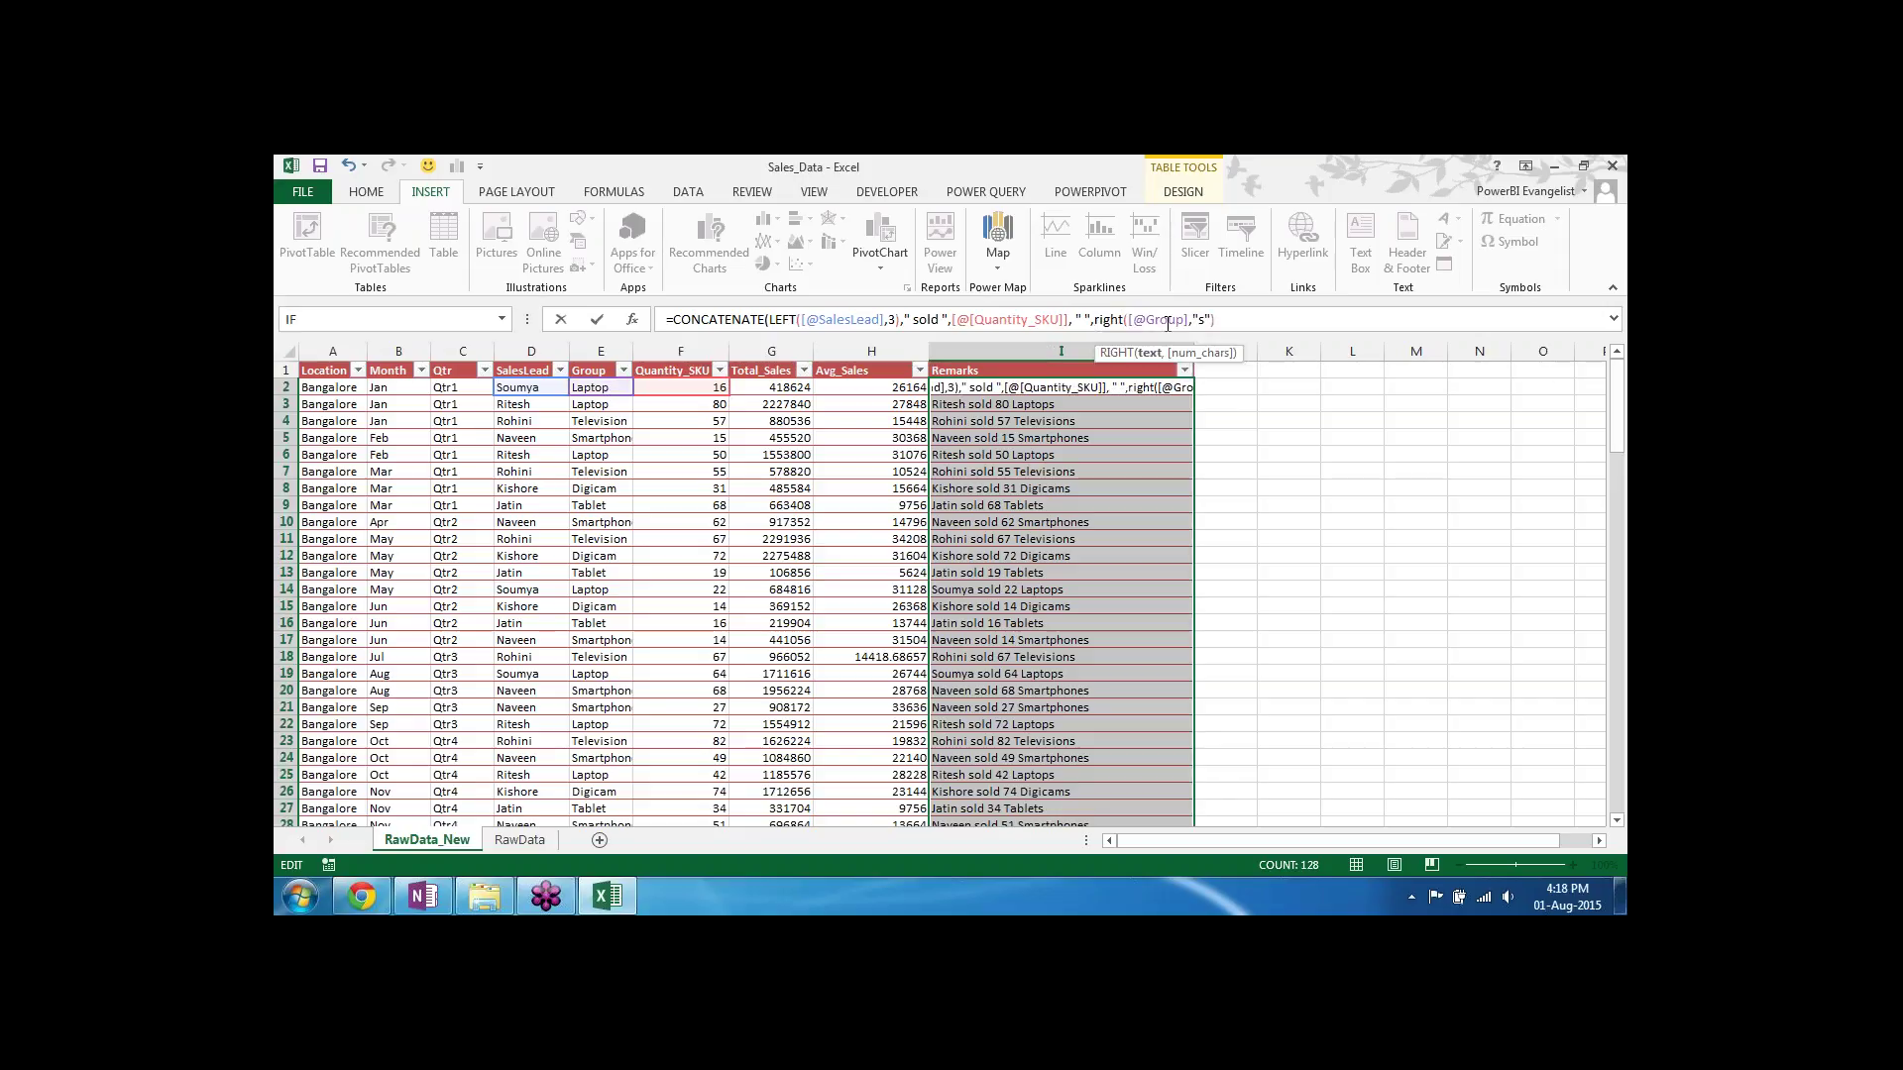
text(,3)
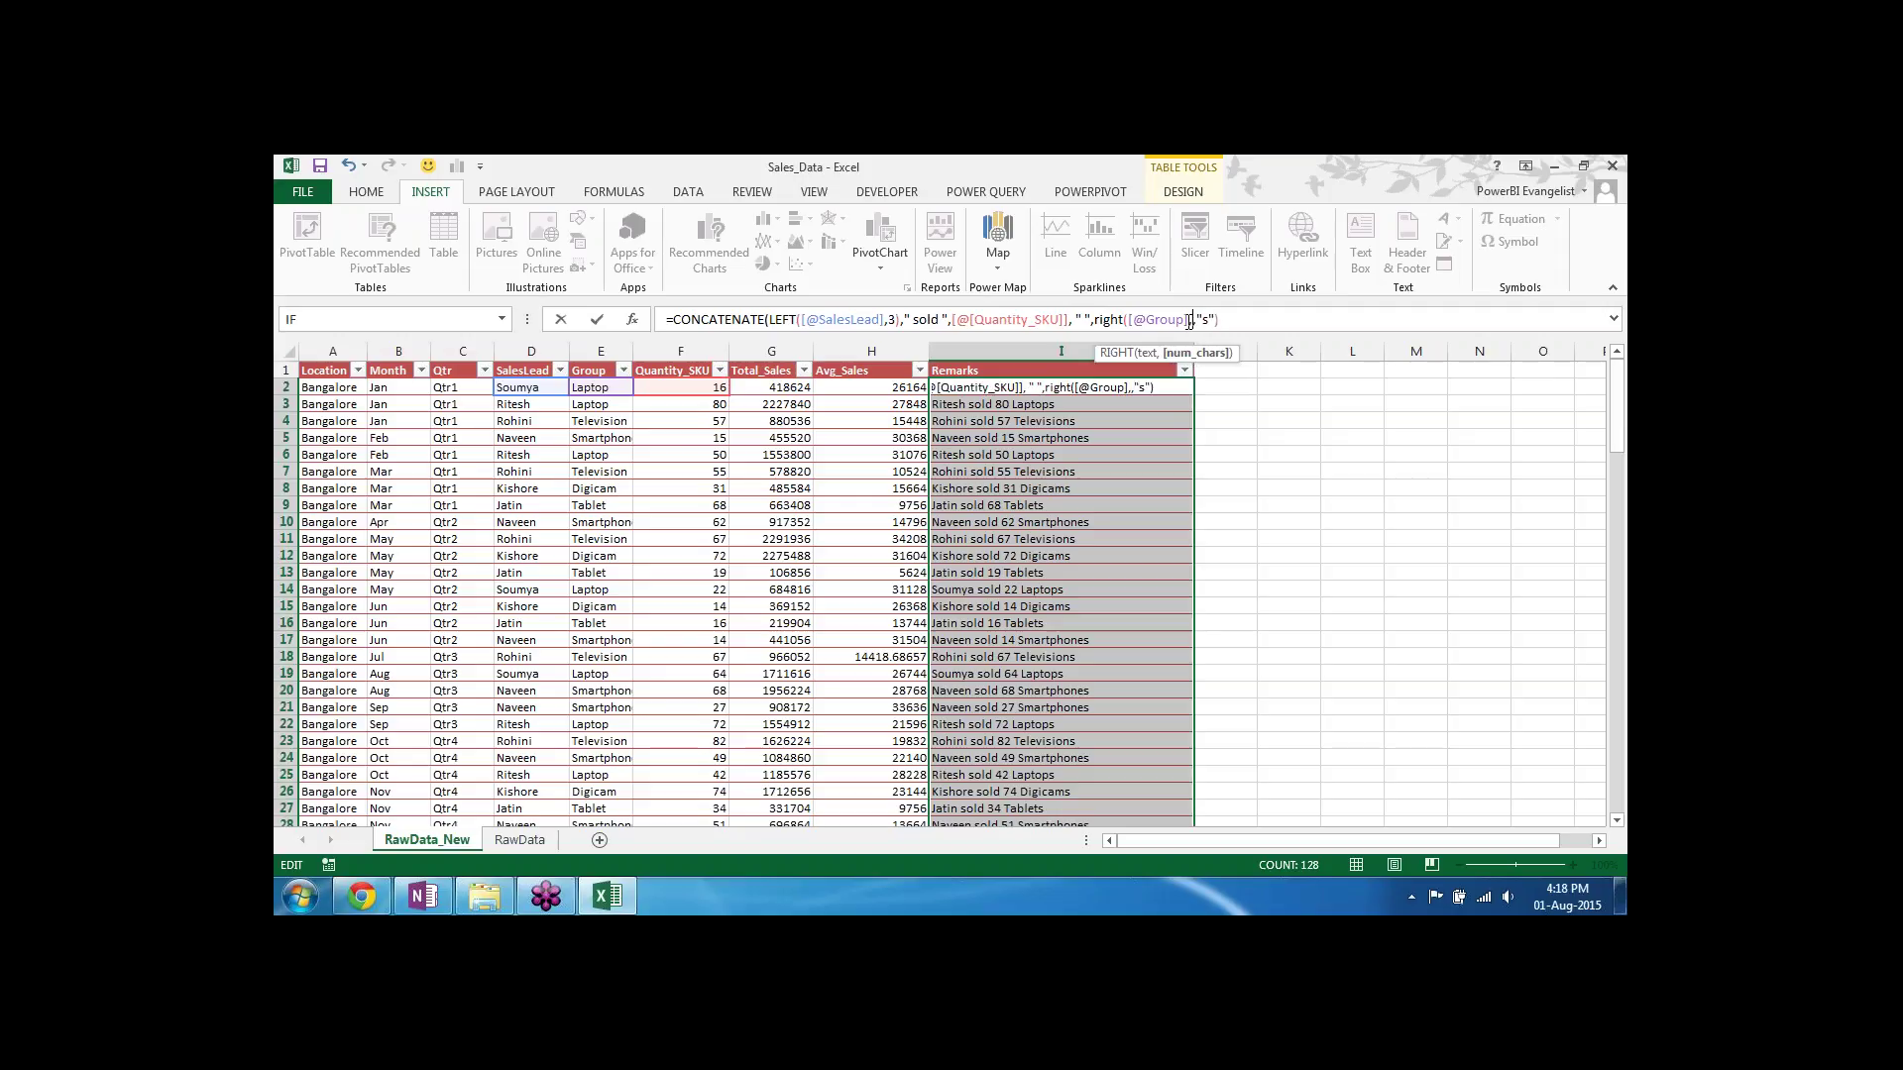
text())
key(Return)
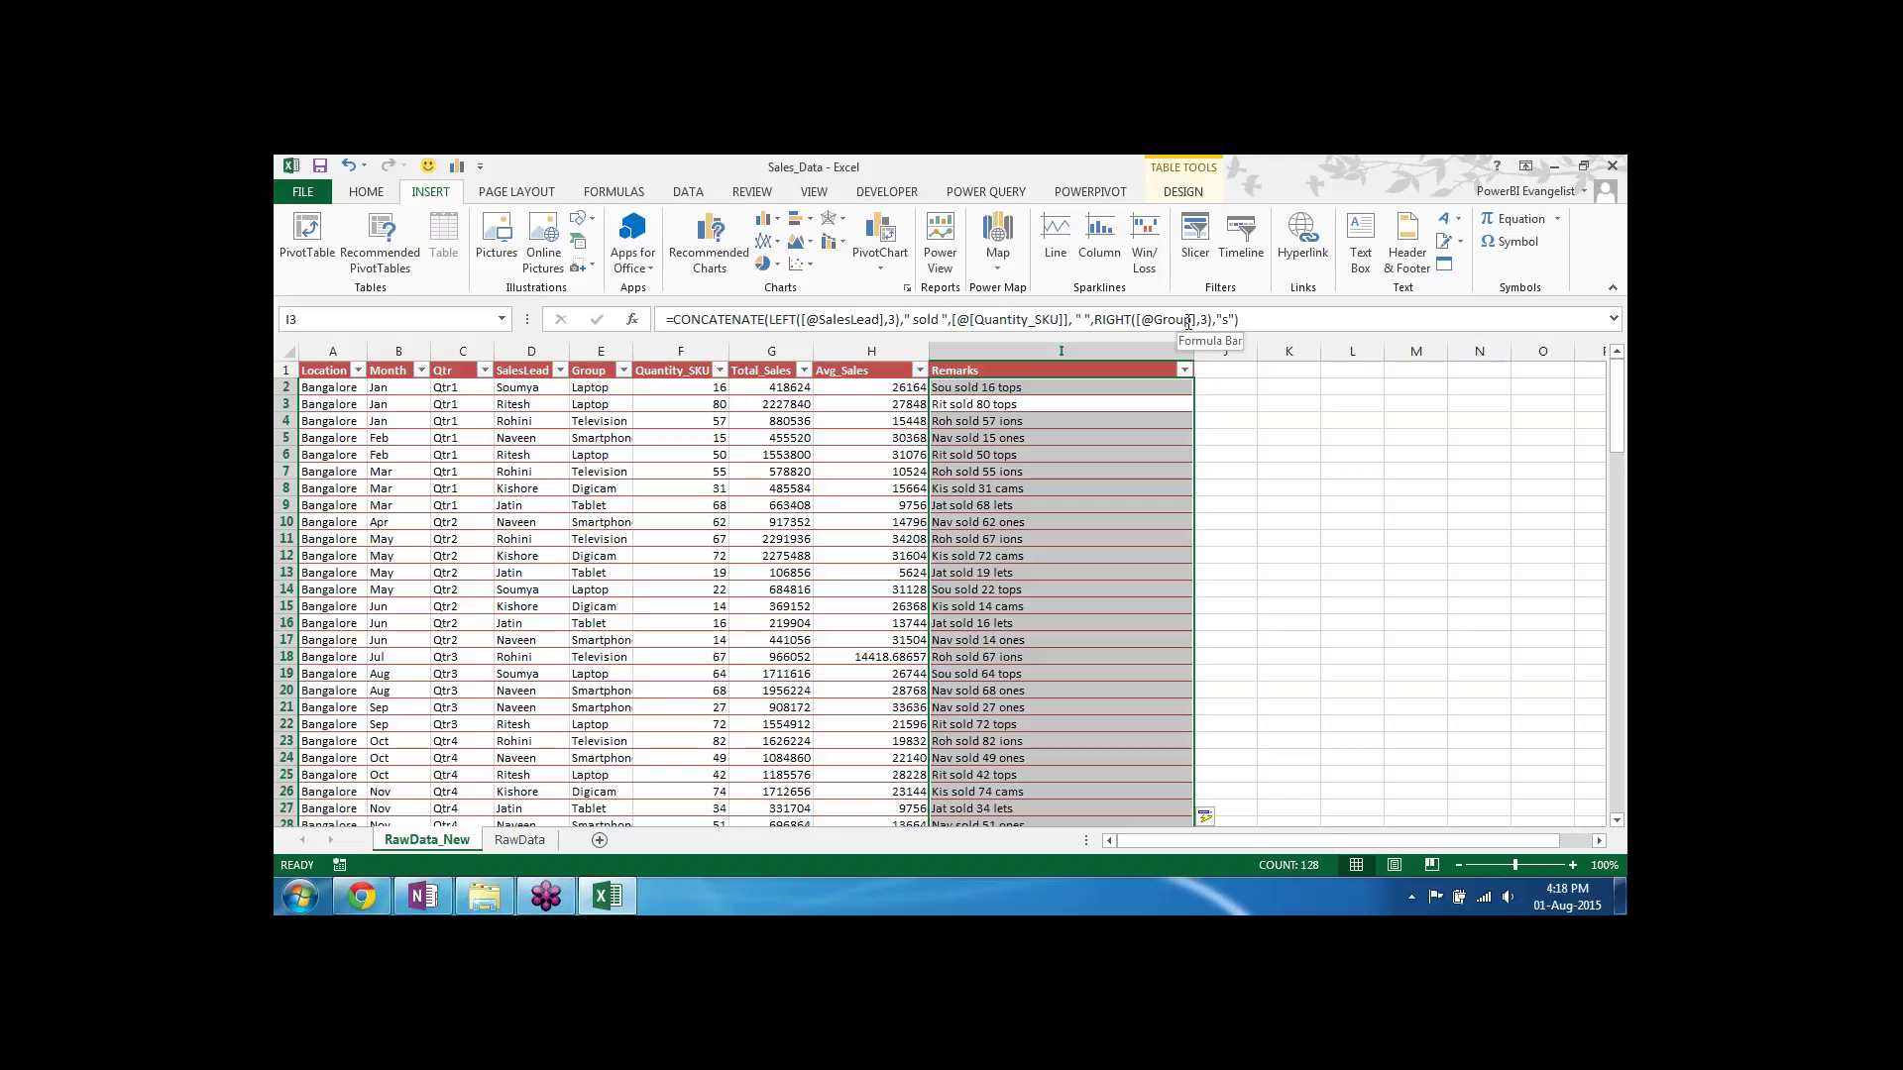
Step: Clear the Remarks formulas, enter "261 data for Laps" in I2 and Flash Fill the rest of the column from it
key(Delete)
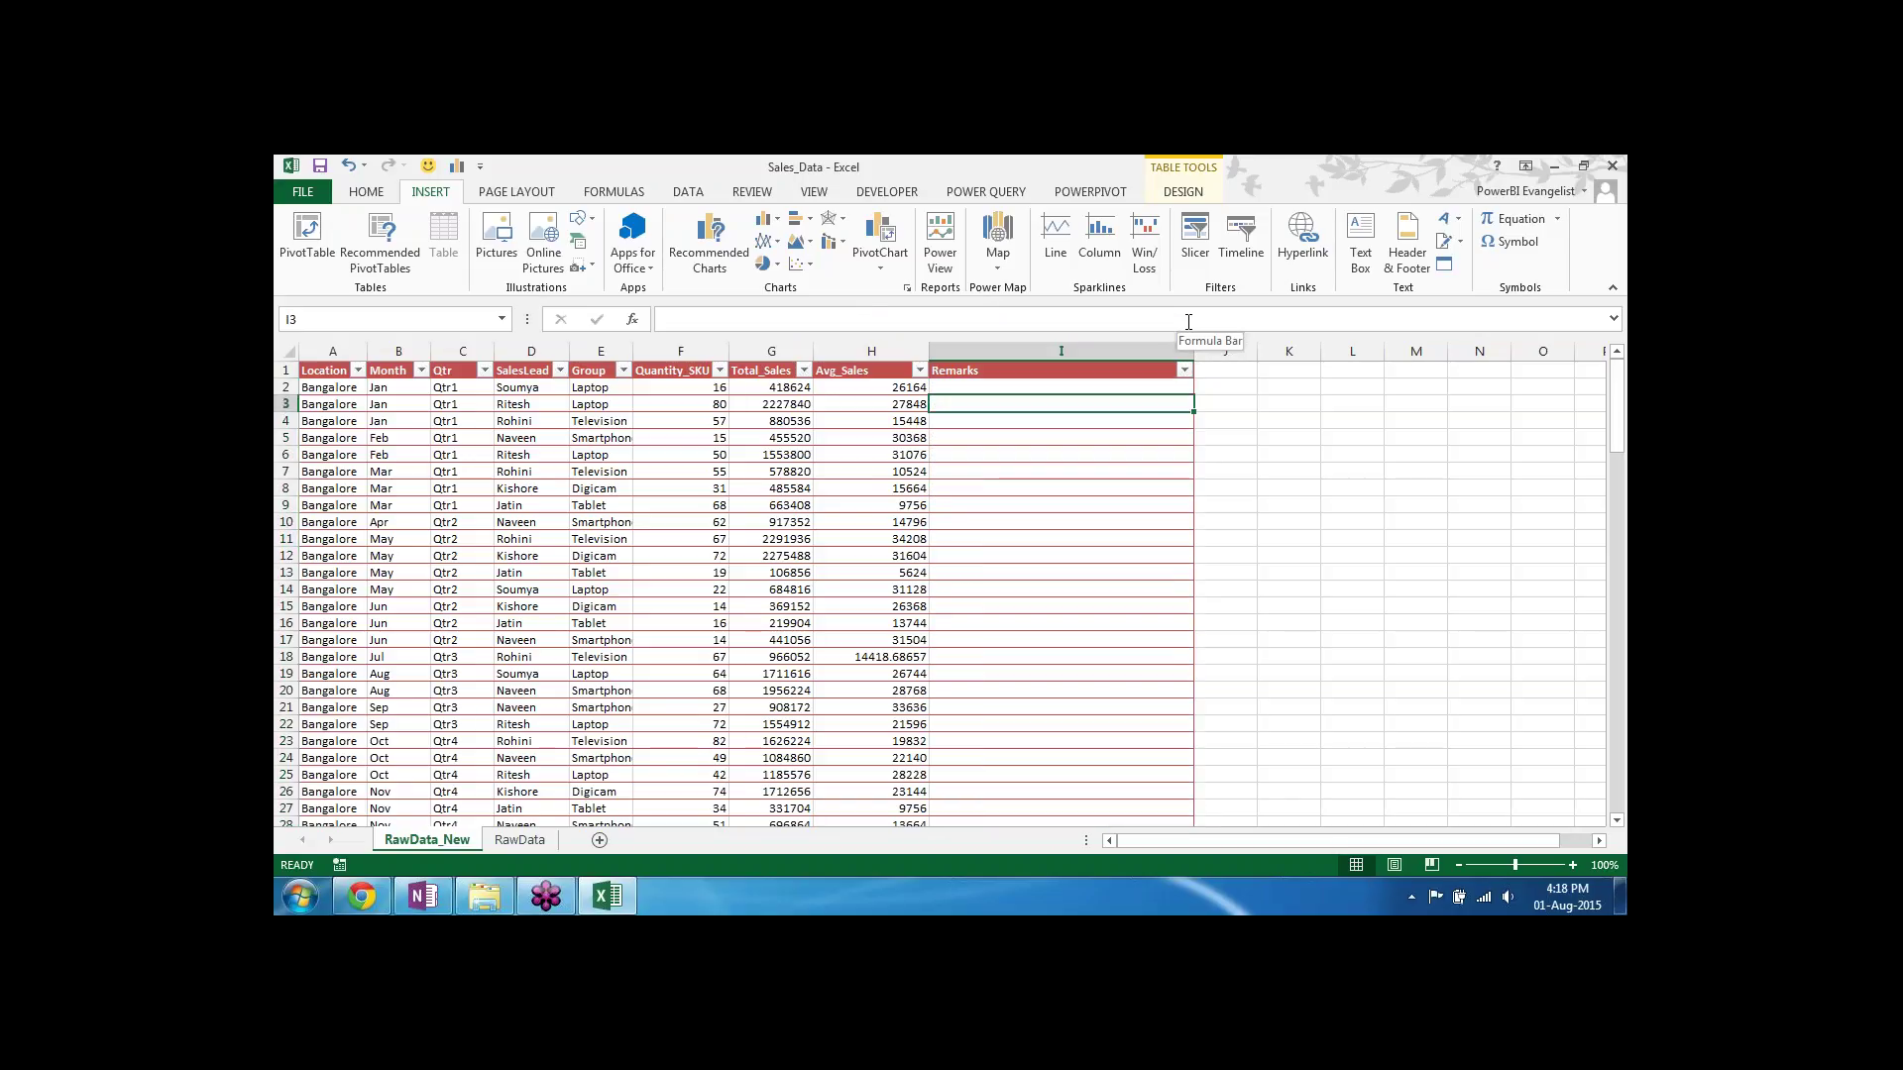
key(Up)
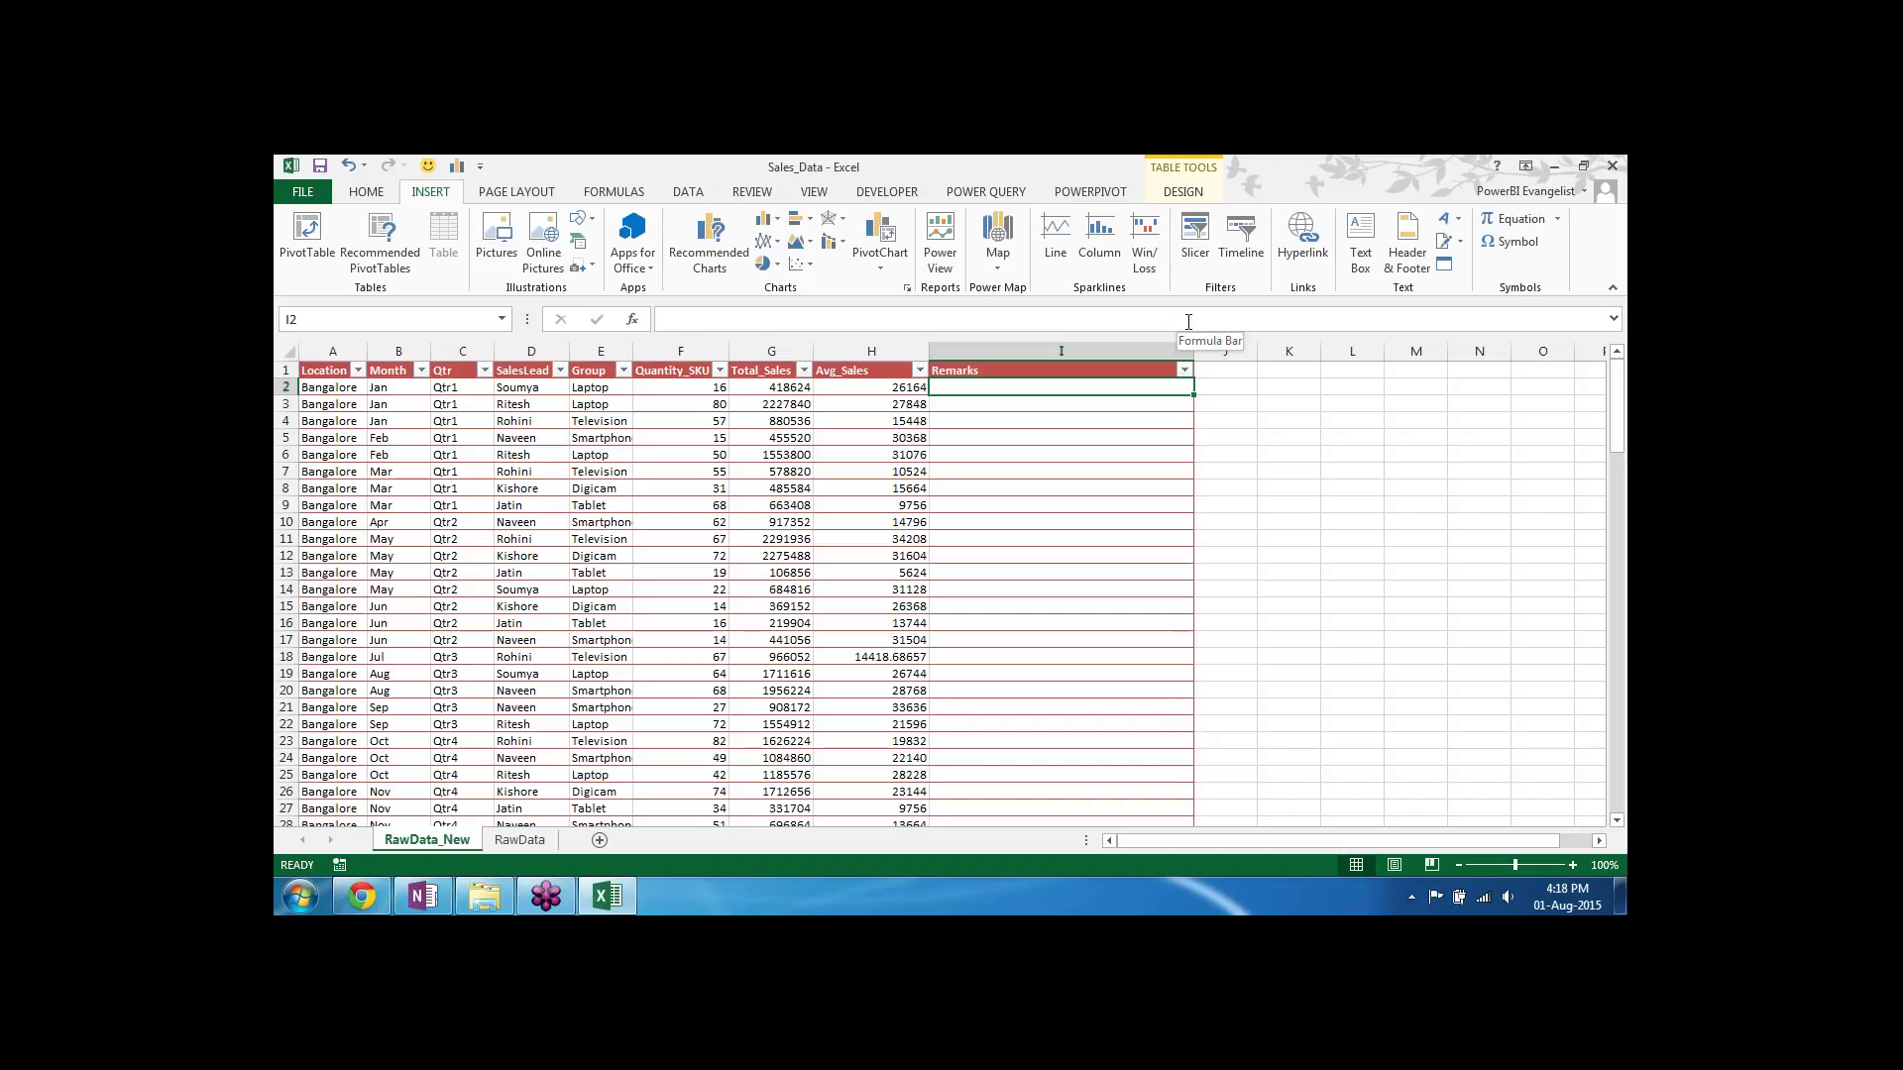
text(261)
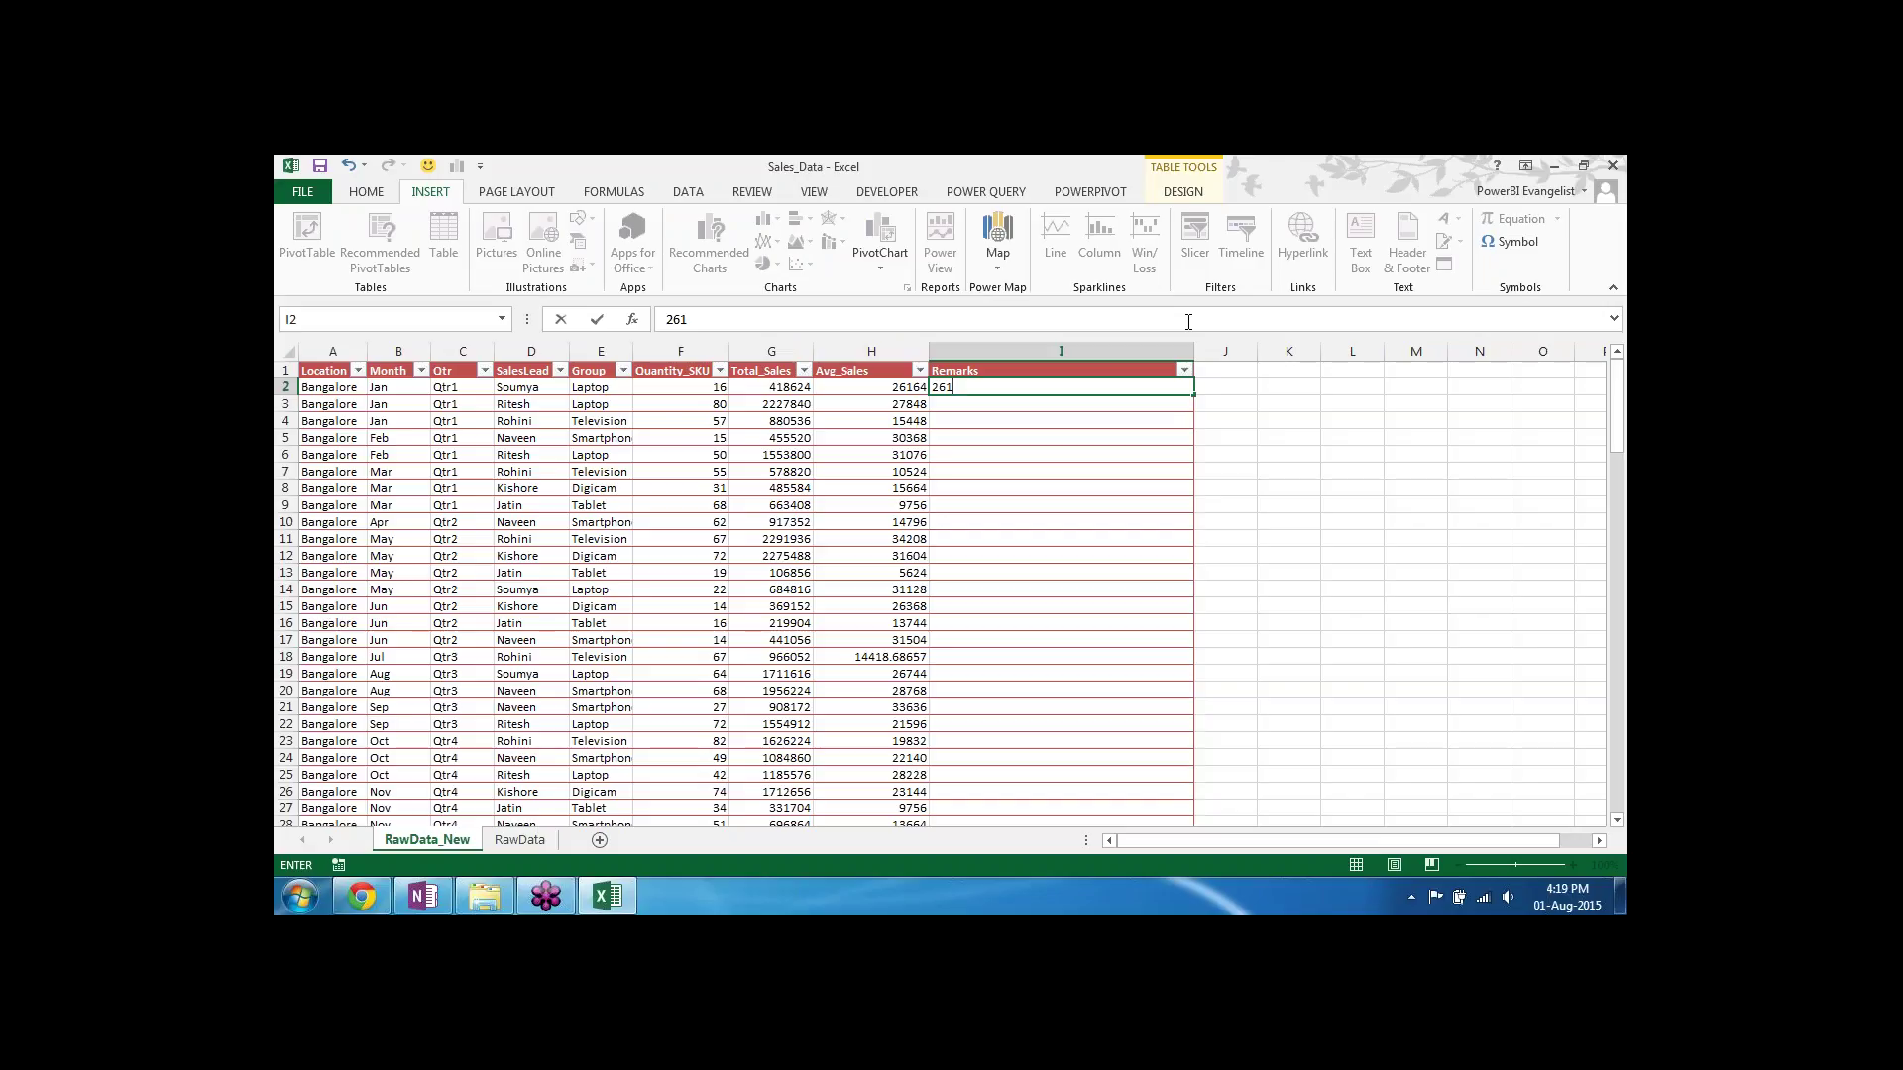
text( data for Laps)
key(ctrl+Return)
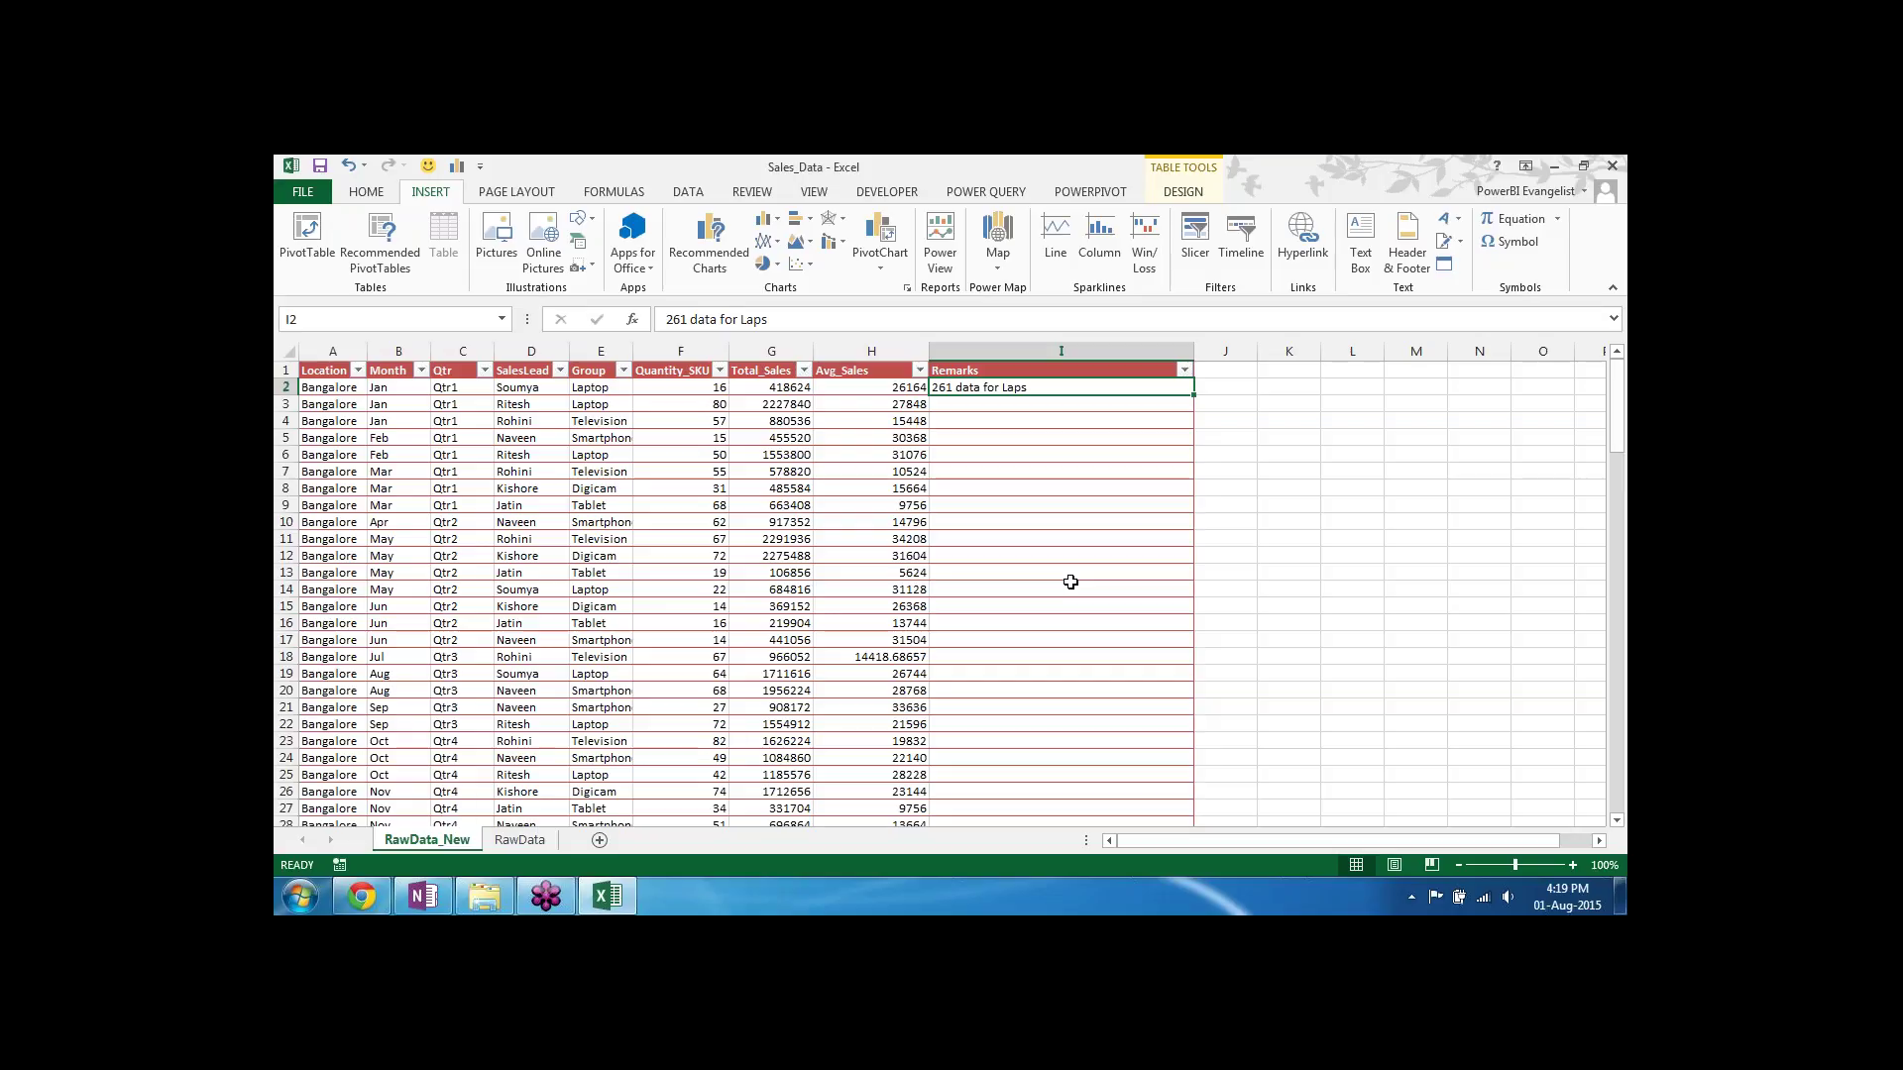
key(ctrl+e)
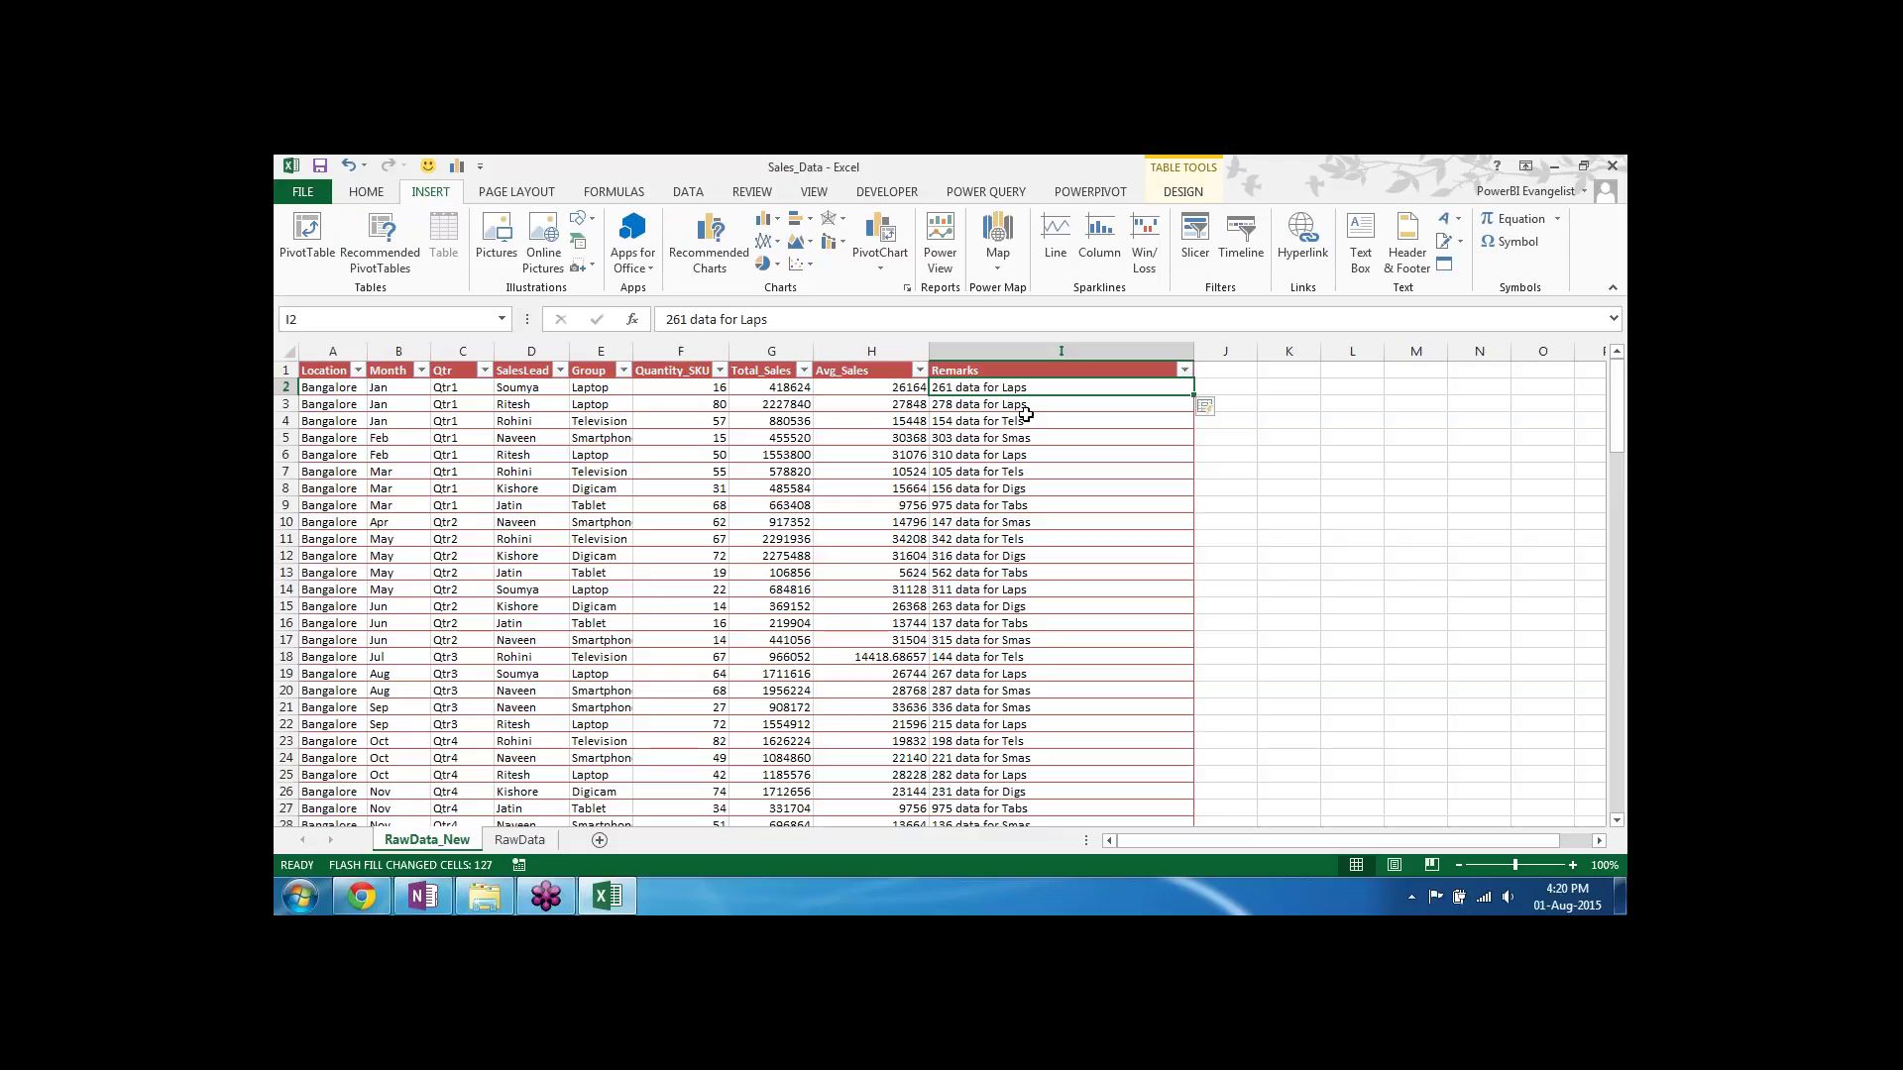
Step: Replace the I2 sample with "Ban, 164 some tops - (418)" and refill the Remarks column with Flash Fill
text(Ban, 1)
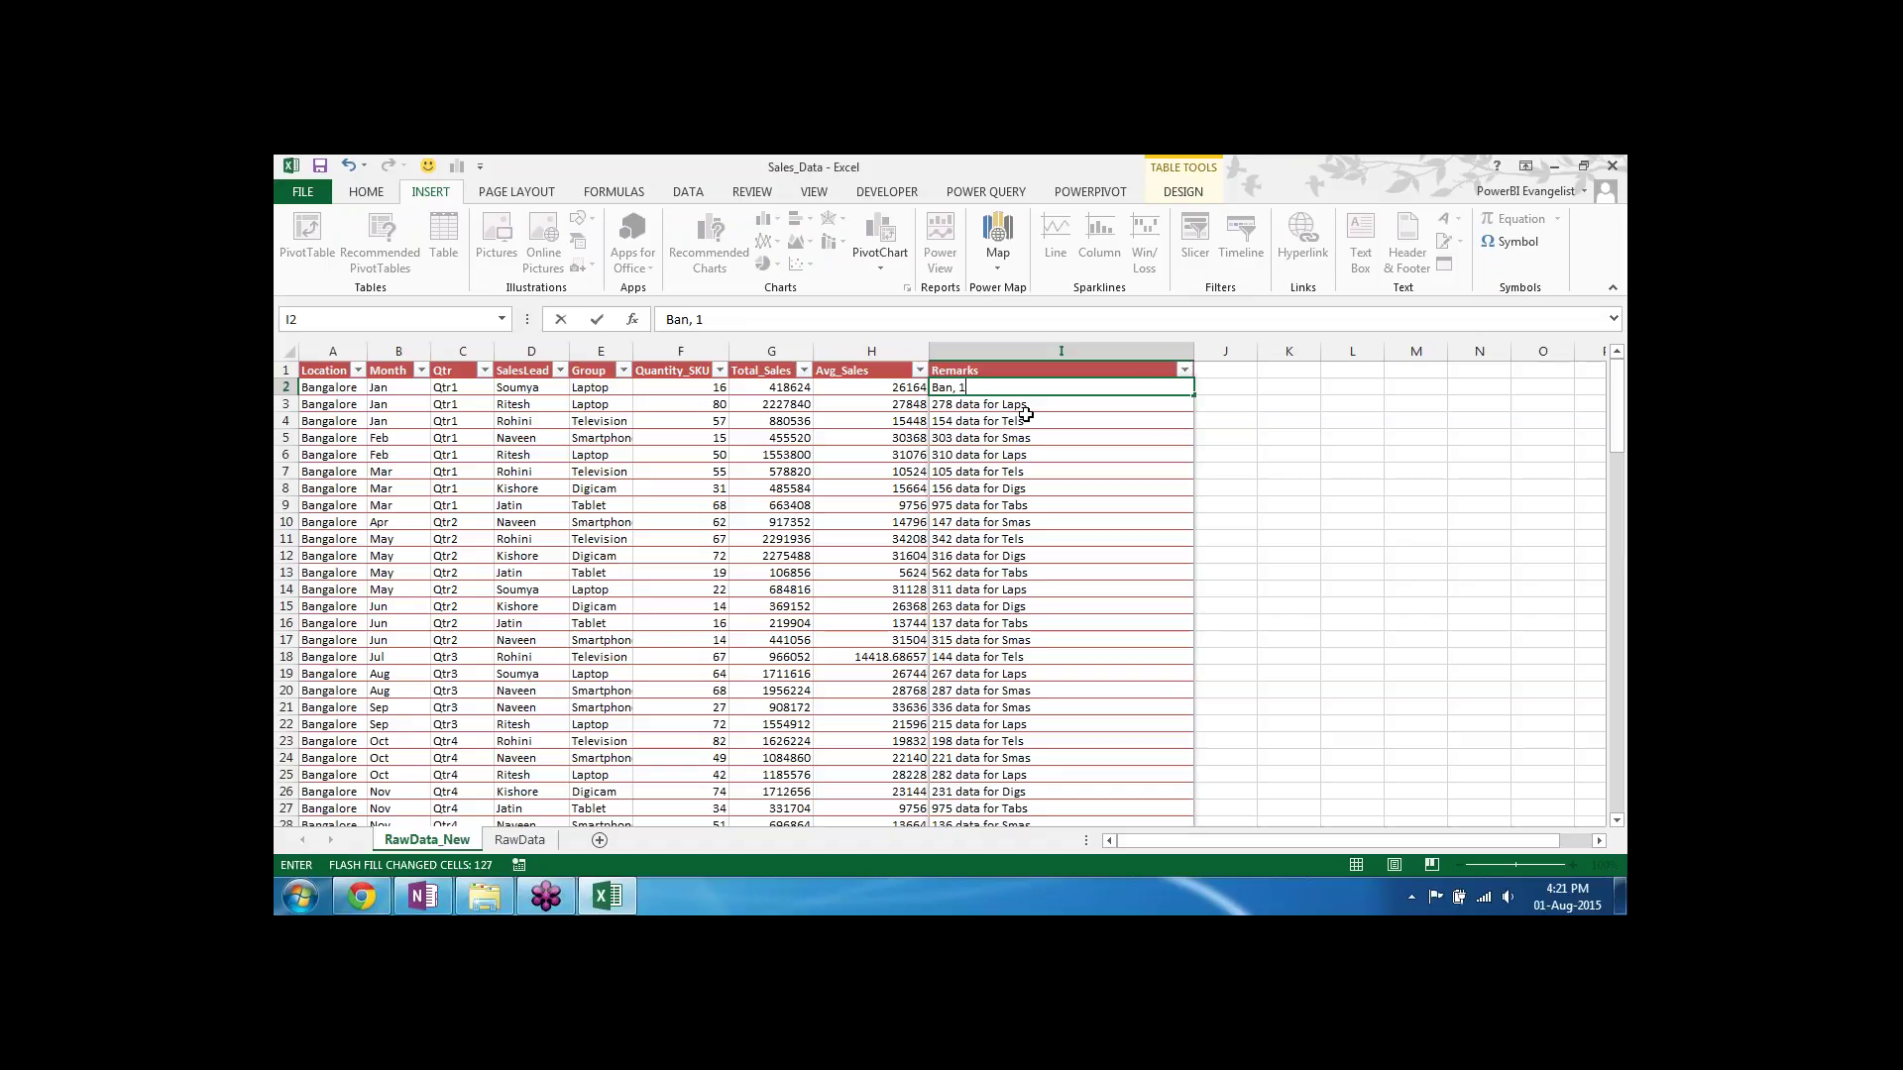
text(64 some tops -)
text((418))
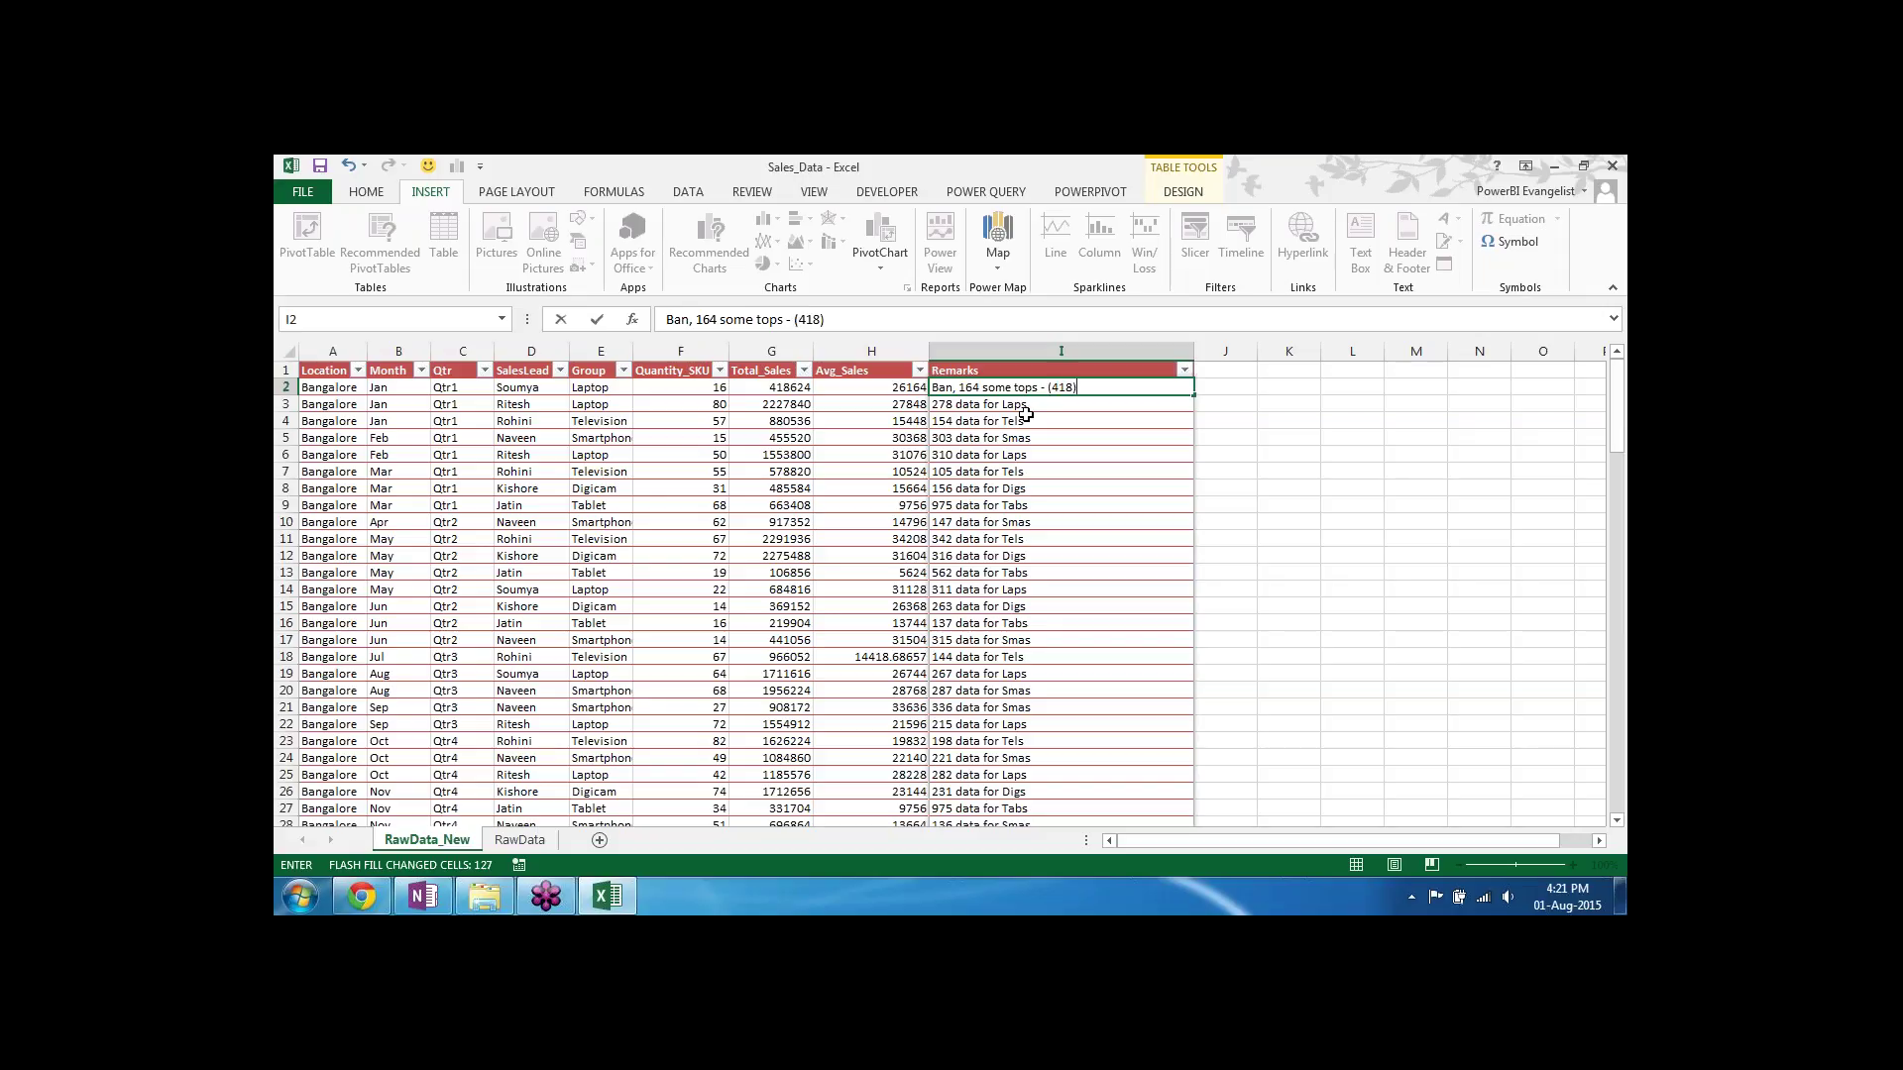
key(Return)
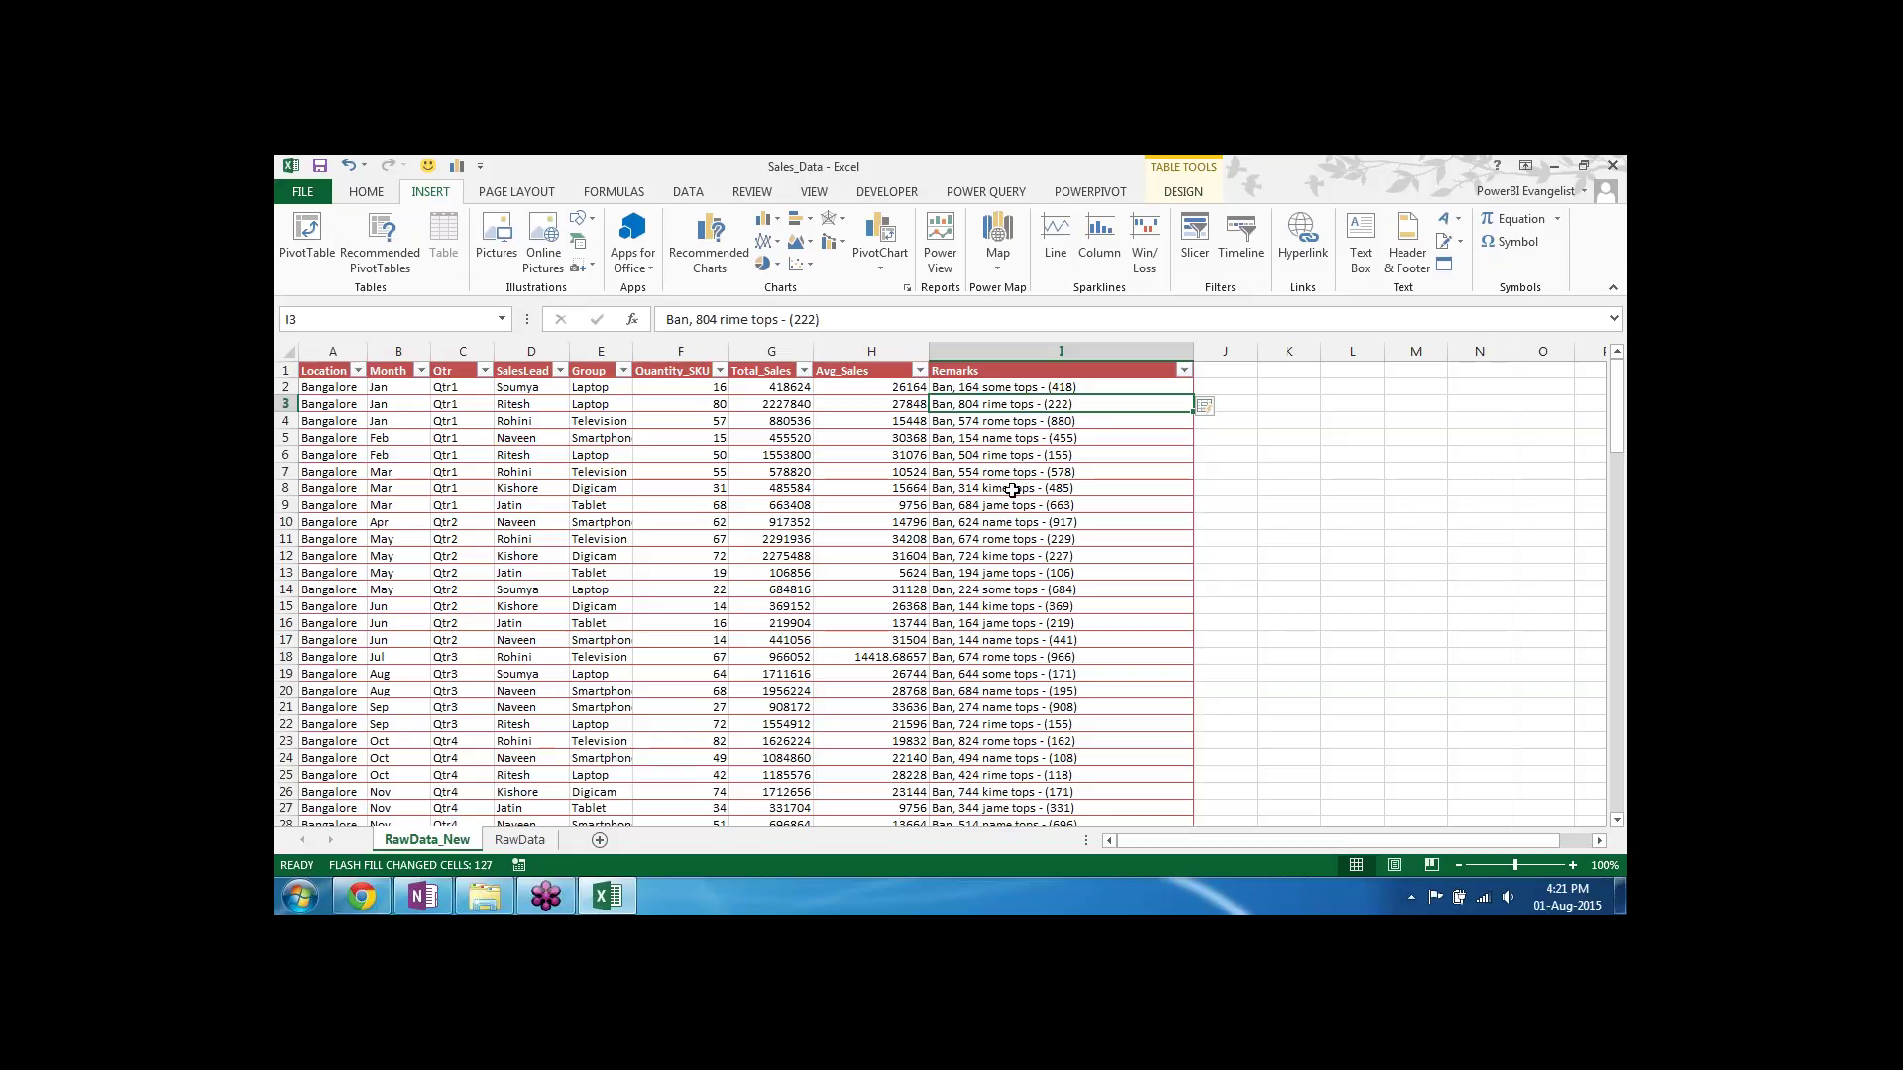
Step: Change the I2 sample to "Ban, 6164 some tops - (418)" so that Flash Fill updates the Remarks column
click(1000, 388)
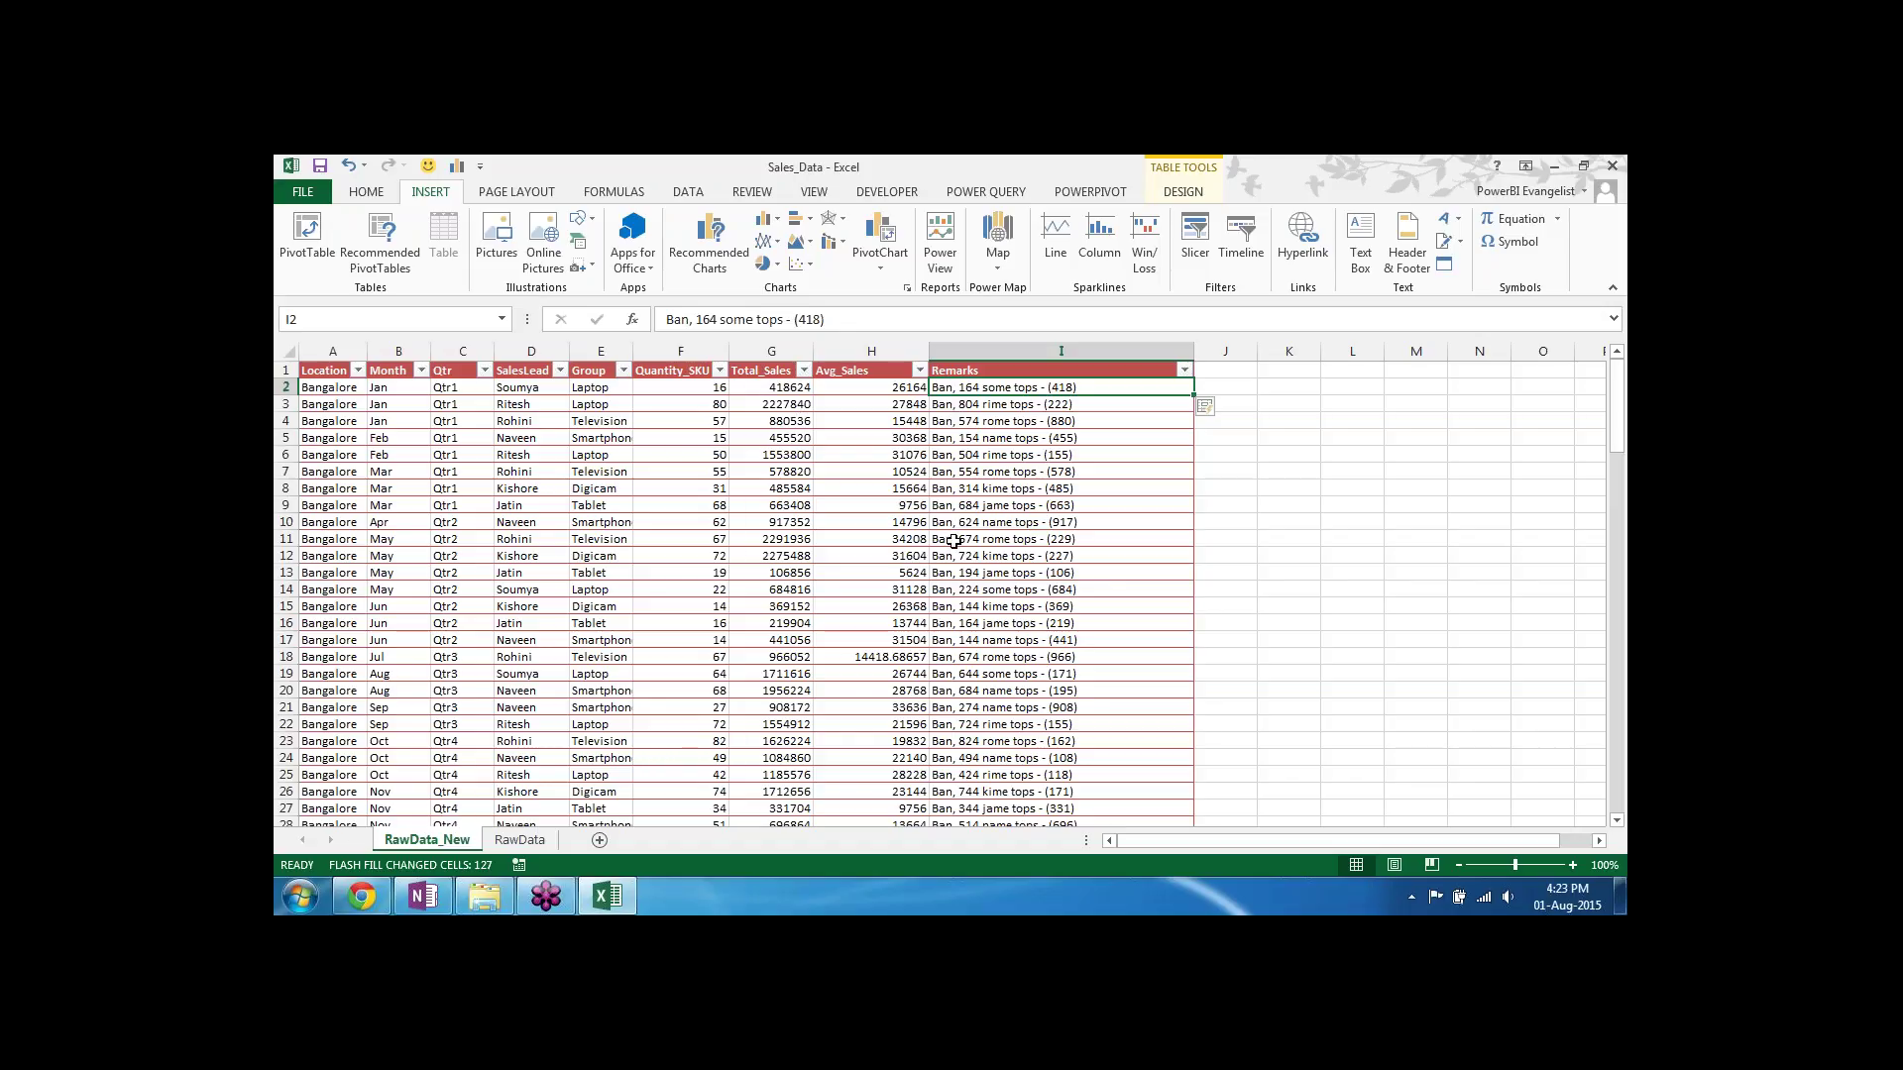
click(698, 319)
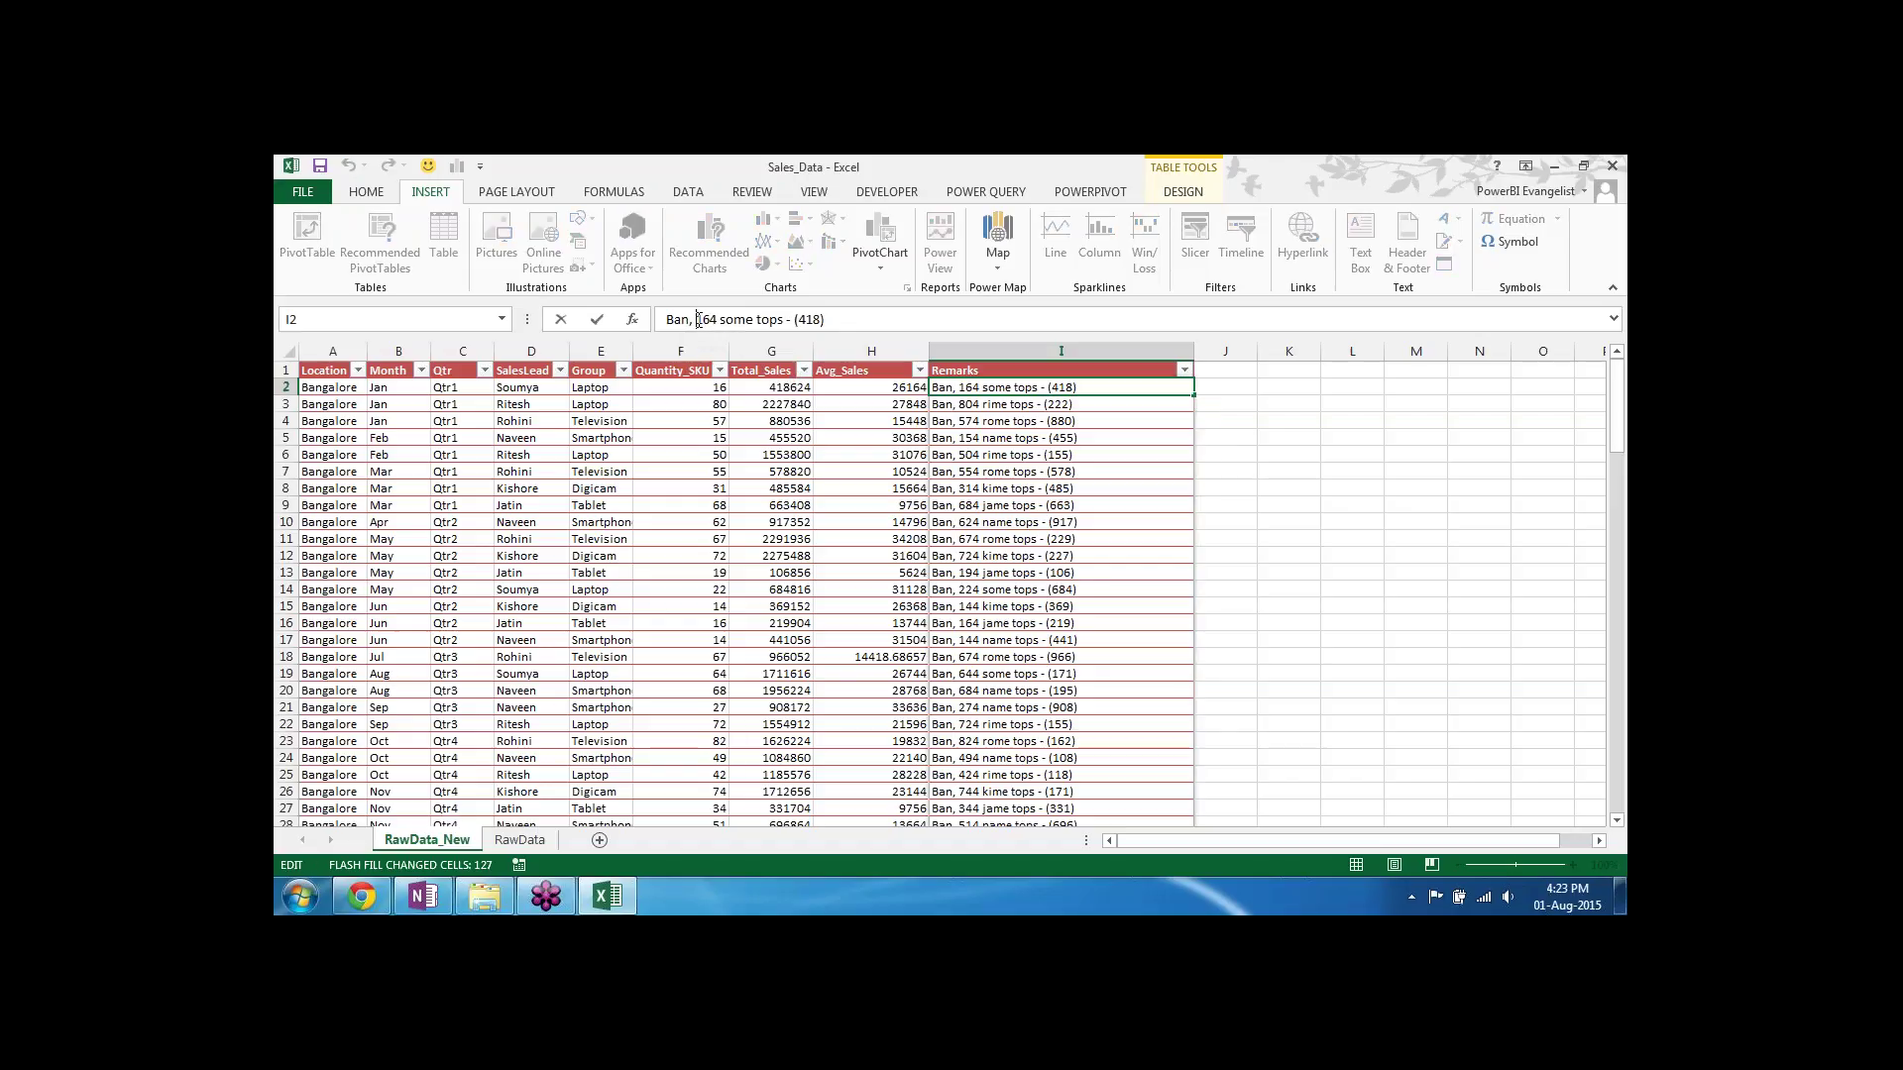
text(6)
key(Return)
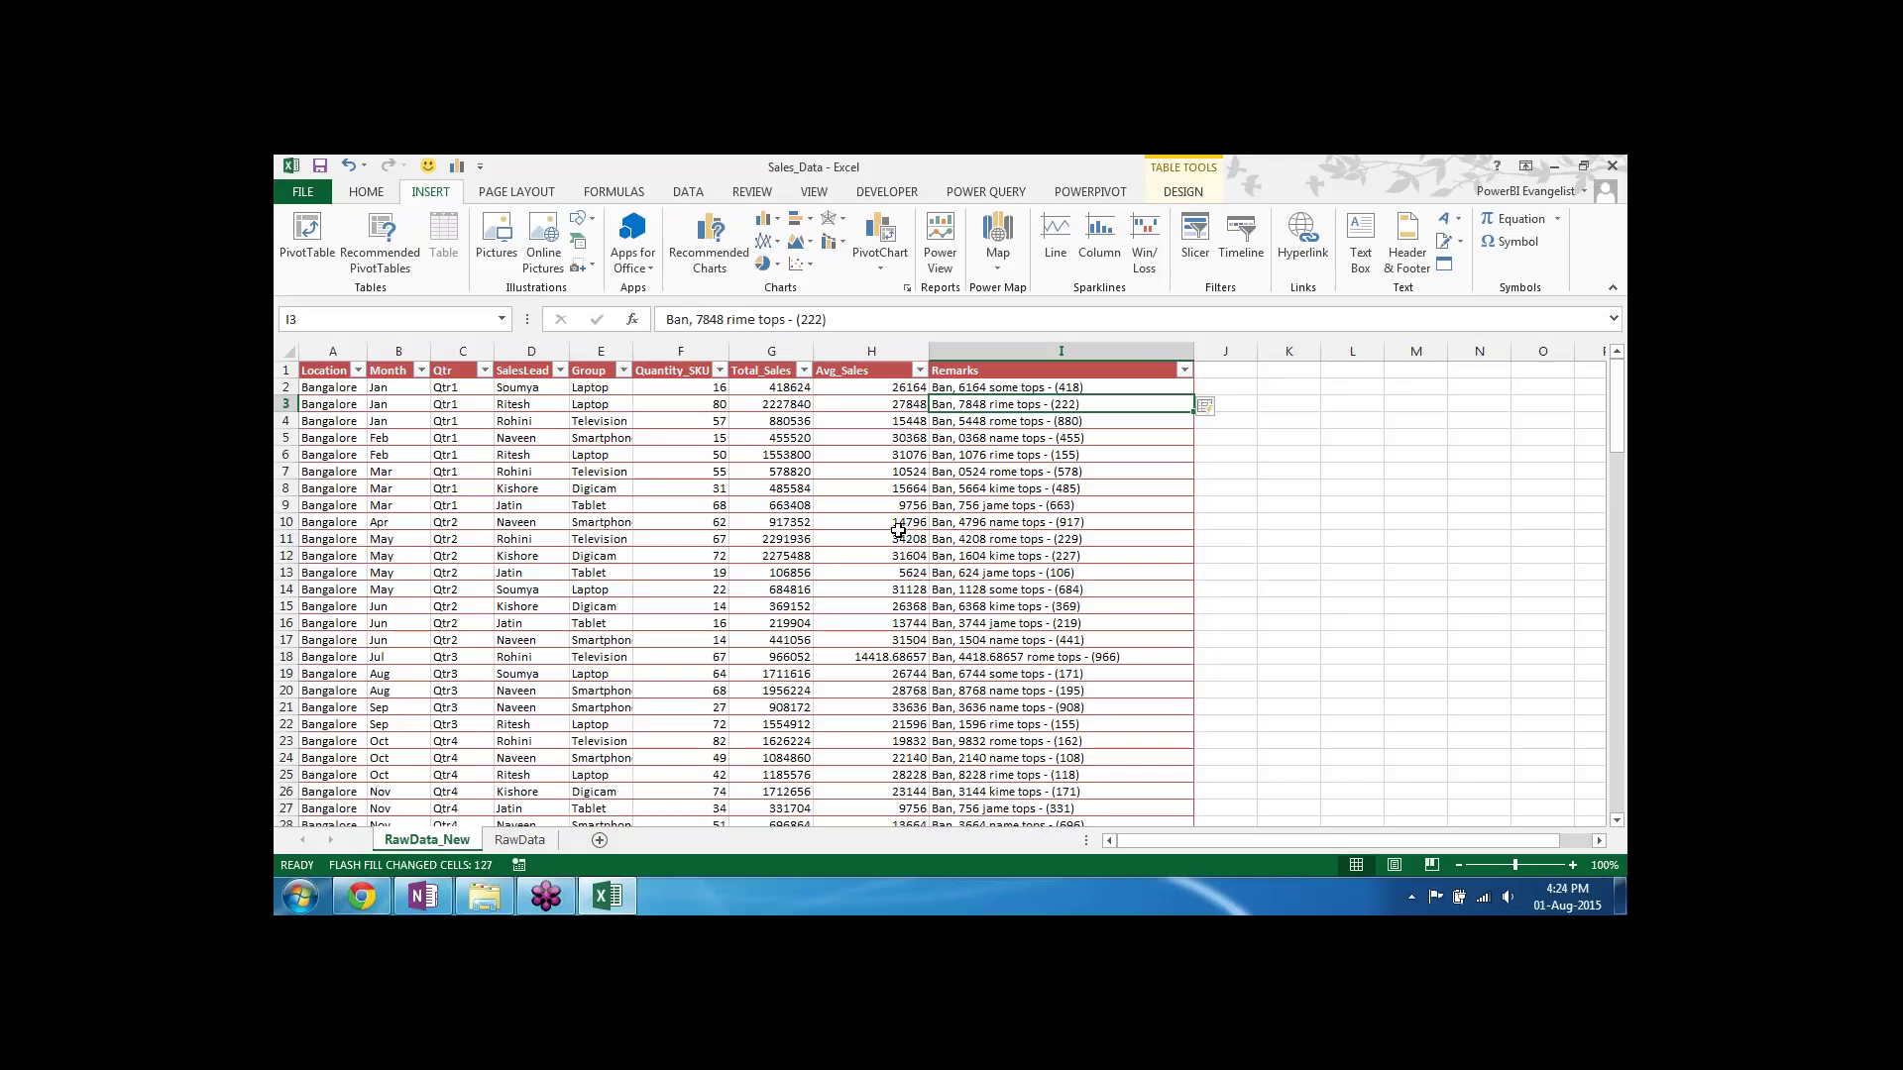
Step: Remove the whole Remarks column I from the sheet and select the Avg_Sales header cell
key(Up)
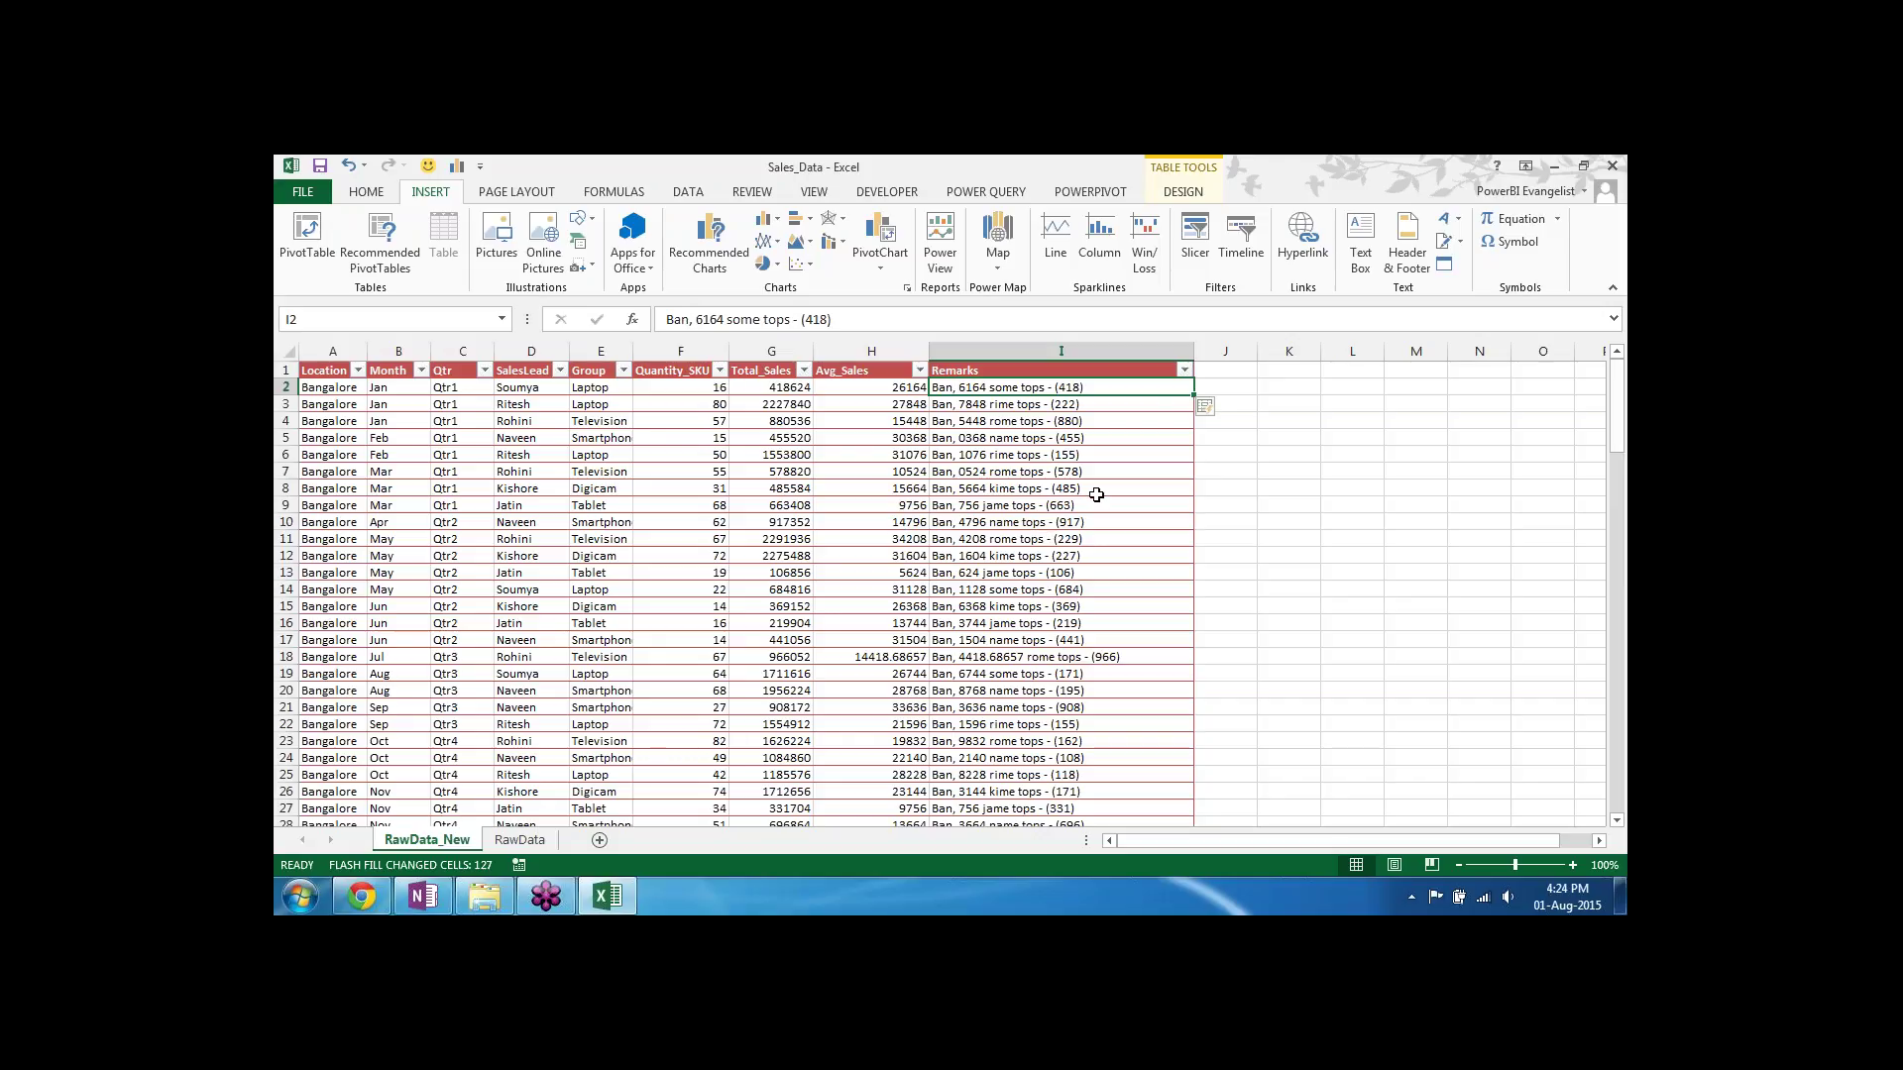
click(1065, 350)
key(ctrl+z)
key(ctrl+z)
key(ctrl+z)
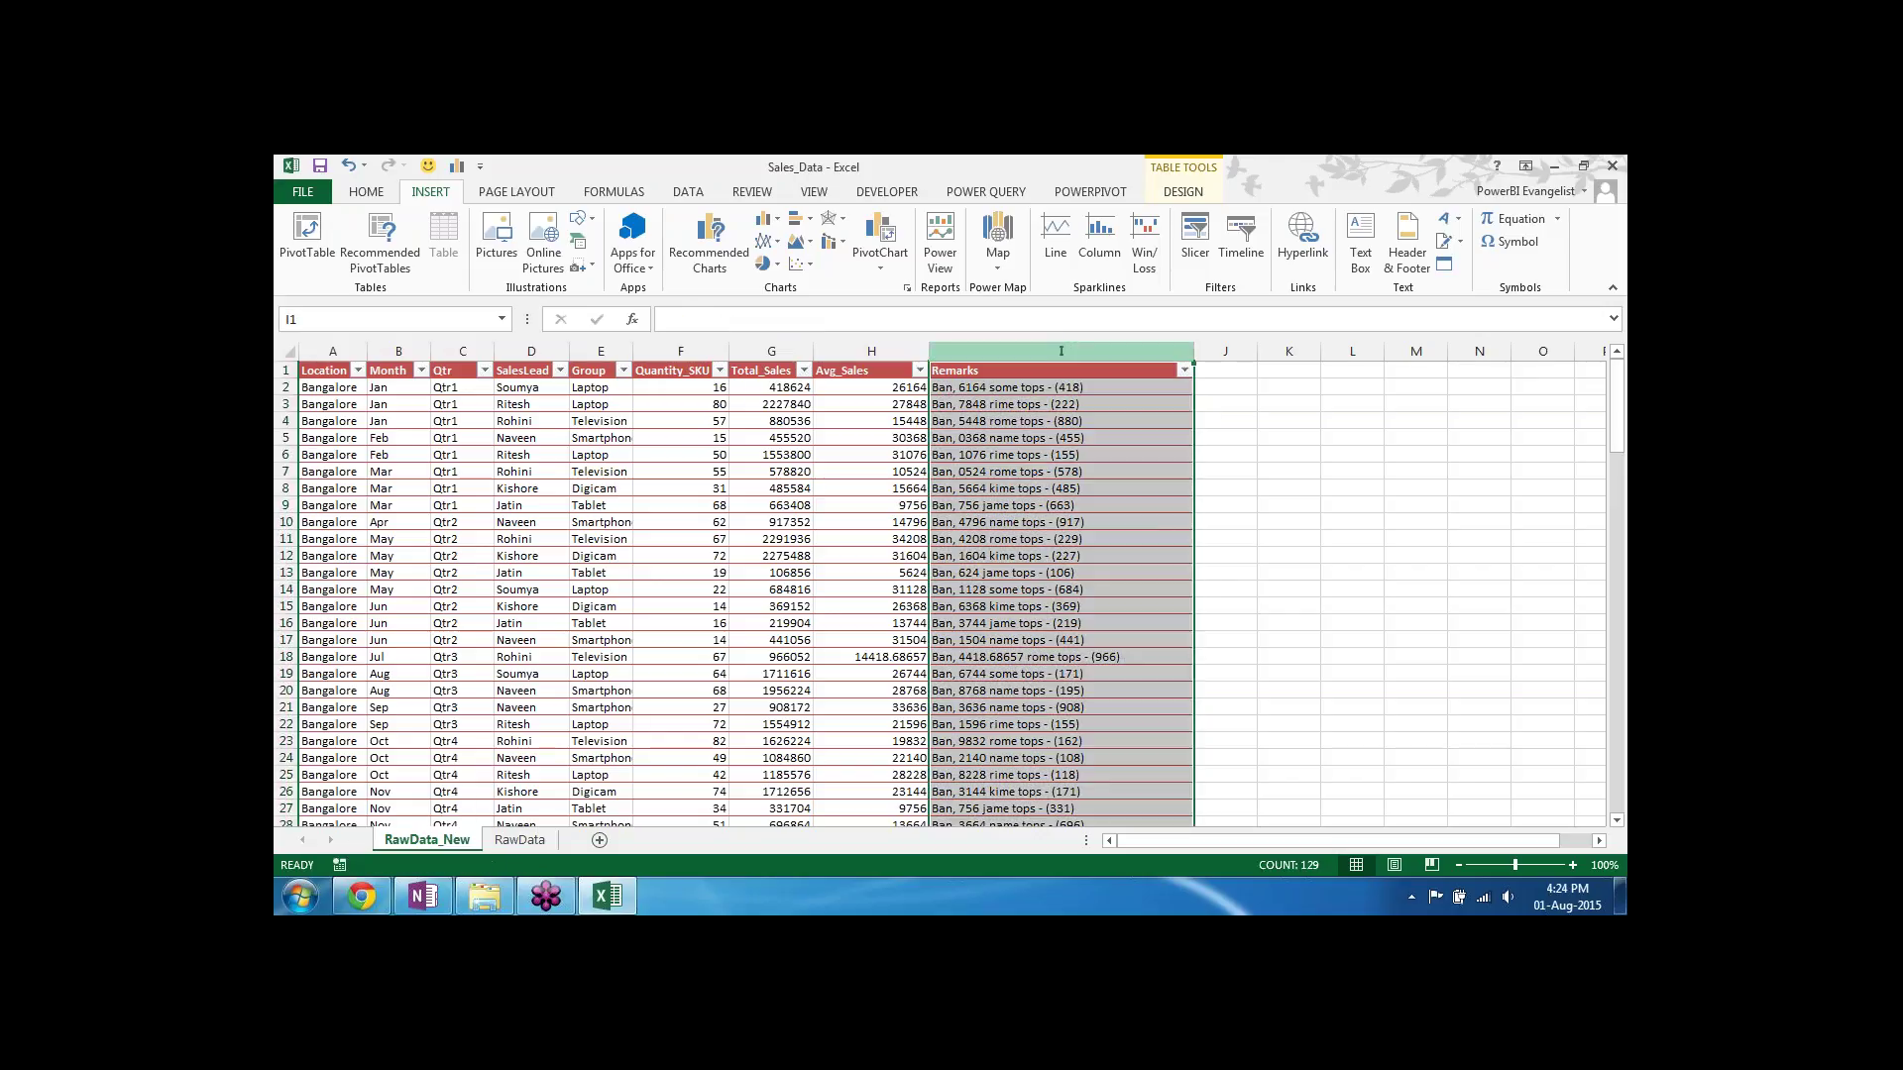
click(871, 370)
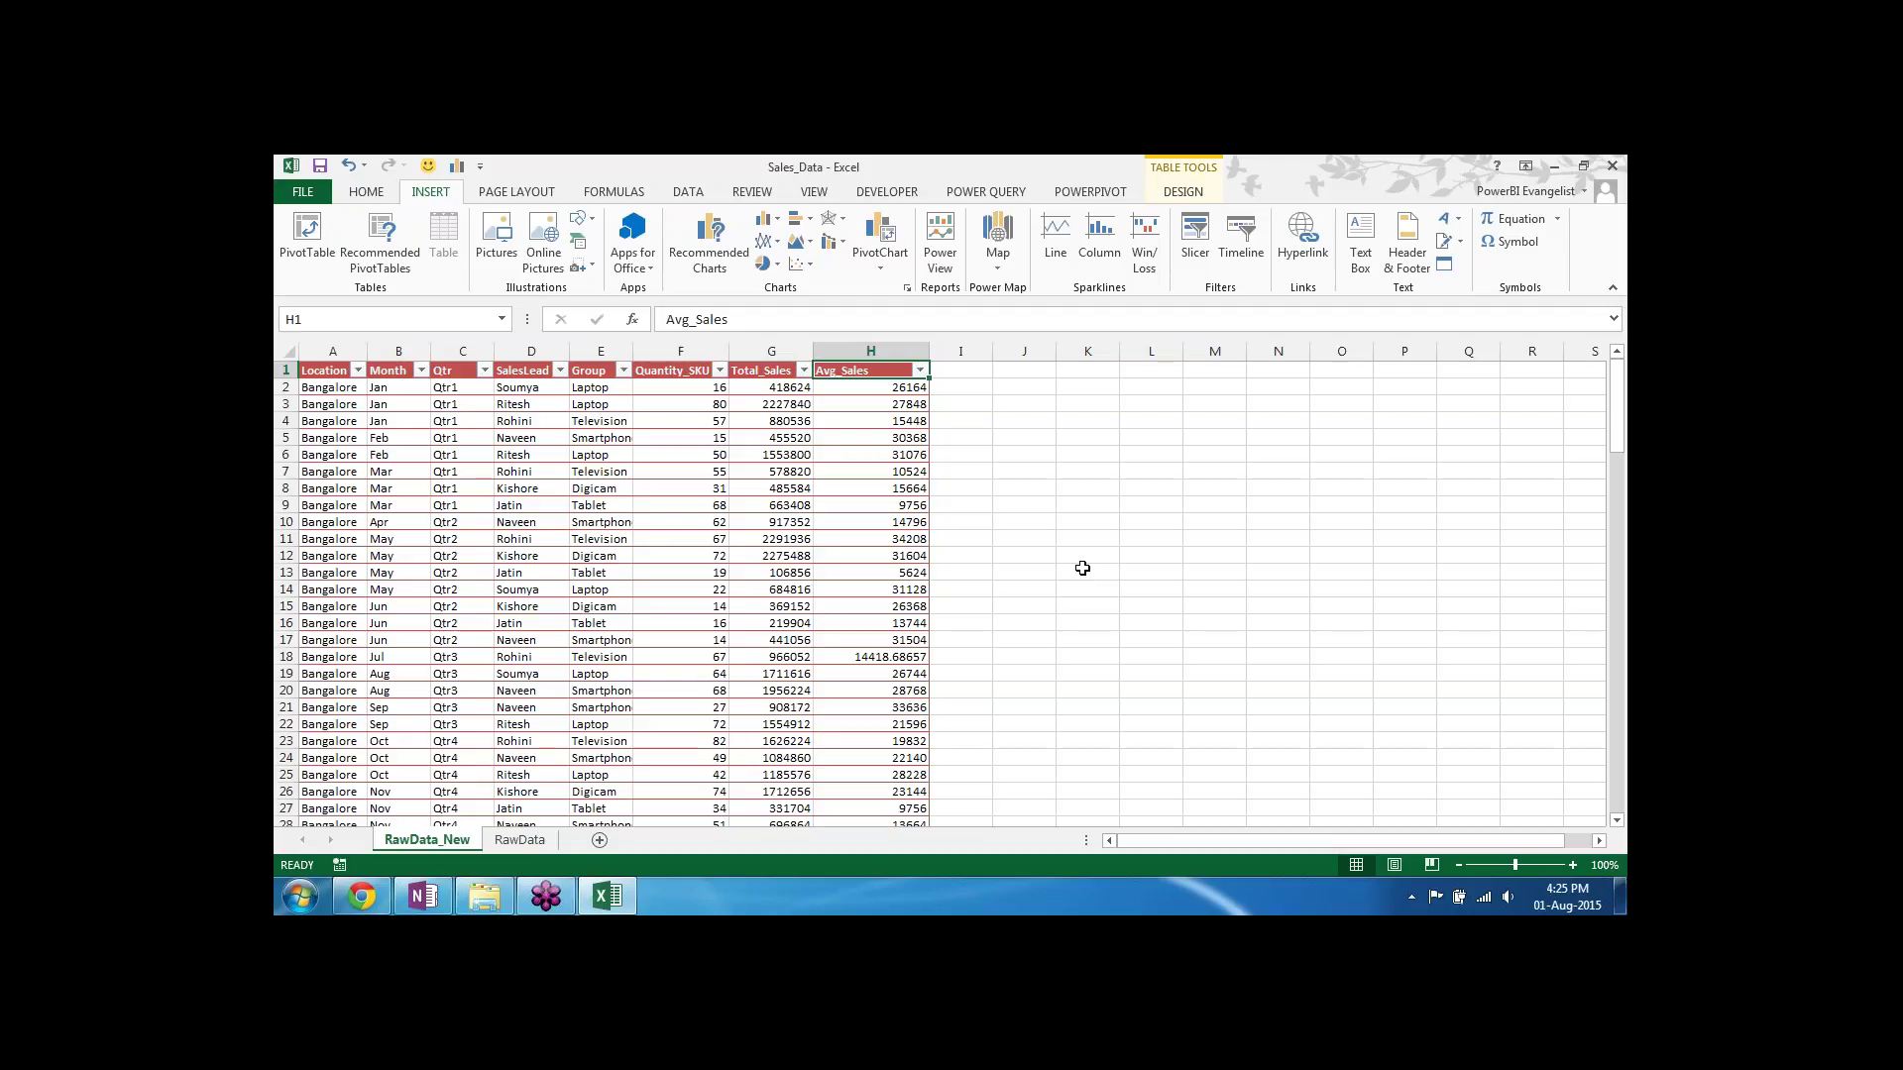
Step: Filter the table's Group column to show only Laptop rows
click(636, 470)
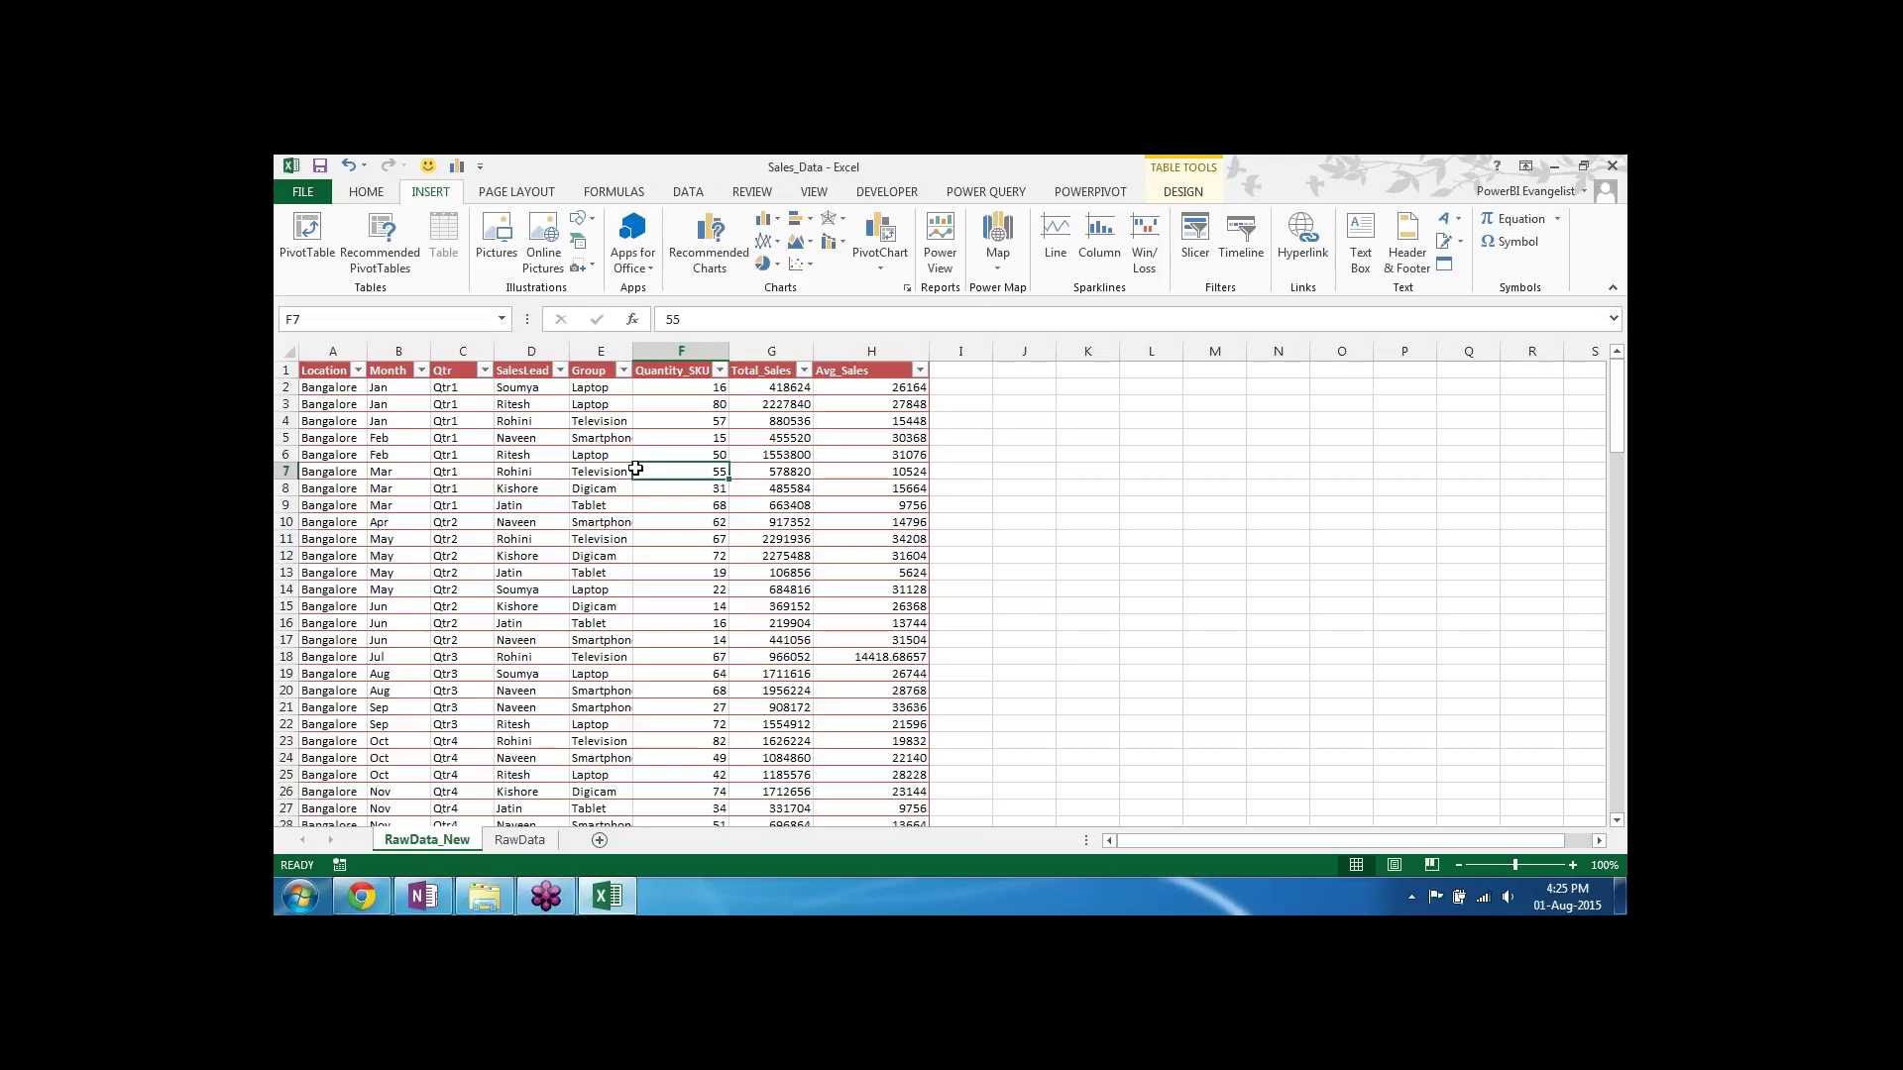
click(622, 371)
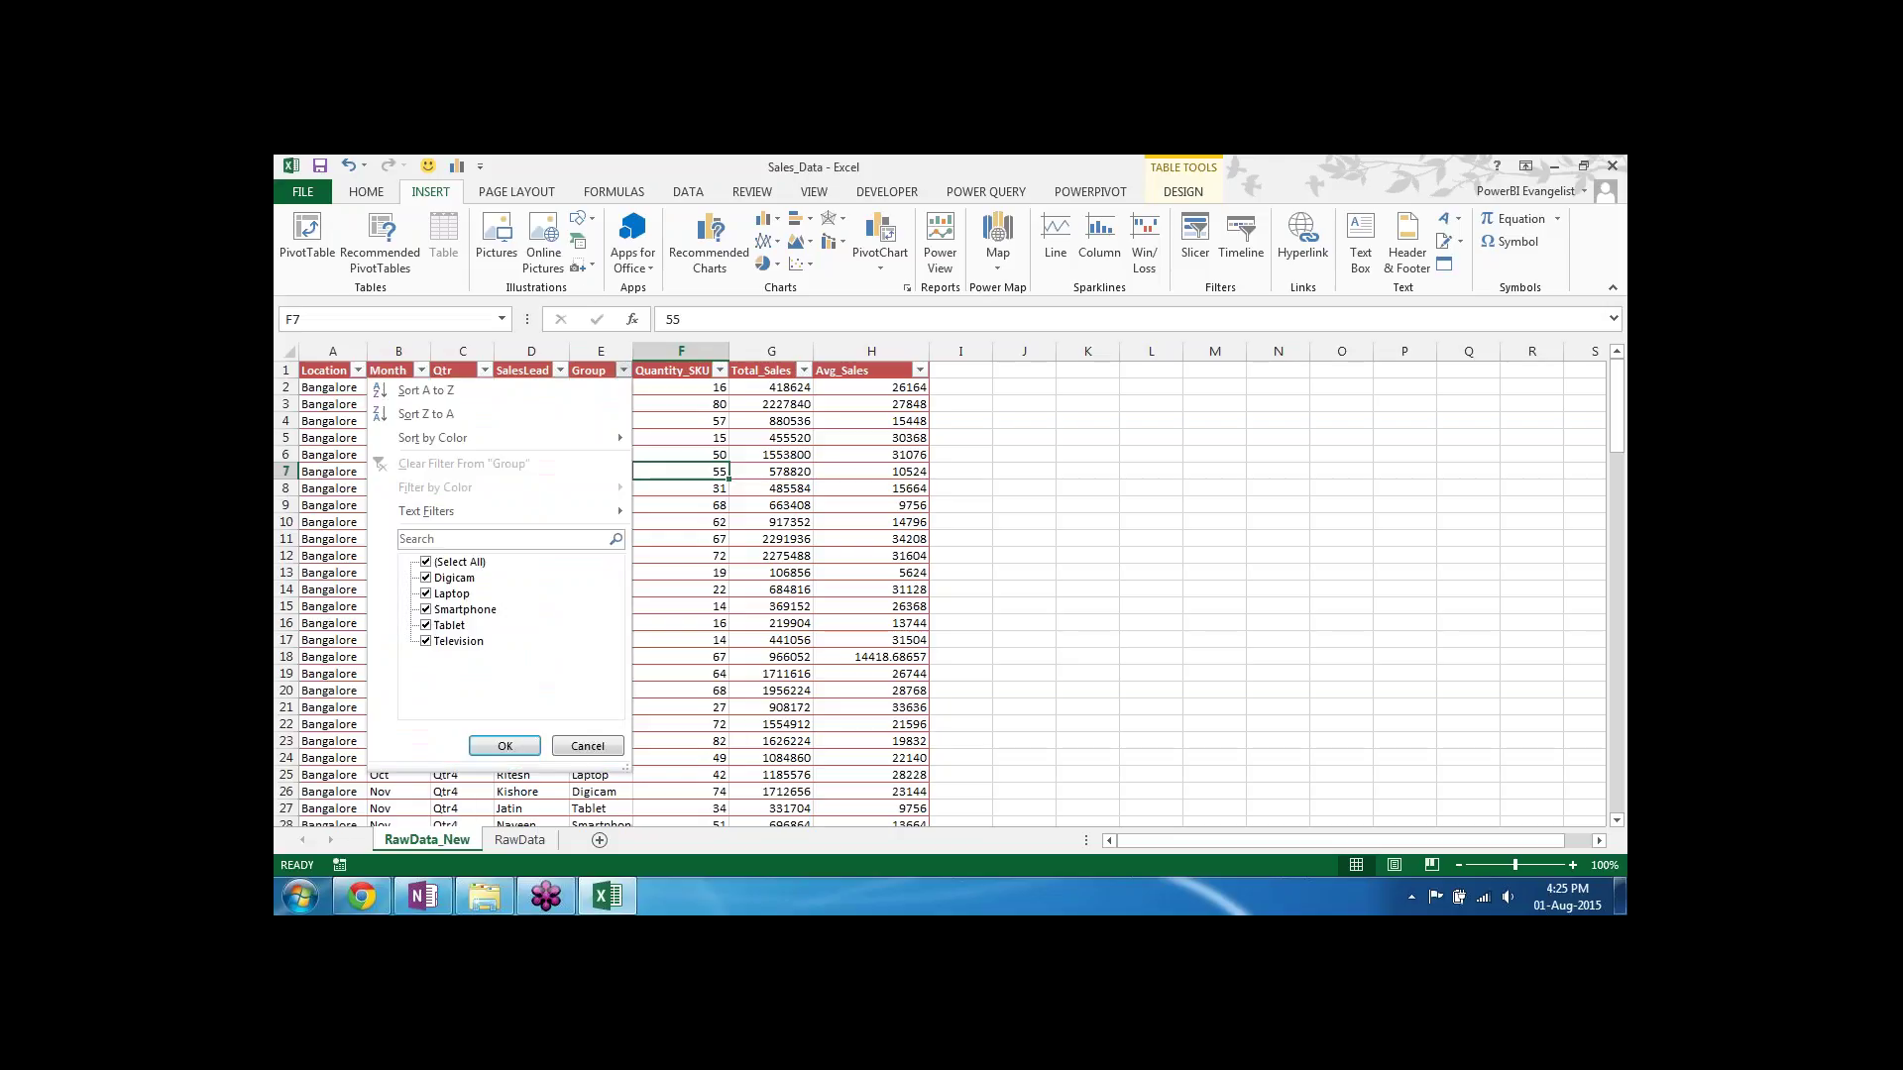
click(426, 562)
click(428, 595)
click(516, 748)
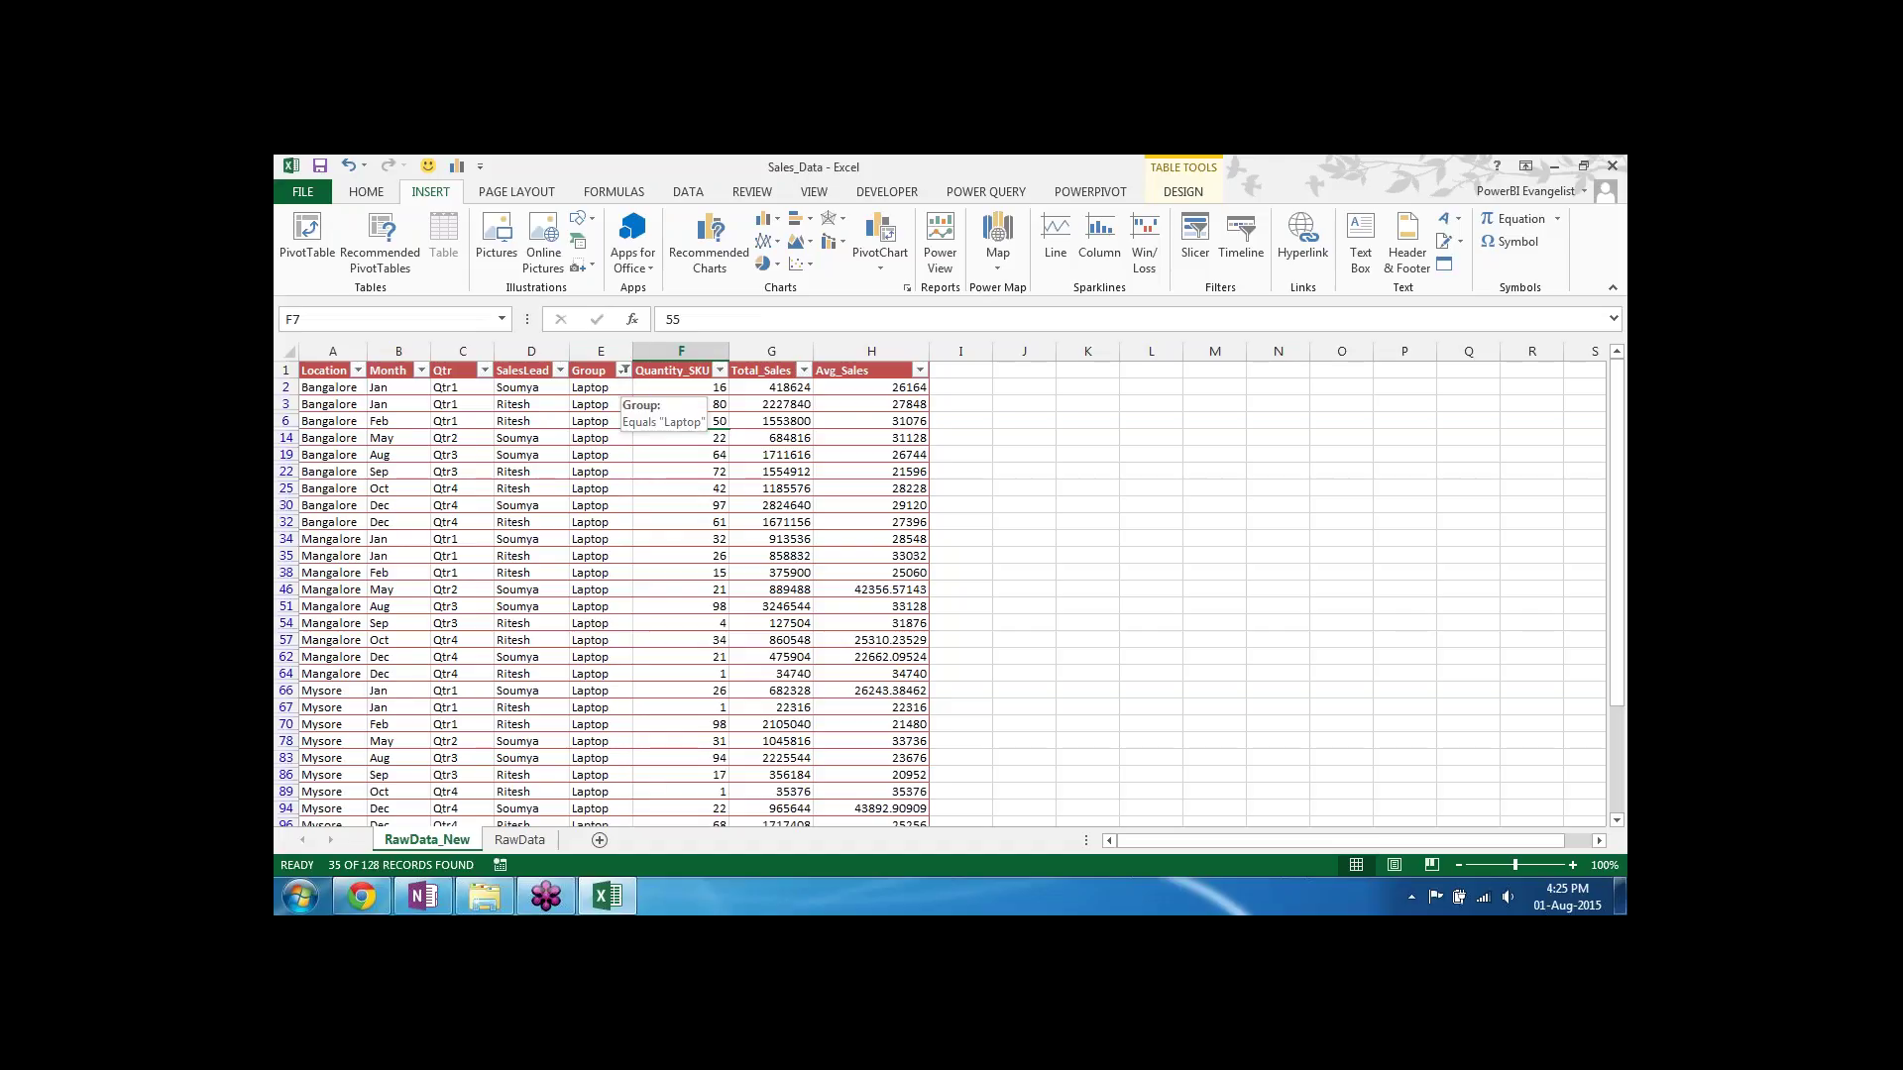
Step: Reselect all values in the Group filter to show every row of the table again
click(623, 371)
click(428, 562)
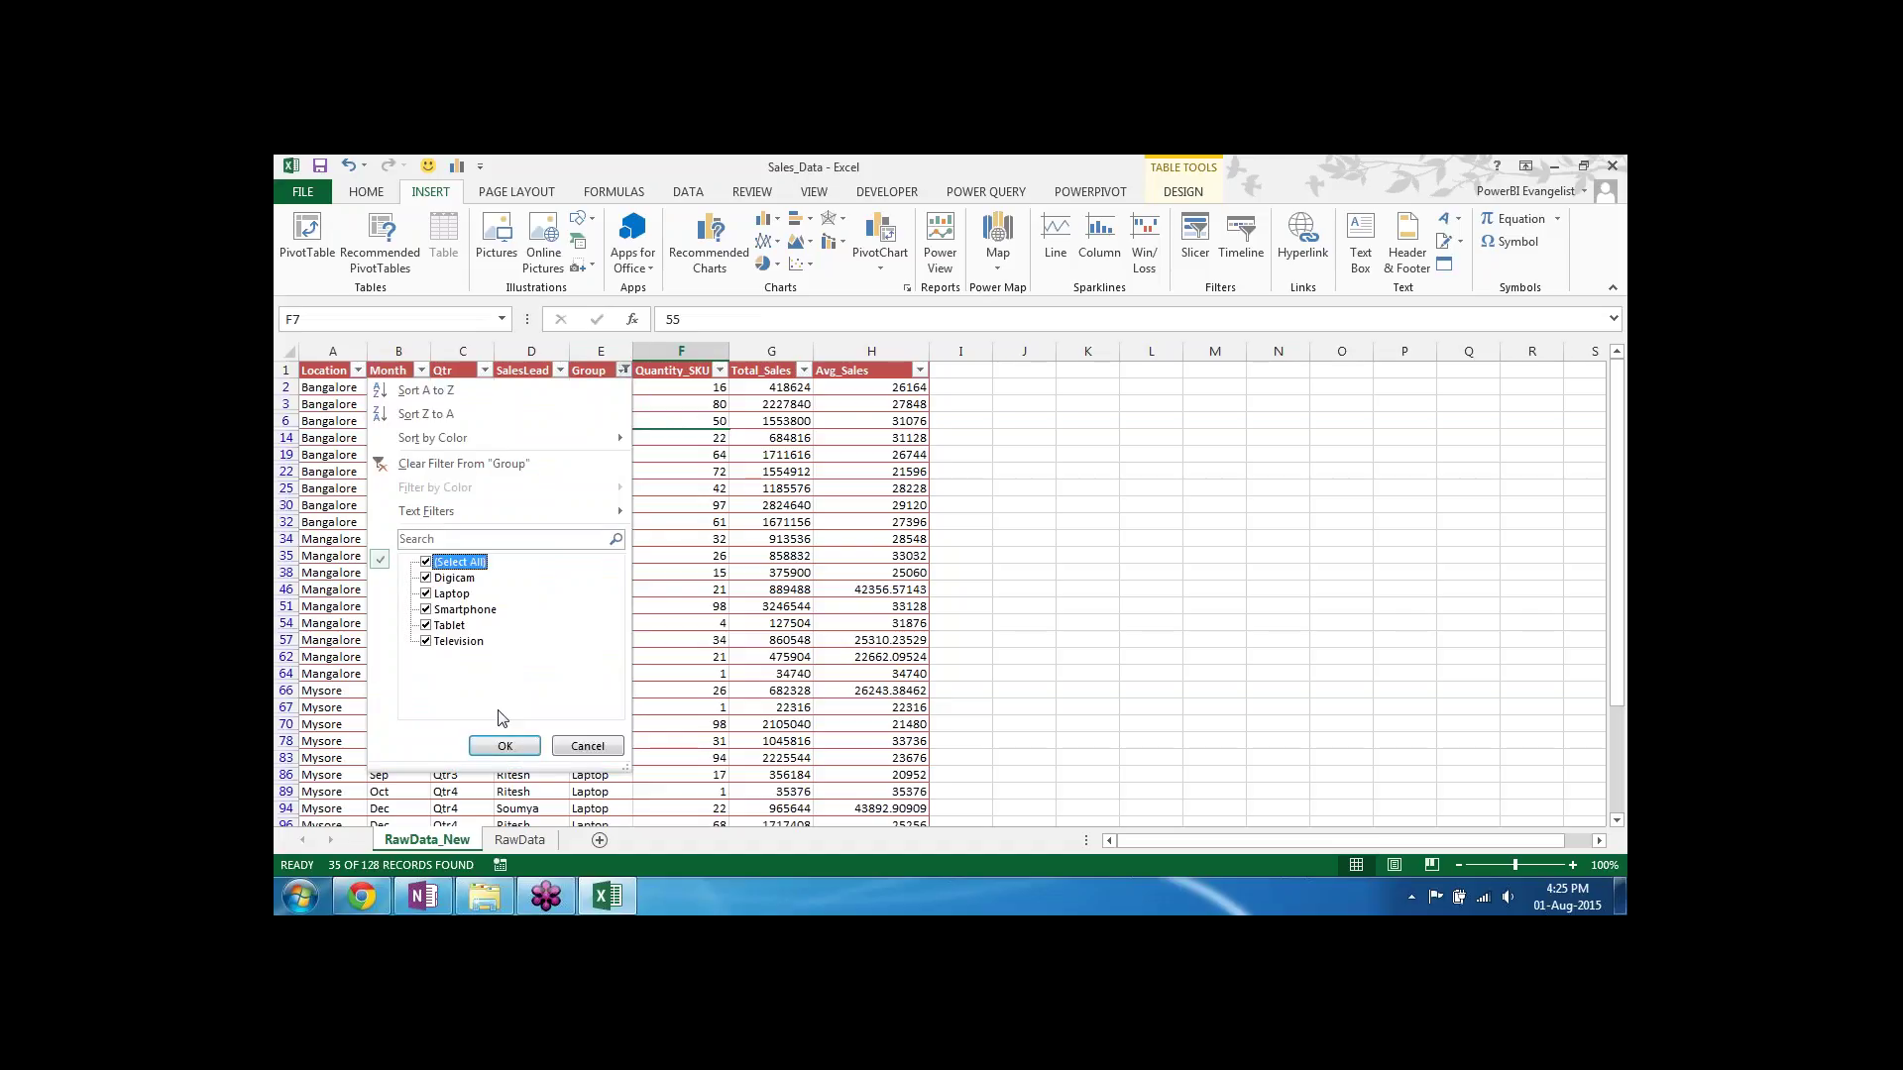
click(504, 745)
click(766, 405)
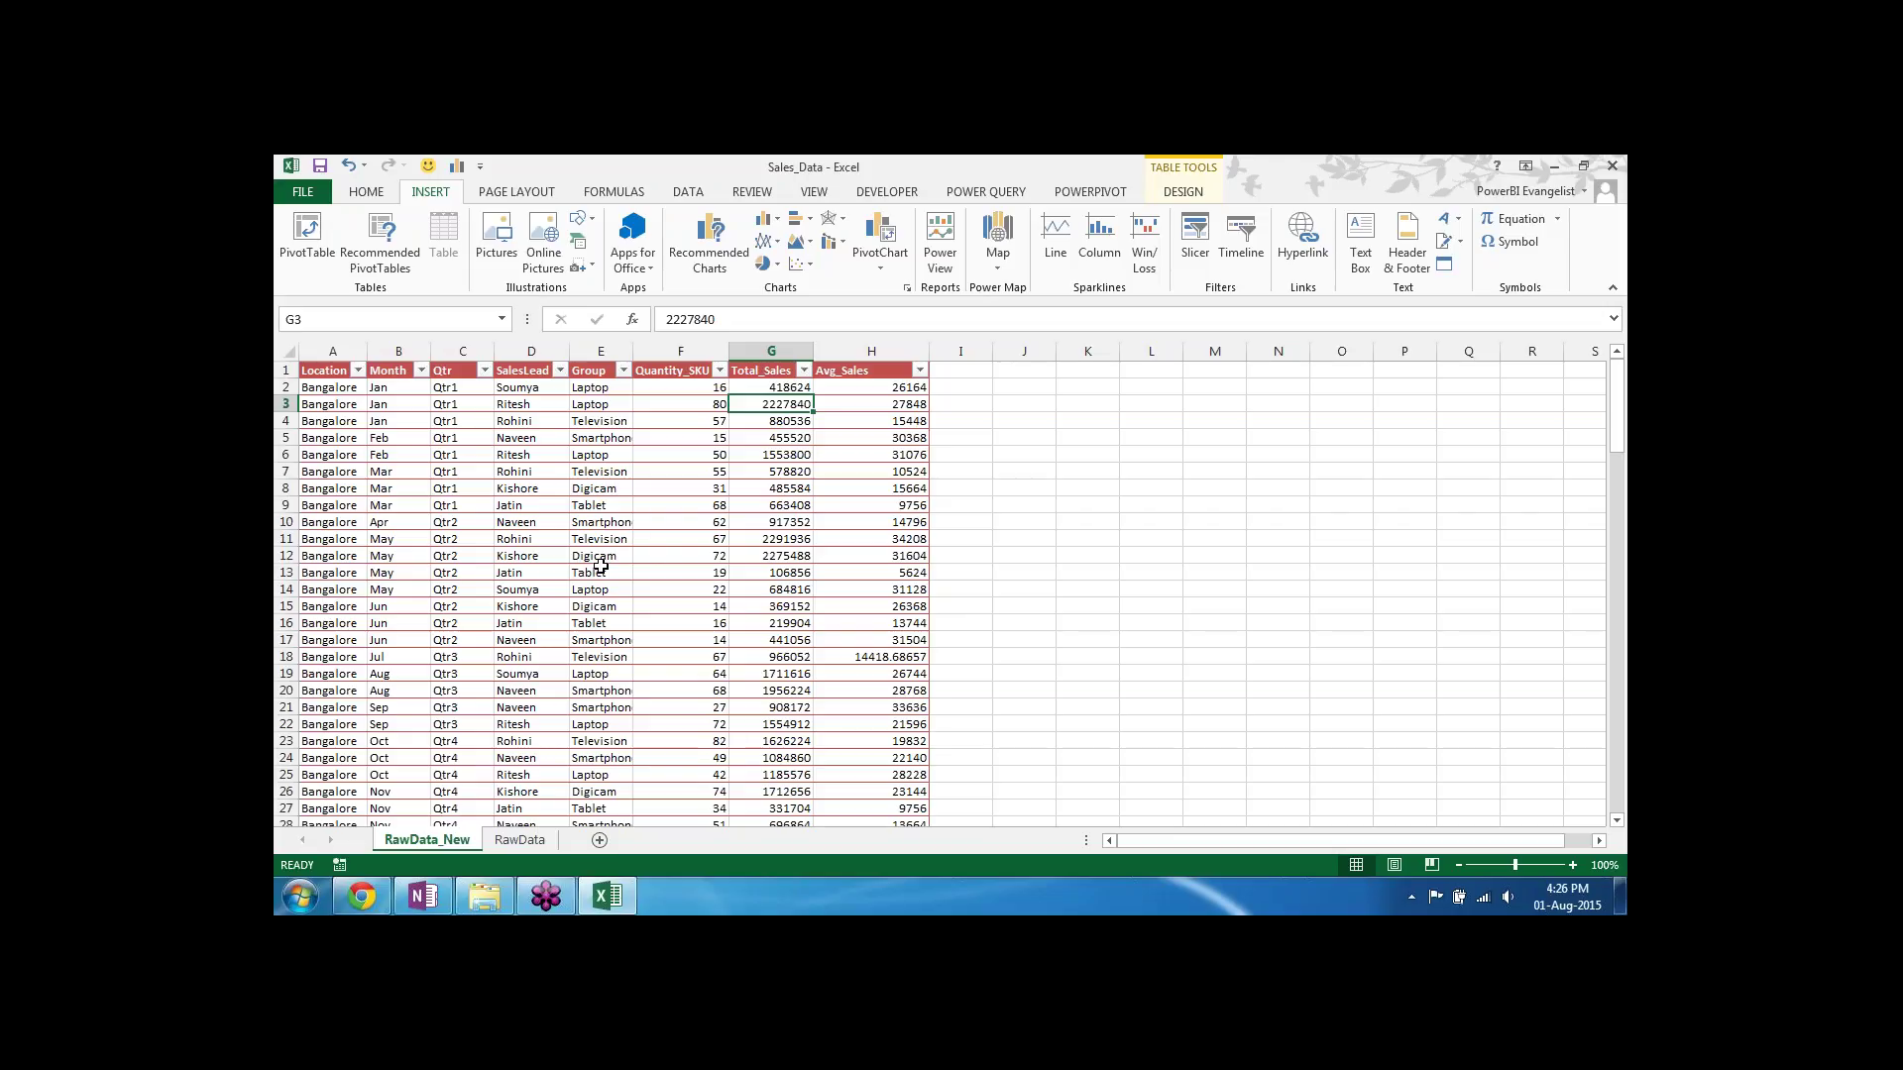
click(436, 455)
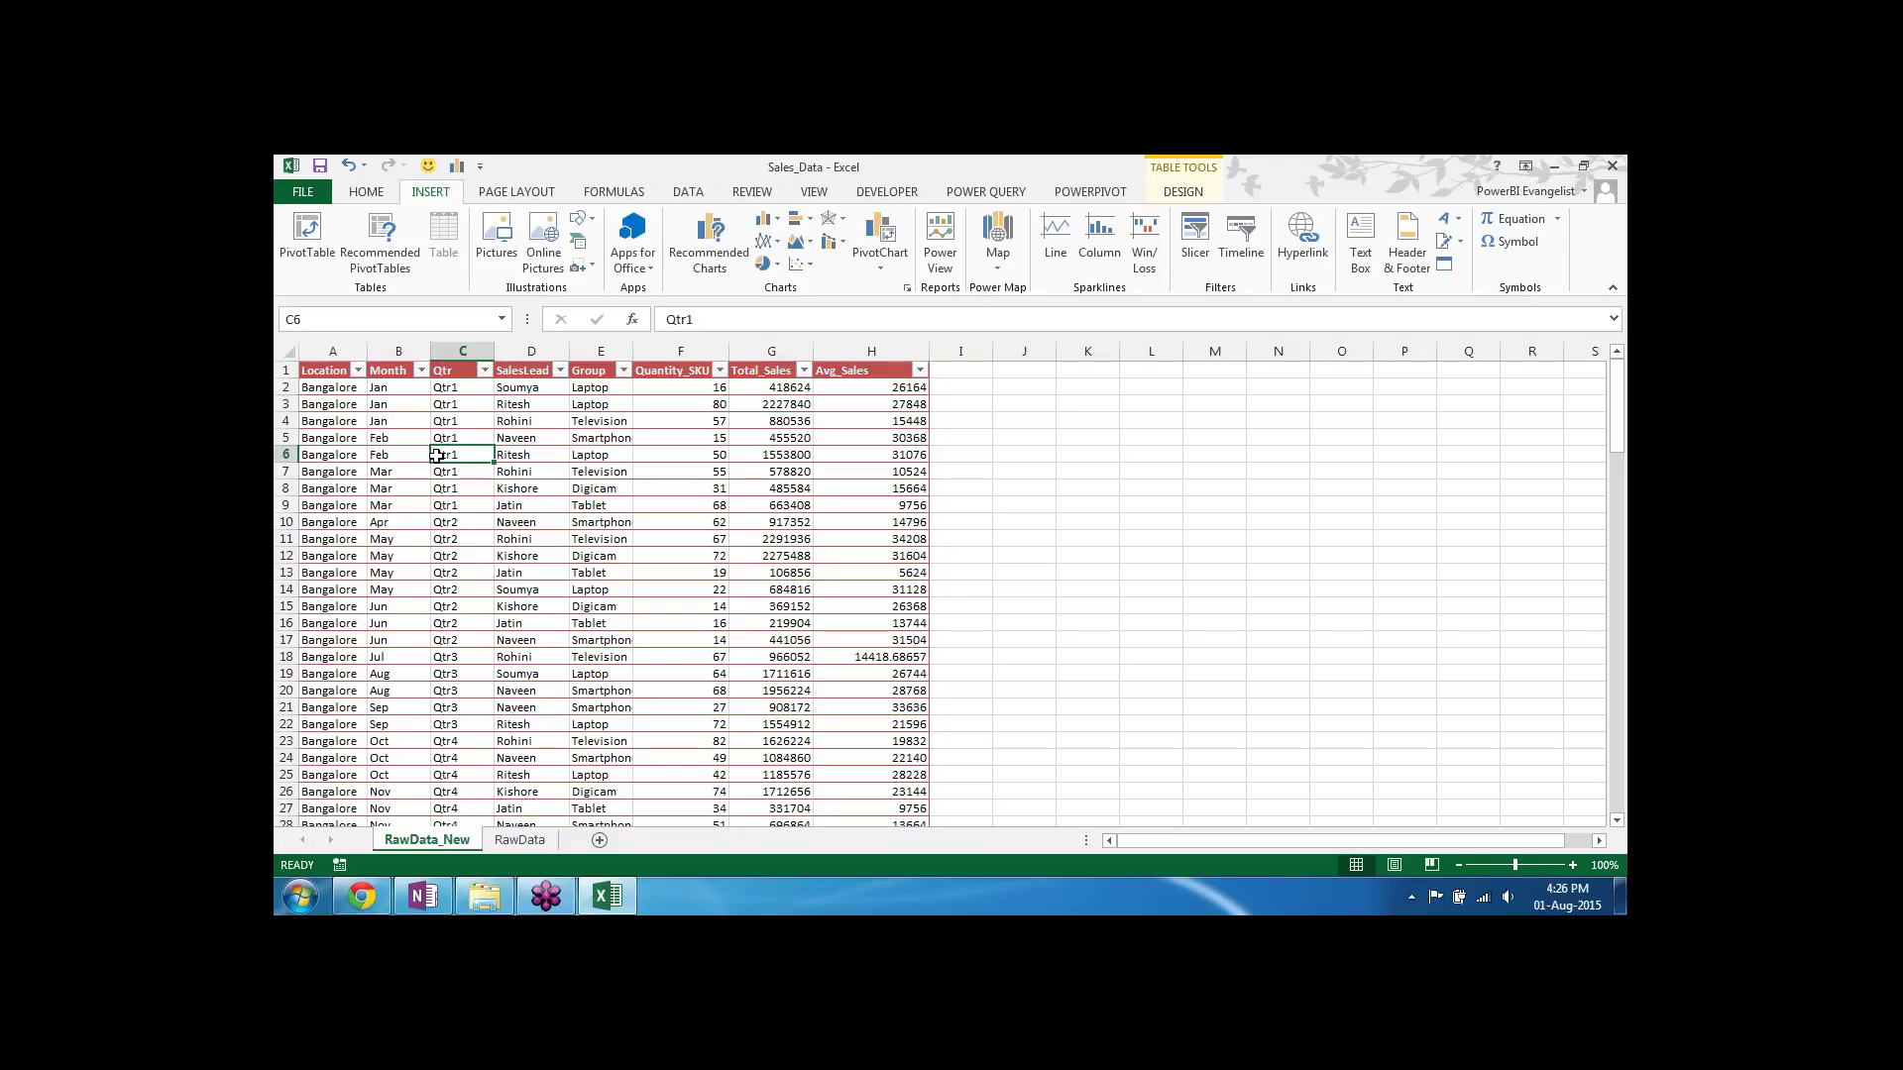
Step: Start a new conditional formatting rule for the Group cells E2:E129 using the rule type Format only cells that contain
click(596, 387)
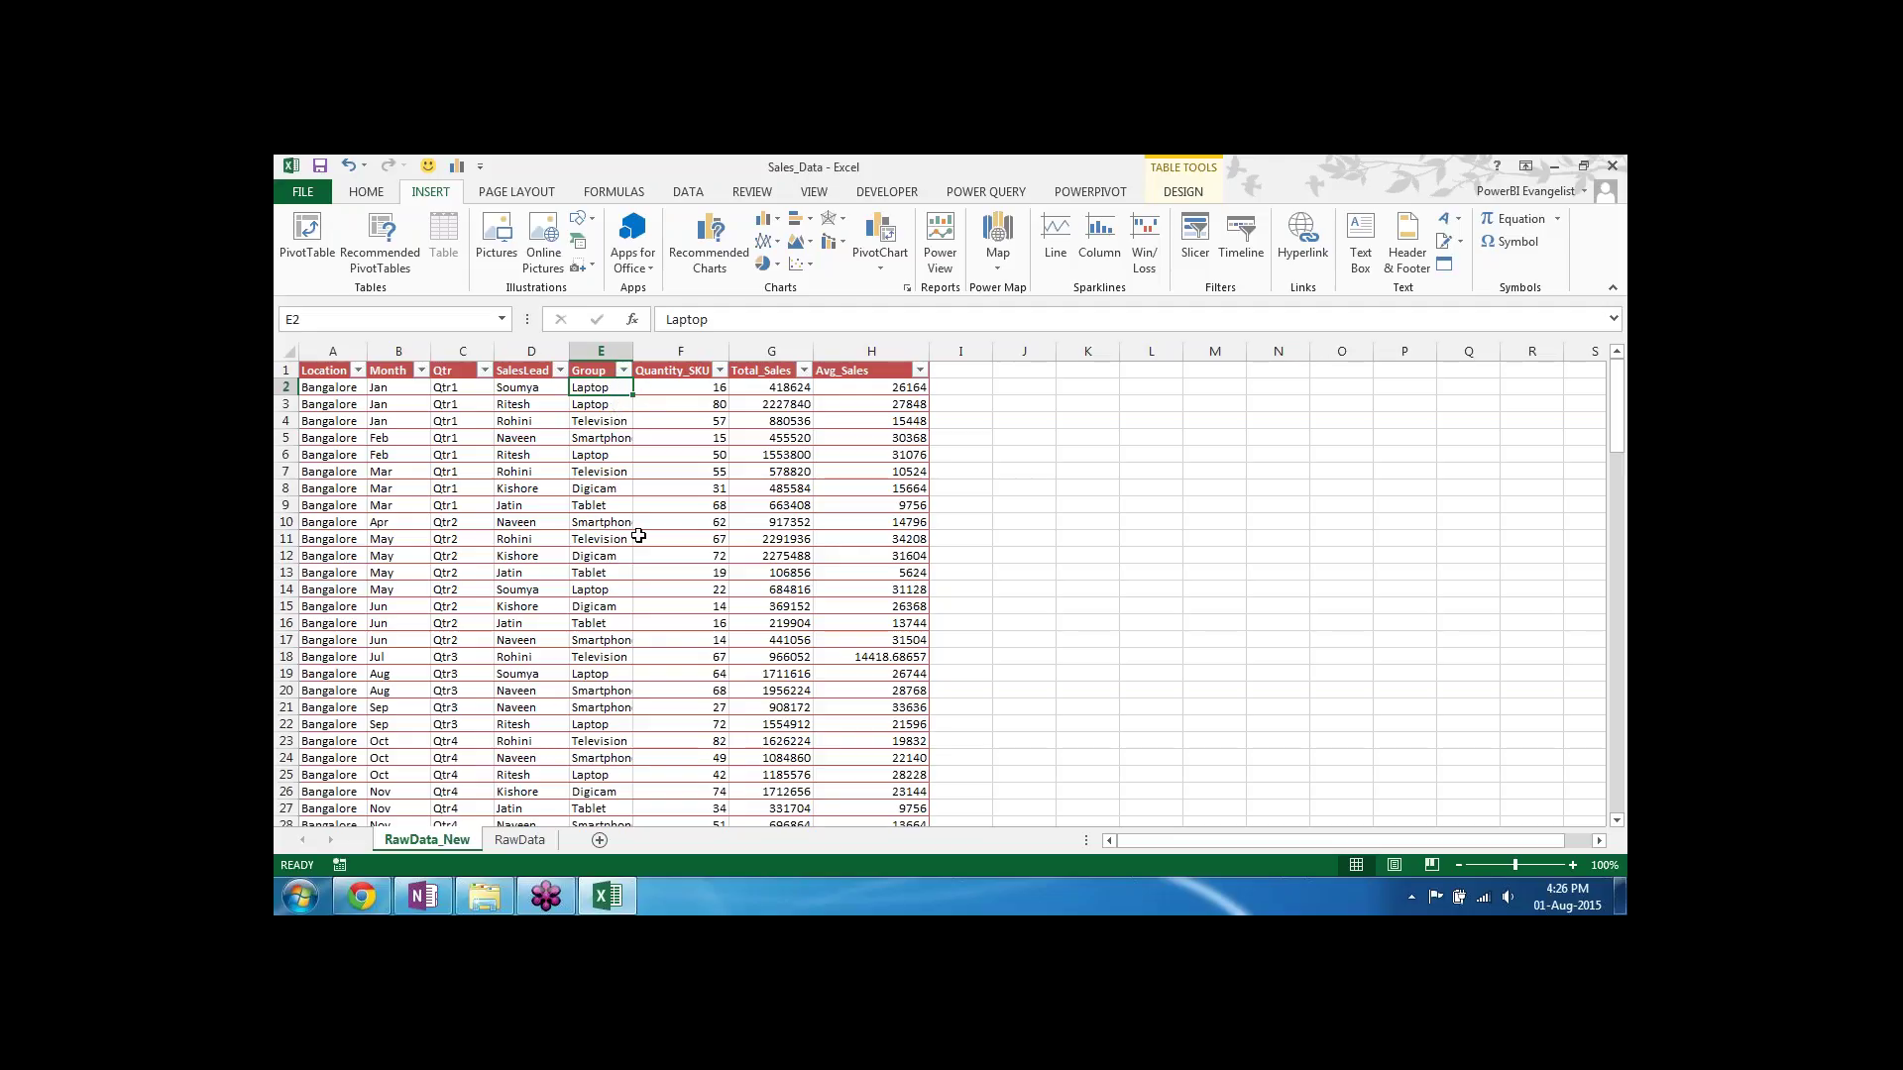
key(ctrl+shift+Down)
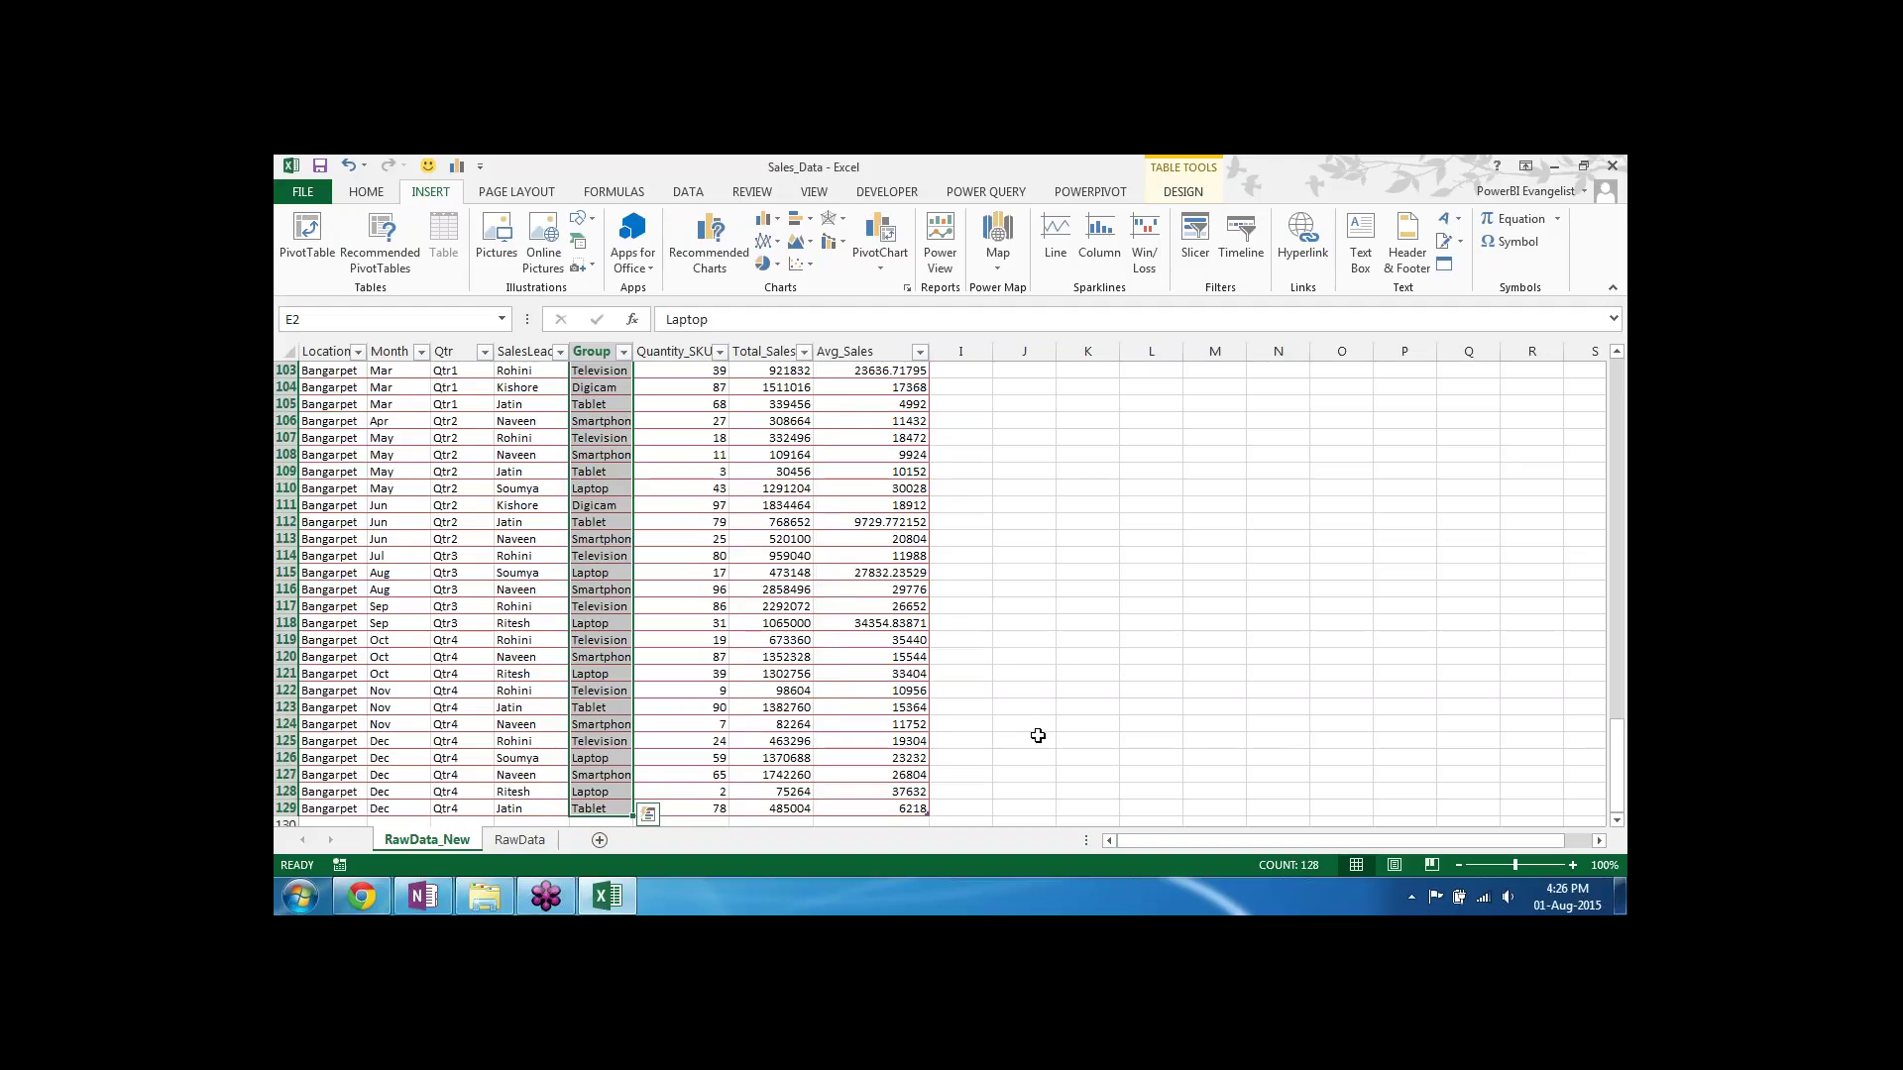
click(368, 194)
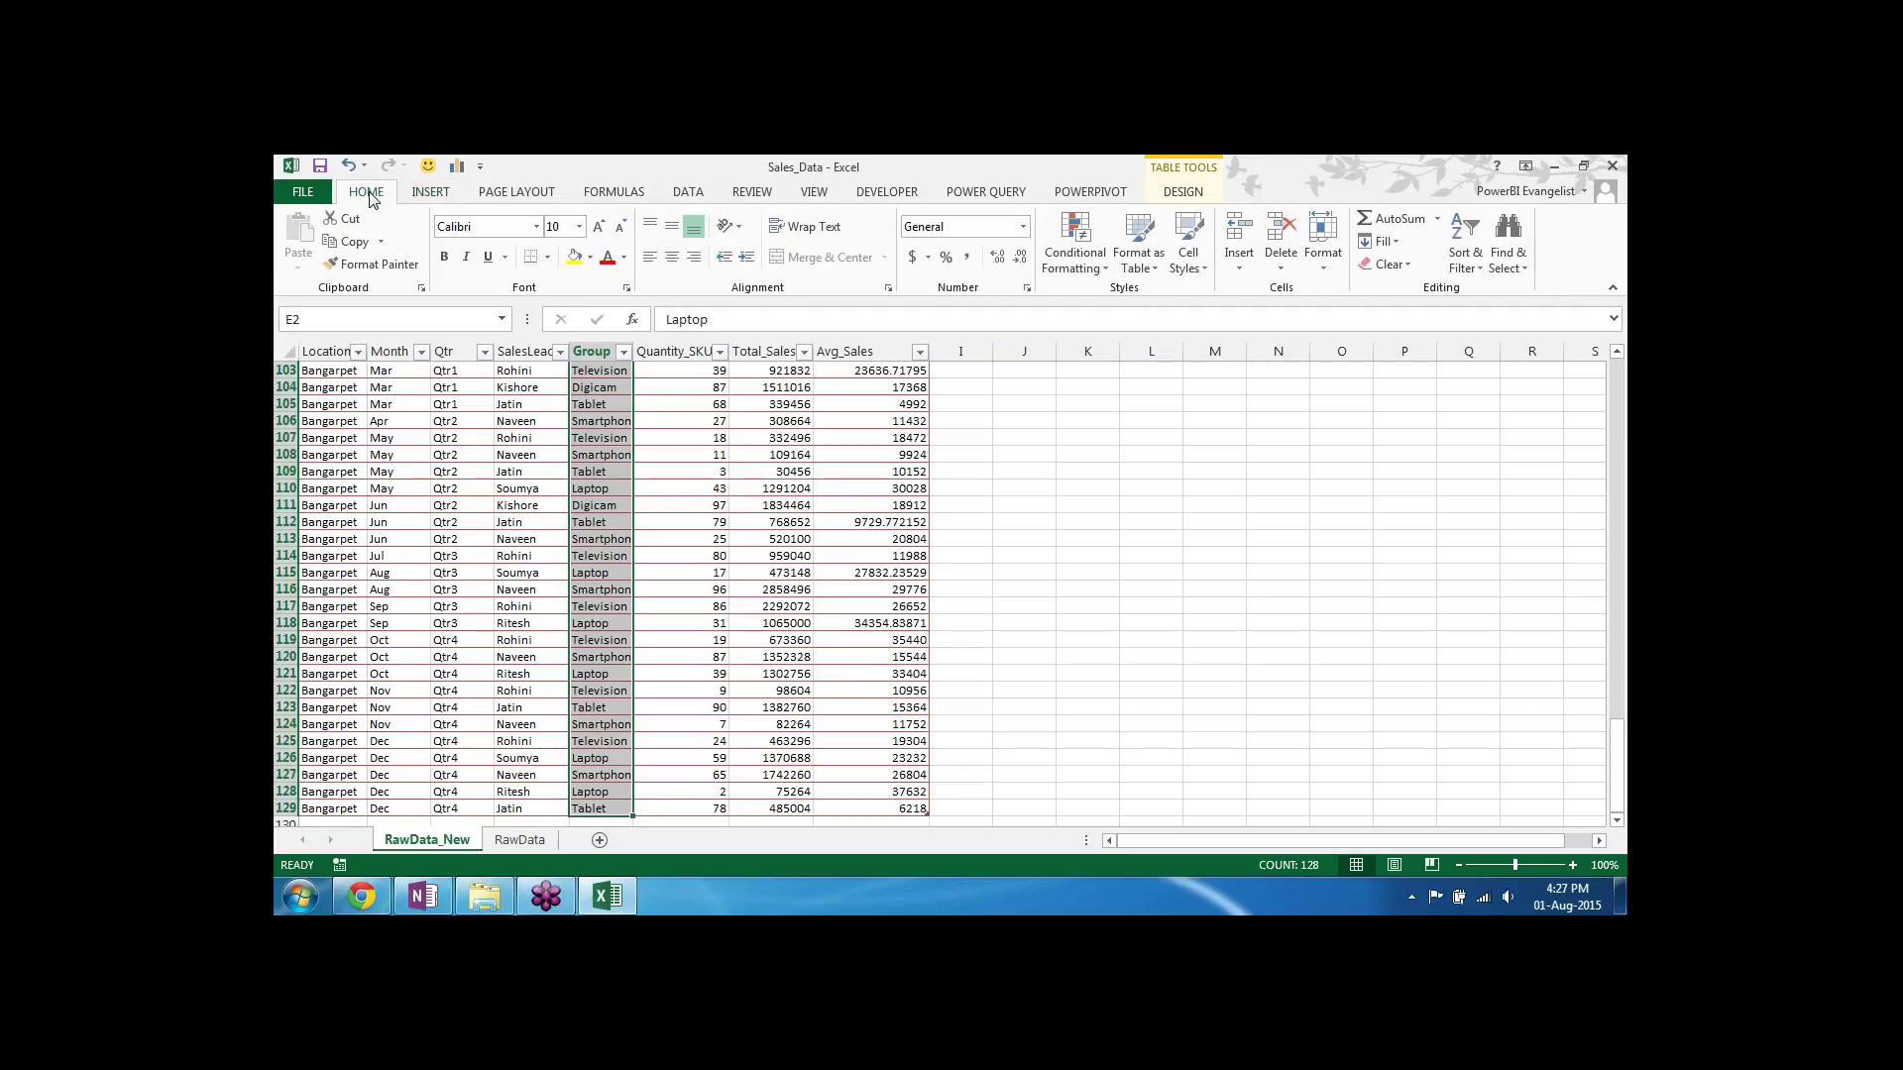
click(1104, 270)
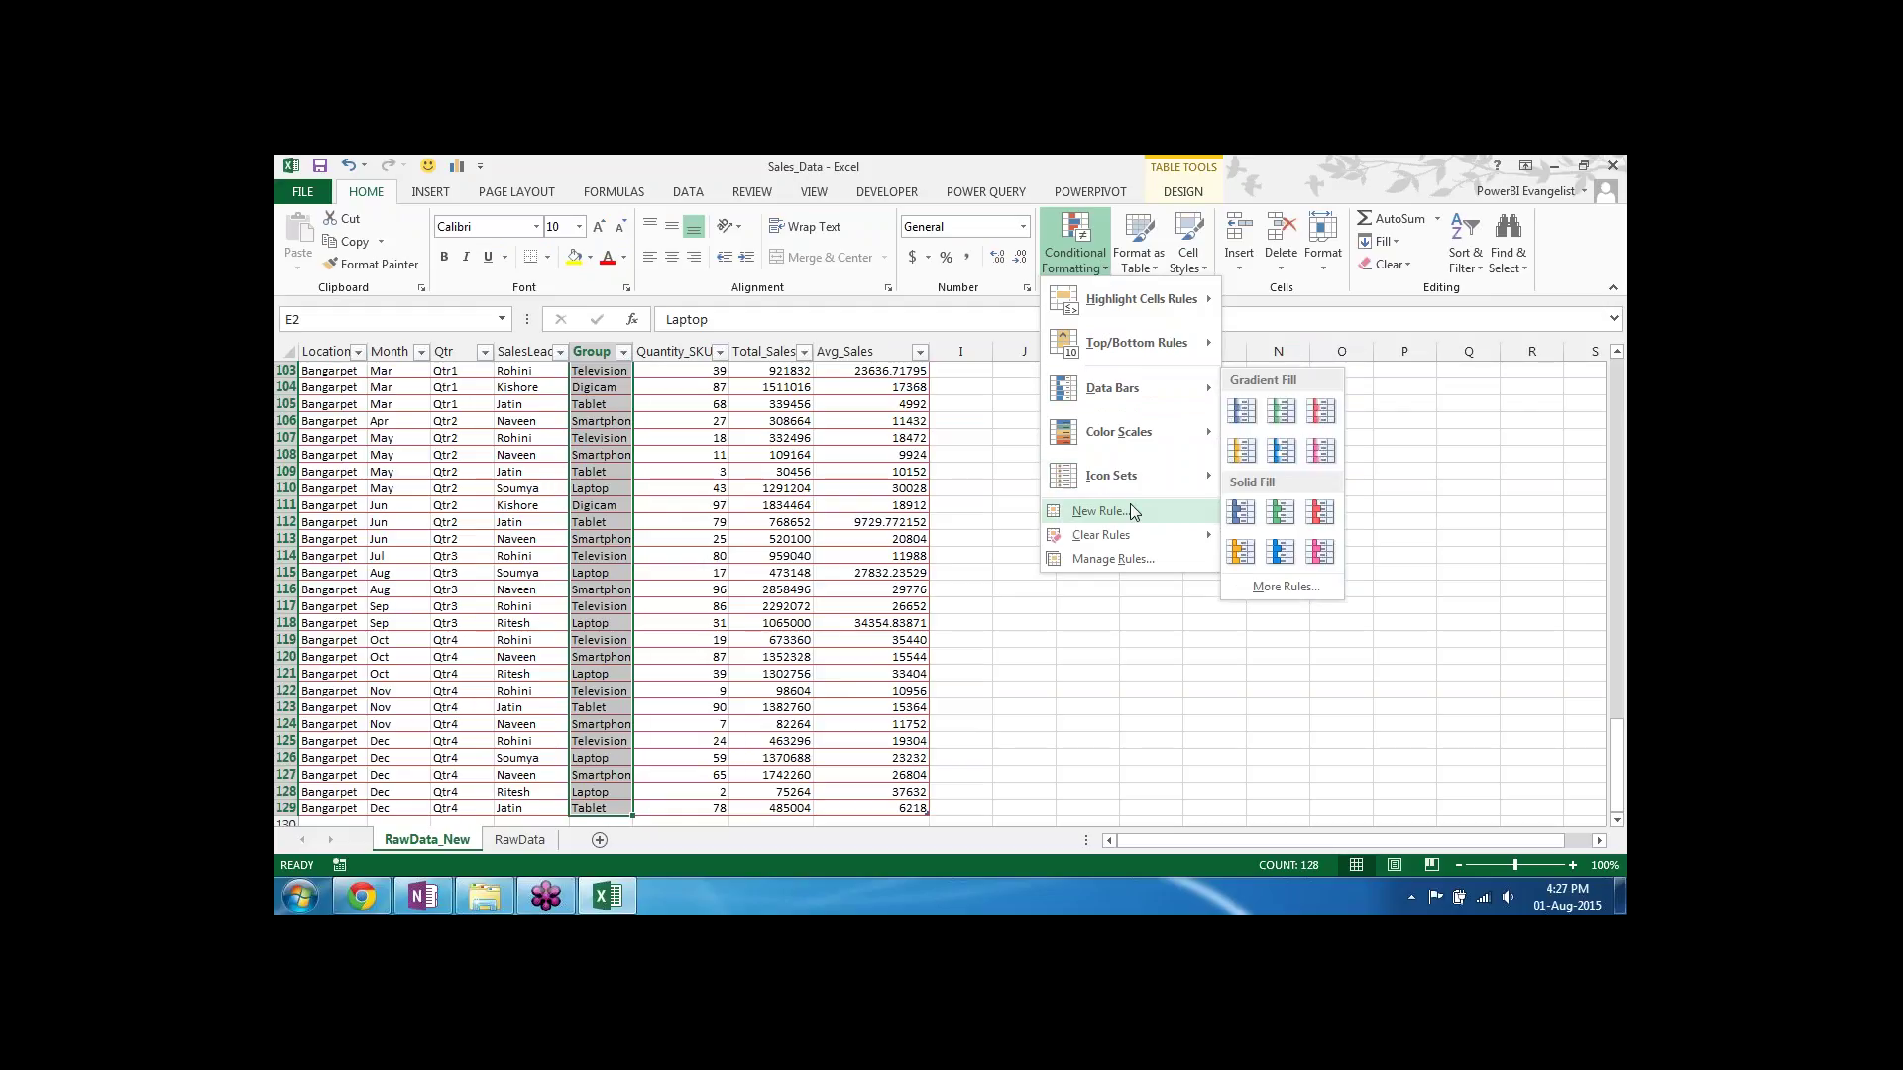
click(1098, 512)
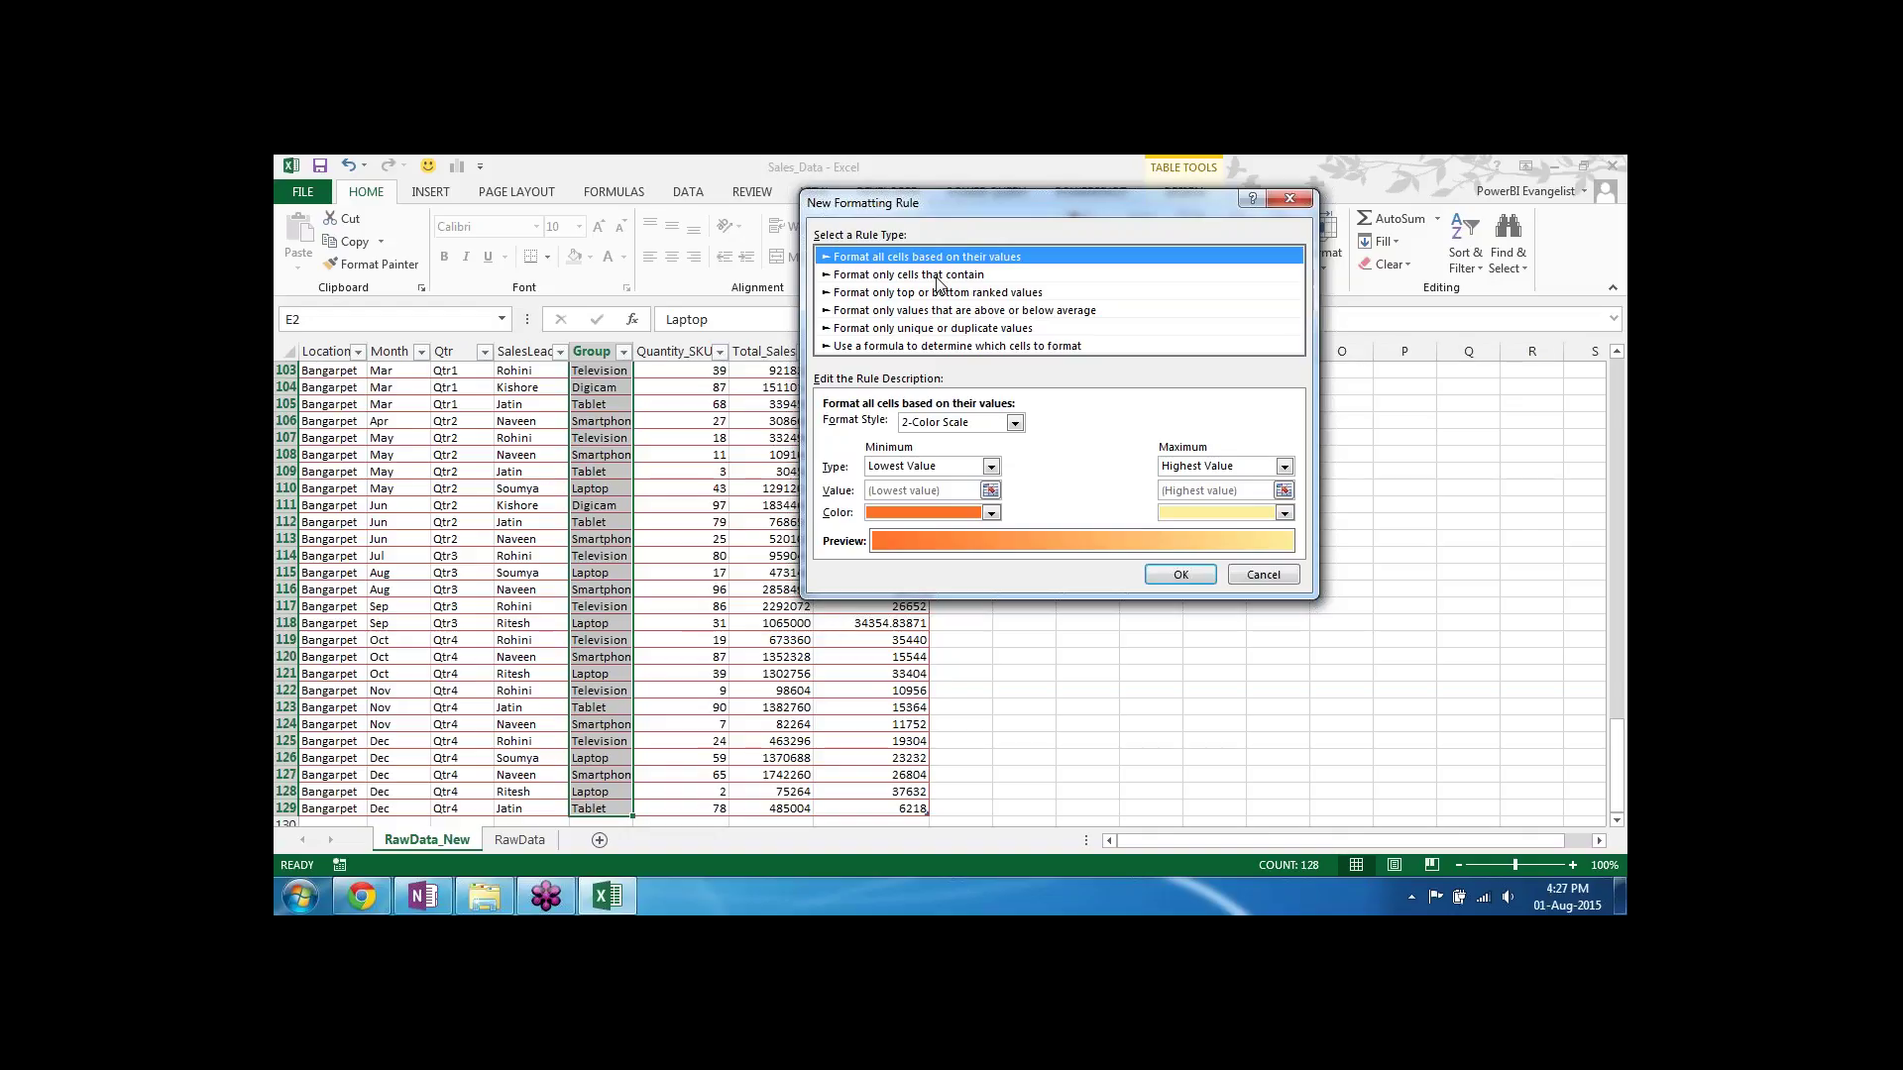
click(937, 285)
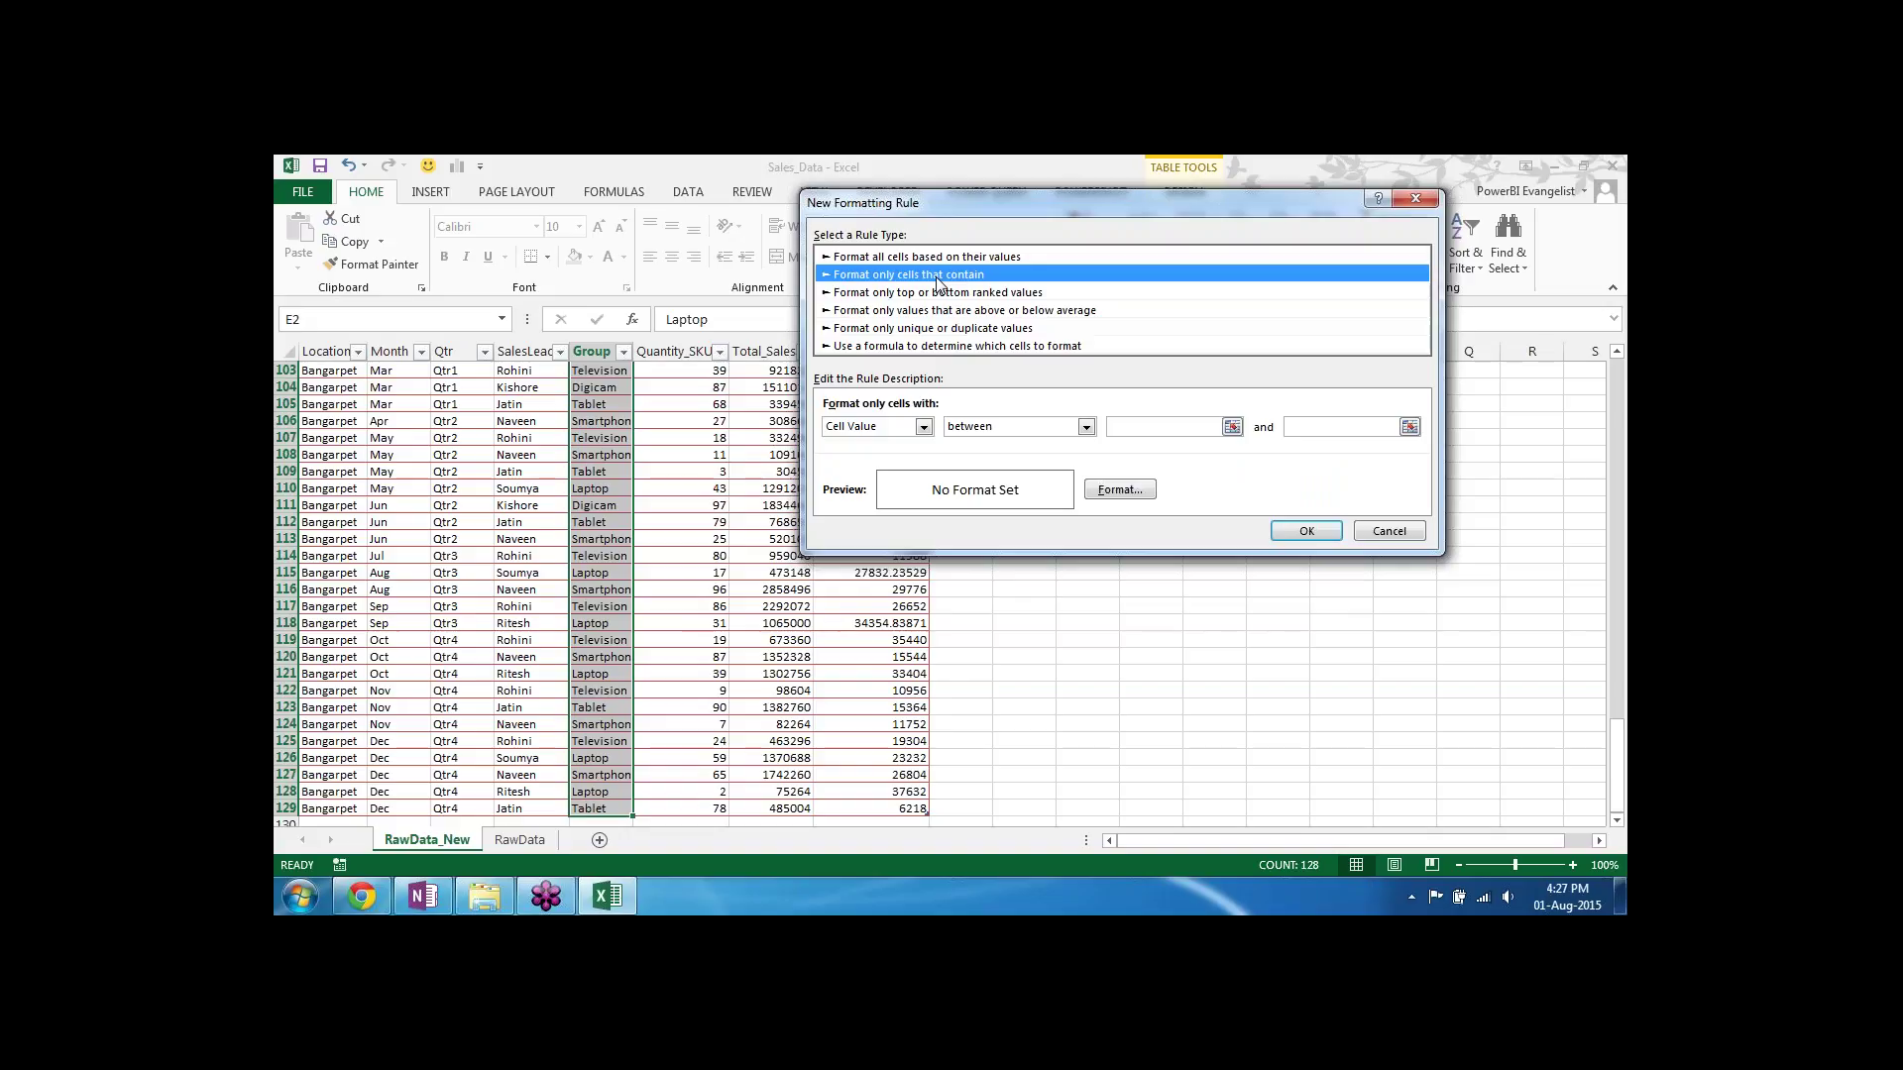
click(924, 427)
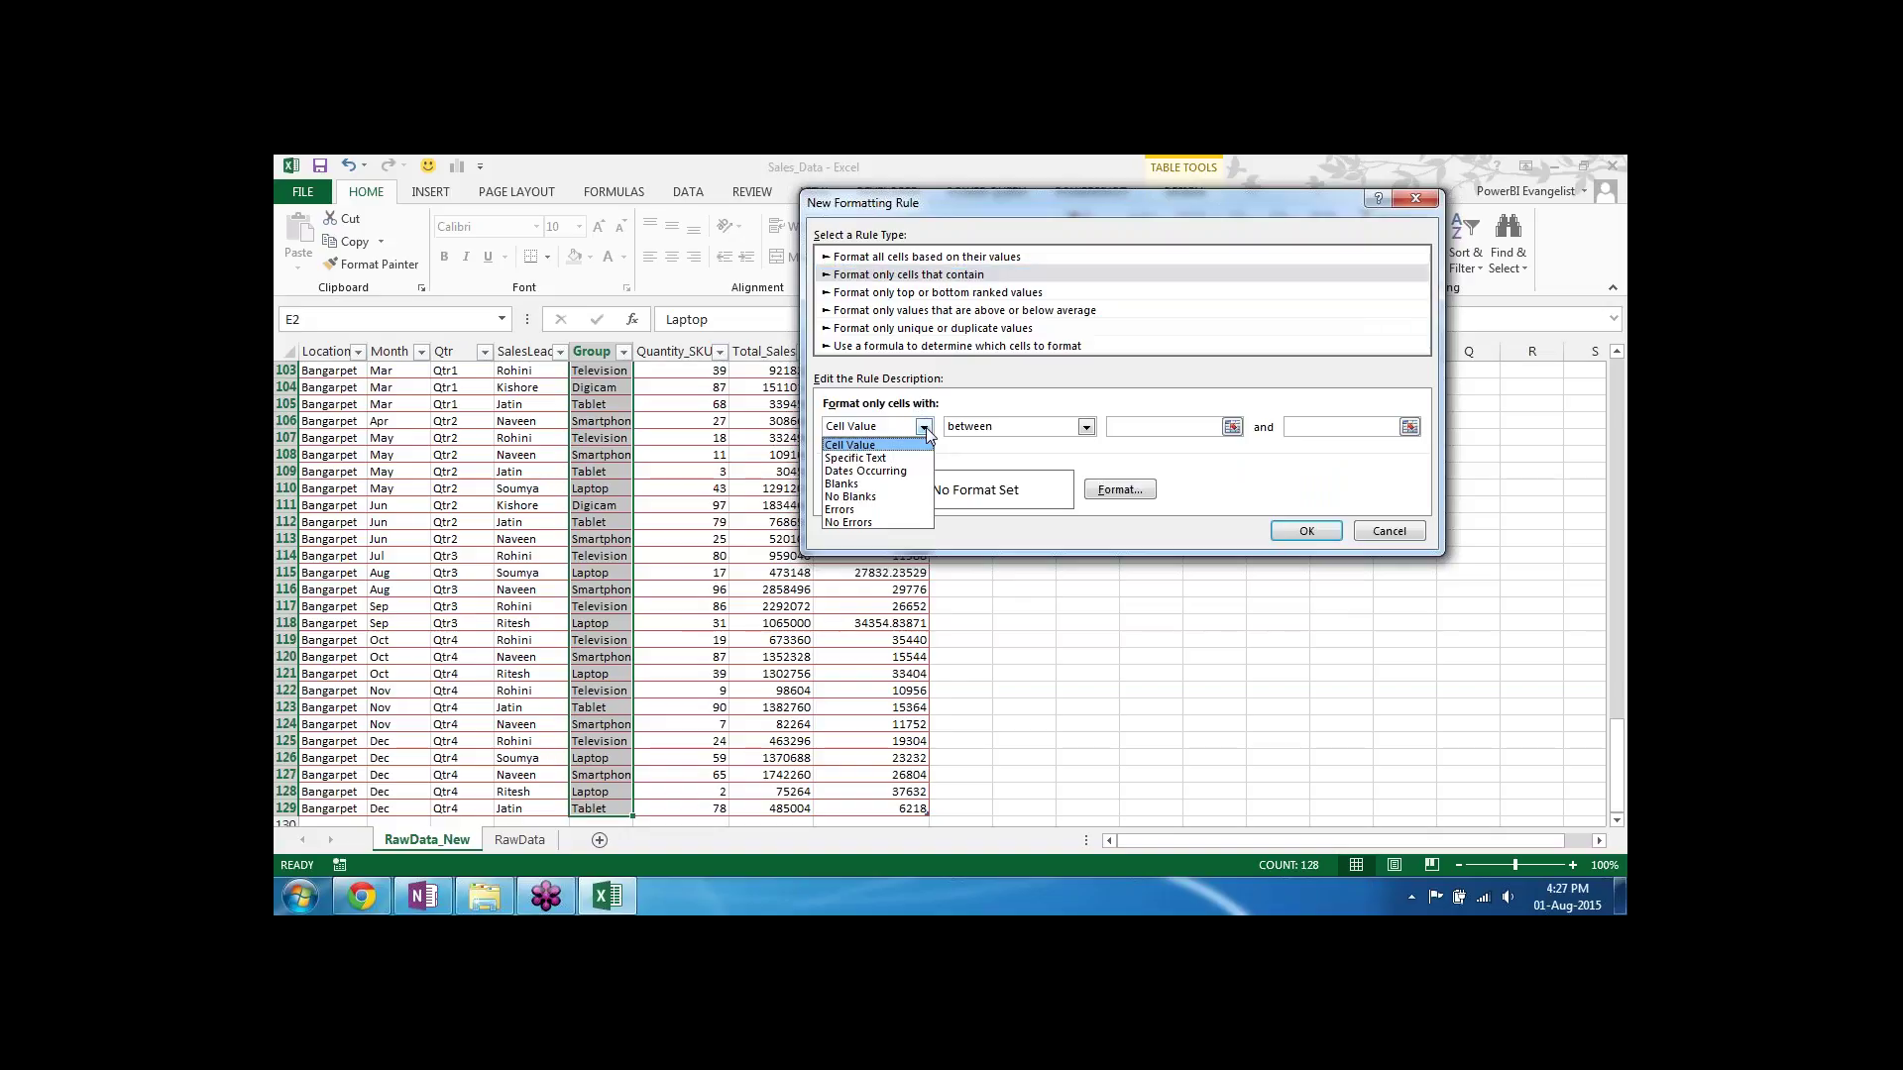
click(926, 426)
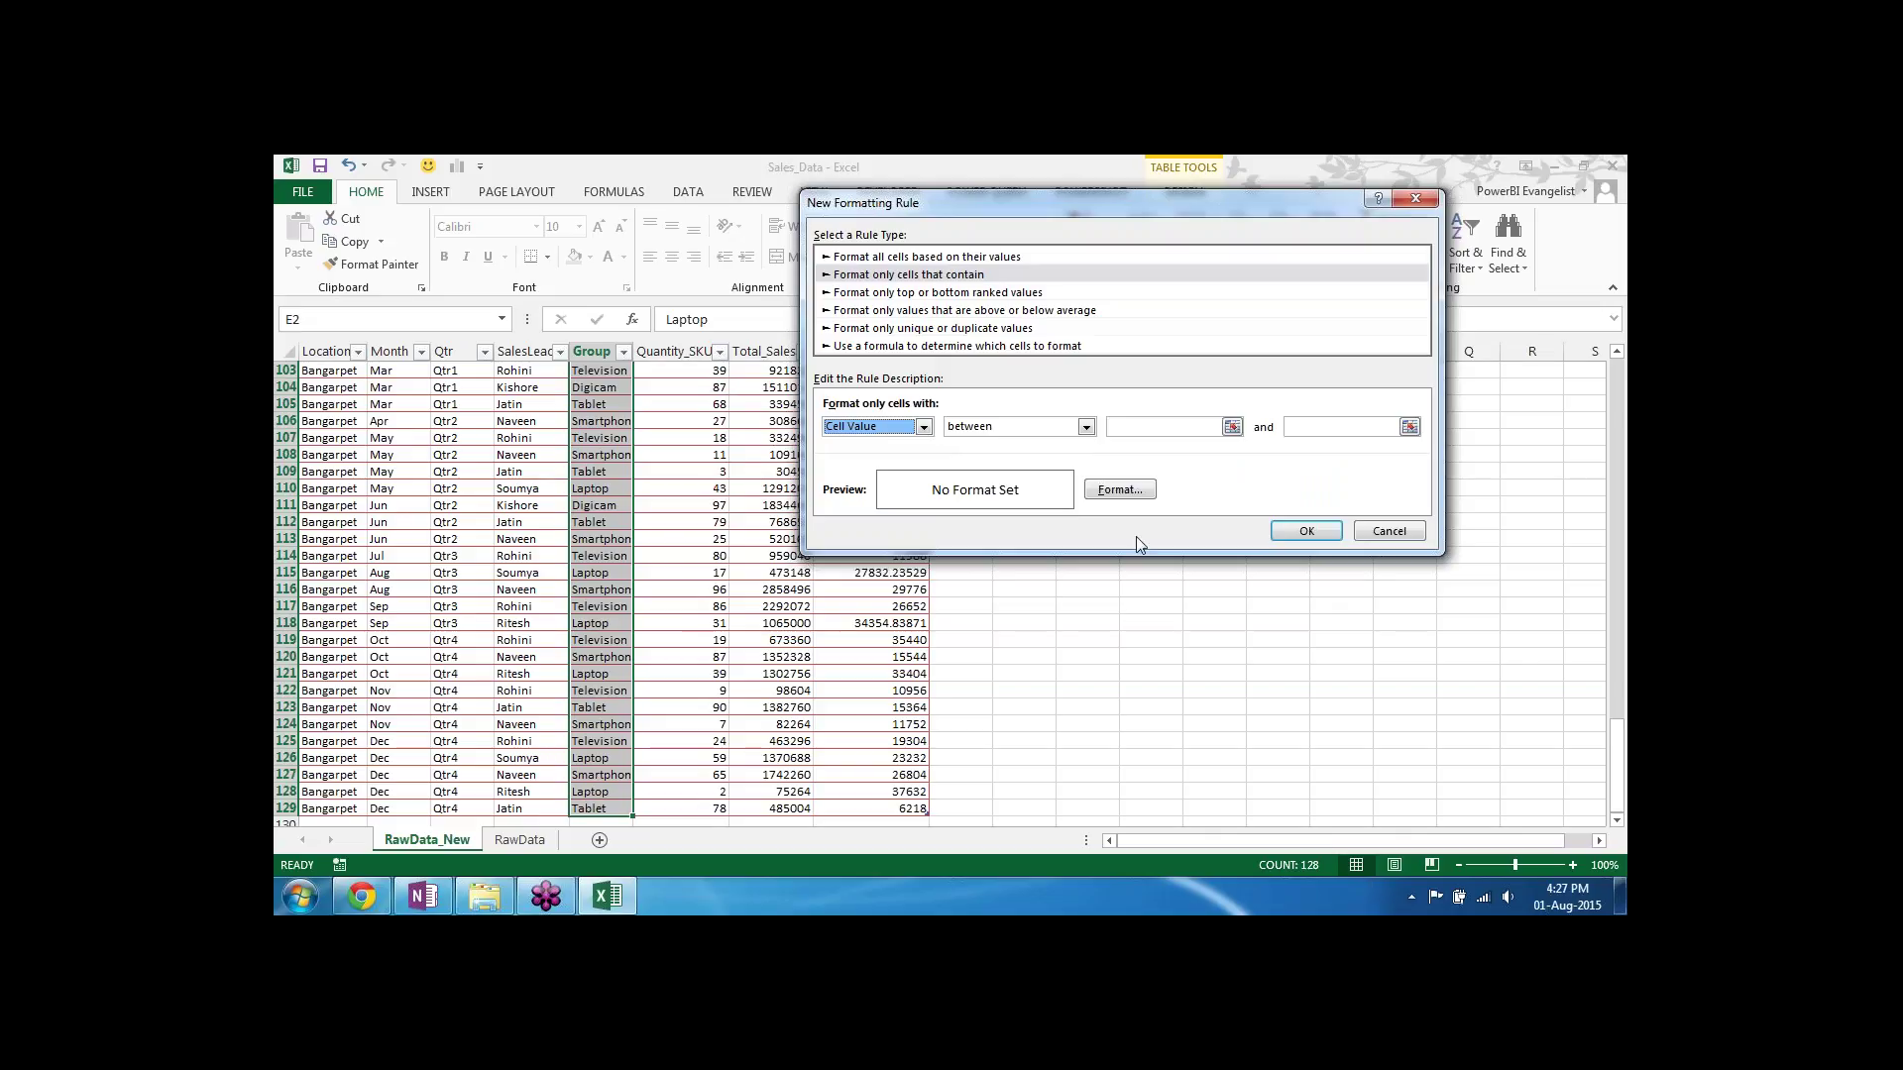
Step: Set the rule's condition to Cell Value equal to Laptop
drag(1095, 201, 980, 307)
click(970, 532)
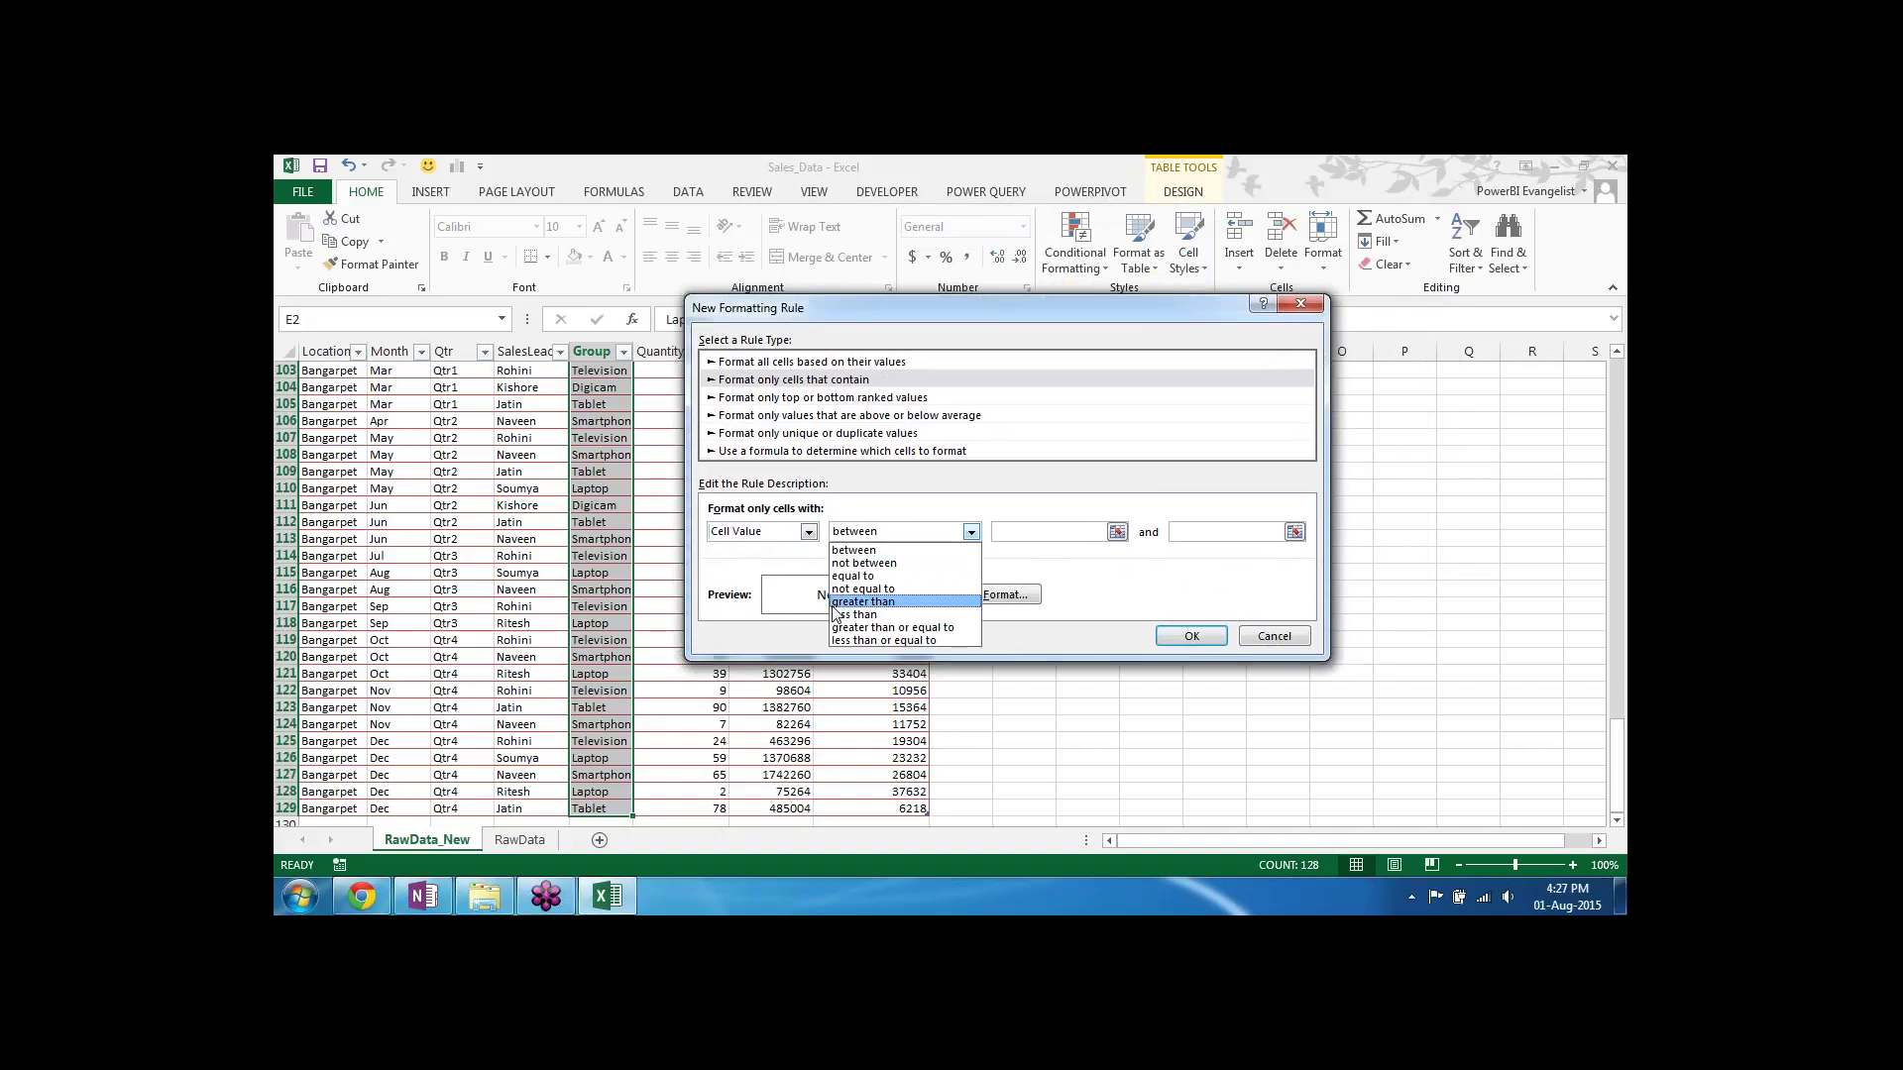
click(869, 577)
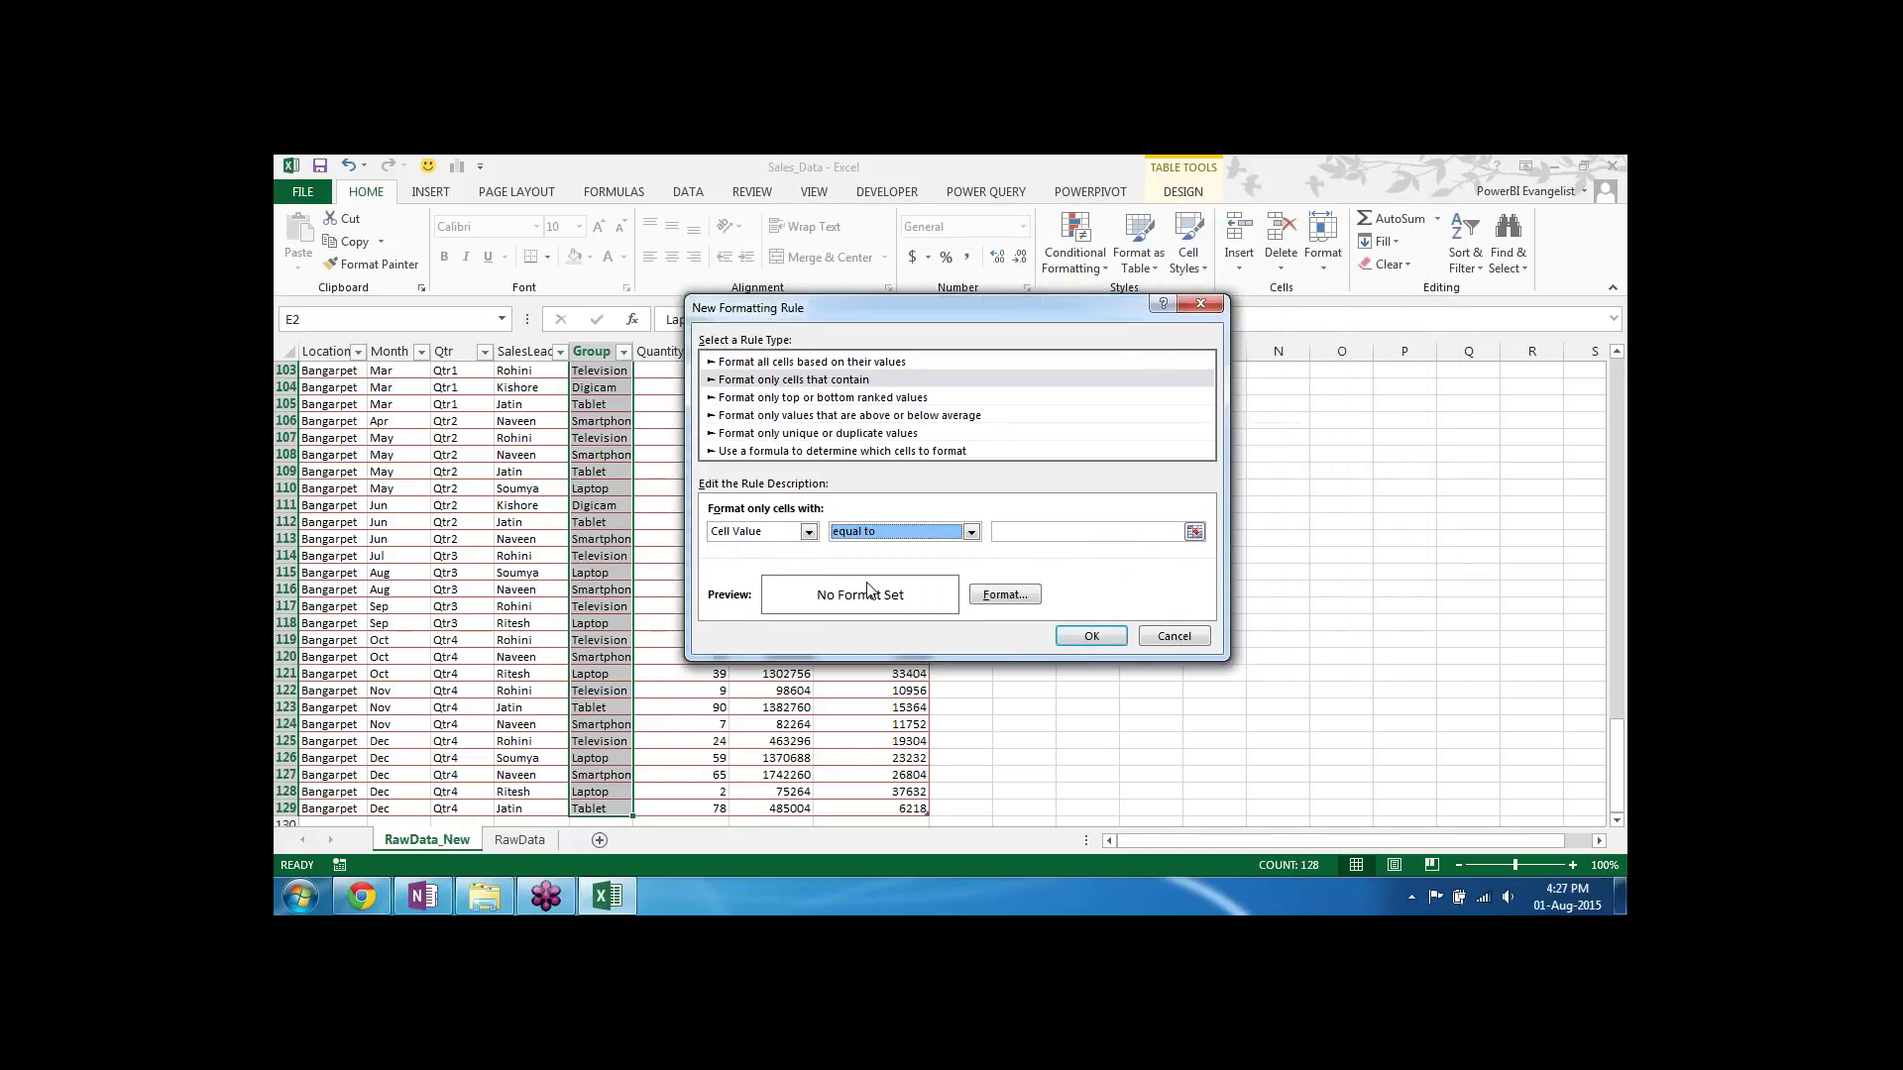
click(1052, 533)
text(Laptop)
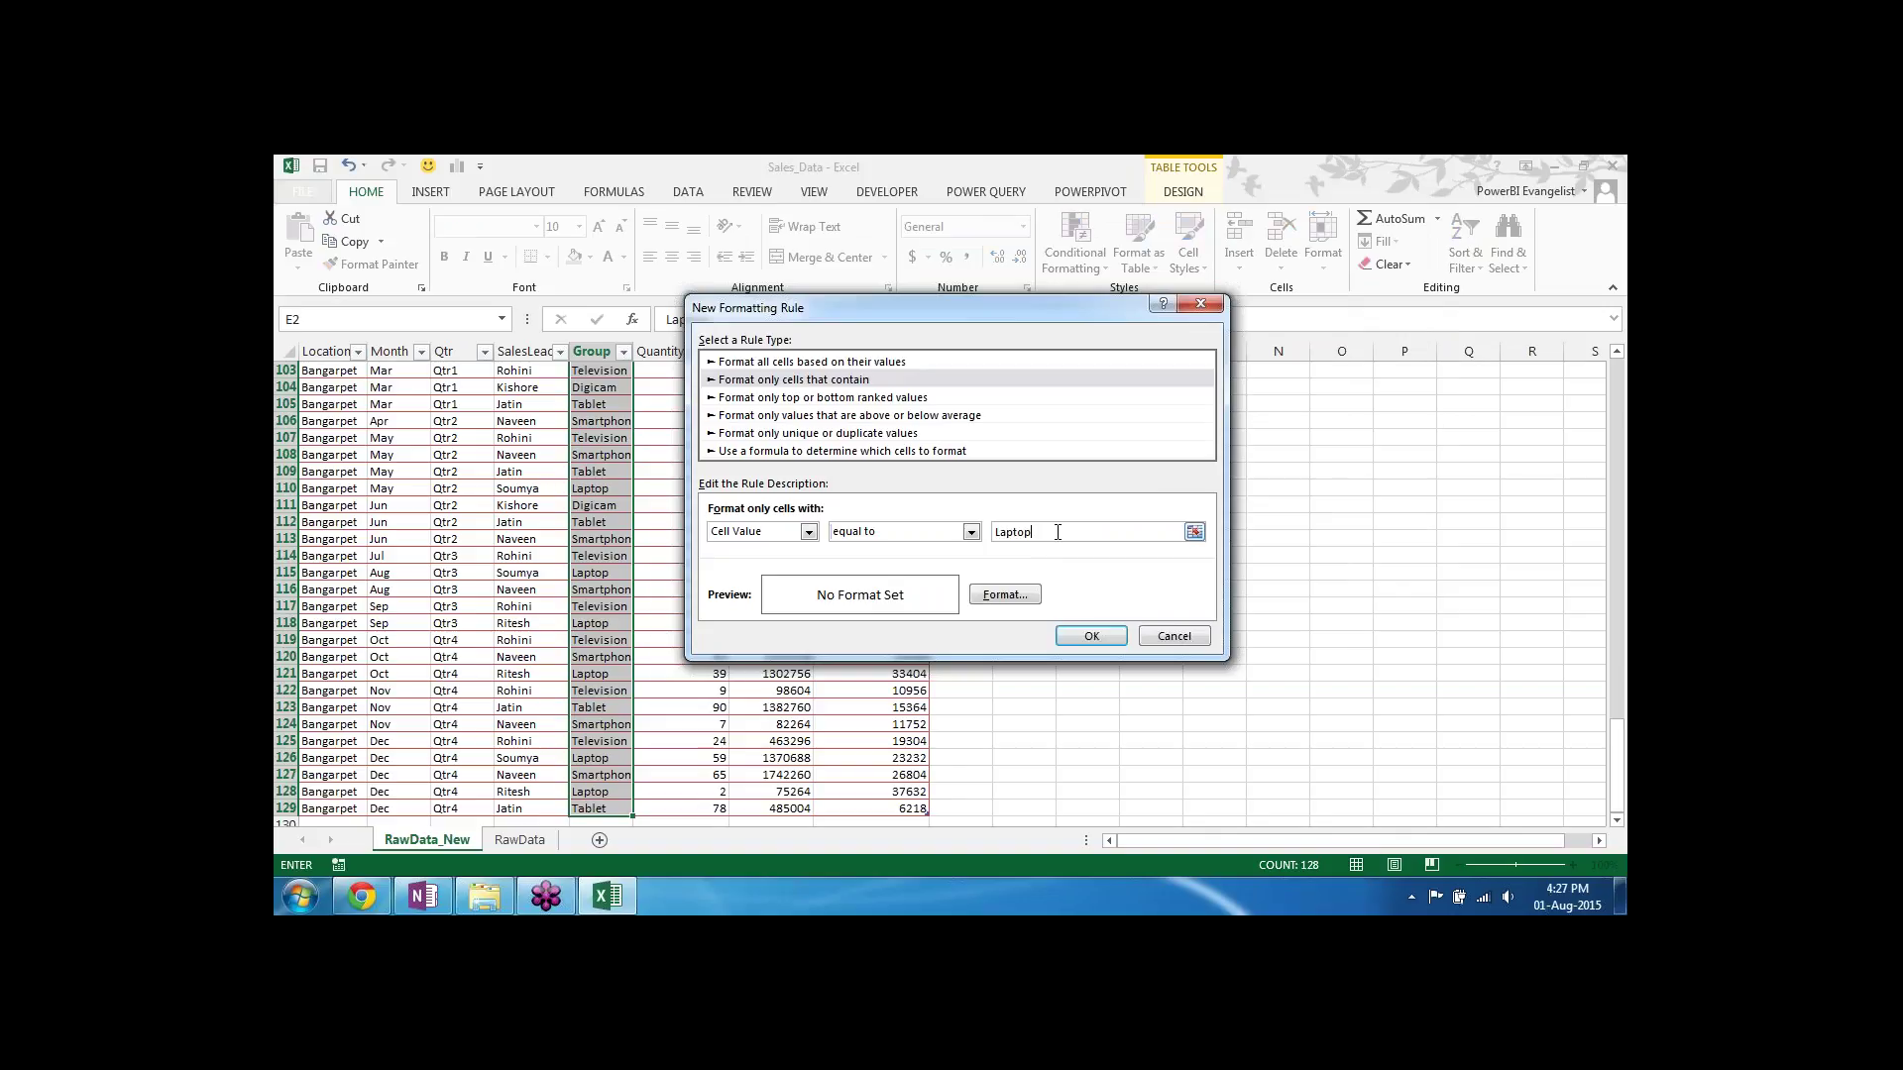
Step: Give the Laptop rule a light green background fill and apply it to the Group column
click(1009, 601)
click(1000, 199)
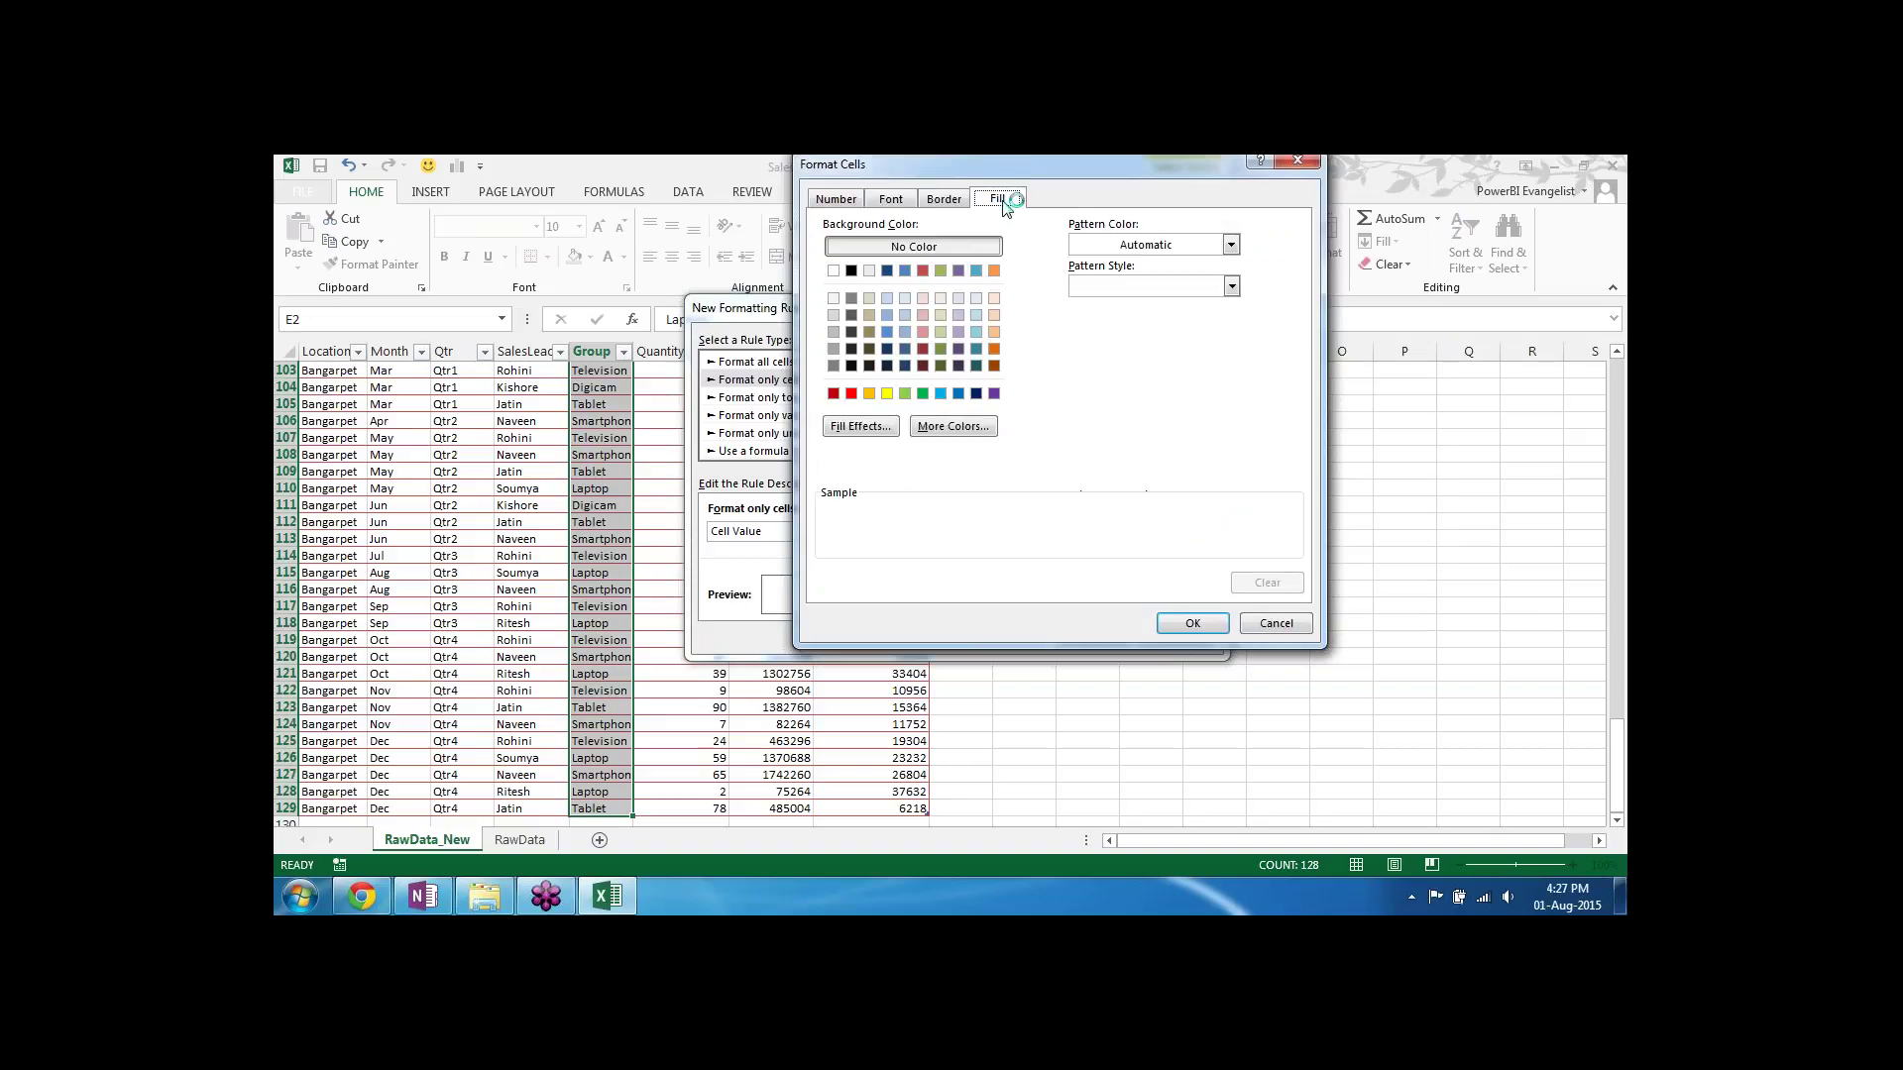
click(905, 394)
click(1190, 625)
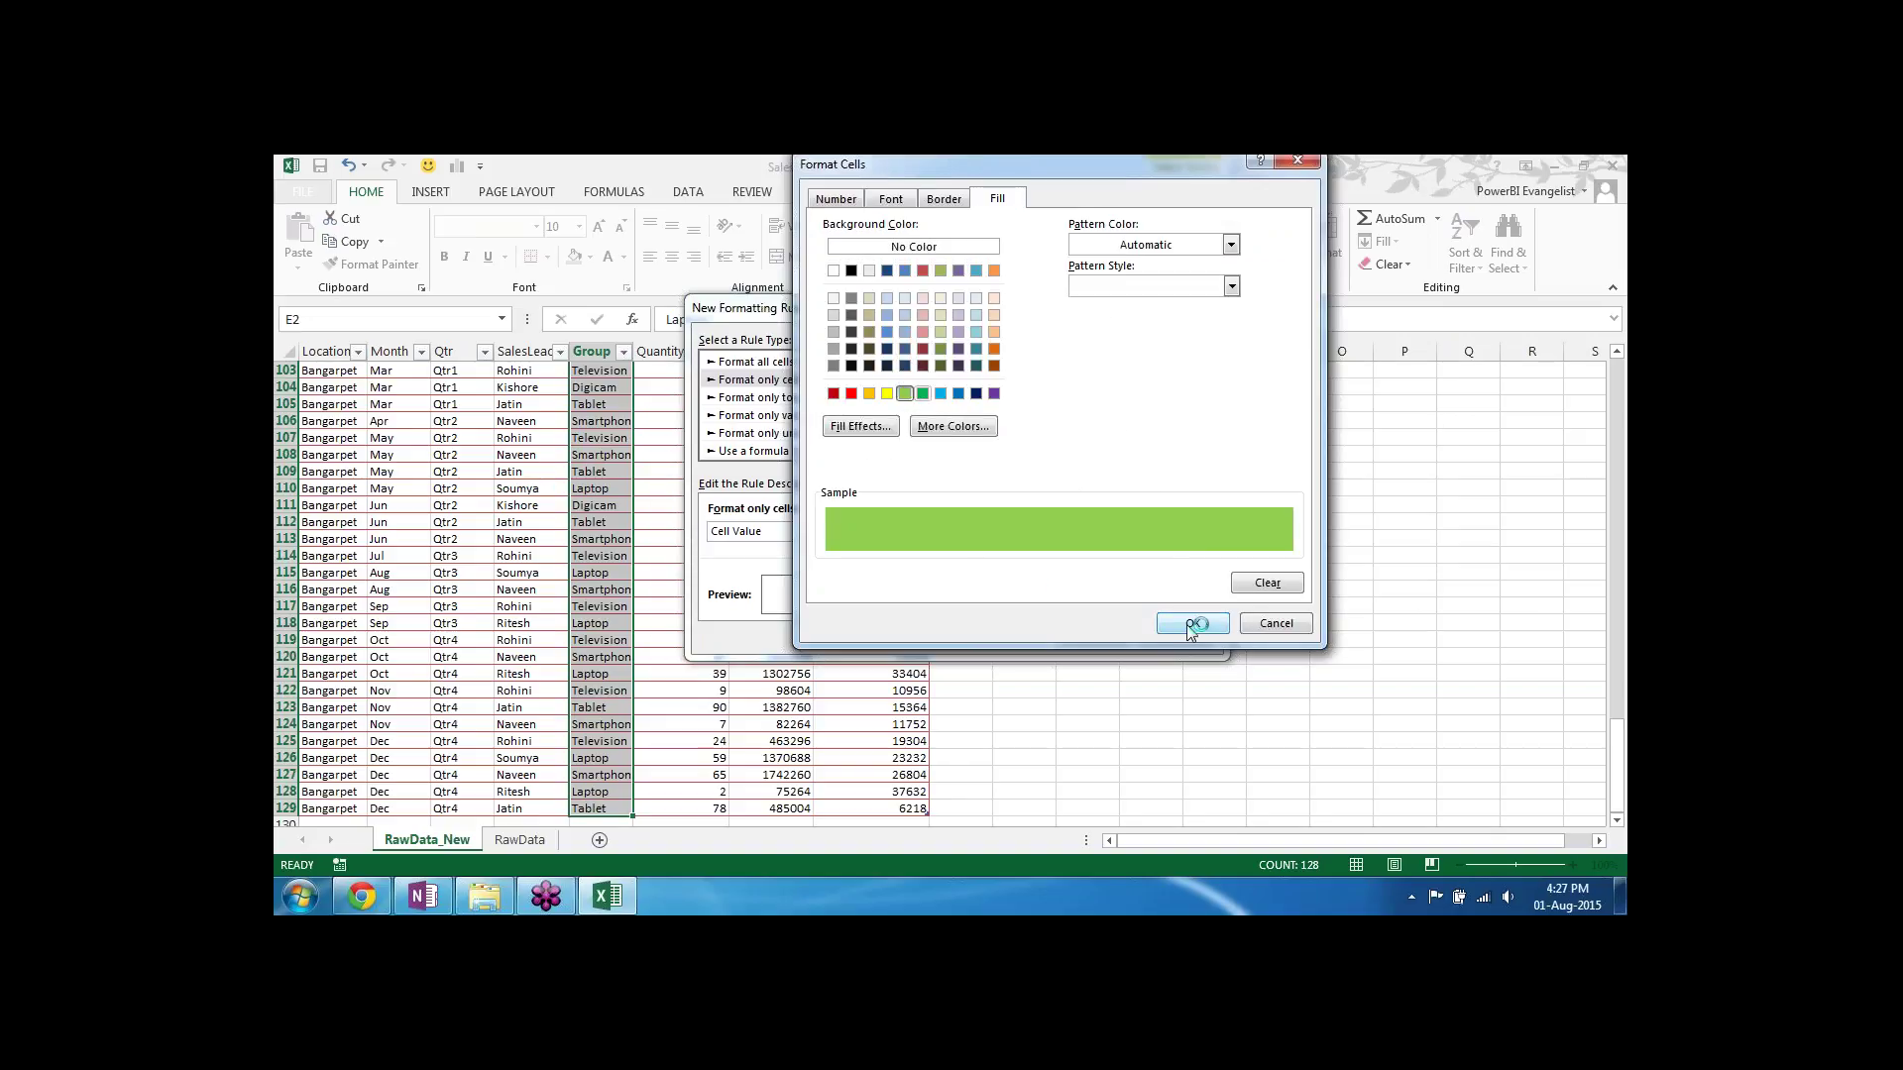
click(1090, 636)
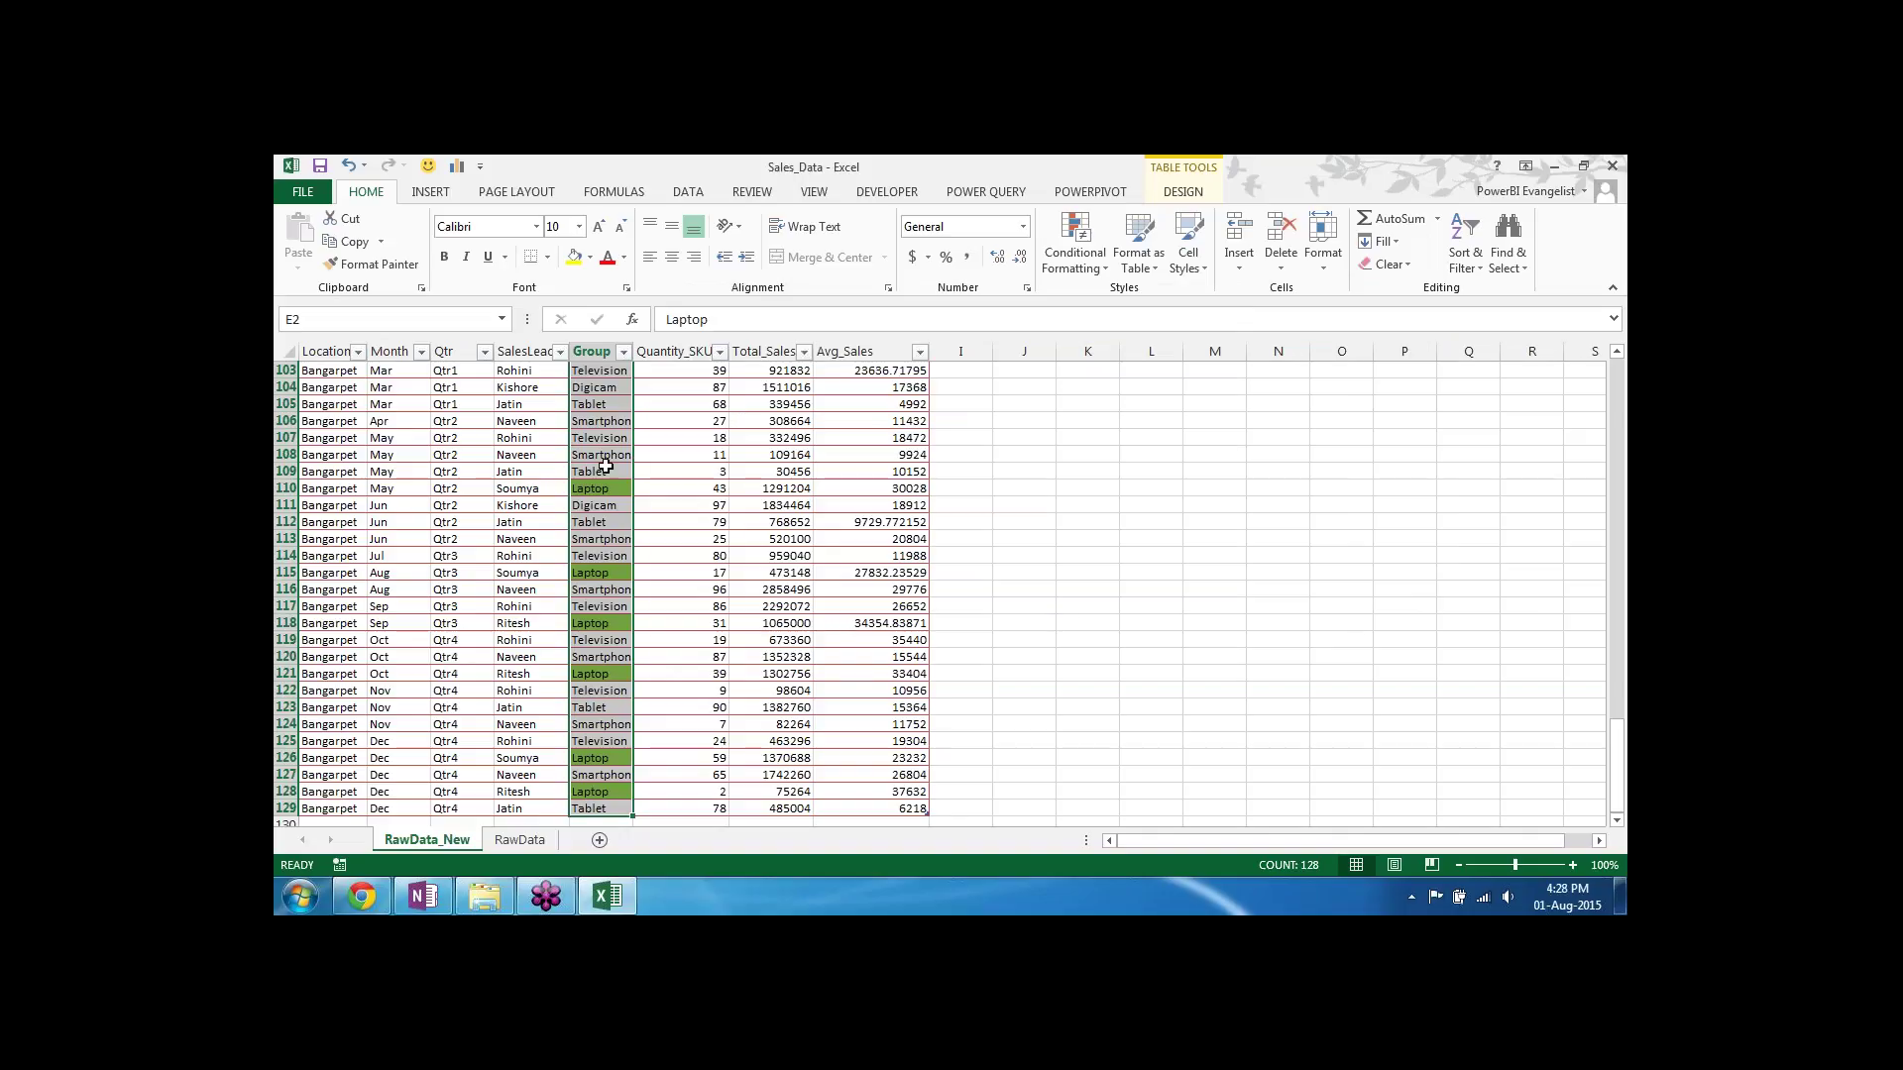
Step: Change the Group value in E105 to Laptop to test the formatting rule, and undo the change
click(604, 407)
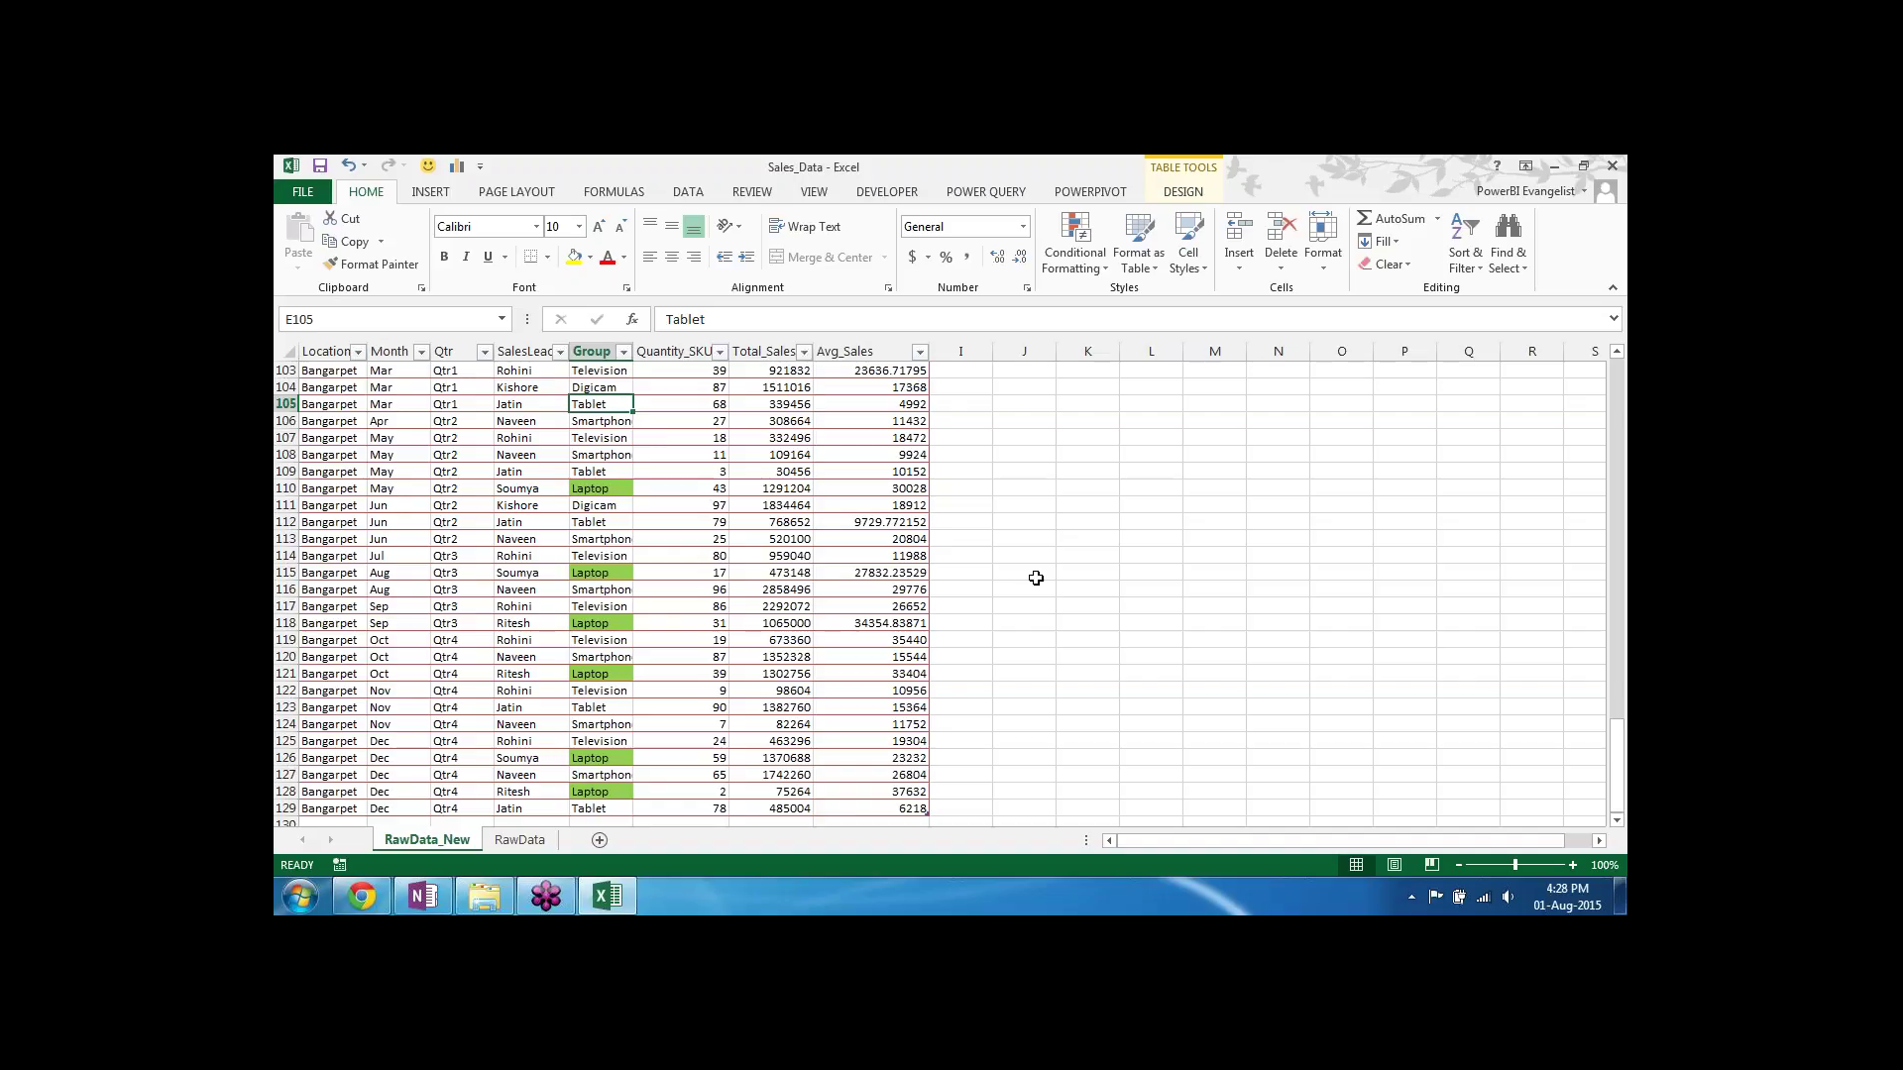
text(La)
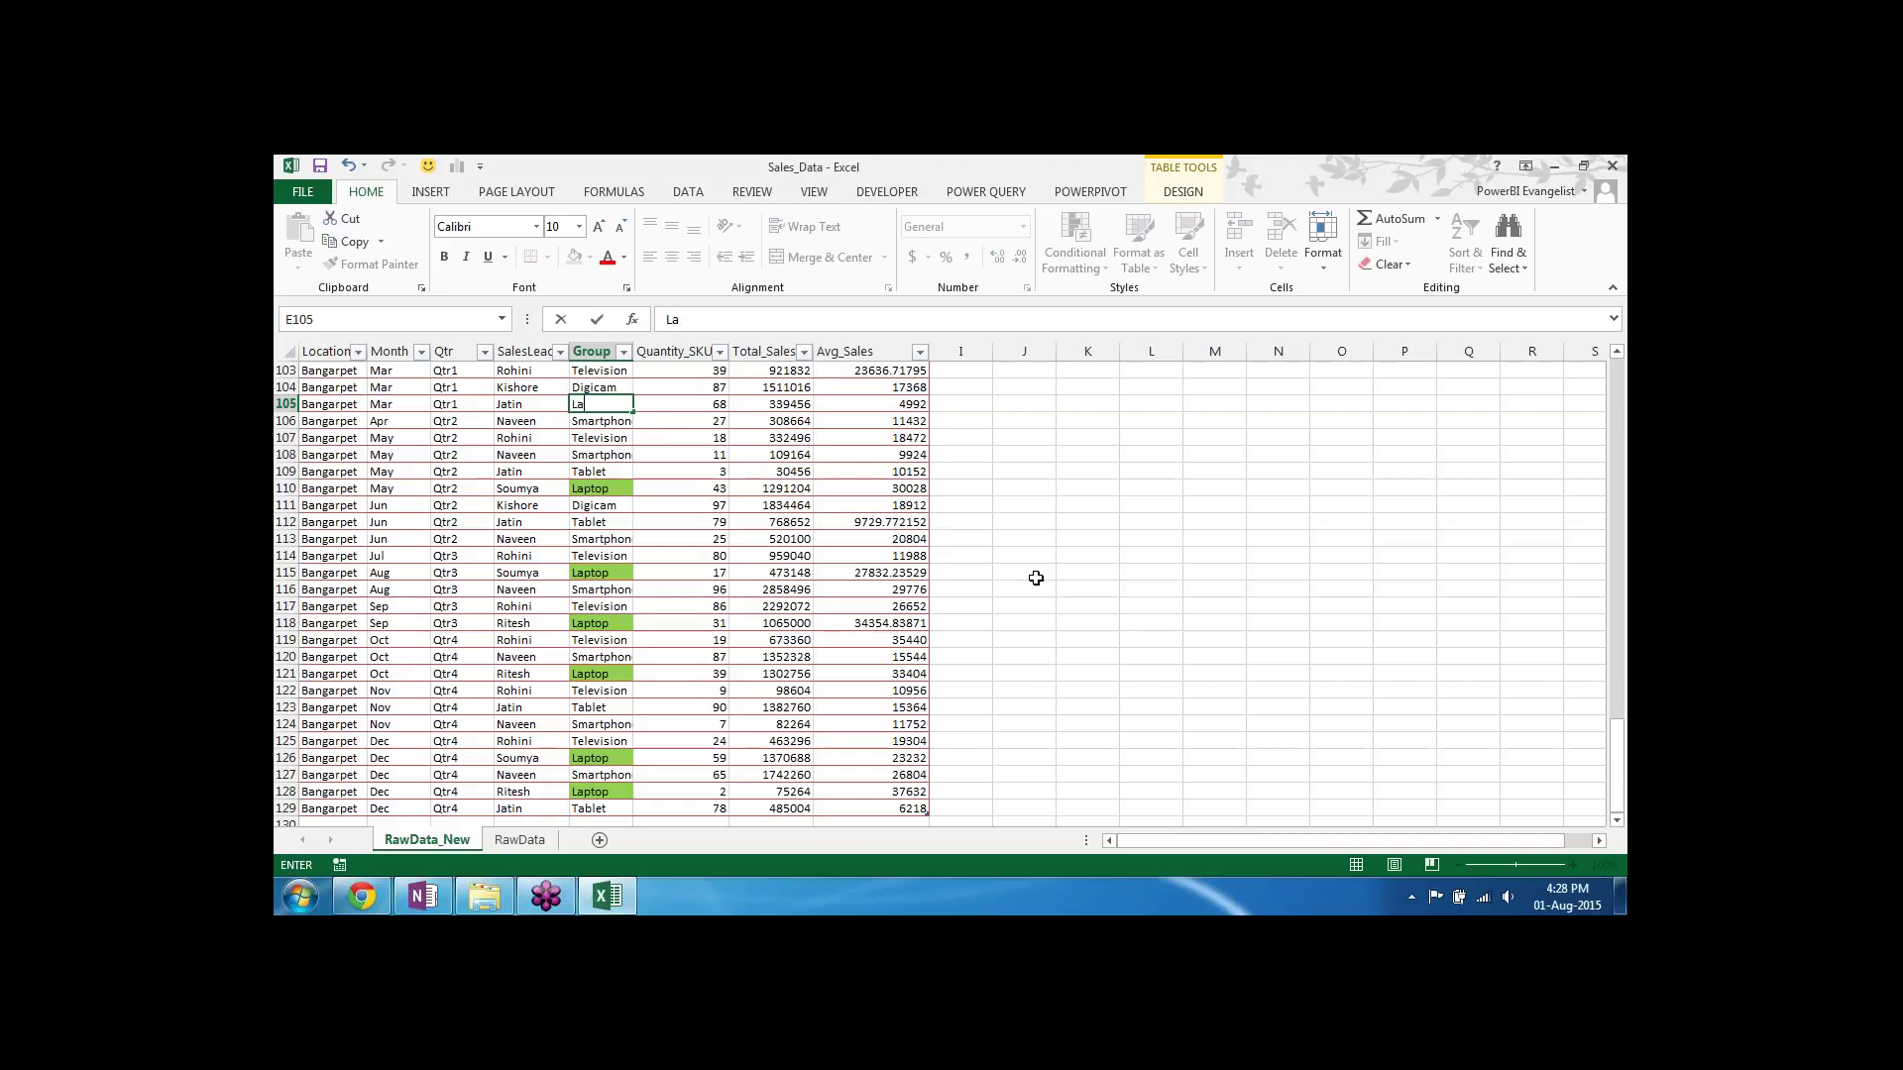
text(ptop)
key(Return)
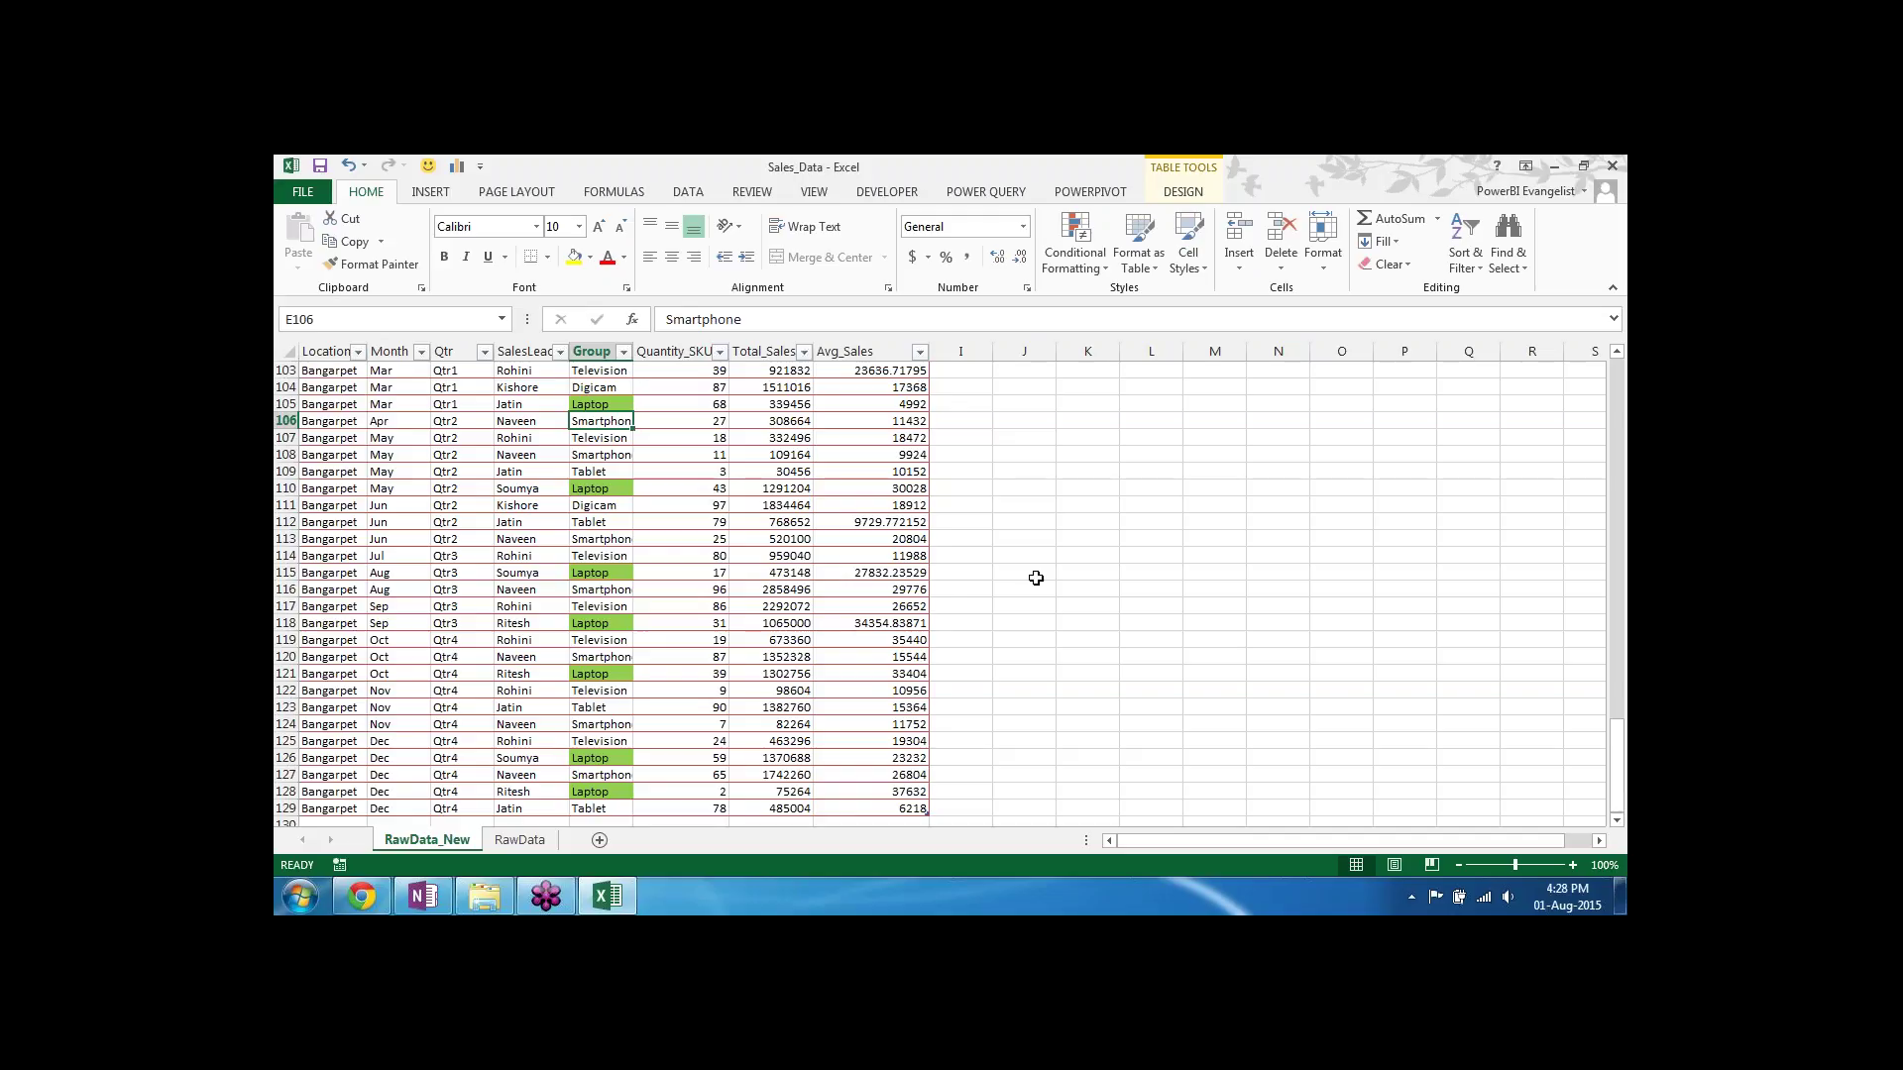
key(ctrl+z)
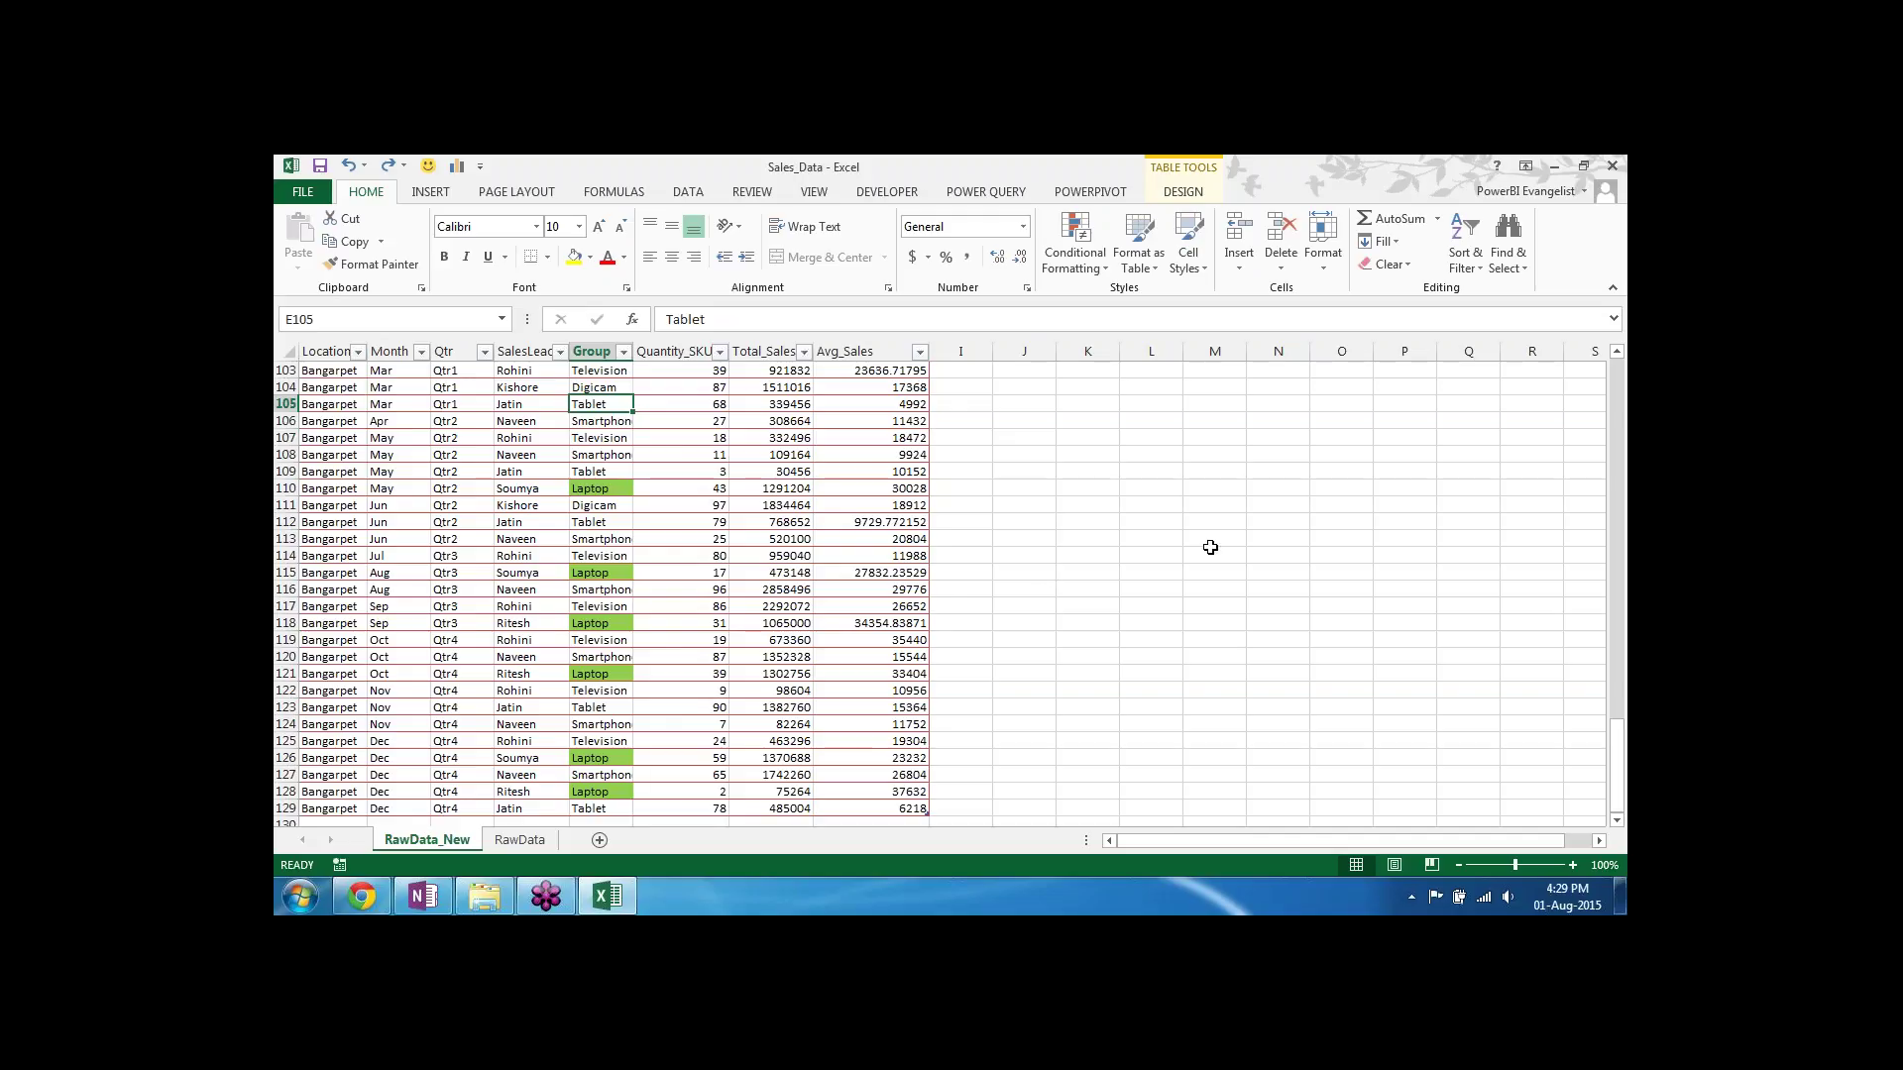
Step: Create a conditional formatting rule for the Group cells E103:E129 that formats only cells with Cell Value equal to Tablet
click(681, 487)
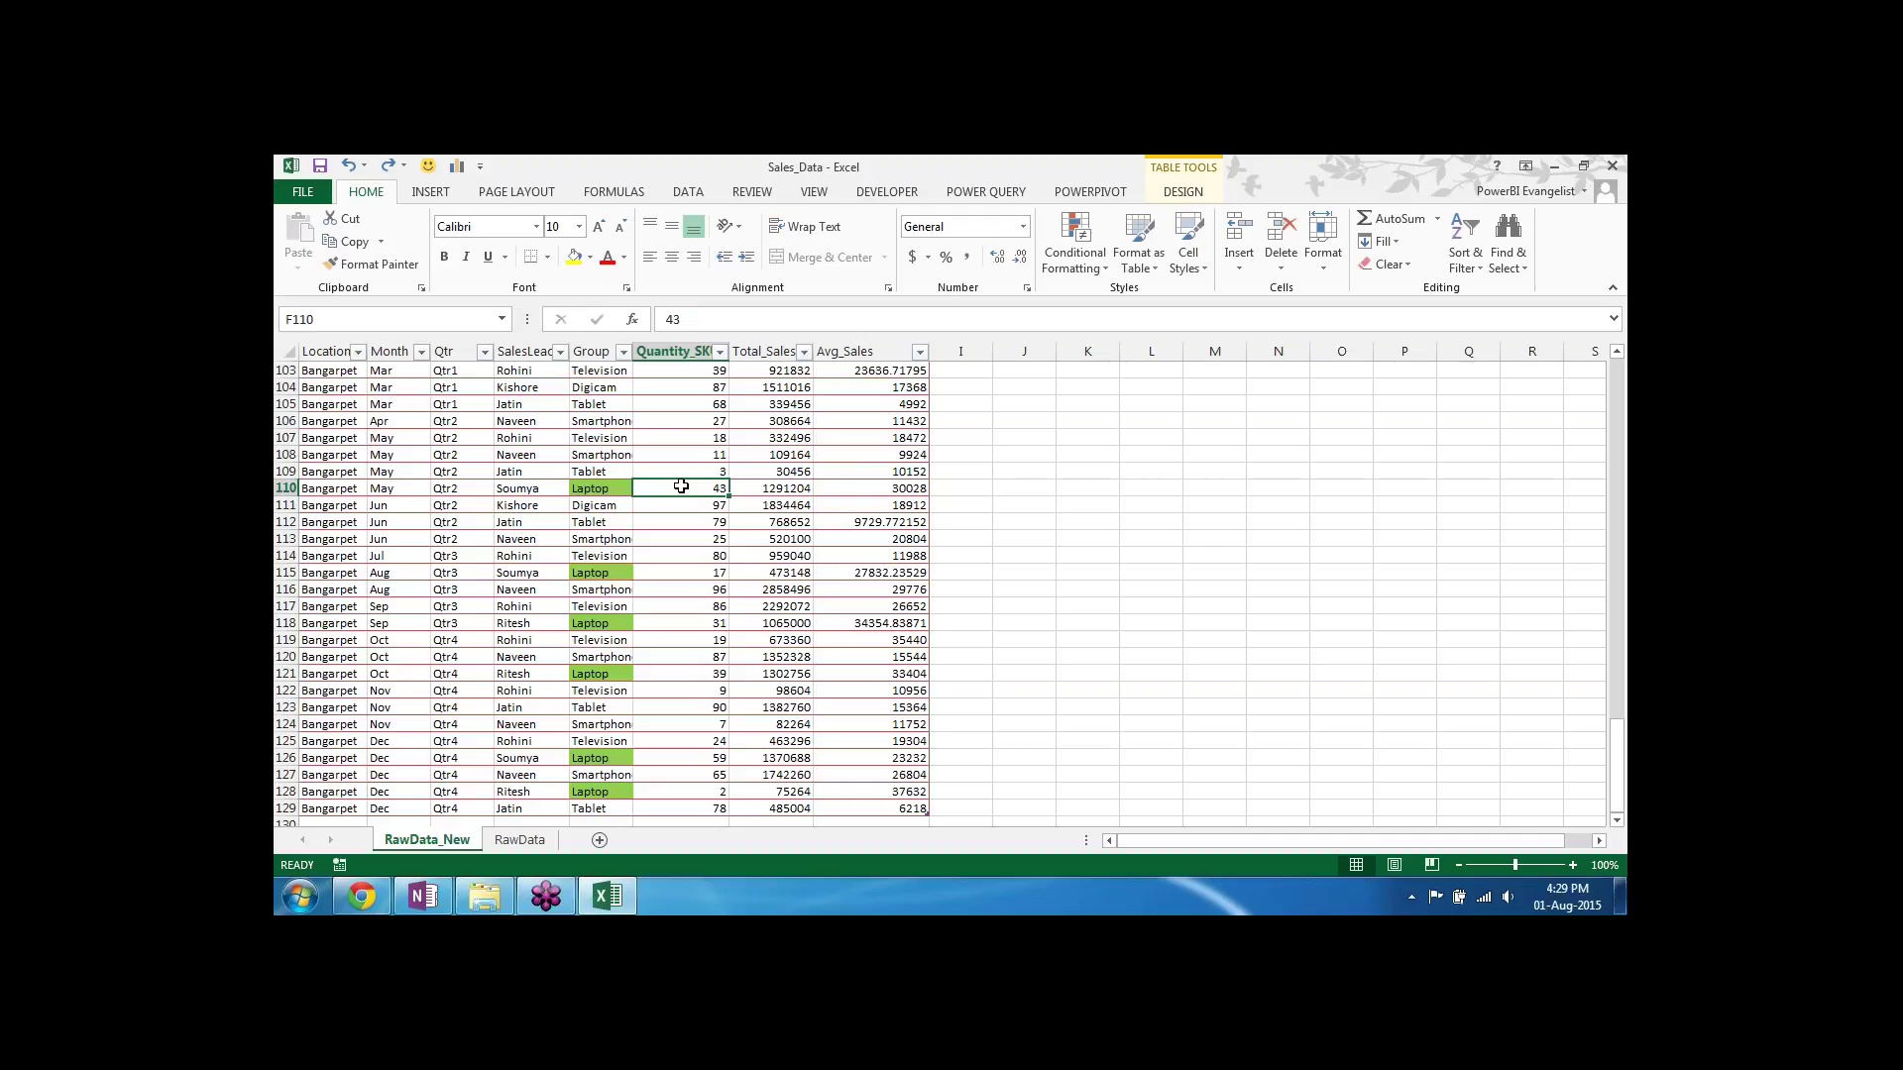
click(584, 370)
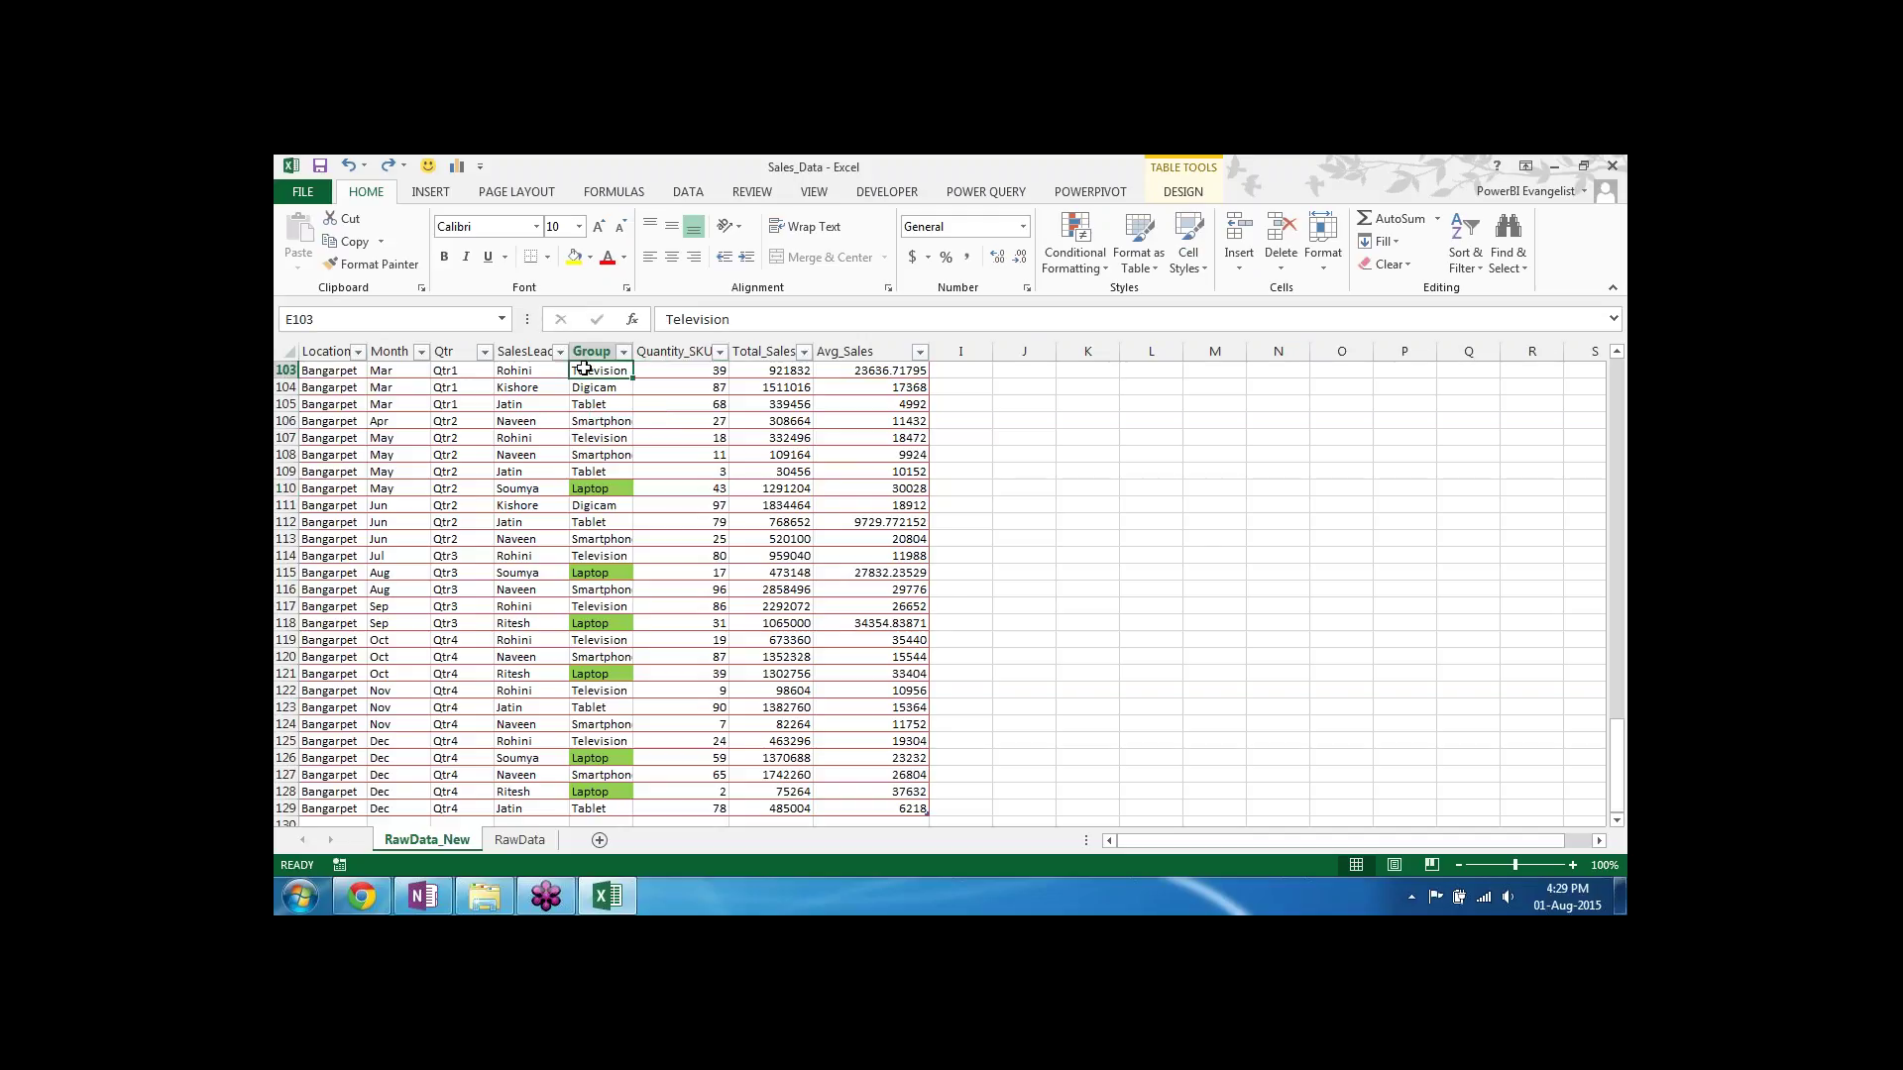
key(ctrl+shift+Down)
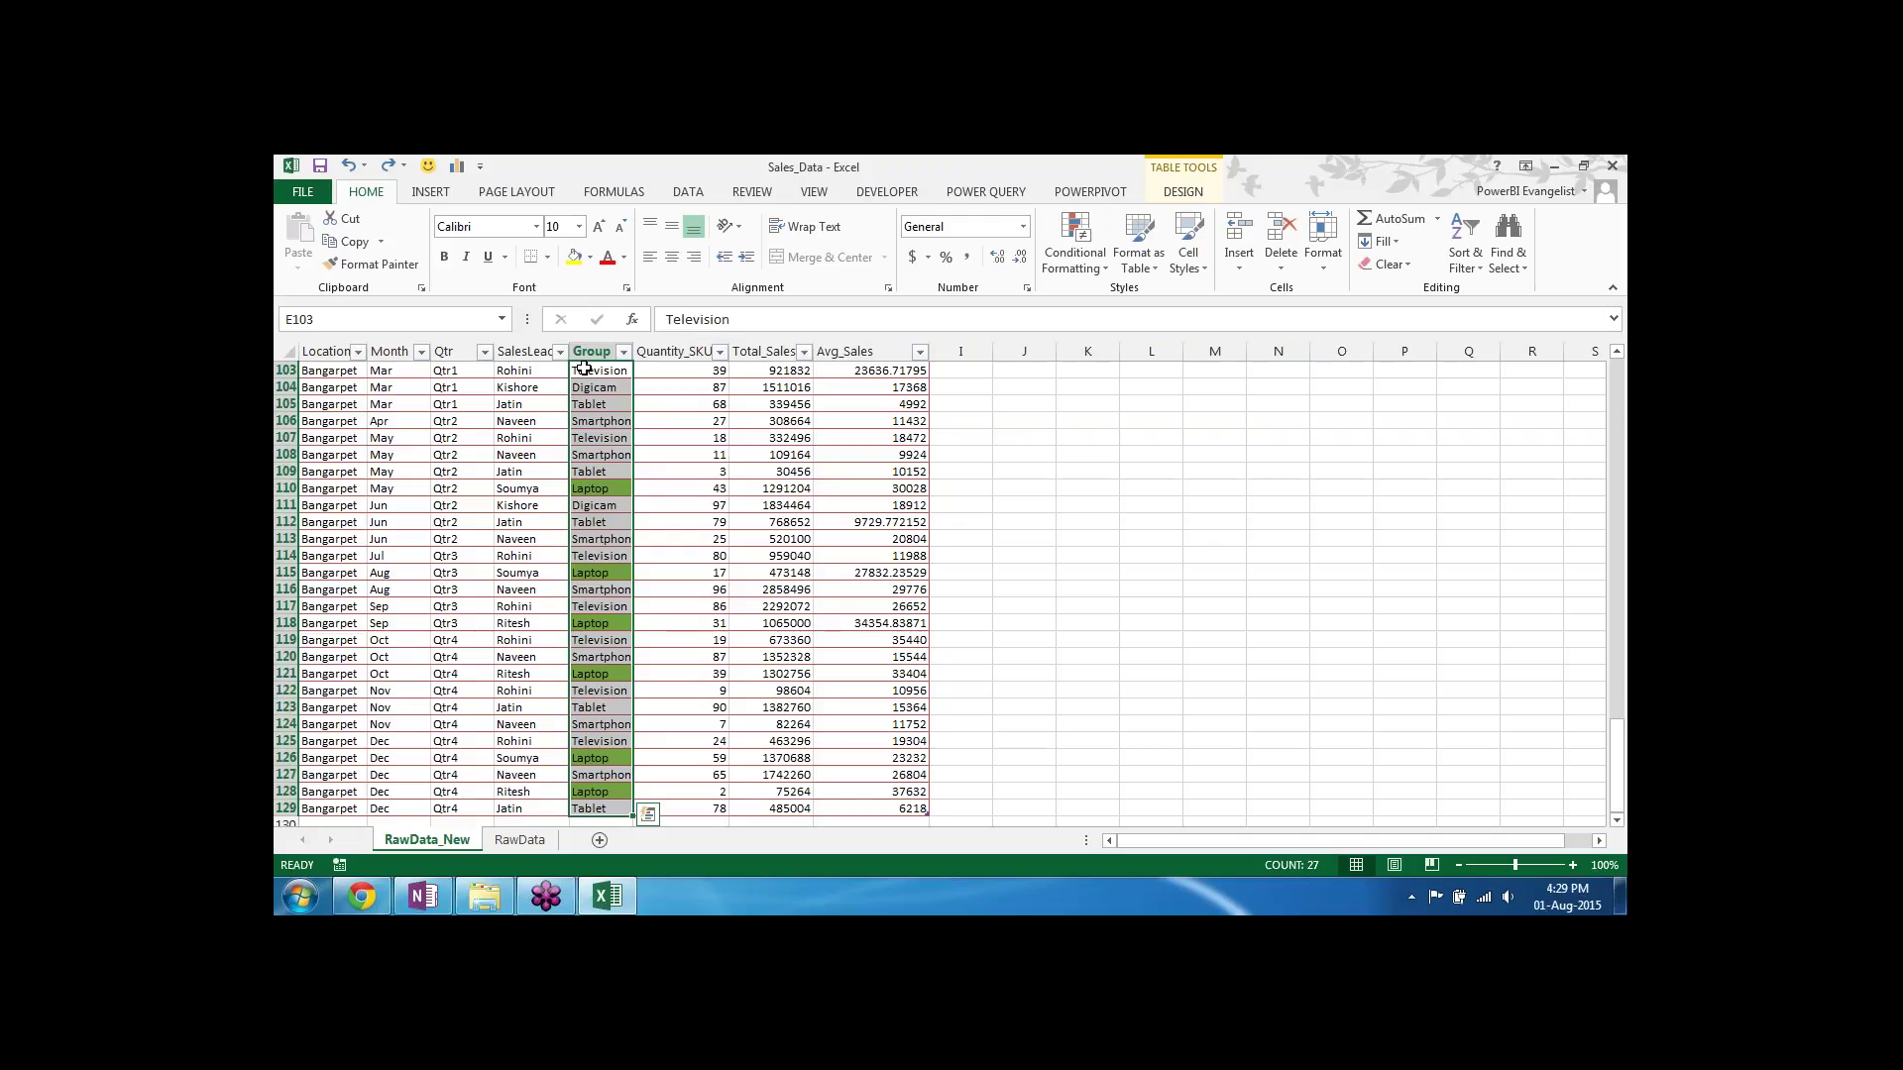
click(1096, 248)
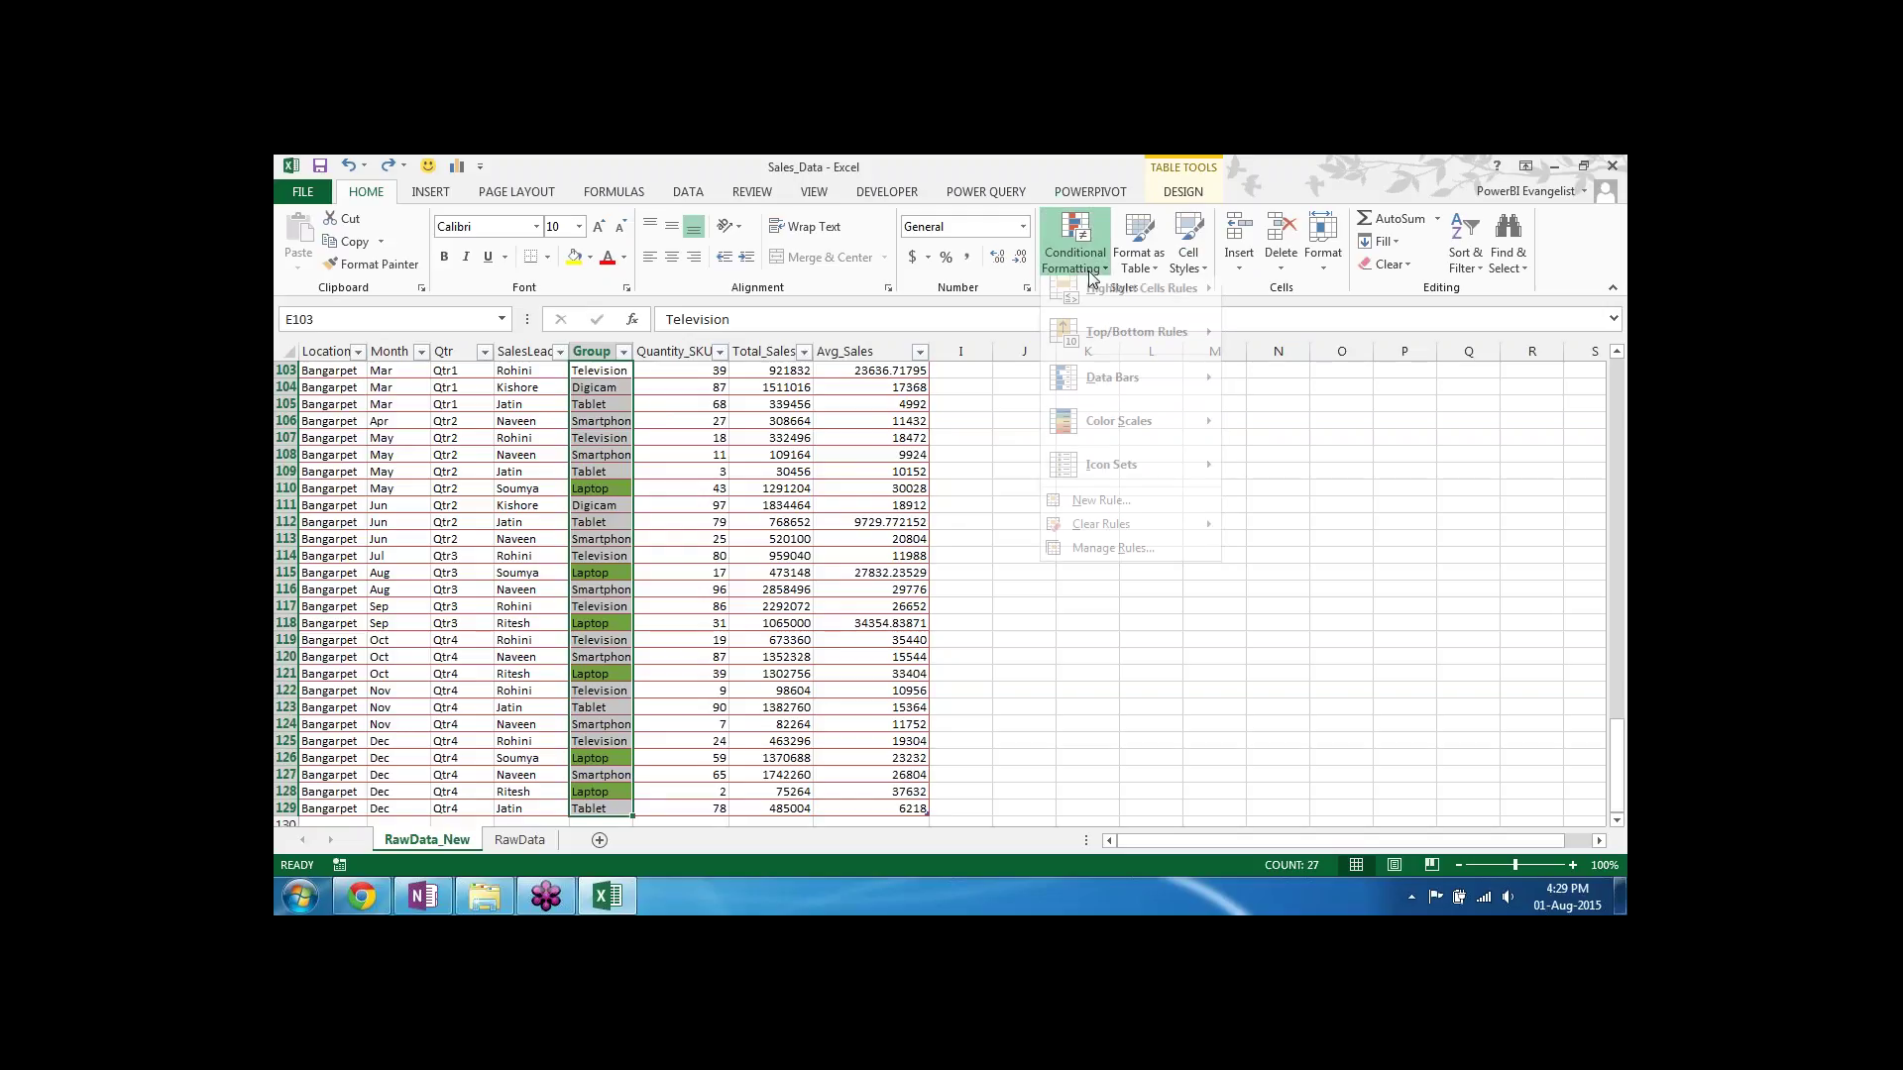
click(1145, 513)
click(798, 359)
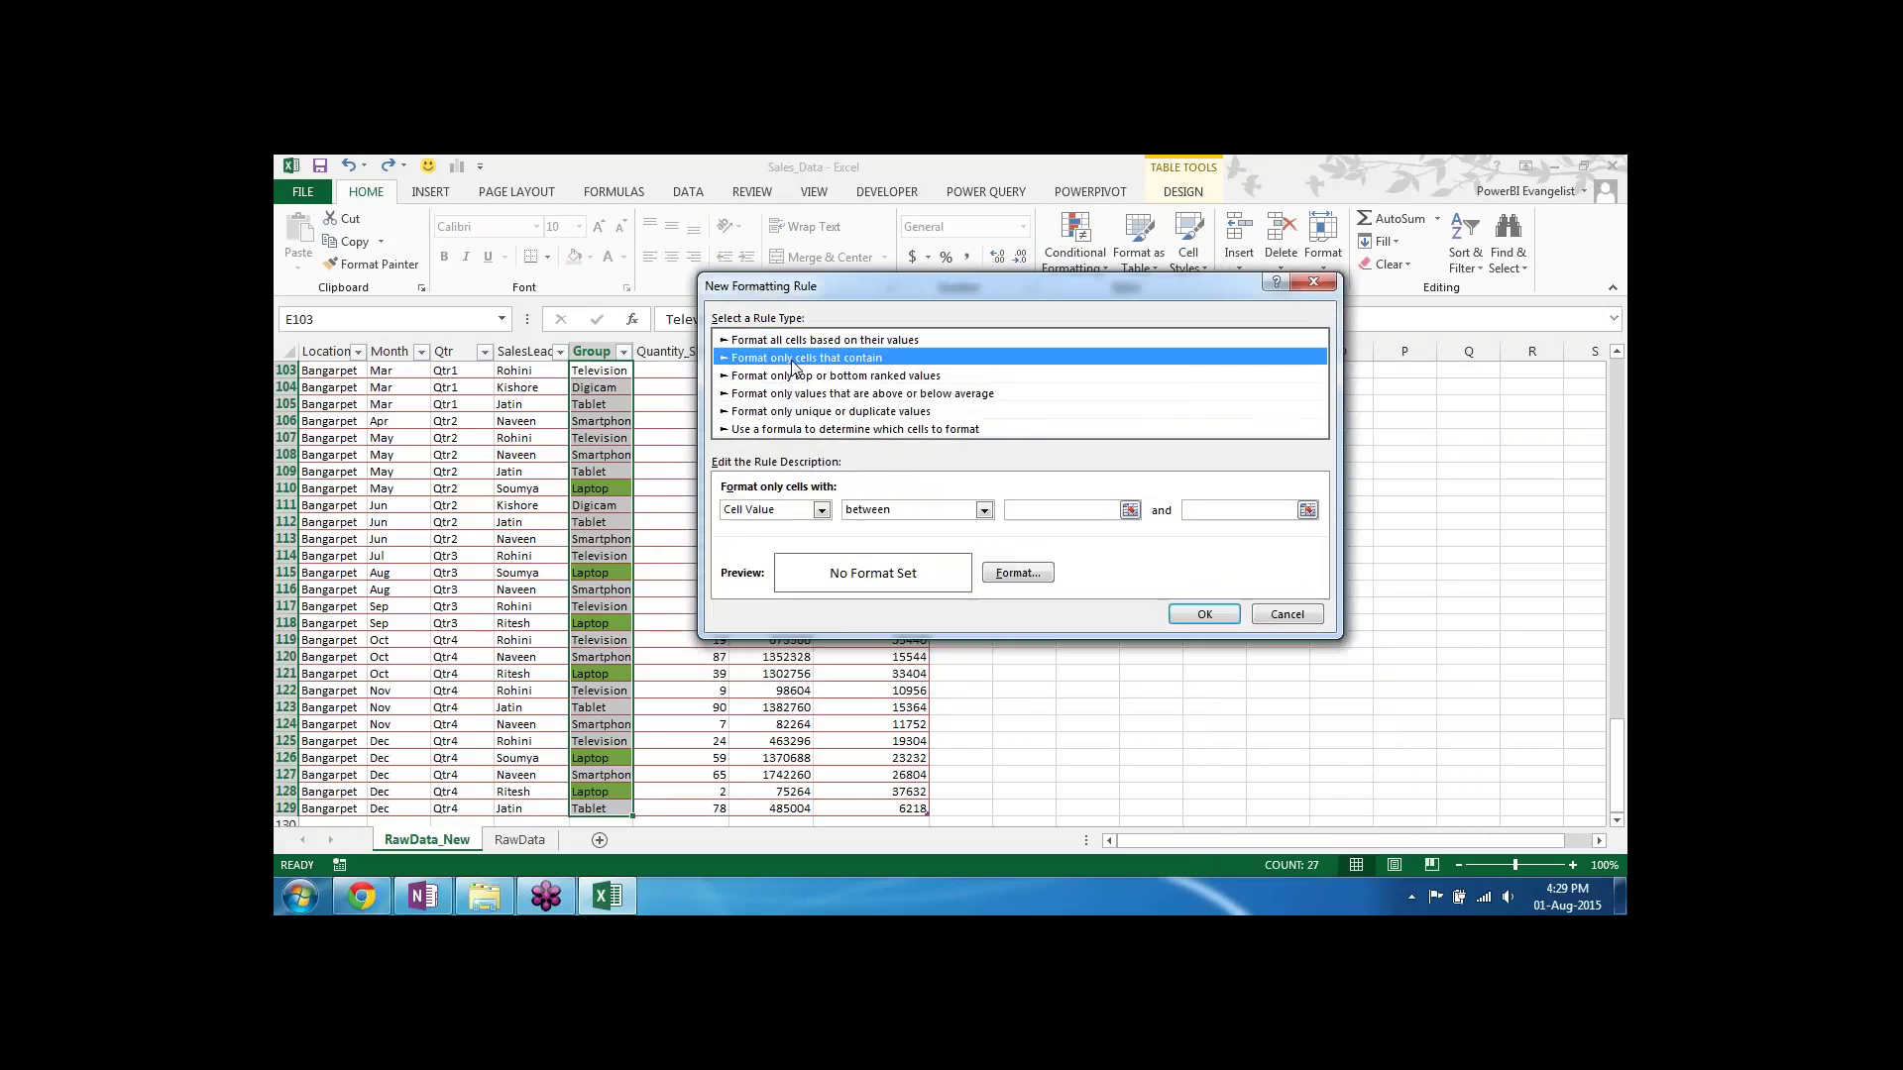
click(985, 510)
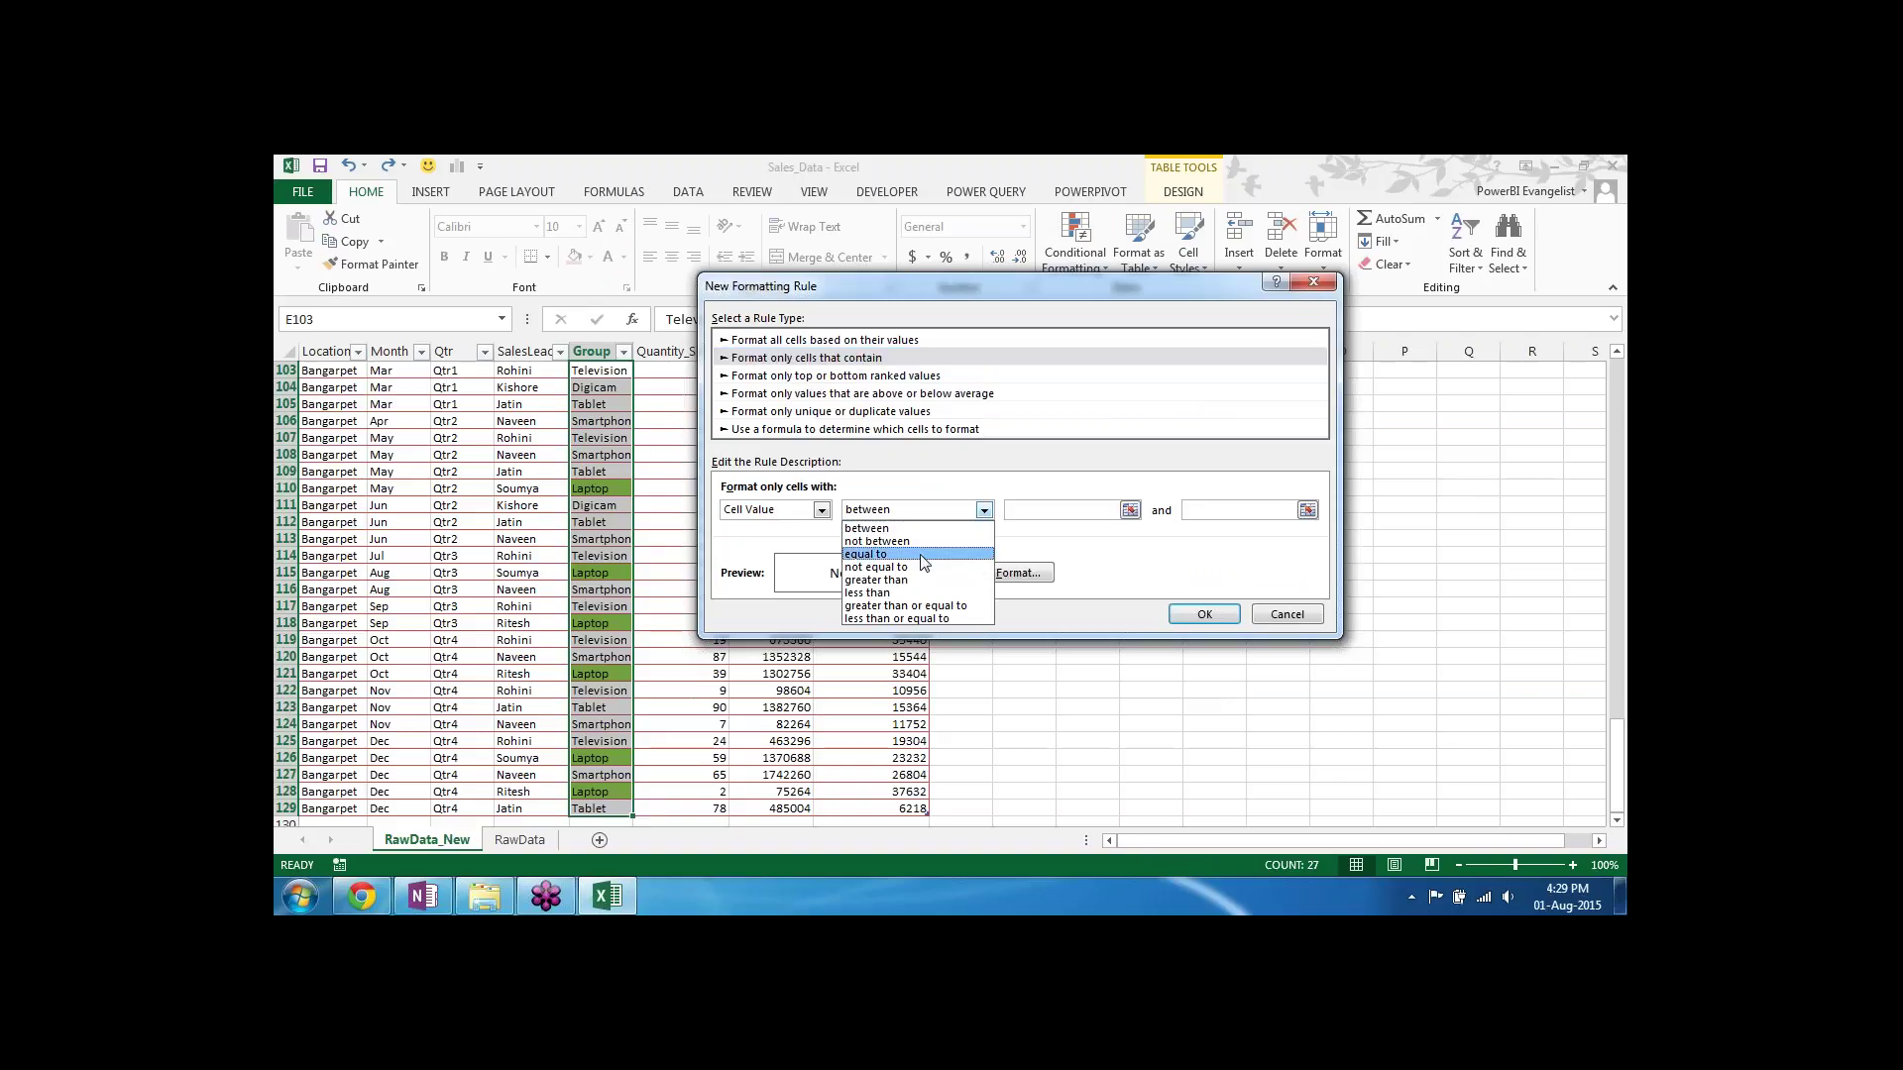
click(926, 557)
click(1084, 510)
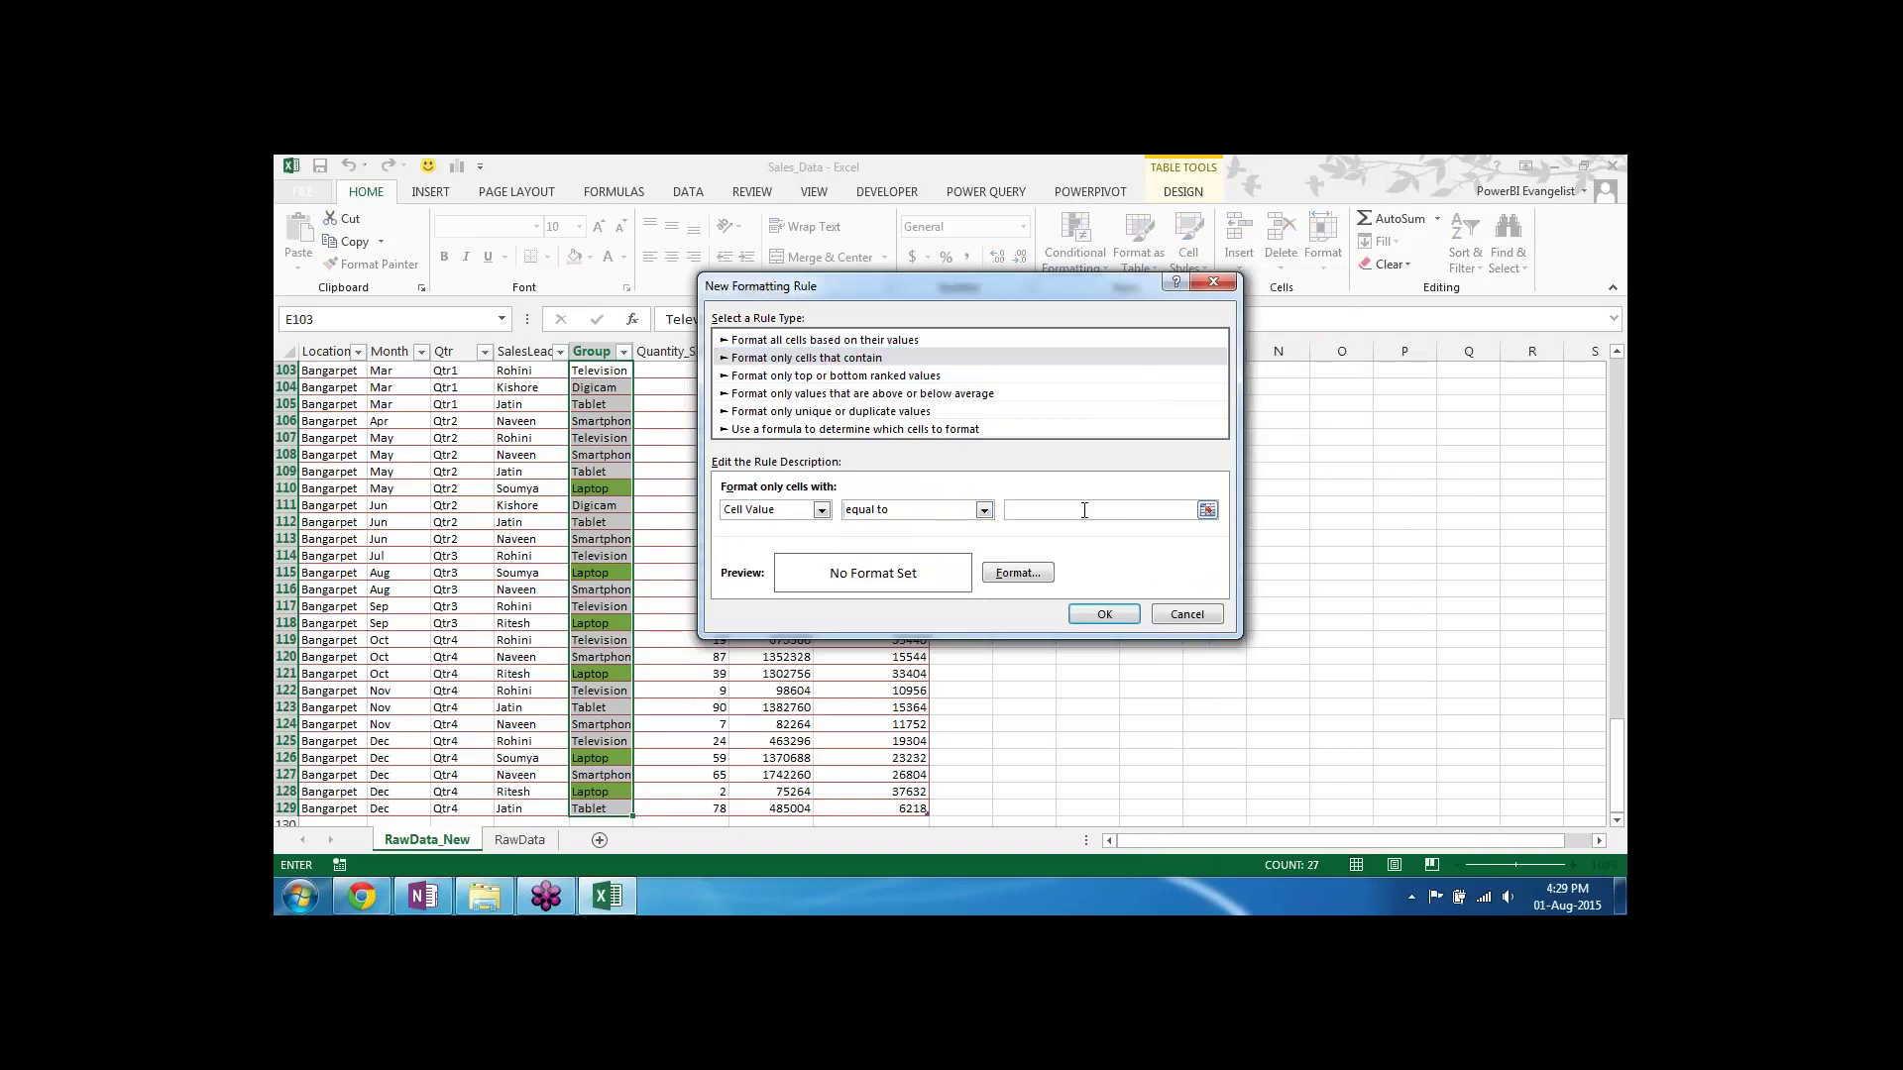
text(Tablet)
Step: Give the Tablet rule a light orange background fill and apply it to the selected Group cells
click(1015, 580)
click(891, 390)
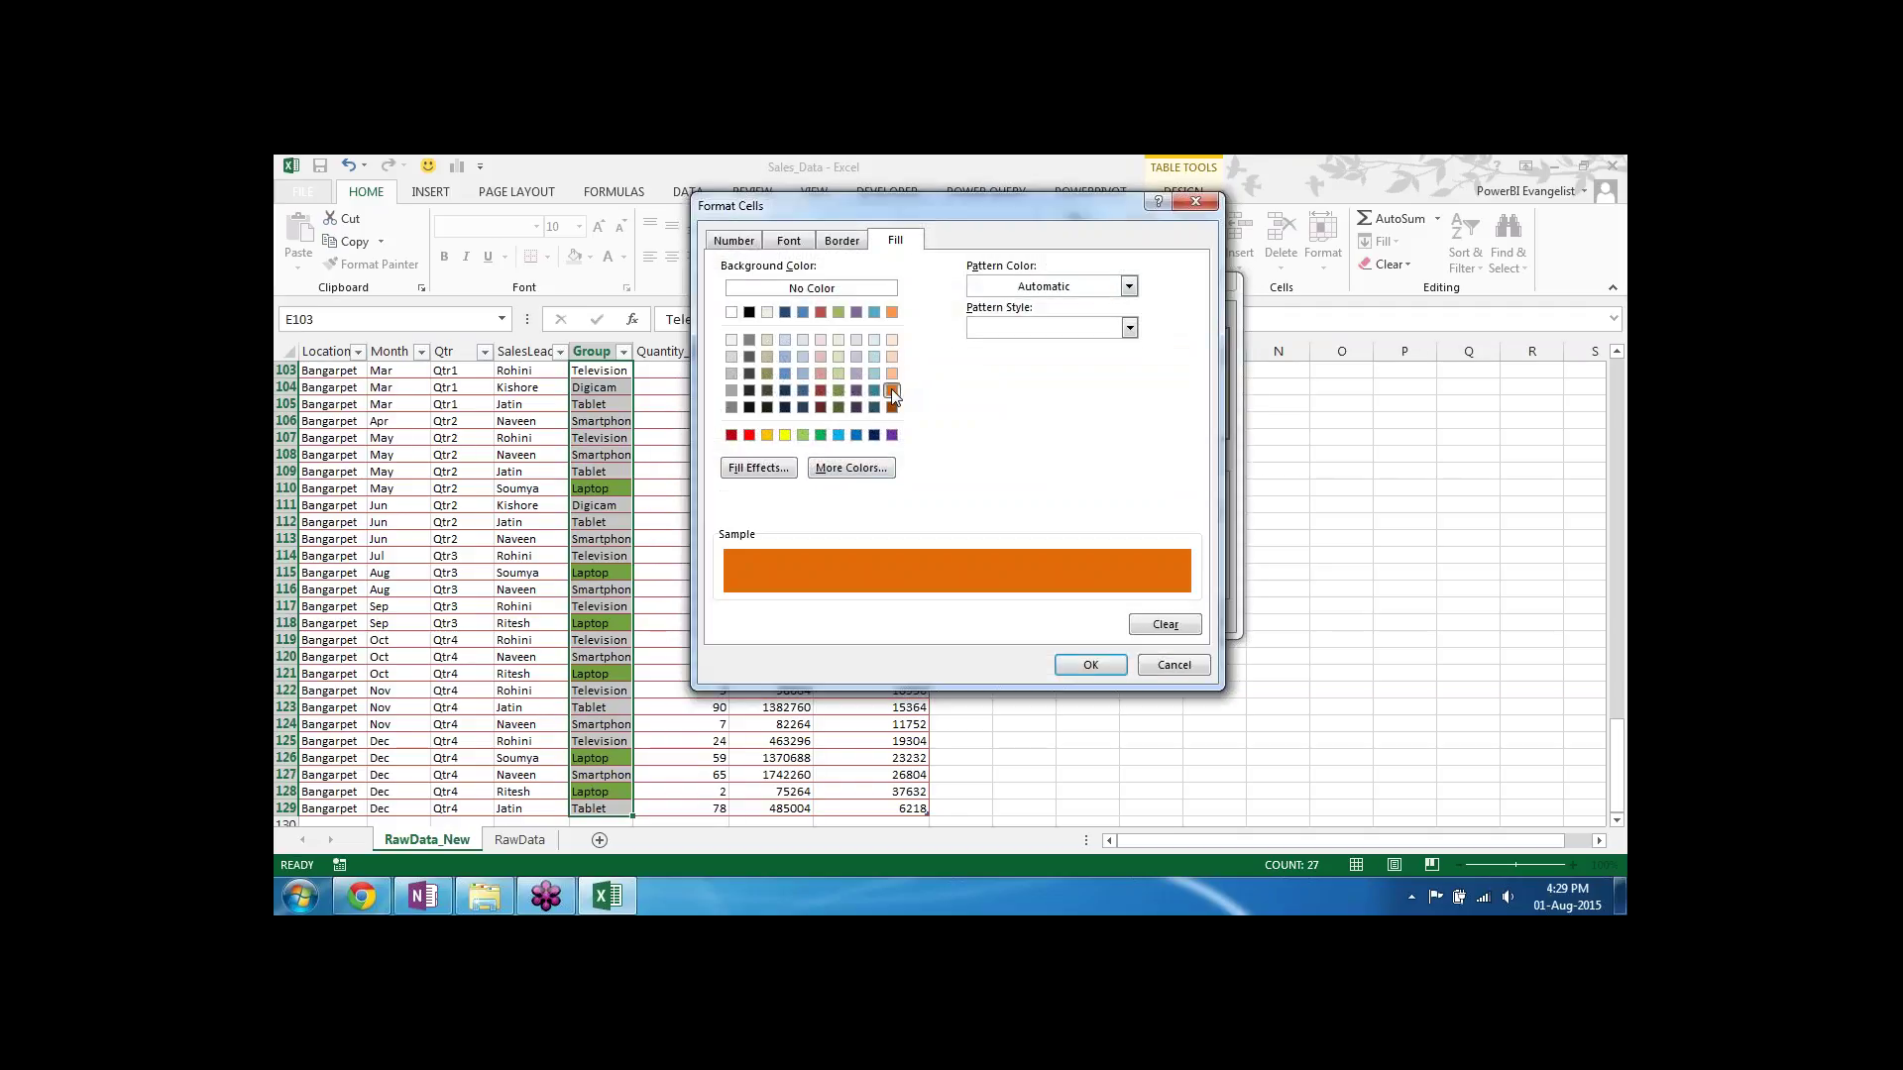
click(892, 373)
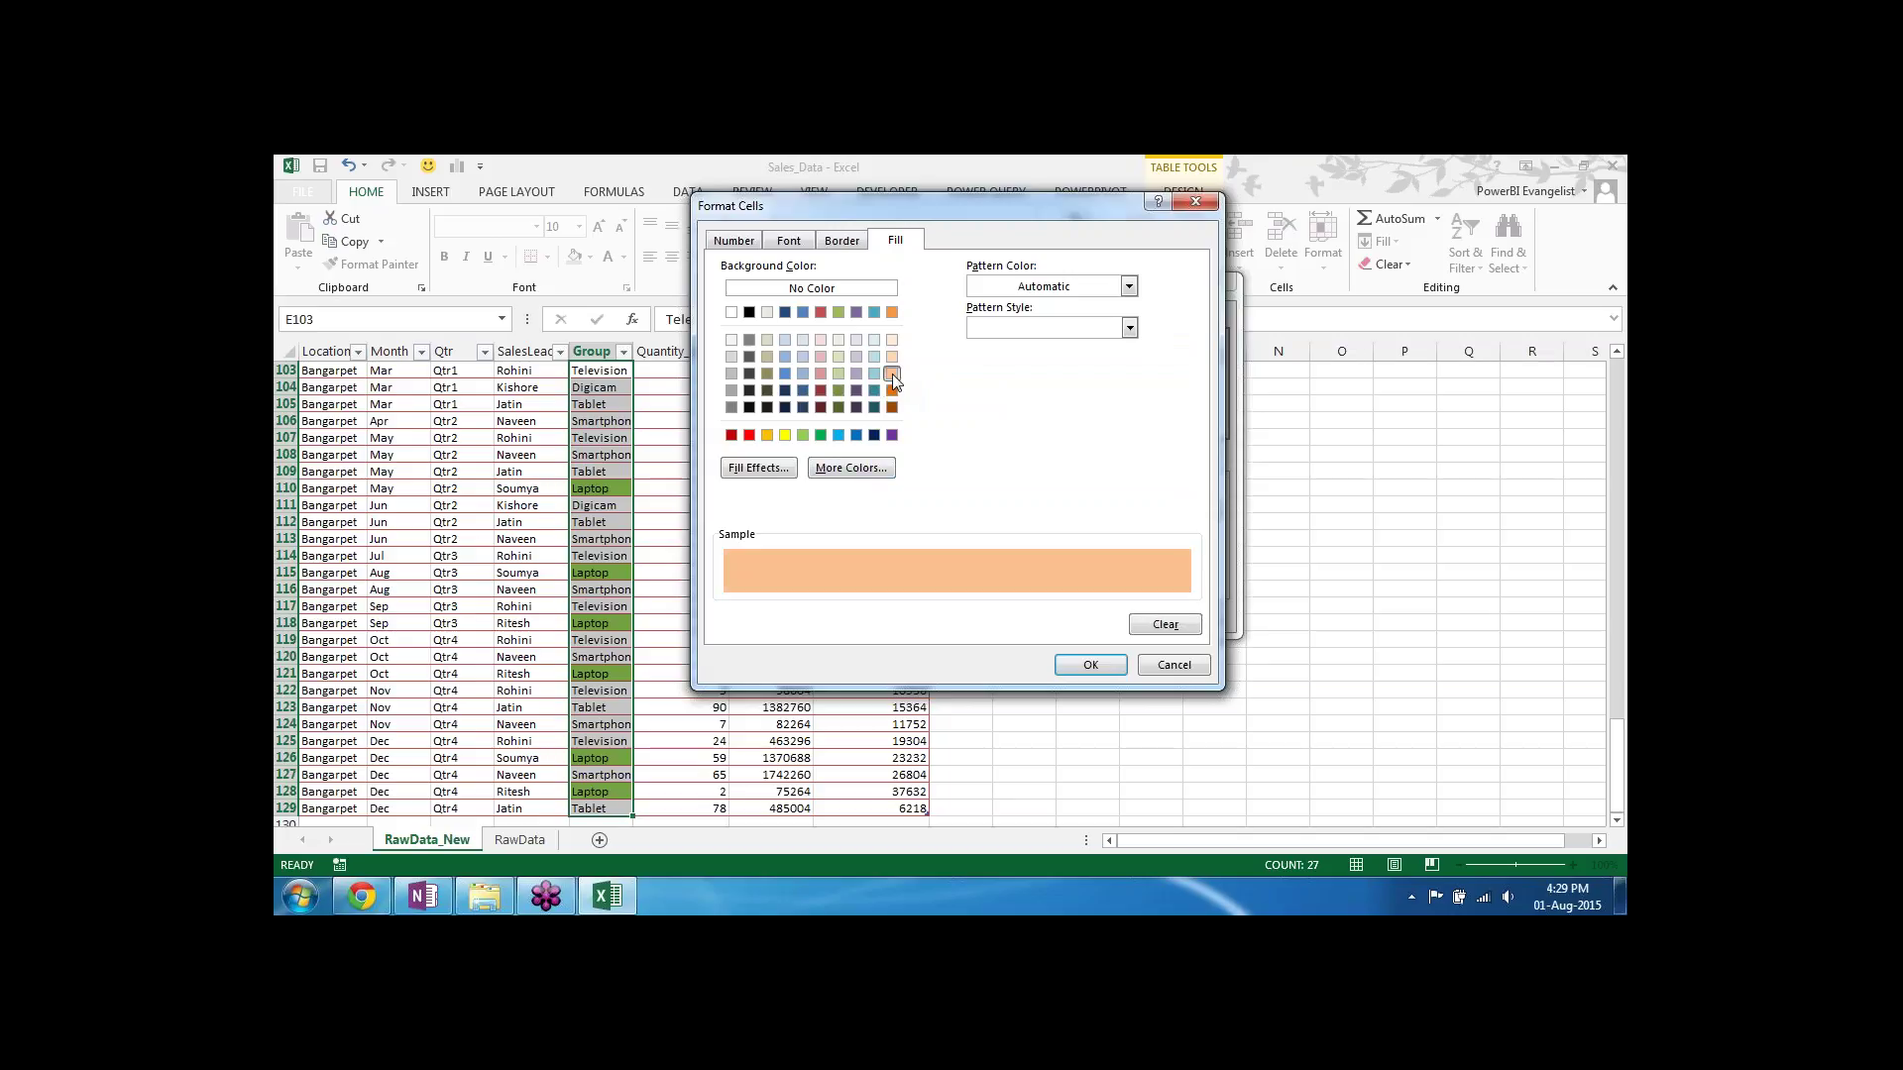
click(1080, 666)
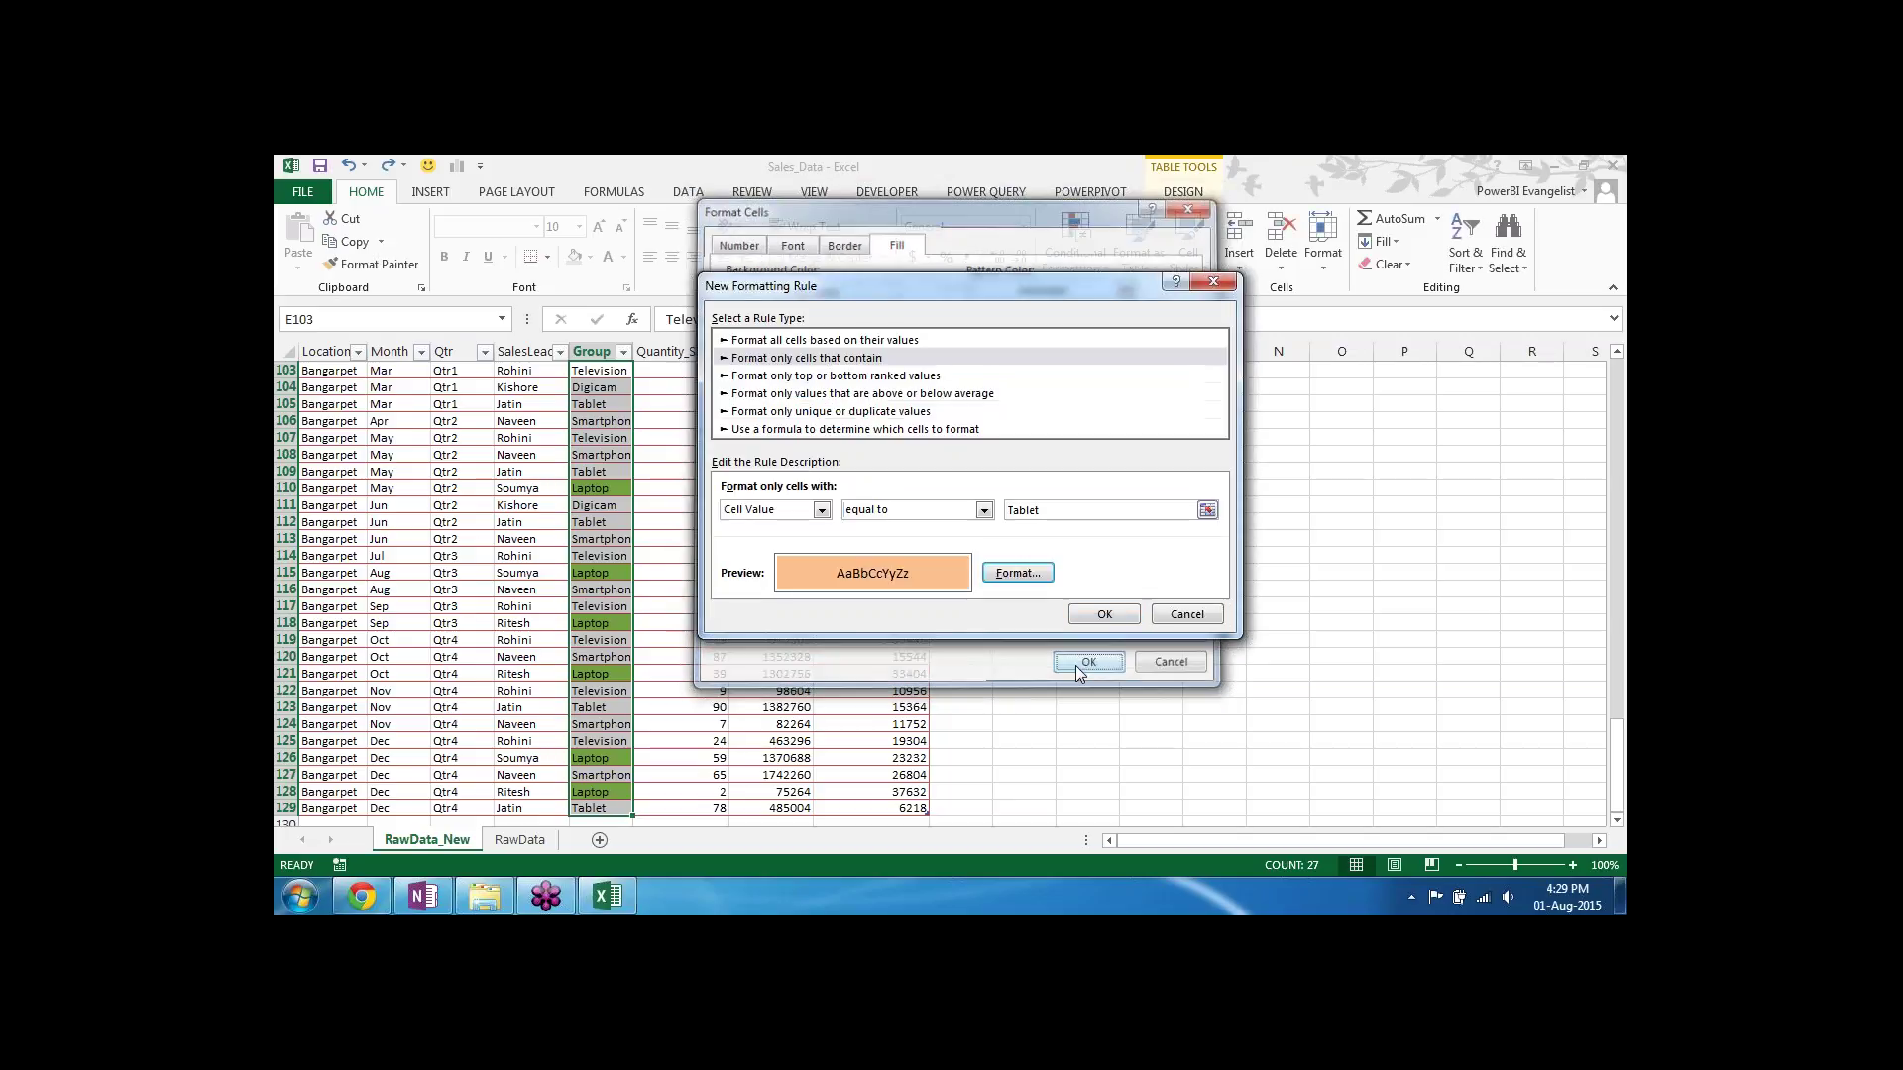
click(1105, 615)
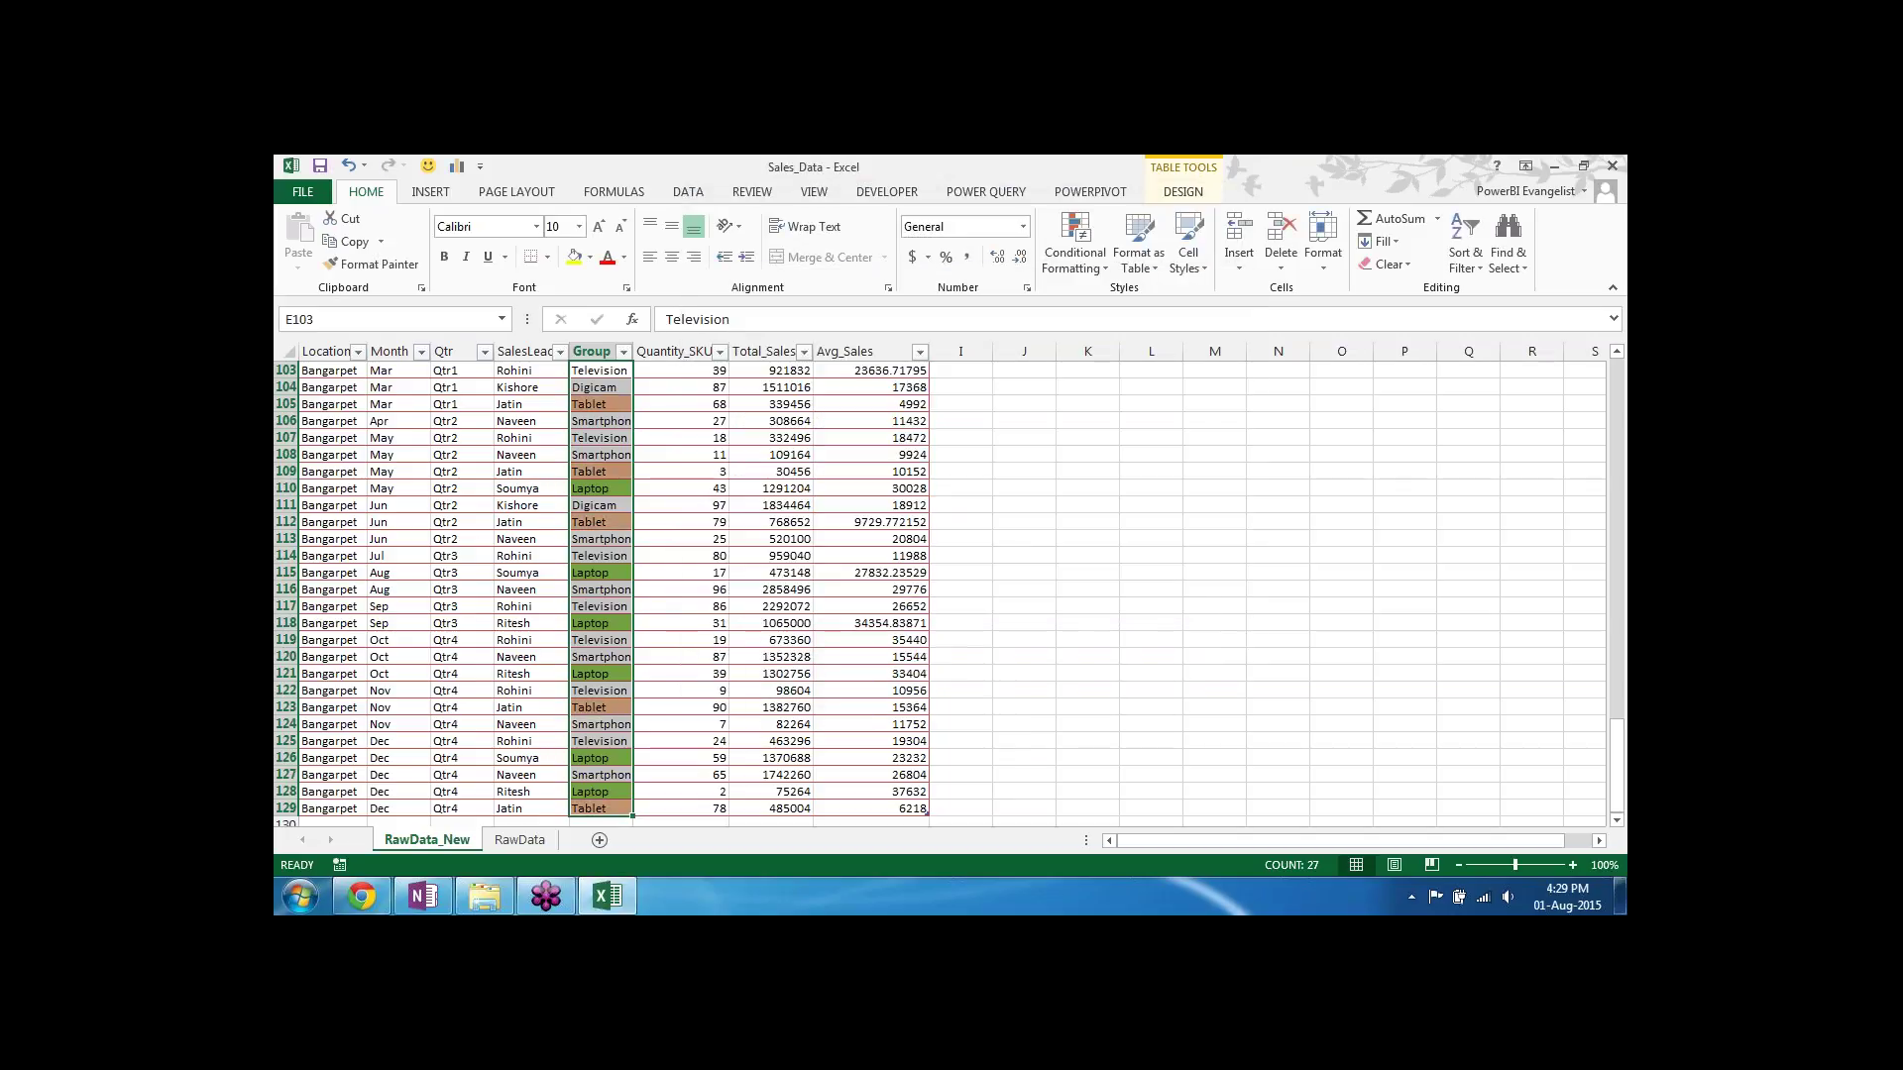
Step: Create a conditional formatting rule for the selected Group cells E103:E129 that formats only cells with Cell Value equal to Television
click(1075, 243)
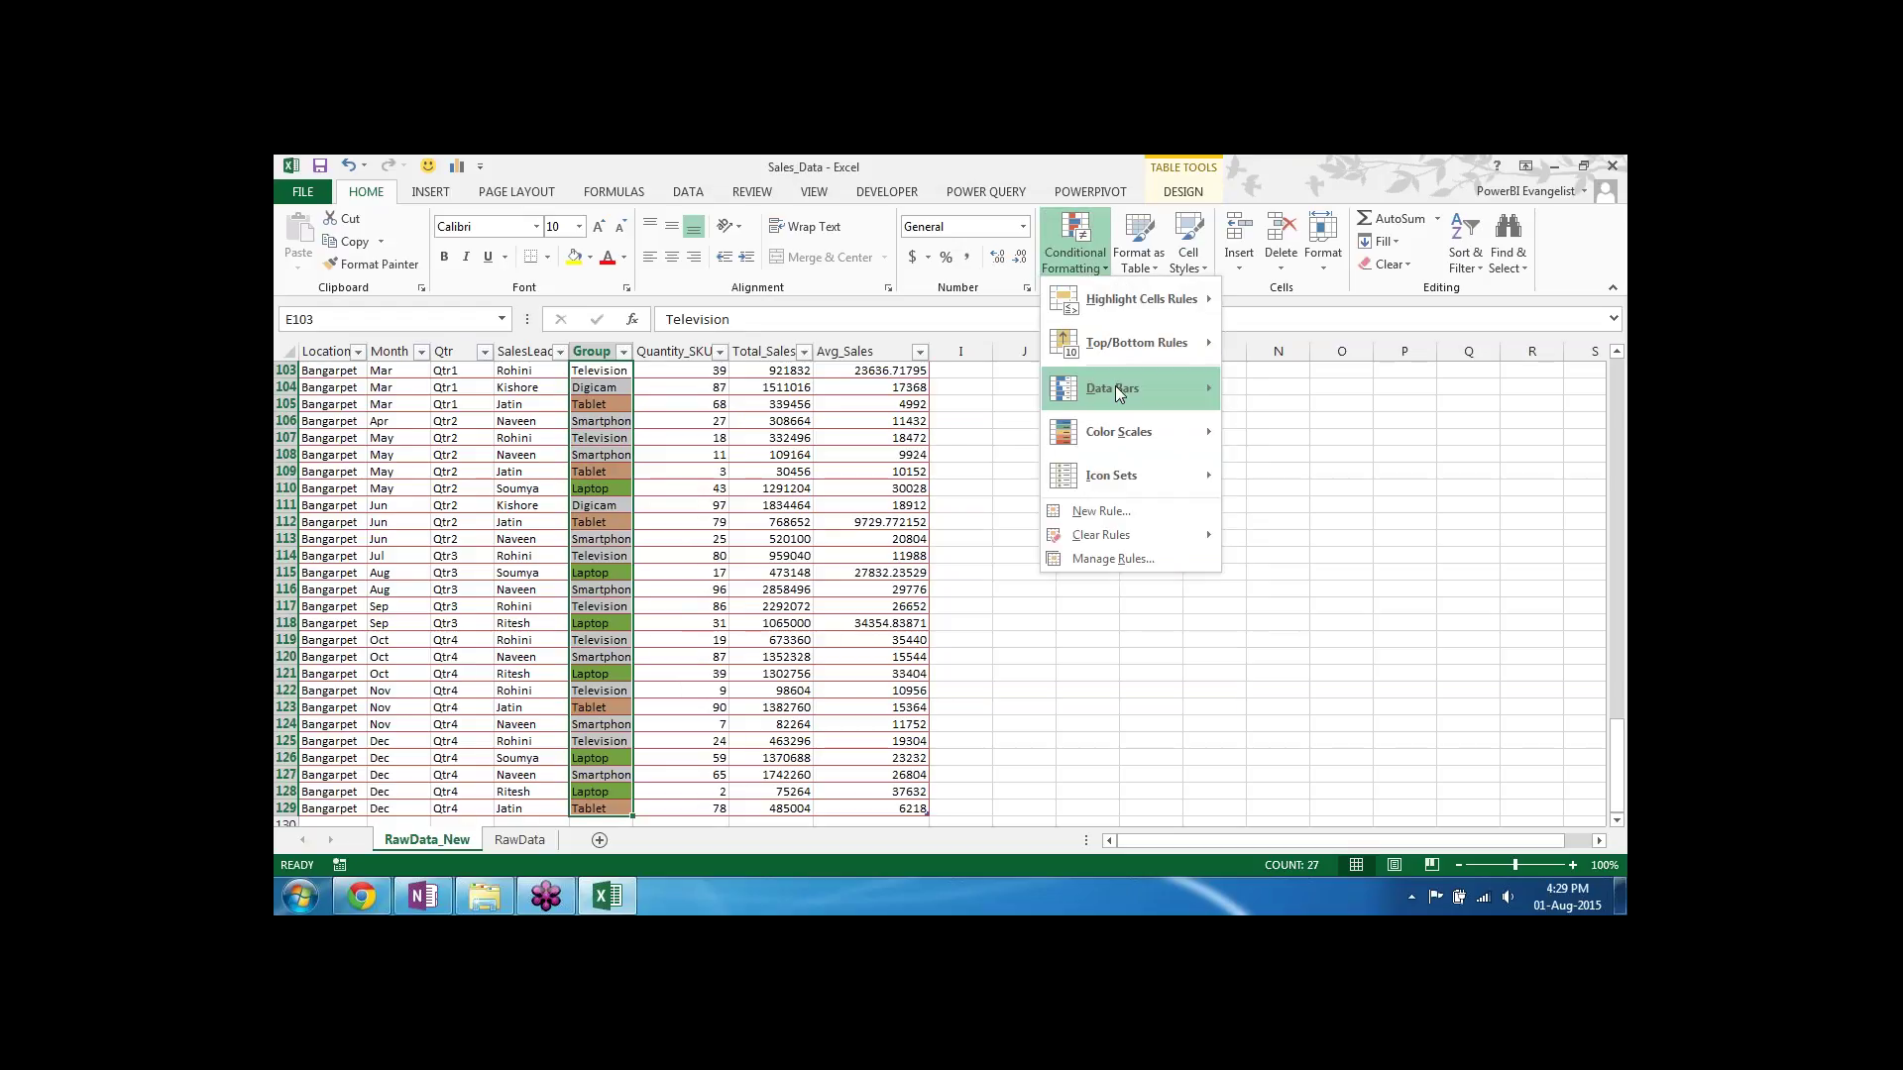
click(1100, 511)
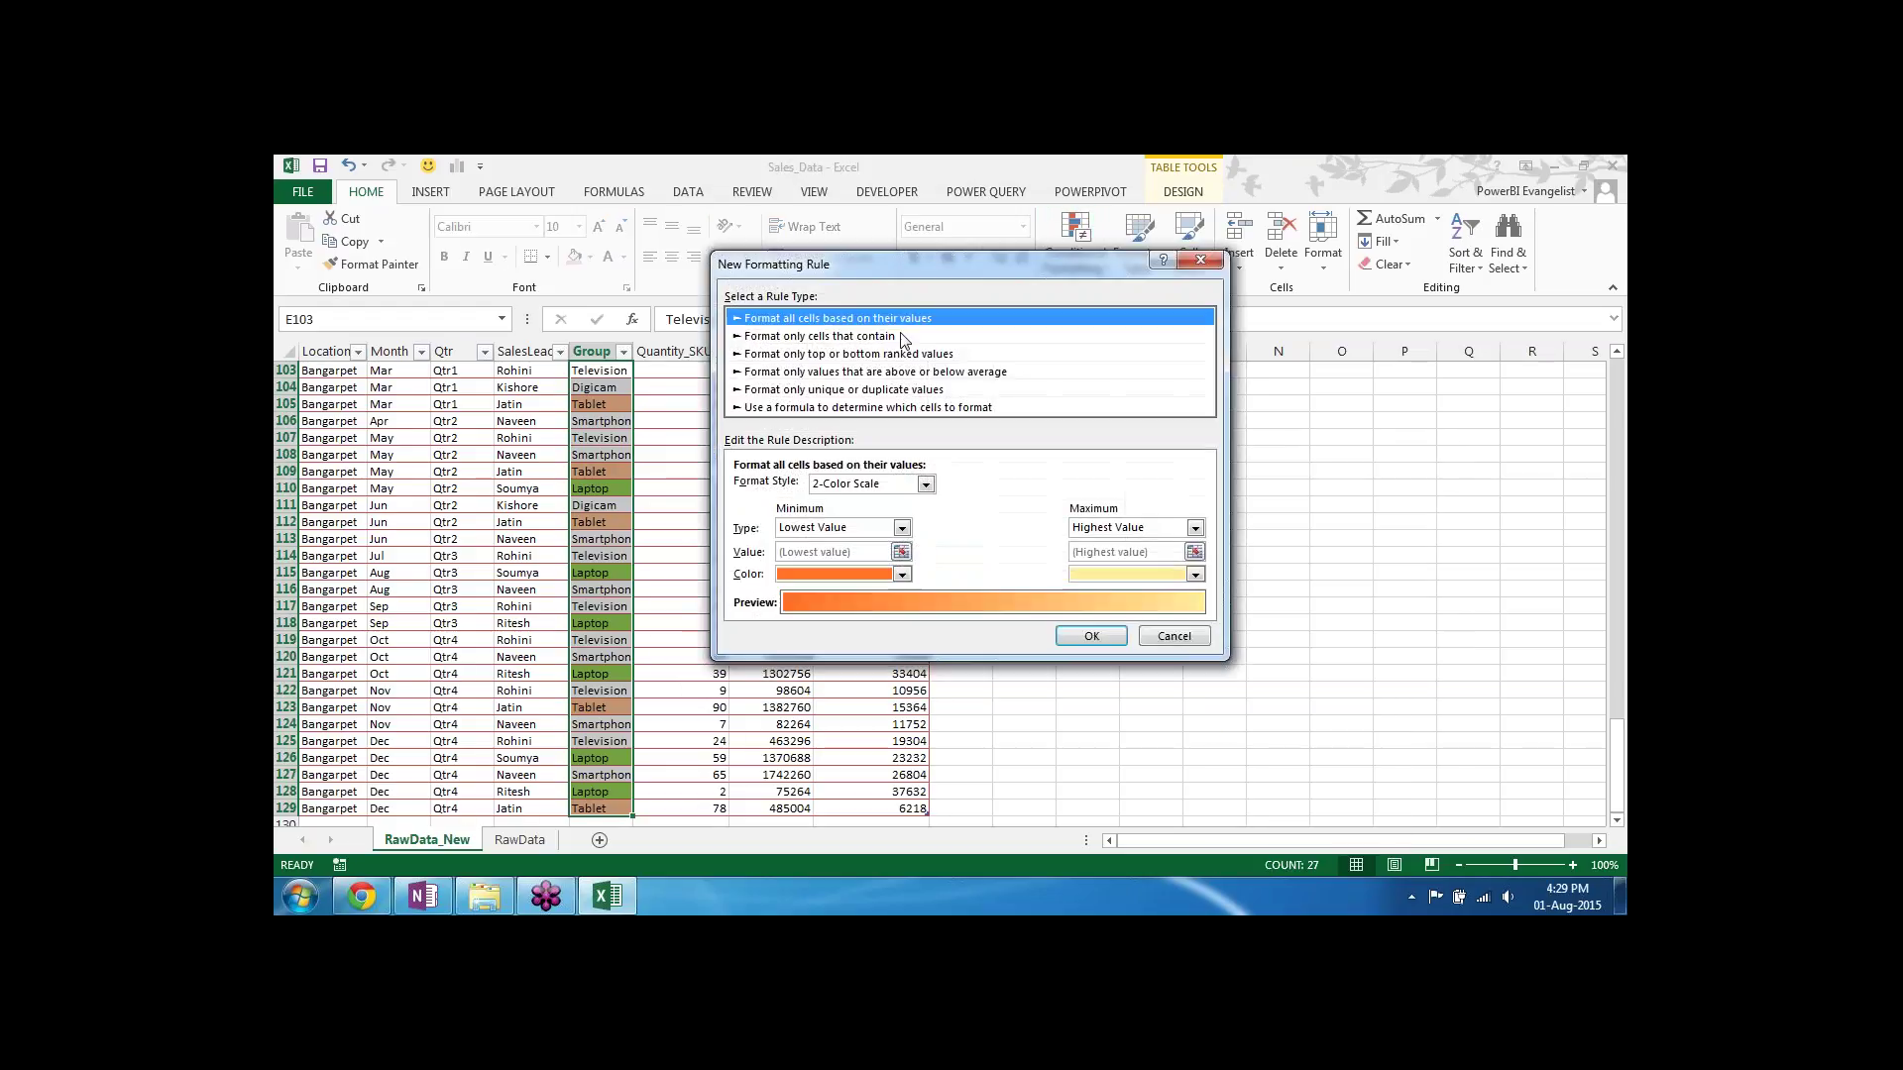
click(858, 337)
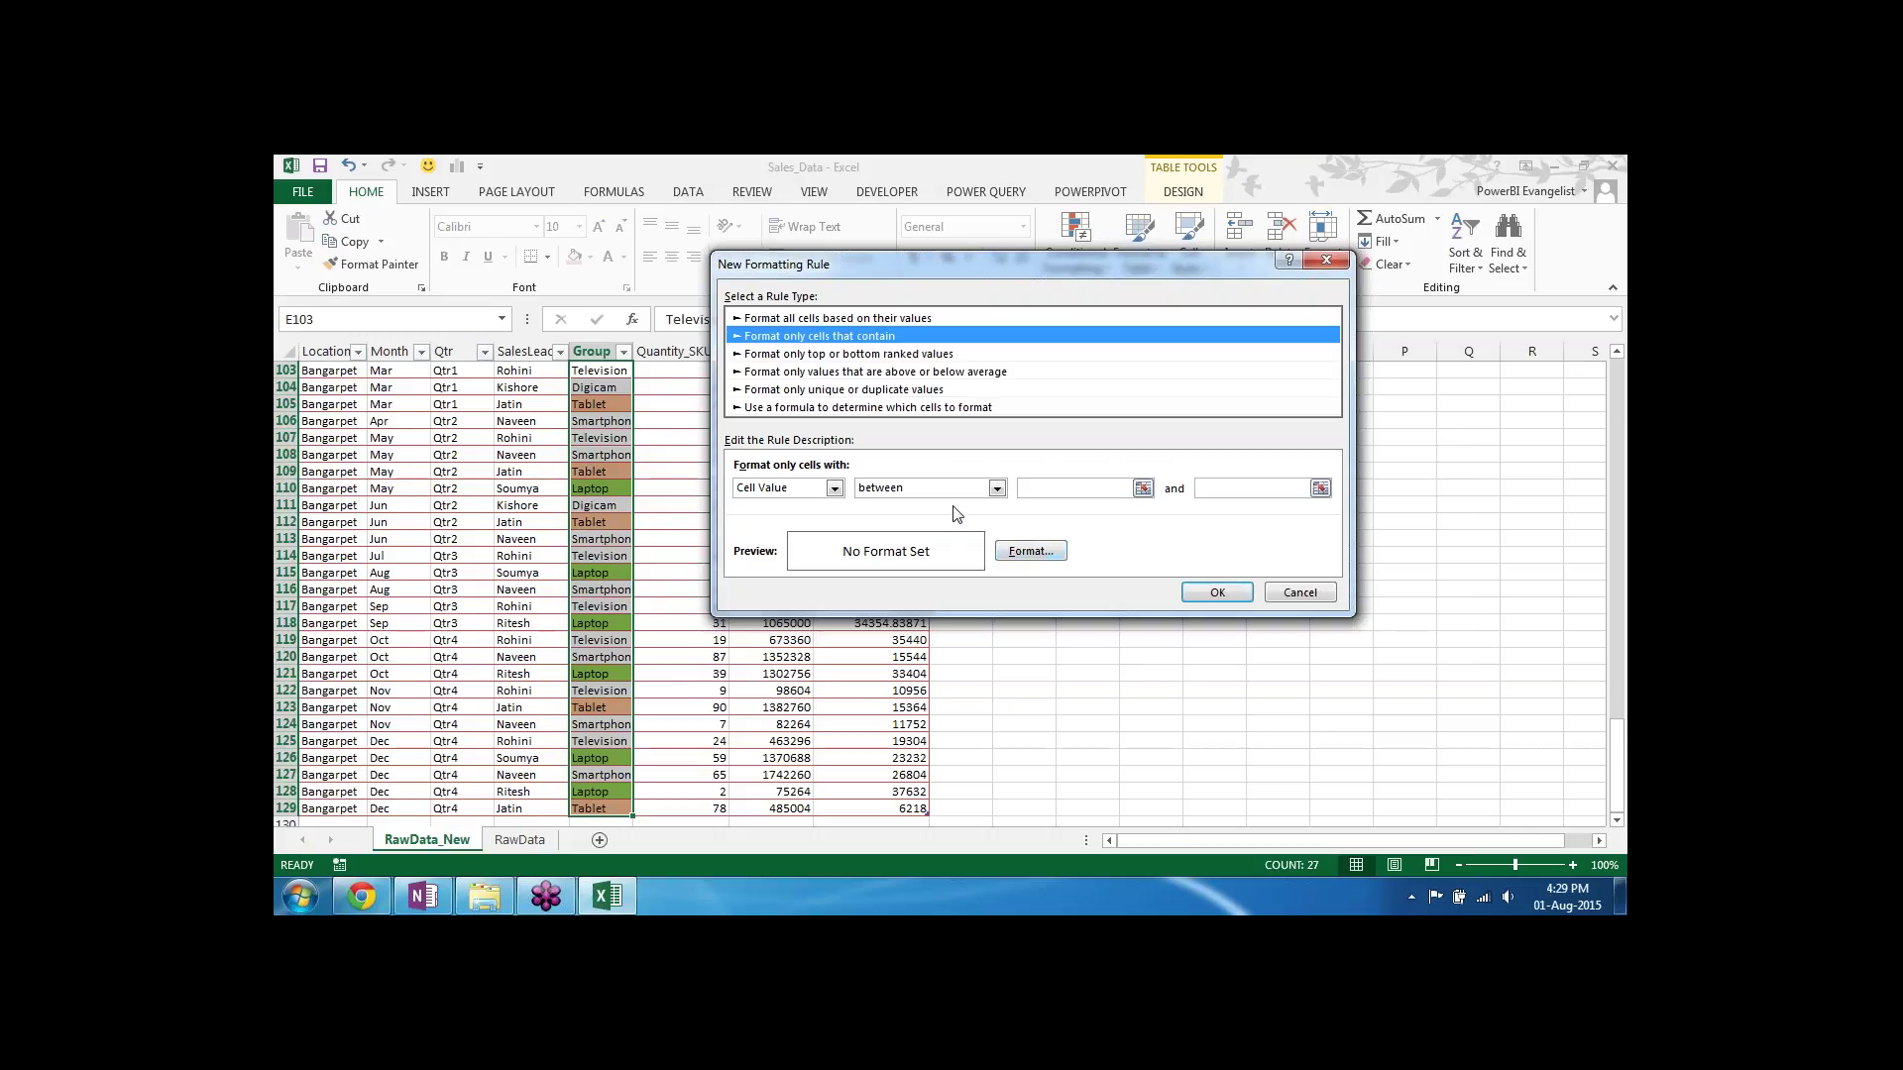
click(987, 490)
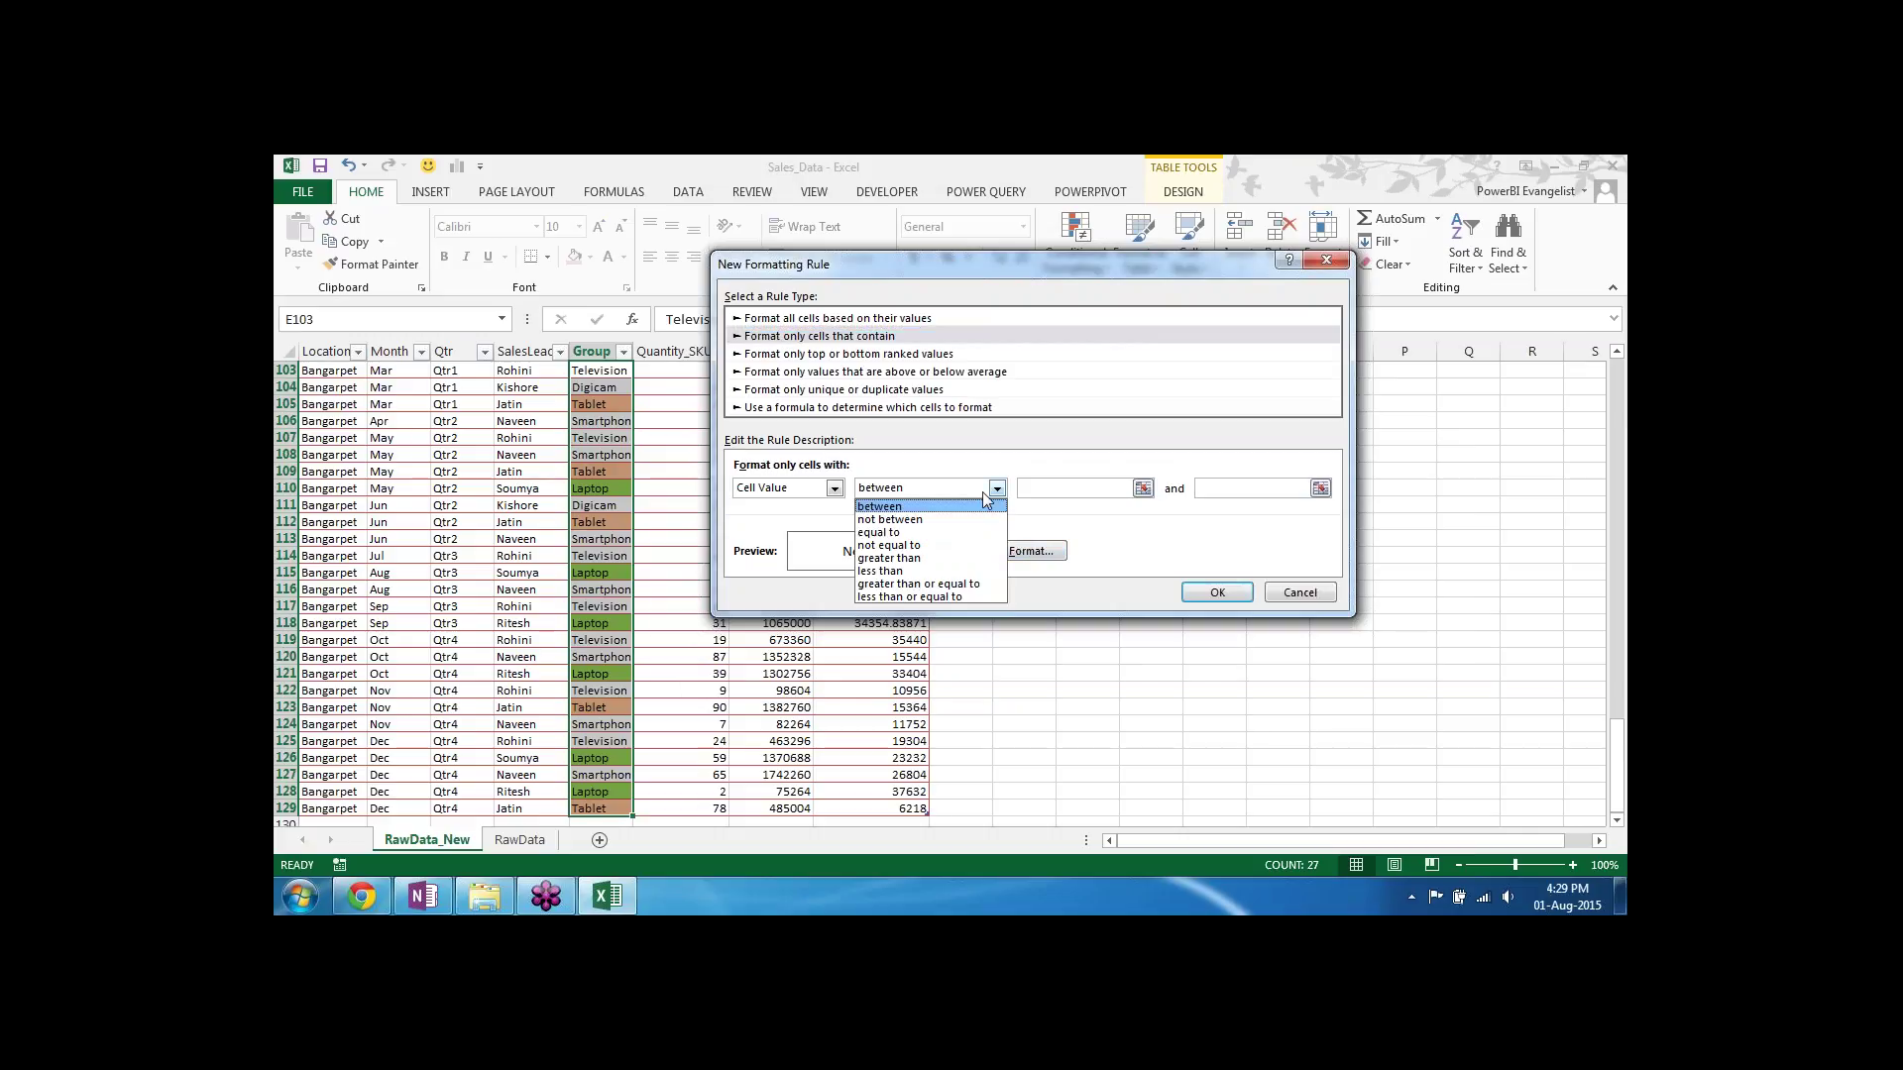
click(928, 535)
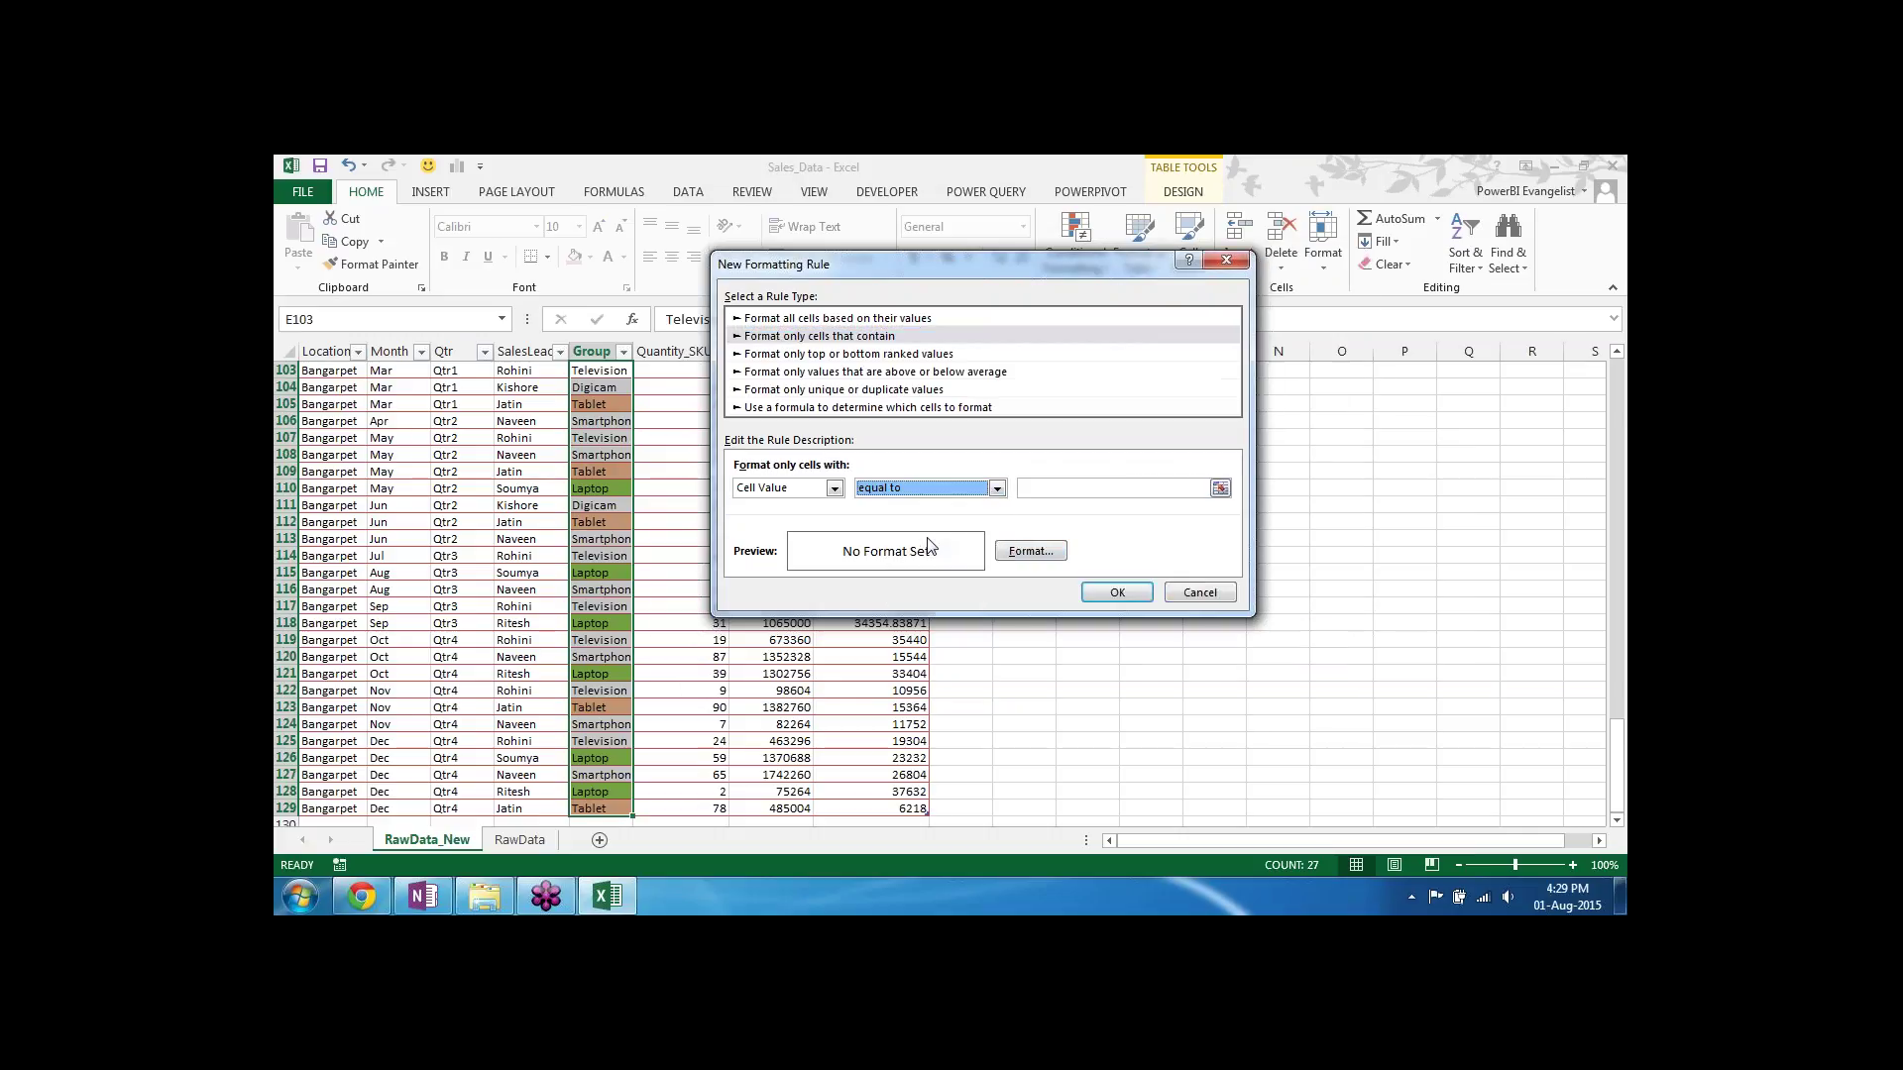
click(1069, 490)
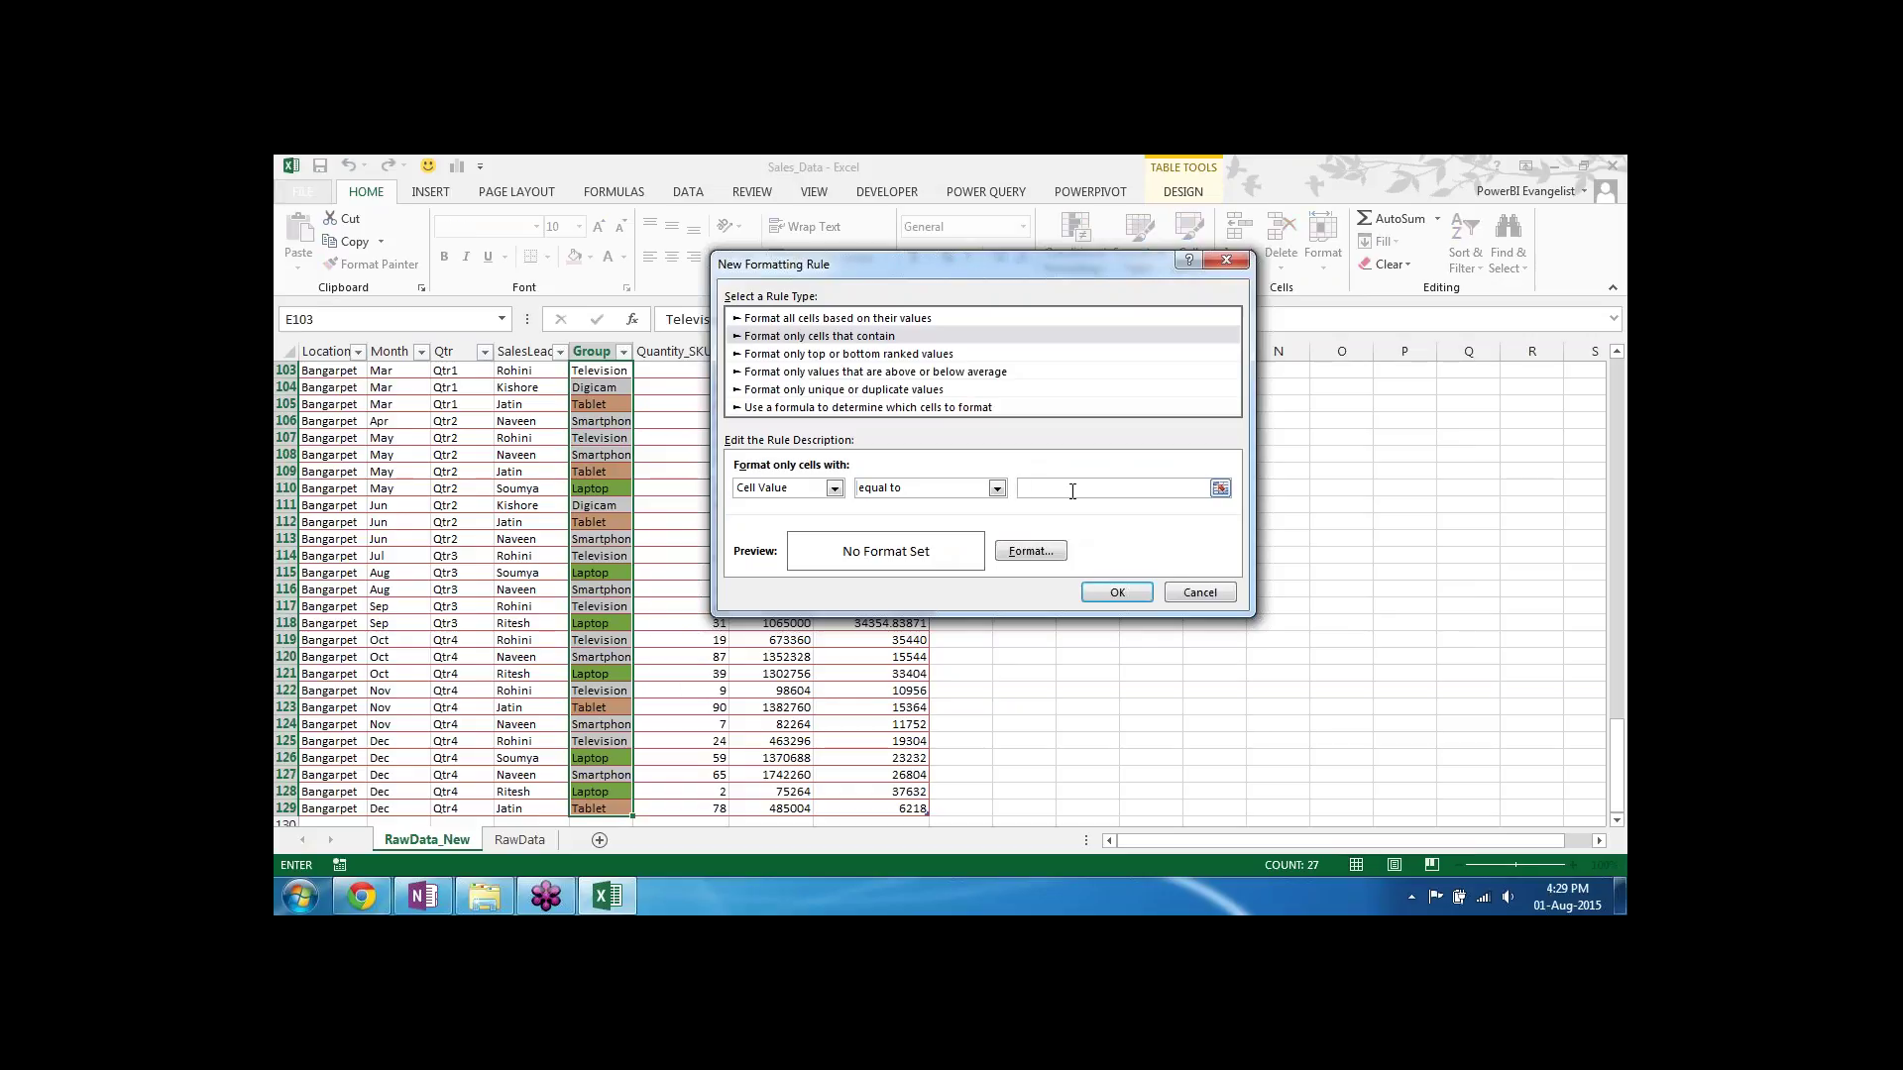
text(Television)
Step: Give the Television rule a light blue background fill and apply it to the selected Group cells
click(1031, 551)
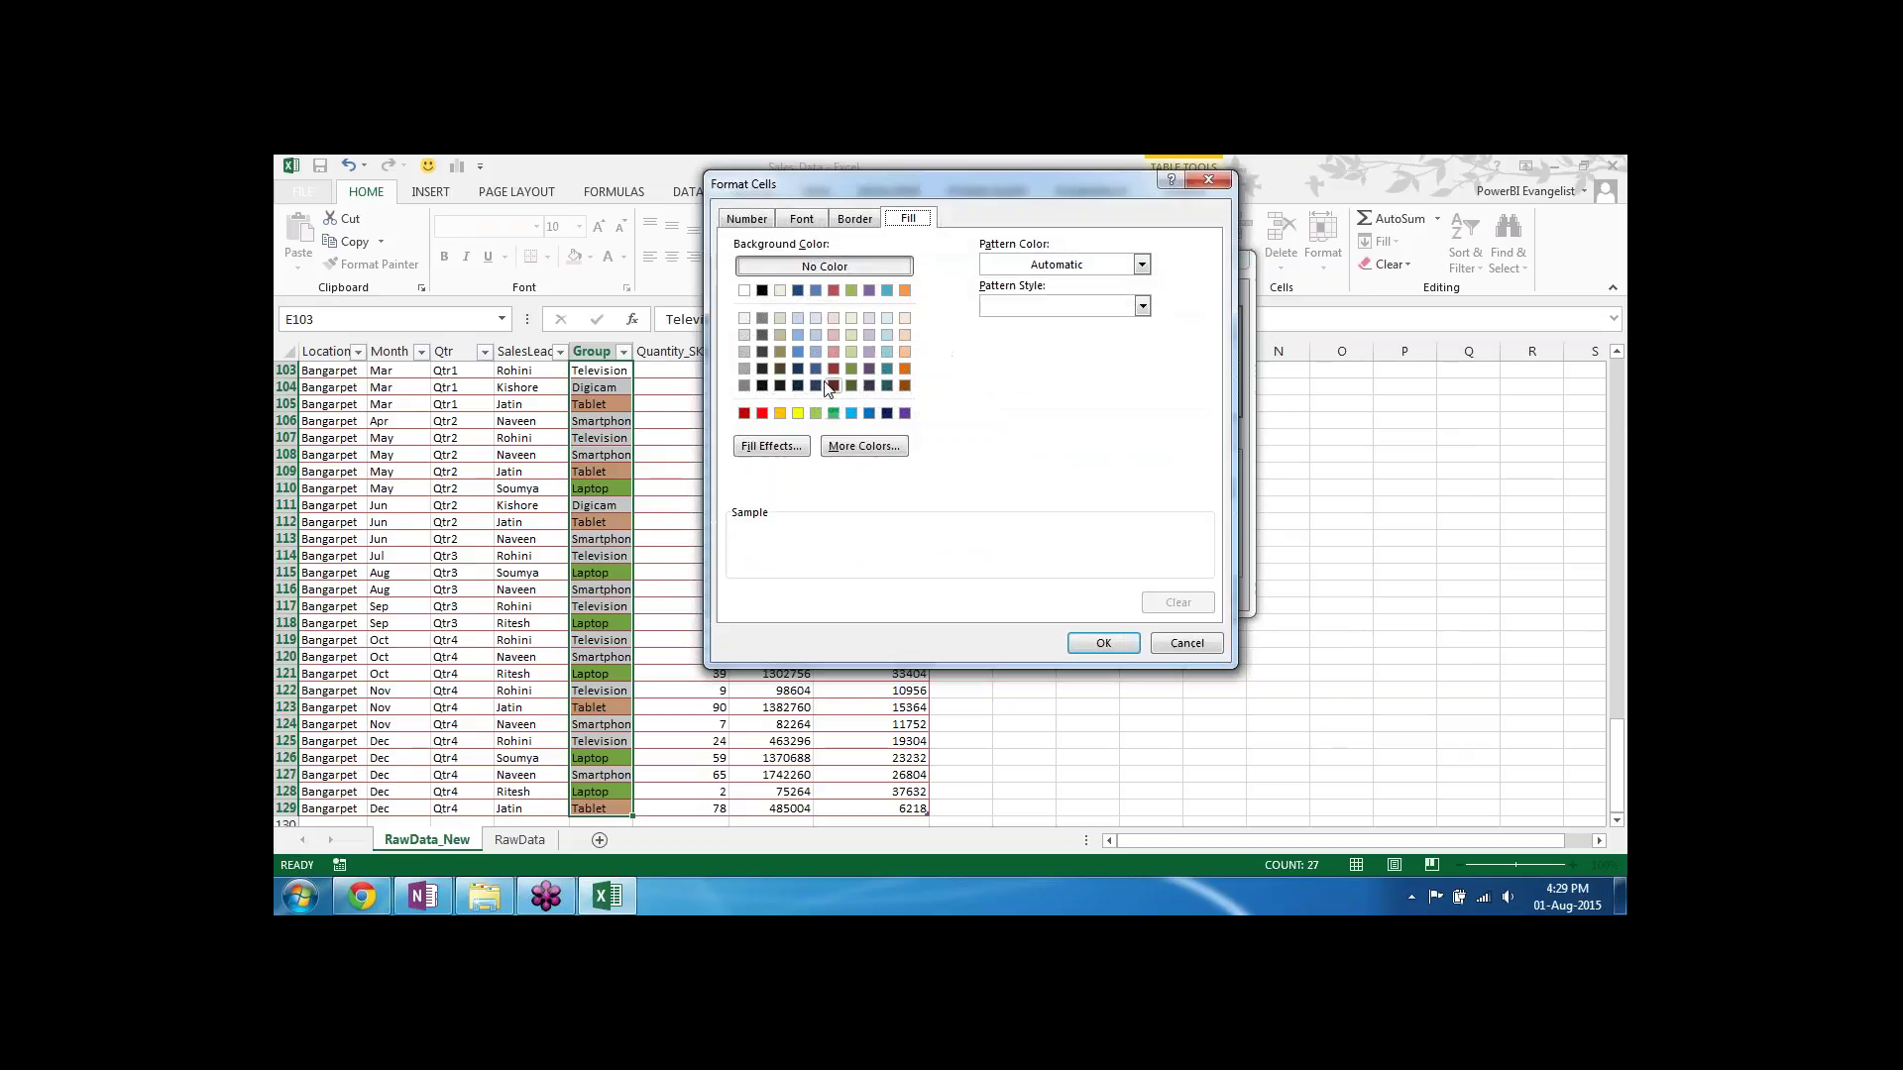
click(852, 413)
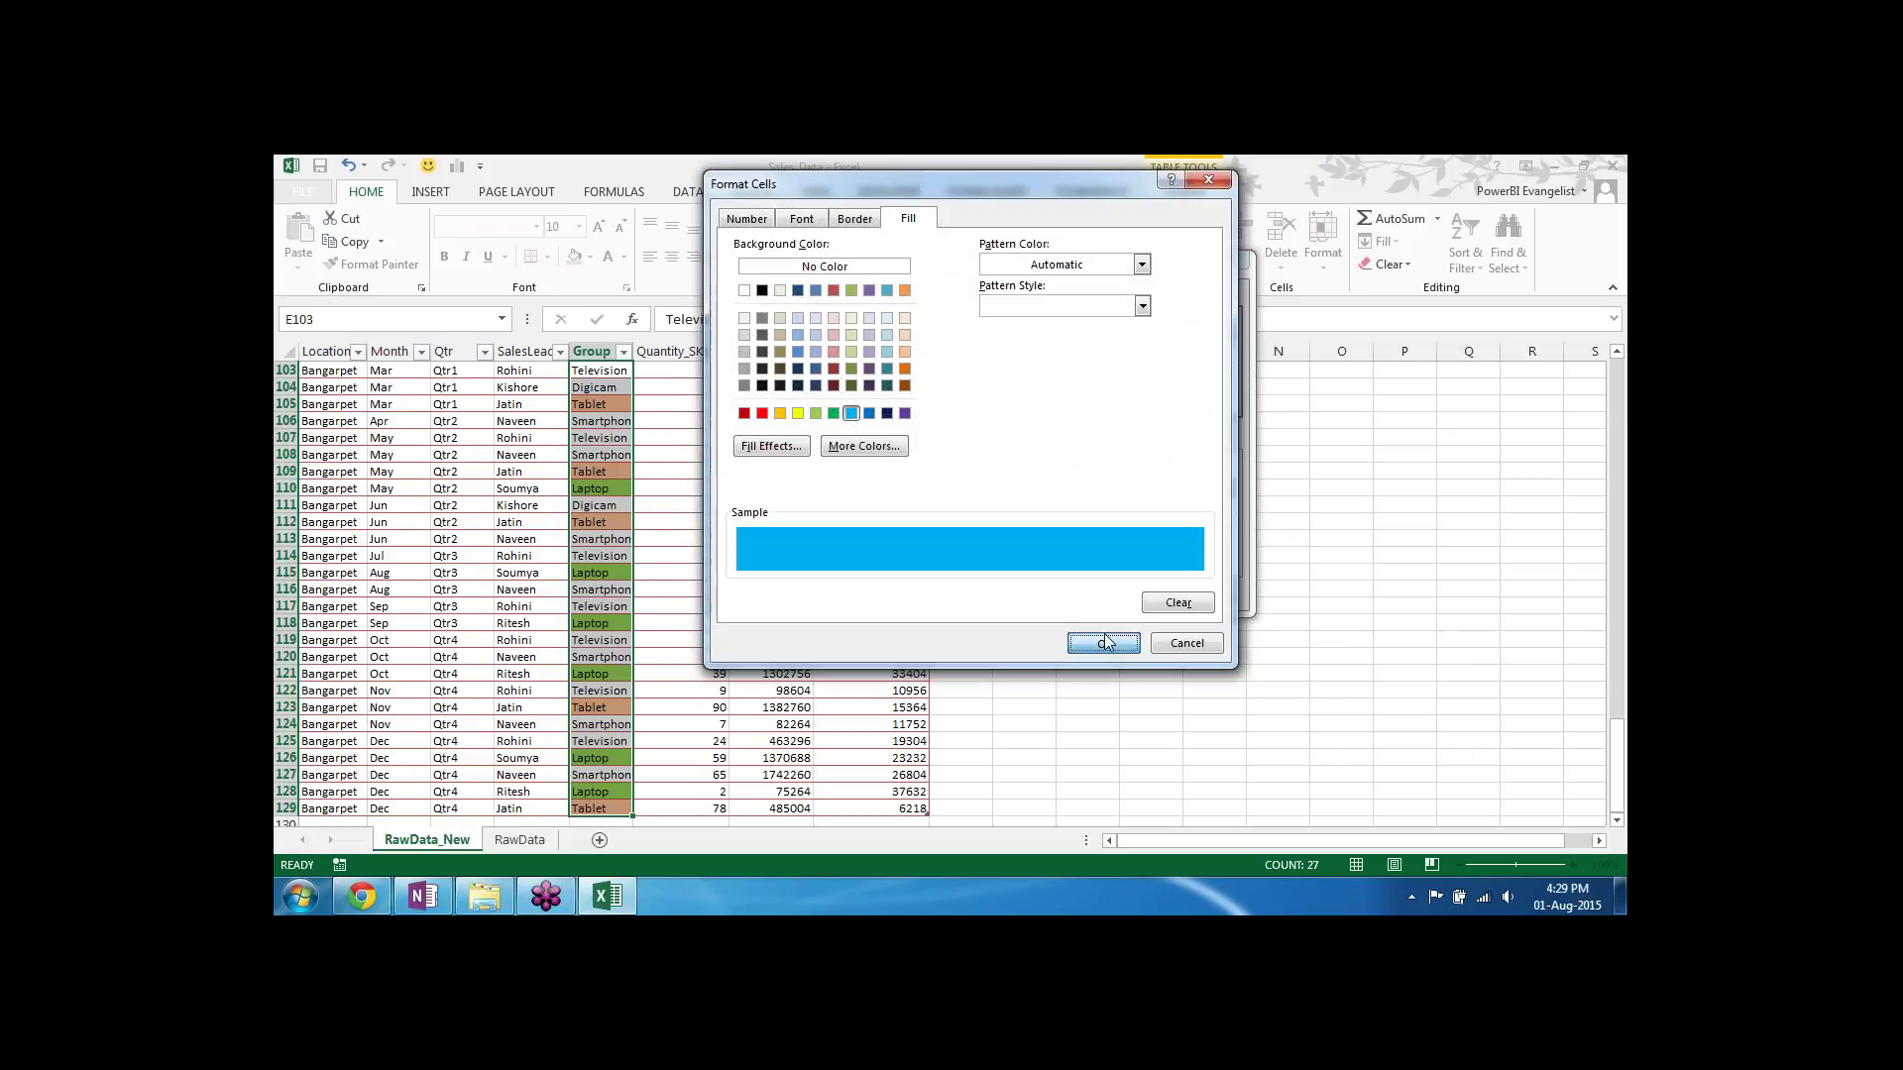
click(1105, 636)
click(1104, 595)
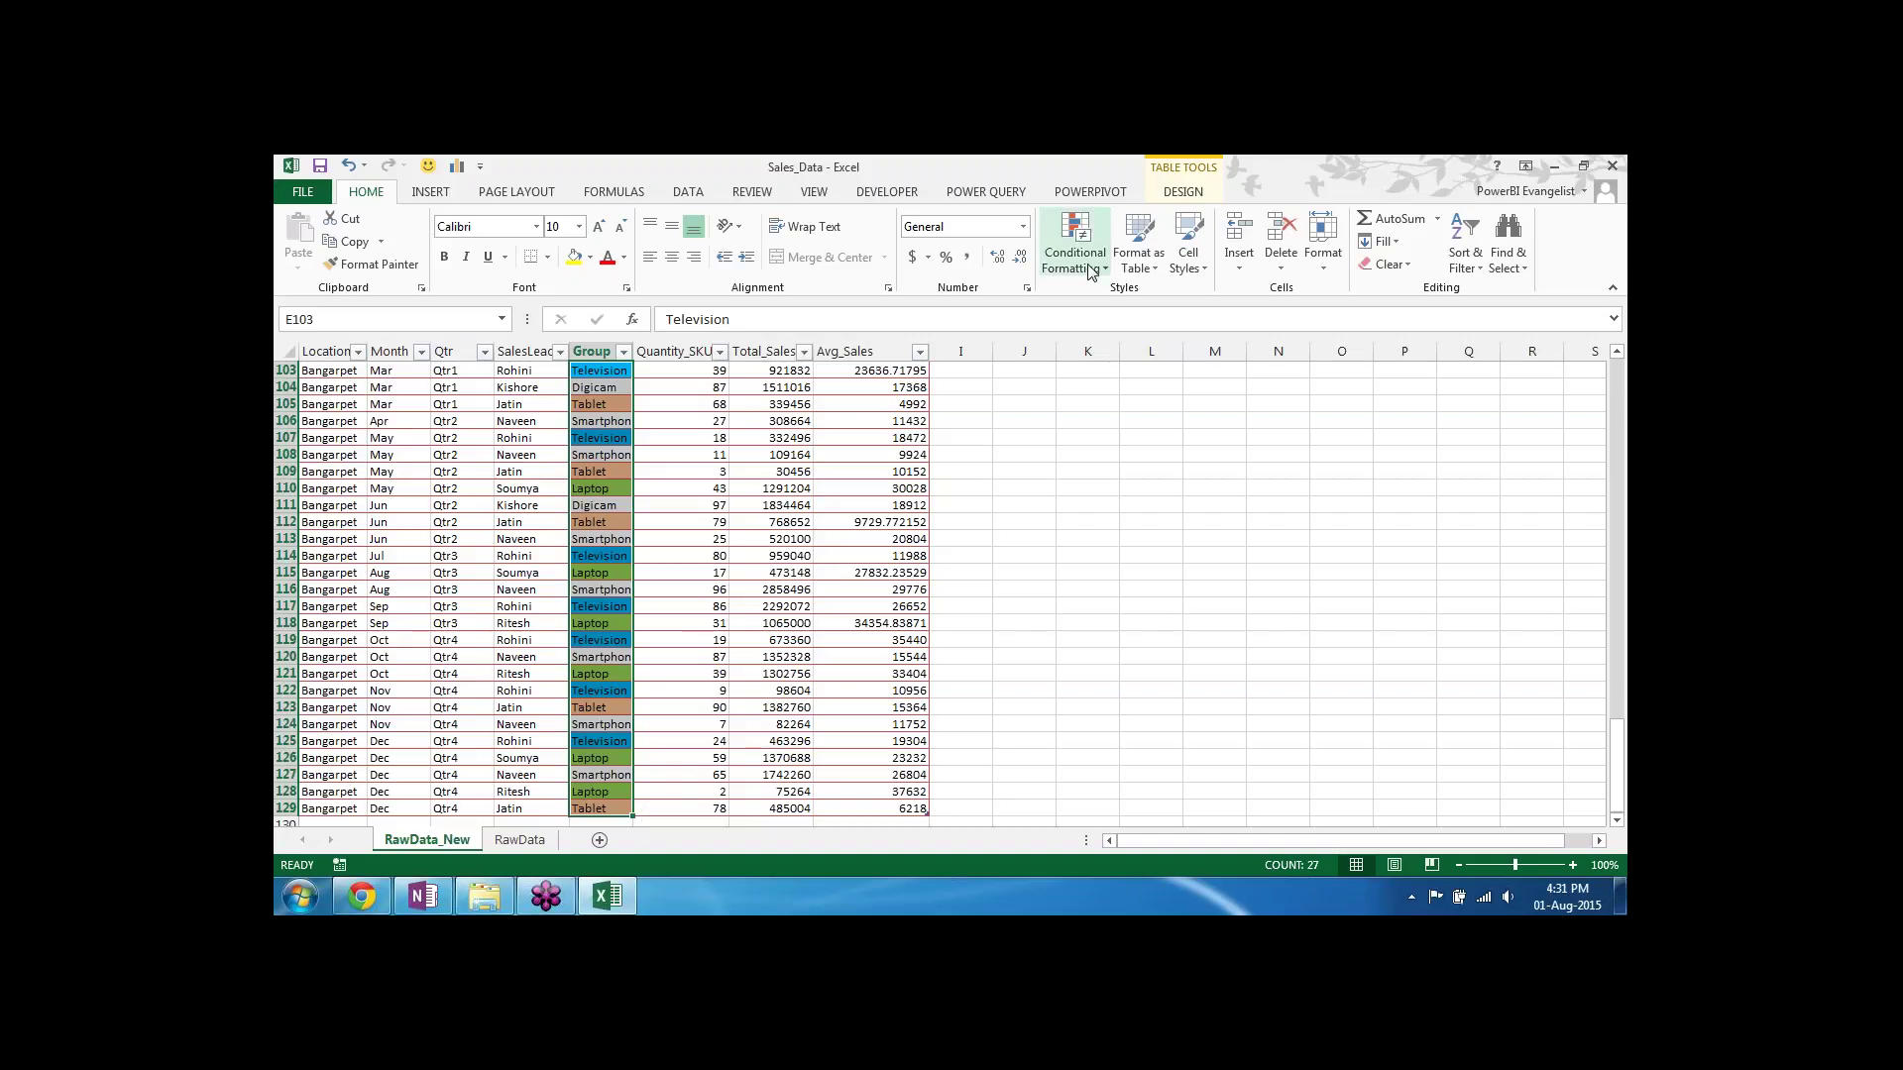
Step: Clear the conditional formatting rules from the entire sheet
click(699, 472)
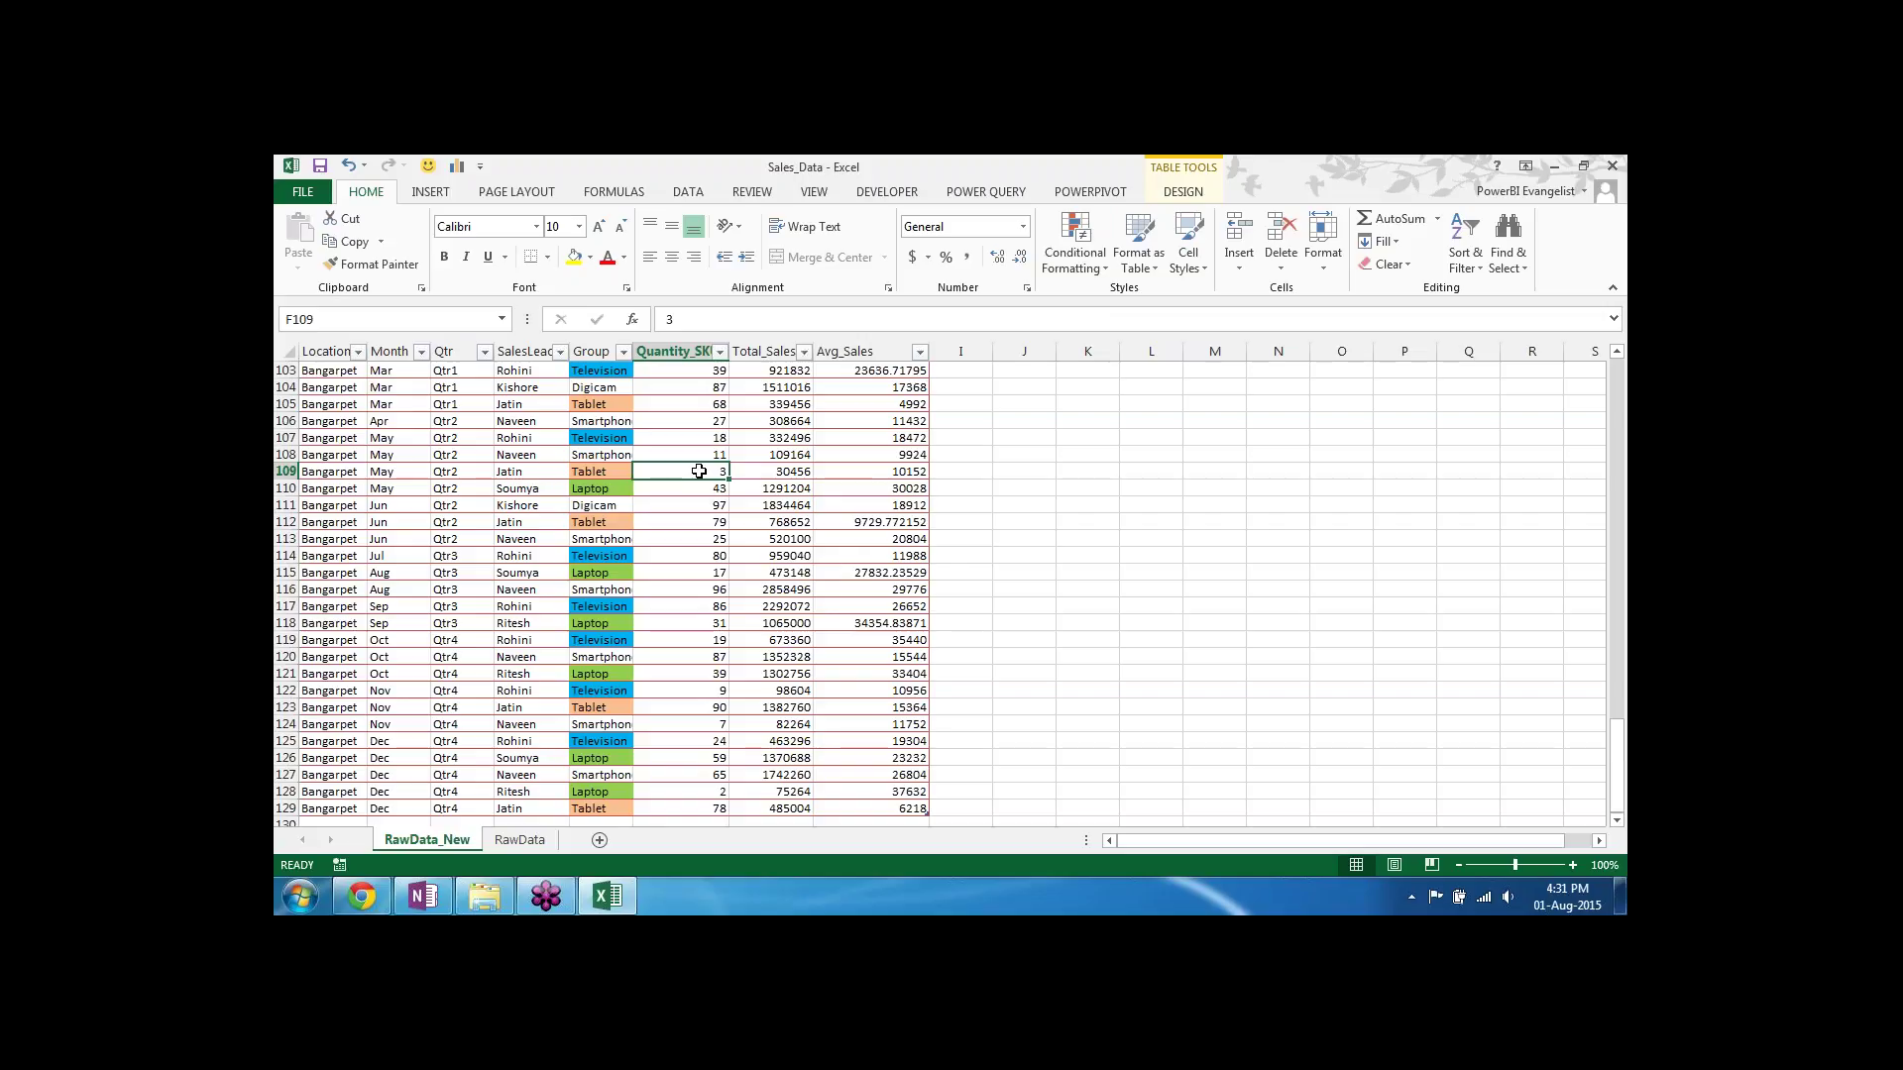
click(1066, 269)
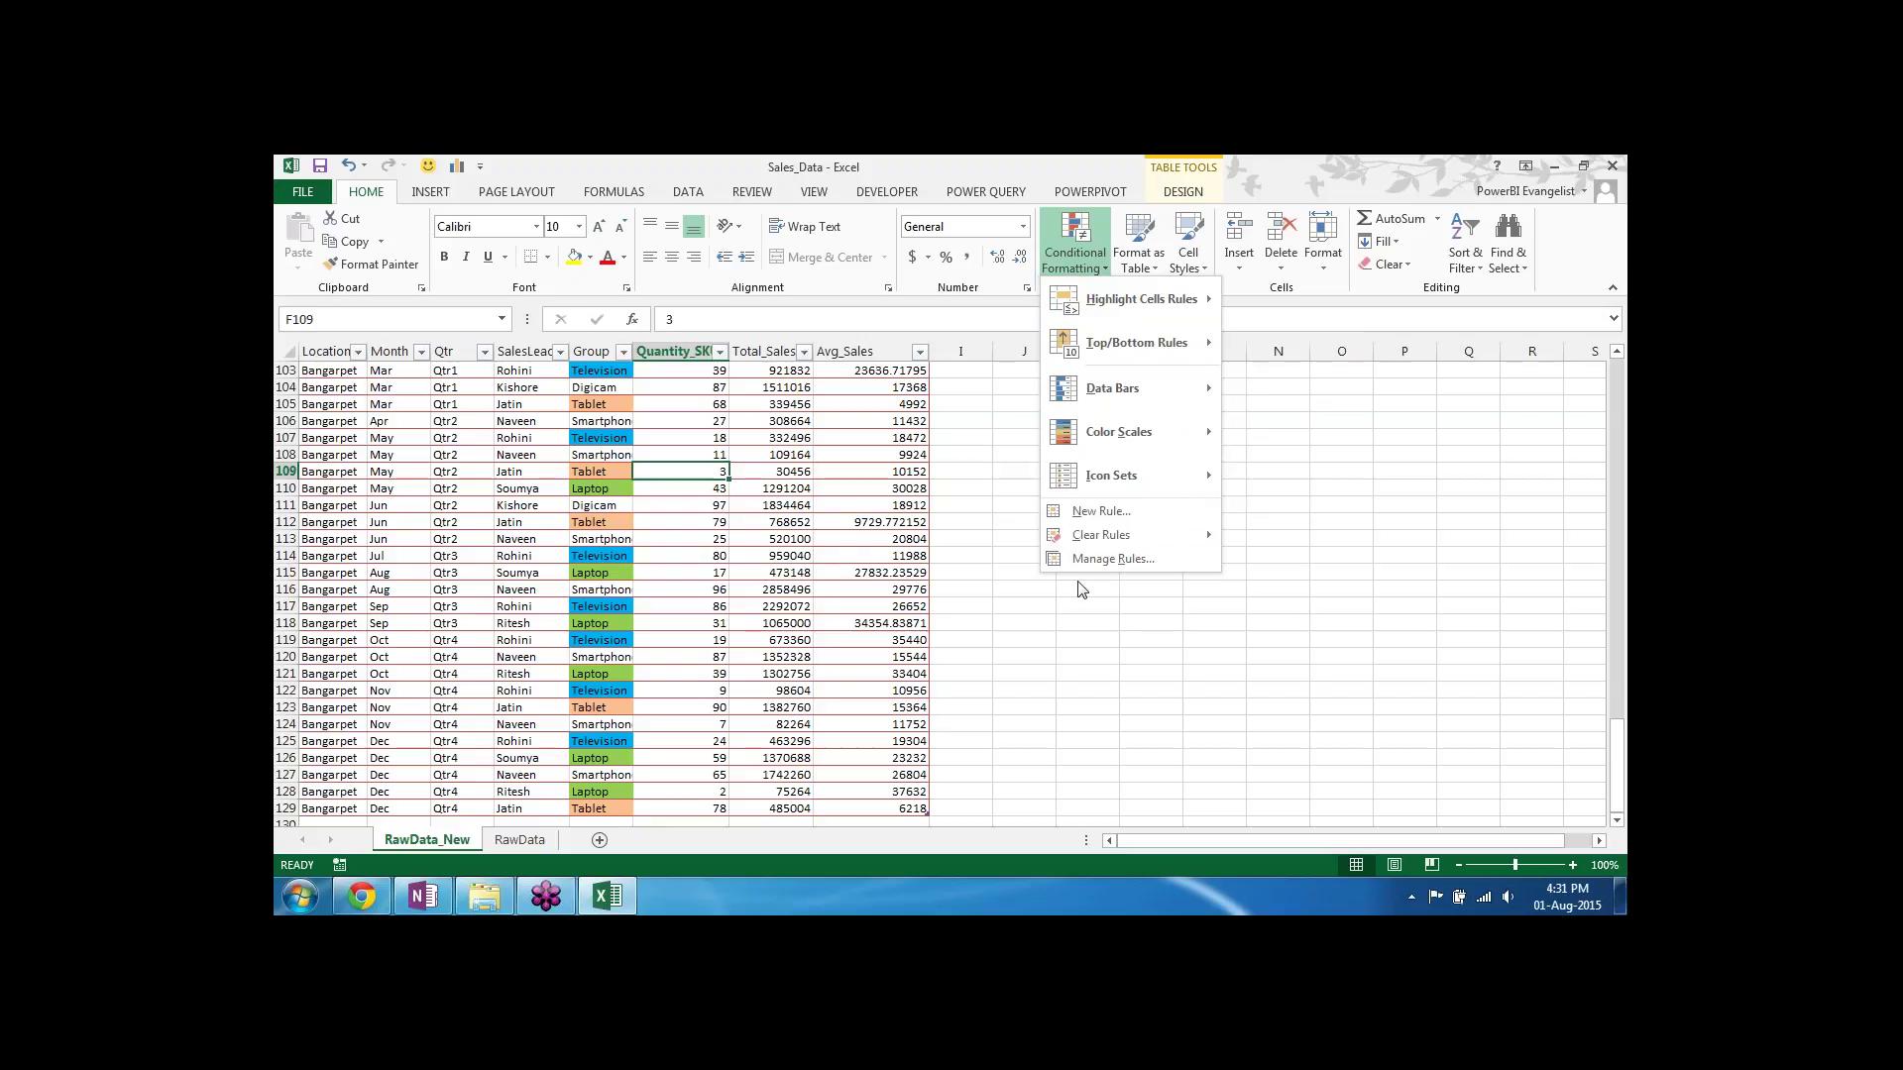
mouse_move(1120, 536)
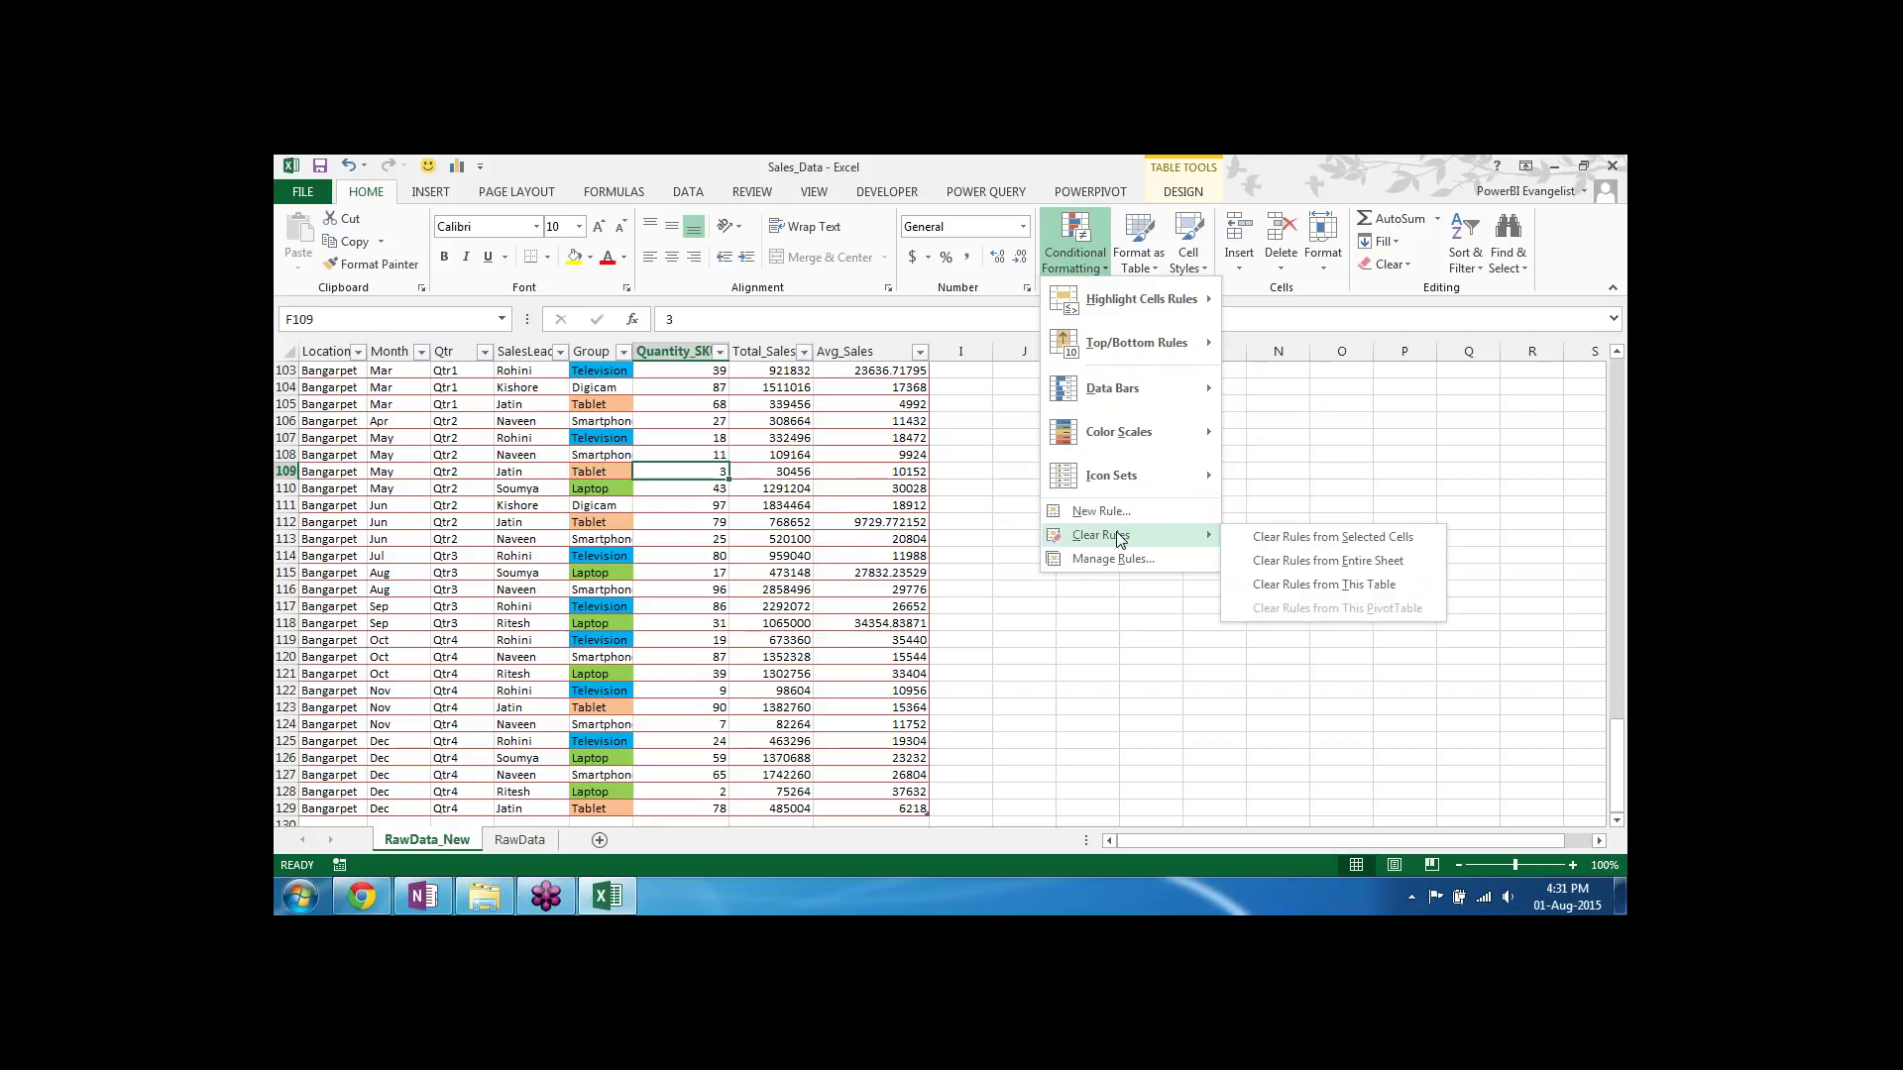
click(1298, 562)
click(639, 707)
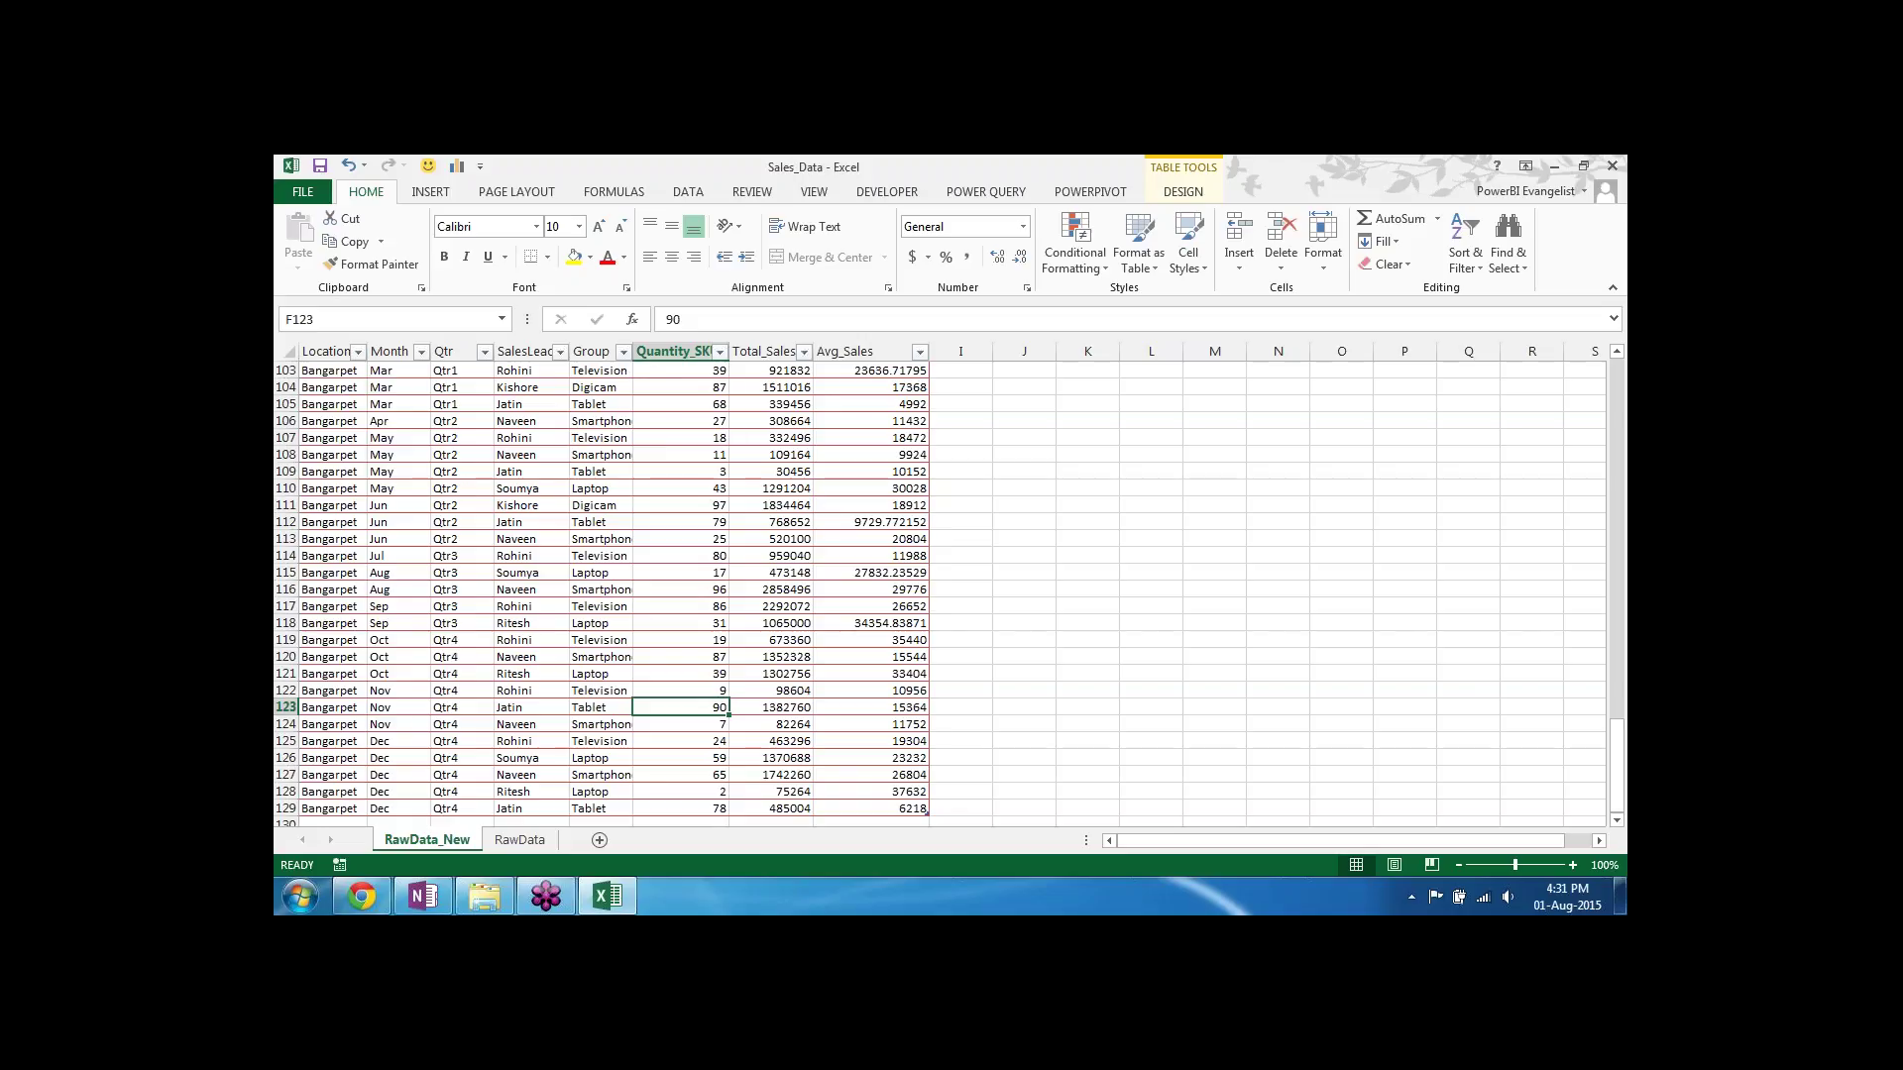
Step: Enter the labels Grp 1, Grp 2 and Grp 3 in cells K104 to K106
click(1083, 386)
text(Grp 1)
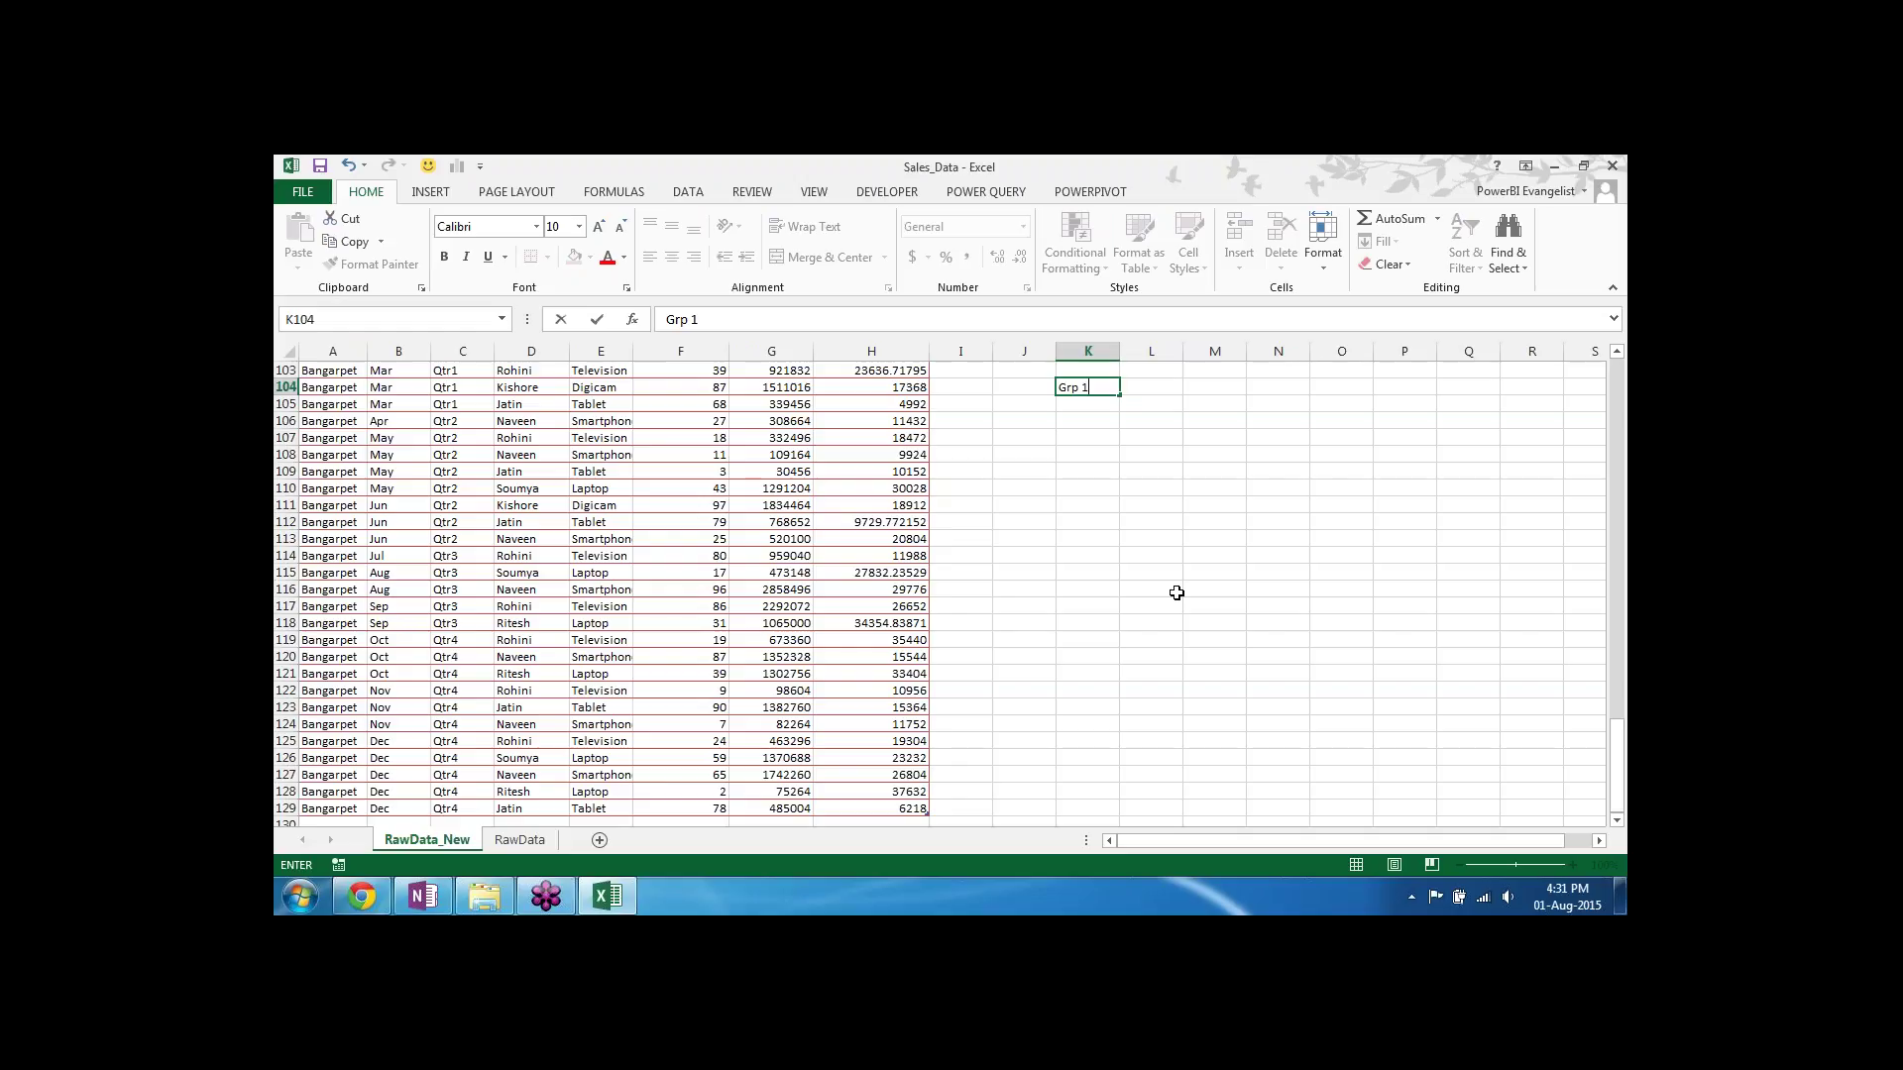
key(Return)
text(G)
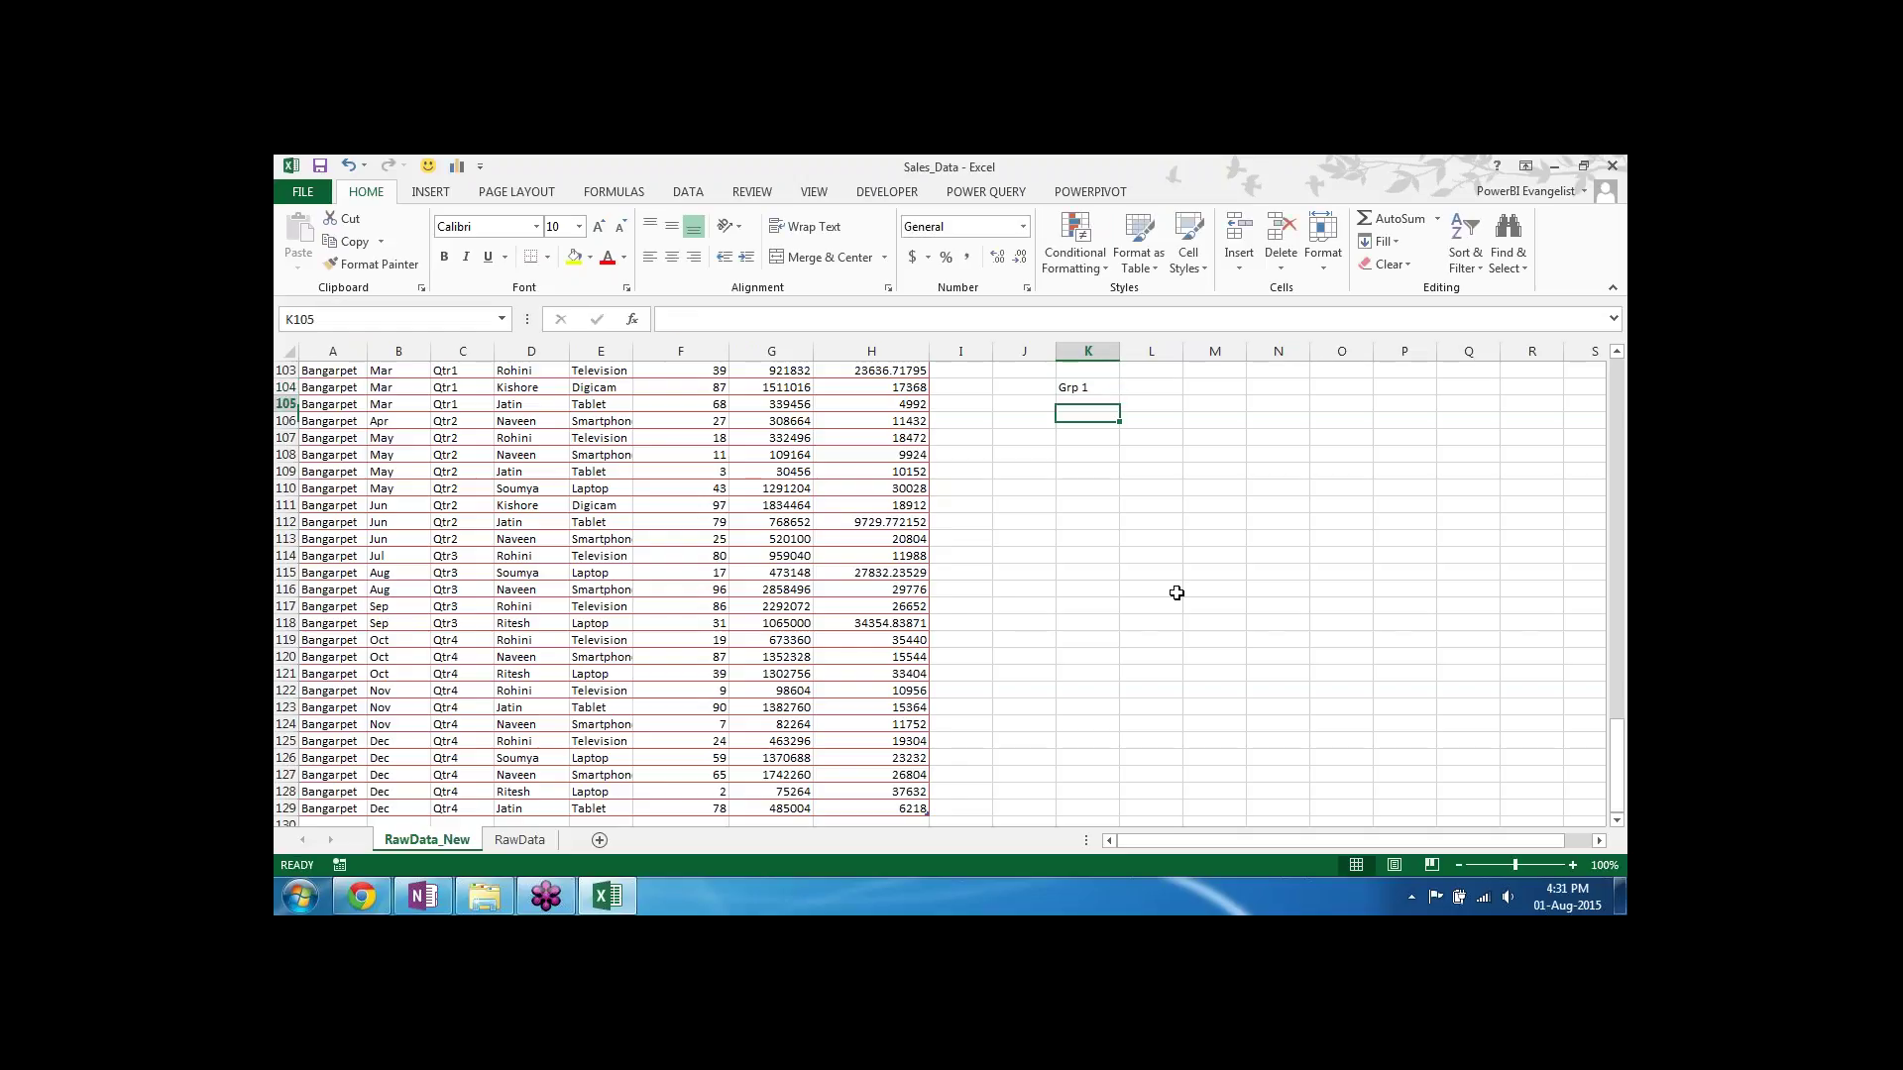
text(rp)
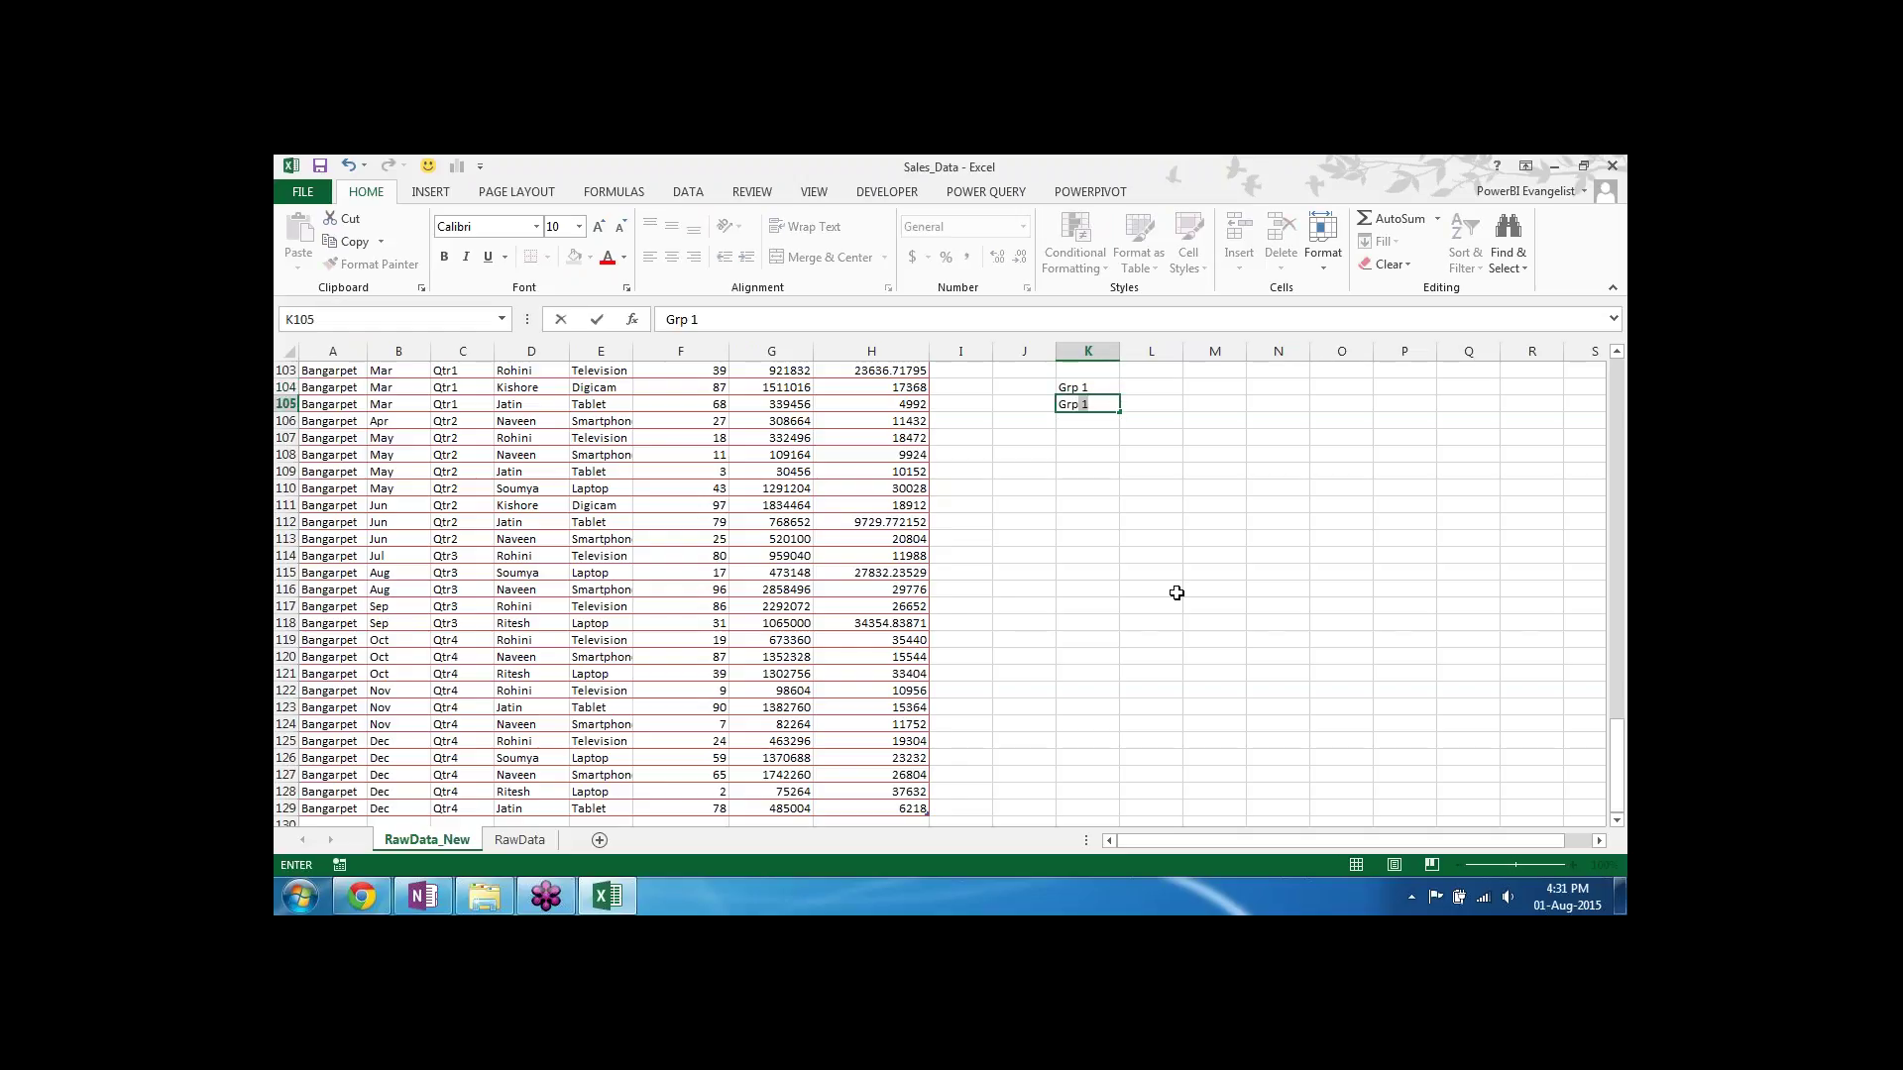
text( 2)
key(Return)
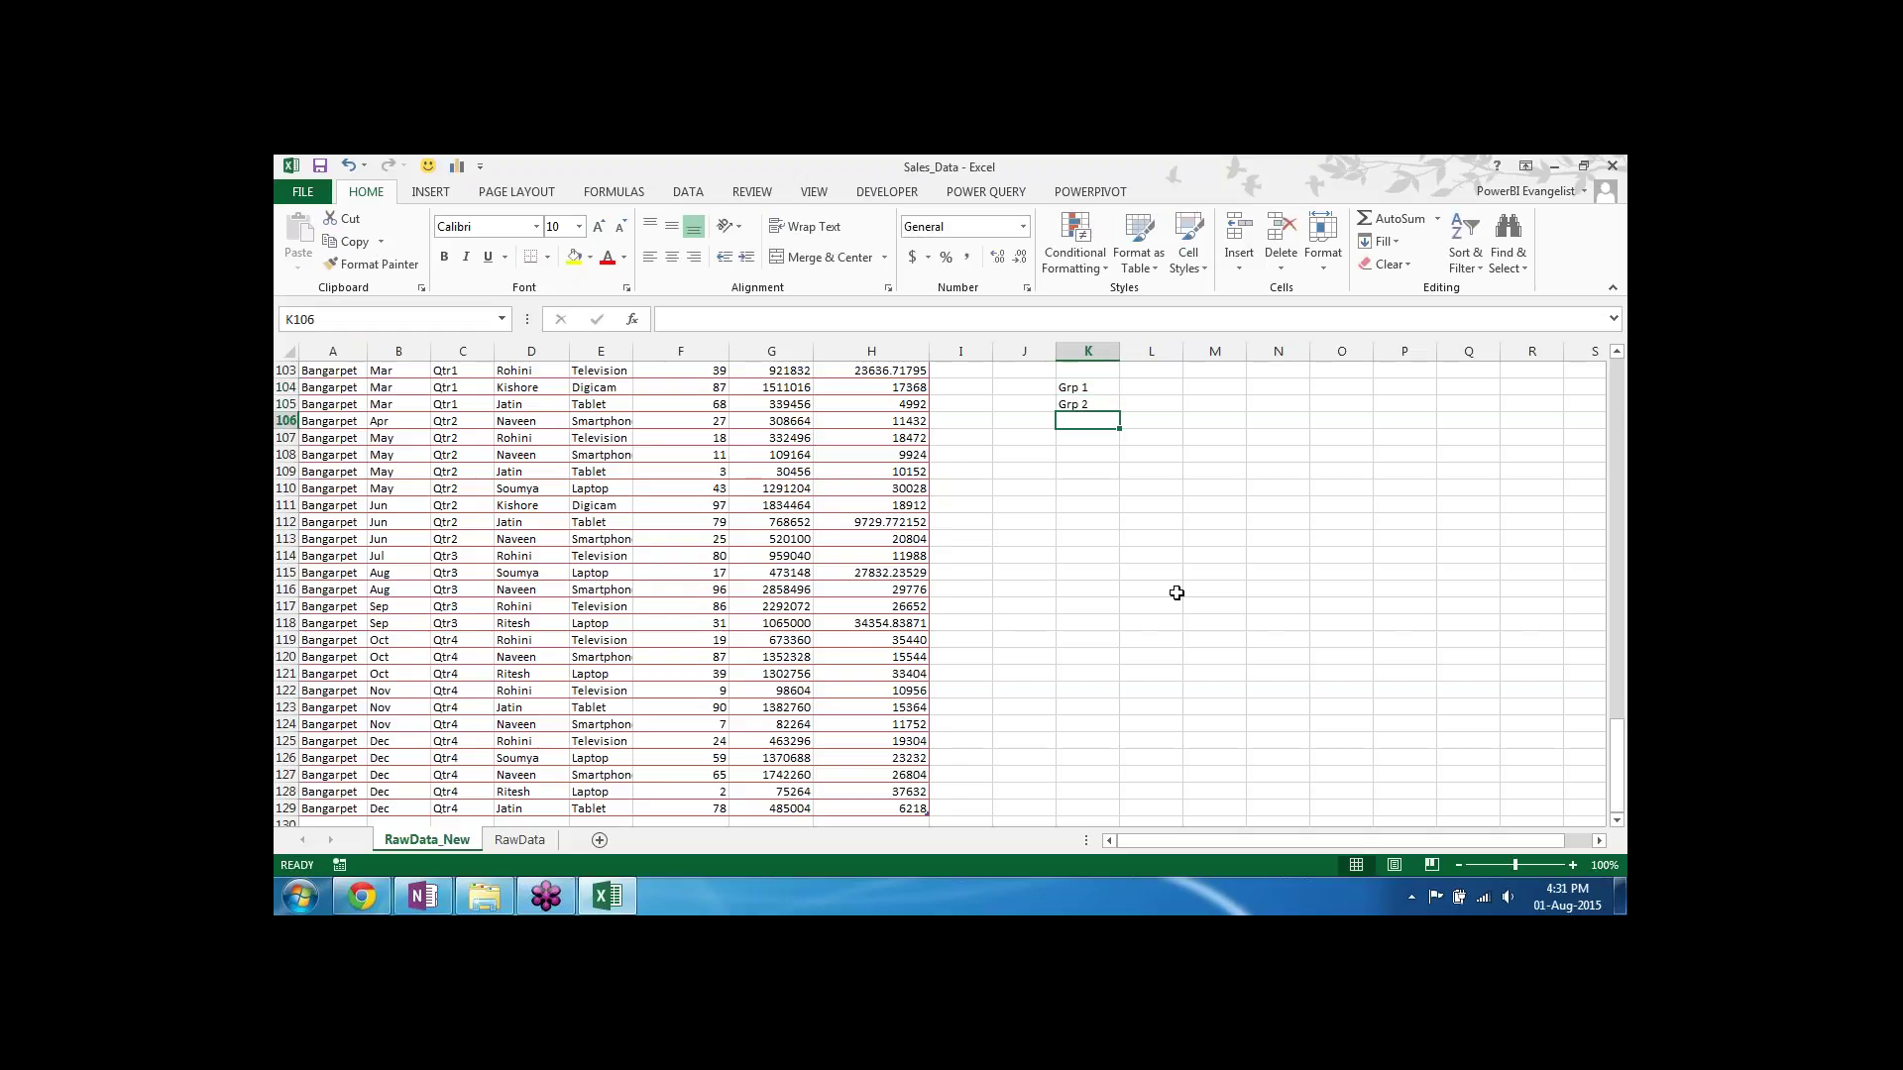
text(Grp 3)
key(Return)
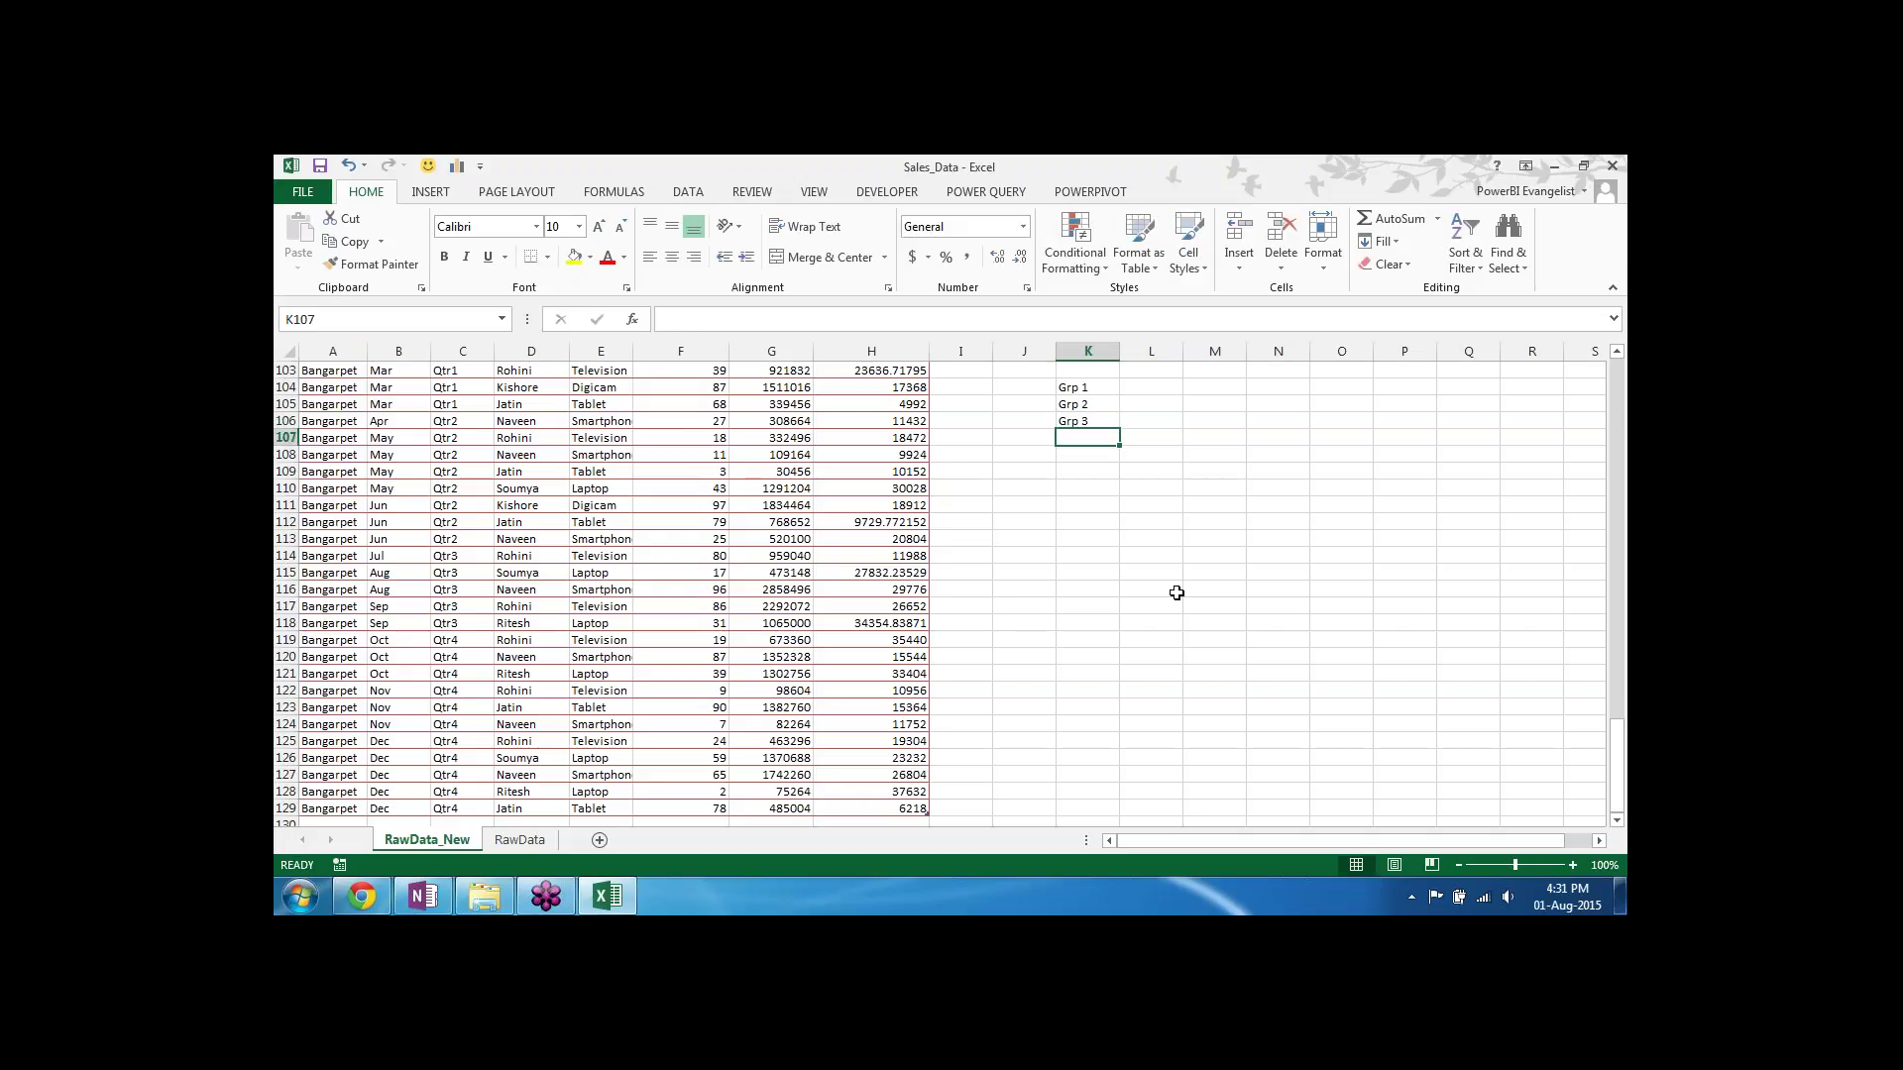
Step: Widen column L beside the Grp labels to nearly double its width
key(Up)
key(Up)
key(Up)
key(Right)
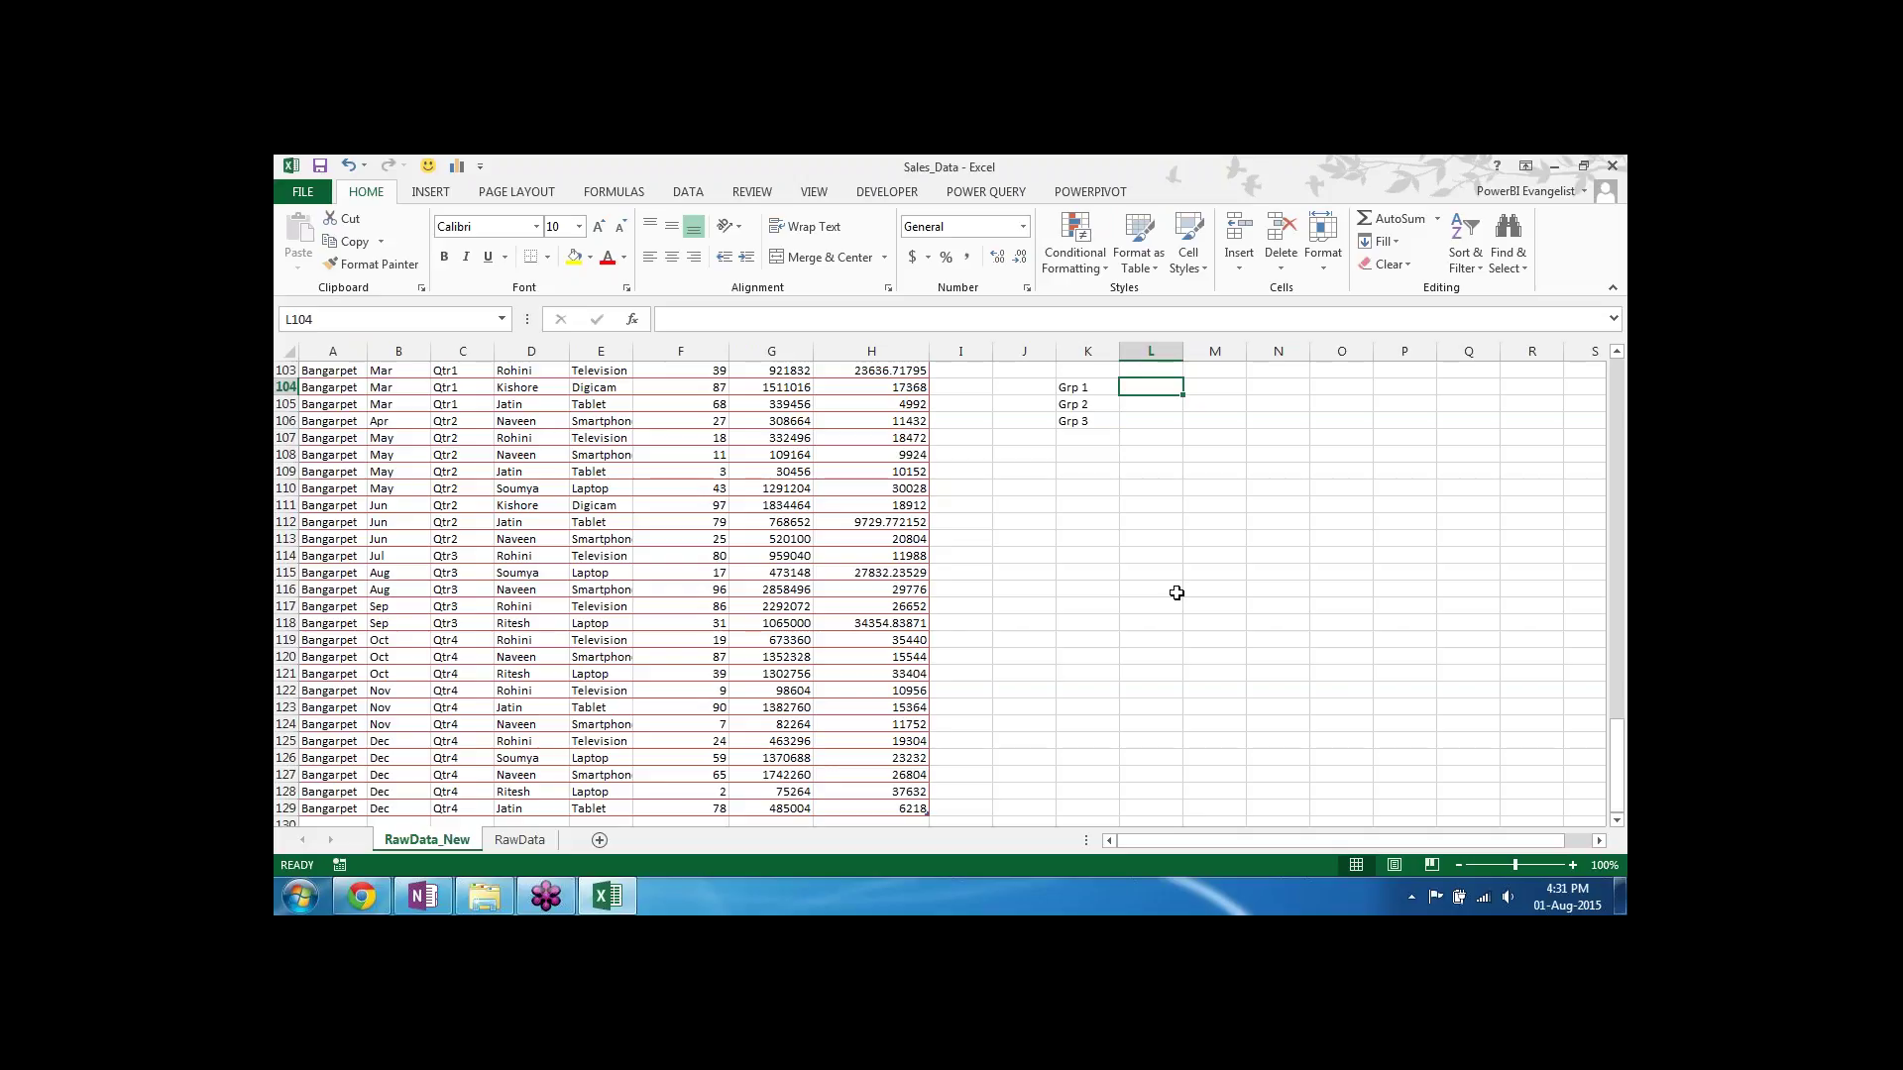
drag(1183, 353, 1239, 355)
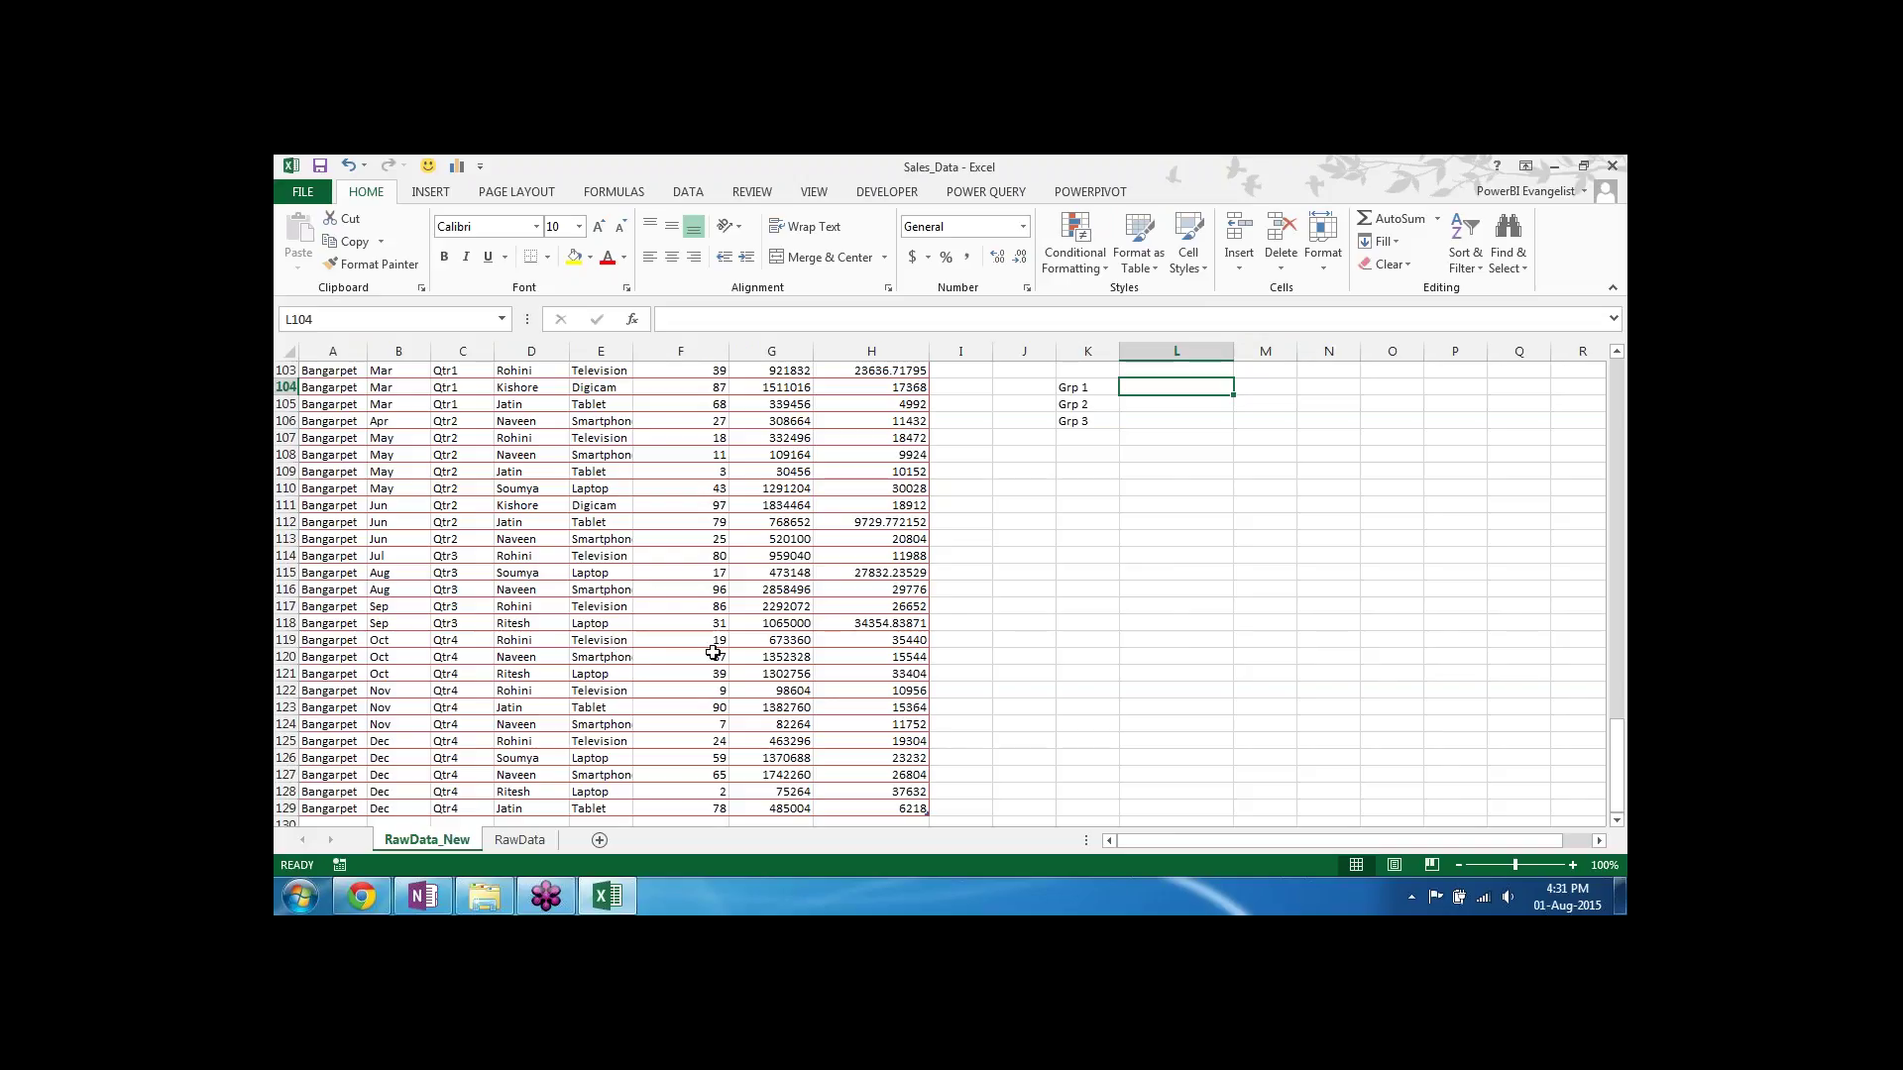
Step: Copy the Grp labels from K104:K106 and paste them into K3:K5 near the start of the sheet
click(653, 596)
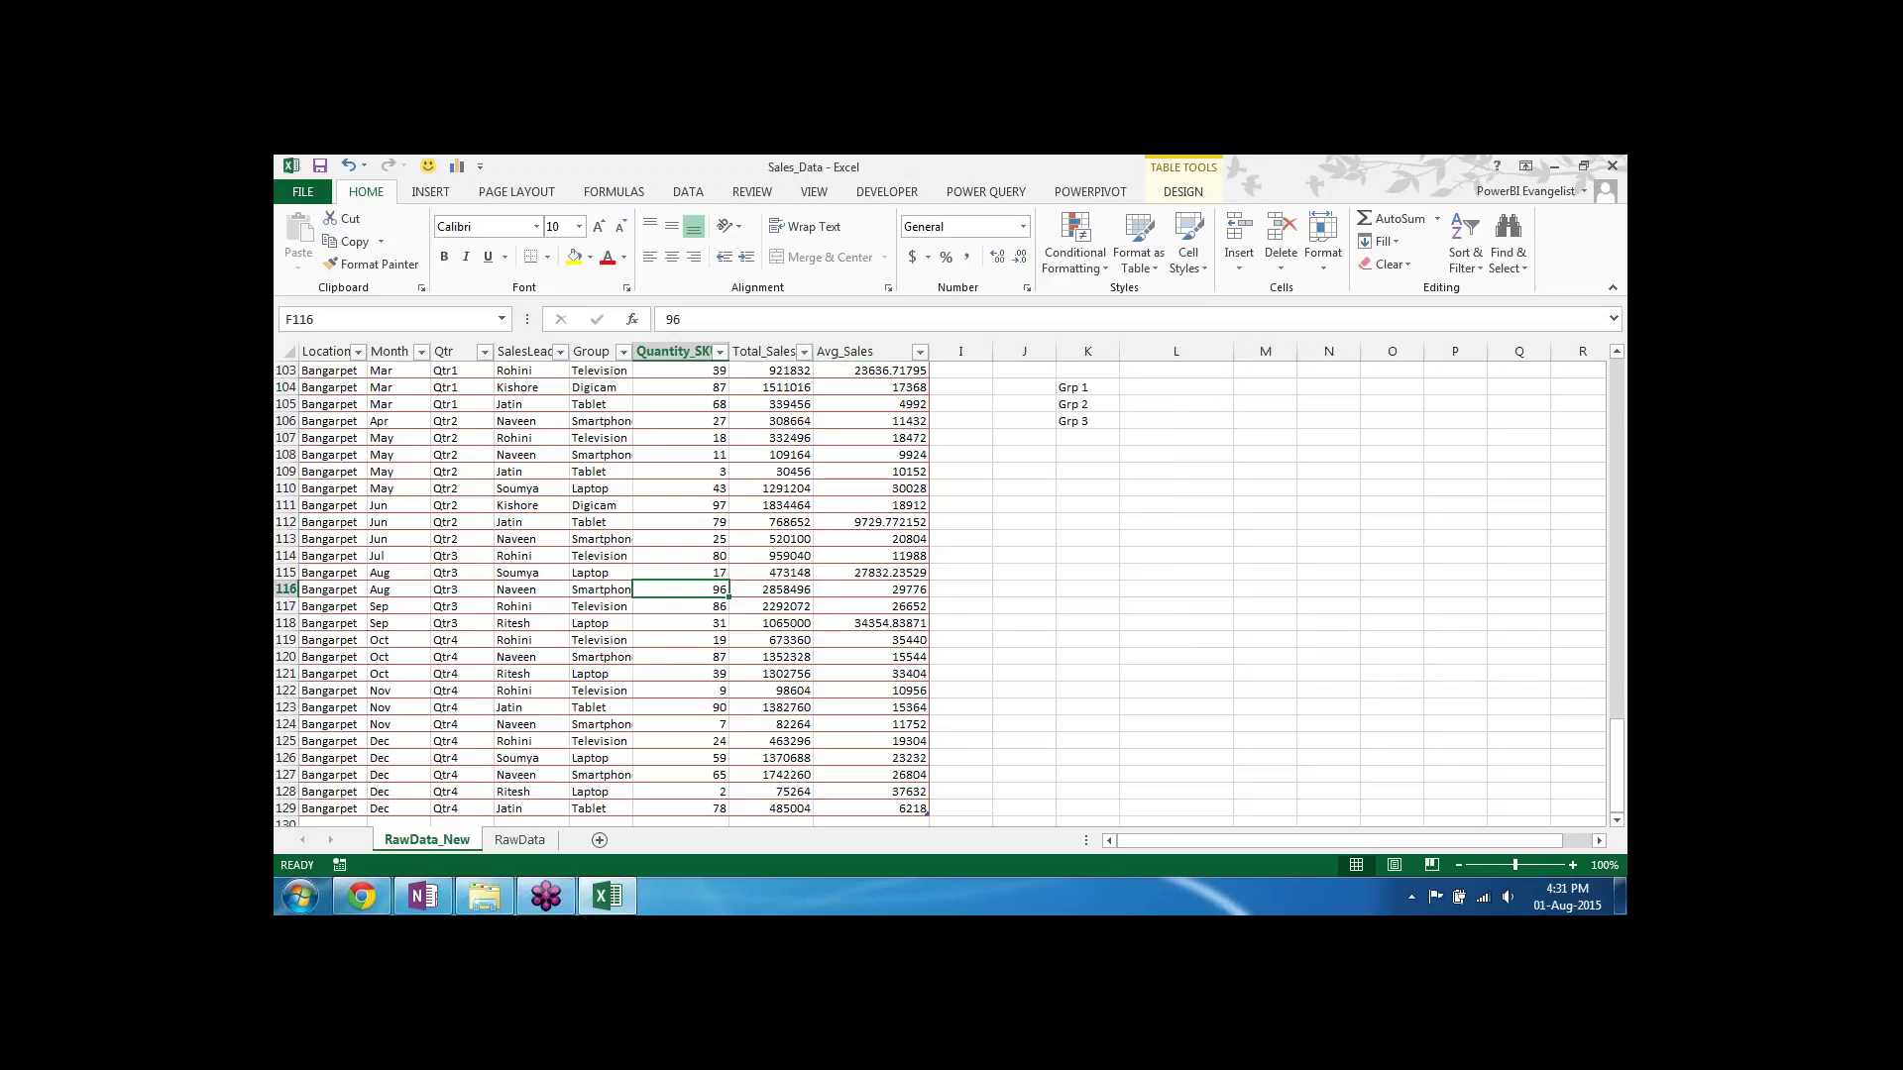
key(ctrl+Up)
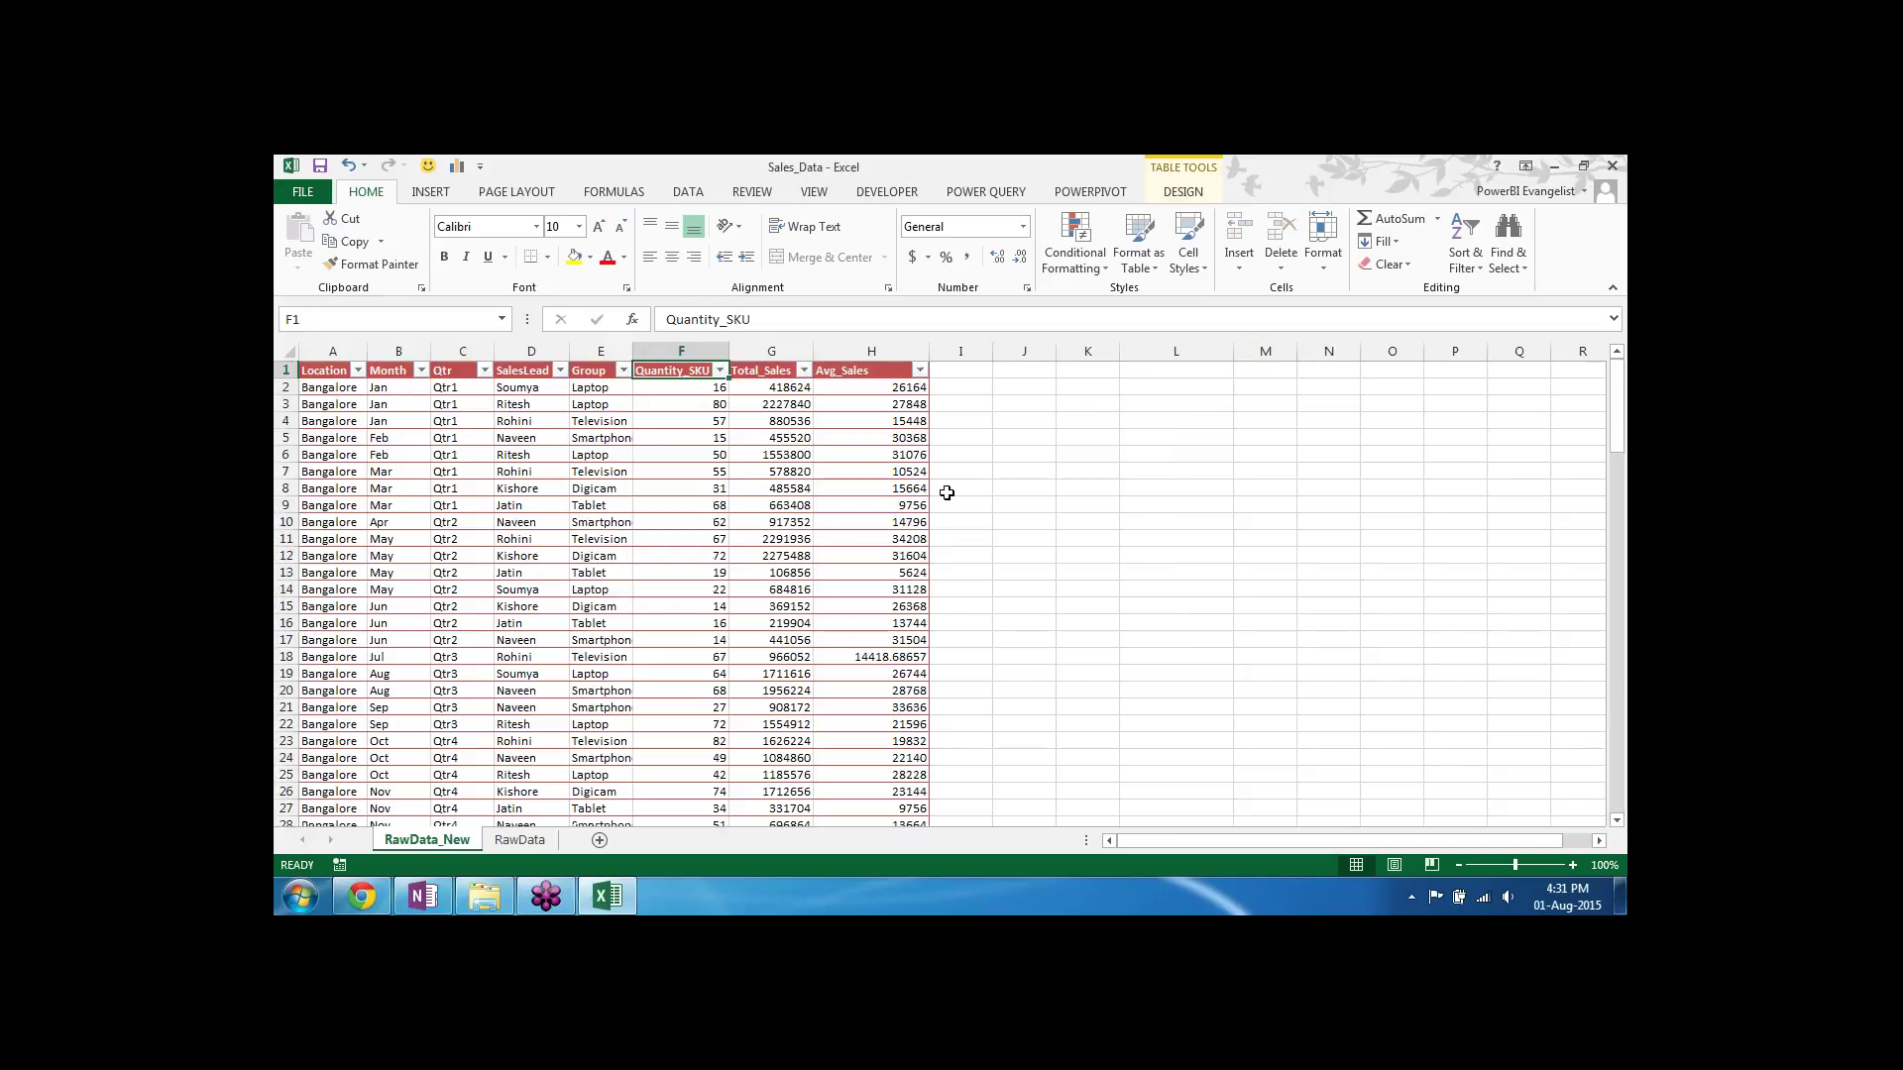
key(Down)
key(Right)
key(Right)
key(Right)
key(Right)
key(Right)
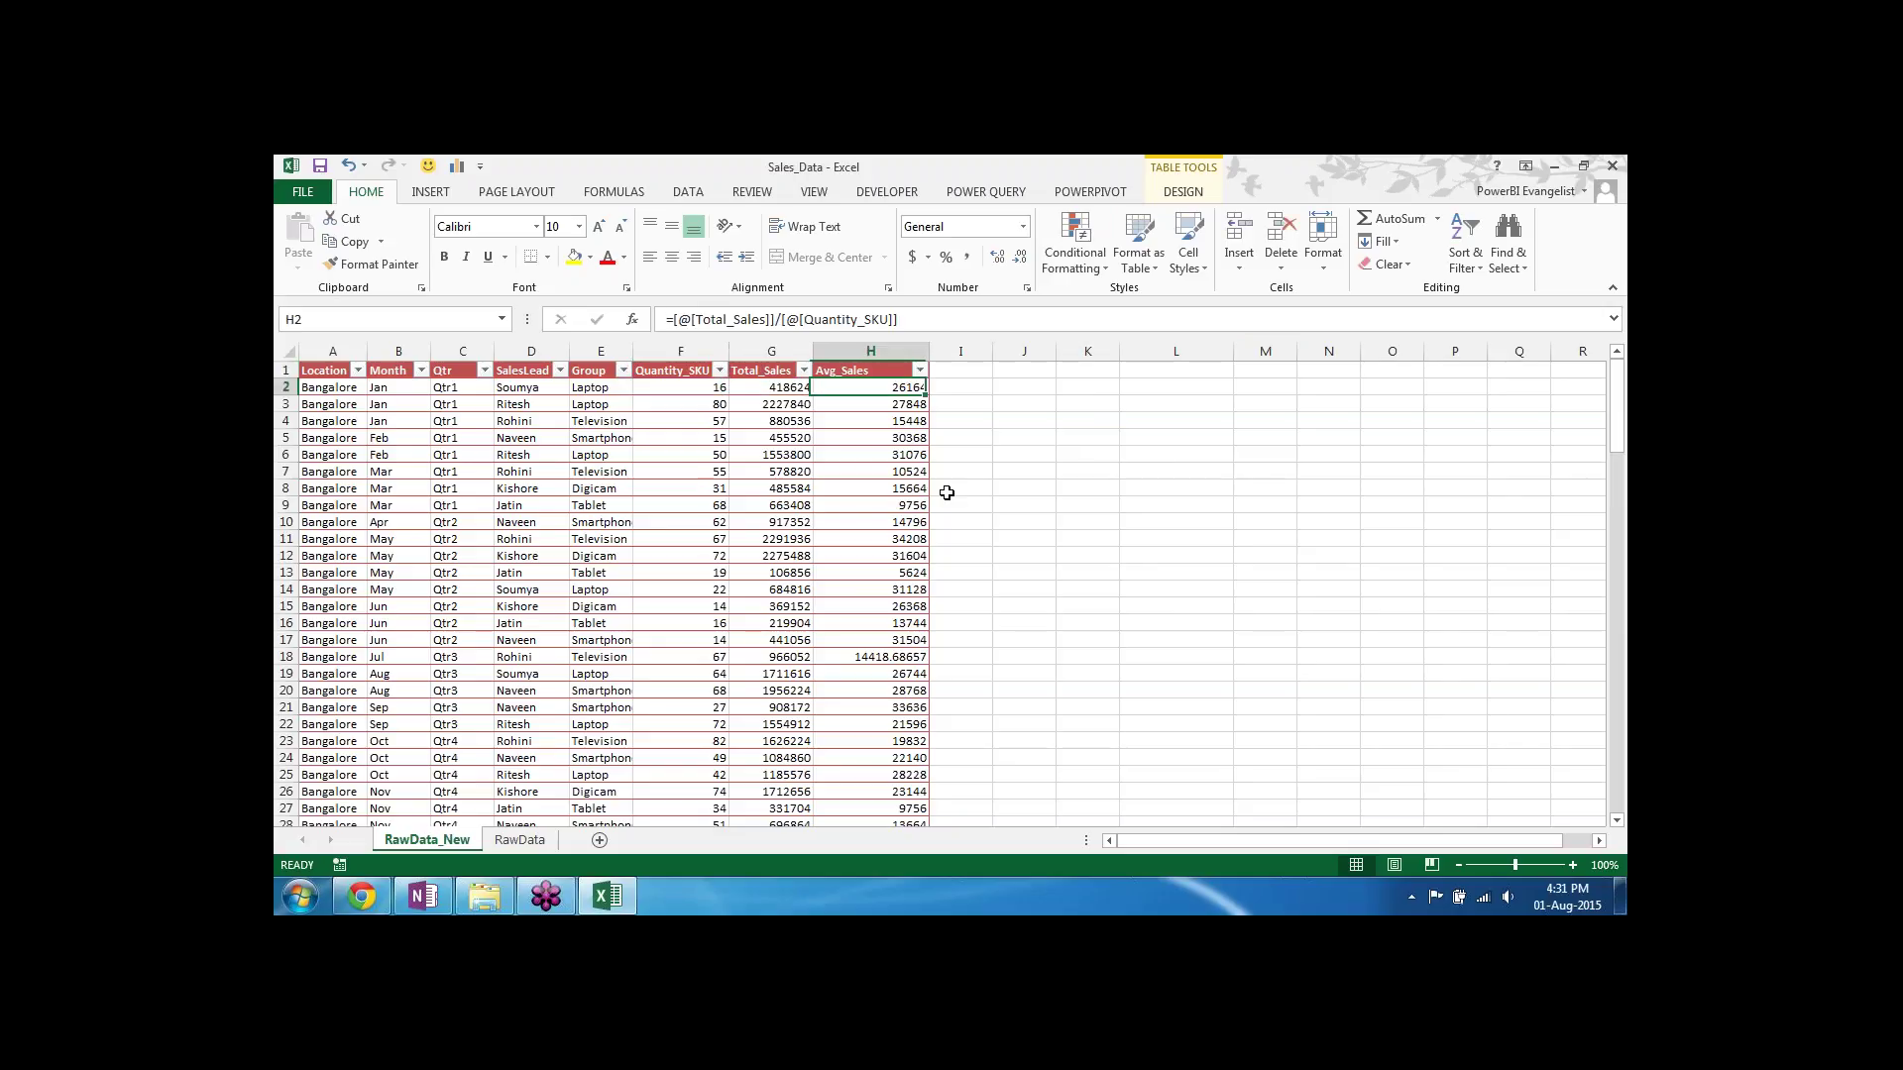
key(ctrl+Down)
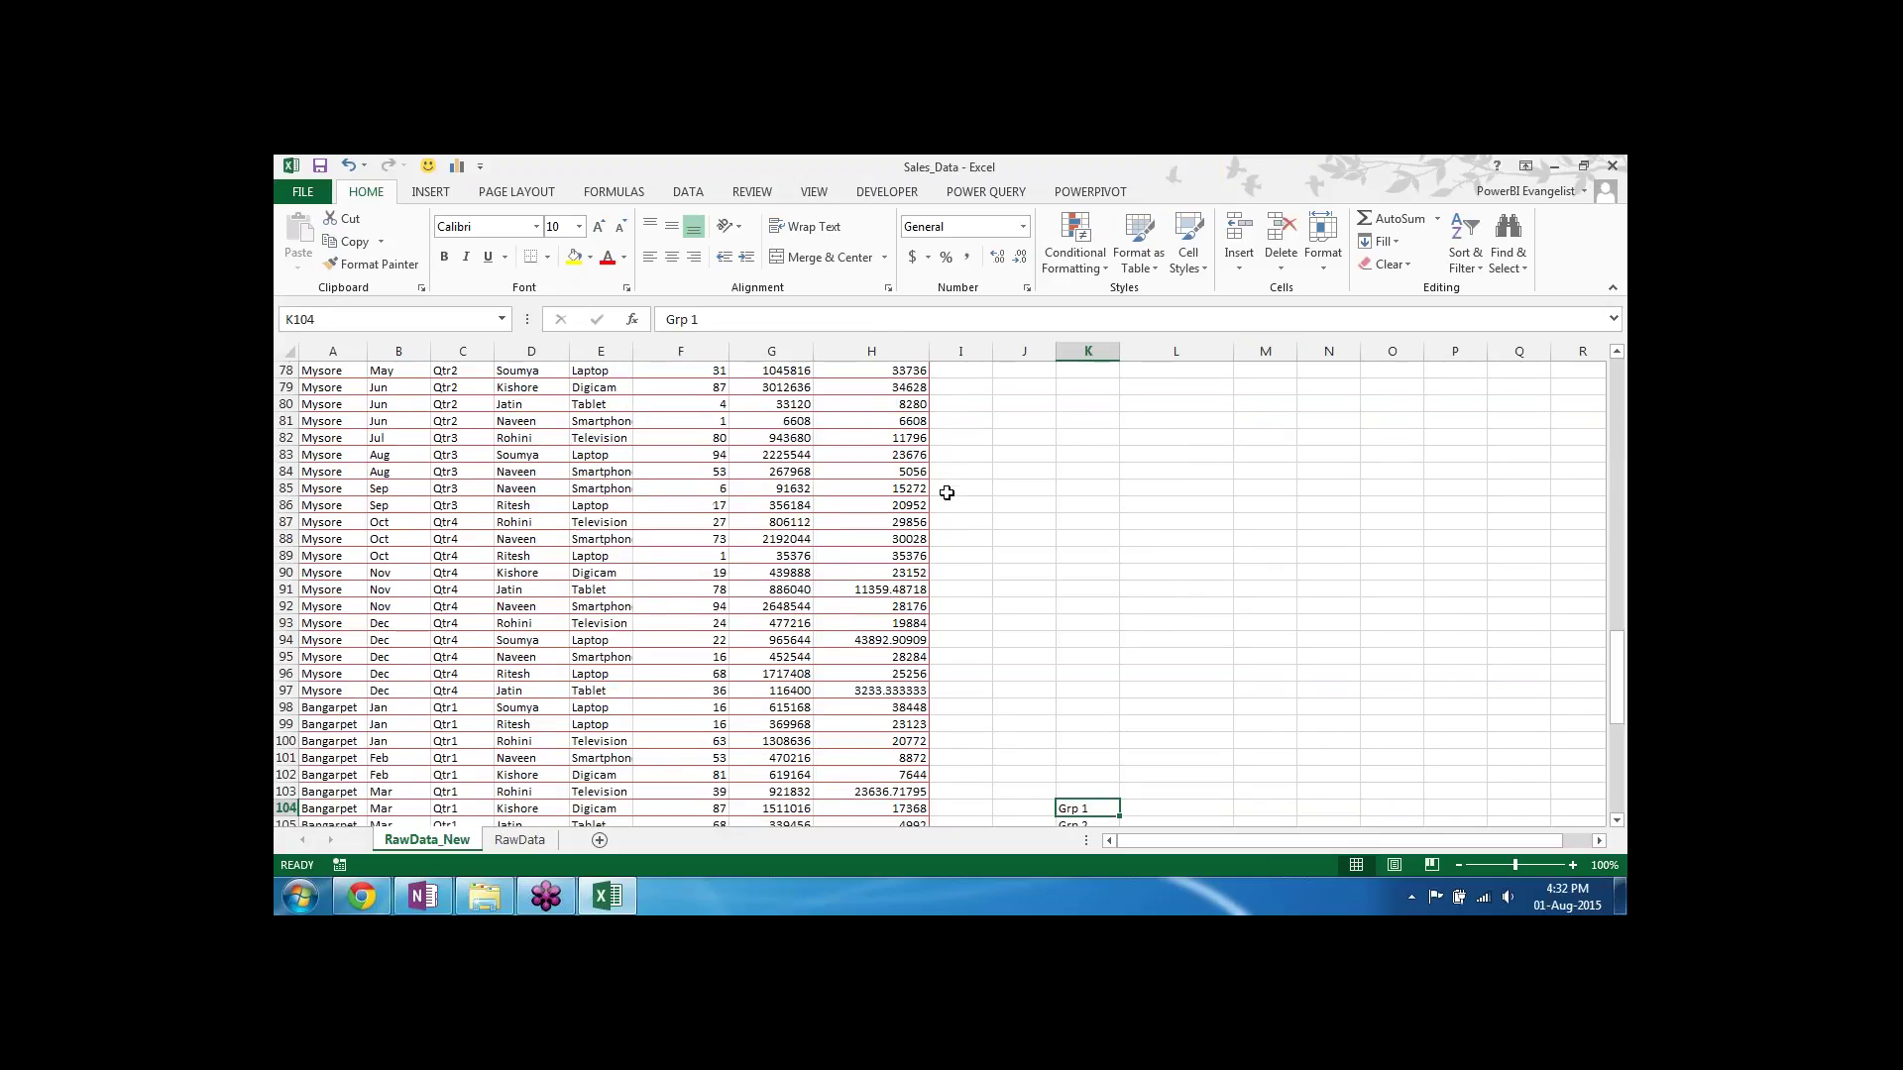
key(shift+Down)
key(shift+Down)
key(ctrl+c)
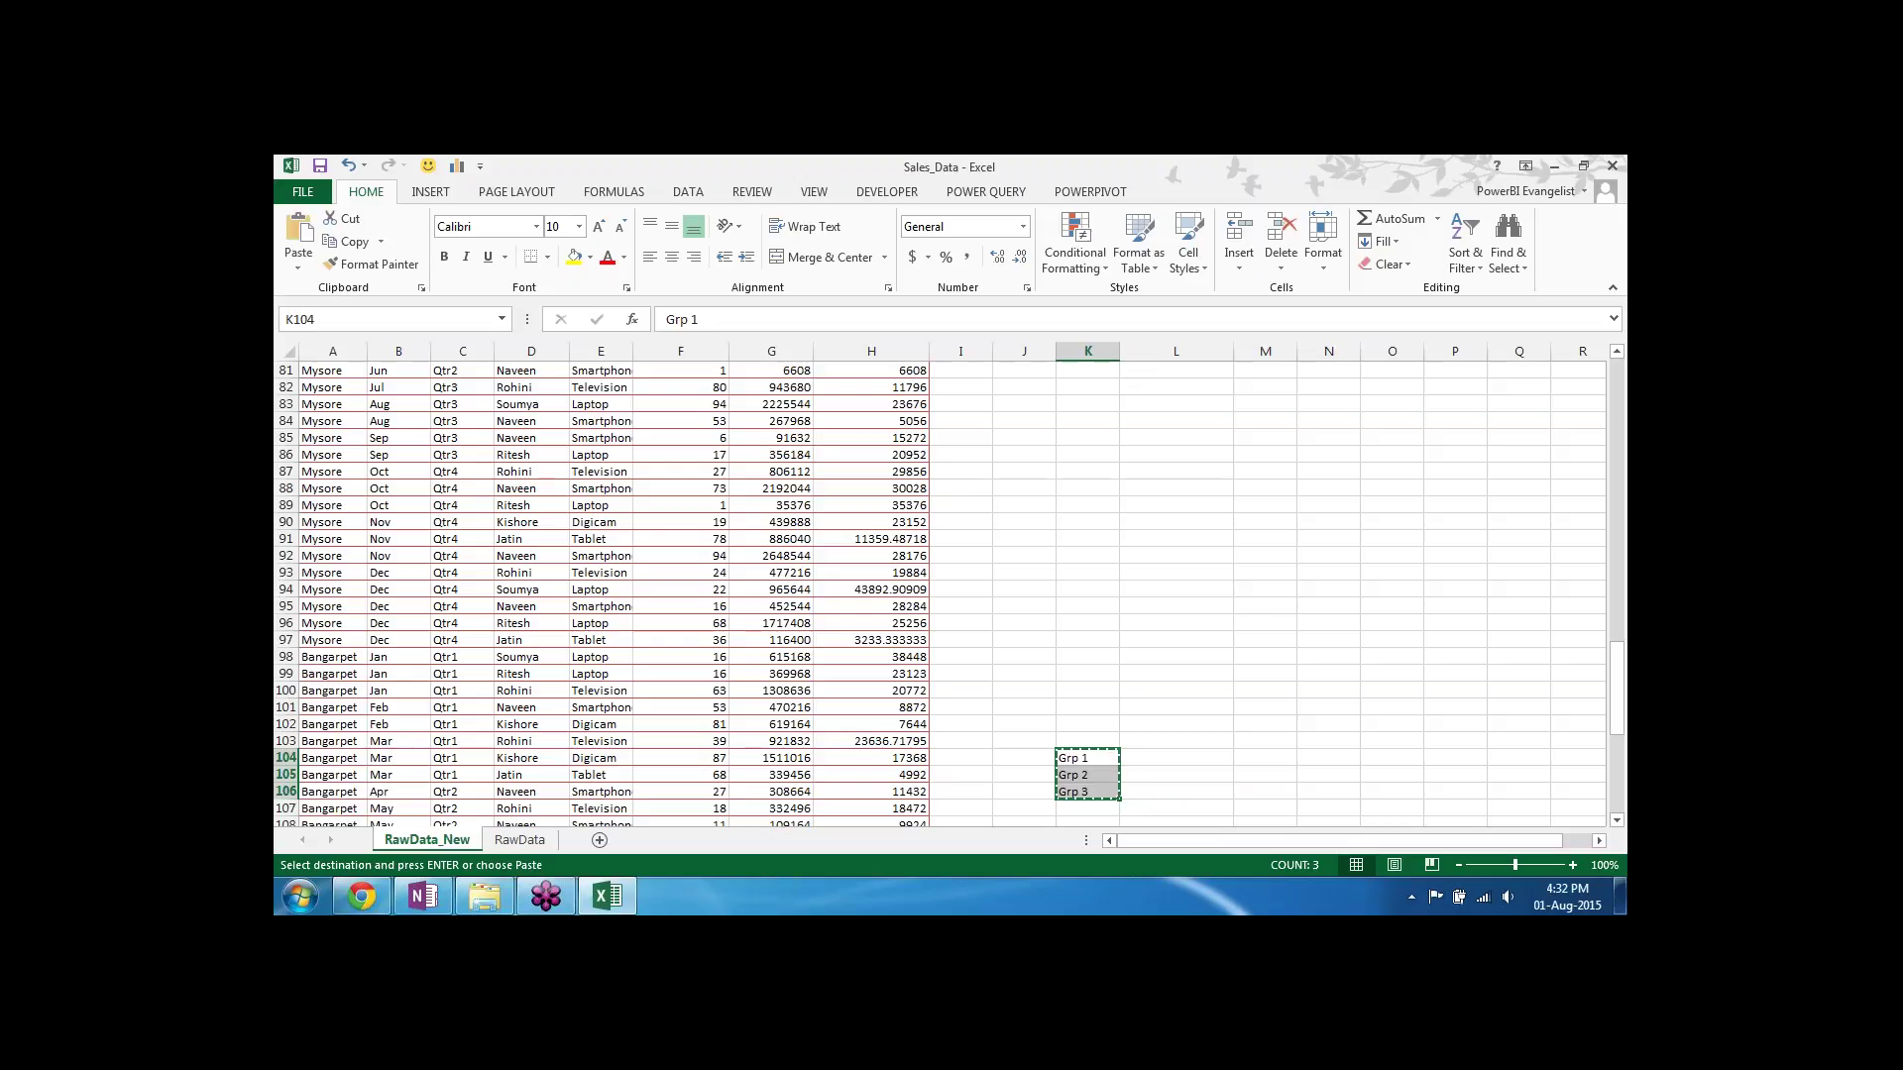
key(ctrl+Up)
key(Down)
key(Down)
key(ctrl+v)
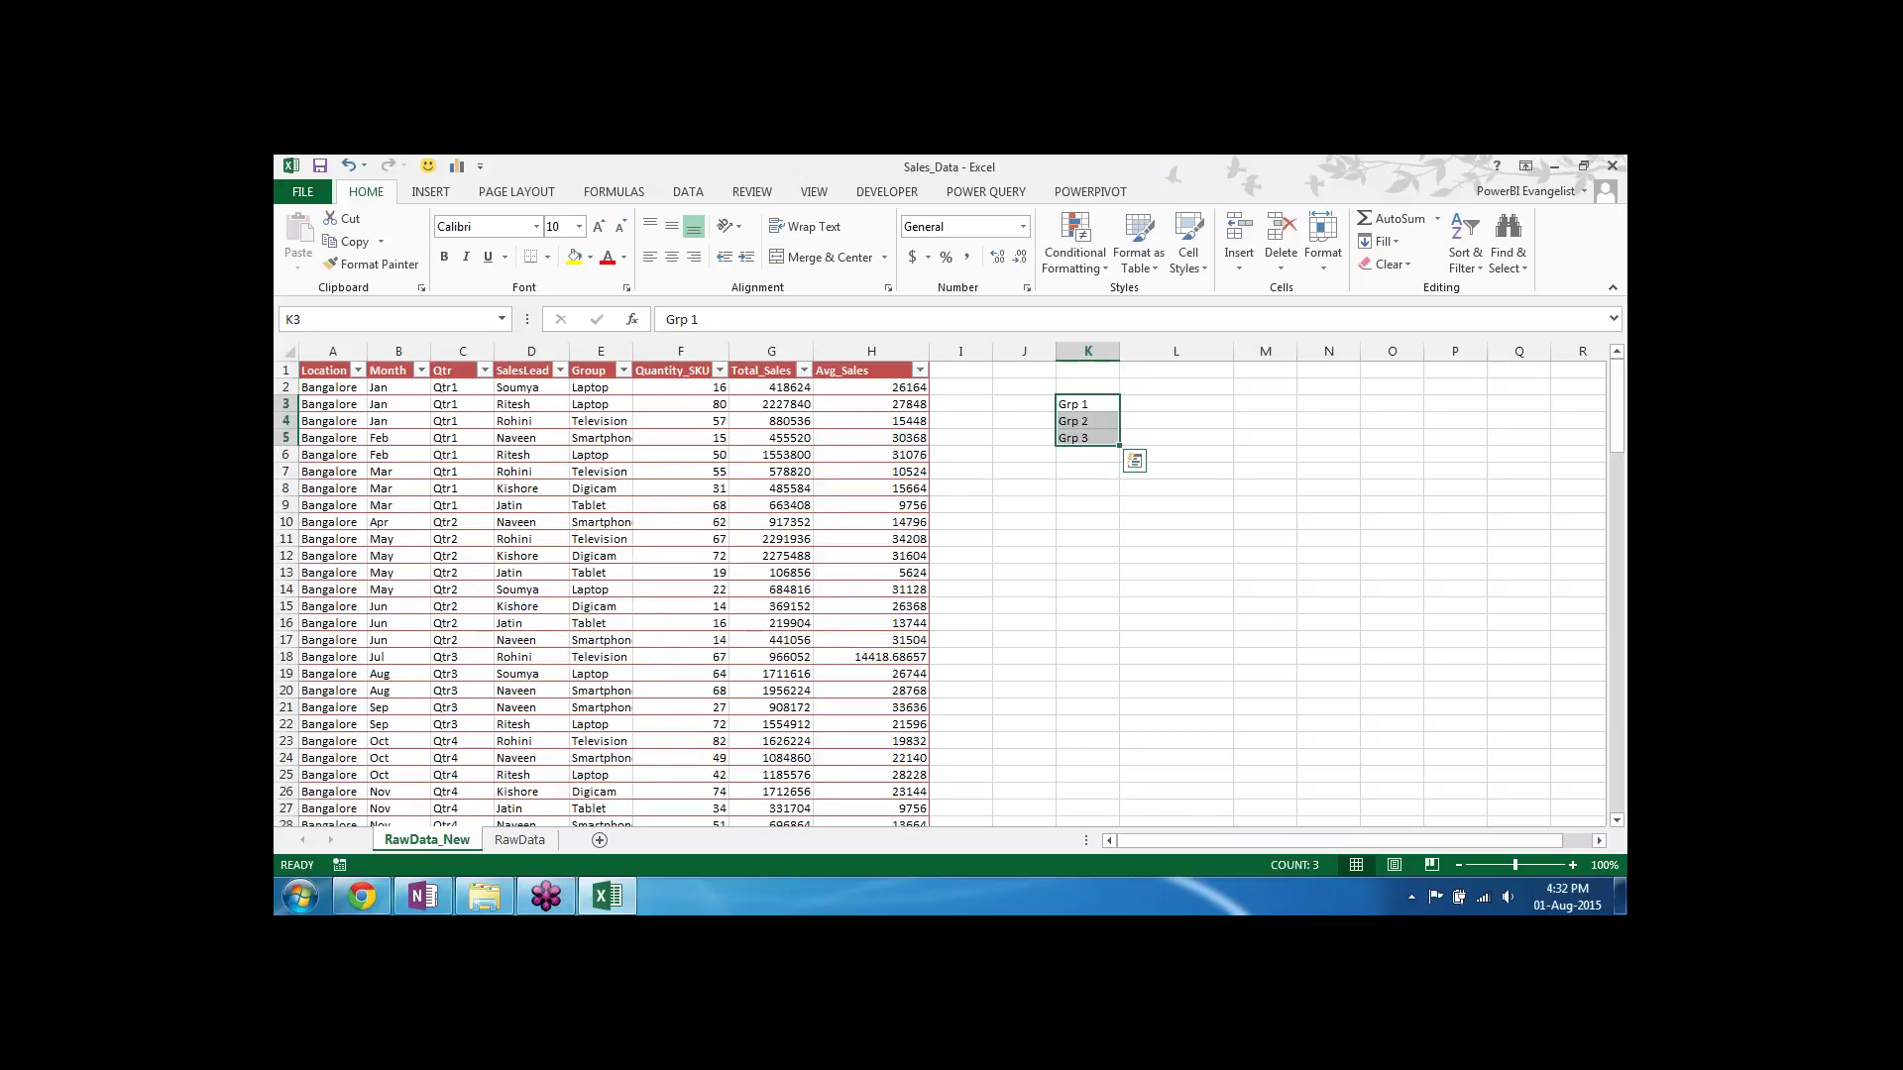
key(Right)
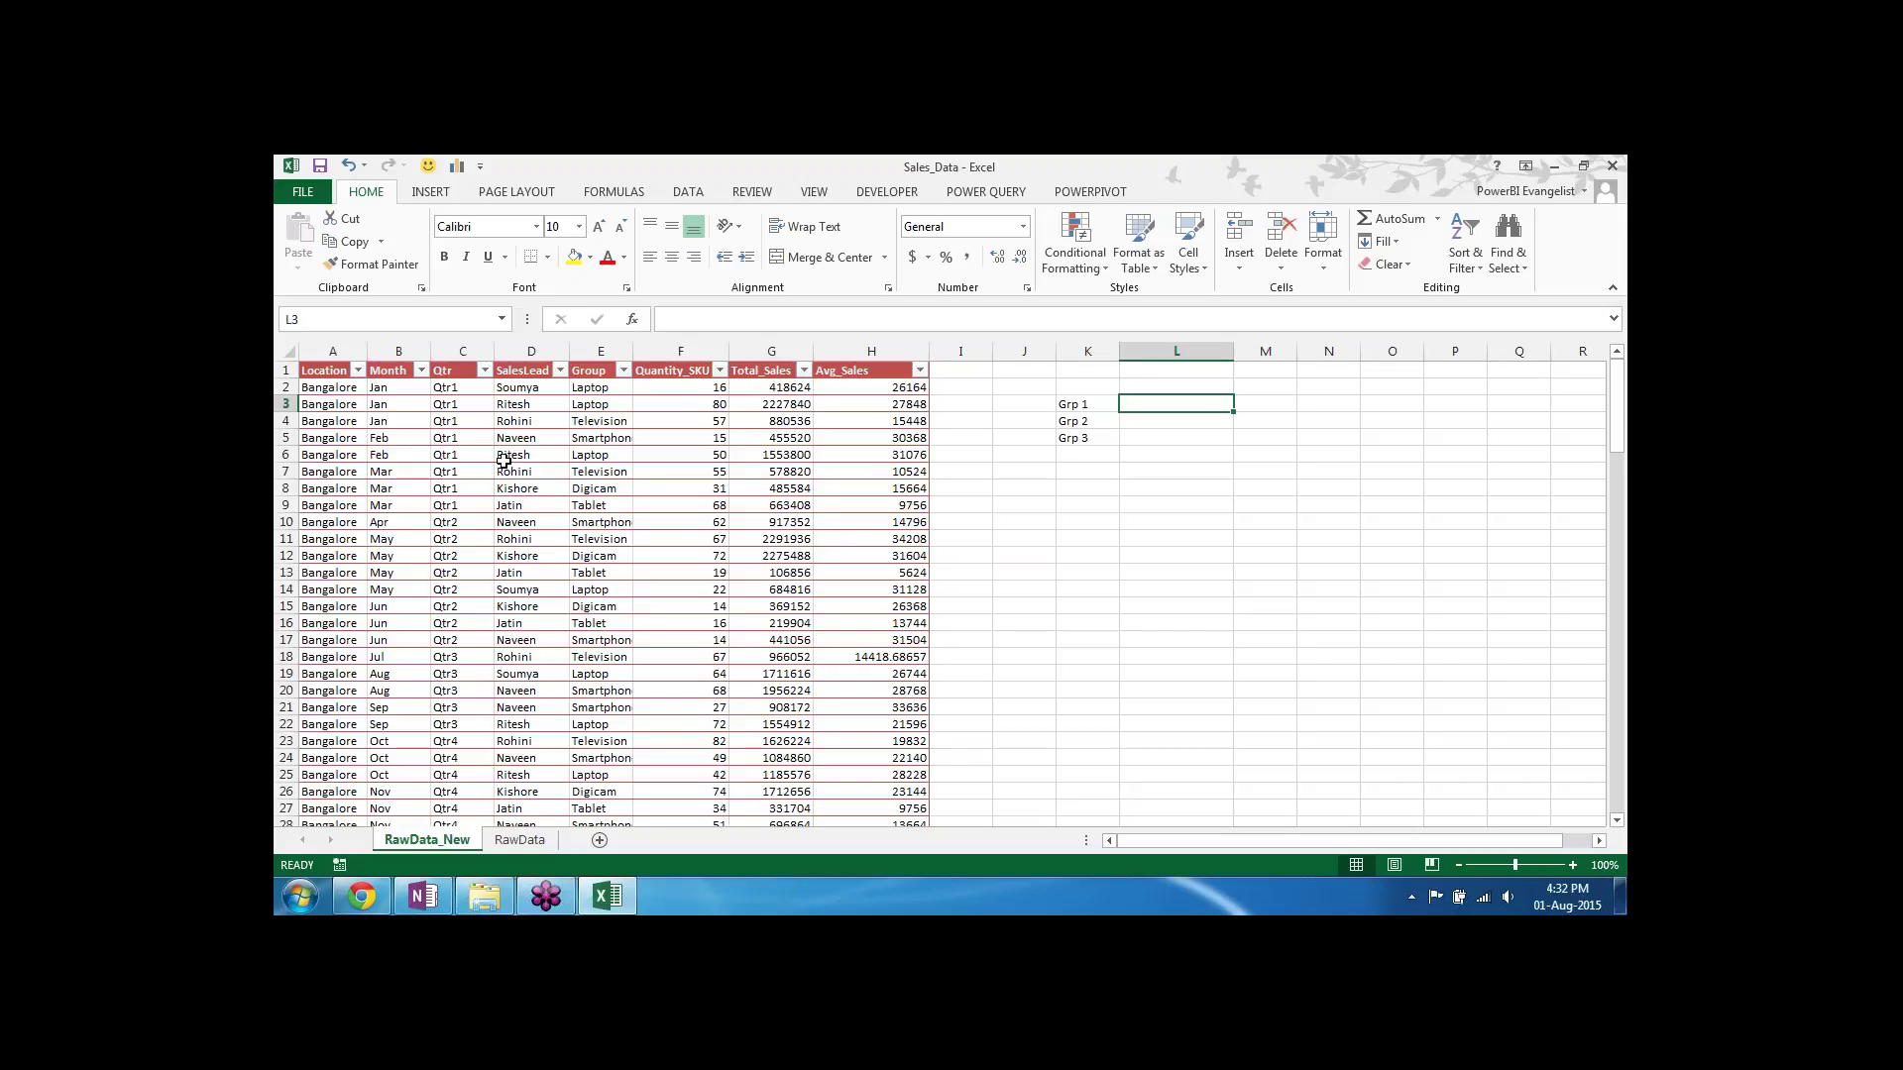
Step: Copy the five product names from Group cells E6:E10 and paste them into L22:L26
drag(595, 454, 600, 527)
key(ctrl+c)
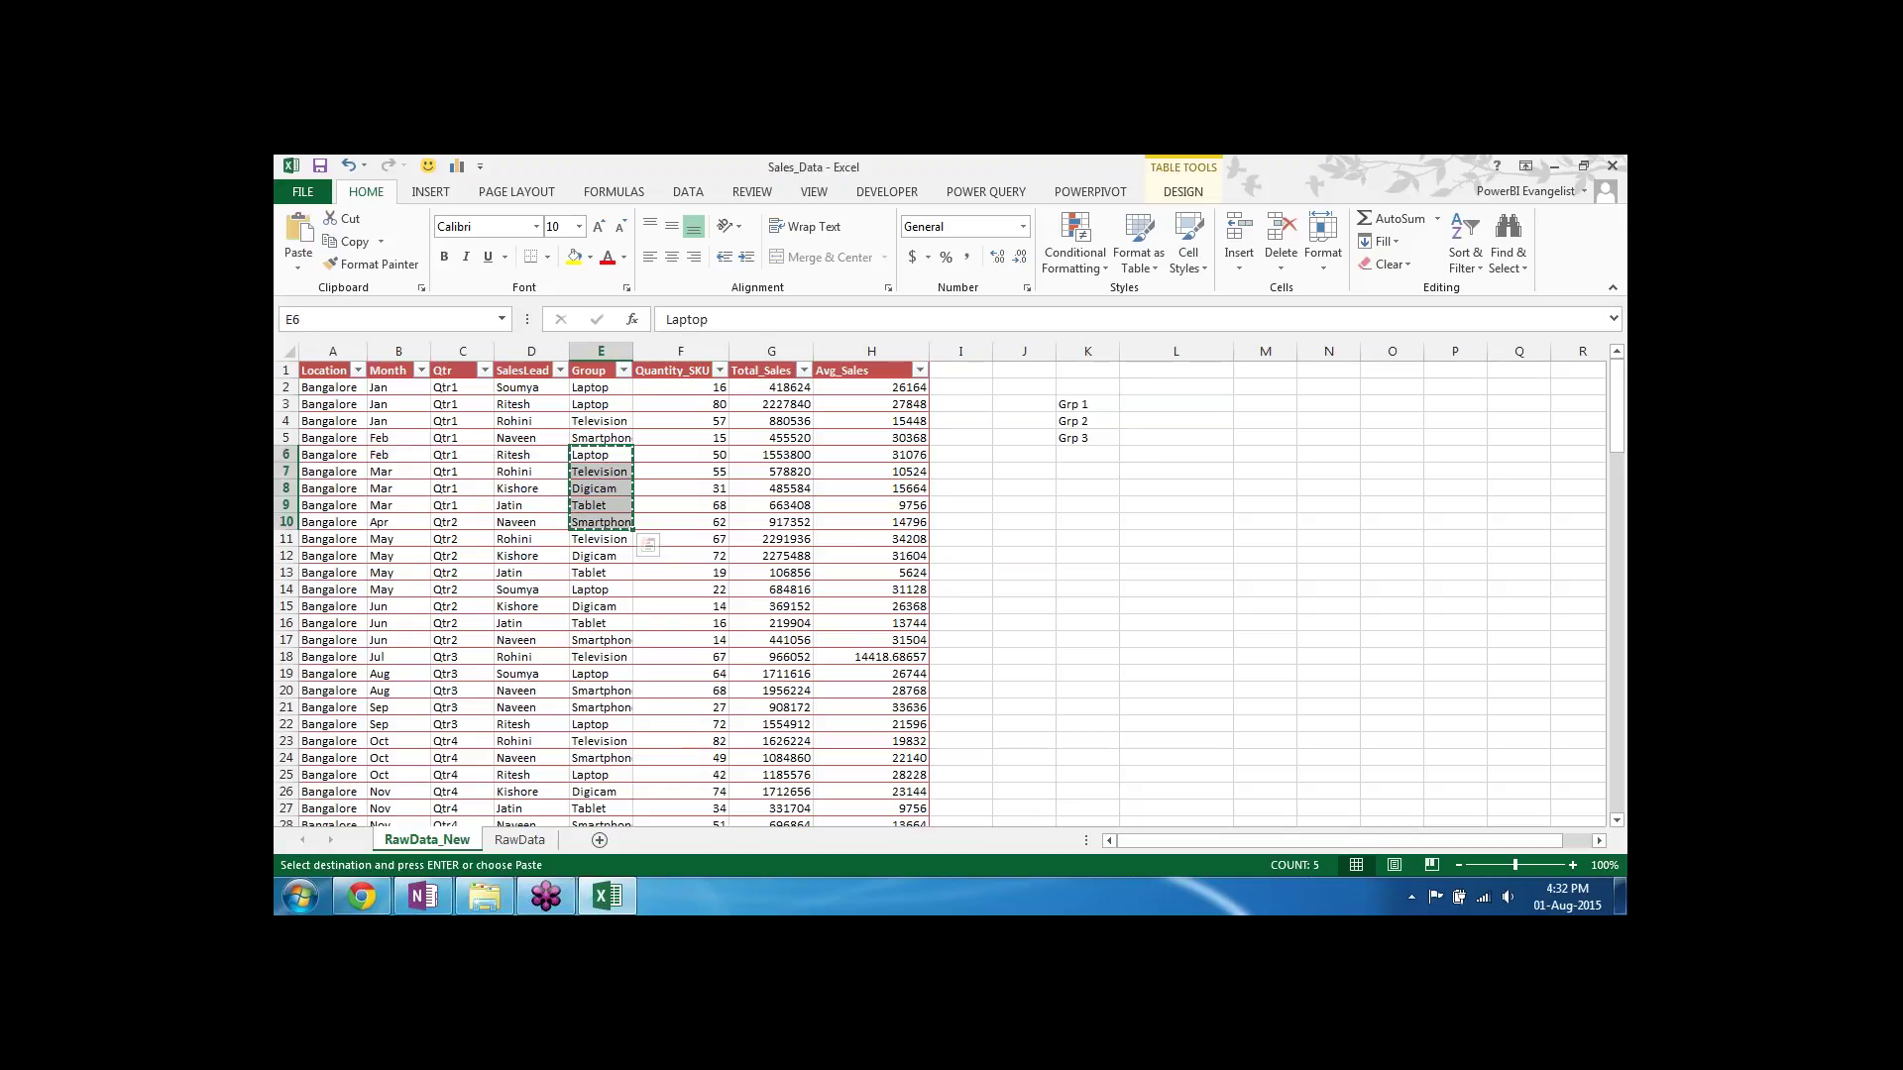
right_click(1198, 723)
click(1270, 413)
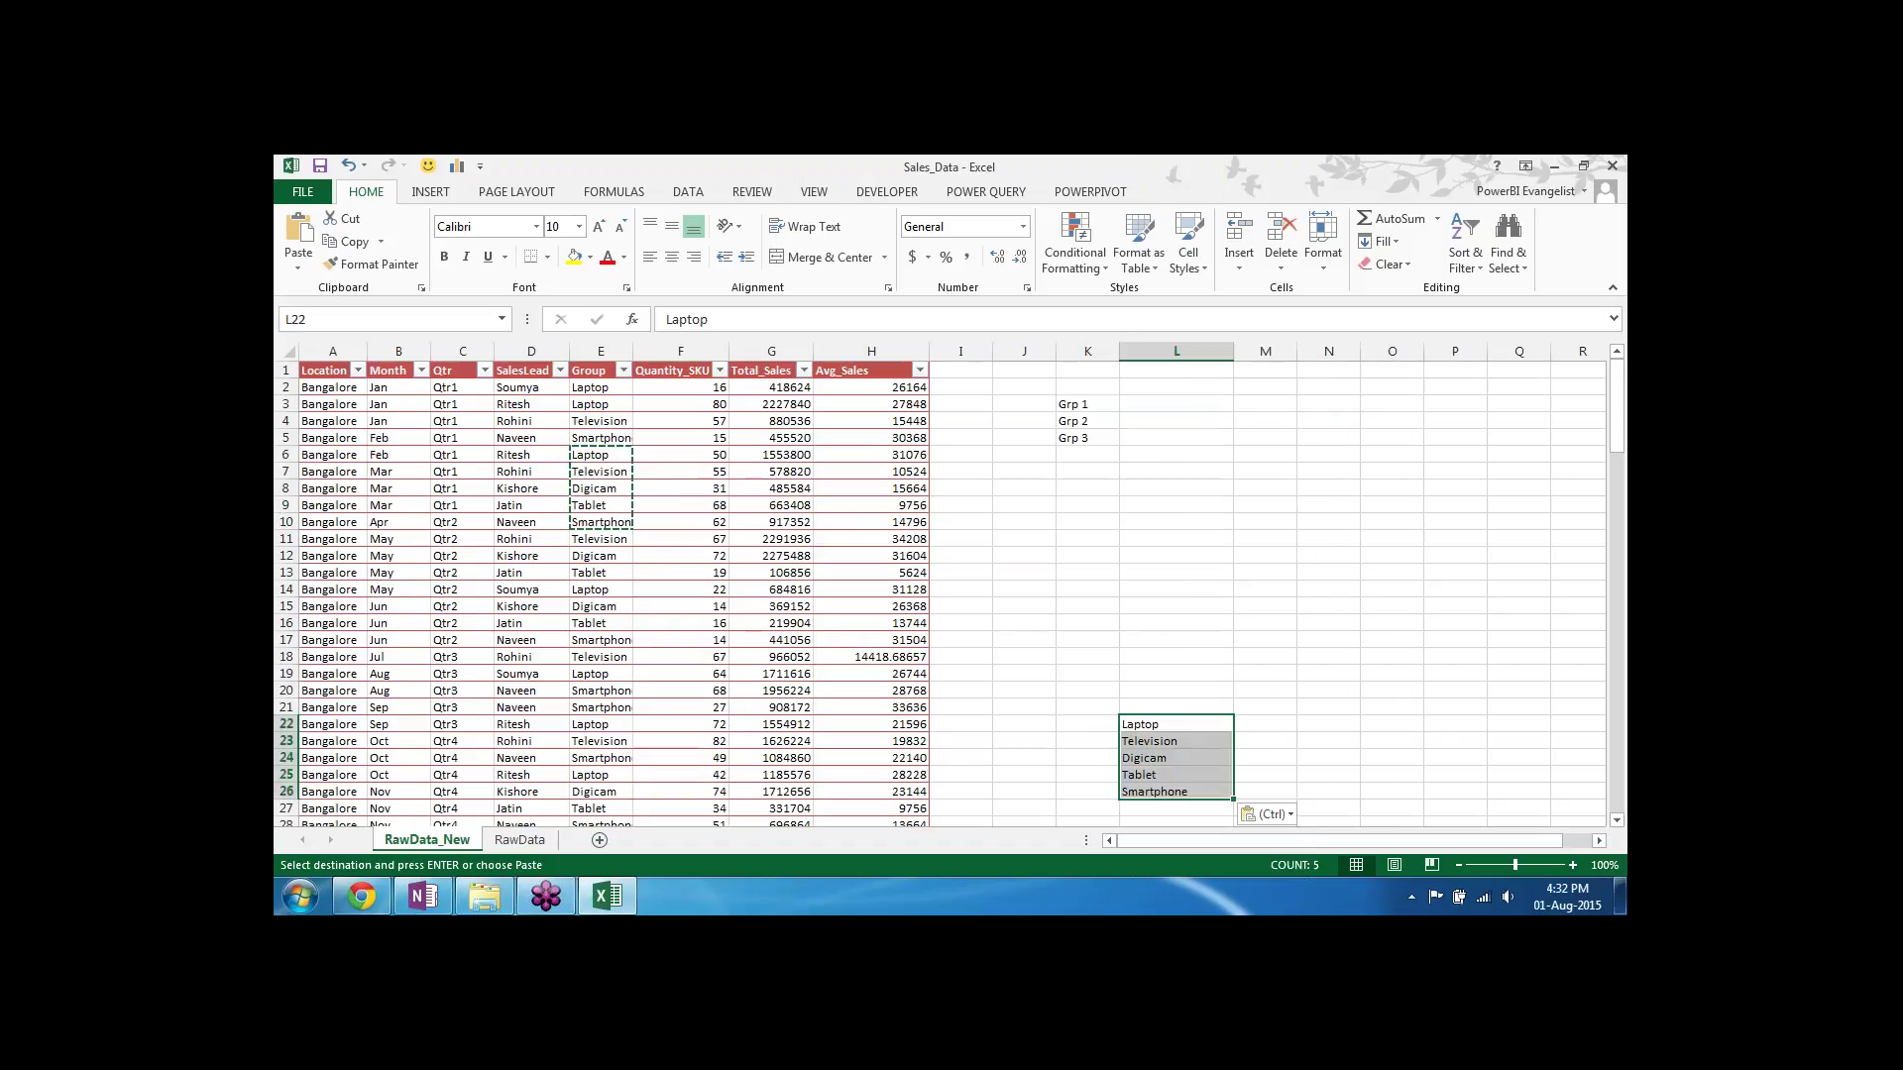
Step: Apply list data validation to cell L3 beside Grp 1, using the product names in L22:L26 as the source
click(1157, 404)
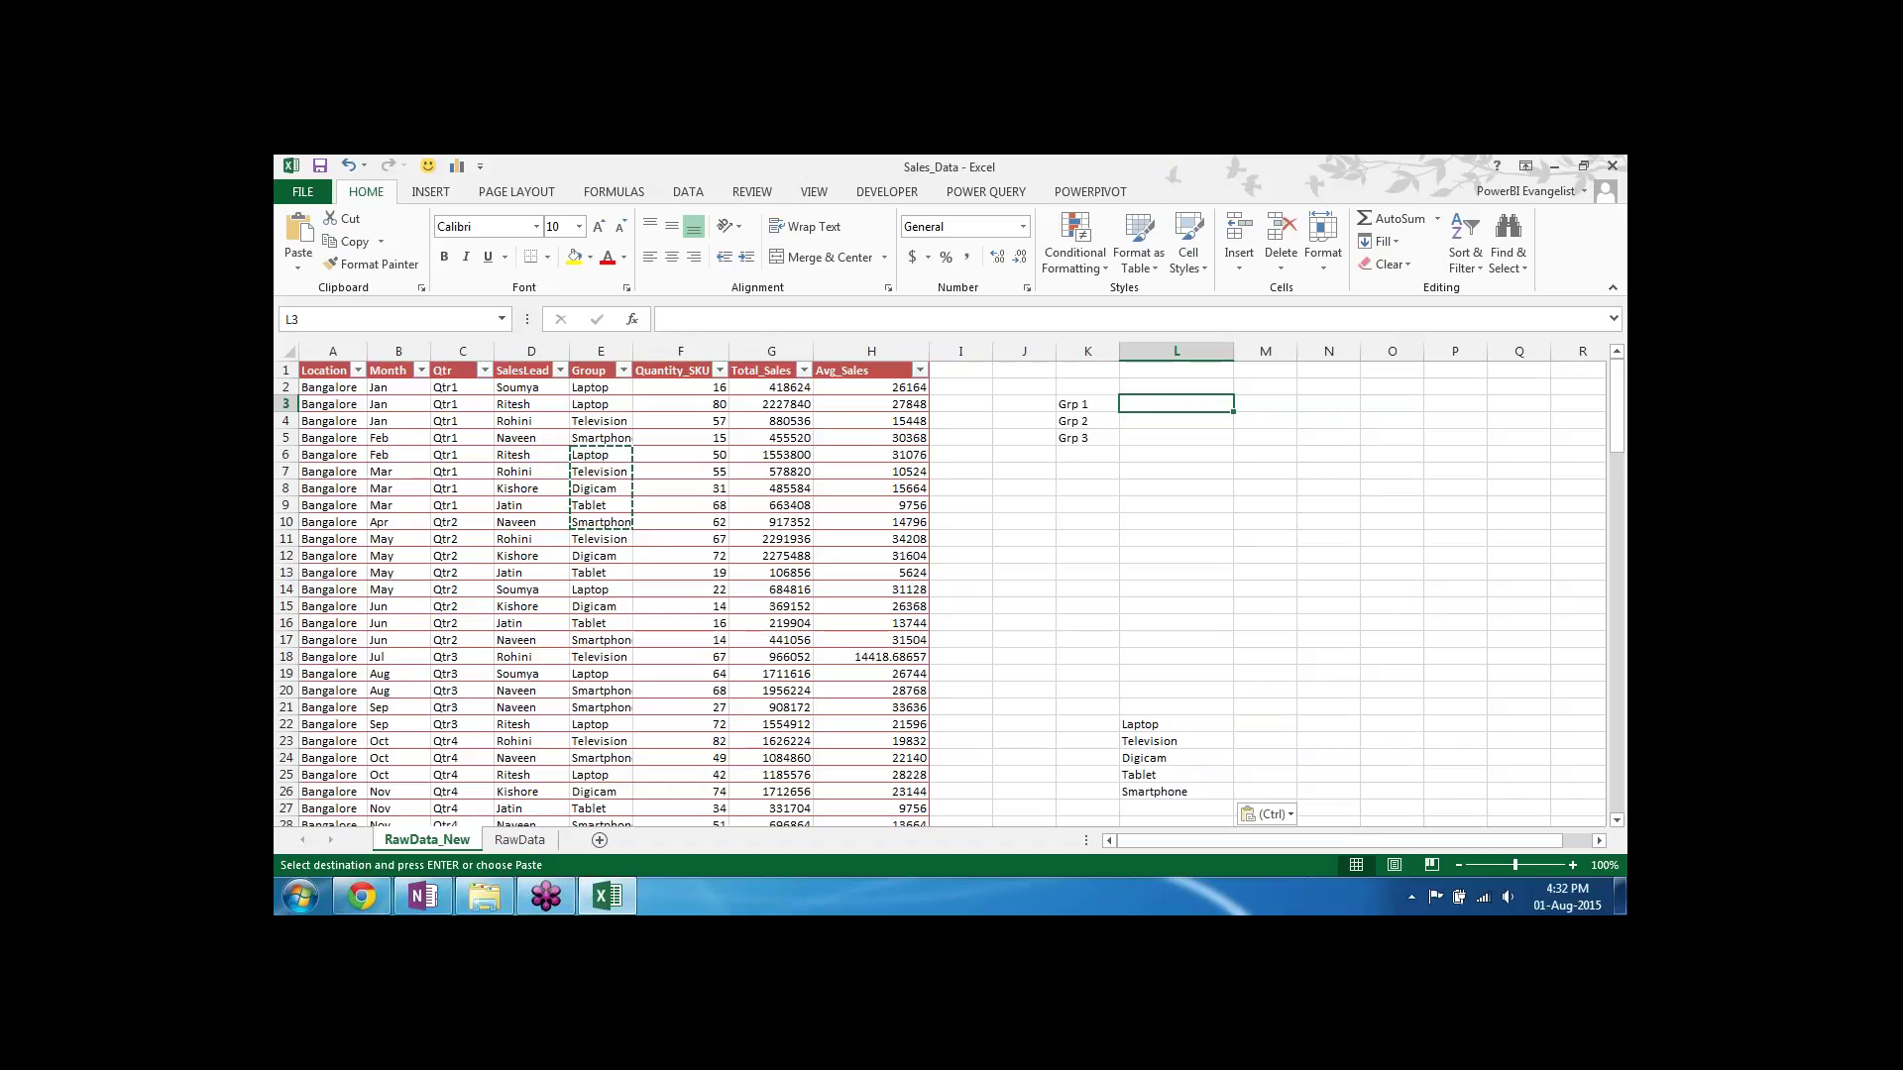
key(Escape)
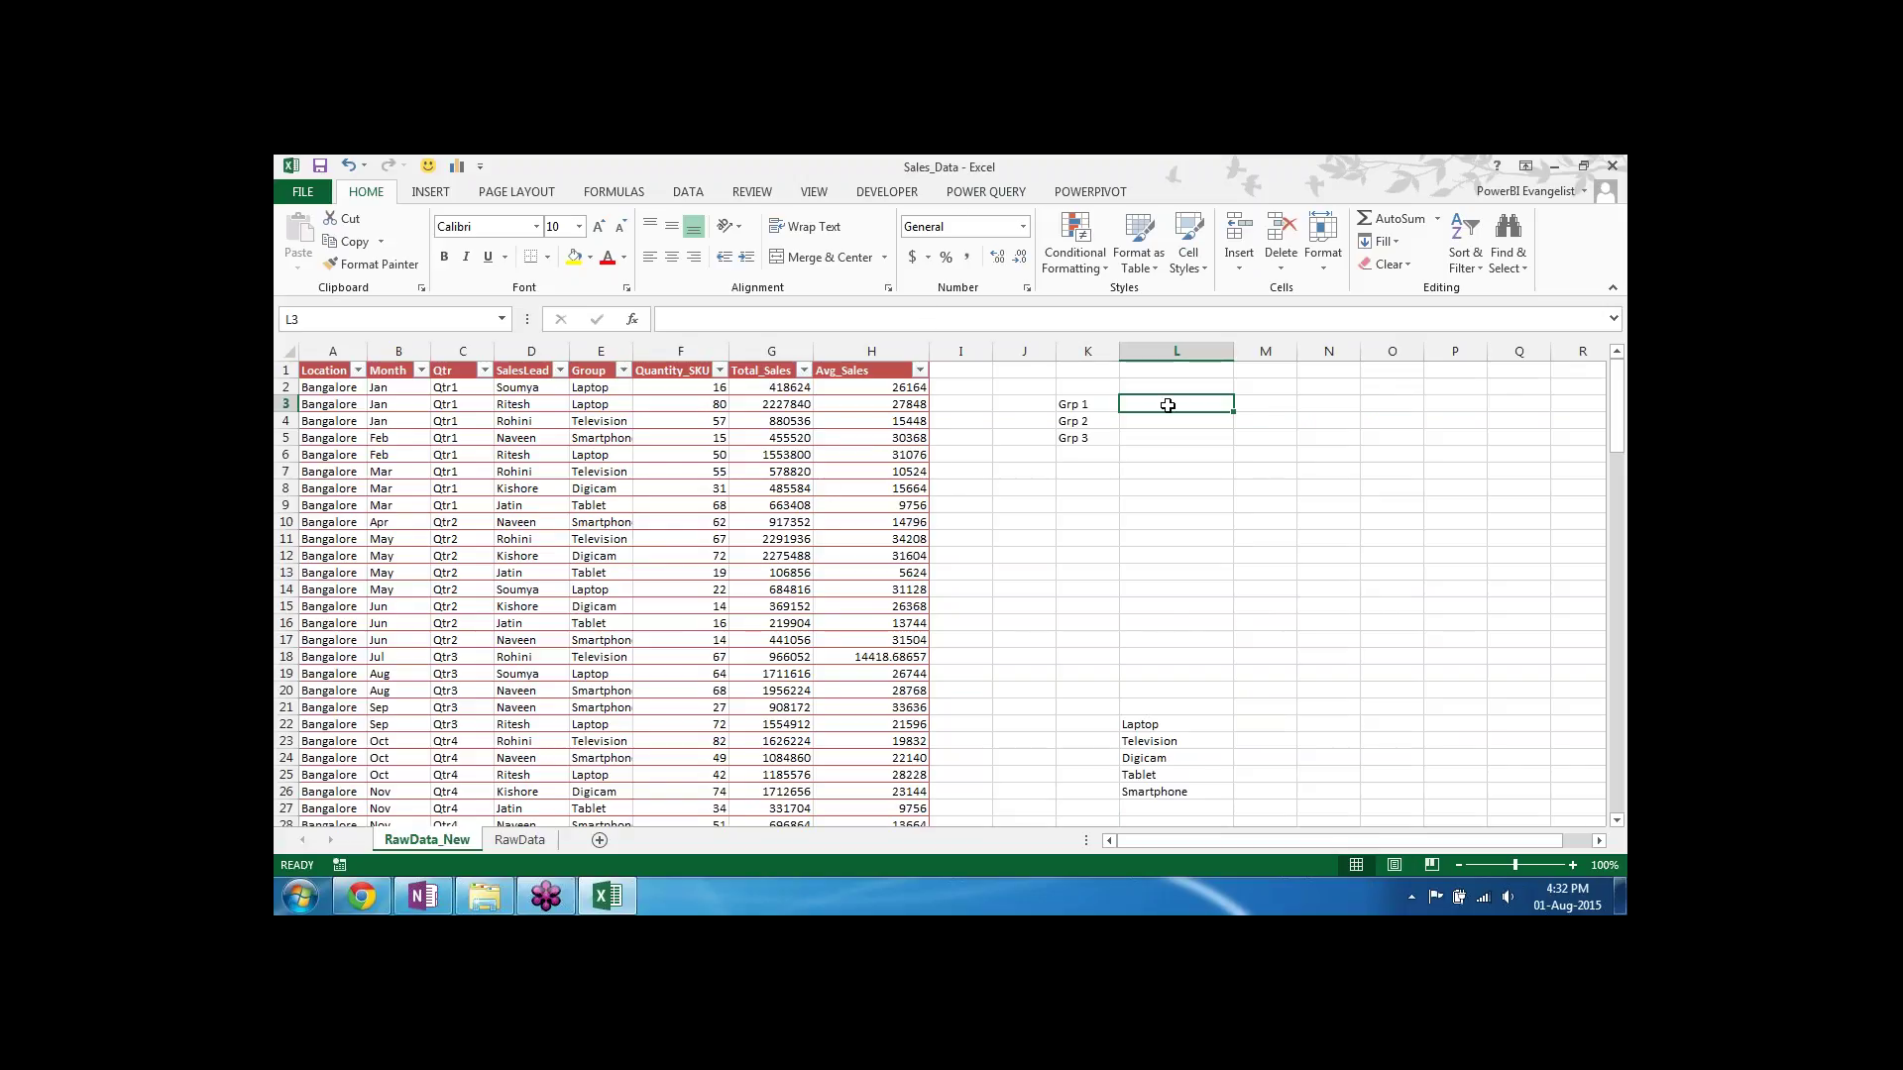
click(691, 194)
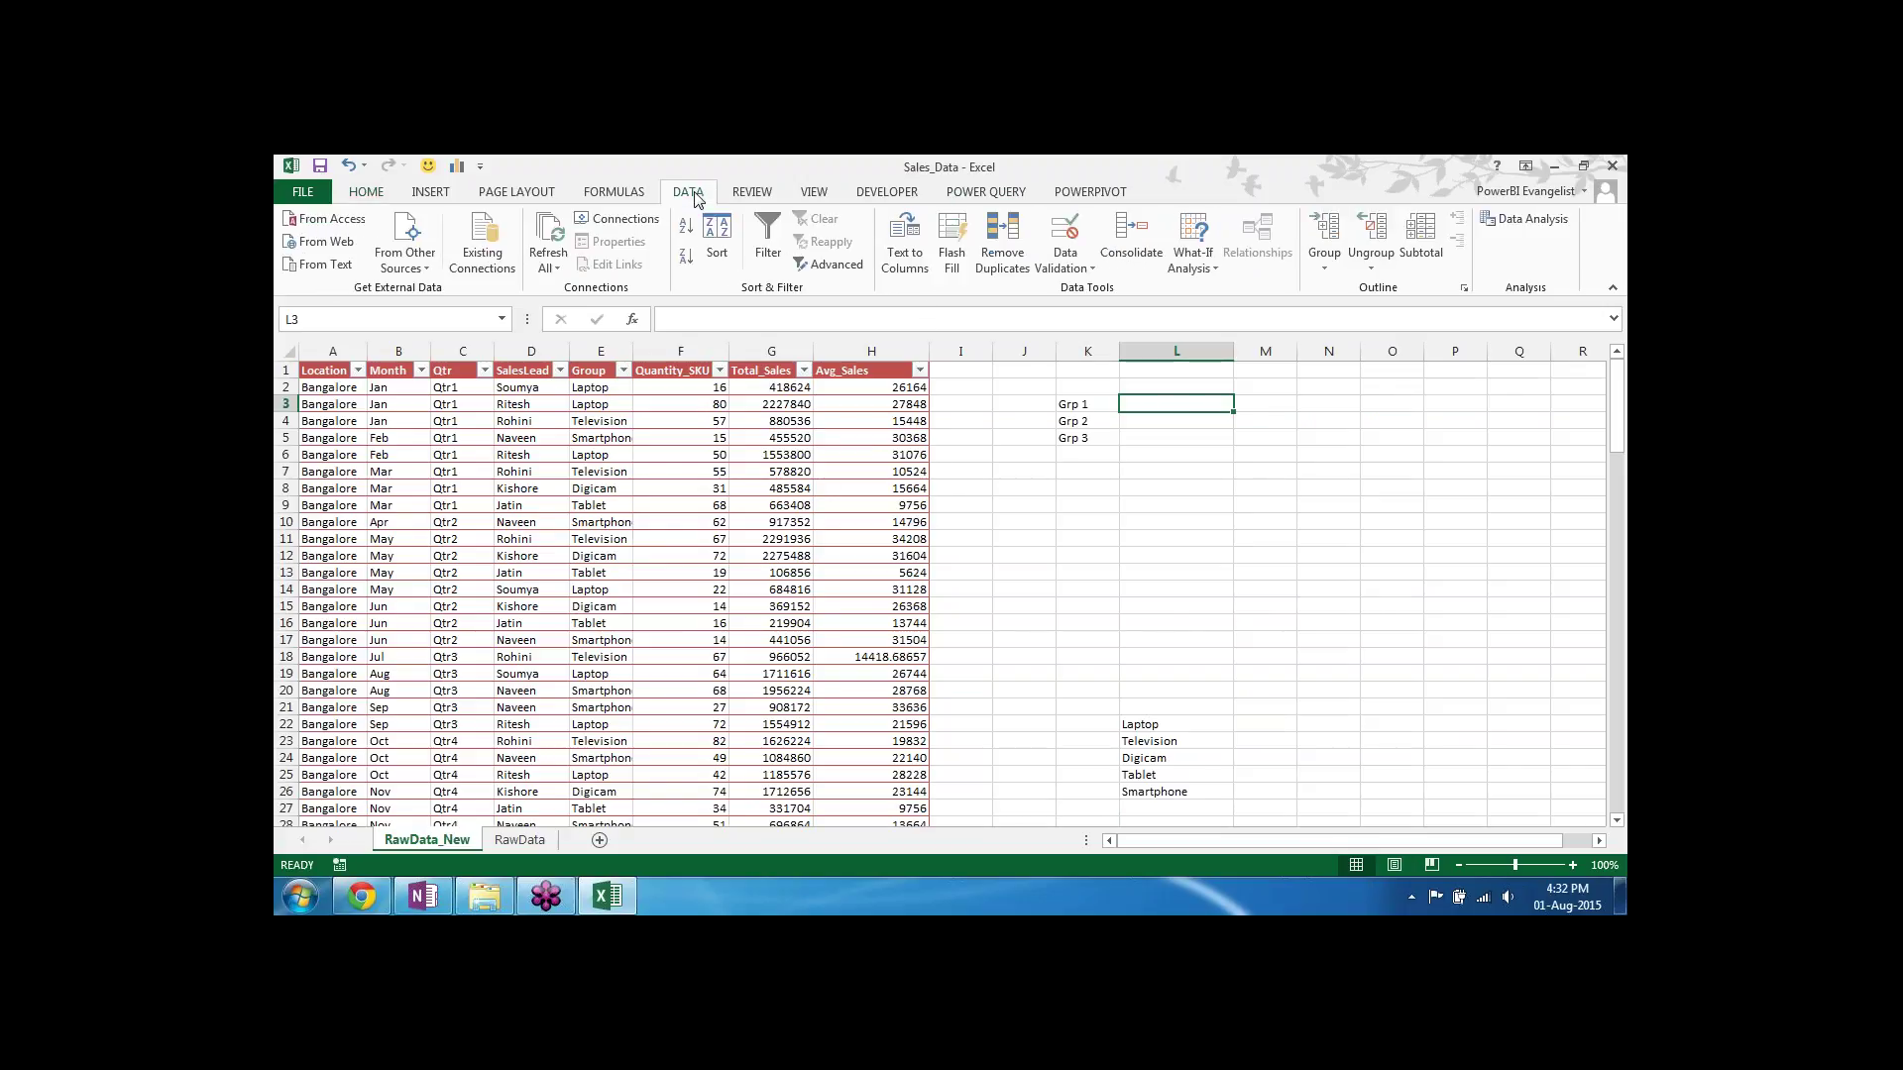
click(1064, 259)
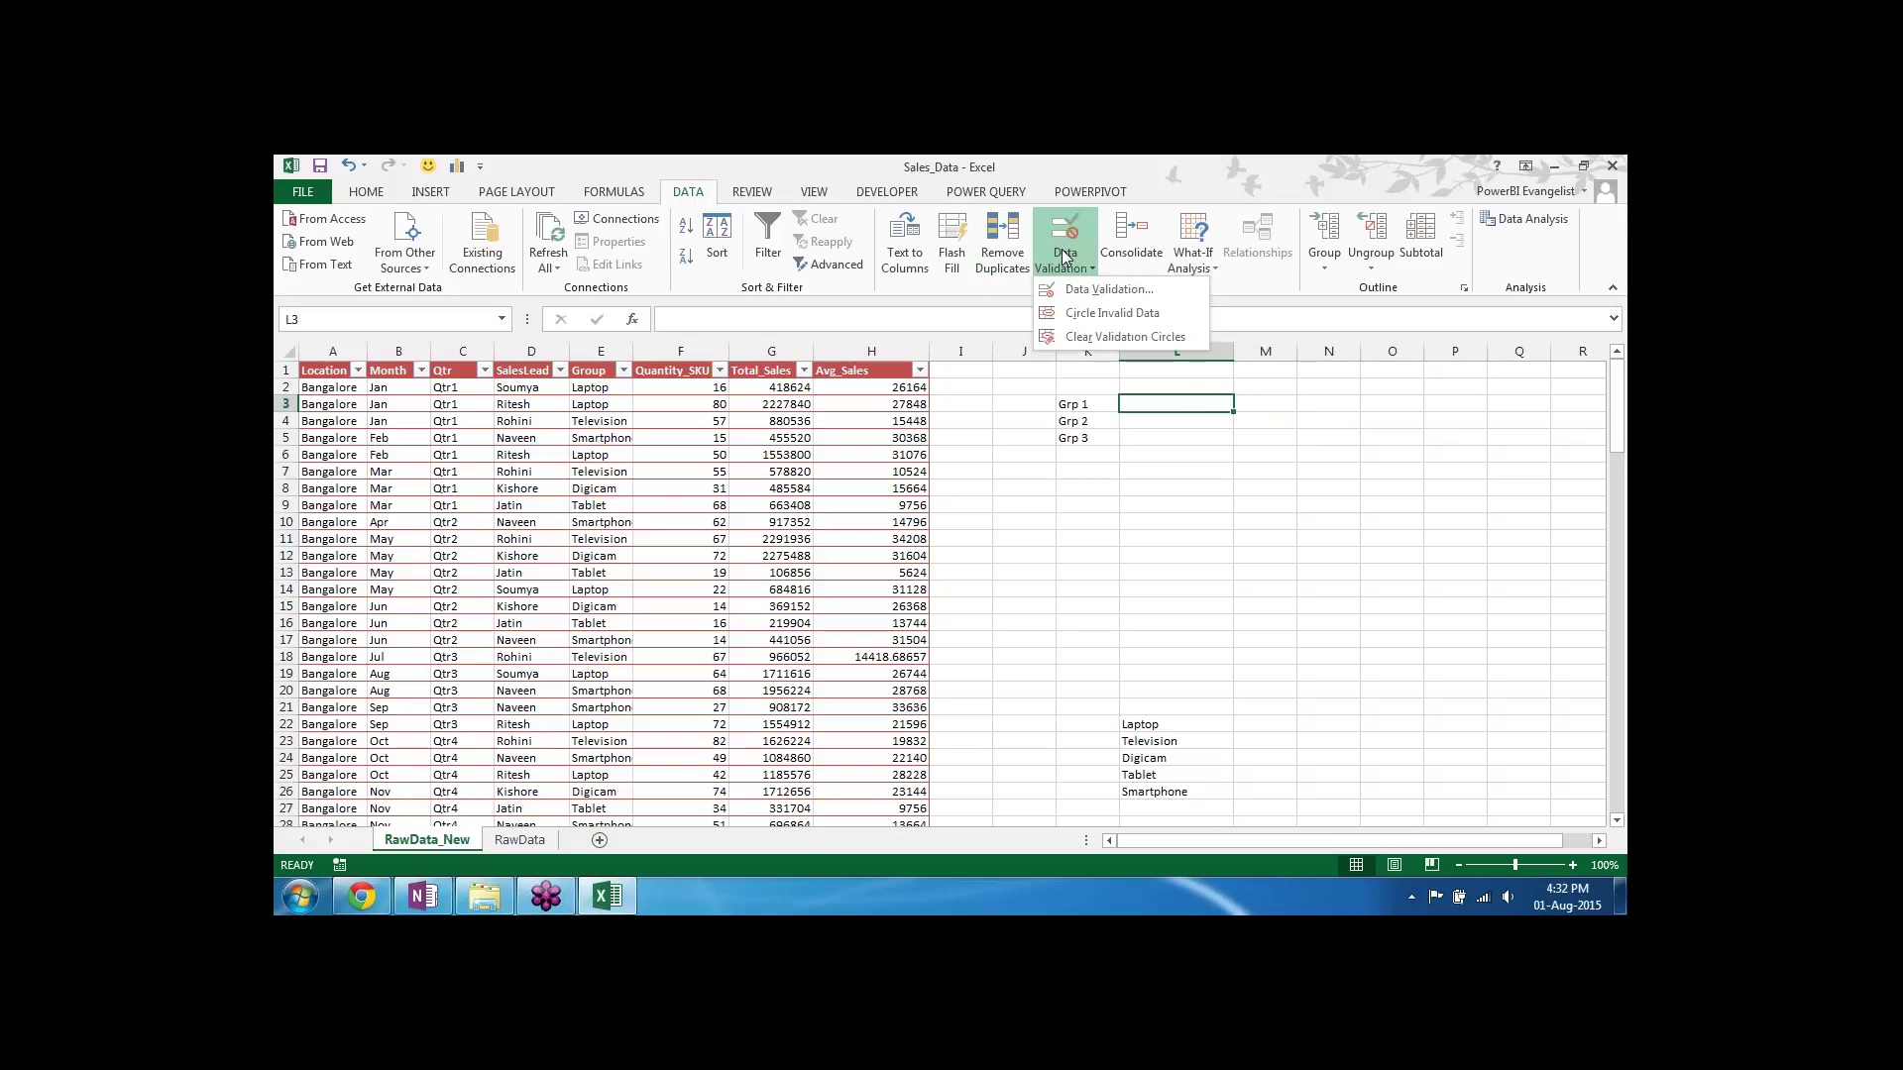
click(1103, 290)
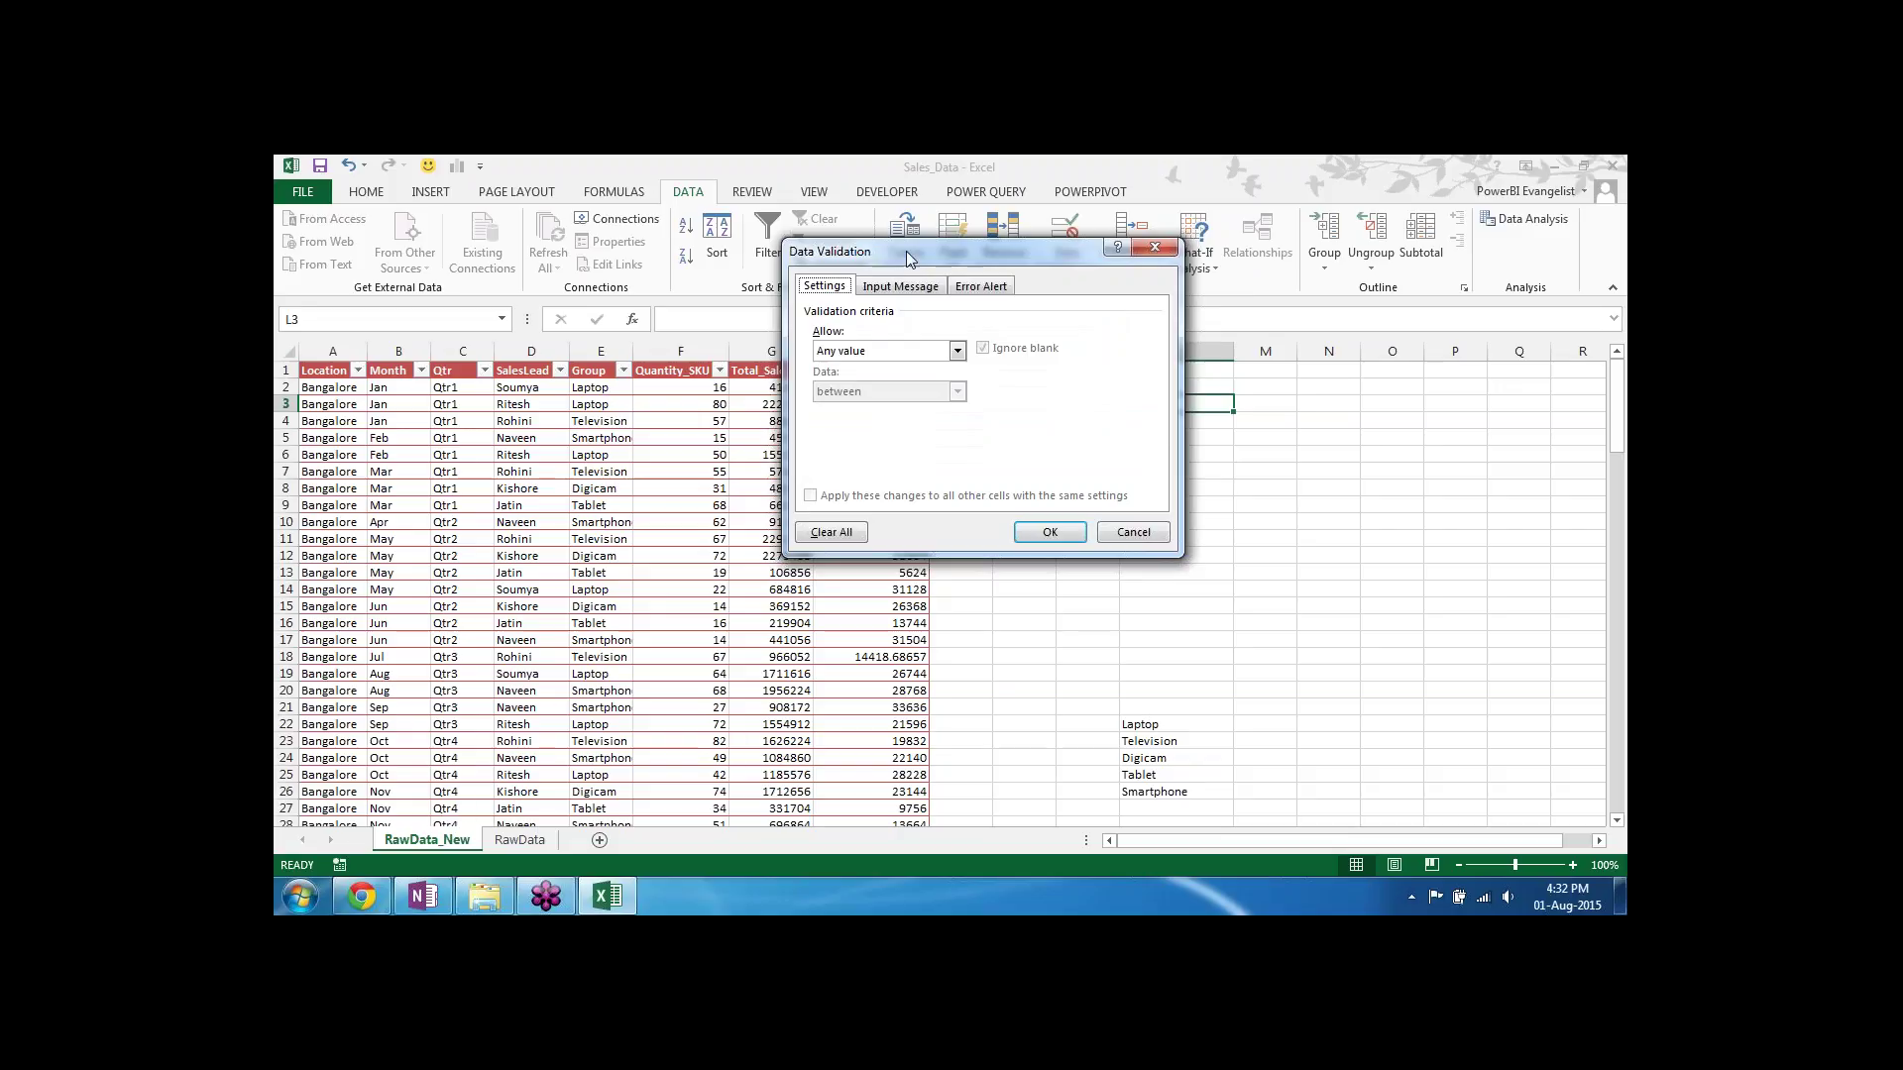
drag(906, 252, 743, 384)
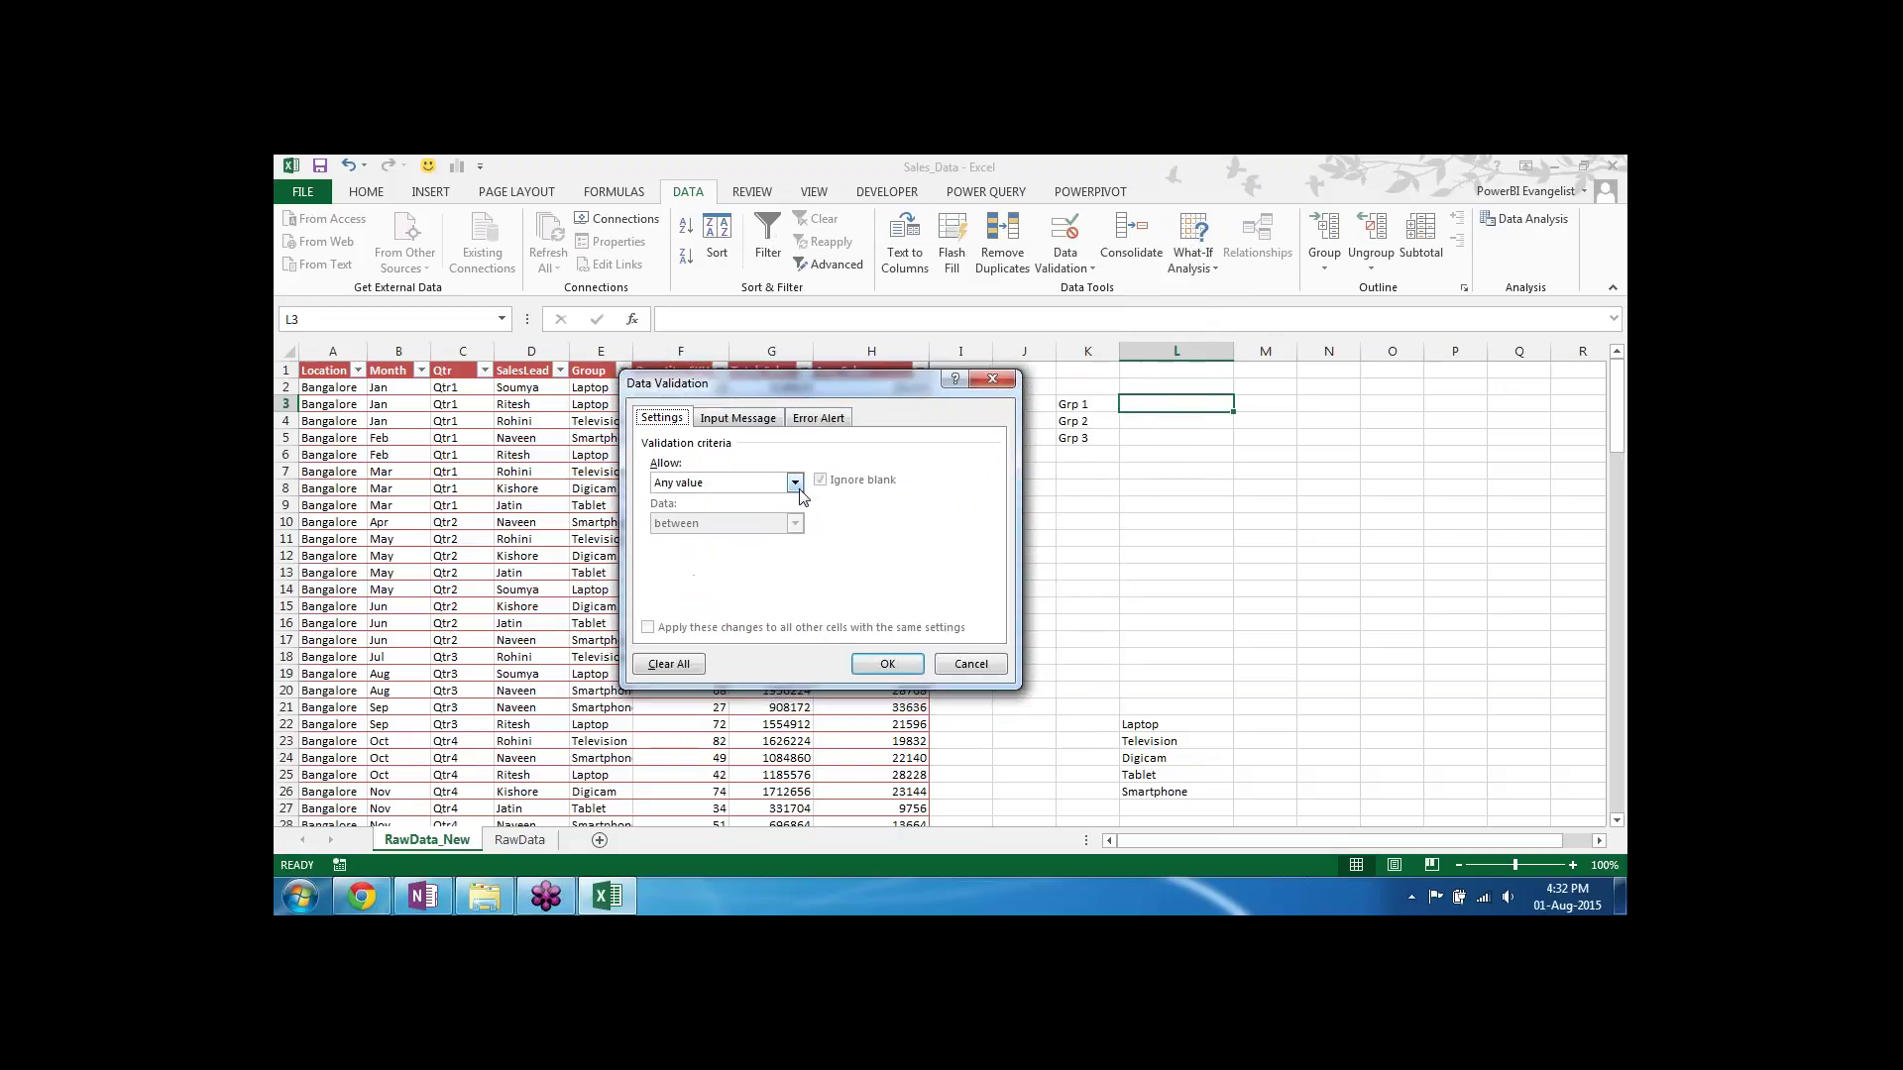
click(796, 484)
click(684, 549)
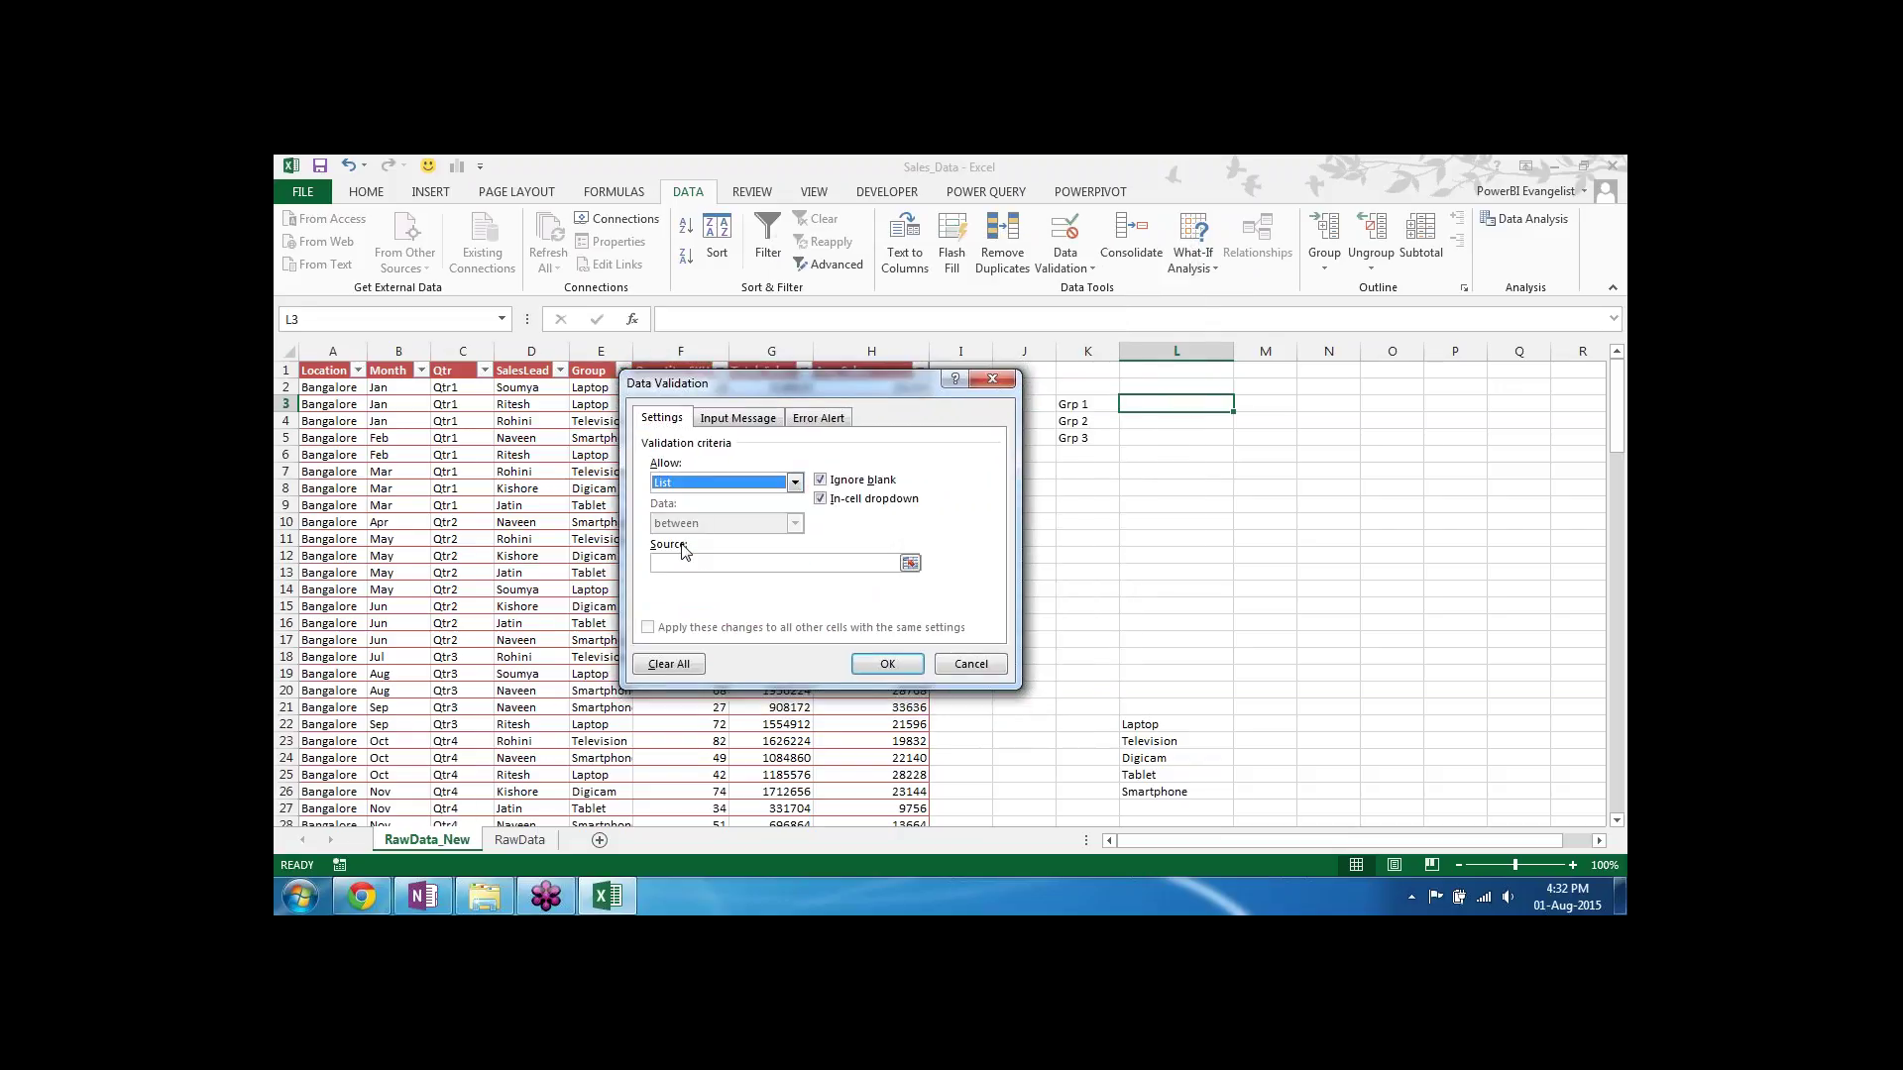
click(724, 562)
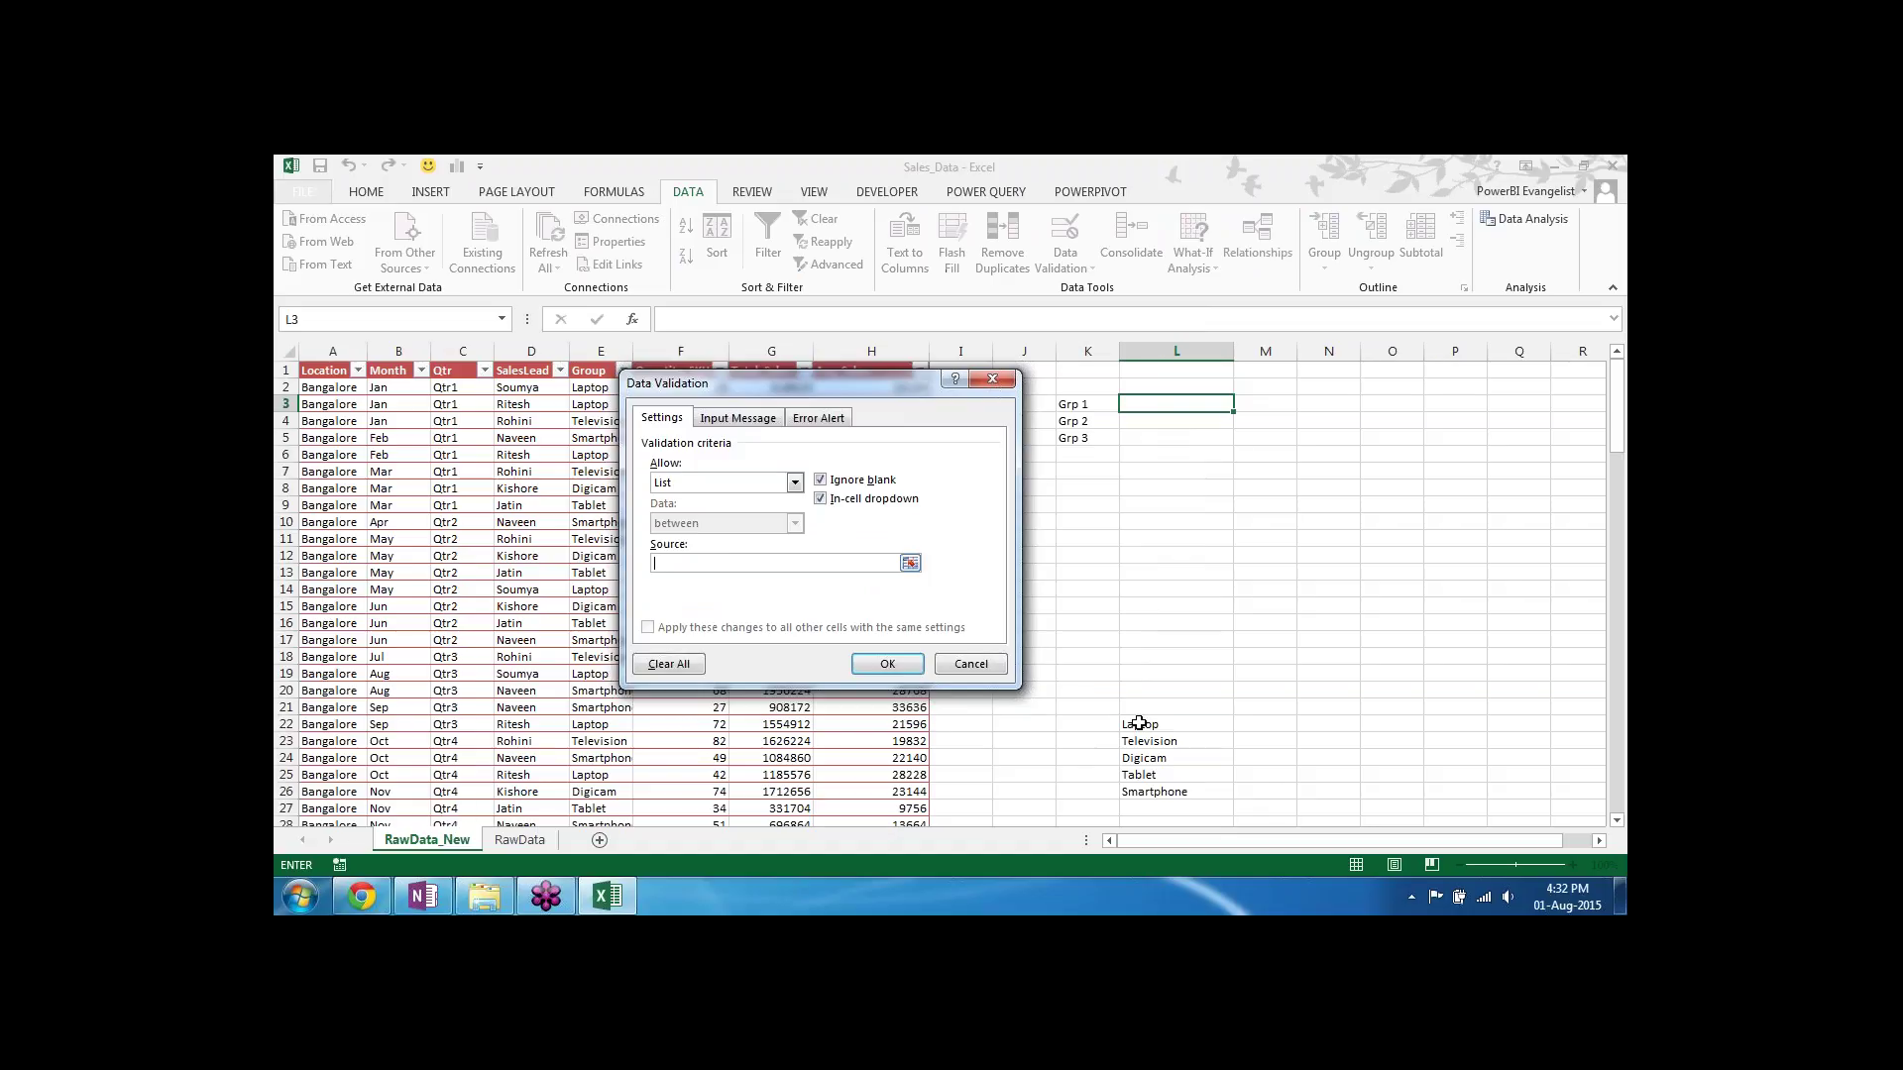
drag(1138, 724, 1139, 788)
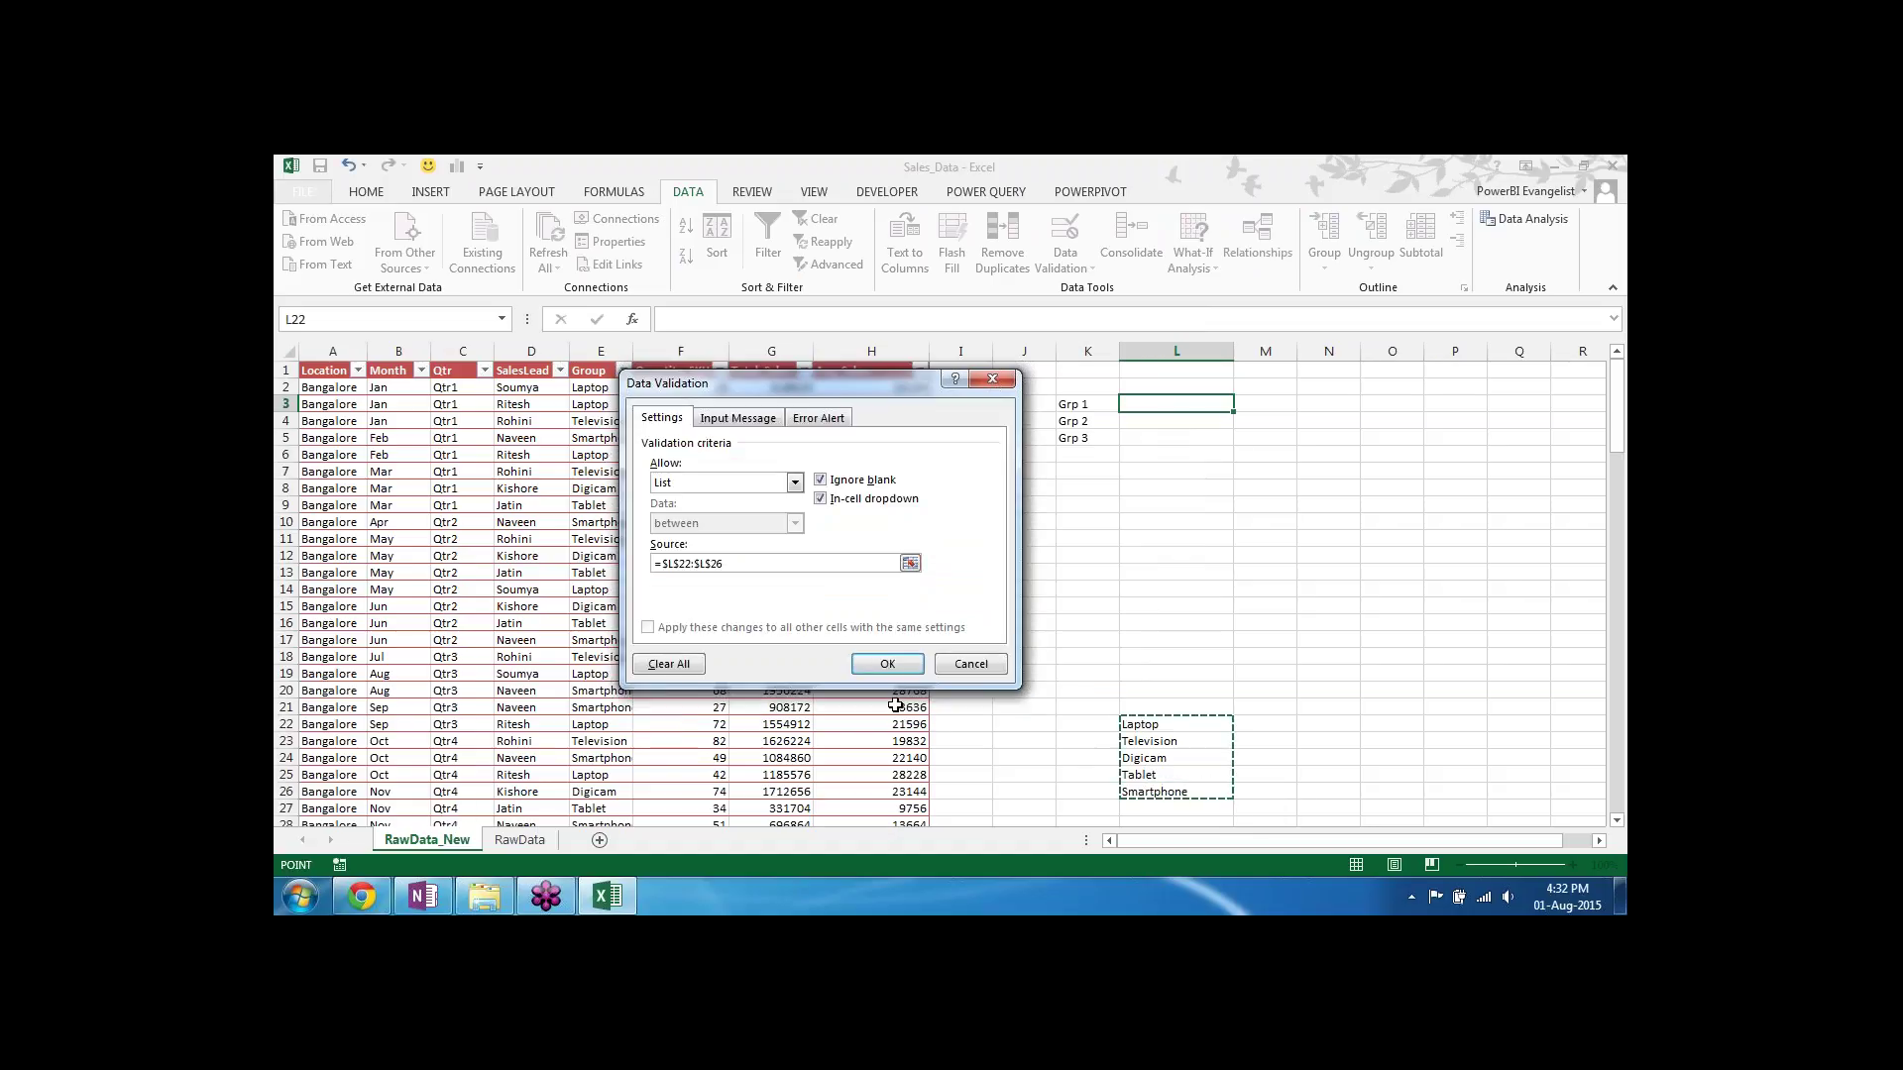
click(887, 663)
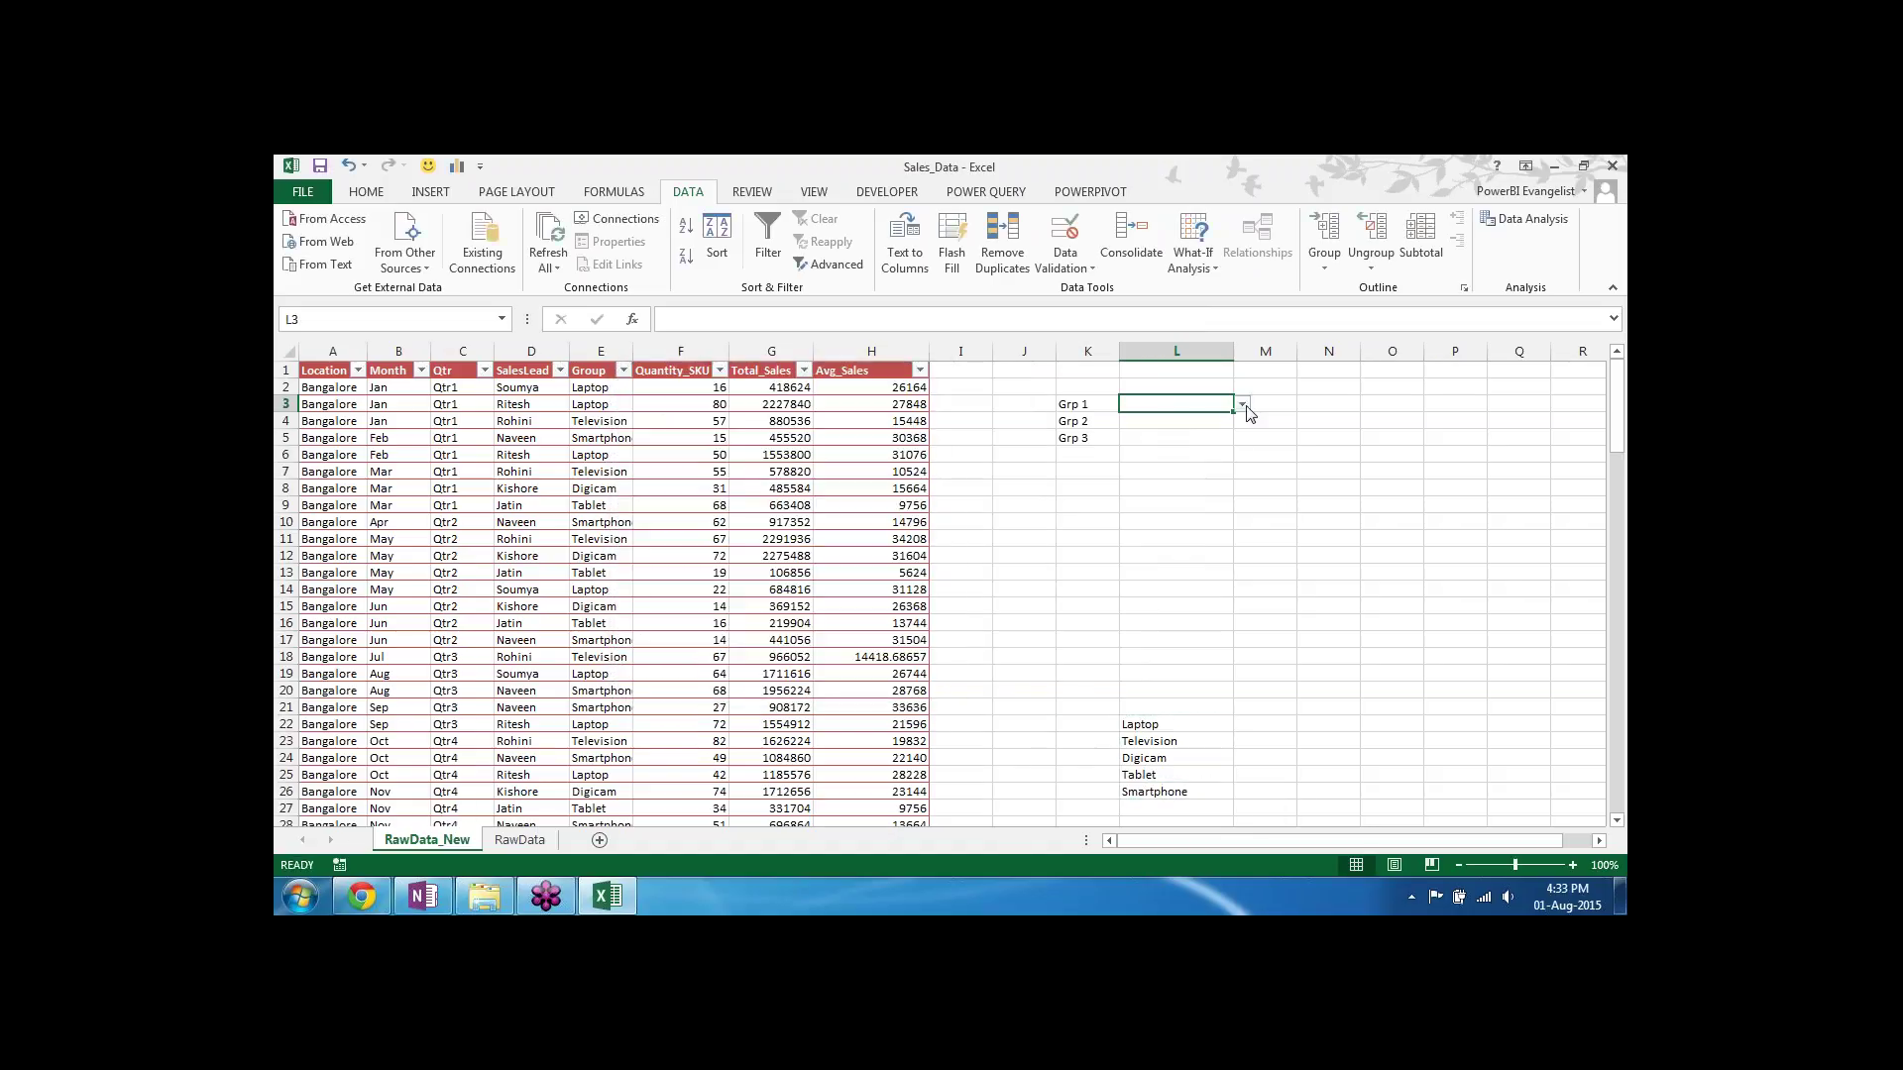
Step: Test the validation list in L3 by choosing Laptop, and clear the cell
click(1242, 406)
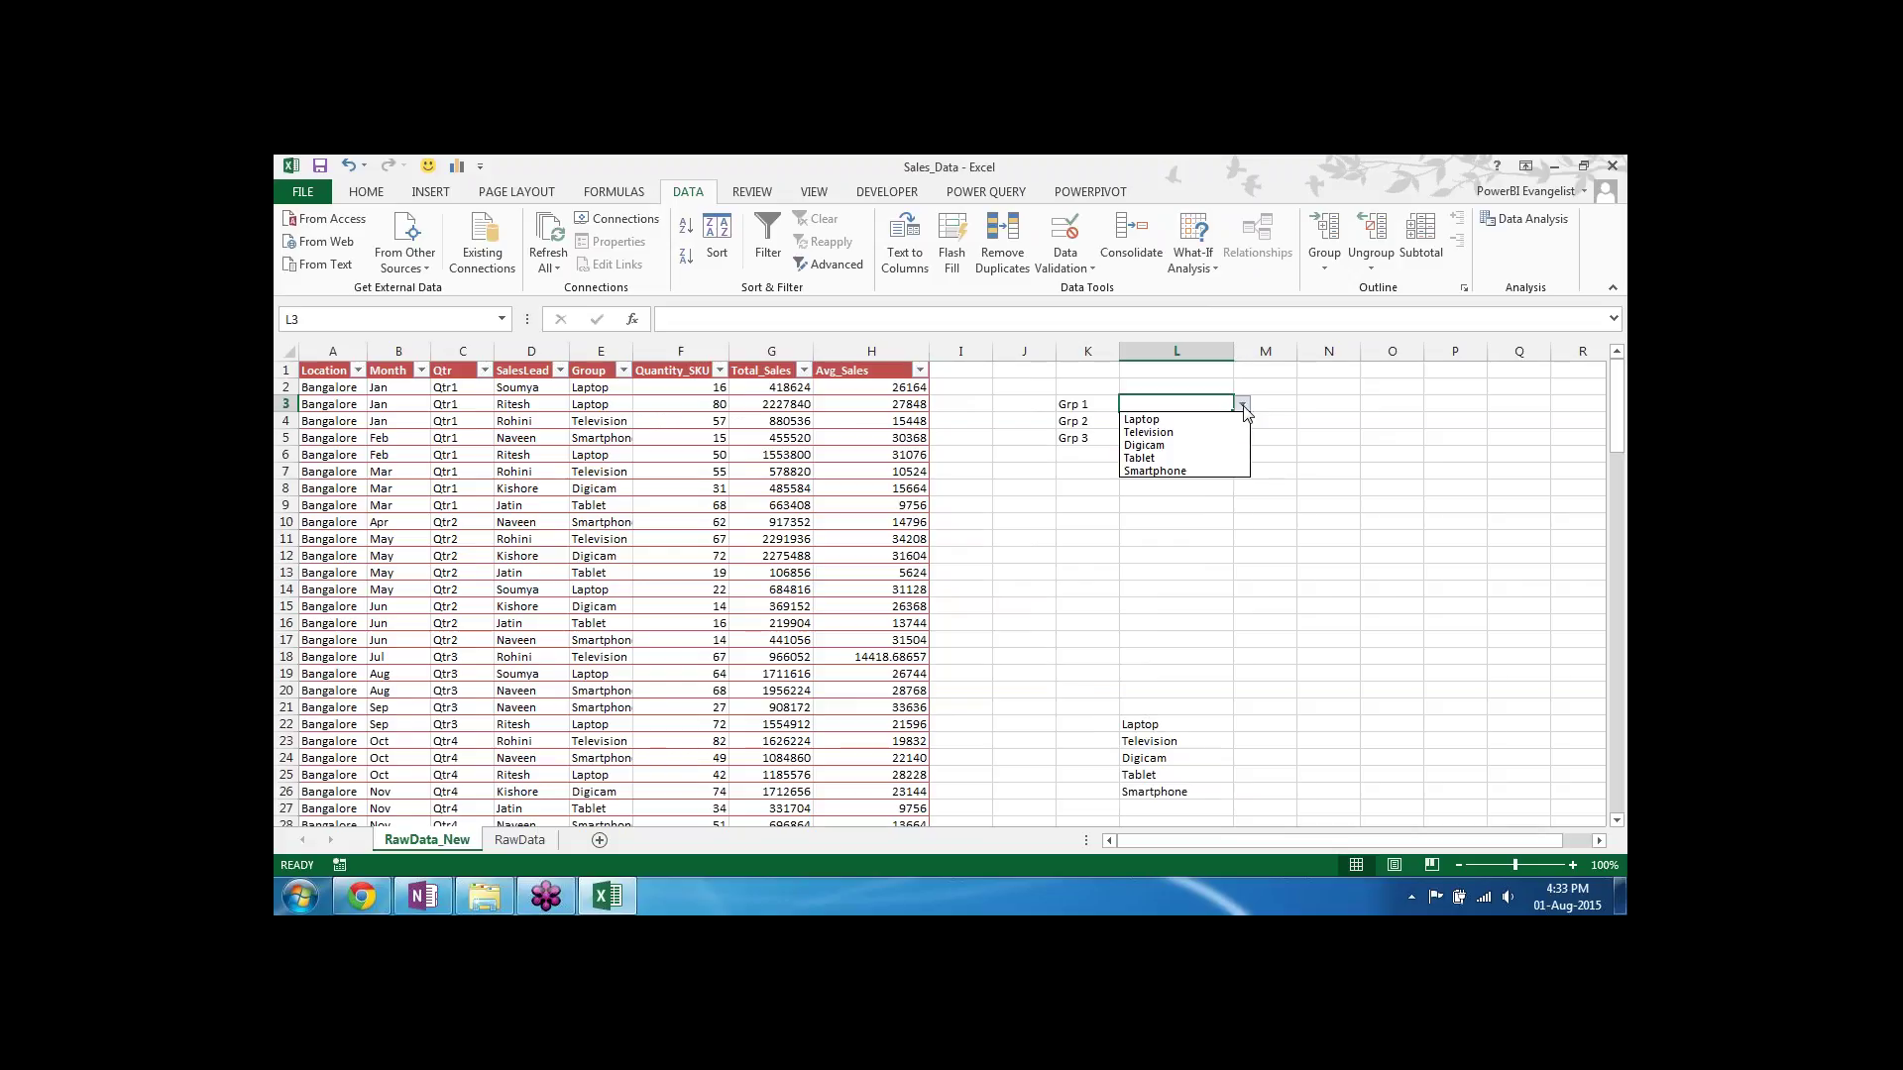
click(1189, 420)
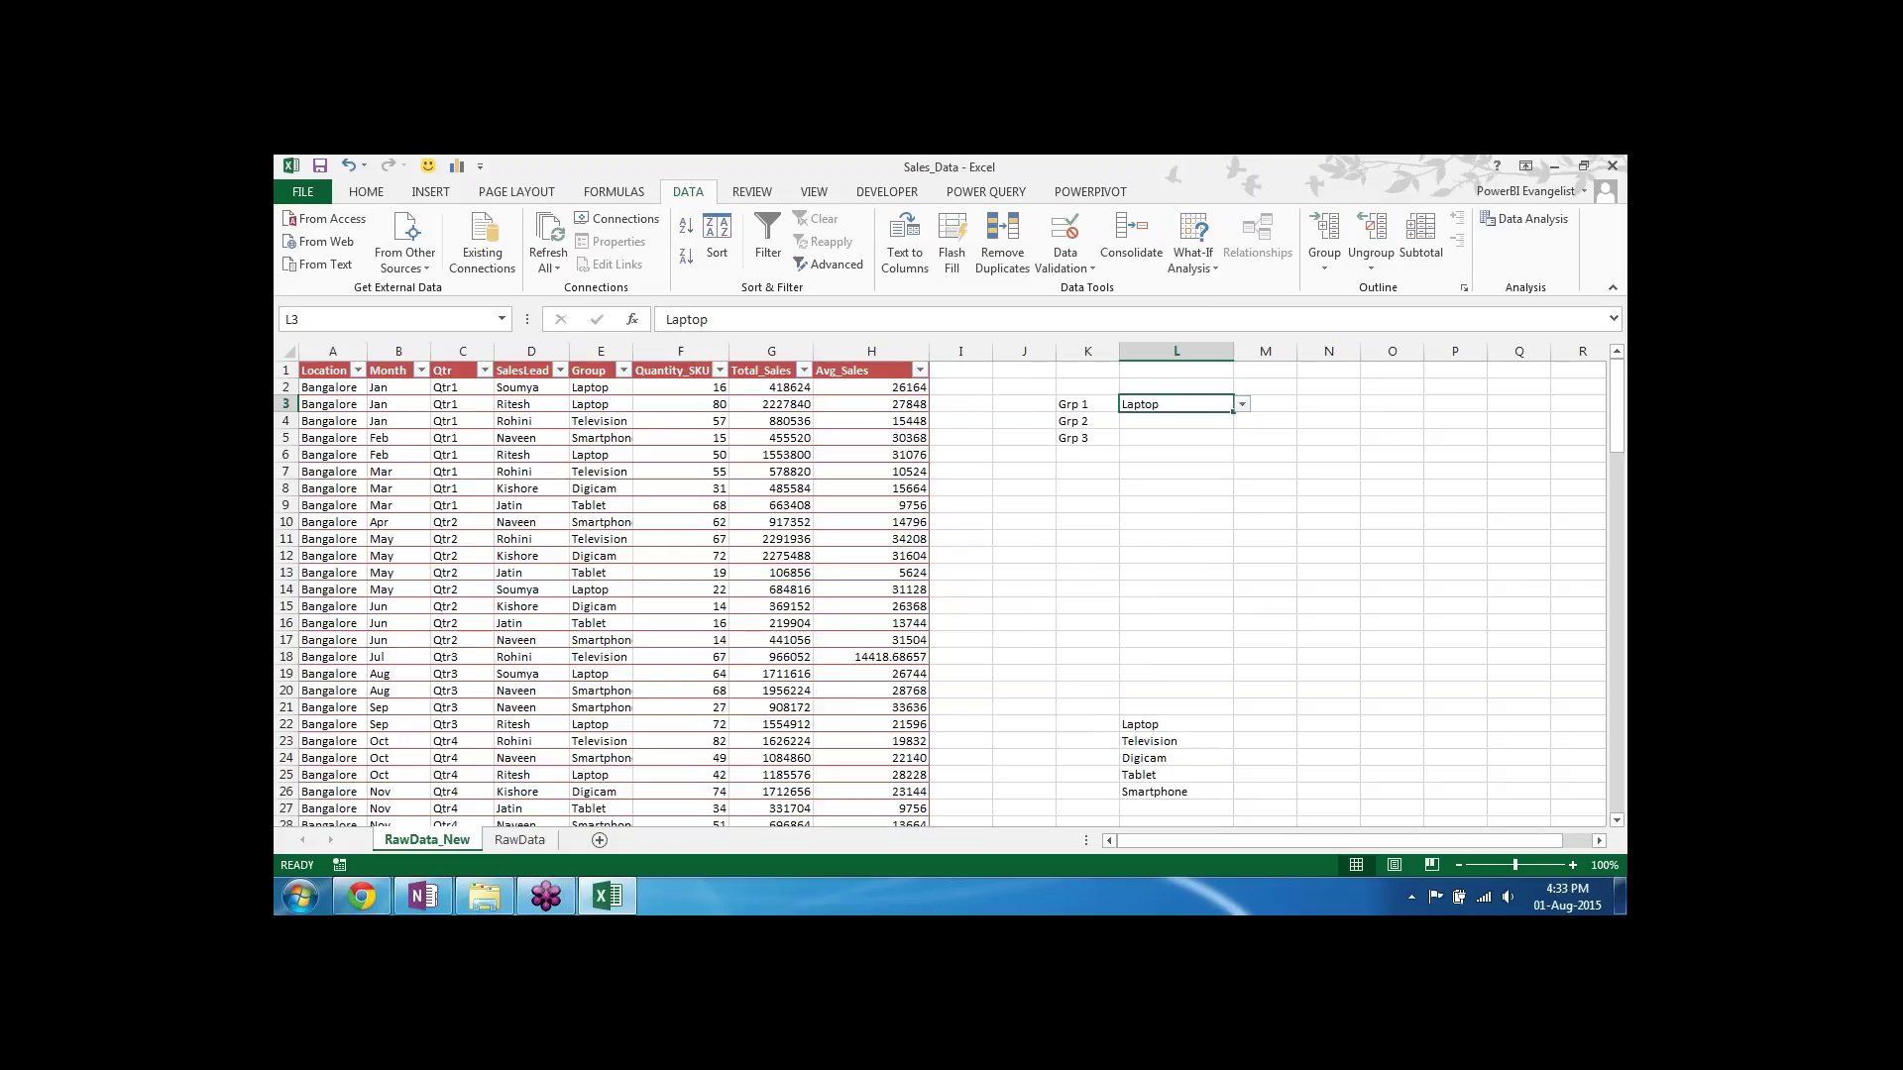
key(Delete)
Step: Extend the list validation from L3 down to L4 and L5 beside Grp 2 and Grp 3
key(shift+Down)
key(shift+Down)
key(Down)
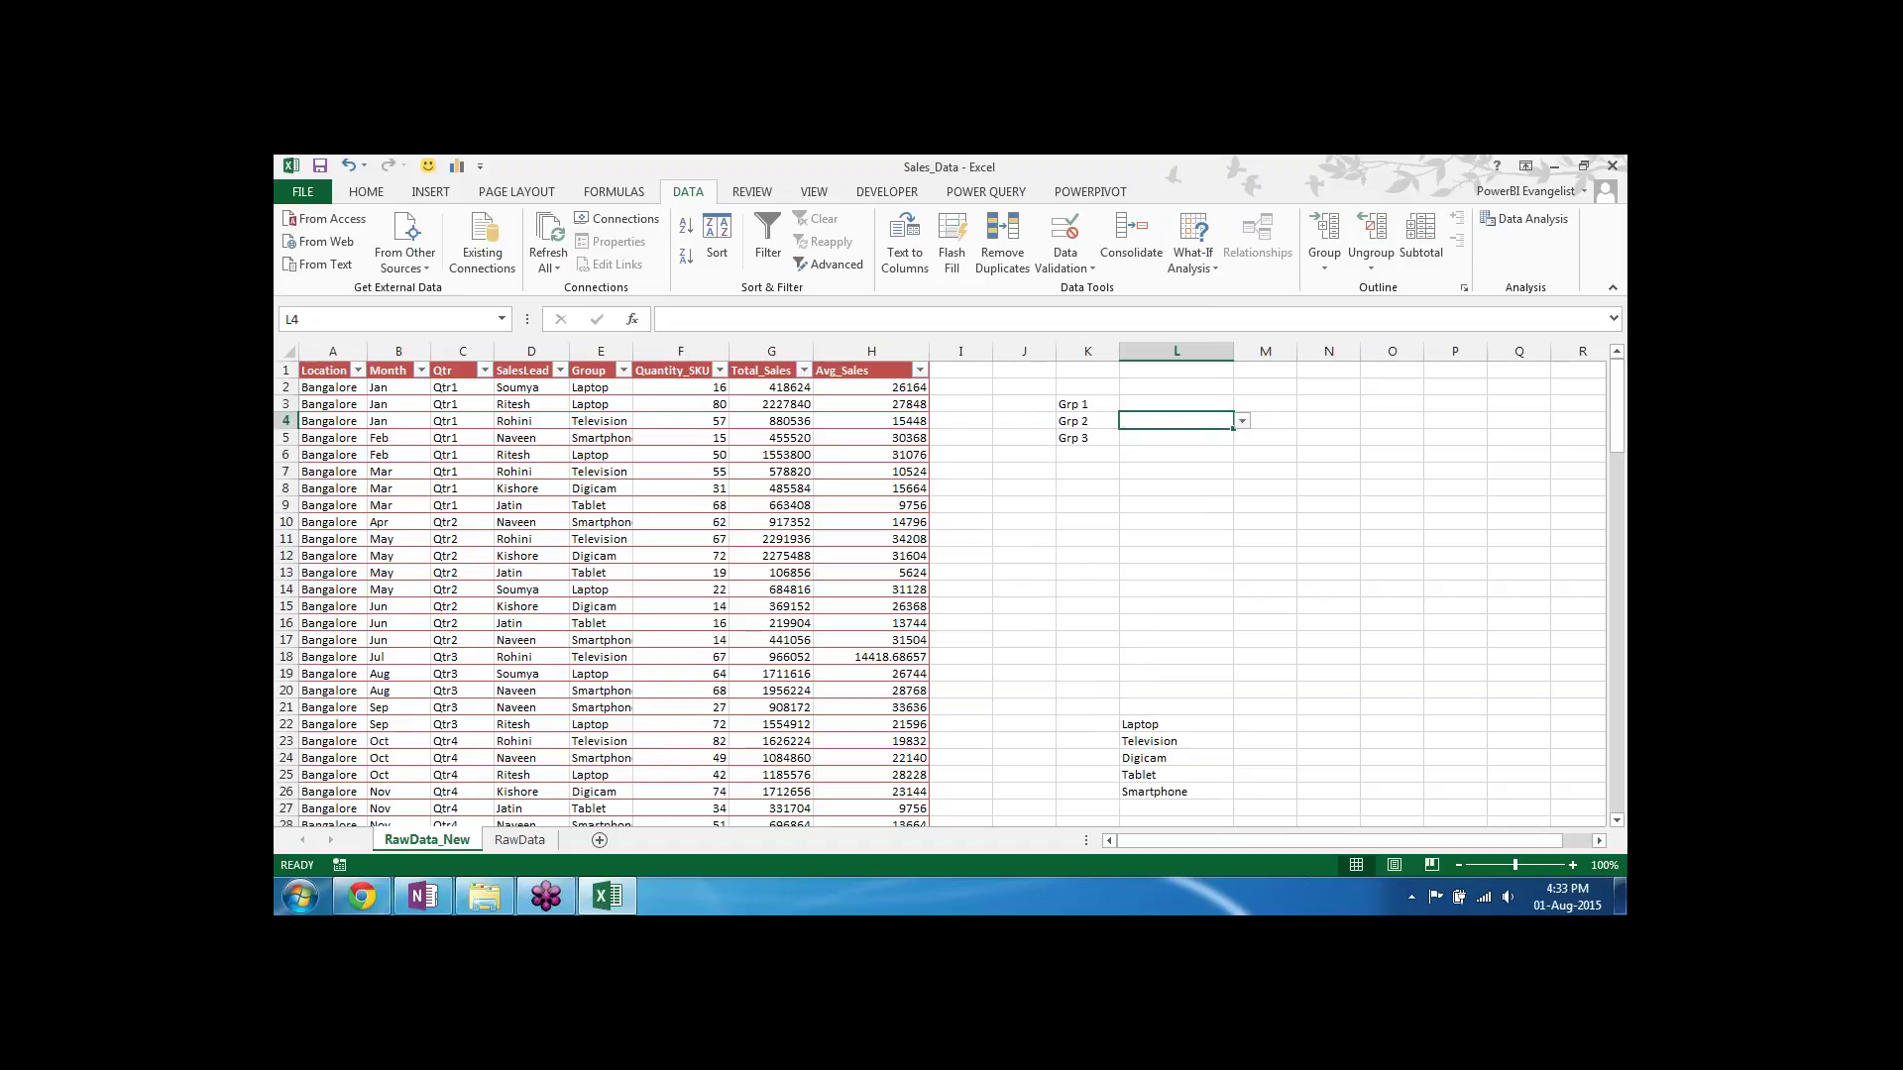
Step: Choose Laptop for Grp 1, Television for Grp 2 and Digicam for Grp 3 from the validation lists in L3:L5
click(1205, 400)
click(1243, 404)
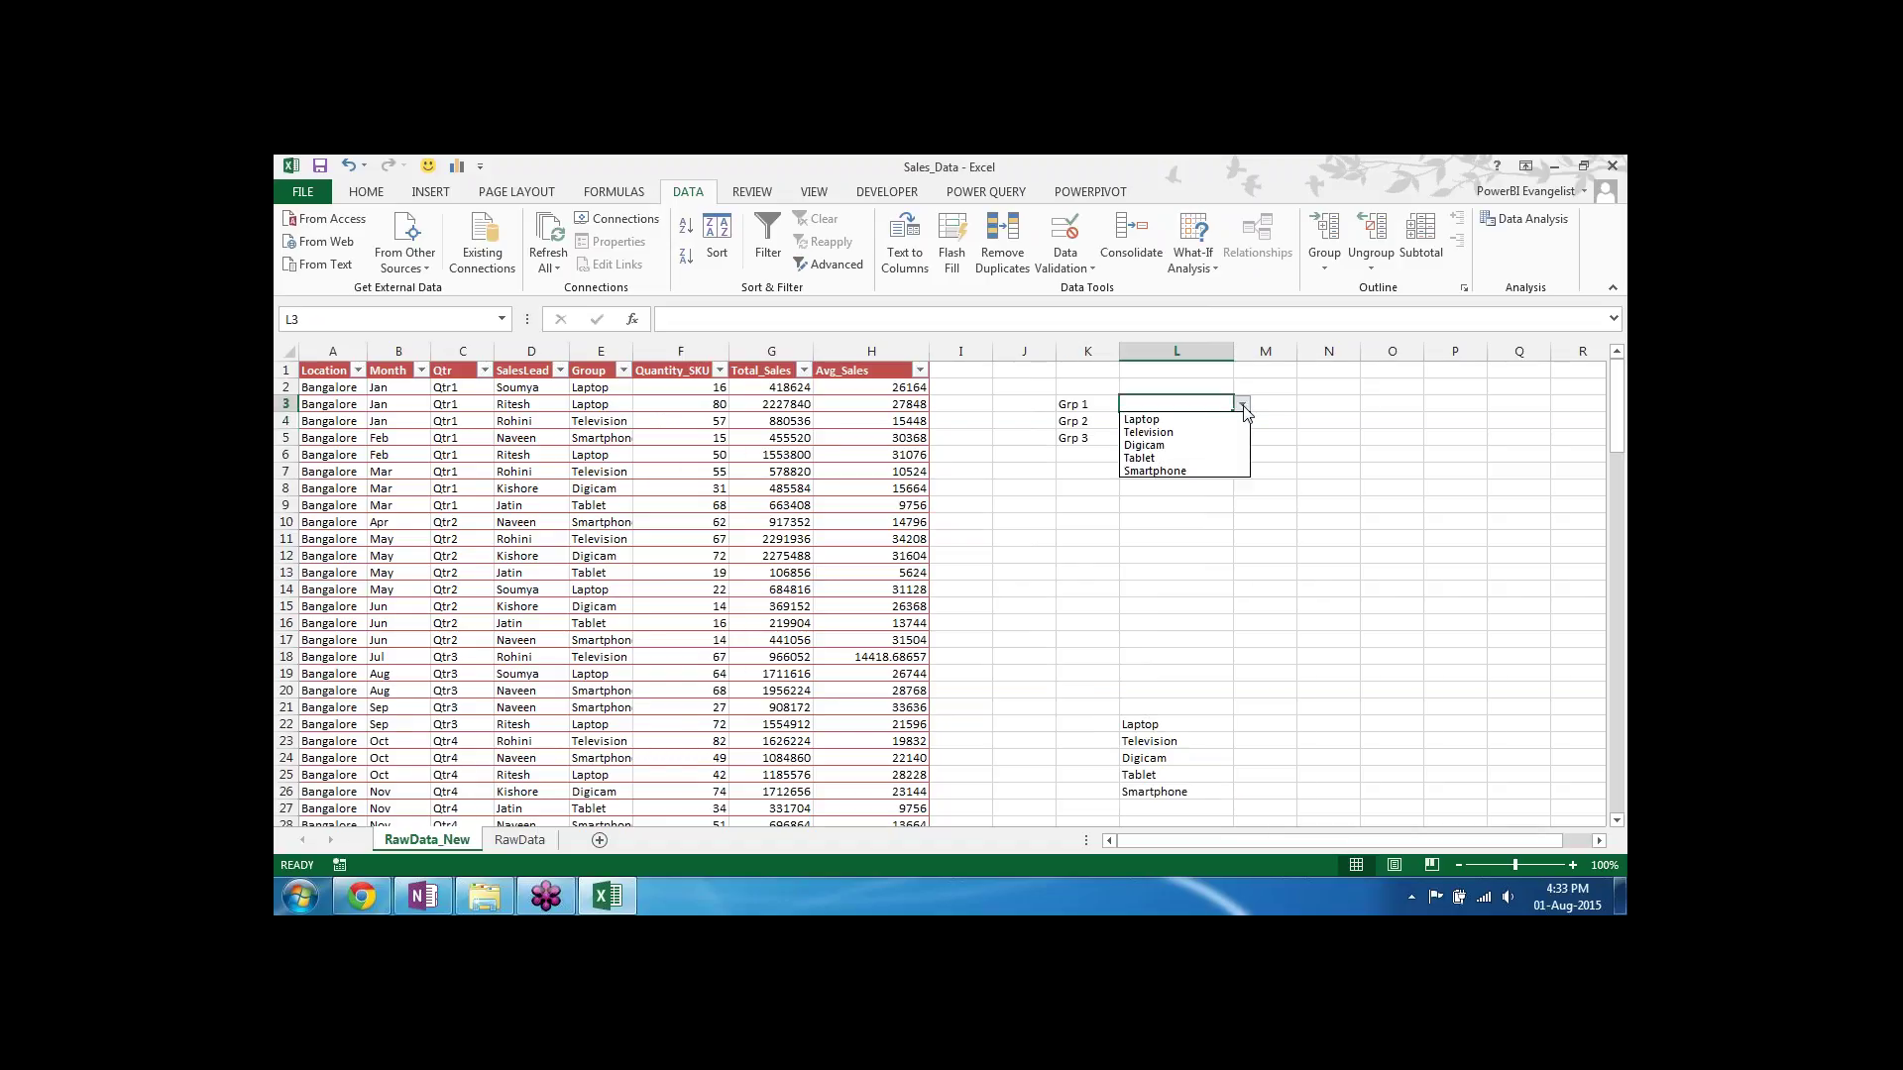
click(1199, 419)
click(1205, 422)
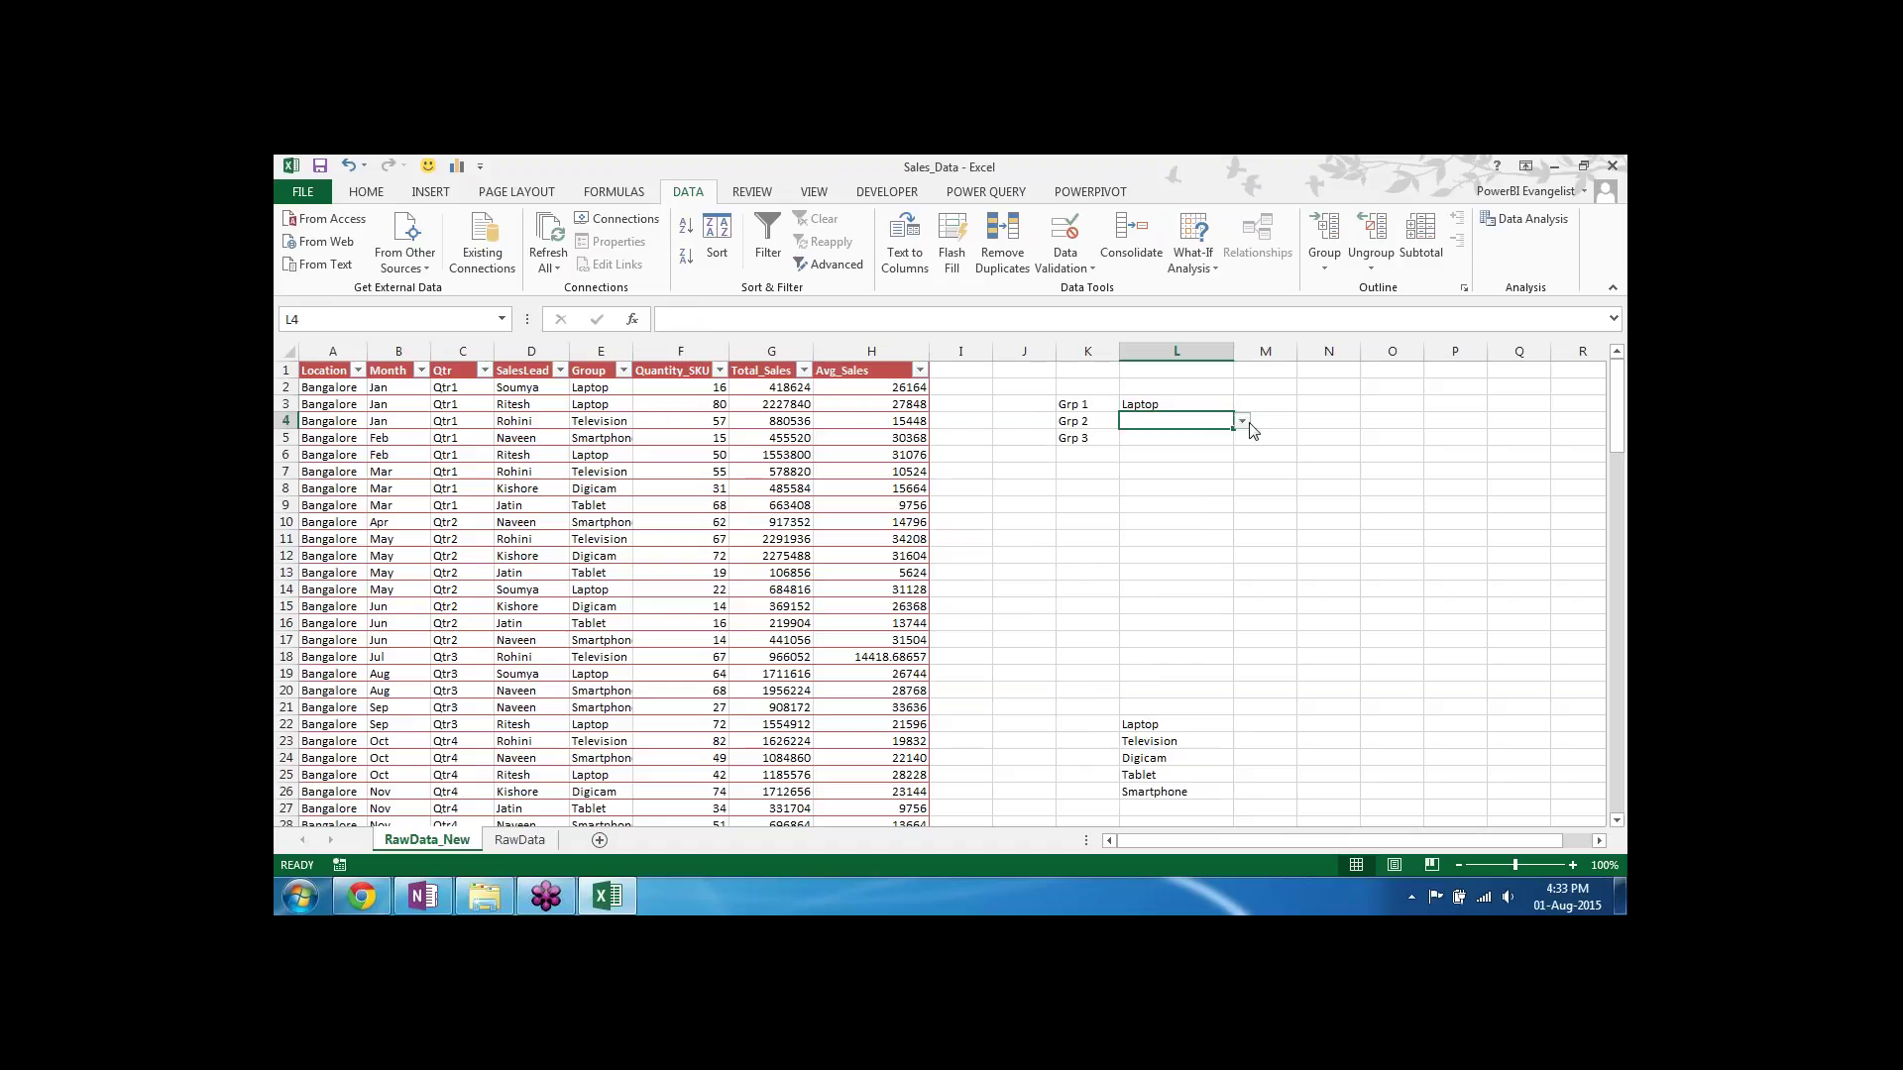
click(1242, 421)
click(1175, 457)
click(1199, 437)
click(1242, 438)
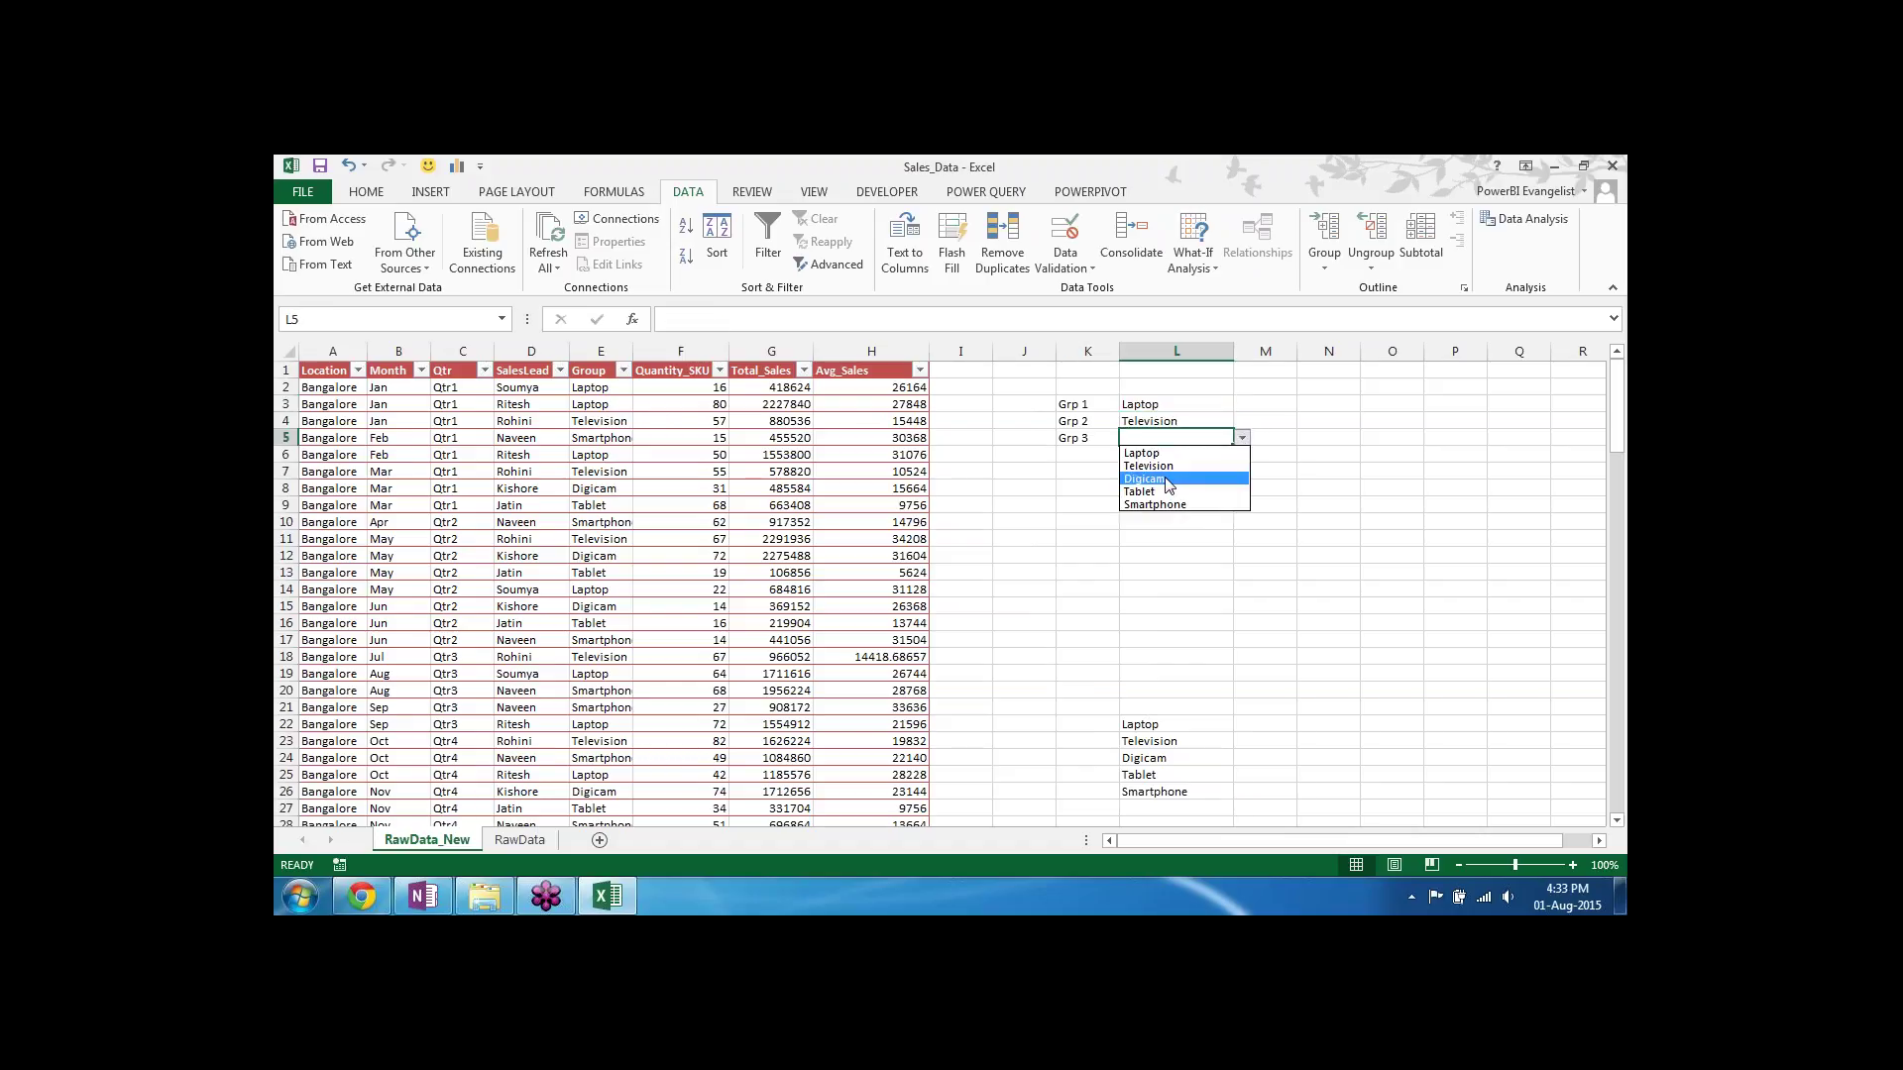
click(1173, 479)
click(1170, 500)
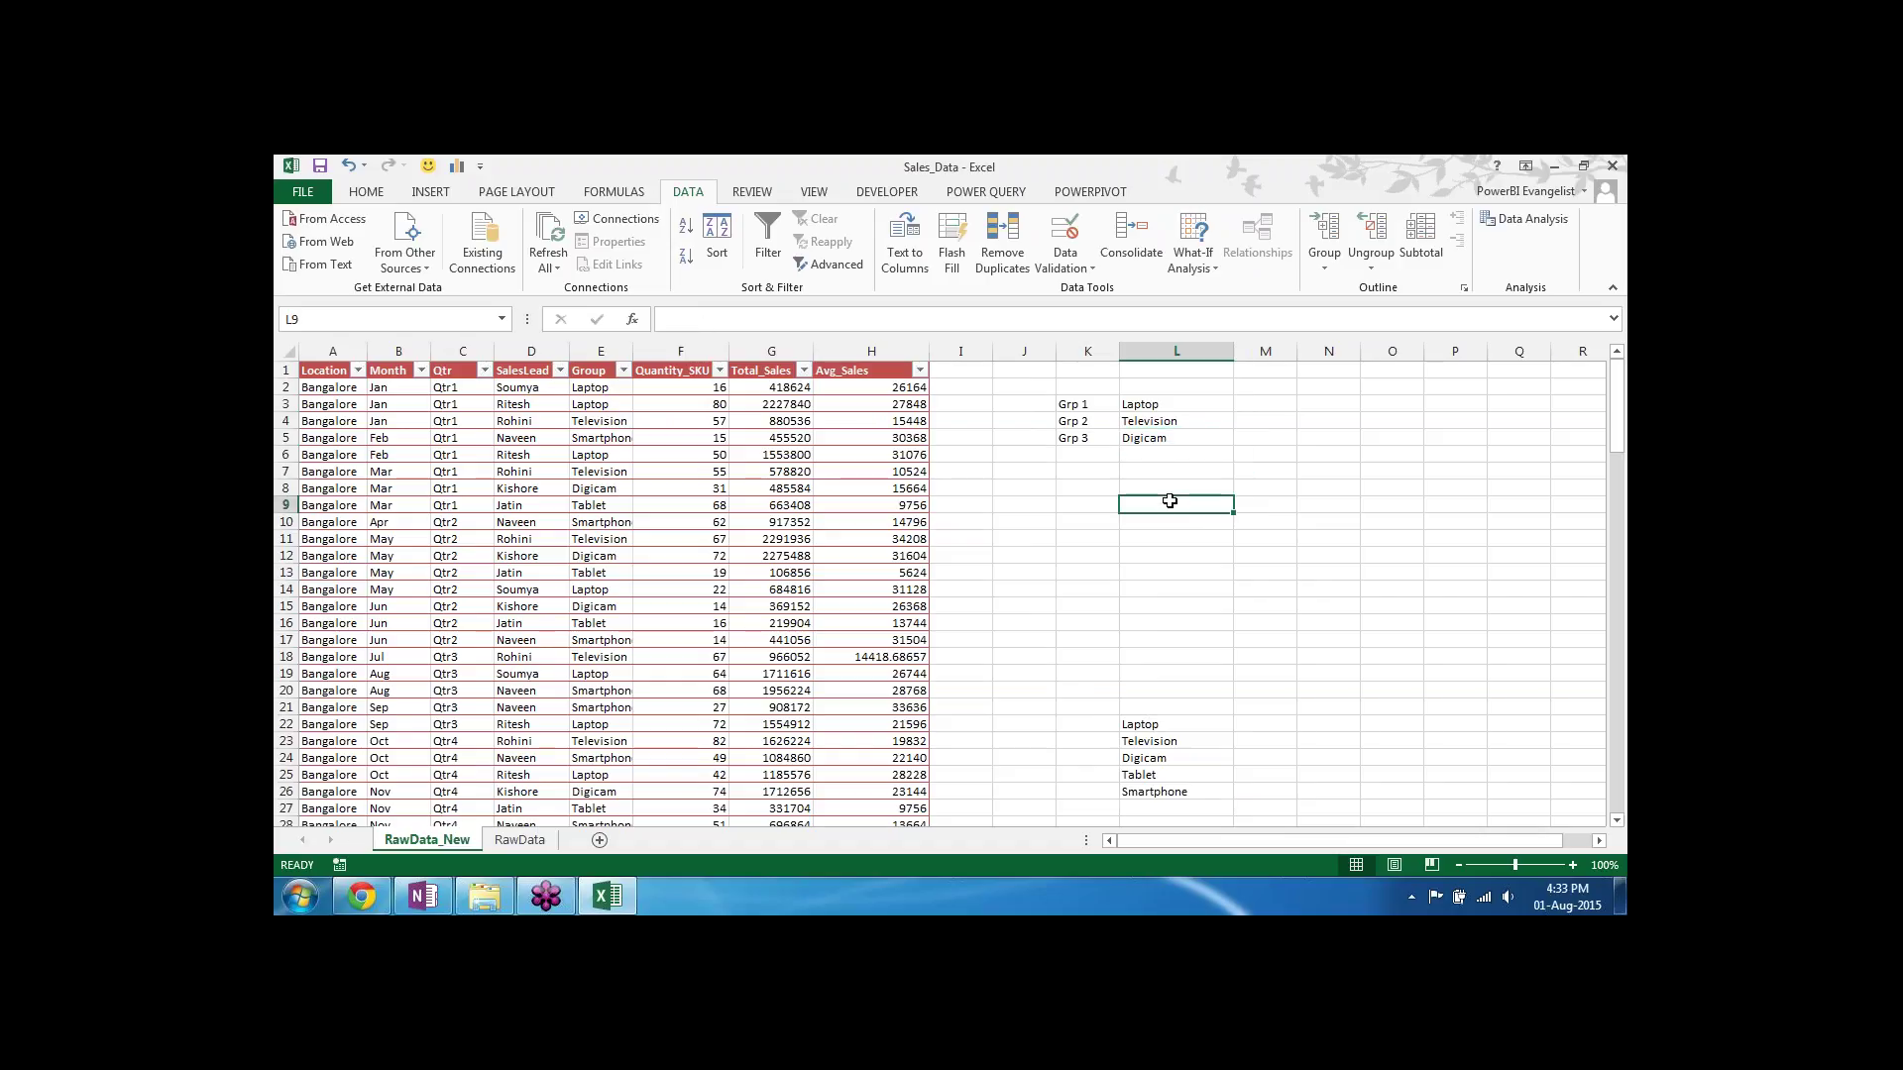
Step: Select all Group column values in E2:E129 and open the Conditional Formatting Rules Manager for them
click(591, 387)
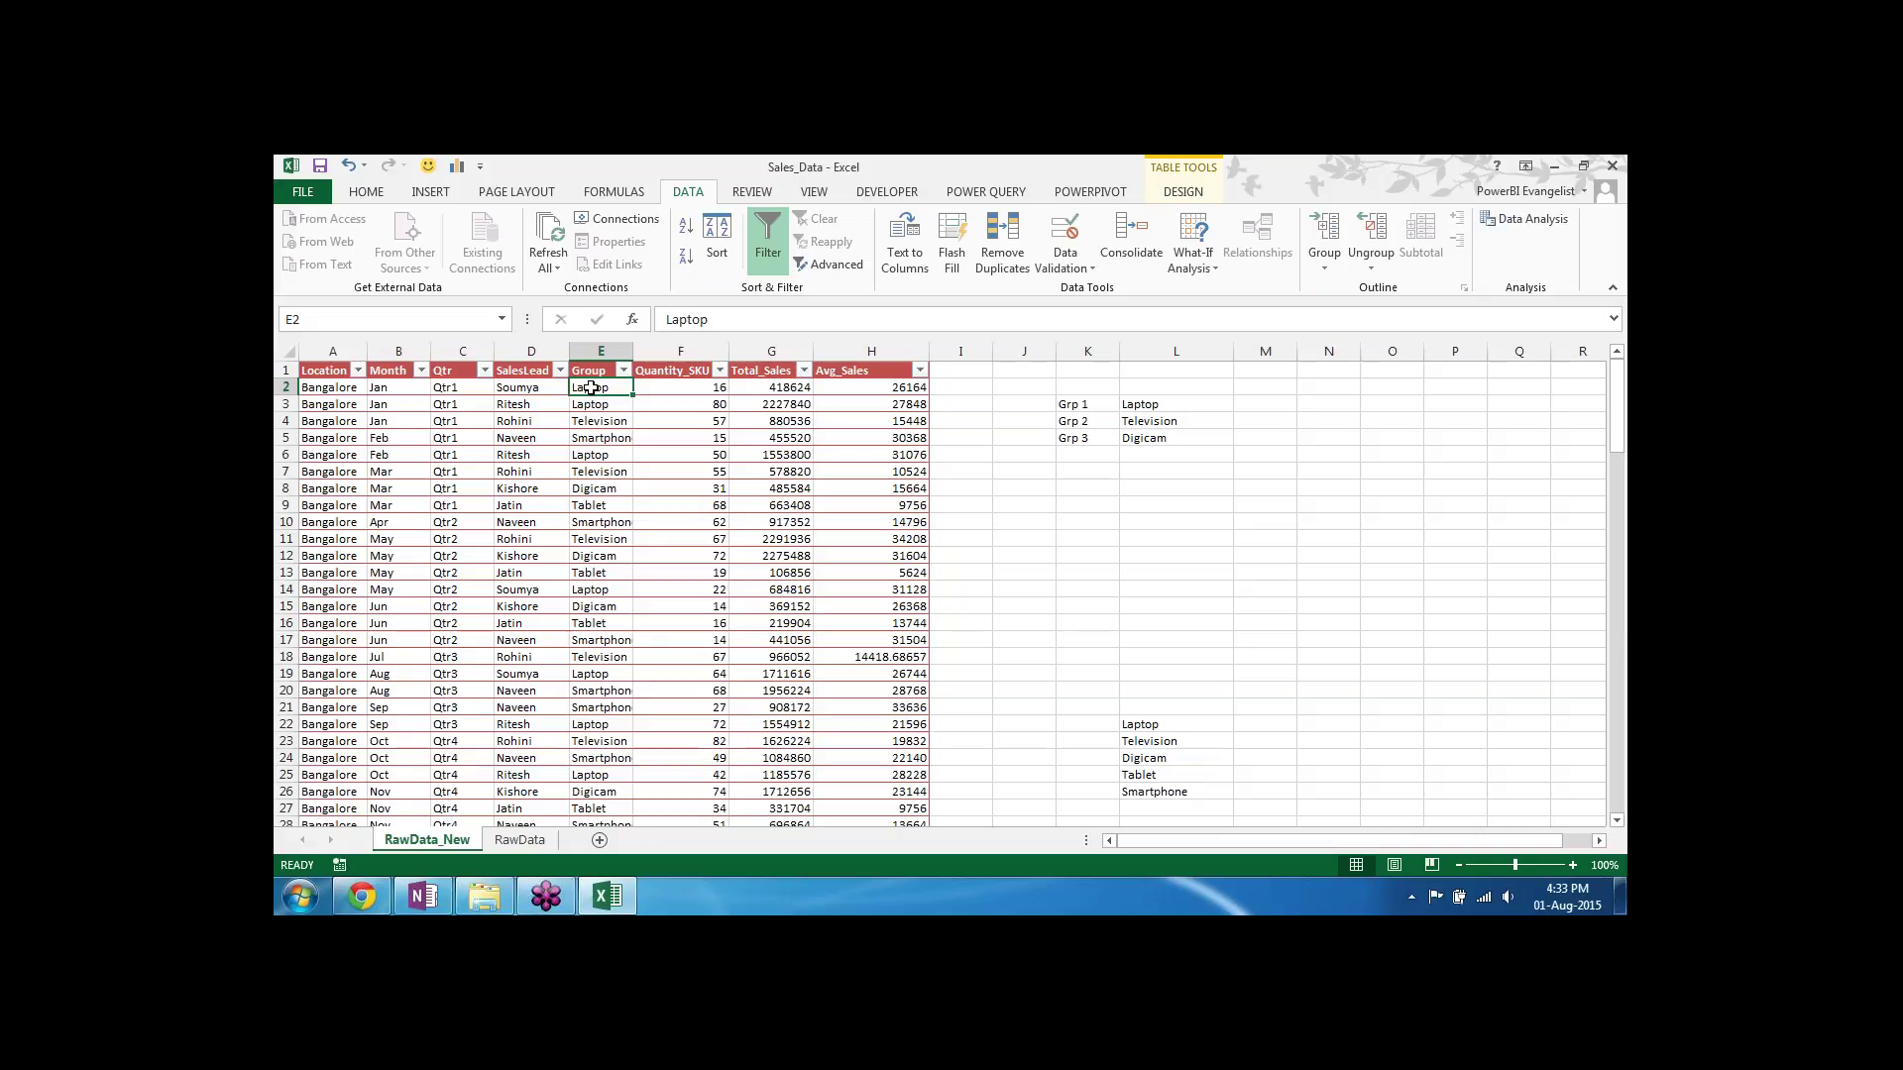
key(ctrl+shift+Down)
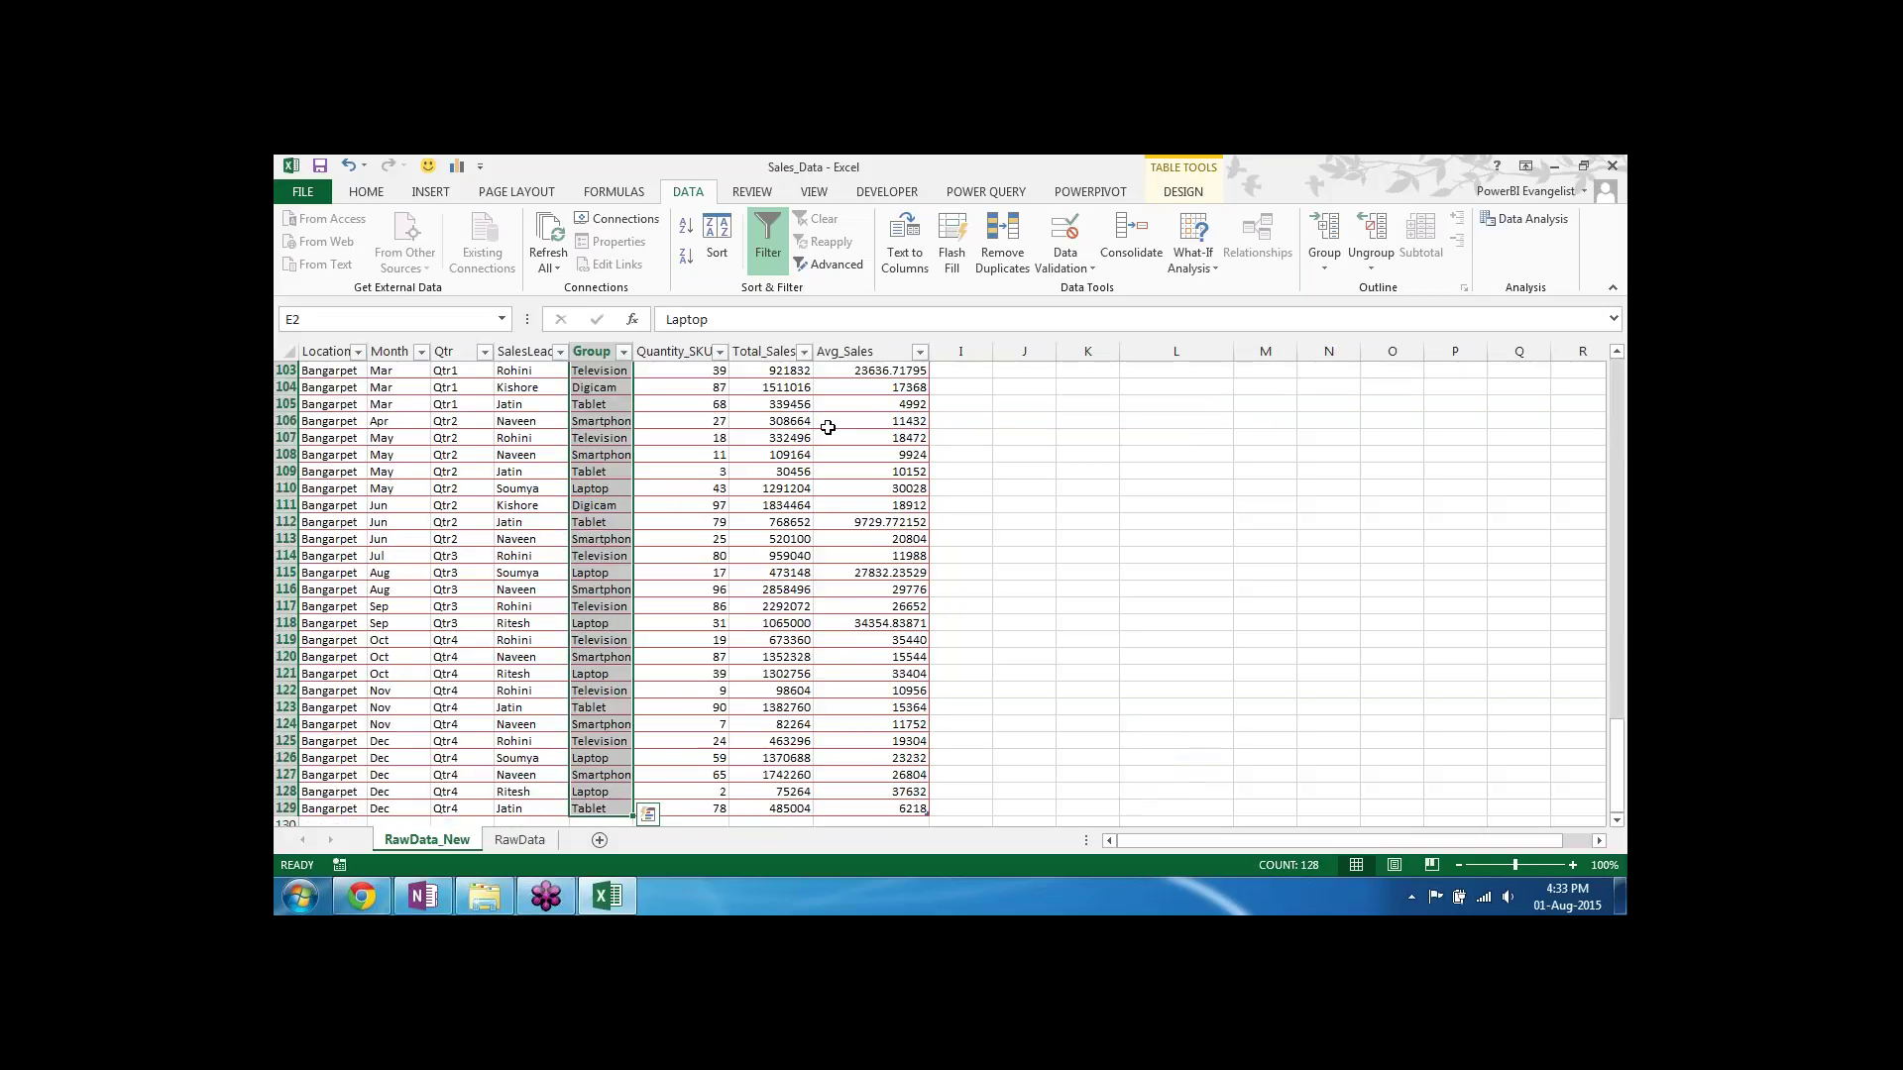
drag(1622, 790, 1618, 364)
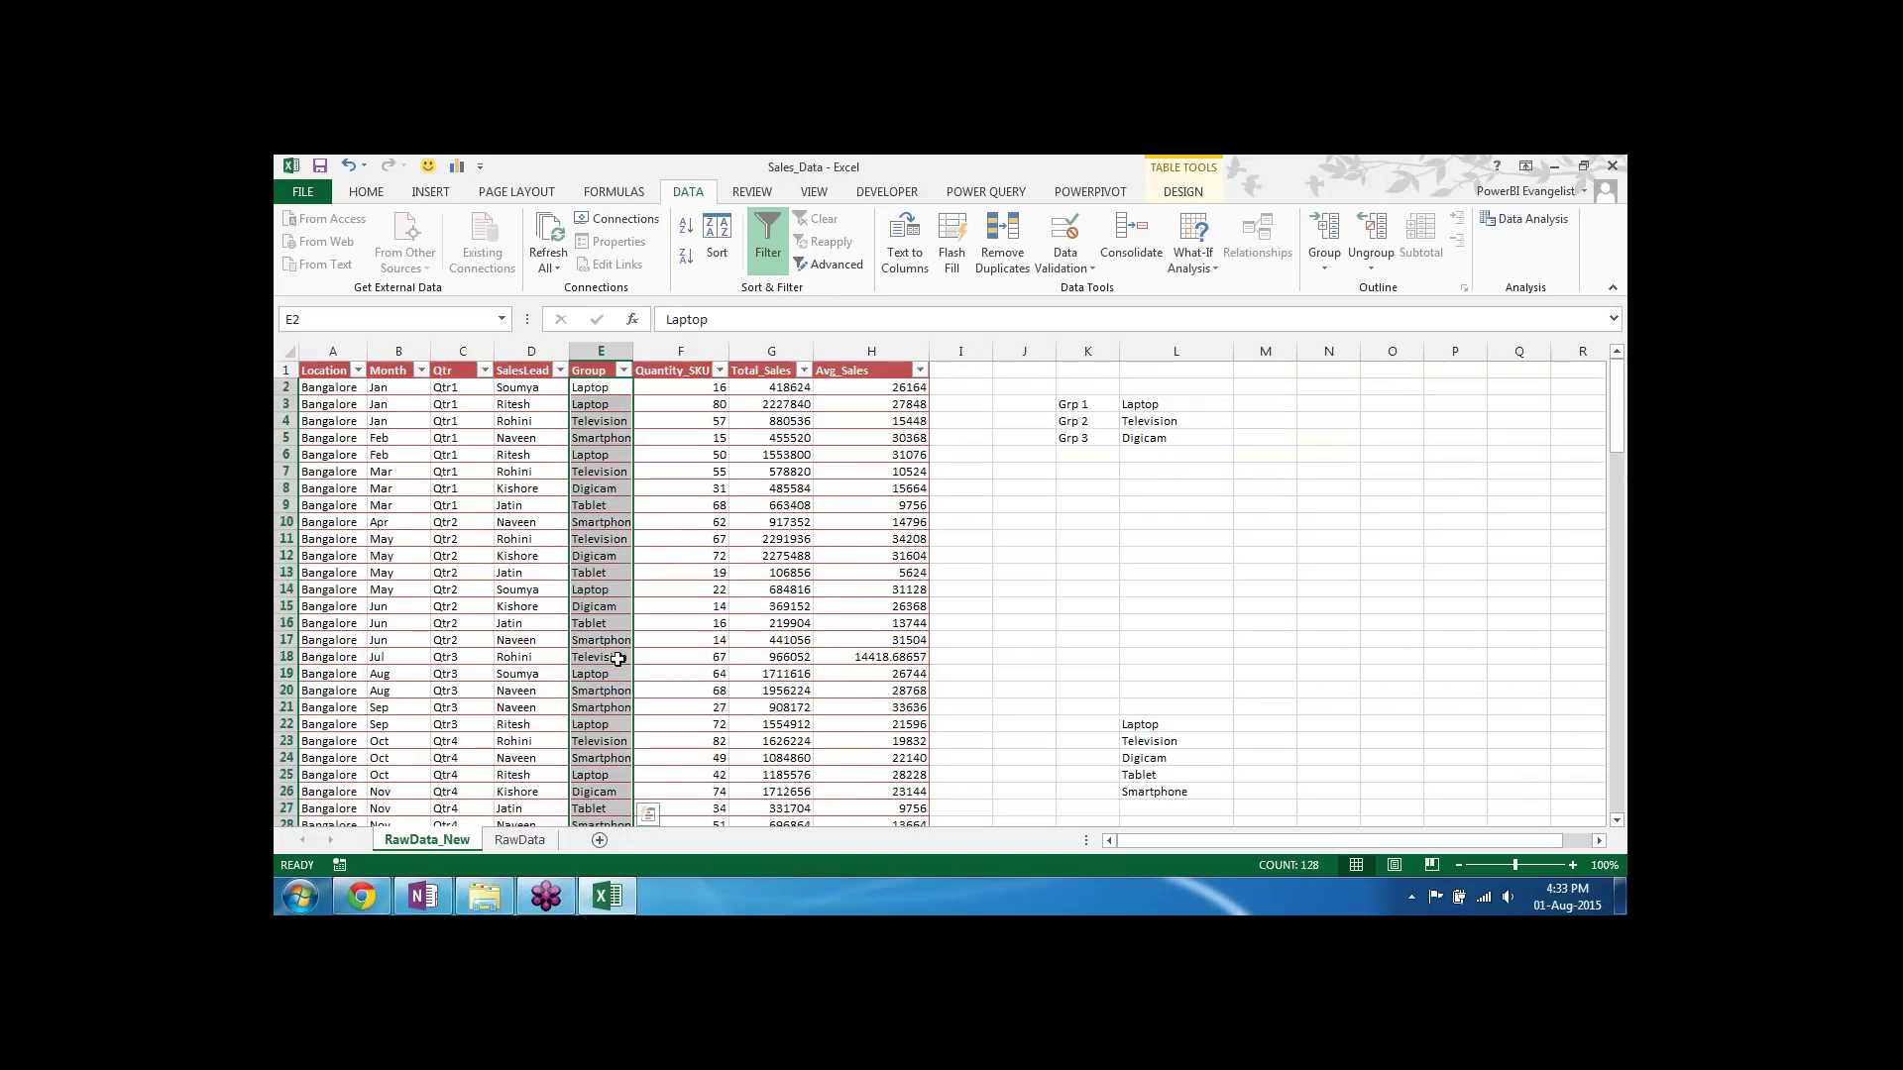
click(377, 196)
click(1059, 252)
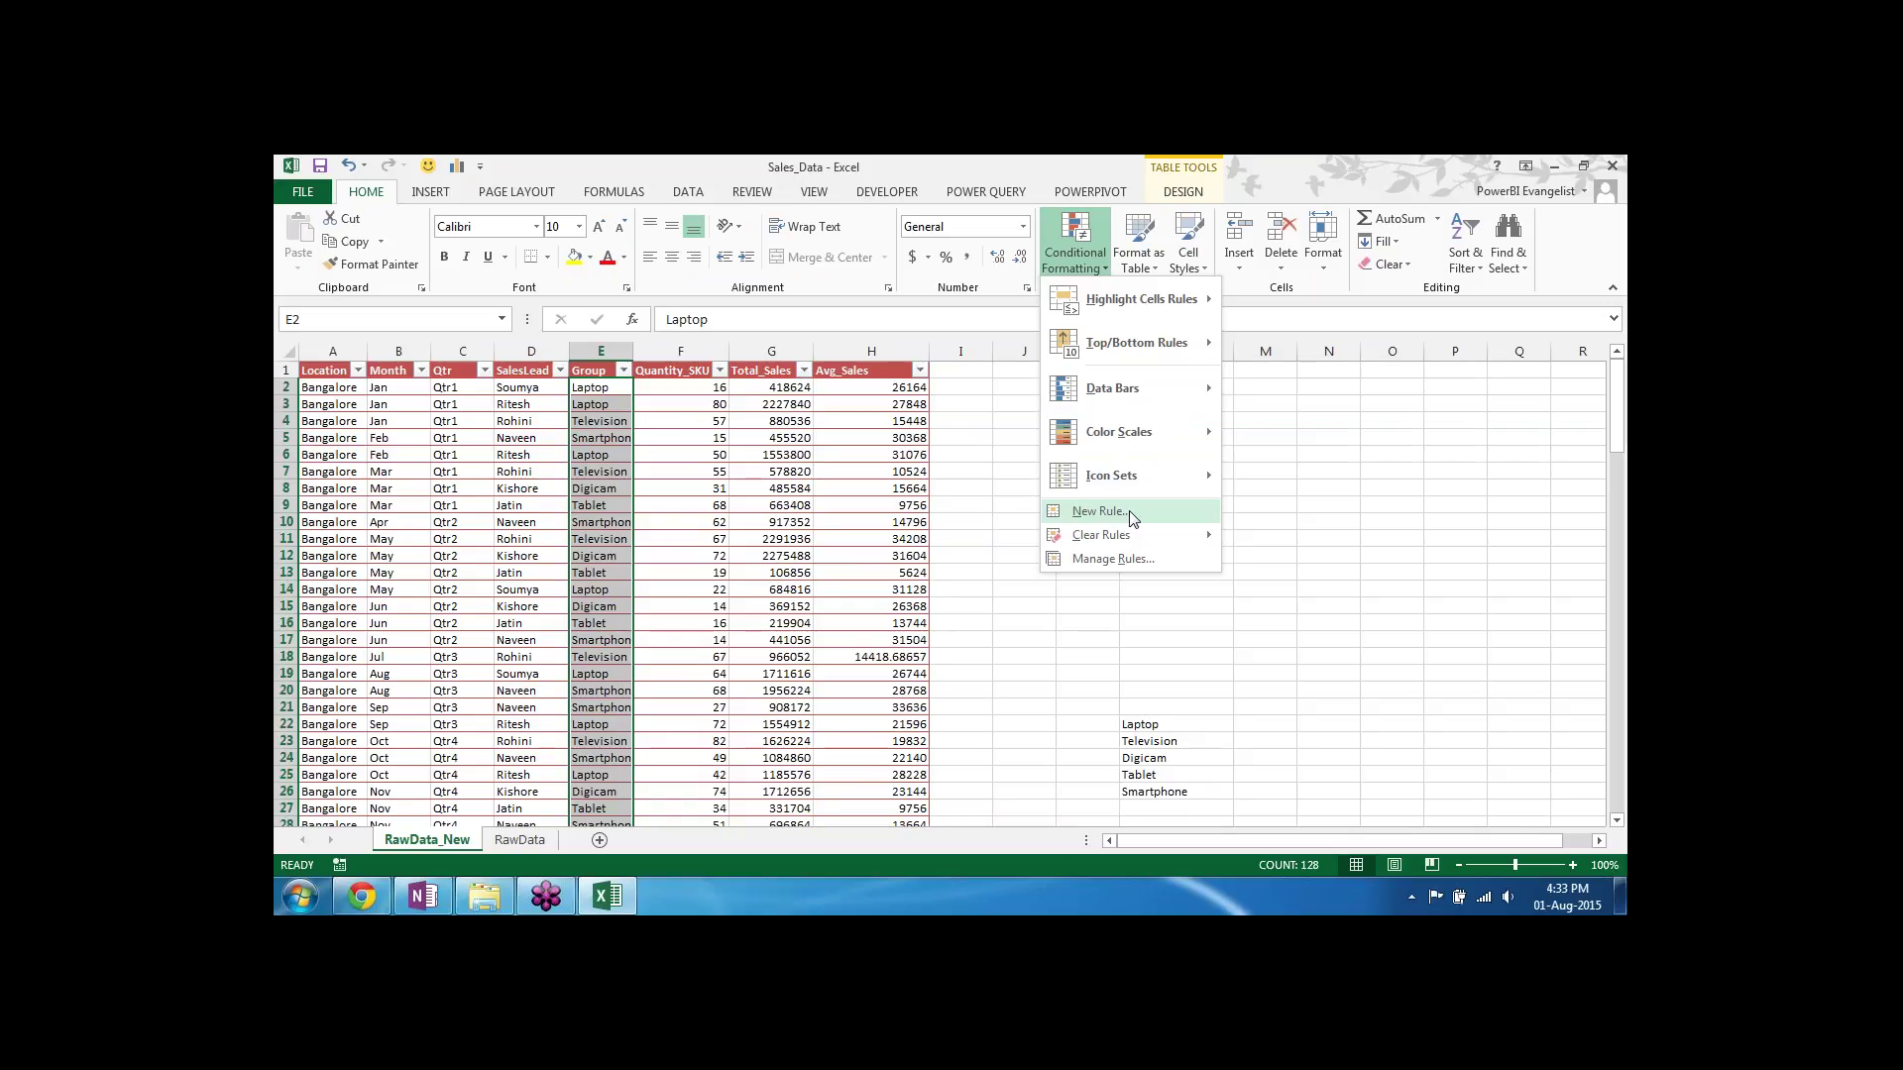
click(1127, 559)
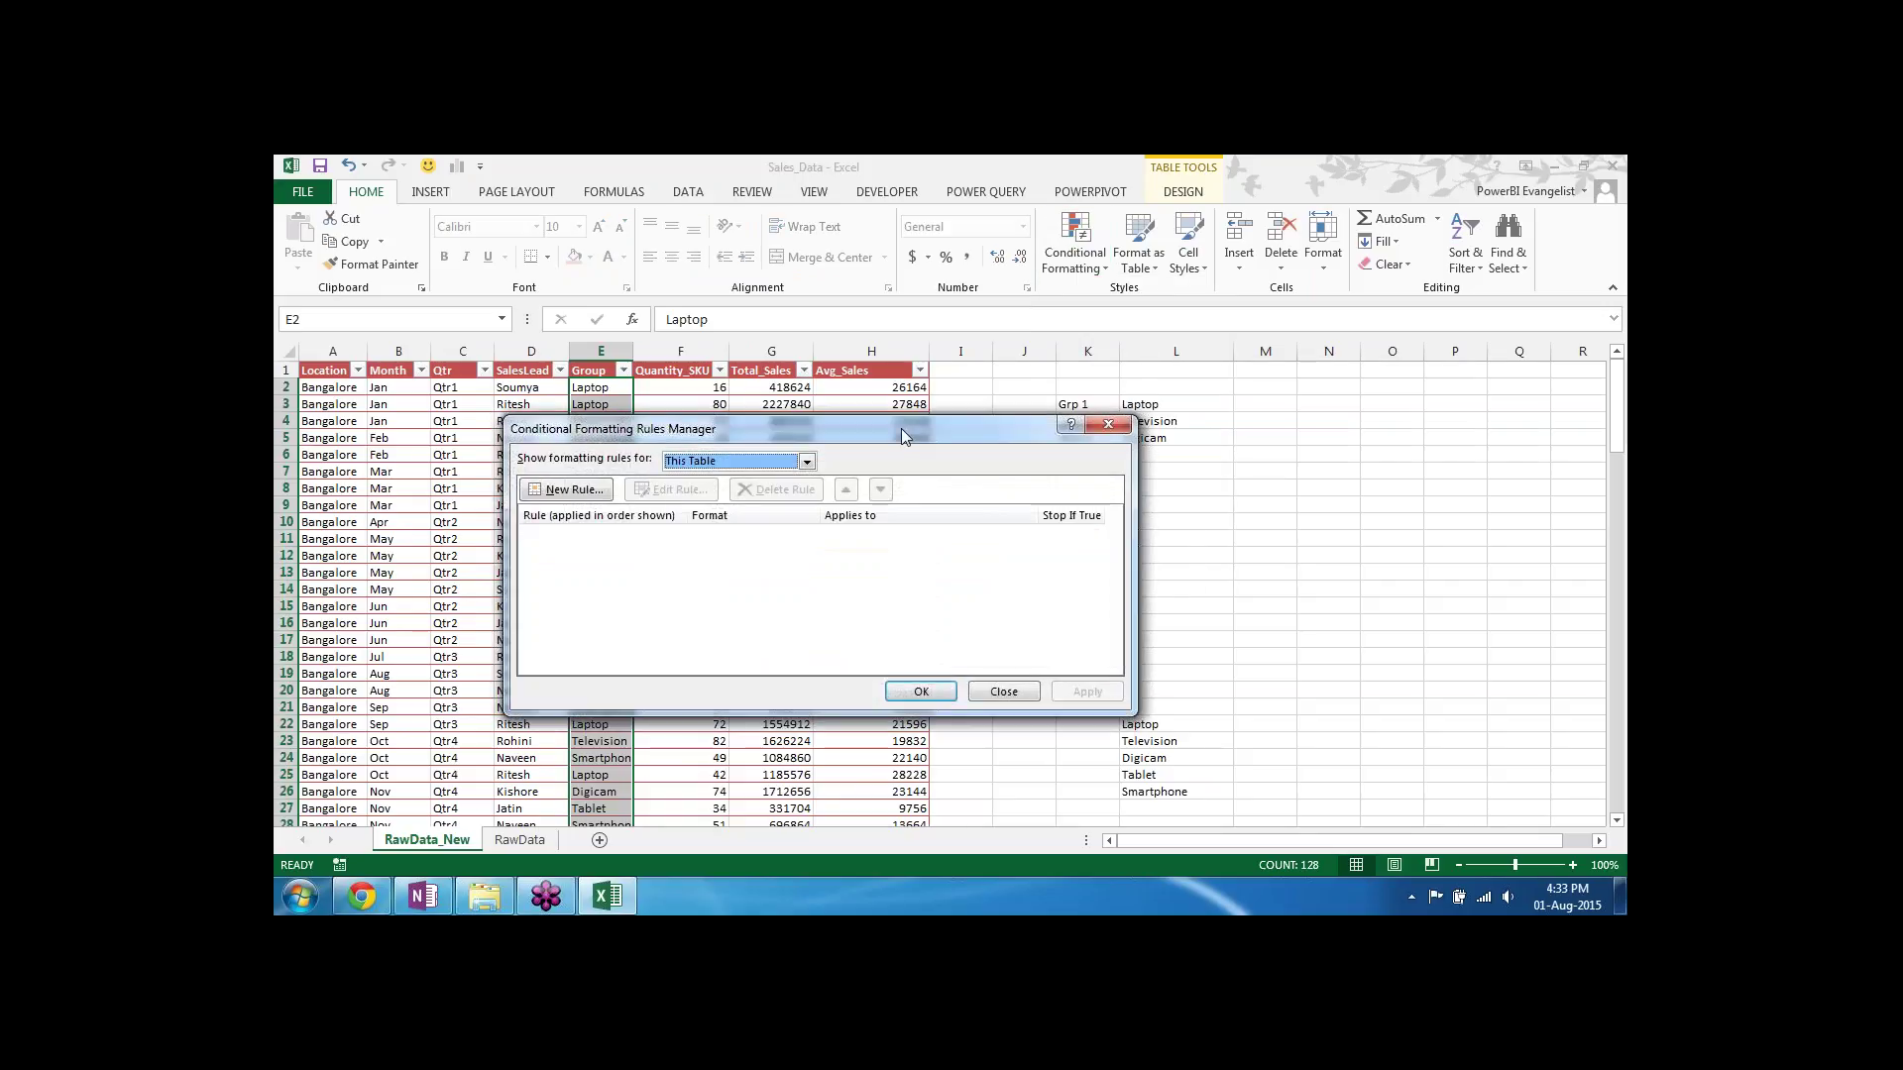
drag(906, 428, 753, 468)
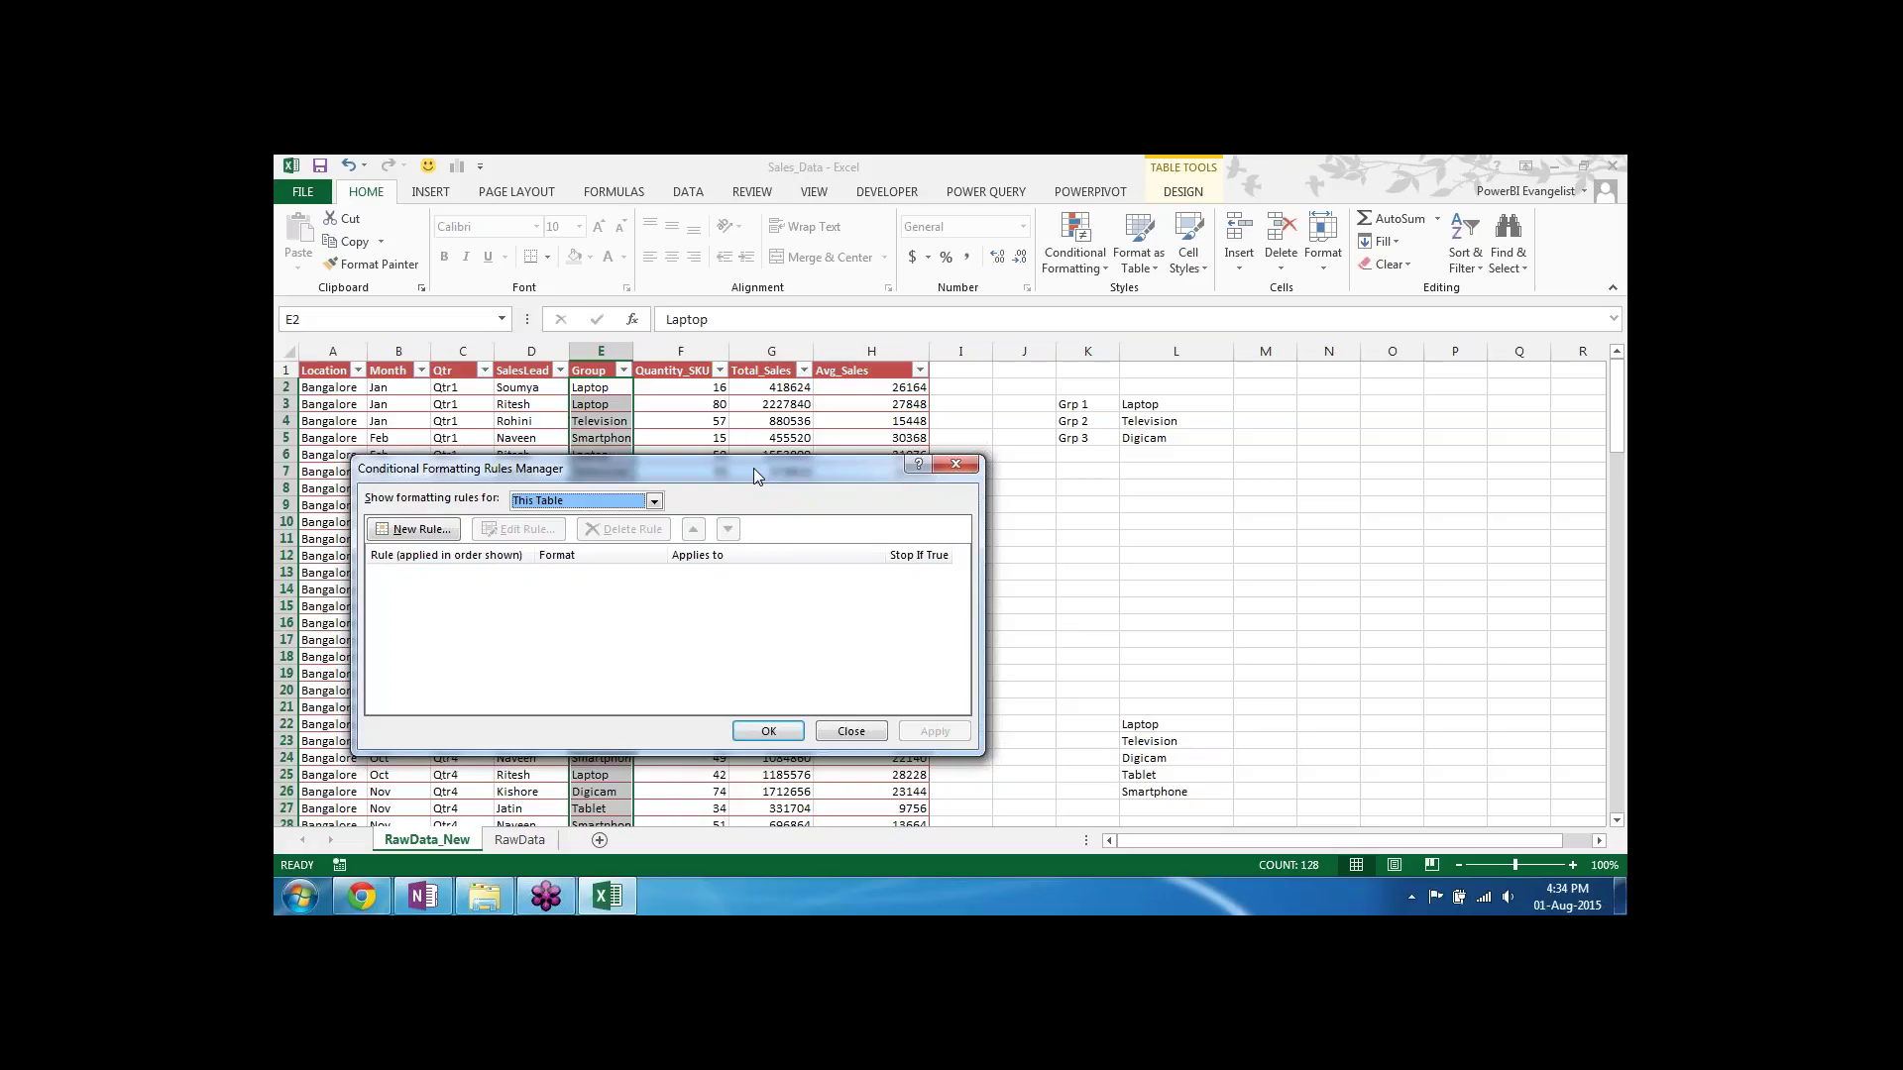
Step: Add a rule for cells that contain a value equal to $L$3, formatted with a yellow fill
click(433, 528)
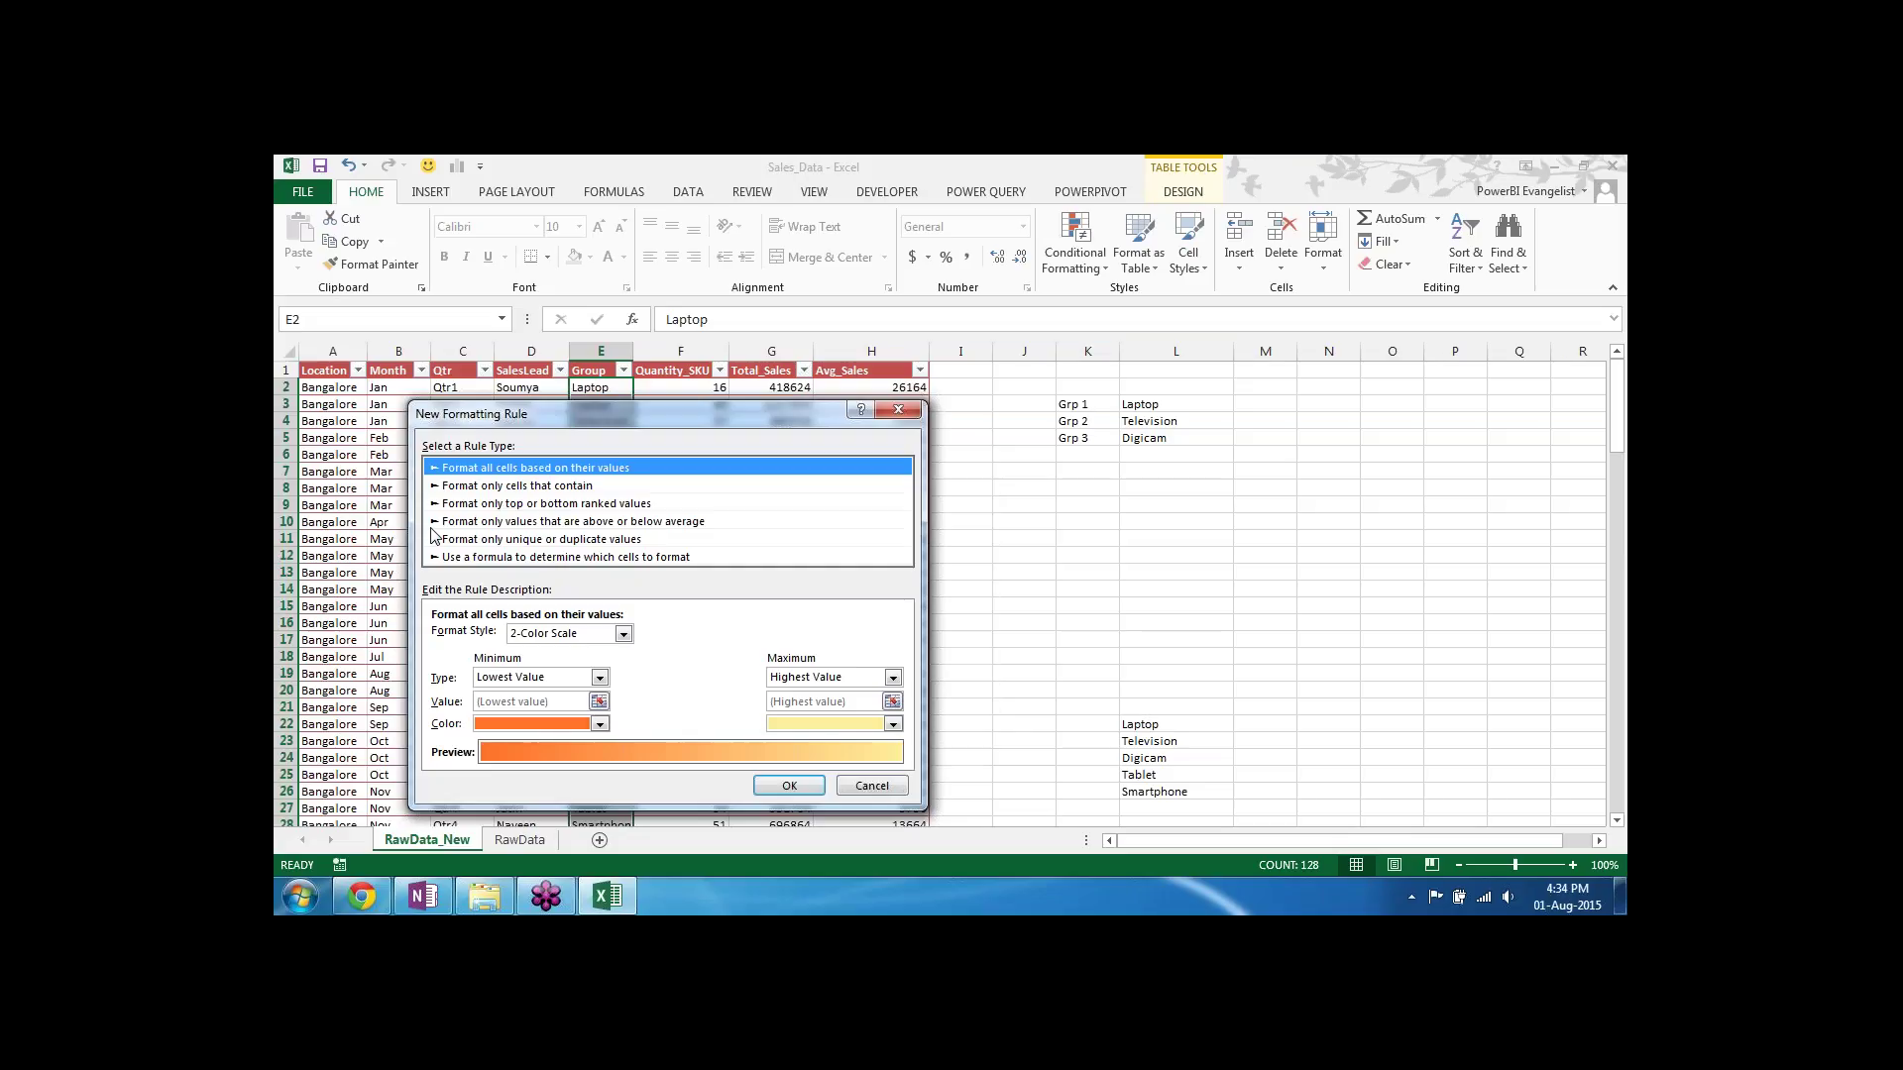
click(474, 488)
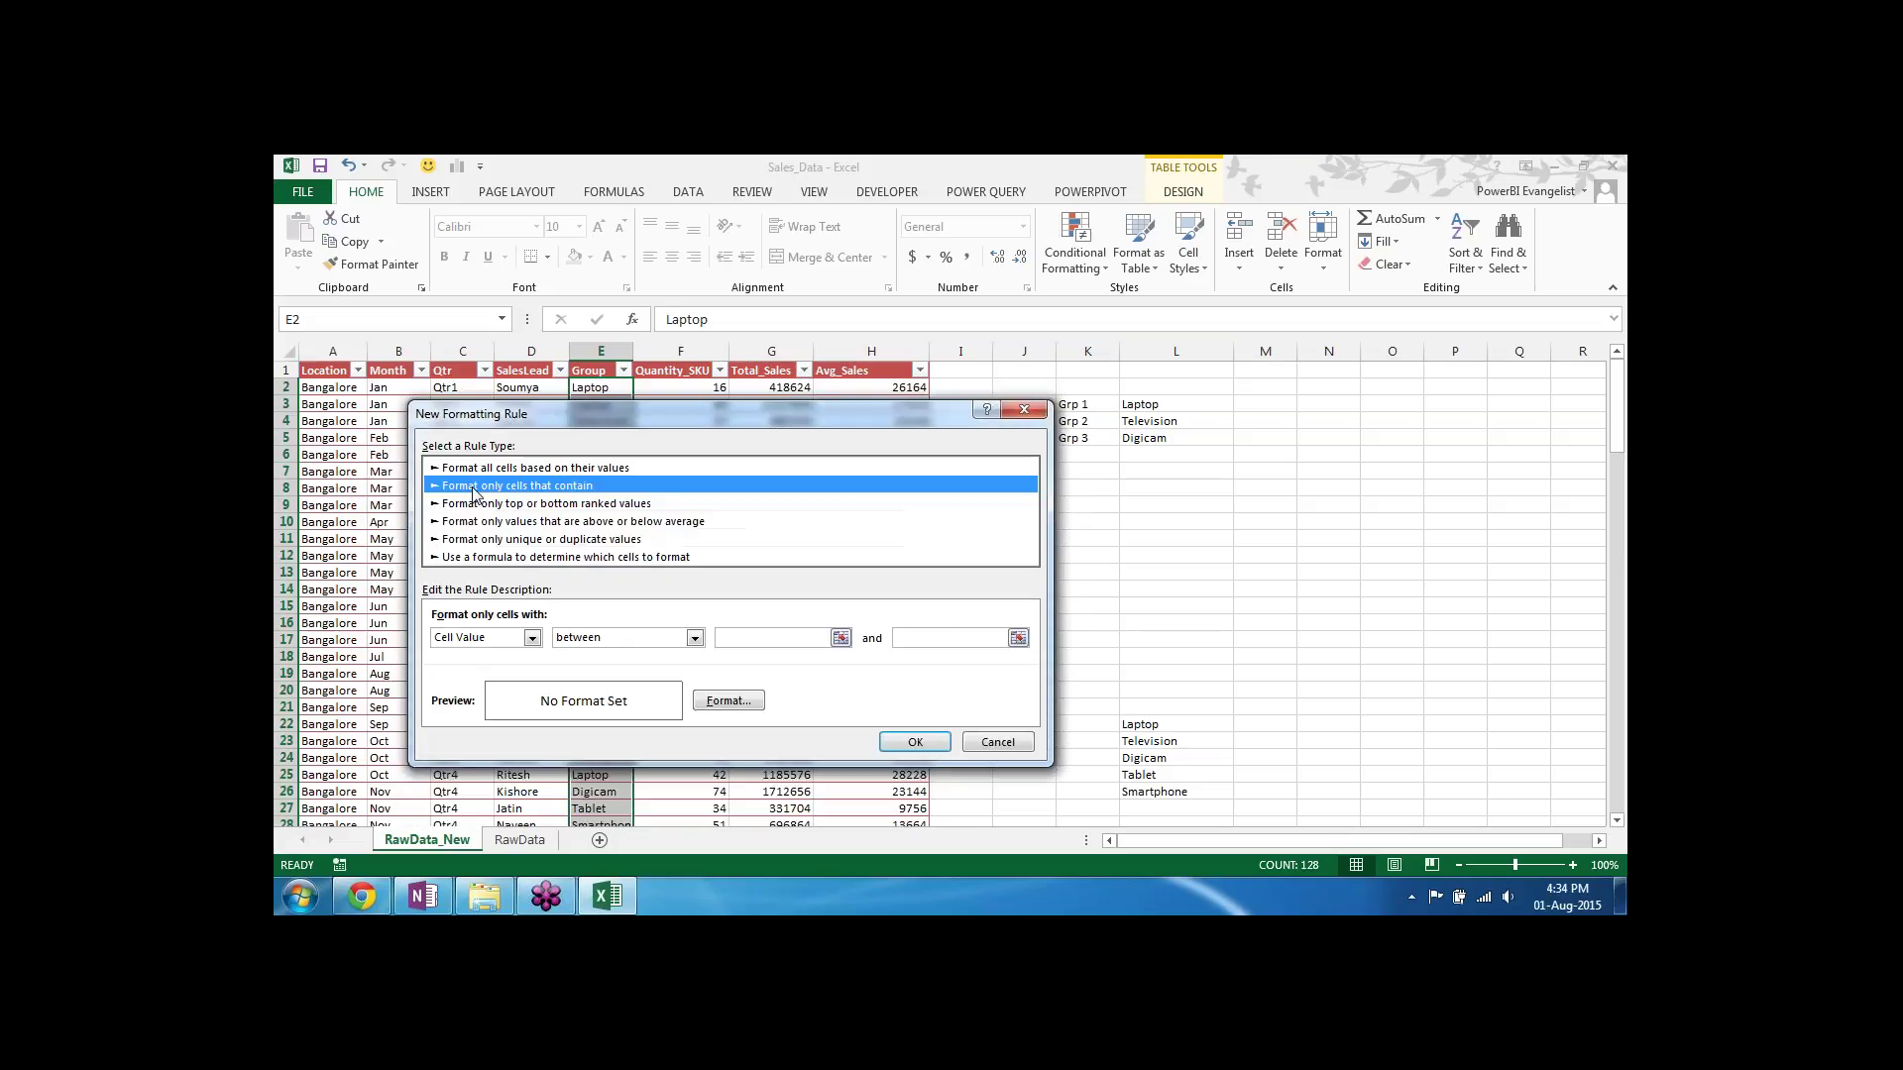
click(695, 639)
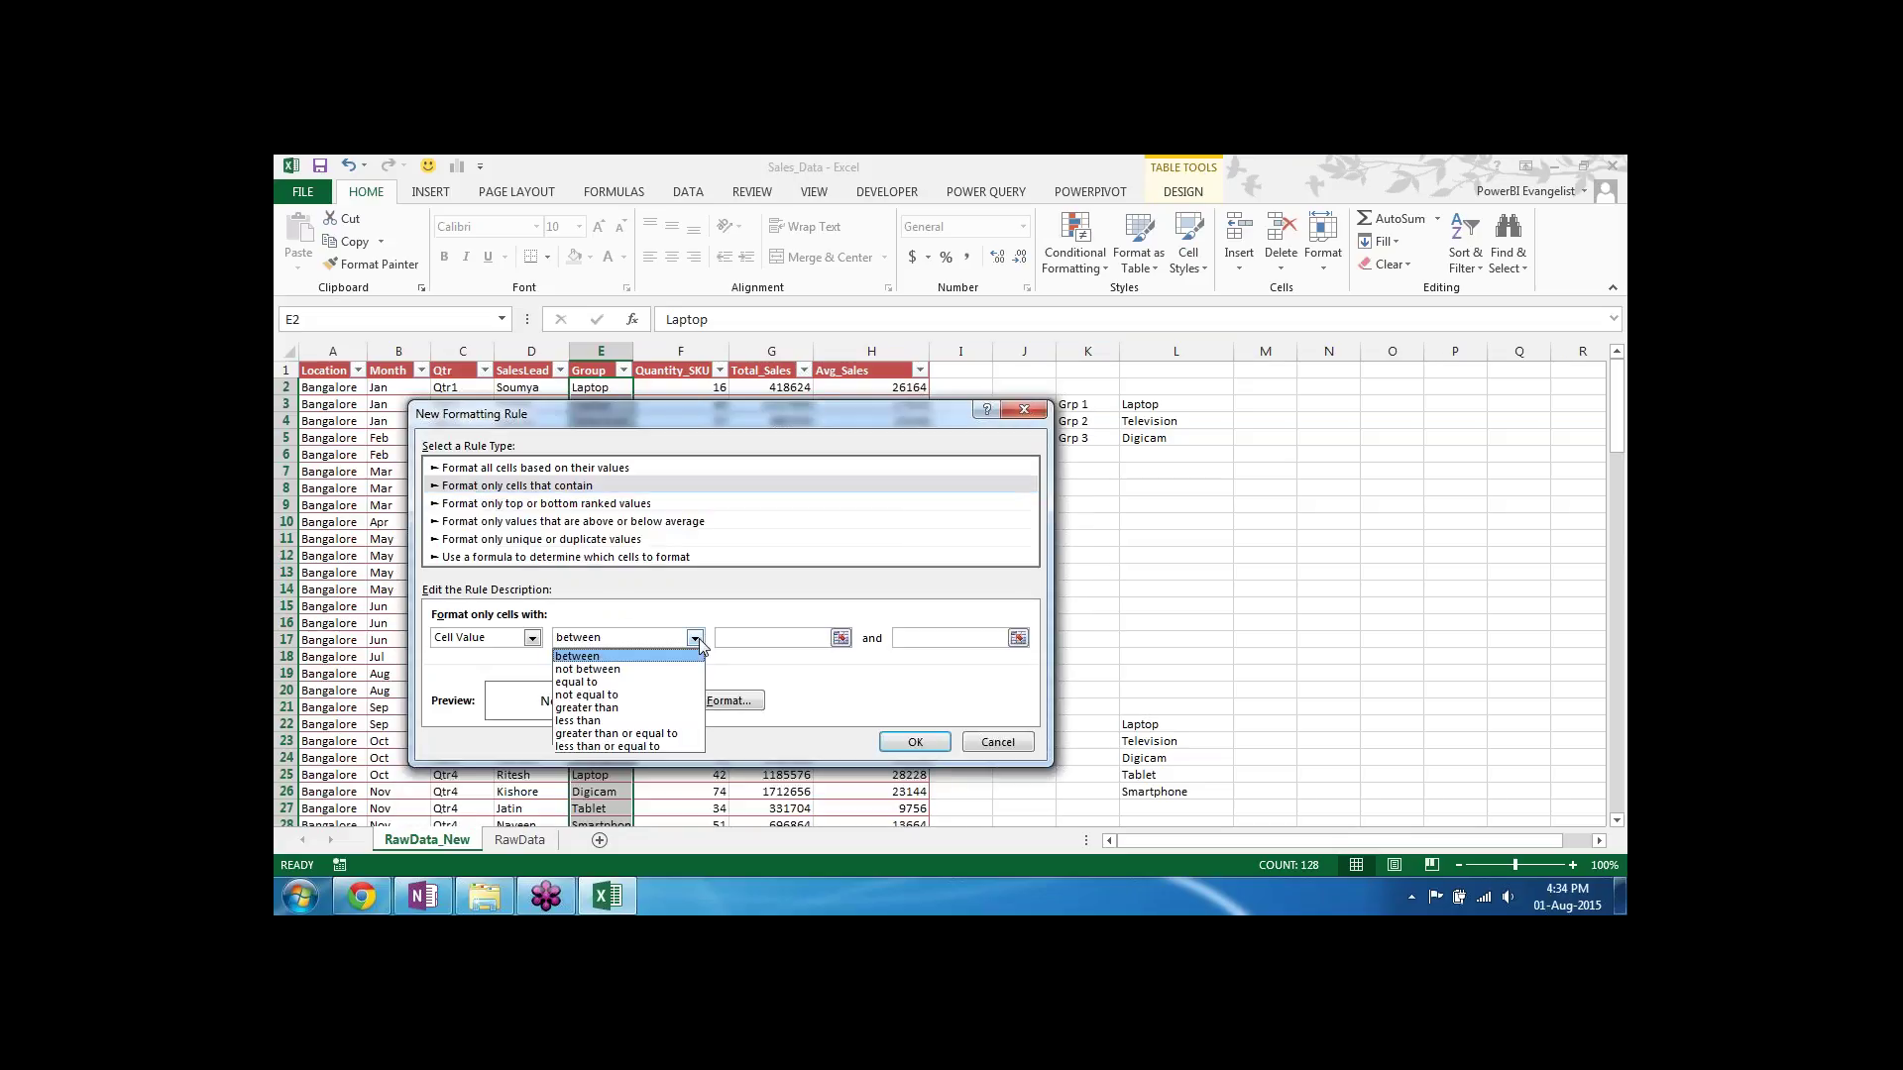
click(585, 682)
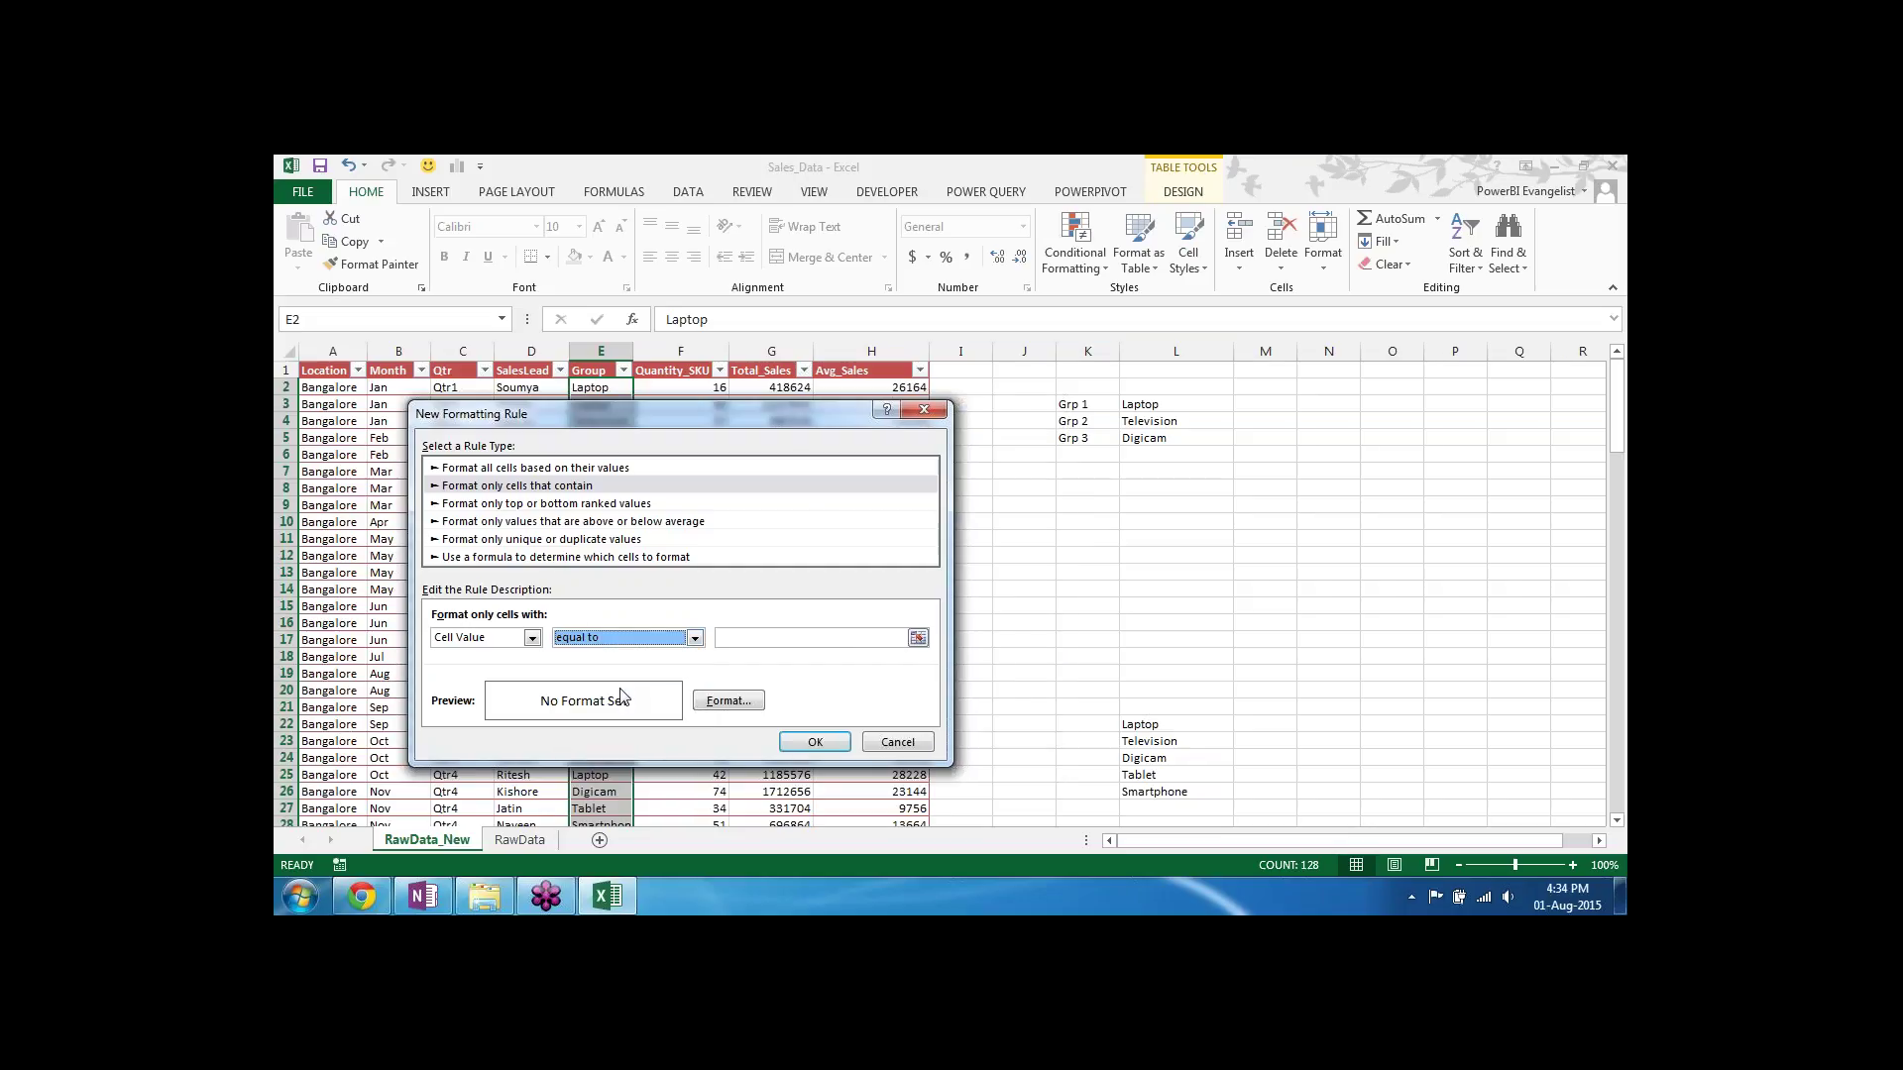
click(792, 637)
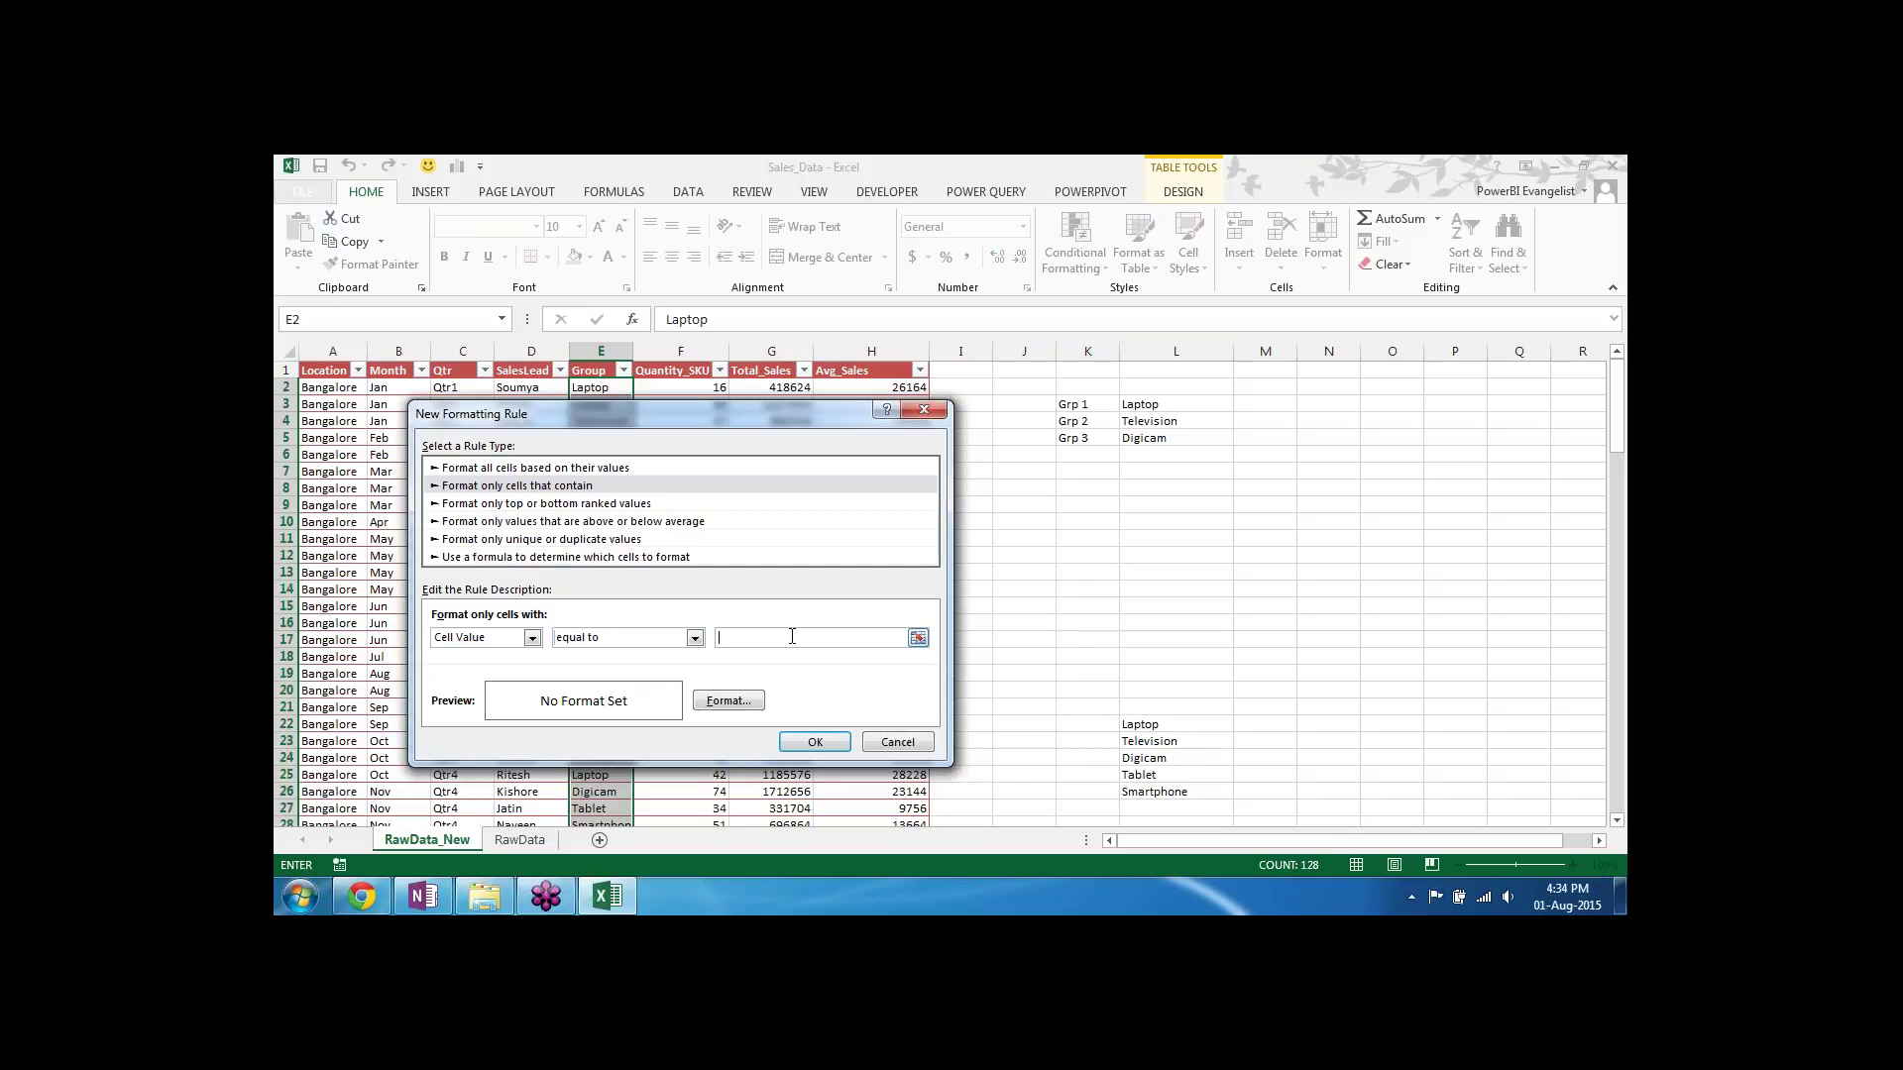
click(1145, 403)
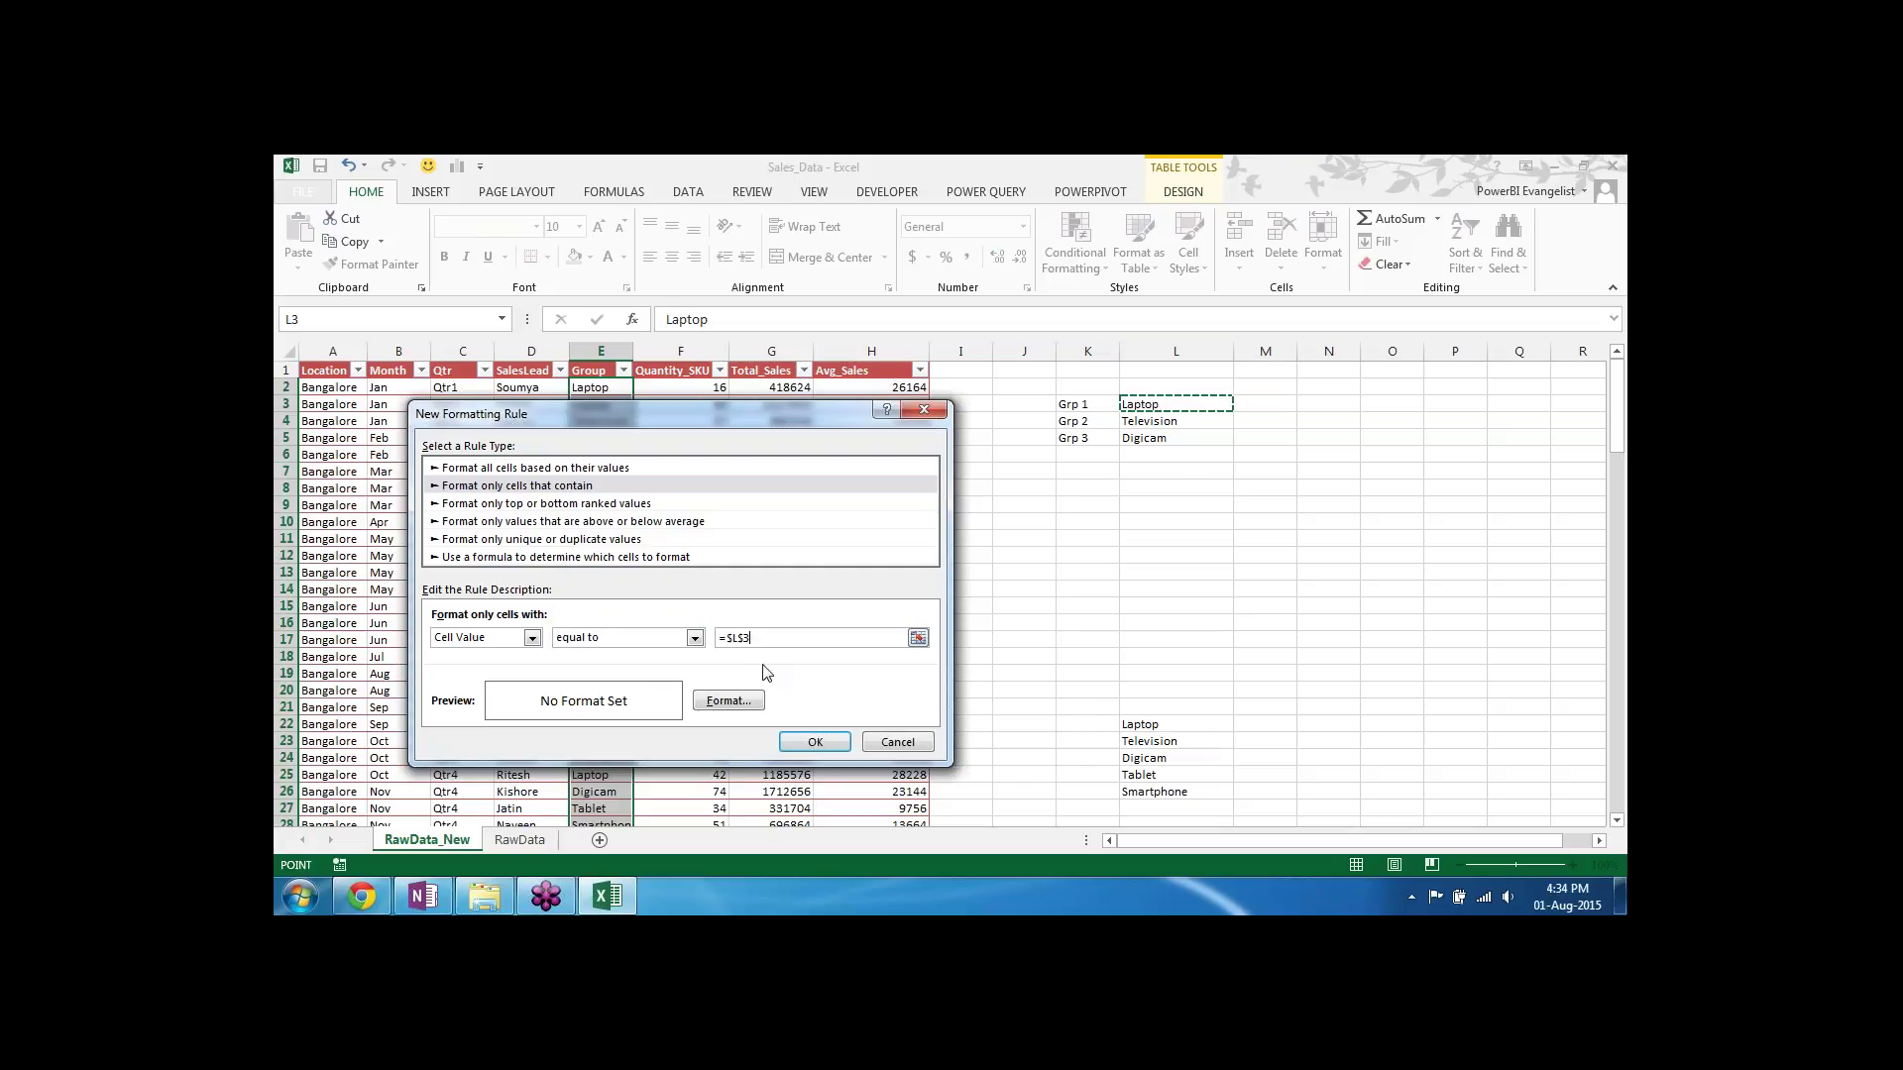
click(712, 709)
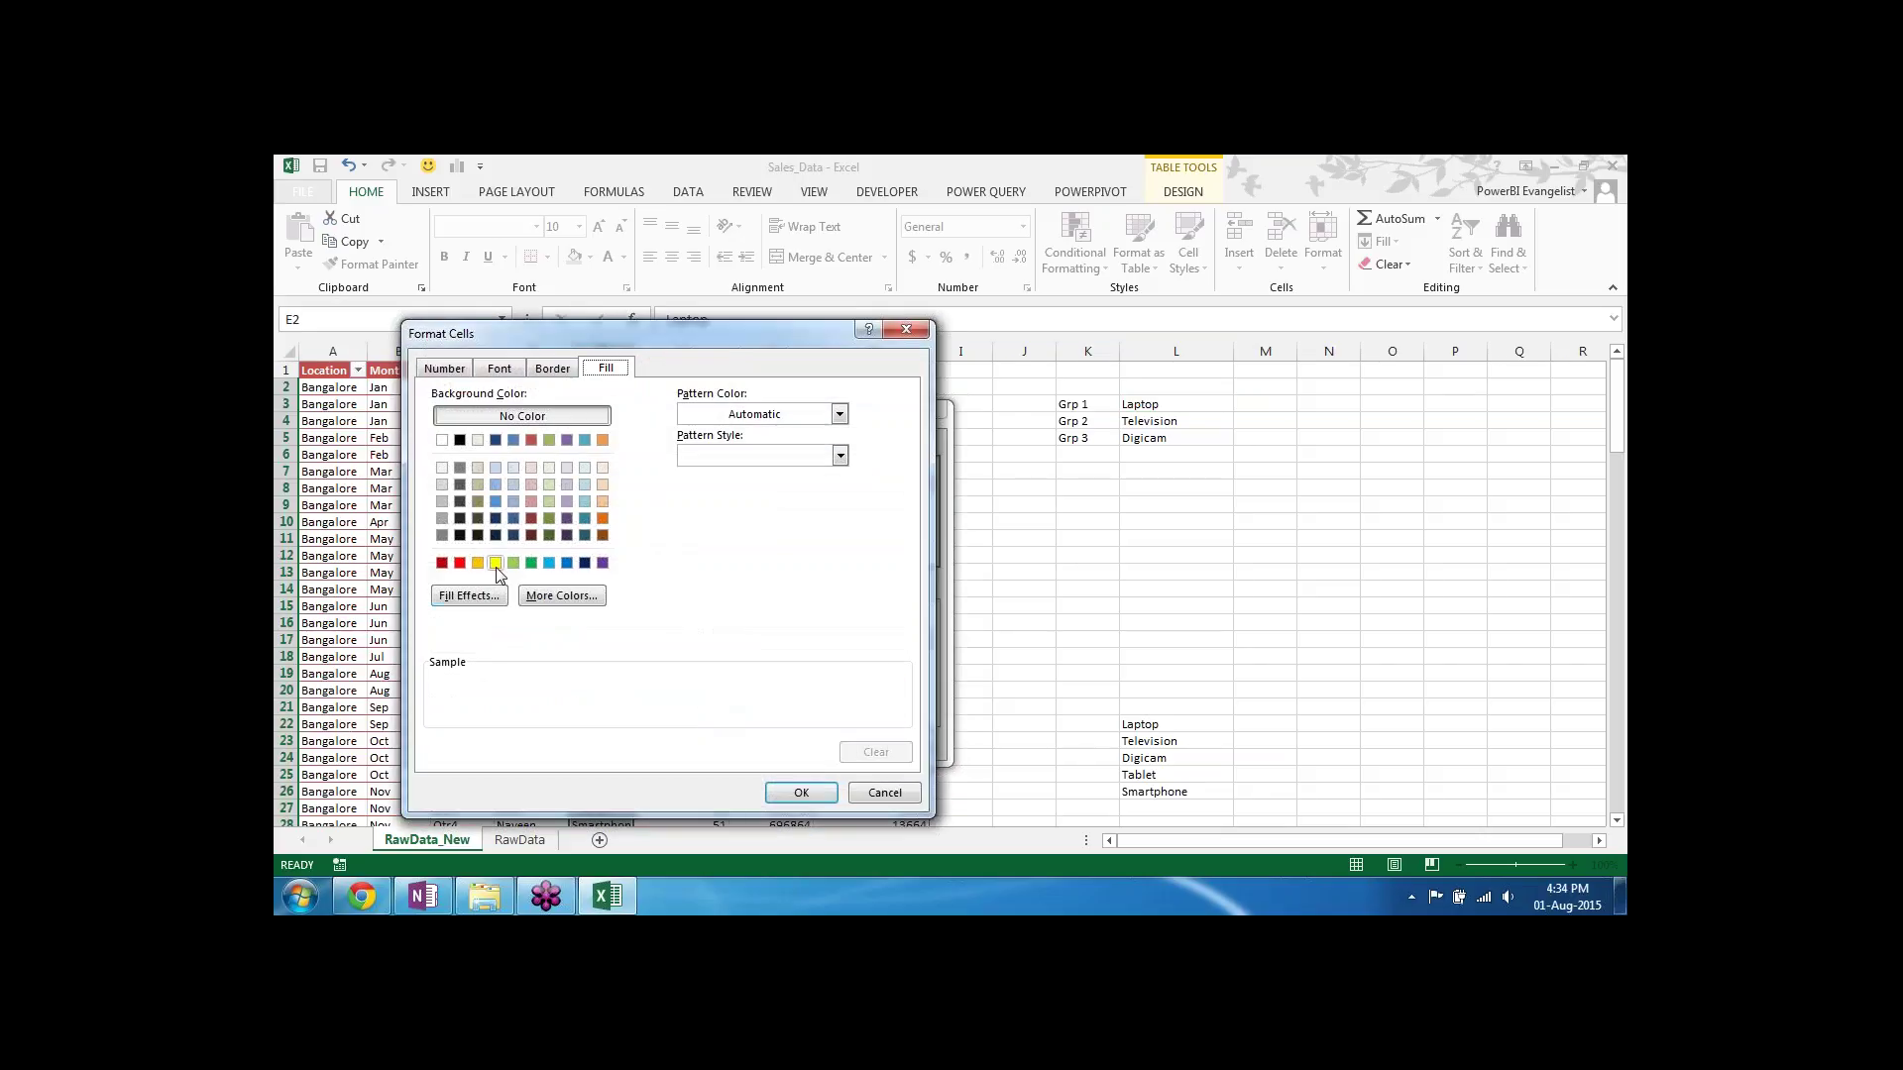
click(497, 566)
click(801, 793)
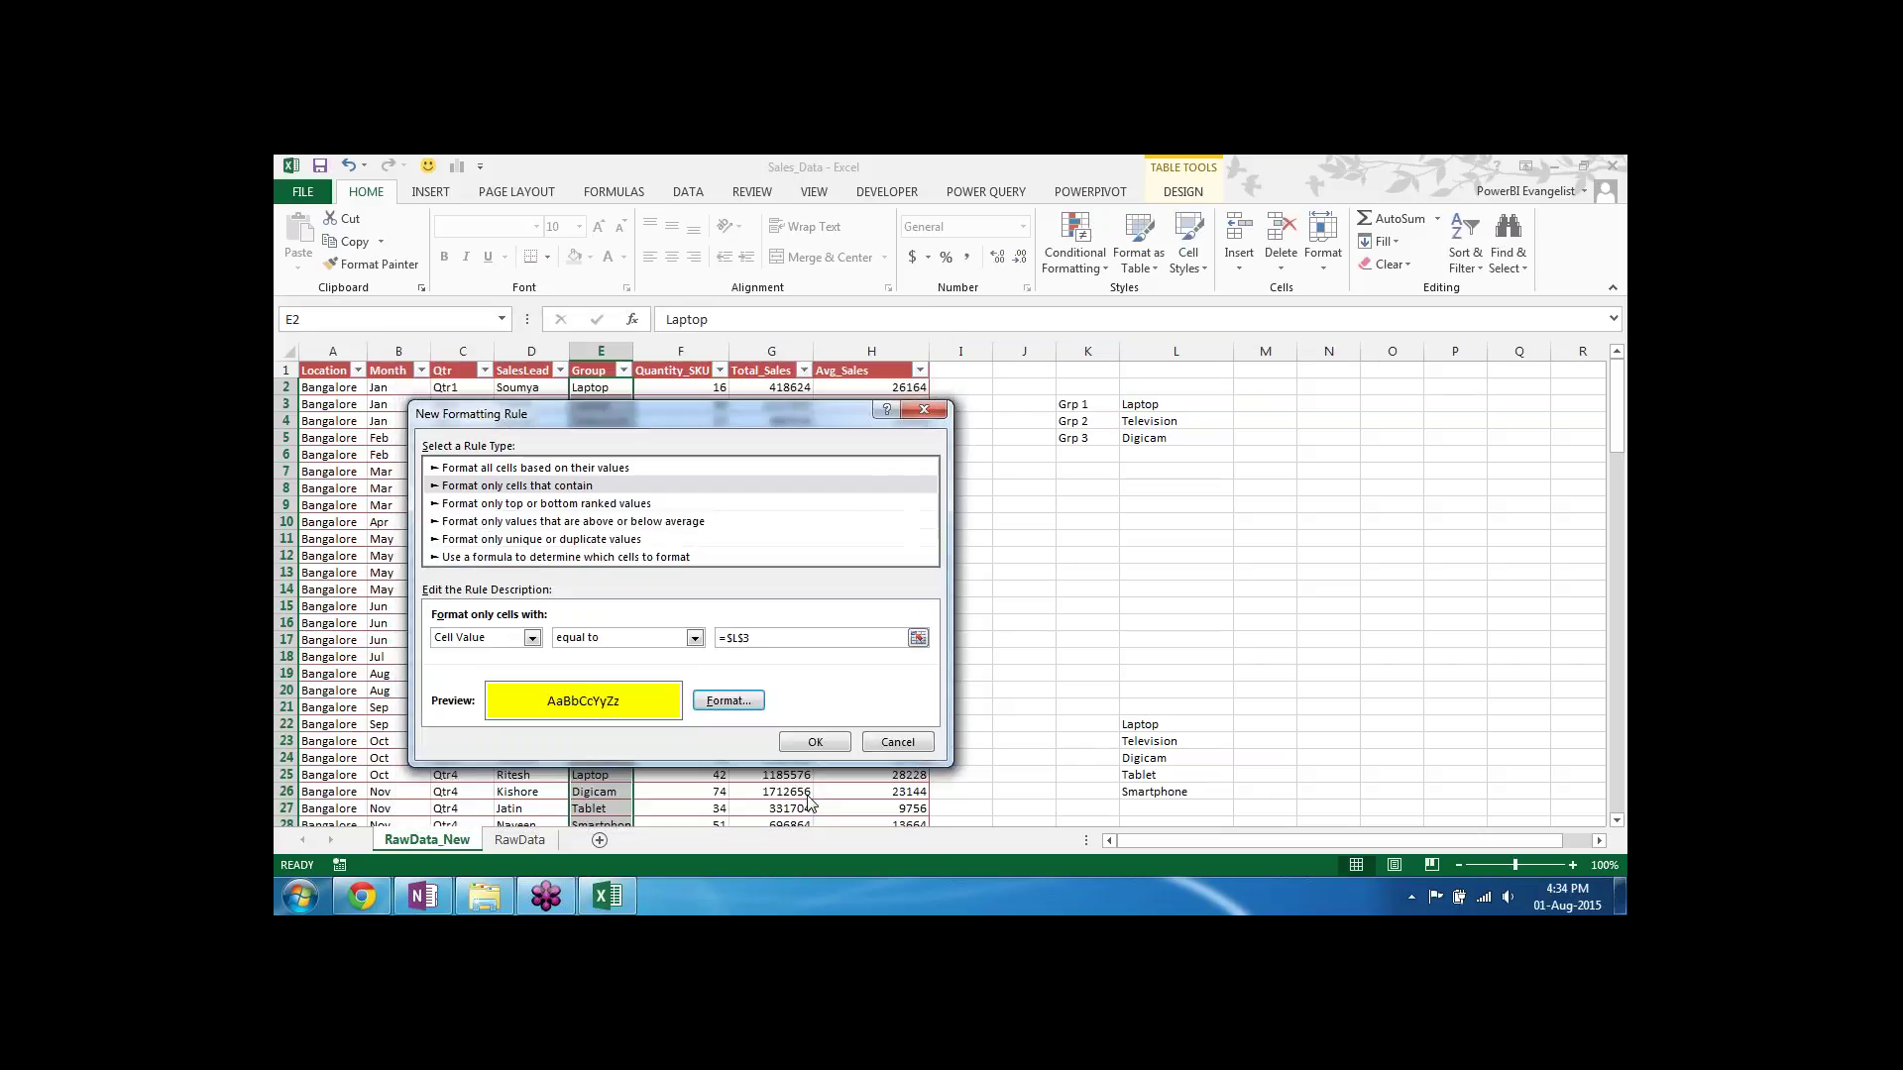
click(805, 743)
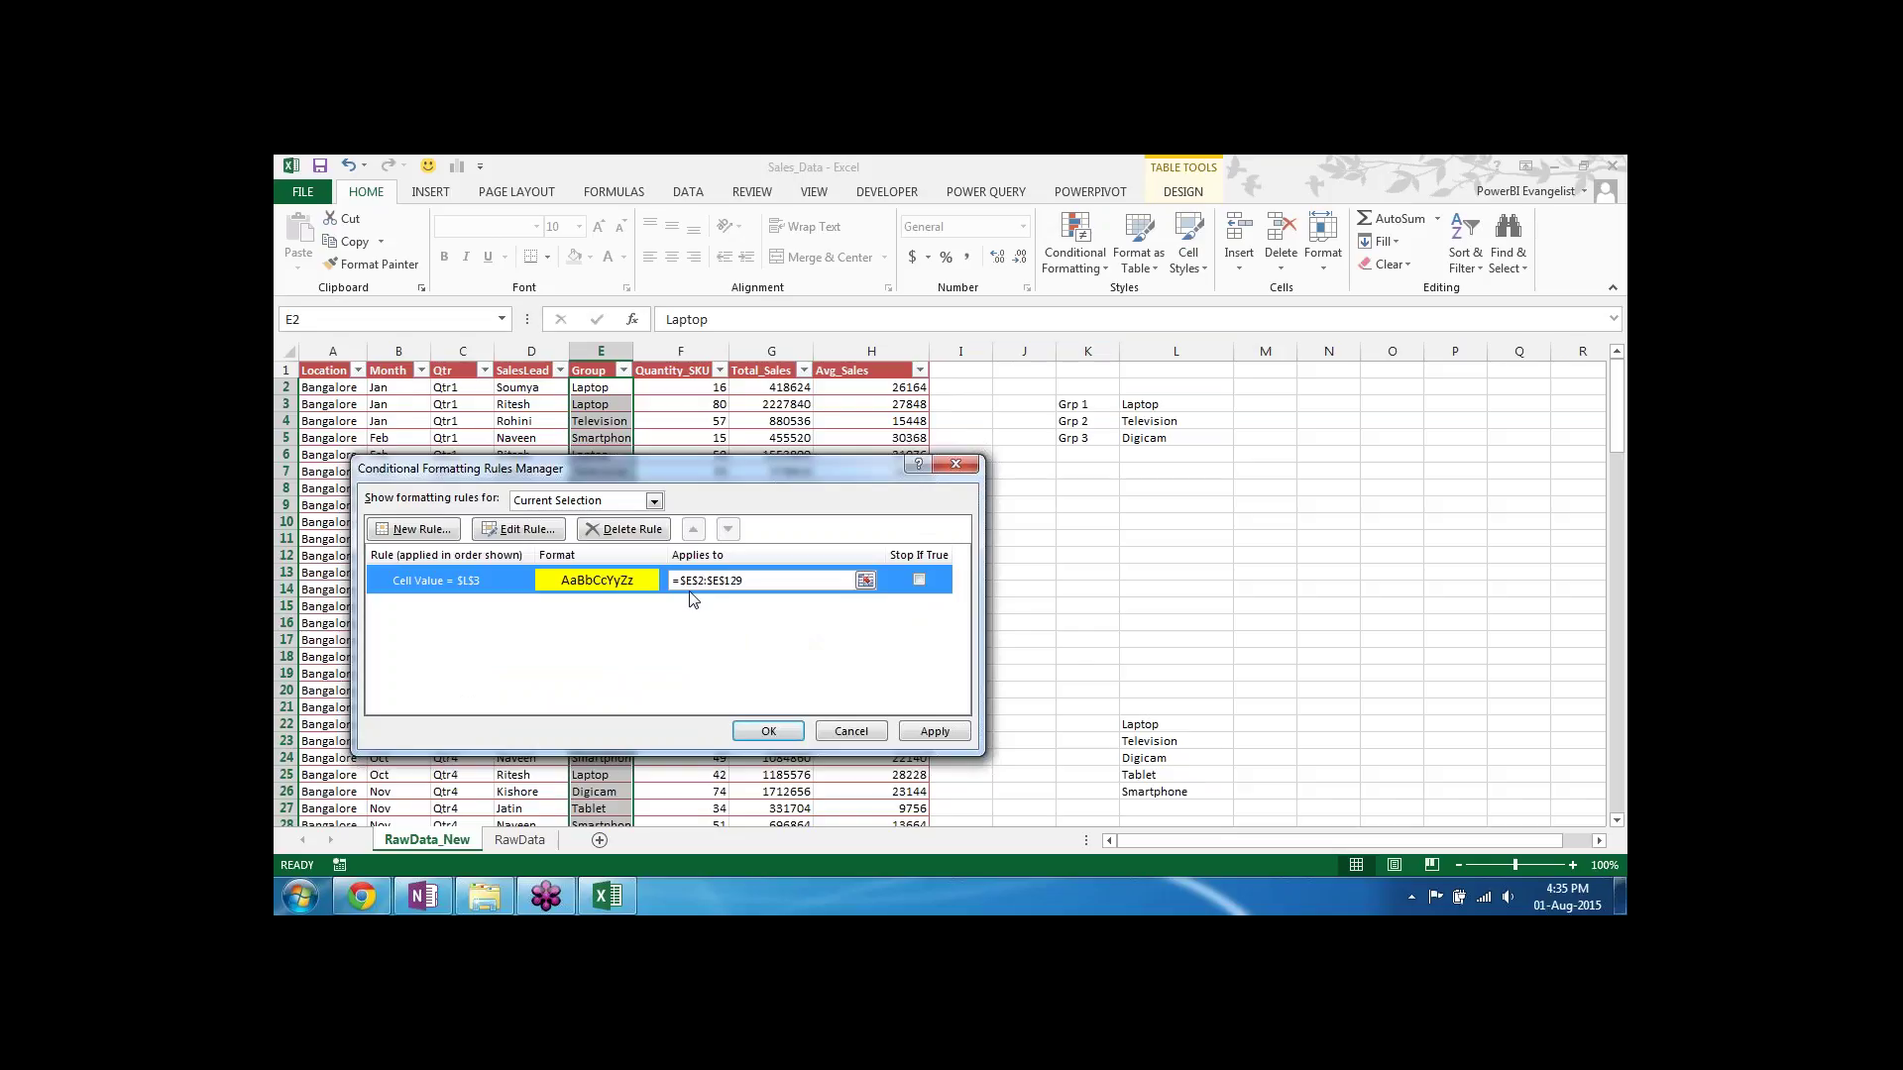
Step: Add a rule for cells that contain a value equal to $L$4, formatted with a light blue fill
click(428, 531)
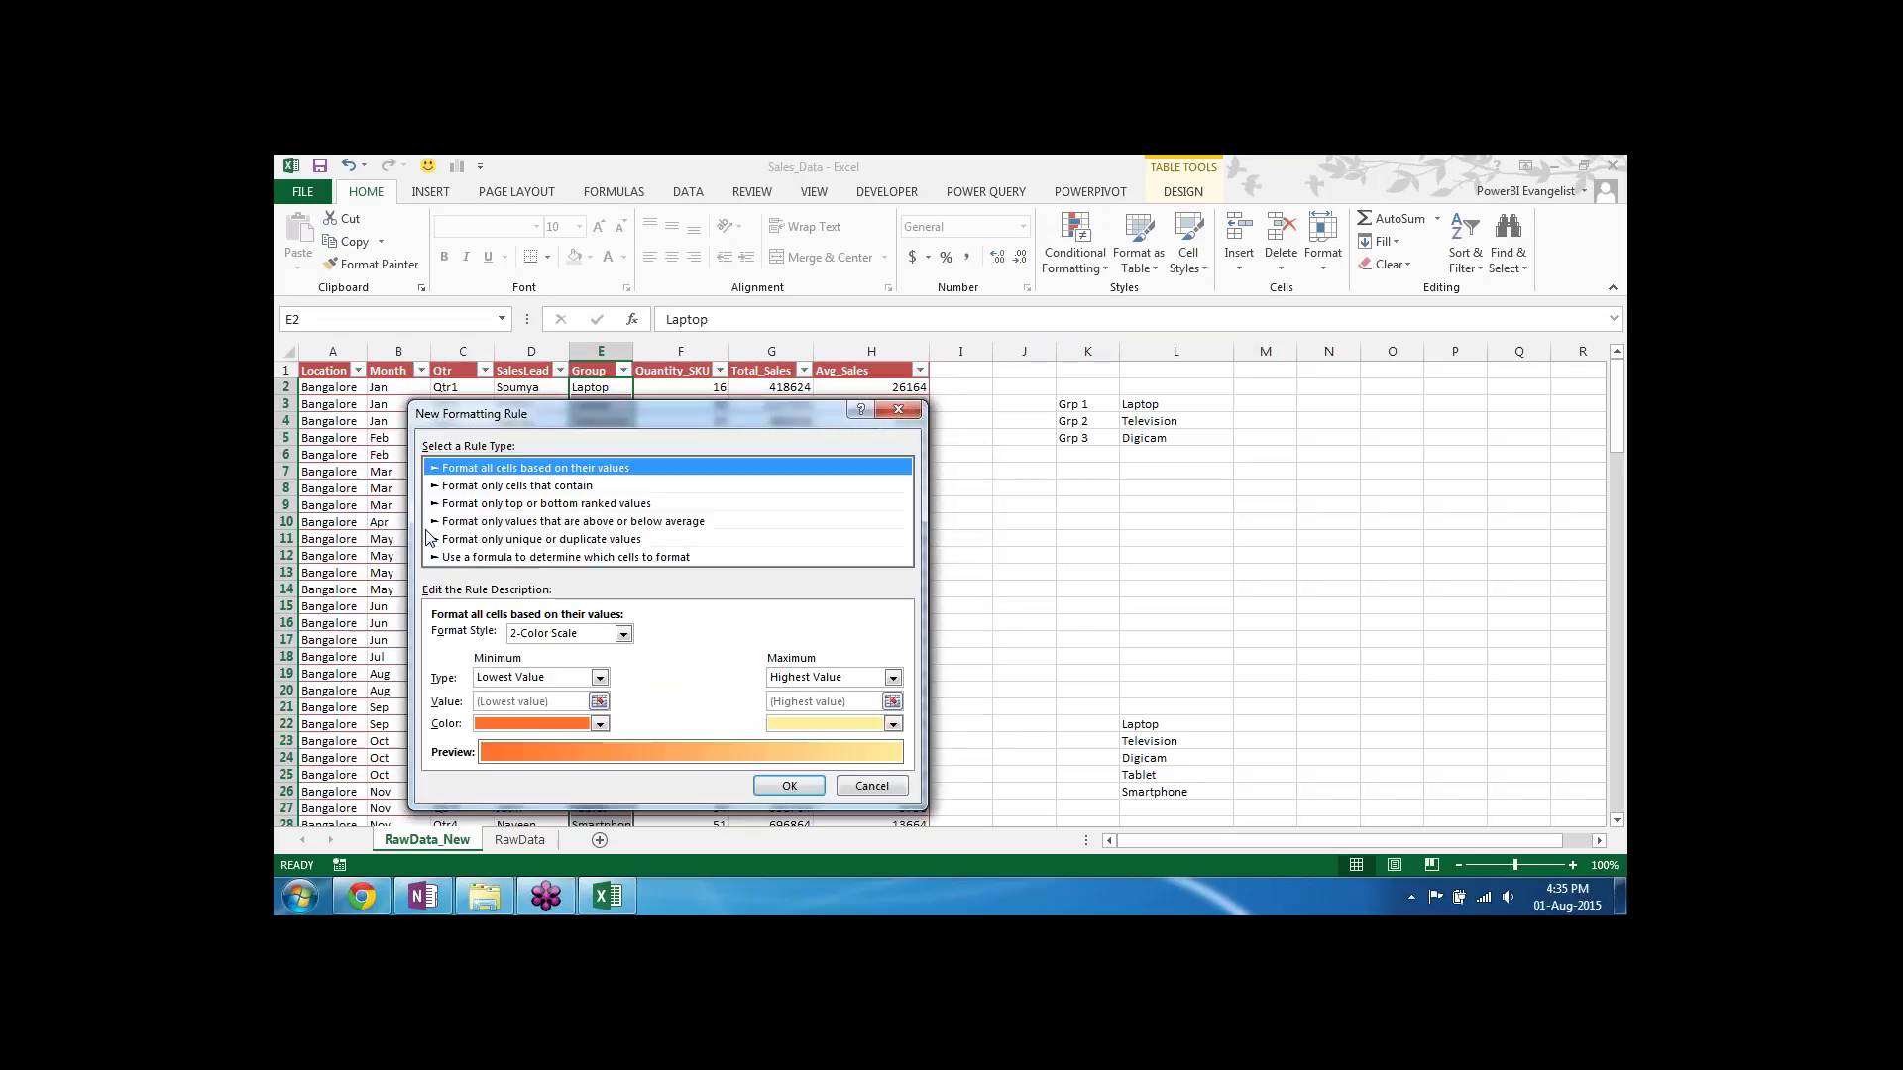
click(522, 487)
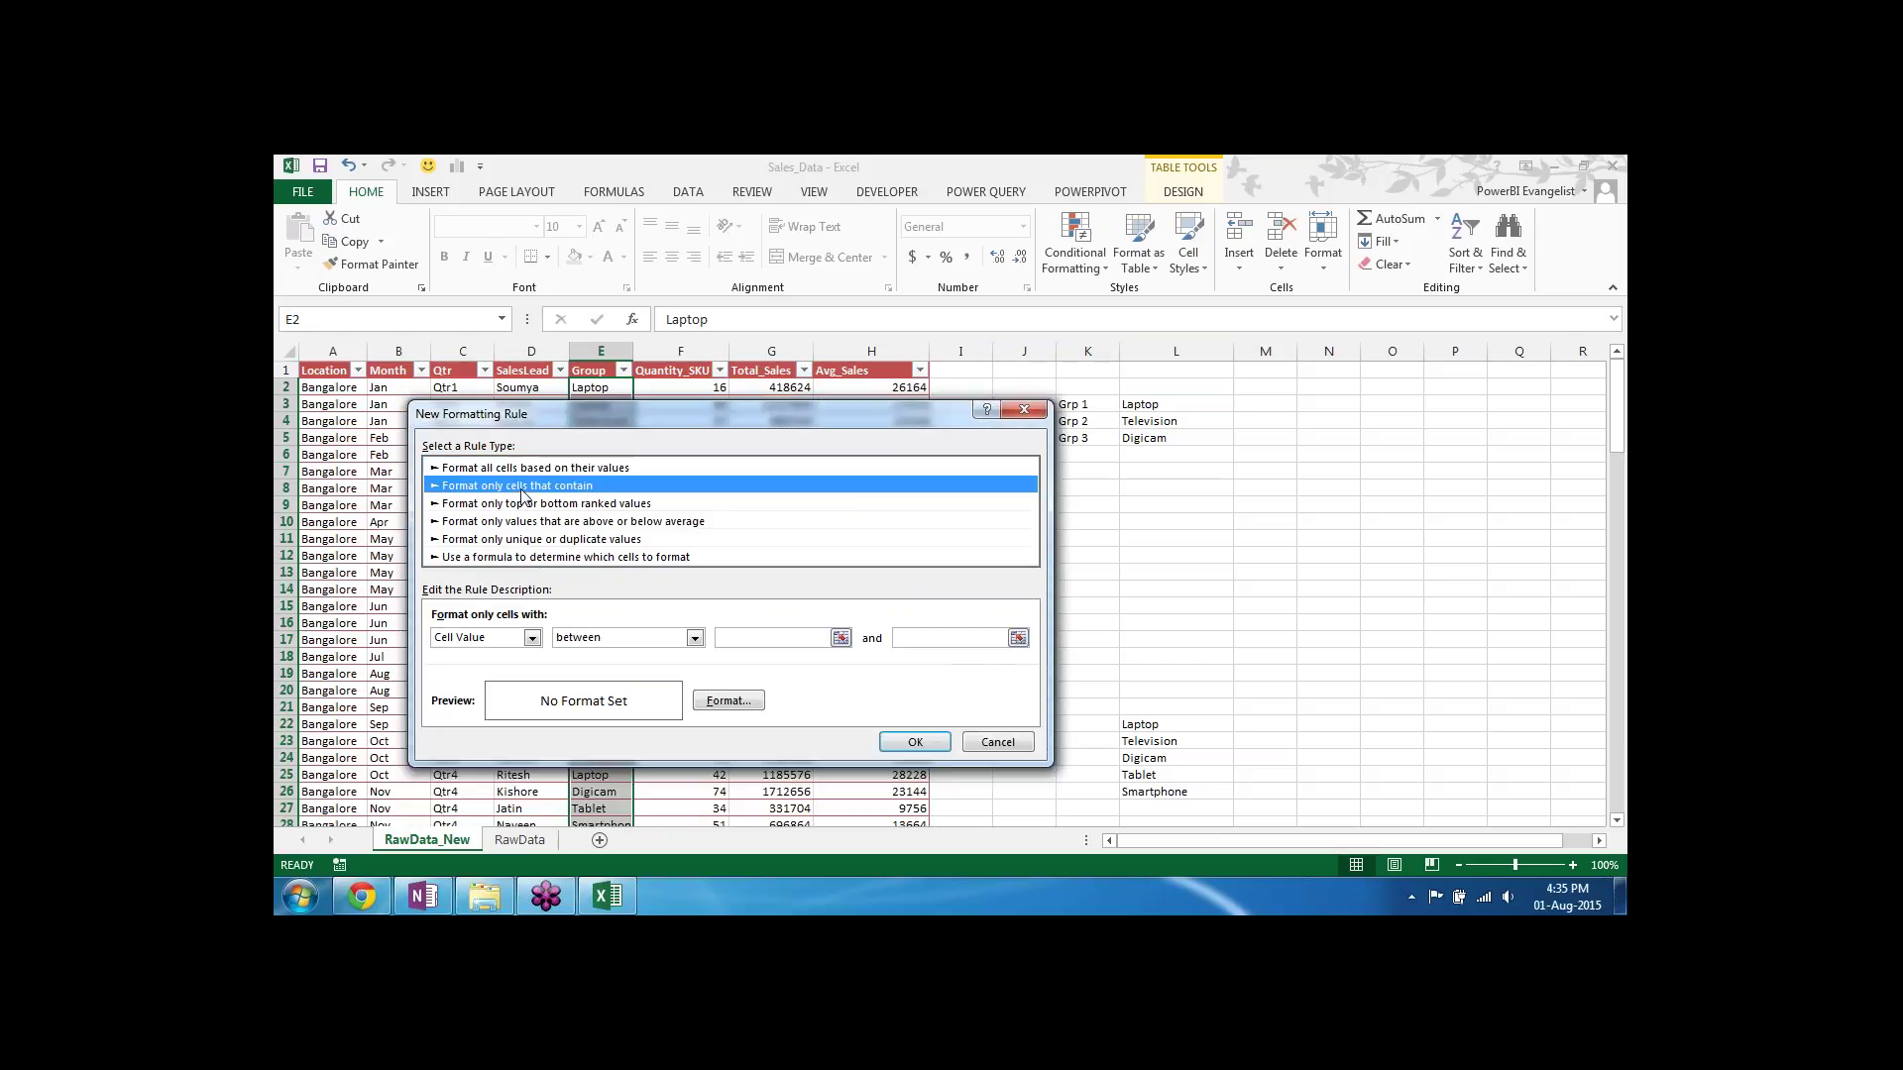
click(695, 637)
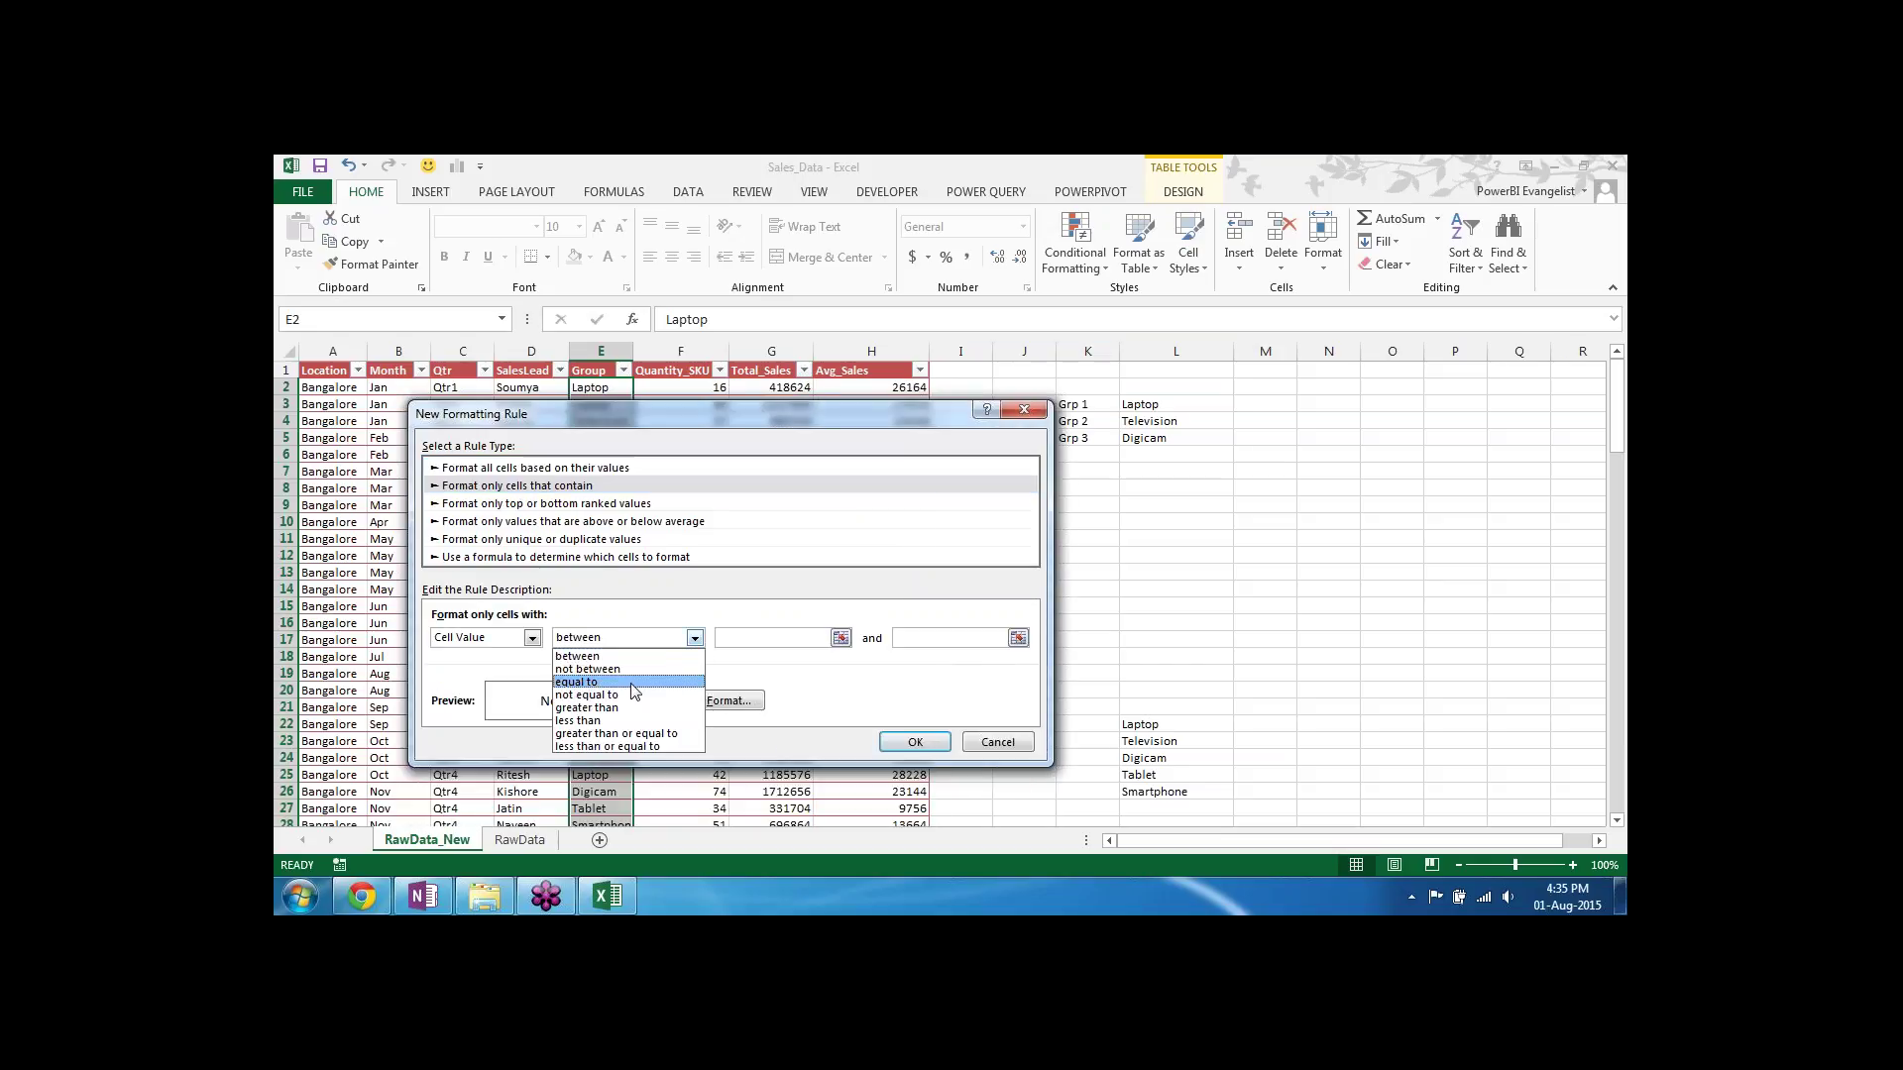
click(632, 684)
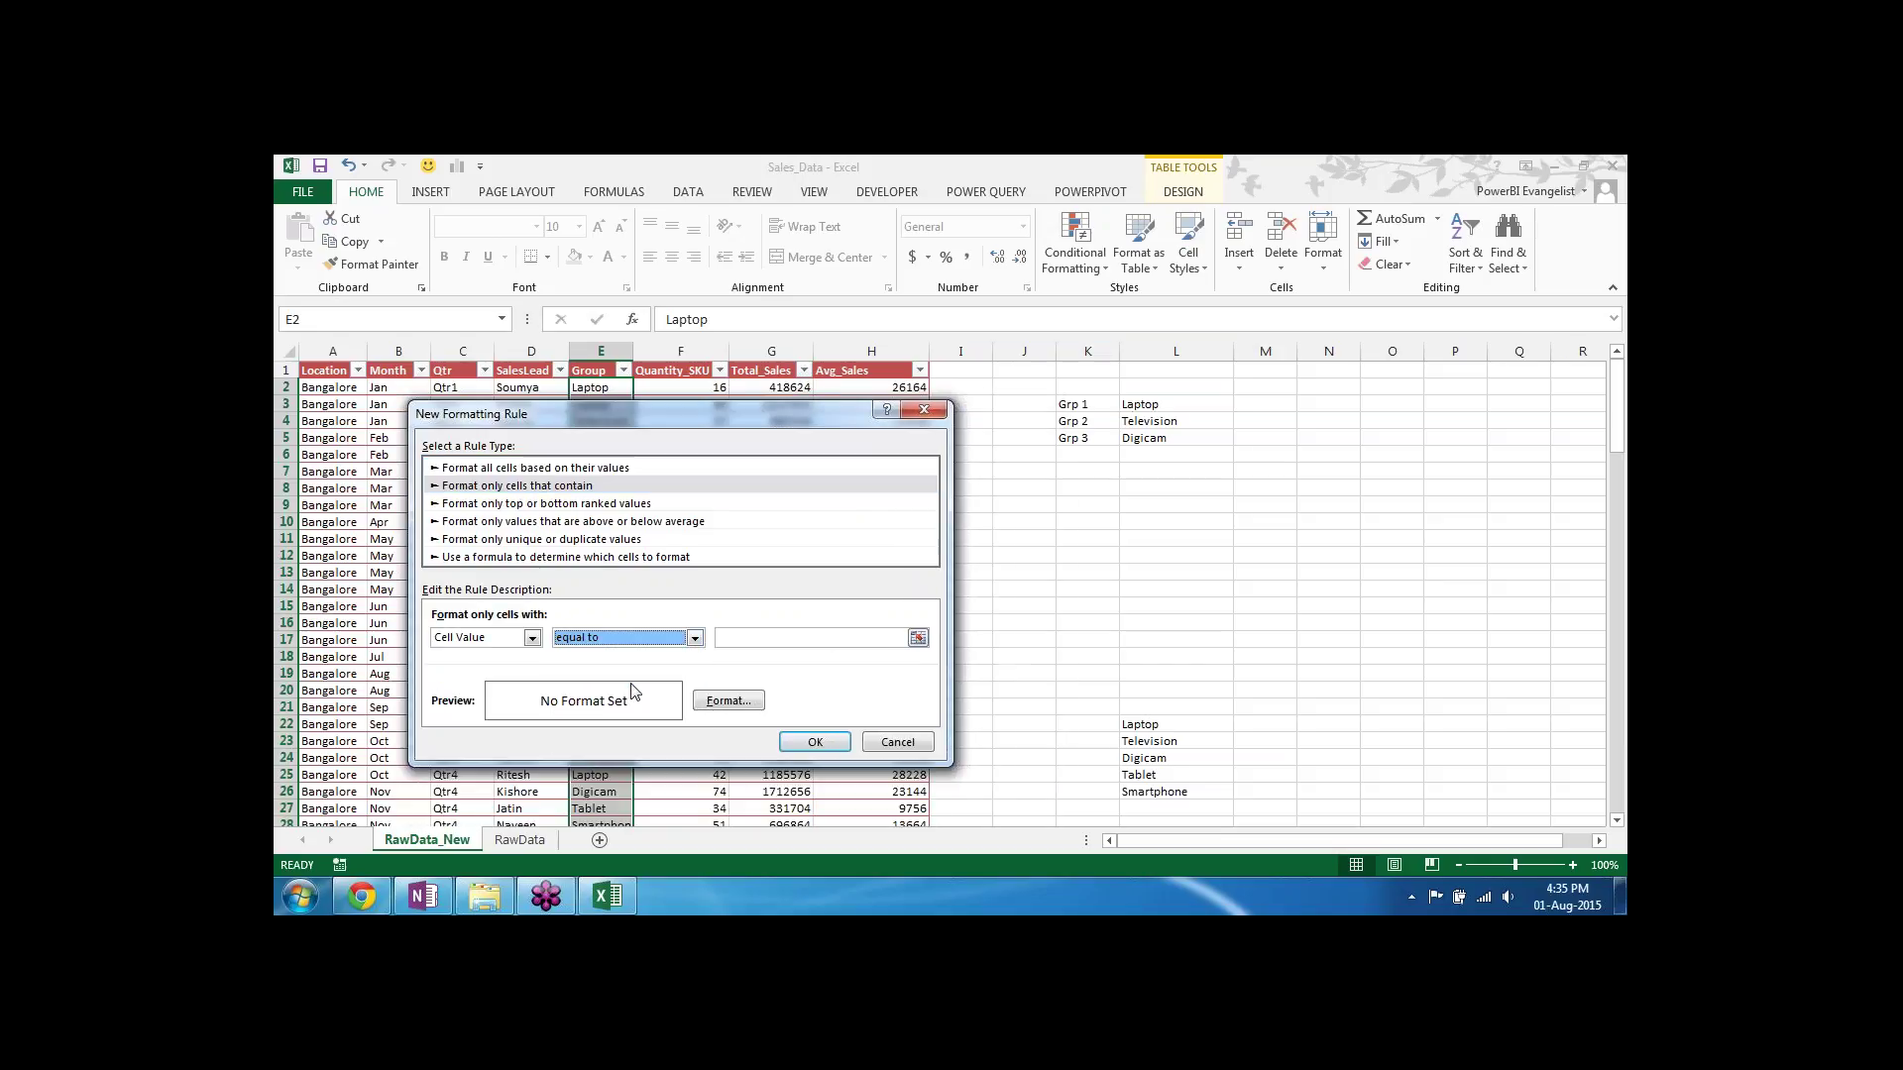
click(771, 643)
click(1140, 421)
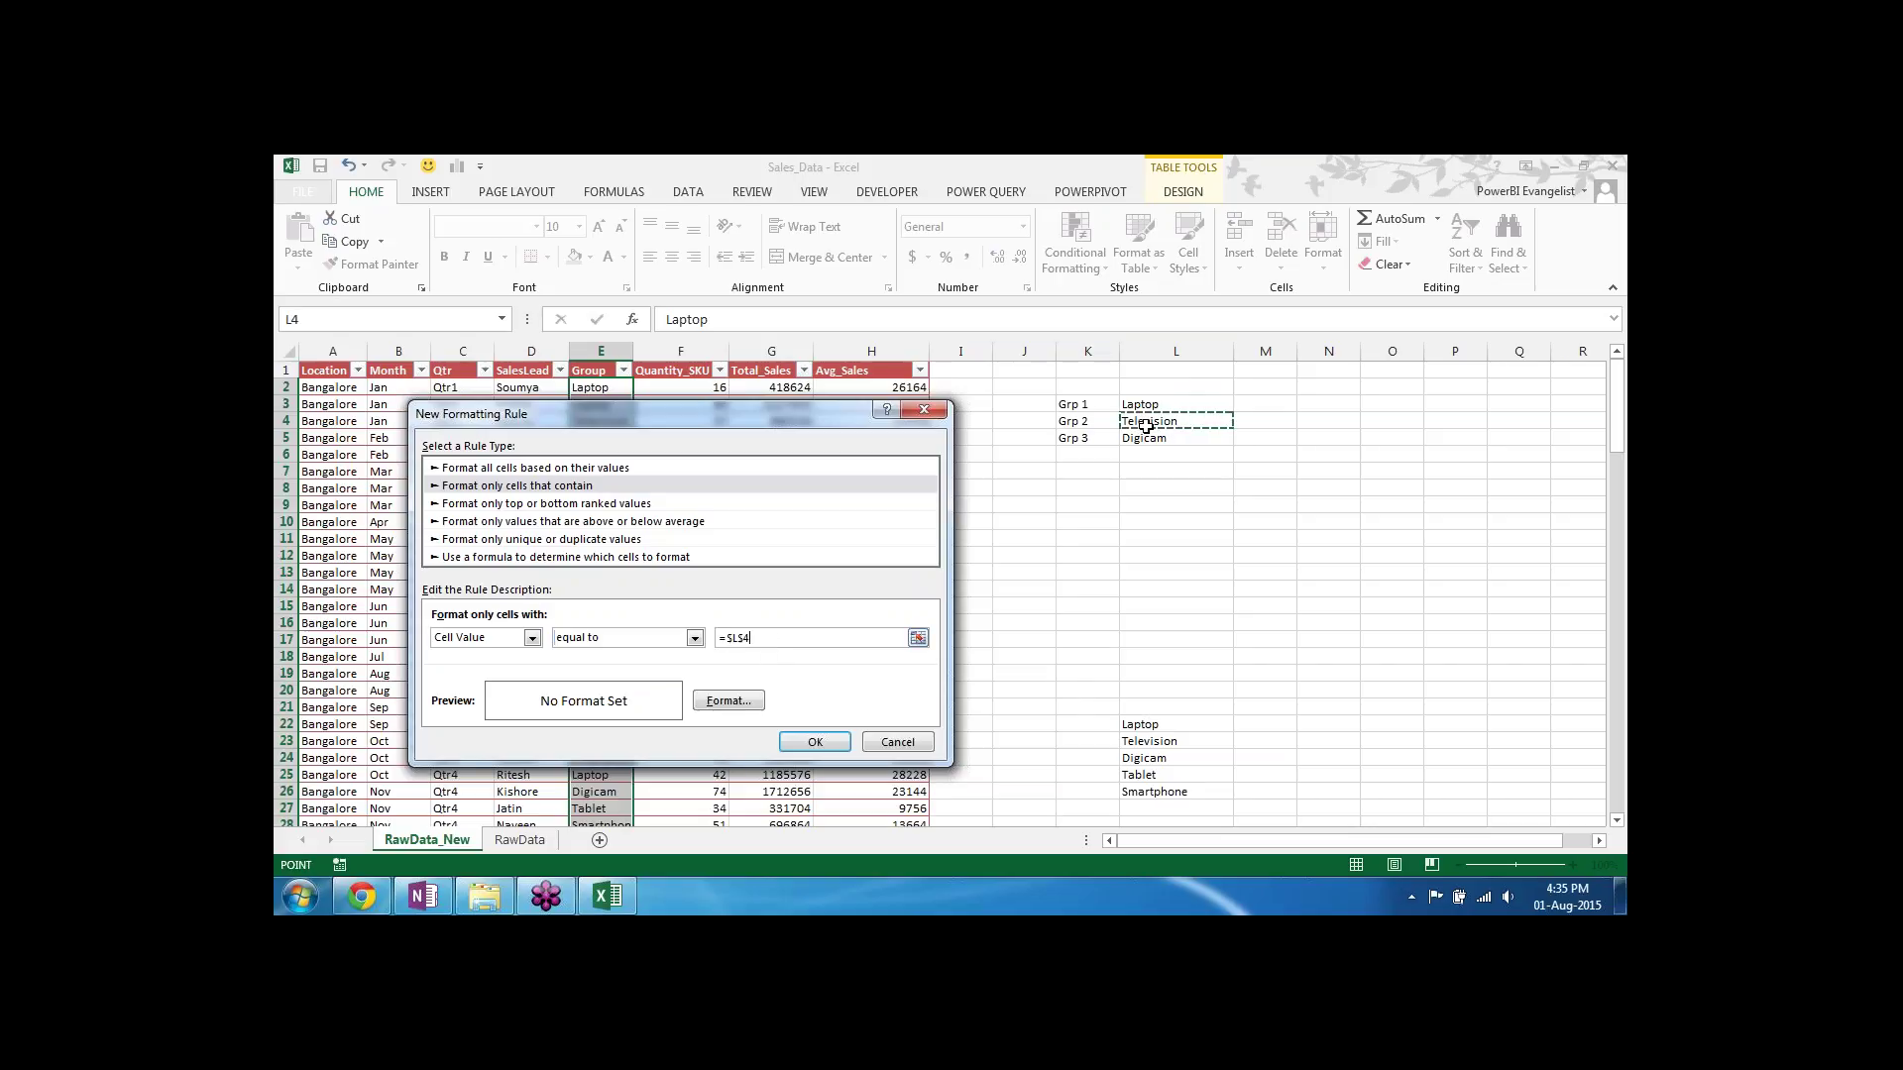
click(730, 702)
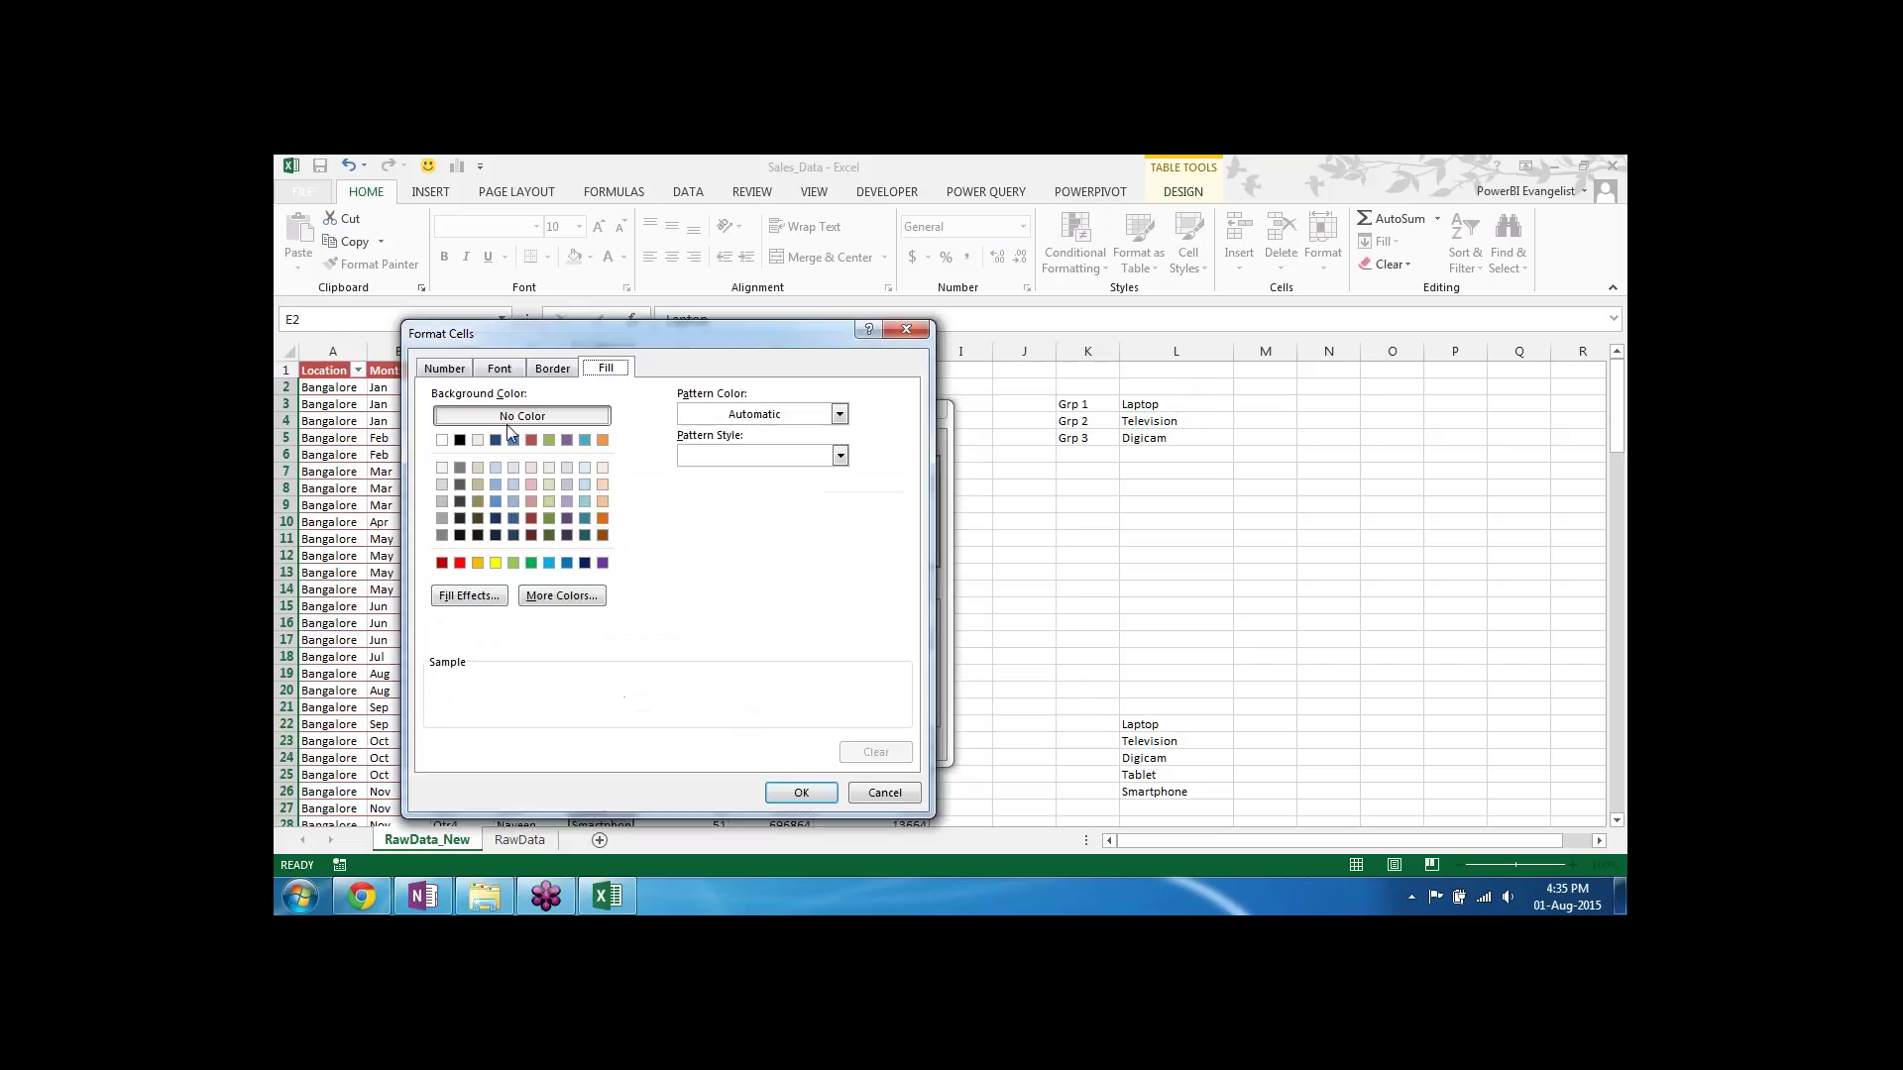
click(549, 563)
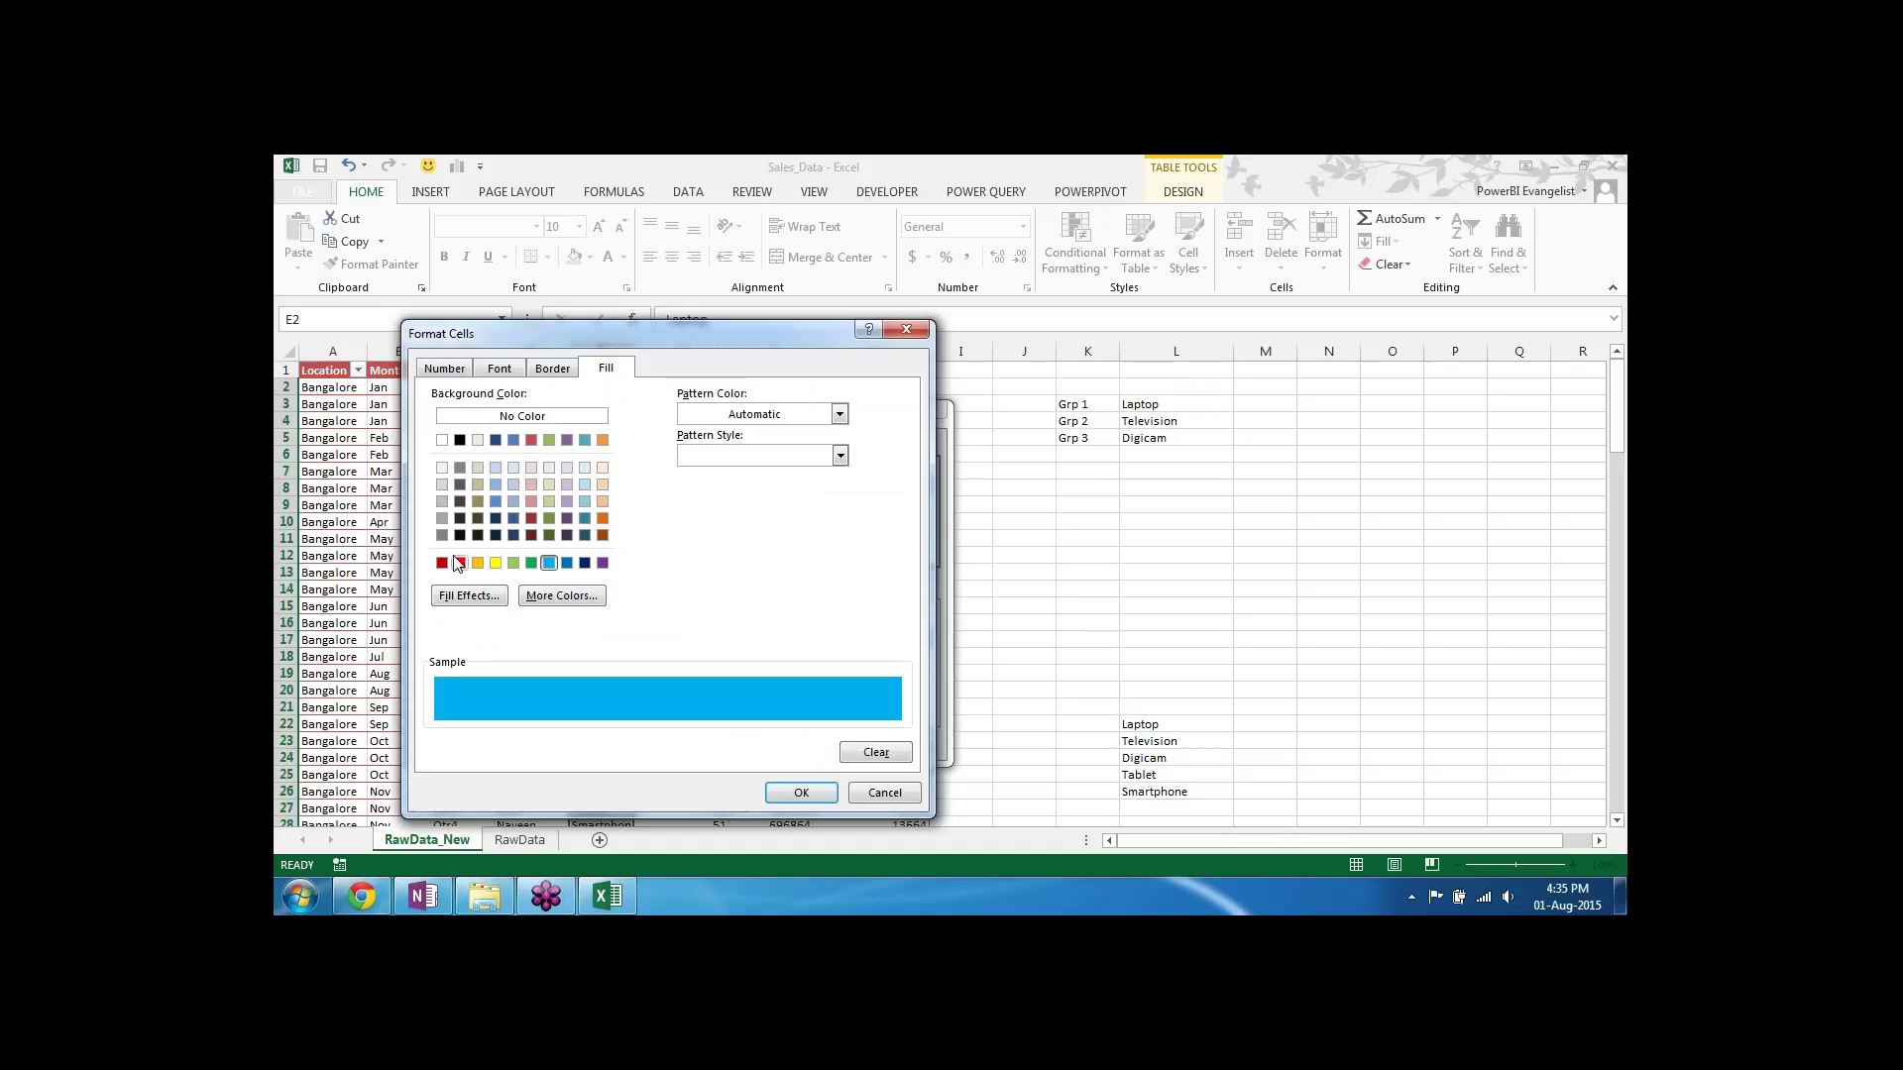
click(496, 484)
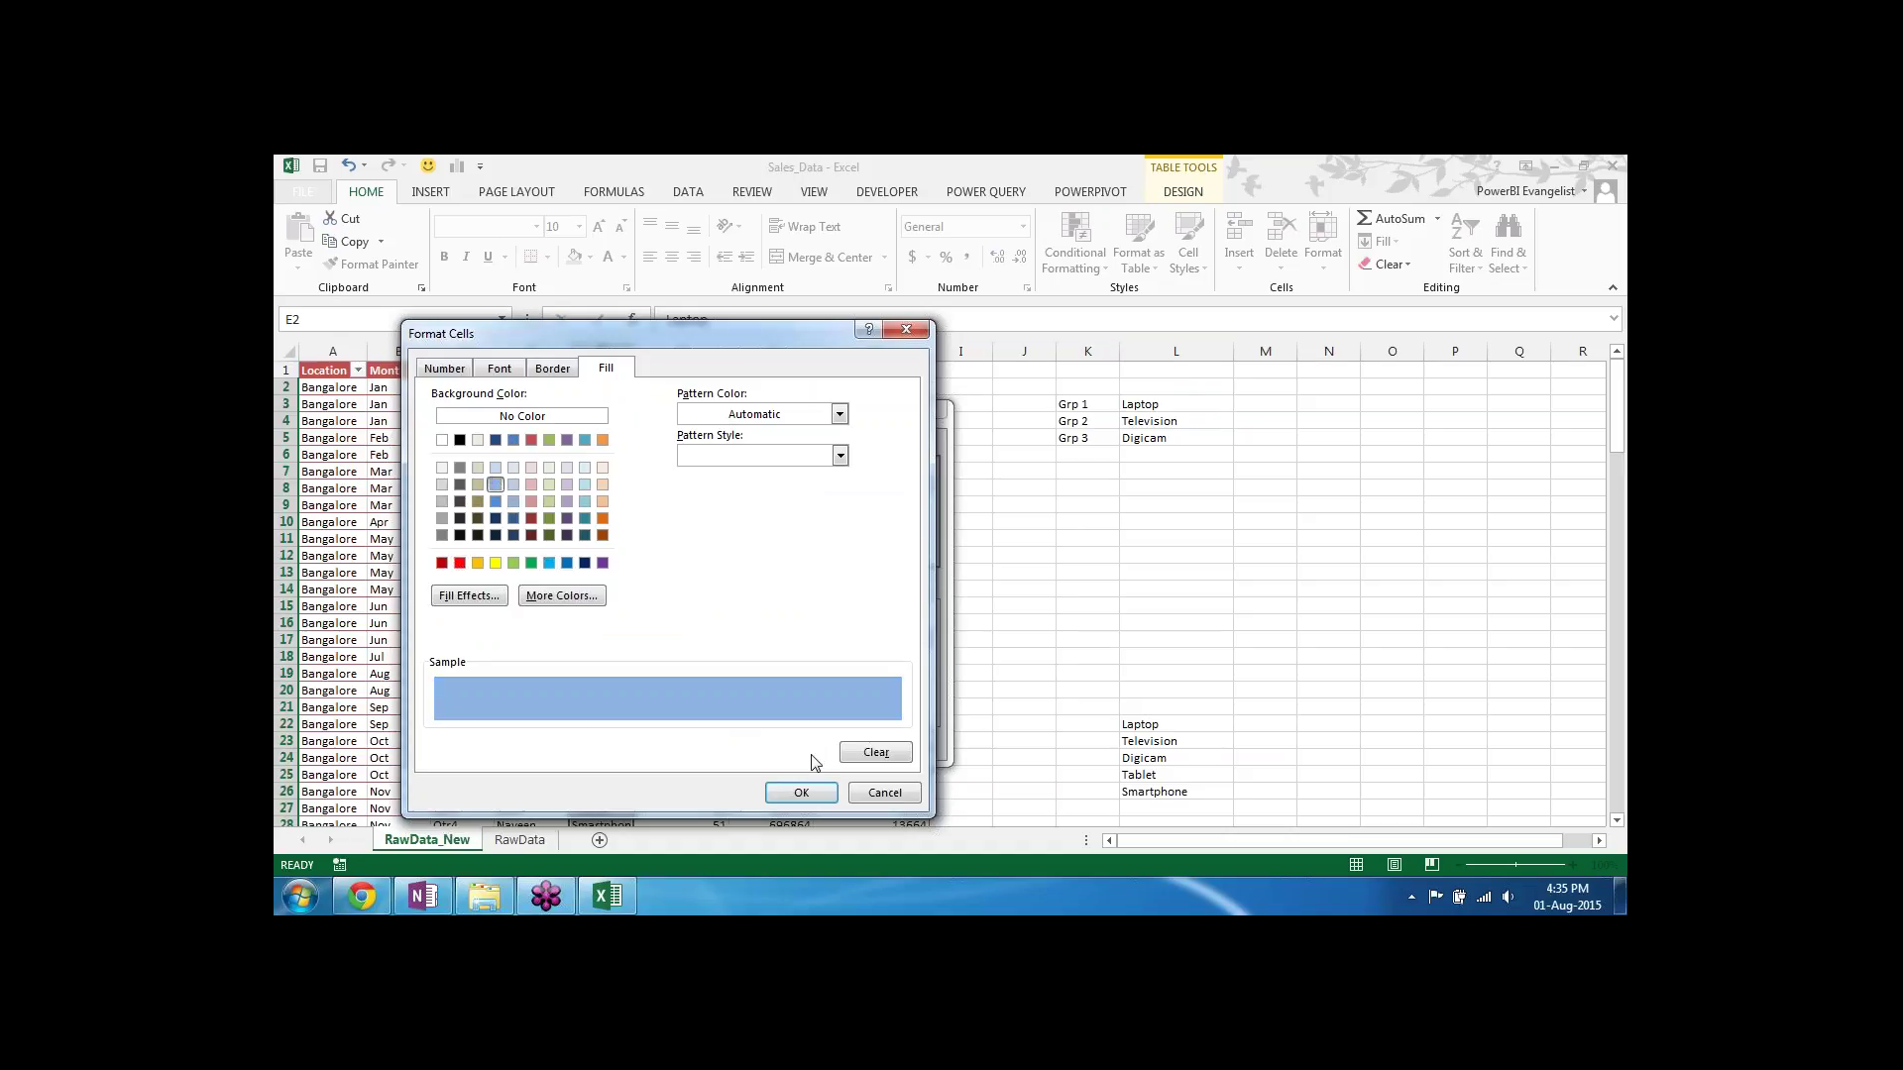
click(804, 793)
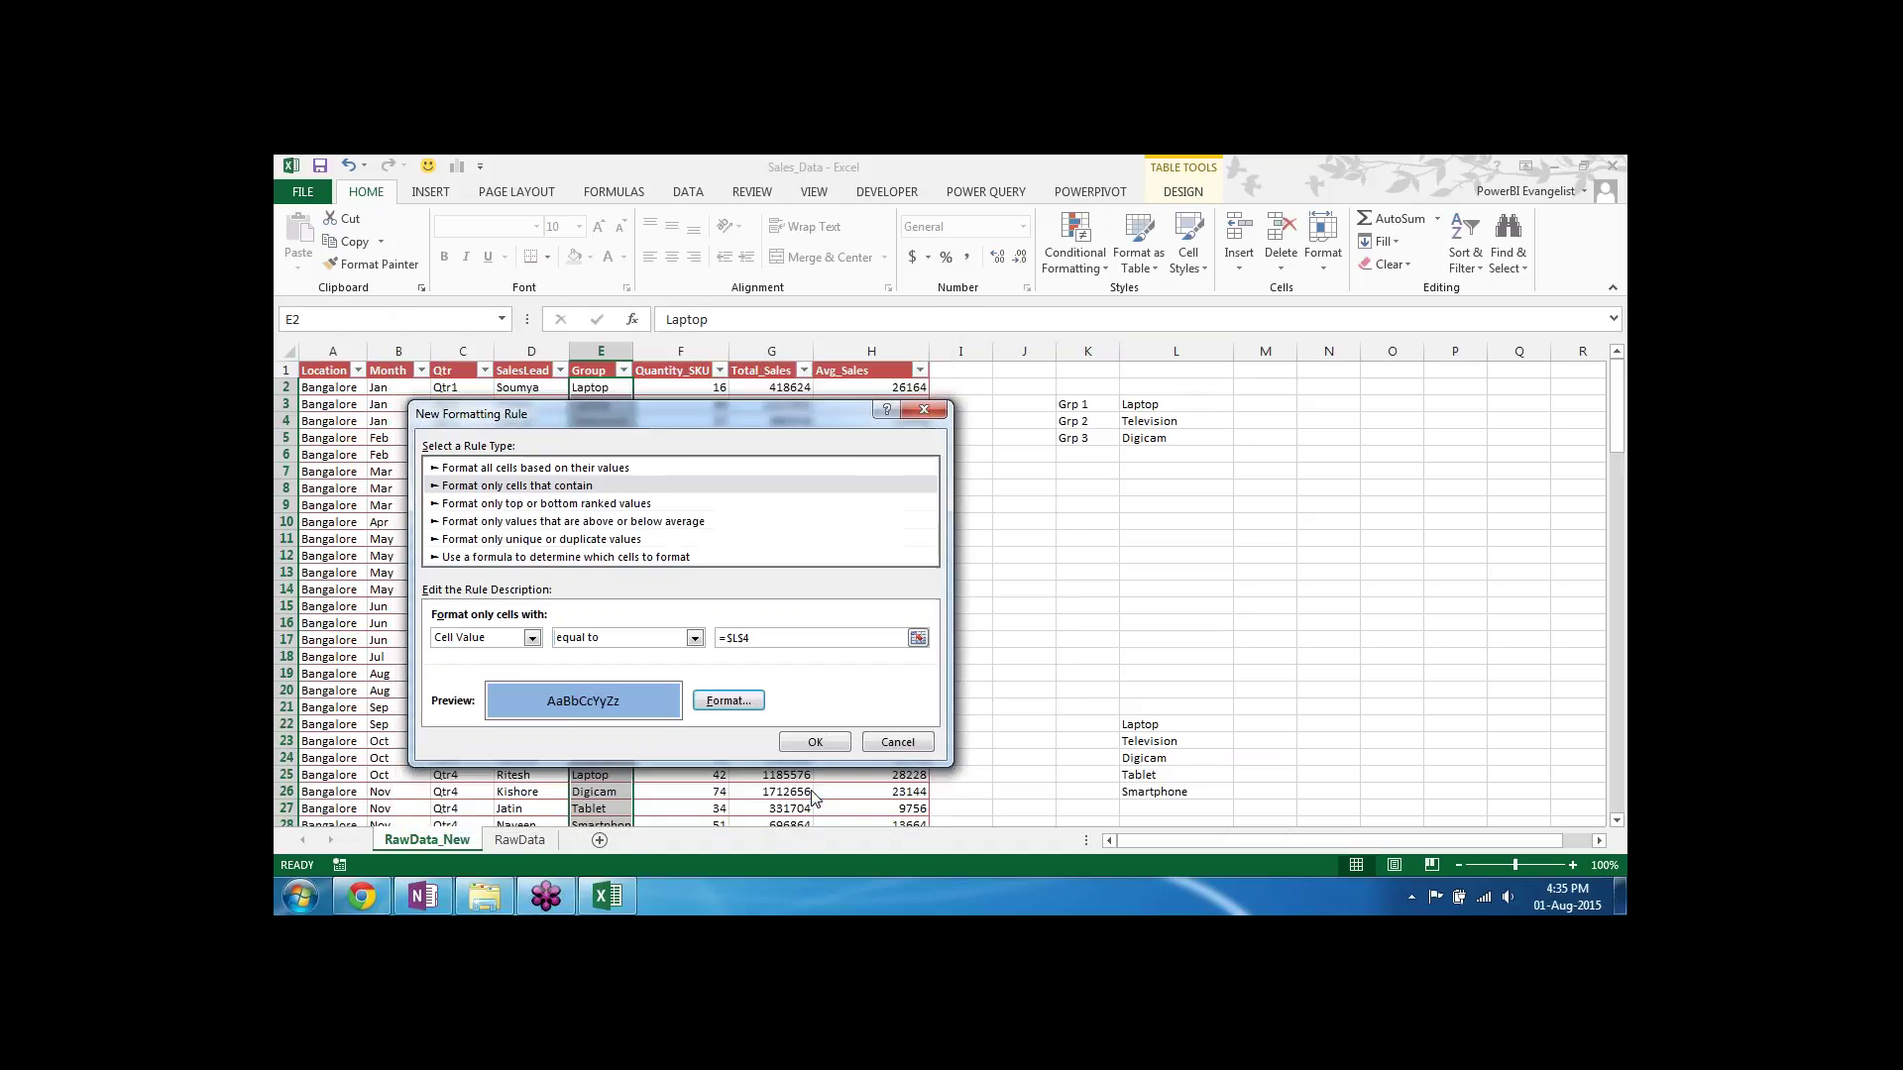
click(799, 741)
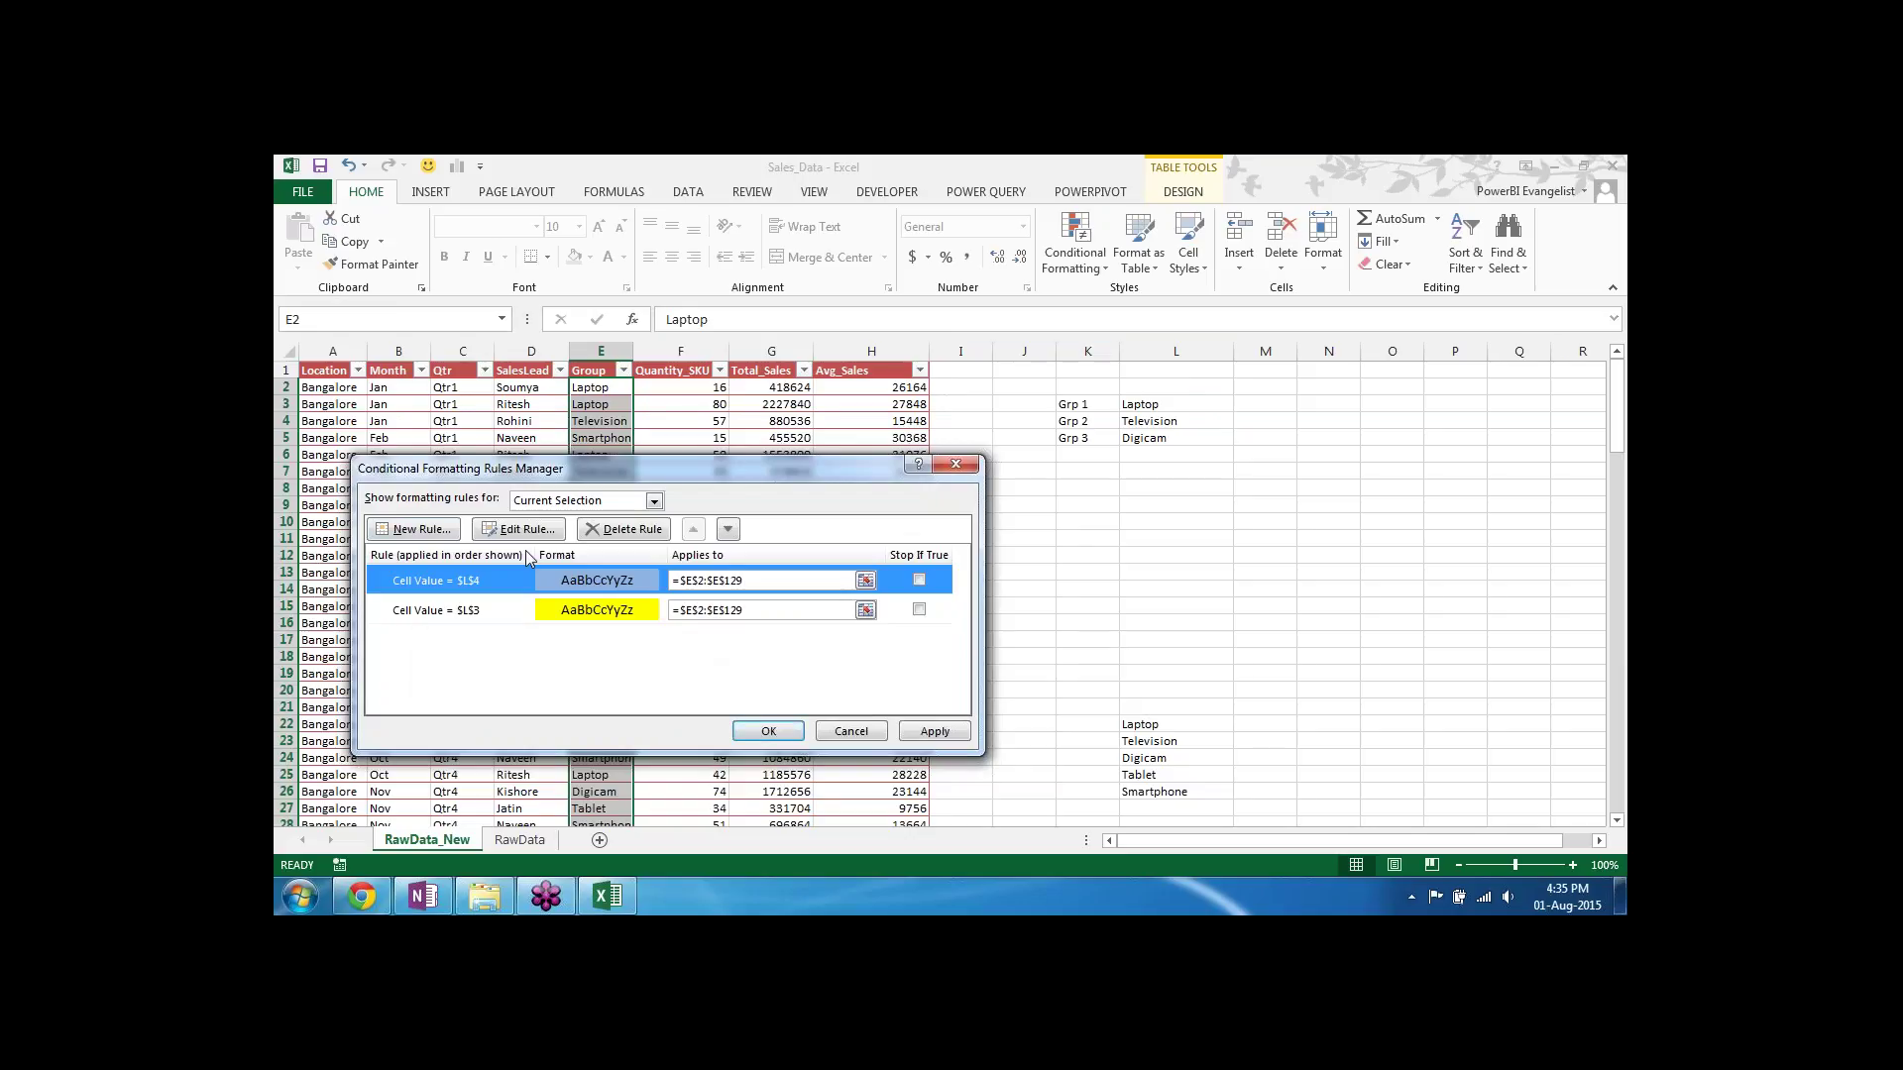
Step: Add a rule for cells with a value equal to $L$5, formatted with a light green fill, and apply the rules to the Group values
click(430, 531)
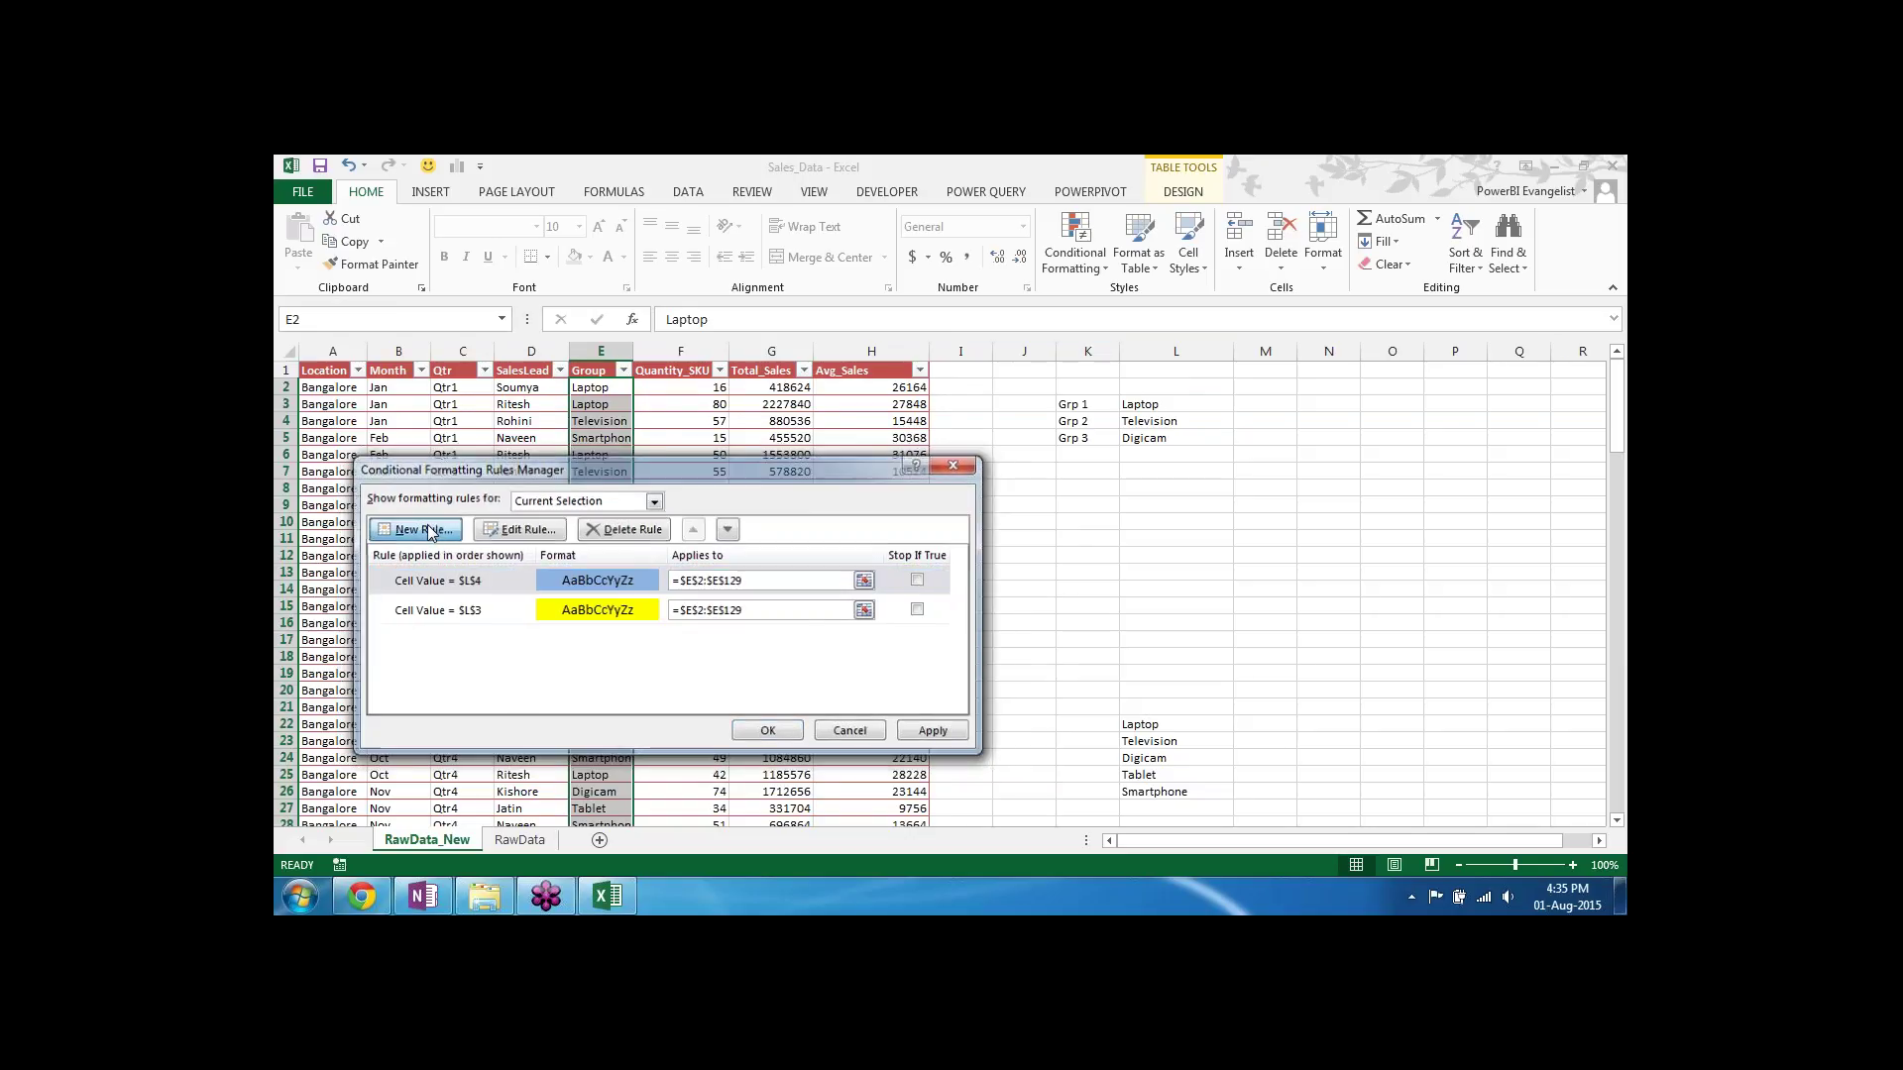
click(434, 521)
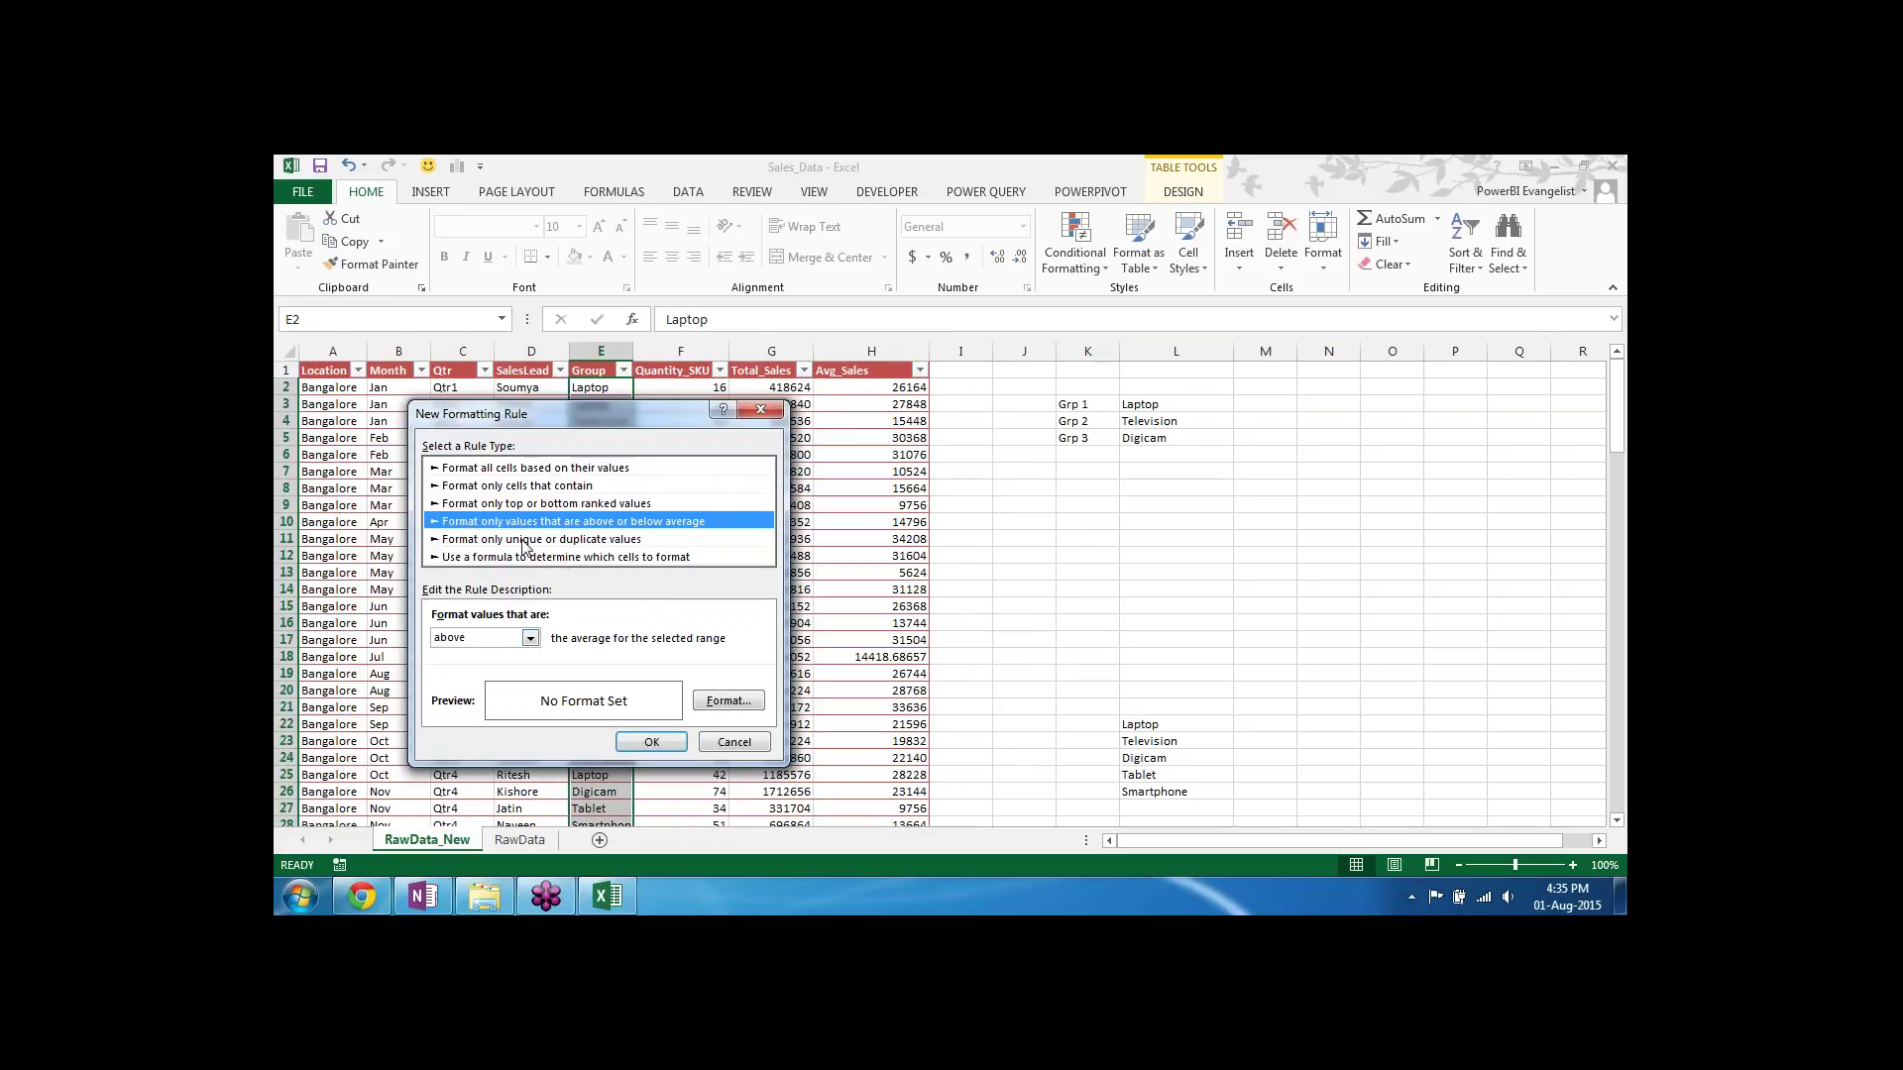
click(517, 486)
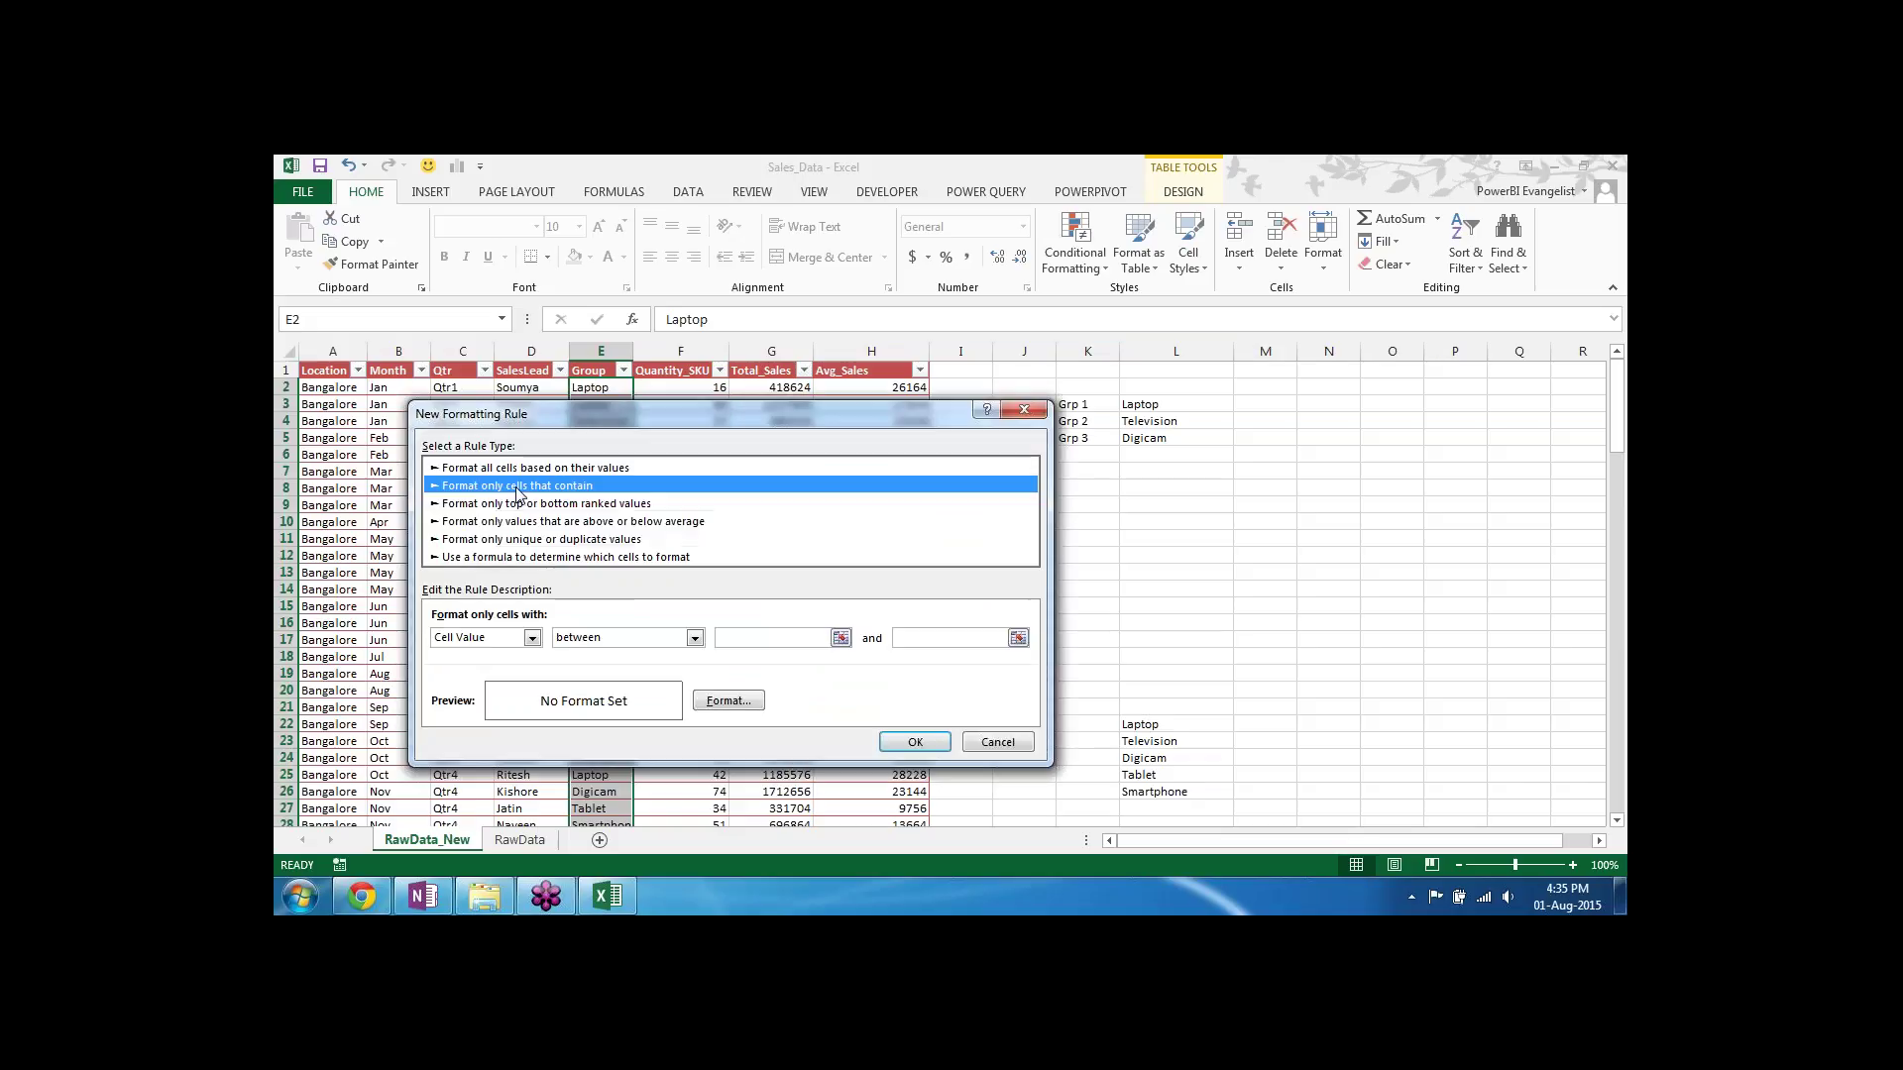
click(694, 638)
click(595, 682)
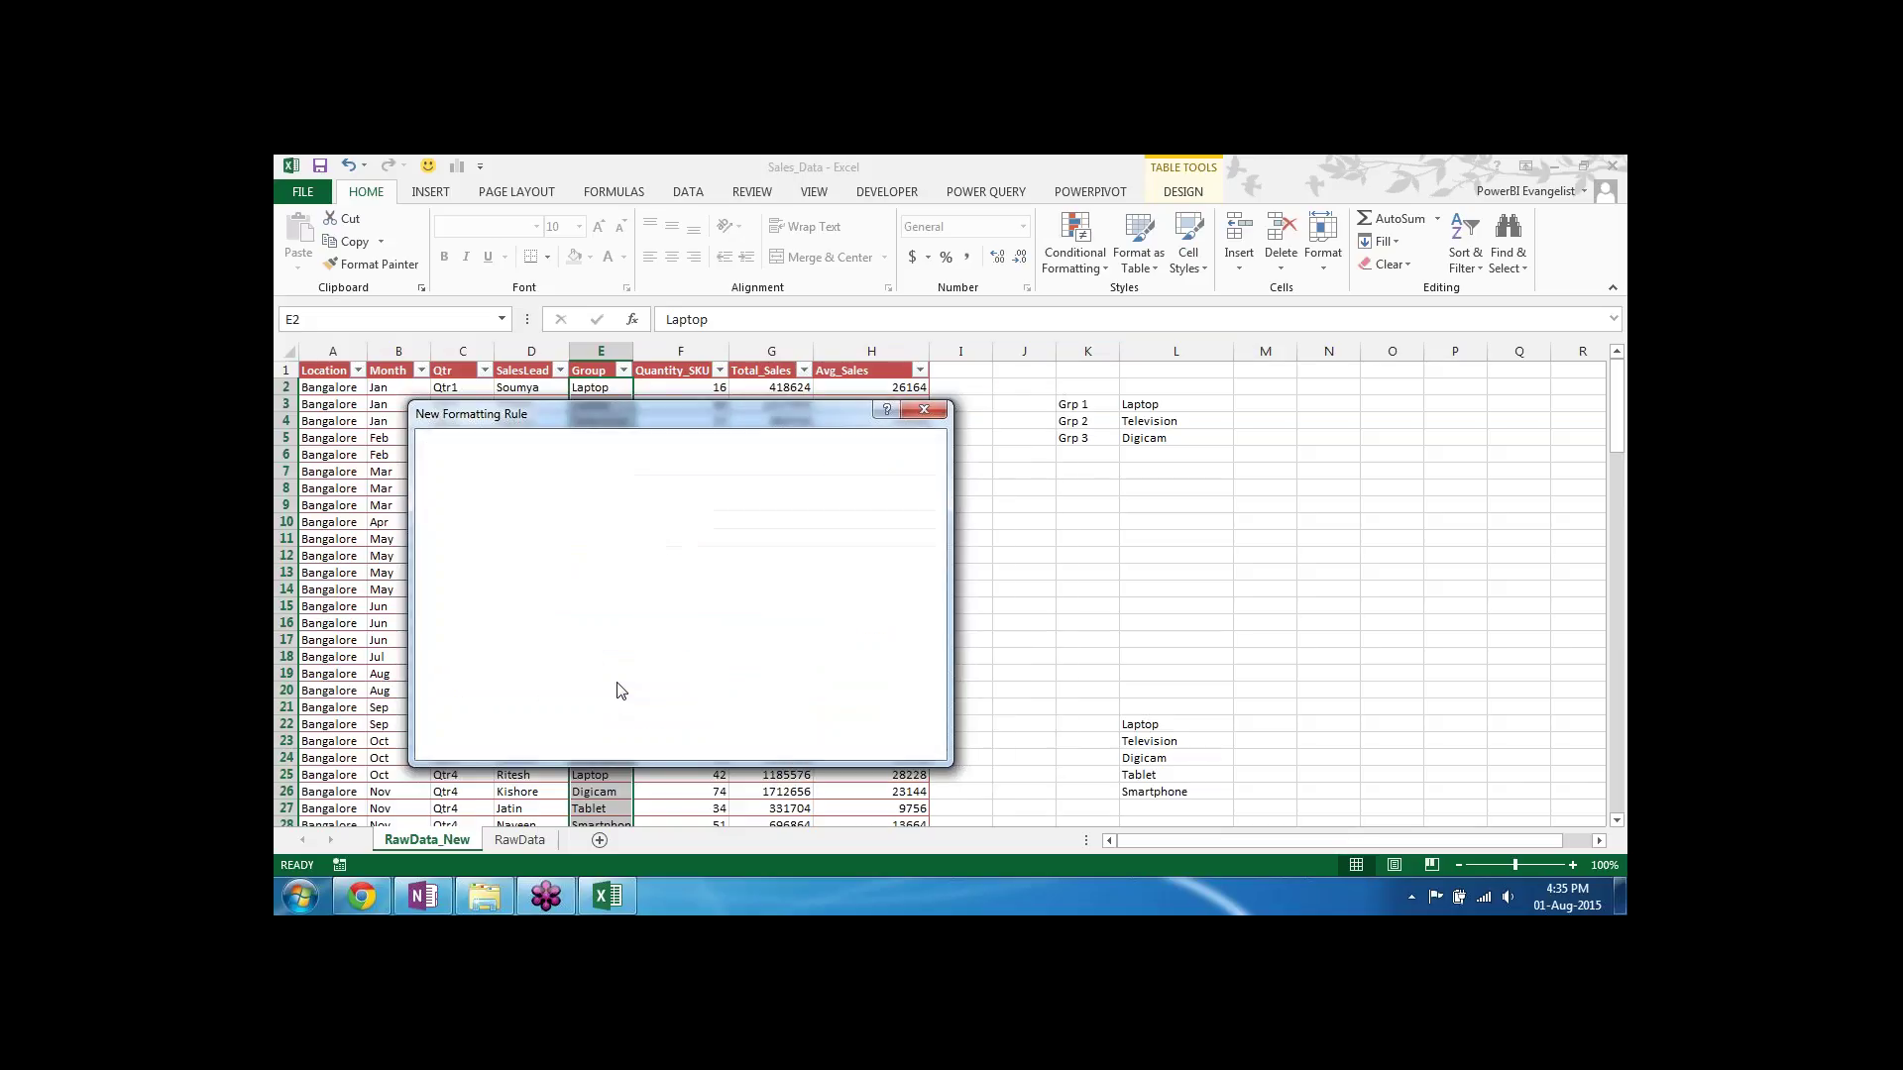
click(1169, 438)
click(729, 700)
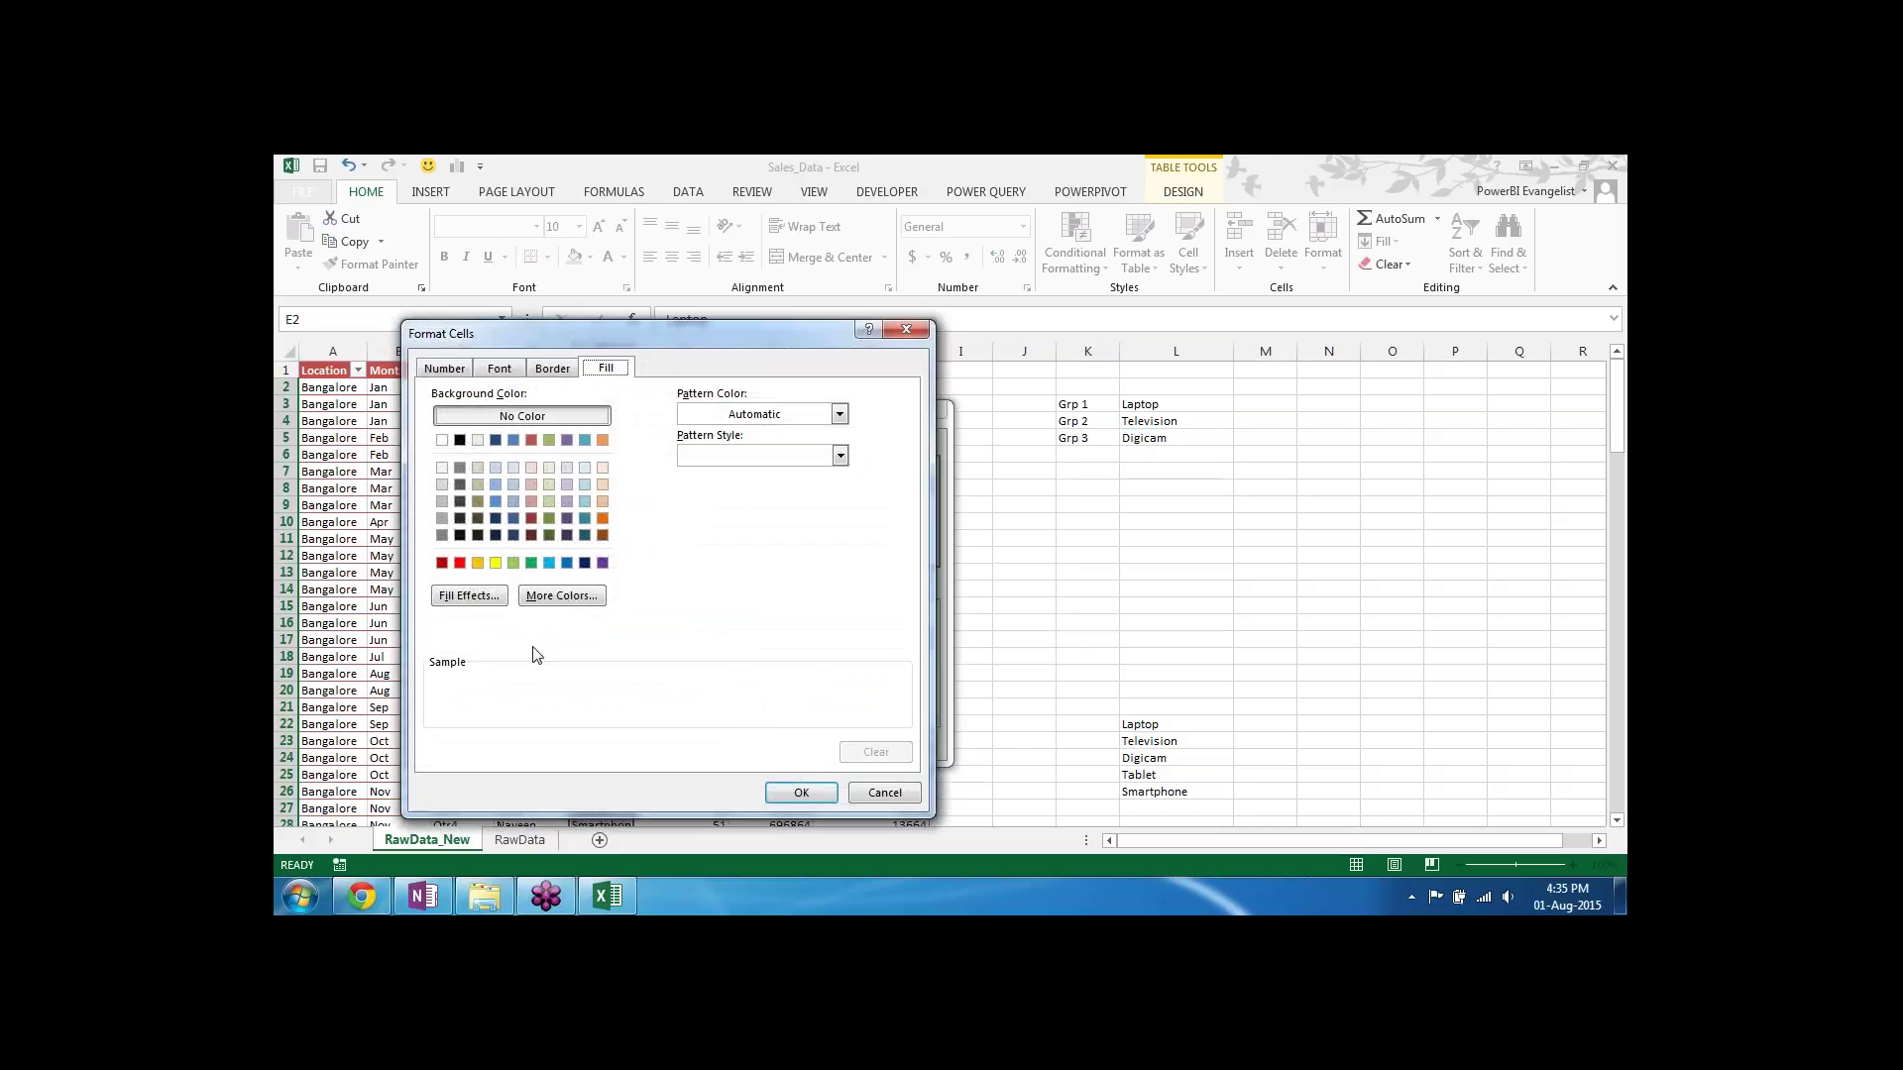
click(515, 563)
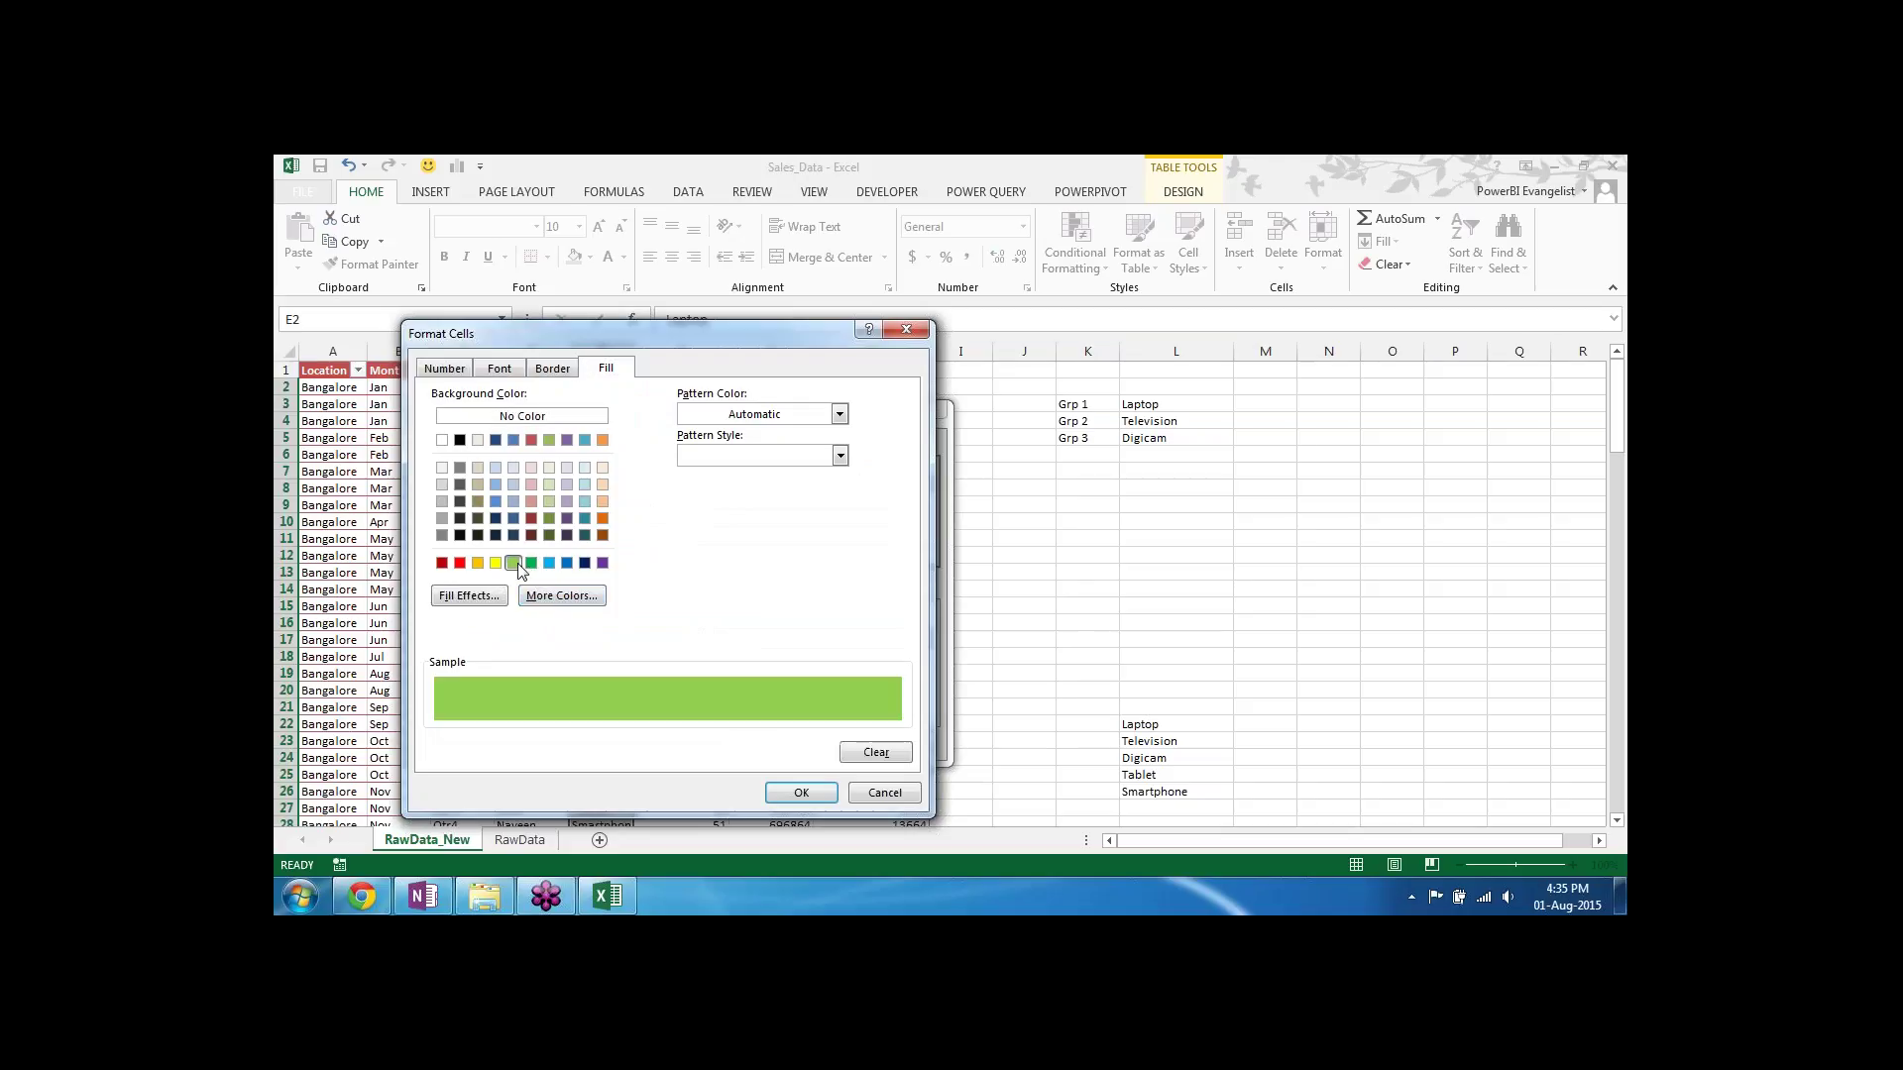
click(801, 793)
click(792, 742)
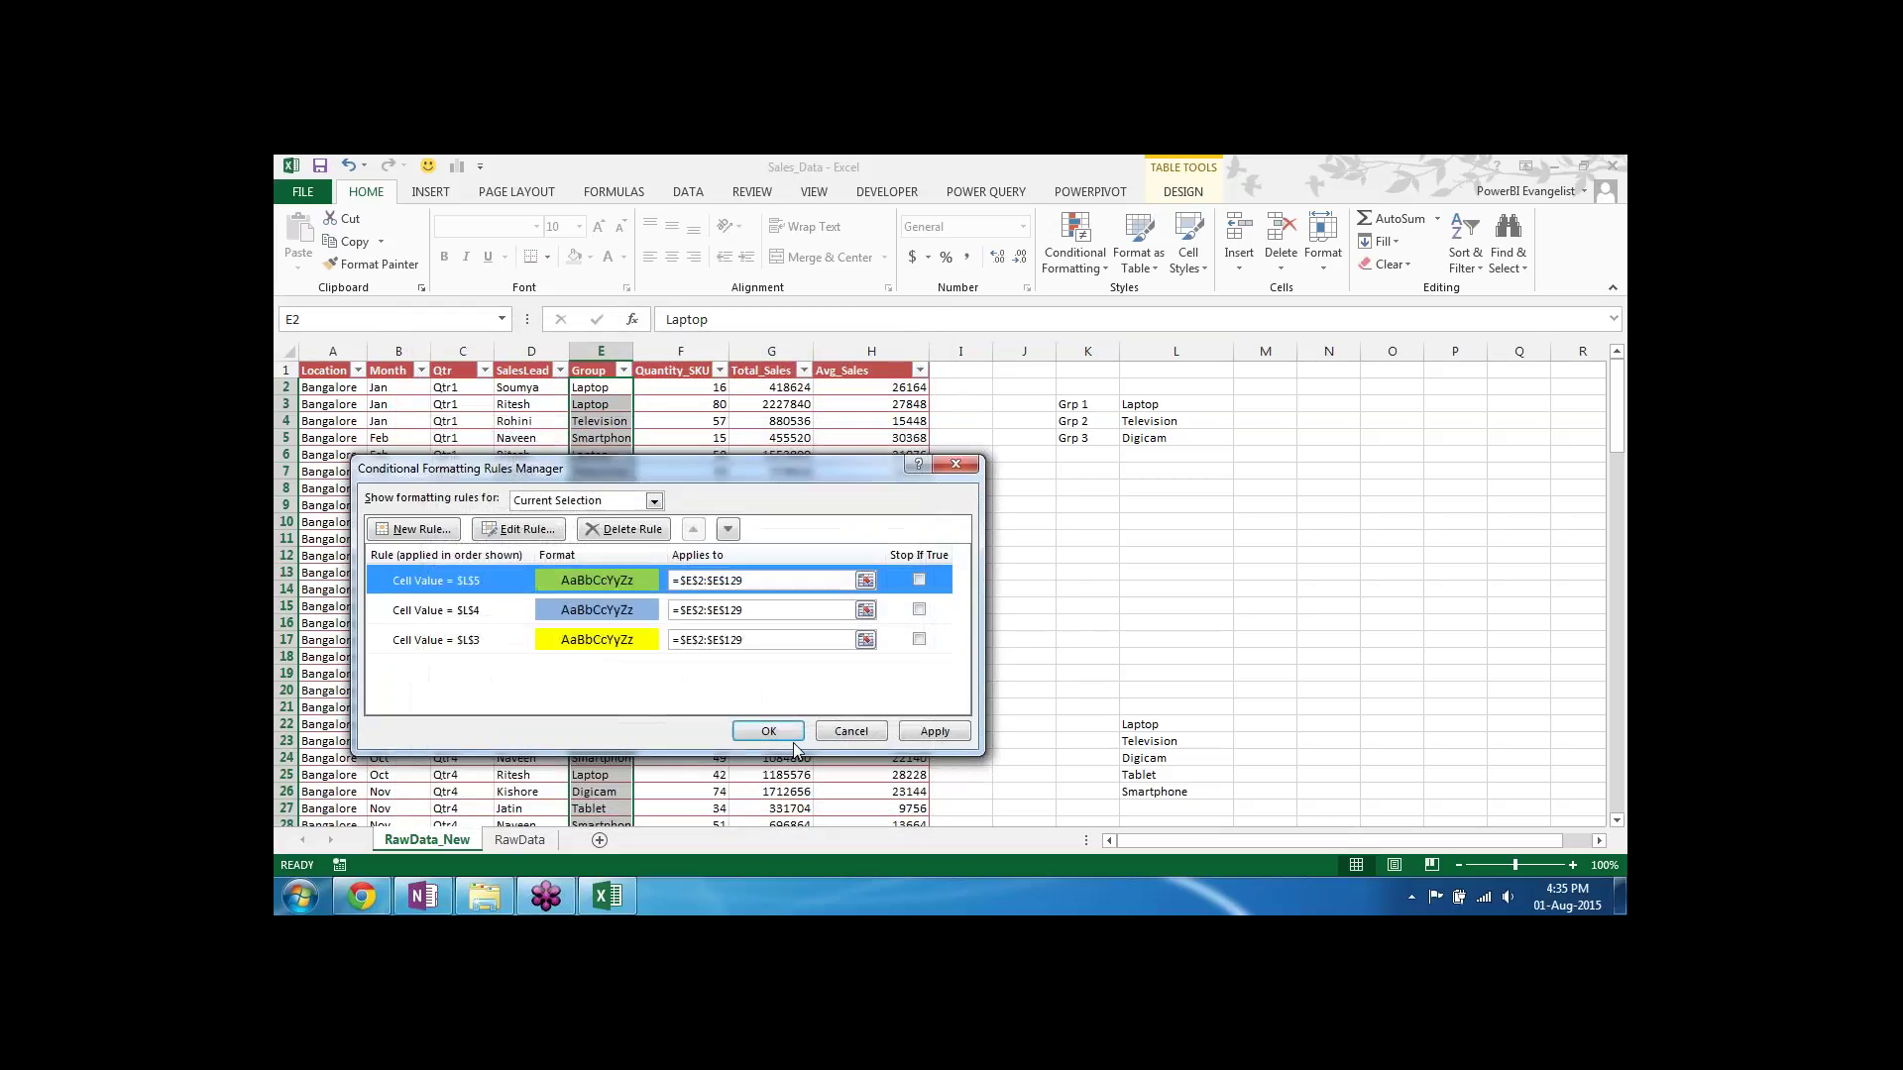
click(769, 732)
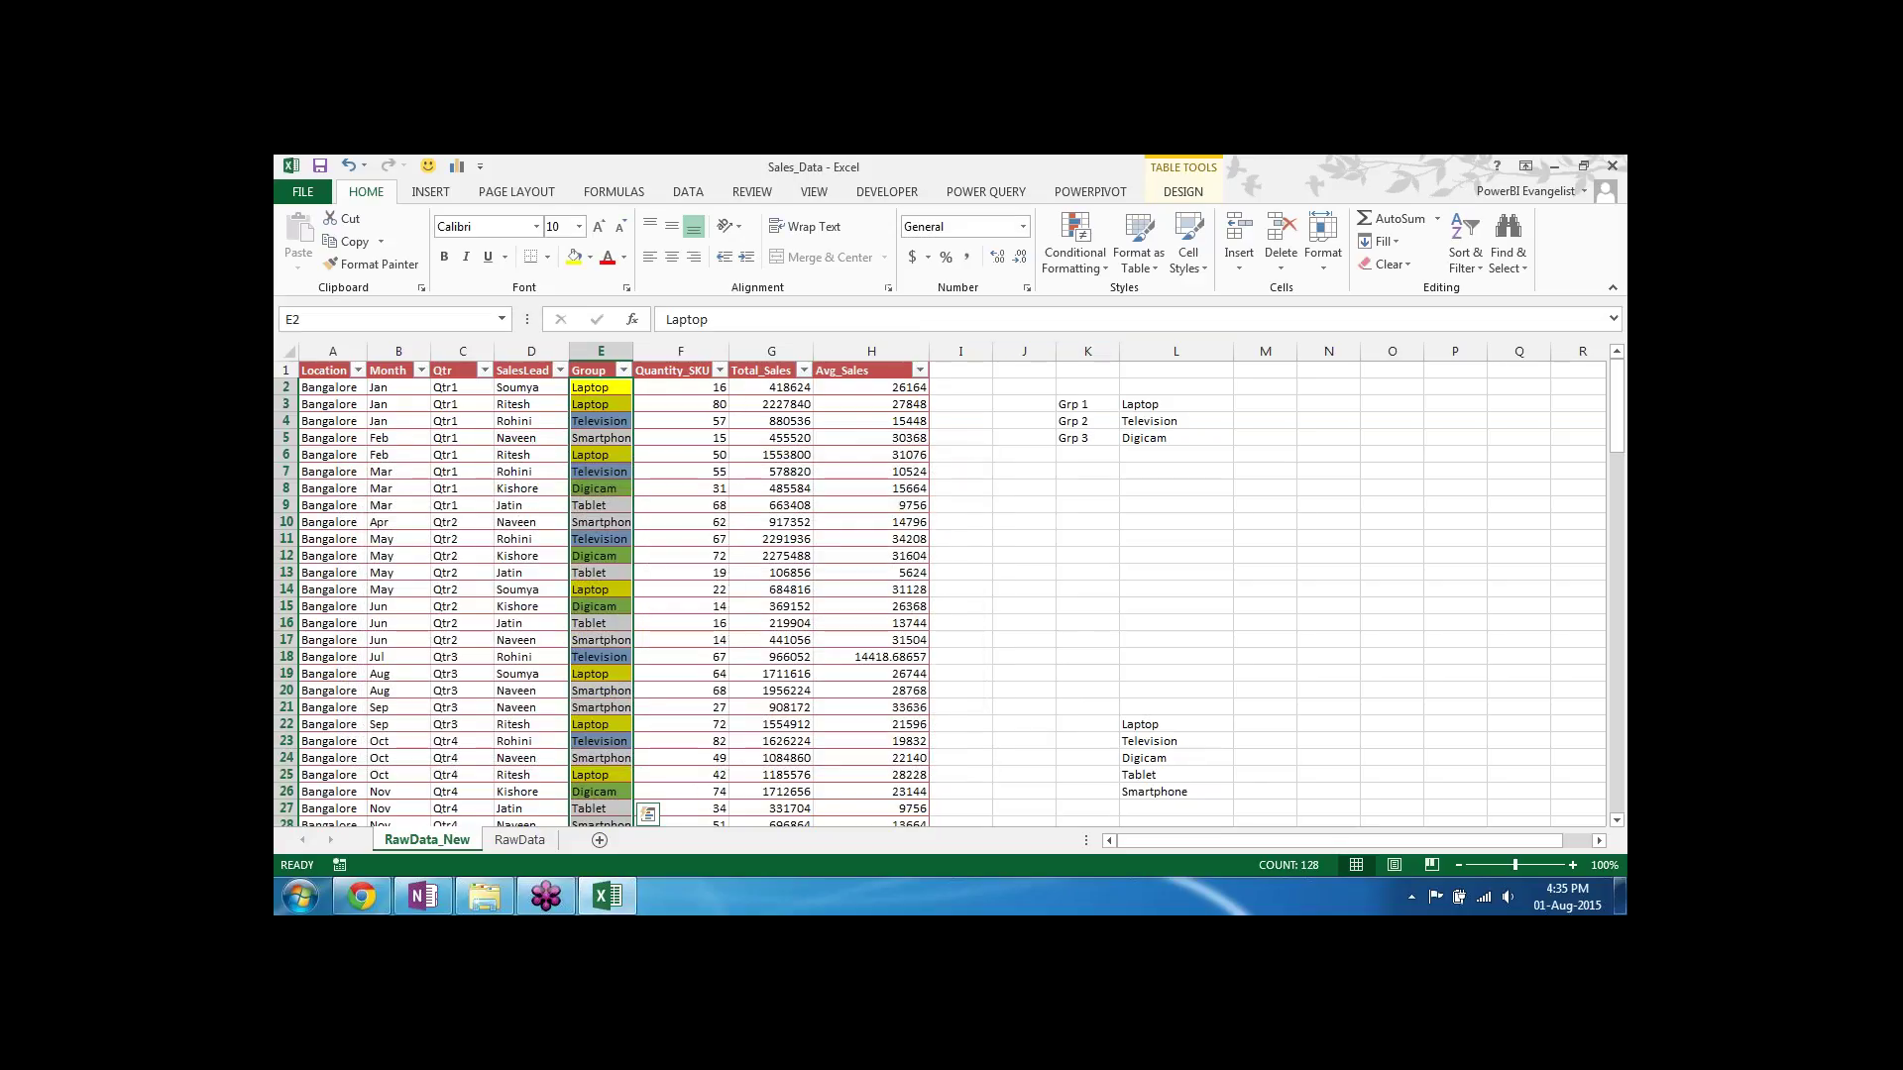
click(1183, 535)
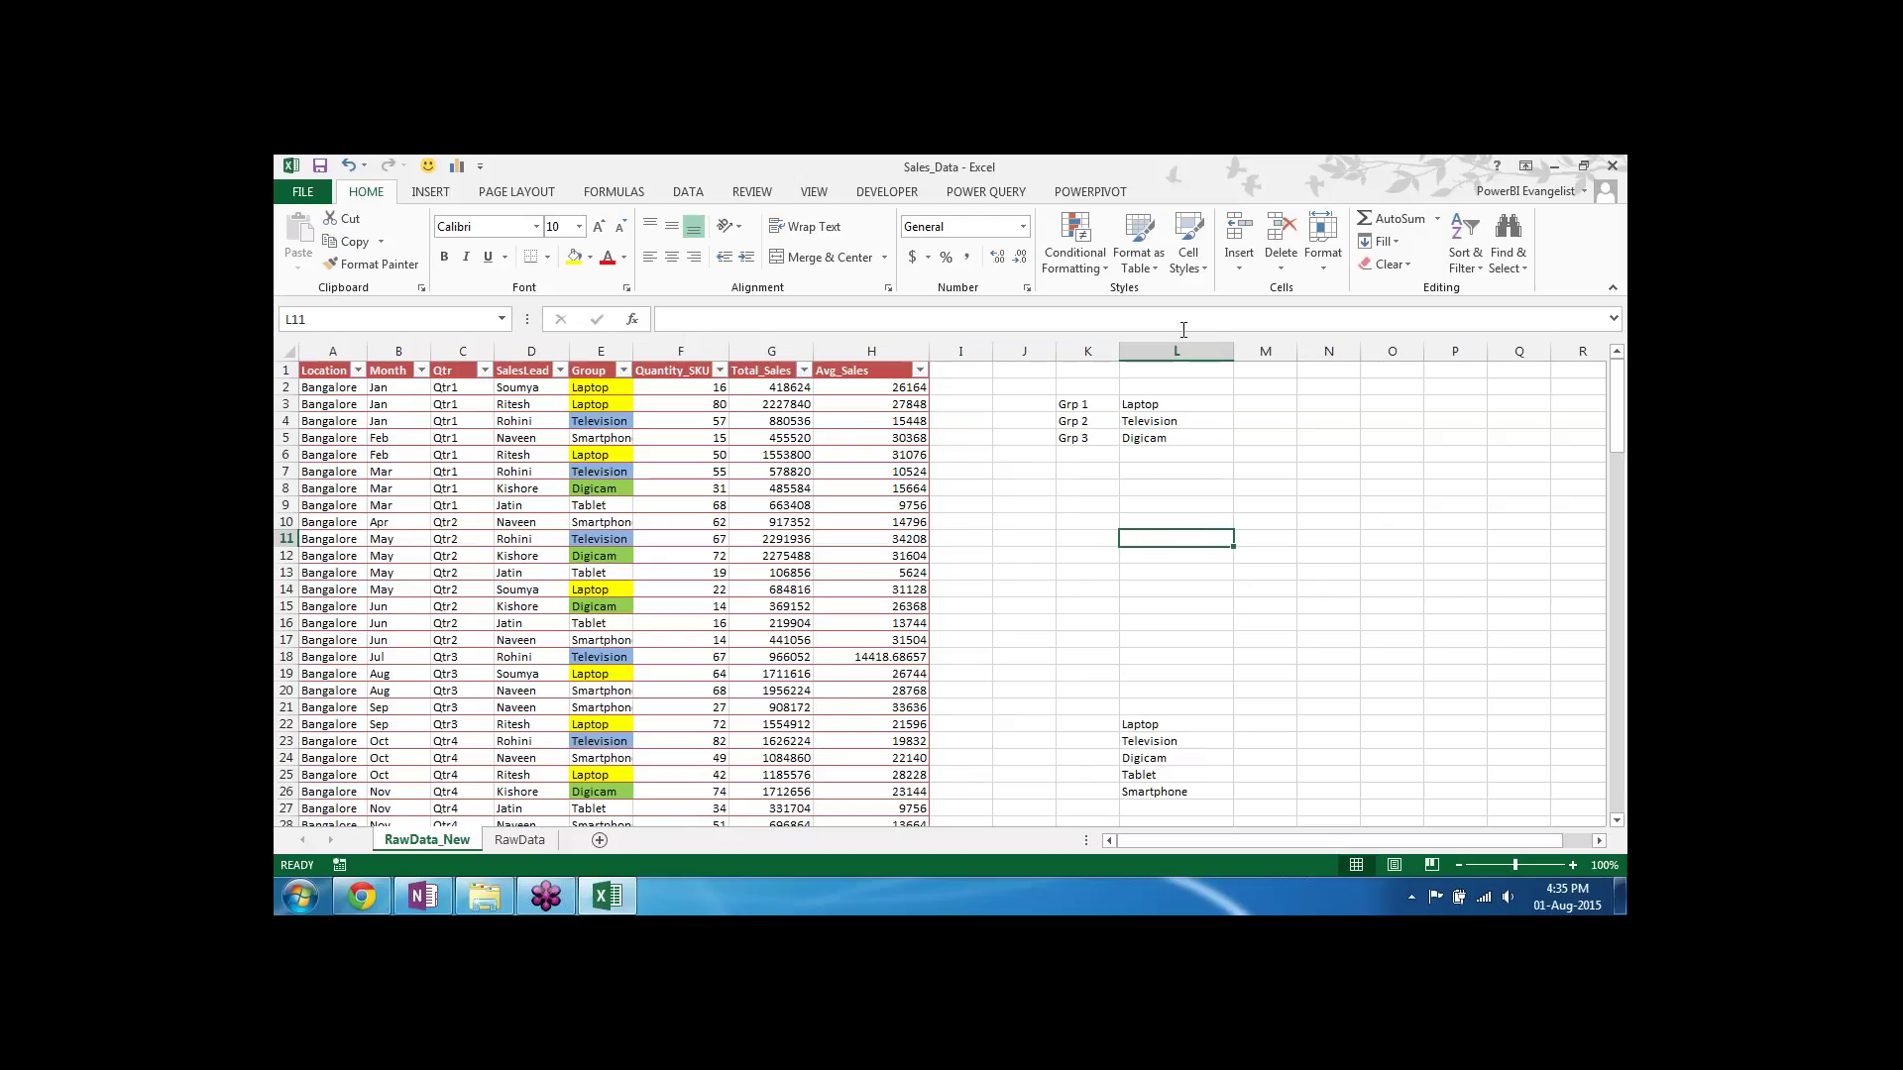
Step: Change the validation list choices to Smartphone for Grp 1, Laptop for Grp 2 and Tablet for Grp 3
click(1191, 403)
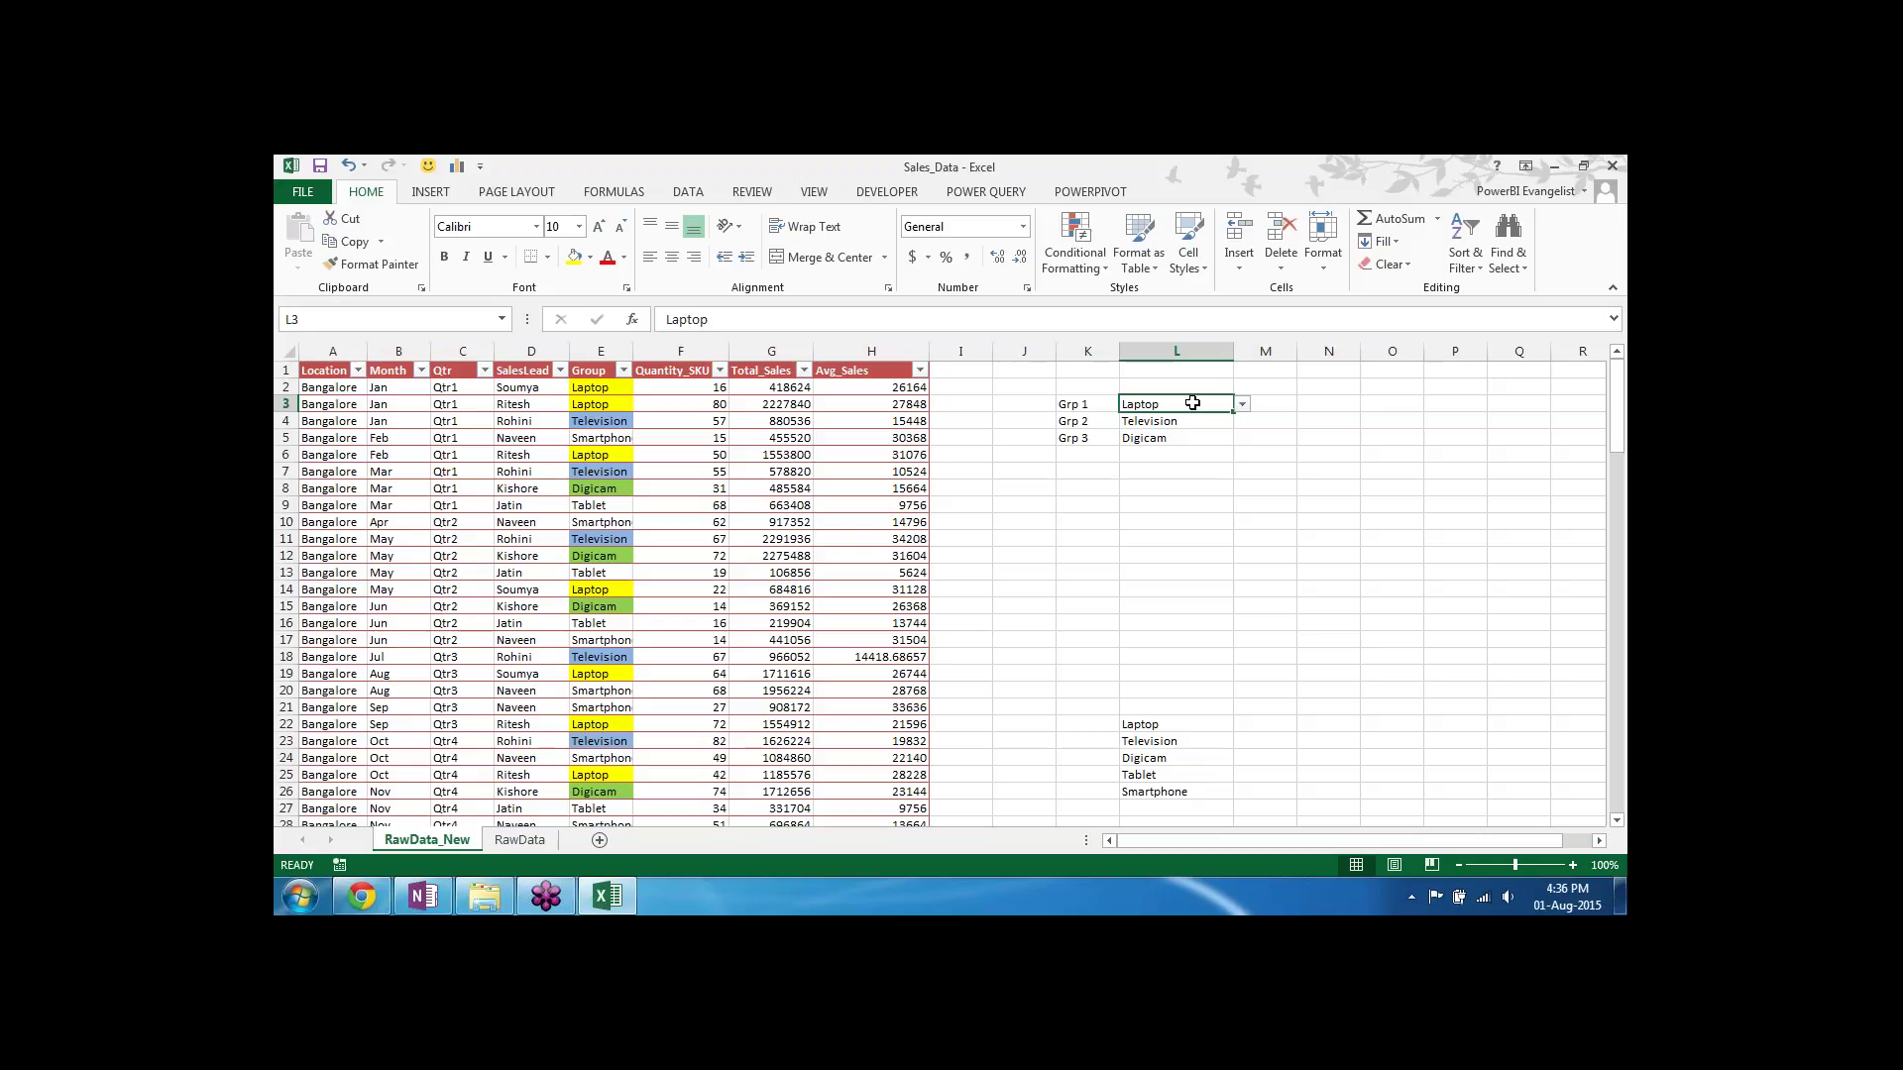
click(1241, 404)
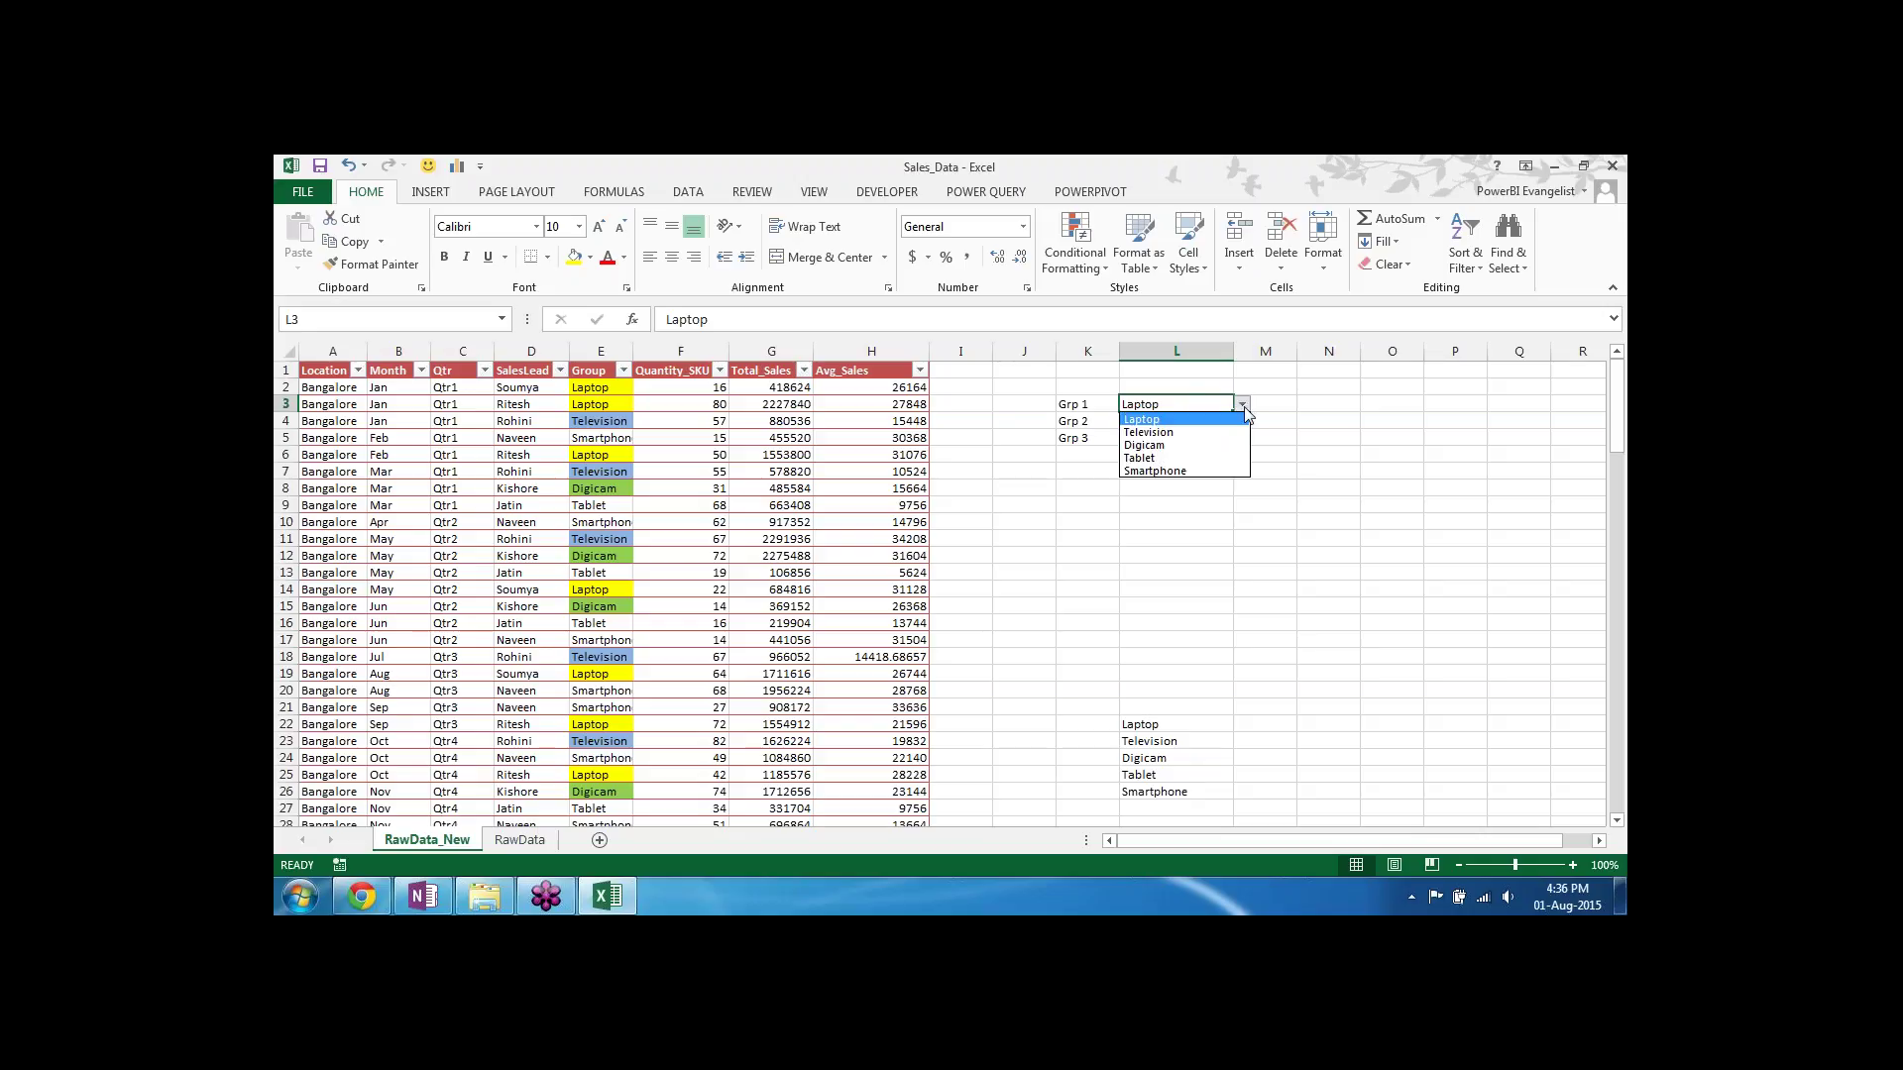
click(1174, 472)
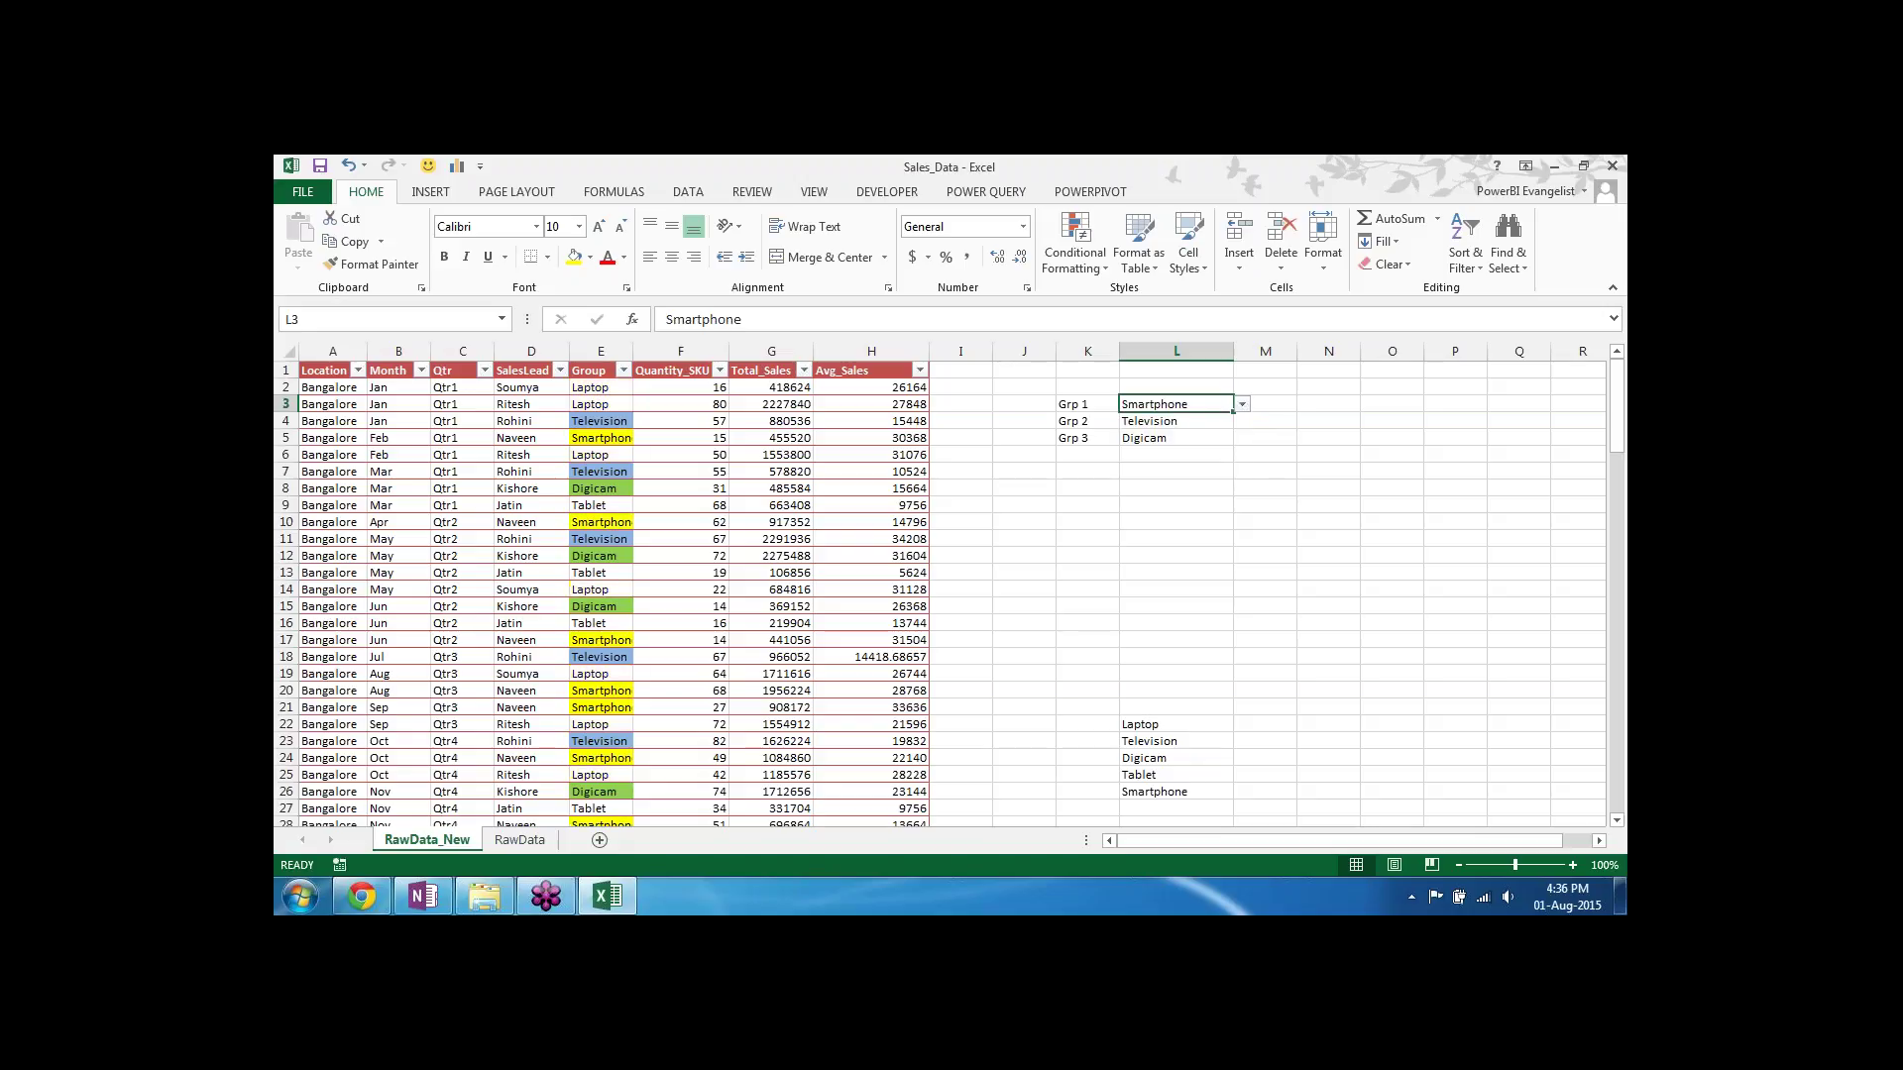
click(1210, 417)
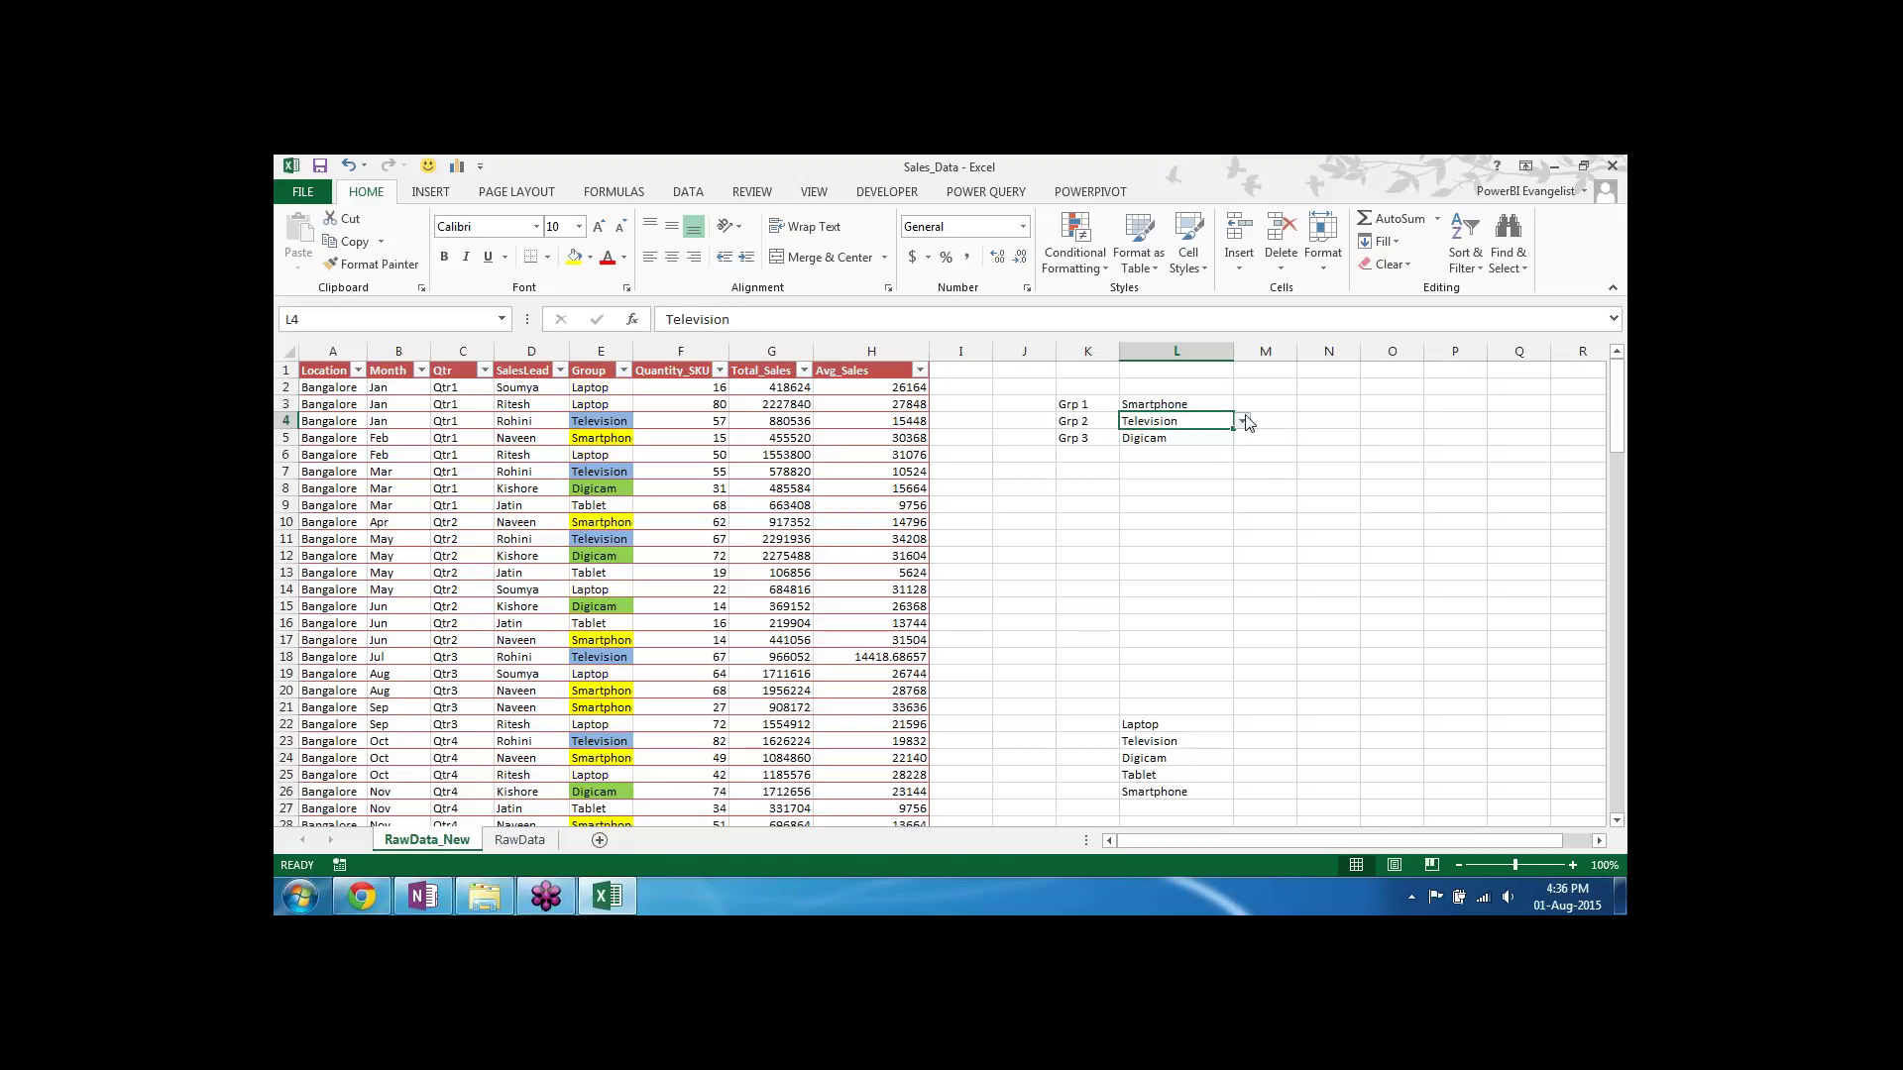
click(1242, 421)
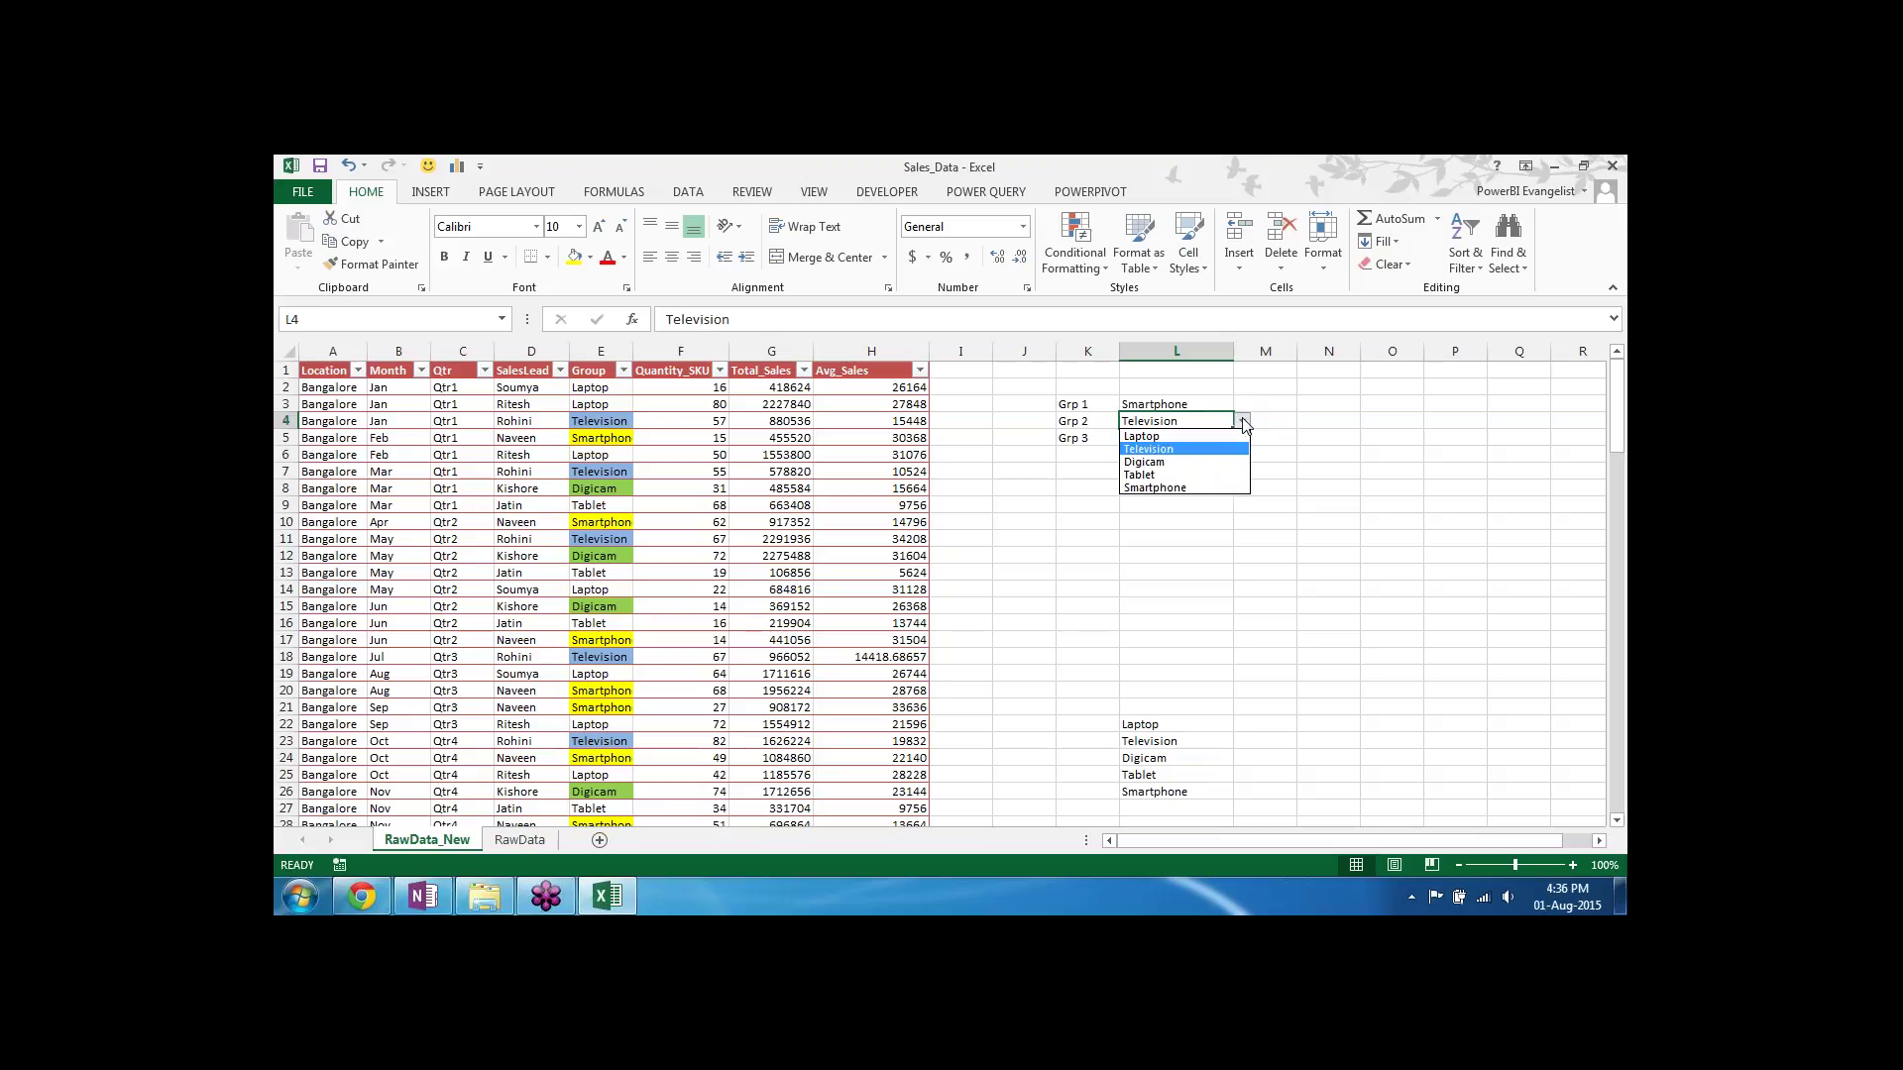
click(1189, 437)
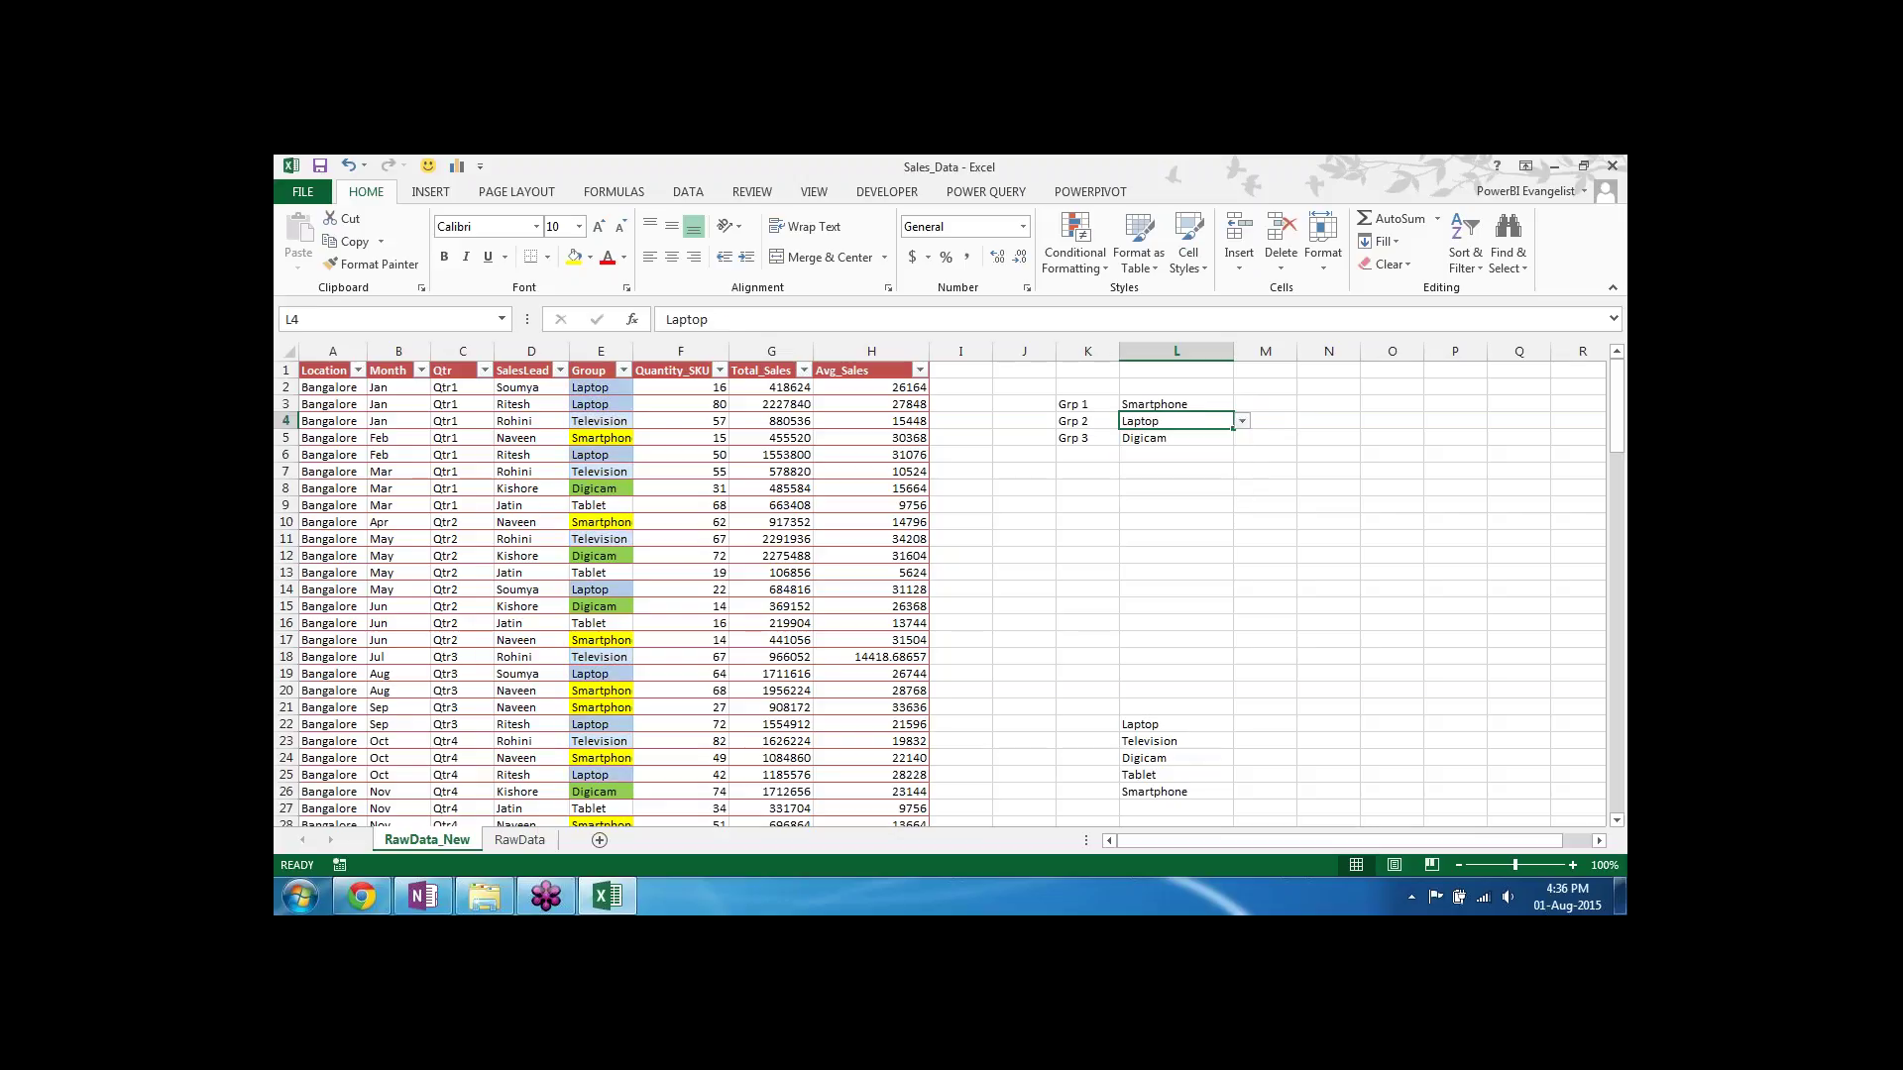
click(1210, 438)
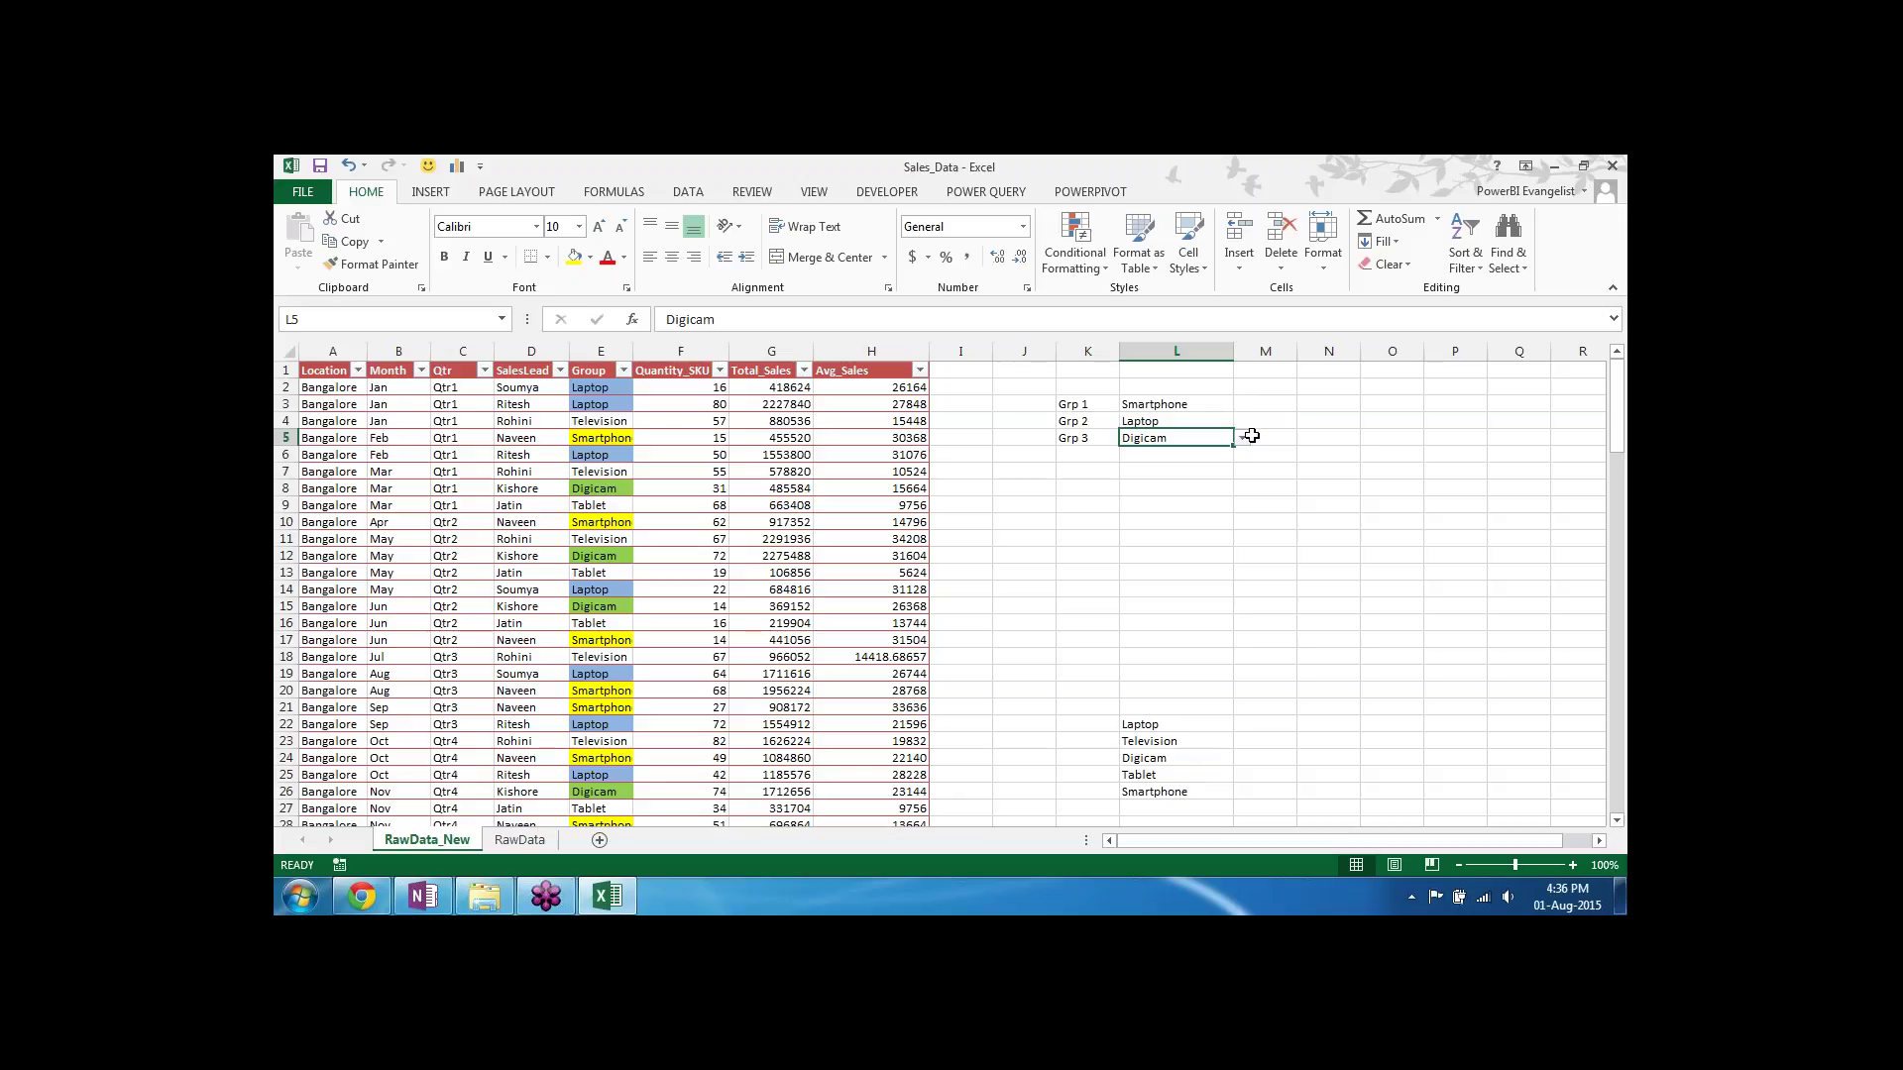
click(1242, 438)
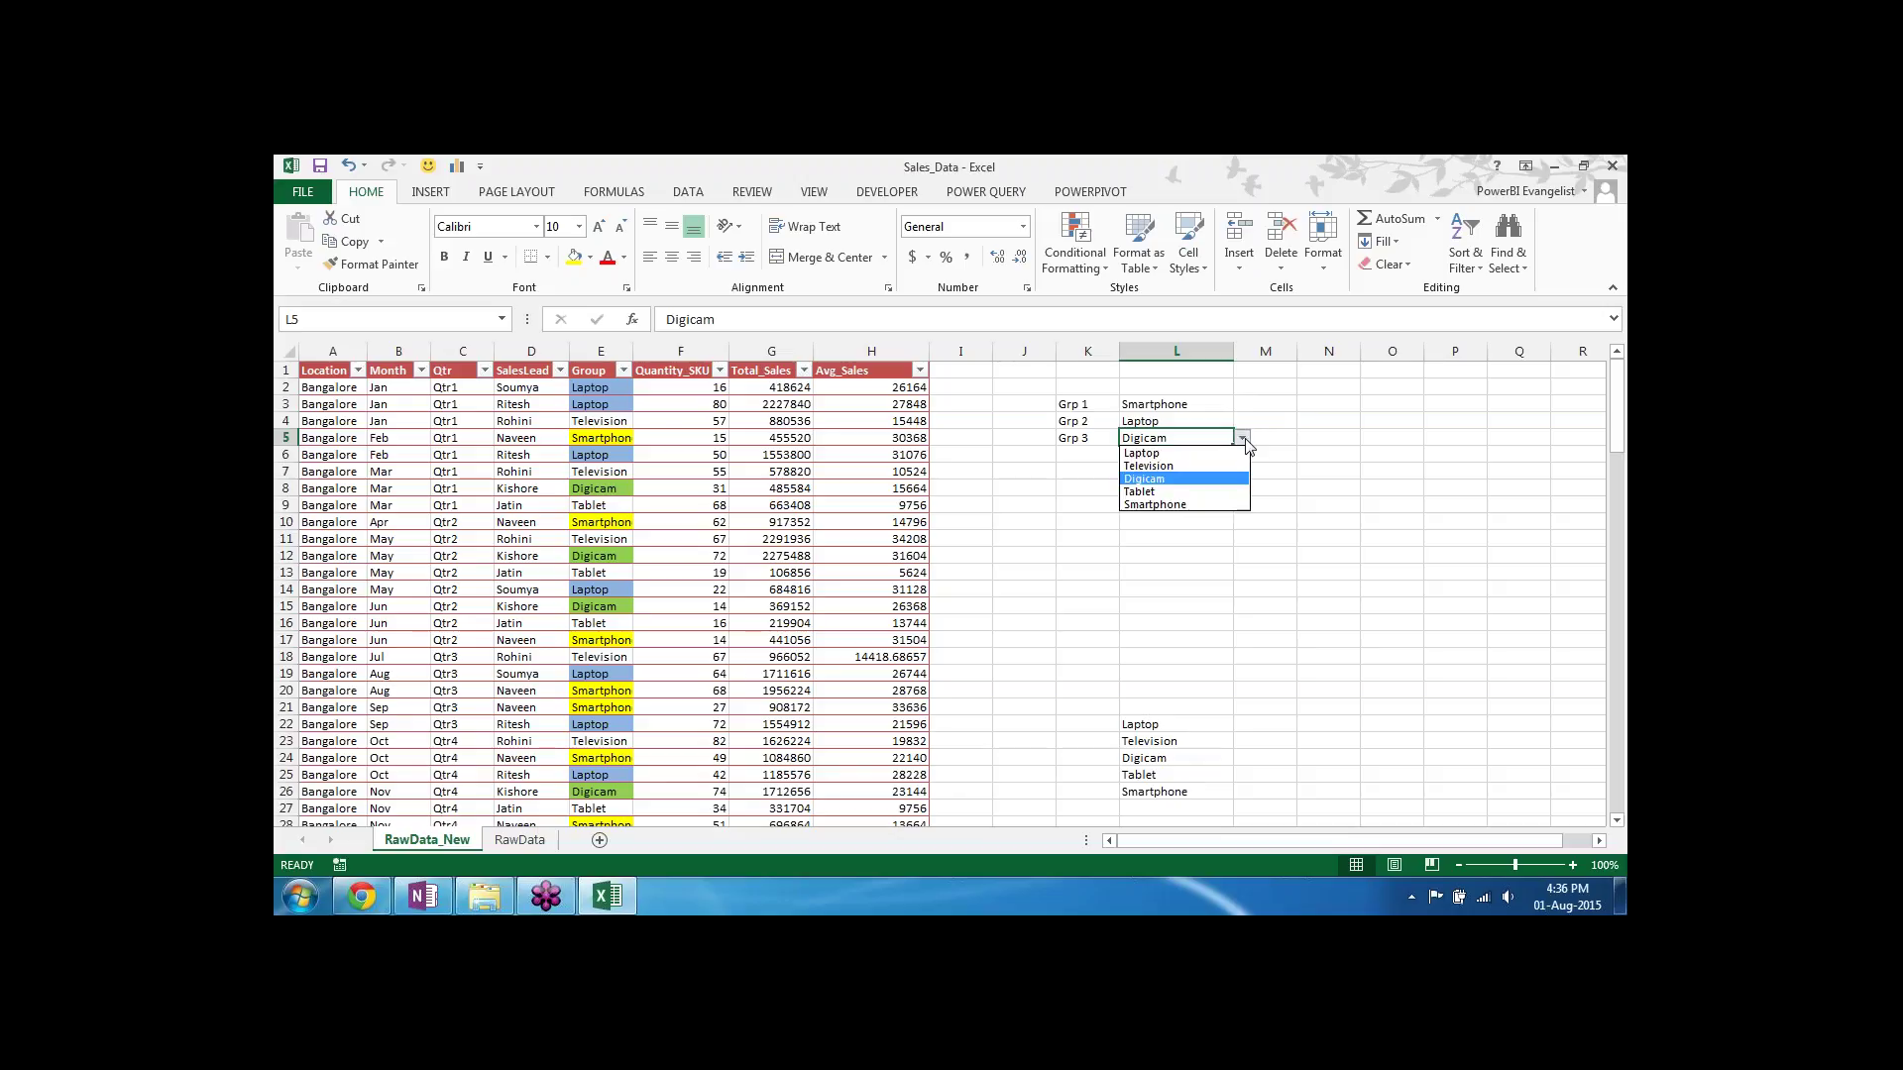
click(1172, 491)
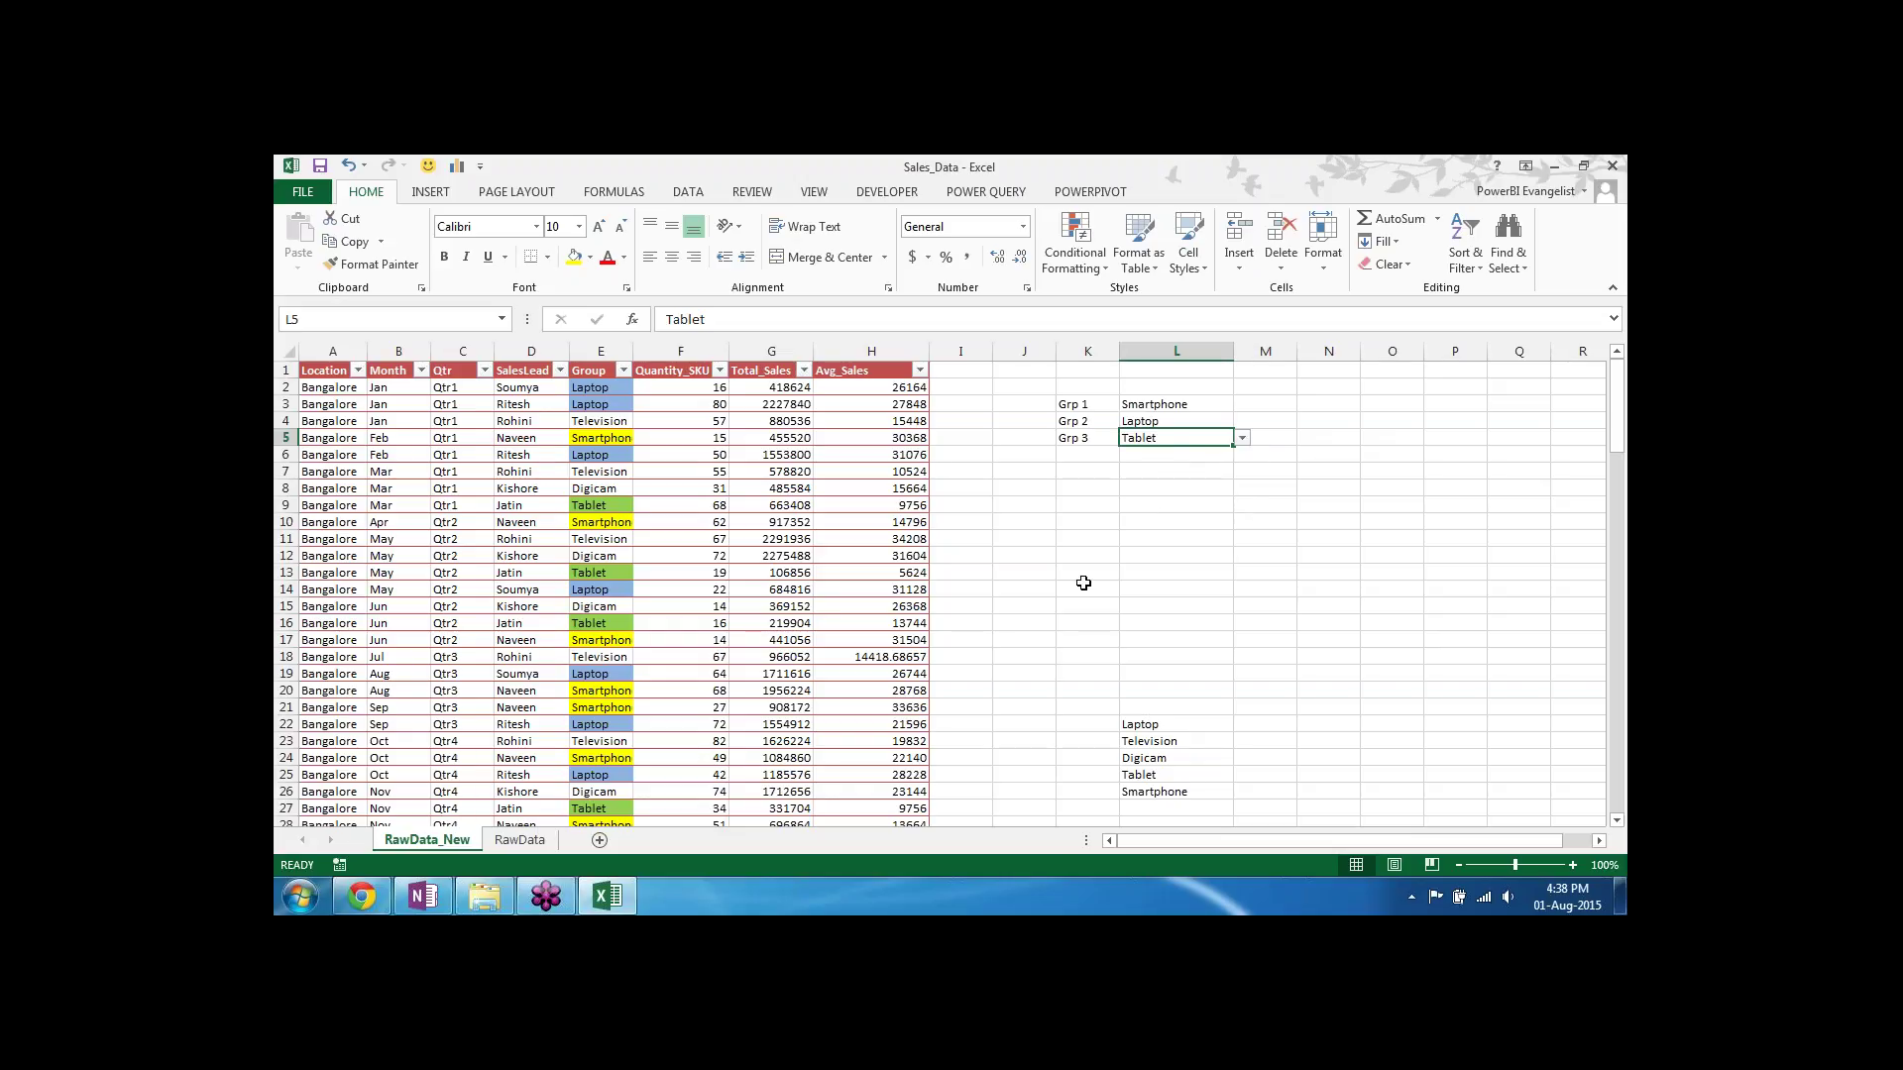
Step: Select all Quantity_SKU values in F2:F129 to review the column
click(761, 474)
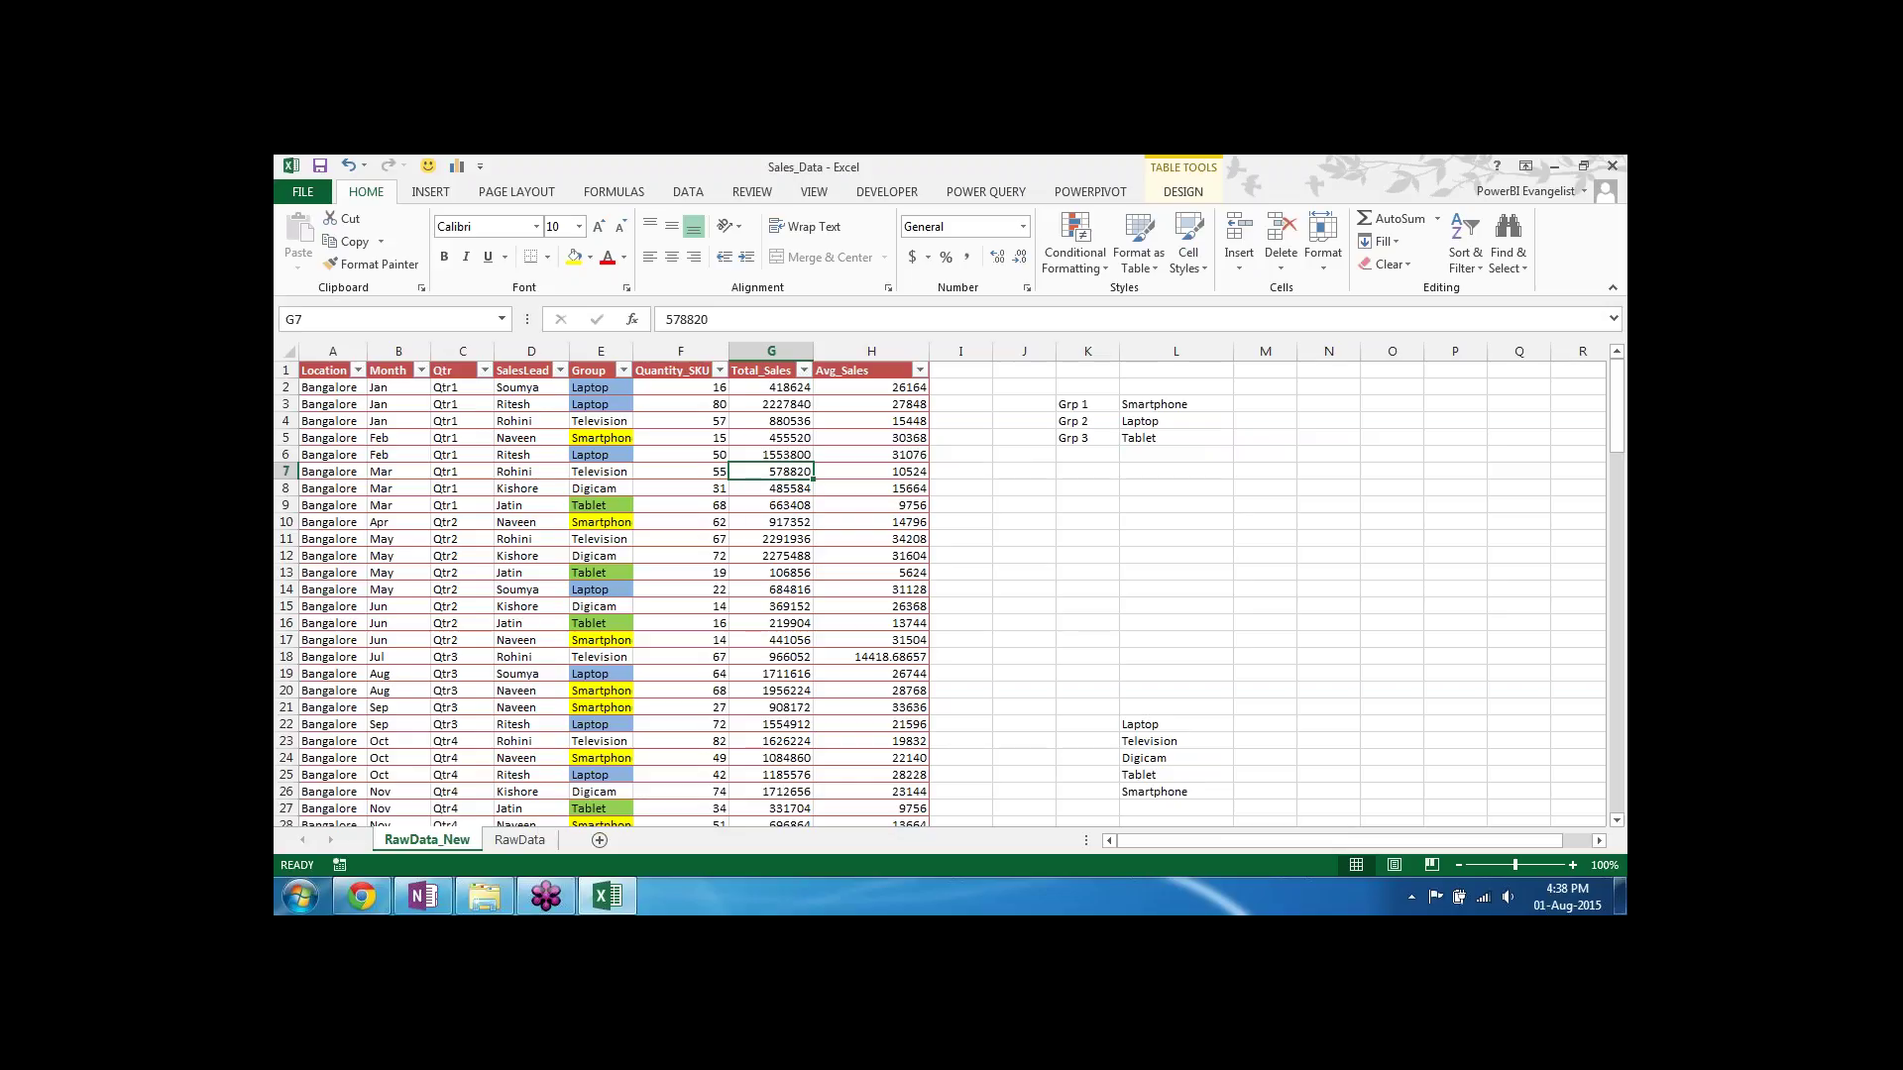
click(705, 386)
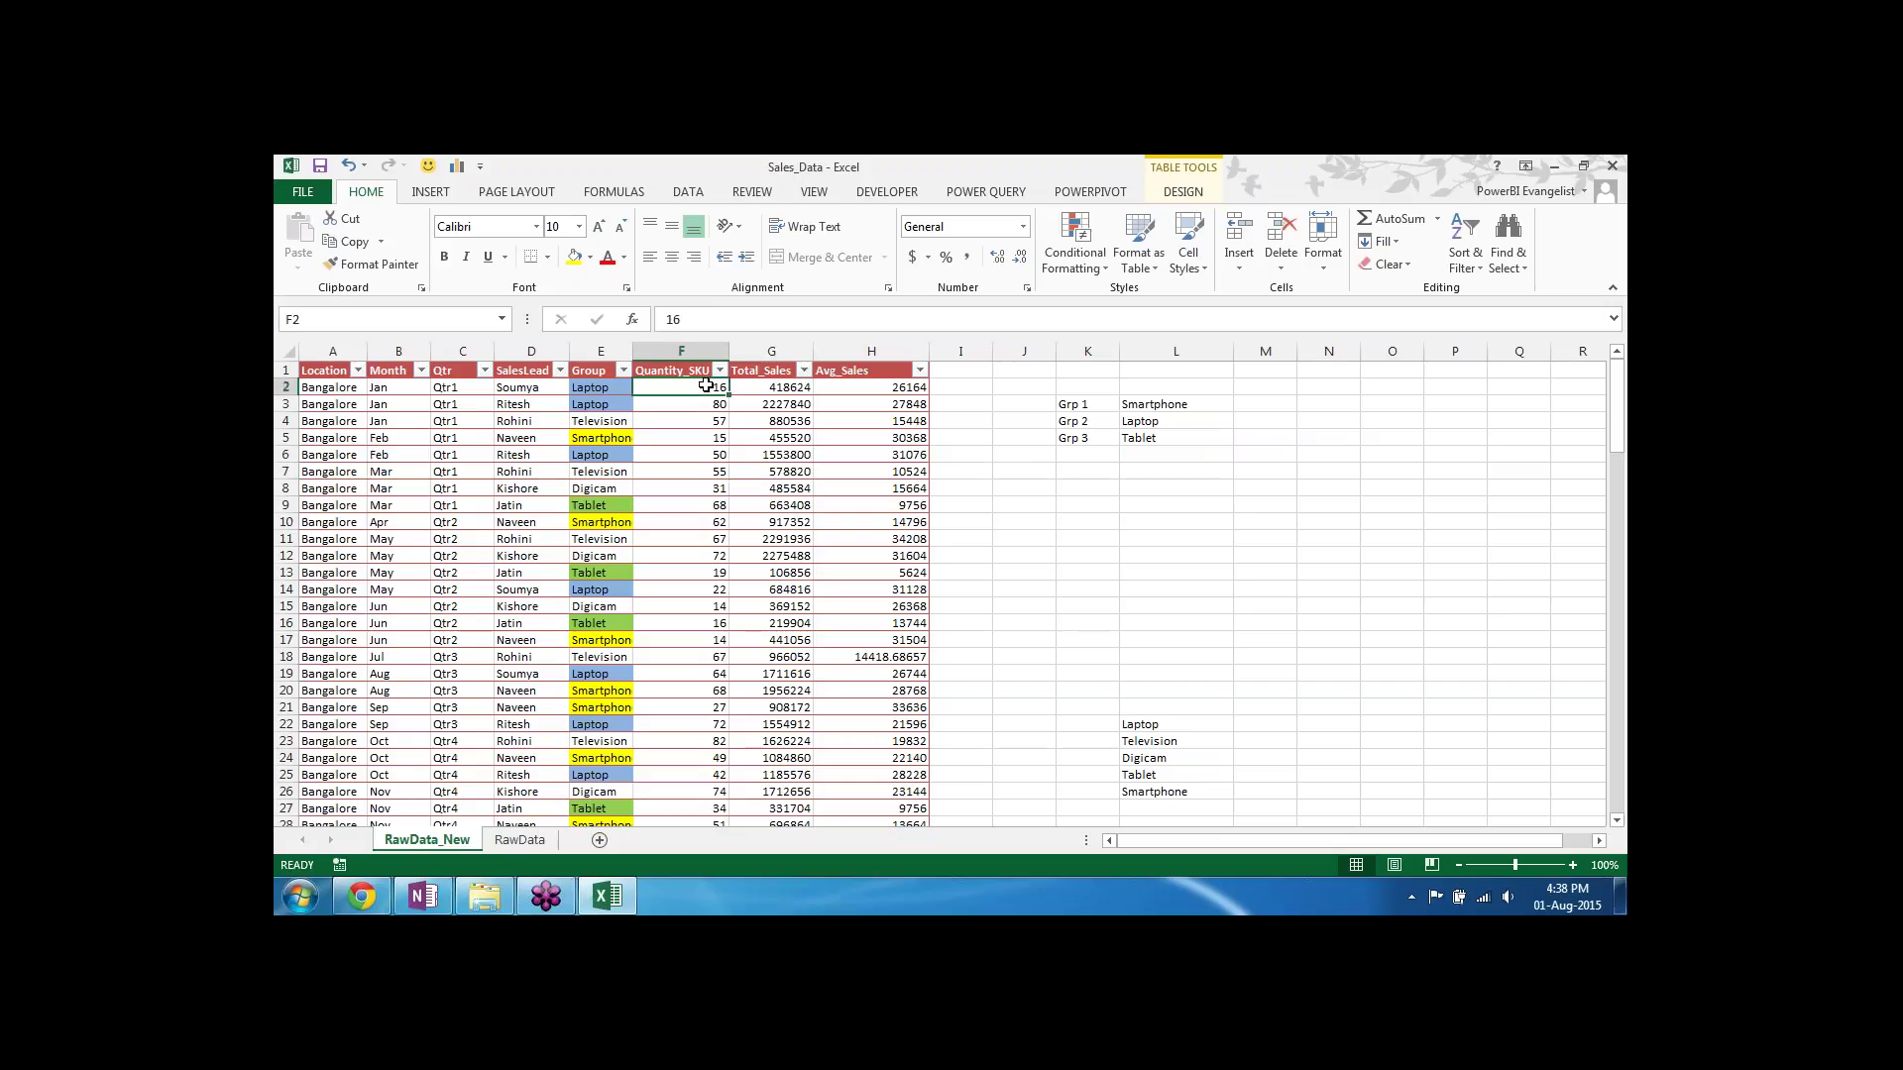
key(ctrl+shift+Down)
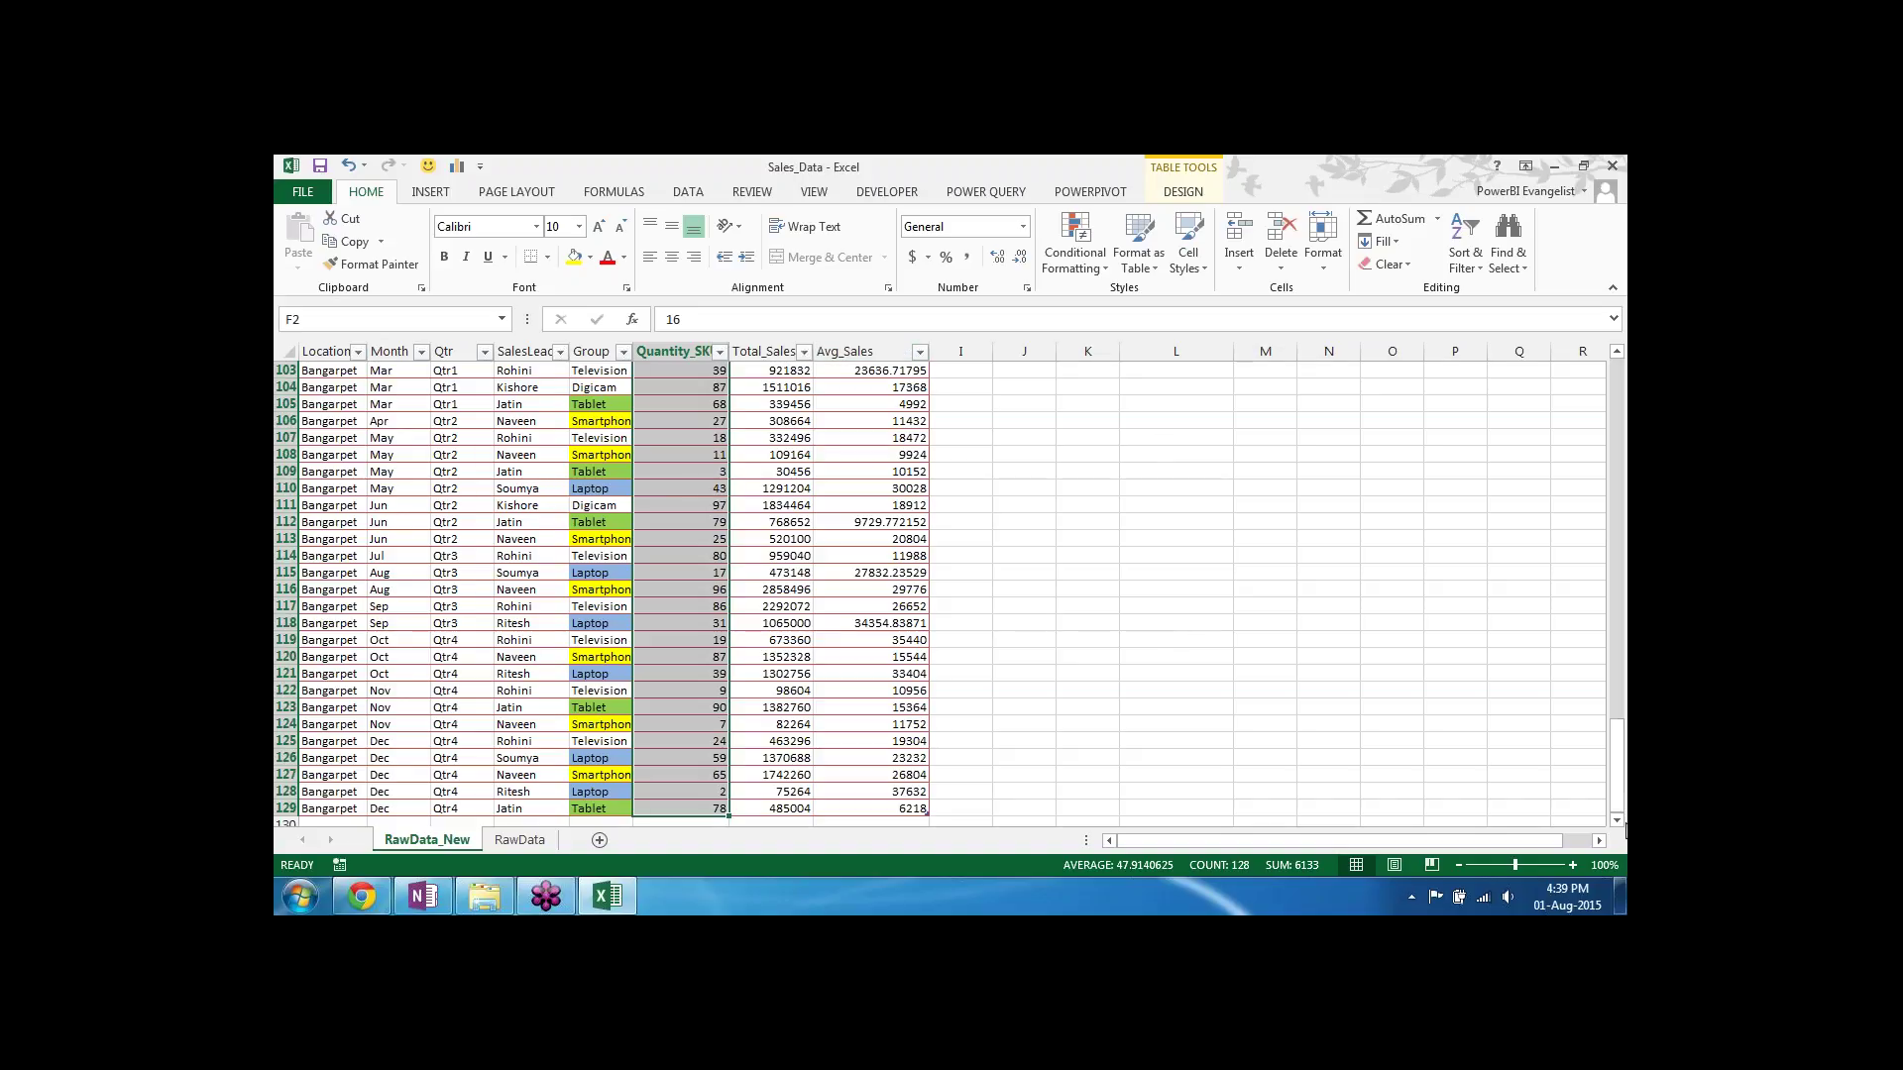
drag(1621, 811, 1626, 424)
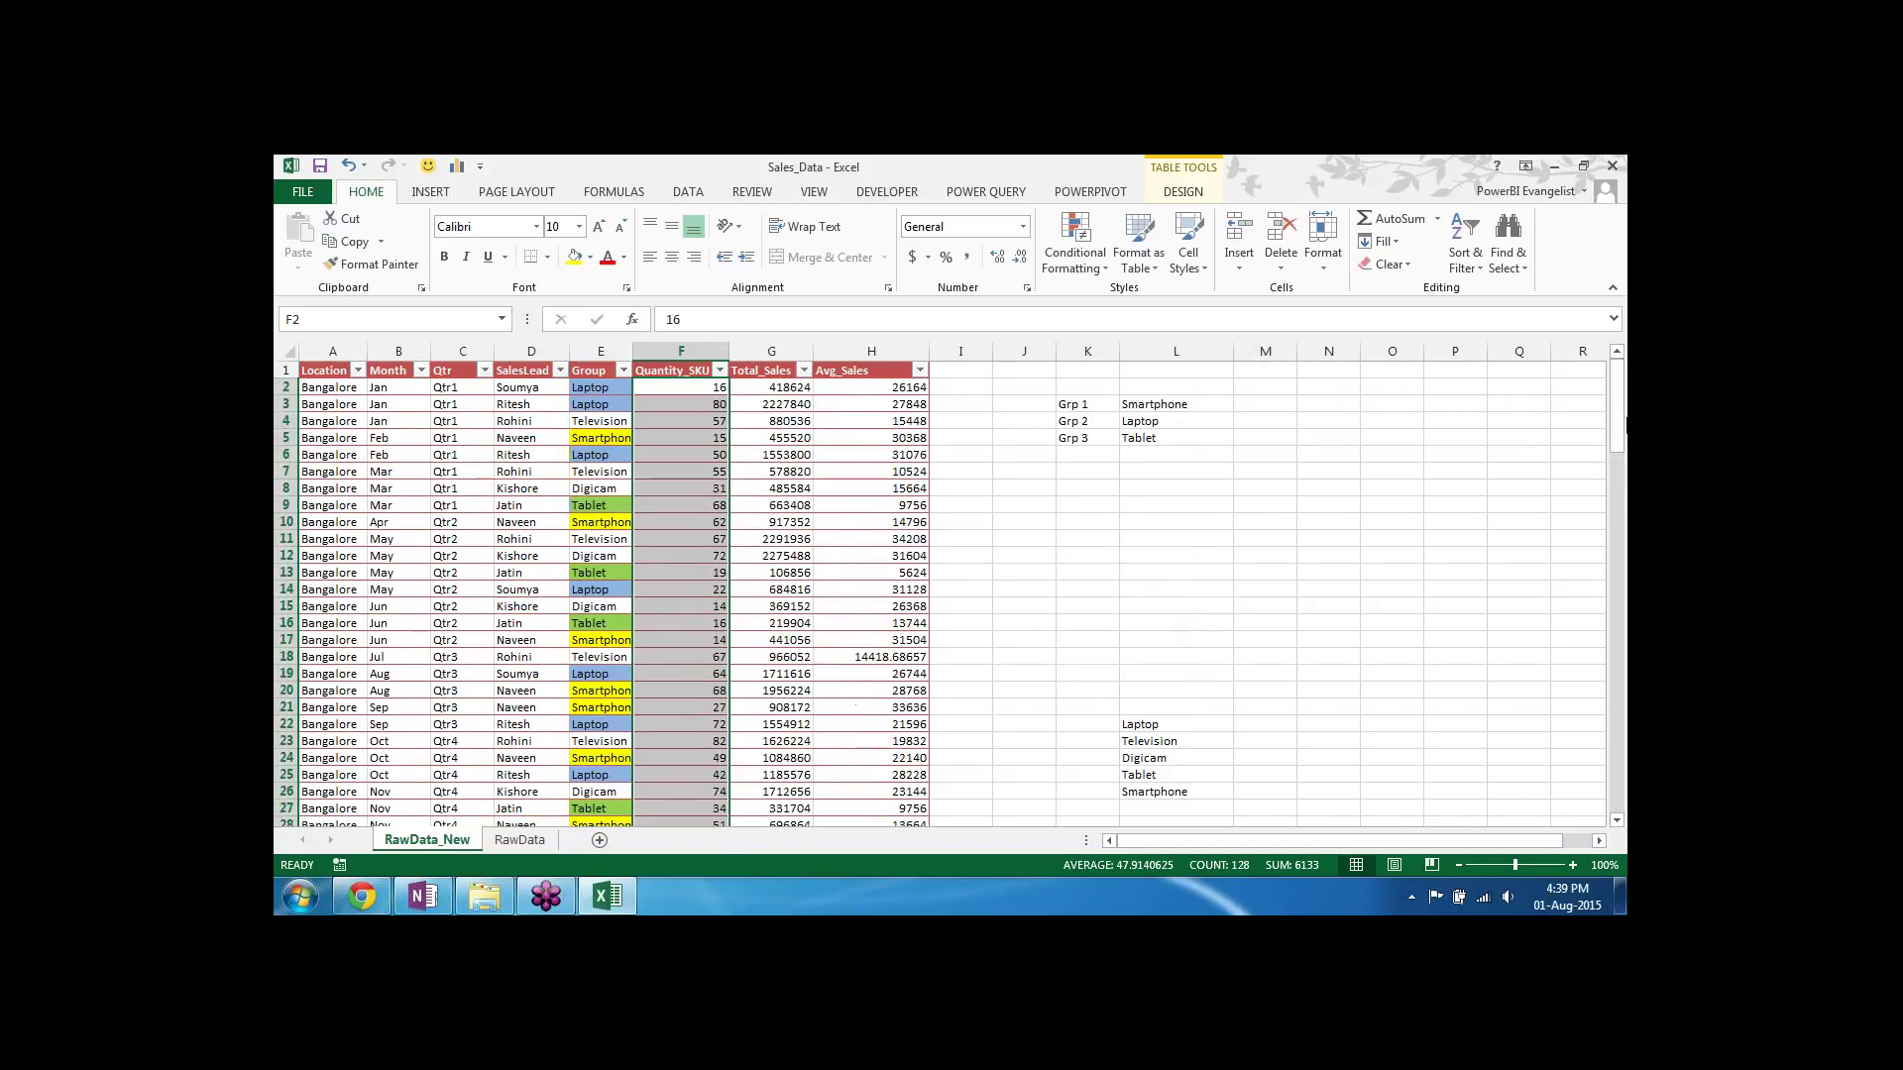
Step: Enter the label "Qty High" in cell K8, below the Grp labels
click(1095, 491)
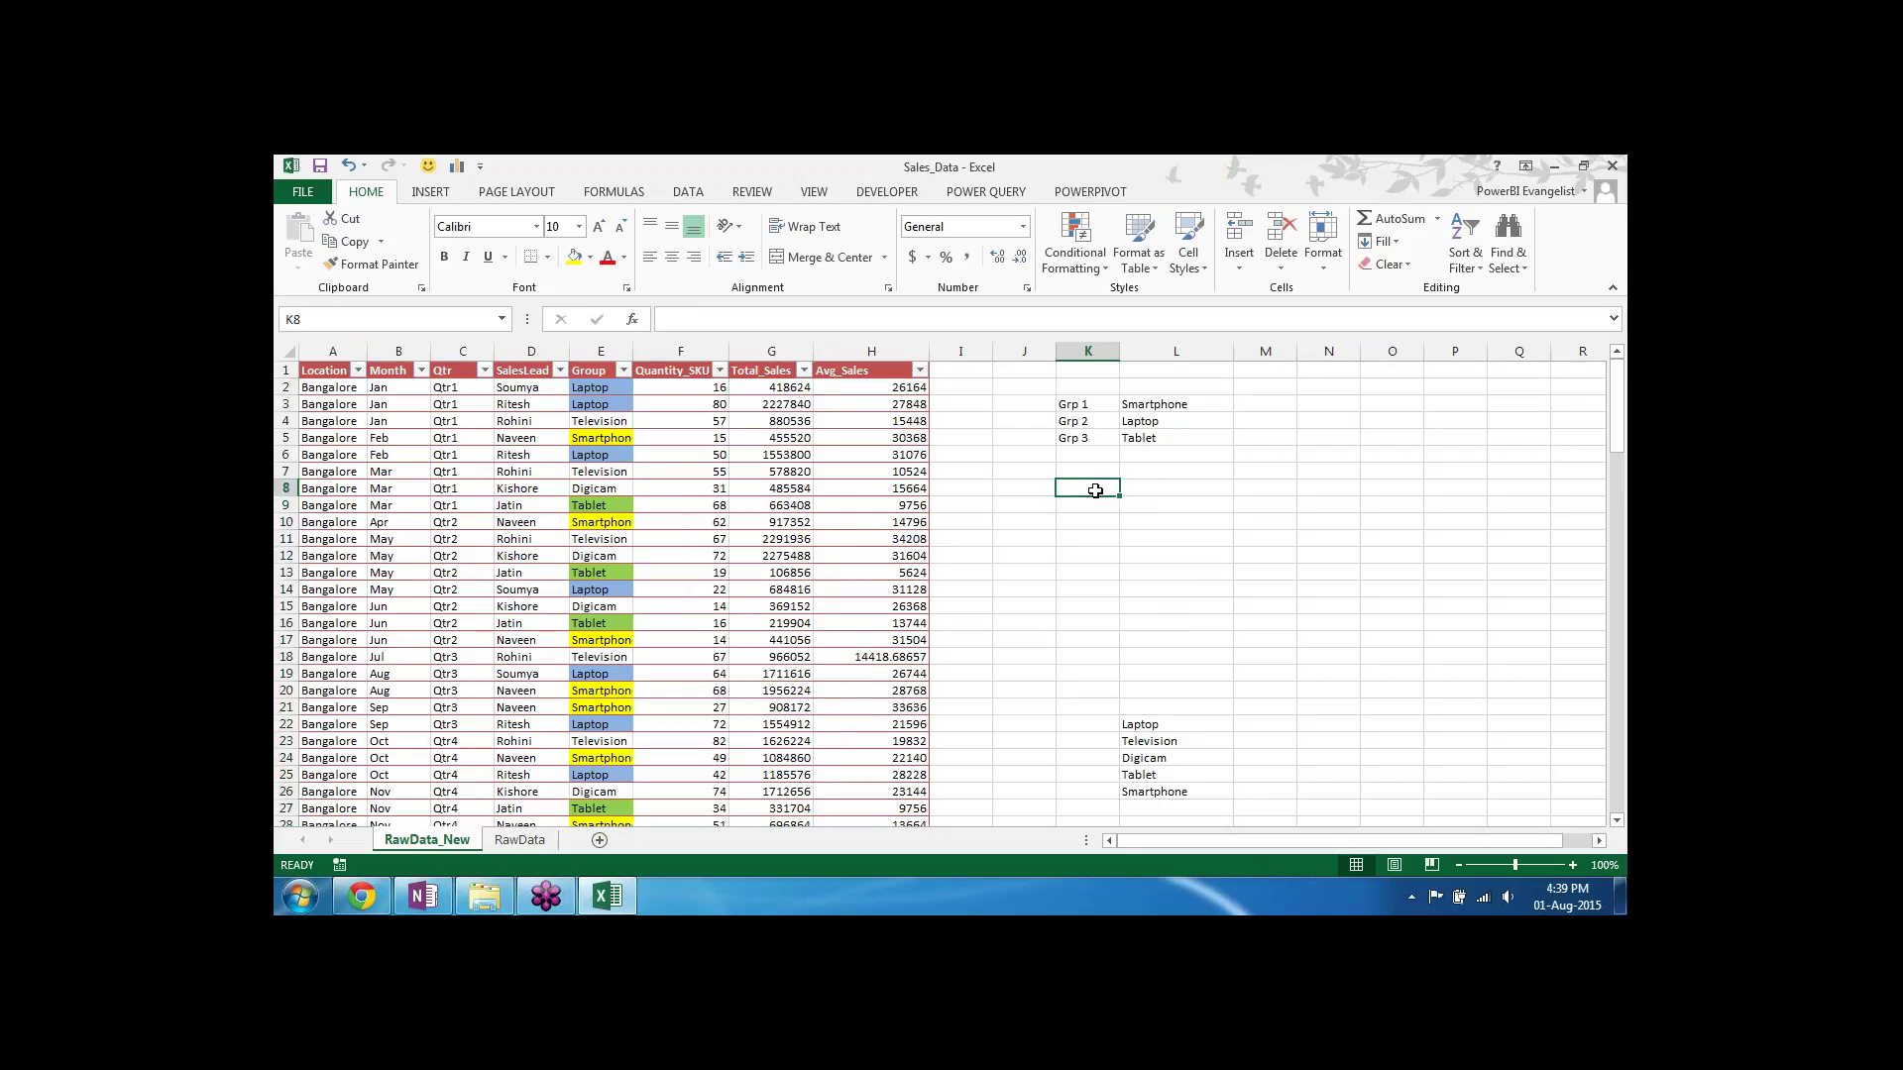
text(WQTy)
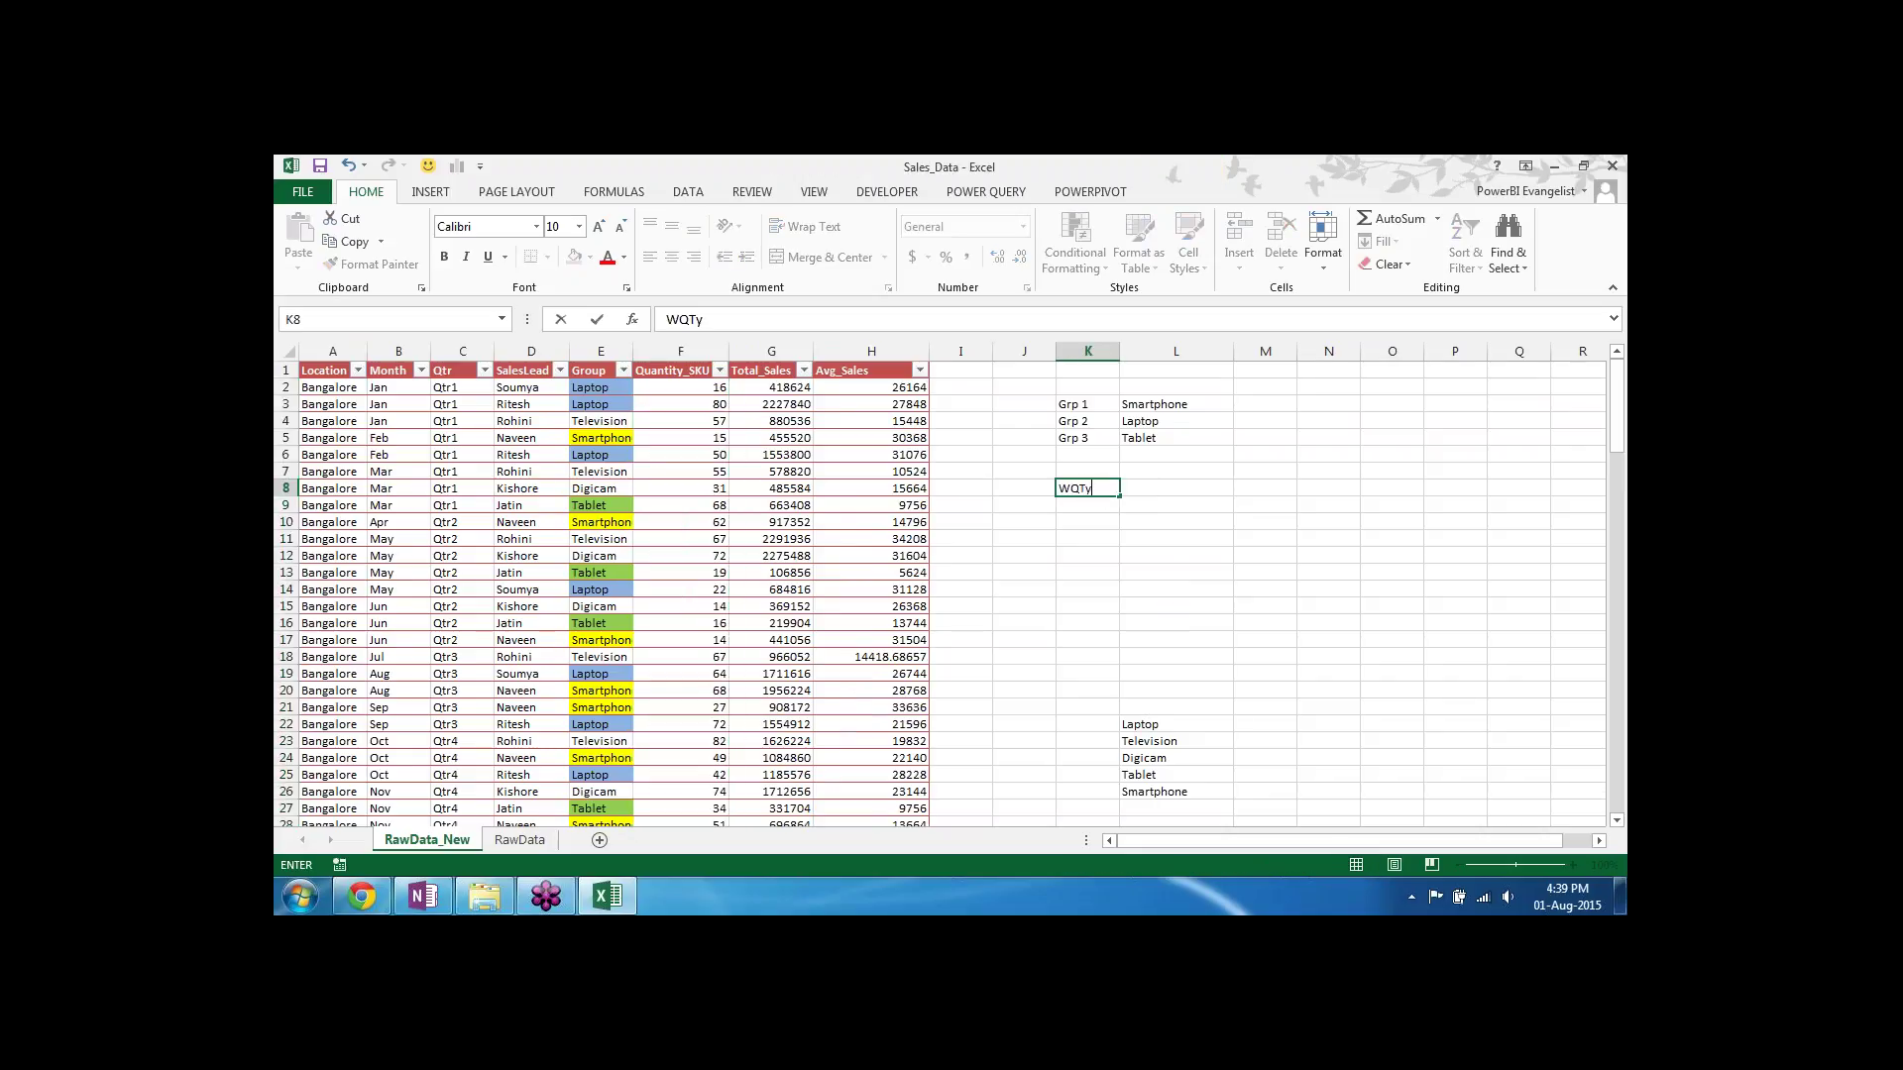
key(BackSpace)
key(BackSpace)
key(BackSpace)
key(BackSpace)
text(Qty High)
key(Return)
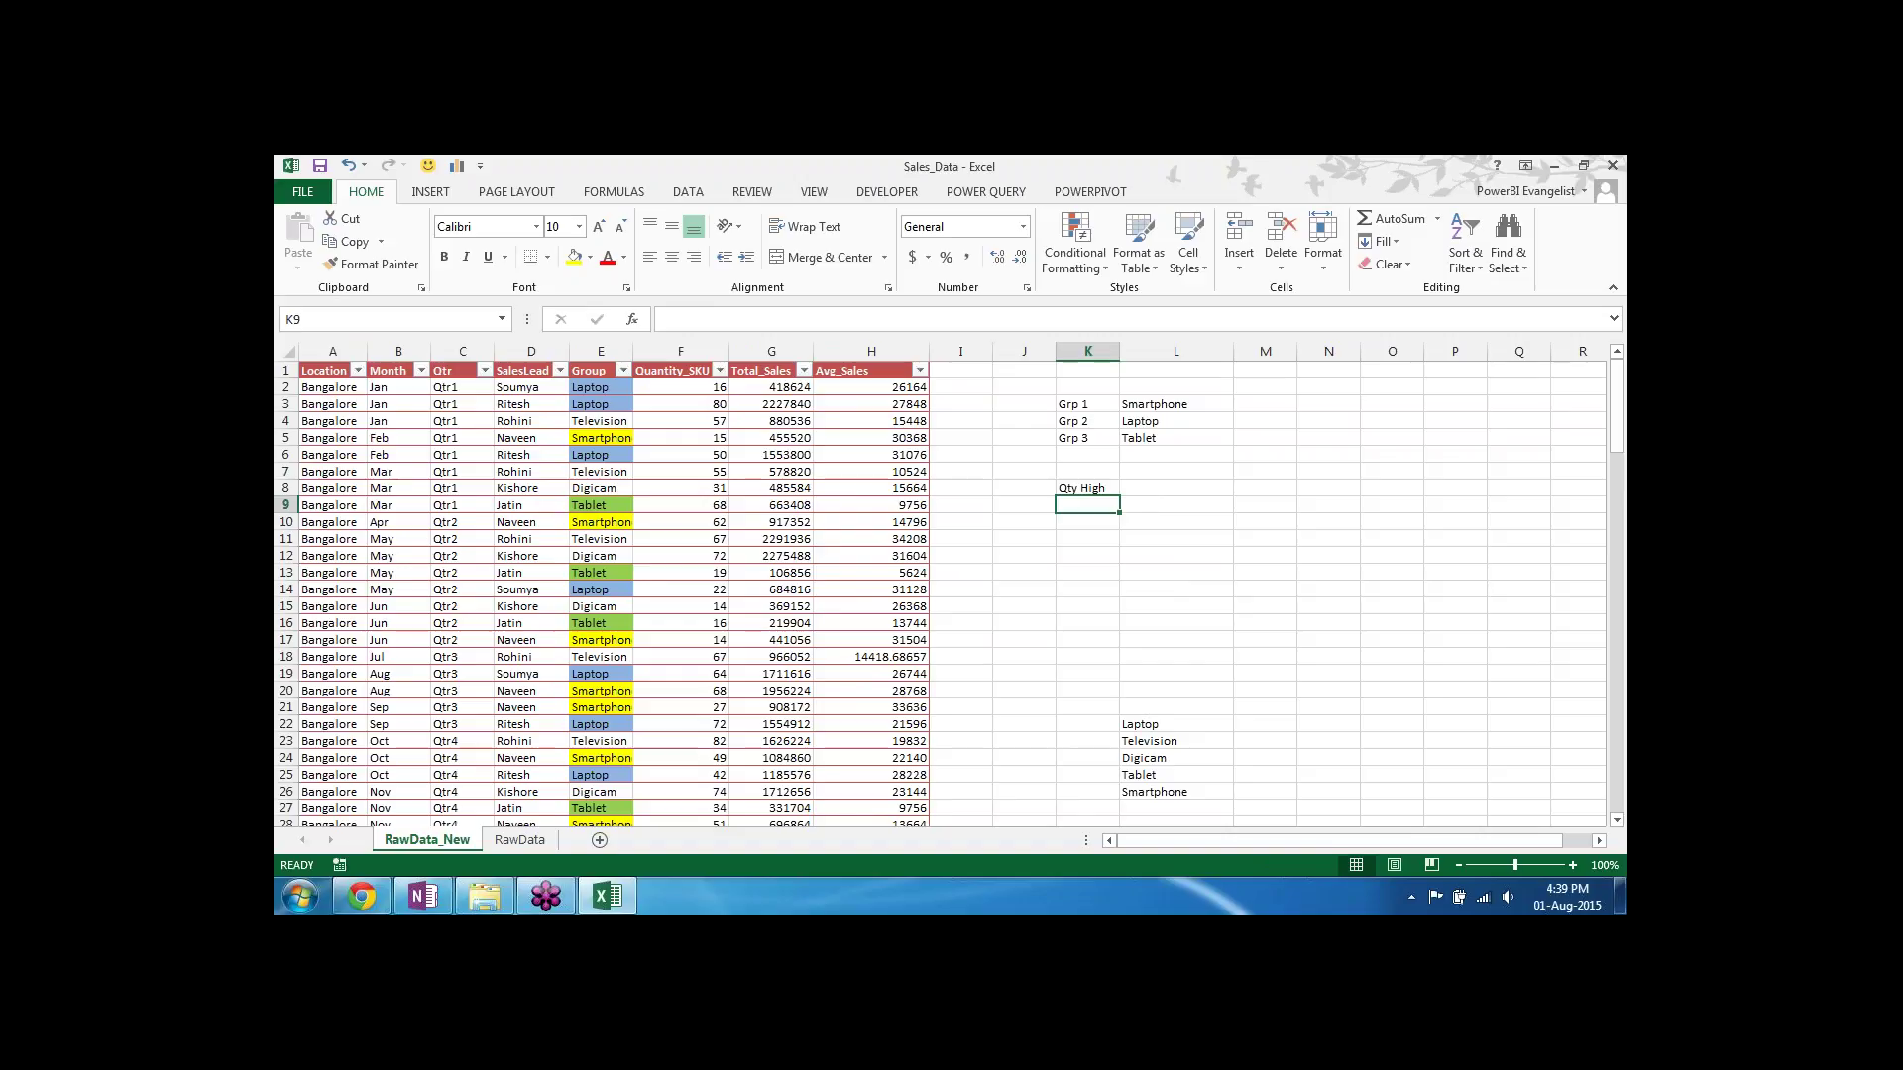
Step: Enter the label "Qty Low" in K9, and enter 60 for Qty High in L8 and 40 for Qty Low in L9
text(Qty Low)
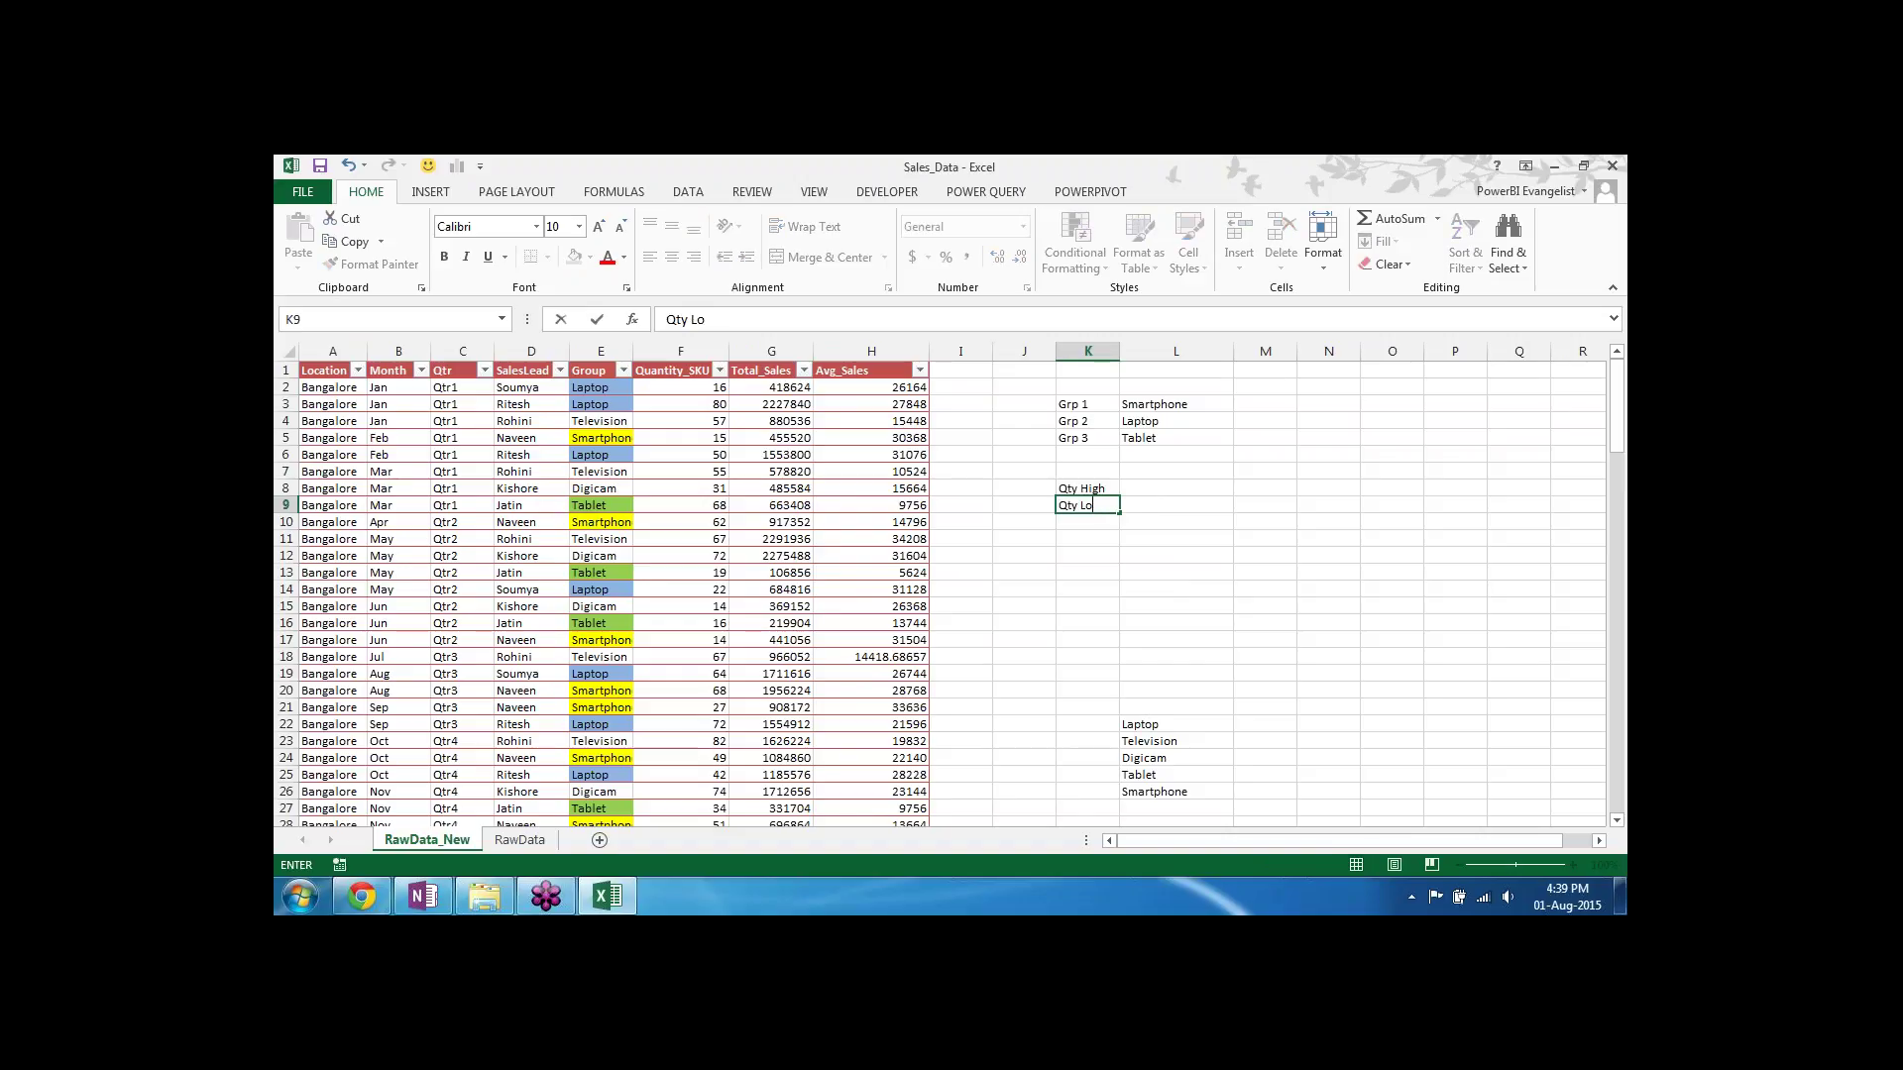
key(Return)
key(Up)
key(Right)
key(Up)
key(Up)
key(Down)
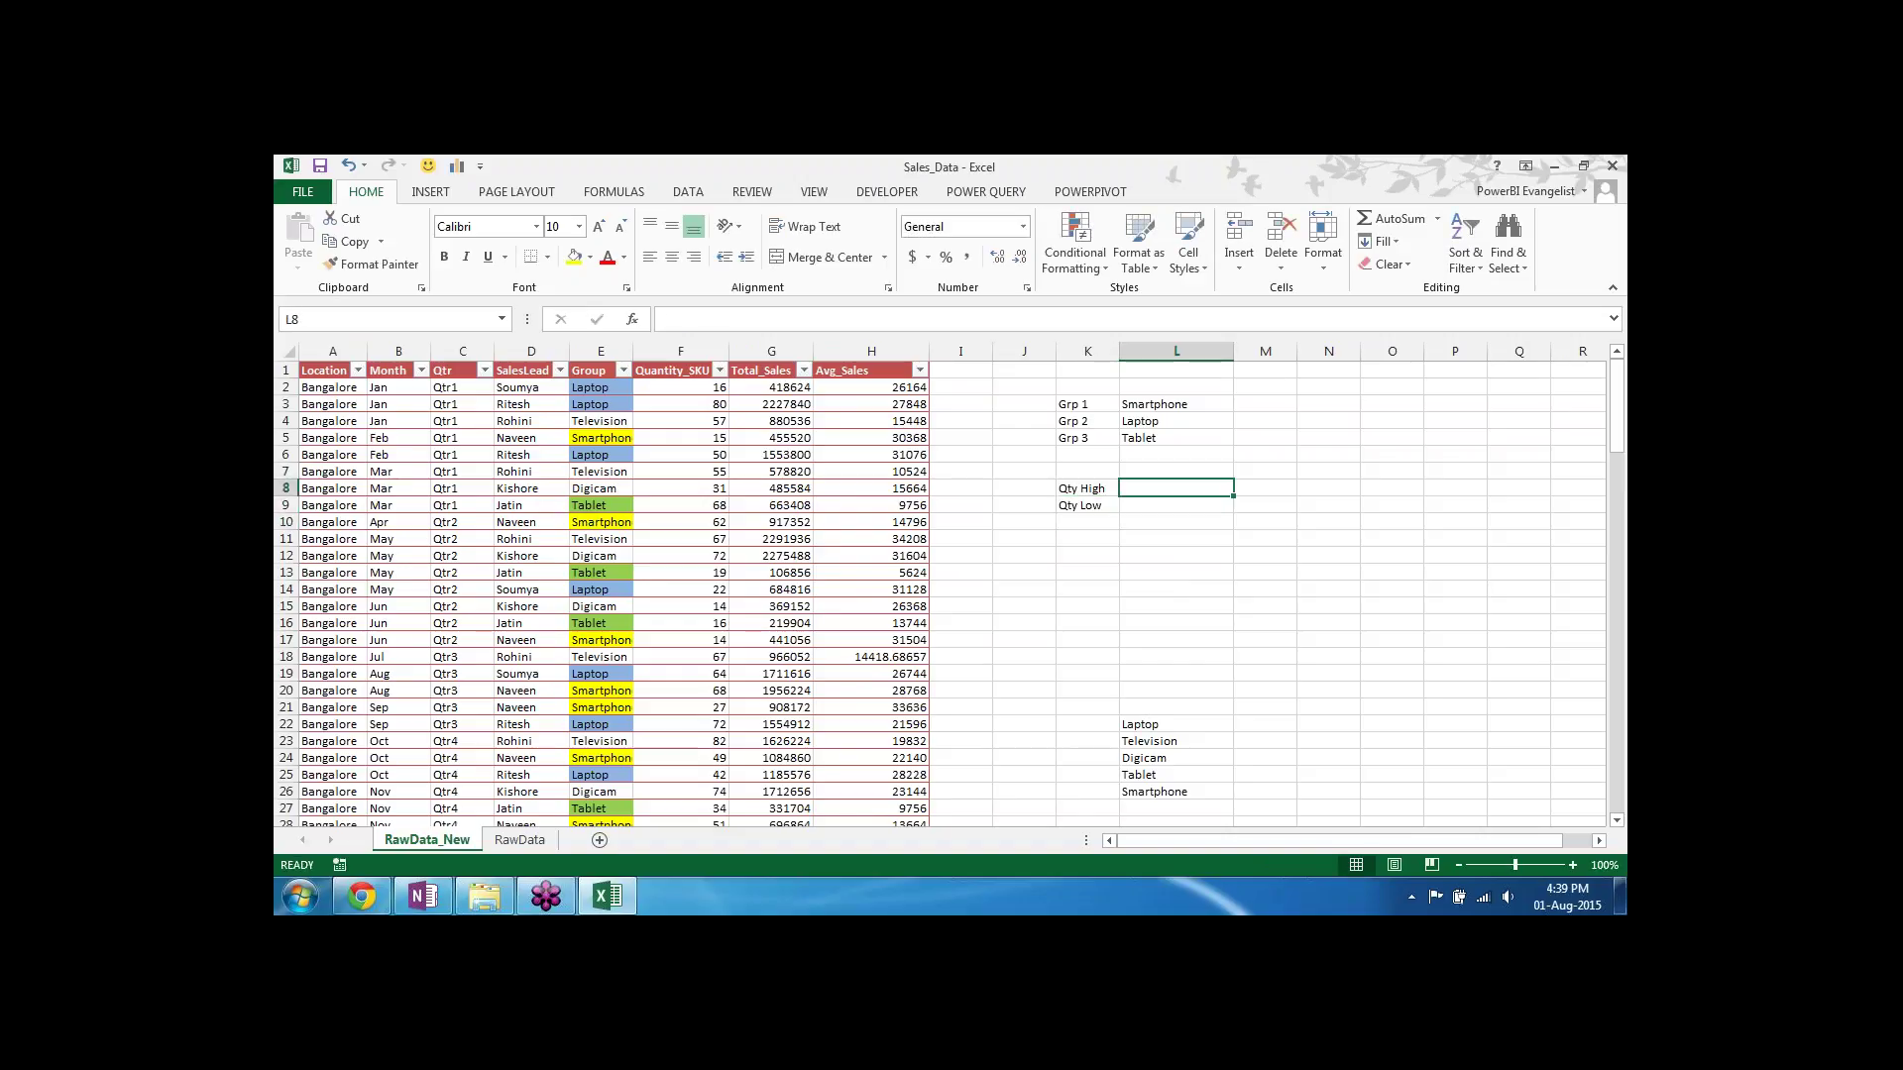
text(60)
key(Return)
text(40)
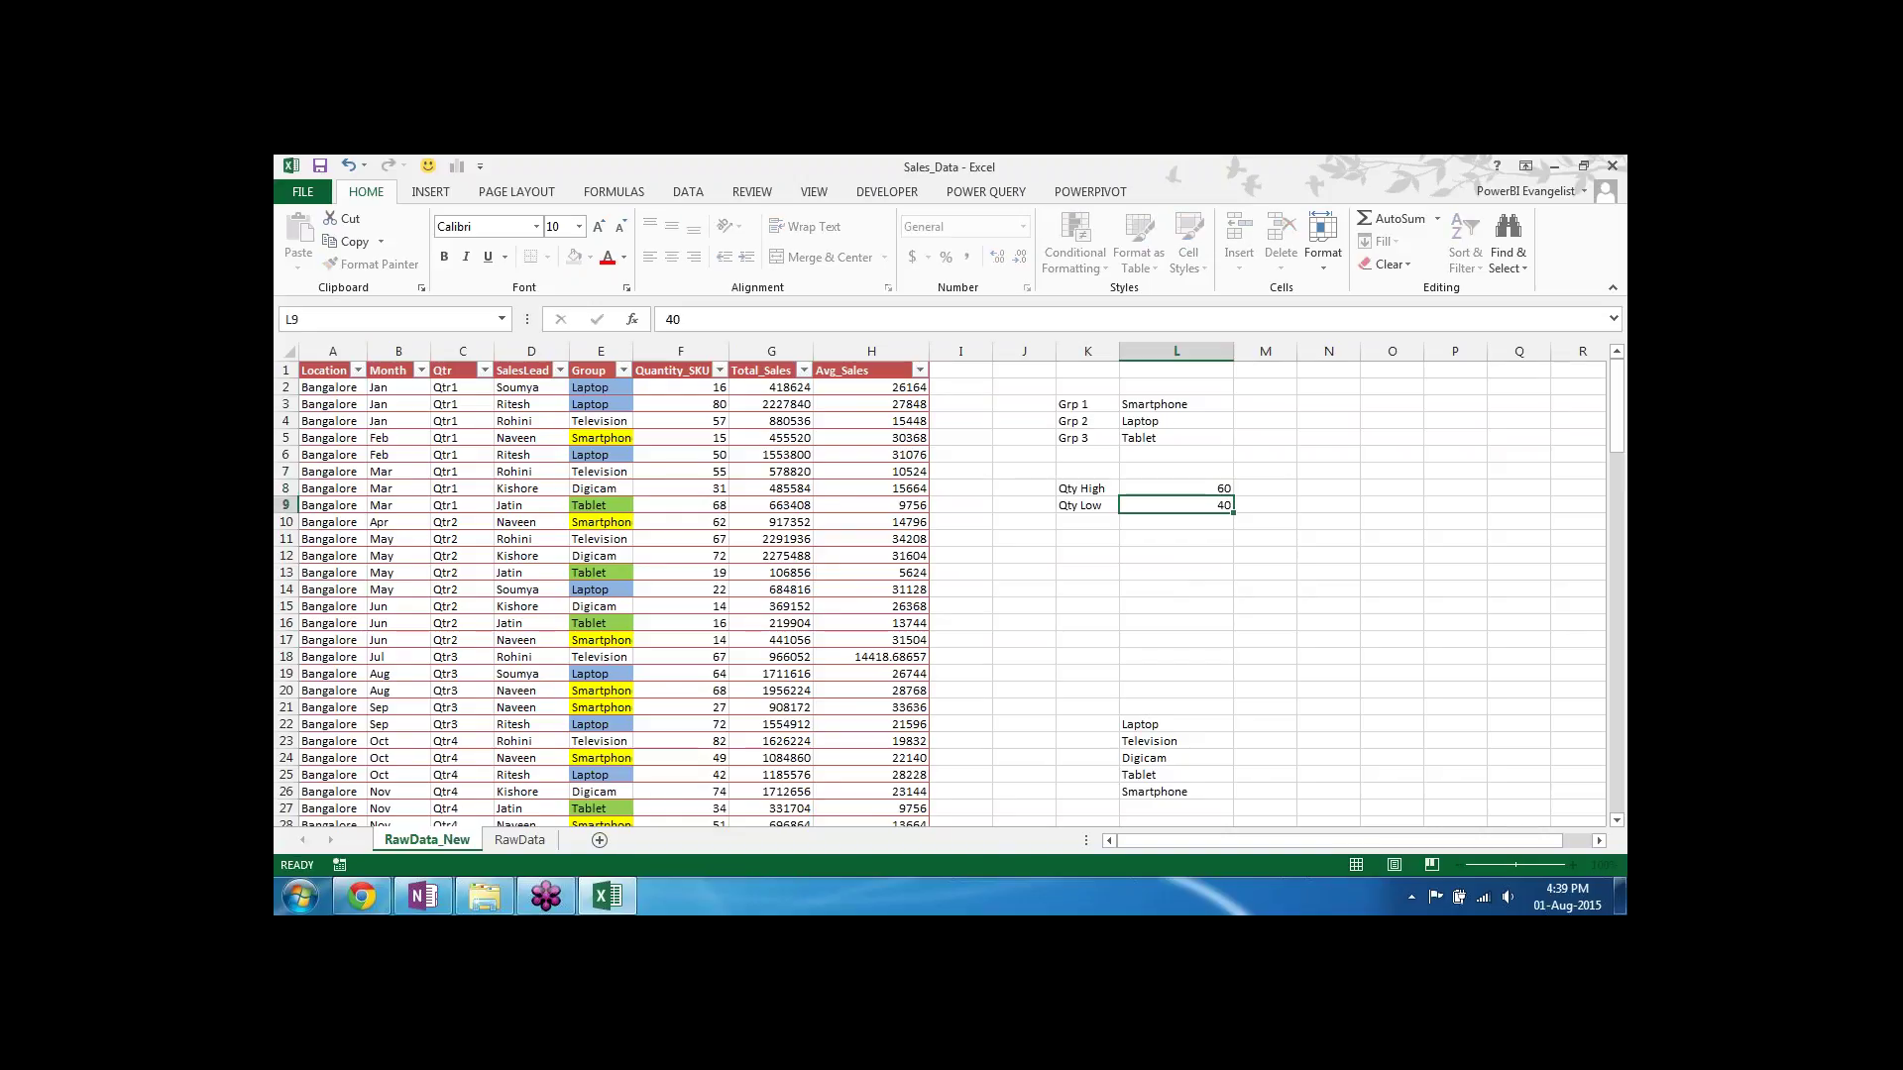
key(Return)
drag(1180, 489, 1179, 506)
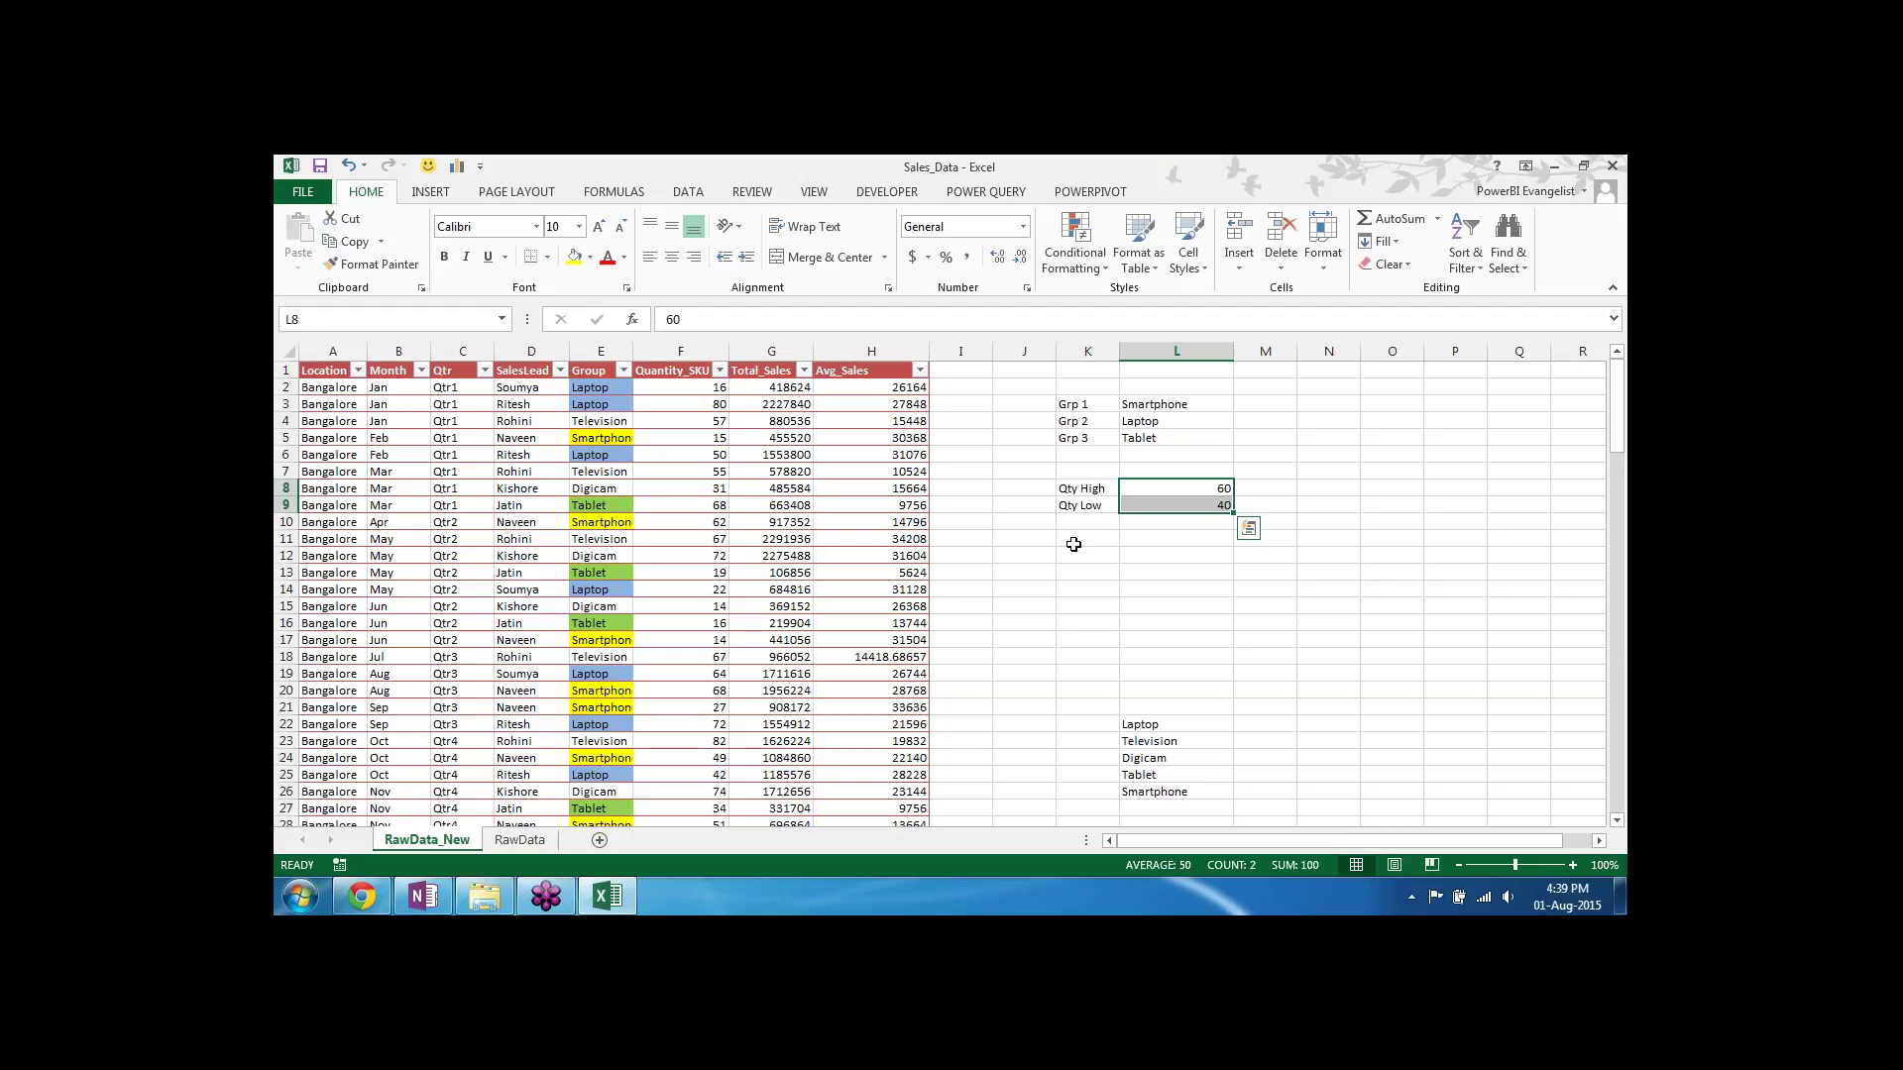
Step: Define a new conditional formatting rule on the Quantity_SKU values F2:F129 for cell values between $L$9 and $L$8
click(692, 388)
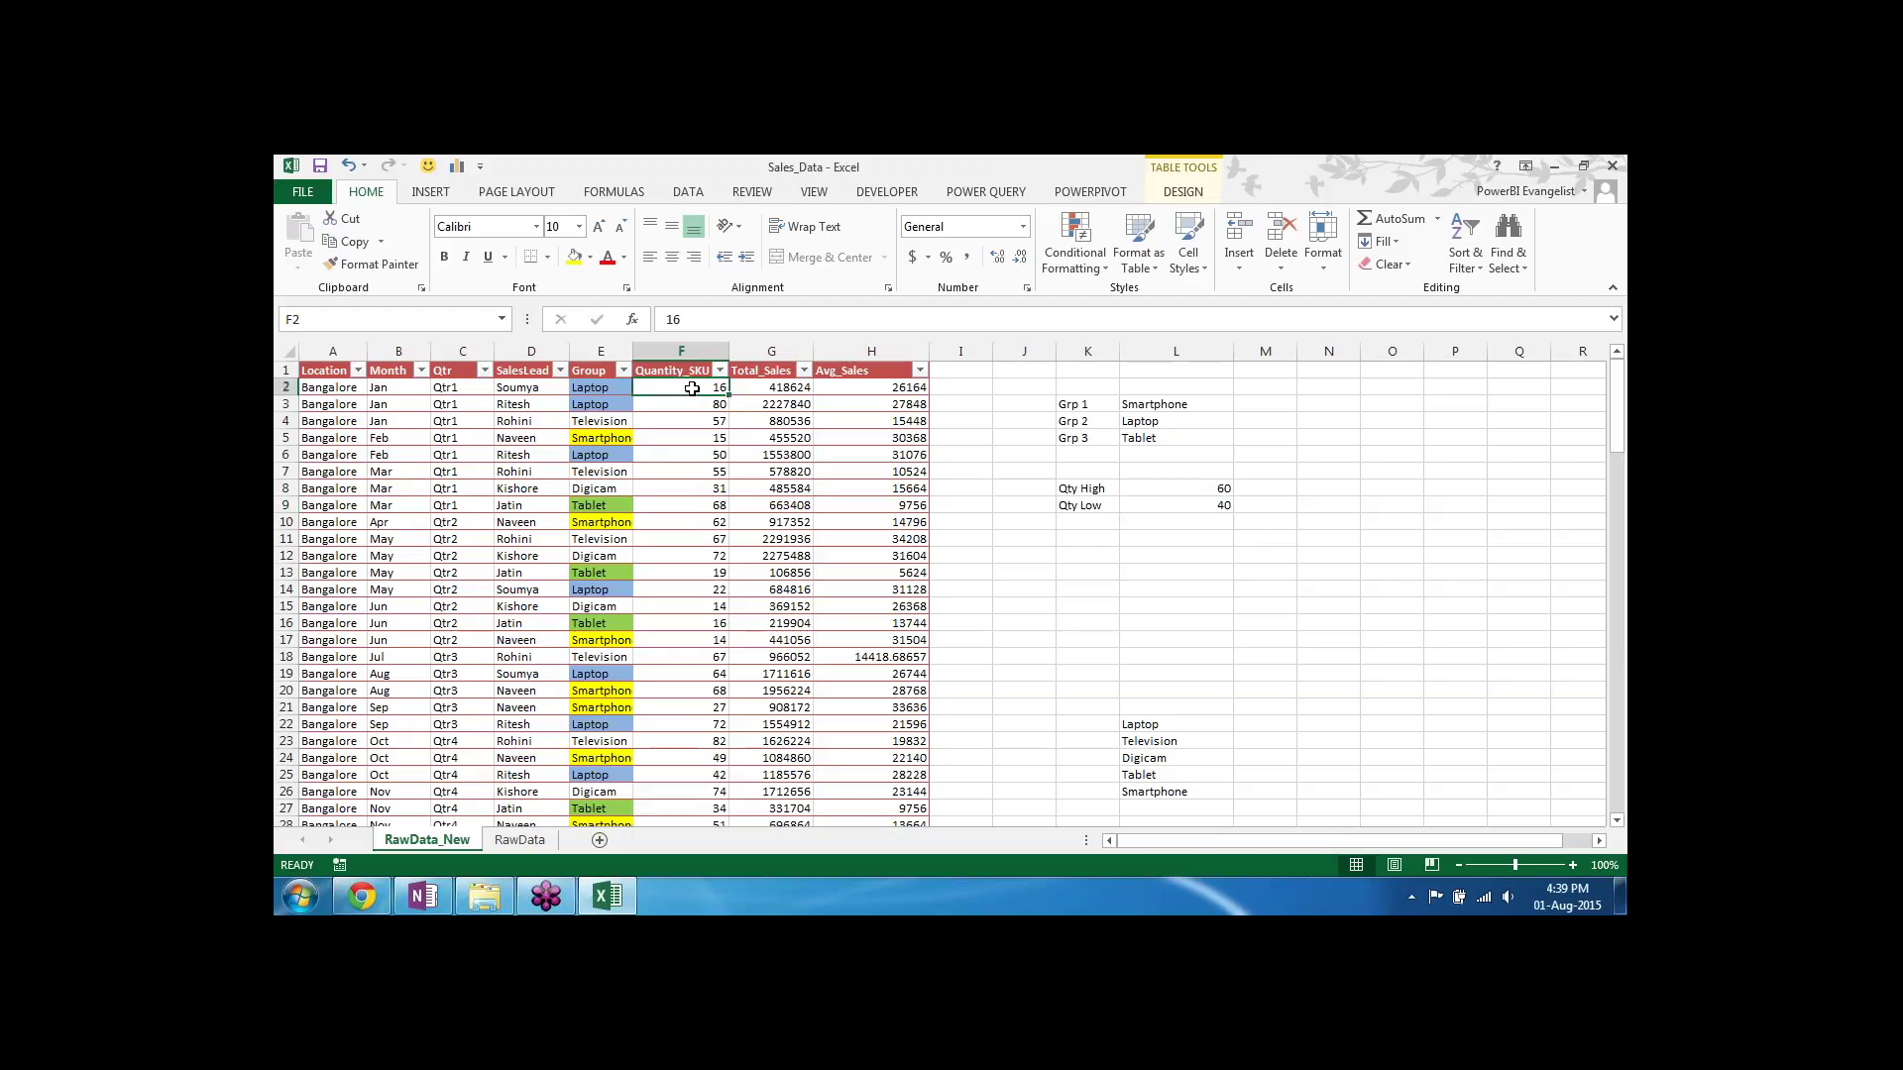
key(ctrl+shift+Down)
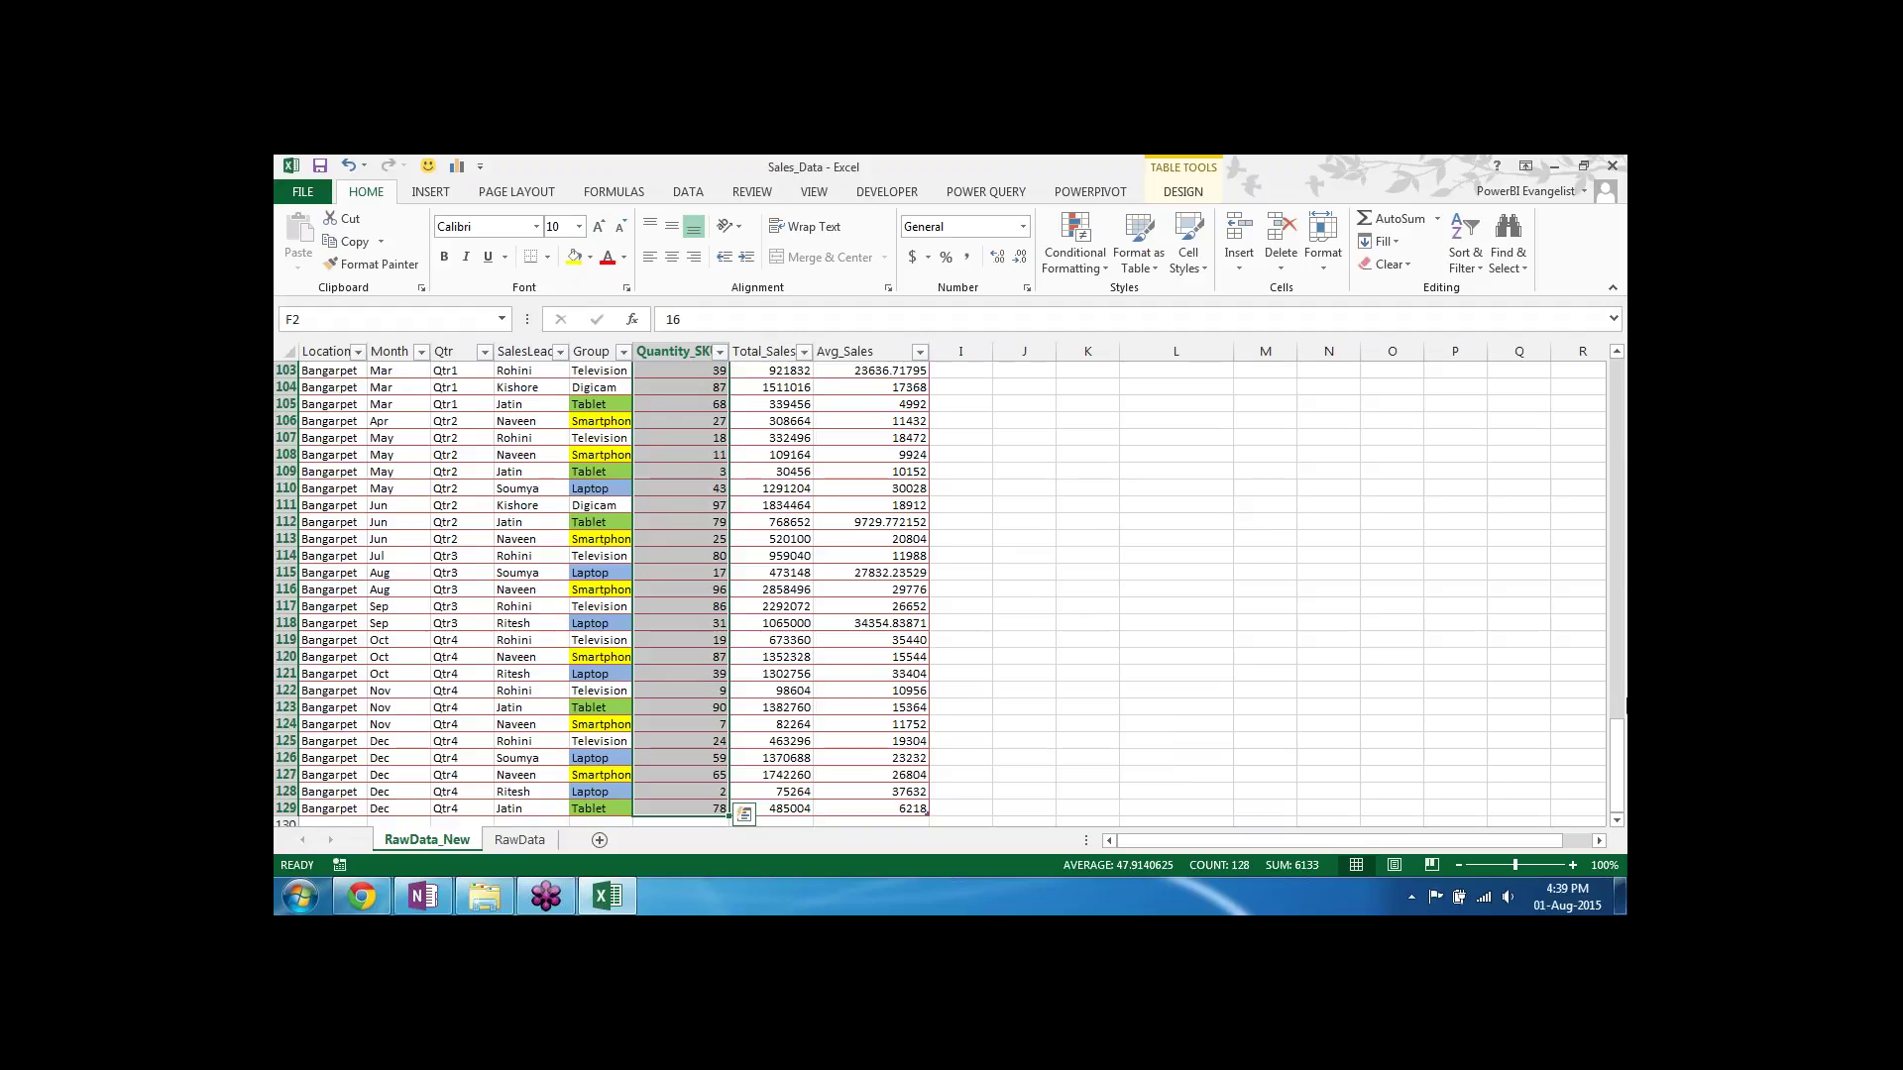
drag(1617, 768, 1624, 392)
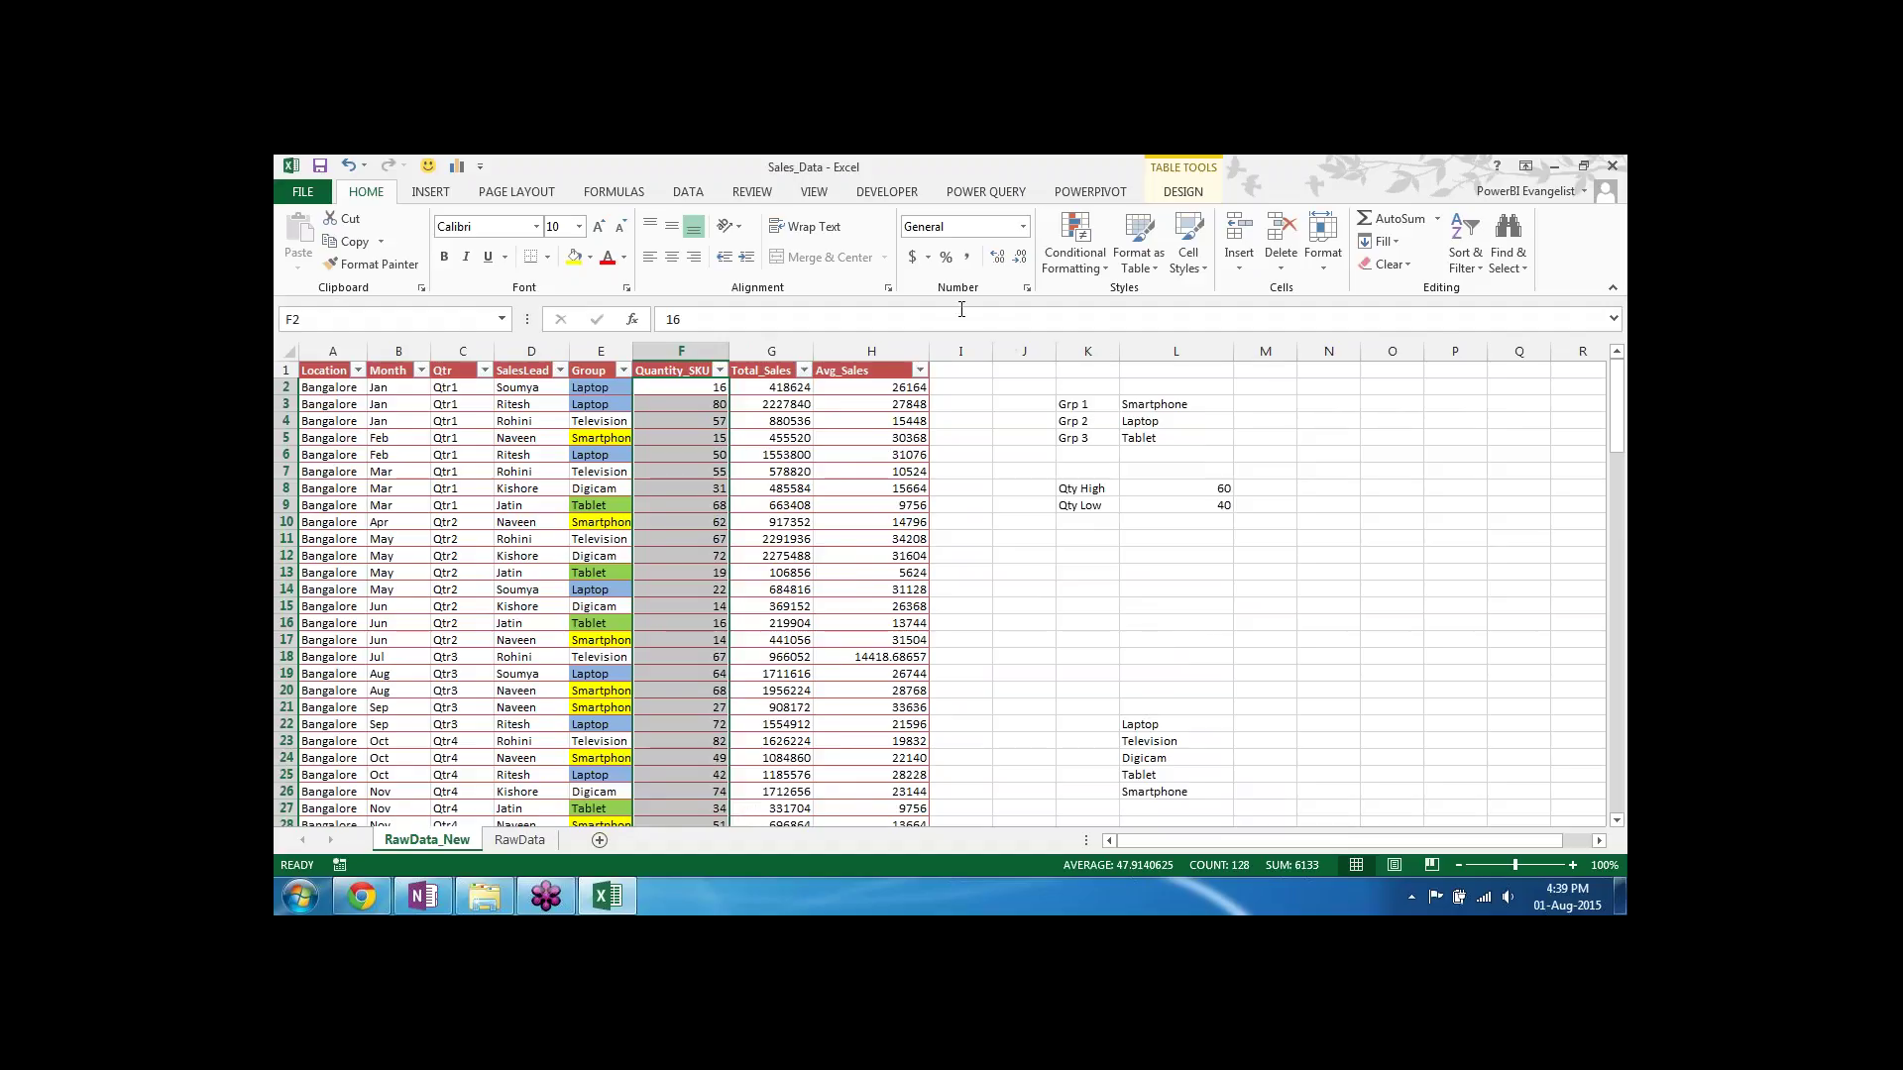
click(1079, 260)
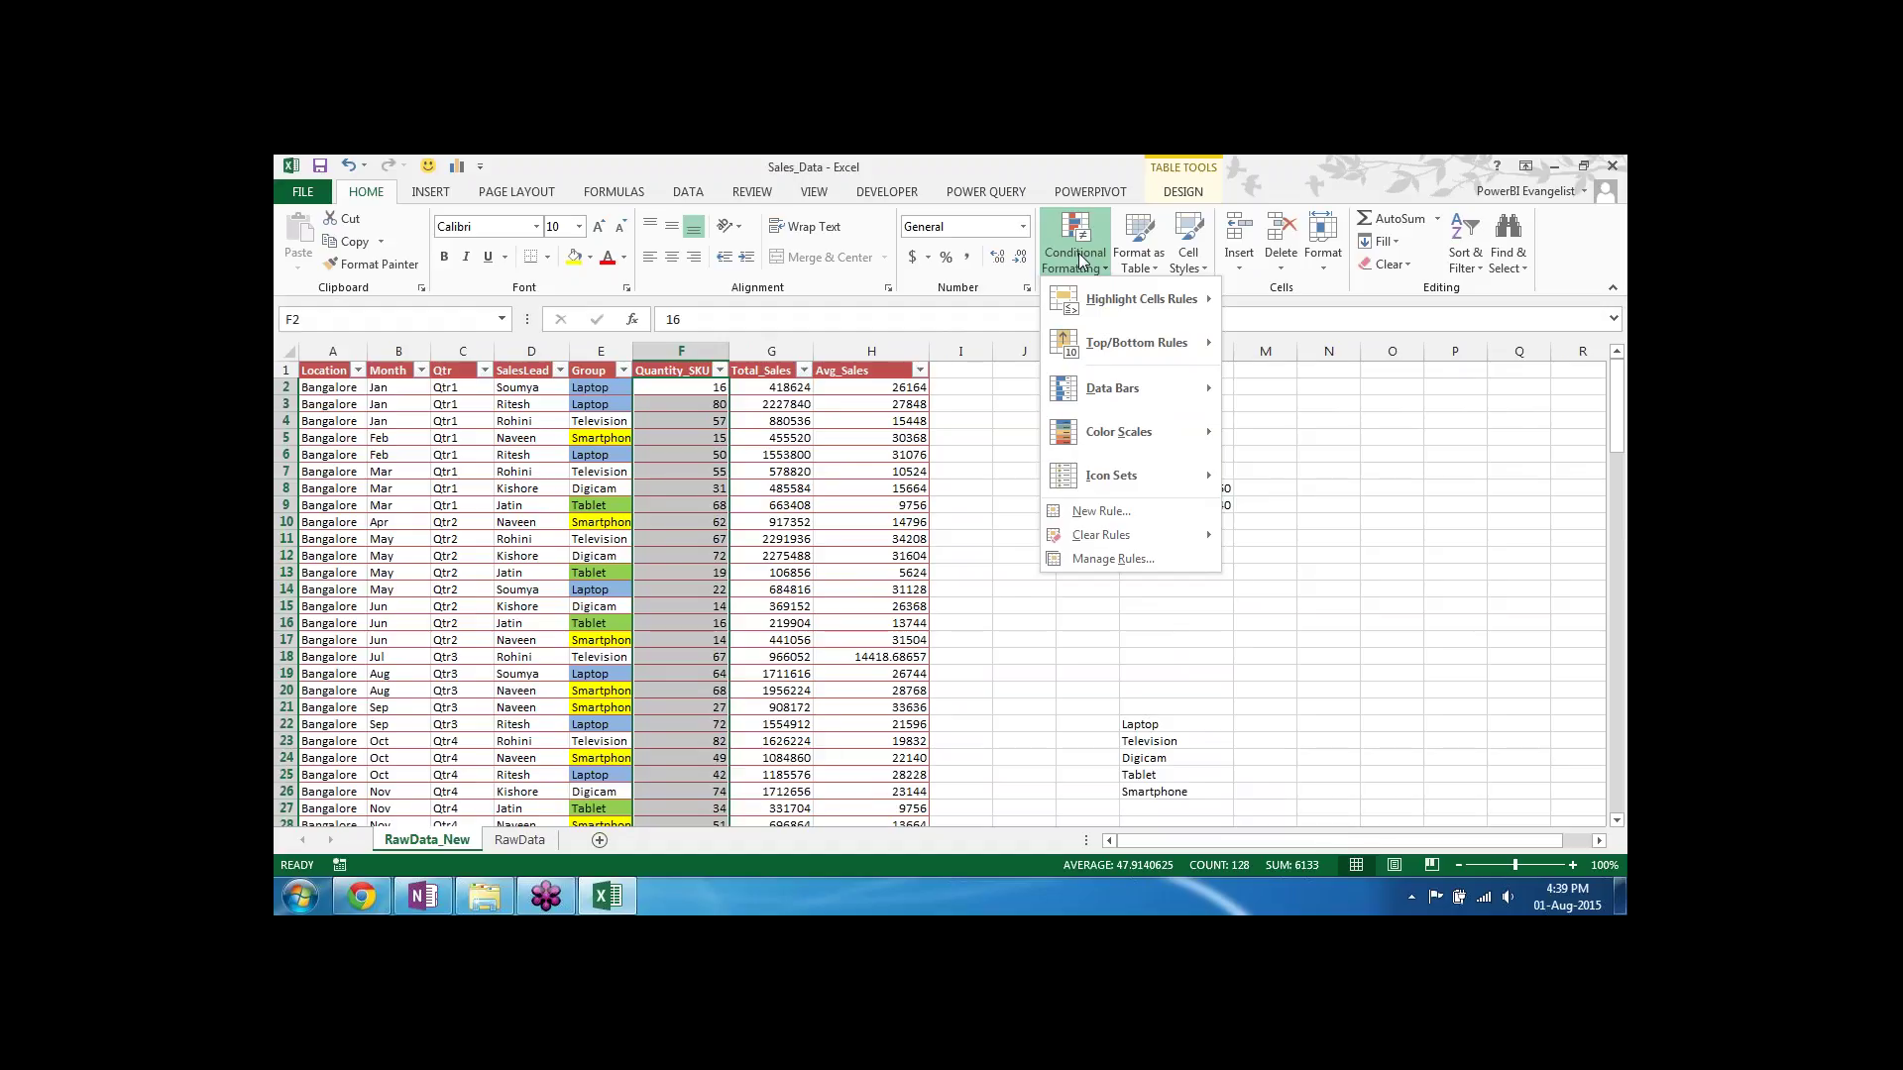
mouse_move(1157, 411)
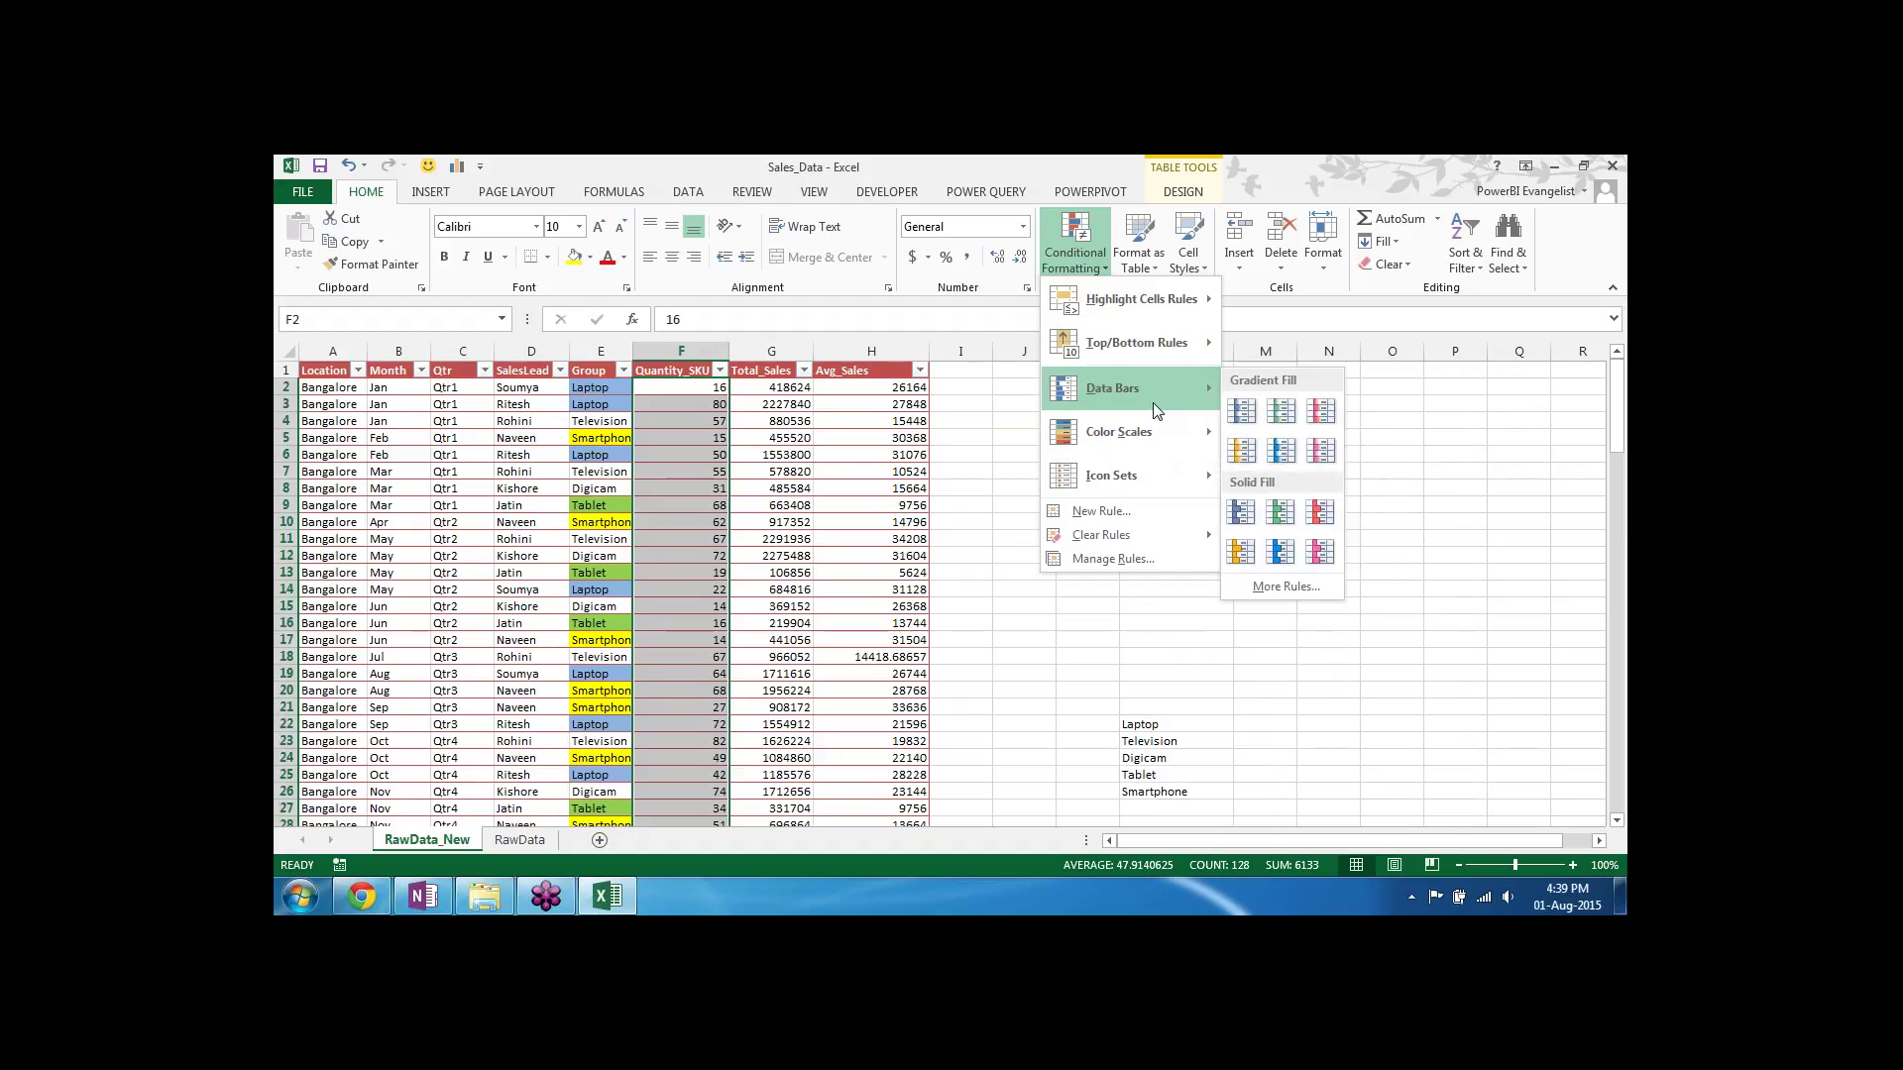
click(1120, 512)
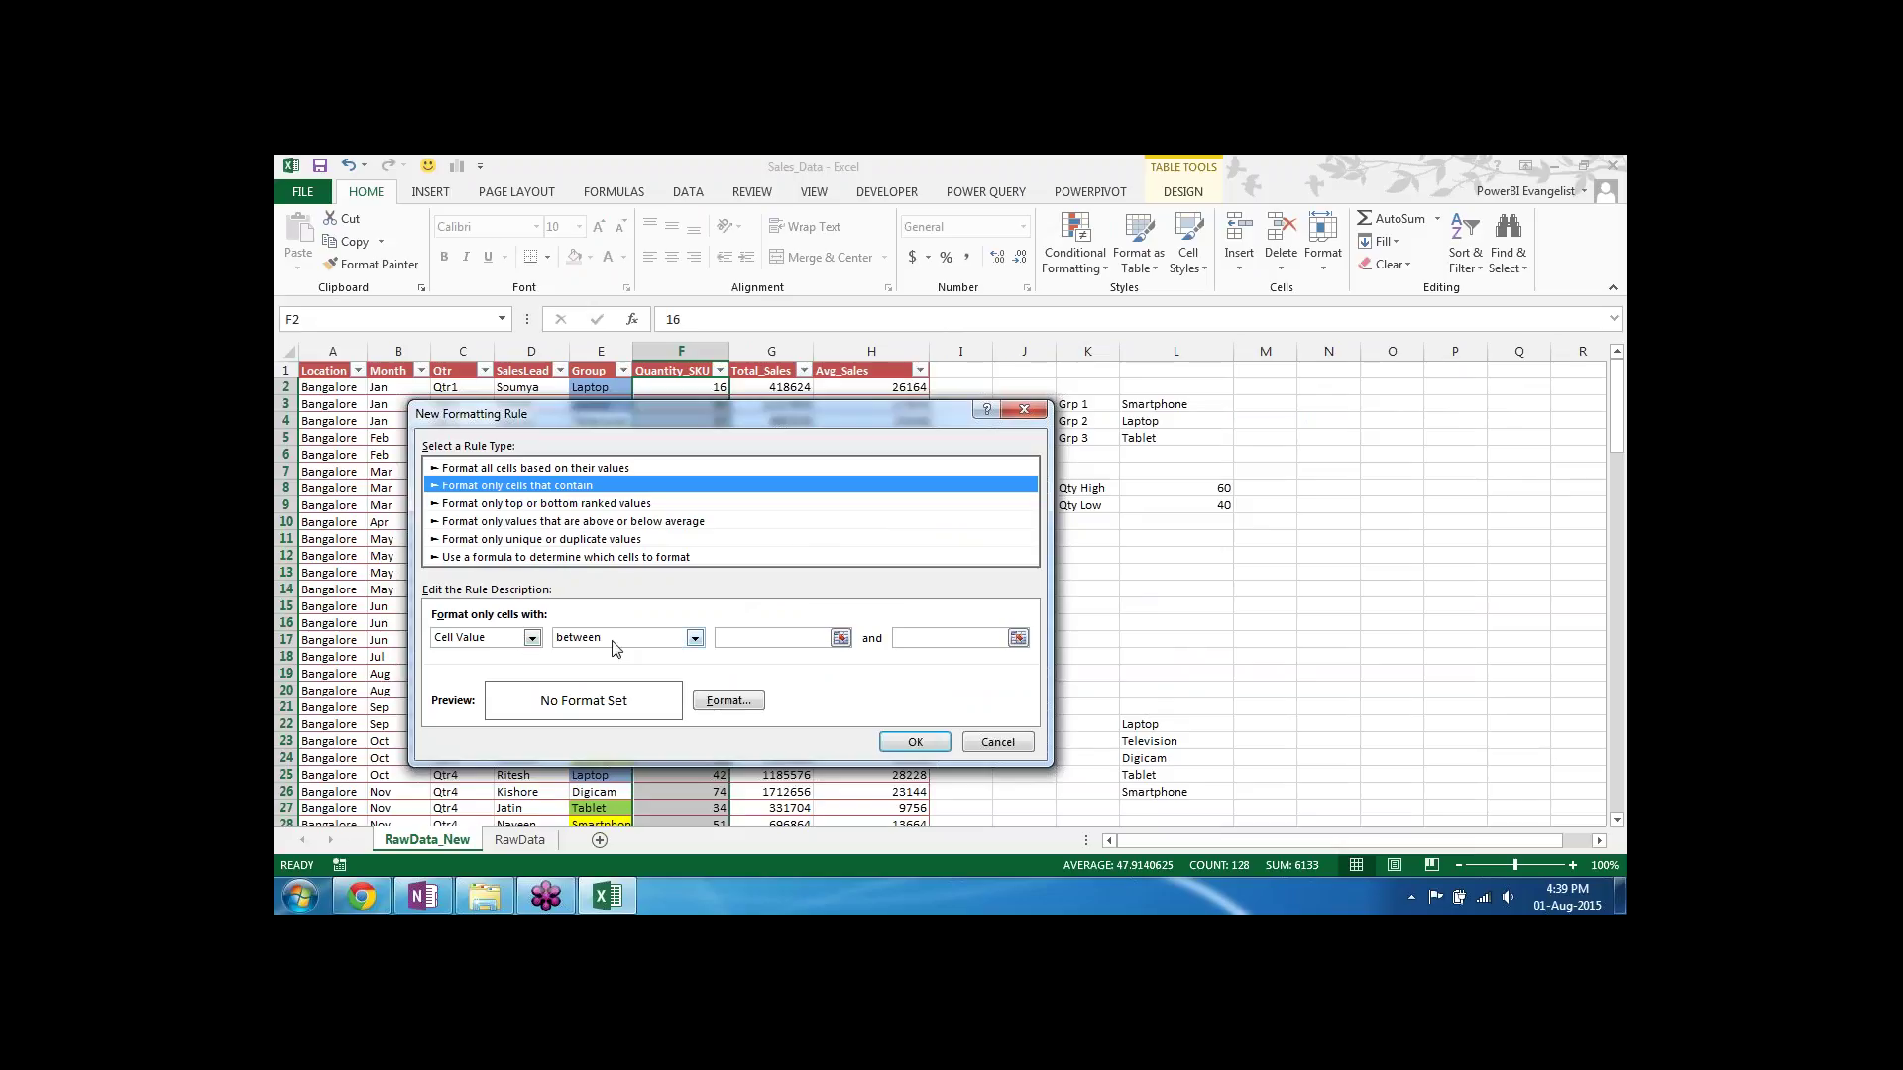
click(803, 638)
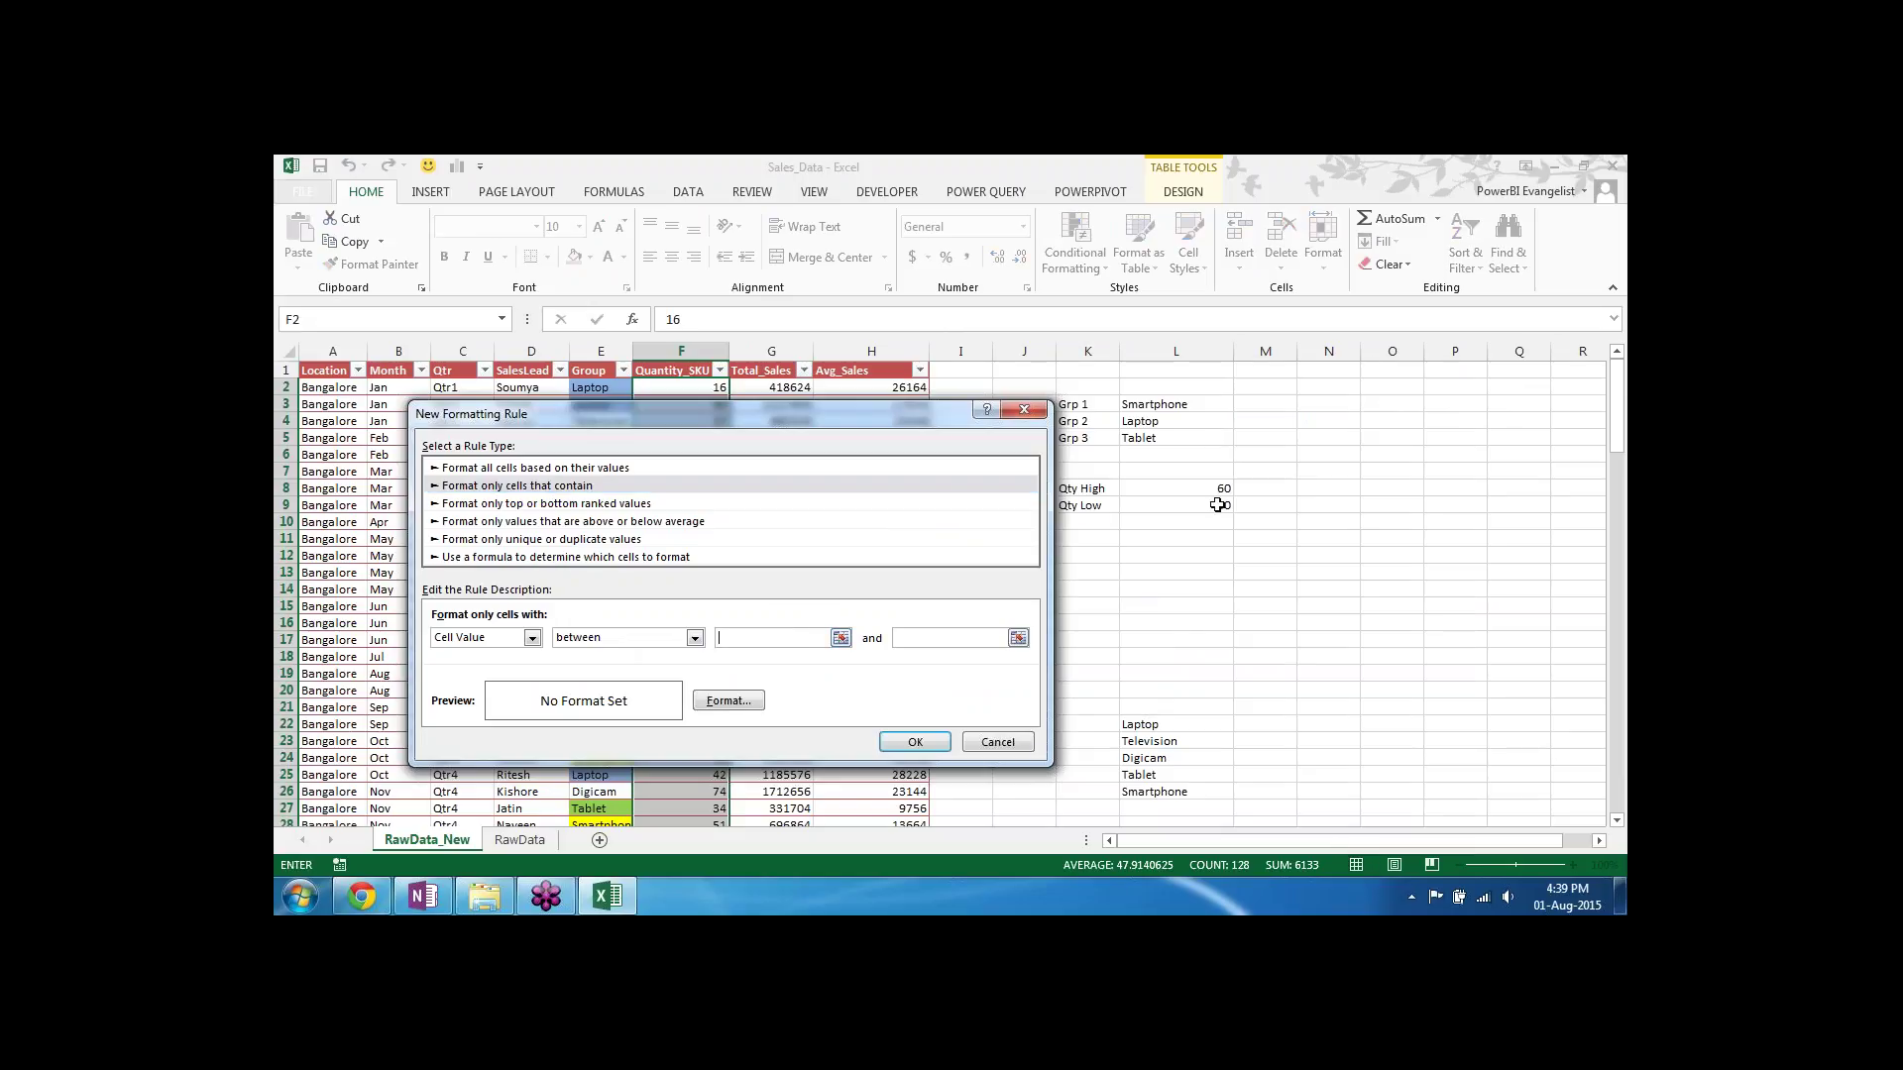
click(1218, 505)
click(922, 637)
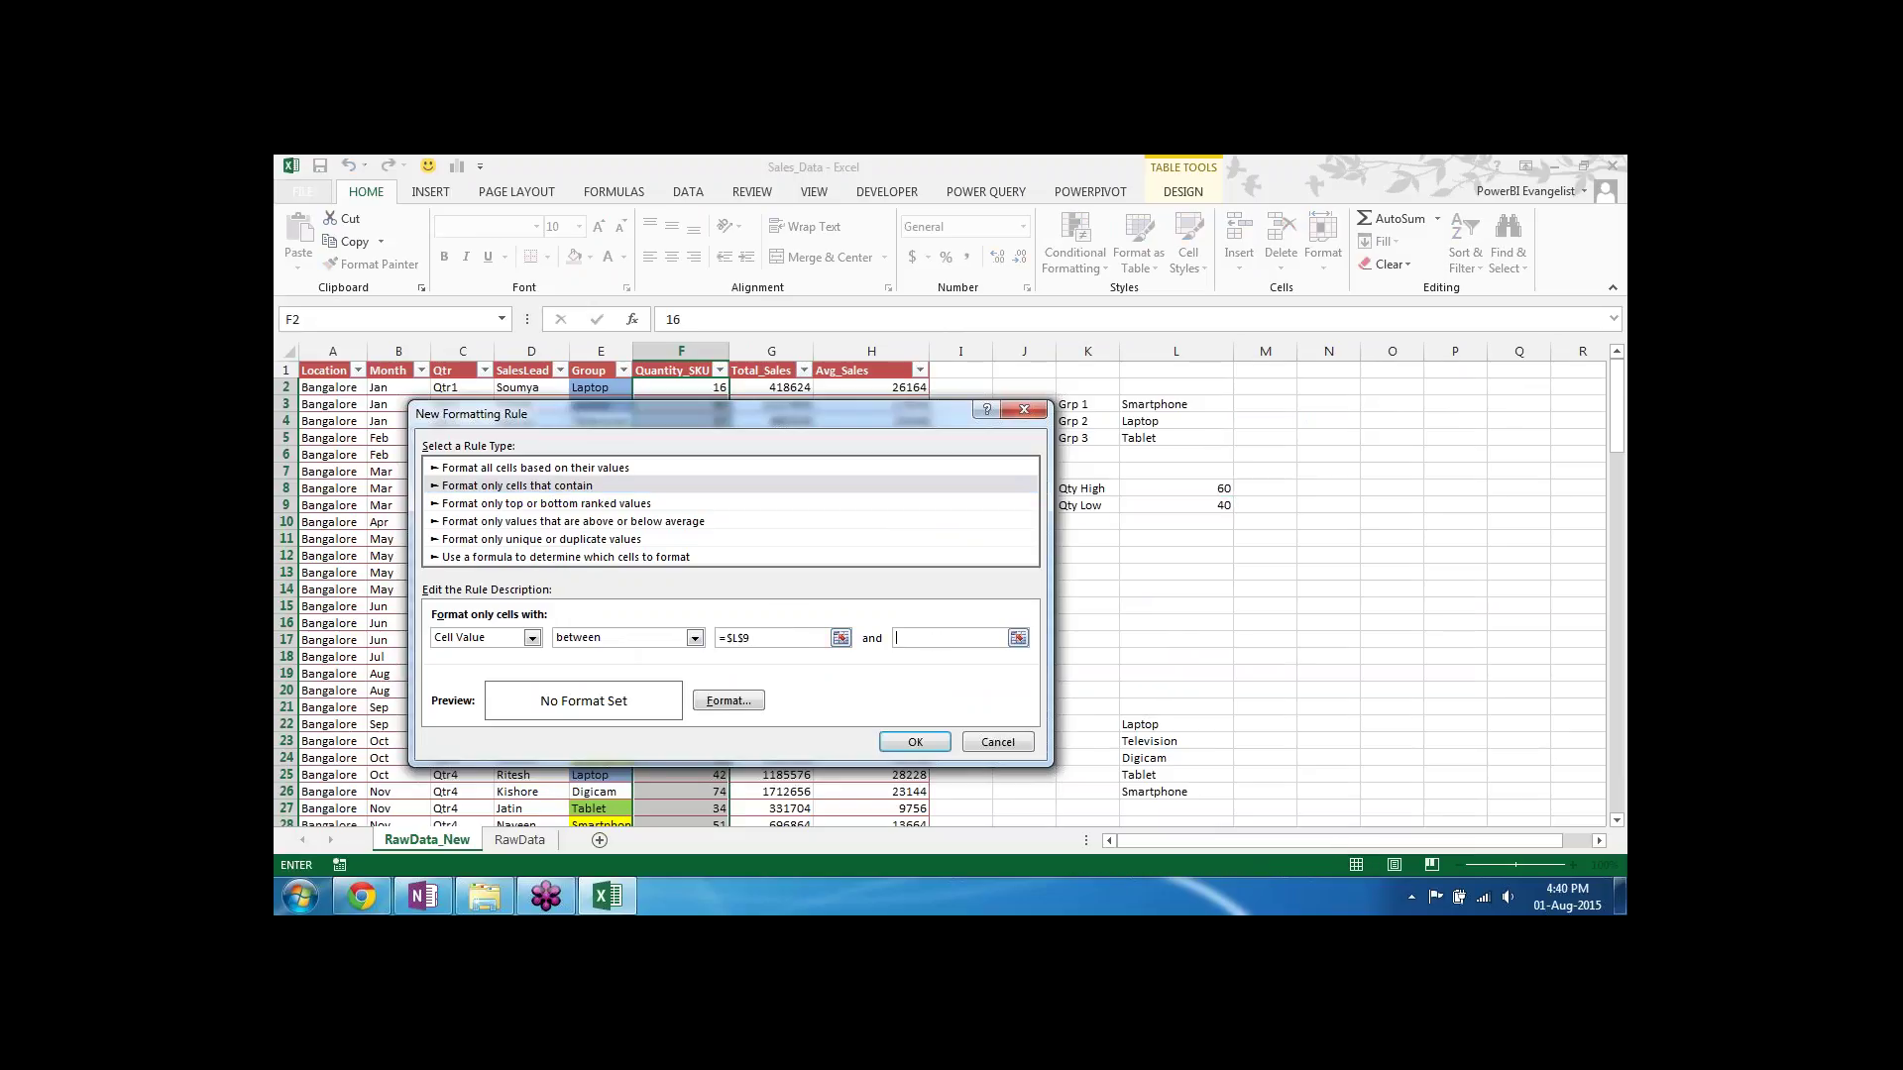
click(1212, 490)
Step: Give the rule a light orange fill and apply it to the Quantity_SKU values
click(729, 704)
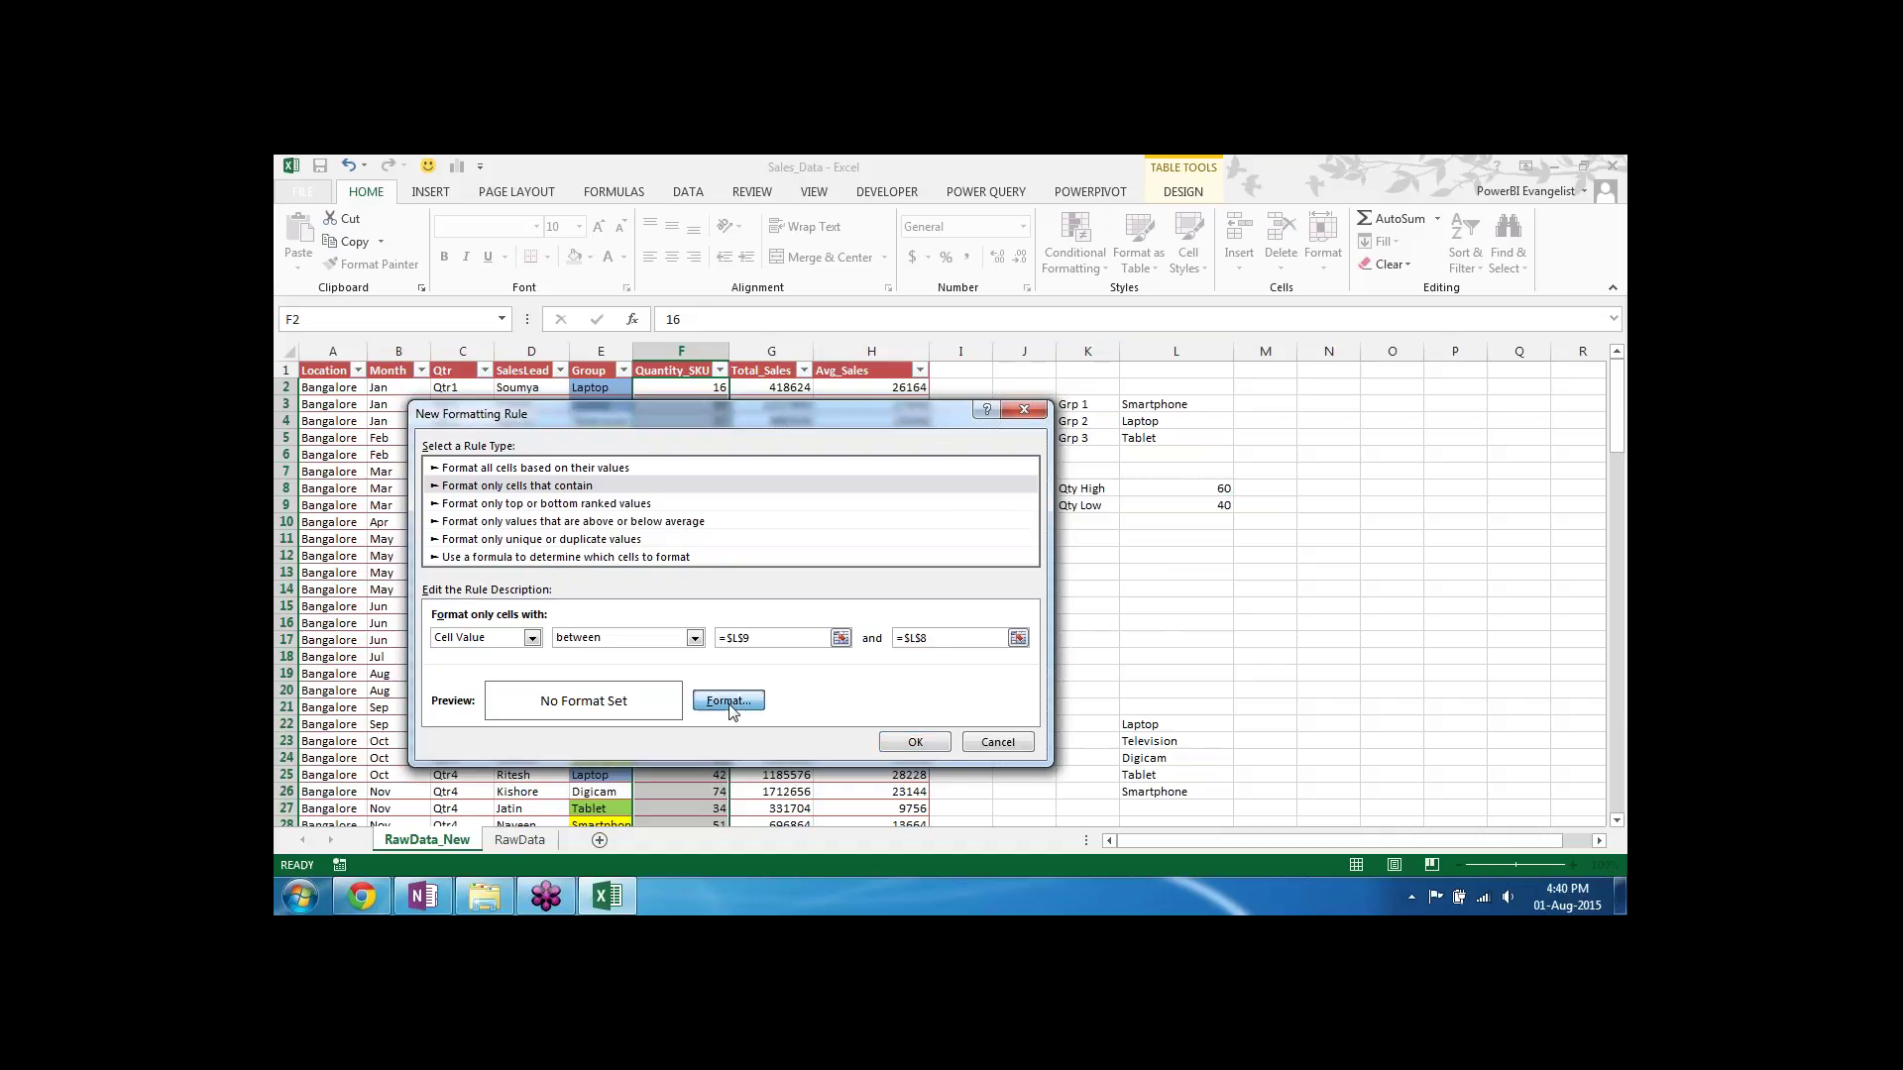
click(603, 501)
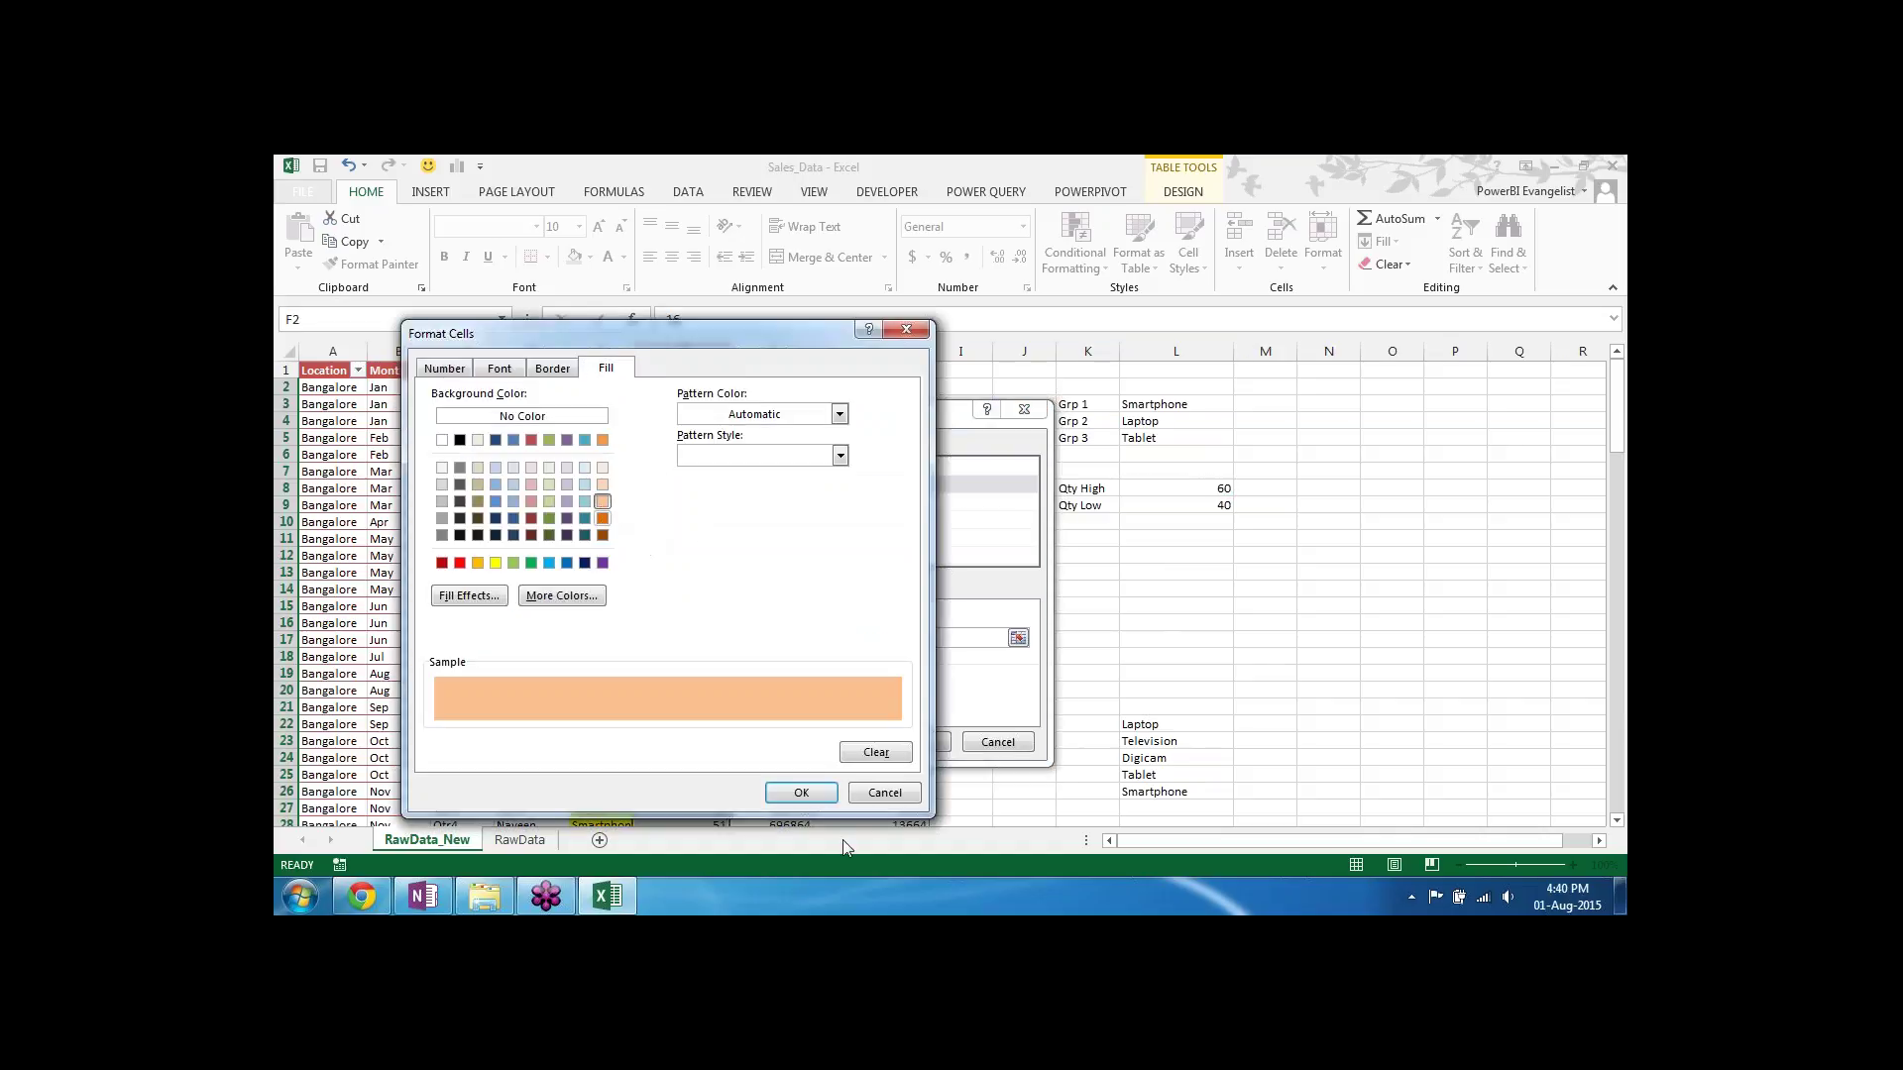
click(801, 793)
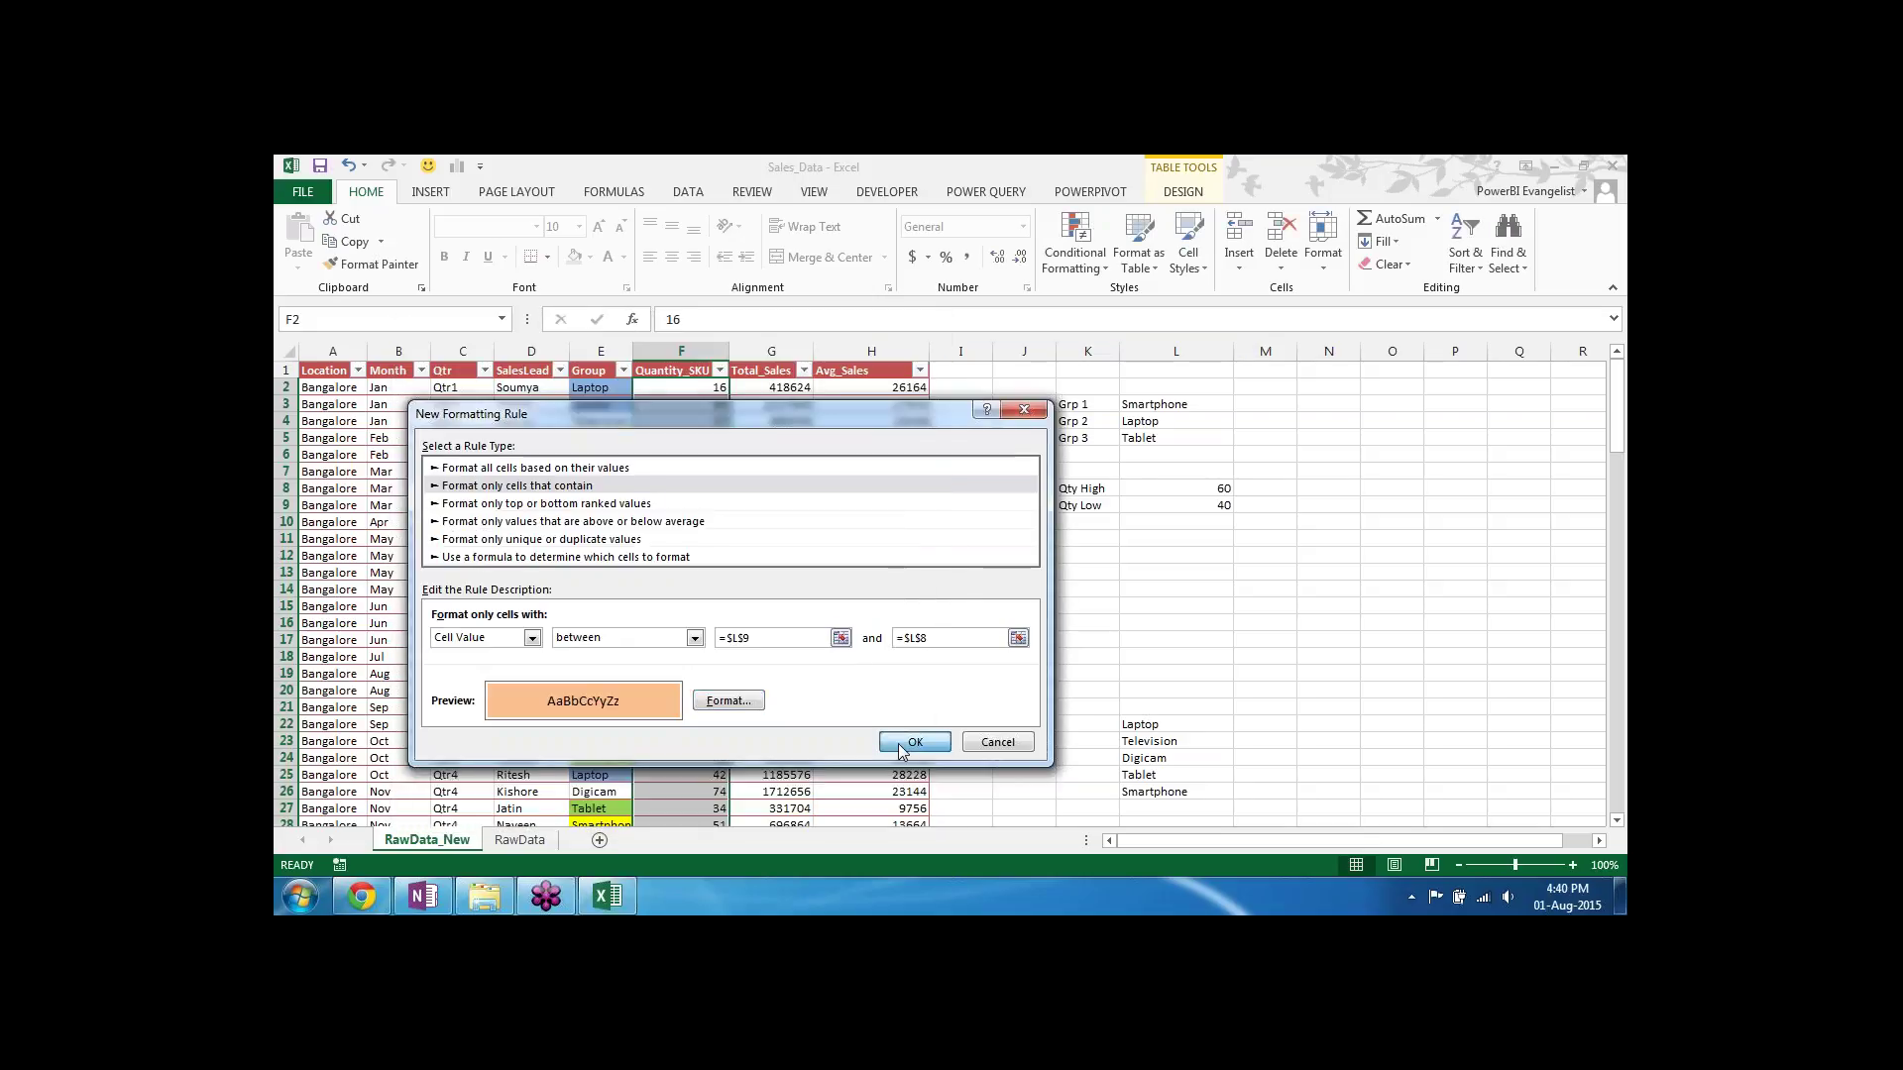
click(902, 745)
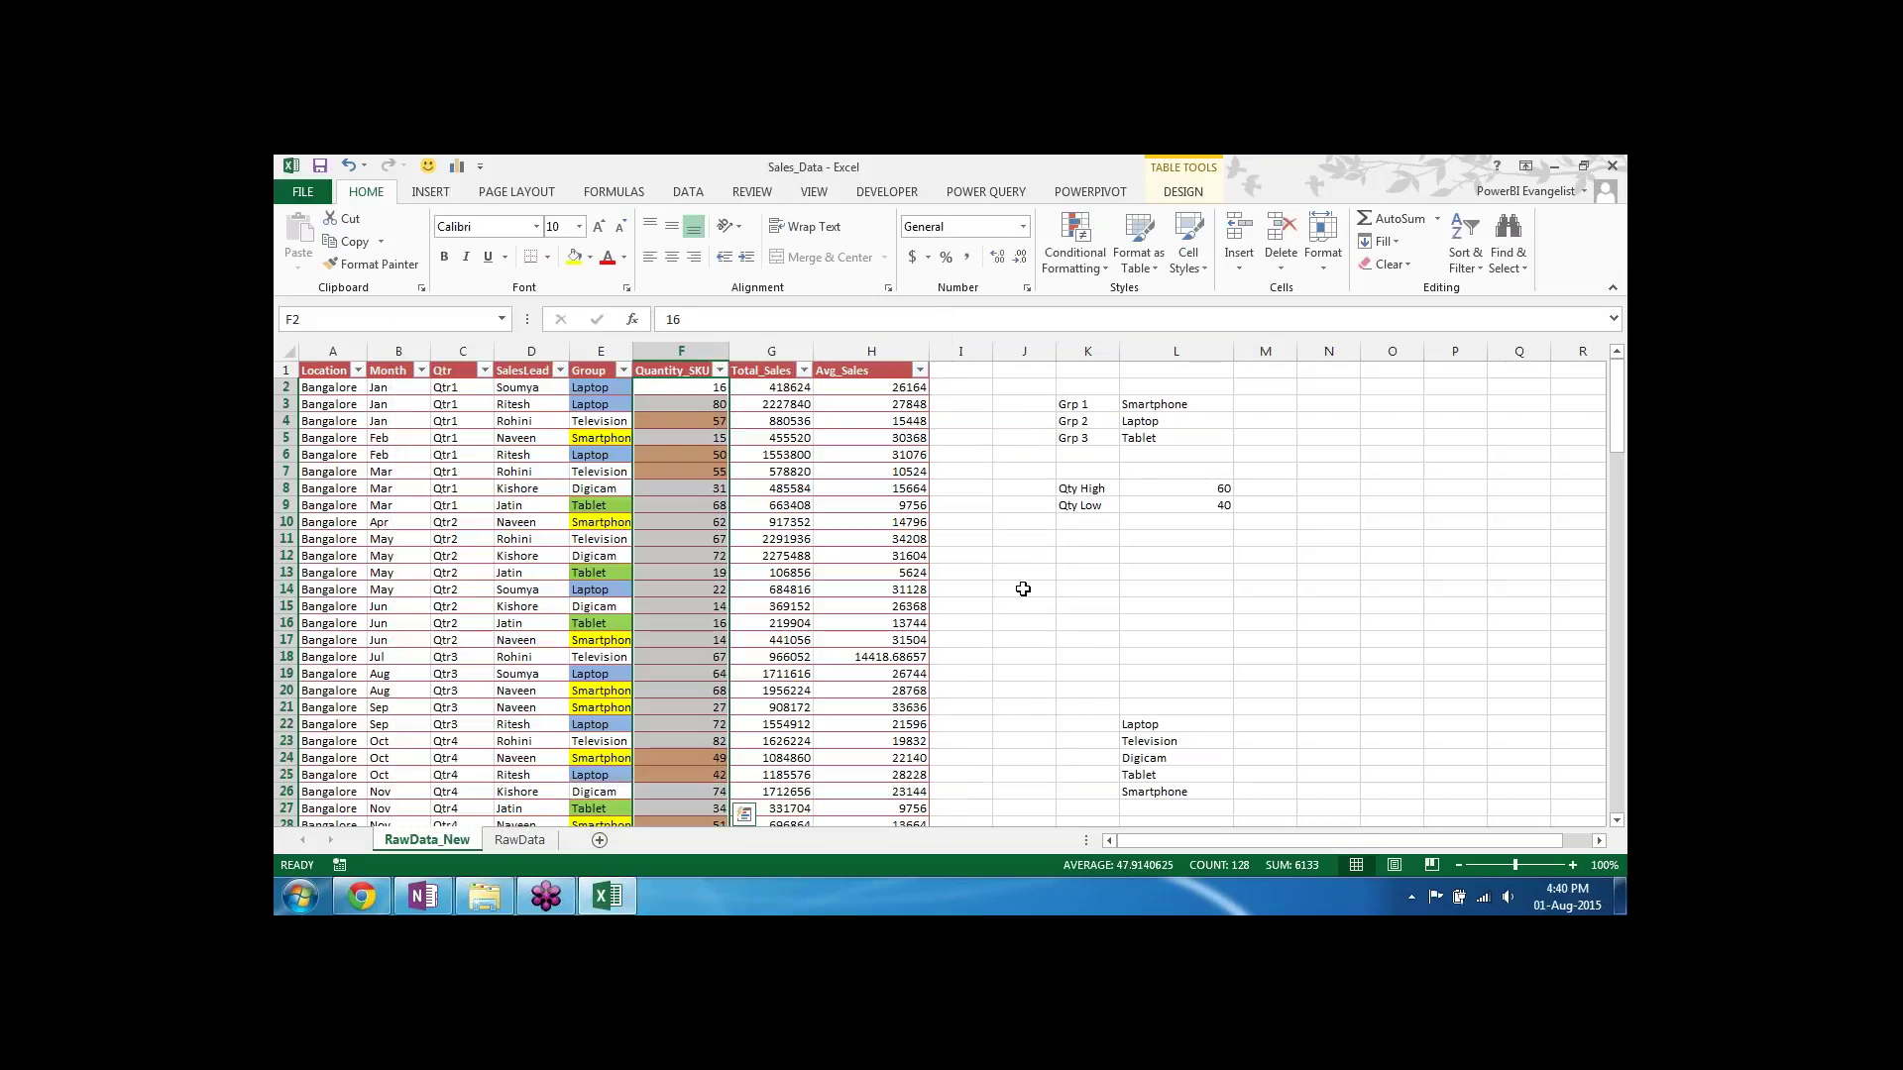
Step: Change the thresholds to 30 for Qty Low and 80 for Qty High
click(1213, 506)
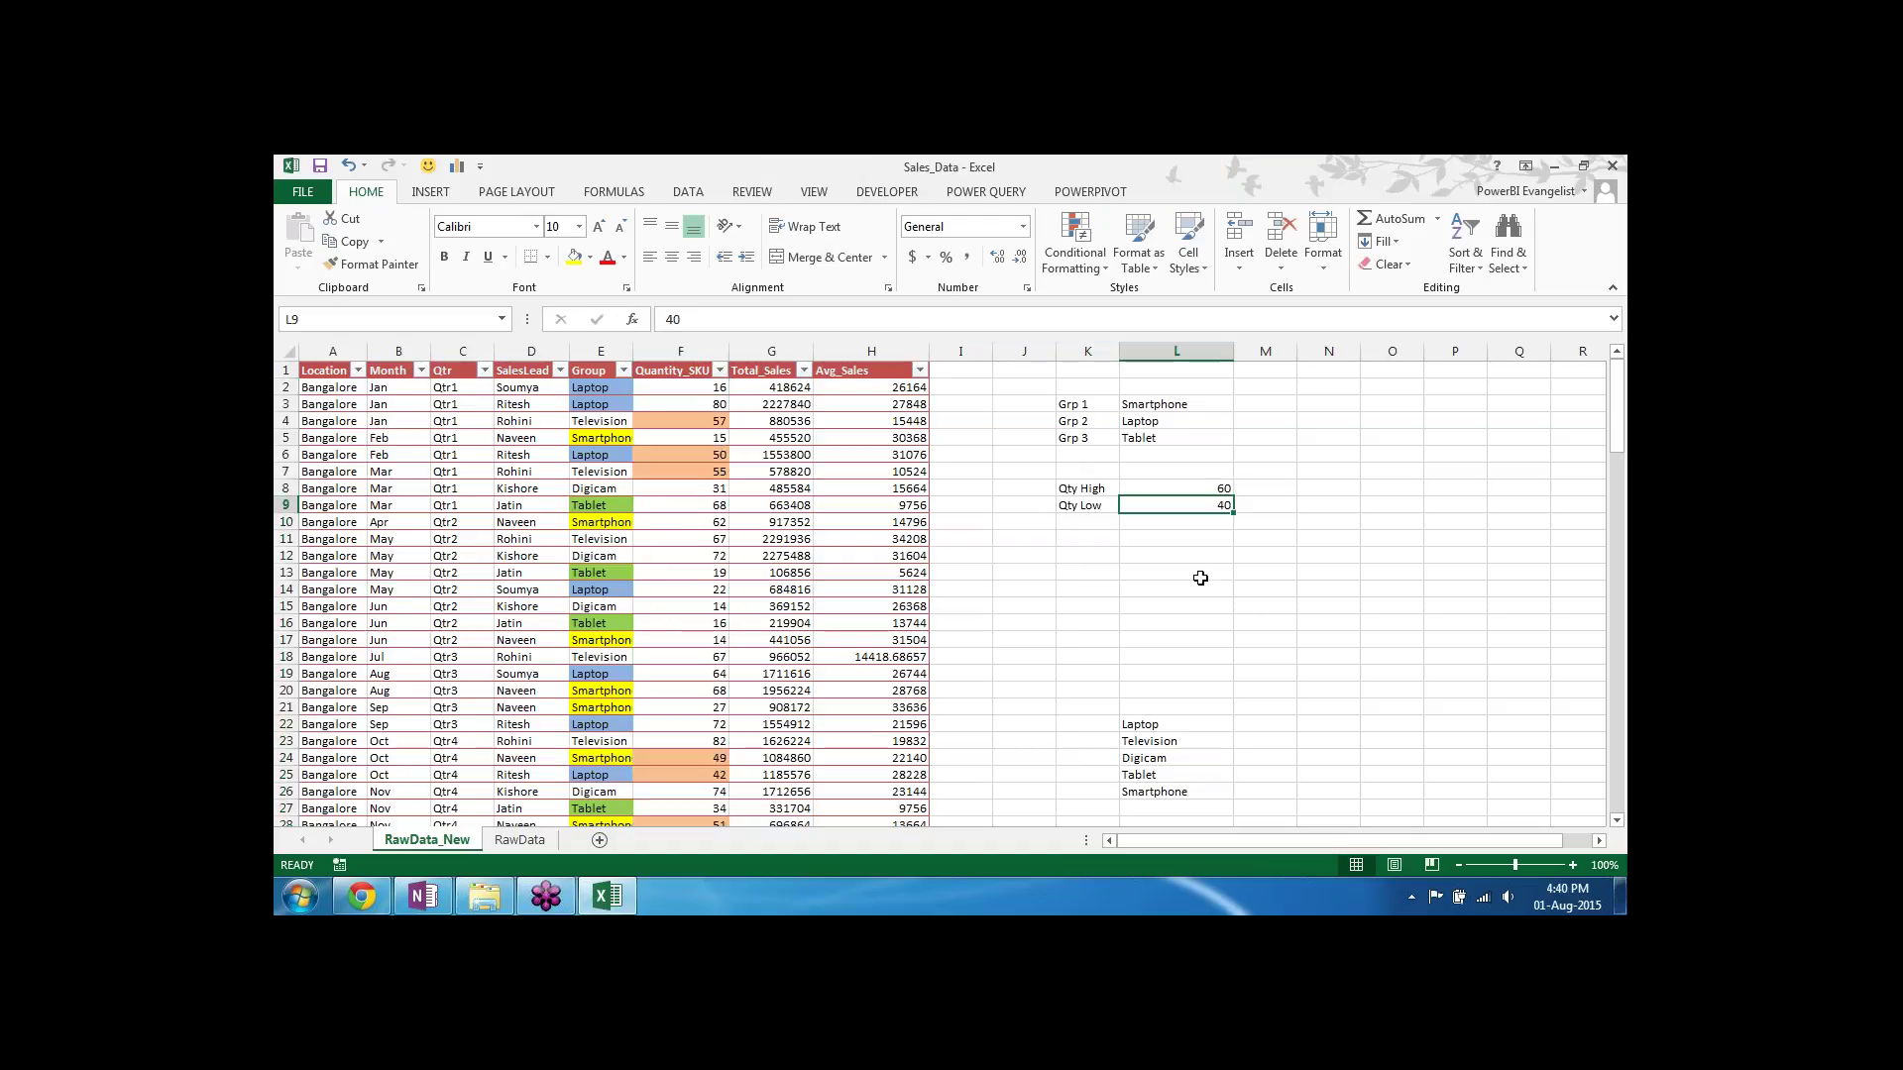
text(30)
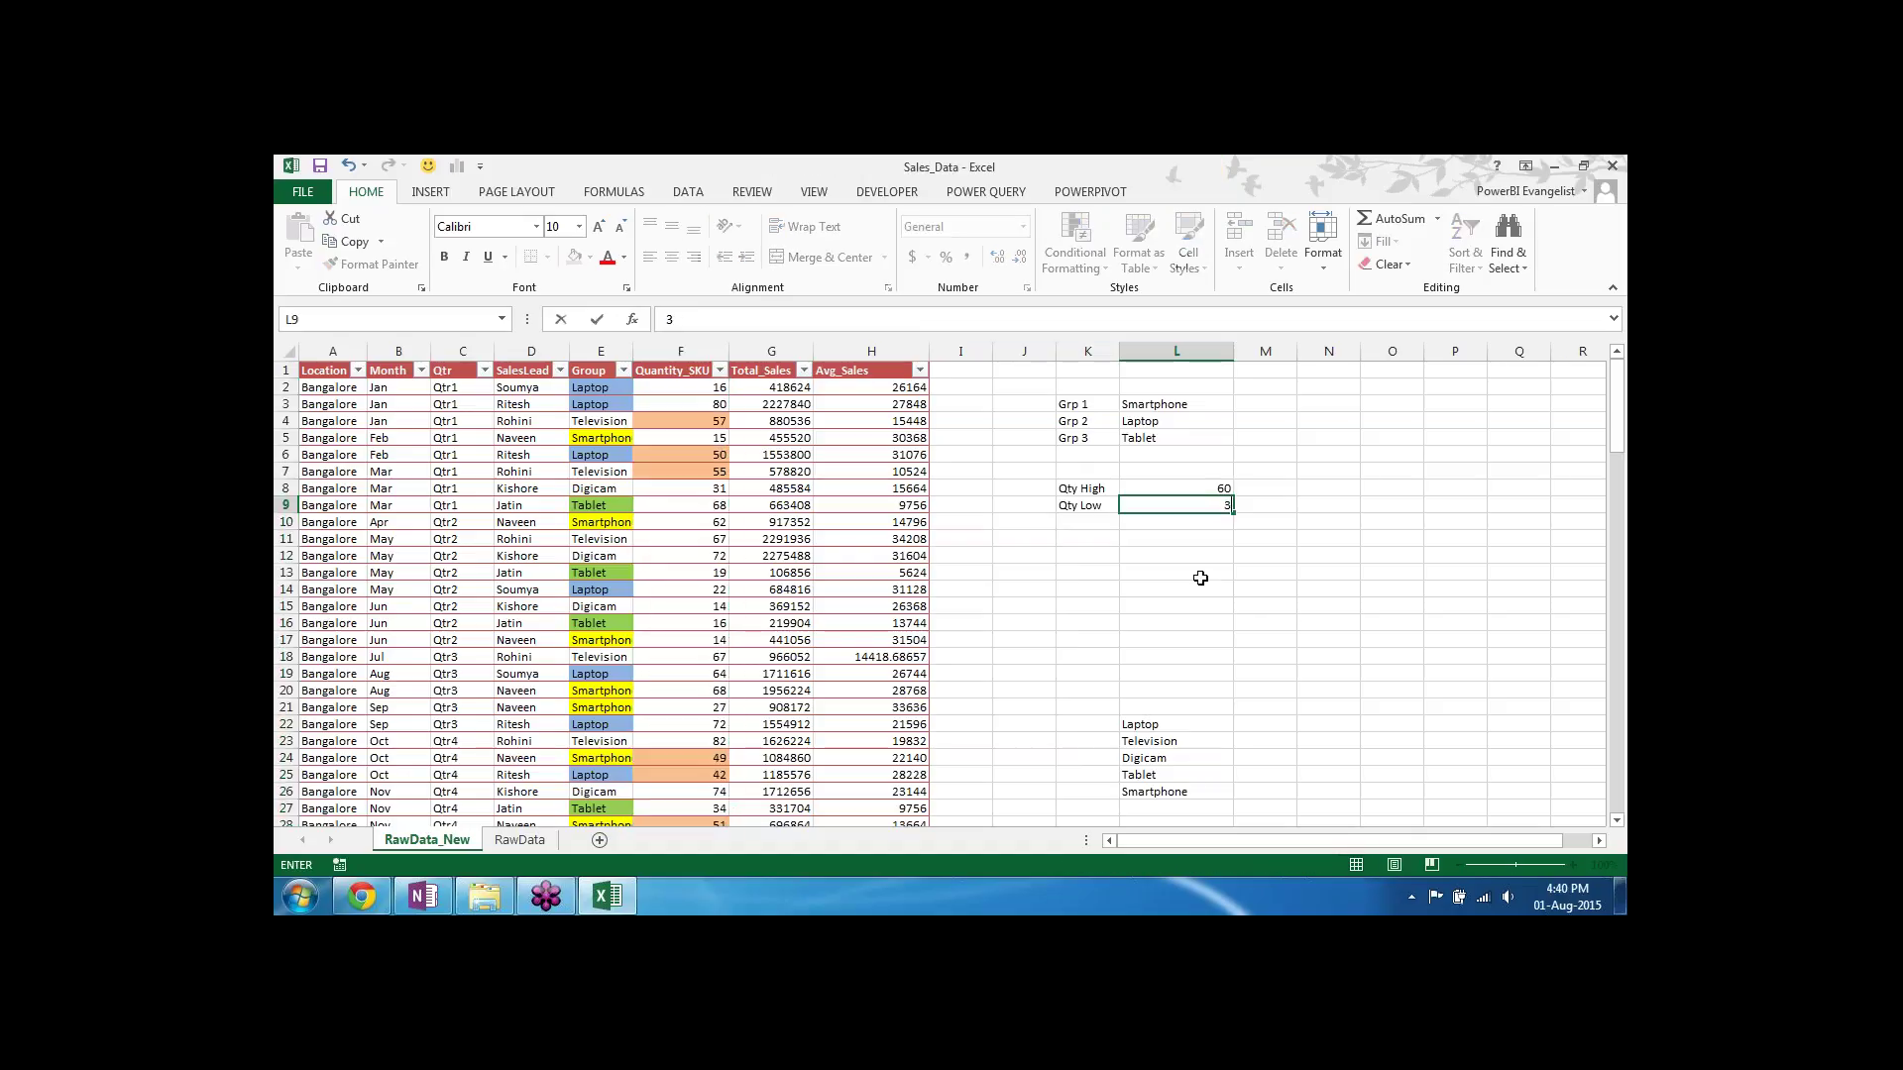
key(Return)
key(Up)
key(Up)
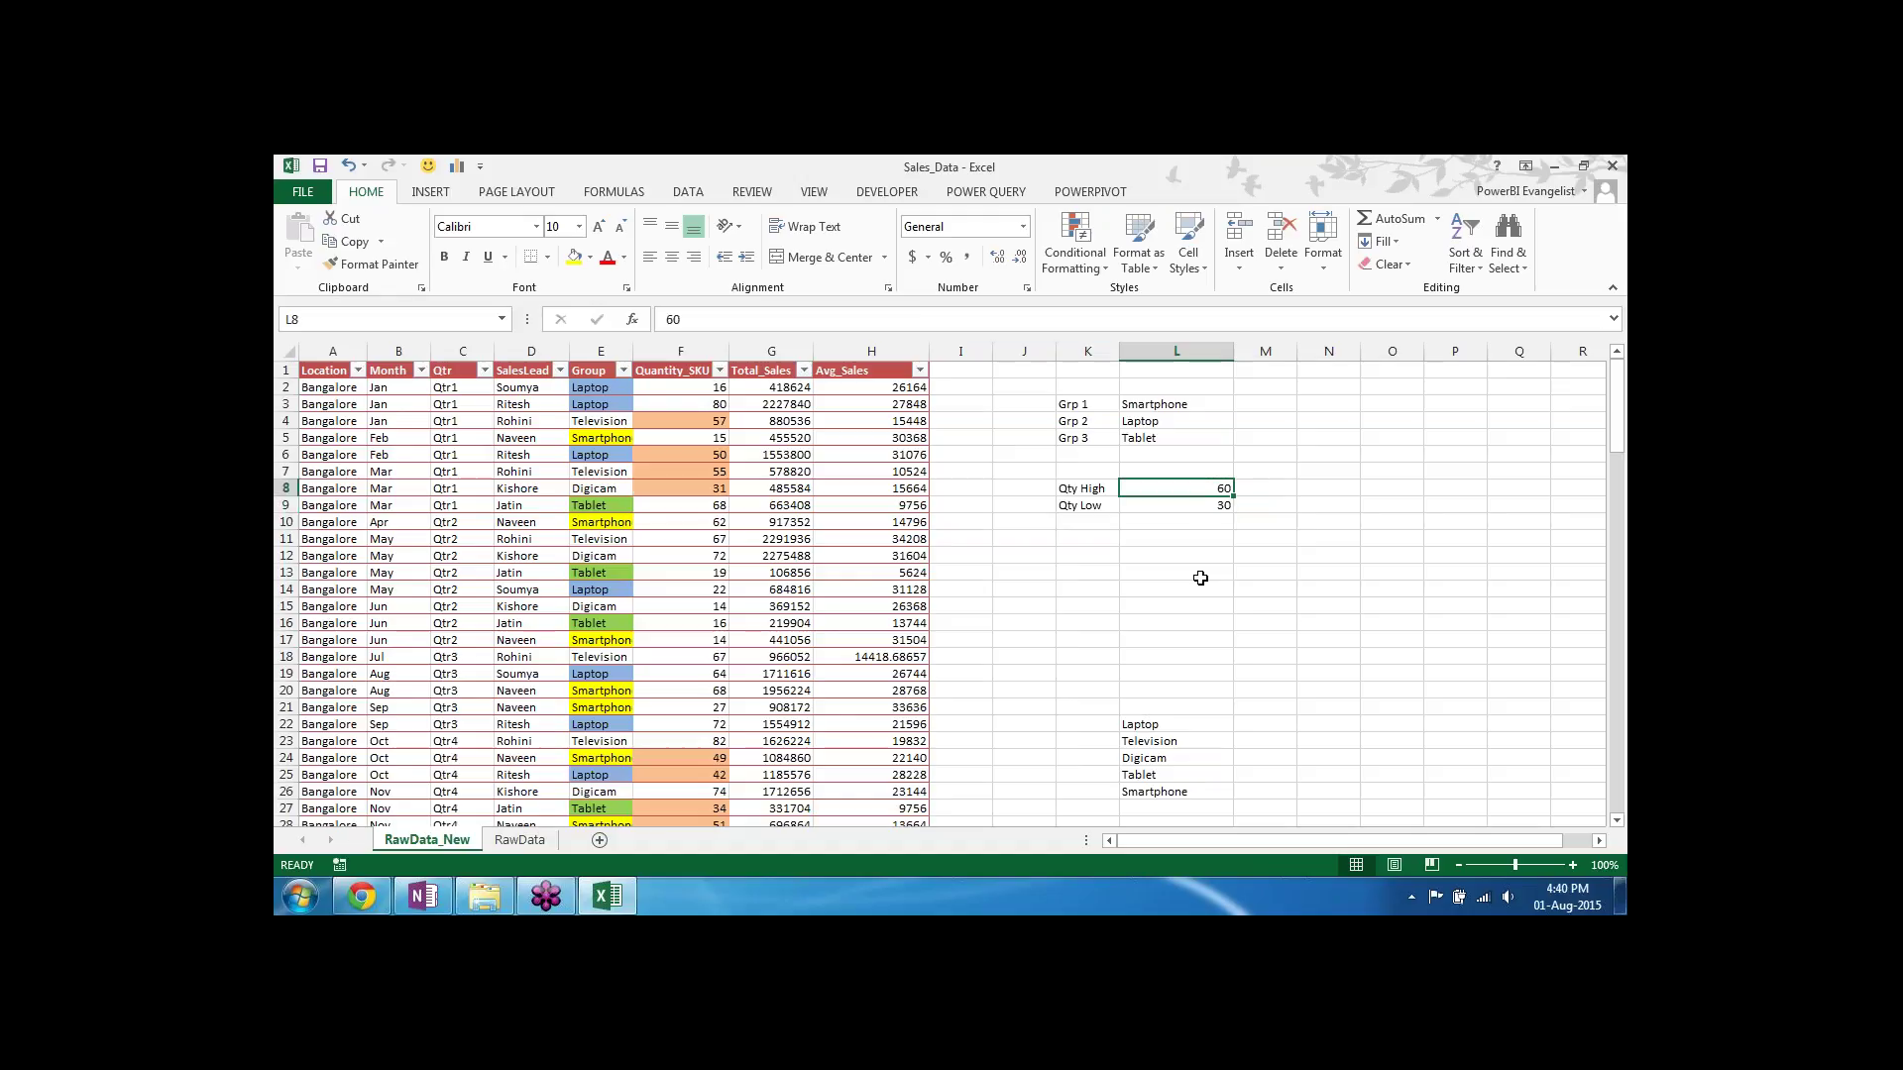
text(80)
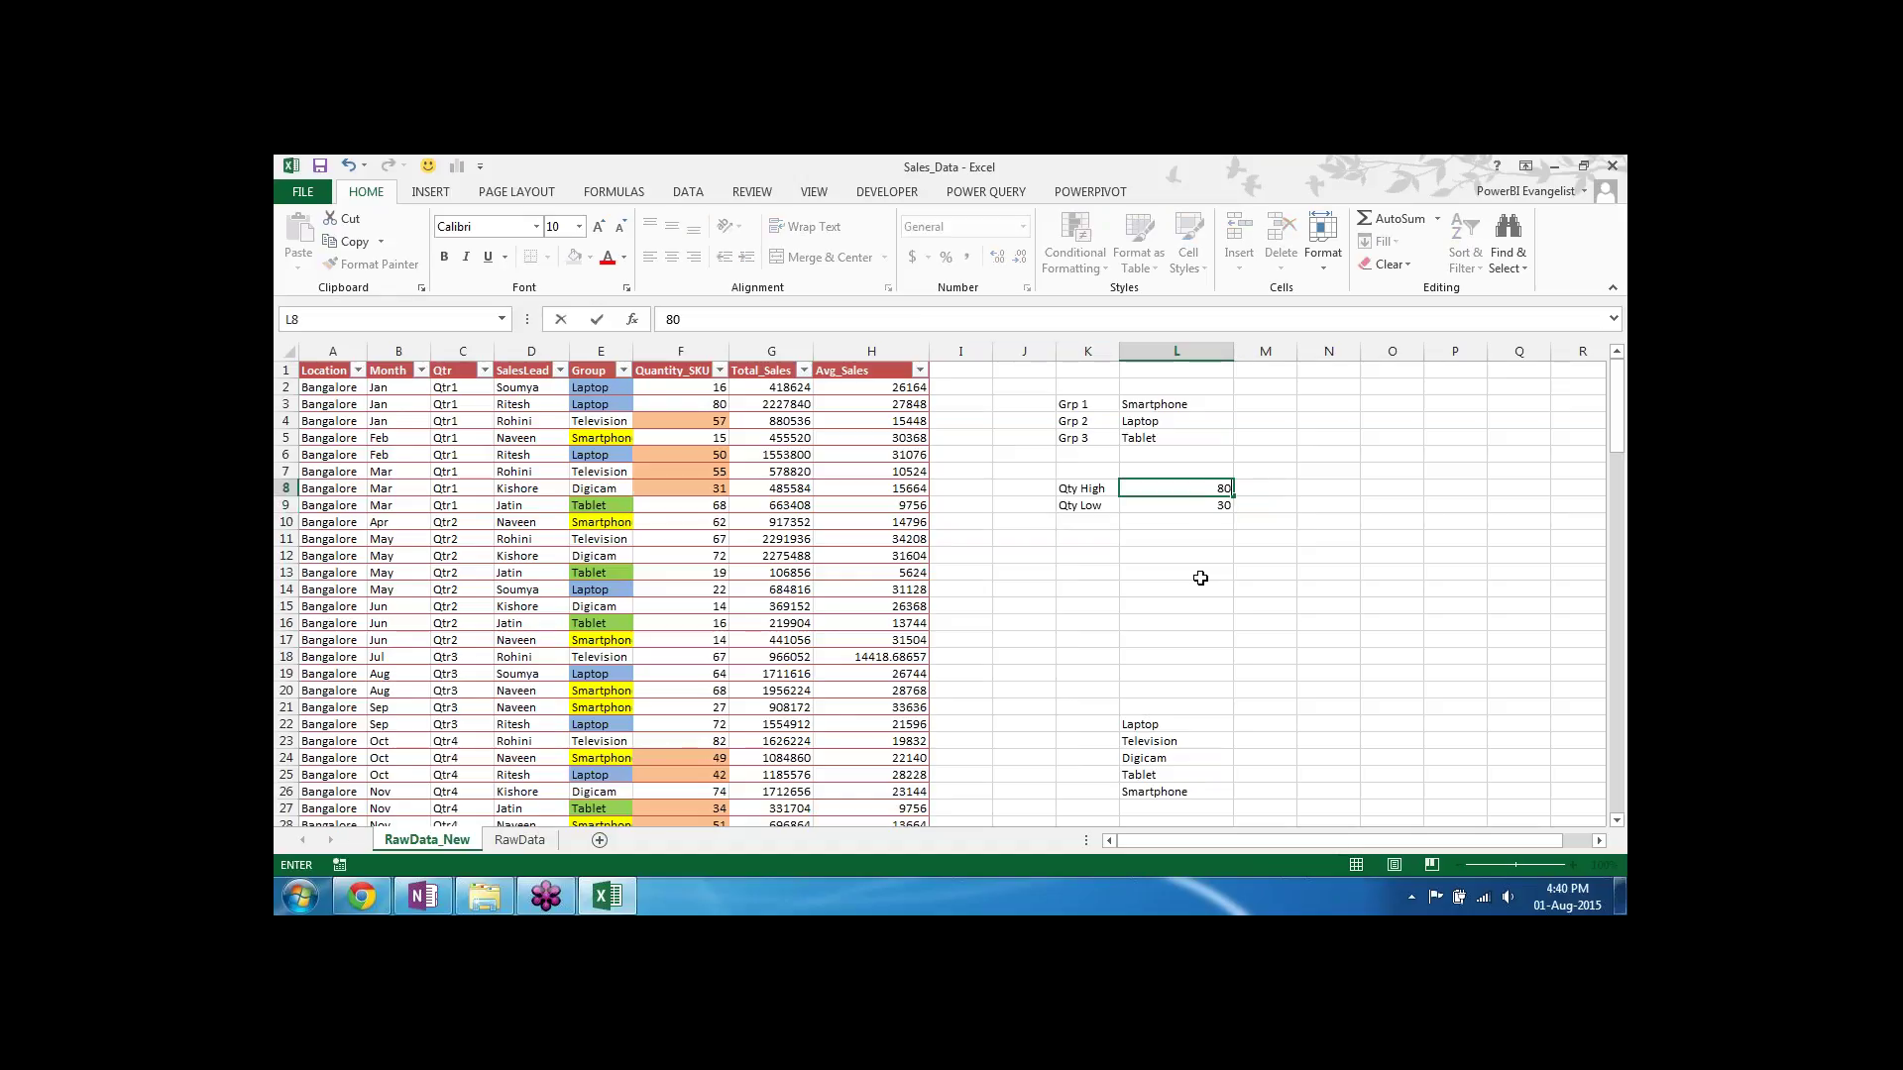
key(Return)
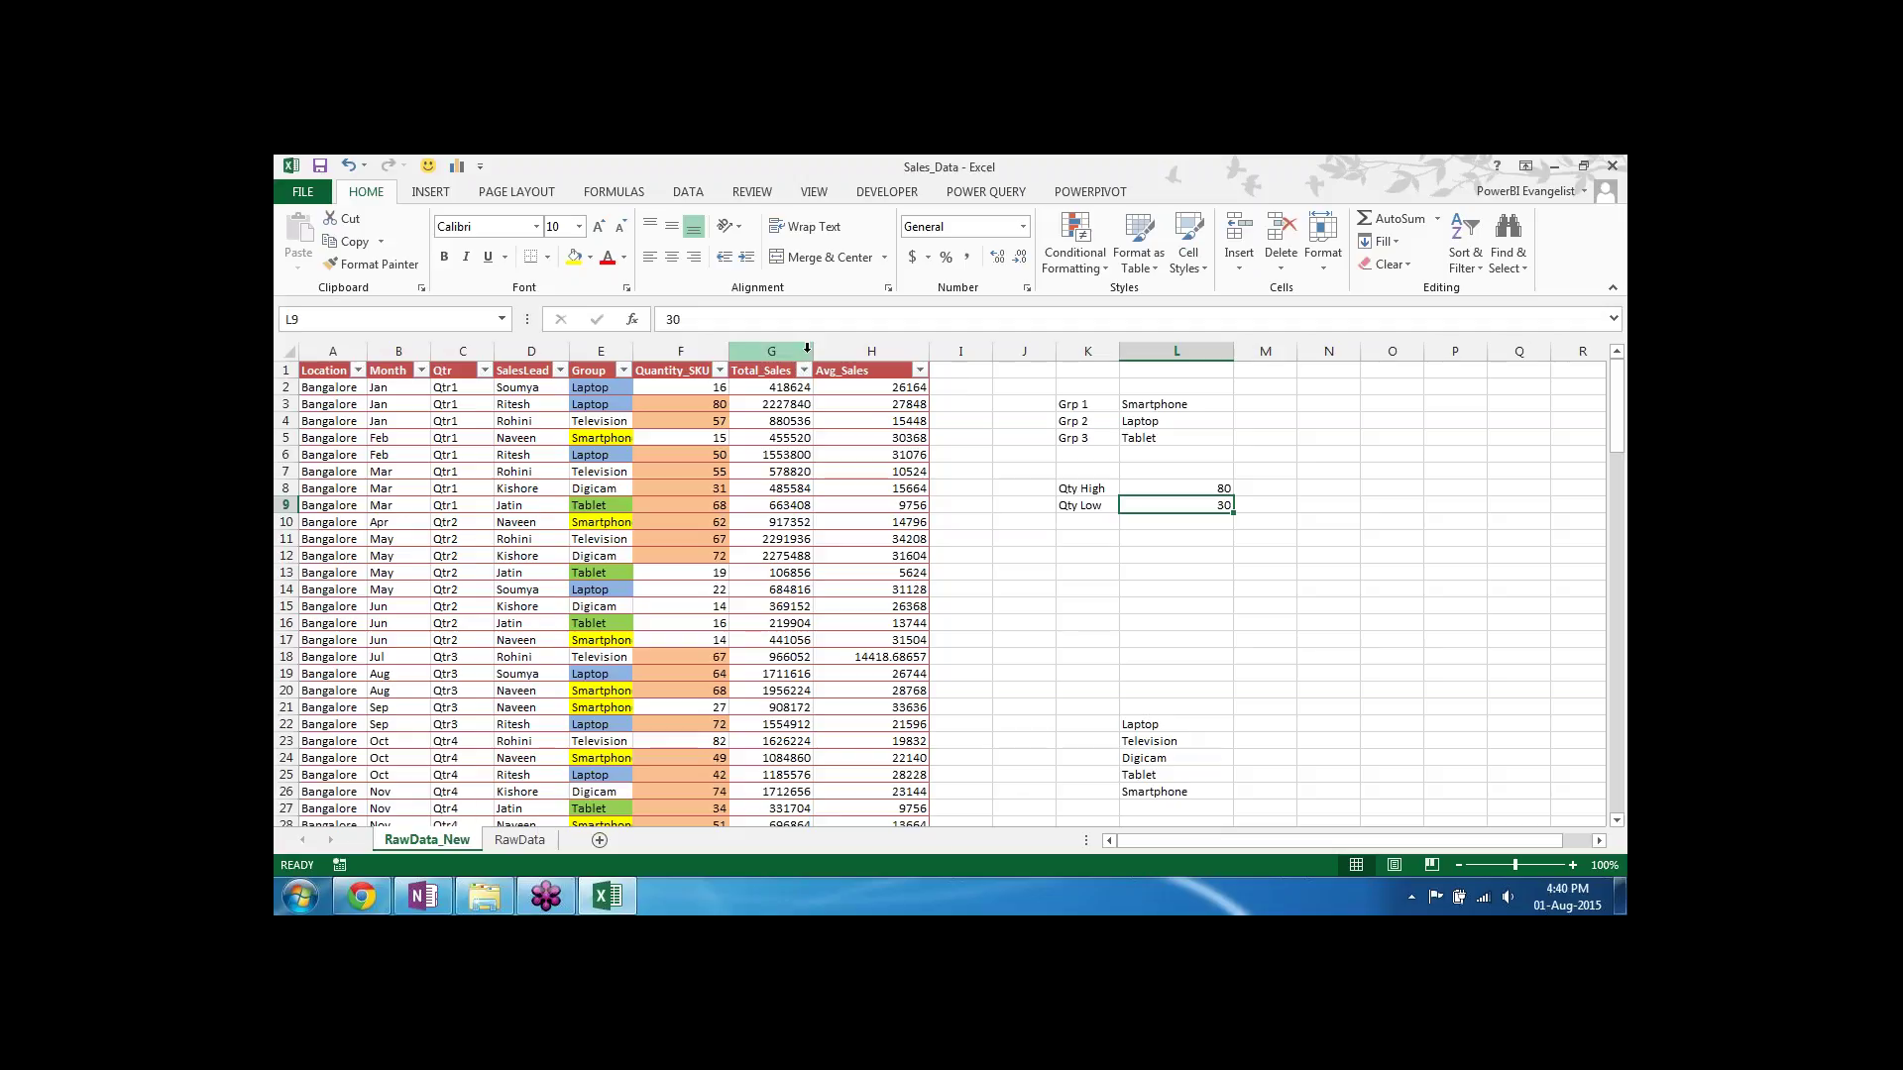
Step: Widen the Total_Sales column and apply purple gradient-fill data bars to its values in G2:G129
drag(813, 351, 870, 351)
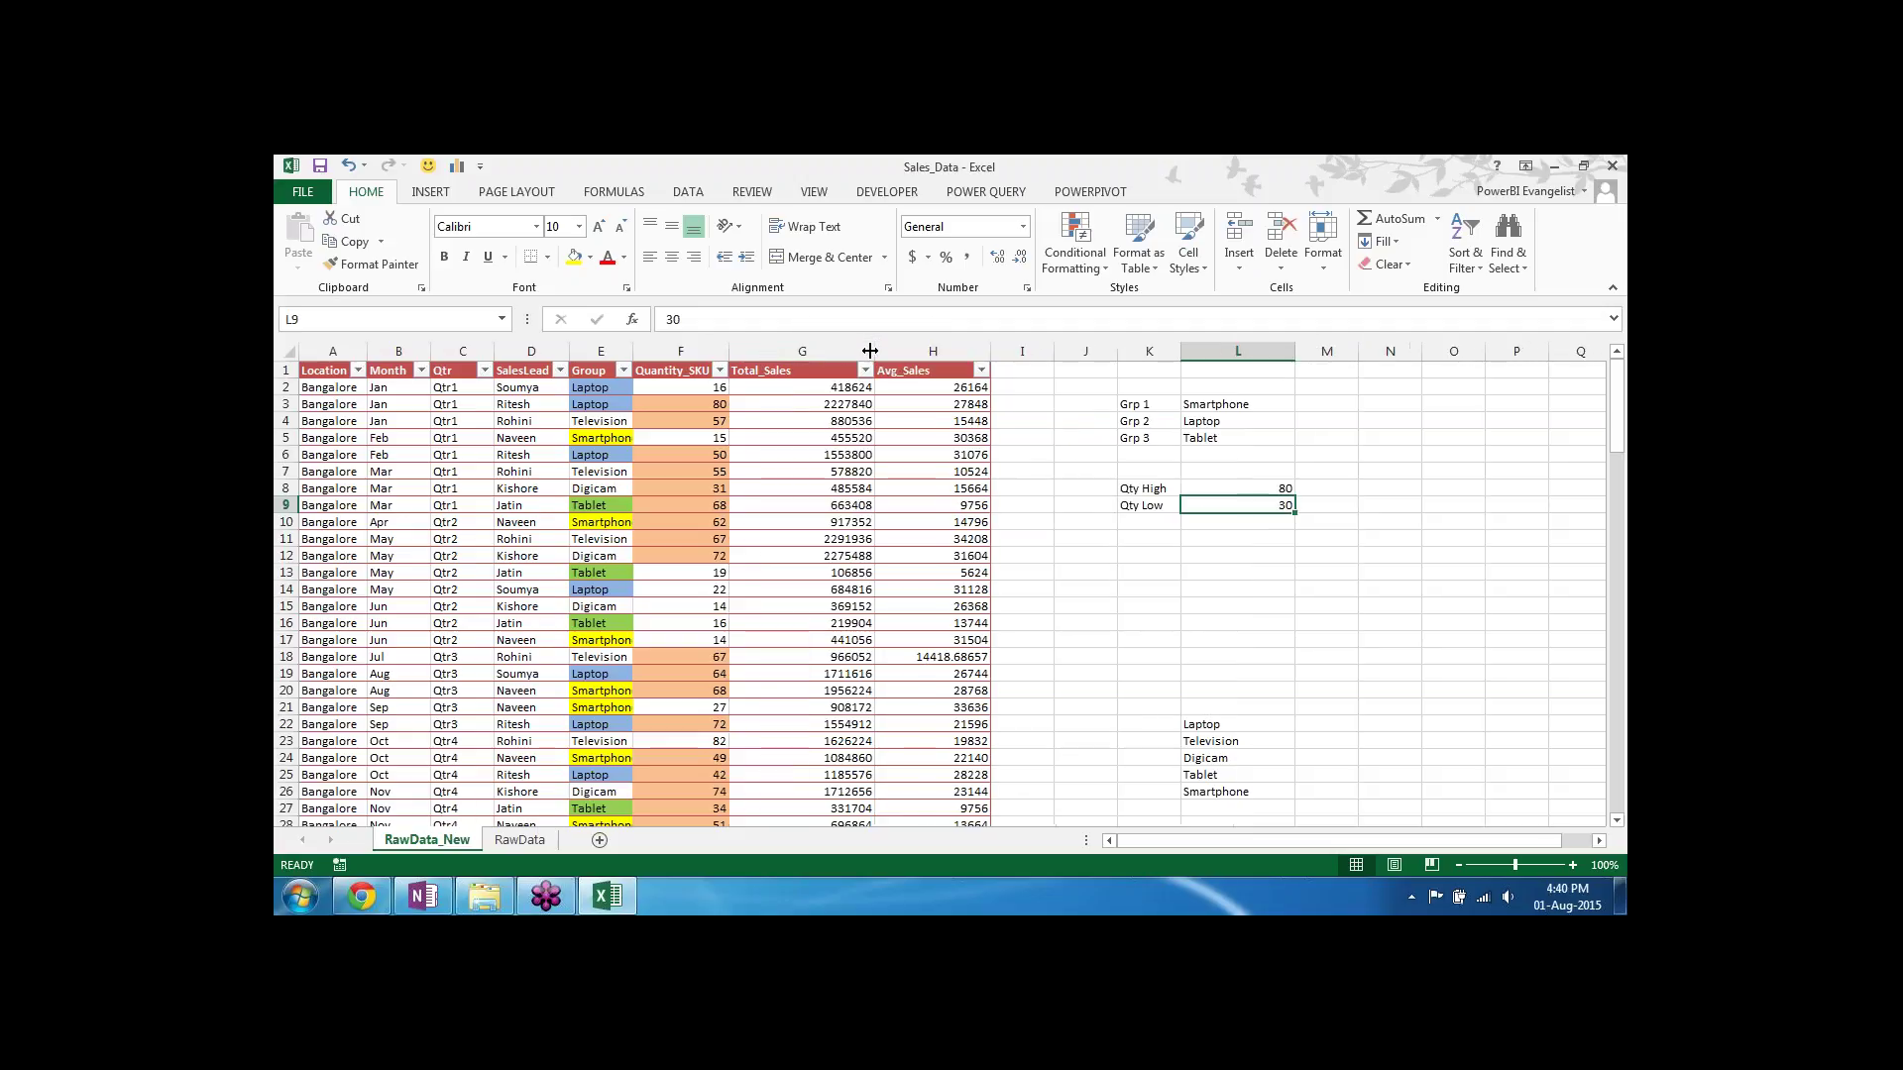
click(827, 390)
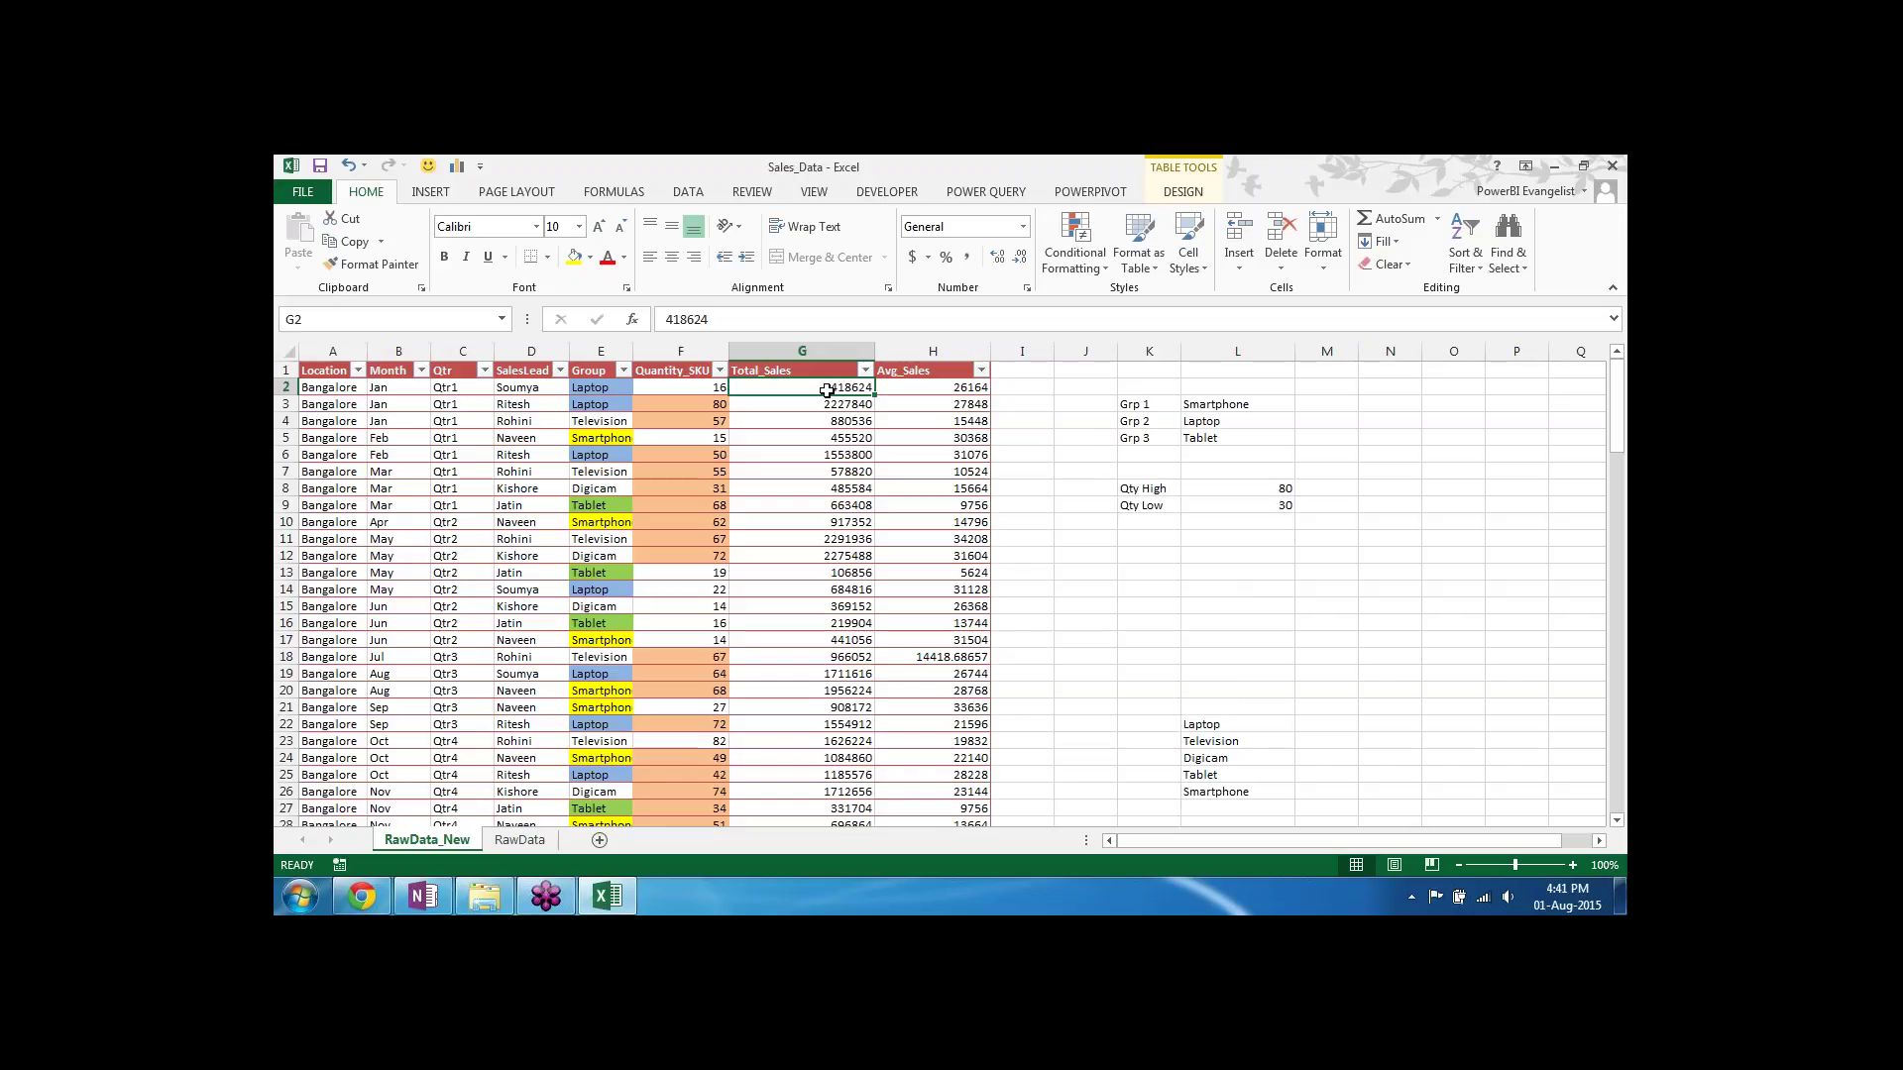
key(ctrl+shift+Down)
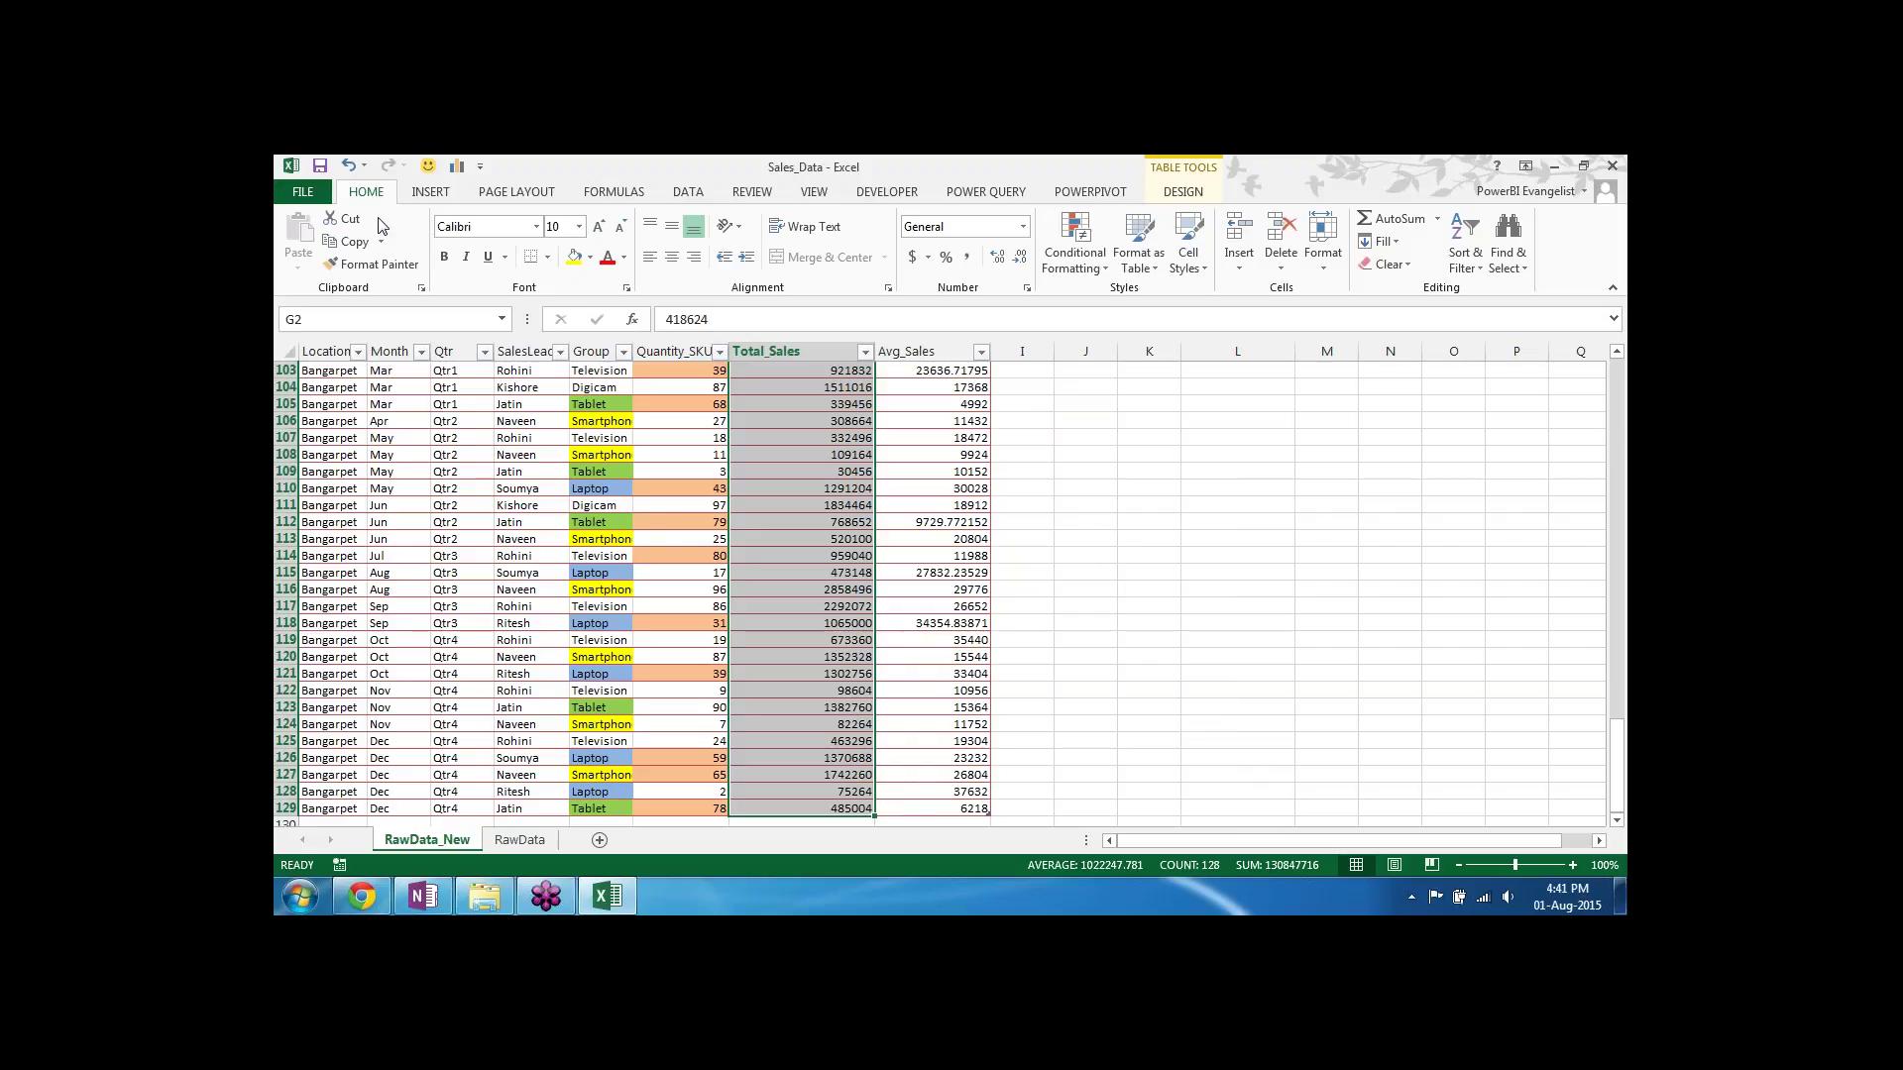
click(1074, 259)
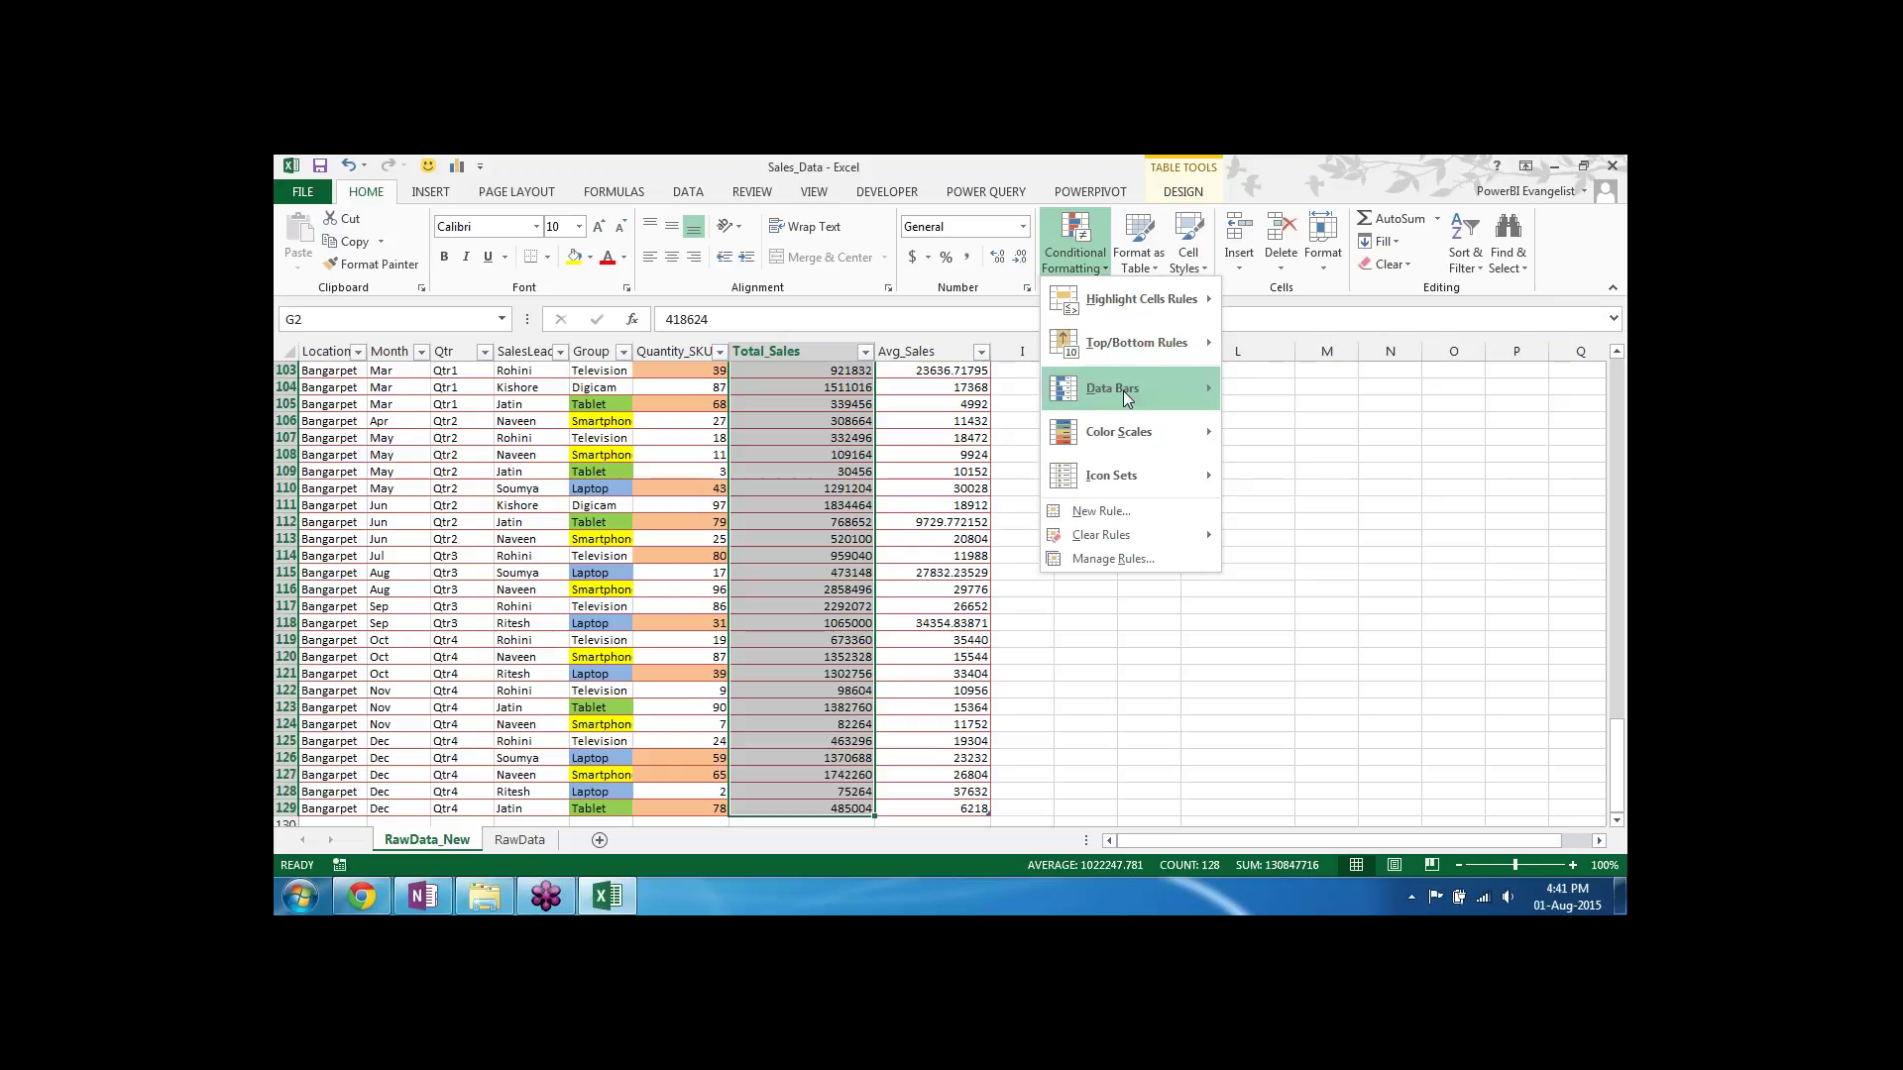
mouse_move(1126, 396)
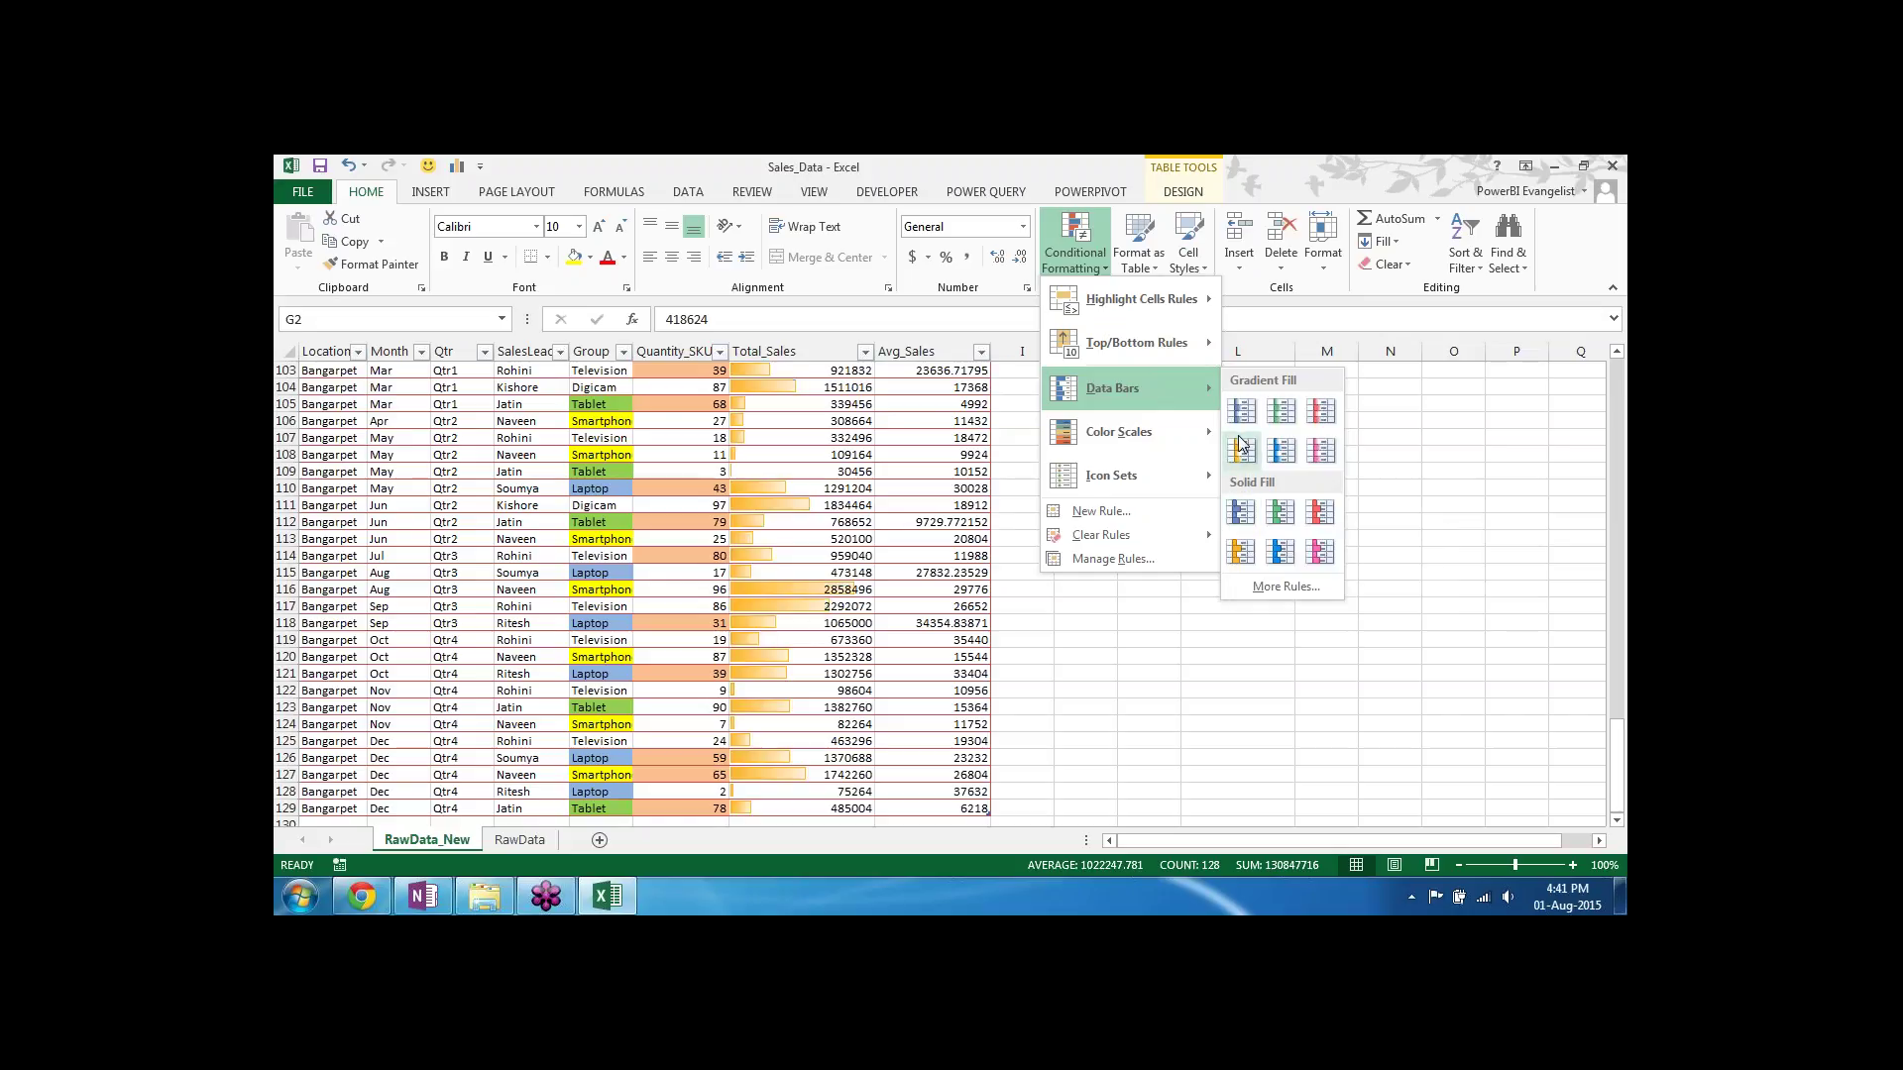
click(1319, 451)
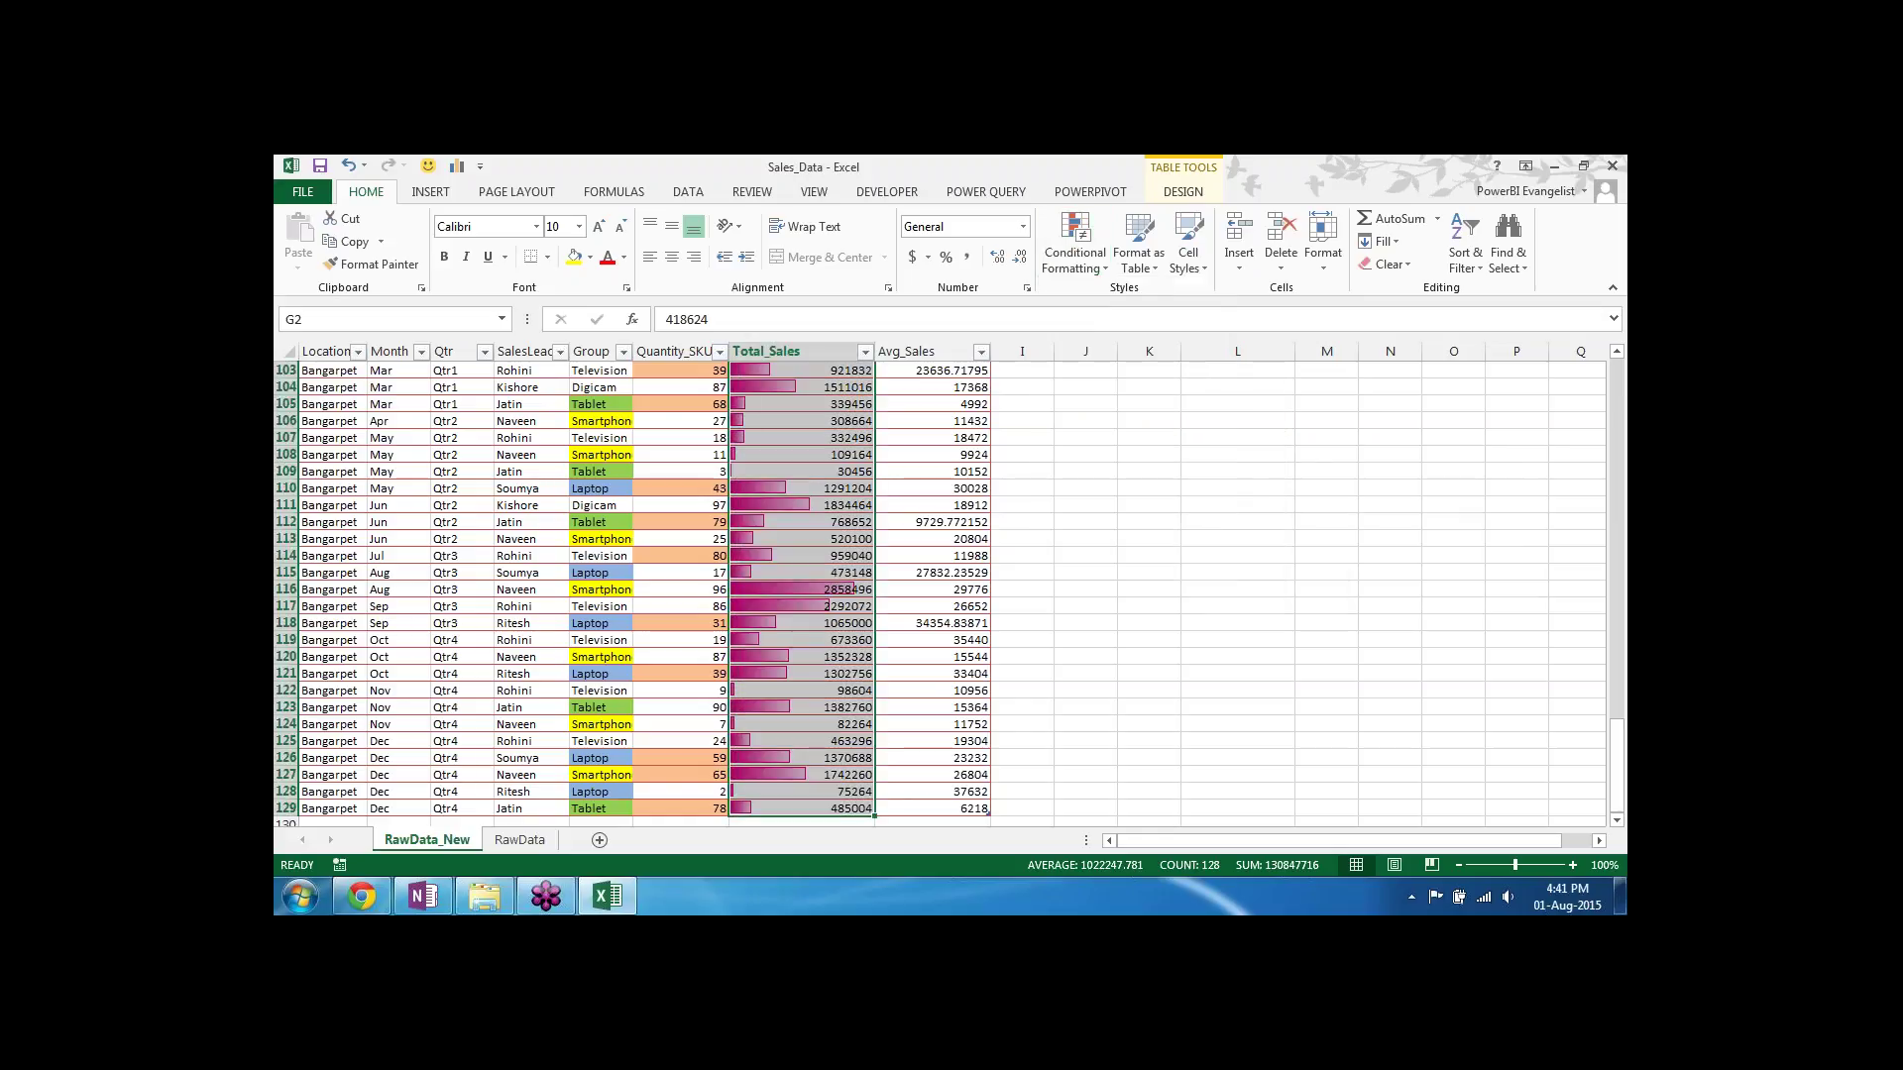
Step: Compare the data bar lengths with the Total_Sales values in rows 103 to 116
click(759, 371)
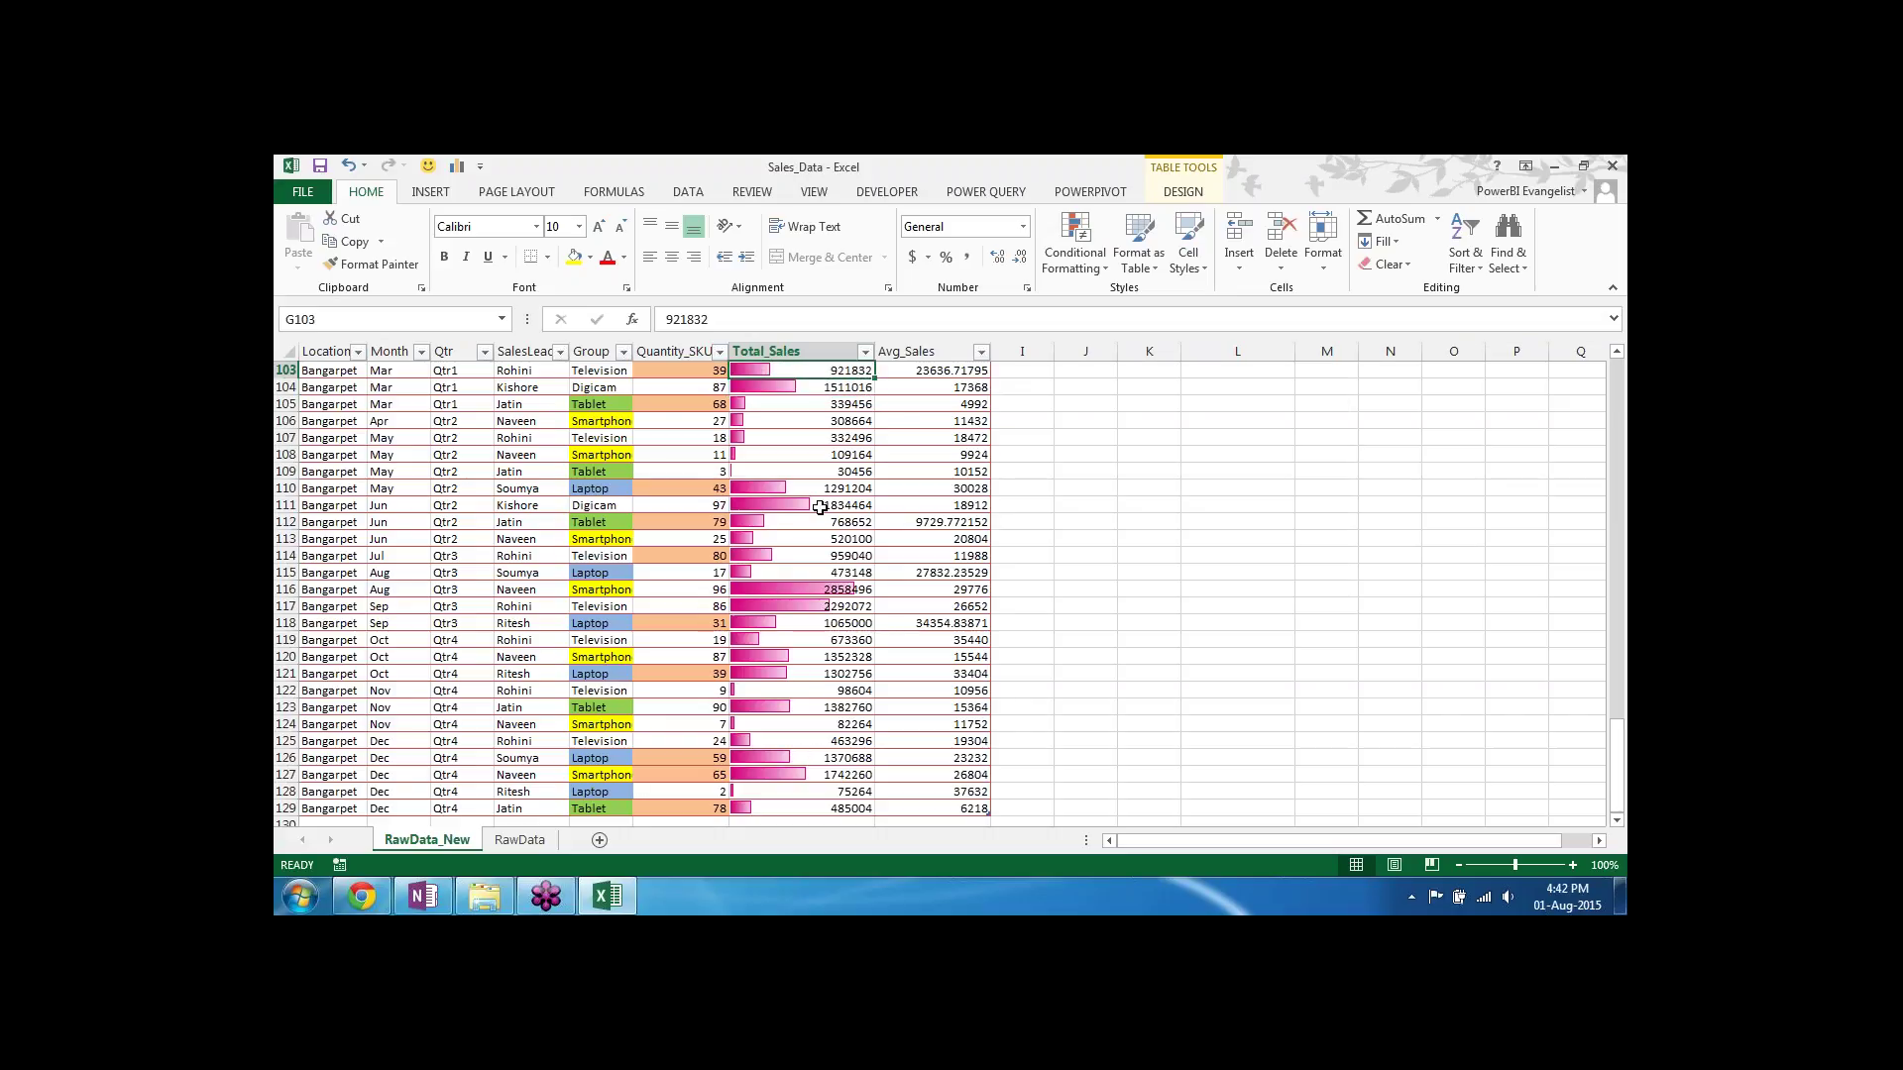
key(Down)
key(Down)
key(Down)
key(Down)
key(Down)
key(Down)
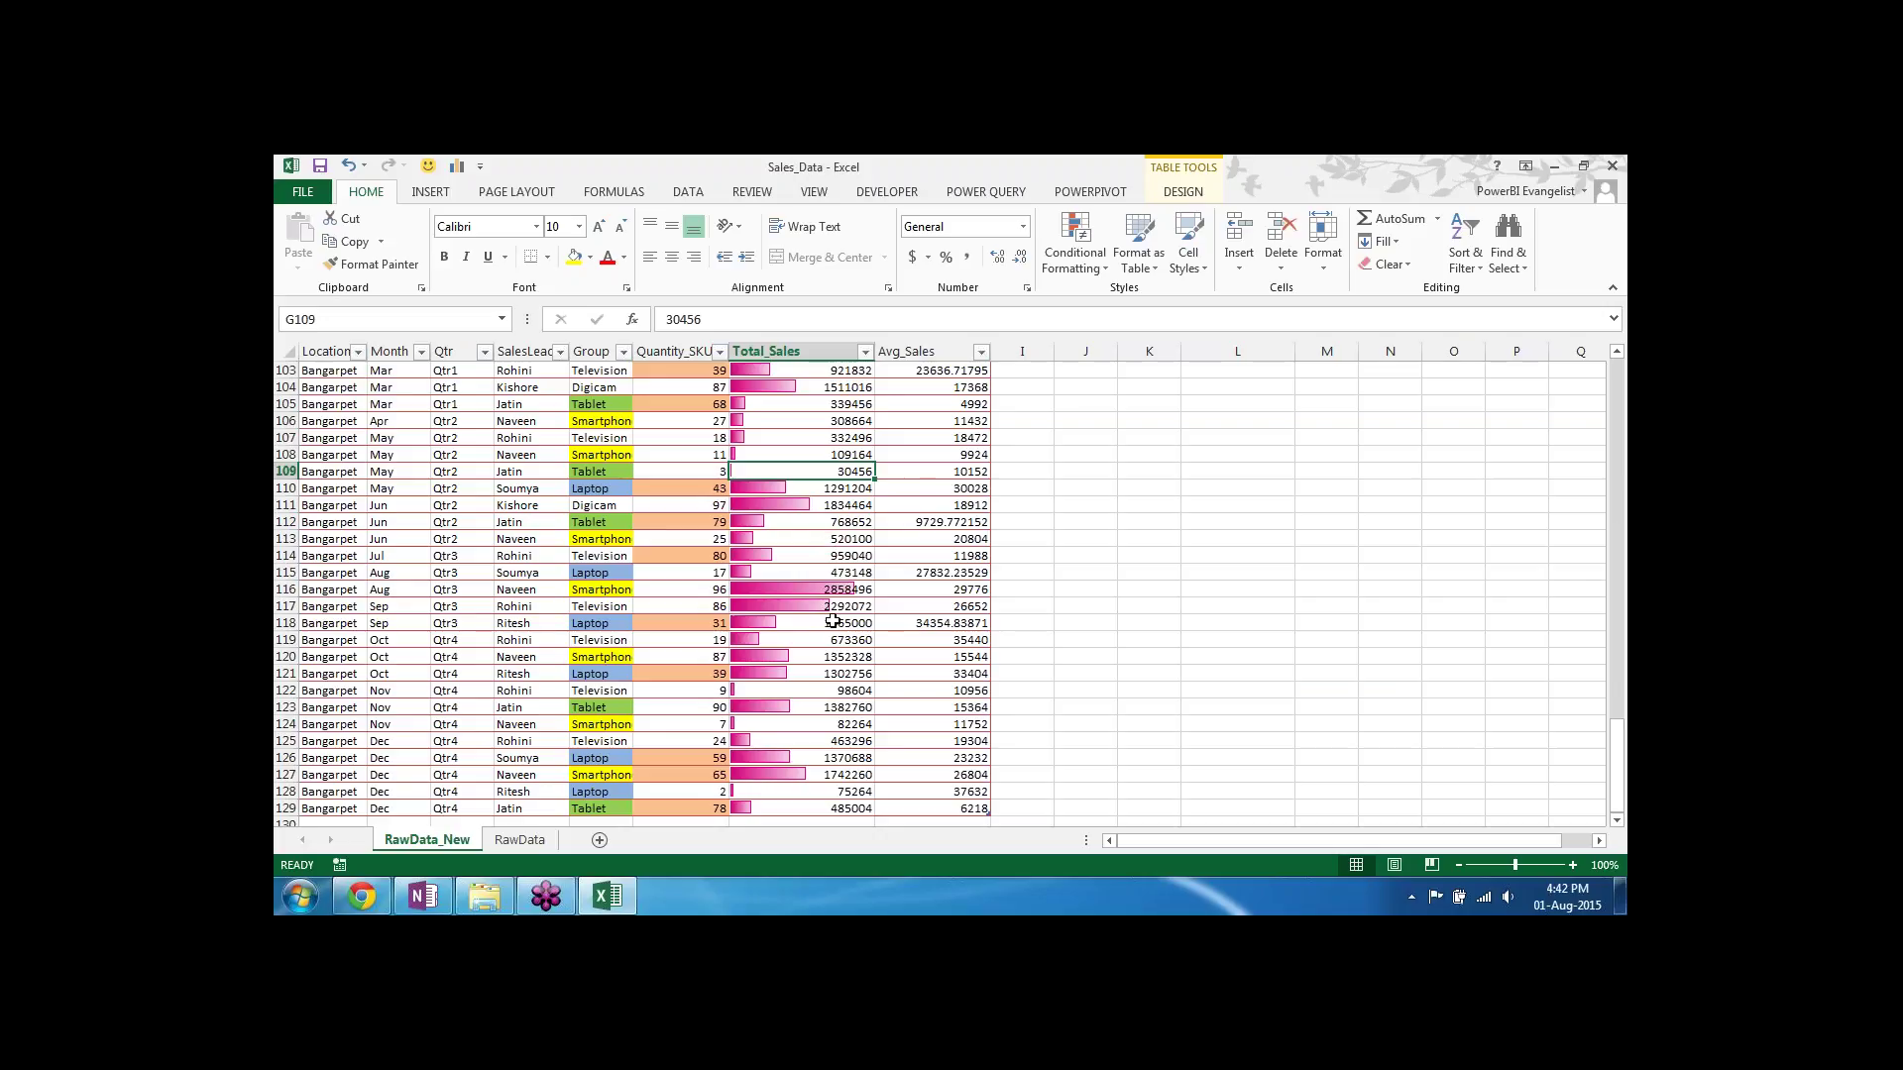
click(836, 586)
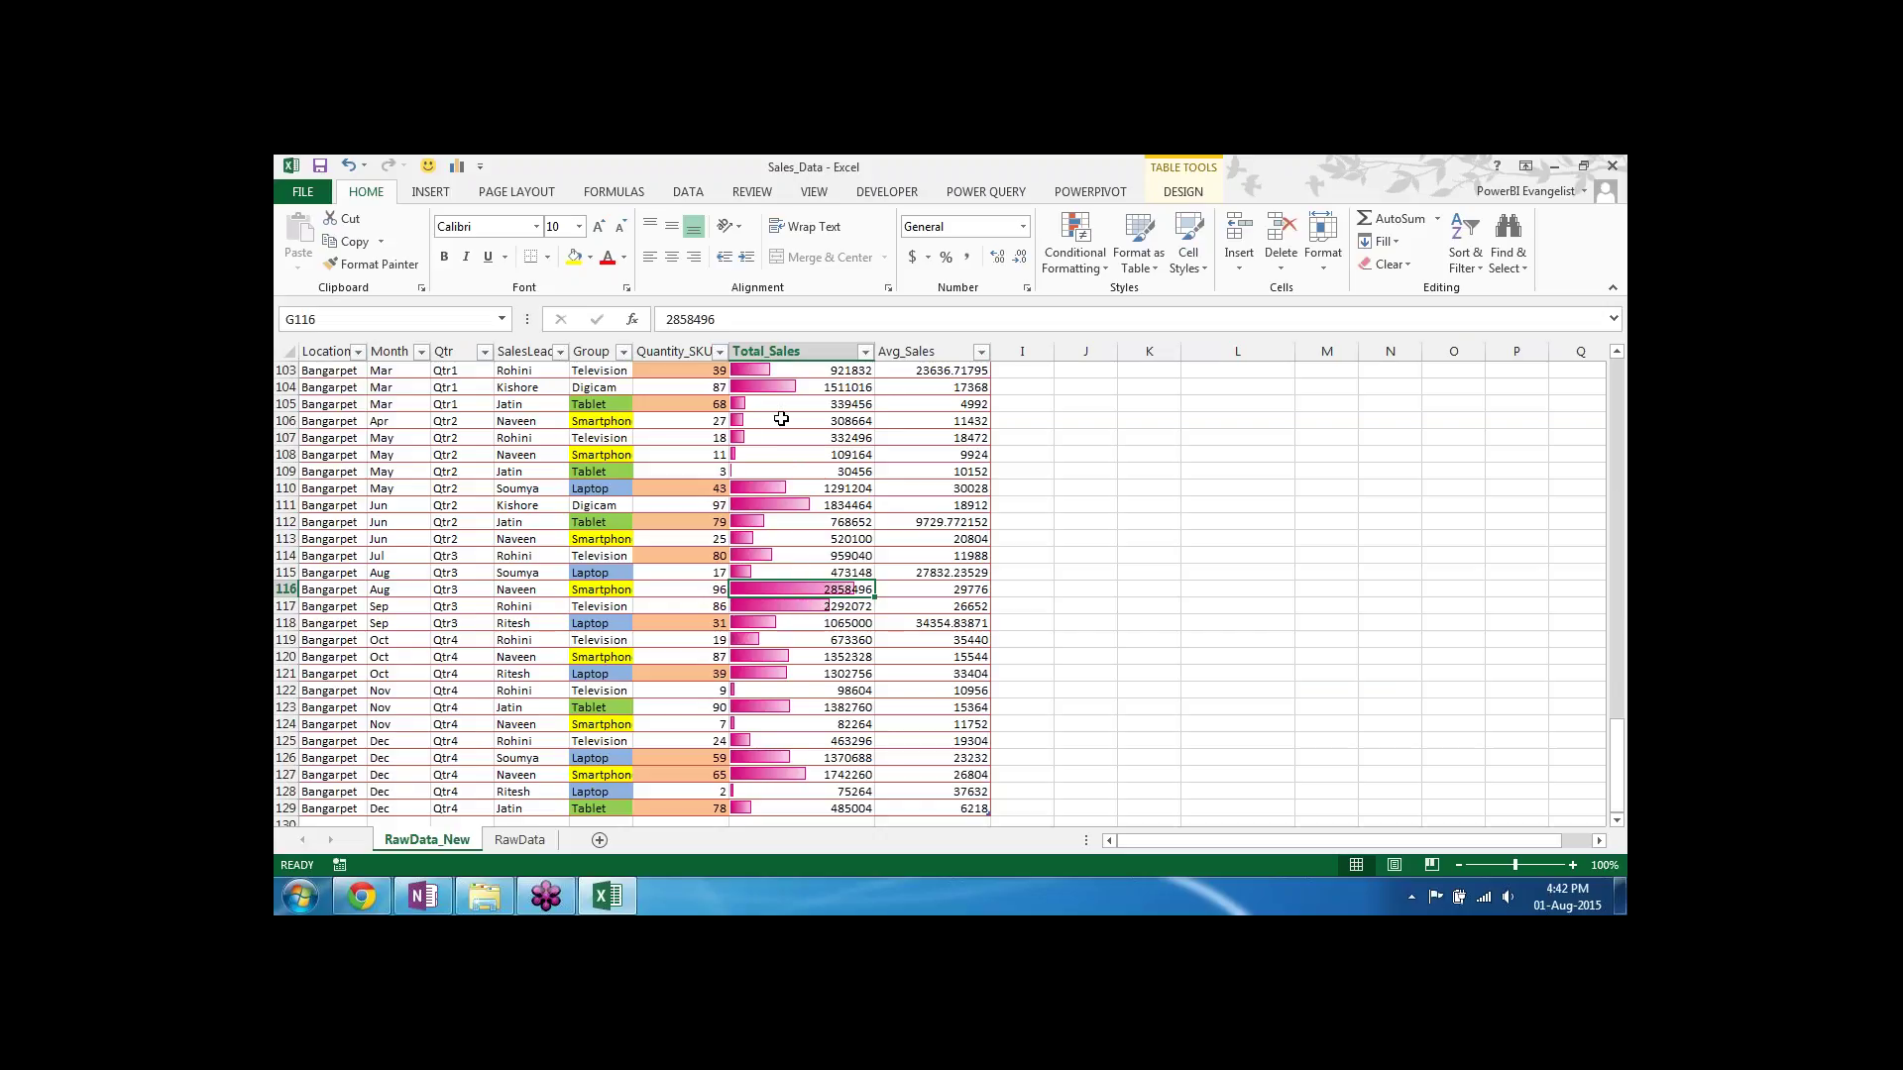
click(809, 510)
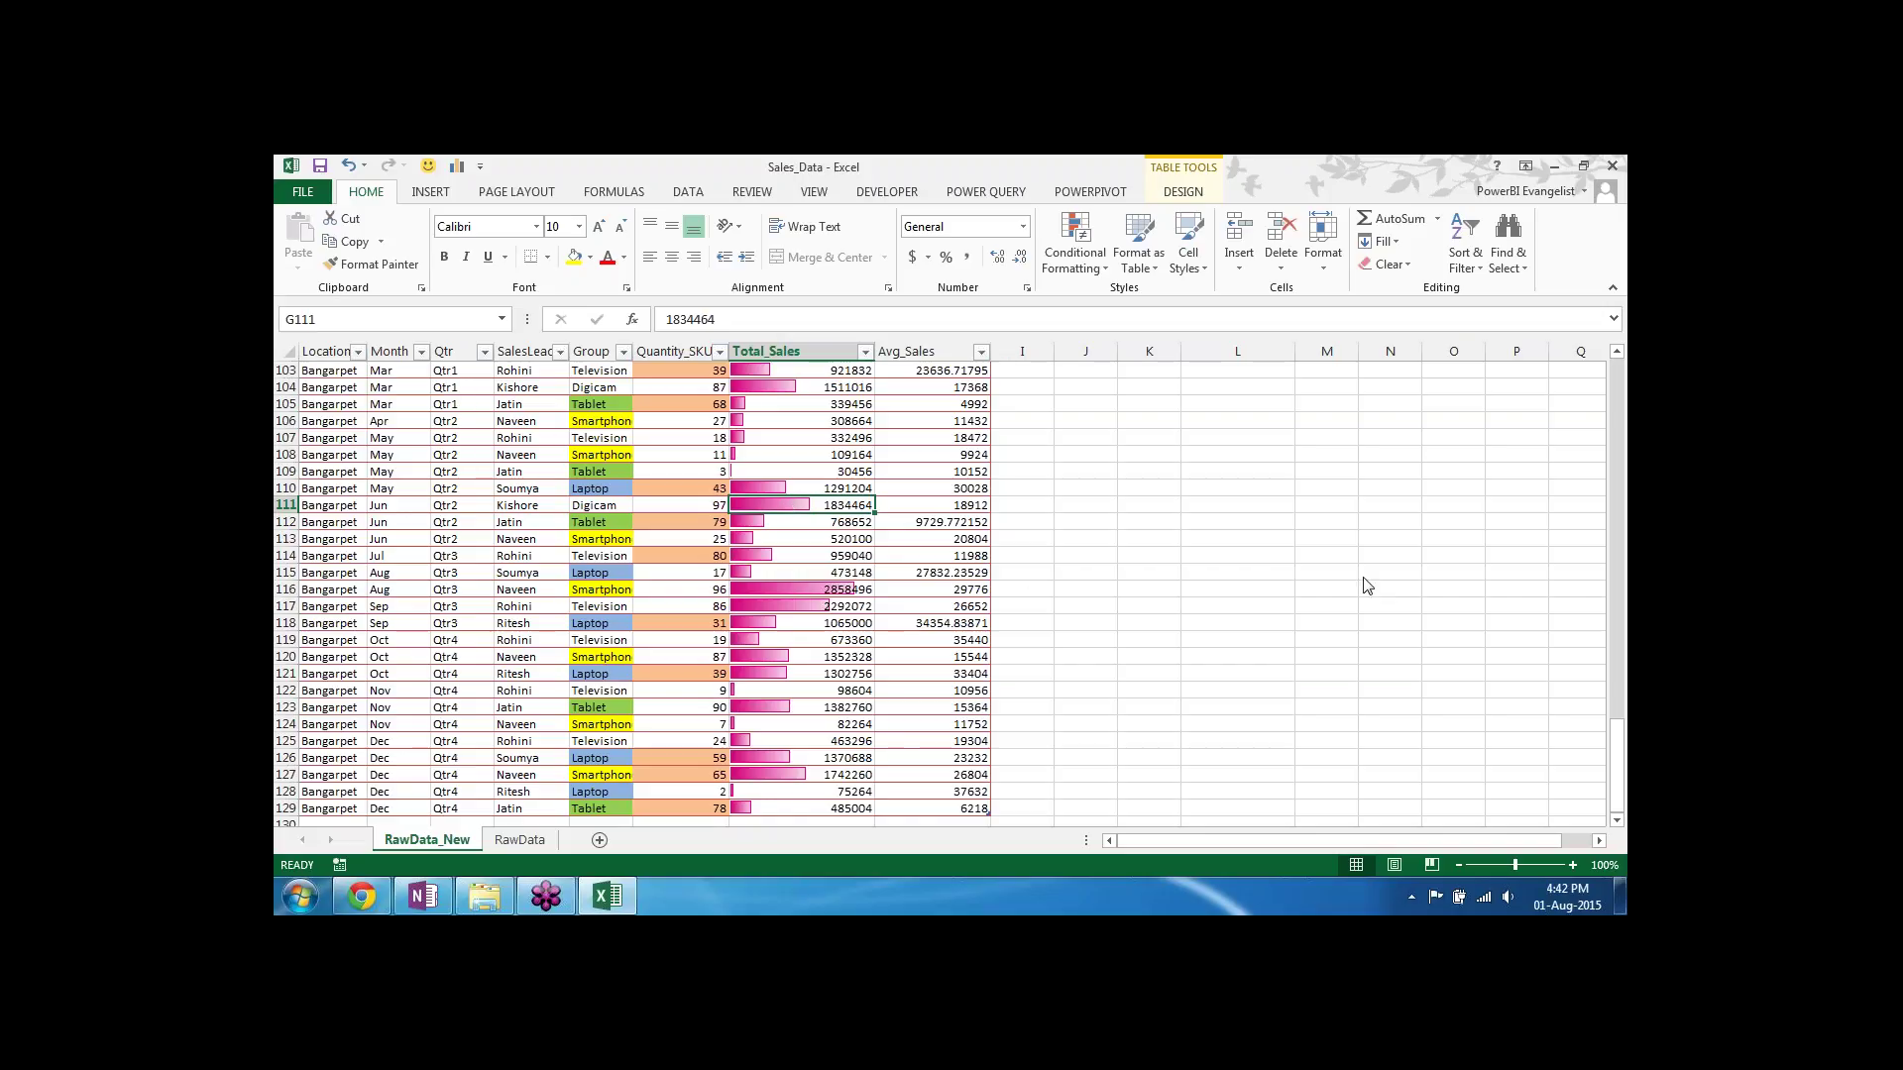
click(1603, 592)
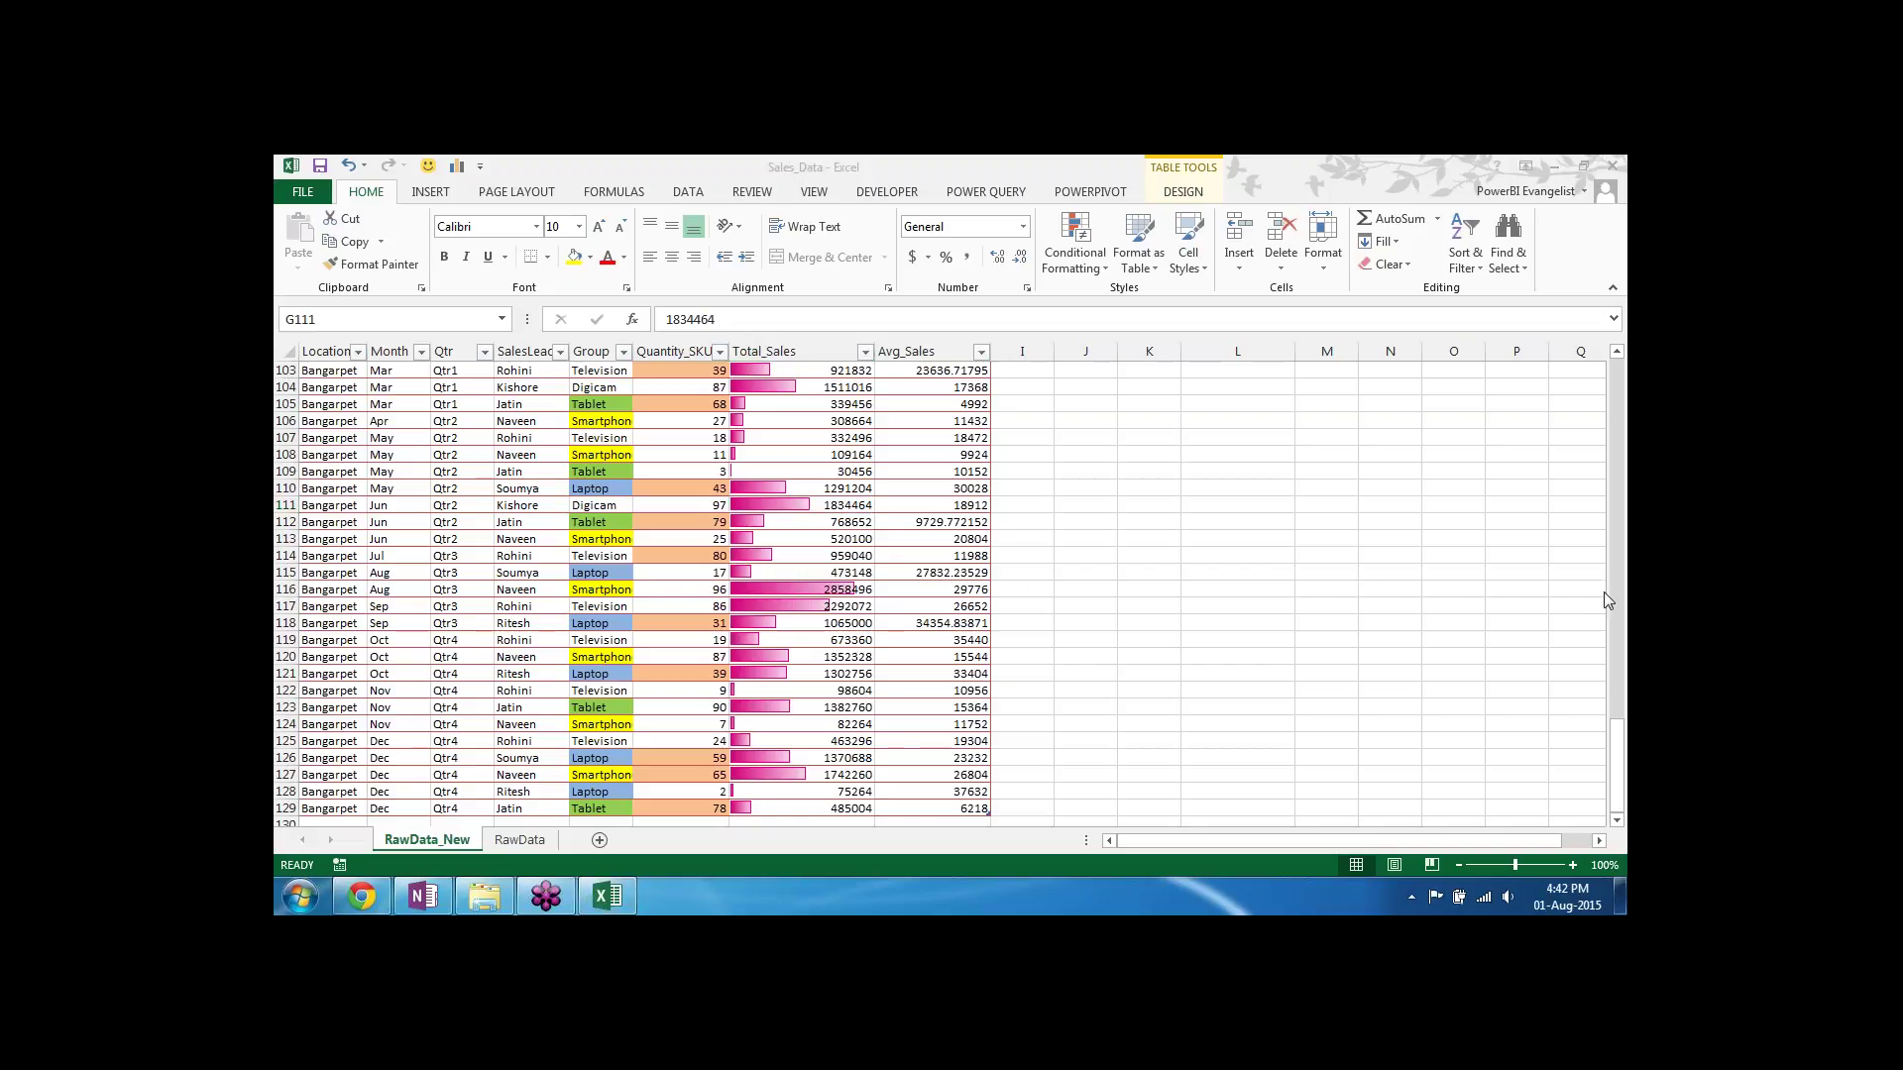
click(742, 422)
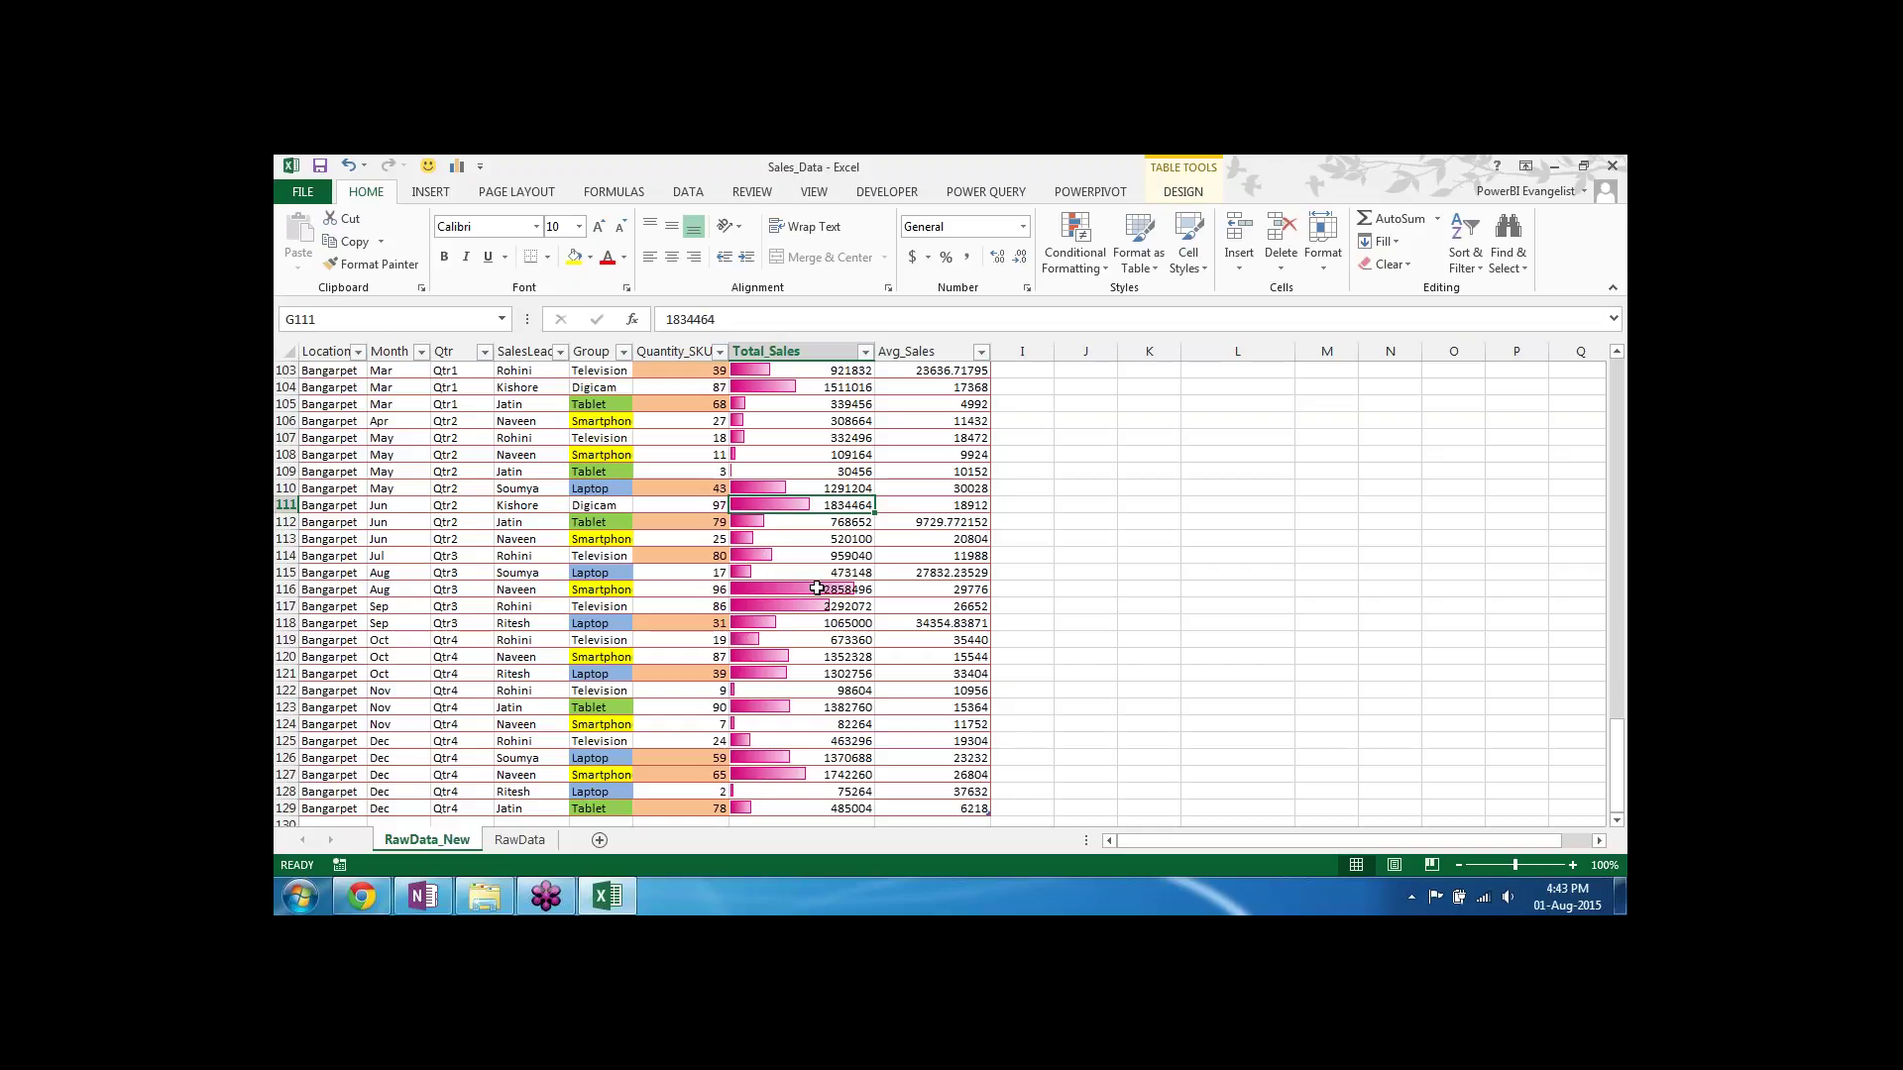
Step: Return to the first data row of the table and select its Quantity_SKU cell F2
key(ctrl+Up)
key(Down)
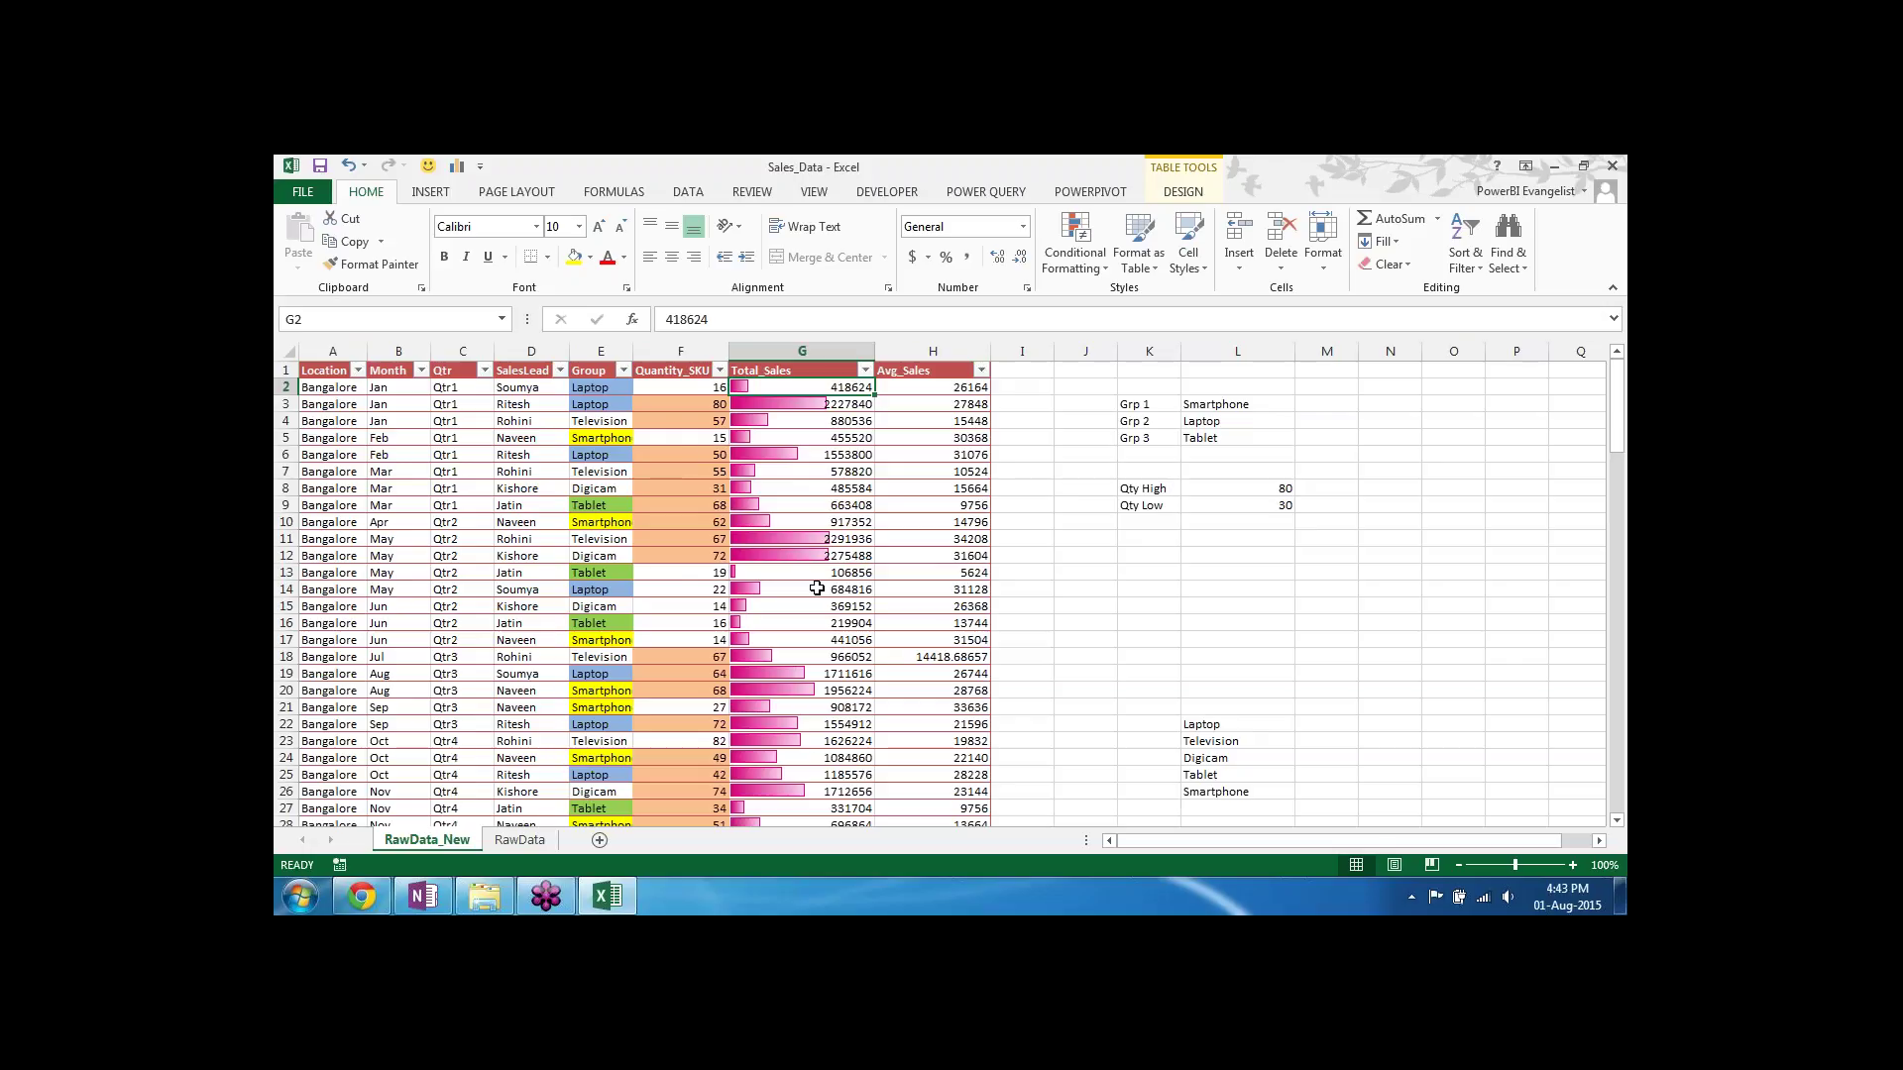
key(Left)
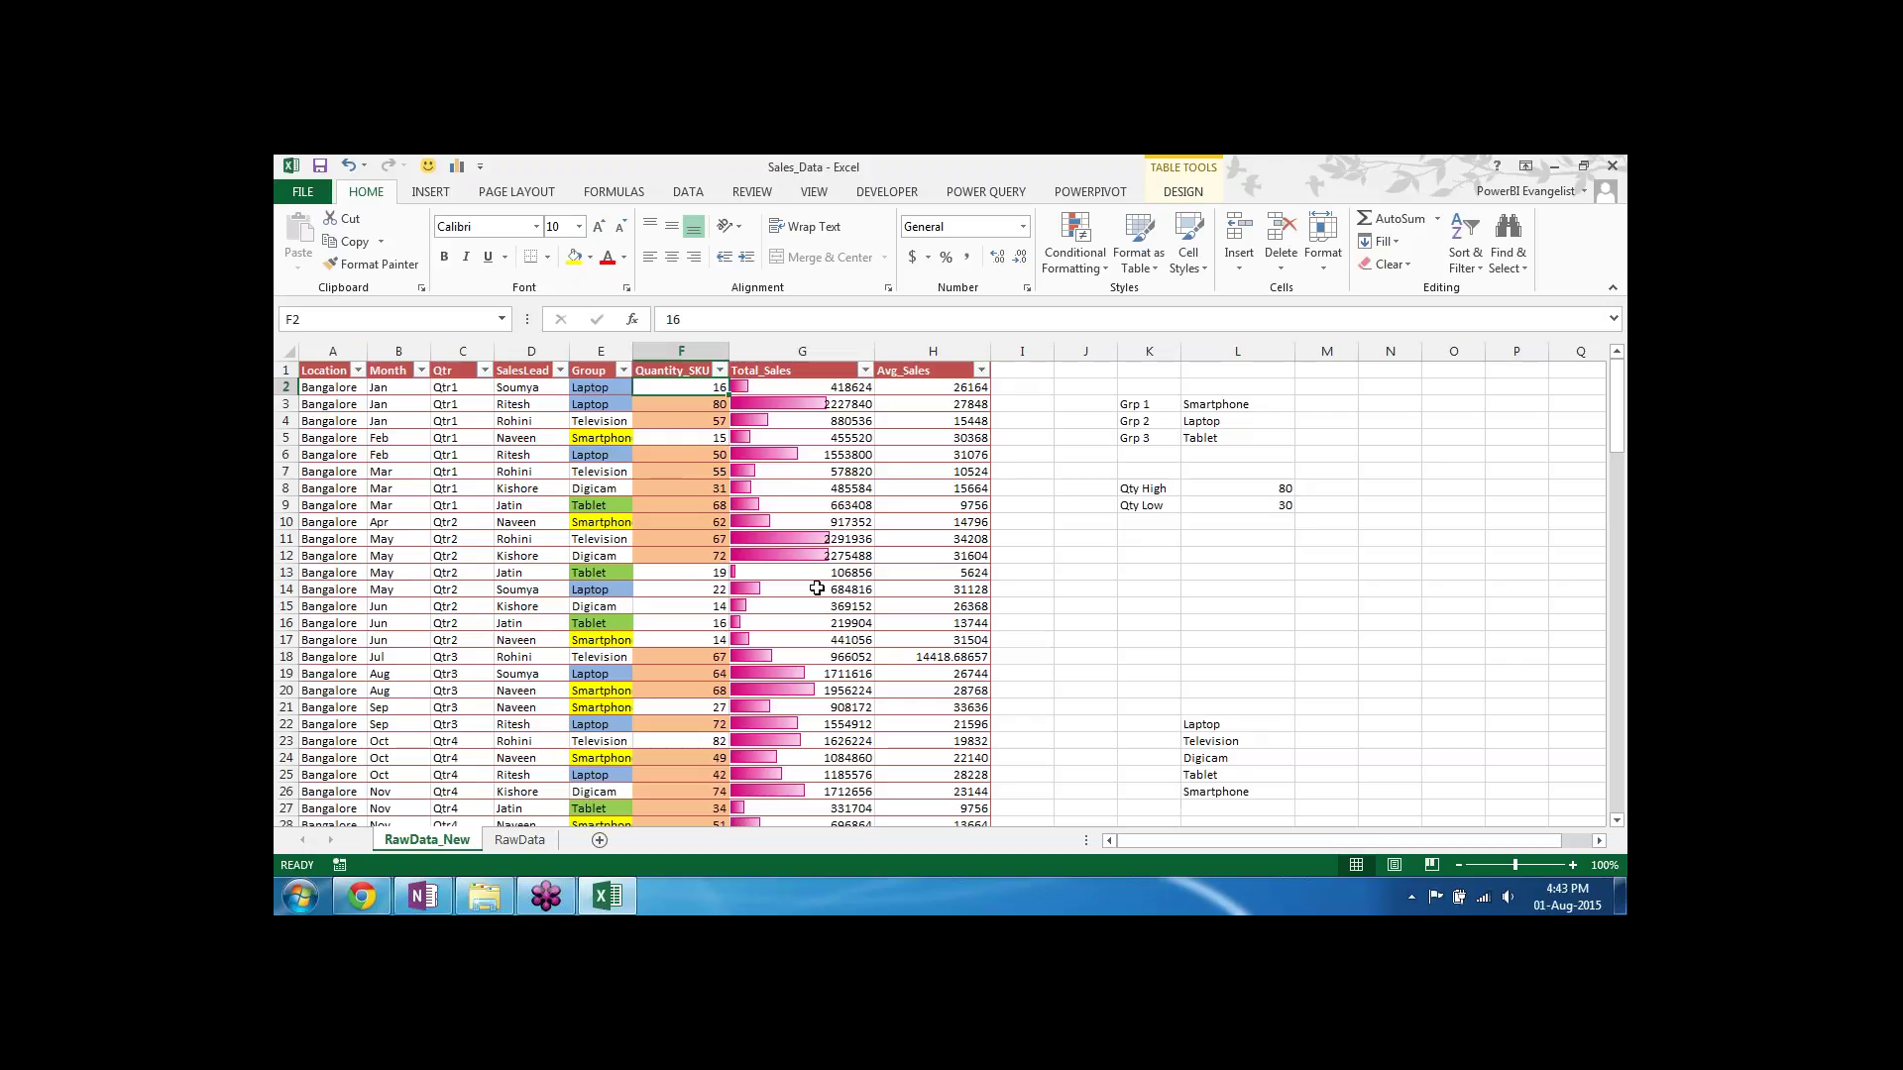
key(Down)
key(Down)
key(Down)
key(Down)
key(Up)
key(Up)
key(Up)
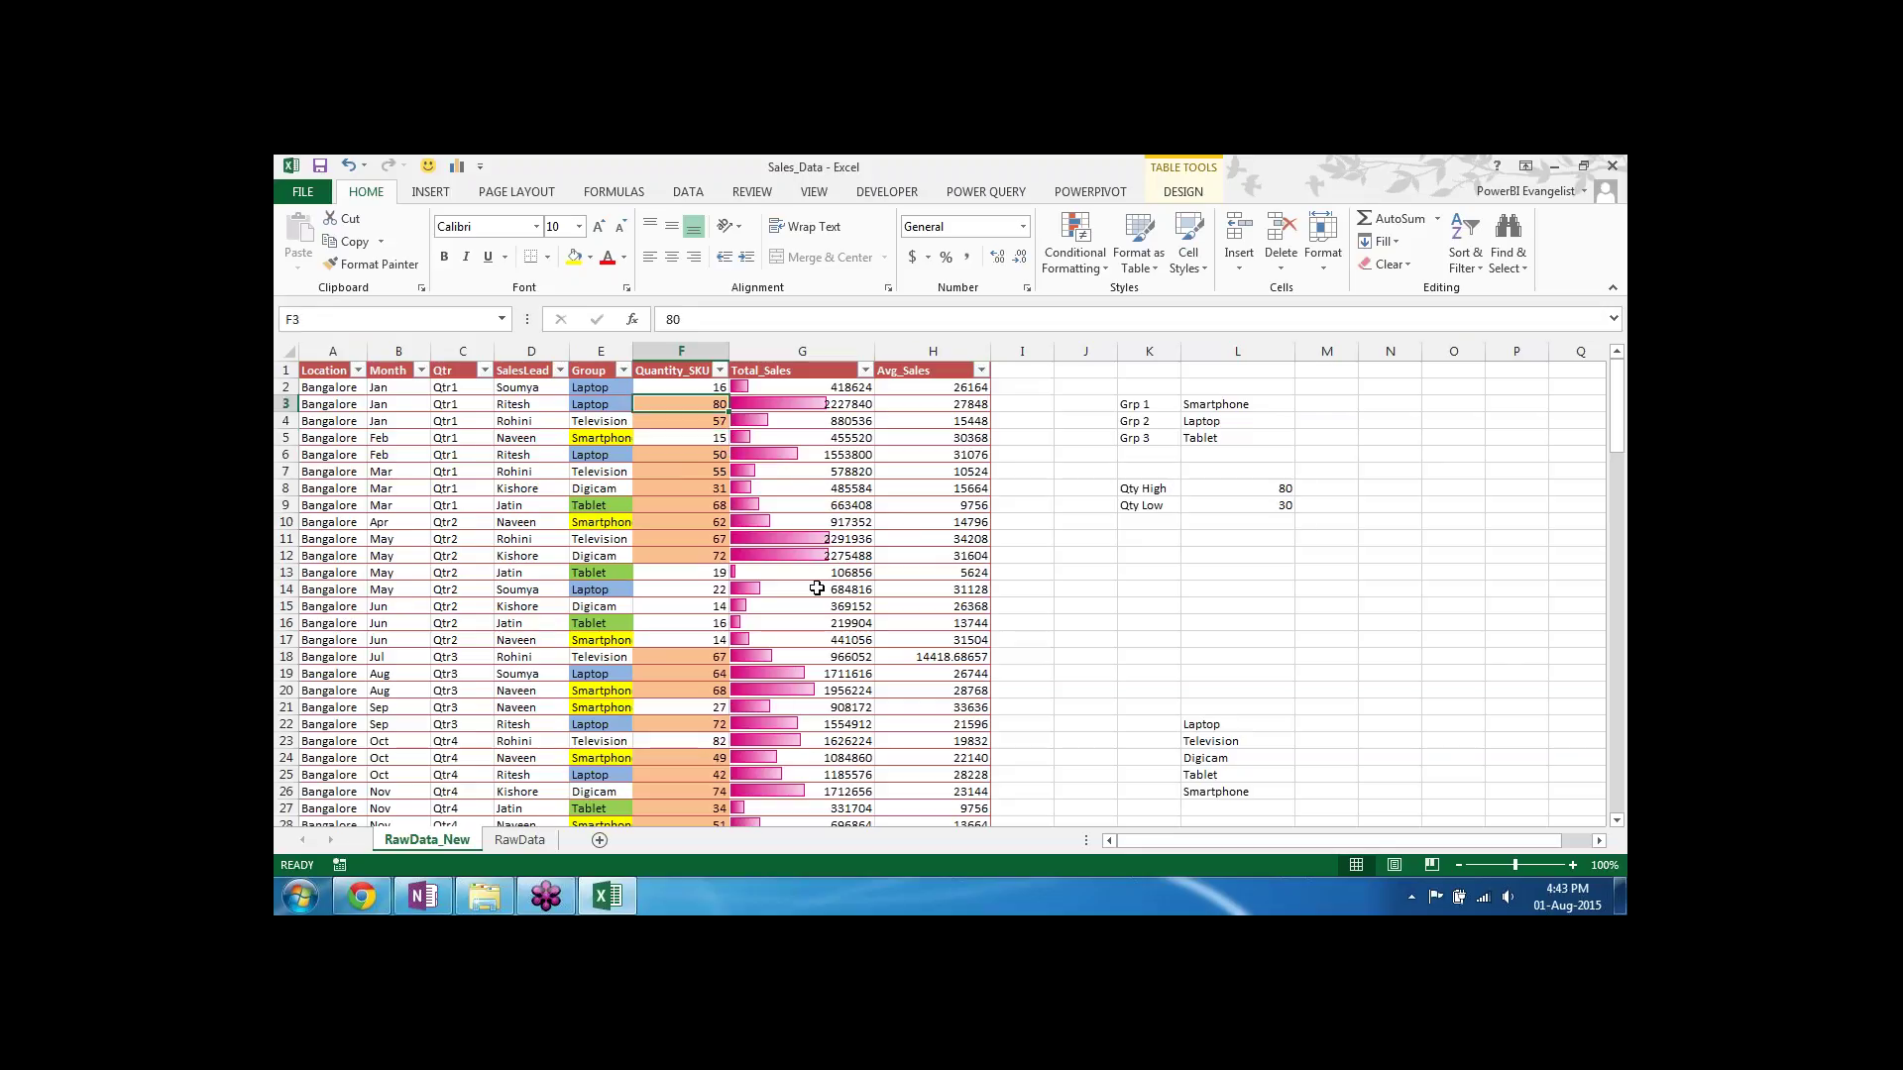
Step: Set both the Qty Low and Qty High thresholds to 0
click(1284, 505)
text(0)
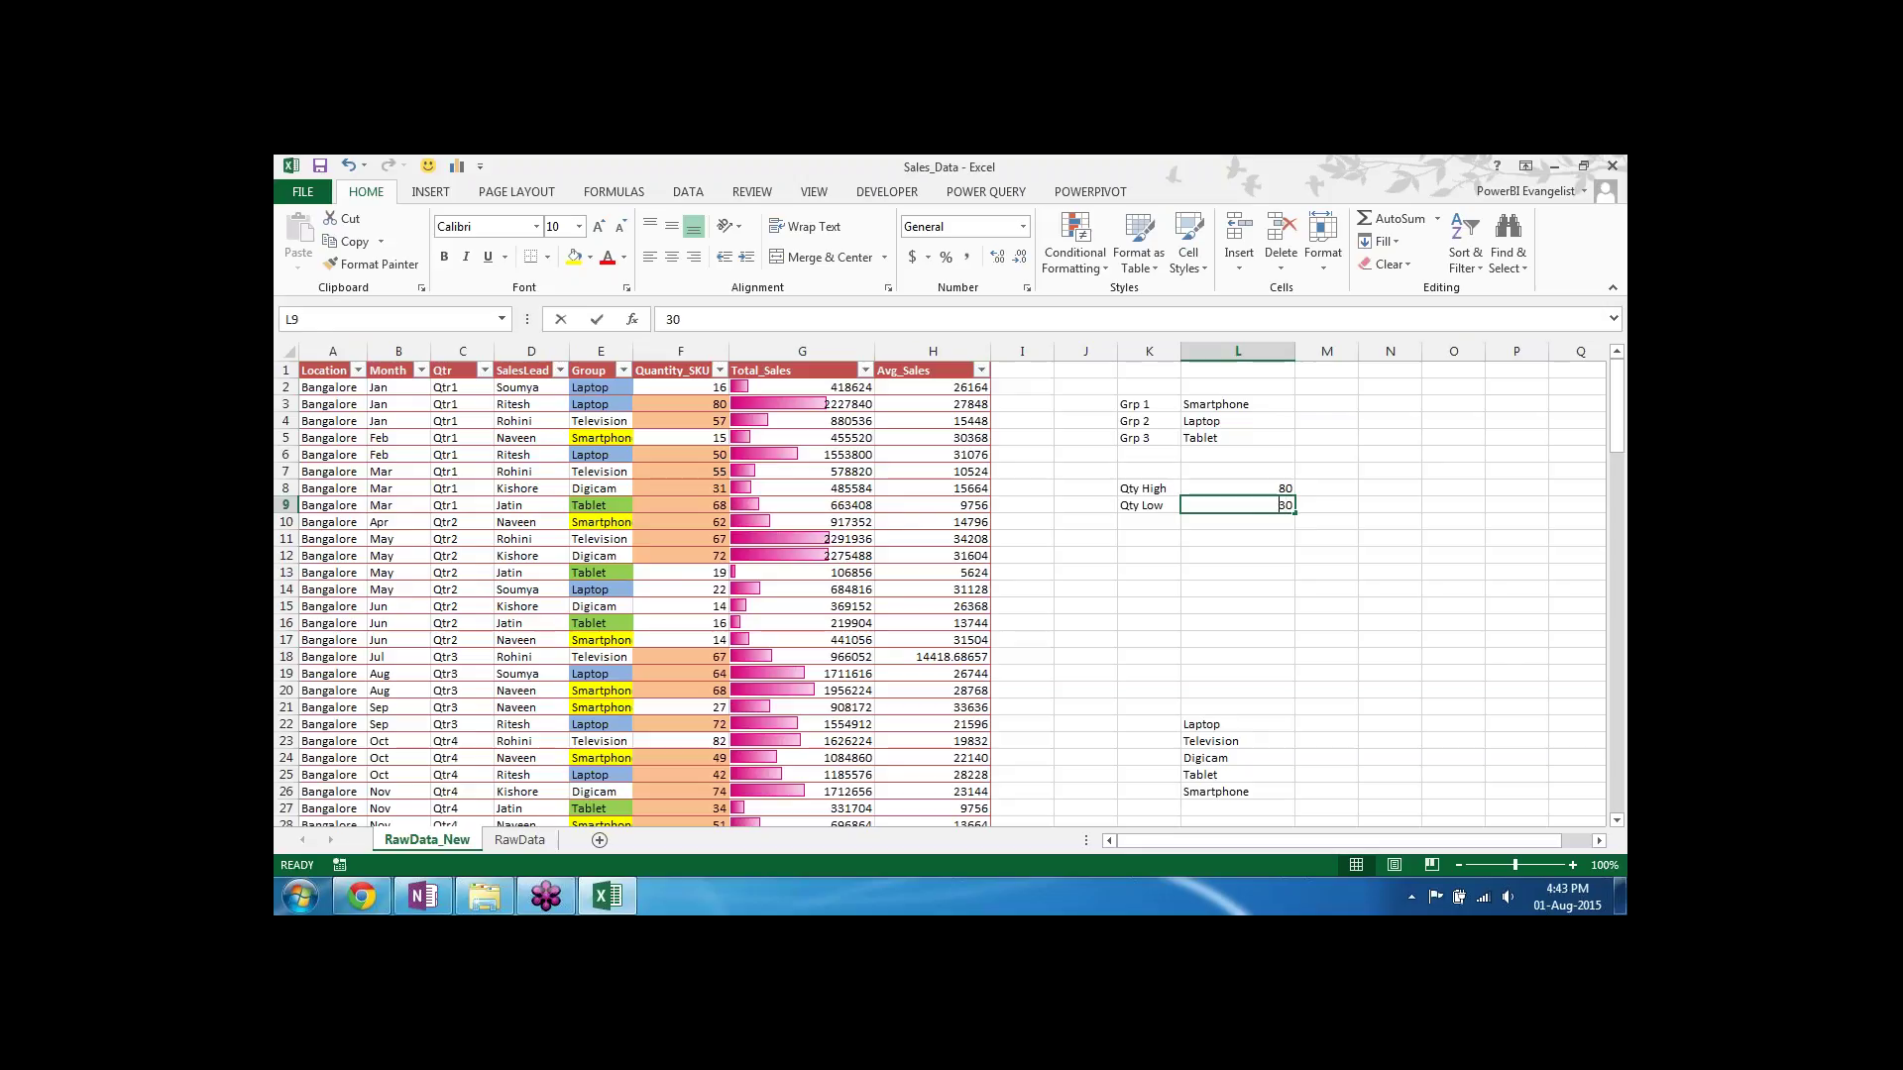
key(Up)
text(0)
key(Return)
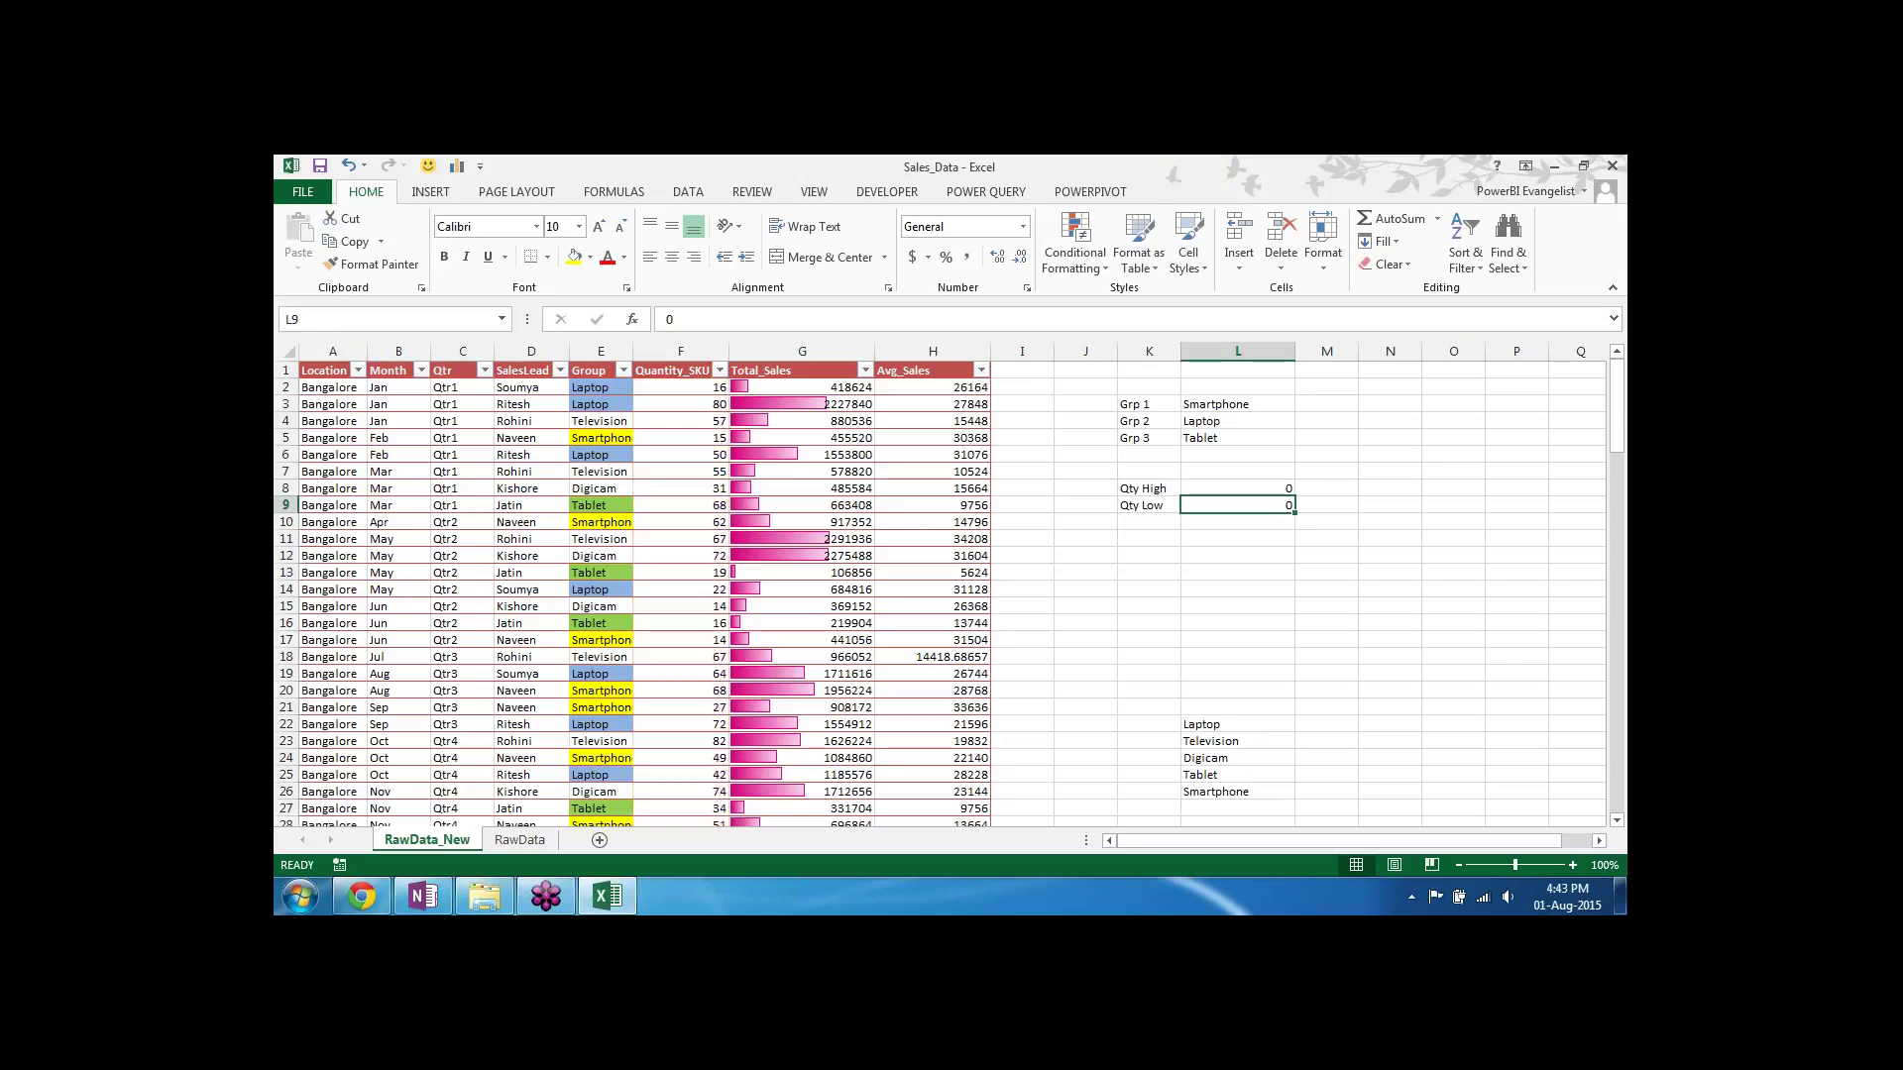
click(1294, 556)
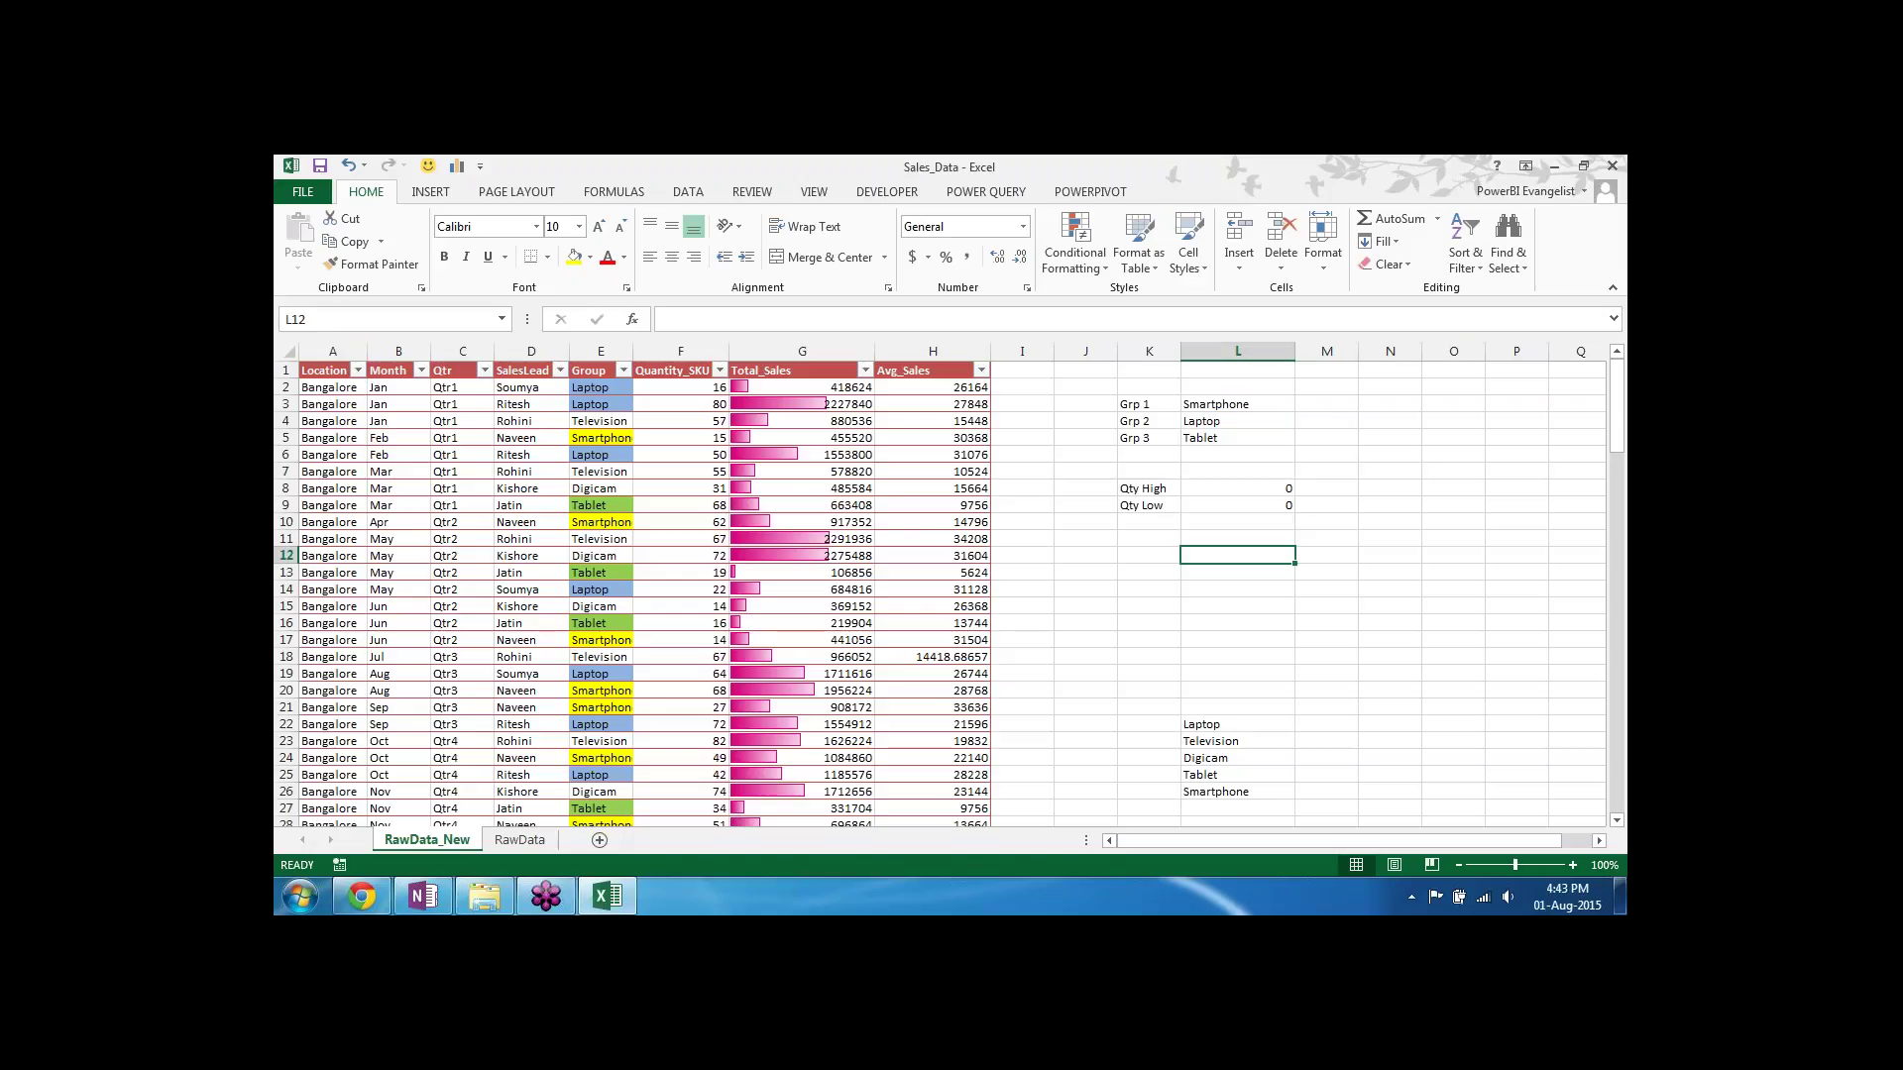
Step: Apply the rimmed three traffic lights icon set to the Quantity_SKU values in F2:F129
click(678, 398)
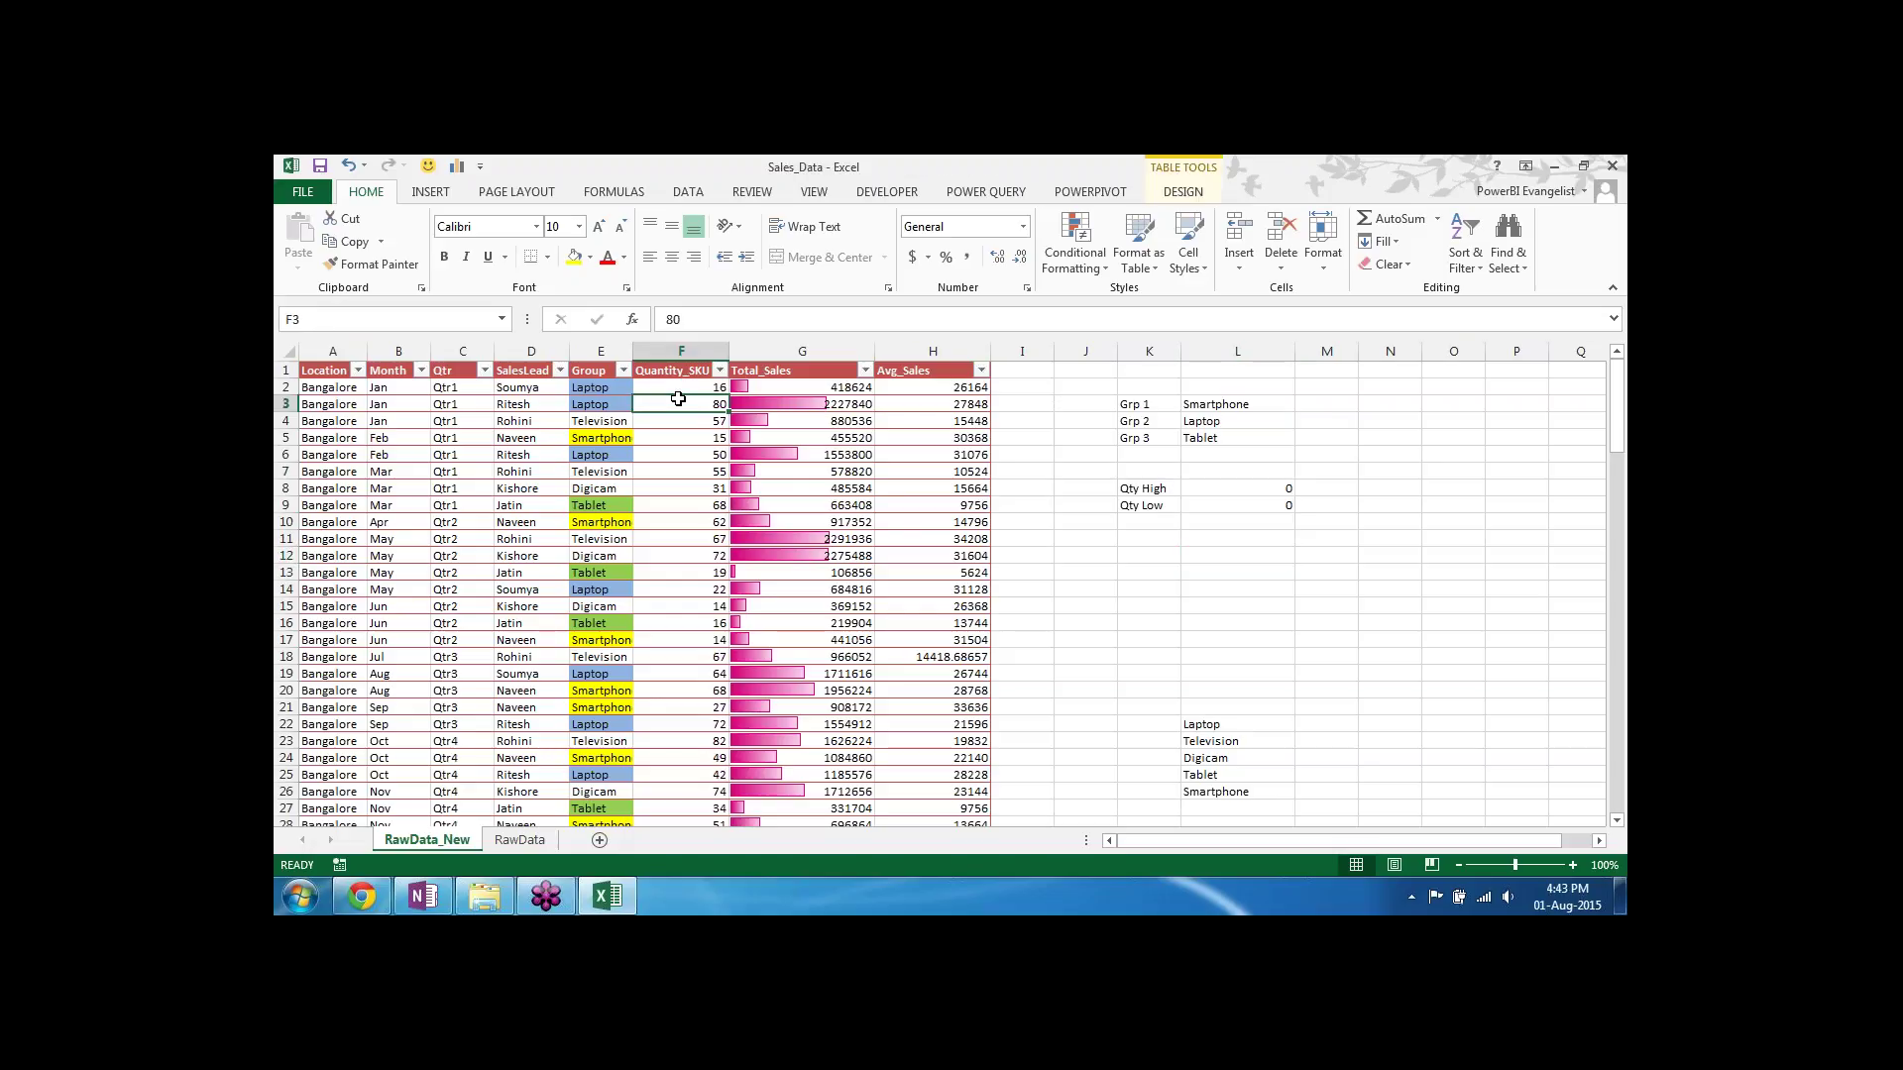
click(691, 387)
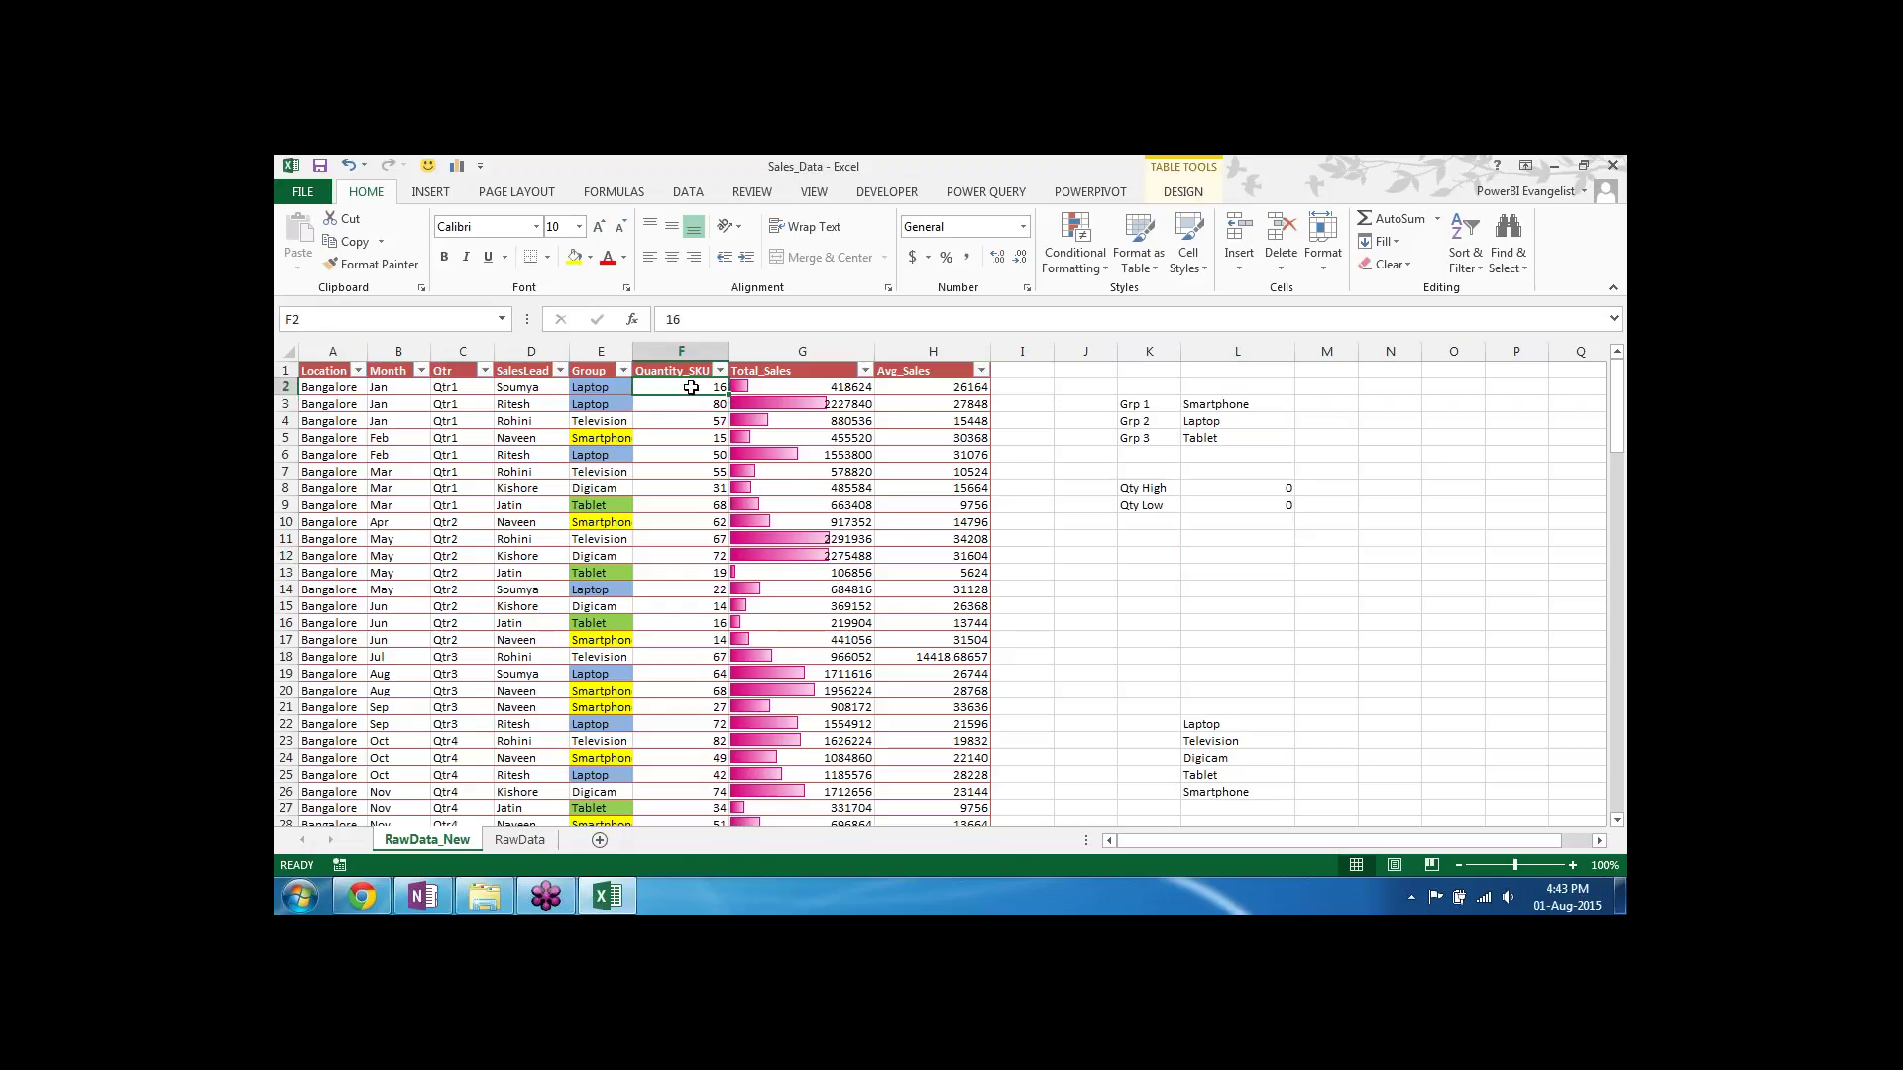
key(ctrl+shift+Down)
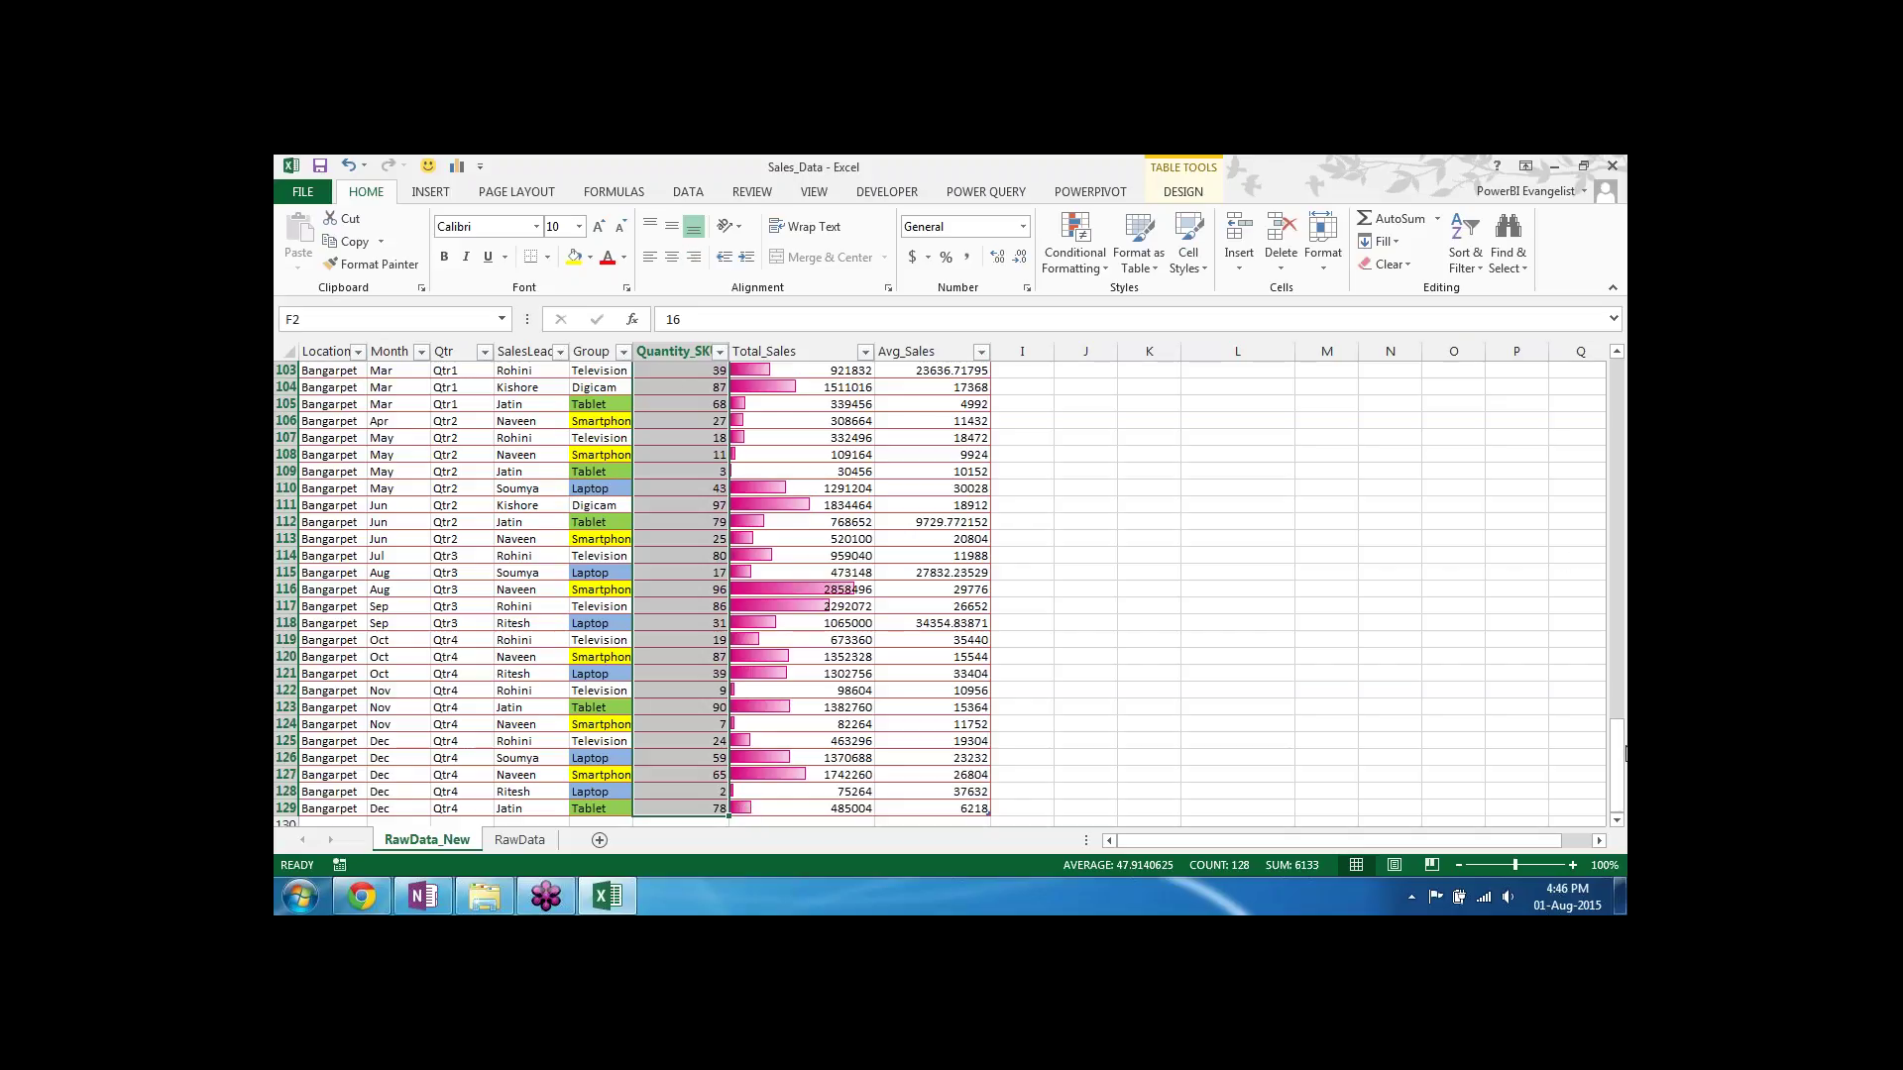
drag(1616, 776, 1627, 390)
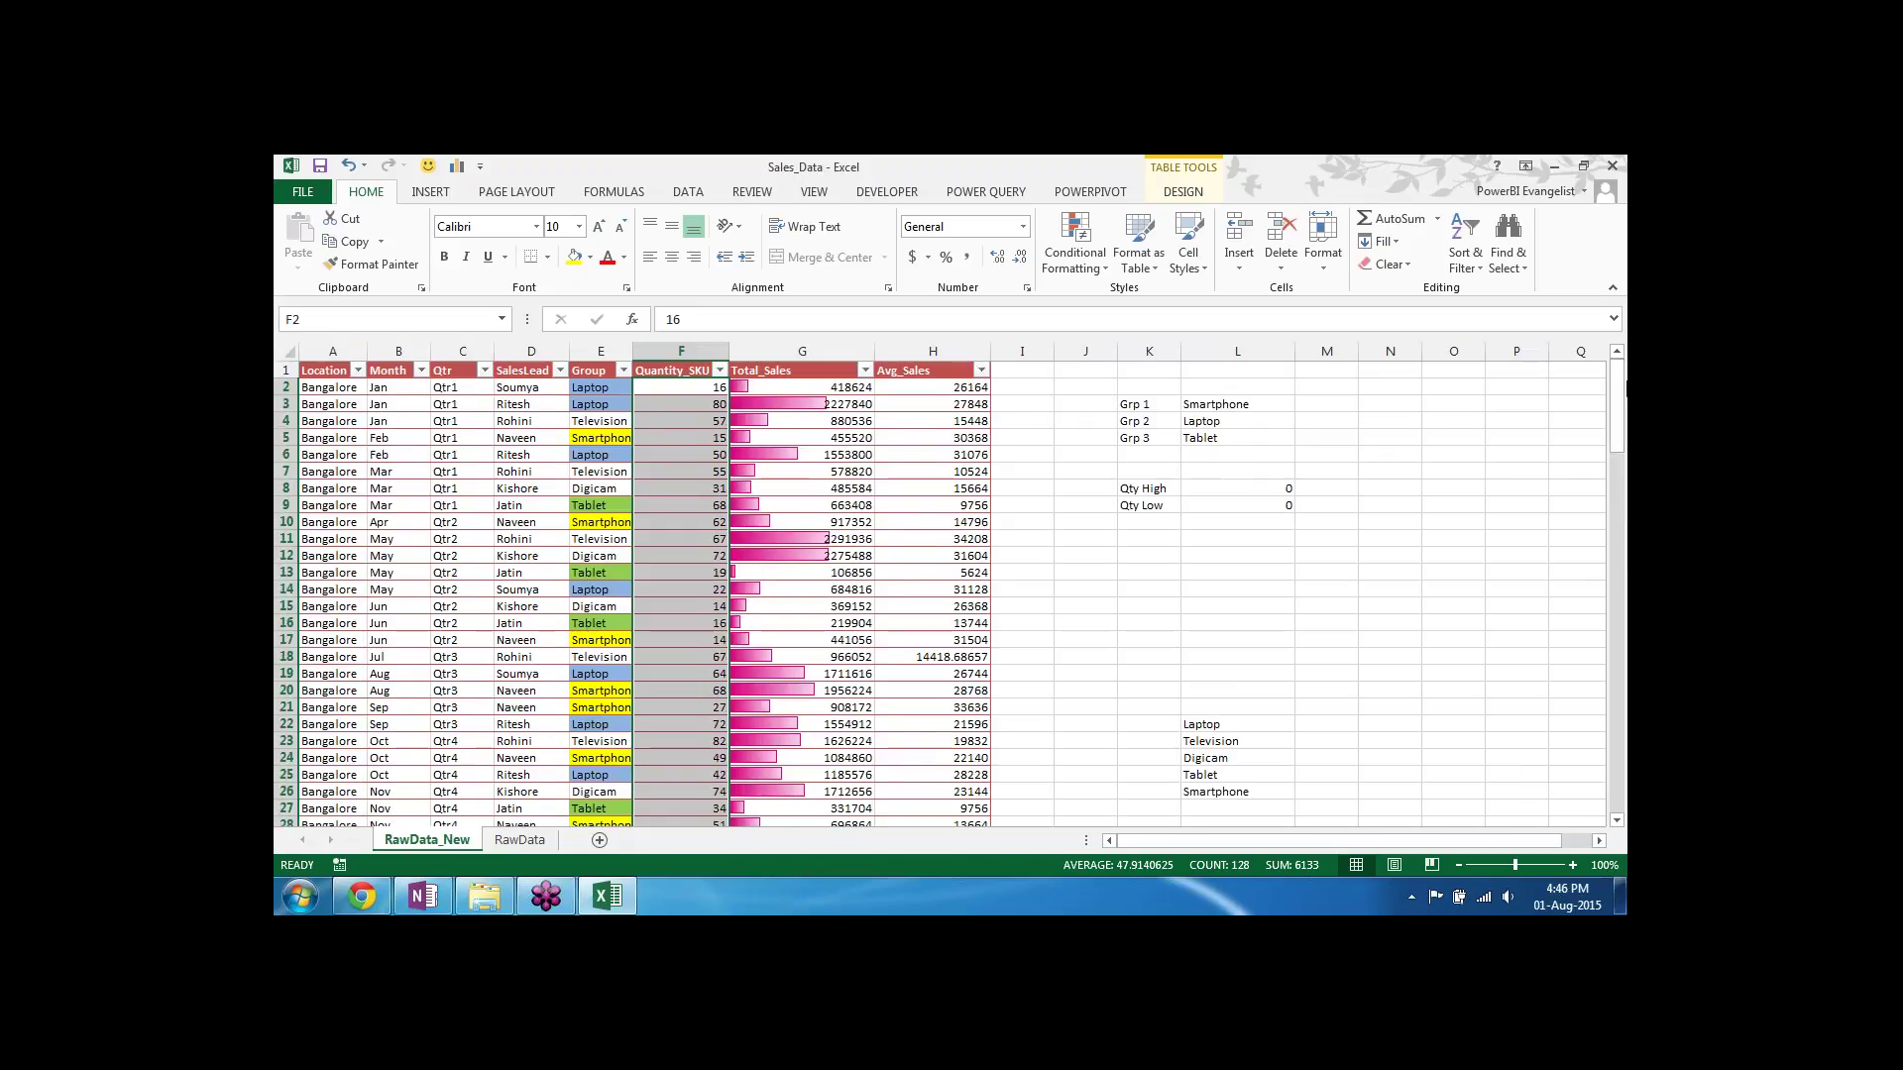
click(1077, 275)
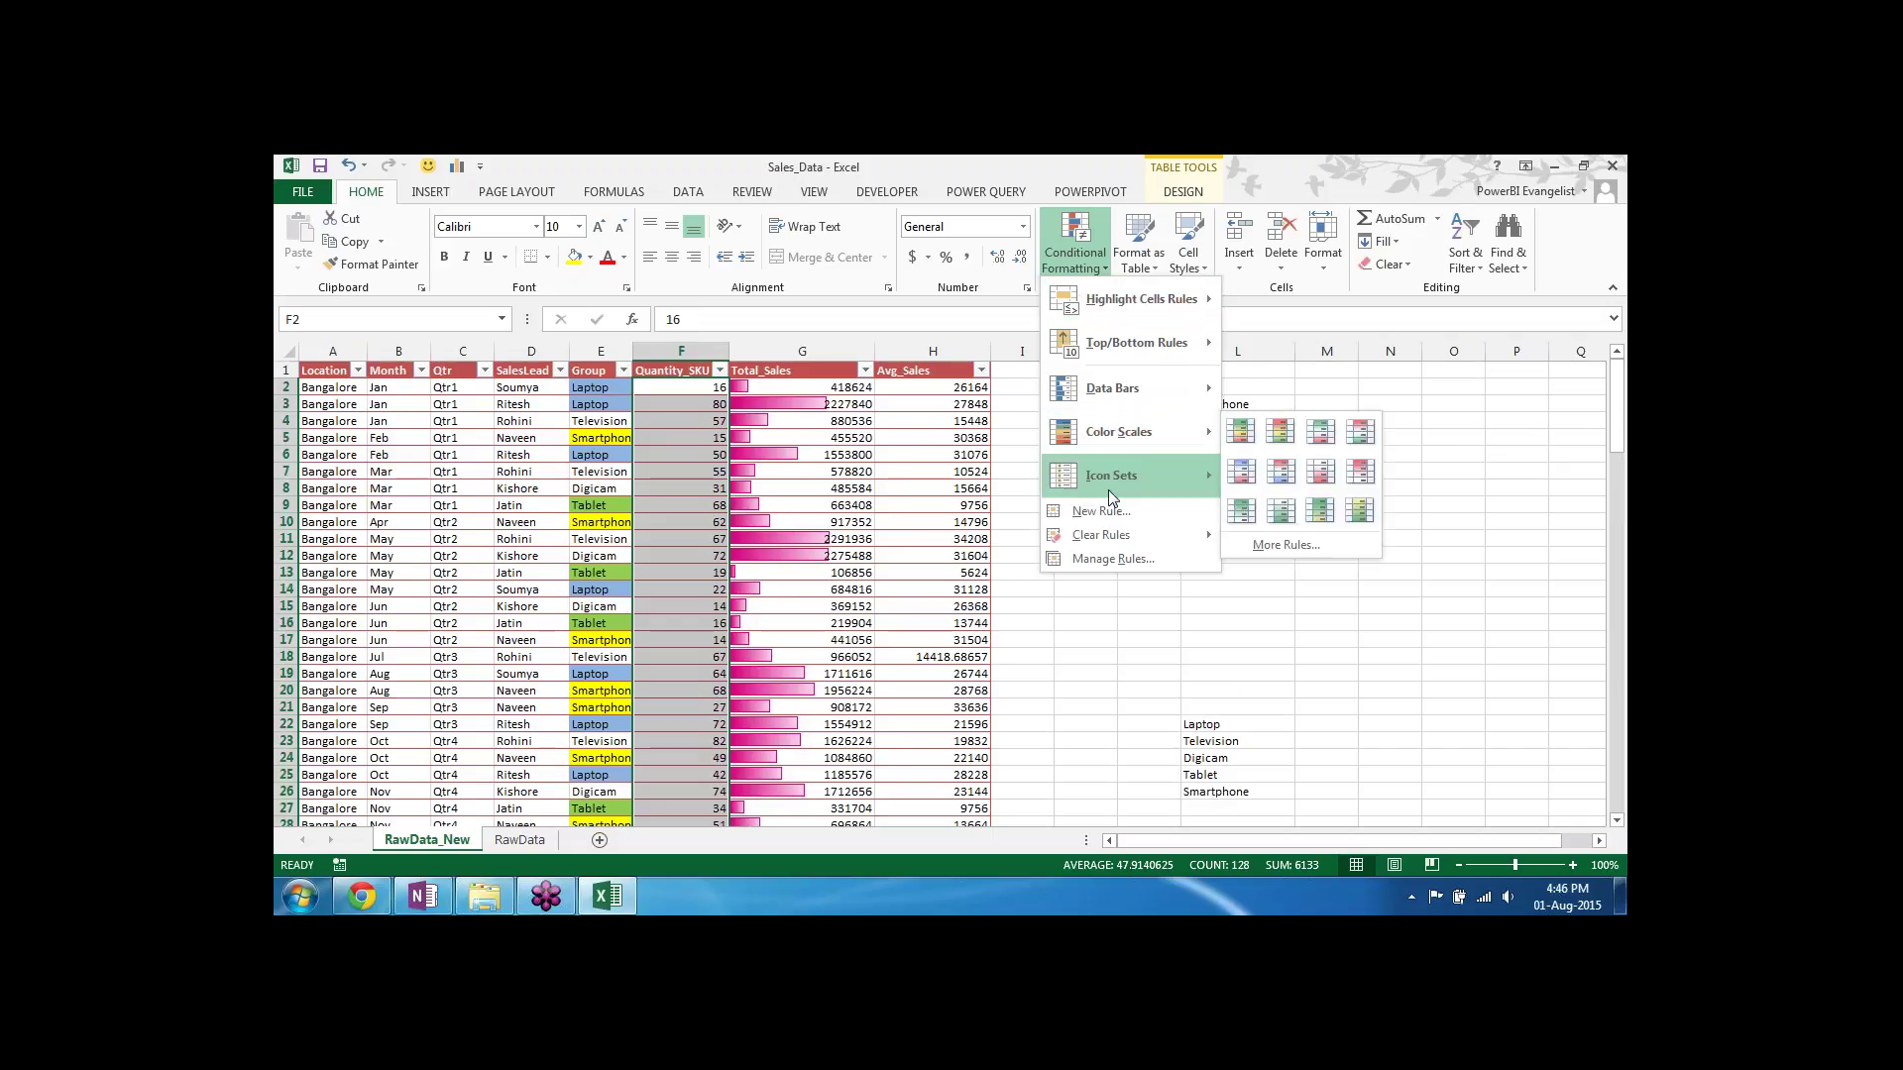
mouse_move(1108, 489)
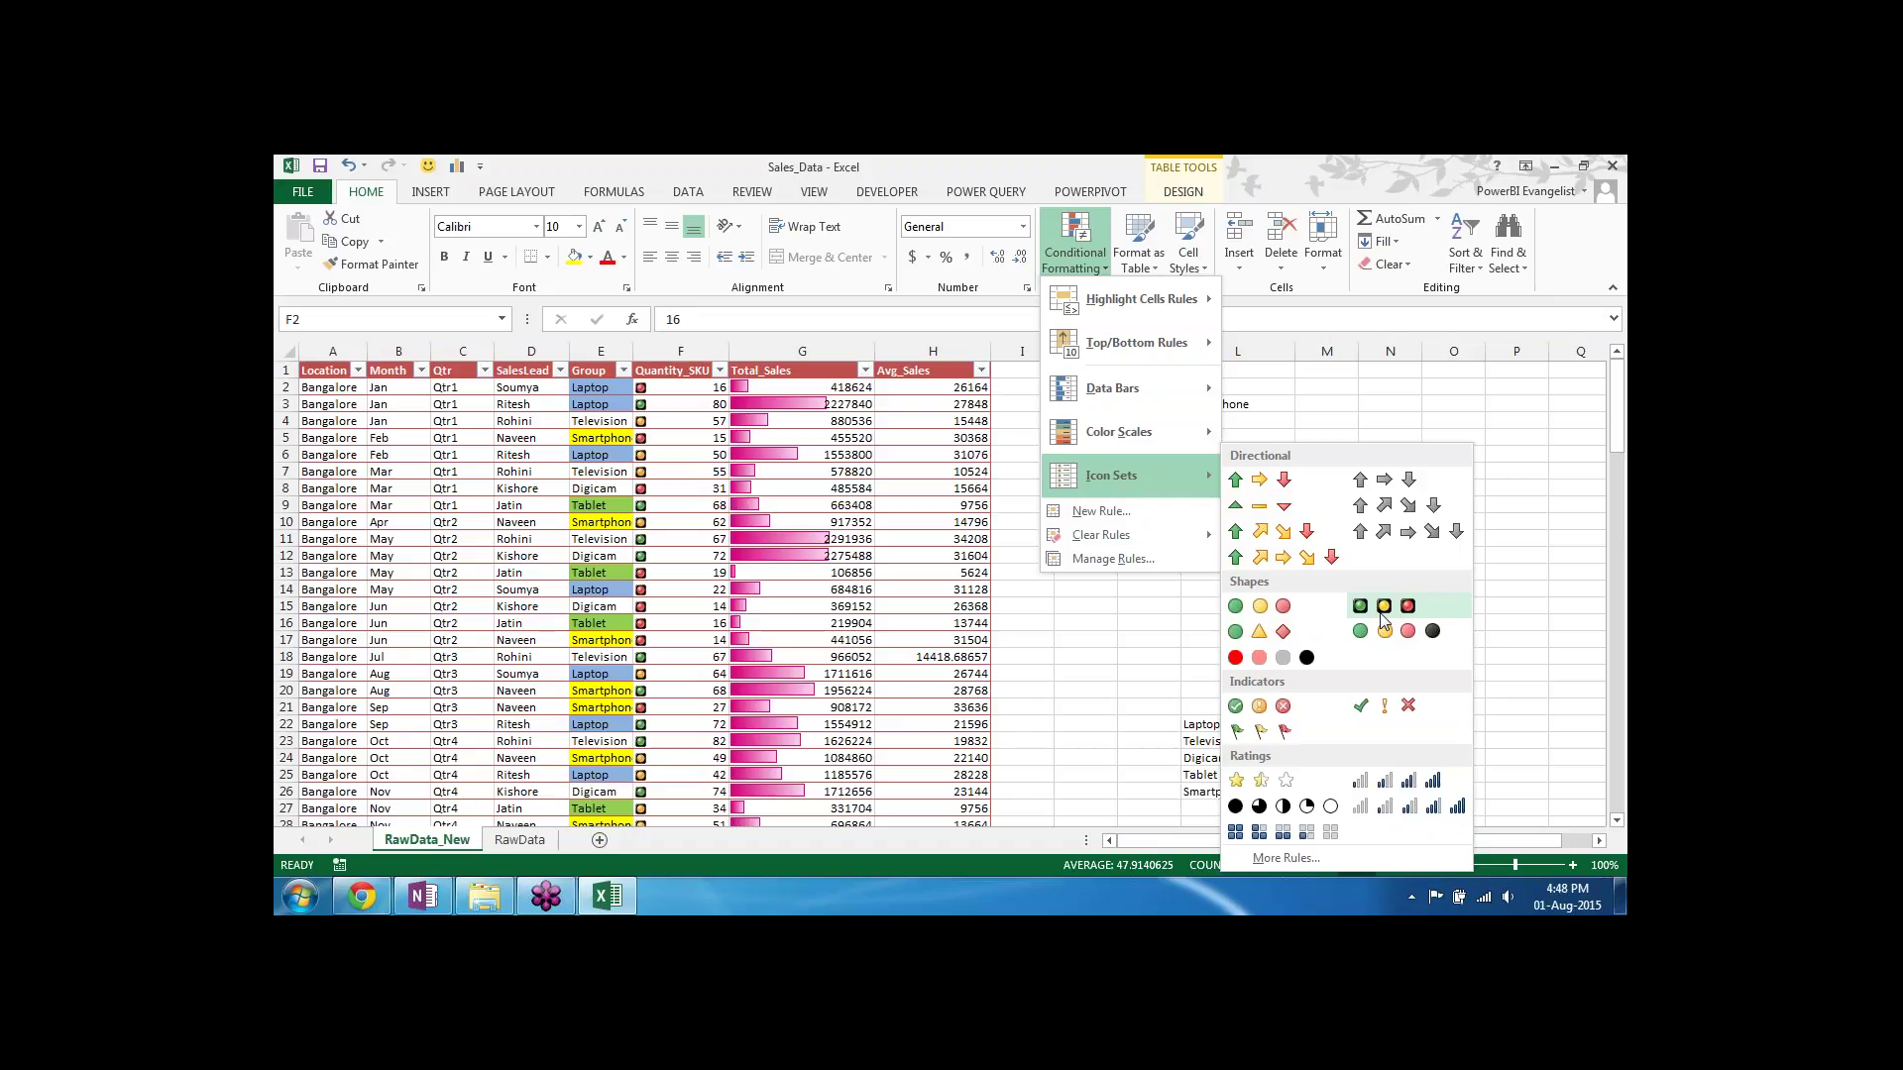
click(1383, 614)
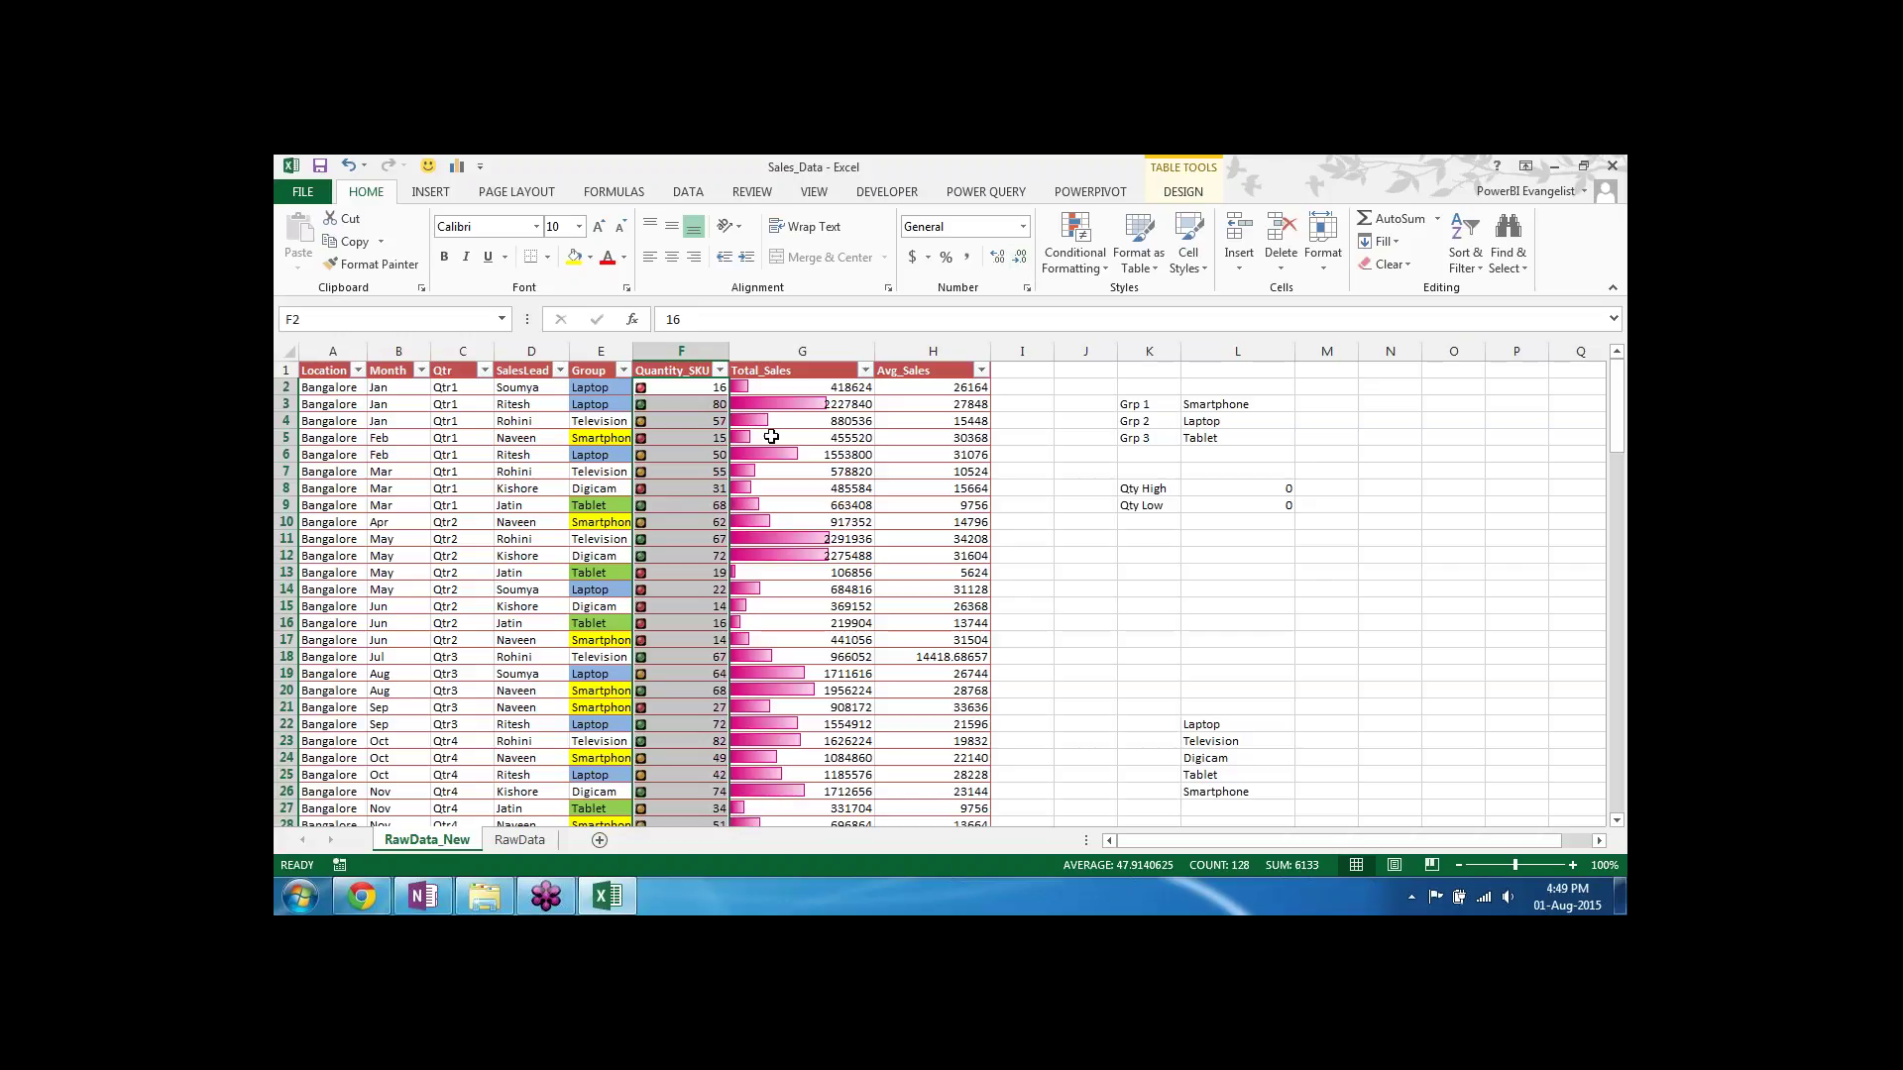
Step: Edit the Icon Set rule for $F$2:$F$129 and change its icon style to the five coloured arrows
click(1078, 265)
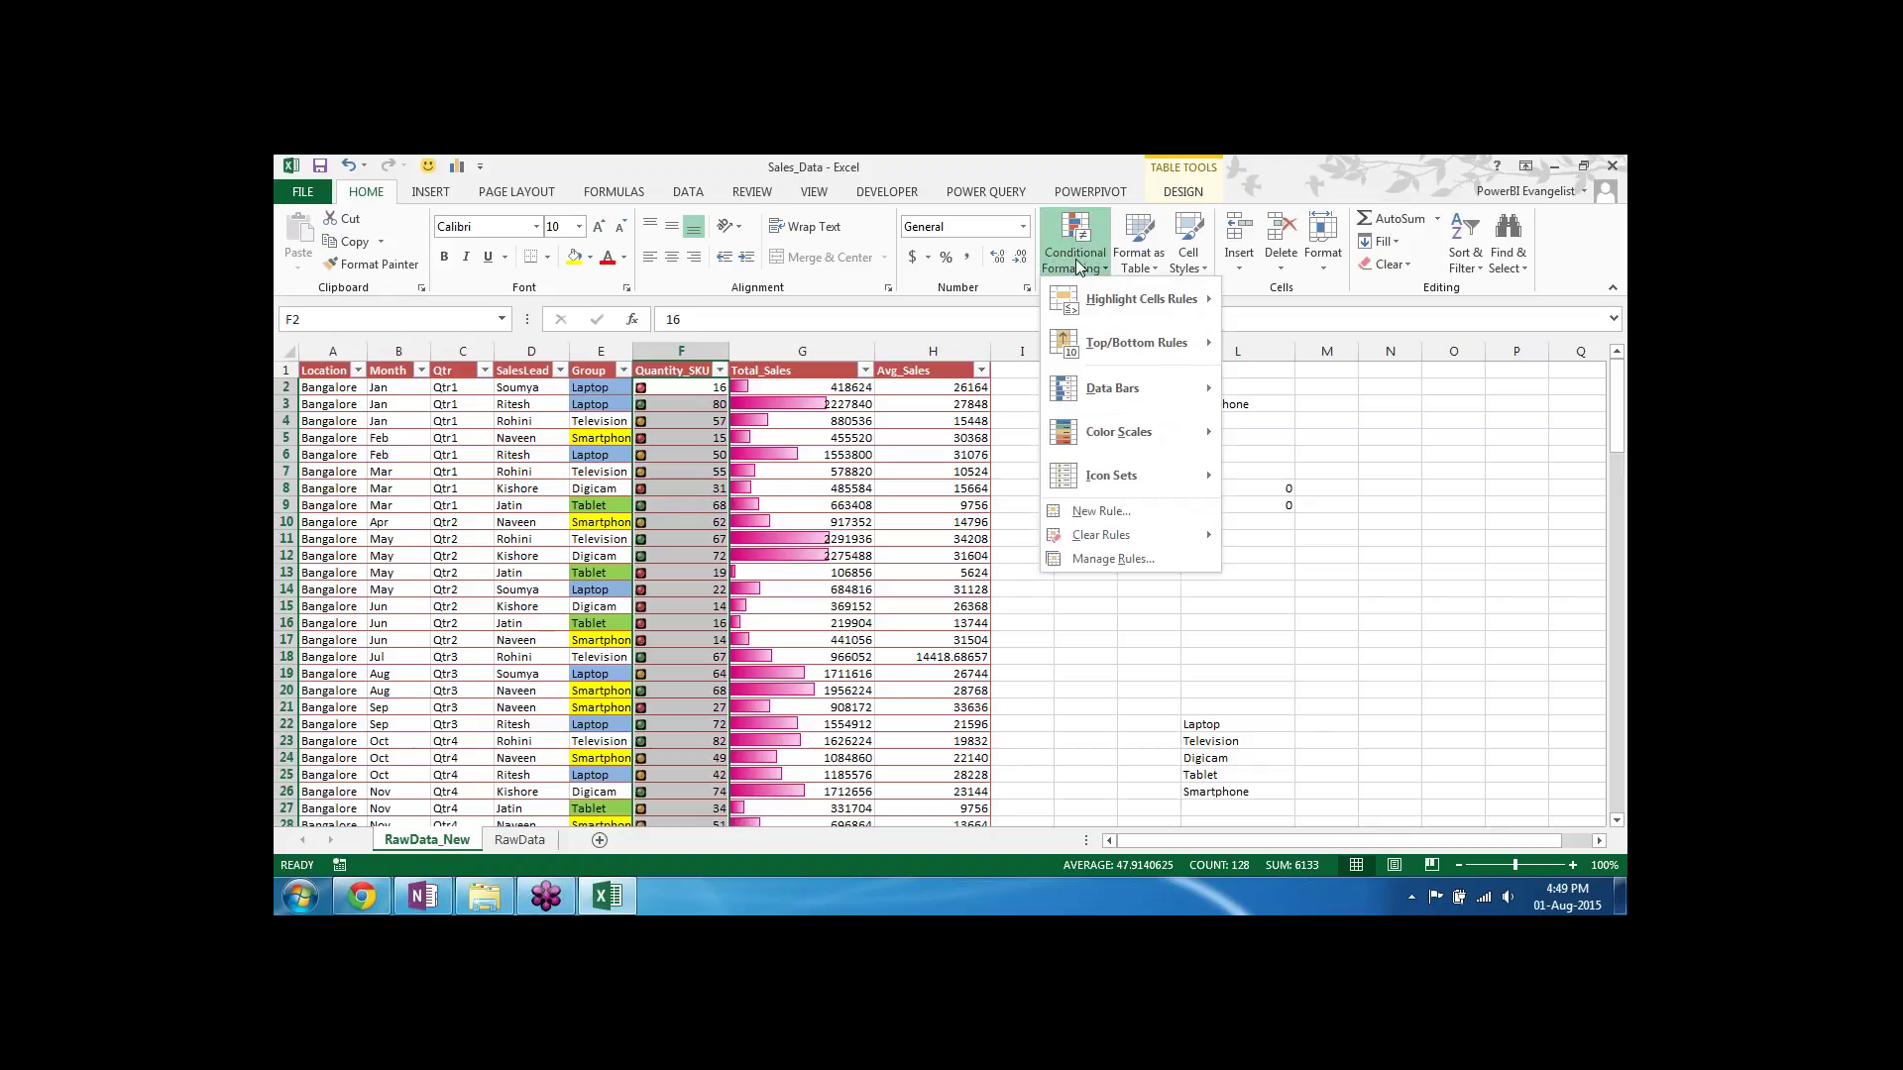
click(1139, 561)
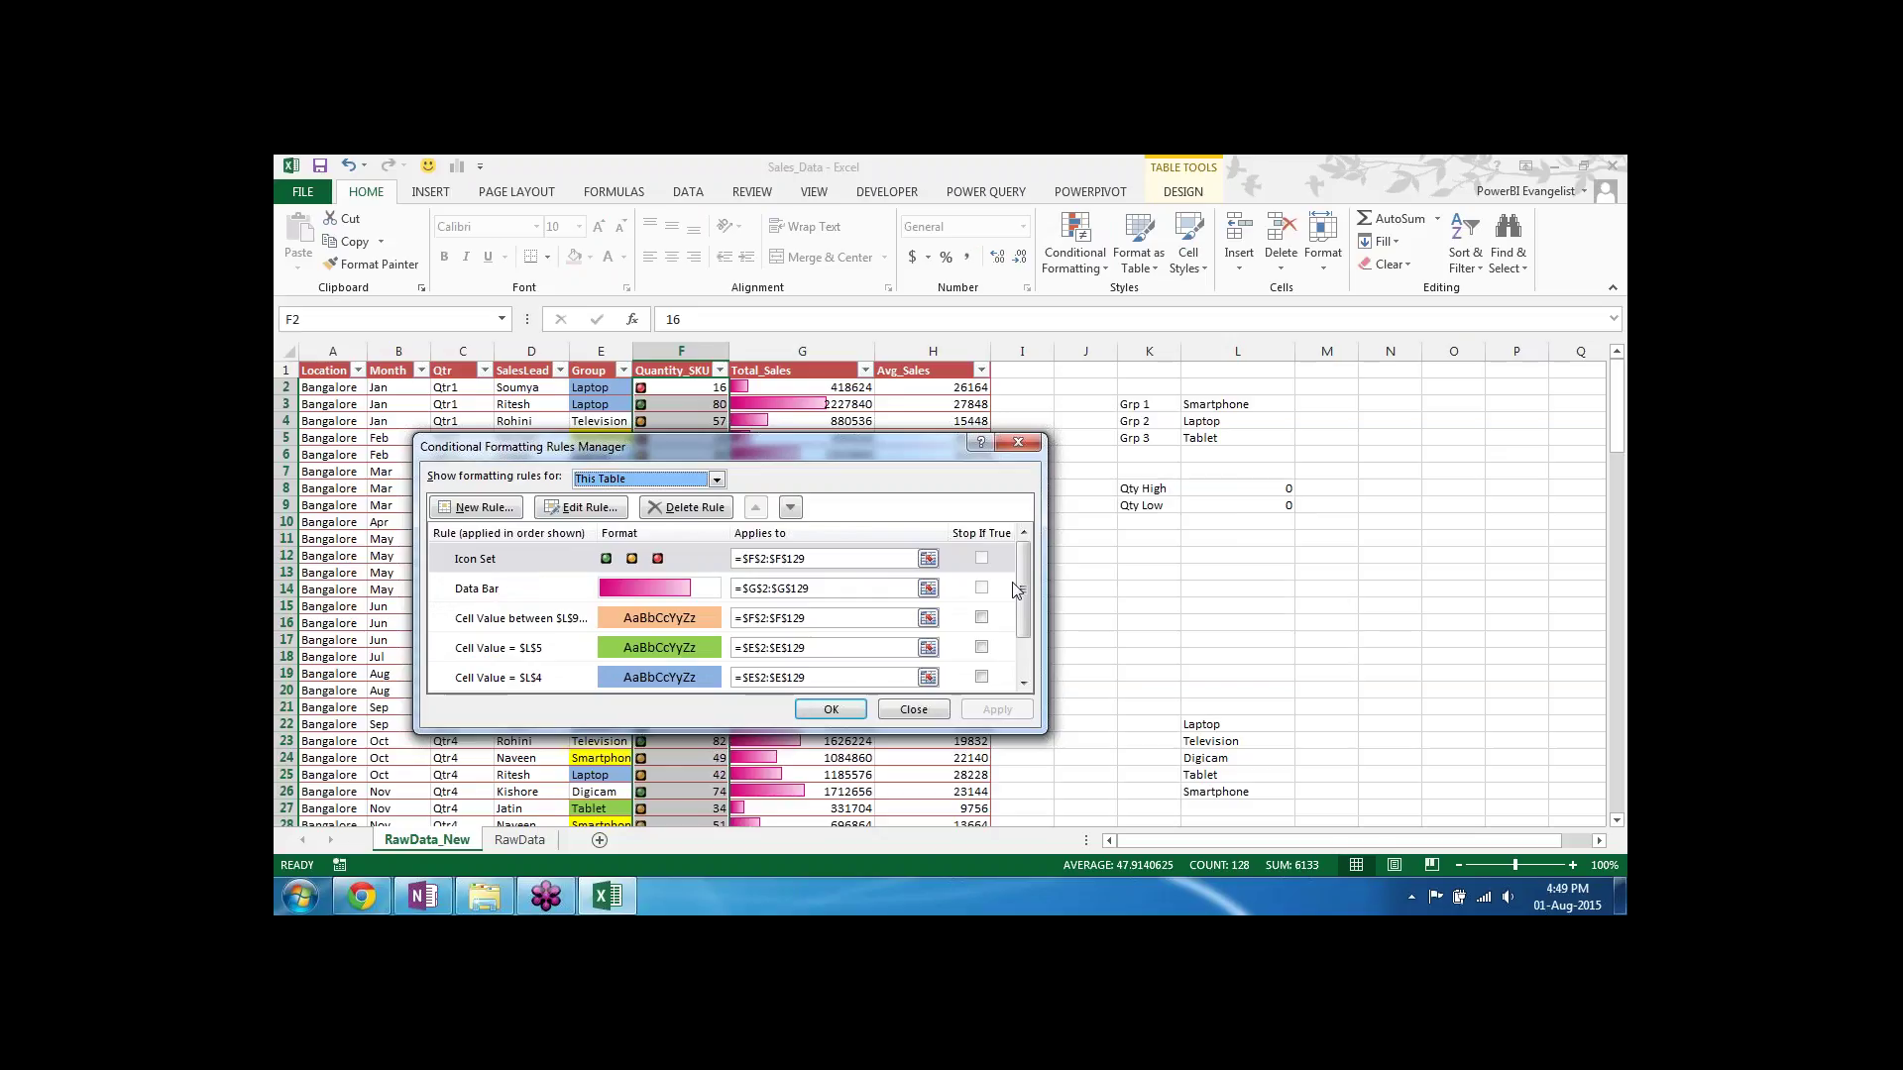
click(622, 568)
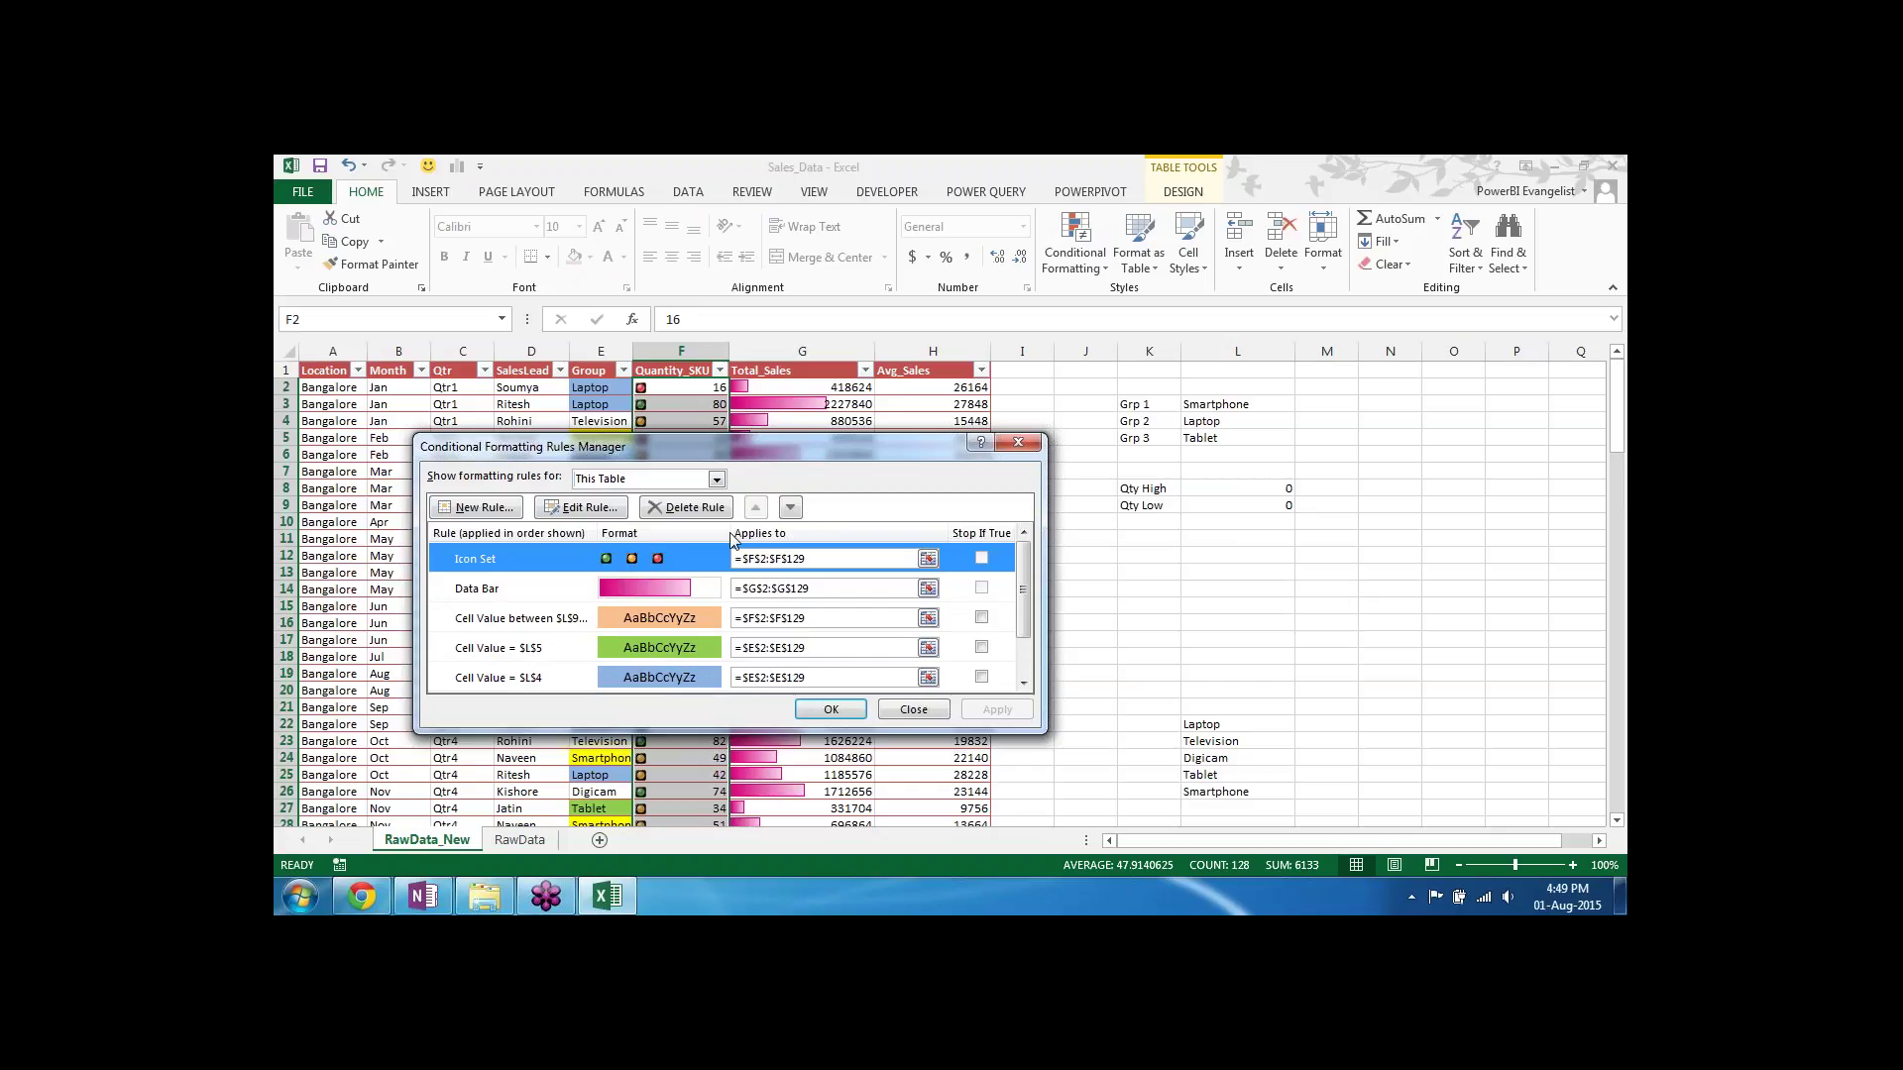
click(567, 509)
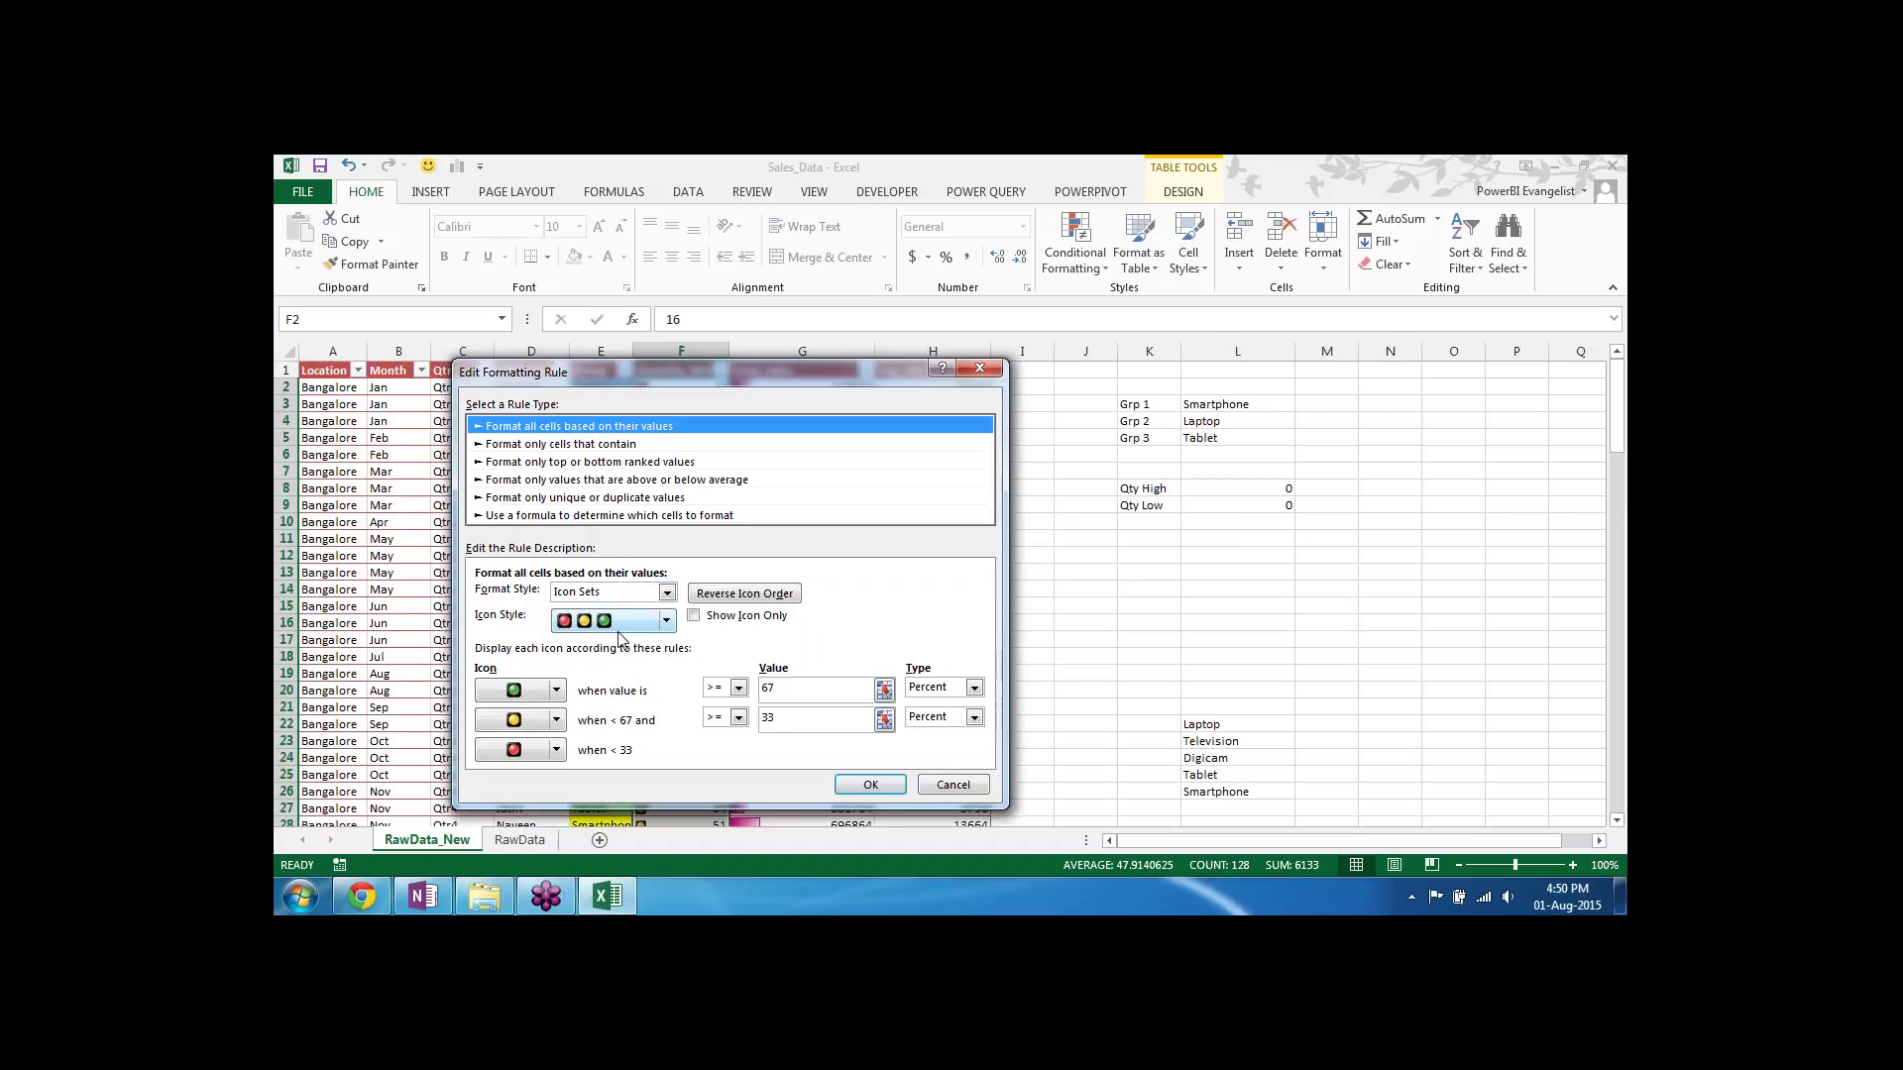
click(667, 595)
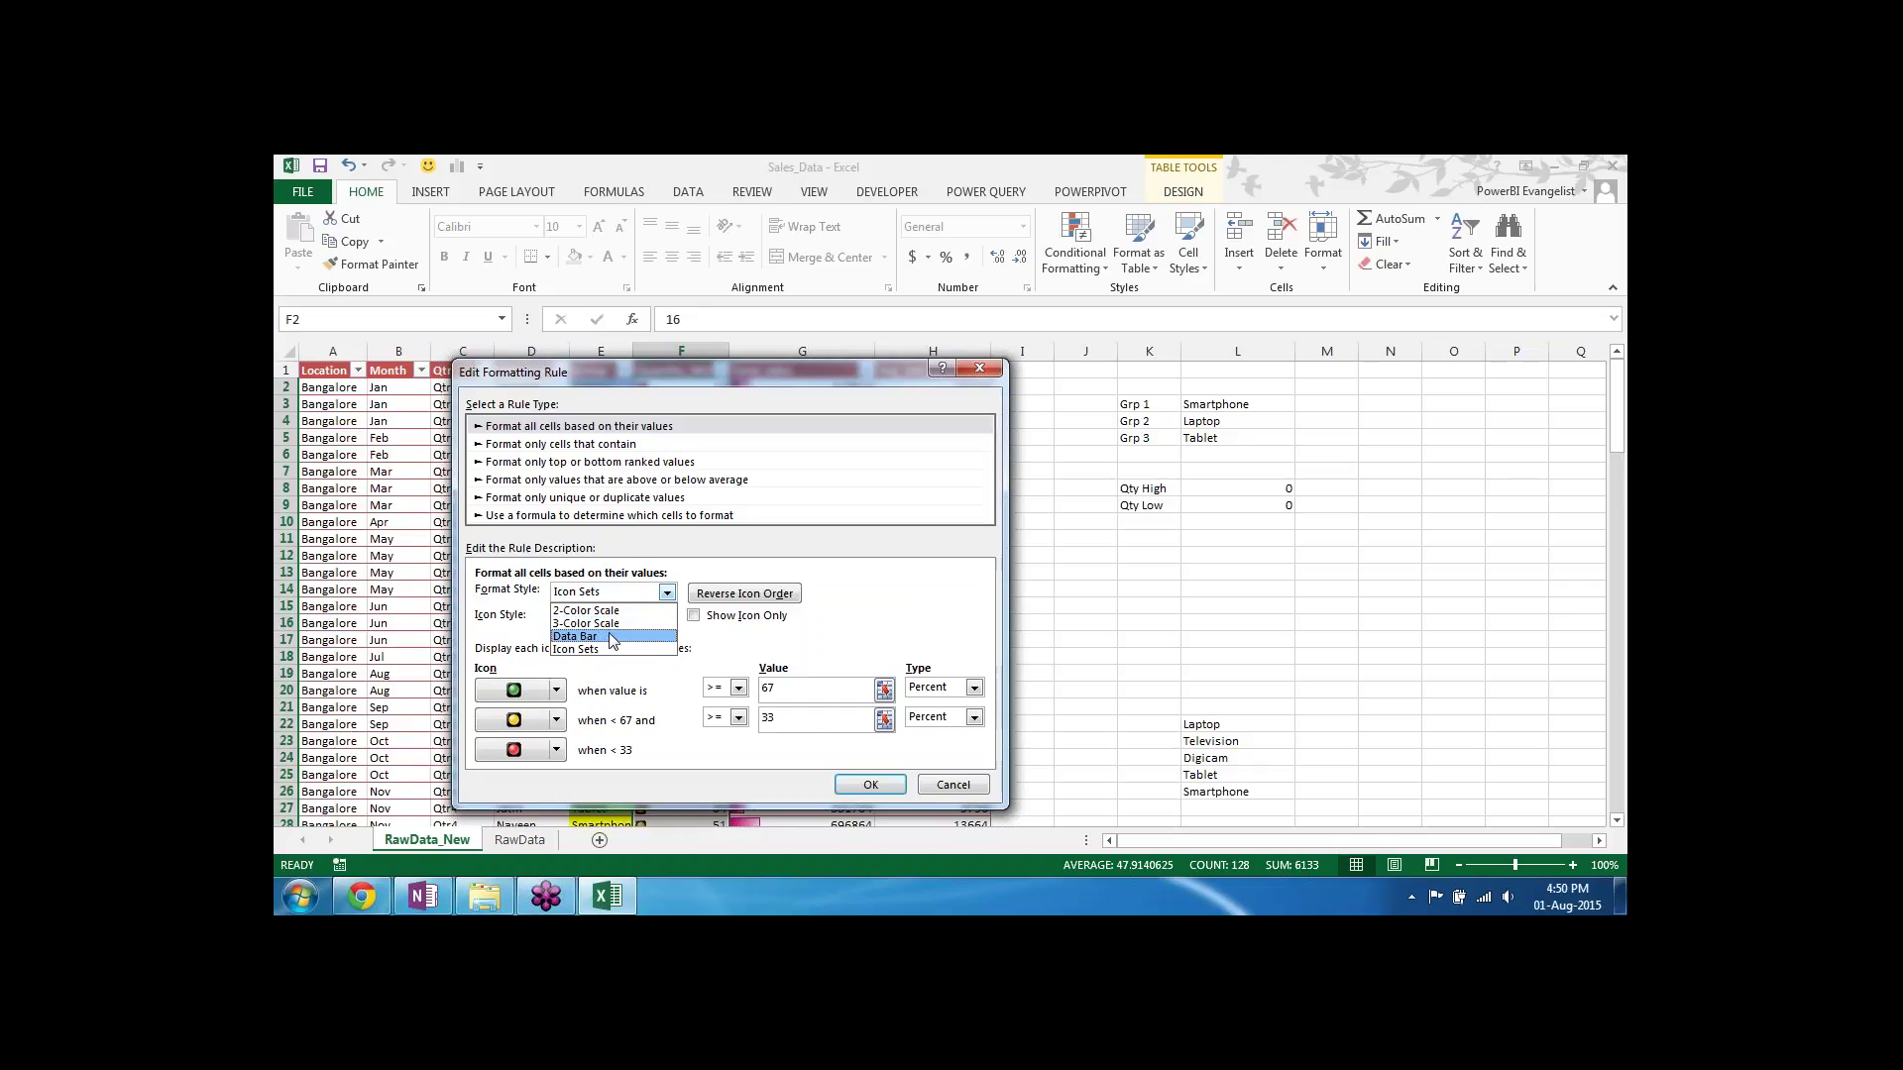
click(724, 646)
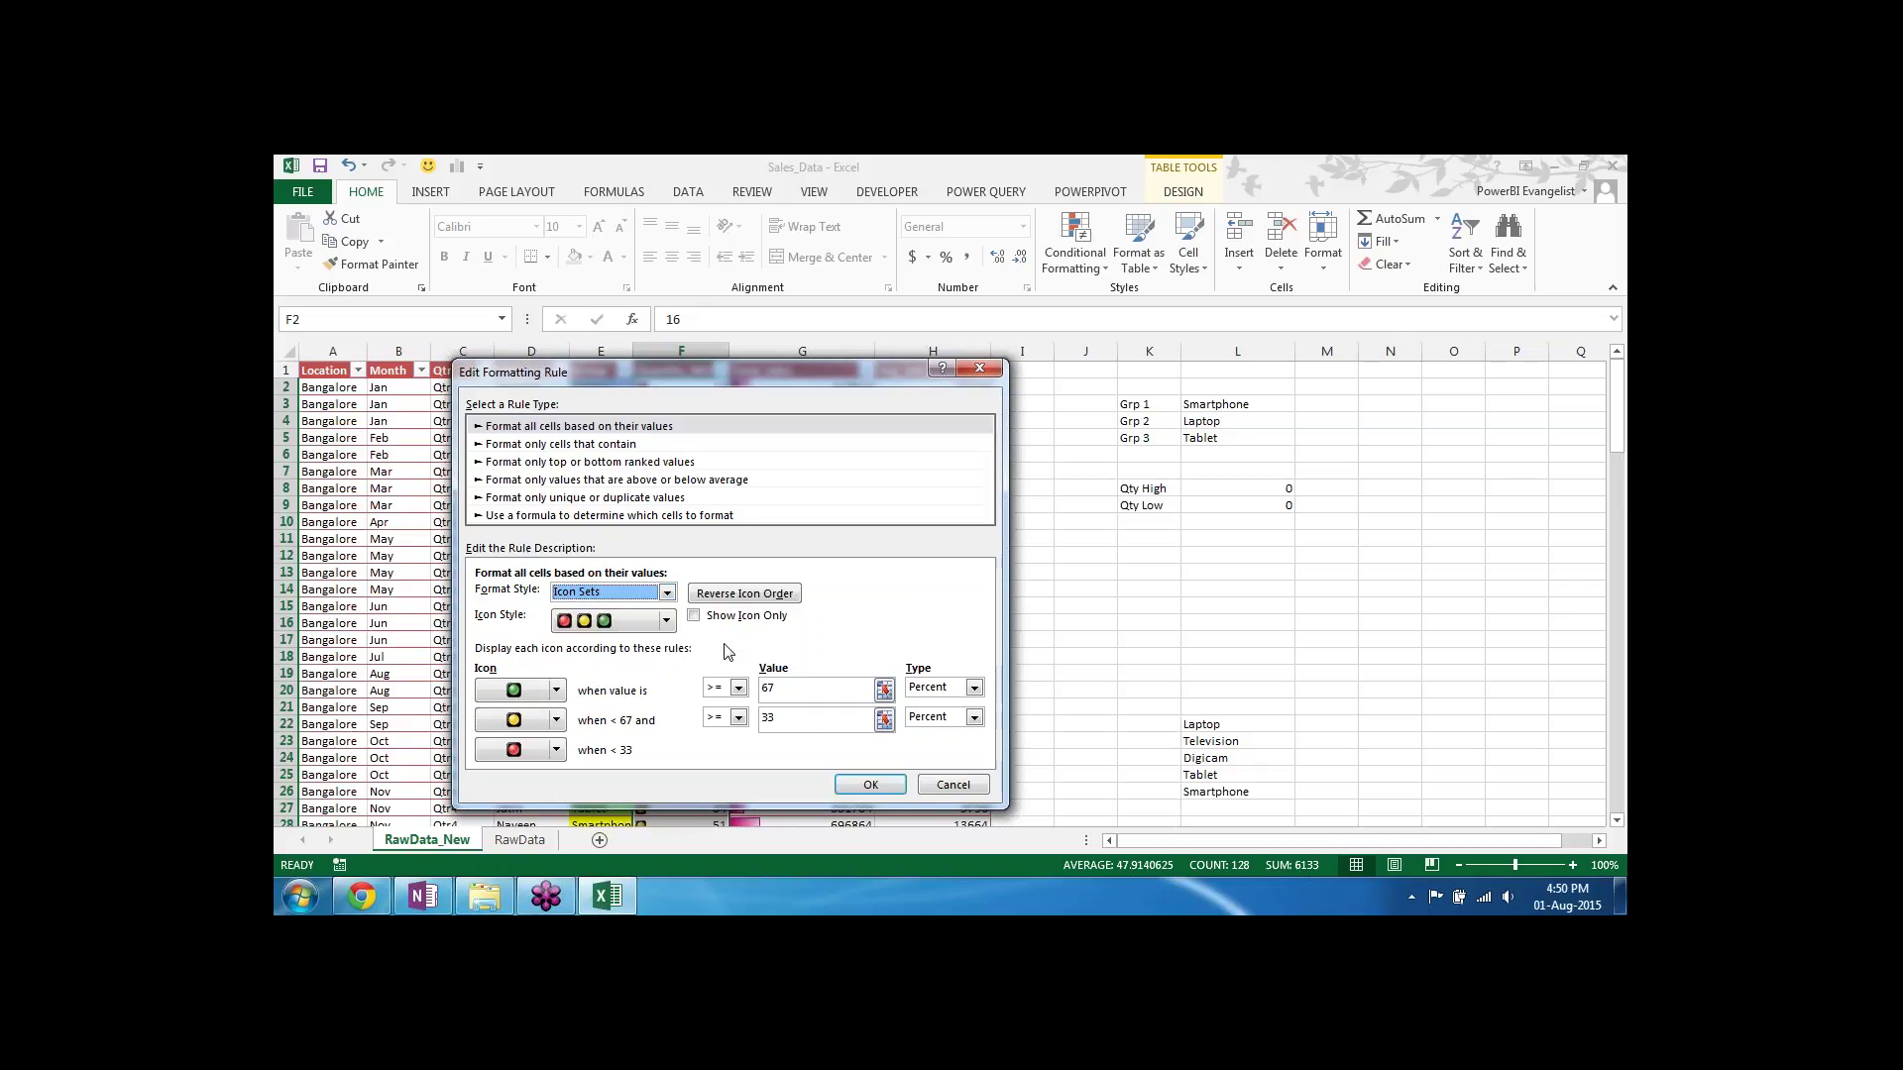
click(667, 621)
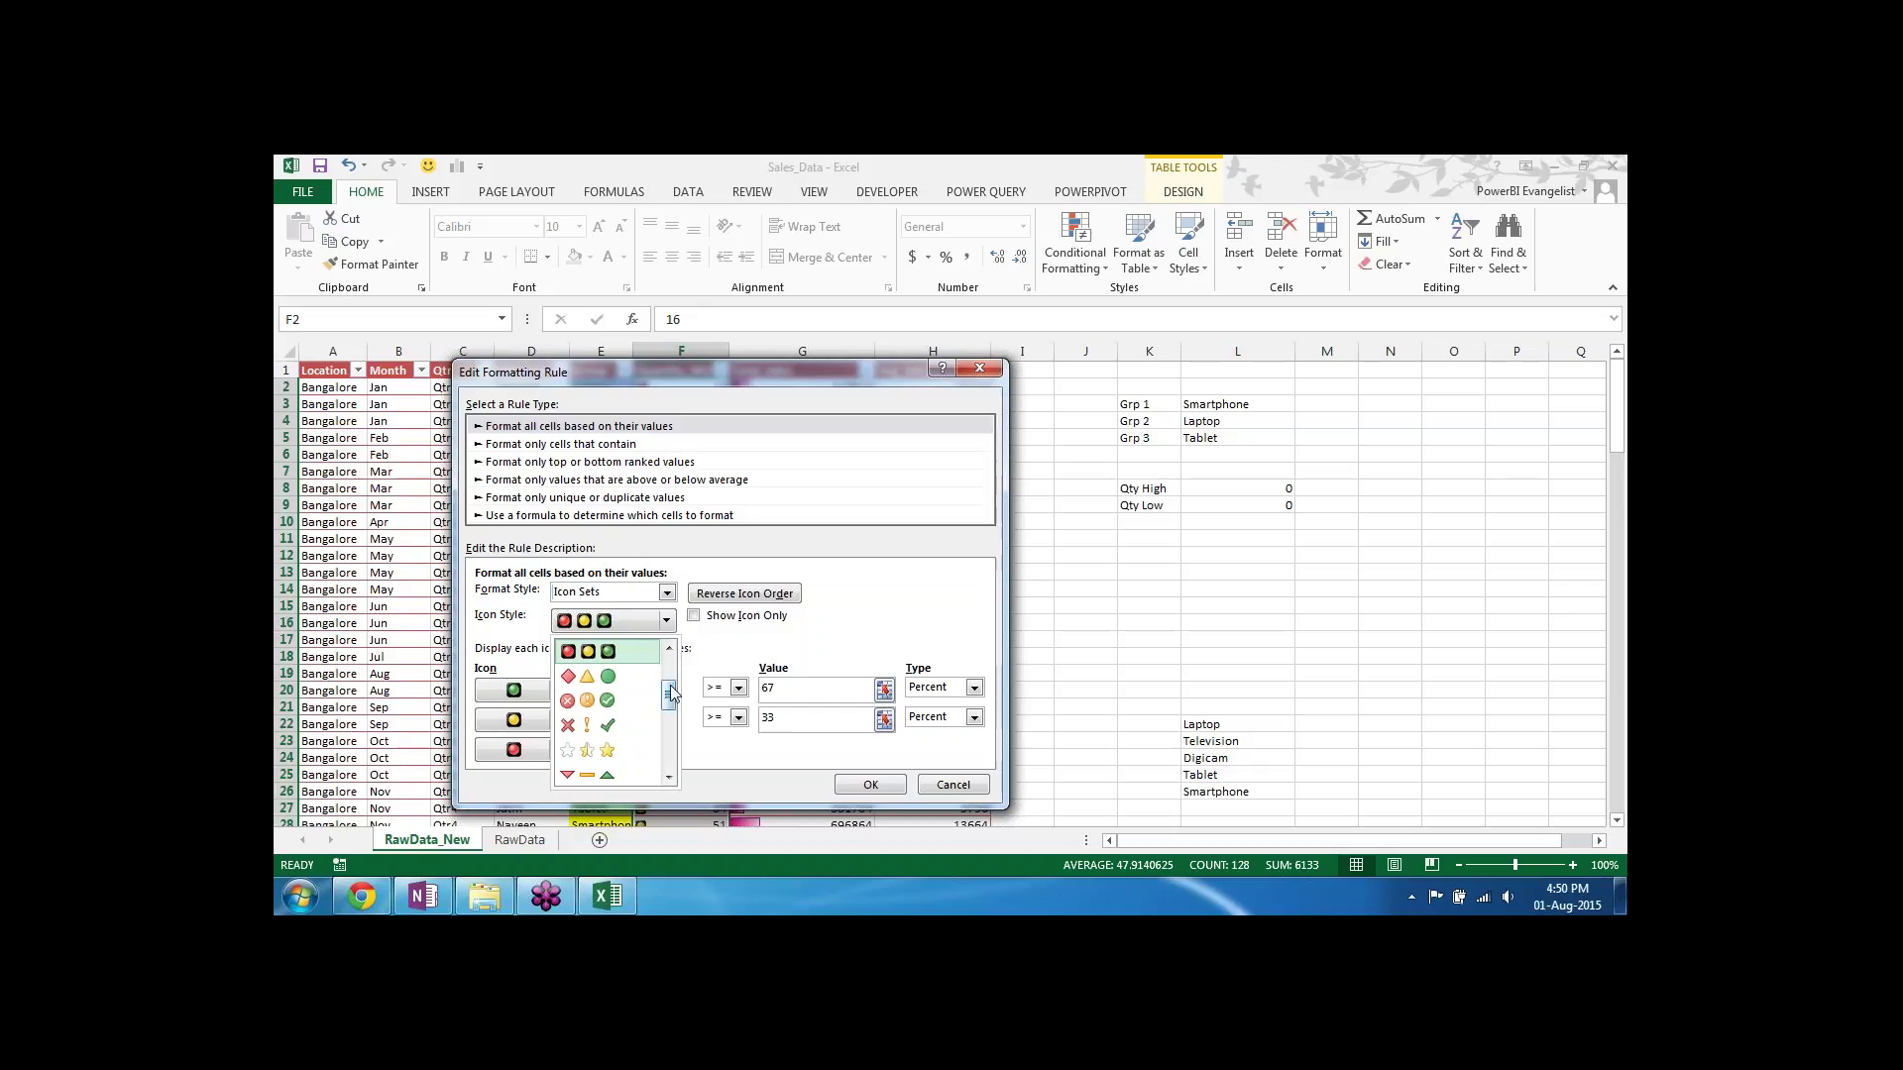
drag(669, 699, 671, 782)
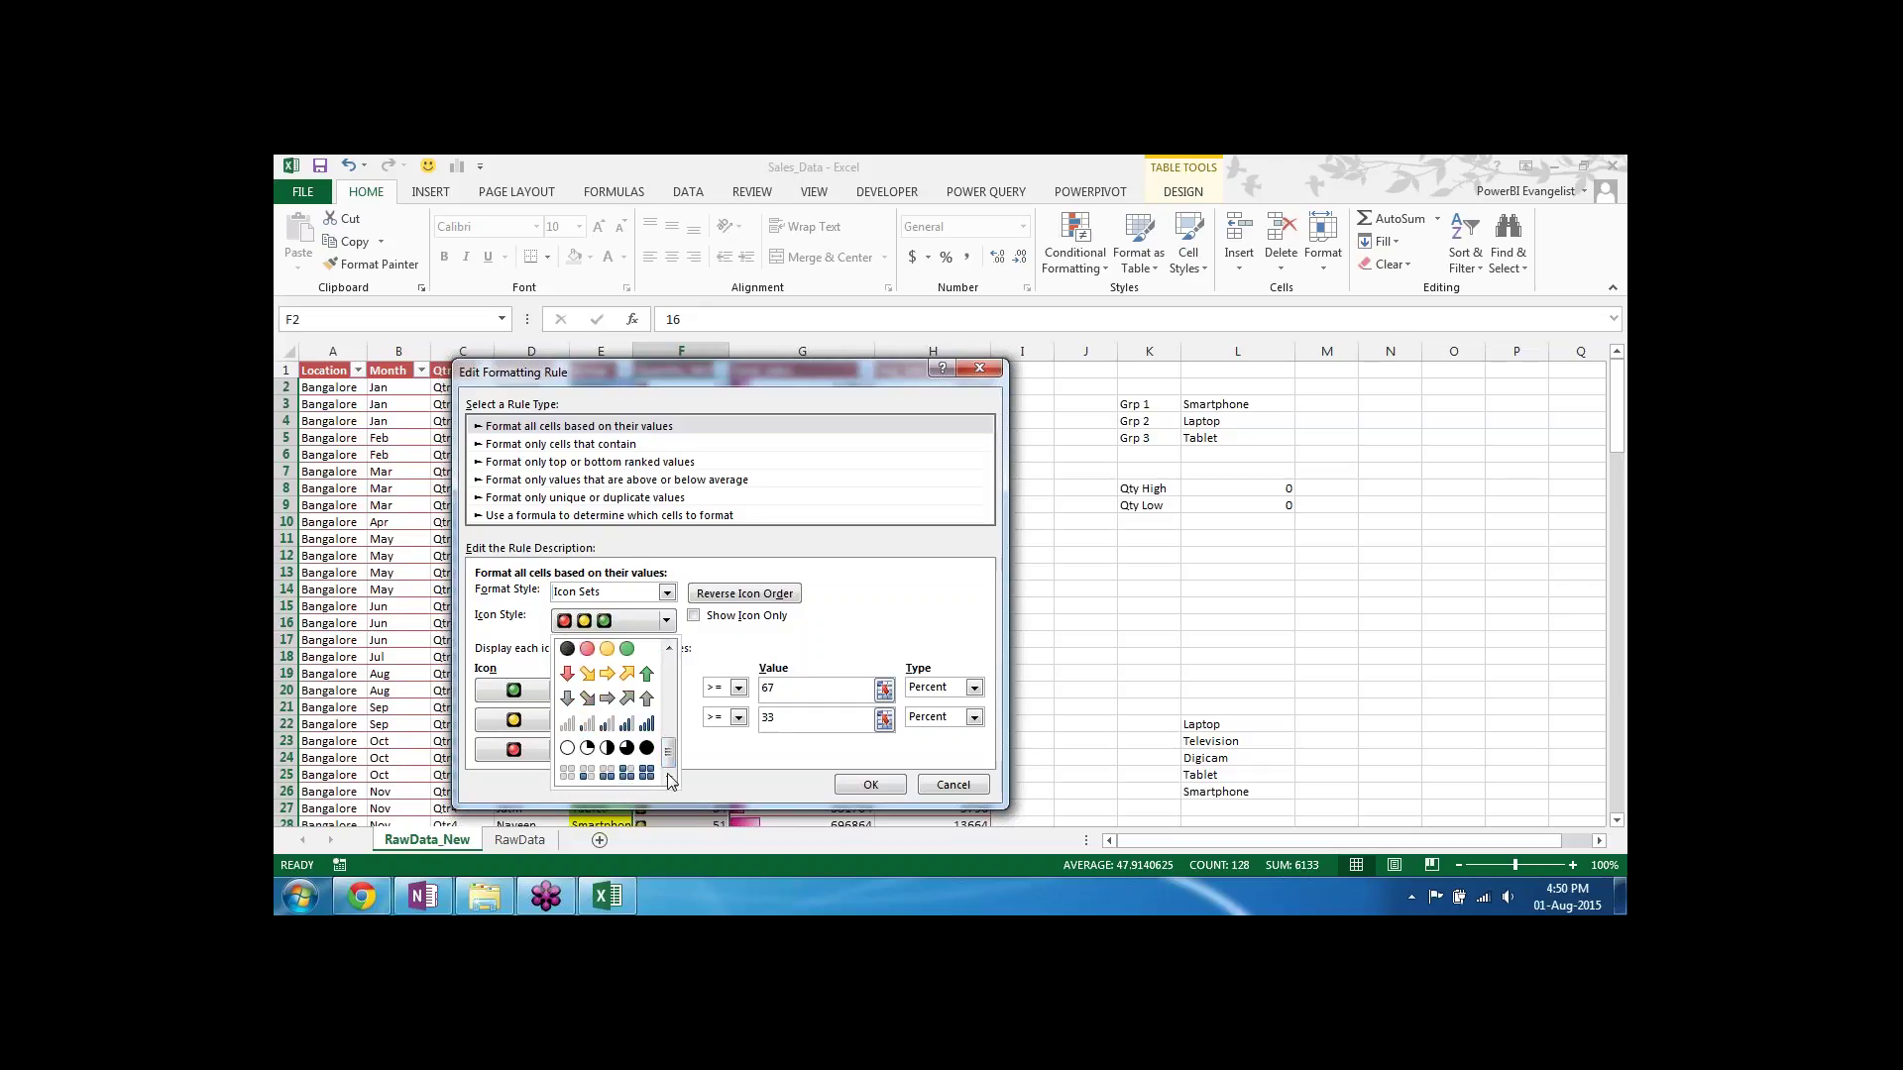
click(641, 676)
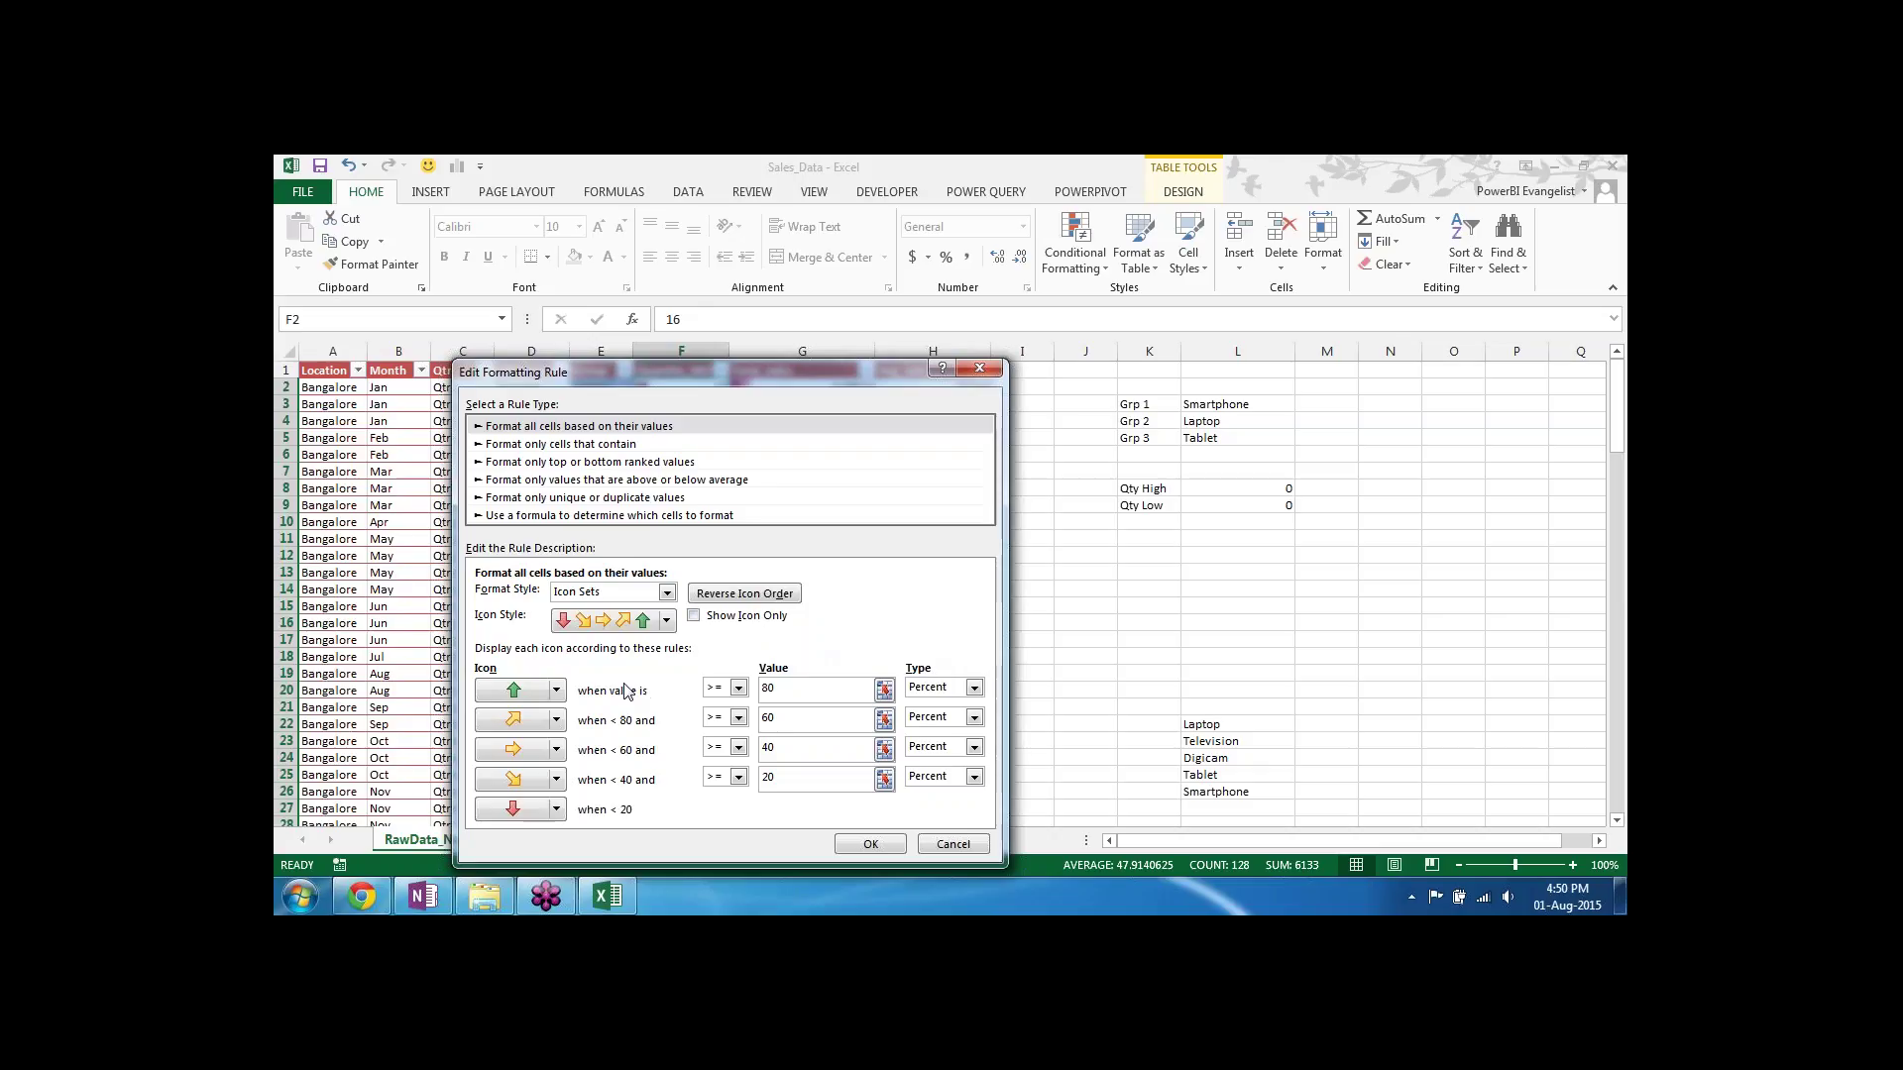
Step: Replace the rule's icon for values >= 80 percent with a green flag and for values < 20 with a red circle
click(556, 691)
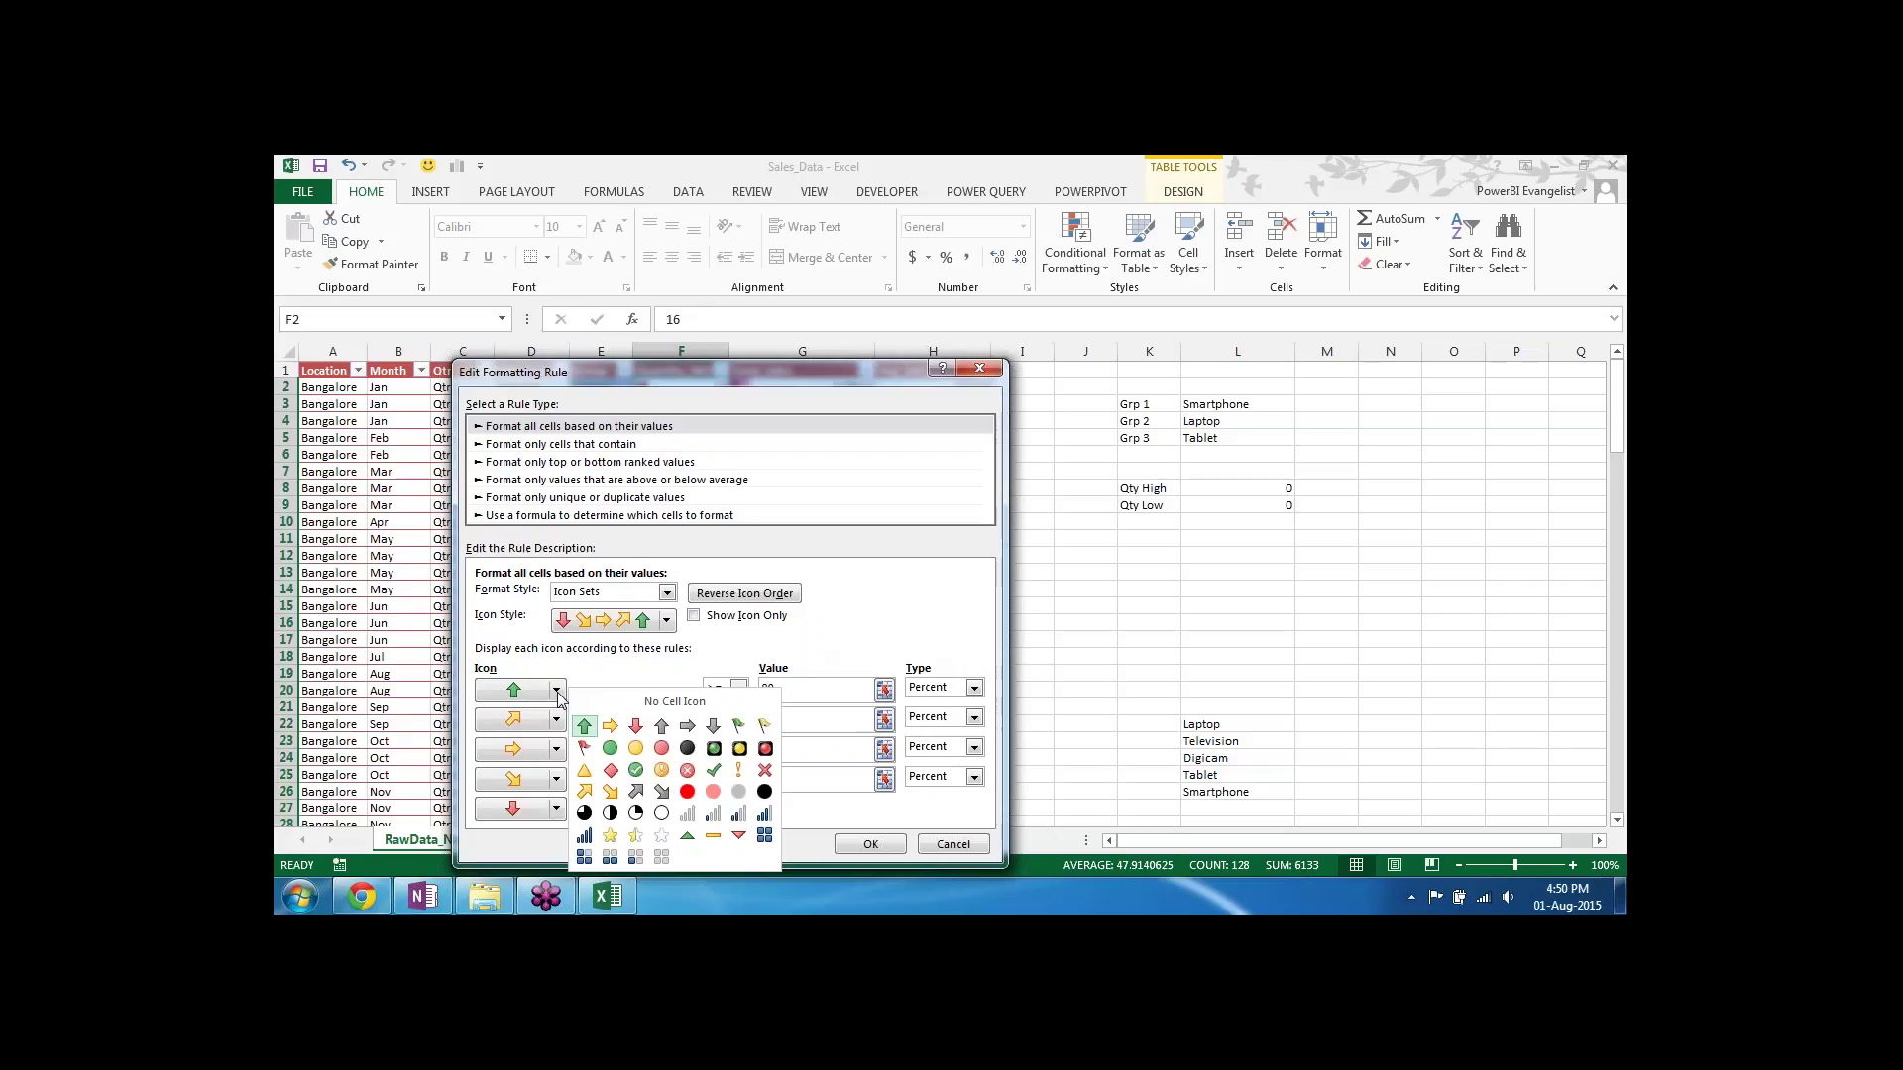
click(737, 727)
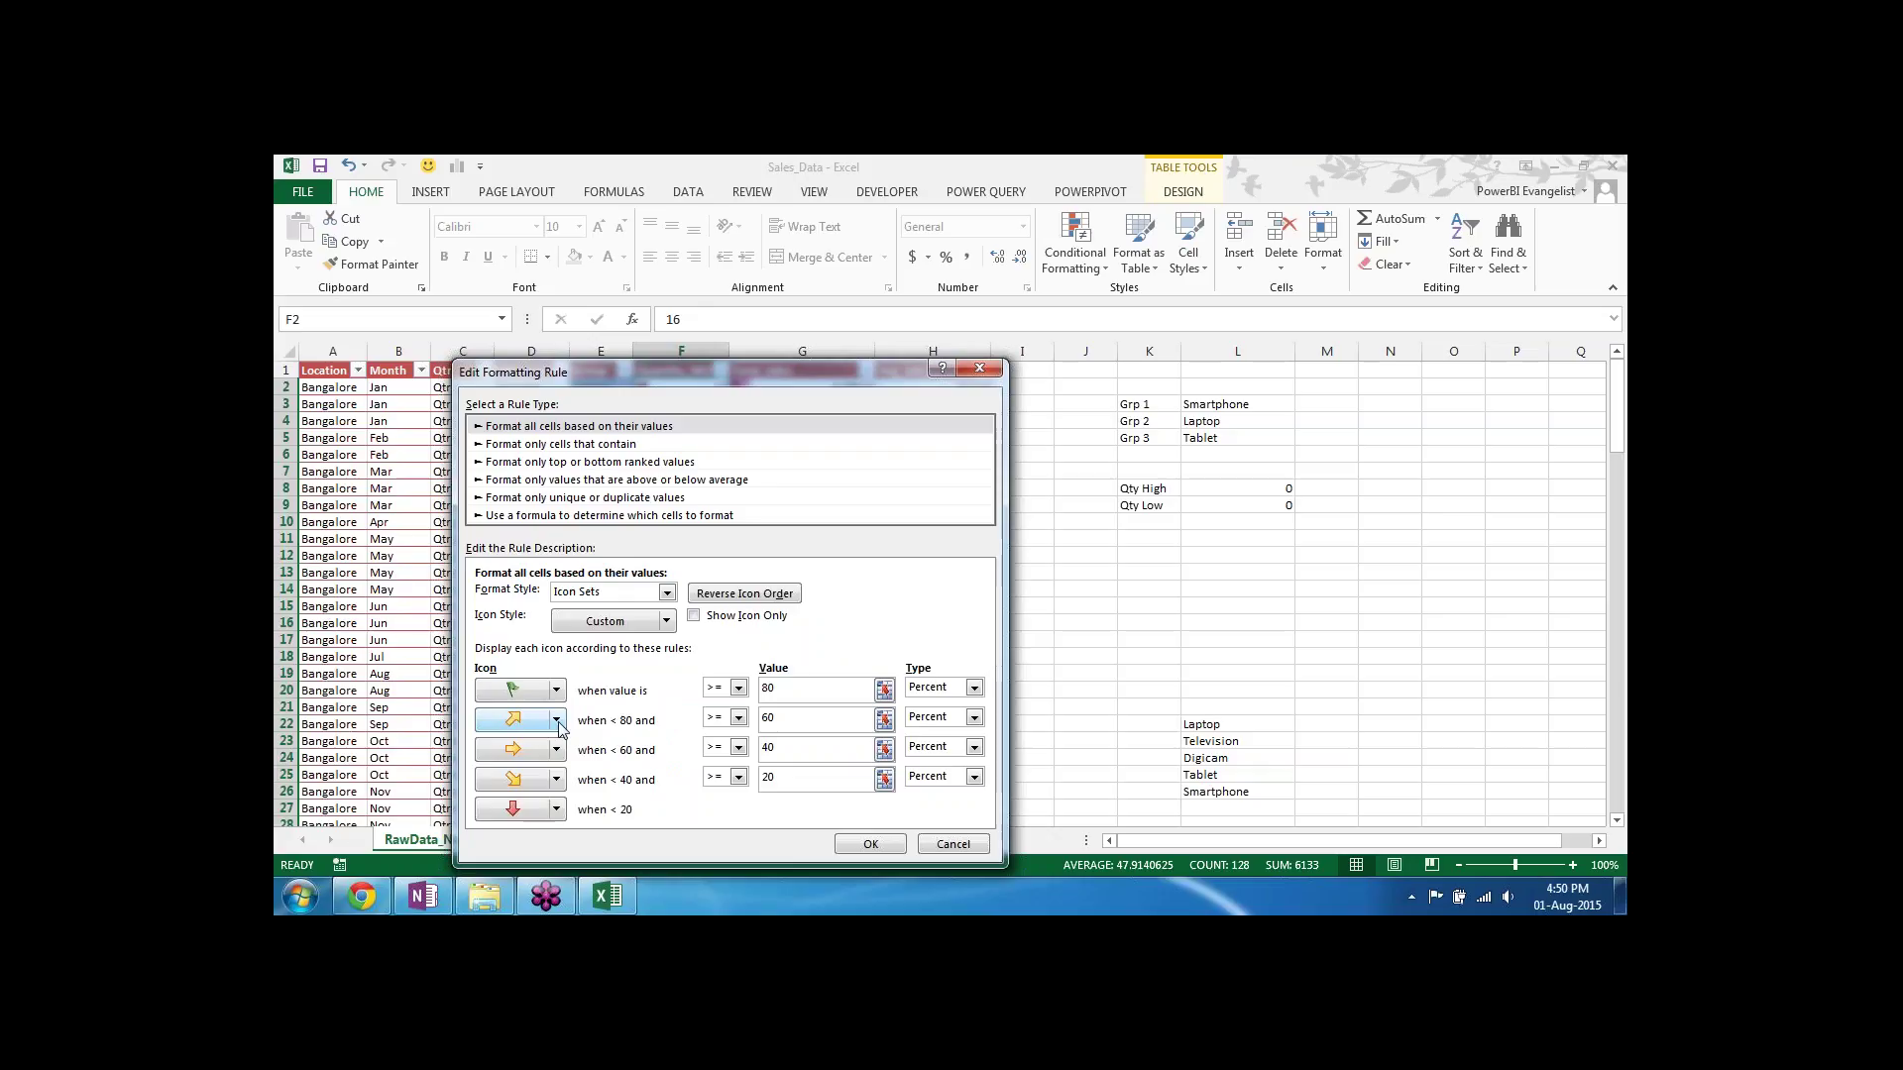
click(556, 809)
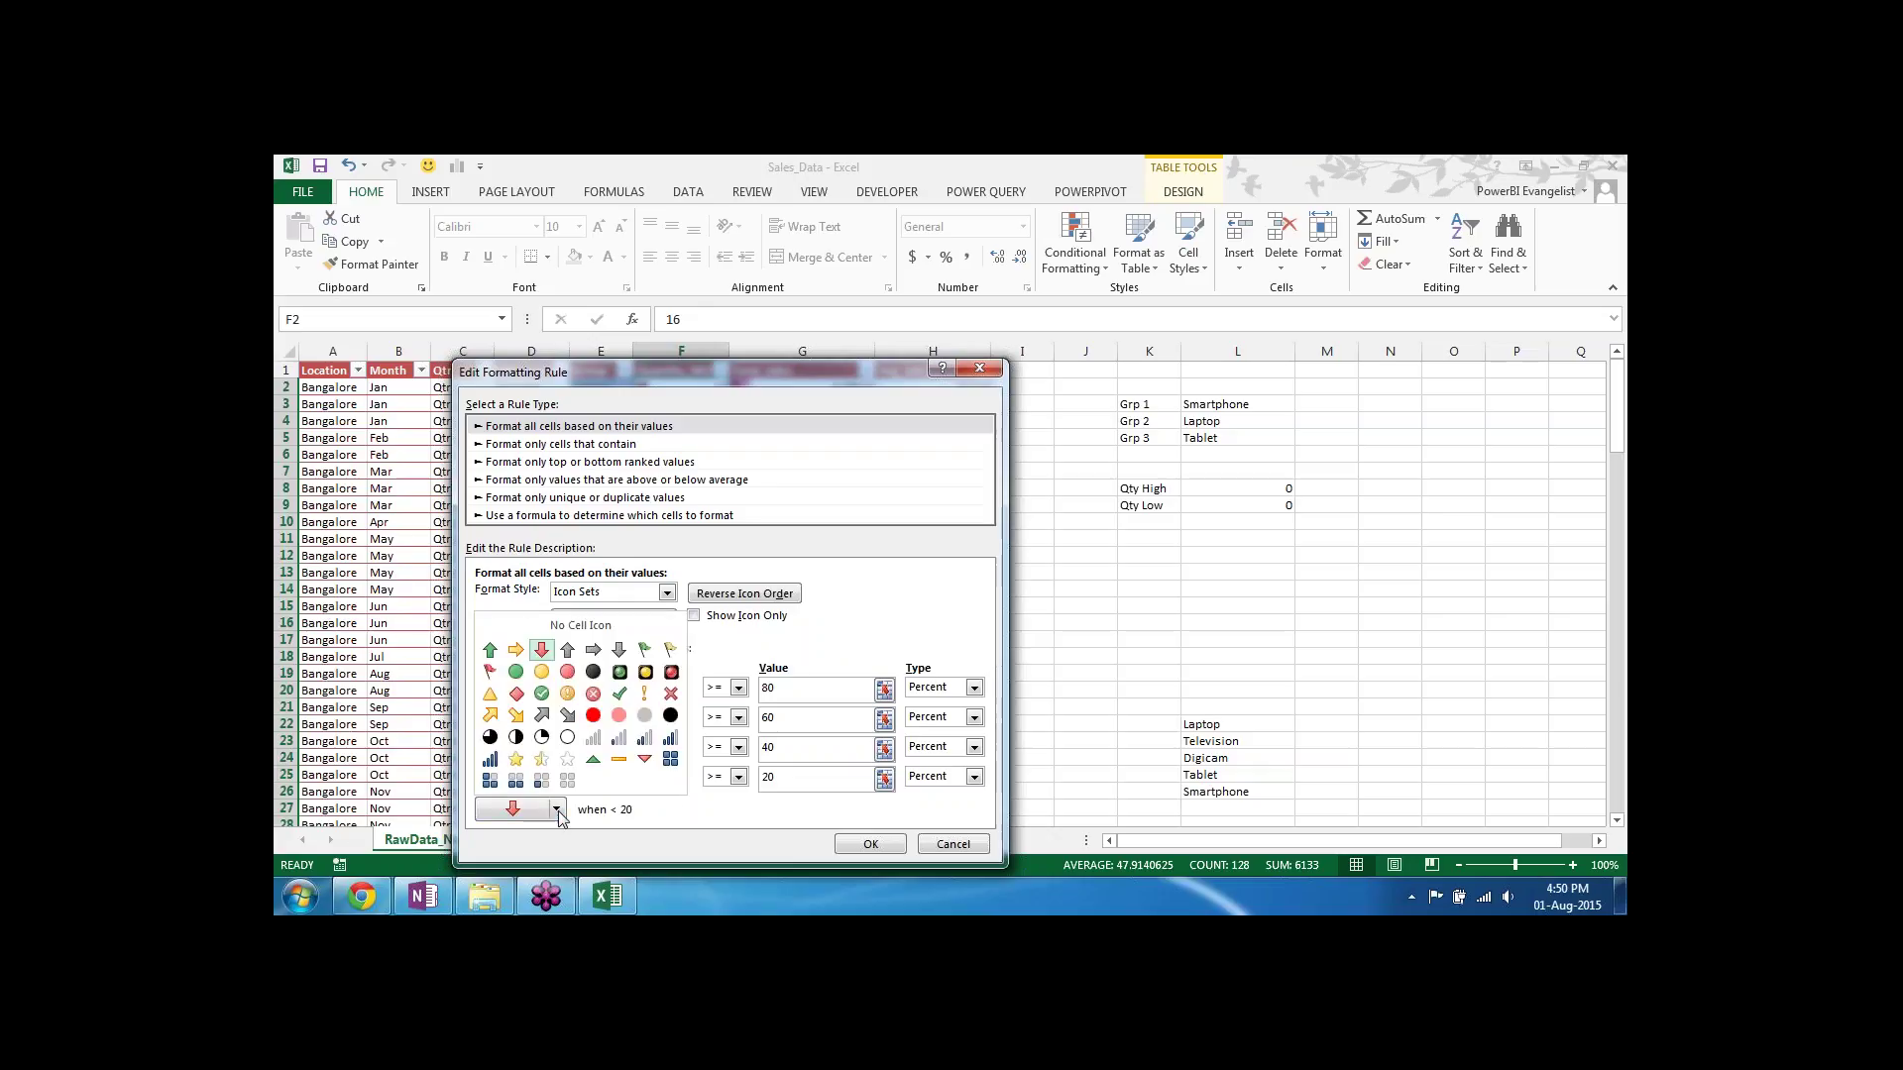
click(592, 717)
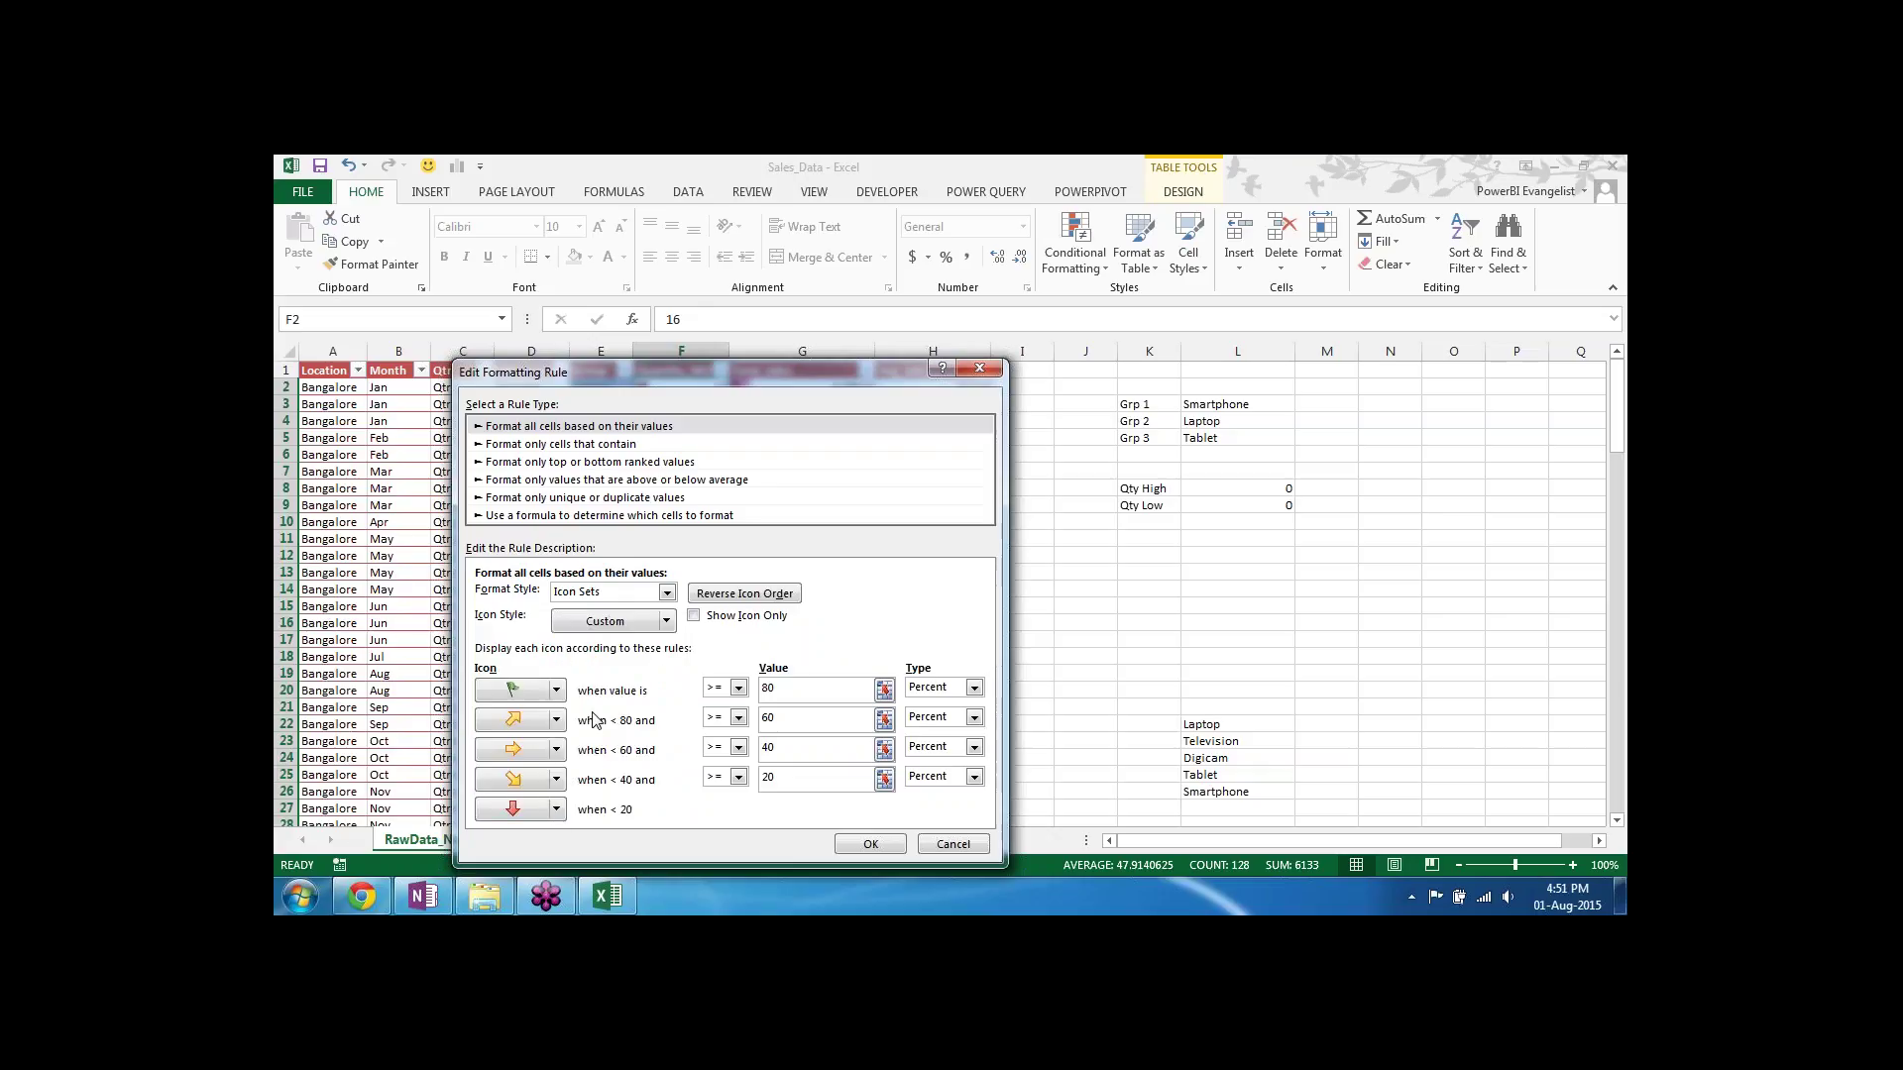
Step: Set a yellow triangle for the >= 60 level, a red diamond for >= 40 and a yellow exclamation mark for >= 20, and apply the rule
click(557, 720)
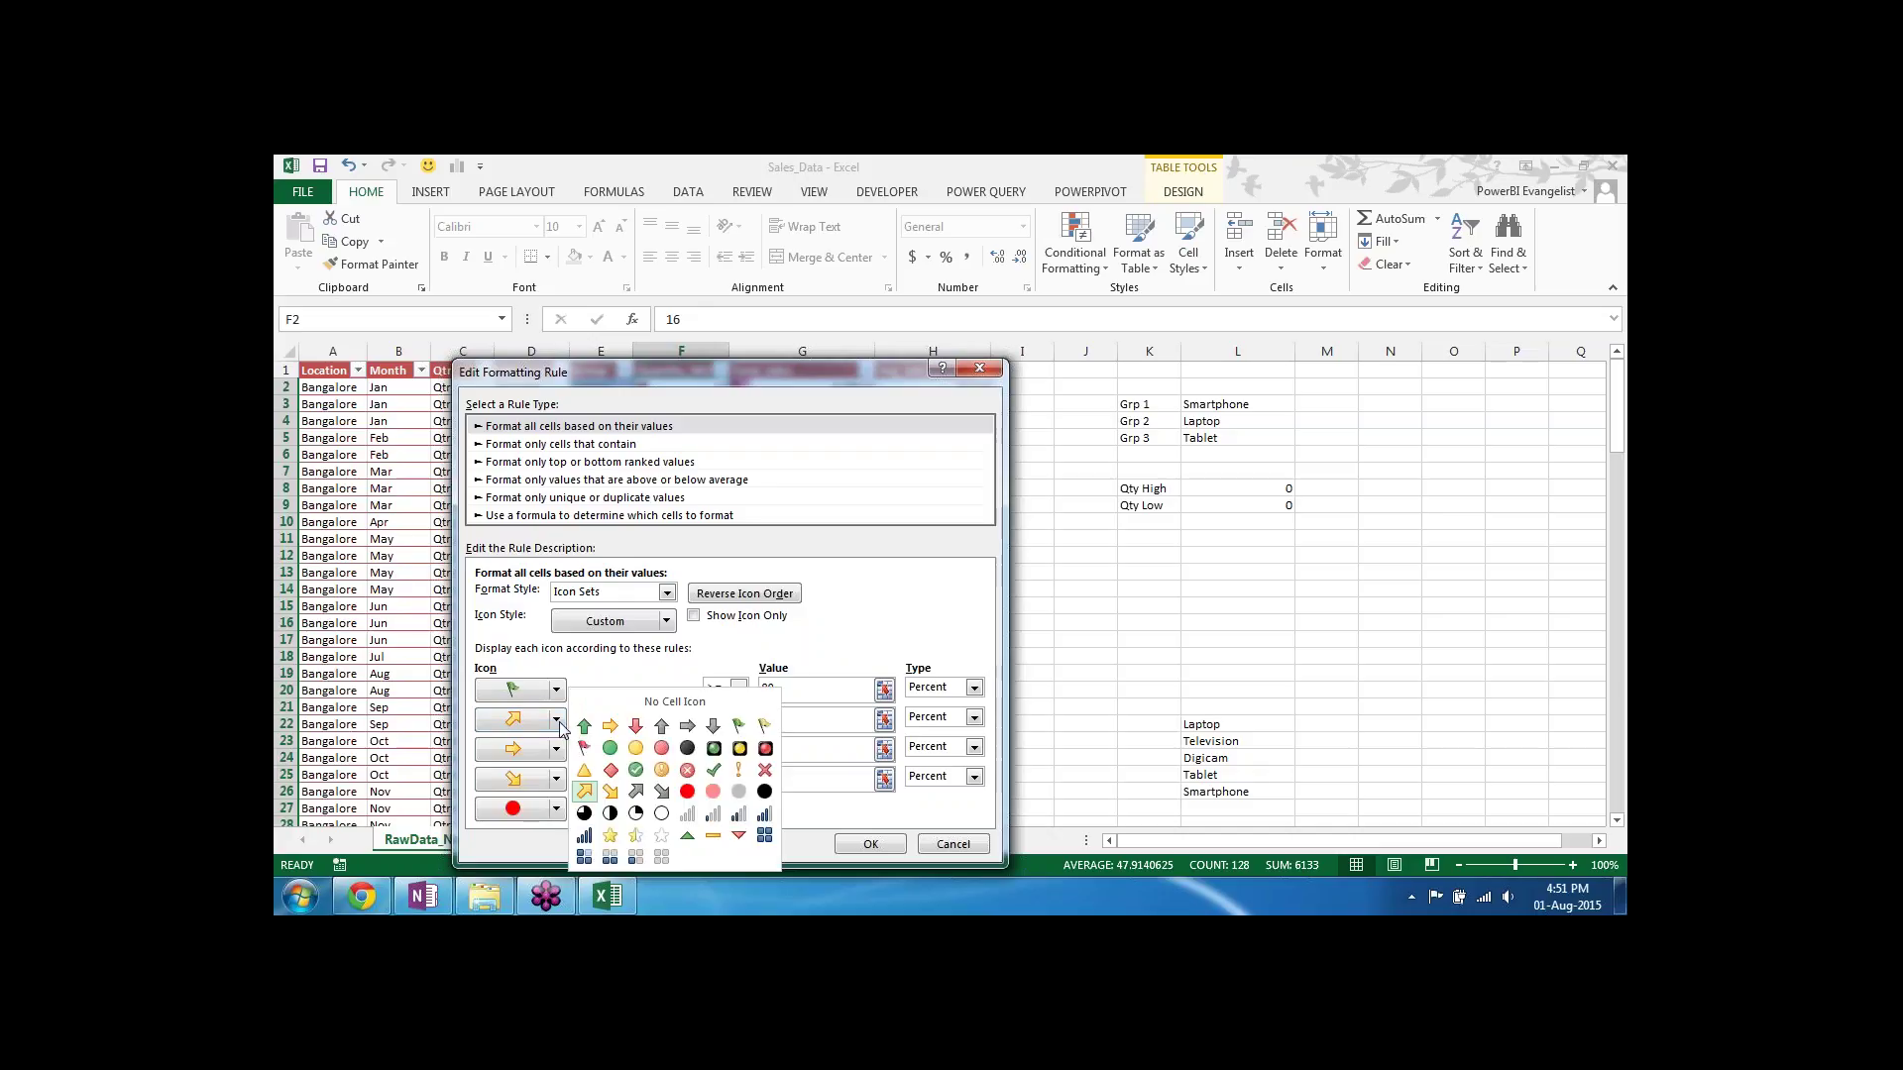
click(585, 772)
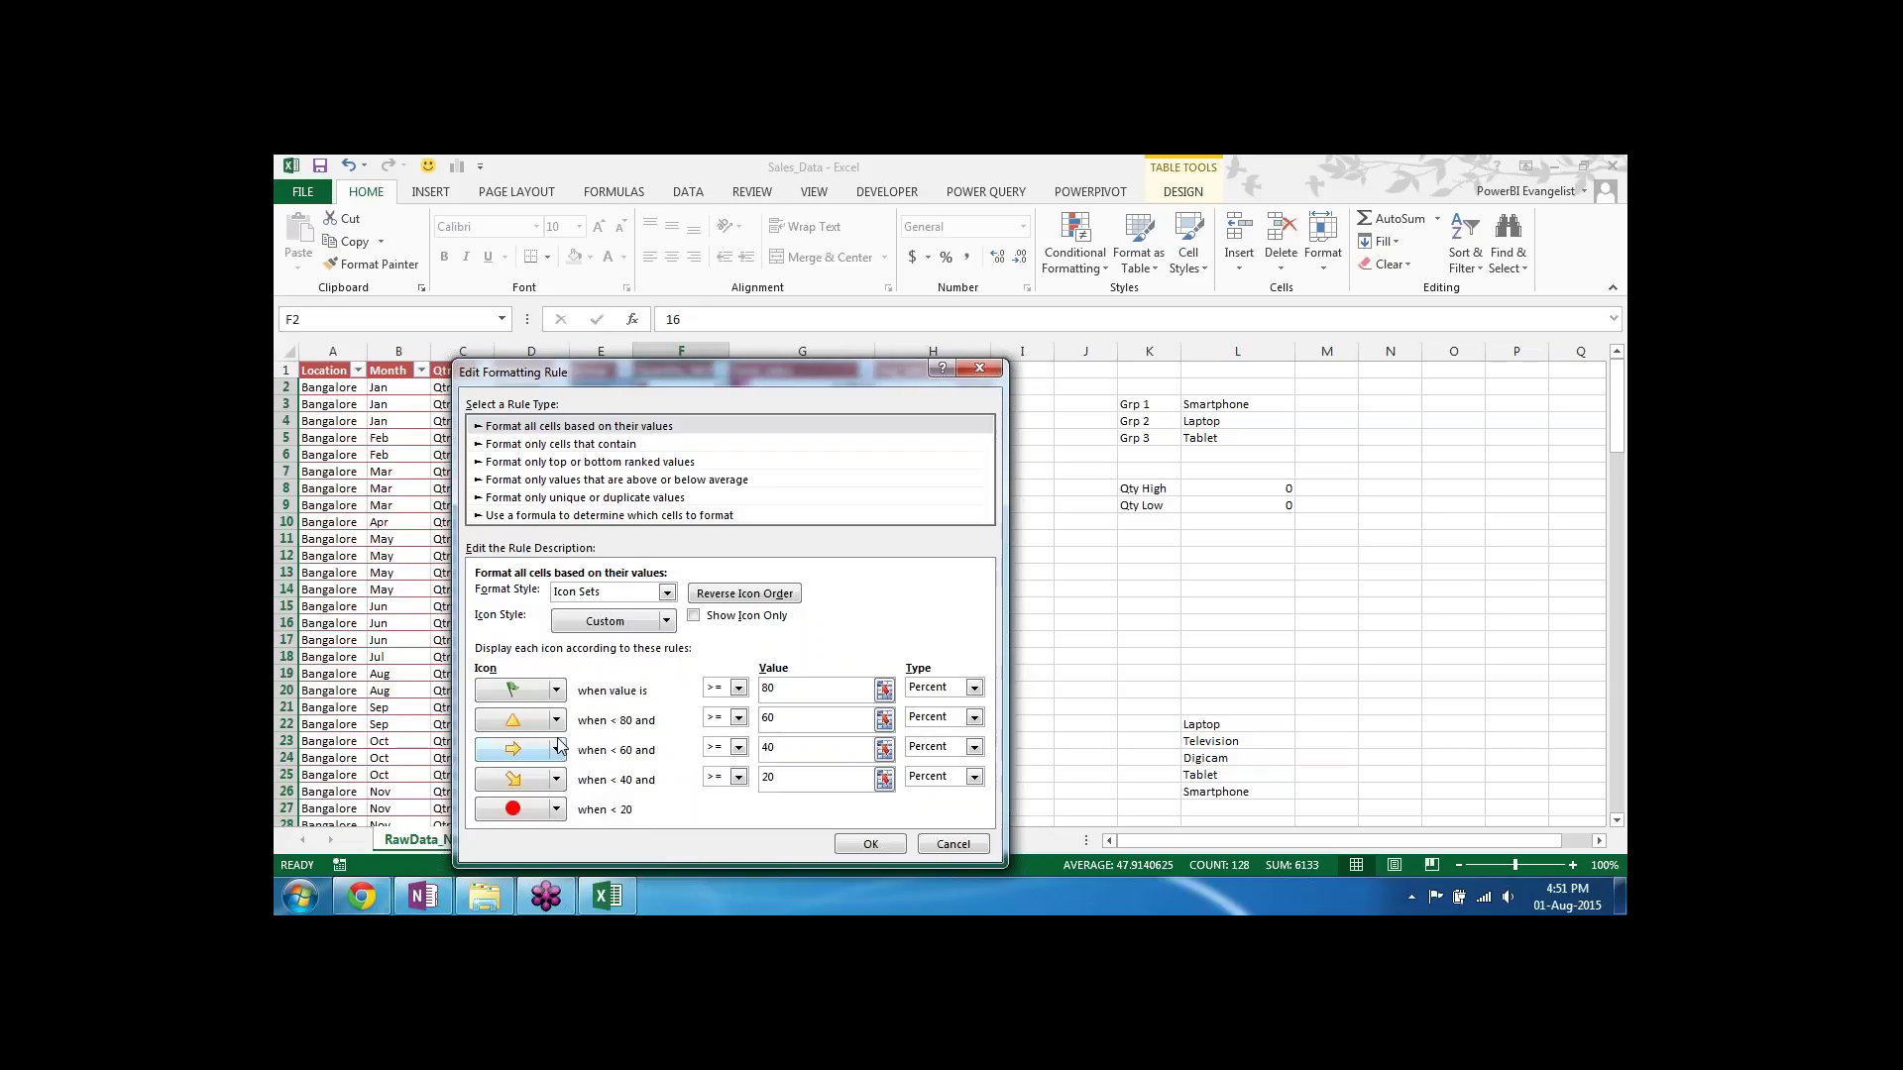
click(557, 749)
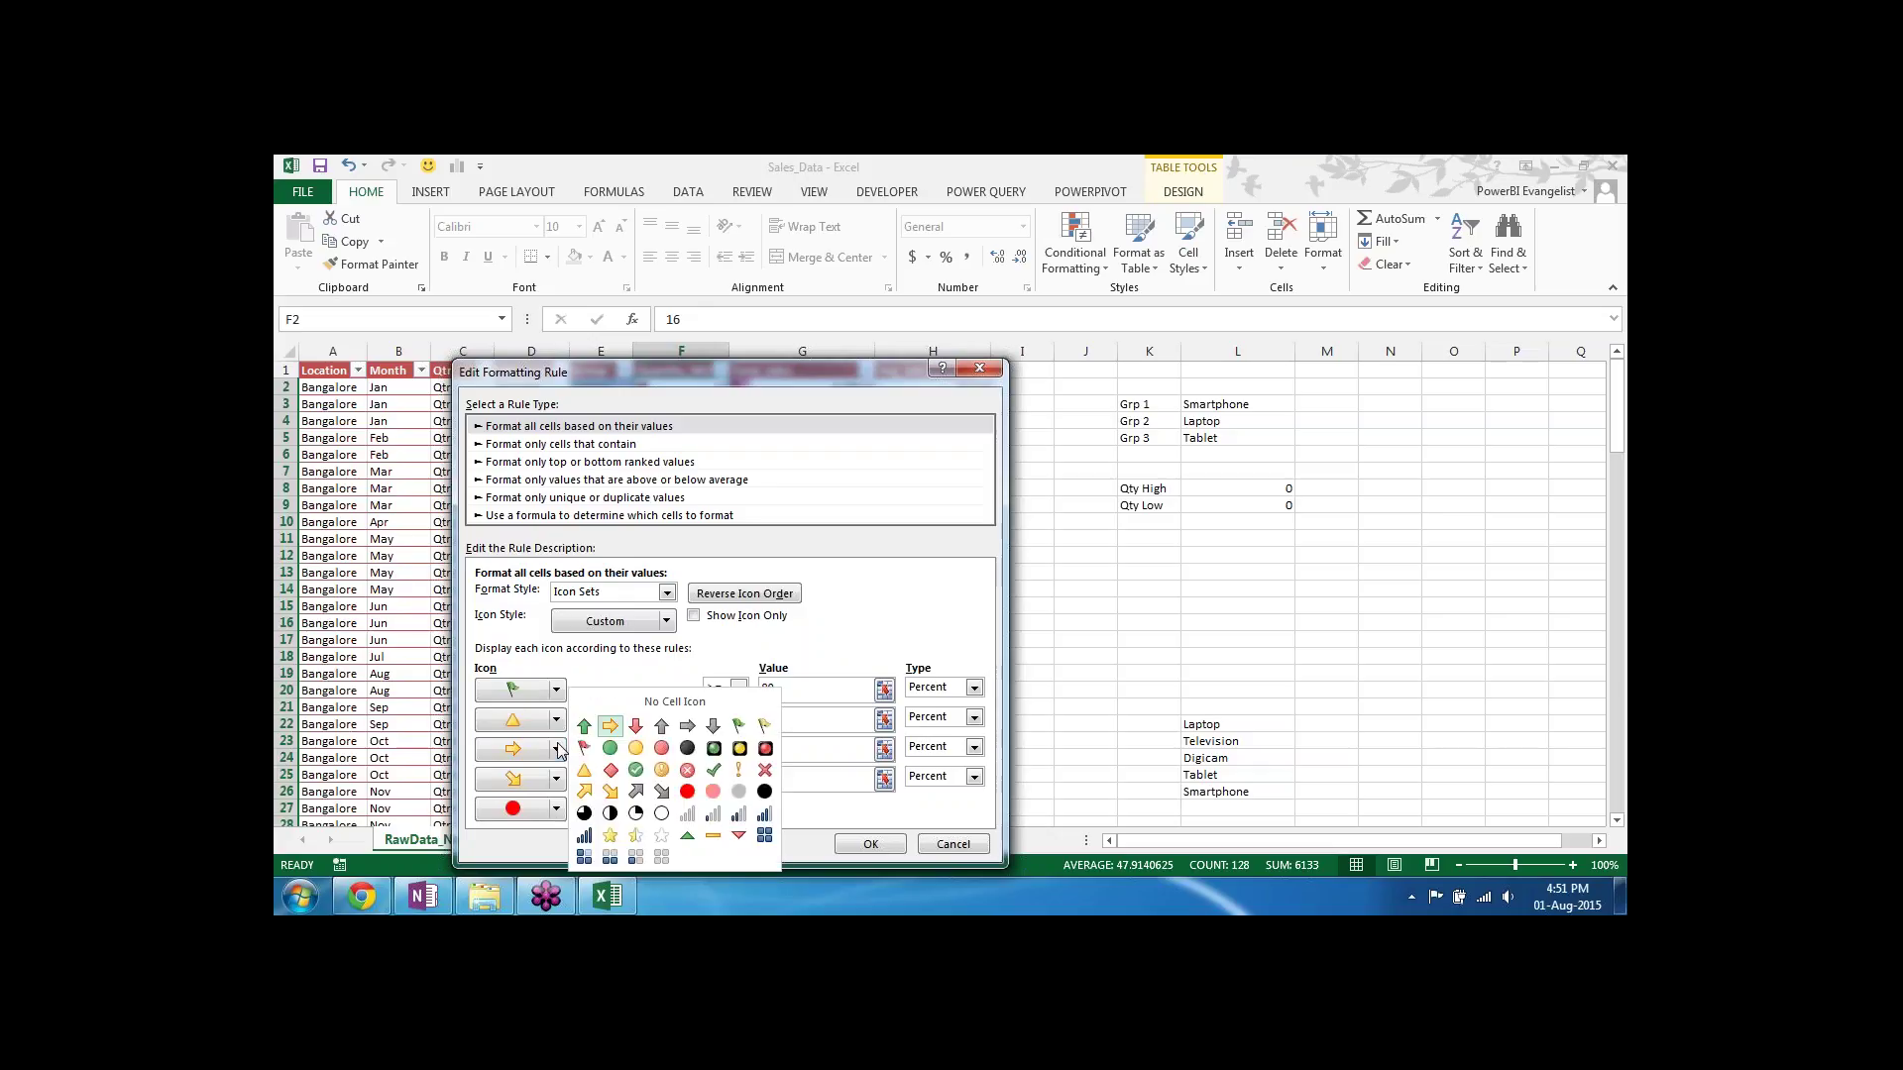
click(611, 770)
click(558, 781)
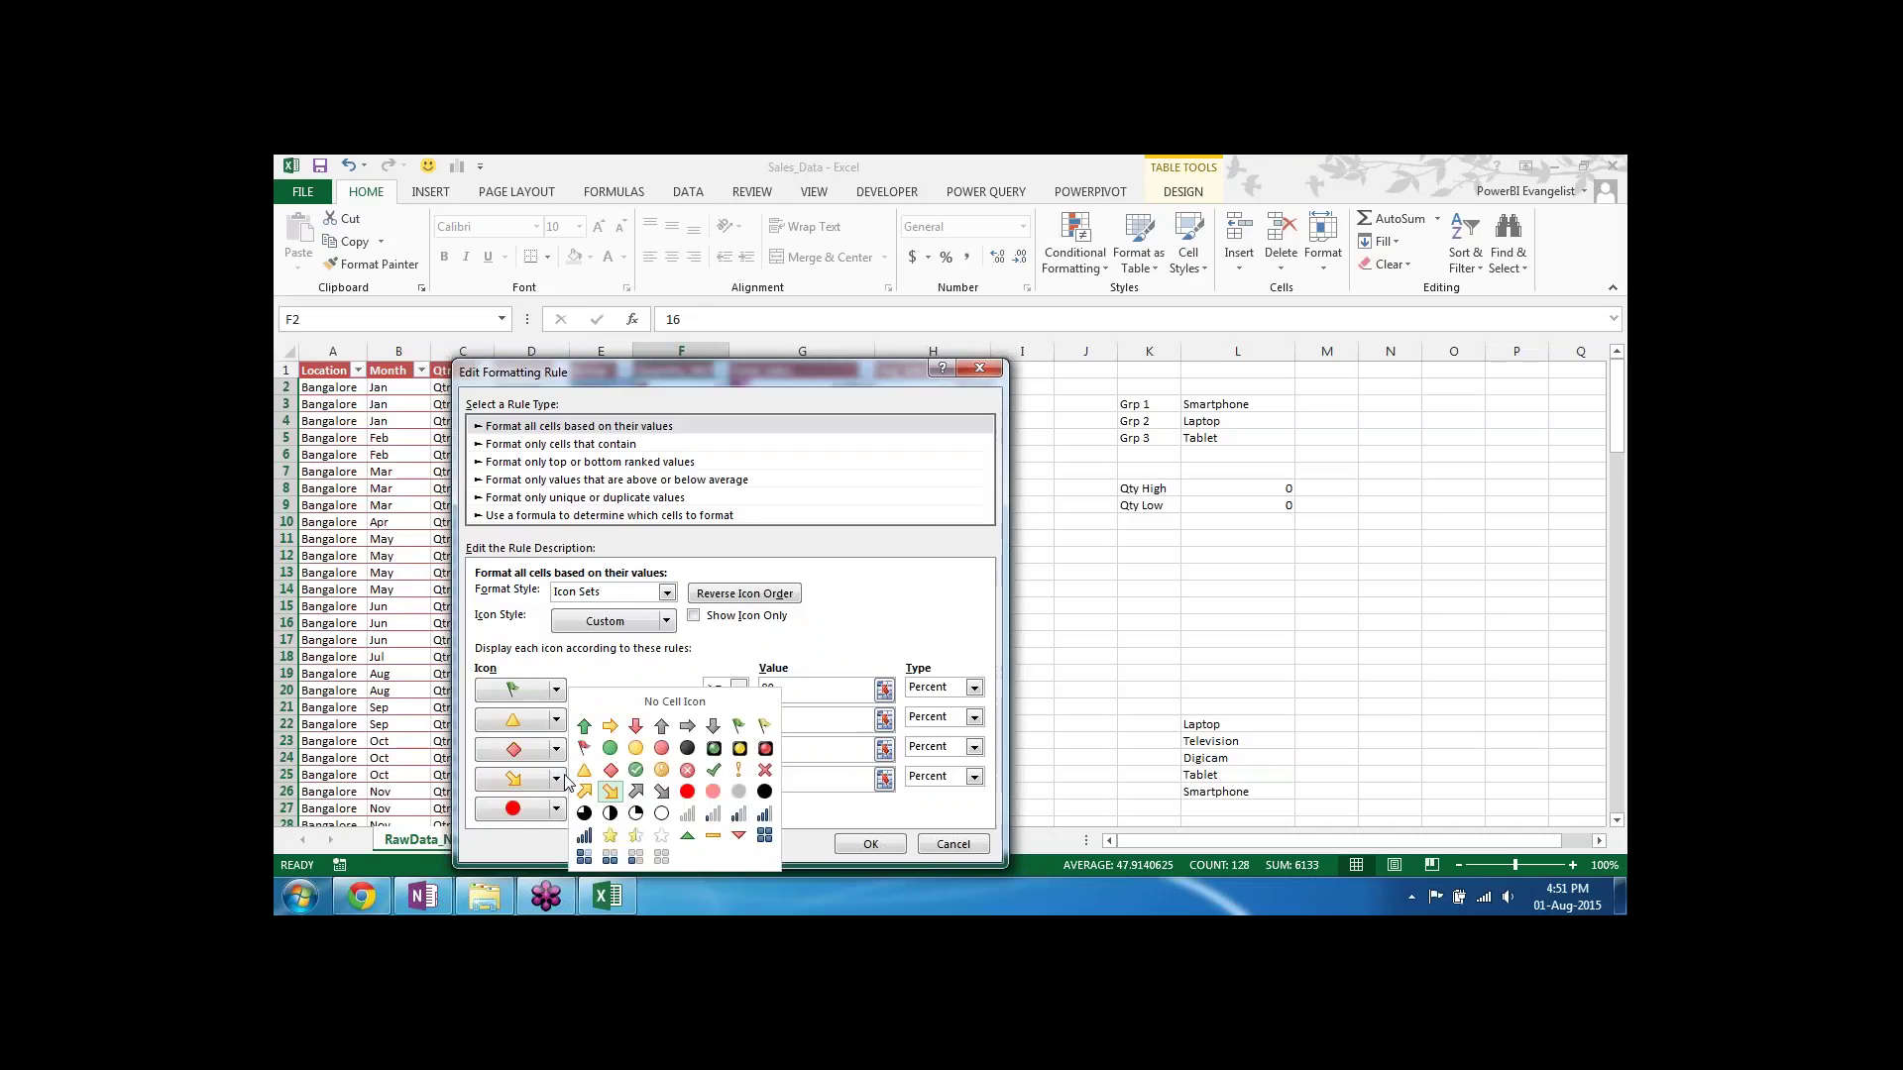
click(738, 770)
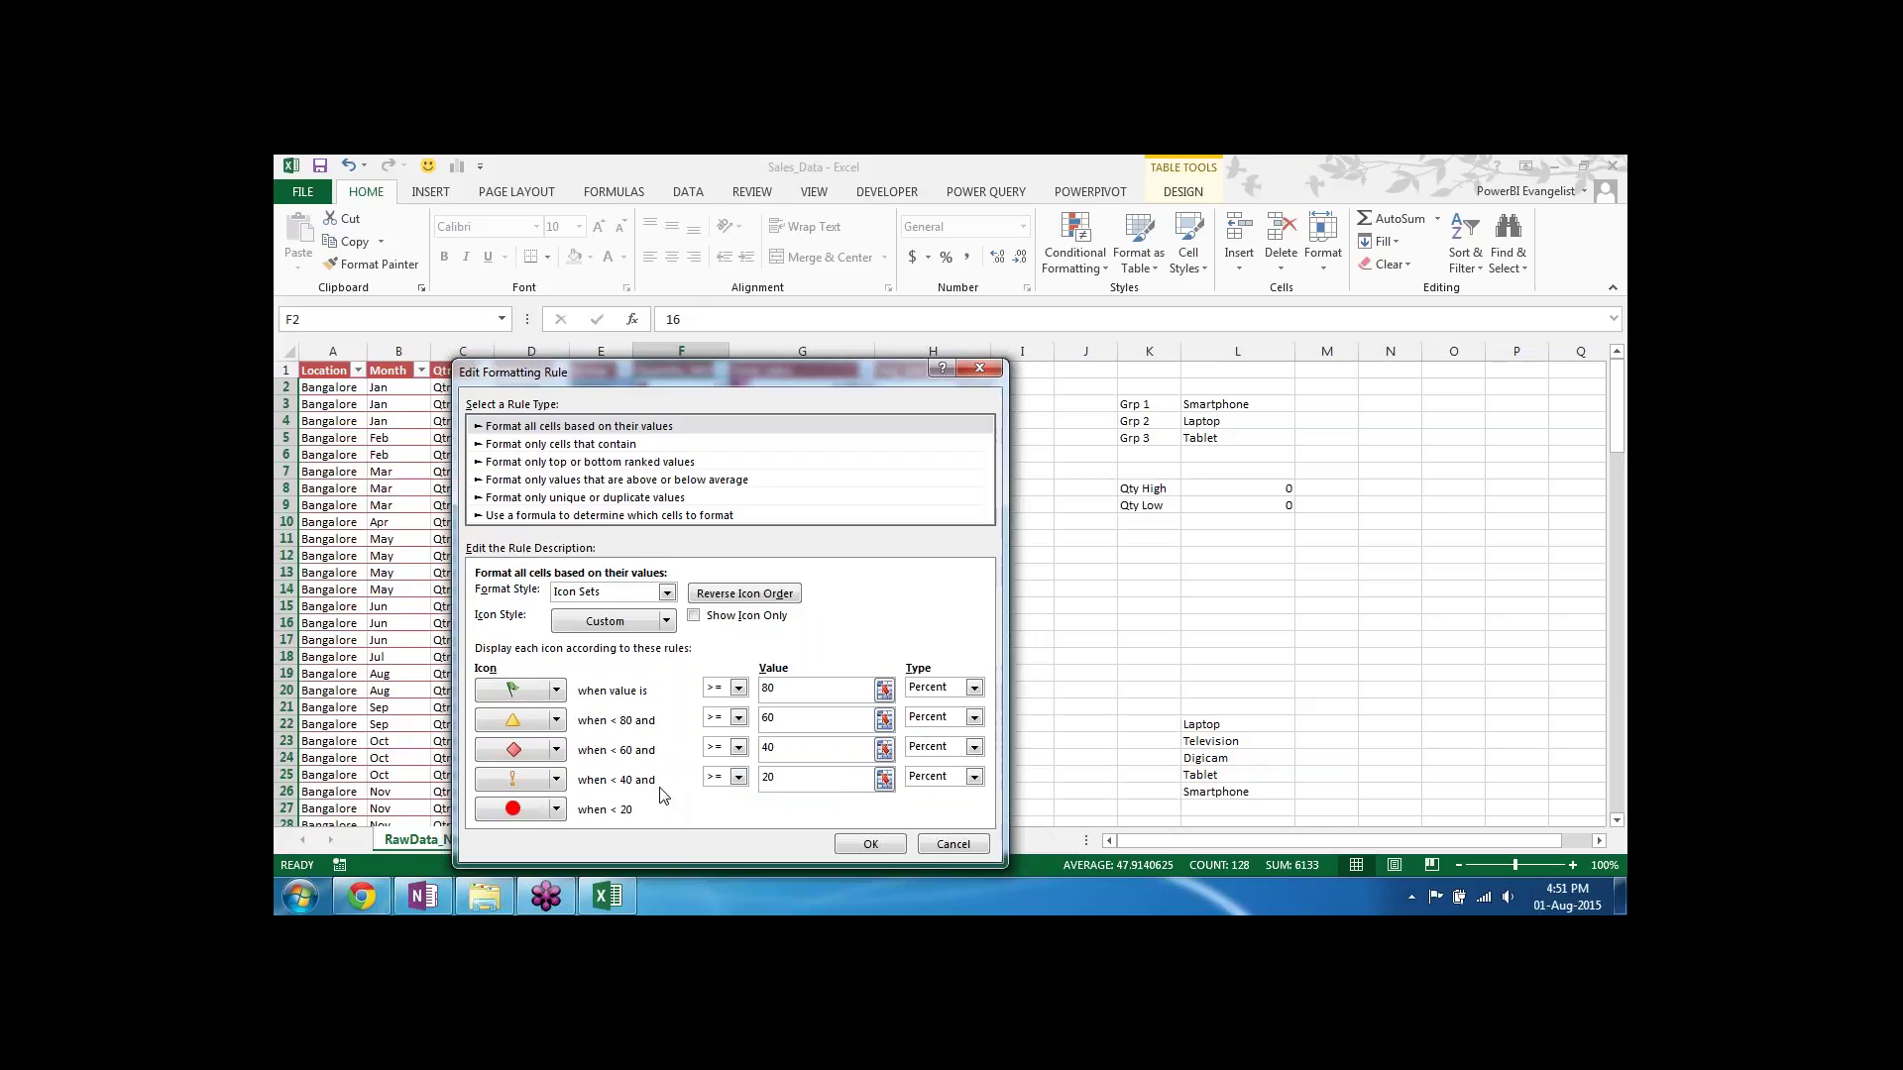
click(887, 845)
click(830, 709)
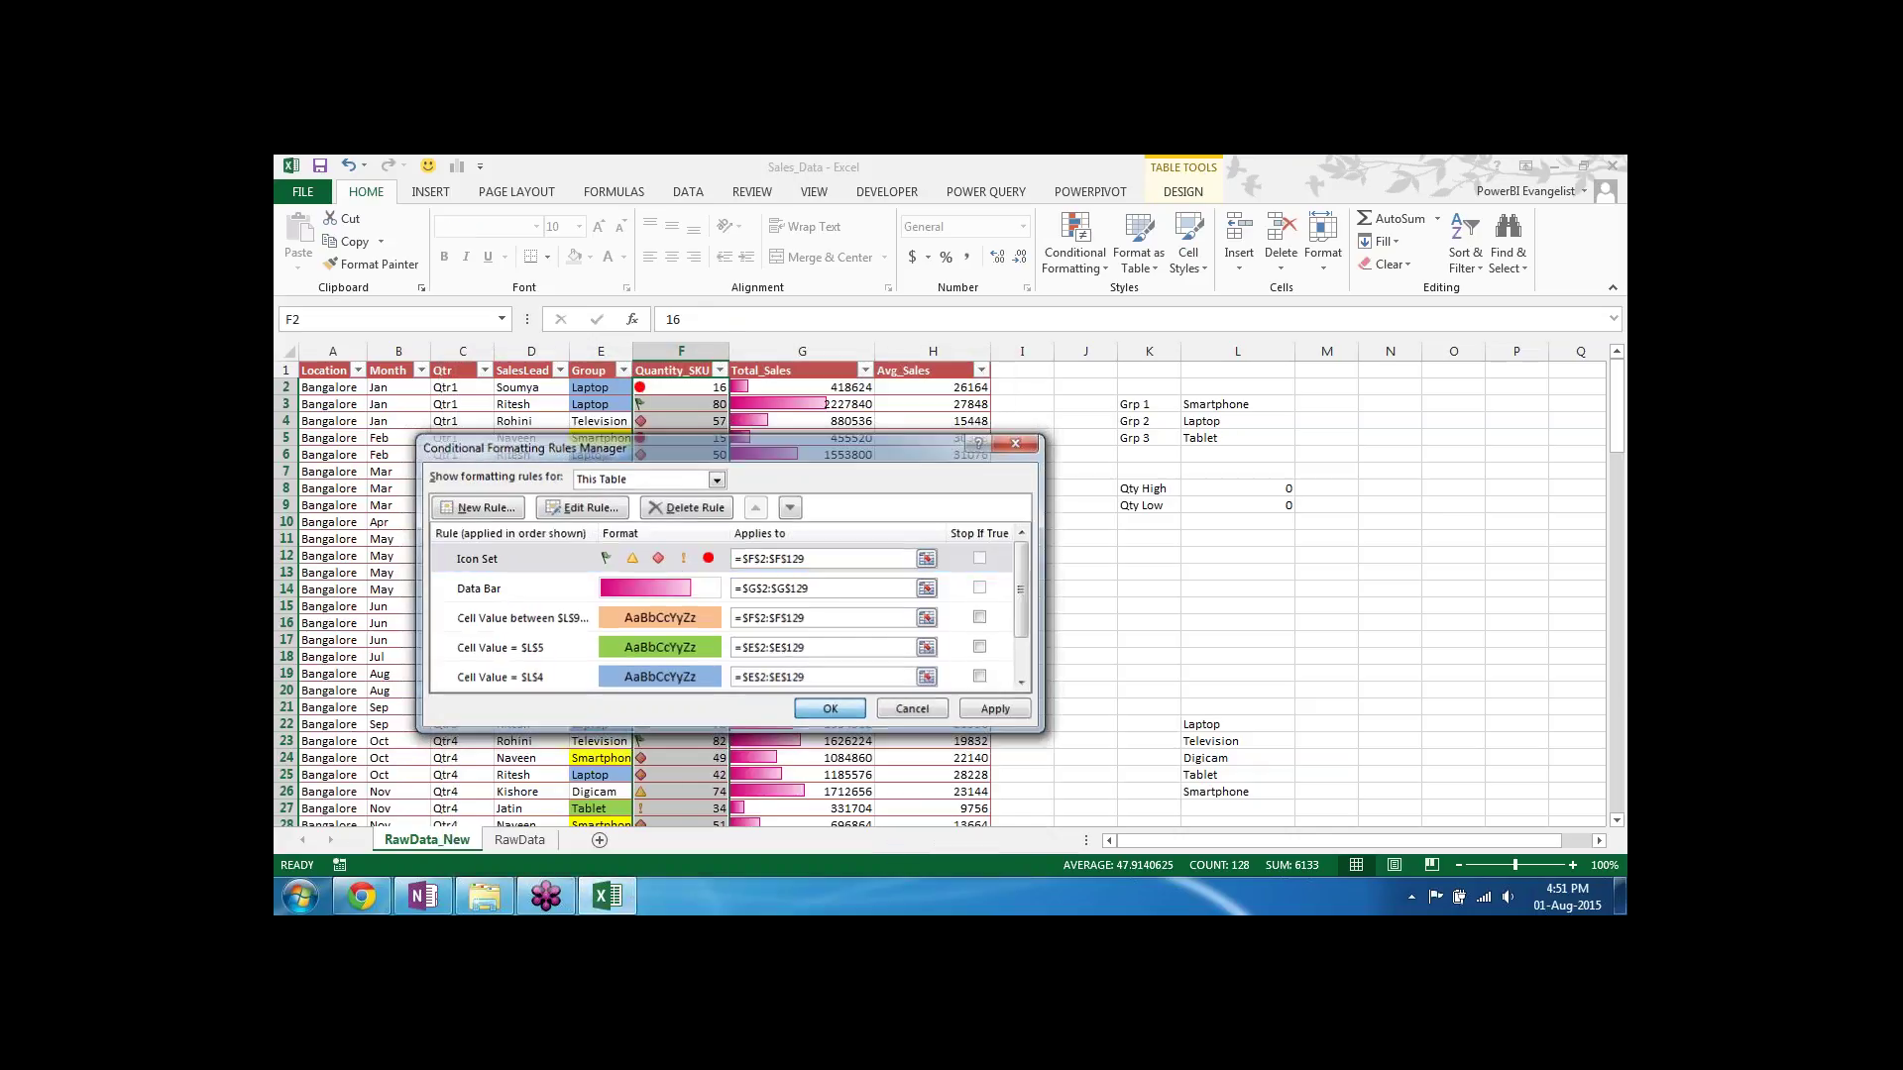
click(854, 569)
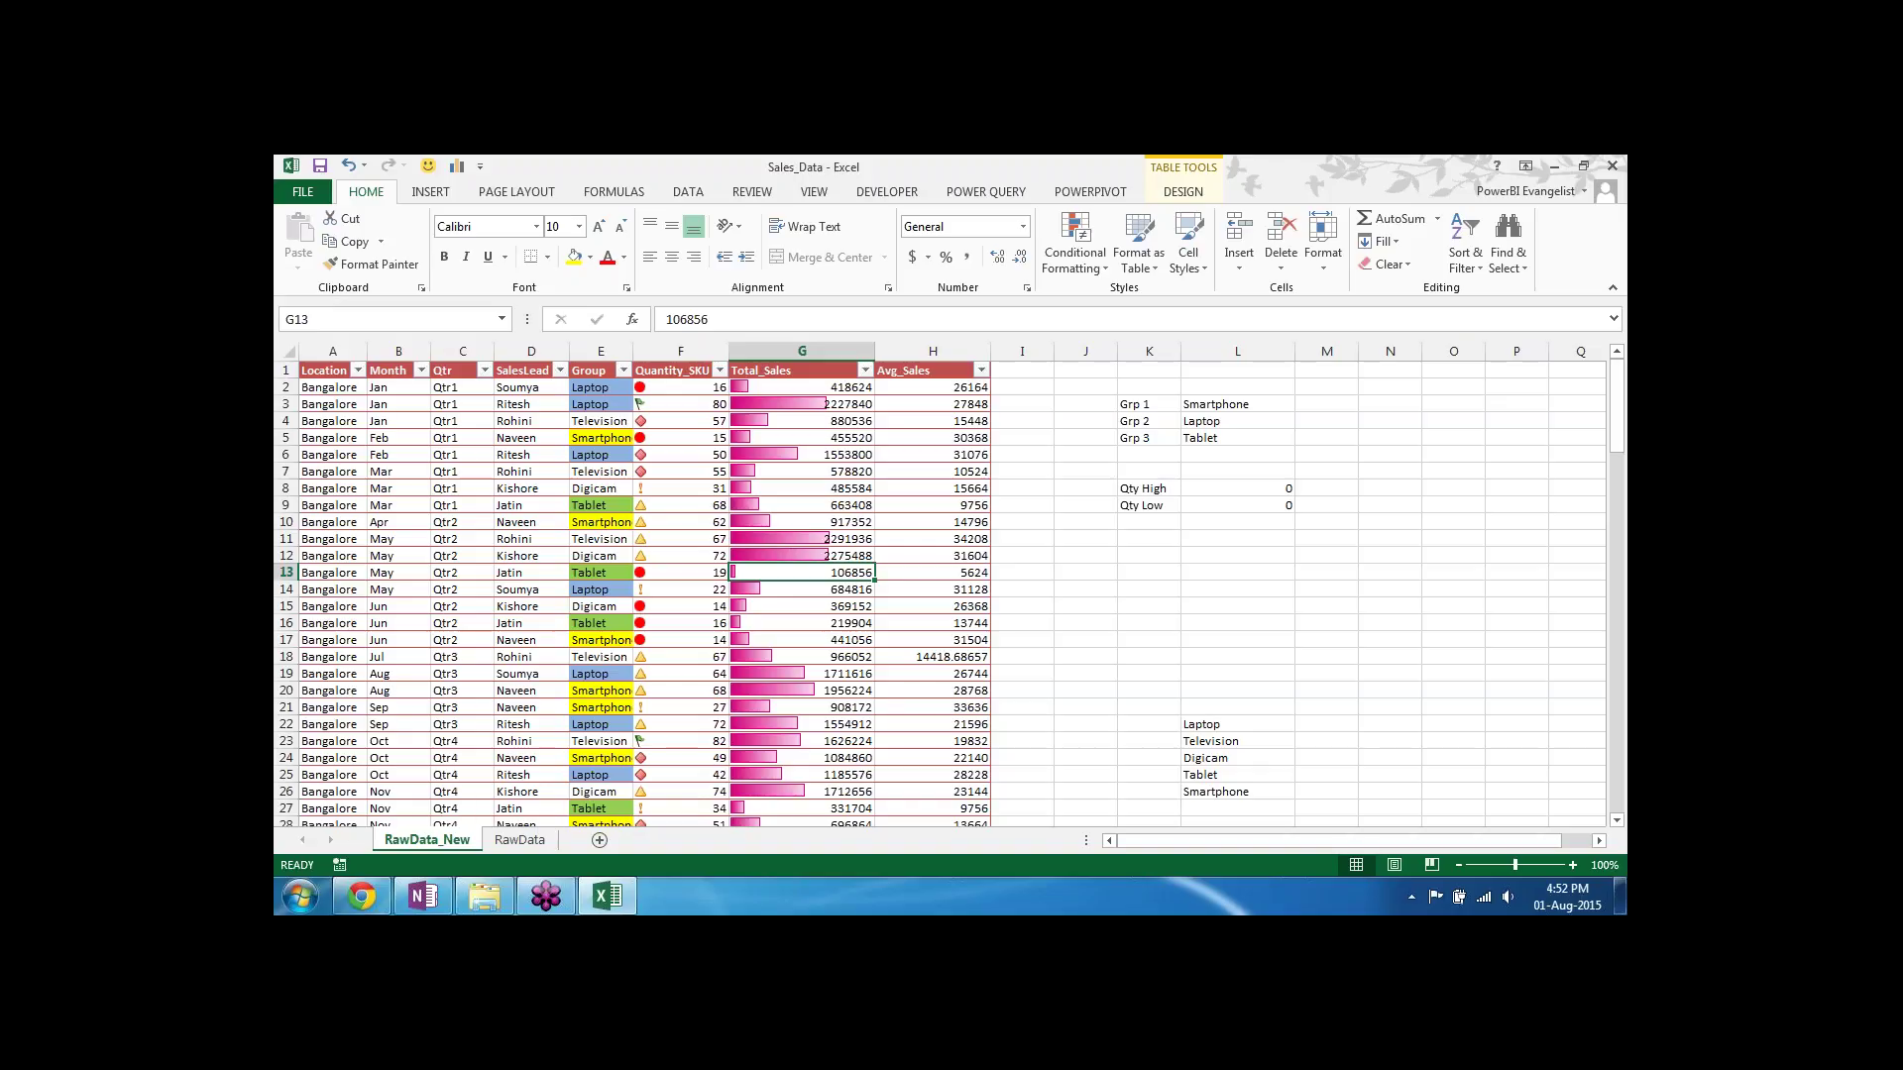
Step: Filter the Quantity_SKU column by cell icon to show only the green flag rows
click(719, 371)
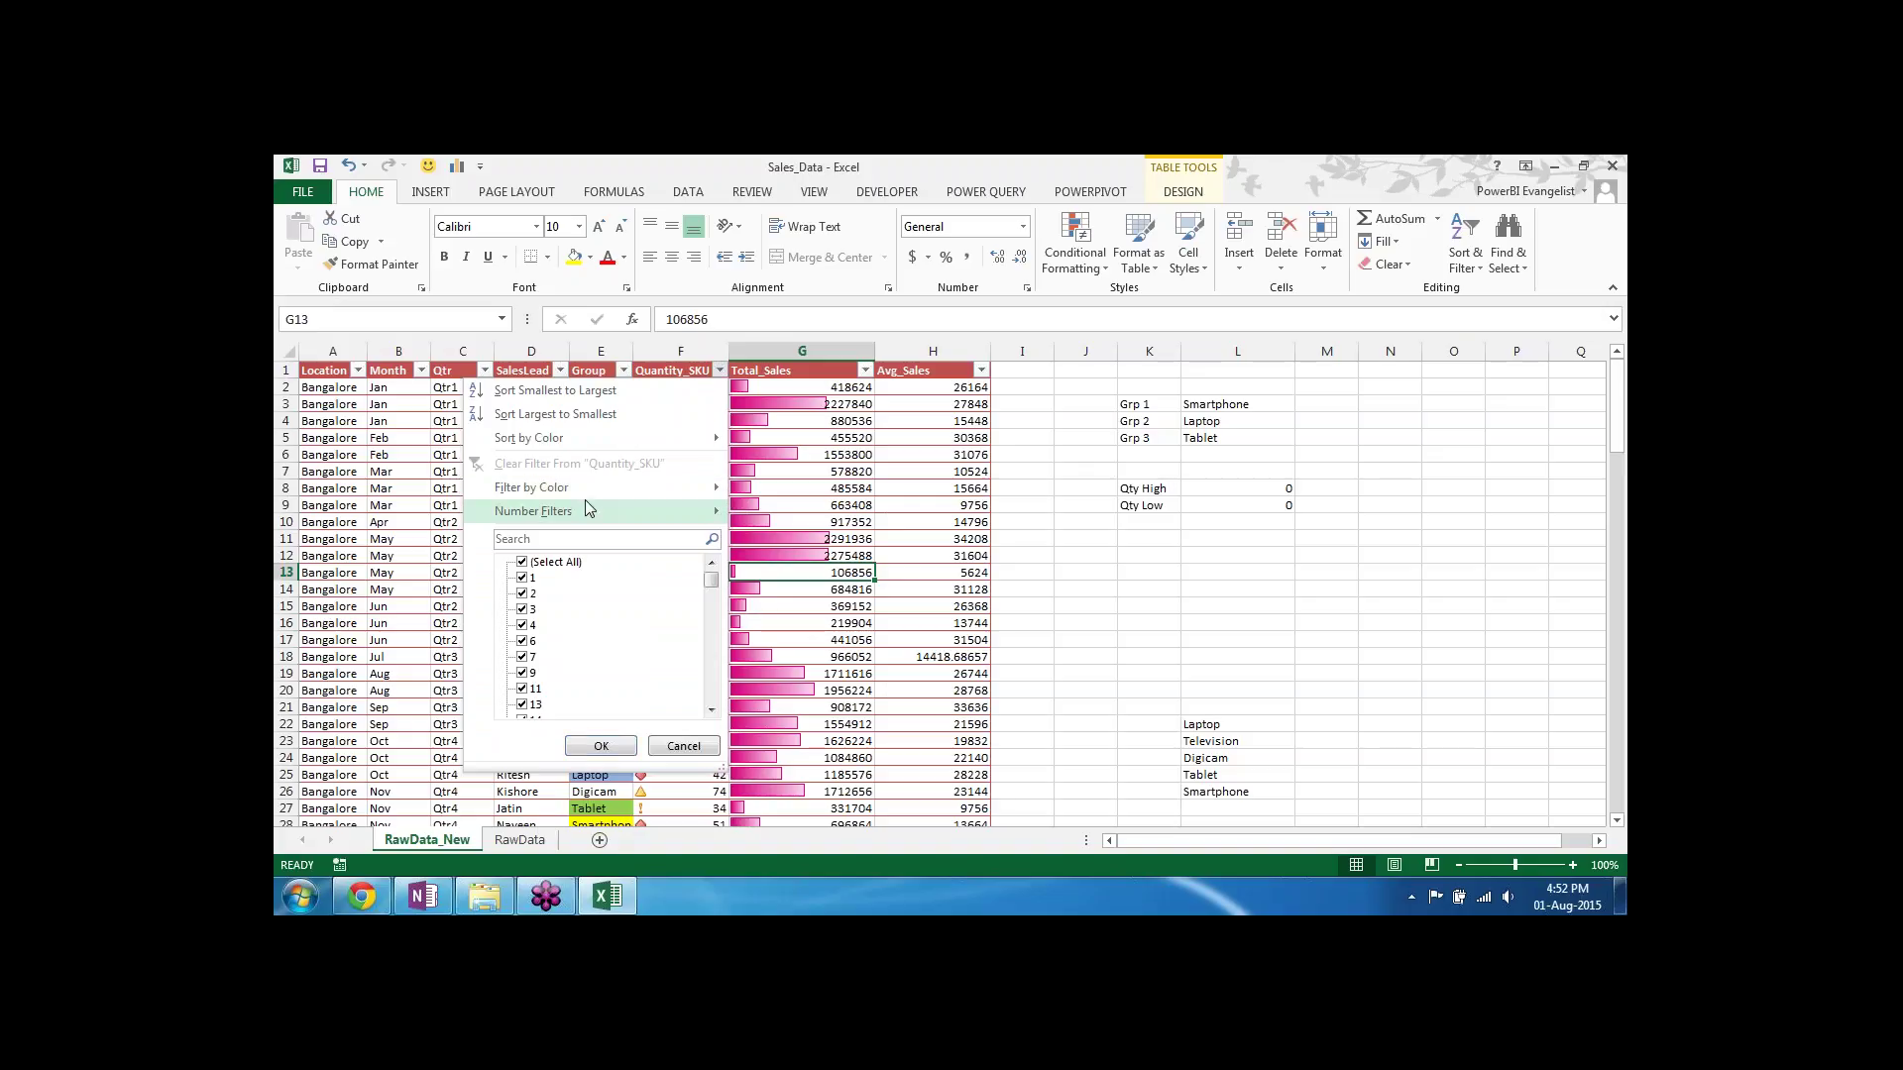
mouse_move(588, 498)
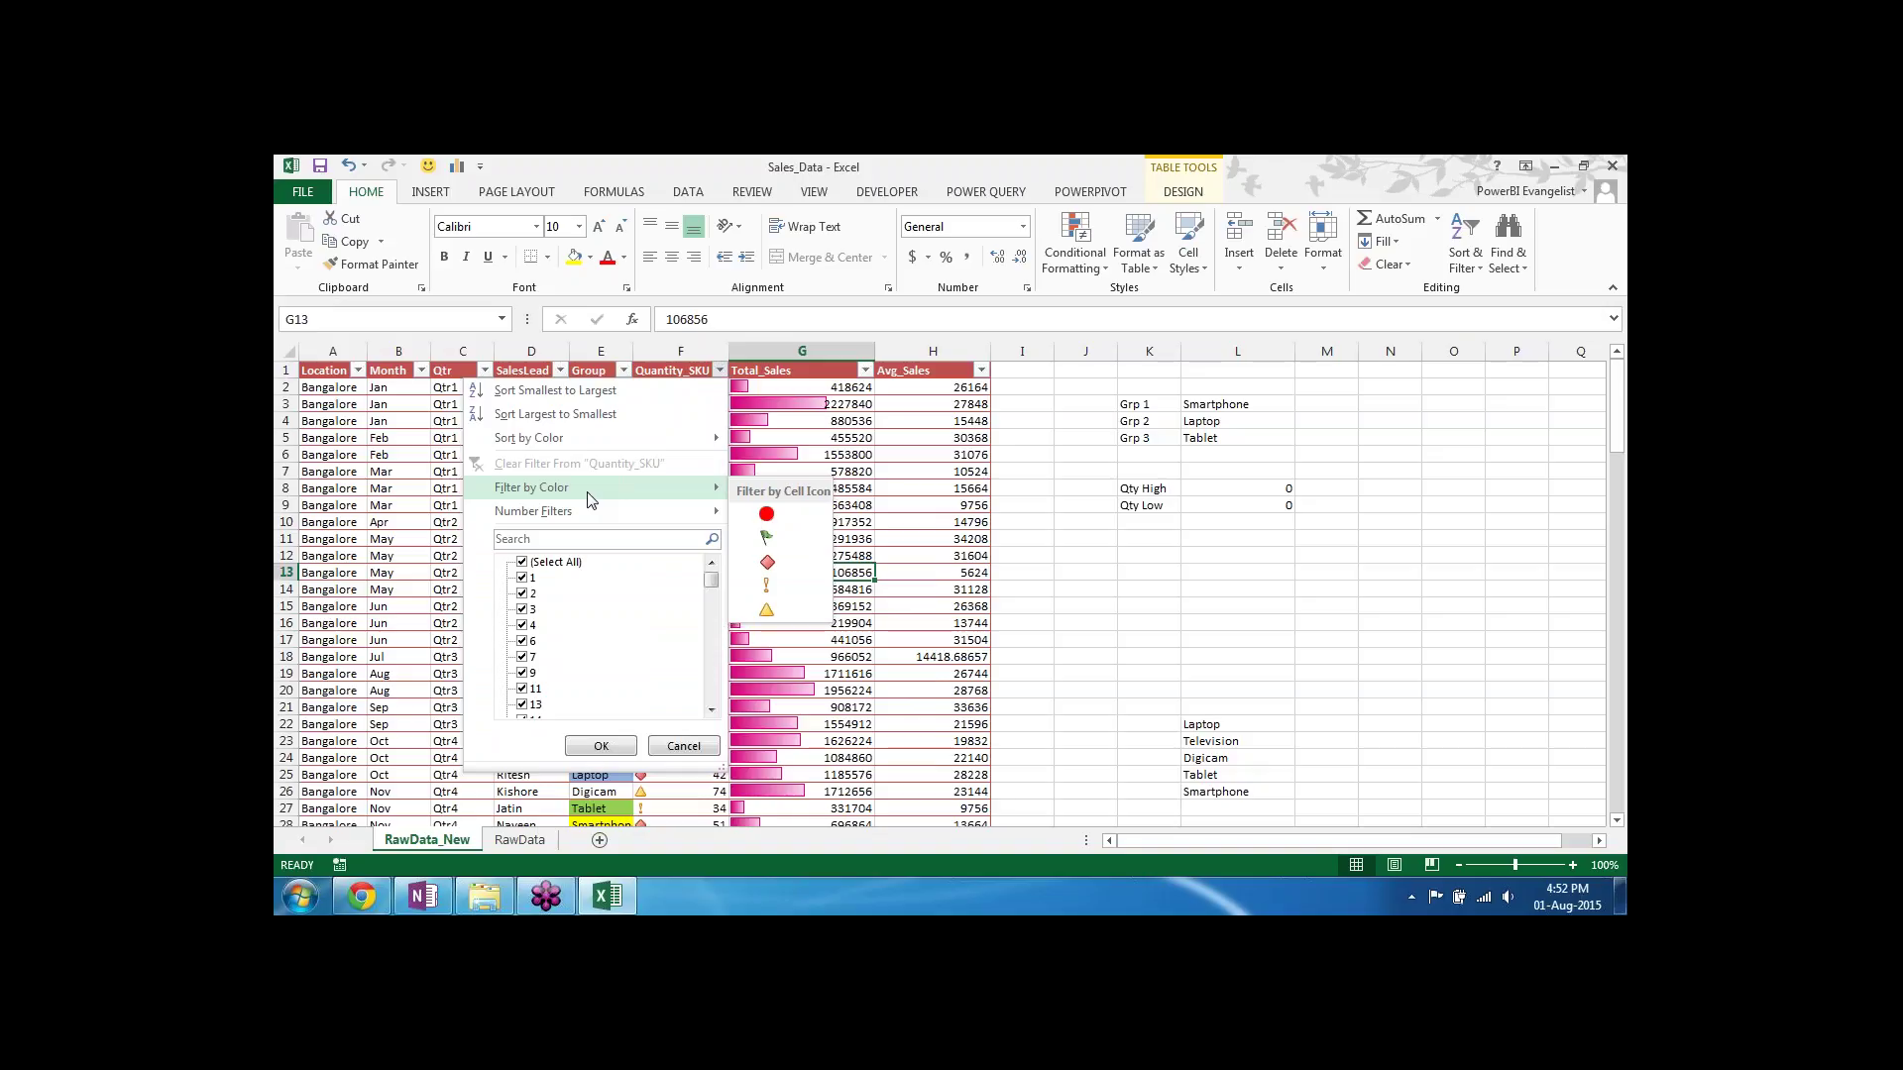
click(768, 541)
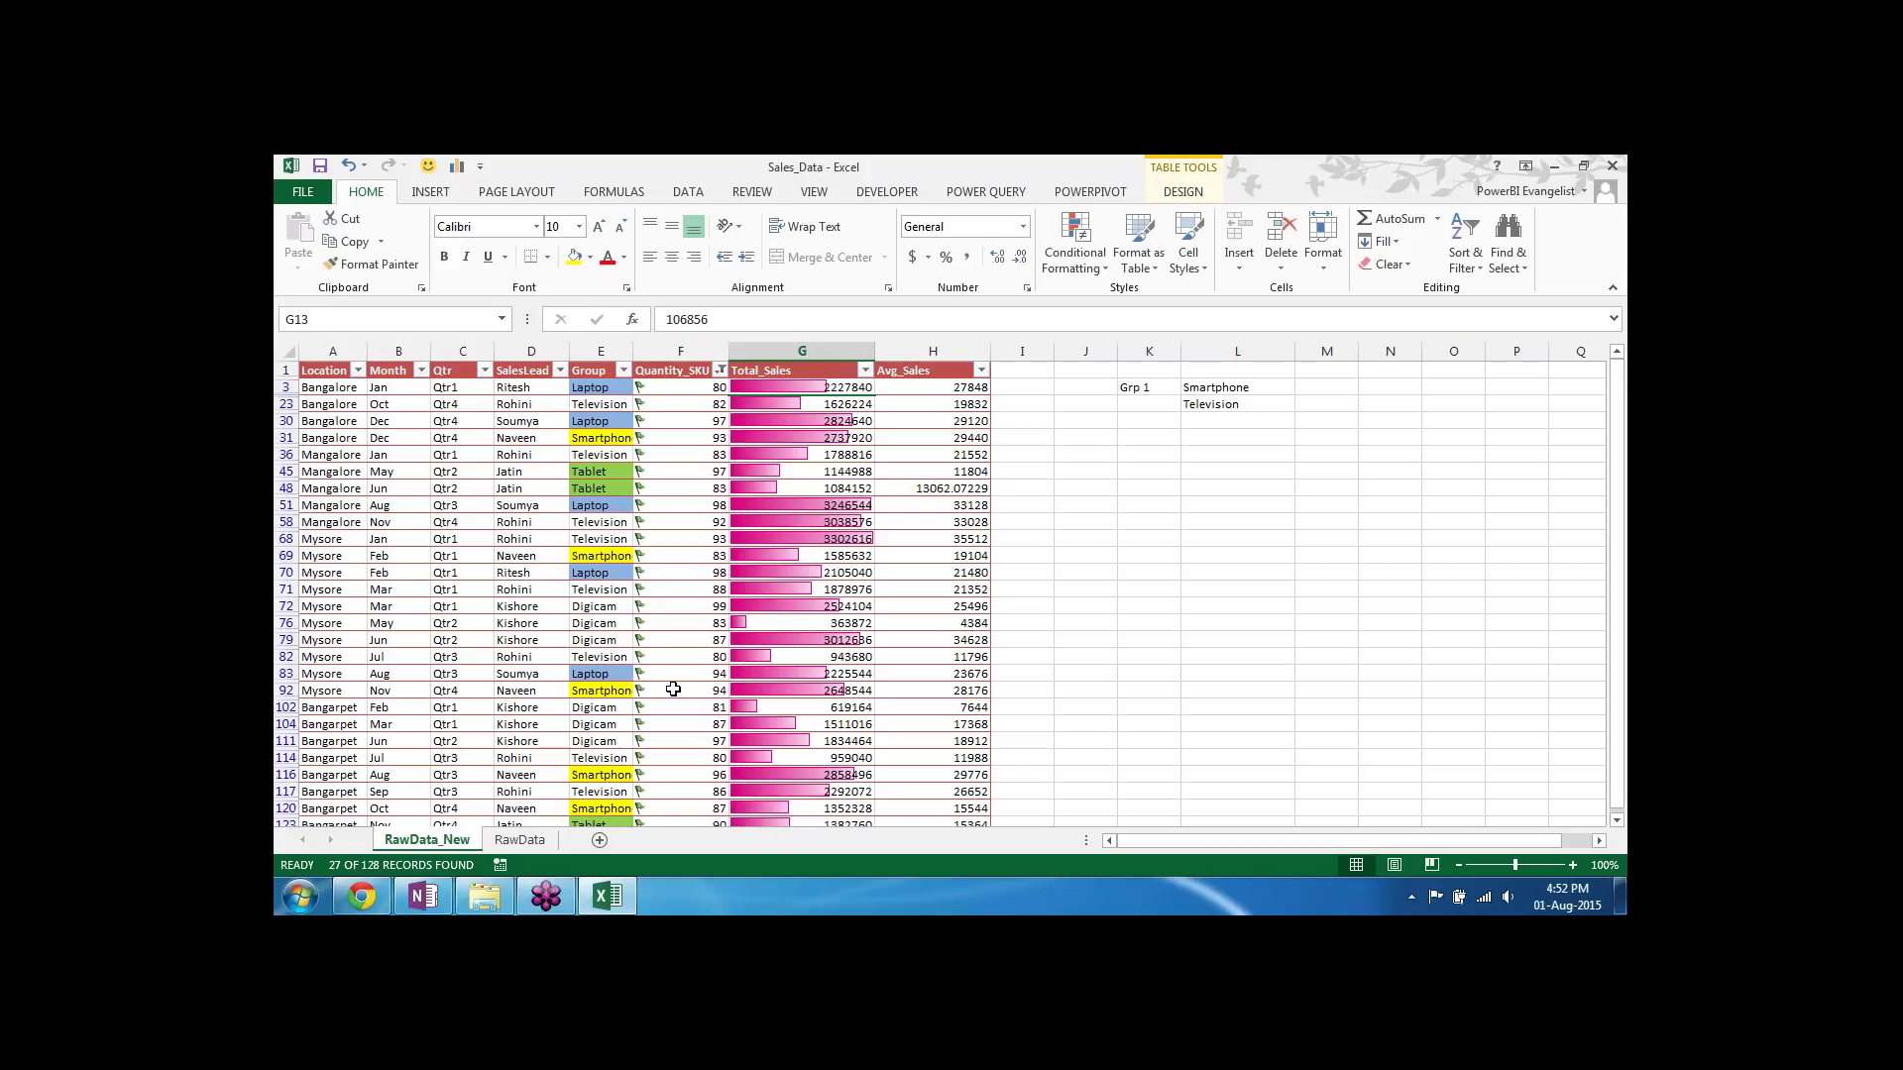
Step: Clear the icon filter from the Quantity_SKU column so all sales records are shown
click(719, 372)
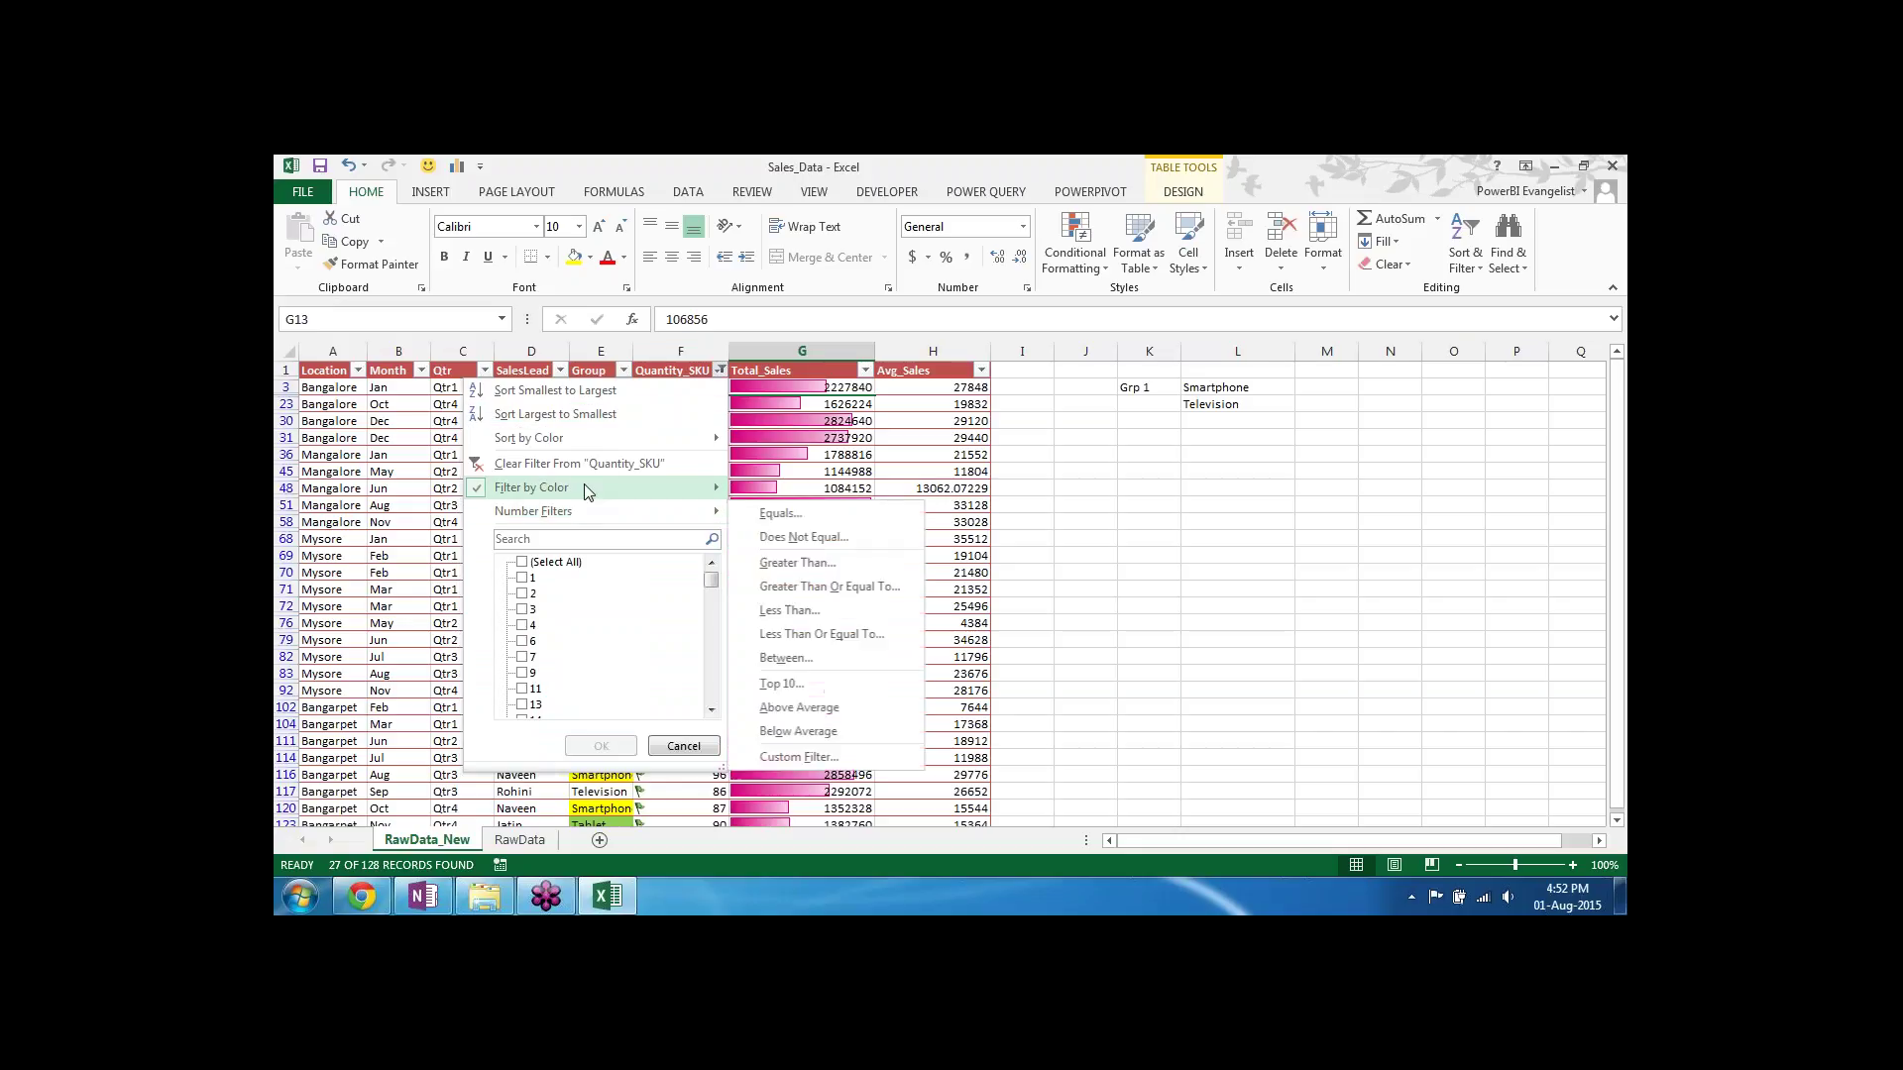
click(564, 464)
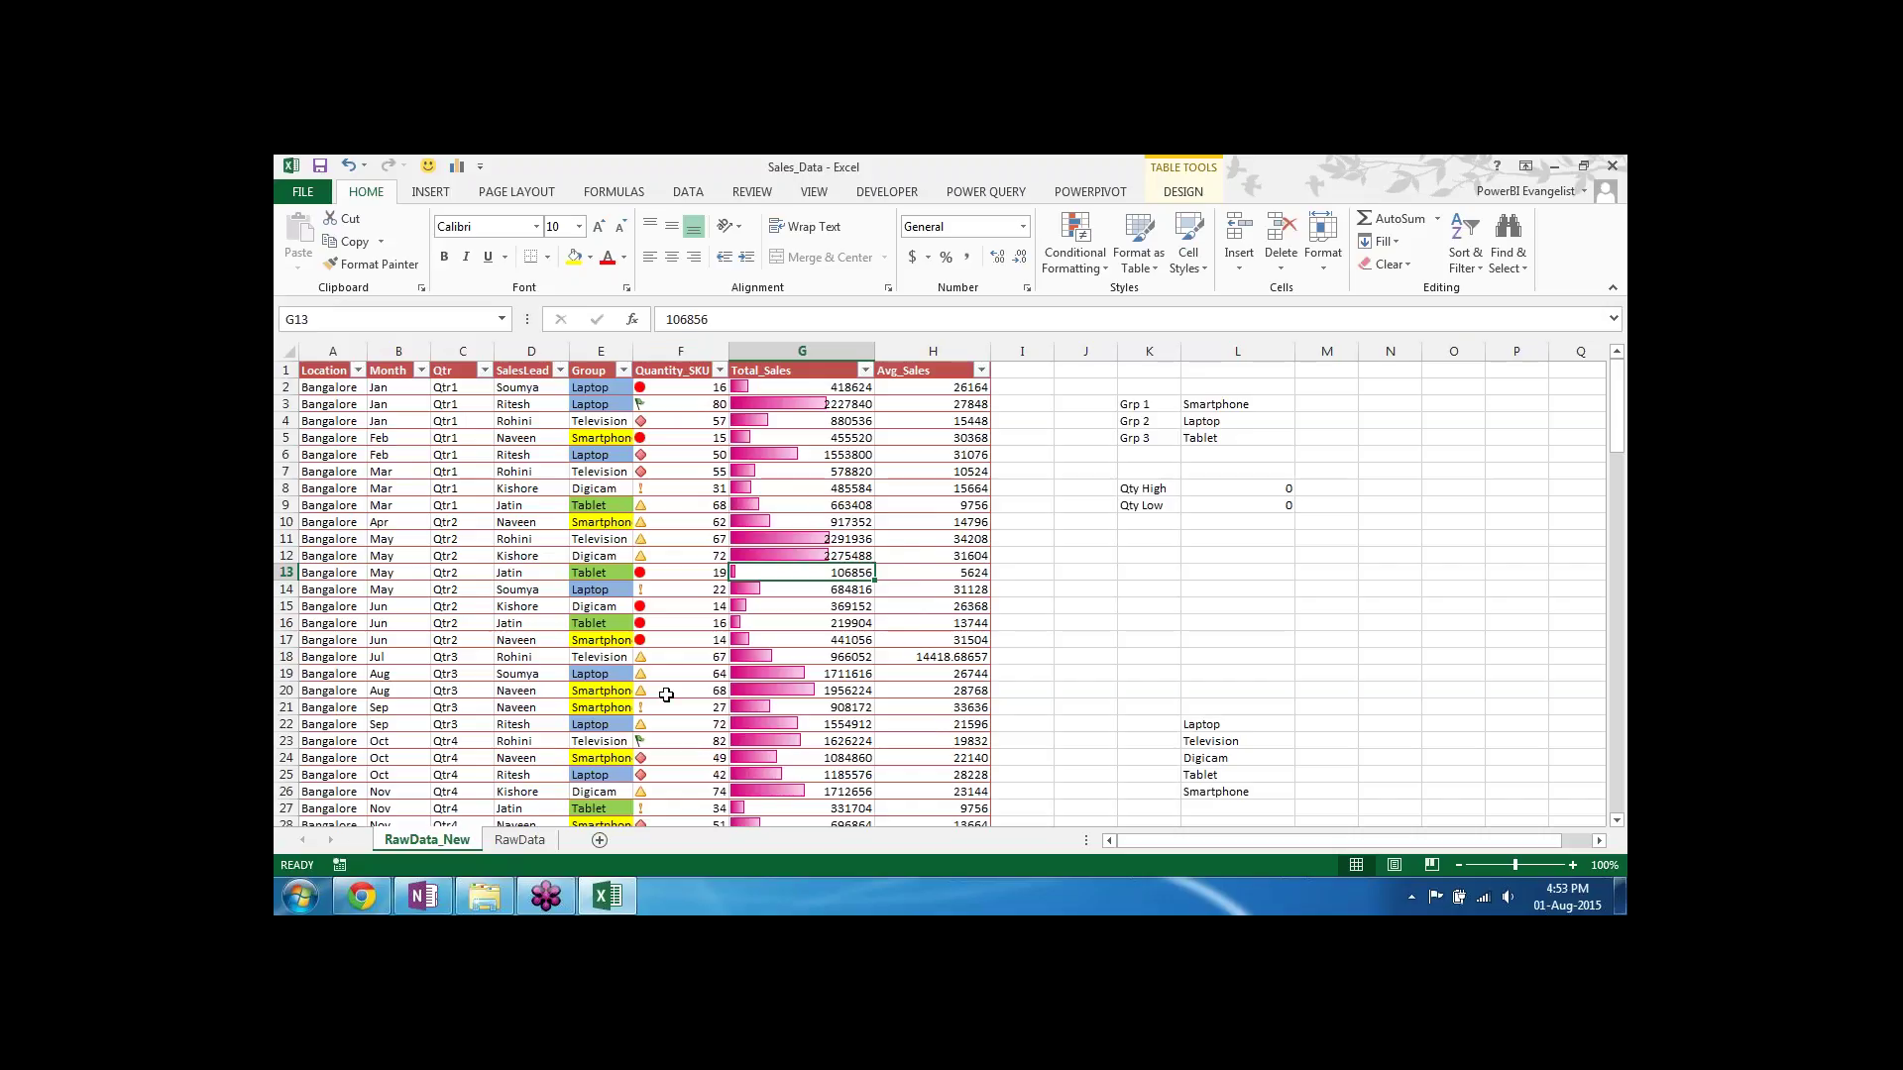
click(963, 552)
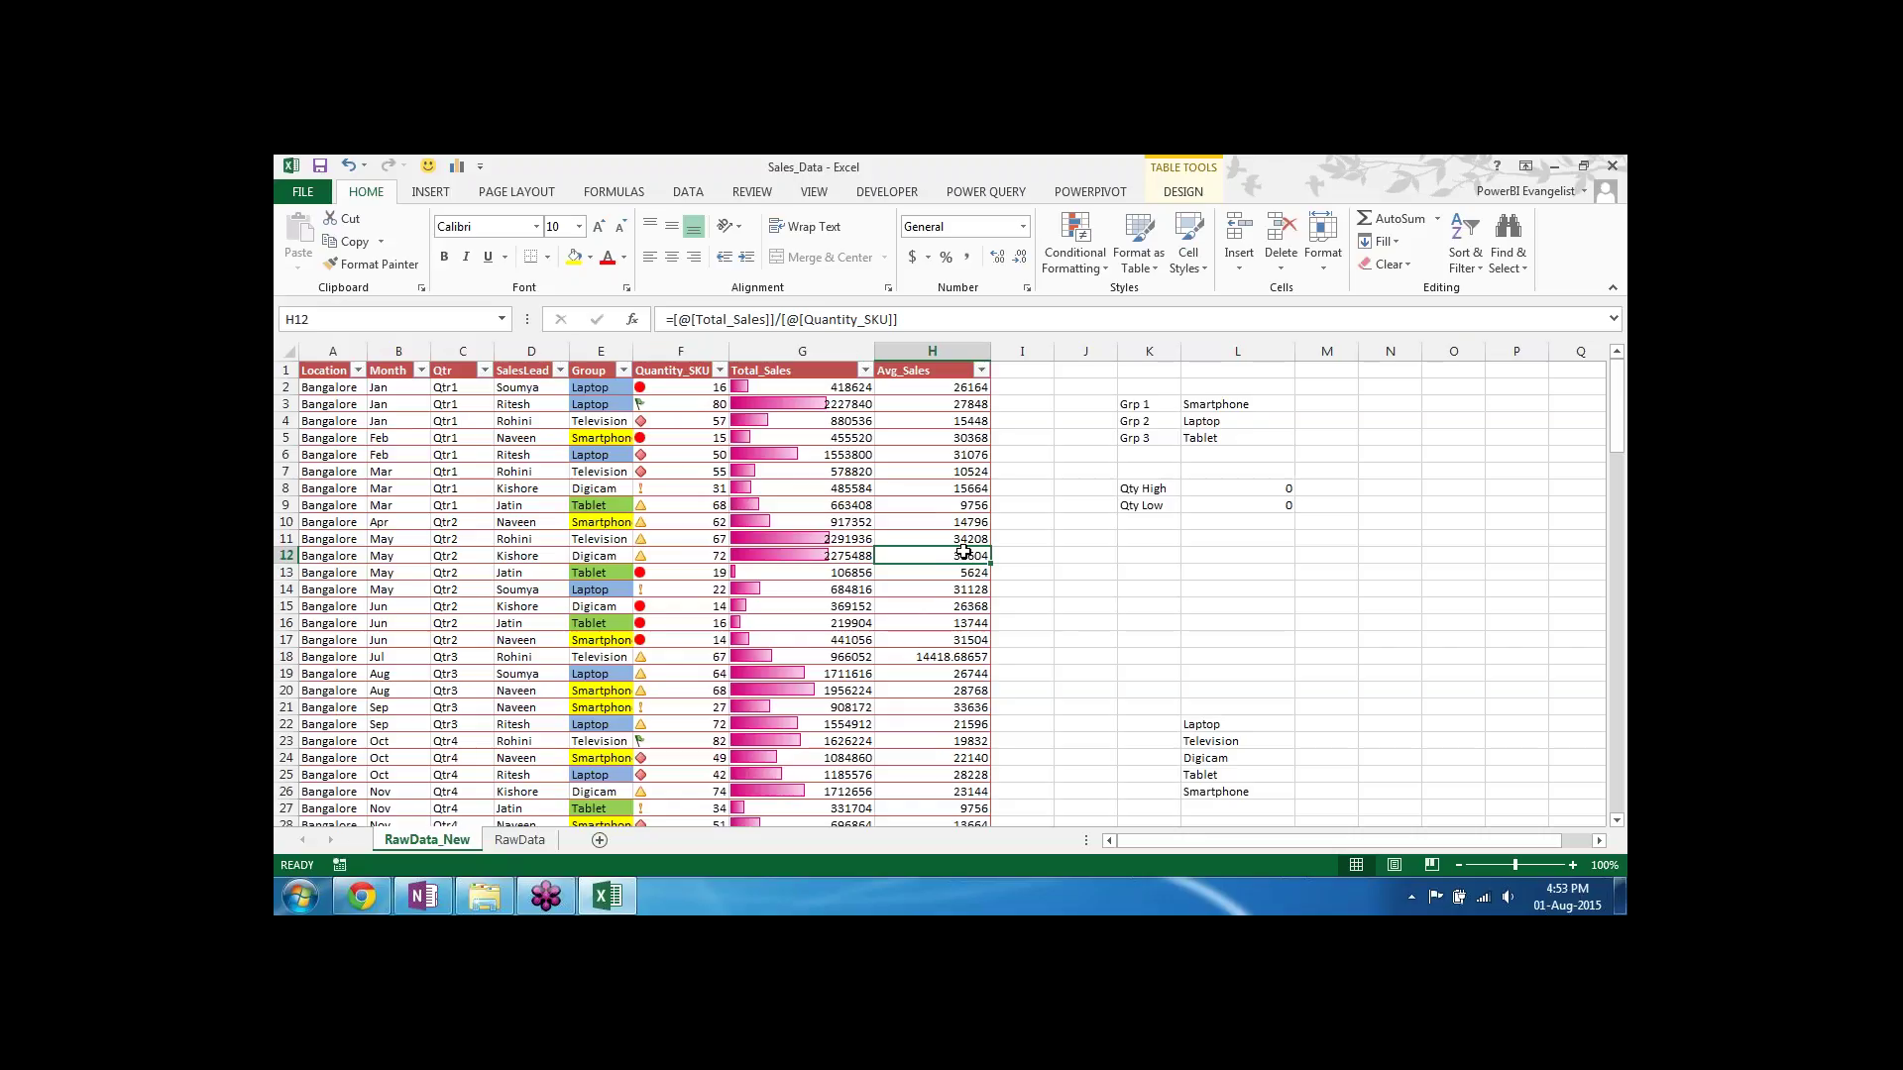
Step: Clear all conditional formatting rules from the sales table
click(1267, 397)
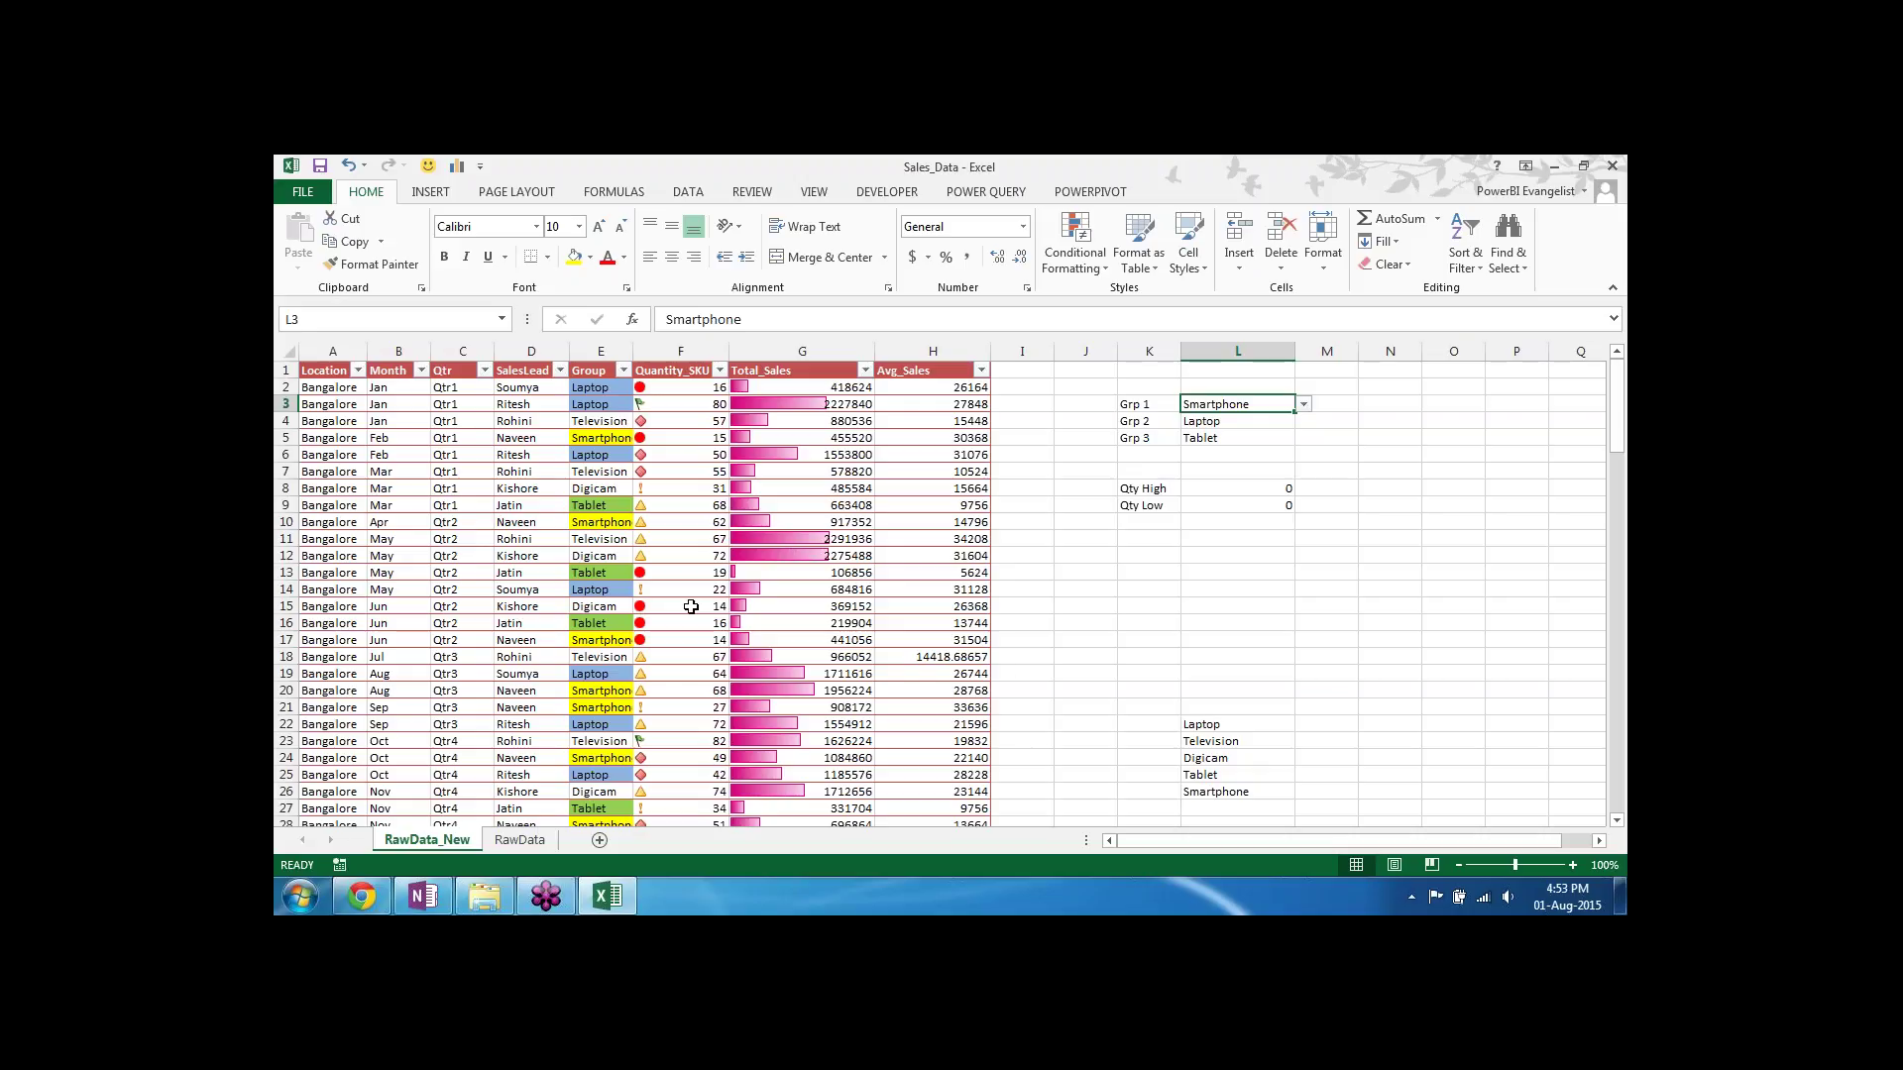
click(423, 402)
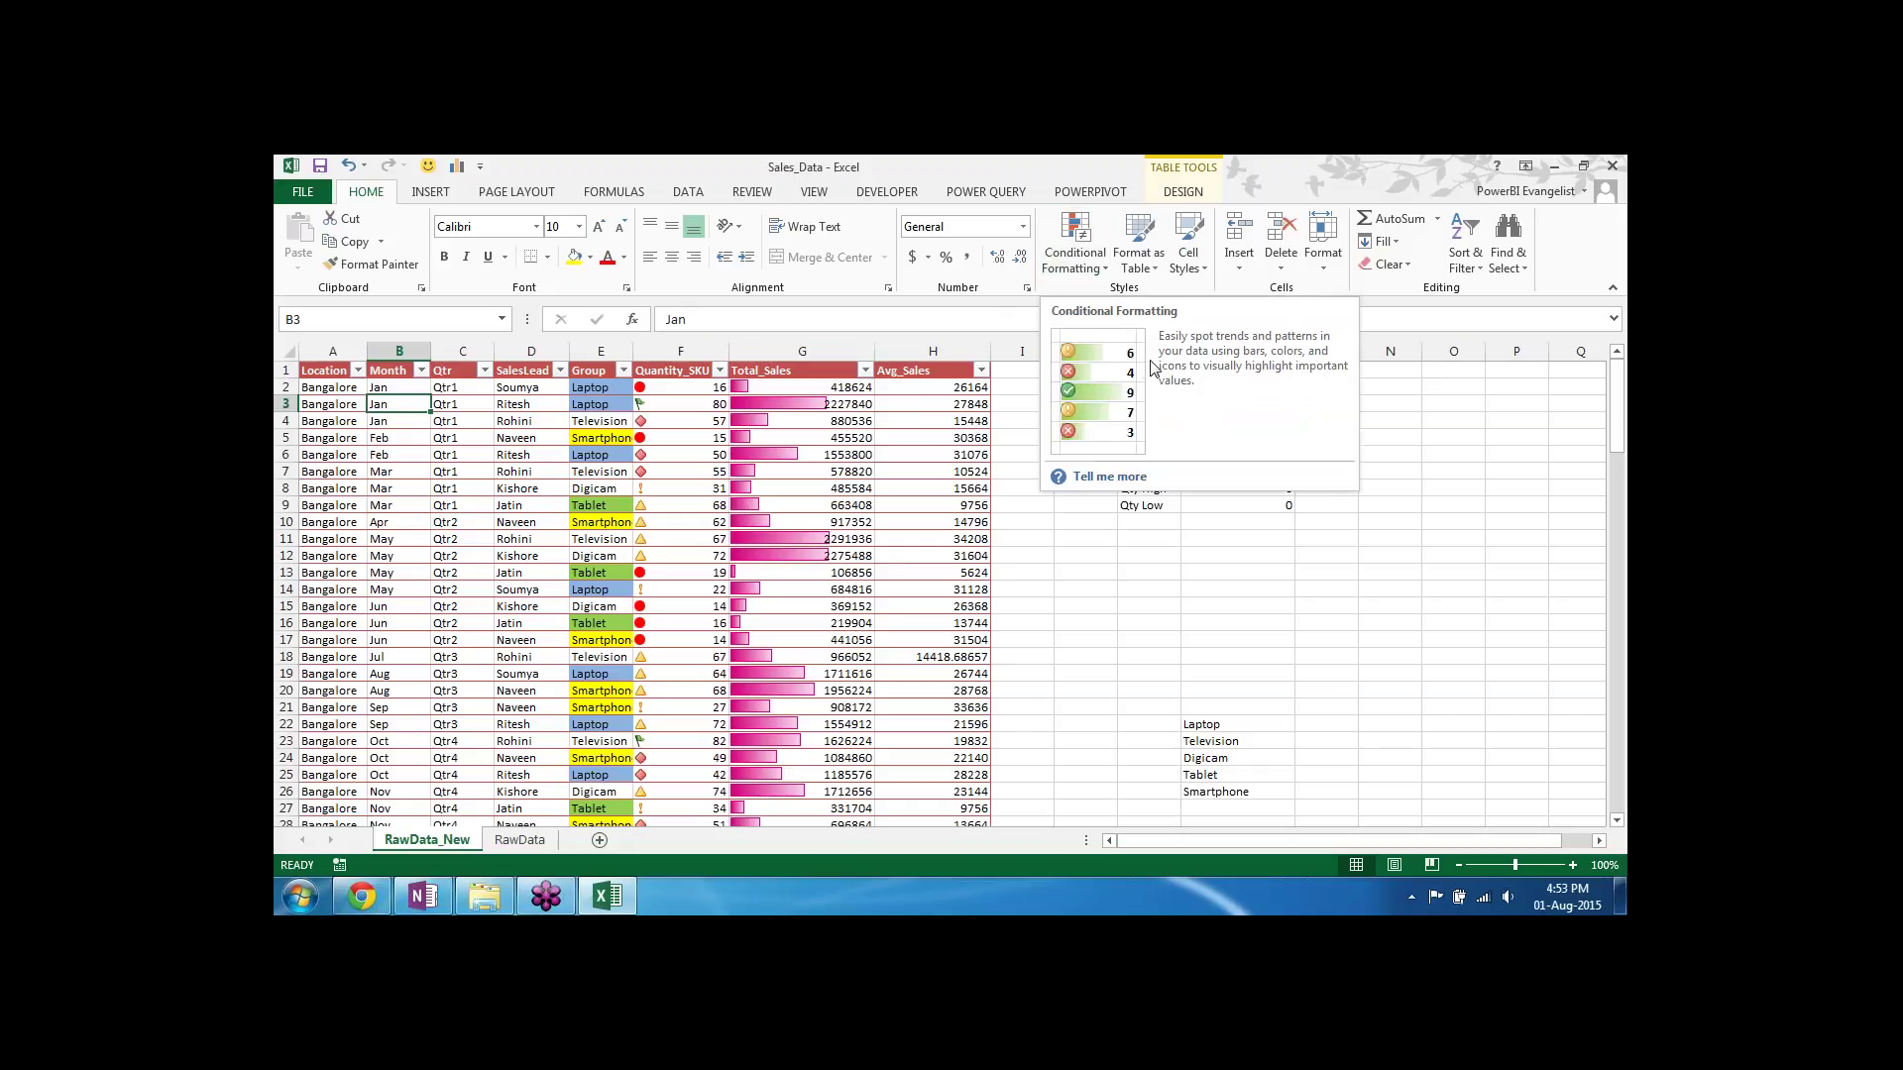
click(1097, 262)
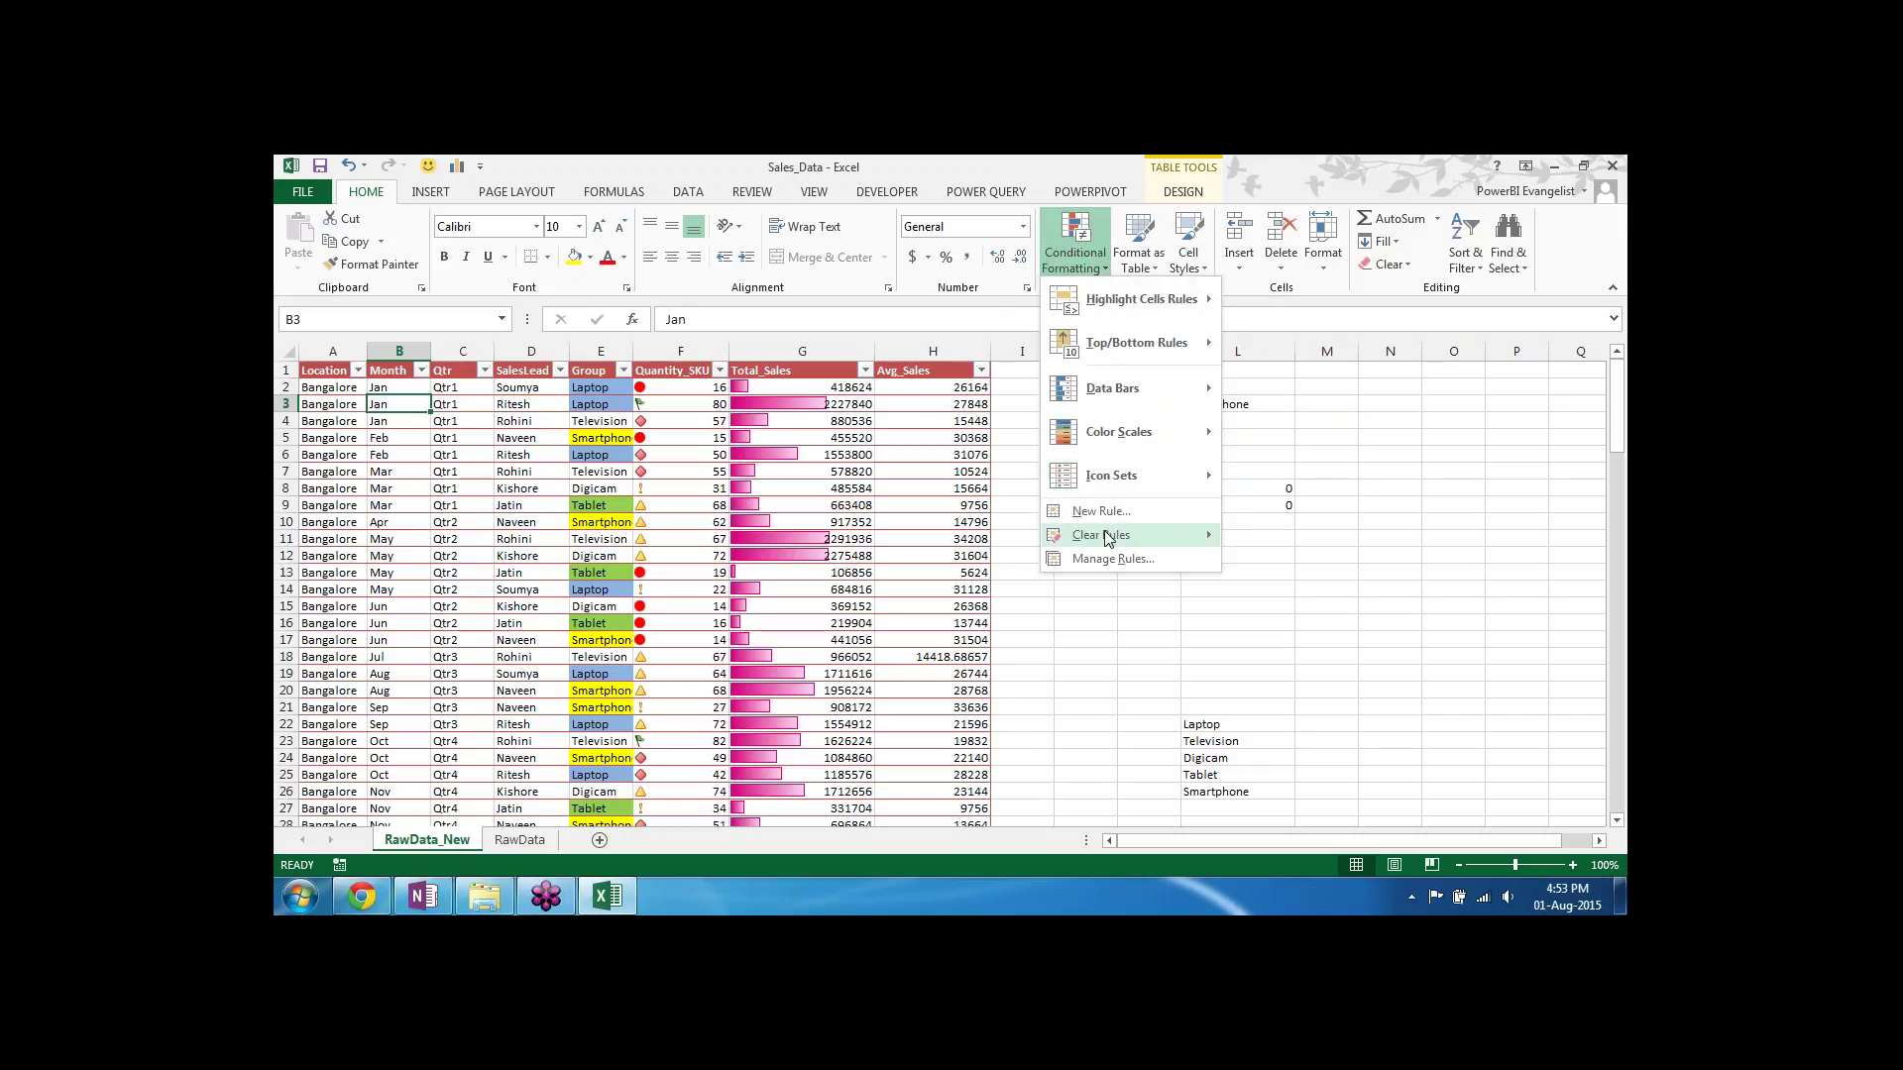
mouse_move(1108, 536)
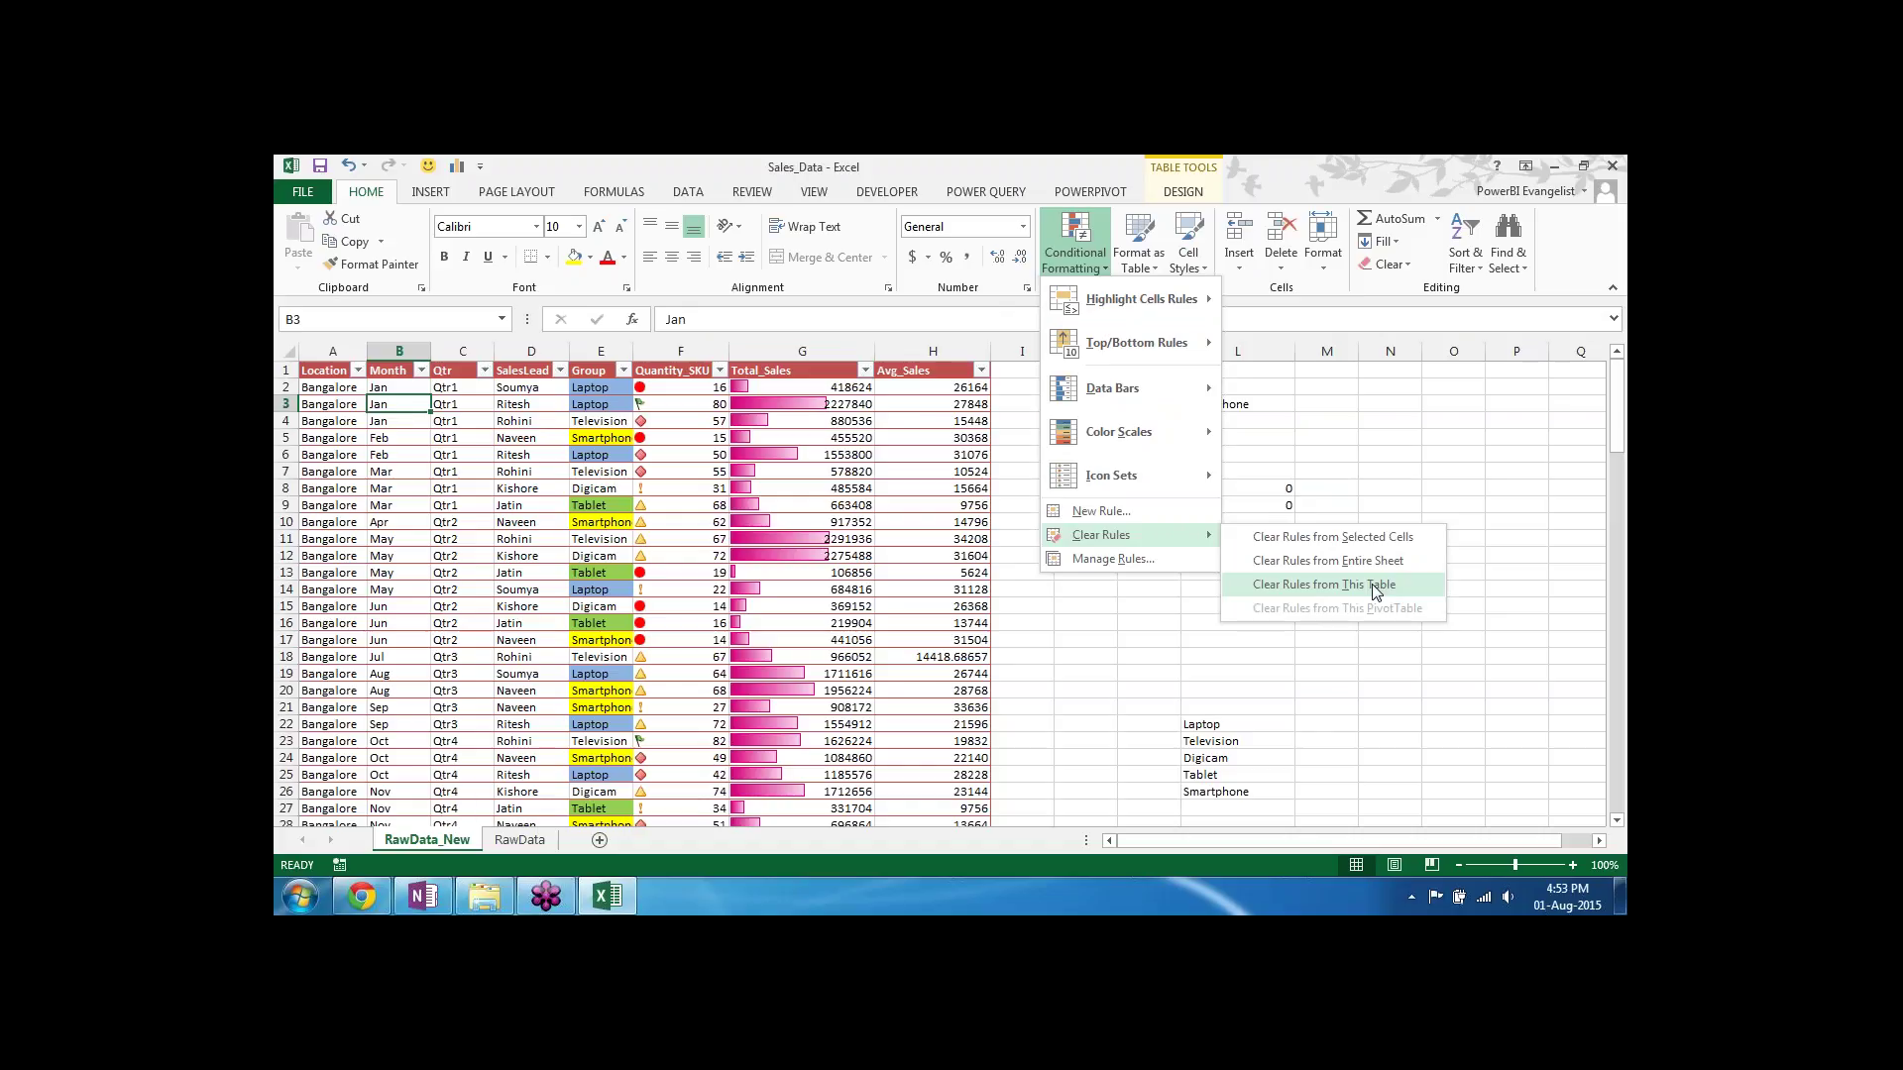
click(1371, 585)
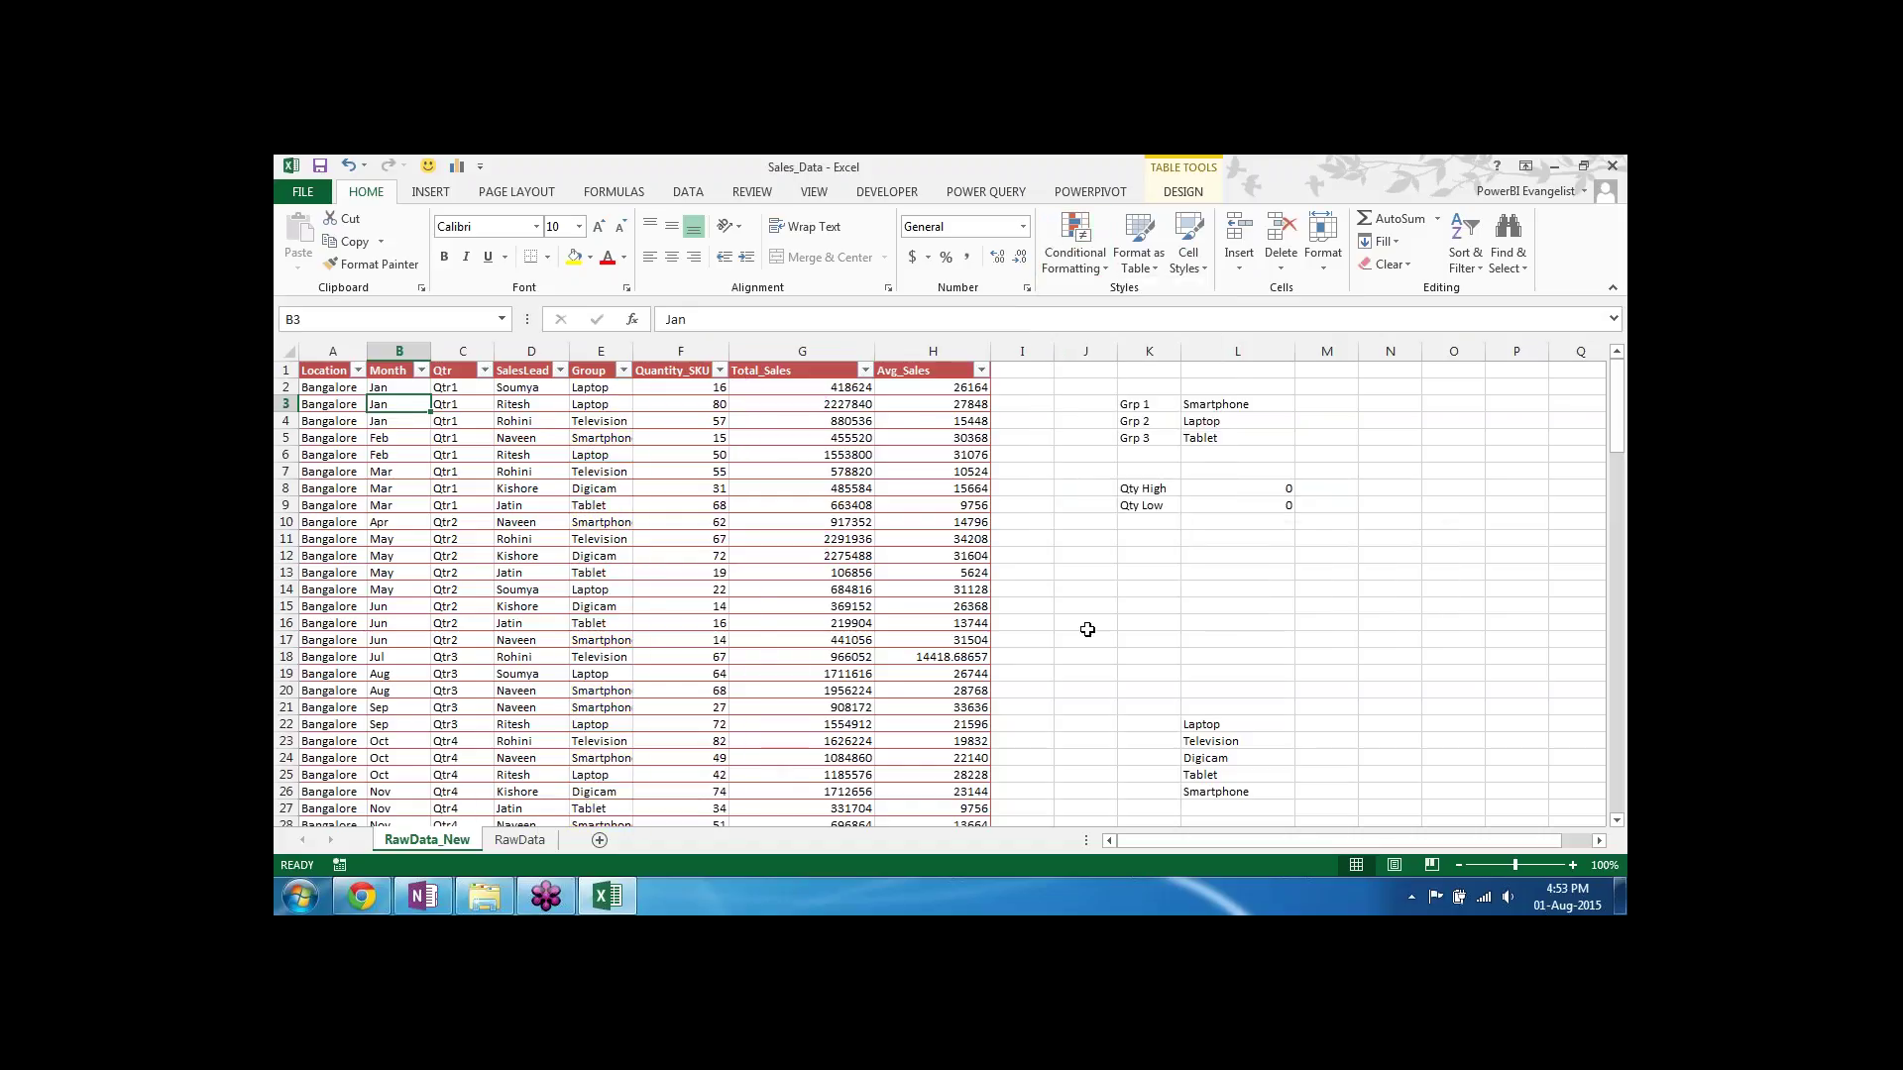
click(743, 533)
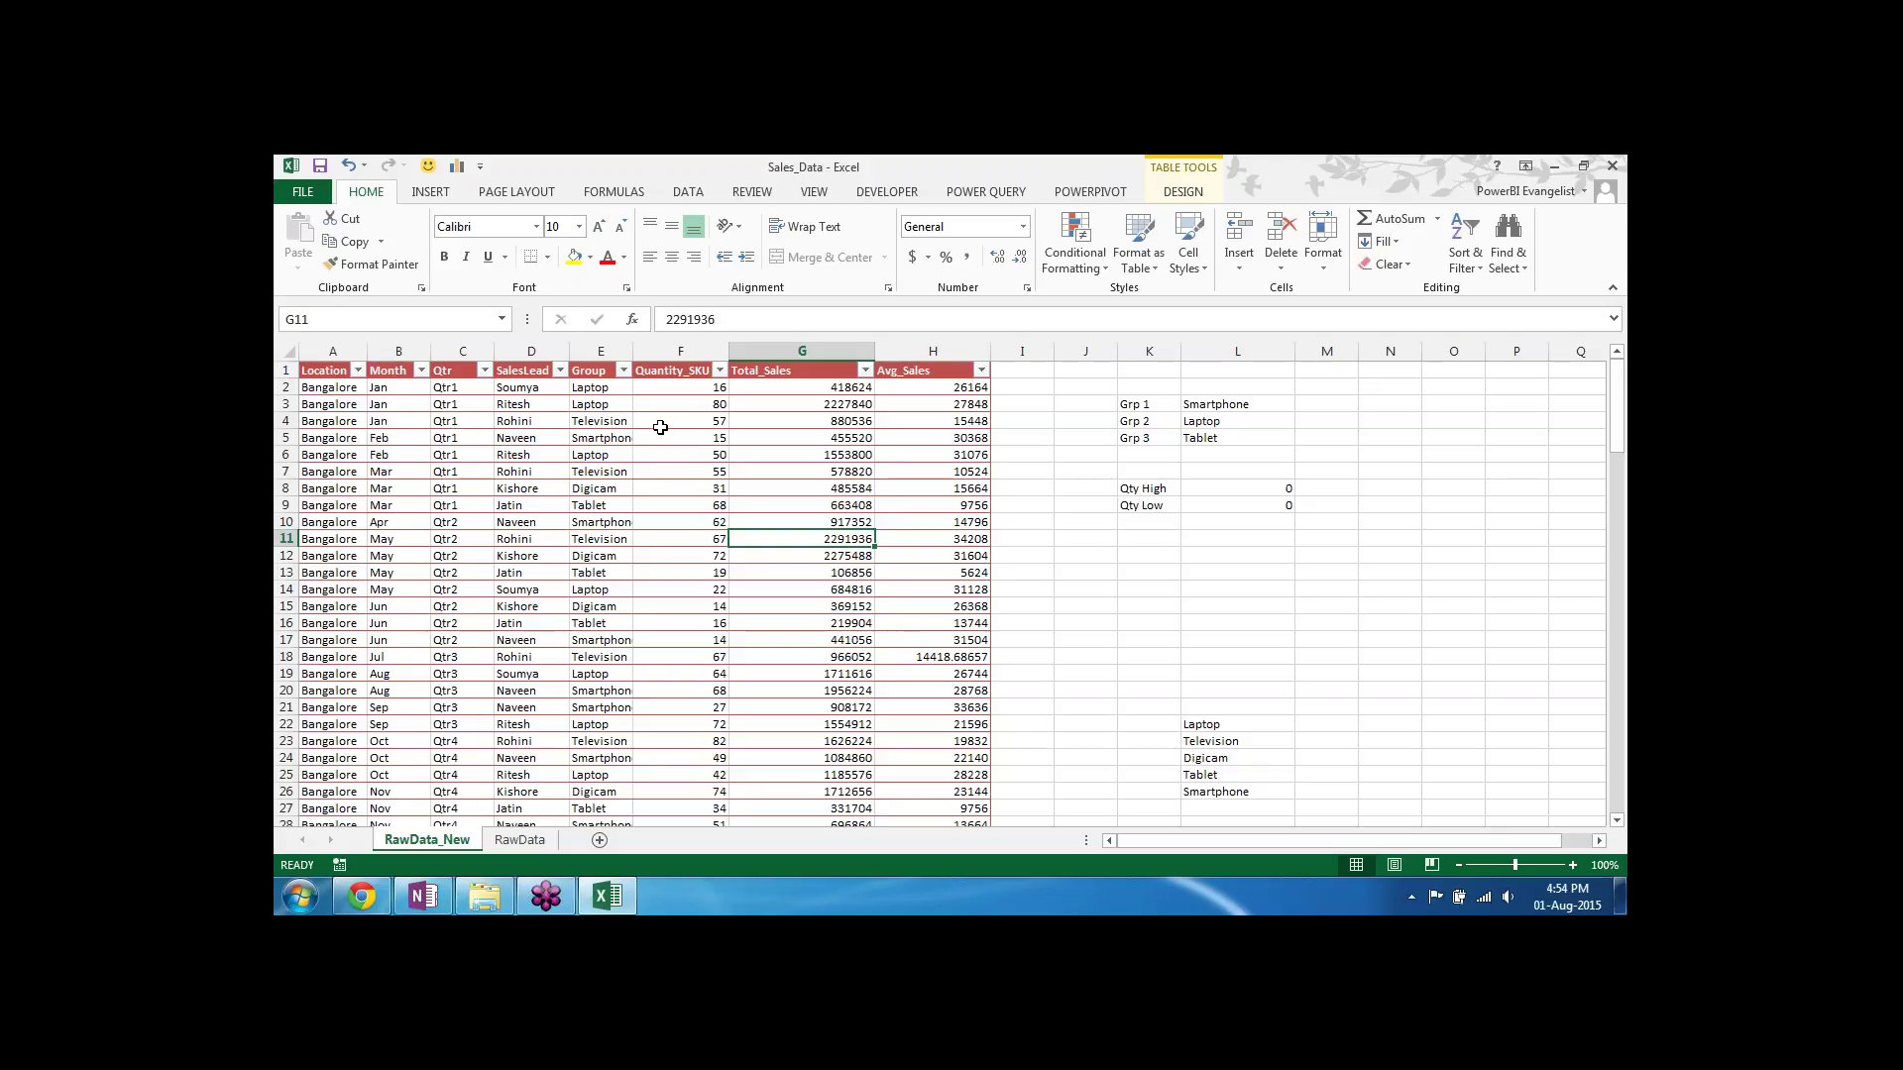
Step: Select all data rows of the sales table from A2 across to Avg_Sales and down to row 129
click(595, 389)
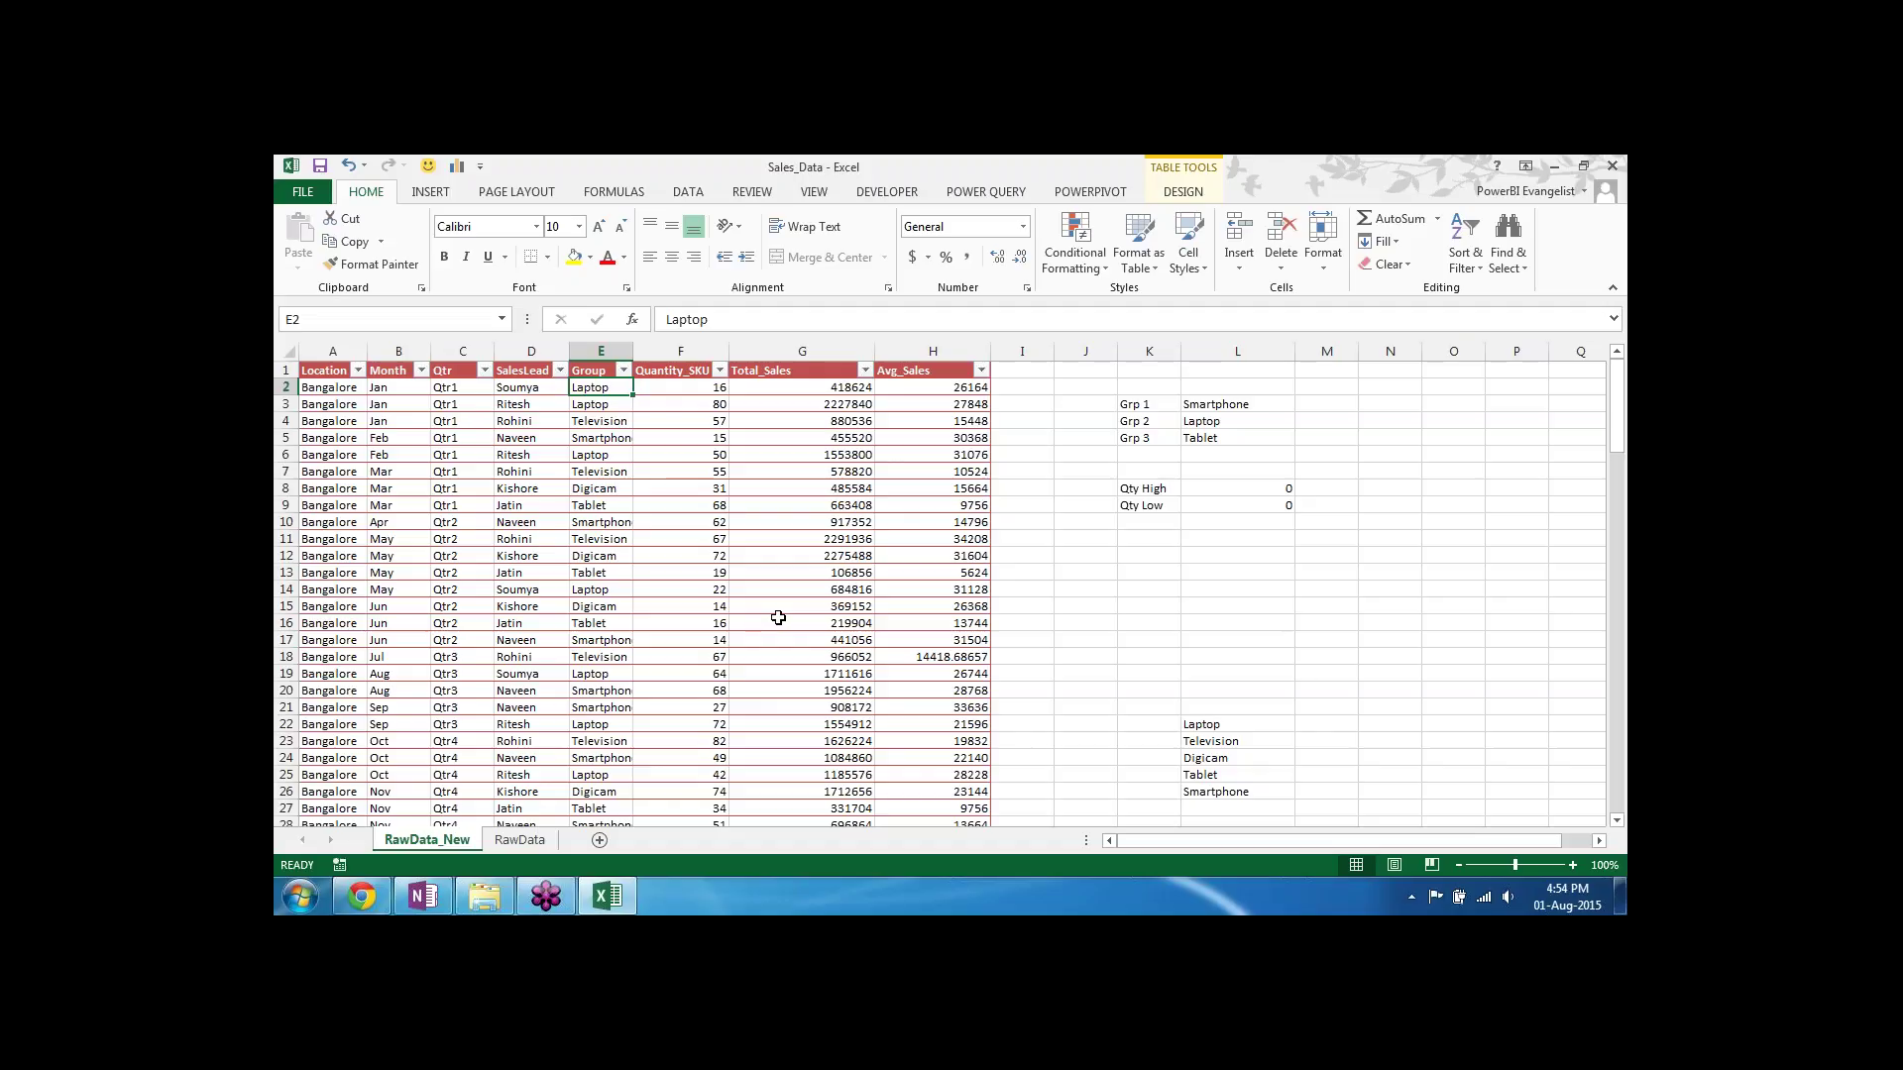
key(Left)
key(Left)
key(Left)
key(Left)
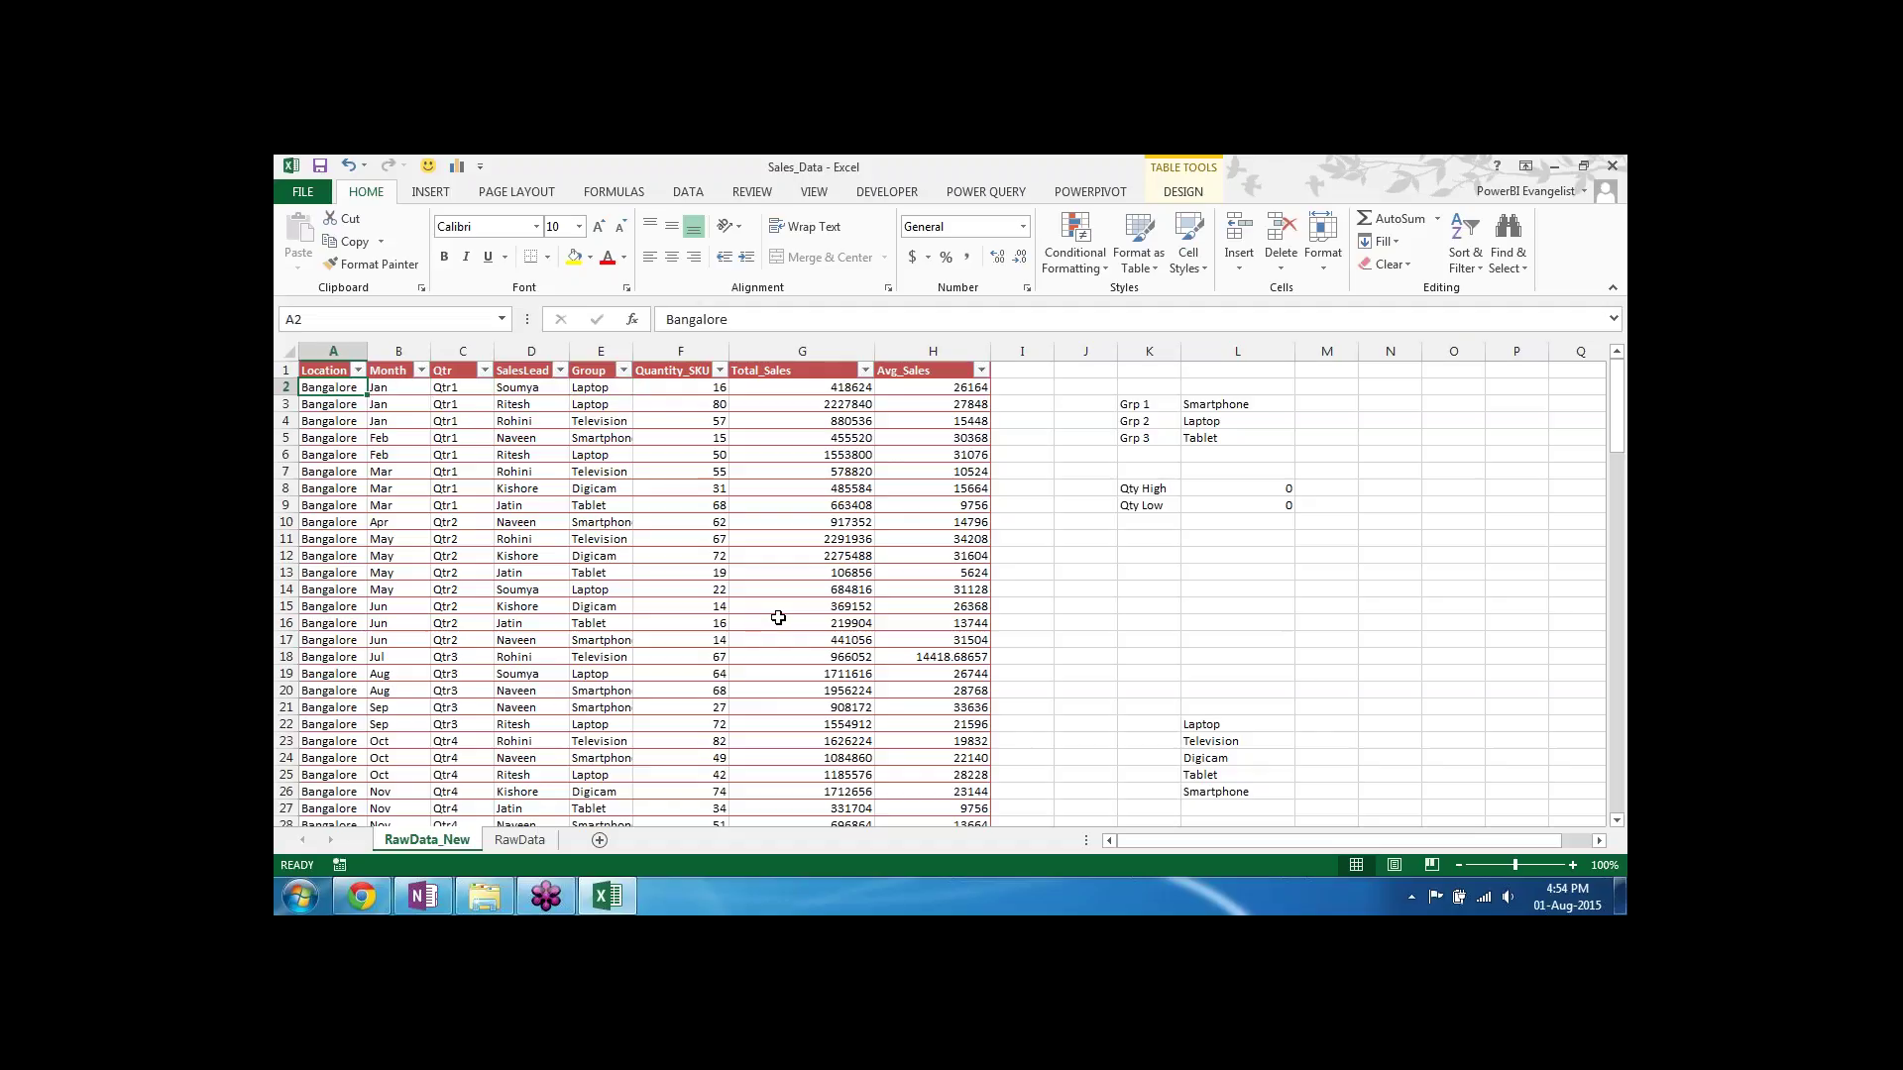
key(shift+Right)
key(shift+Right)
key(shift+Right)
key(shift+Right)
key(shift+Right)
key(shift+Right)
key(shift+Right)
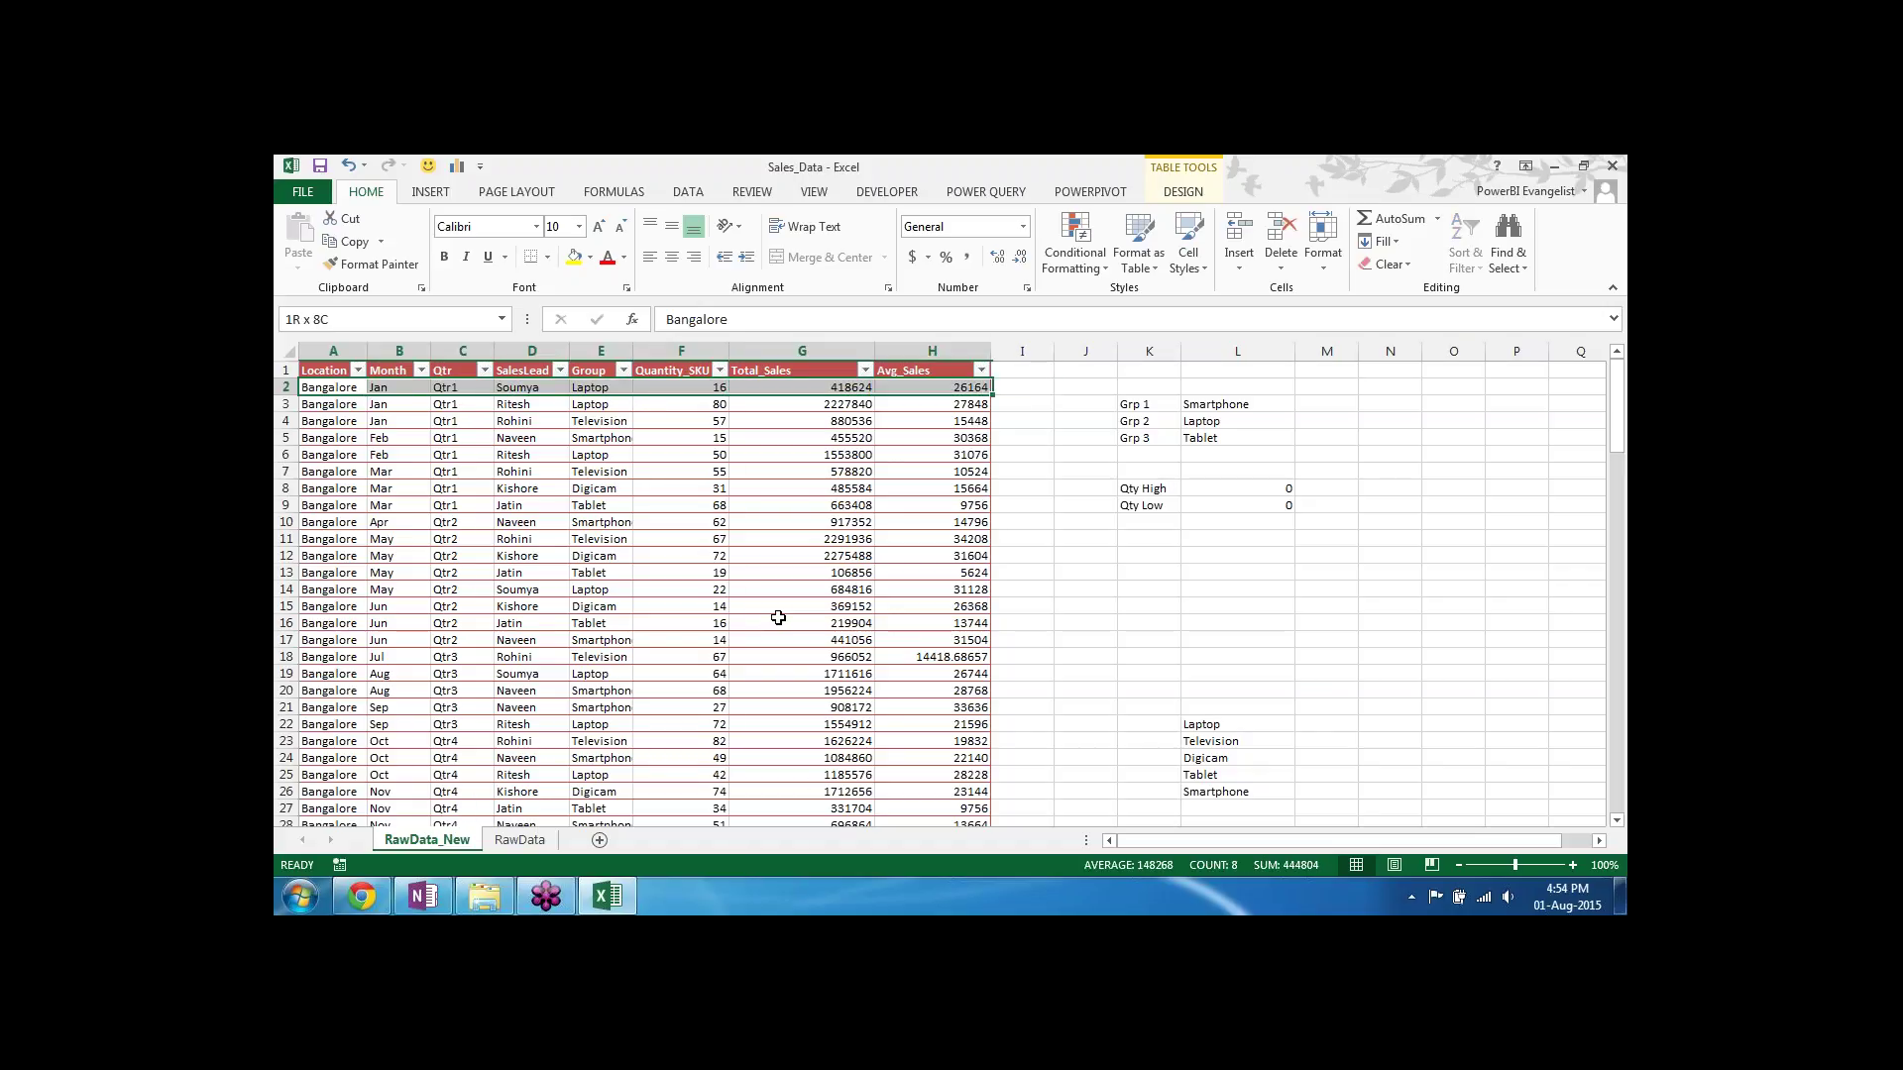
key(ctrl+shift+Down)
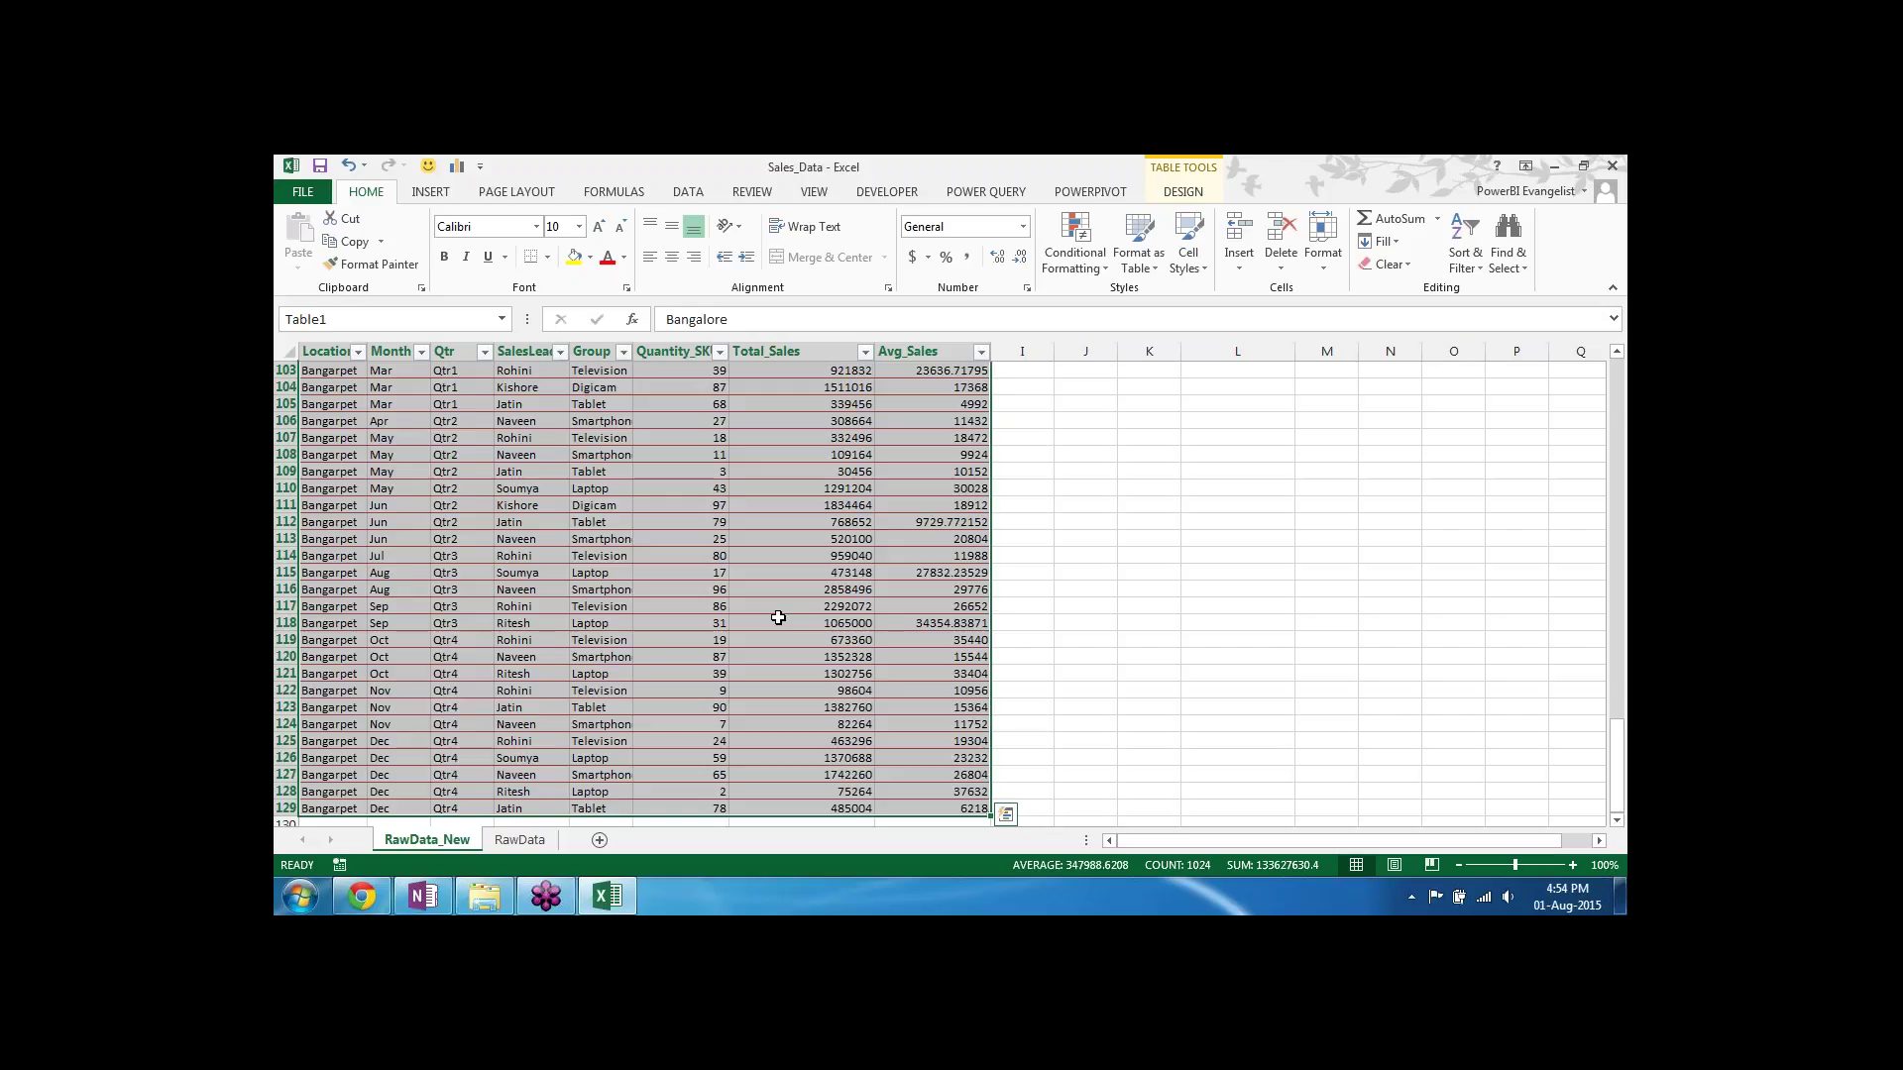
drag(1617, 783, 1616, 362)
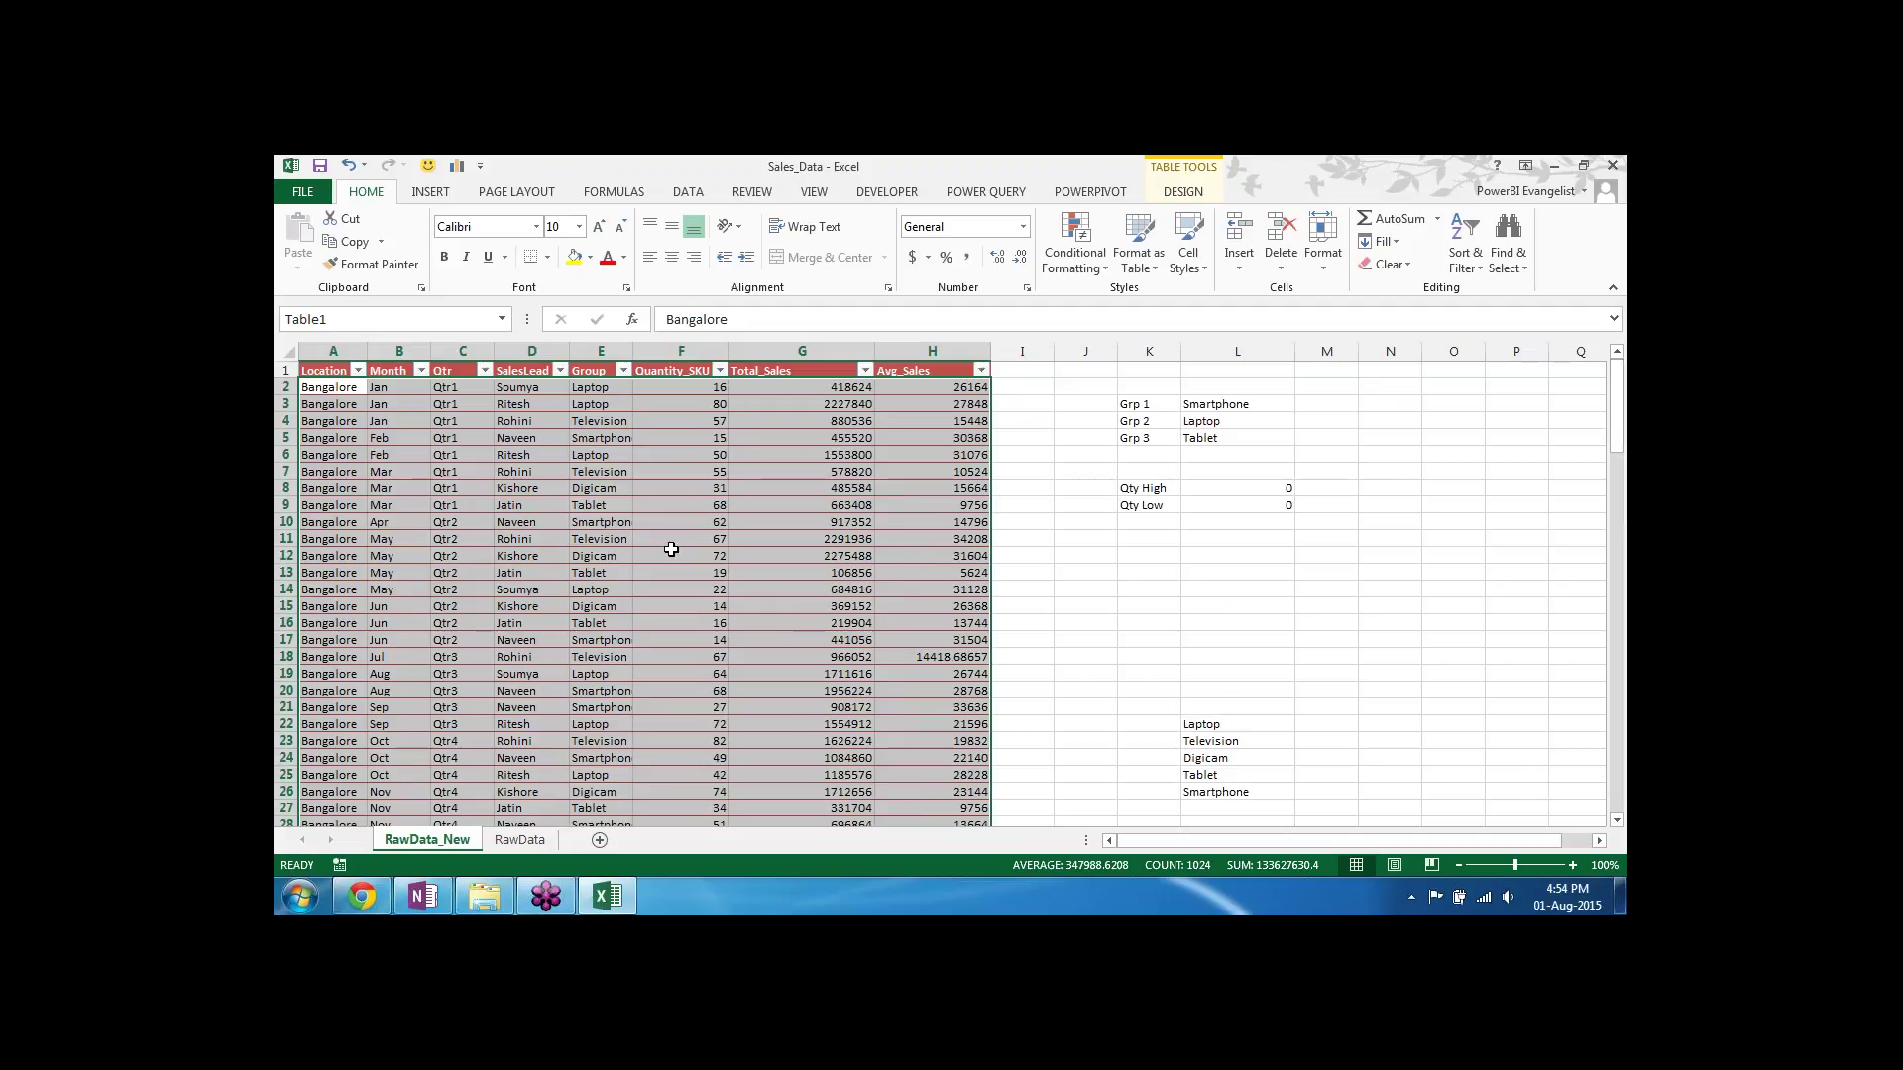
Step: Create a formula-based conditional formatting rule for the selected table data using =$E2=$L$4
click(1081, 255)
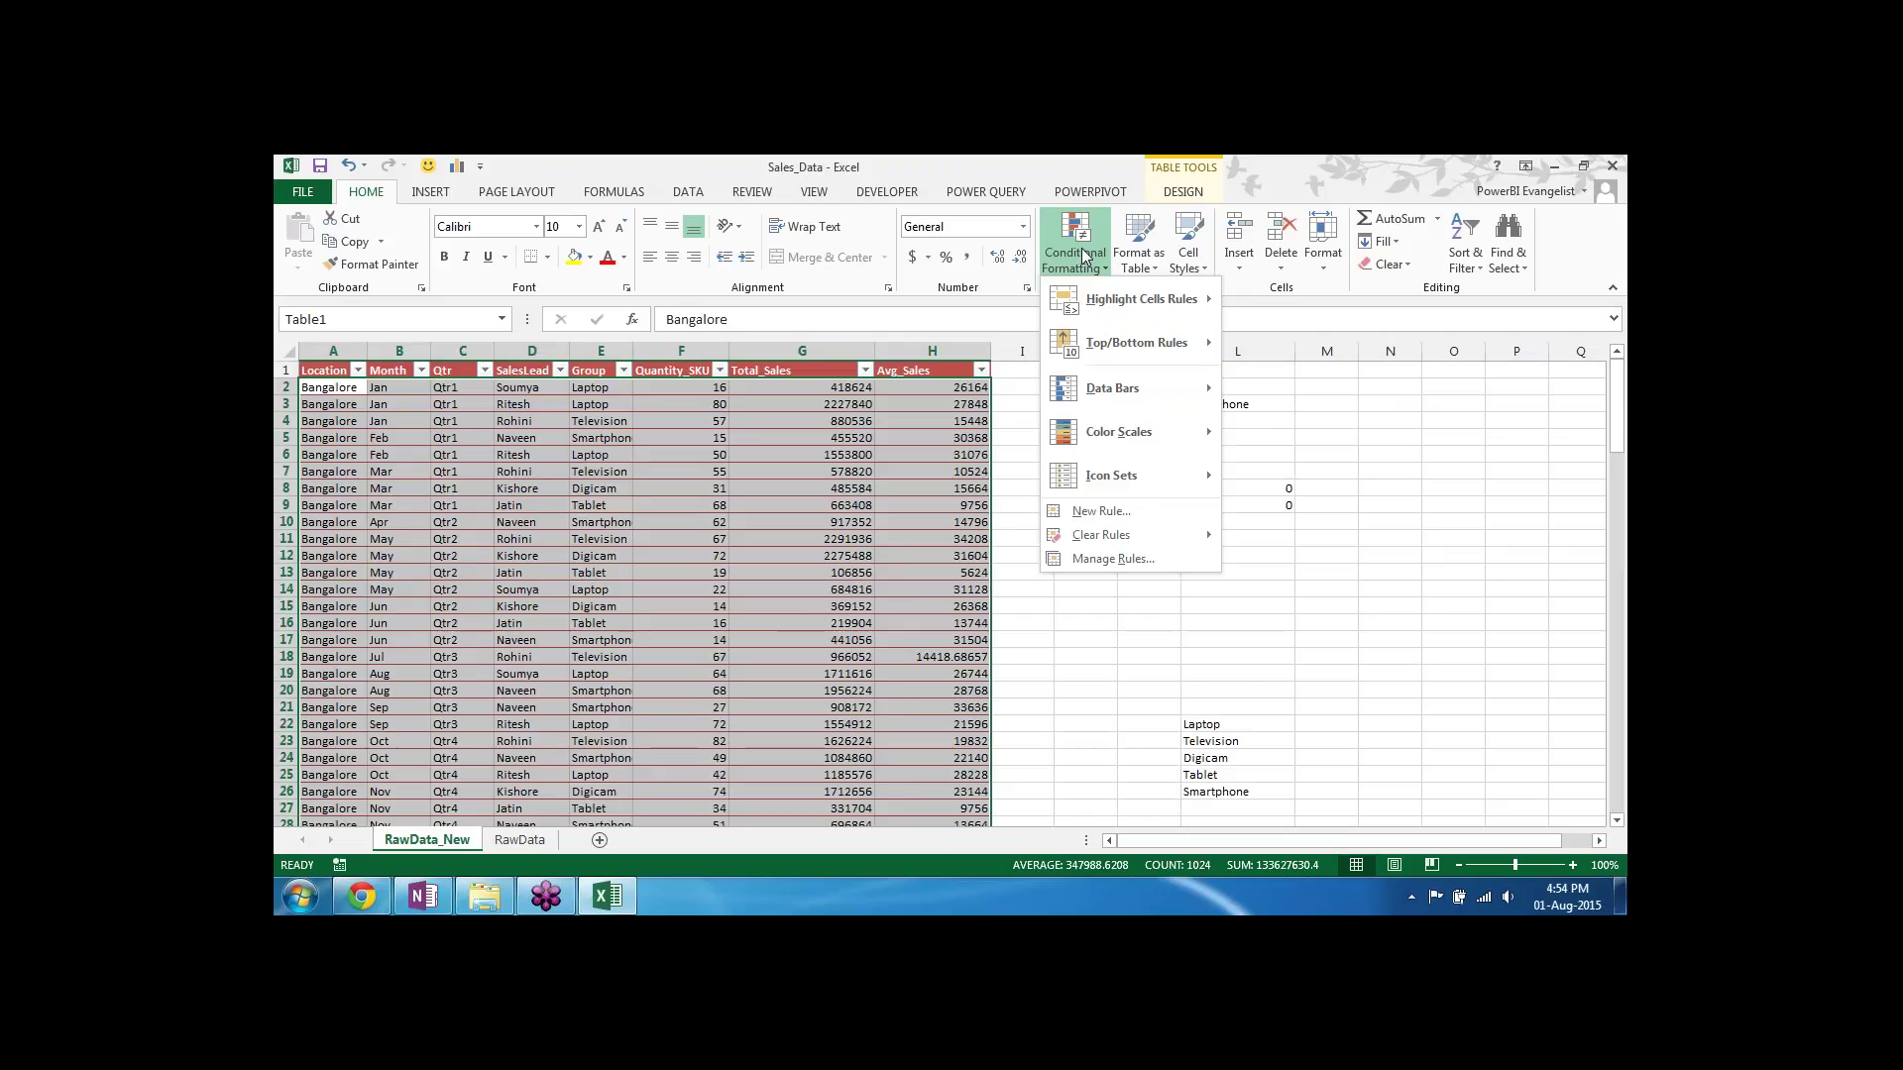
click(1097, 513)
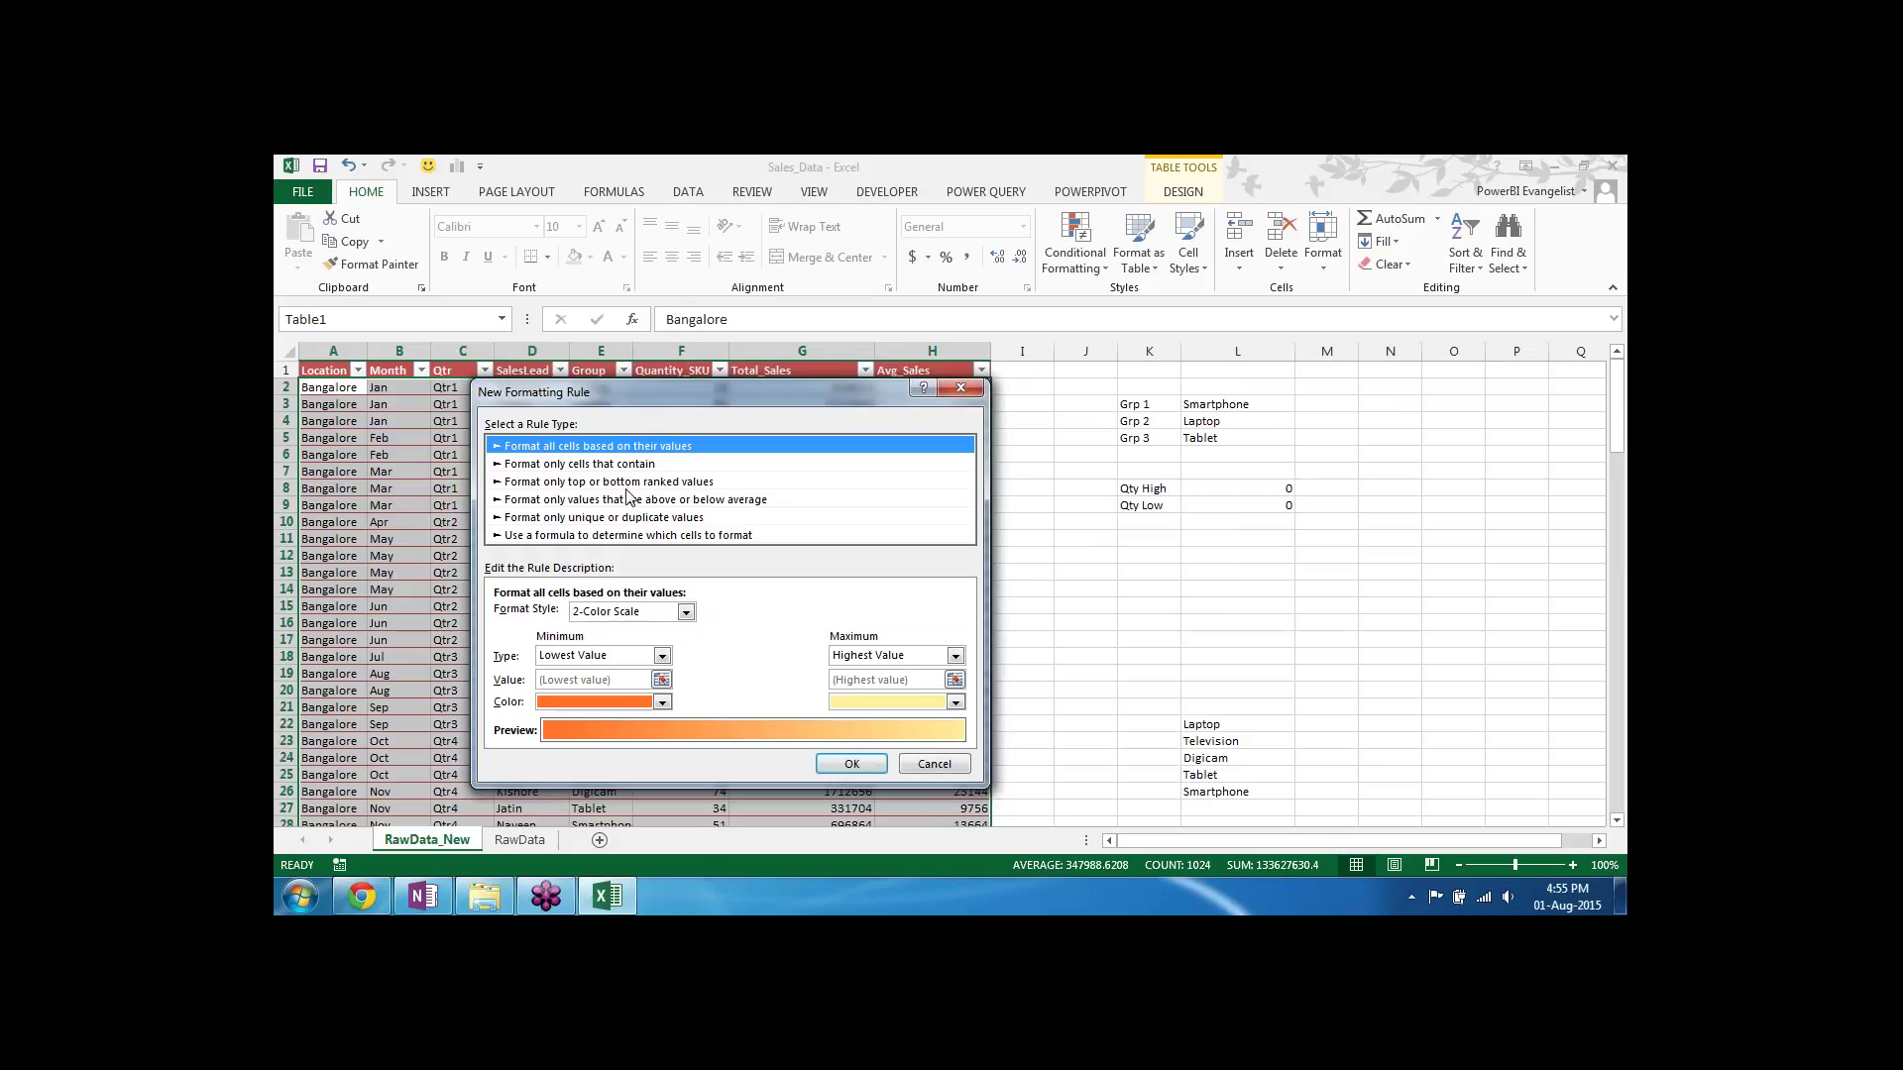
click(639, 536)
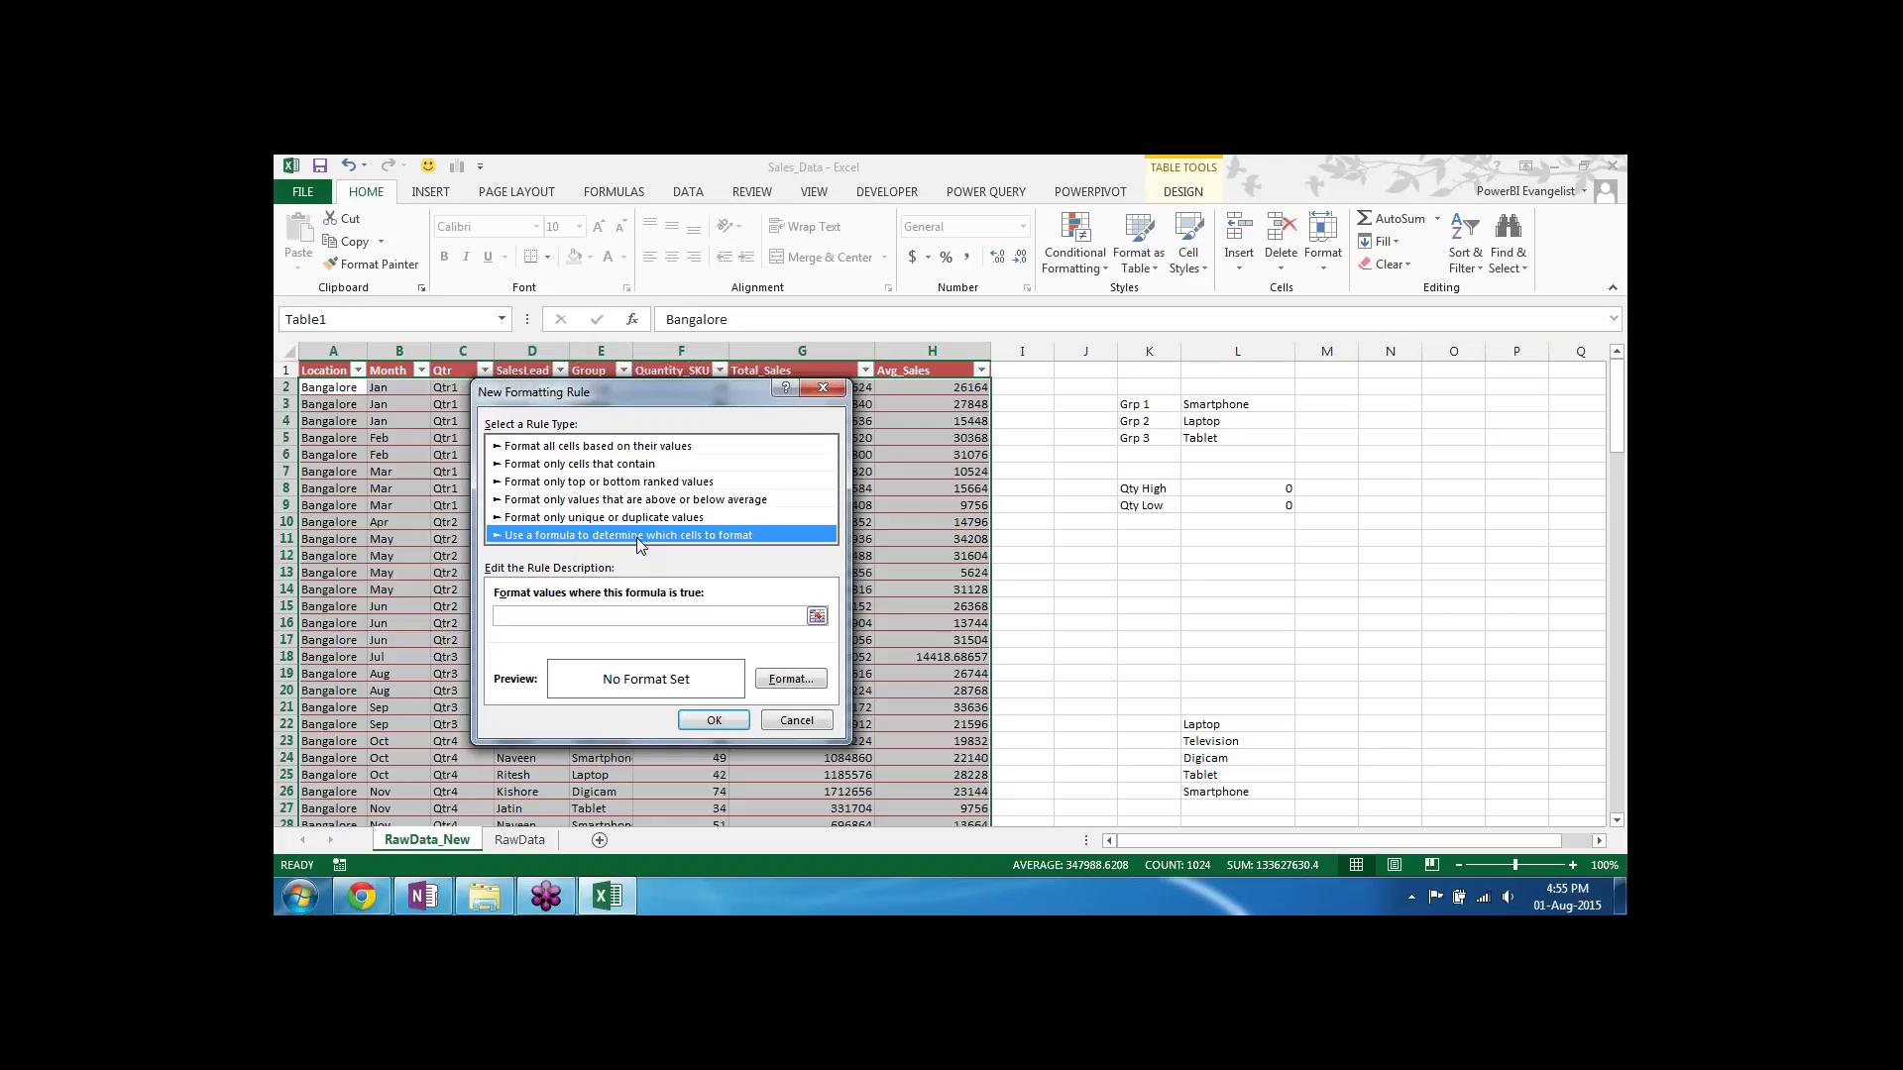
click(624, 615)
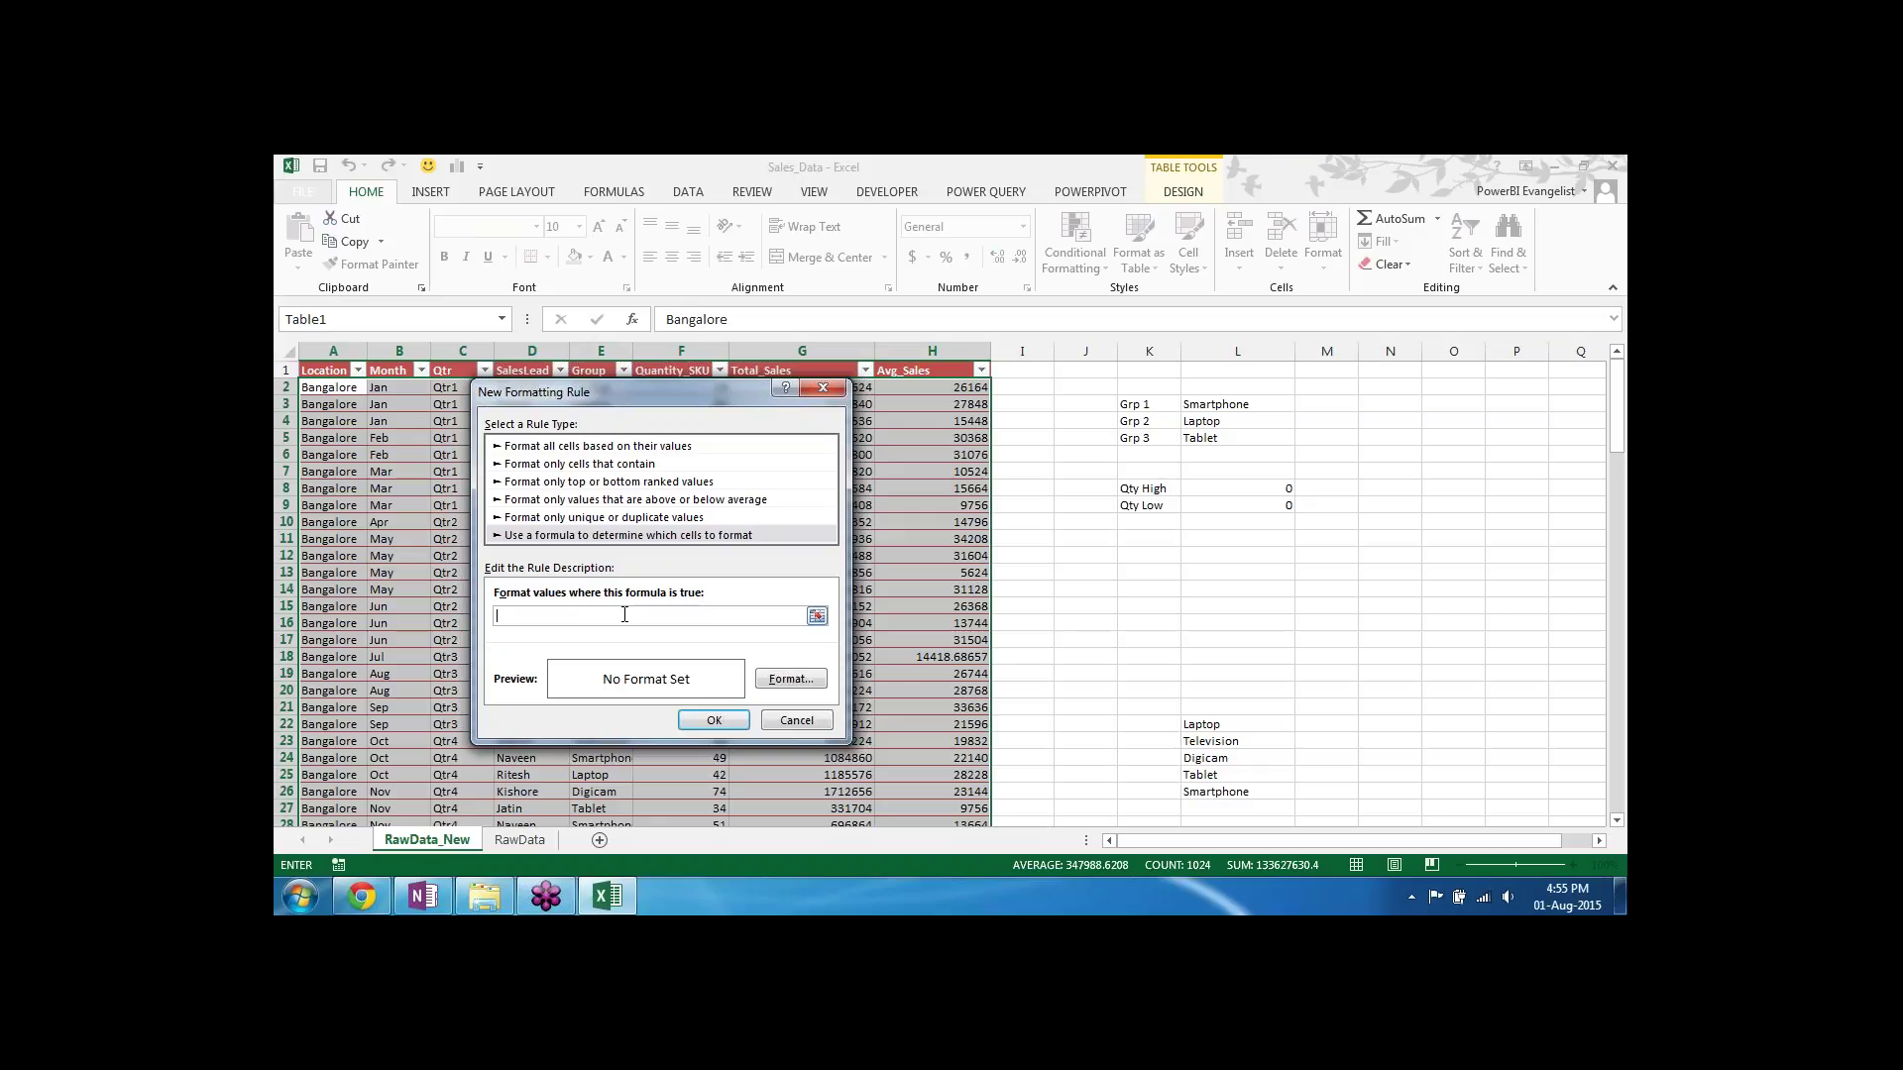
drag(662, 394, 743, 520)
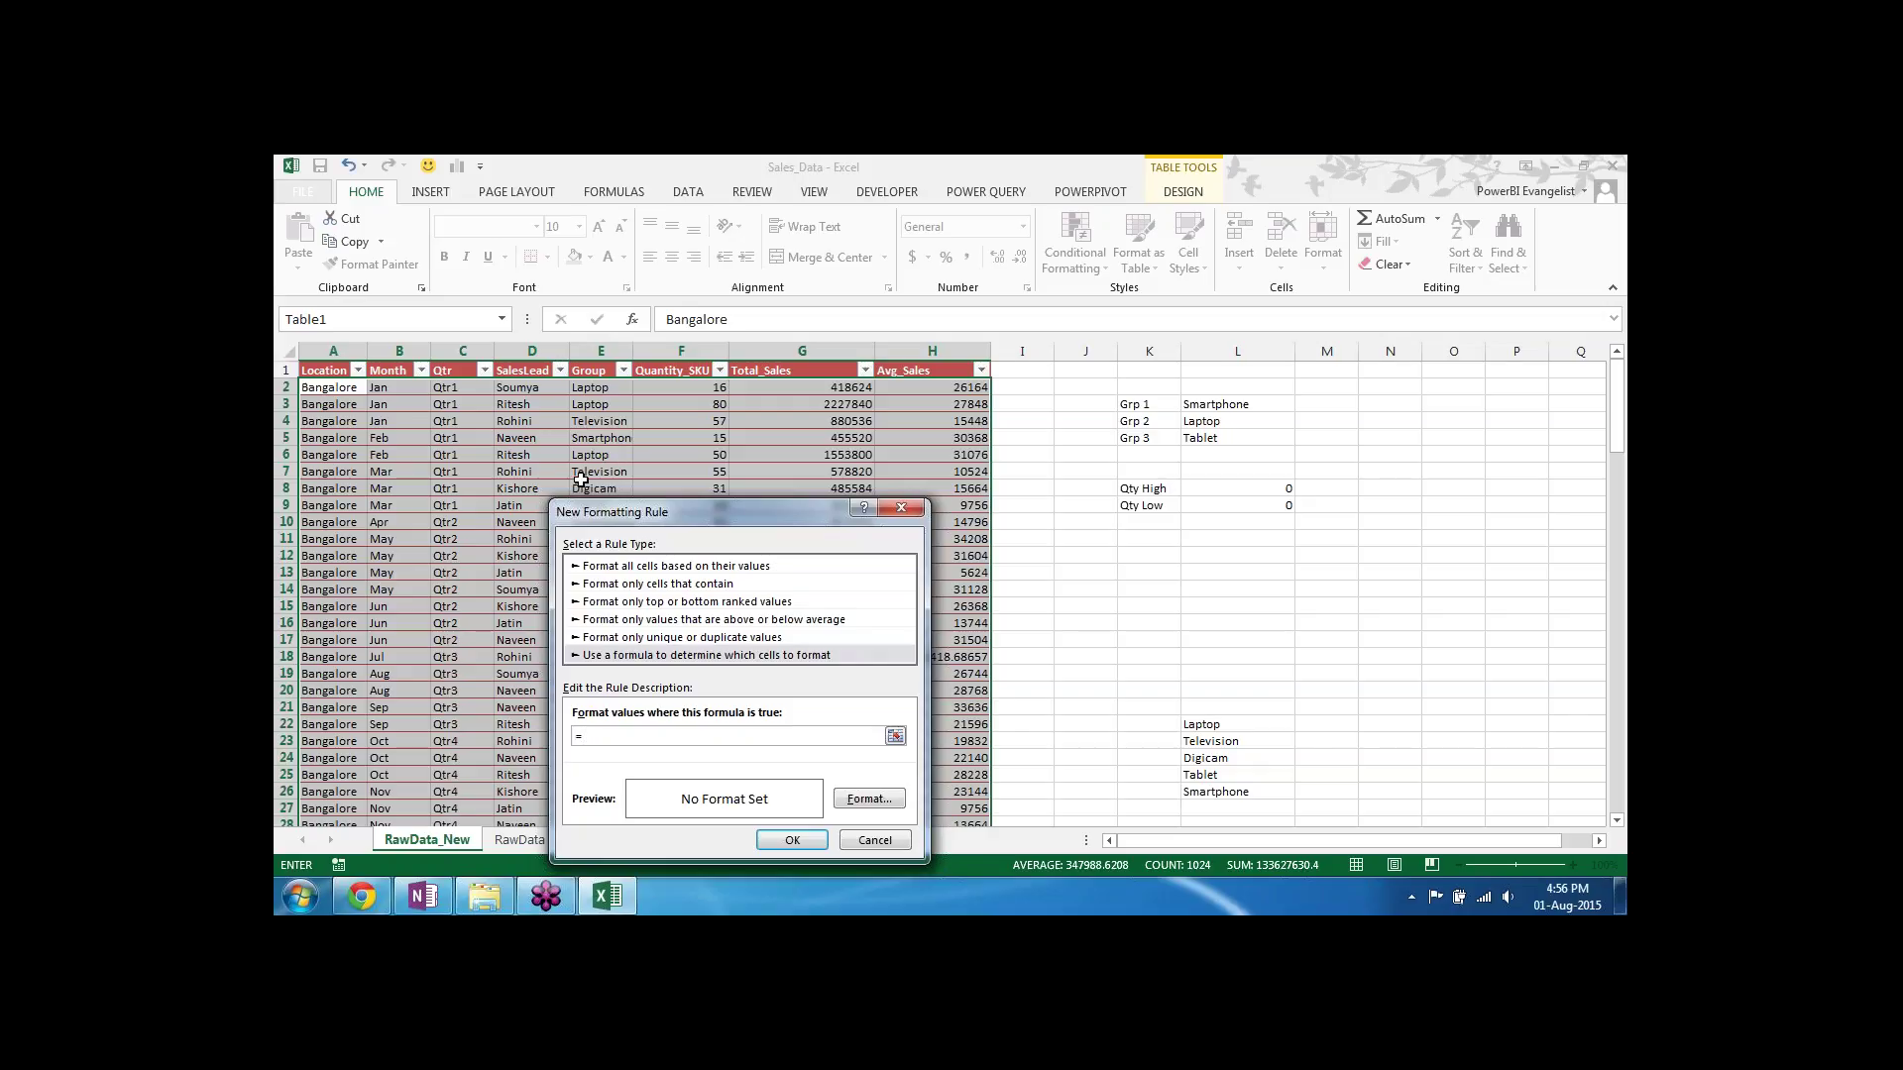
text($E2=)
click(1202, 426)
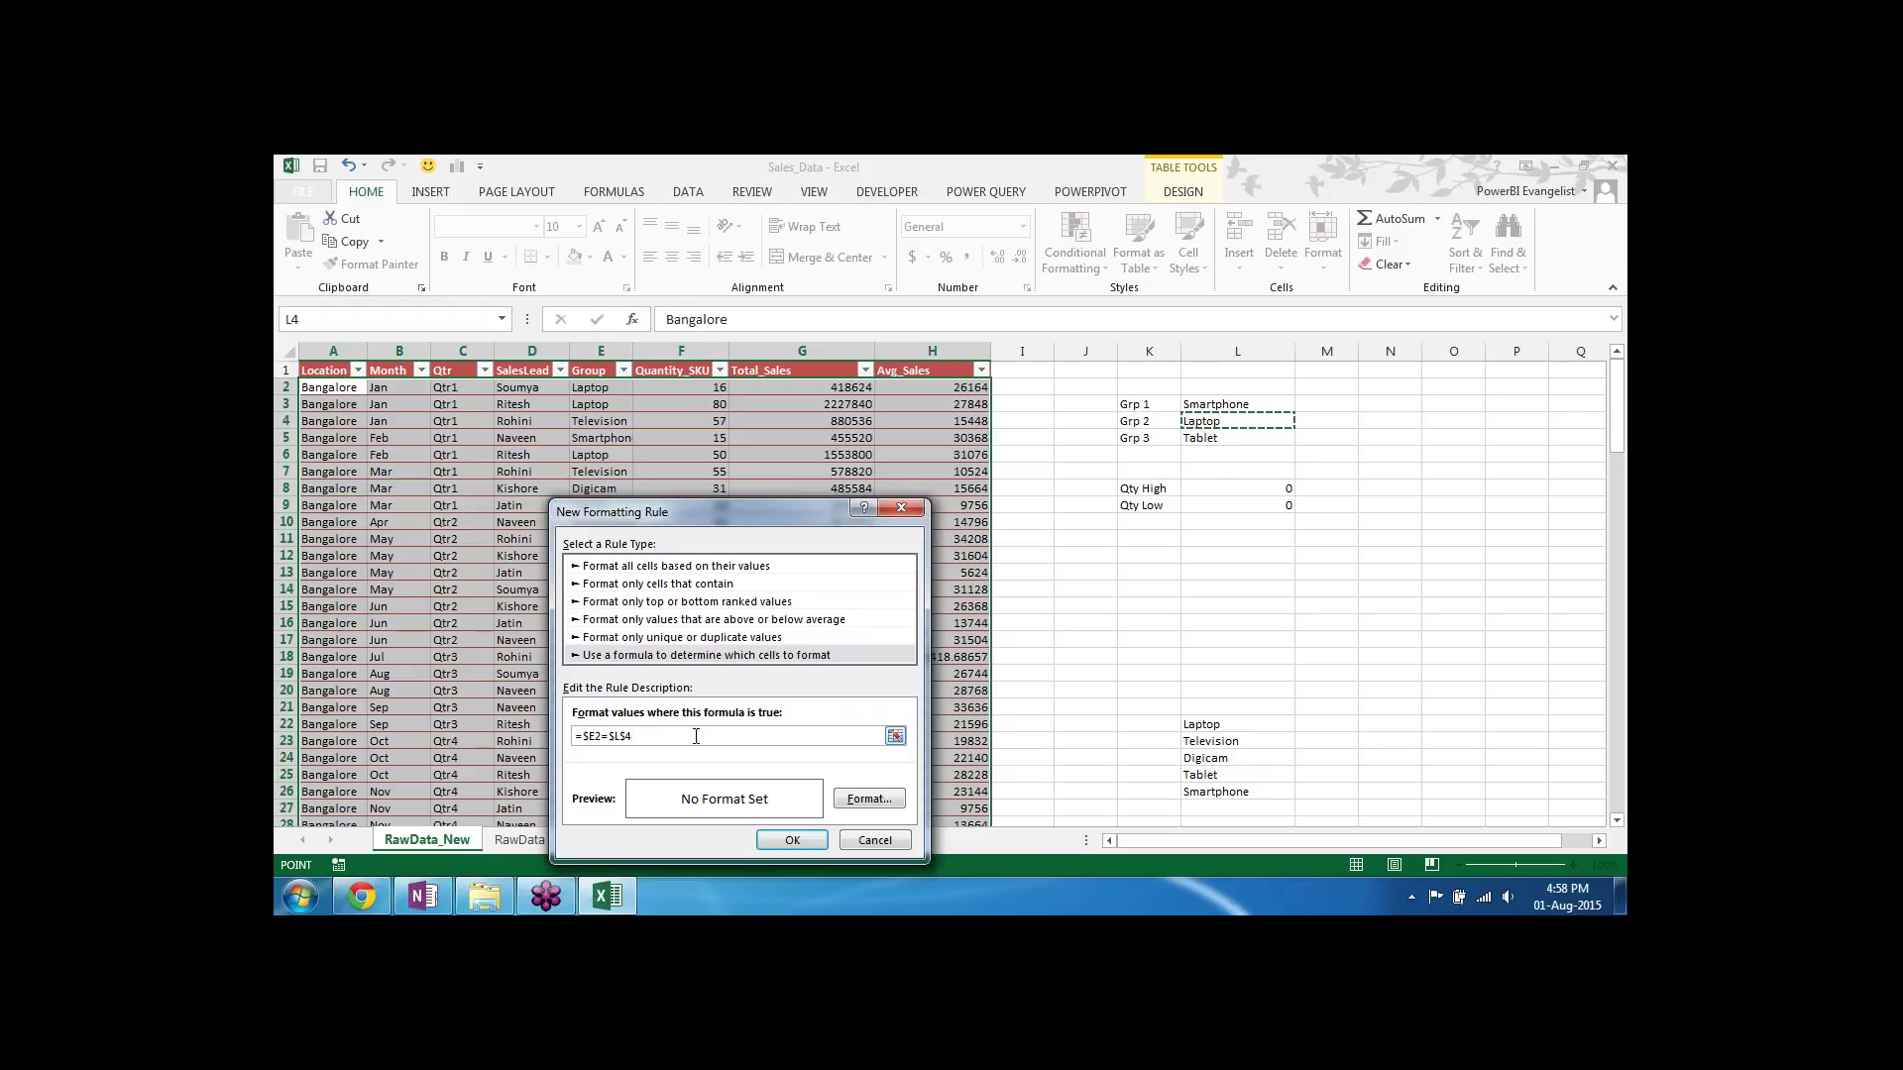
Step: Give the new rule a yellow background fill and apply it to the table
click(869, 801)
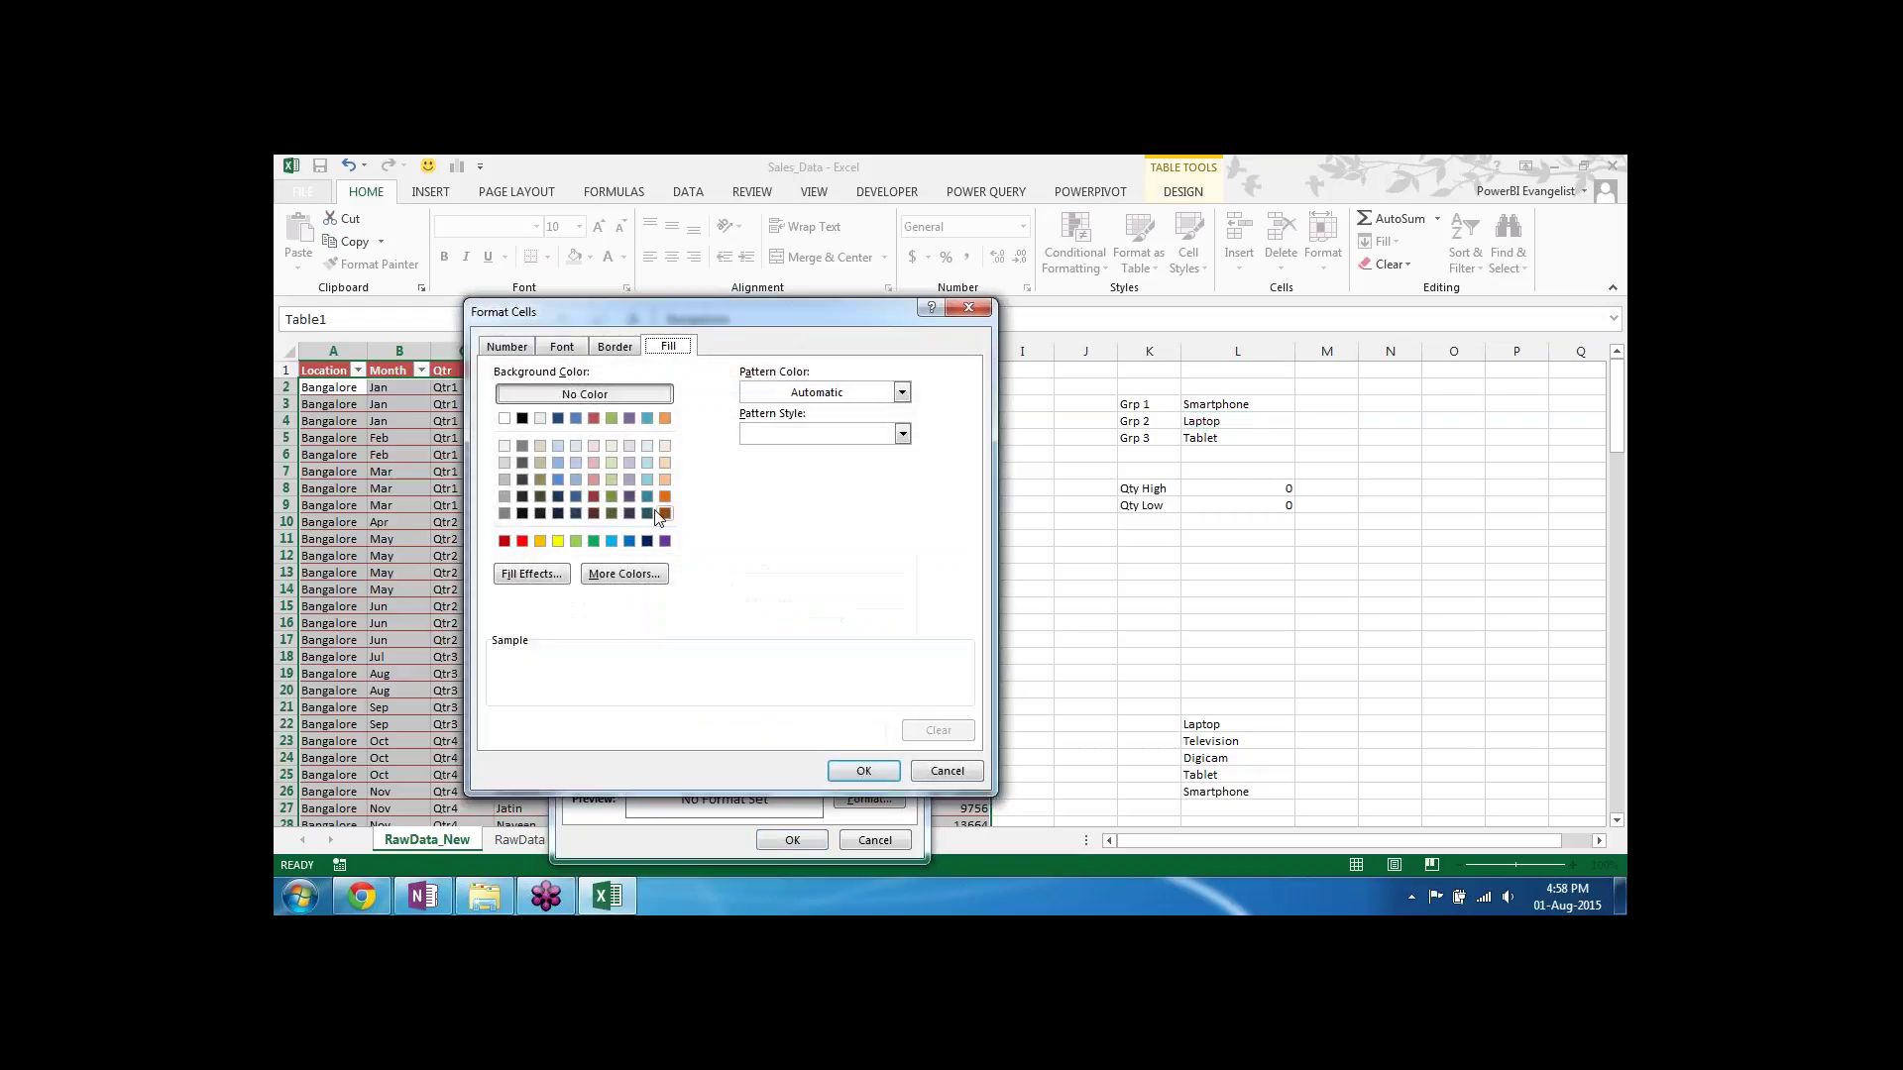
click(558, 541)
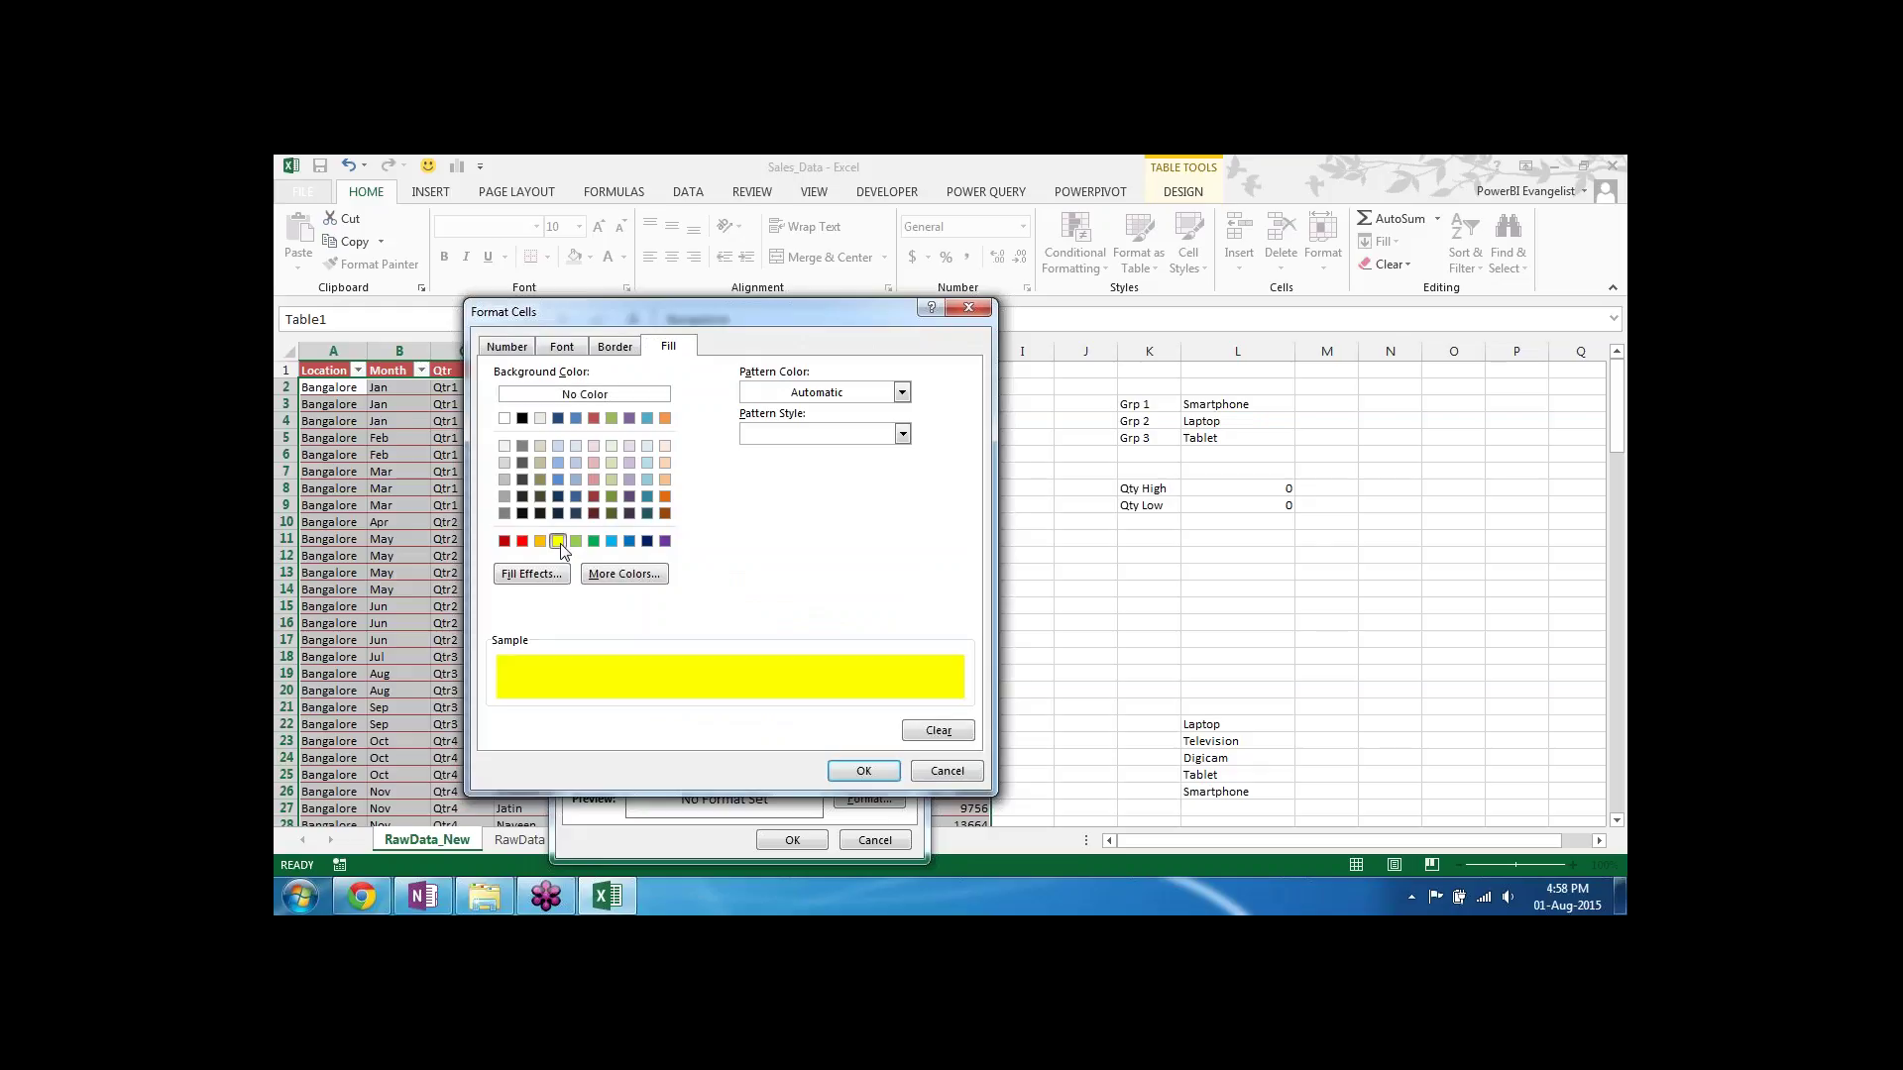
click(864, 772)
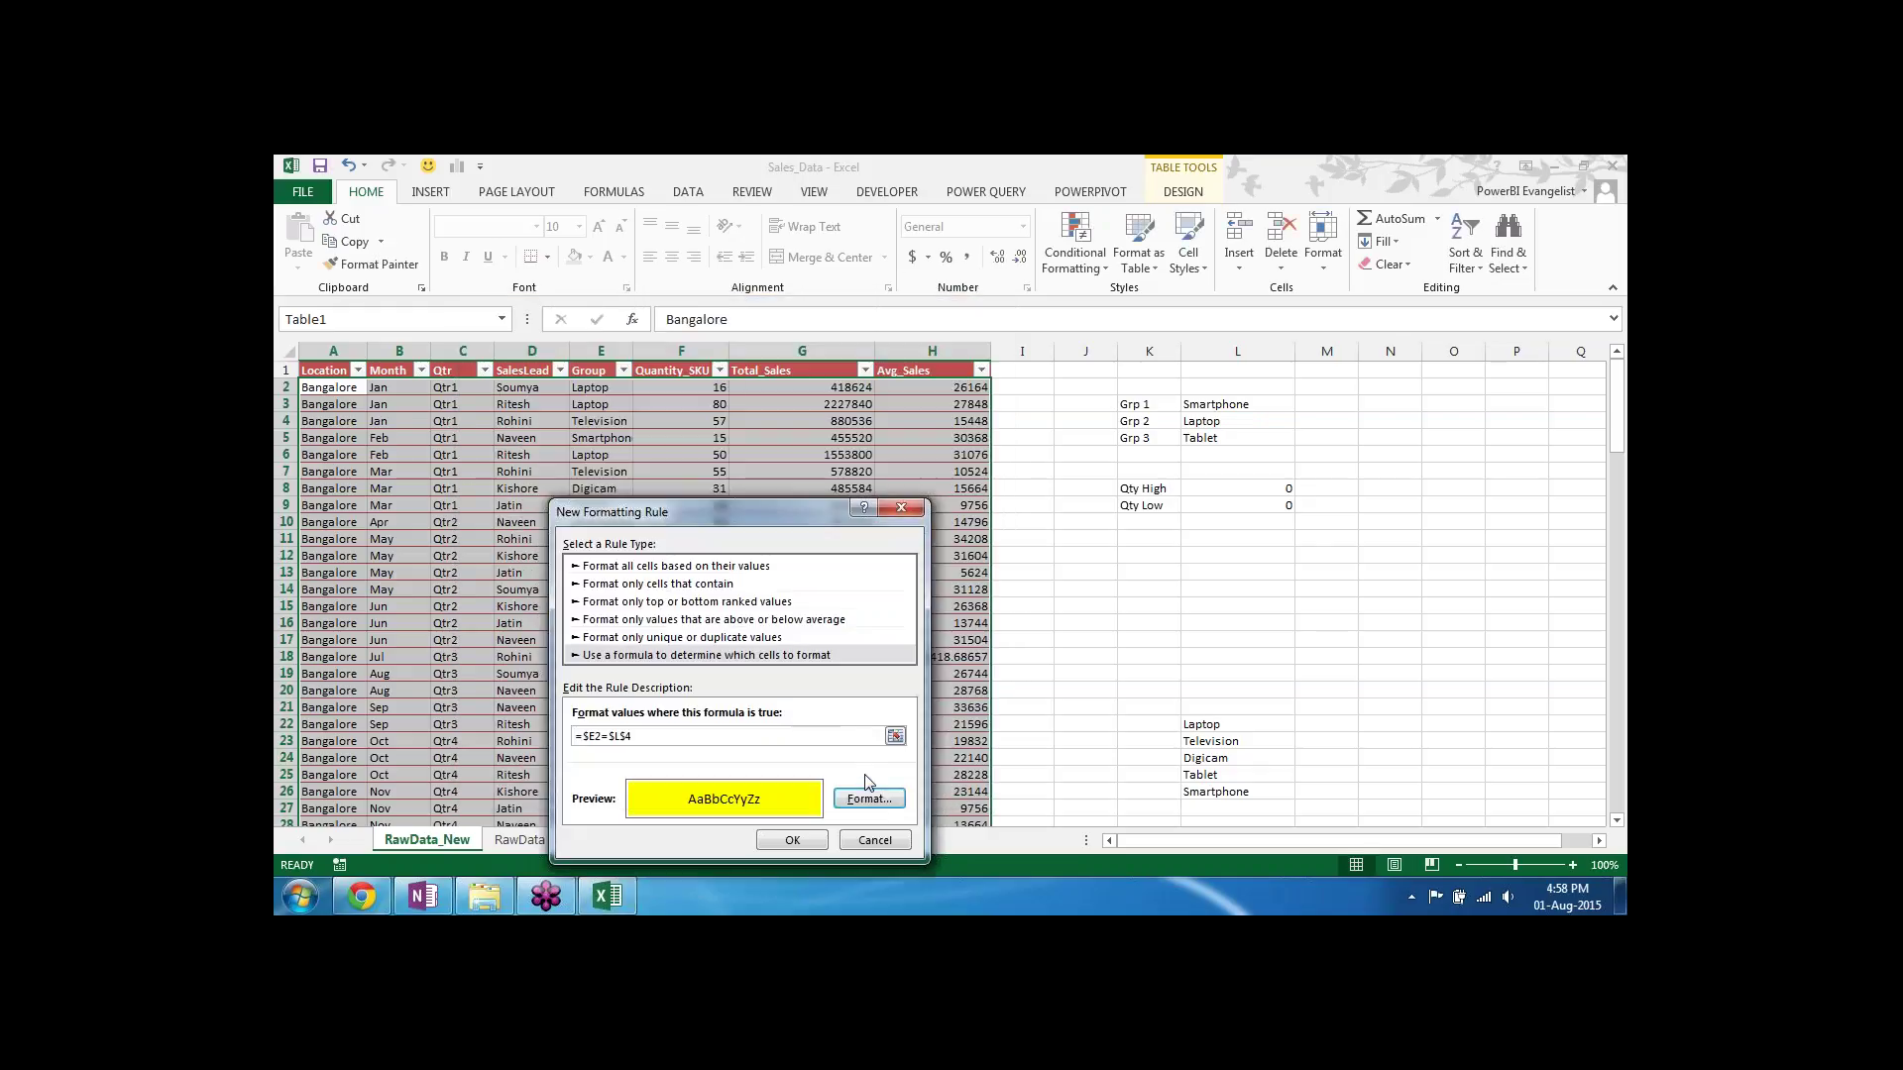
click(790, 843)
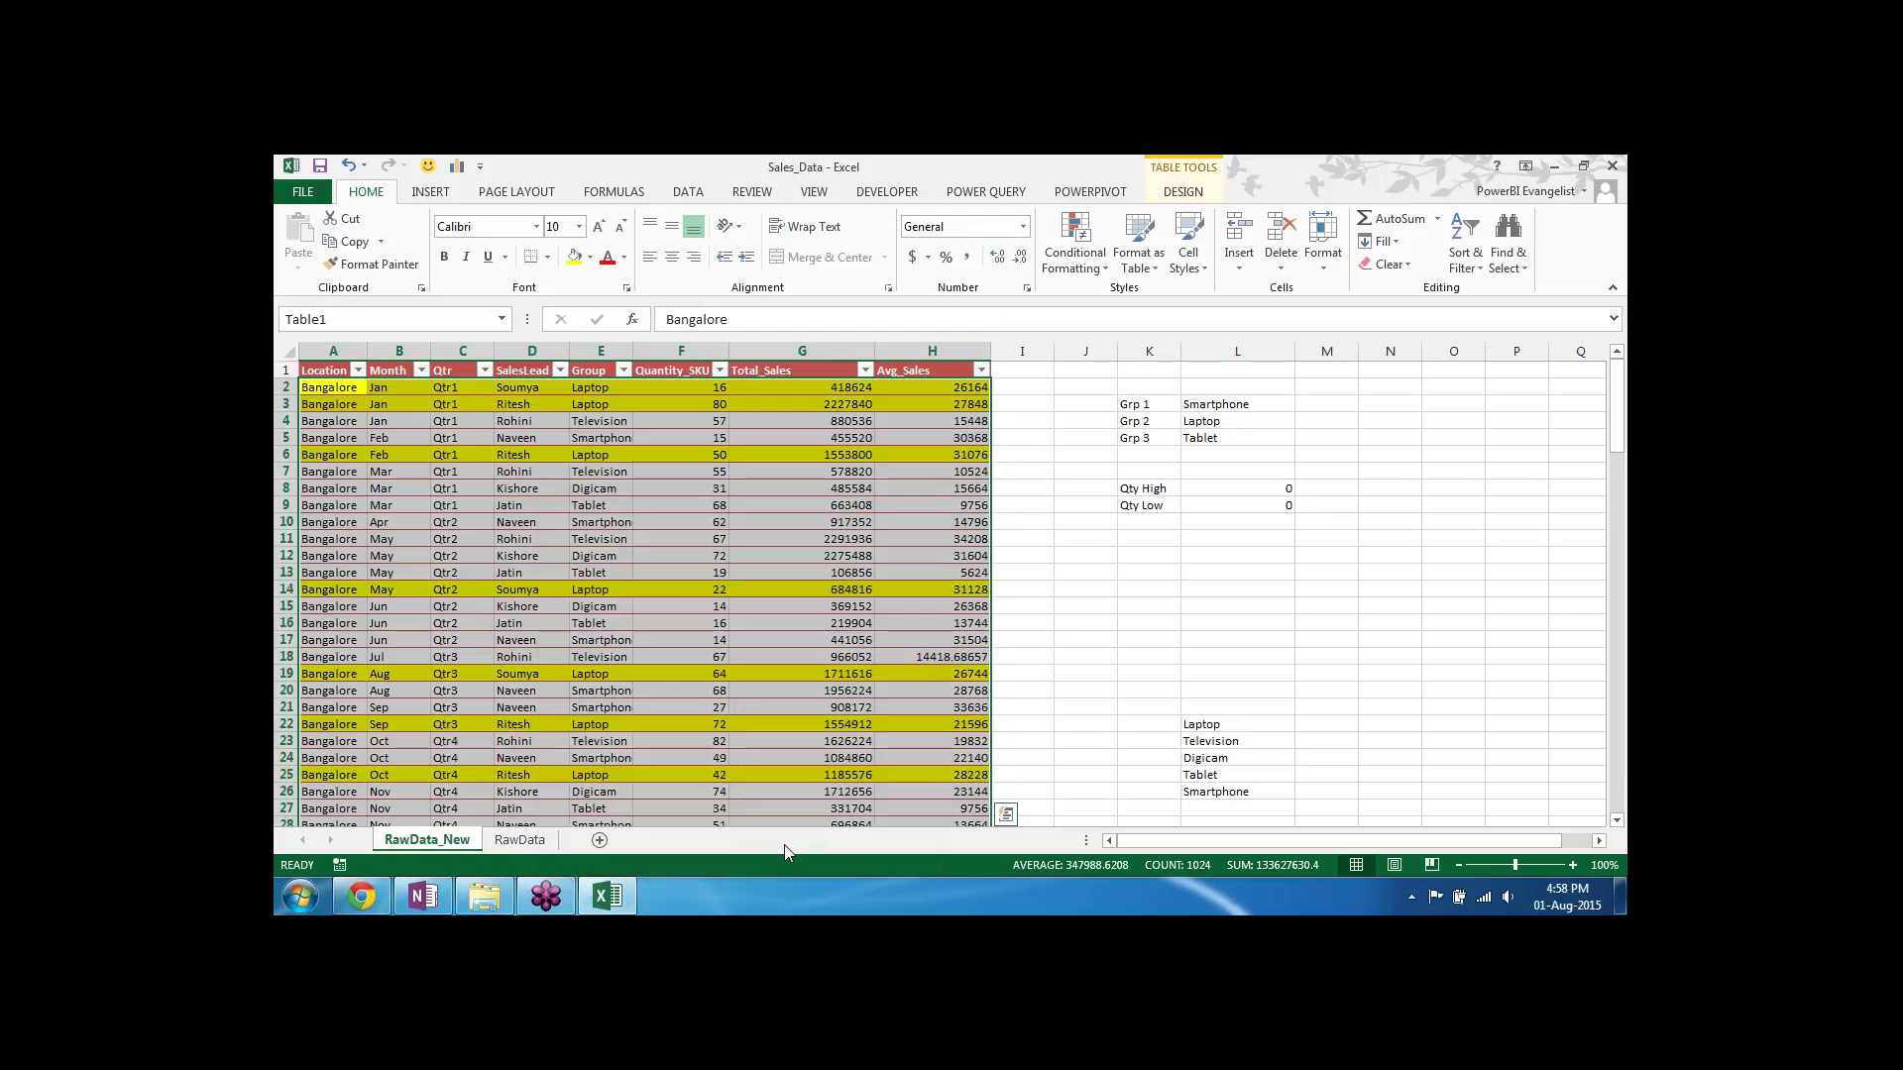
click(867, 473)
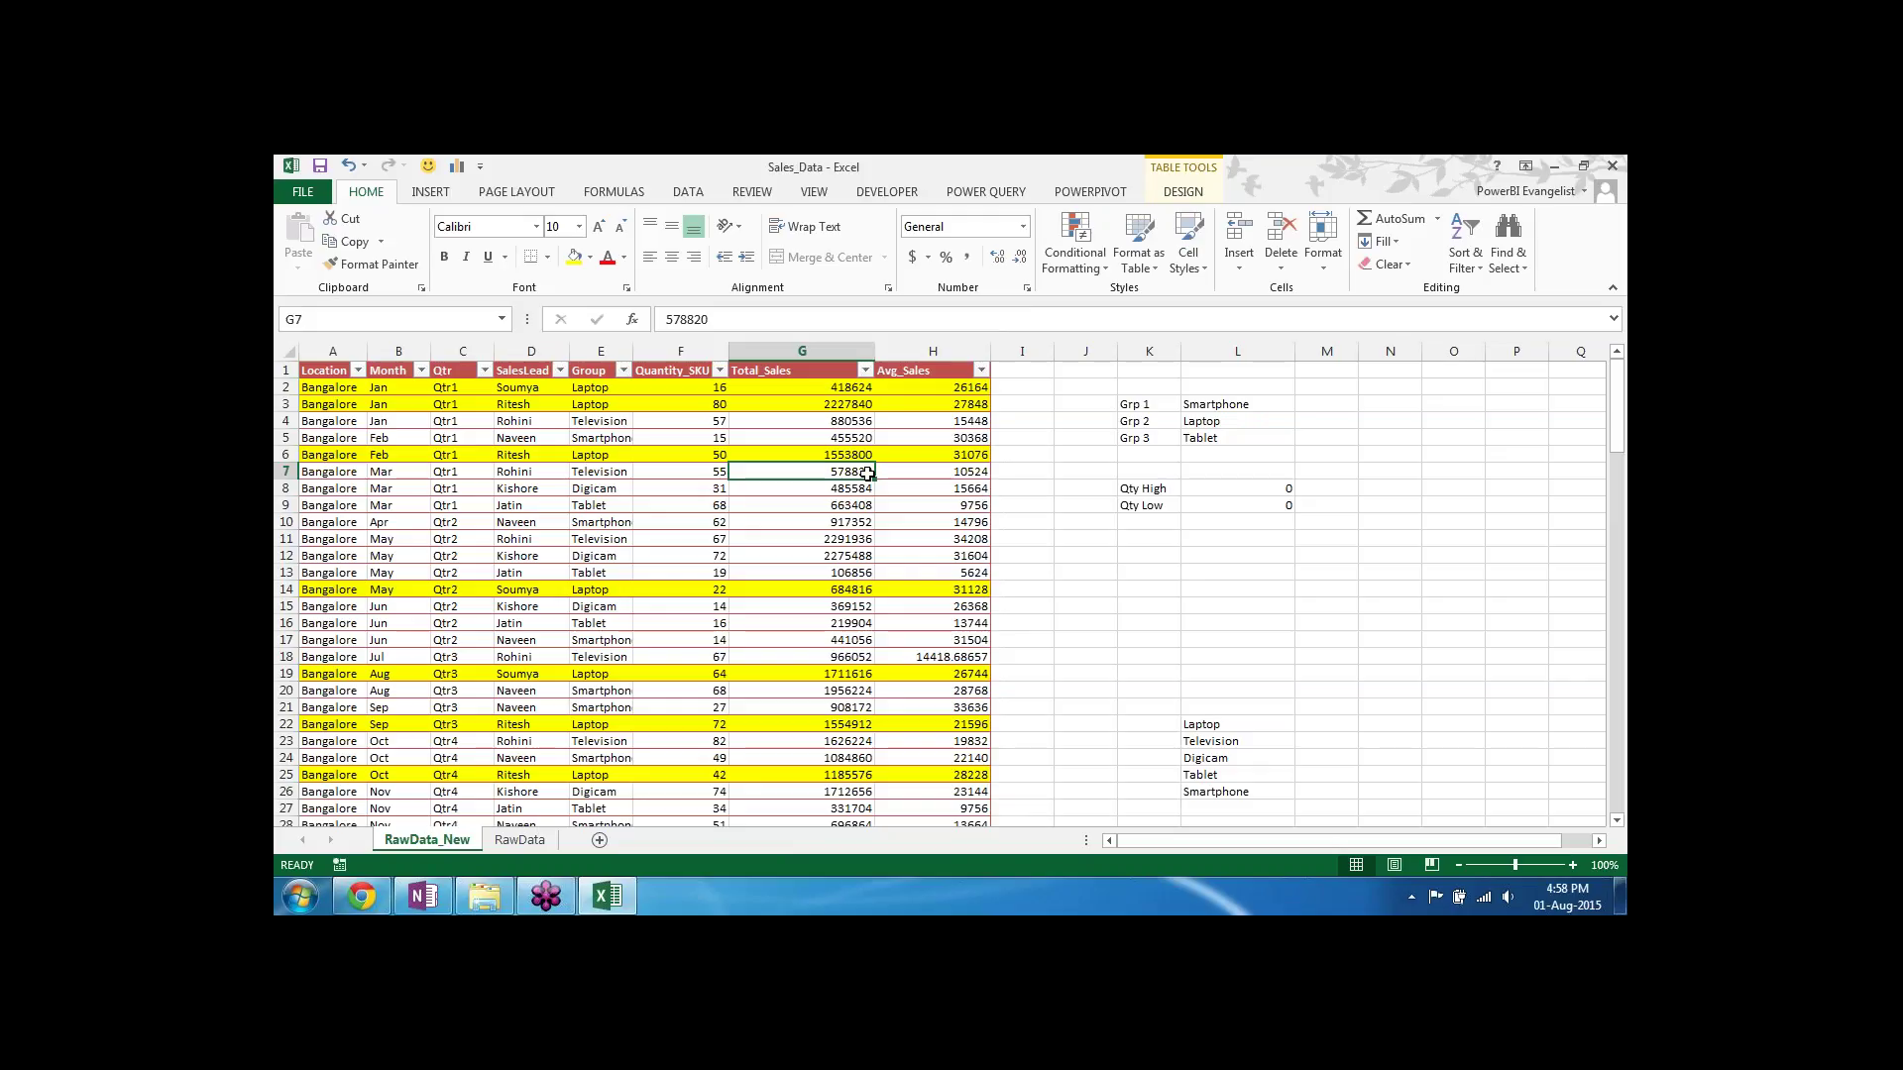
Step: Test the row highlighting by setting the Grp 2 value in L4 to Television, Digicam and finally Smartphone
click(1257, 422)
click(1304, 421)
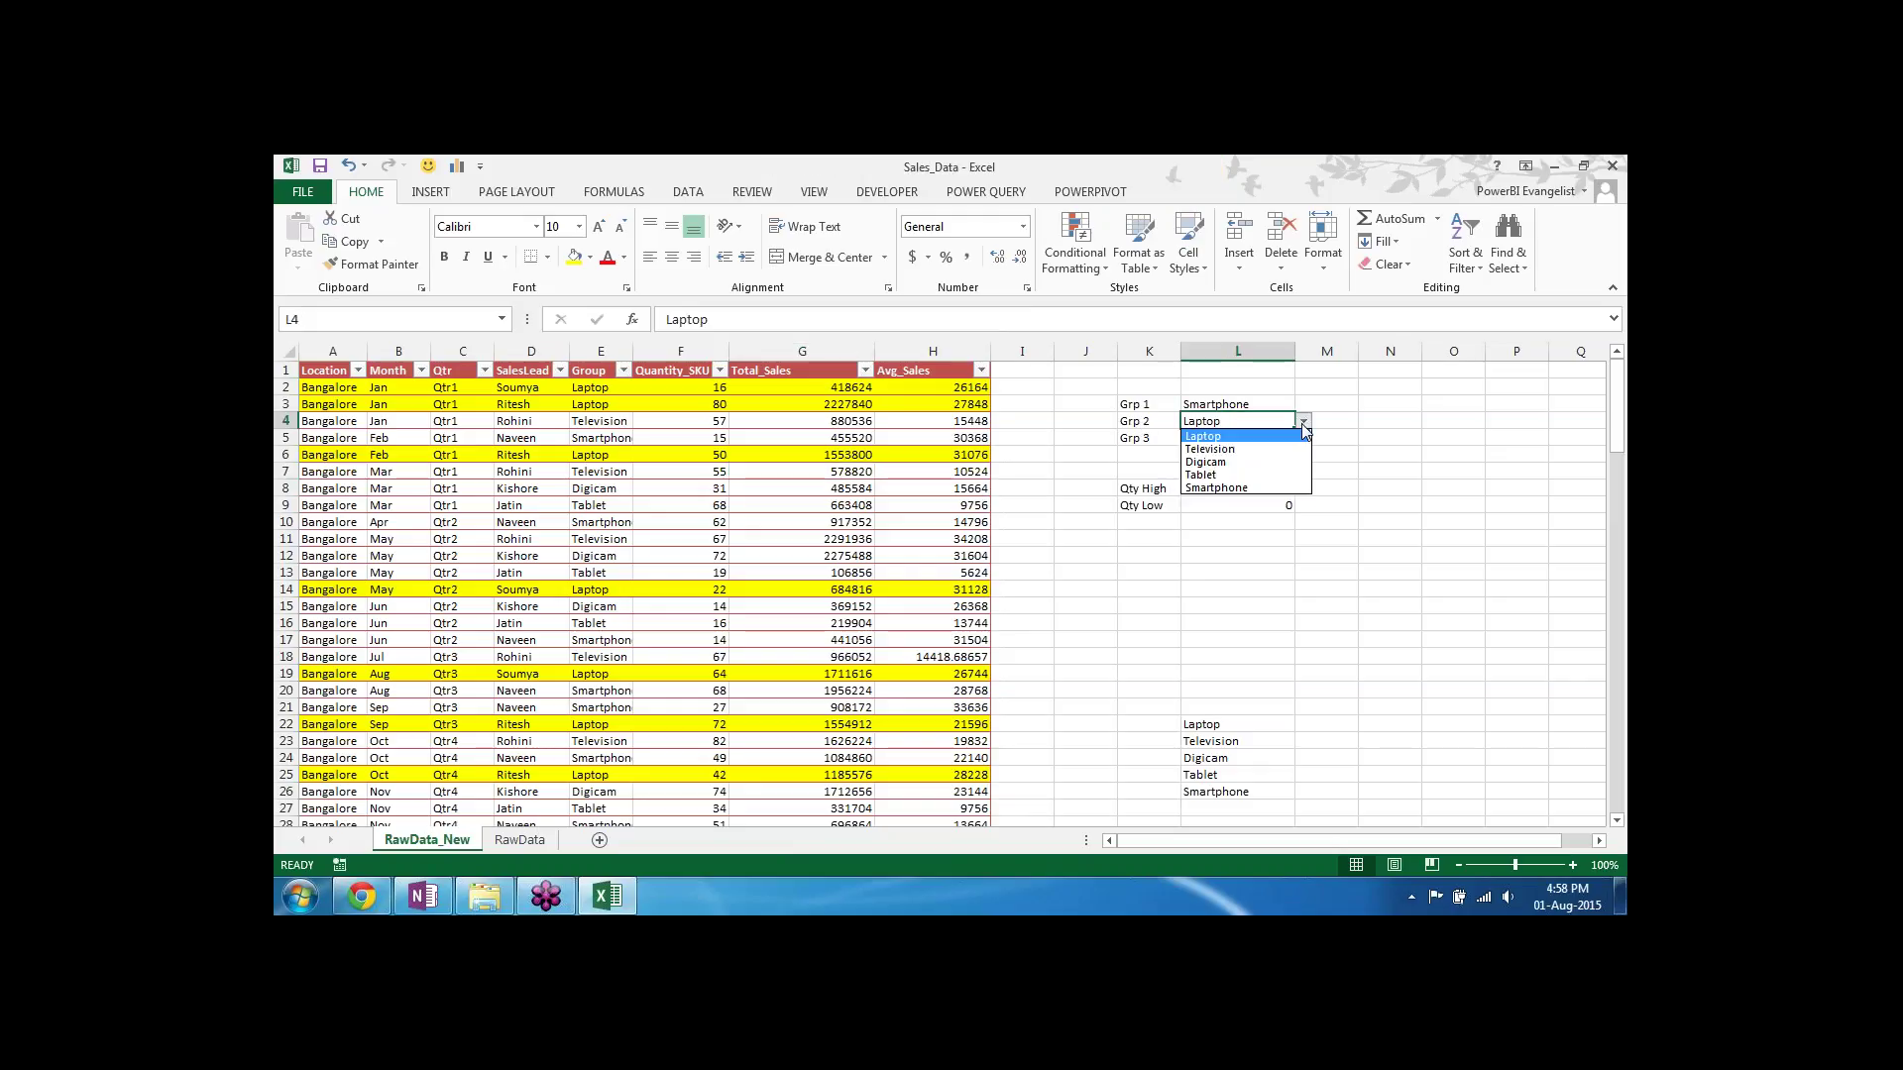
click(1257, 451)
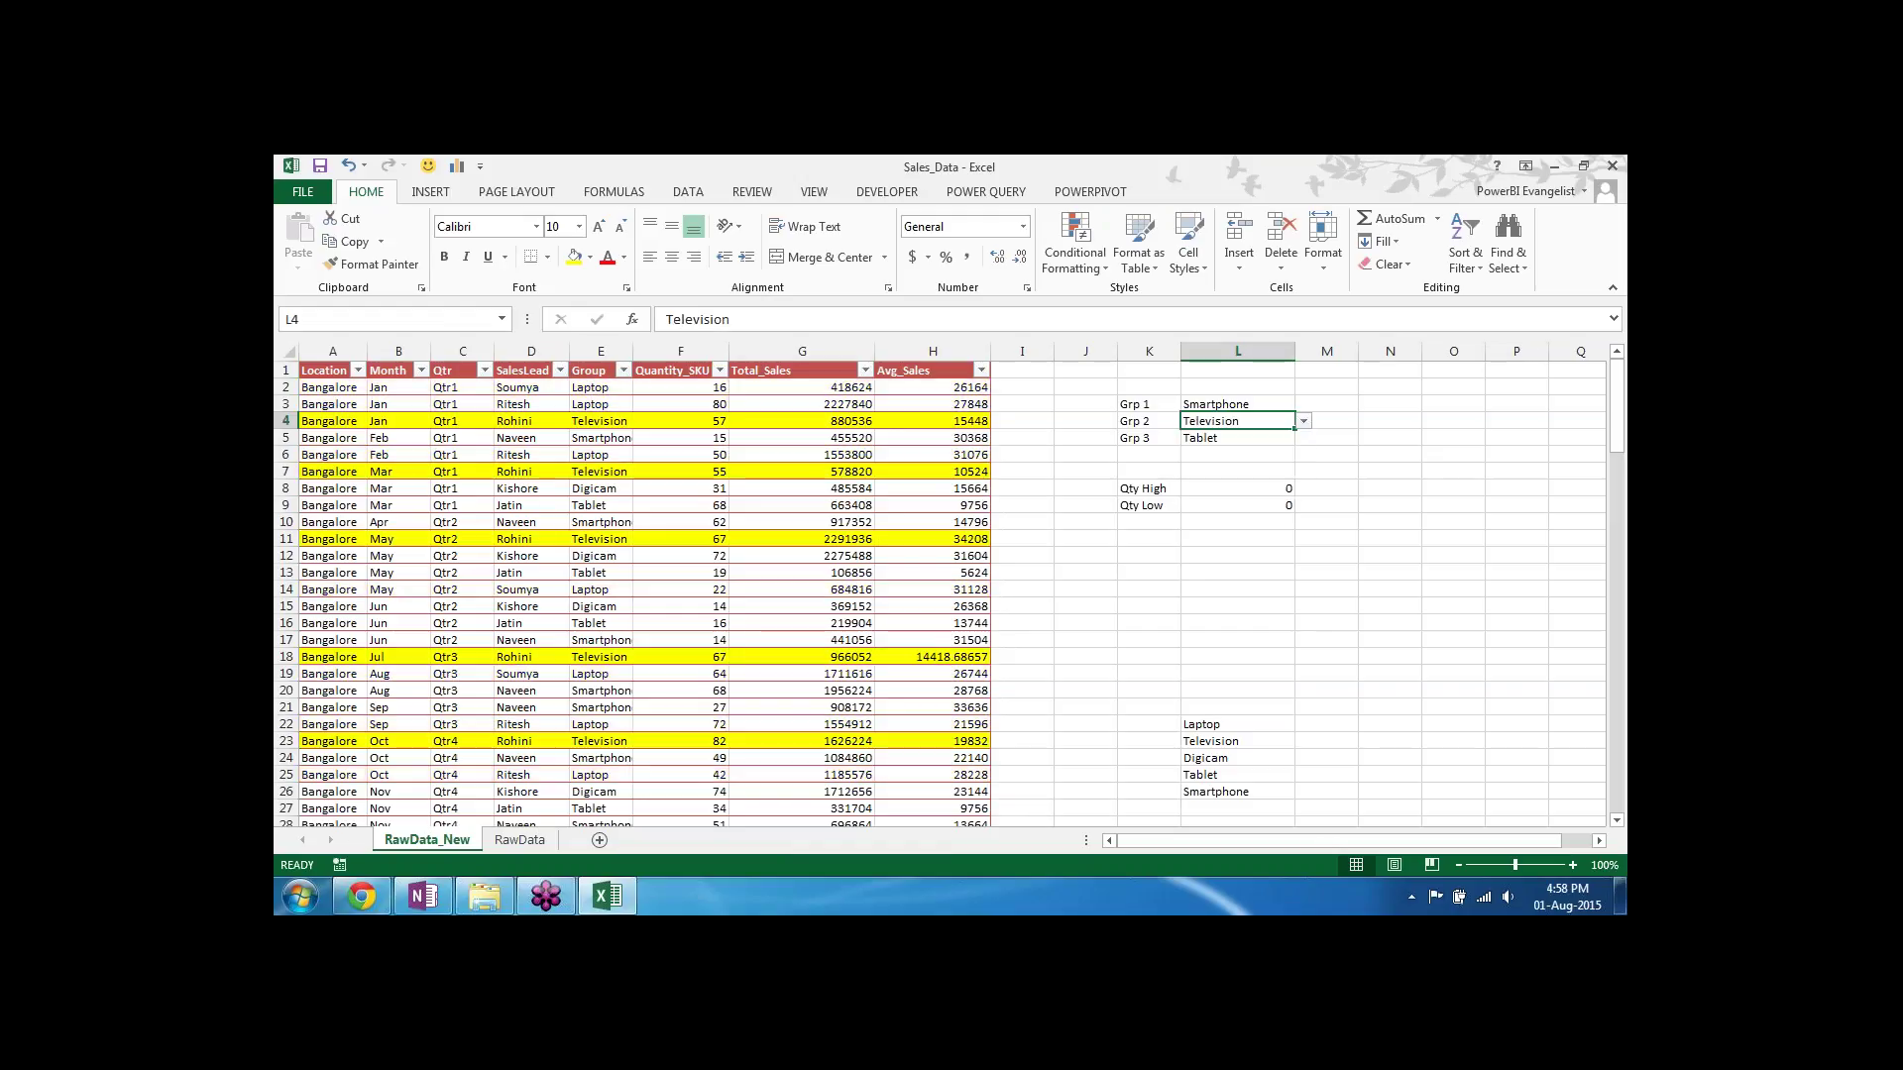
click(1301, 424)
click(1251, 462)
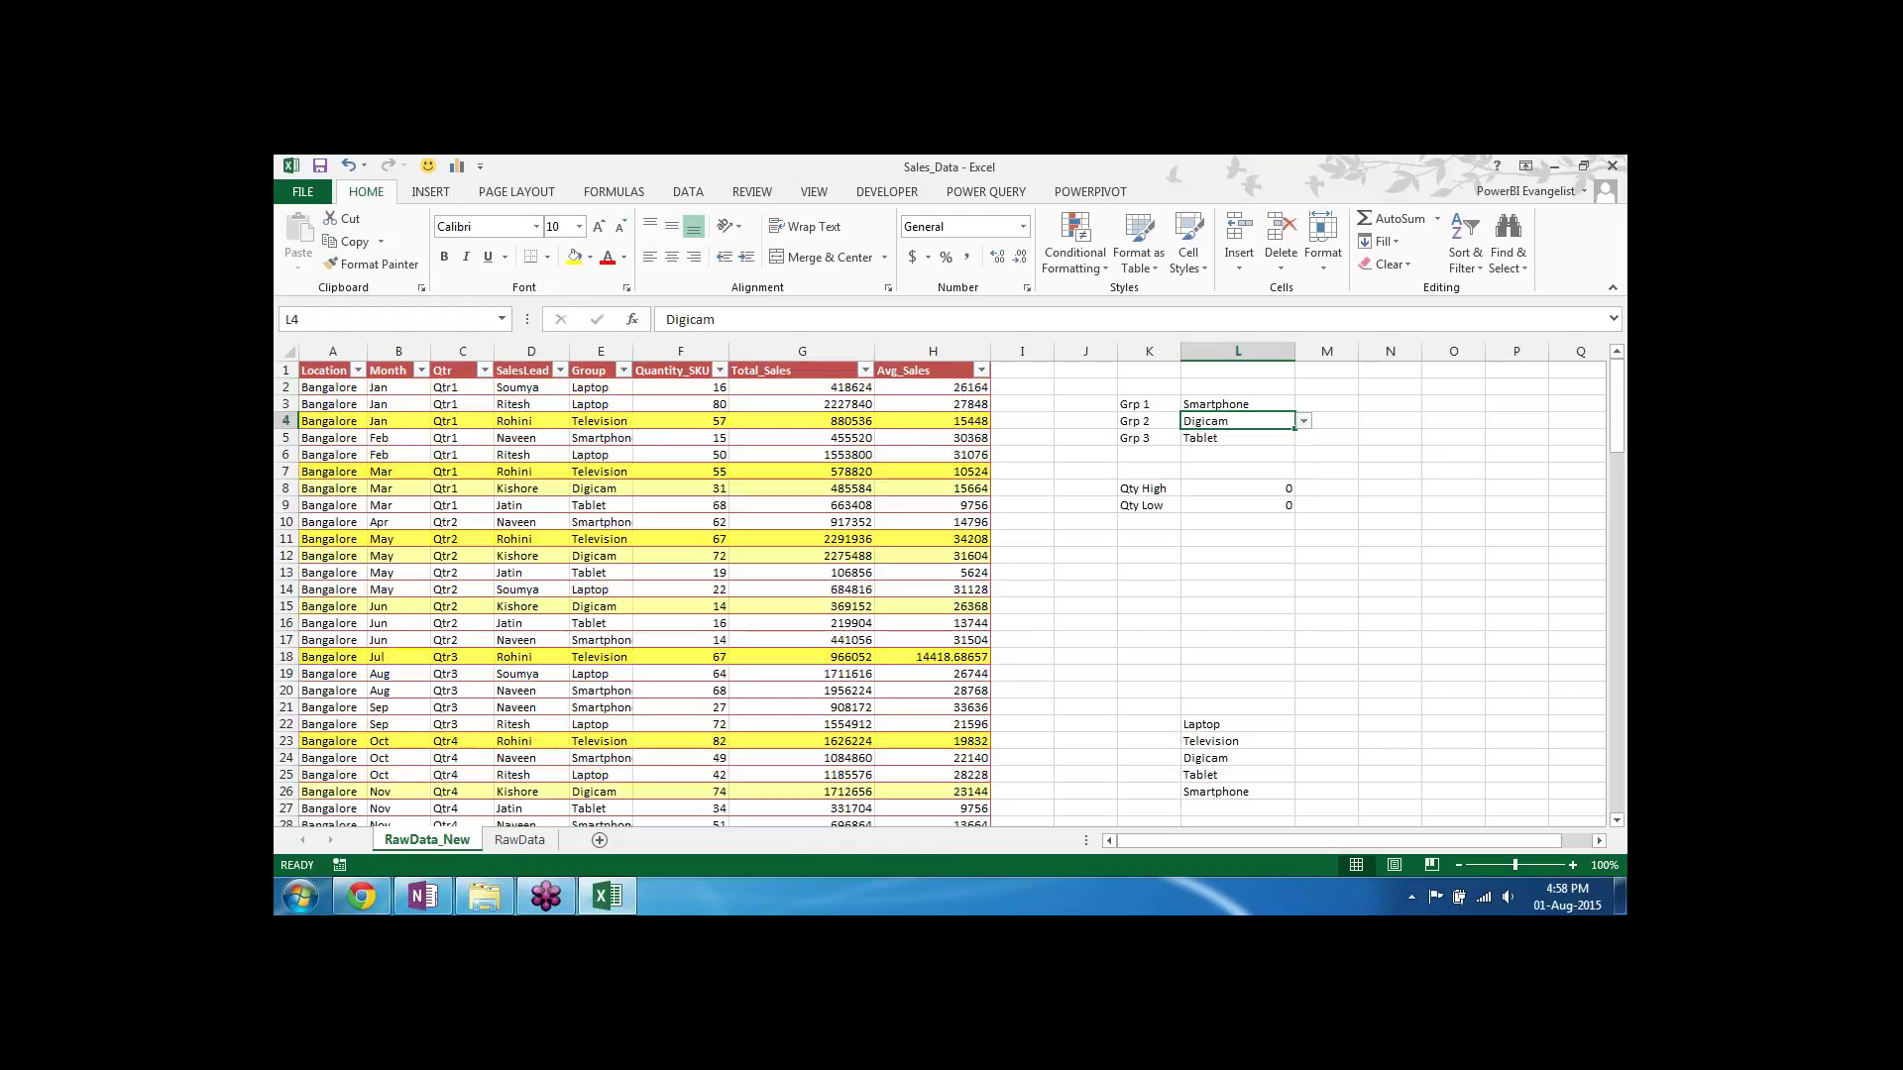
click(1305, 424)
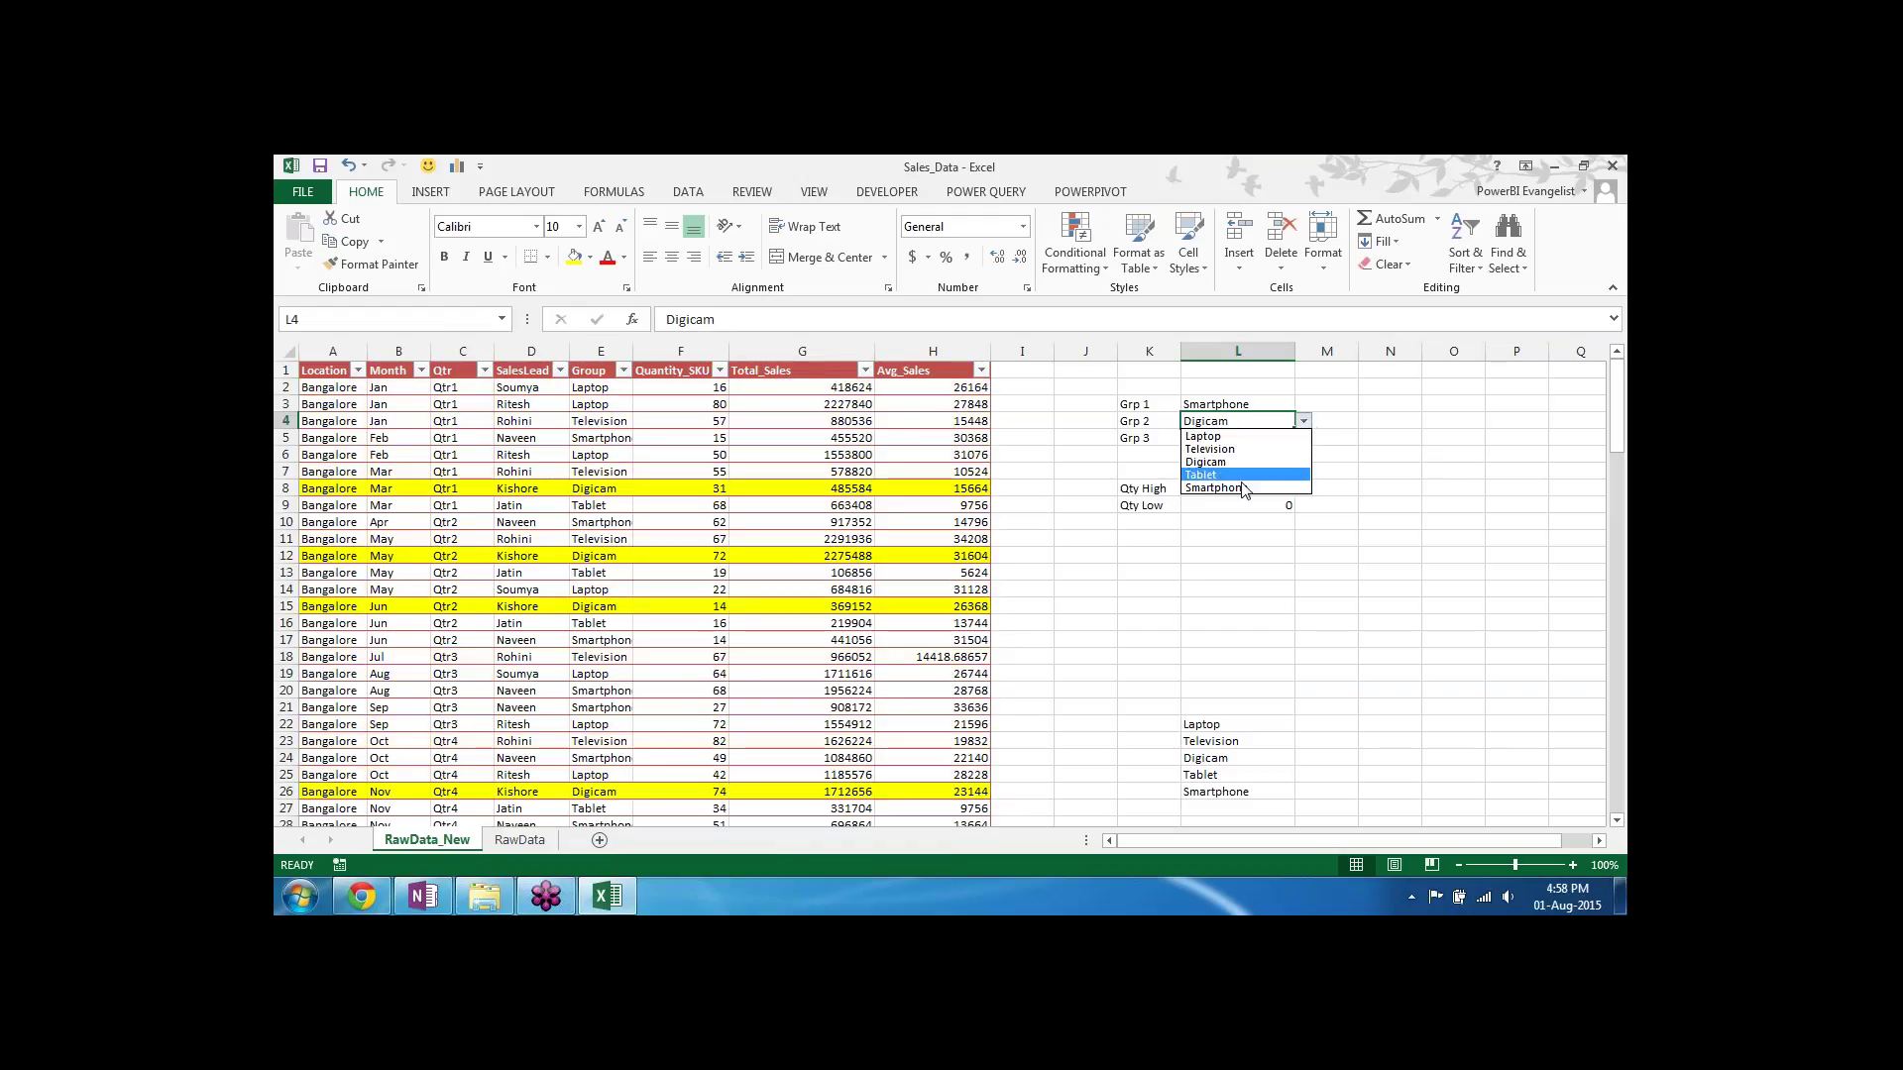
key(Escape)
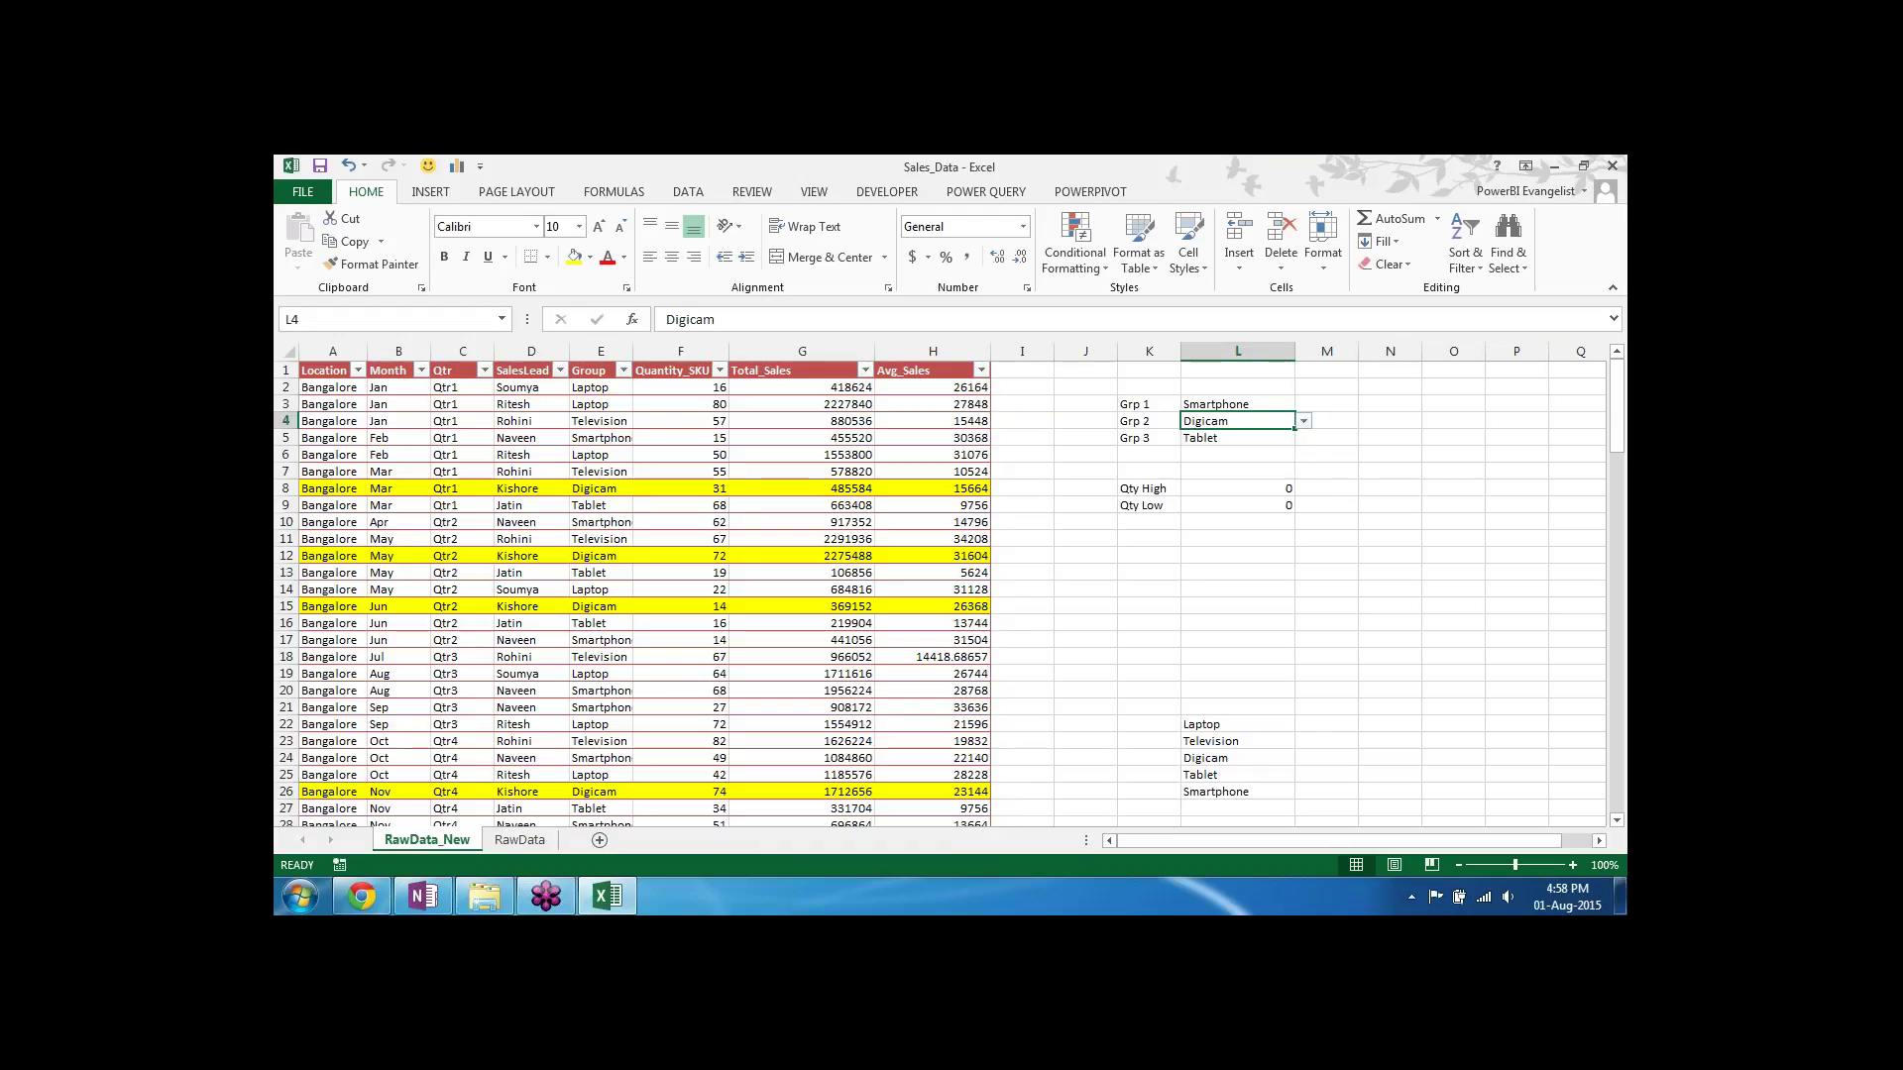
click(1305, 421)
click(1239, 503)
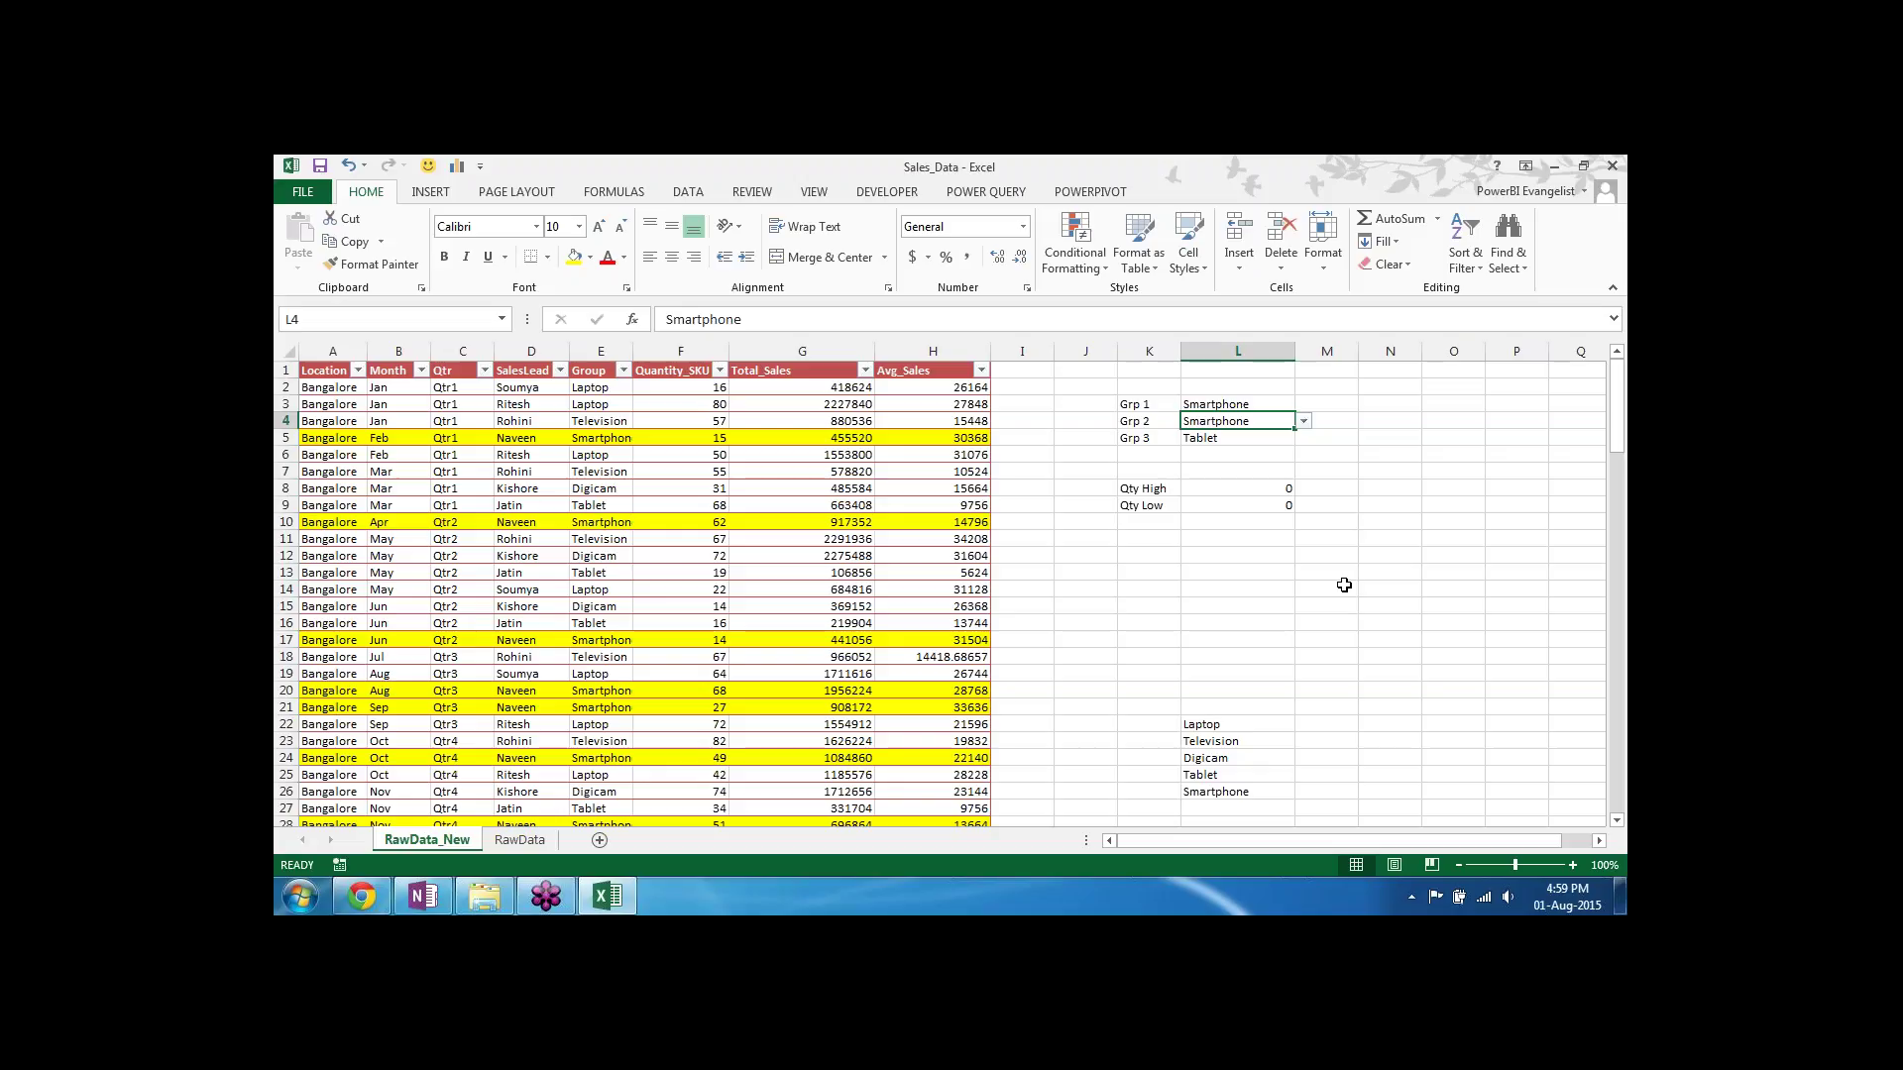
click(1476, 618)
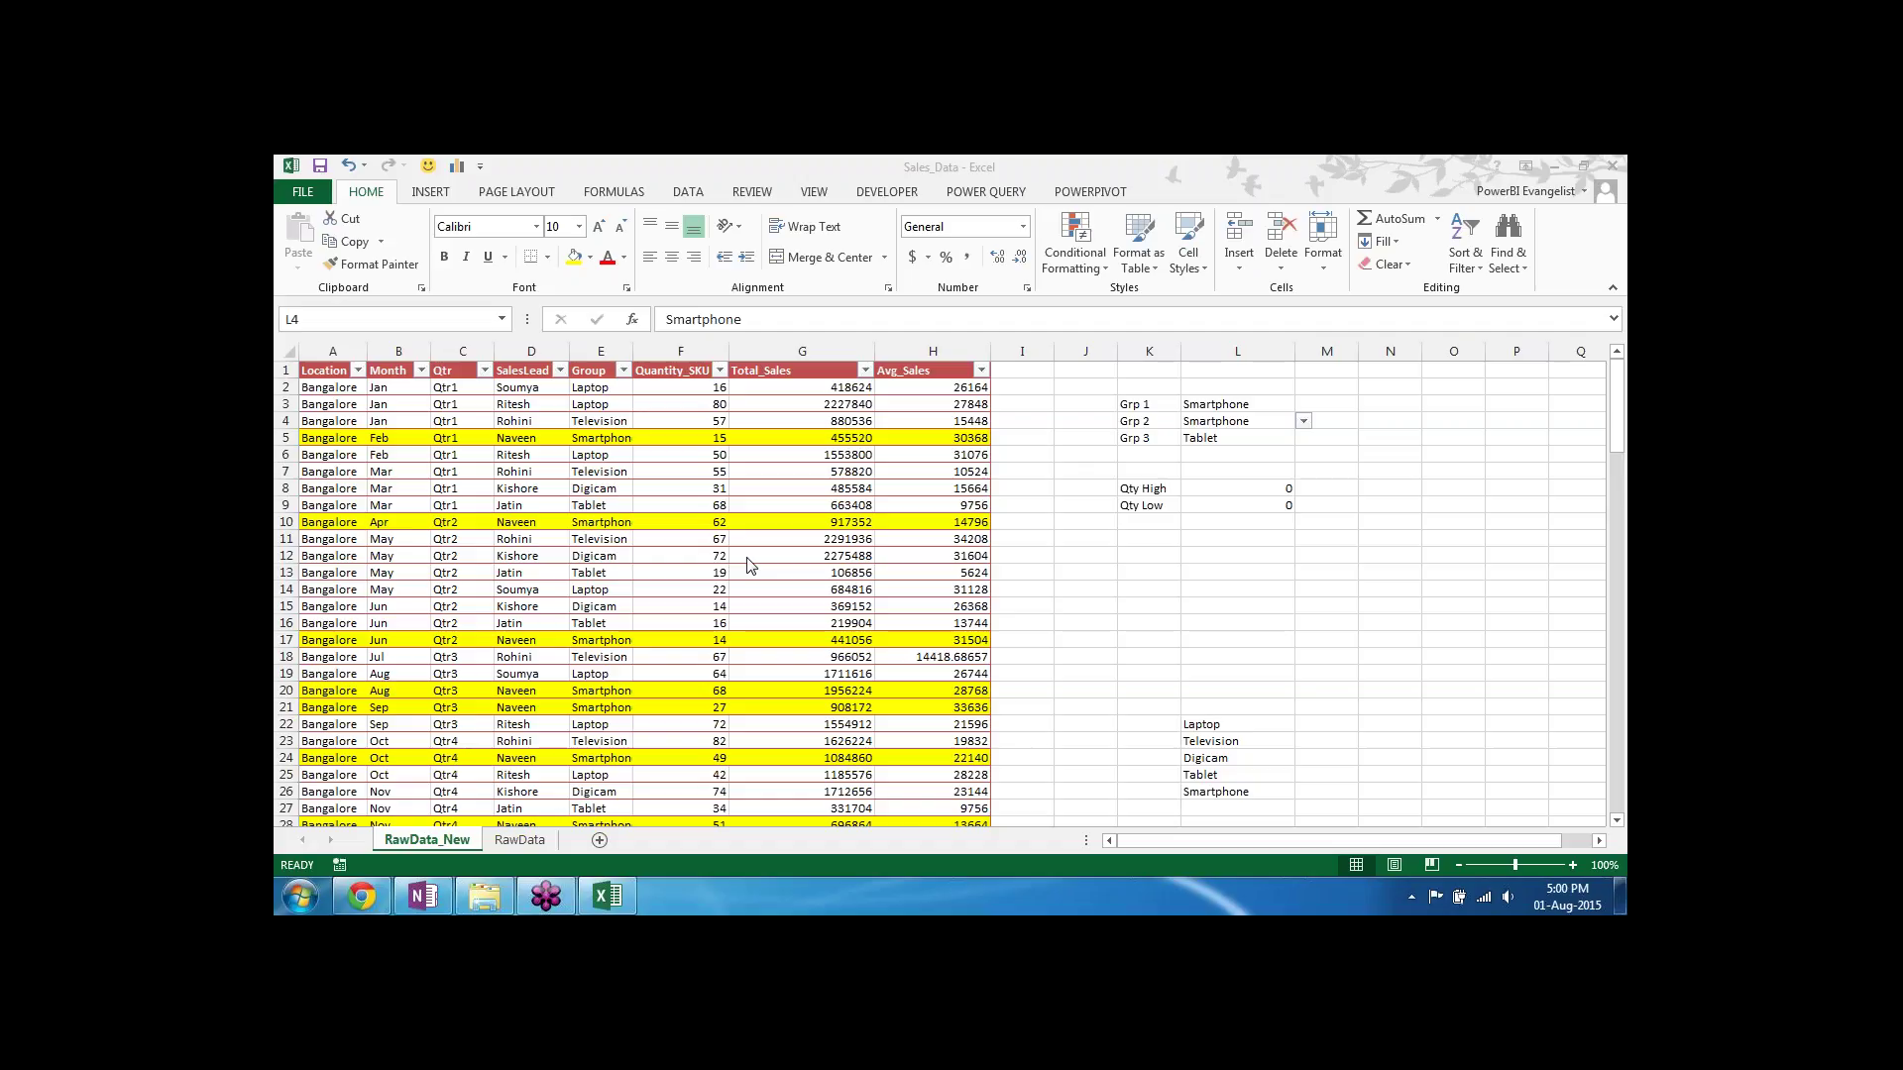
Step: Select all data rows of the sales table from A2 across to Avg_Sales and down to the last row
click(748, 558)
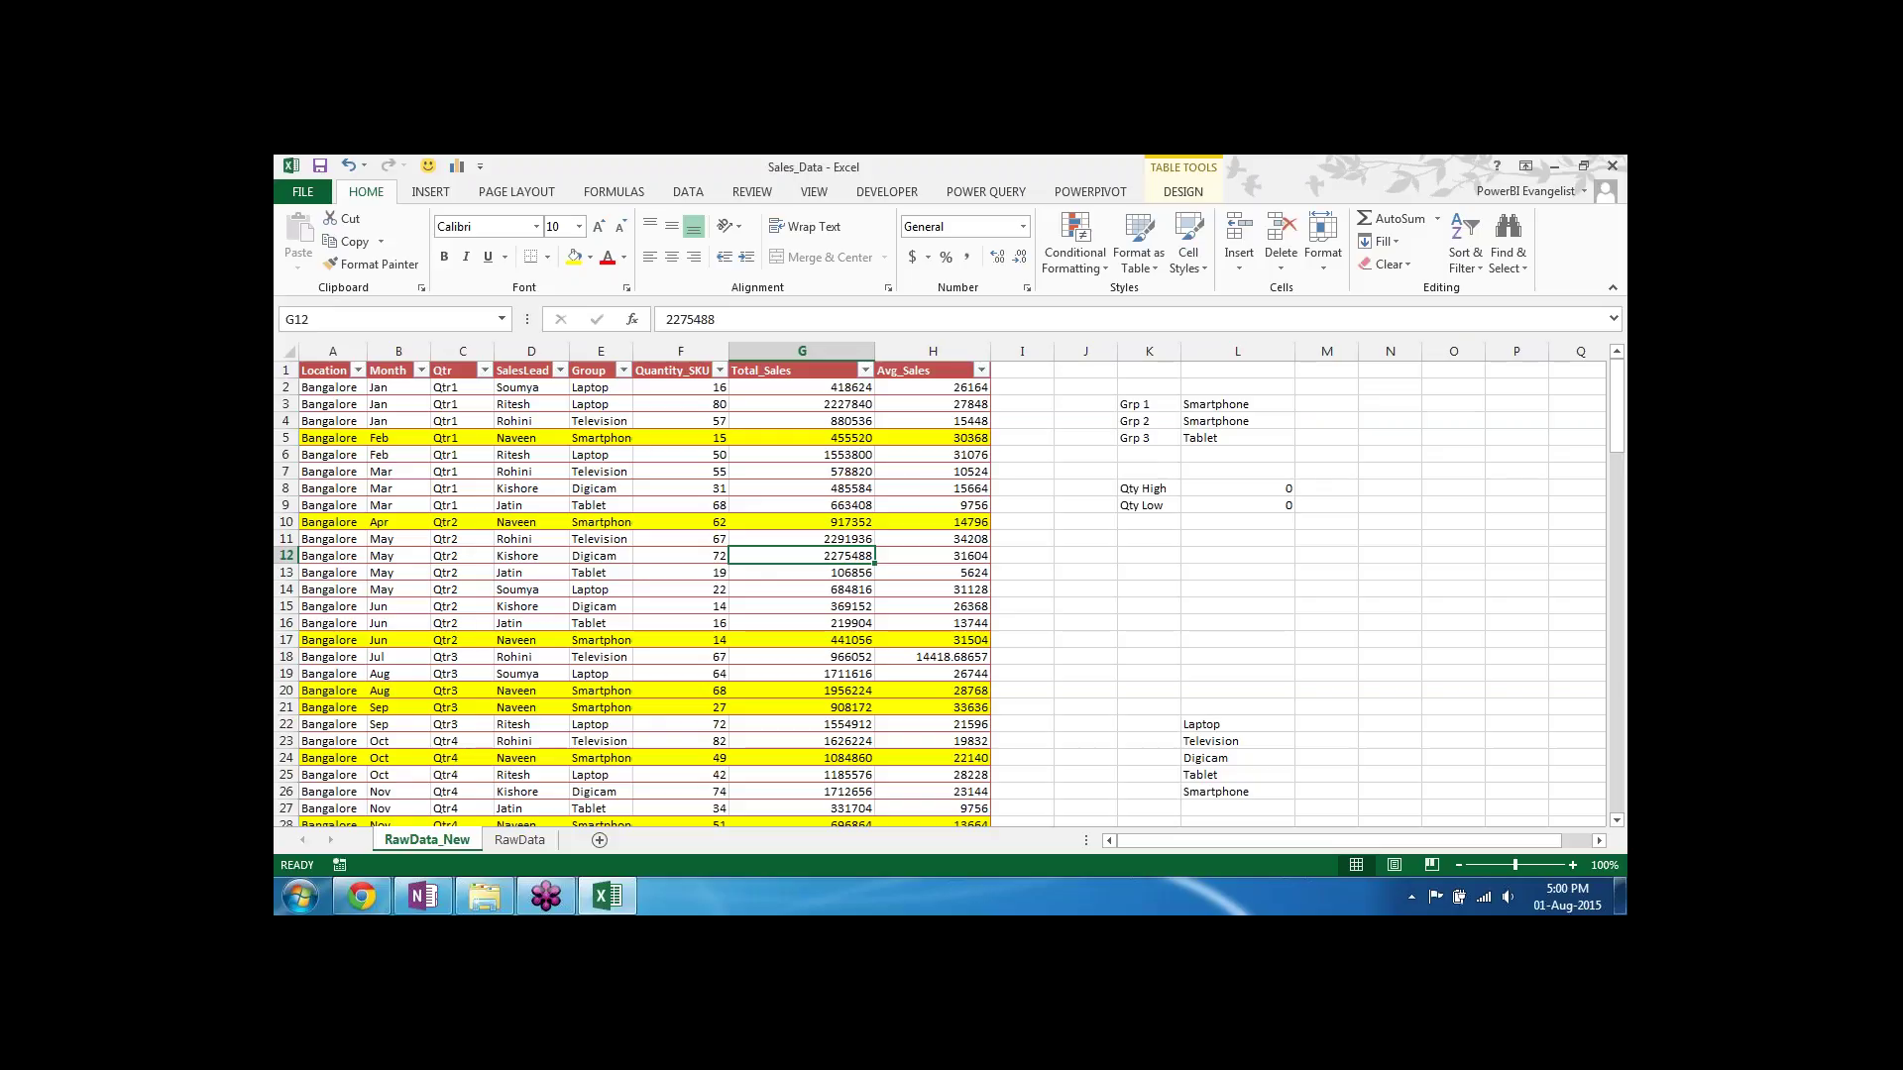
click(331, 389)
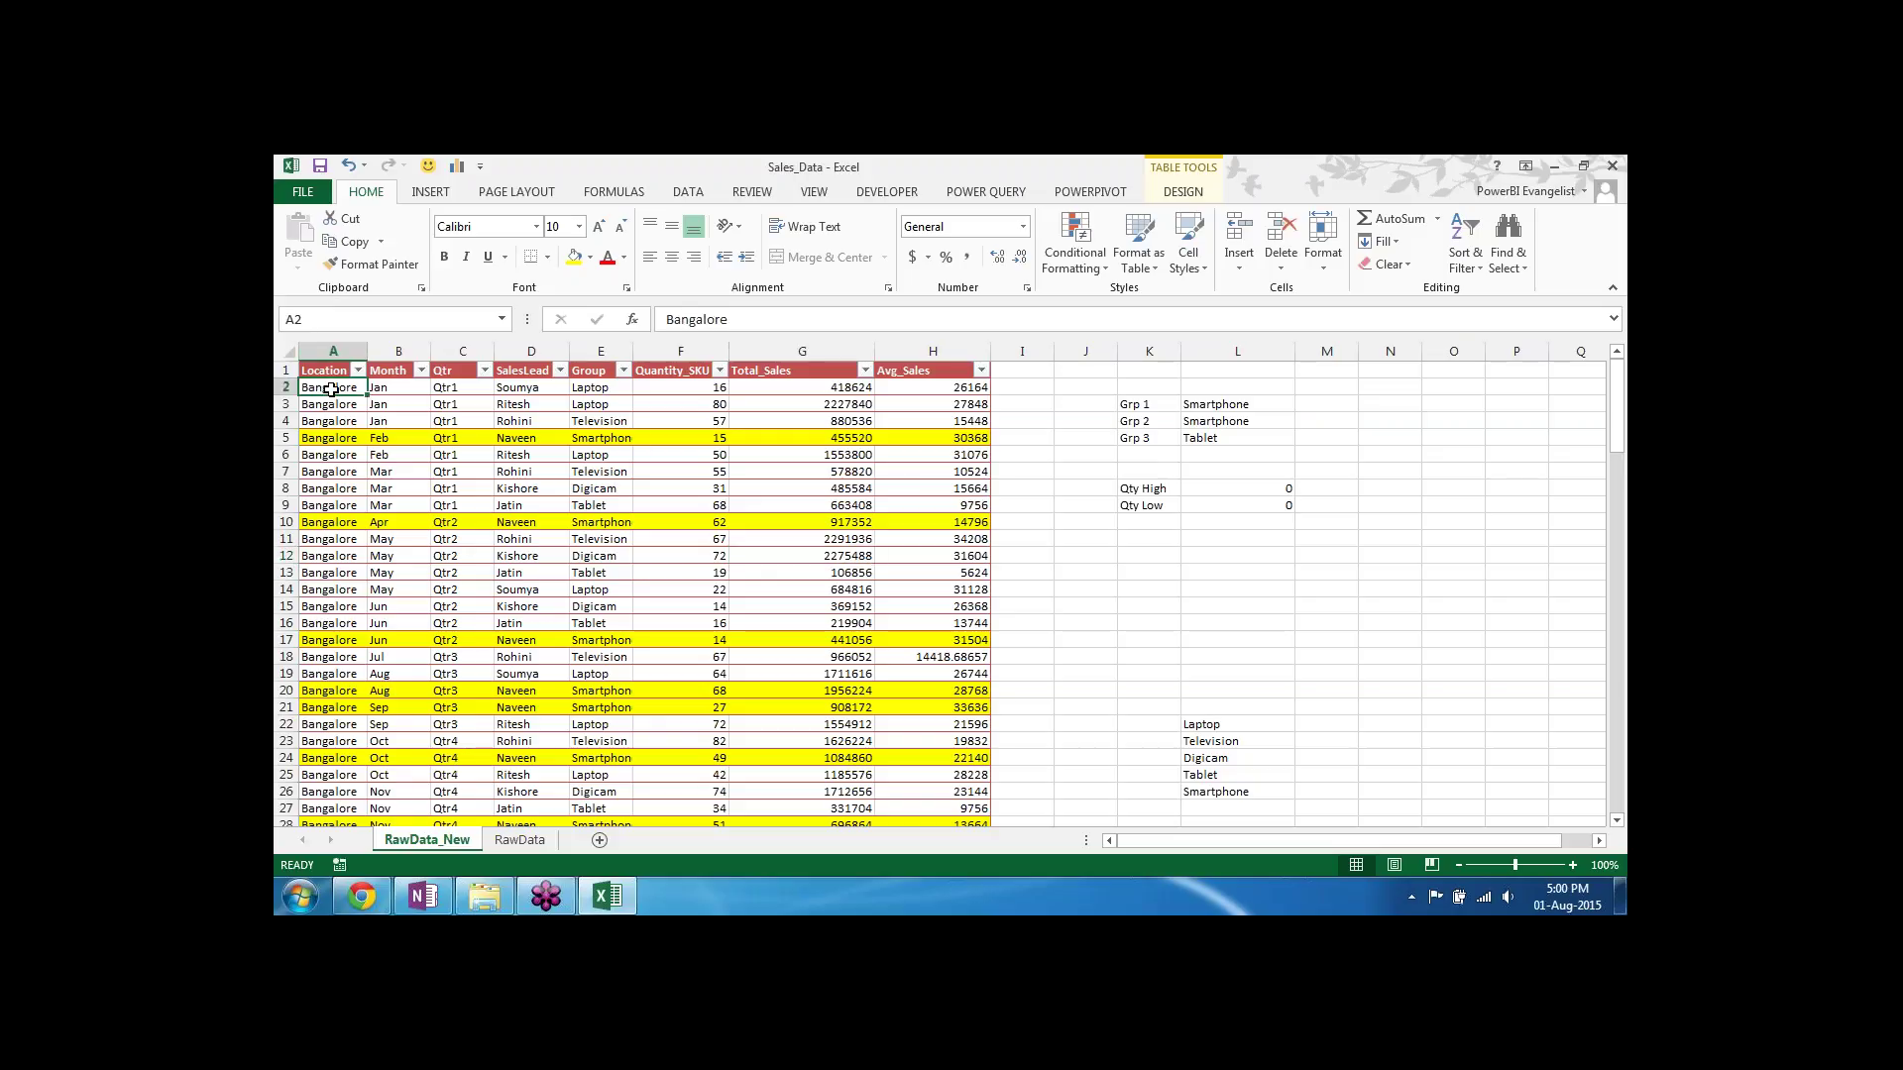
key(shift+Right)
key(shift+Right)
key(shift+Right)
key(shift+Right)
key(shift+Right)
key(shift+Right)
key(shift+Right)
key(shift+Right)
key(shift+Right)
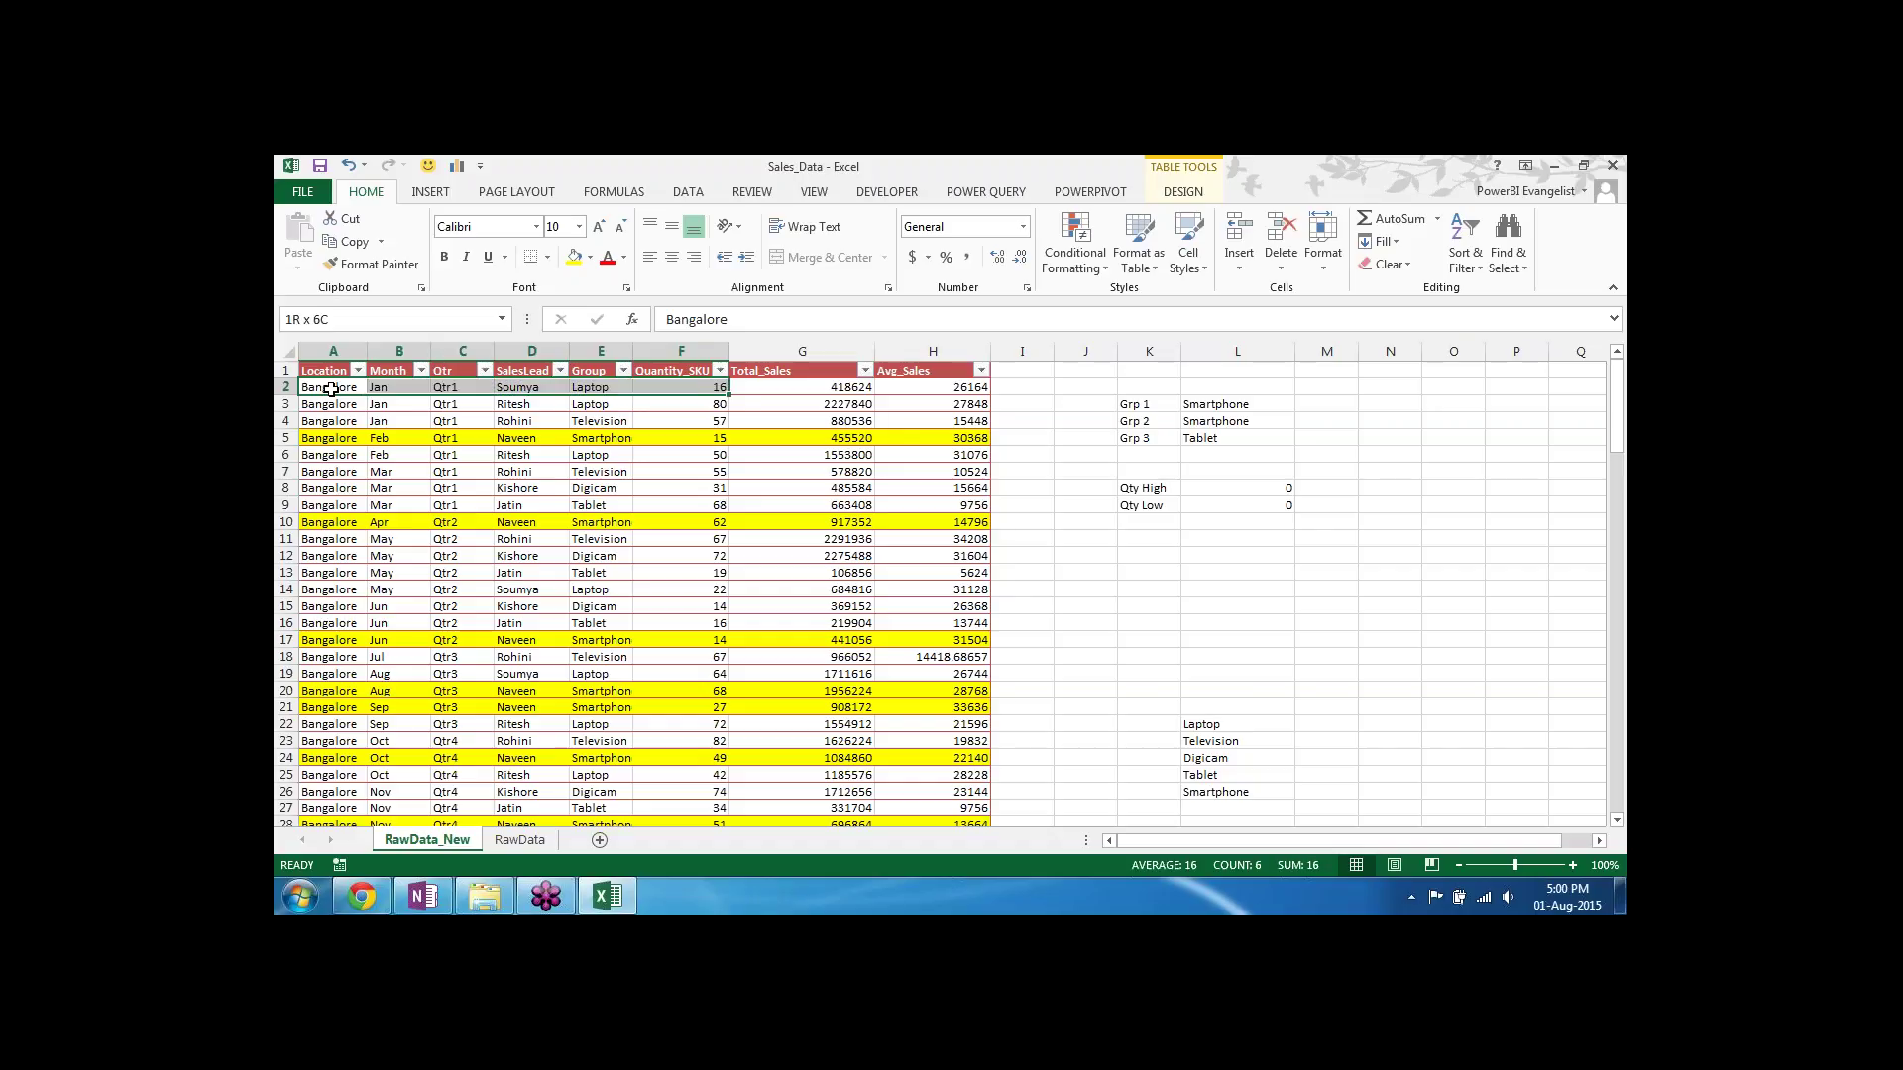
key(shift+Left)
key(shift+Left)
key(ctrl+shift+Down)
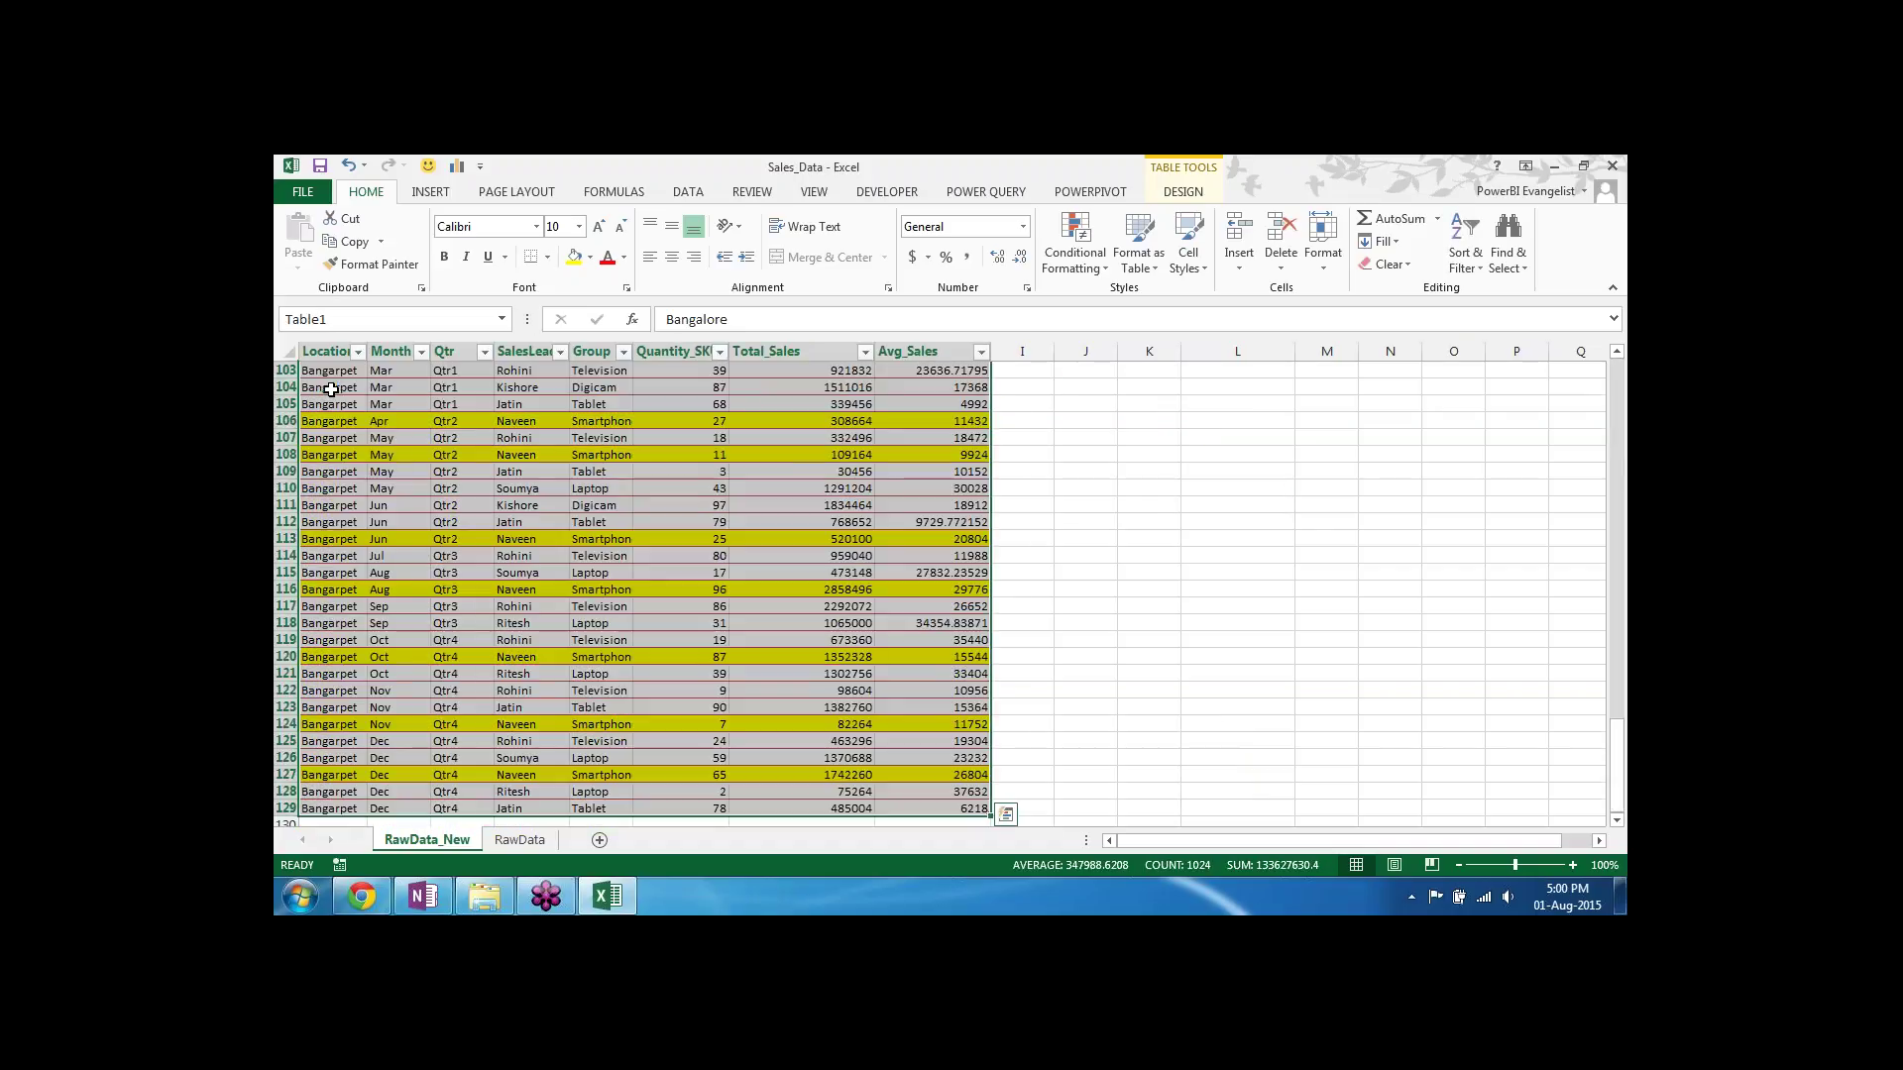
Step: Create a formula-based conditional formatting rule for the selected table rows using =$F2>$L$8
click(1053, 270)
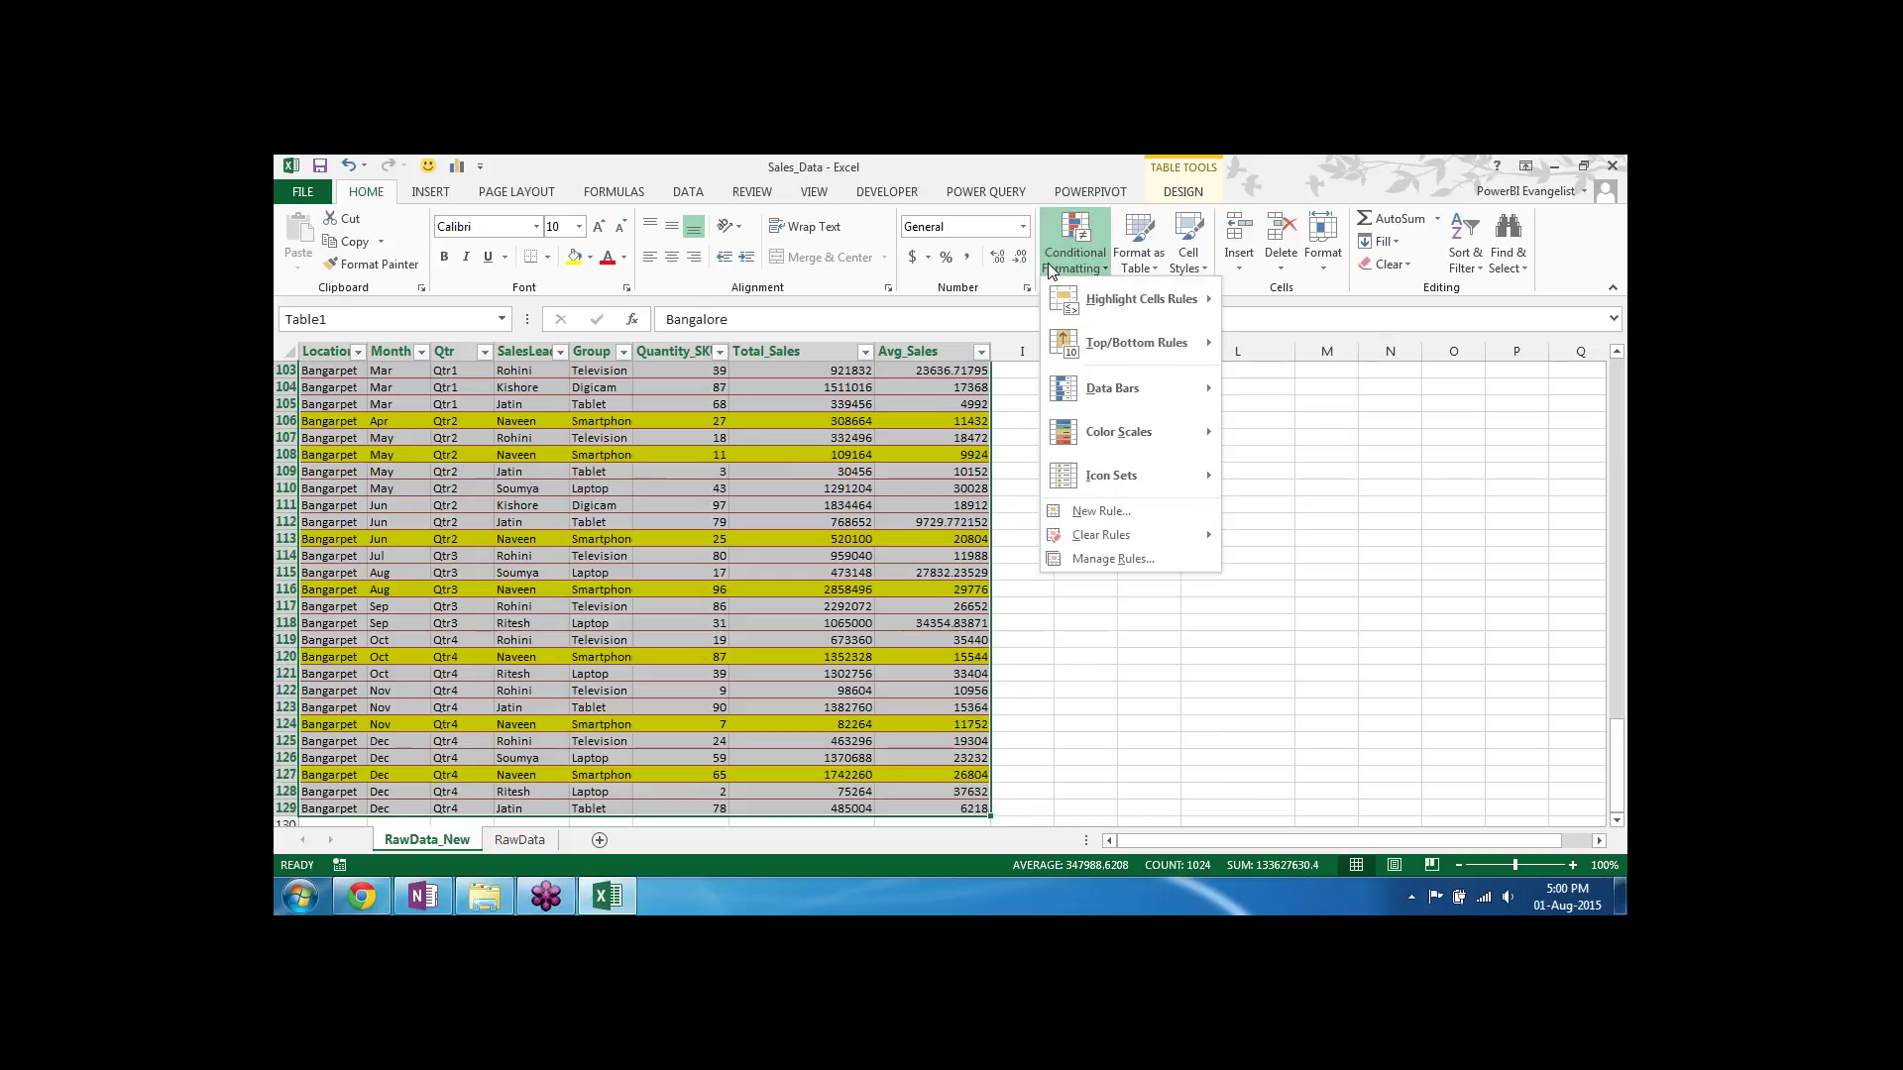
click(1102, 512)
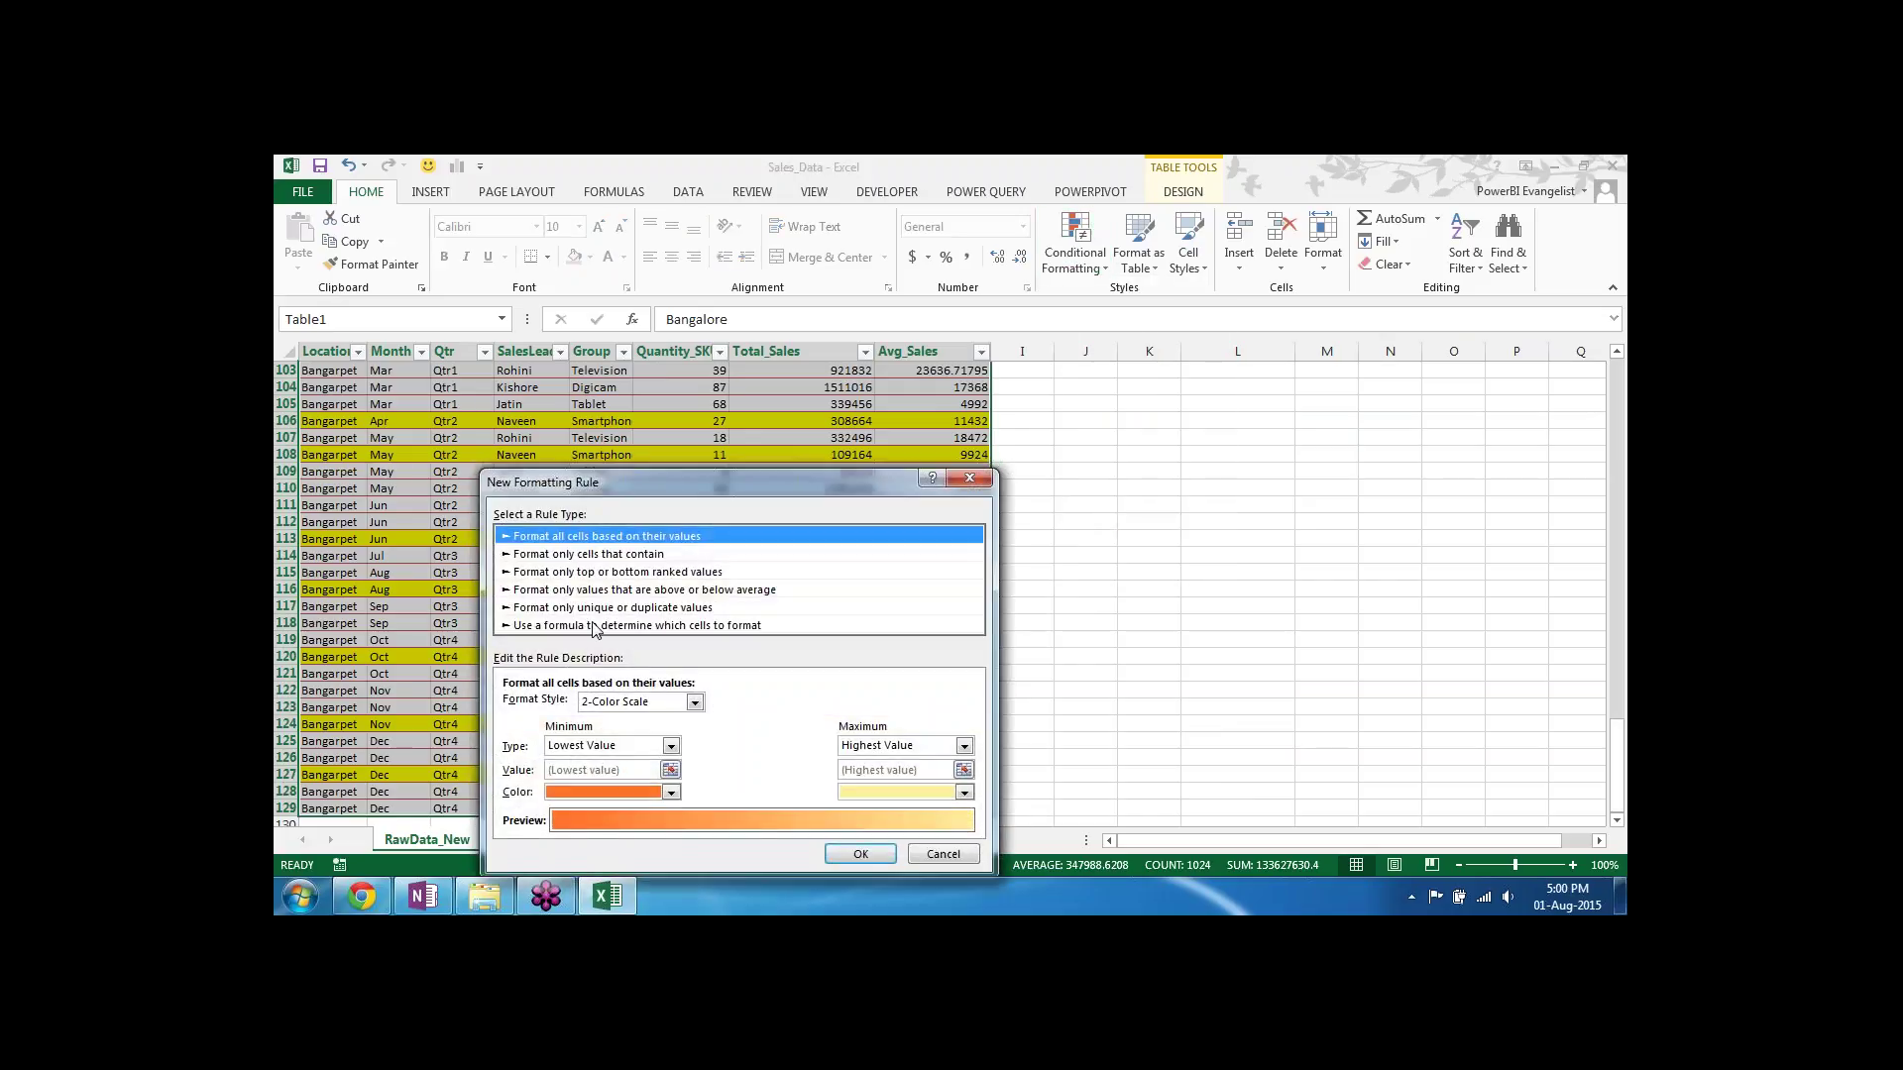
click(593, 627)
click(614, 704)
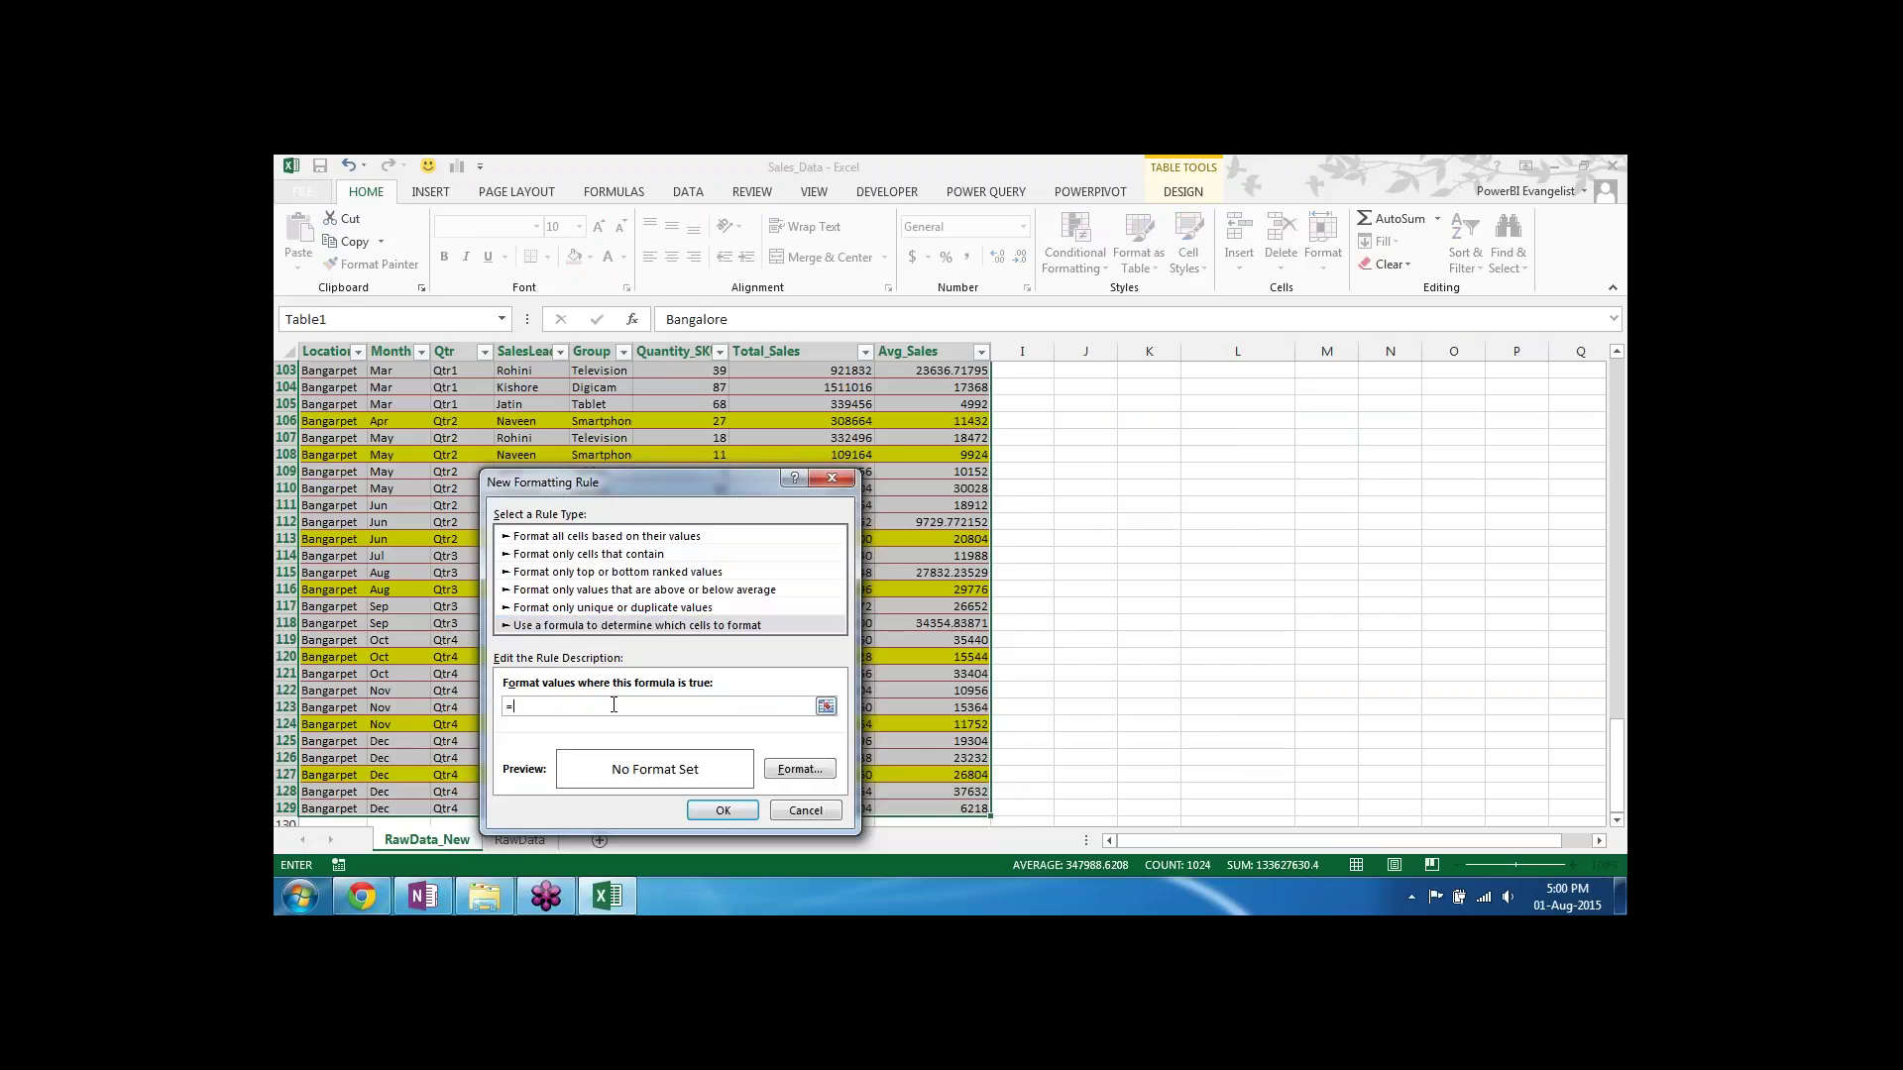
drag(1617, 769, 1618, 402)
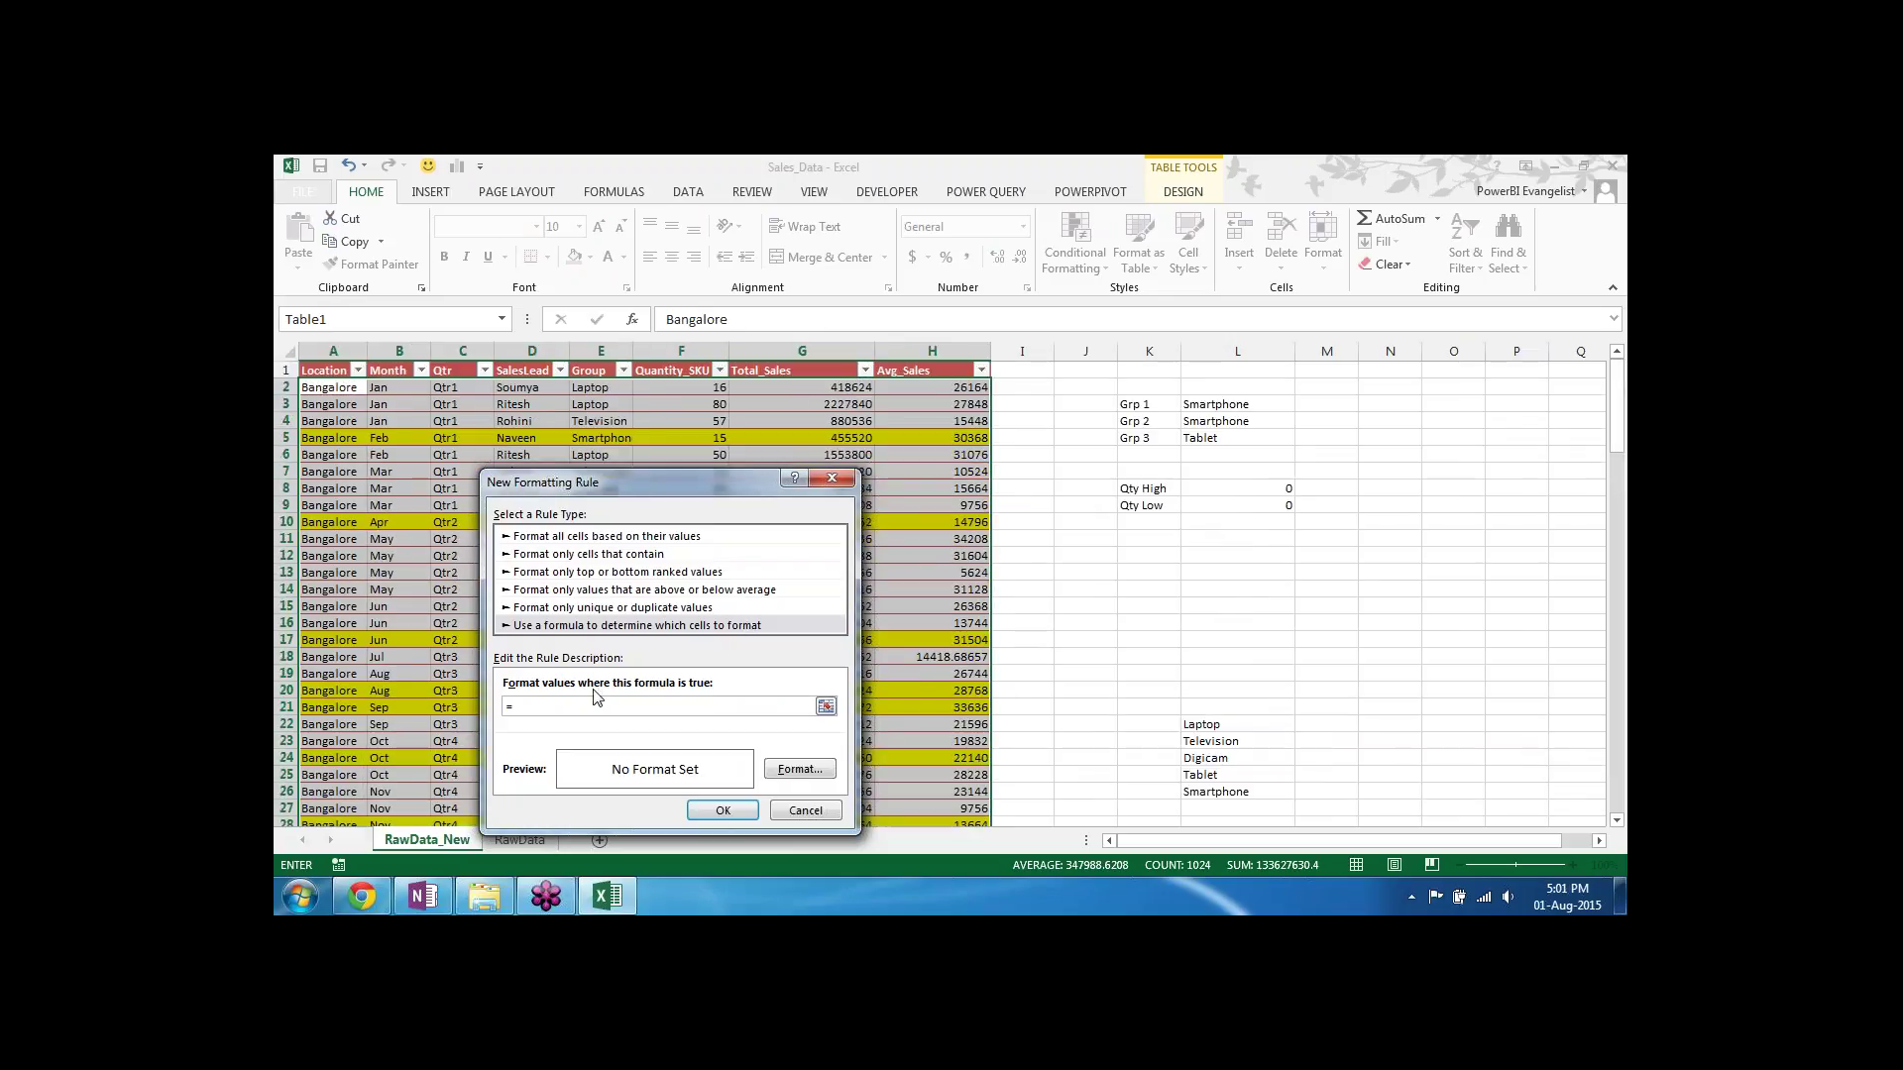
text($F2)
text(>)
click(1263, 489)
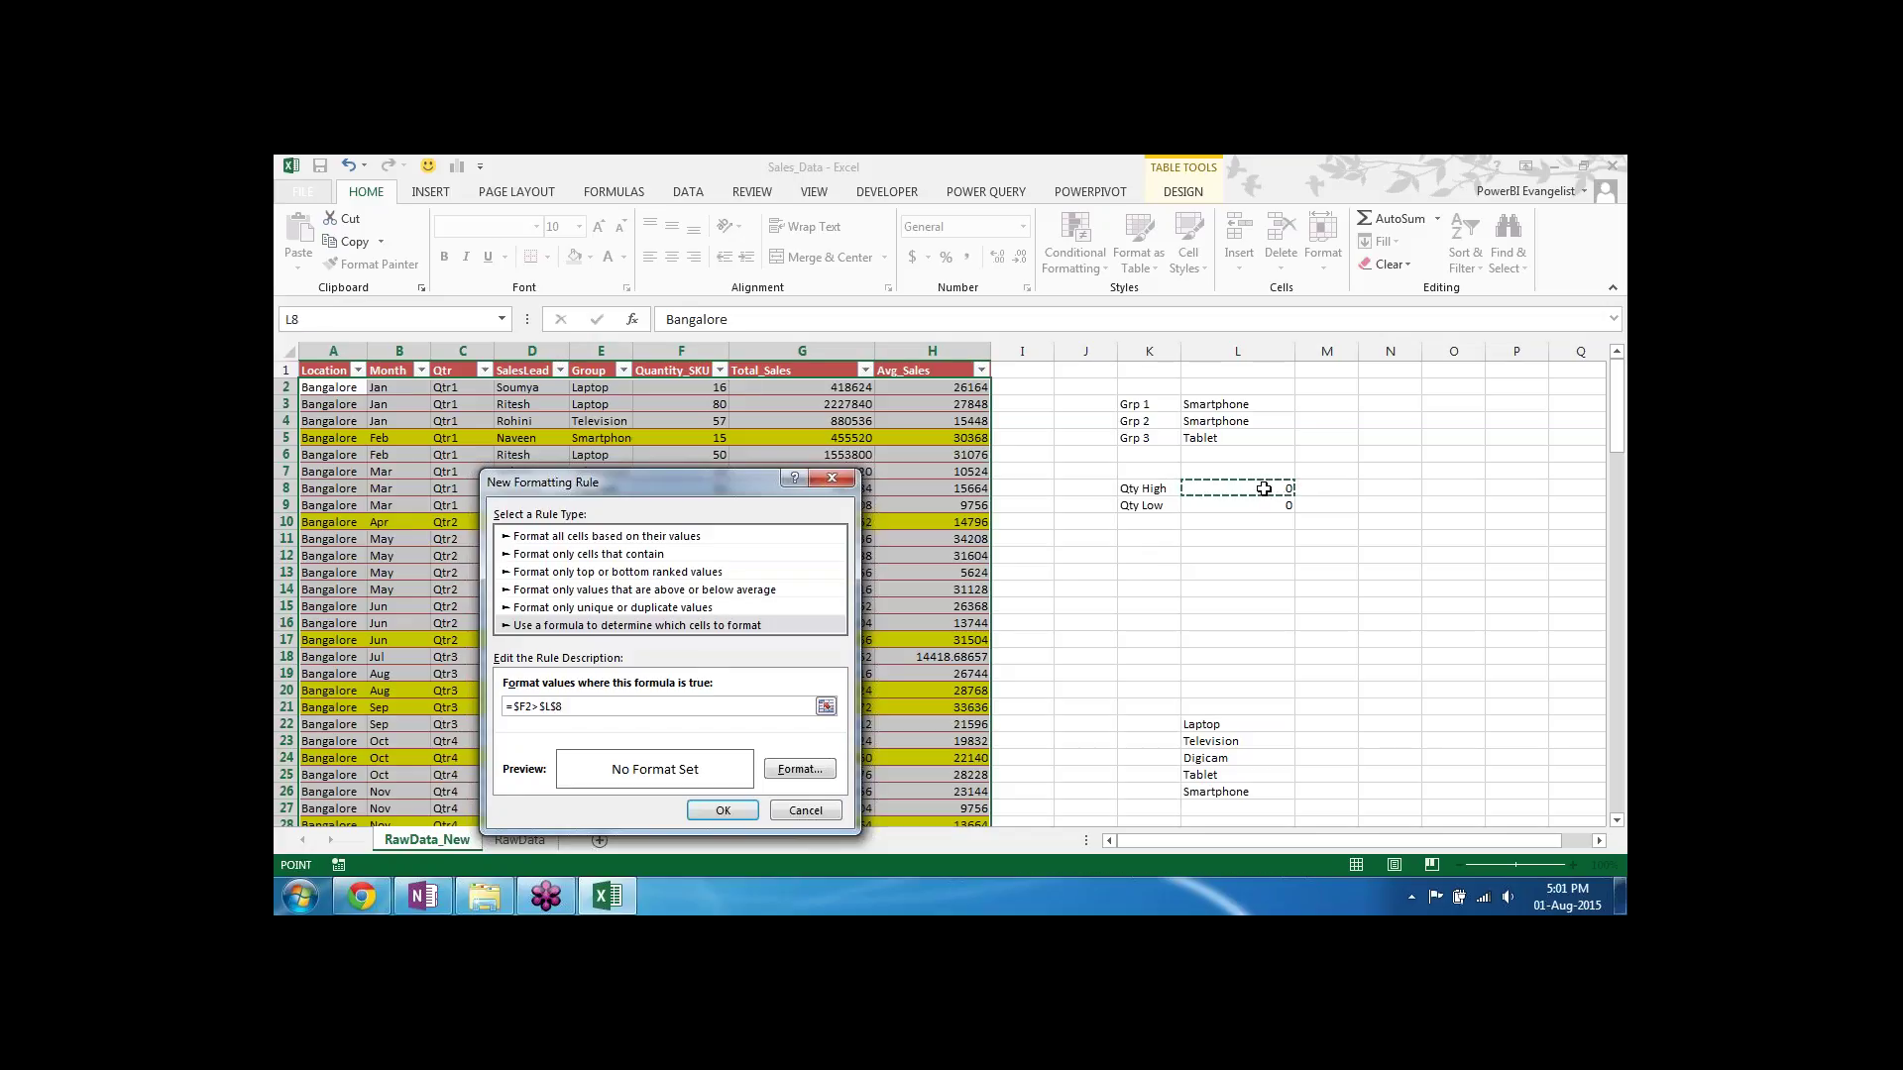
Step: Give the quantity rule a light blue background fill and apply it to the table
click(800, 770)
click(620, 622)
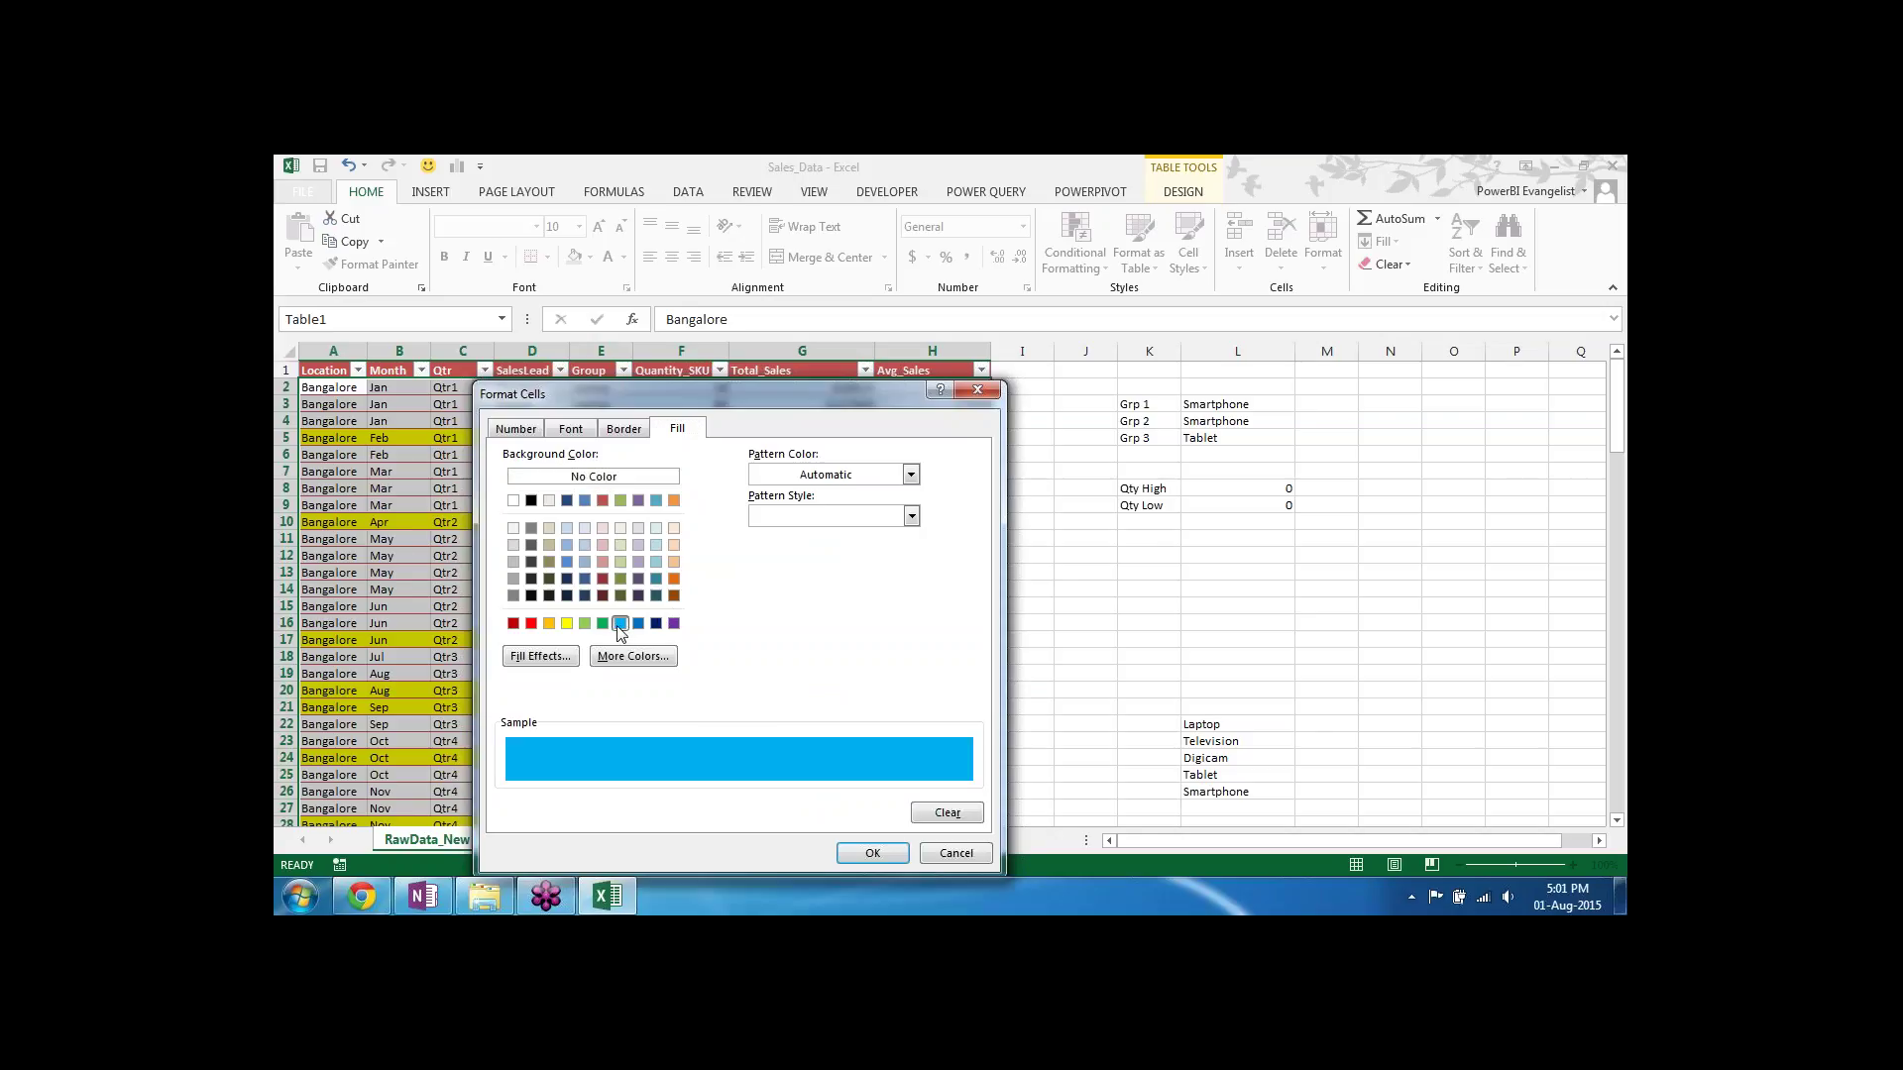
click(865, 852)
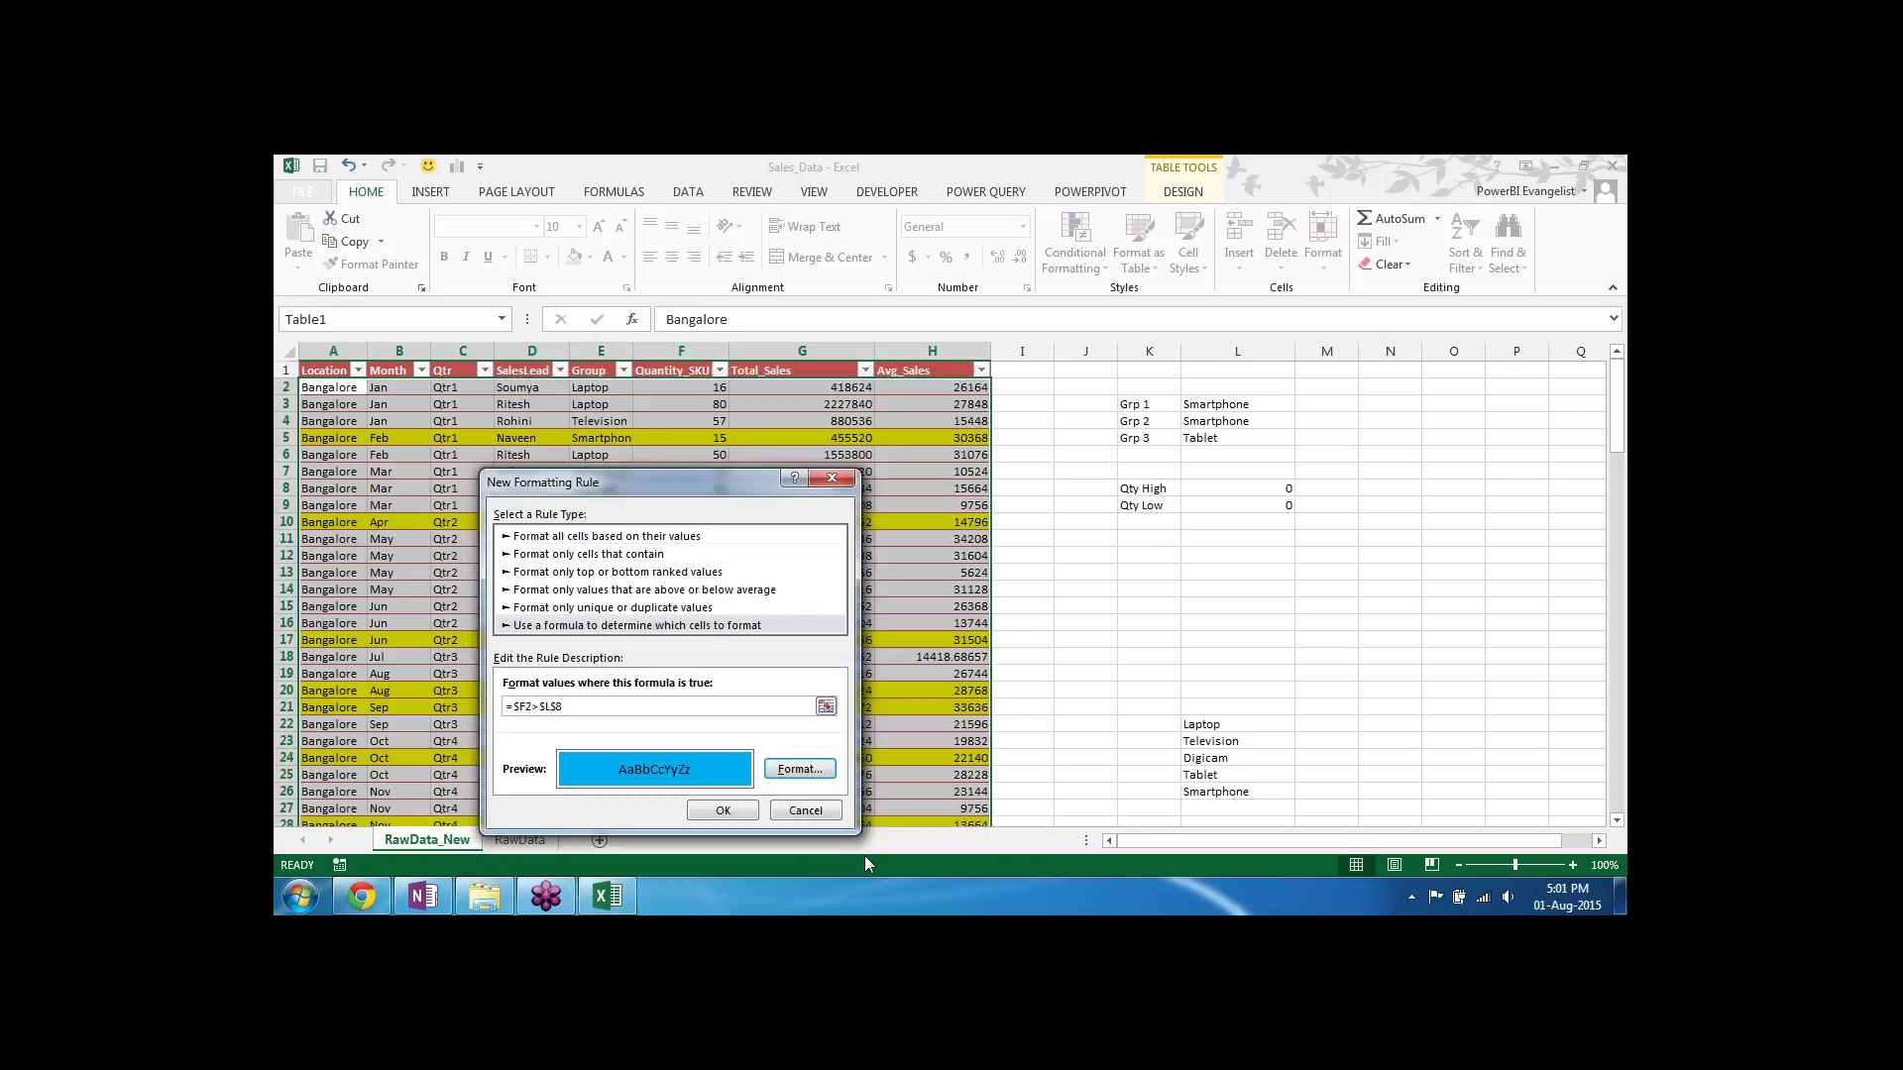
click(725, 810)
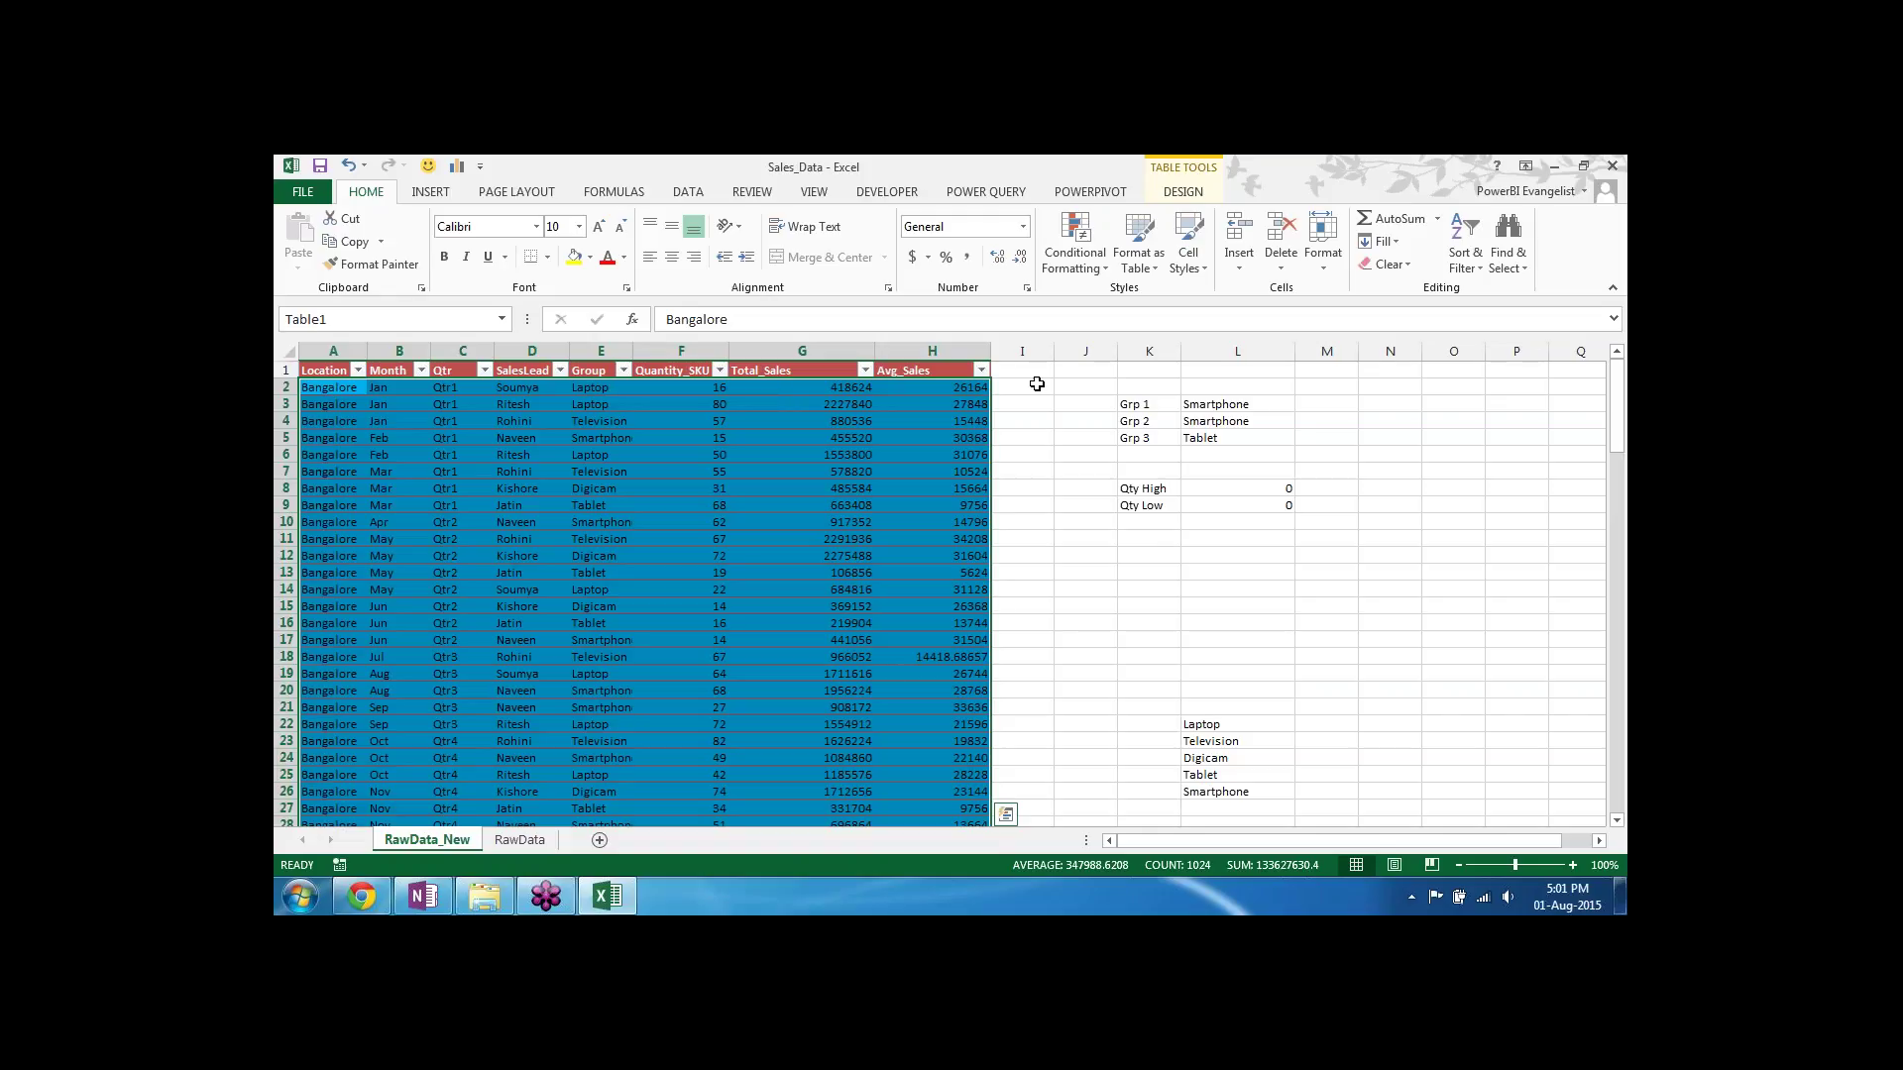
Step: Test the quantity highlighting by setting the Qty High value in L8 to 50, 60 and finally 70
click(1256, 487)
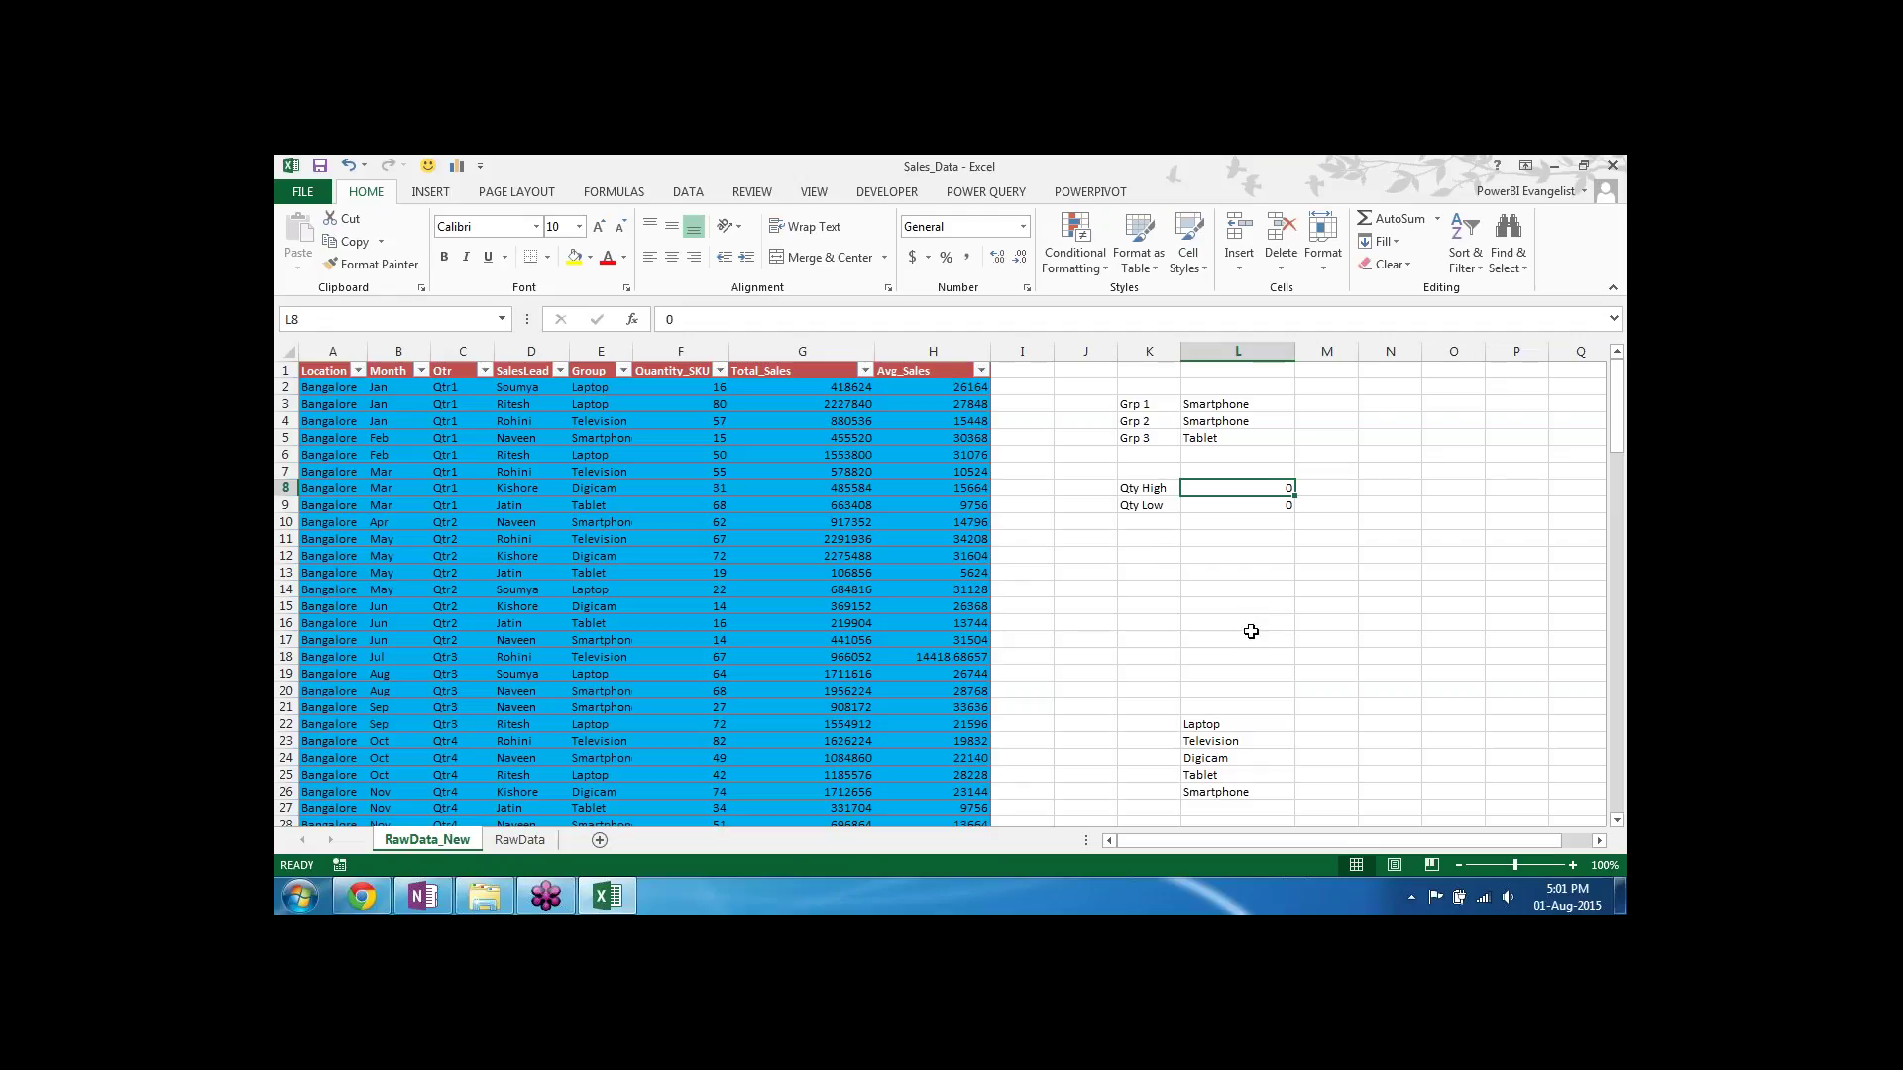
text(50)
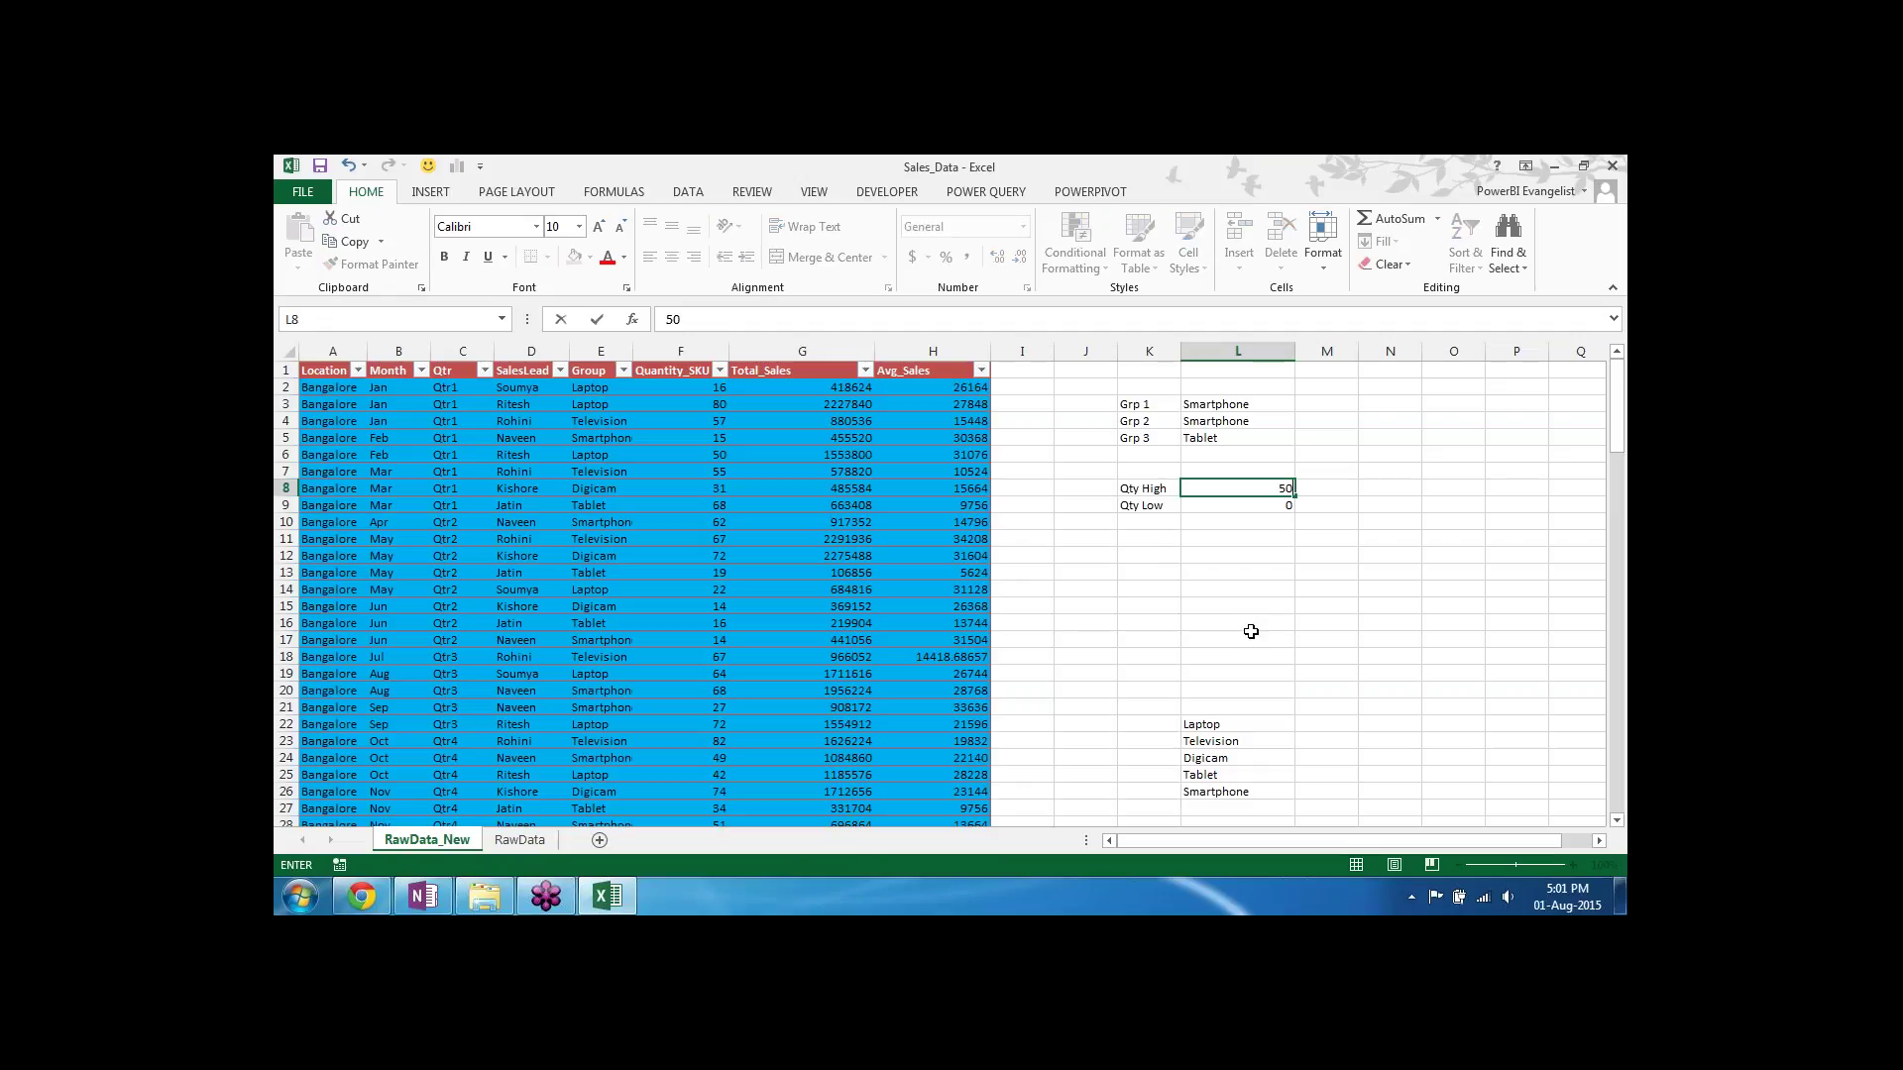
key(Return)
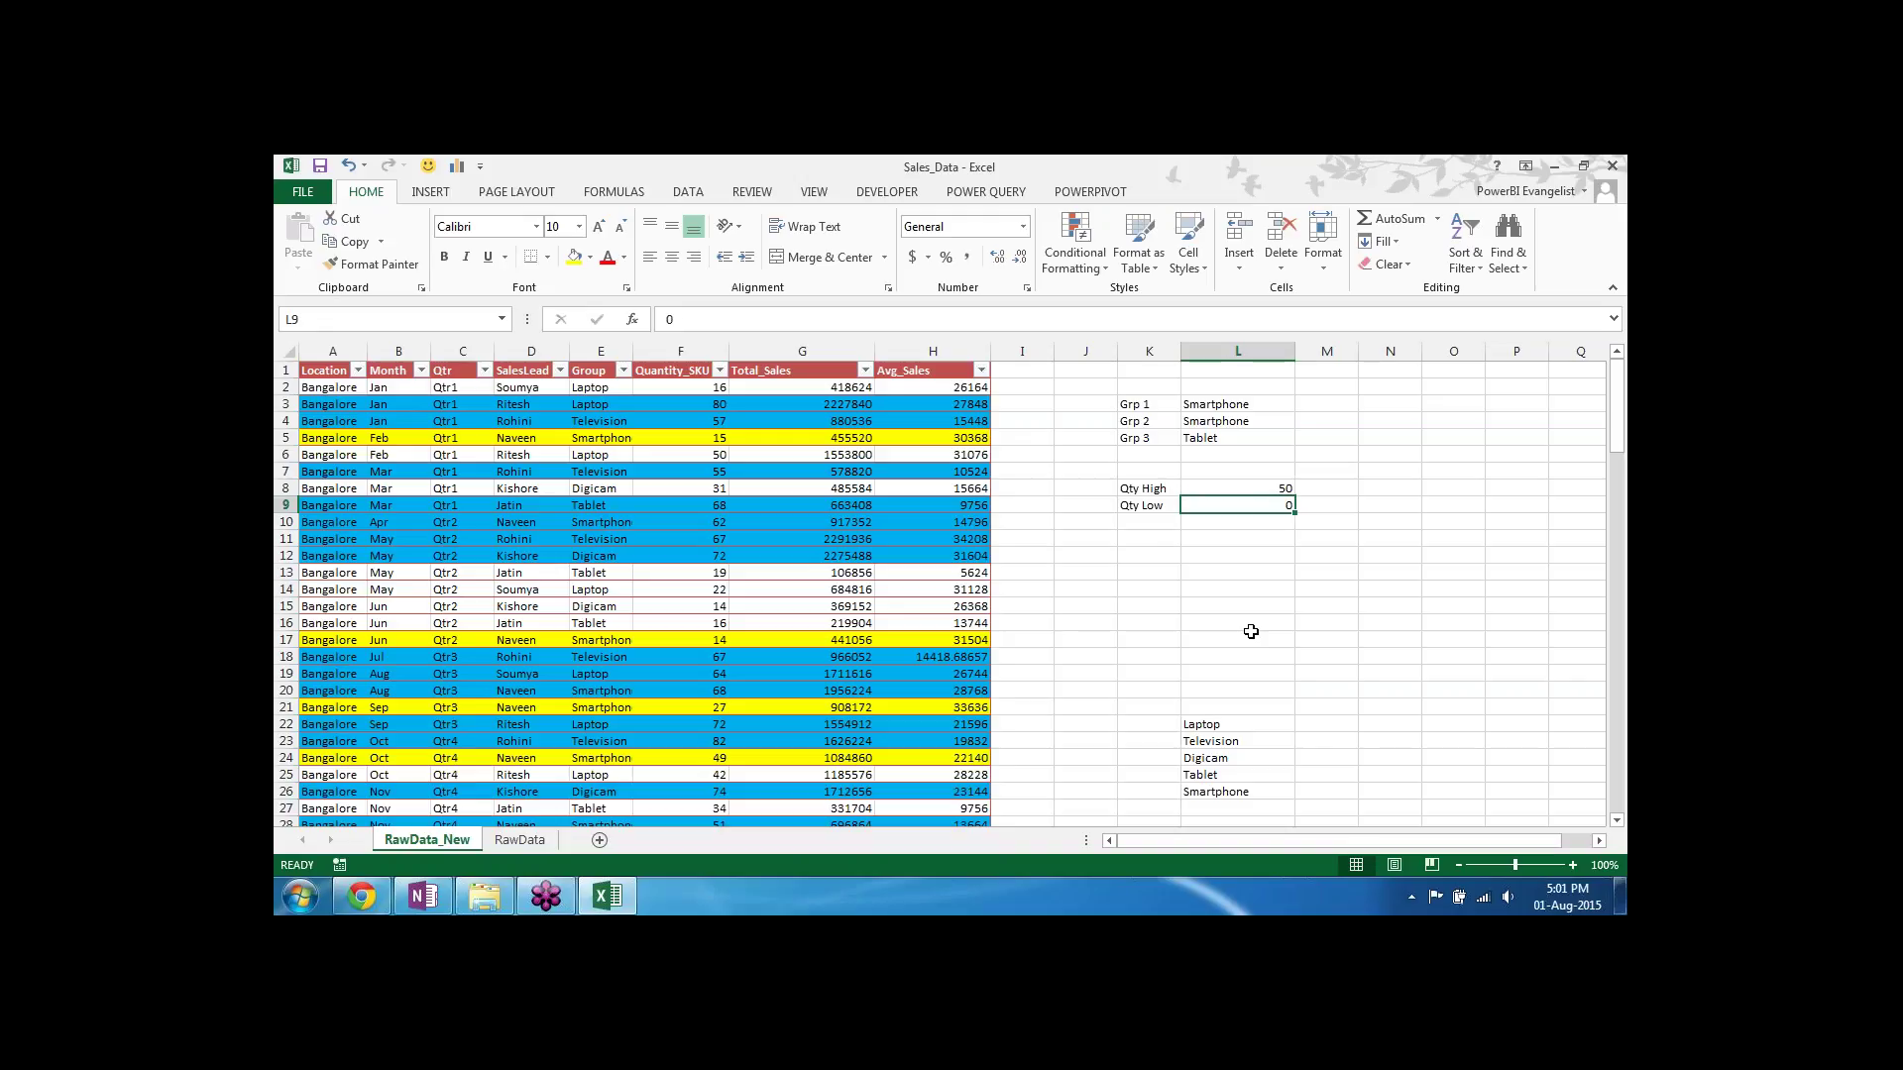
key(Up)
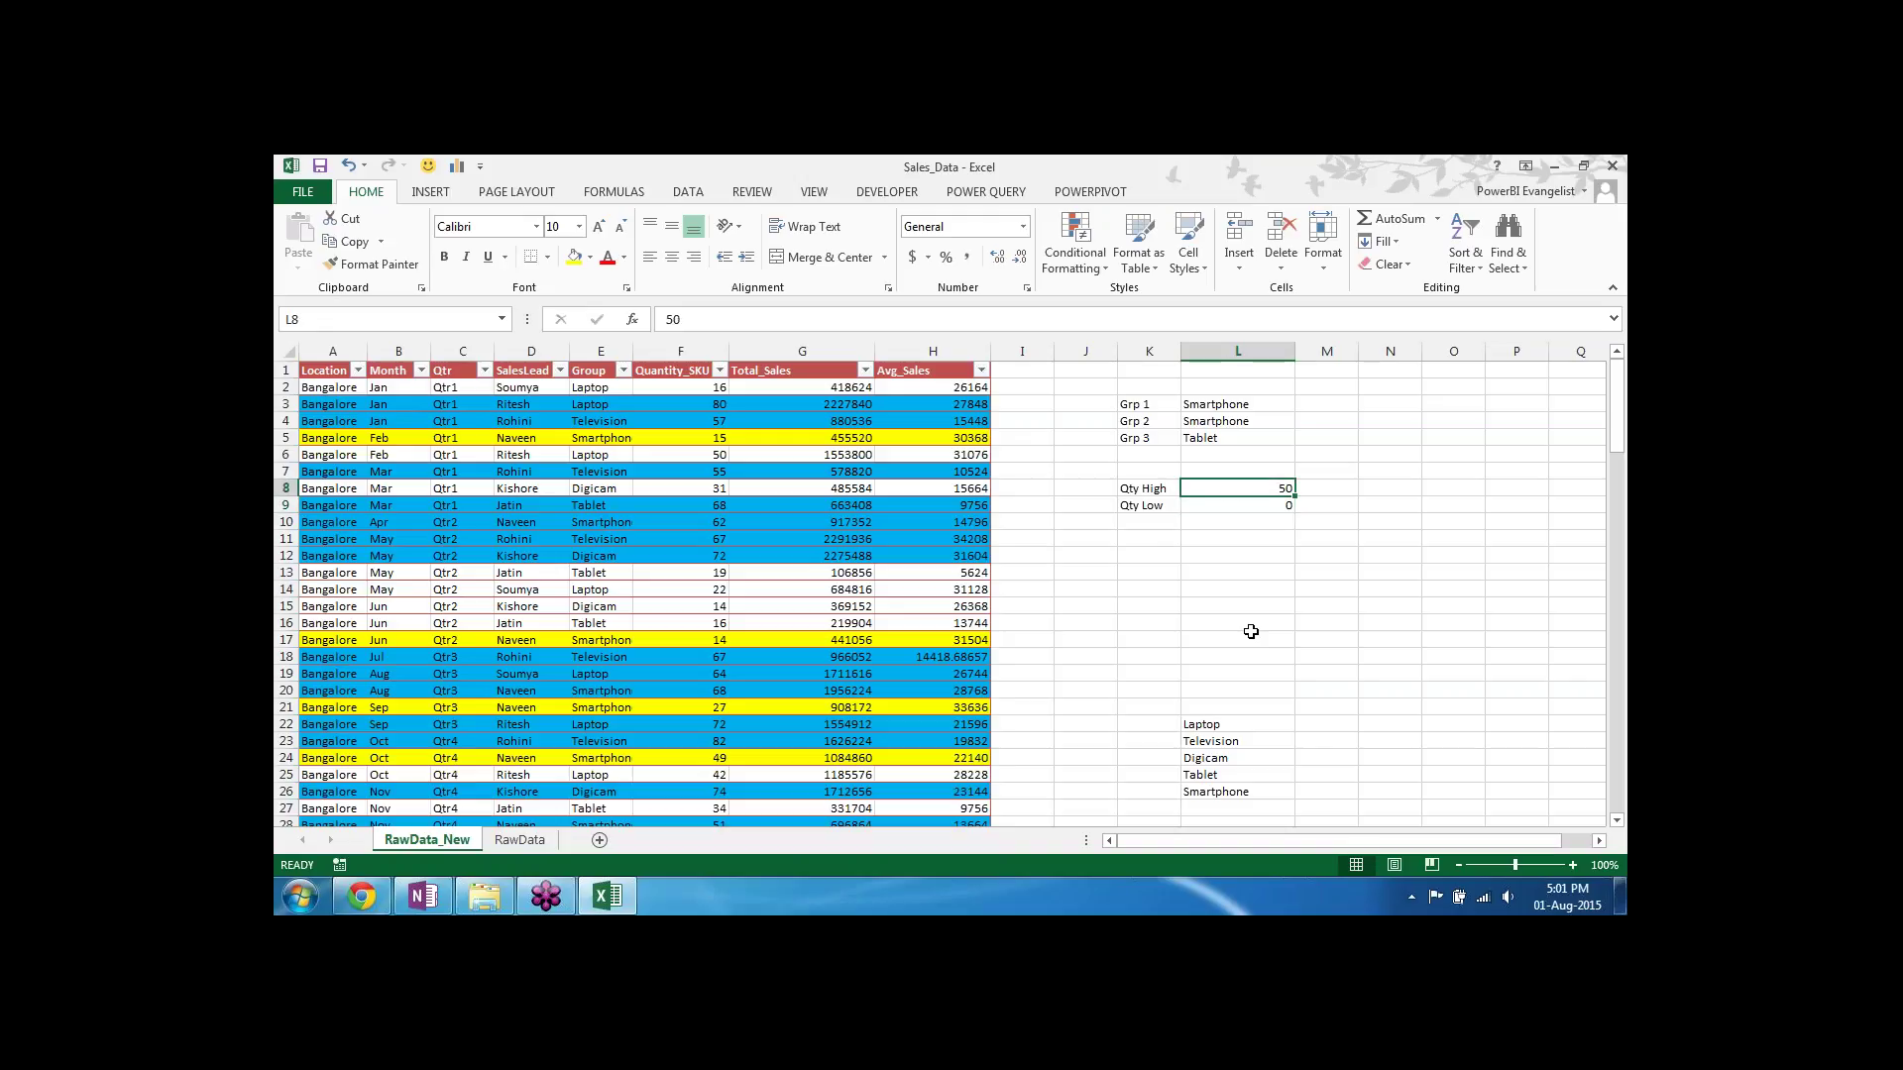
text(60)
key(Return)
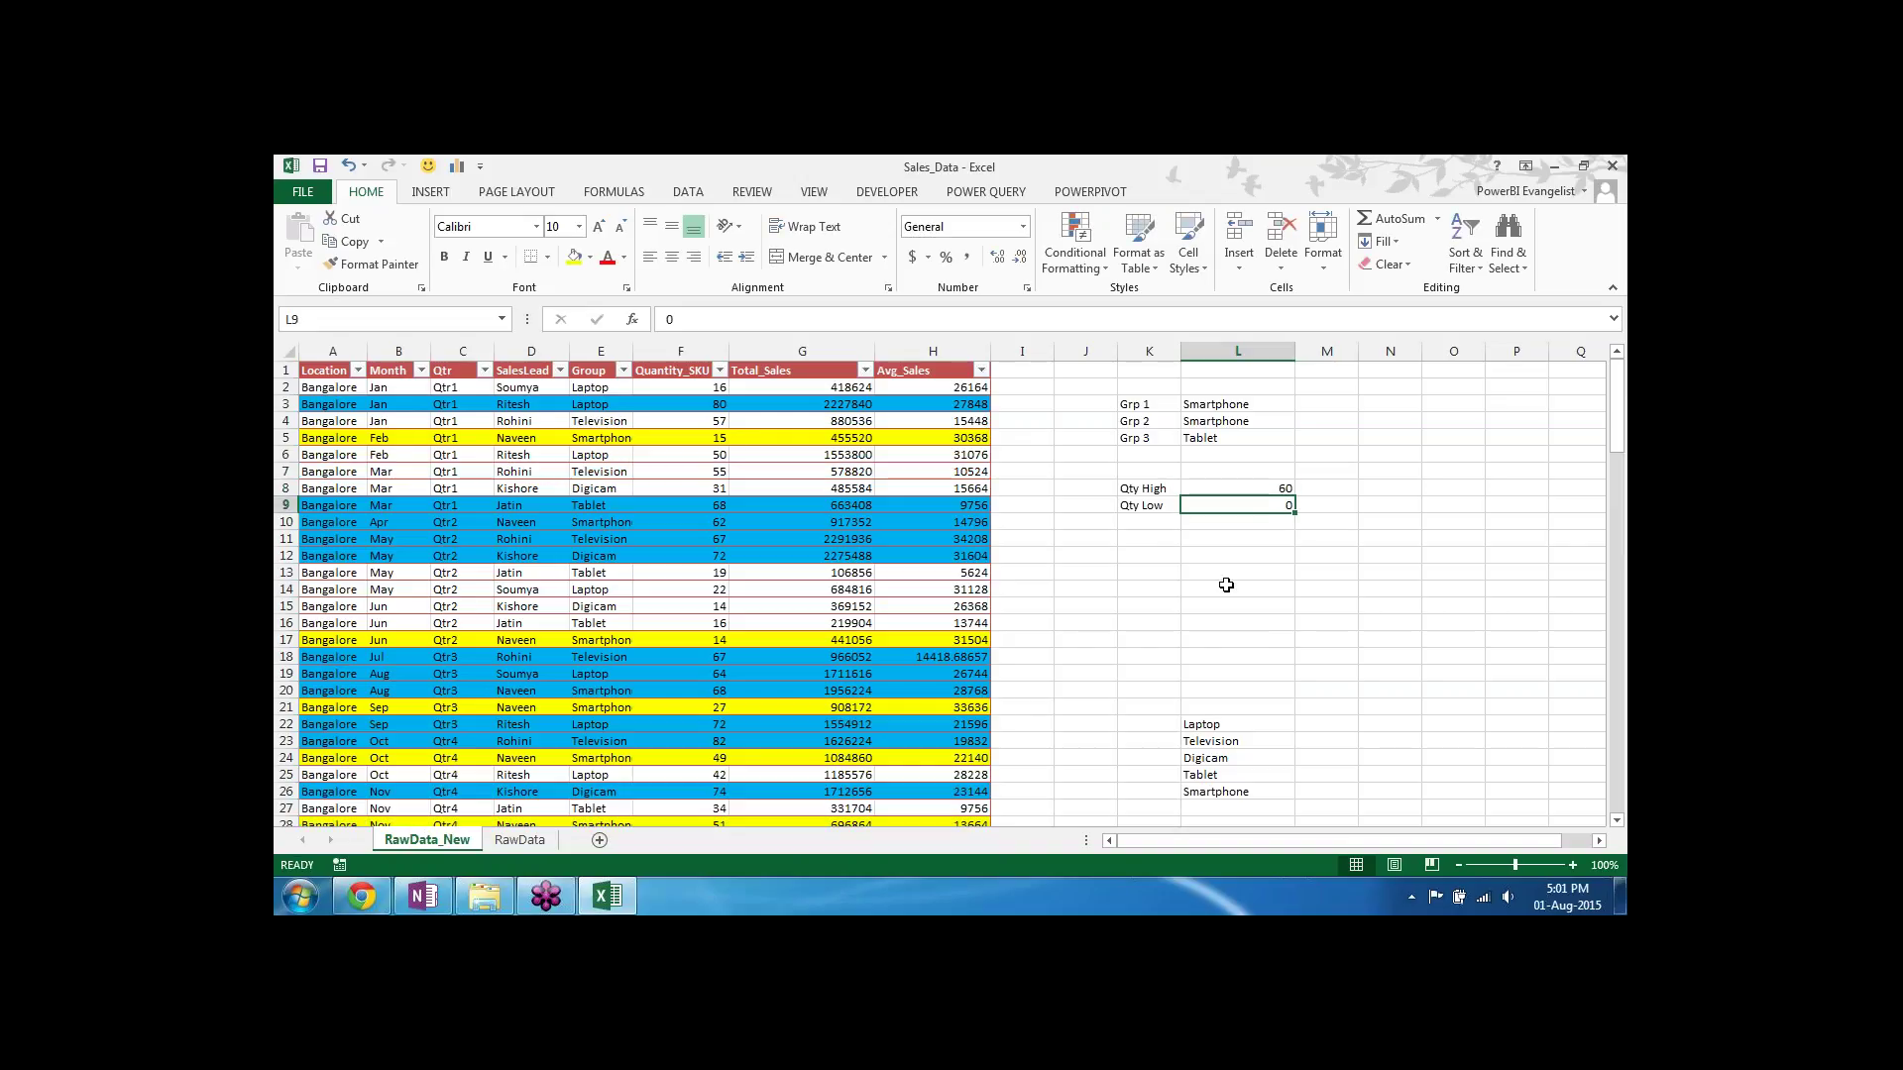
click(1264, 488)
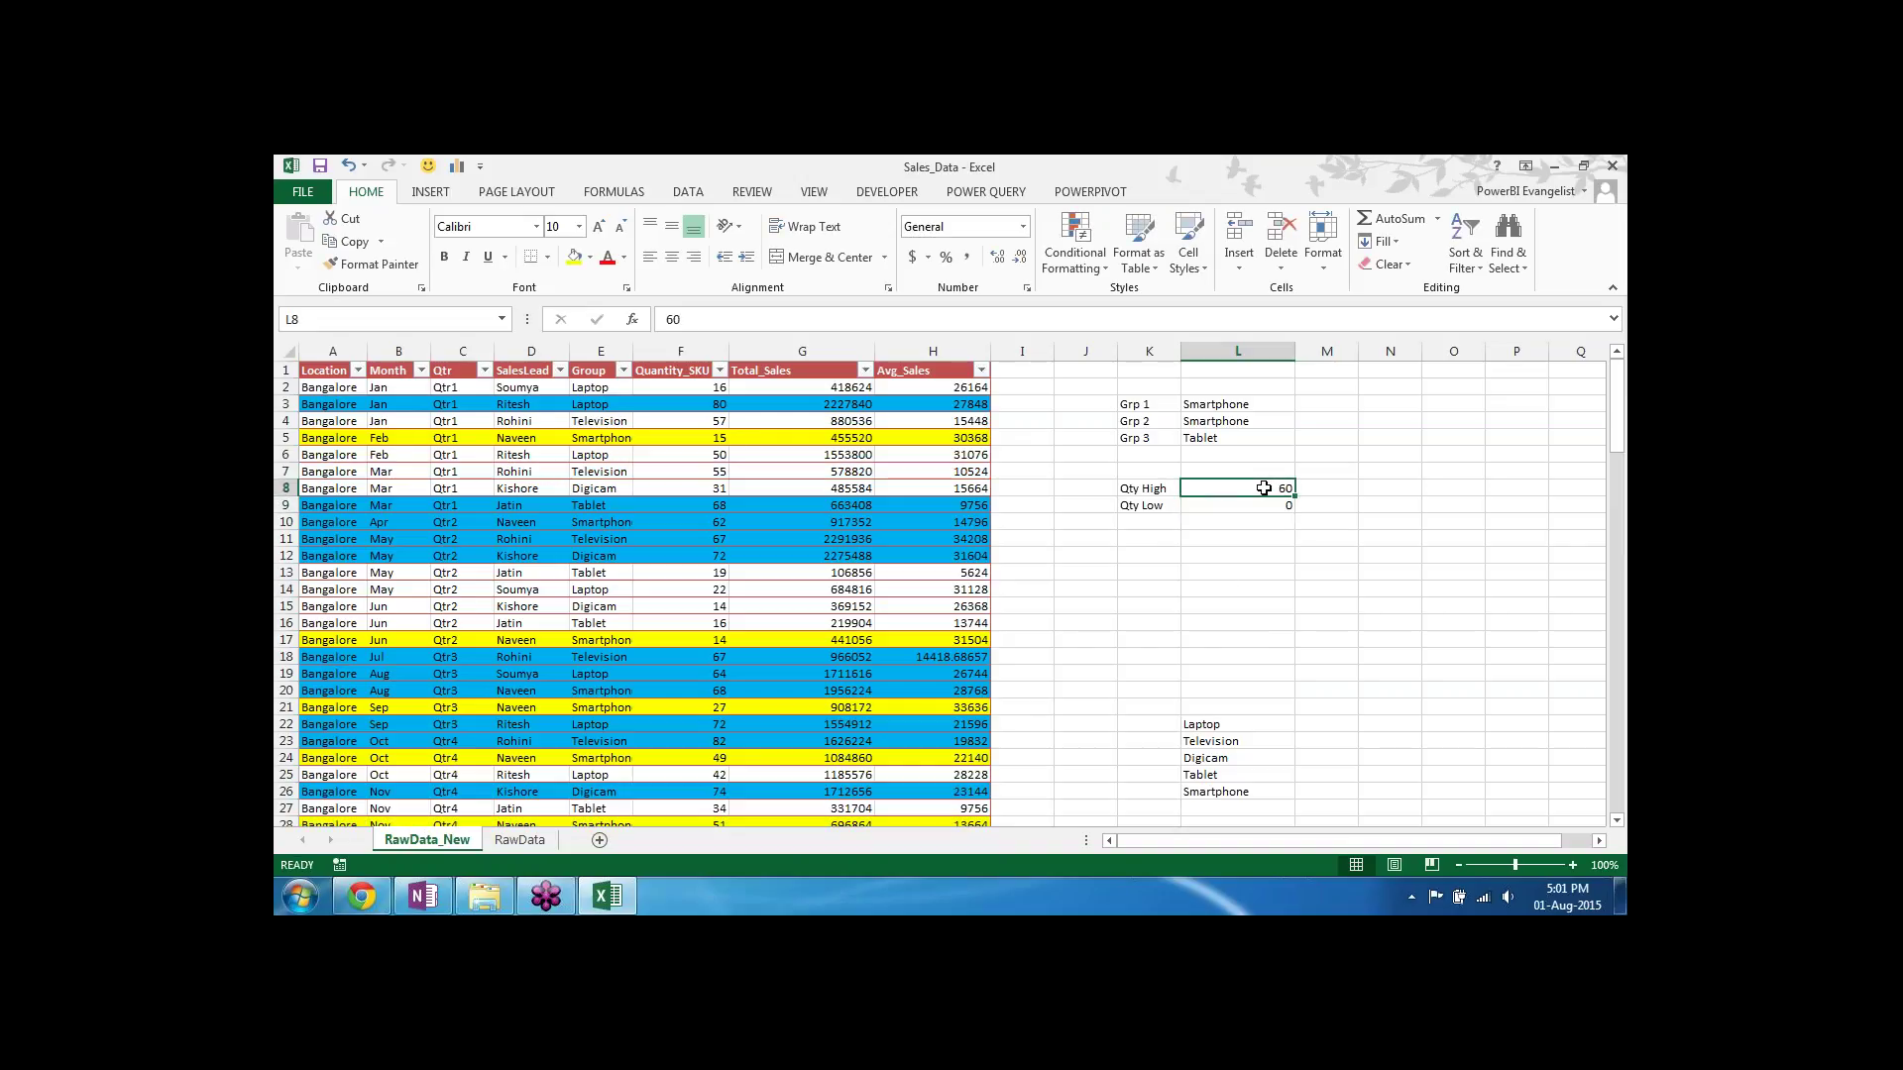
text(70)
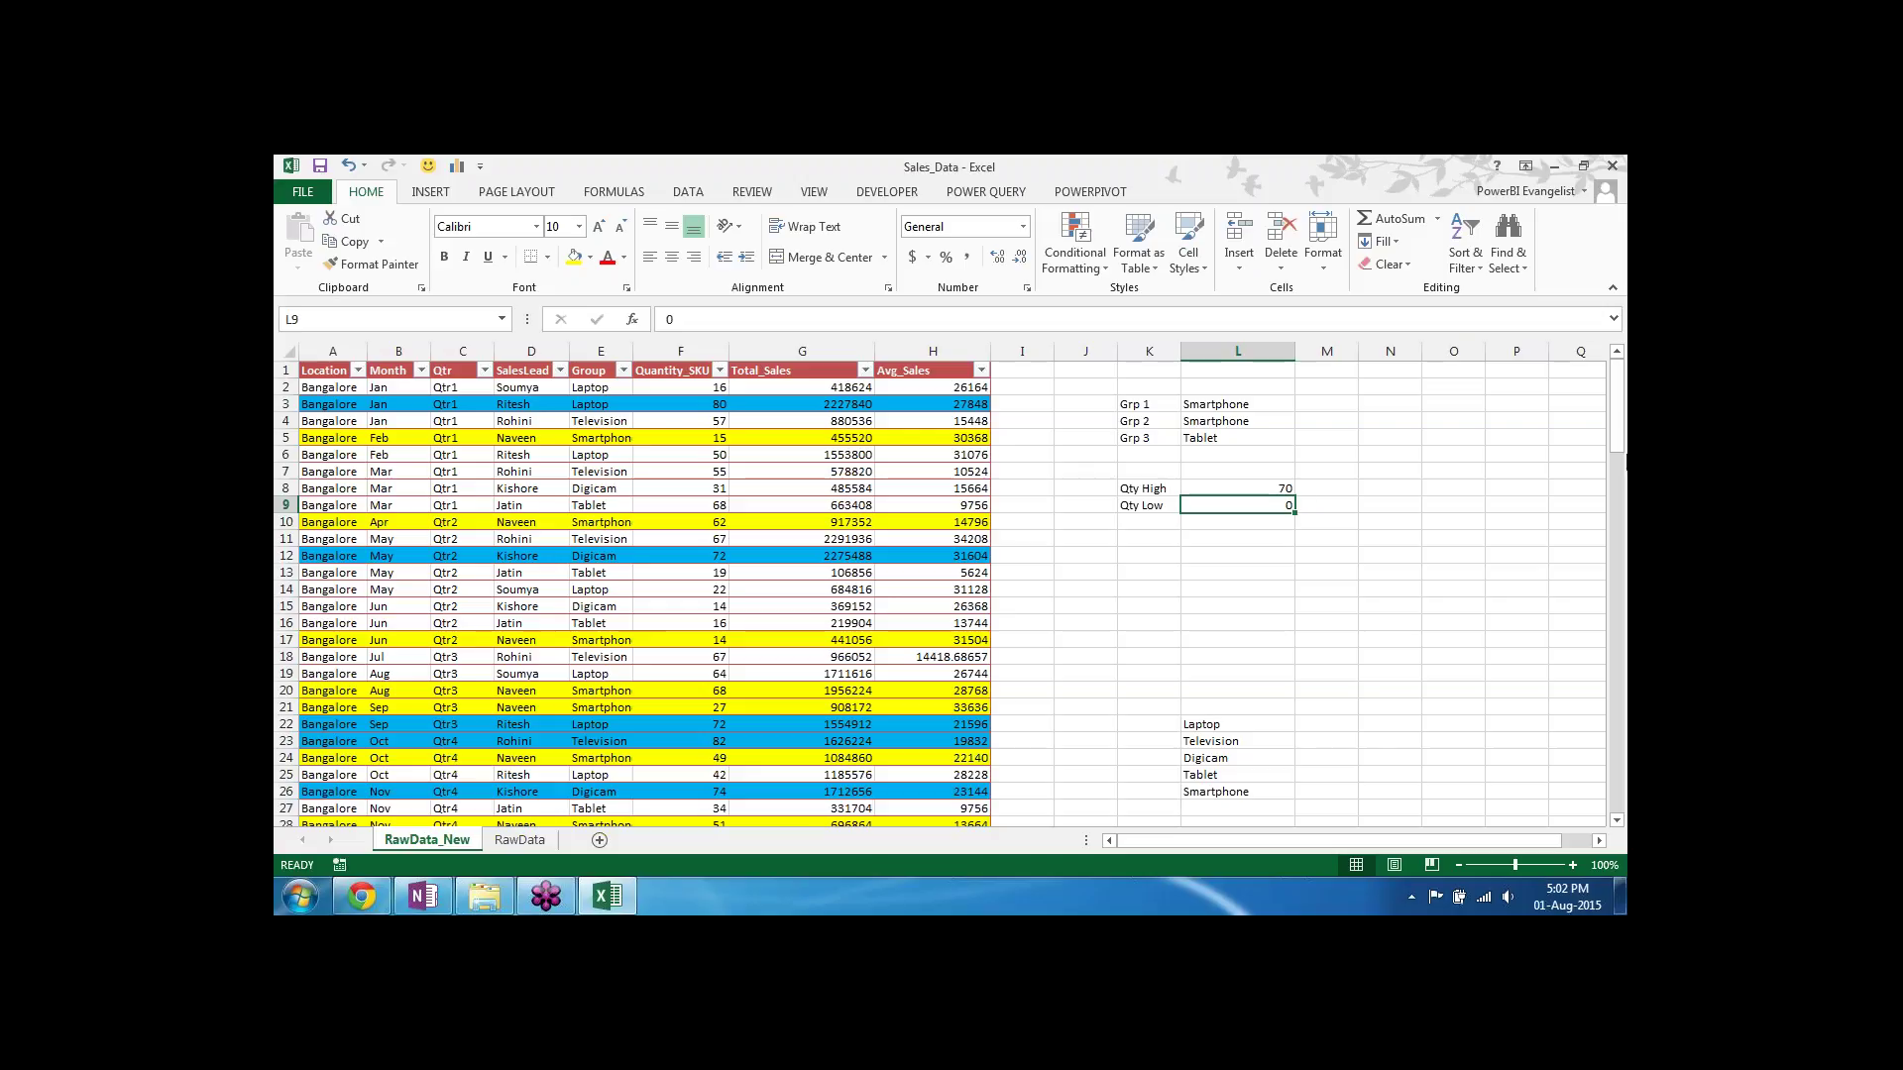
click(1605, 596)
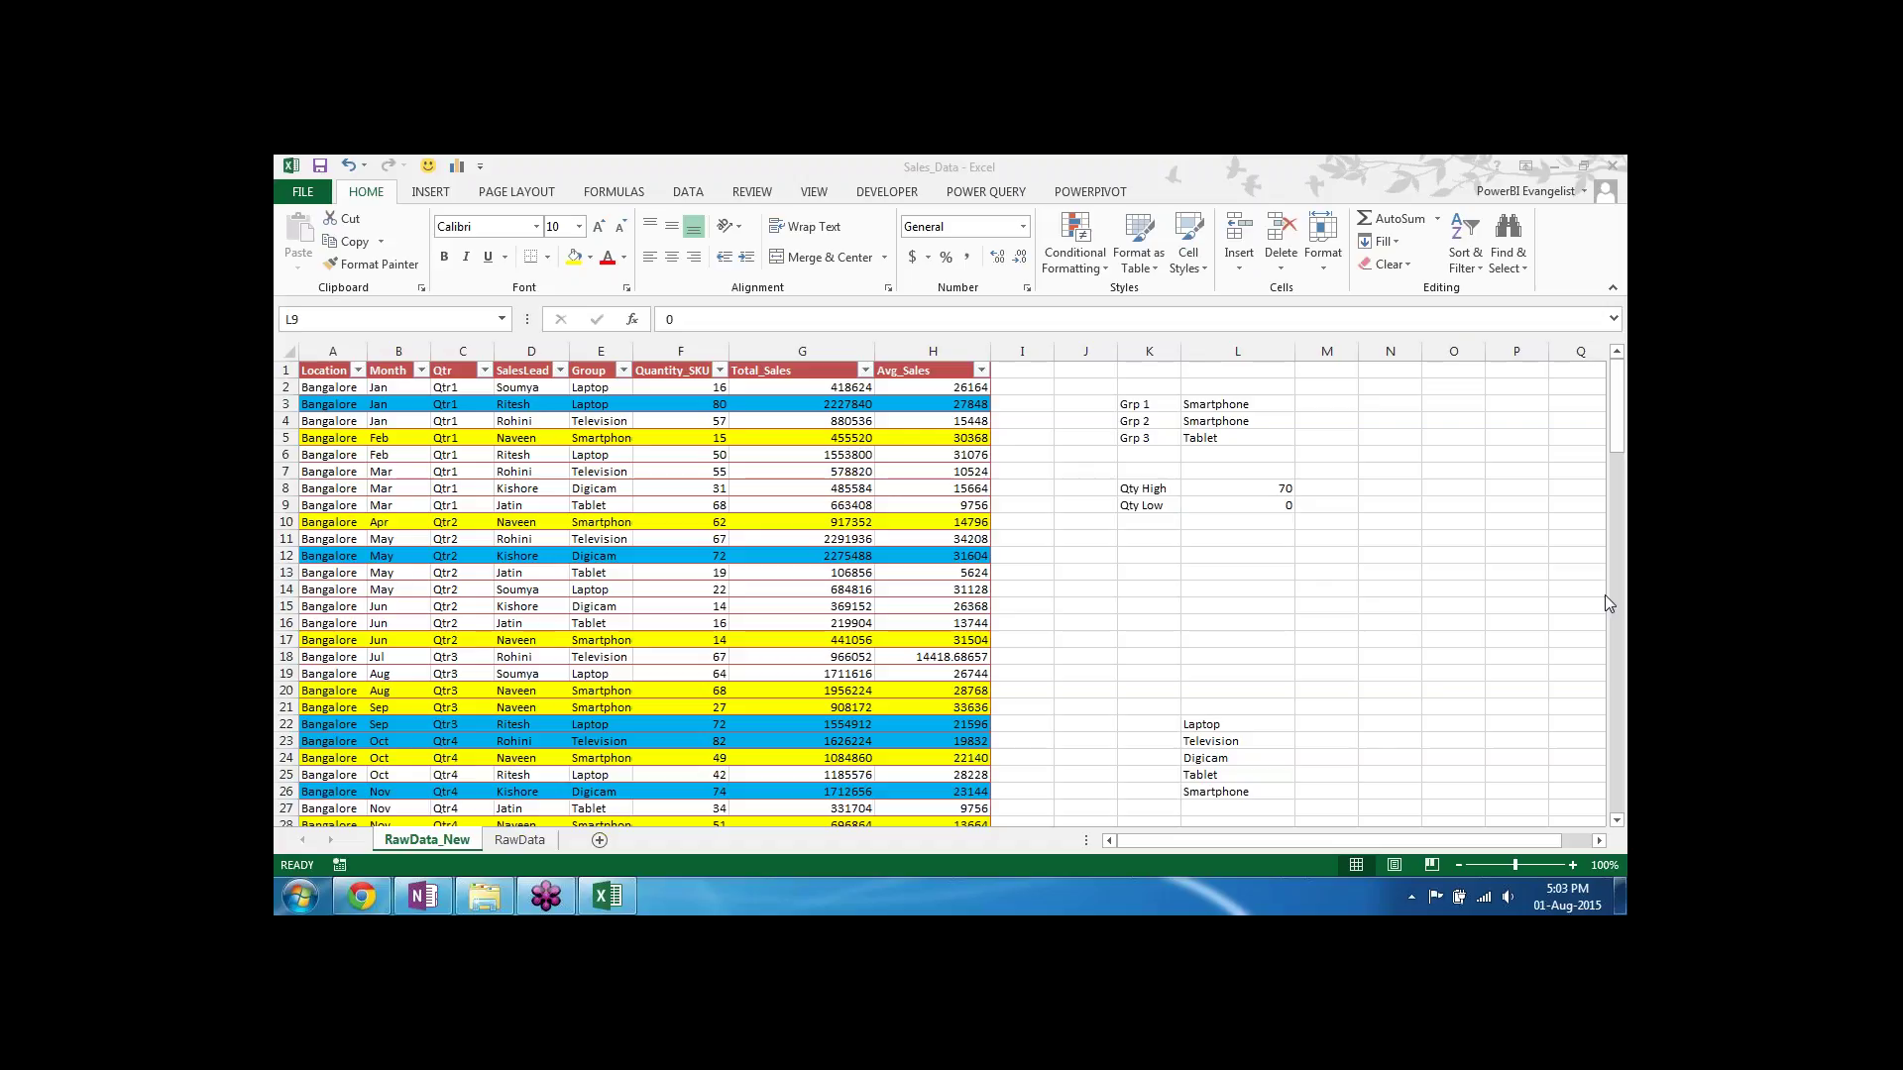
Step: Switch to the OneNote course outline and tick off the Flash Fill, Conditional Formatting and Interactive formatting topics in Module 3
click(417, 902)
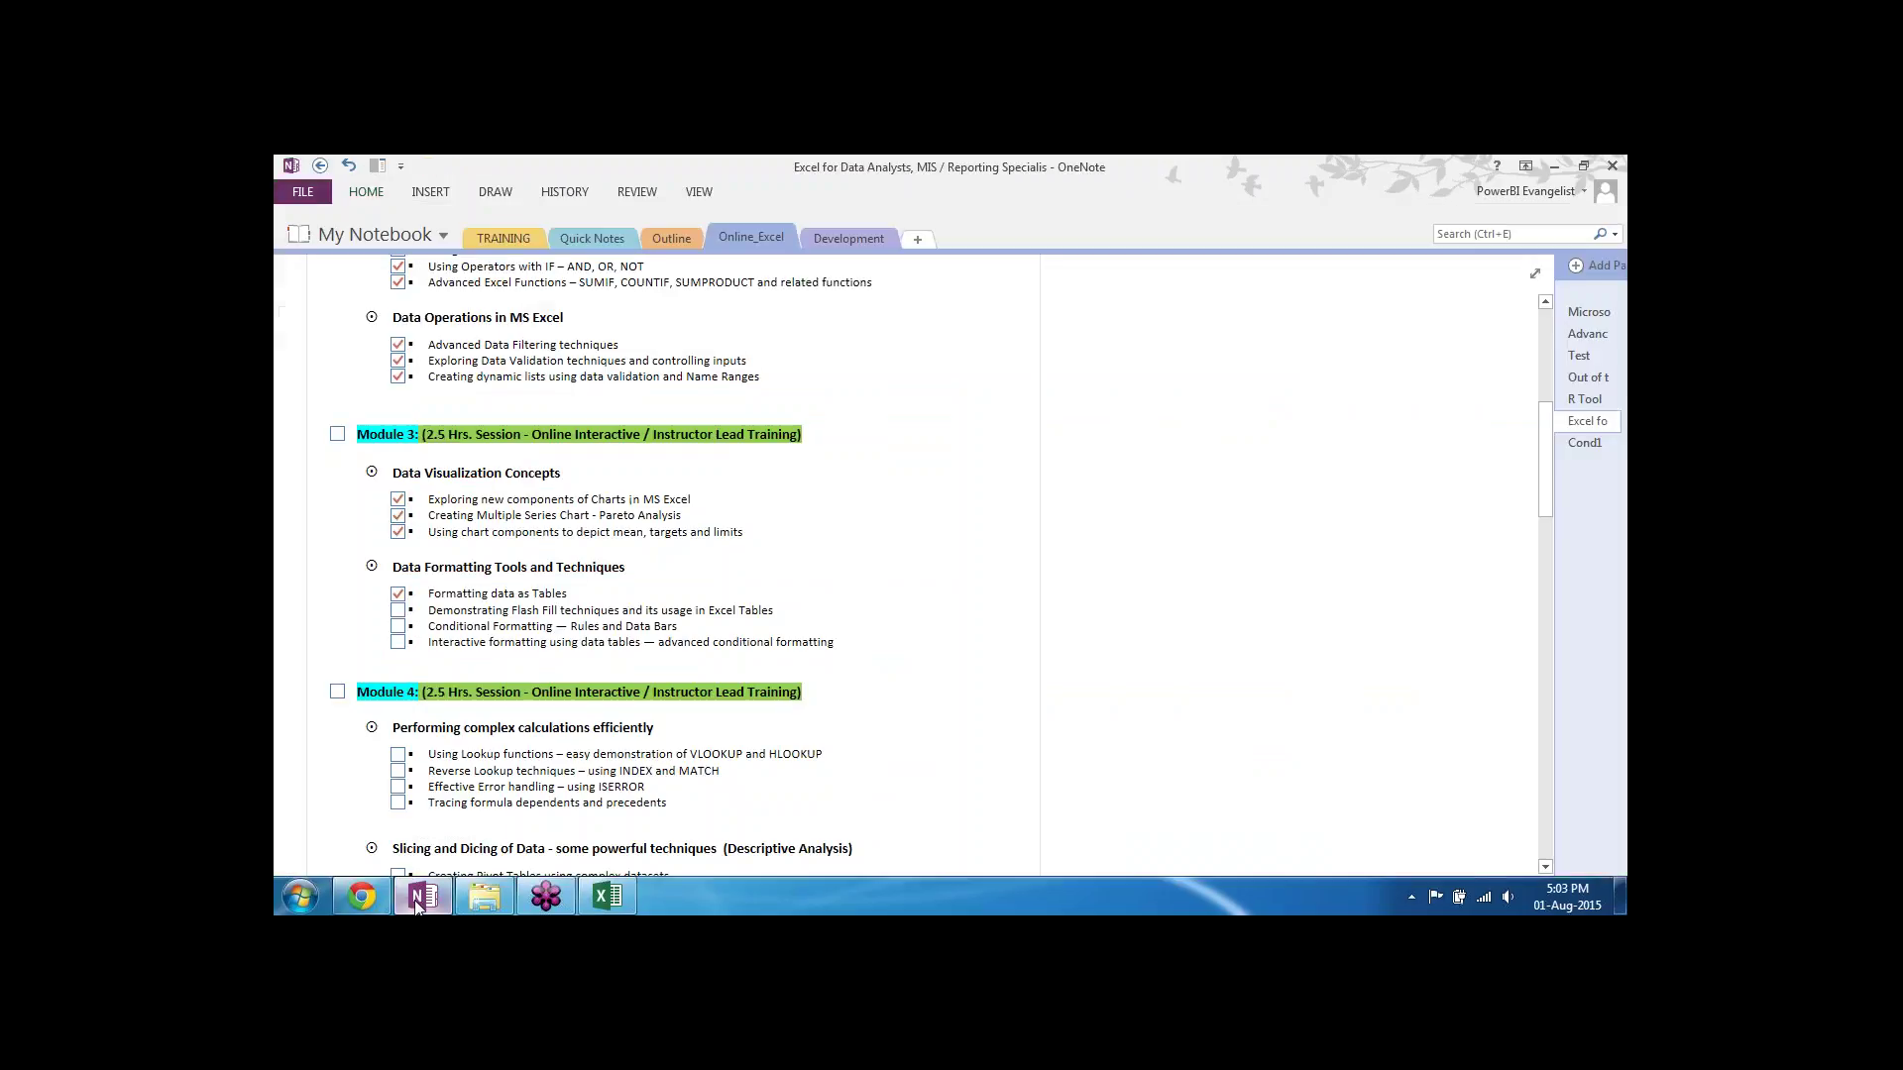
click(397, 611)
drag(653, 647, 838, 645)
click(975, 661)
click(1162, 646)
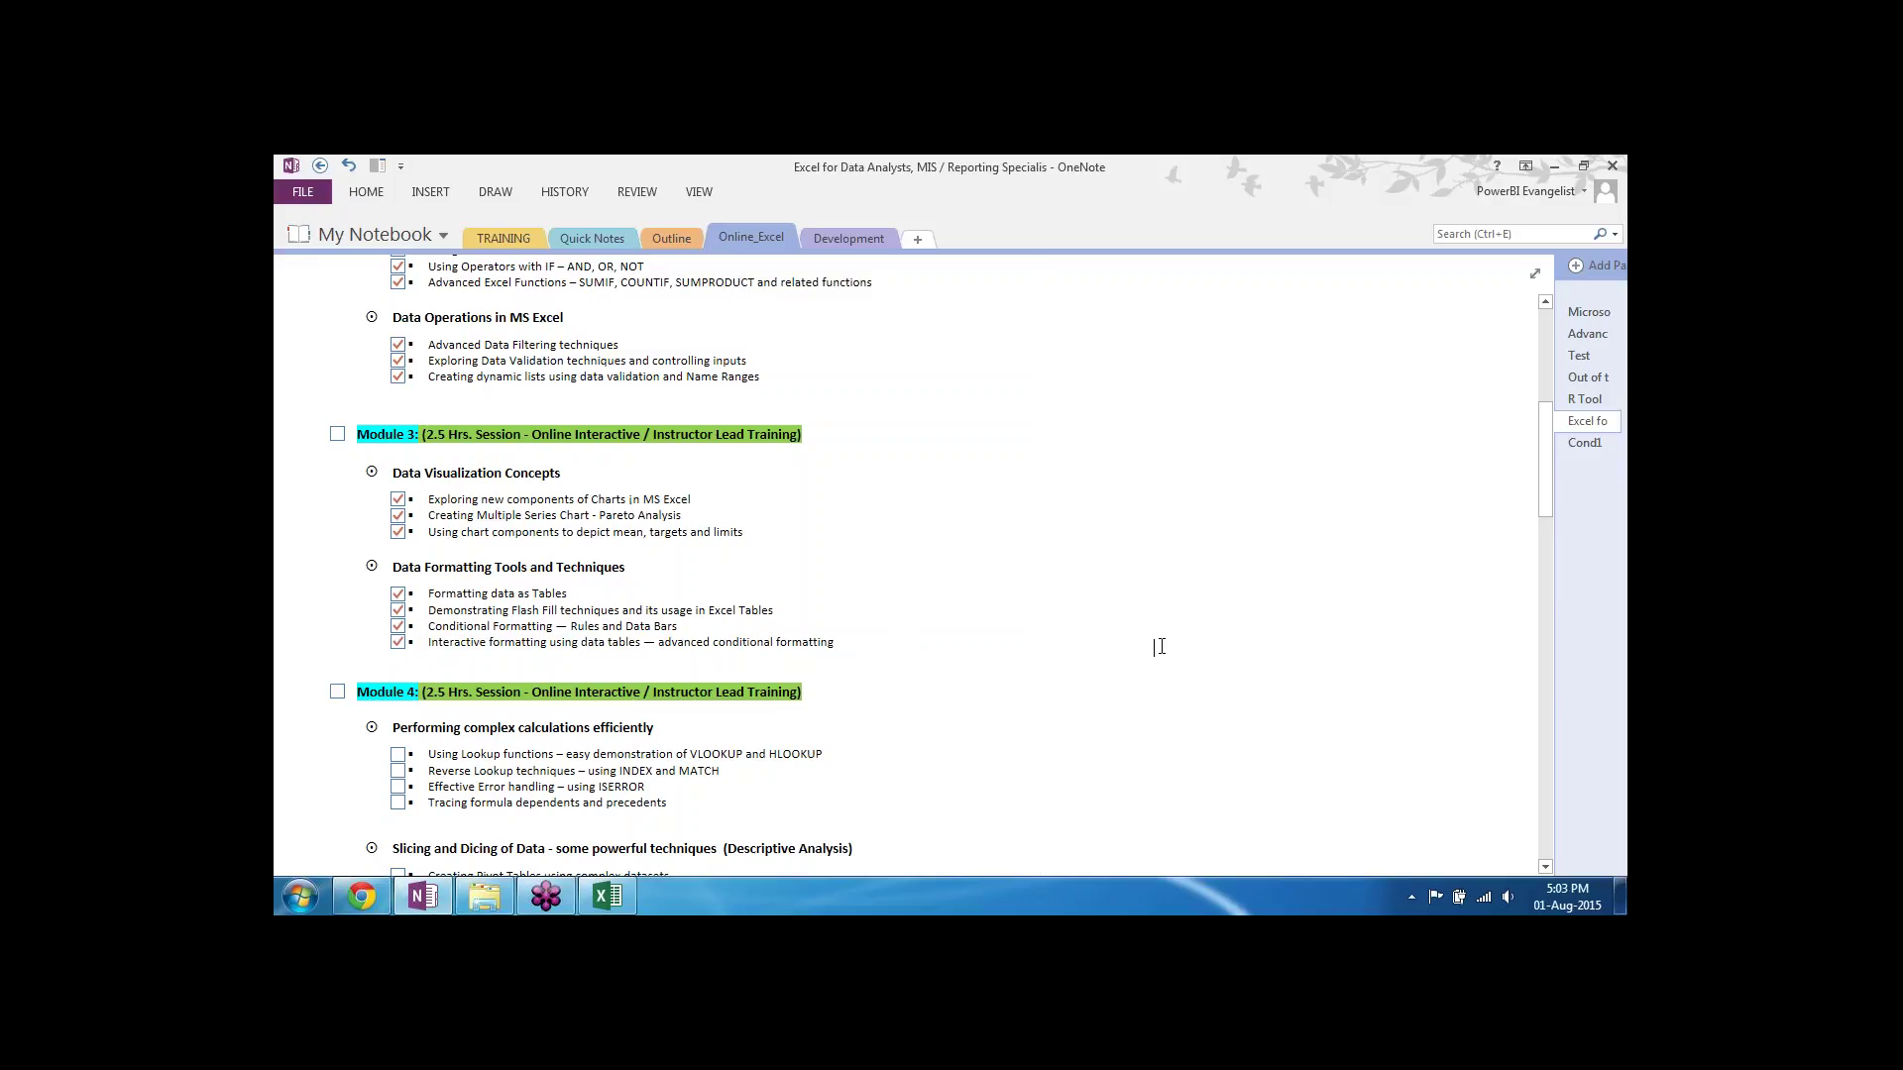
click(1548, 840)
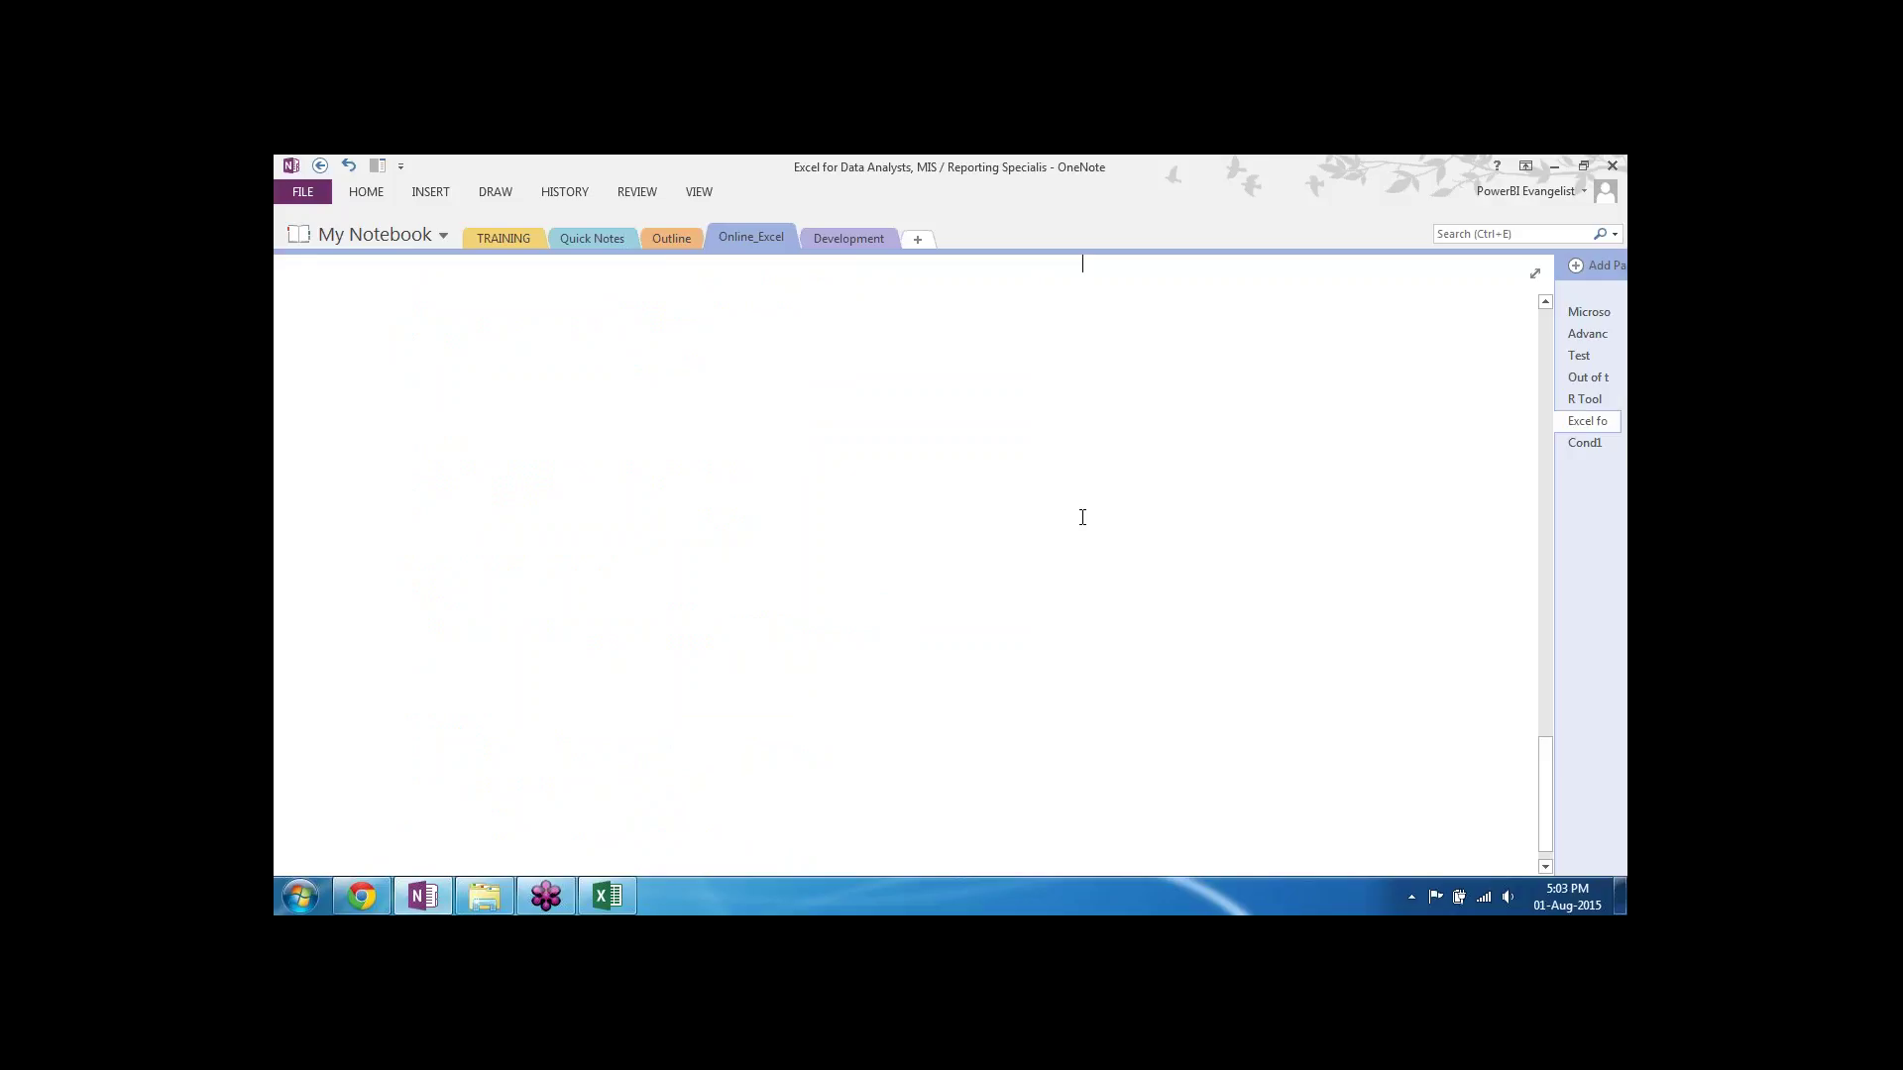
Step: Review the module checklists of the Microsoft Excel for Data Analysts course outline
scroll(1083, 516, up, 15)
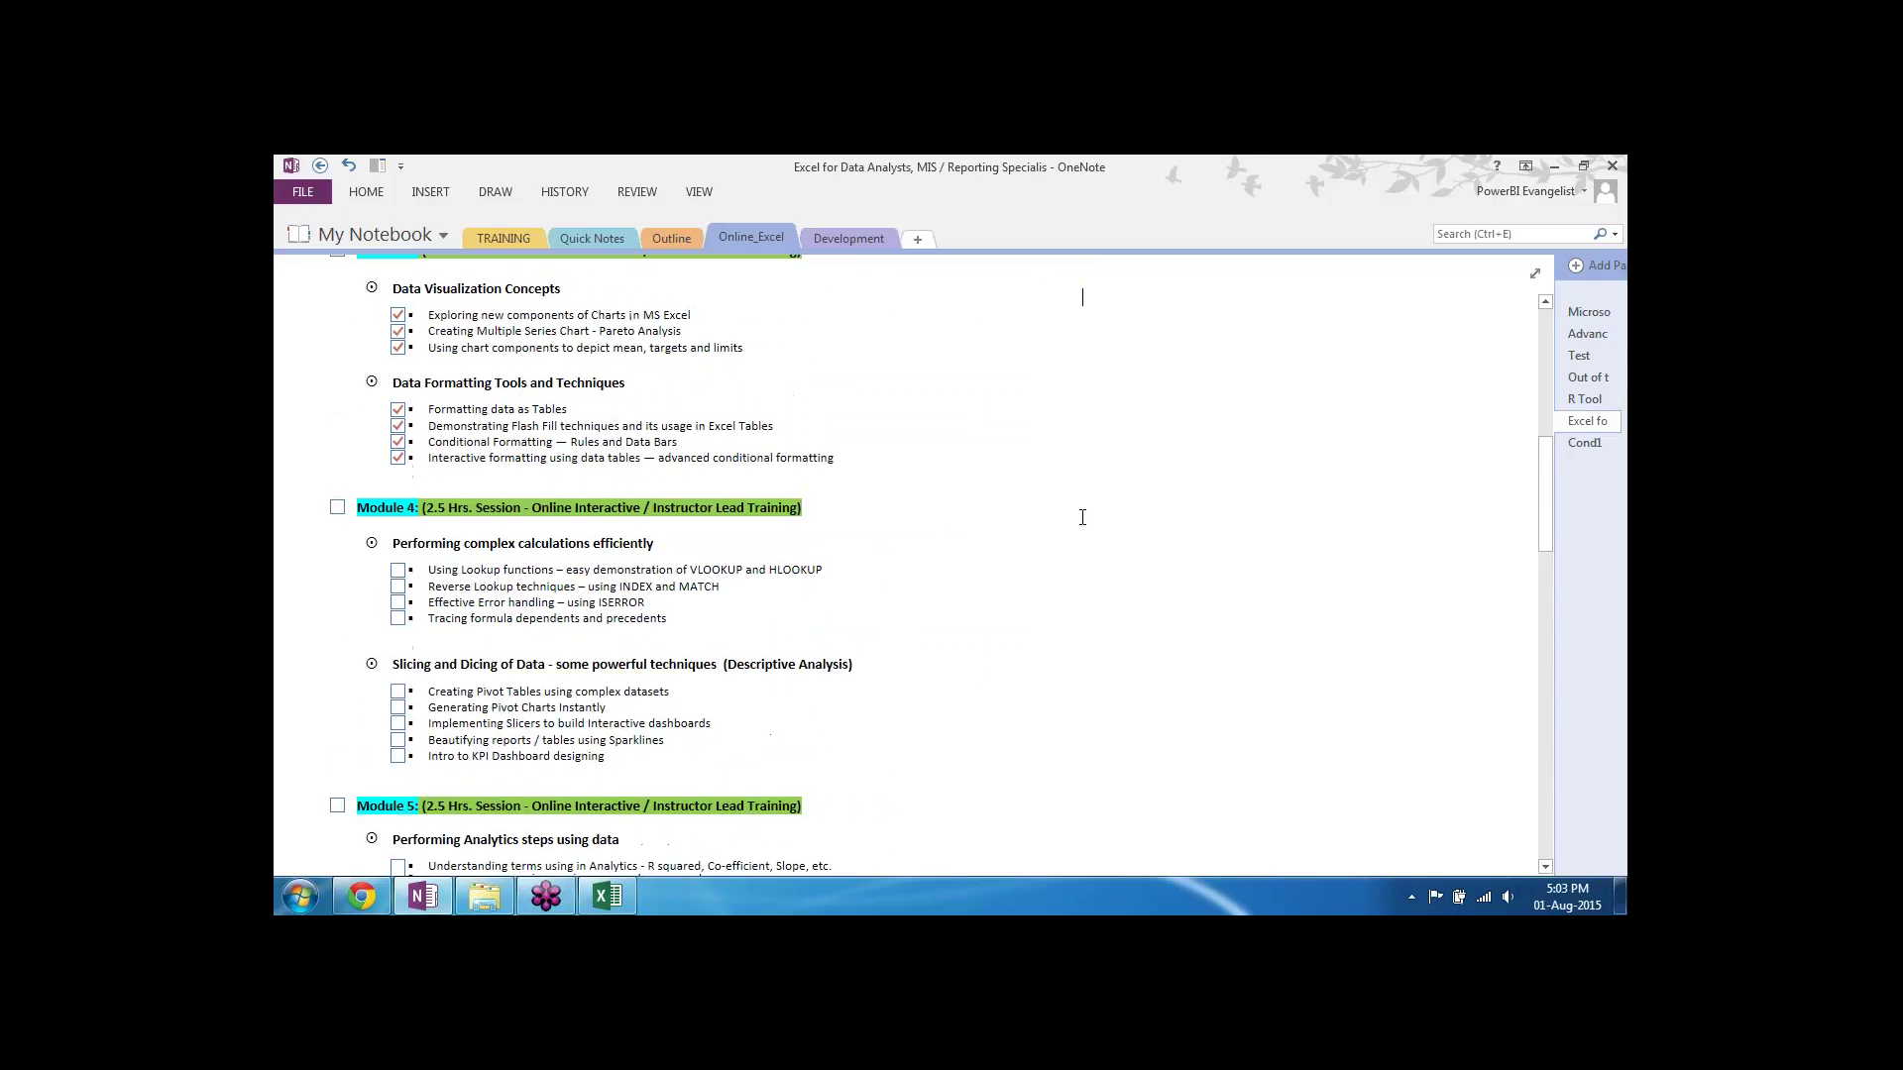
scroll(1082, 516, up, 10)
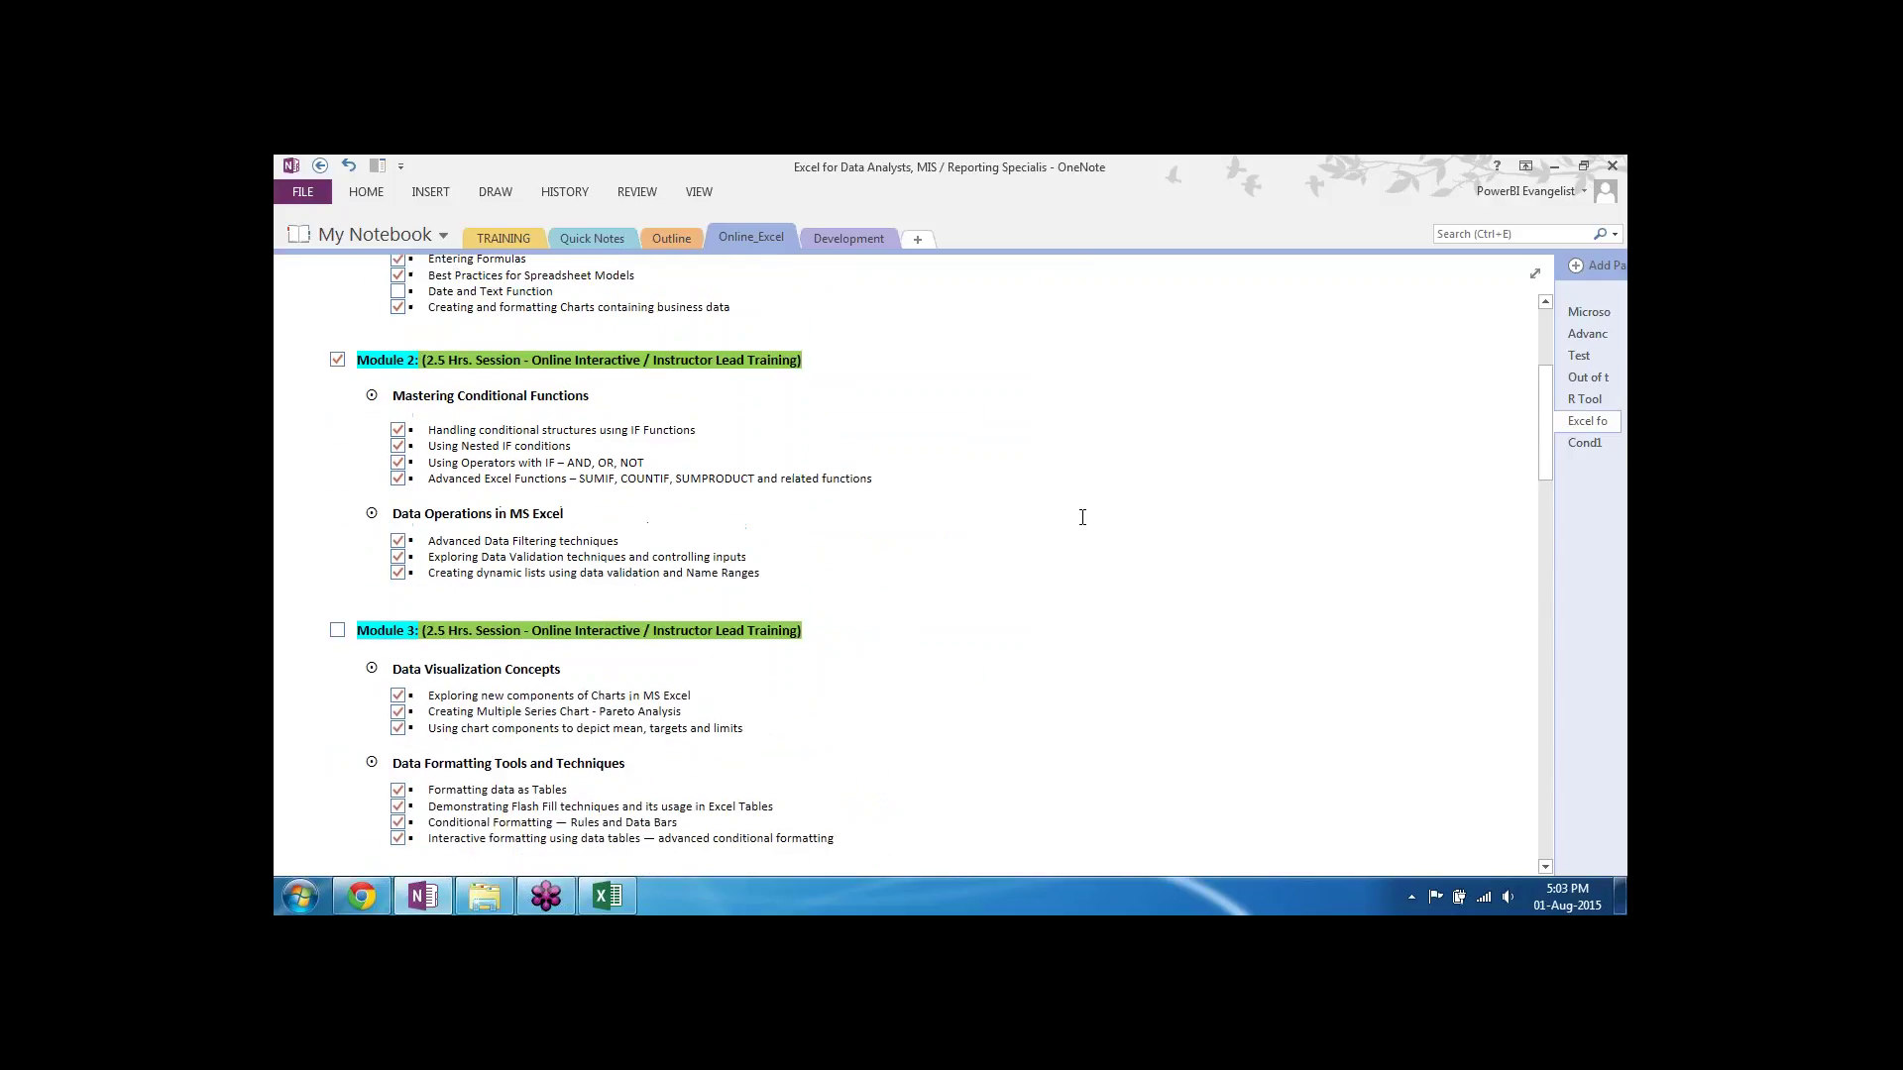
scroll(1082, 516, up, 3)
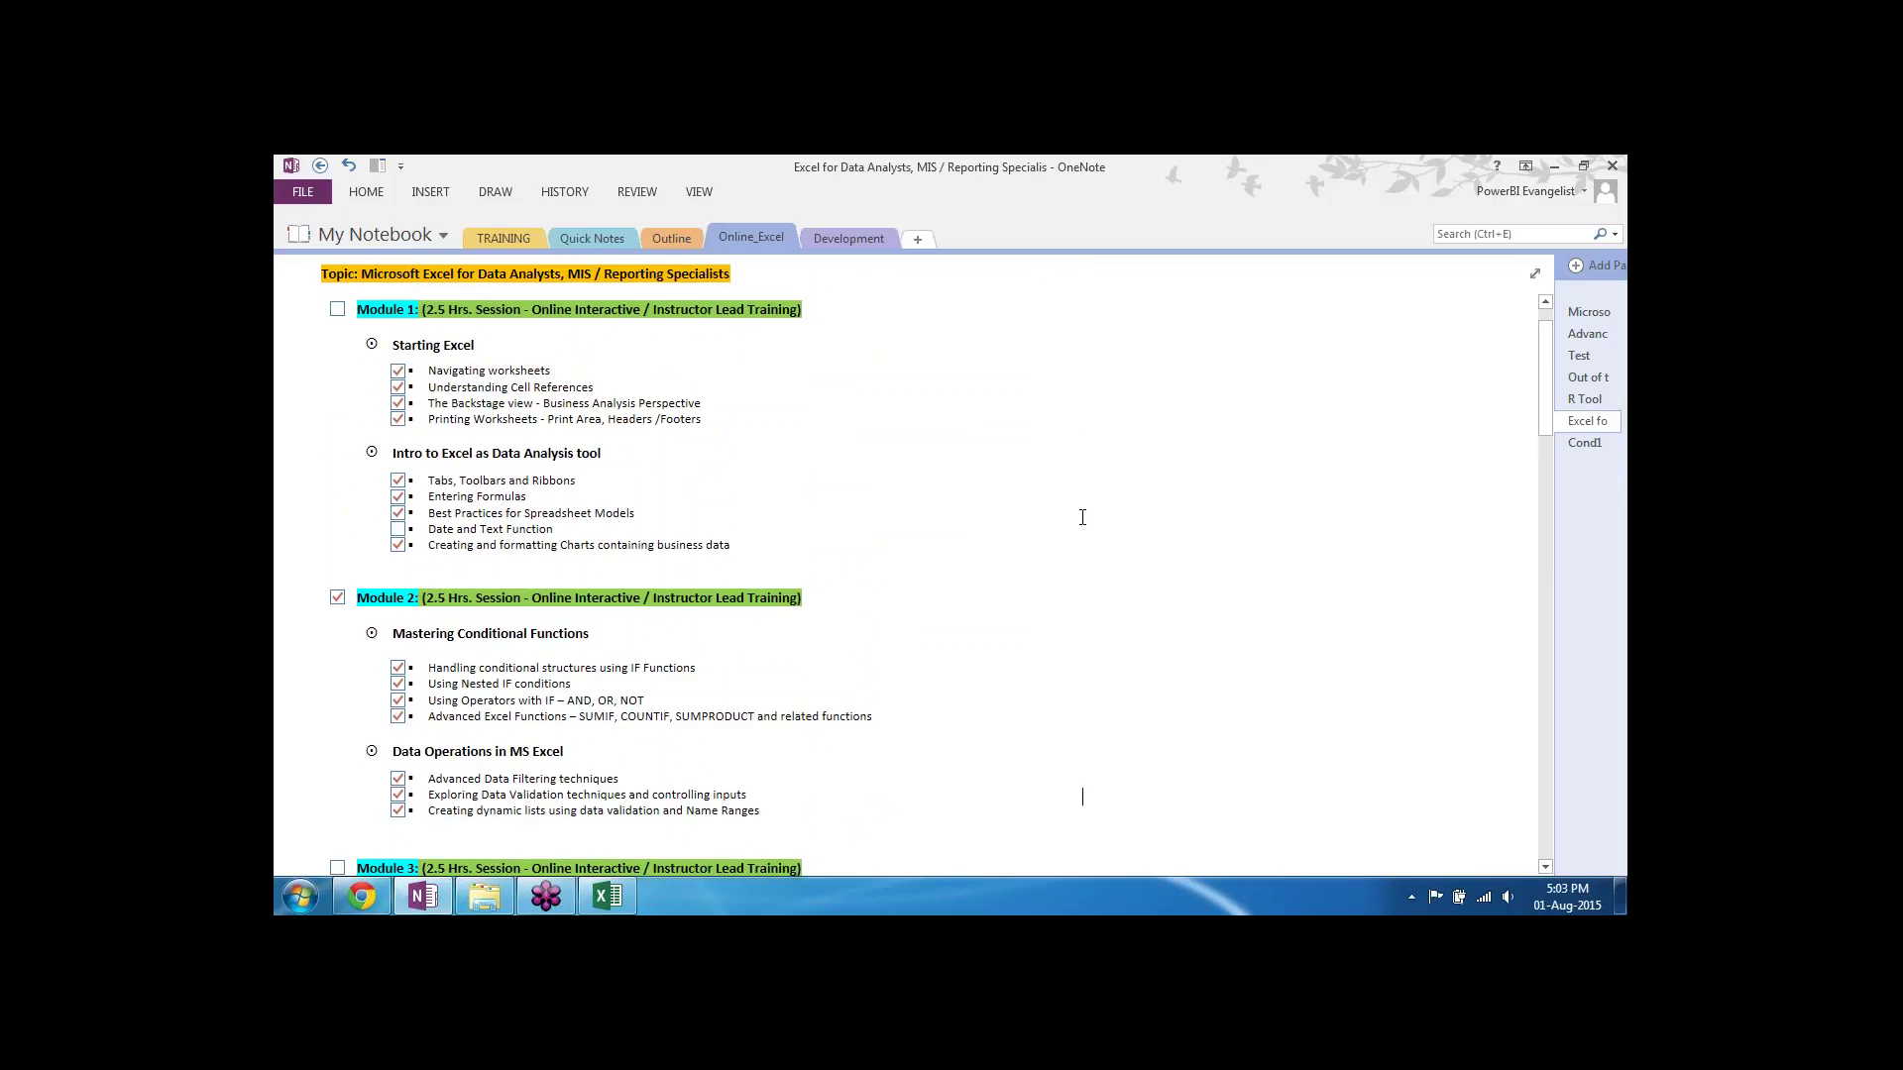
scroll(1083, 517, down, 3)
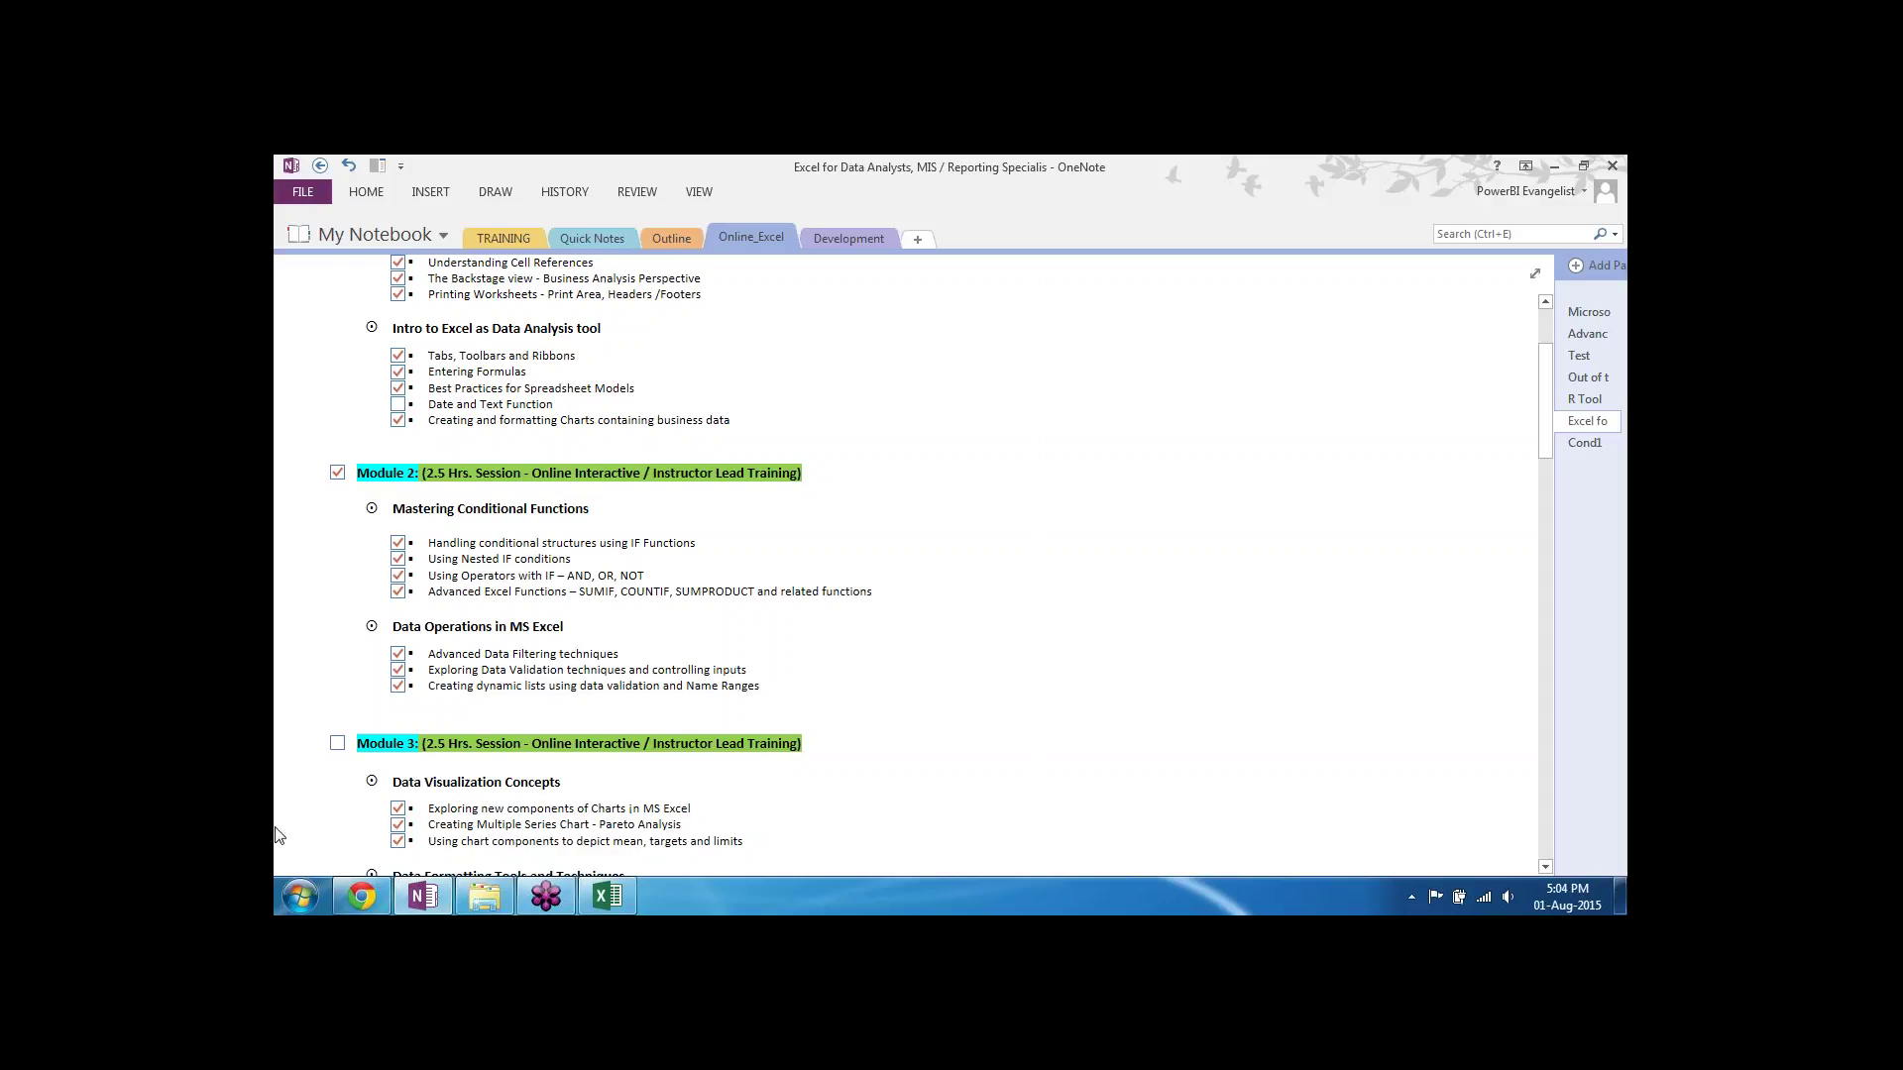
Step: Switch to the Excel_Dataset_New folder and examine its data files, from baby_names through World Bank Indicators
key(alt+Tab)
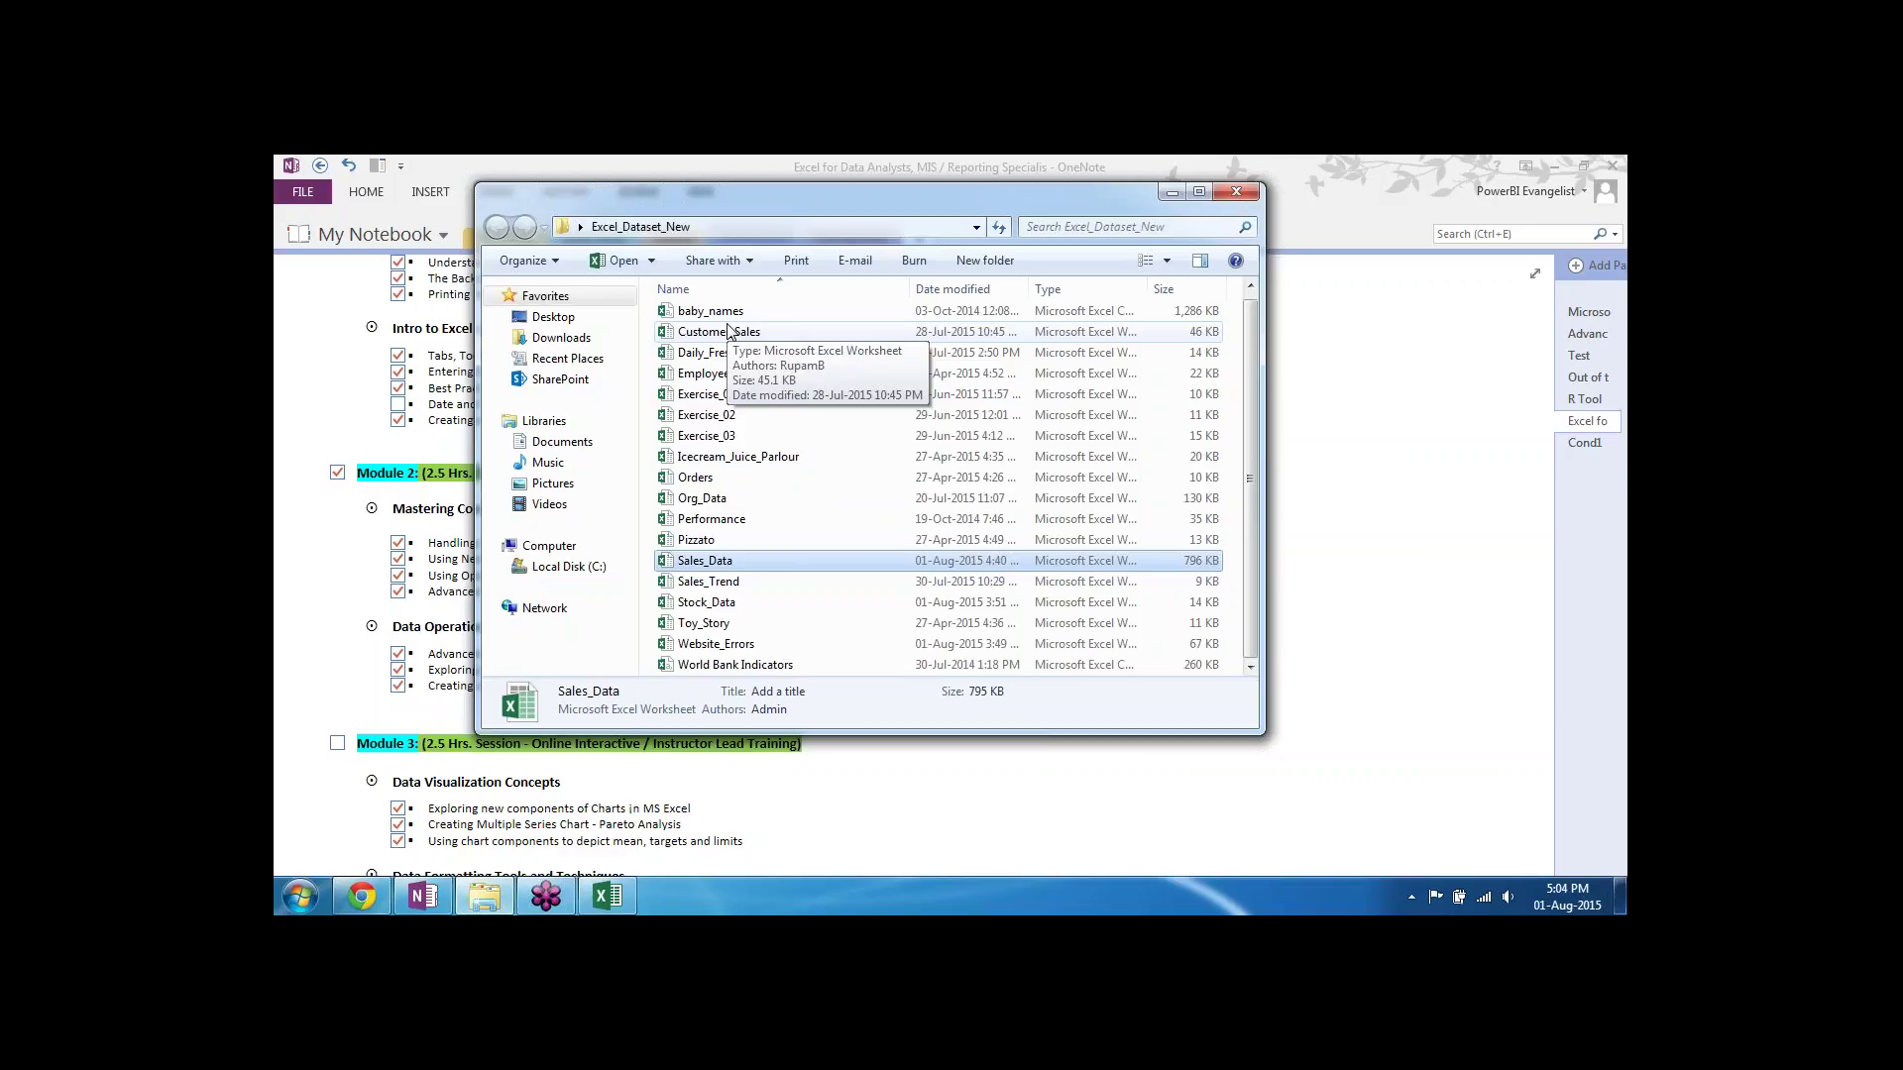
key(Home)
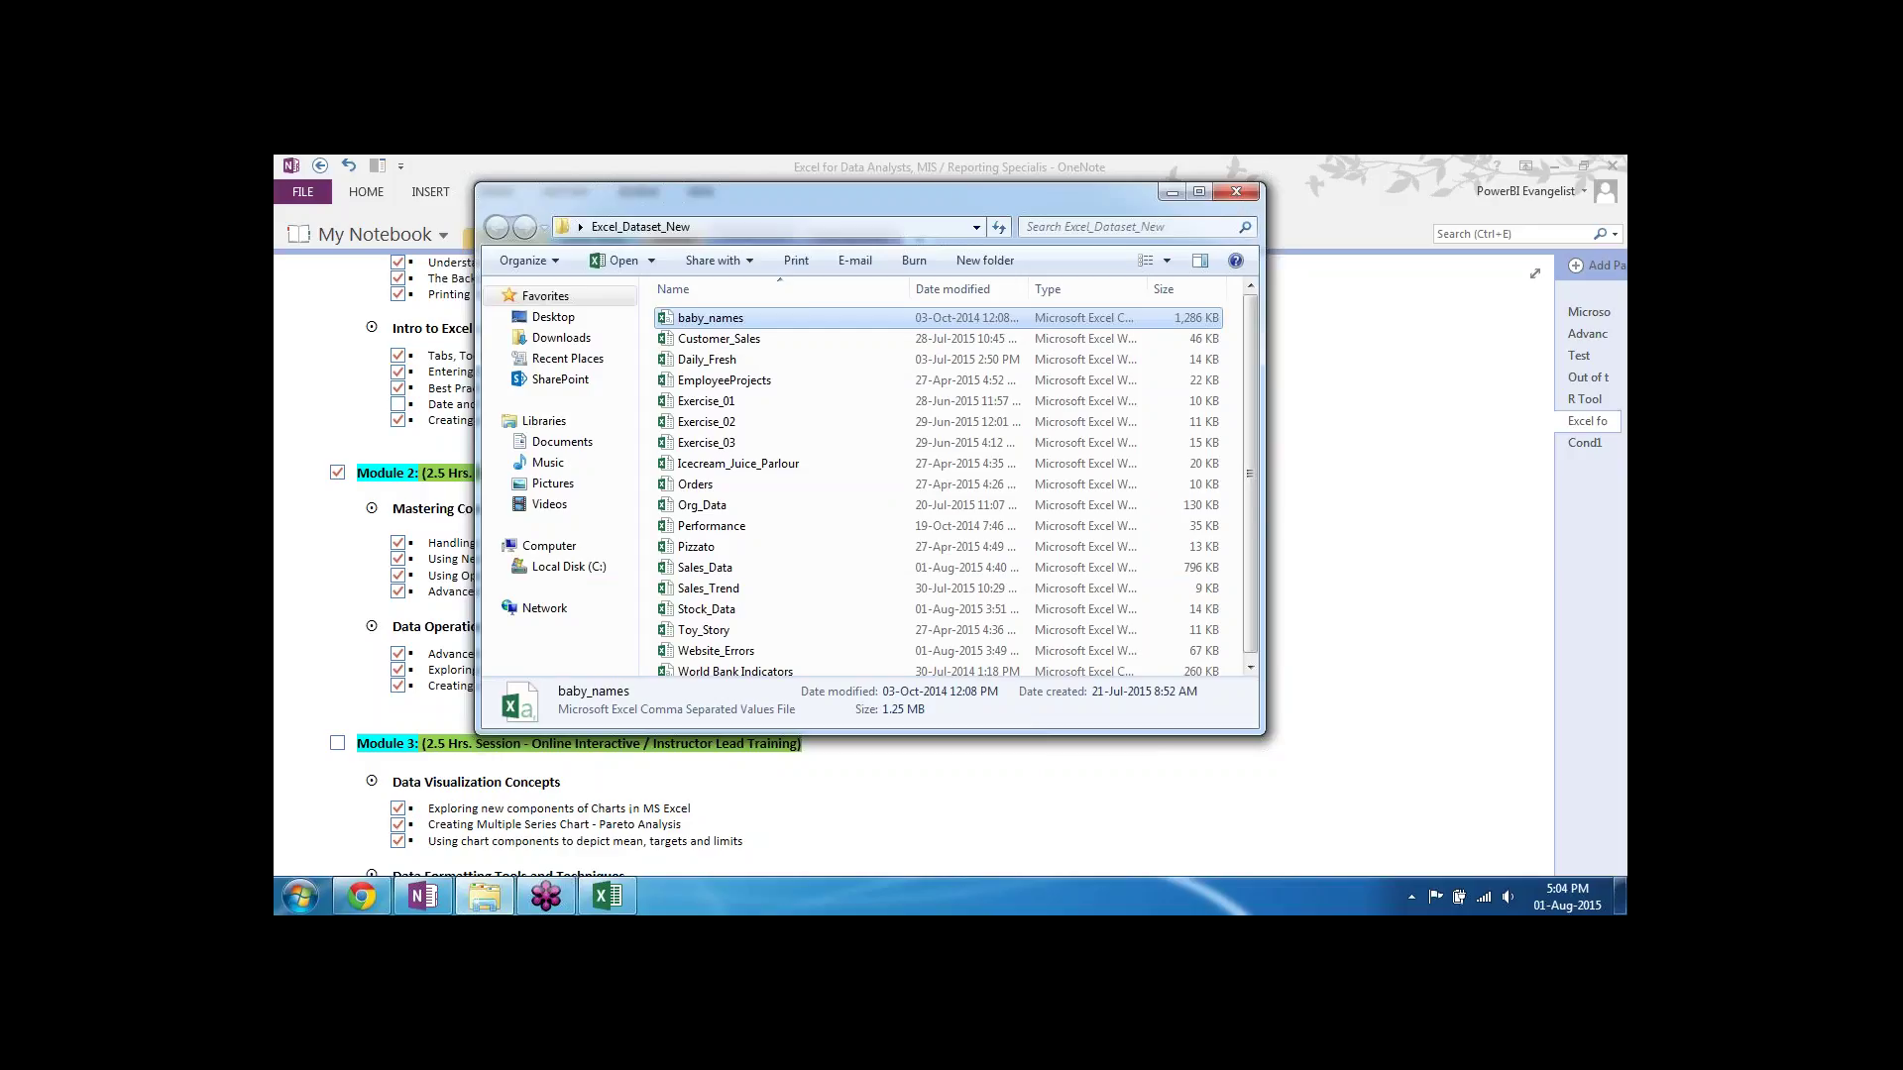
click(718, 338)
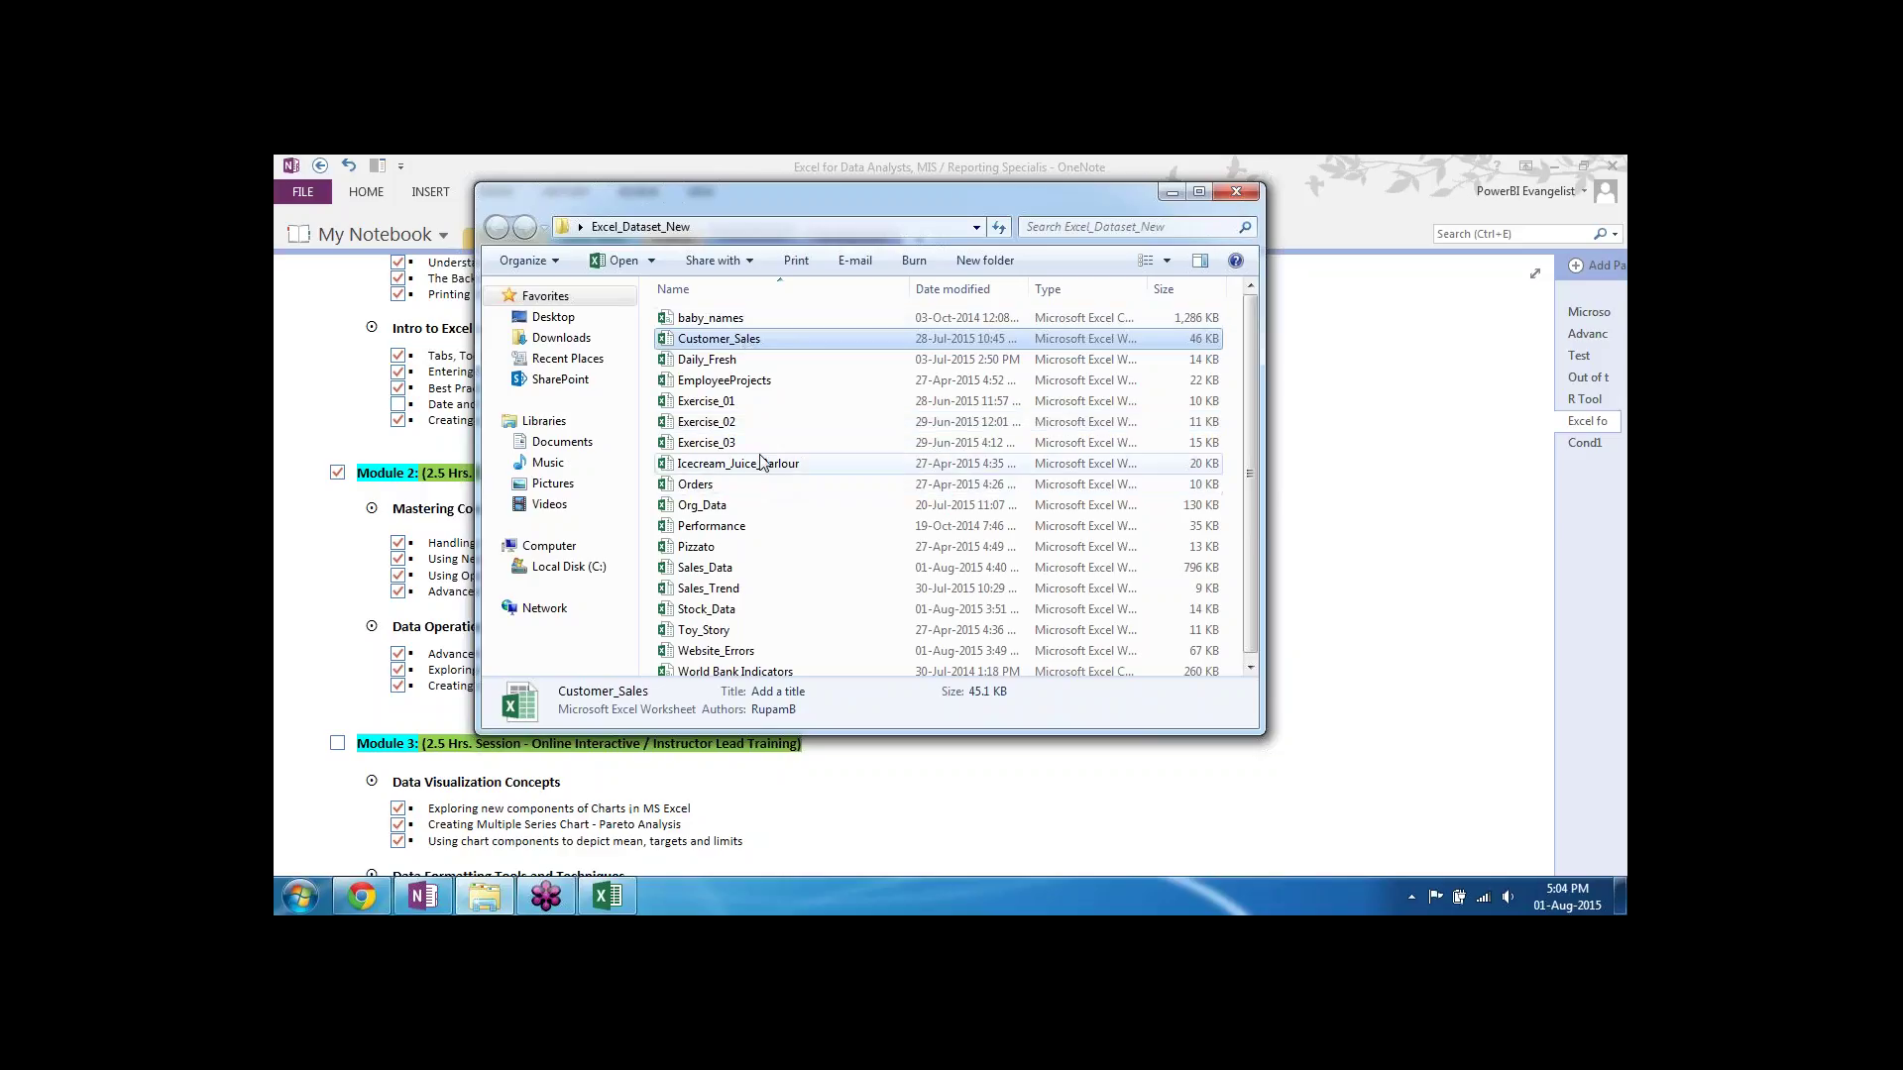
click(711, 362)
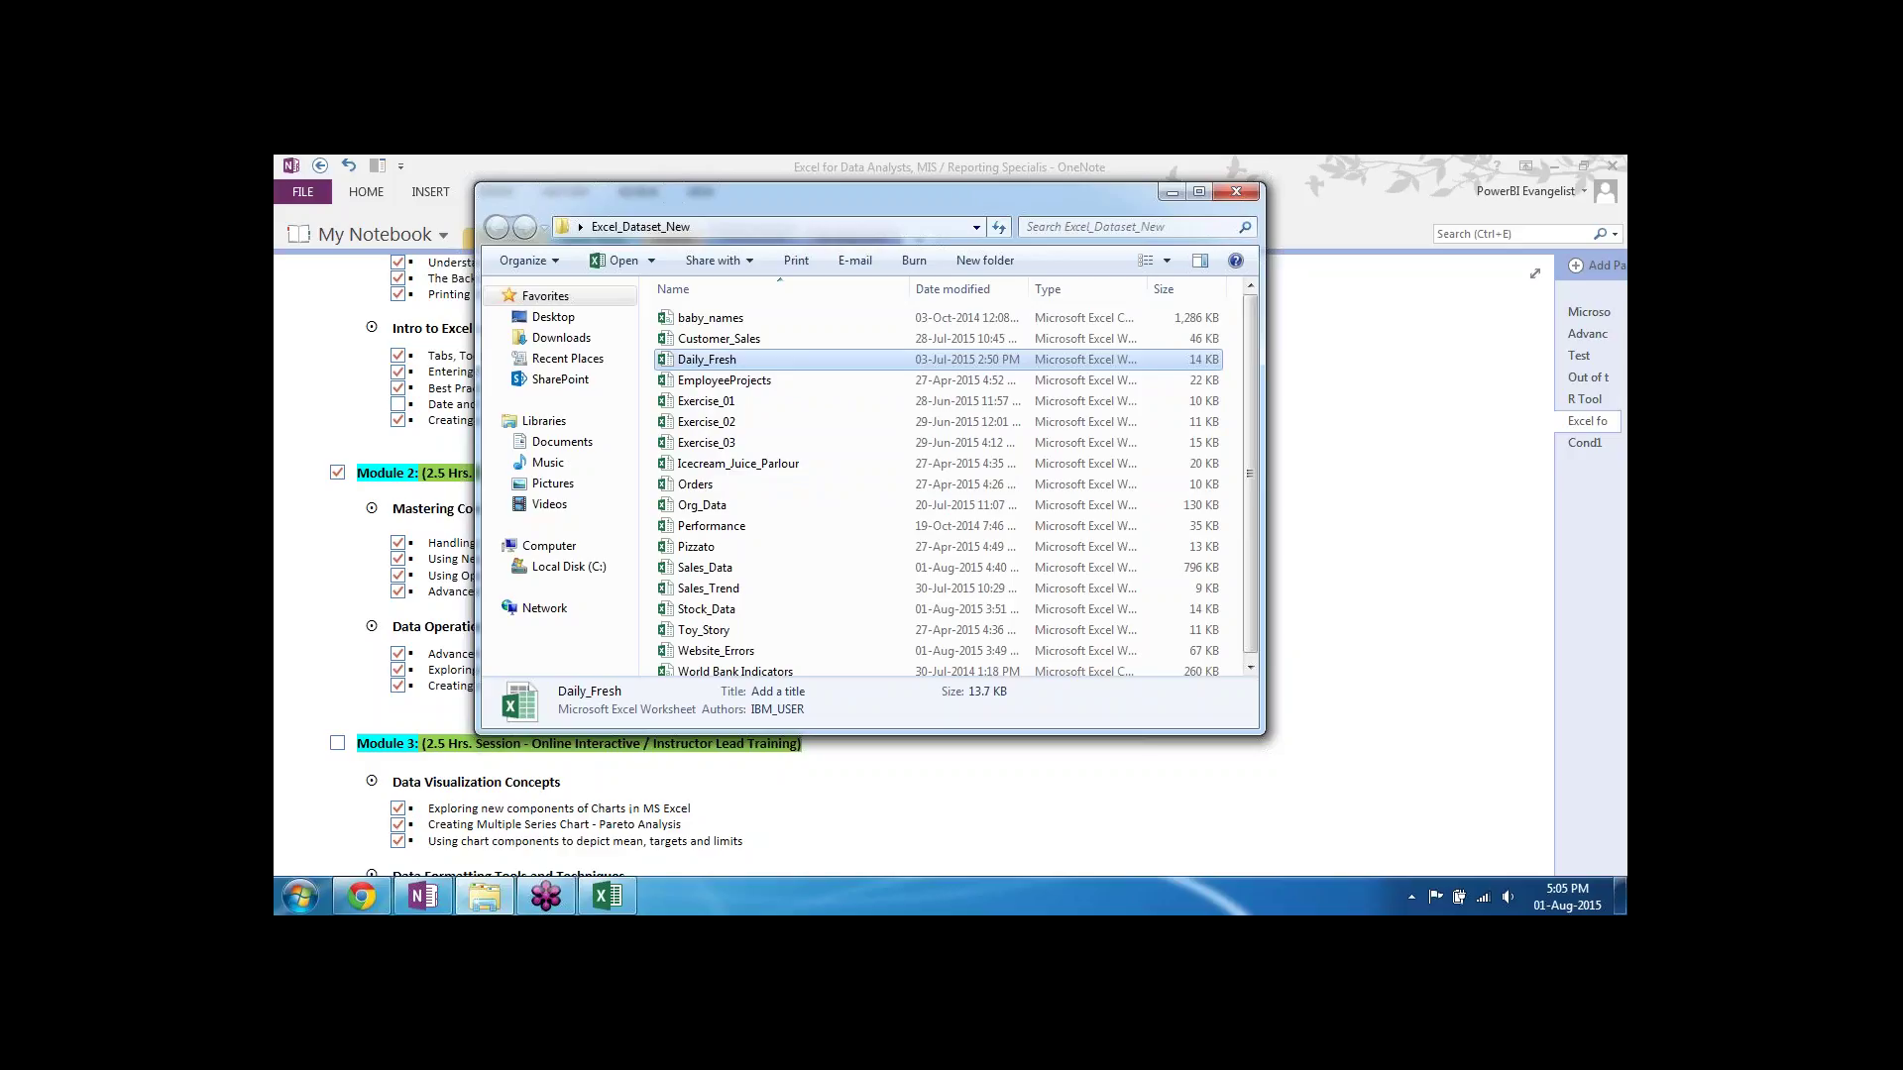
click(727, 384)
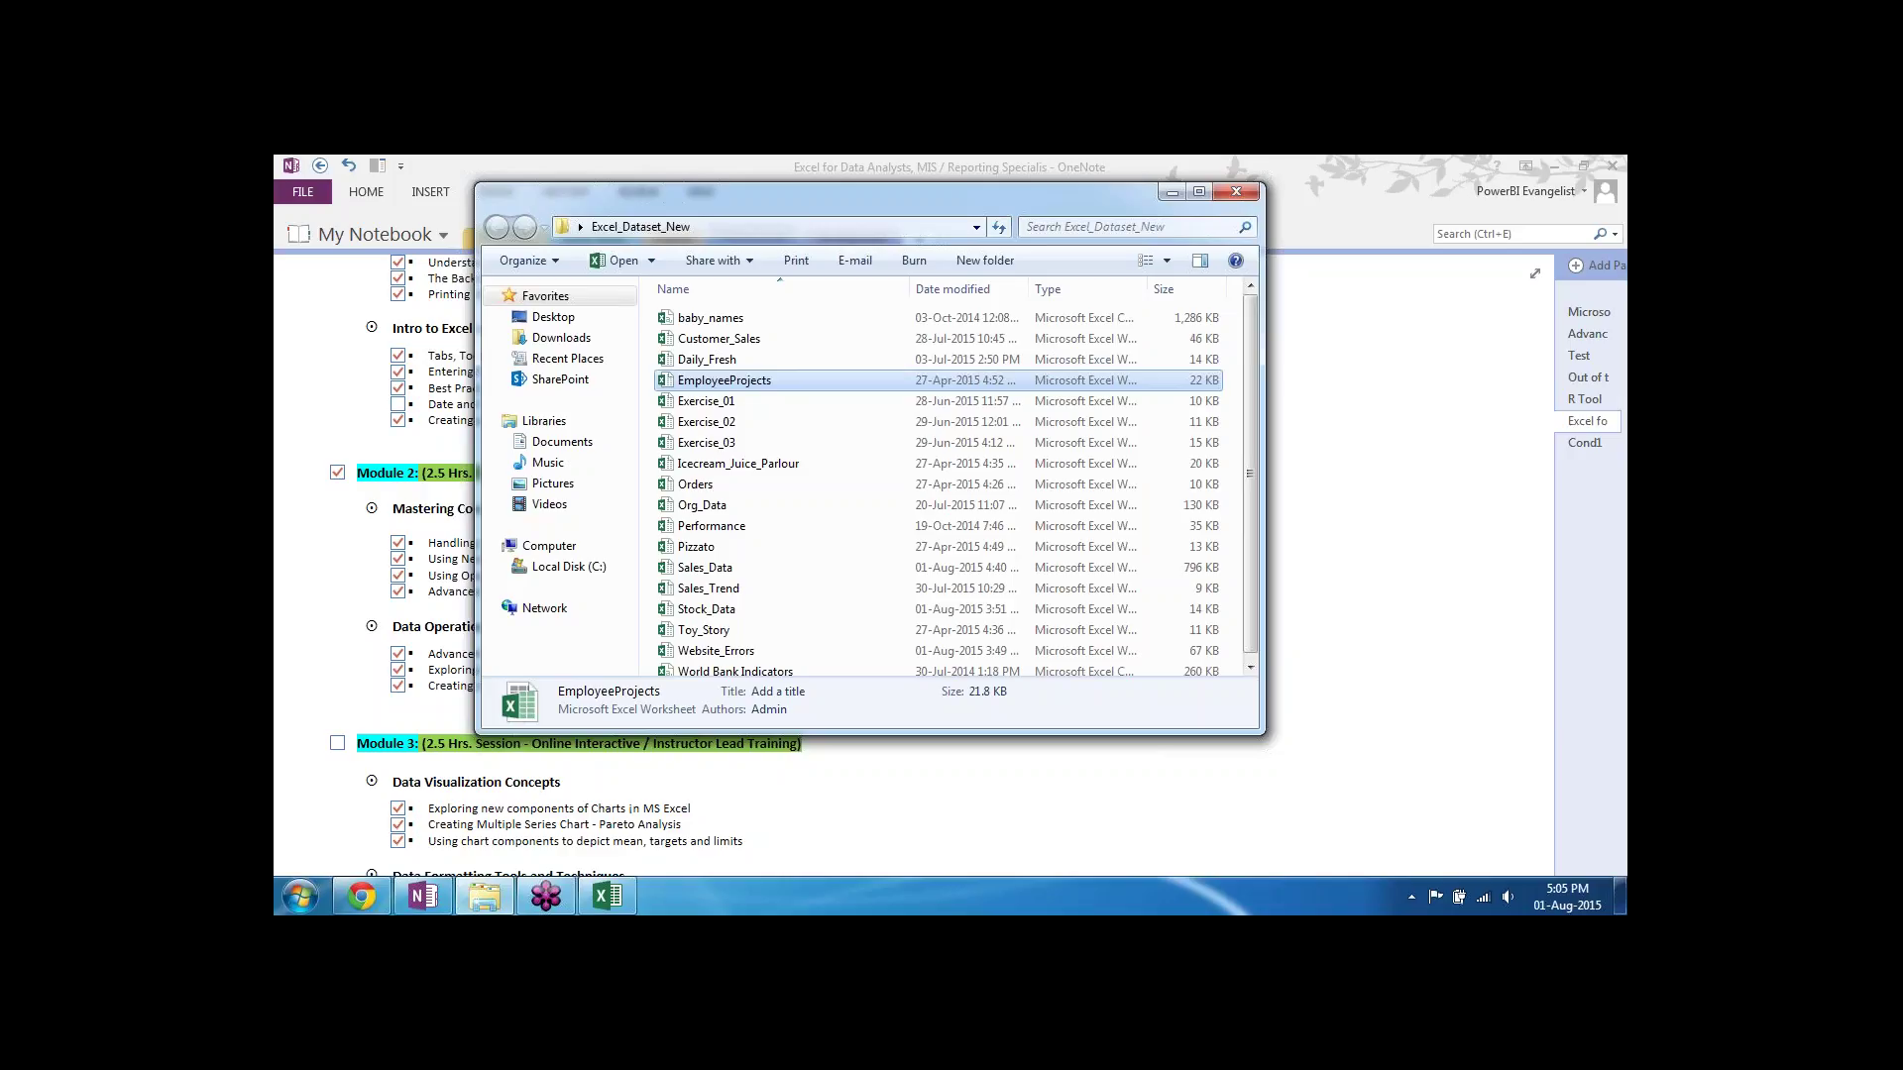
click(724, 466)
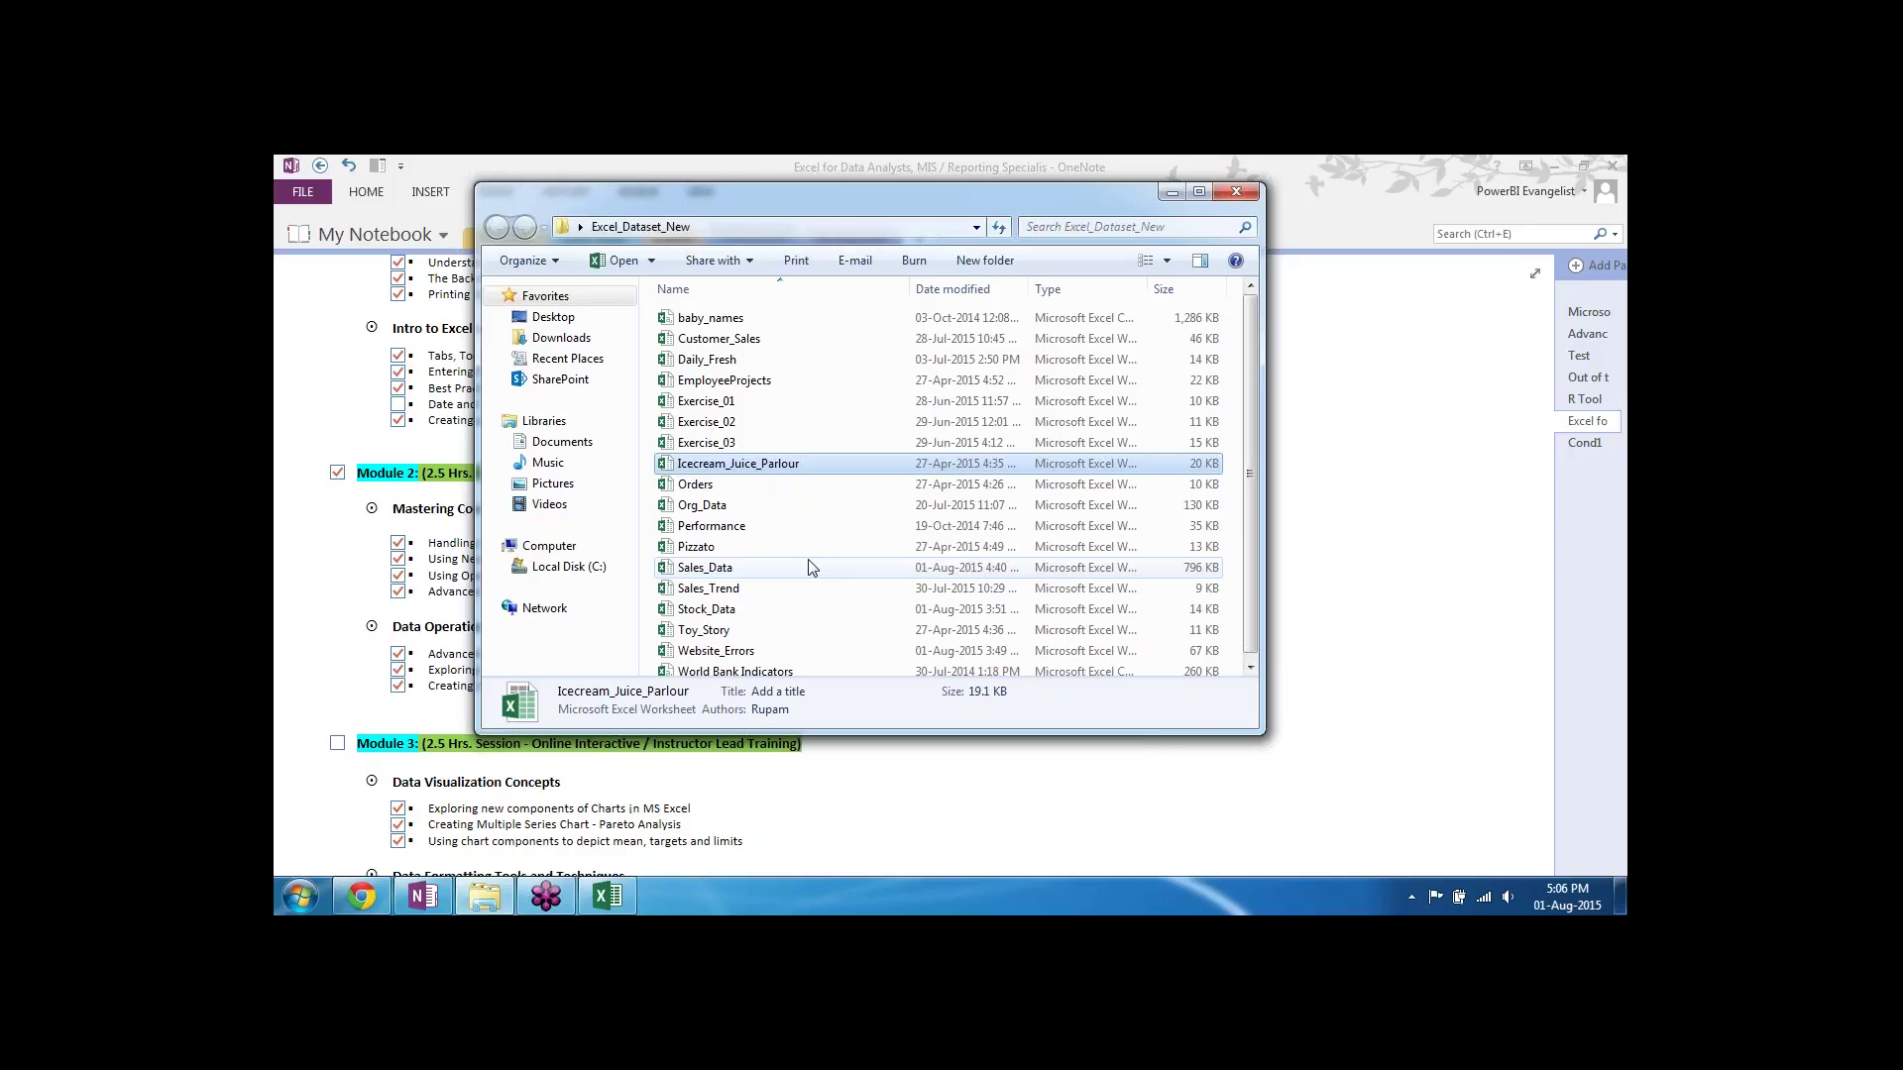
click(756, 674)
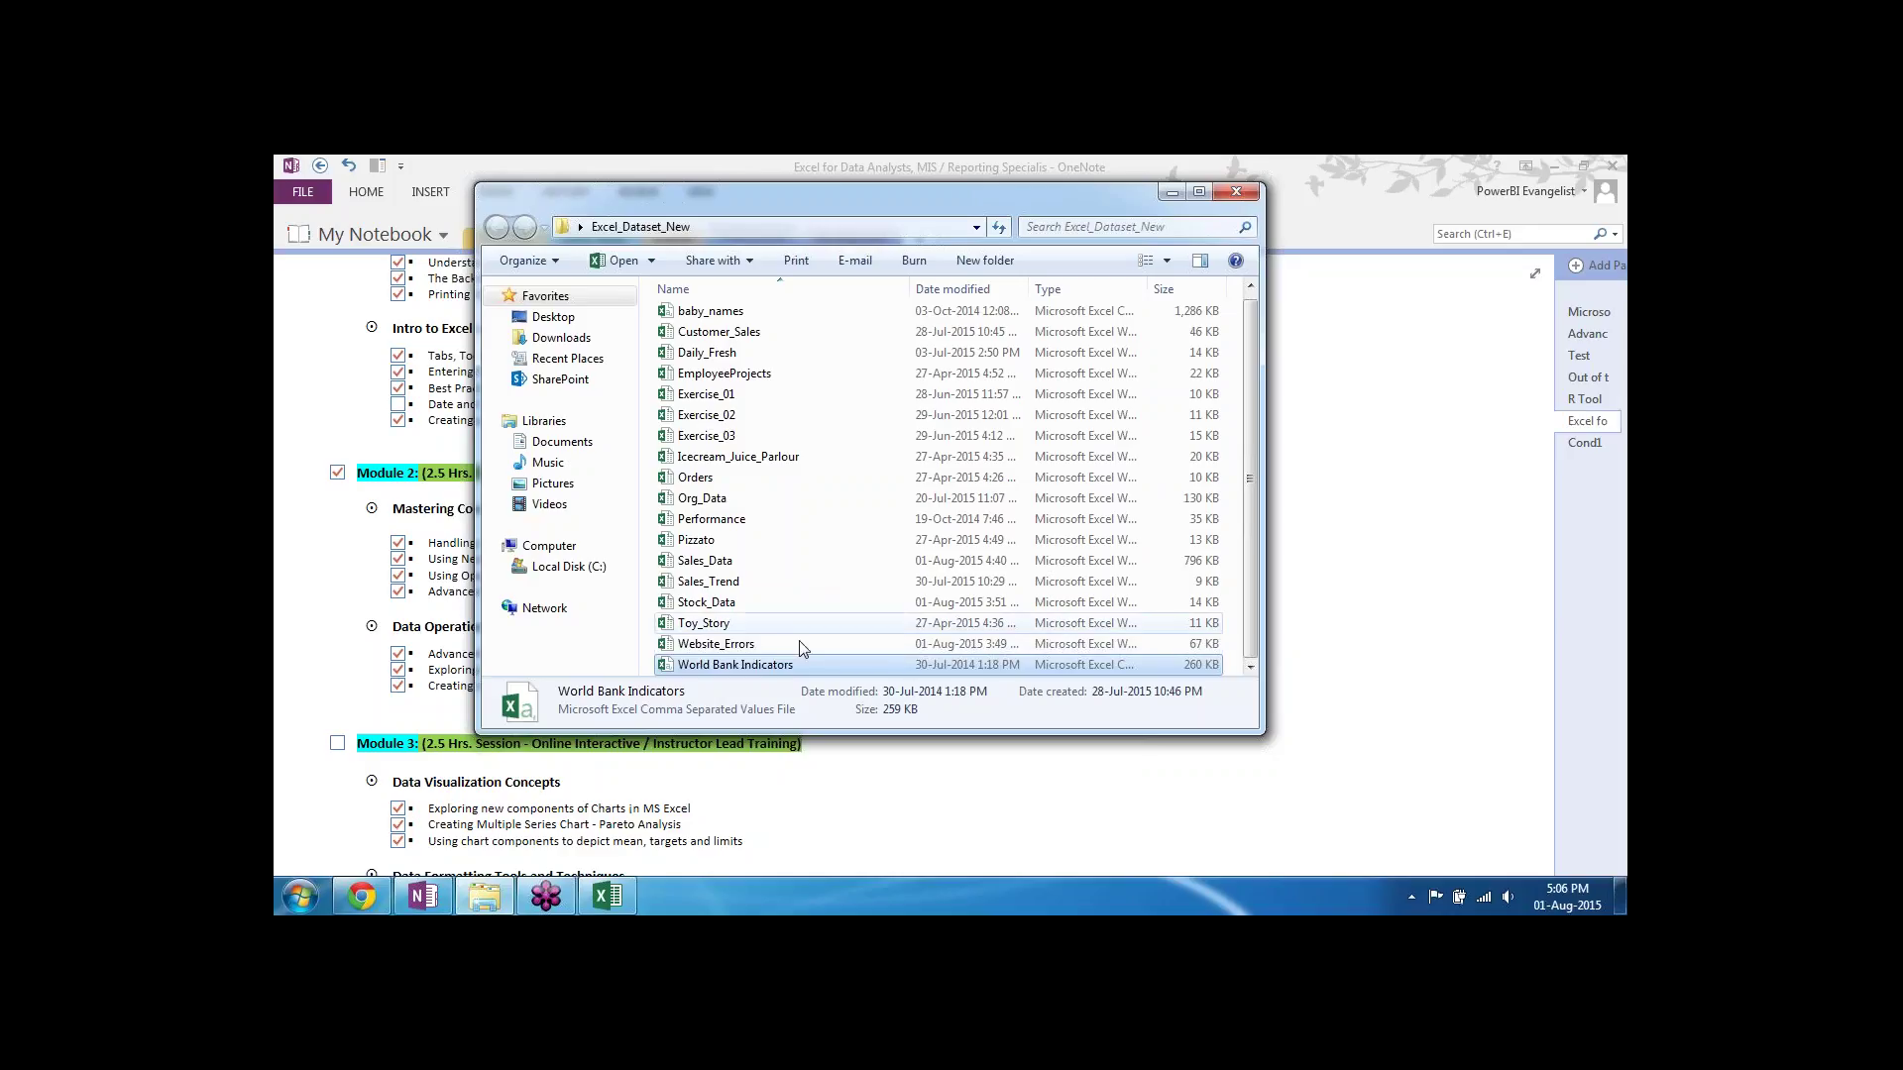
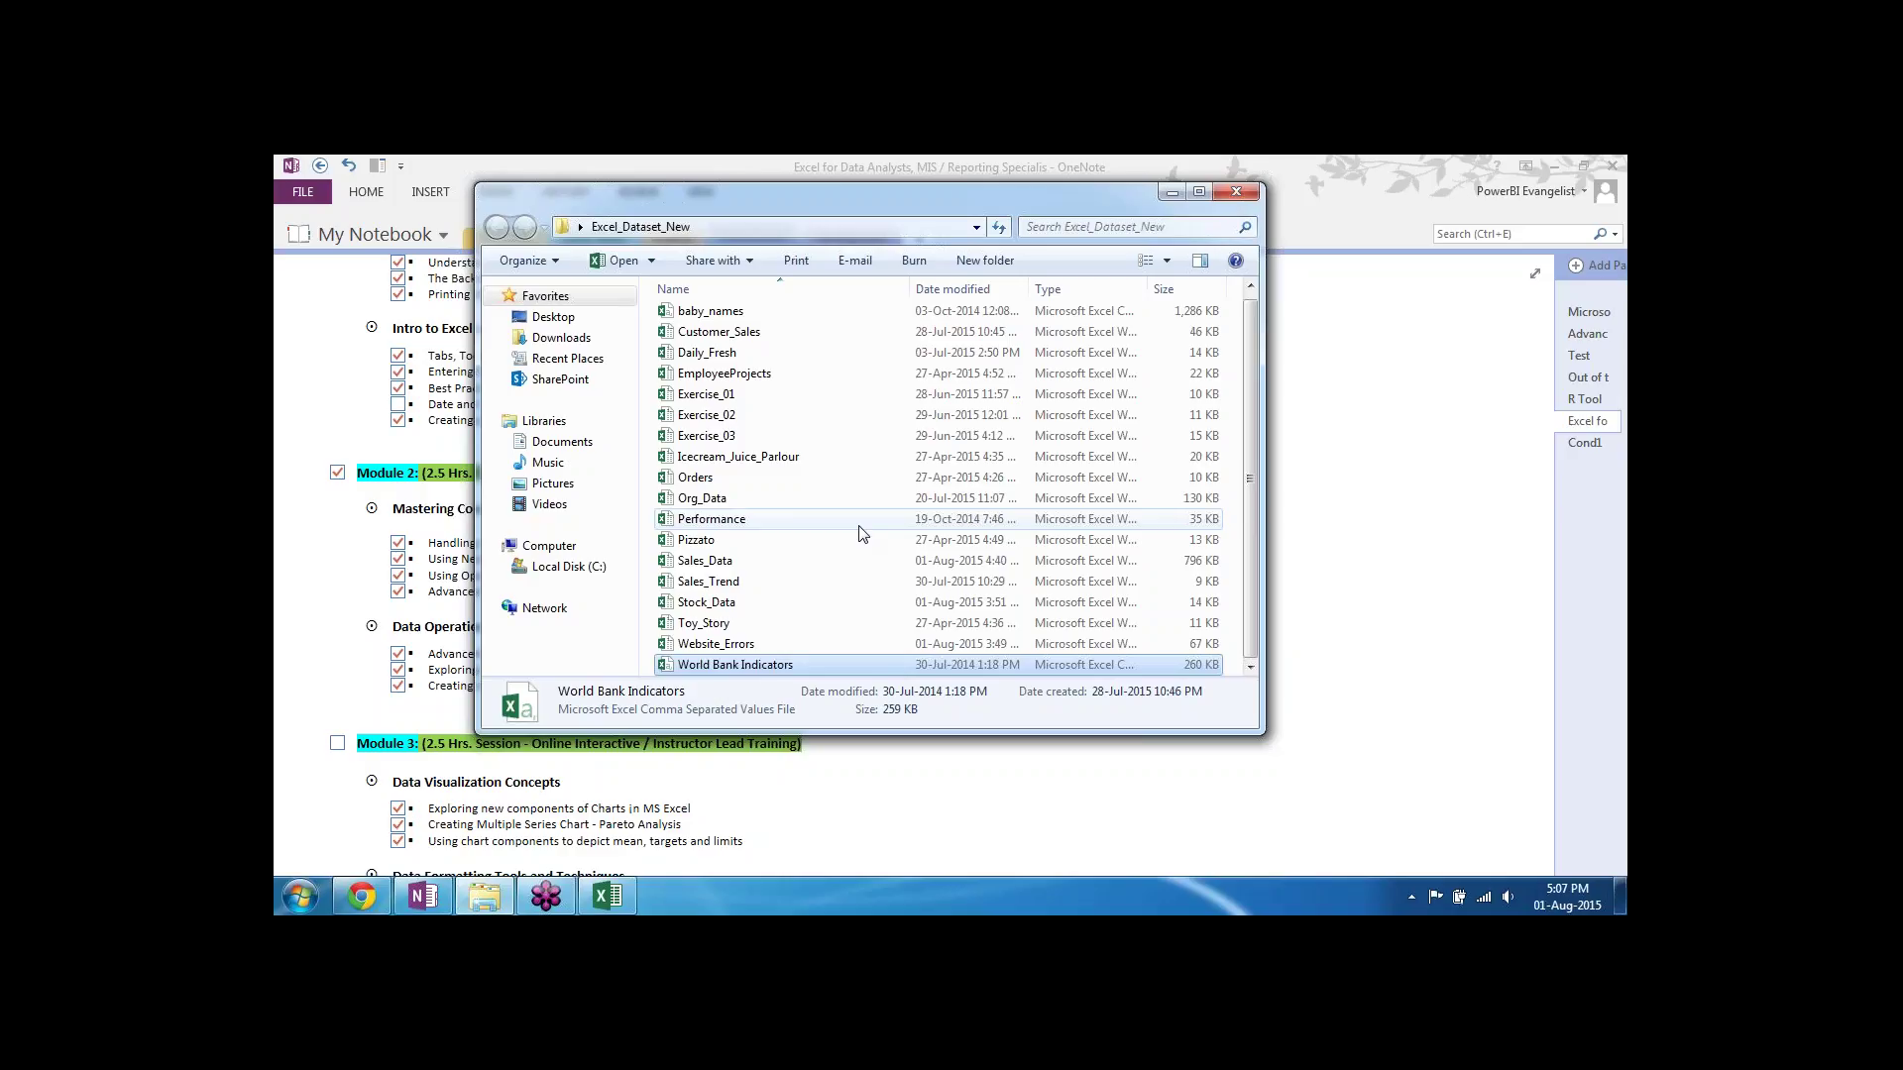
click(1172, 193)
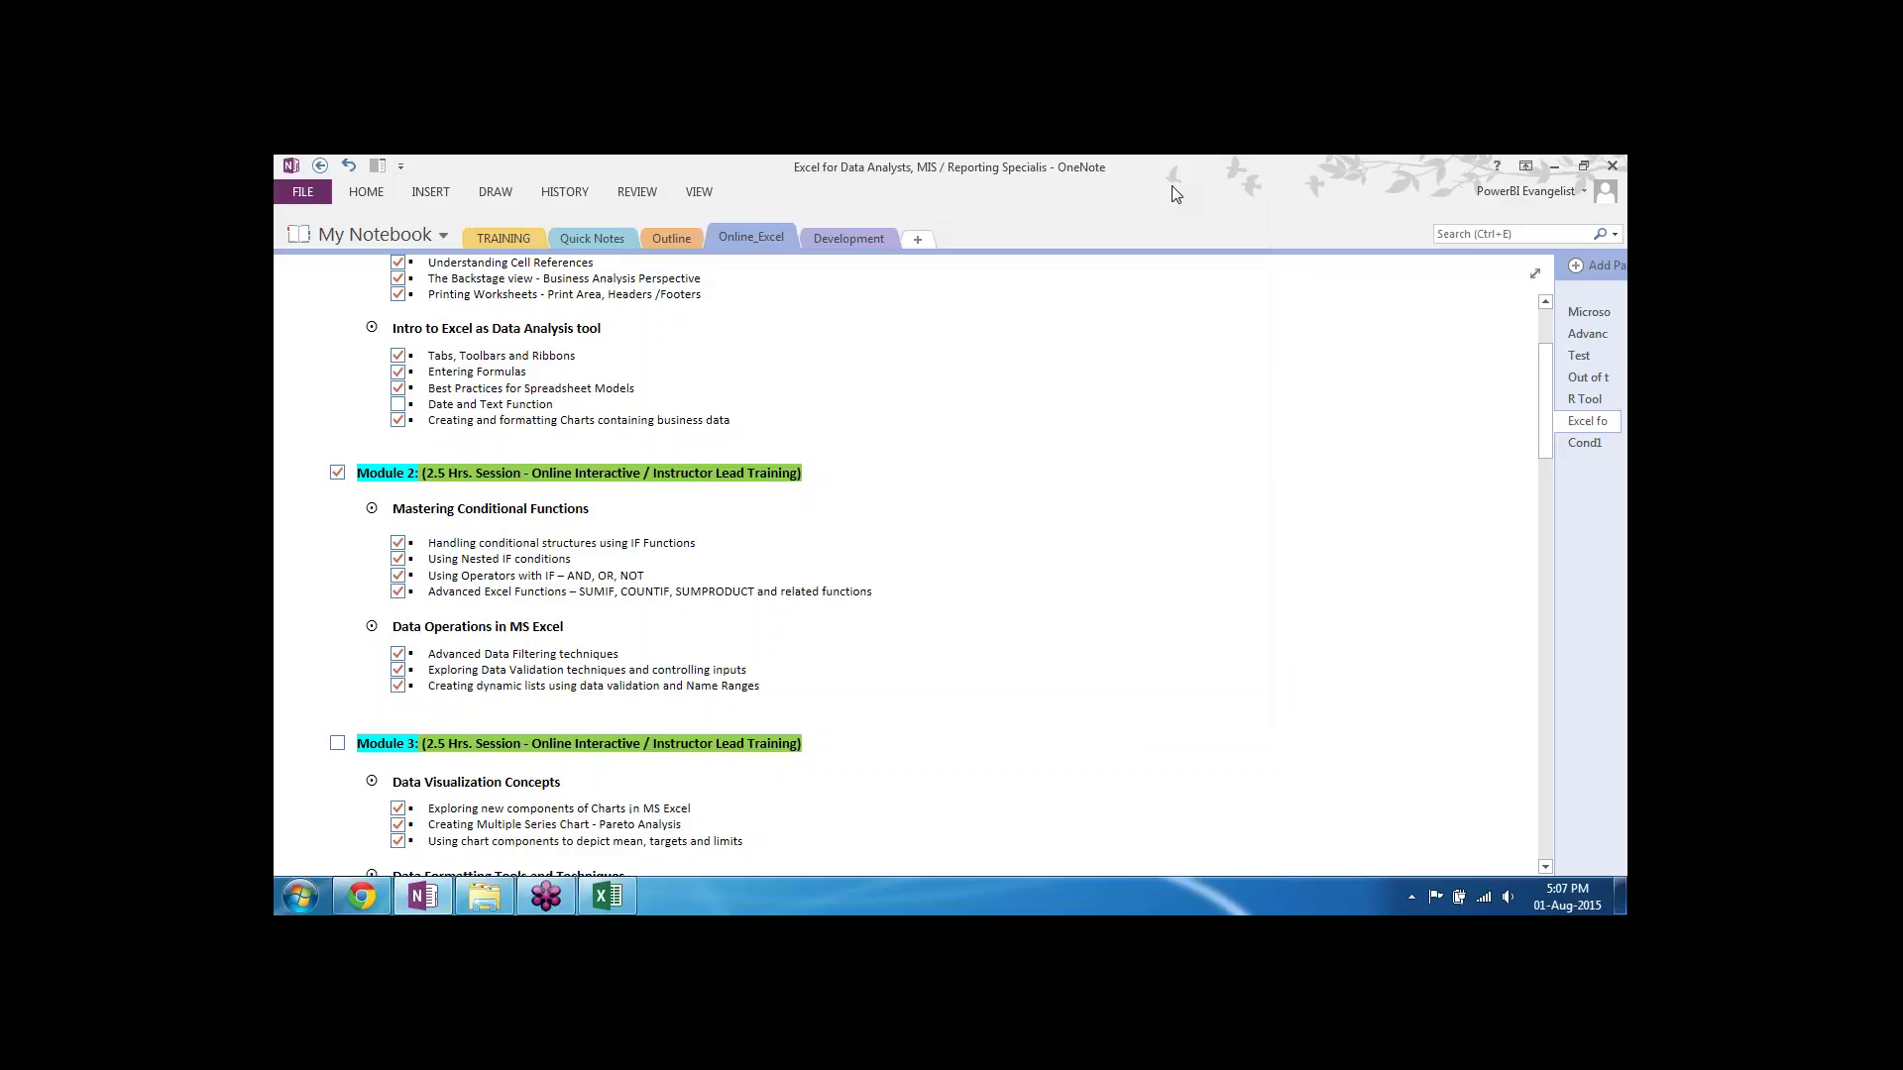
Step: Switch to the Sales_Data workbook in Excel and add a blank worksheet after RawData
click(607, 903)
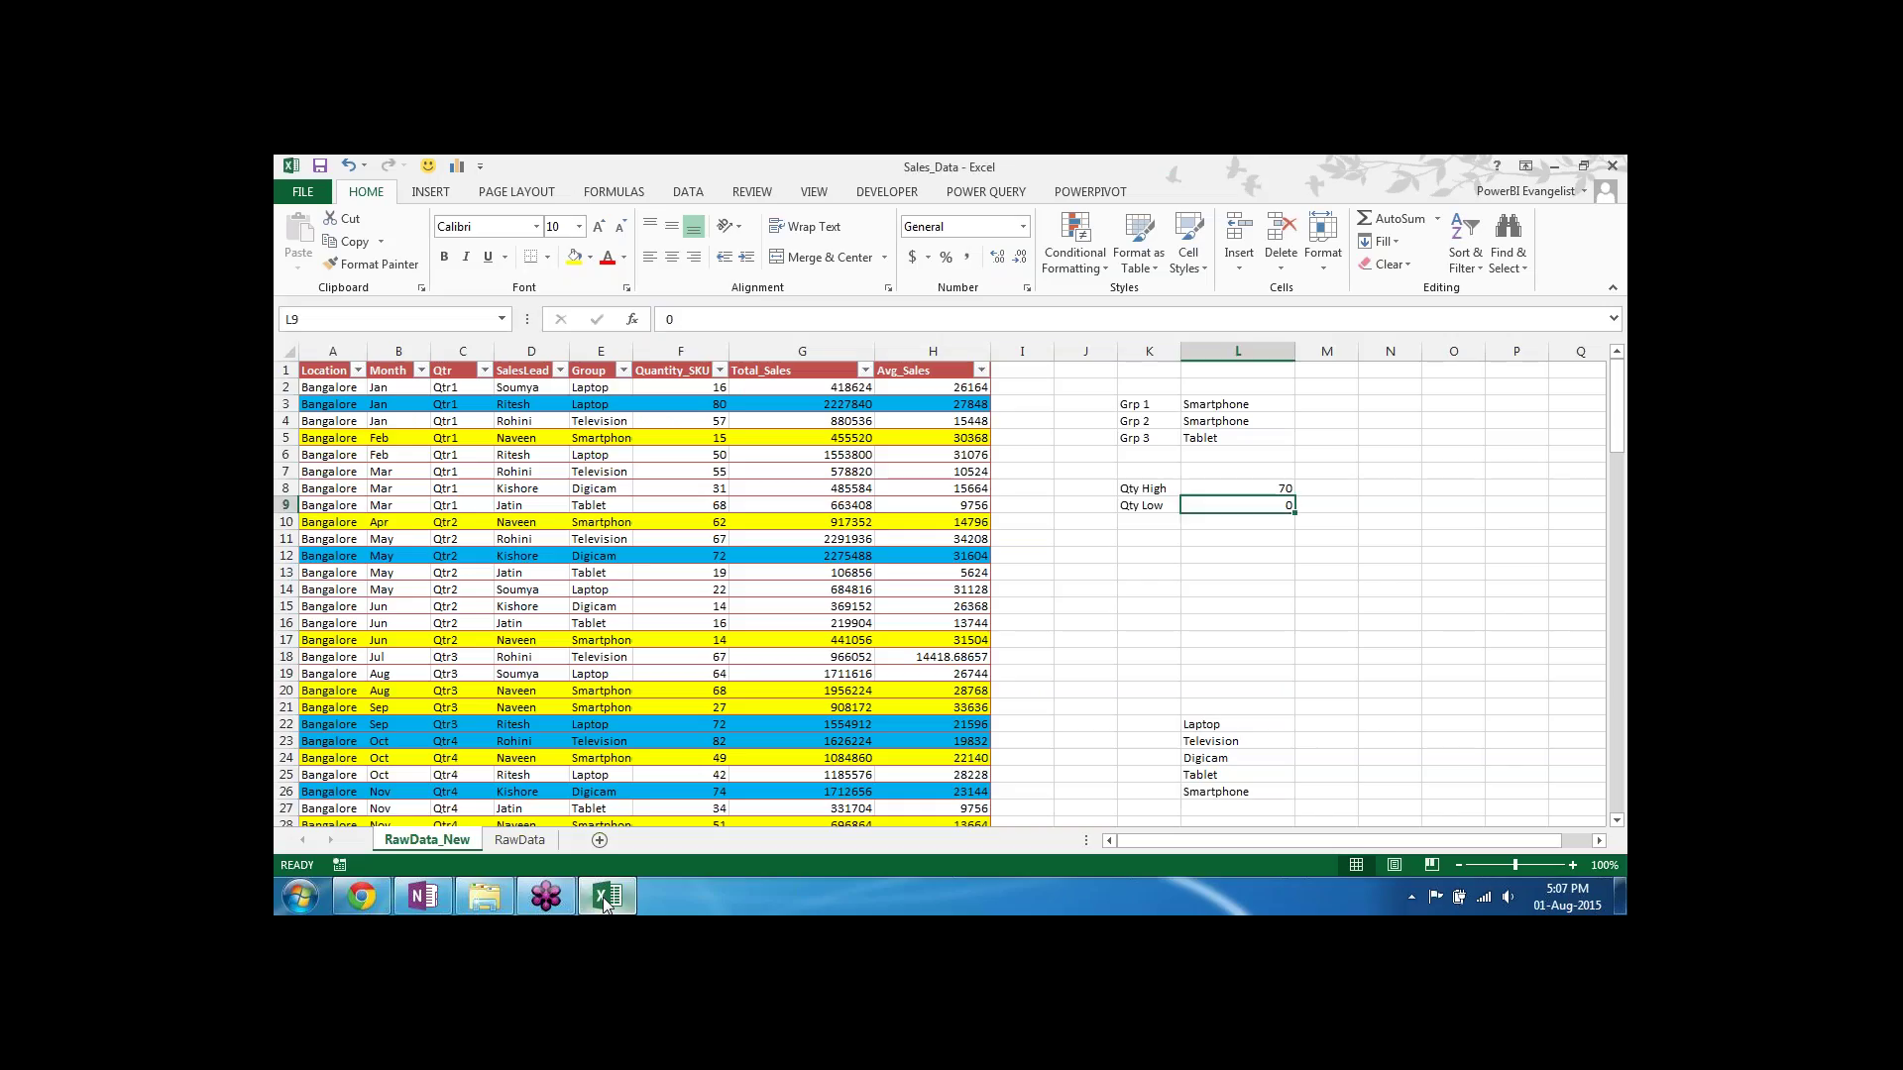
click(600, 841)
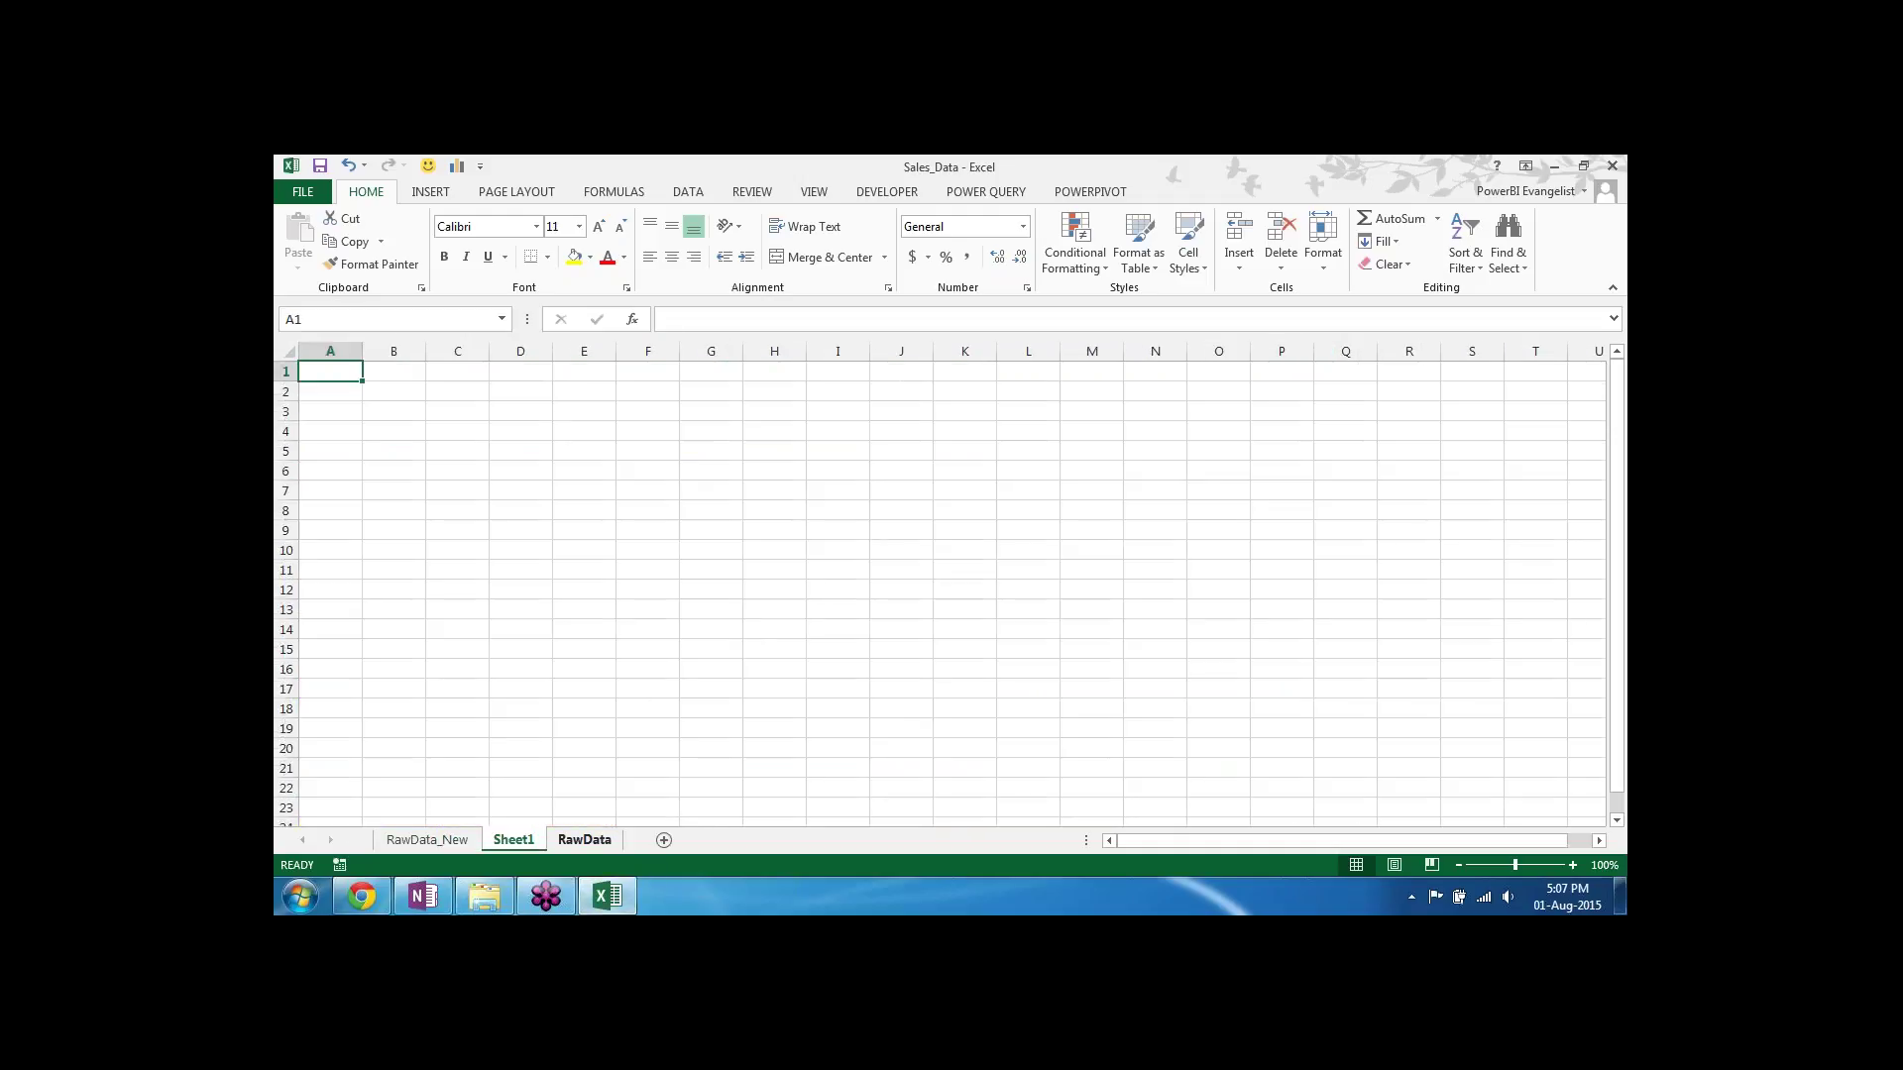
drag(521, 842, 640, 842)
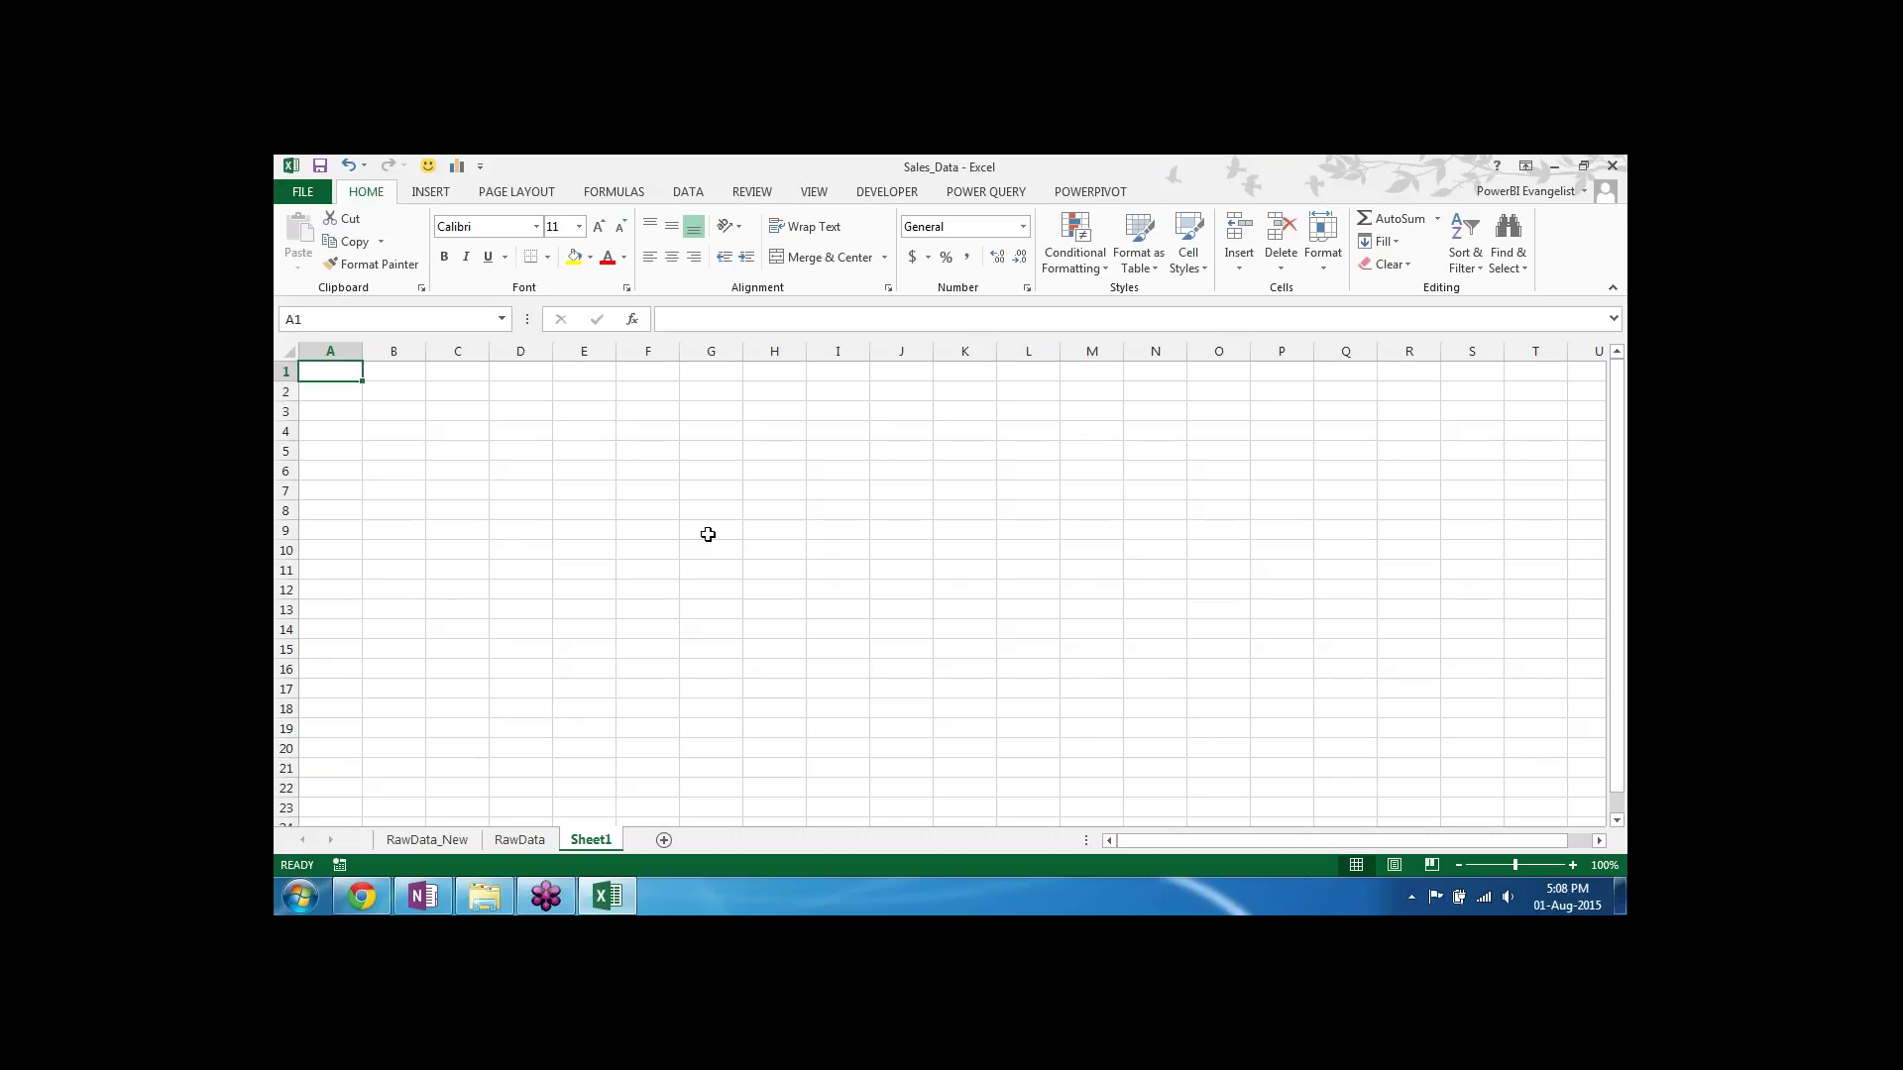
Step: Enter the current date, 01-08-2015, in C4 and the current time, 5:08 PM, in C6 as static values
click(475, 428)
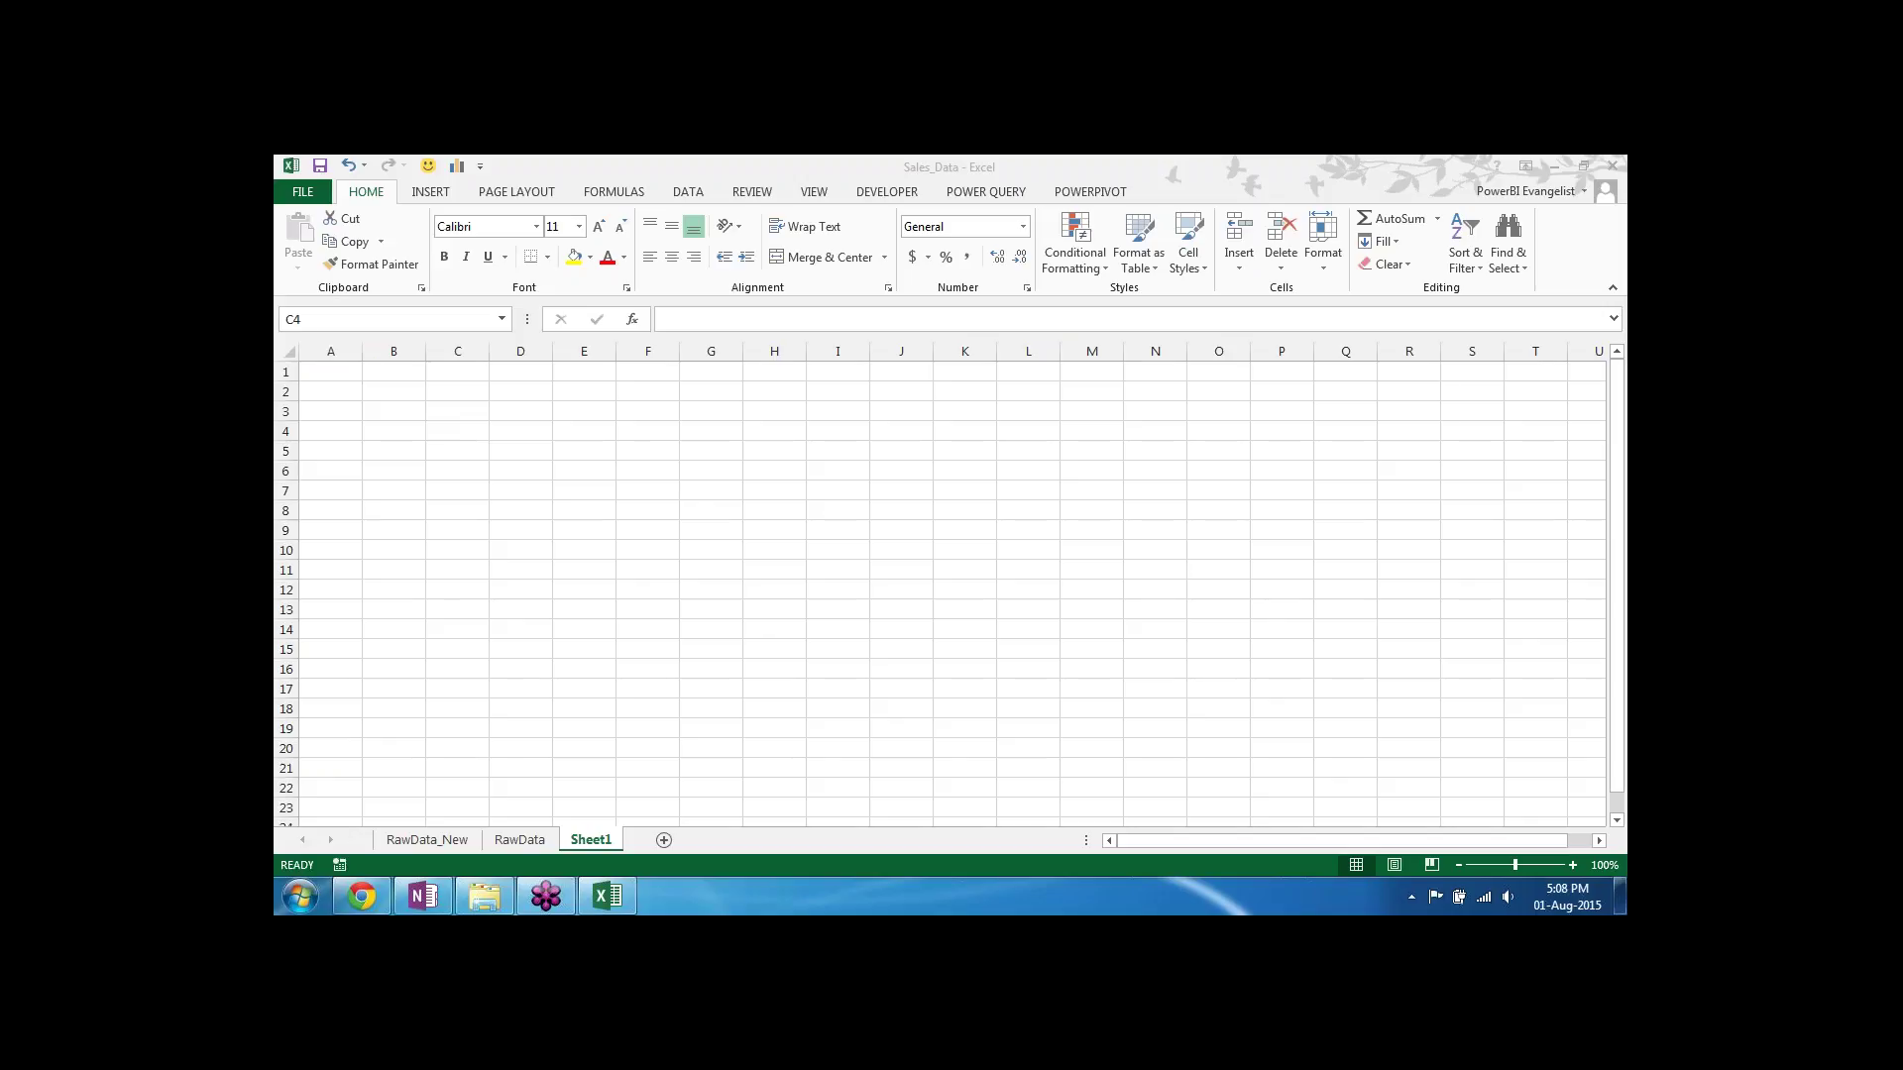
click(457, 431)
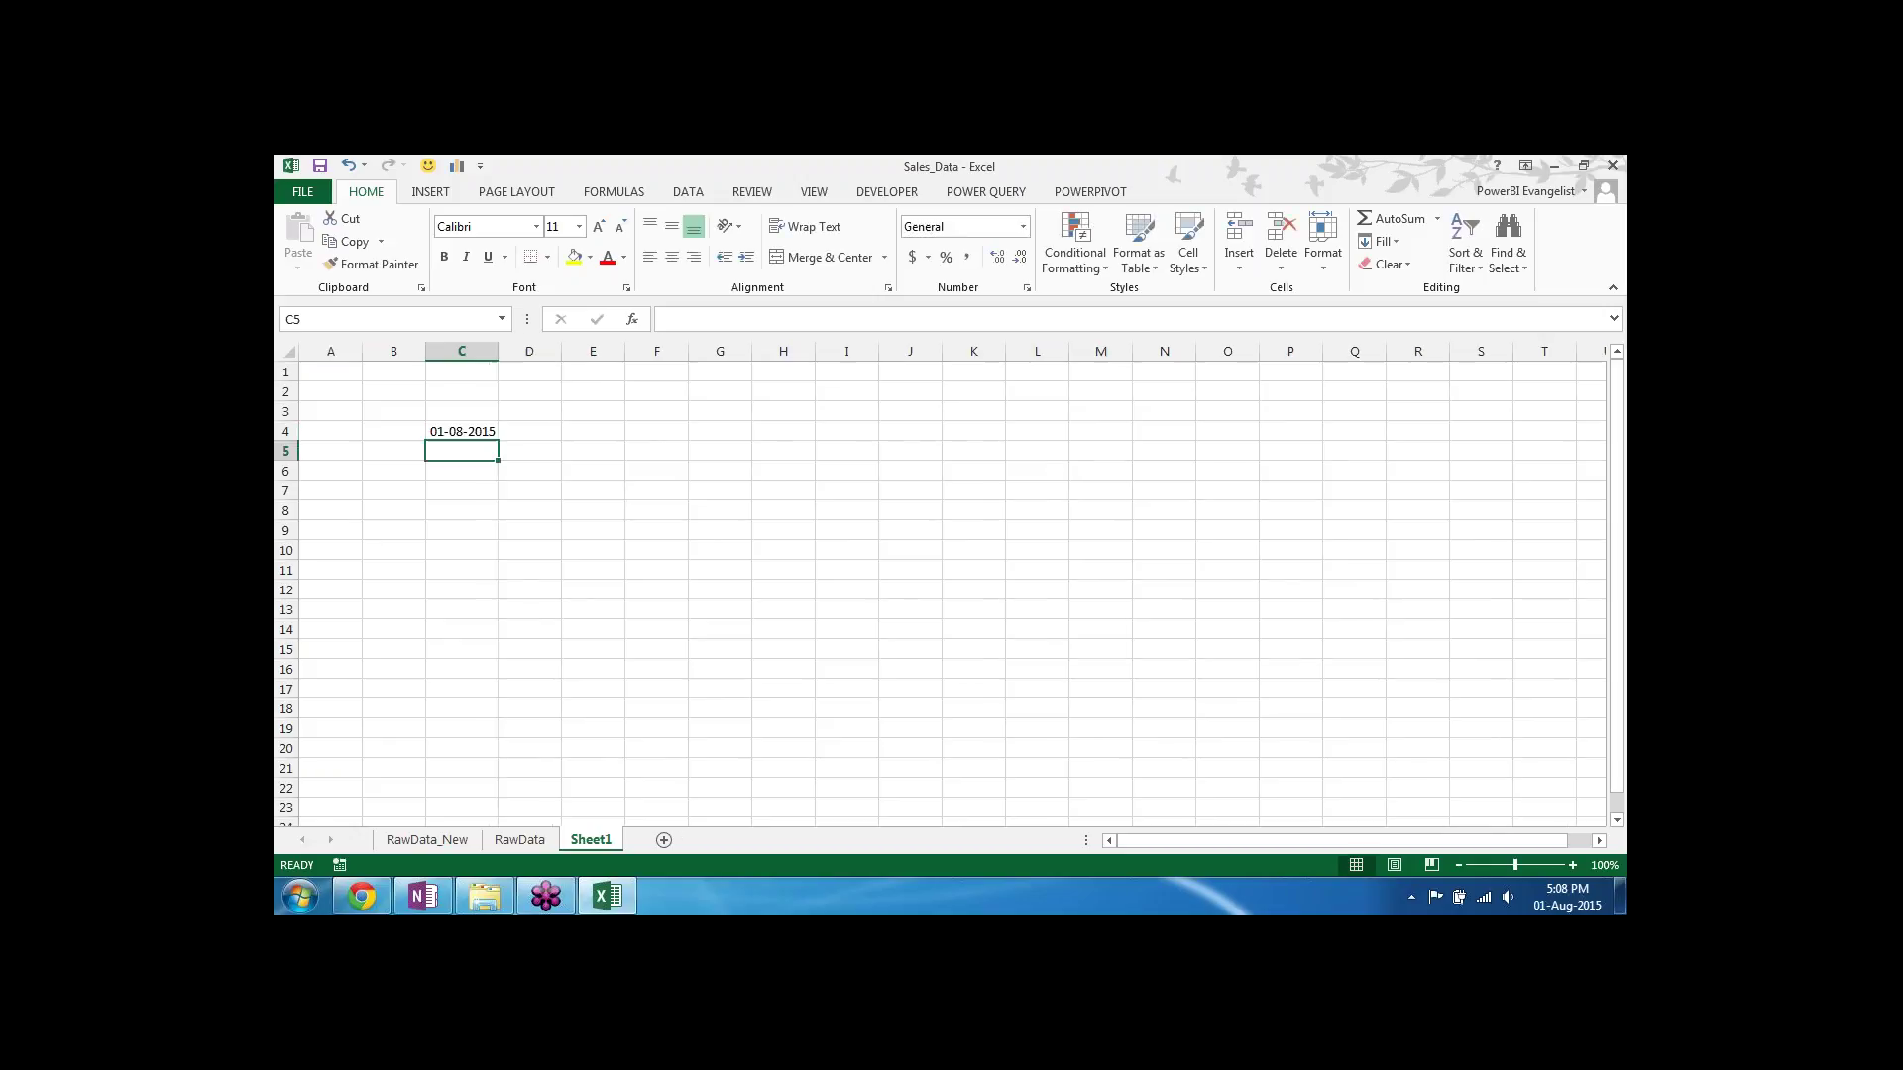
click(462, 471)
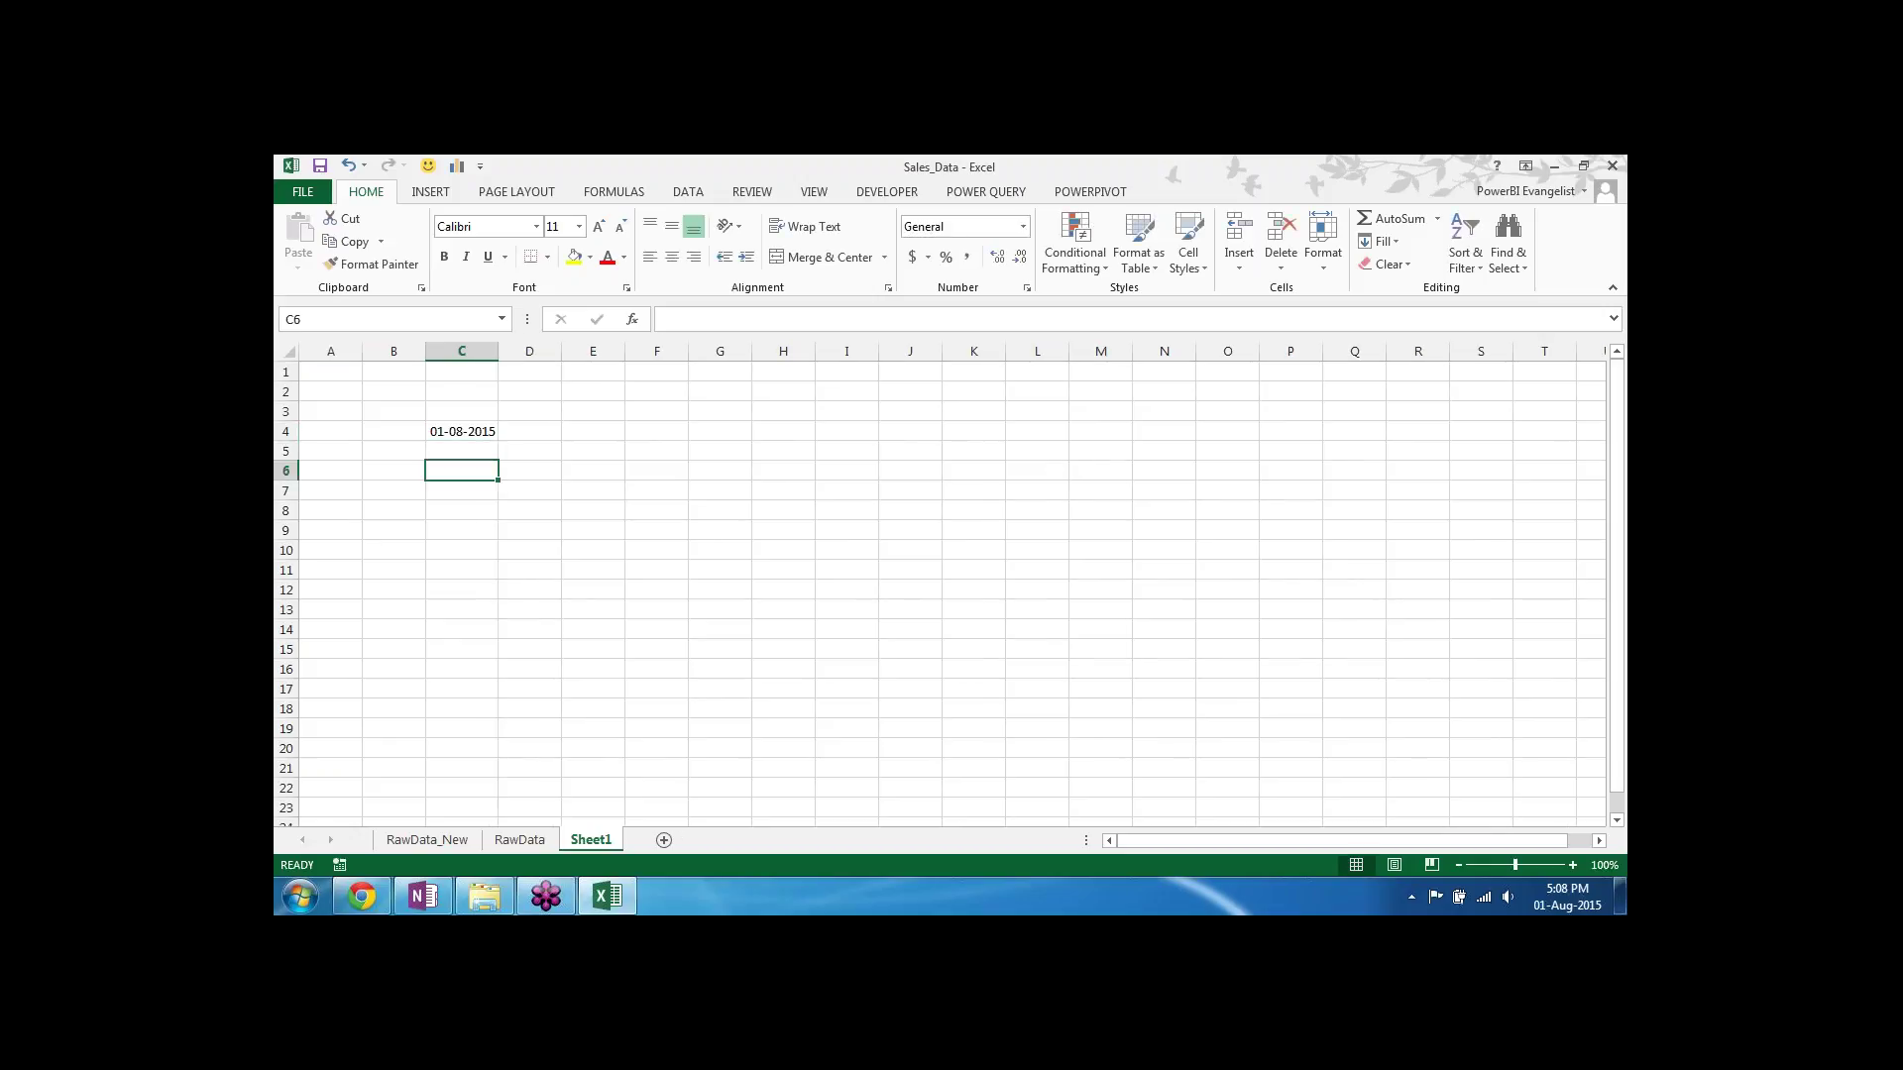
key(ctrl+shift+semicolon)
key(Return)
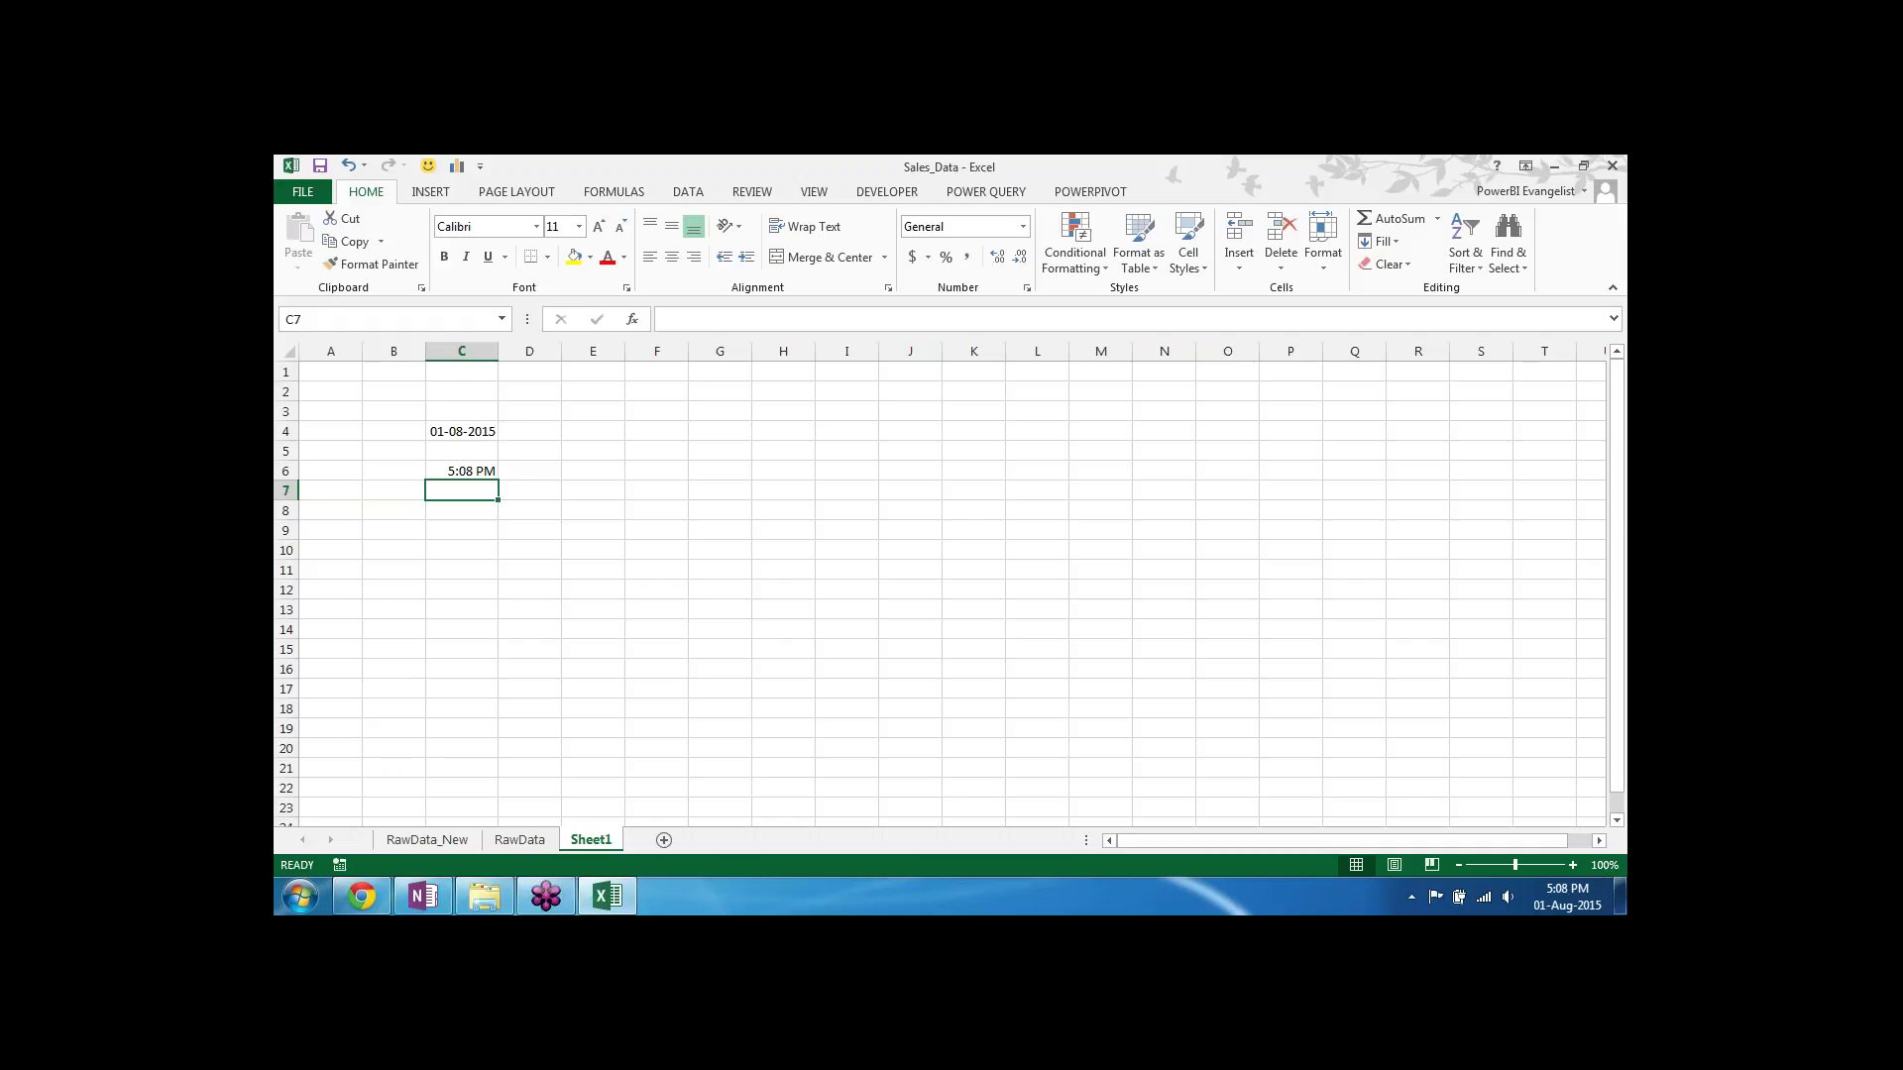
Step: Enter the formula =TODAY() in cell F4
click(685, 429)
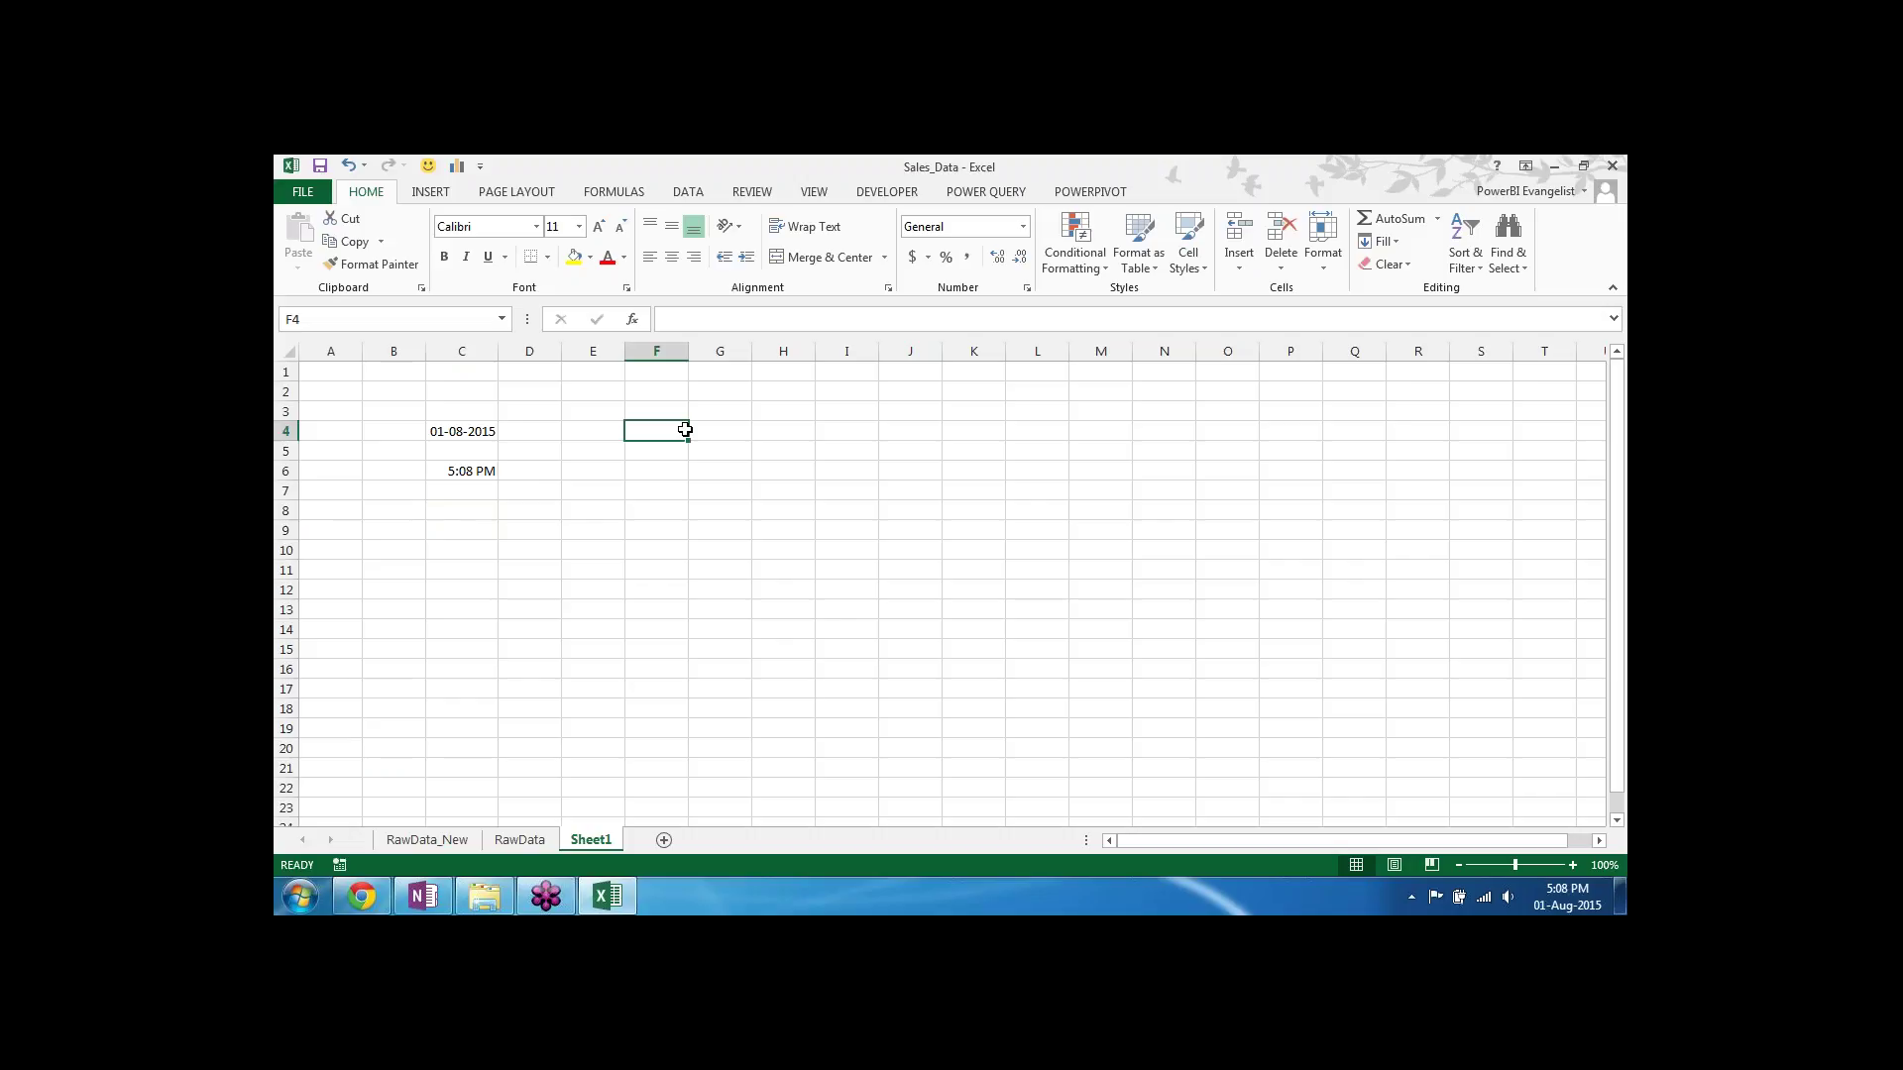
text(=)
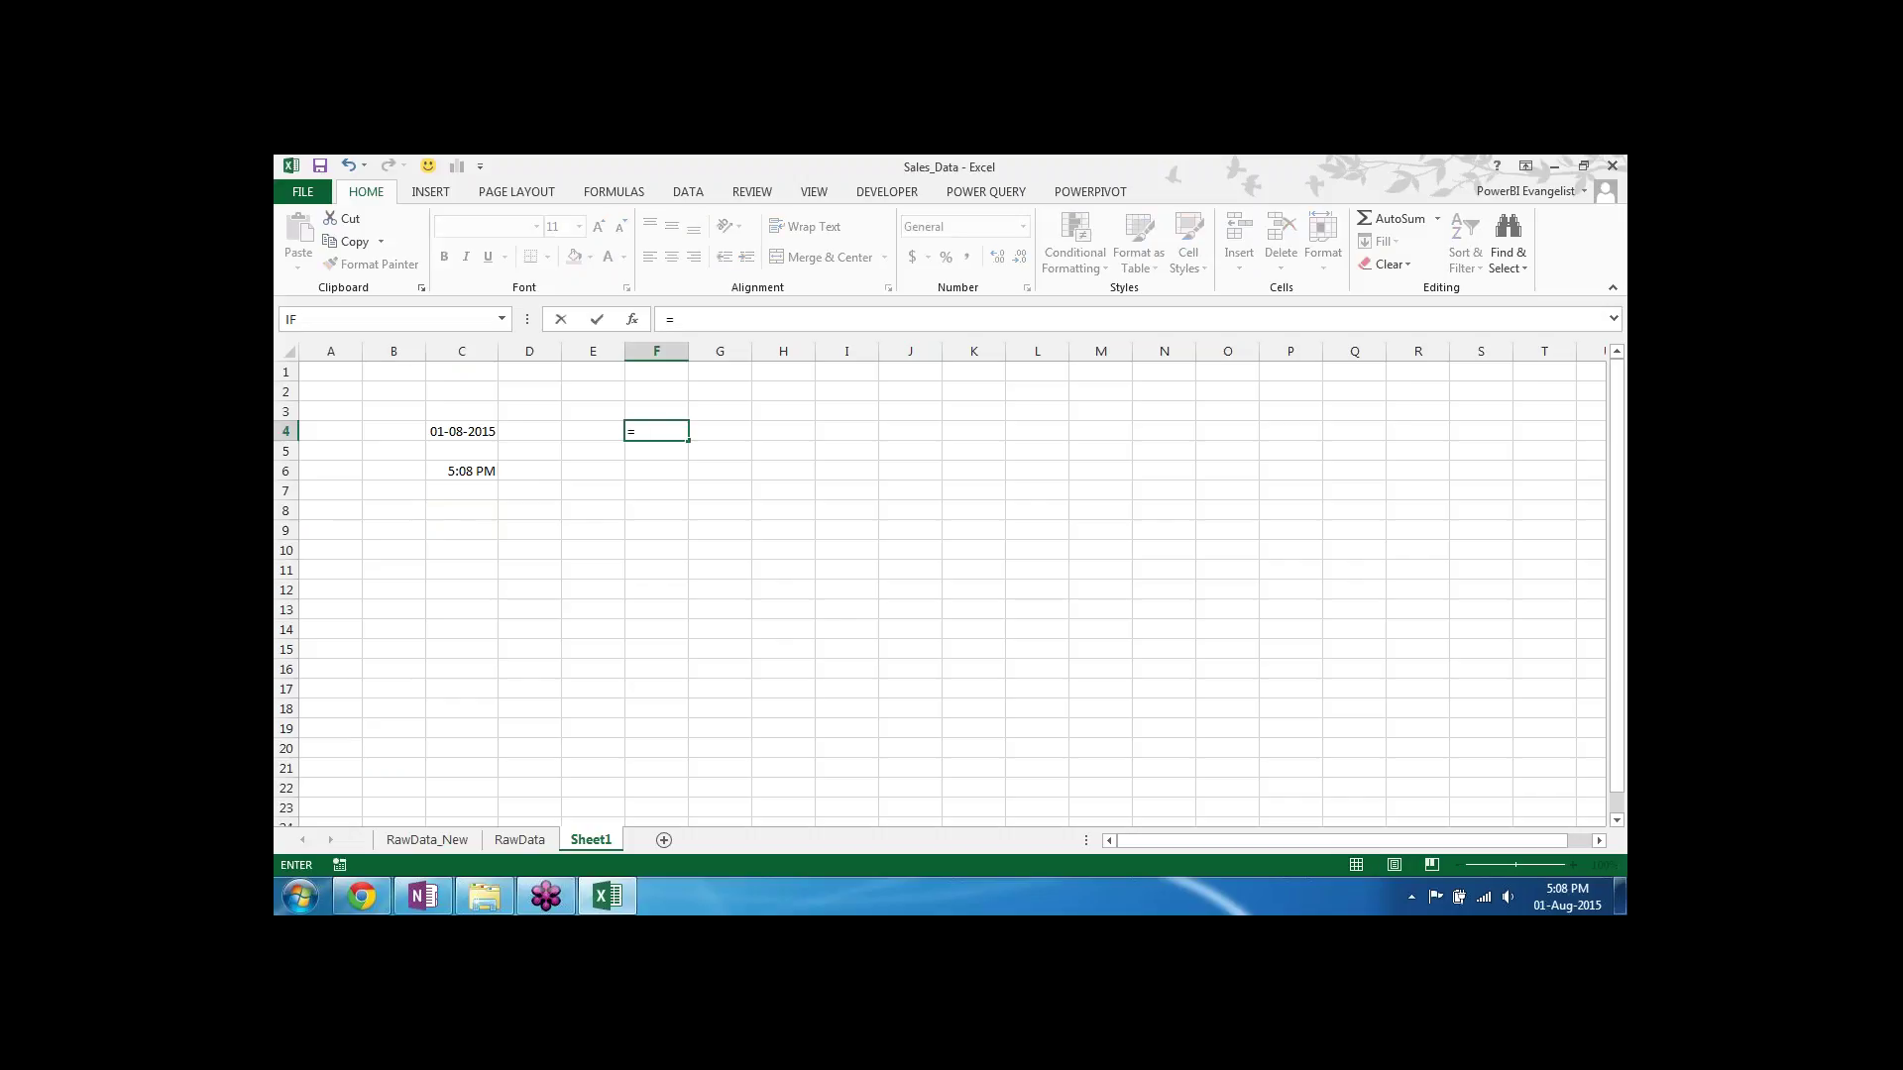
text(toda)
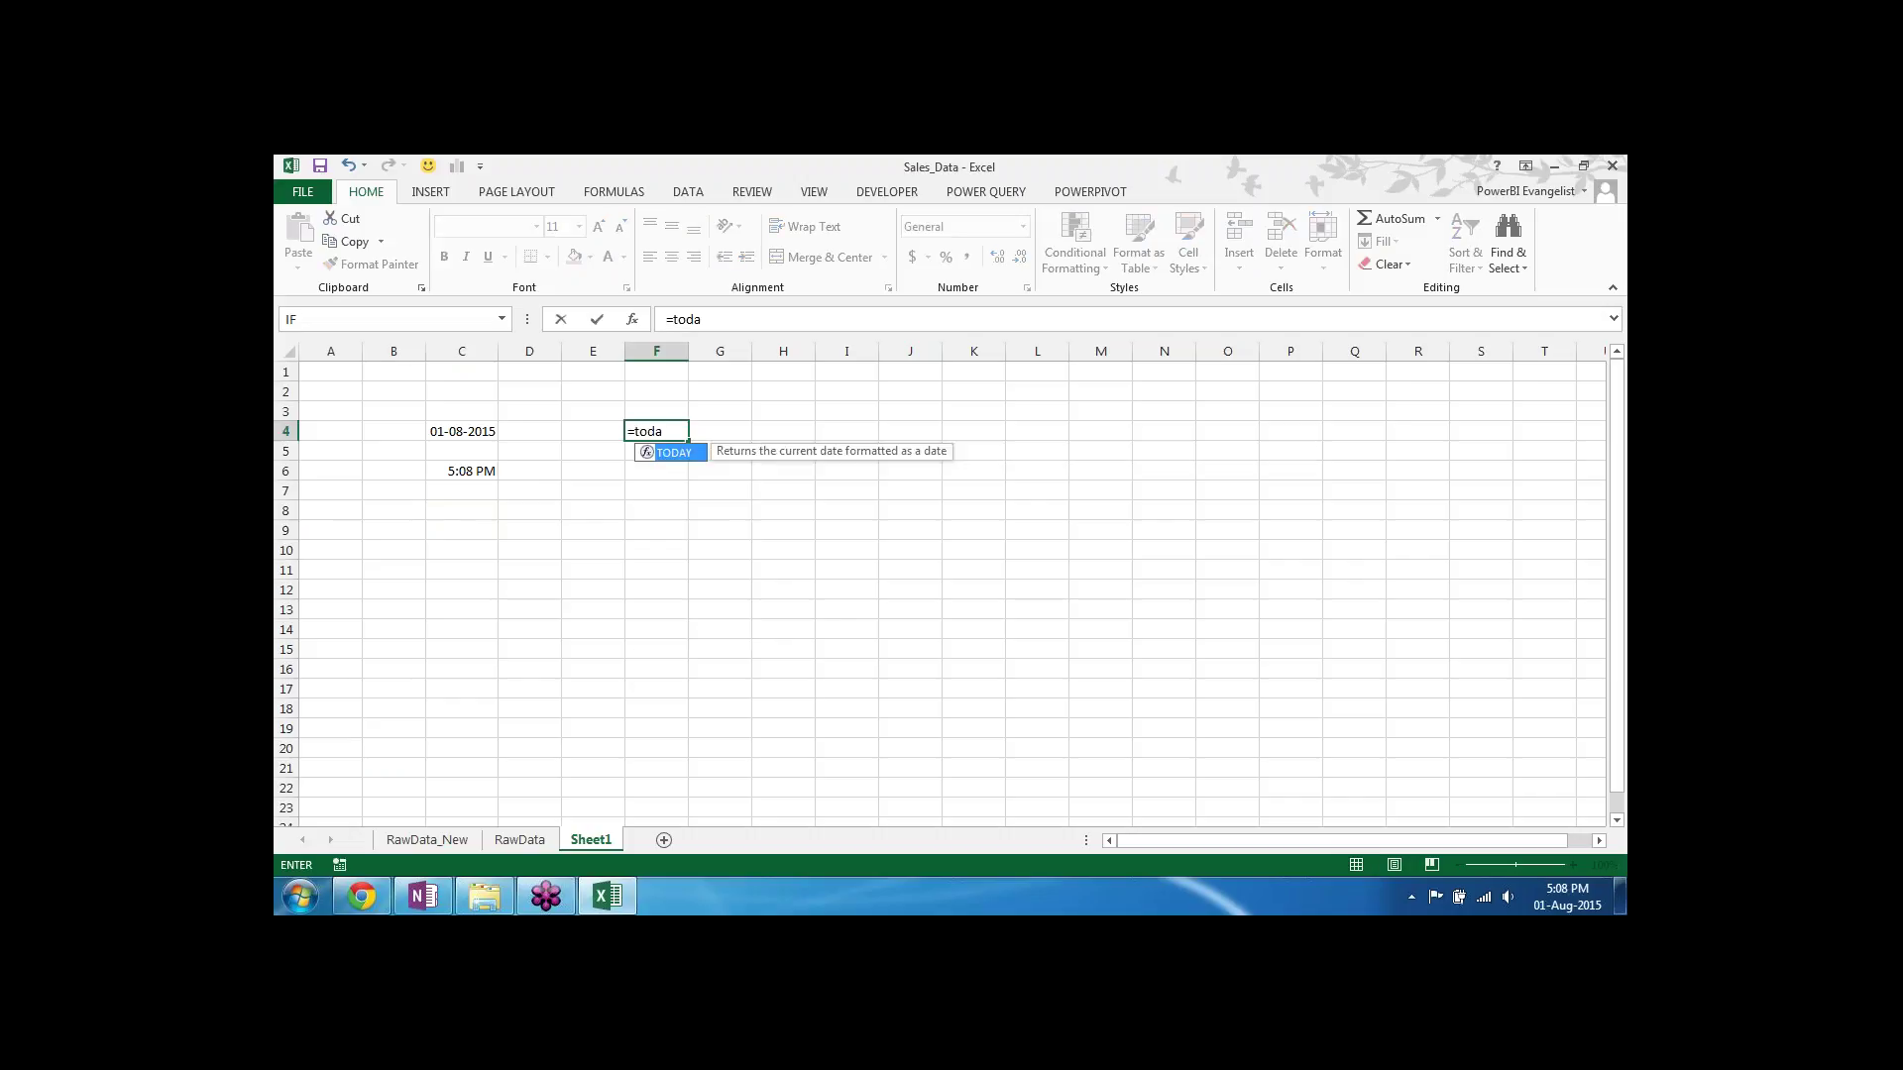
text(y())
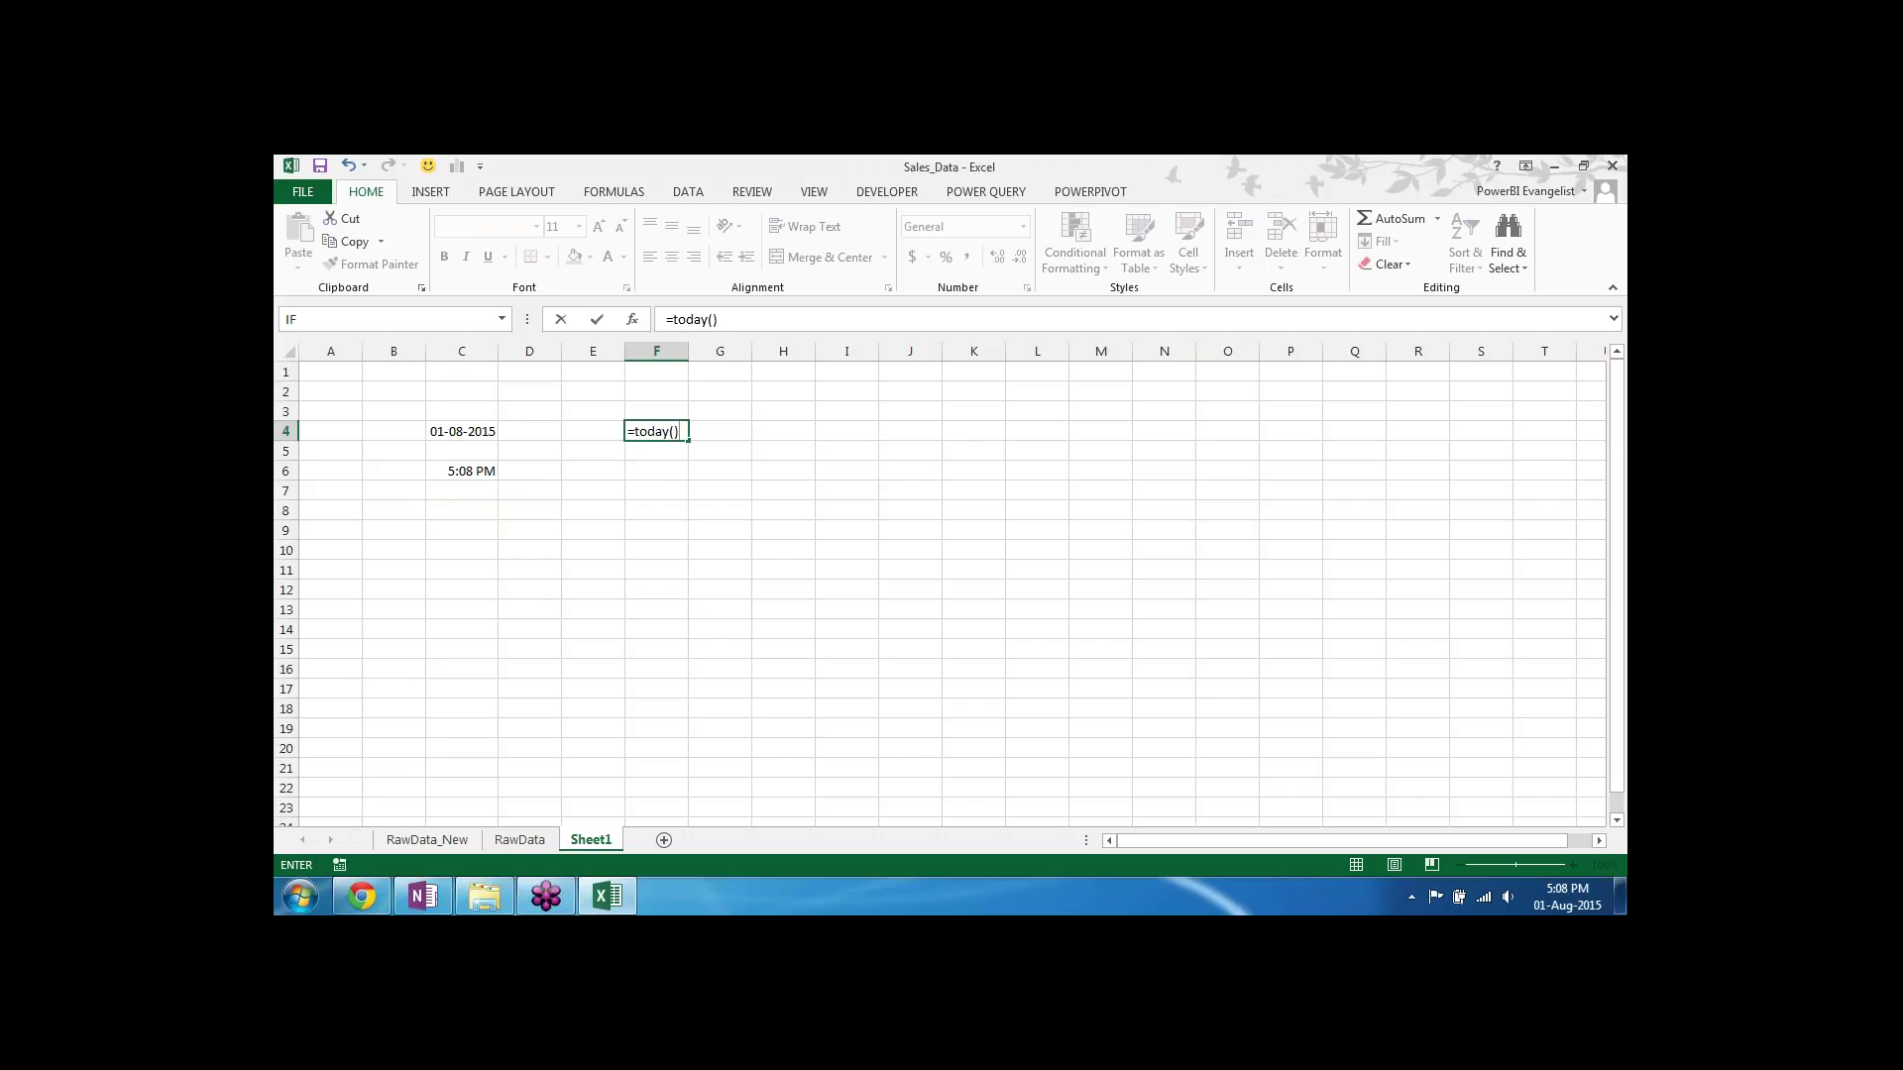
key(Return)
Step: Enter the formula =NOW() in cell F6
key(Down)
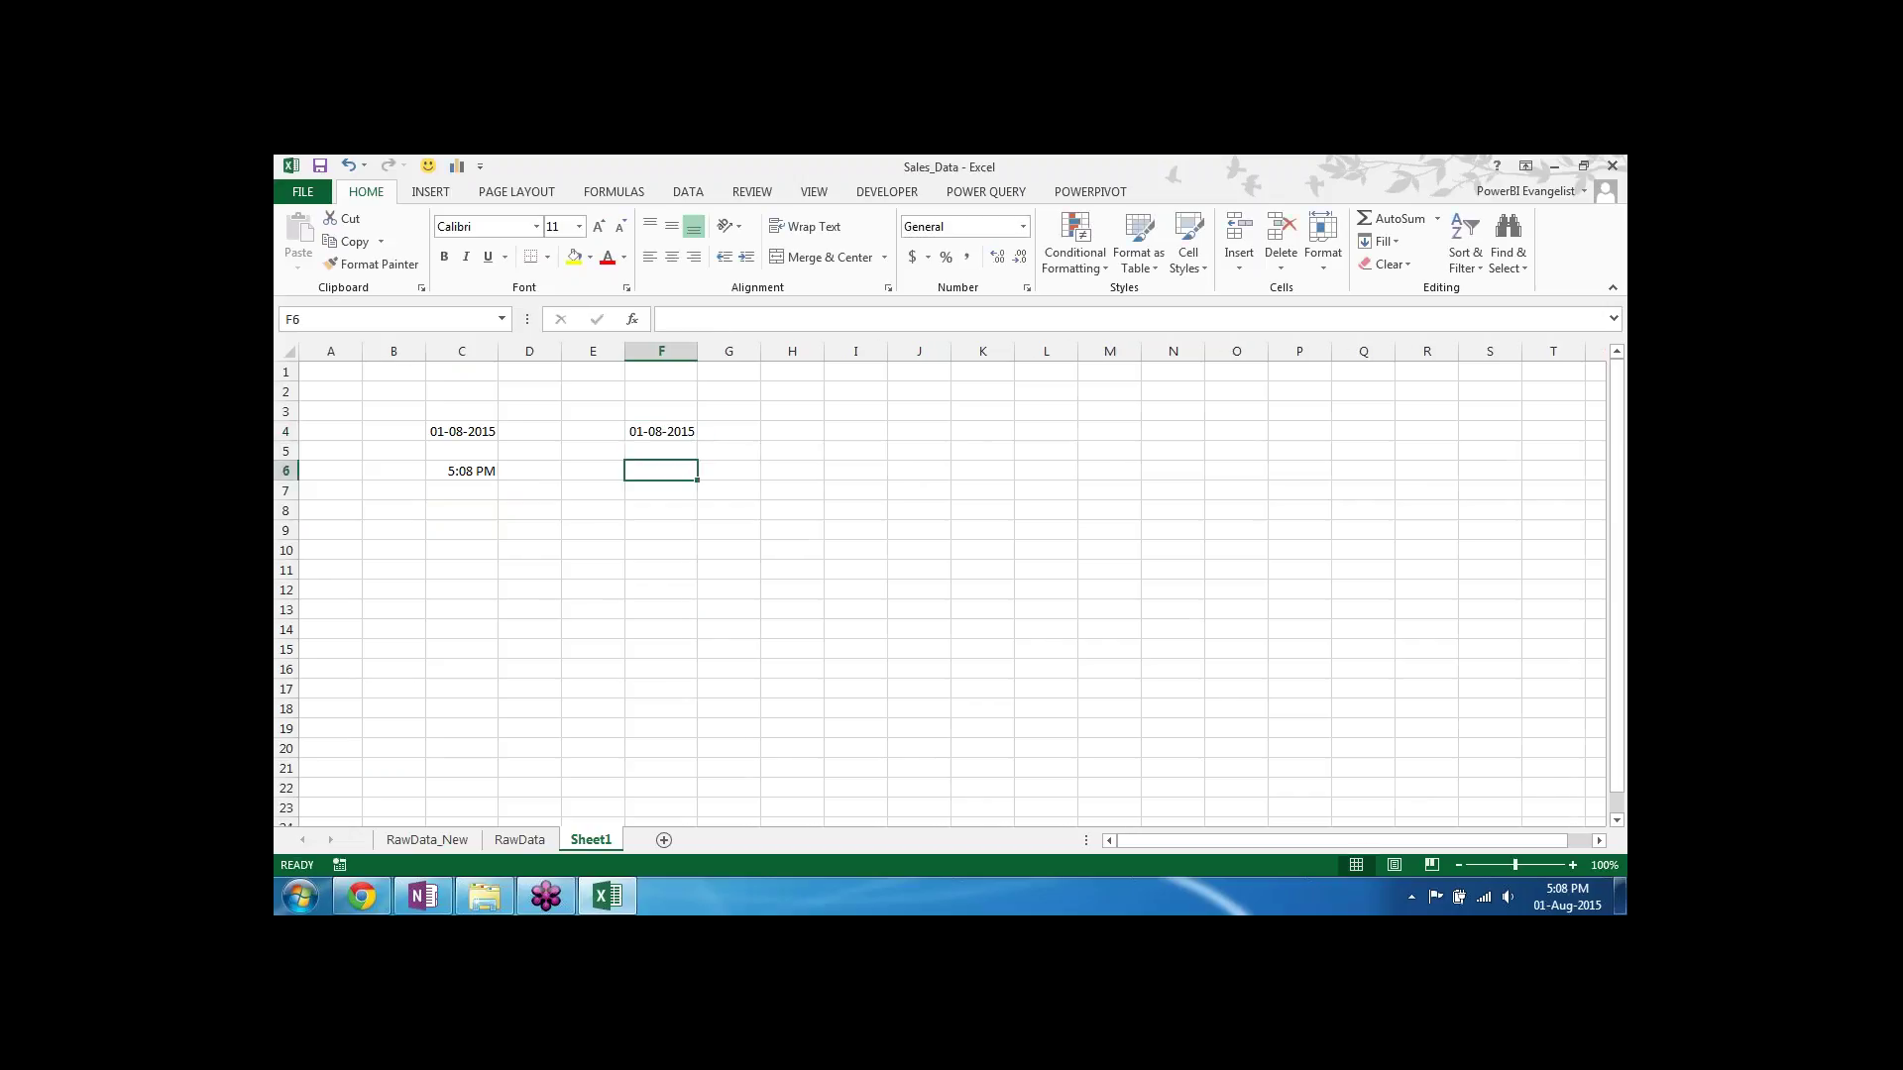
text(=F4n)
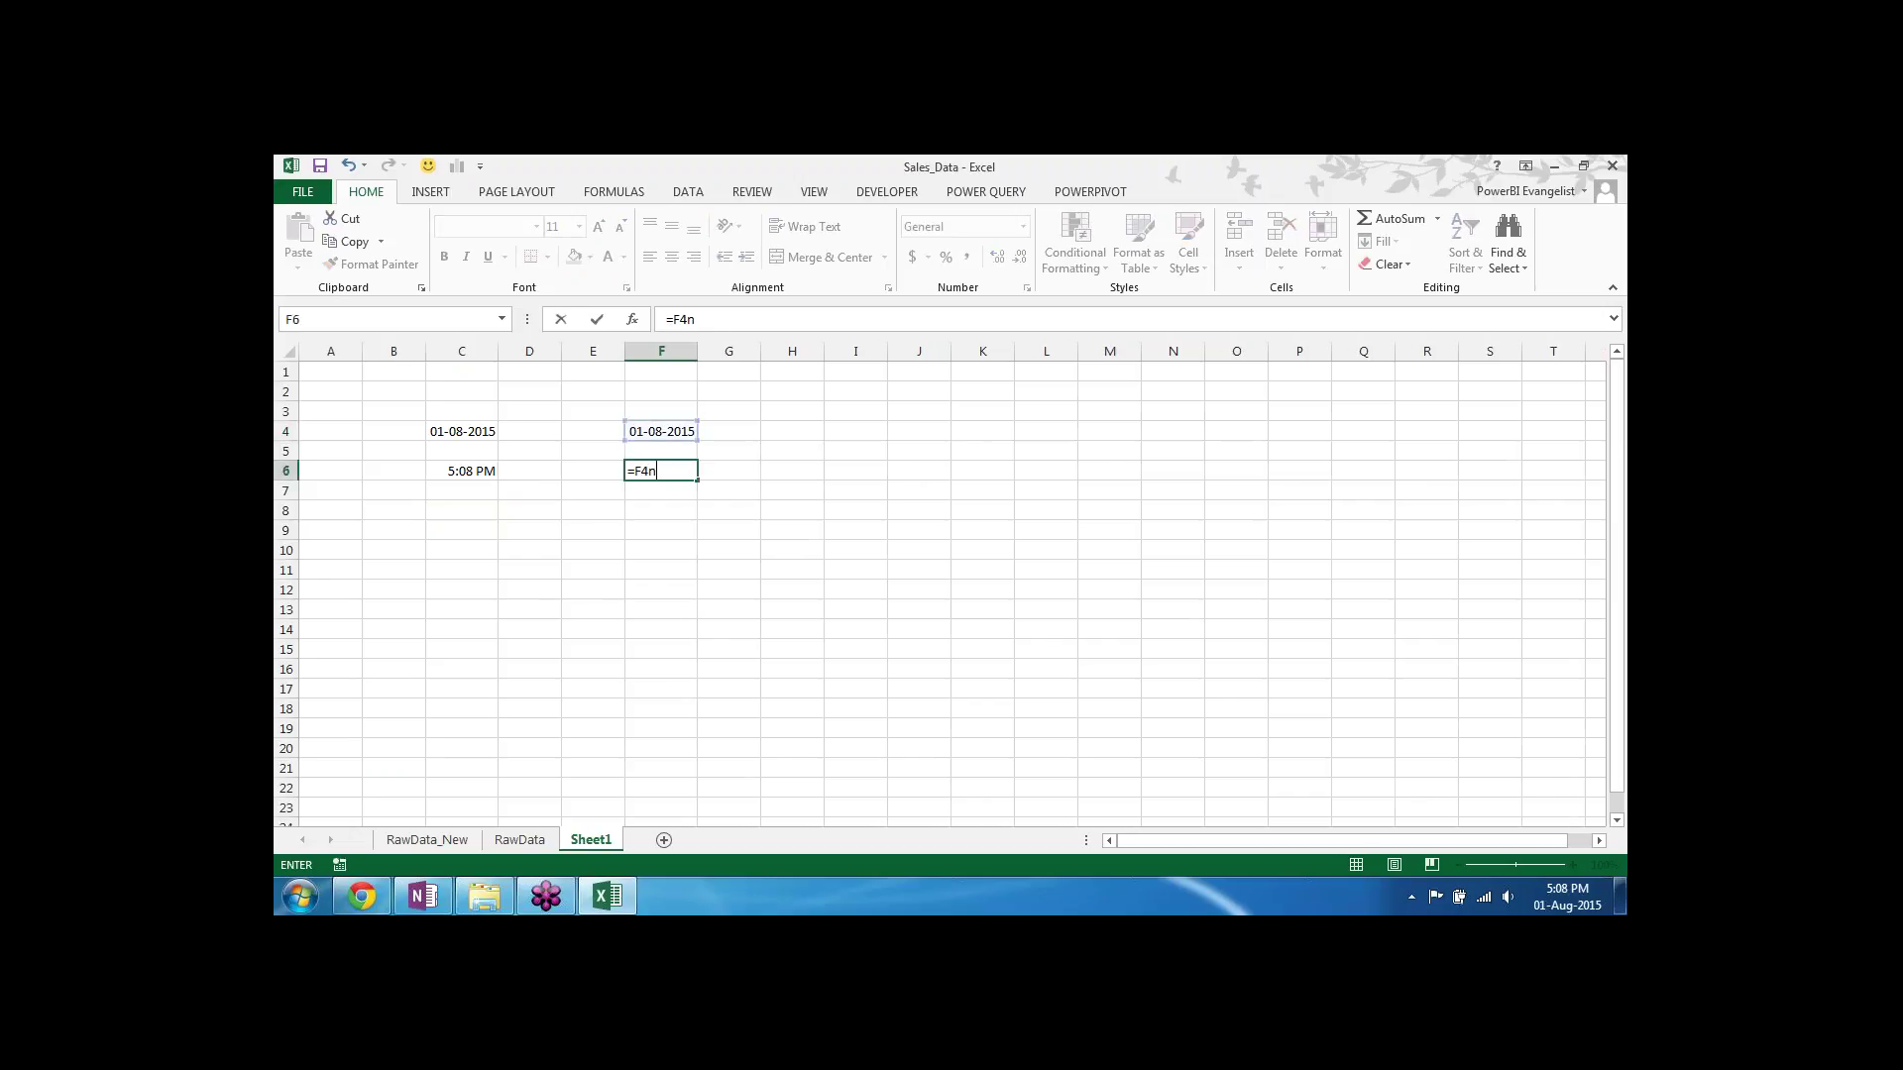
key(BackSpace)
key(BackSpace)
key(BackSpace)
text(now())
key(Return)
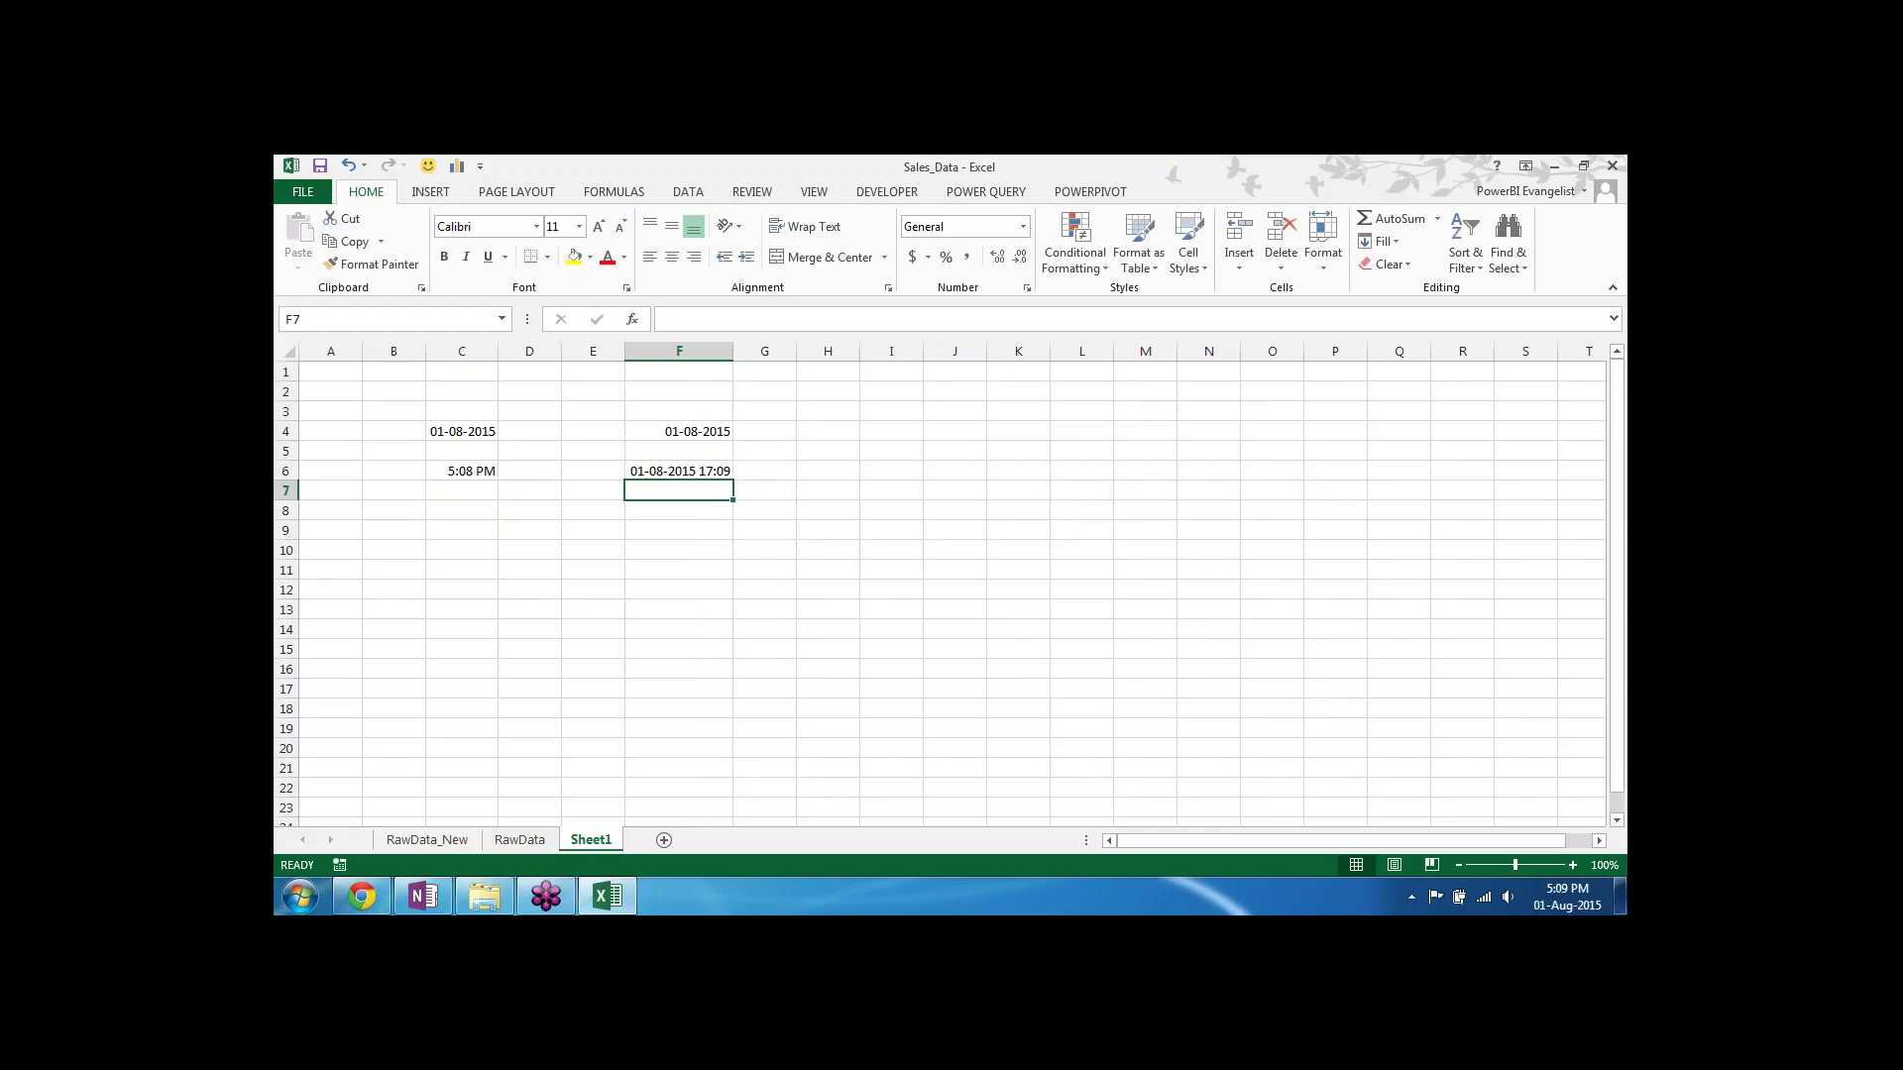
Step: Compare the NOW formula in F6 with the static date and time in C4 and C6
key(Up)
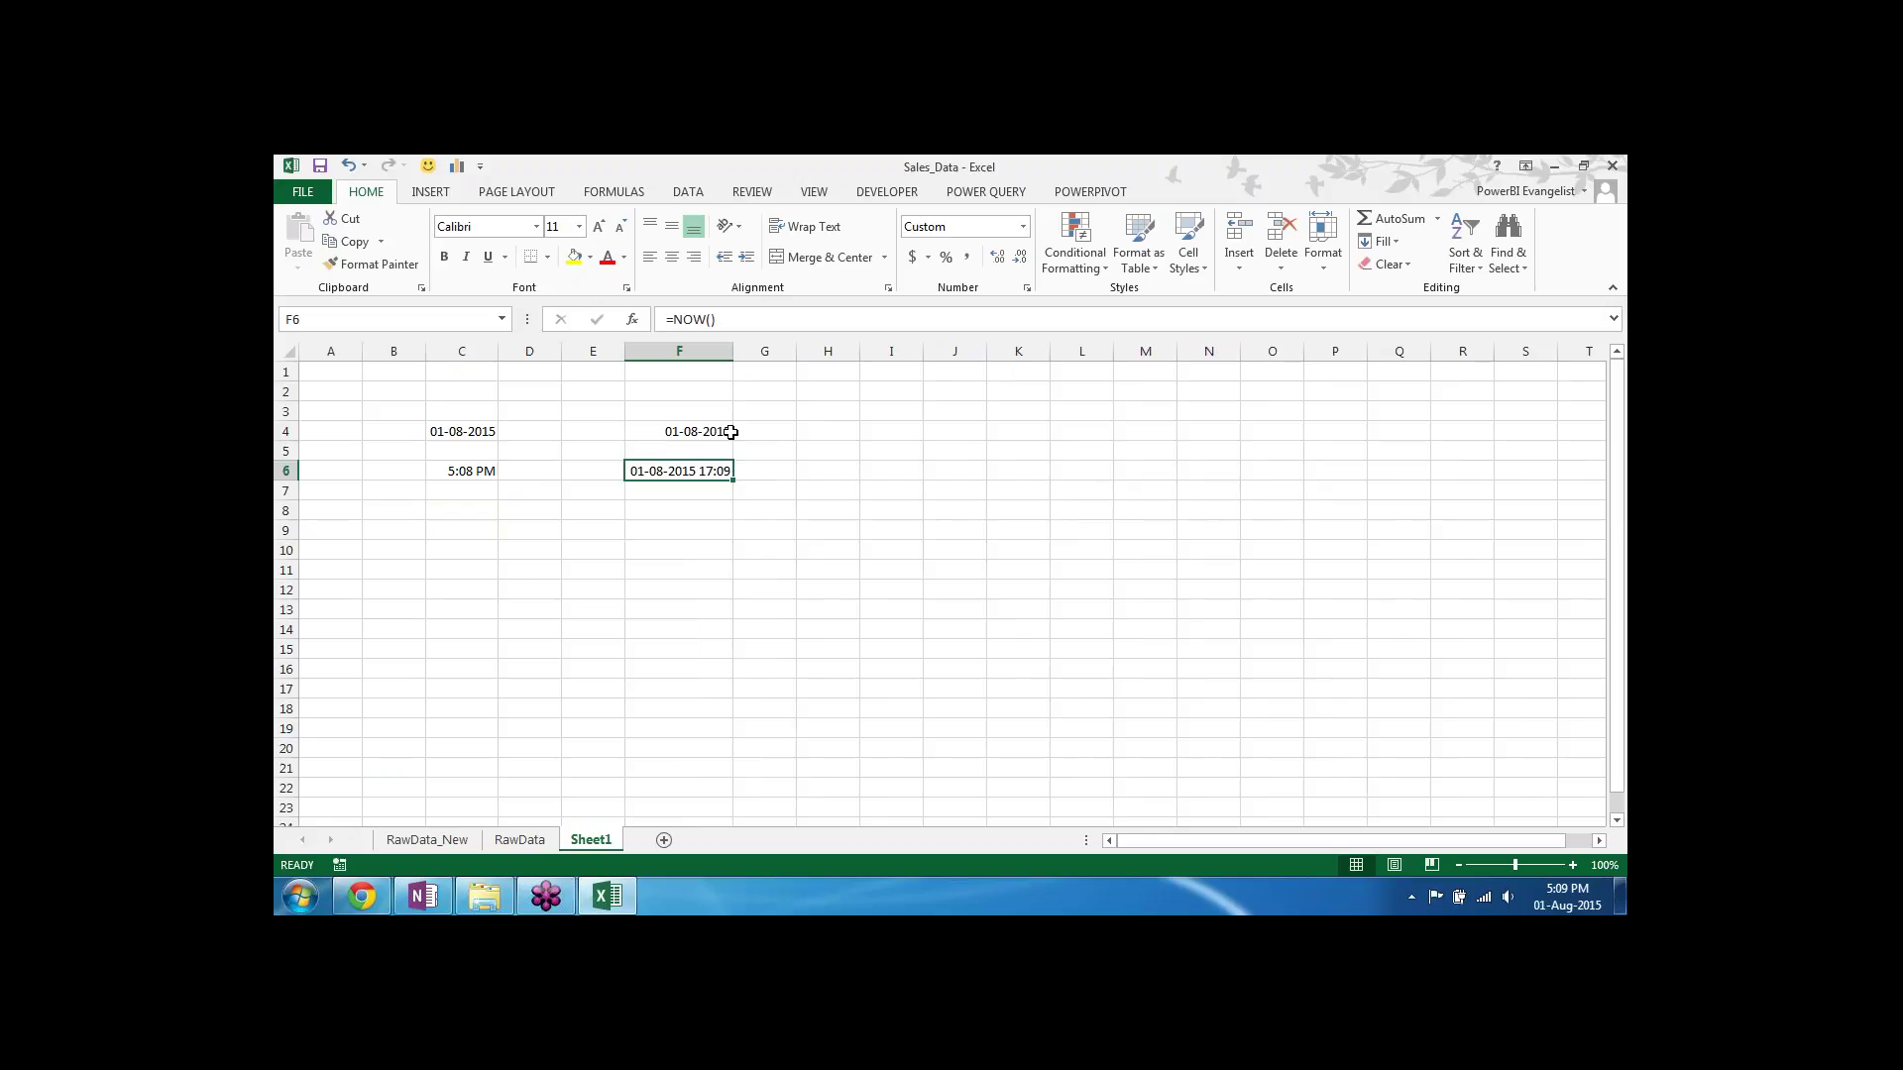
click(448, 429)
ctrl+click(467, 470)
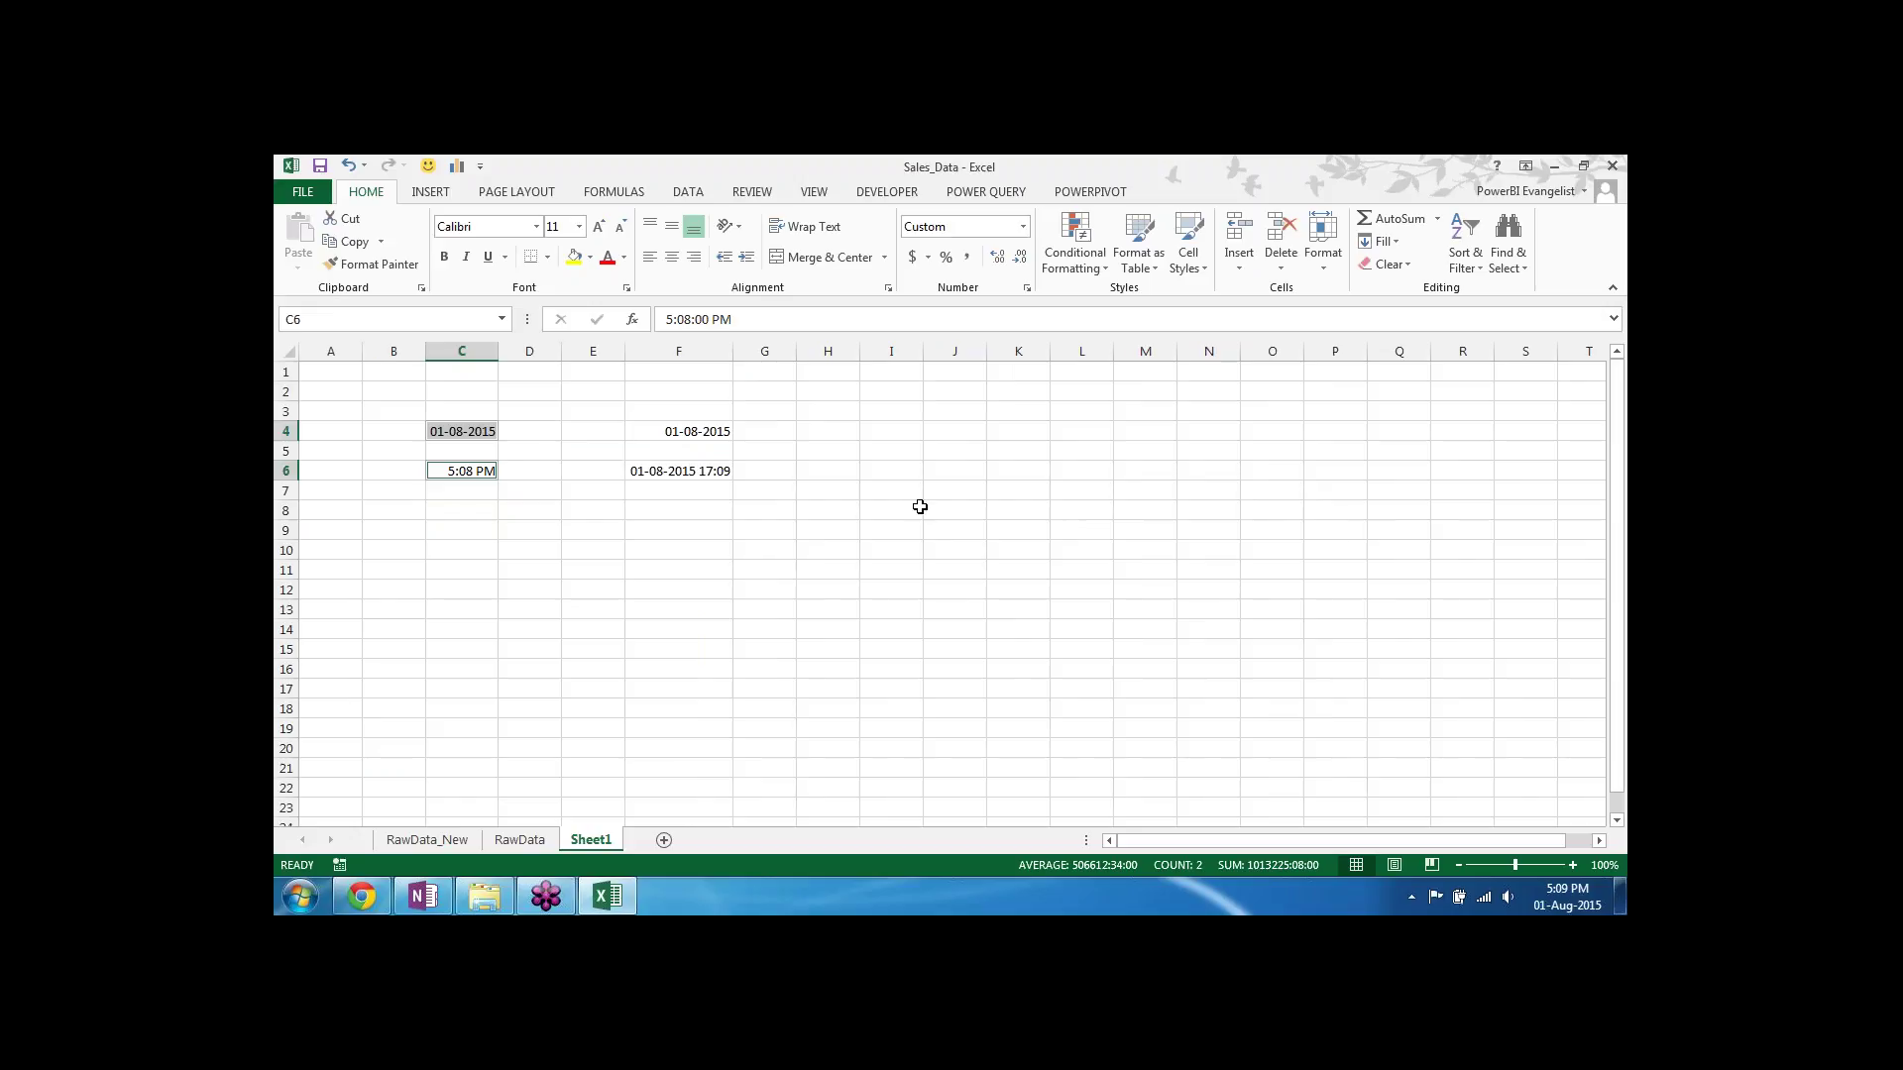
click(1336, 513)
Step: Enter the test text "s" in cells I6, I7 and I8
click(865, 474)
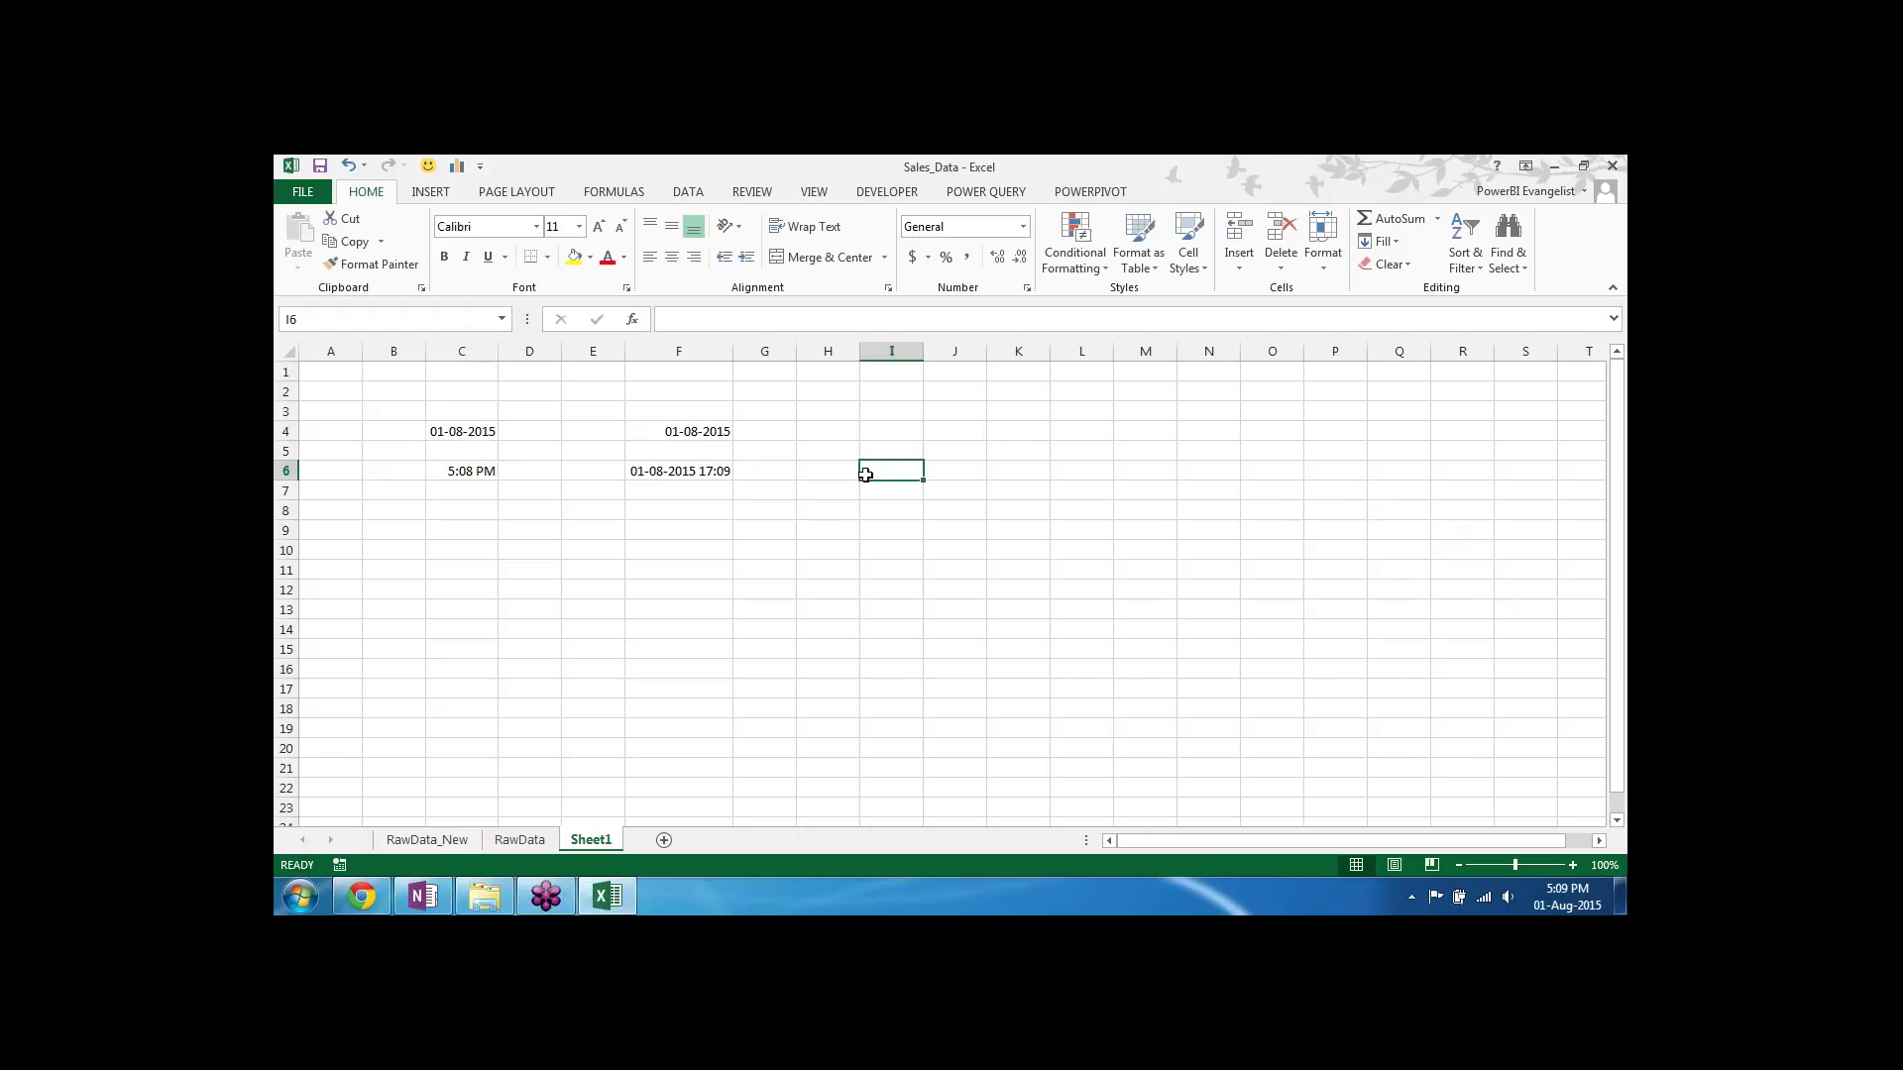
text(s)
key(Return)
text(s)
key(Return)
text(s)
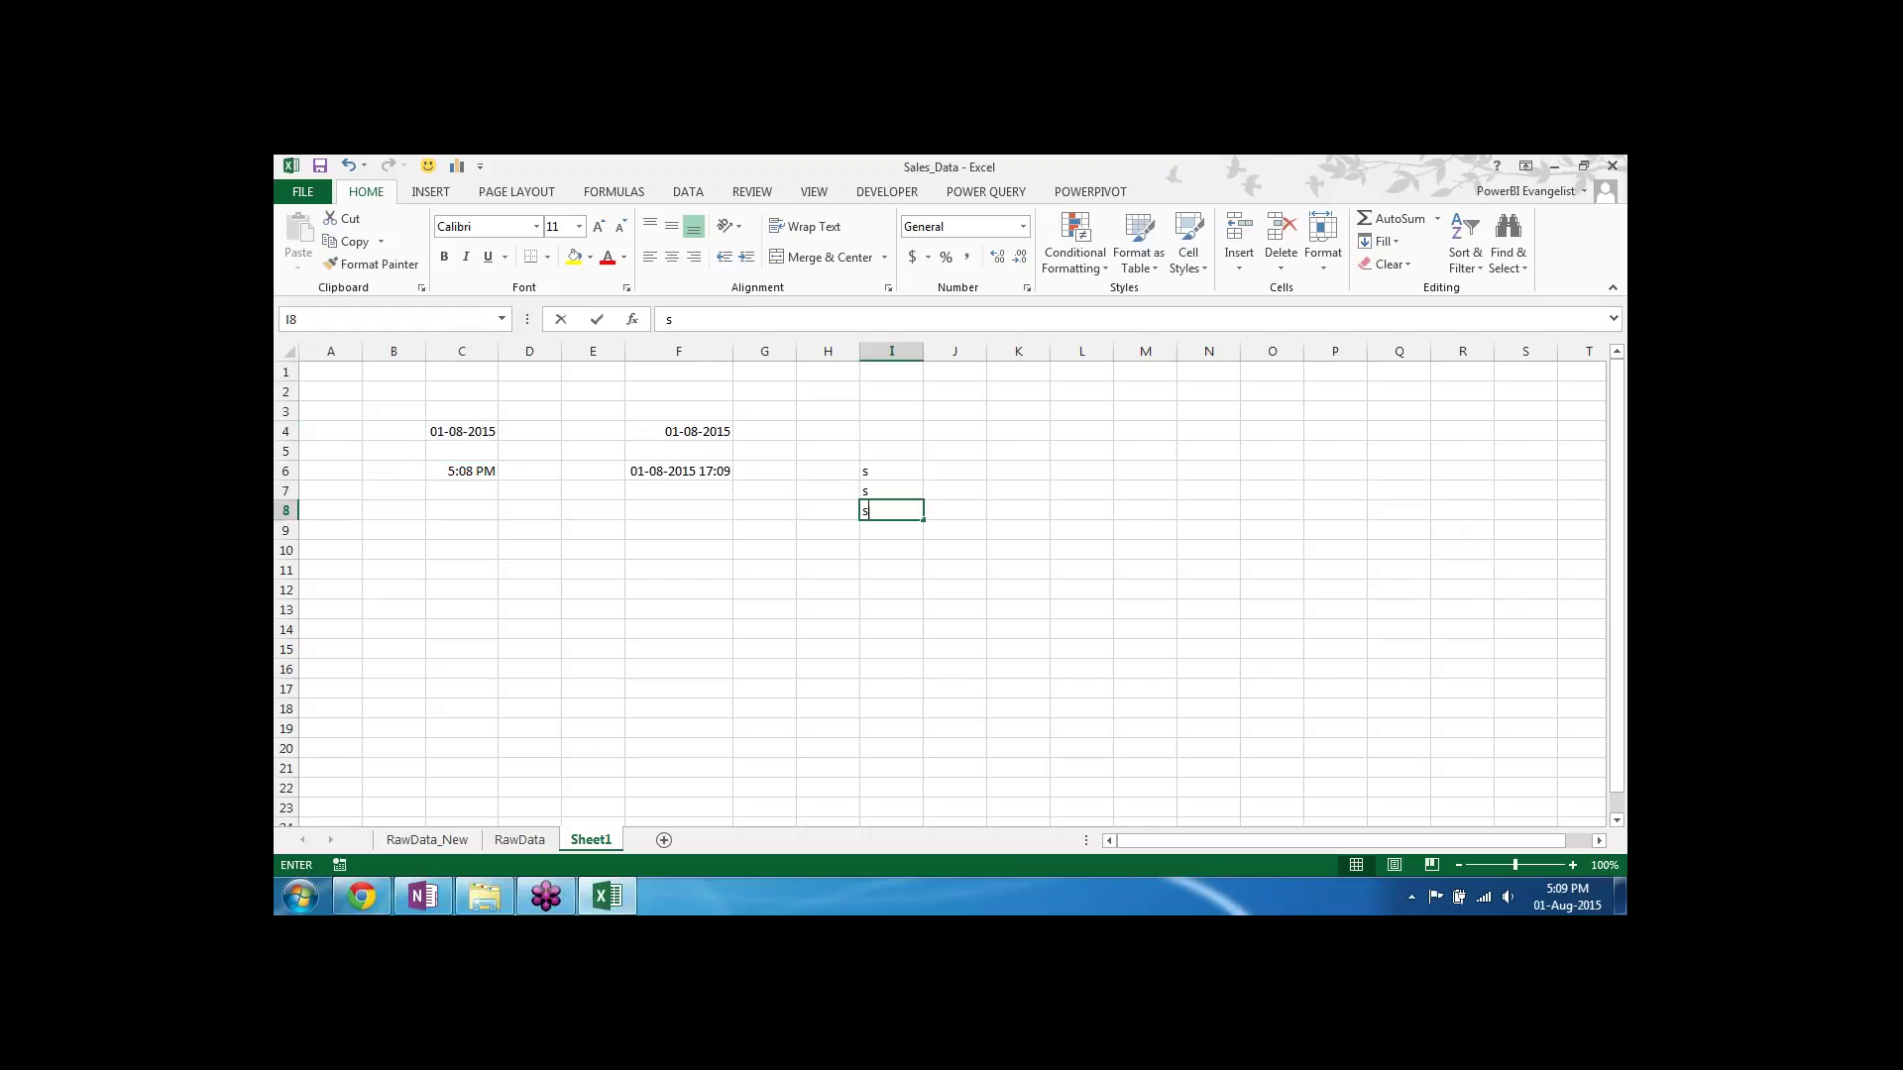
key(Return)
Step: Clear the contents of cells I7 to I9
key(shift+Up)
key(shift+Up)
key(Delete)
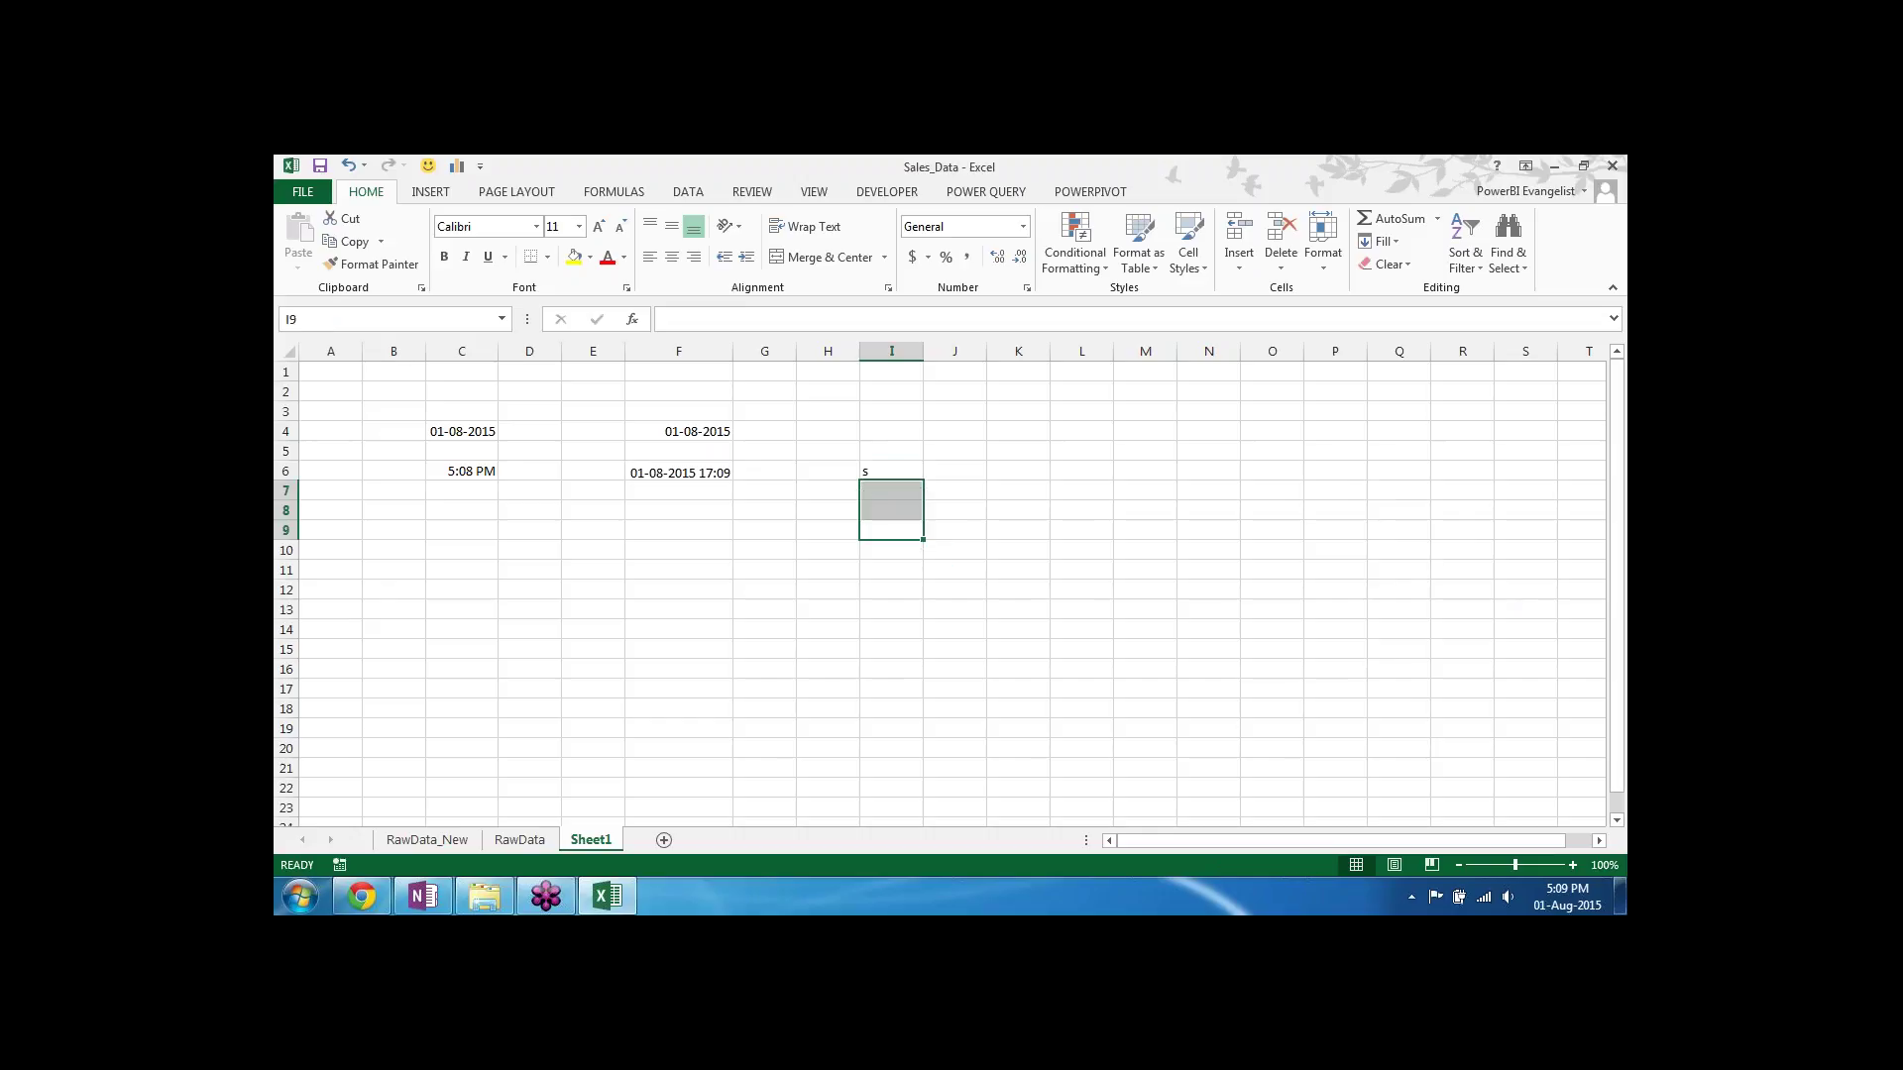
key(Down)
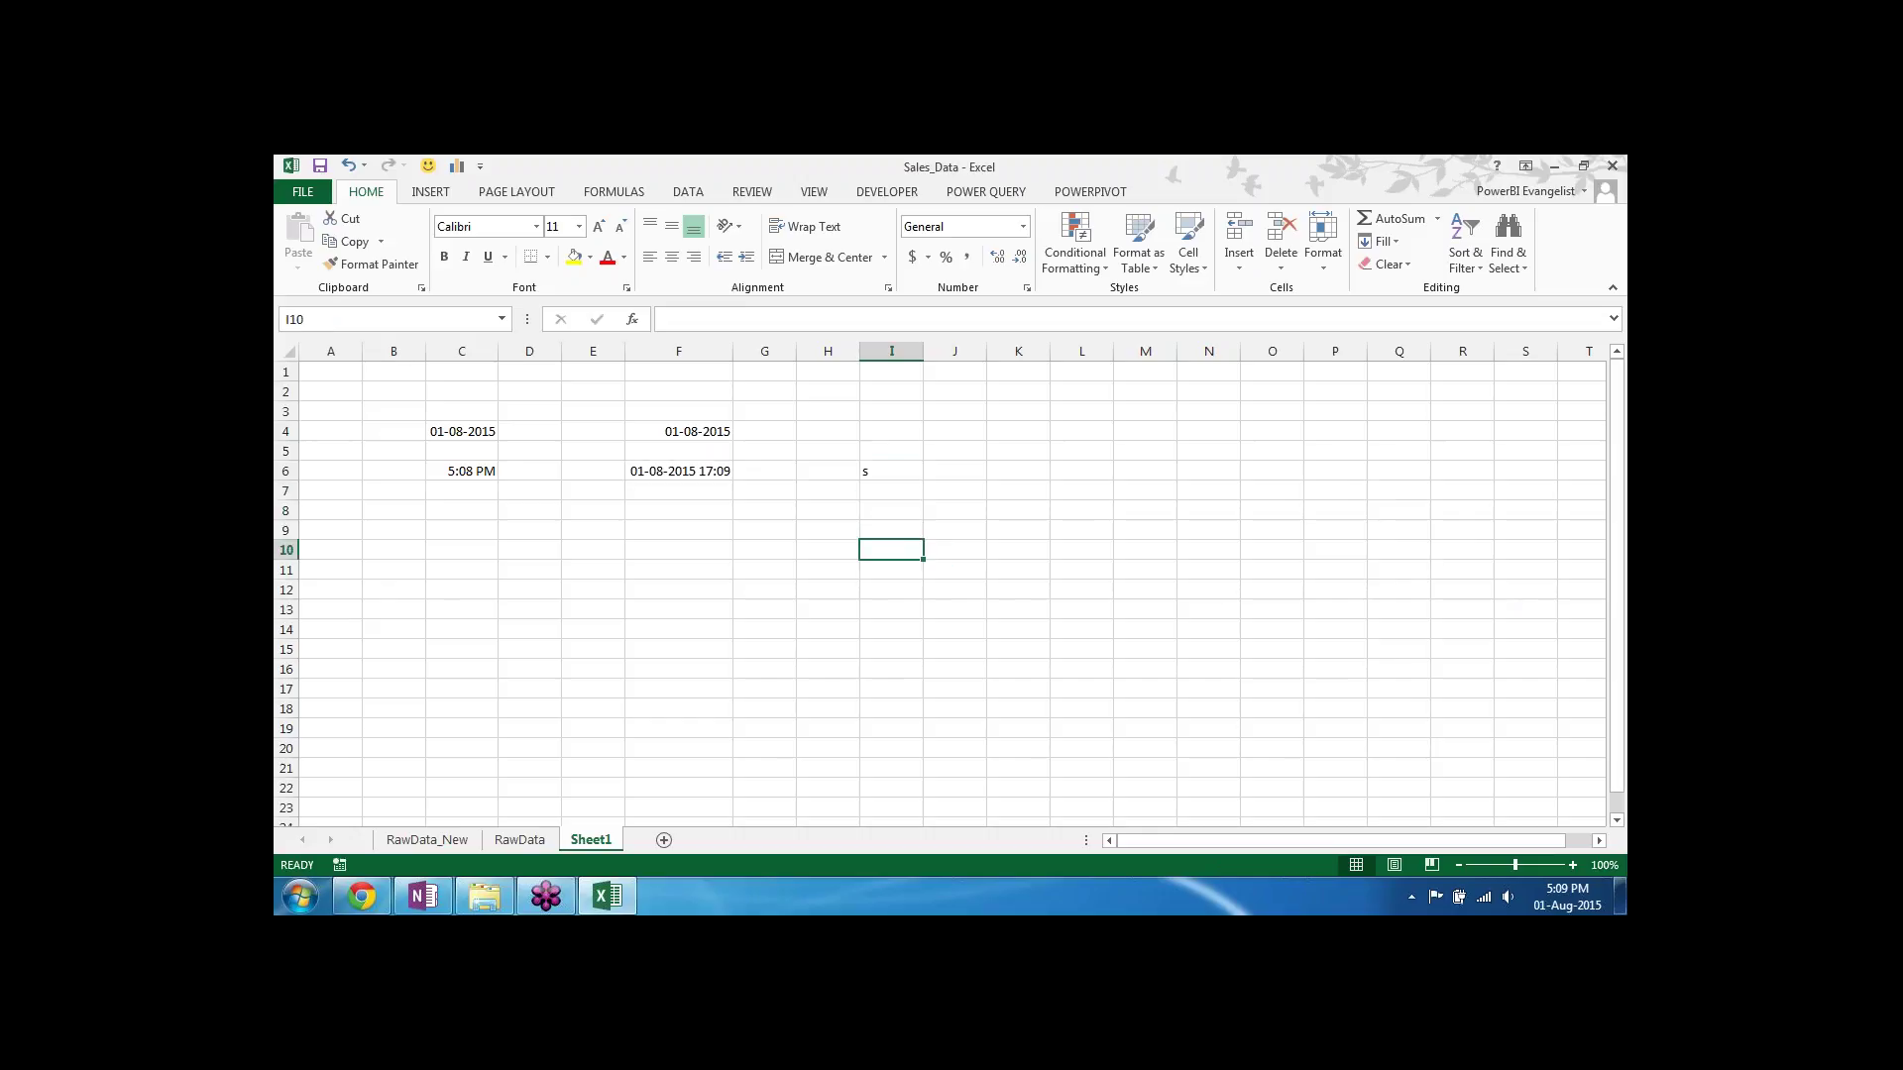
key(Up)
key(Up)
key(Up)
key(Up)
key(Up)
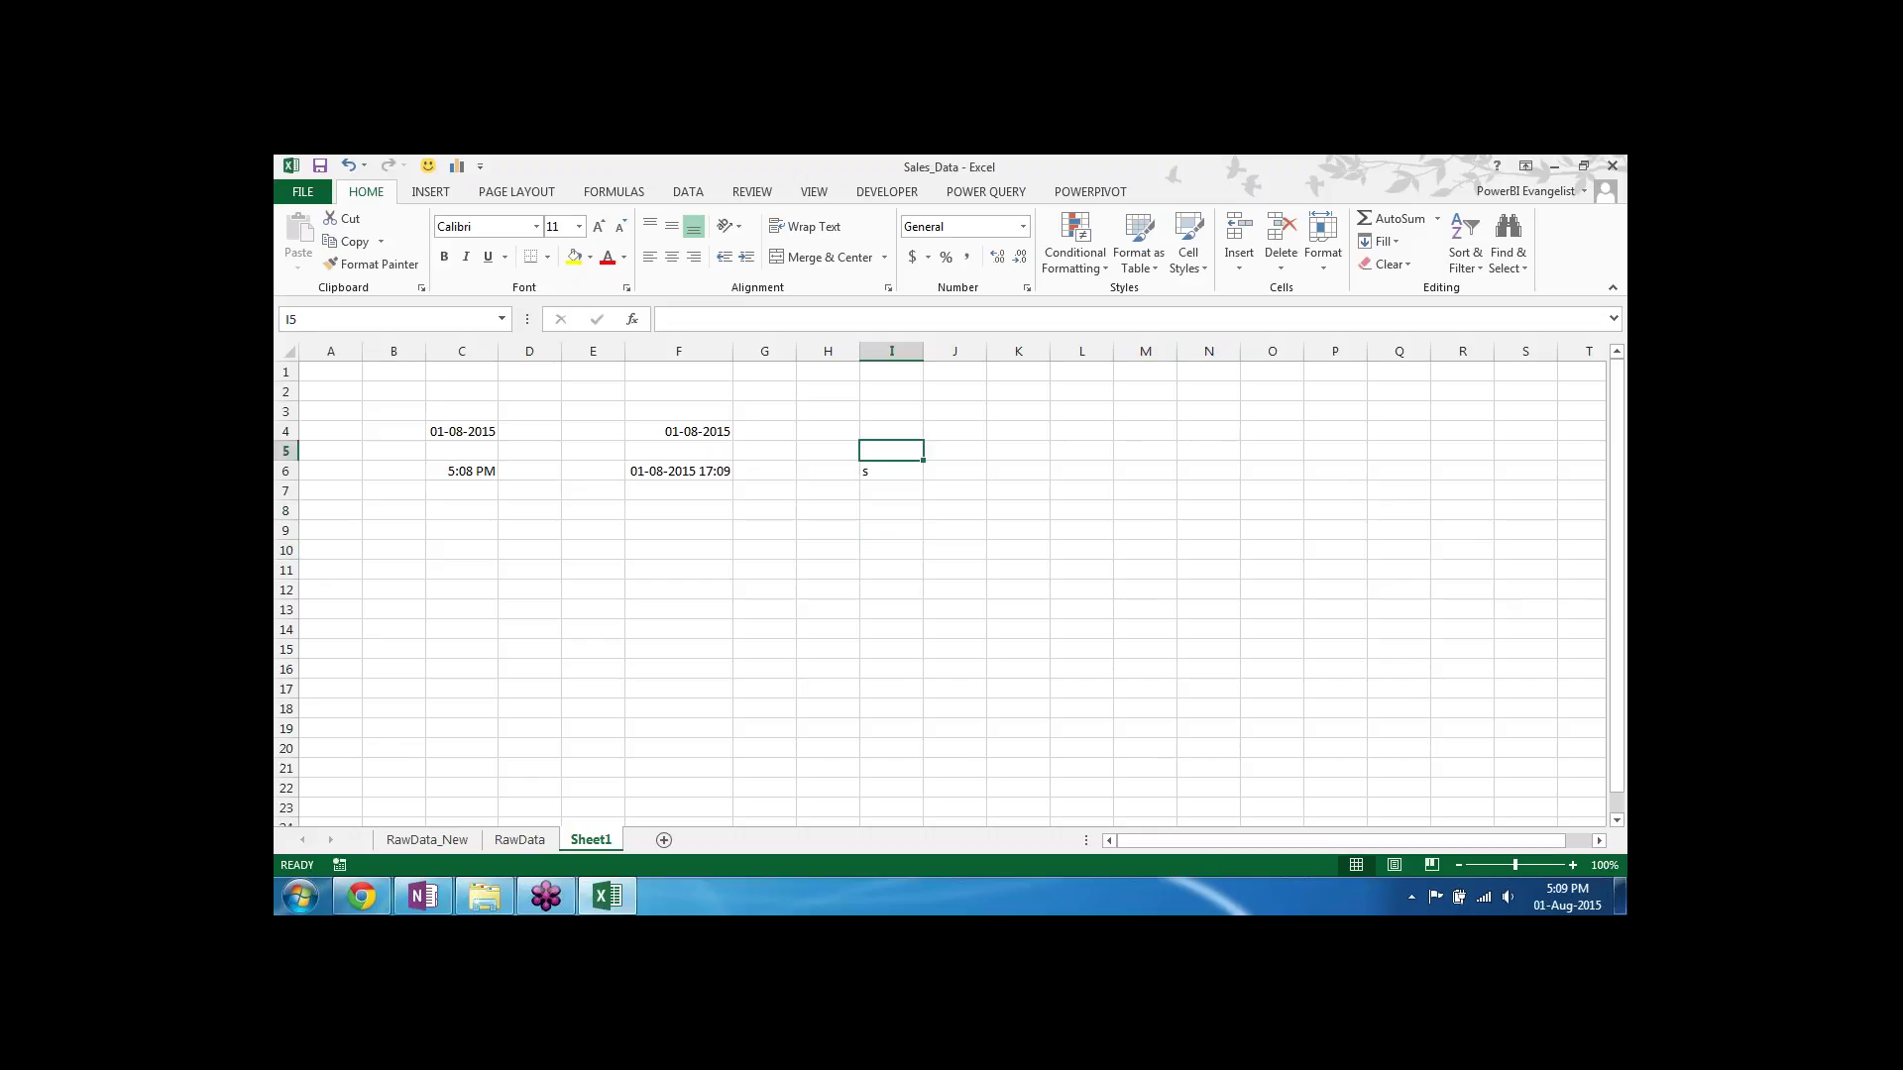
key(Left)
key(Left)
key(Left)
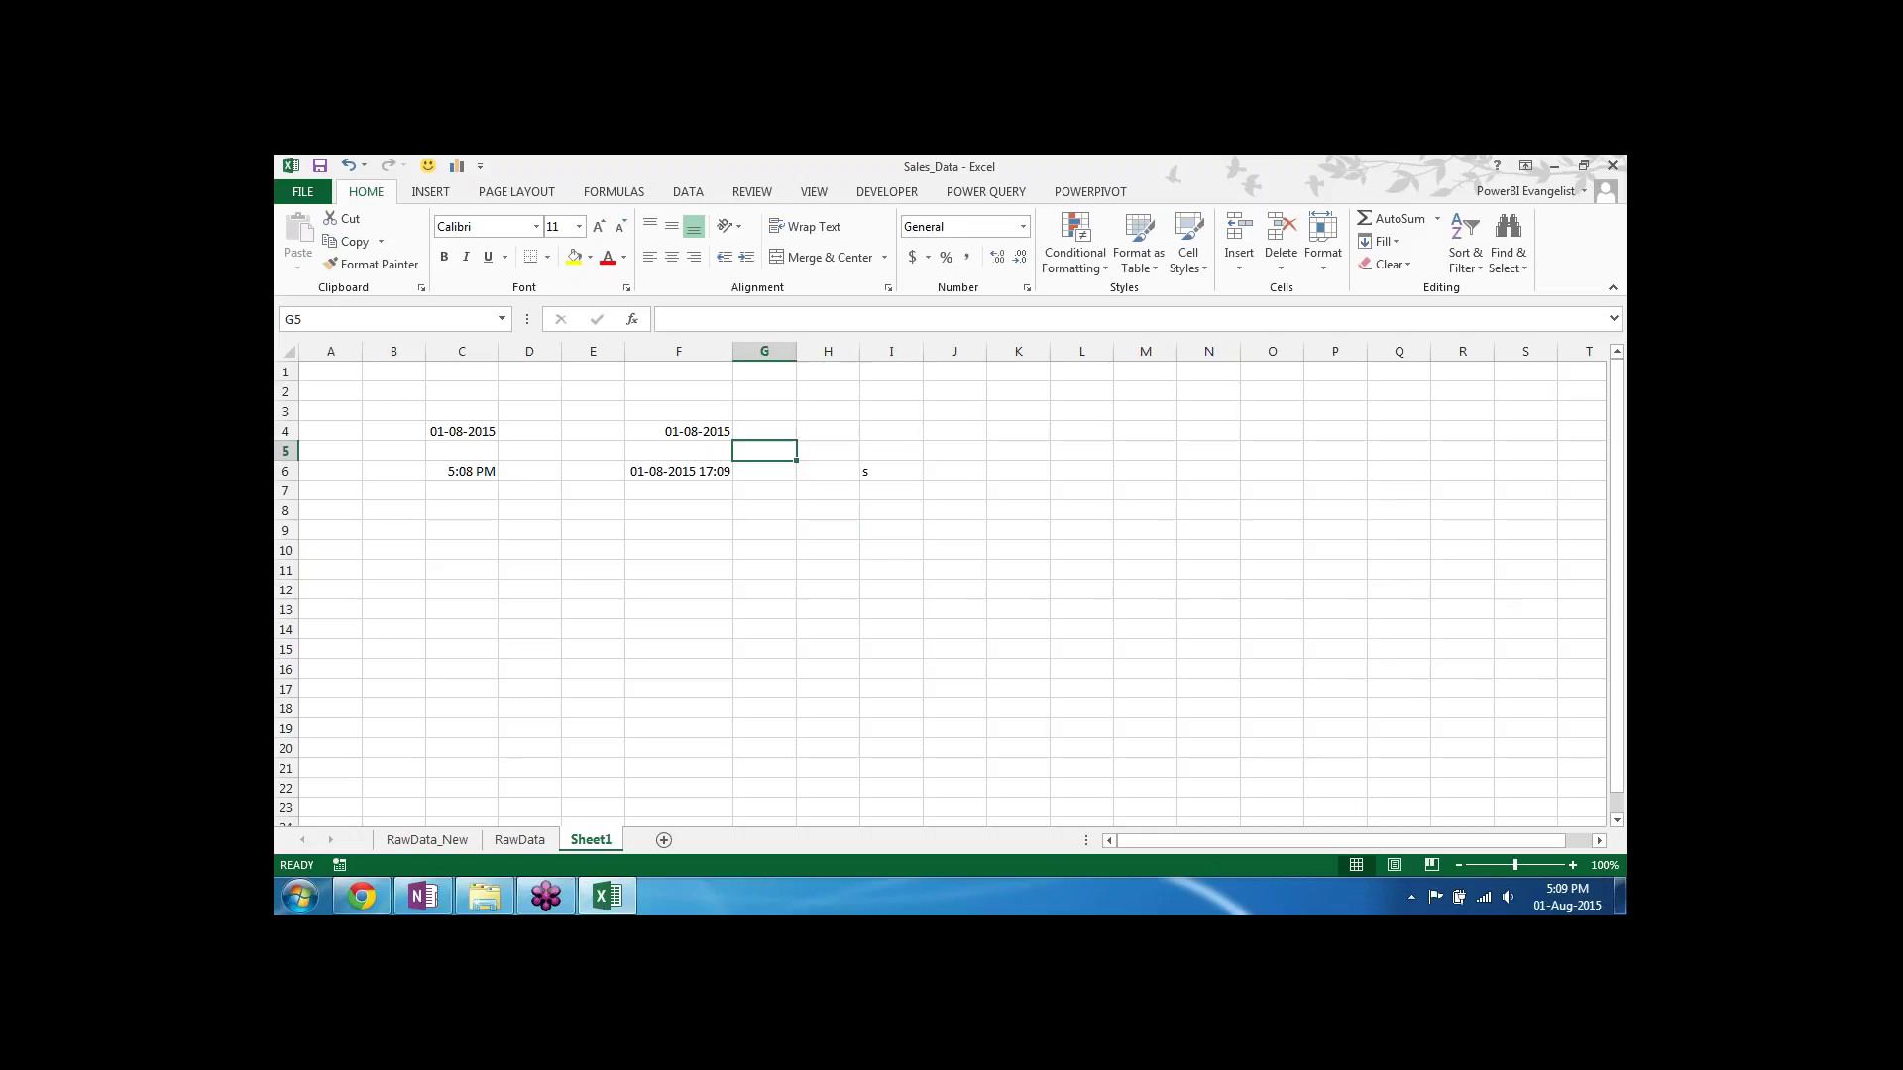
Step: Enter the label VOLATILE in cell I4
key(Up)
key(Down)
key(Down)
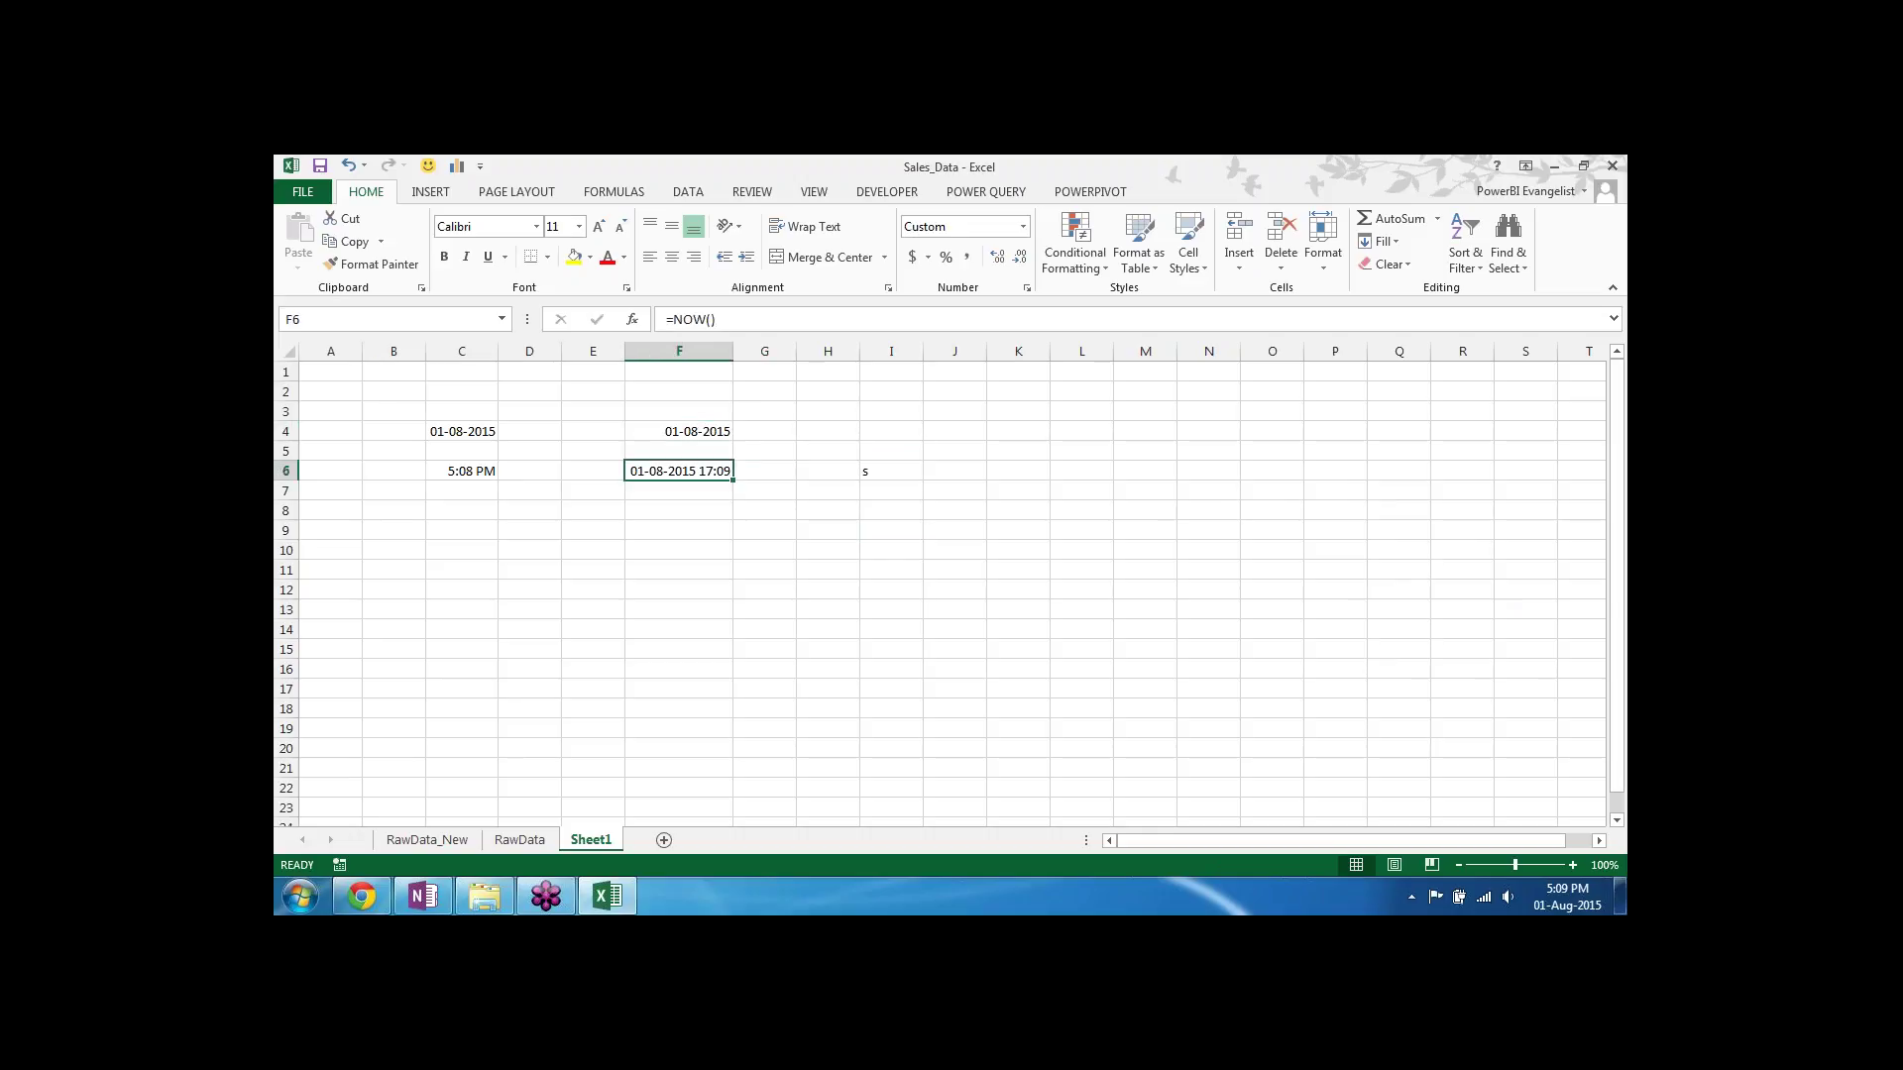
key(Up)
key(Right)
key(Up)
key(Right)
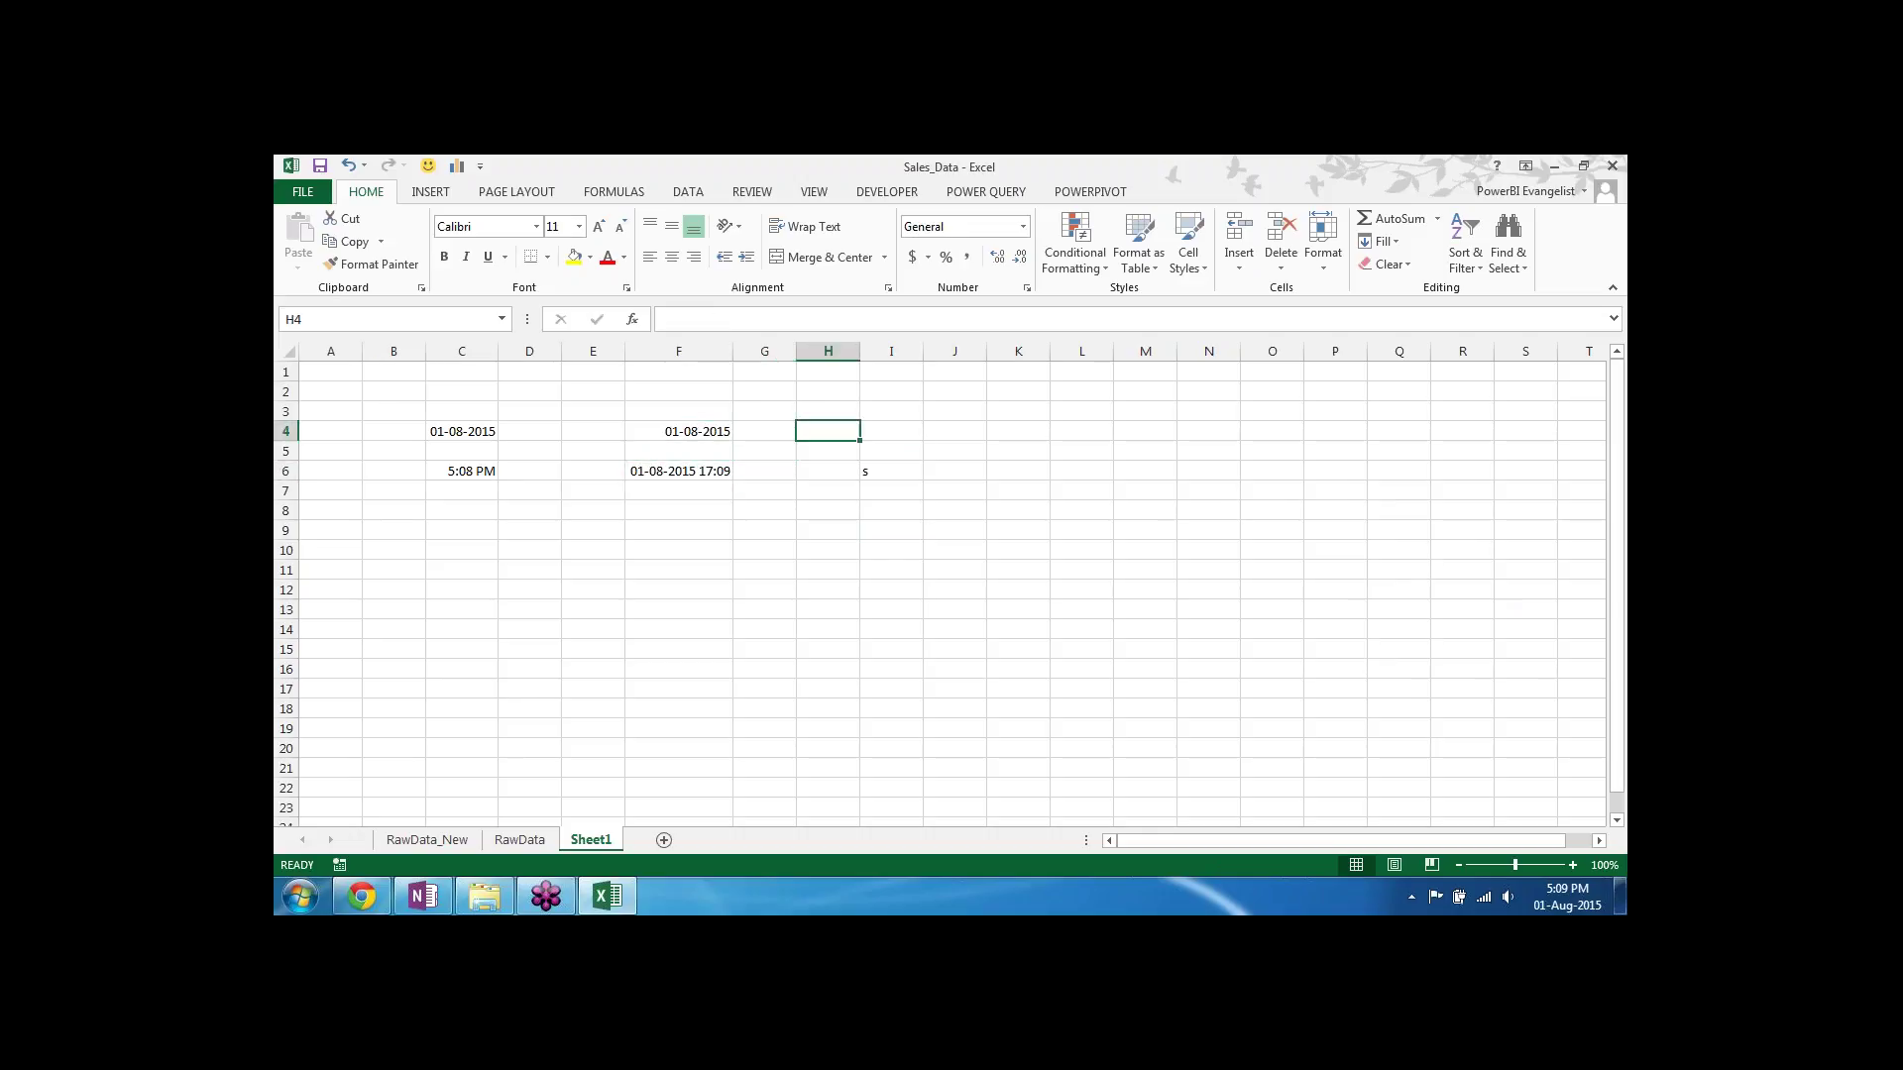
key(Right)
text(VOL)
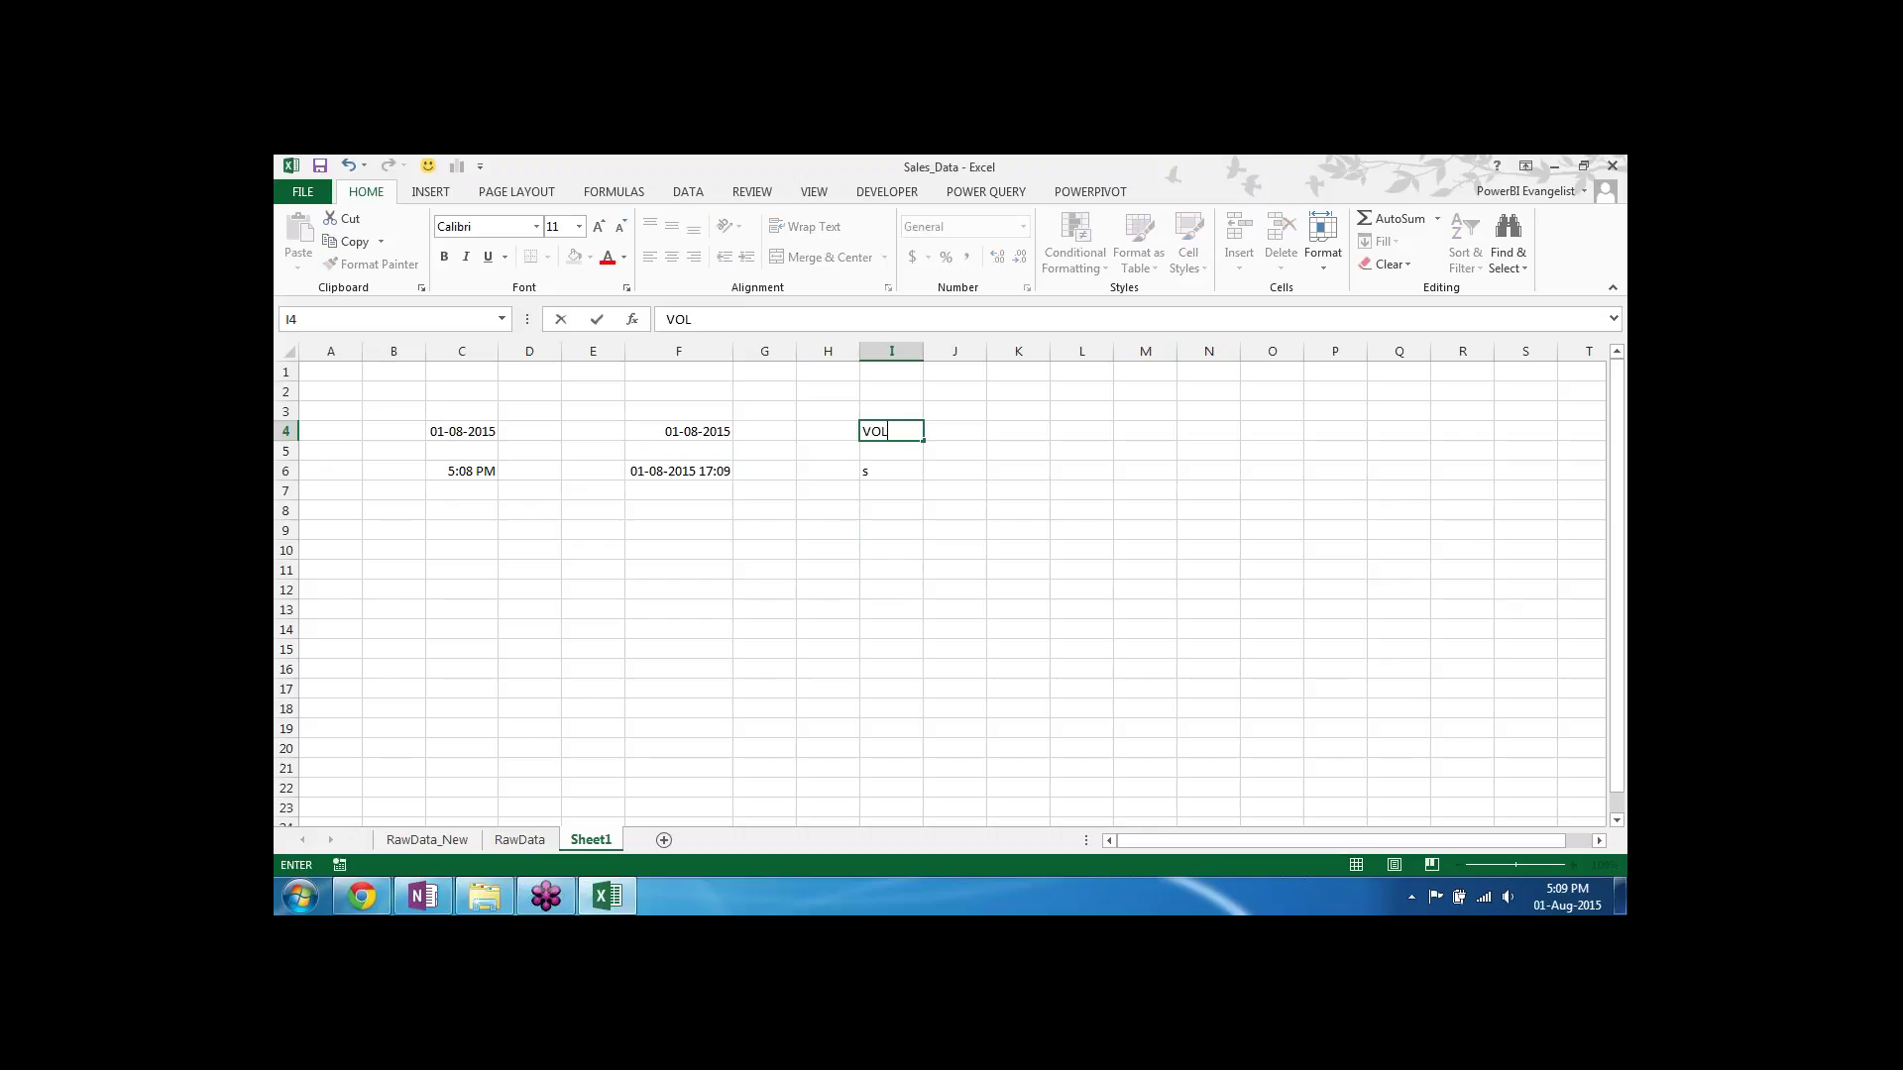
text(ATILE)
key(Return)
Step: Examine the NOW formula in F6 alongside the VOLATILE label in I4
key(Left)
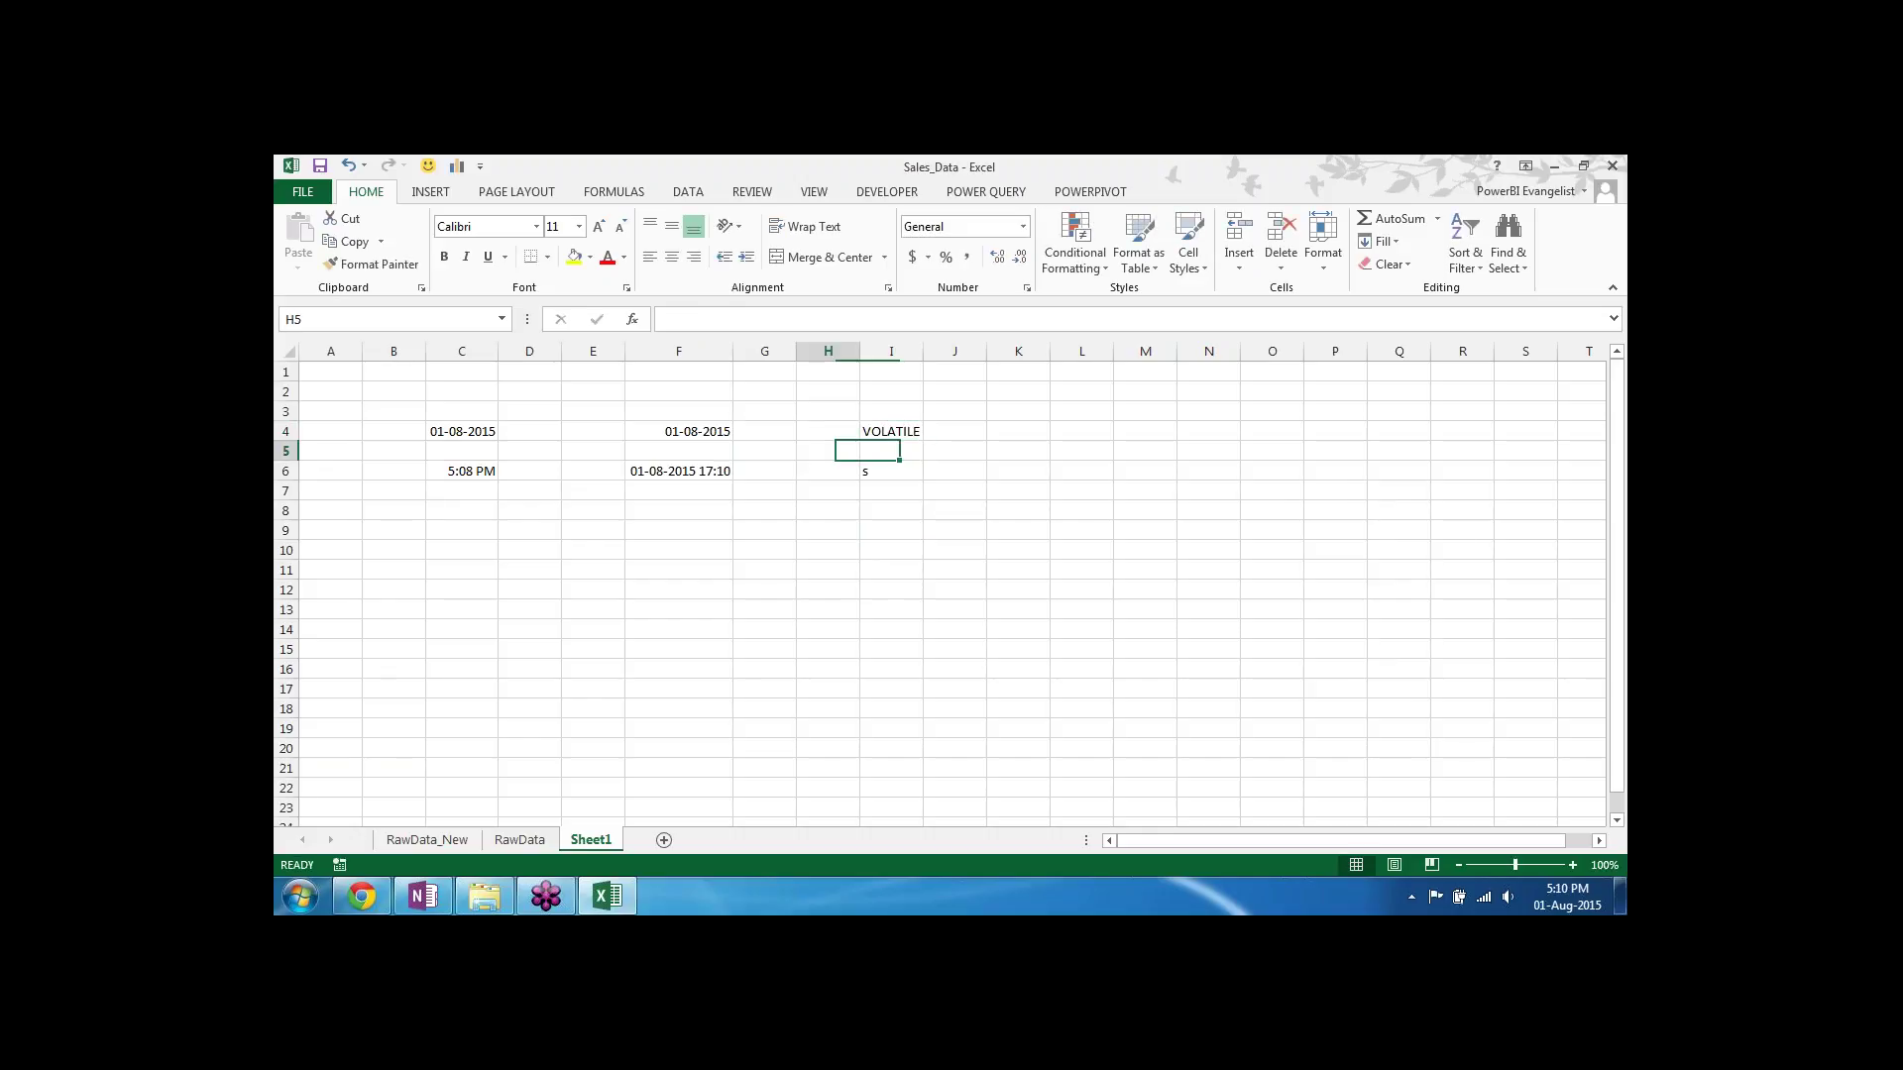
key(Down)
key(Left)
key(Left)
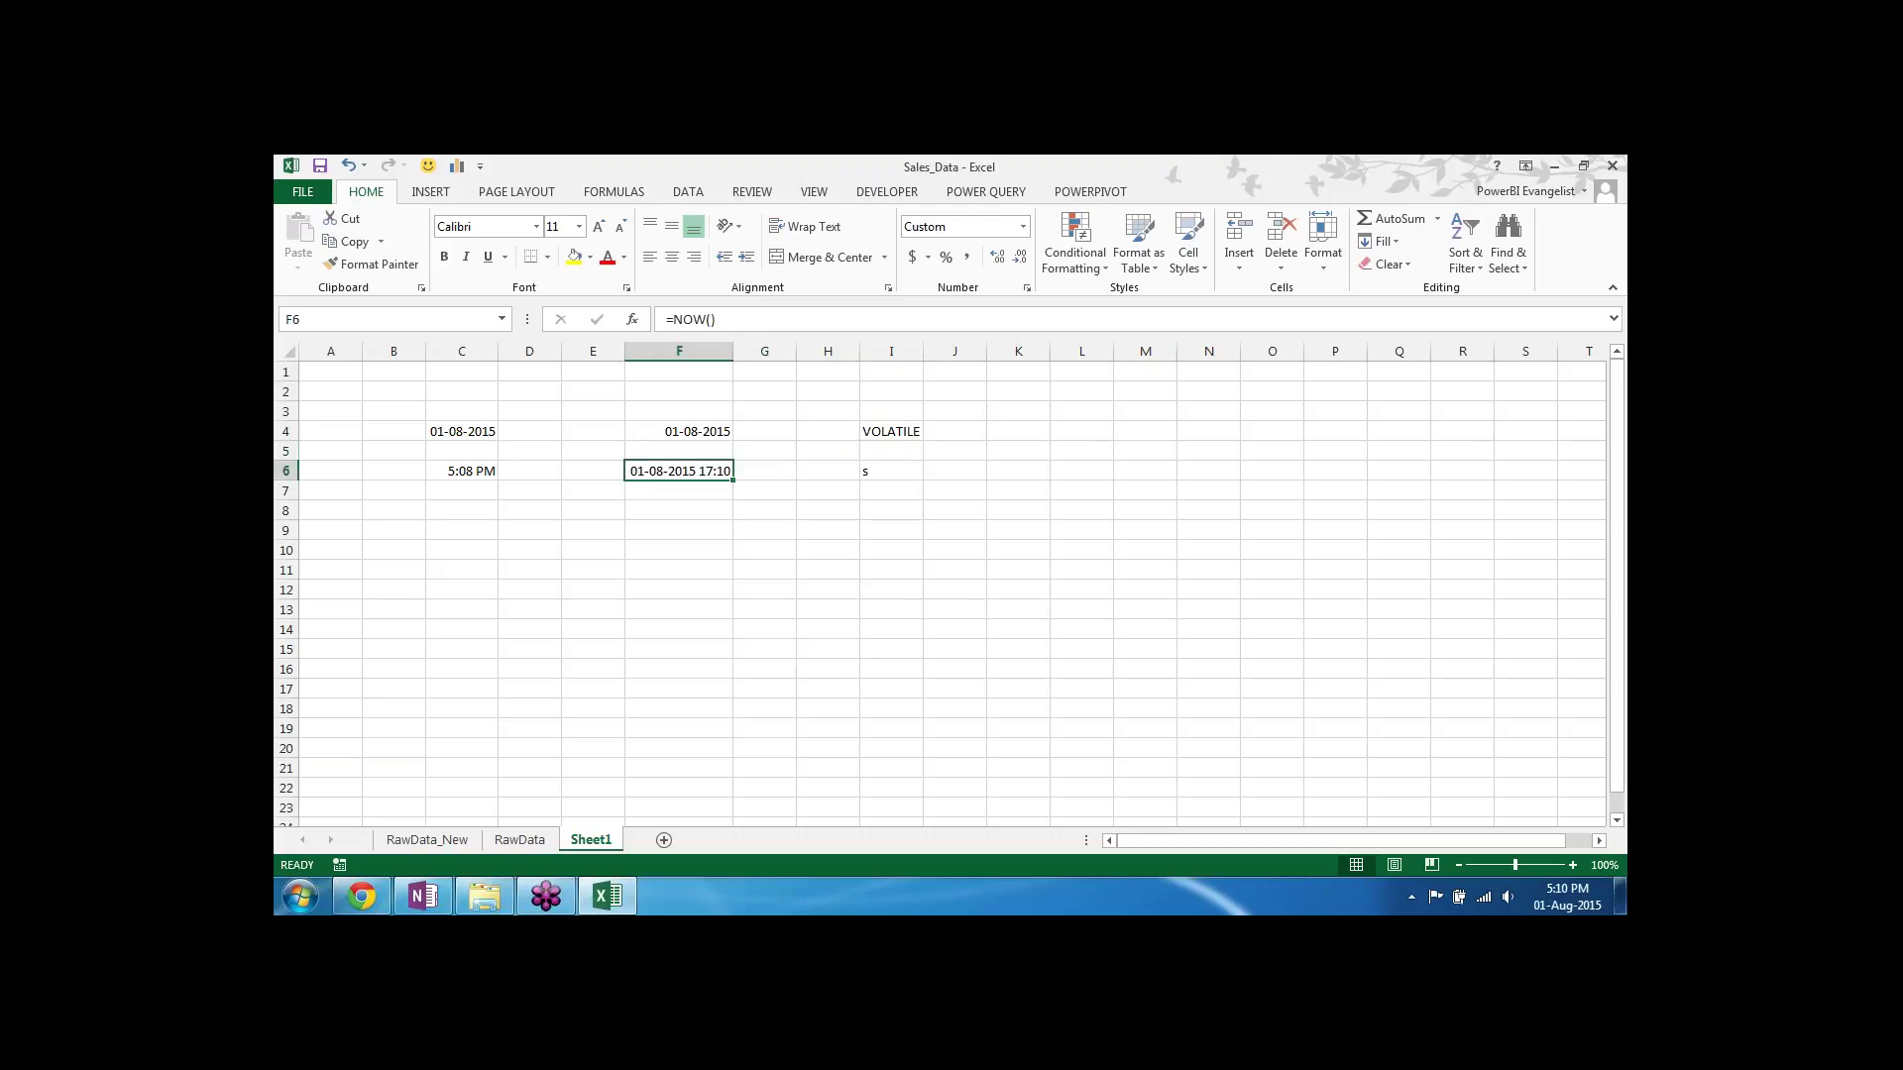
key(Right)
key(Right)
key(Right)
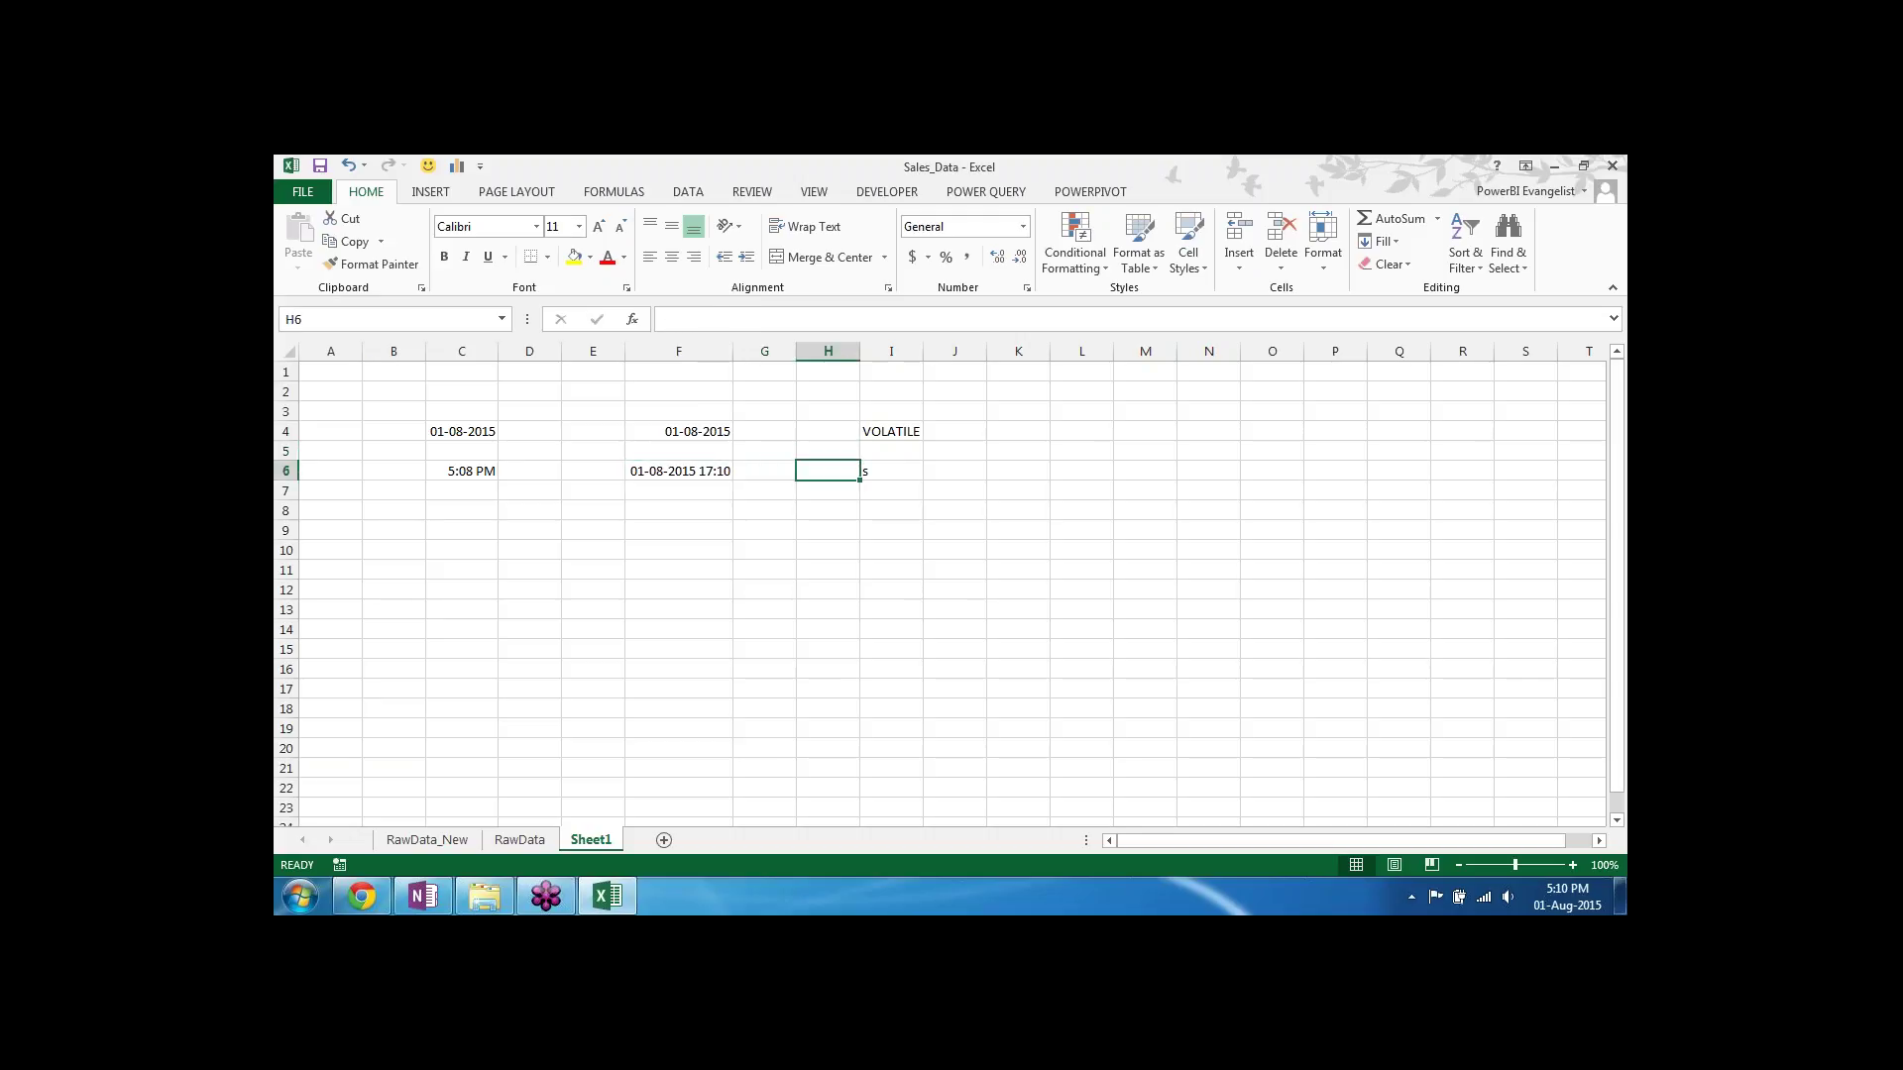
key(Up)
key(Up)
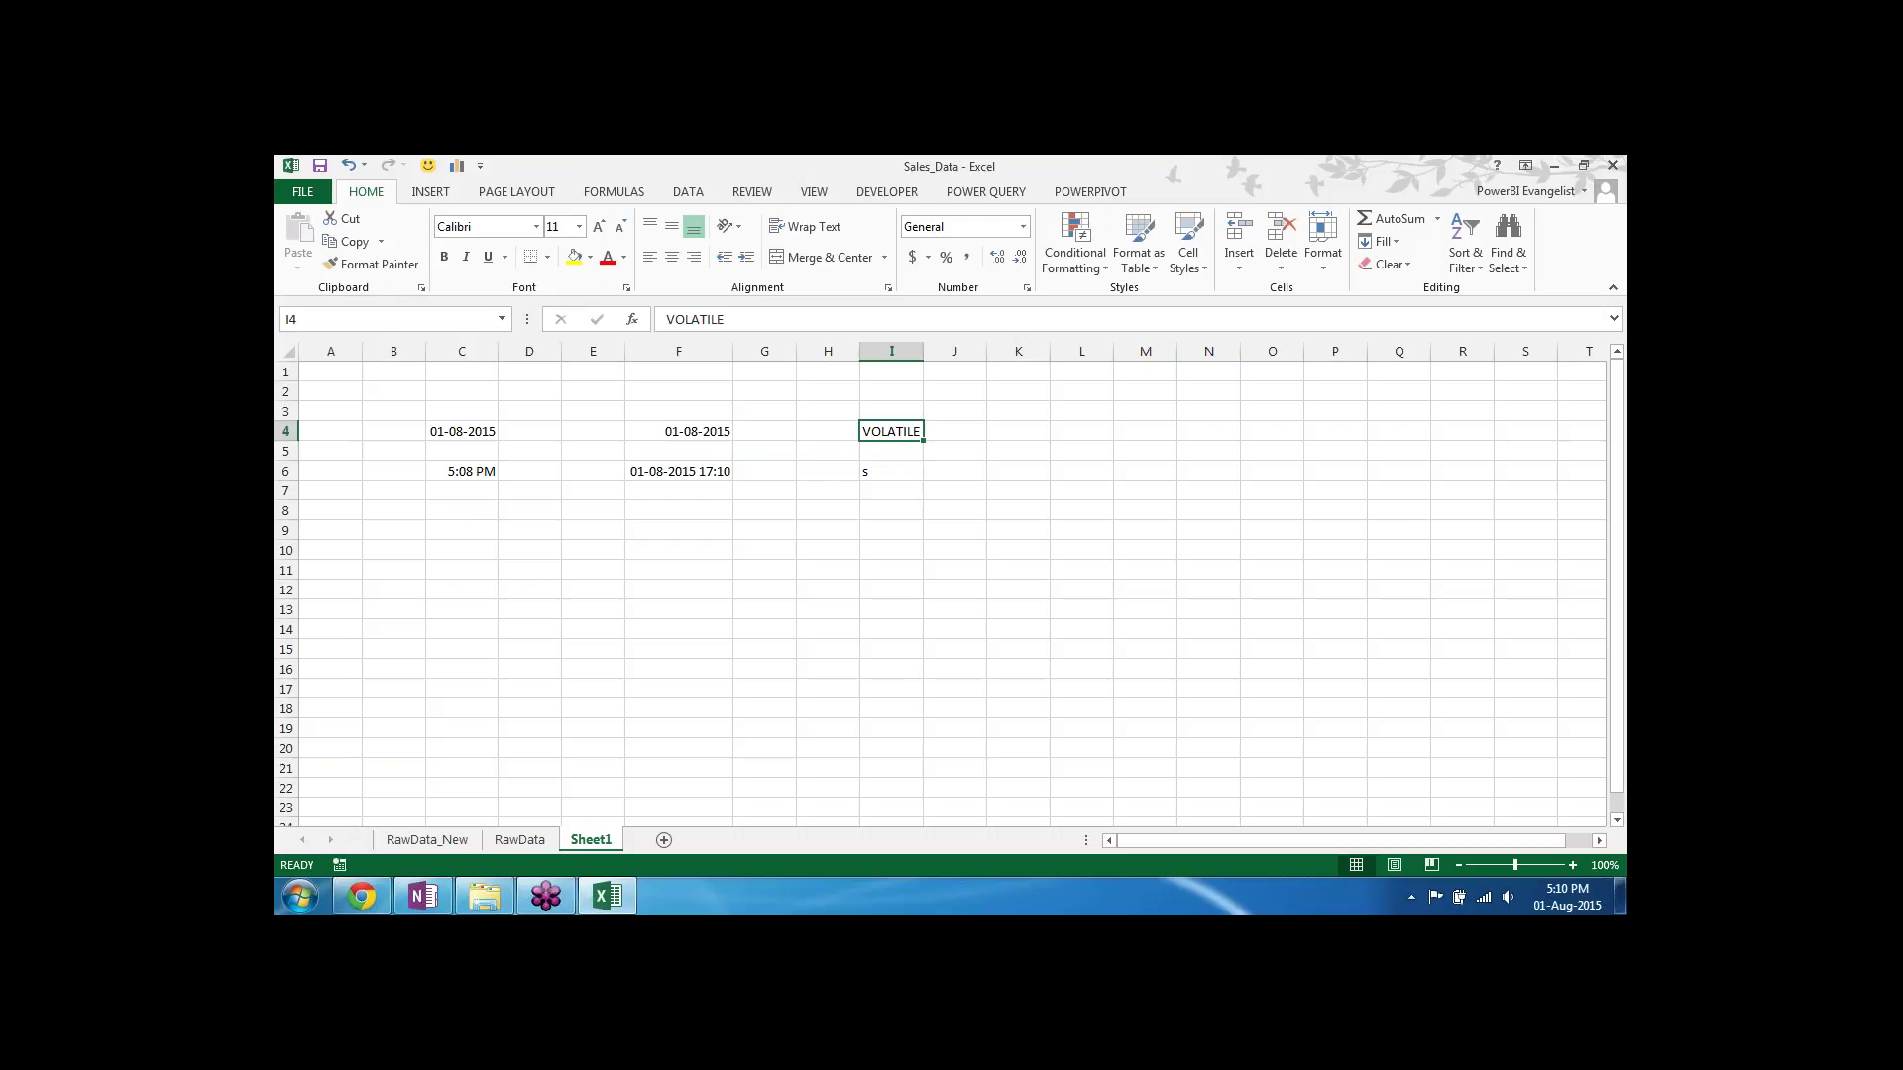
Step: Clear the test text from cell I6
click(884, 470)
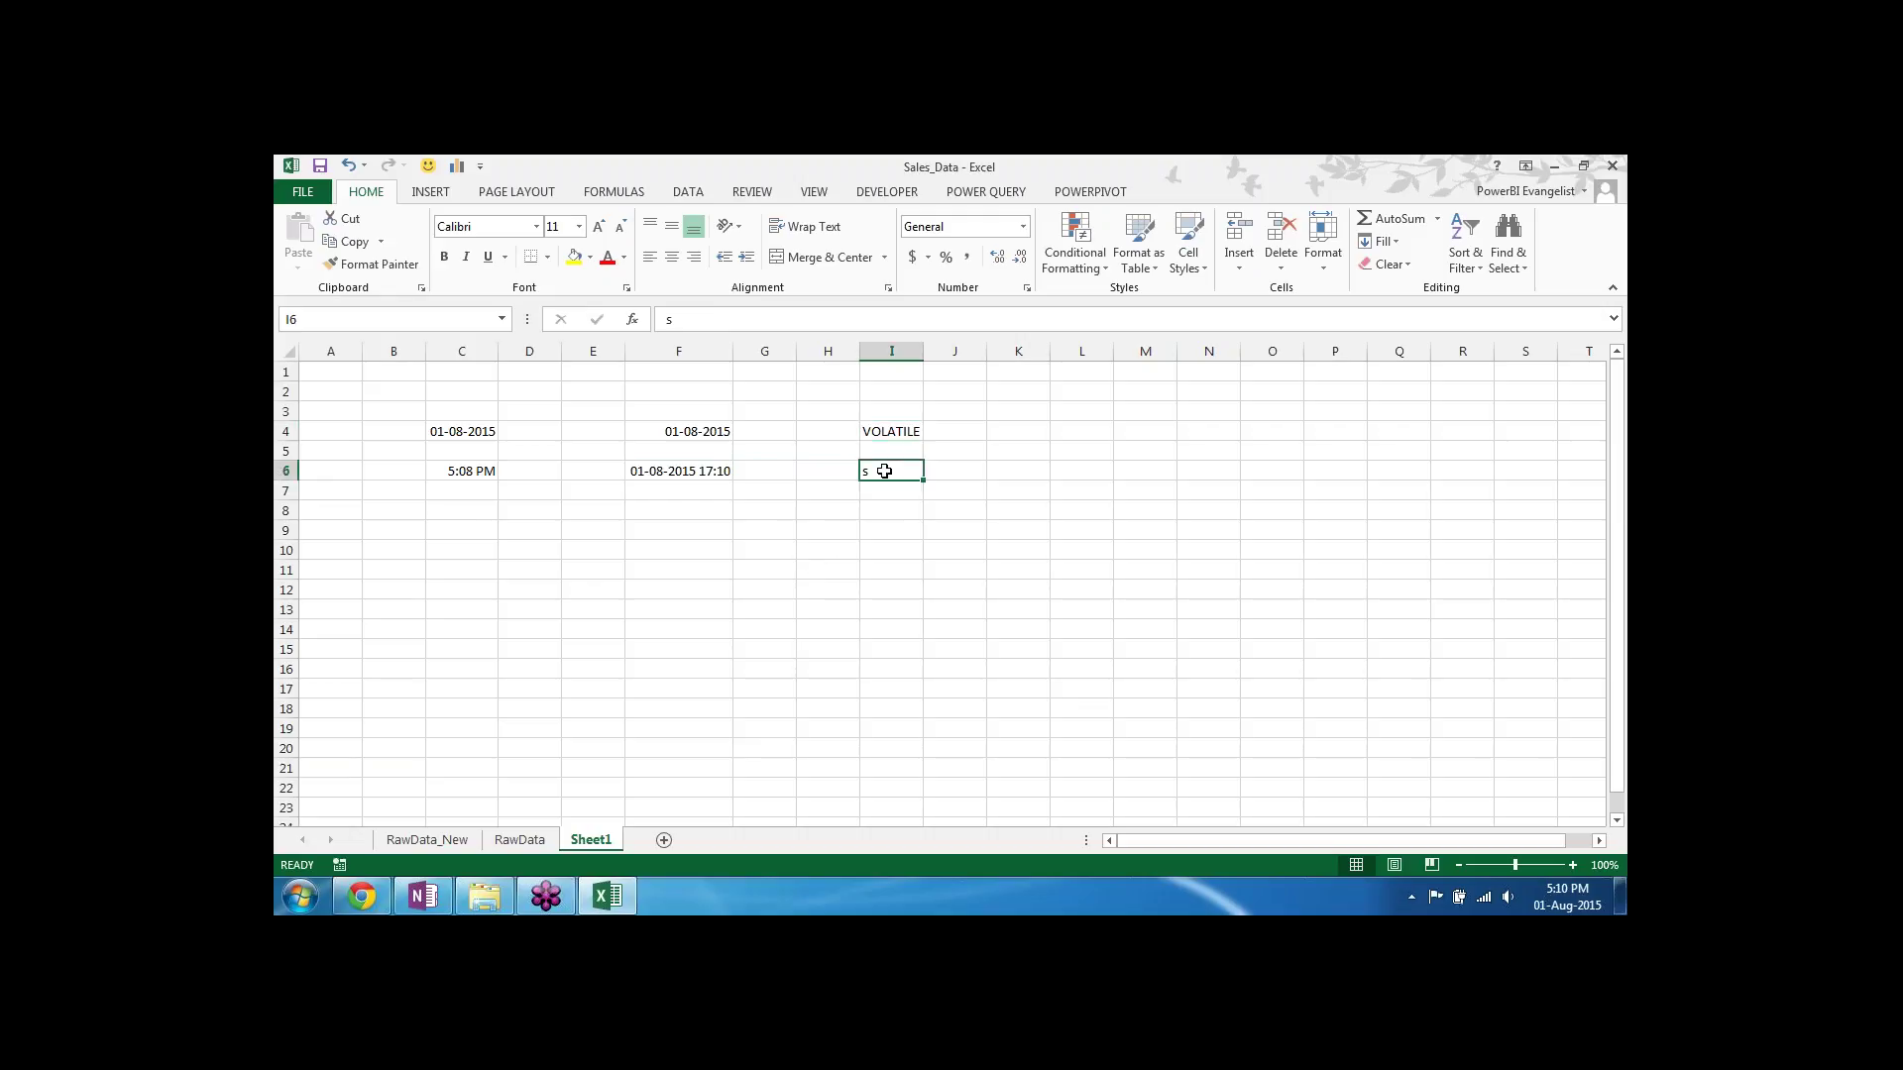
key(Delete)
click(911, 514)
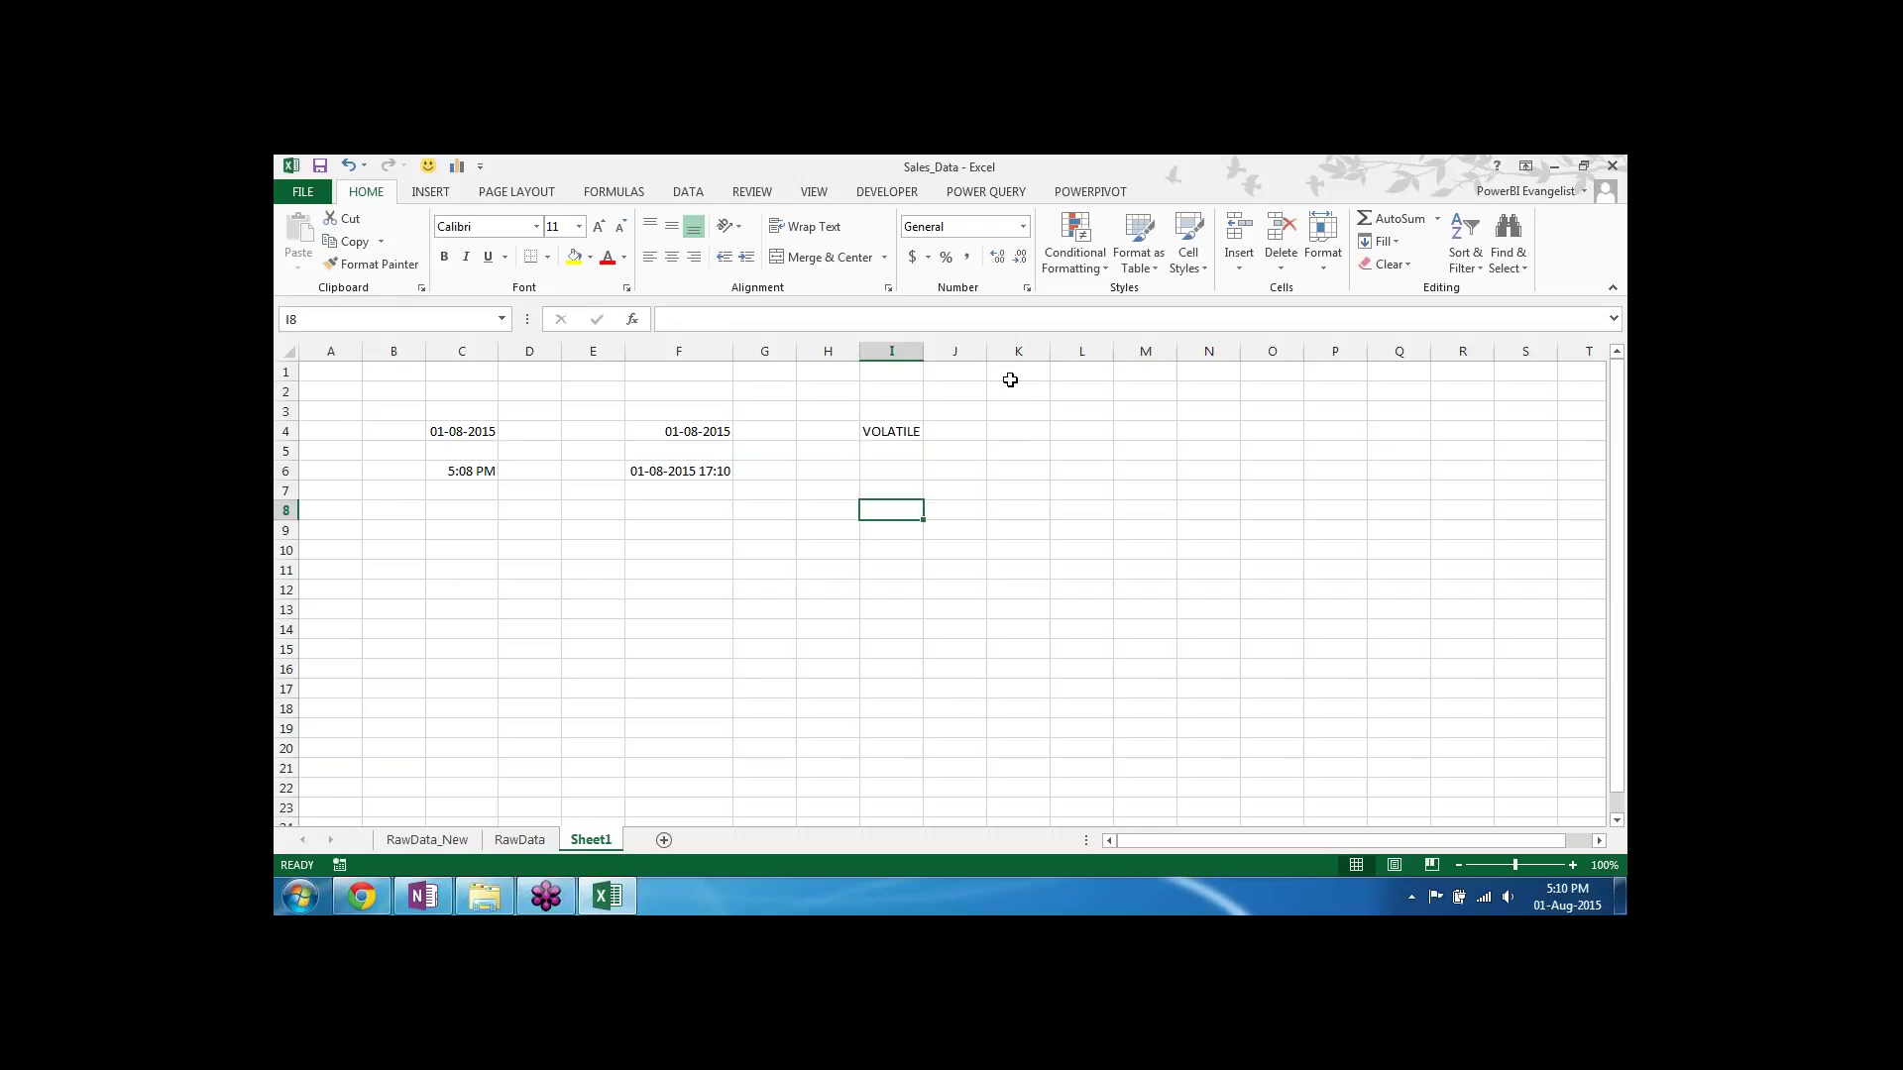
Step: Compare the TODAY formula in F4 with the static date in C4
click(1010, 385)
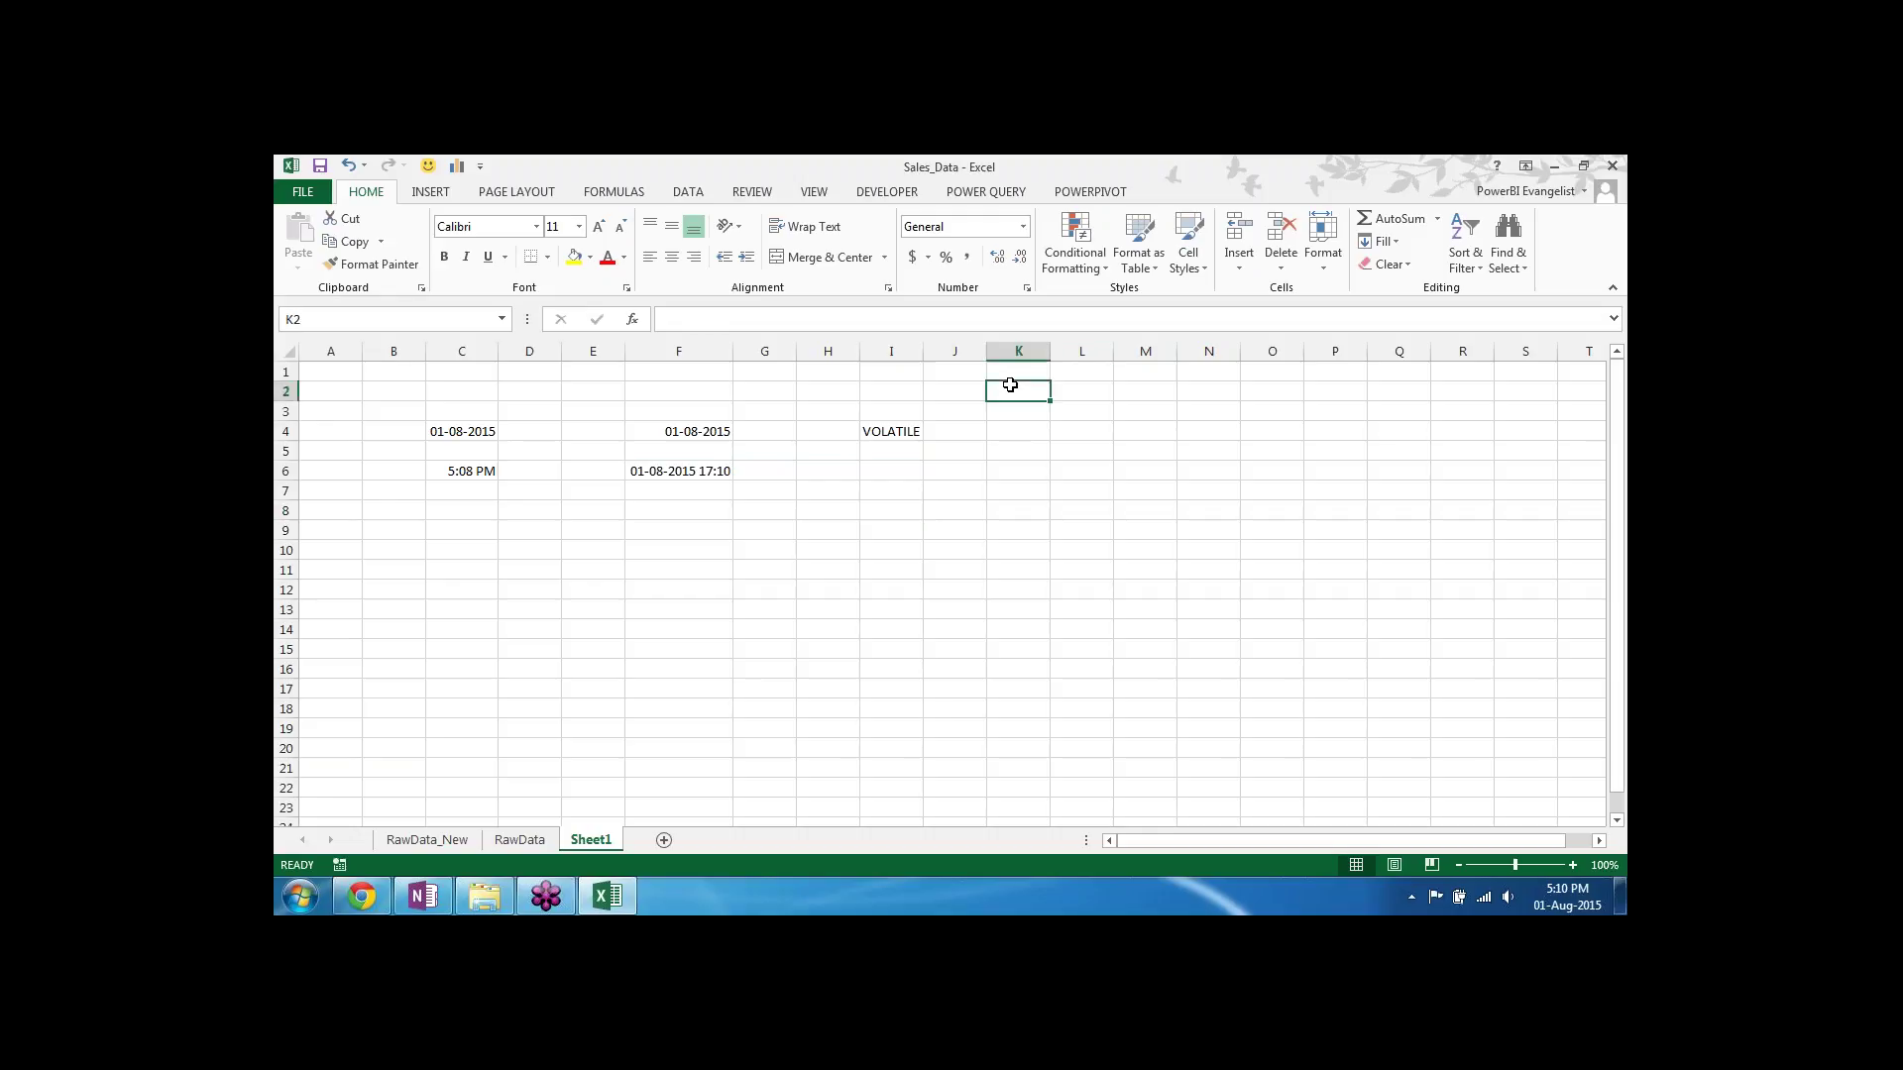
click(705, 431)
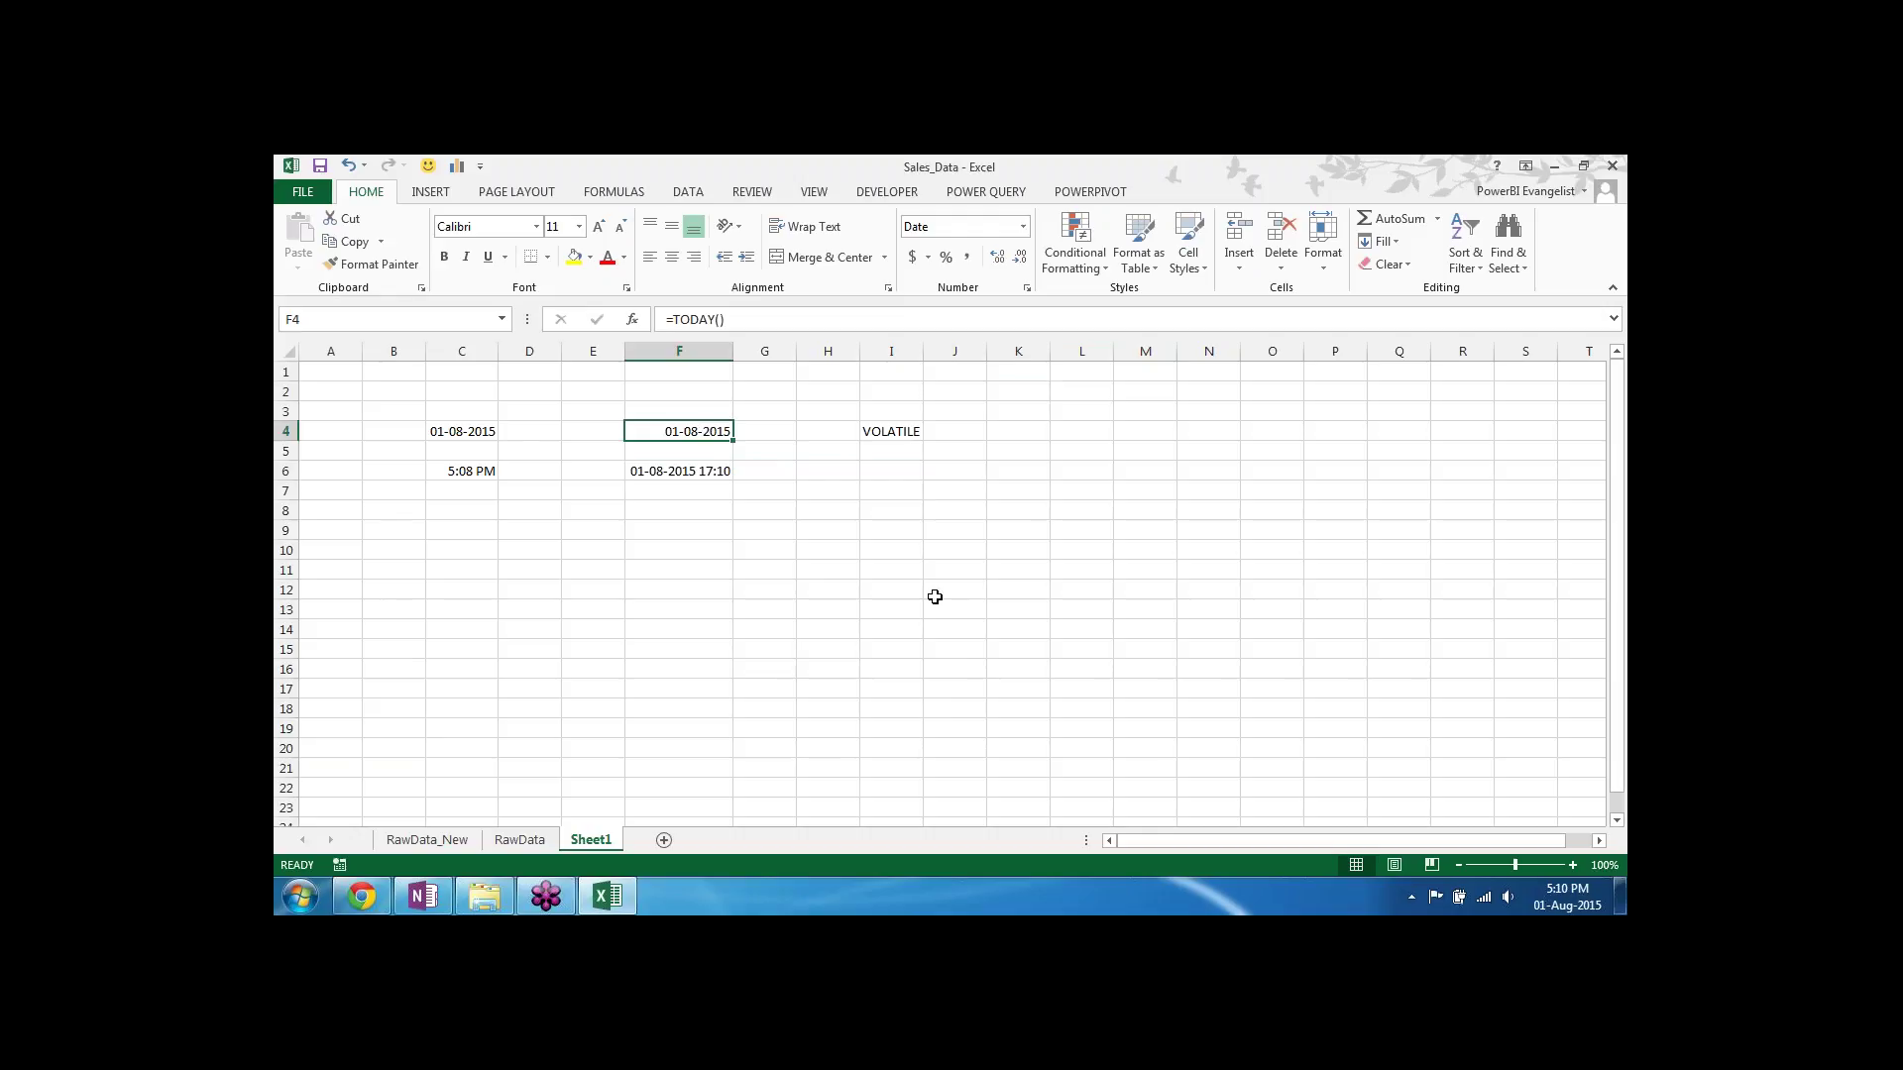
click(466, 433)
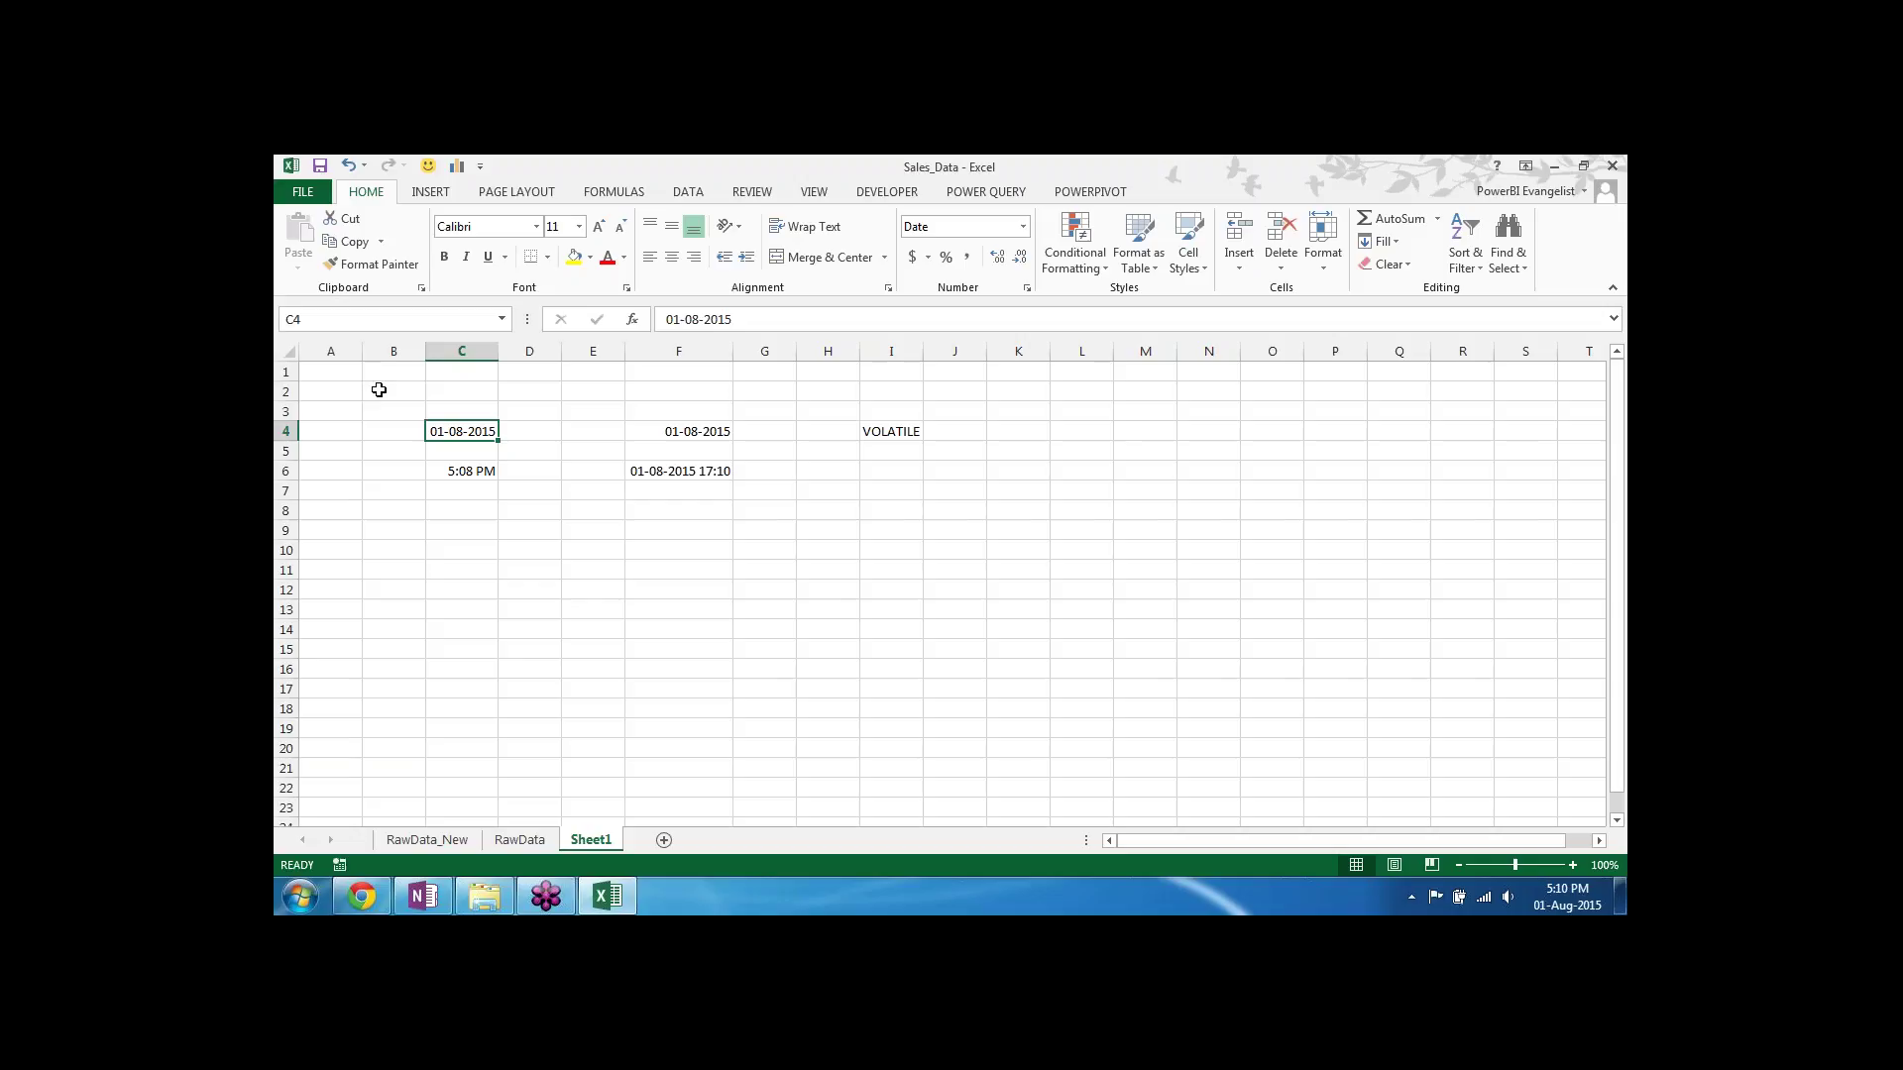
Step: Enter the serial number 42005 in cell B11
click(393, 561)
text(4)
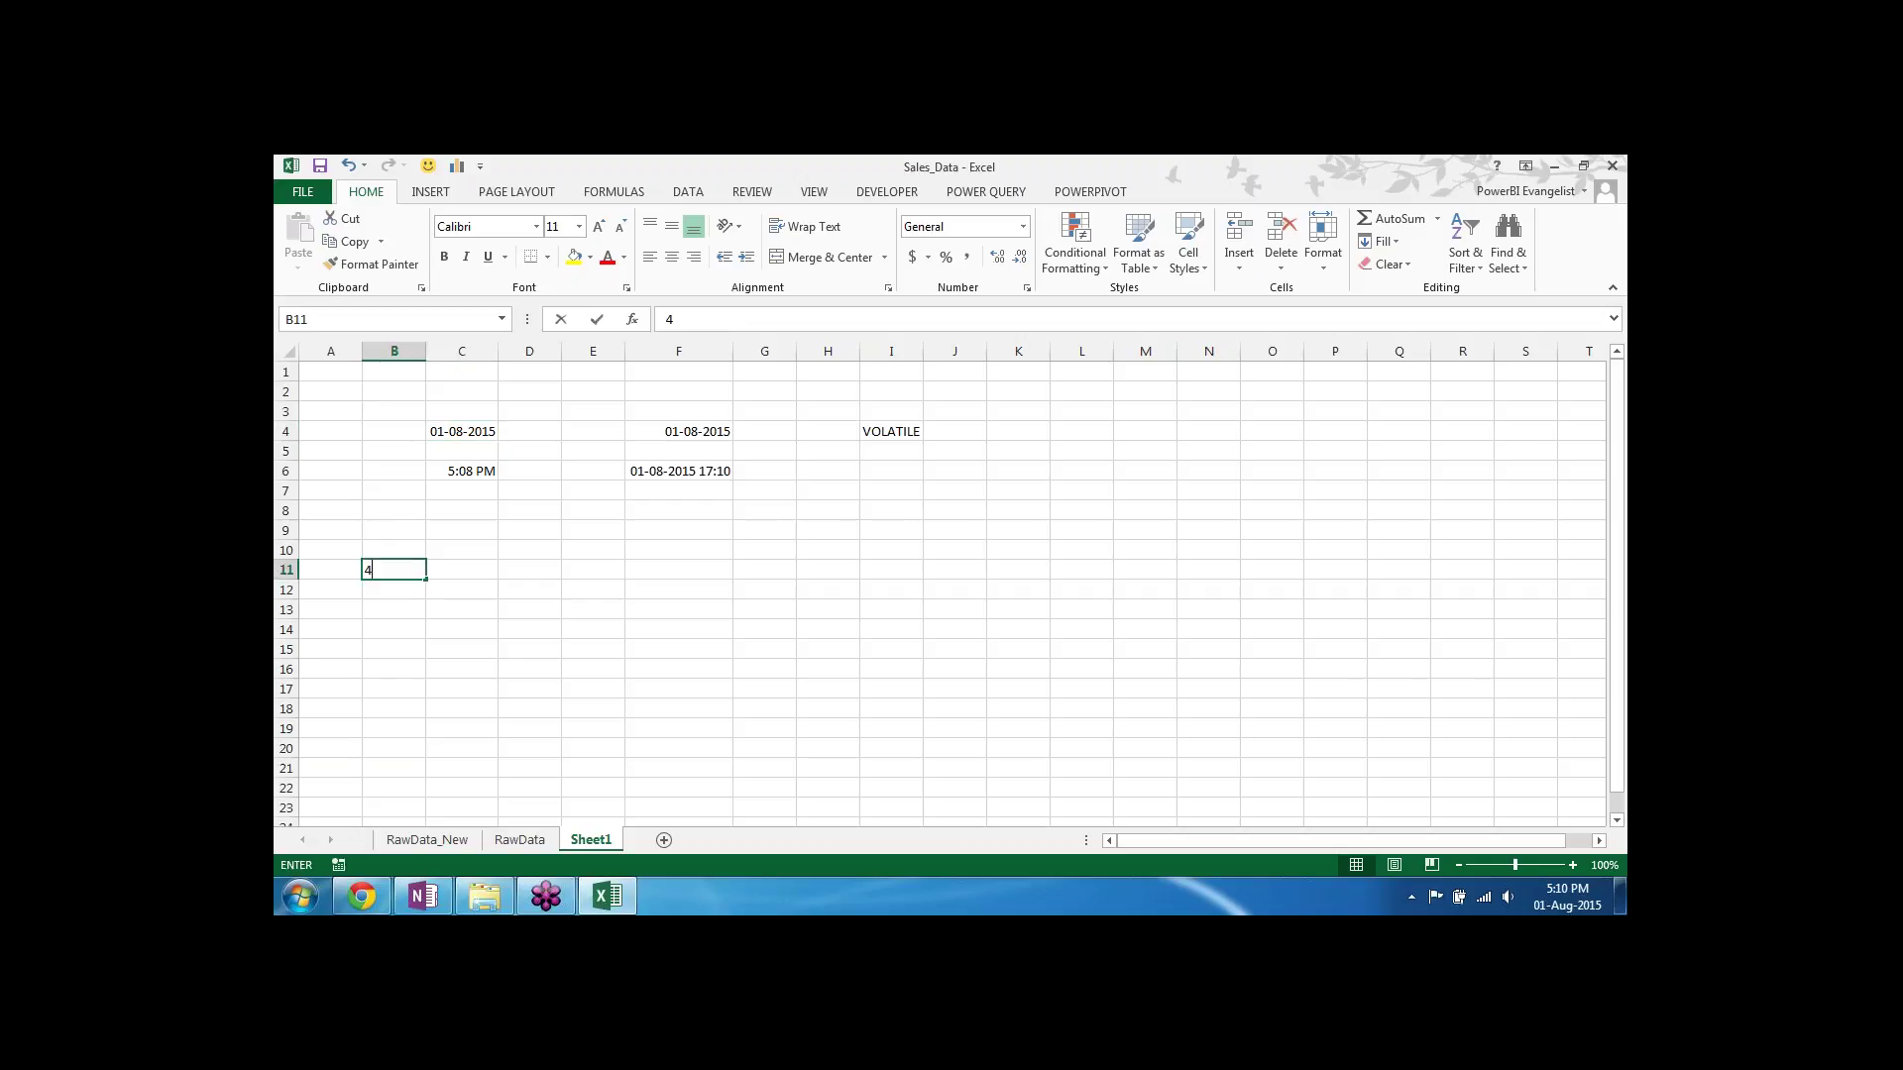
text(2005)
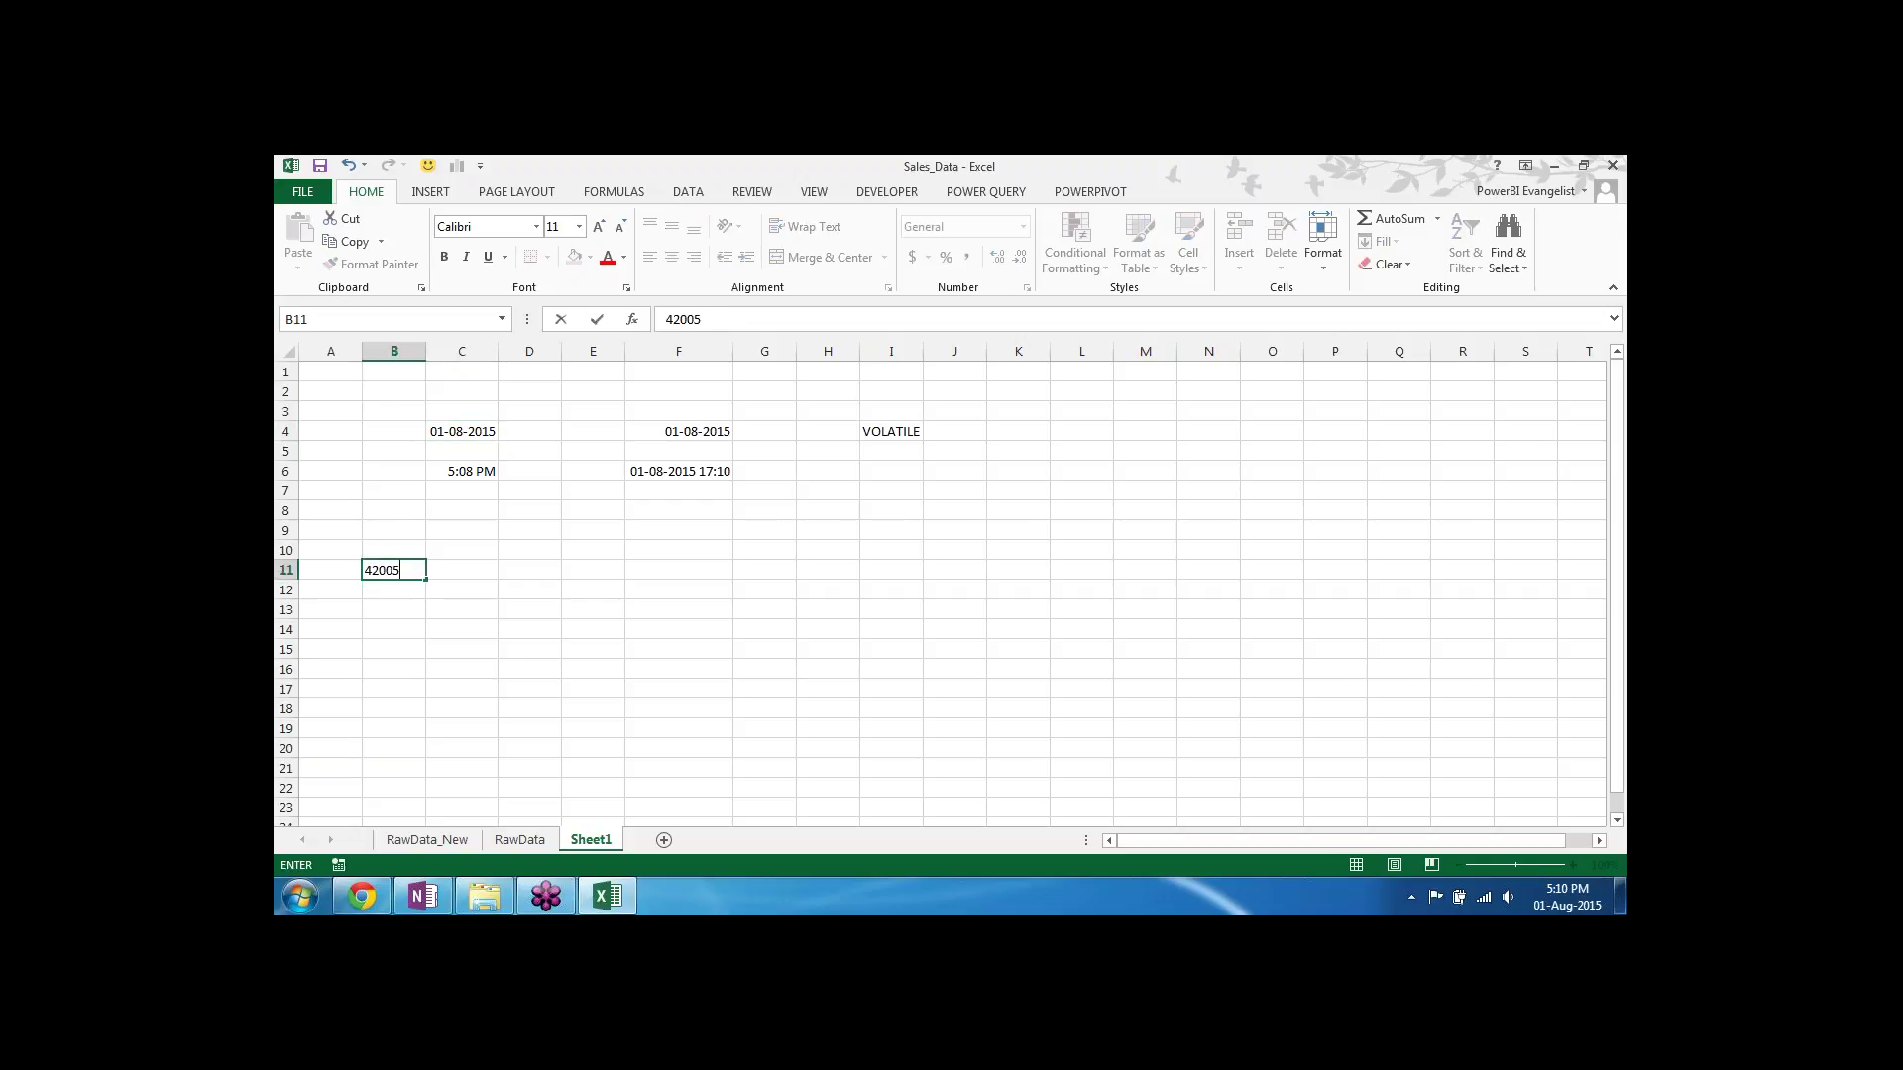
key(Return)
key(Up)
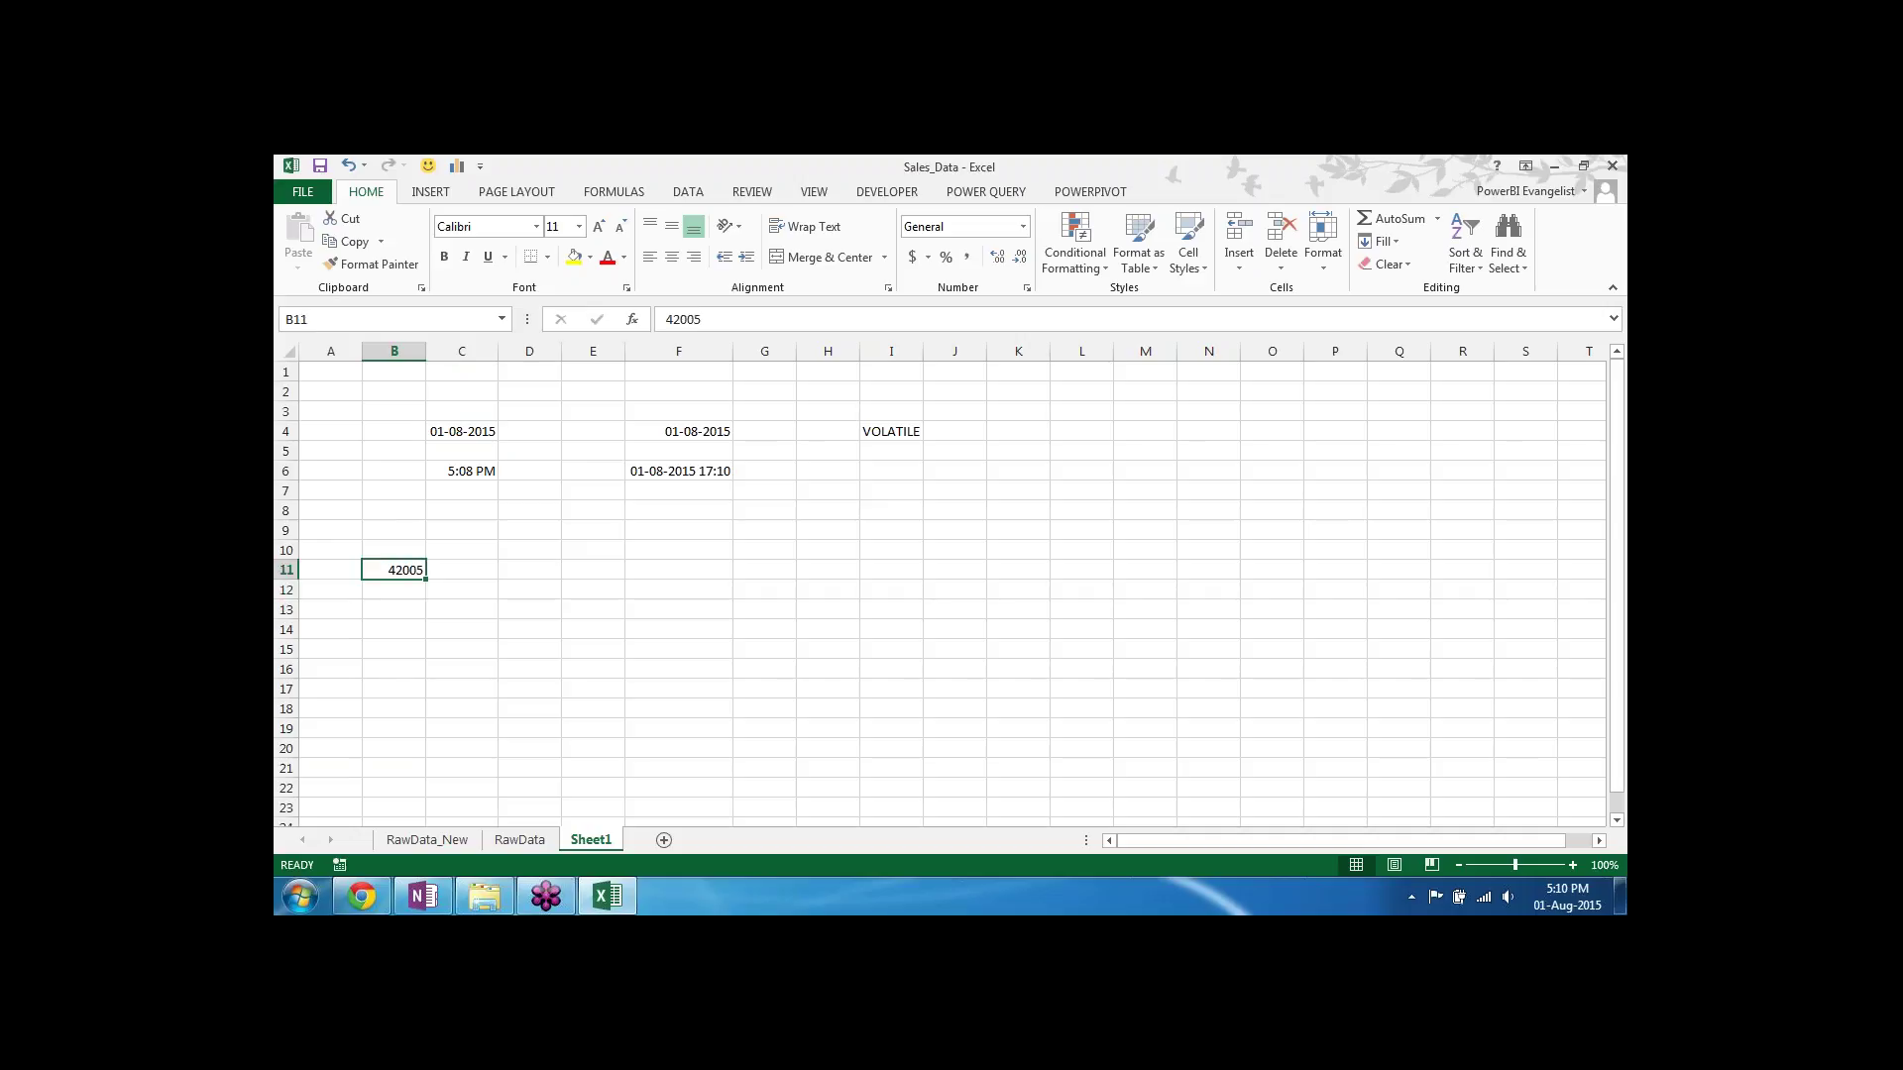
Step: Format cell B11 with the Date number category
right_click(392, 571)
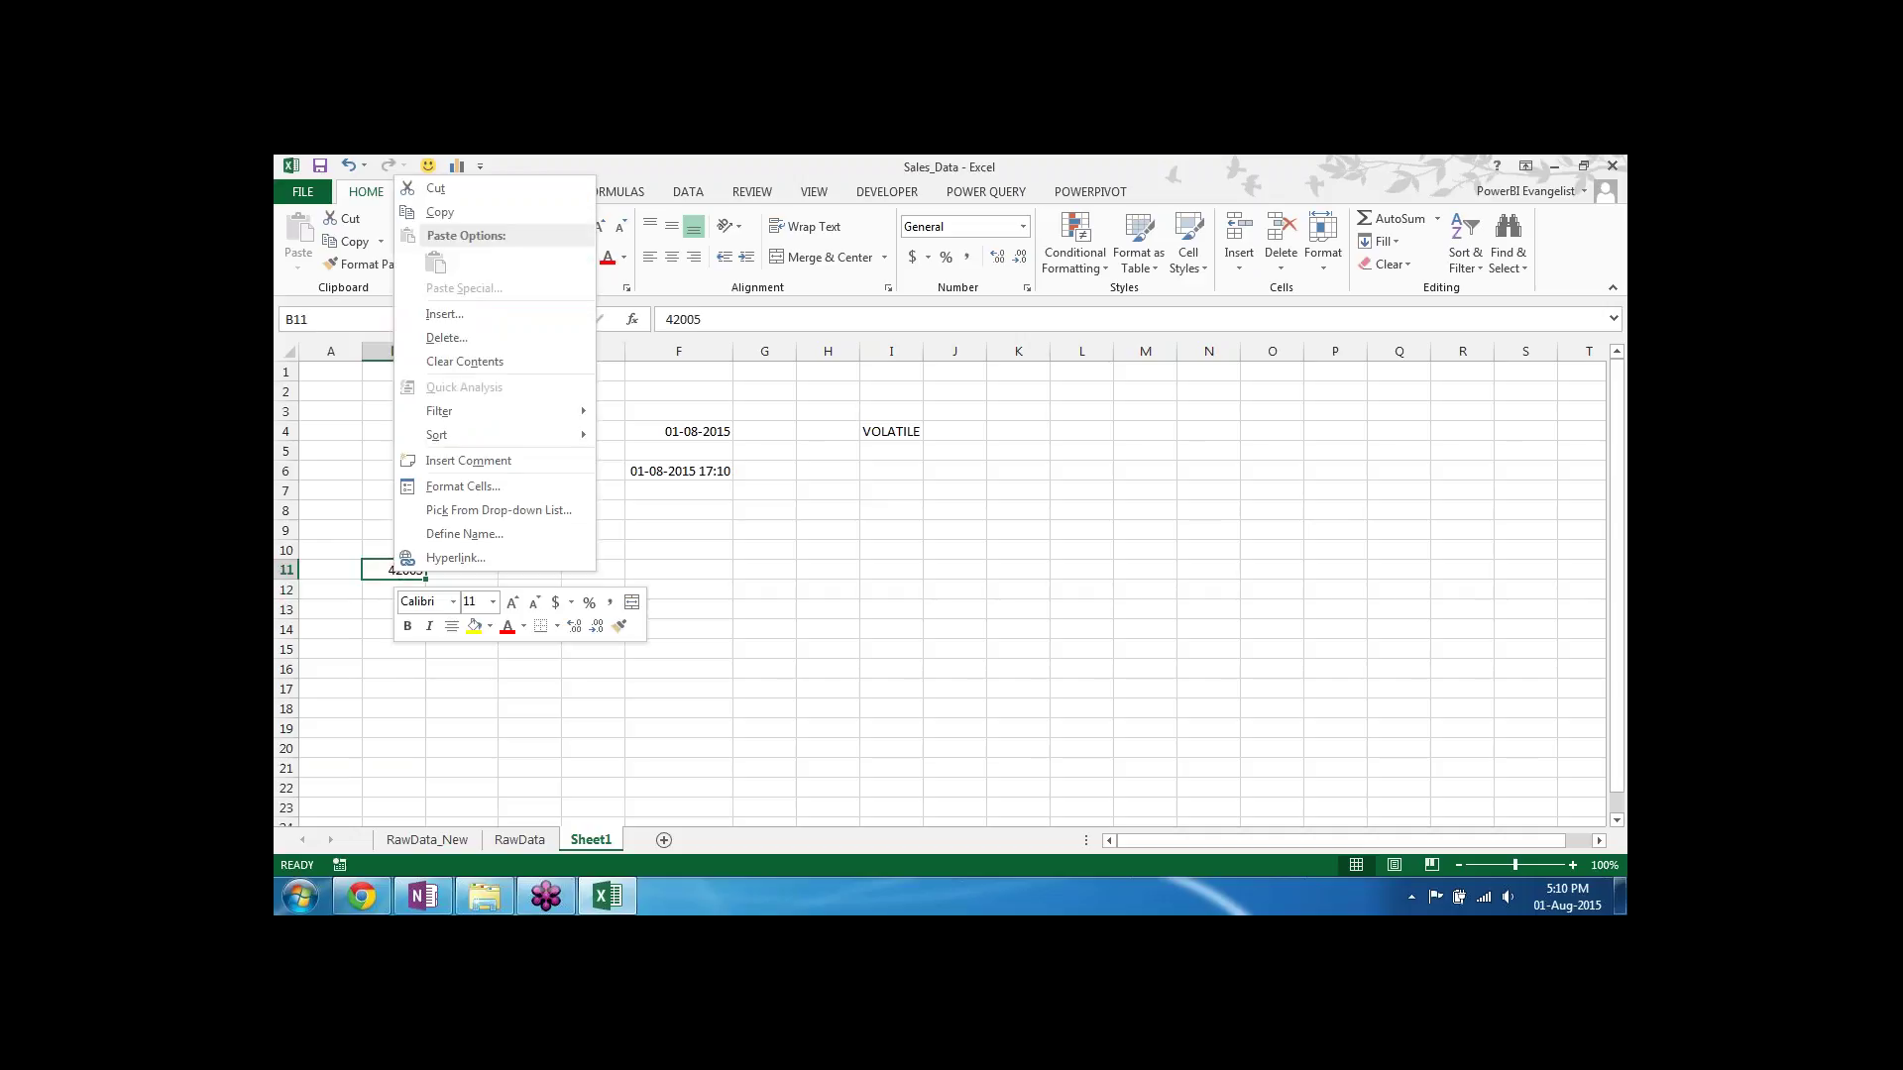
click(461, 487)
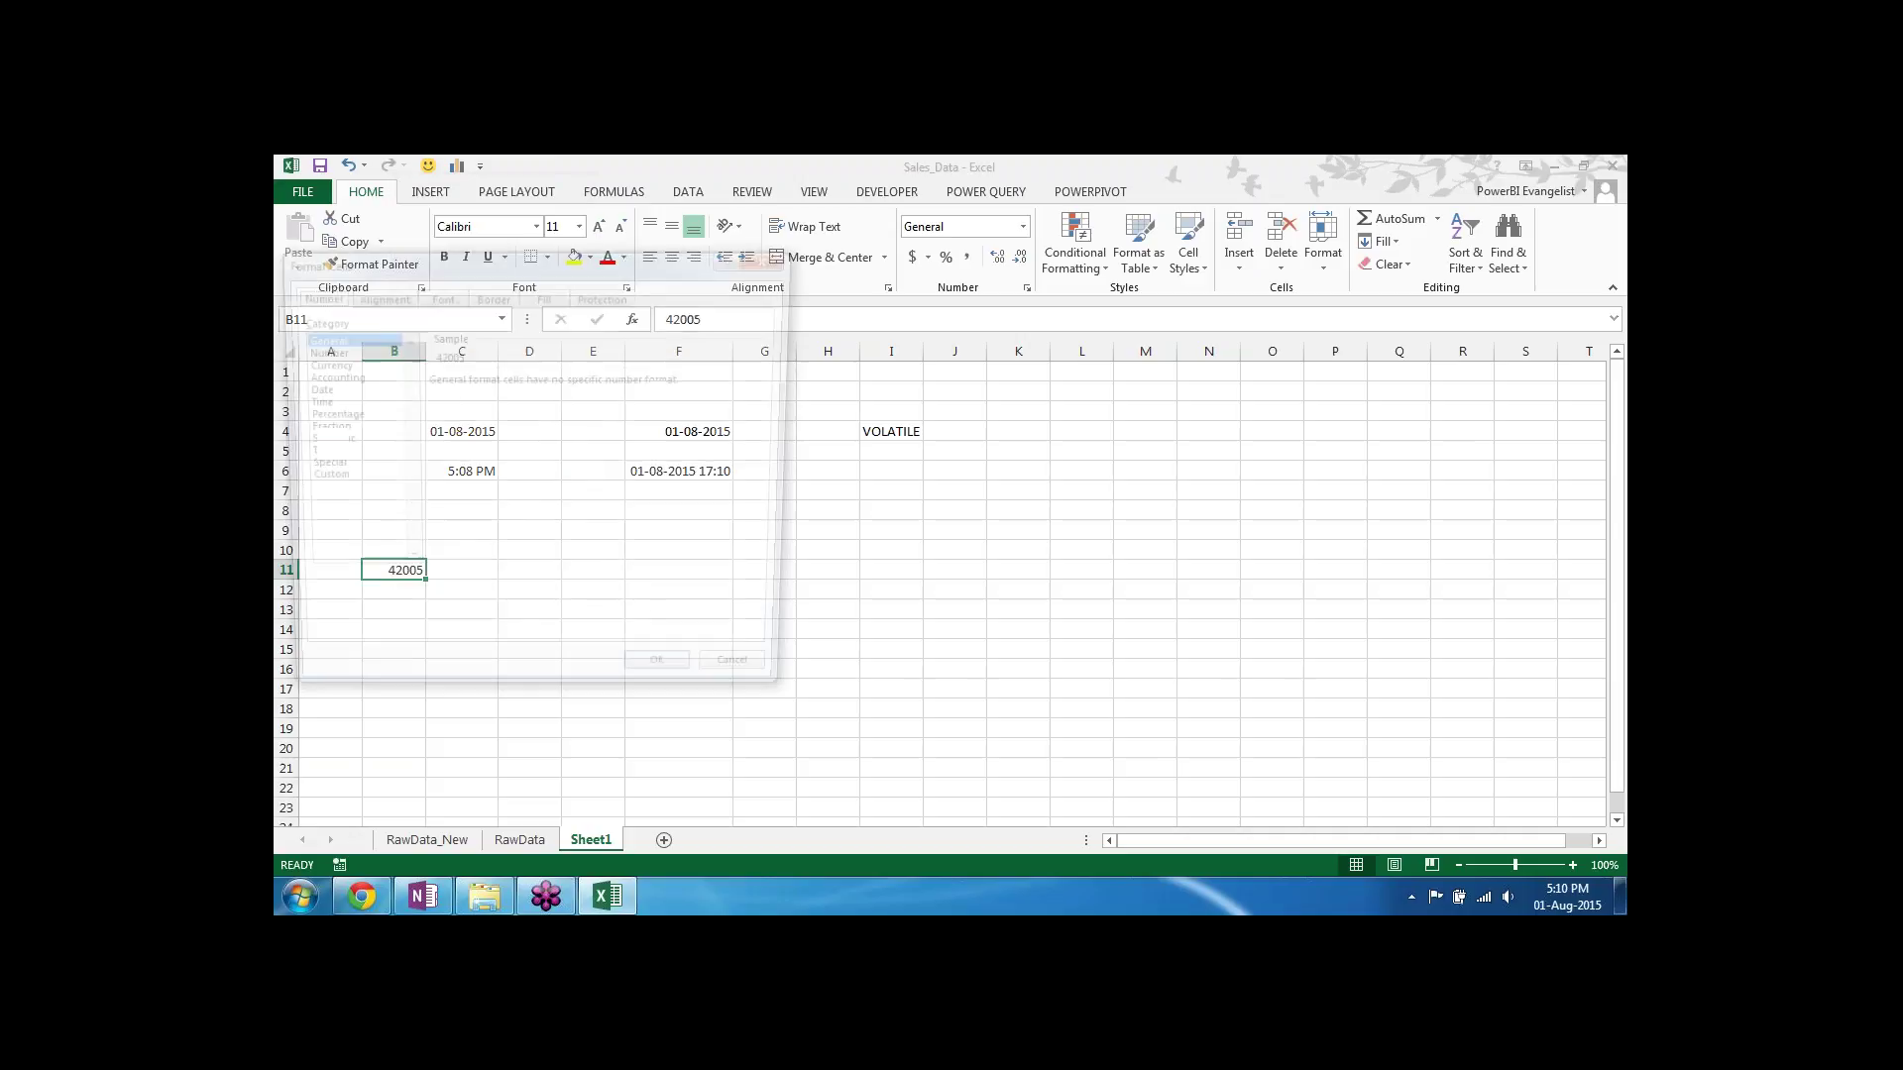
click(309, 390)
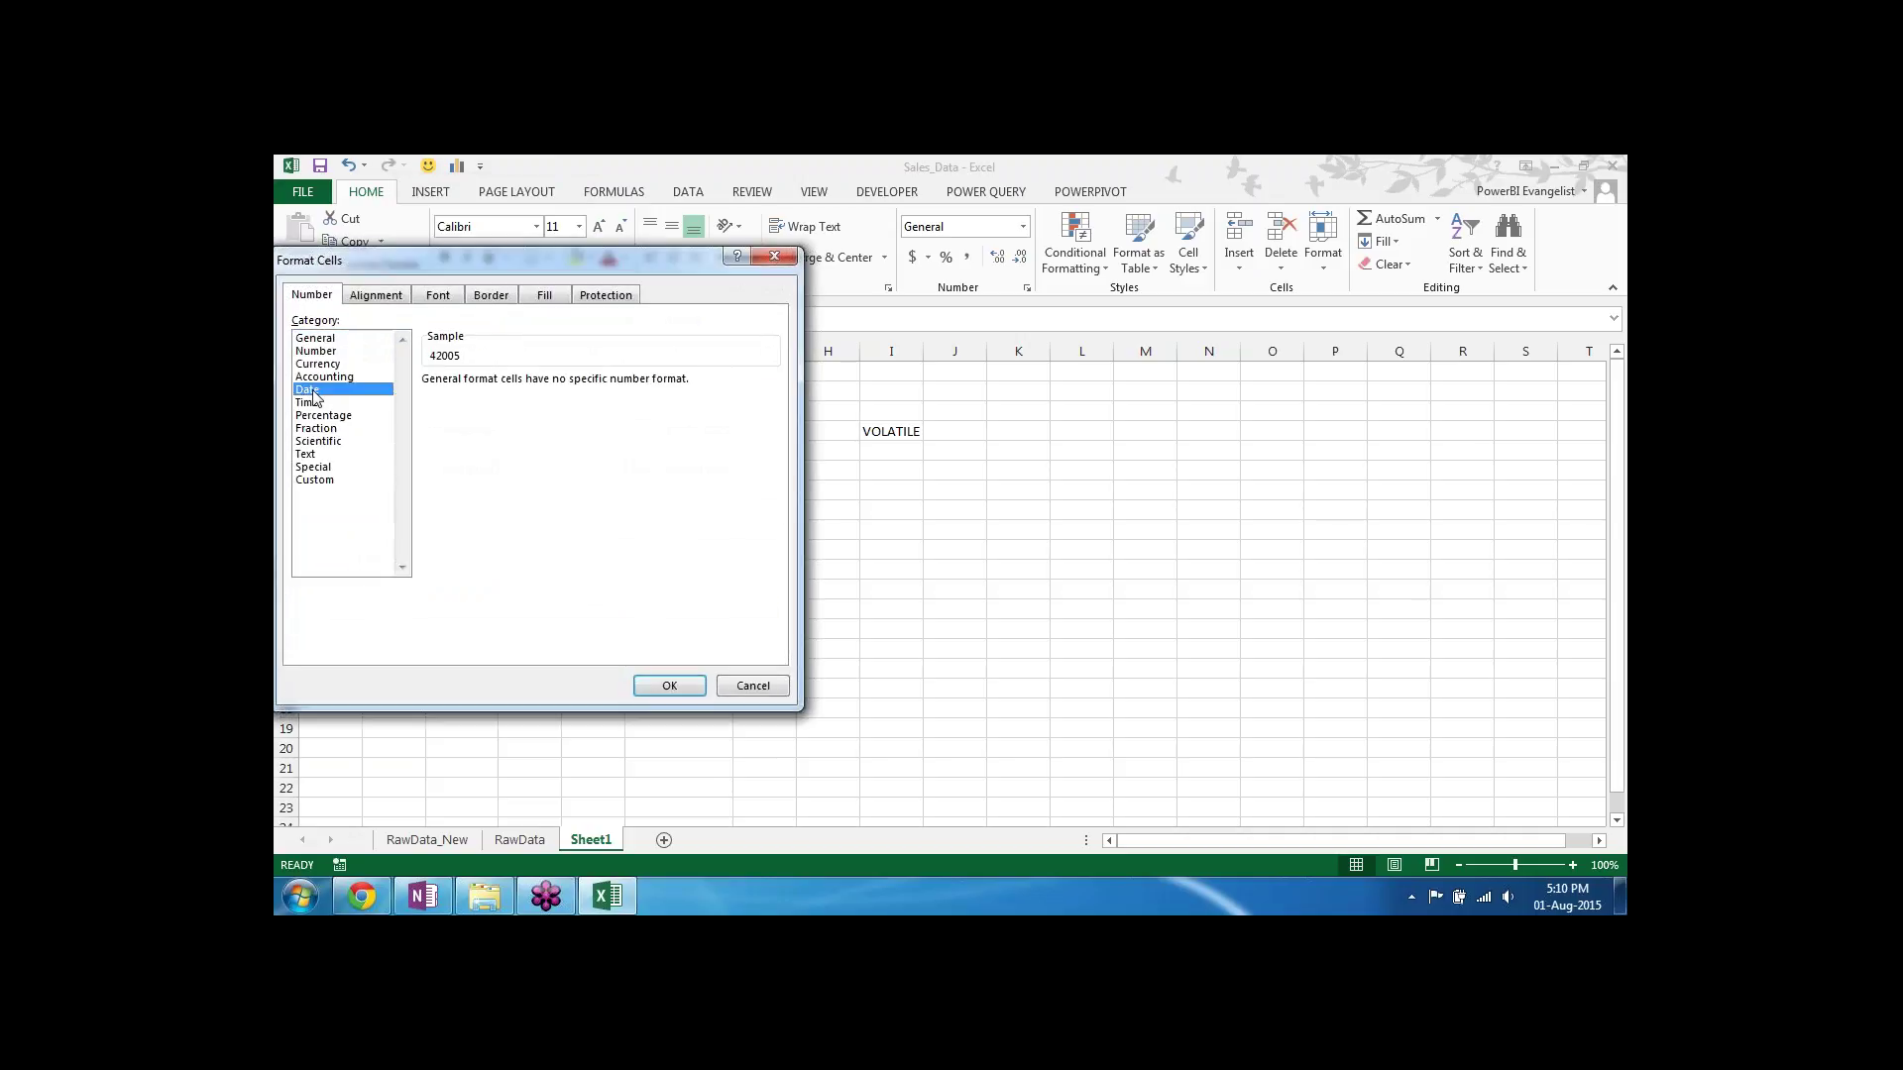
click(670, 687)
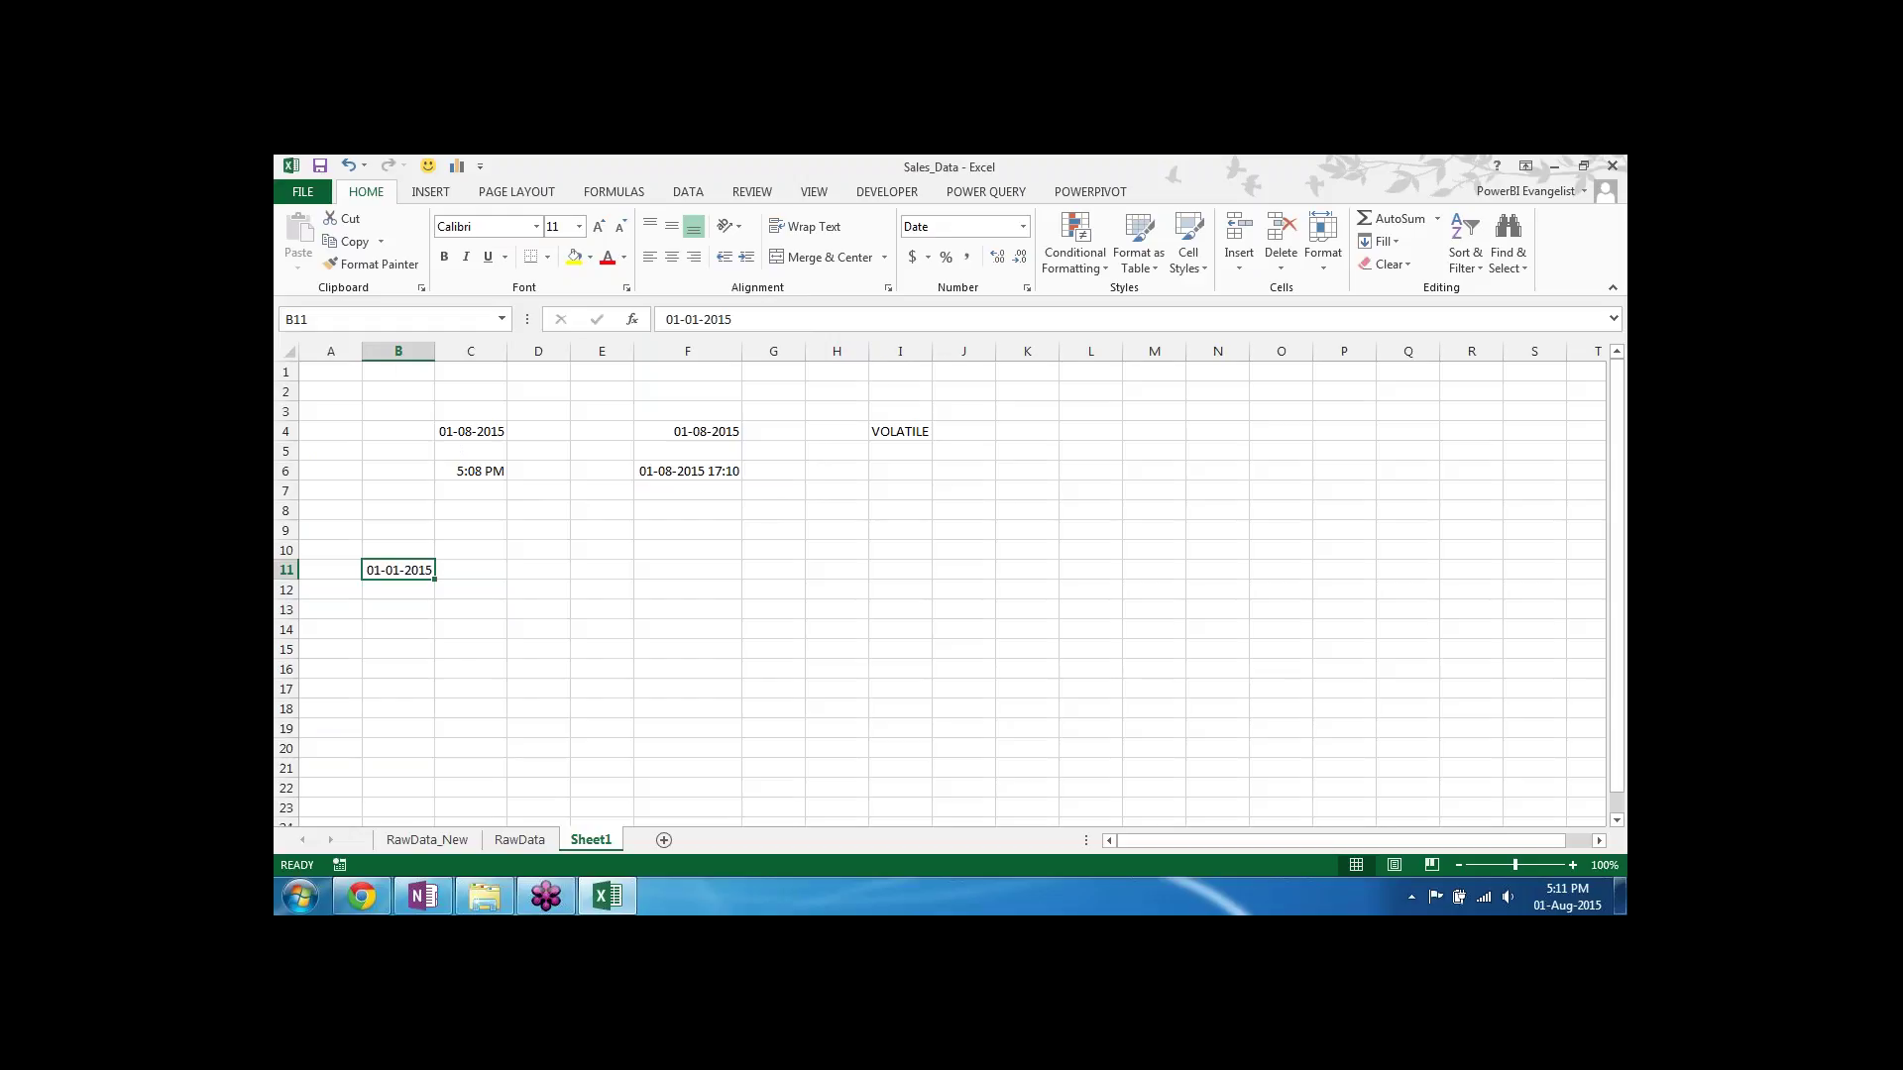
click(542, 532)
click(575, 633)
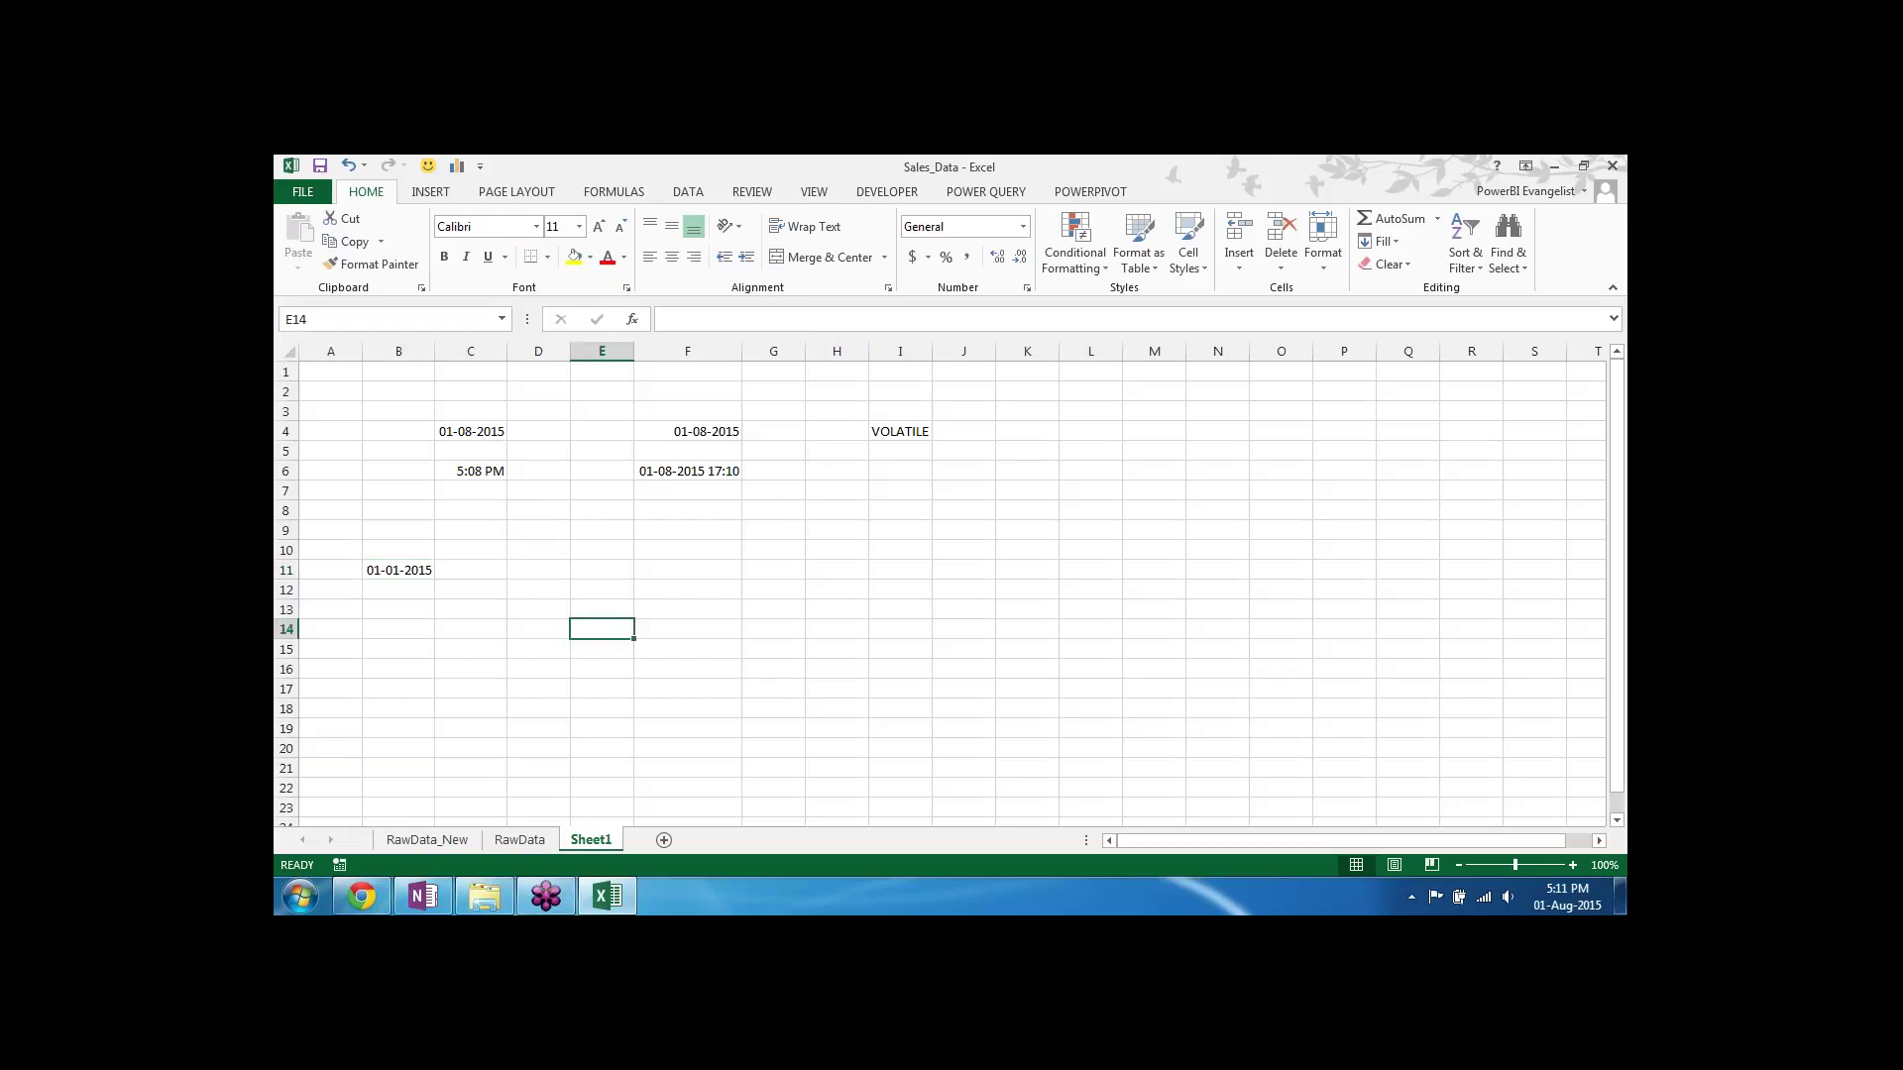
Step: Move the date from cell B11 to F10
click(419, 568)
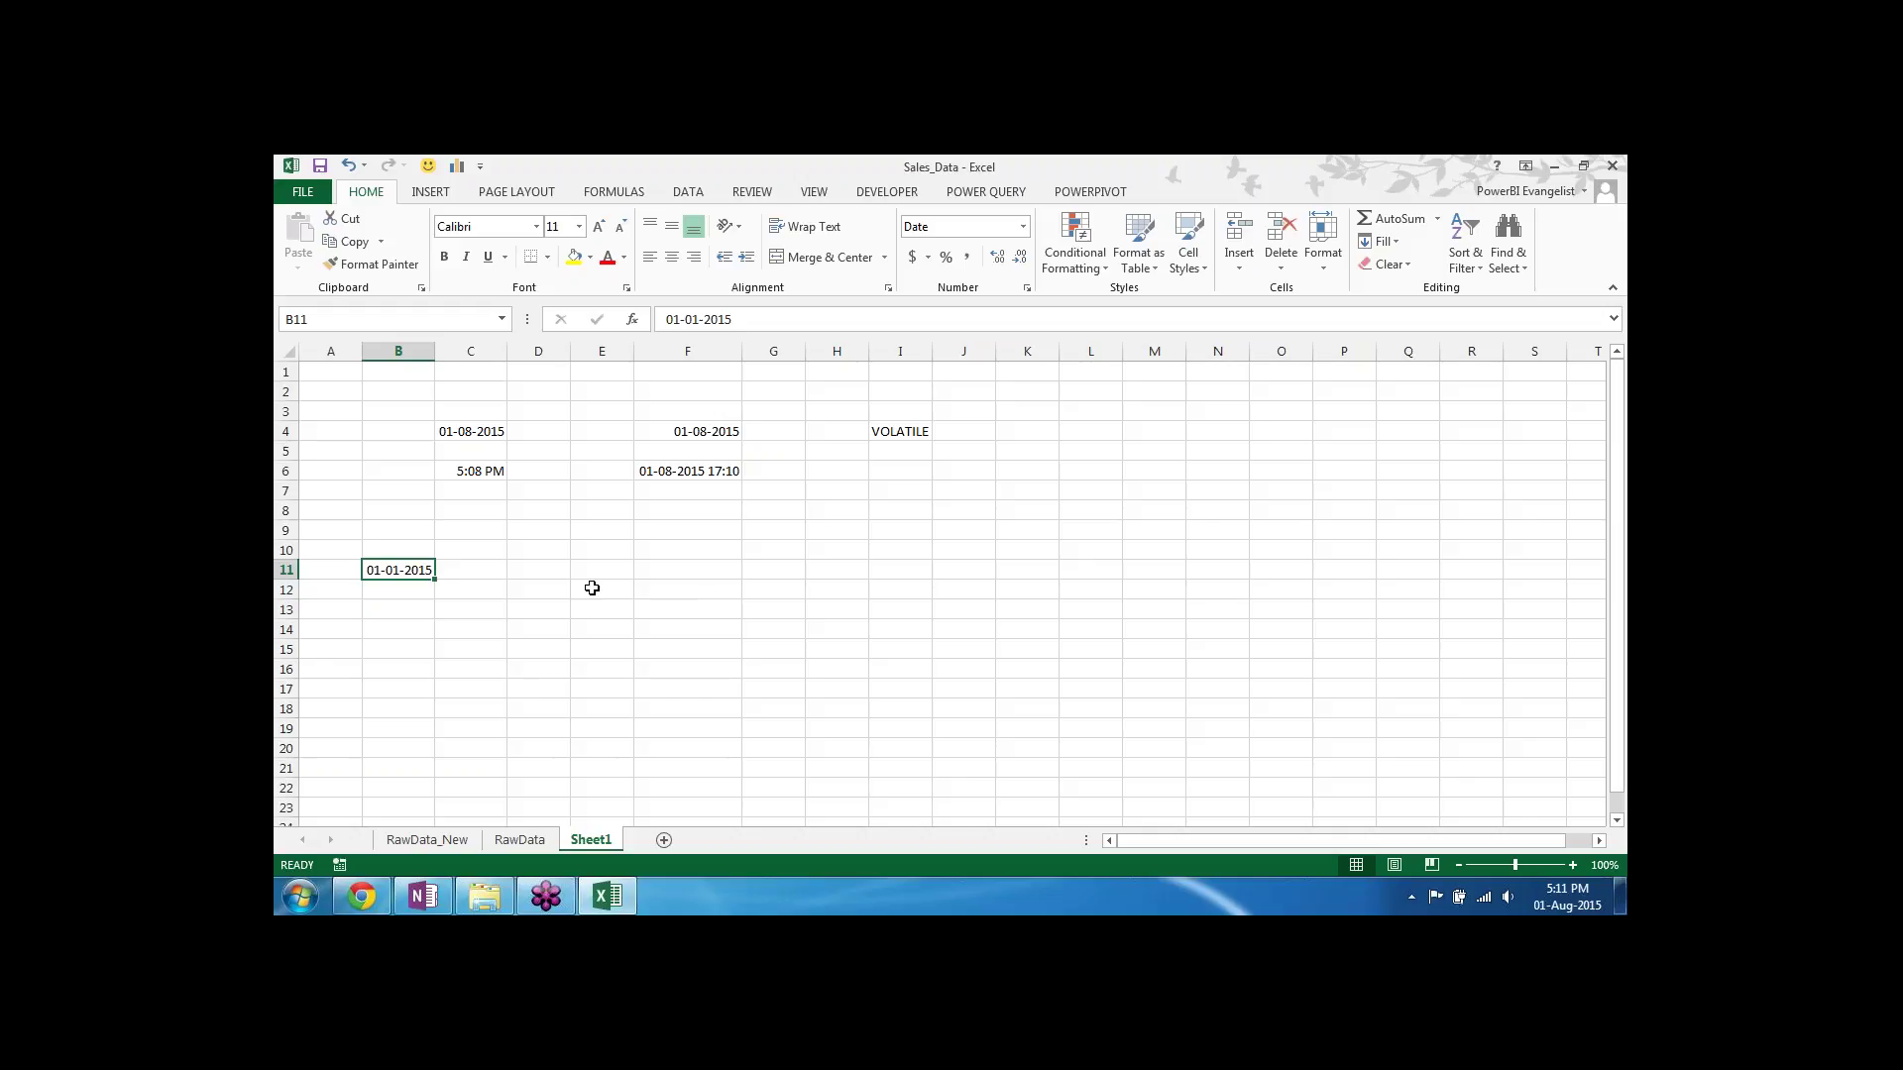
key(ctrl+c)
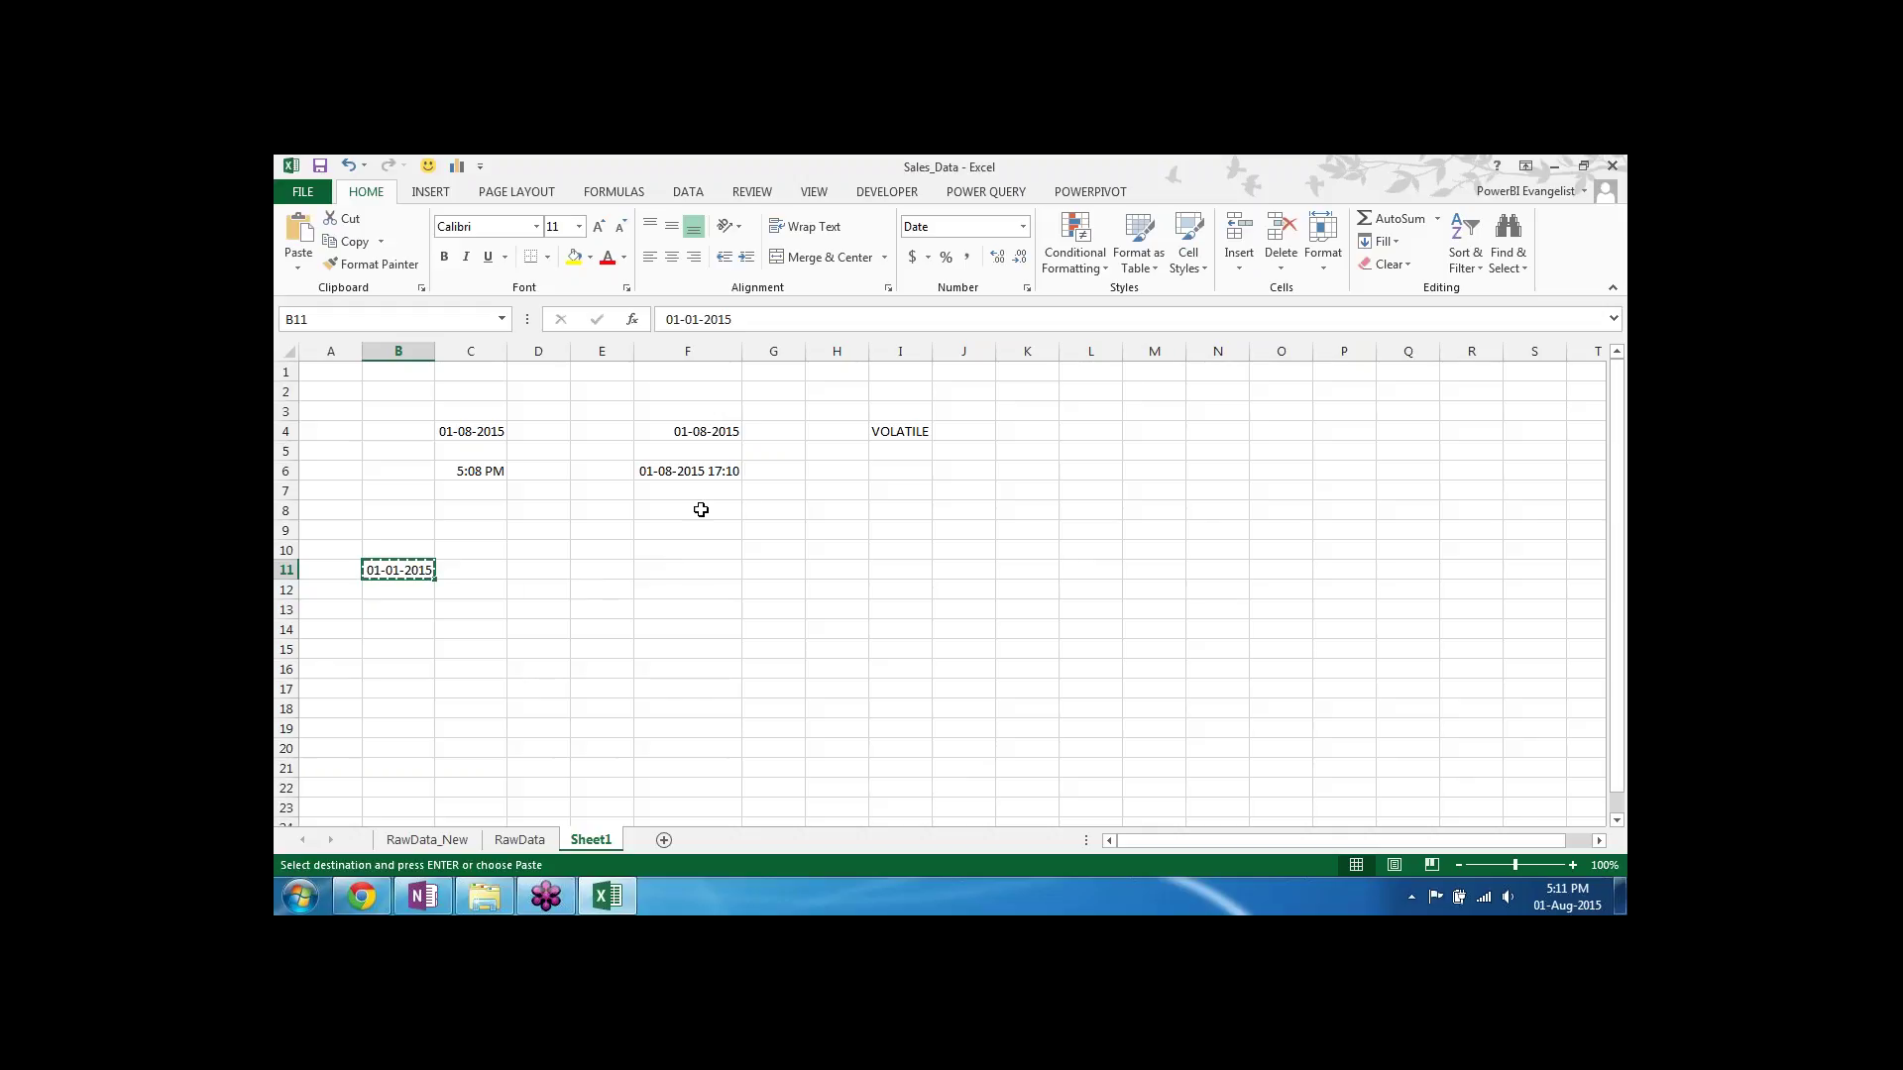
click(673, 512)
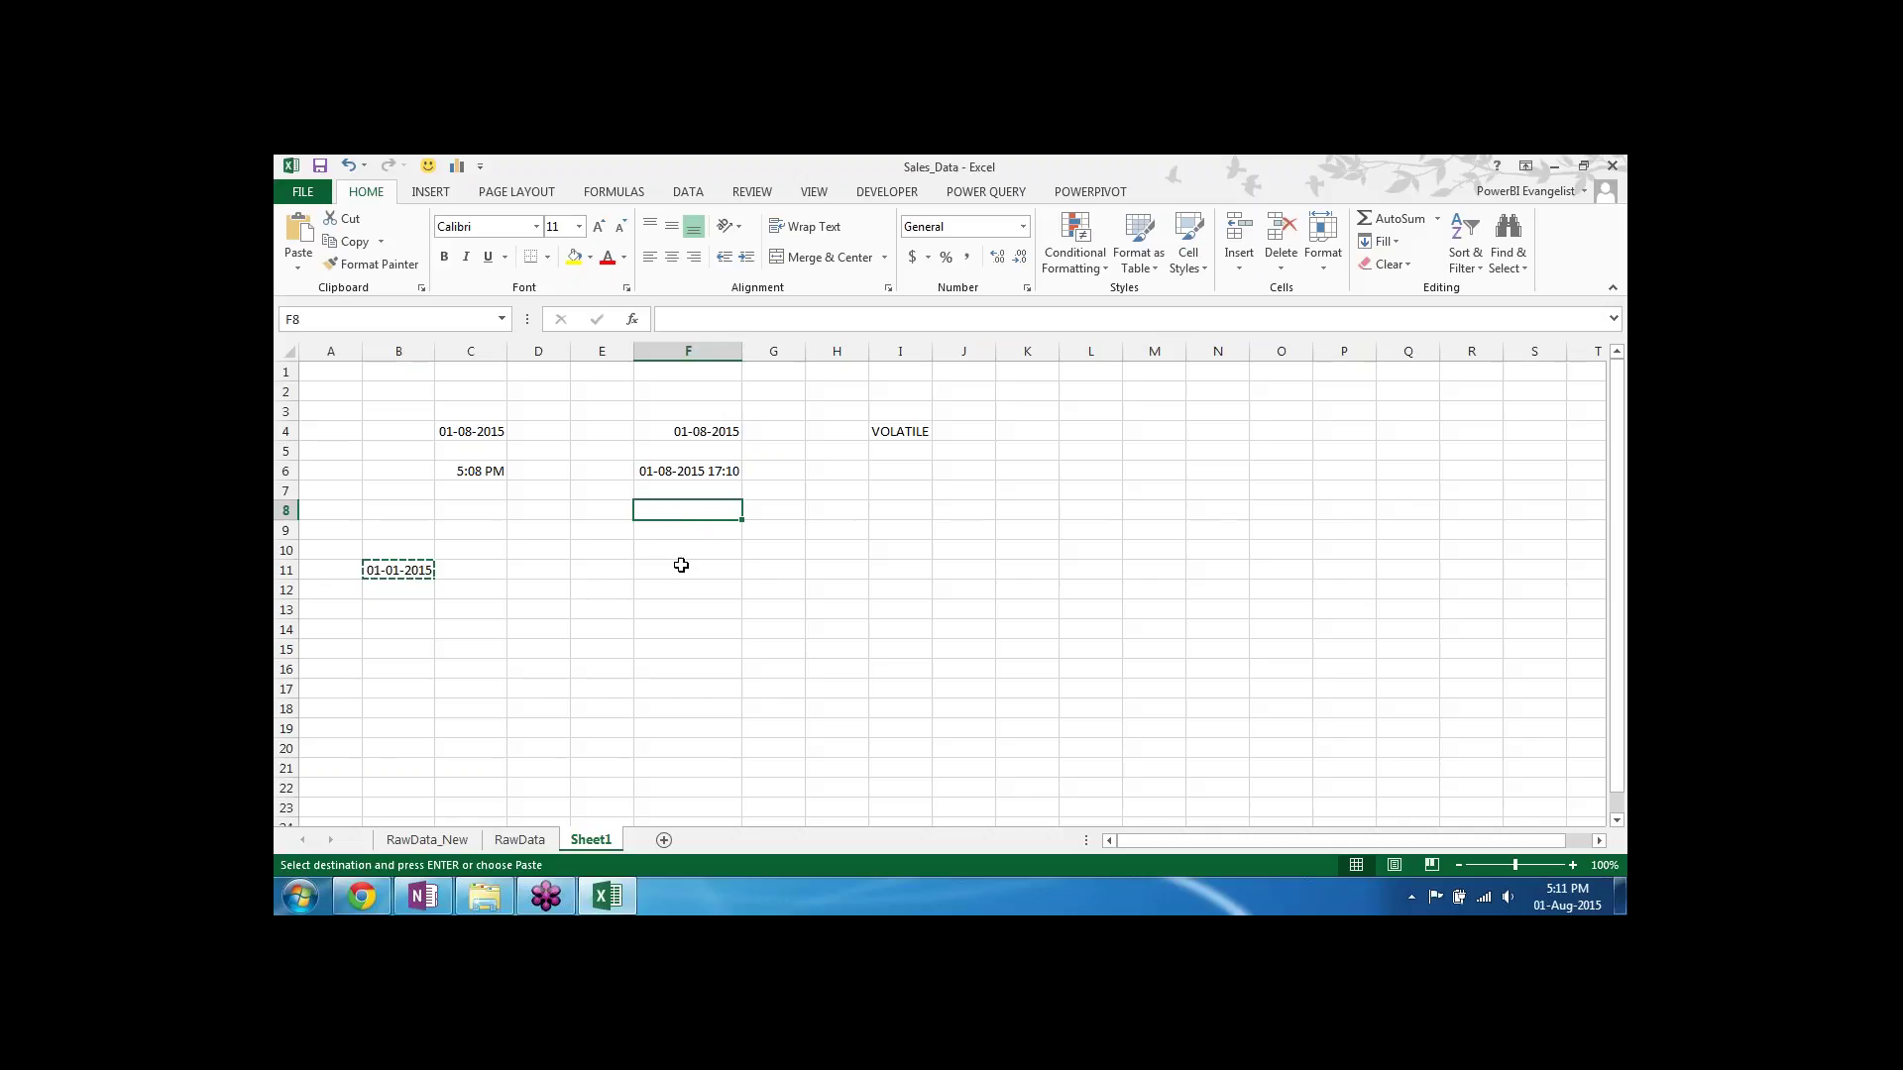
click(682, 548)
key(Return)
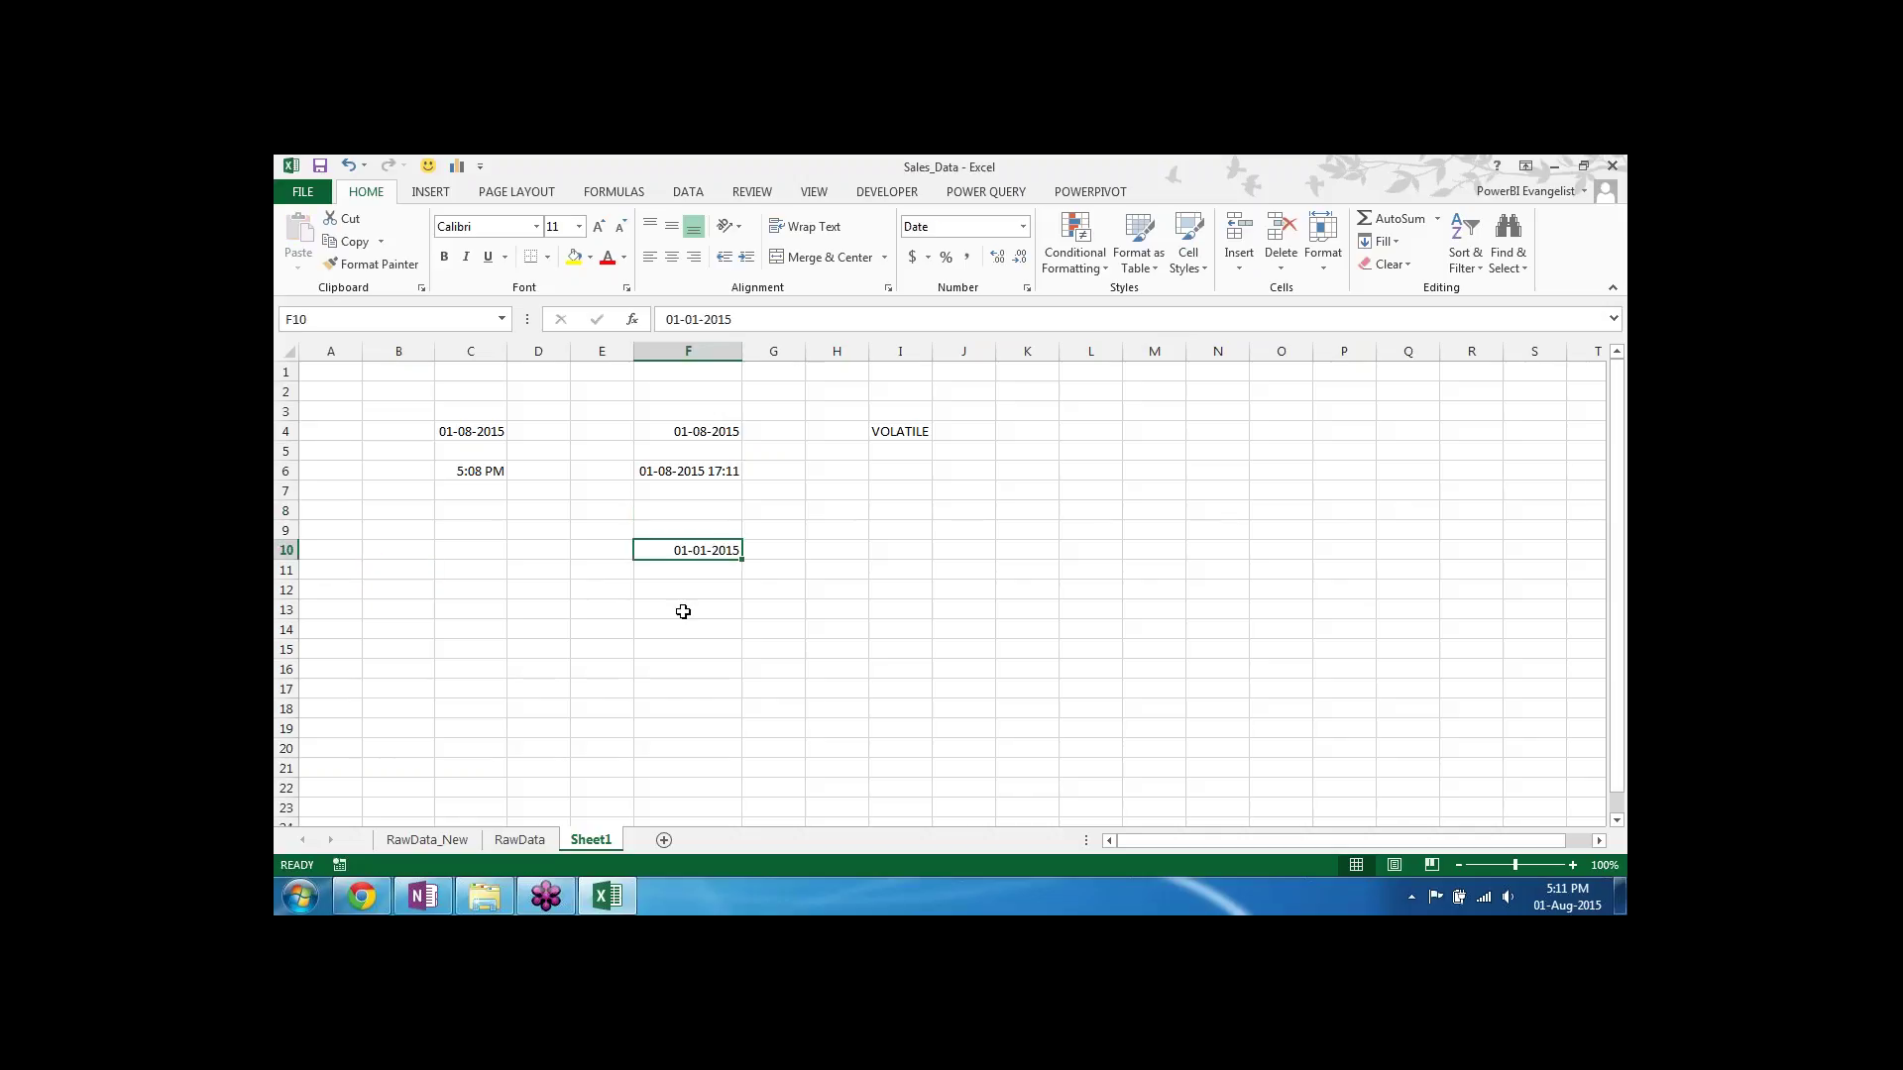
Step: Move the TODAY formula from cell F4 to F12
key(ctrl+Up)
key(ctrl+Up)
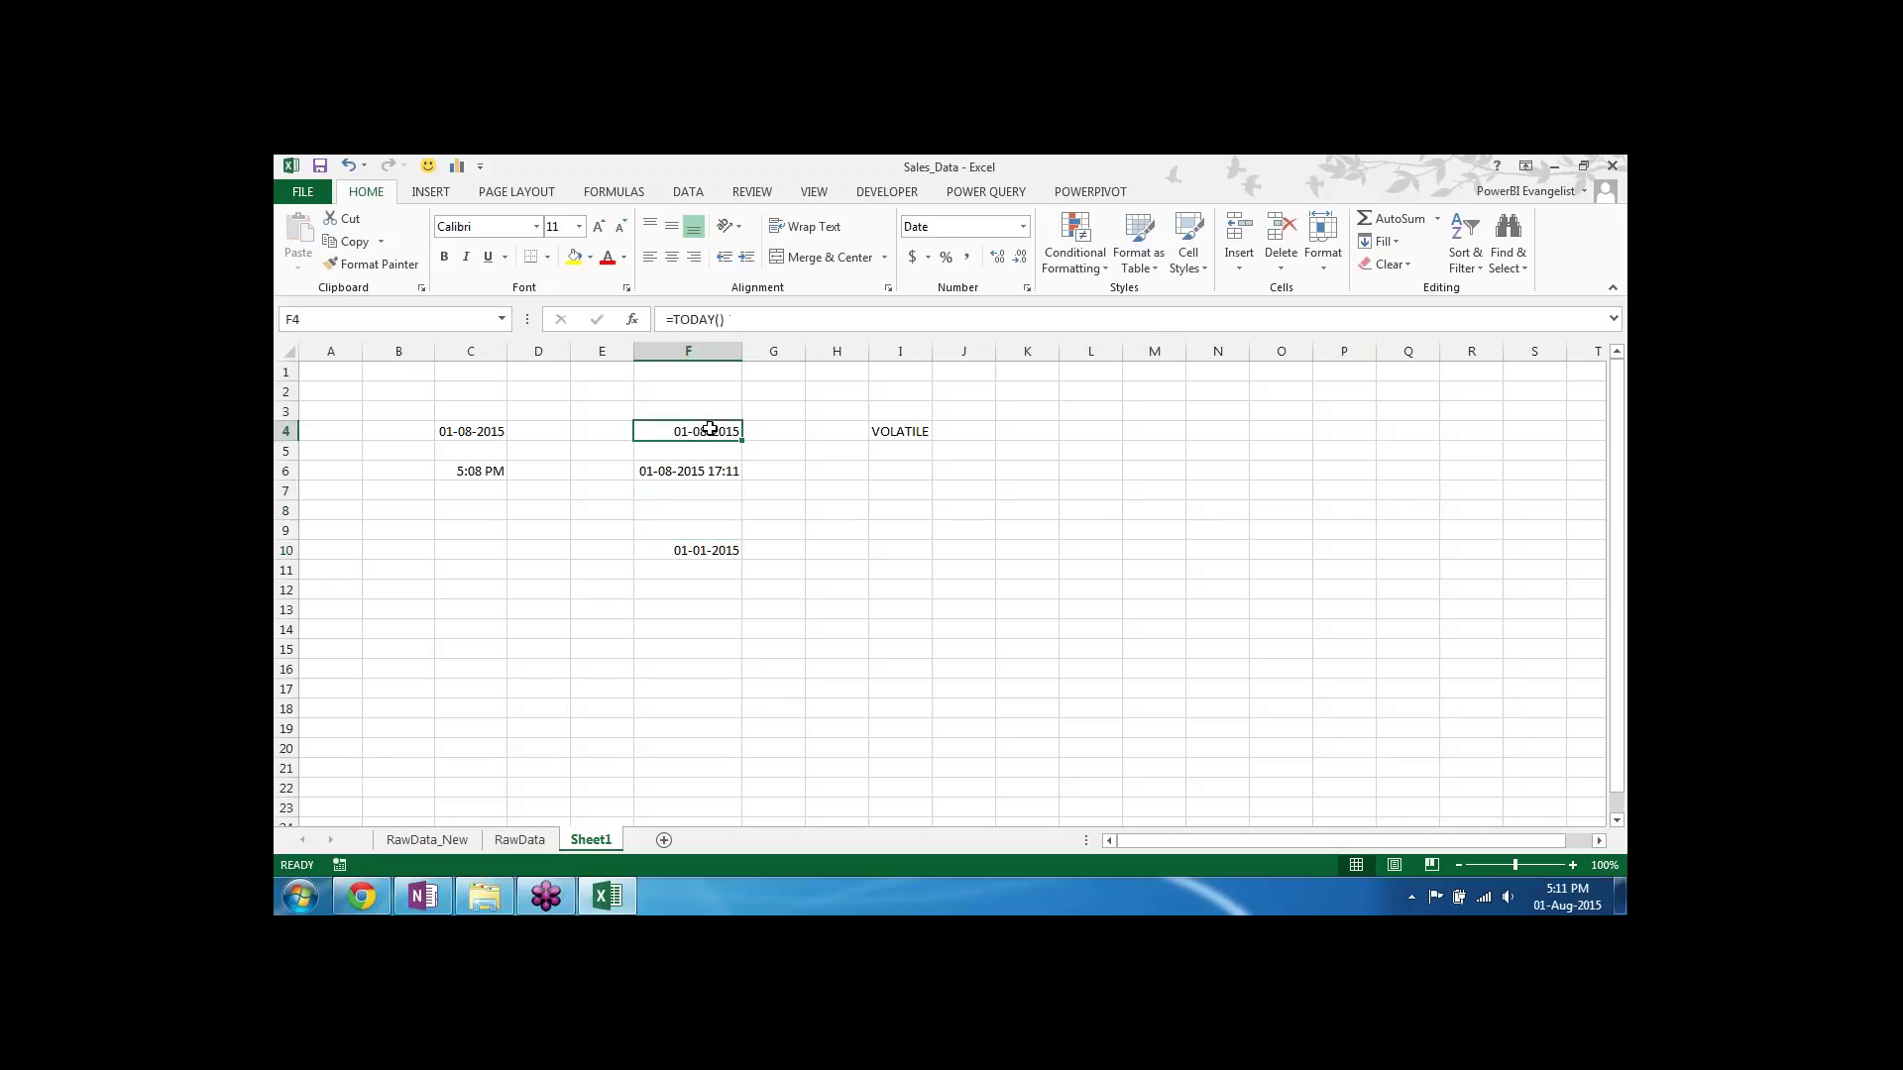
key(ctrl+c)
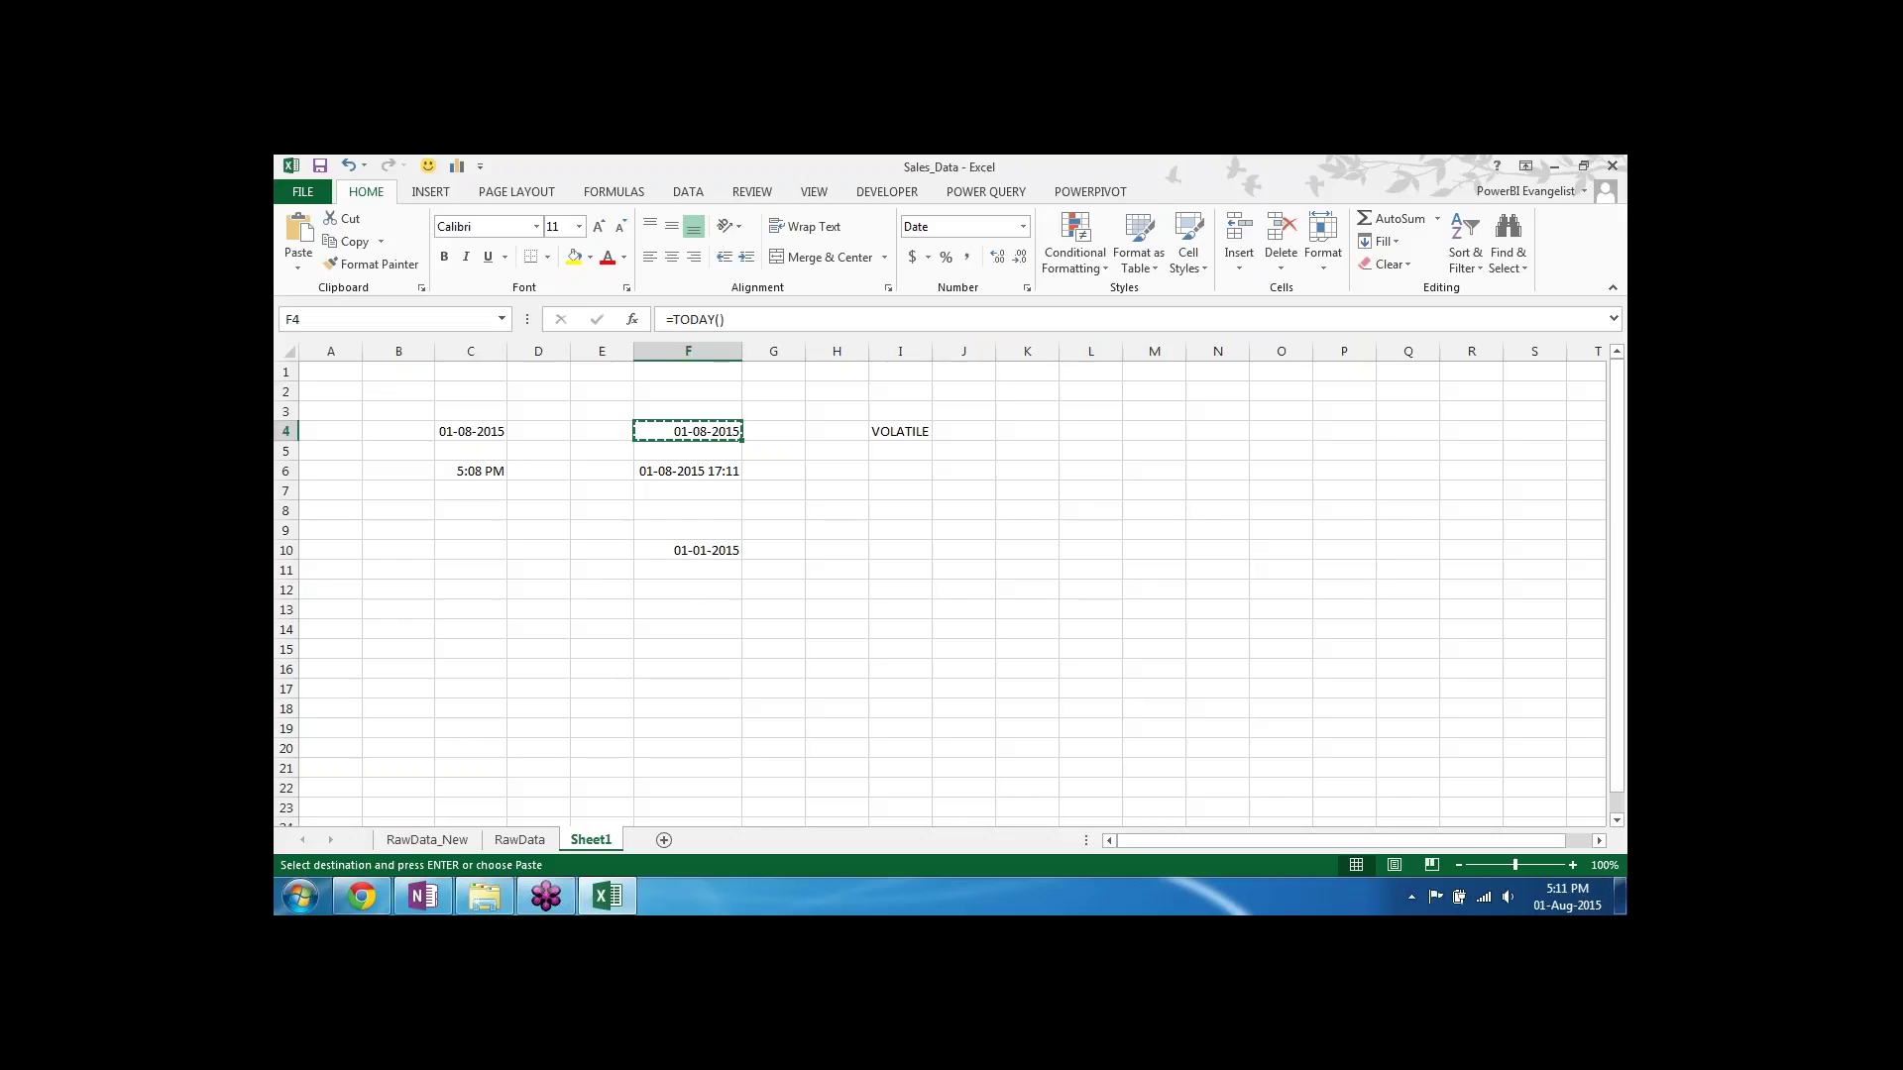
click(698, 589)
key(Return)
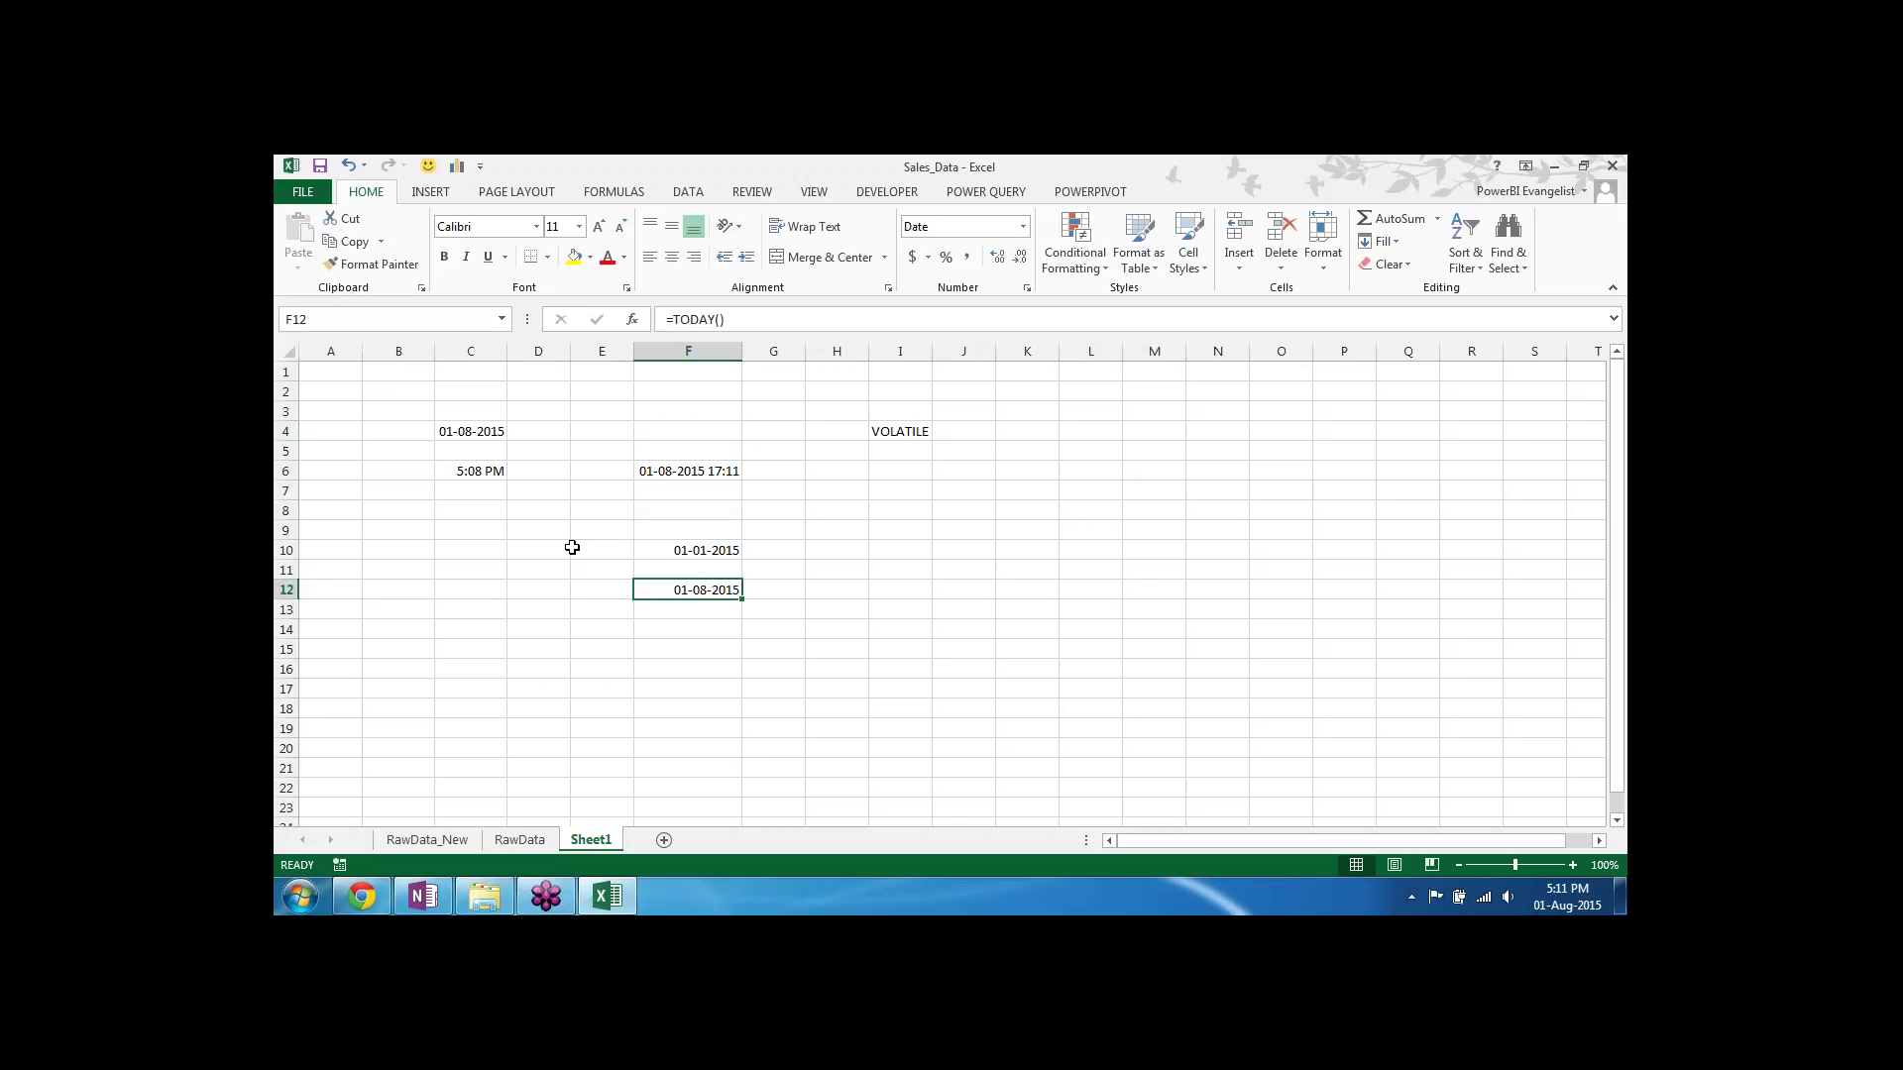
Step: Label the two dates by entering Start in E10 and End in E12
click(588, 545)
text(Start)
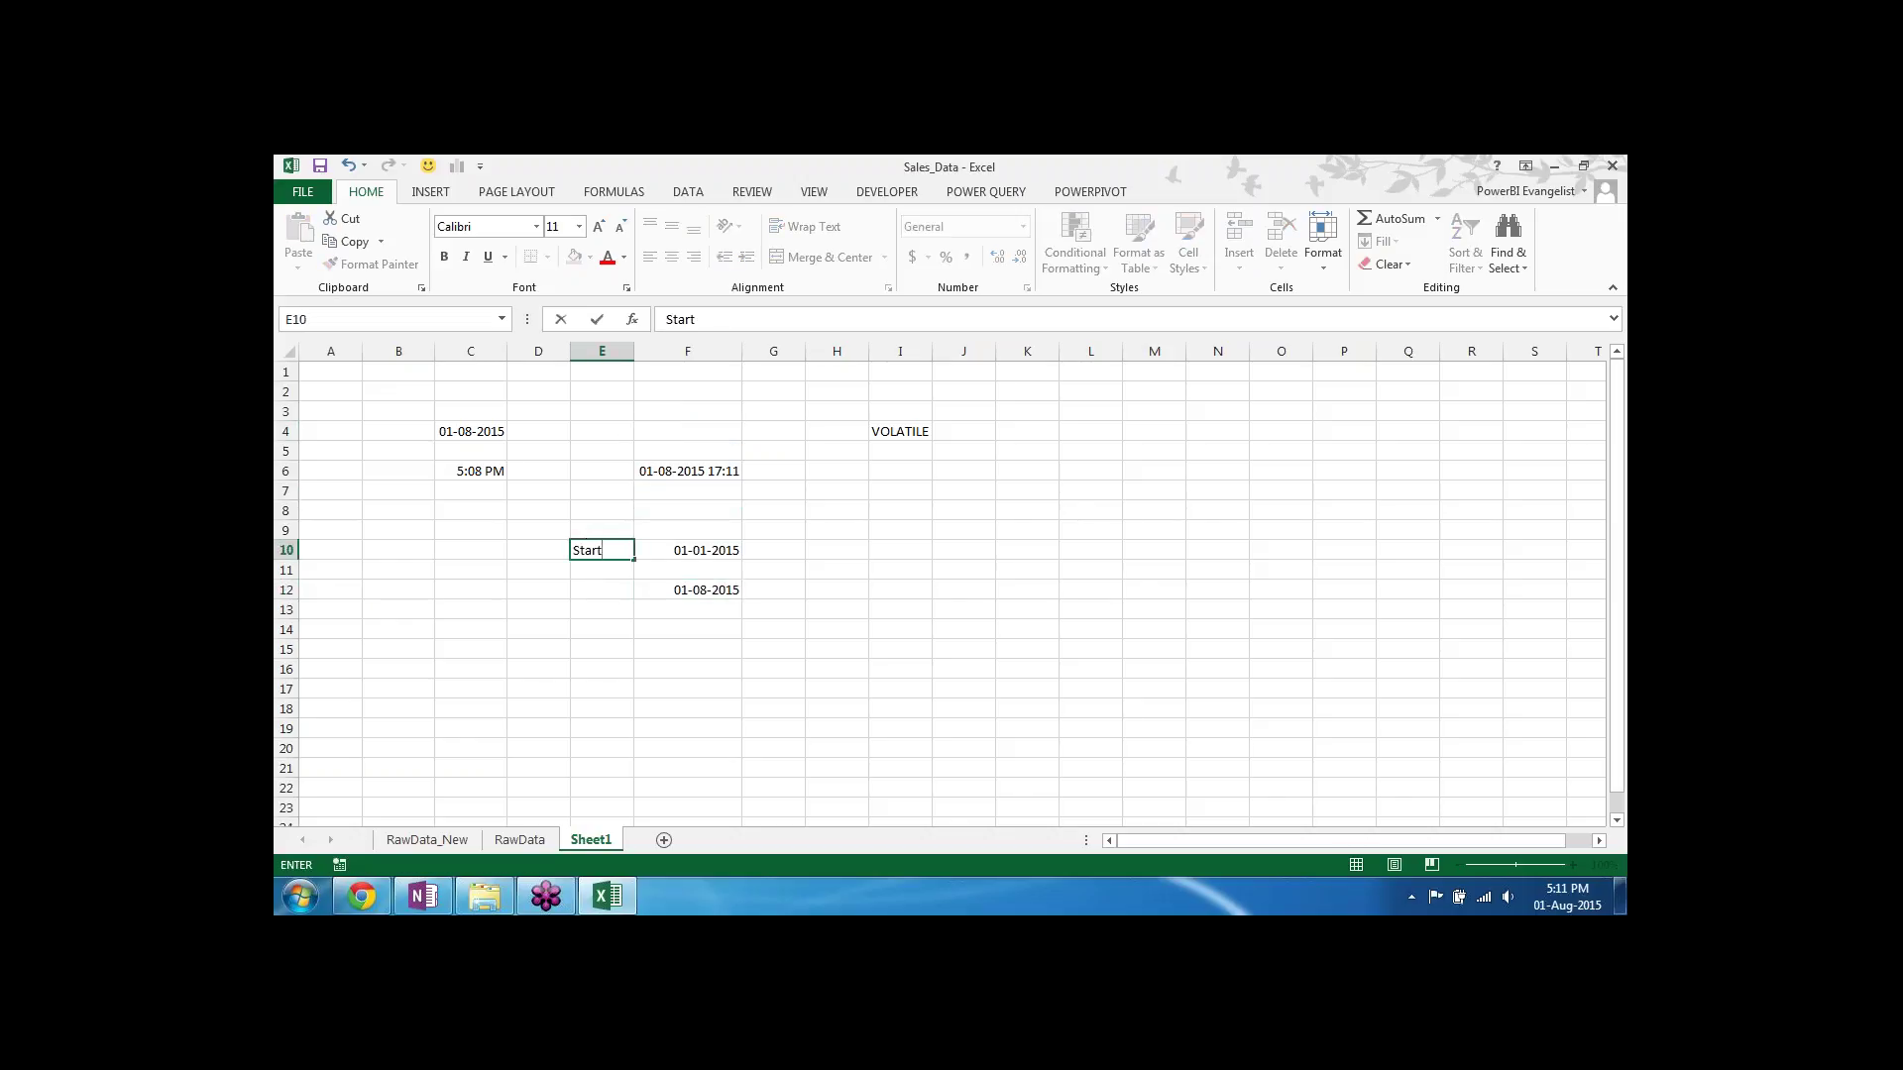
click(601, 590)
text(End)
key(Return)
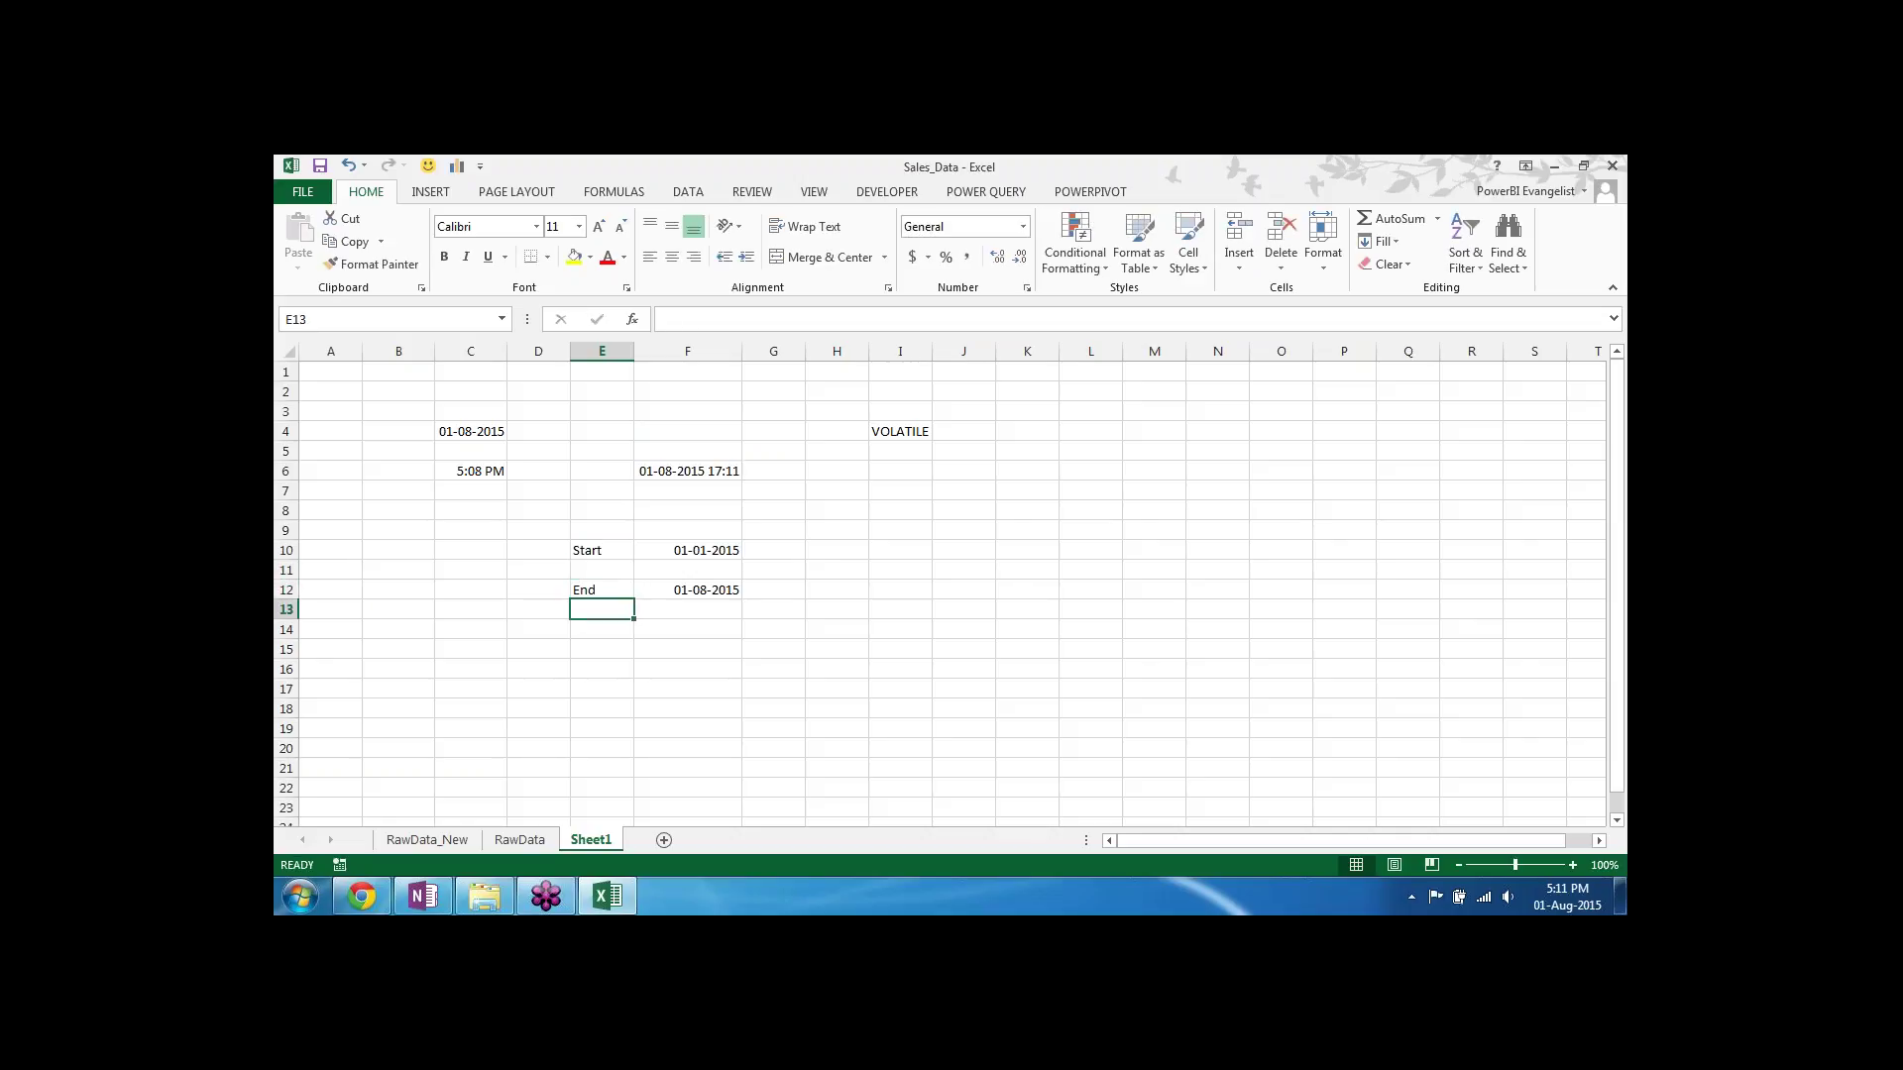
click(687, 570)
click(773, 570)
click(773, 550)
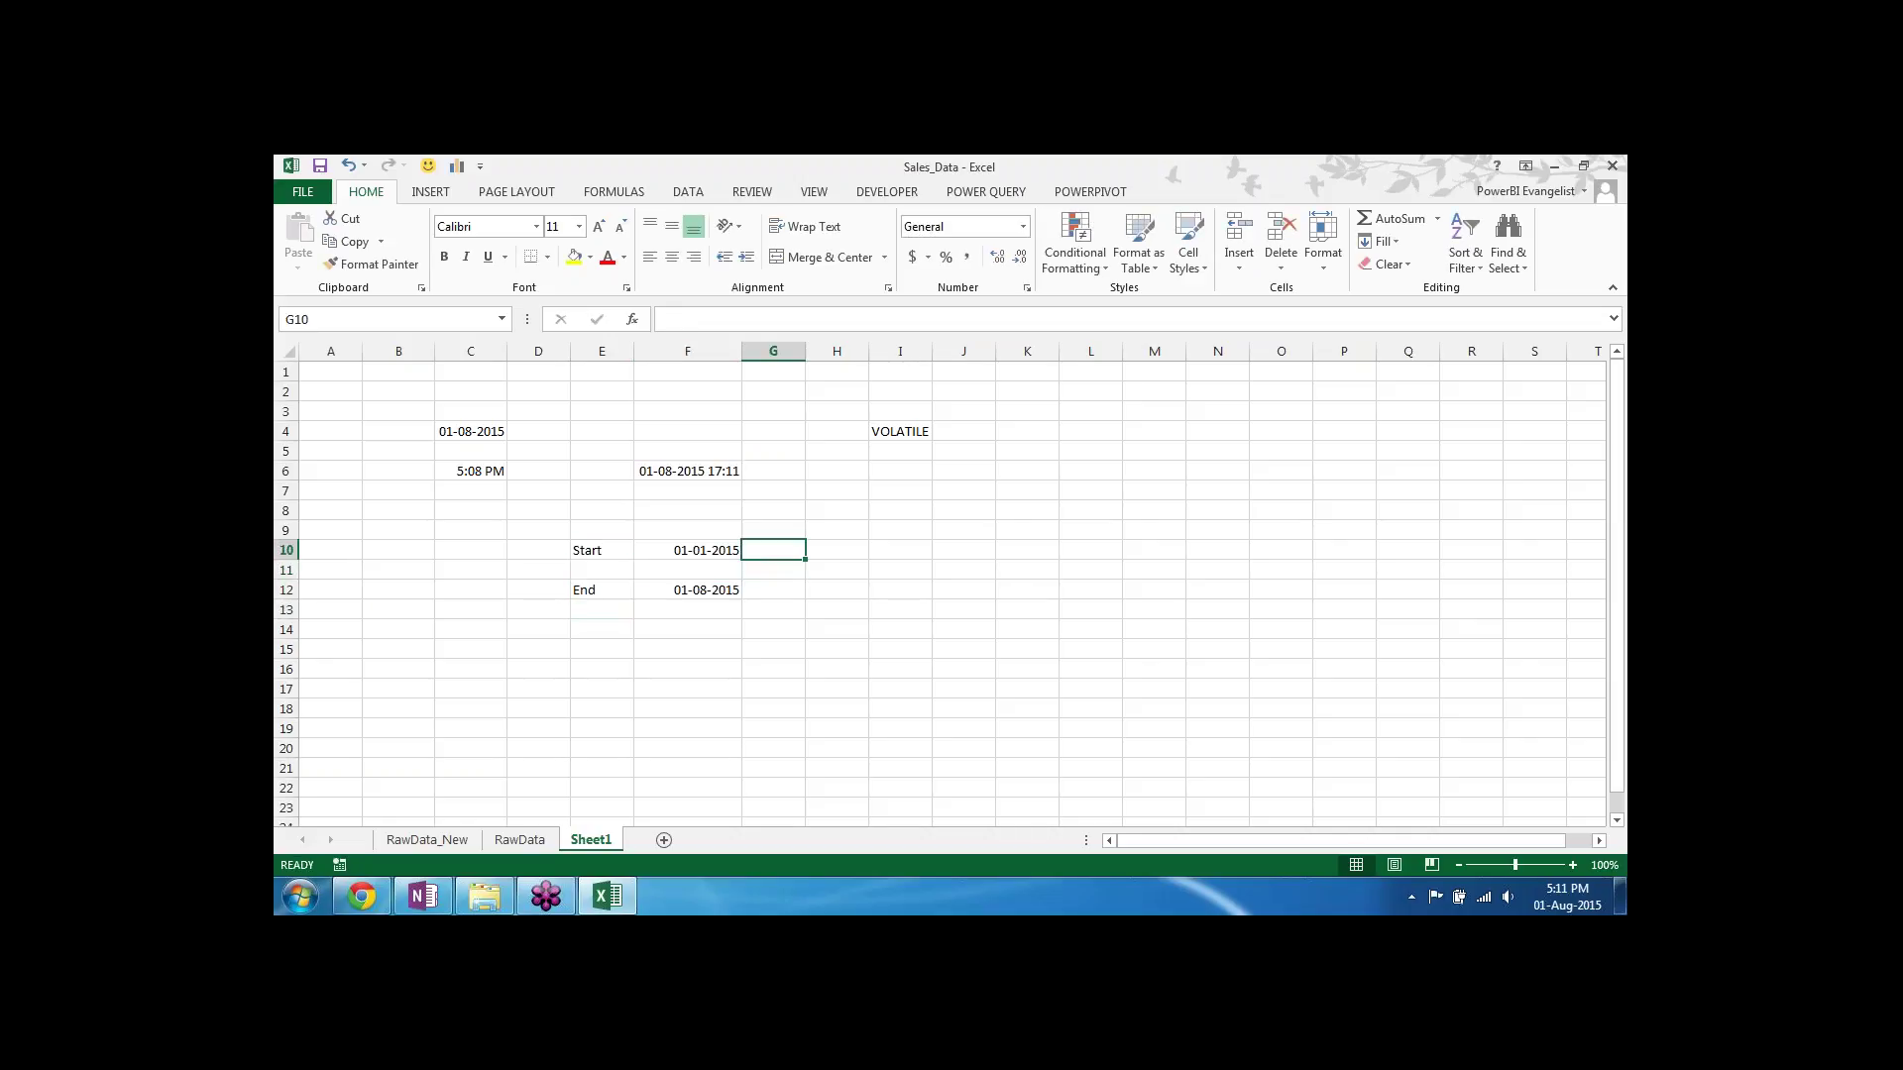
click(837, 551)
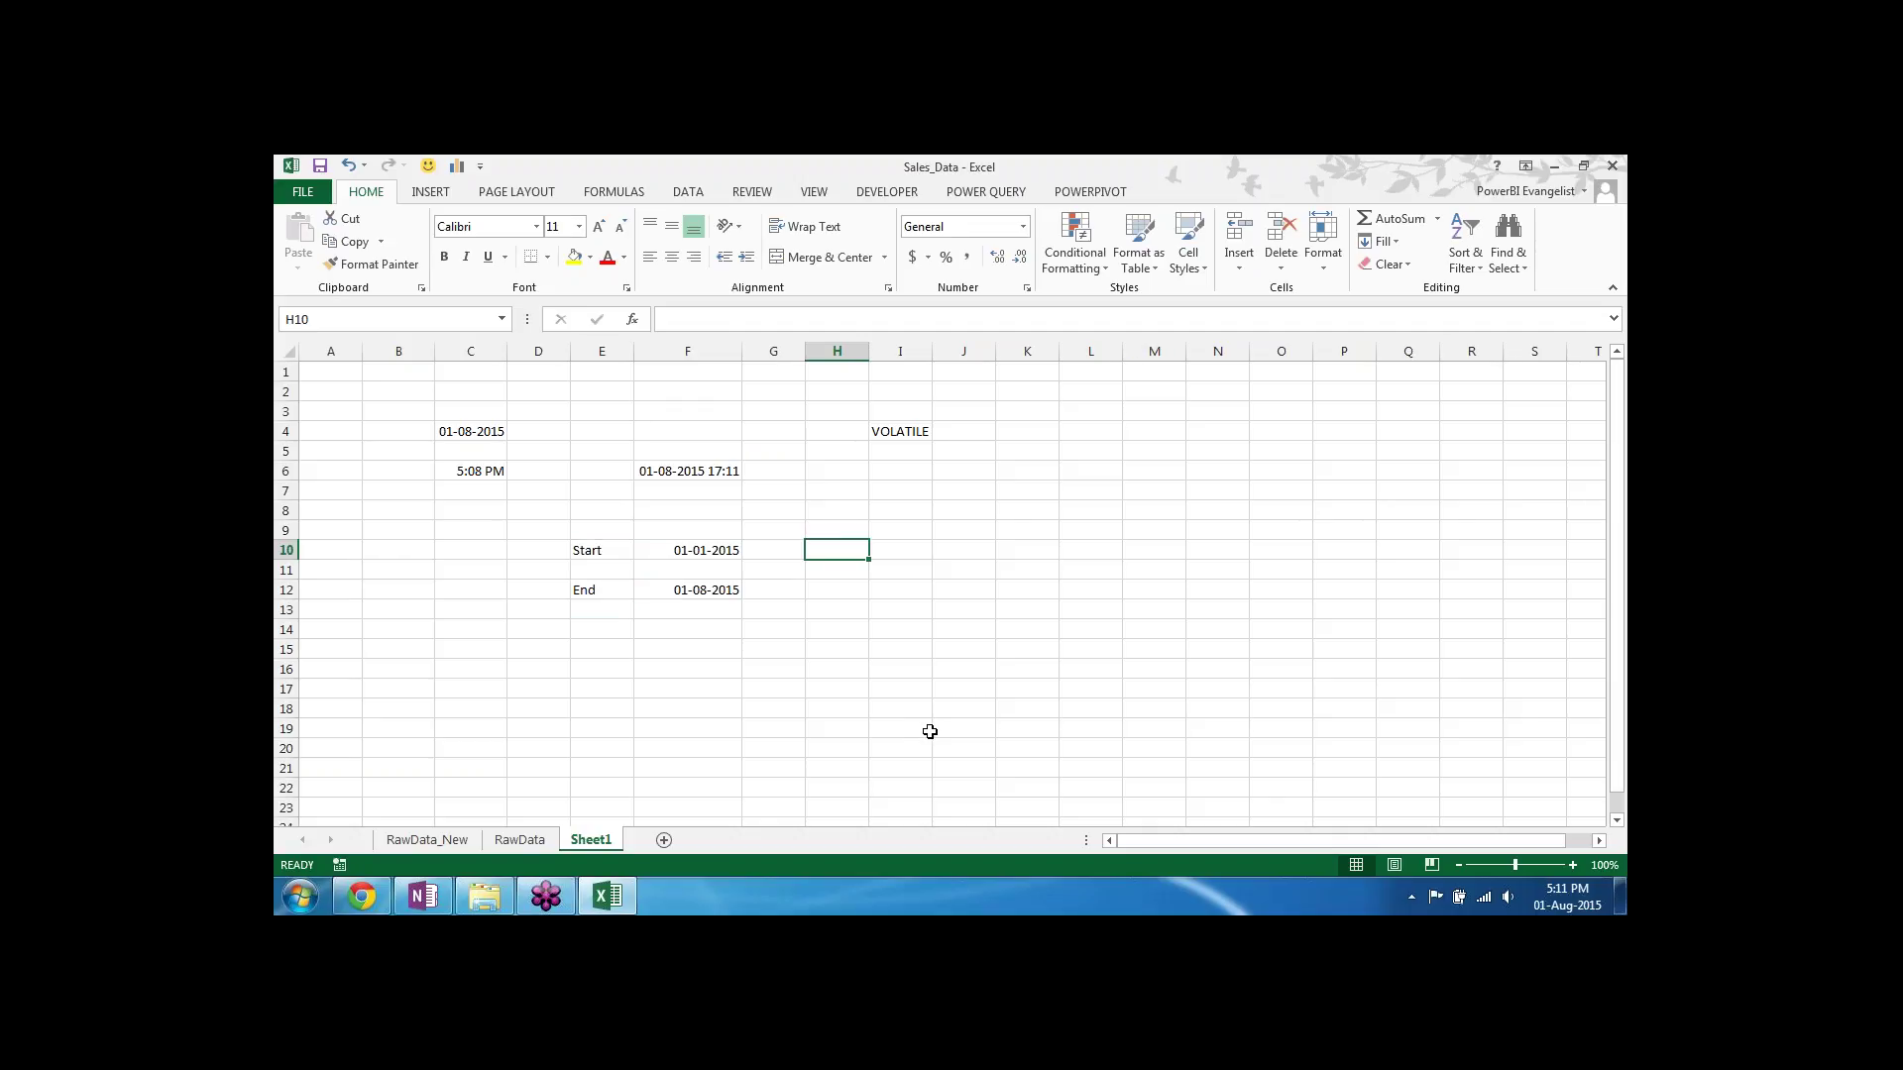
Step: Label E14 as Cal and calculate the calendar days between the two dates in F14 with =F12-F10
click(620, 622)
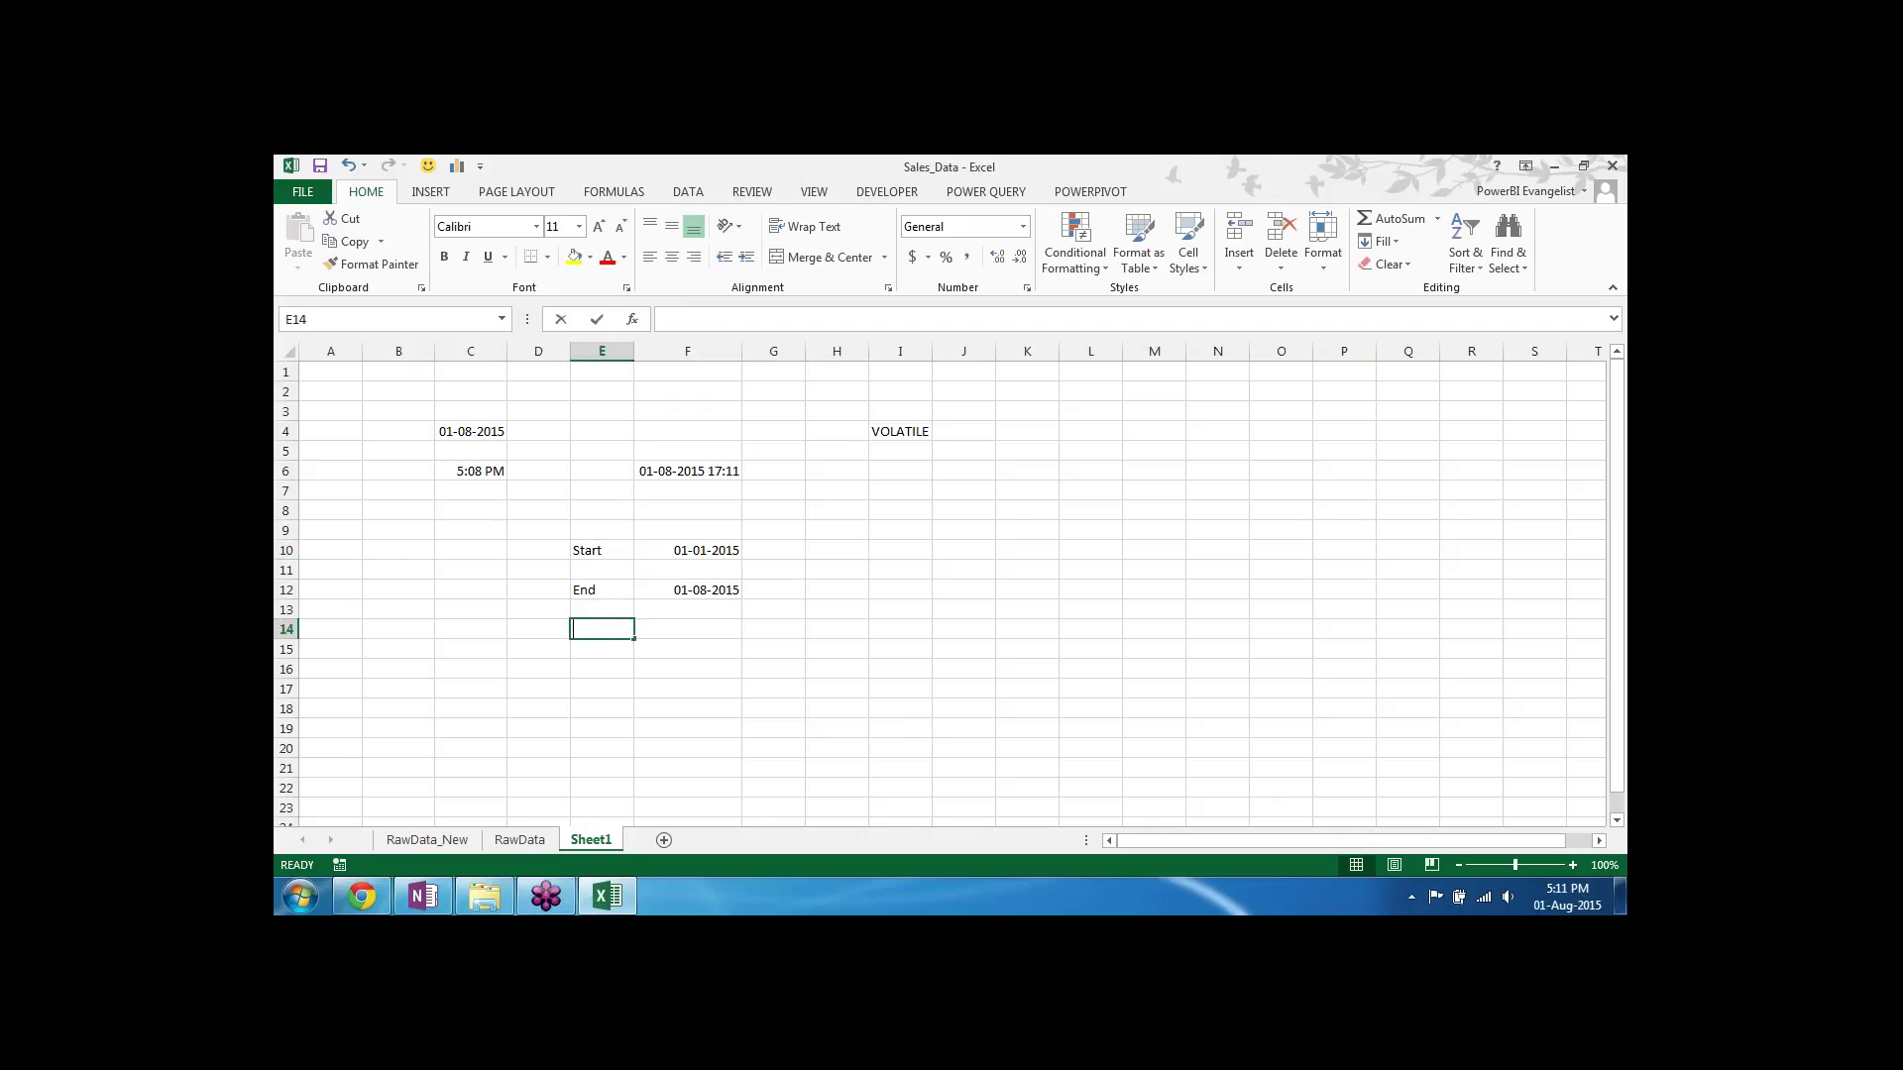
text(Cal)
key(Tab)
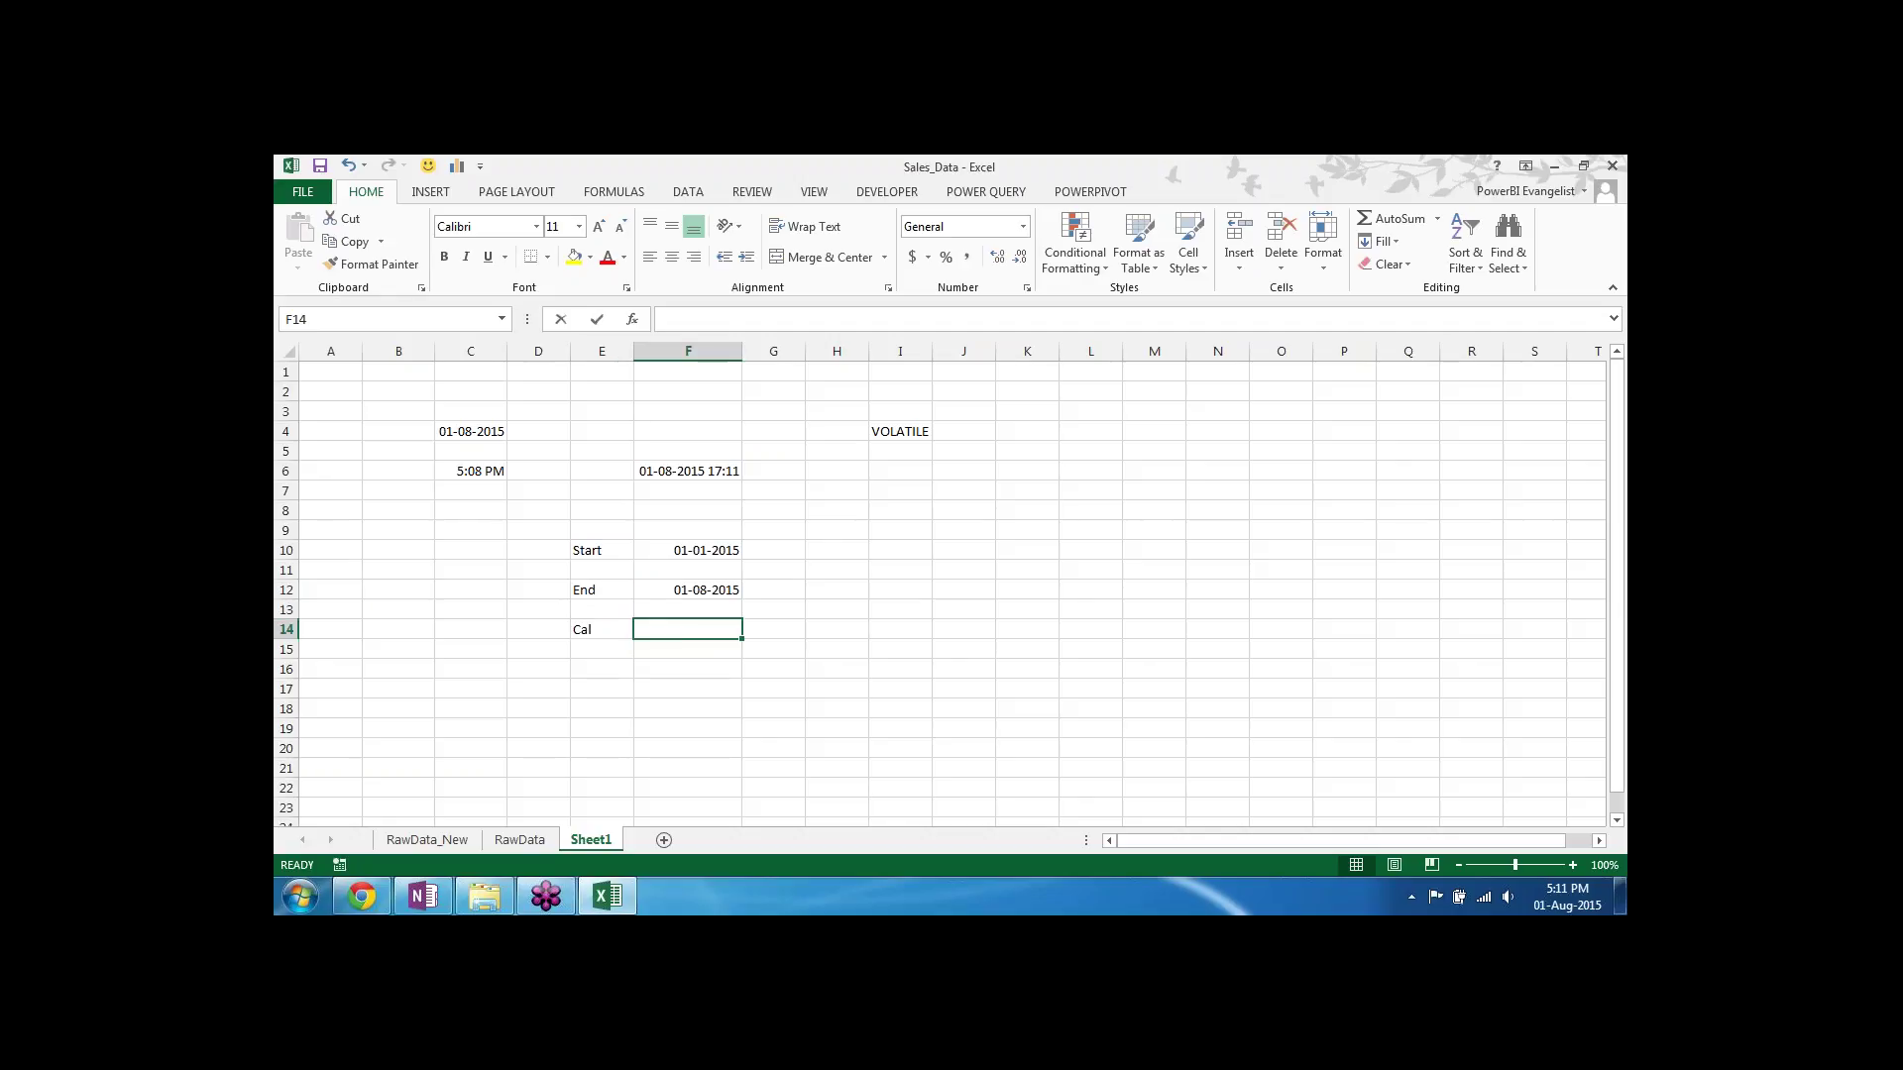
text(=)
click(715, 592)
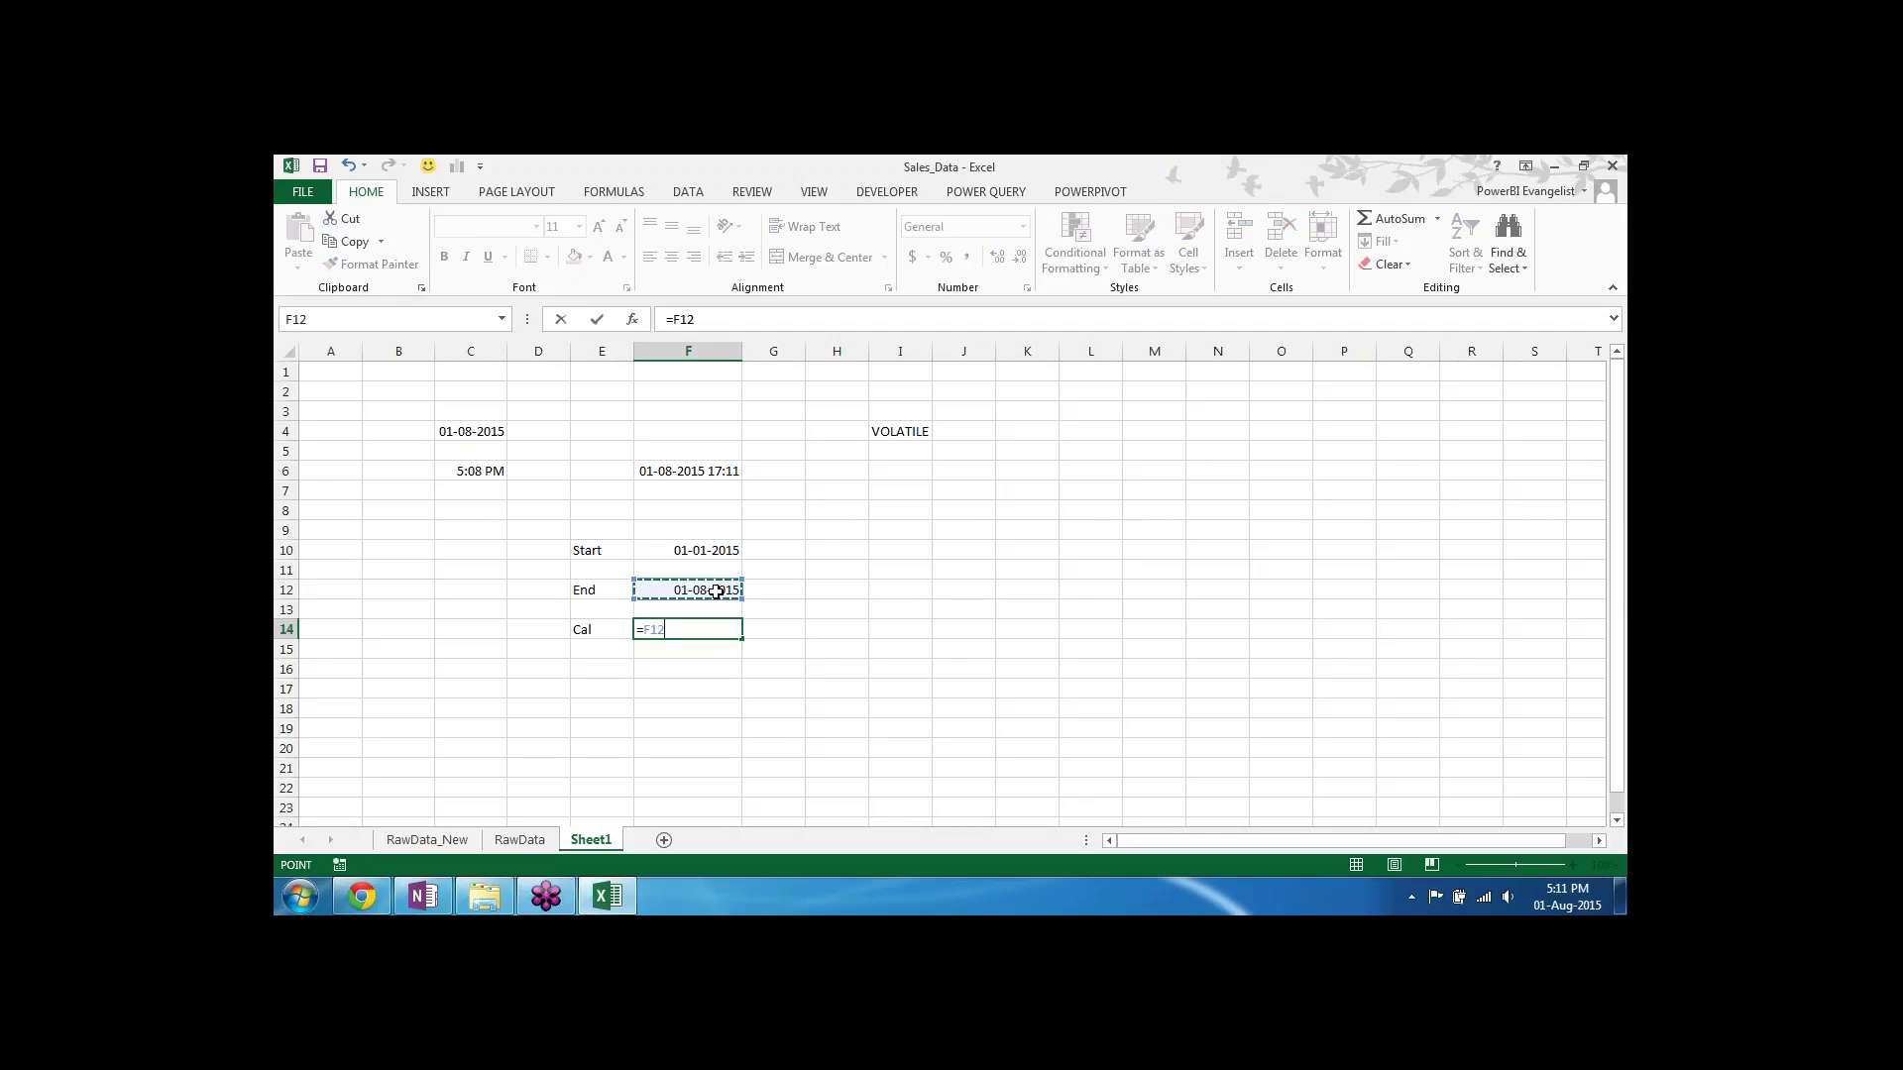
text(-)
click(726, 548)
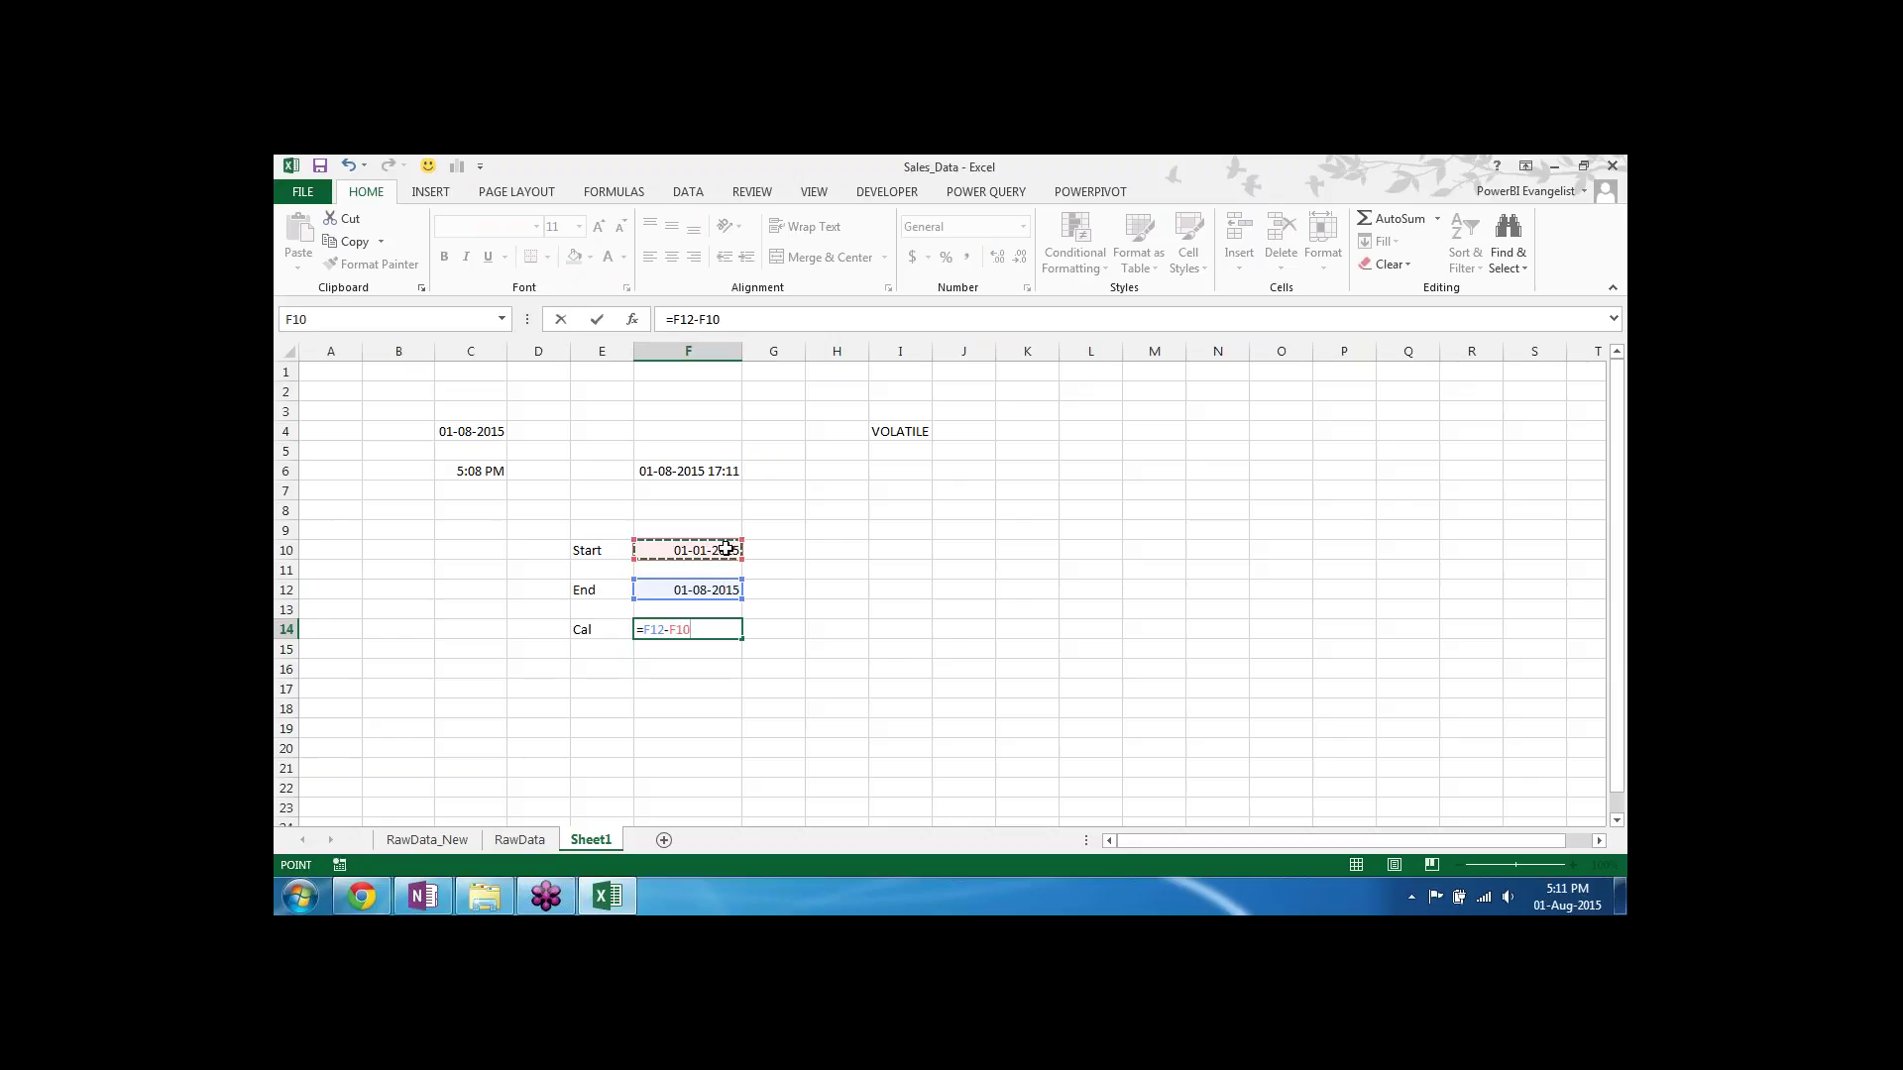
key(Return)
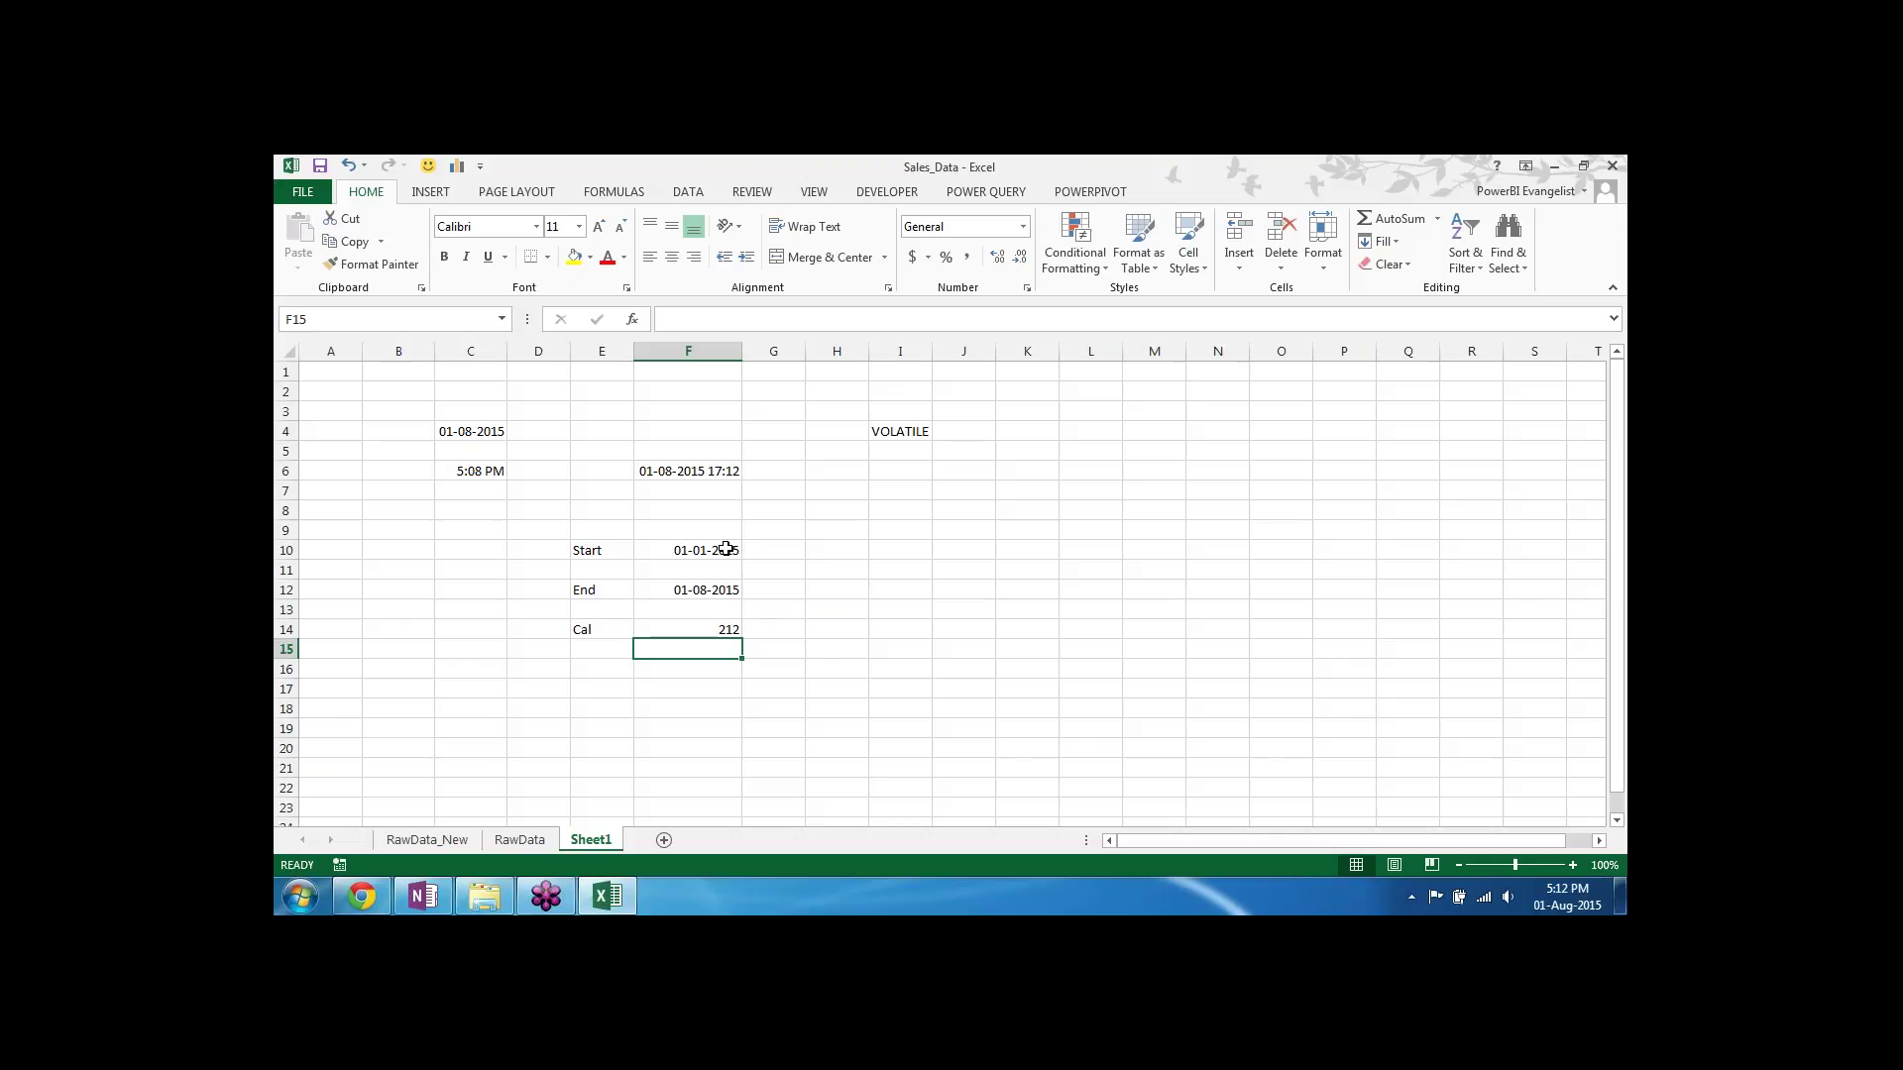
click(694, 631)
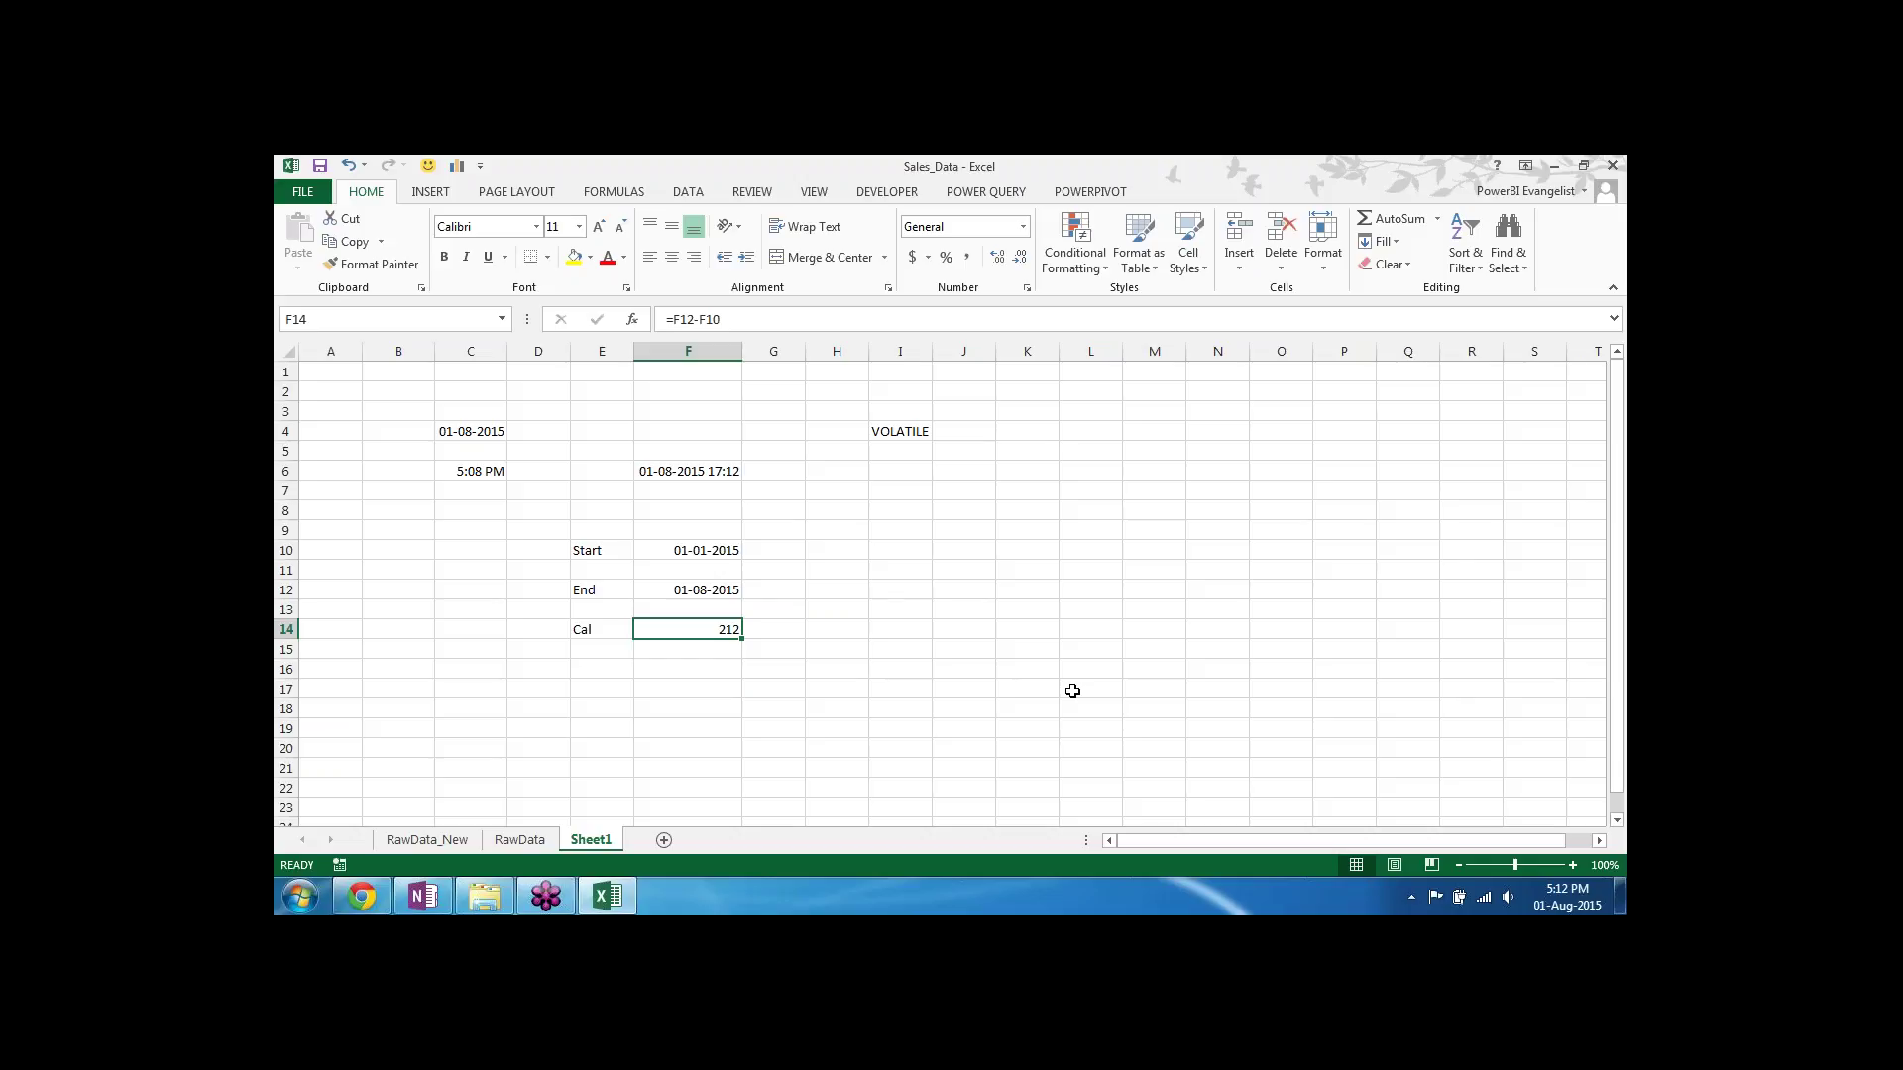
Step: Enter the label Business in cell E16
click(593, 669)
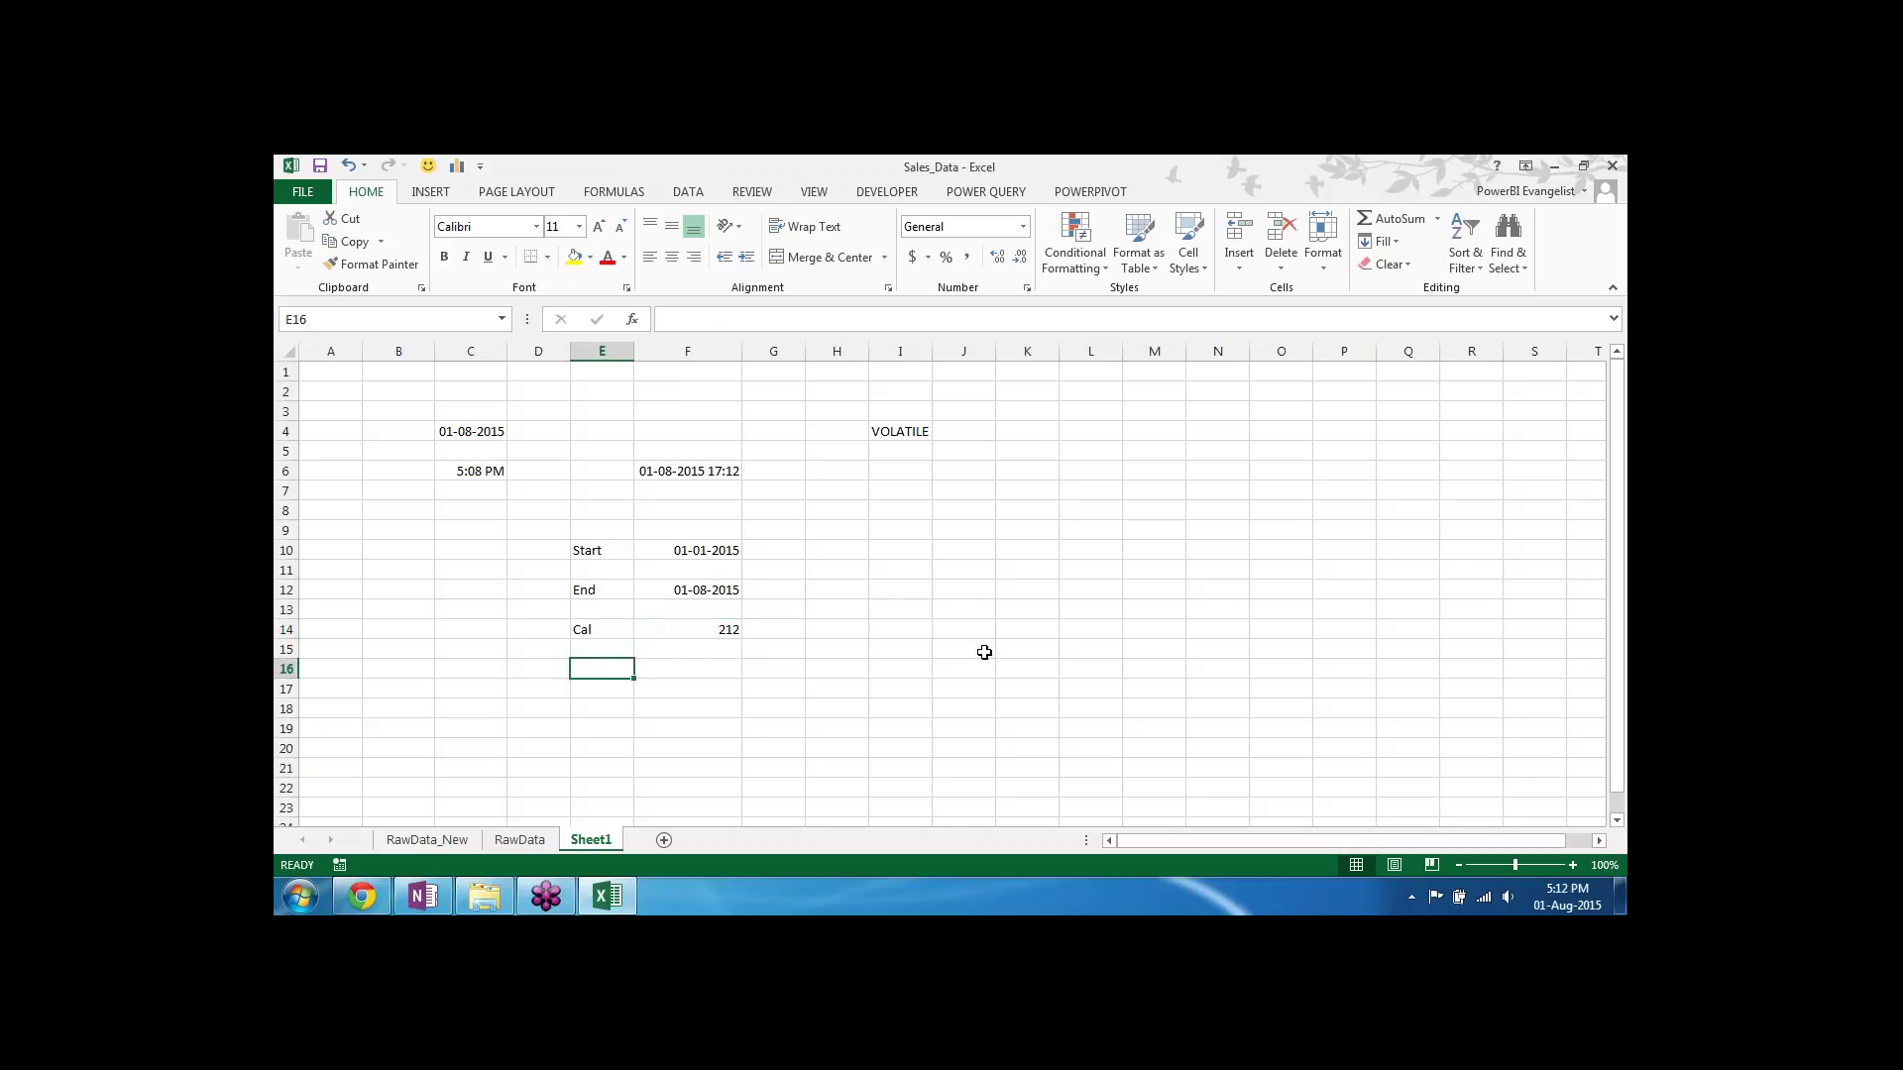
text(Bus)
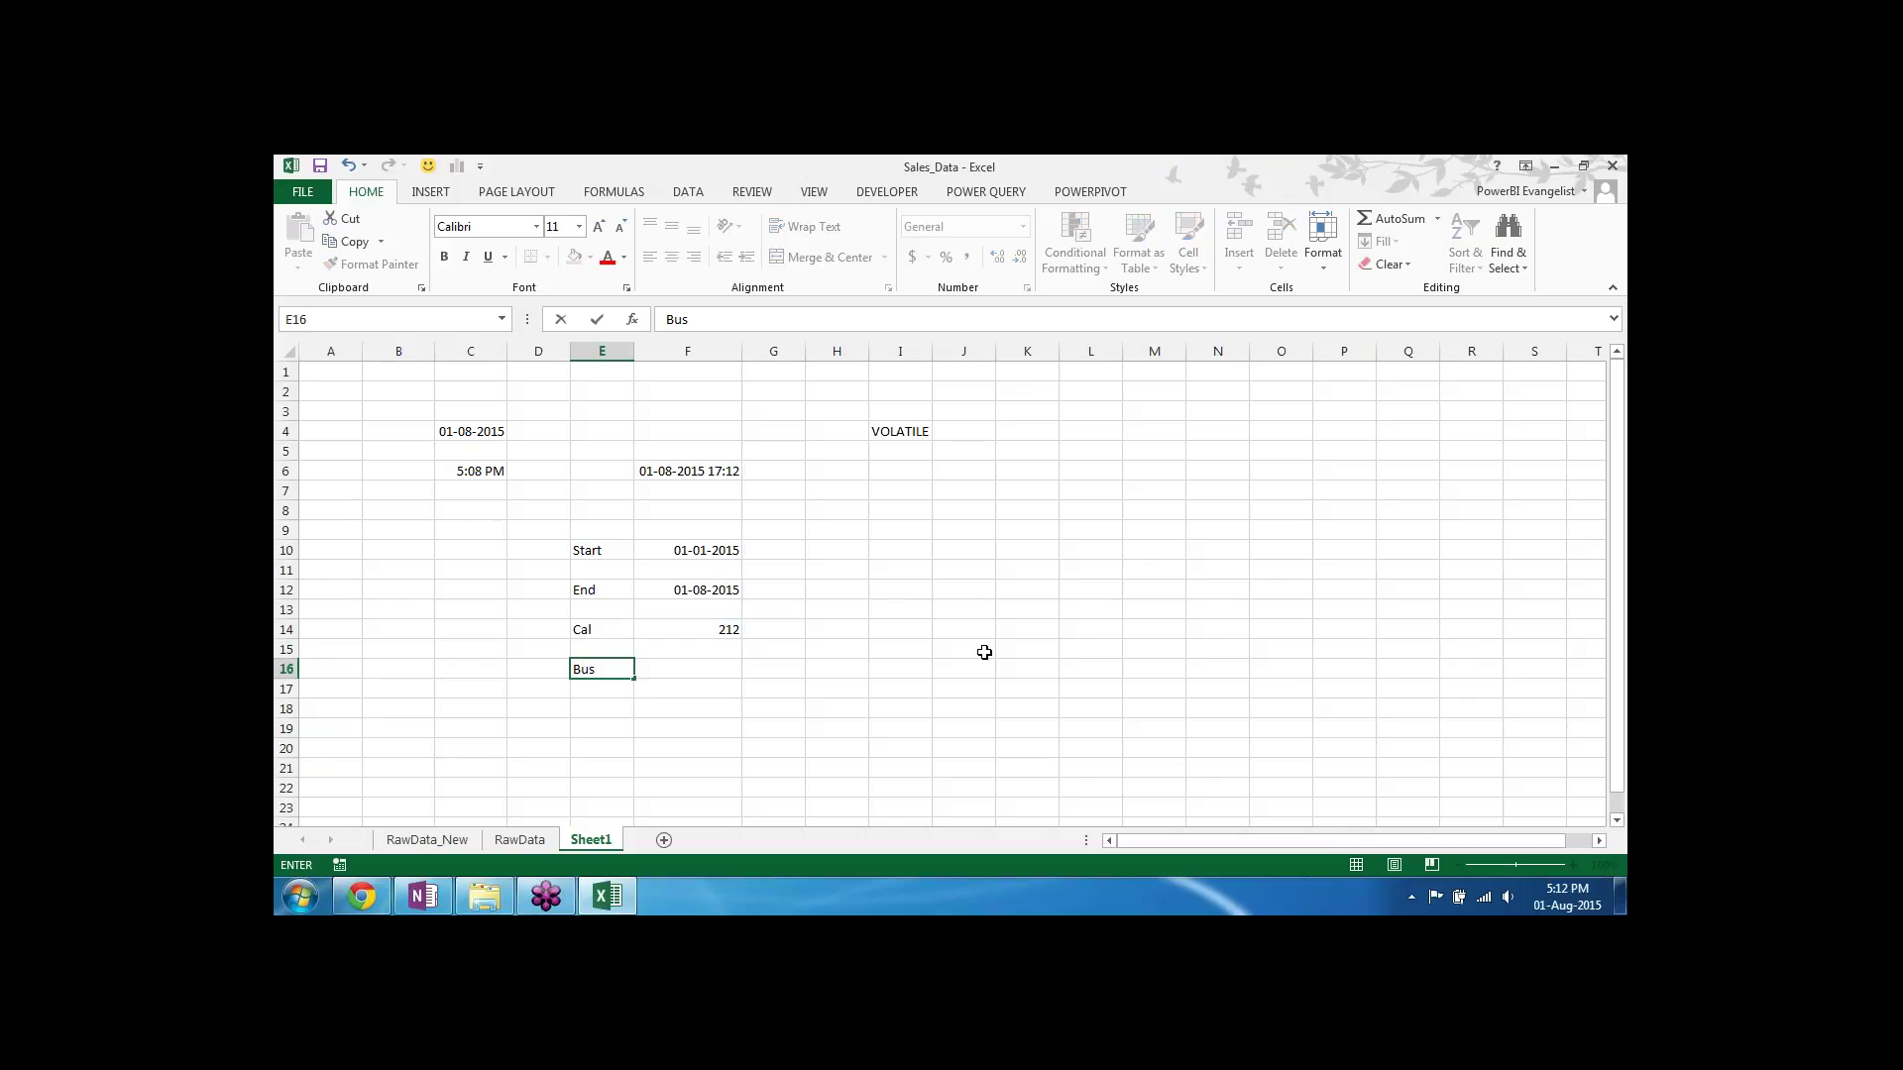
text(iness)
key(Tab)
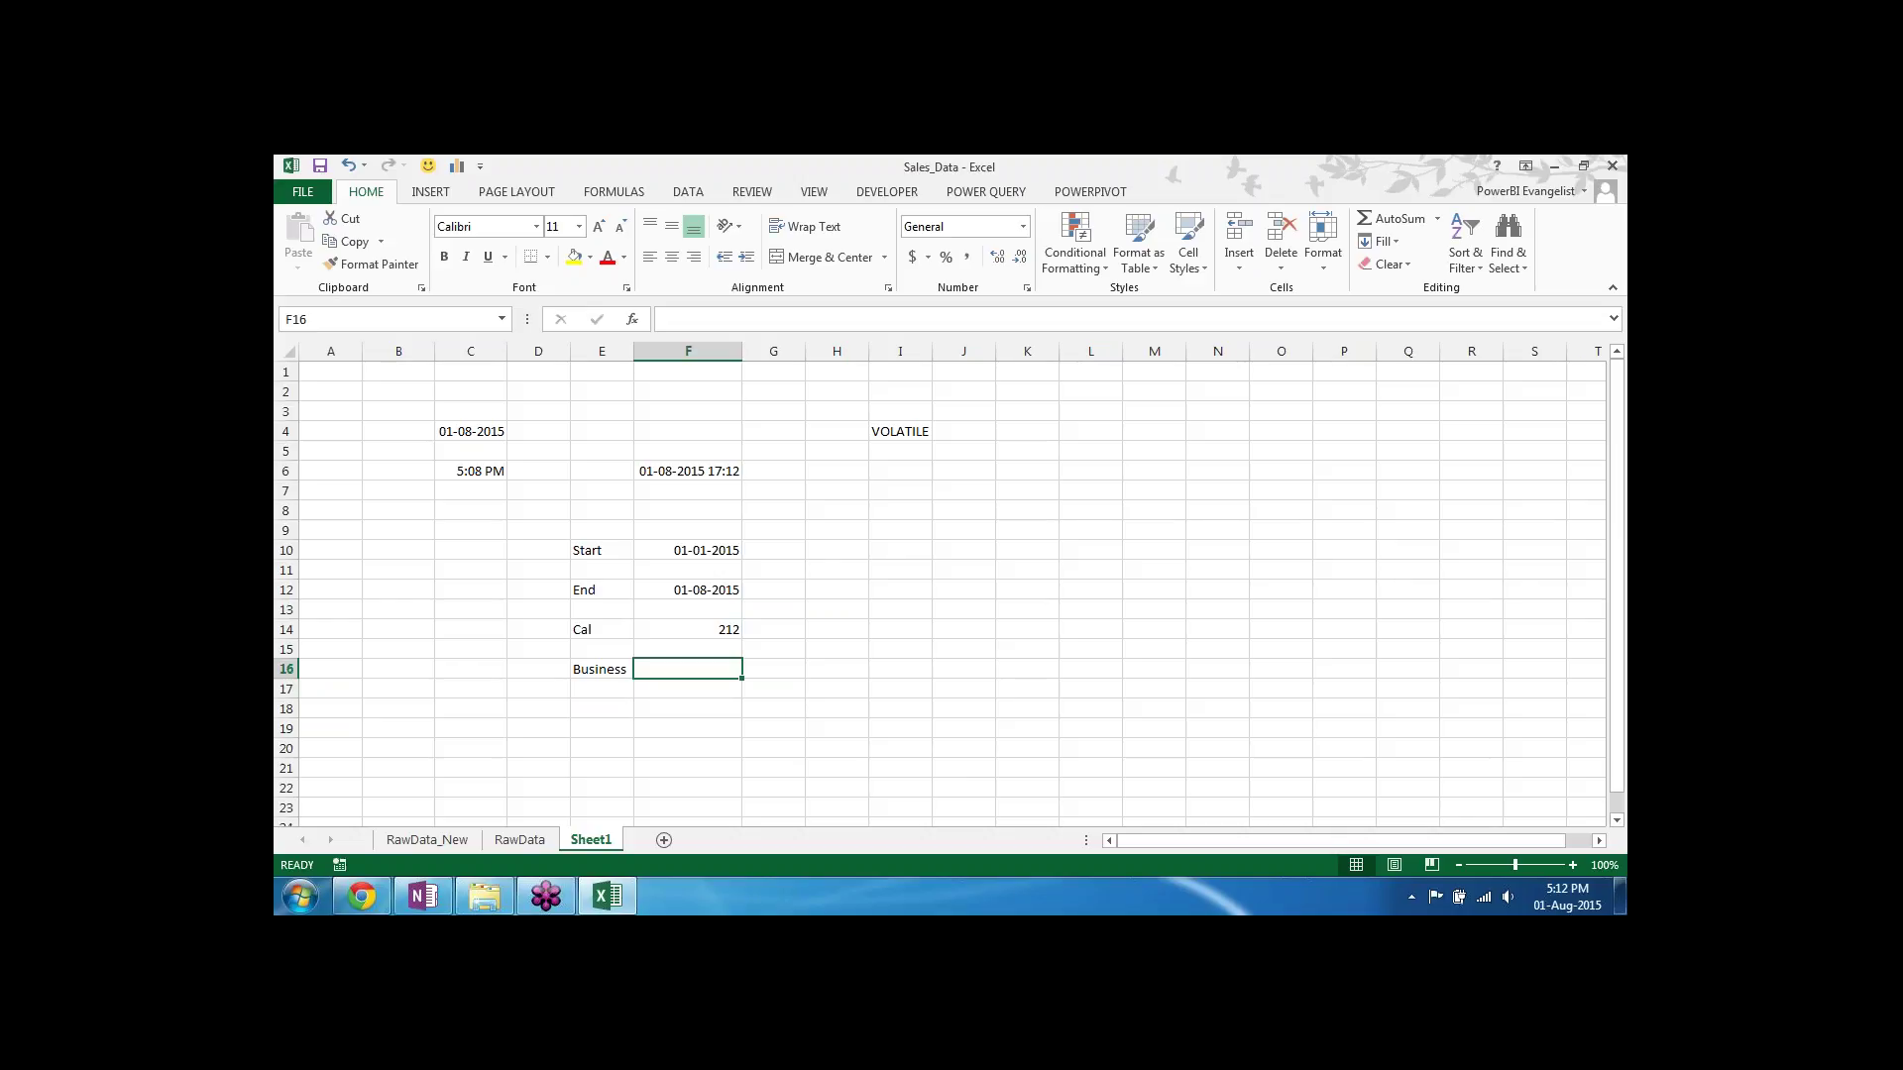
Step: Calculate the business days between the start and end dates in F16 with =NETWORKDAYS(F10,F12)
text(=net)
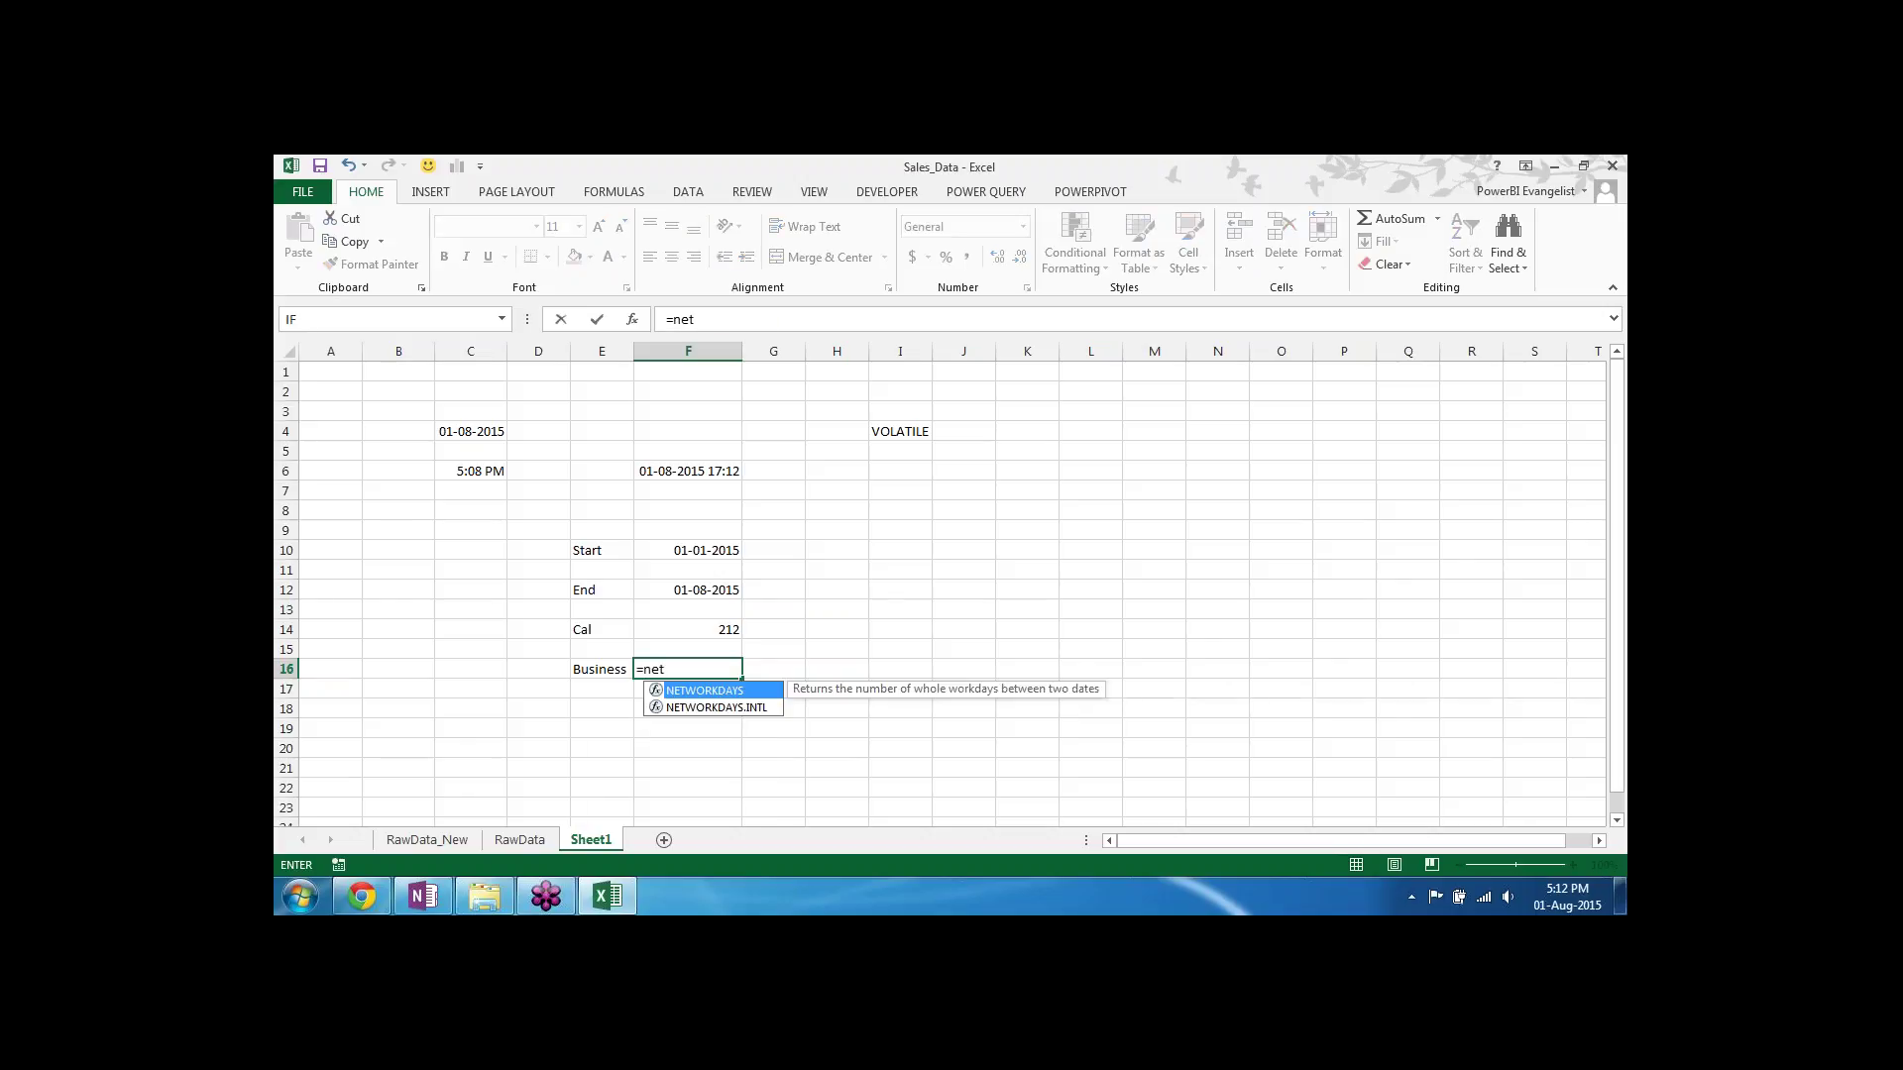
key(Tab)
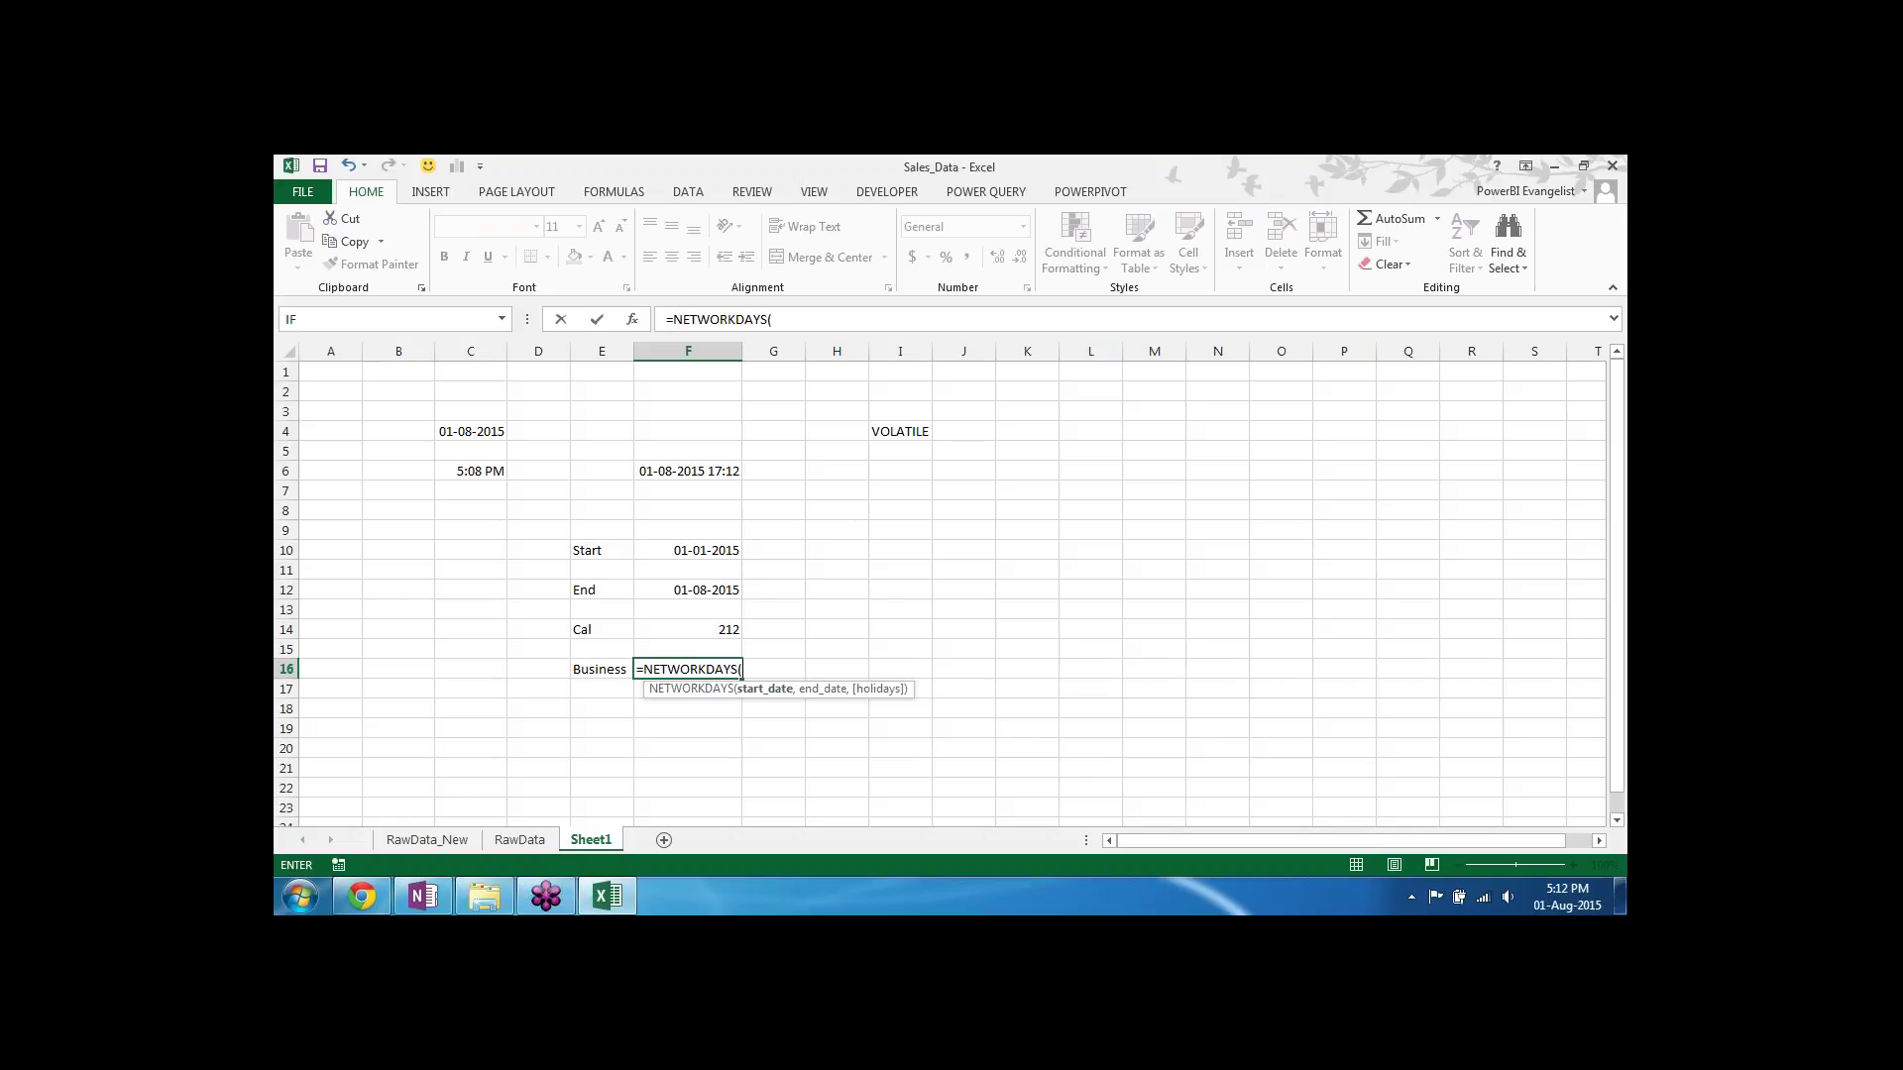
click(684, 546)
text(,)
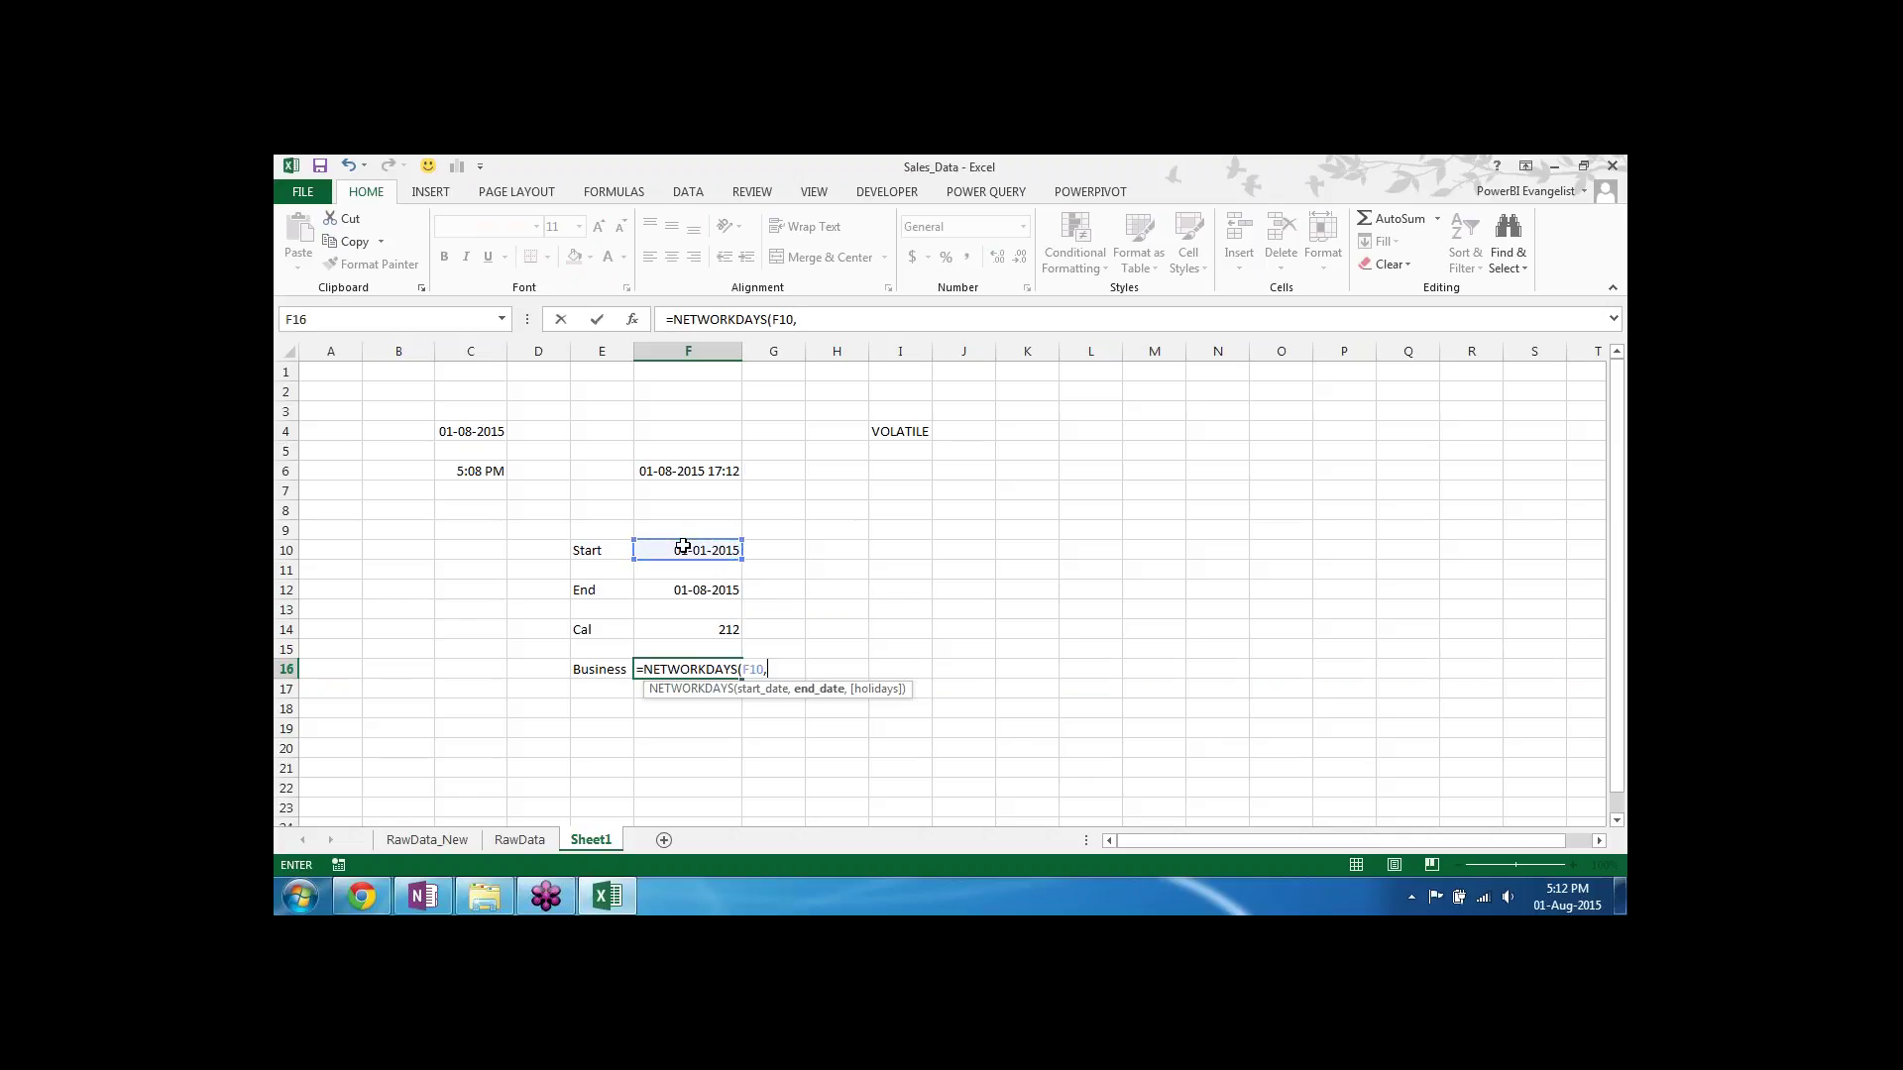
click(696, 588)
text())
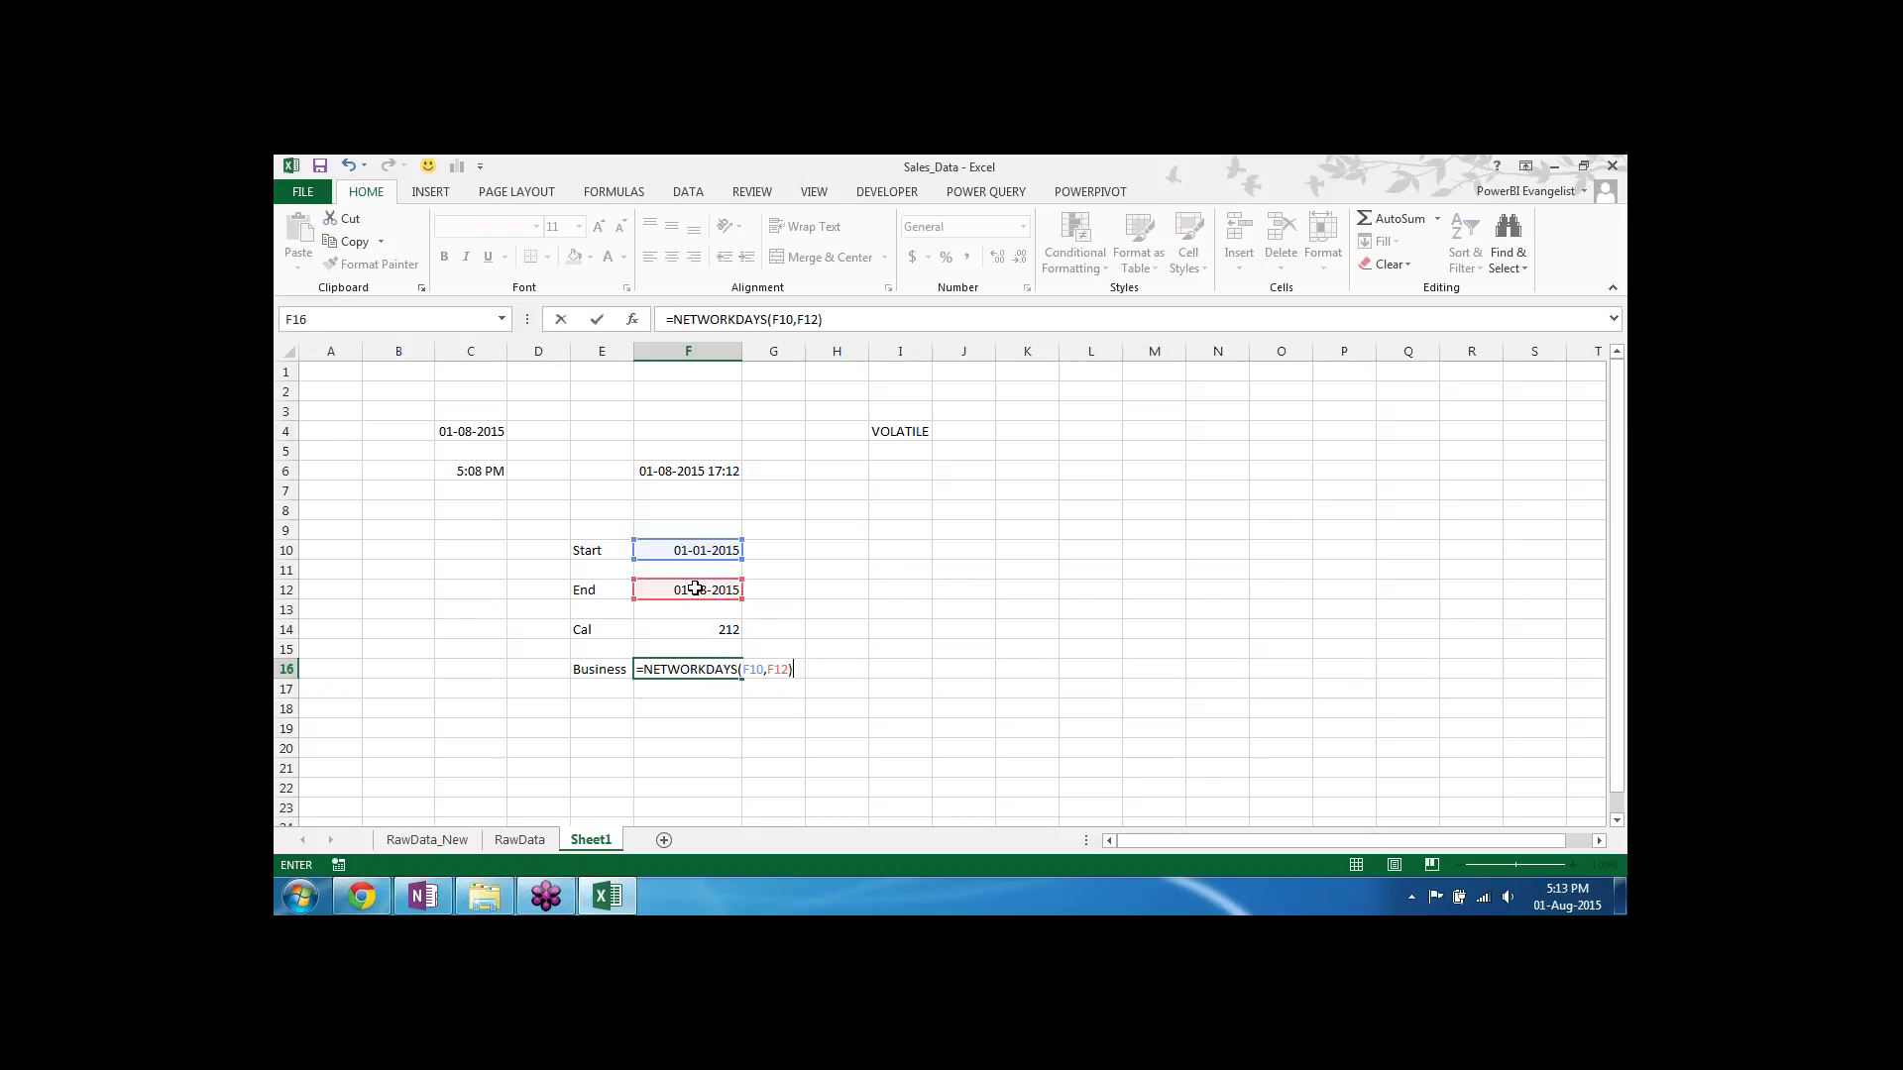
key(Return)
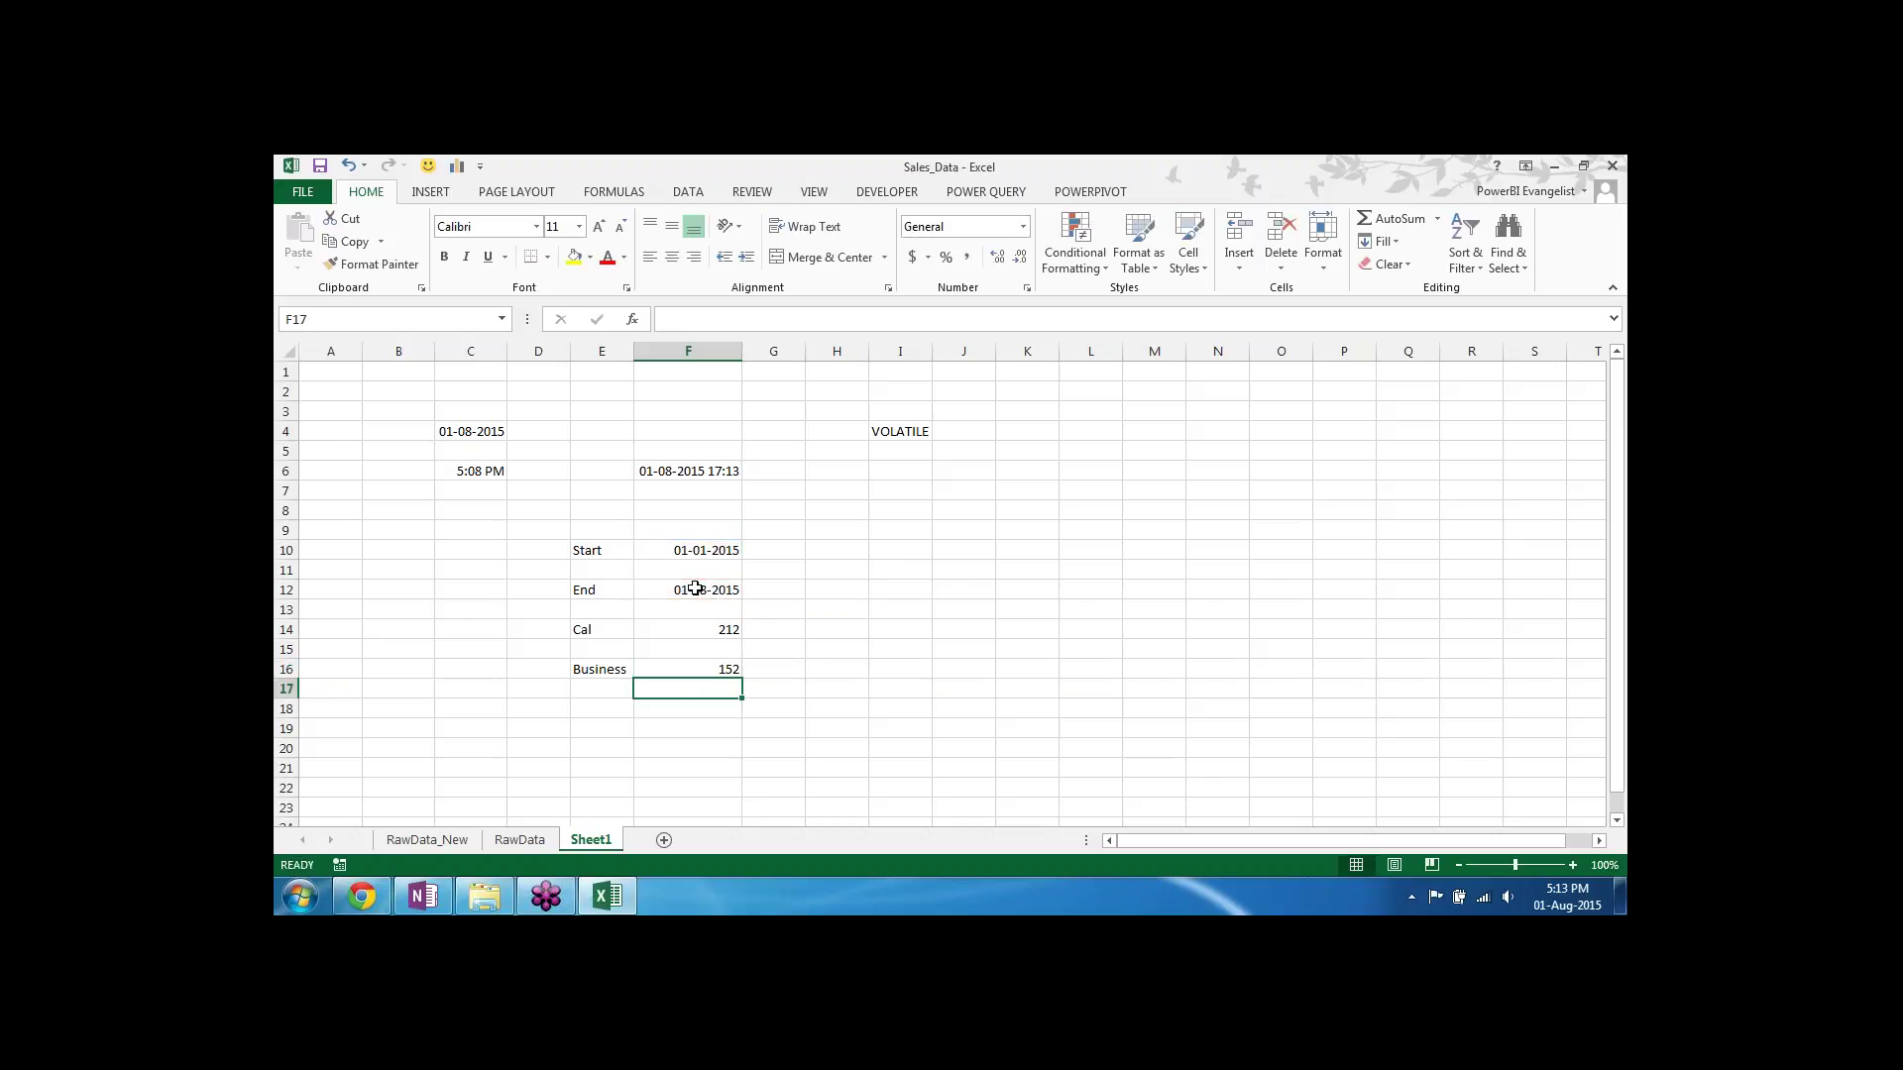
click(720, 630)
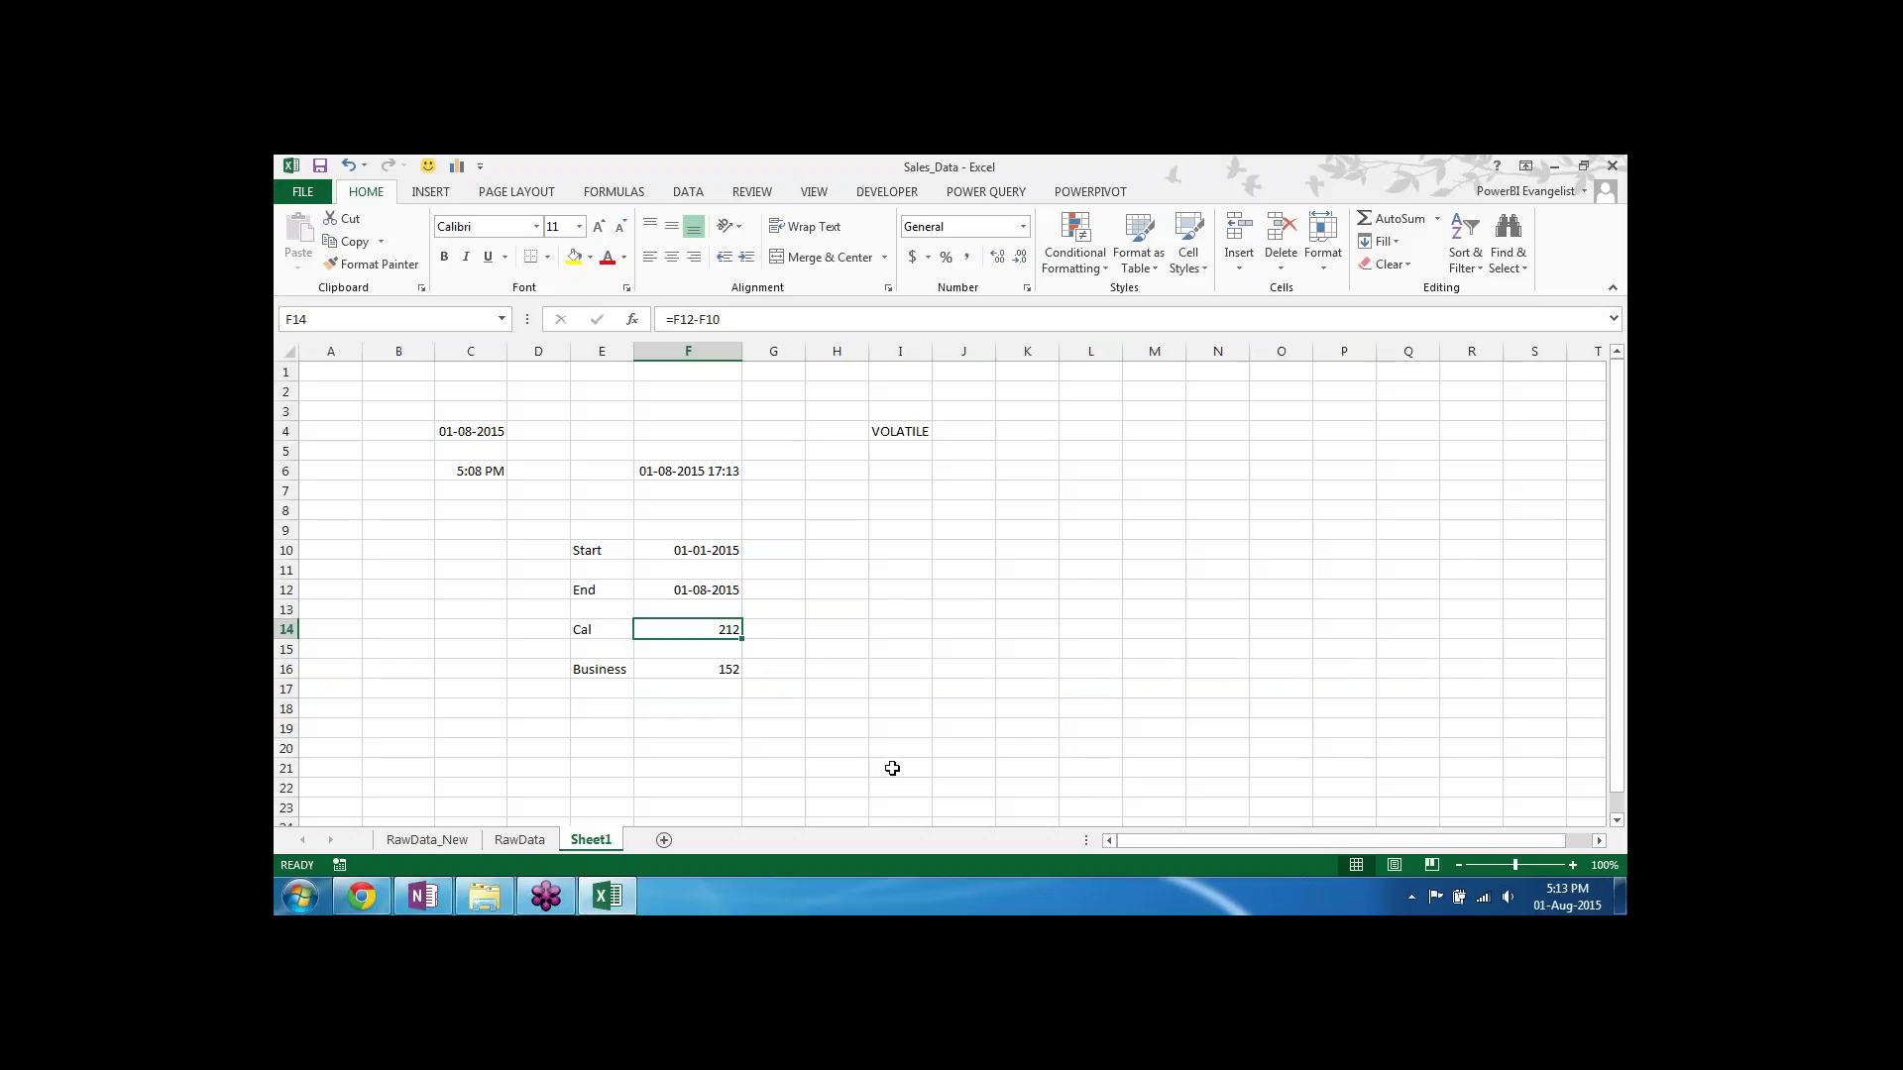
click(707, 665)
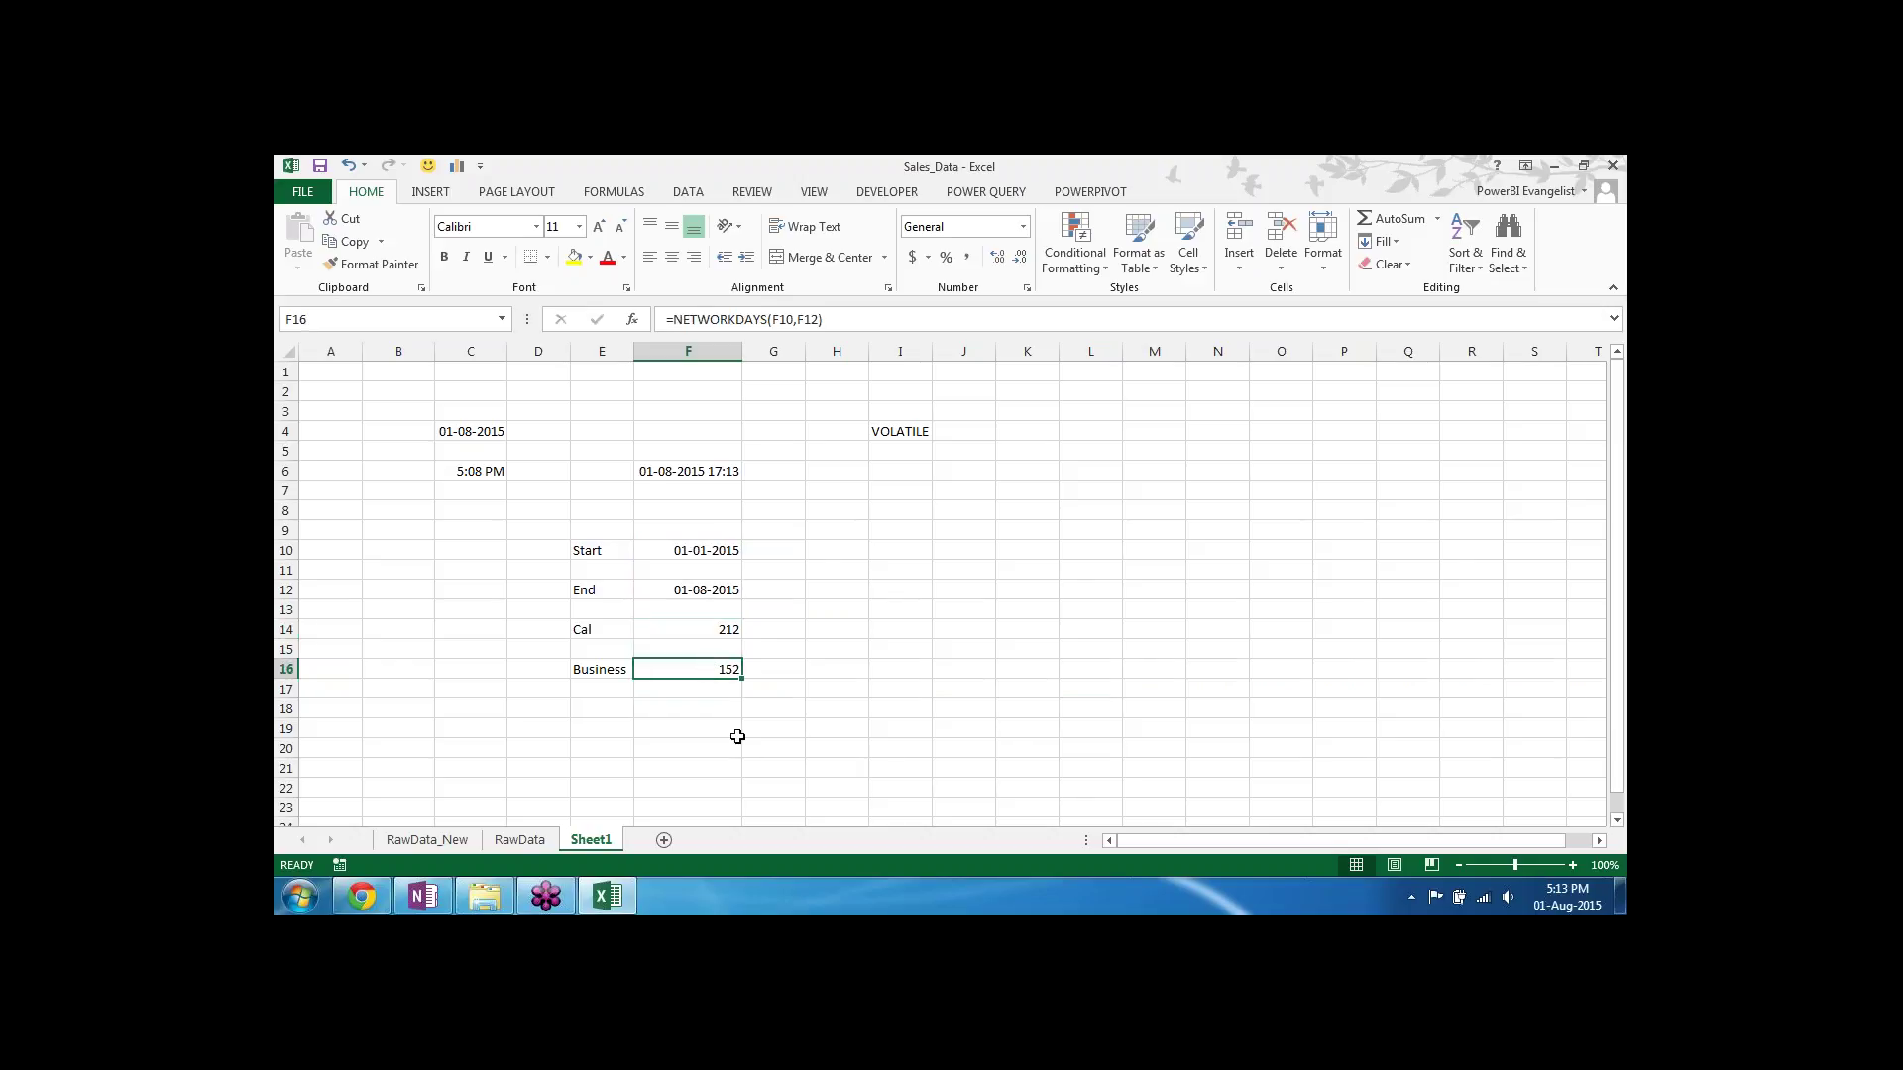
Step: Enter the label Actual in cell E18
click(611, 705)
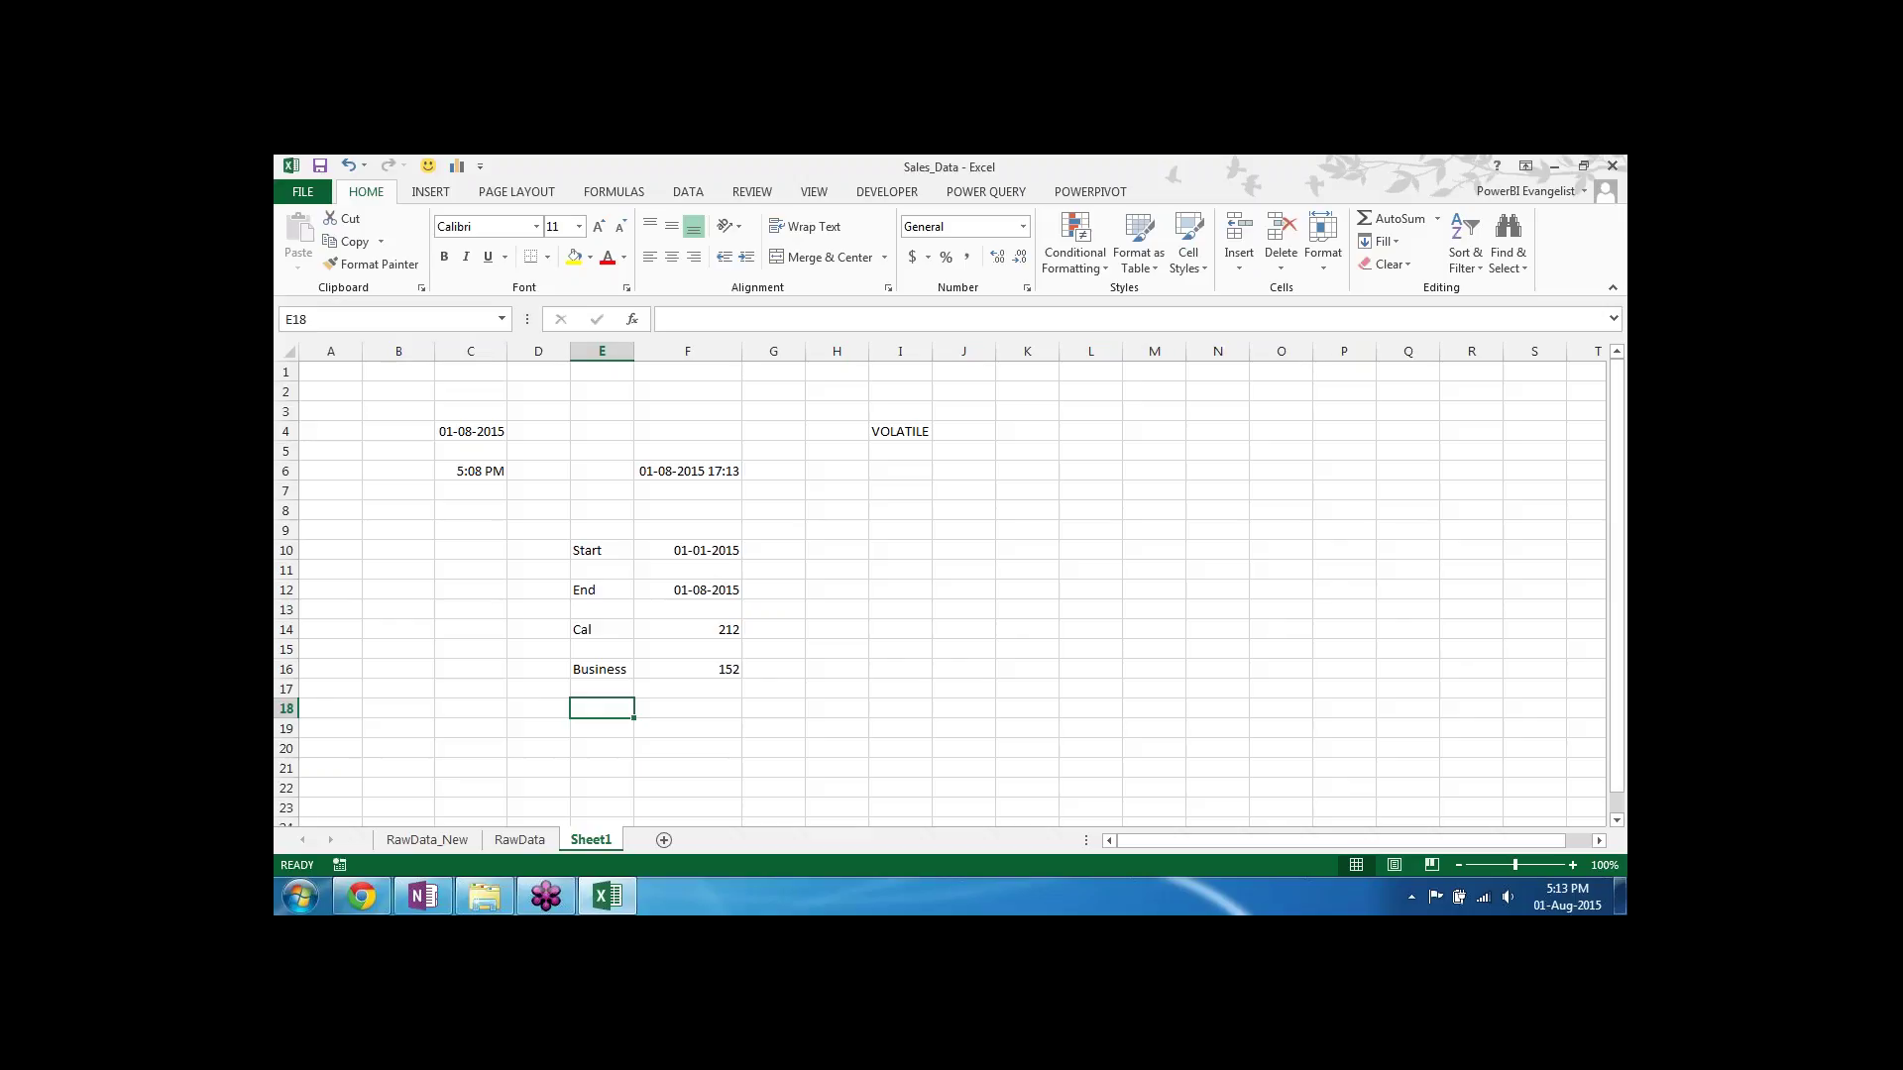
text(Actual)
key(Return)
click(688, 709)
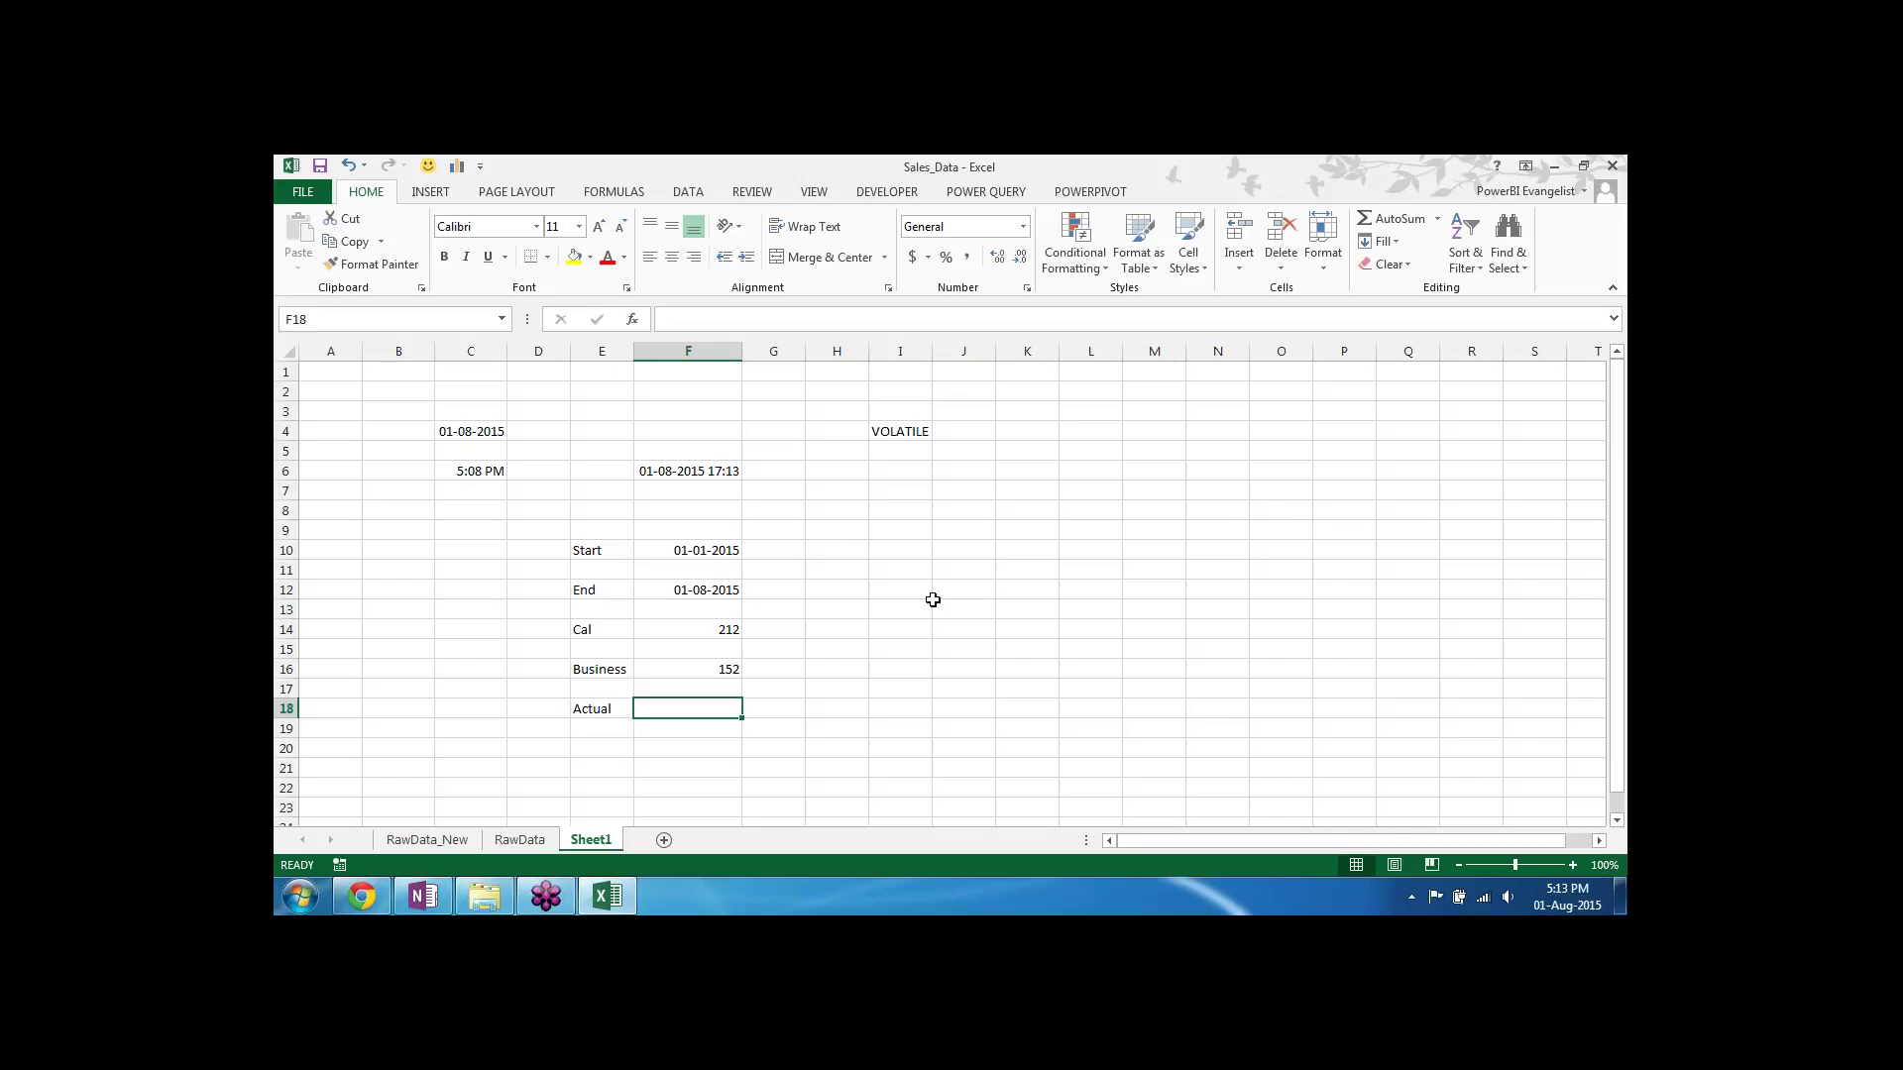
Step: List the holiday dates in B9:B11 as 01-Jan-2015, 26-Jan-2015 and 01-Mar-2015
click(393, 548)
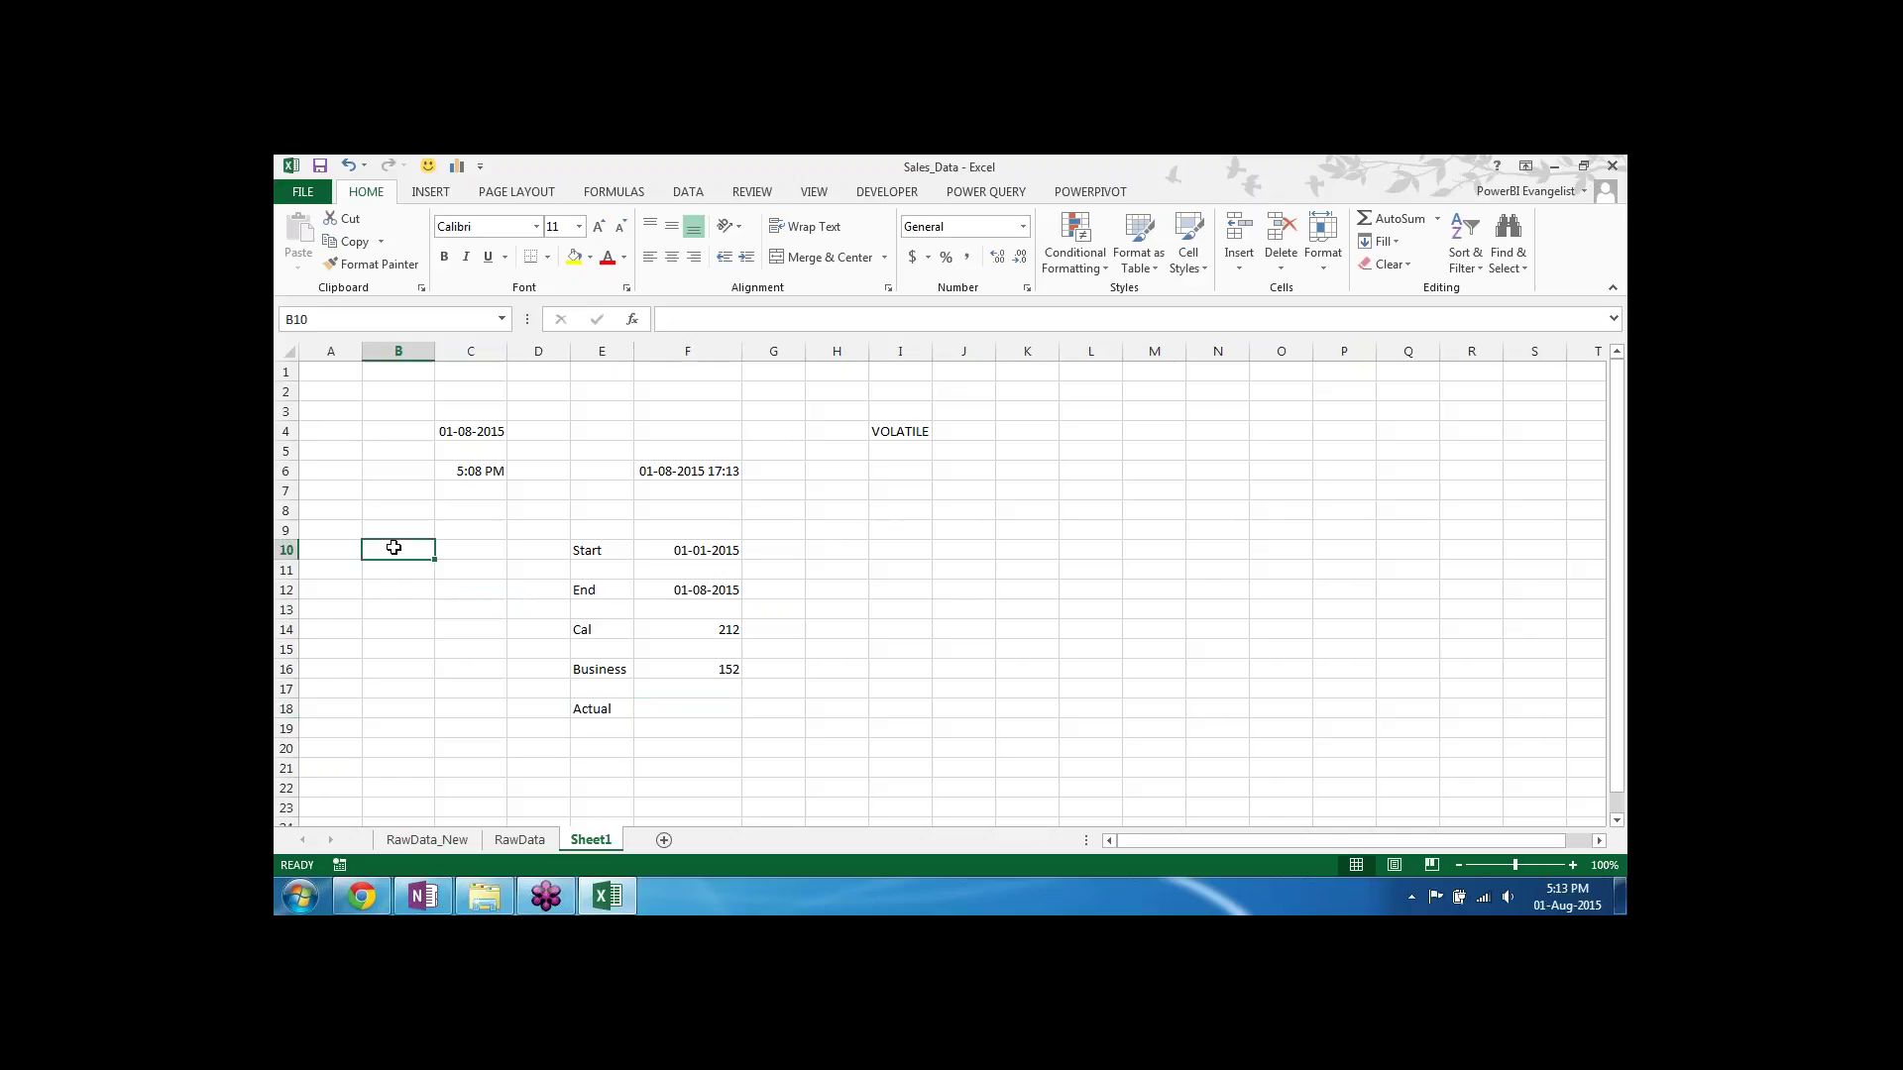
text(26-Jan-2015)
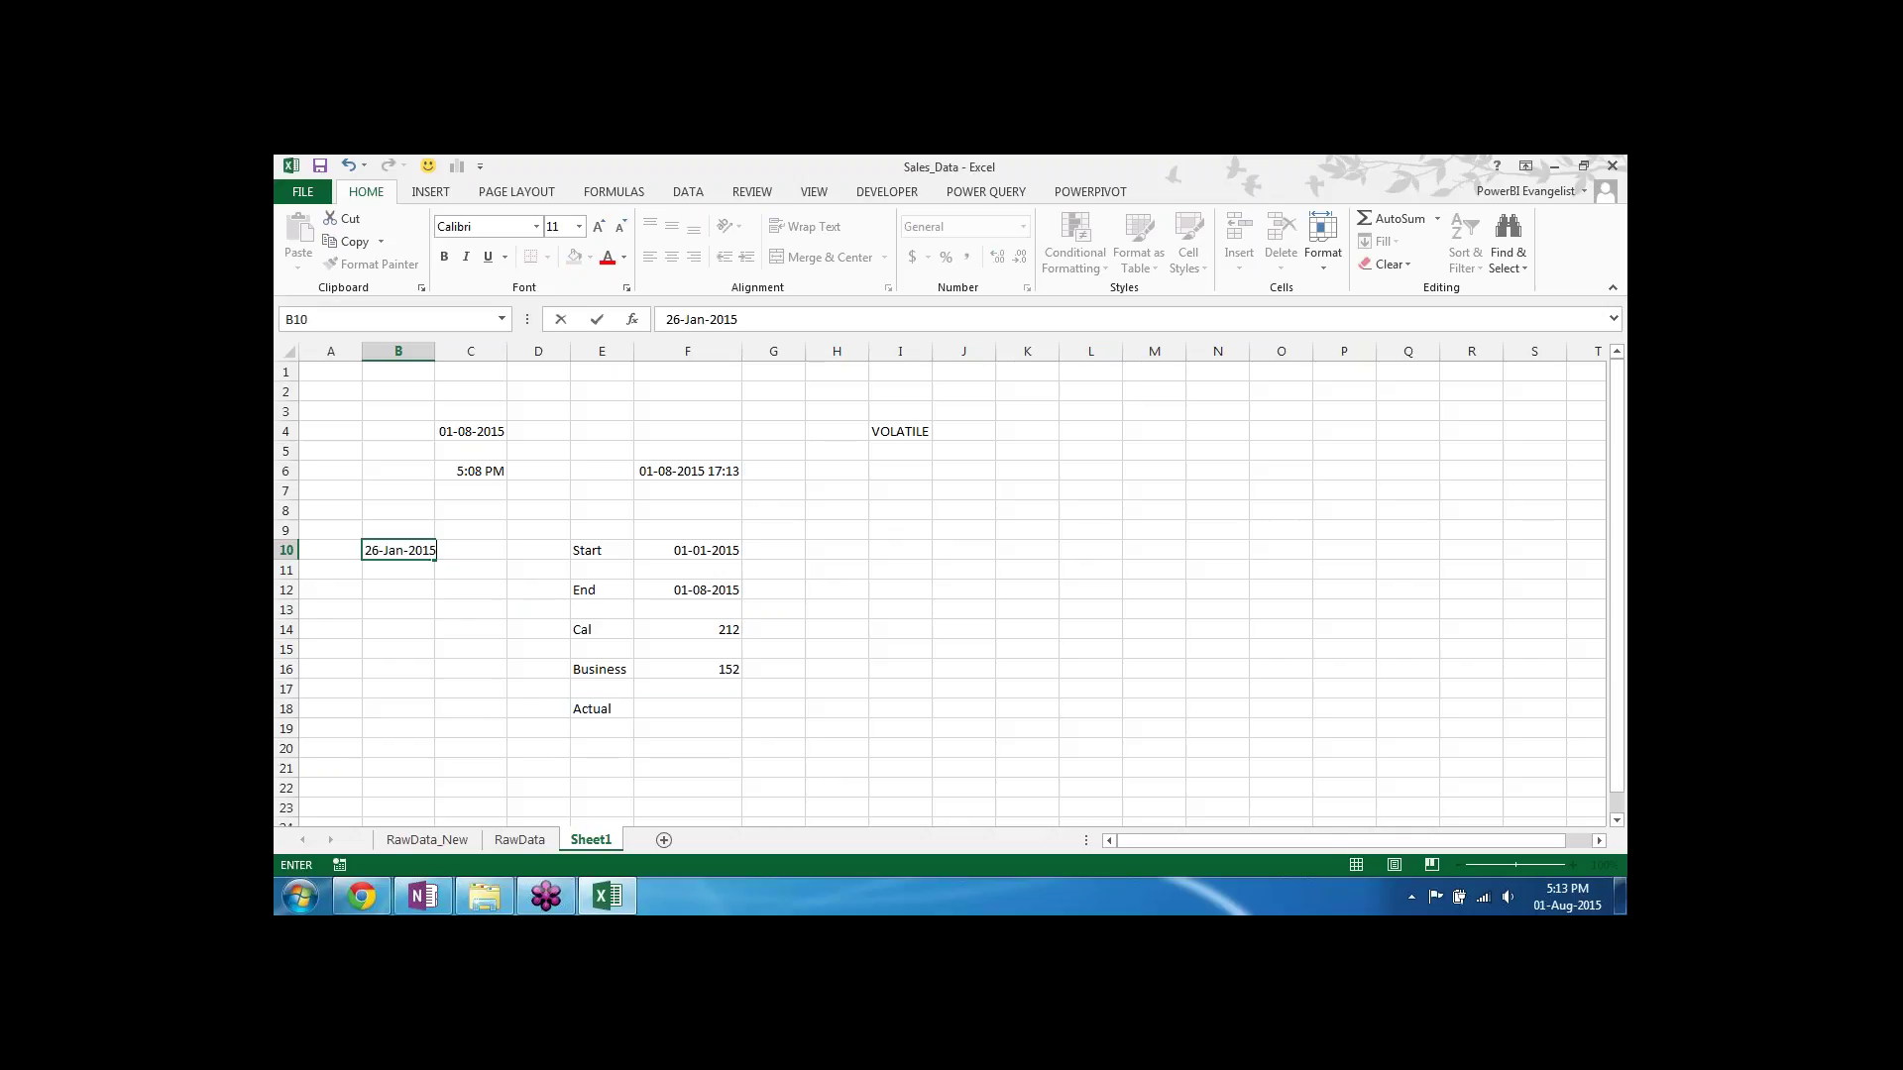
key(Return)
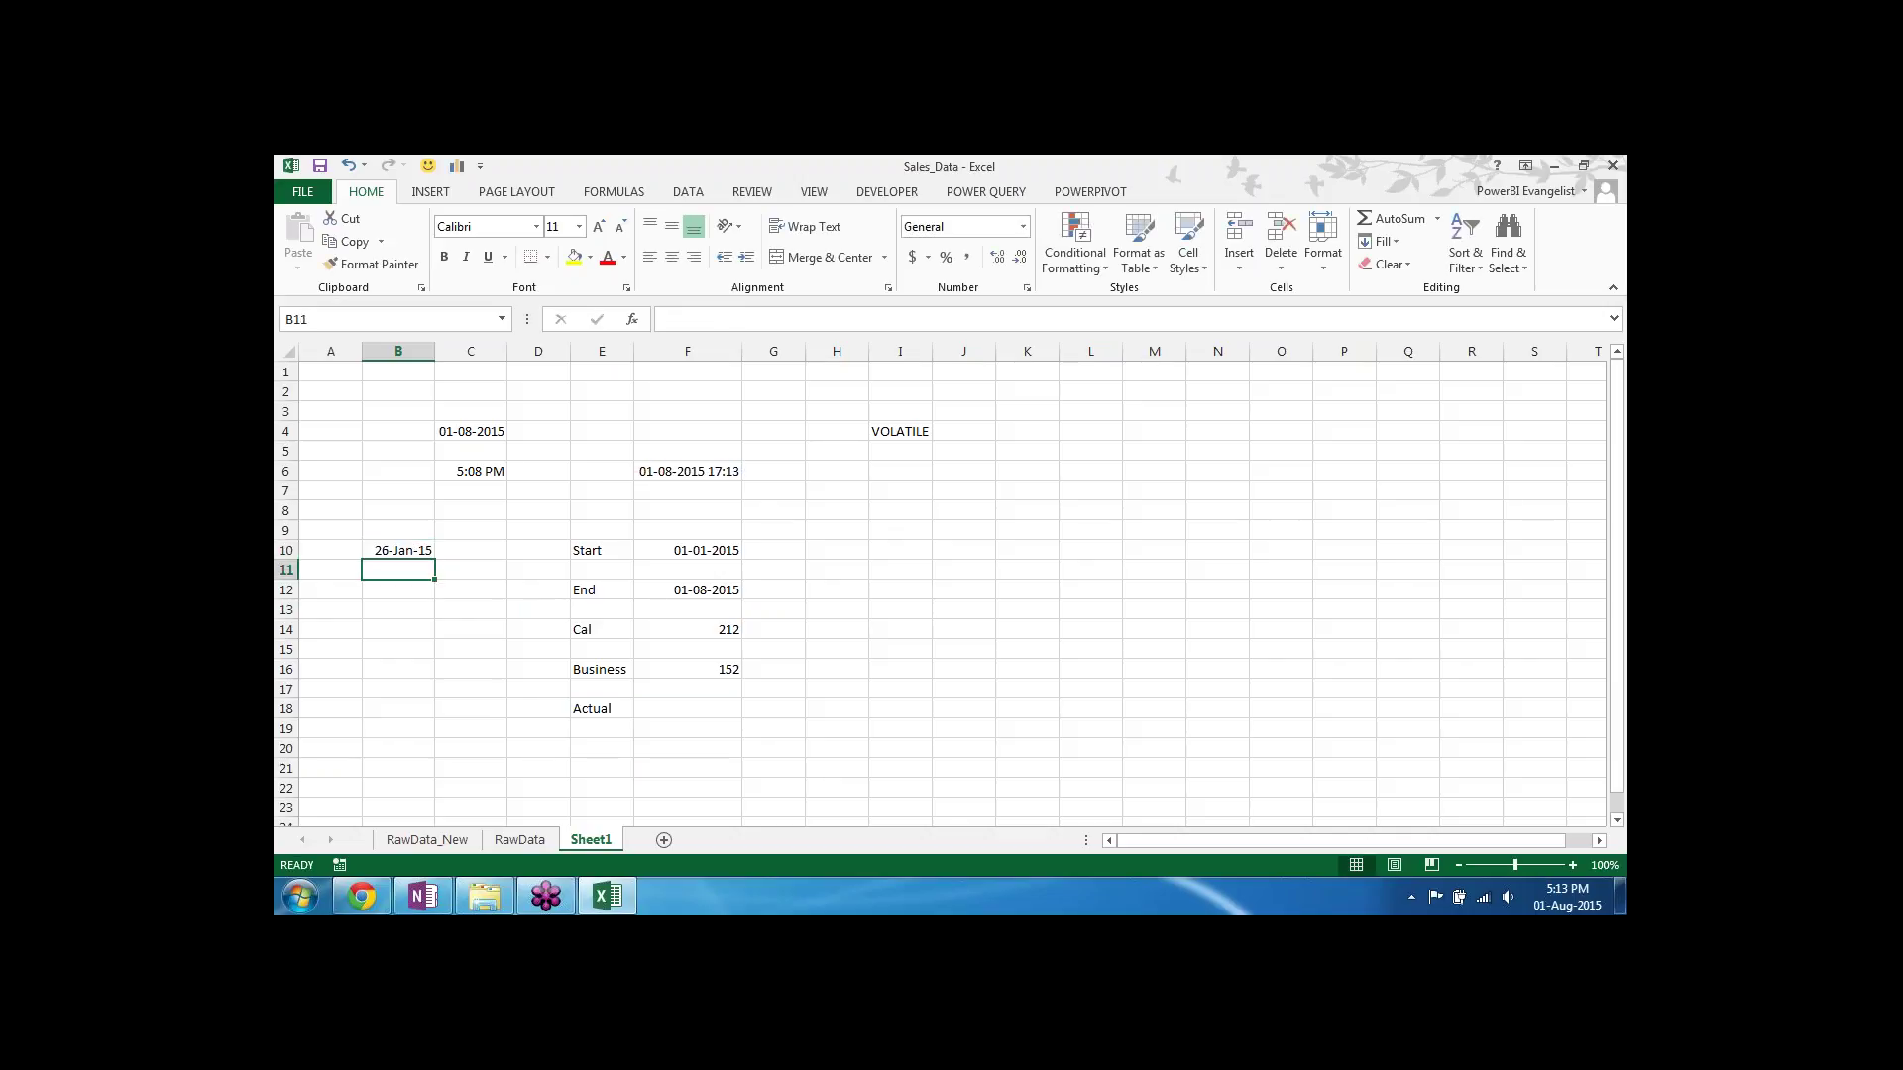
text(01-M)
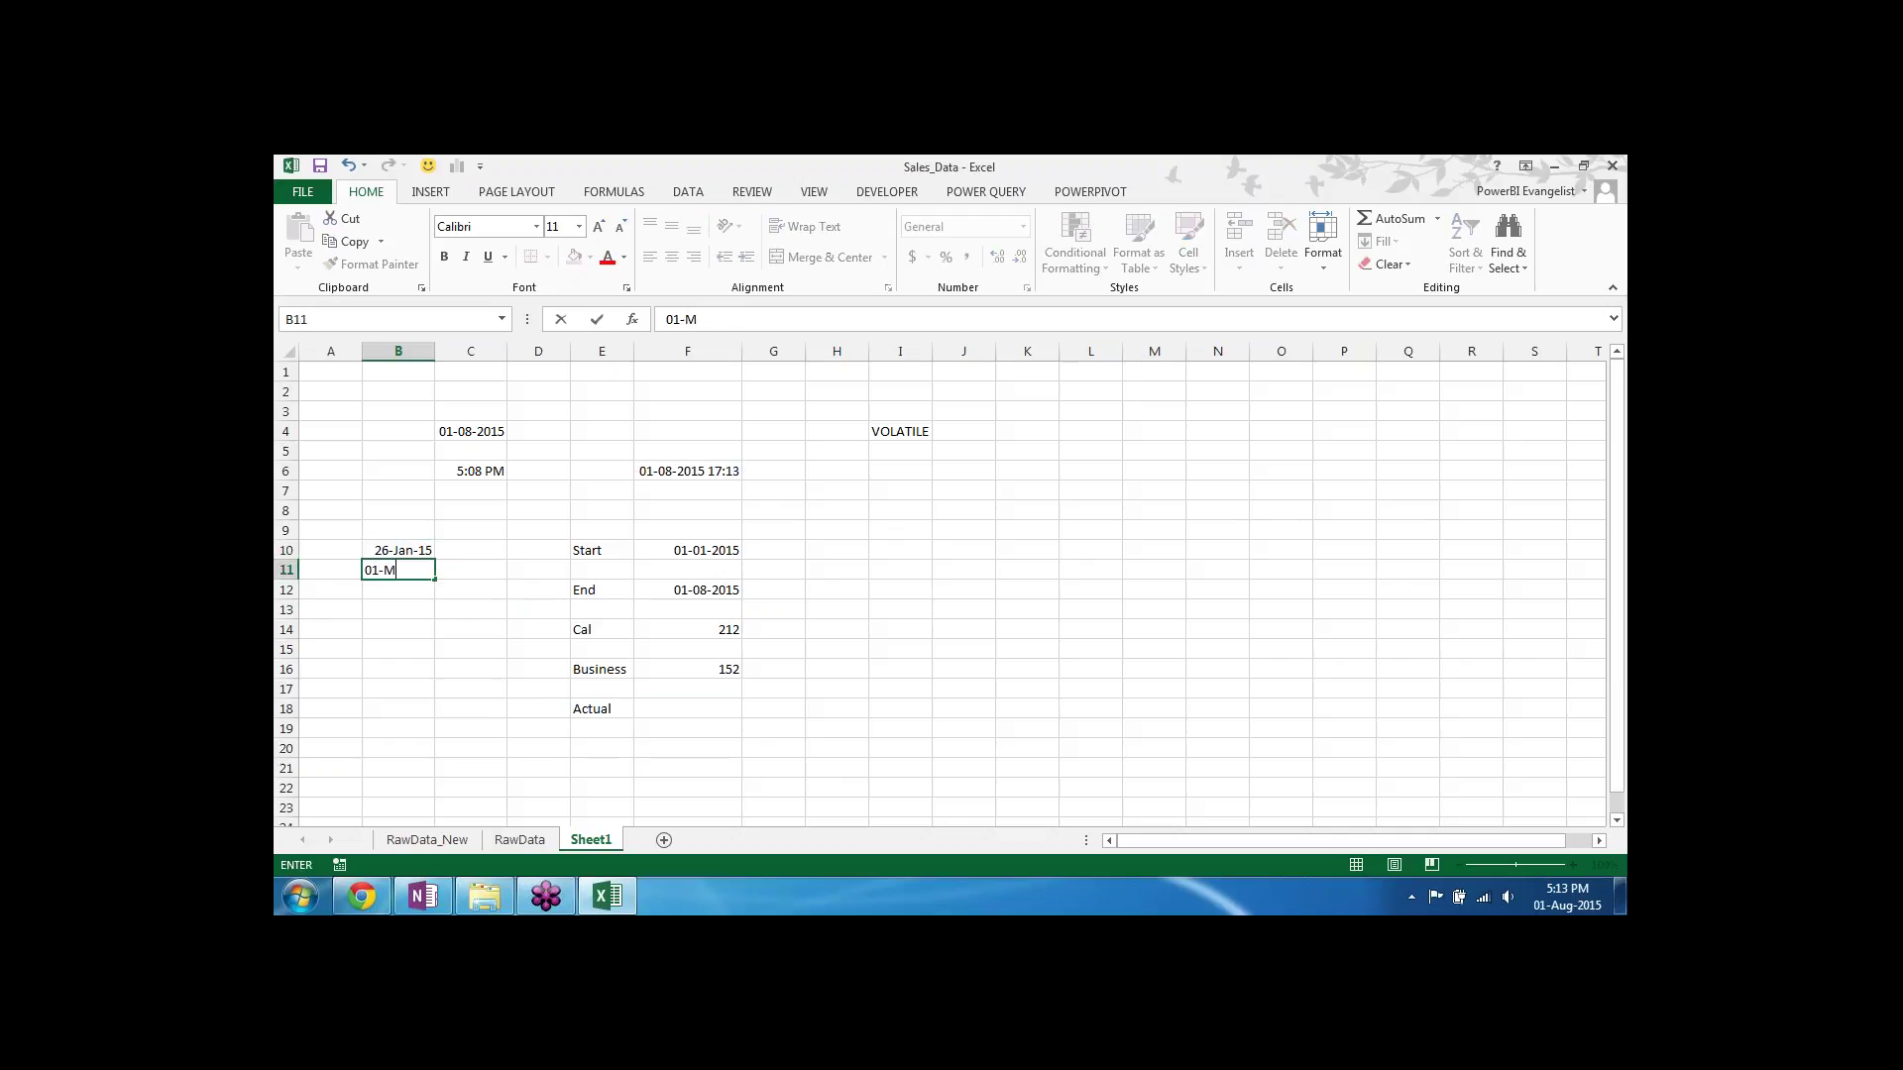
text(ar-2015)
key(Return)
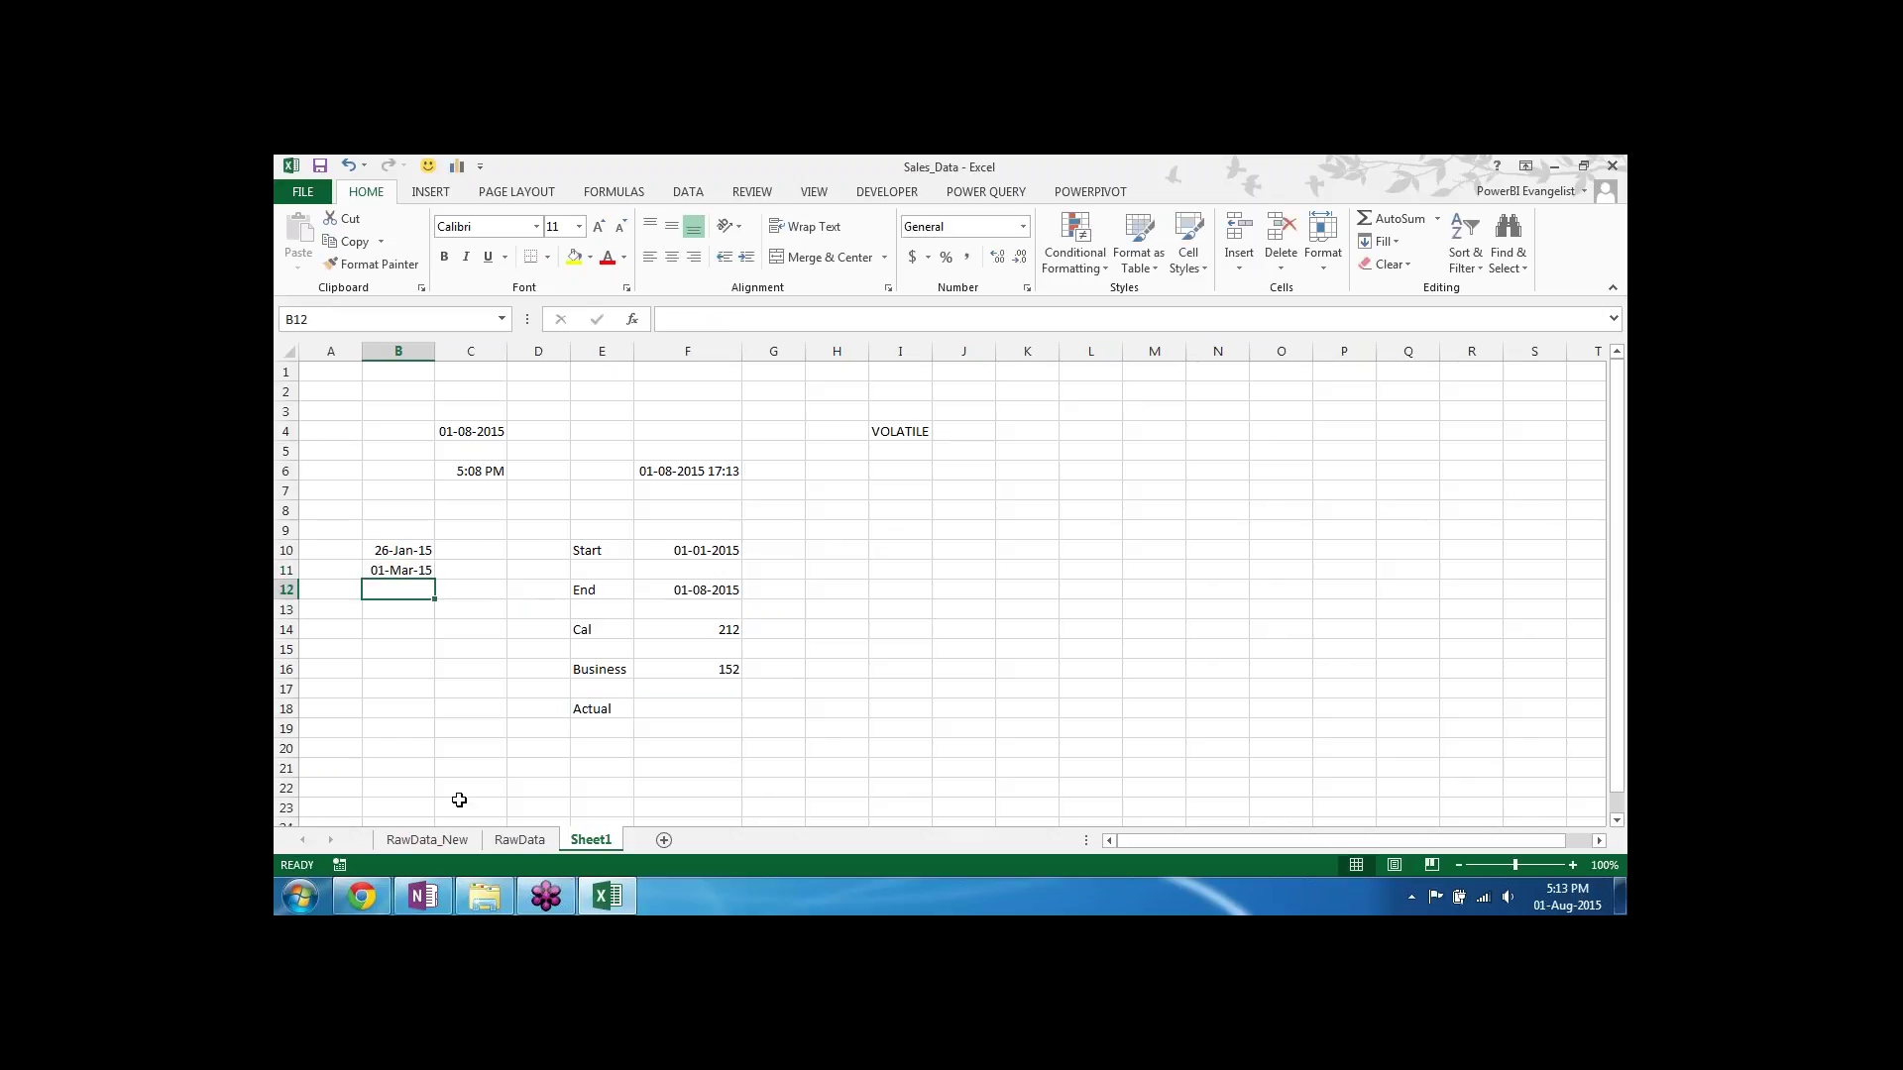
key(Up)
key(Up)
key(Up)
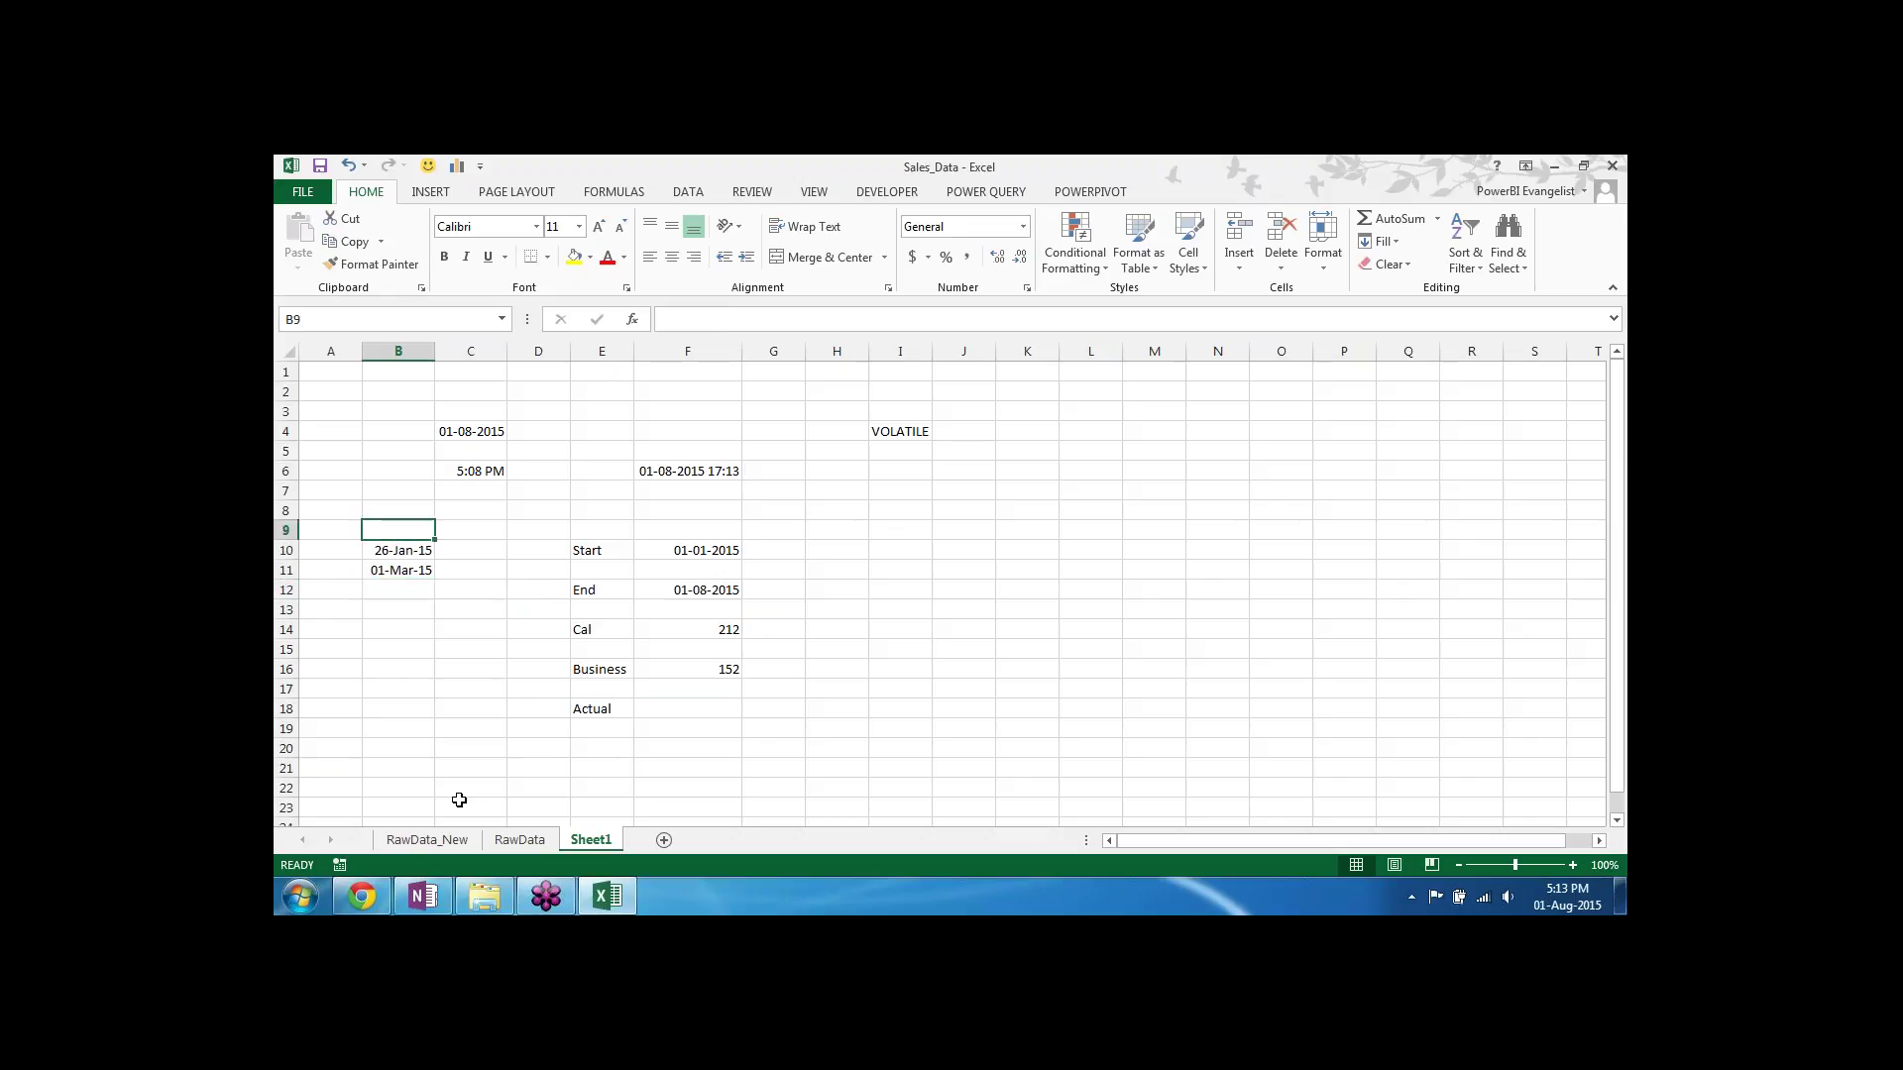
text(01-Jan-2015)
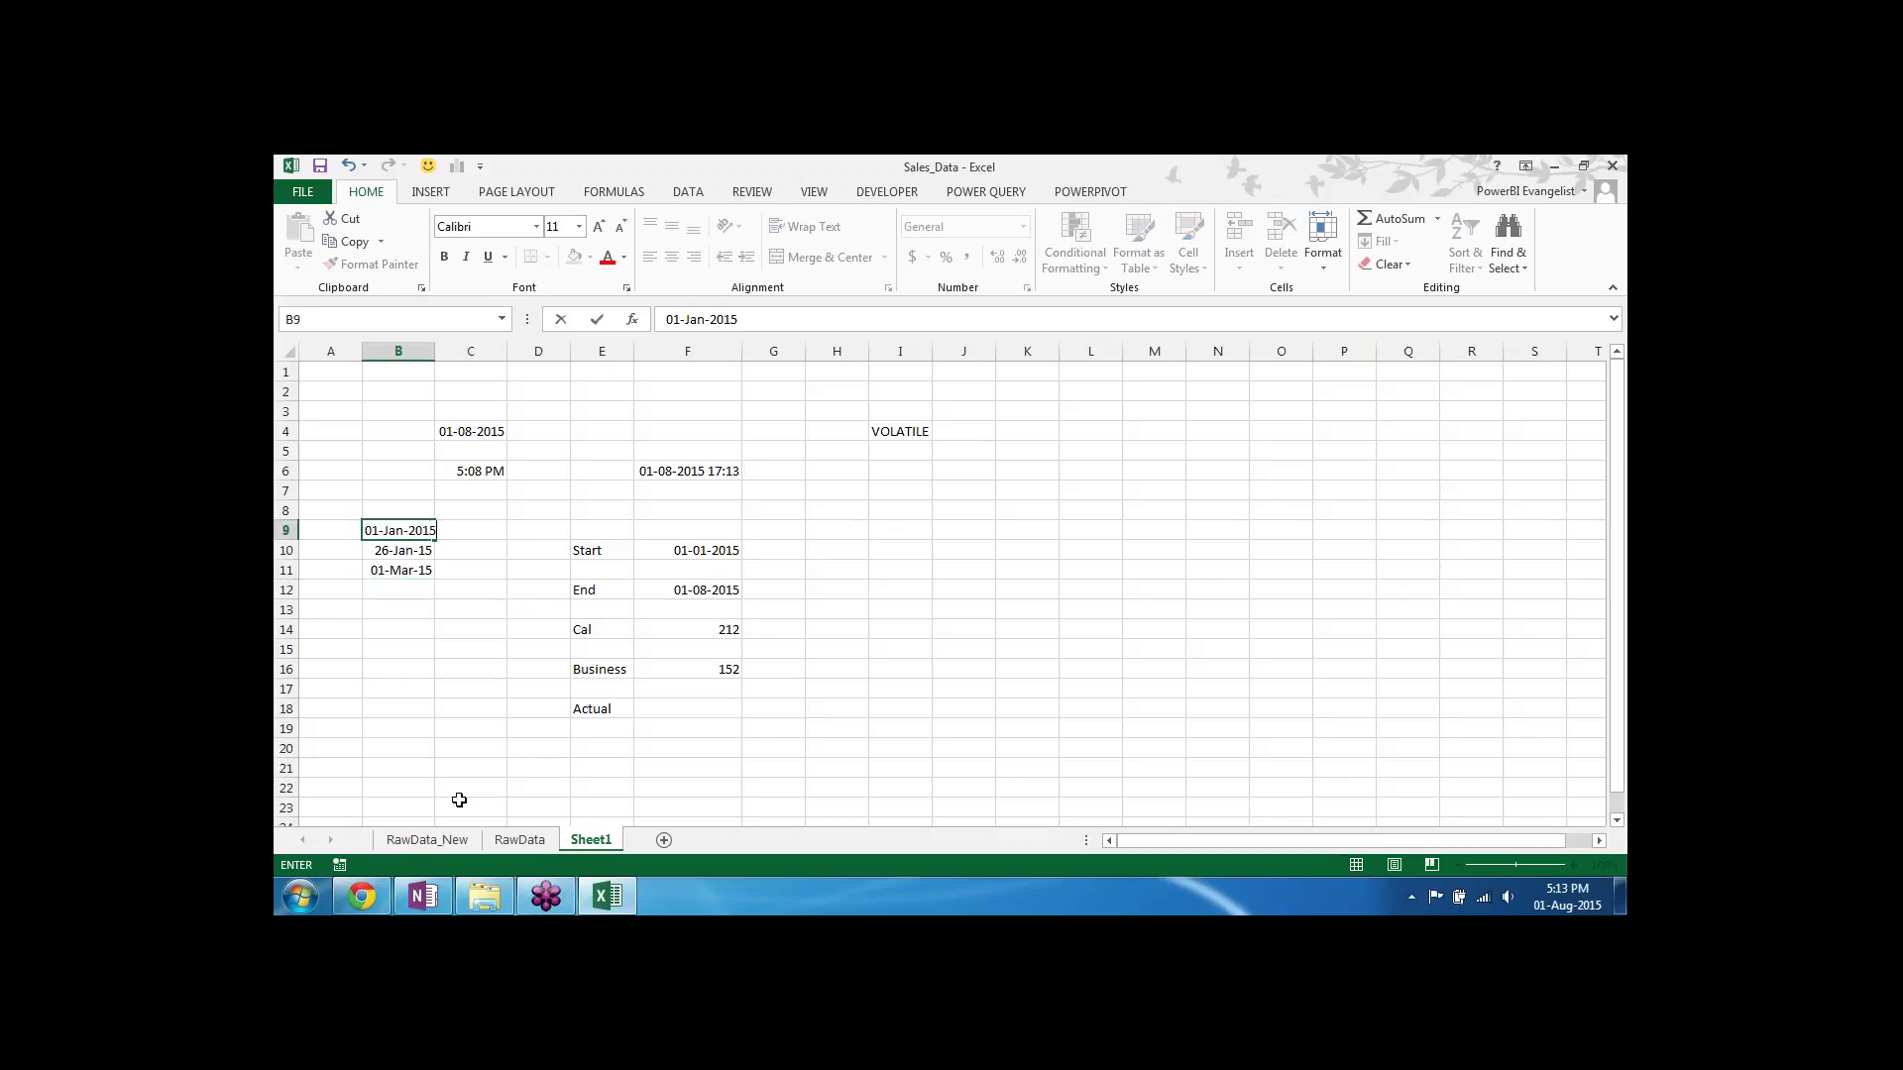
key(Return)
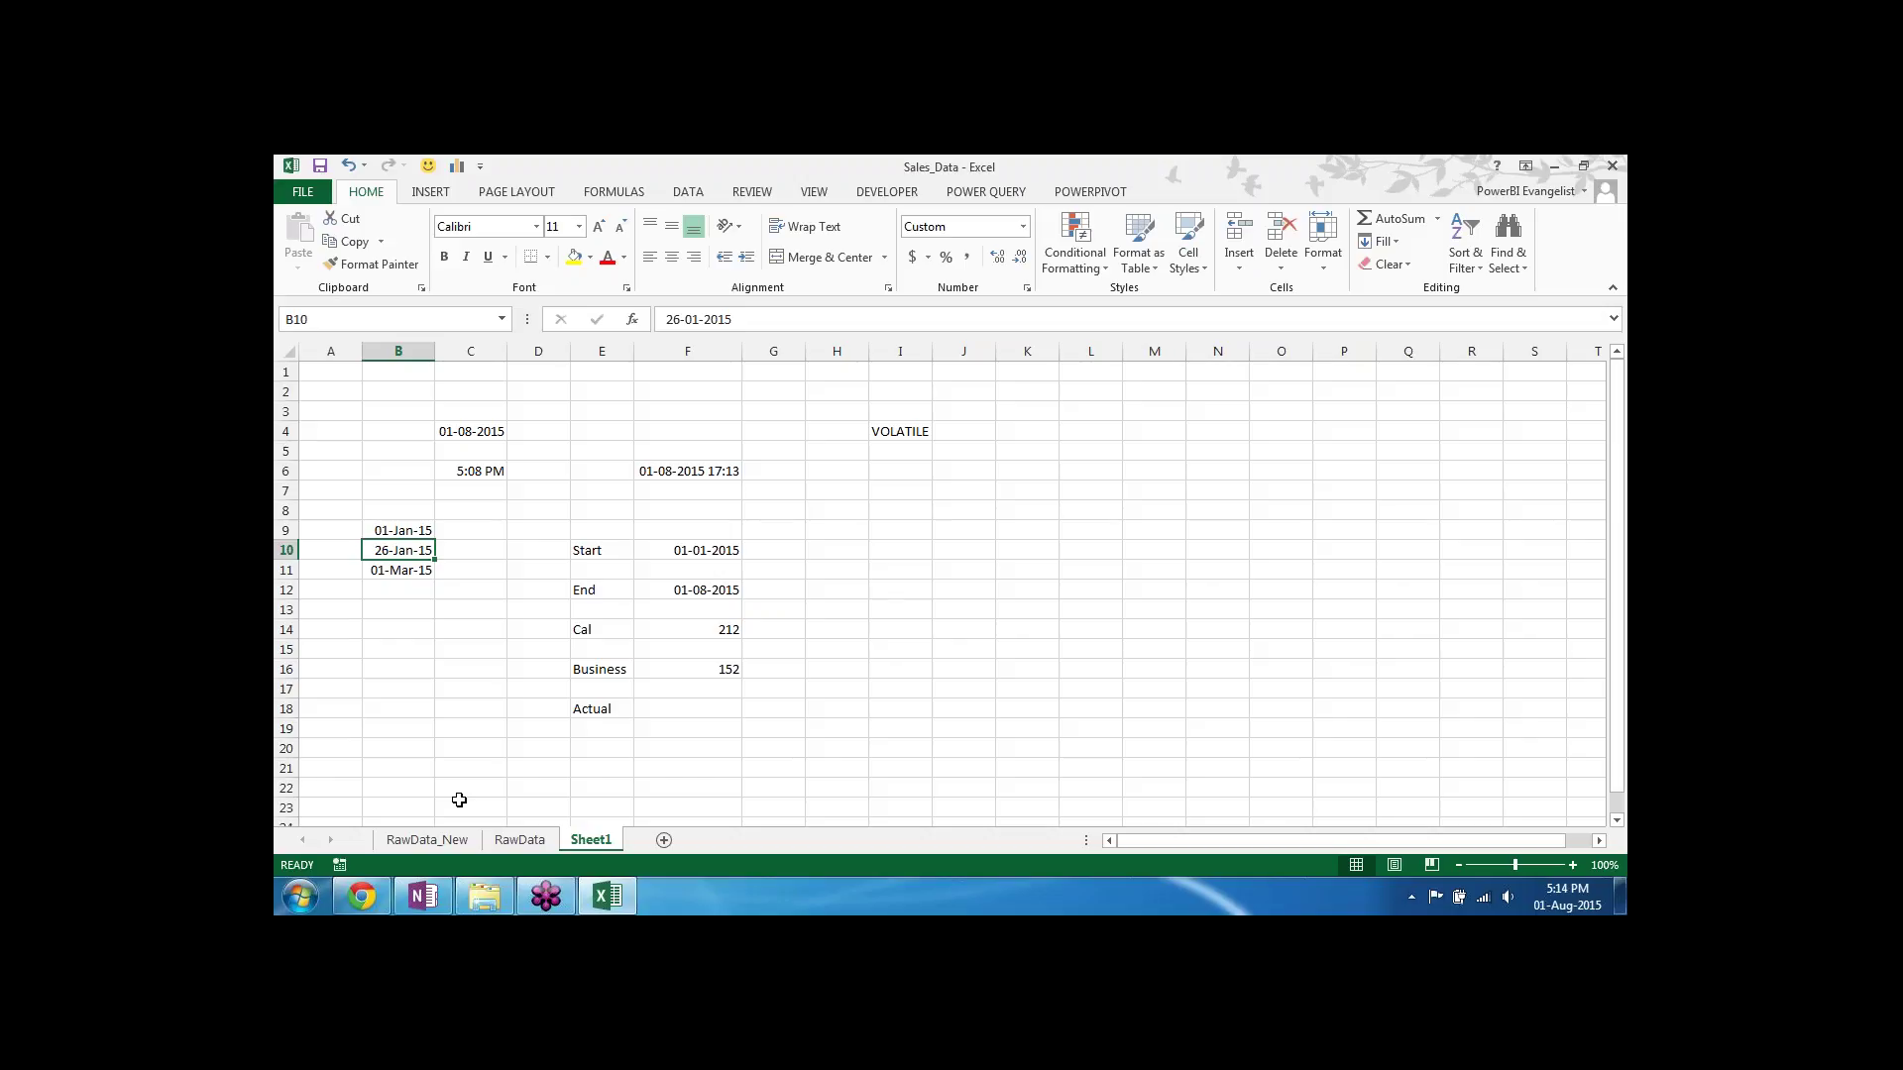
Step: Calculate the working days excluding the listed holidays in F18 with =NETWORKDAYS(F10,F12,B9:B11)
click(689, 711)
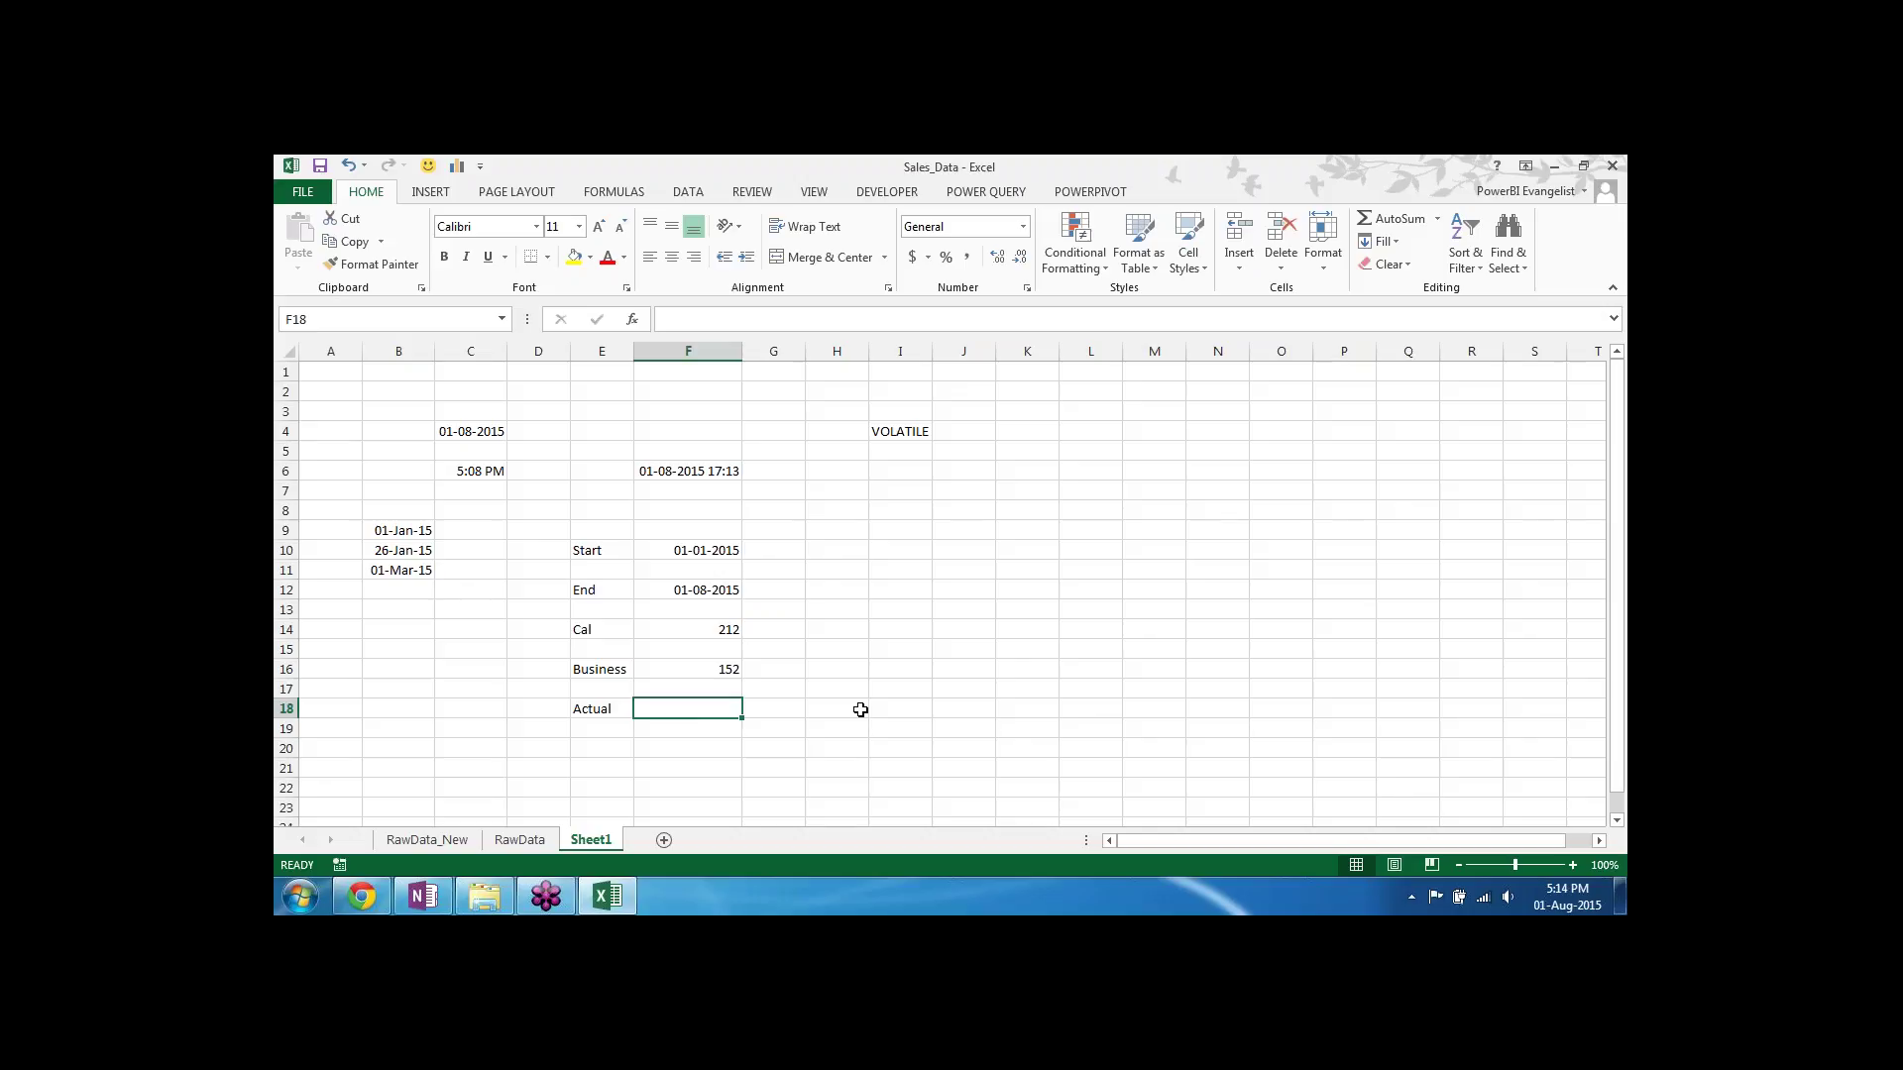
text(=NETWORKDAYS()
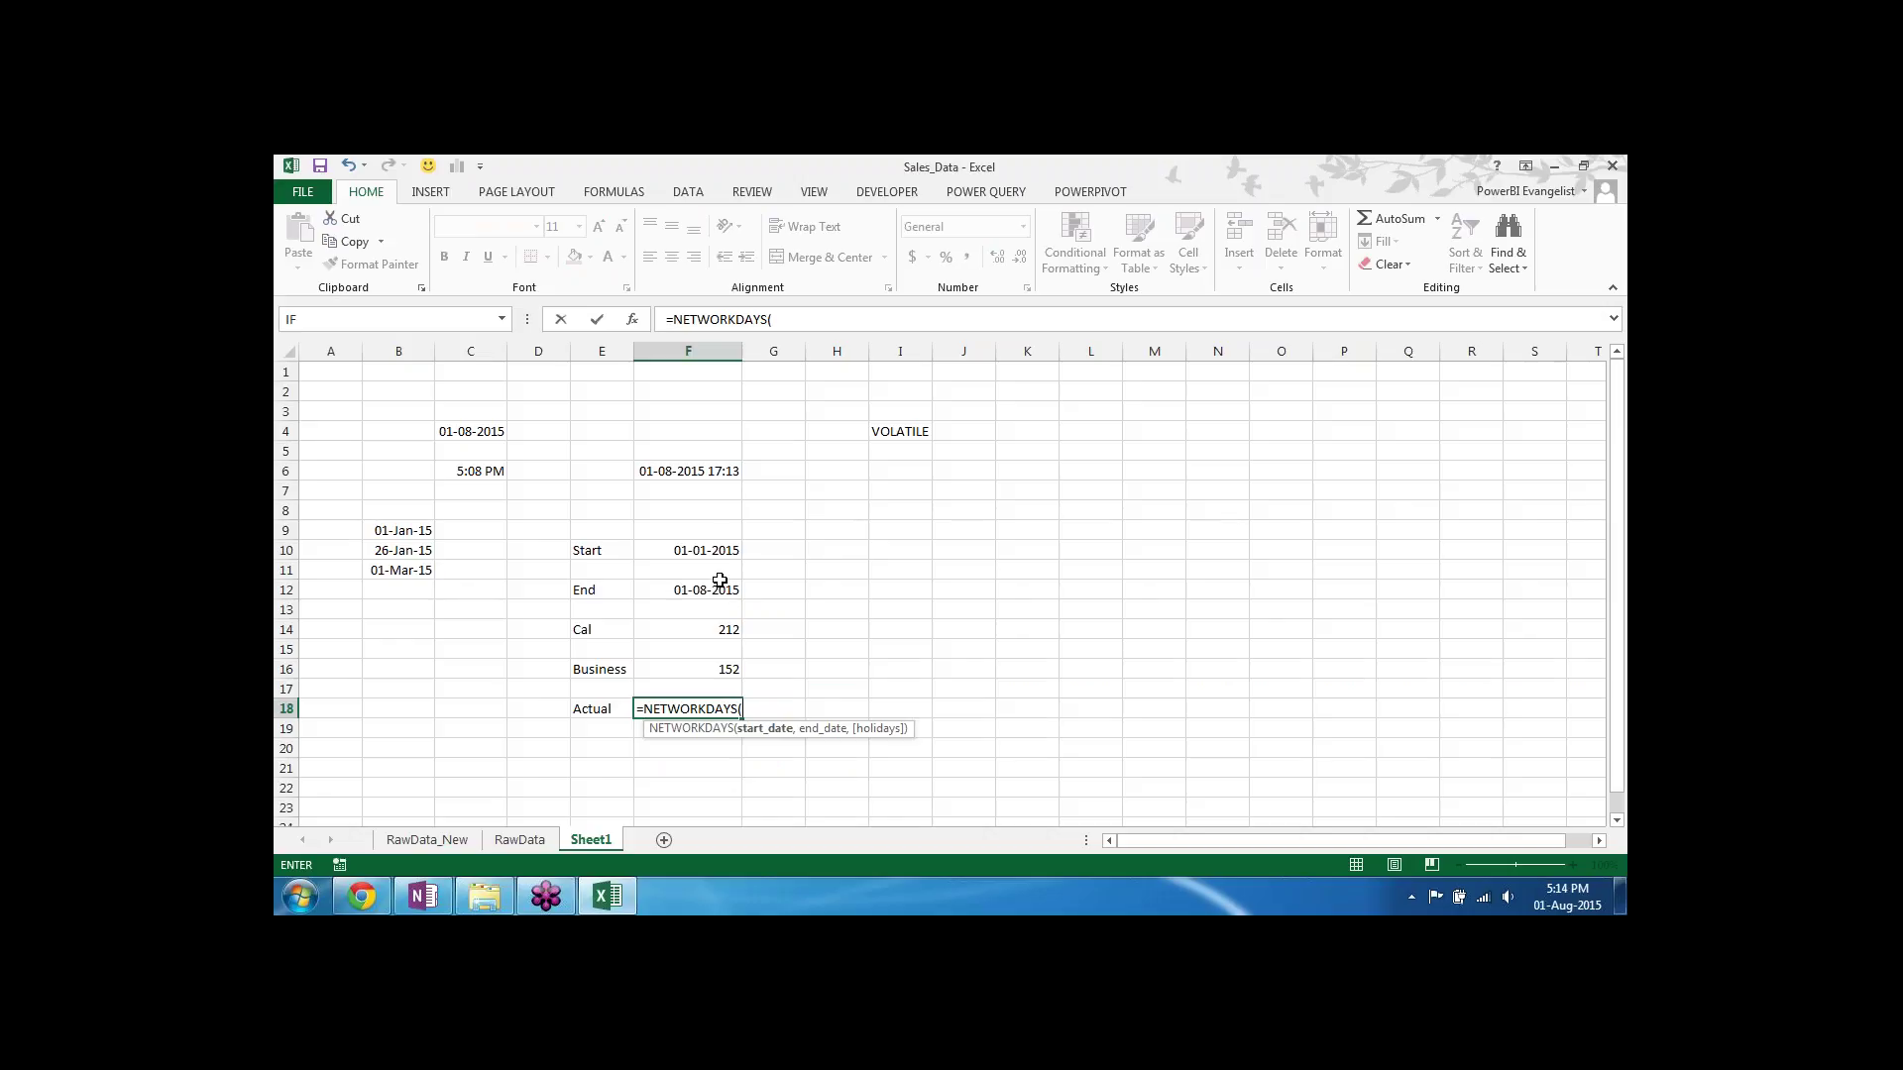
click(712, 551)
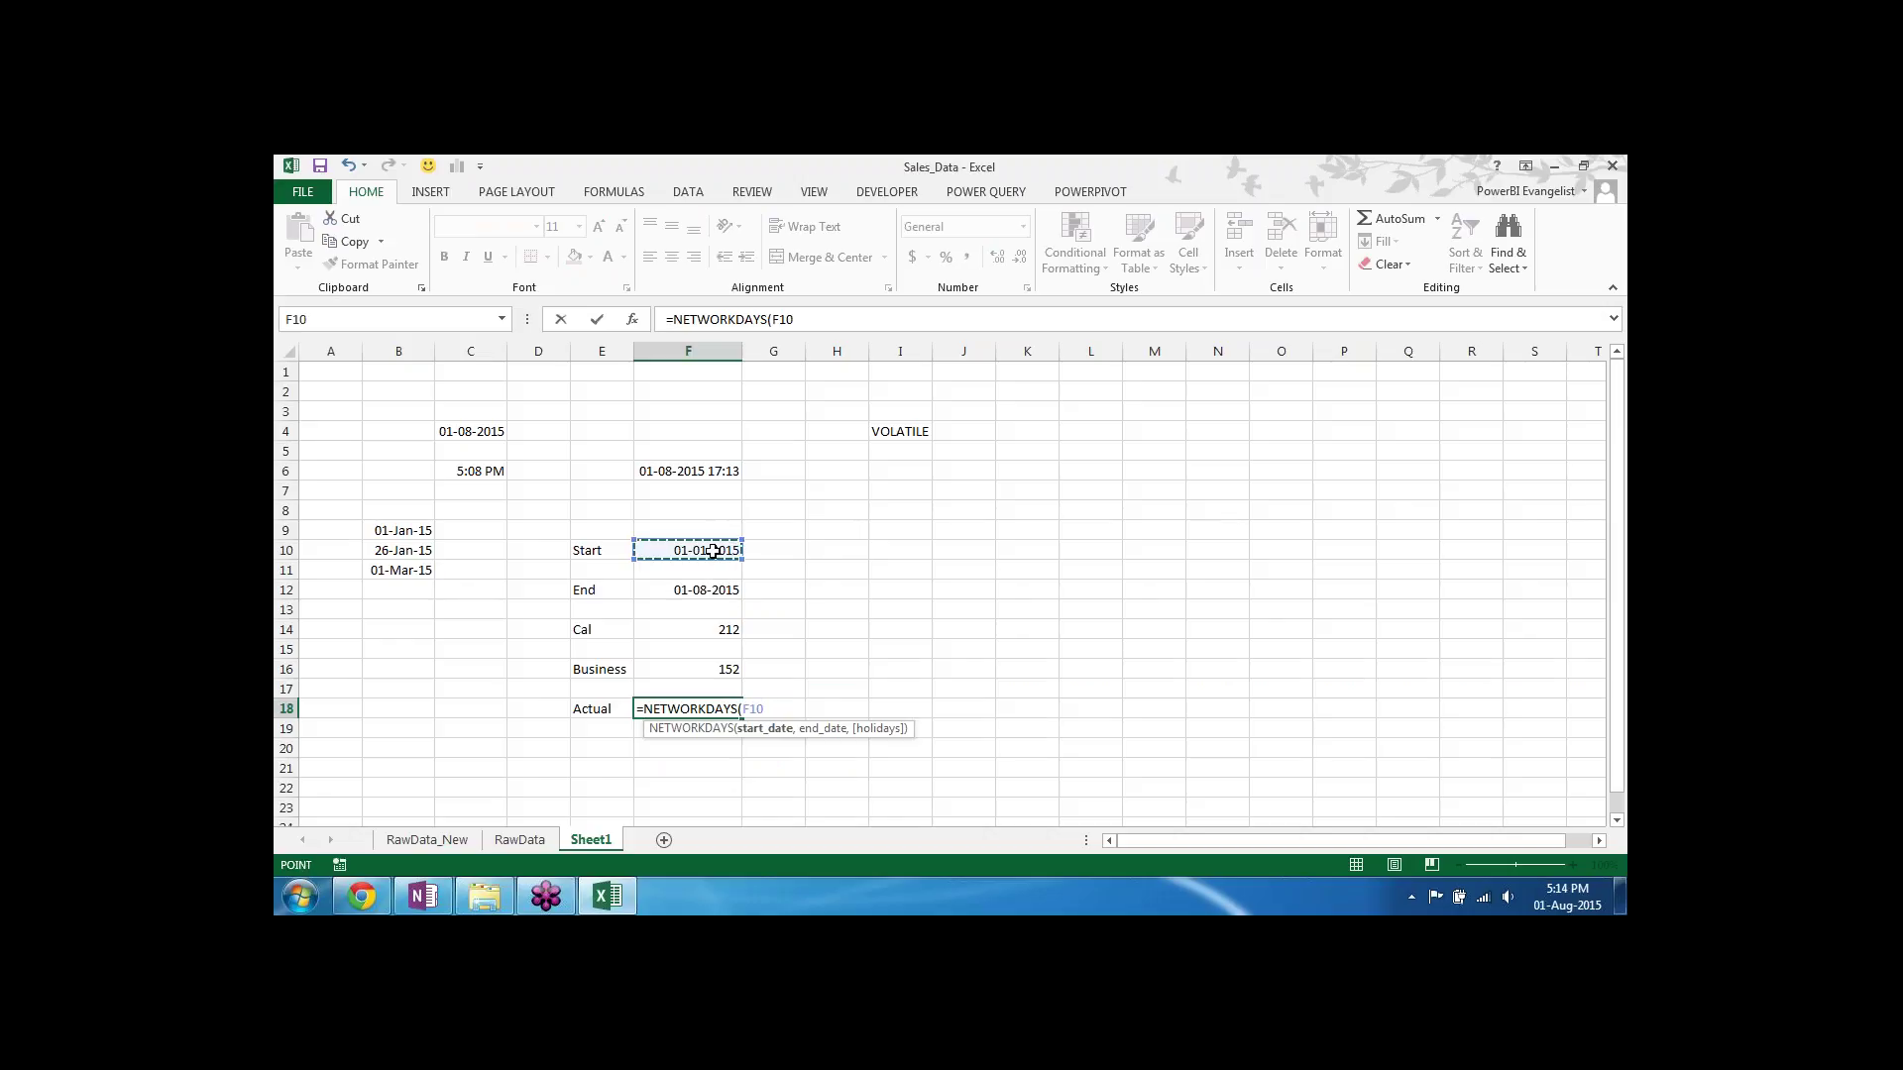
text(,)
click(710, 590)
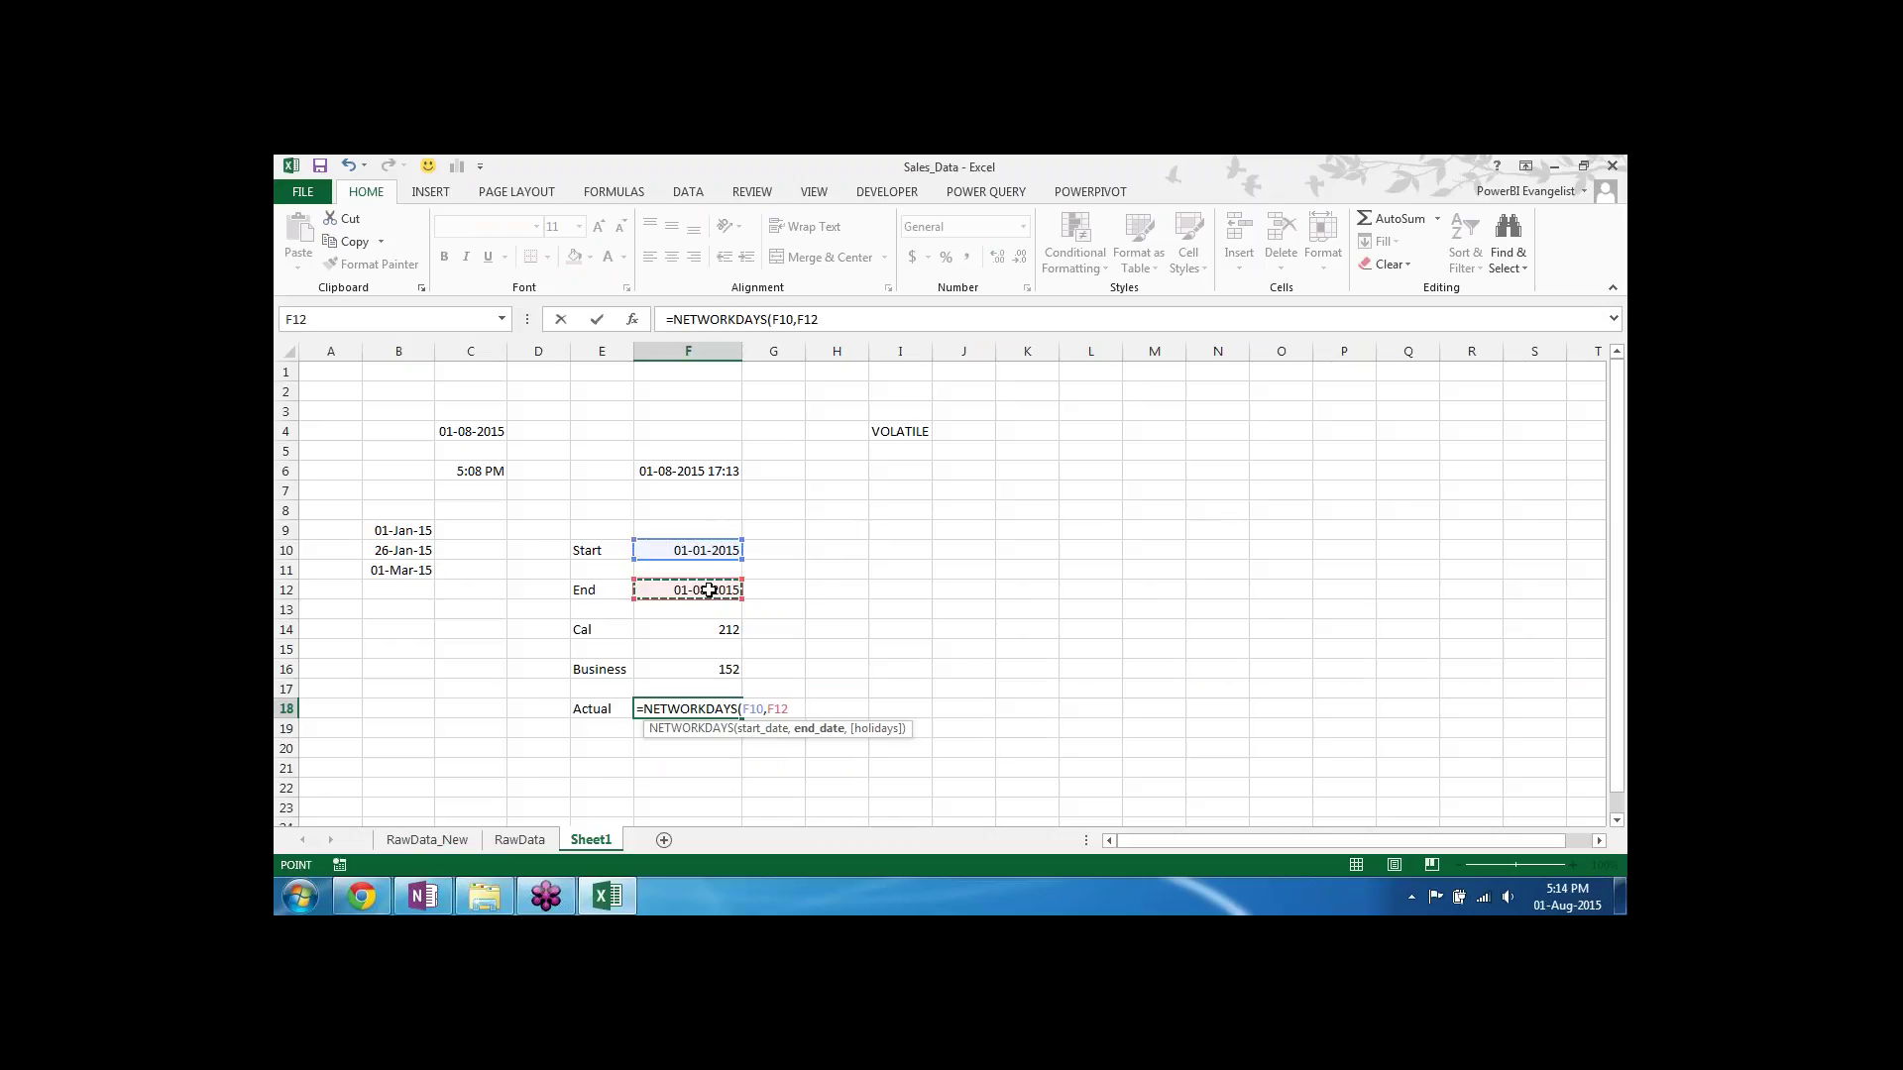
text(,)
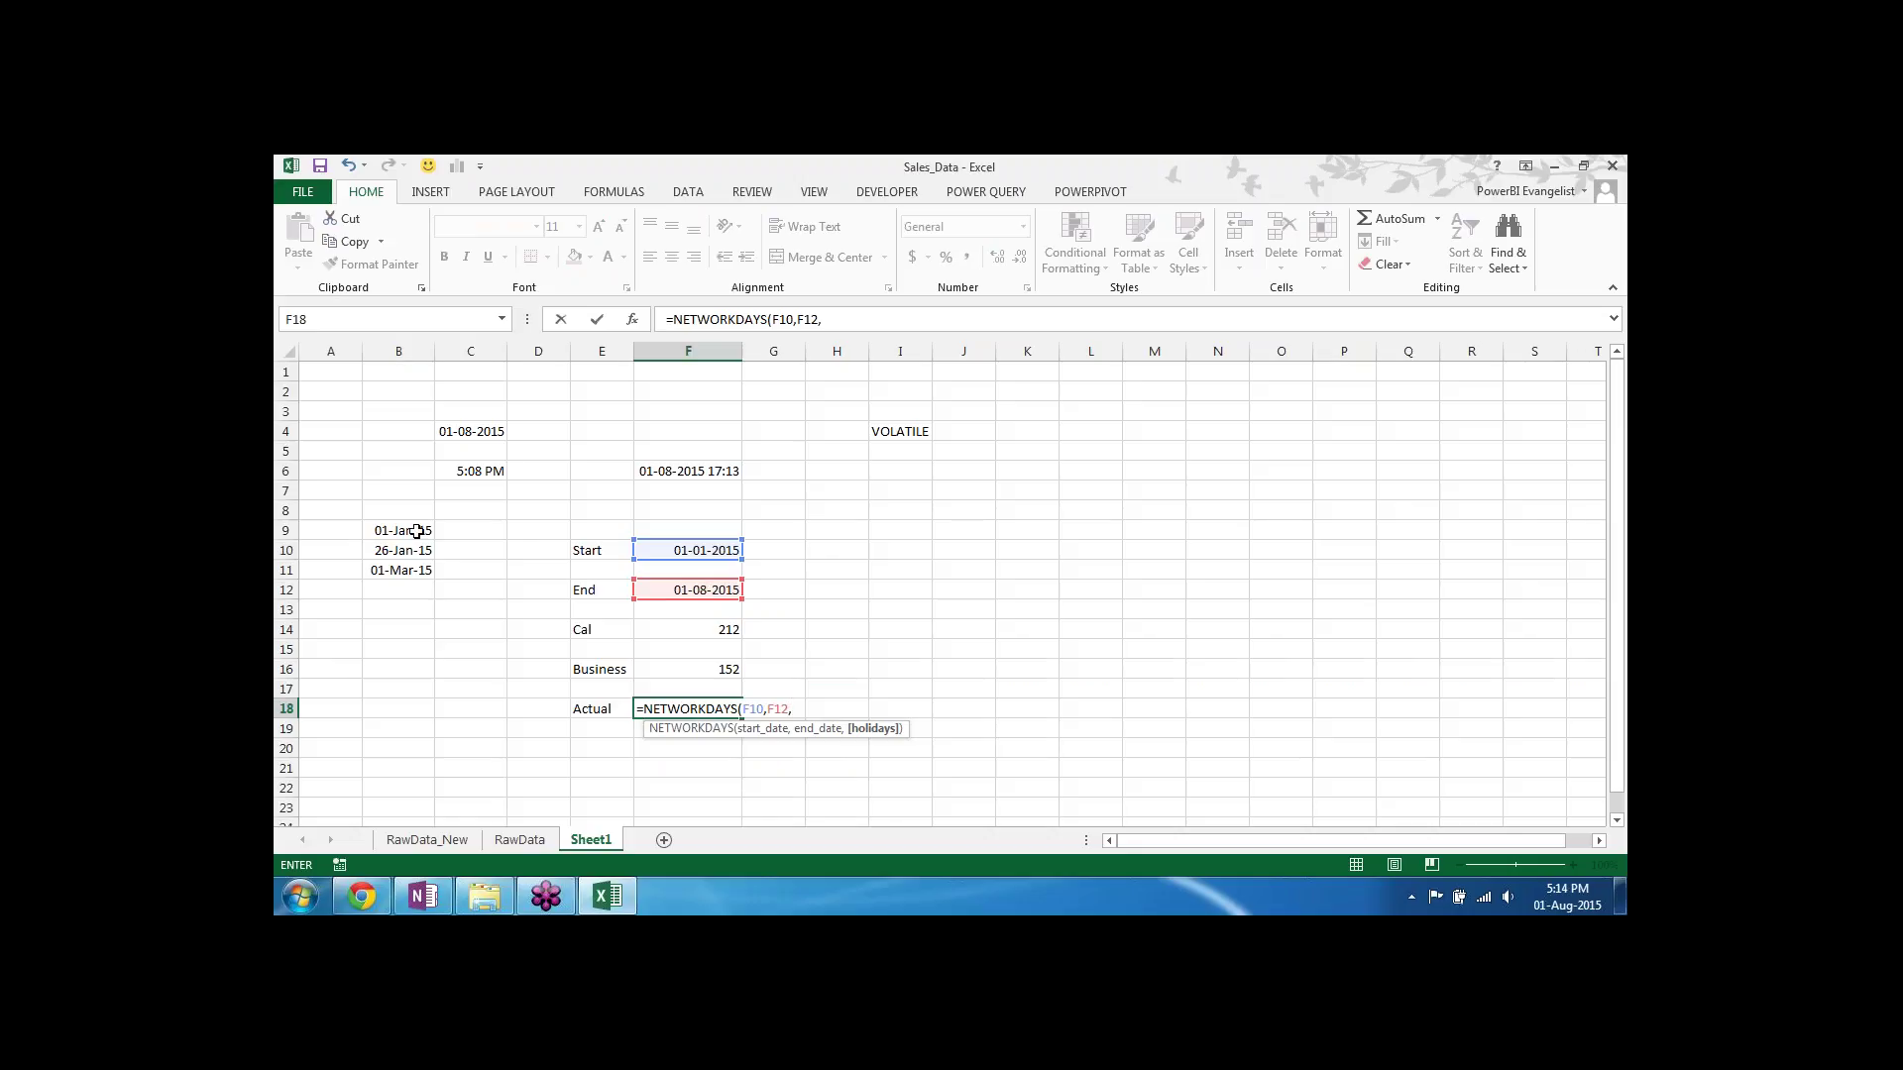
drag(416, 530, 420, 573)
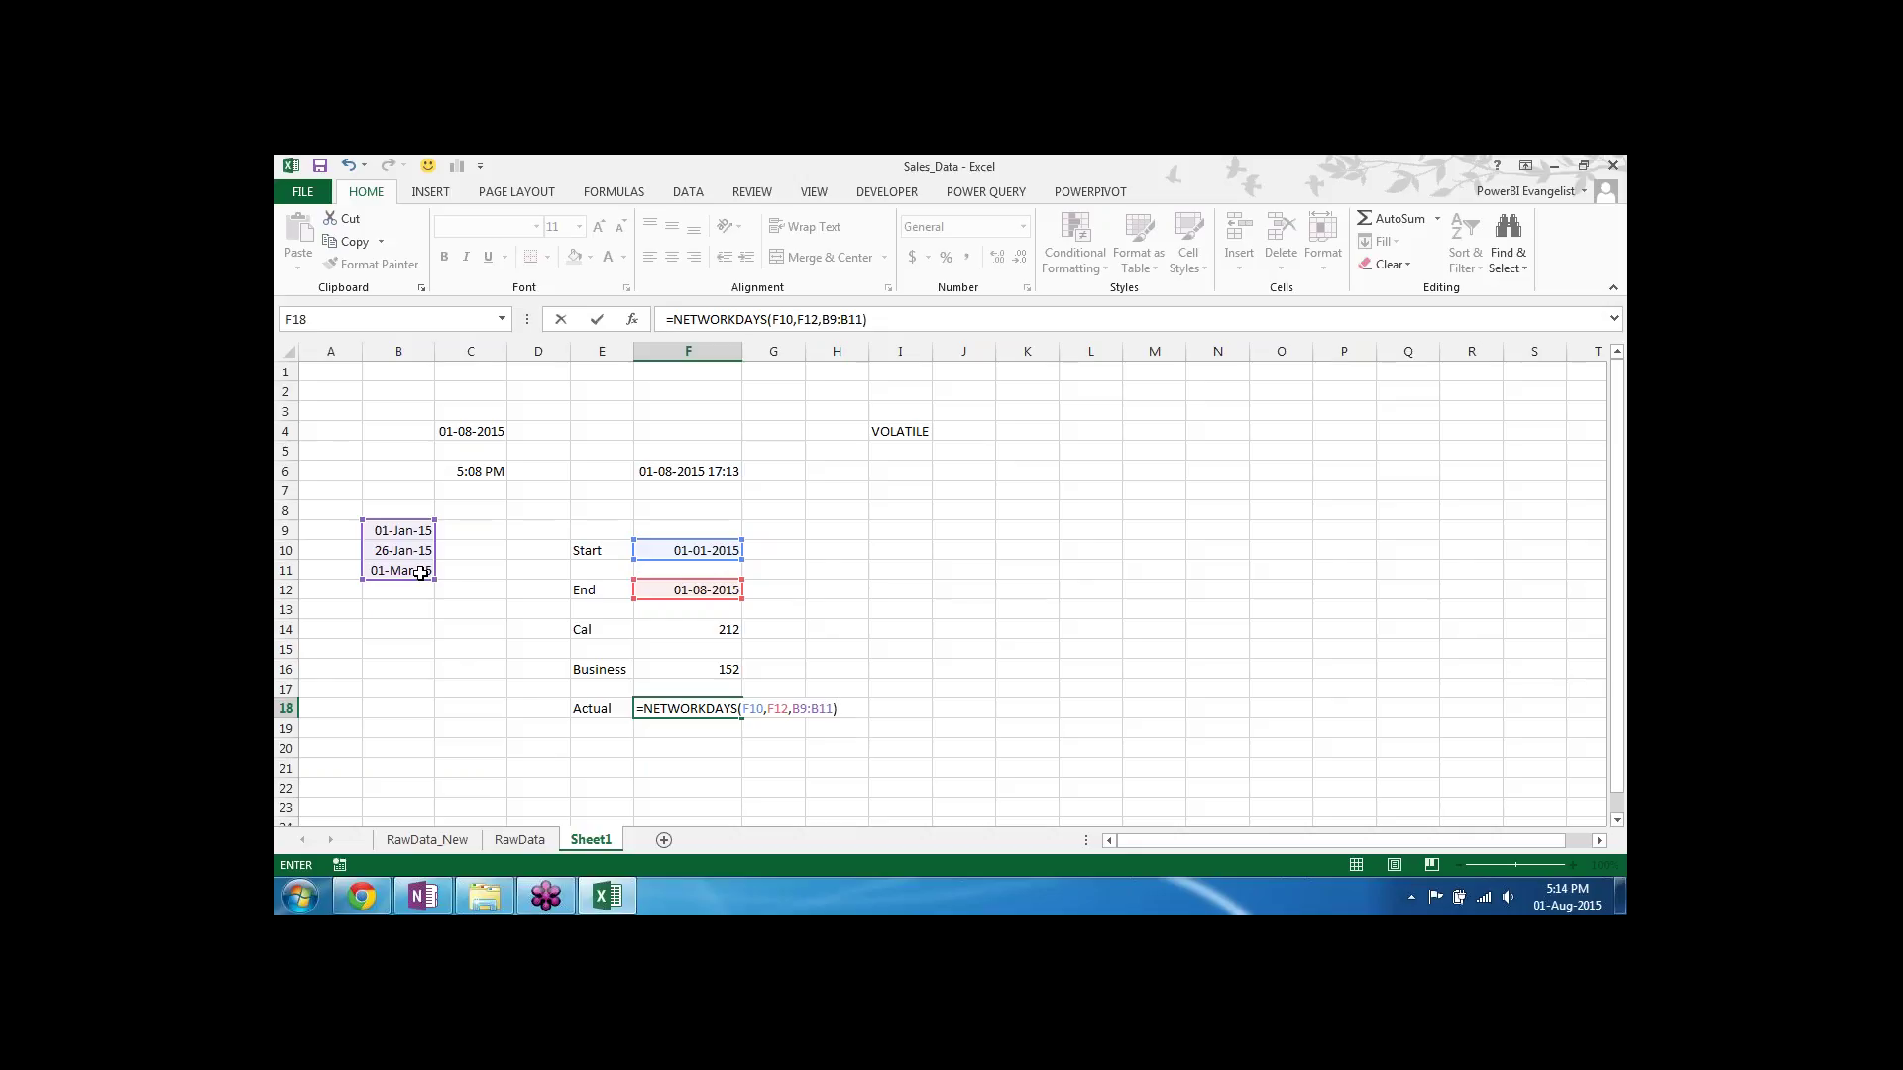
key(Return)
key(Up)
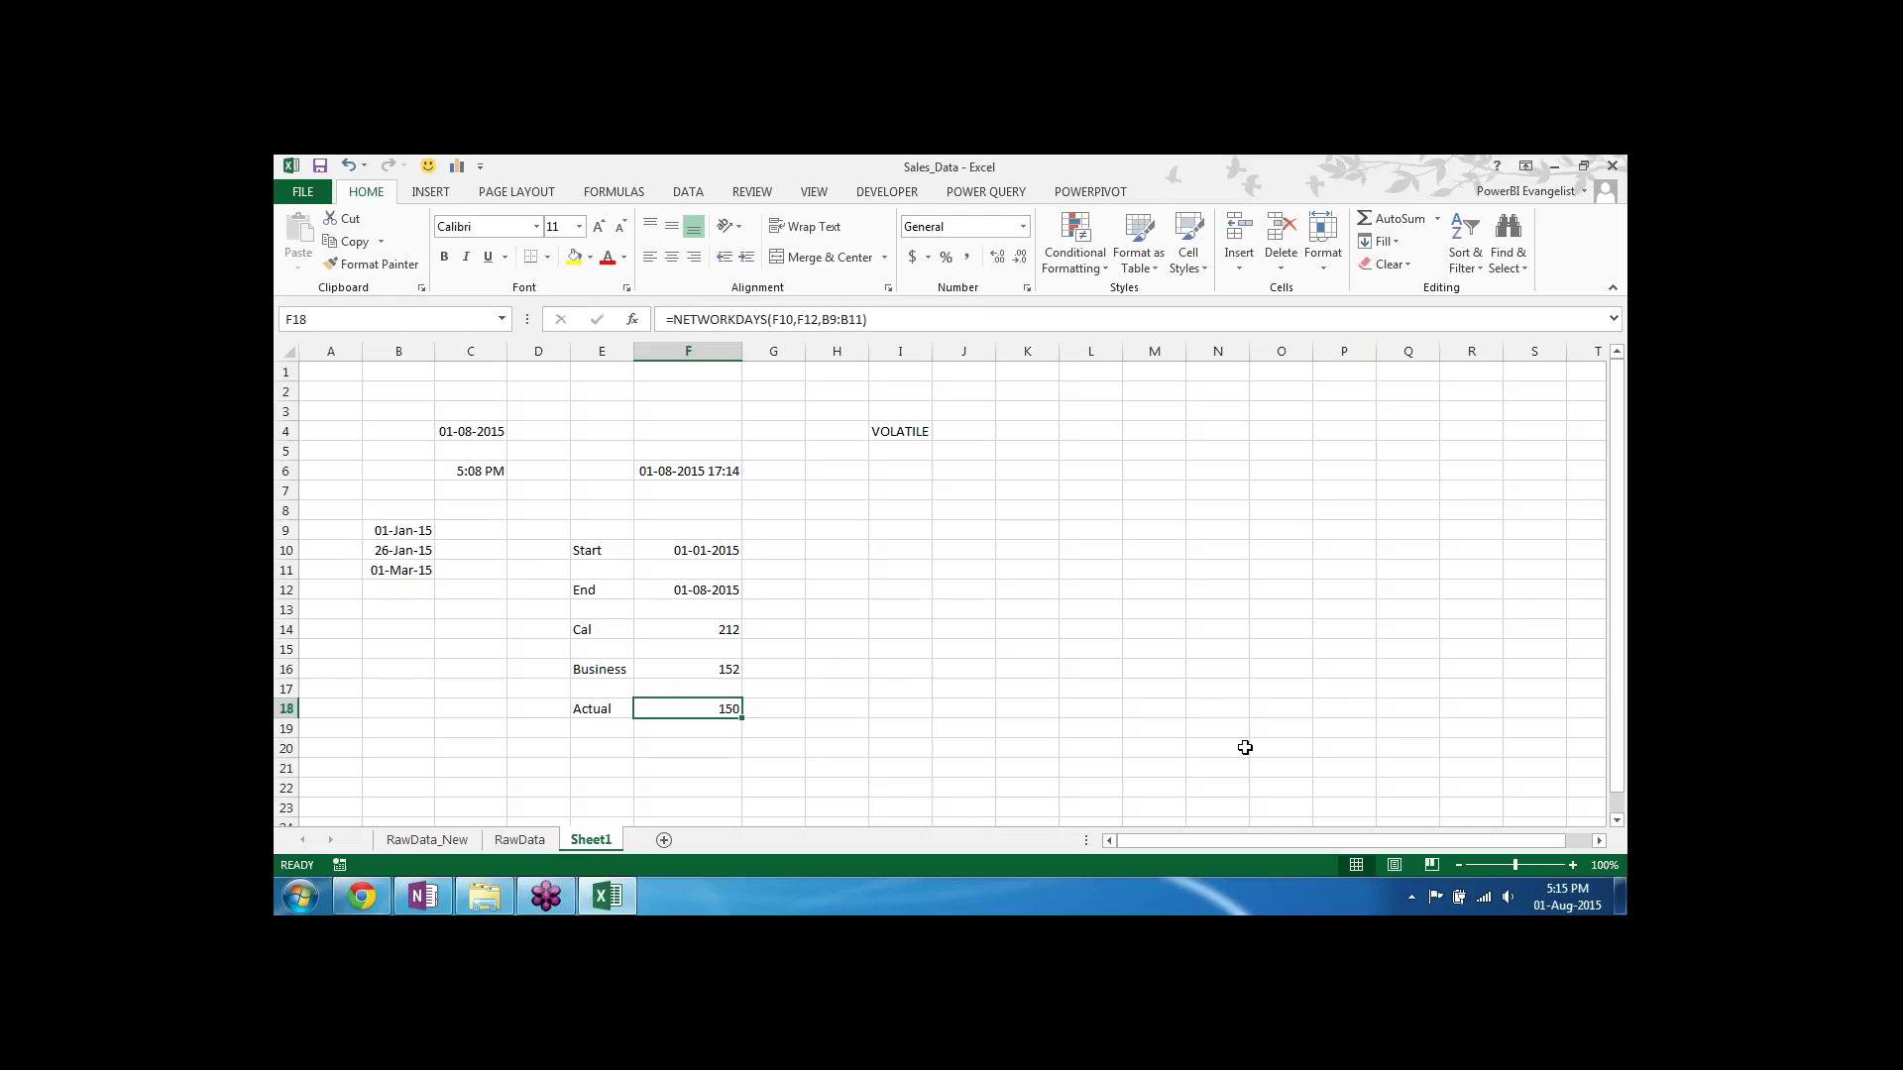
click(1482, 627)
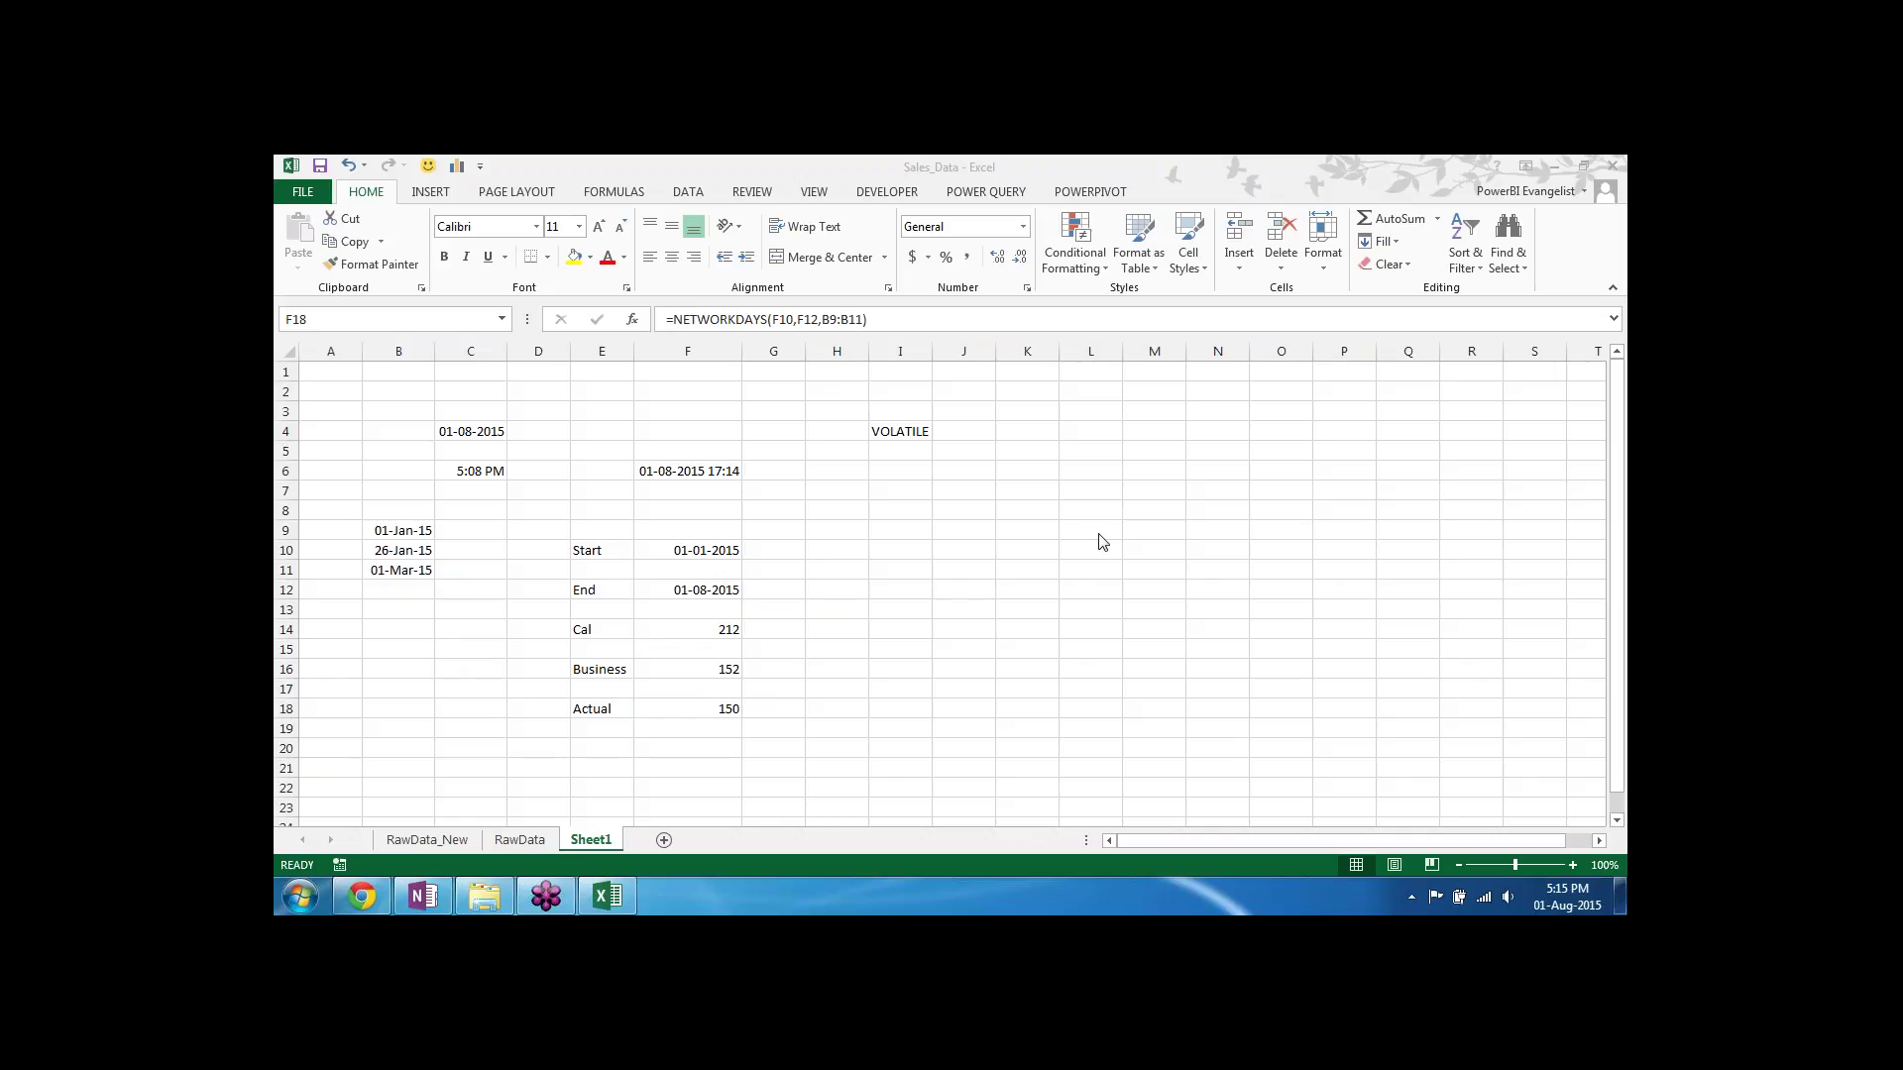
click(384, 571)
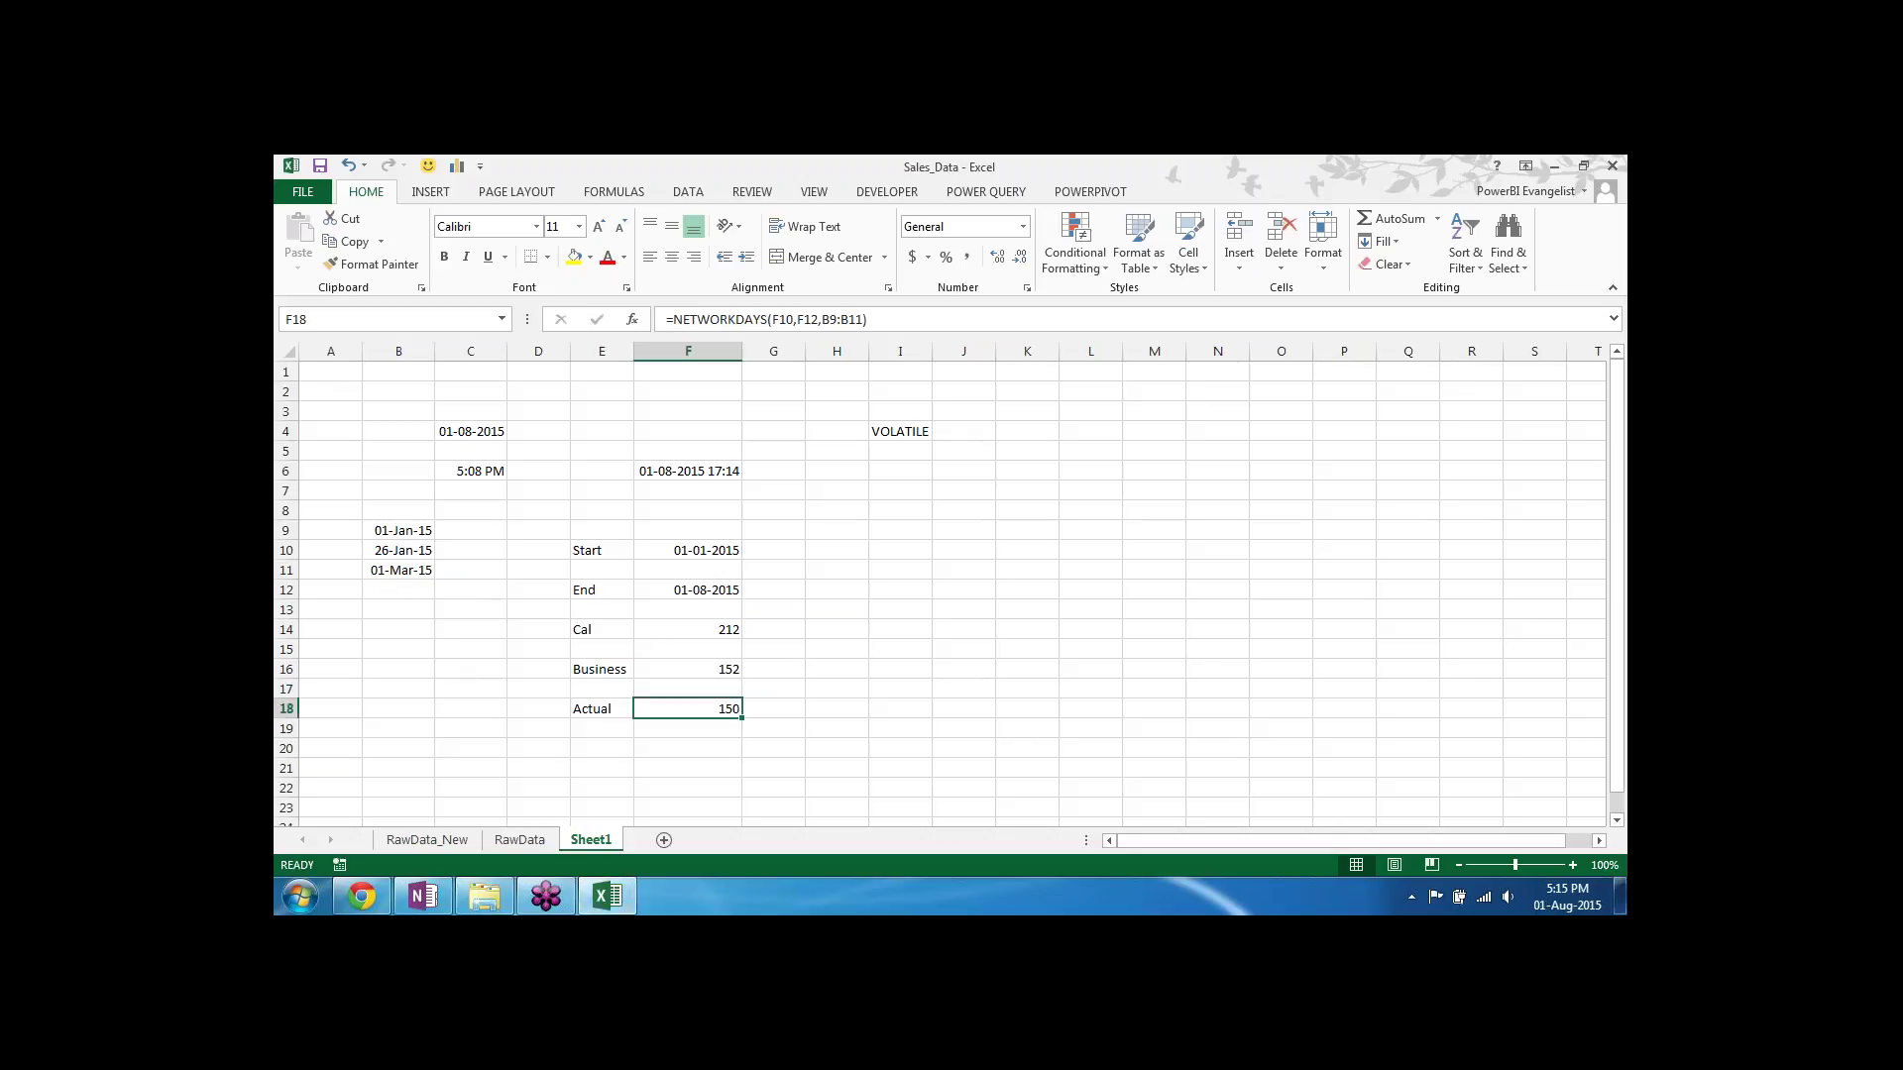
Step: Apply the custom number format dddd, dd-mmm-yy to the holiday dates in B9:B11
click(385, 570)
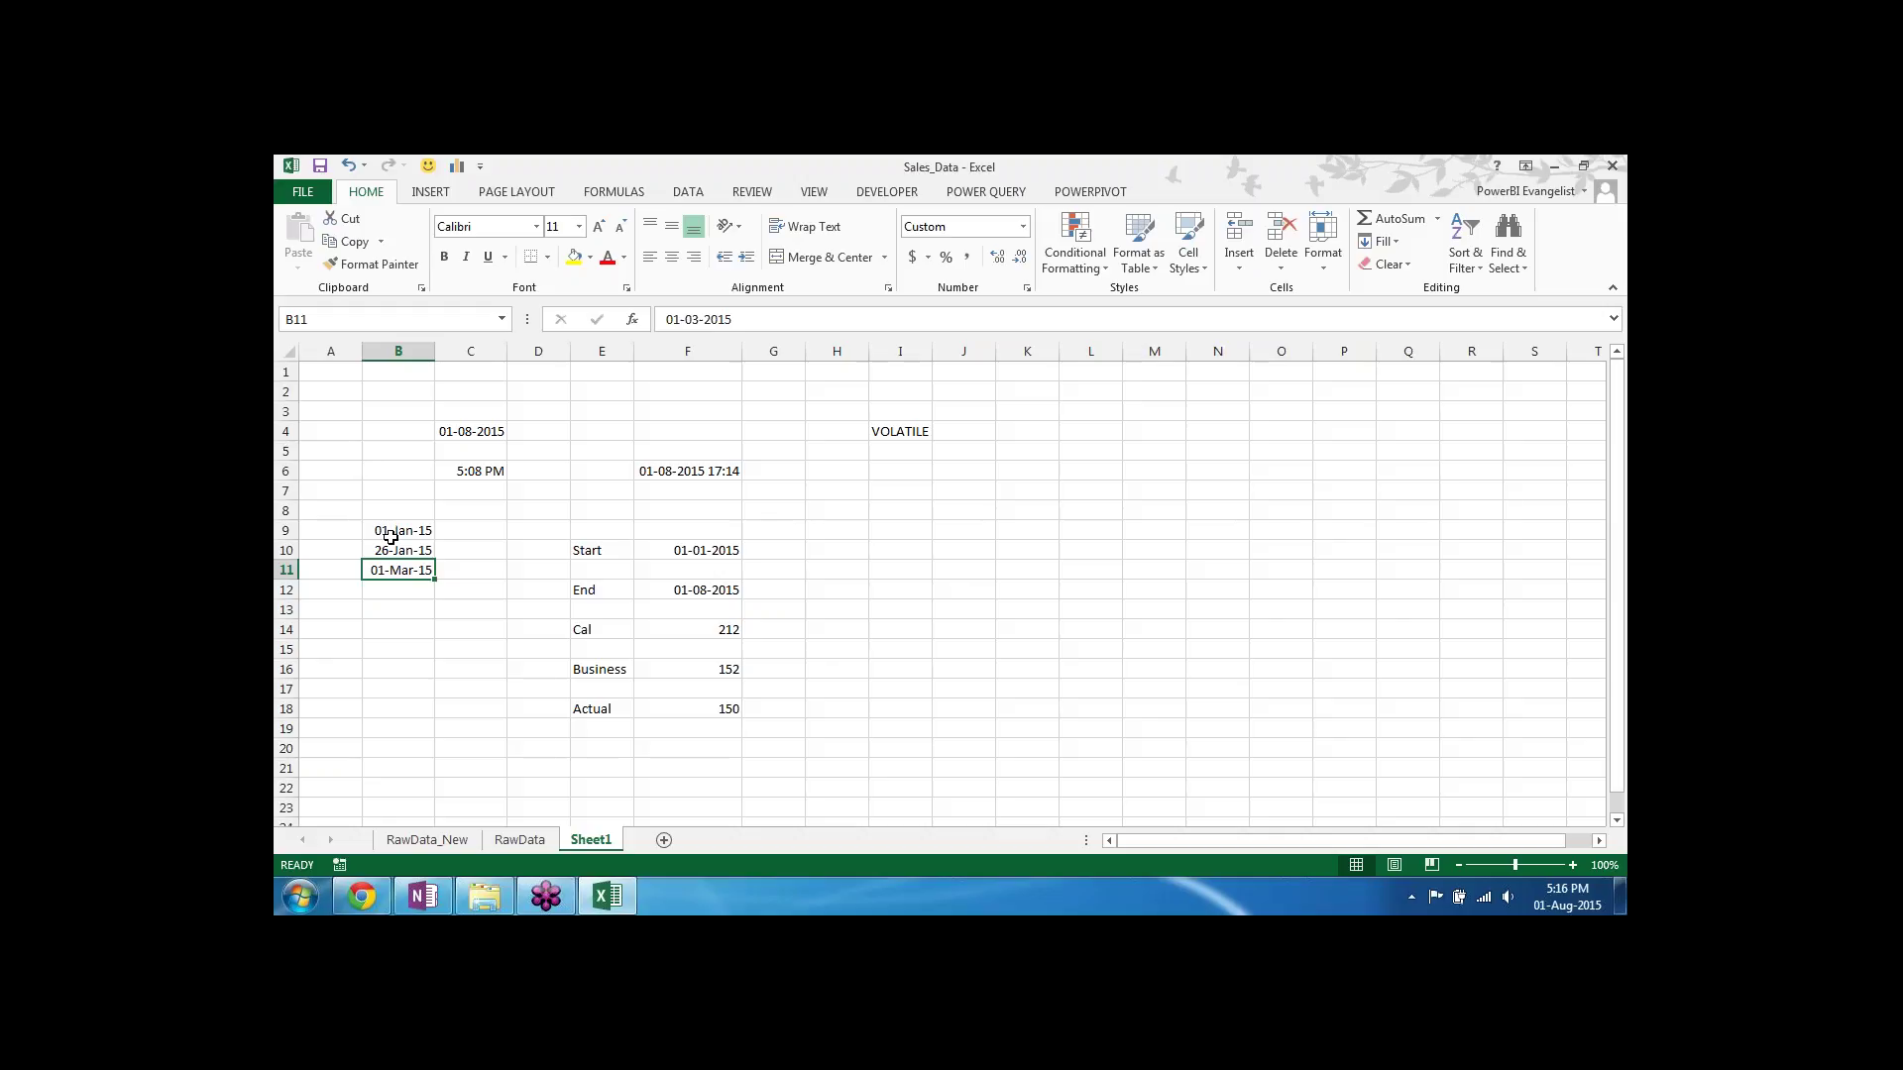
drag(385, 530, 390, 571)
right_click(391, 571)
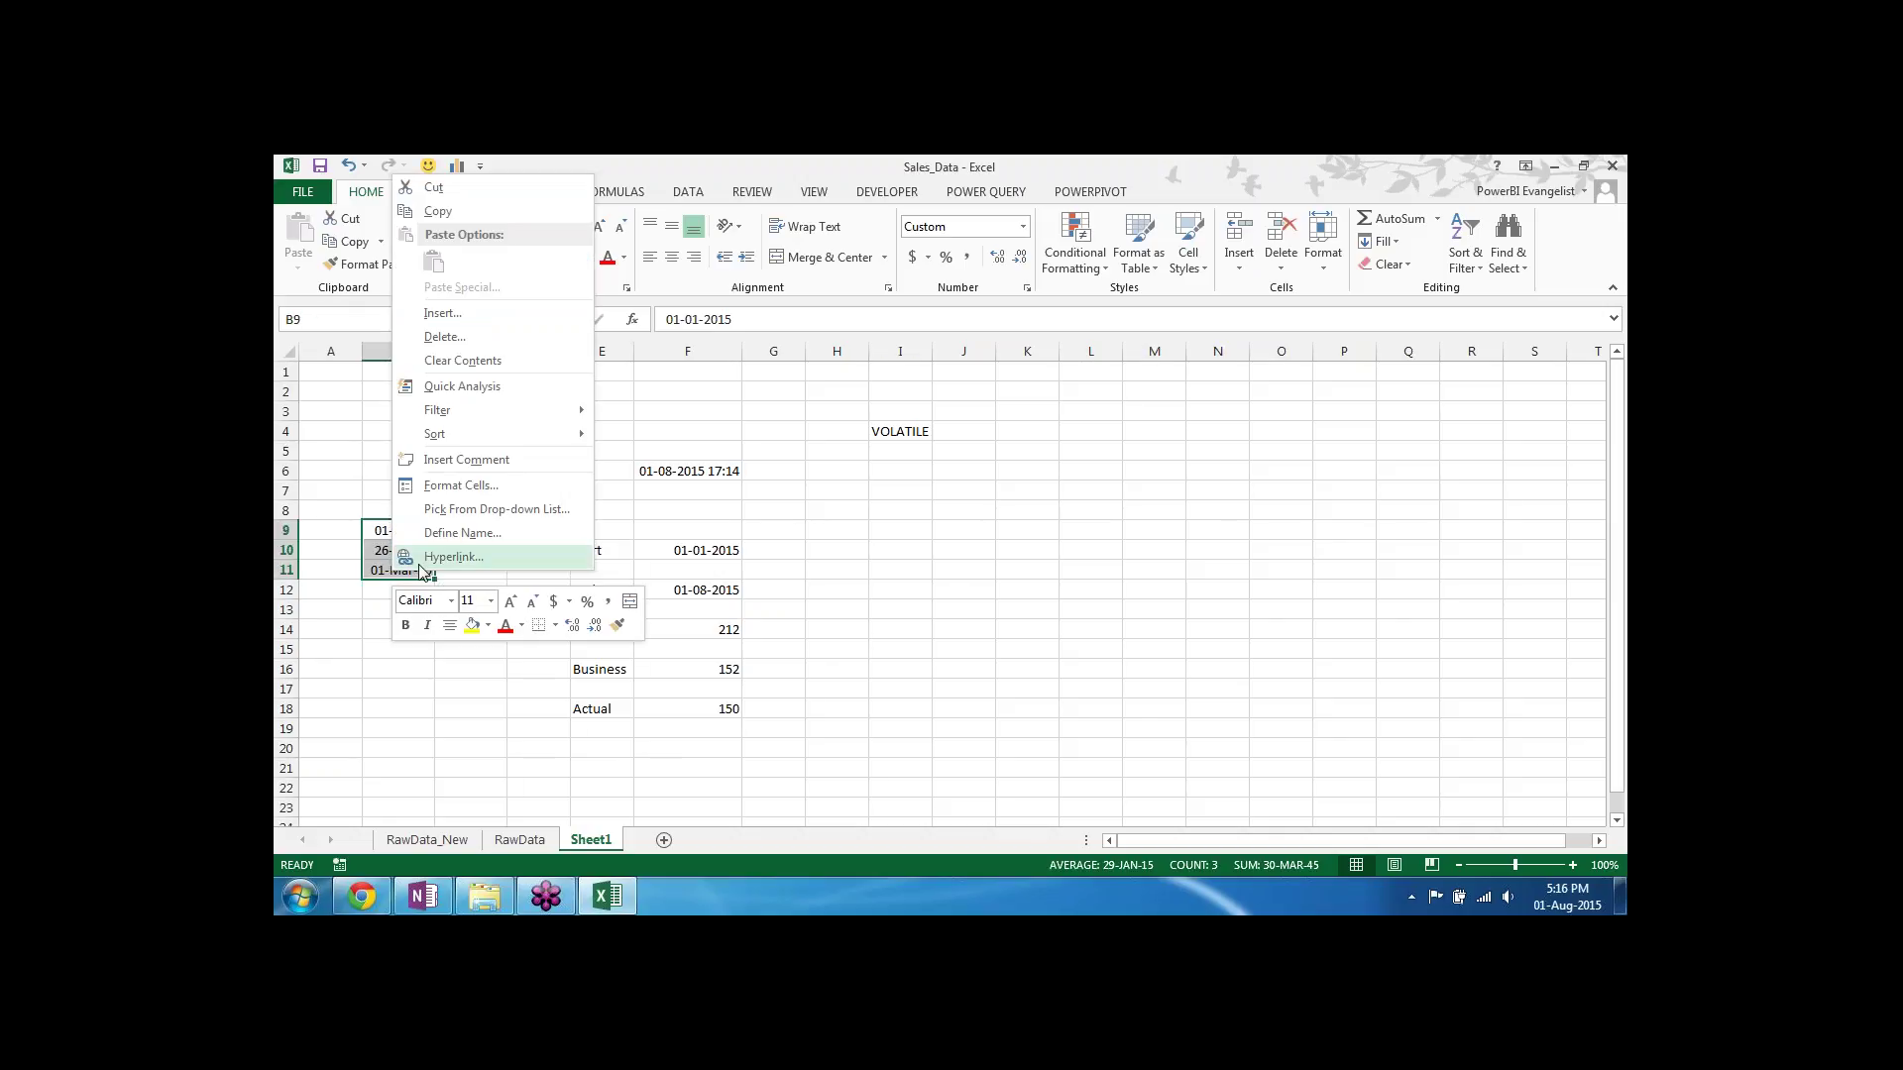
click(461, 485)
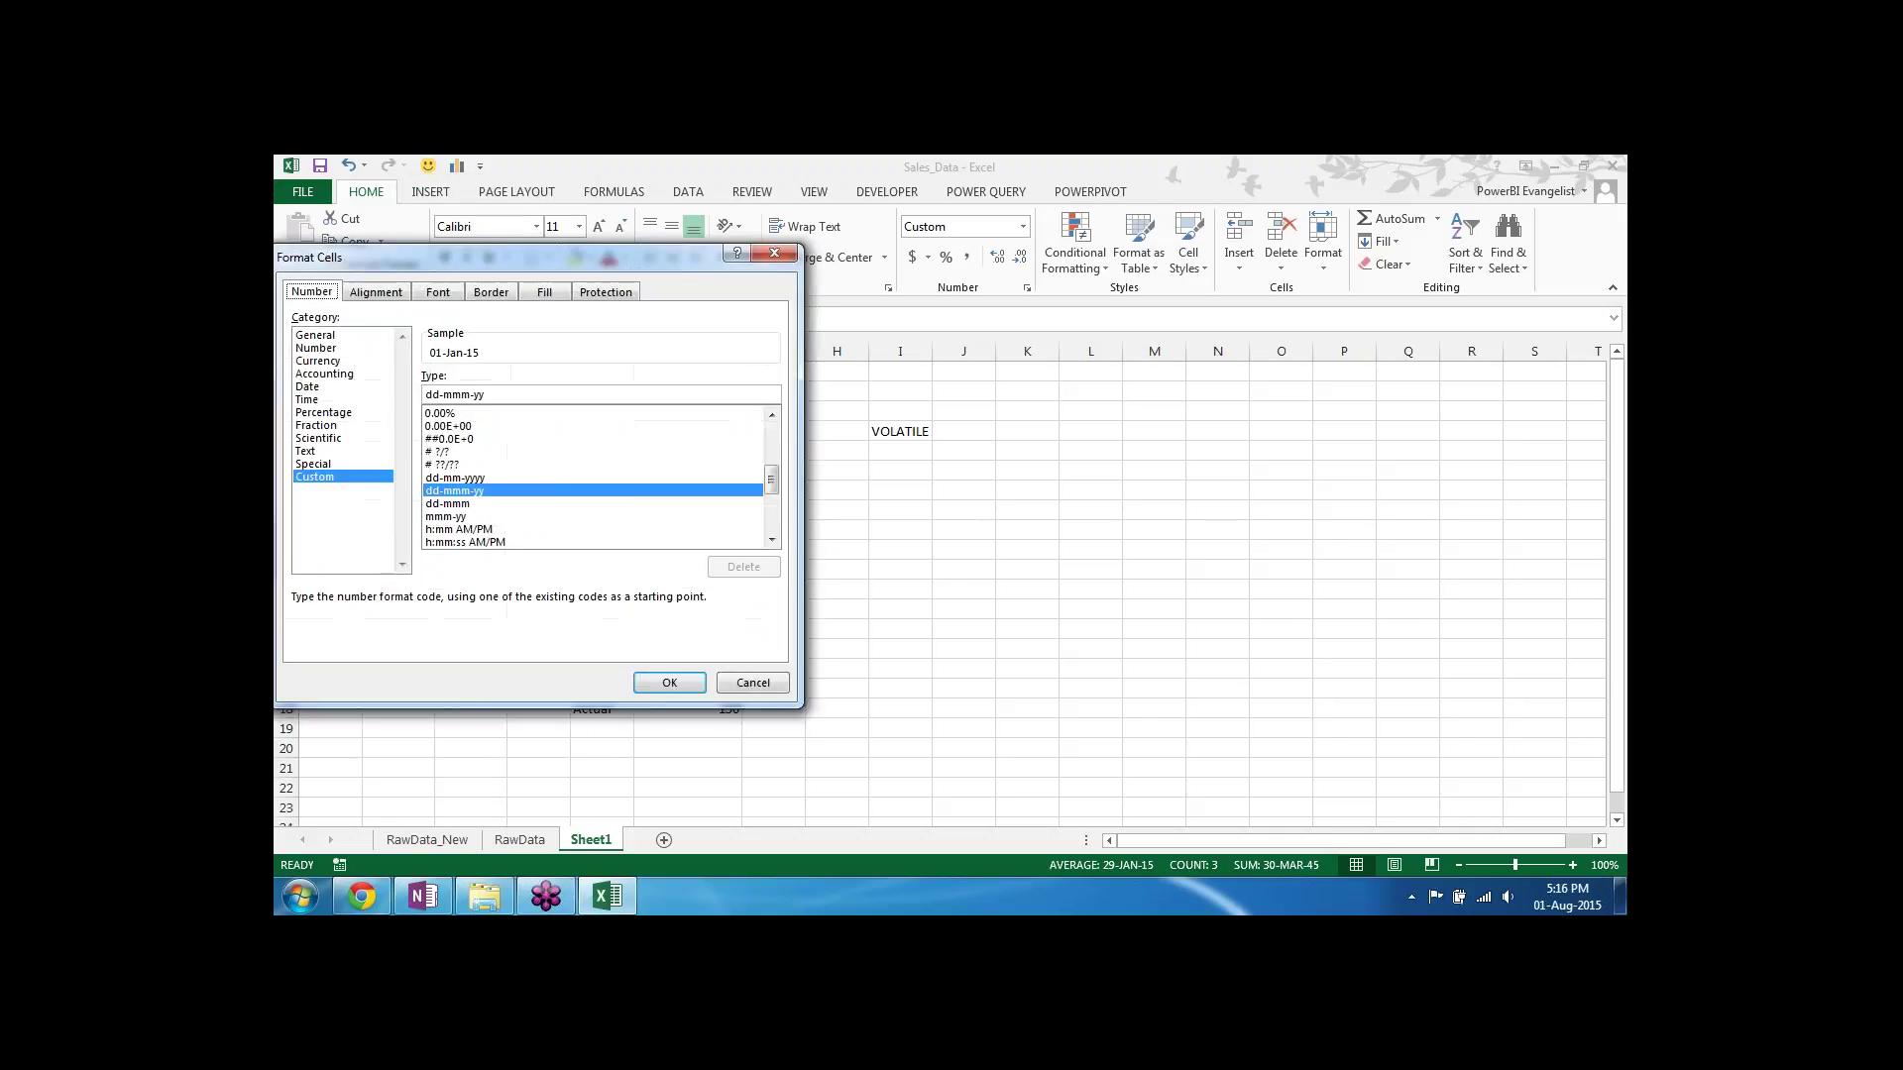
click(428, 394)
text(dddd,)
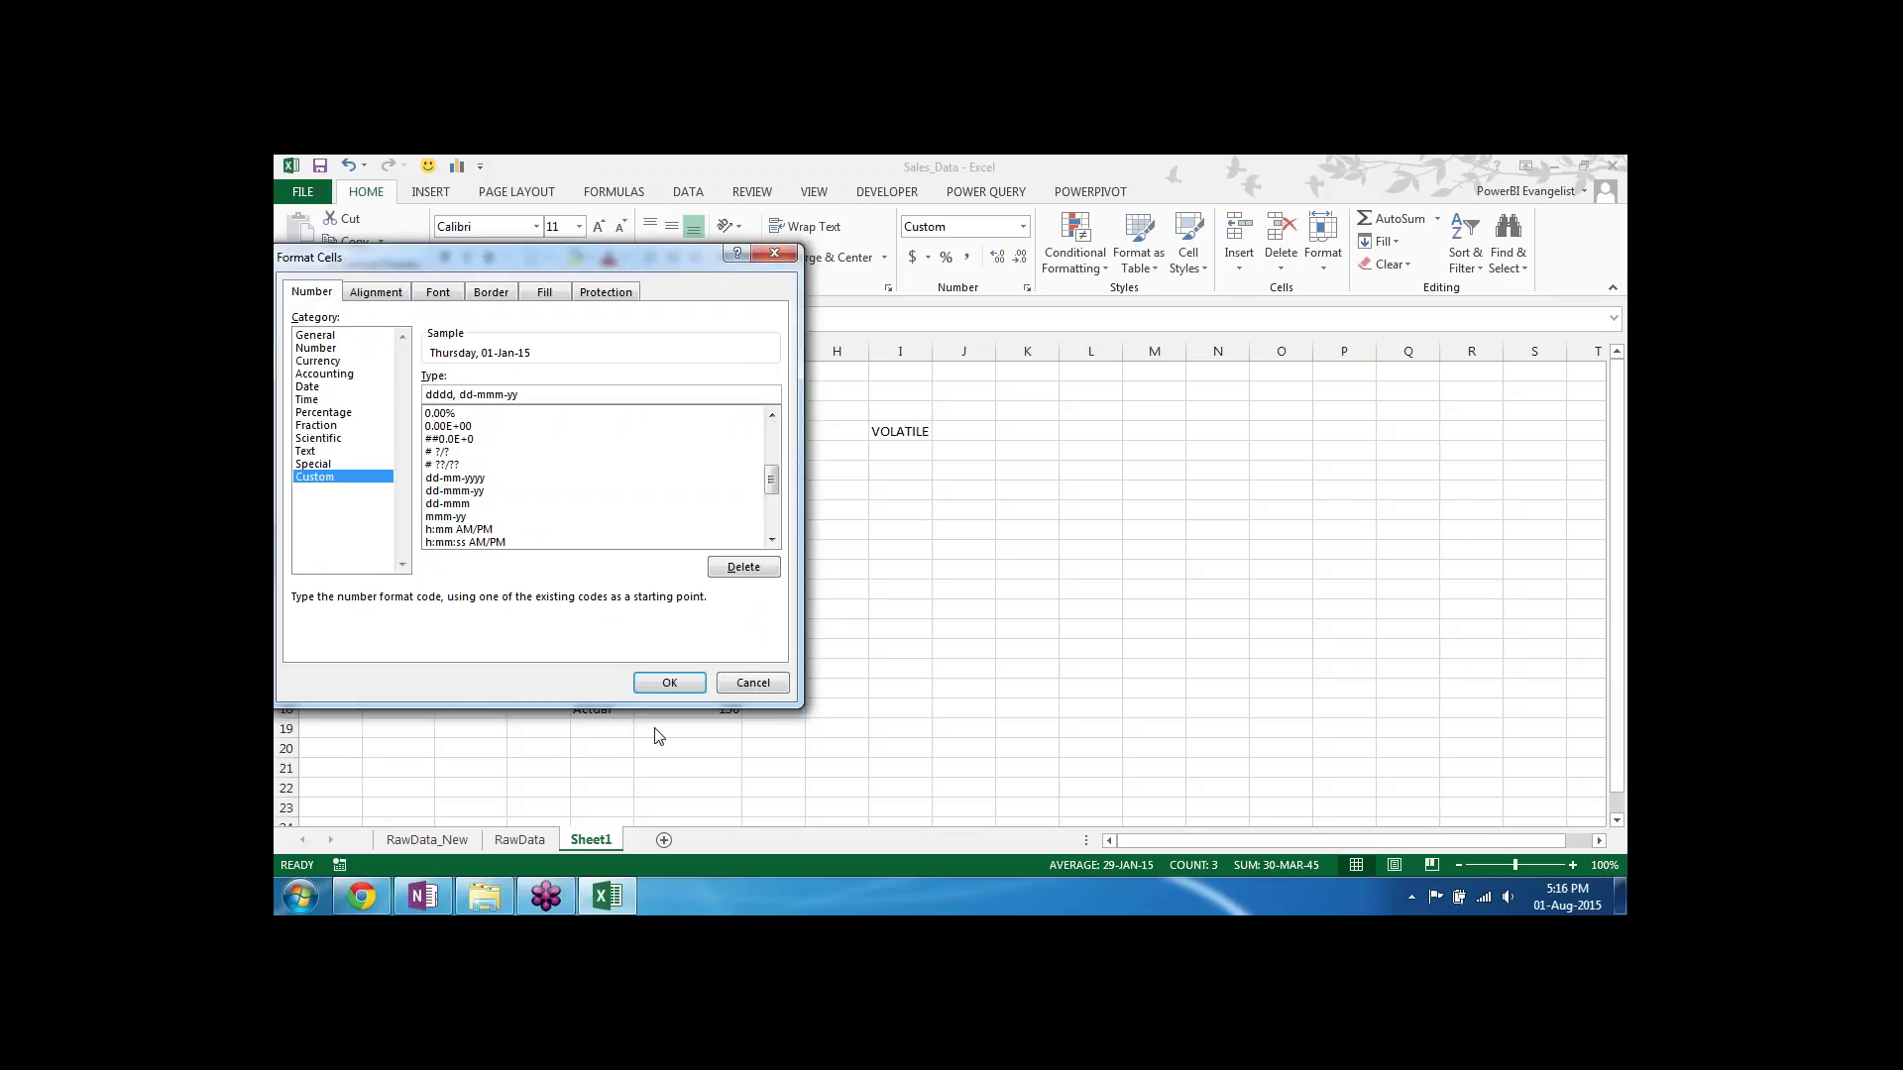
click(670, 683)
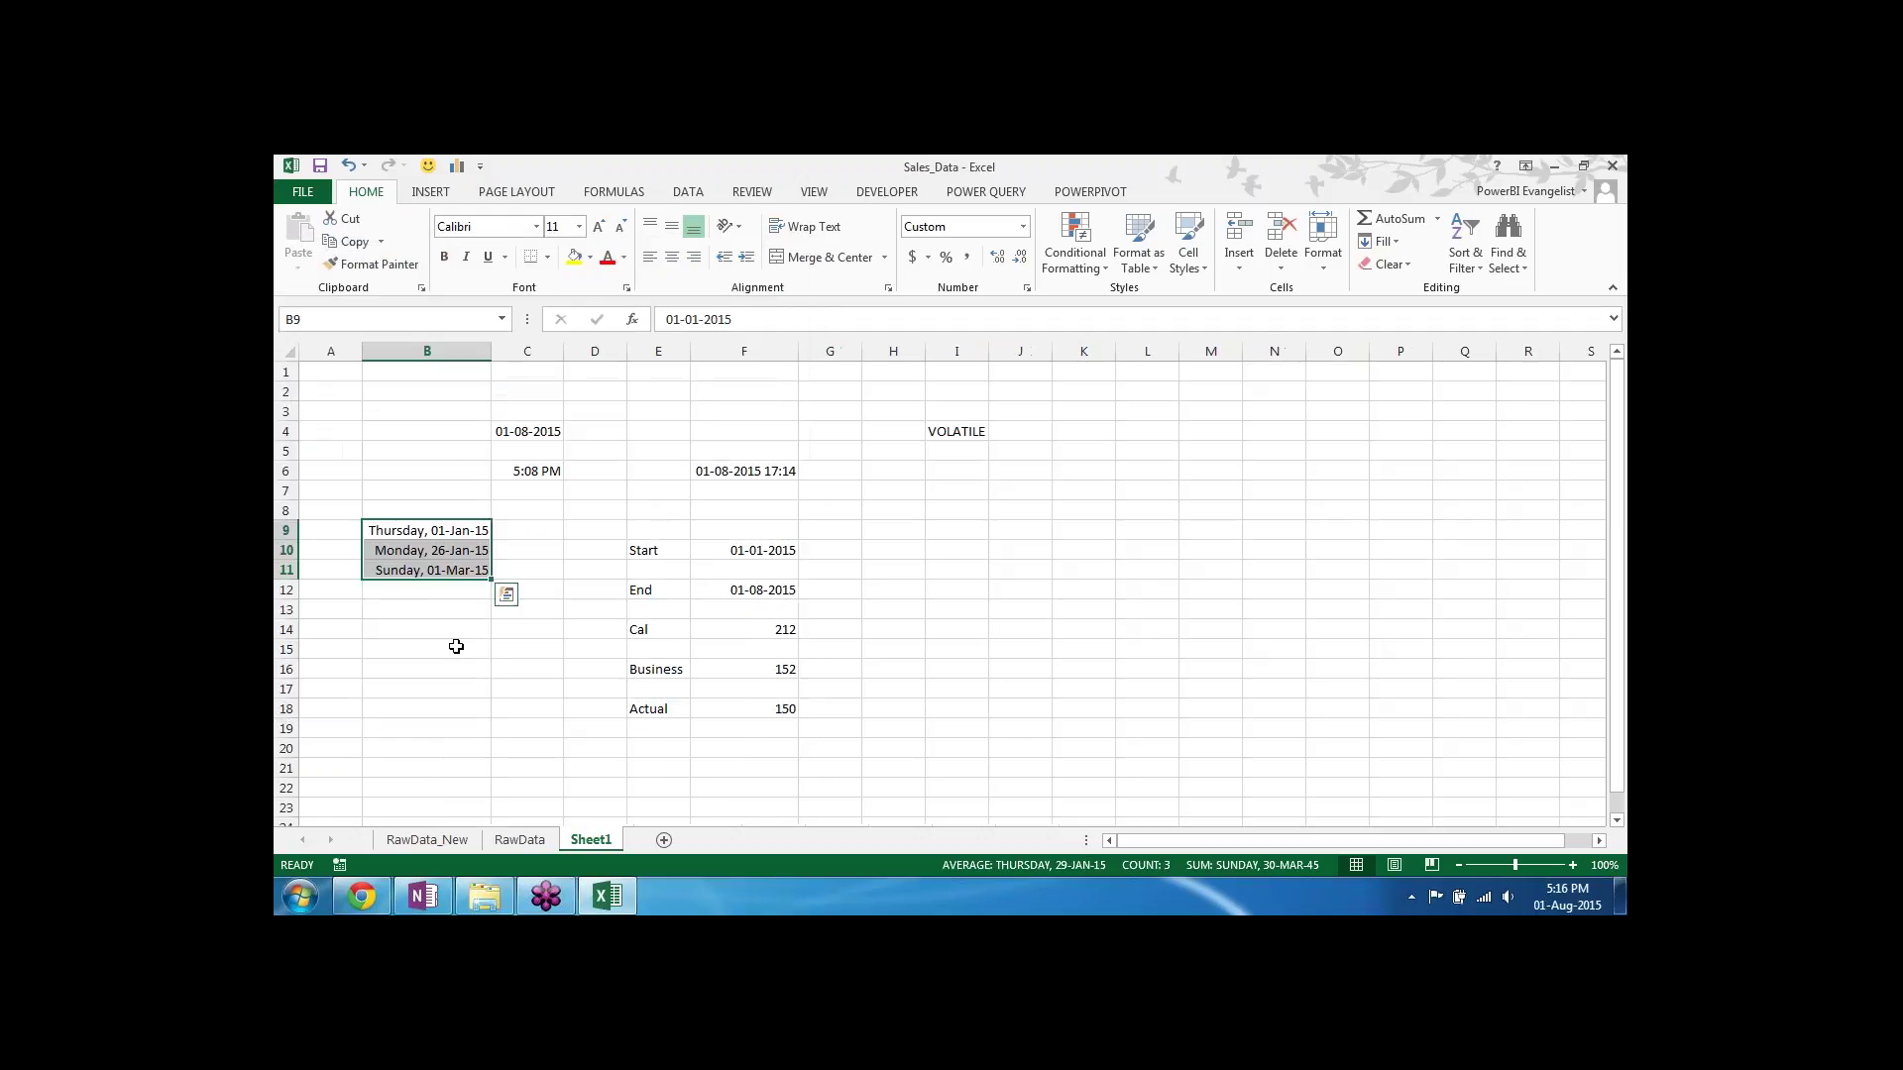
Step: Compare the weekdays of the holiday dates in B9:B11 with the working-days formula in F18
click(455, 646)
click(415, 570)
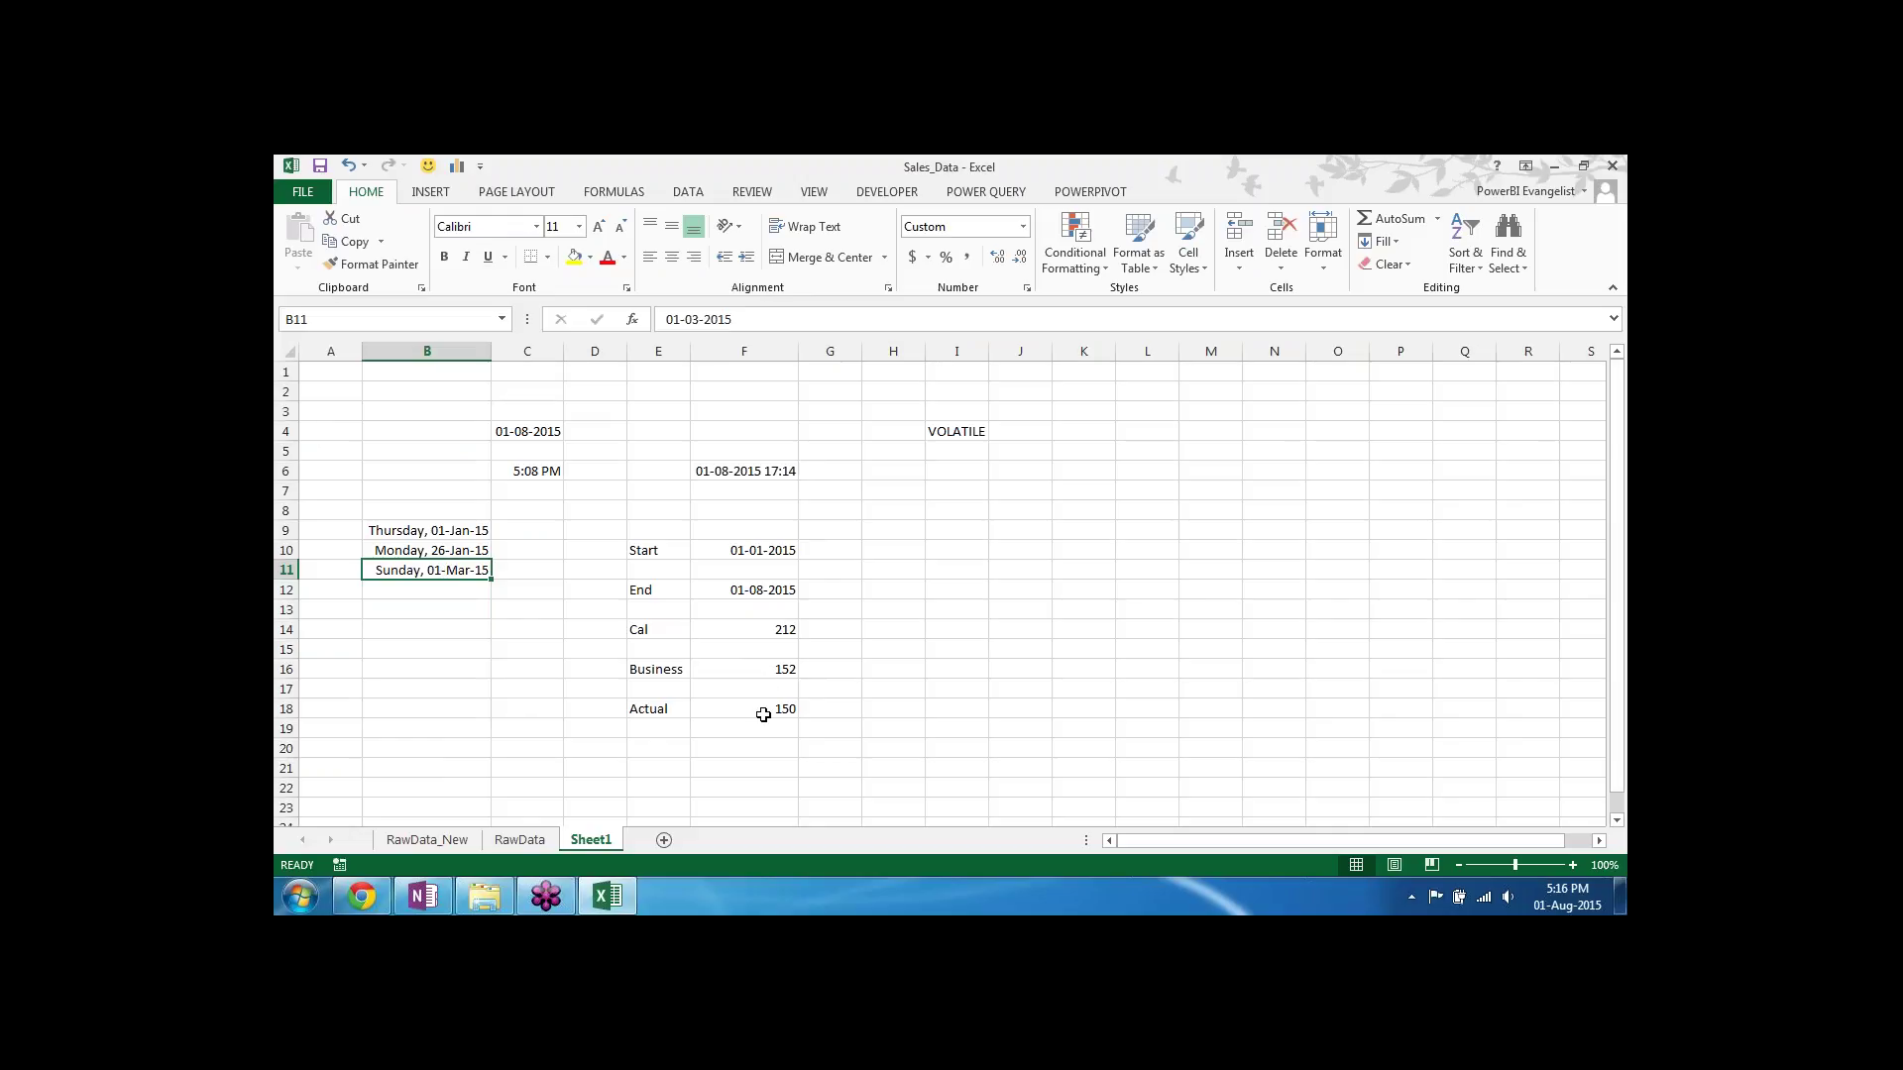
click(444, 533)
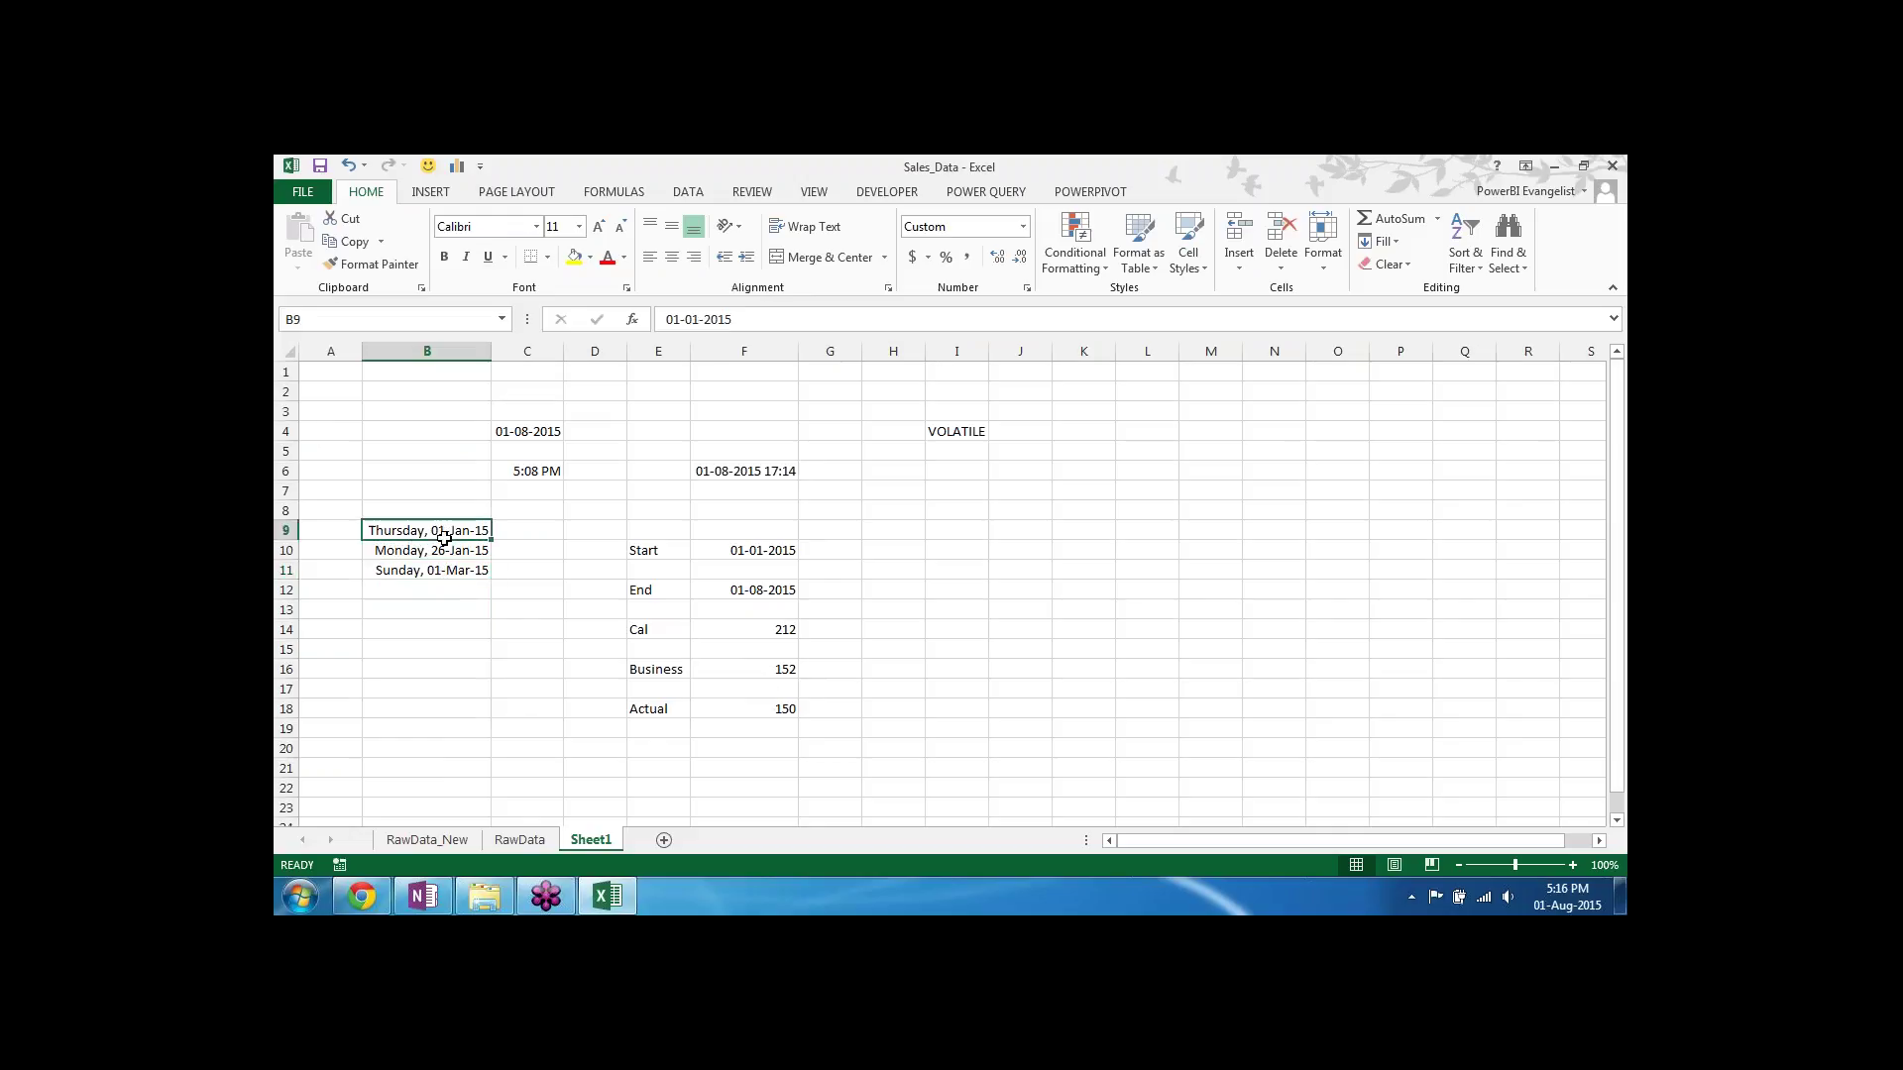
drag(444, 533, 441, 551)
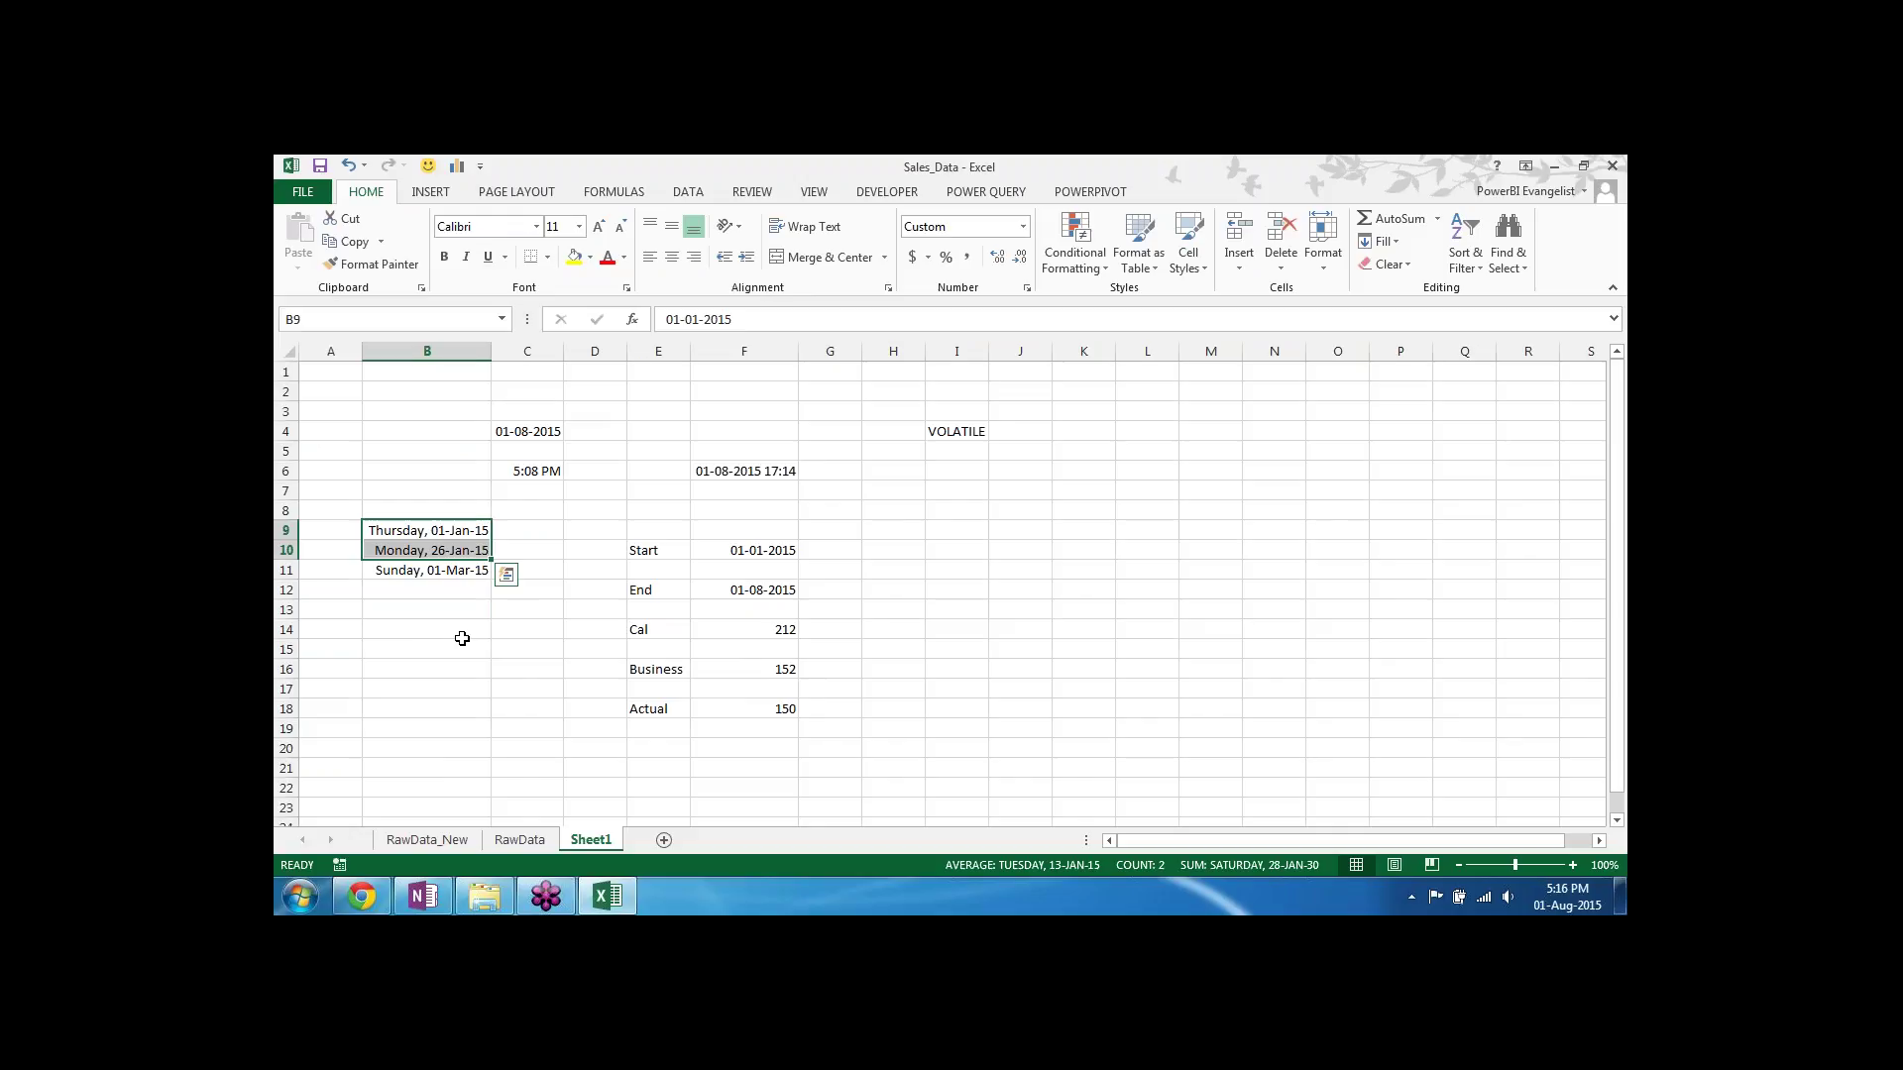
click(768, 710)
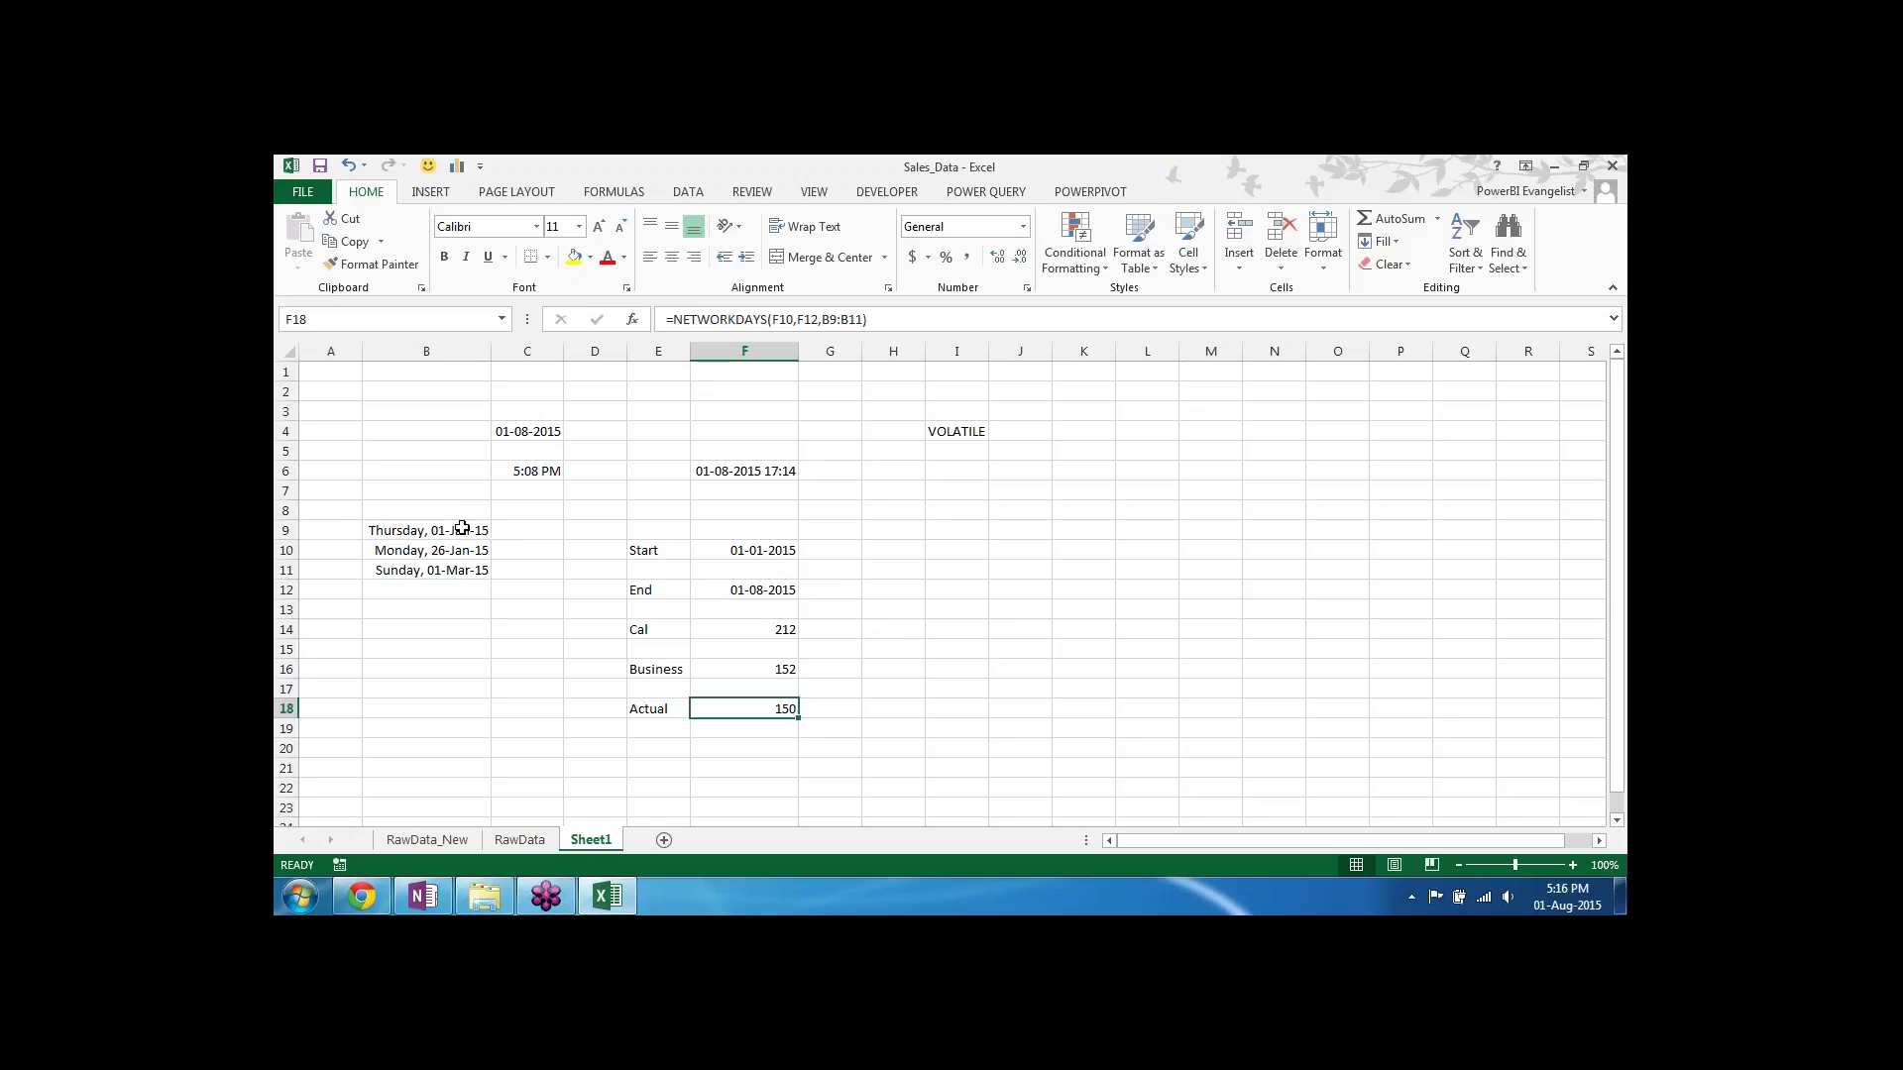
drag(464, 532, 462, 667)
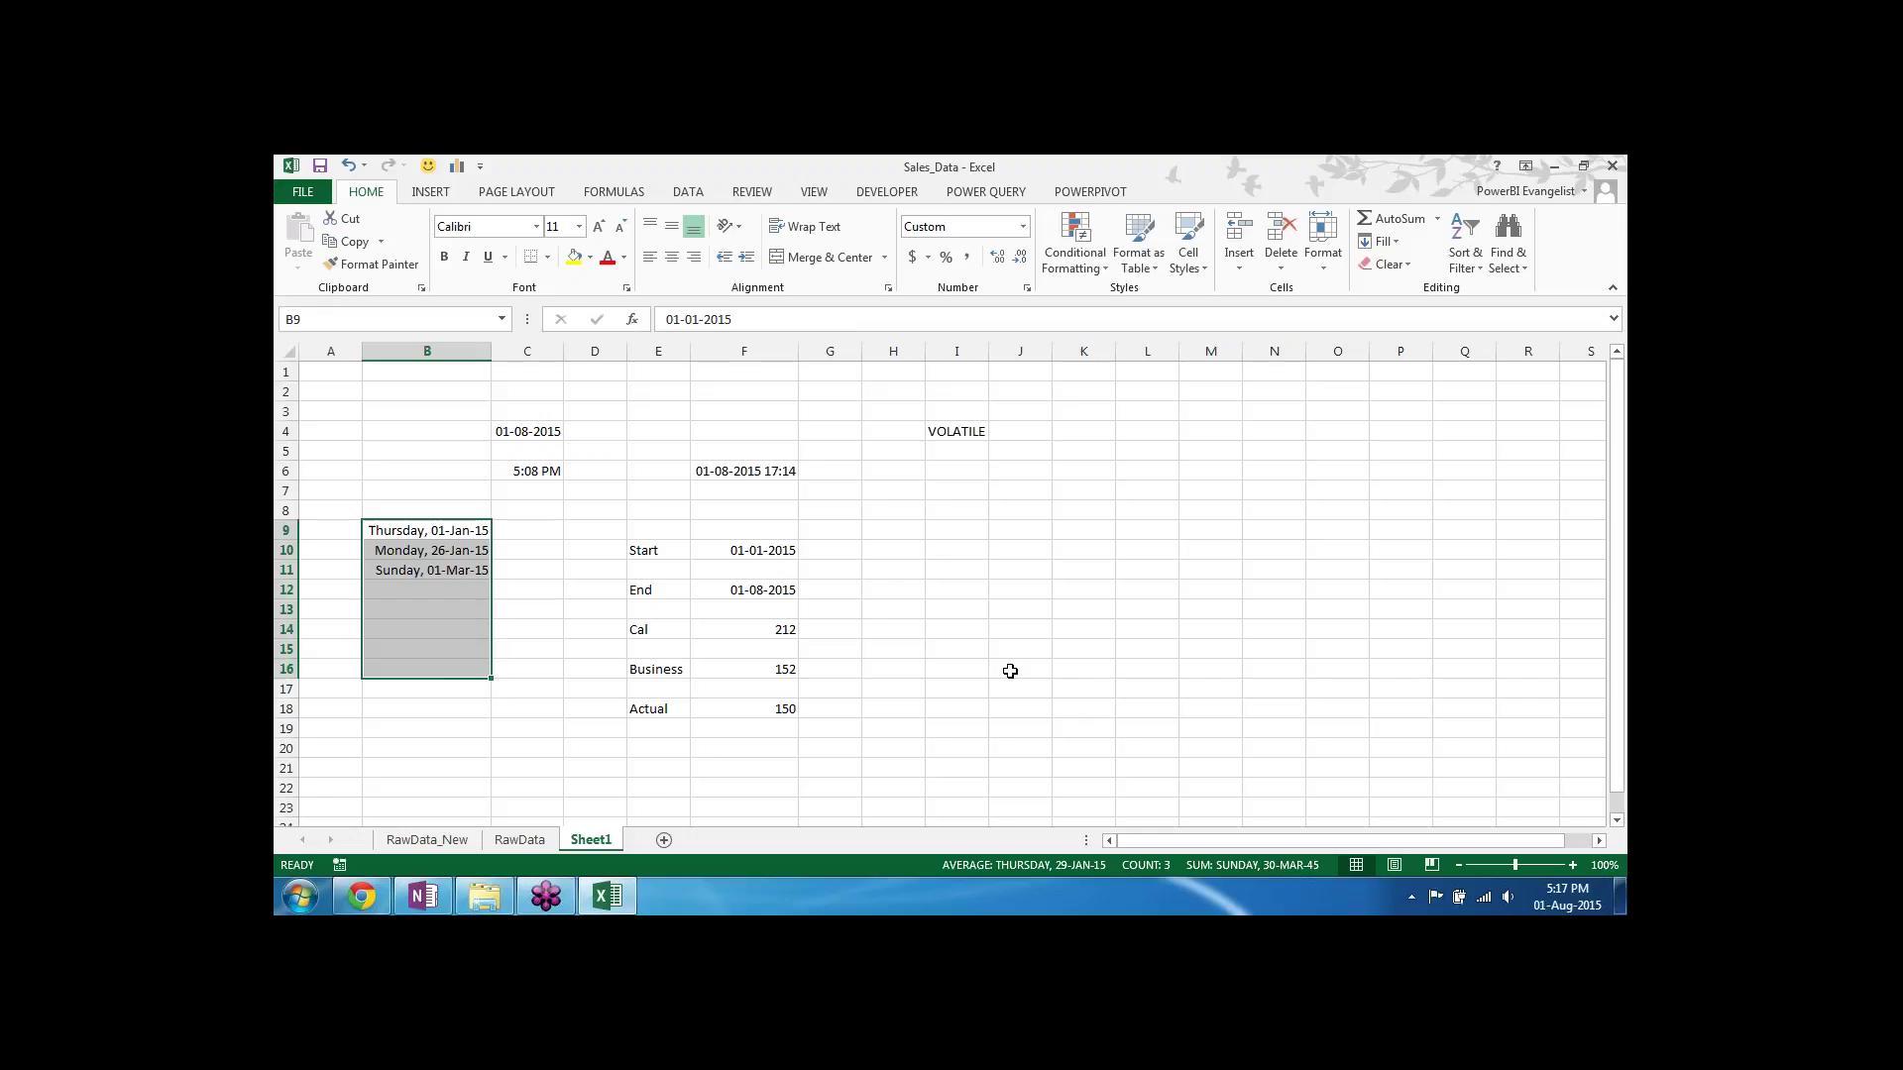
Step: Enter separate year, day and month values in row 2: 2014 in K2, 23 in L2 and 09 in M2
click(1162, 395)
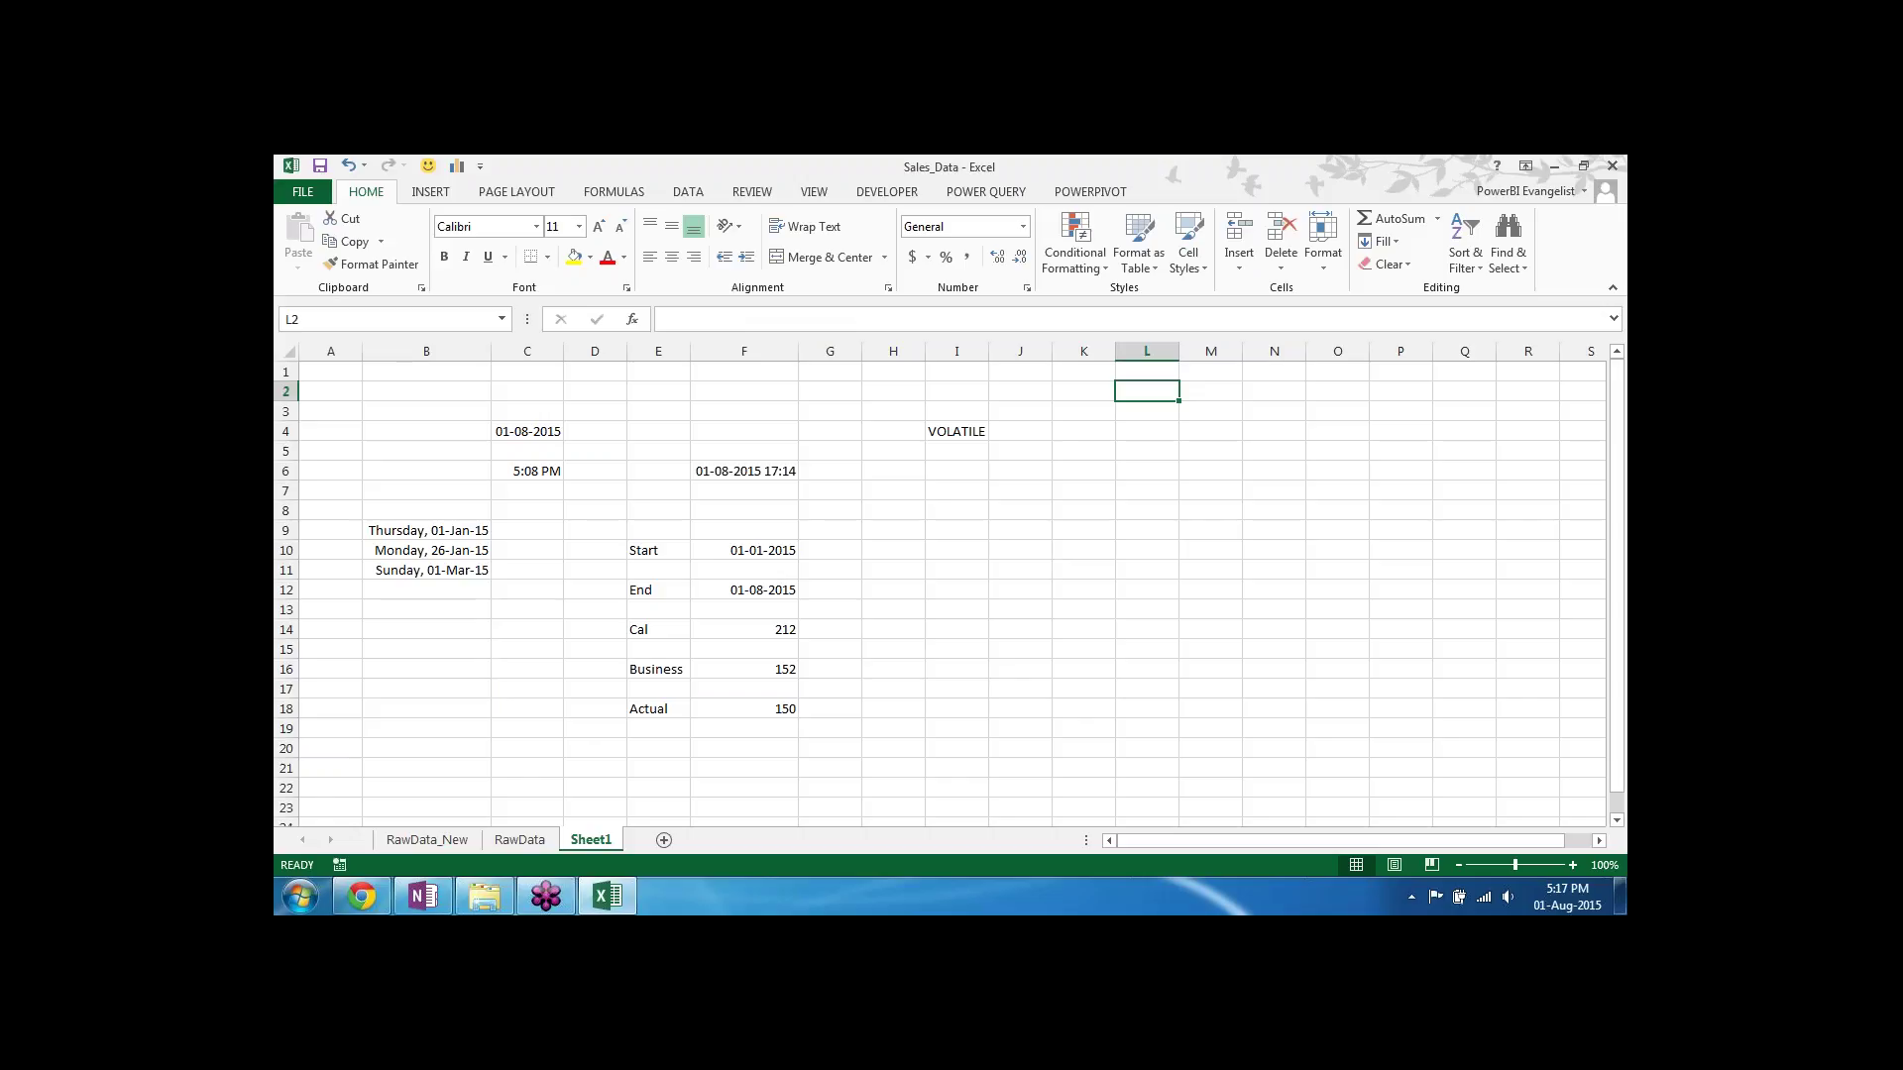
click(1083, 392)
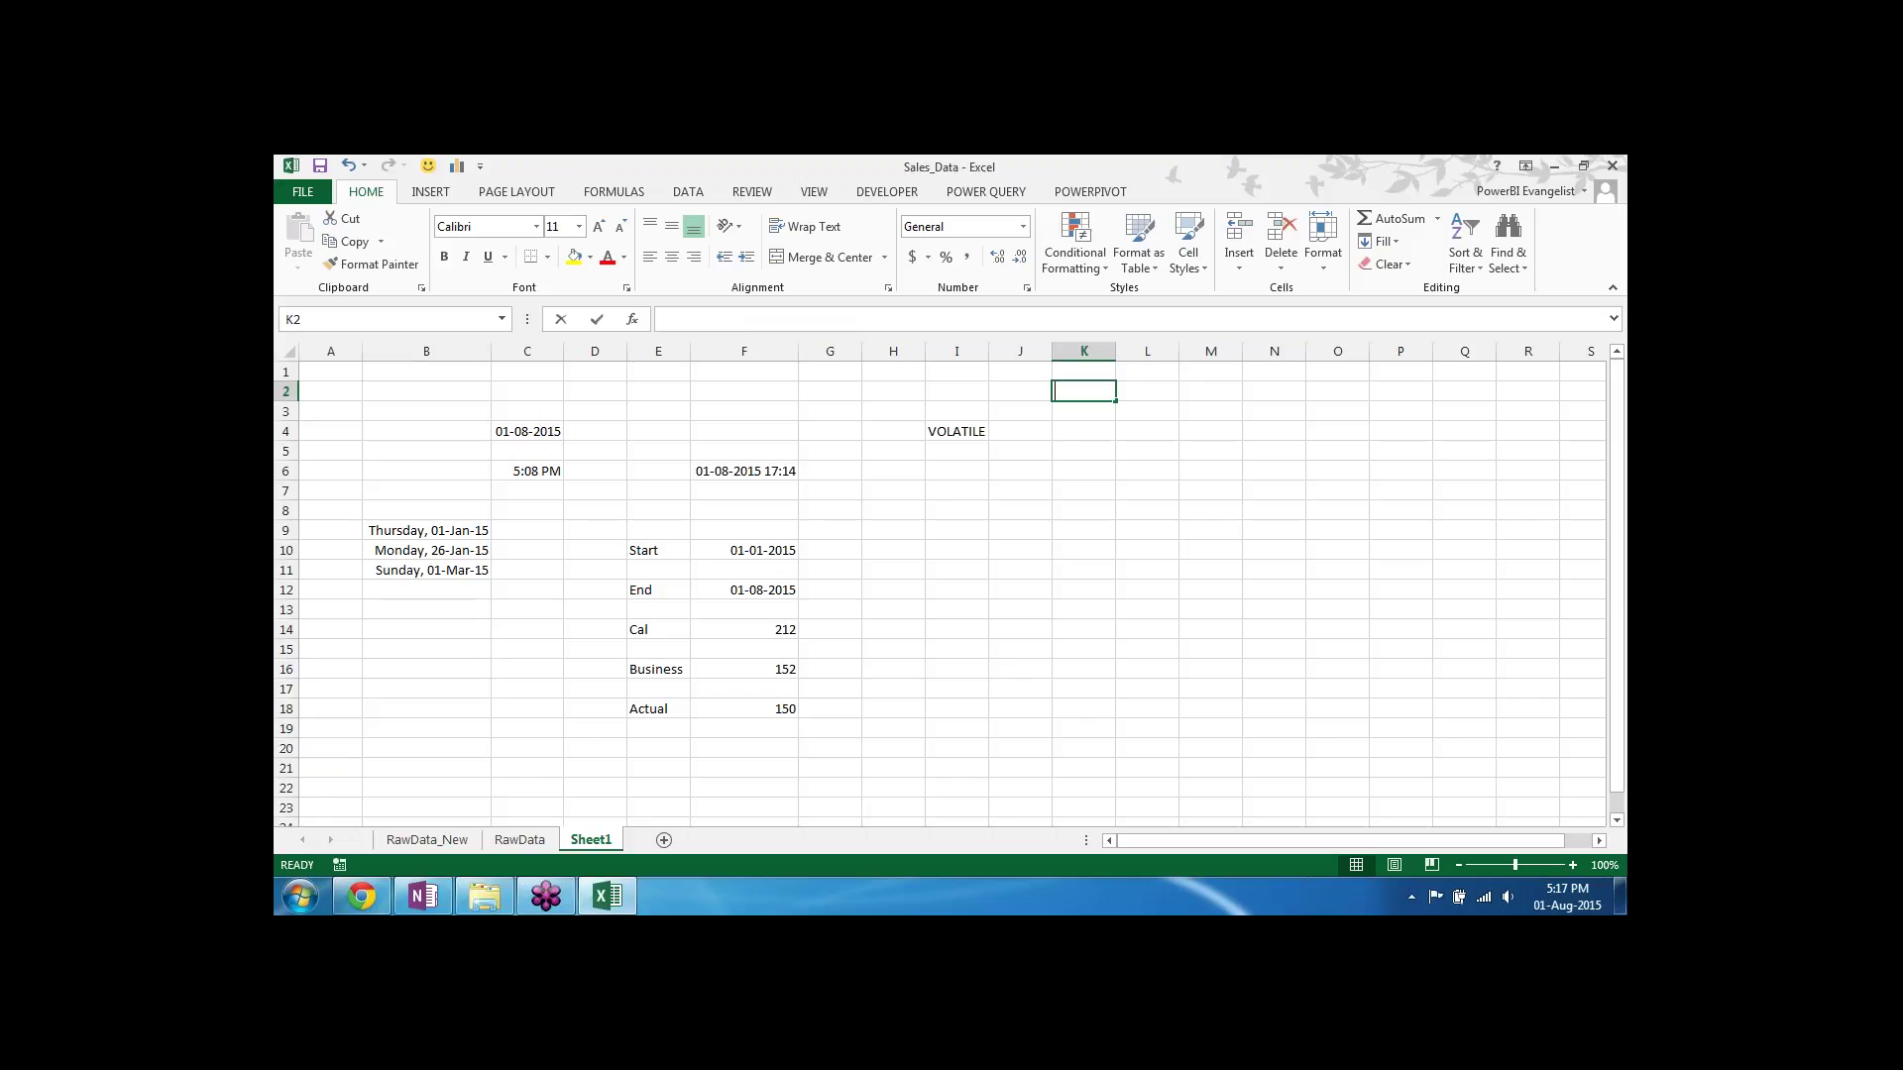
text(2014)
key(Tab)
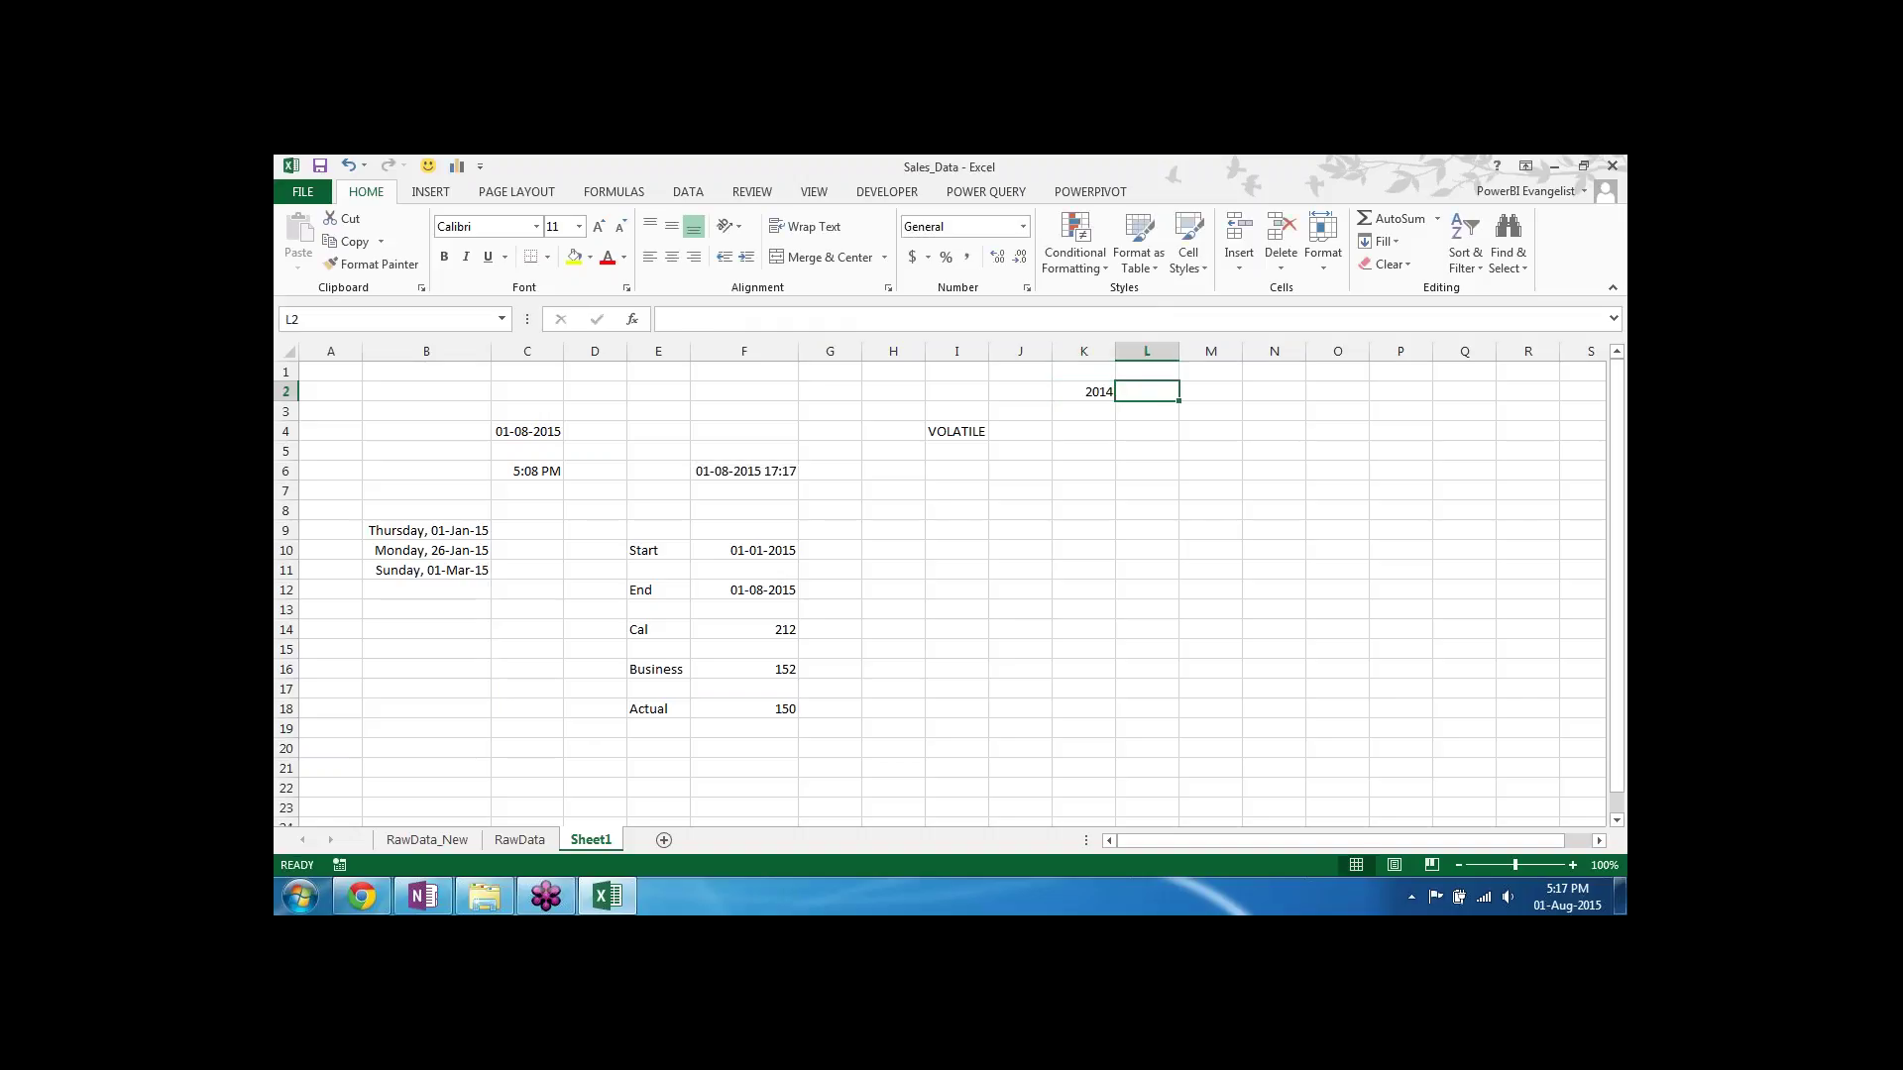
text(0)
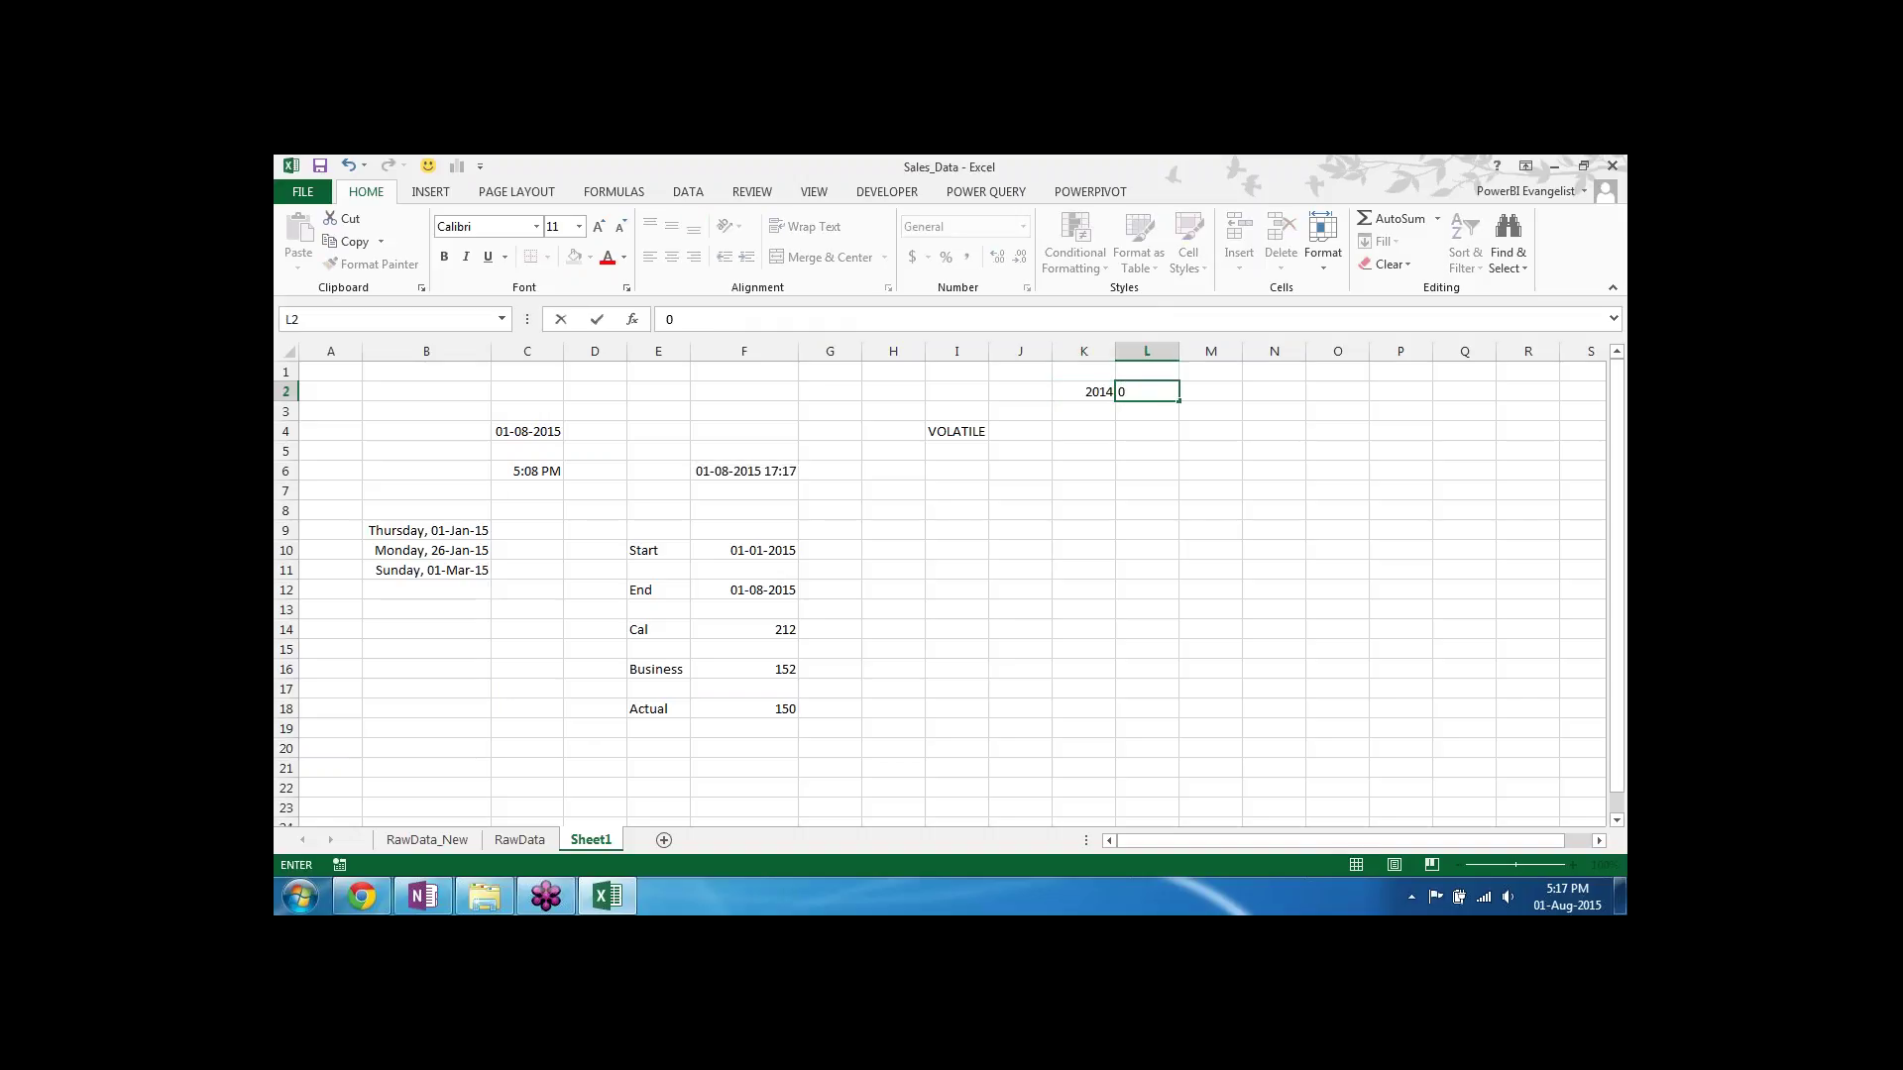
key(BackSpace)
text(23)
key(Tab)
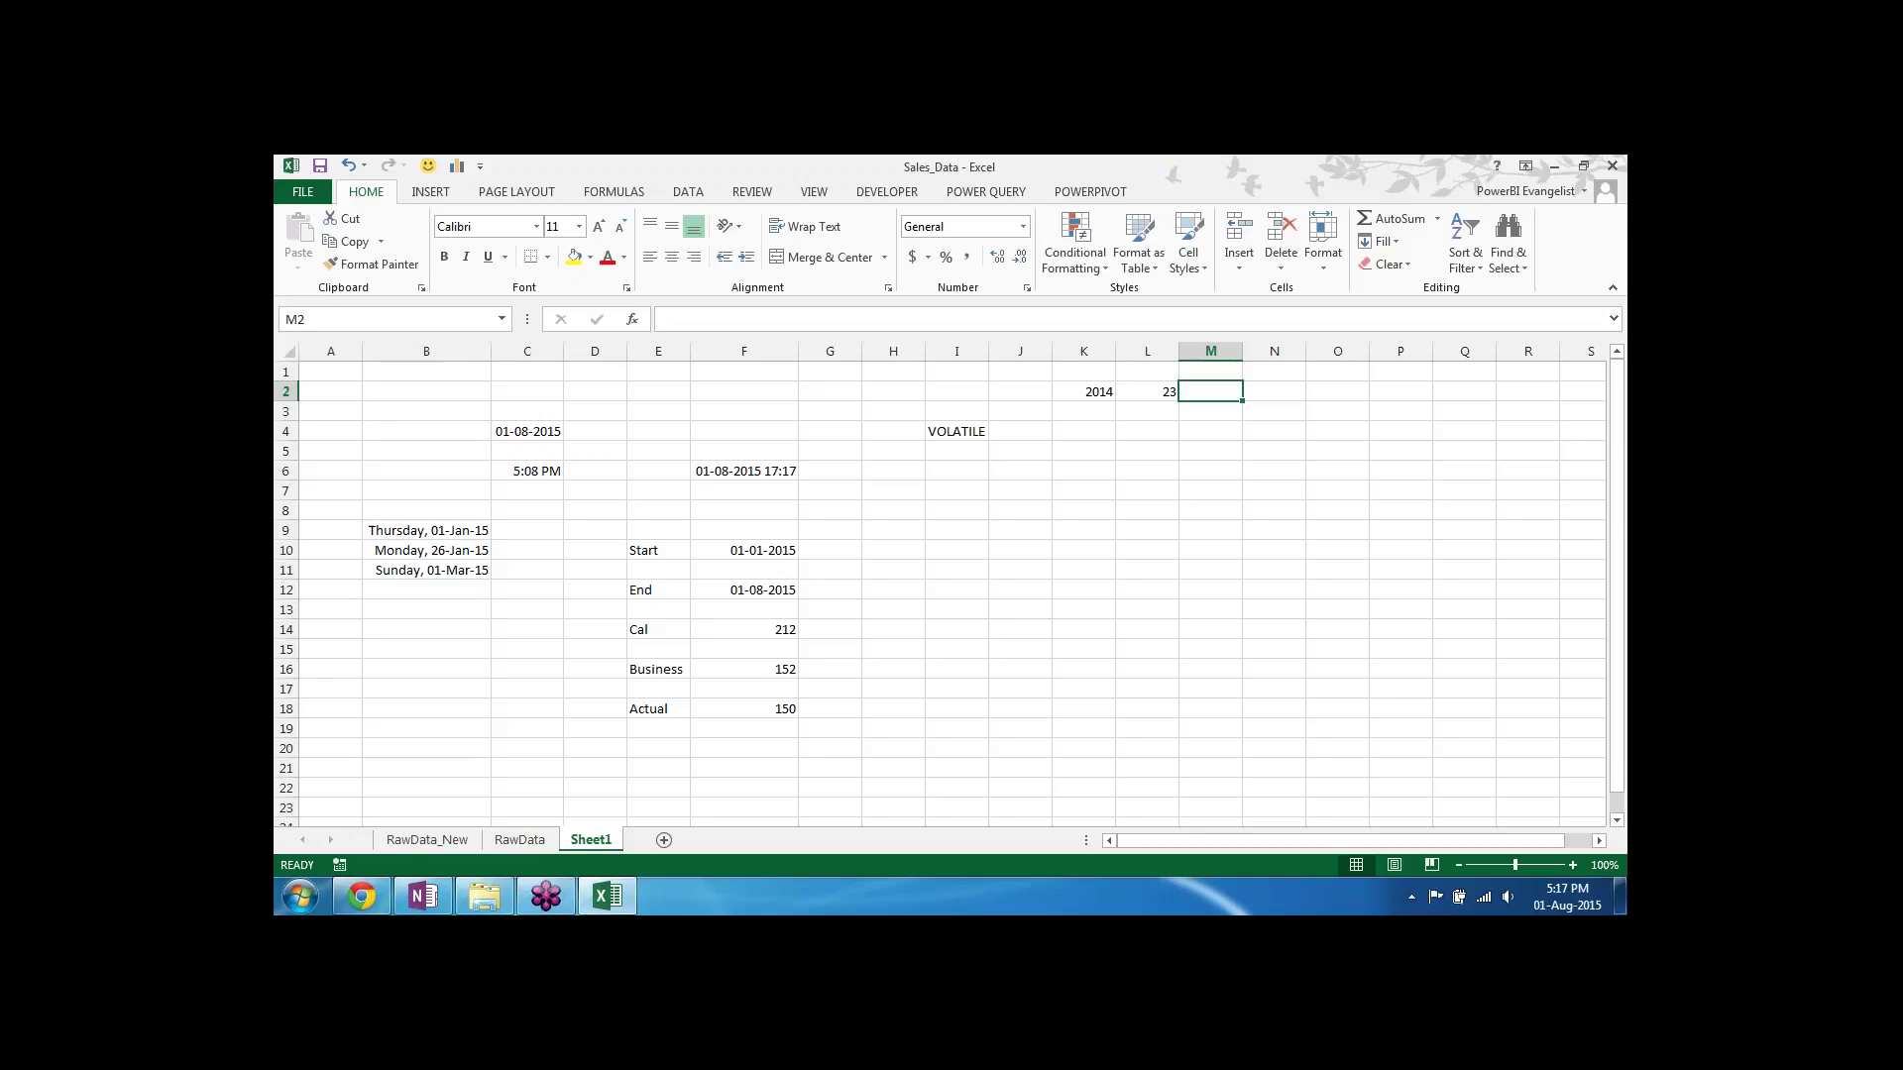
text(09)
key(BackSpace)
key(BackSpace)
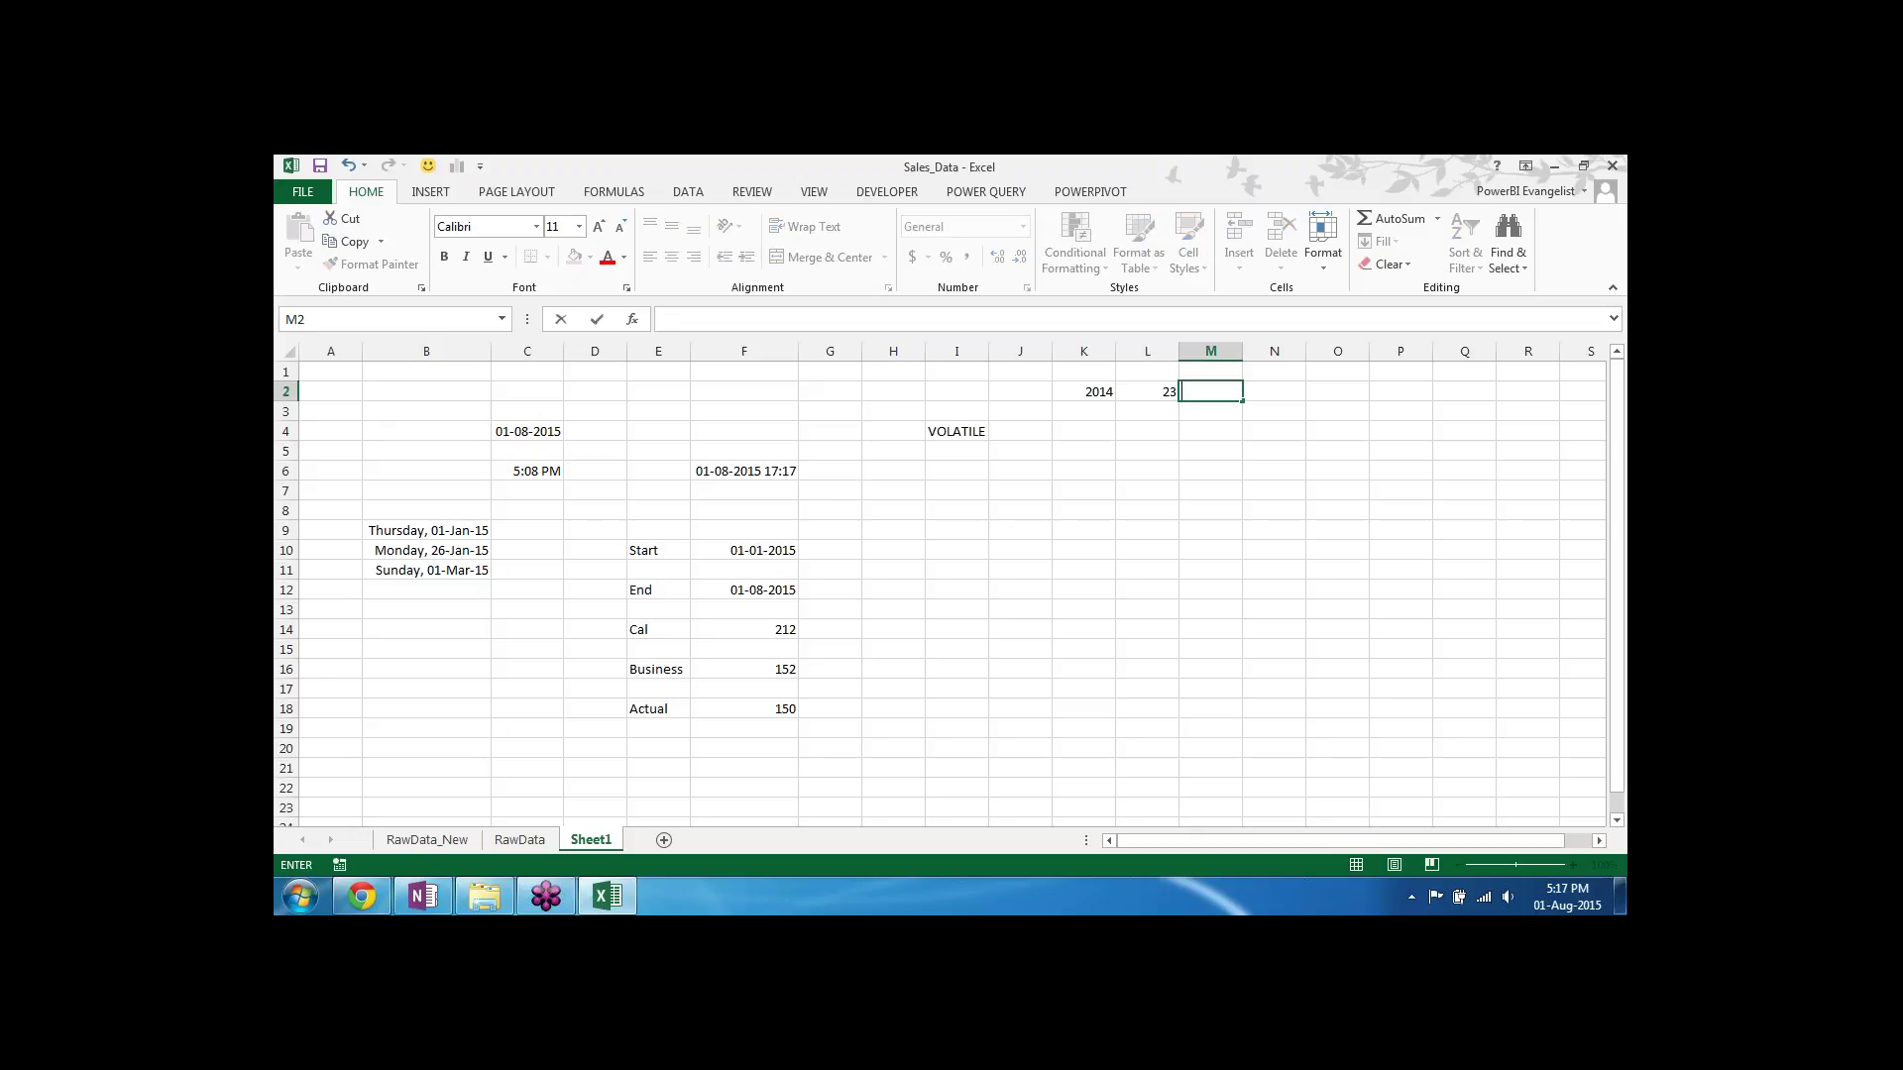
text(09)
key(Return)
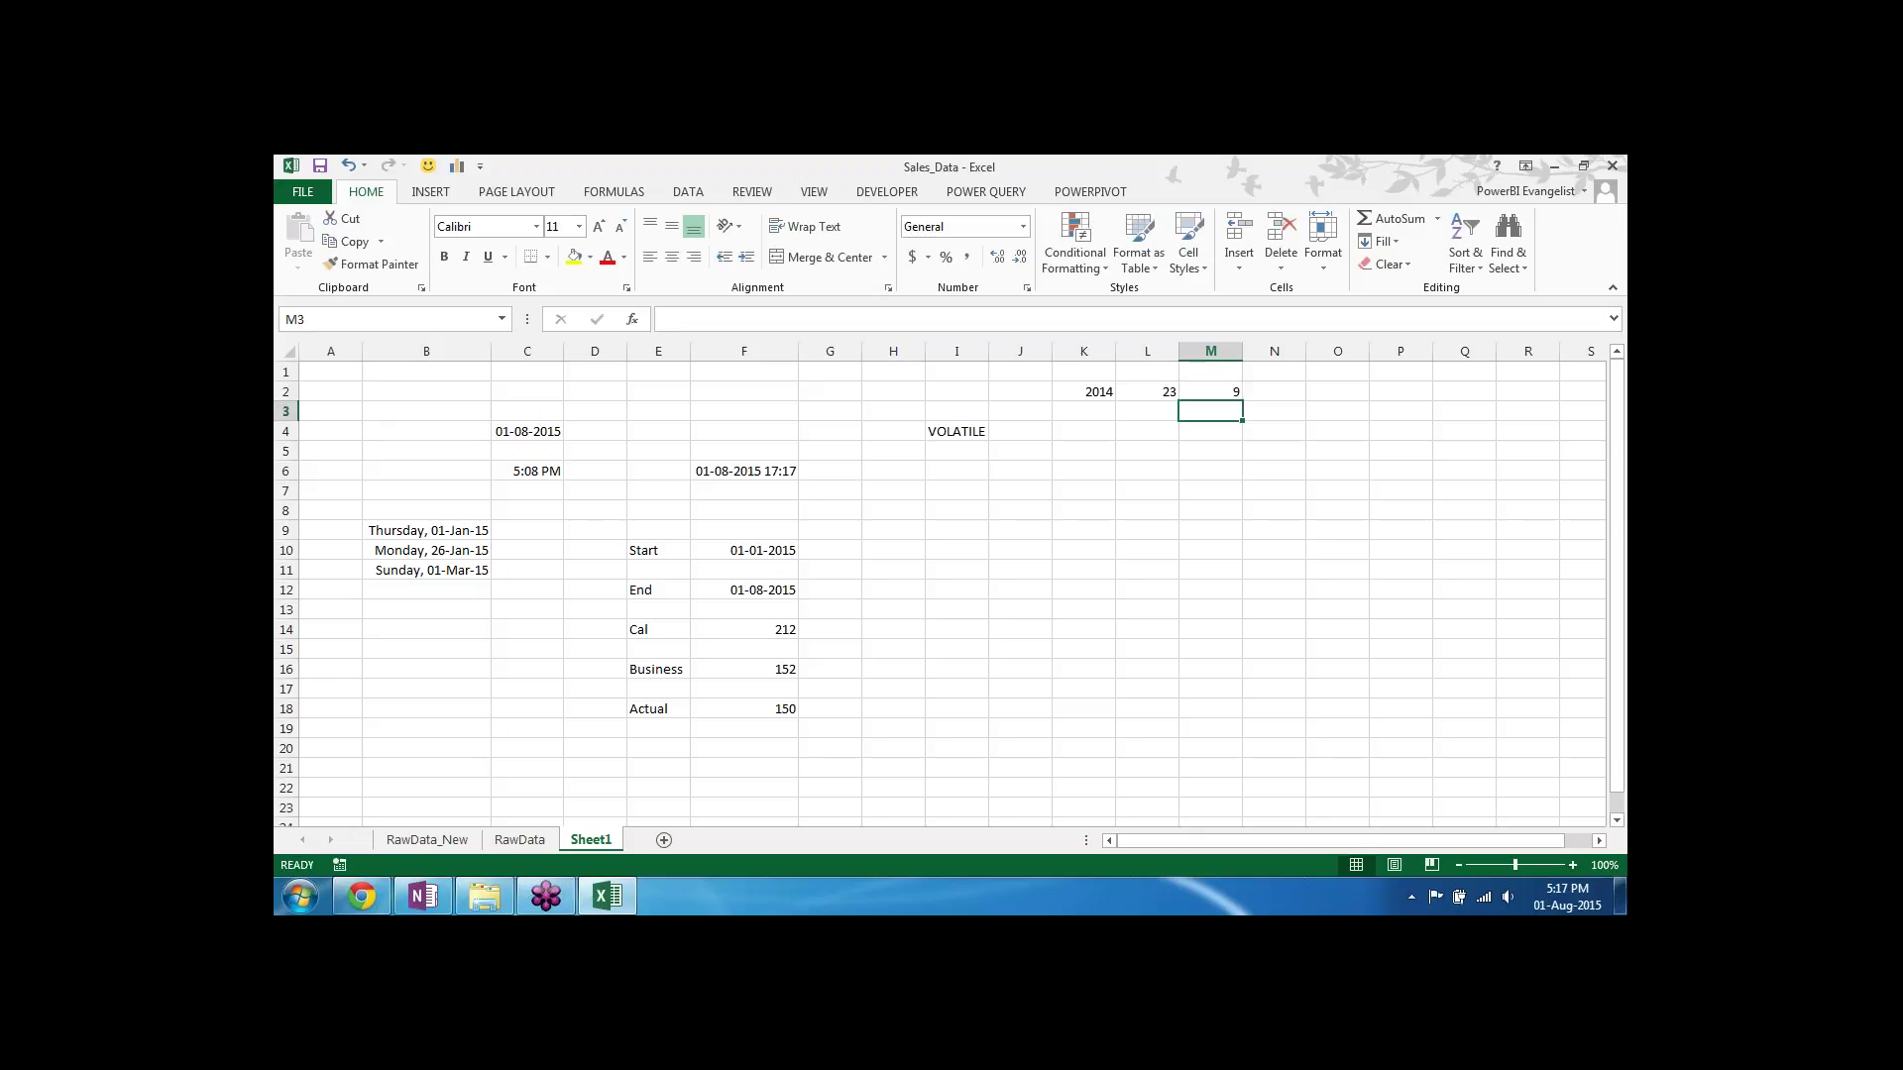
key(Up)
key(Left)
key(Left)
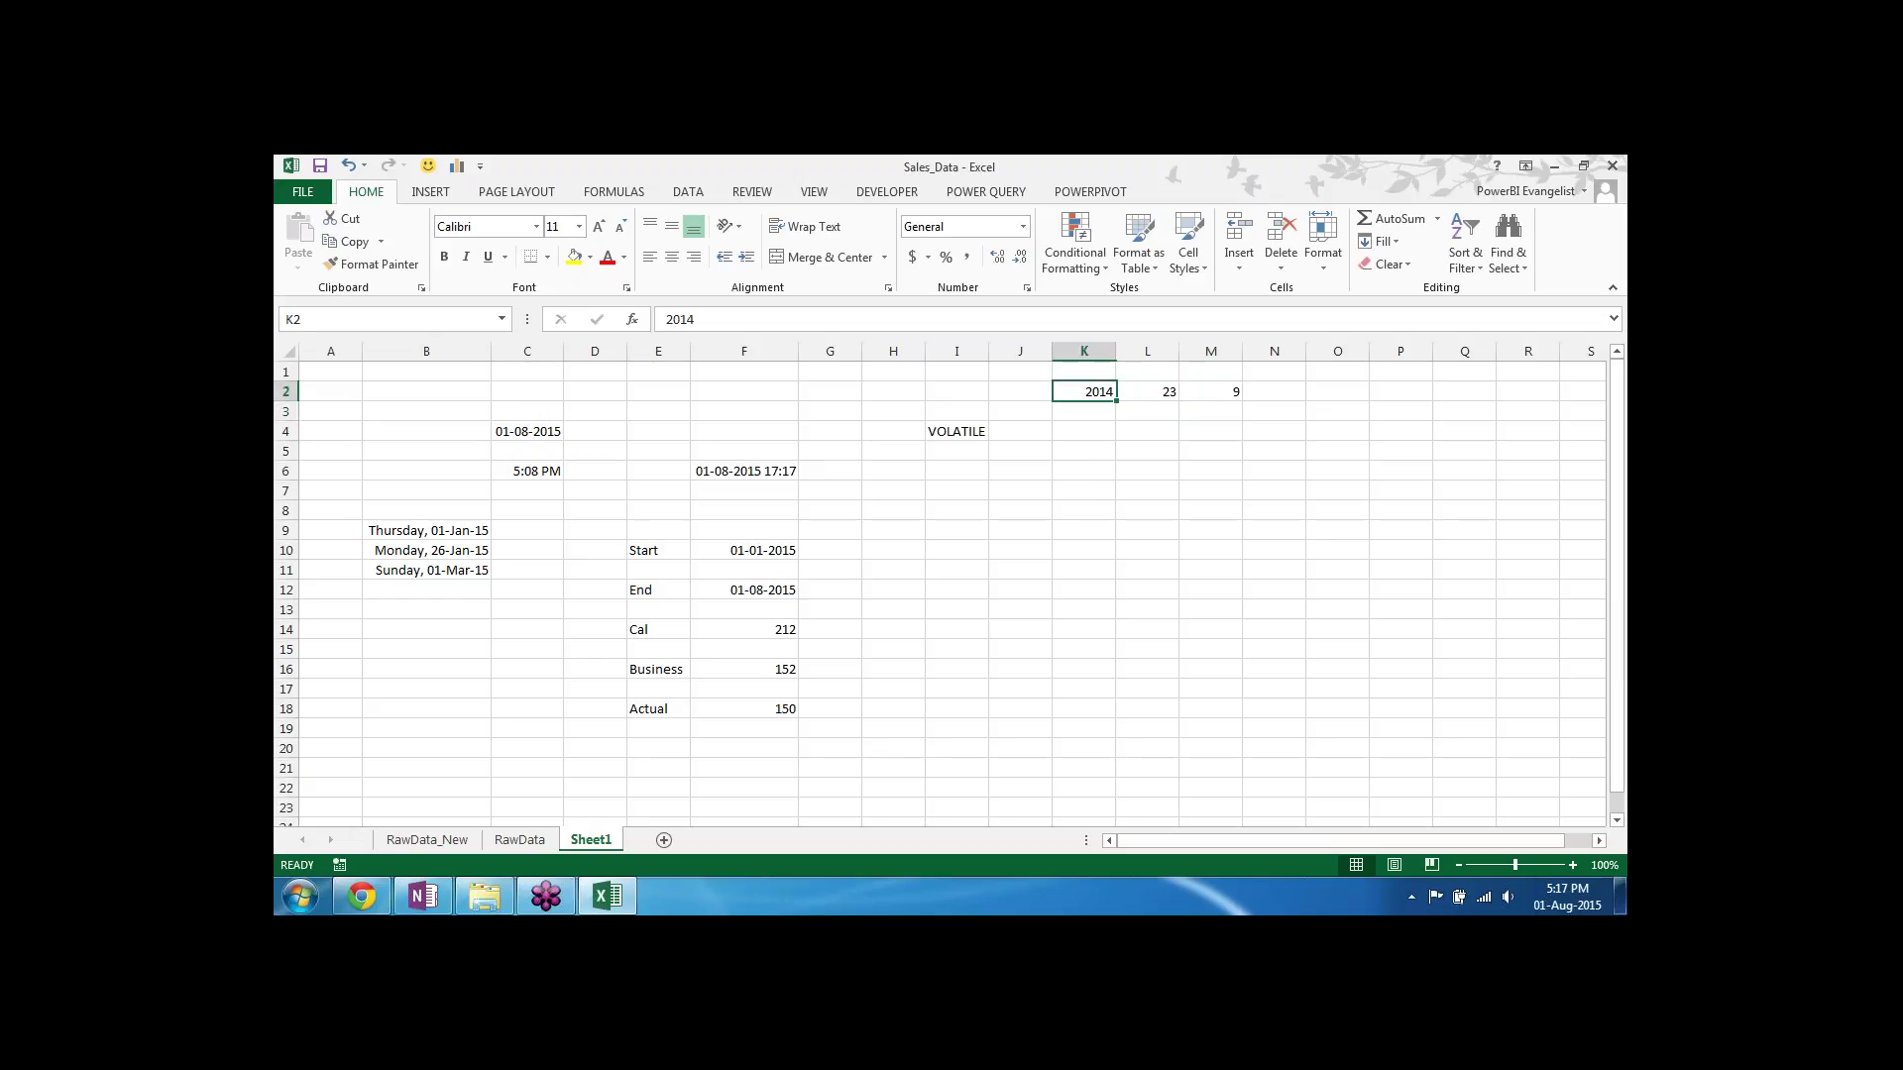
click(1083, 412)
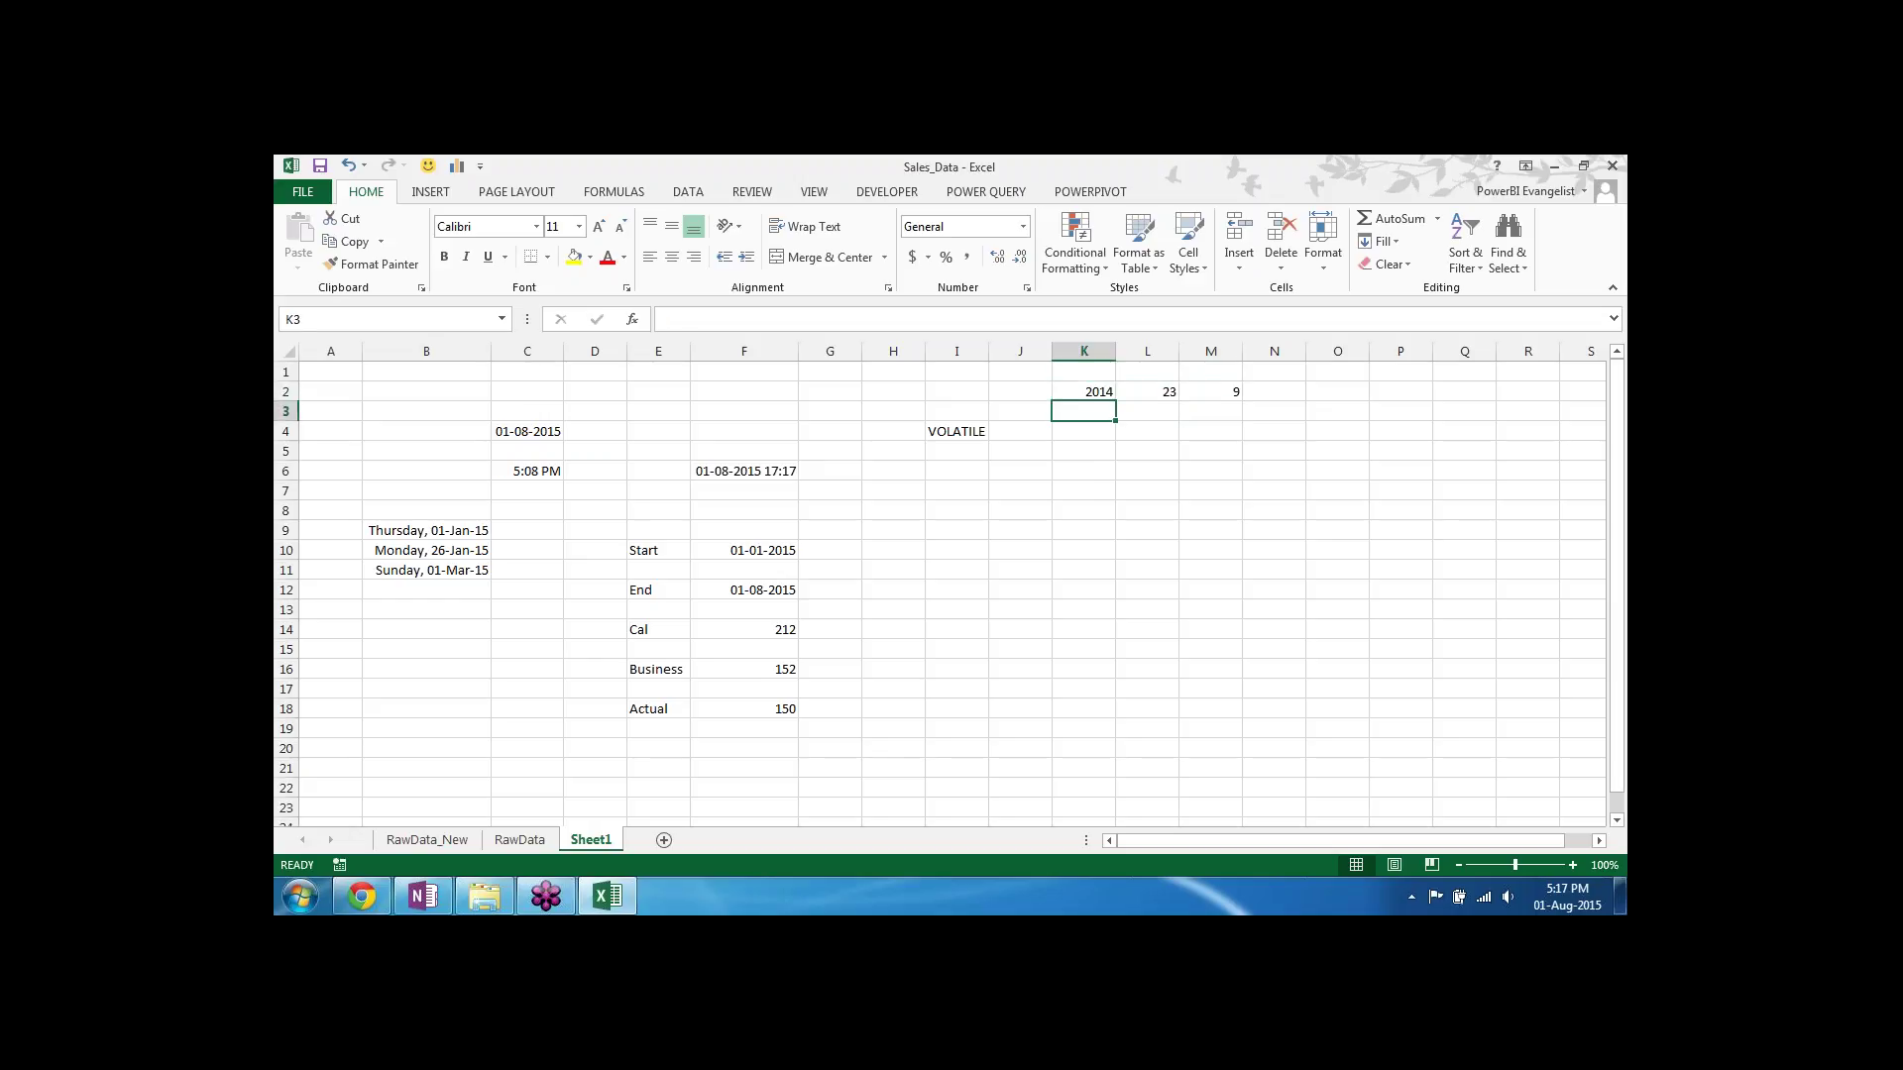
click(1084, 392)
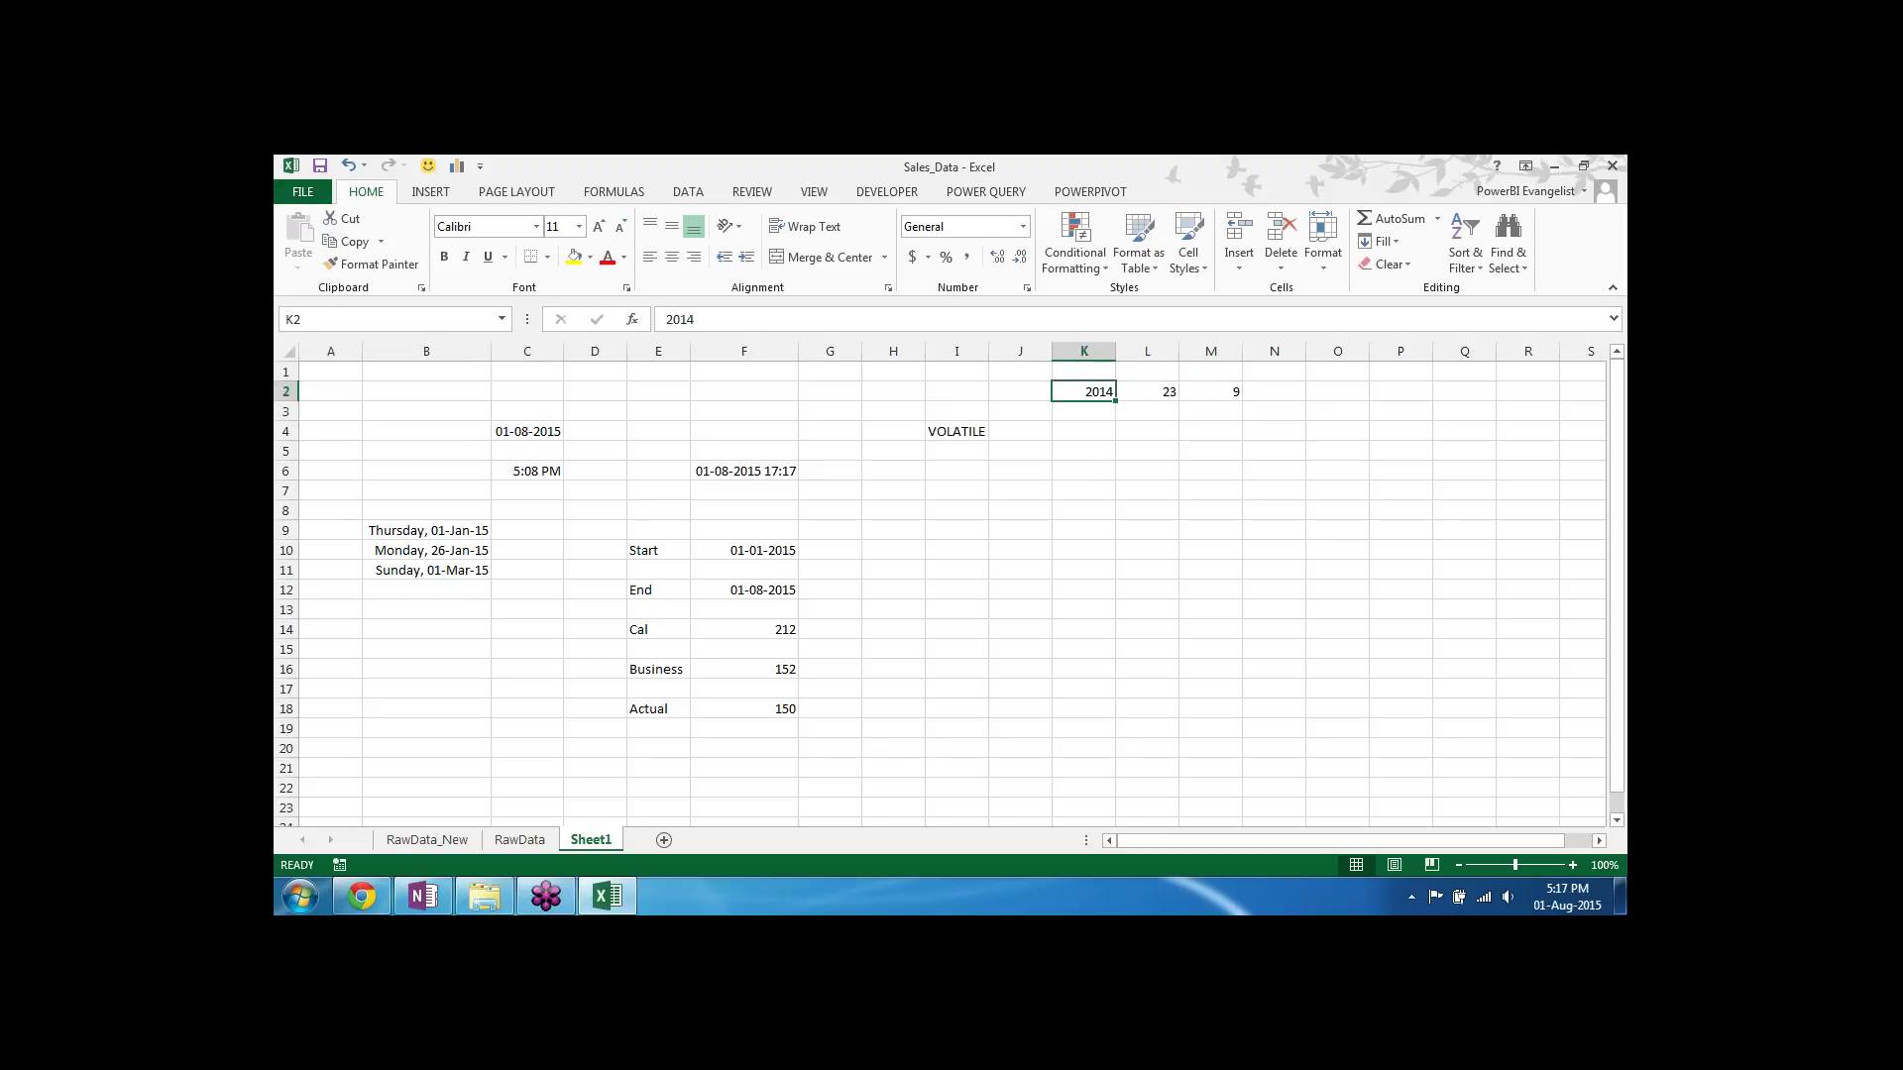
drag(1083, 392, 1210, 550)
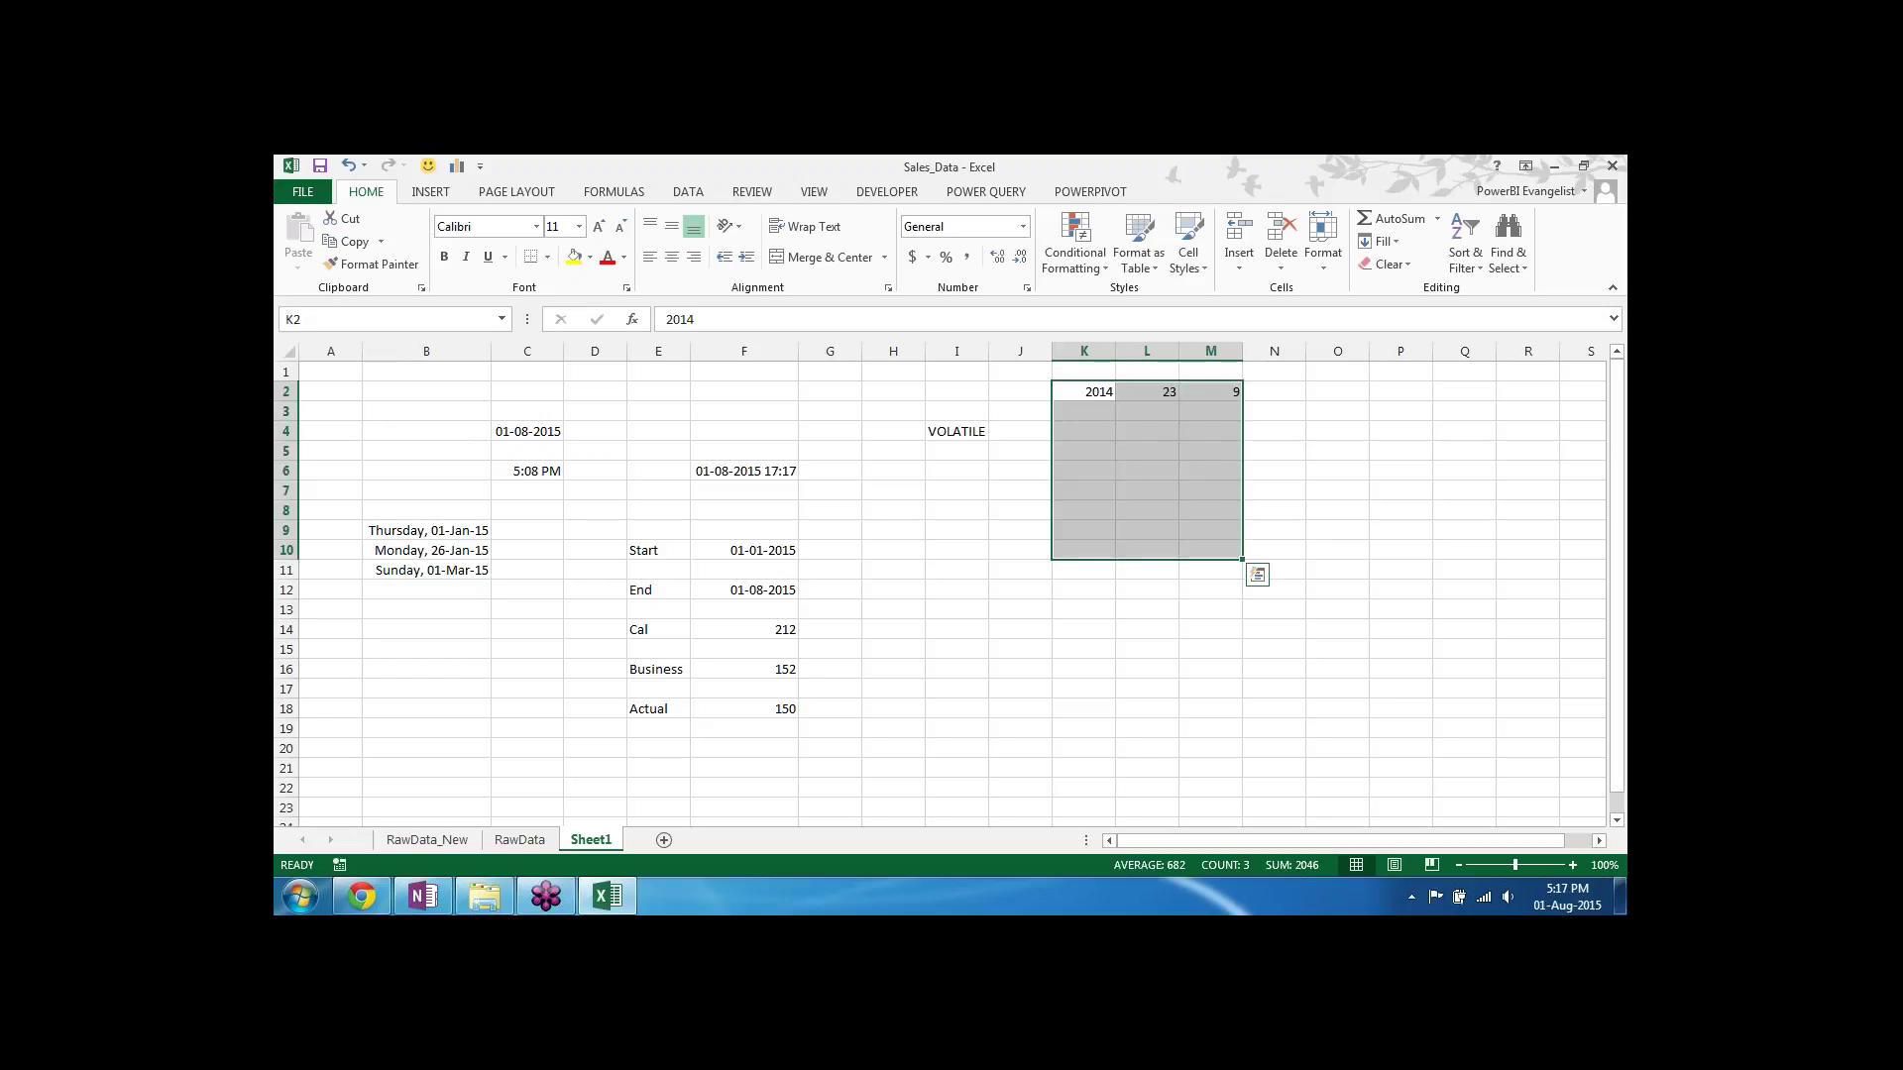
click(1084, 411)
click(1084, 471)
click(1084, 510)
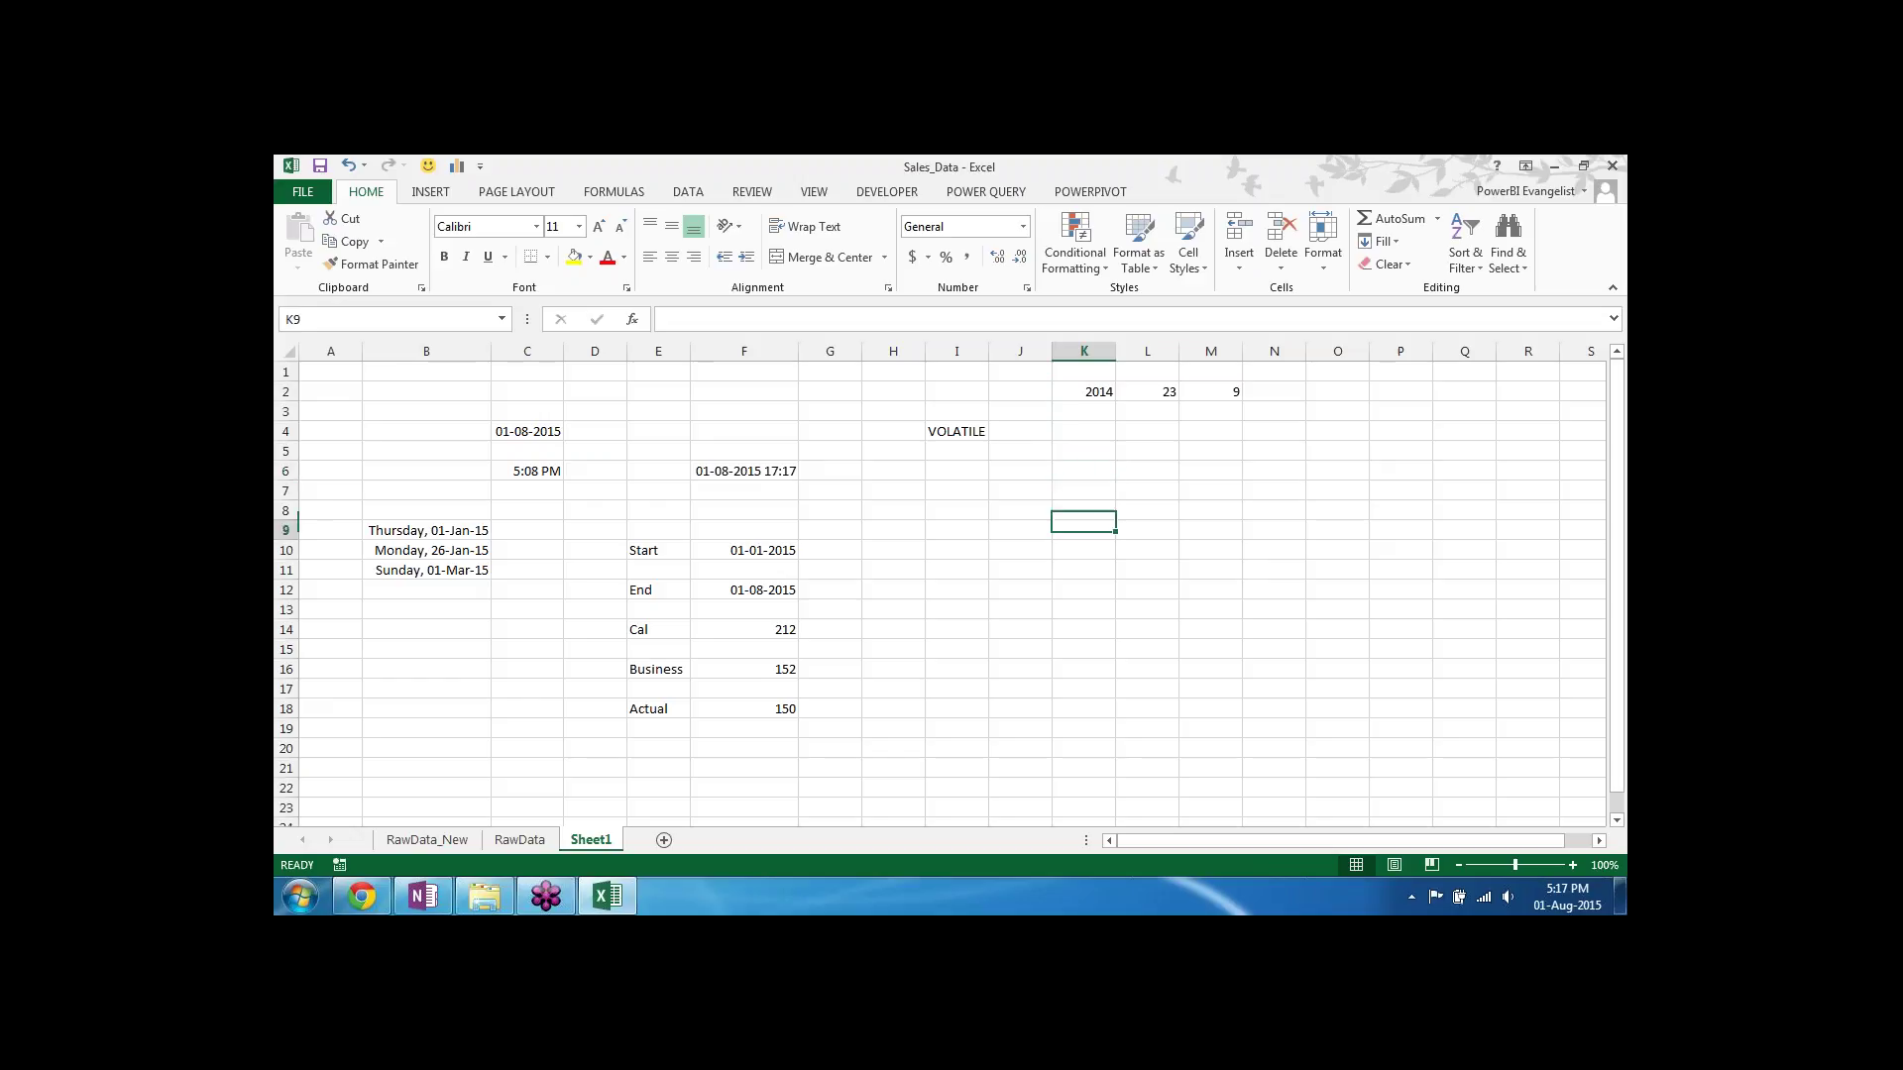
click(1019, 570)
click(956, 570)
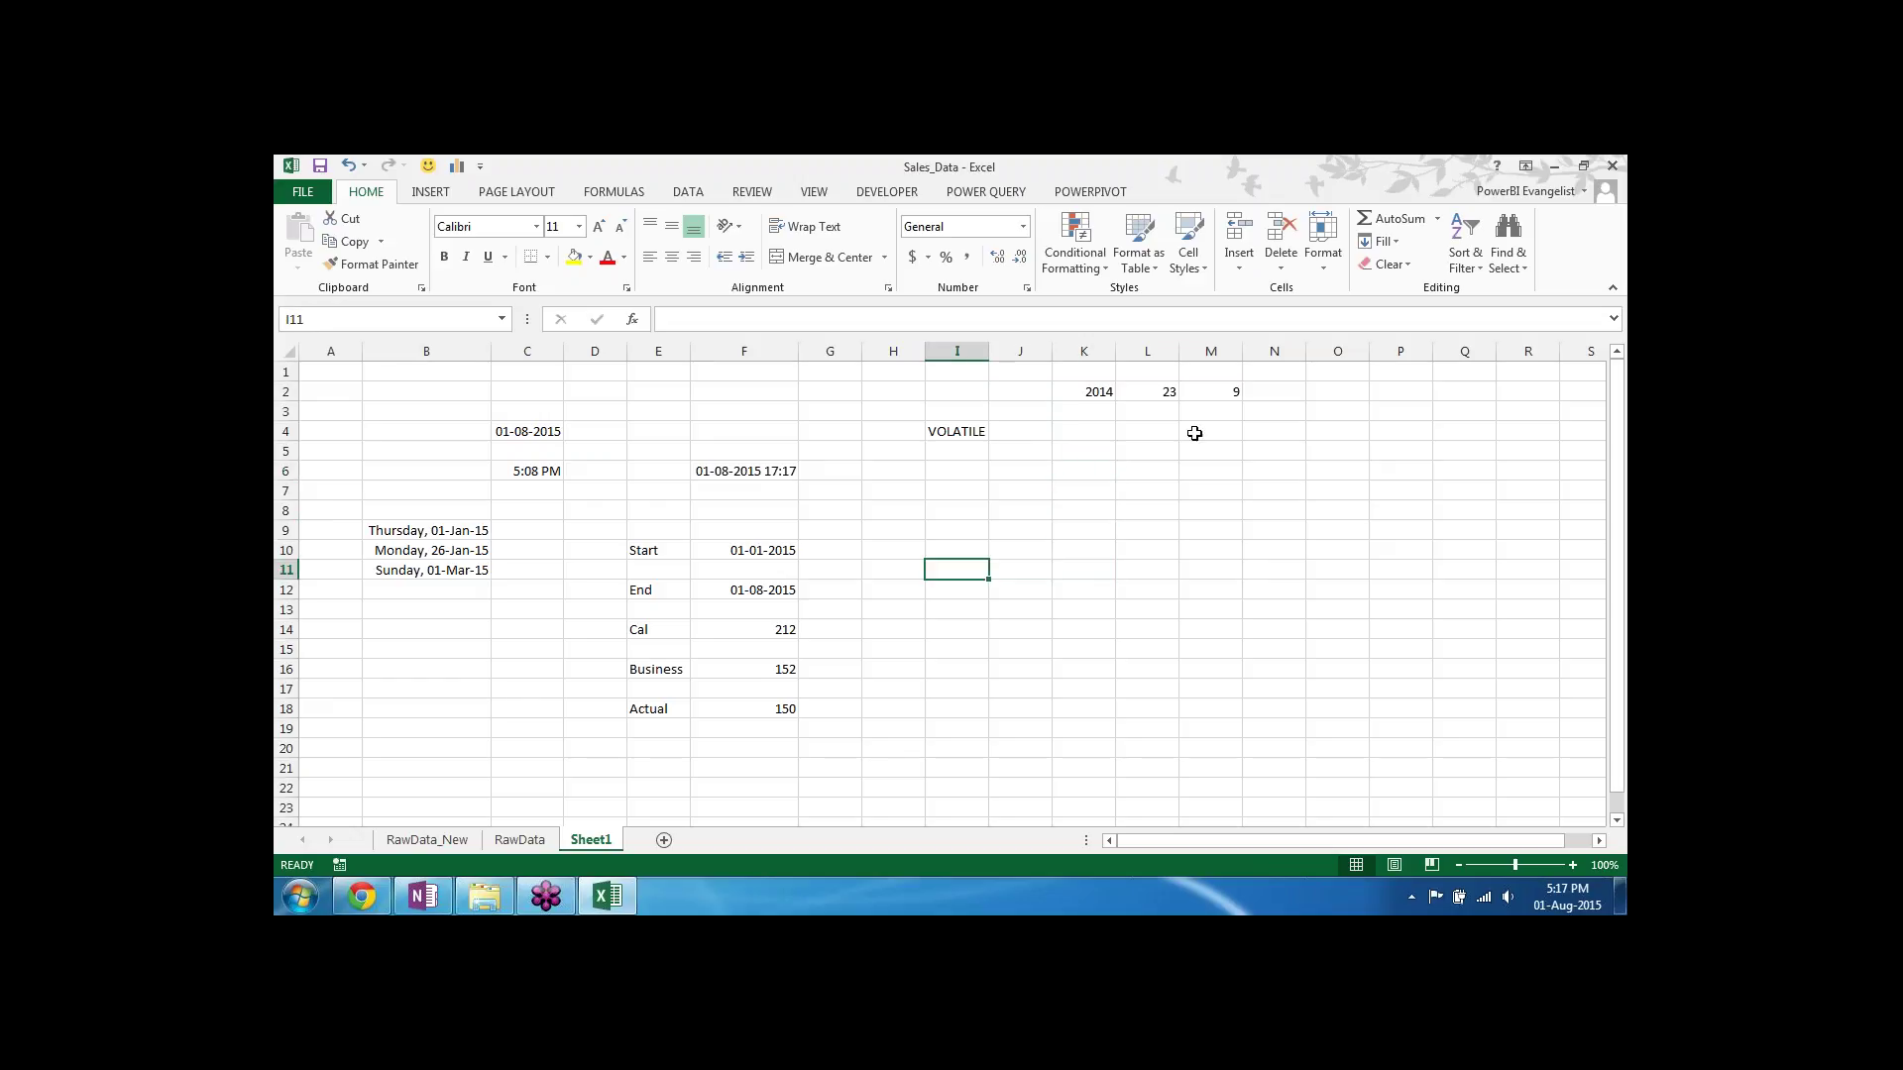
Step: Combine the year, month and day values into one date in L4 with =DATE(K2,M2,L2)
click(1160, 434)
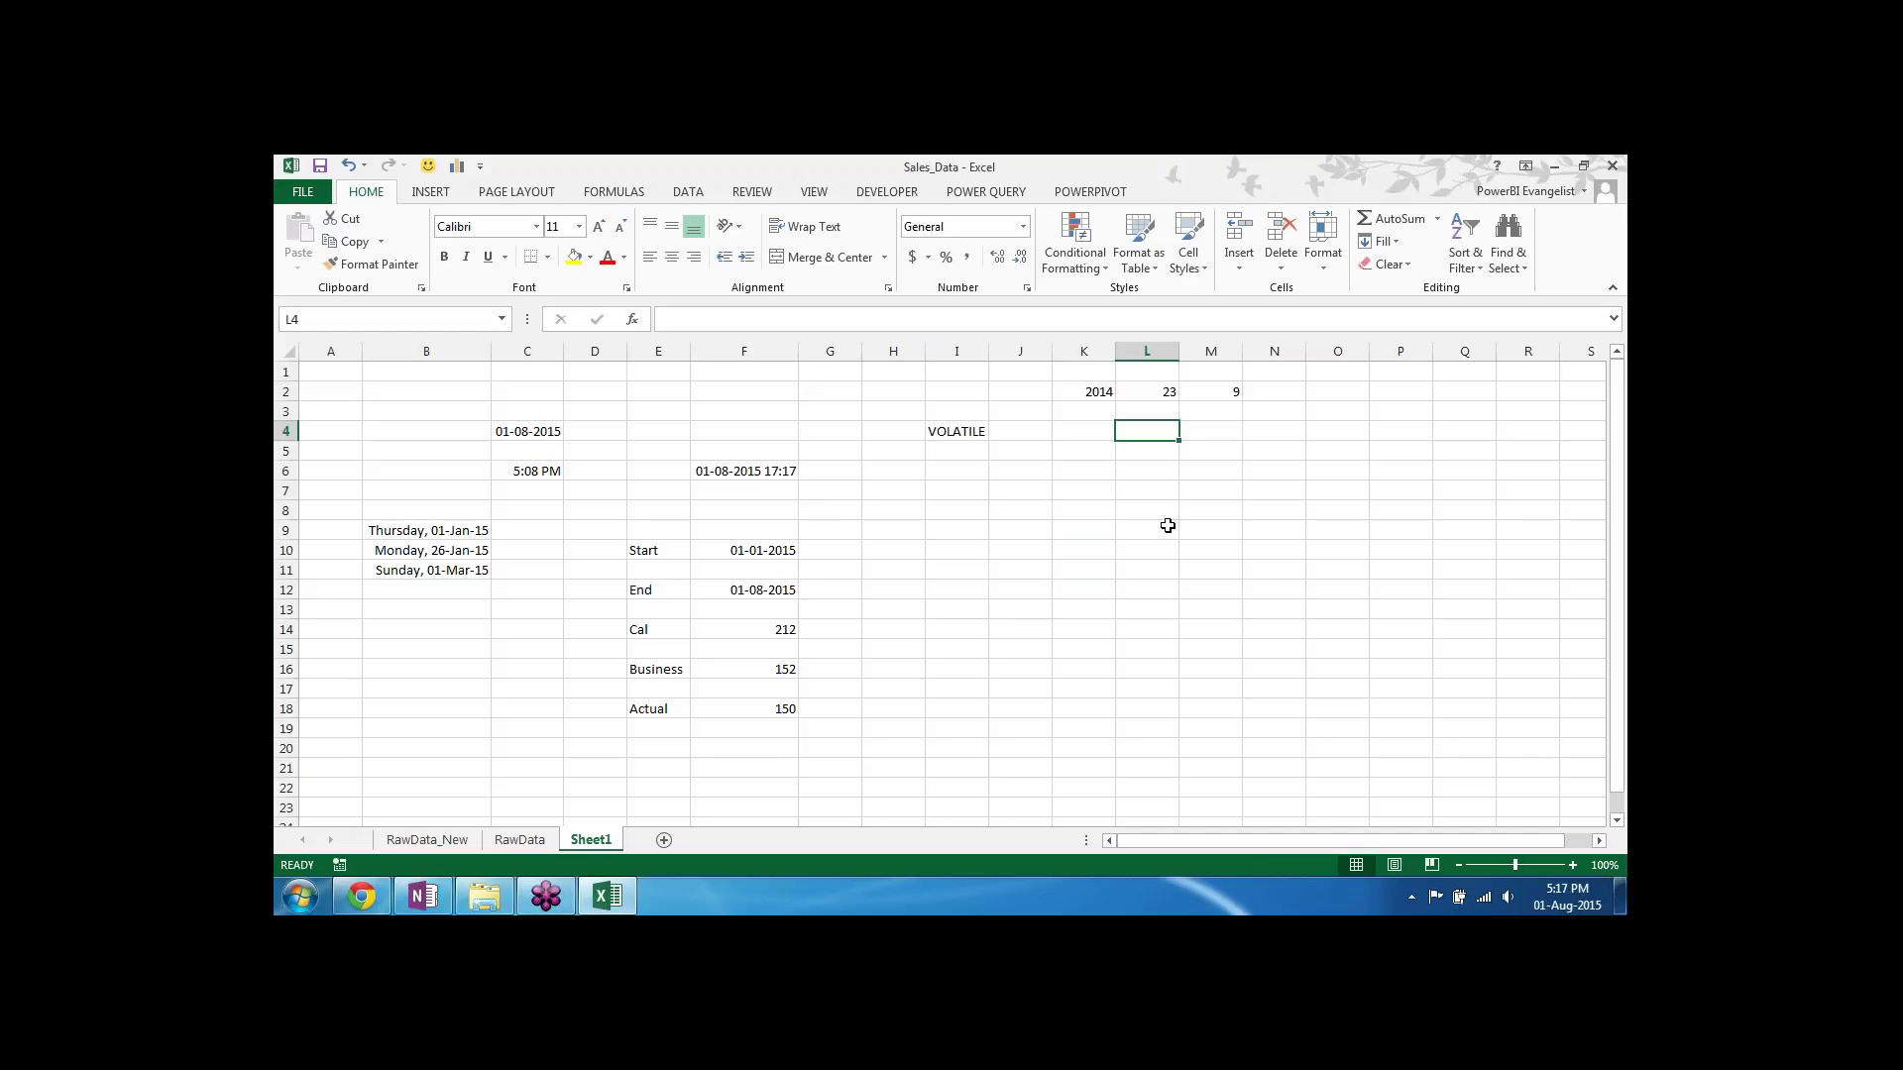
text(=date)
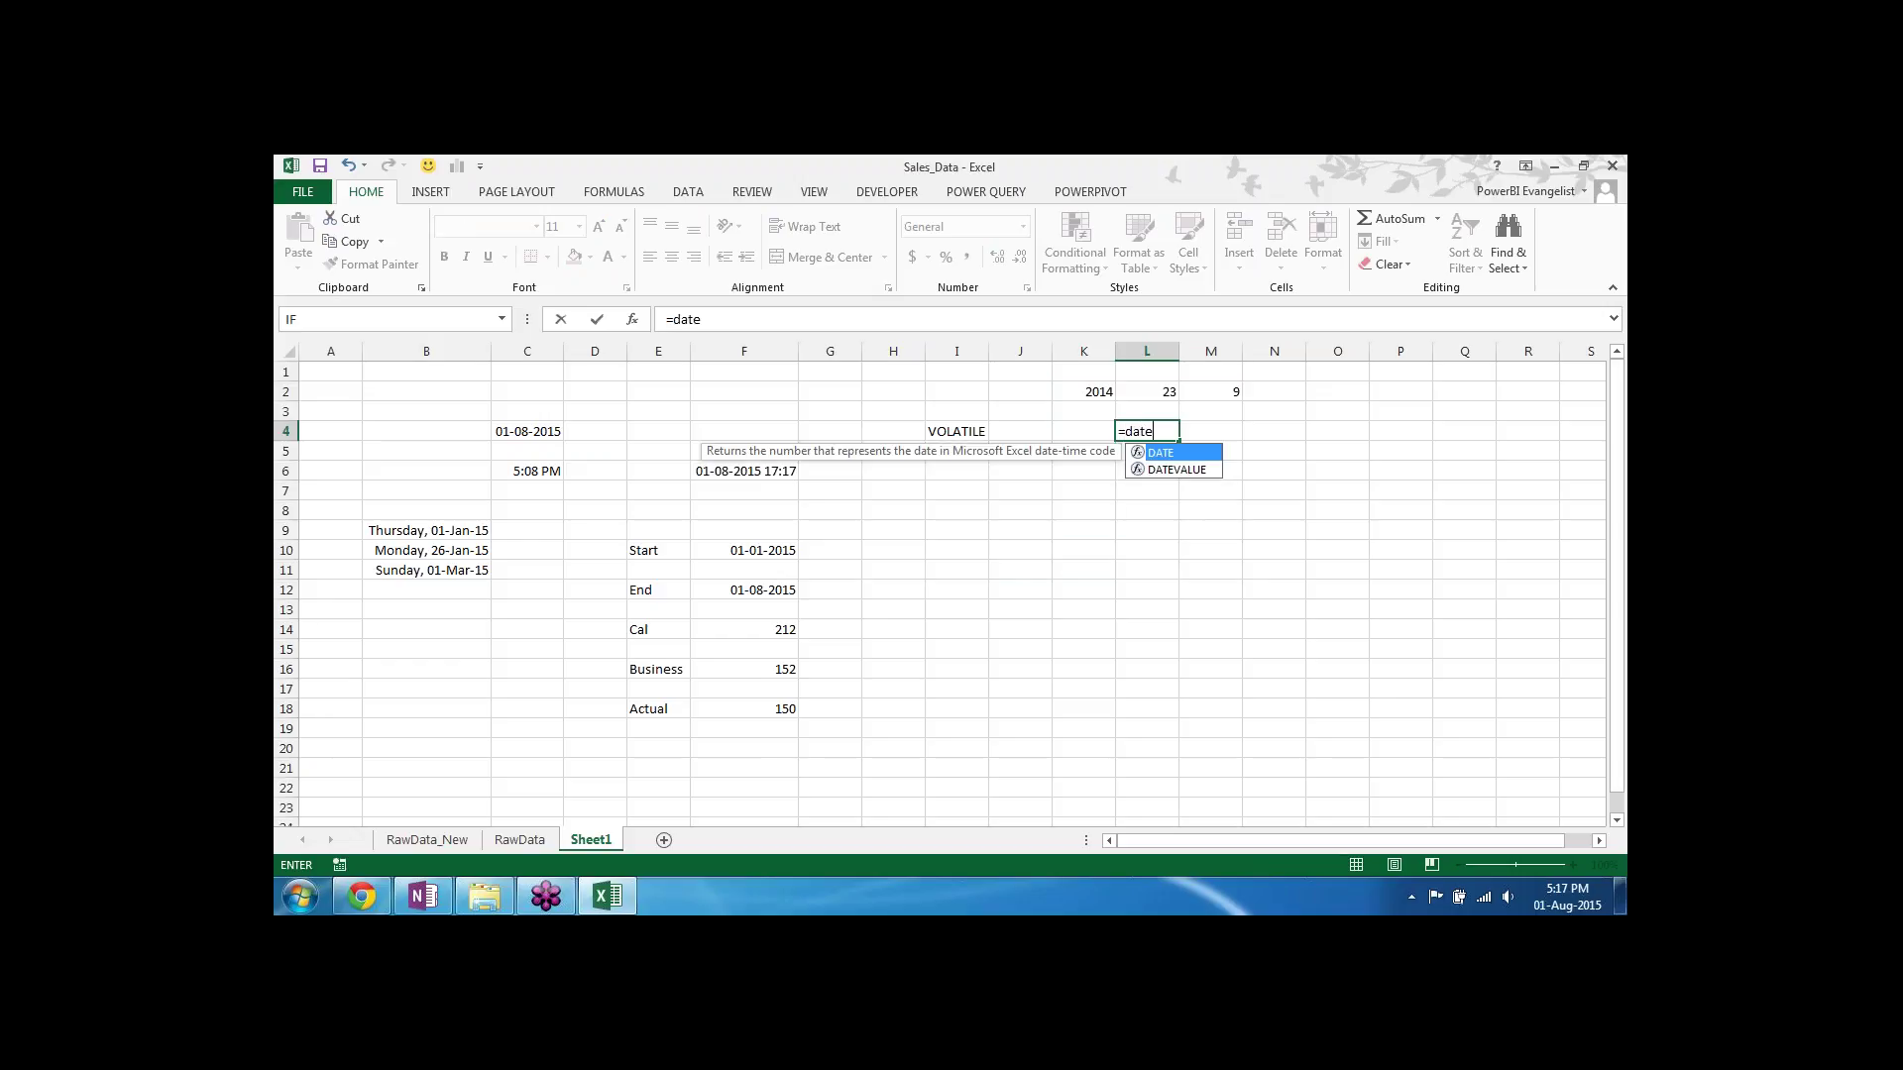
text(()
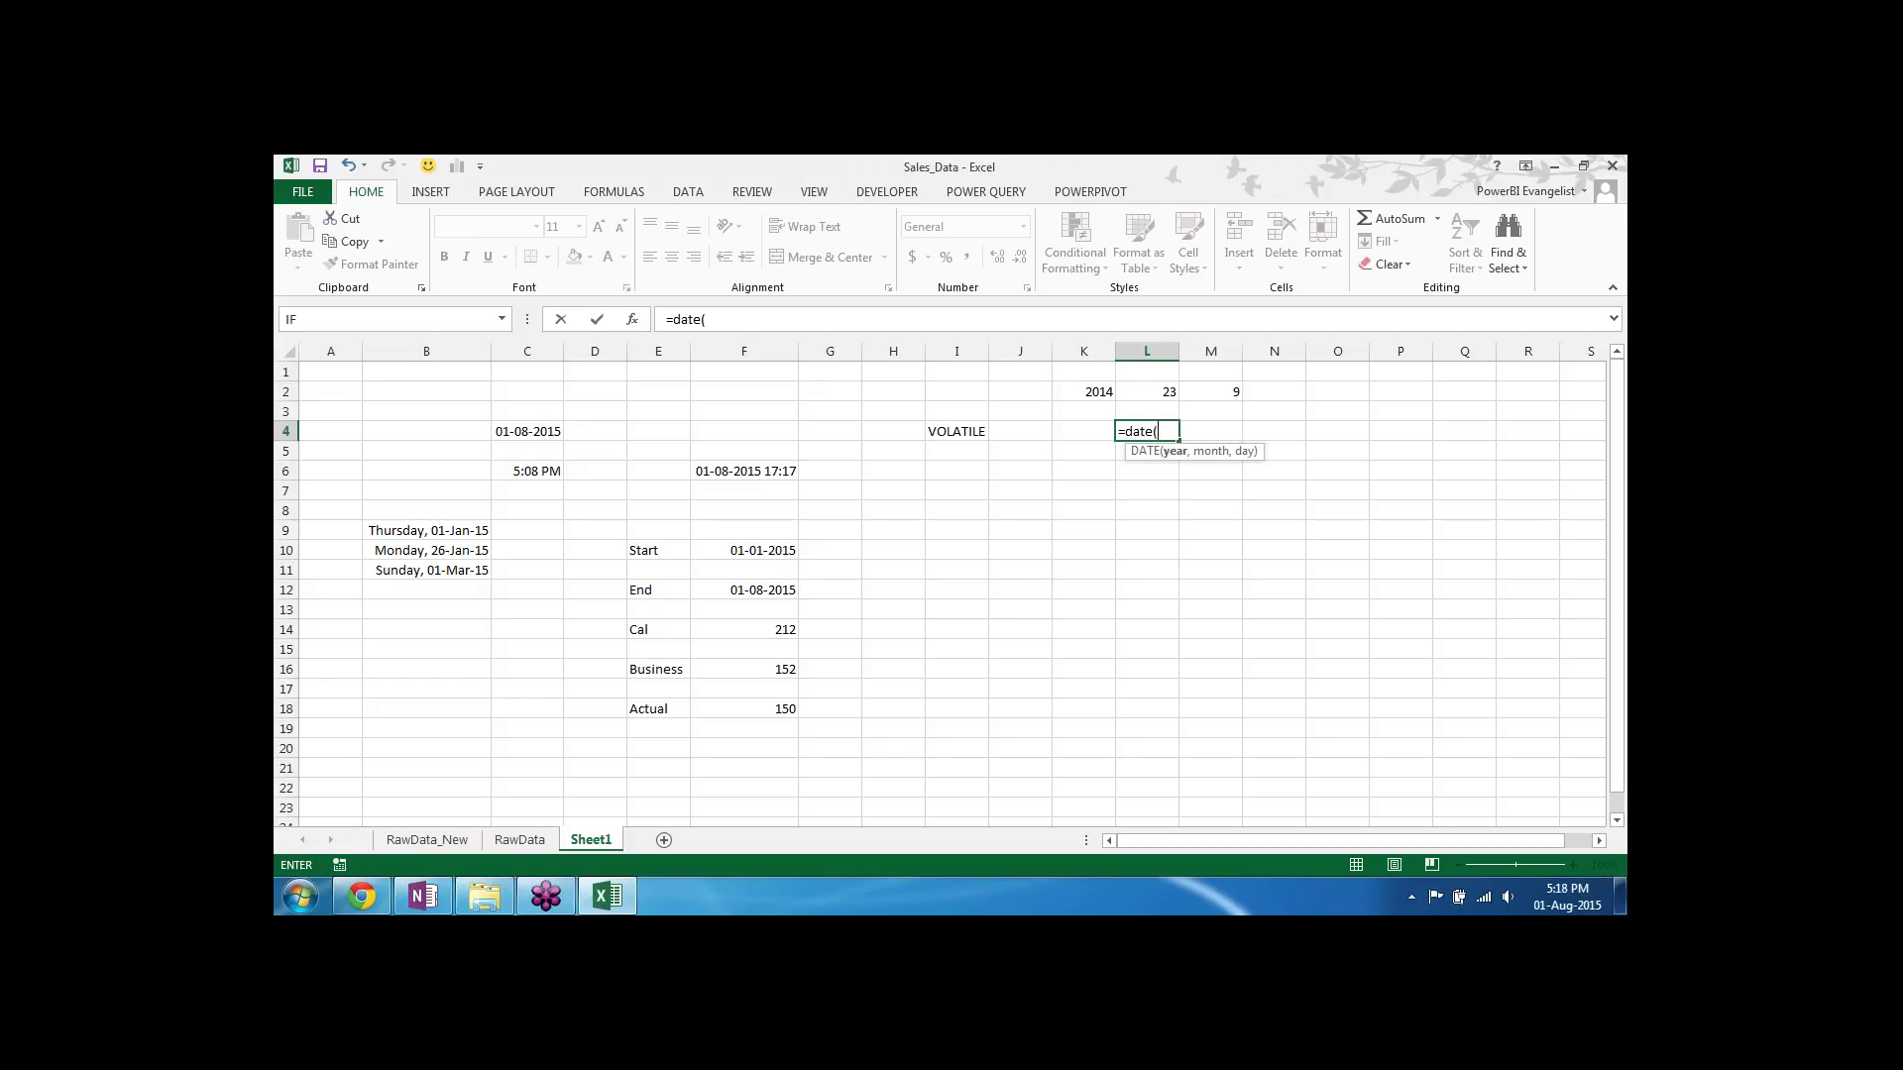
click(1101, 392)
text(,)
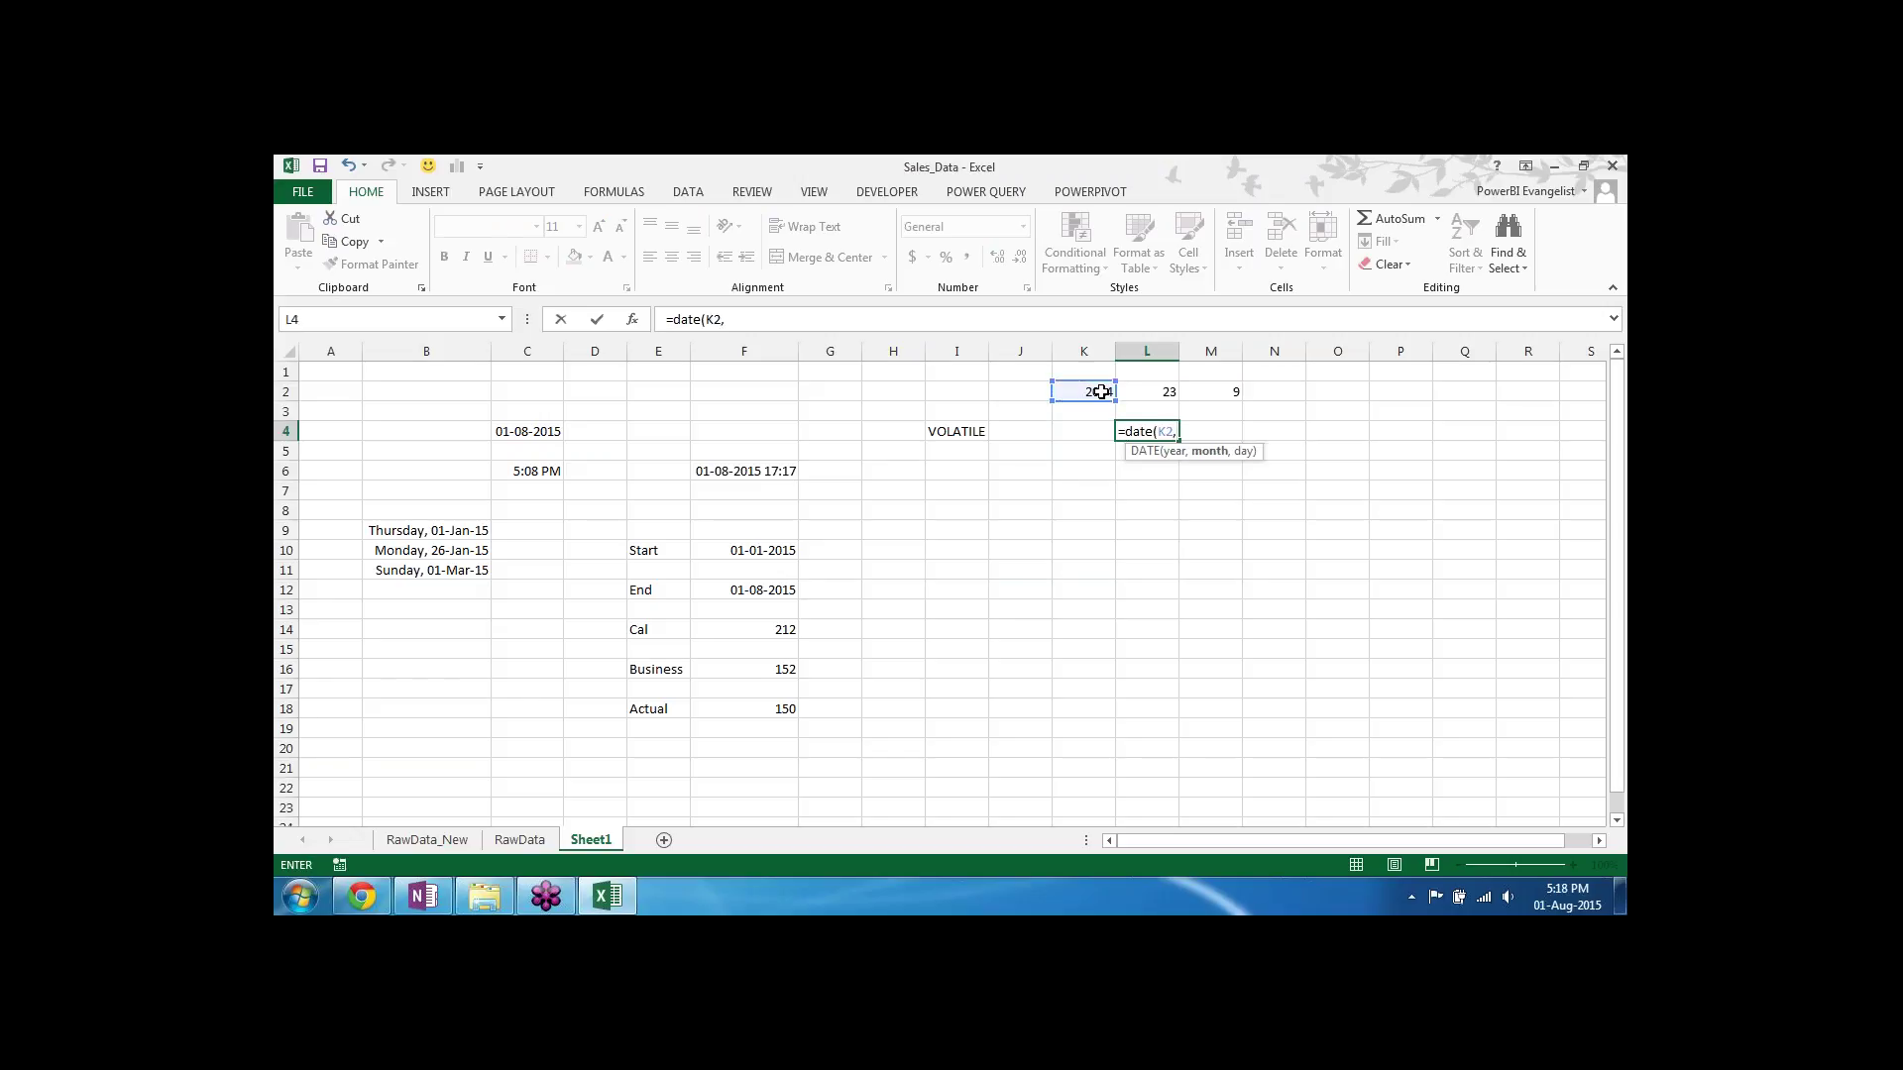
click(1152, 392)
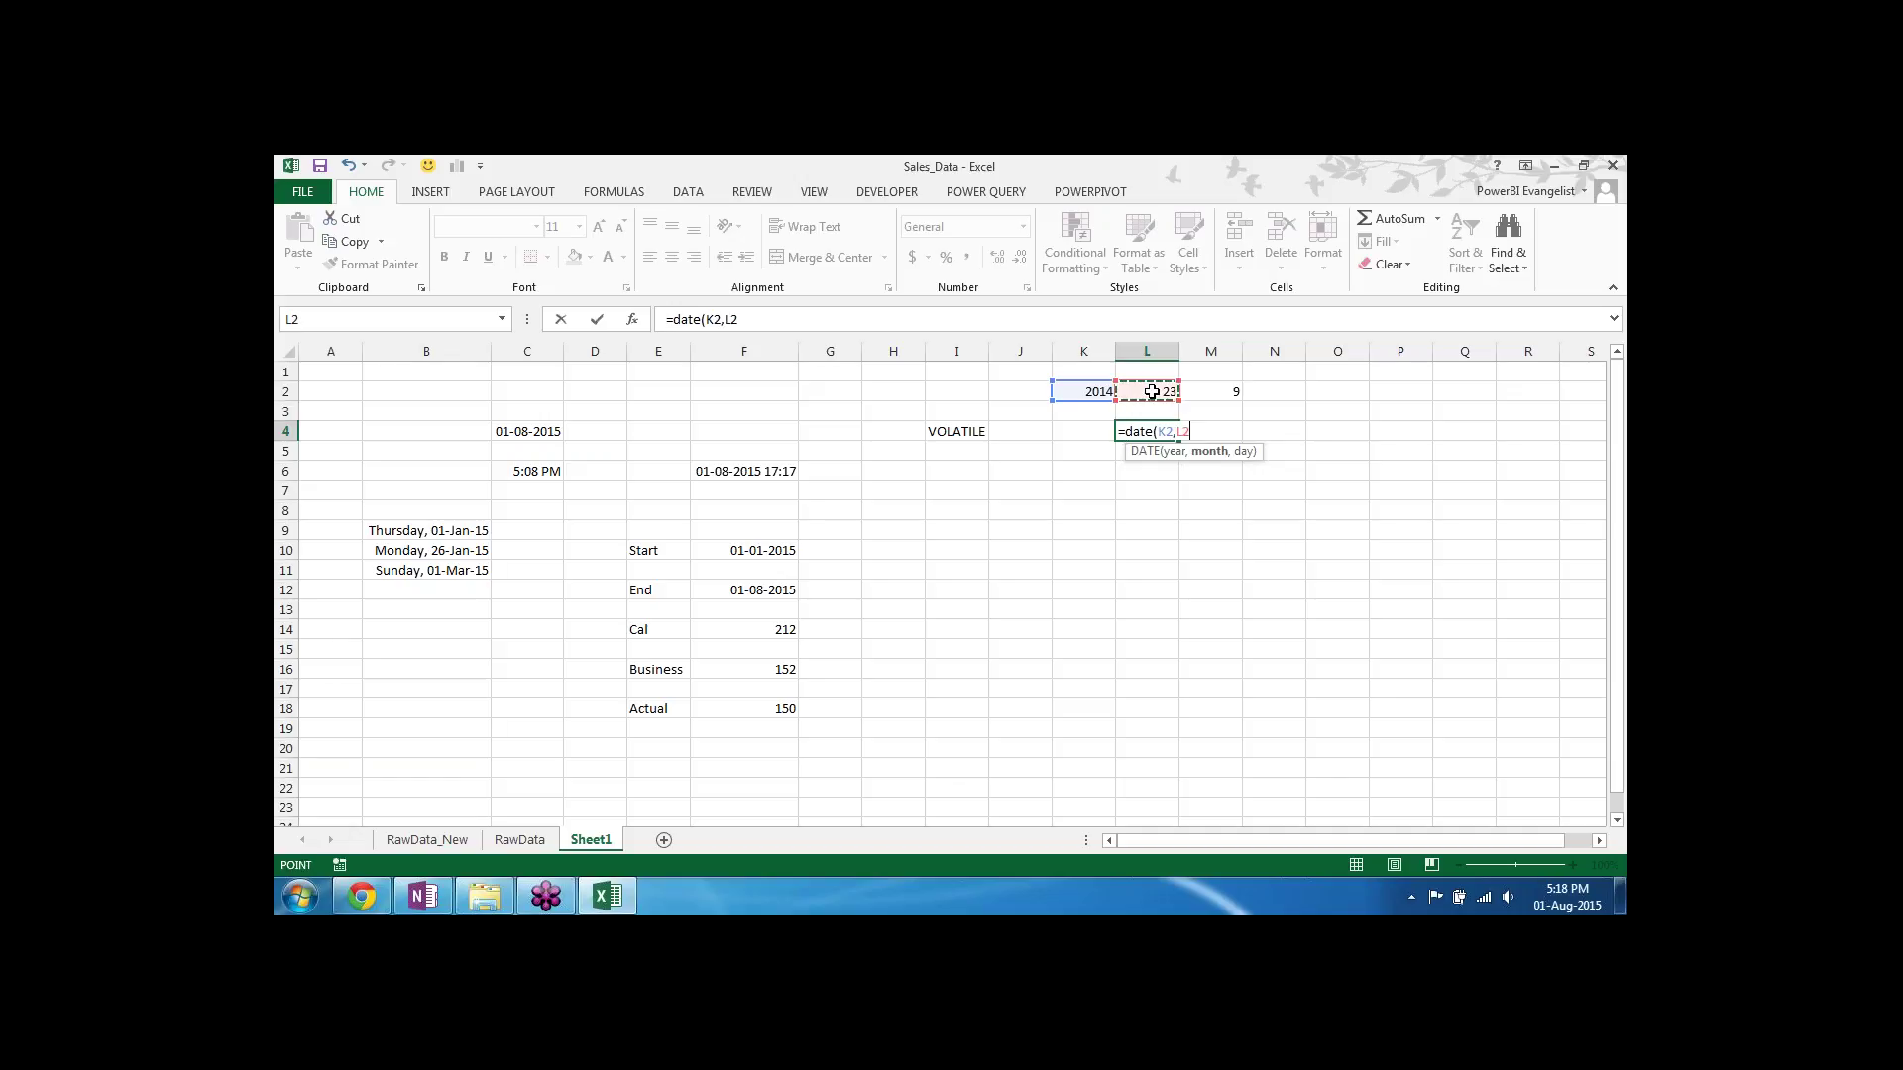
click(1217, 388)
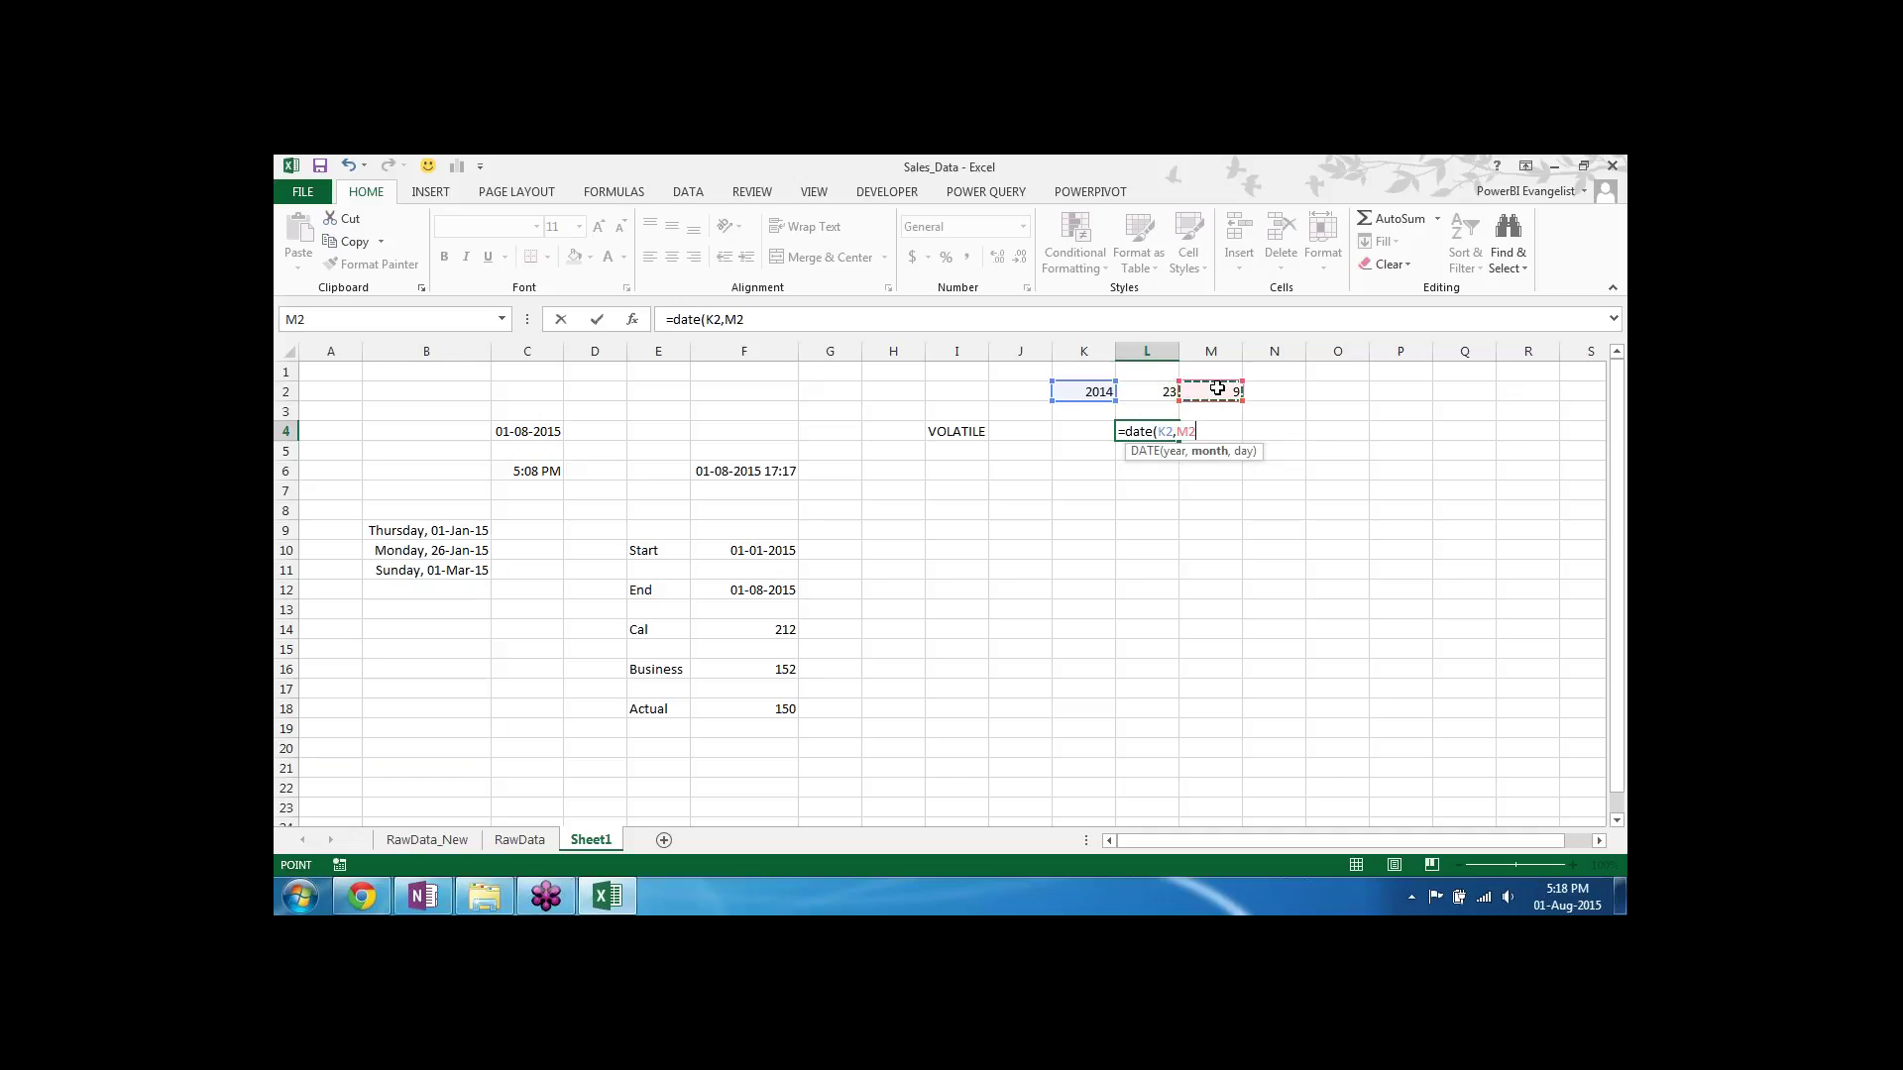
text(,)
click(1154, 397)
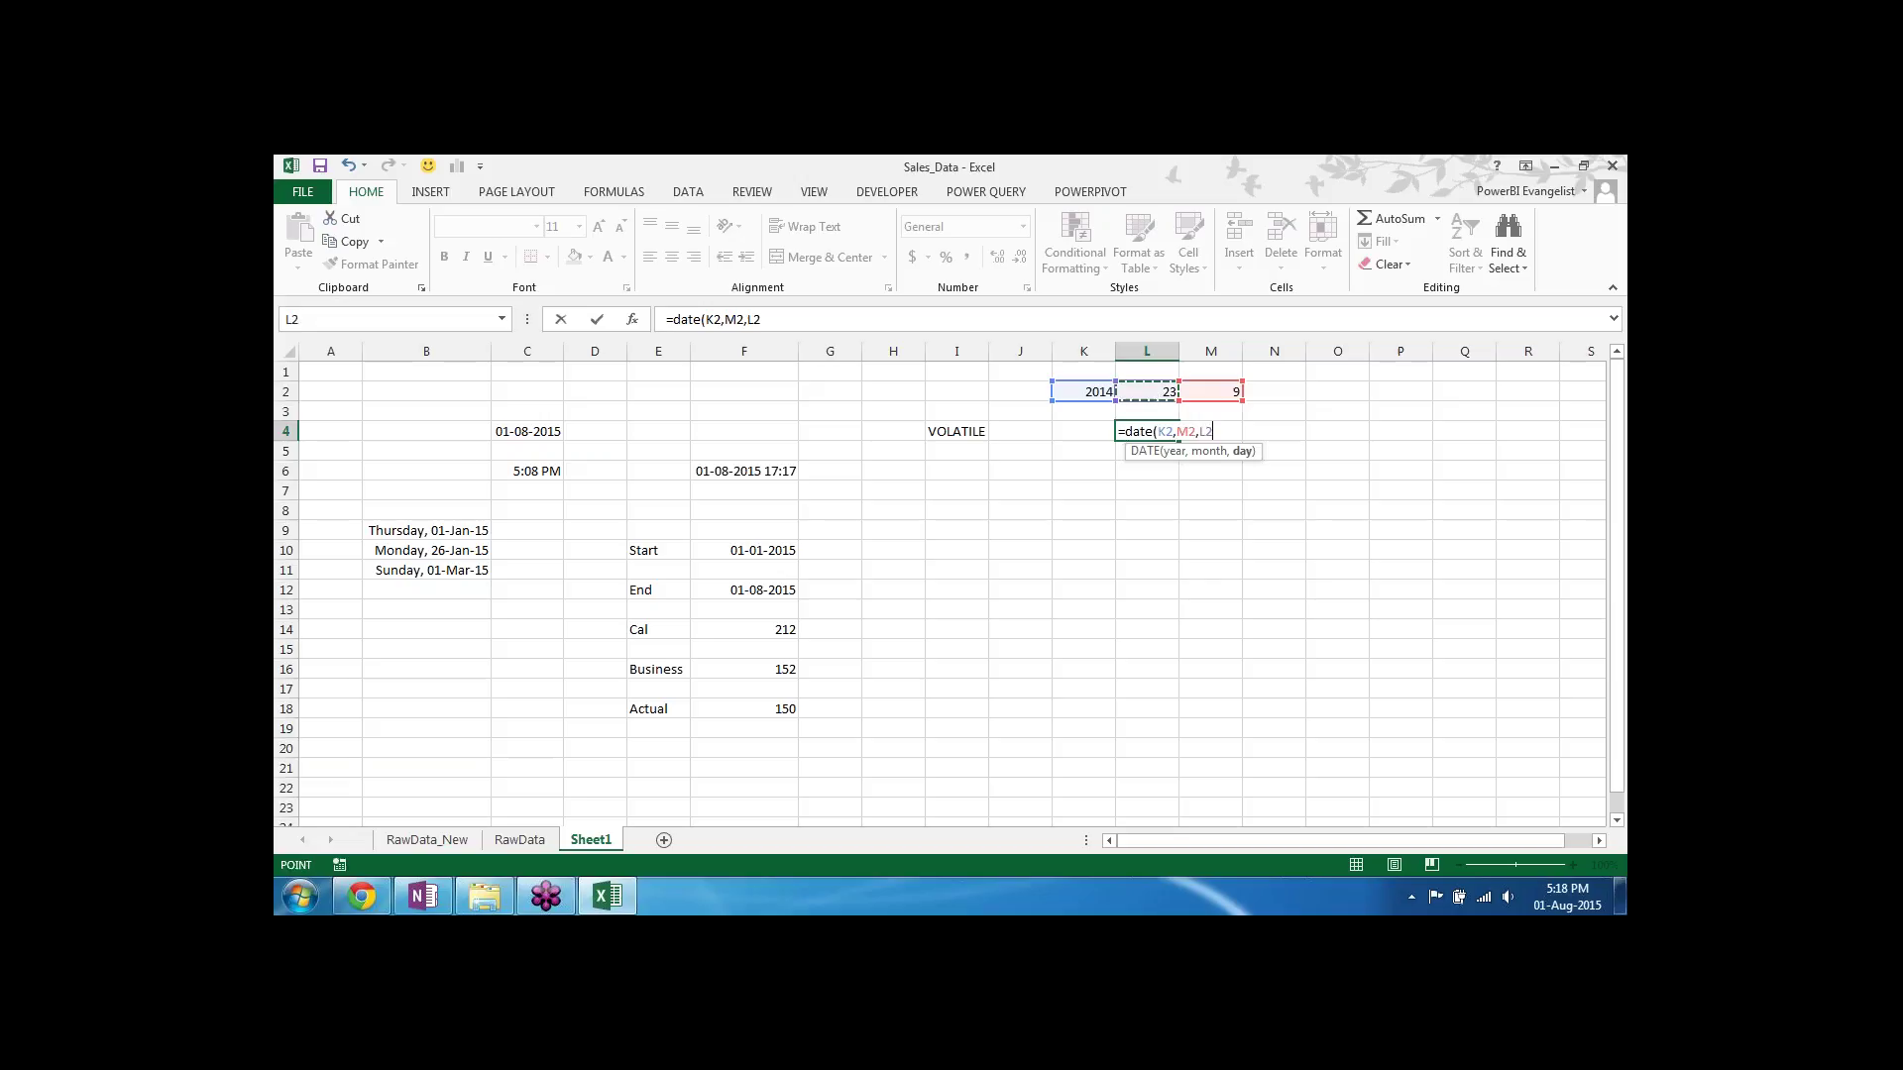
text())
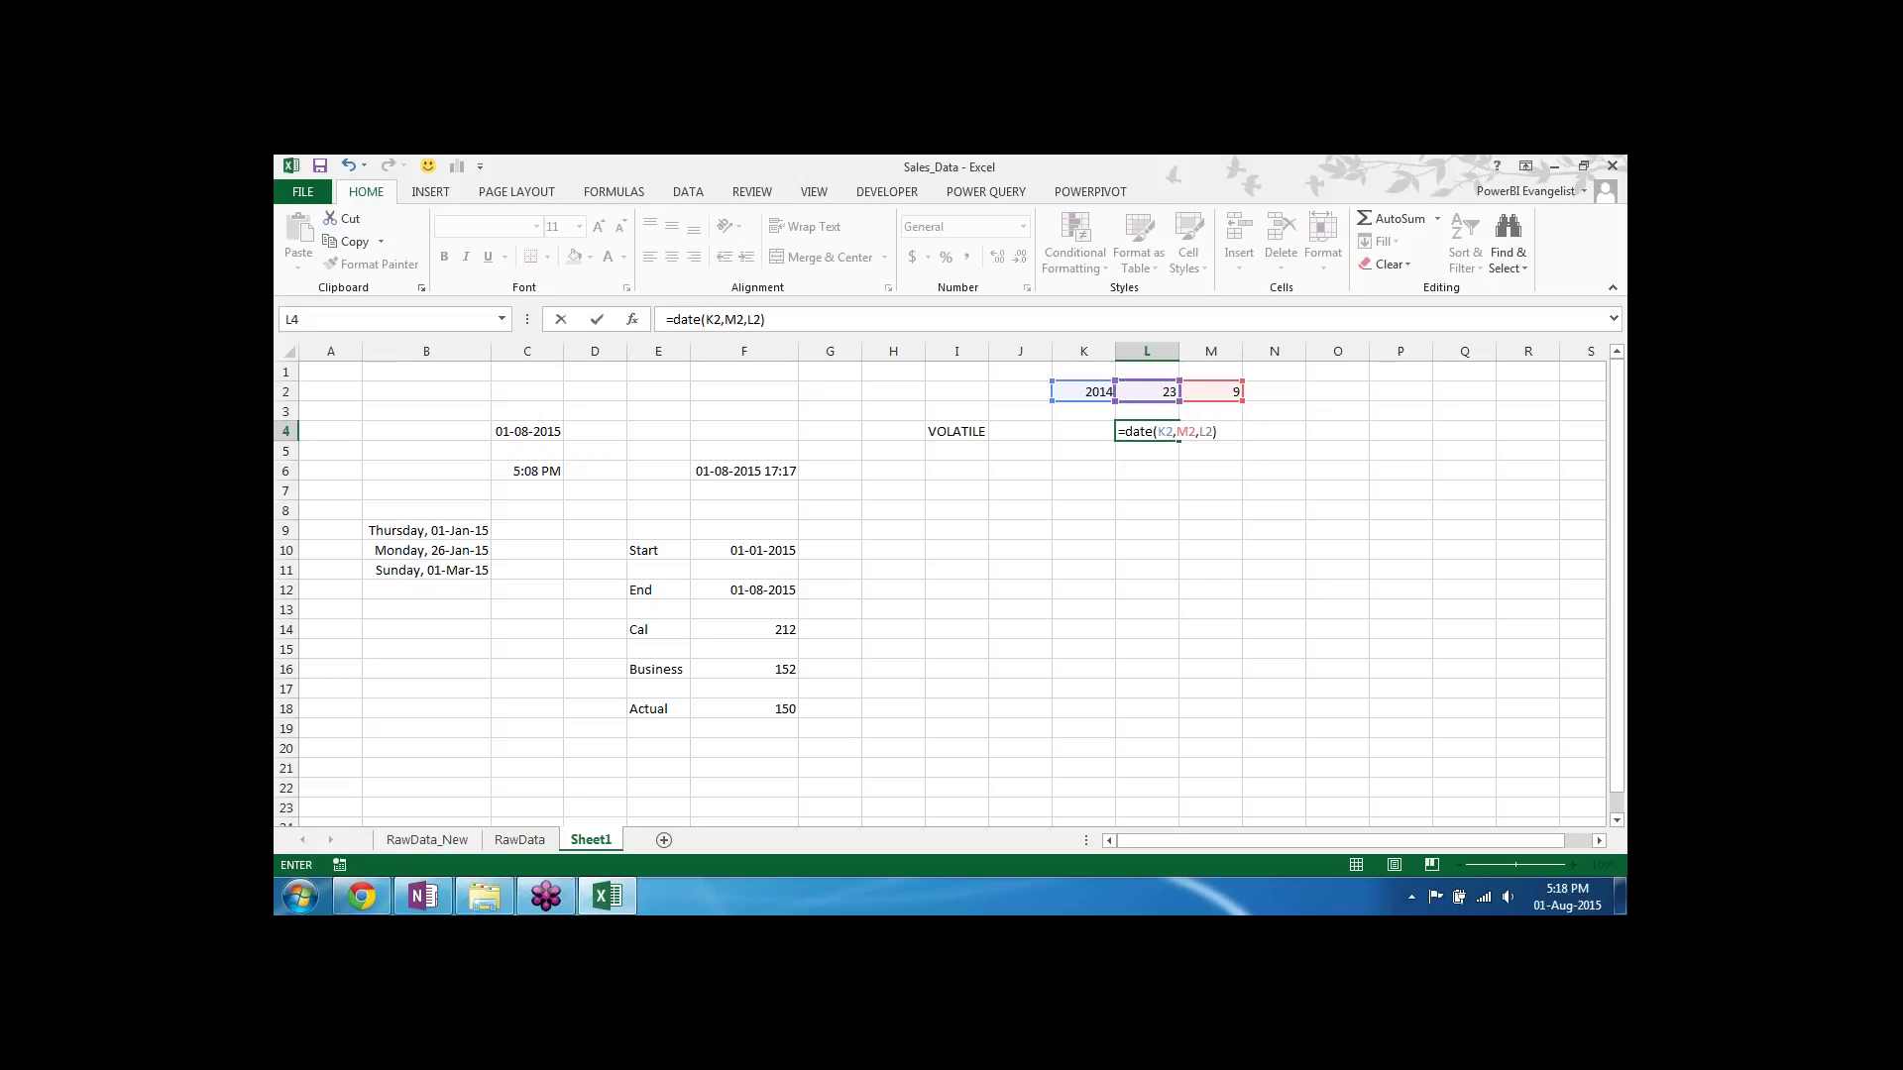
key(Return)
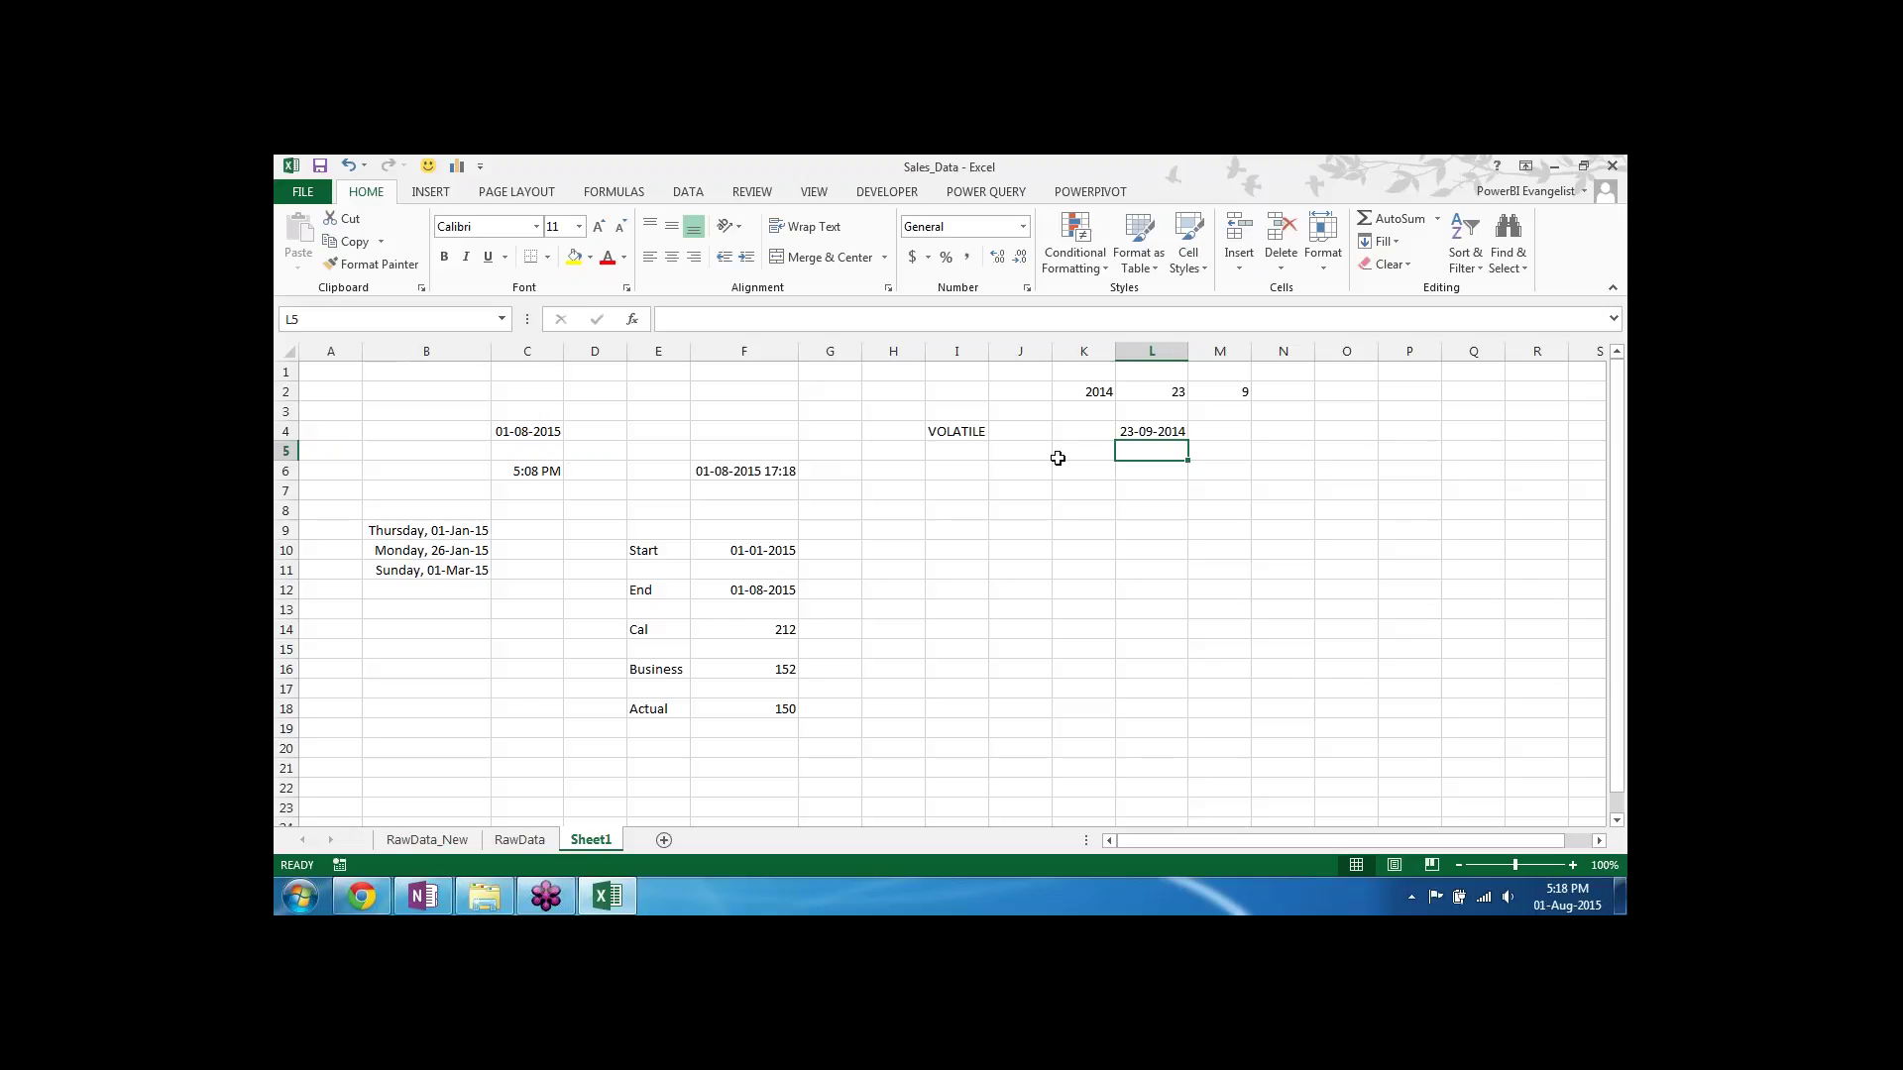
Step: Calculate in H12 the month-end date 17 months after the End date with =EOMONTH(F12,17)
click(763, 590)
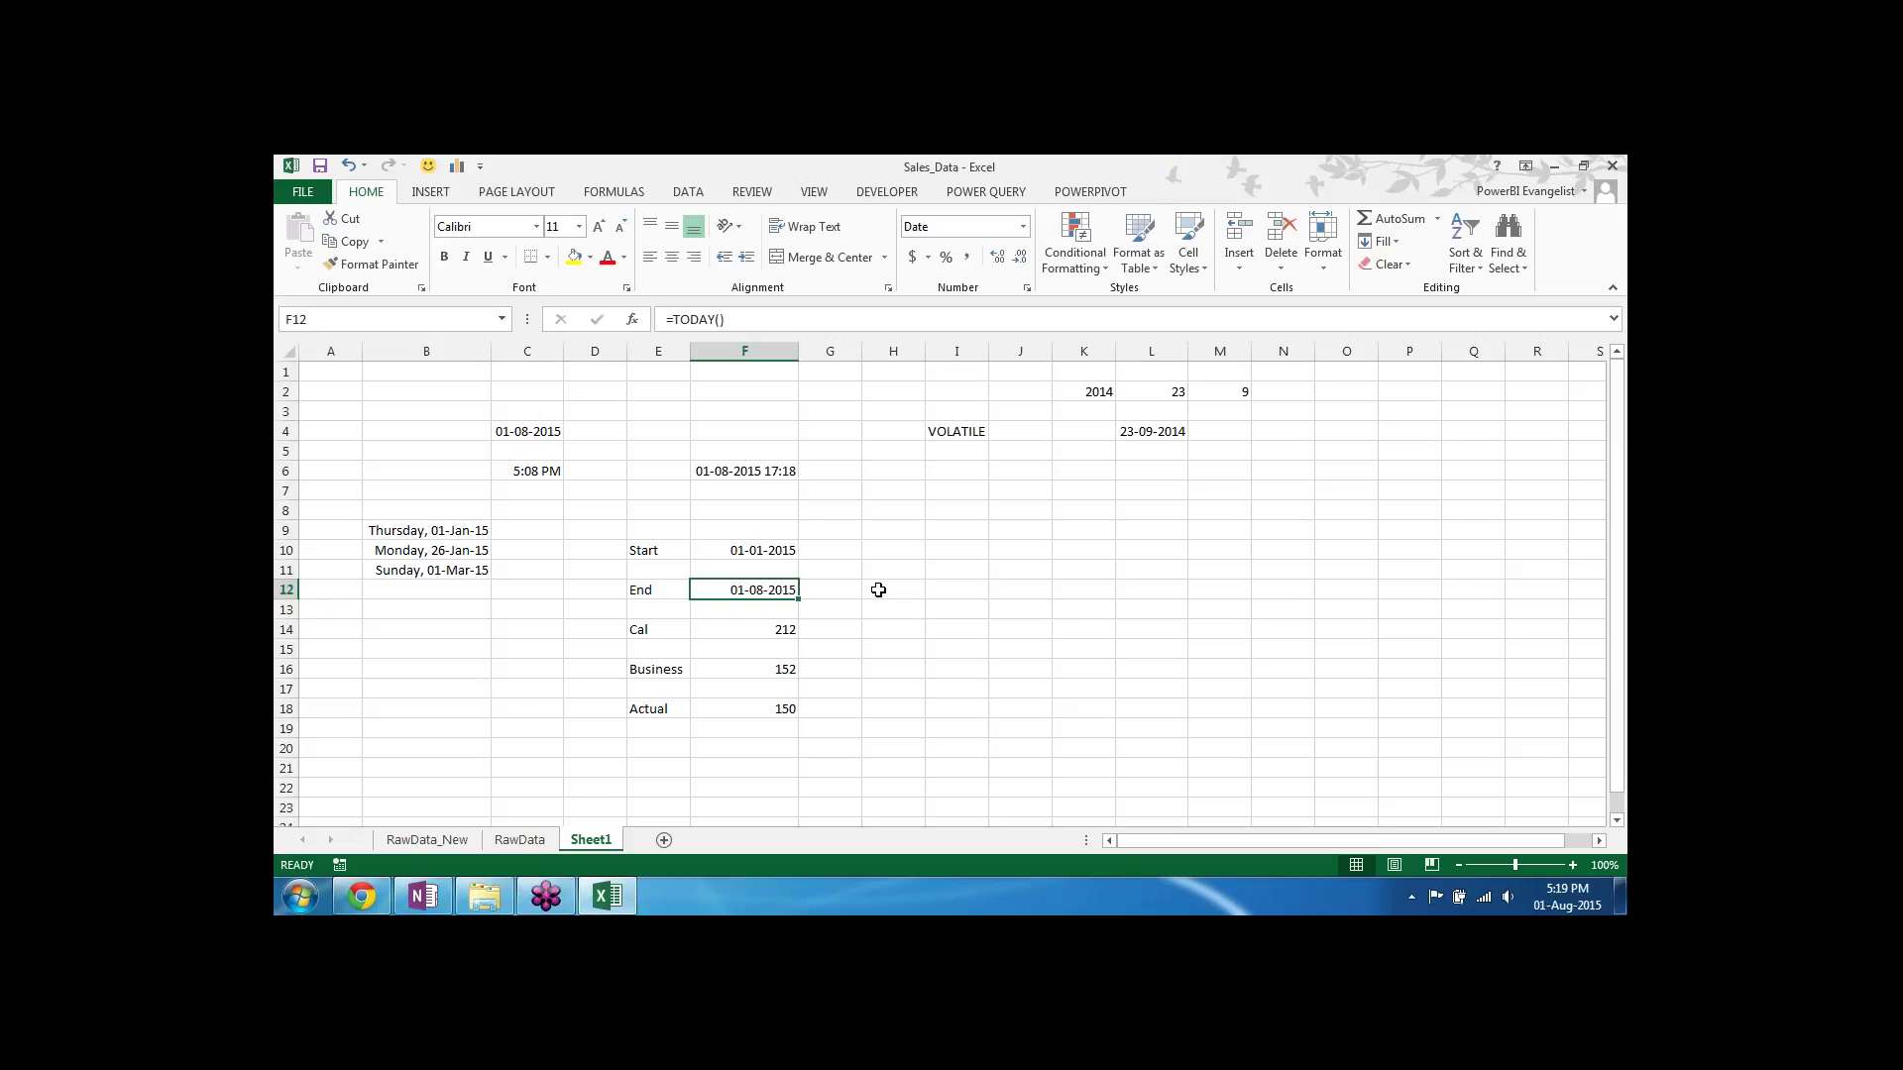
click(878, 590)
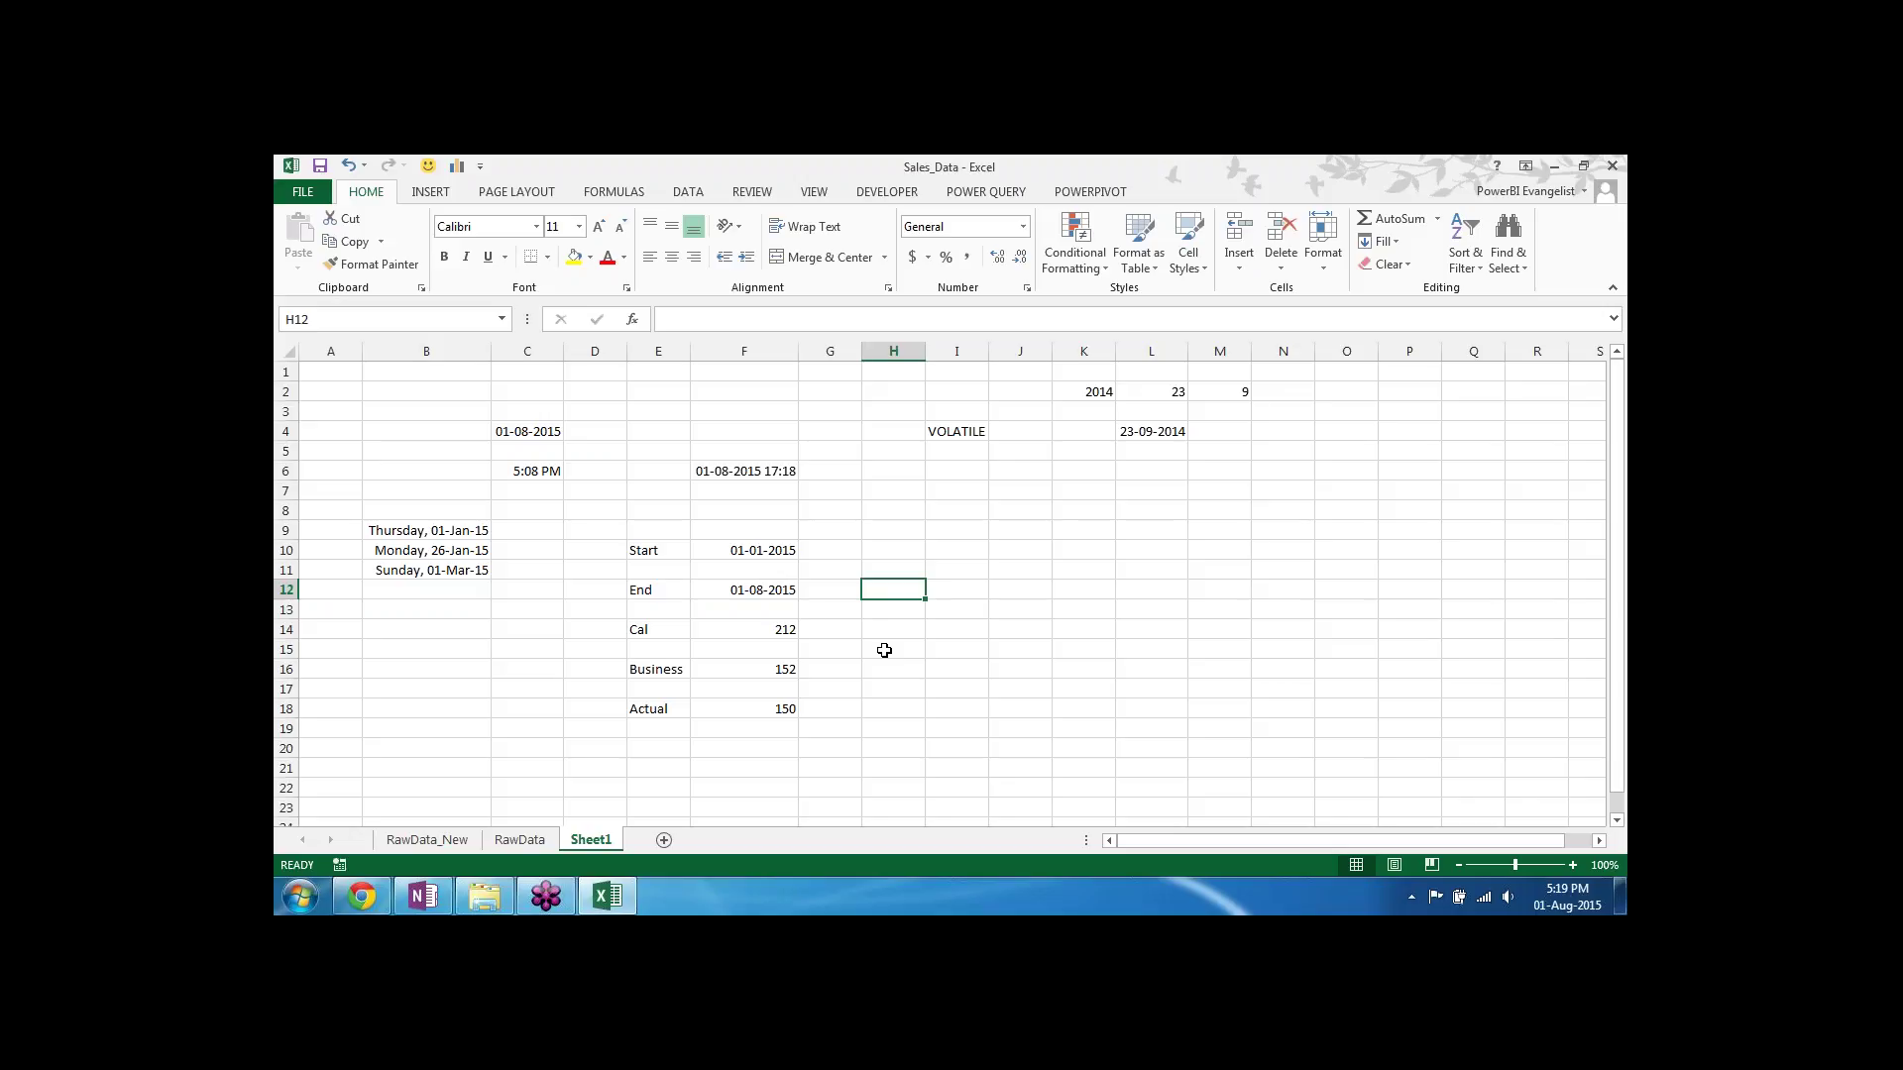
text(=EOM)
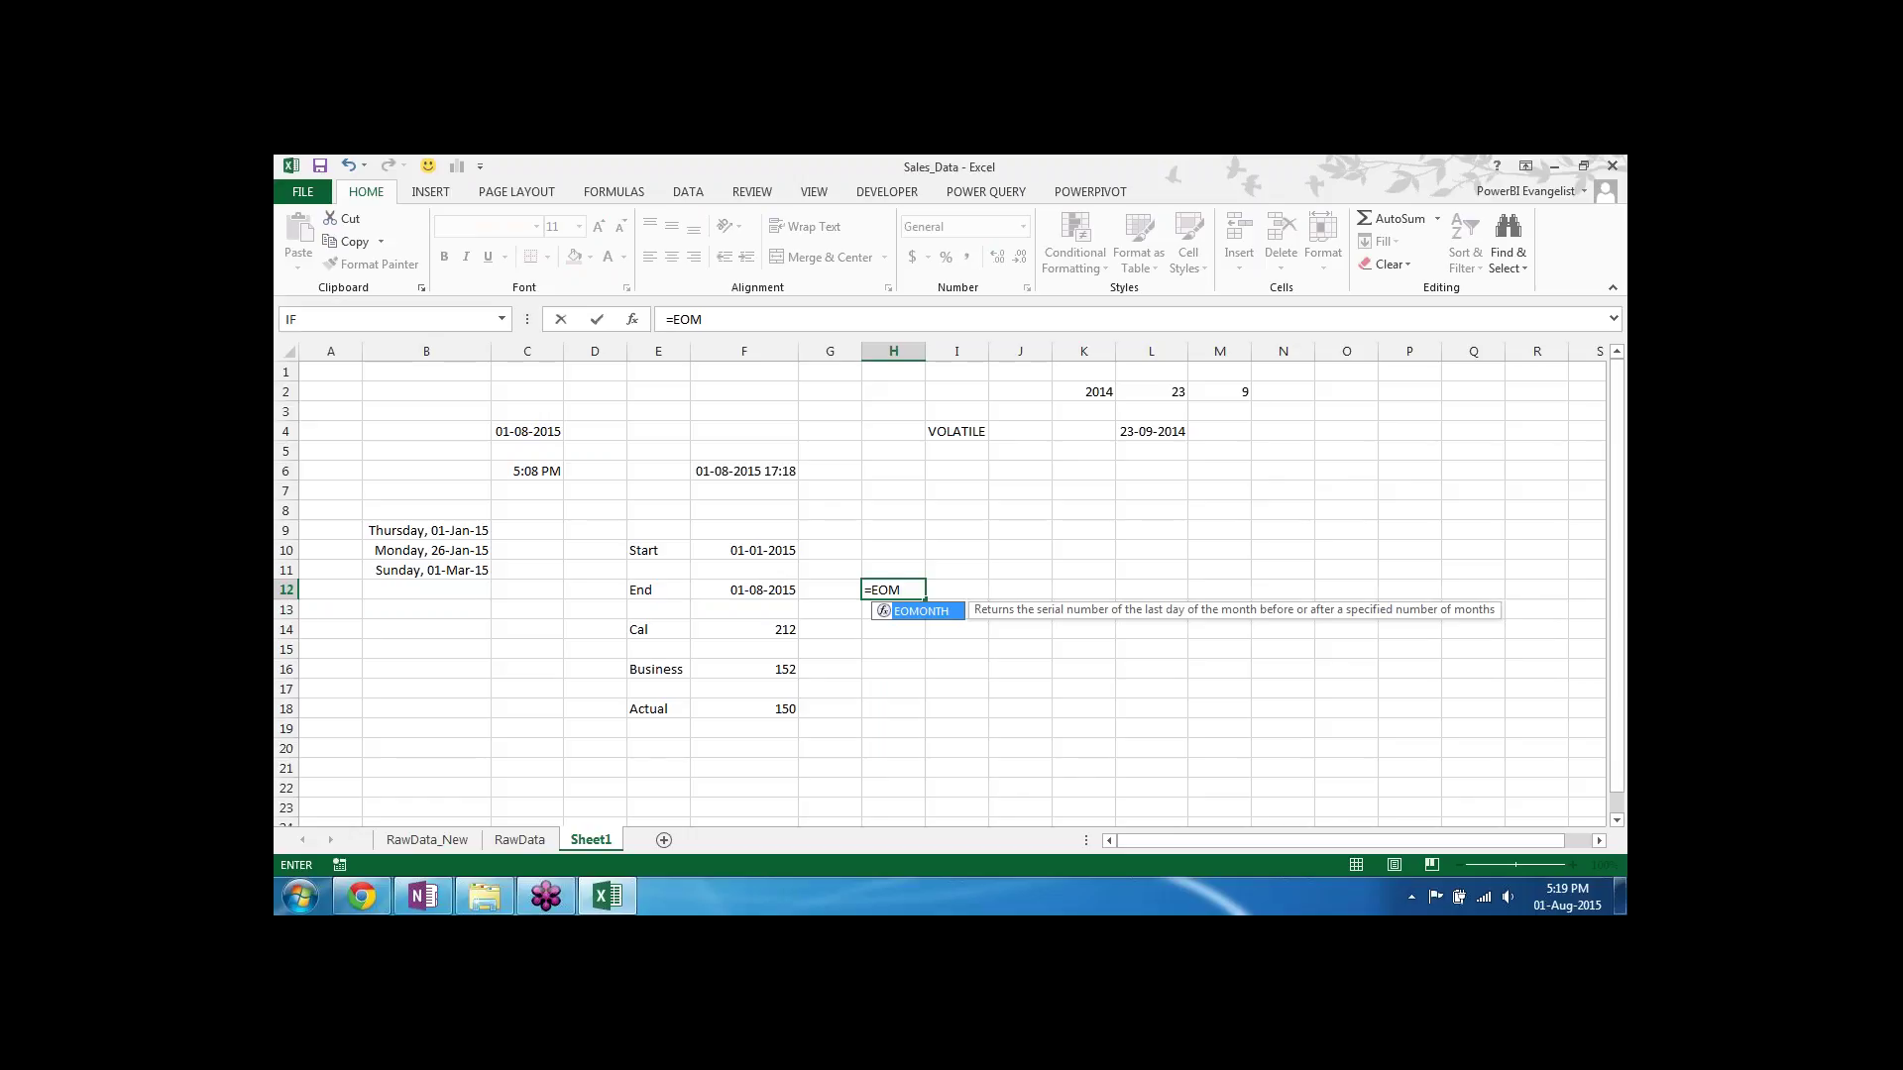
key(Tab)
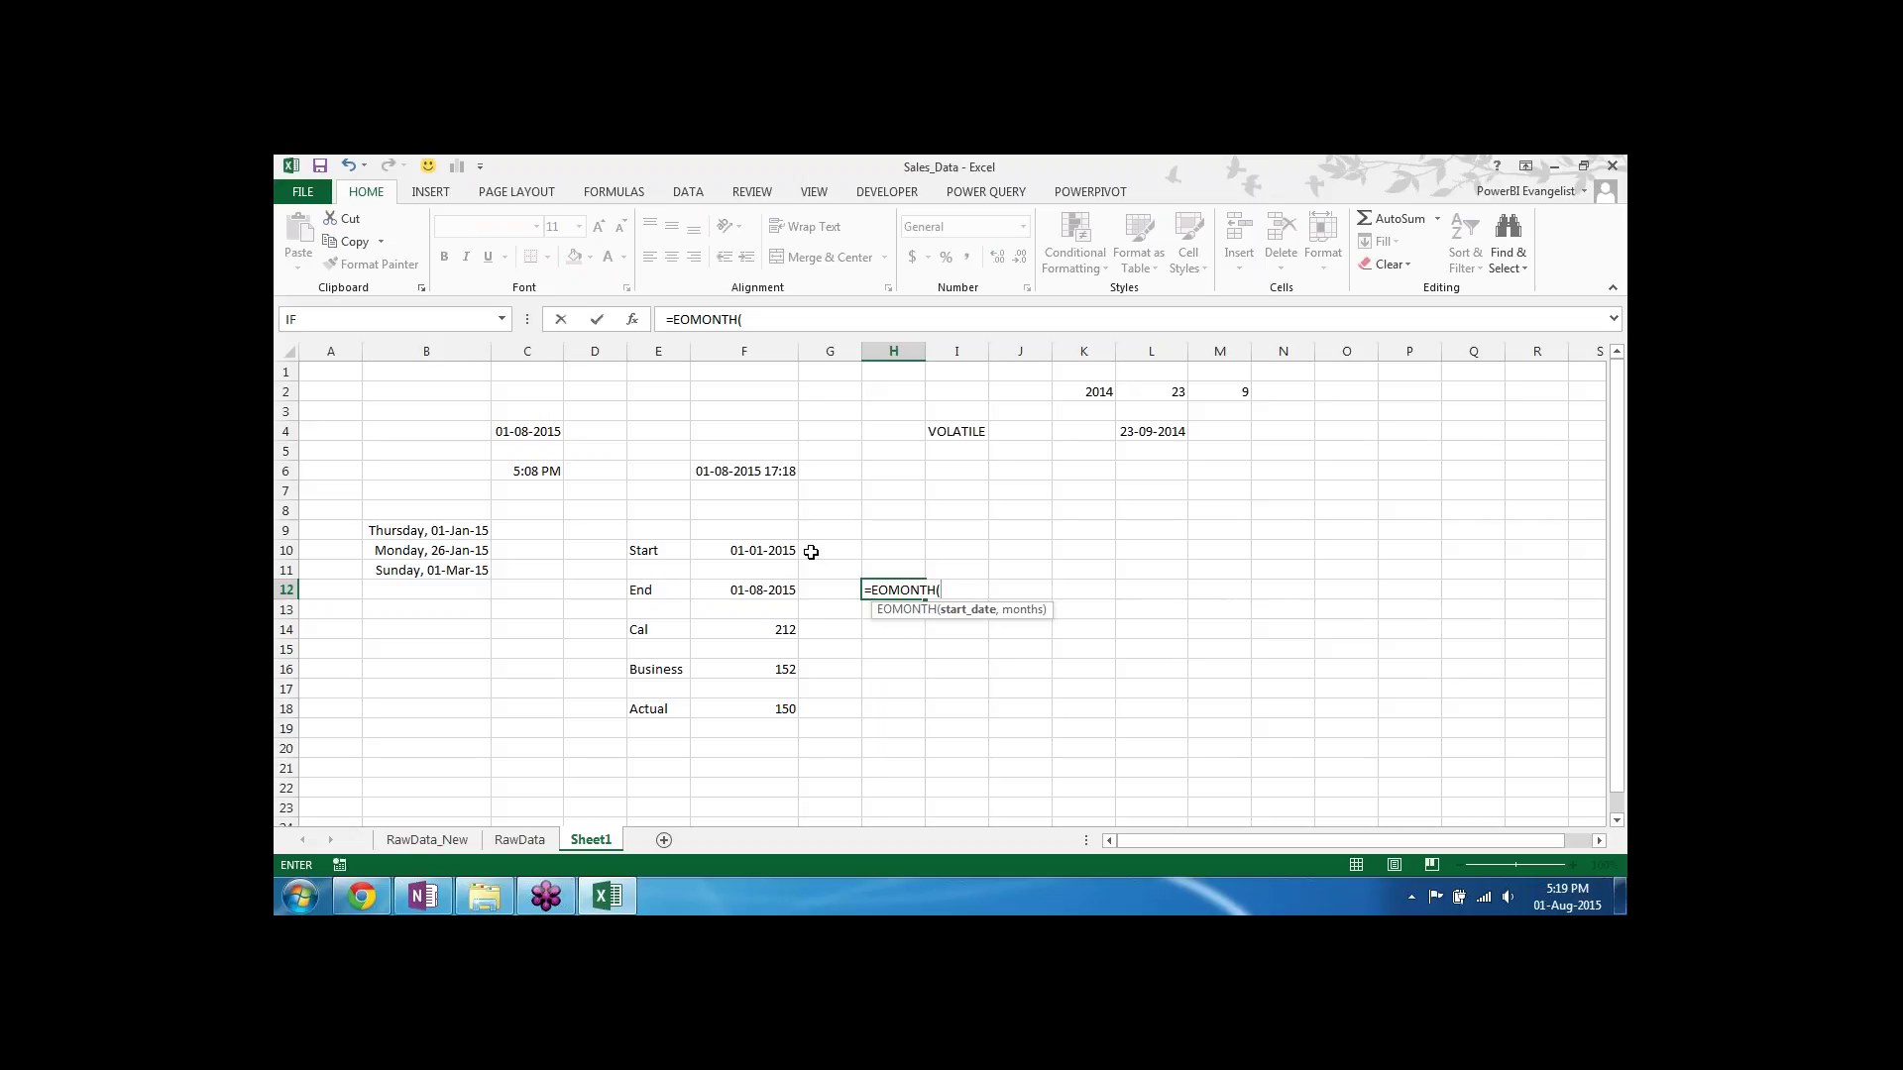
click(760, 591)
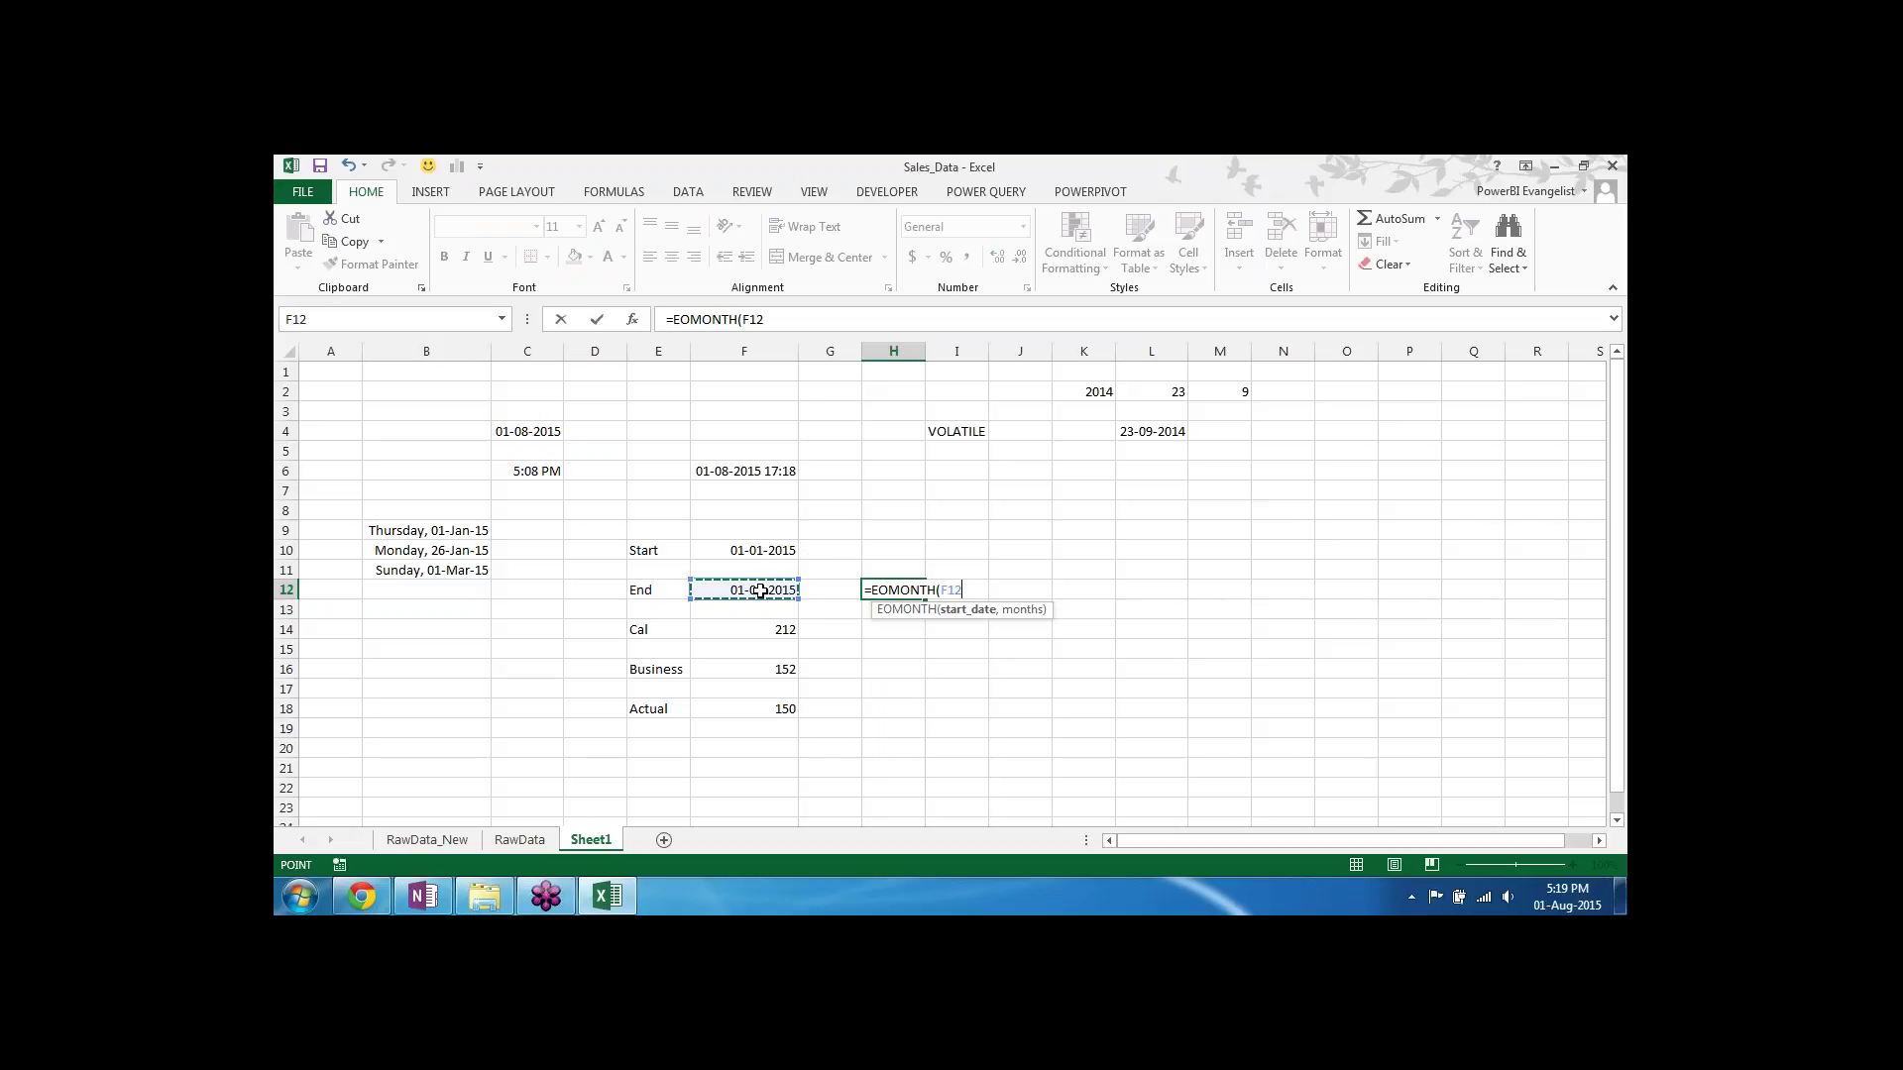
text(,)
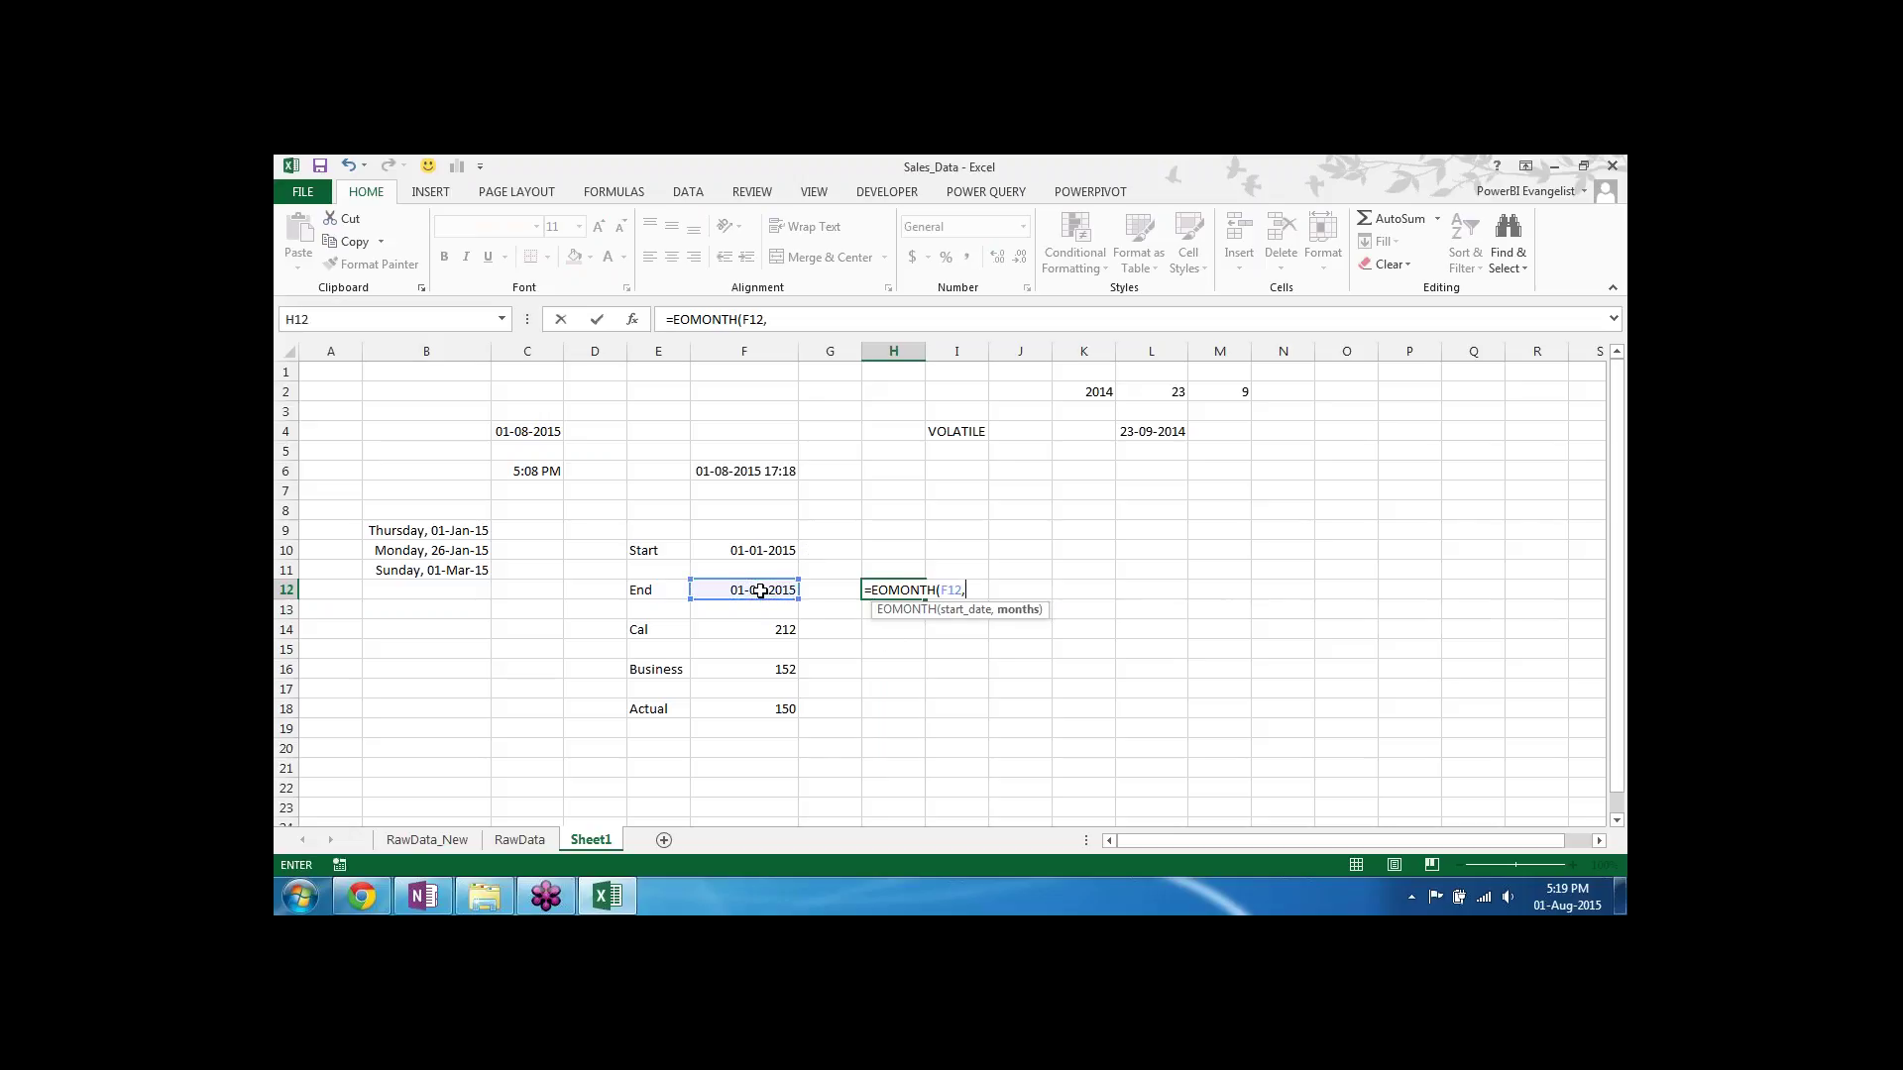
text(17)
text())
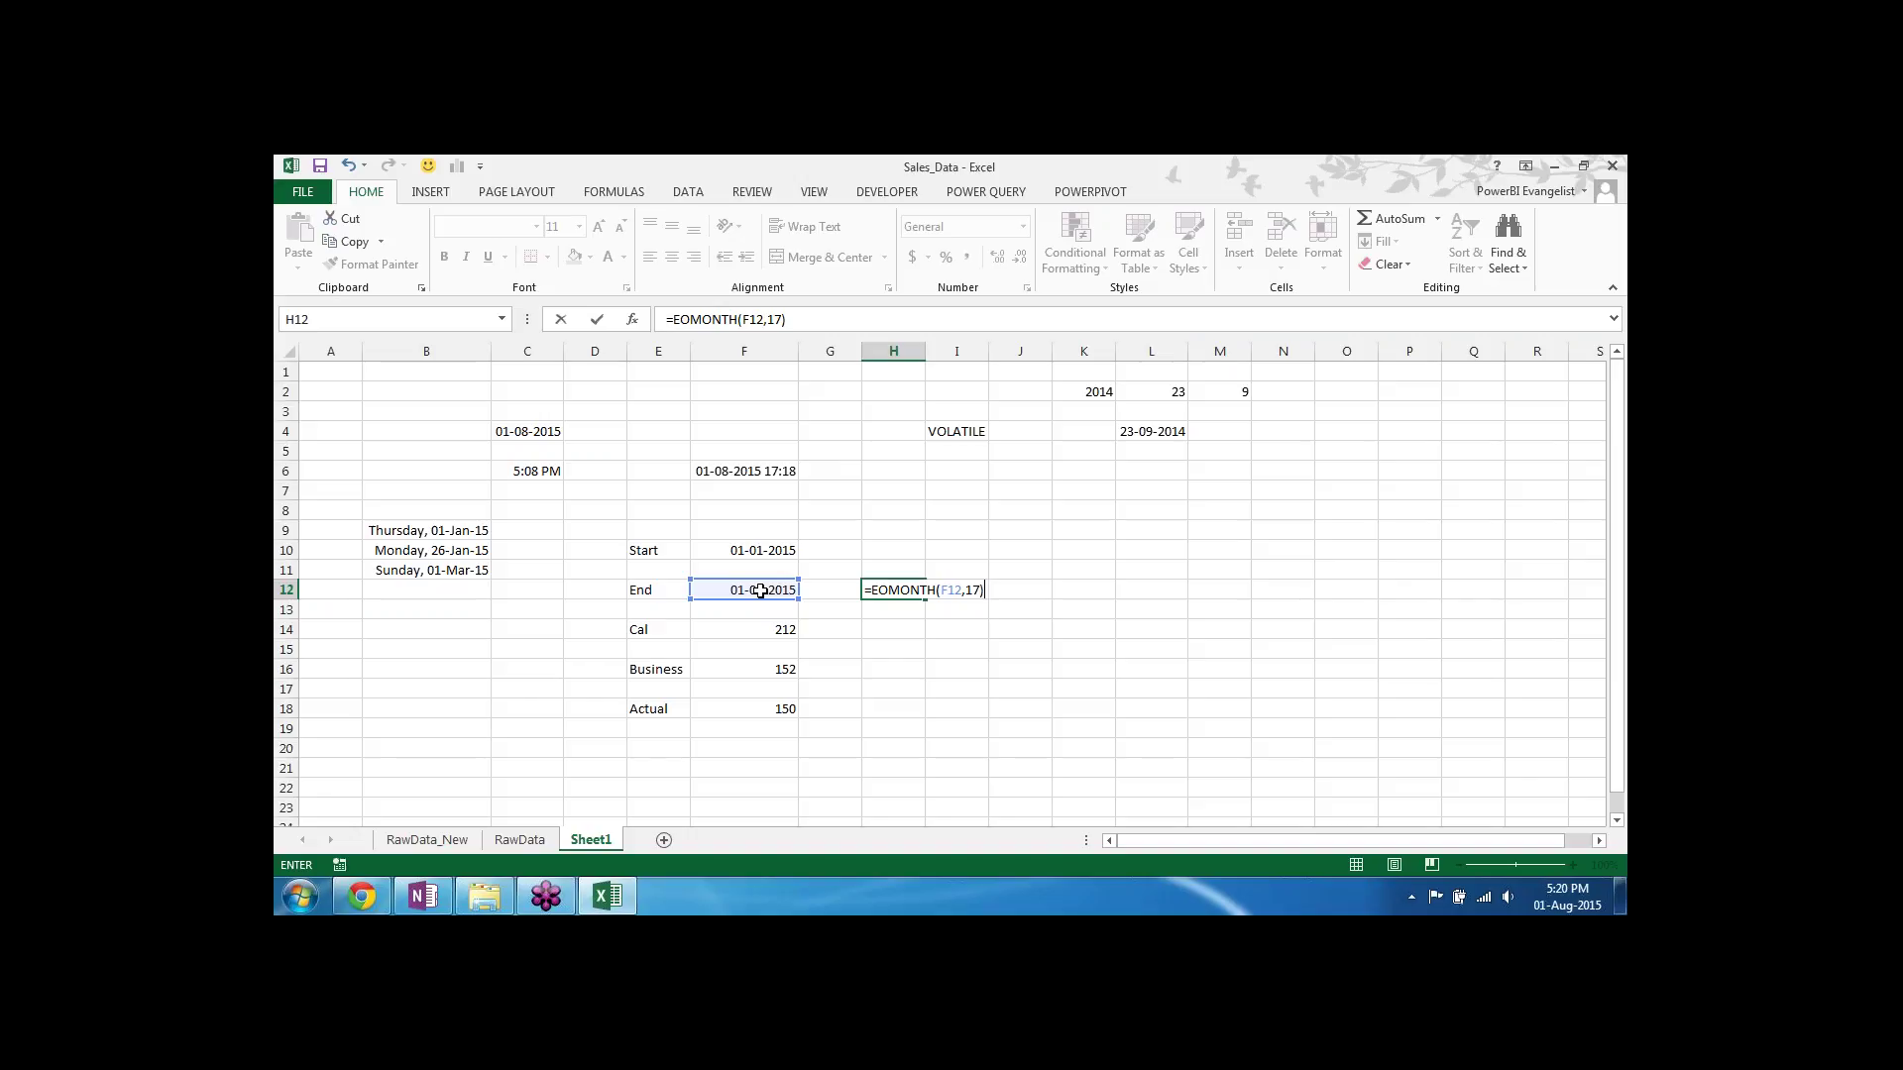
key(Return)
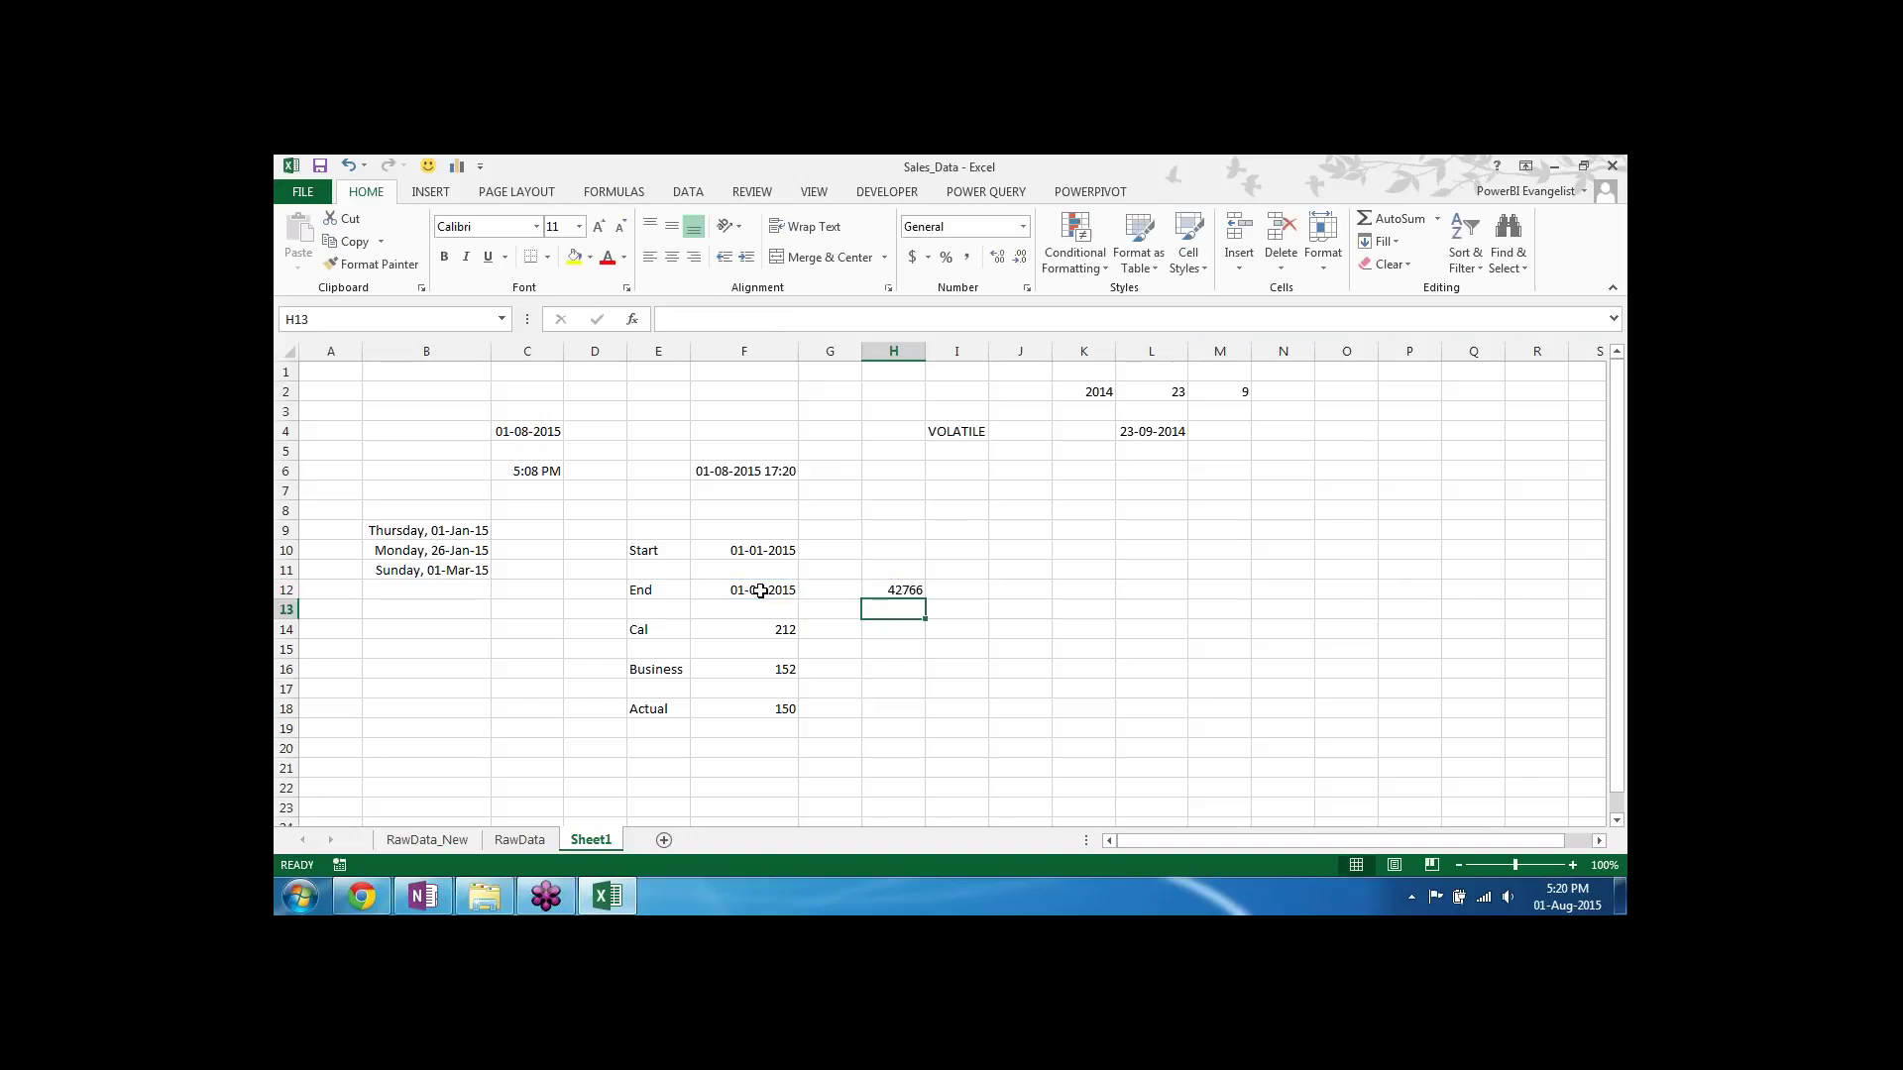
Step: Copy the date format of F12 onto the EOMONTH result in H12 and widen column H to fit the date
key(Up)
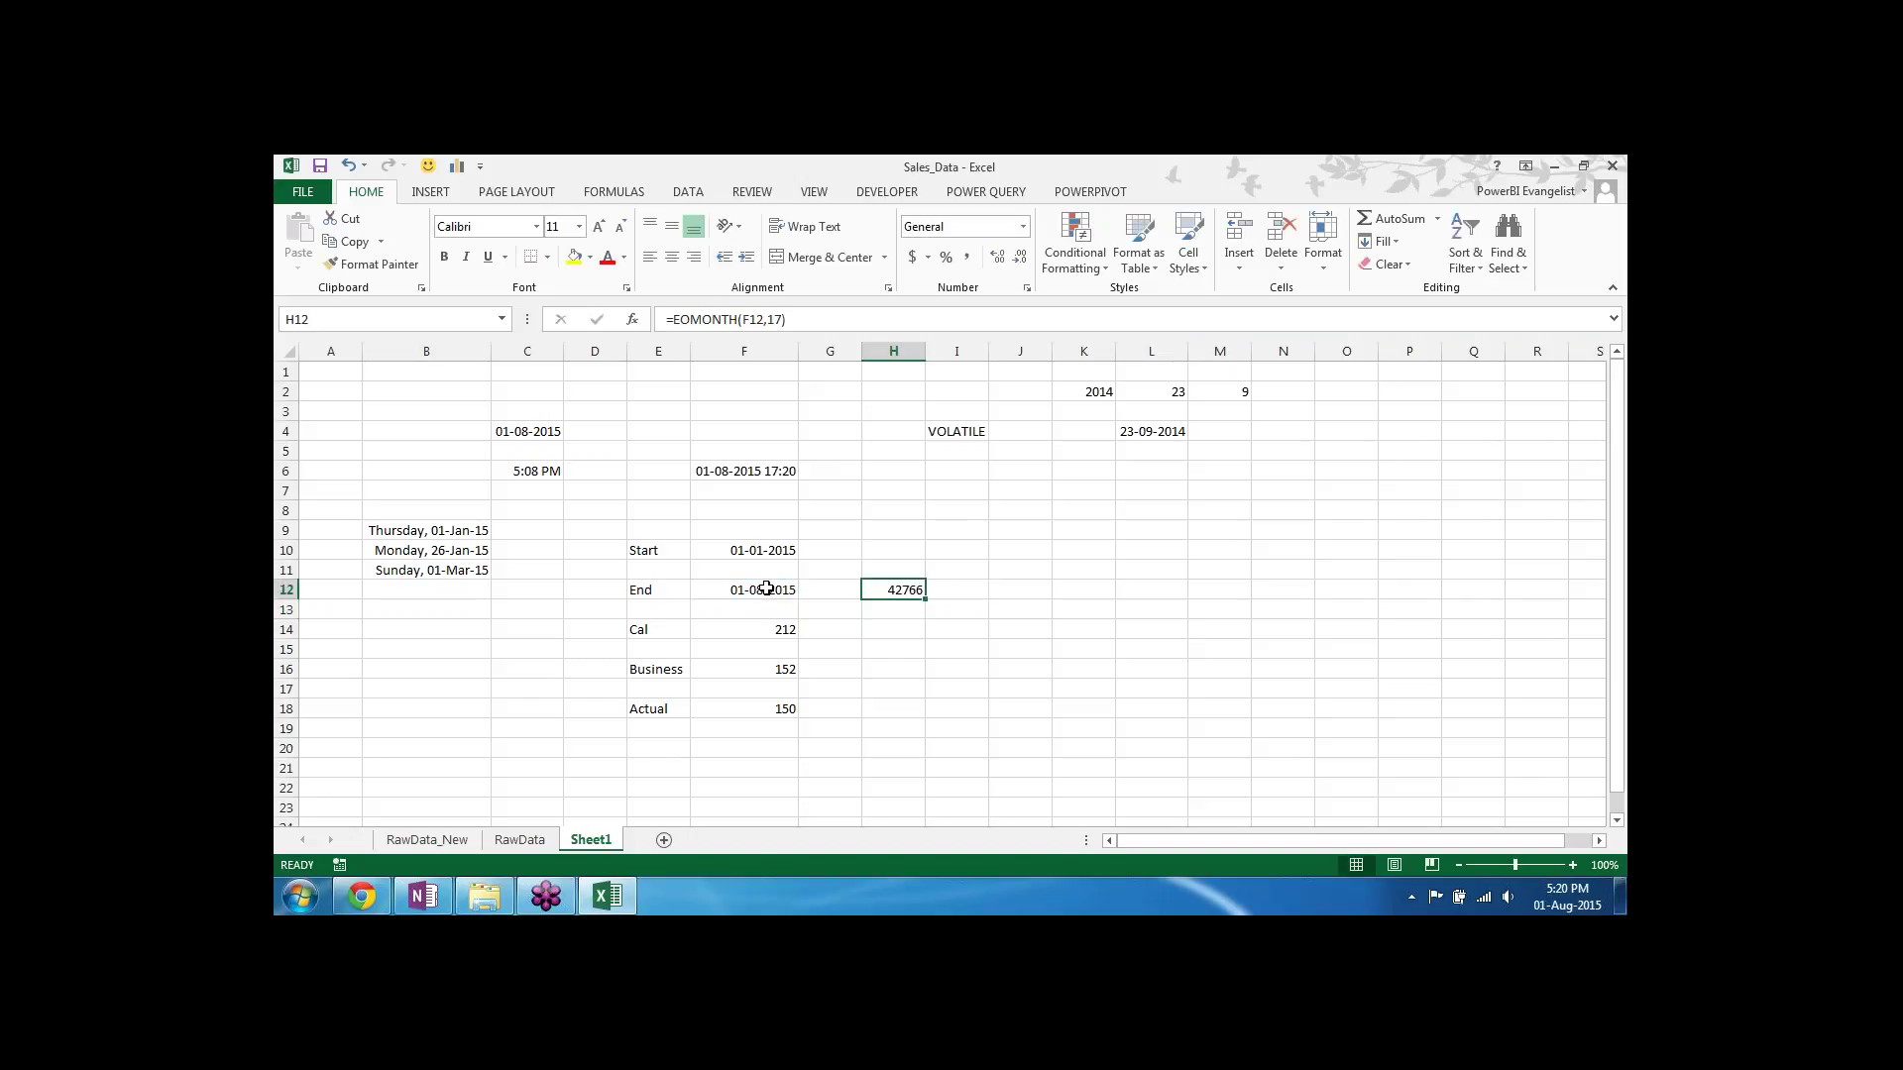
click(773, 590)
click(367, 269)
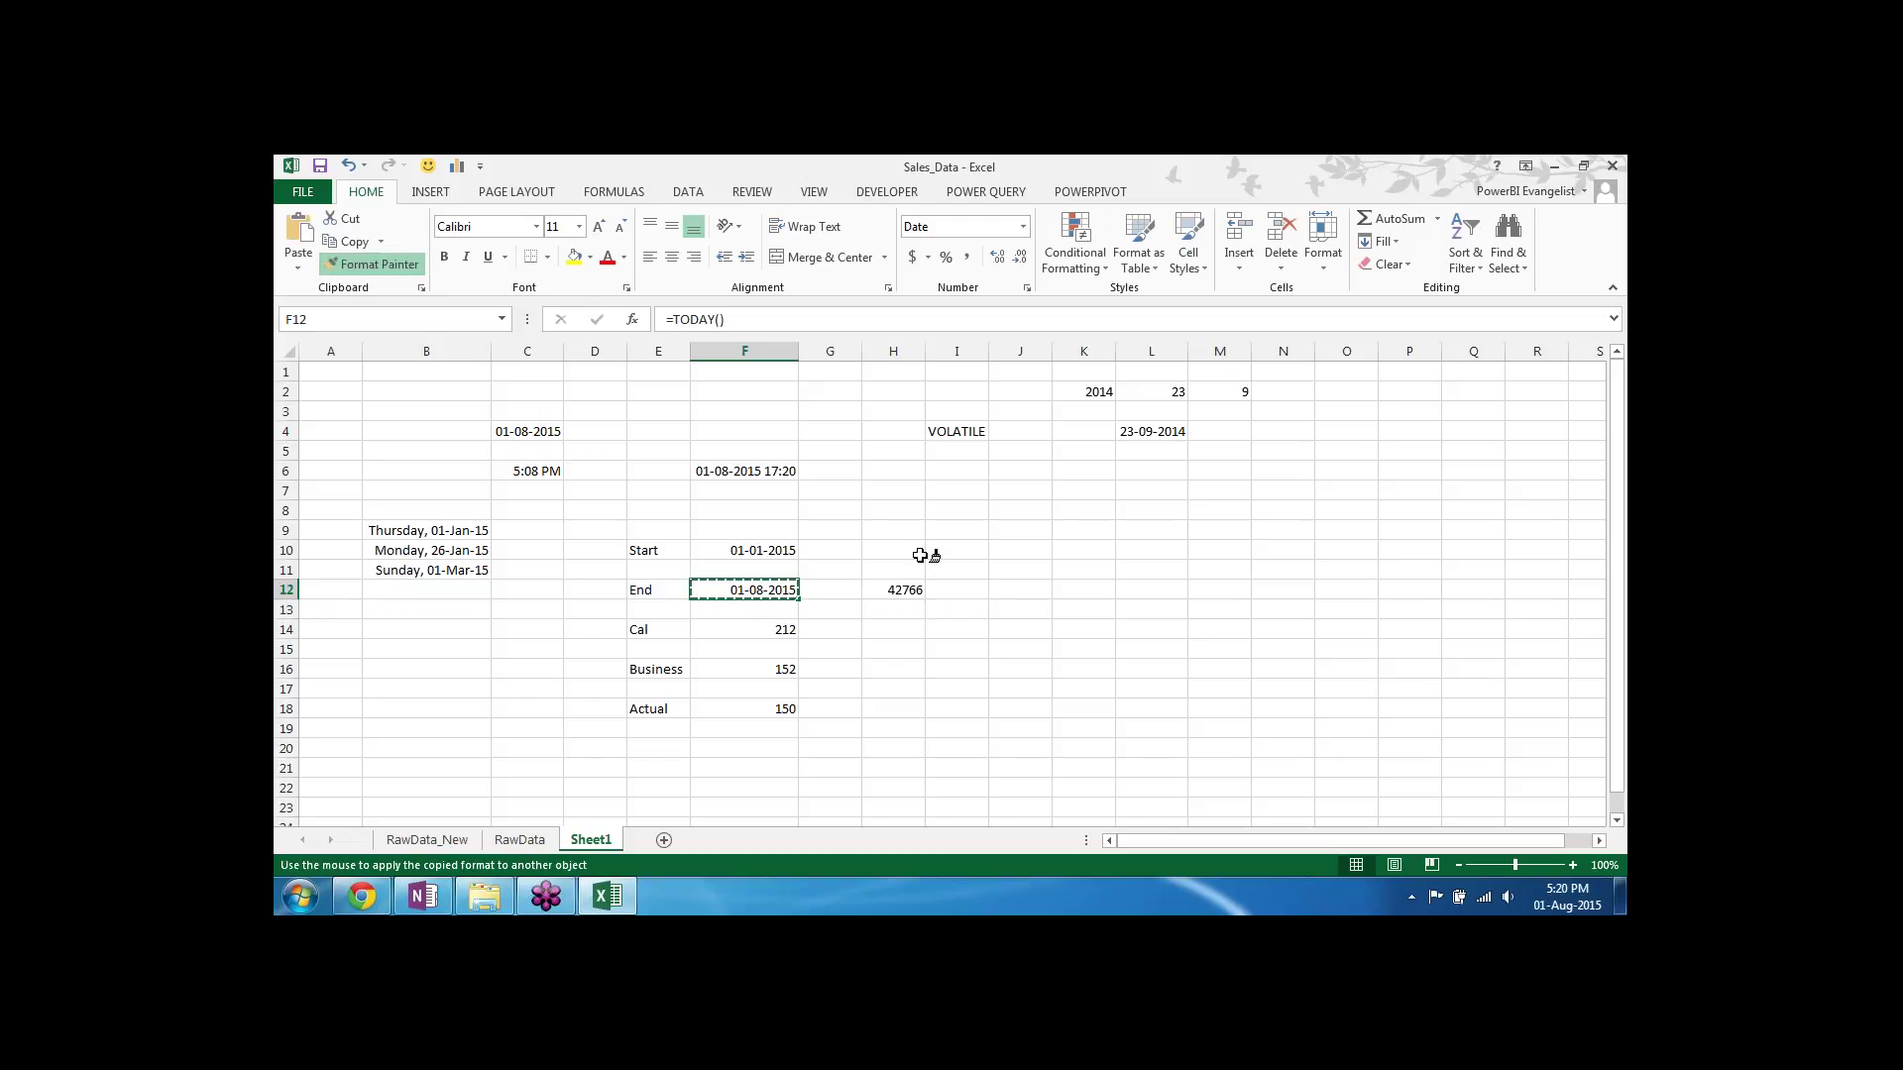
click(896, 591)
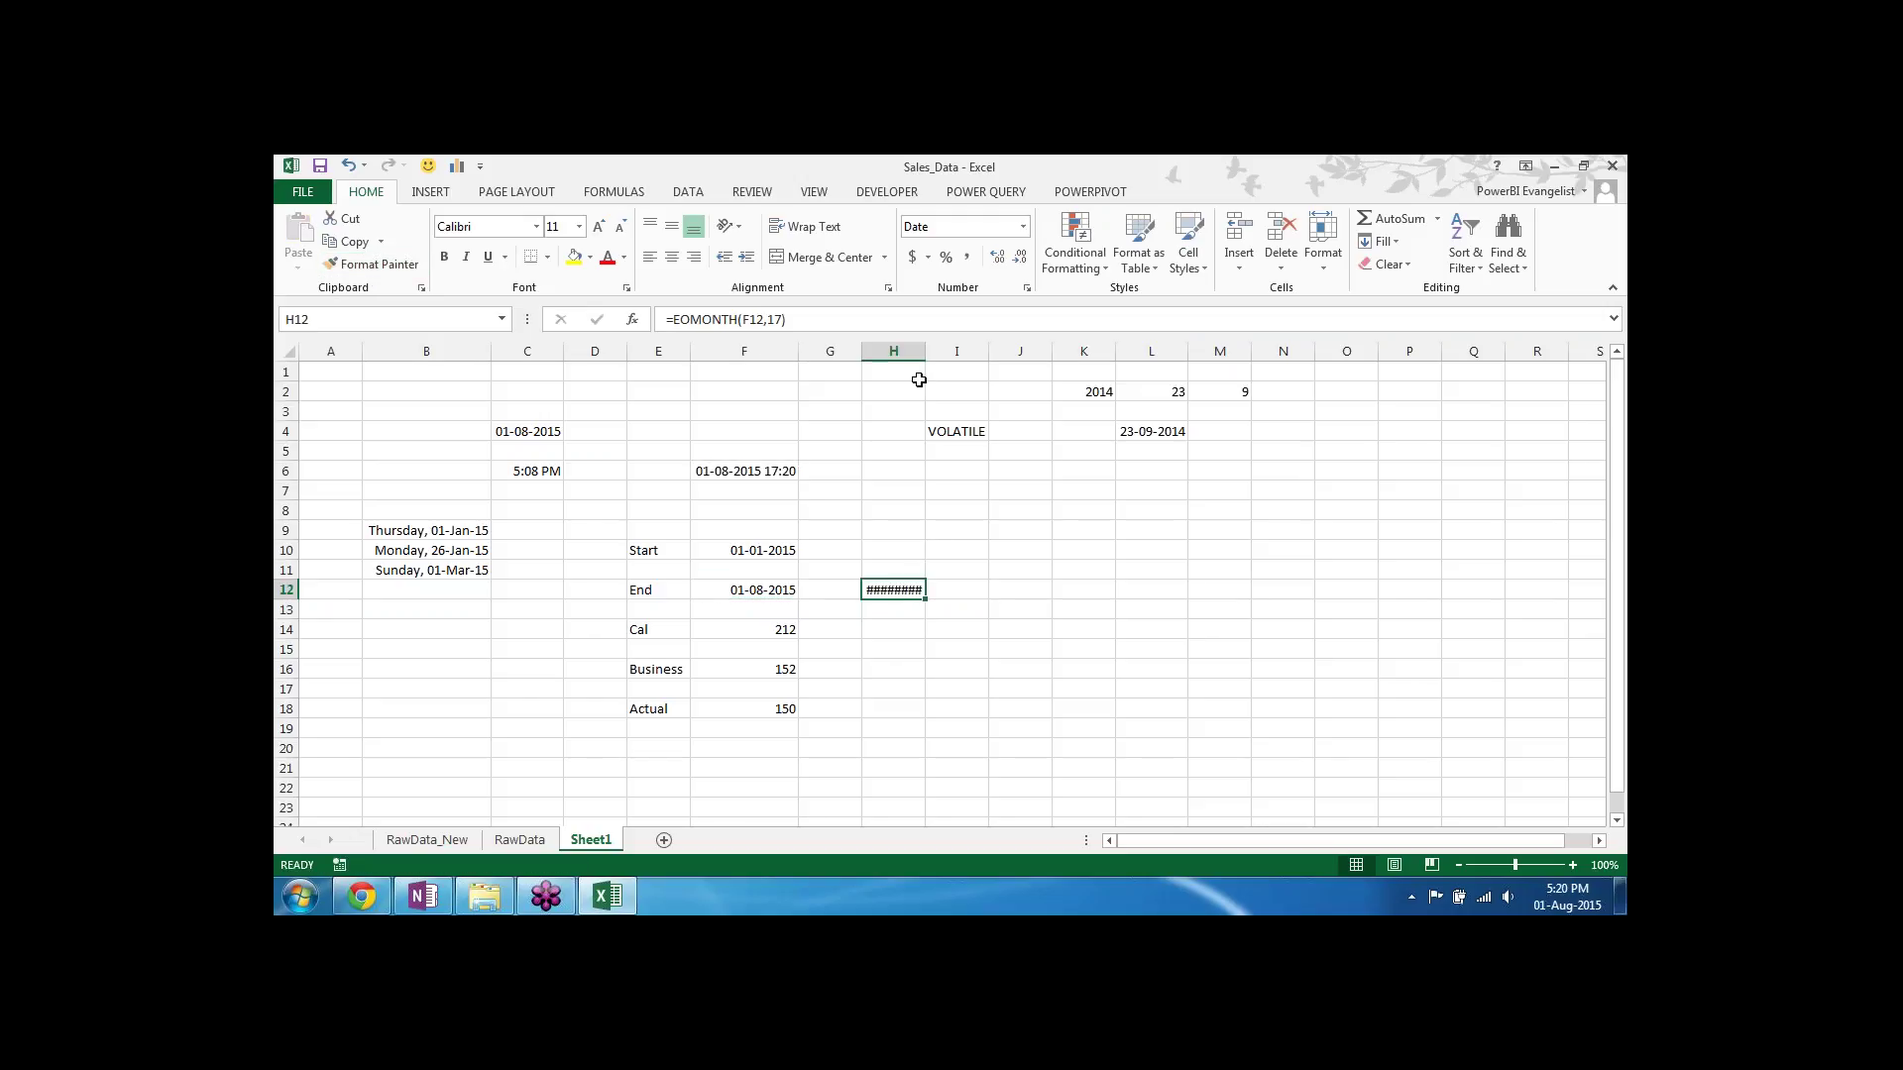
drag(926, 351, 949, 350)
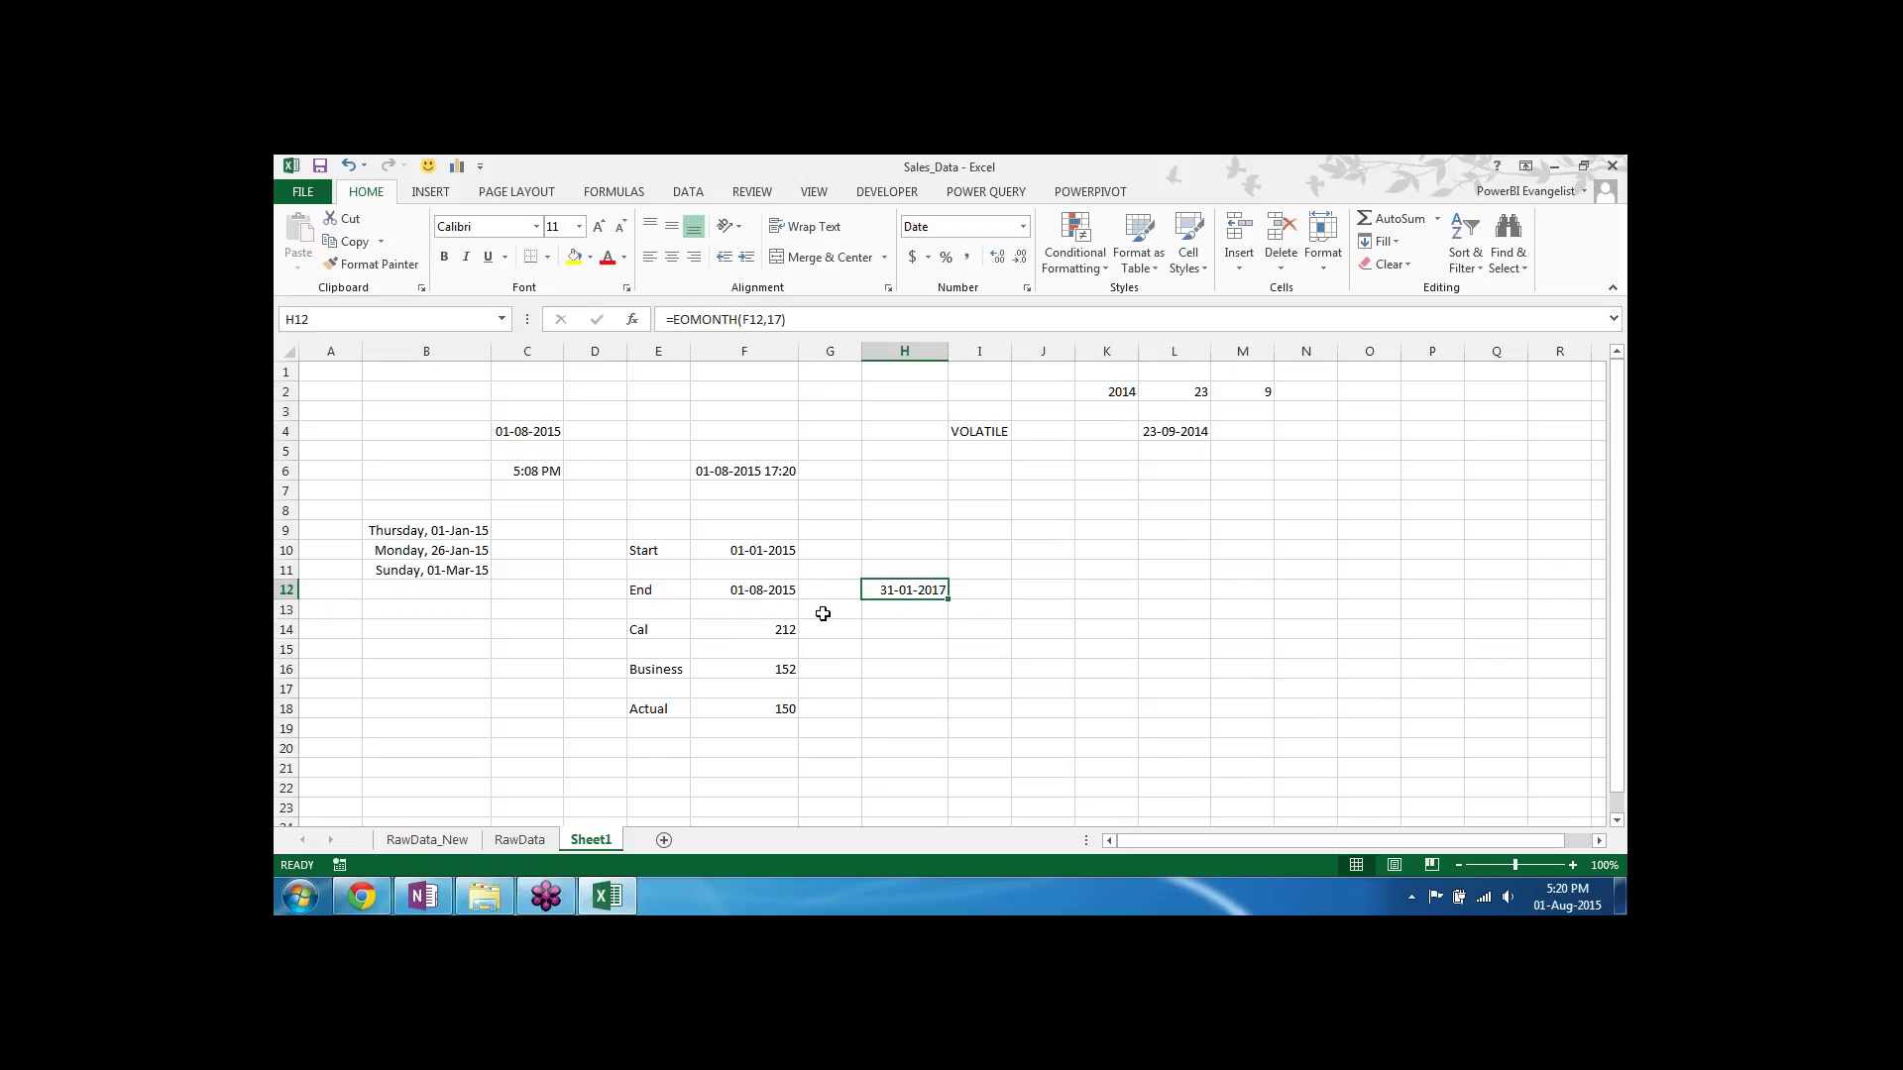
Step: Begin a MONTH formula in H7
click(905, 495)
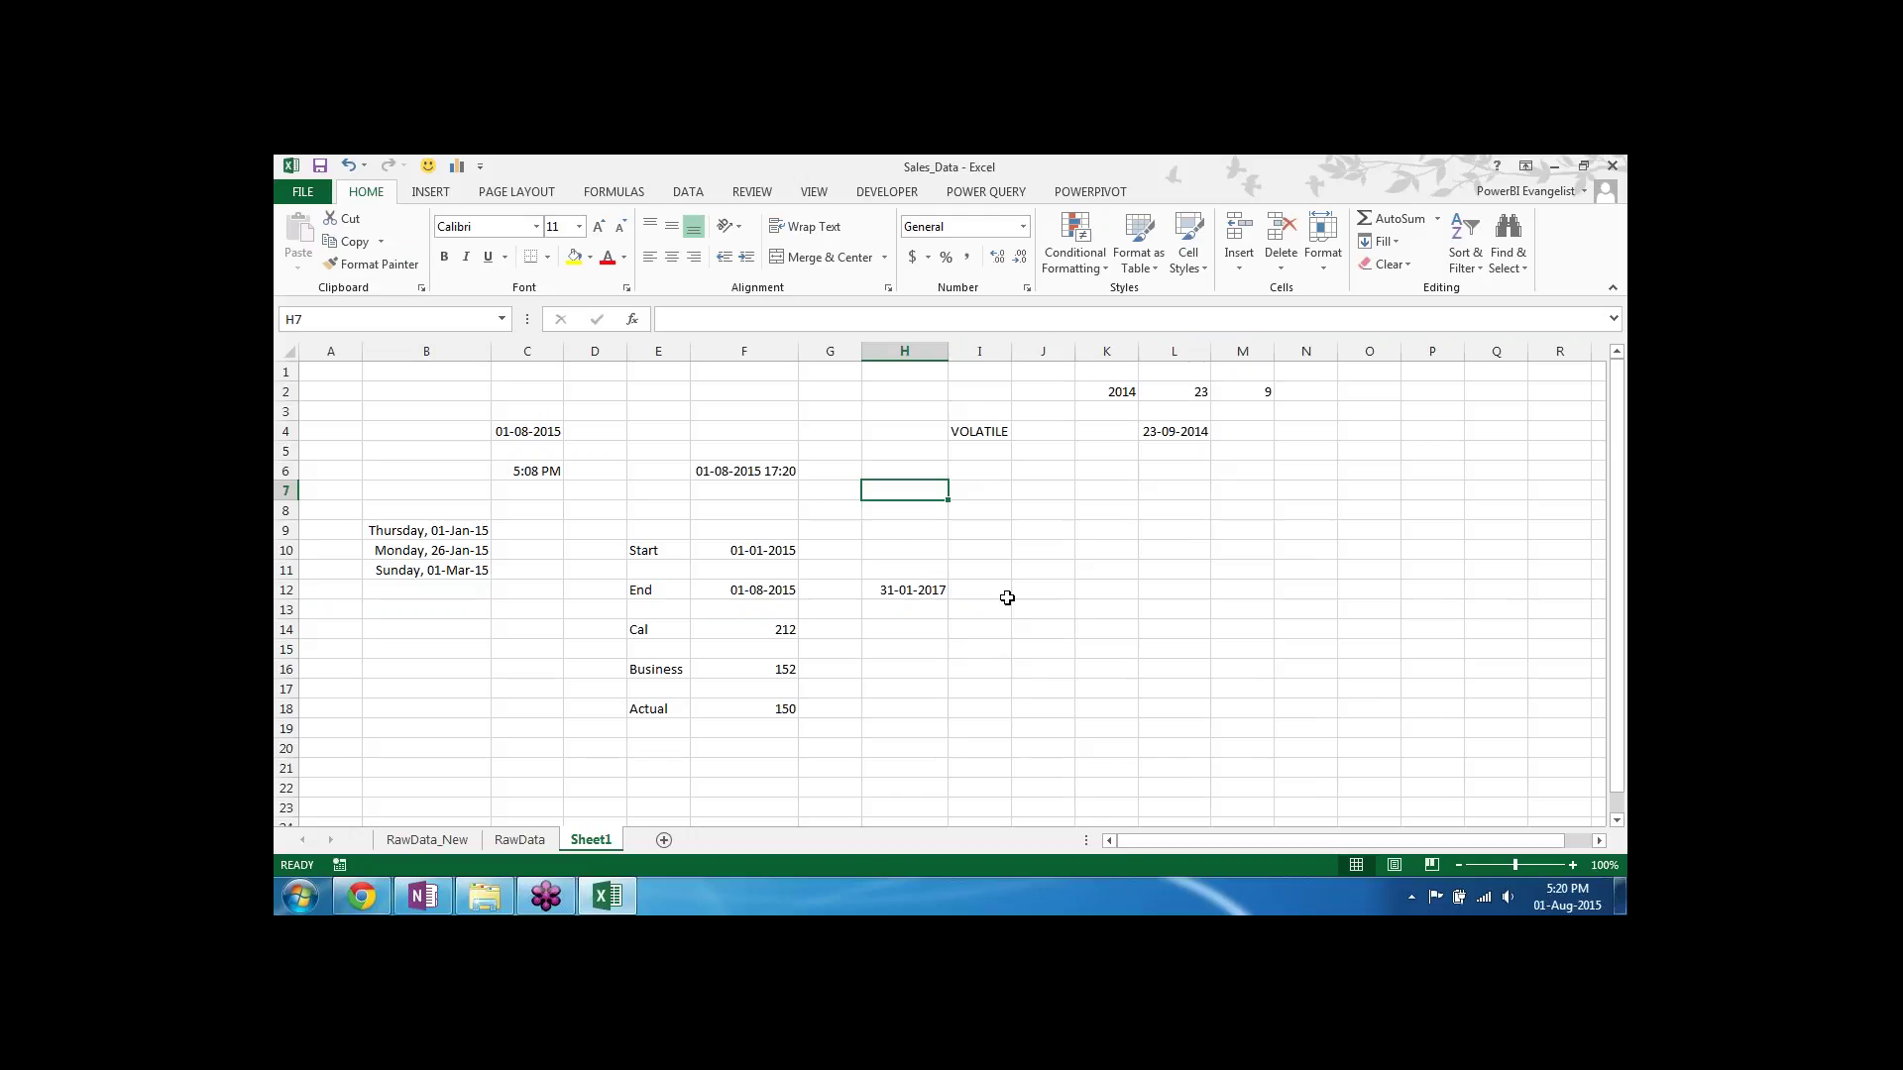
text(=)
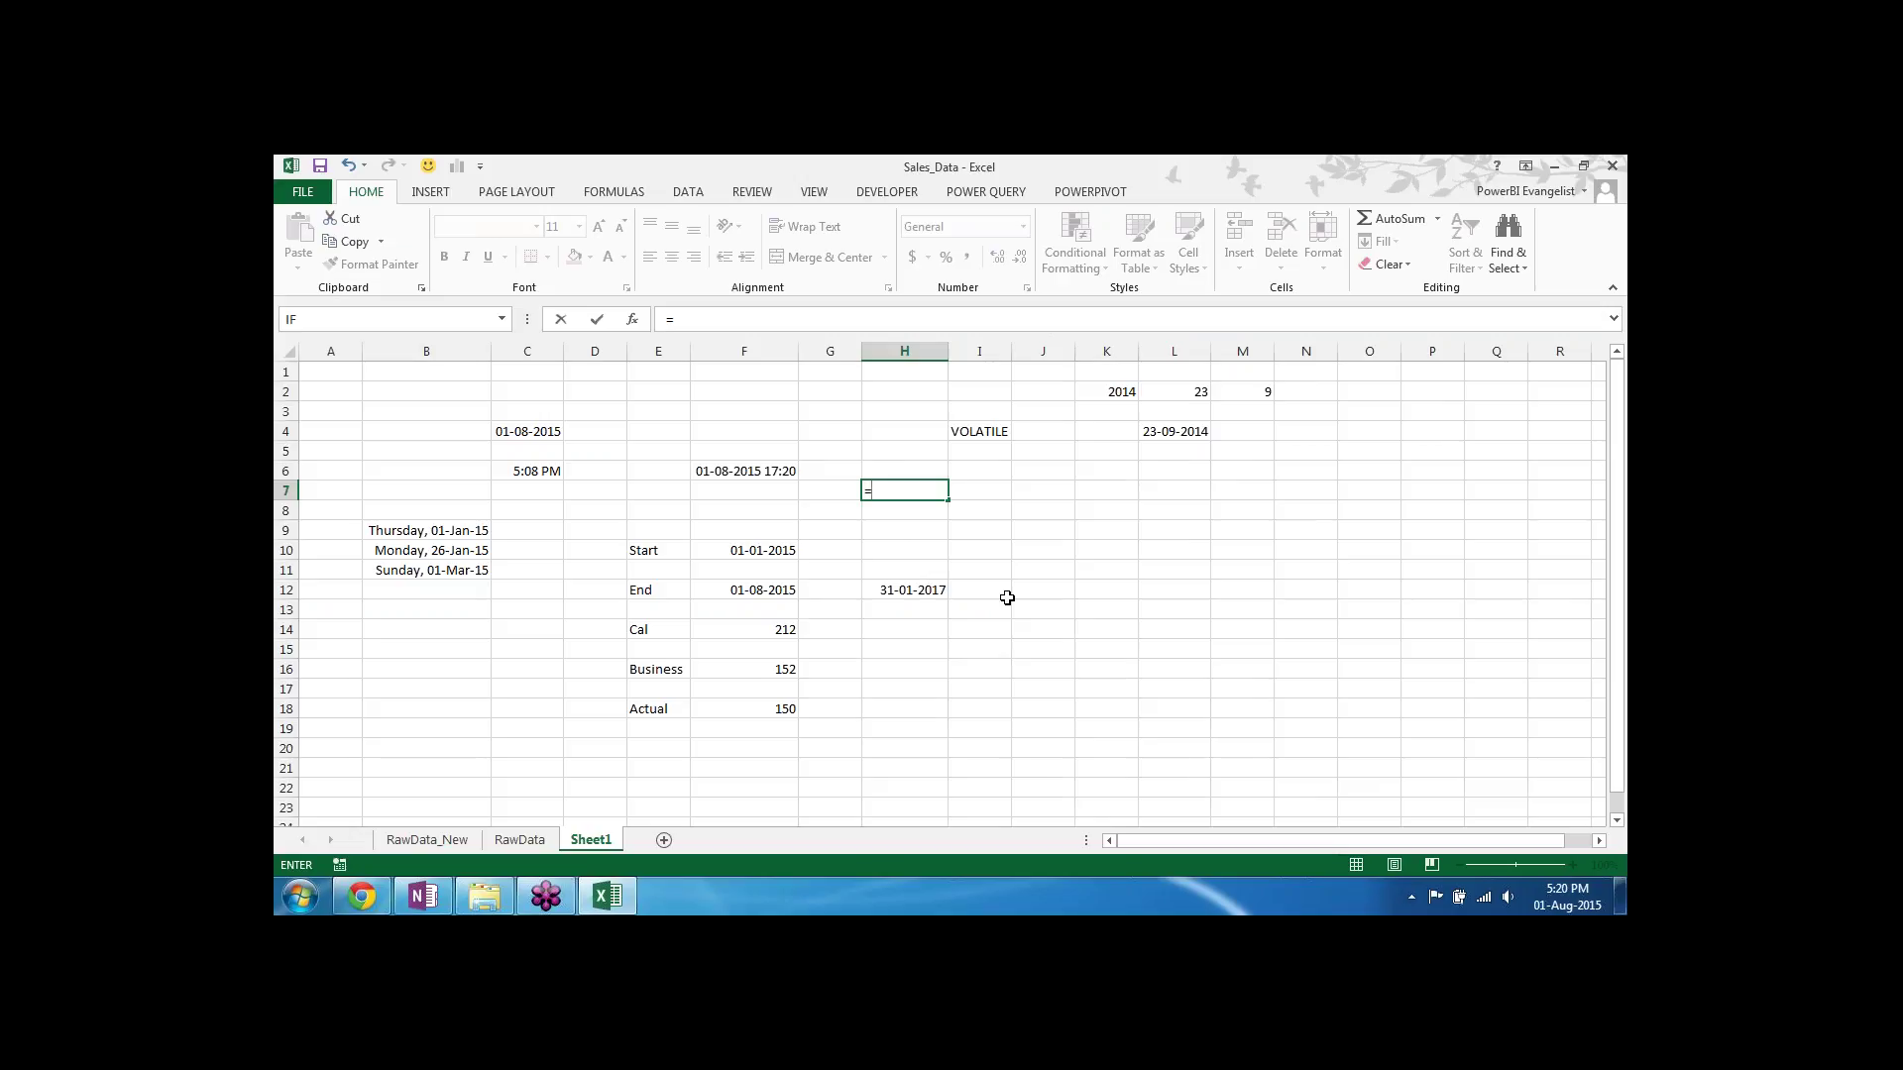
text(mon)
key(Tab)
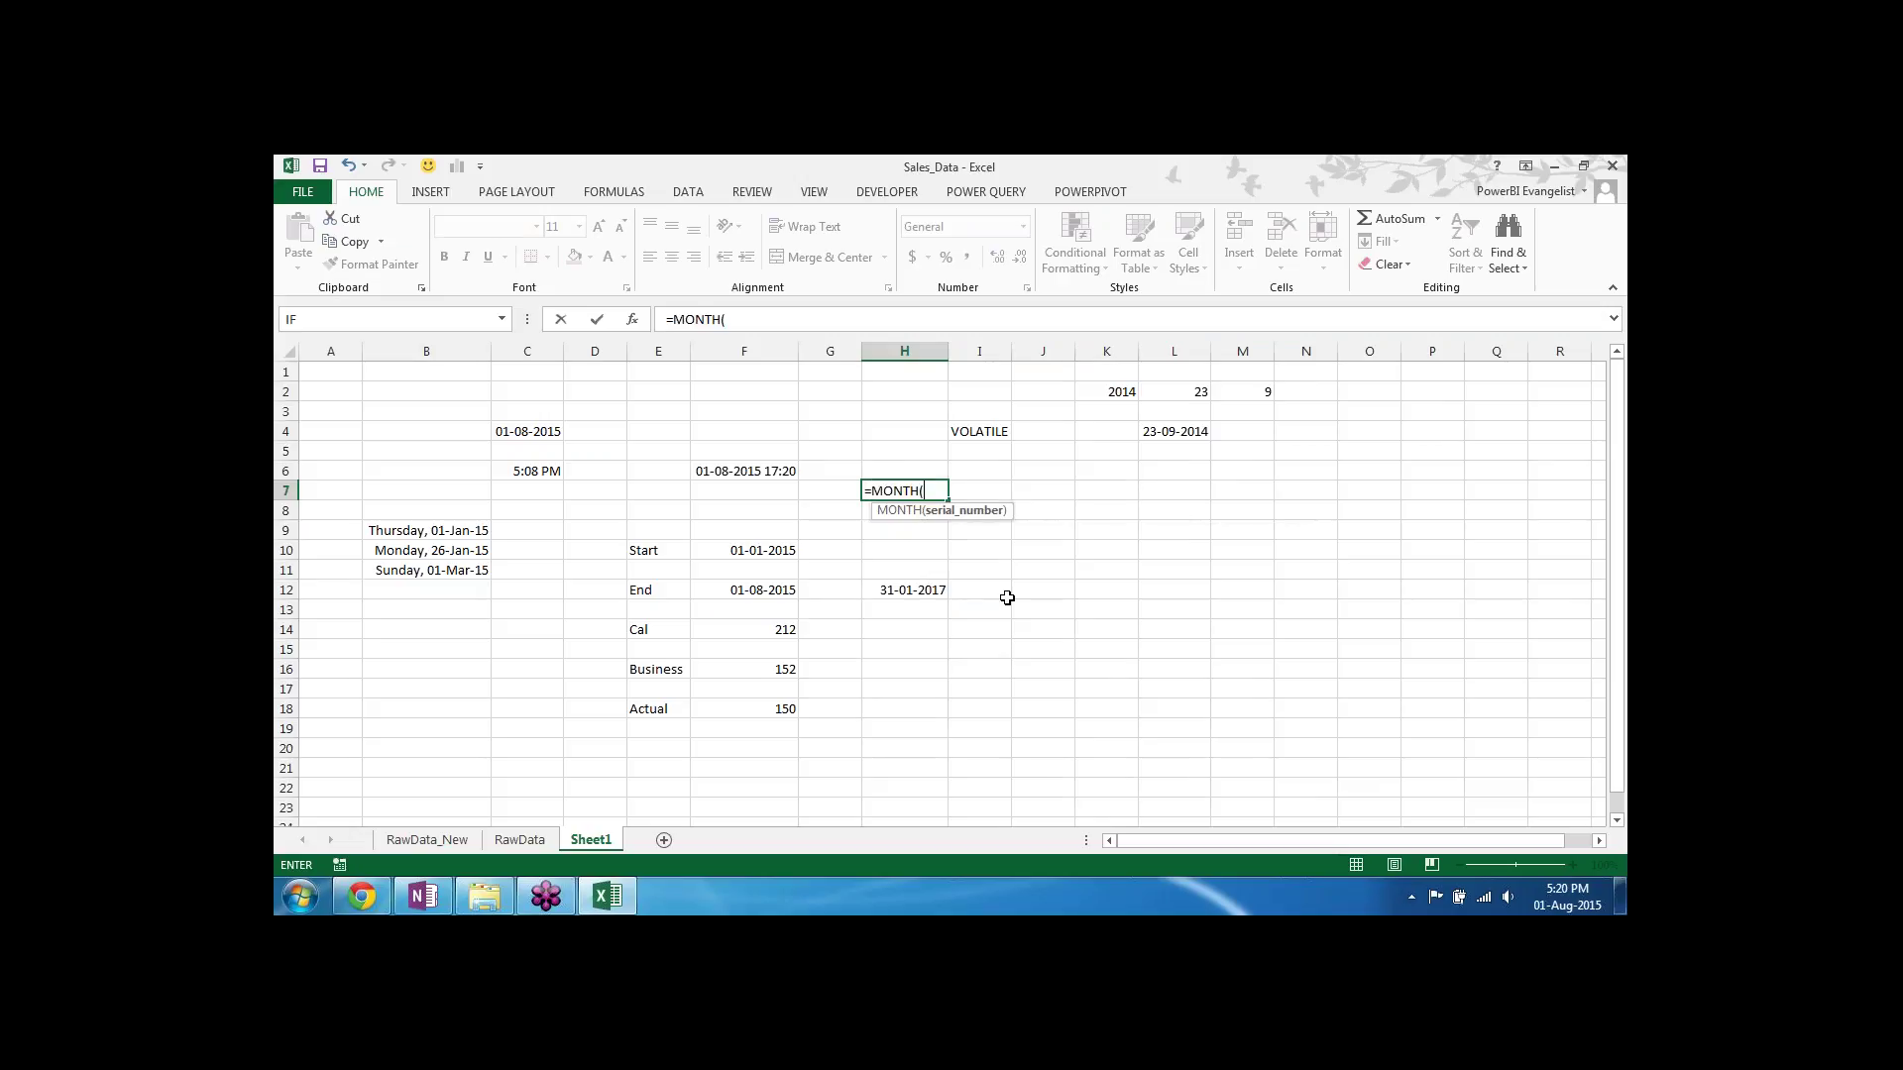
click(752, 553)
text())
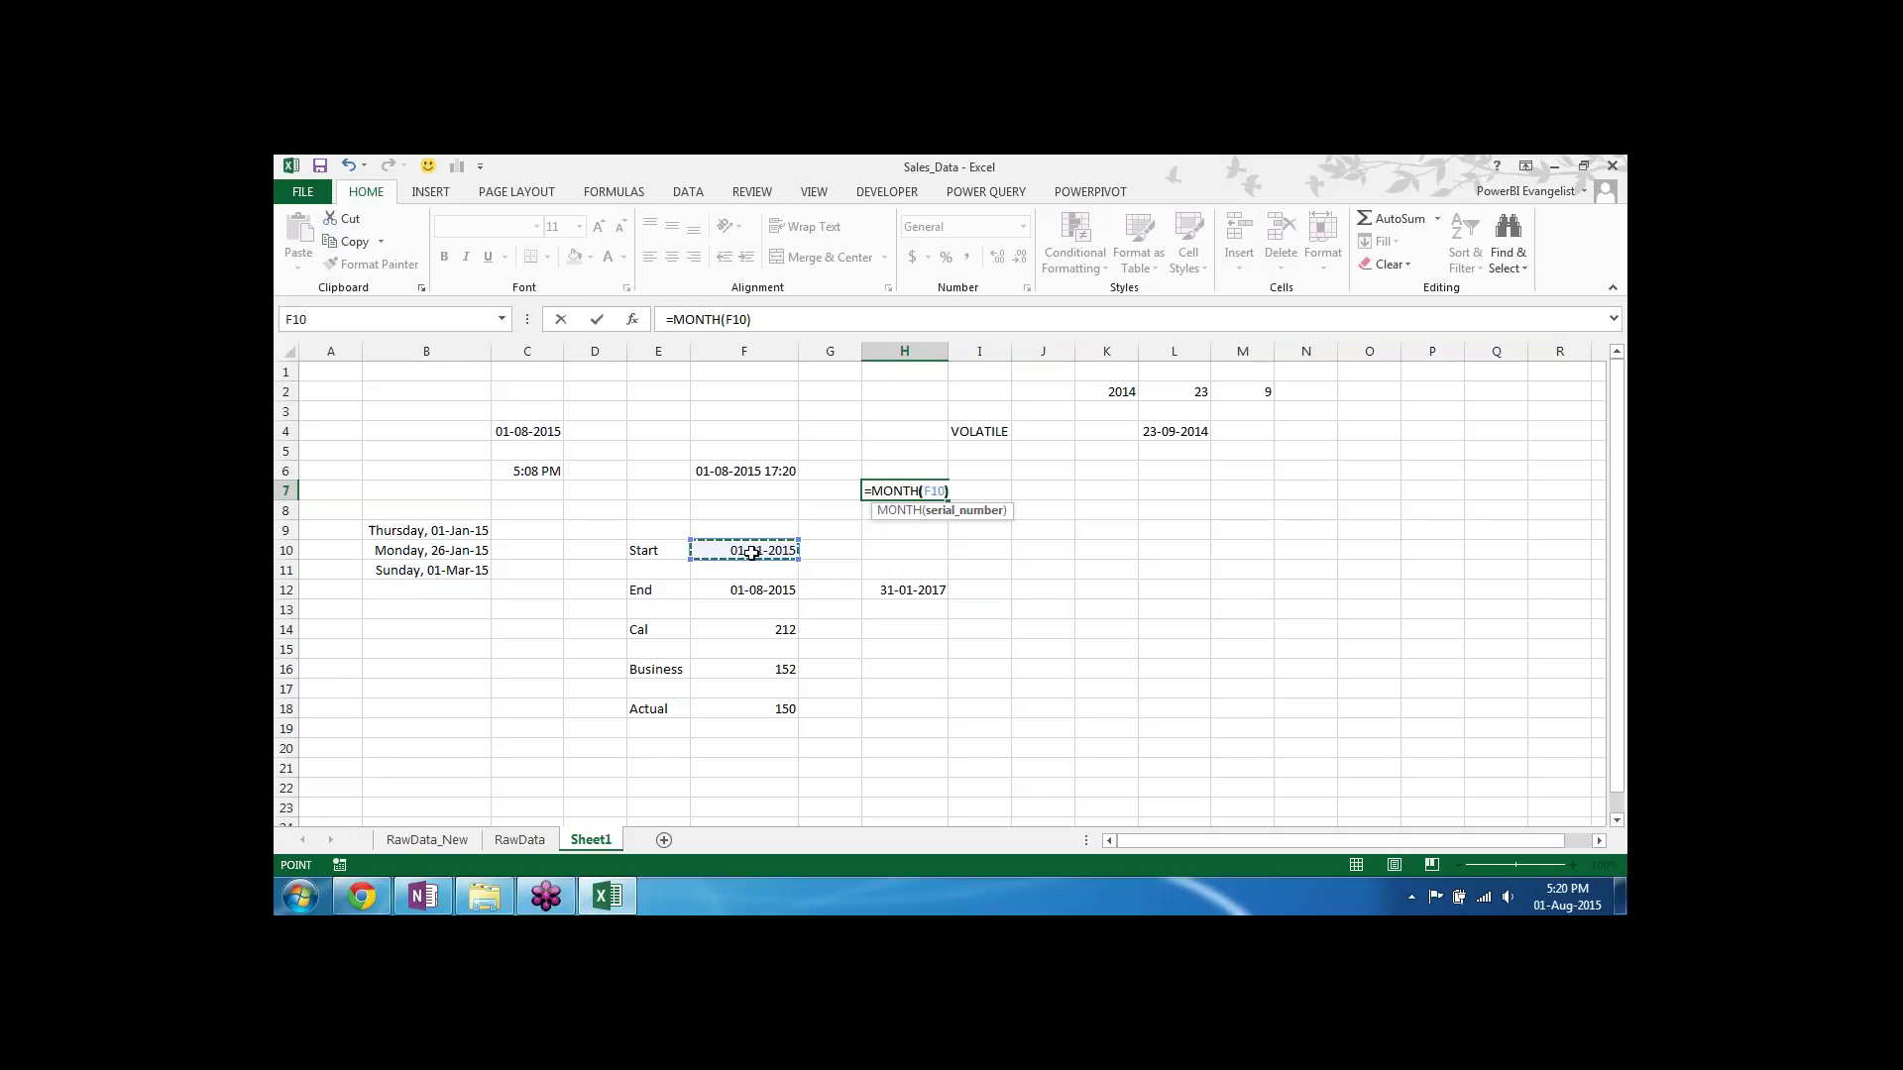
key(BackSpace)
key(BackSpace)
key(BackSpace)
key(BackSpace)
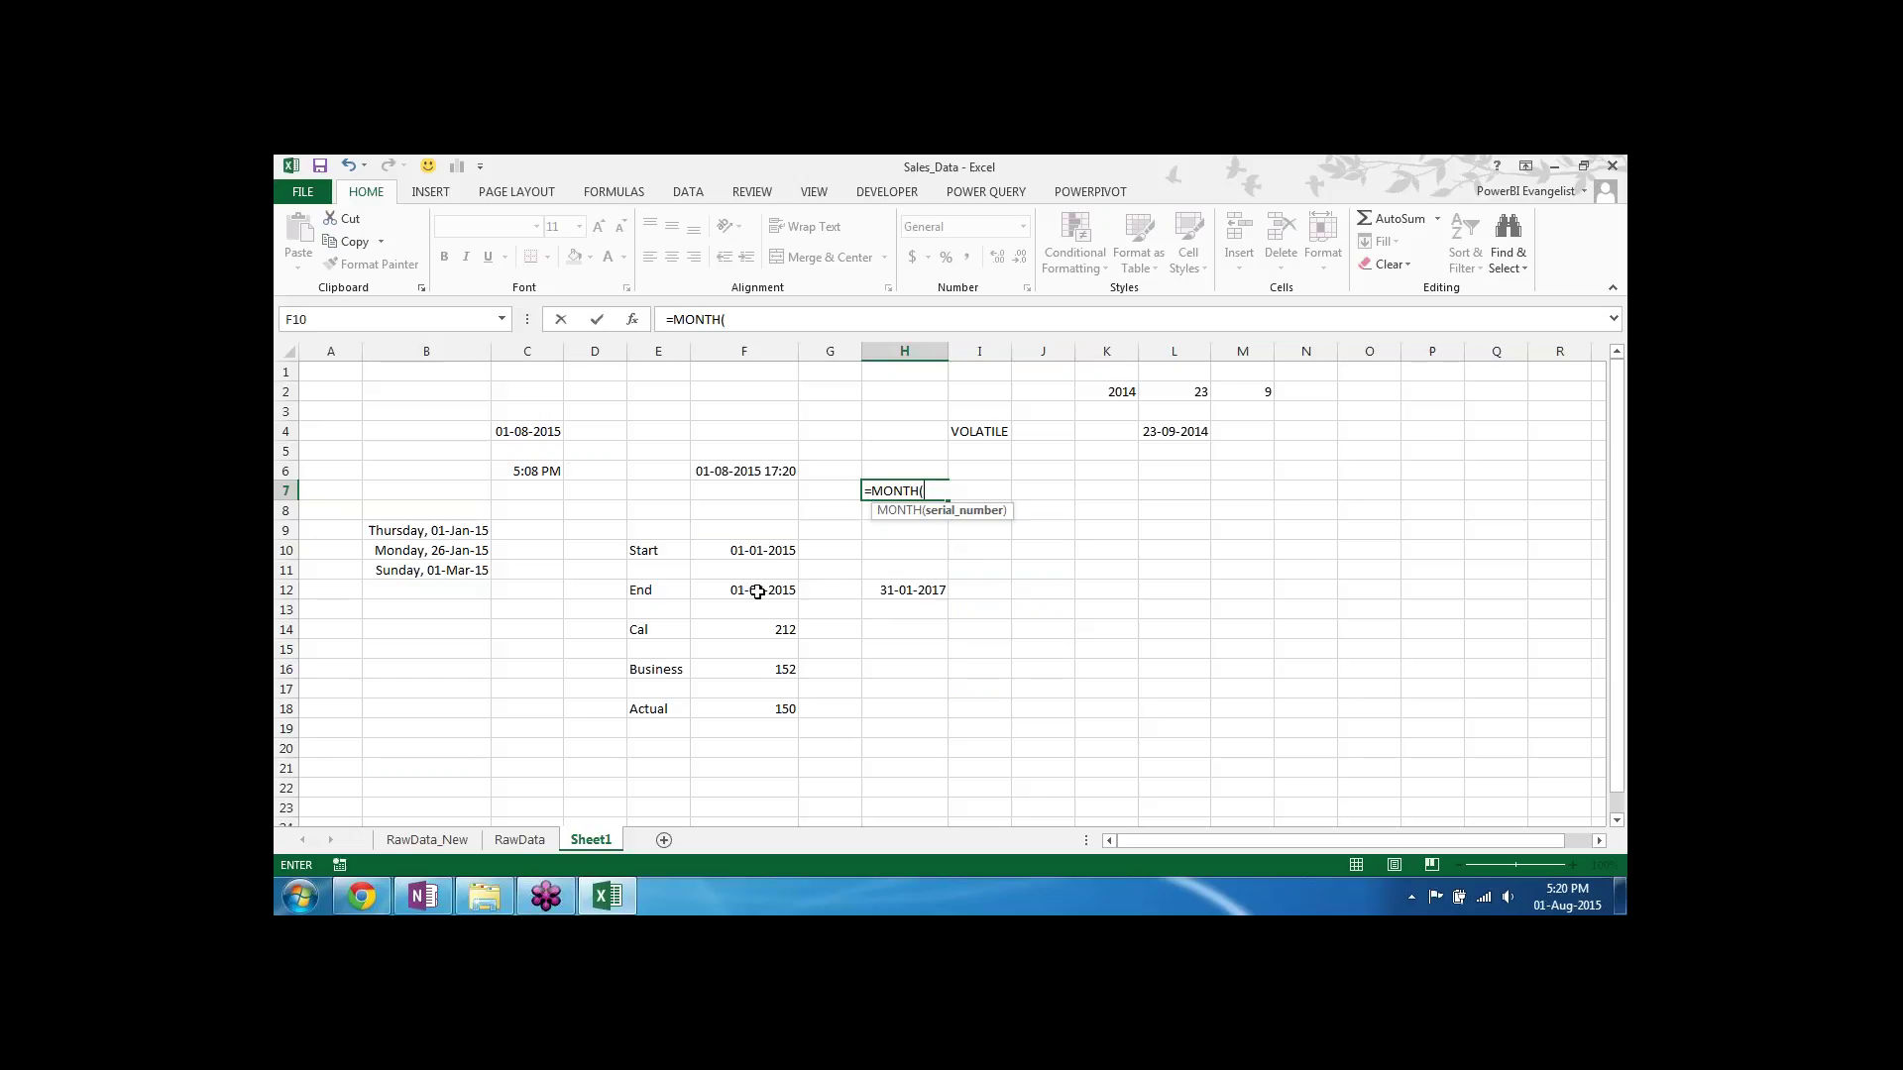
Step: Complete the H7 formula as =MONTH(F12)-MONTH(F10) to get the number of months between the Start and End dates
click(759, 592)
text())
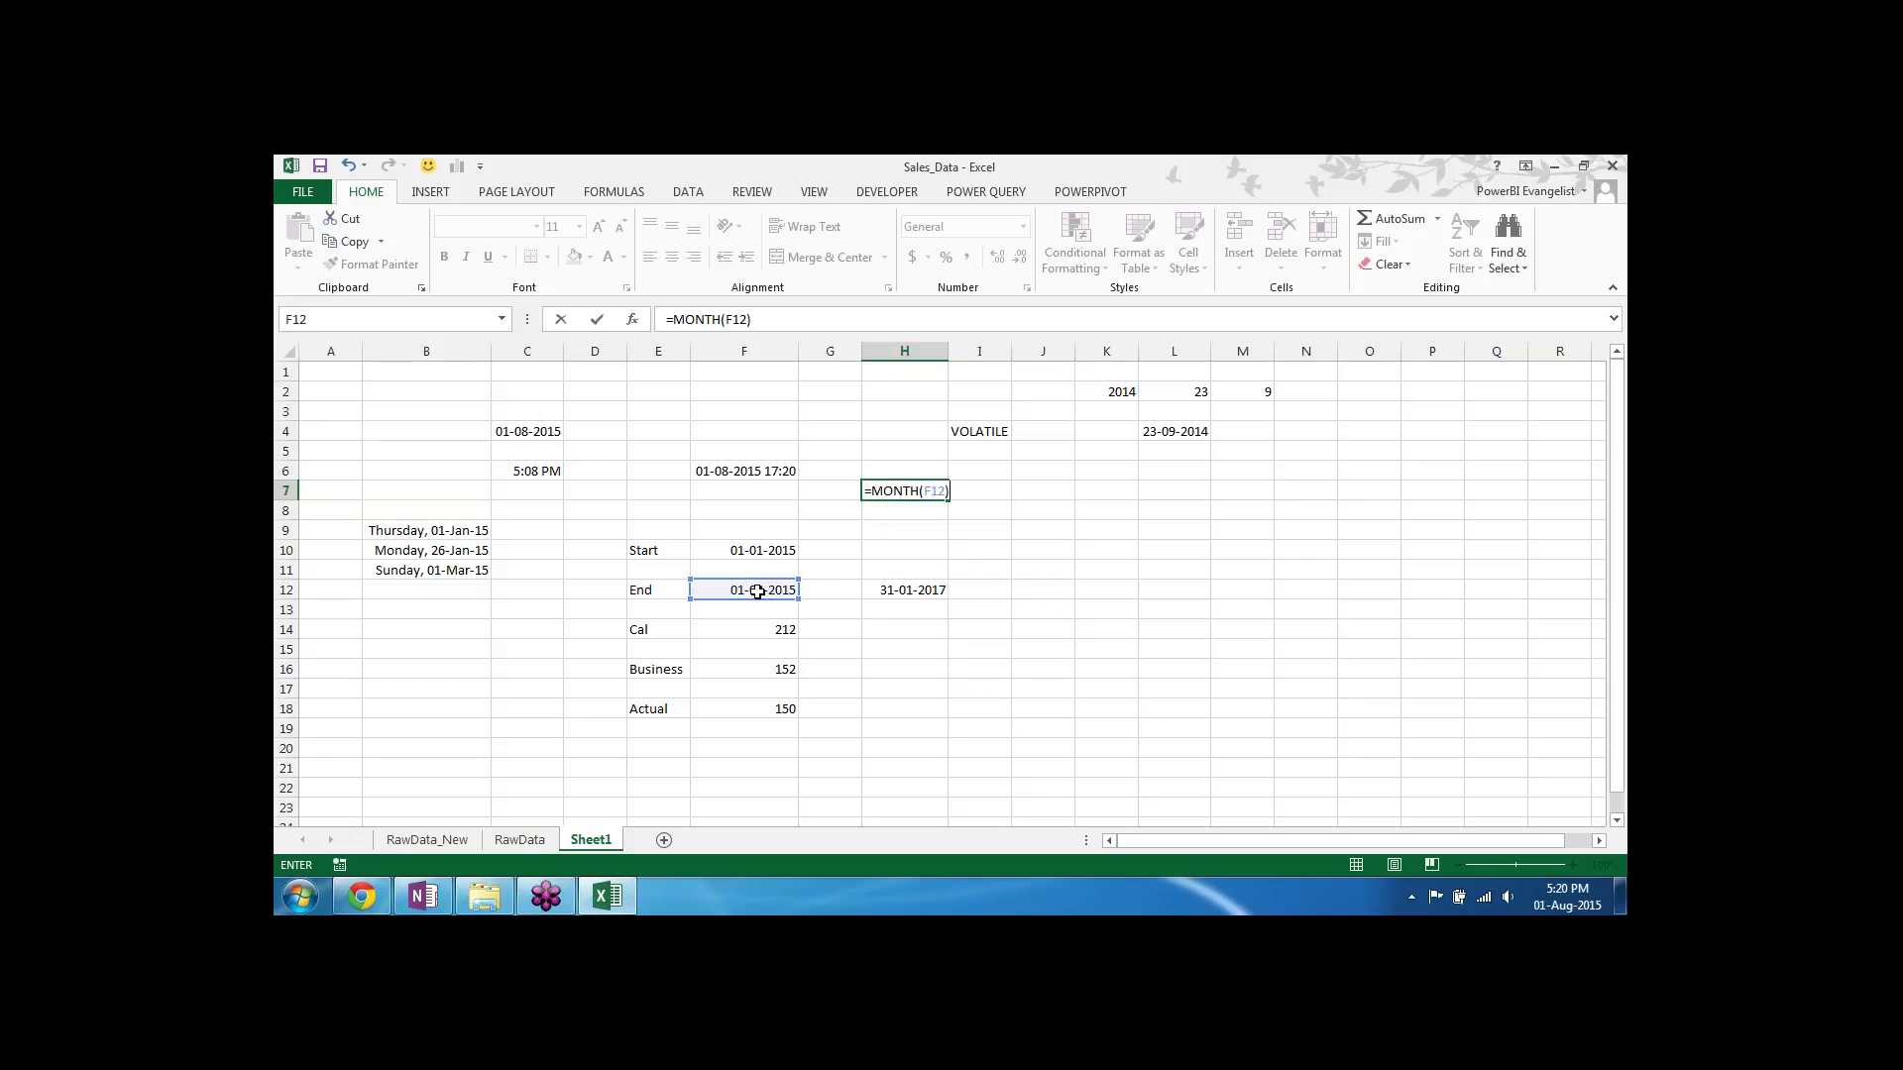
text(-mon)
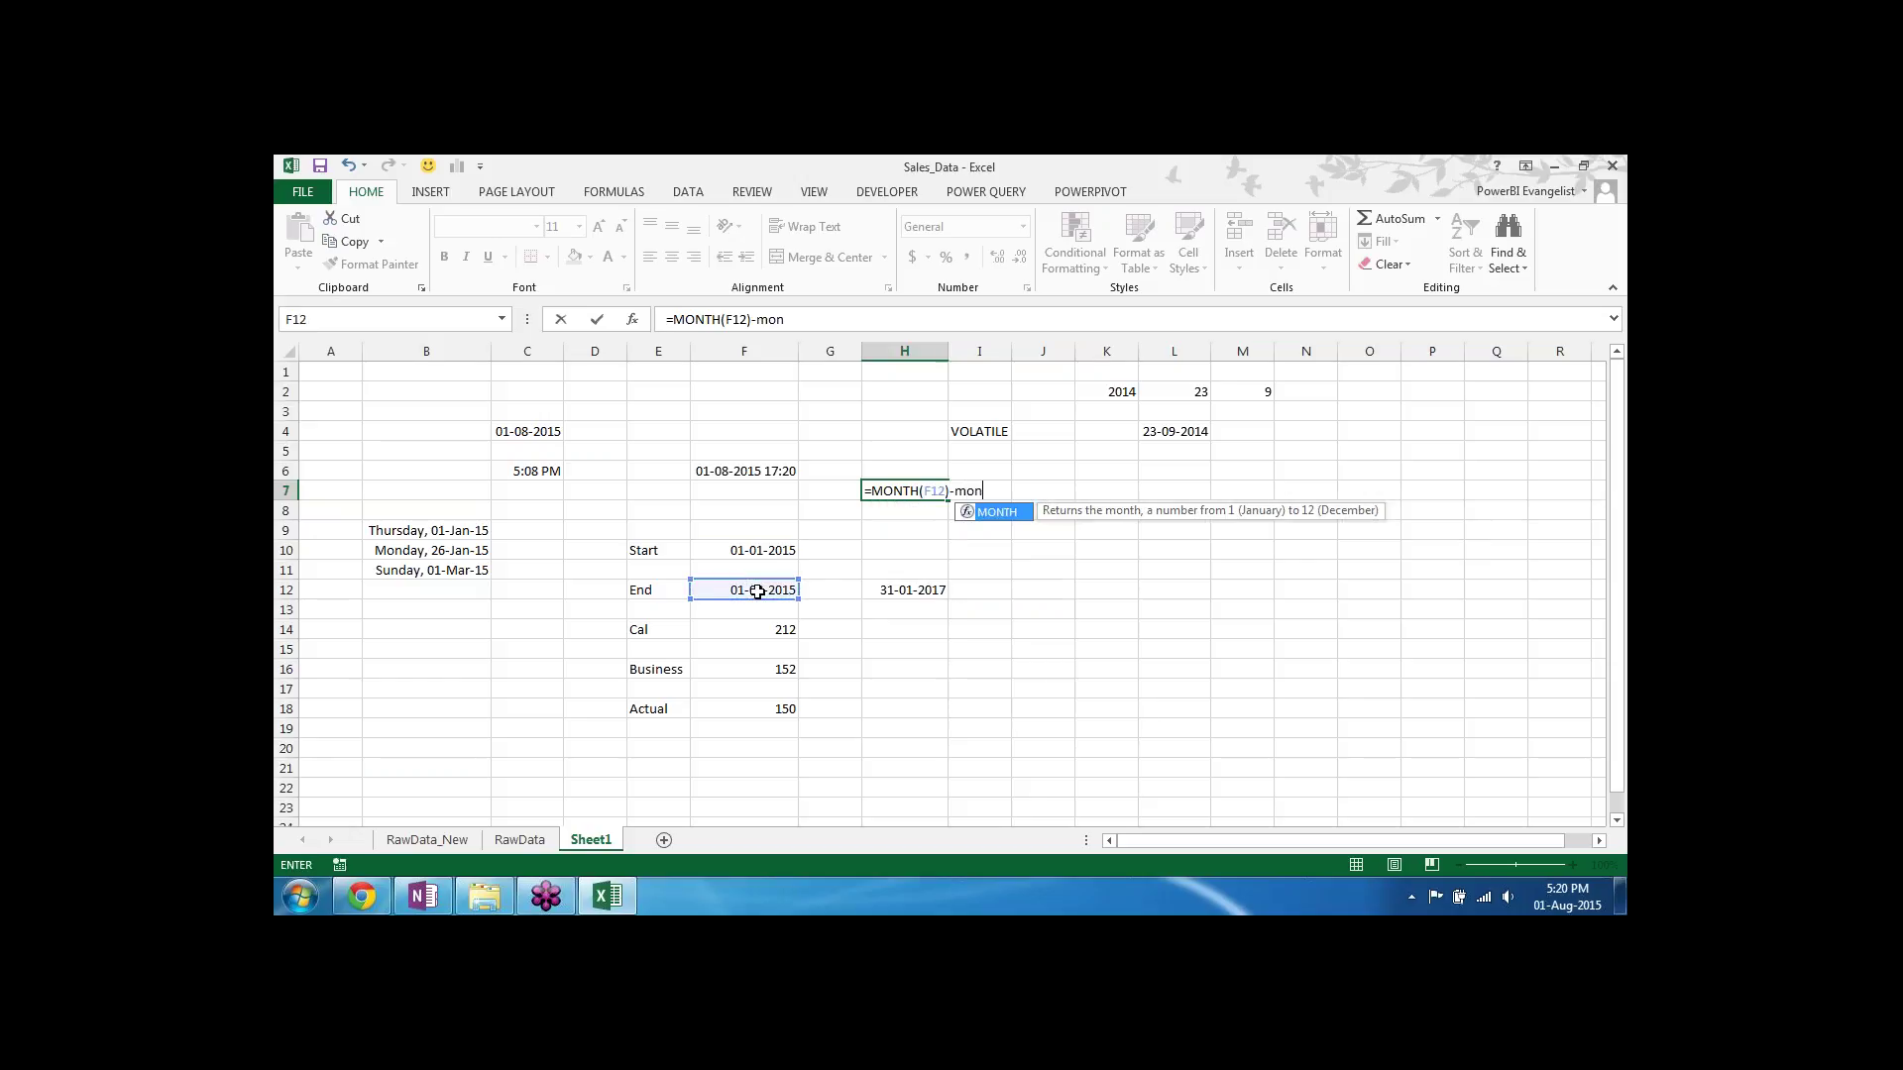
key(Tab)
click(758, 553)
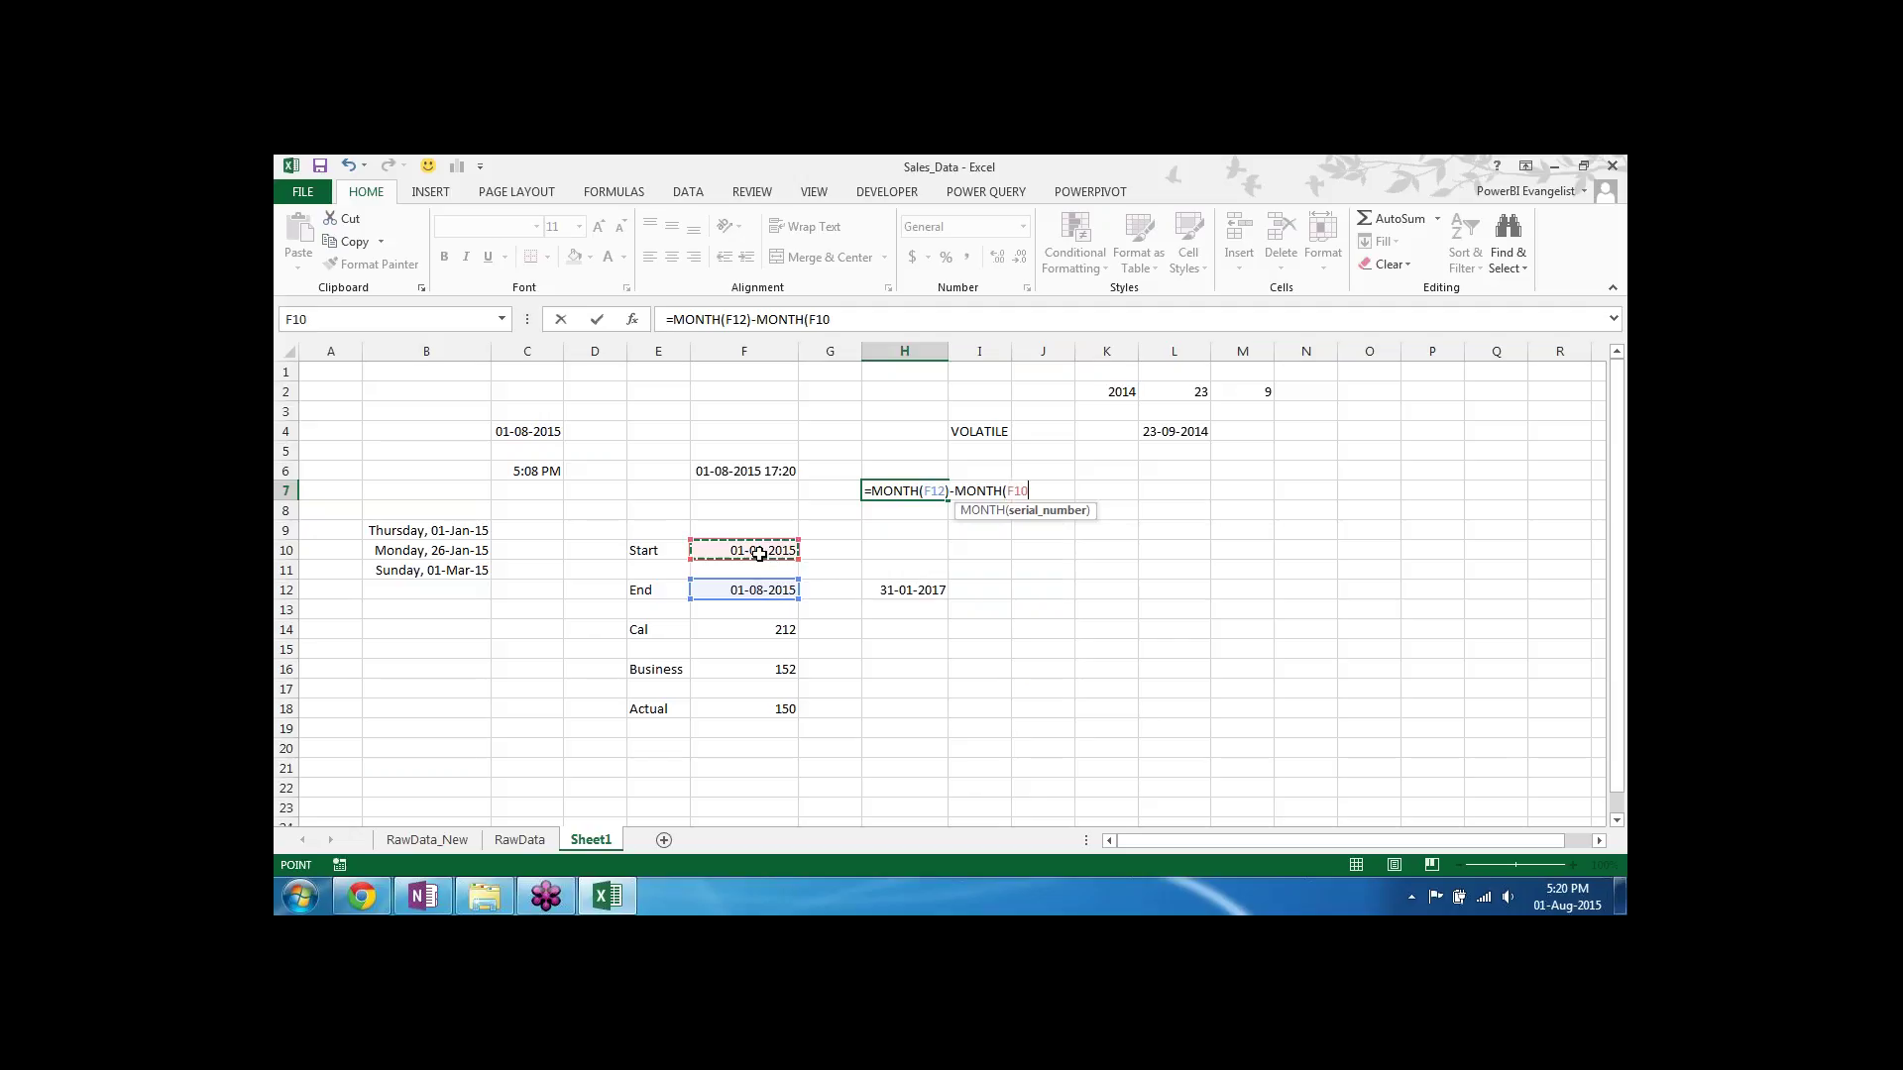
text())
key(Return)
key(Up)
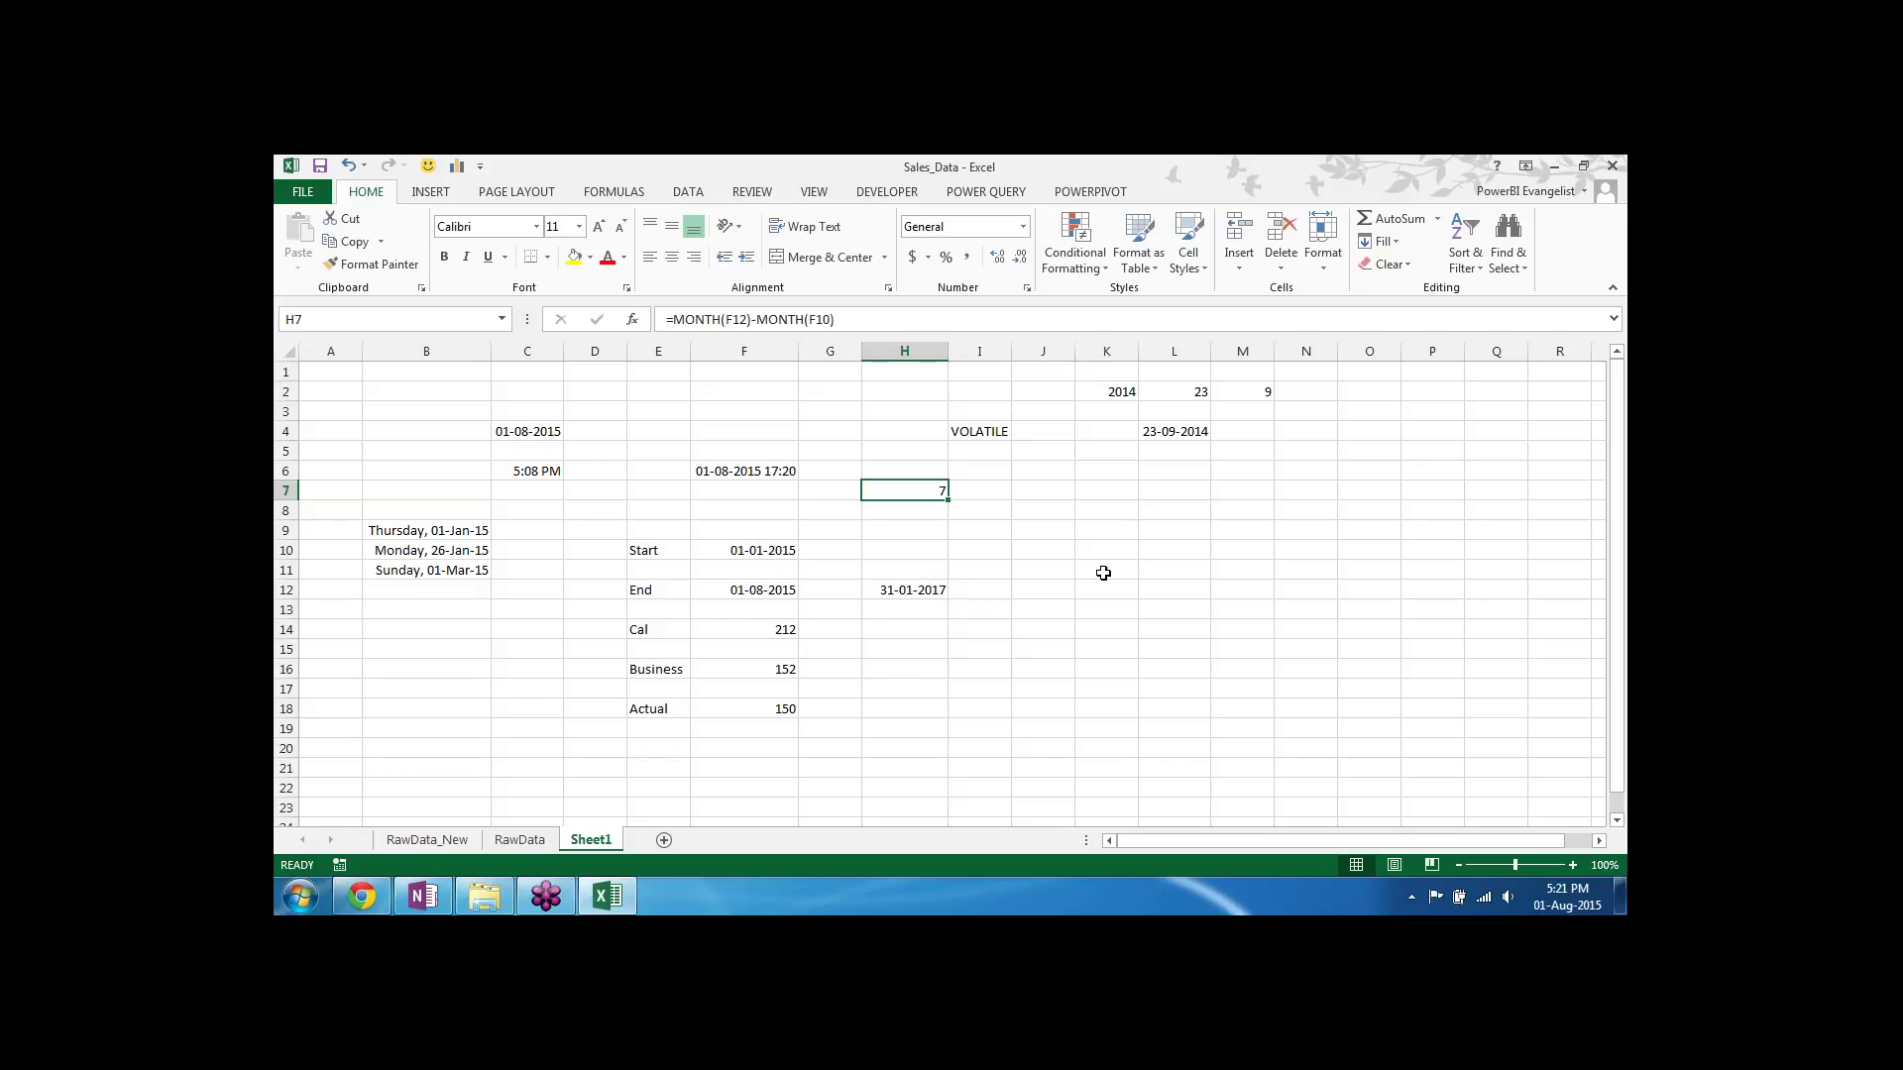
Step: Extract the full weekday name of the date in L4 into H15 with =TEXT(L4,"dddd")
click(1172, 420)
click(1173, 431)
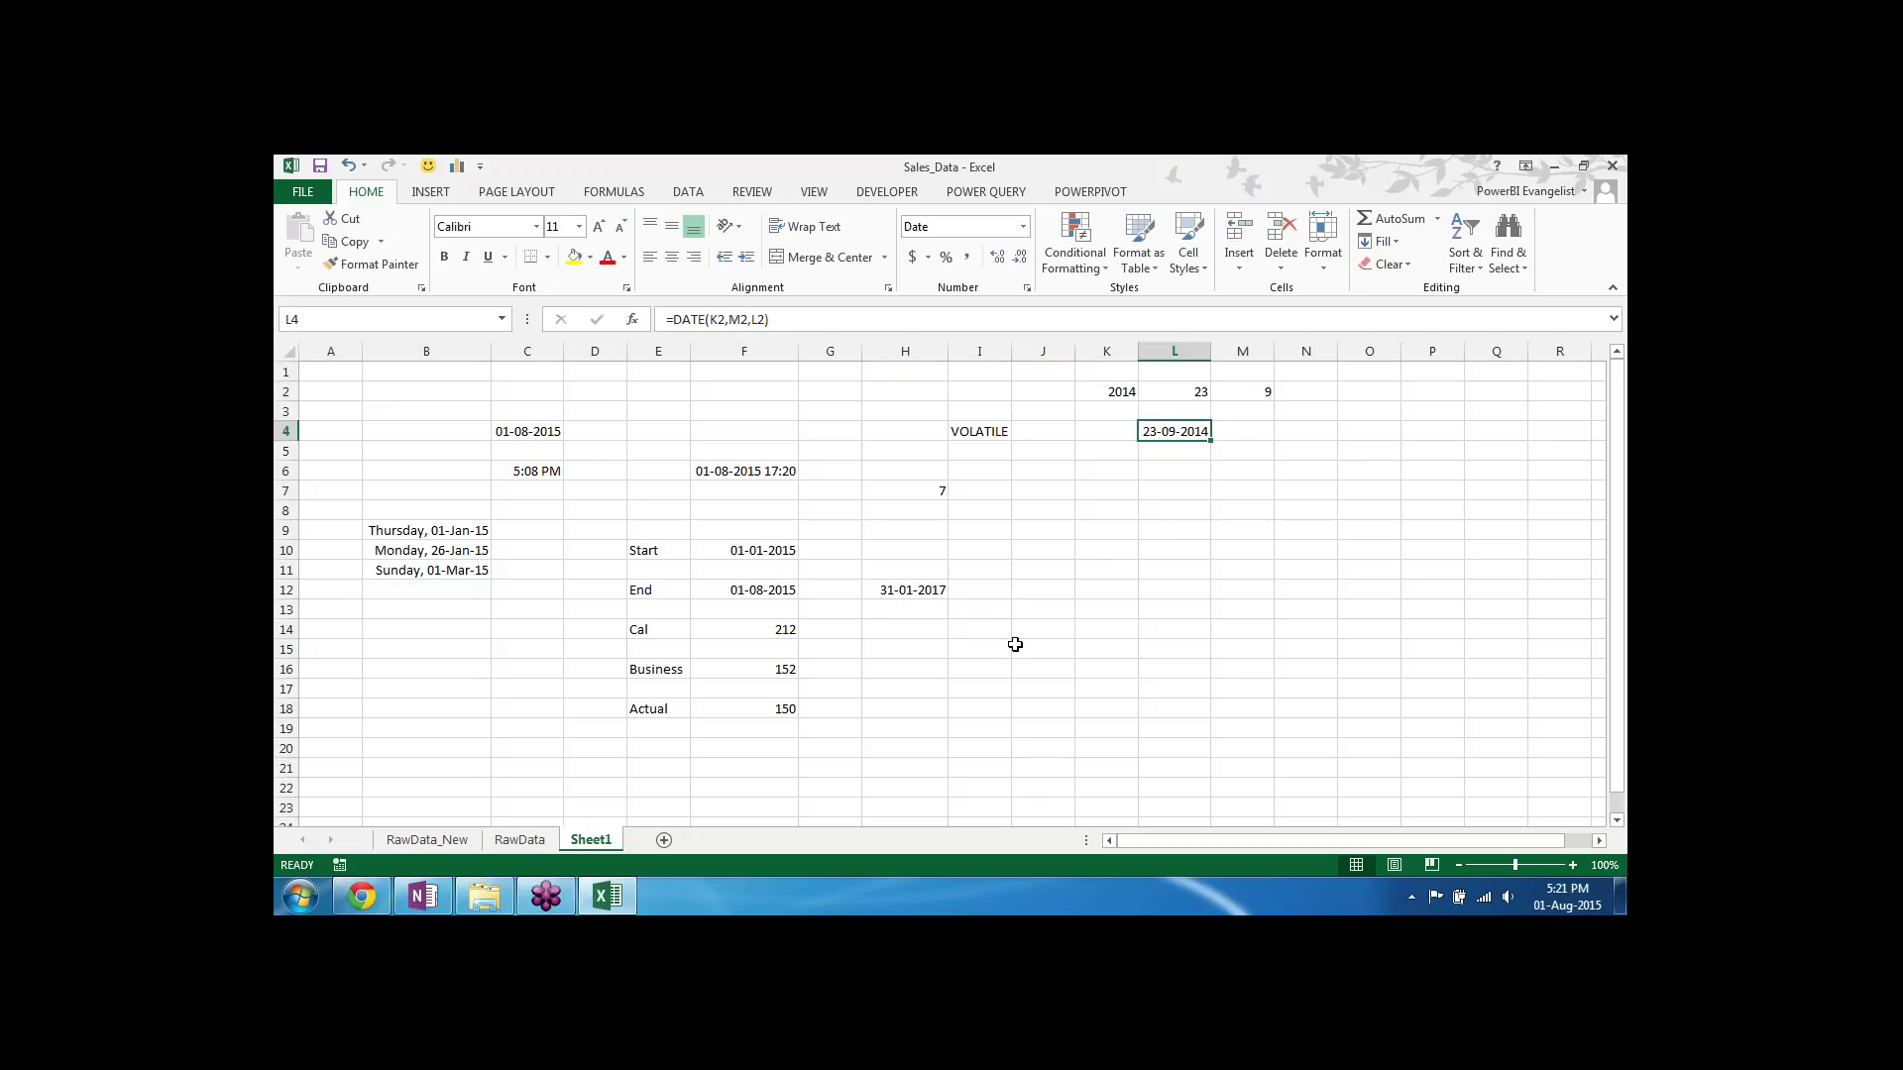
click(932, 647)
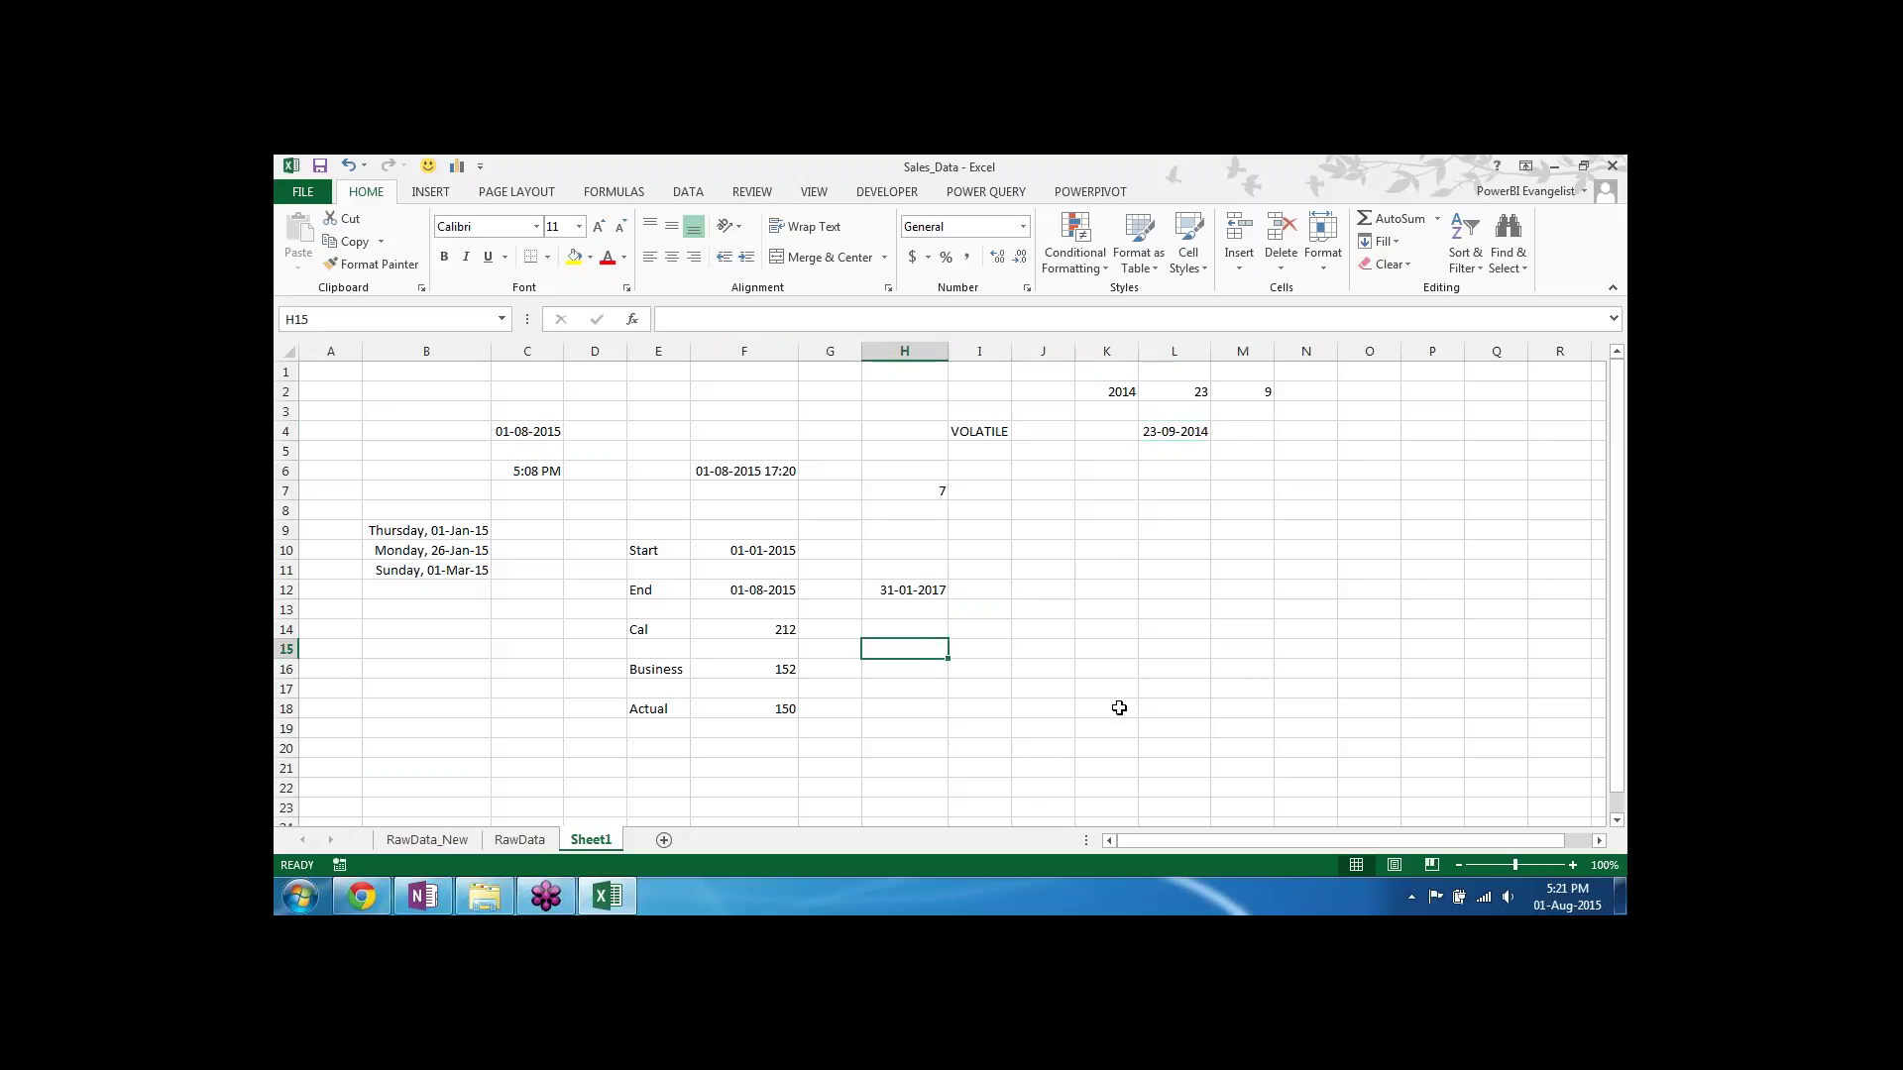
text(=text)
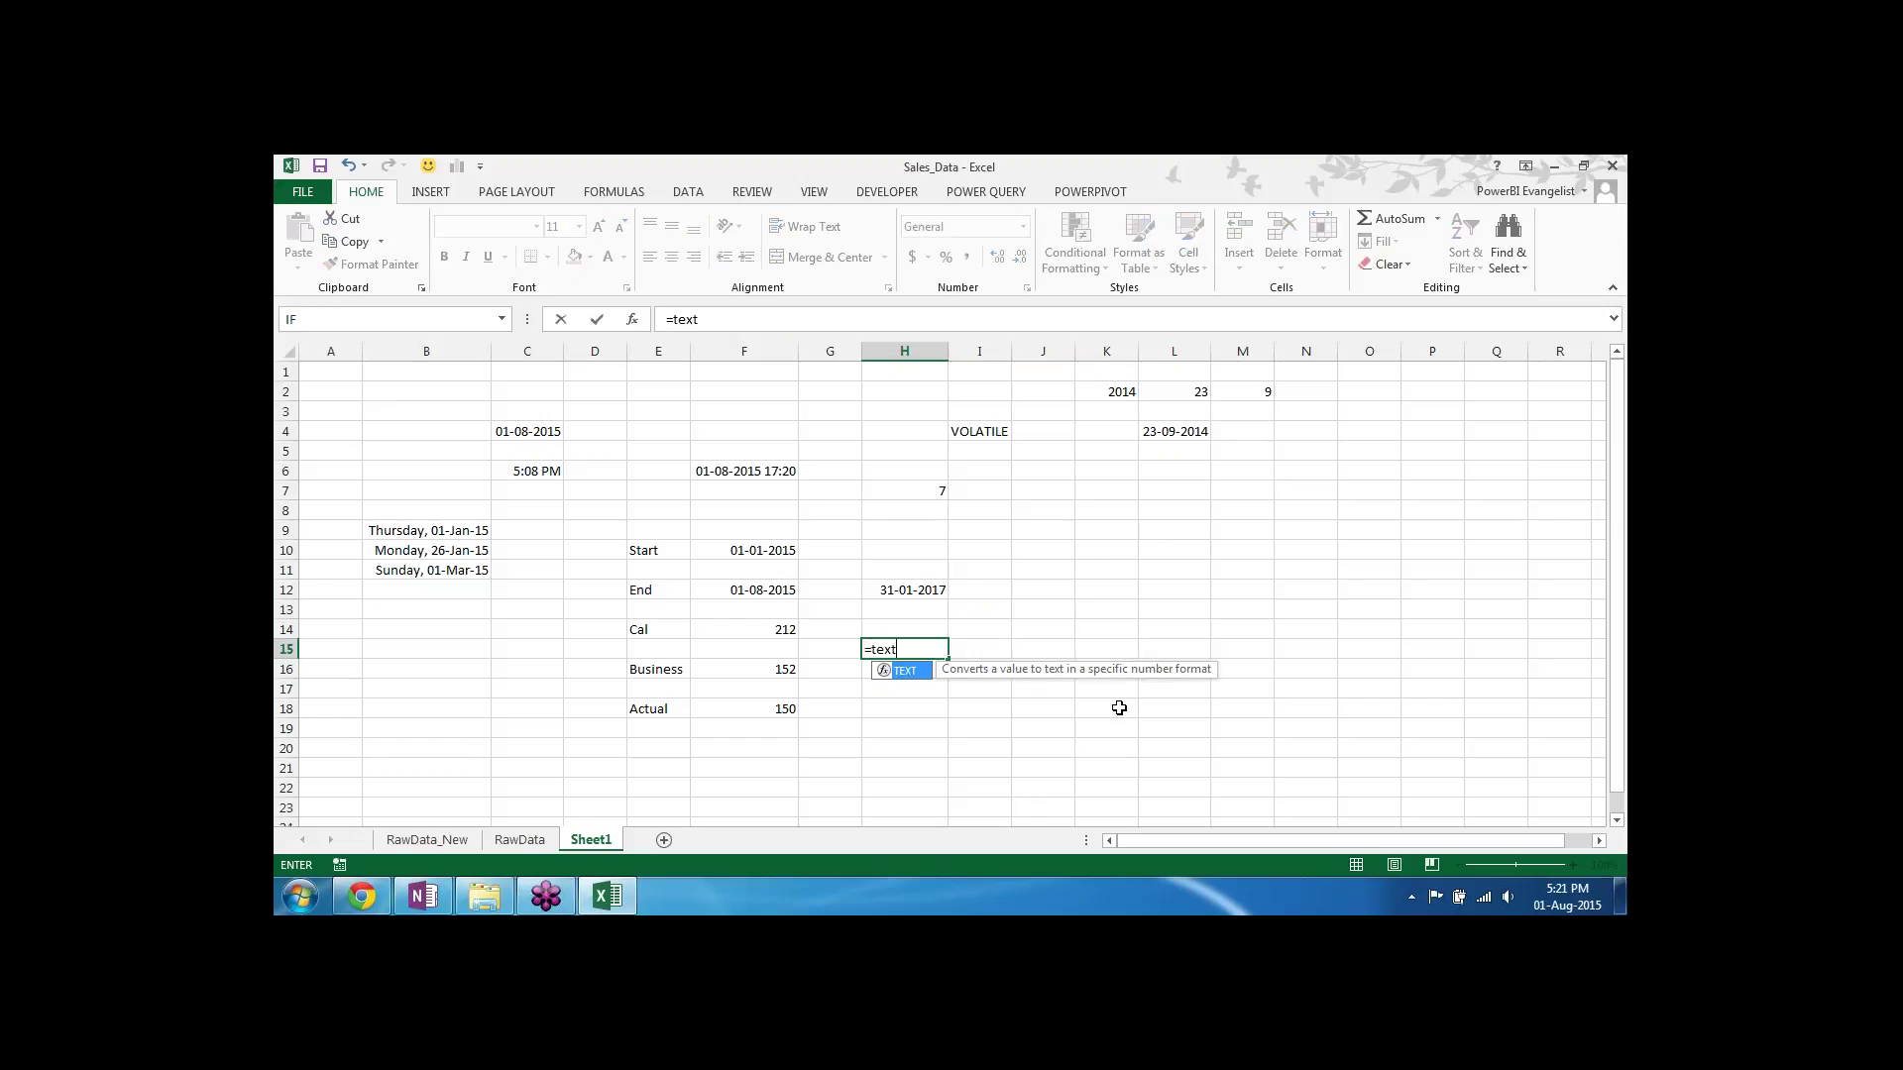
text(()
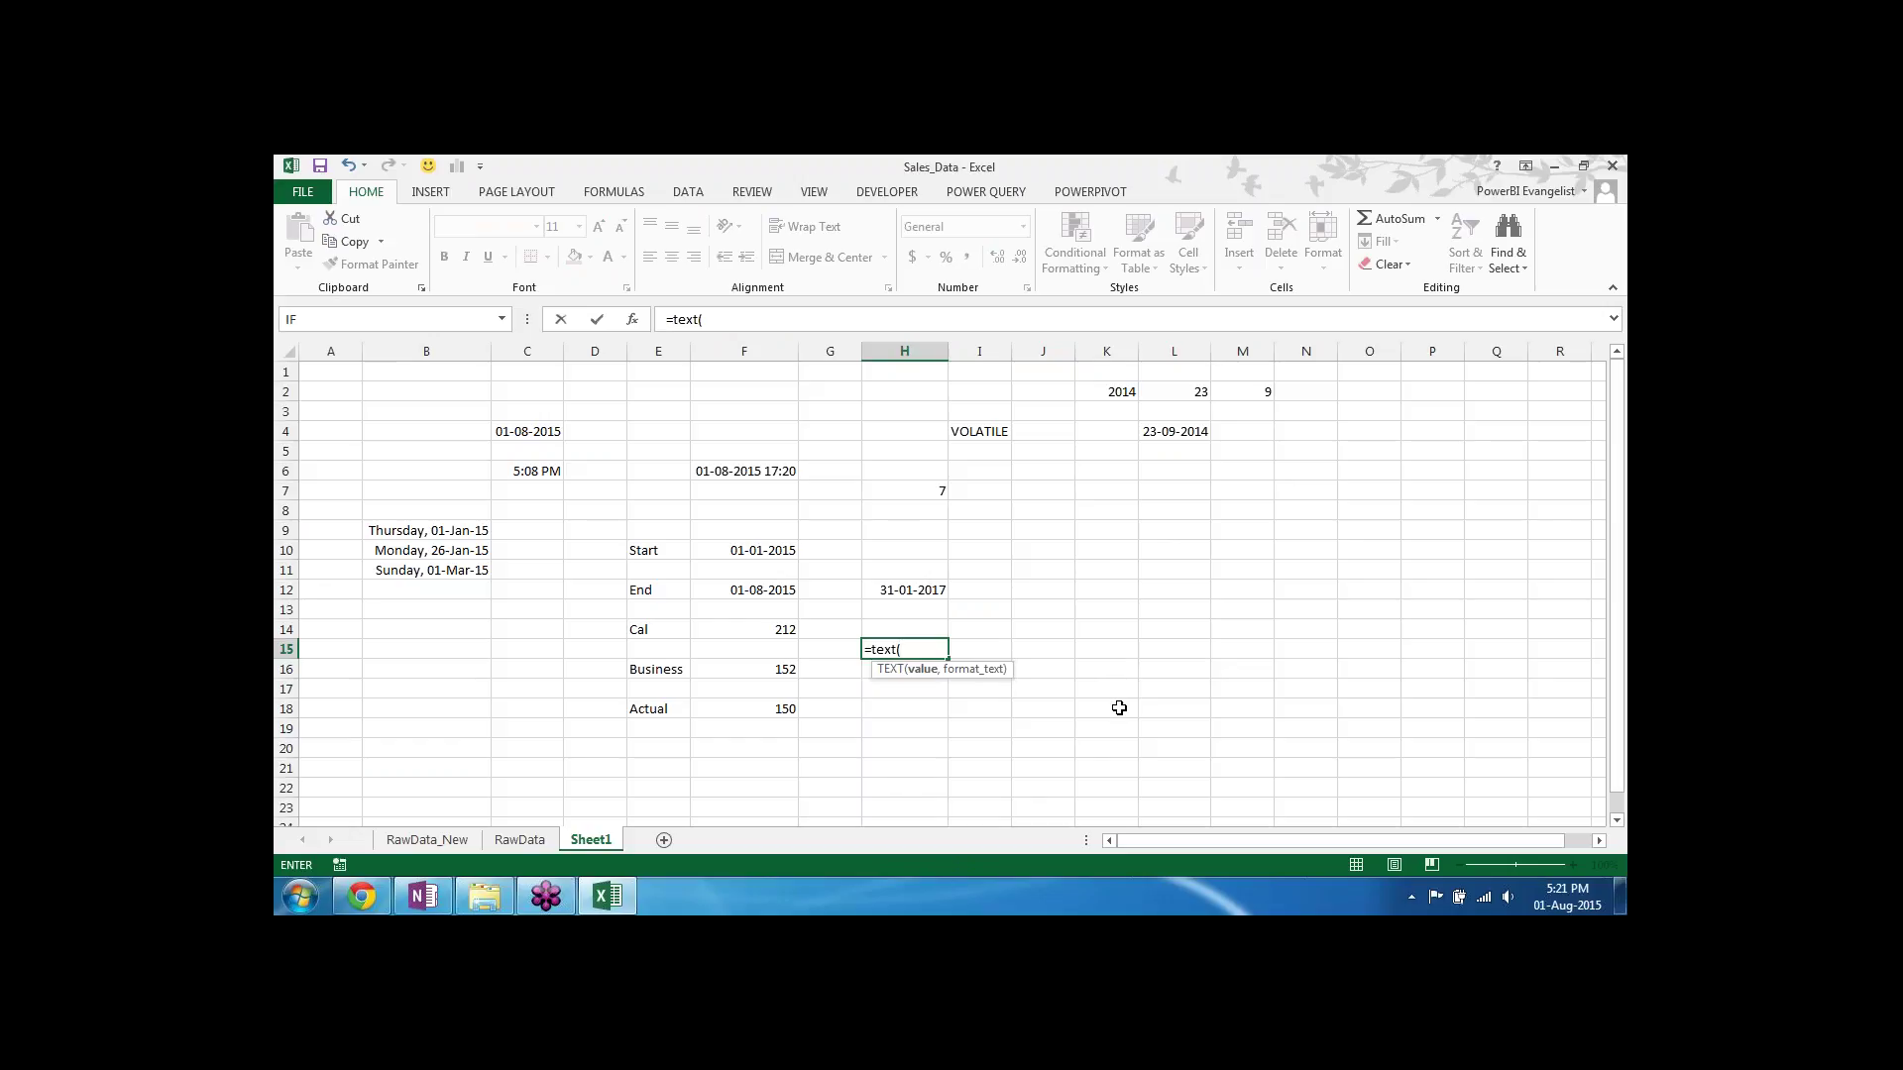
click(1173, 429)
text(,)
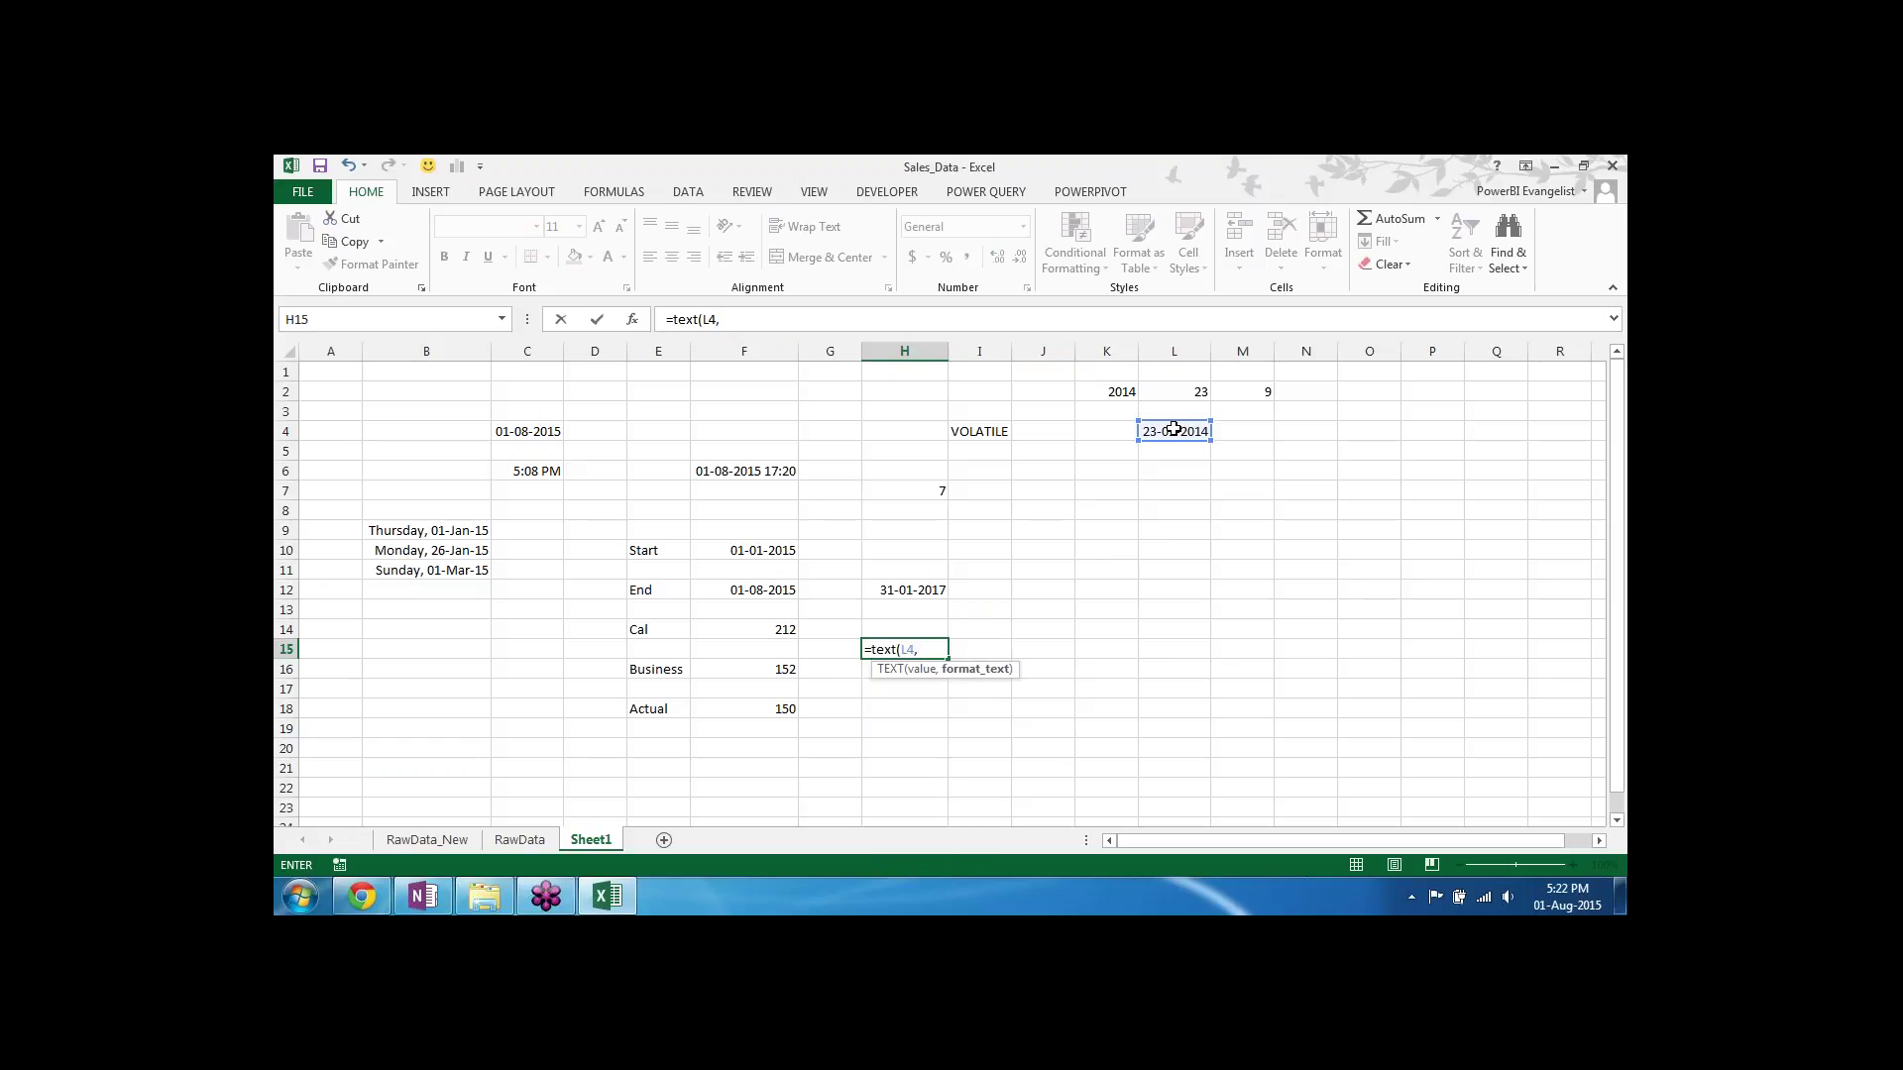
text("dddd"))
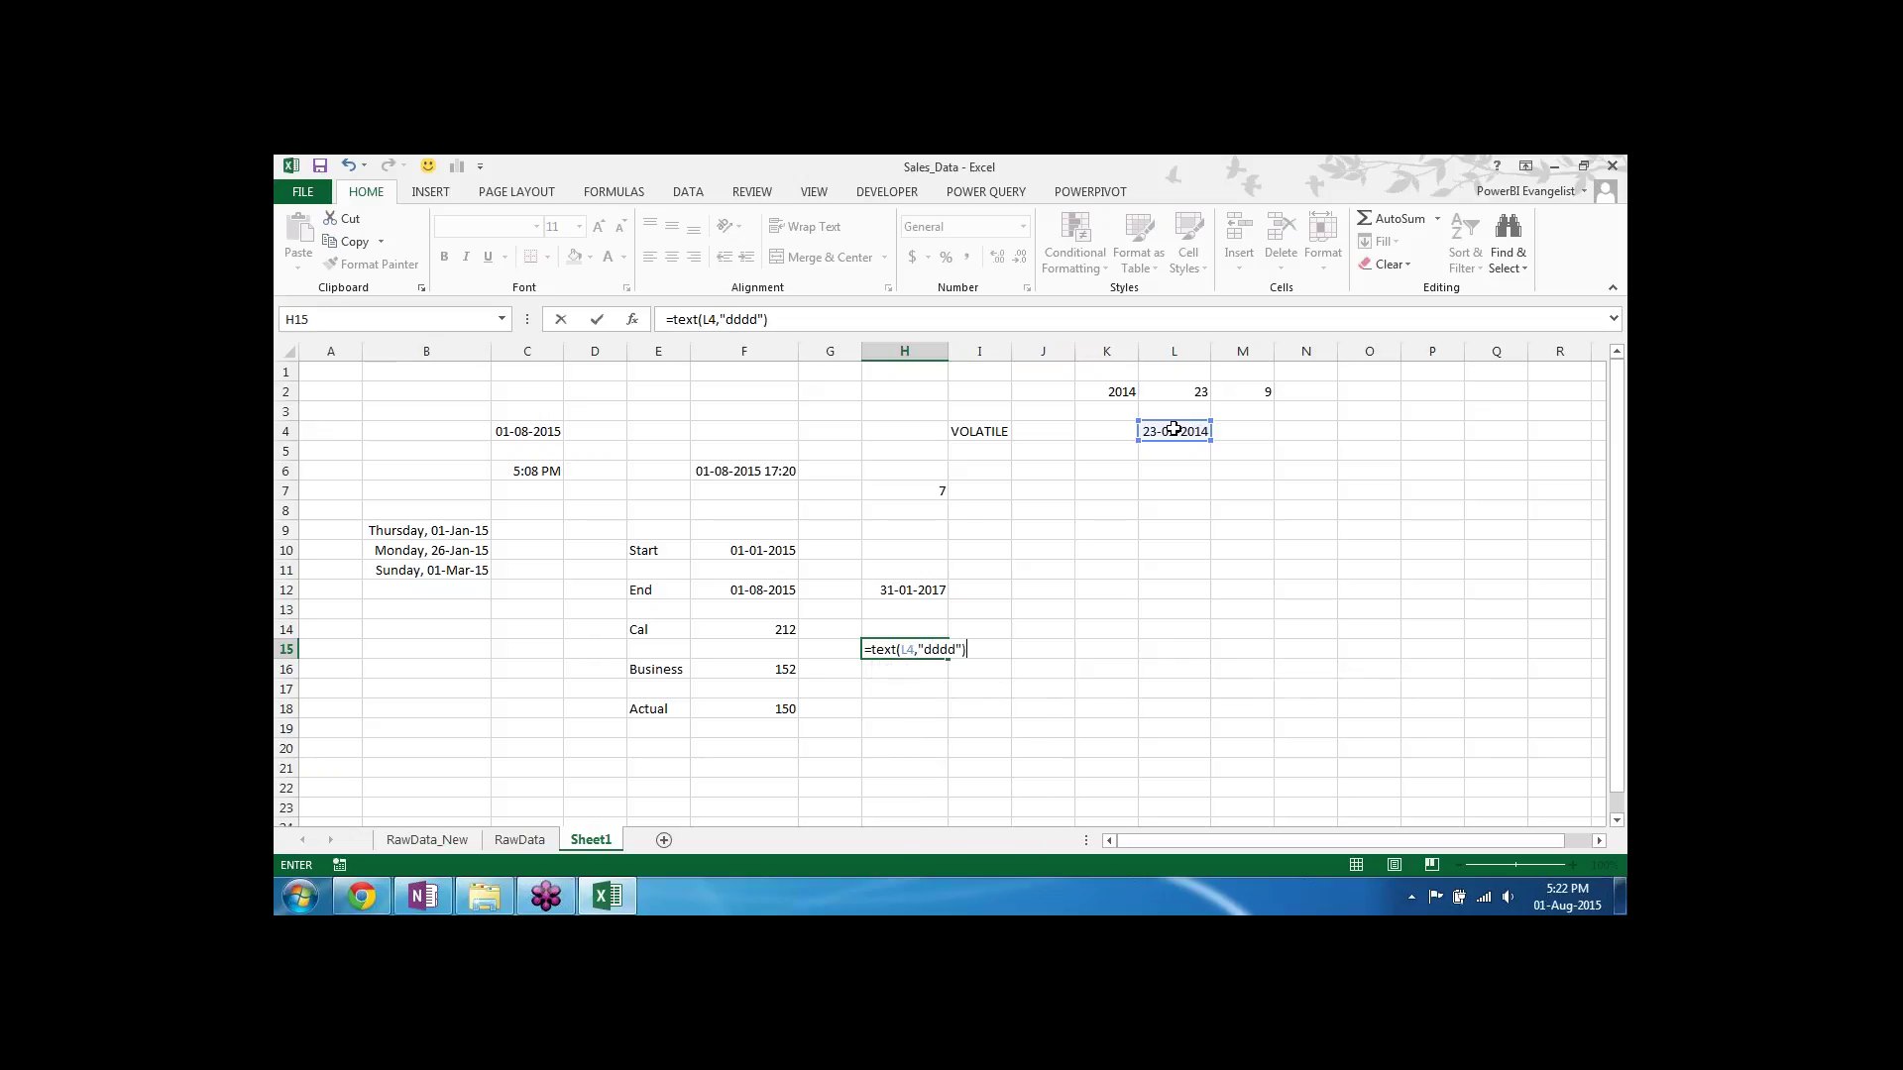
key(Return)
key(Up)
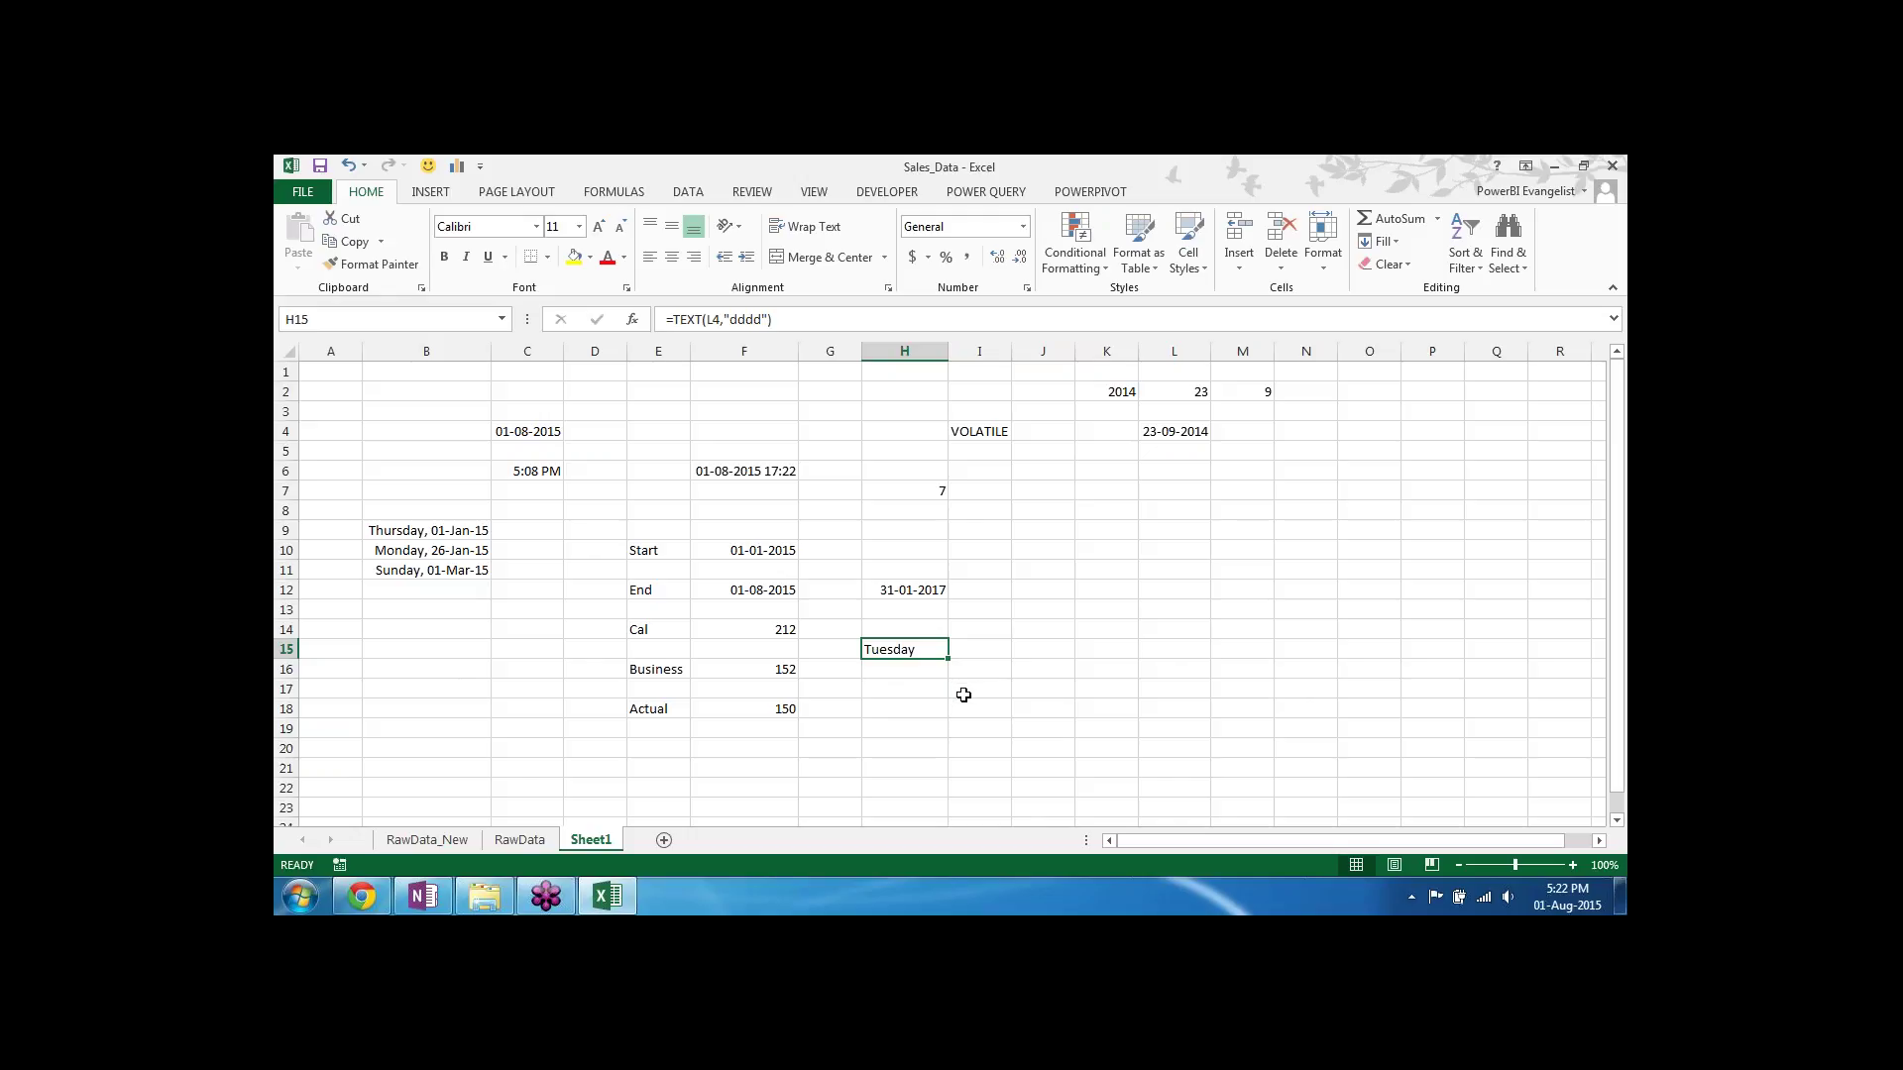
Step: Extract the full month name of the date in L4 into H17 with =TEXT(L4,"mmmm")
click(901, 691)
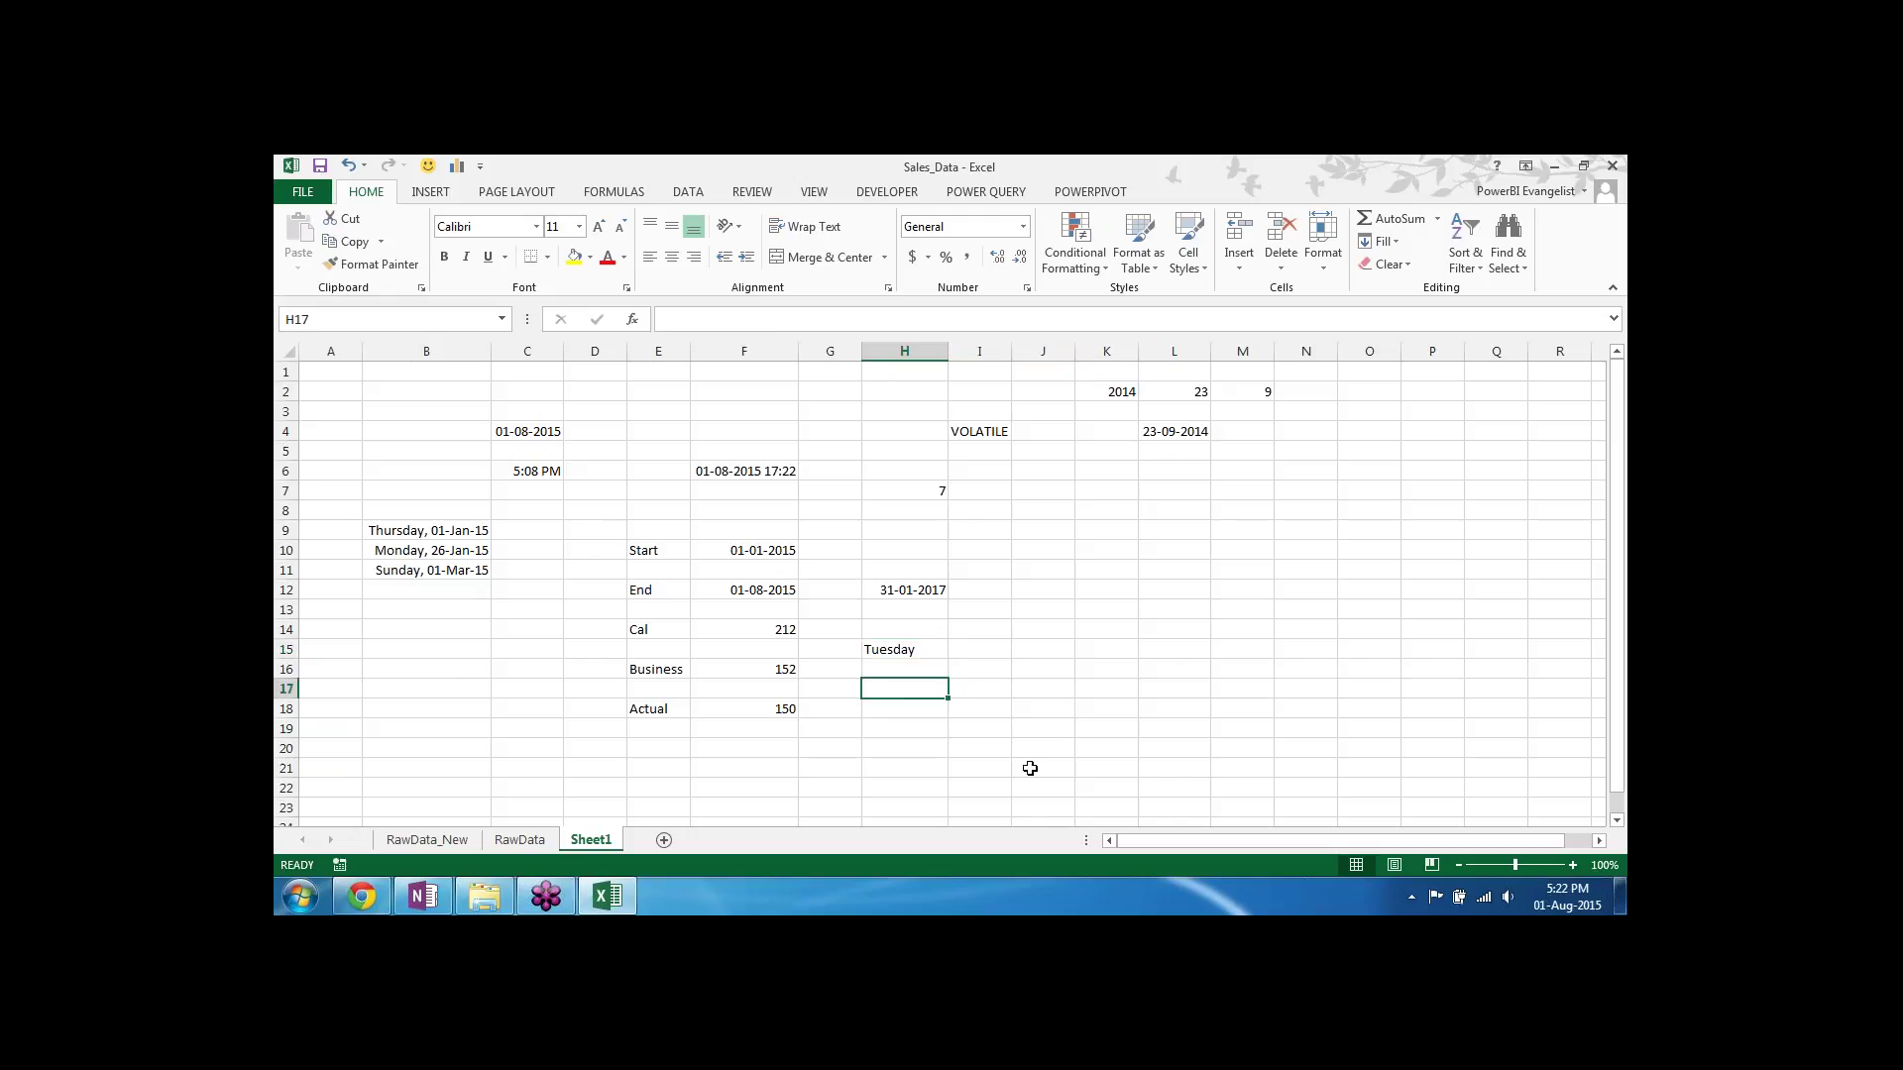
text(=)
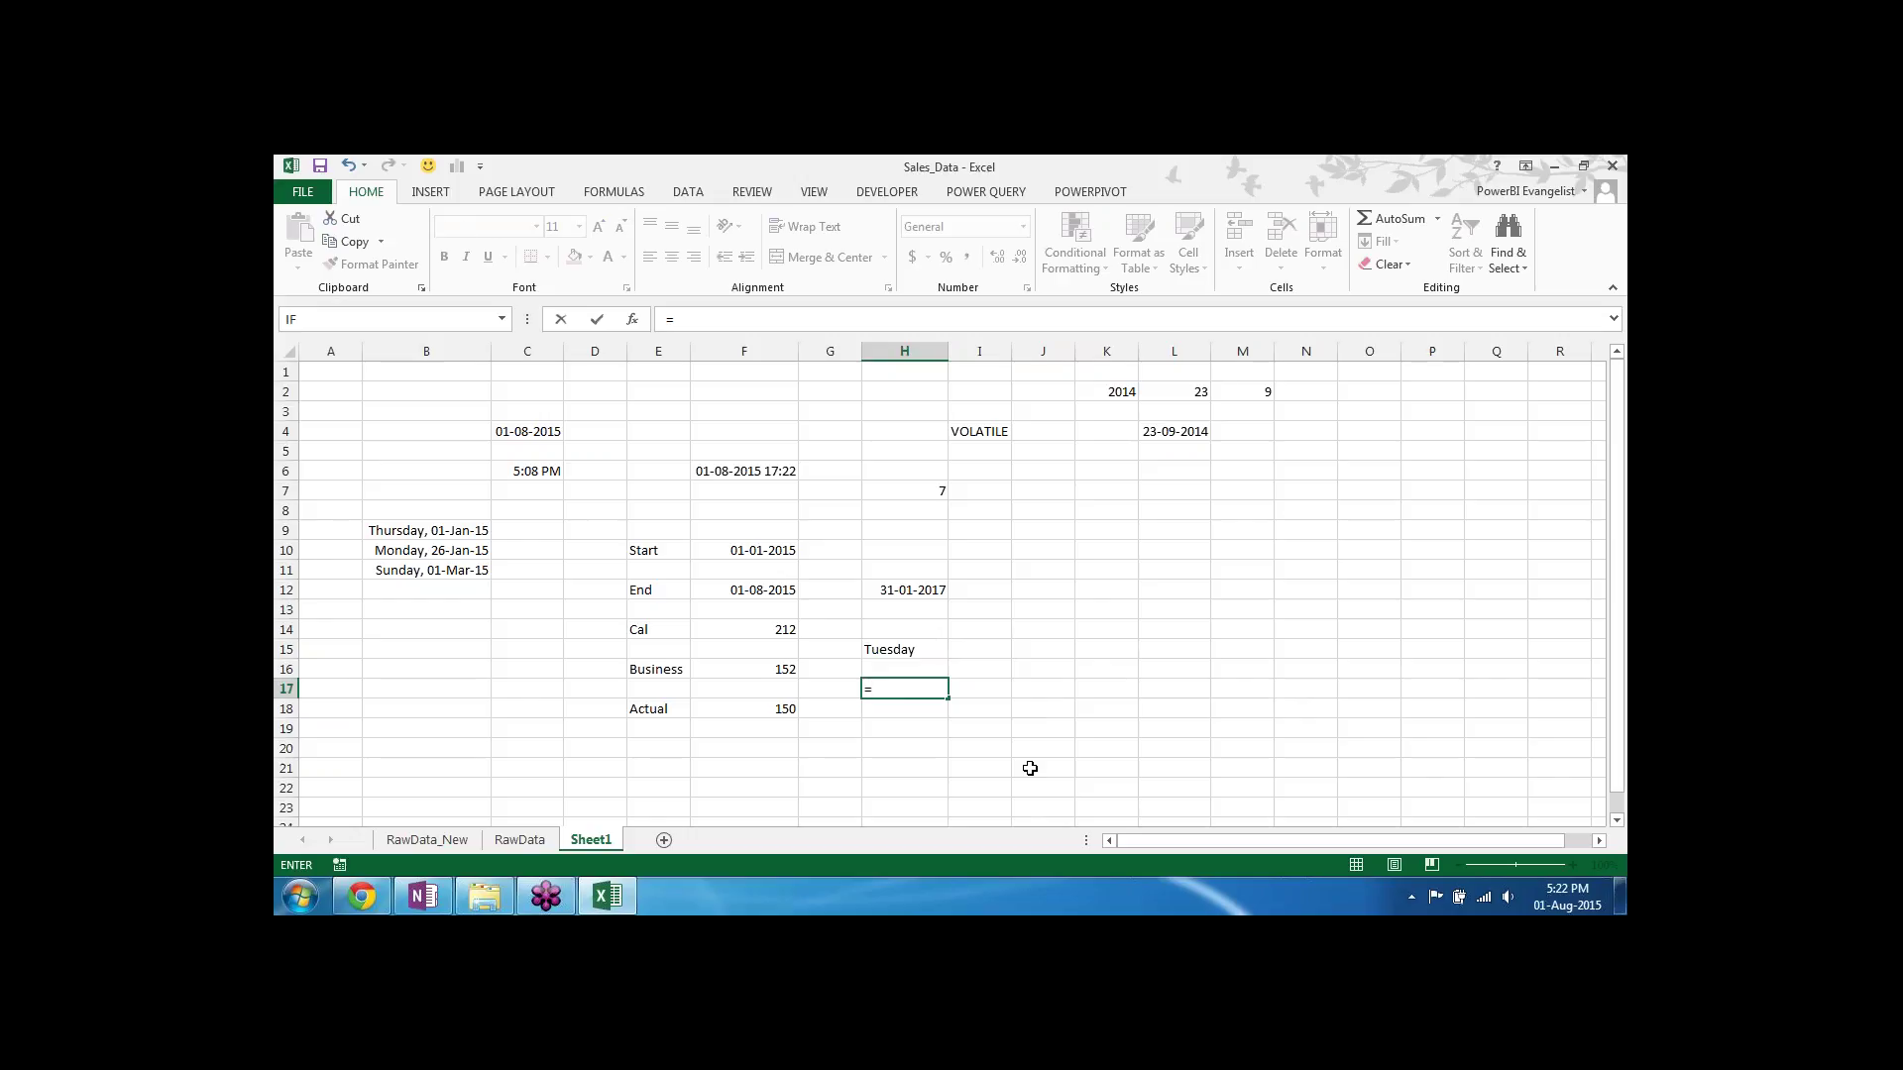
text(text)
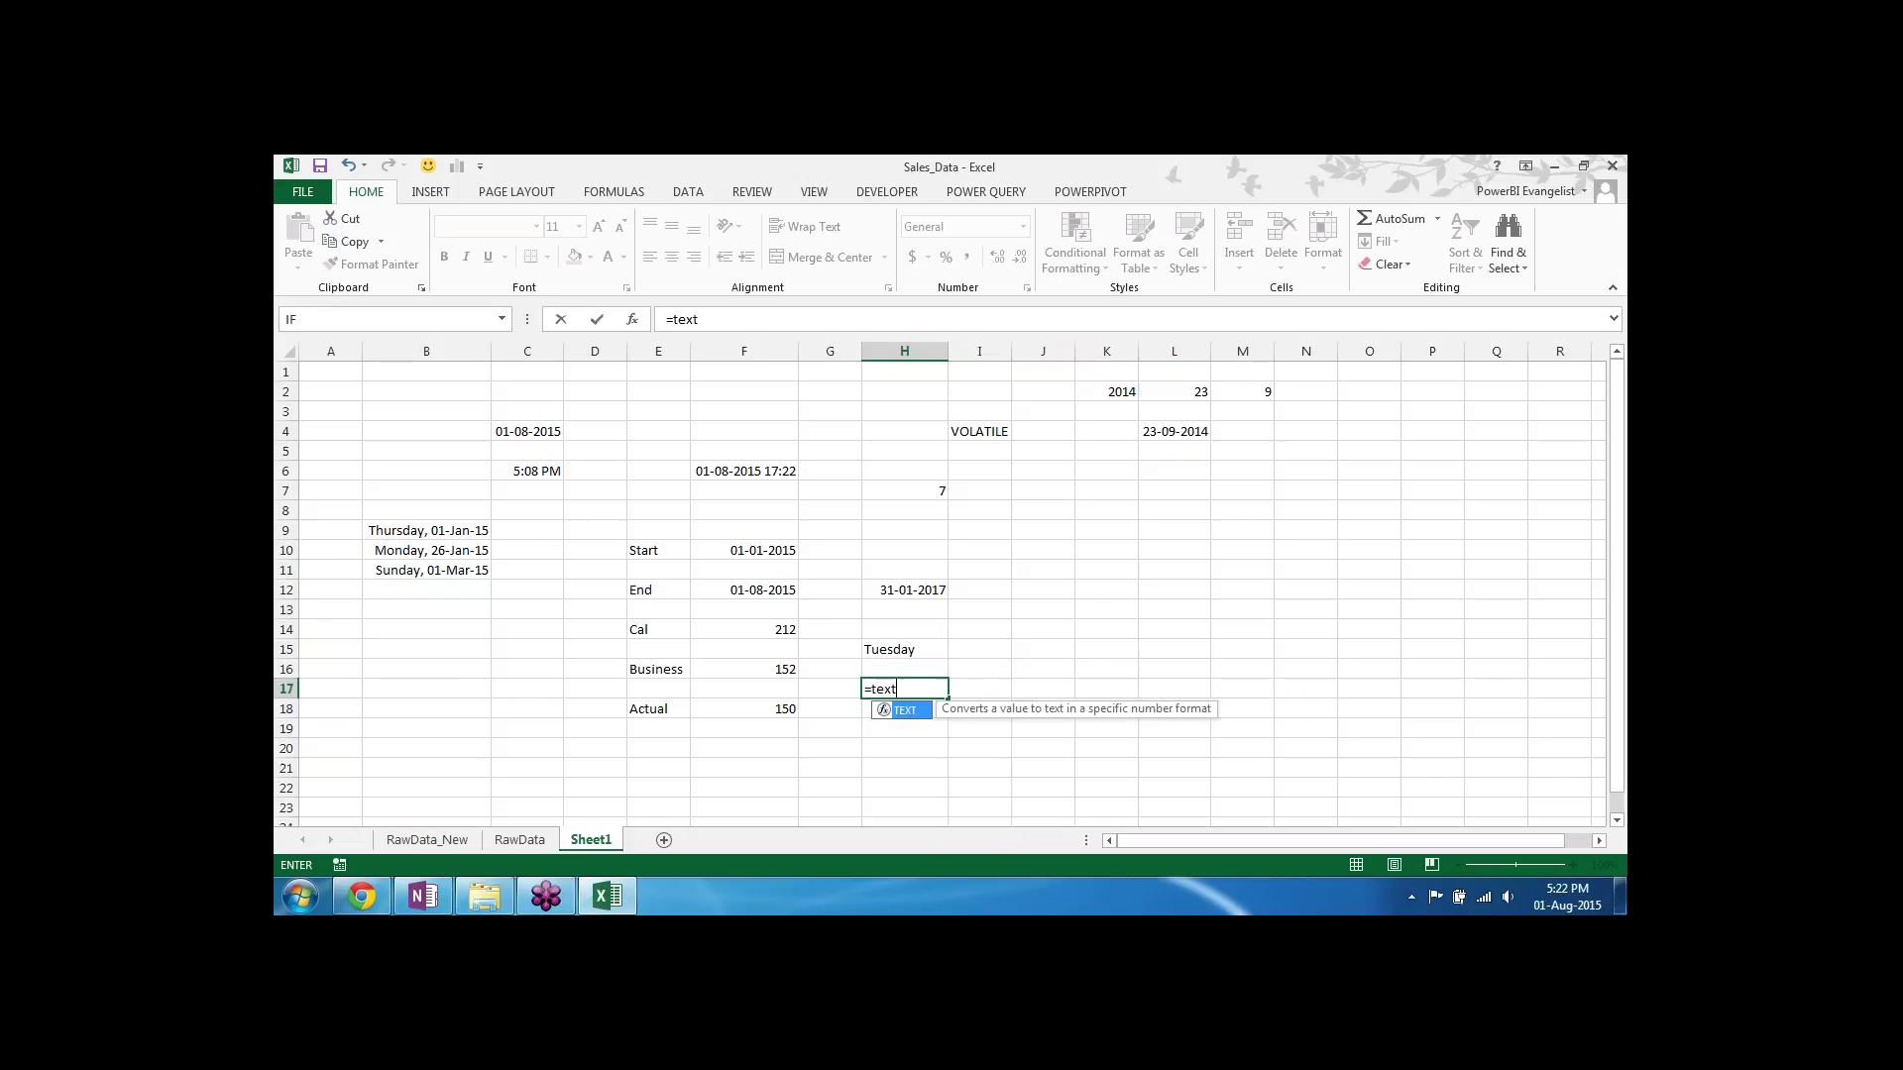
text(()
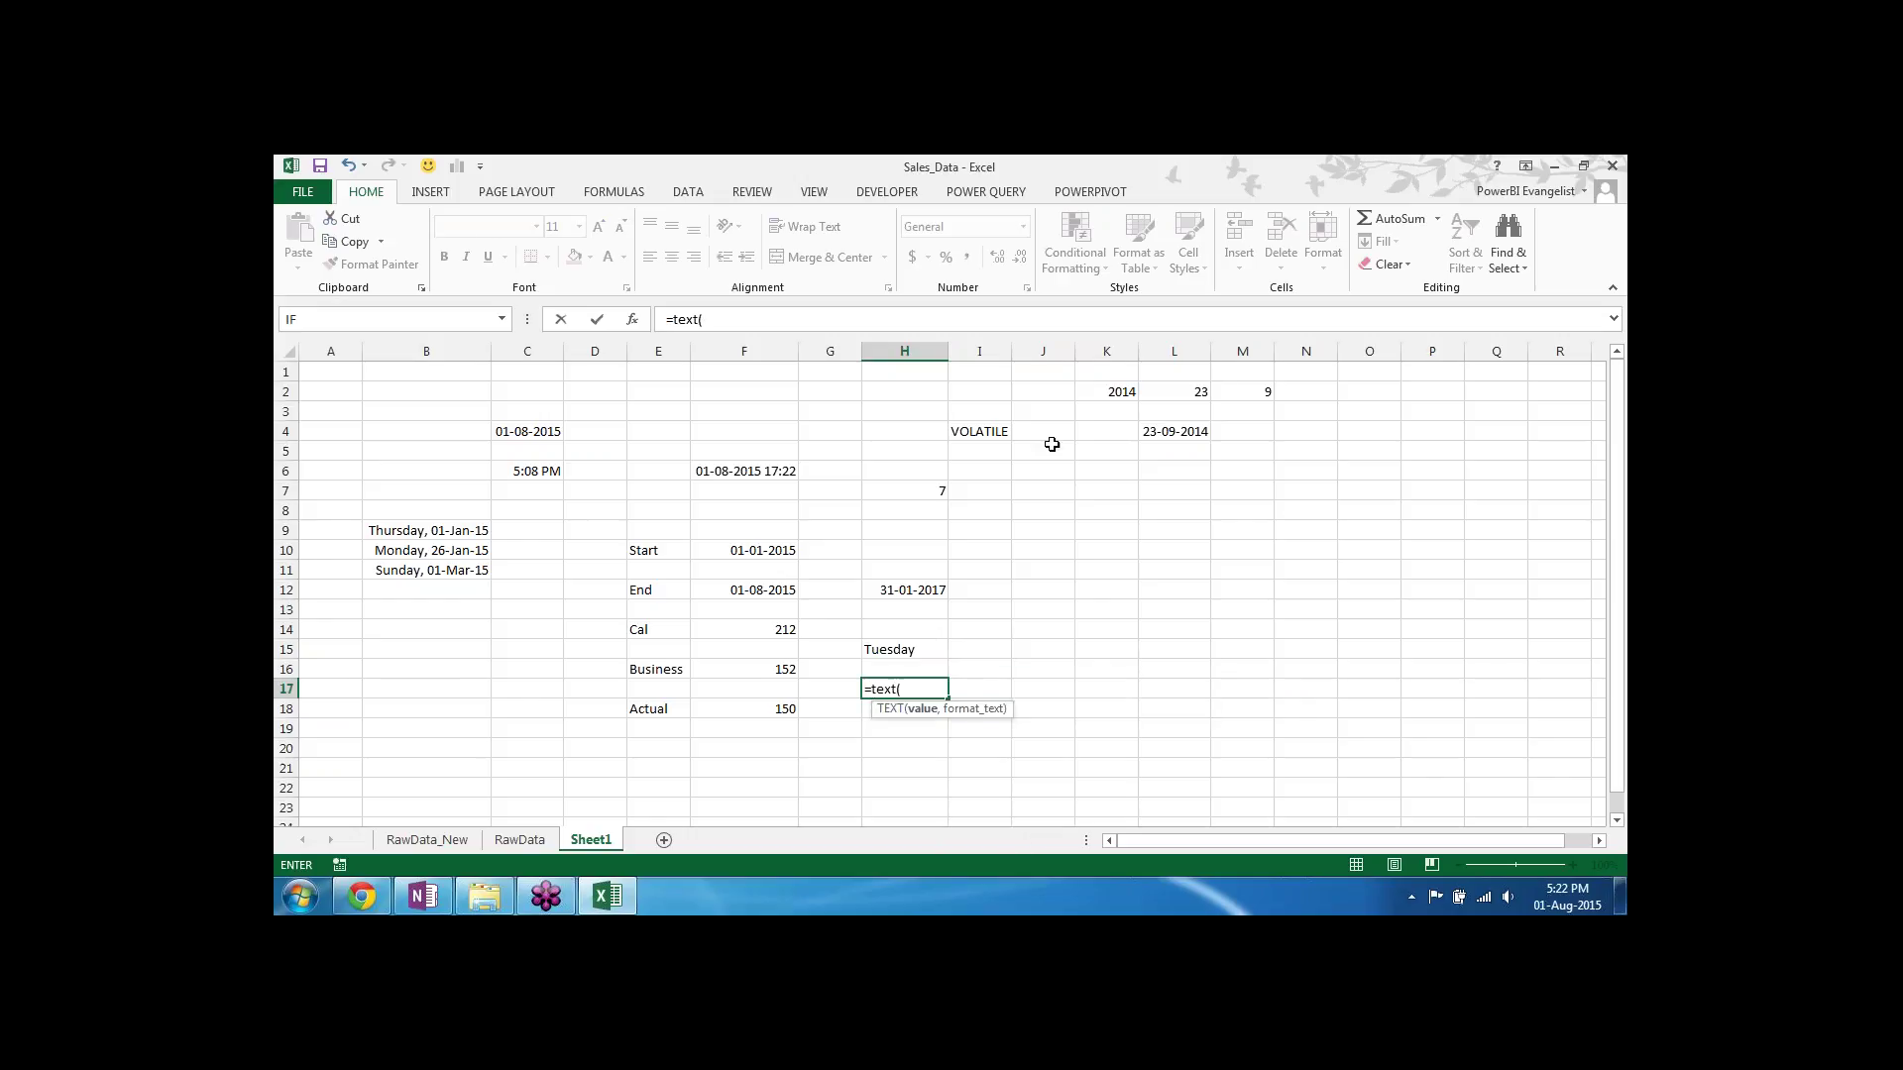
click(1173, 432)
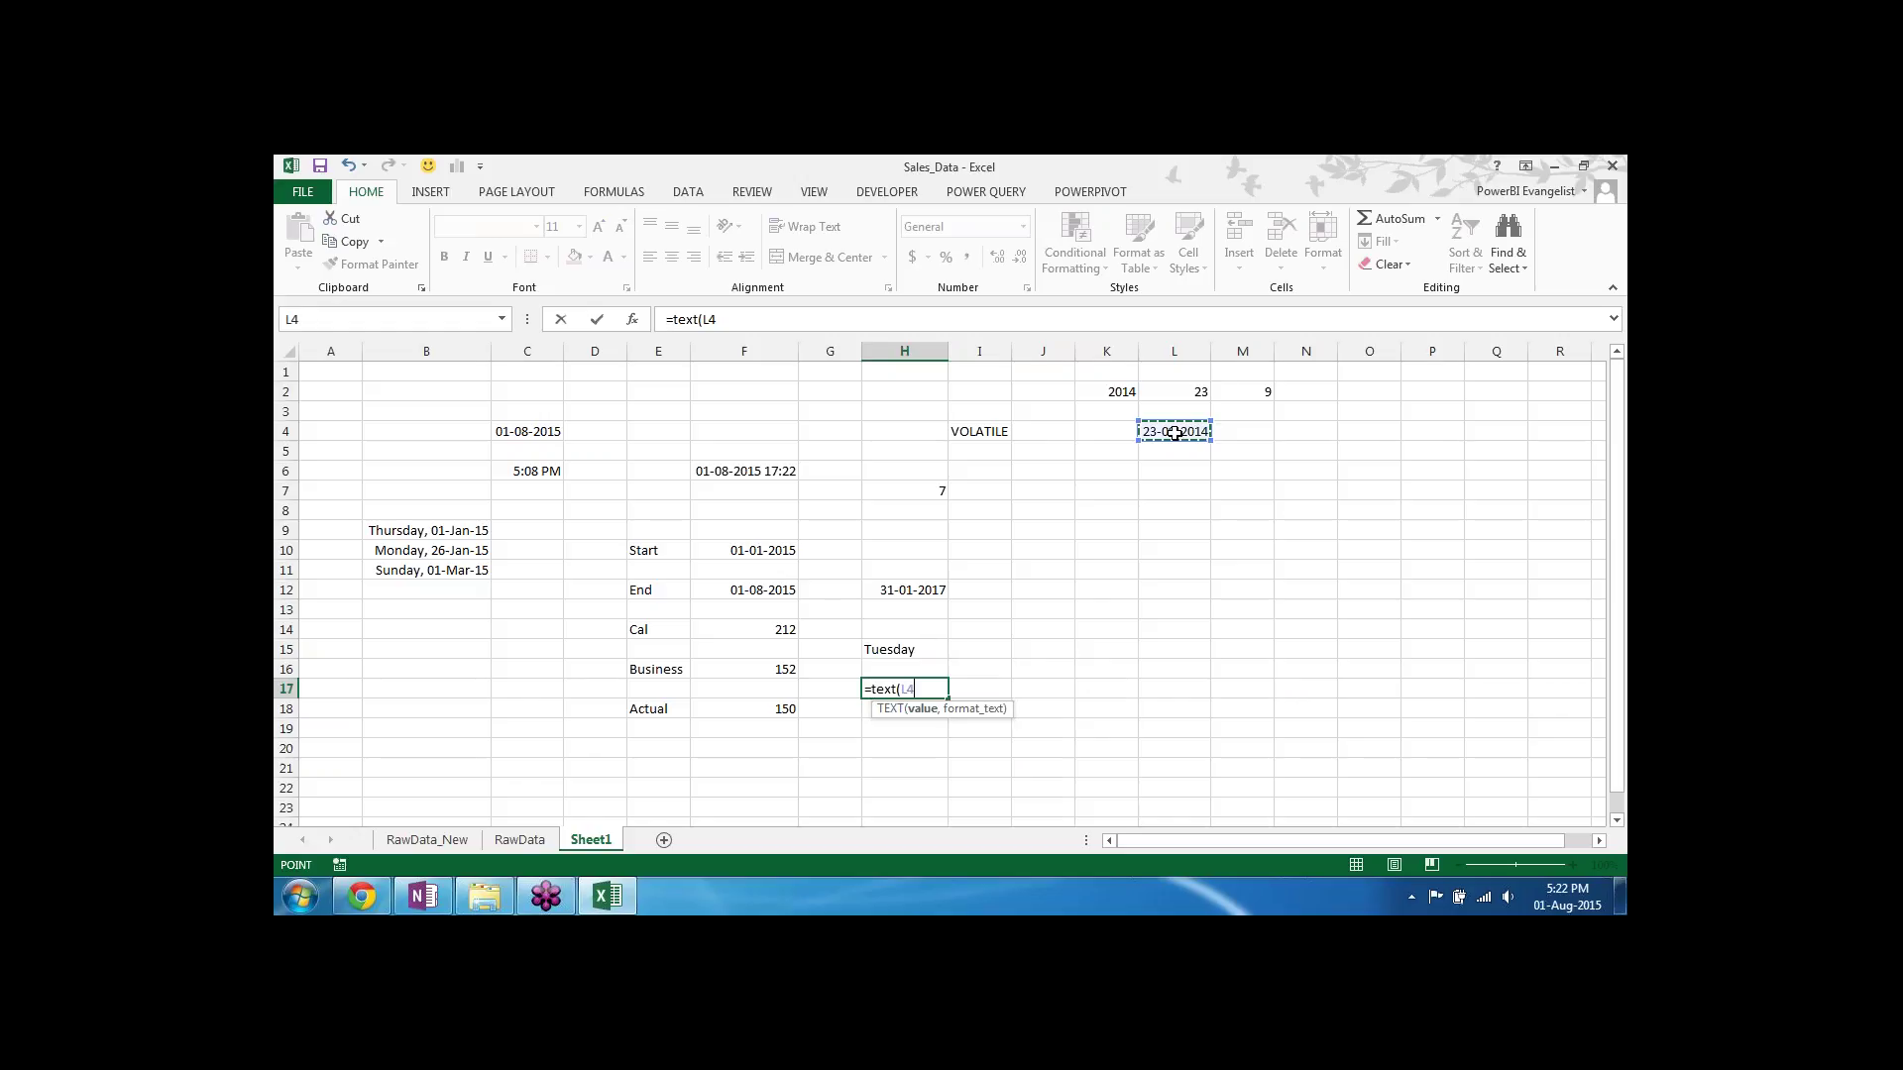
text(,"mmmm"))
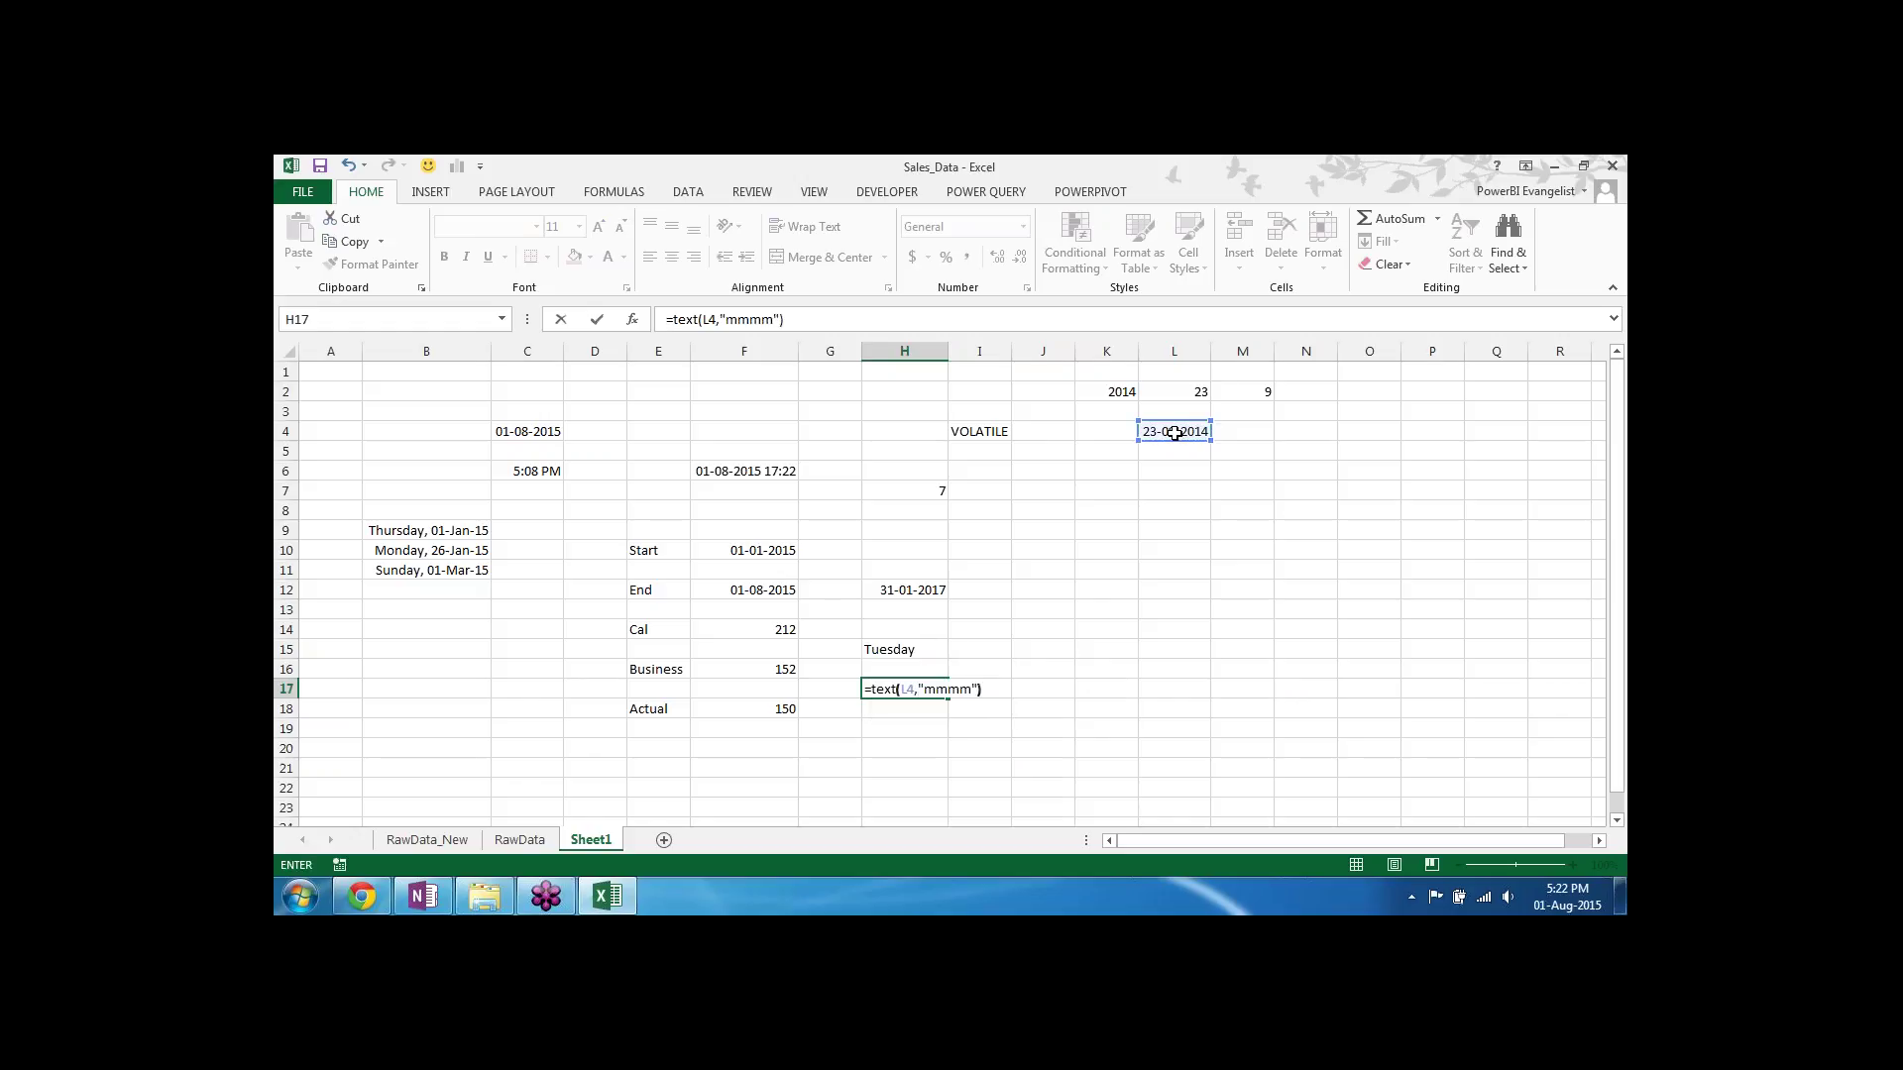
key(Return)
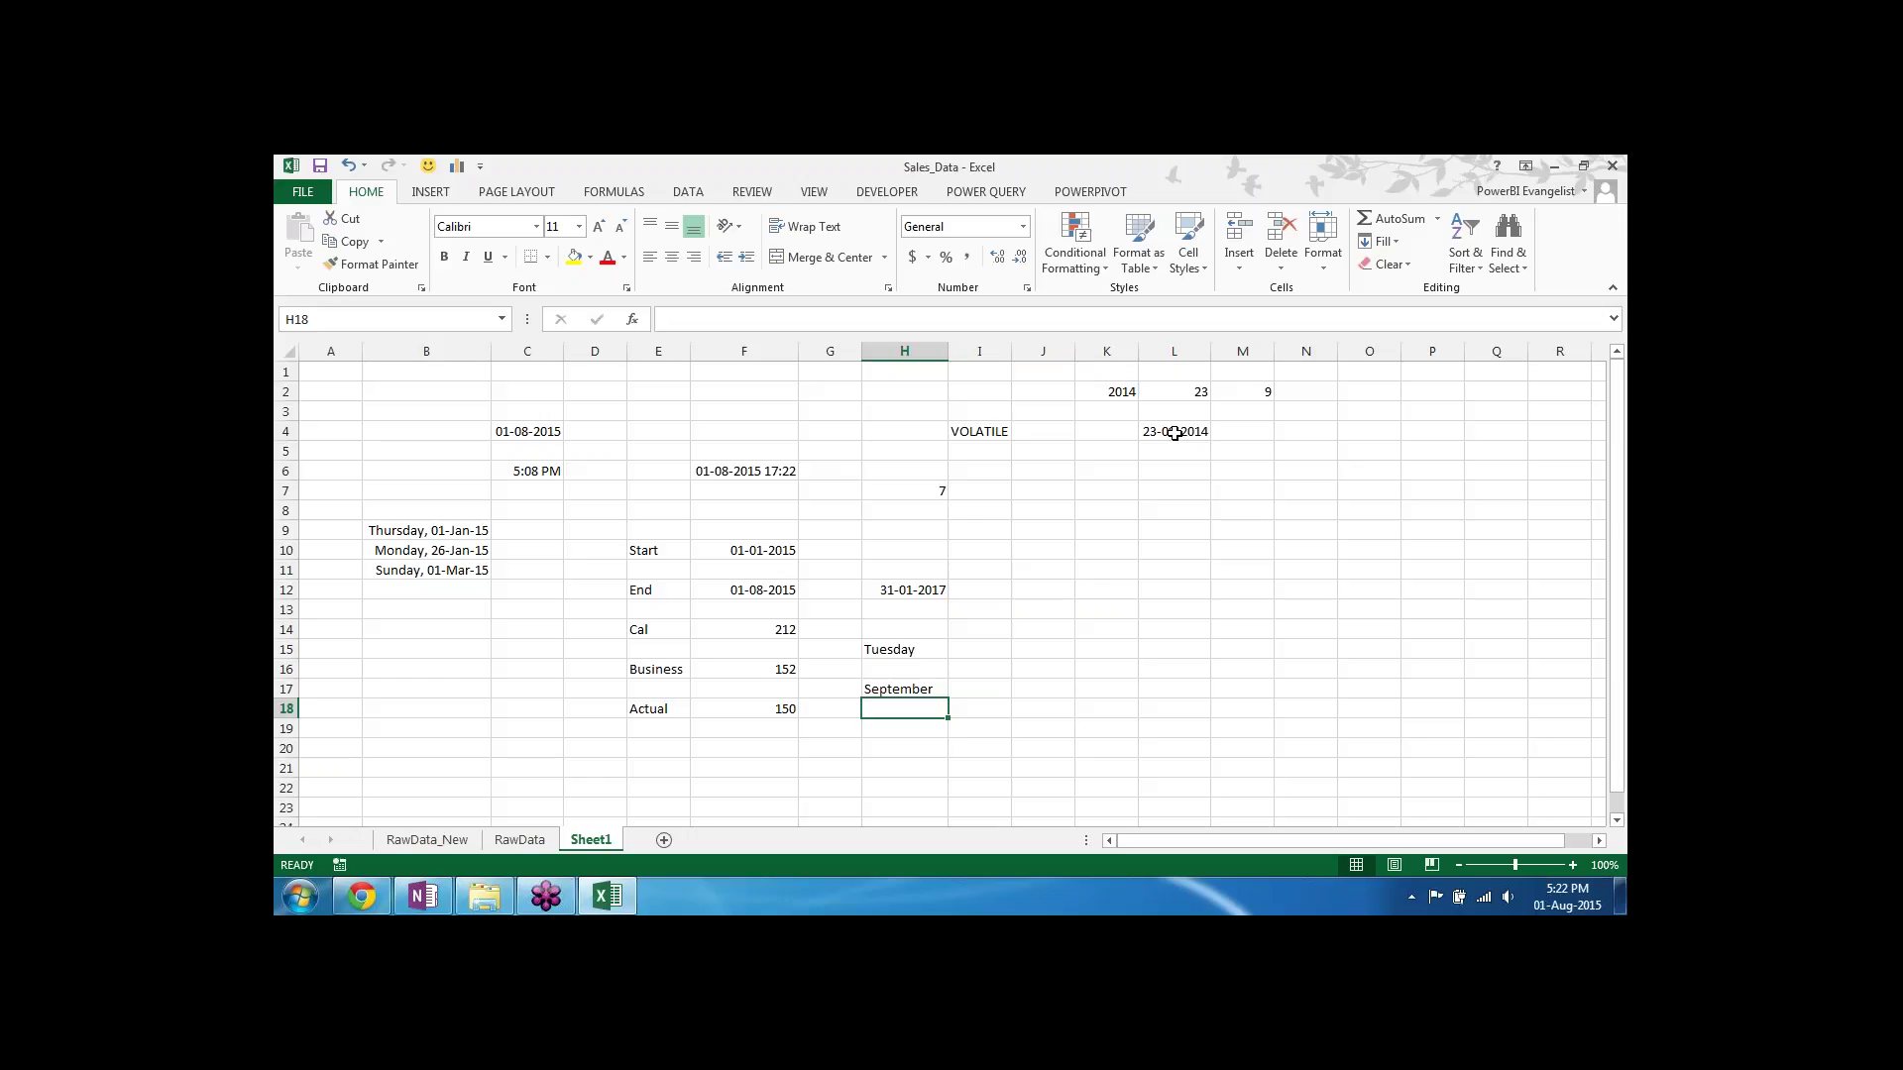
Step: Show the date in L4 as weekday, day, full month and four-digit year in H9 with =TEXT(L4,"dddd, dd-mmmm-yyyy")
click(1175, 433)
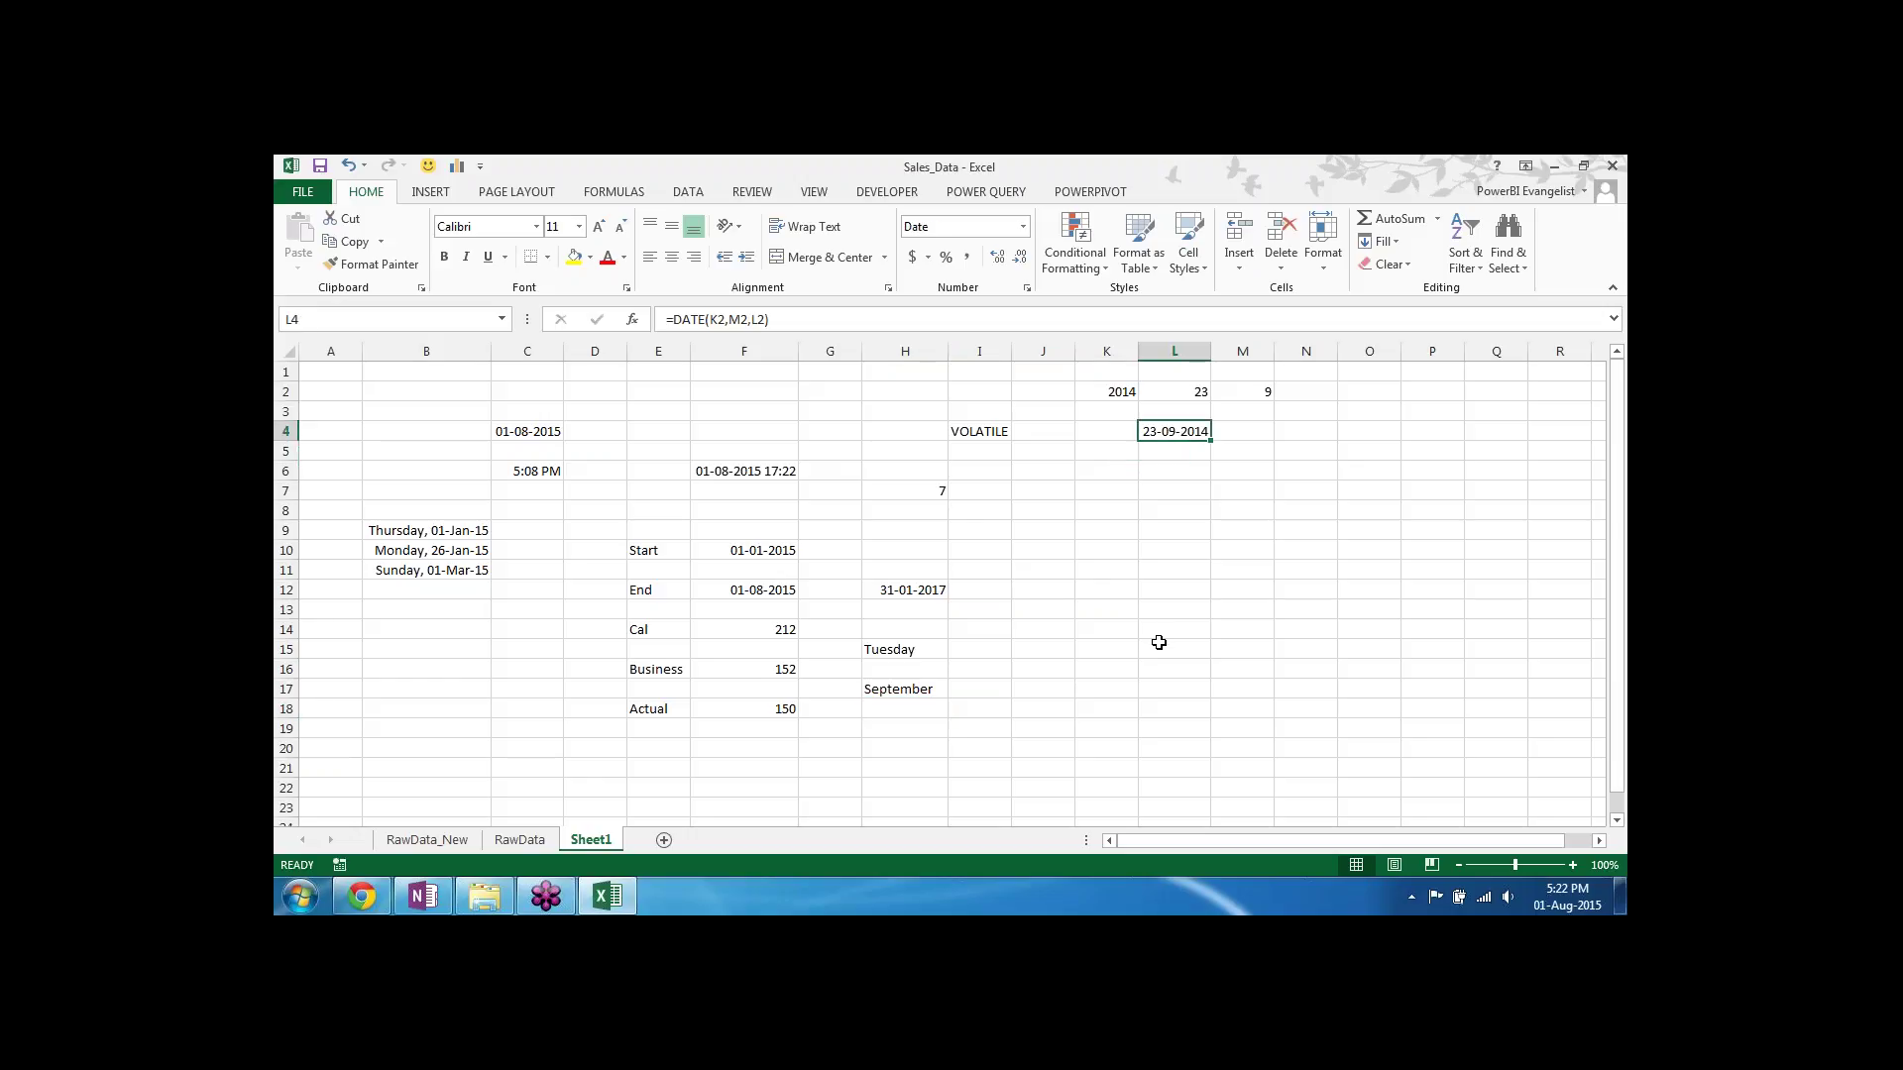
click(884, 740)
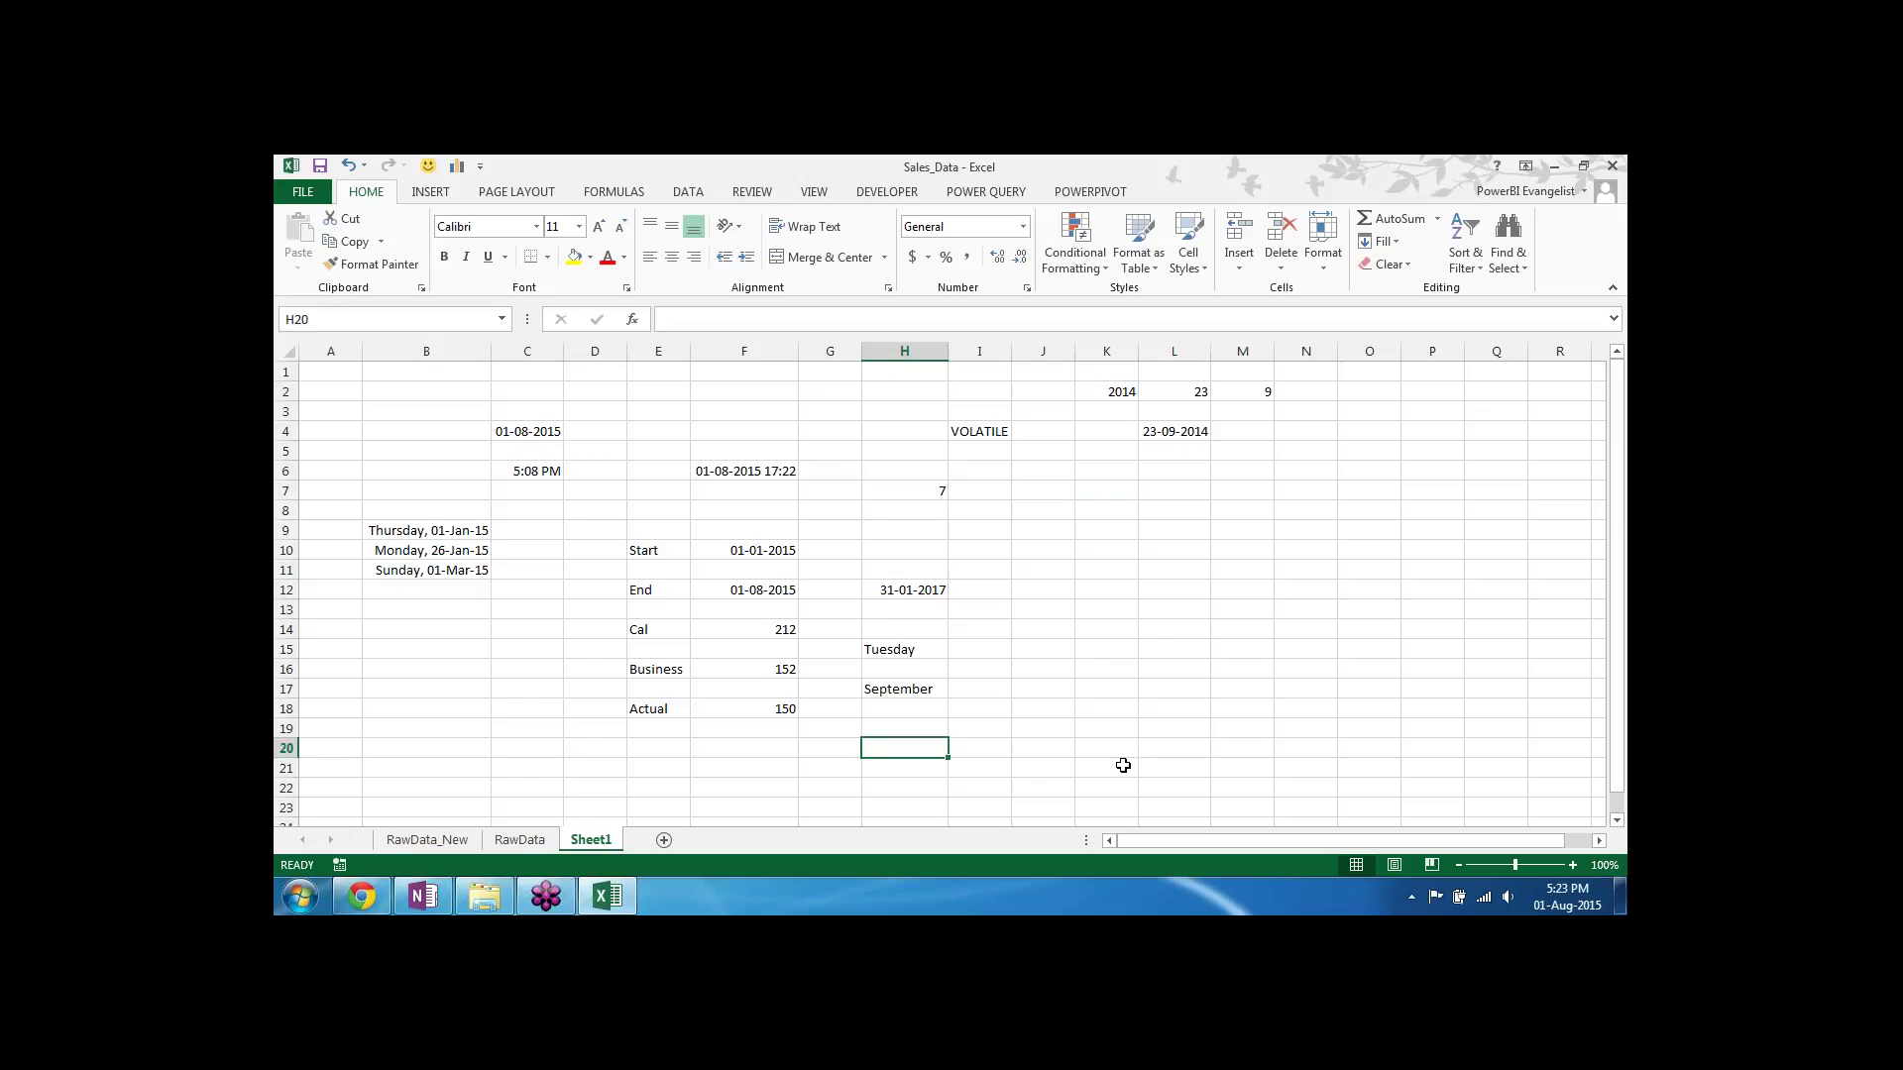
click(909, 532)
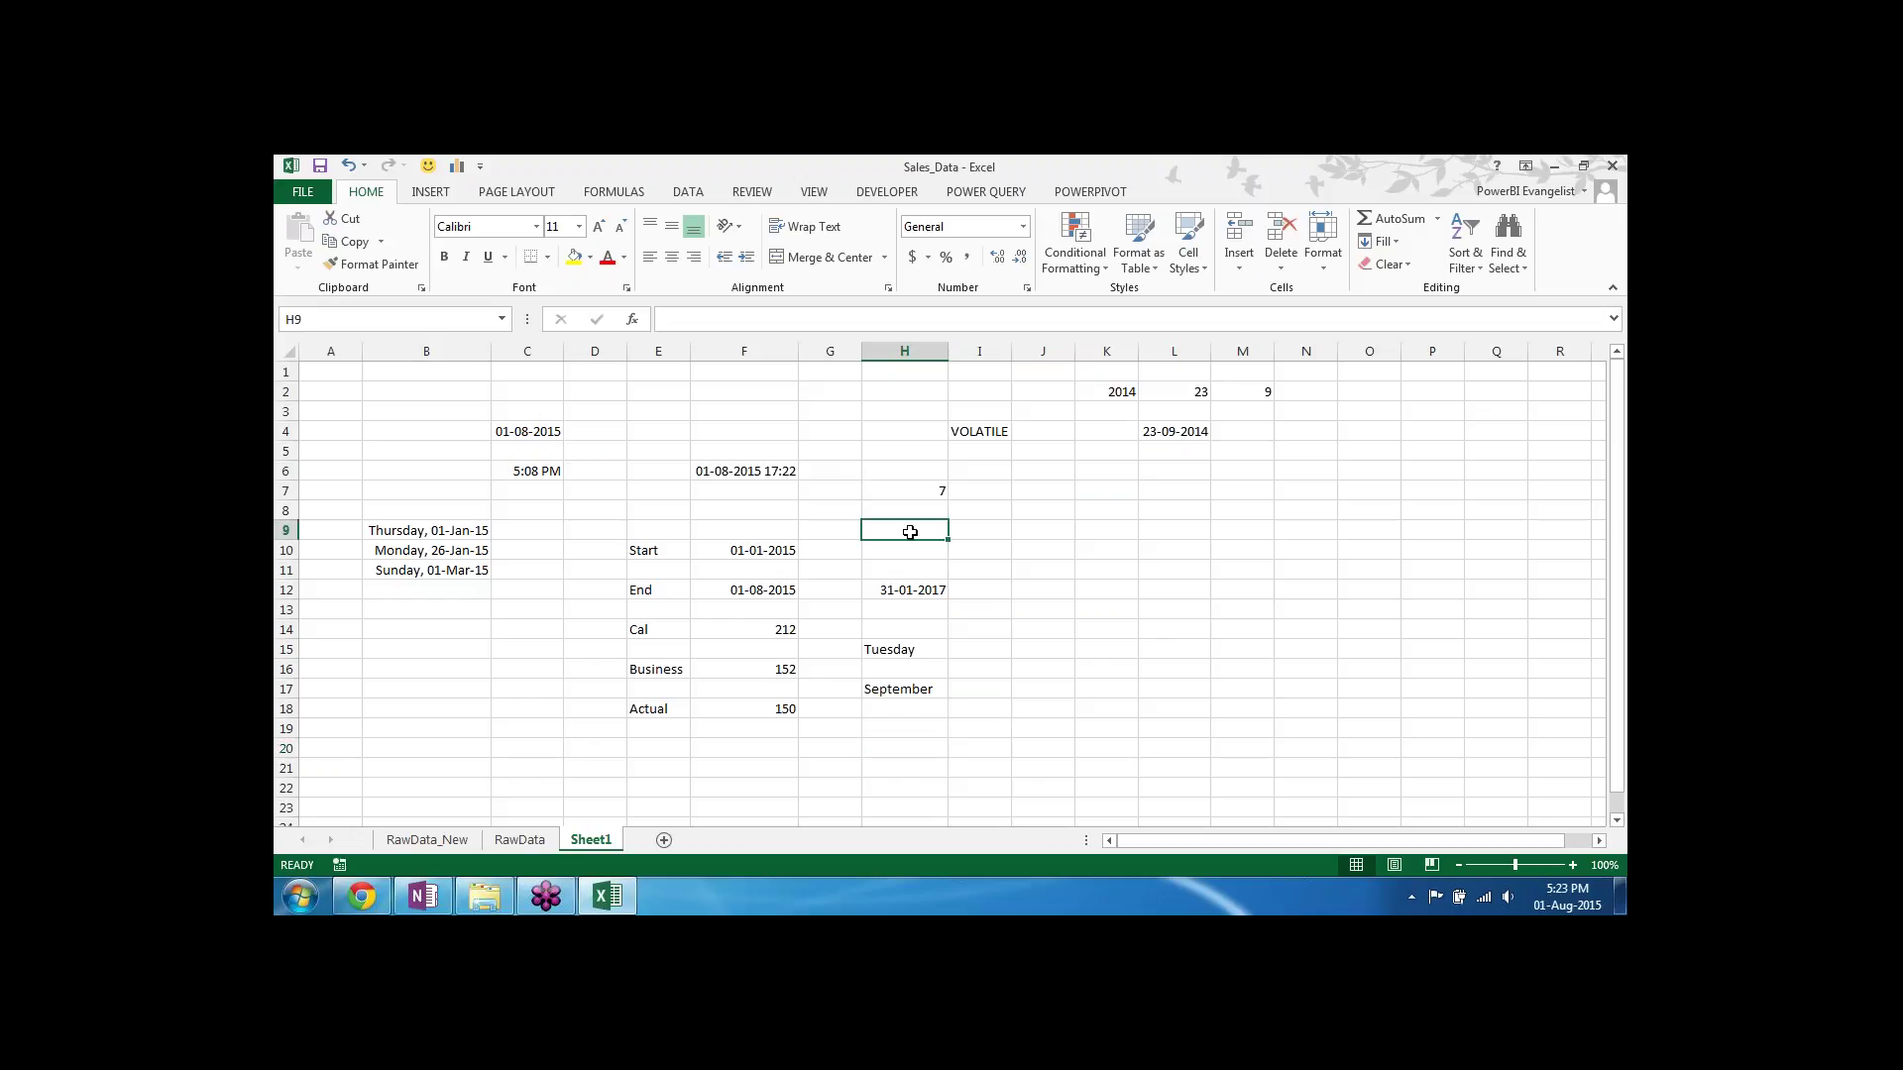
text(=text()
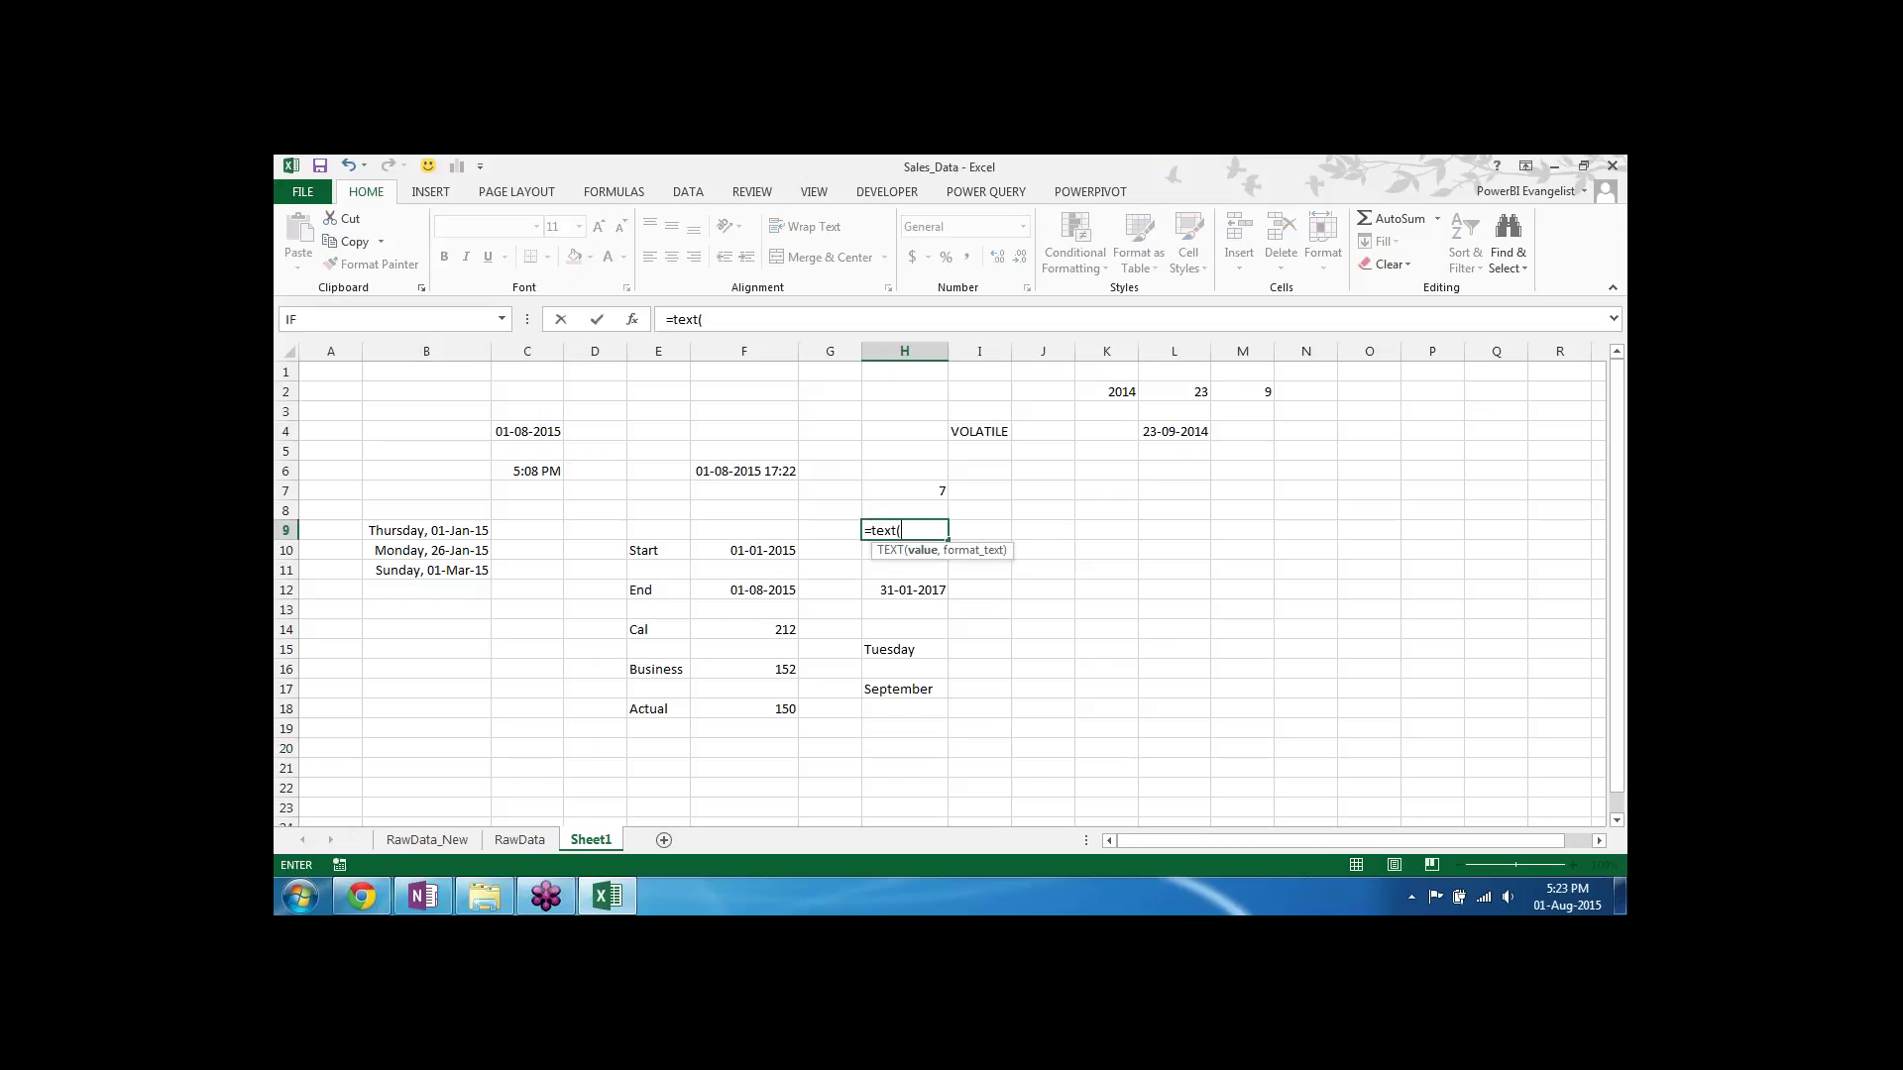
click(1171, 431)
text(,)
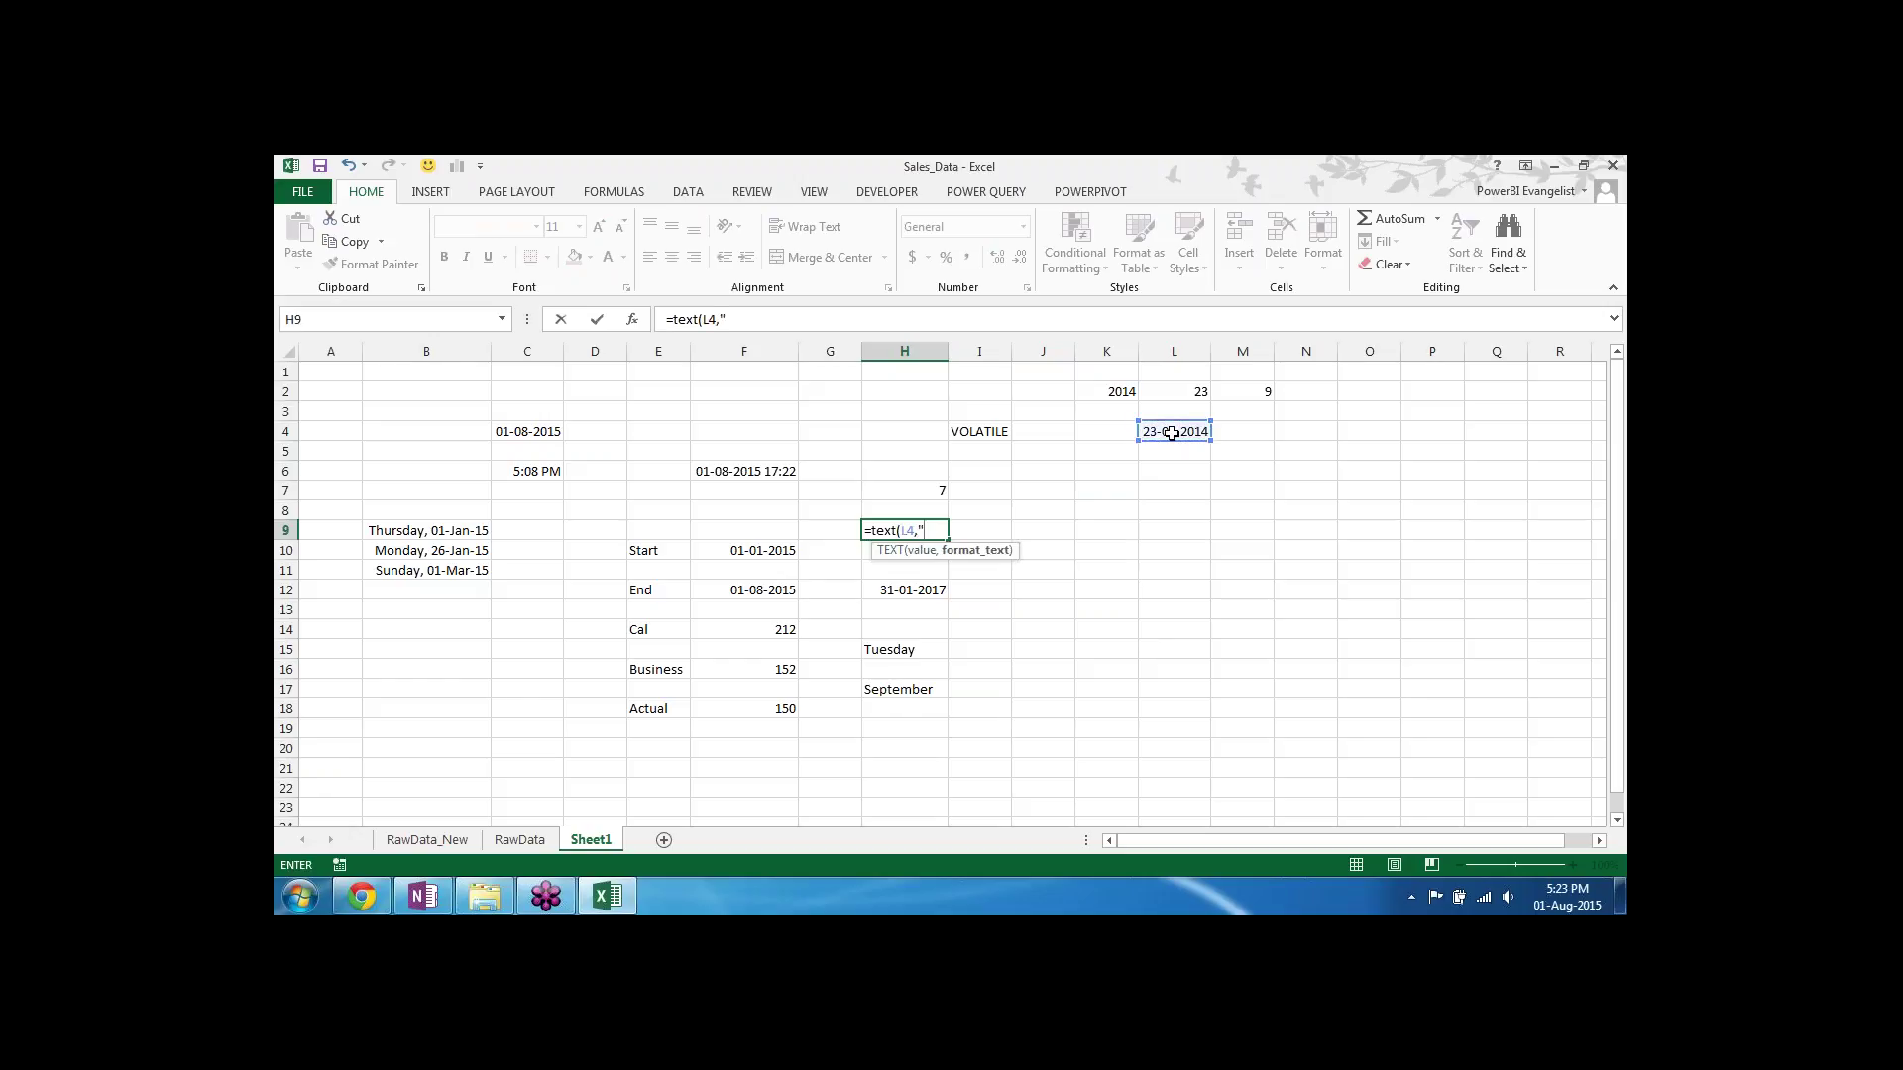
text("dddd, dd-mmmm-yy)
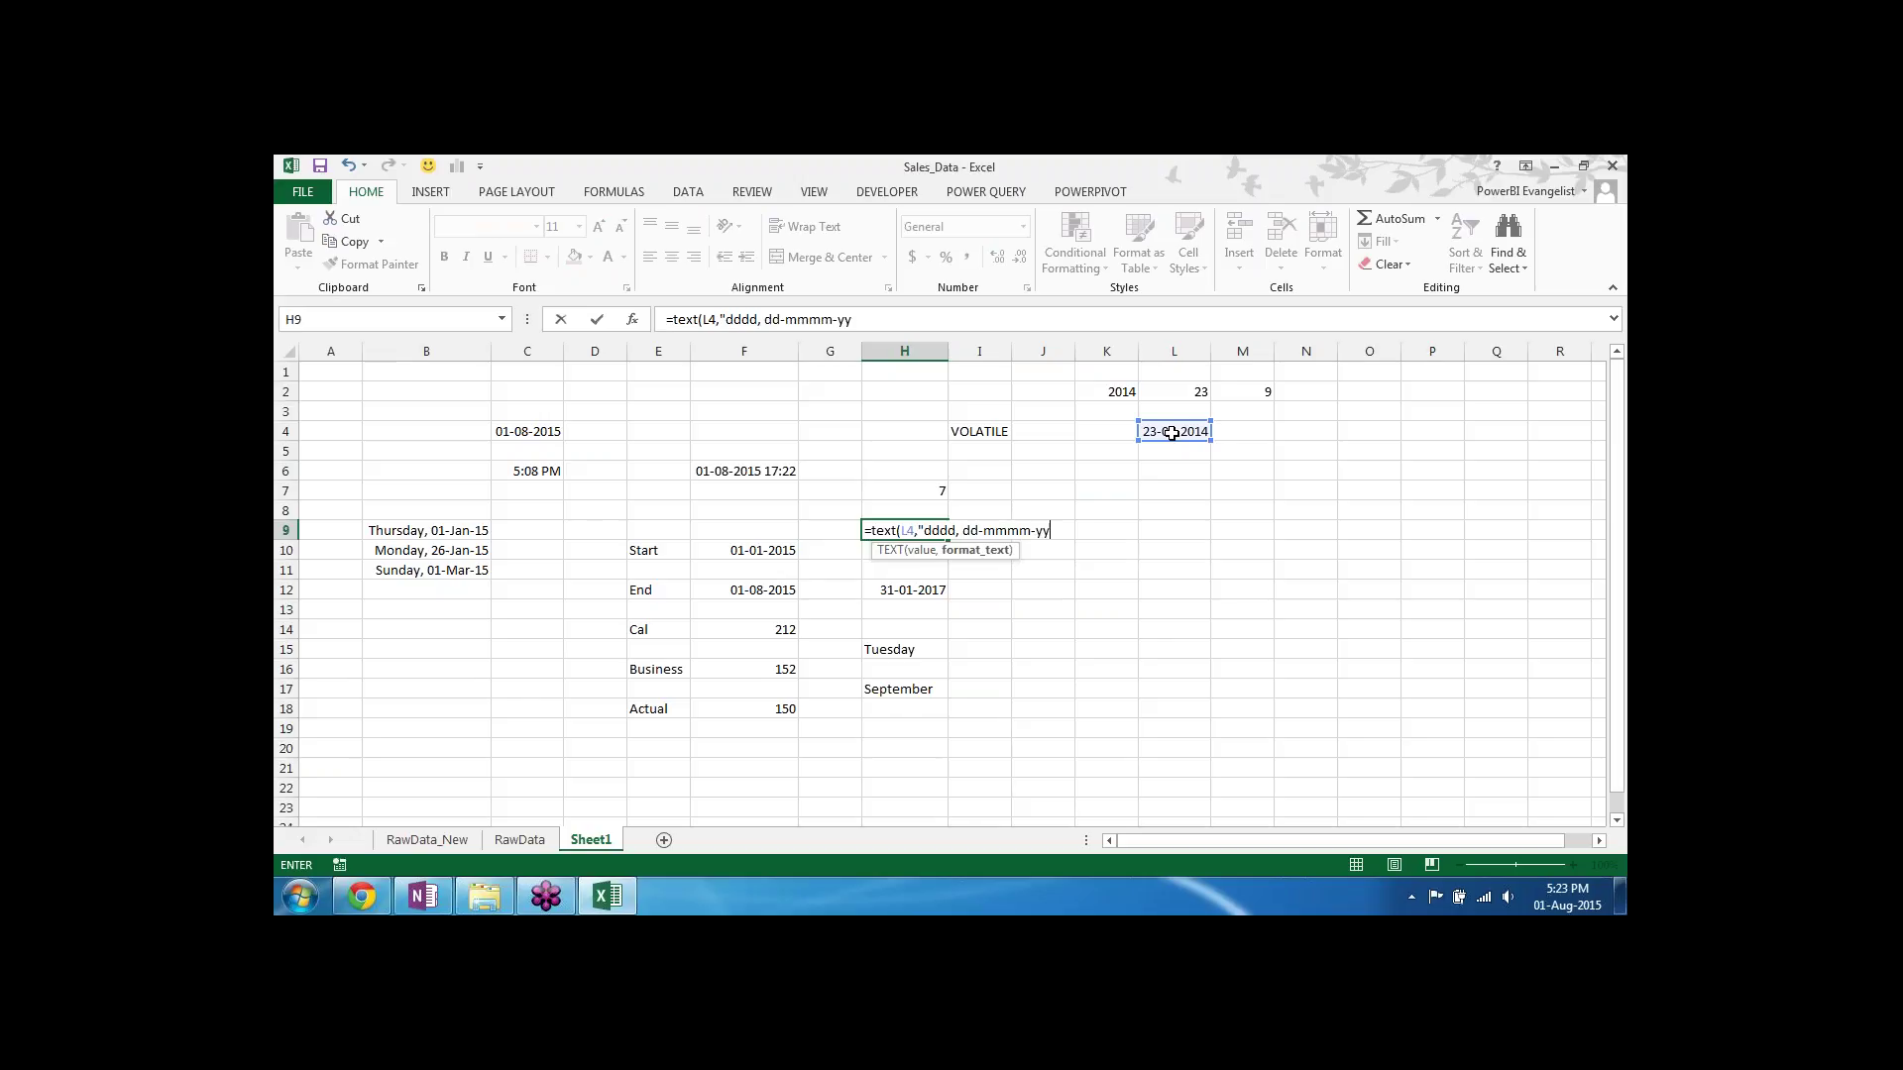
text(yy"))
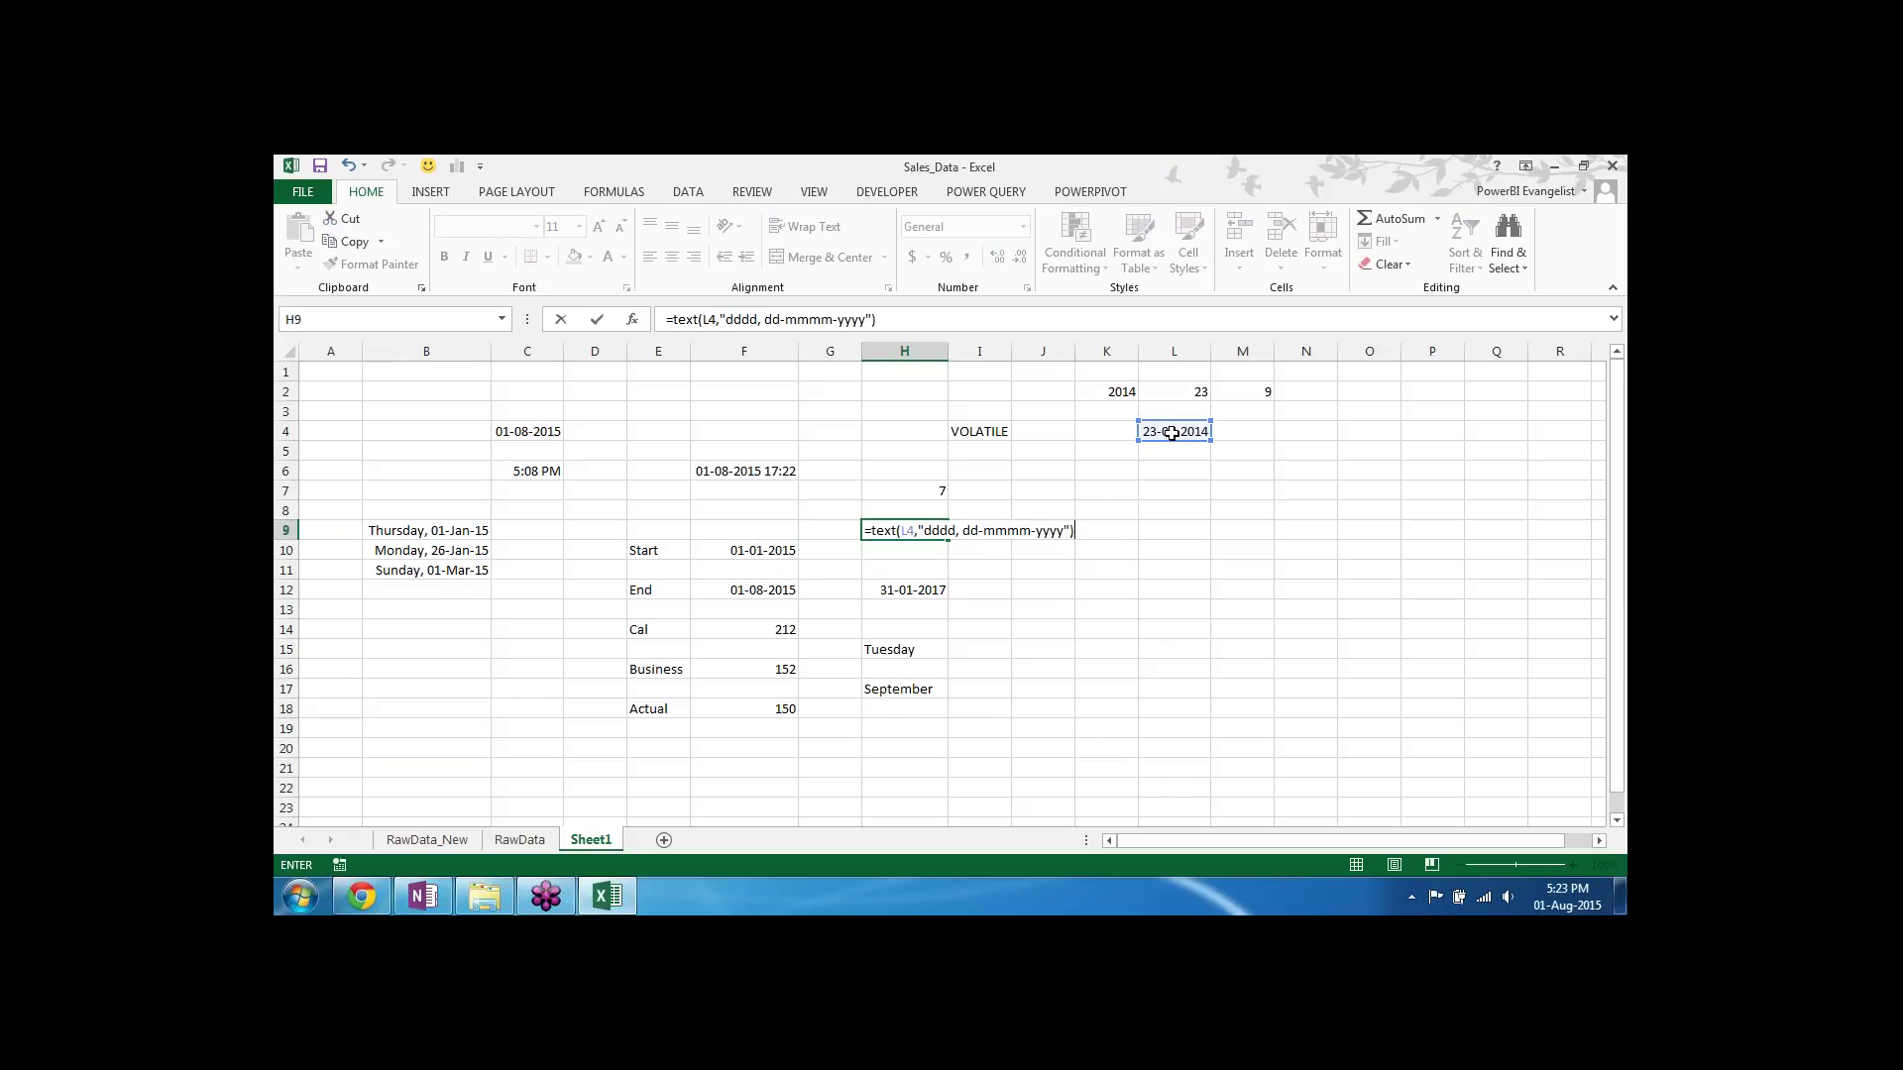
key(Return)
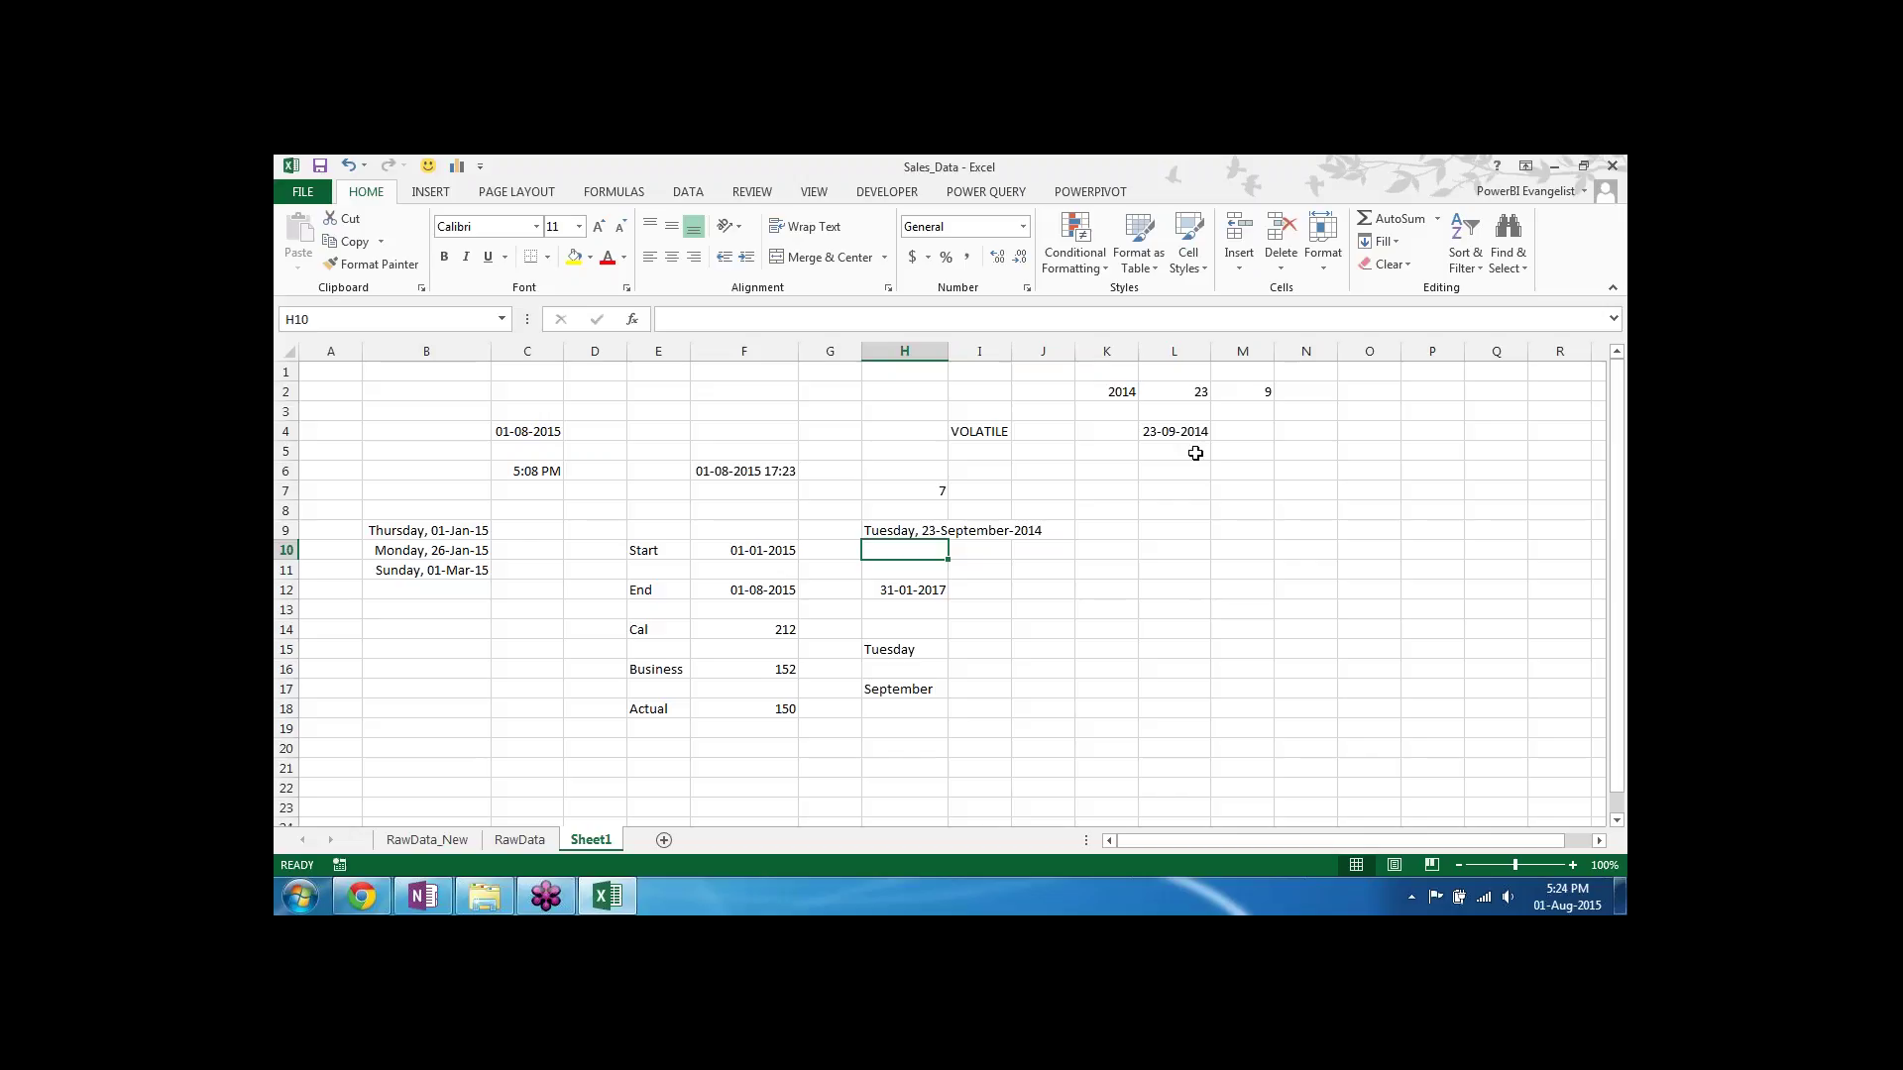
Step: Set the year in K2 that feeds the DATE formula in L4 to 1980
click(1182, 431)
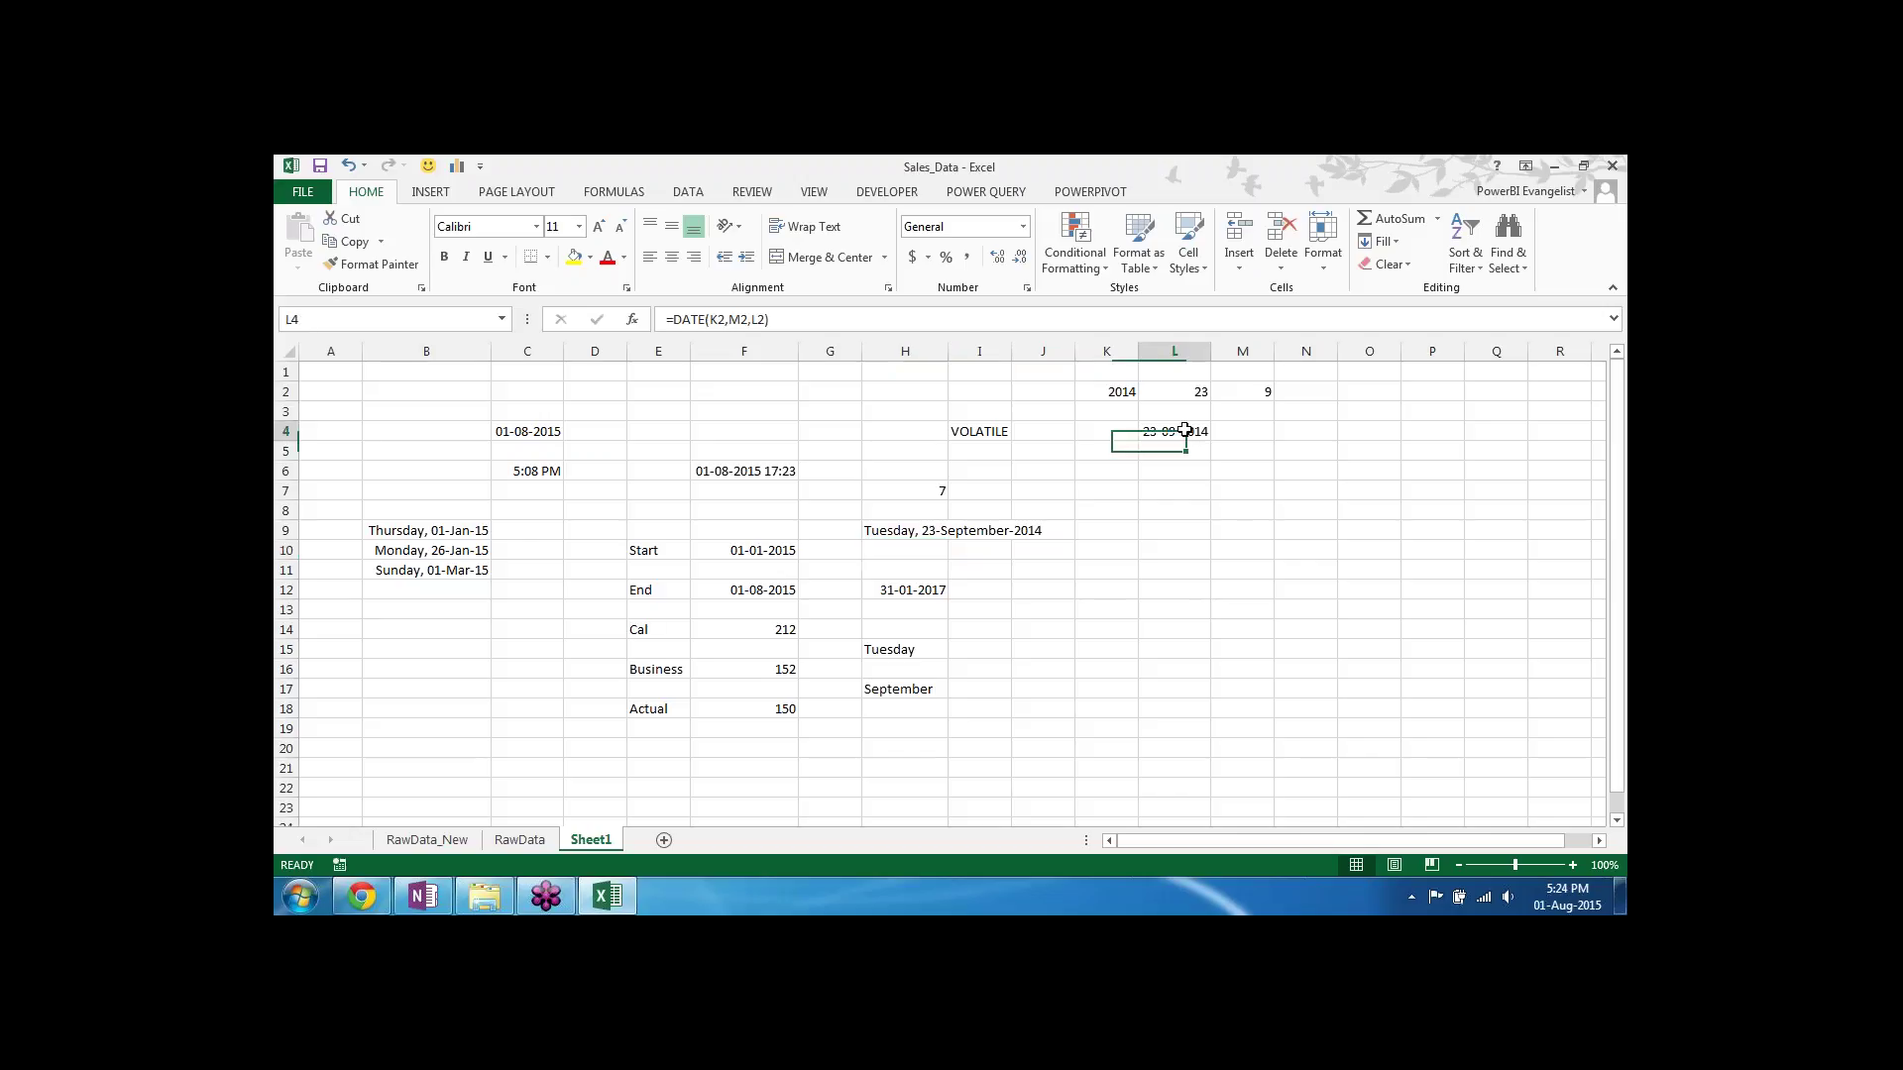
click(1122, 392)
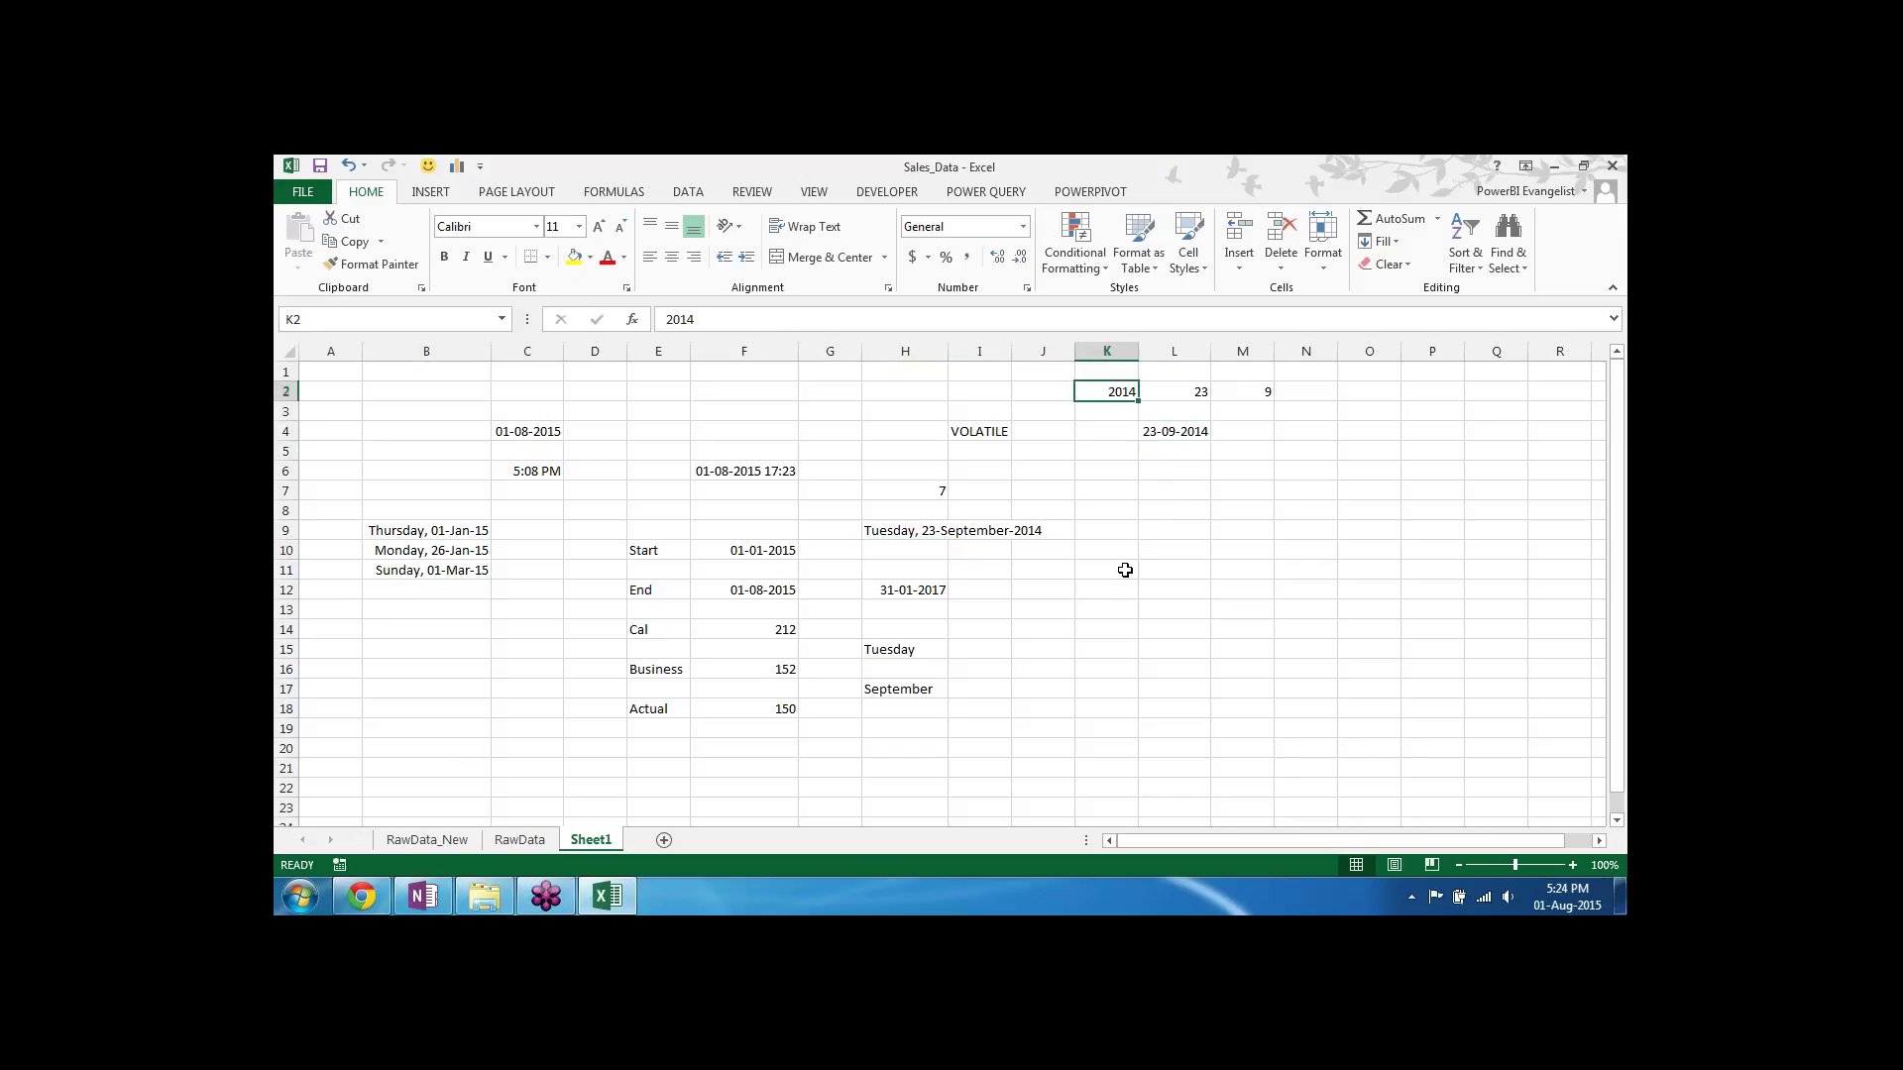
text(1980)
key(Return)
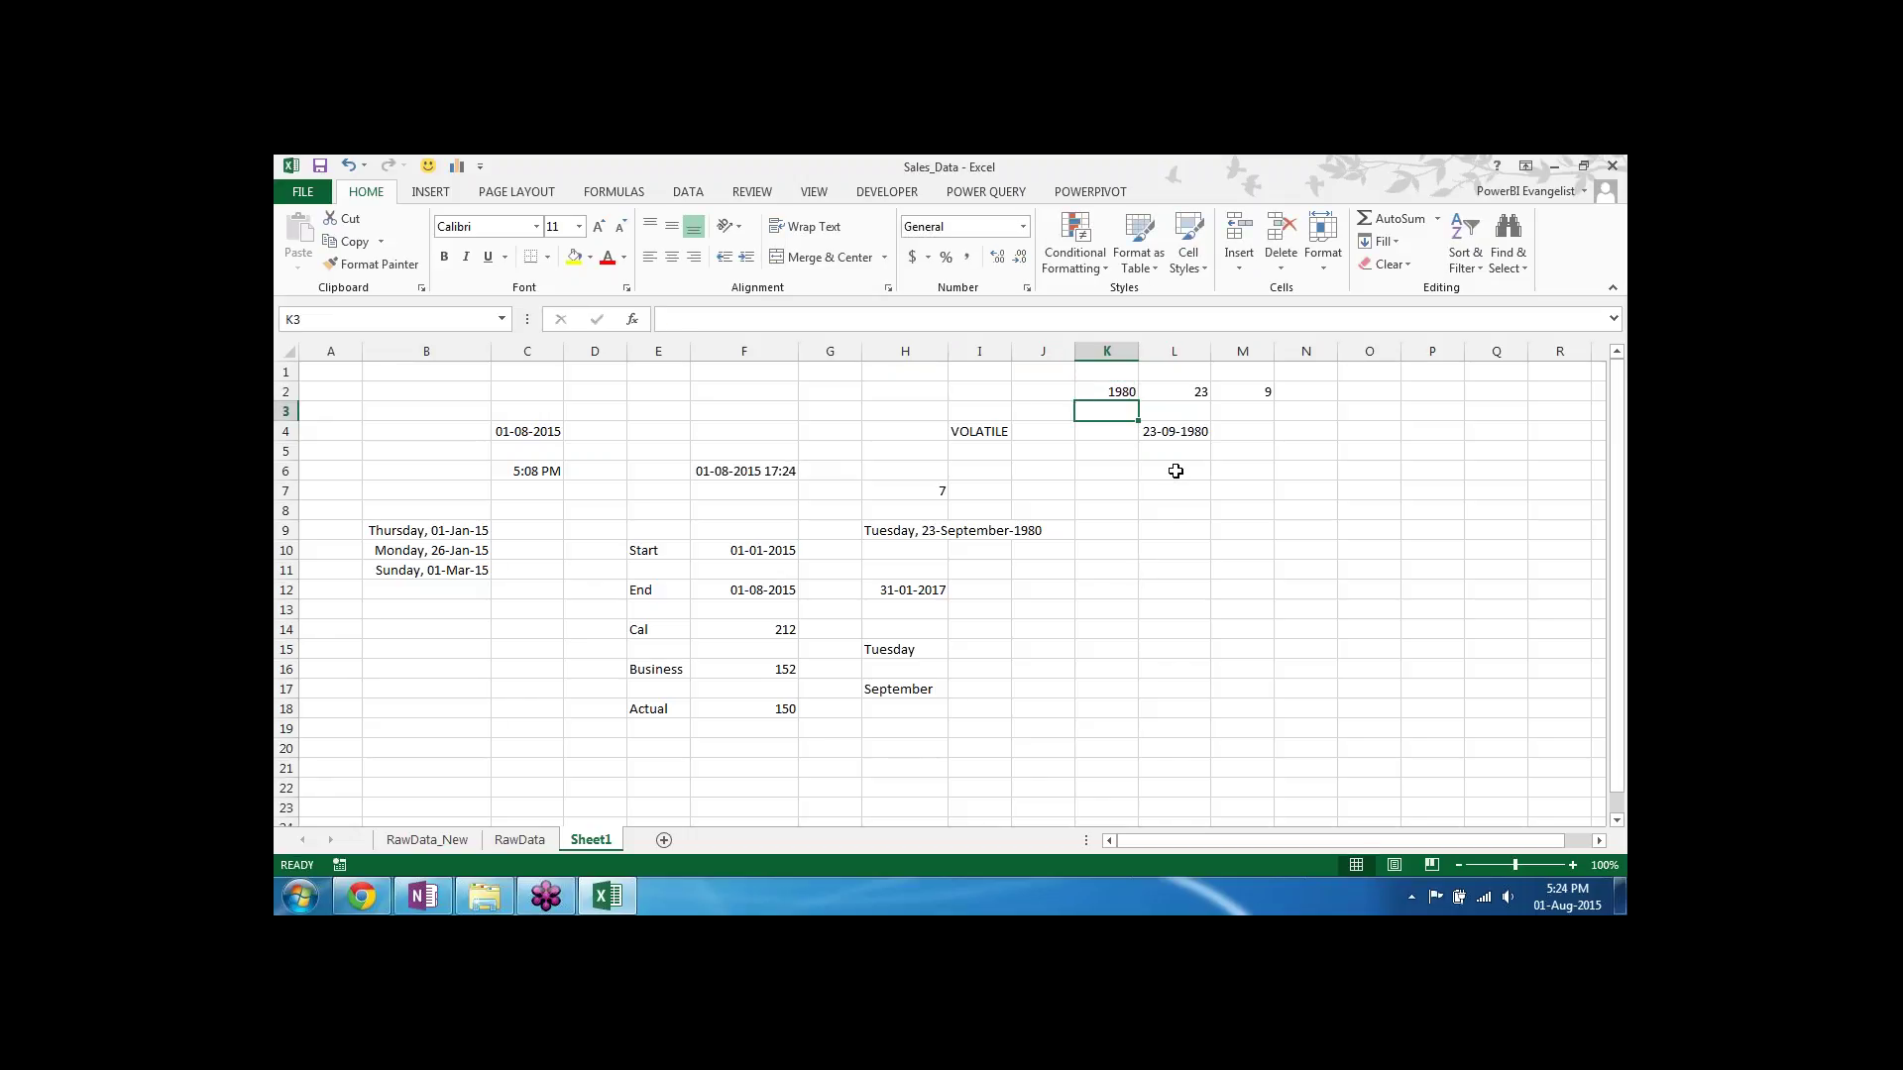
Step: Label K6 as "Age" and calculate the age in L6 with =YEAR(TODAY())-YEAR(L4)
click(1121, 470)
text(Age)
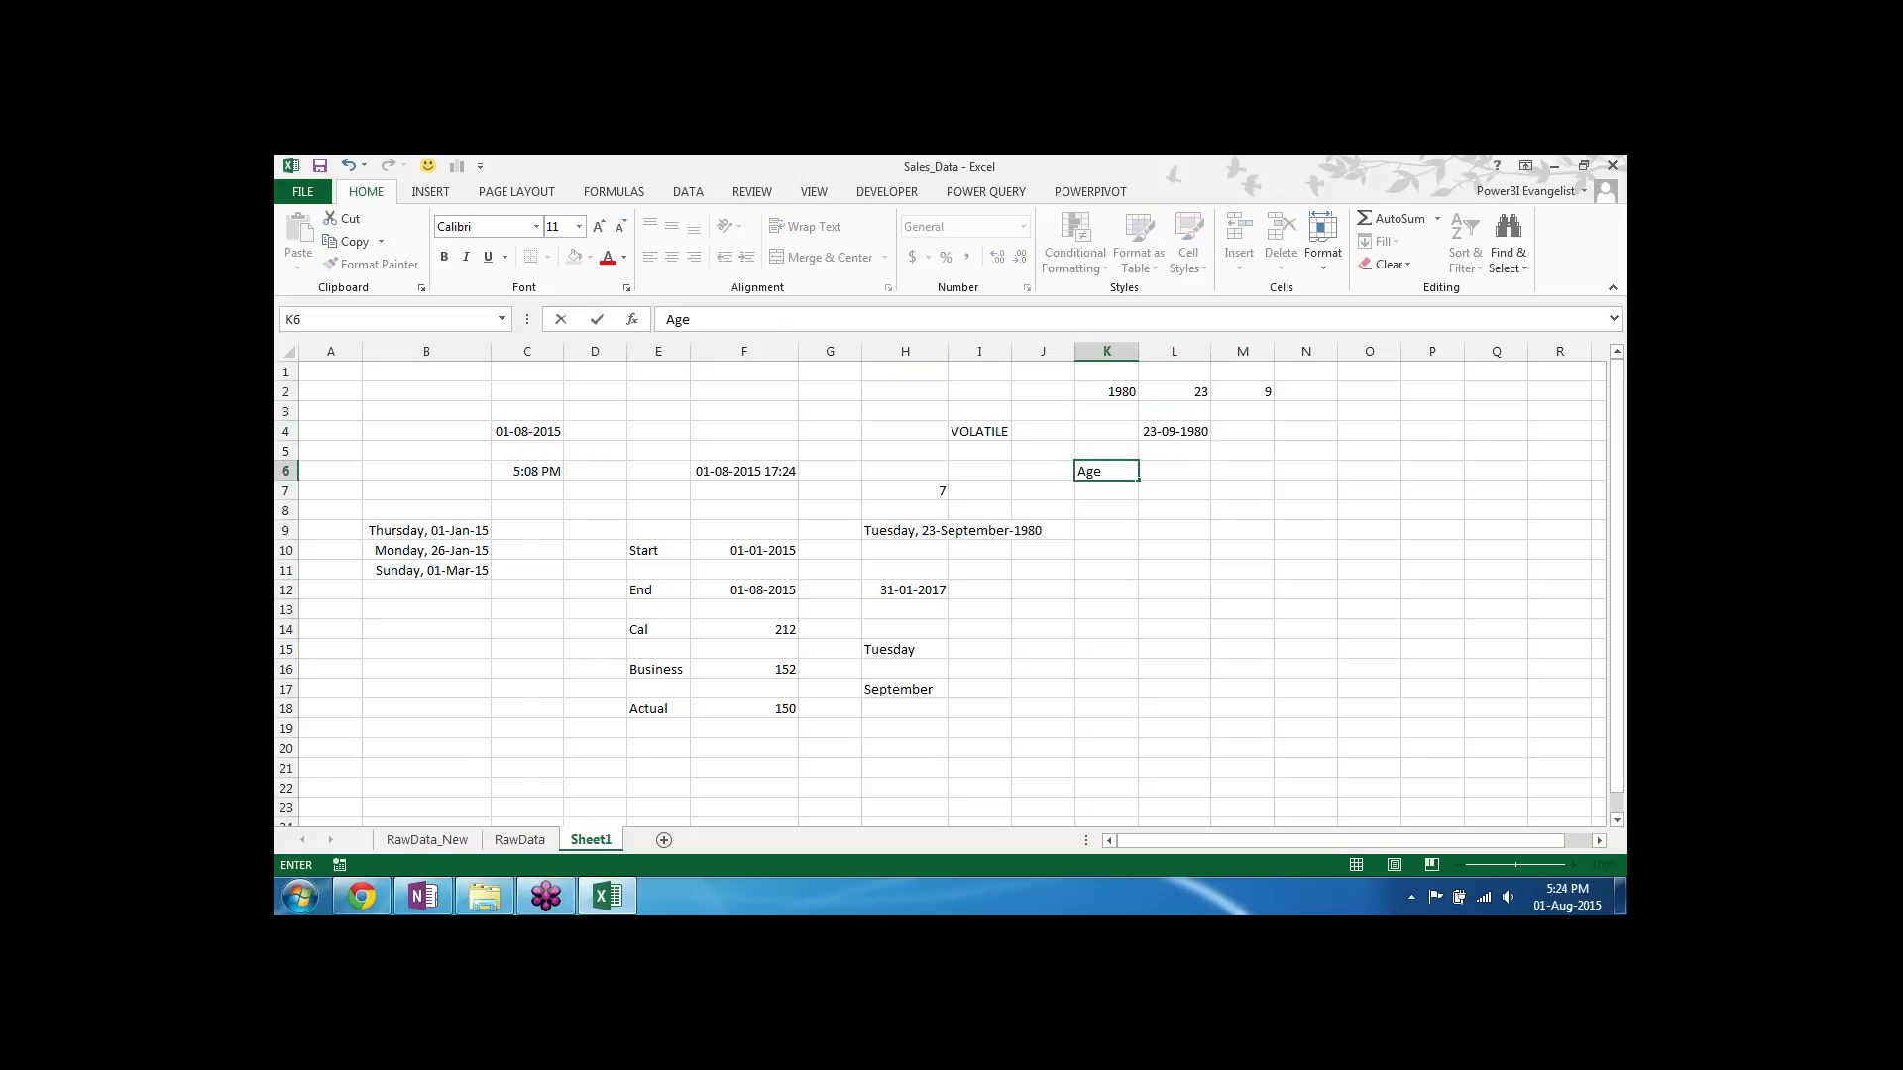
key(Tab)
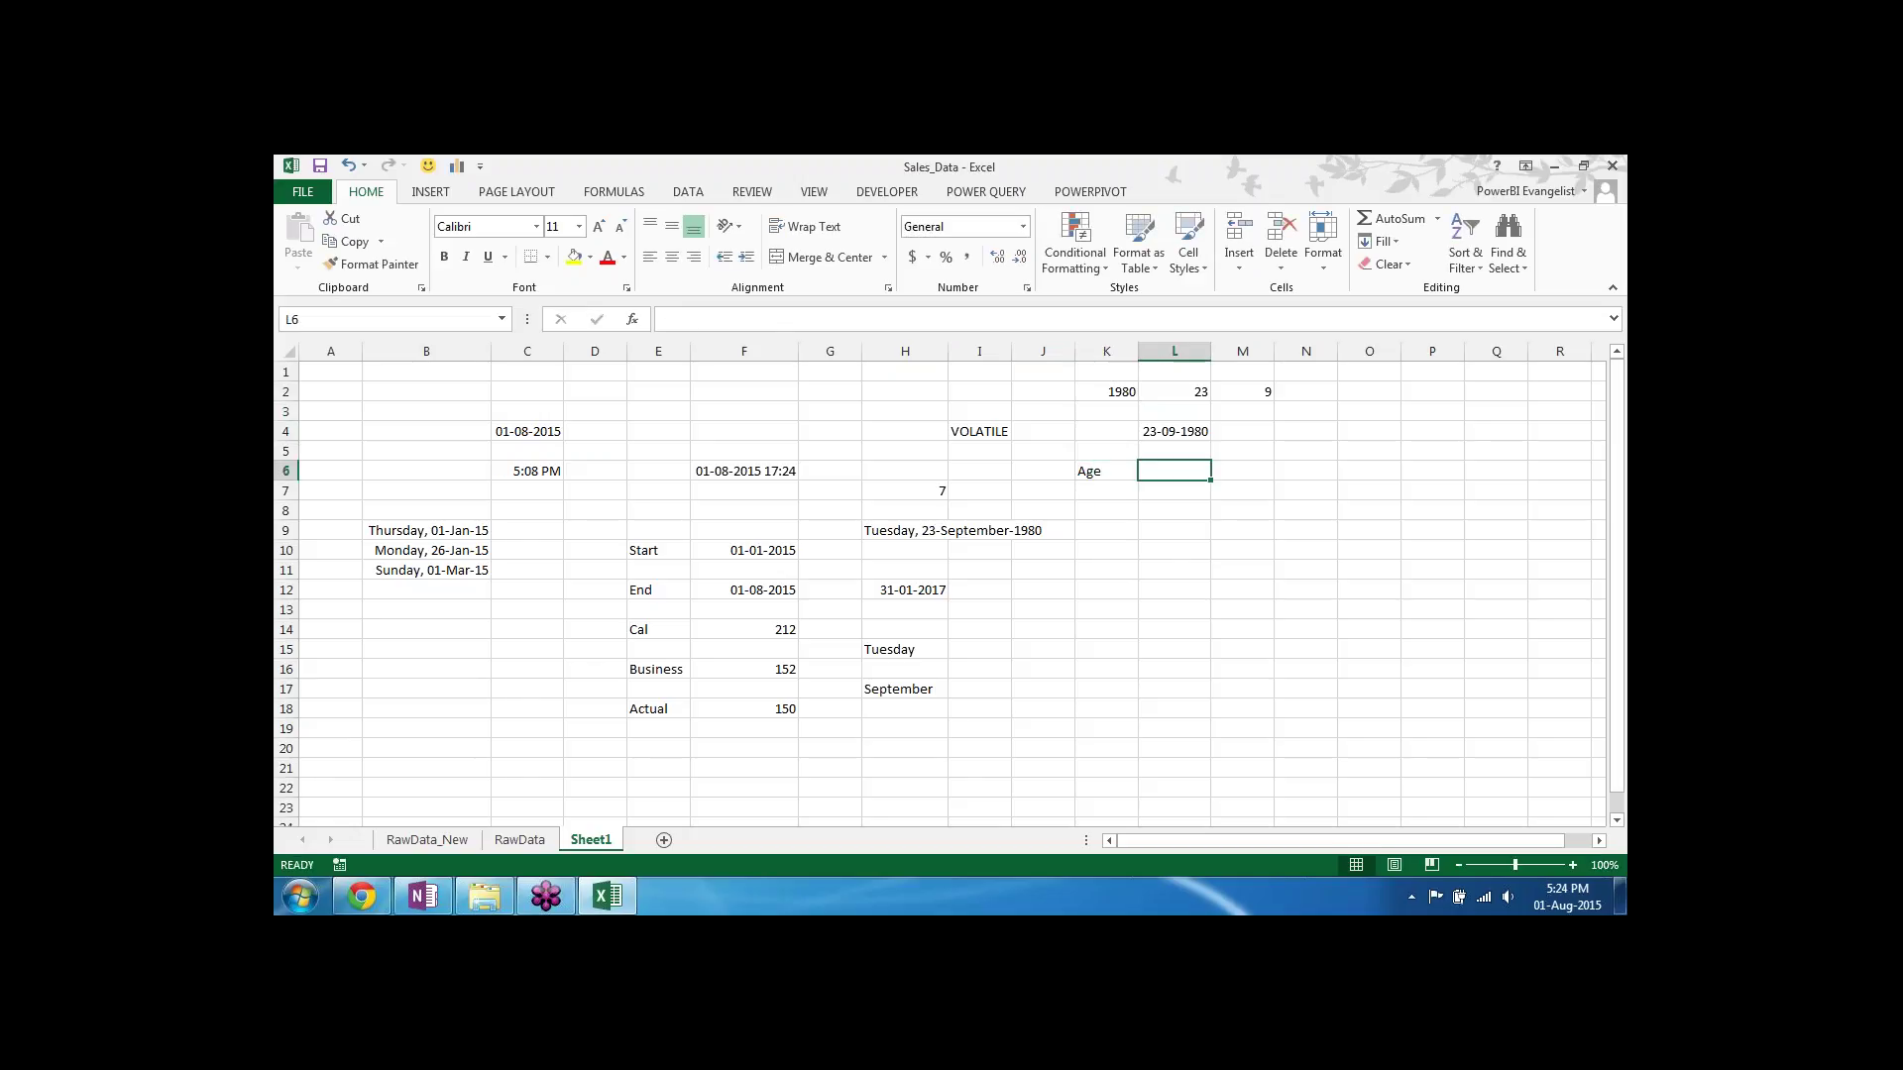
text(=)
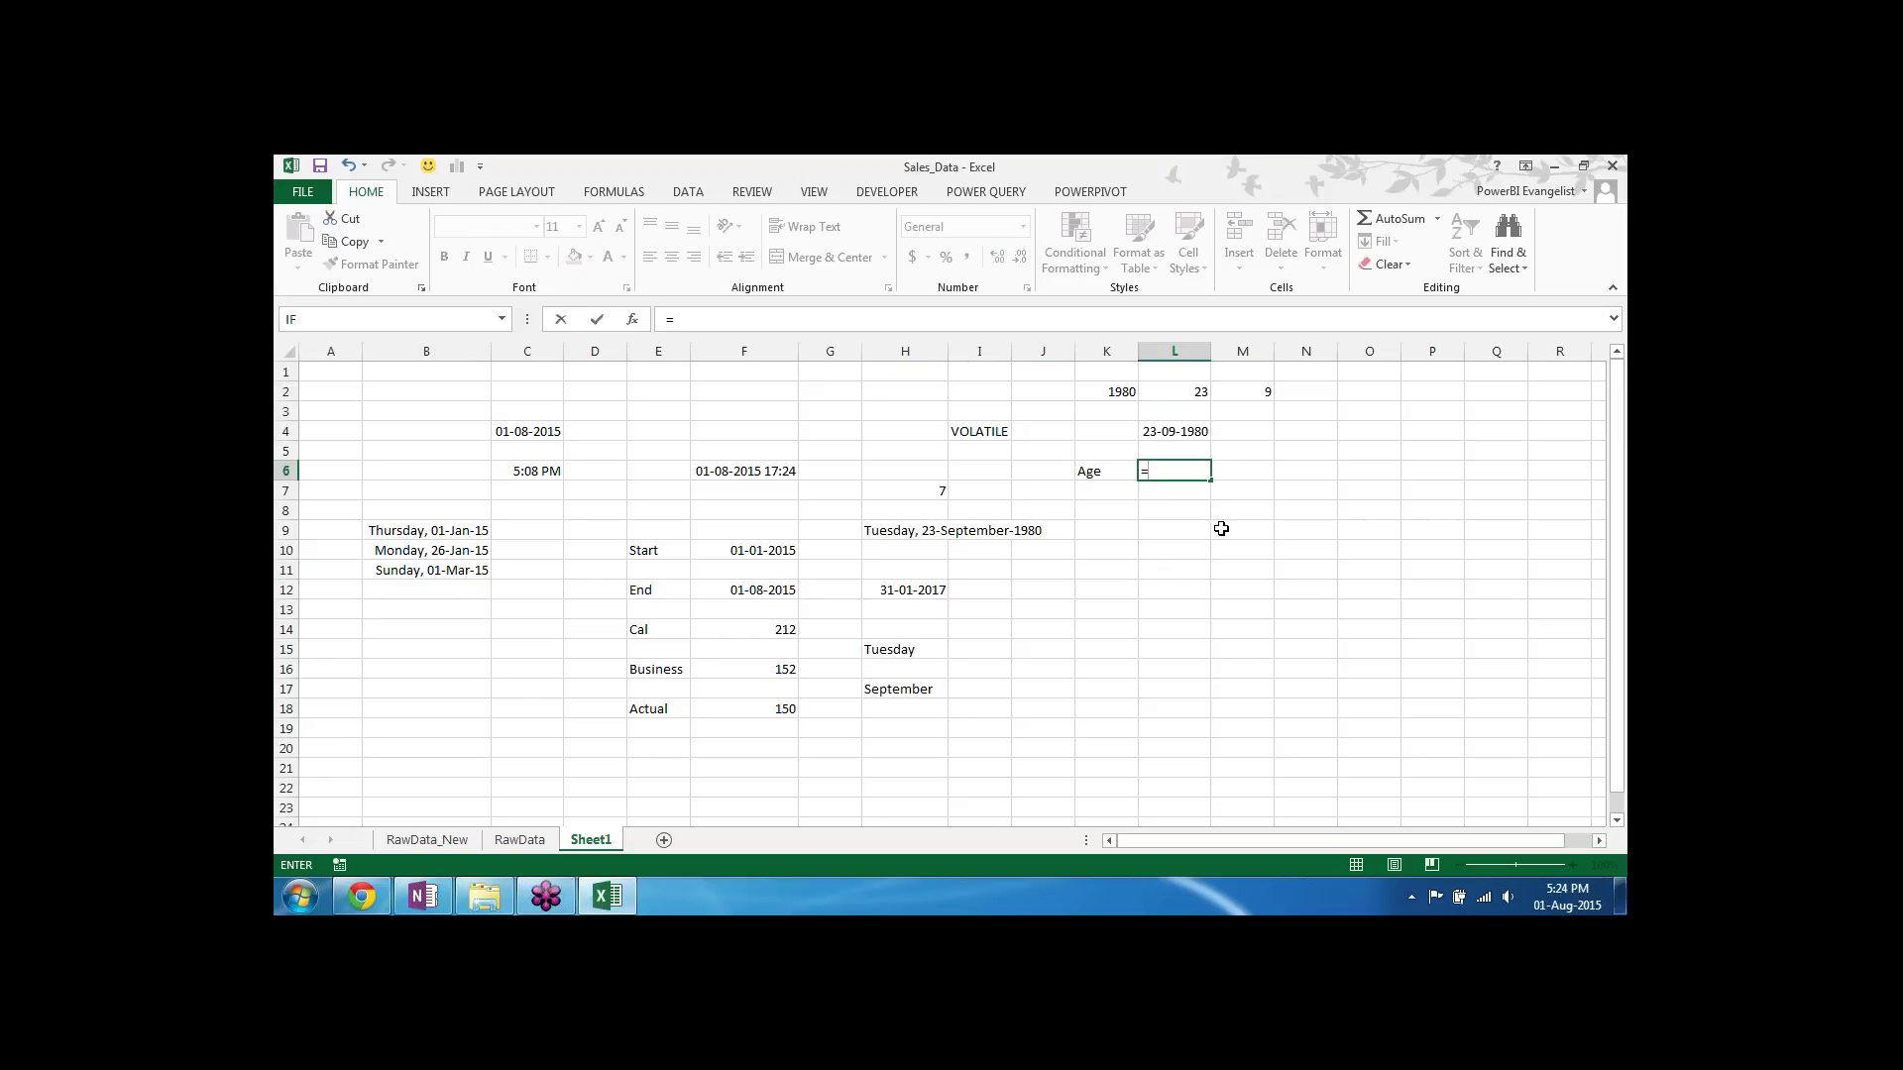
text(year)
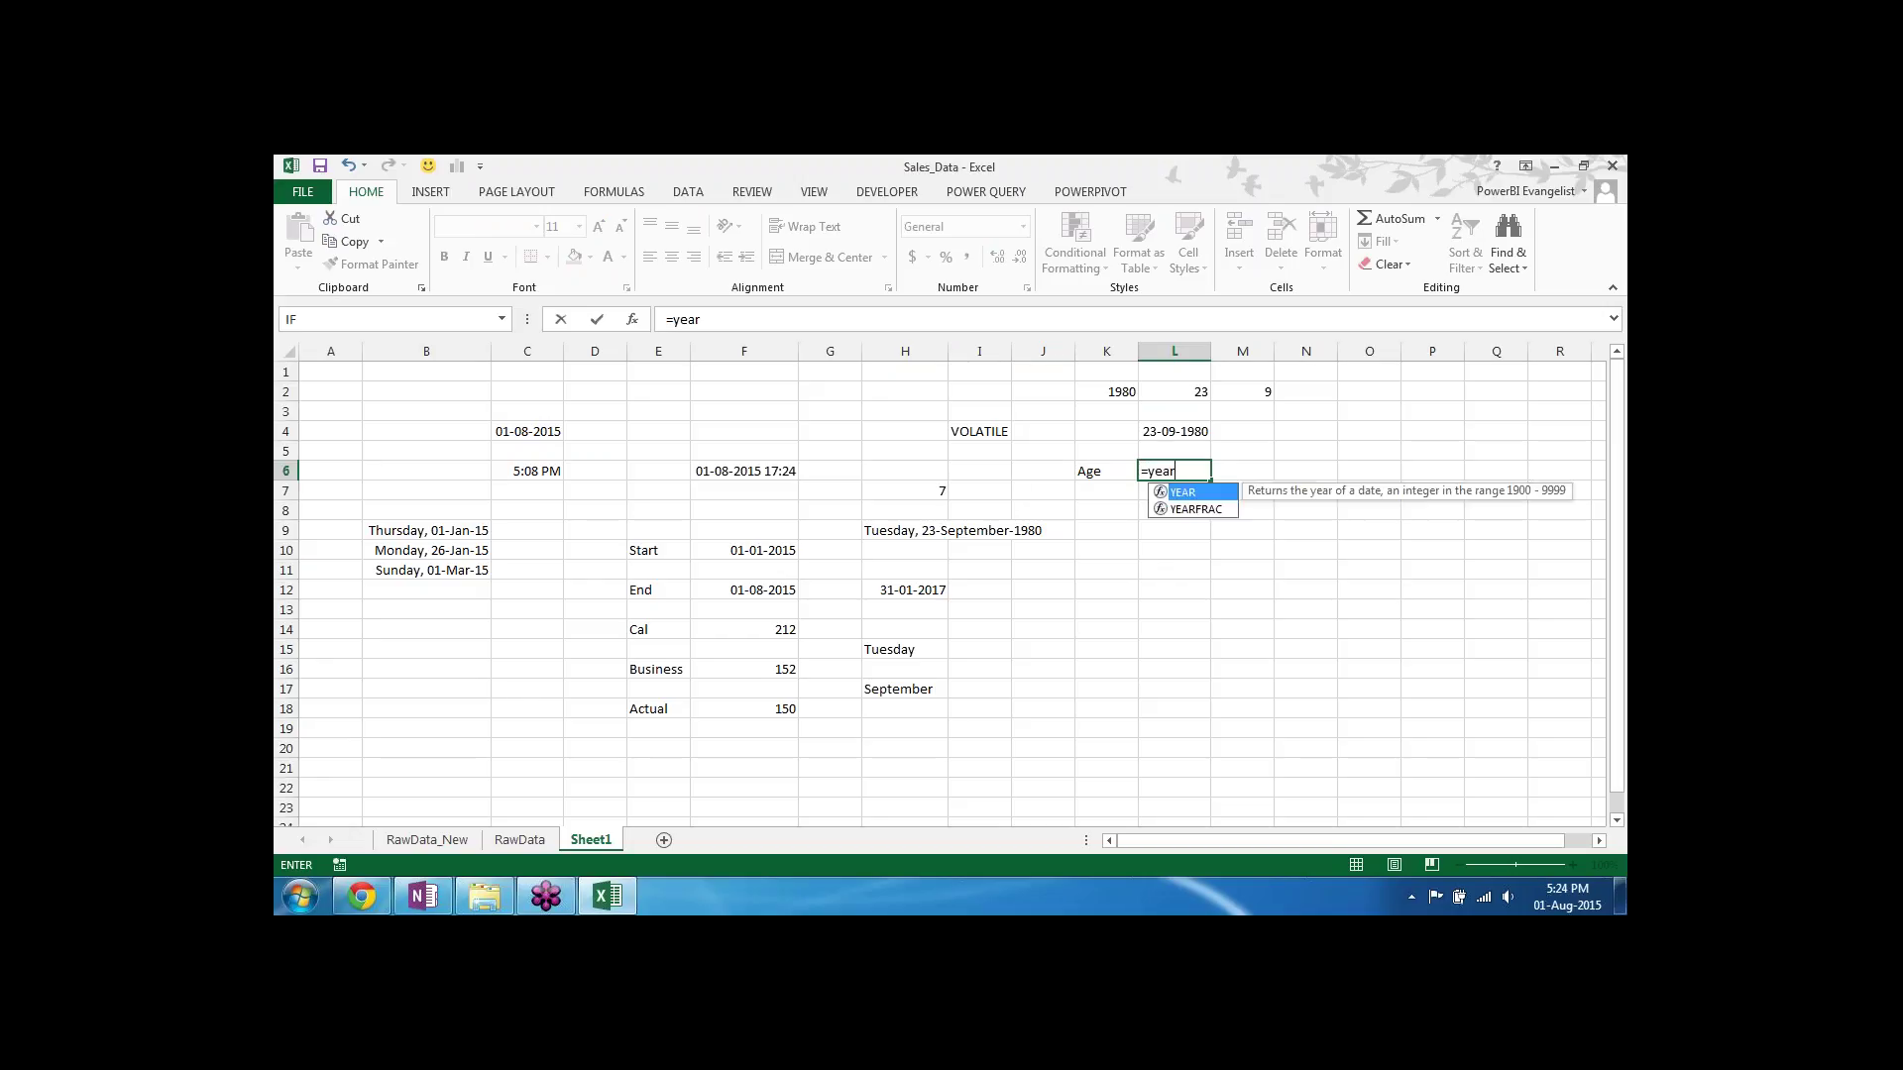
text(()
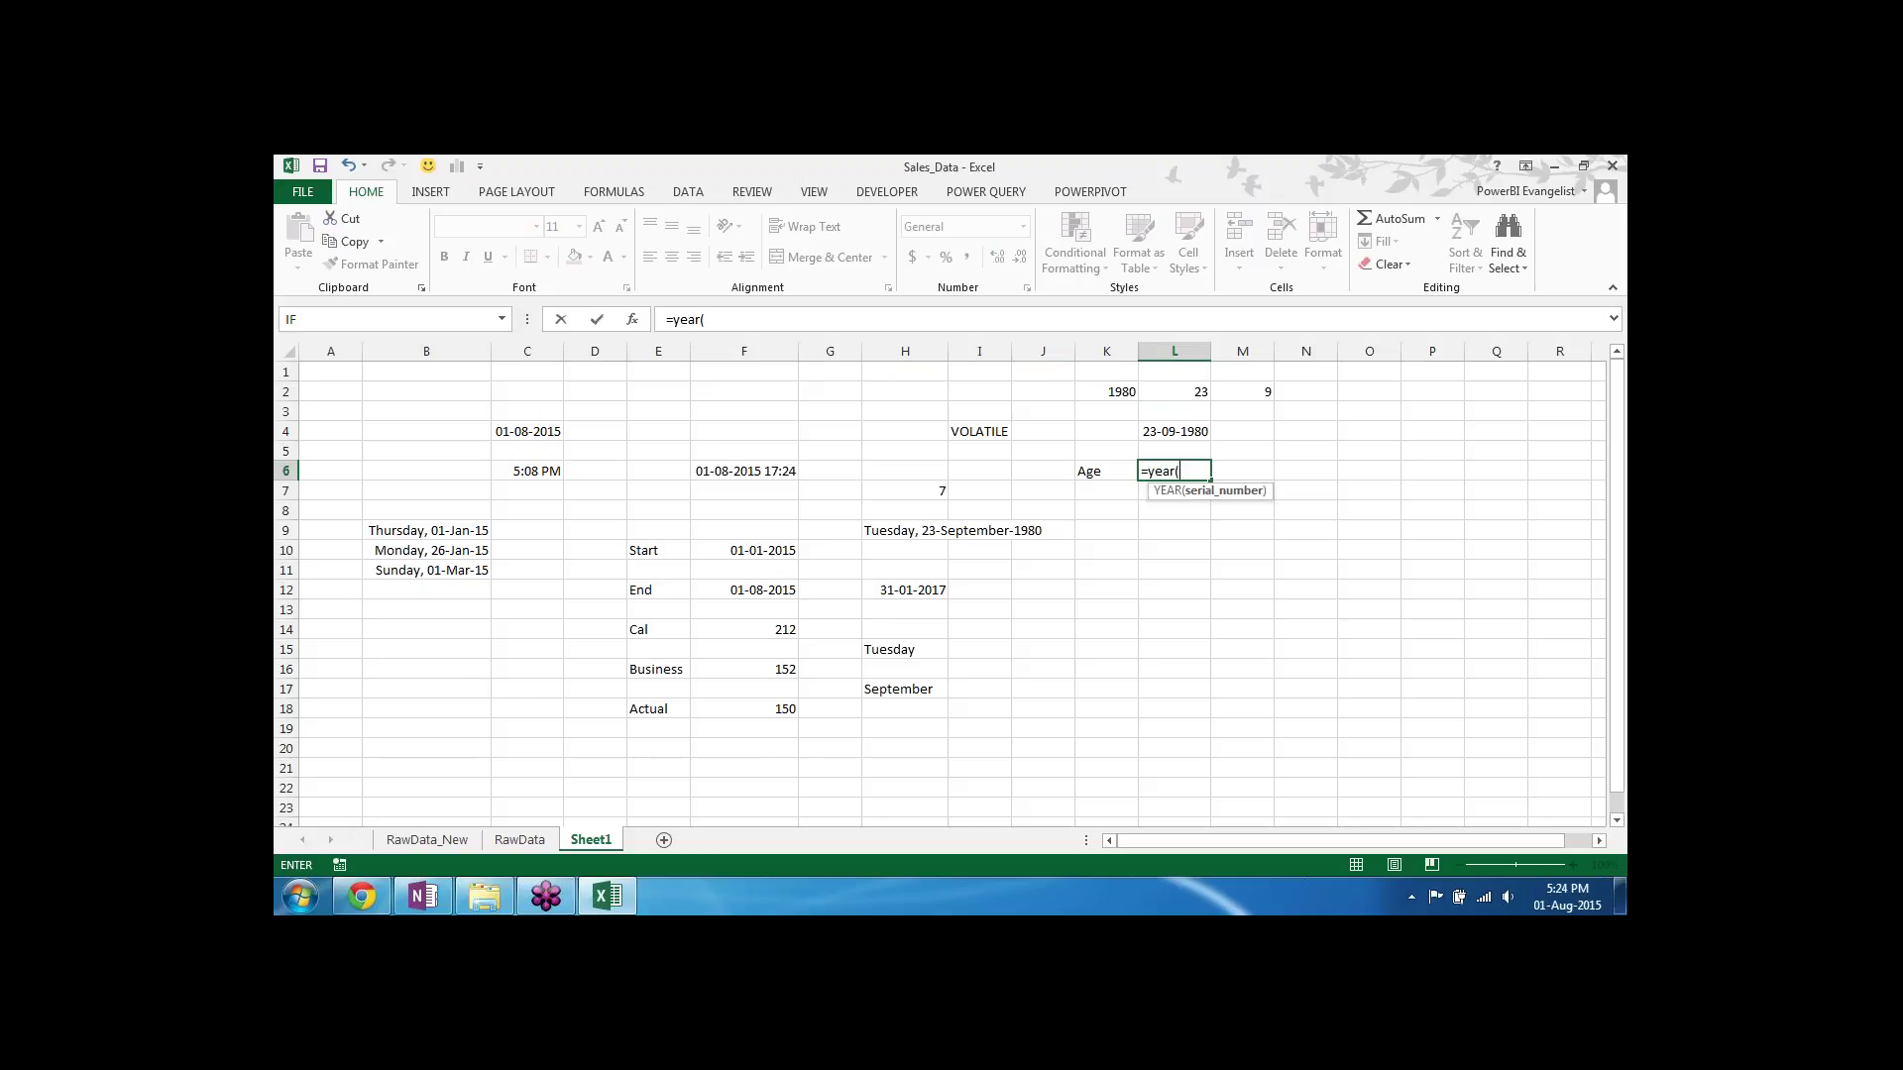
text(today())
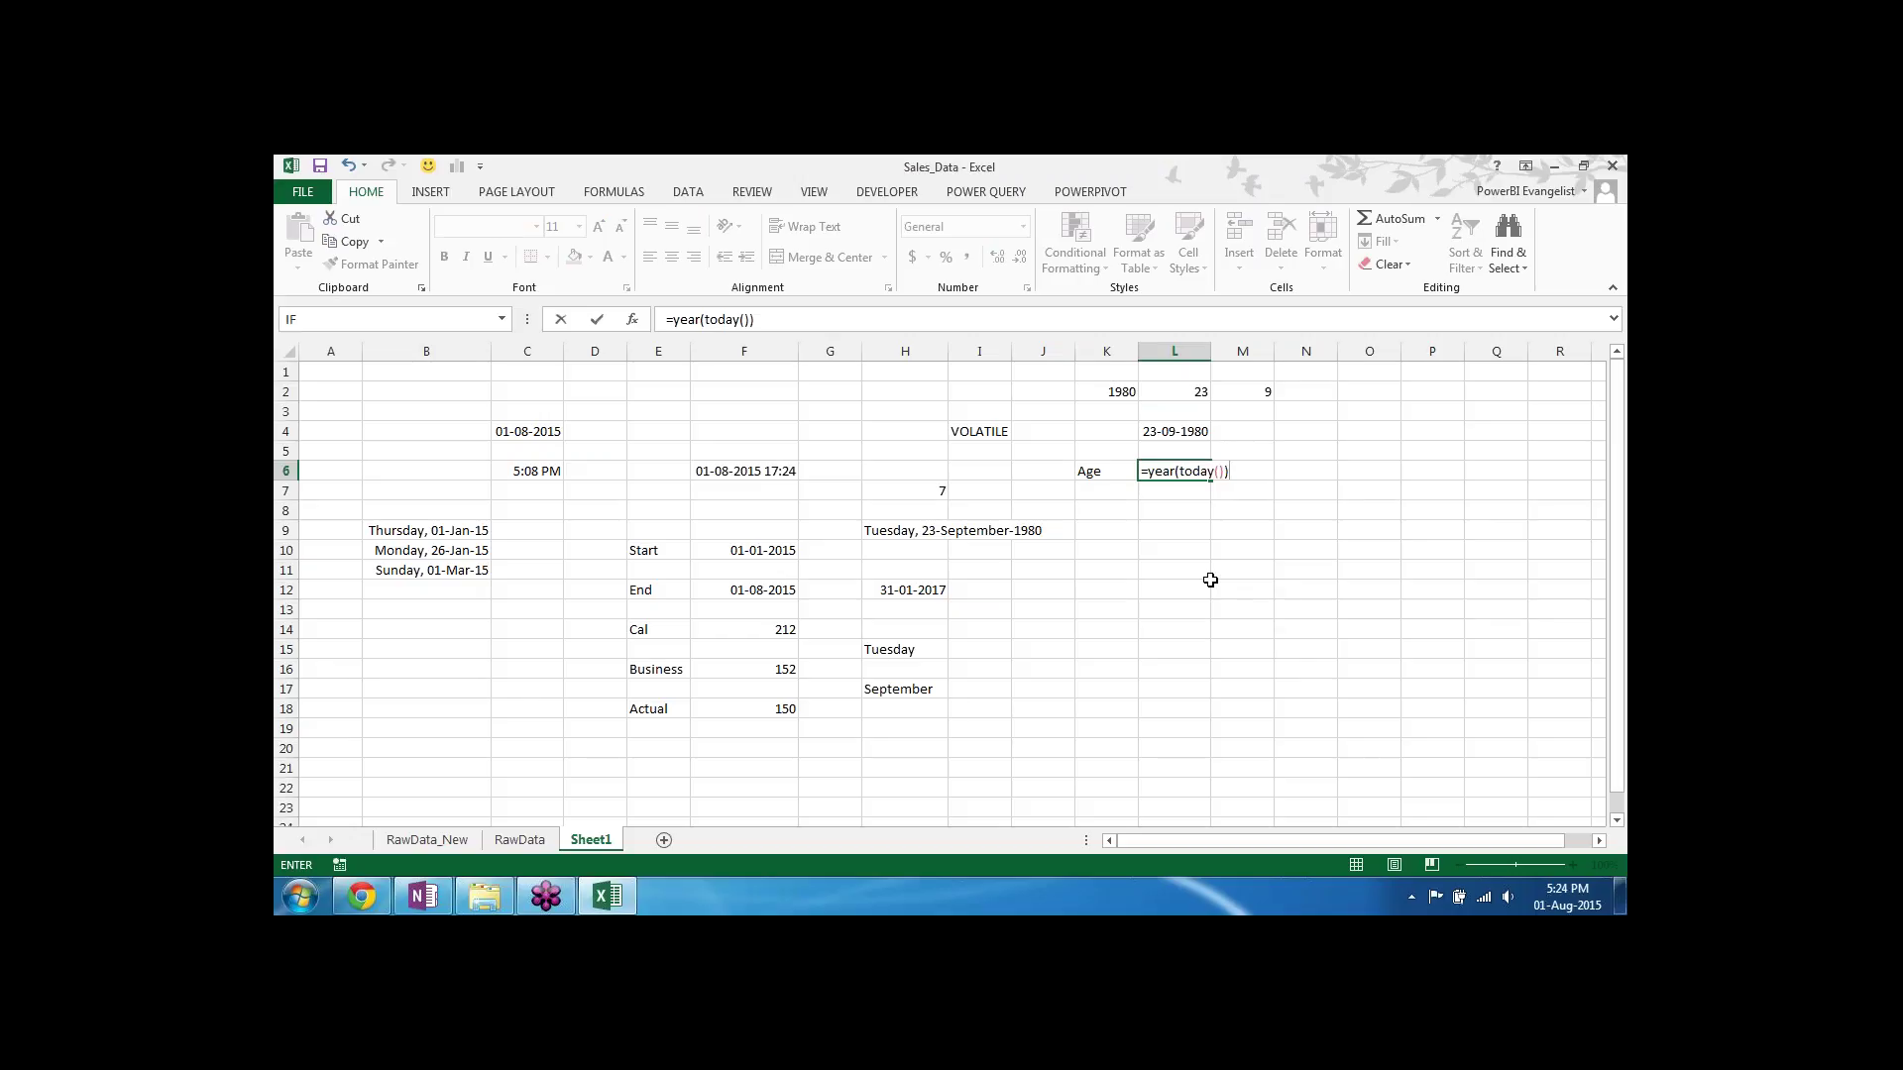
text(-year()
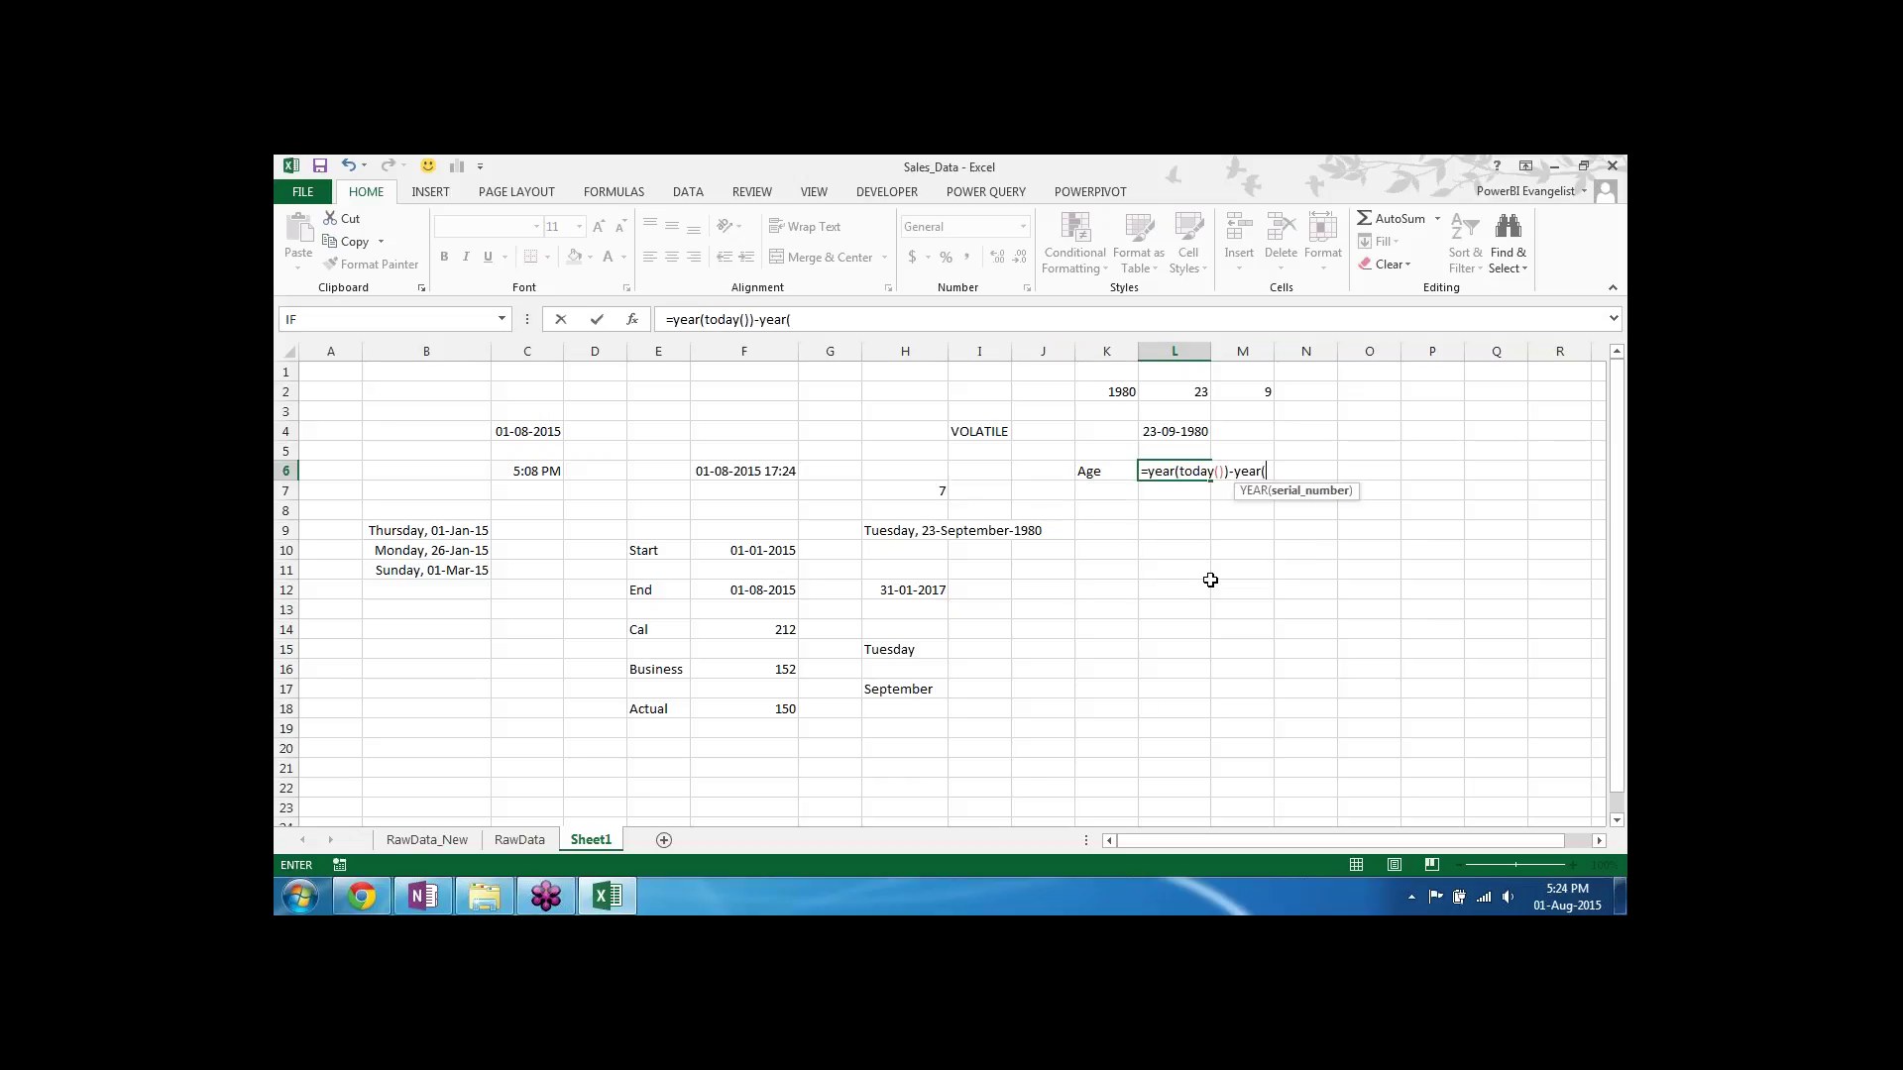
click(1178, 432)
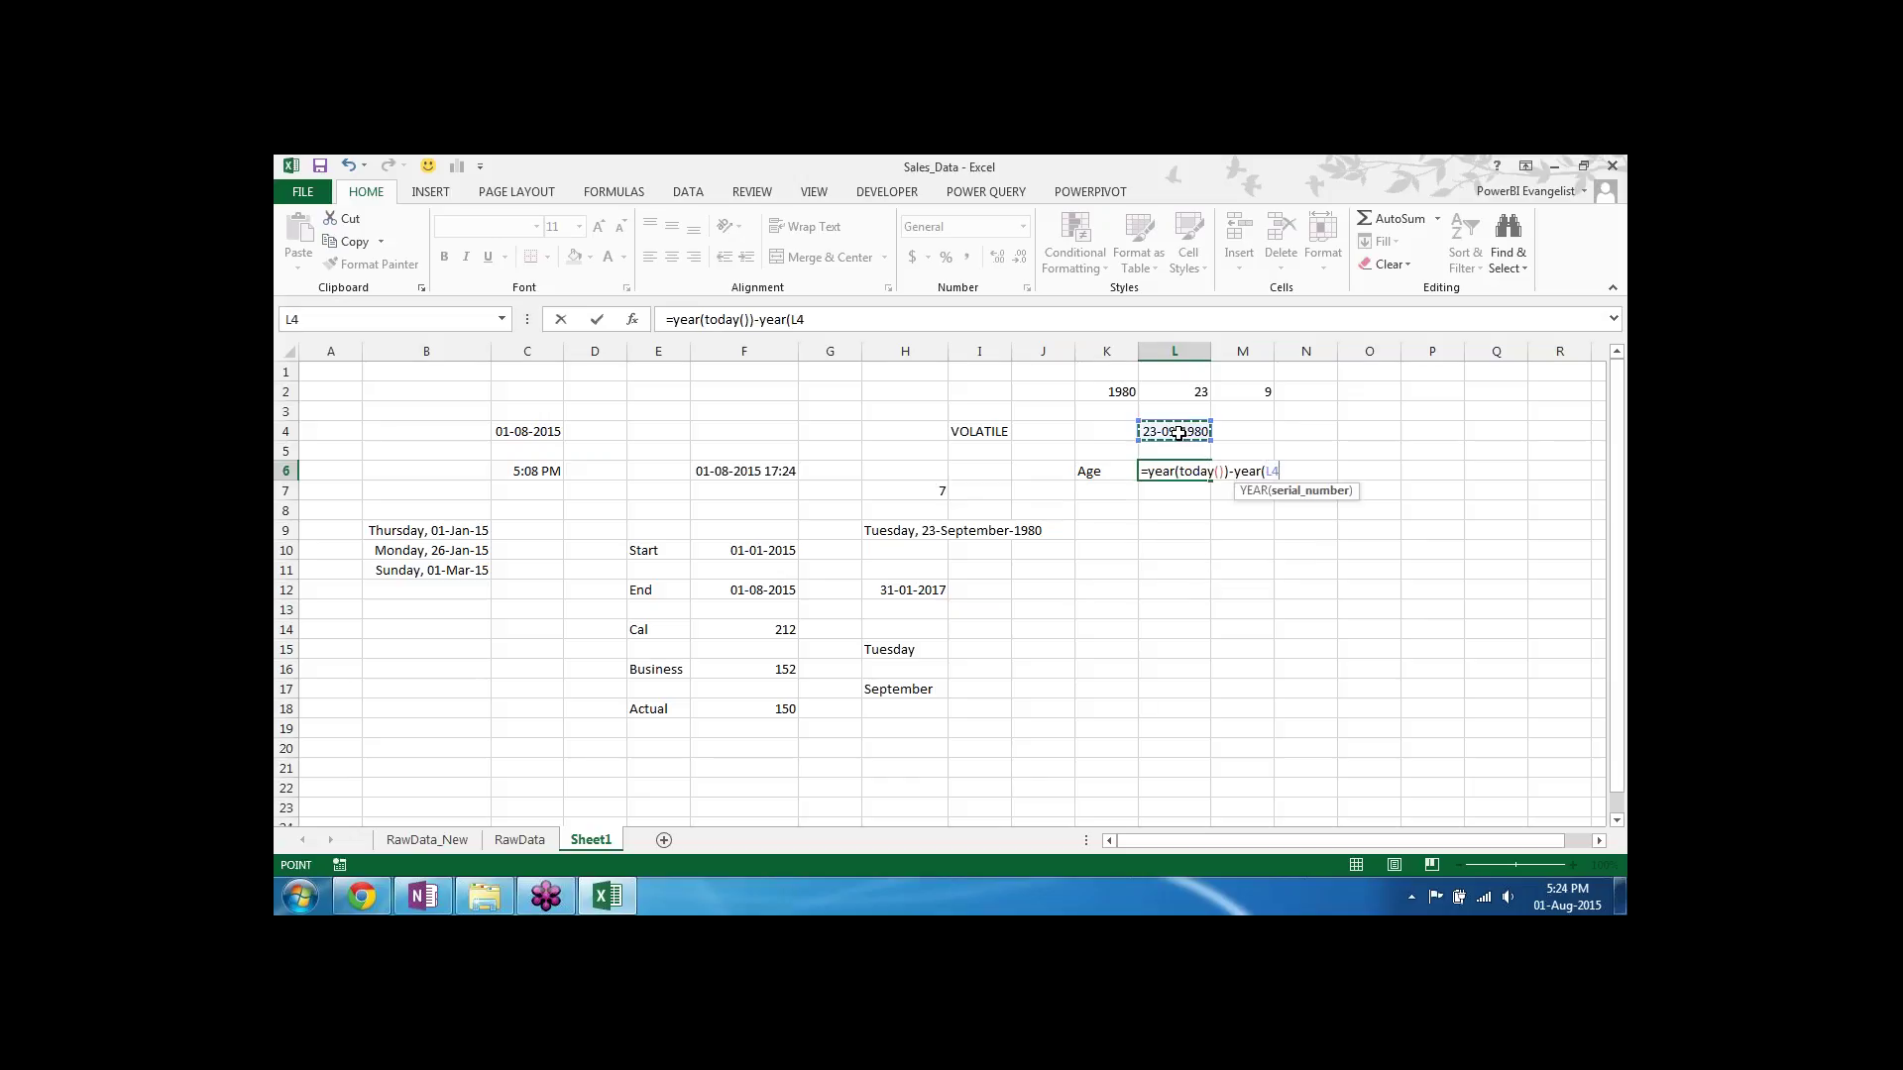
text())
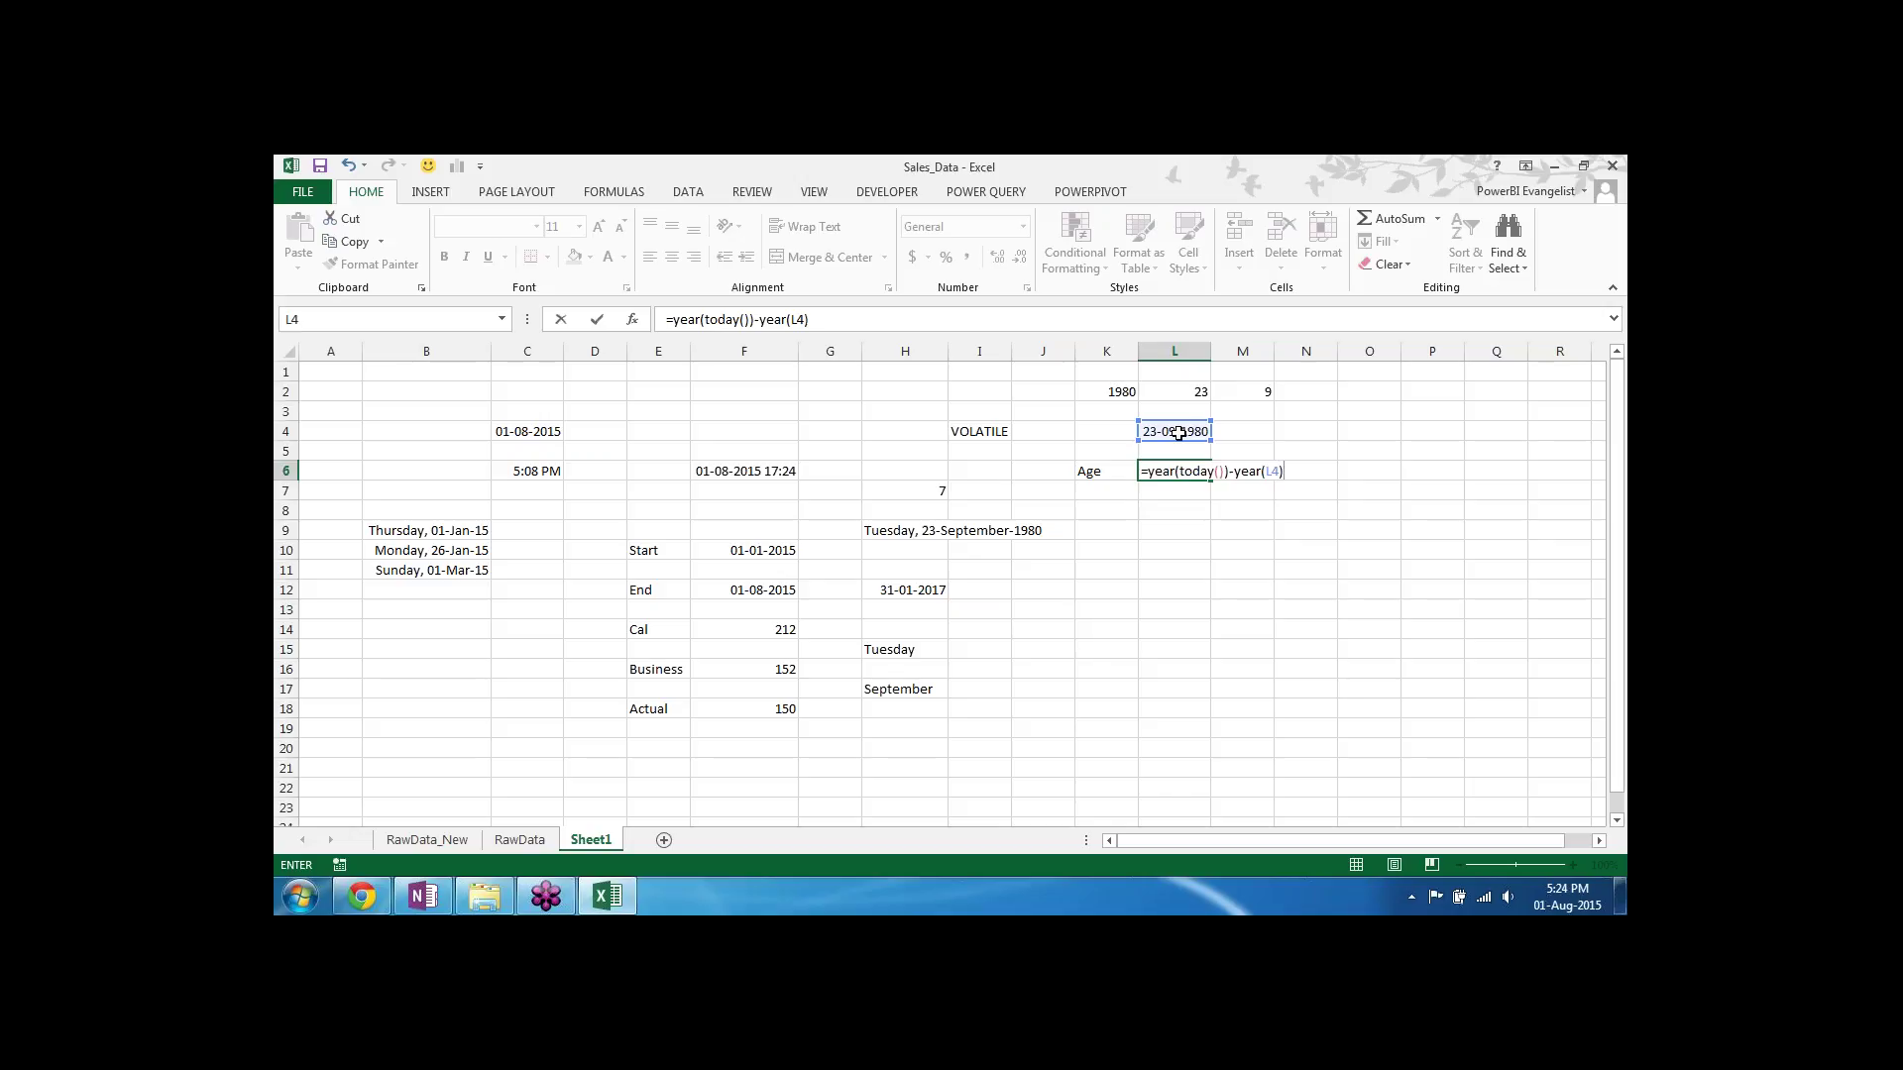
key(Return)
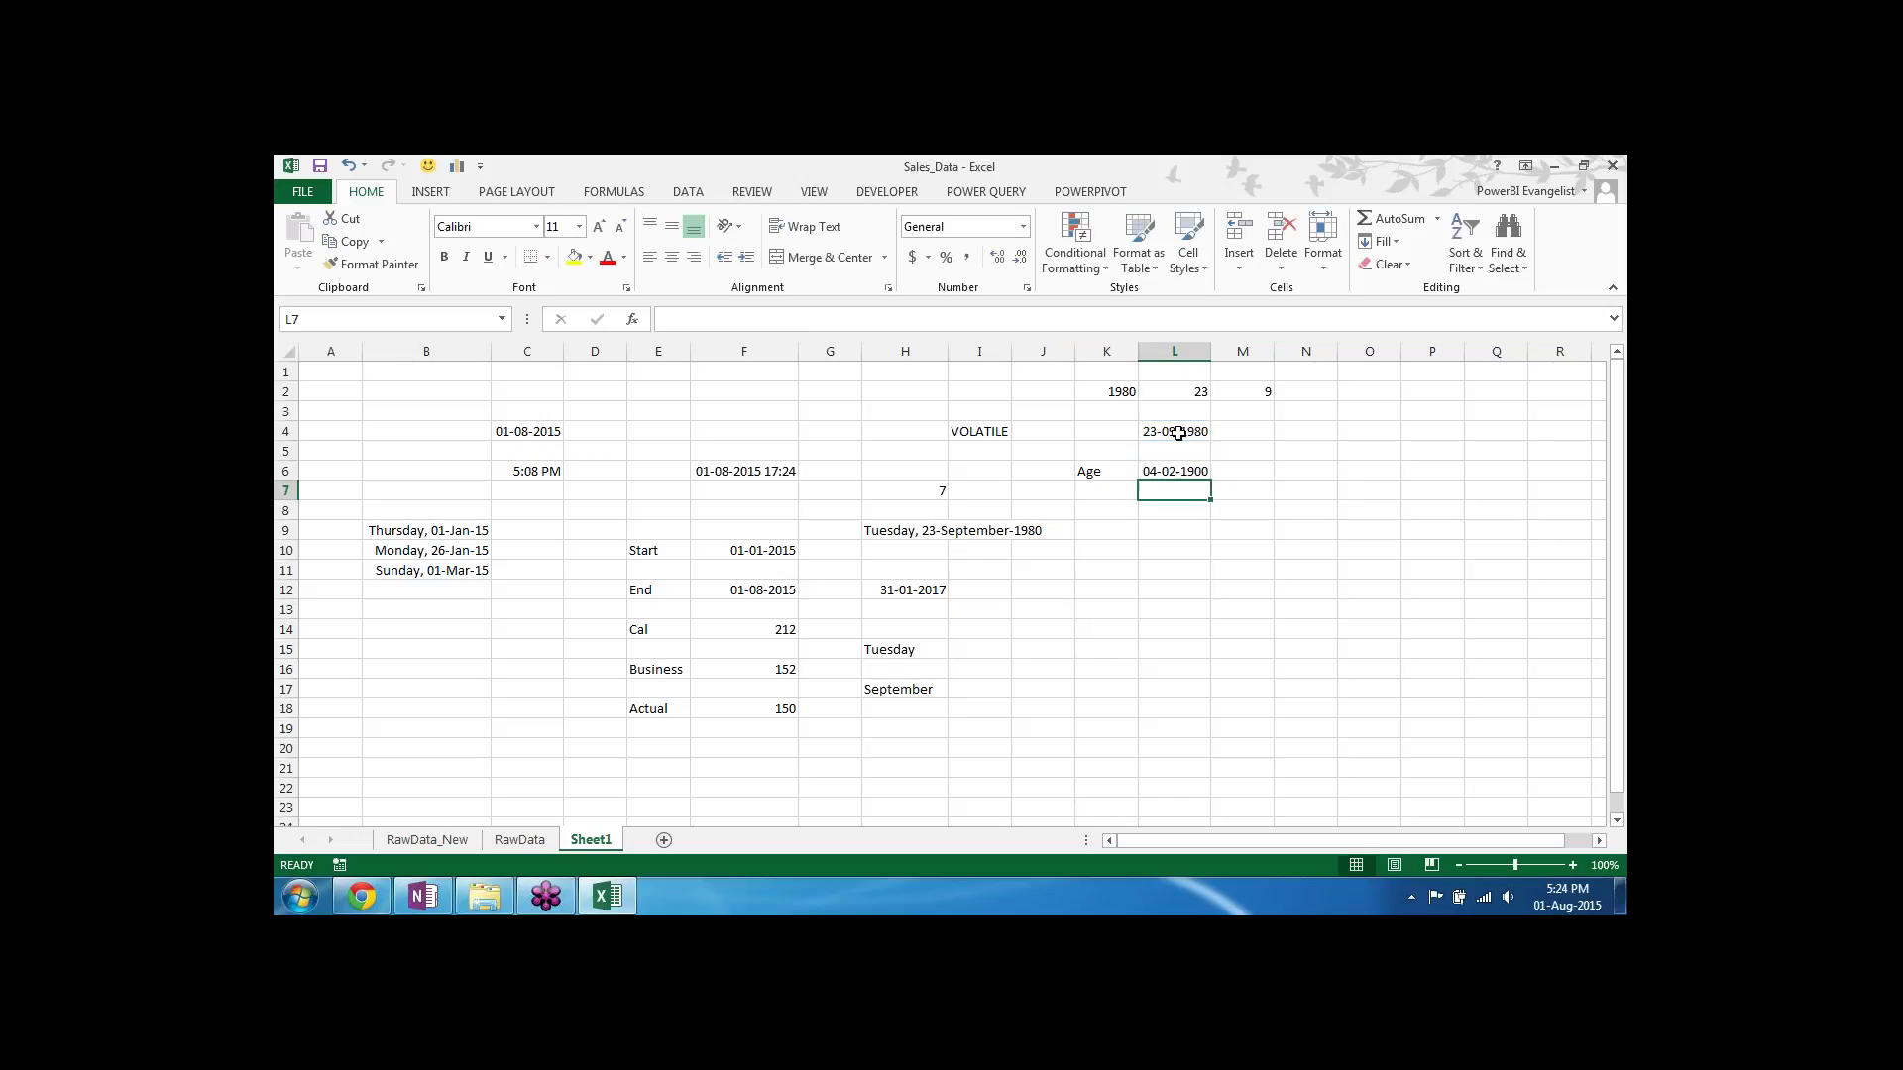
Step: Copy the General number format from H7 onto the age result in L6 with Format Painter
key(Up)
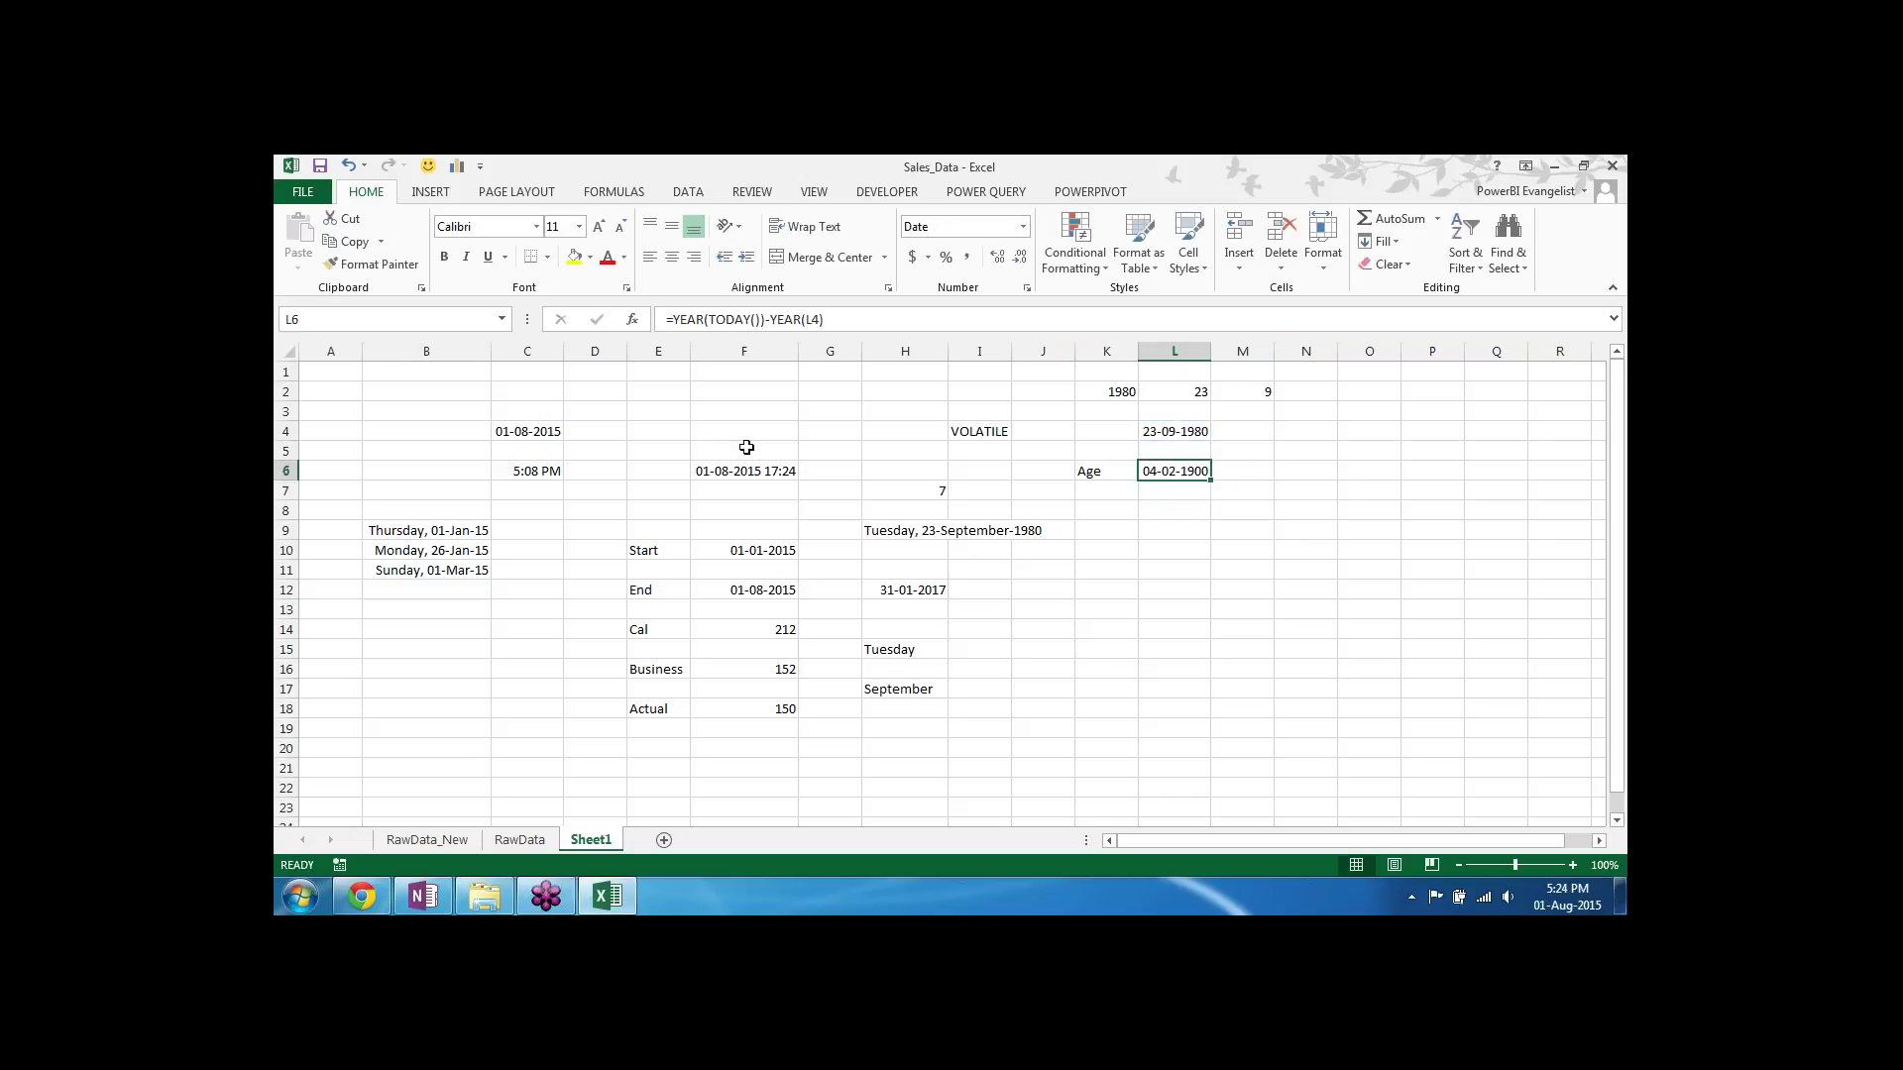
click(939, 491)
click(373, 263)
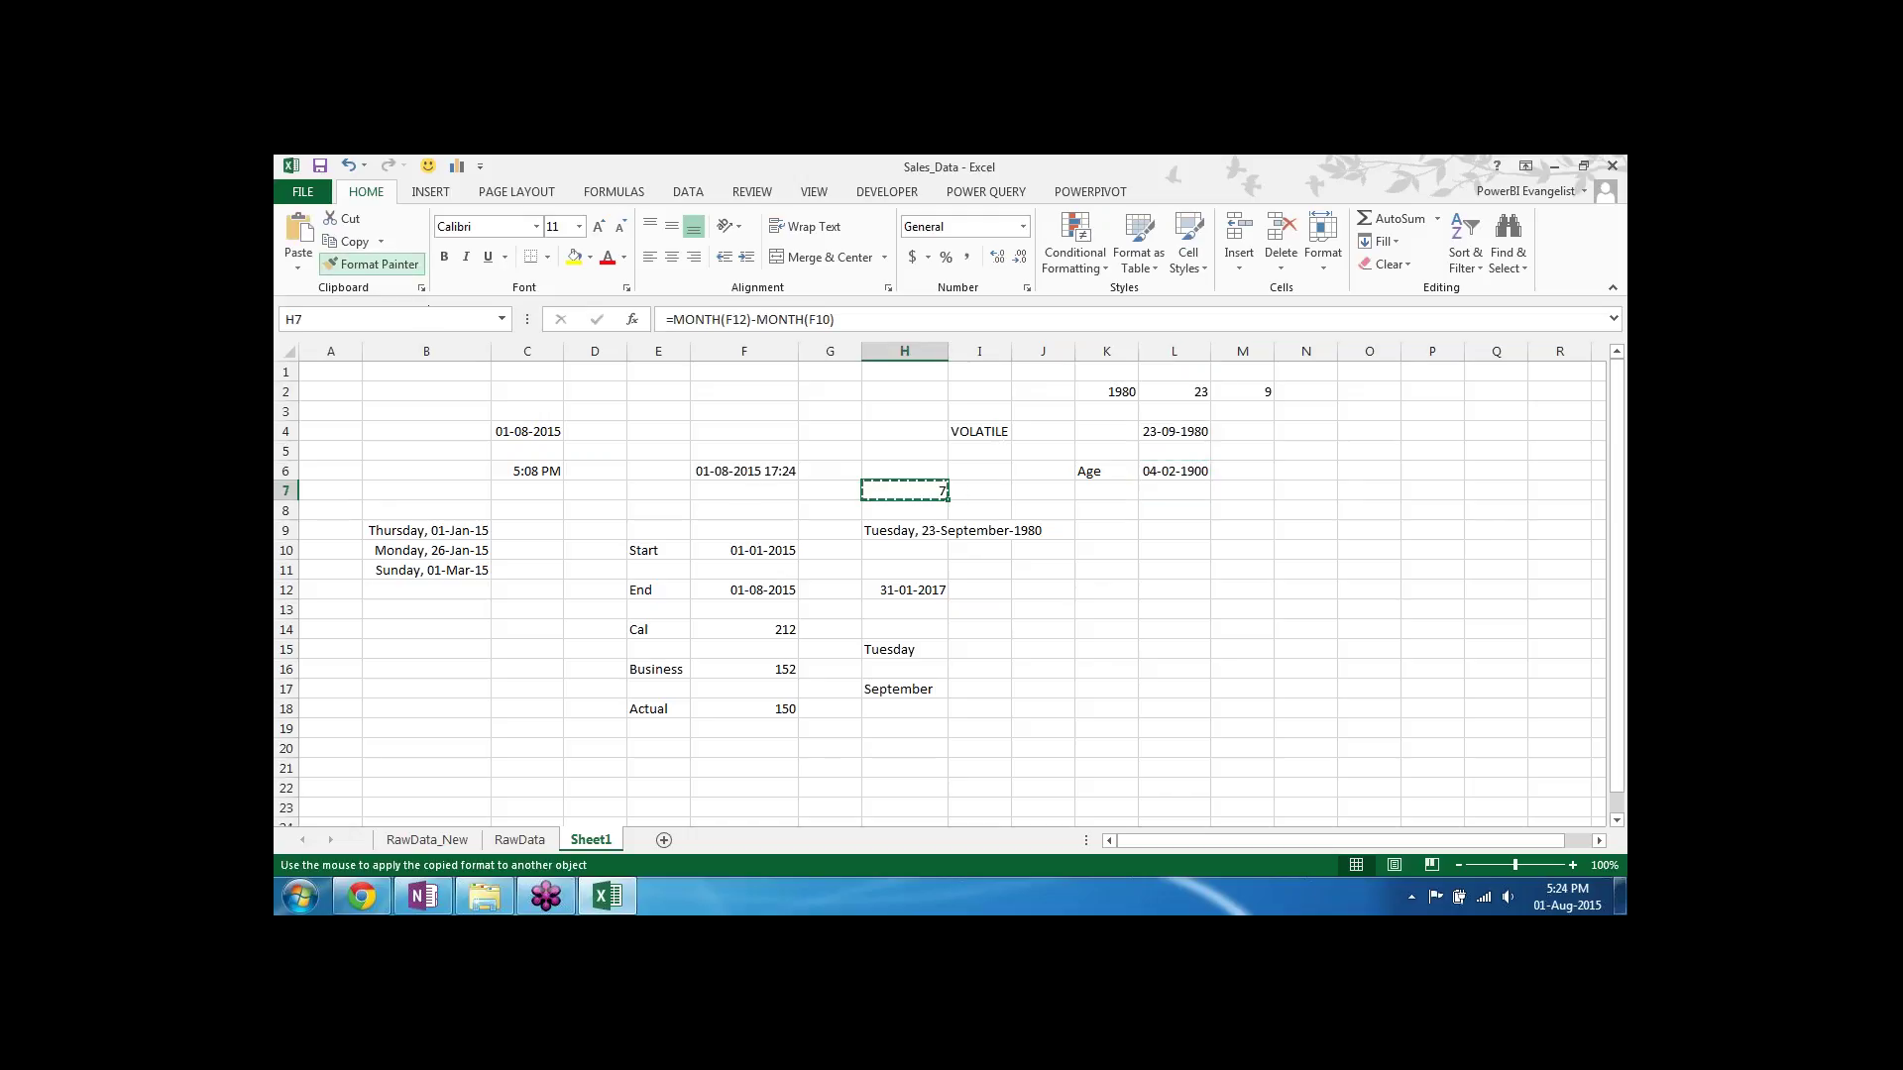
click(1158, 467)
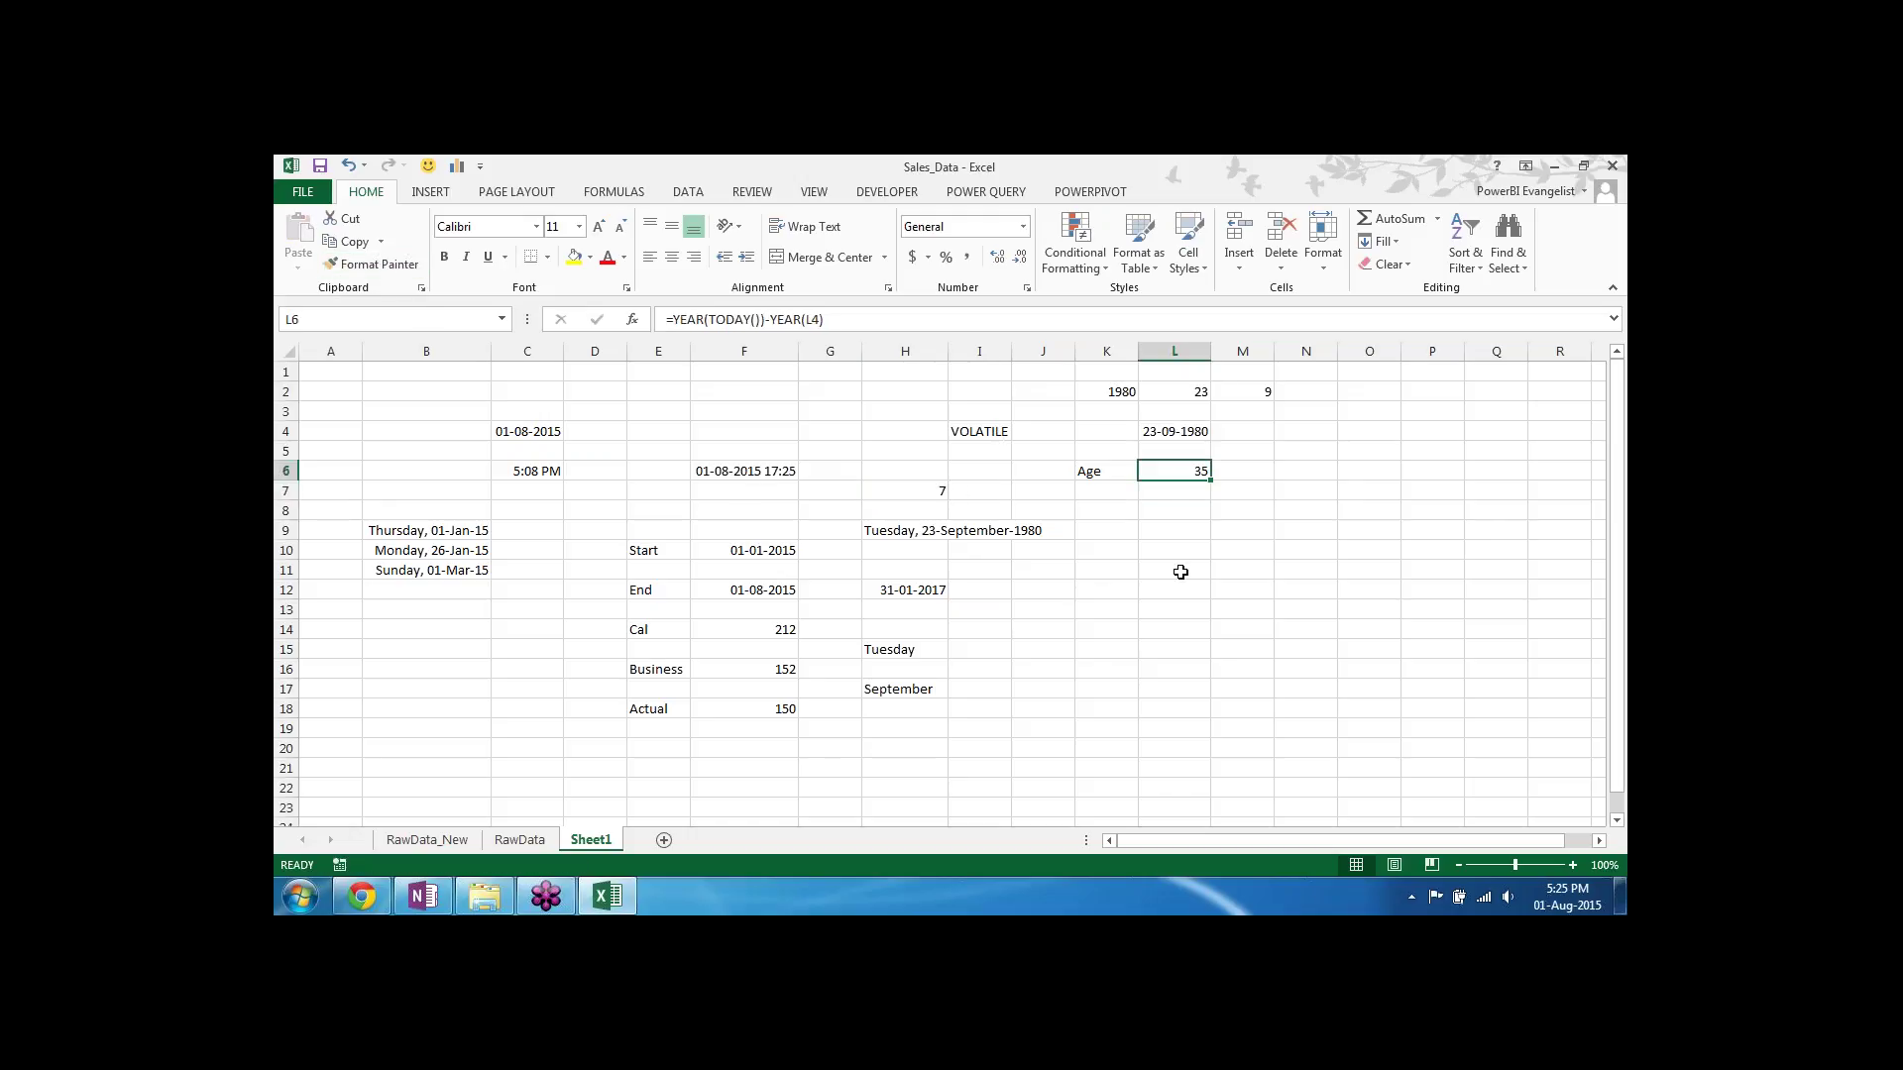
click(1181, 572)
click(1179, 463)
Step: Try 7 as the month in M2, and return it to 9
click(1261, 390)
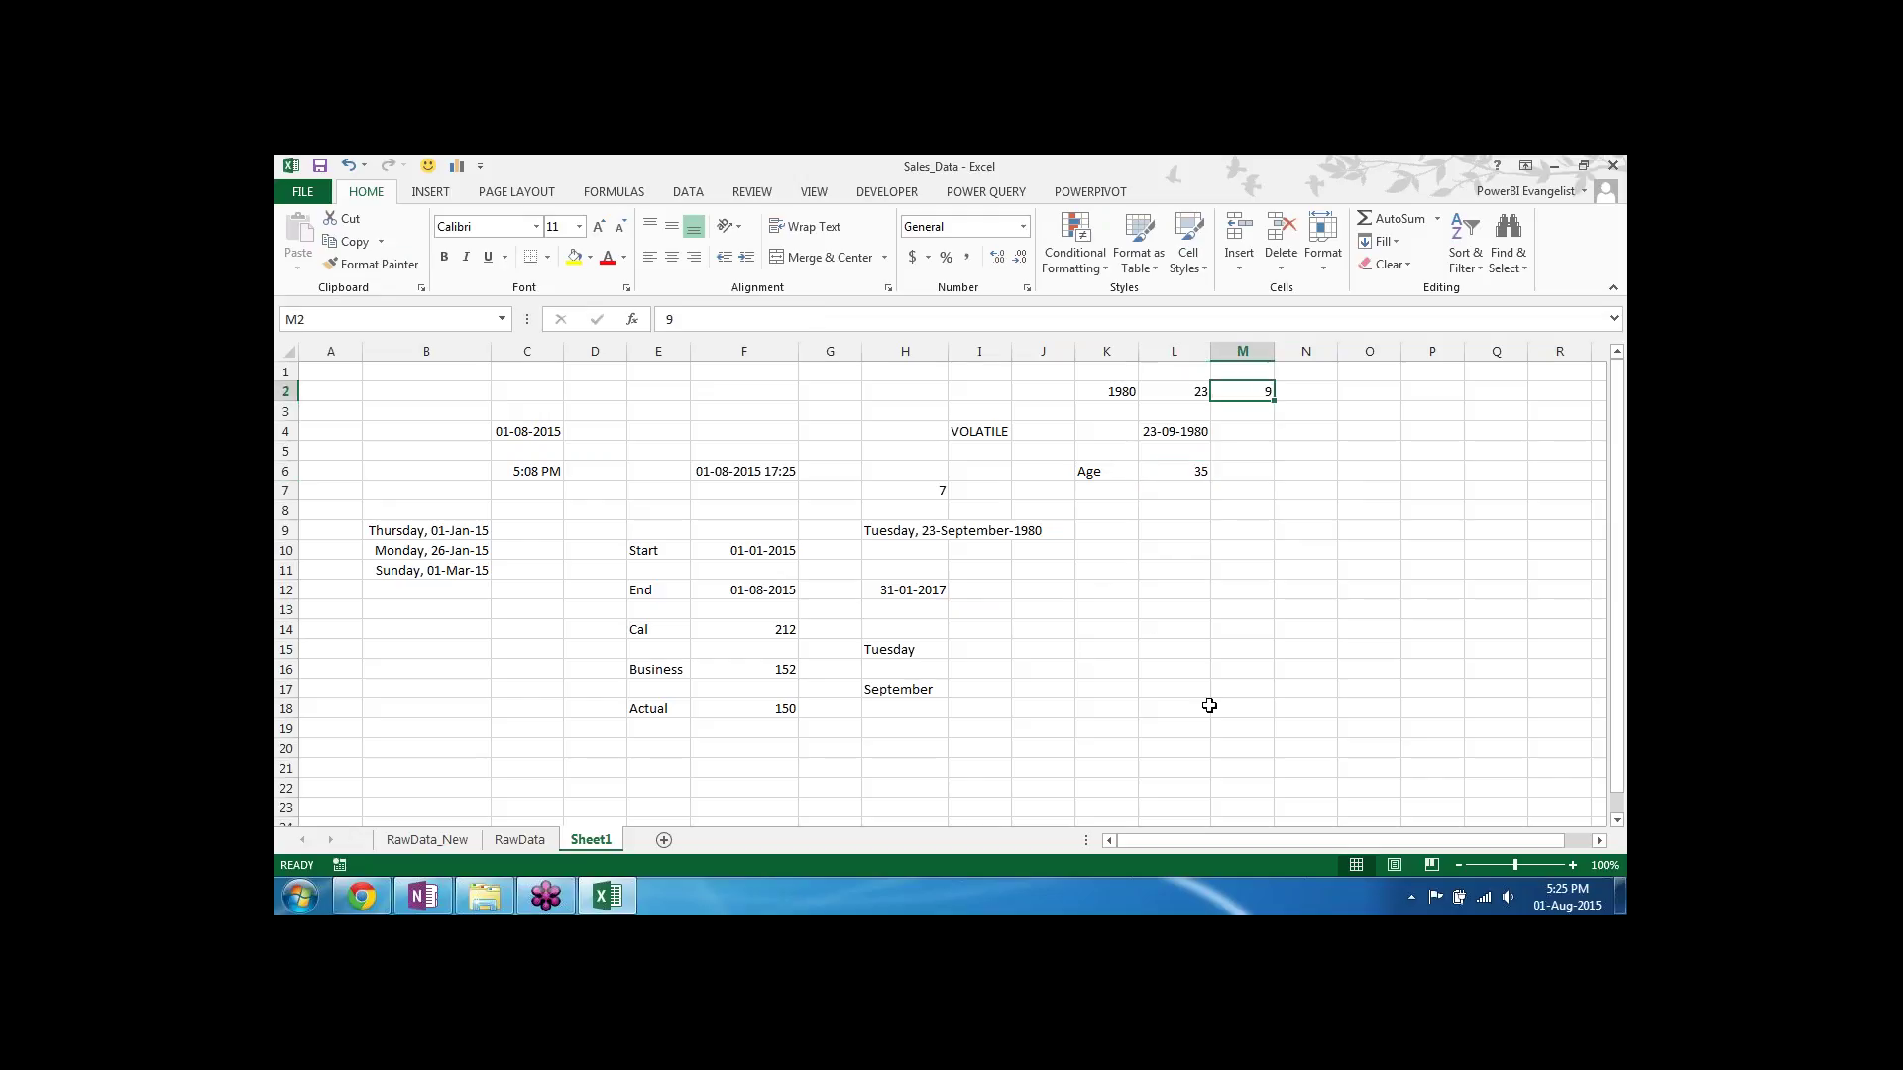
text(7)
key(Return)
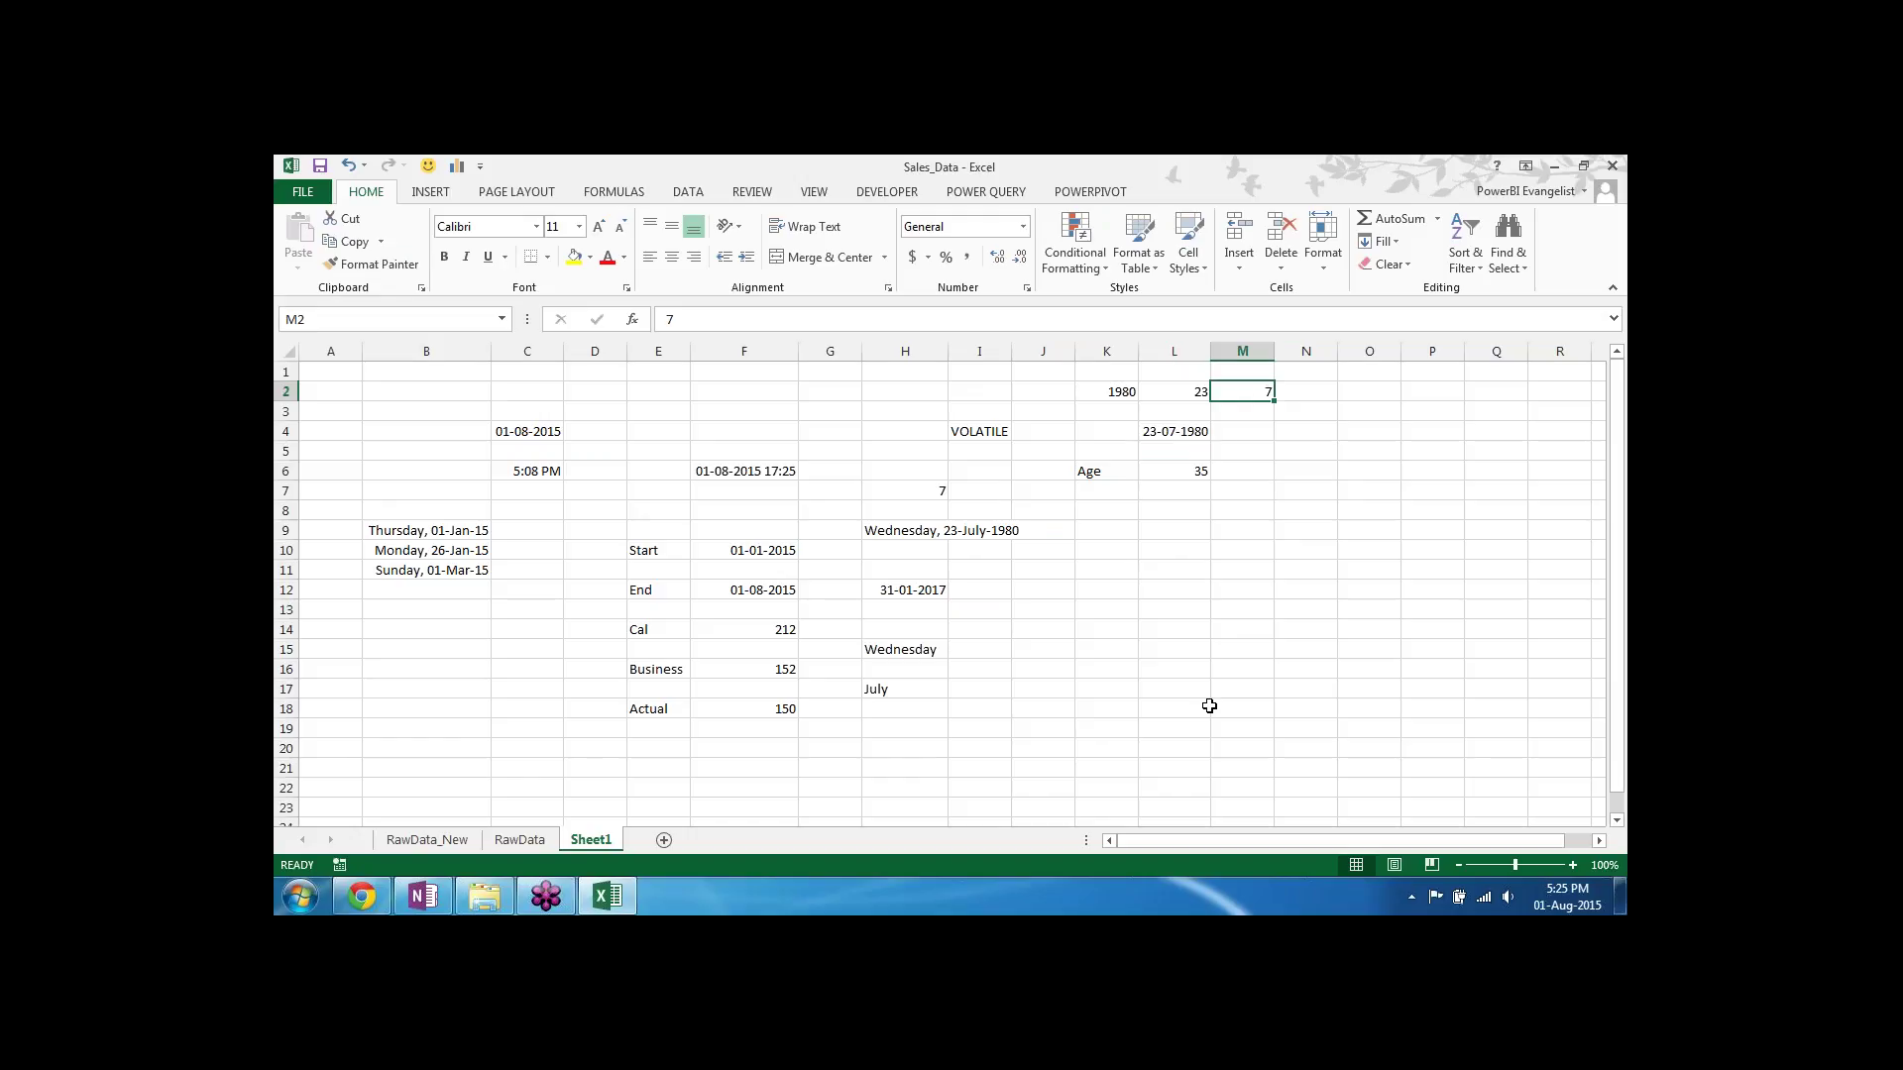
text(9)
key(Return)
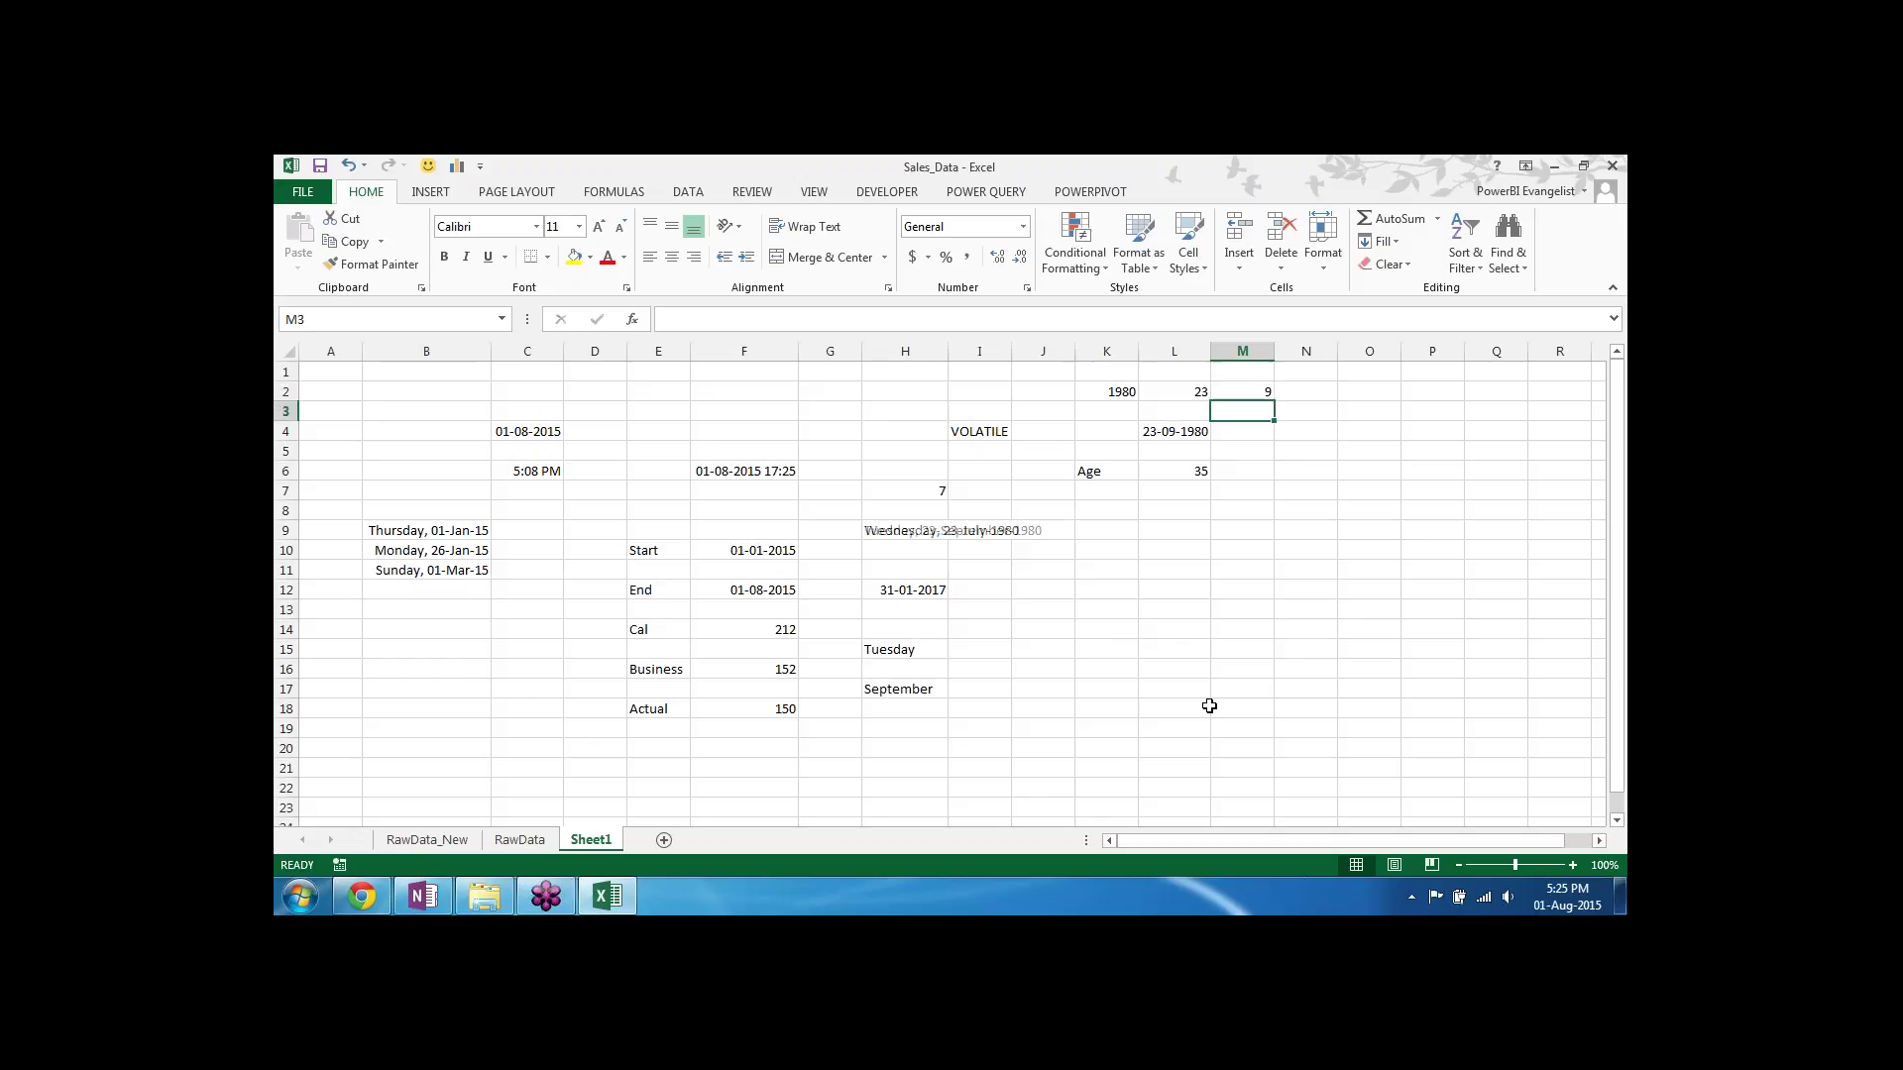
Step: Set the month in M2 that feeds the DATE formula to 10
key(Up)
text(10)
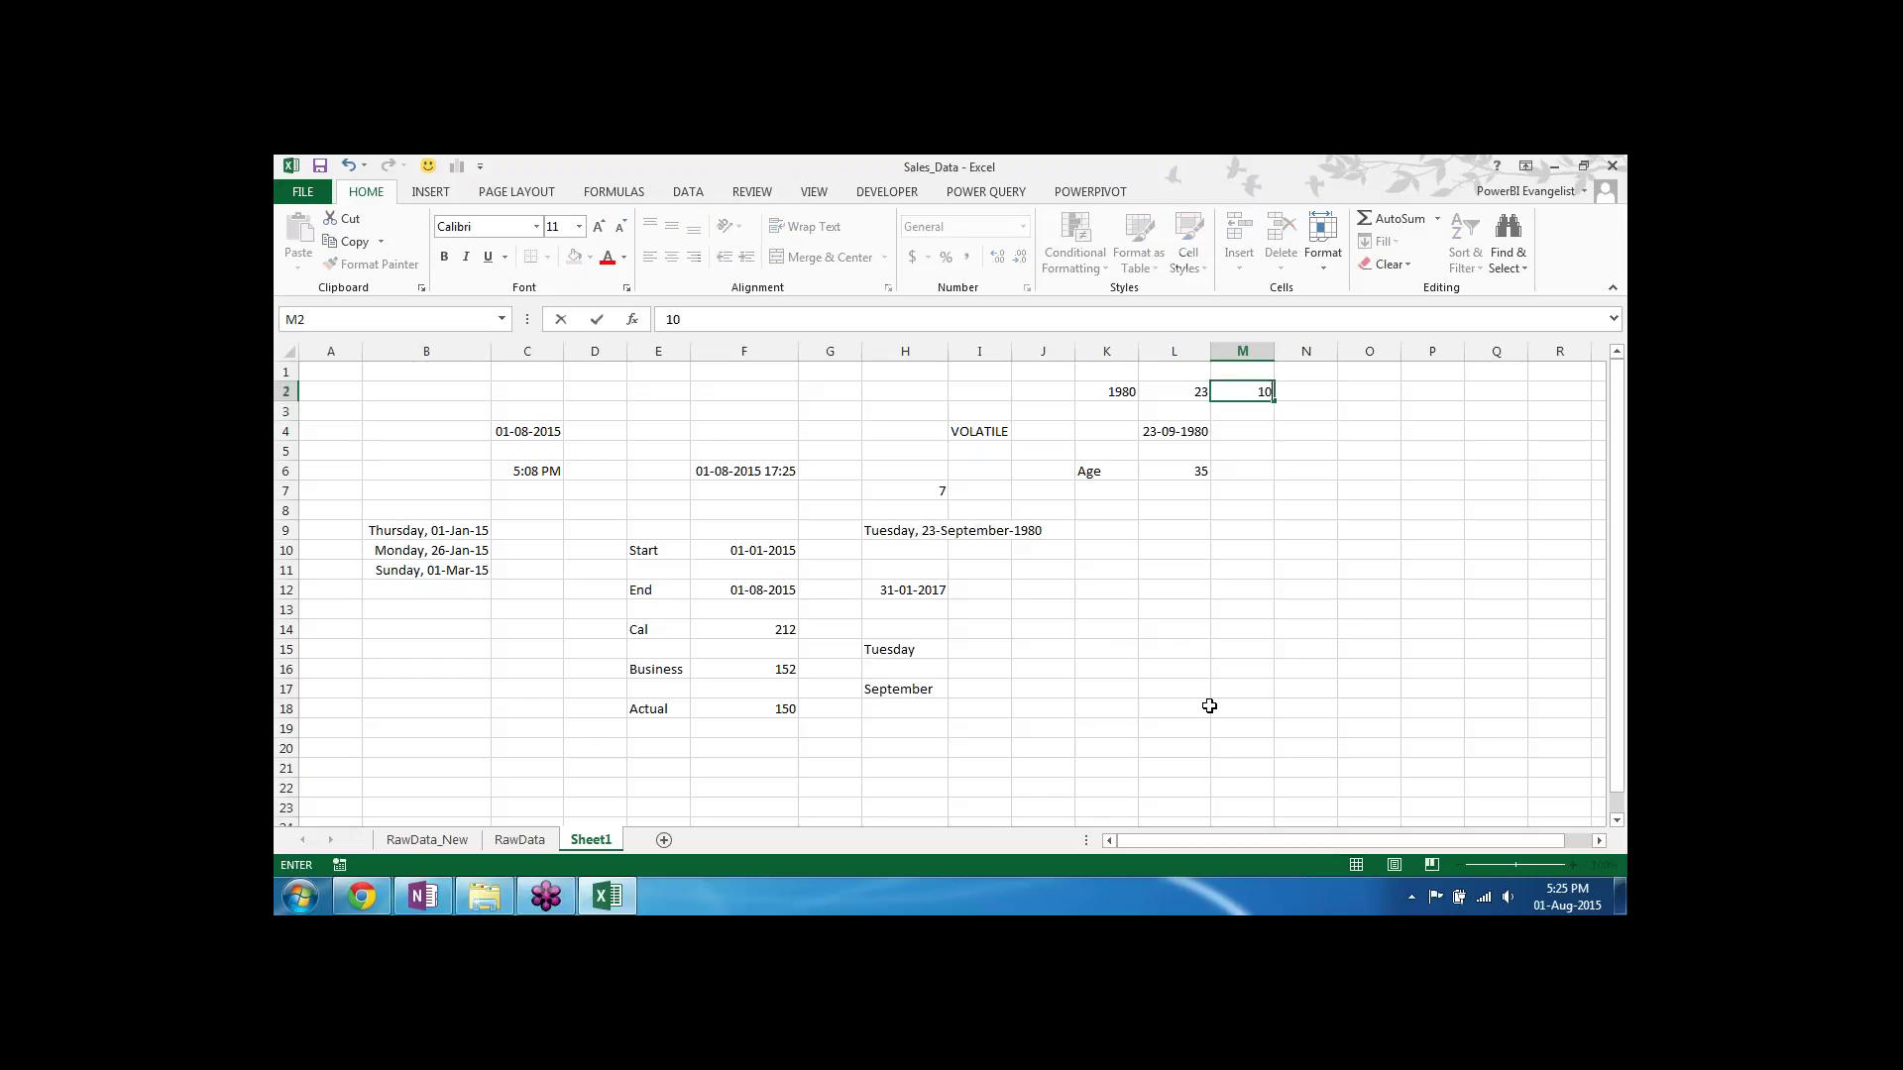
key(Return)
key(Up)
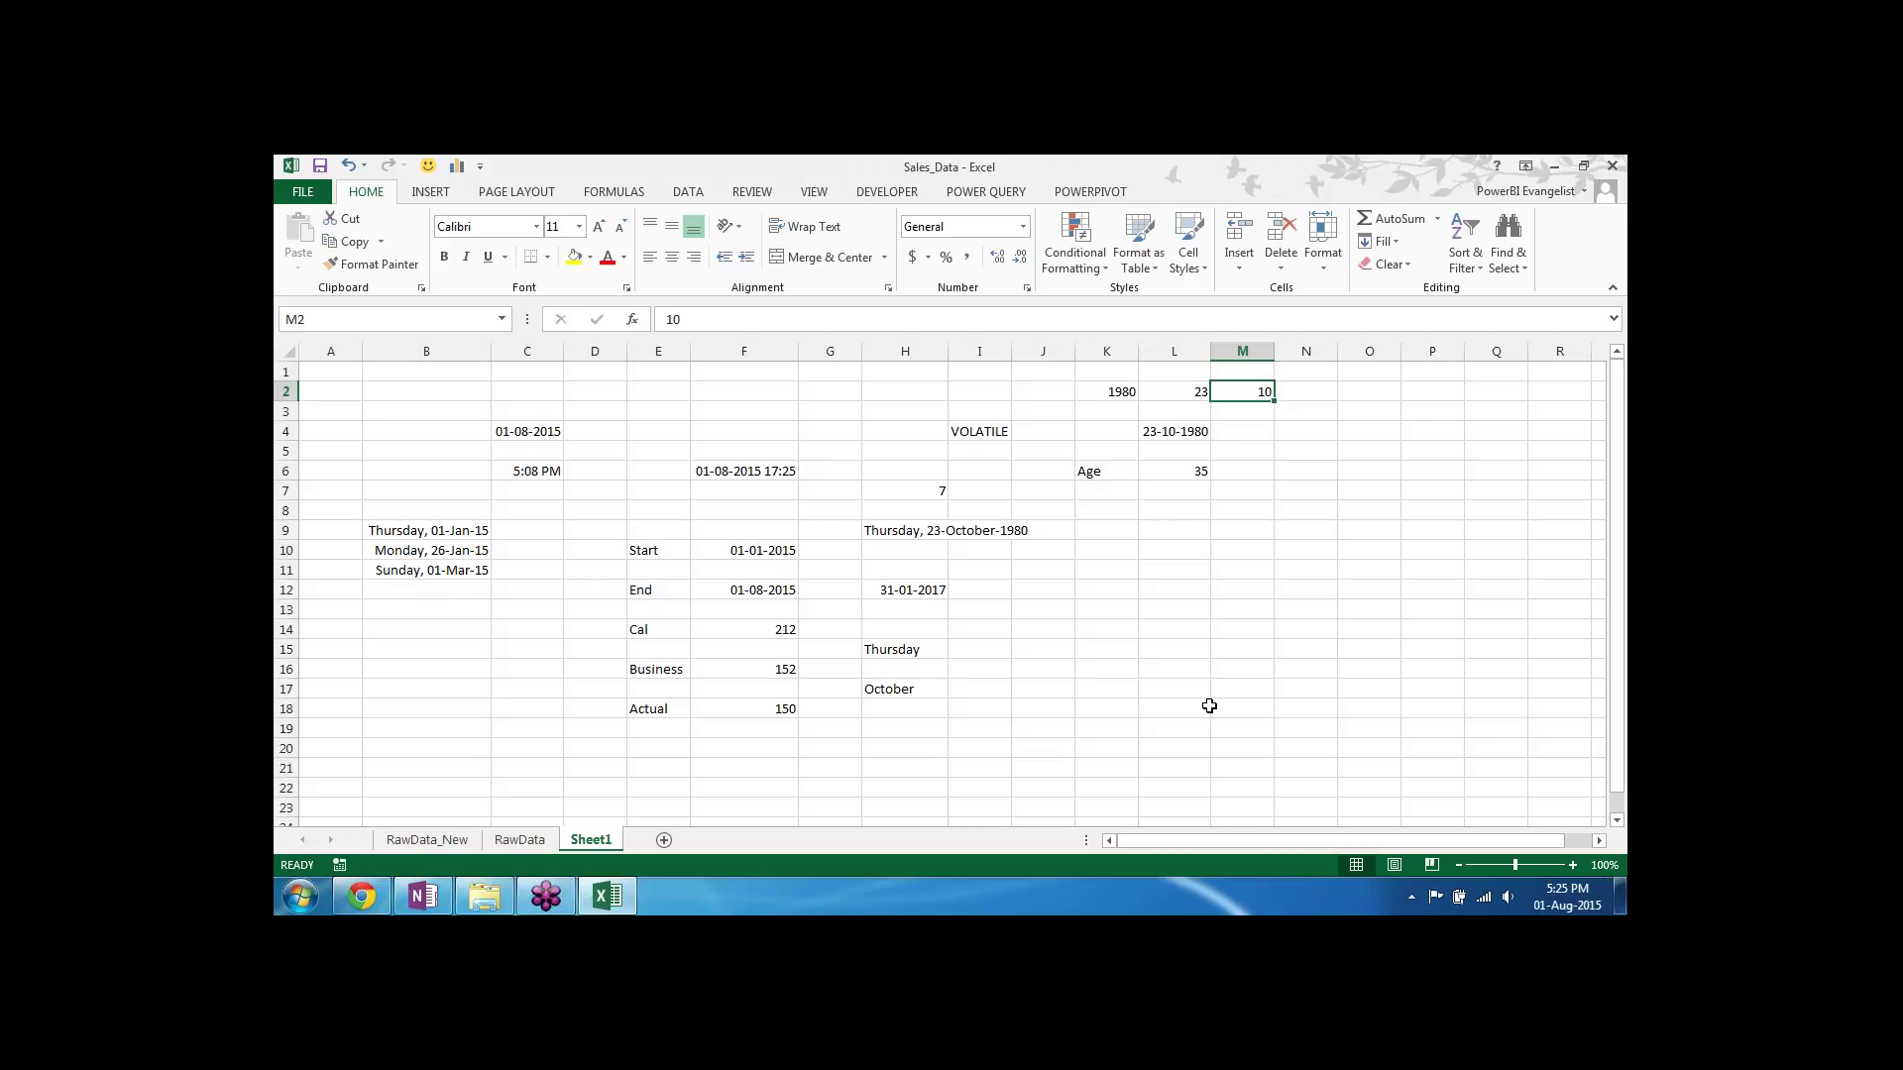
click(1159, 603)
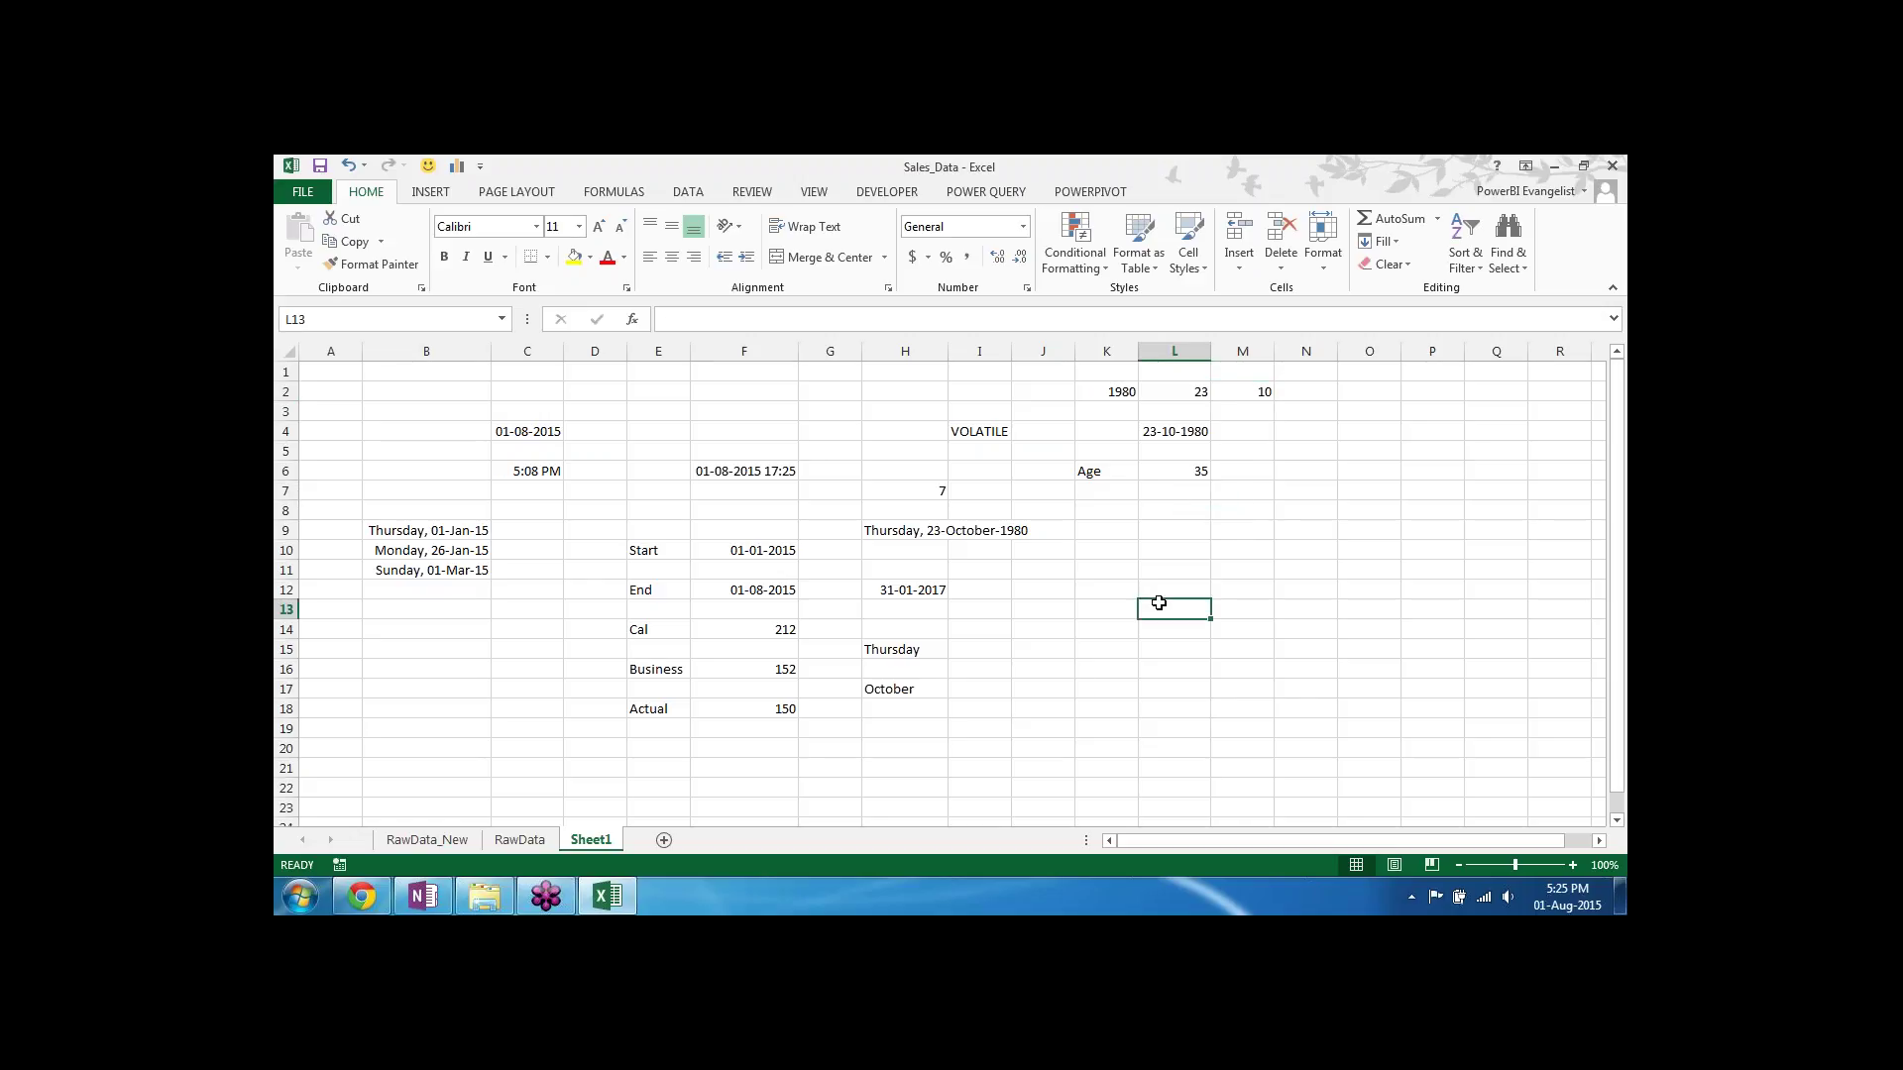
Step: Add a new worksheet, and enter a first name in E3 and autofill the list of names down to E6
click(664, 841)
click(611, 411)
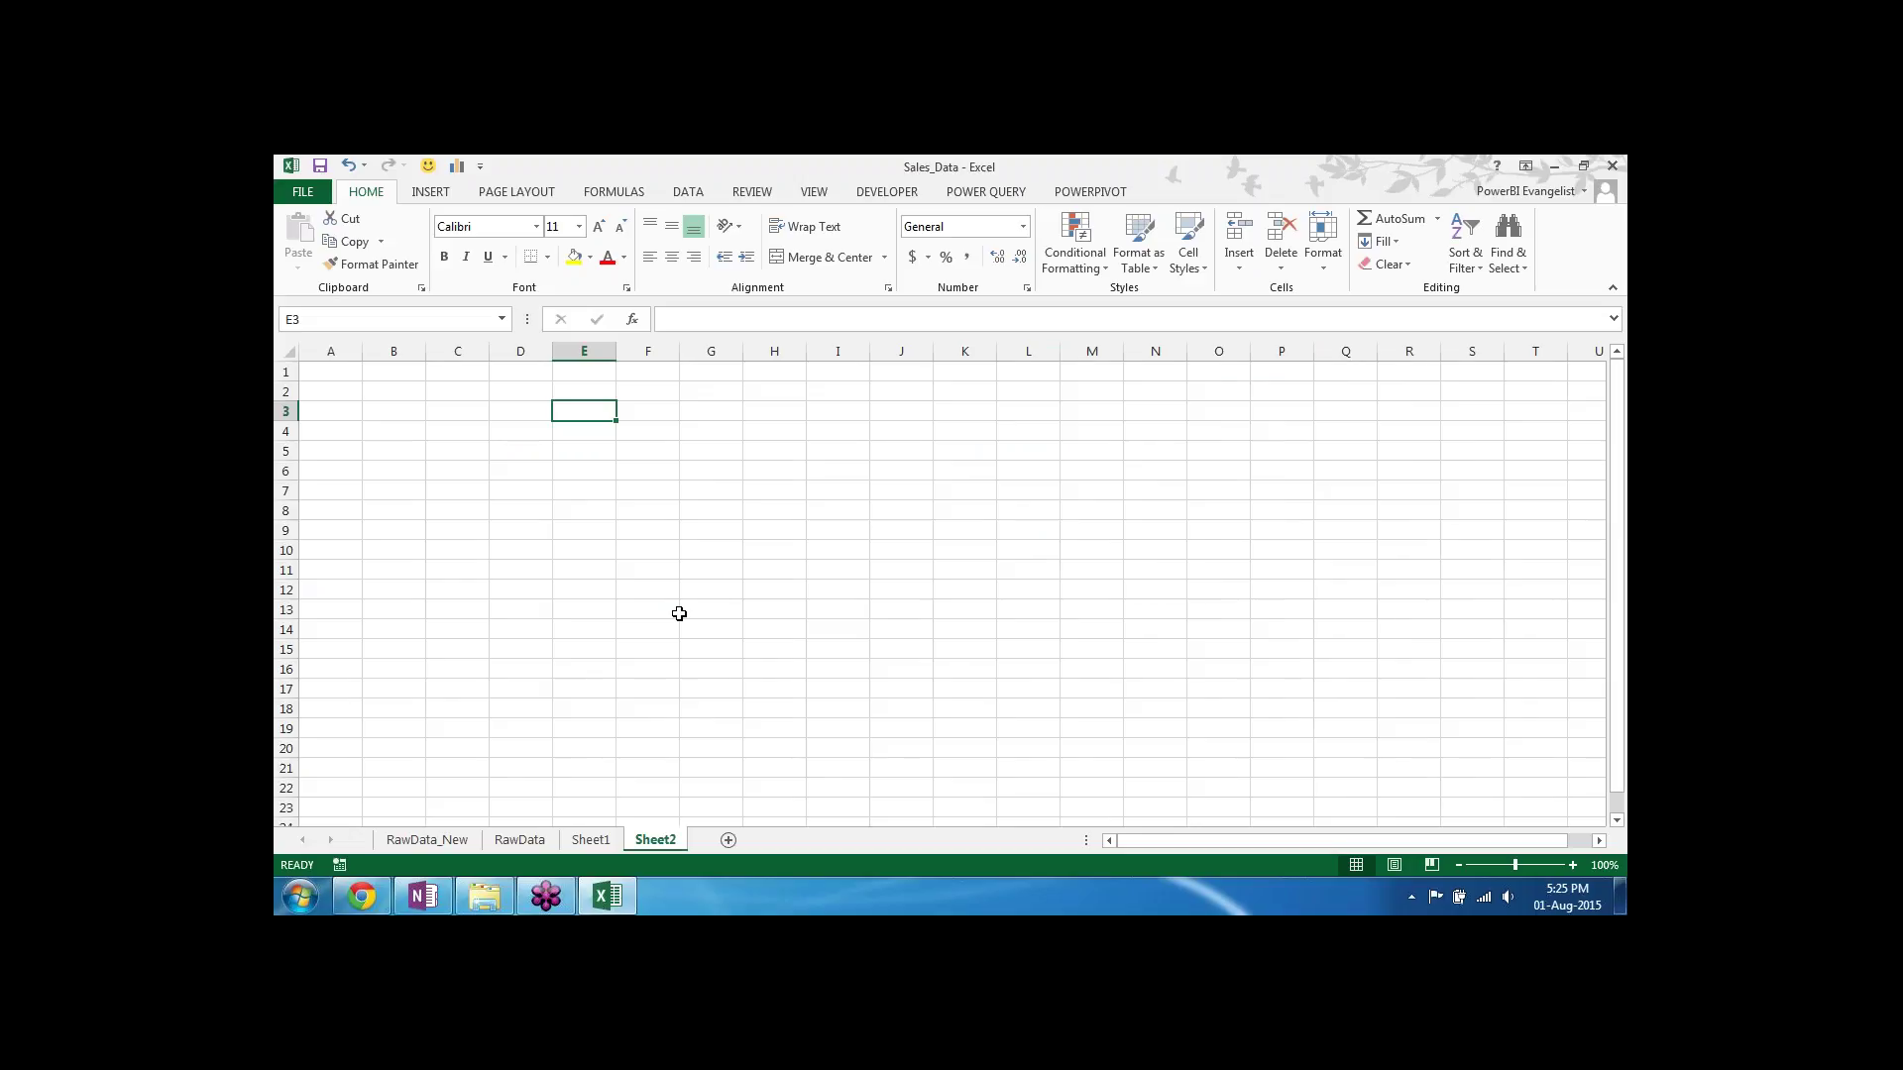
text(Harry)
key(Return)
key(Up)
drag(598, 423, 616, 479)
Step: Append a last name to each of the first names in E3 and E4
click(599, 409)
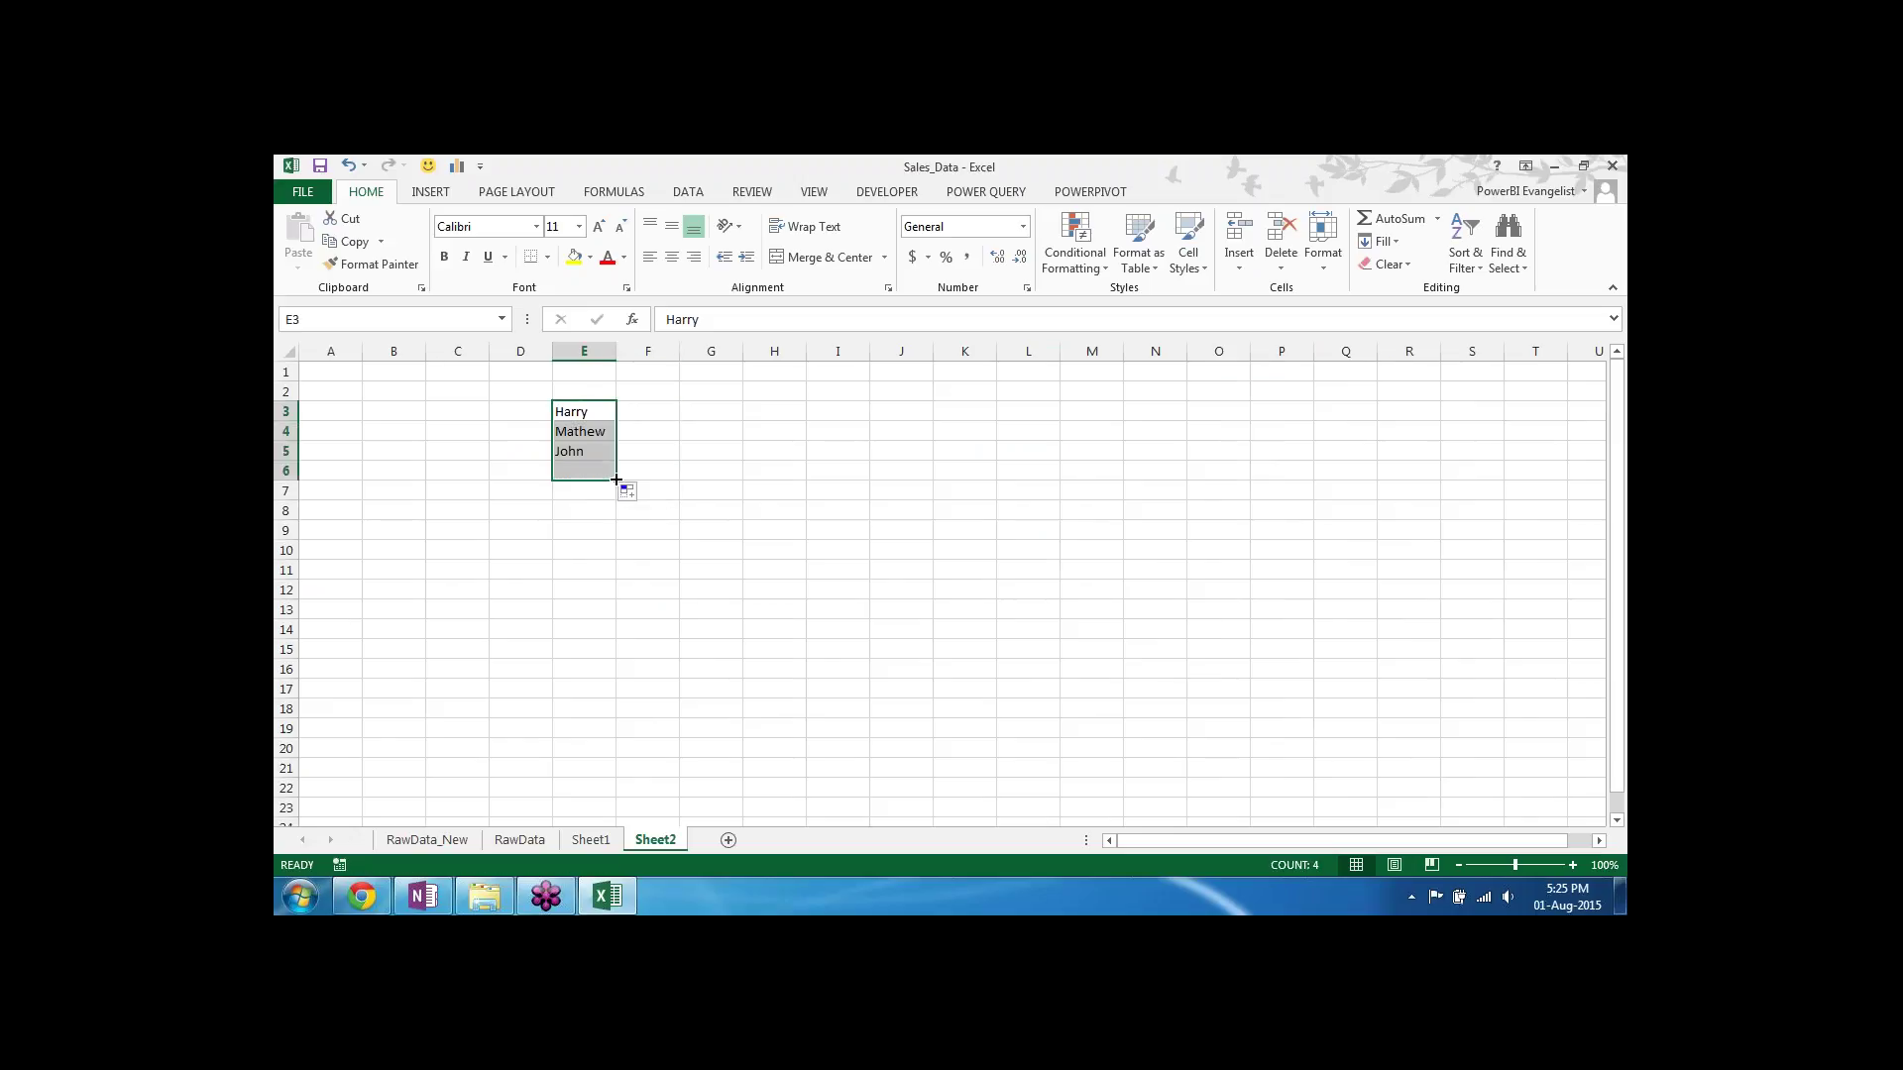
double_click(608, 409)
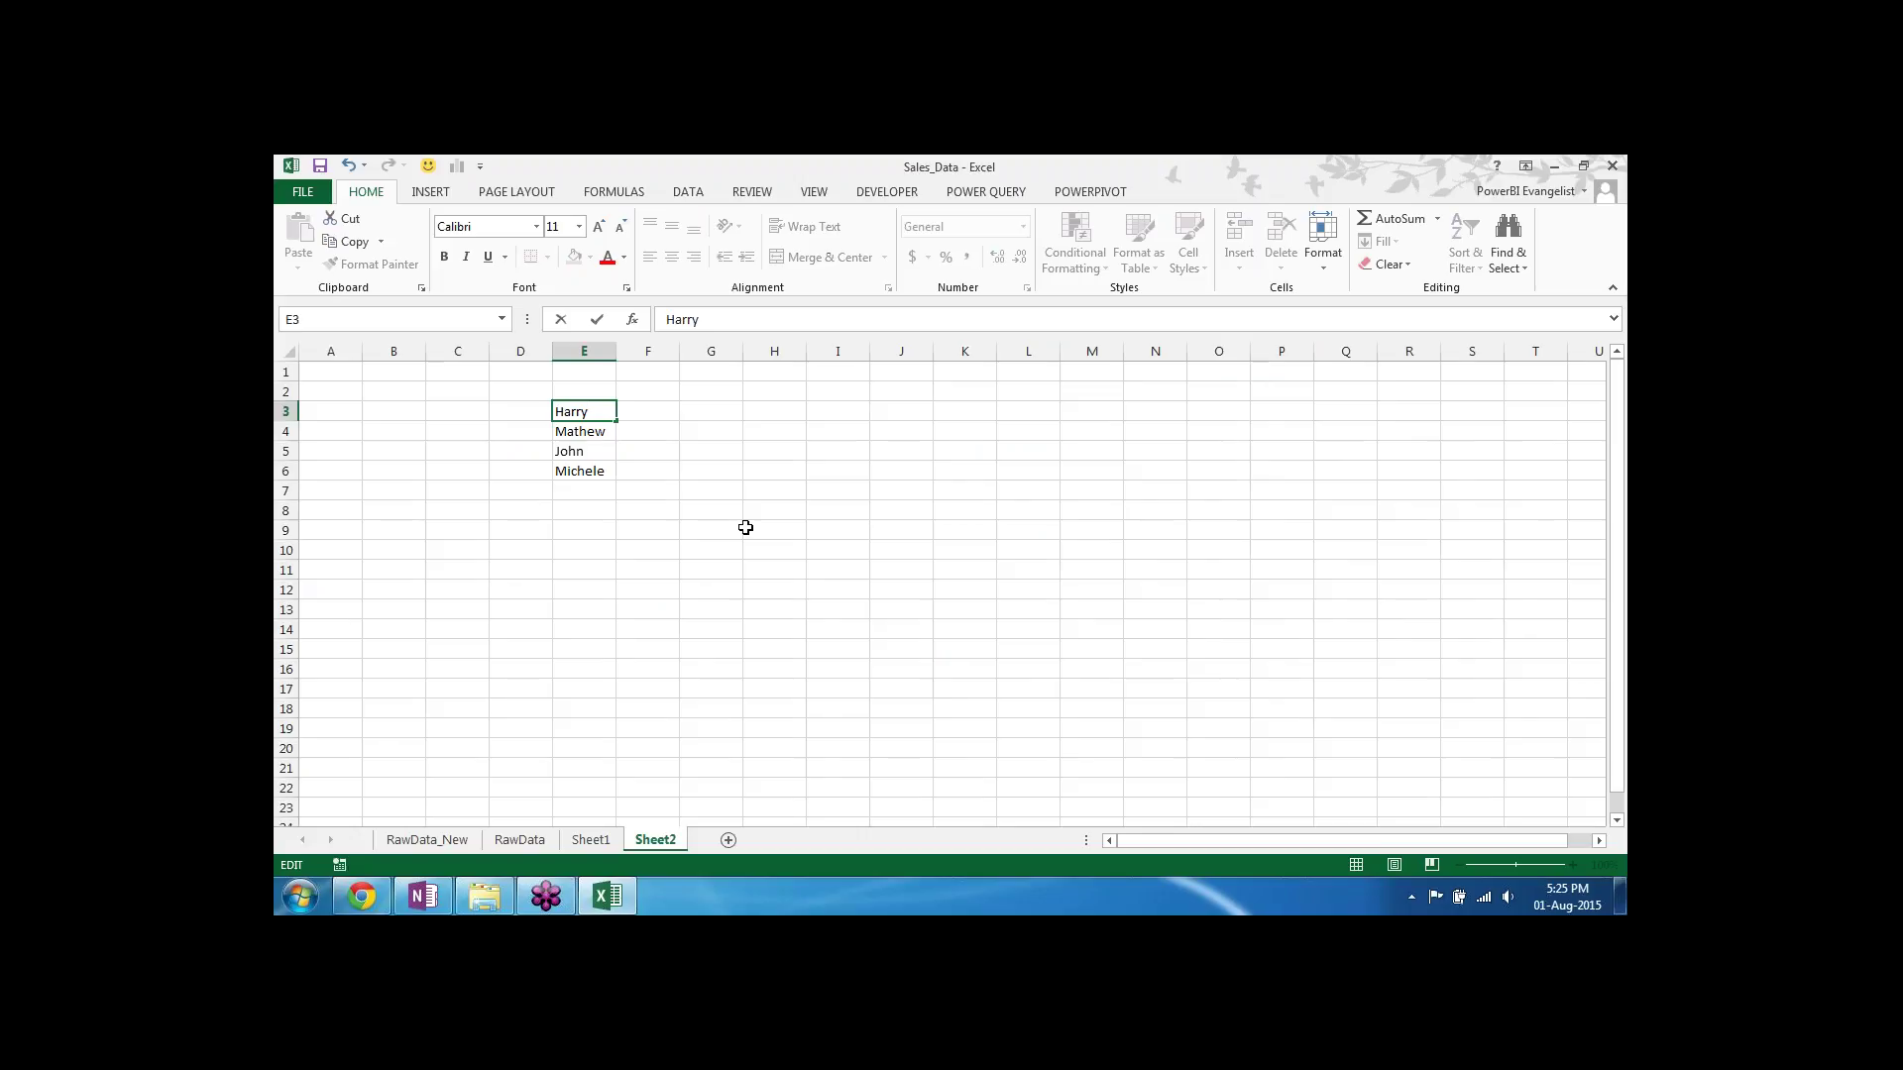
text(Jones)
key(Return)
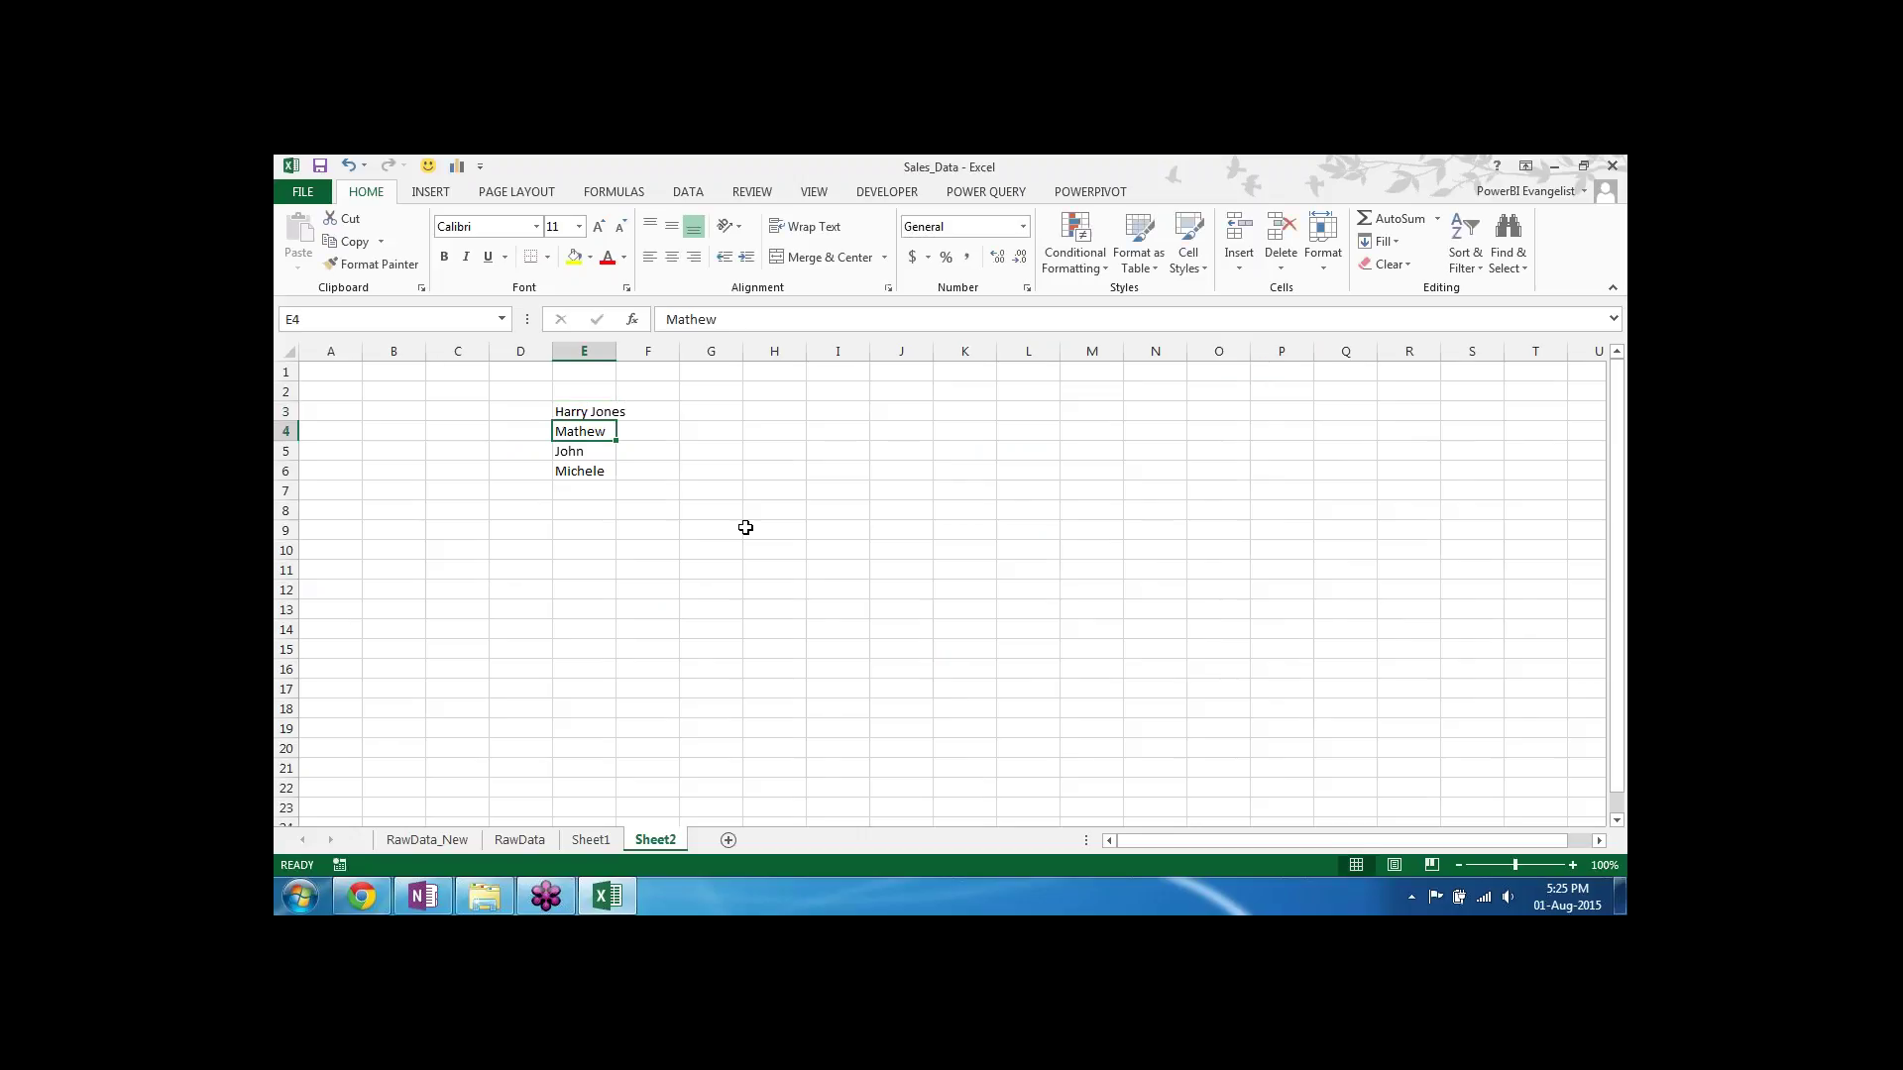
key(F2)
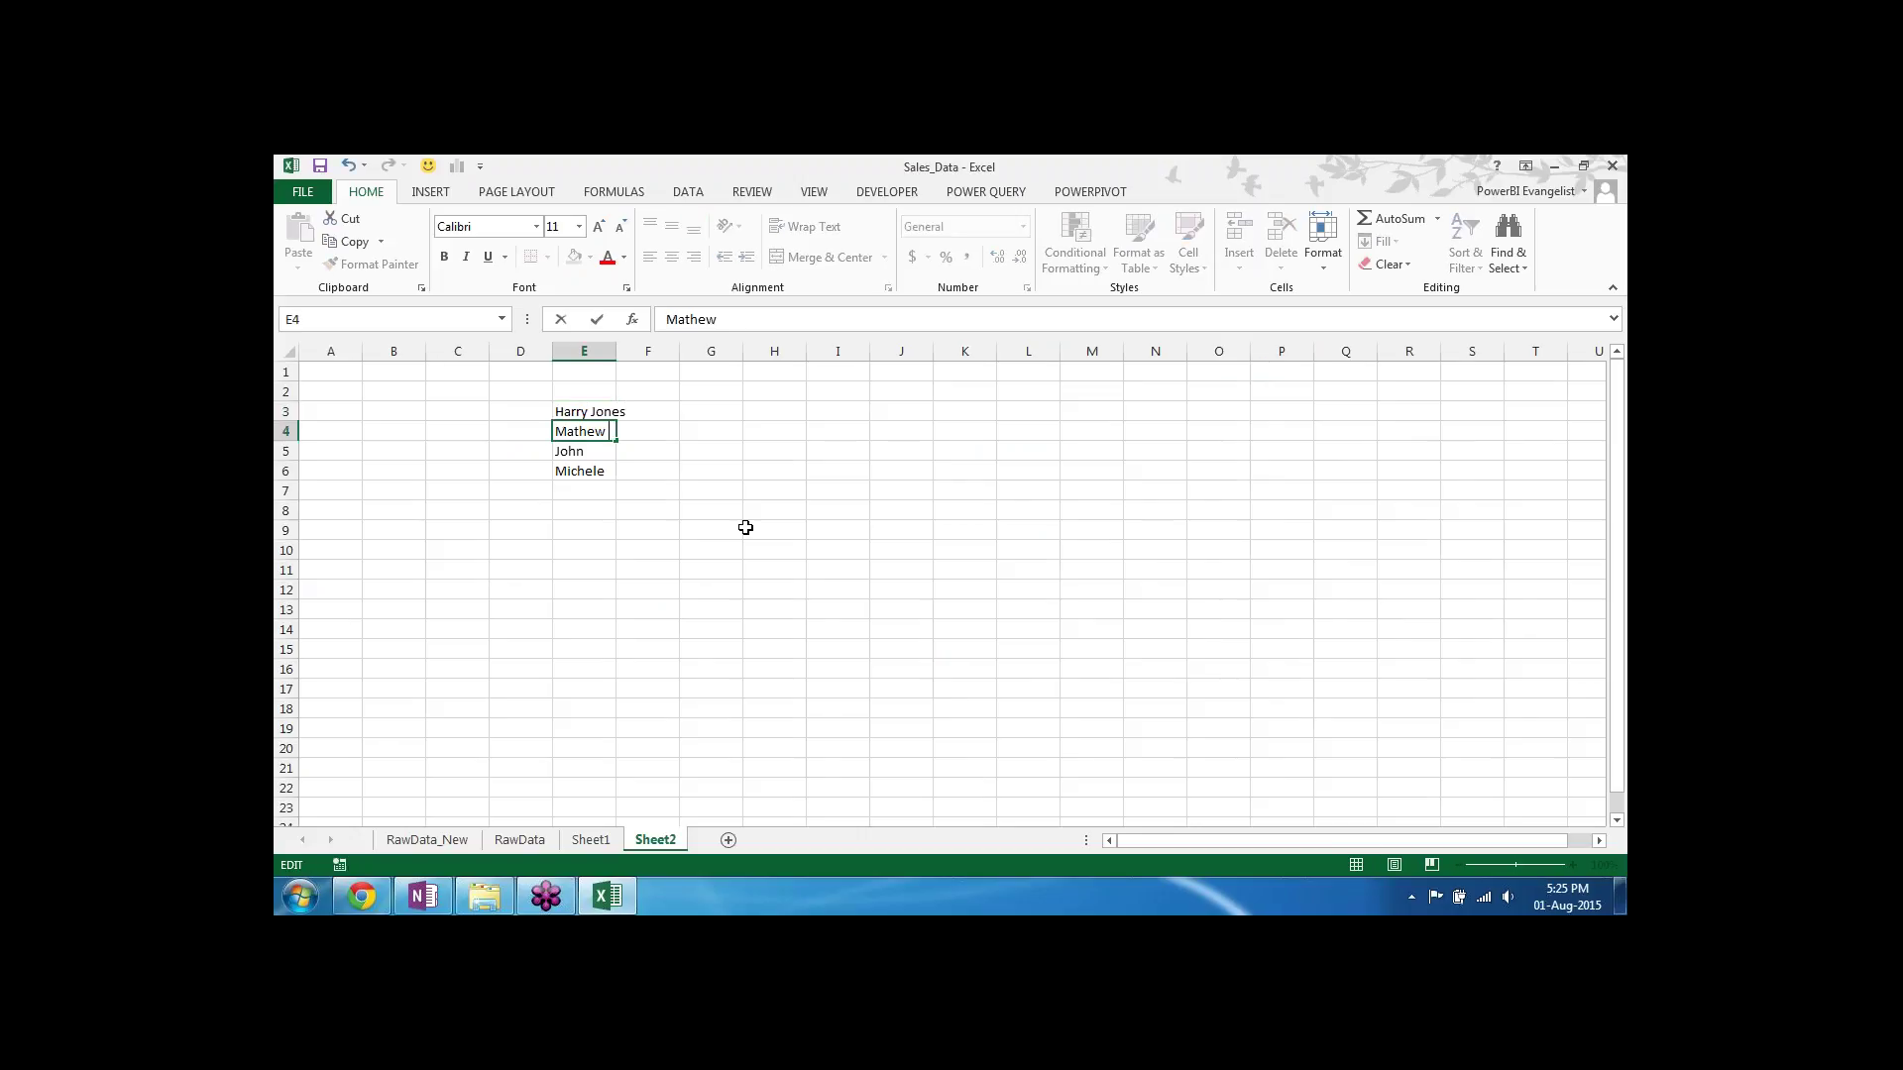
text(Selena)
key(Return)
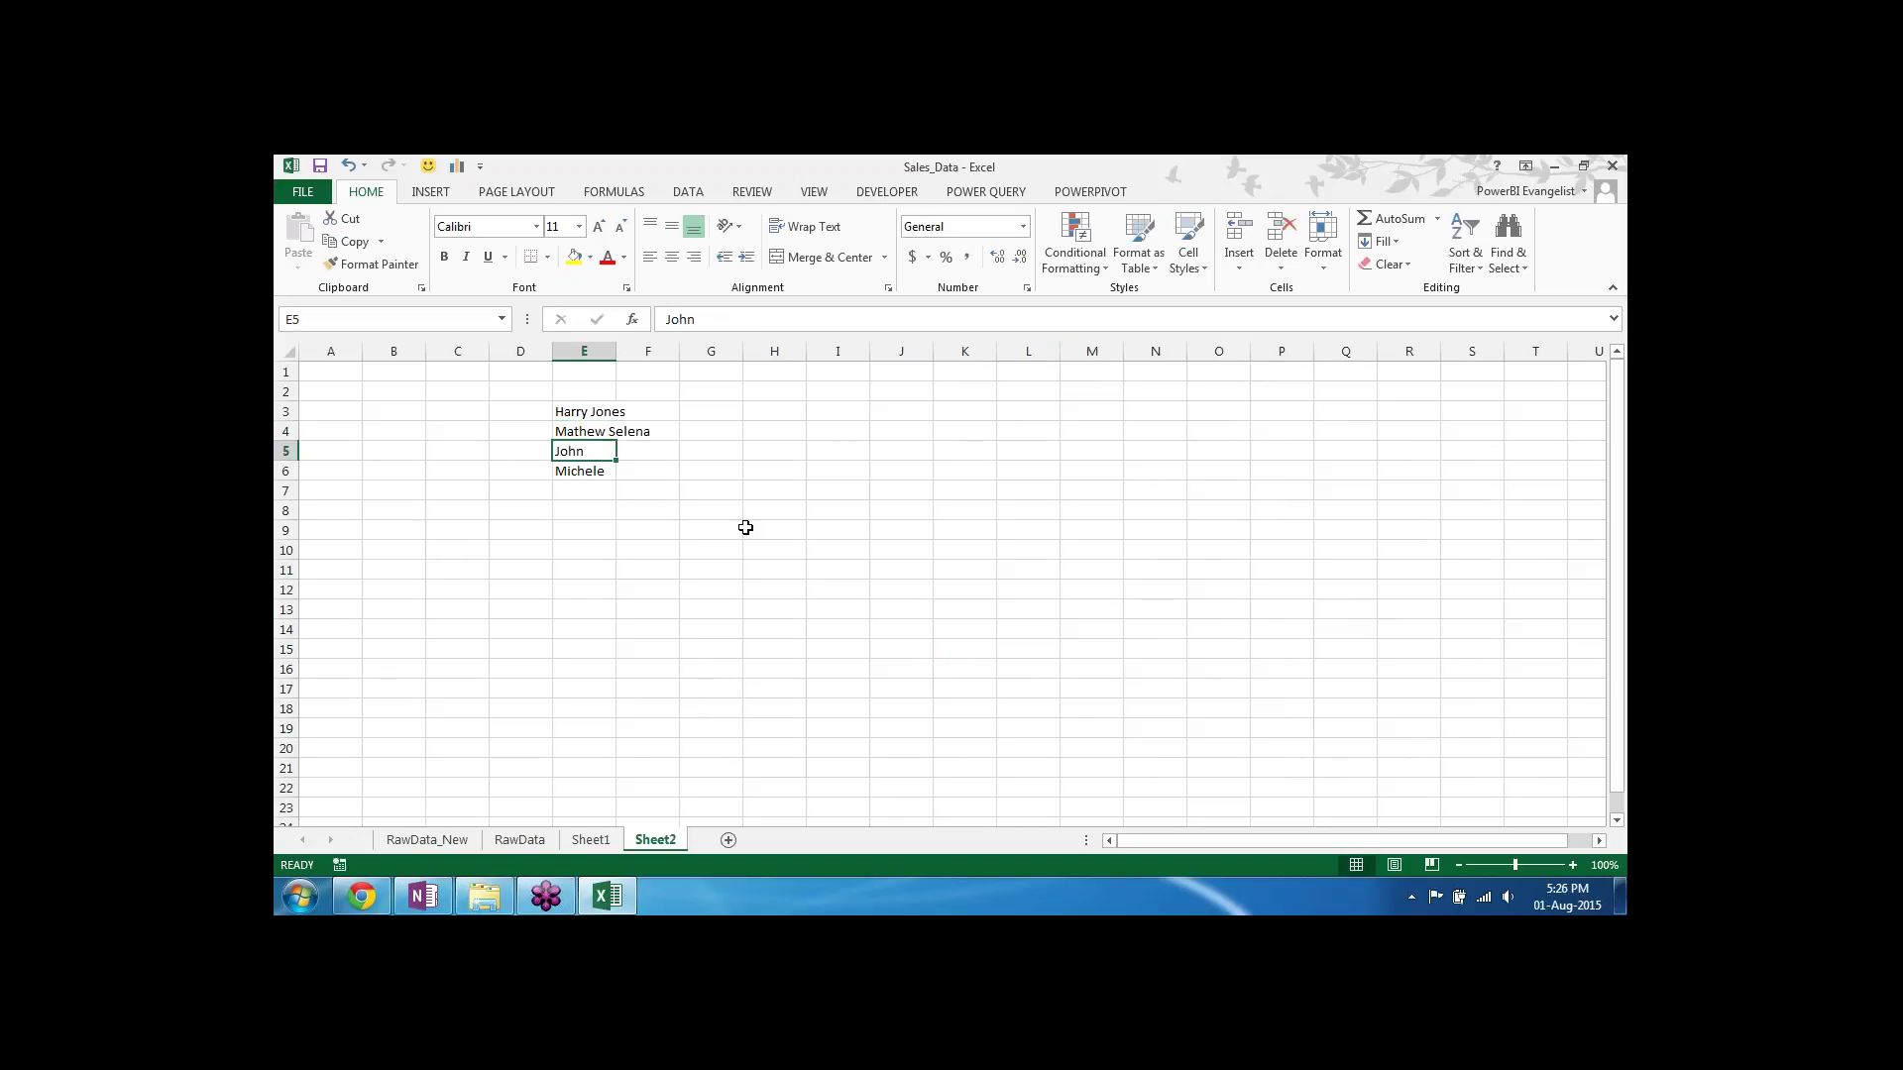
Step: Append a last name to each of the first names in E5 and E6
key(F2)
text(Part)
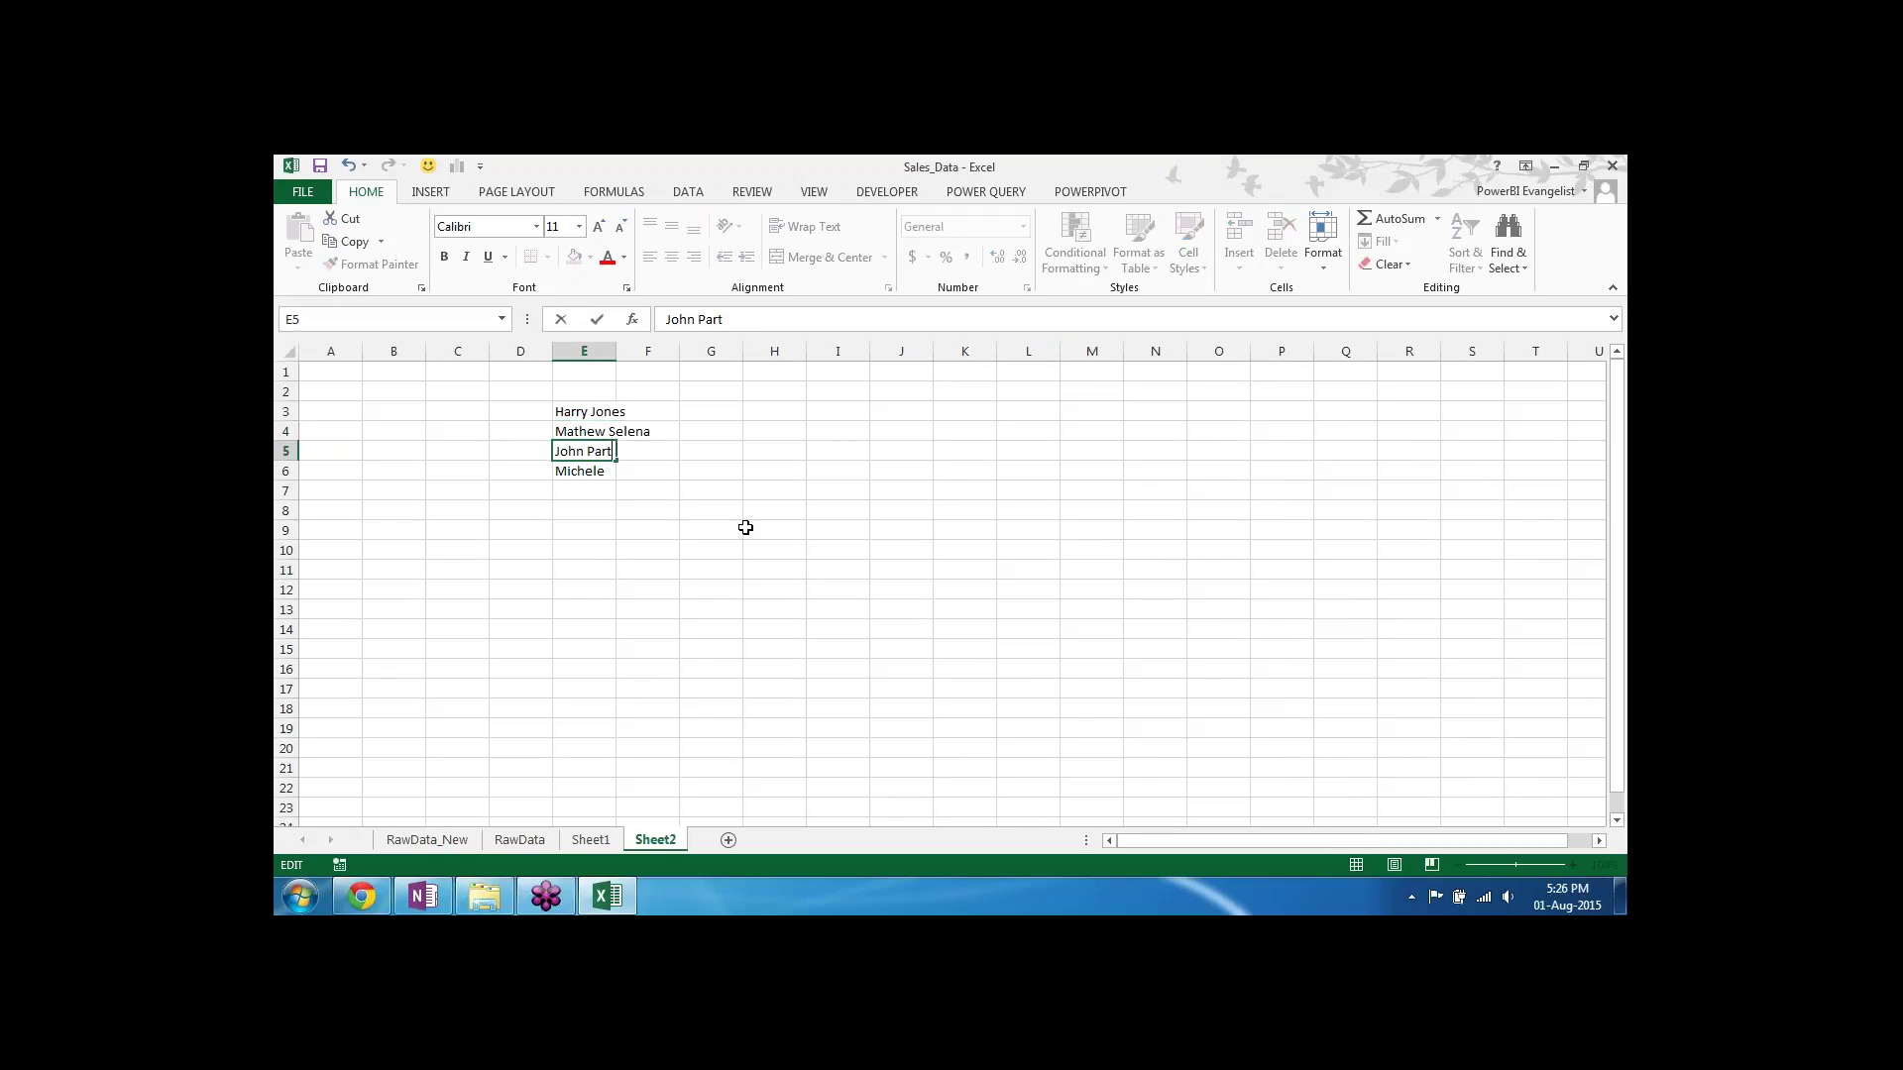
text(icia)
key(Return)
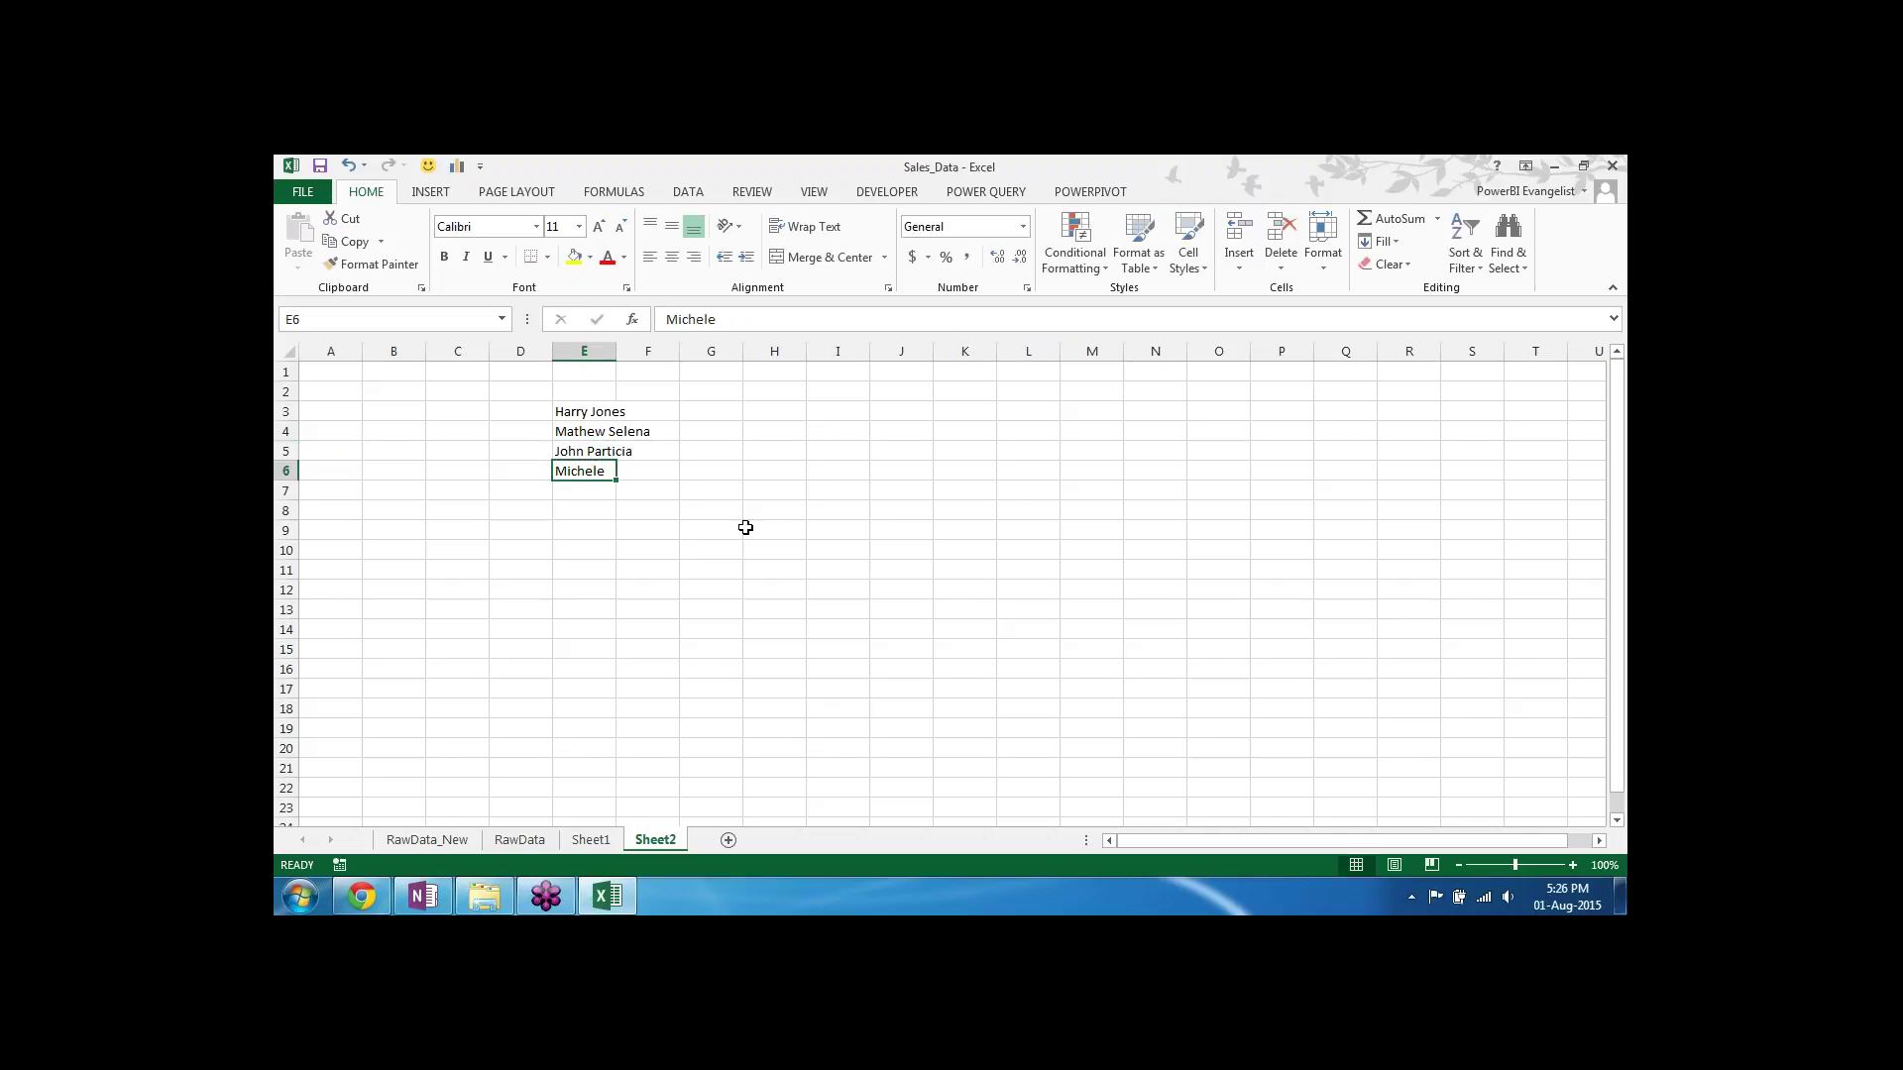
key(F2)
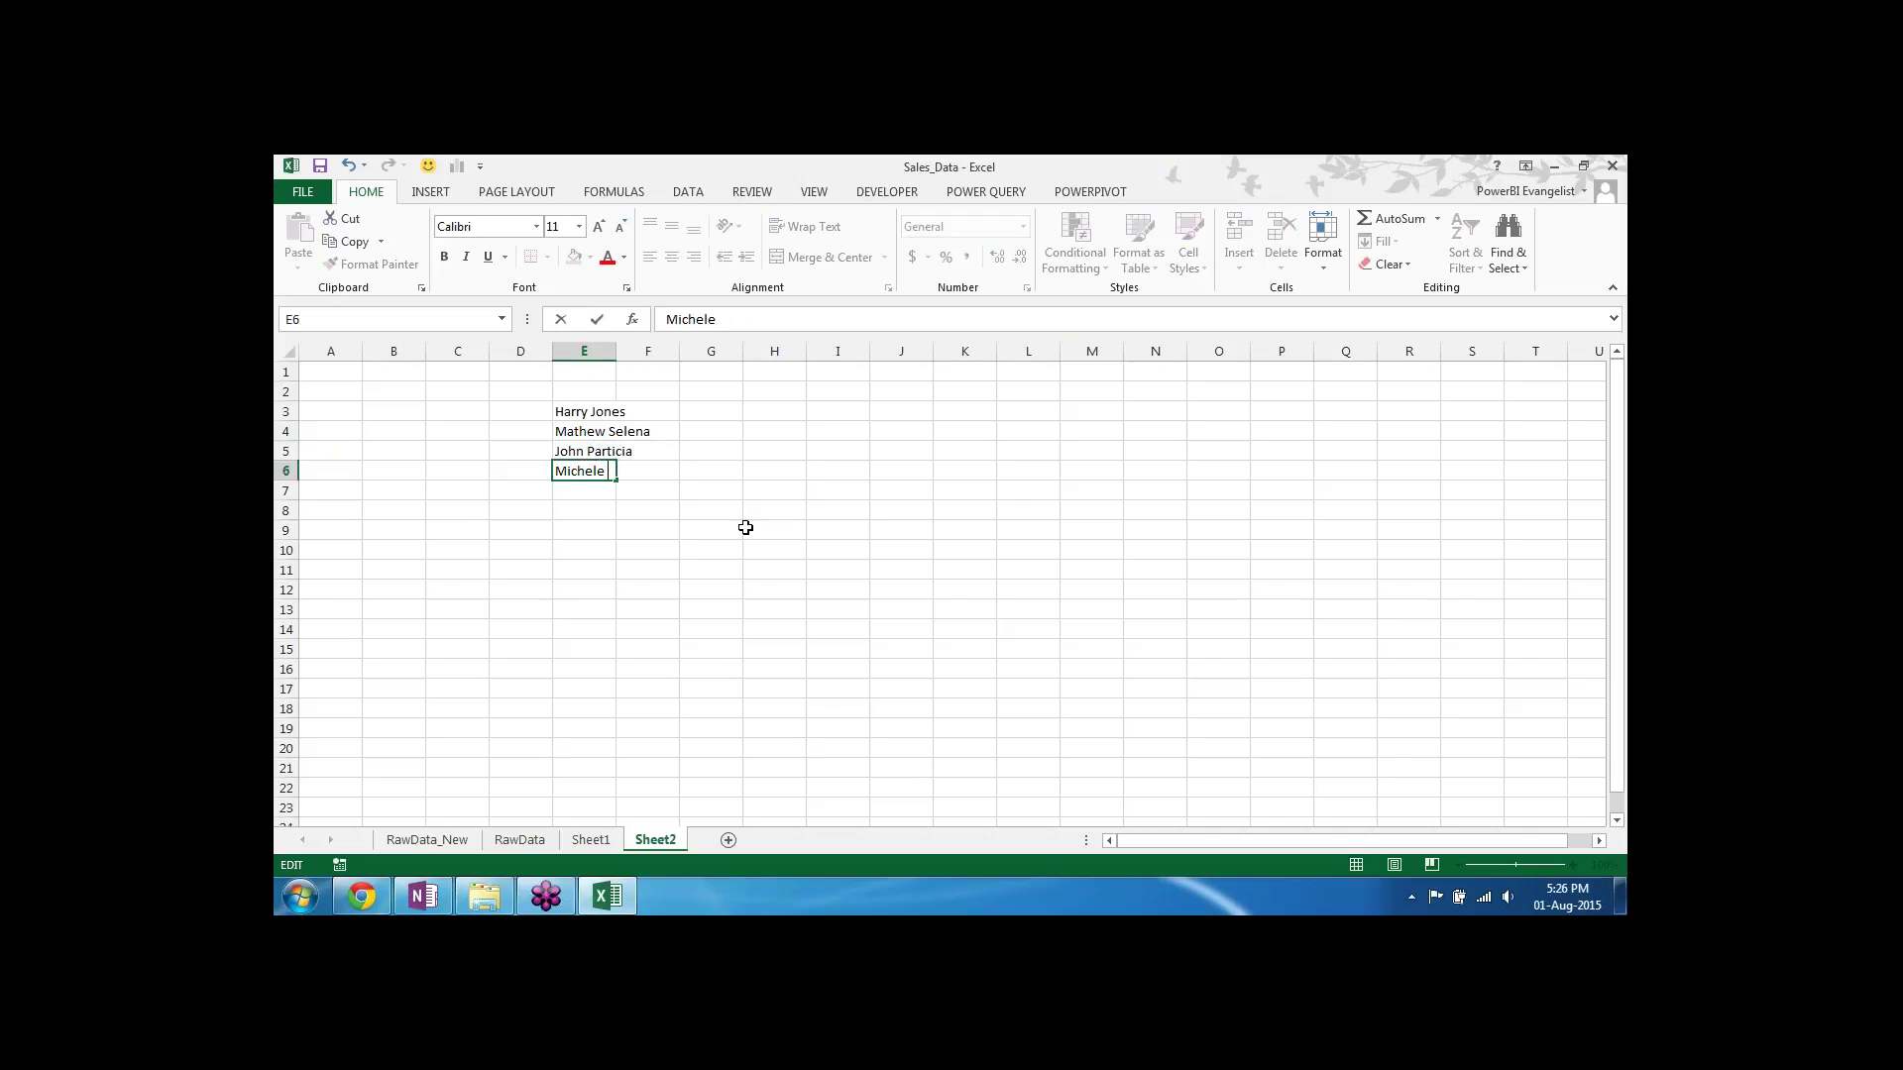
text(Gomes)
key(Return)
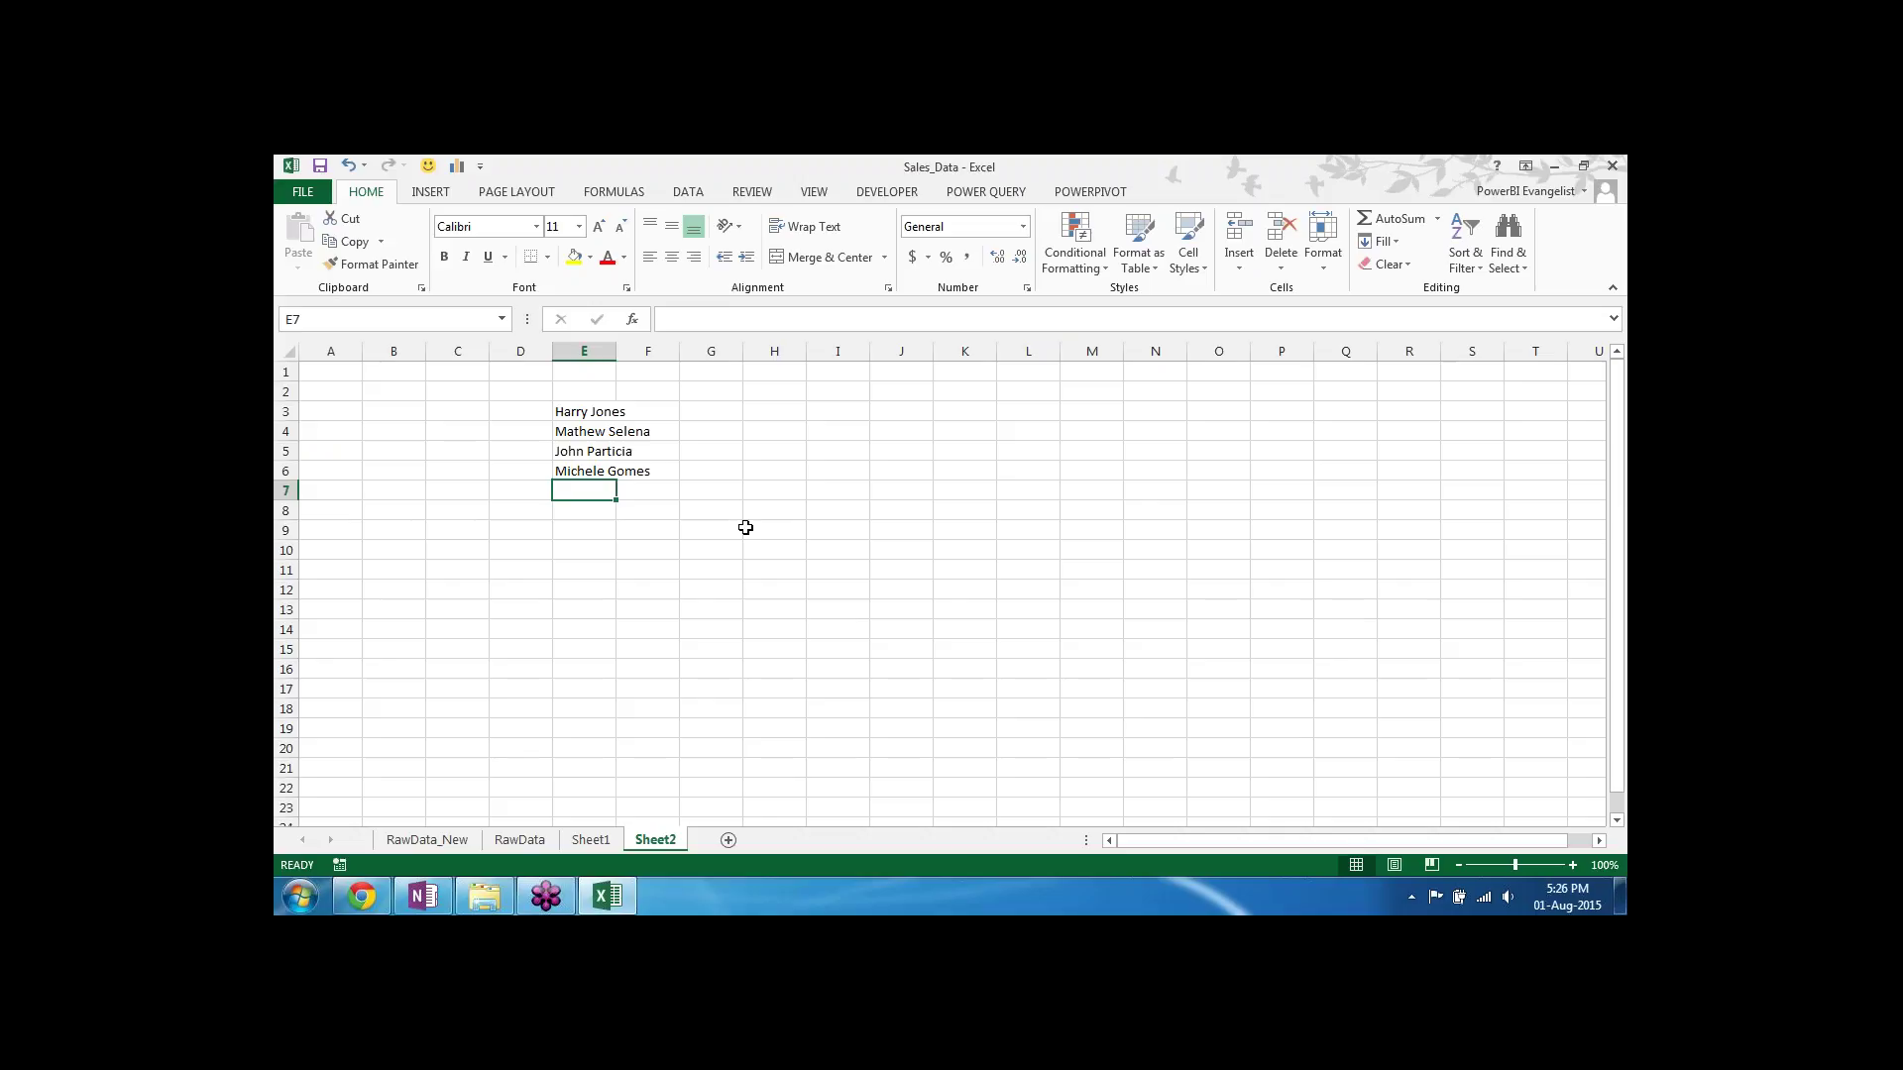
Step: Widen column E to fit the names, and enter the headers Full Name, First and Last in E2:G2
drag(617, 354, 667, 370)
click(609, 392)
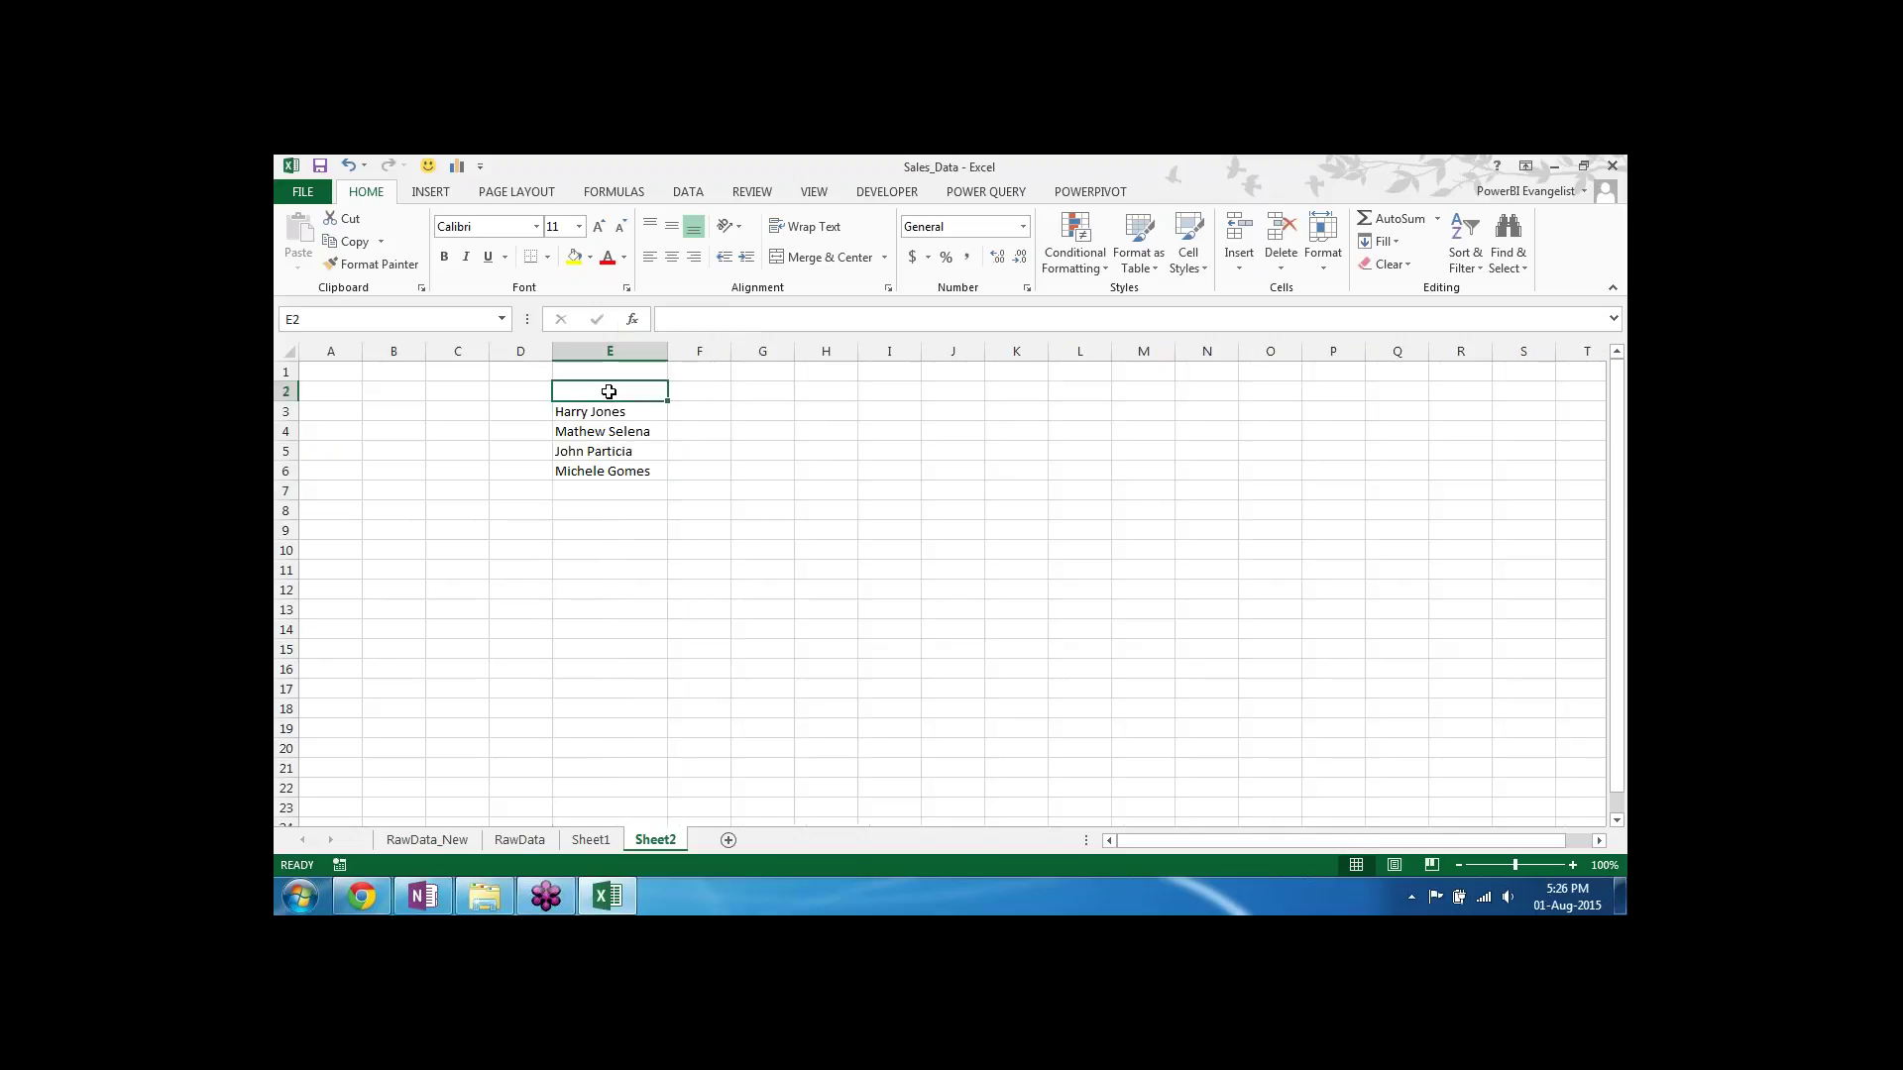
text(Full Name)
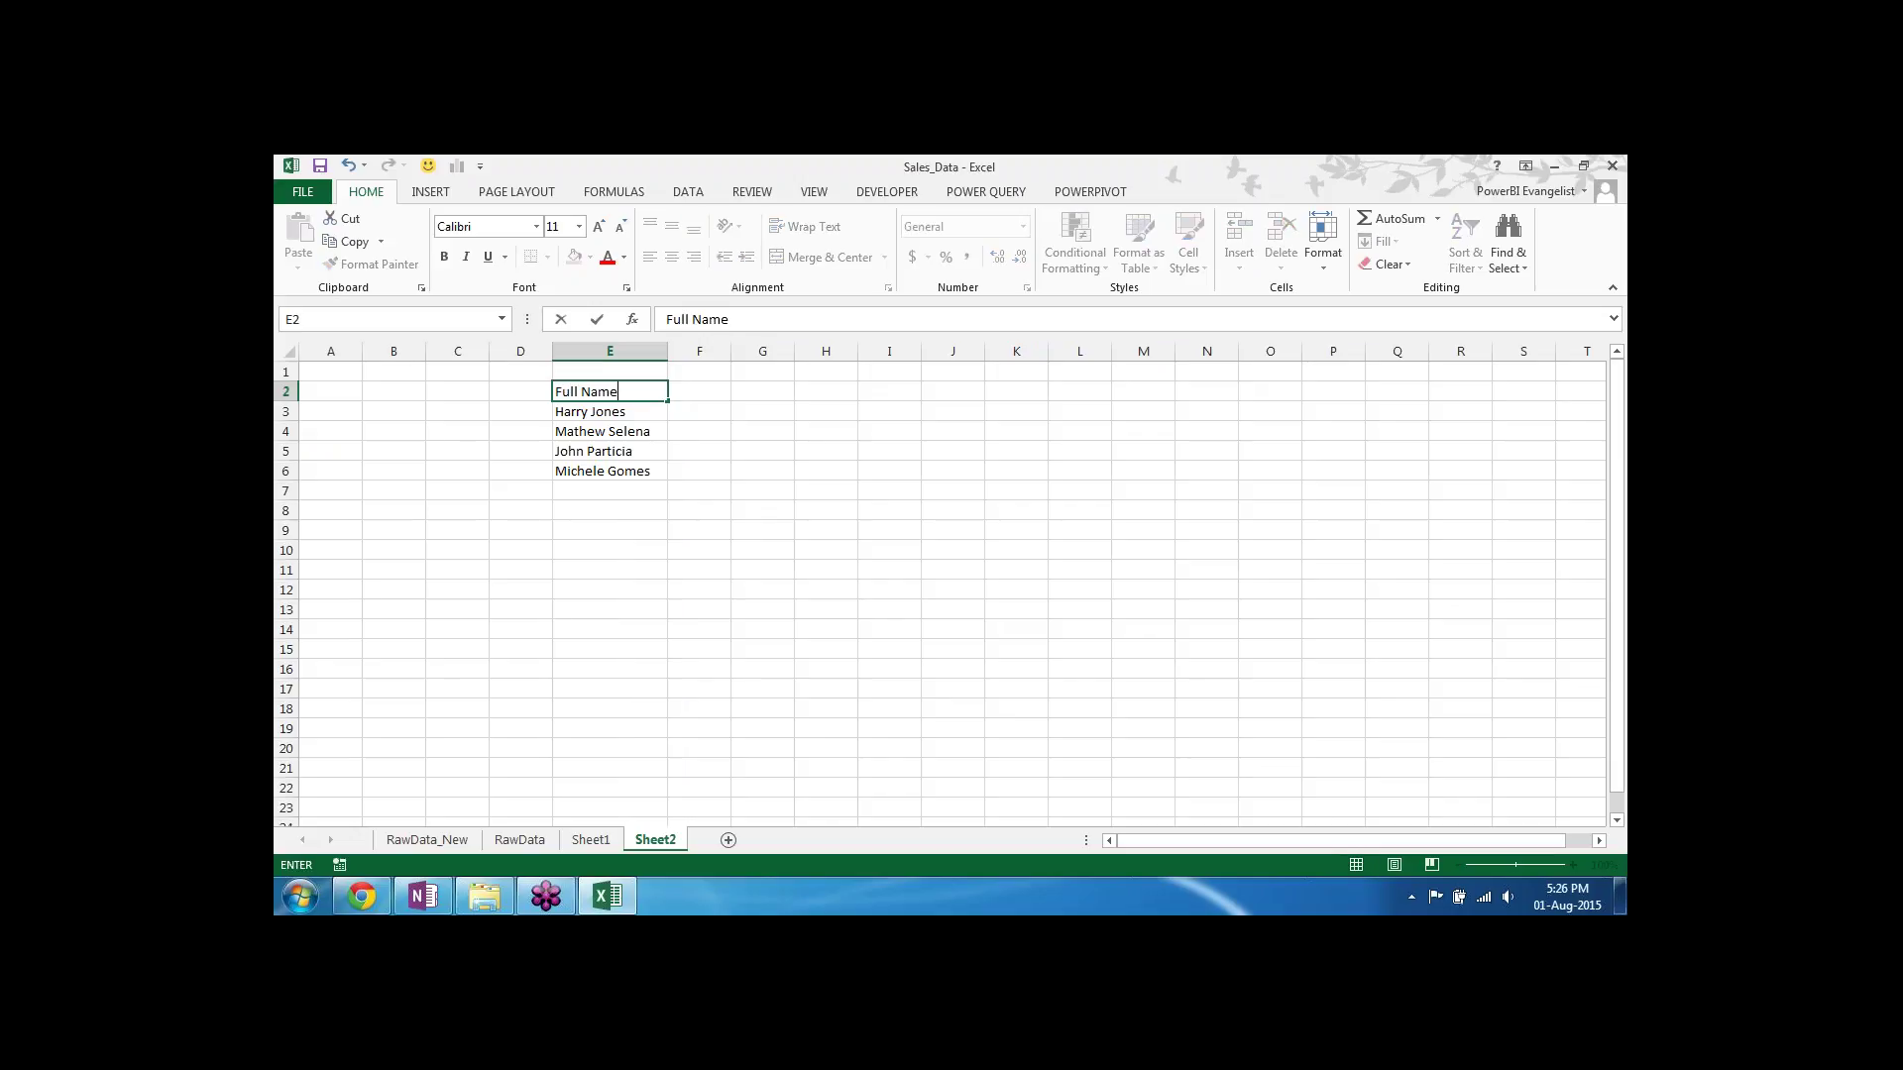
key(Return)
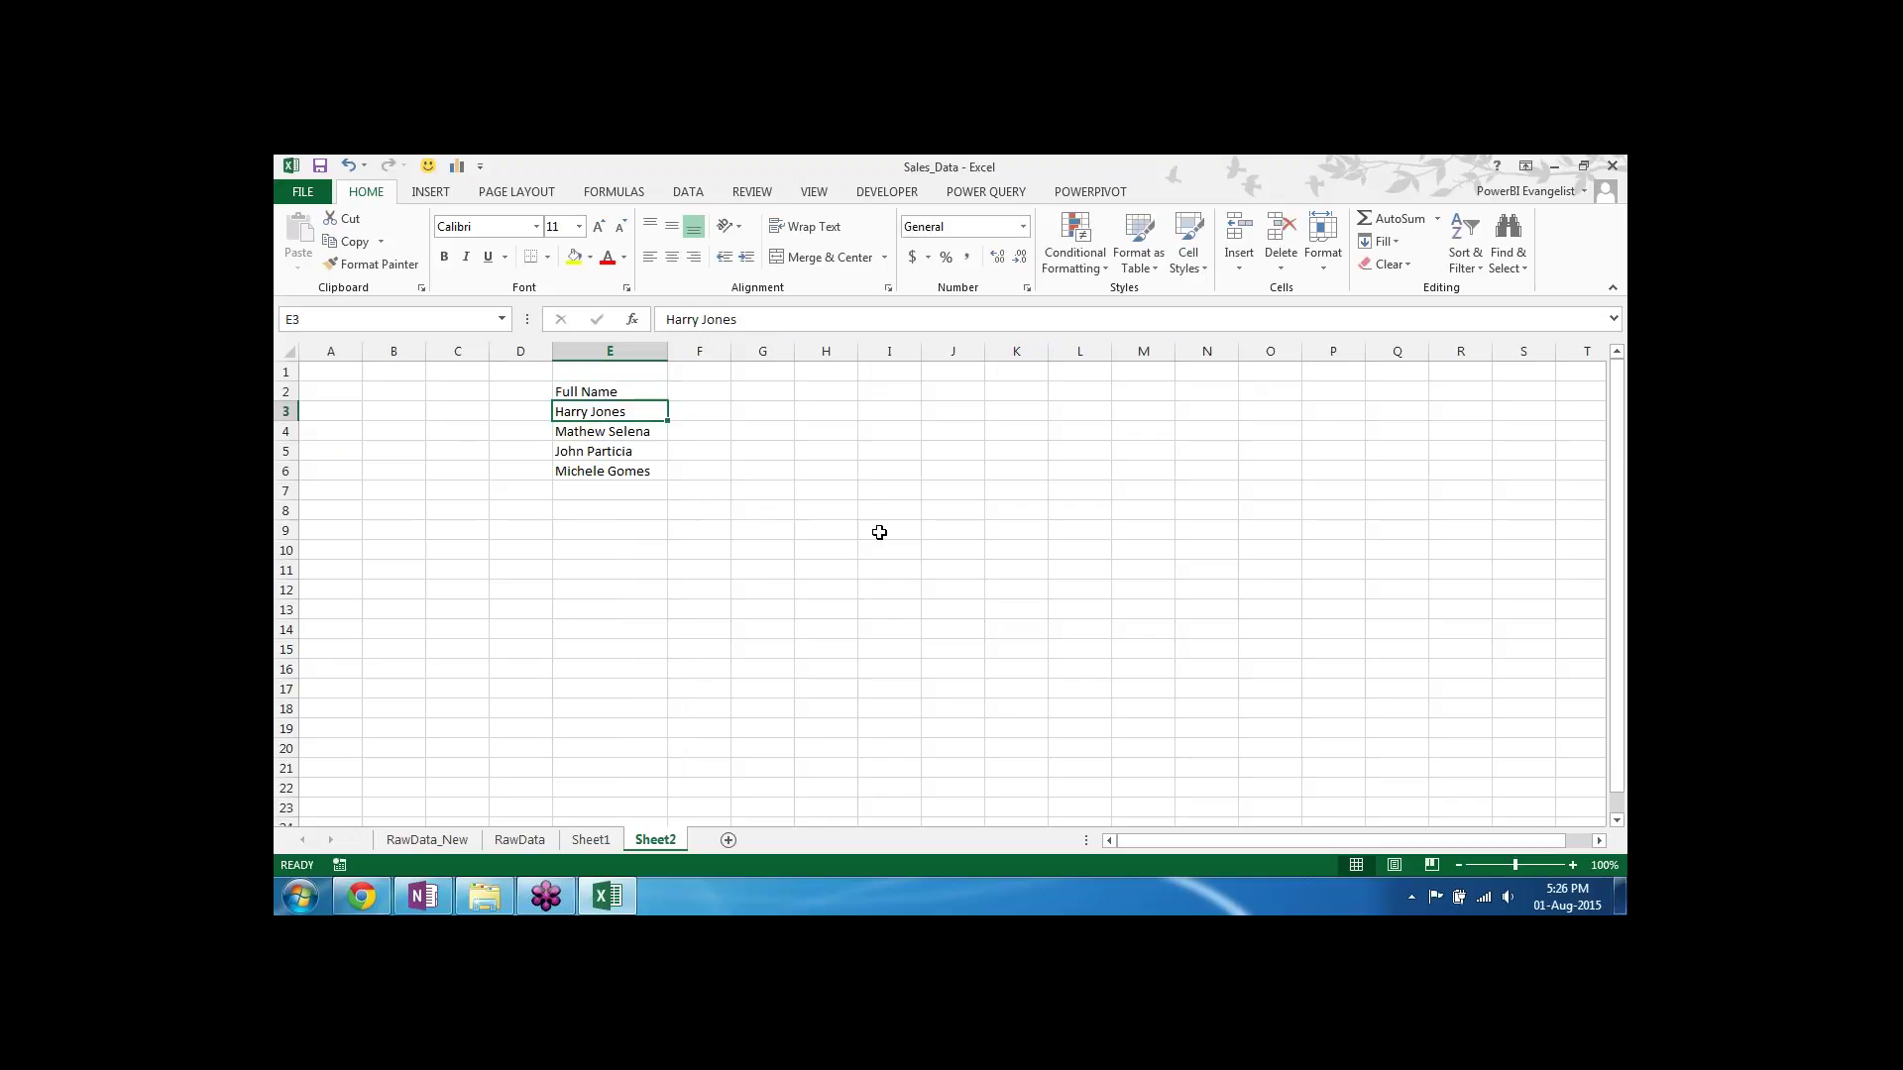
click(722, 396)
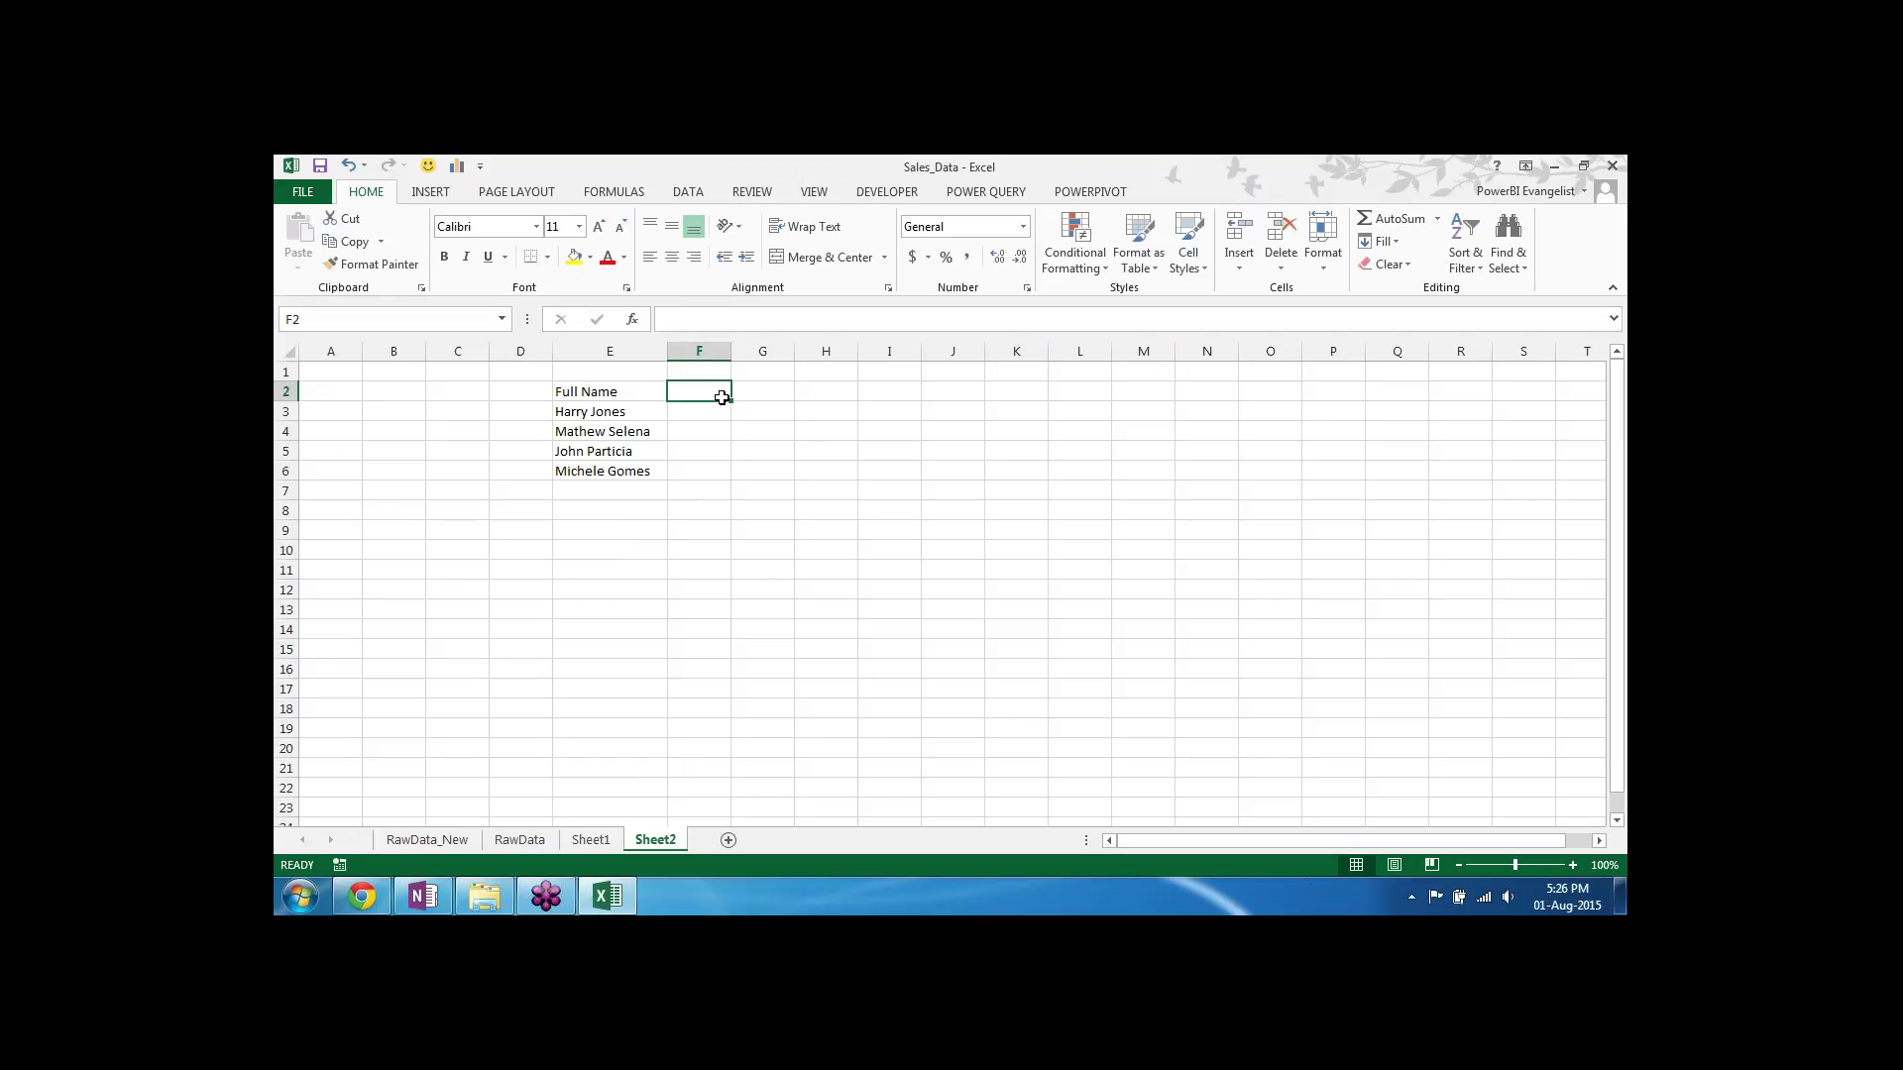
text(First)
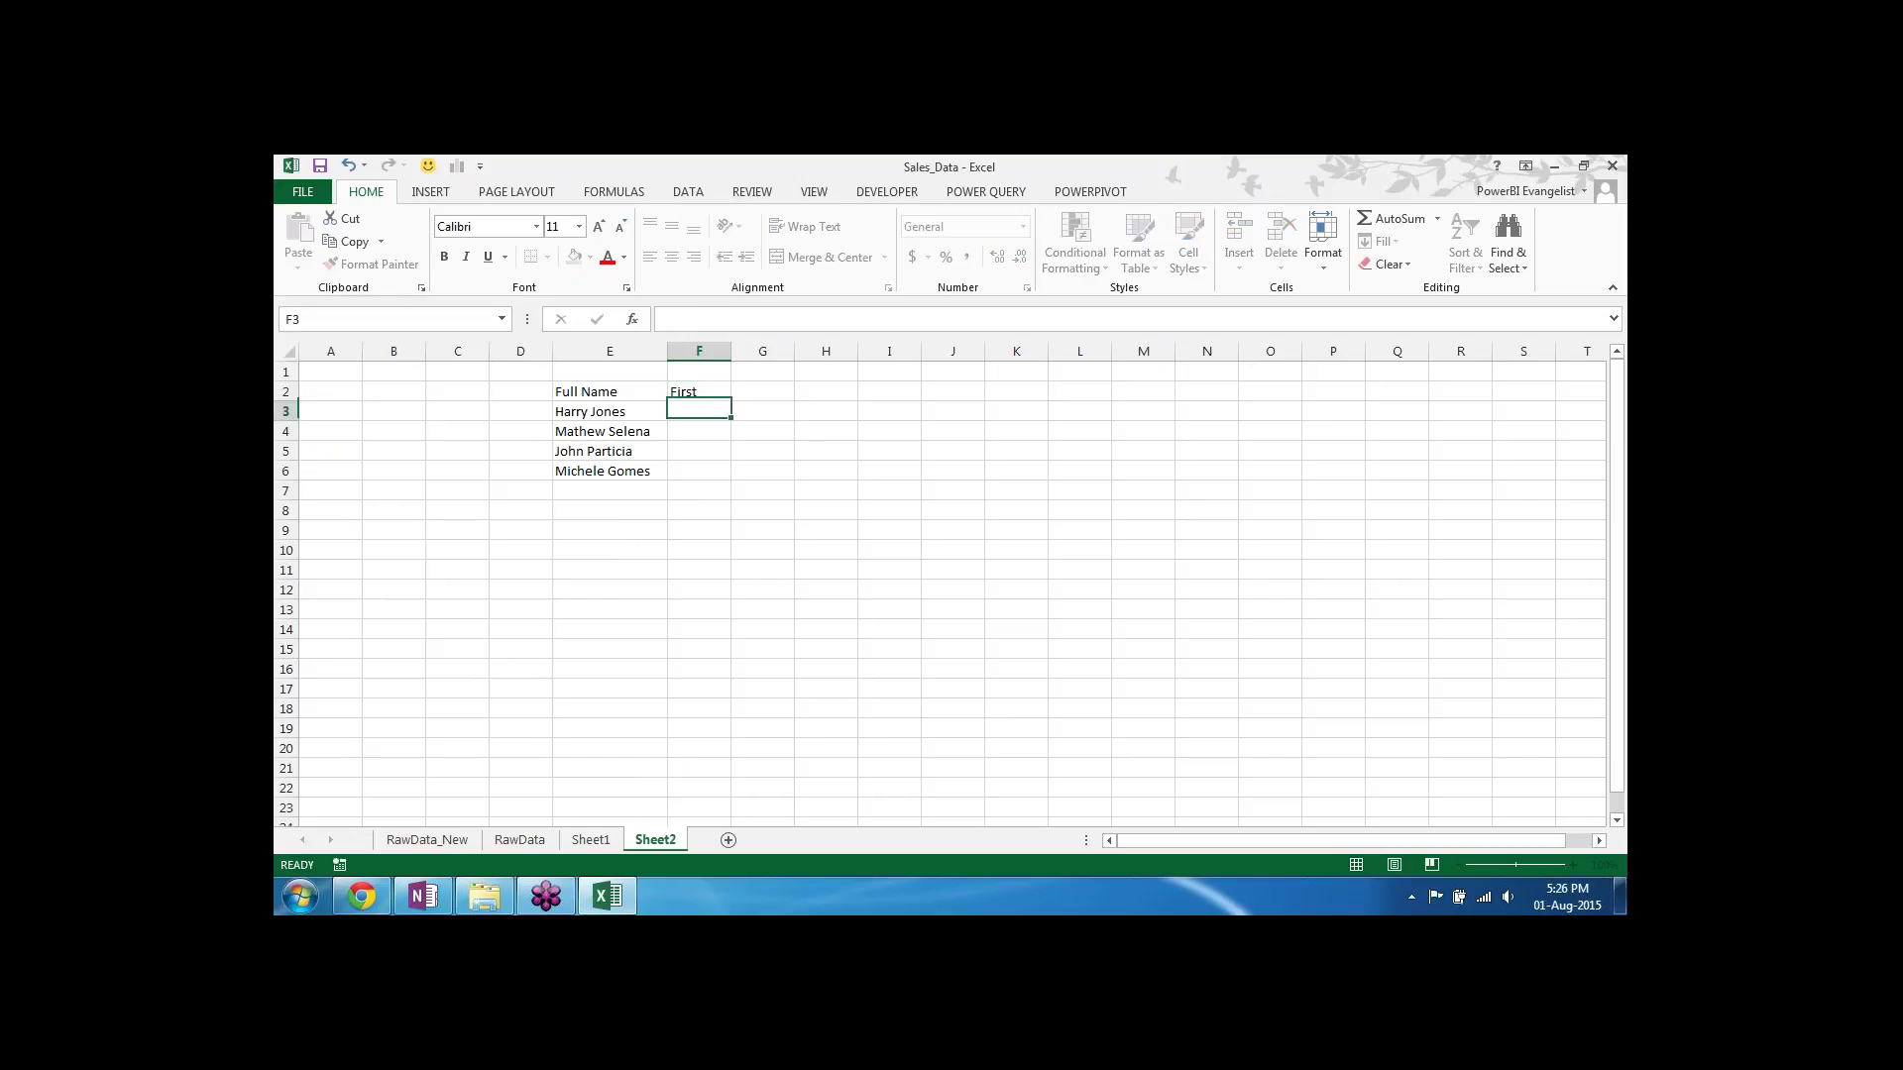
key(Tab)
text(Last)
key(Return)
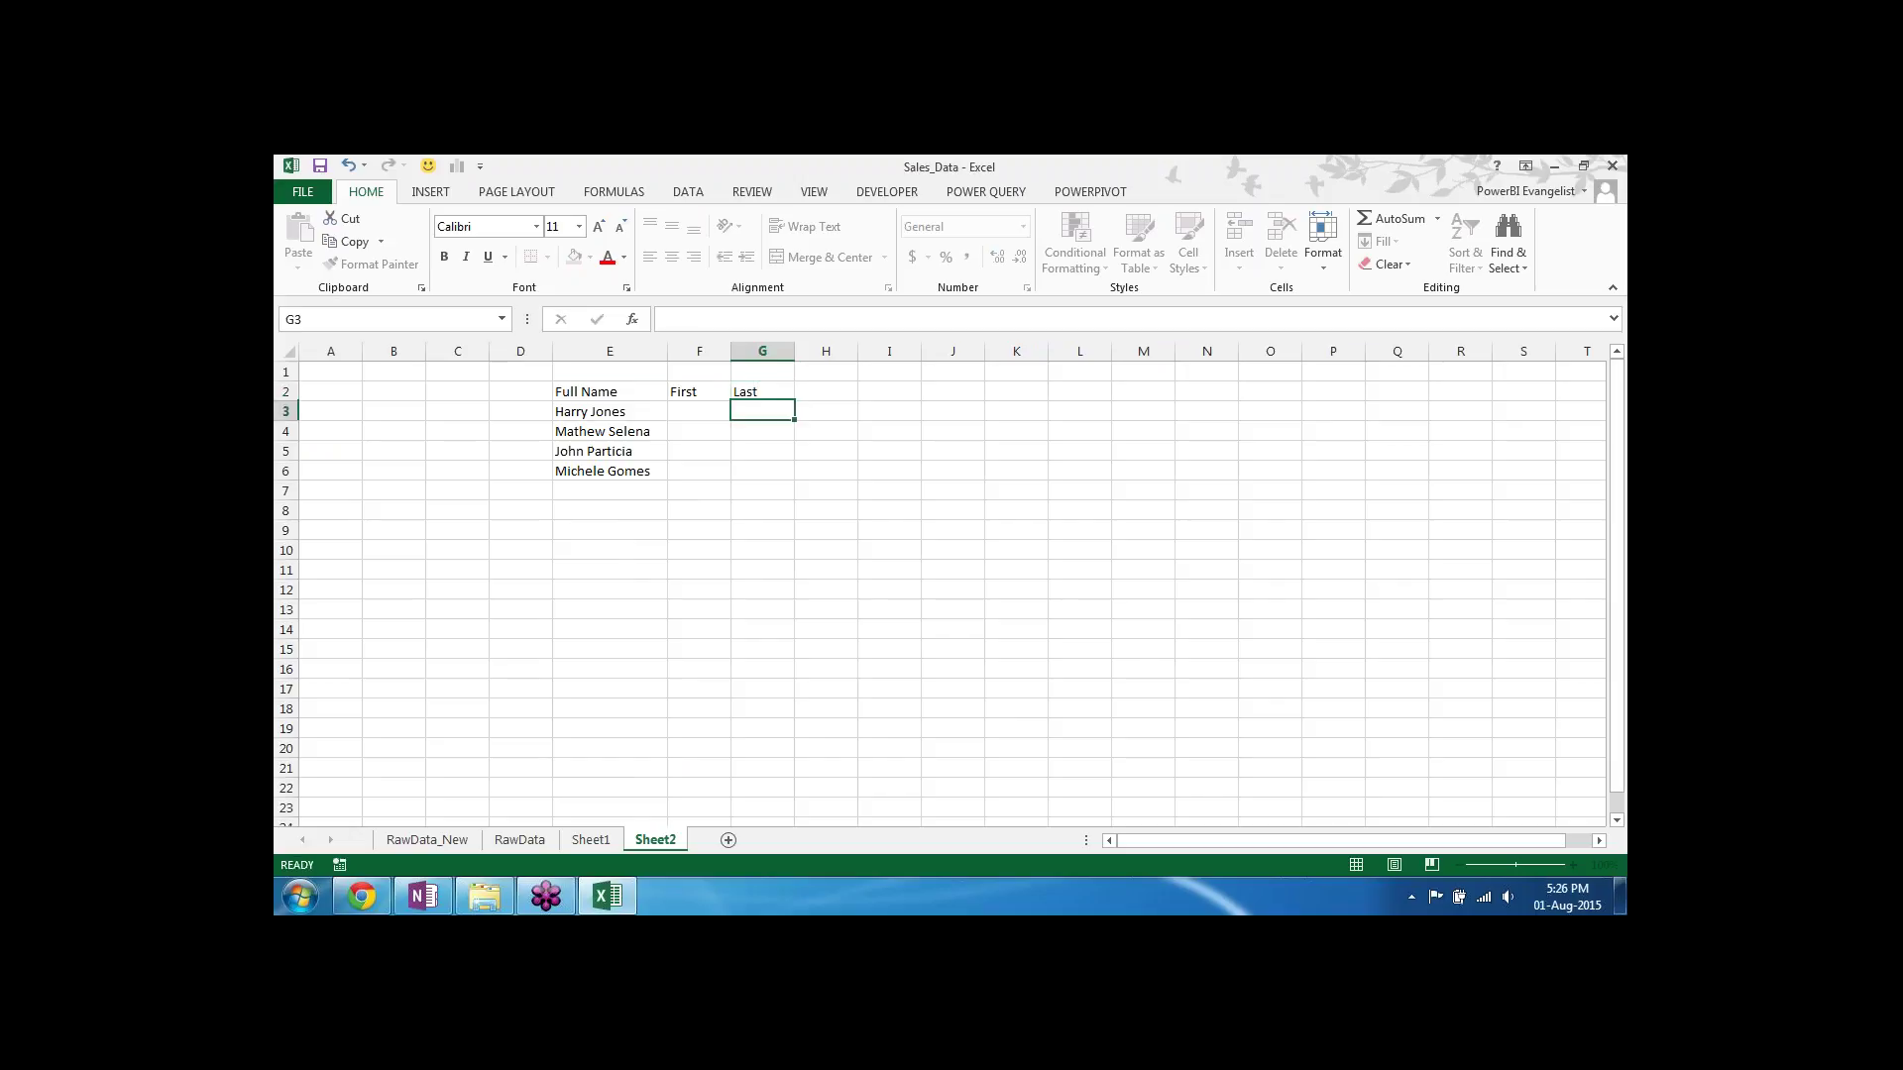
Step: Try splitting E2:E6 with Text to Columns as delimited text with Space as a delimiter, replacing existing data, and undo the split
click(600, 391)
shift+click(624, 475)
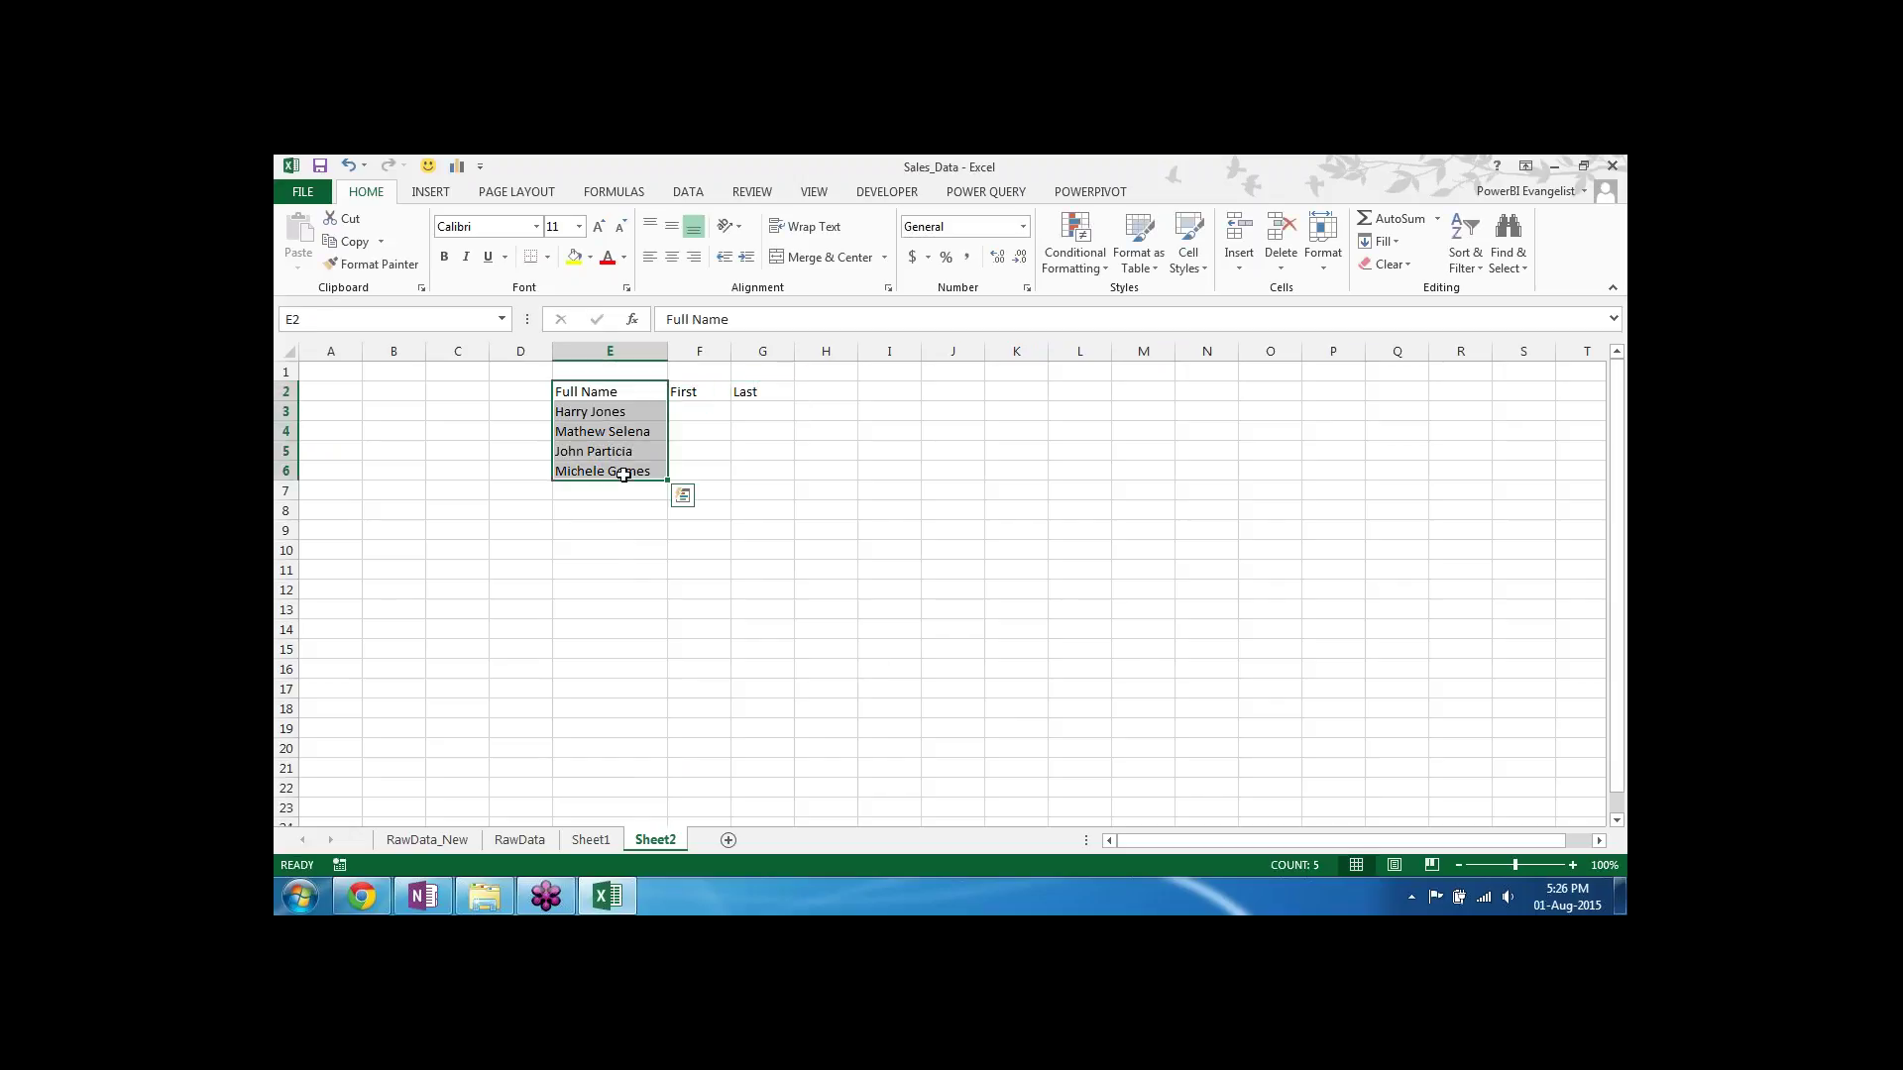
click(689, 189)
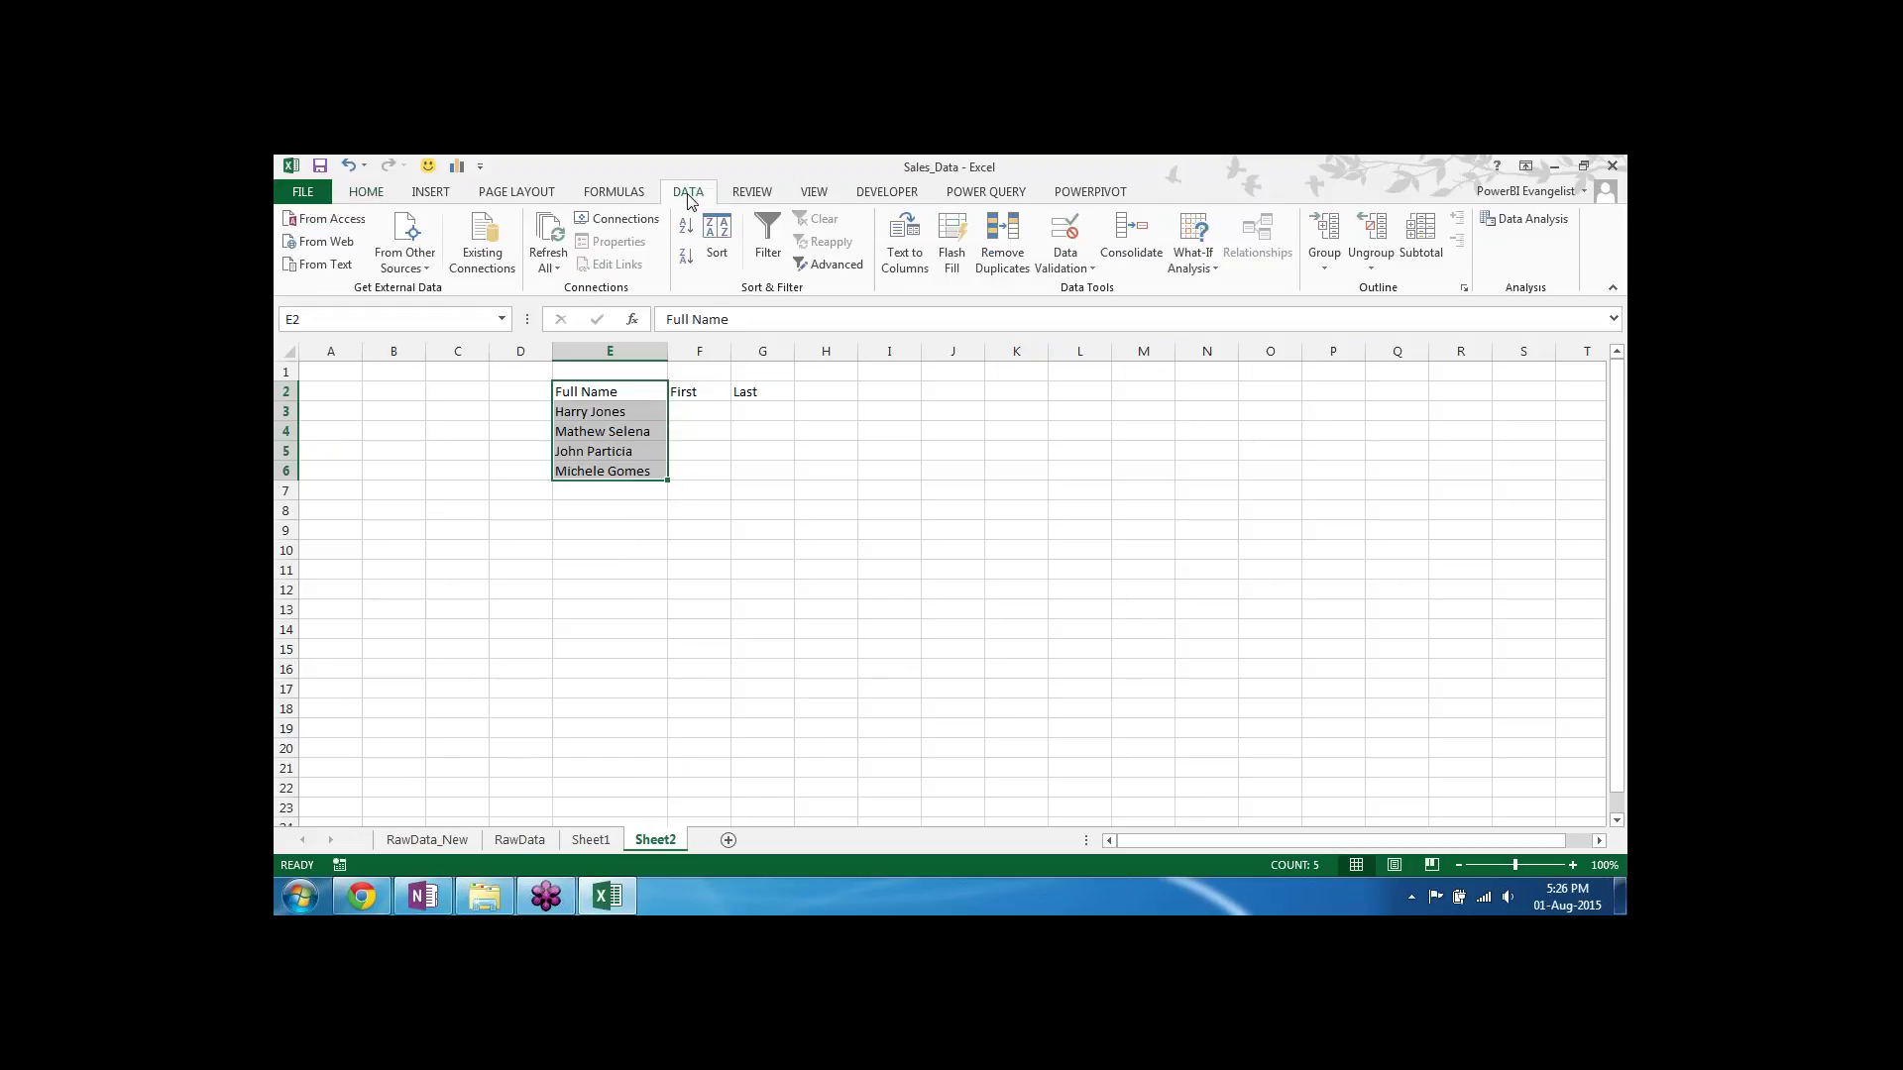
click(905, 246)
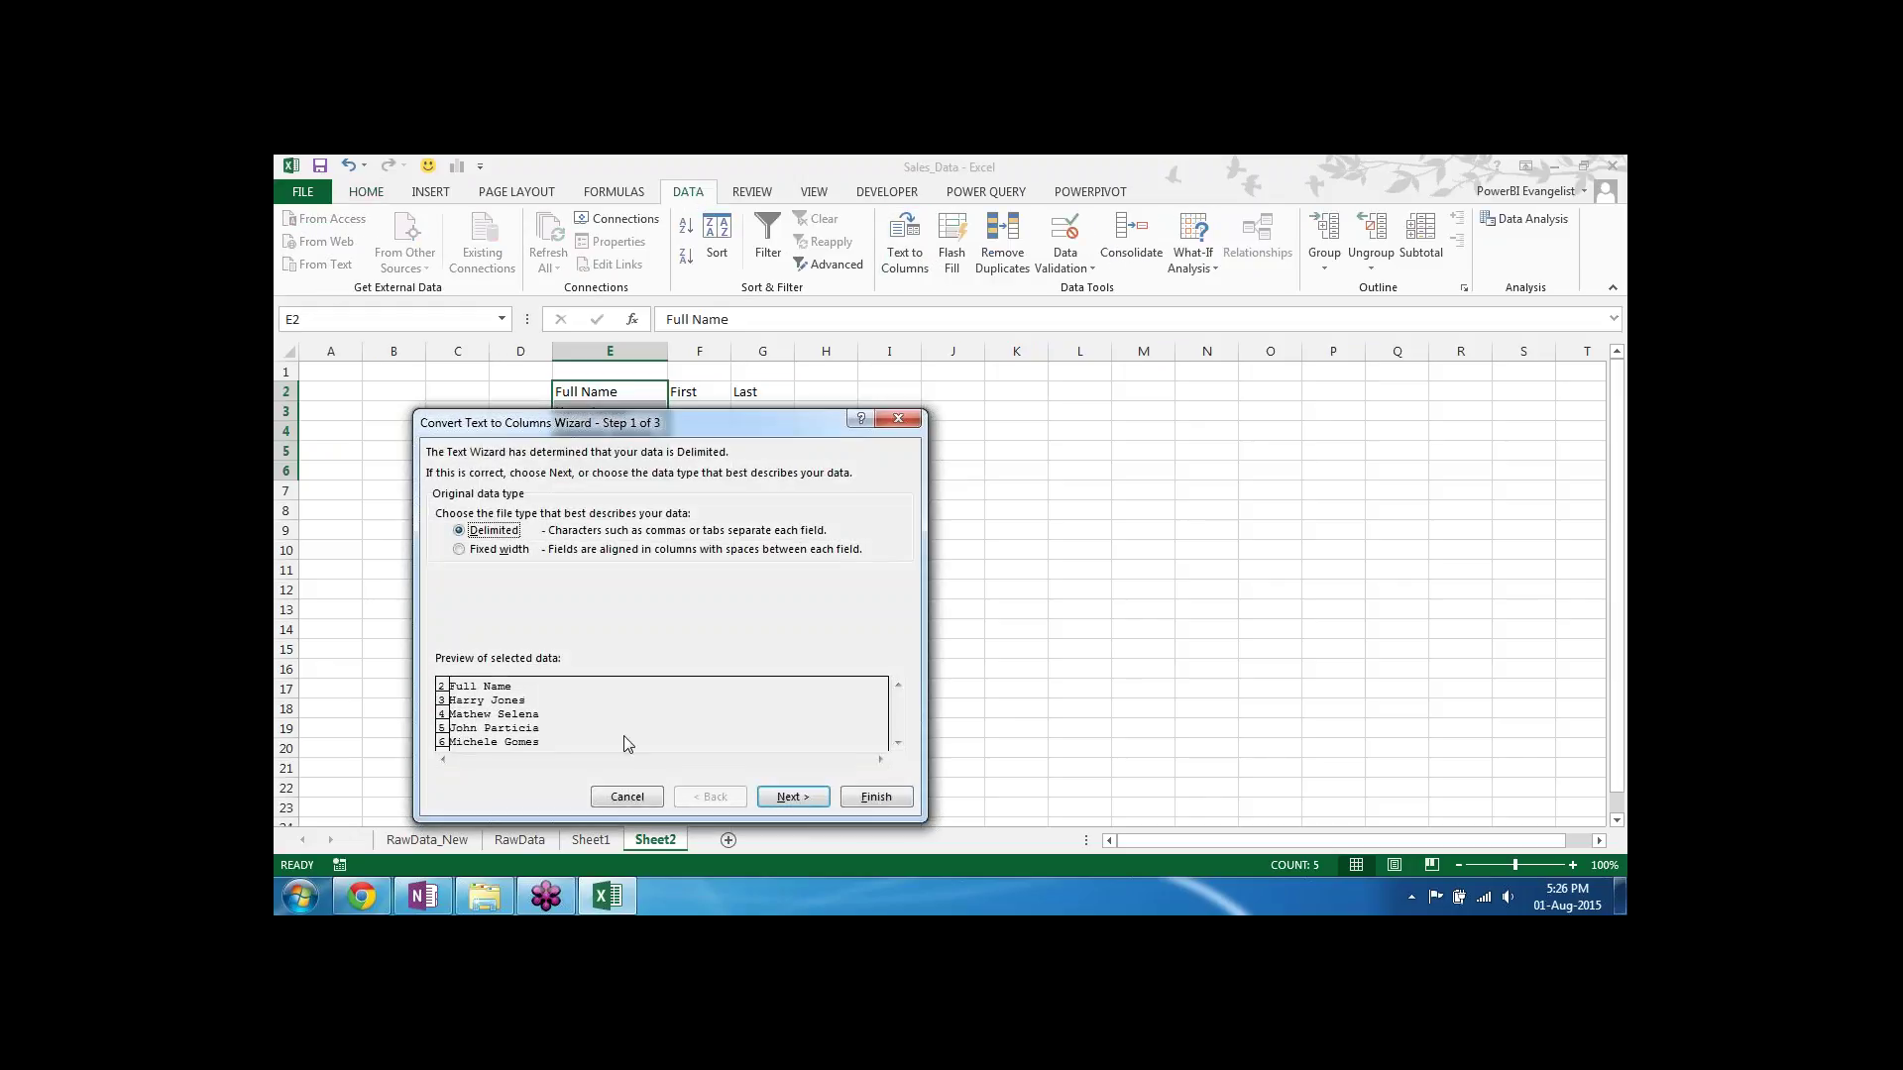
click(793, 796)
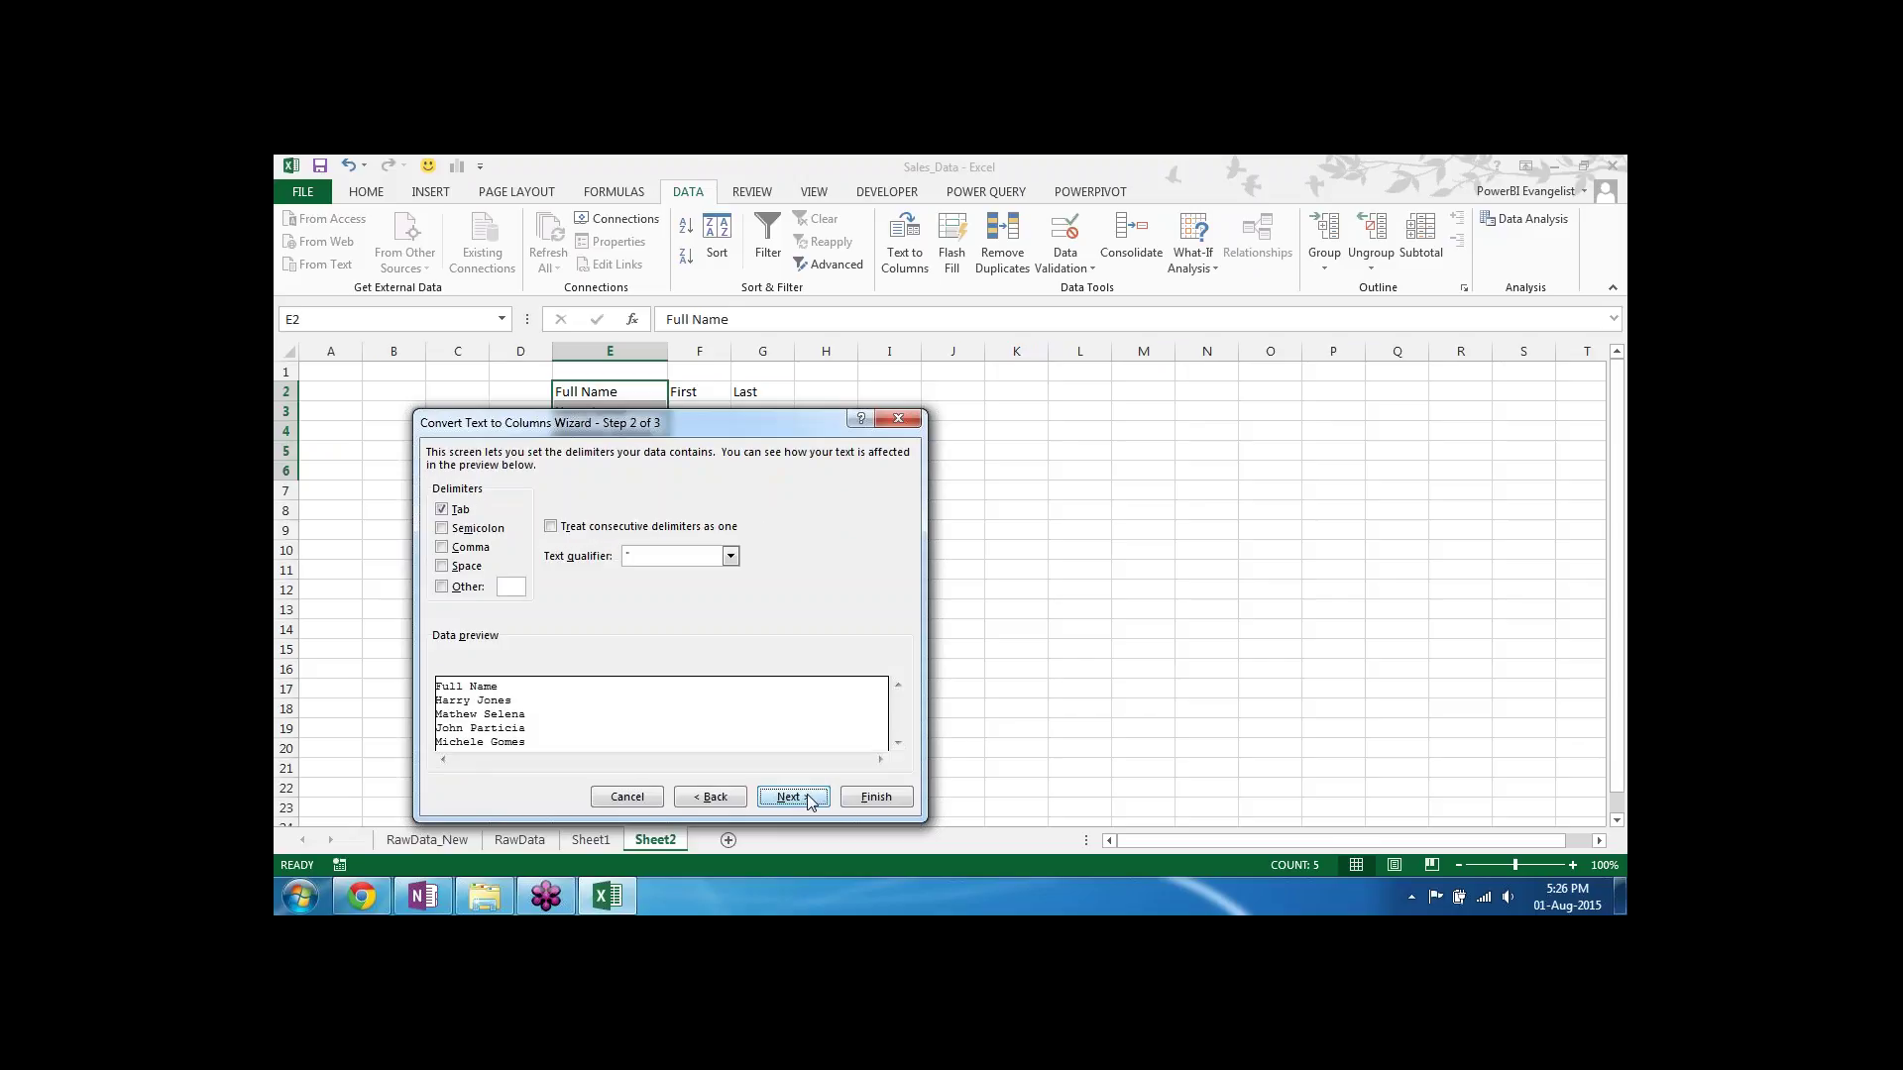
click(443, 567)
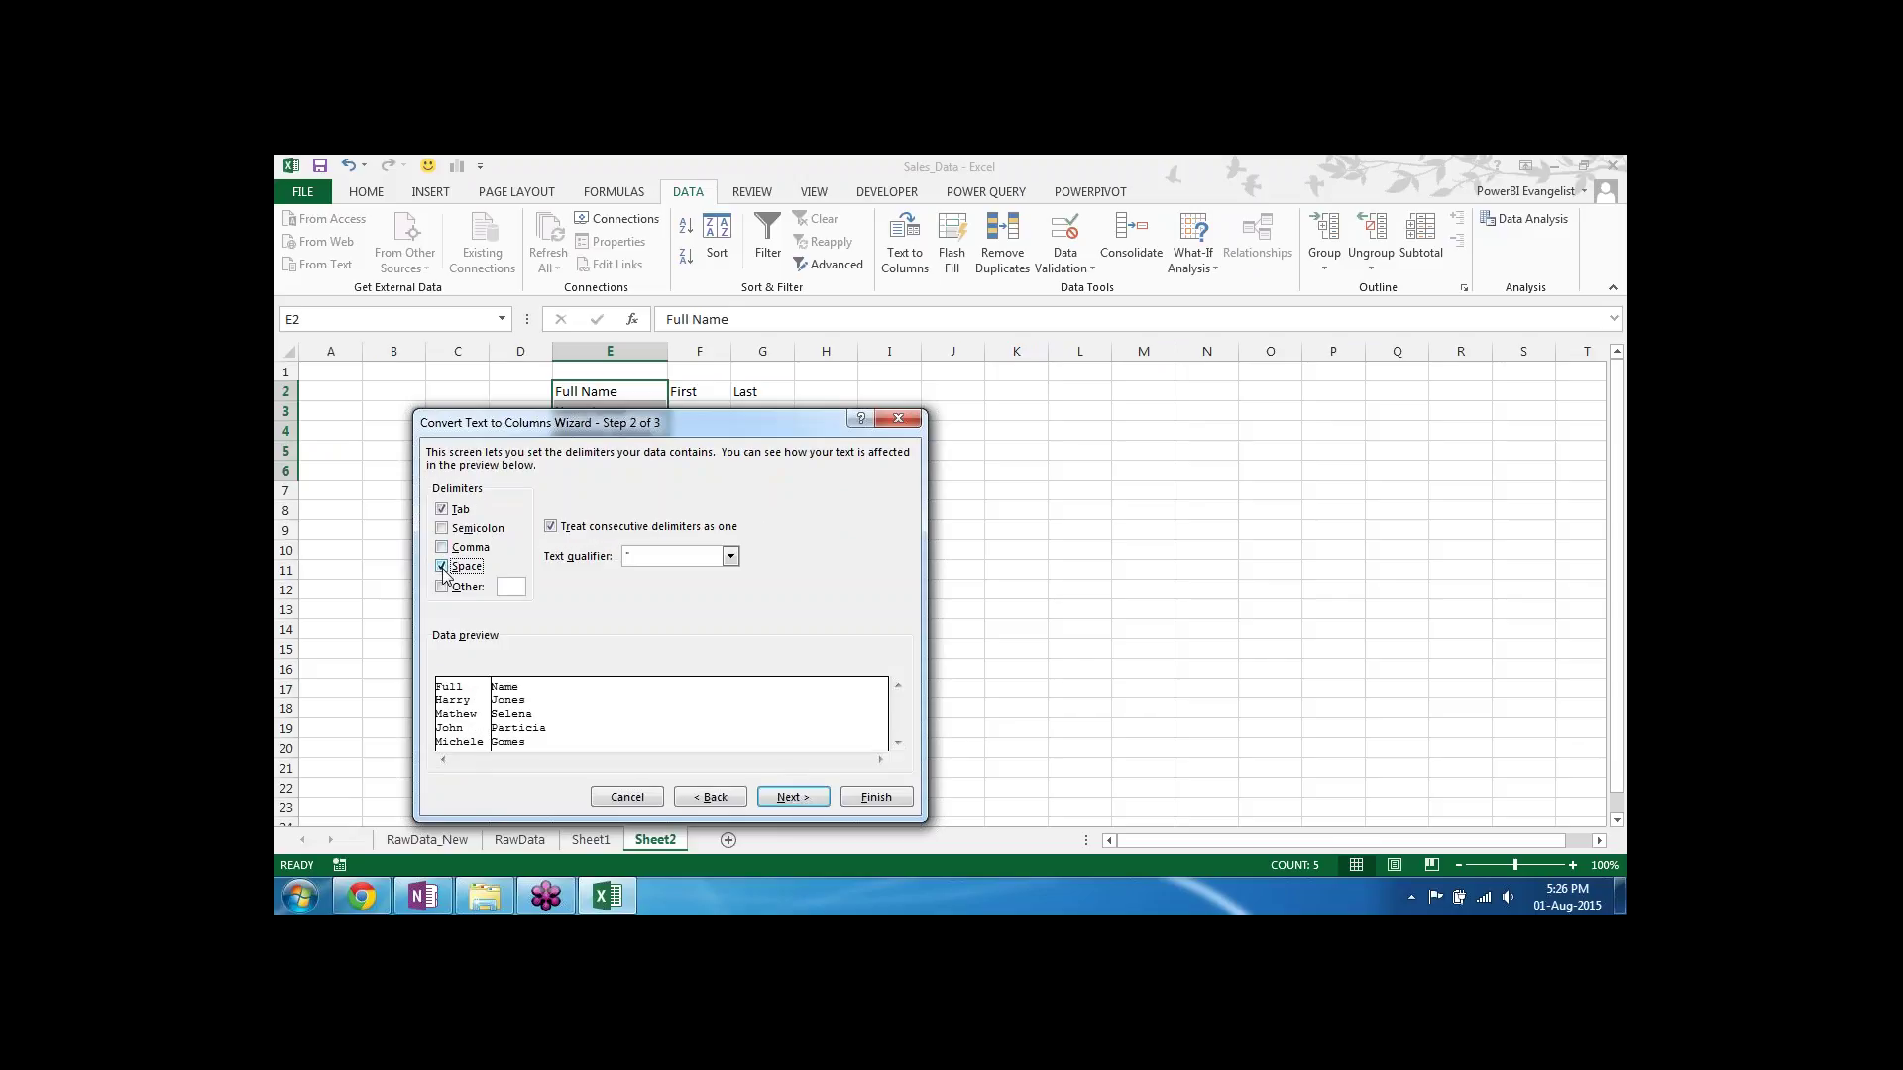
click(869, 800)
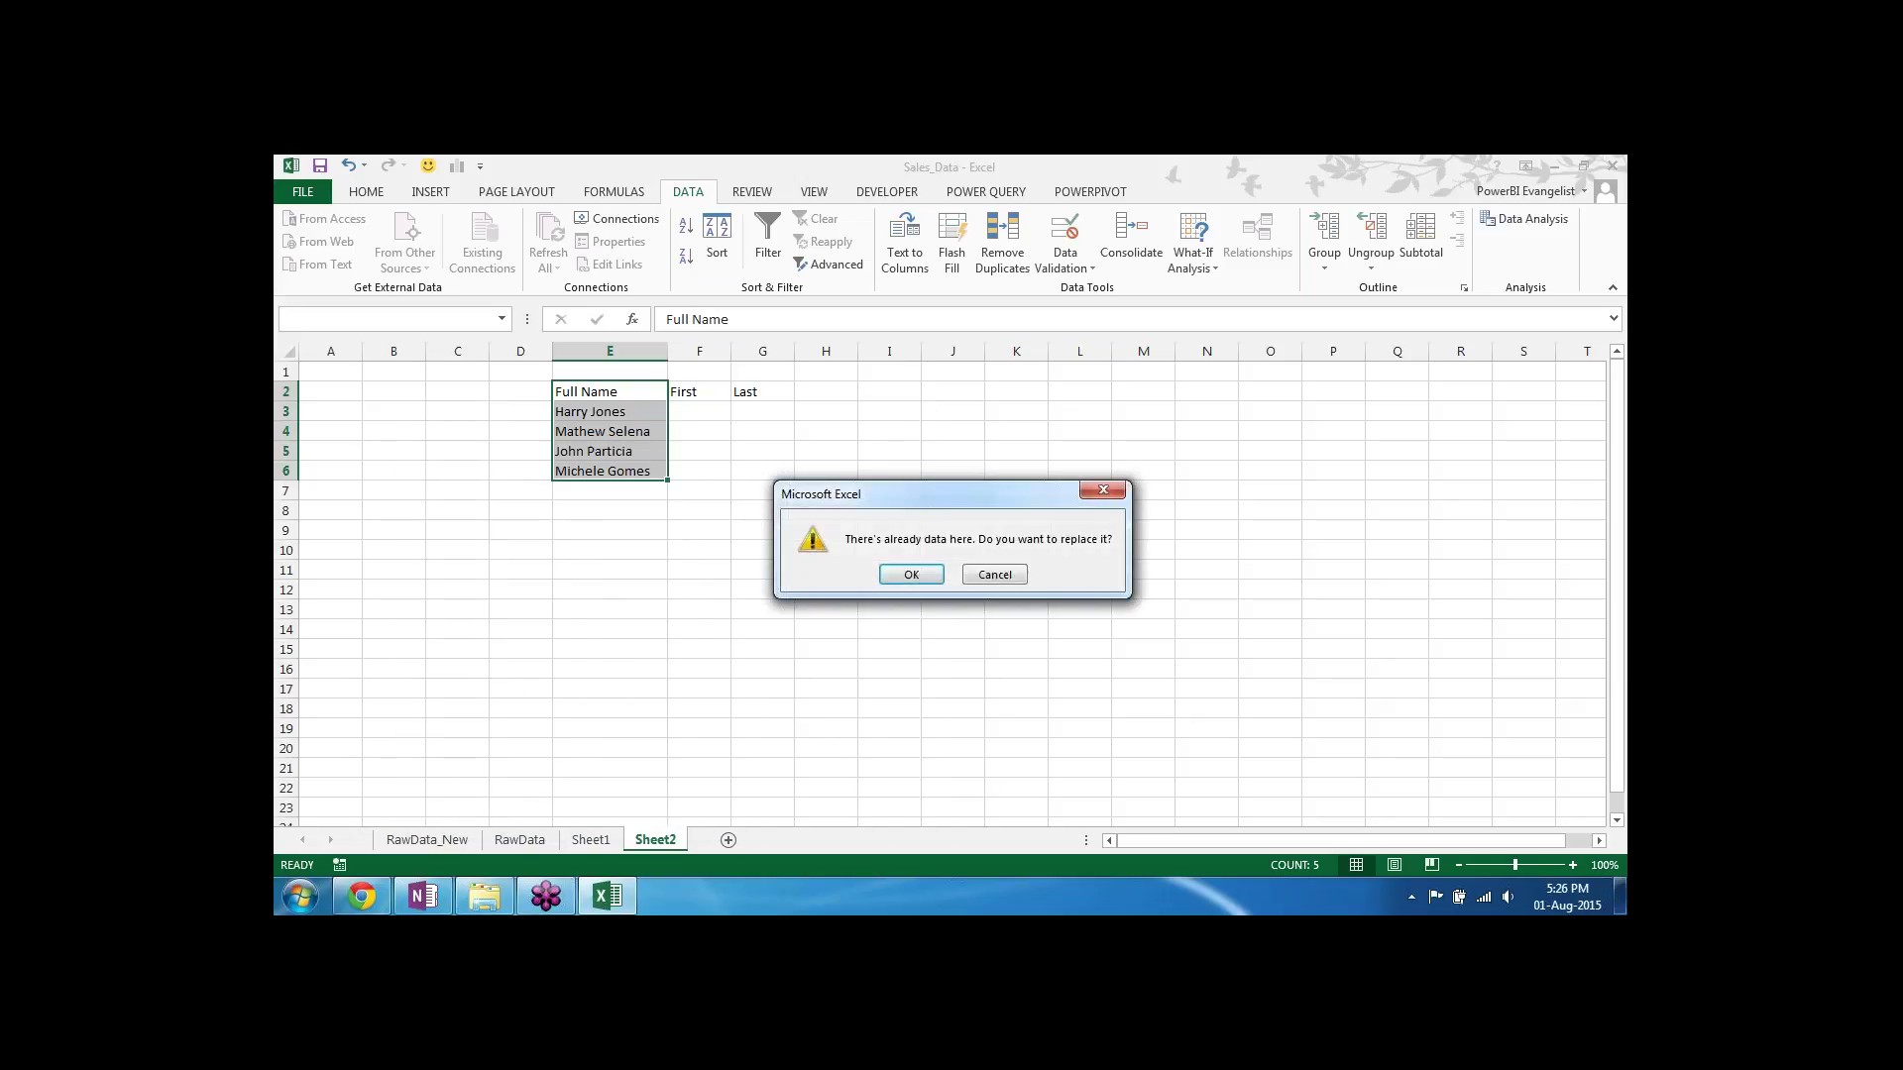
click(911, 575)
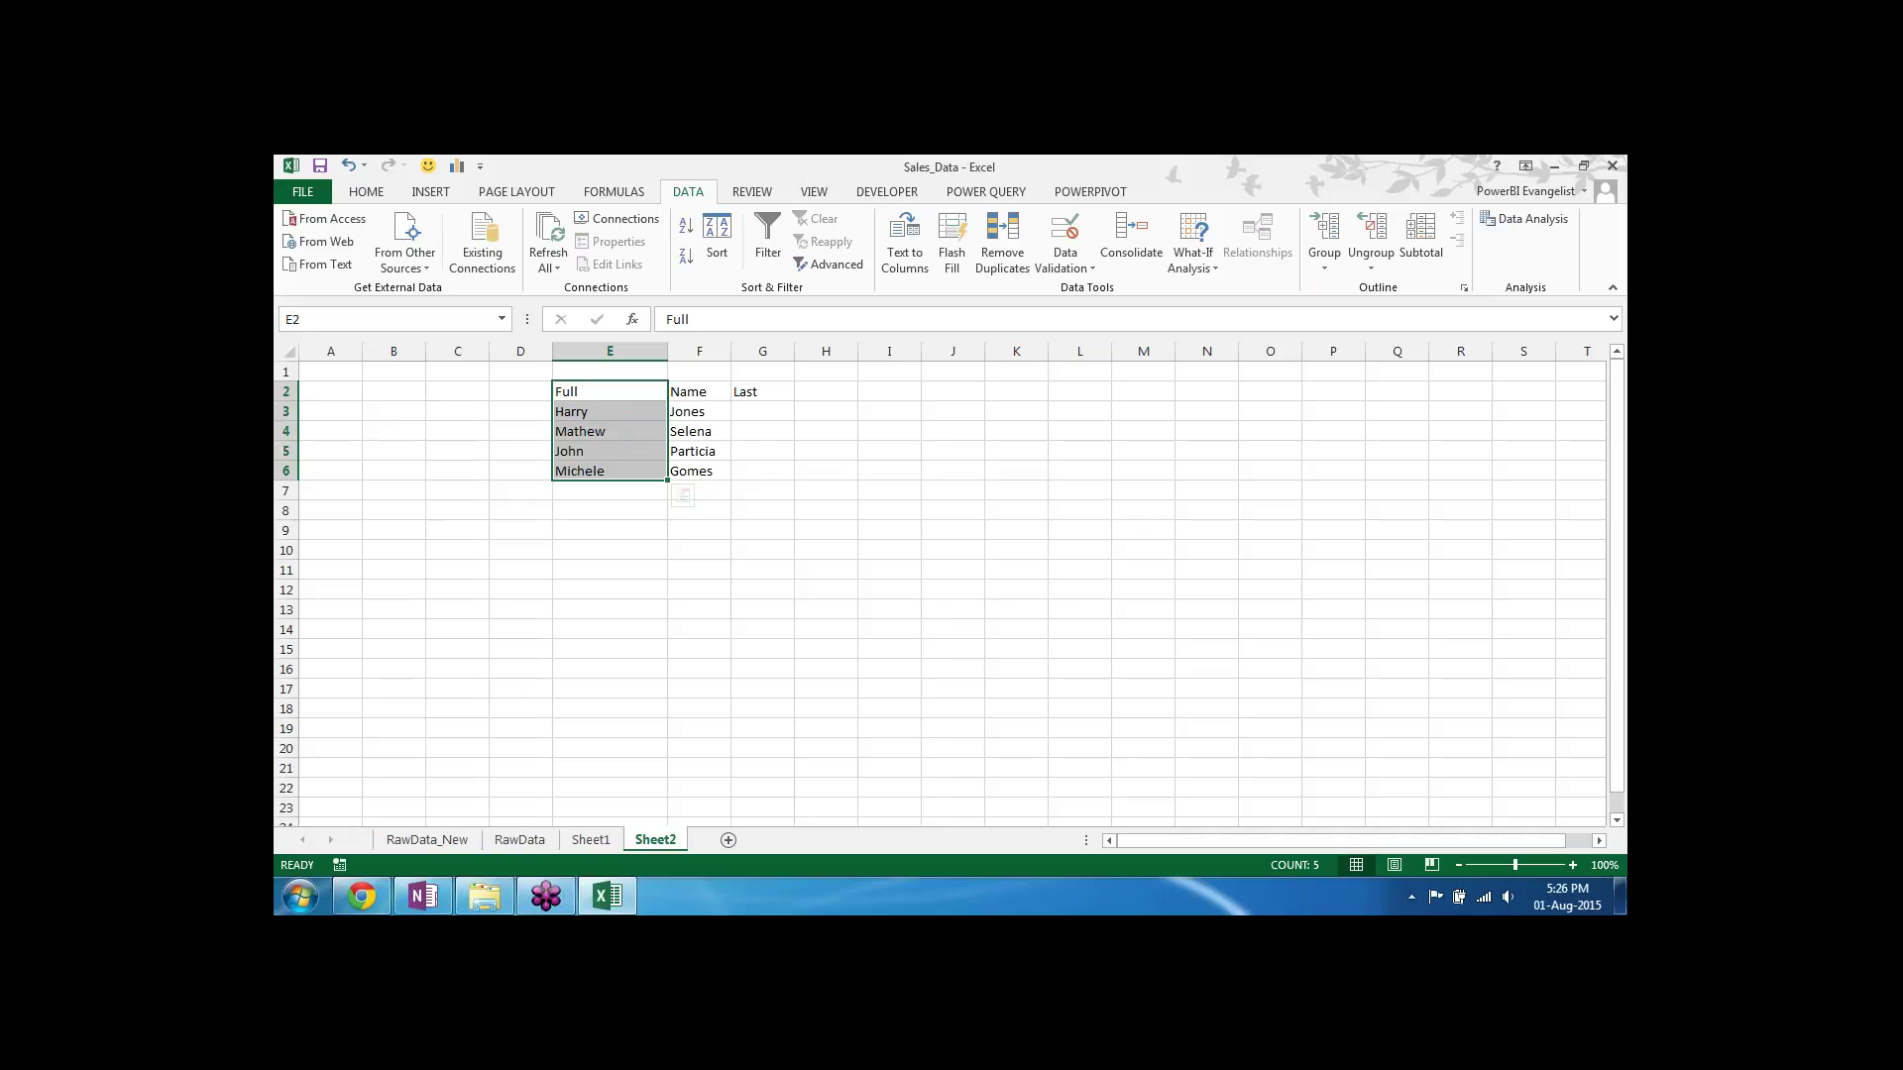
key(ctrl+z)
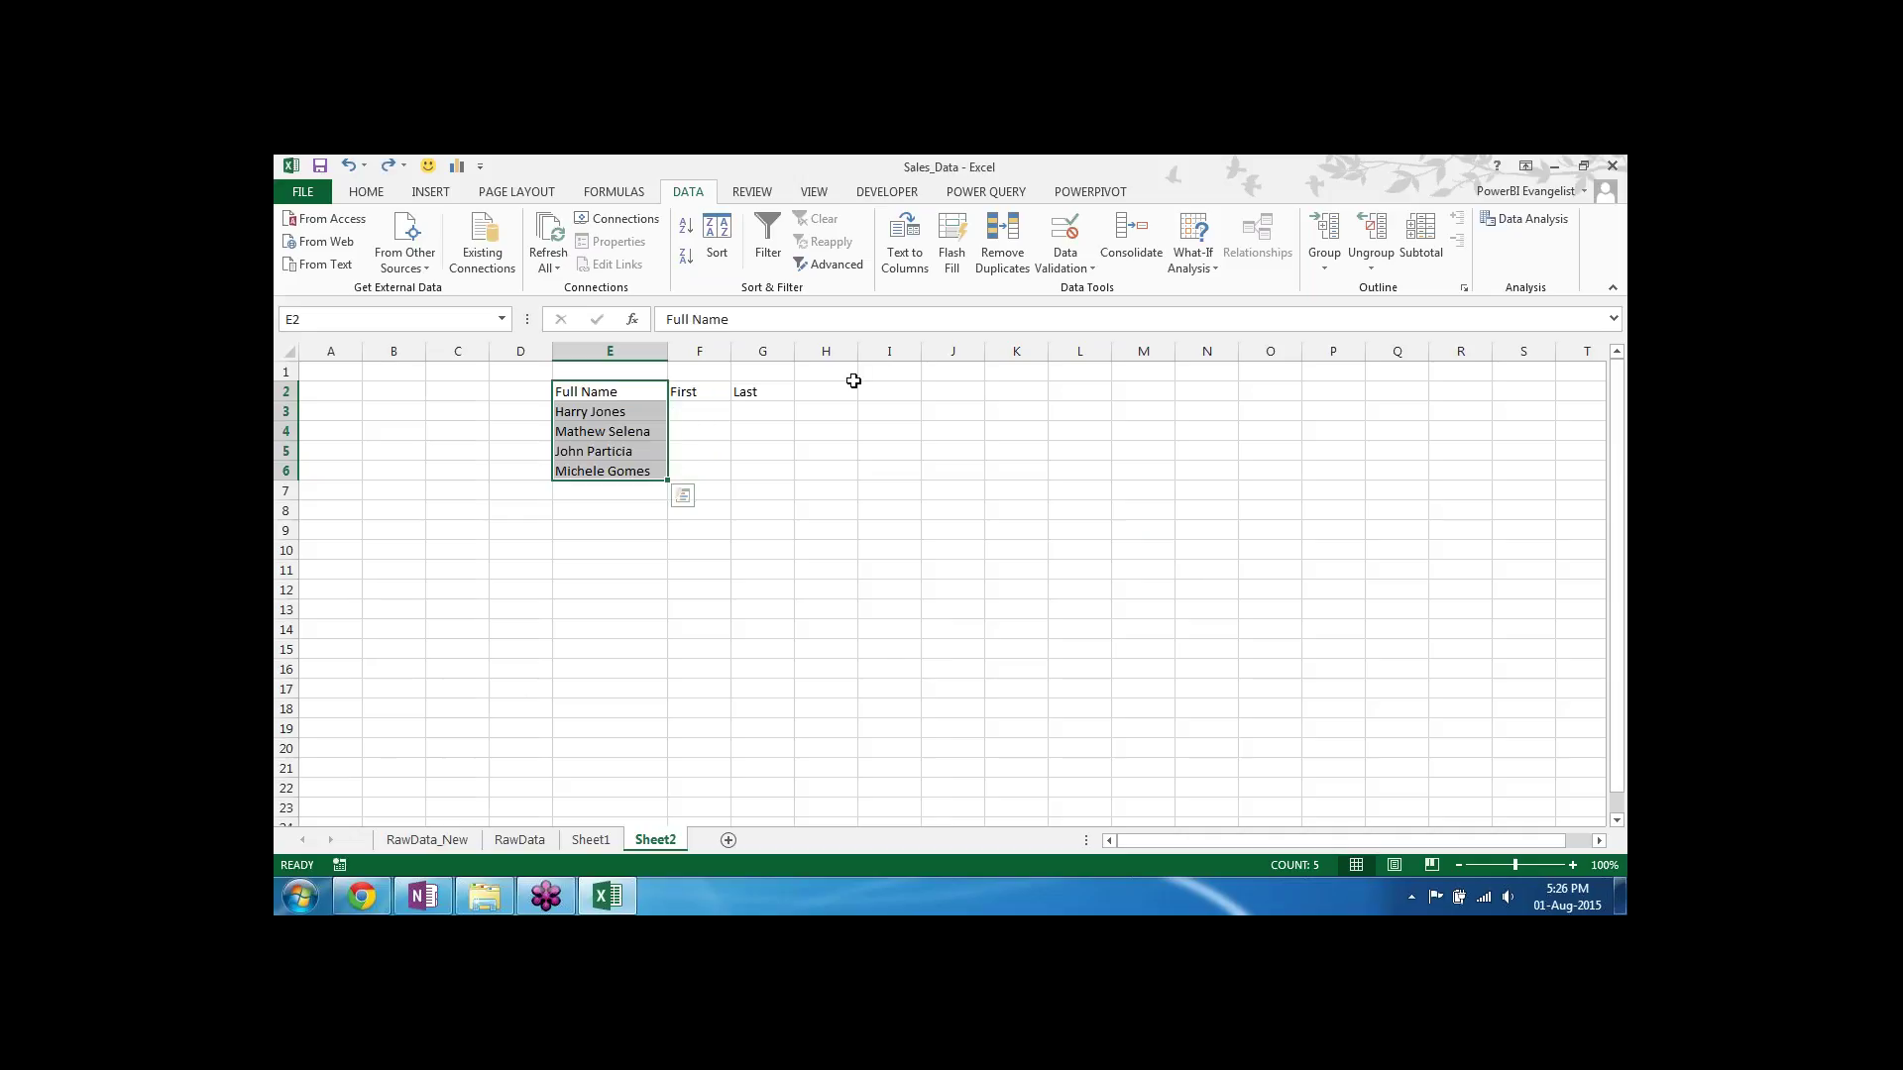
click(844, 374)
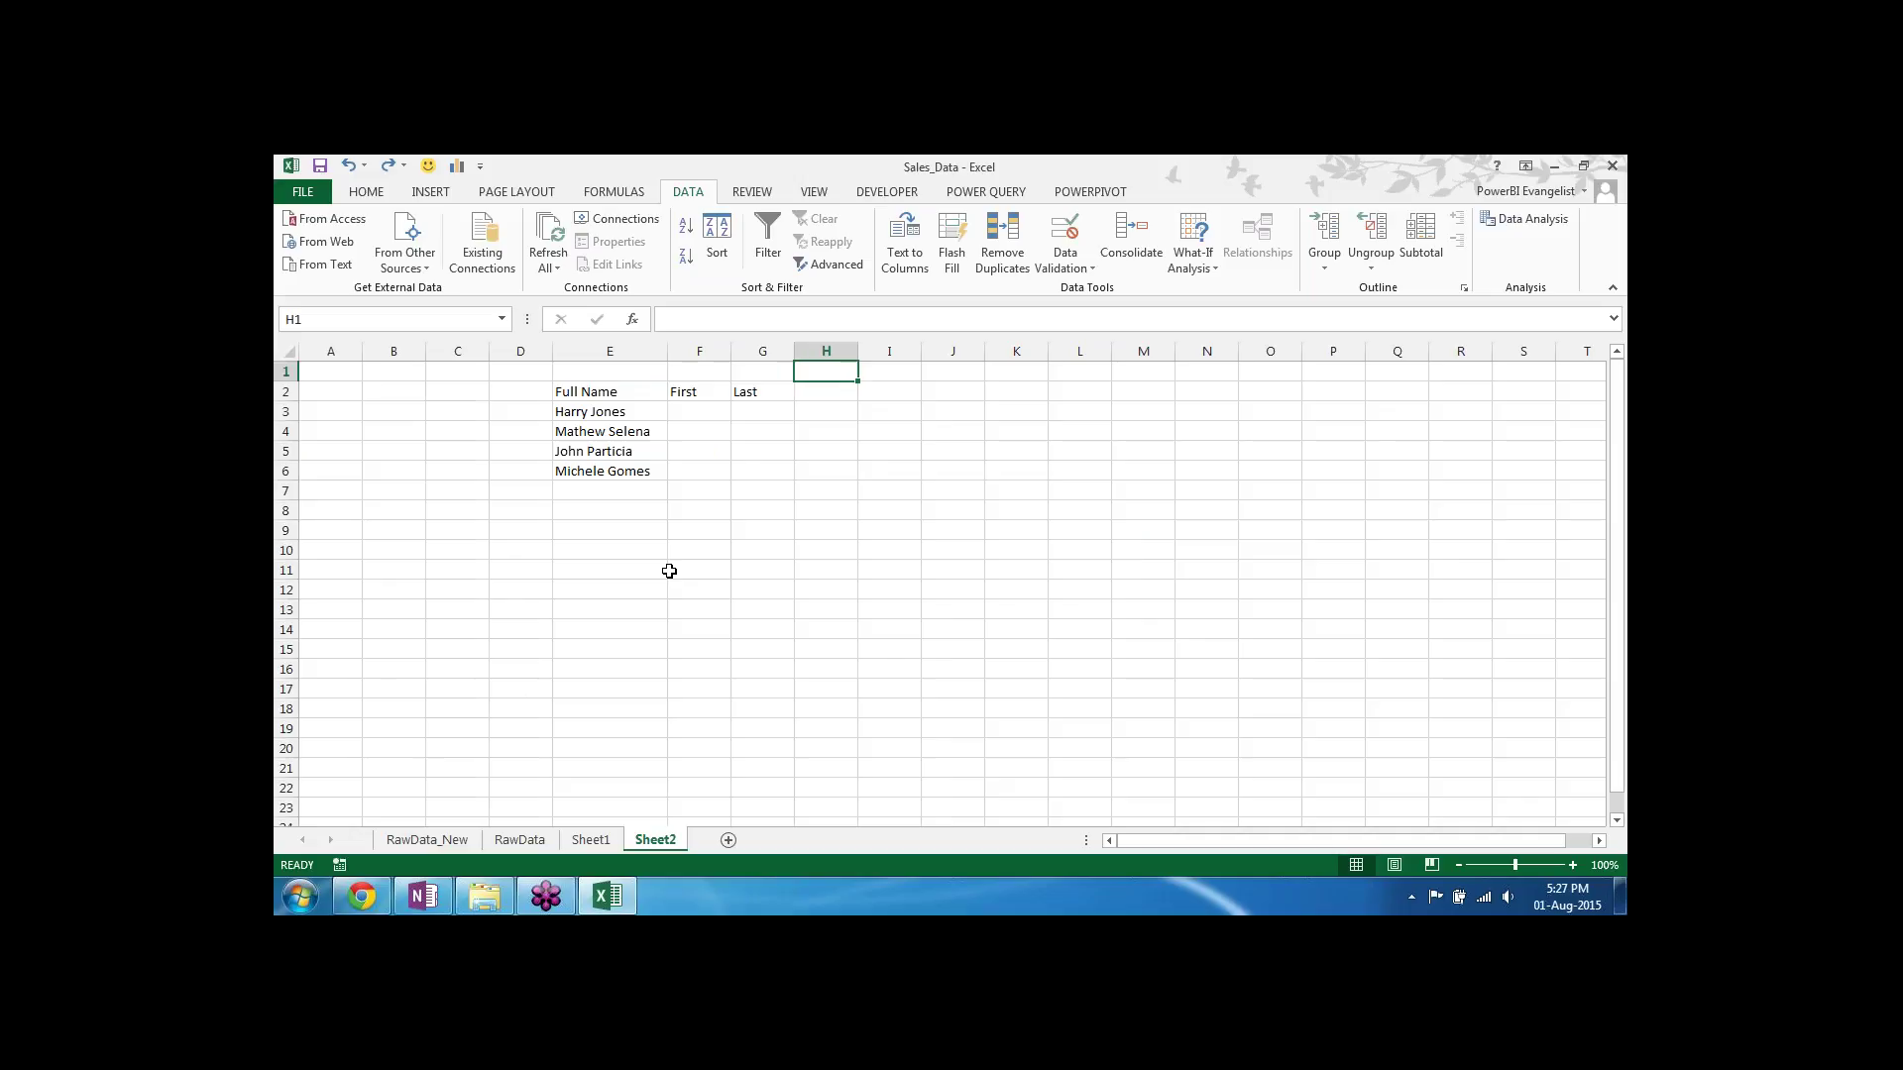
click(585, 410)
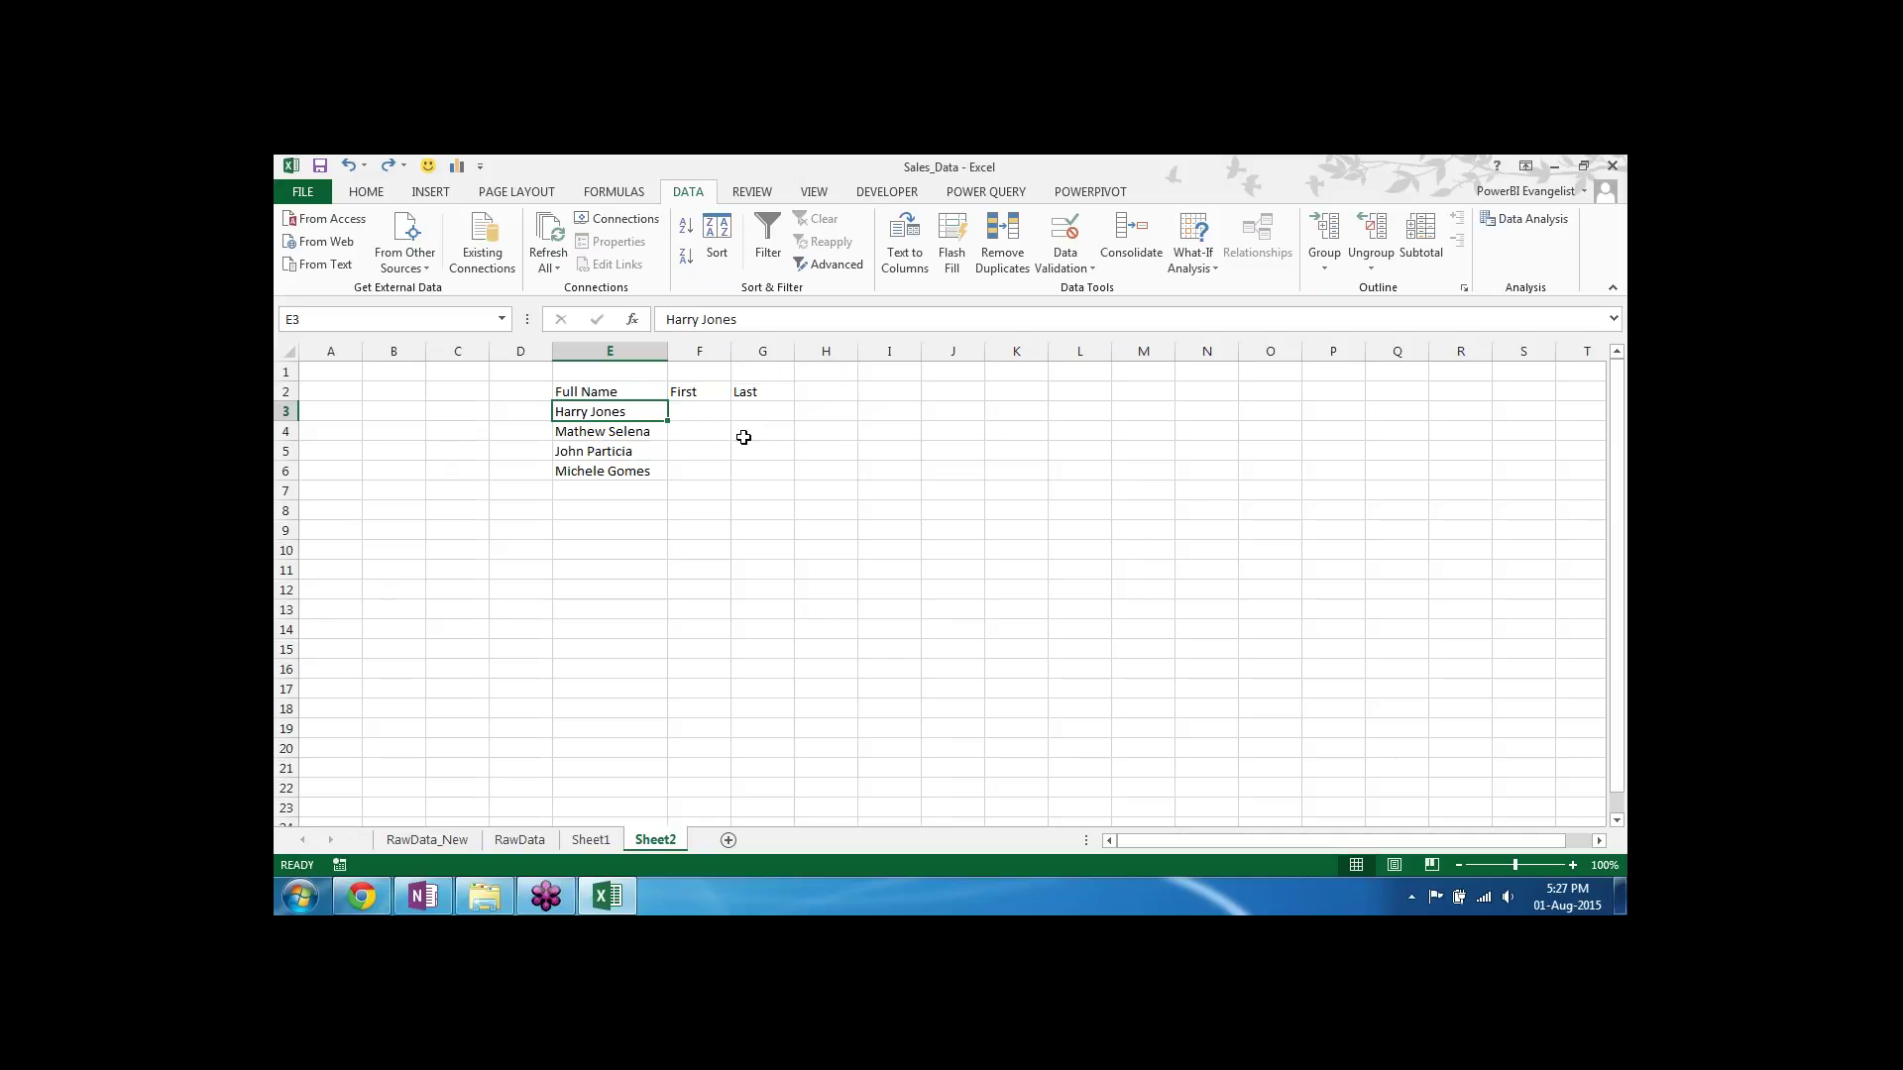
click(597, 491)
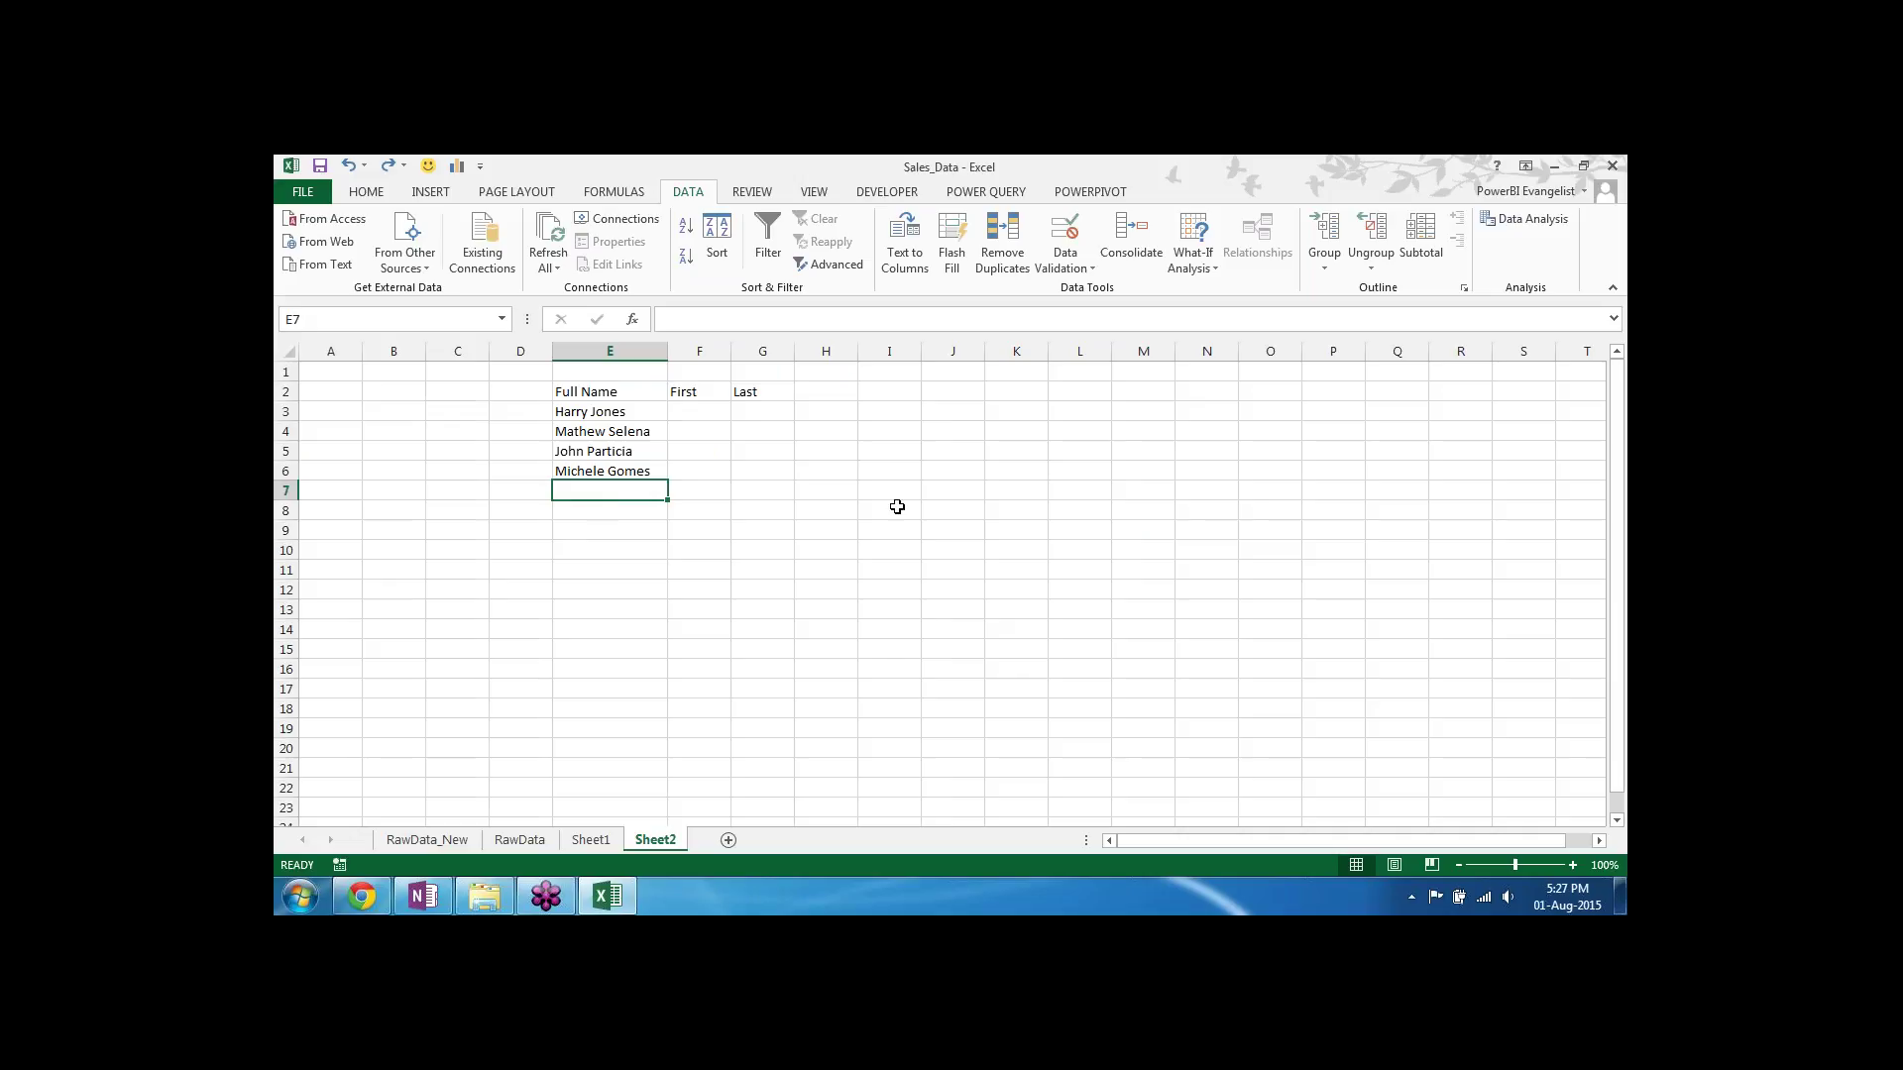
click(702, 410)
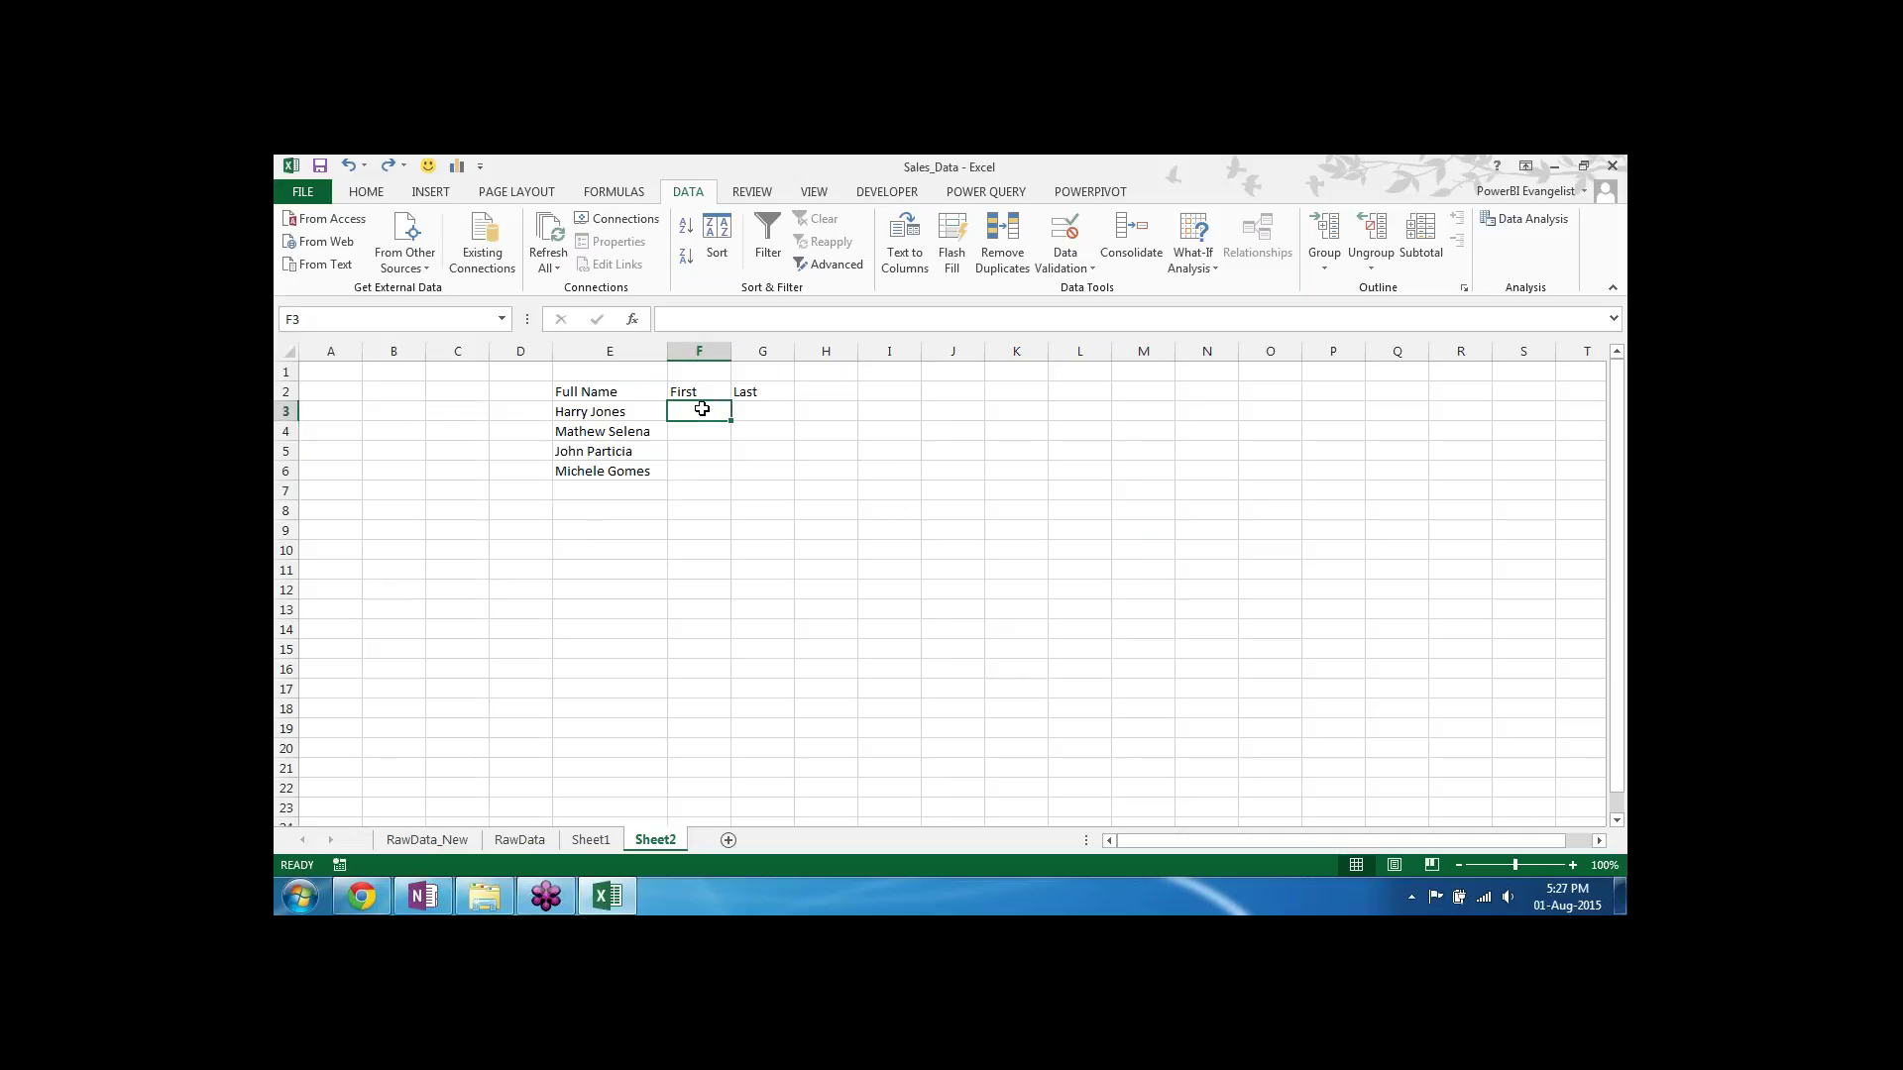
click(600, 396)
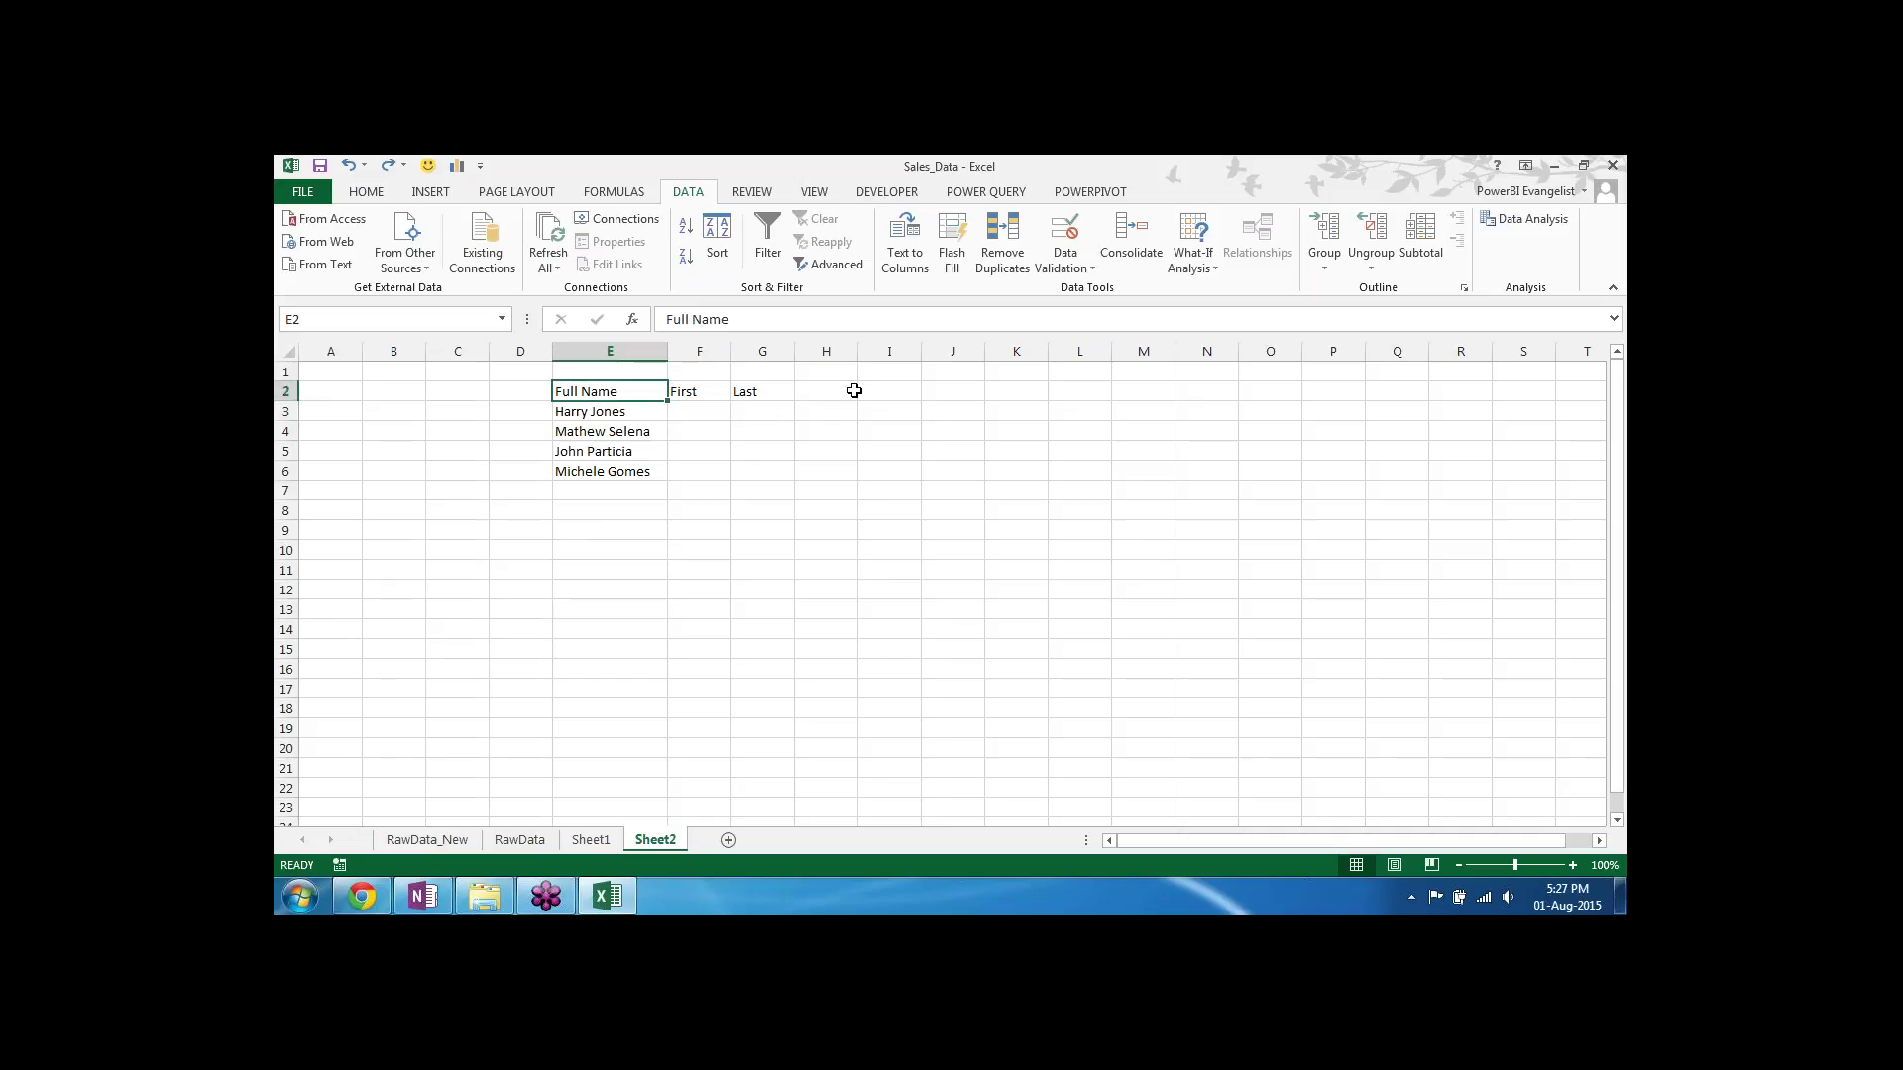
Step: Enter the header Position in H2, beside the Last header
click(823, 393)
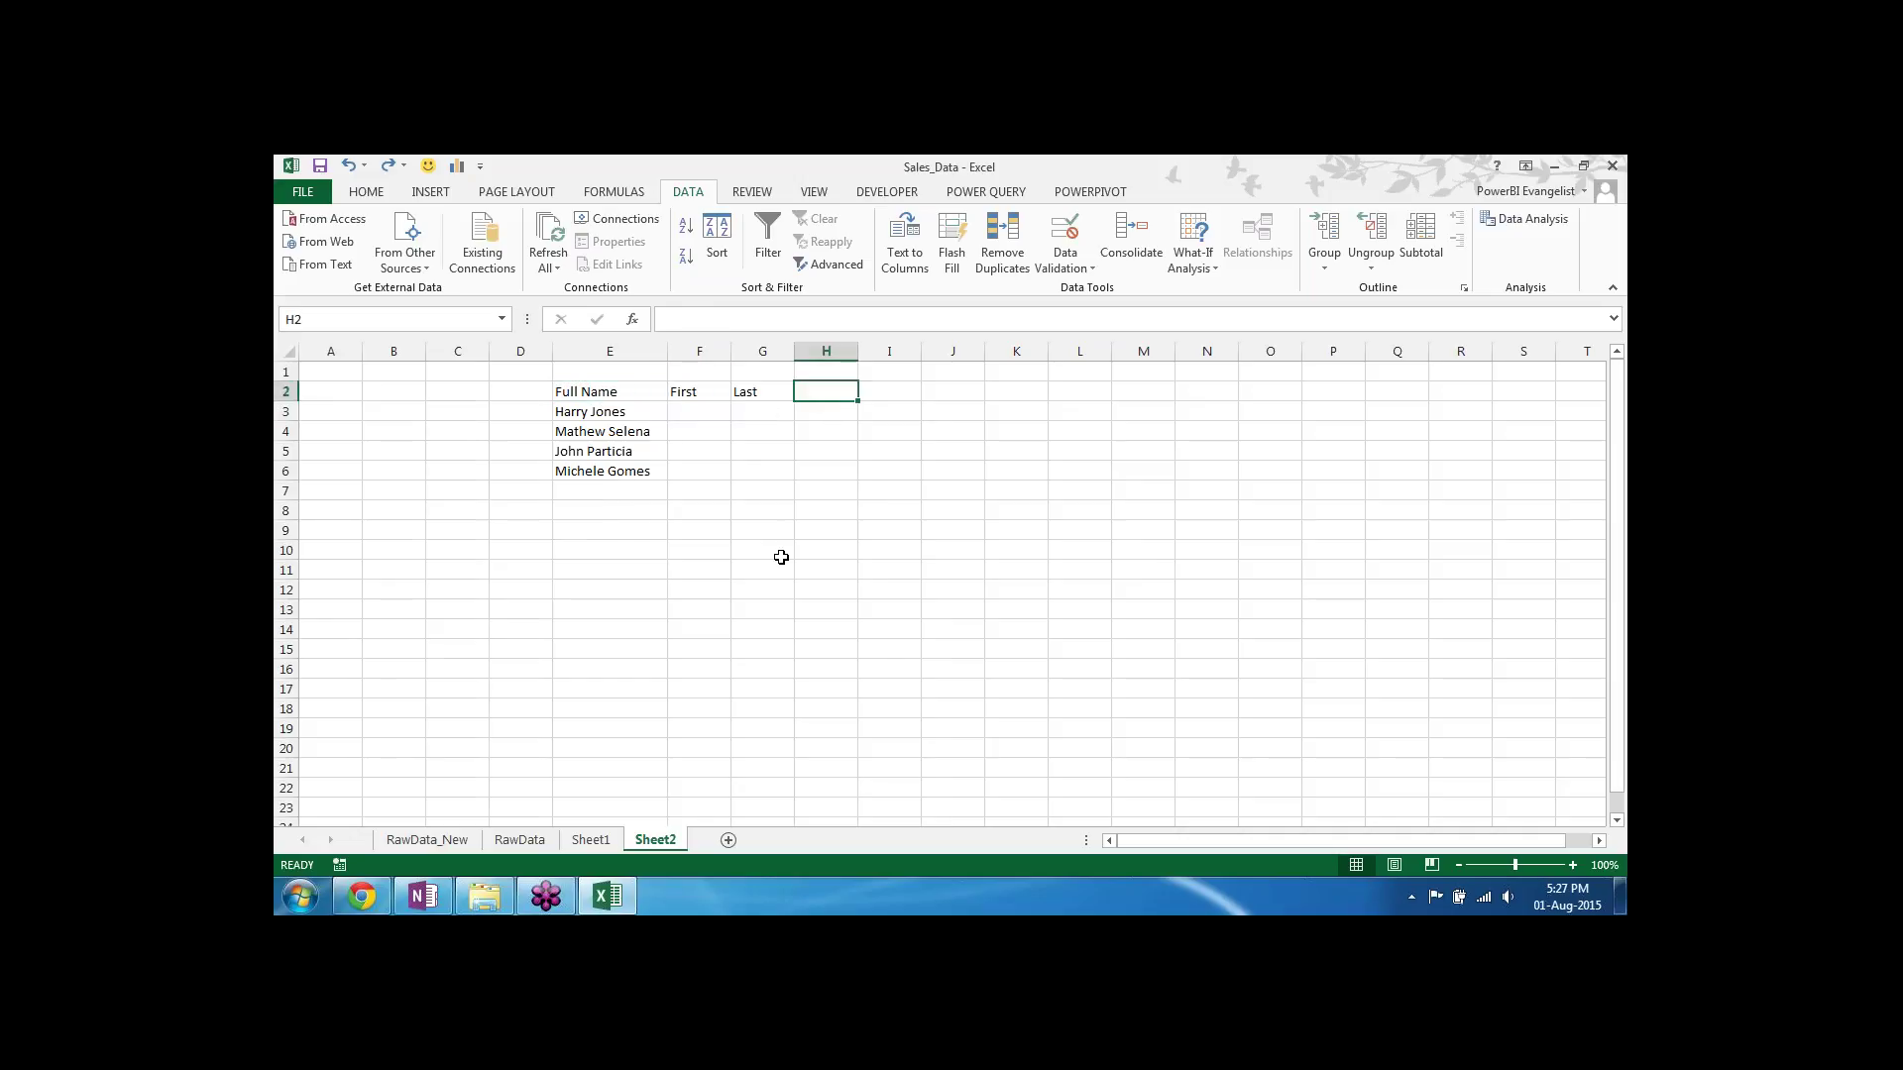
text(Posi)
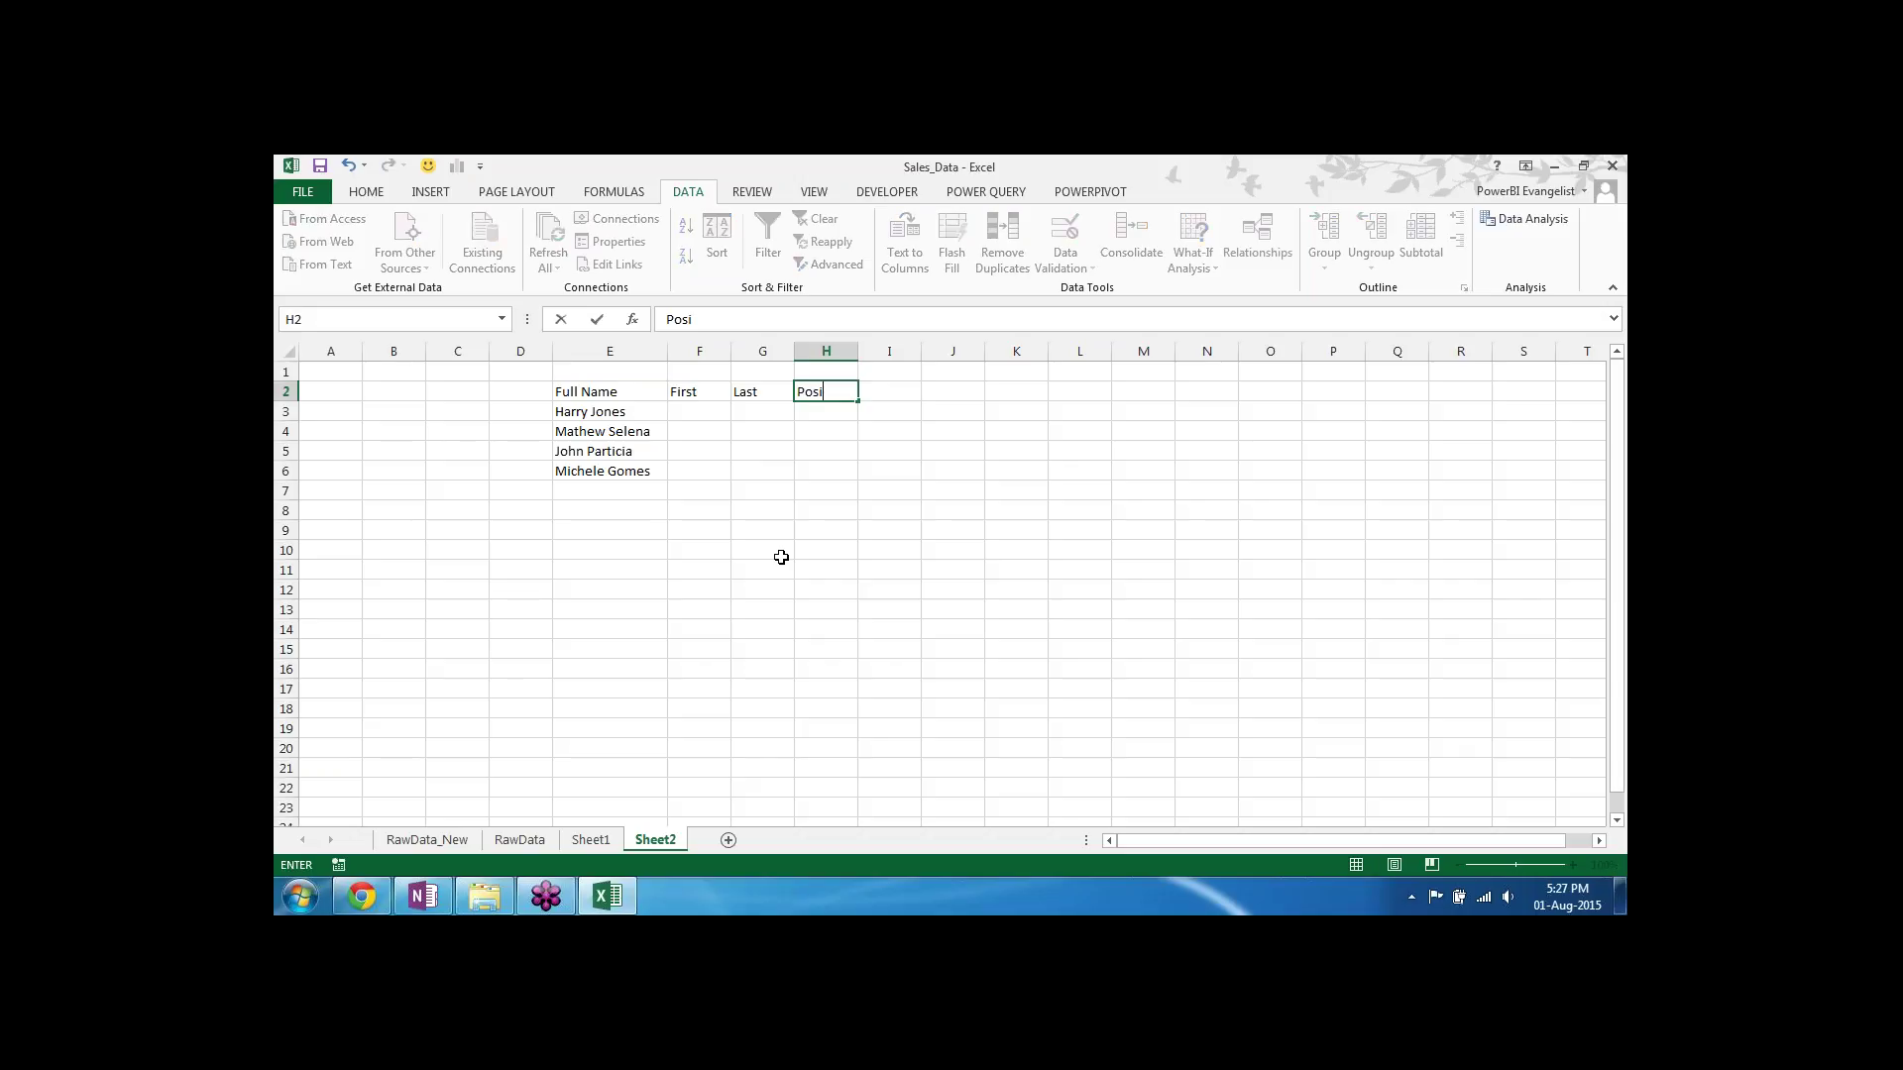
text(tion)
key(Return)
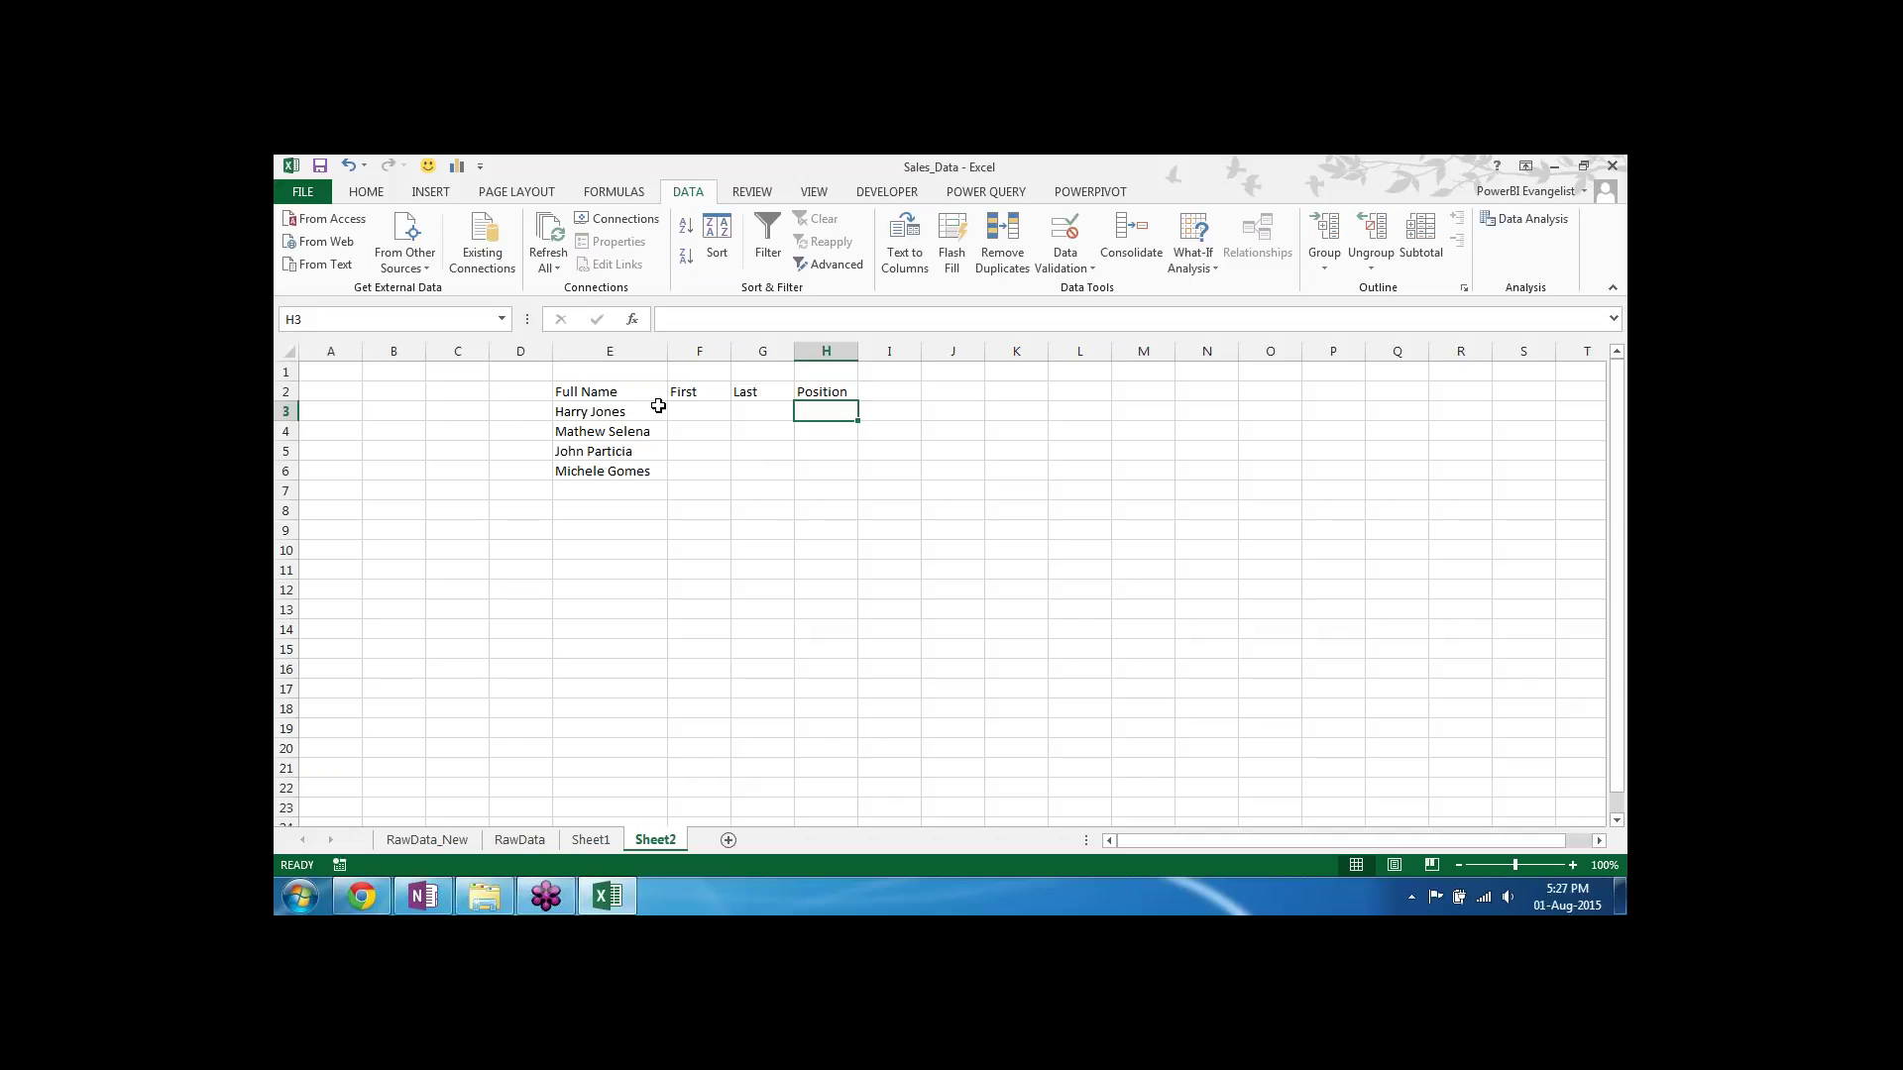
Step: Enter the formula =FIND(" ",E3) in H3 to locate the space in the first full name
text(=)
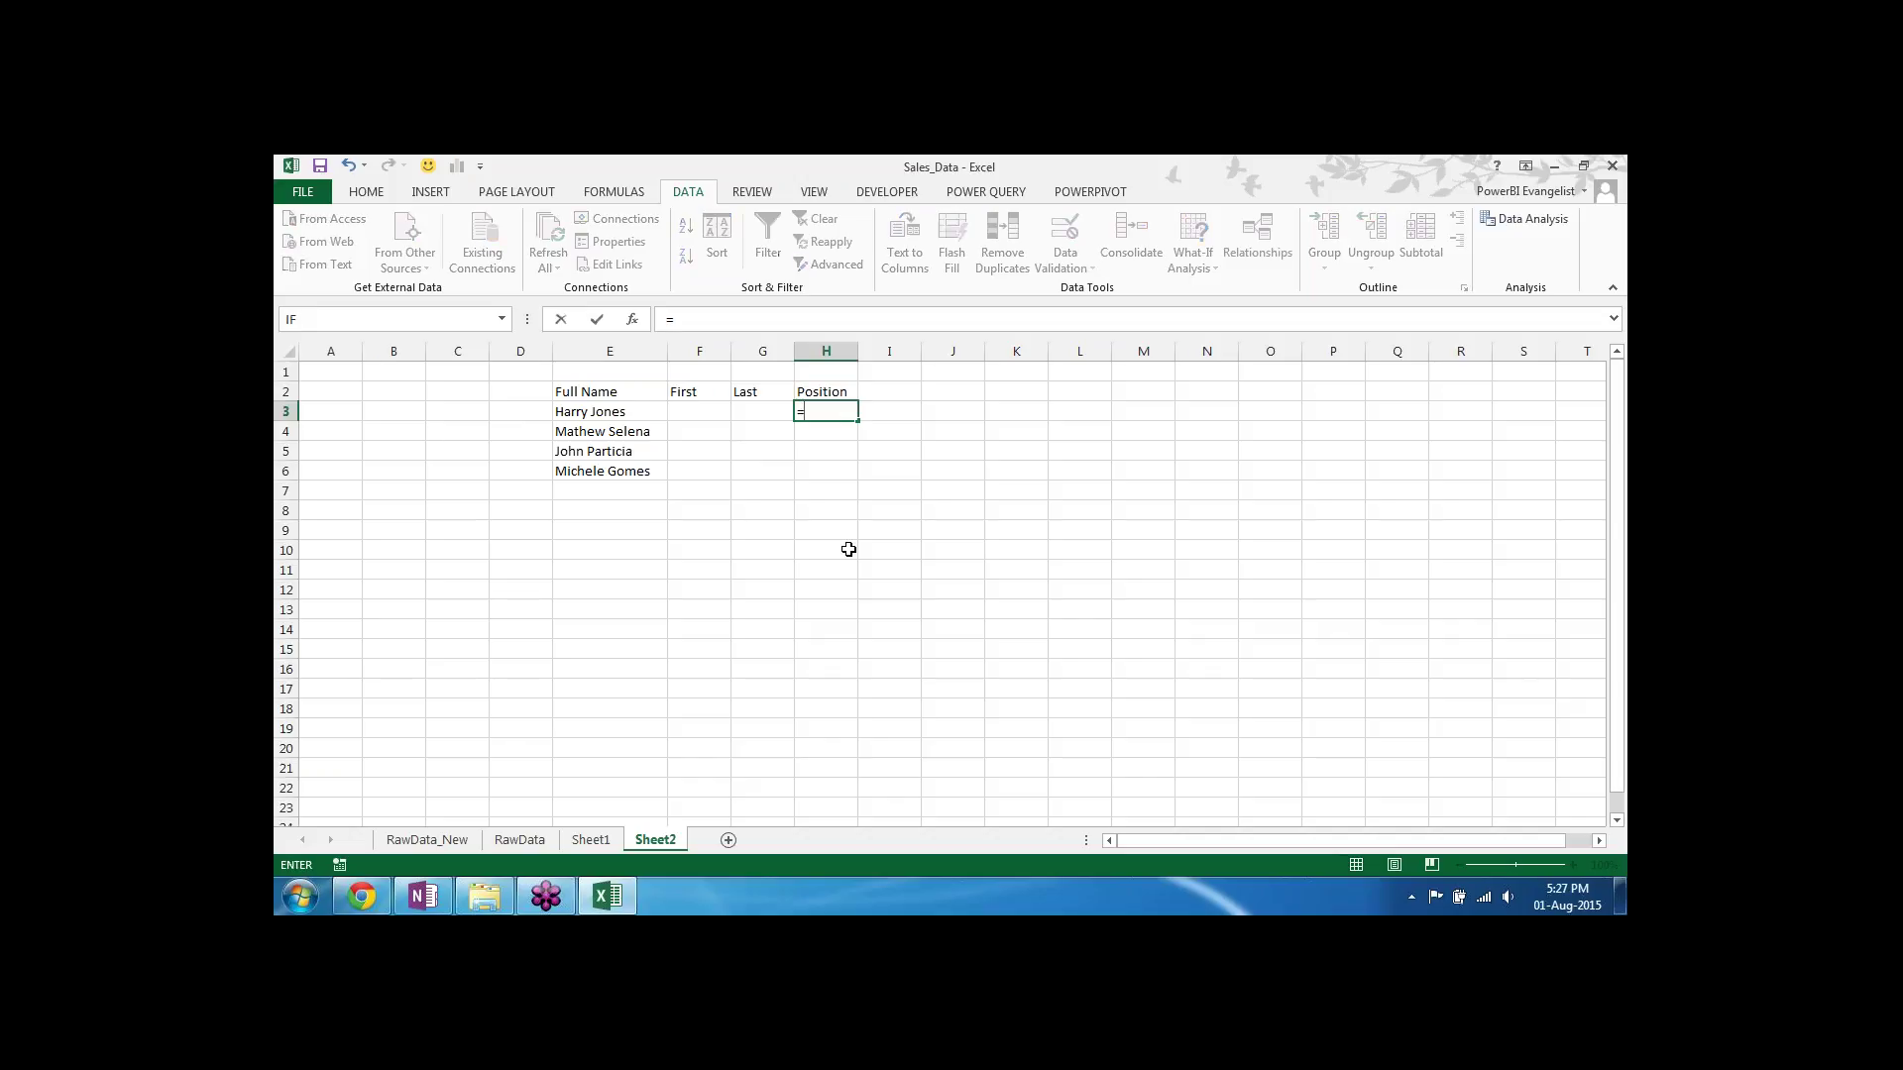
text(find)
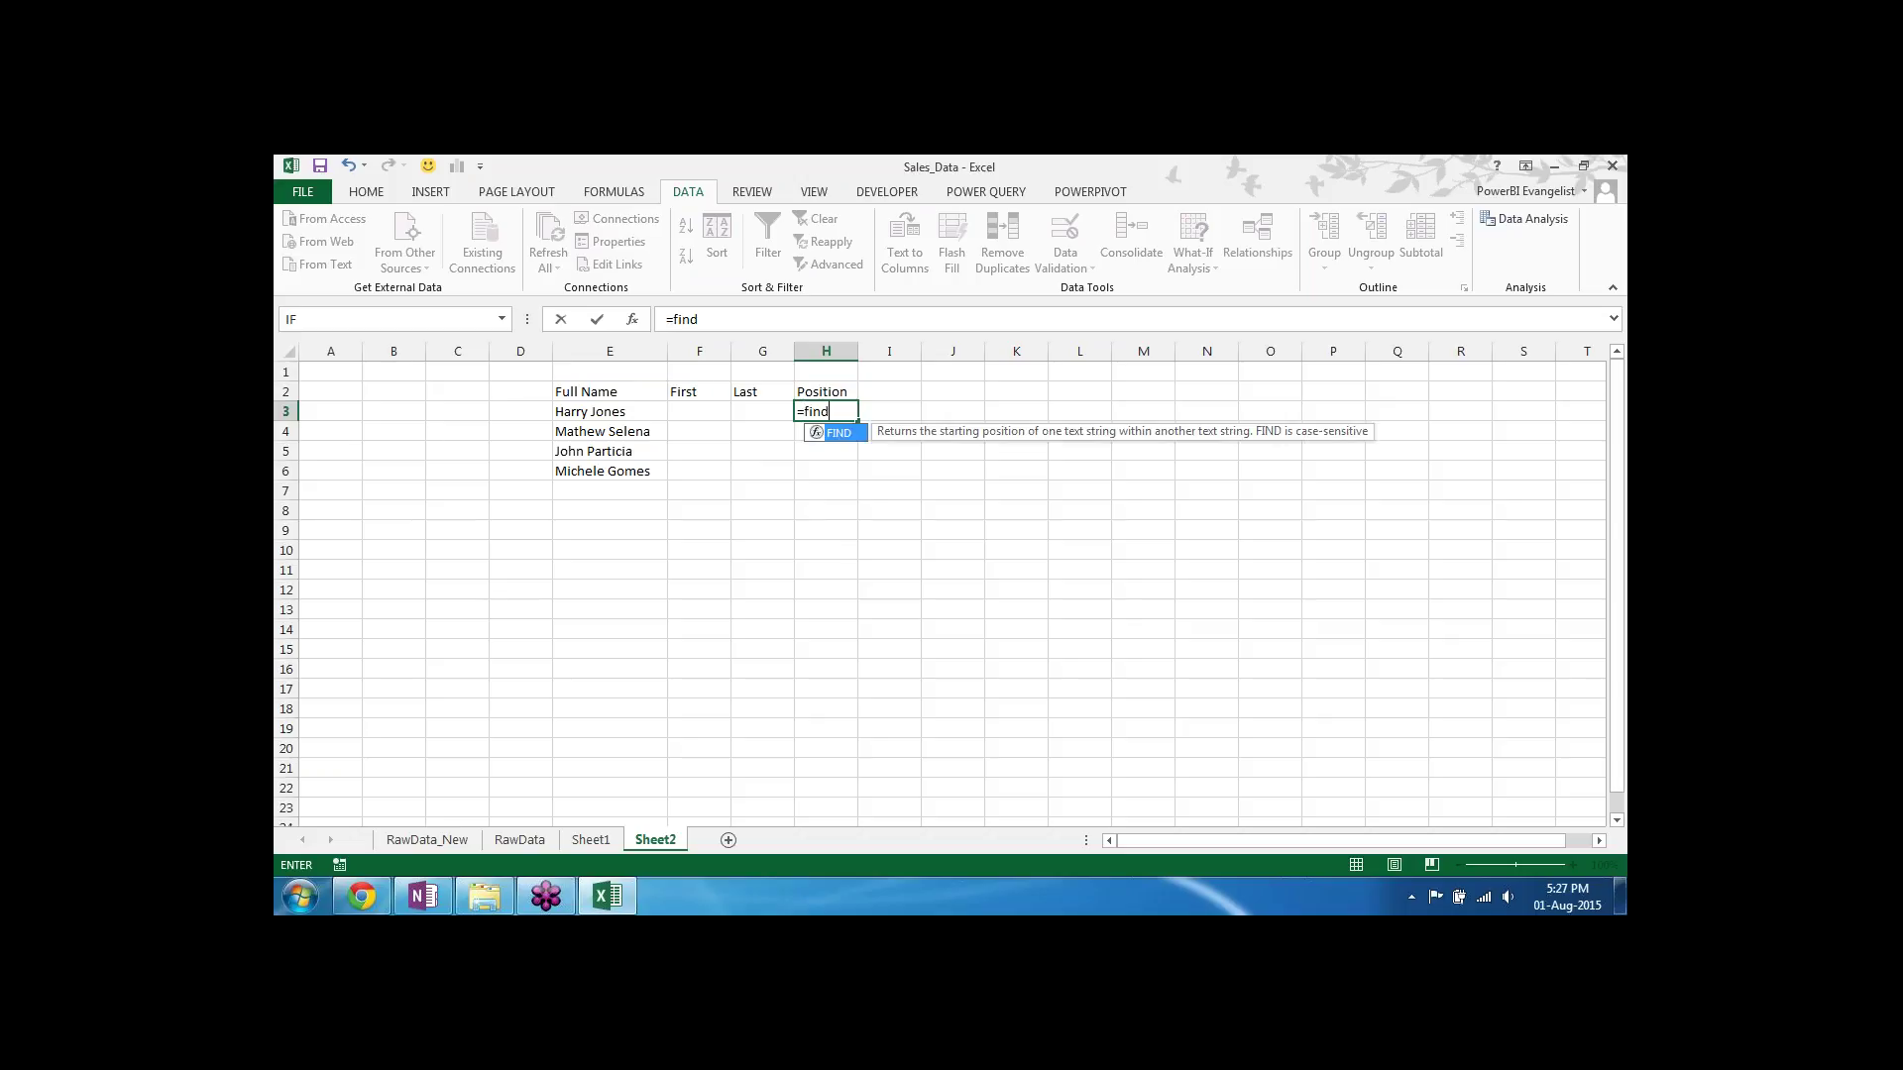
text(()
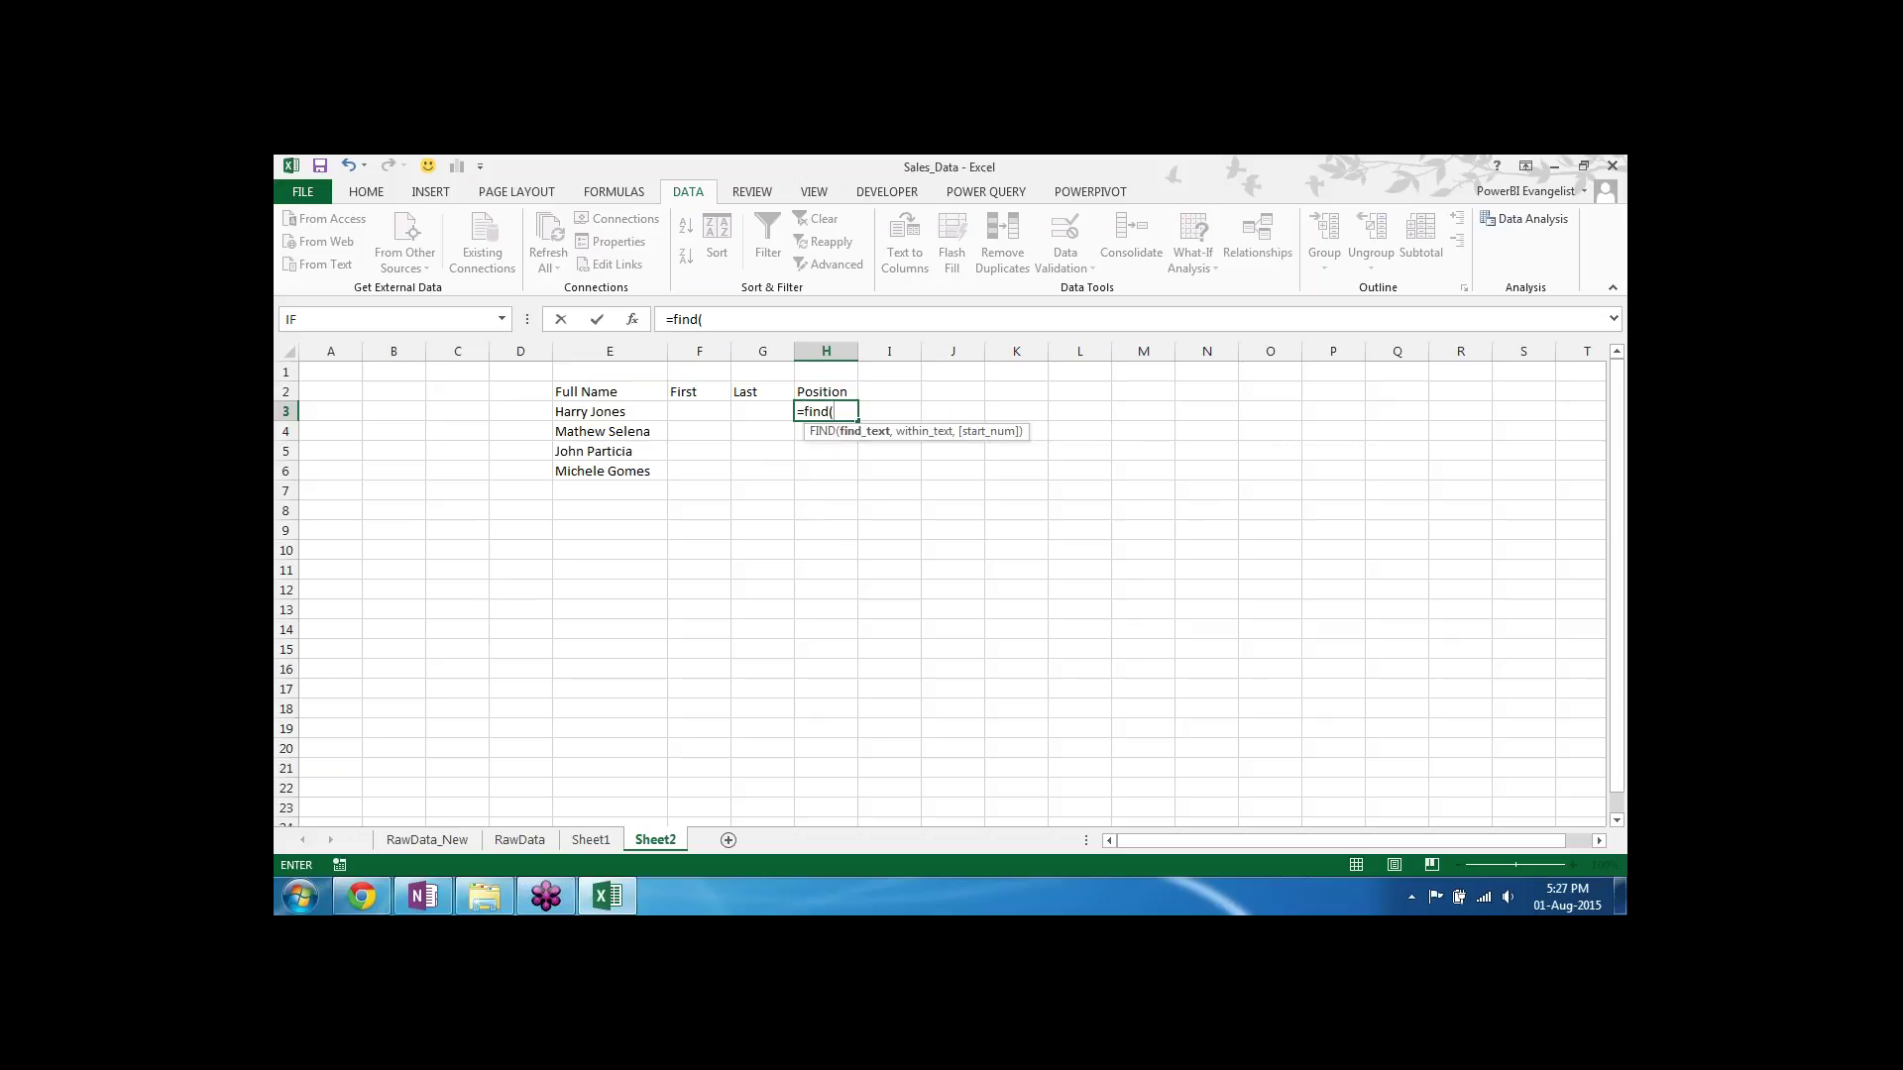
text(" ",)
click(592, 413)
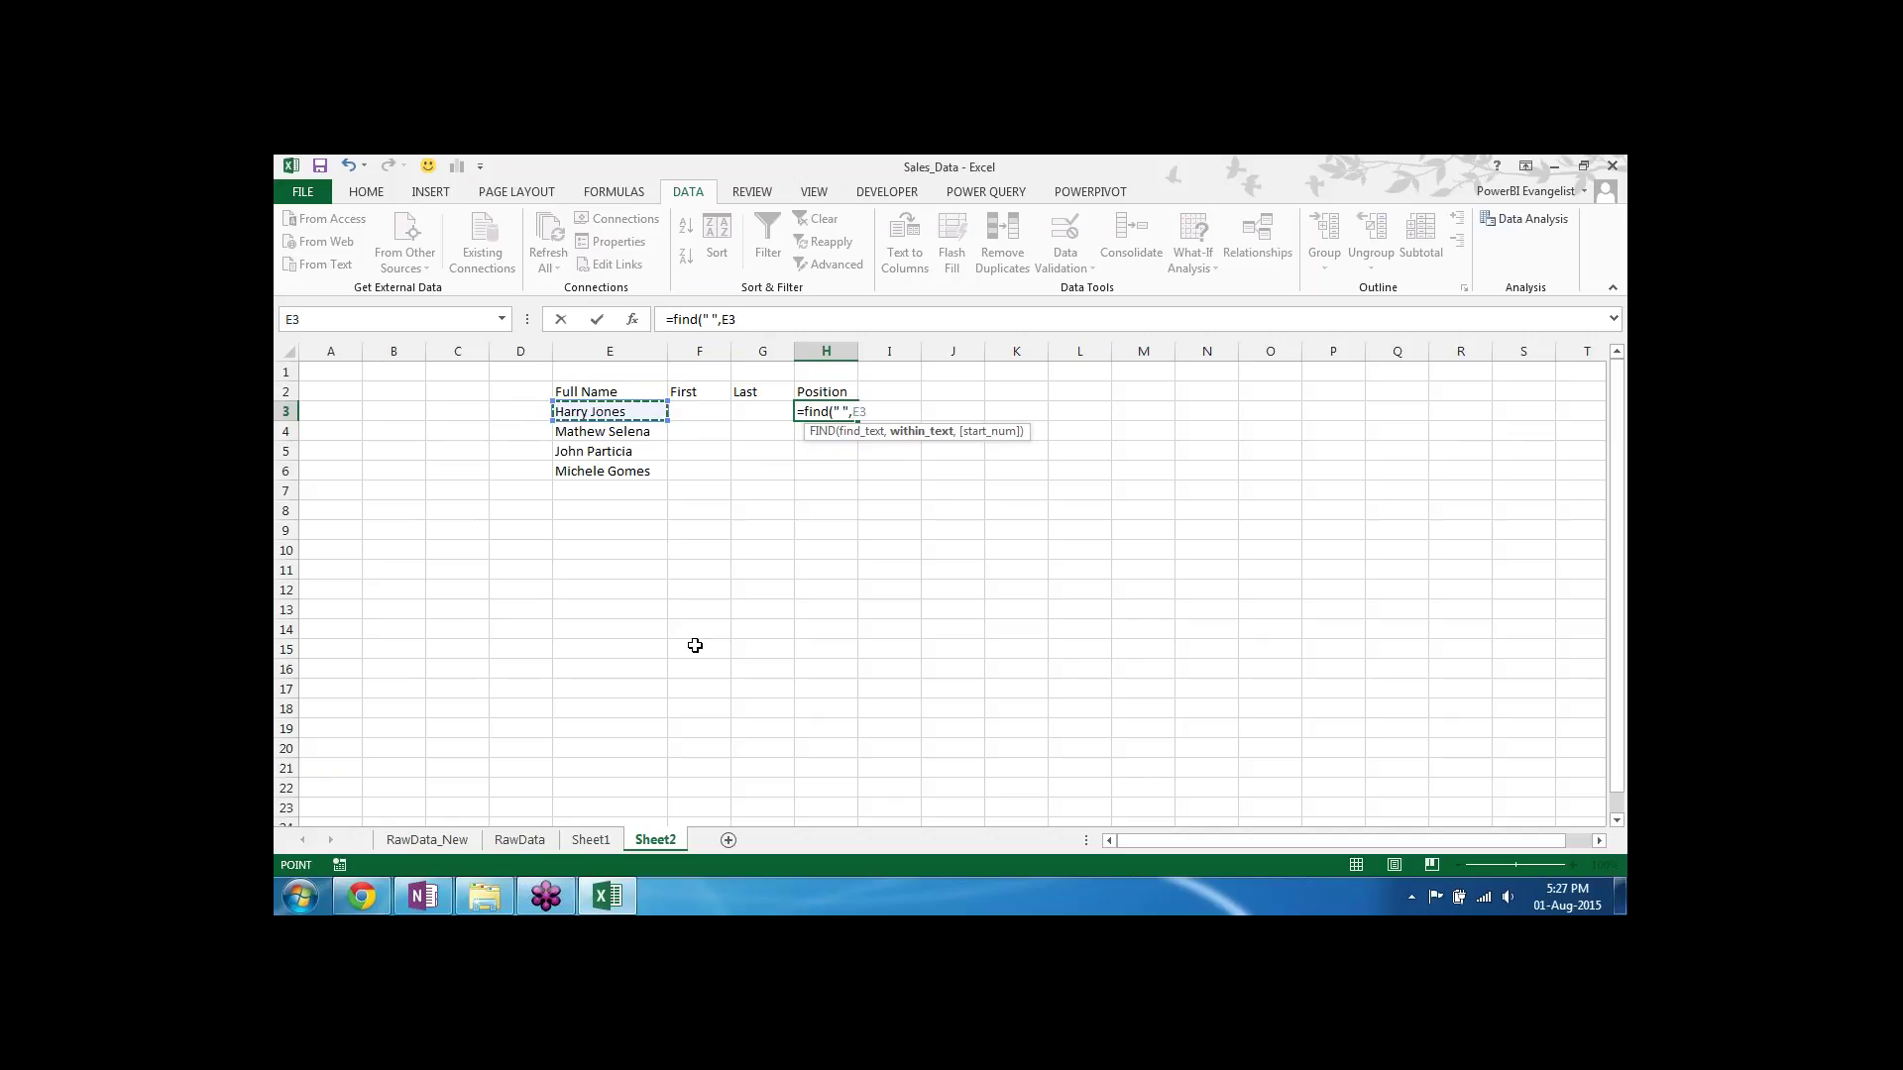
text())
key(Return)
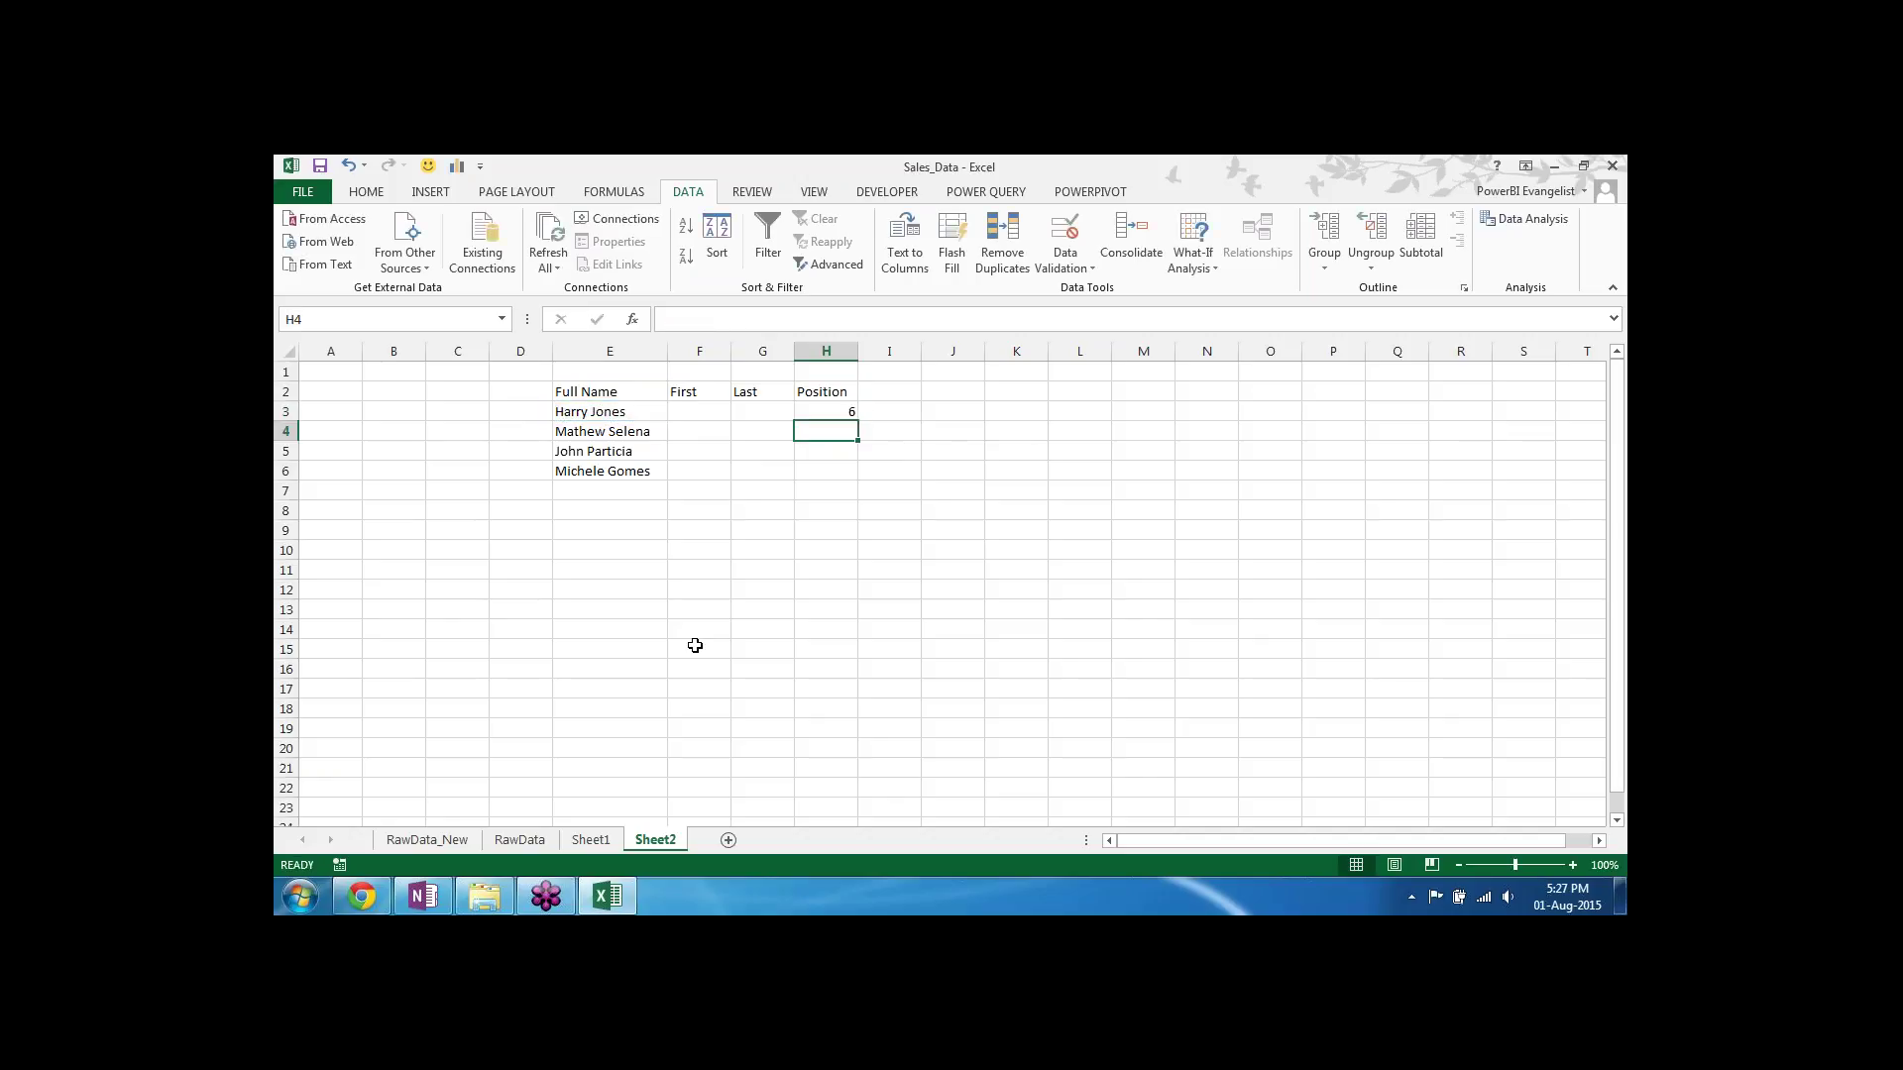
Step: Fill the FIND formula from H3 down through H6
key(Up)
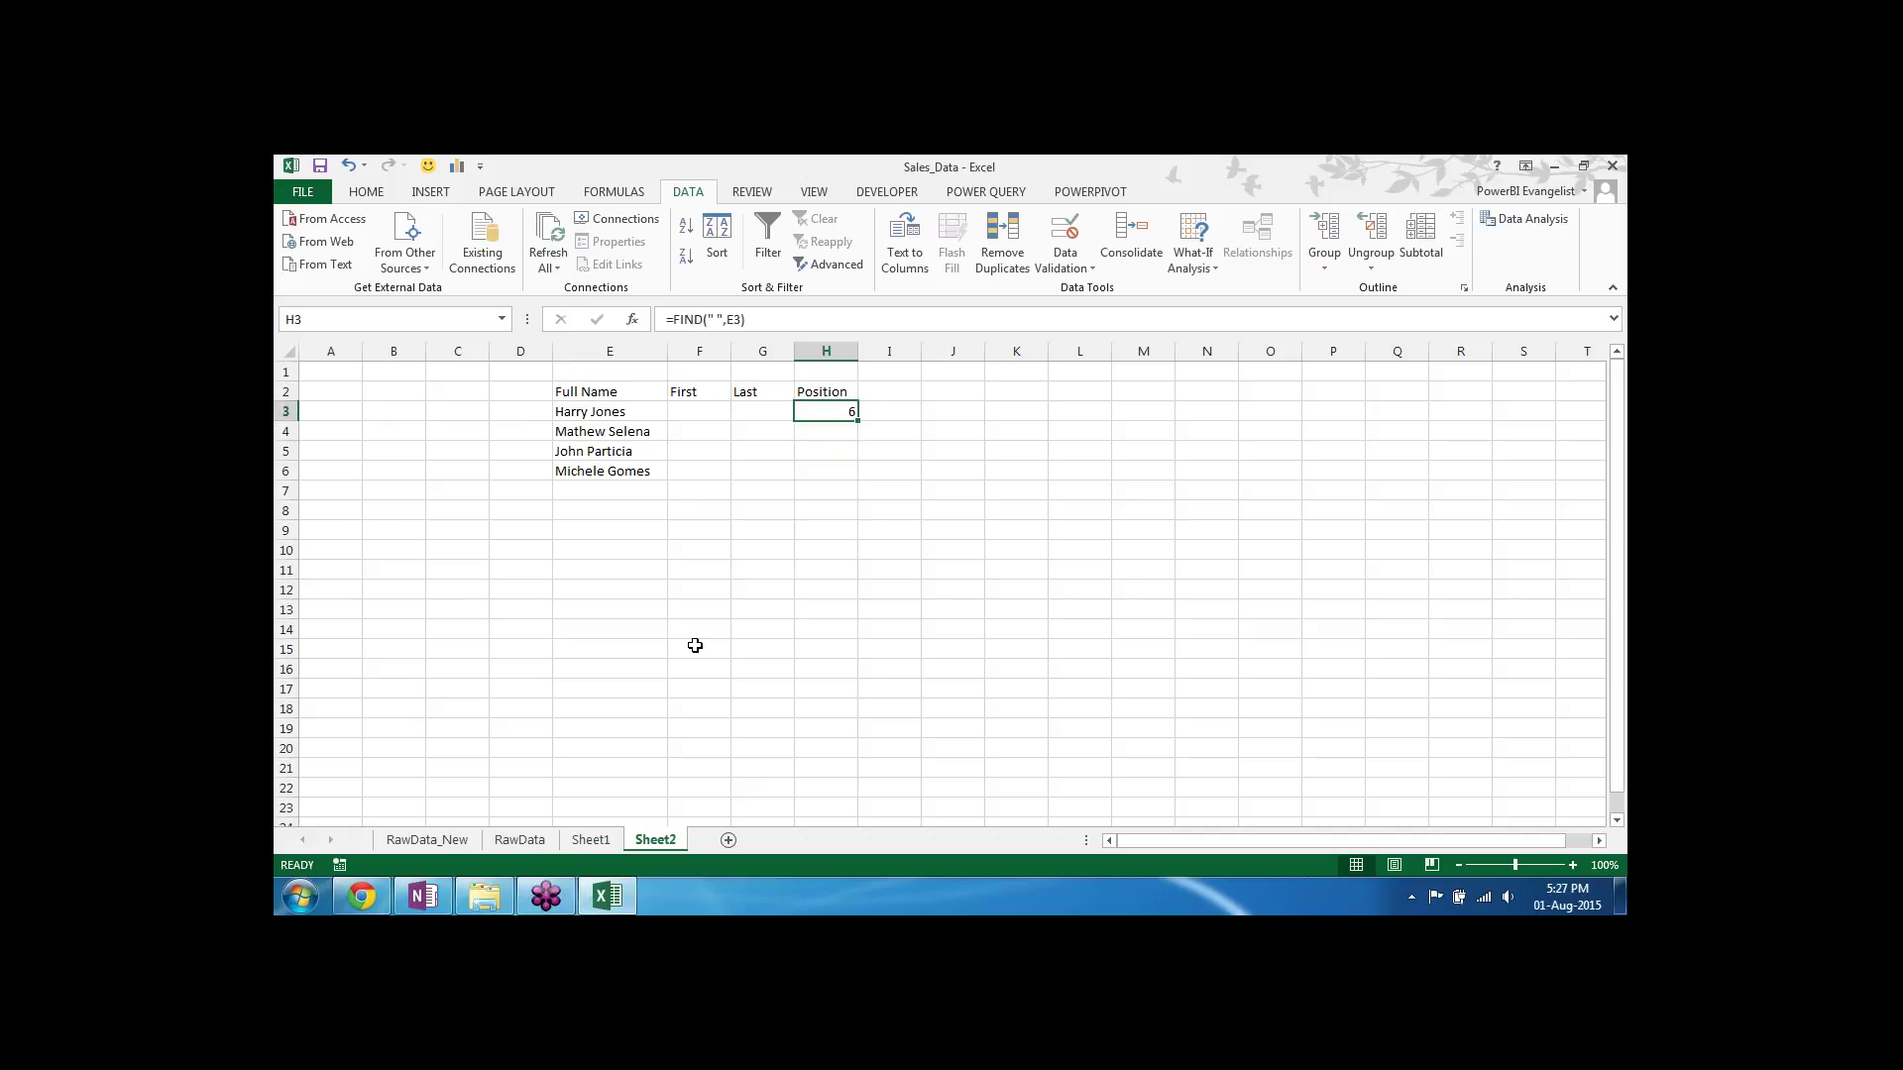
key(shift+Down)
key(shift+Down)
key(shift+Down)
key(ctrl+d)
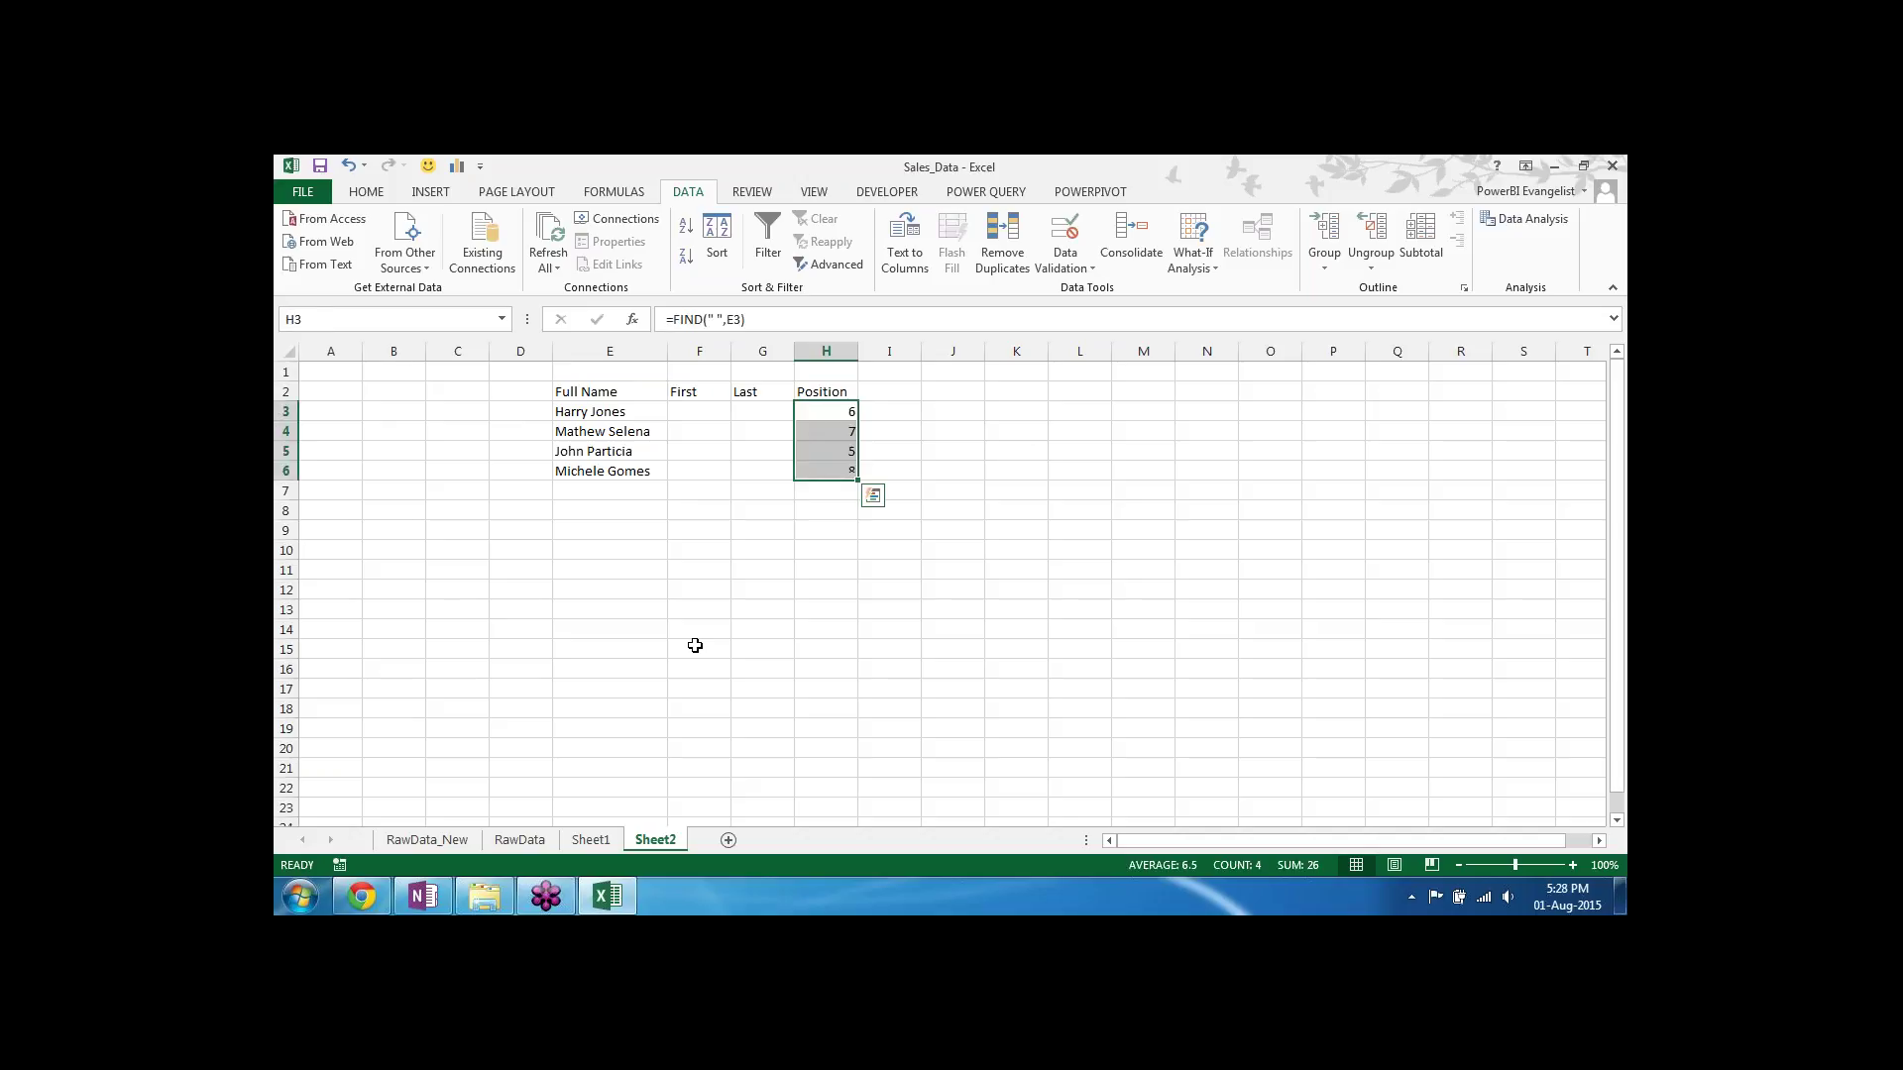
Step: Enter the formula =LEFT(E3,H3) in F3 to extract the first name
key(Left)
key(Left)
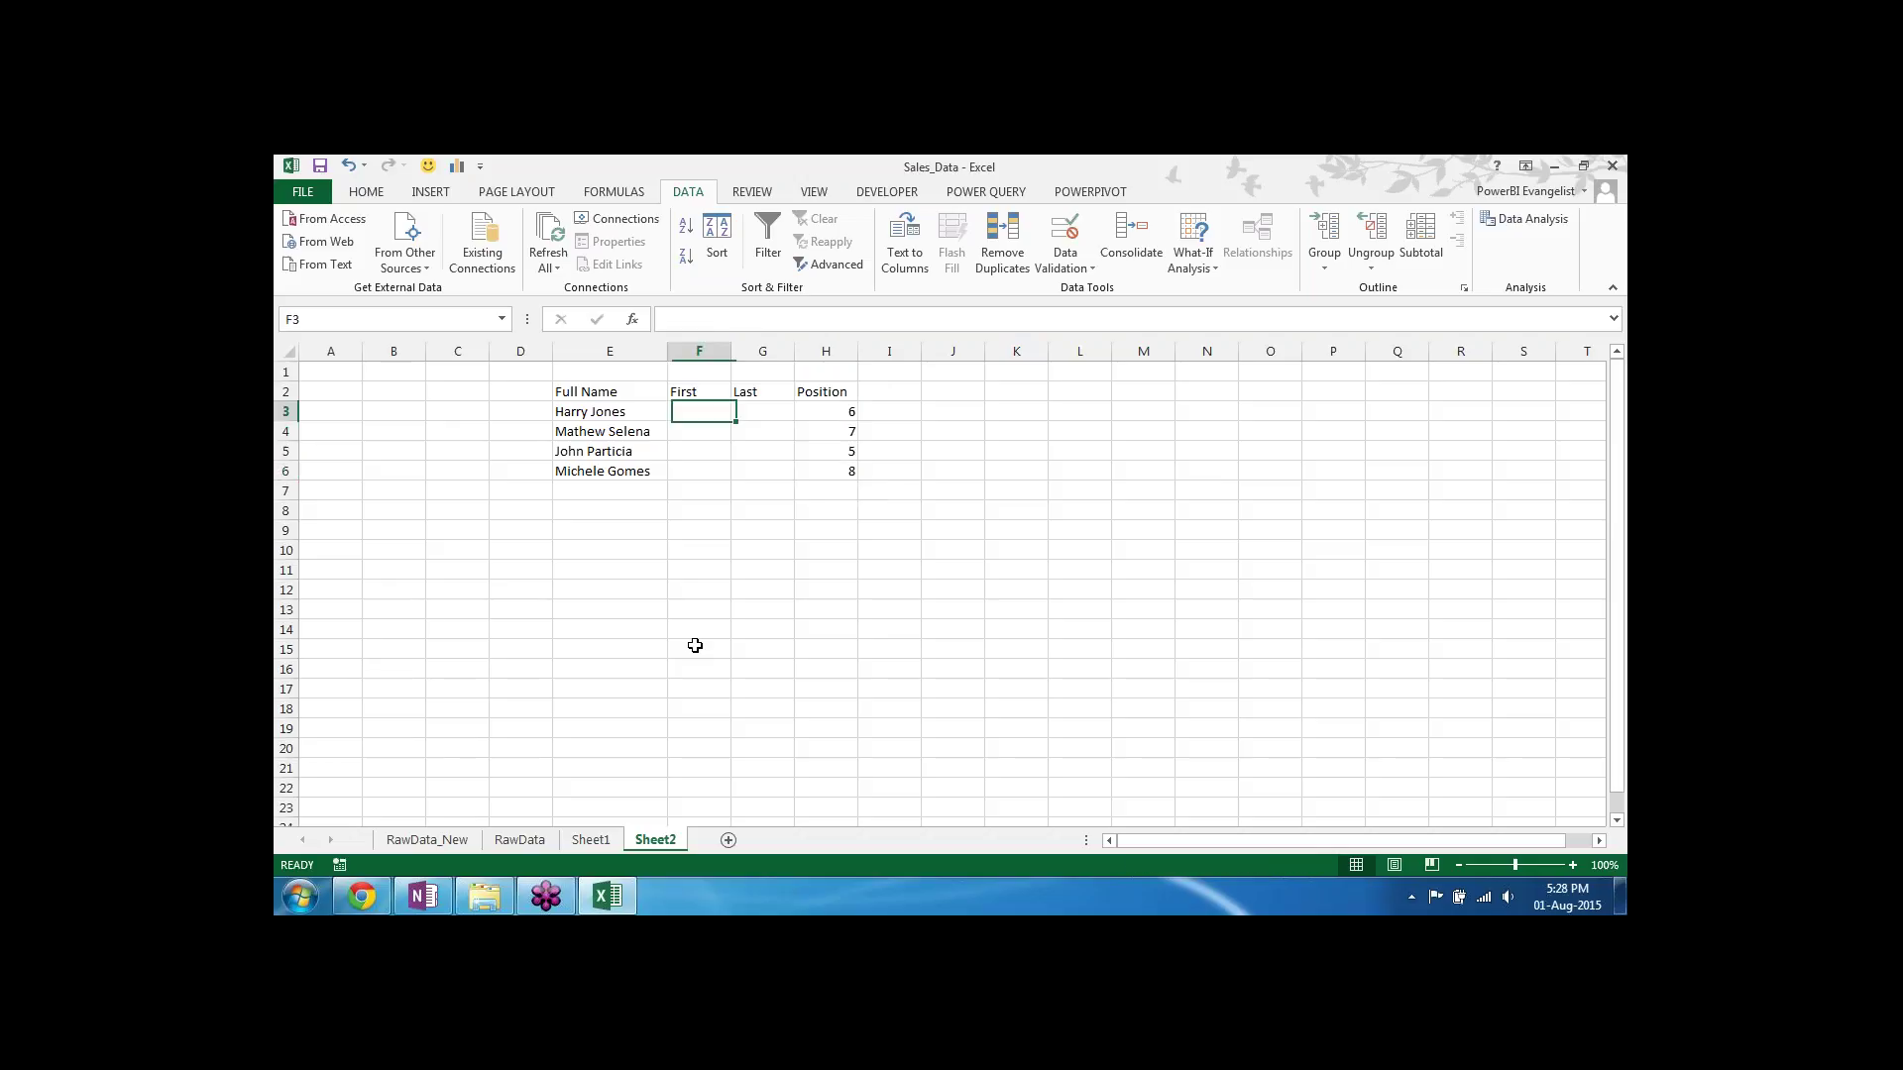
text(=)
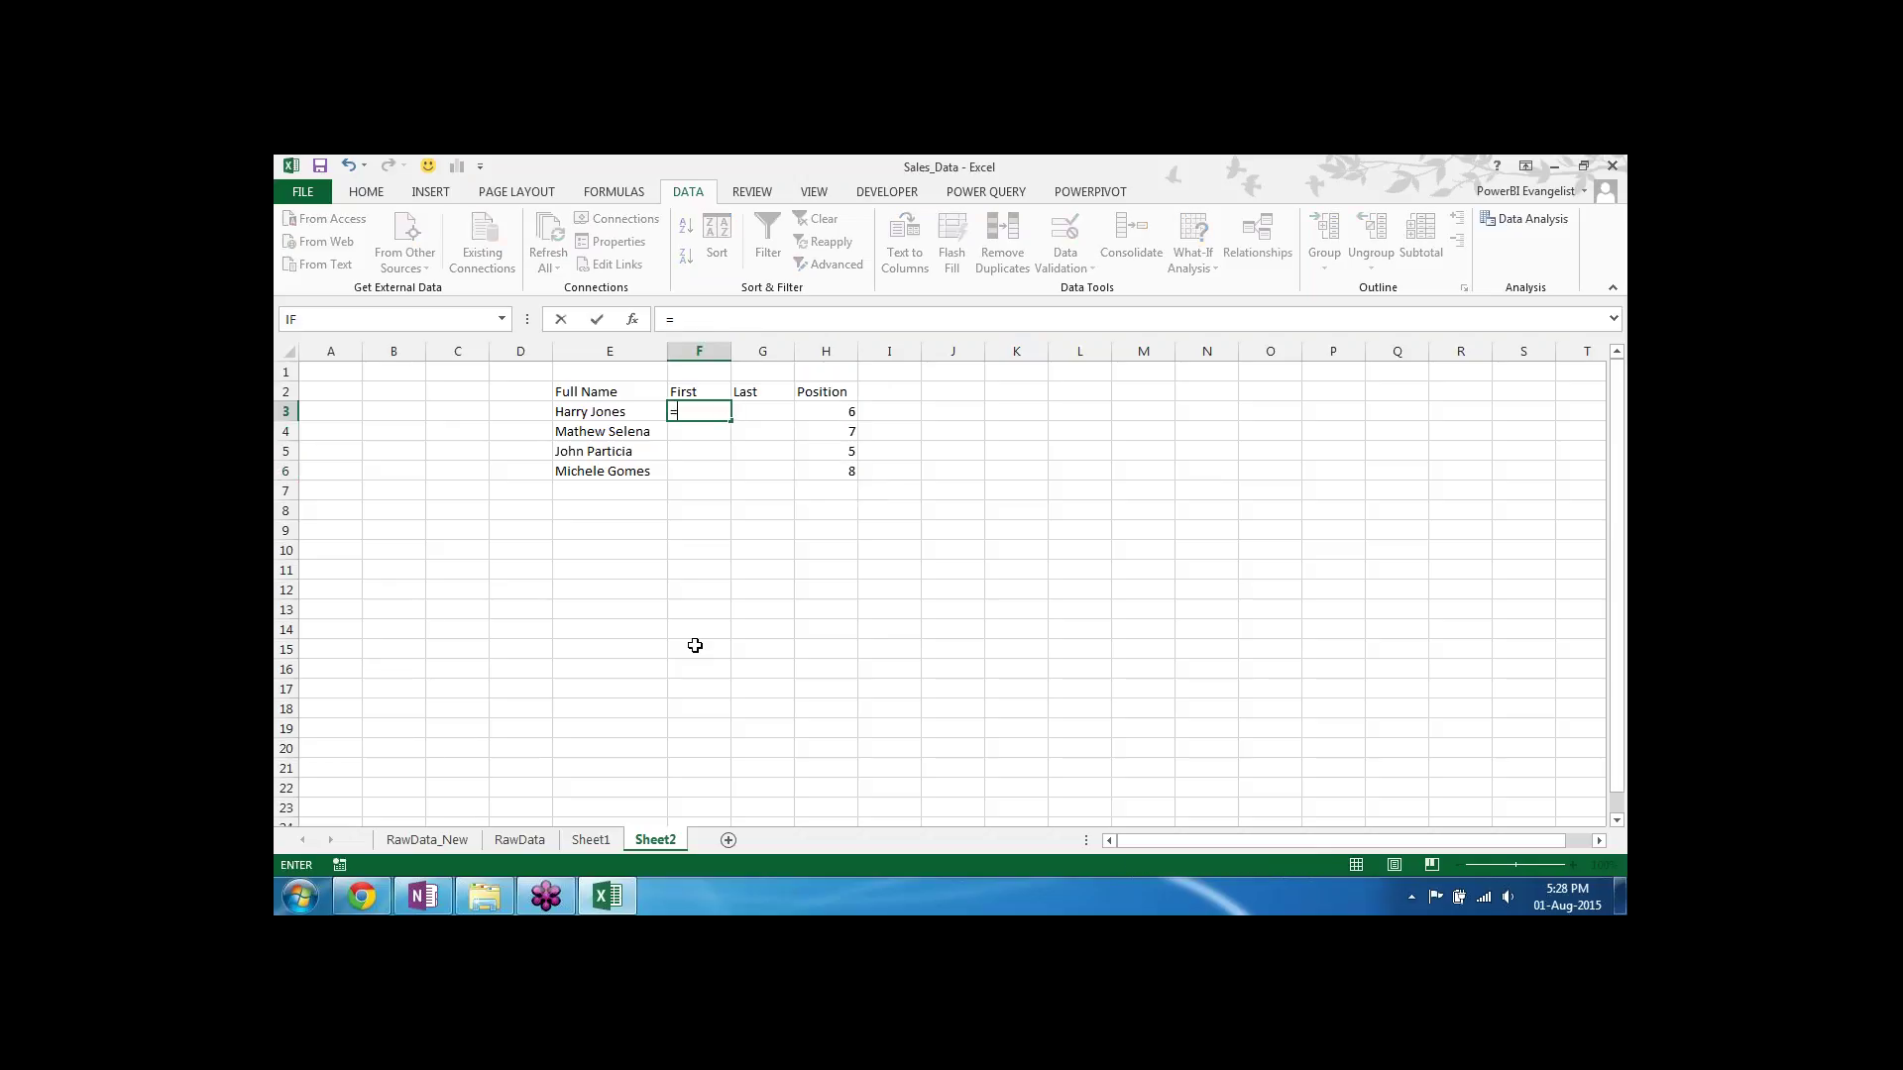
text(left()
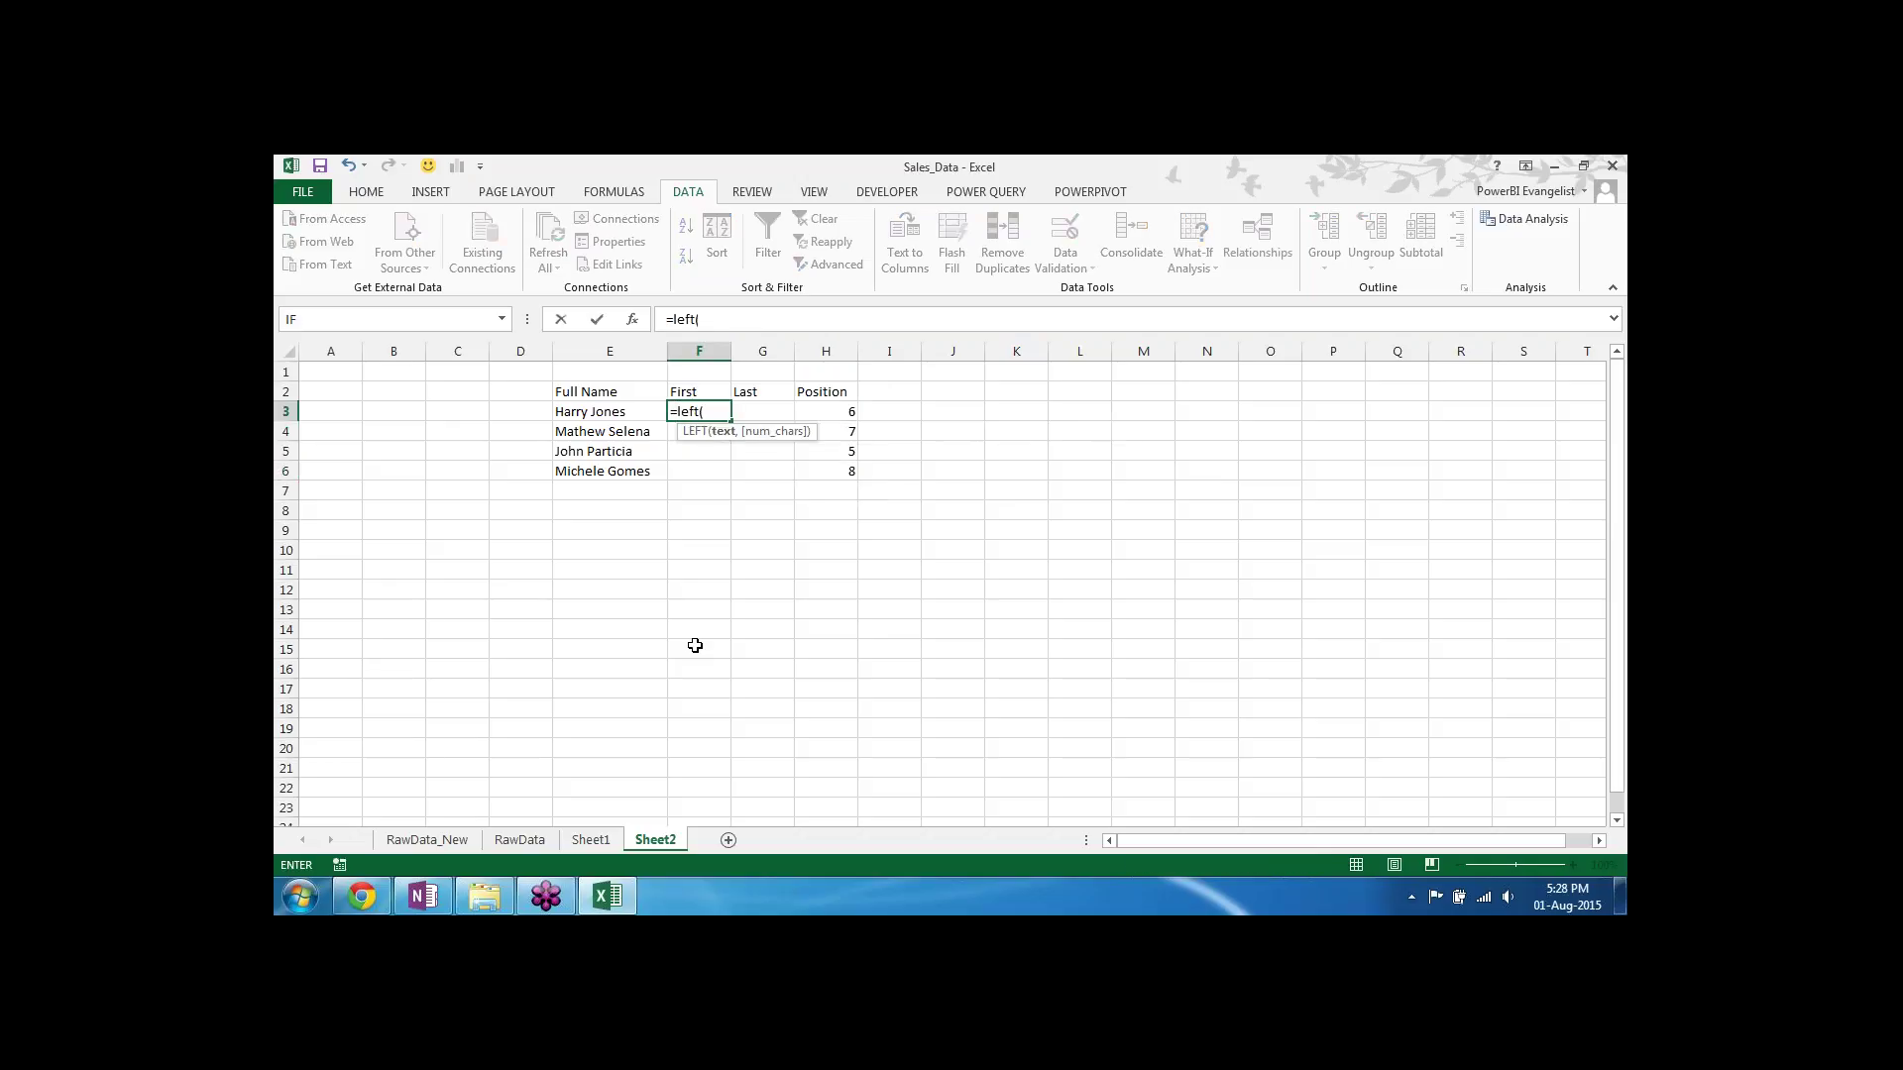
click(602, 413)
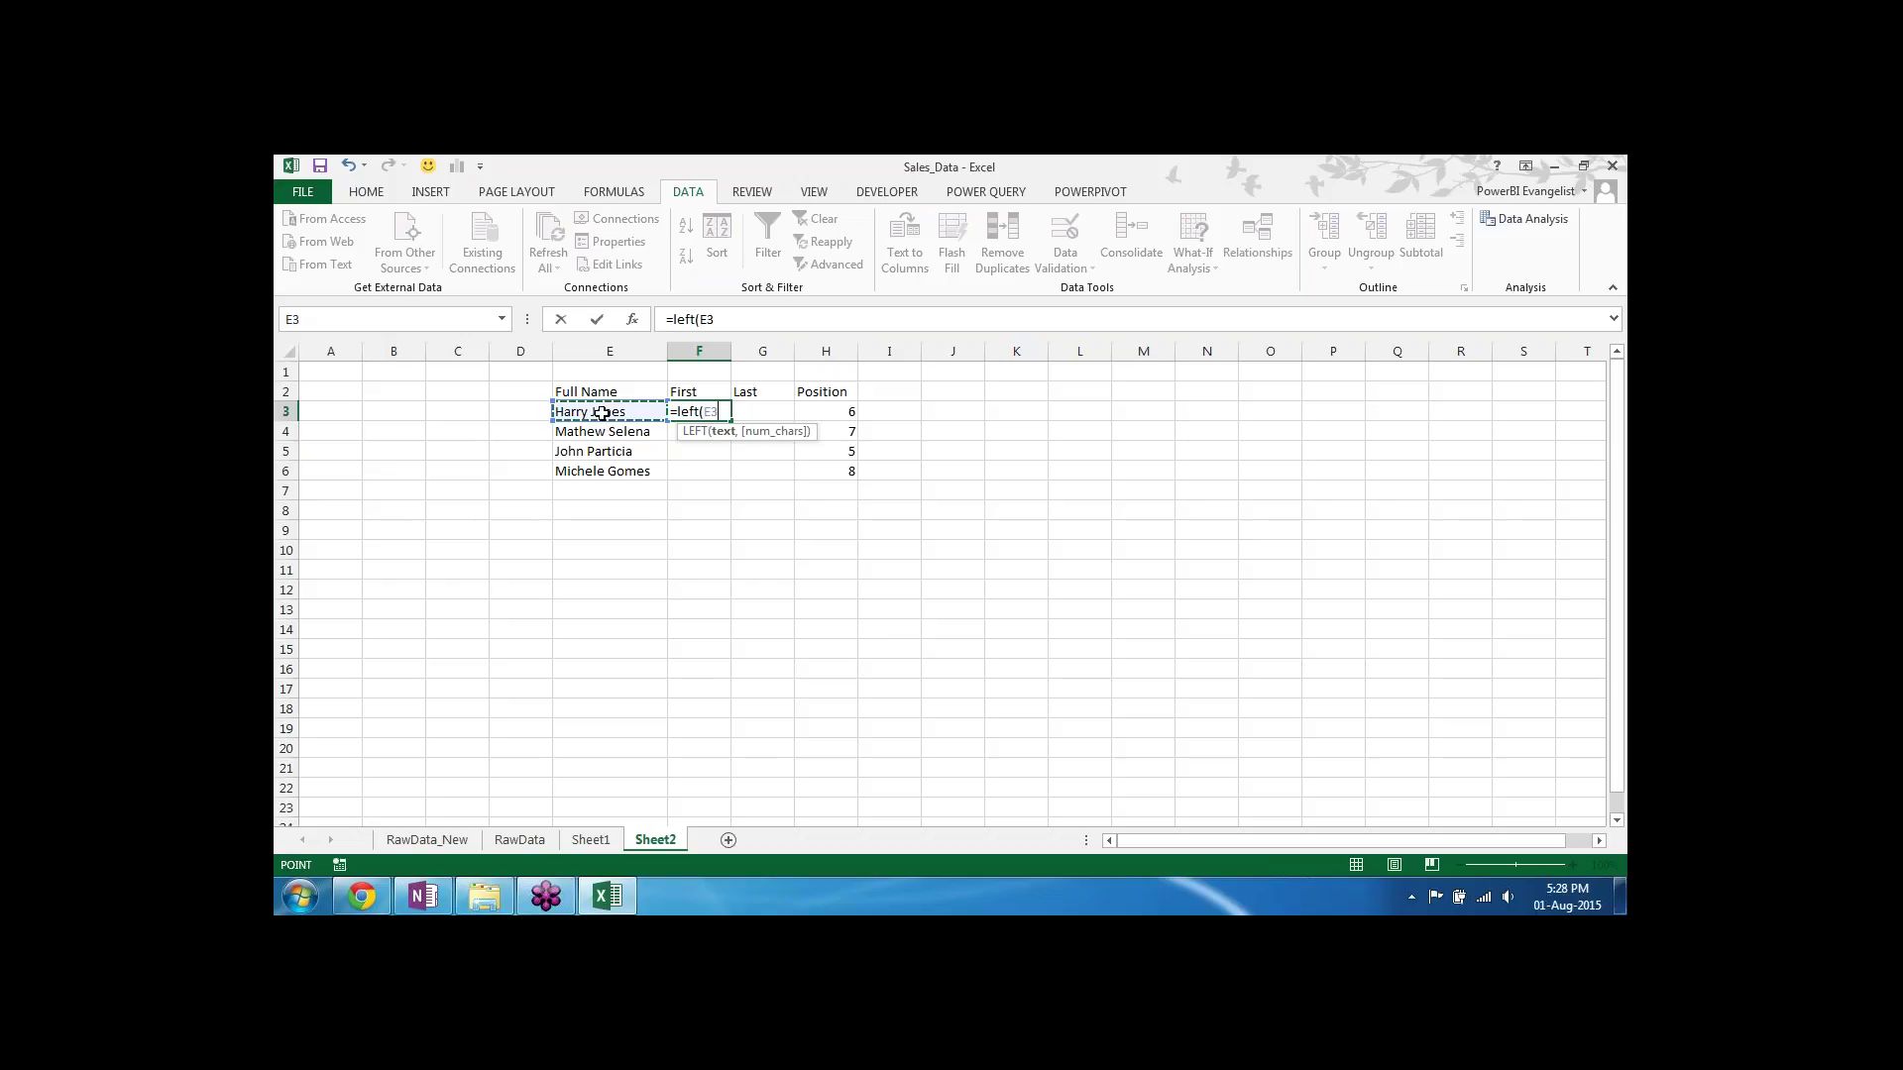
text(,)
click(838, 413)
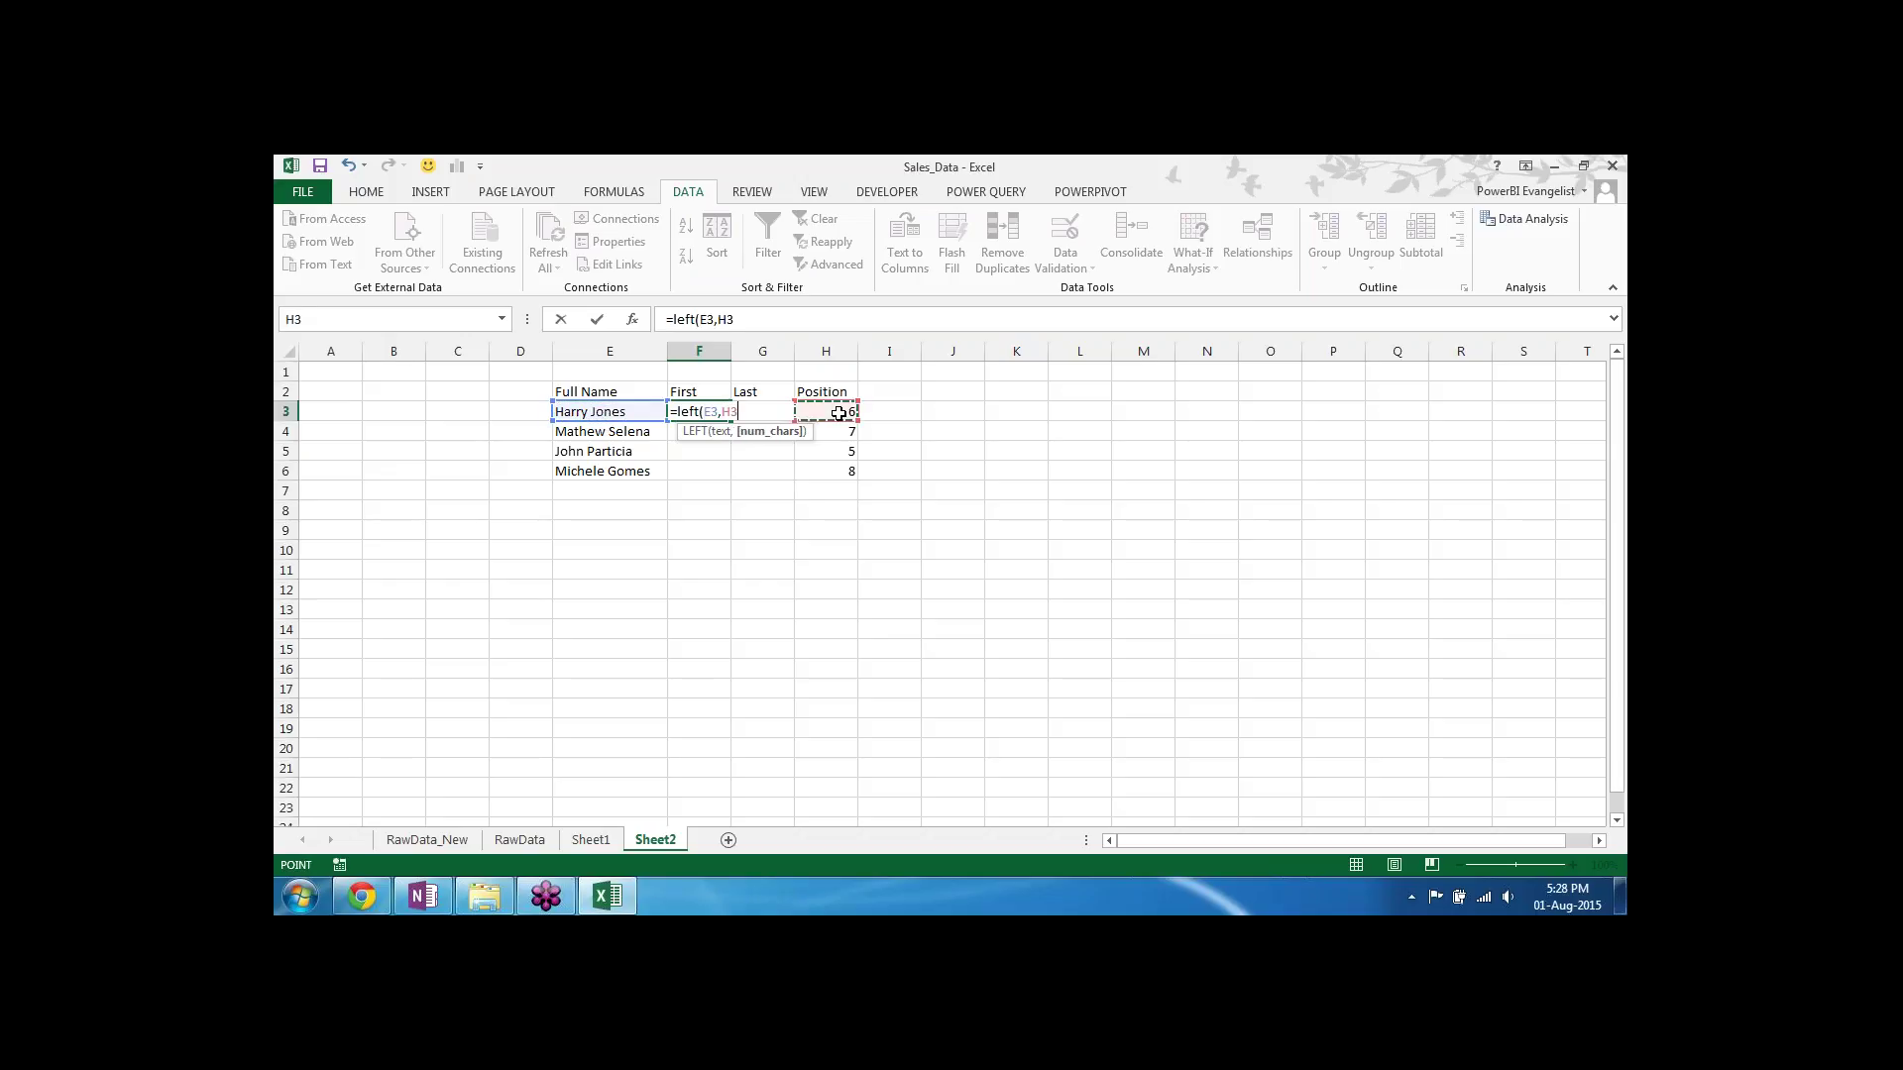
text())
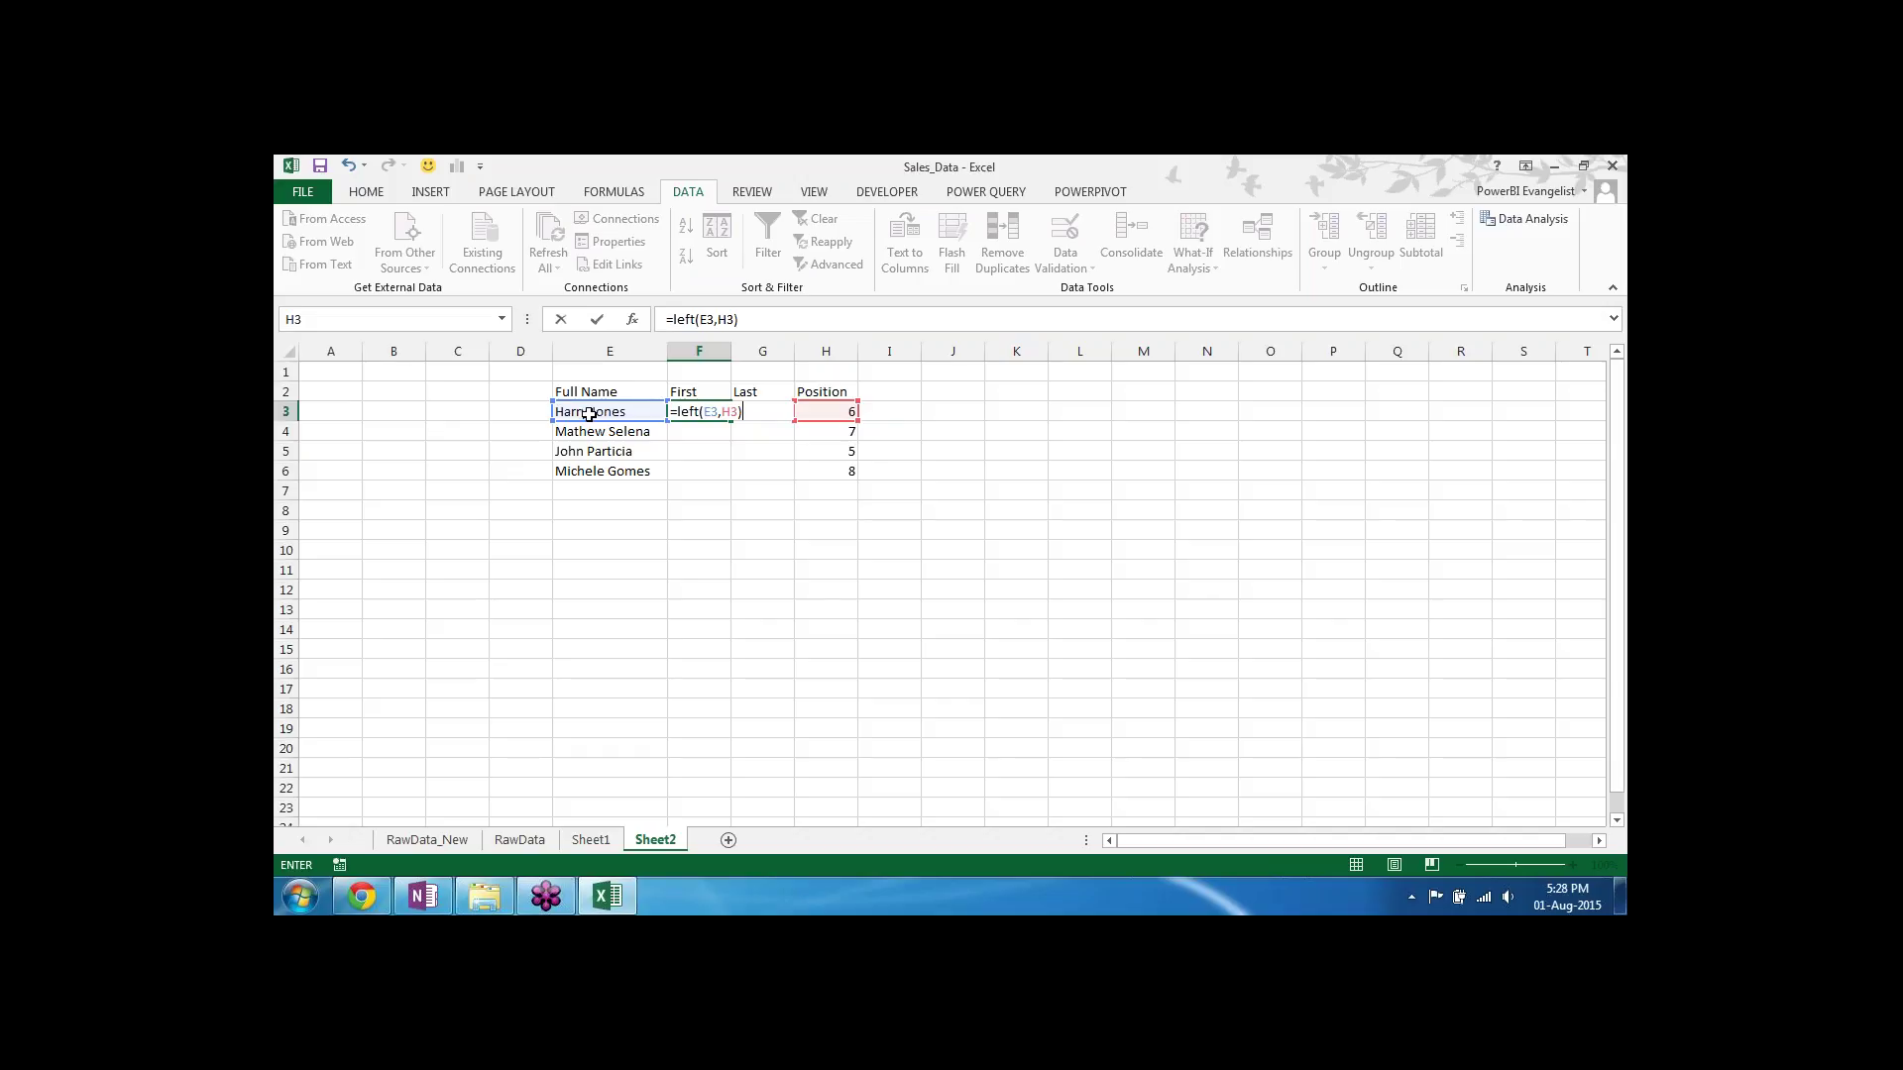
key(Return)
Step: Fill the LEFT formula from F3 down through F6
key(Up)
key(shift+Down)
key(shift+Down)
key(shift+Down)
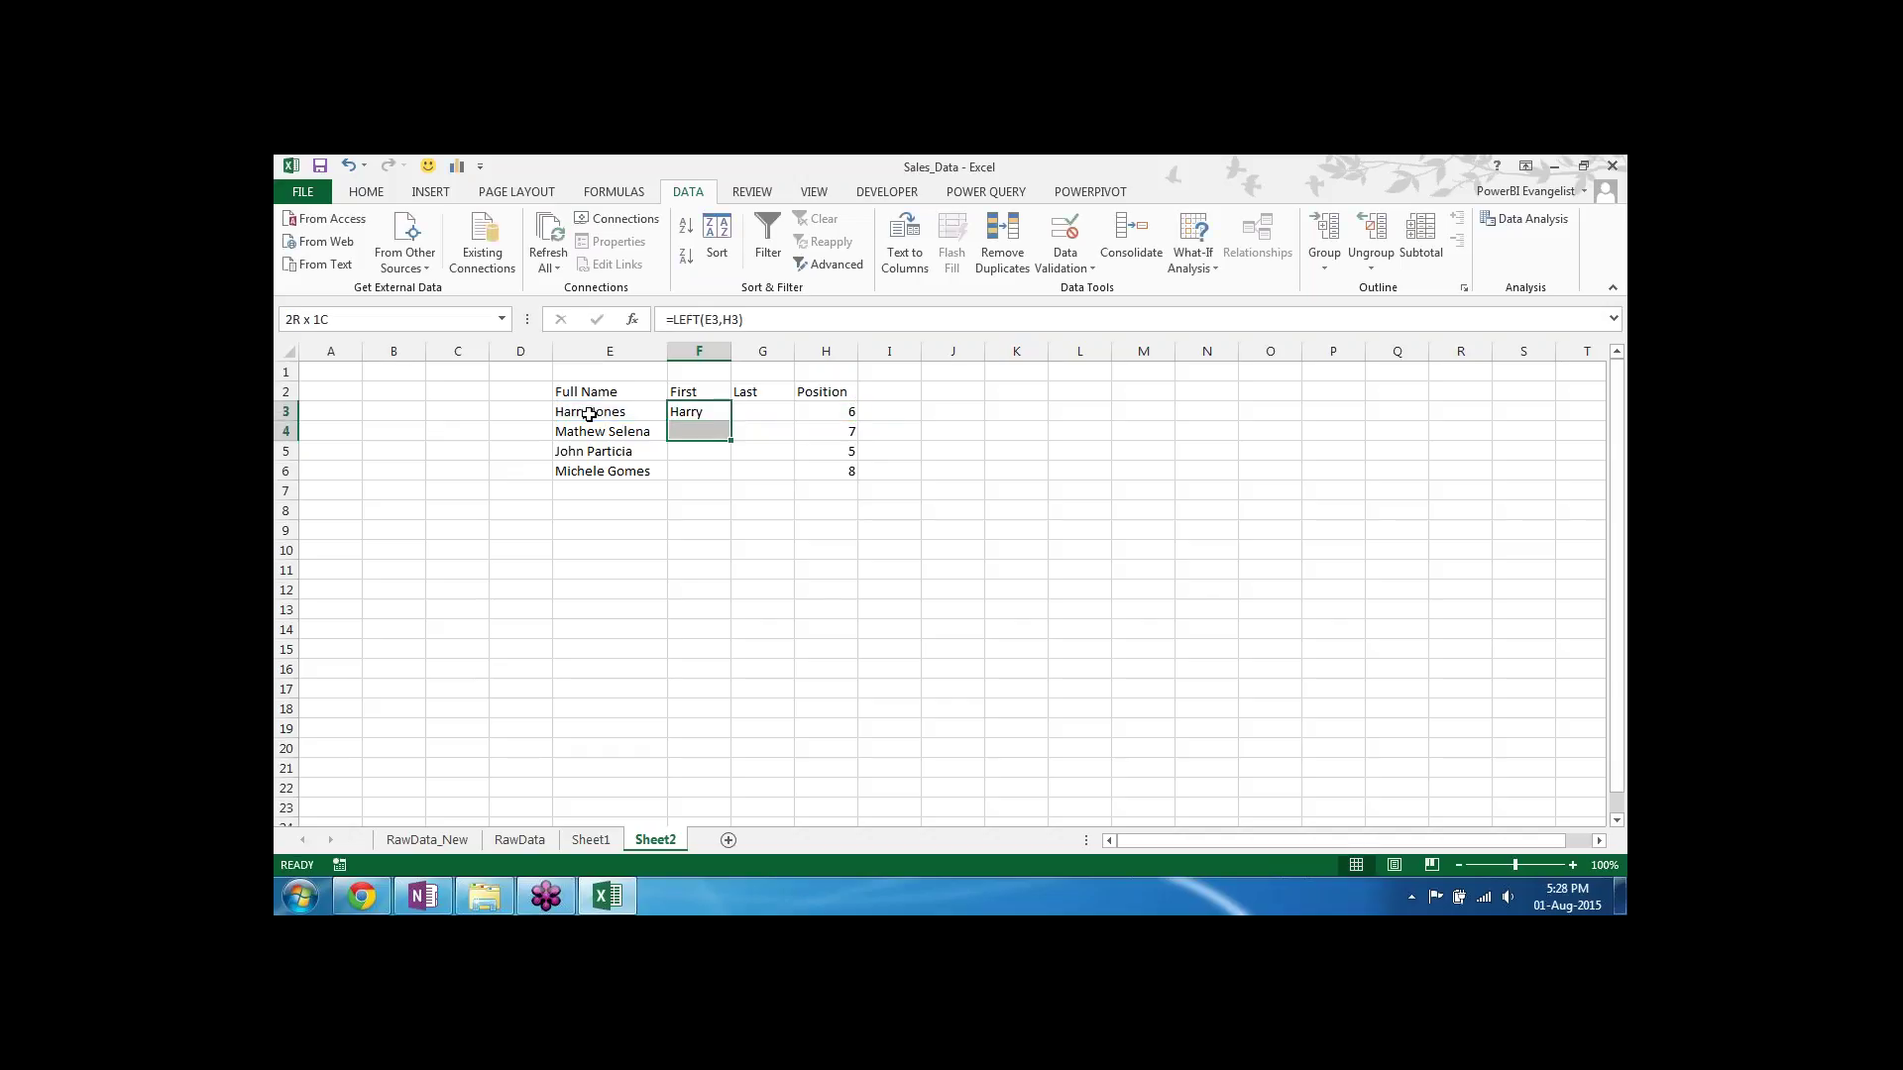
key(ctrl+d)
Step: Enter the formula =RIGHT(E3,LEN(E3)-H3) in G3 to extract the last name
key(Right)
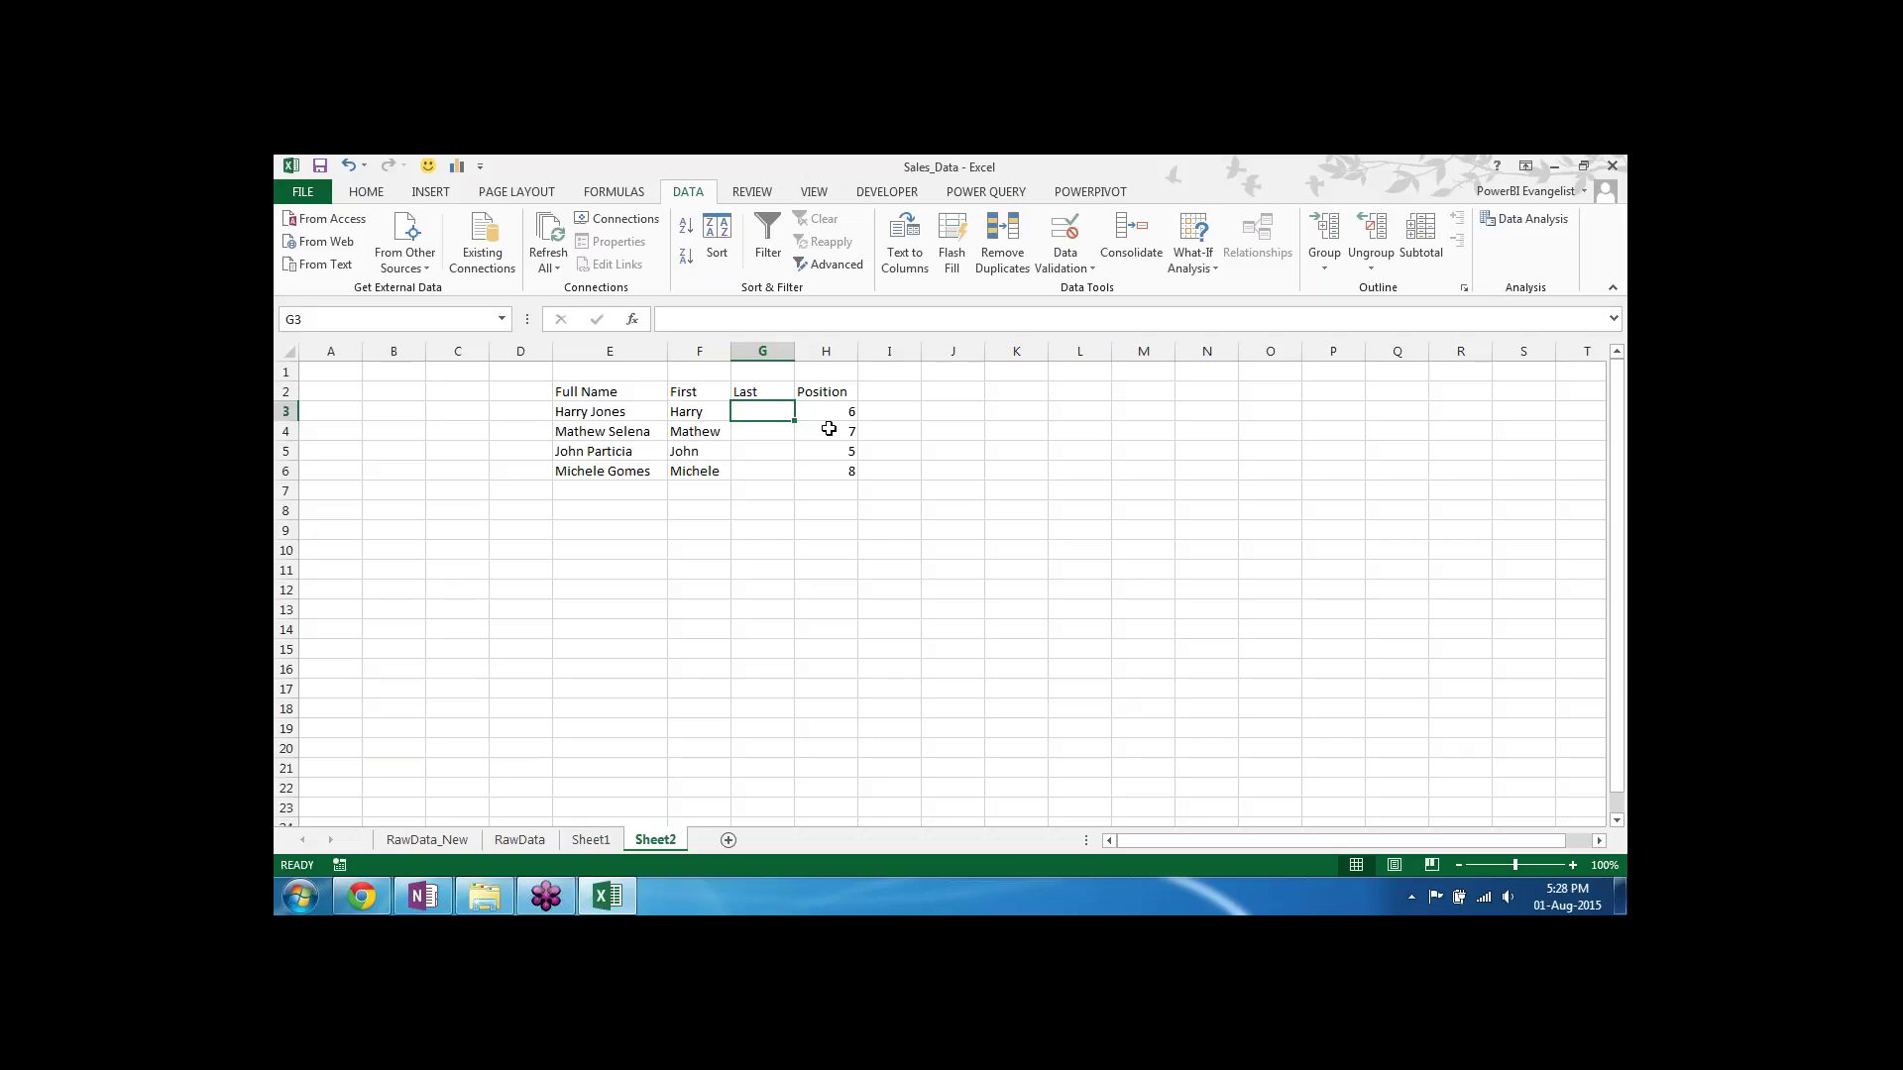
text(=right)
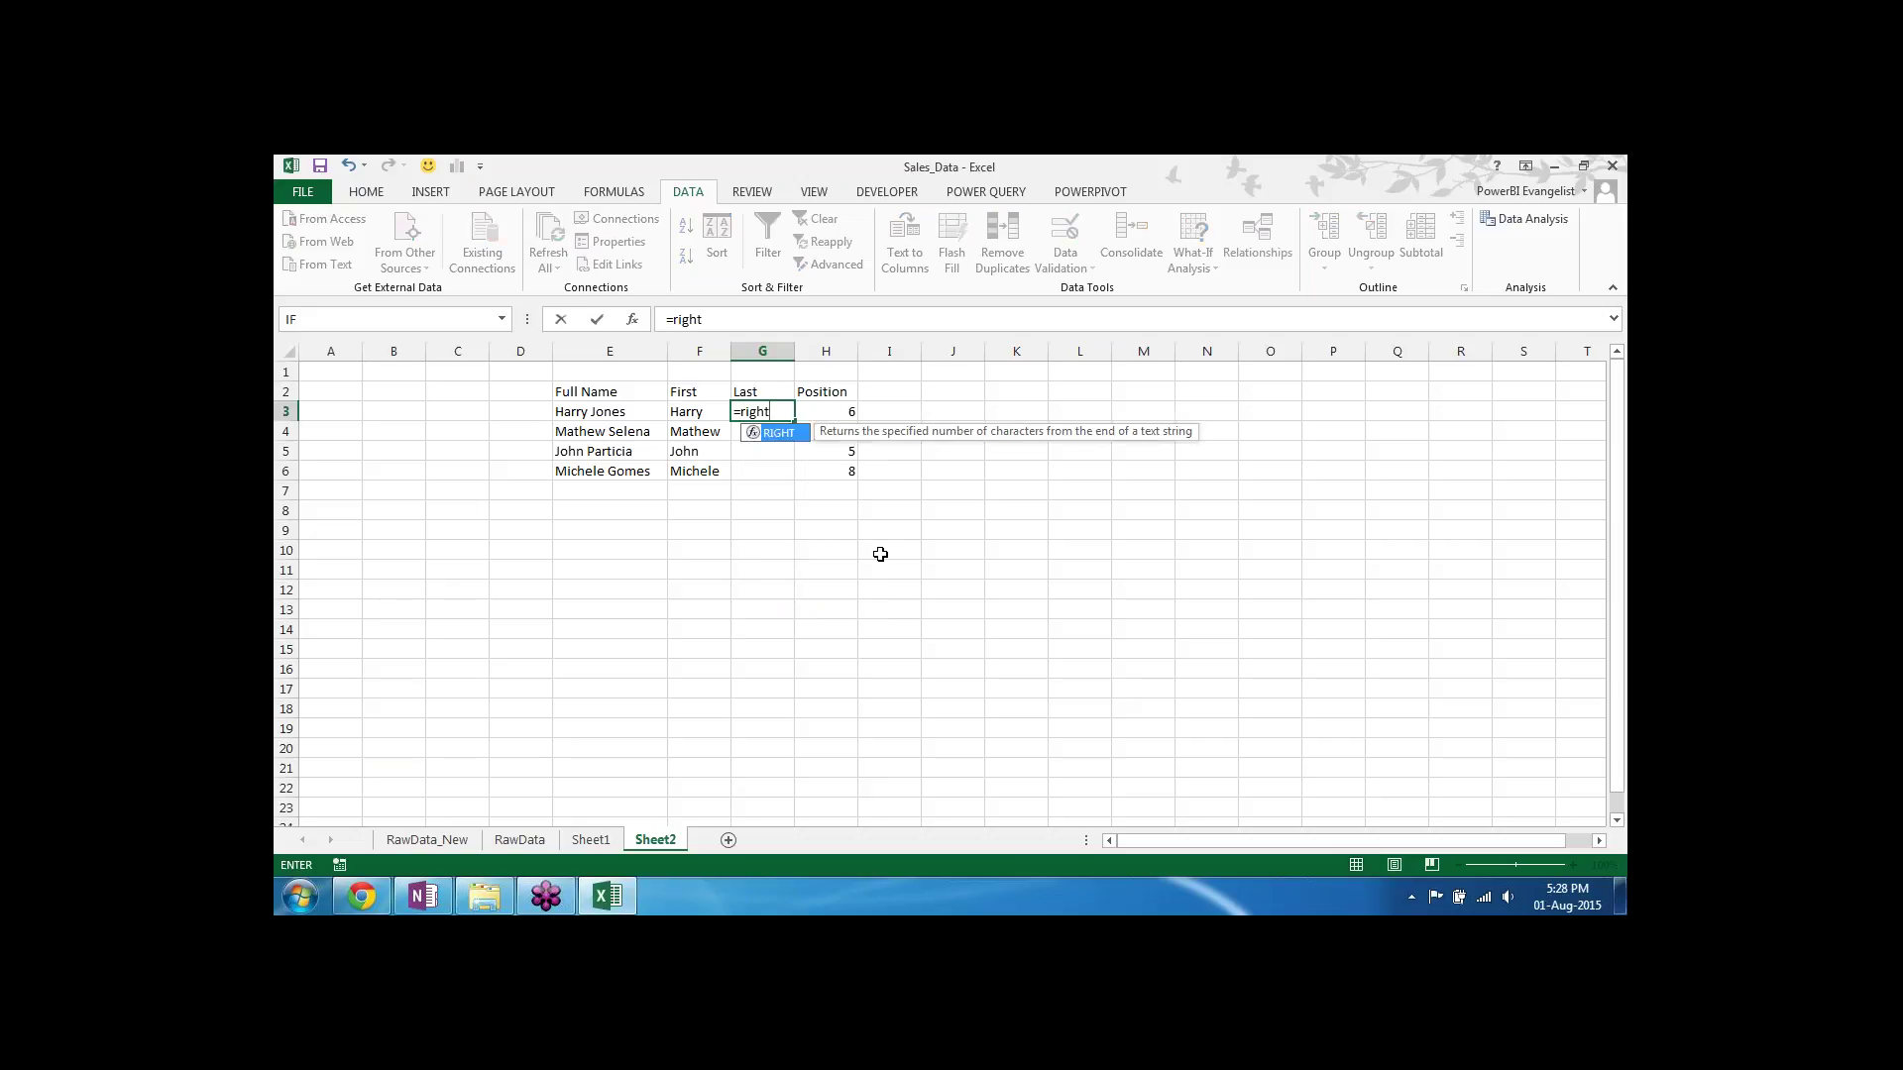
text(()
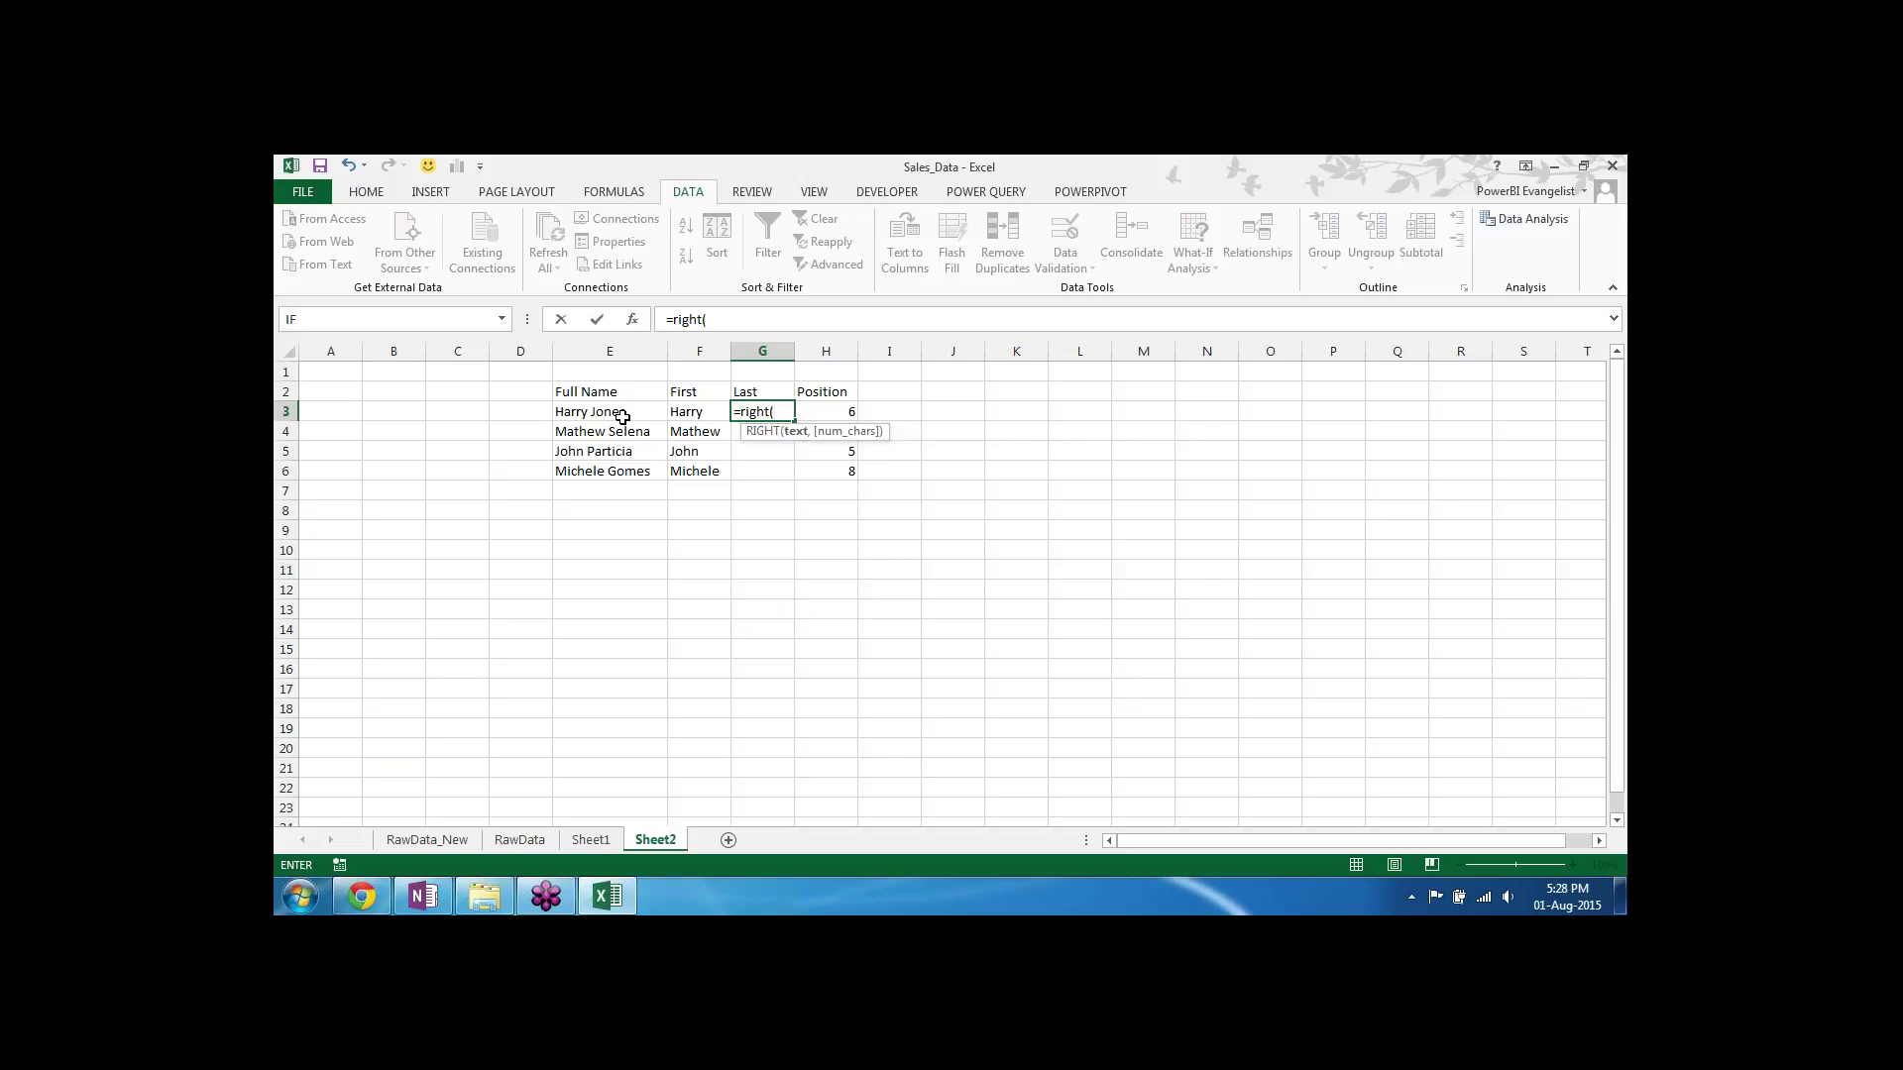
click(591, 415)
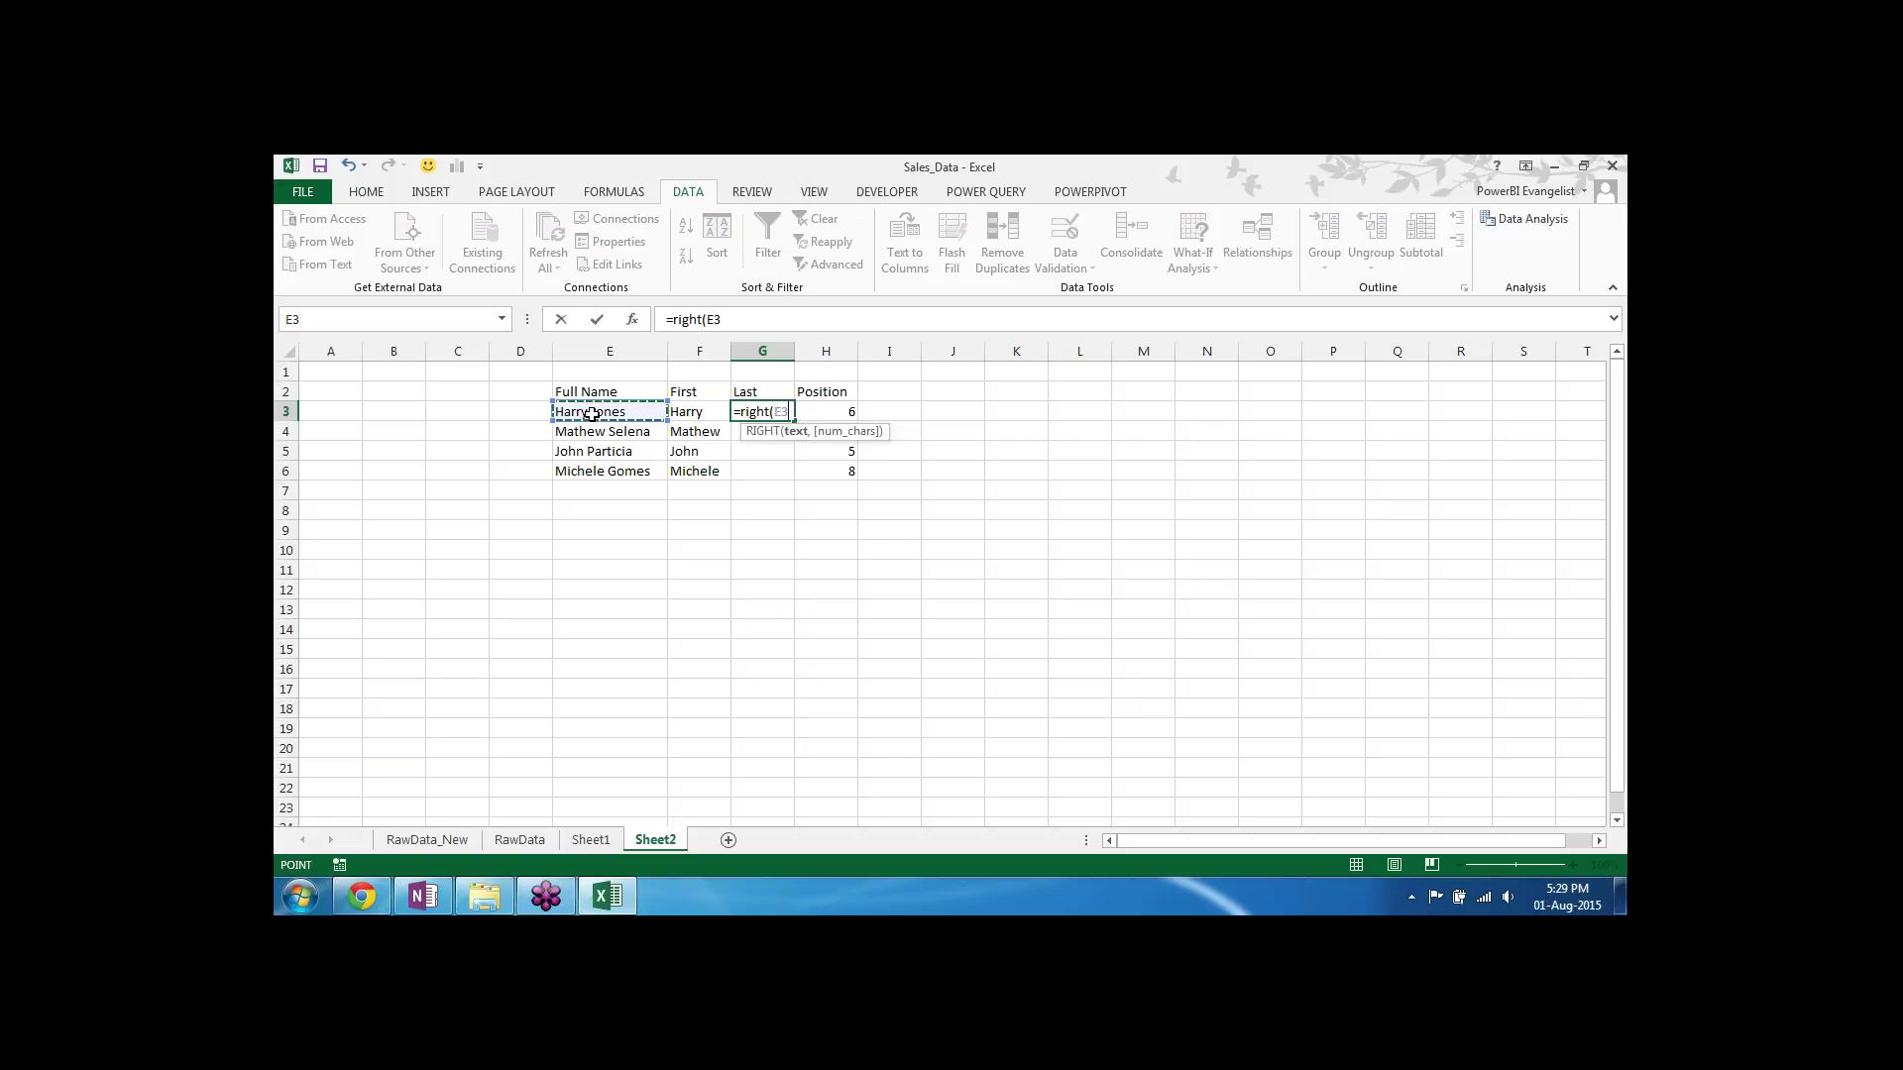
text(,len)
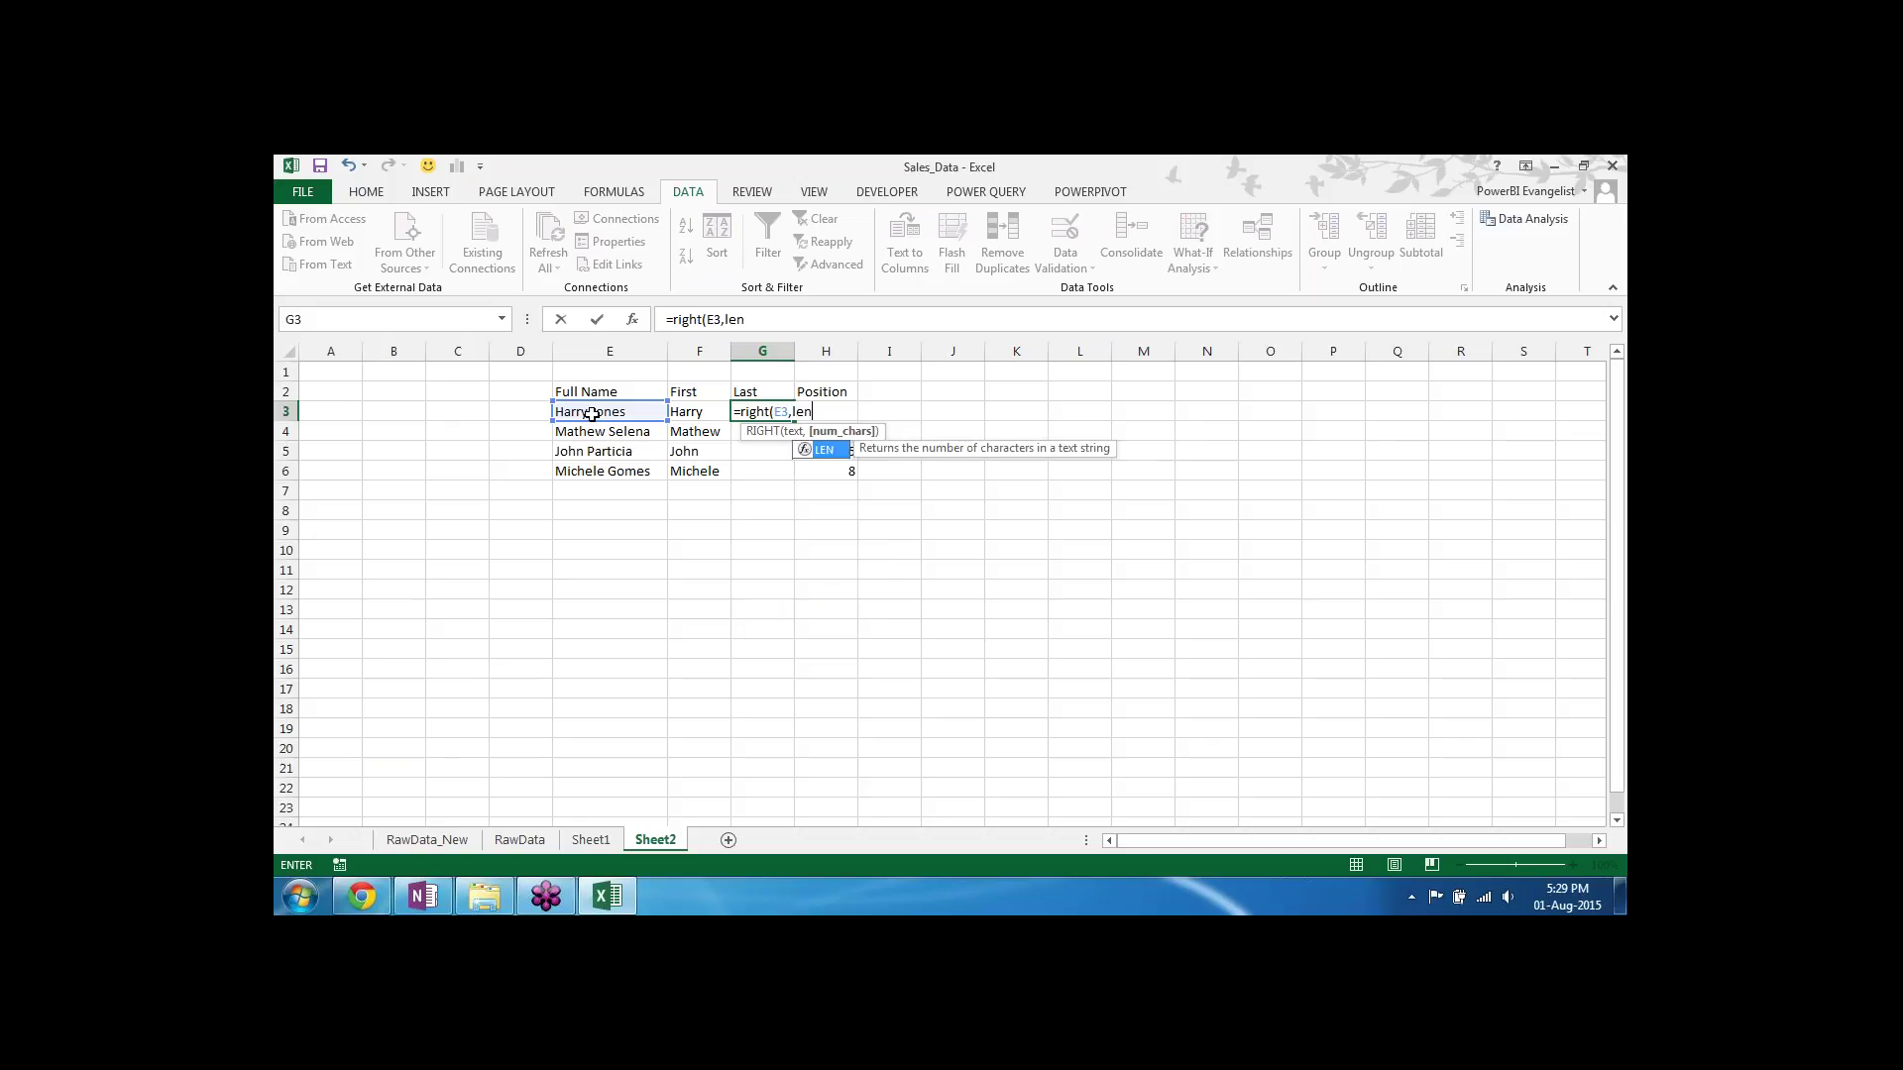
text(()
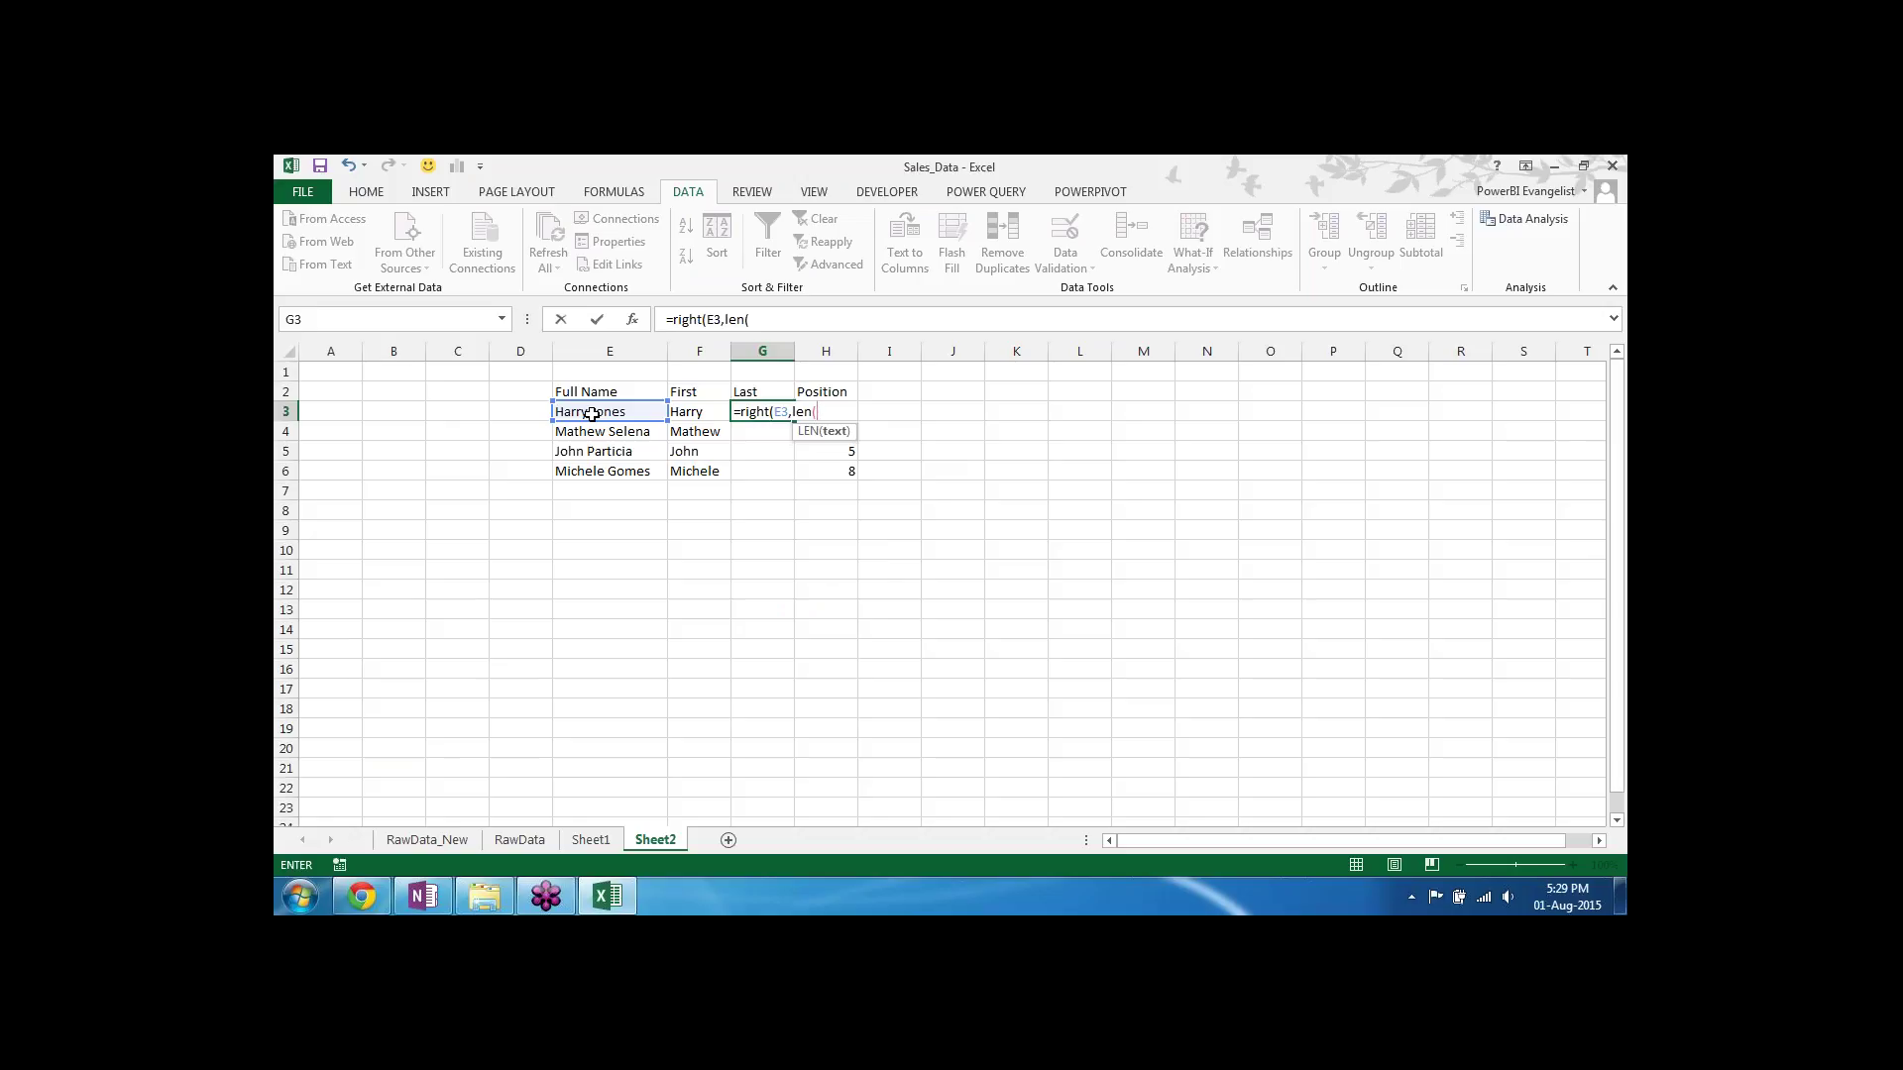
click(597, 415)
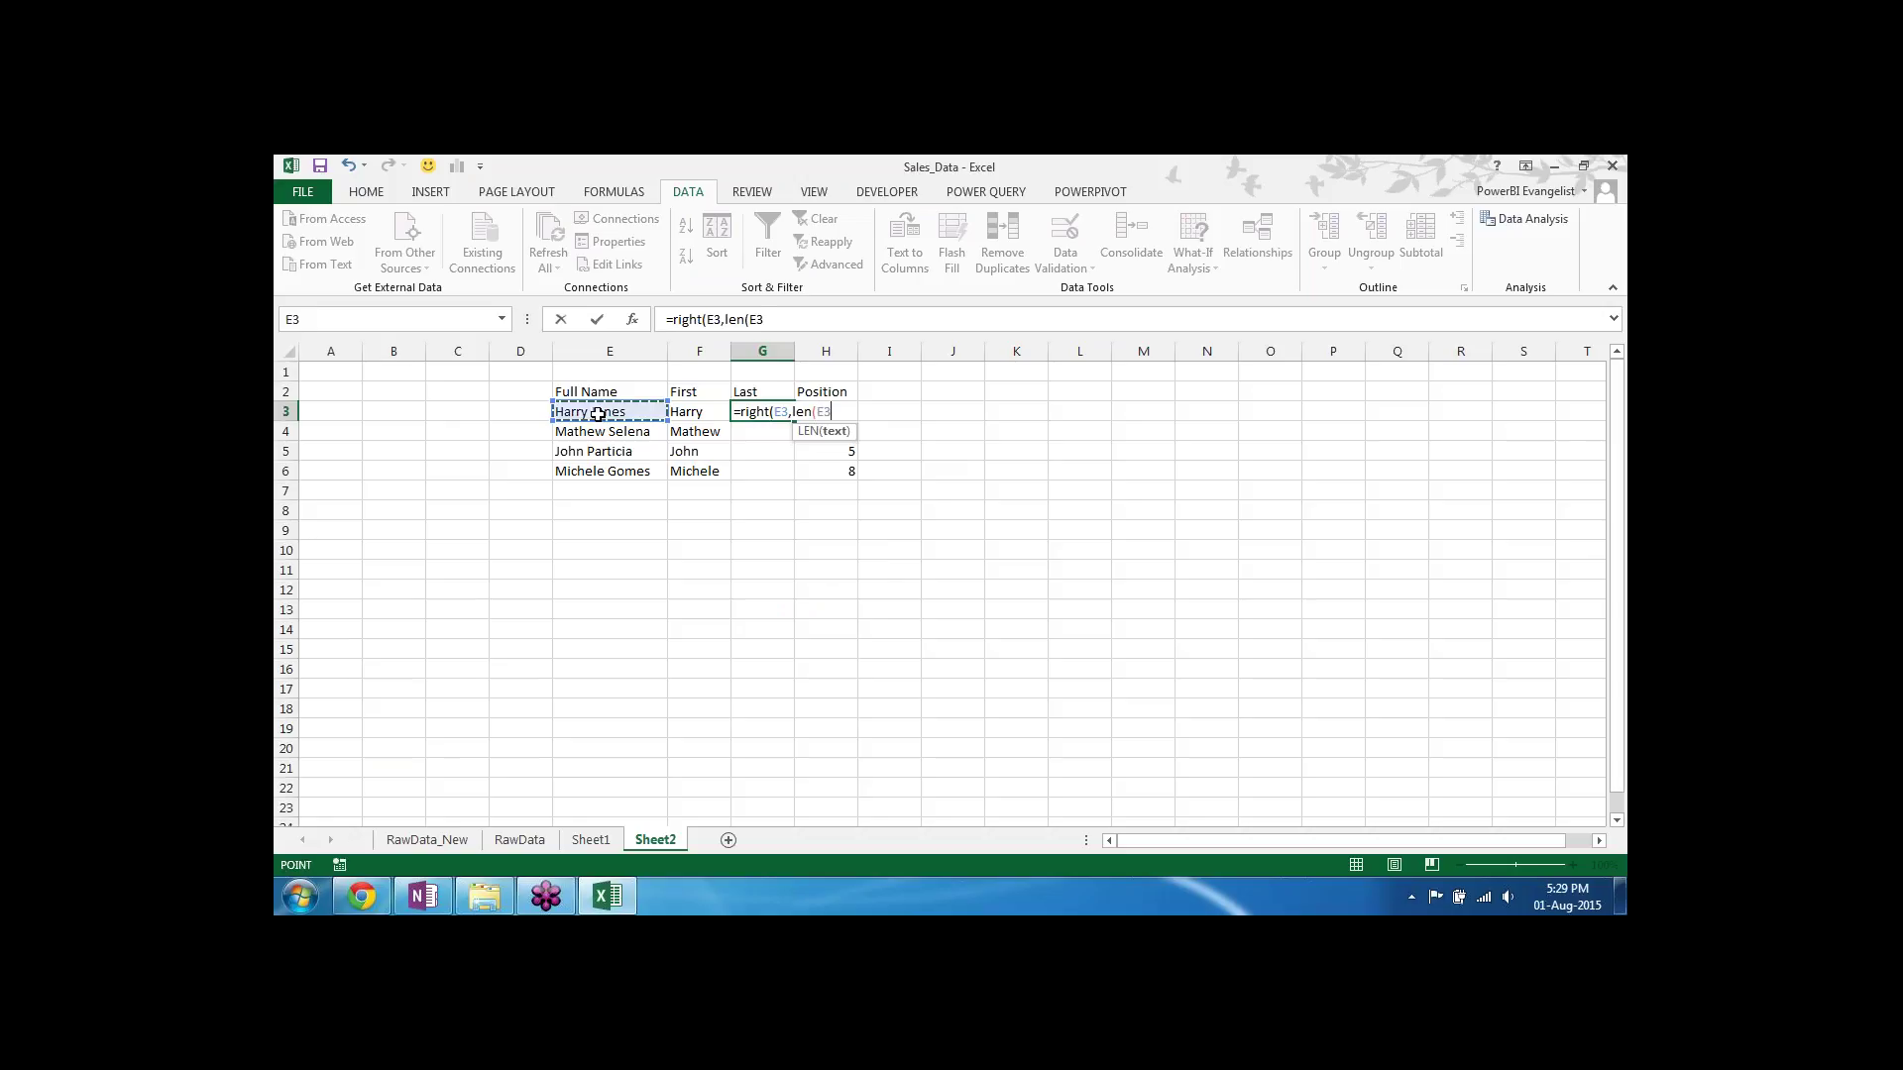
text()-)
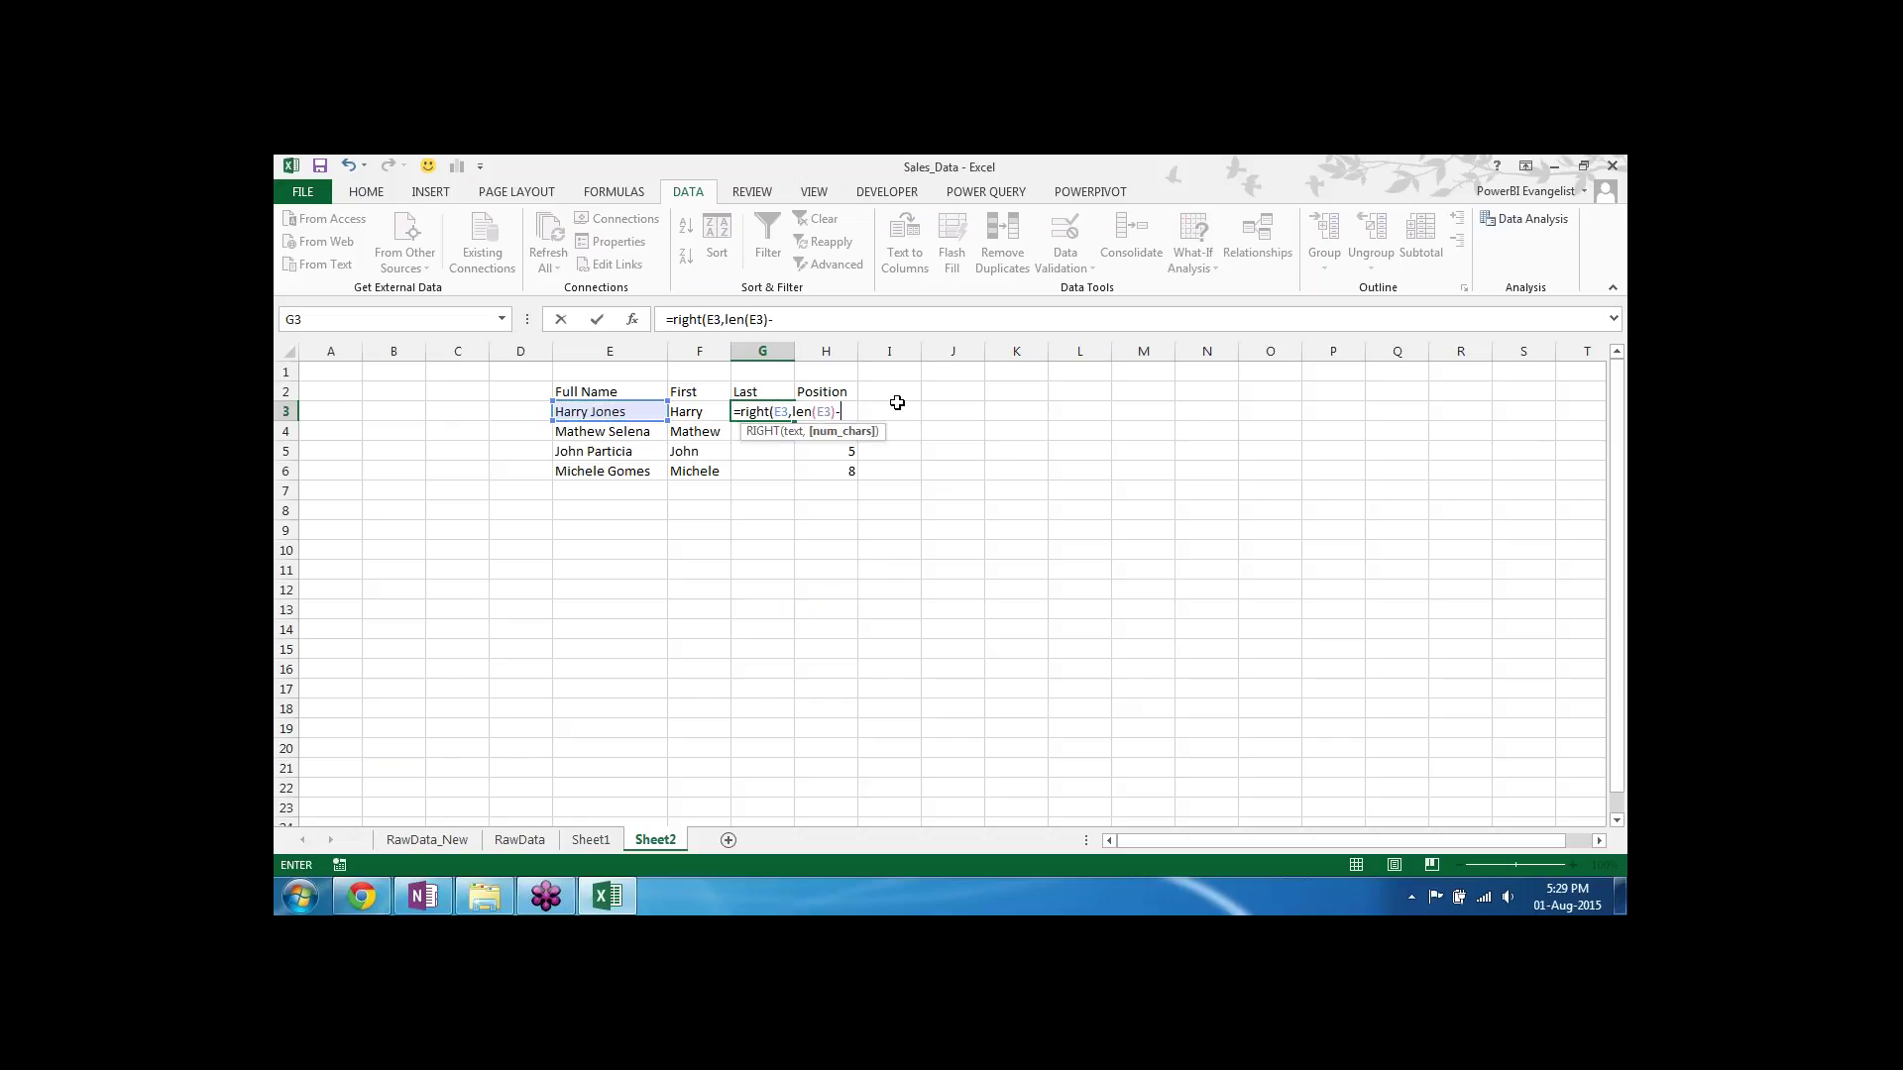
click(843, 412)
text())
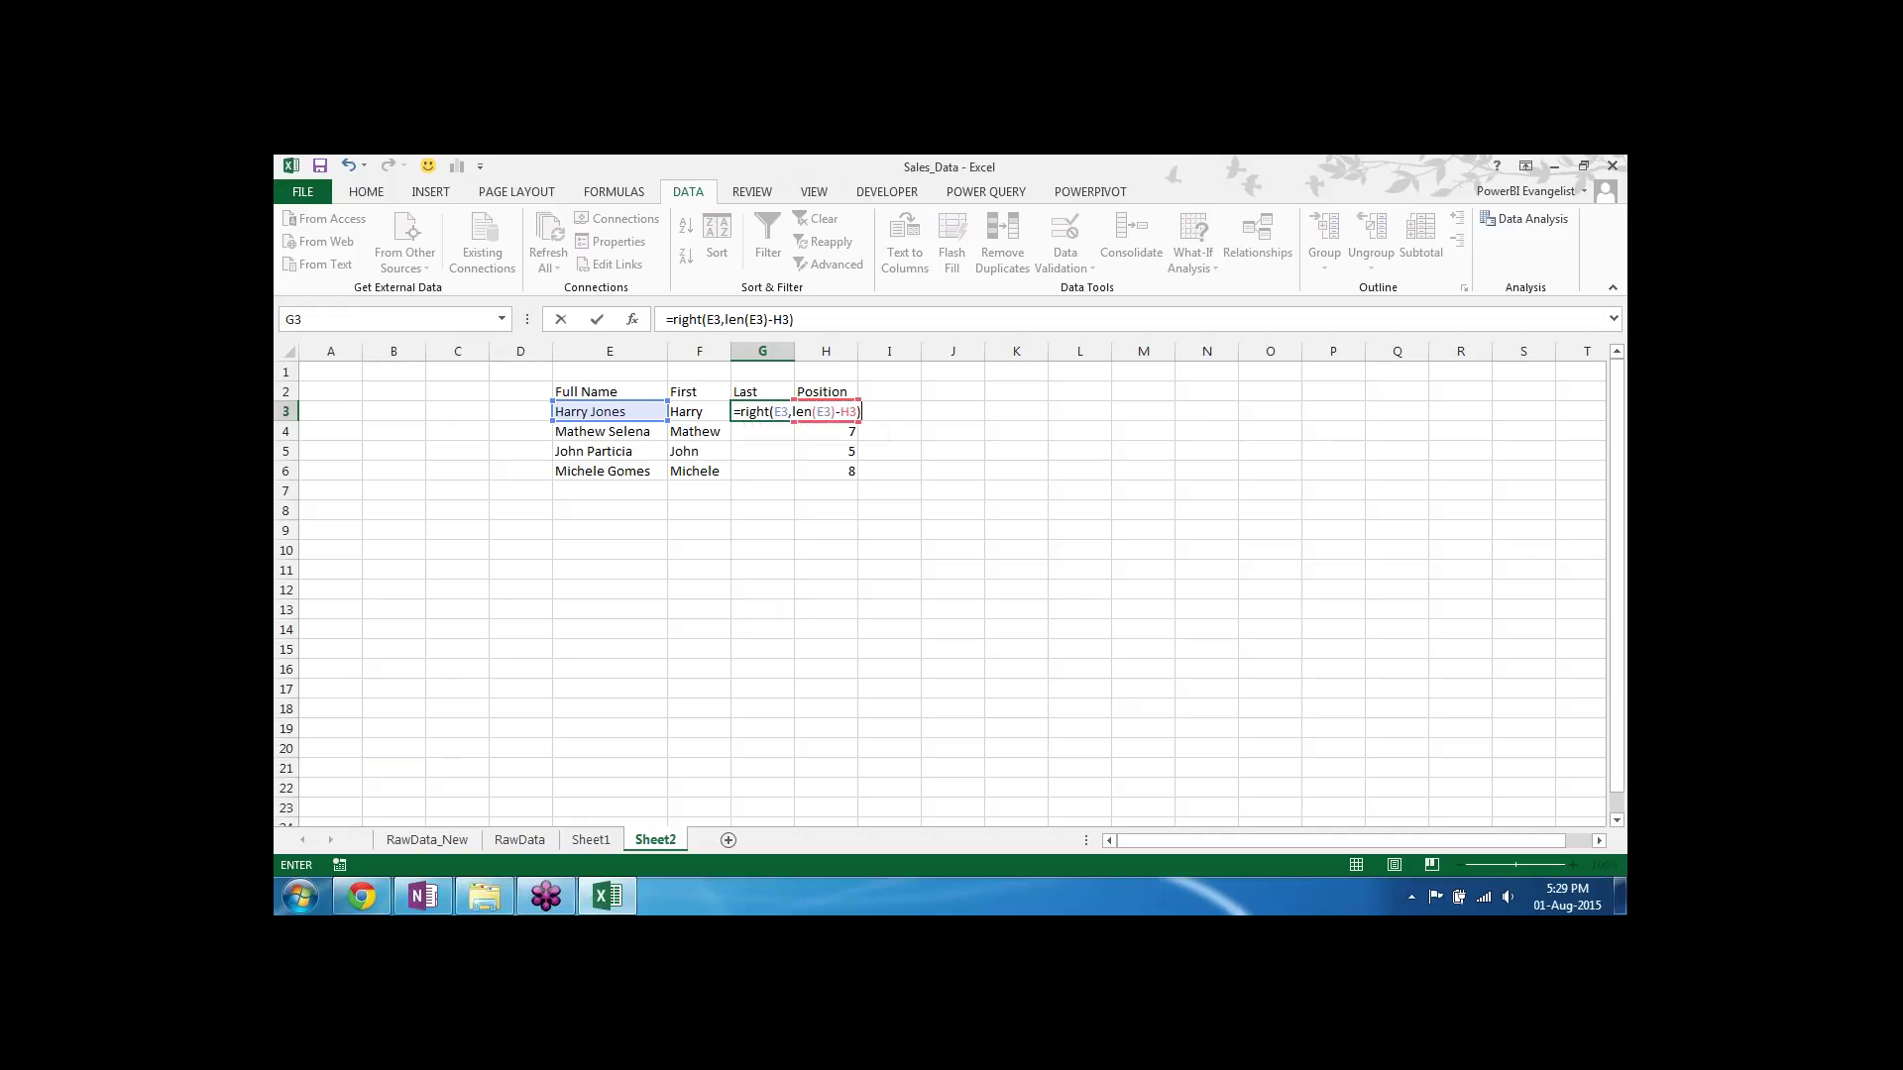
key(Return)
Step: Fill the RIGHT formula from G3 down through G6
key(Up)
key(shift+Down)
key(shift+Down)
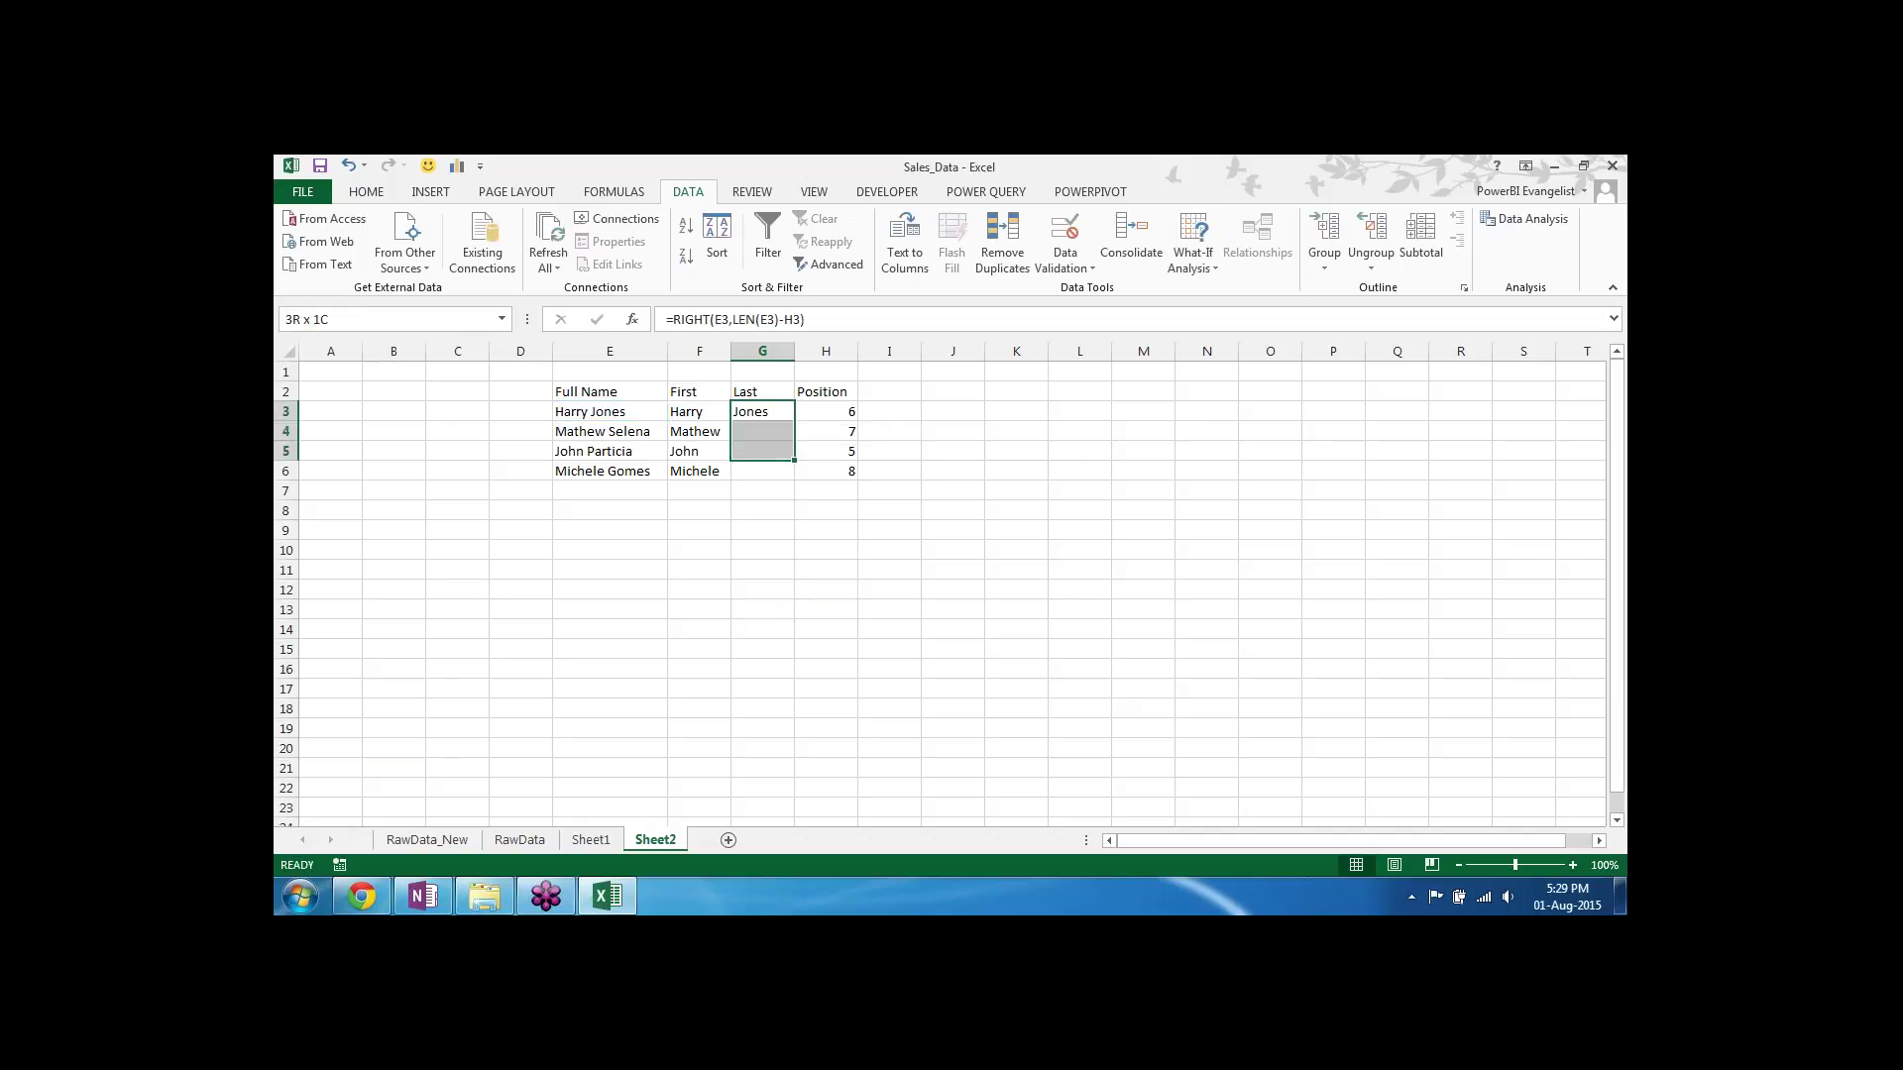
key(shift+Down)
key(ctrl+d)
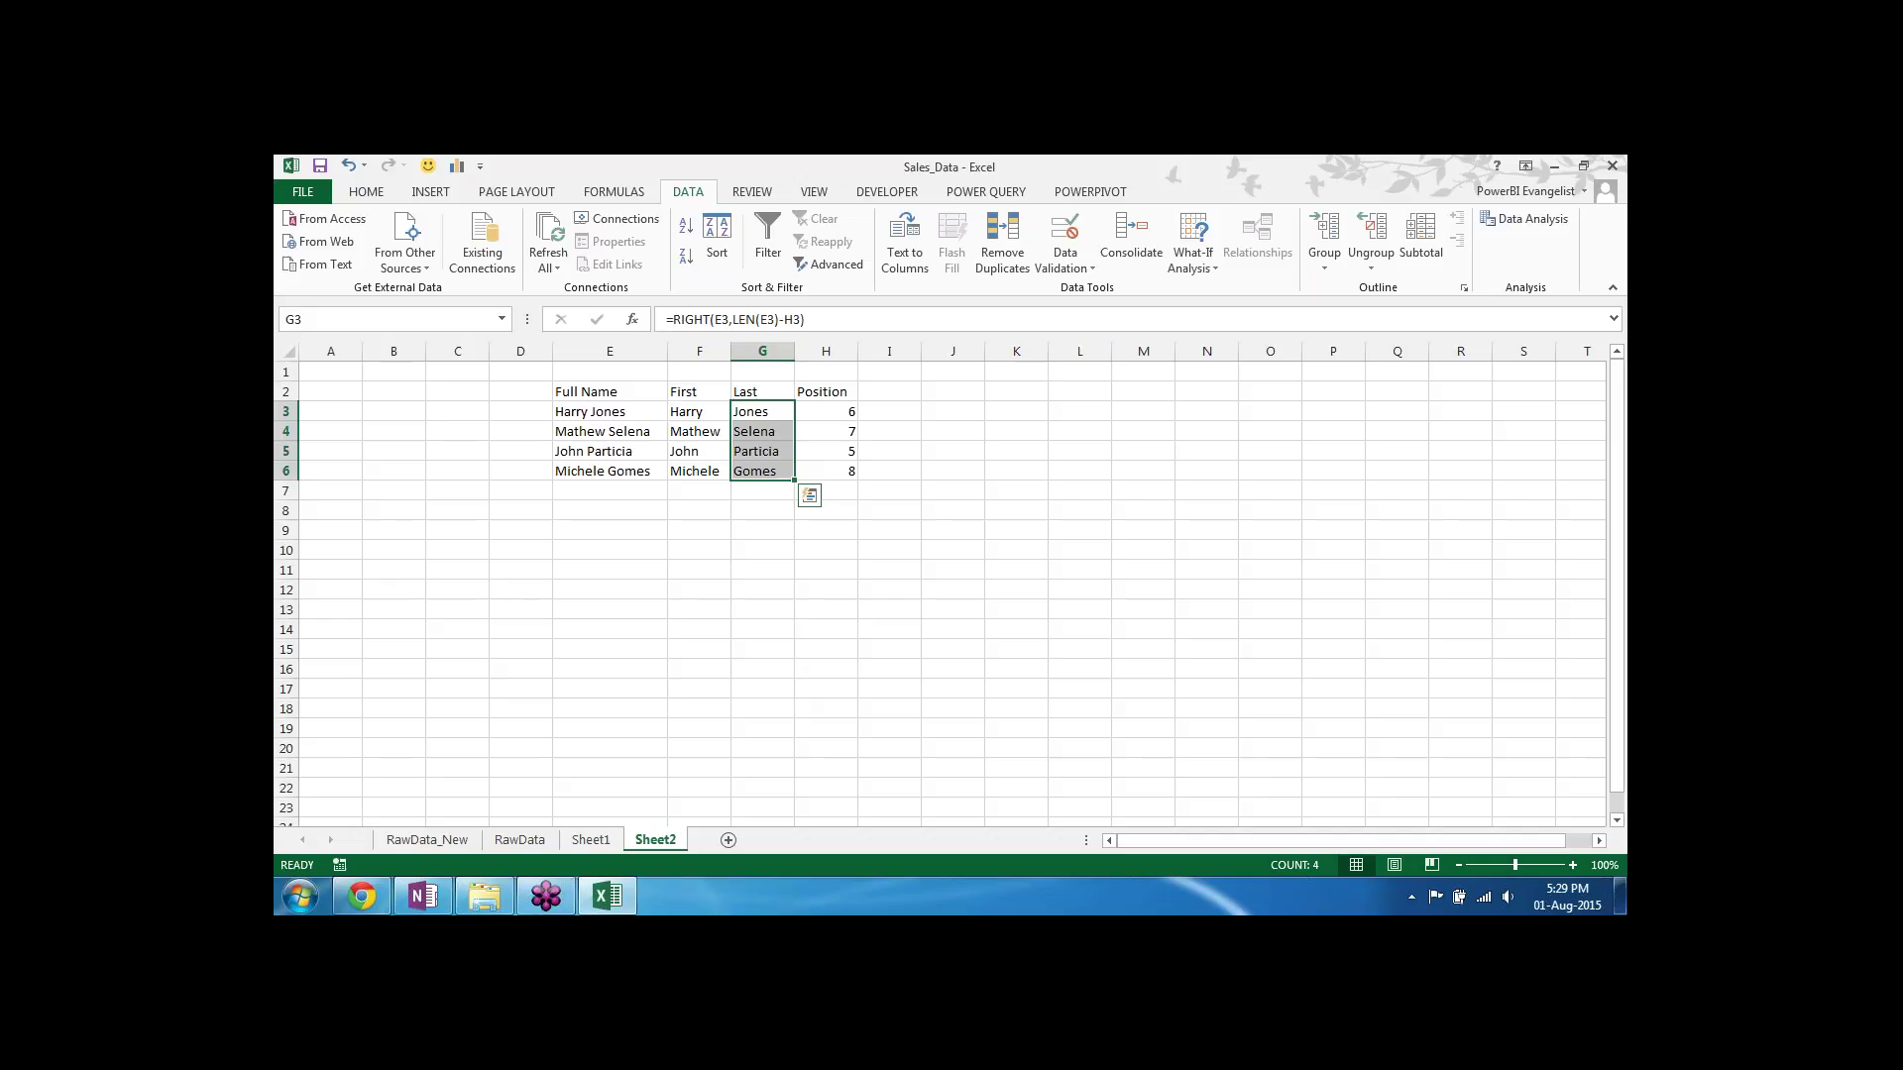
click(658, 537)
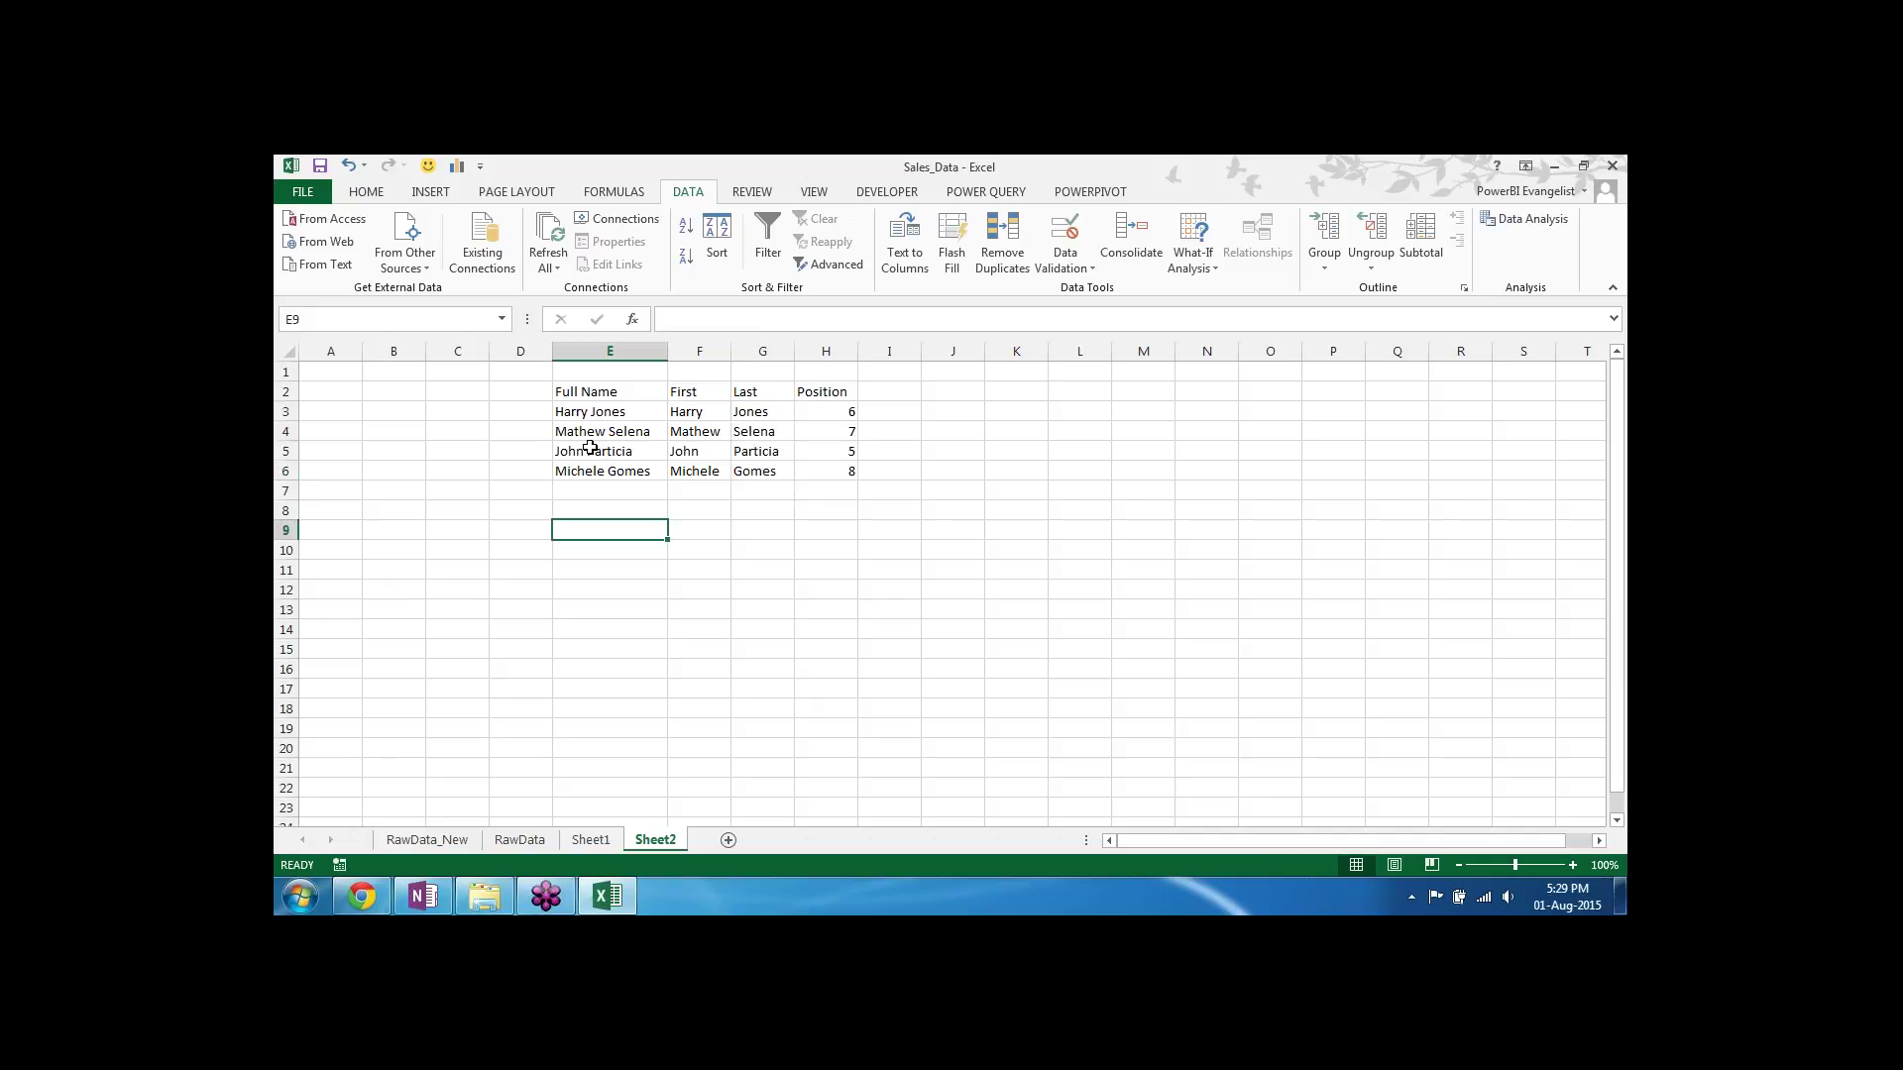
Step: Insert several extra spaces between the first and last names in E4 and E5
double_click(616, 431)
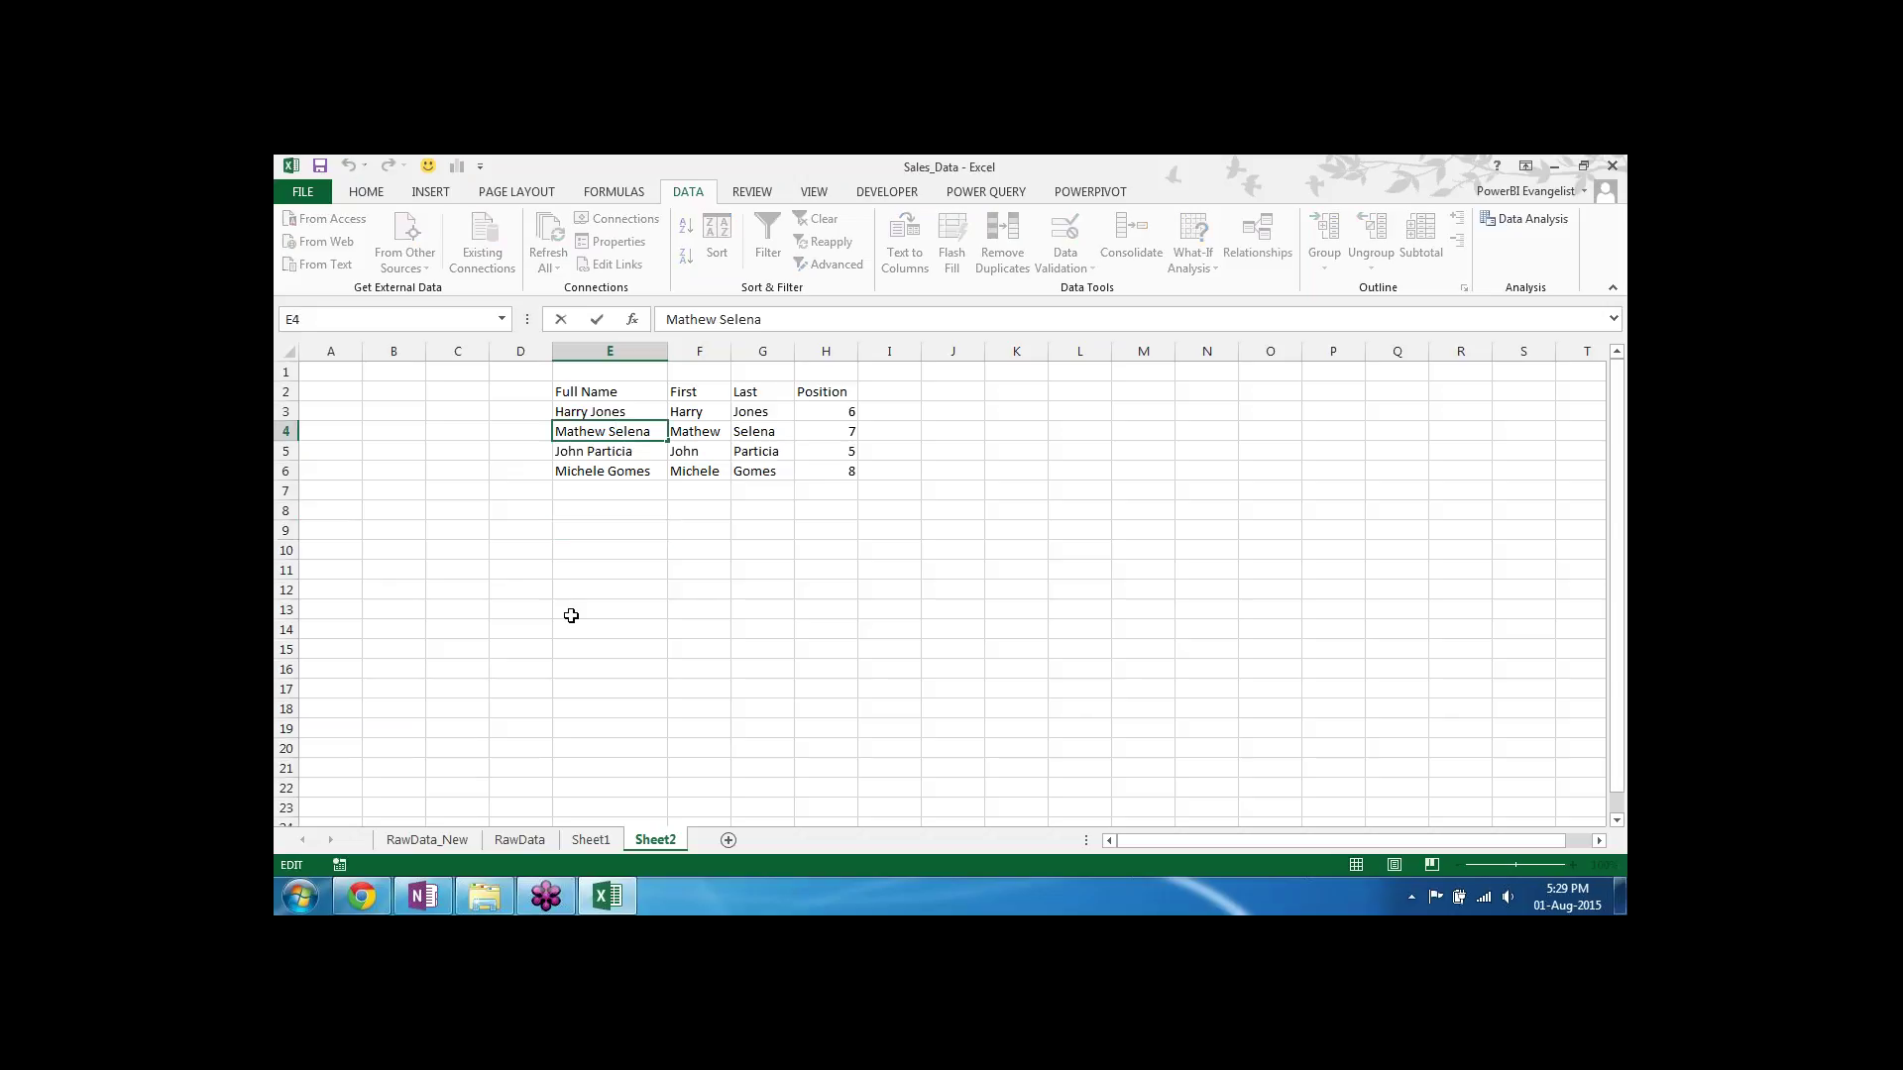
key(Return)
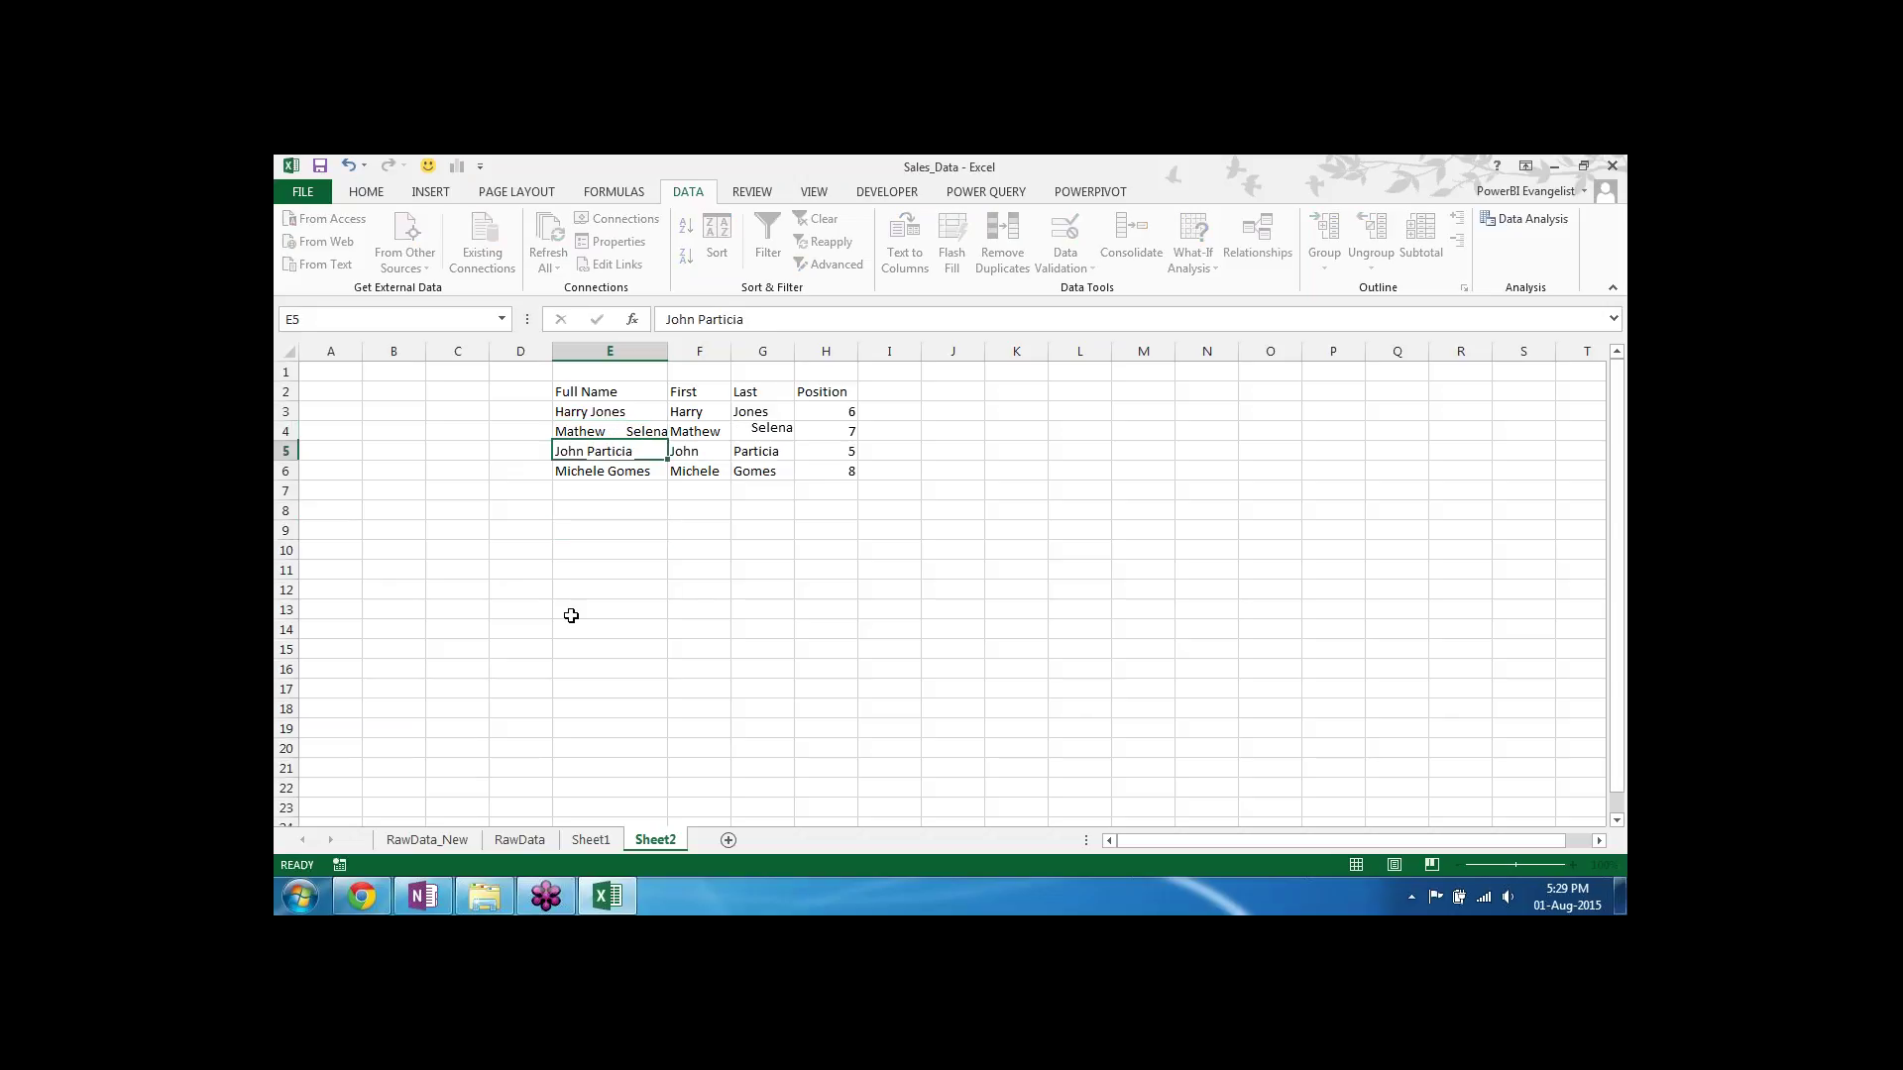
key(F2)
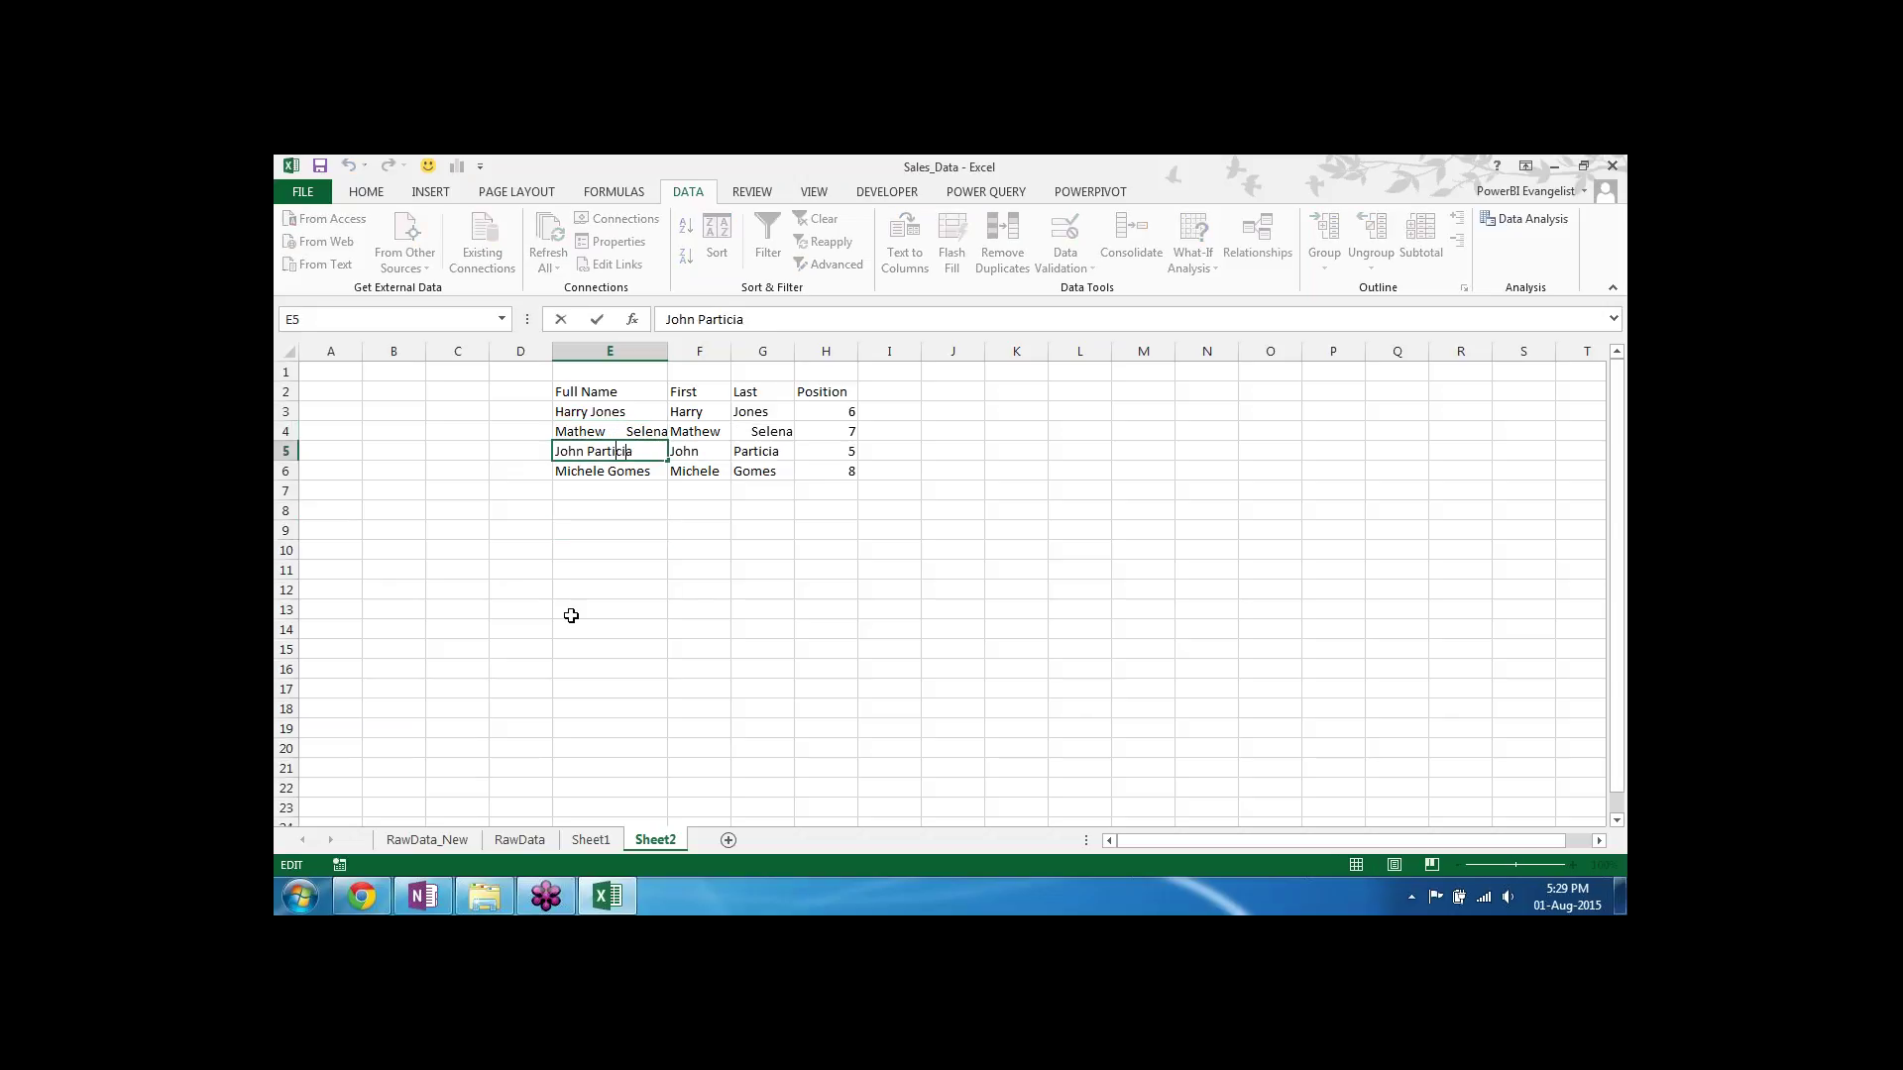
key(Left)
key(Left)
key(Left)
key(Left)
key(Left)
key(Return)
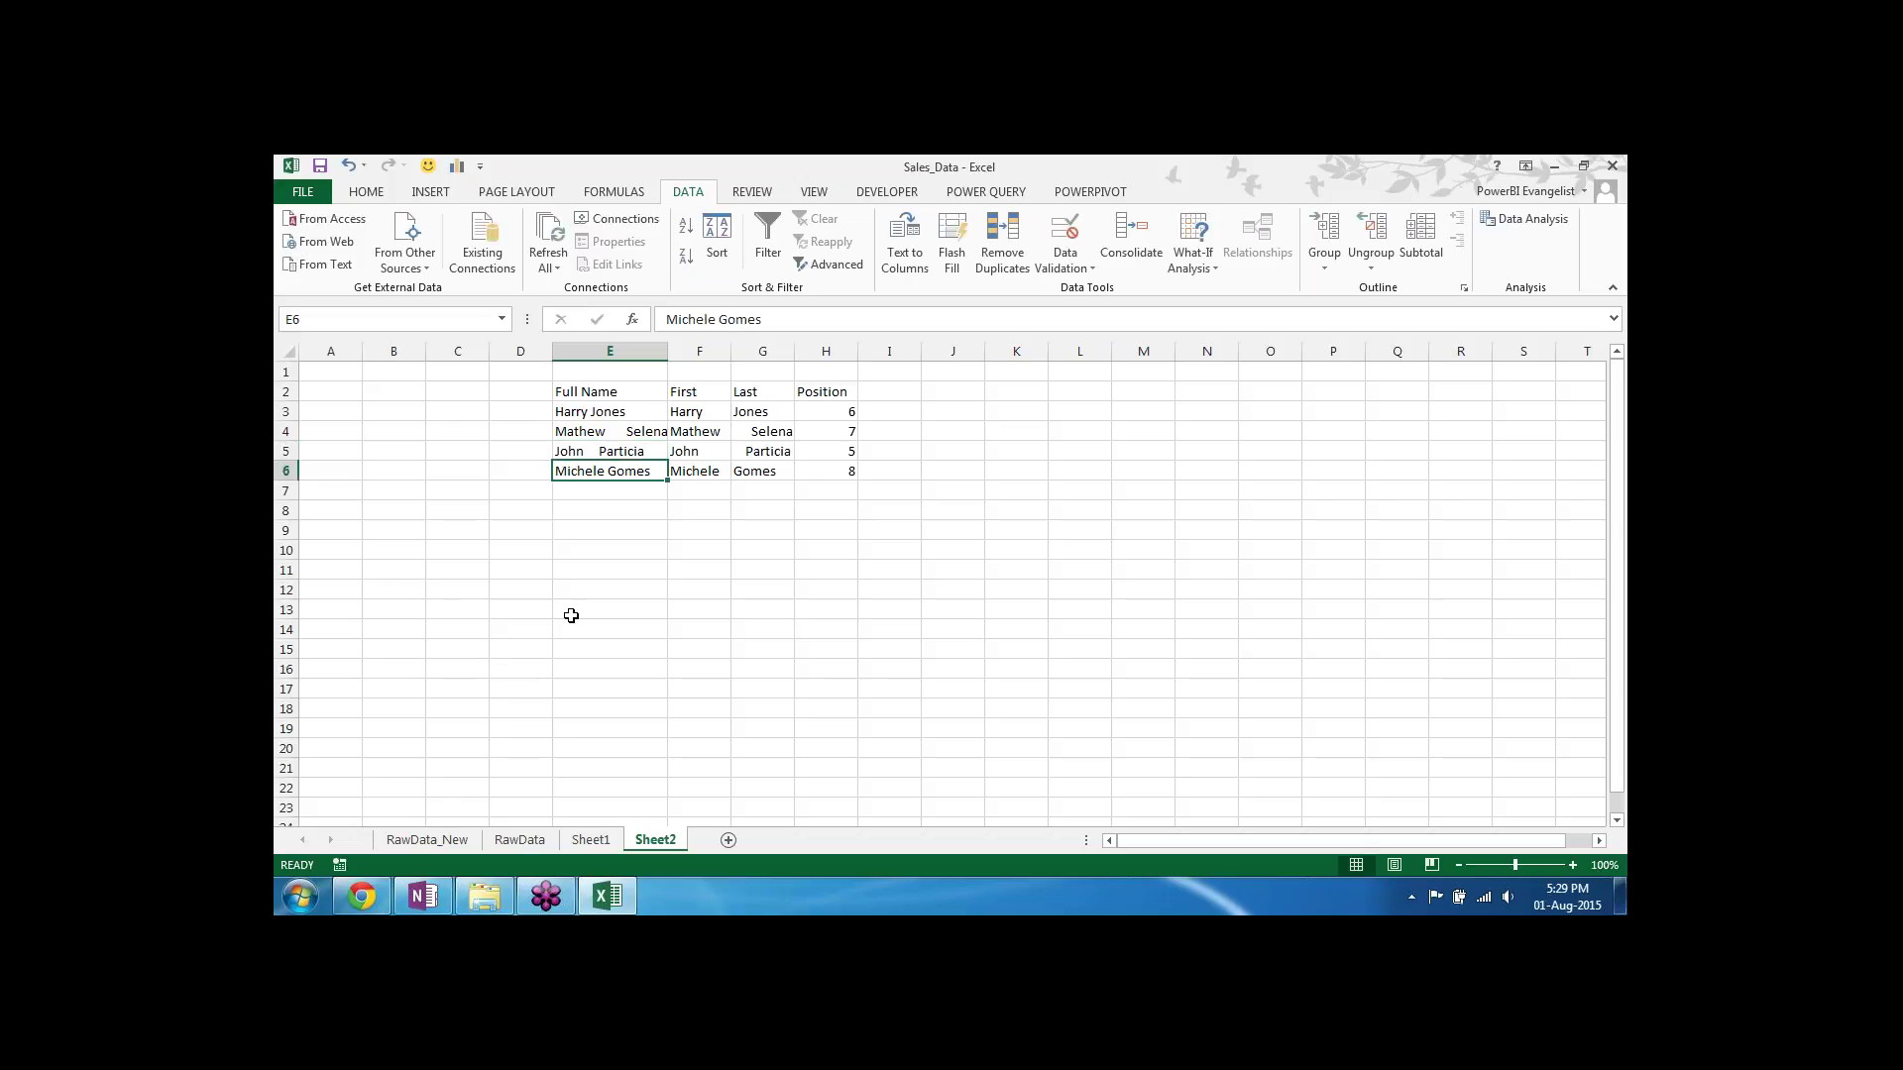
Step: Wrap the last-name formula in G3 with TRIM, giving =TRIM(RIGHT(E3,LEN(E3)-H3))
click(753, 411)
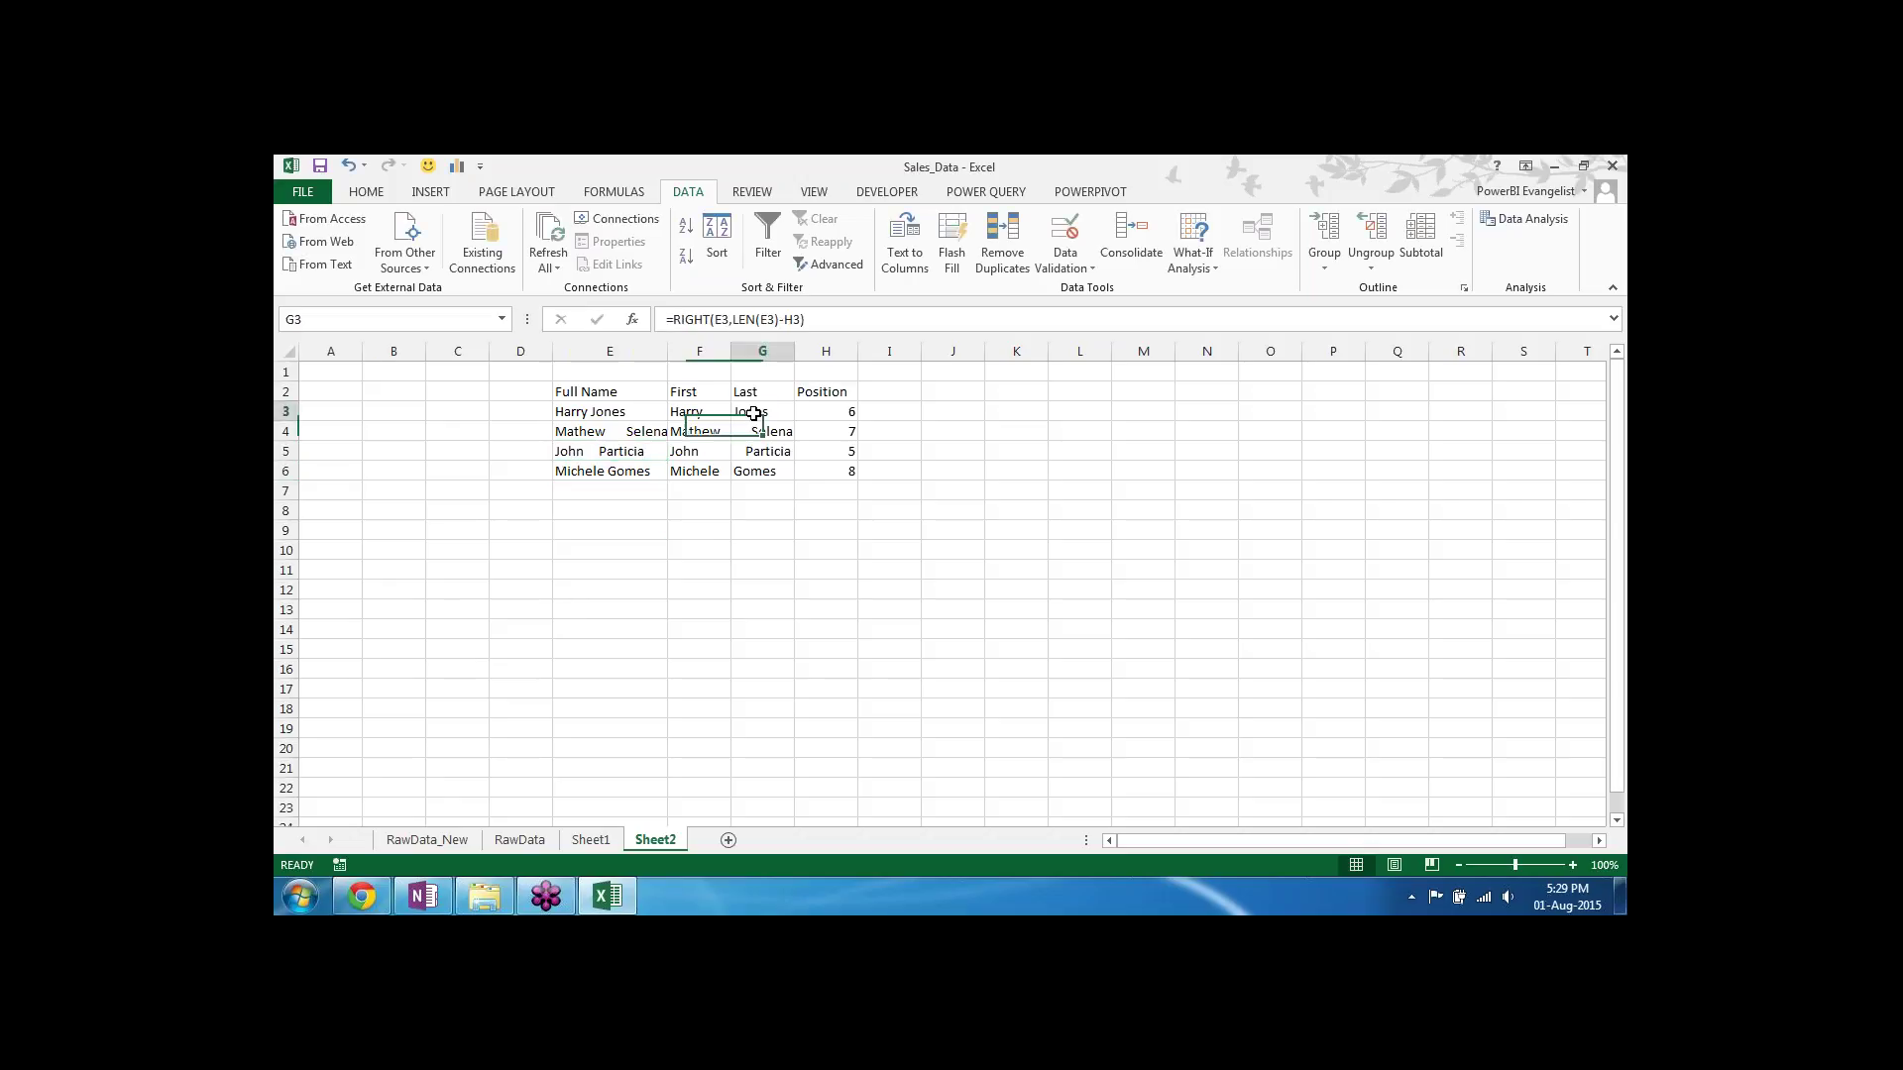
click(676, 320)
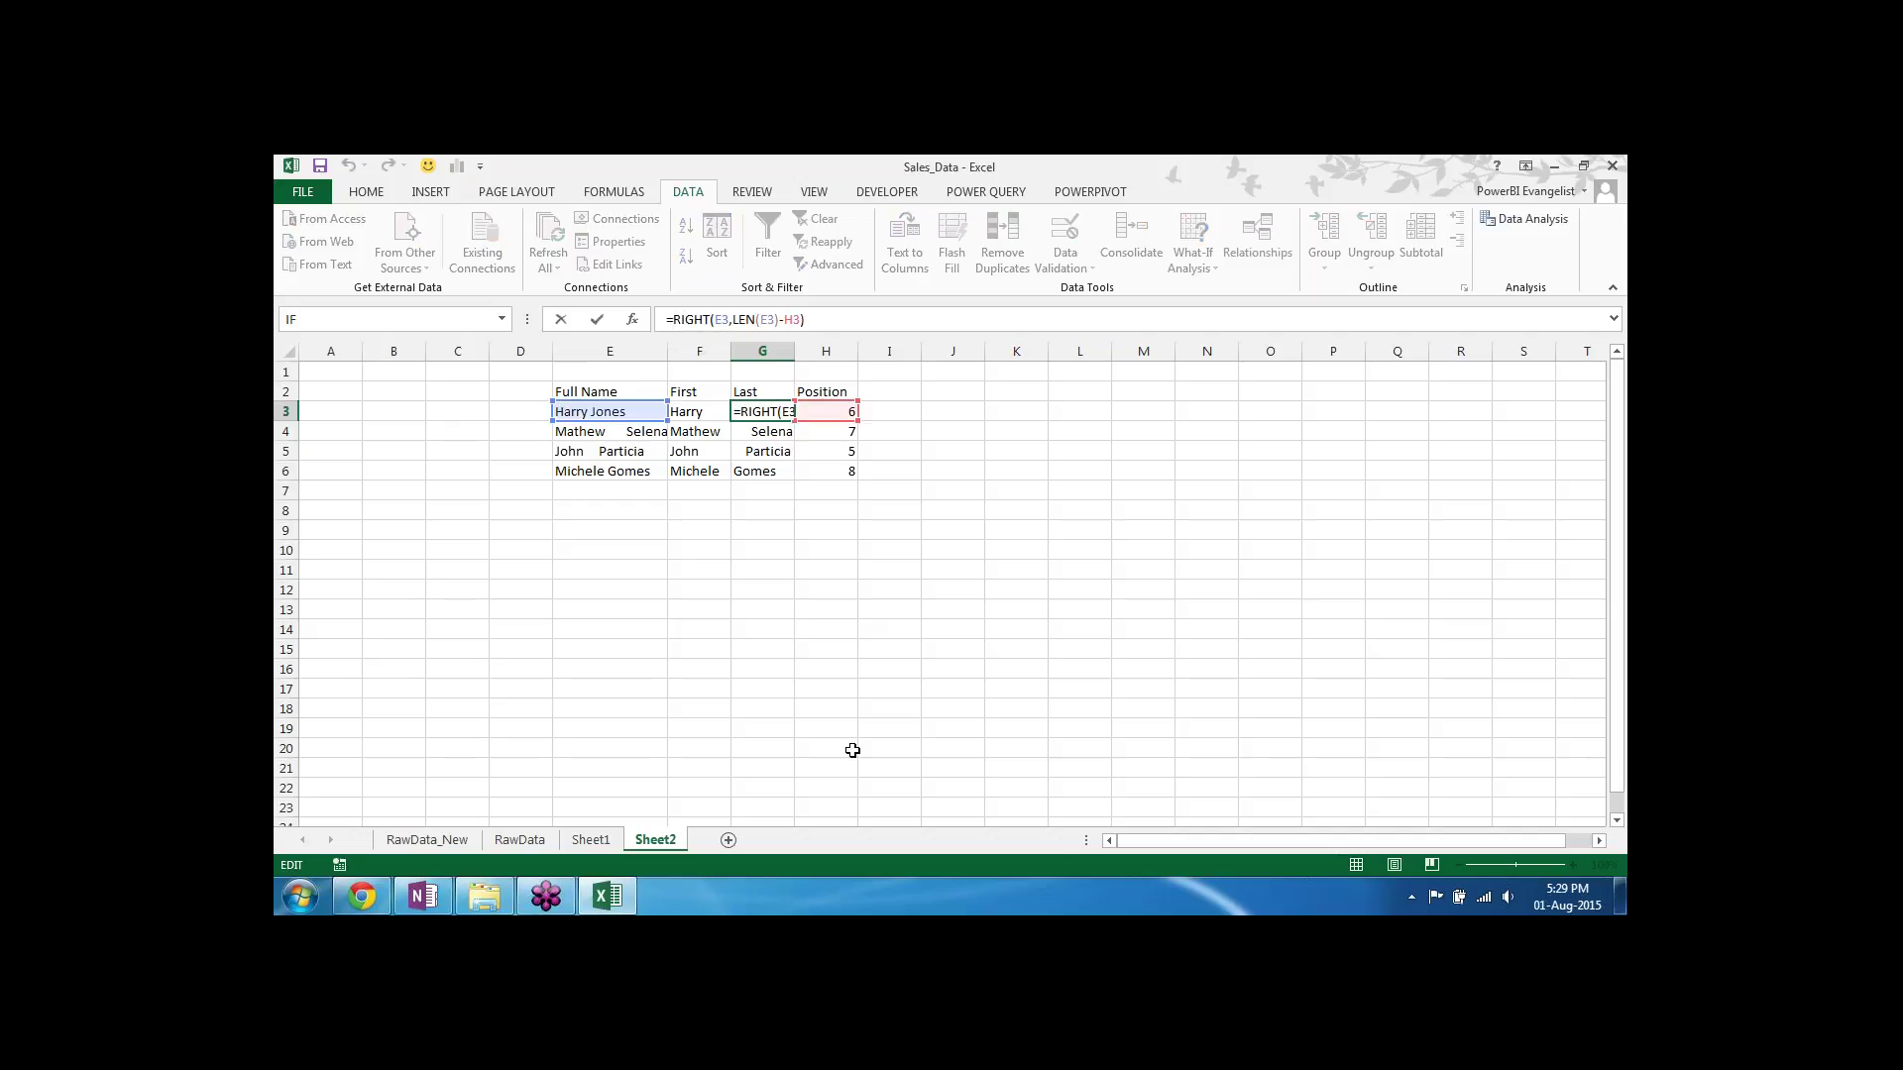
text(trim()
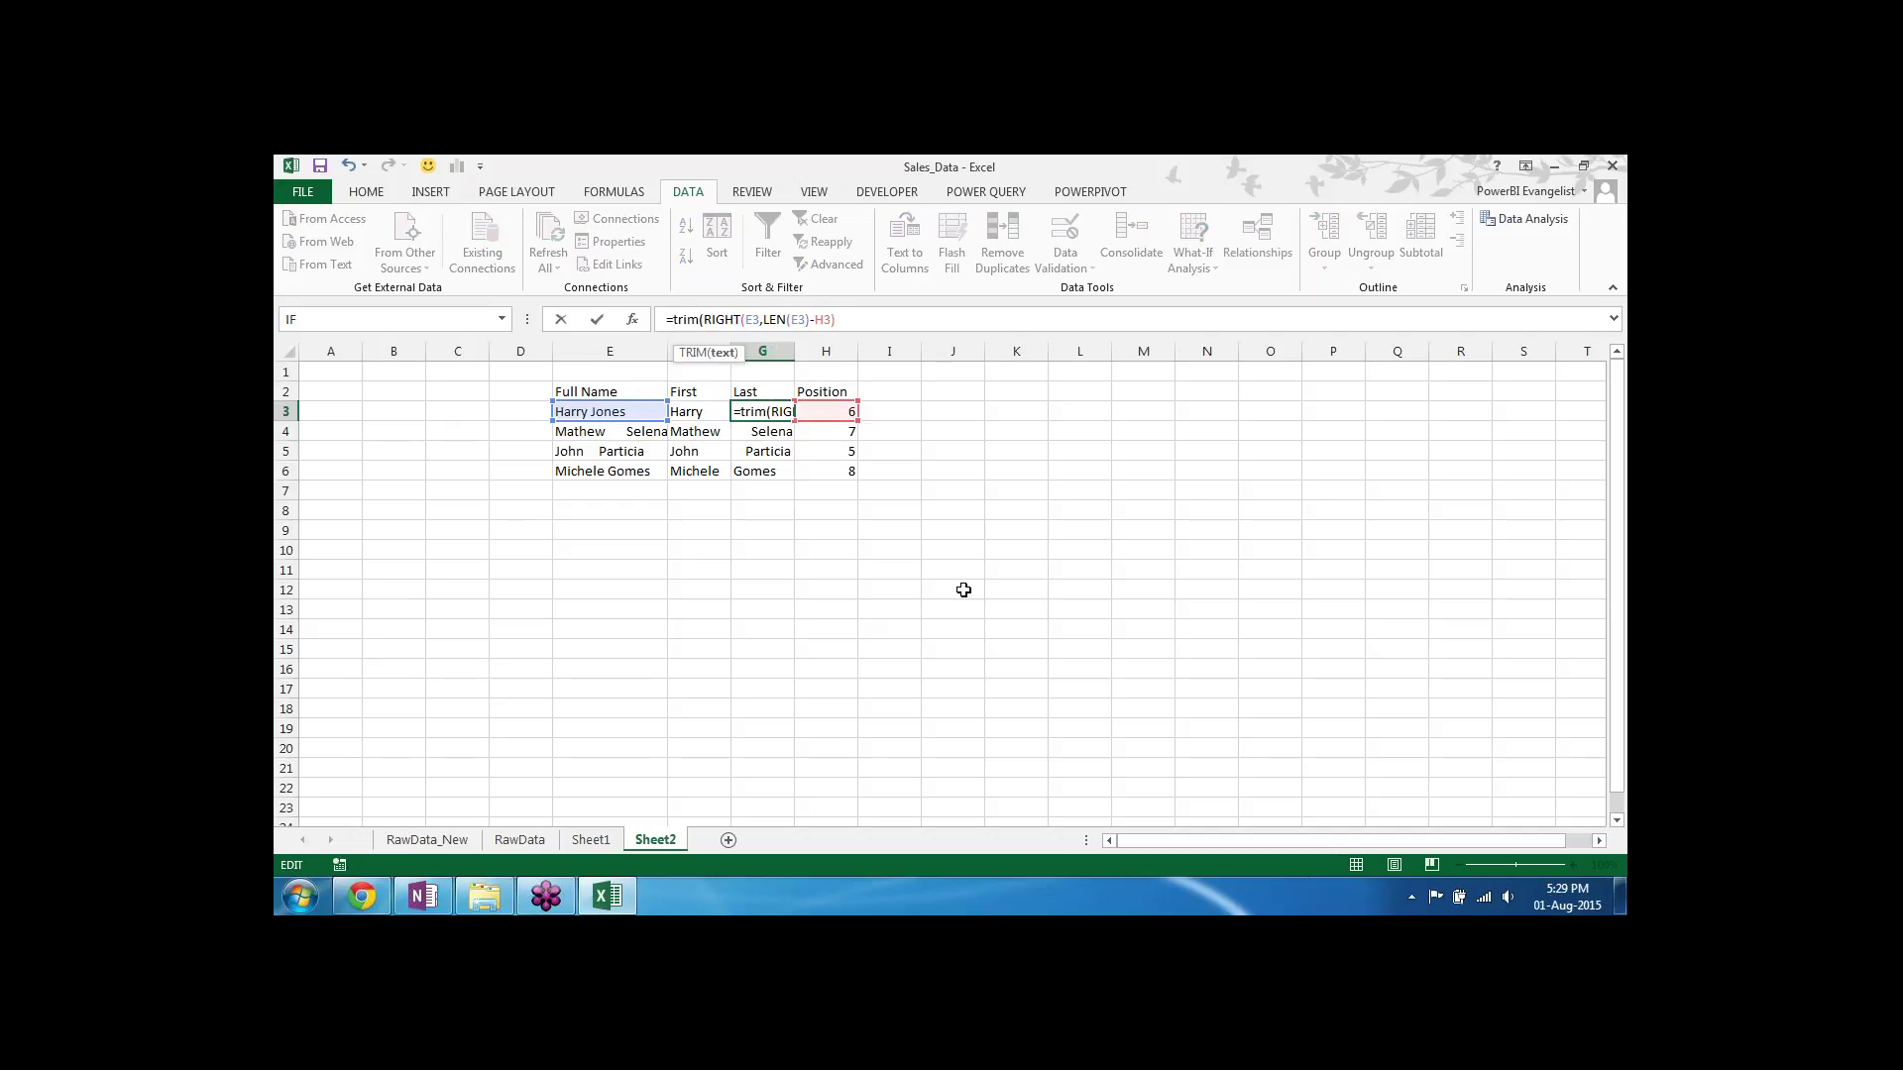
click(861, 318)
text())
key(Return)
Step: Fill the TRIM formula from G3 down through G6
key(Up)
key(shift+Down)
key(shift+Down)
key(shift+Down)
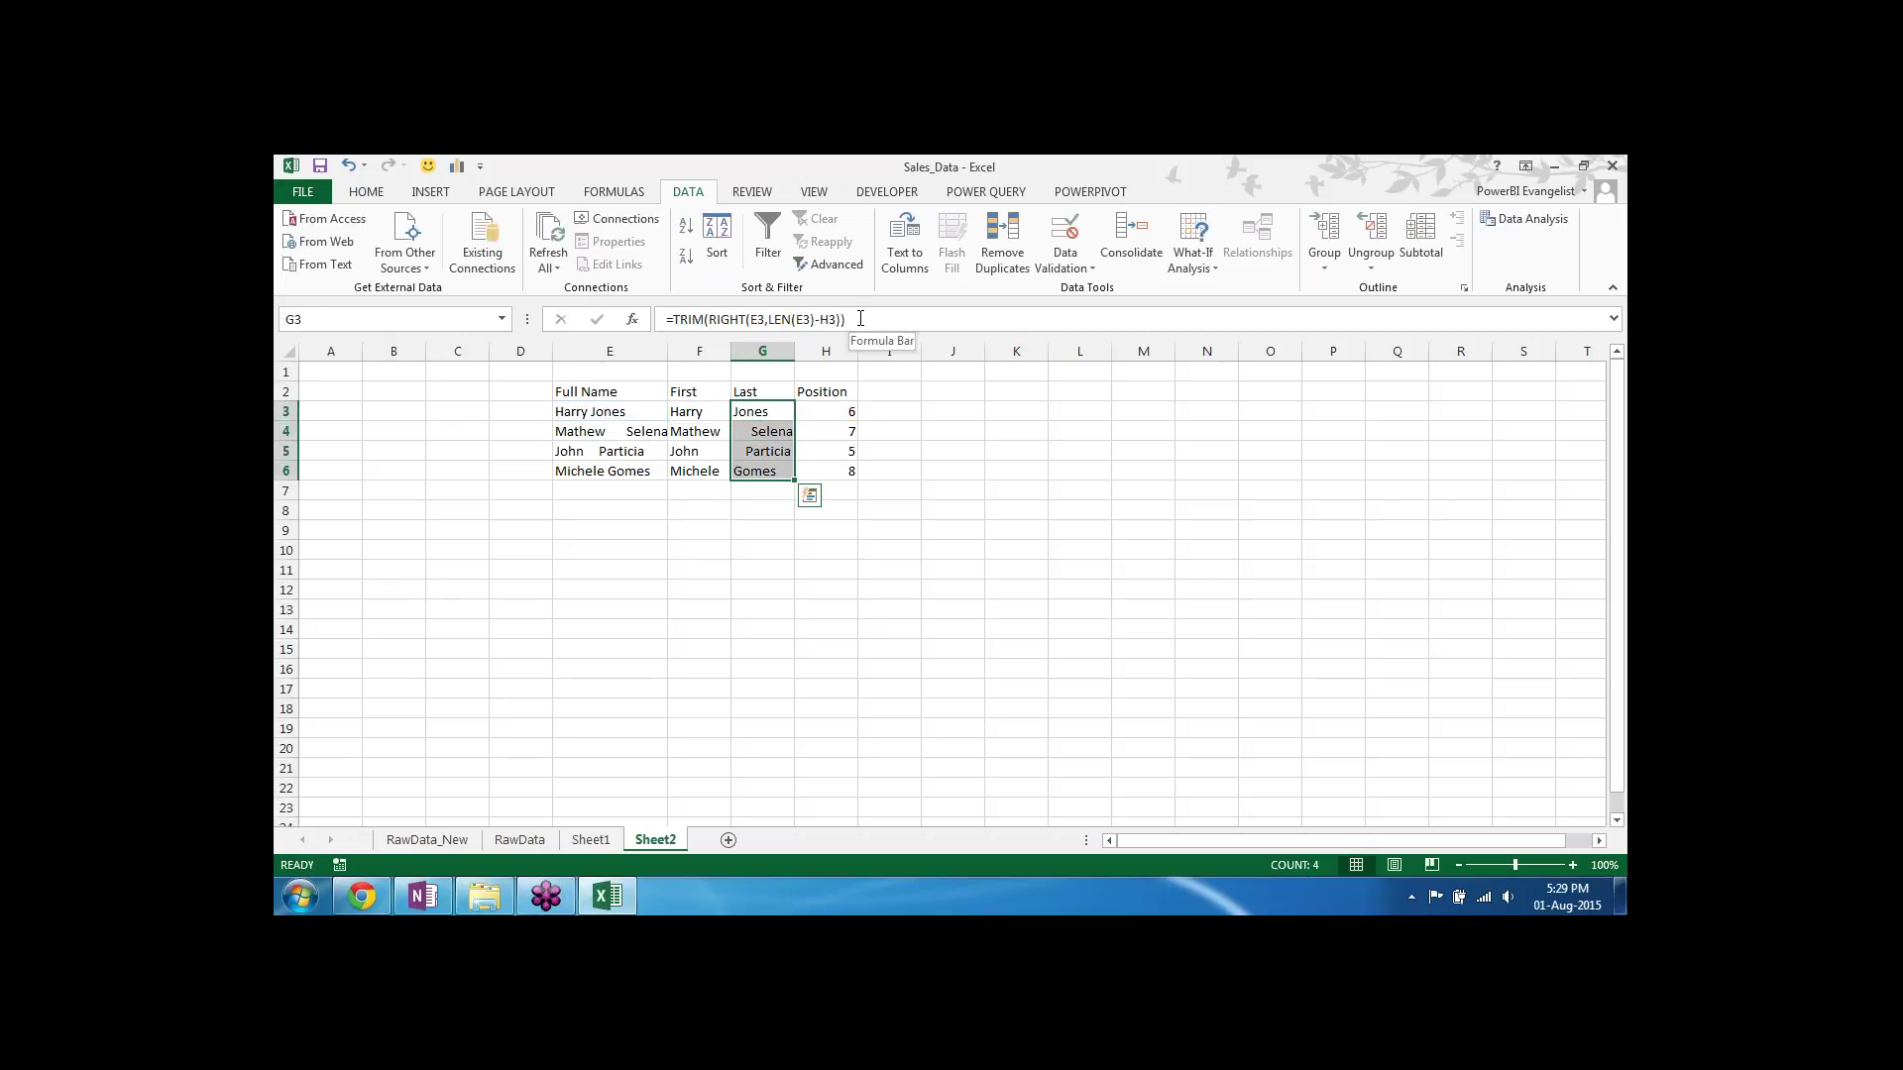
key(ctrl+d)
Step: Insert several extra spaces between the first and last names in E3
double_click(591, 414)
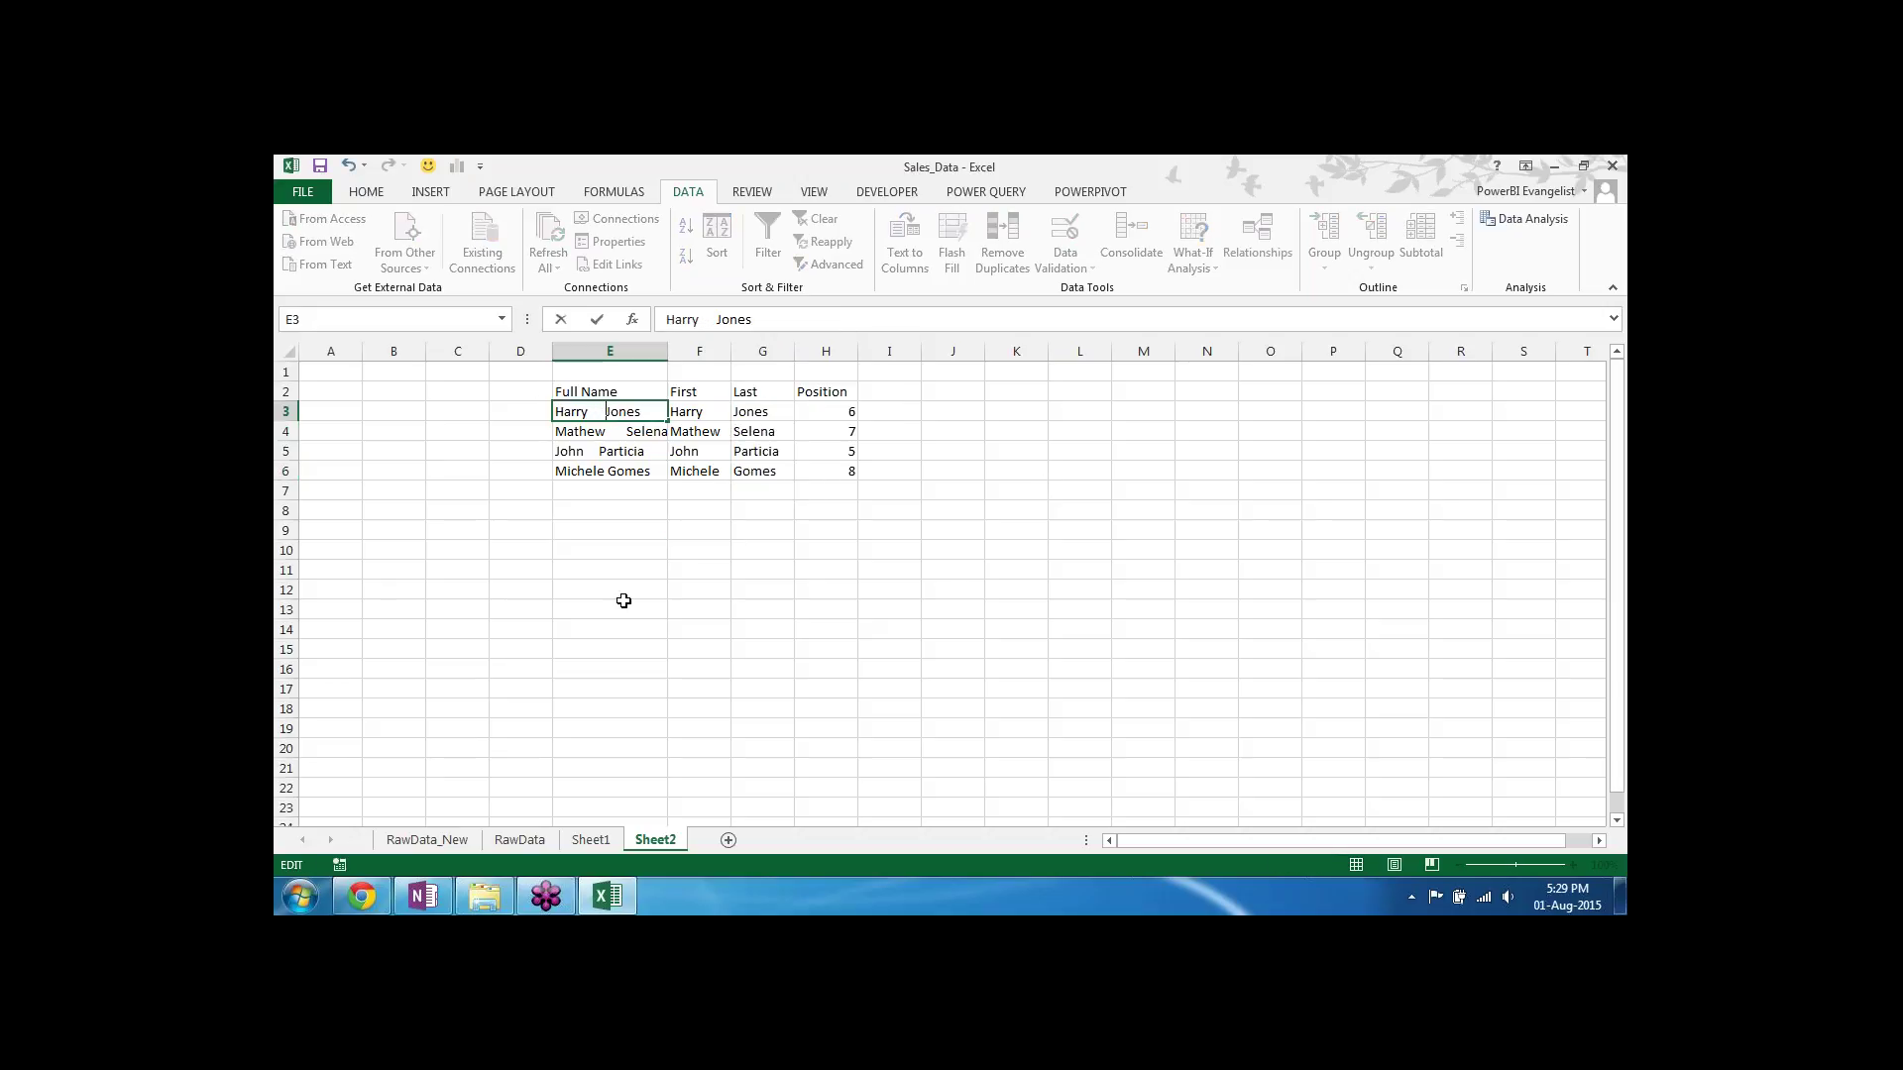
key(Return)
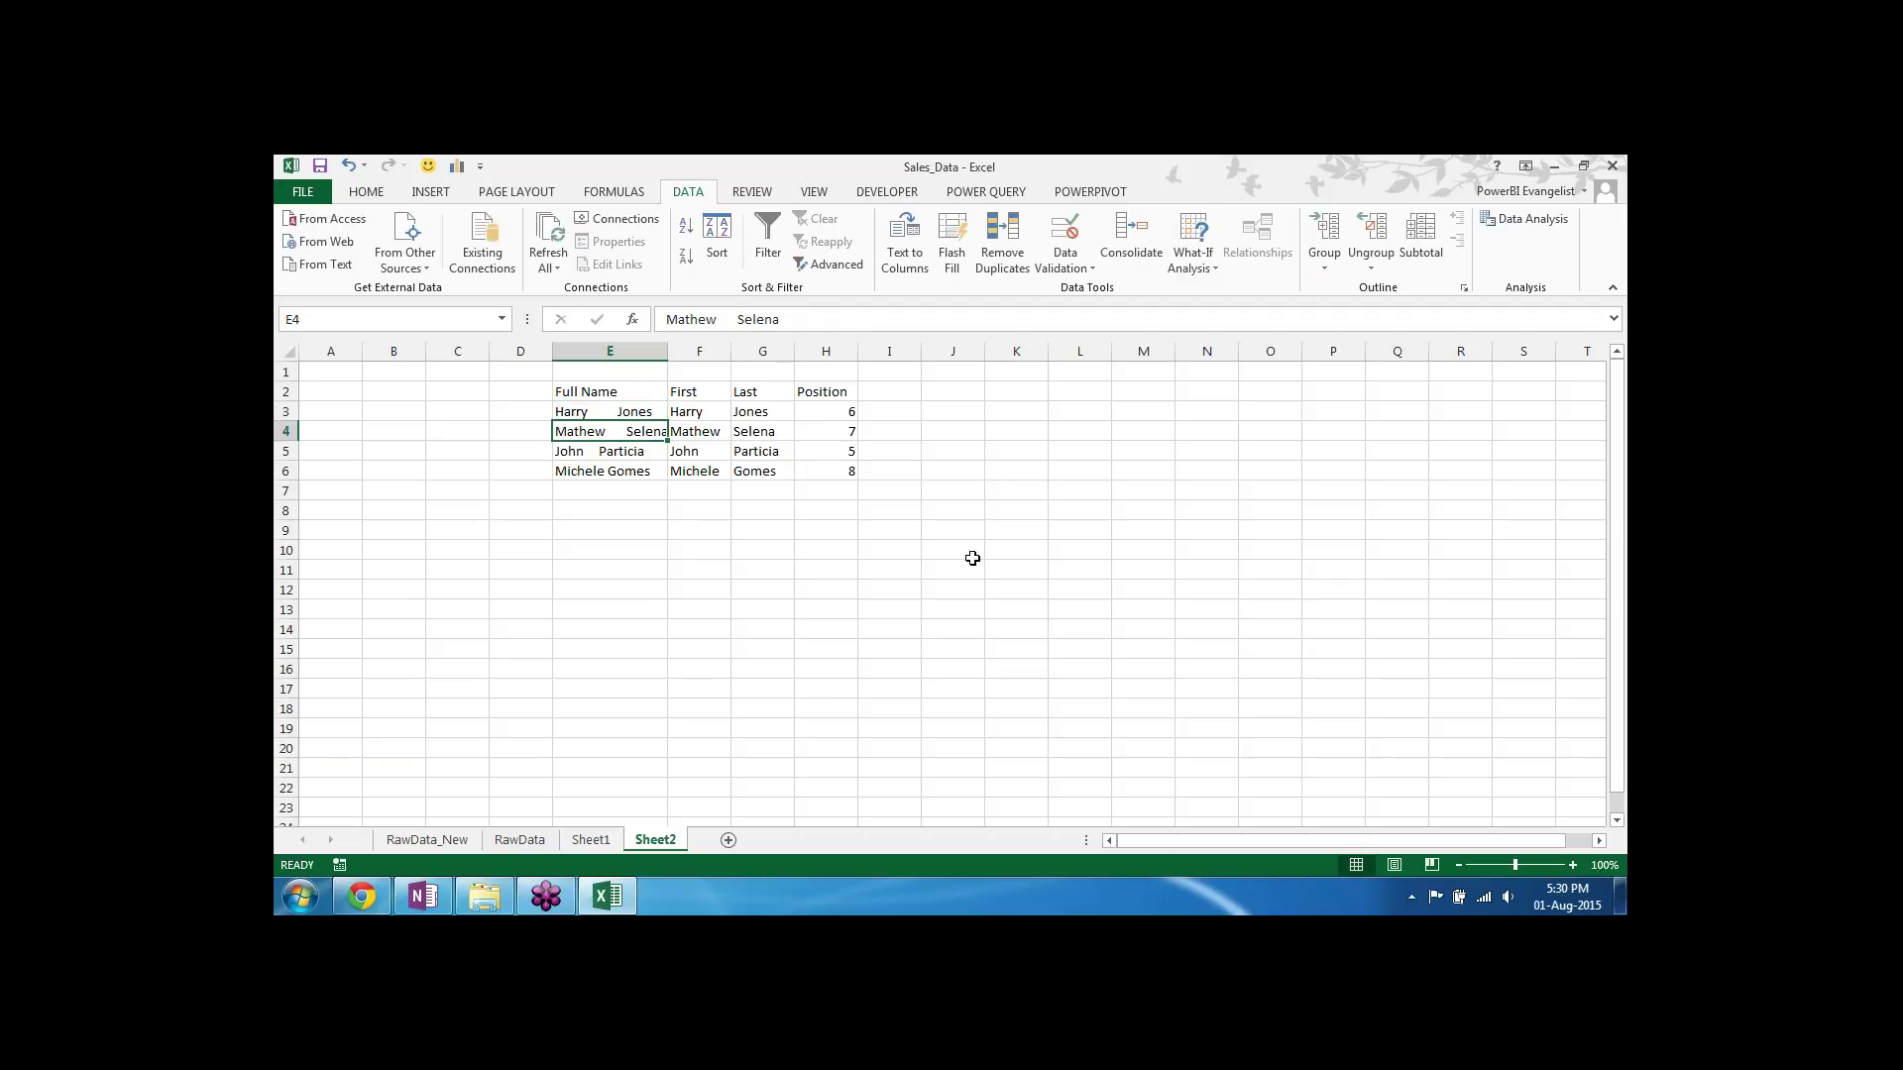
Step: Enter =REPT("|",20) in E11 to repeat the vertical bar character 20 times
click(649, 588)
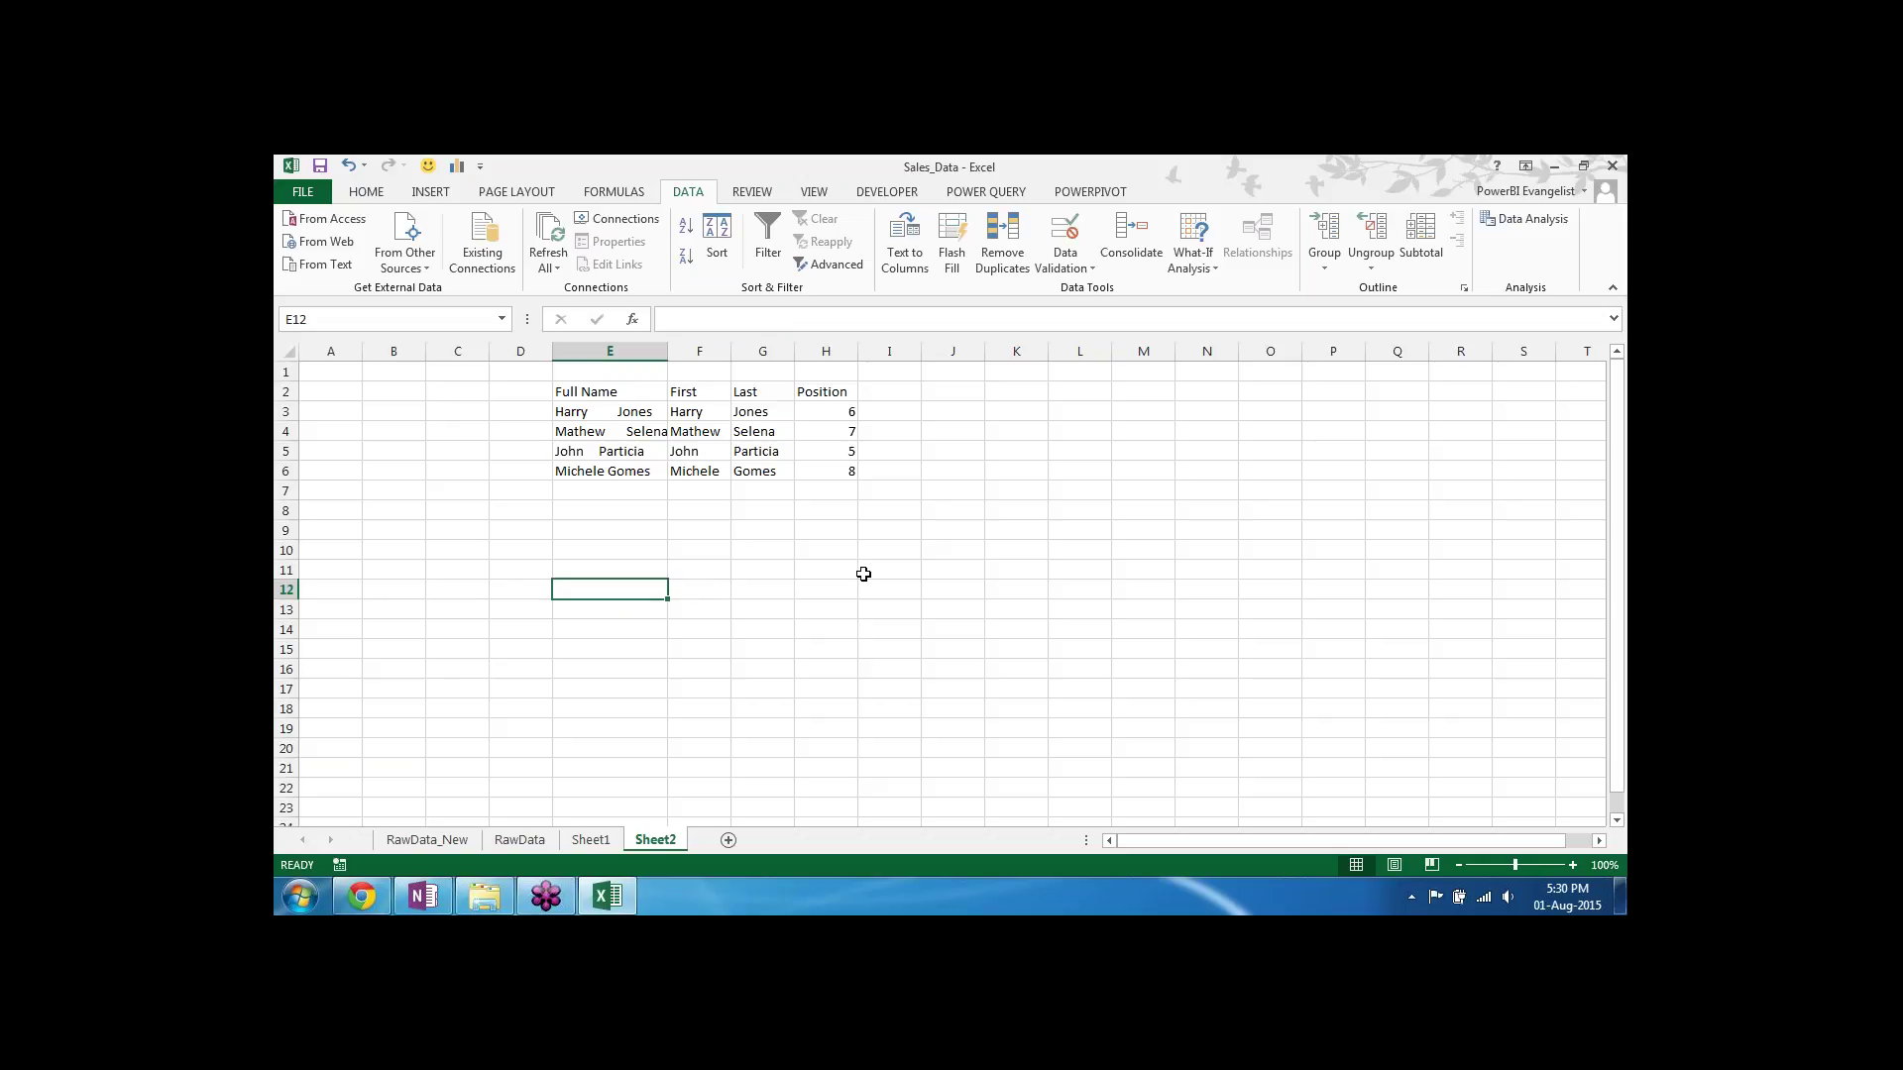
key(Up)
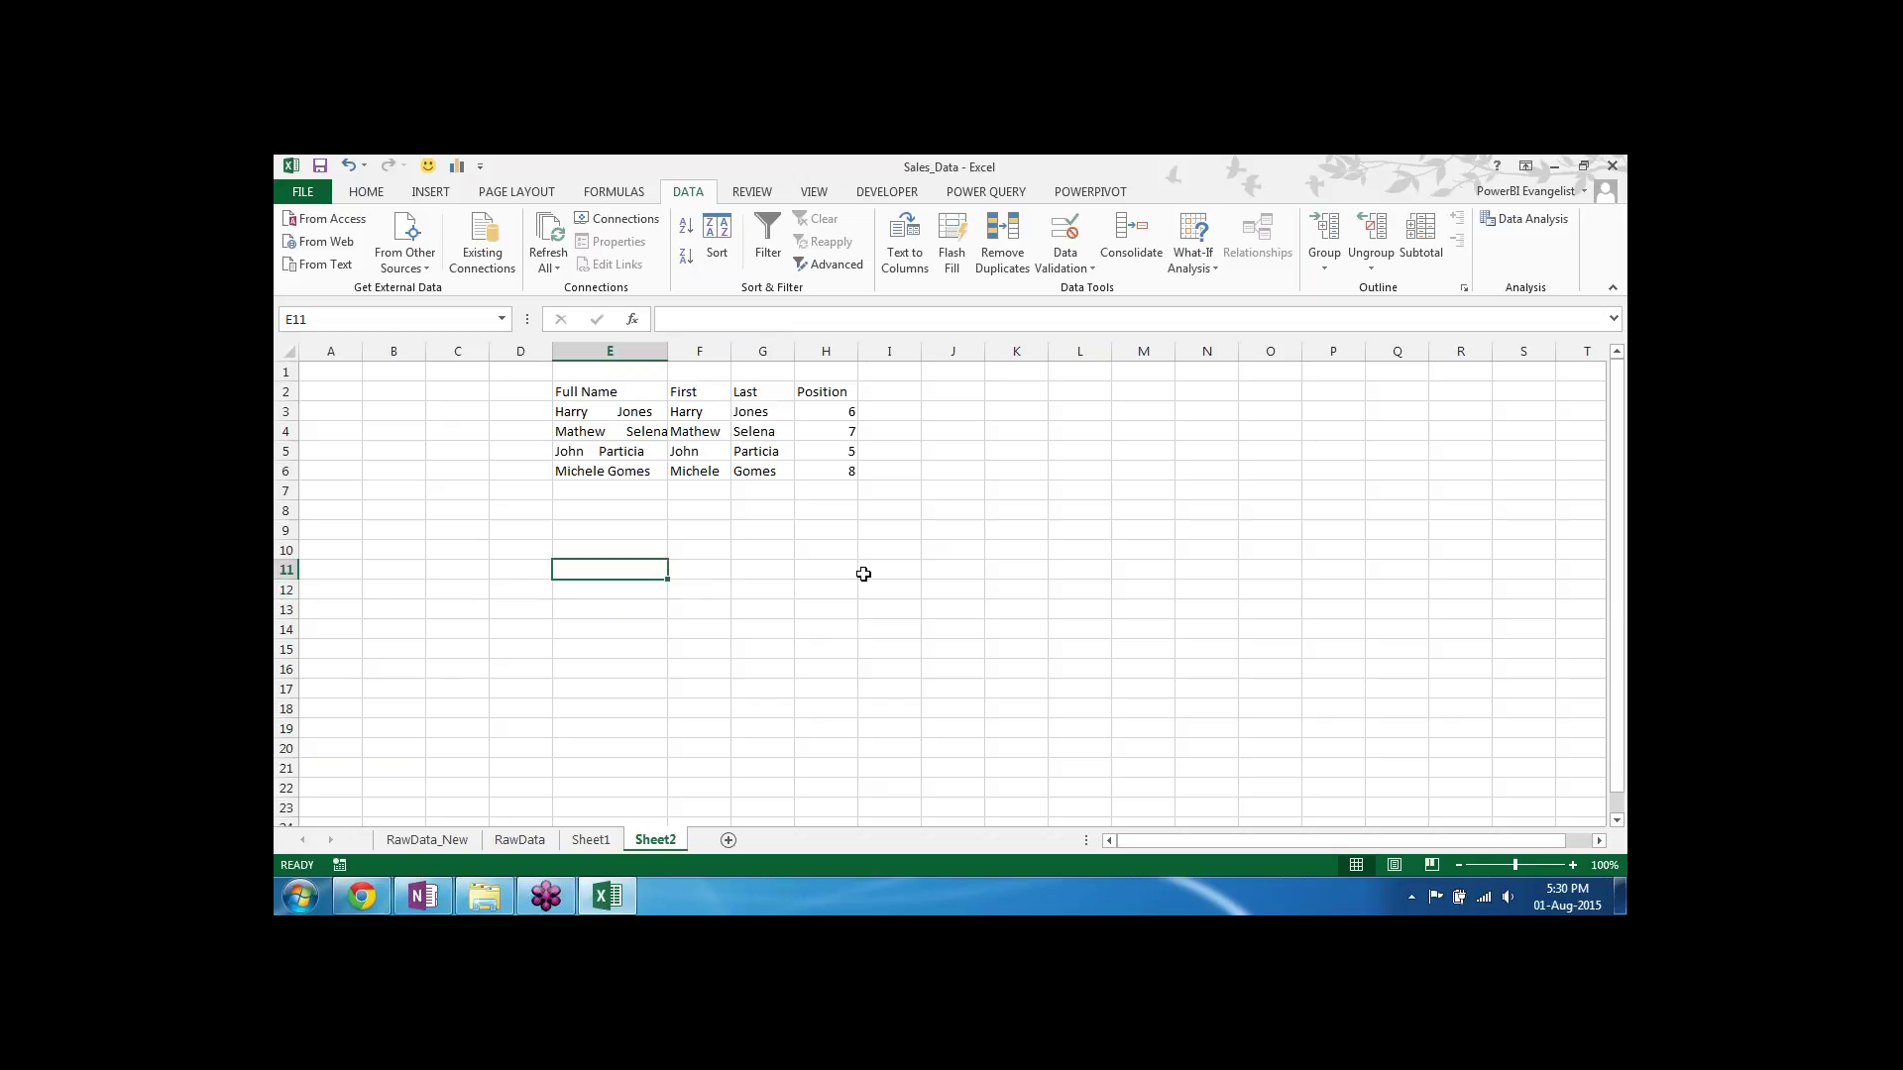
text(=RE)
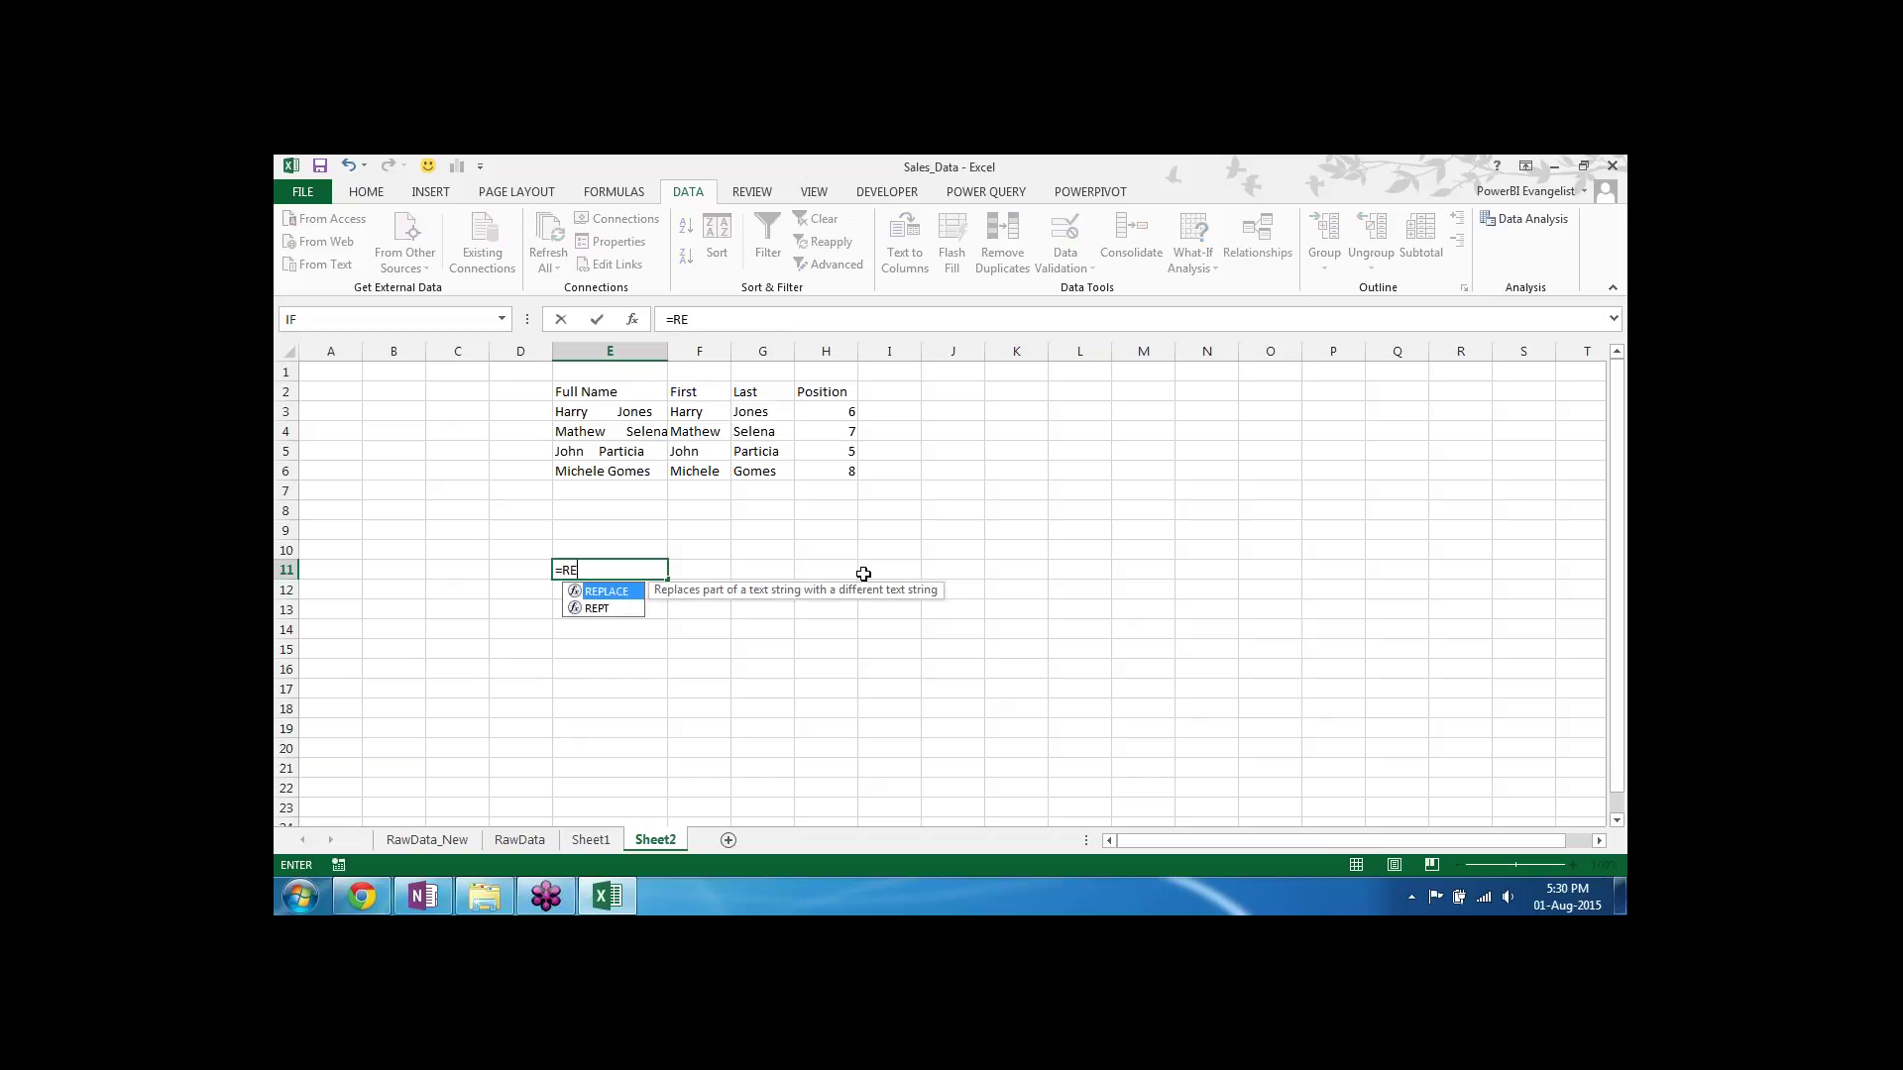
text(PT()
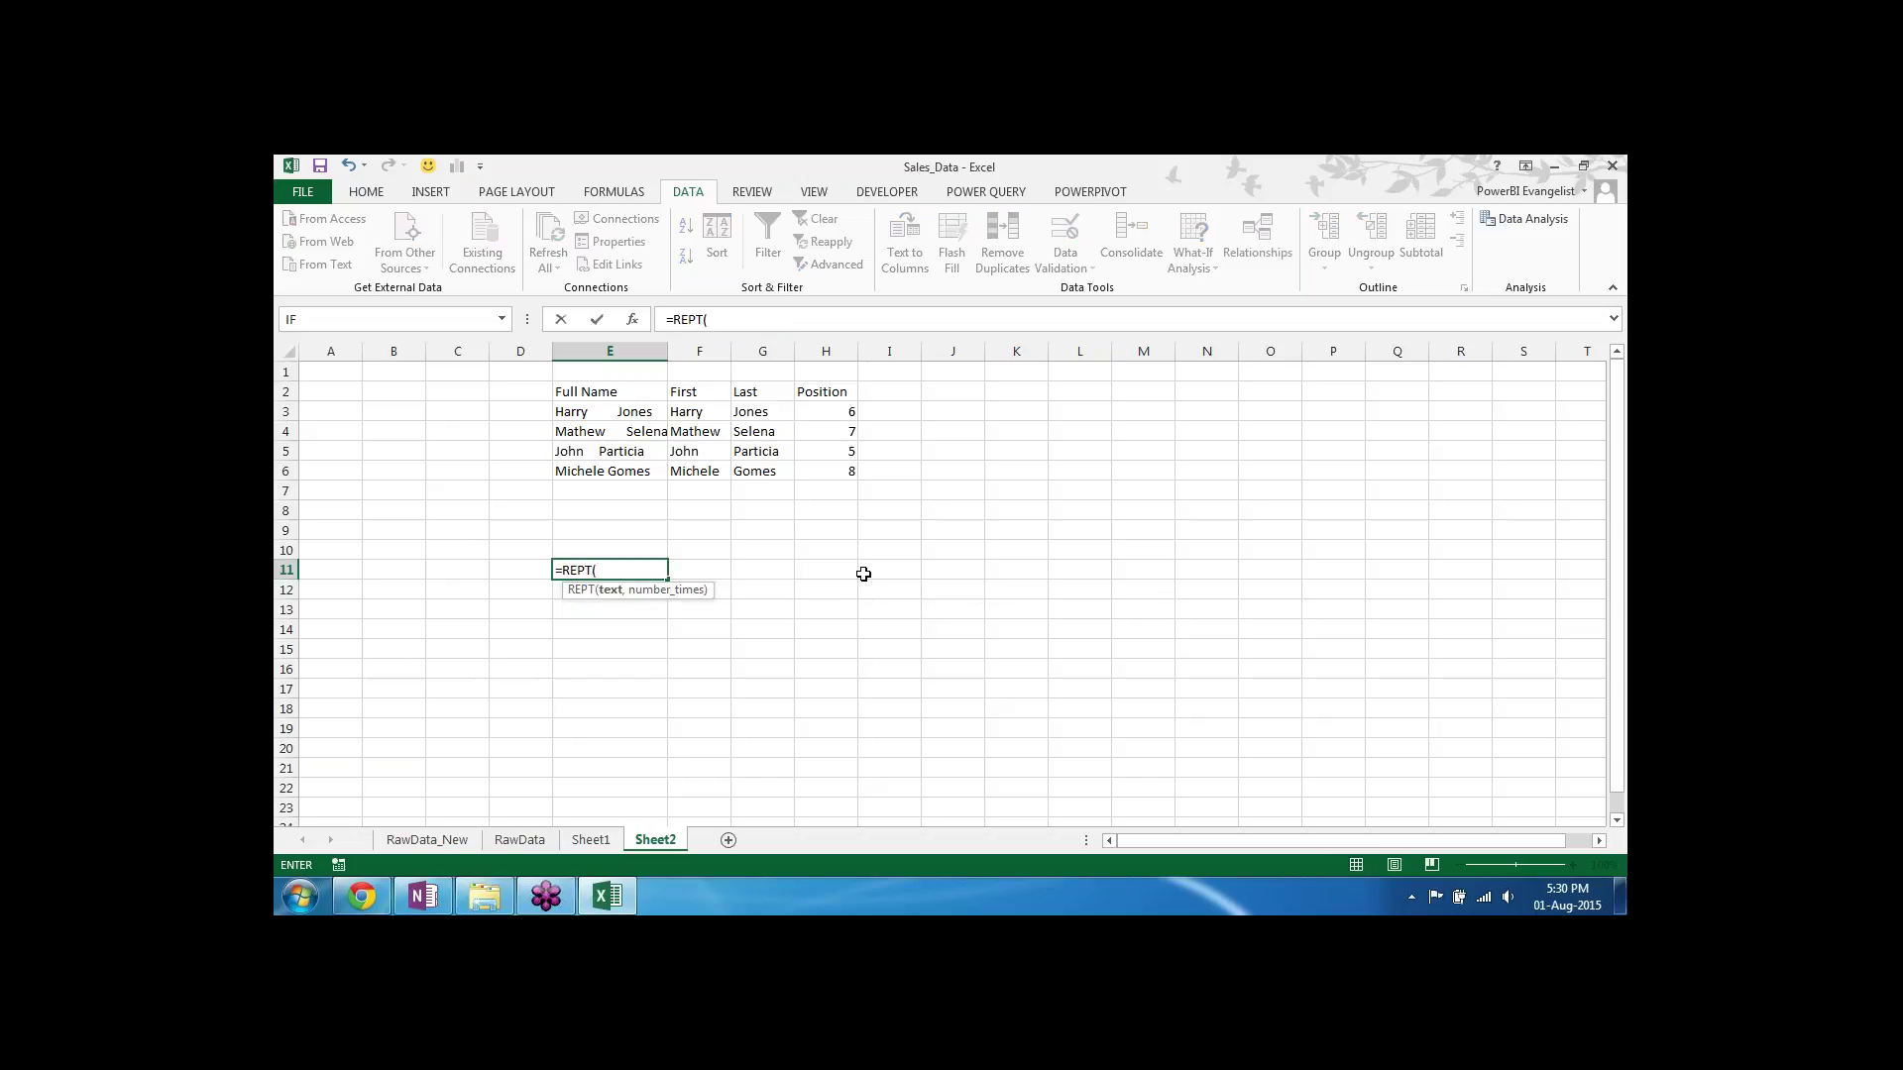
text("|",20)
key(Return)
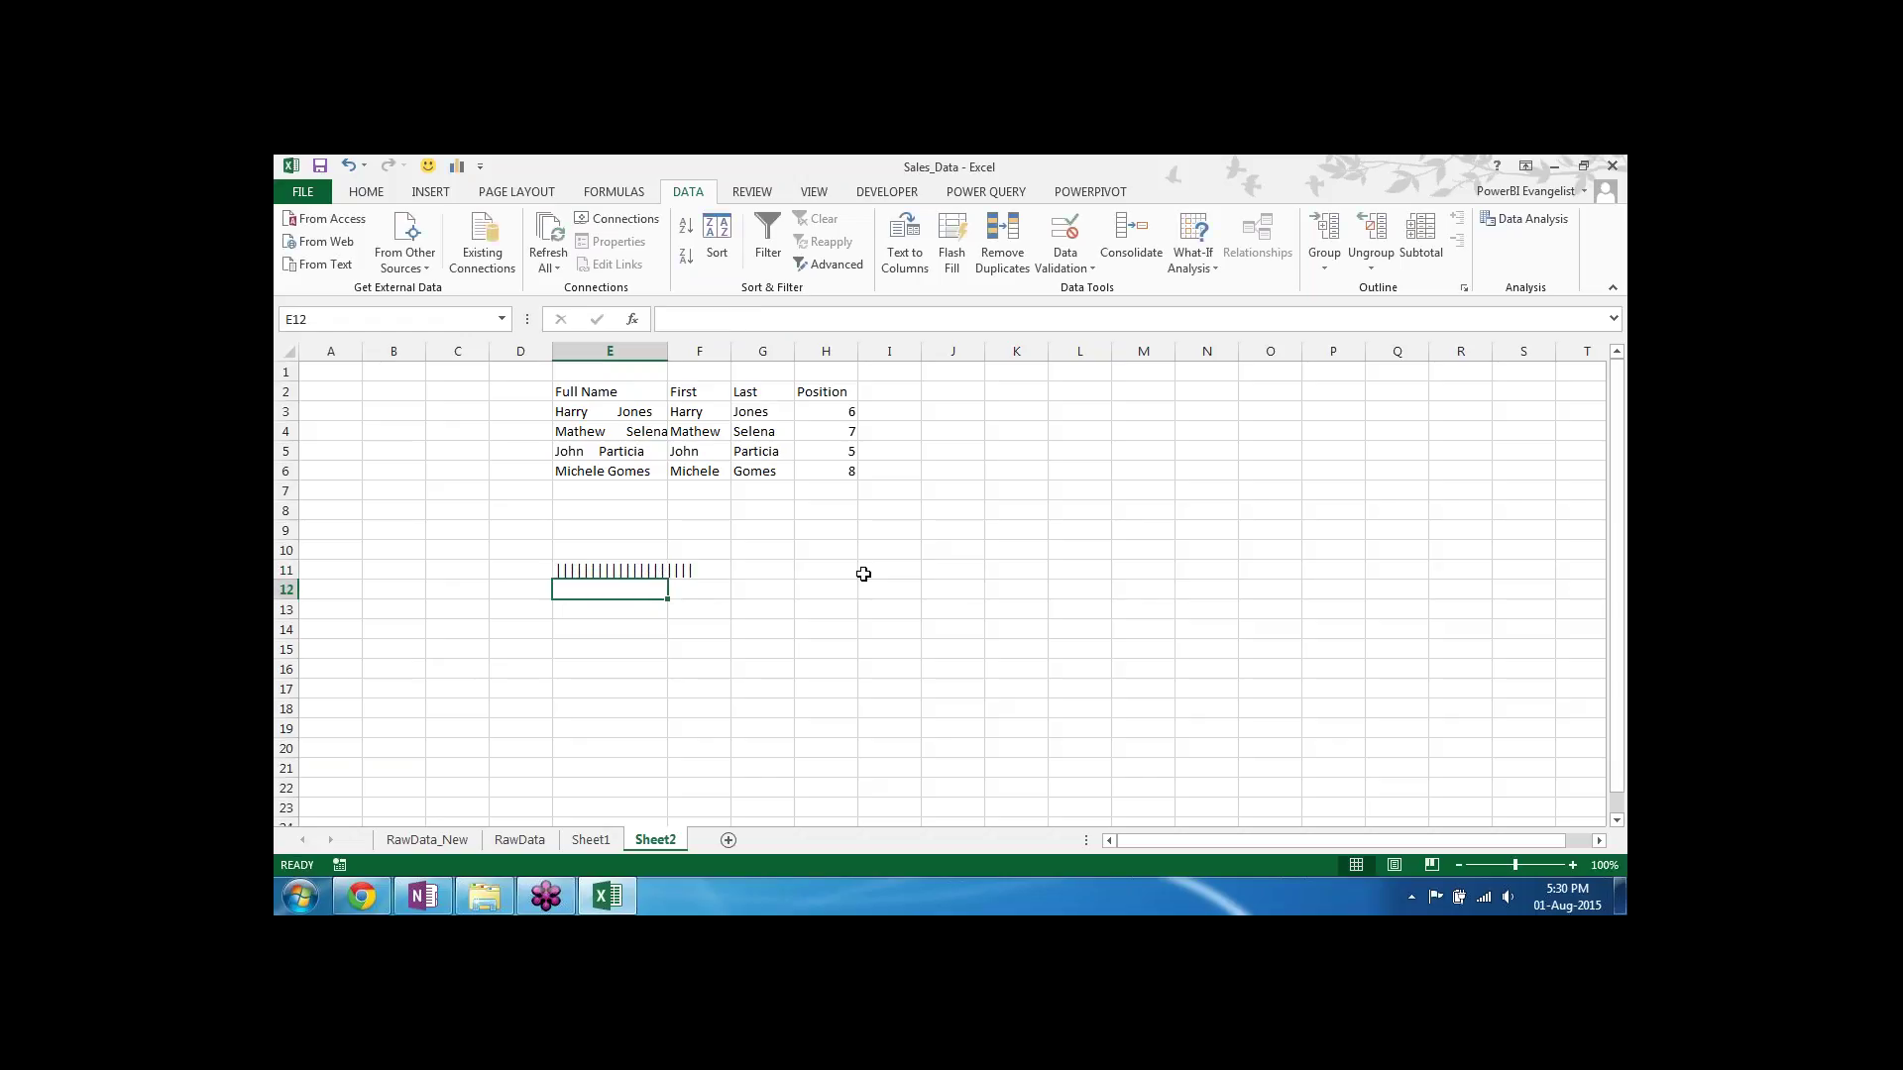
key(Up)
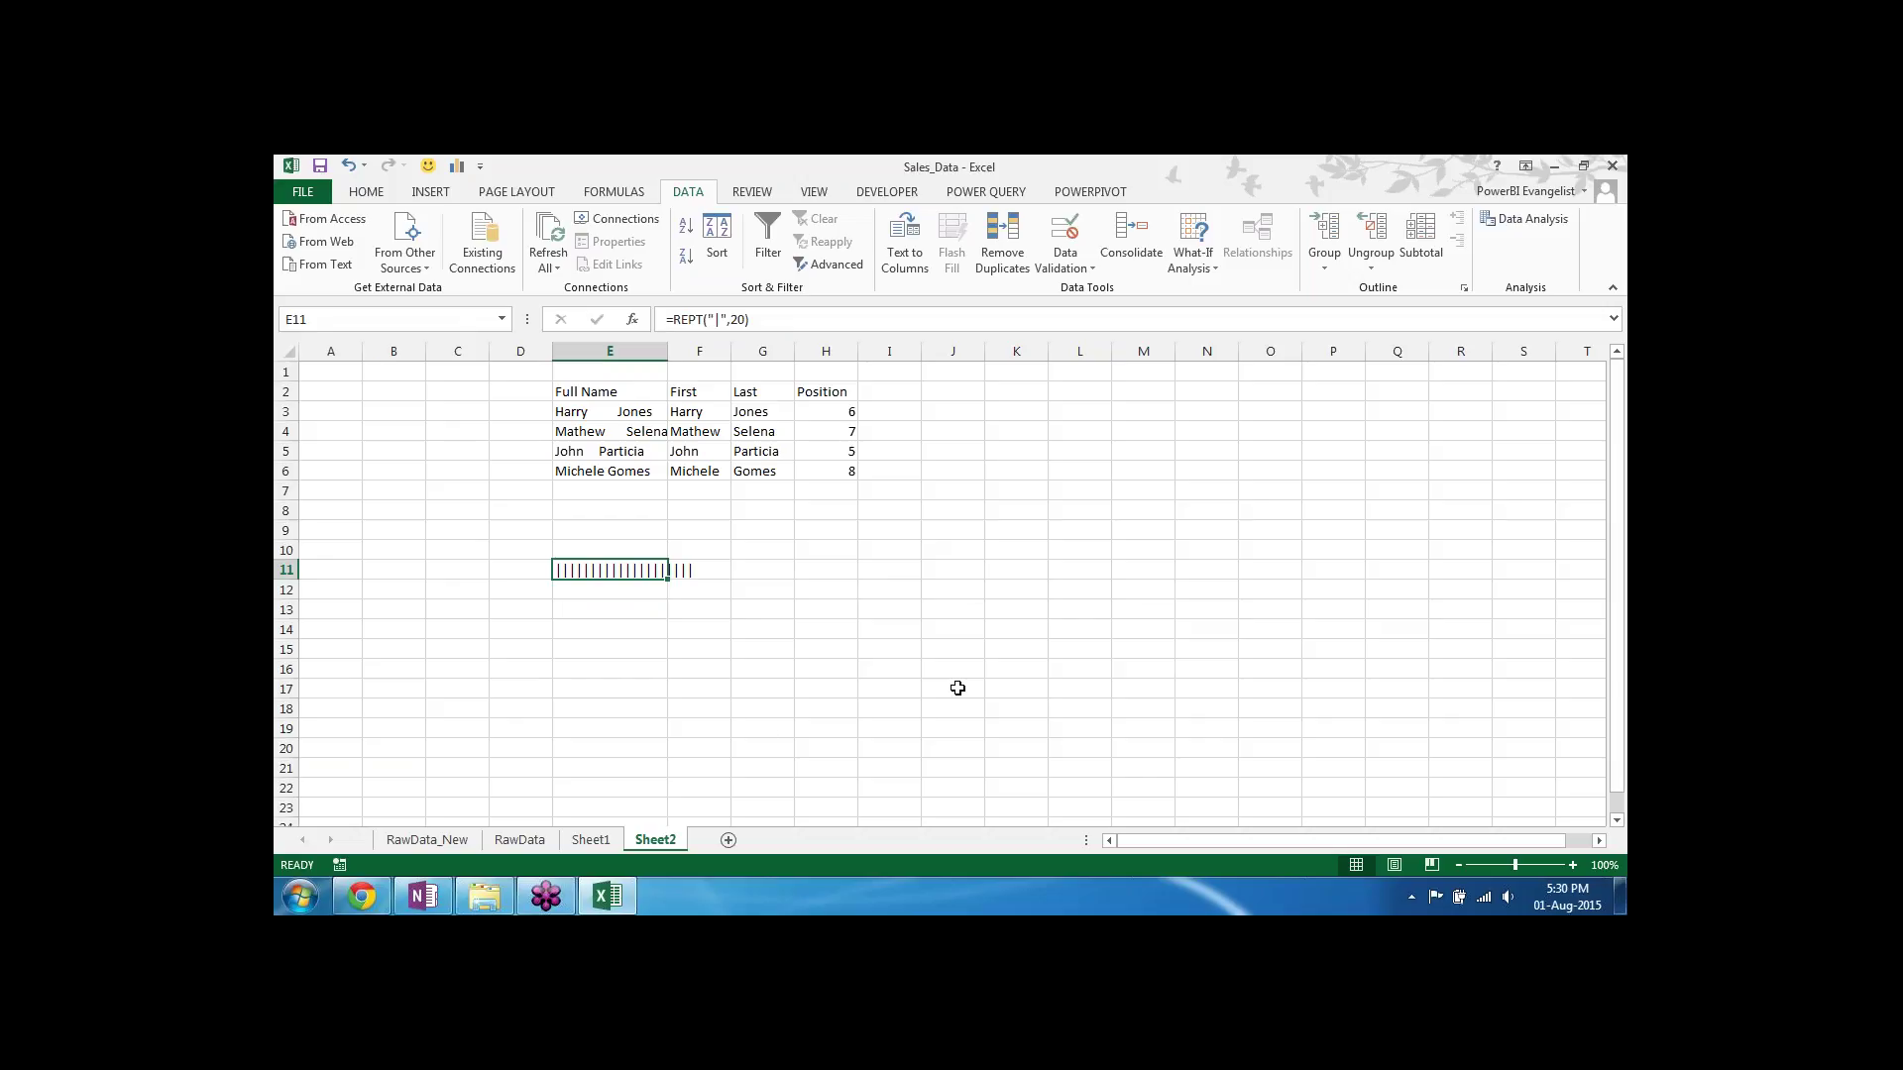
Step: Enter =RANDBETWEEN(10,40) in D11 and fill it down through D19
click(522, 571)
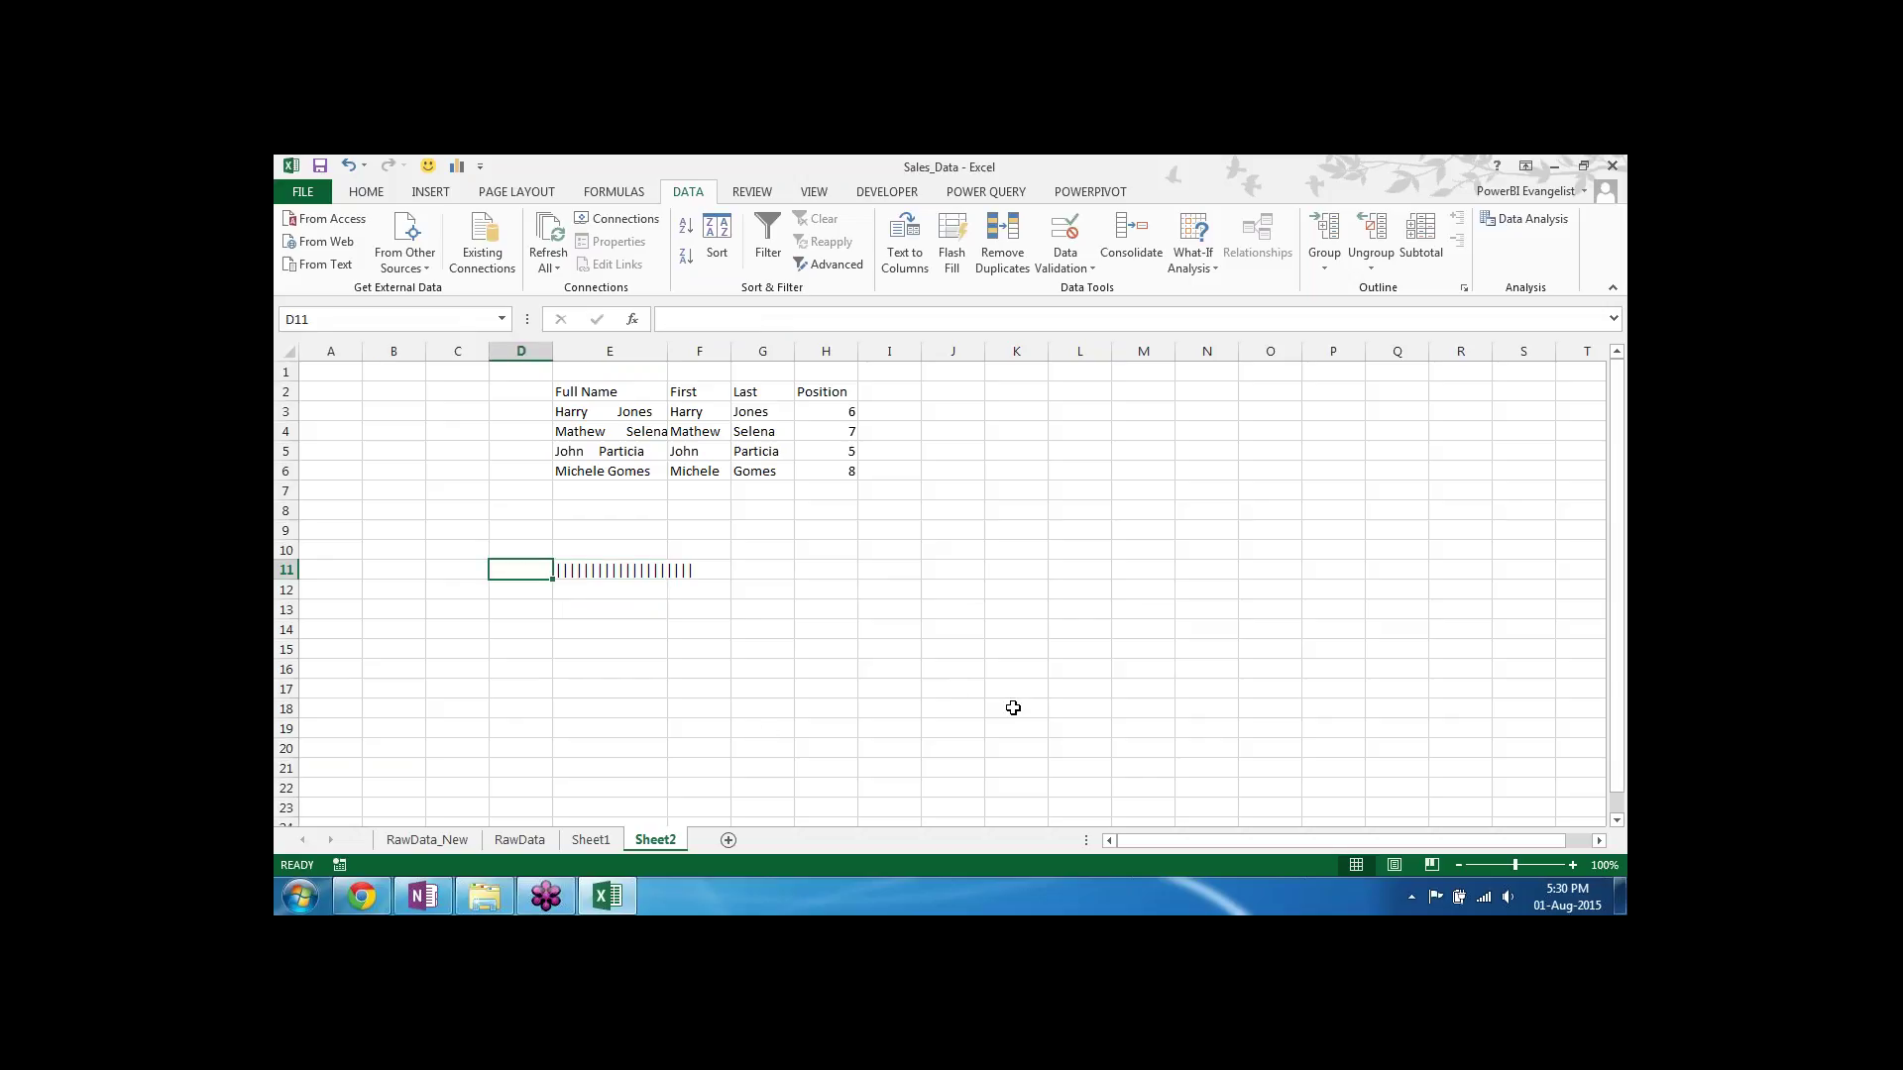
text(=ran)
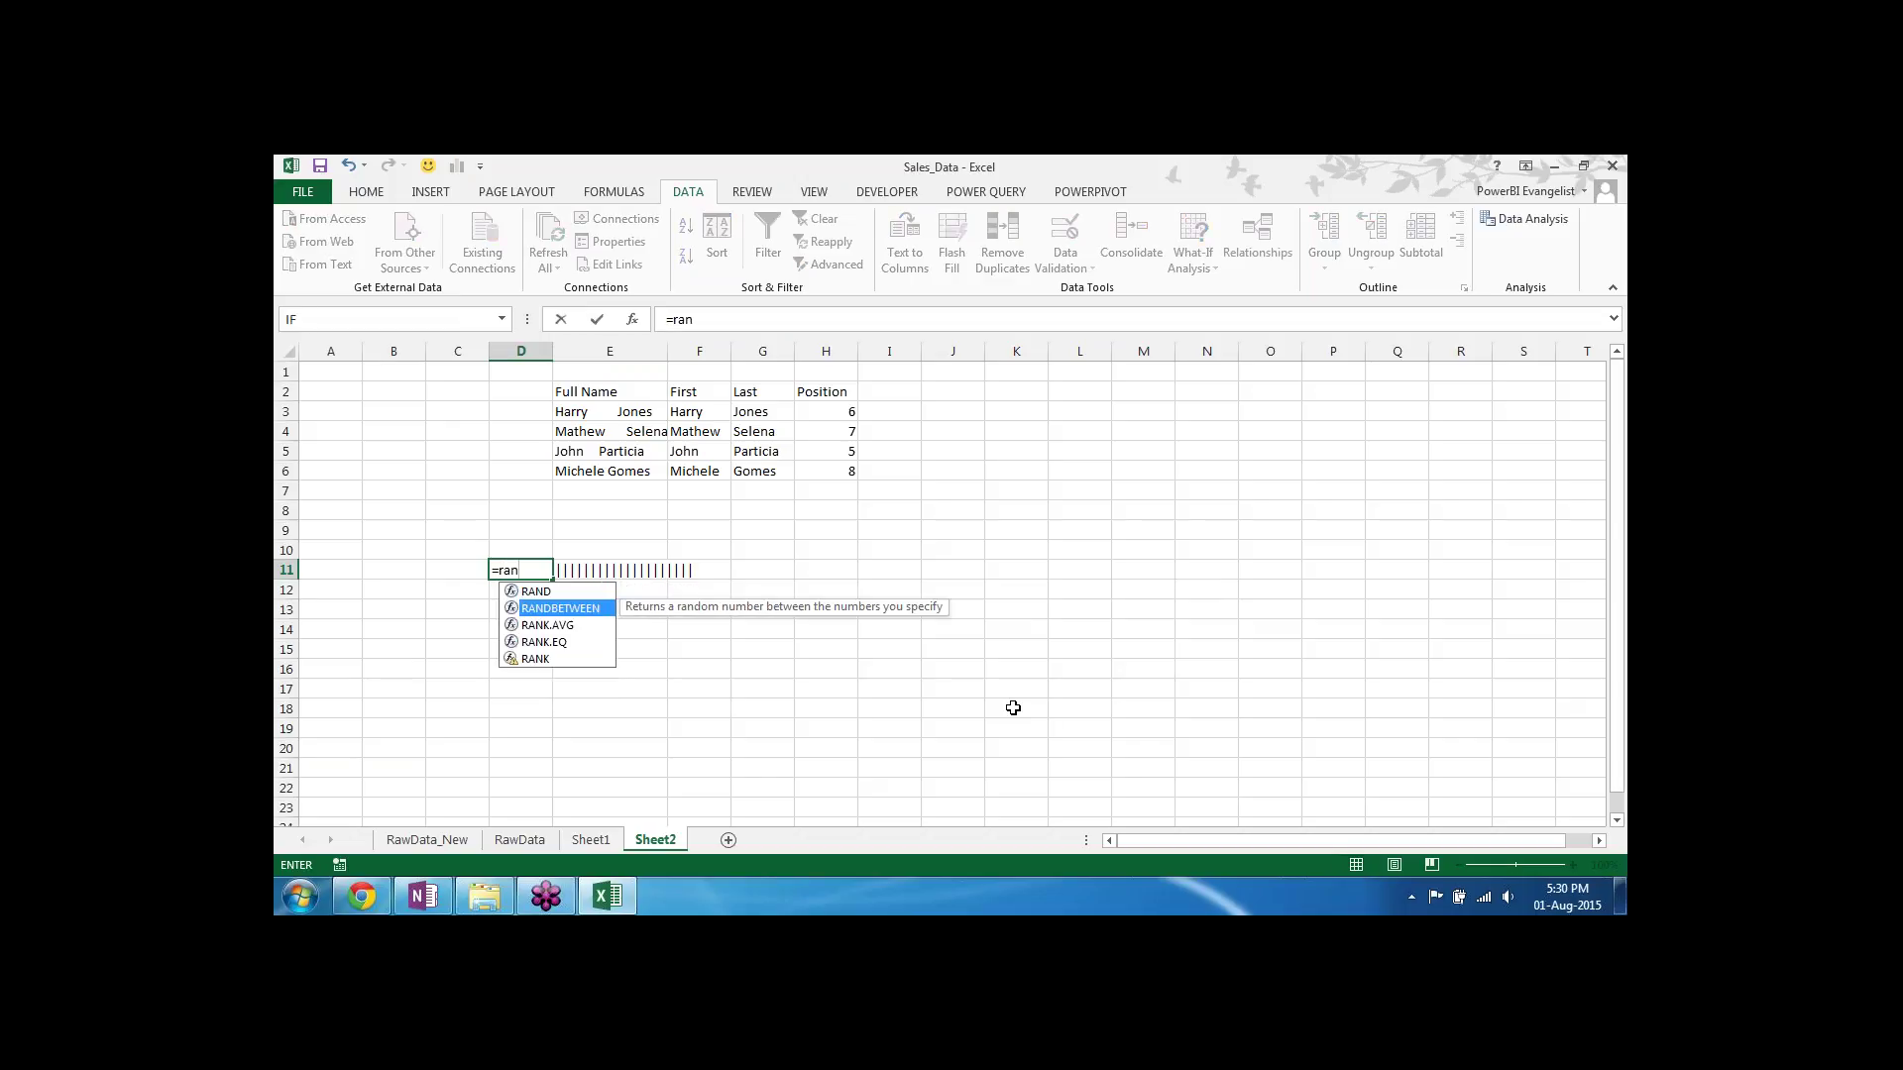
key(Tab)
text(10)
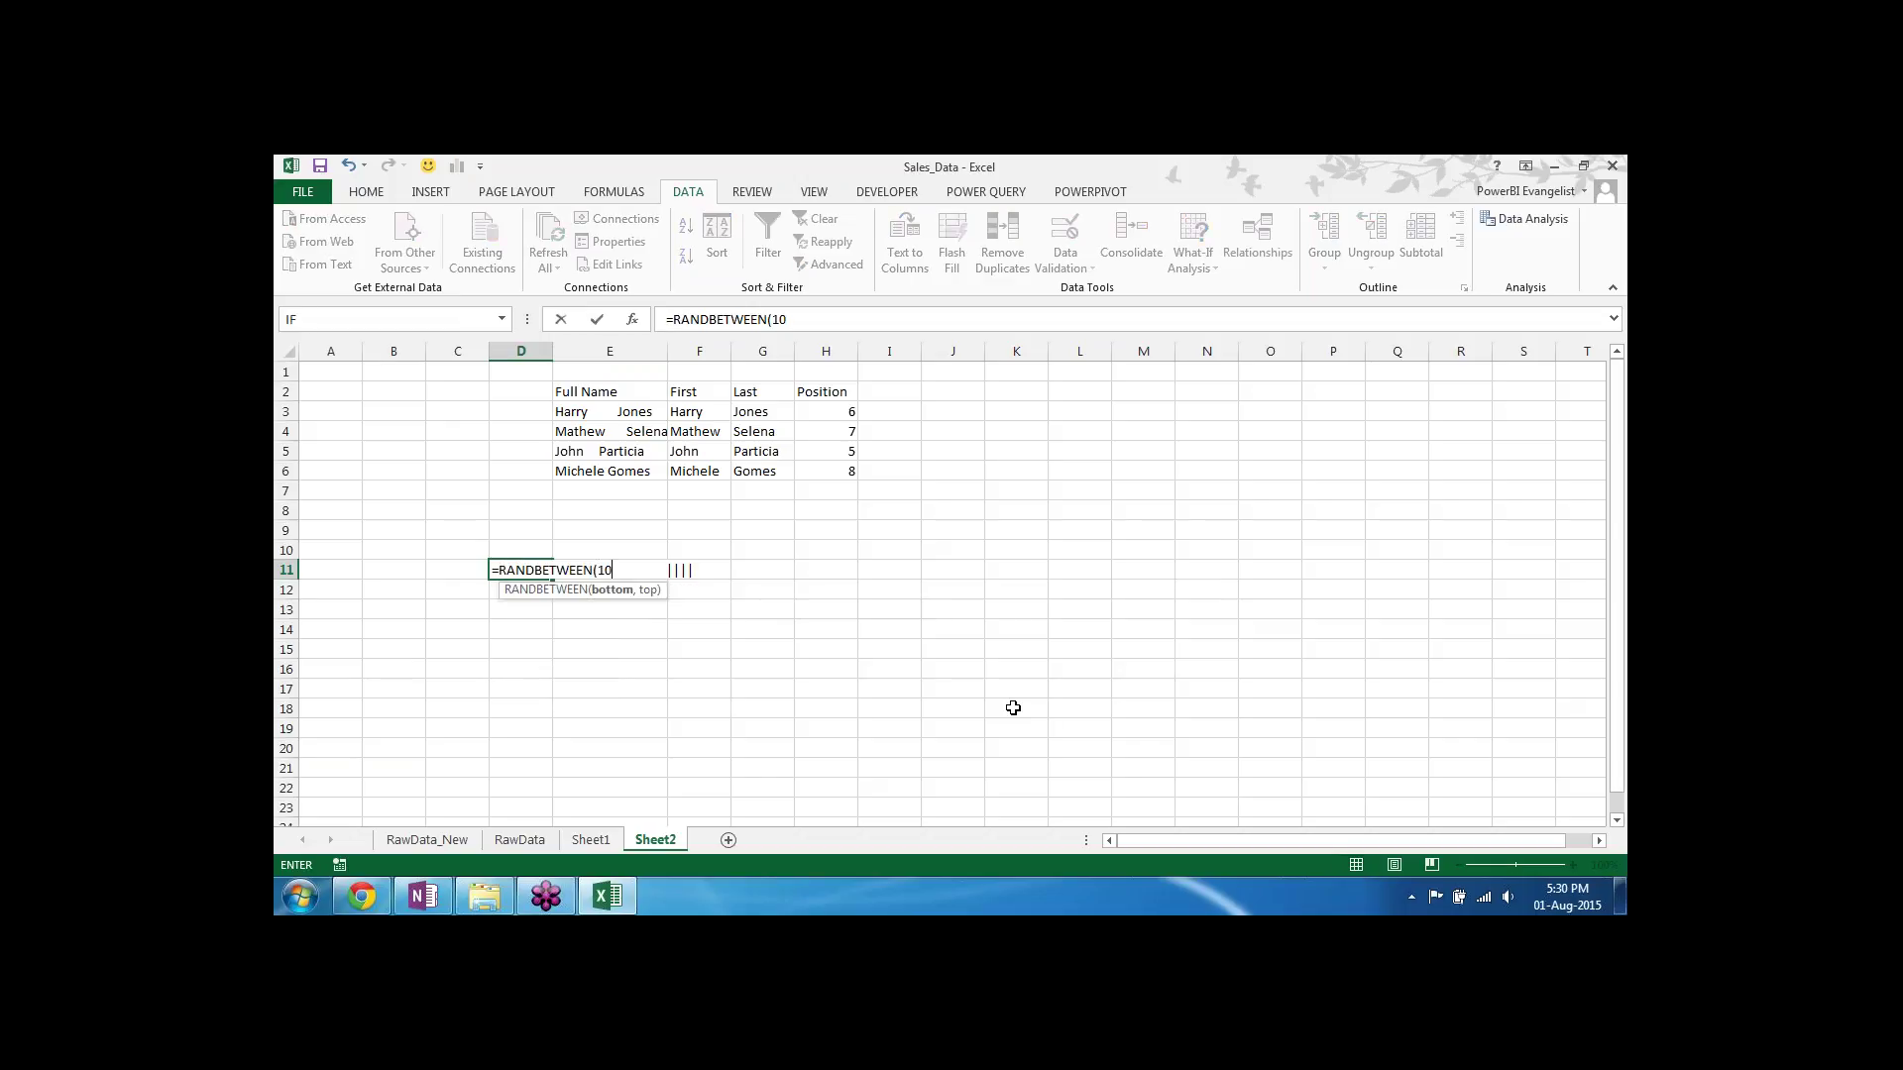
text(,40))
key(Return)
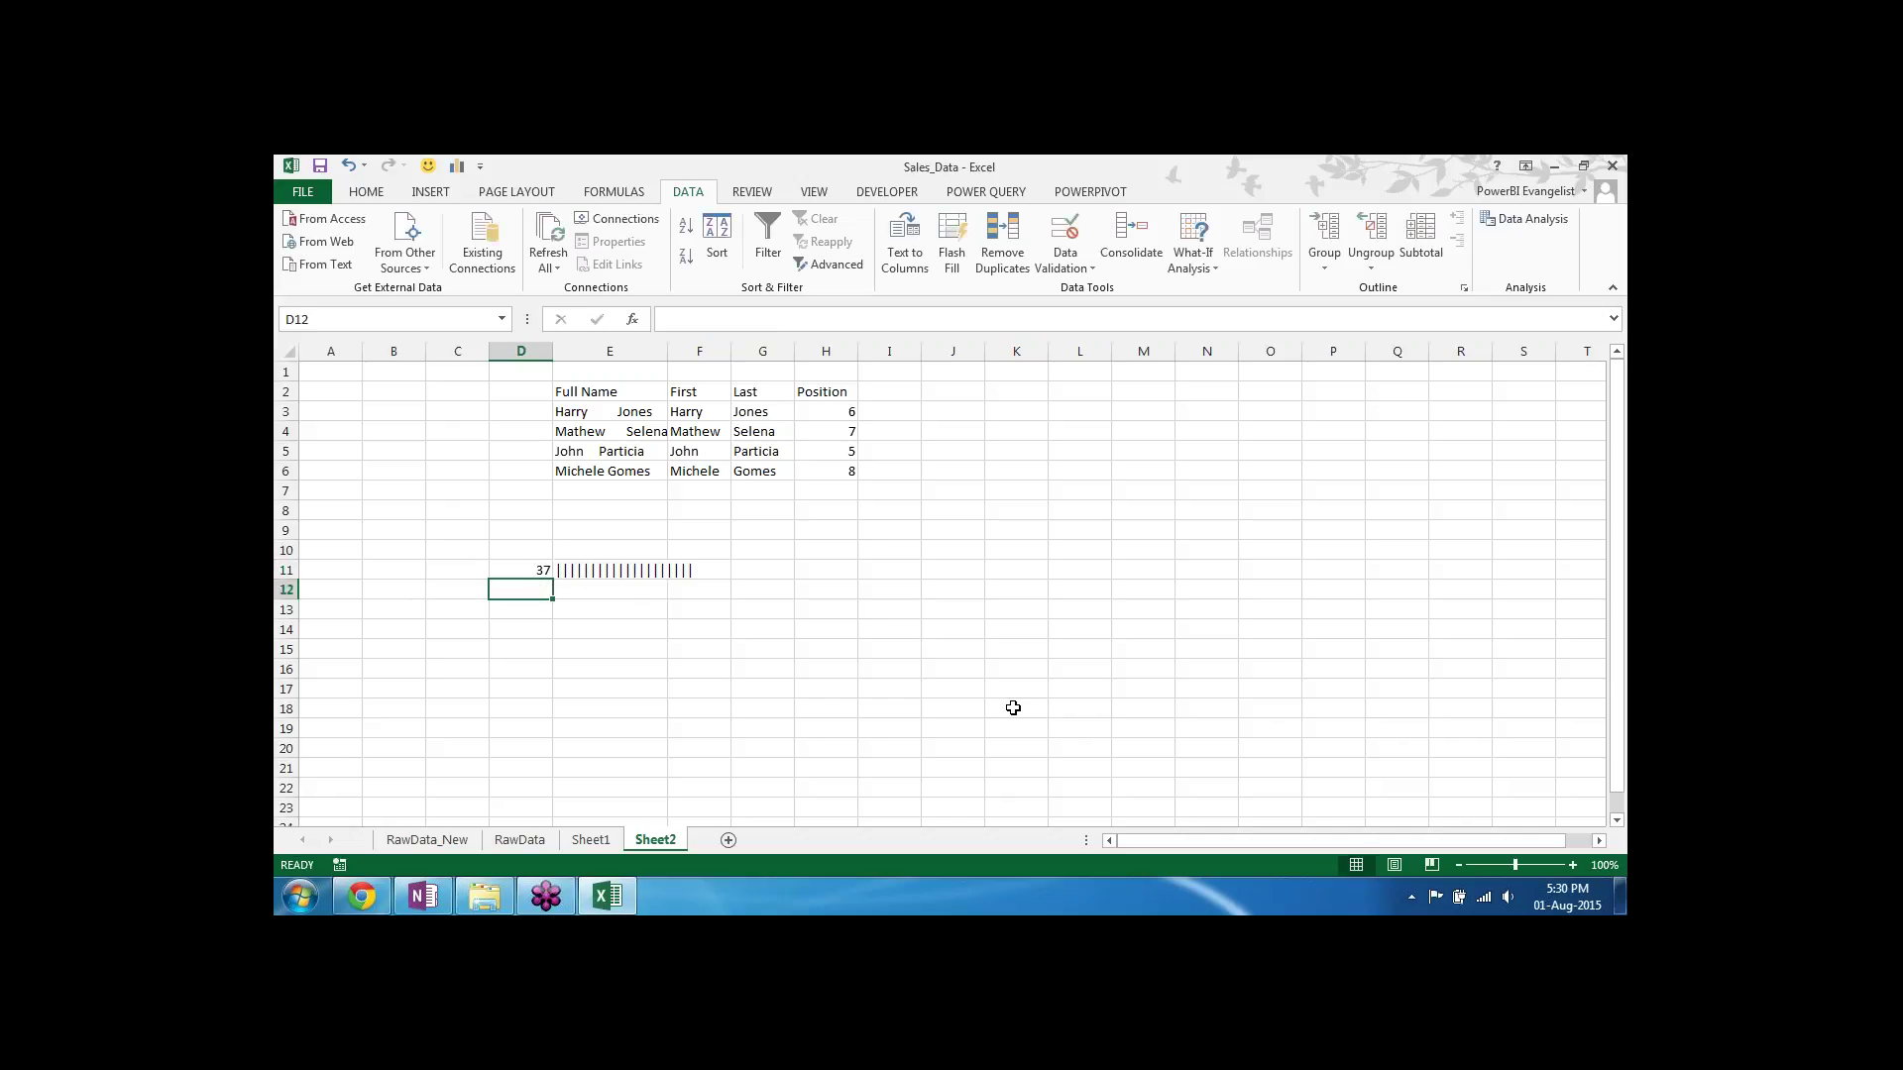
key(Up)
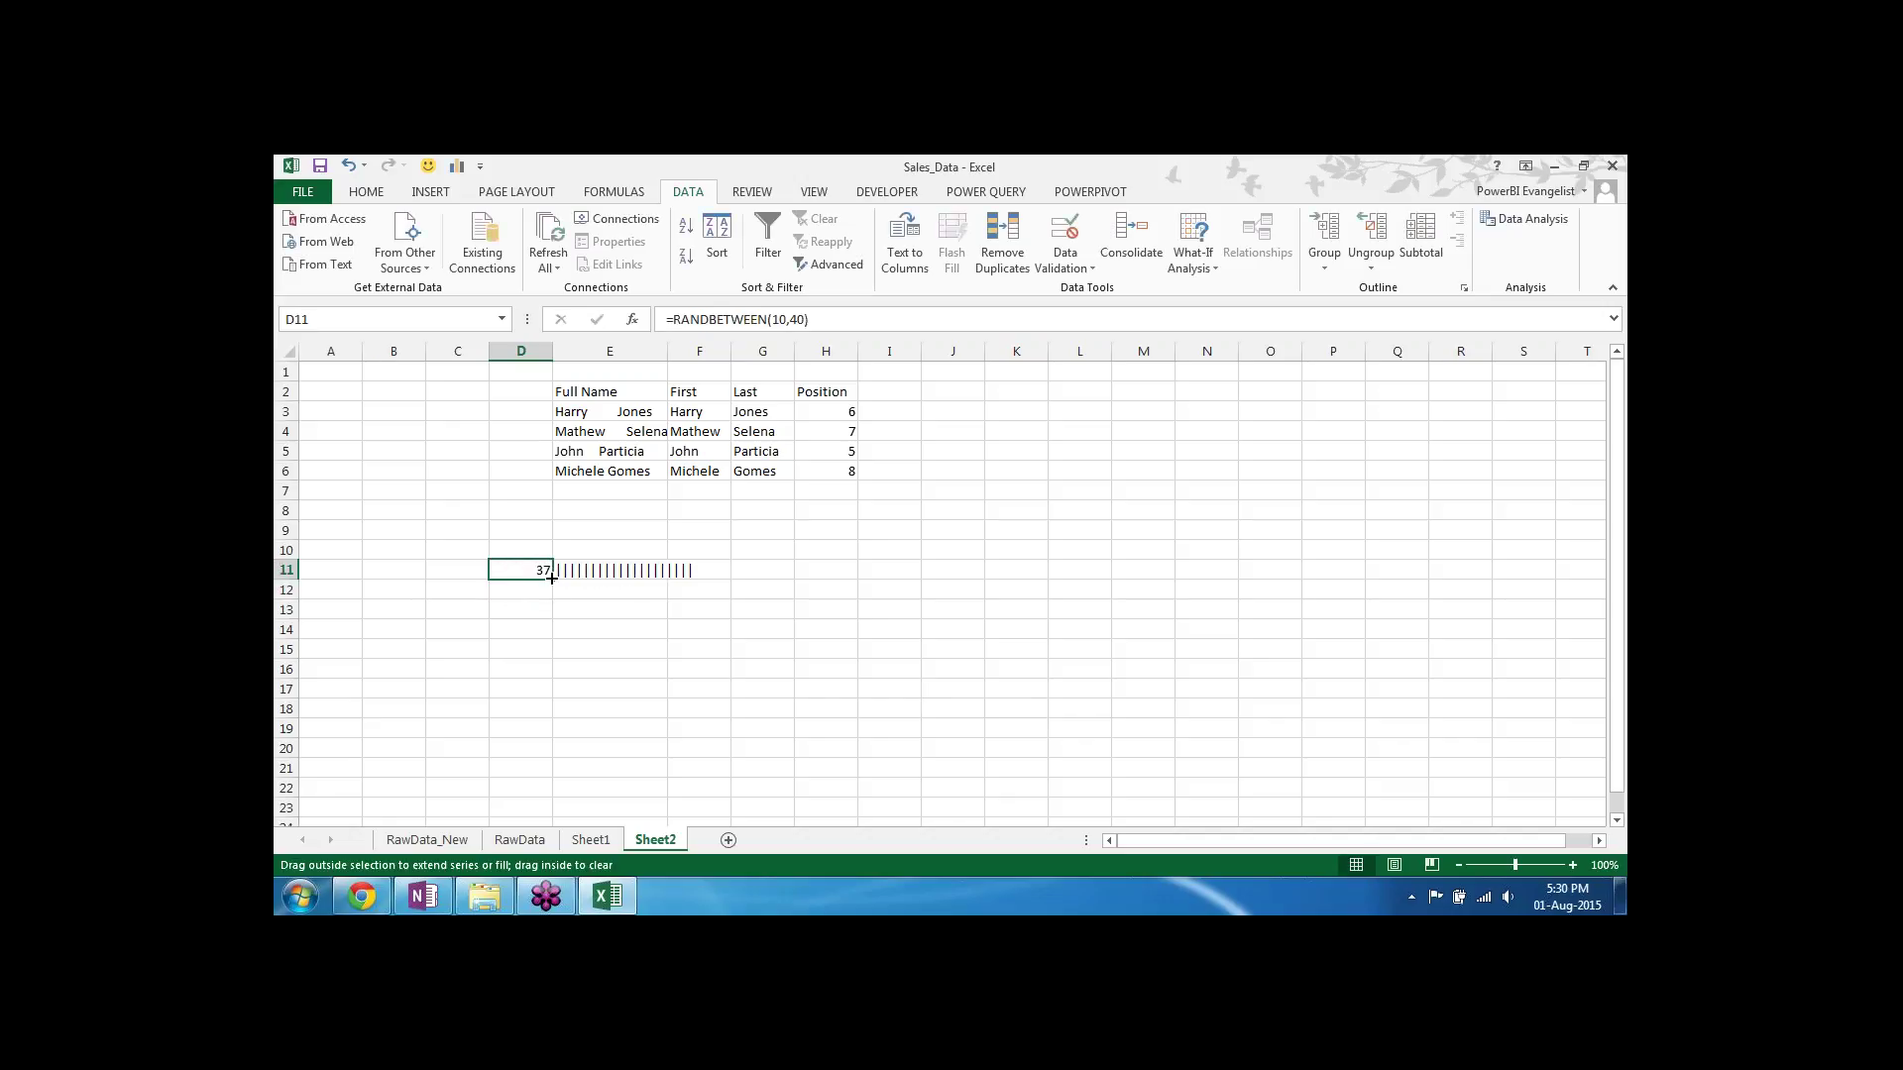
drag(552, 578, 561, 731)
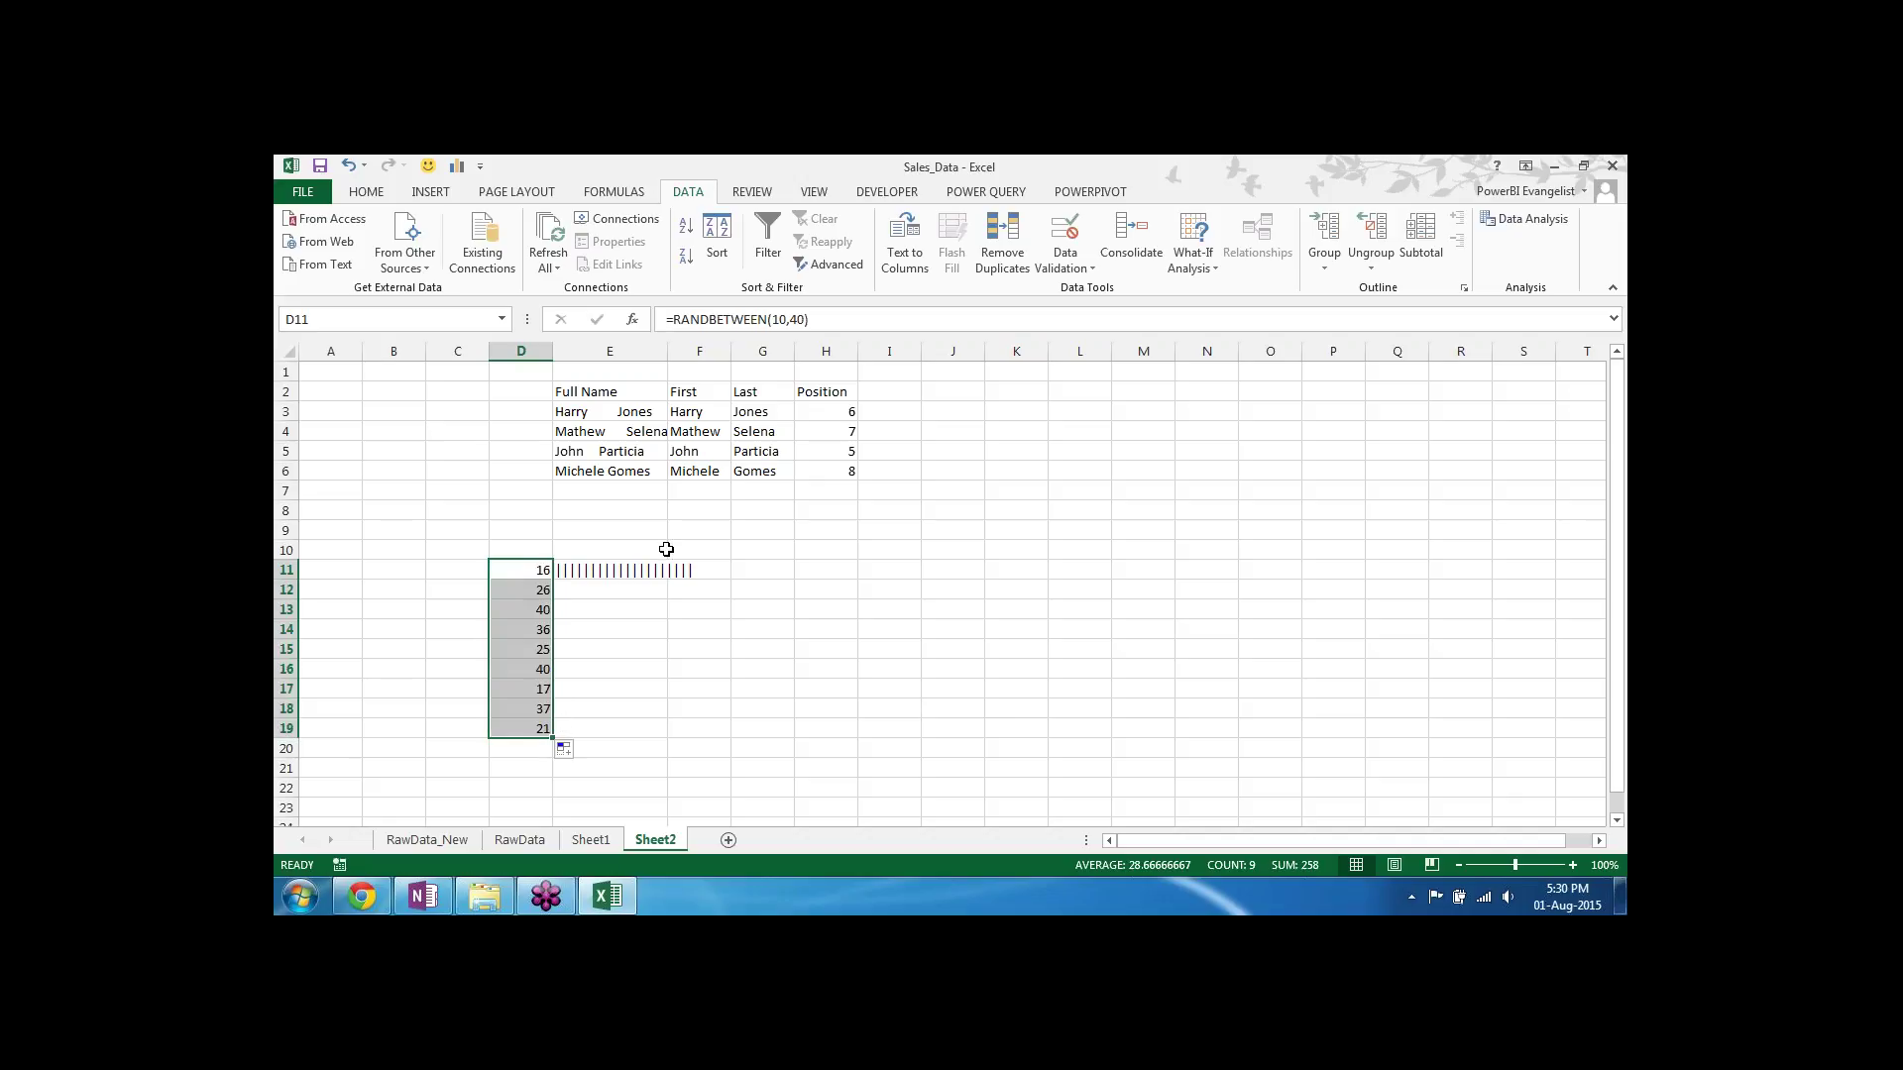
Step: Replace the fixed repeat count in E11 with D11, giving =REPT("|",D11), and fill the formula down through E19
click(579, 571)
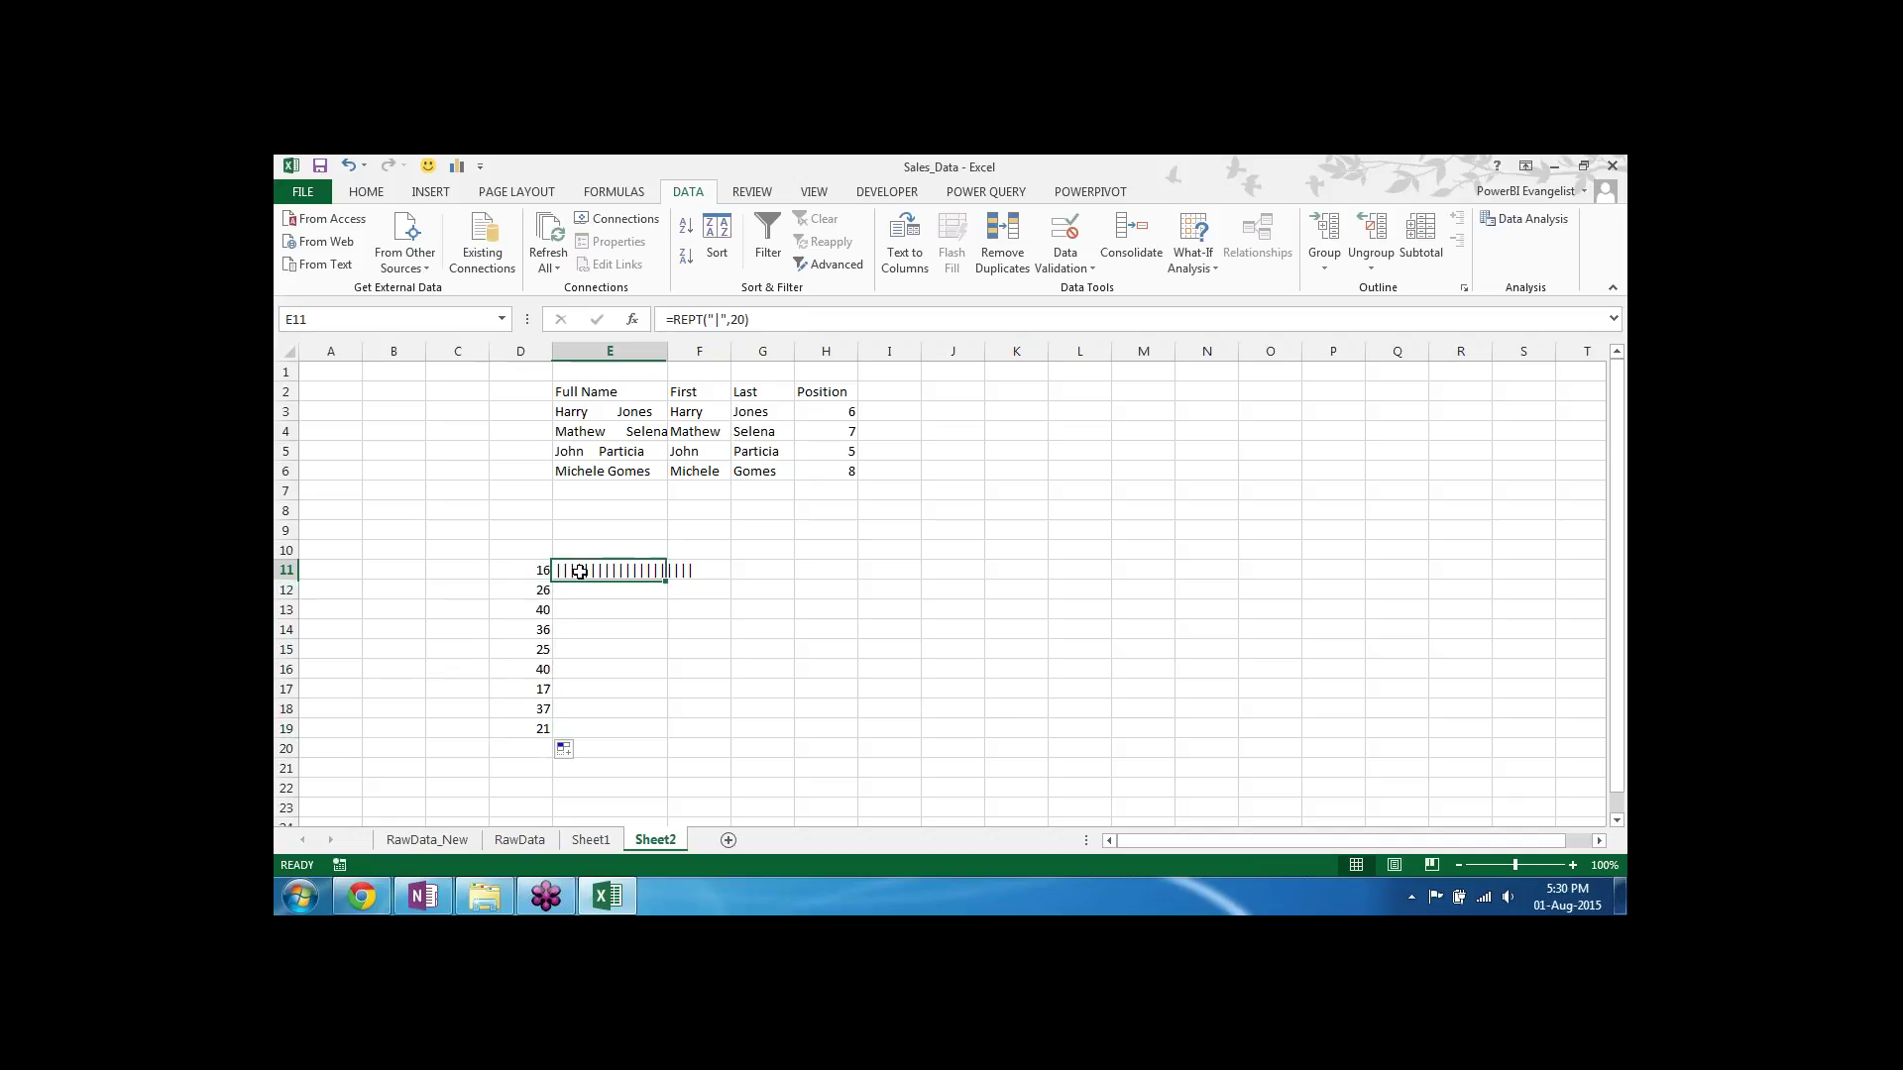
click(748, 320)
drag(748, 320, 730, 320)
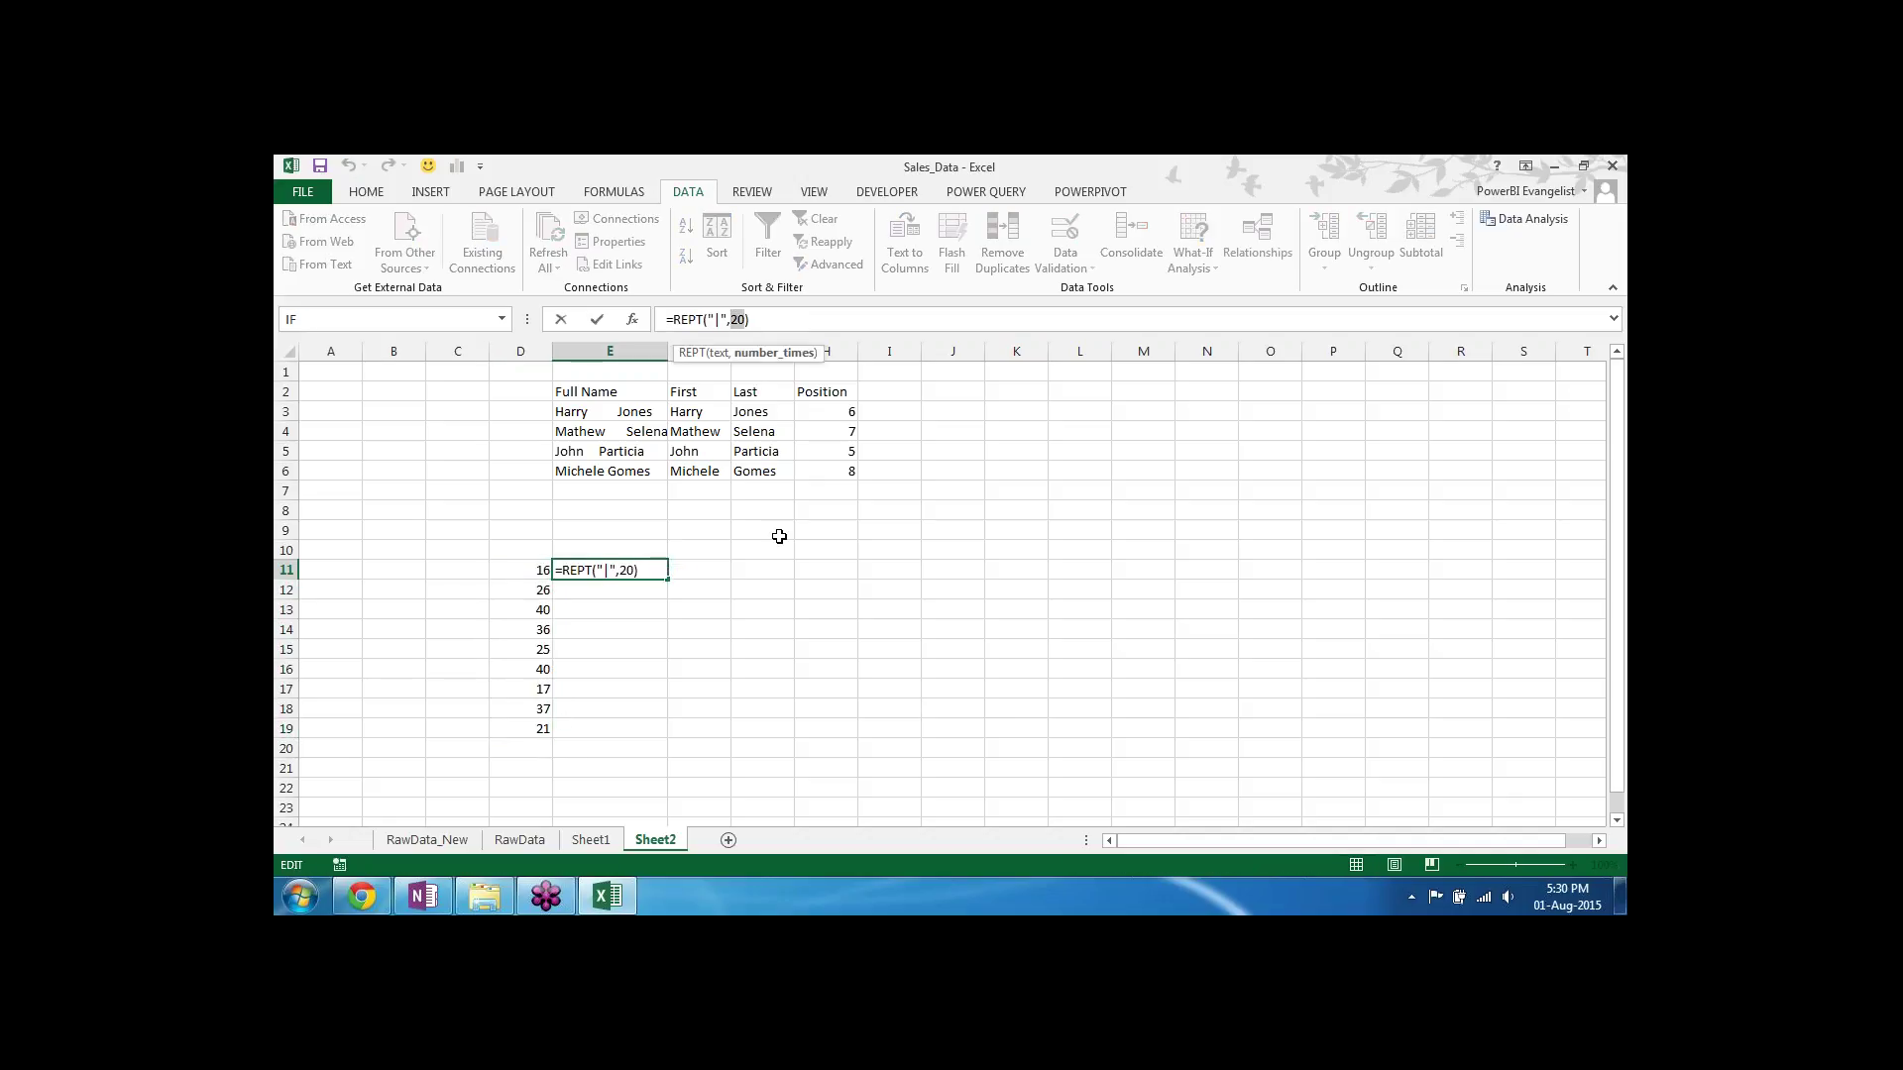
click(526, 569)
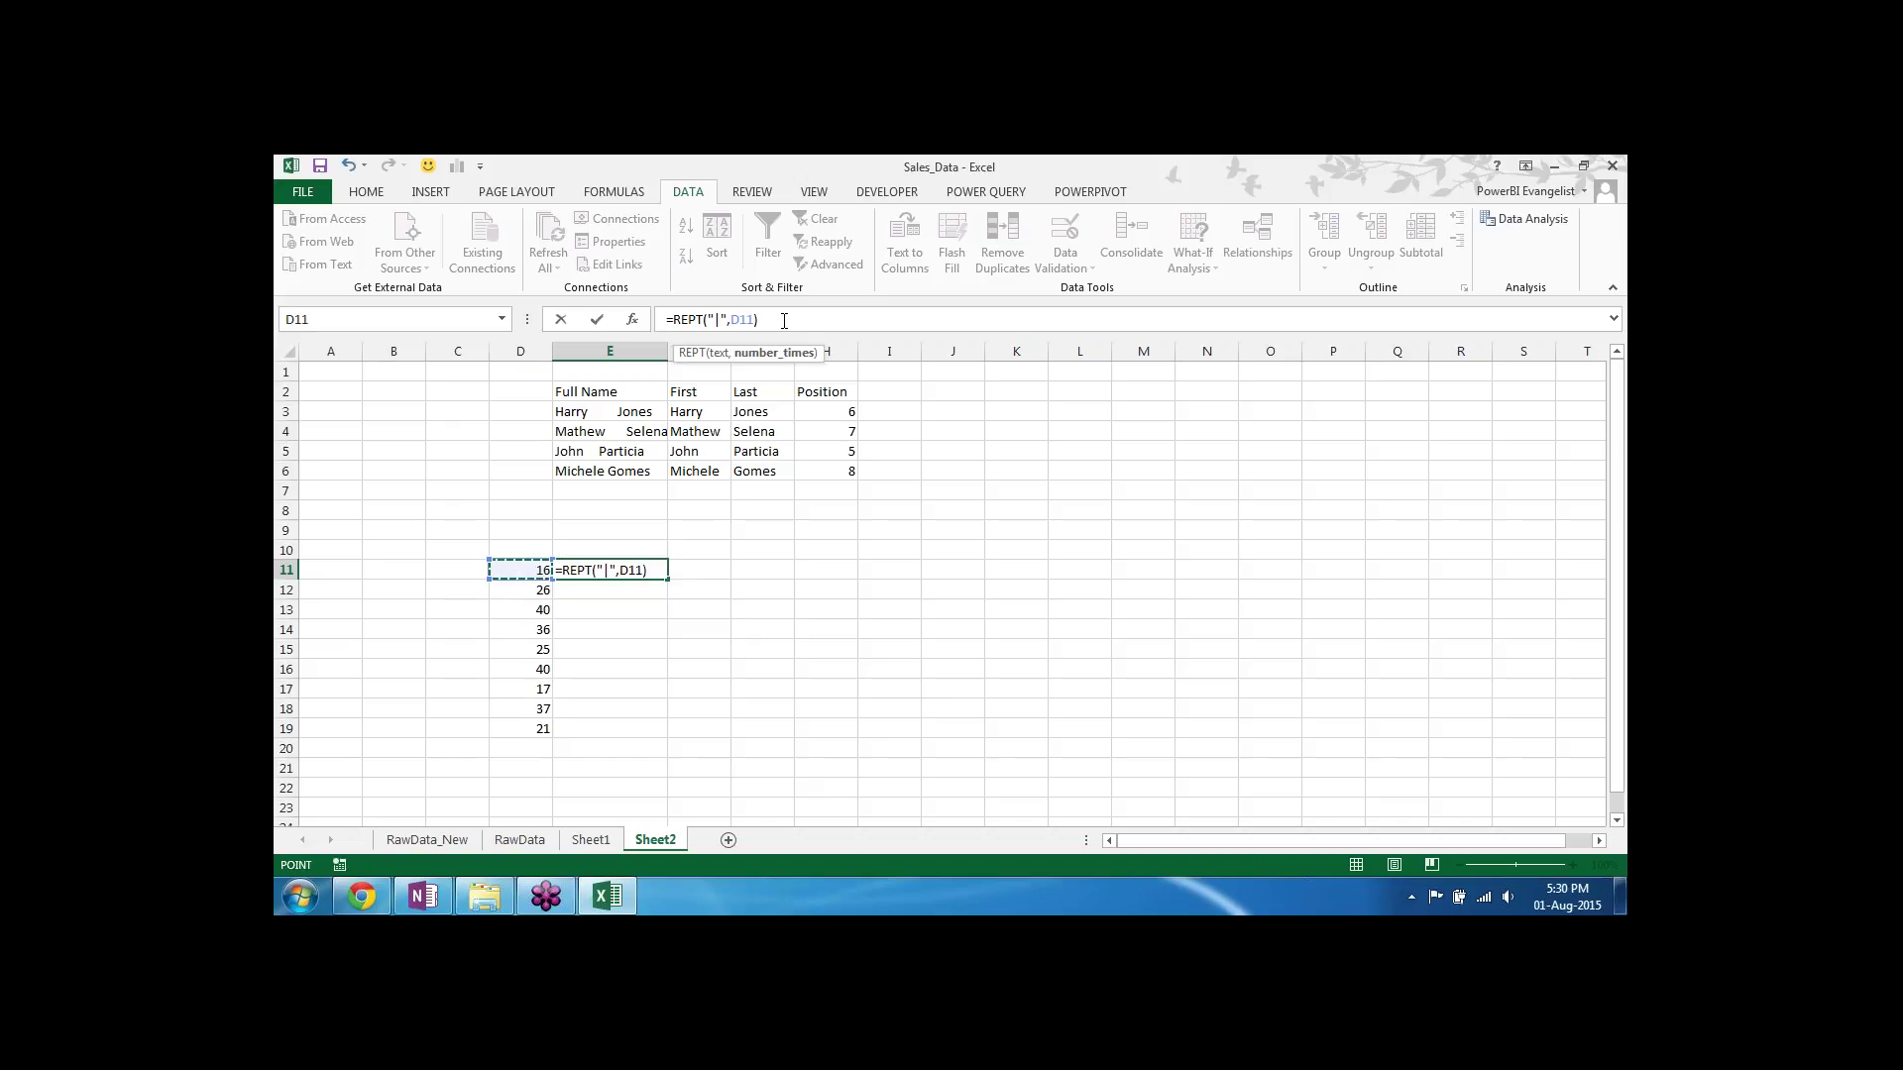
key(Return)
key(Up)
key(shift+Down)
key(shift+Down)
key(shift+Down)
key(shift+Down)
key(shift+Down)
key(shift+Down)
key(shift+Down)
key(shift+Down)
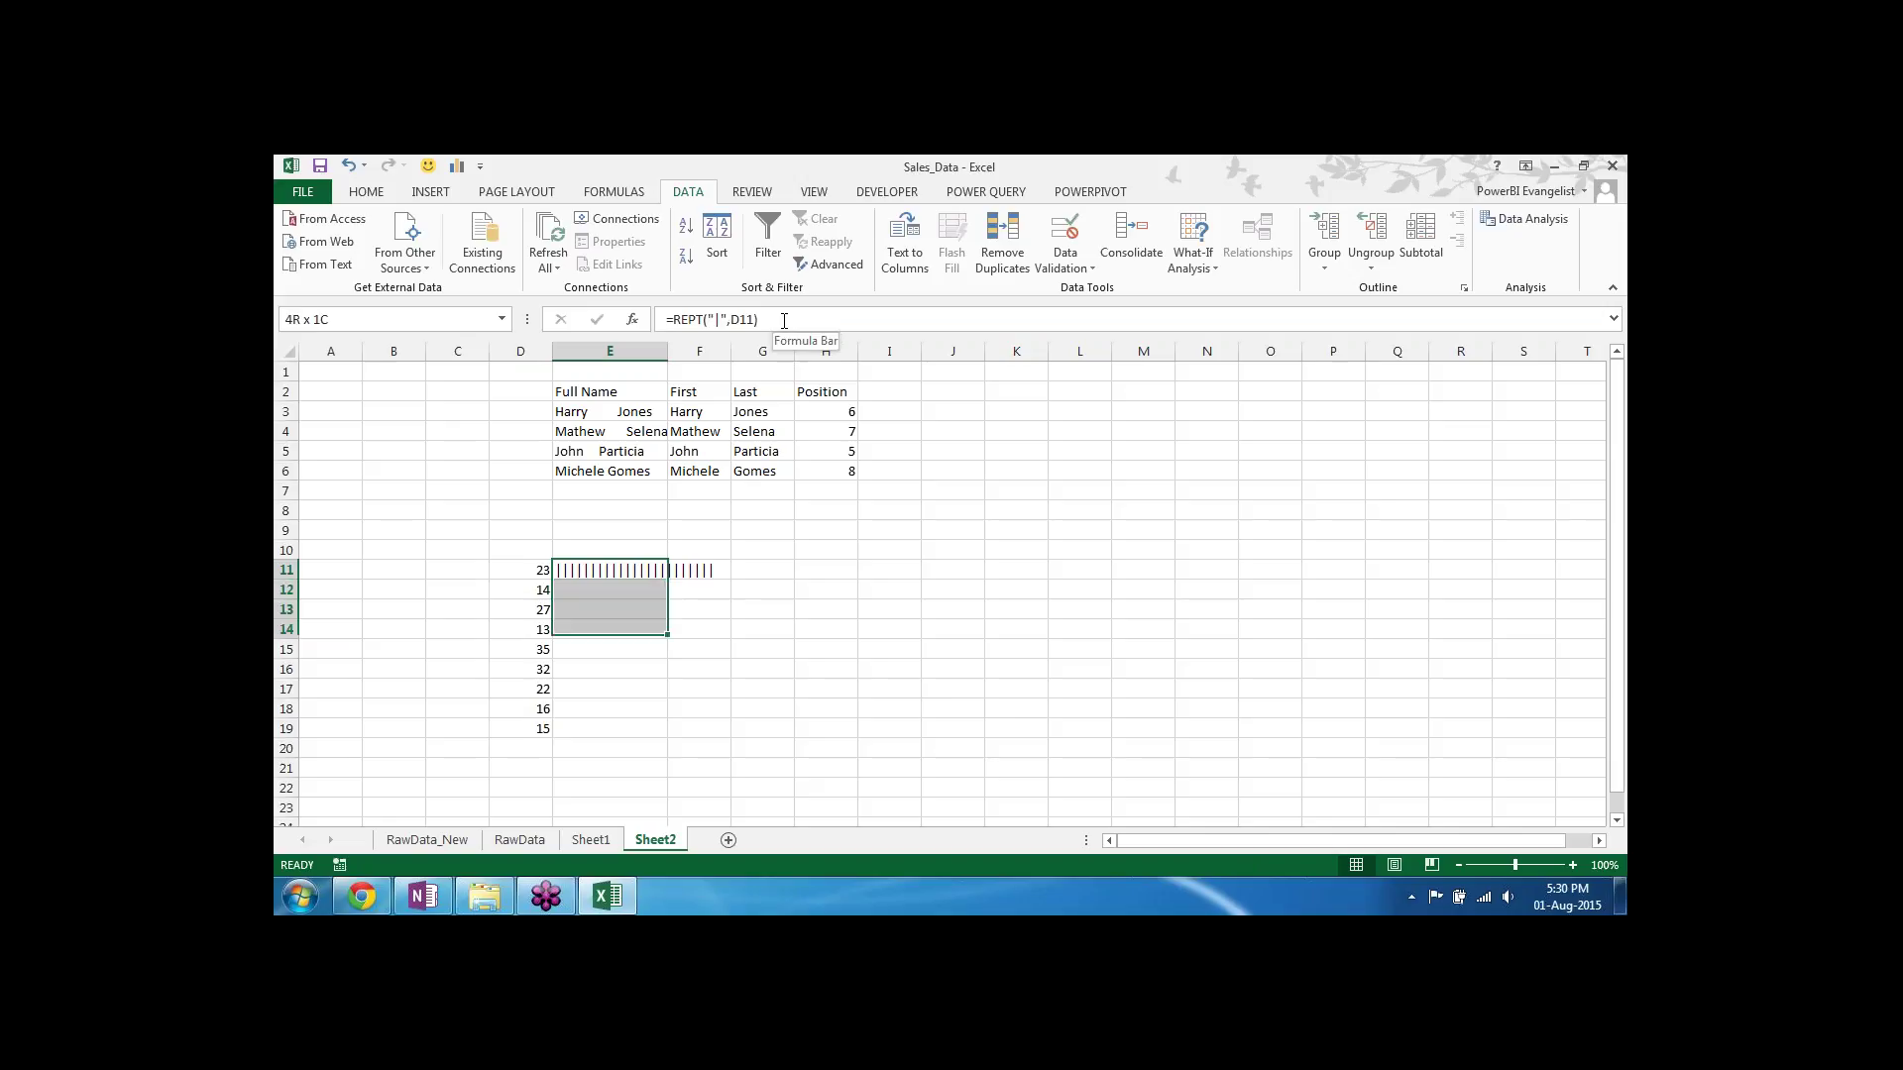
key(ctrl+d)
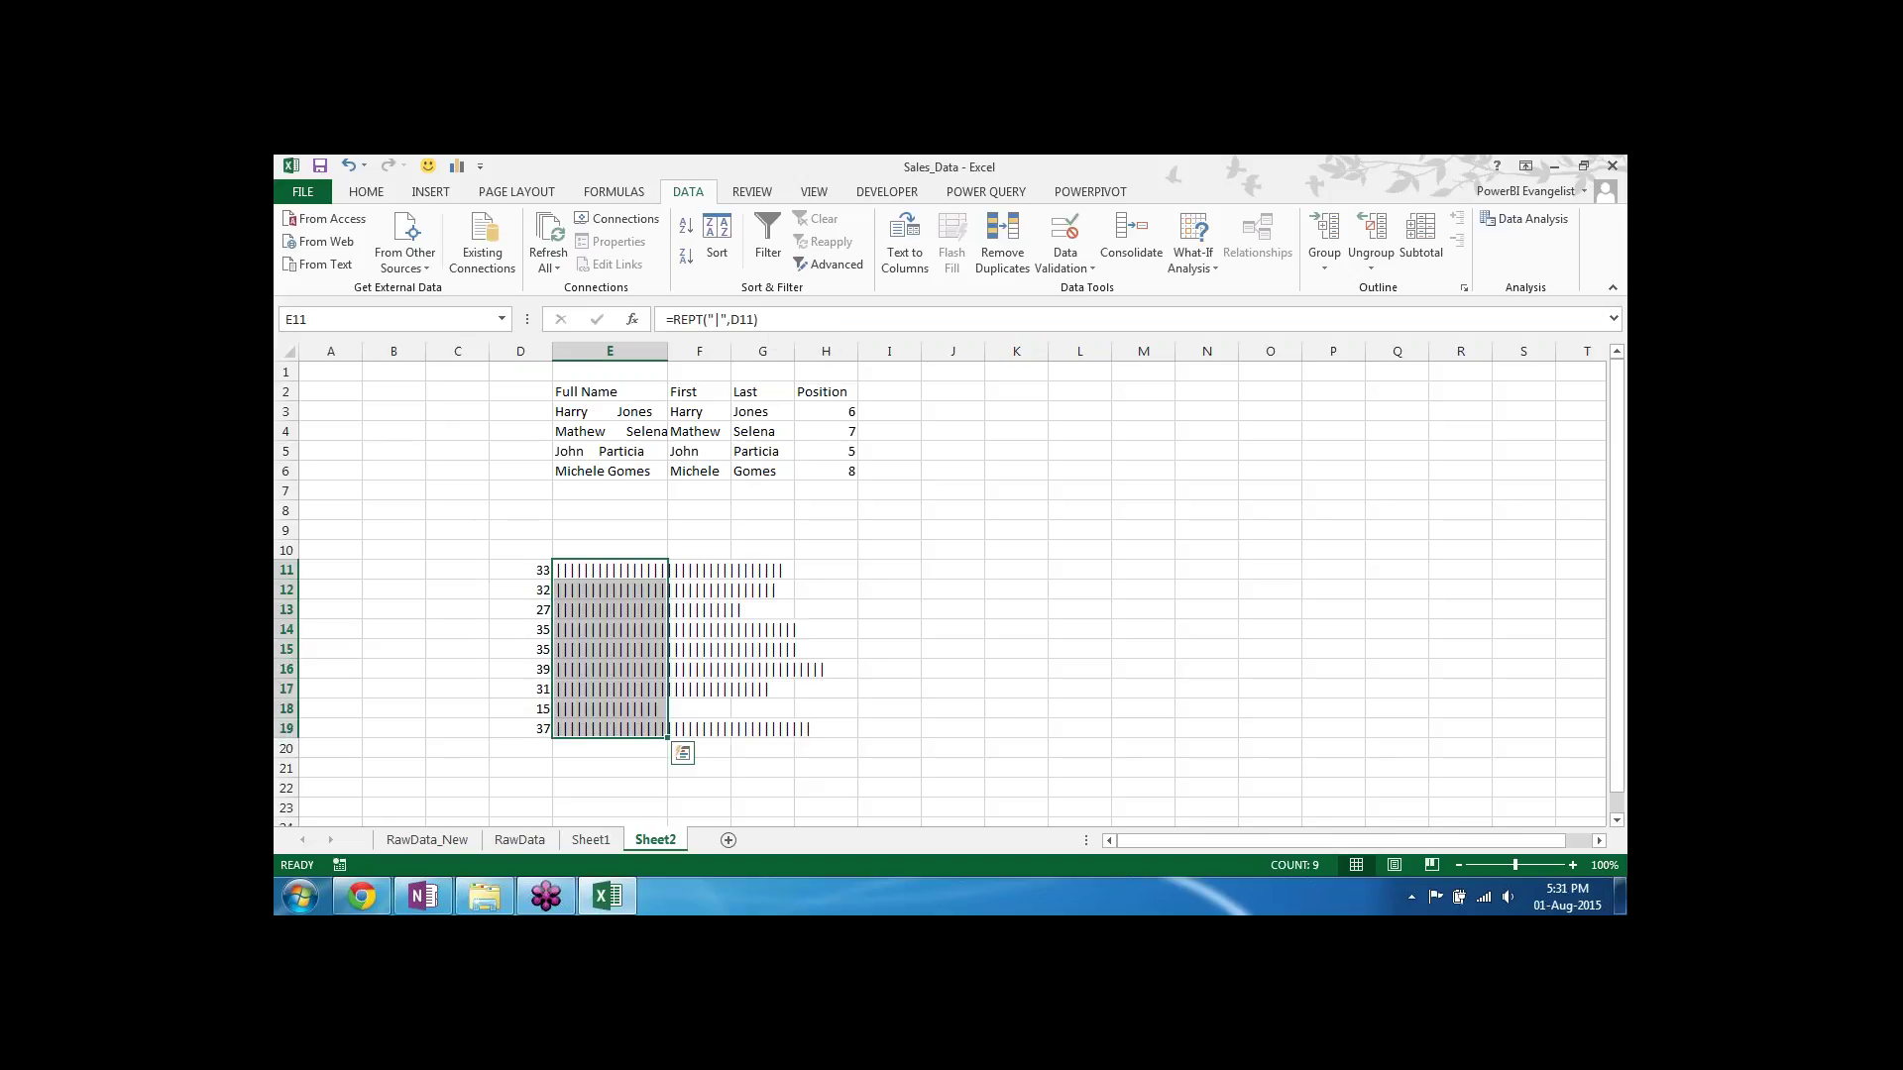
Step: Enter the letter d repeatedly in J12 through J14 to recalculate the random numbers and their in-cell bars
key(Down)
key(Right)
key(Right)
key(Right)
key(Right)
key(Right)
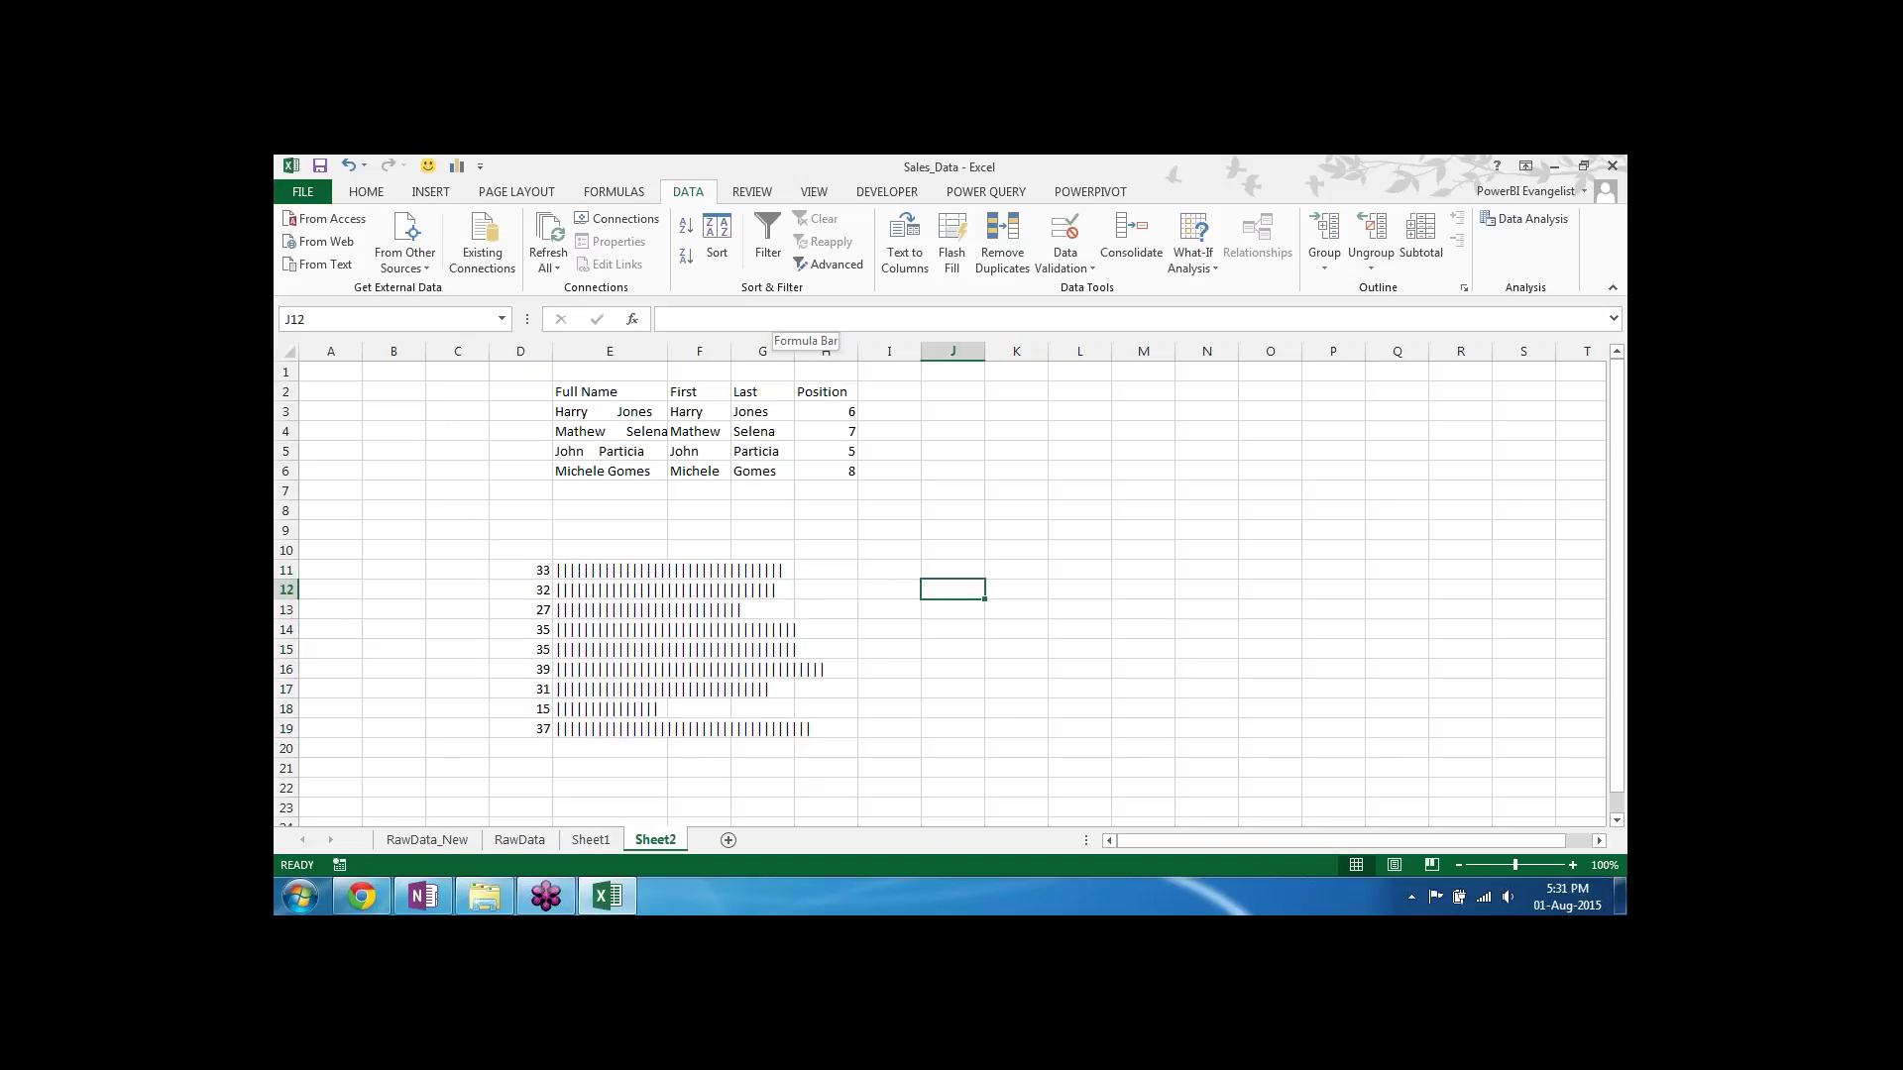
text(d)
key(Return)
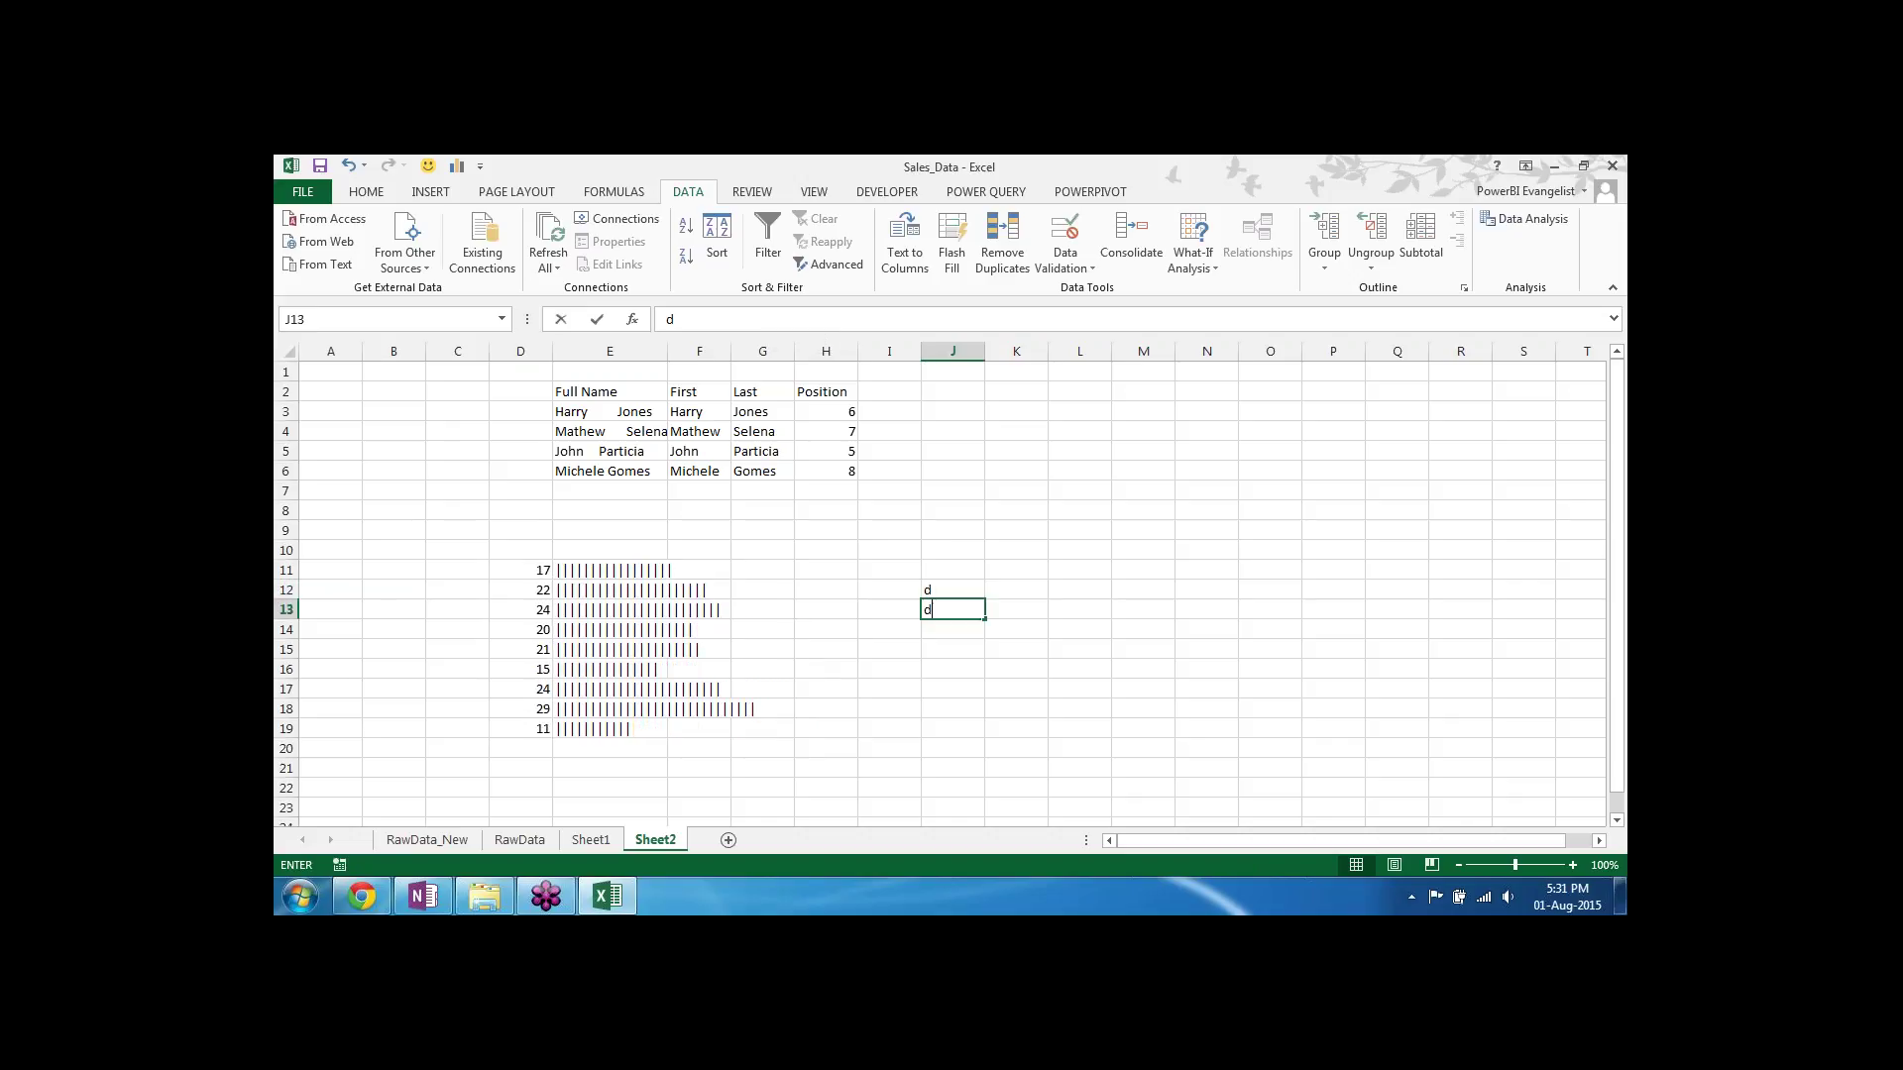
text(d)
key(Up)
text(d)
key(Return)
key(Up)
key(Down)
text(d)
key(Return)
text(d)
key(Up)
key(Up)
text(d)
key(Return)
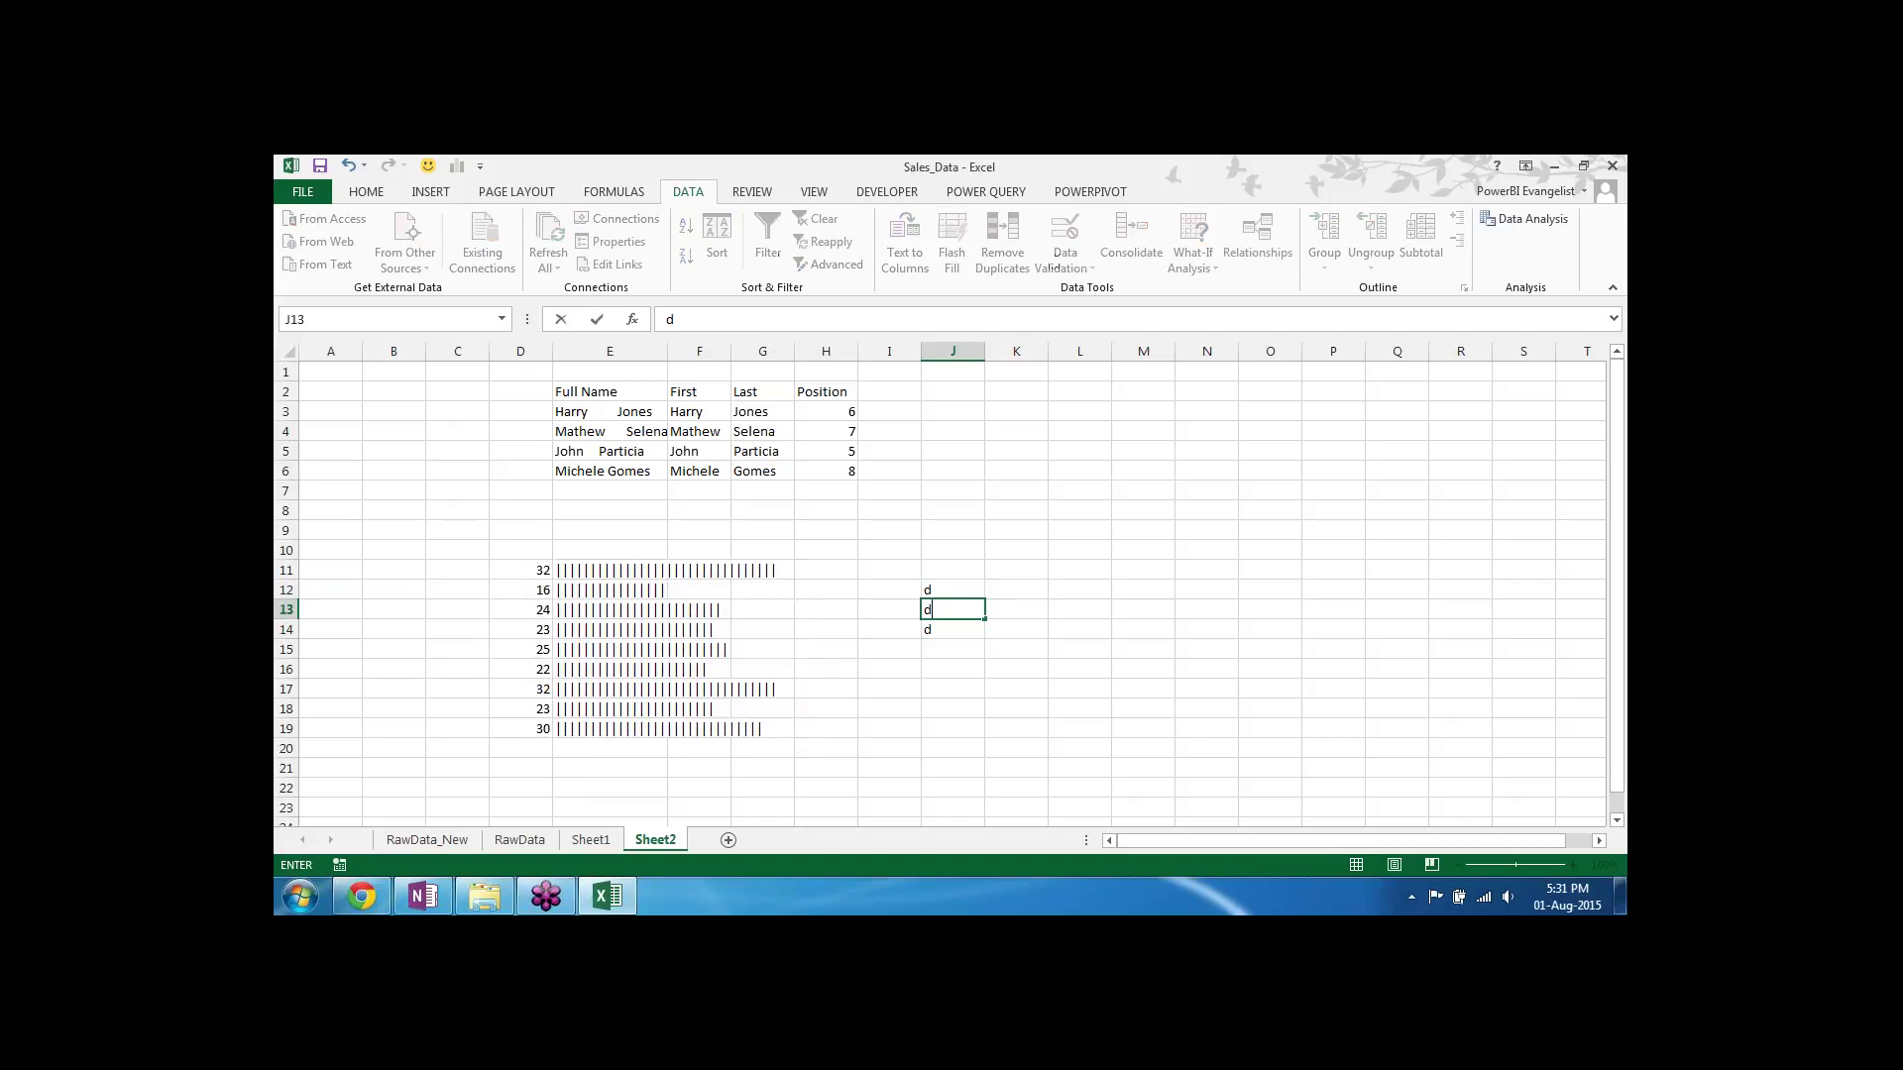
text(d)
key(Return)
key(Up)
text(d)
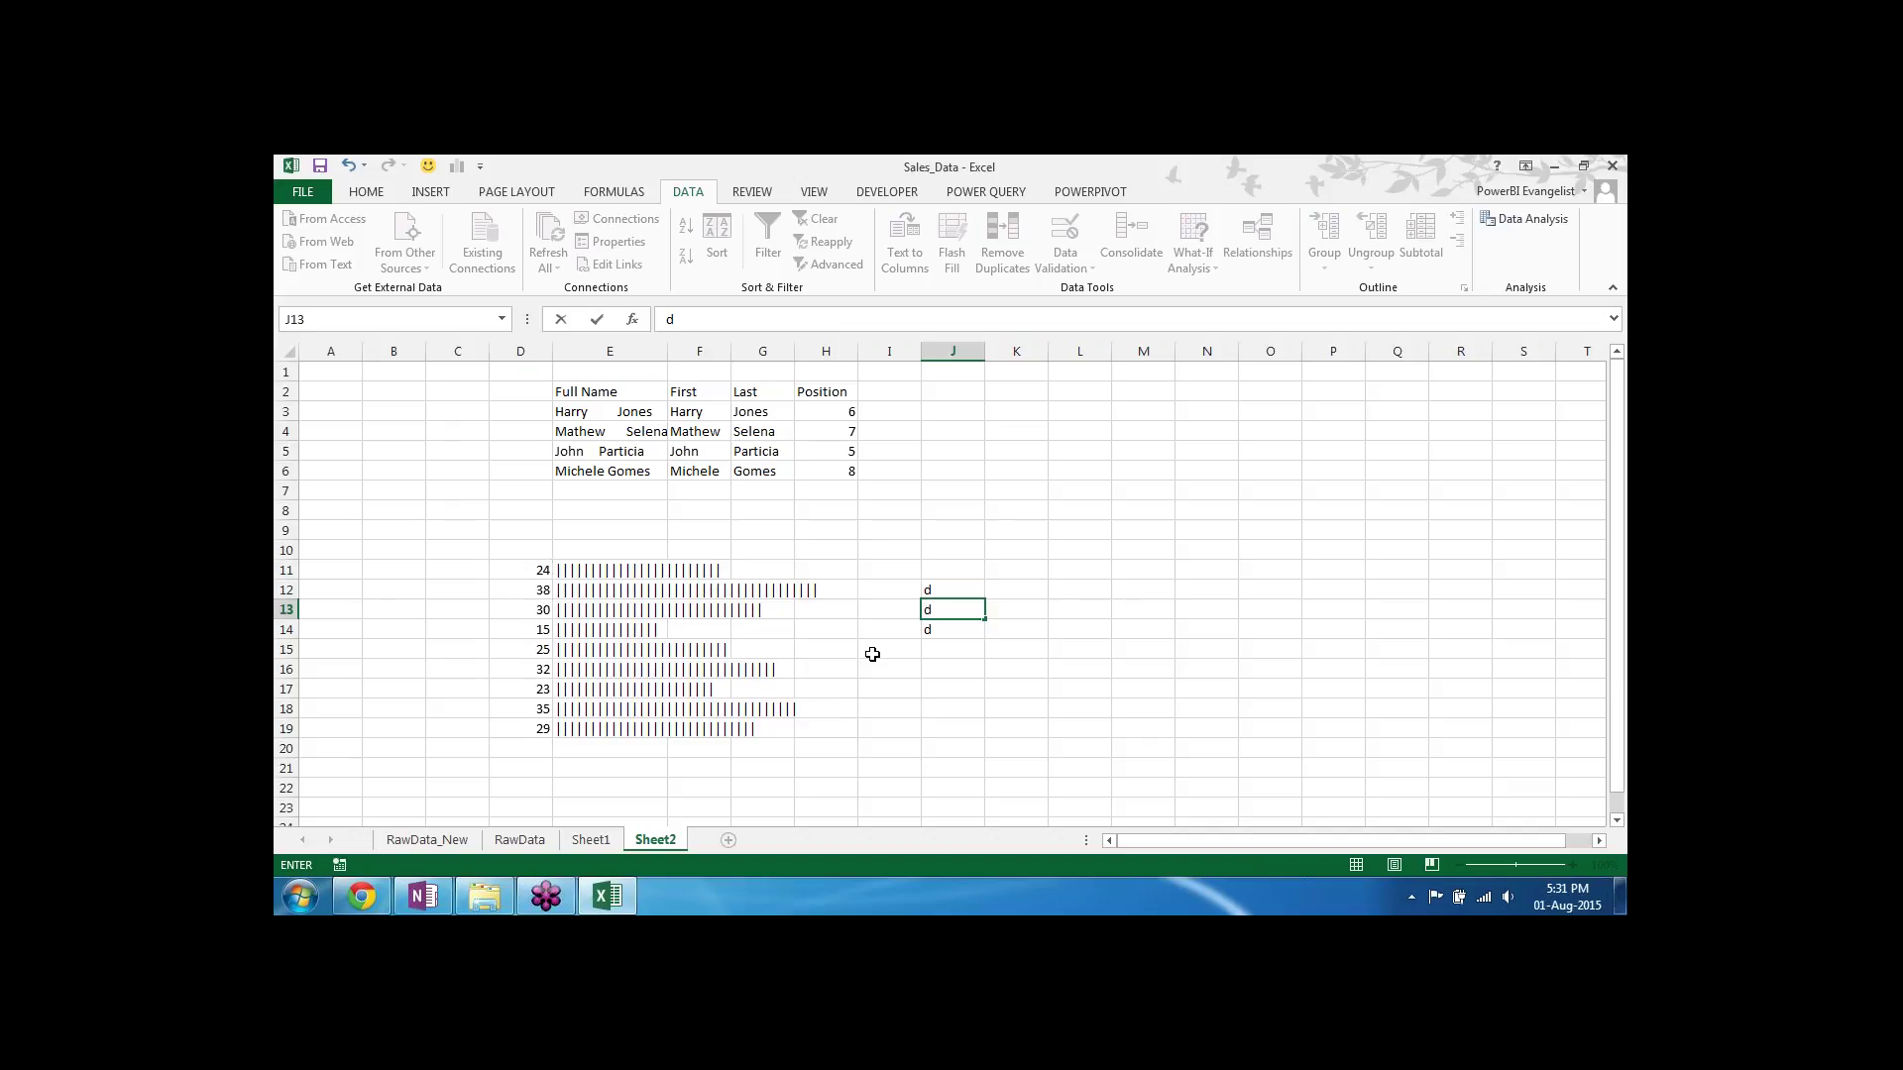
key(Return)
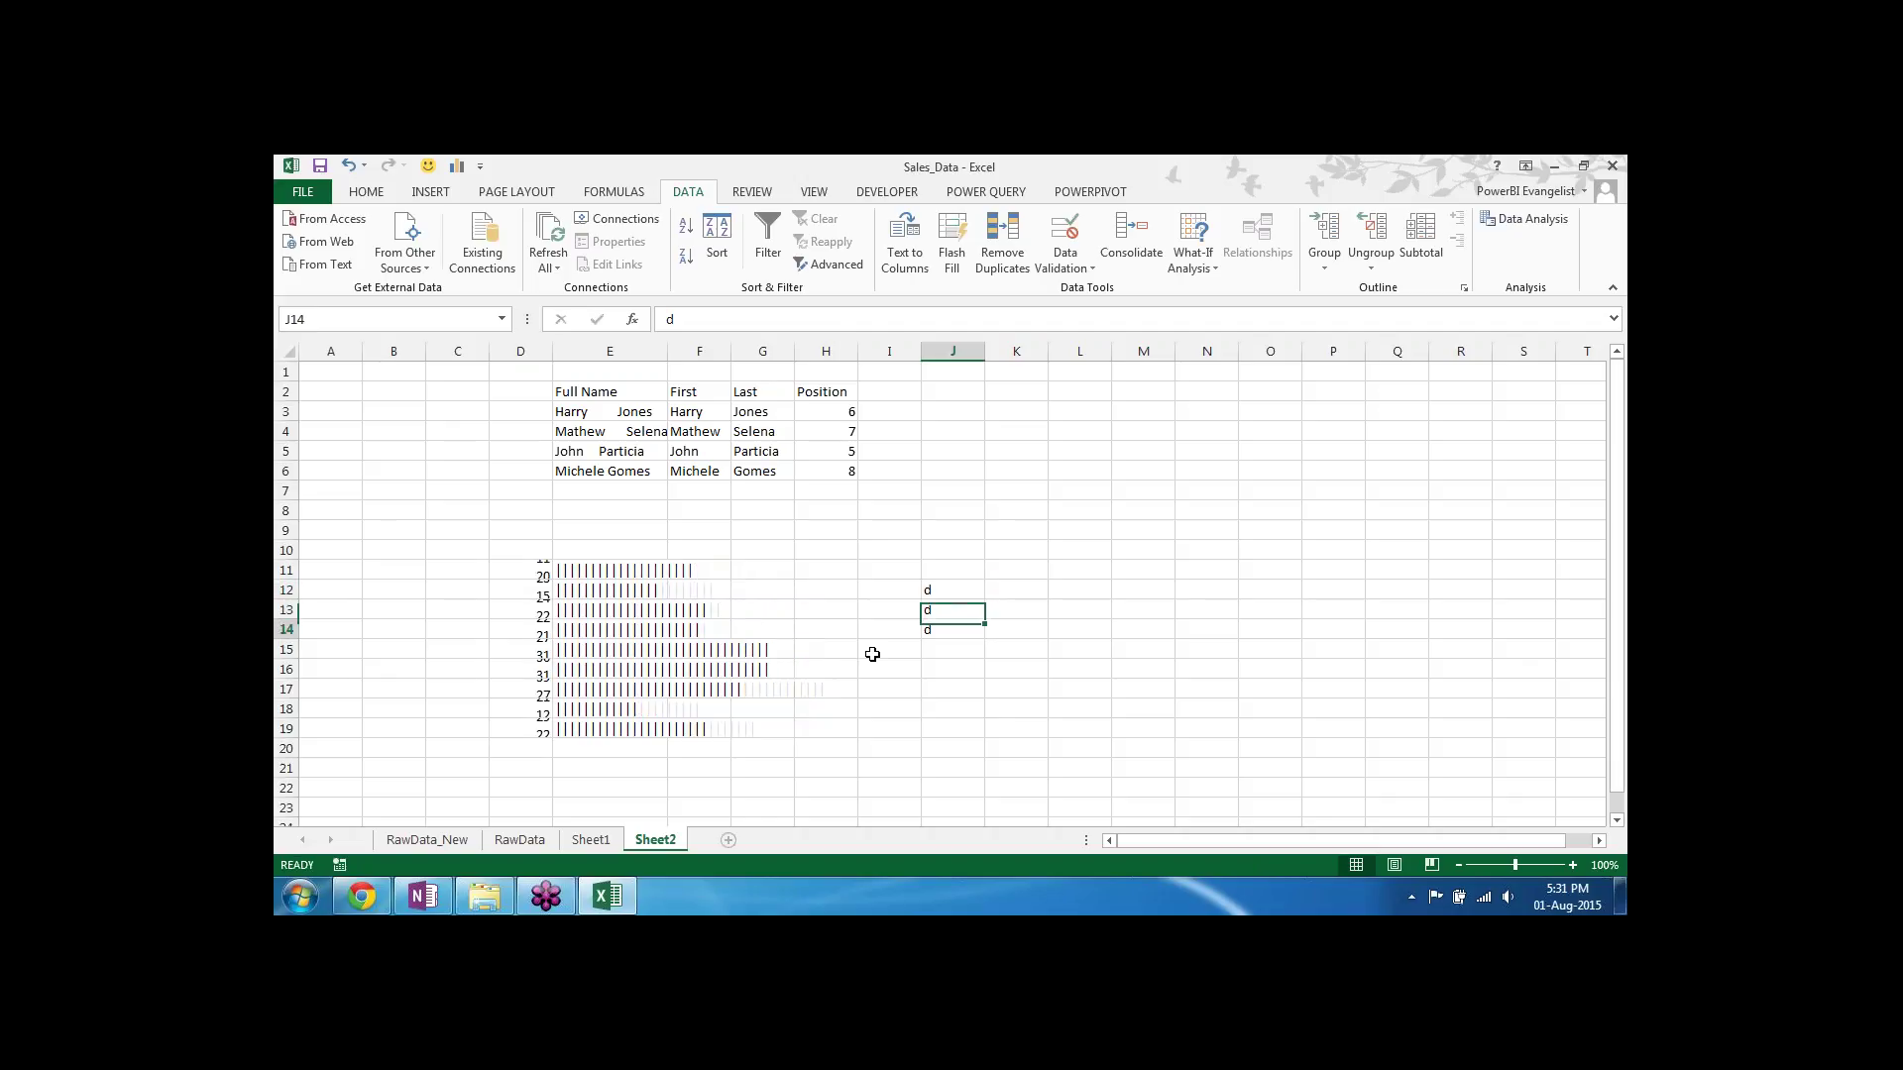
key(Up)
key(Up)
key(Down)
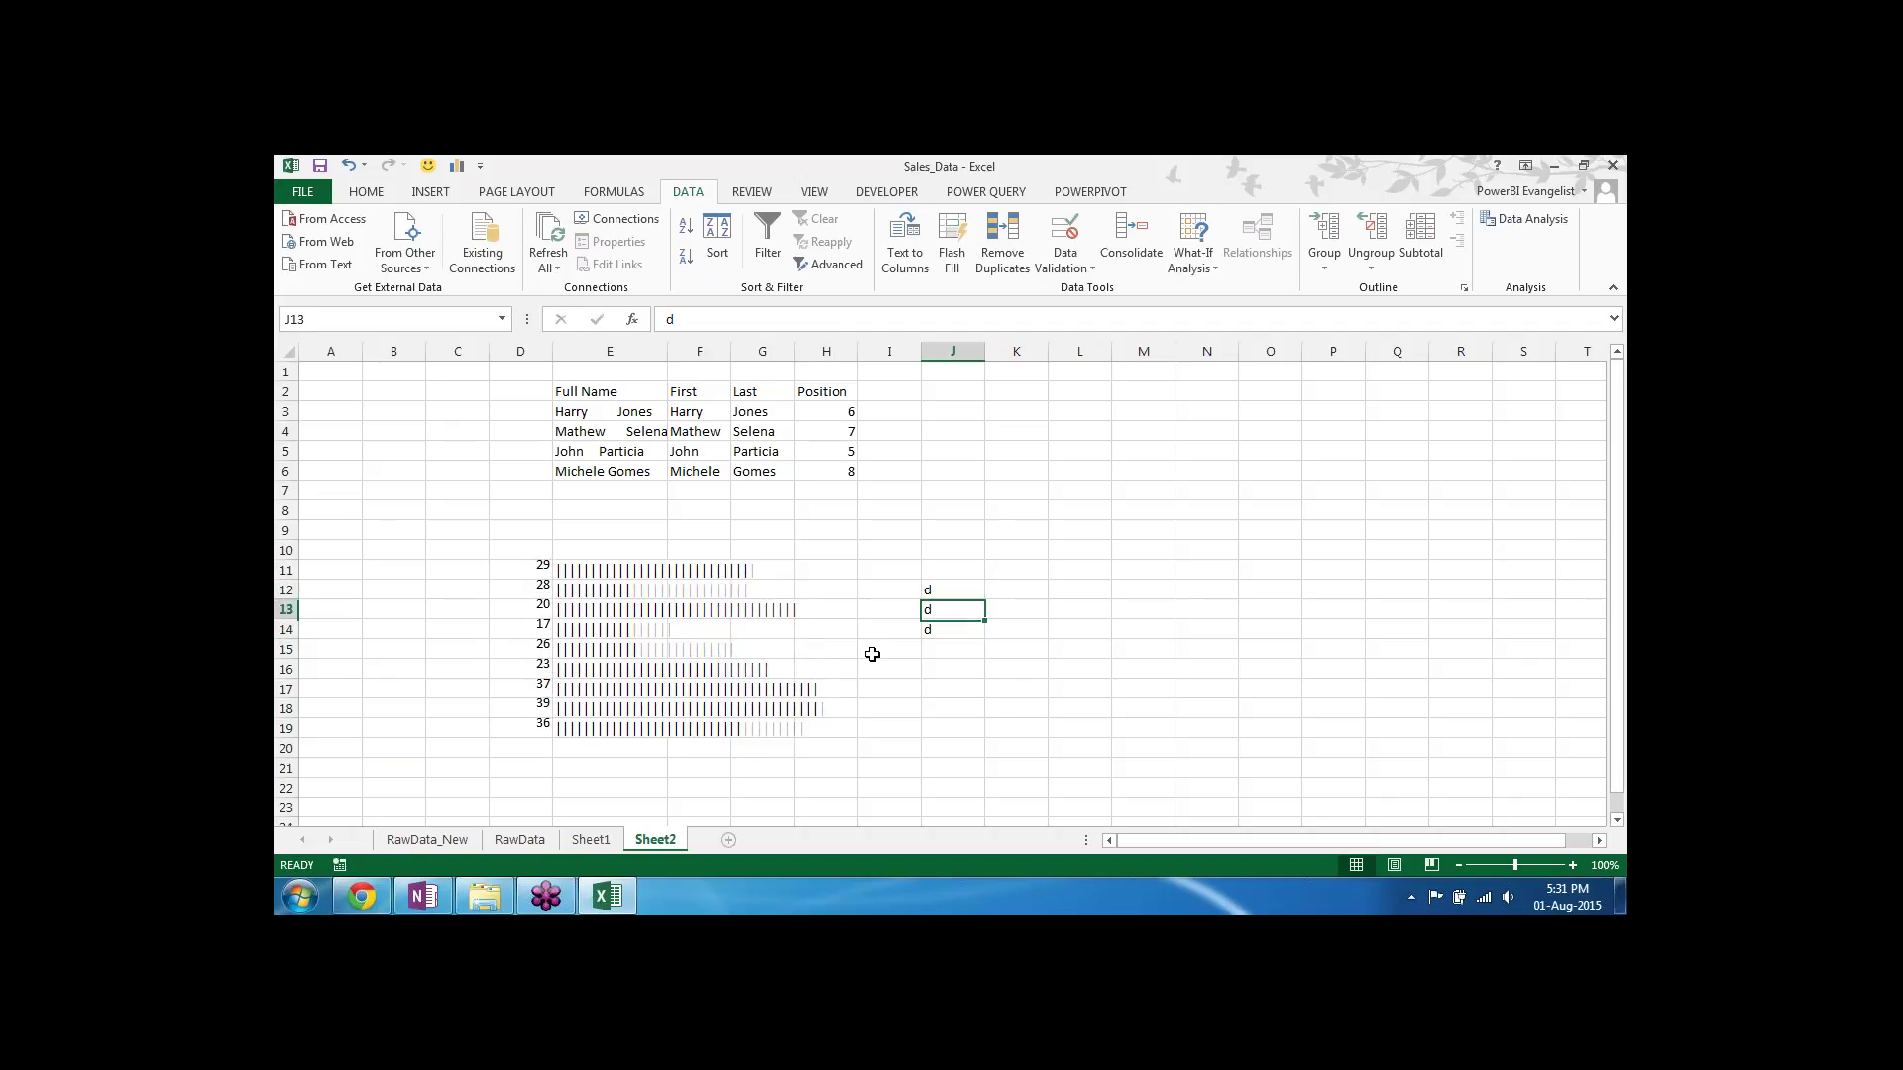
key(Down)
key(Up)
key(Up)
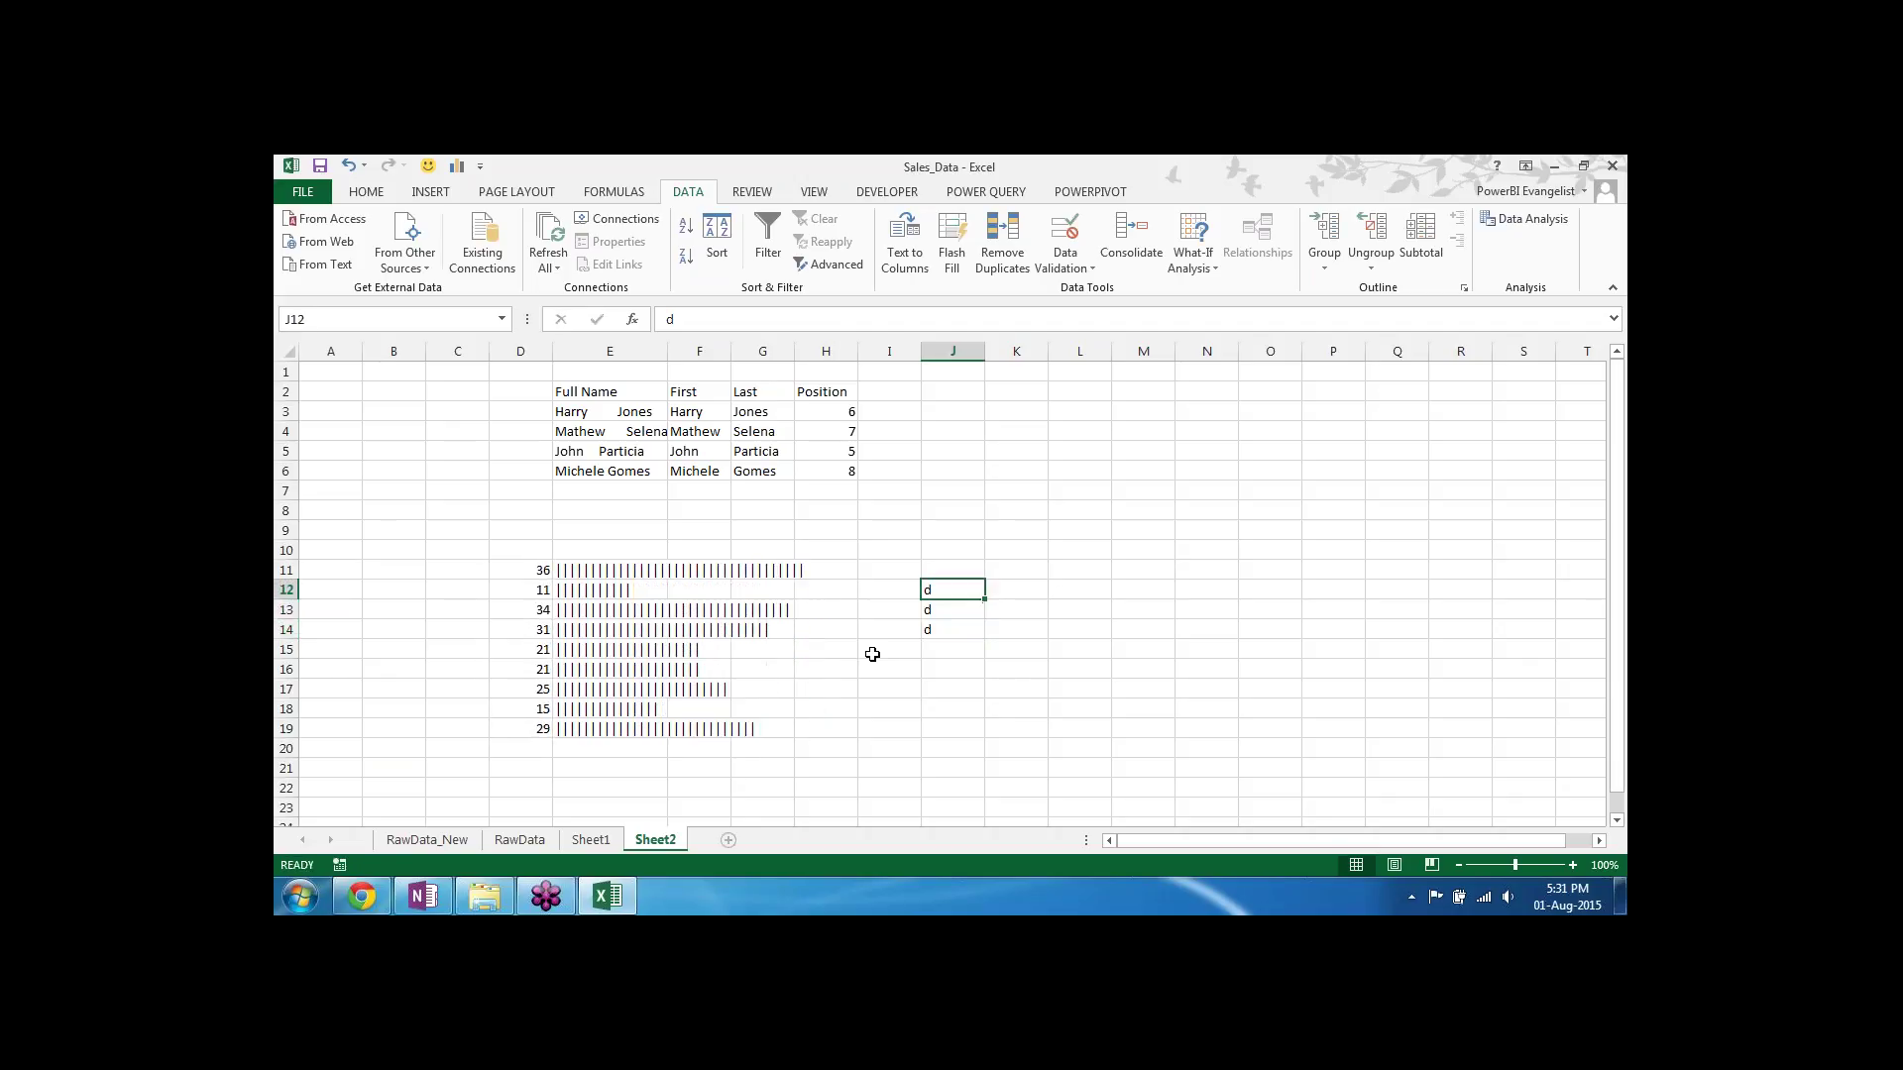
Step: Clear the placeholder letters from J12 through J14
key(shift+Down)
key(shift+Down)
key(Delete)
key(shift+Up)
key(shift+Up)
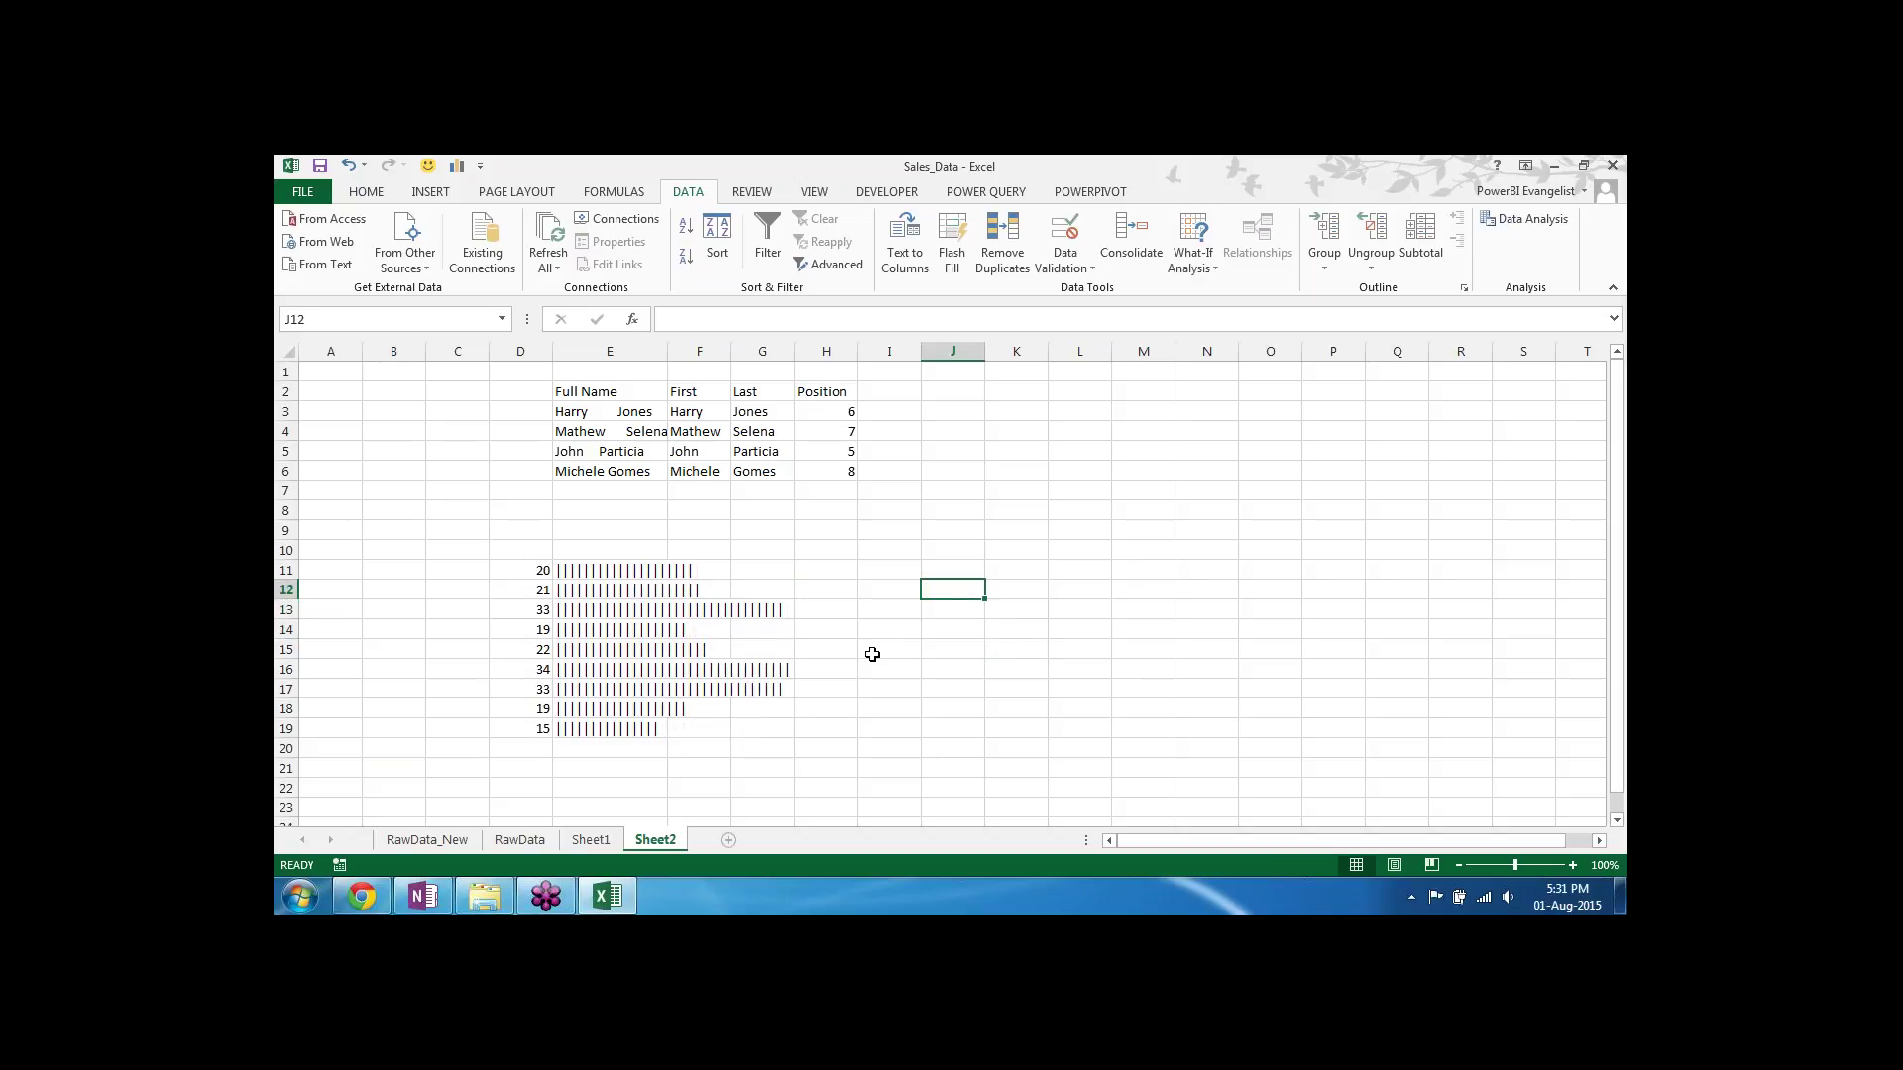
Step: Replace the vertical bar text in the E11 formula with CHAR(8), giving =REPT(CHAR(8),D11)
click(561, 571)
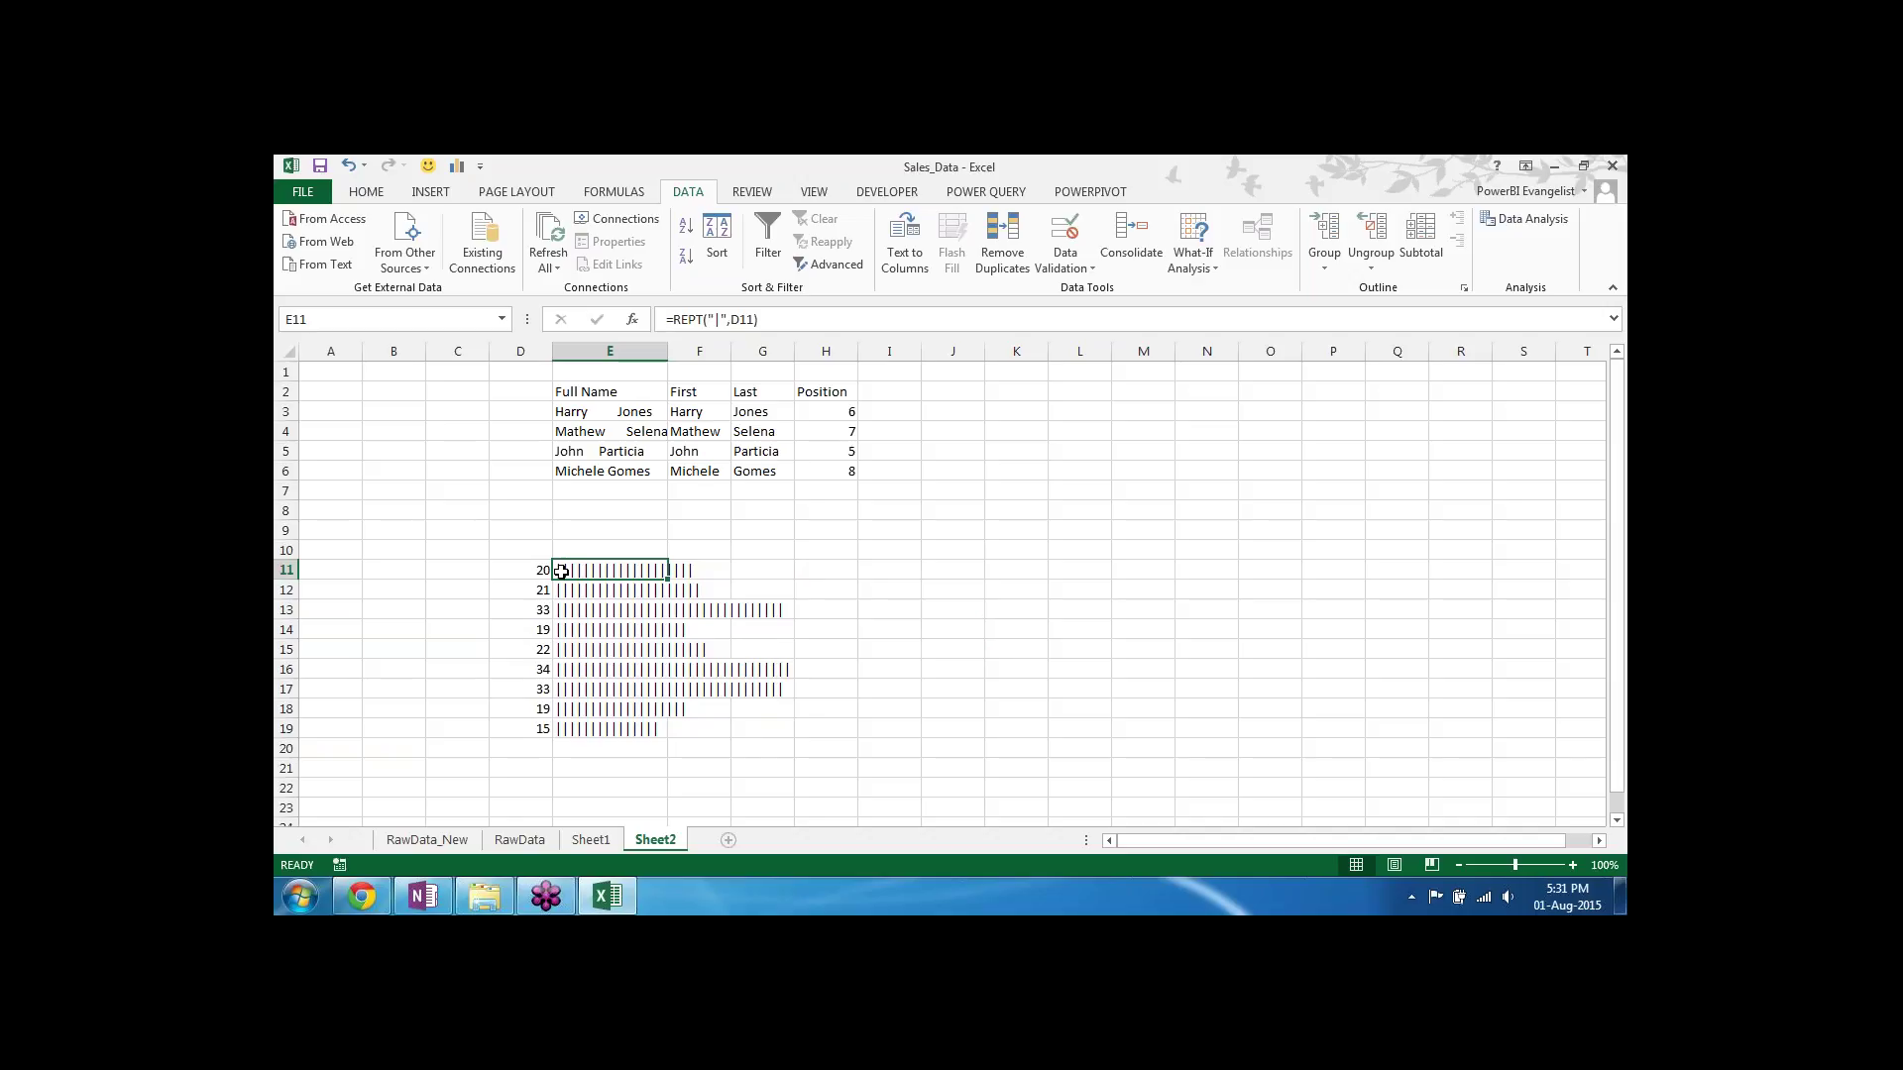
double_click(561, 572)
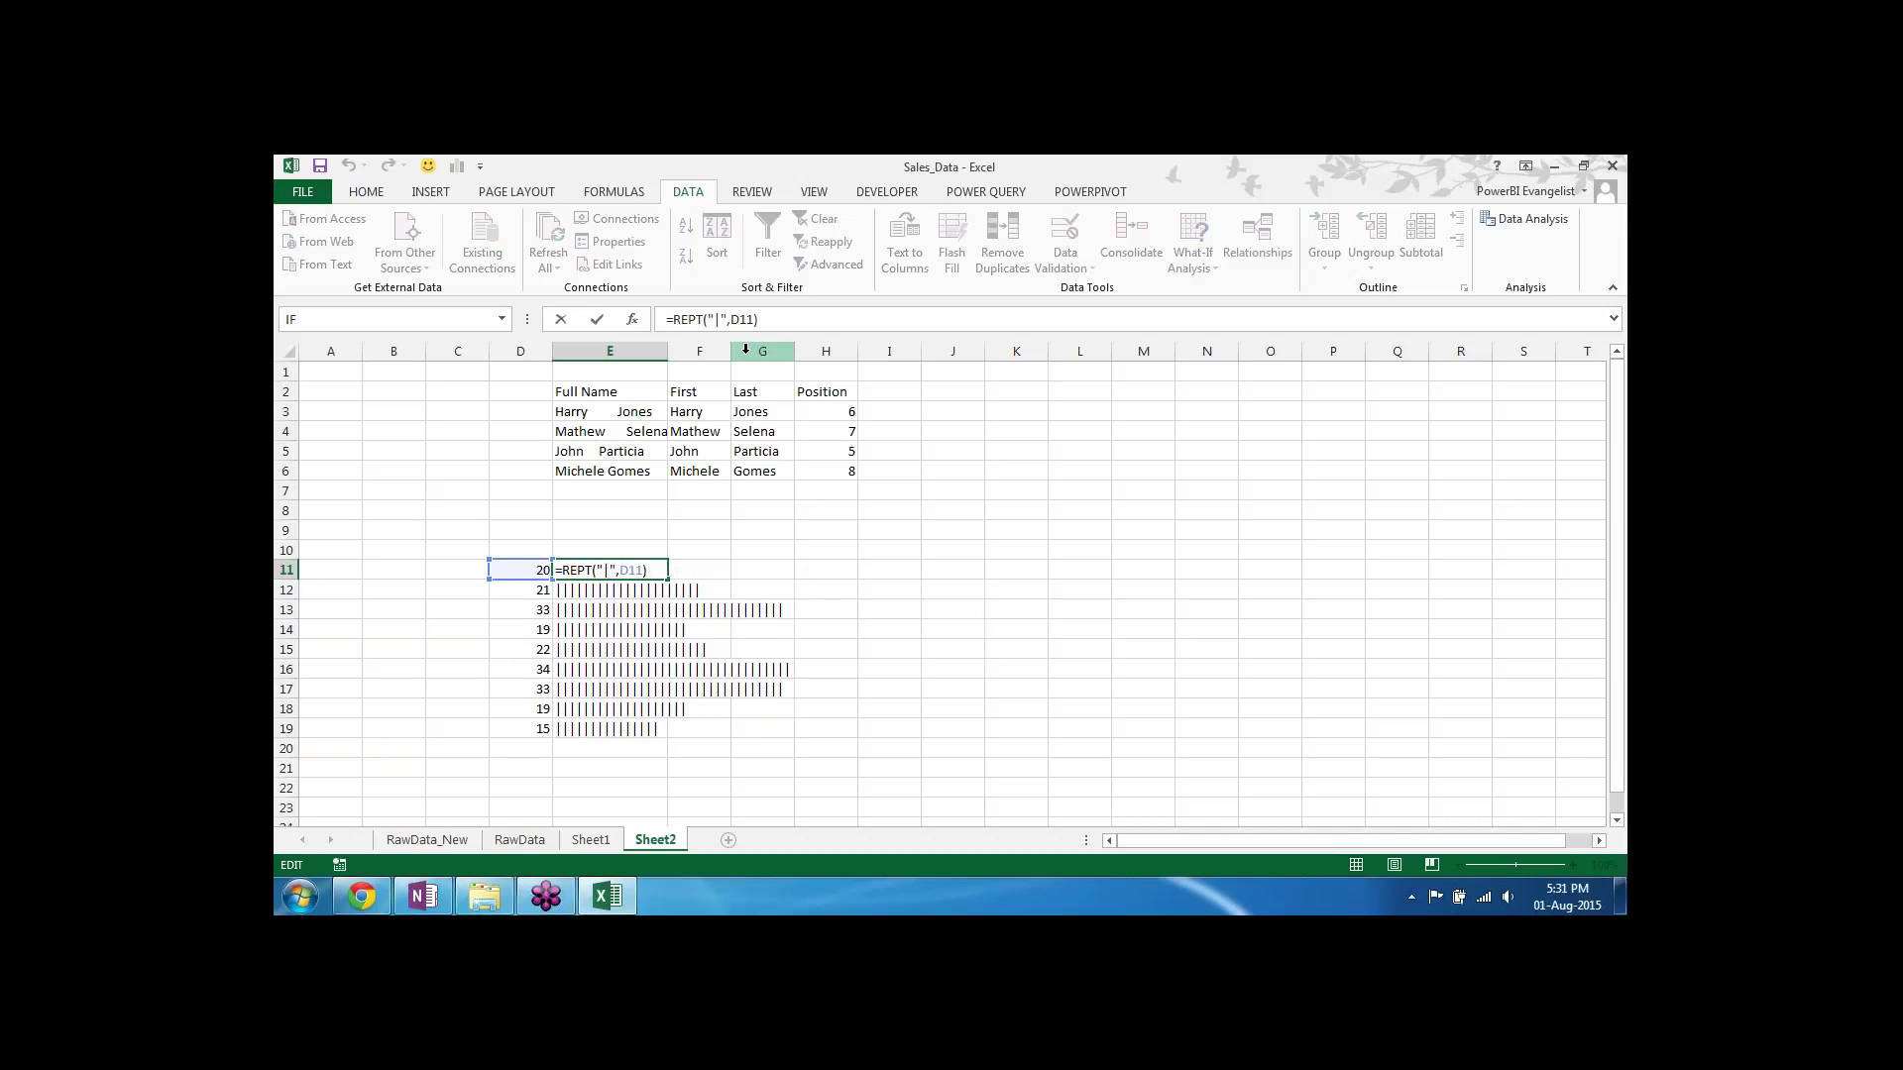
click(725, 320)
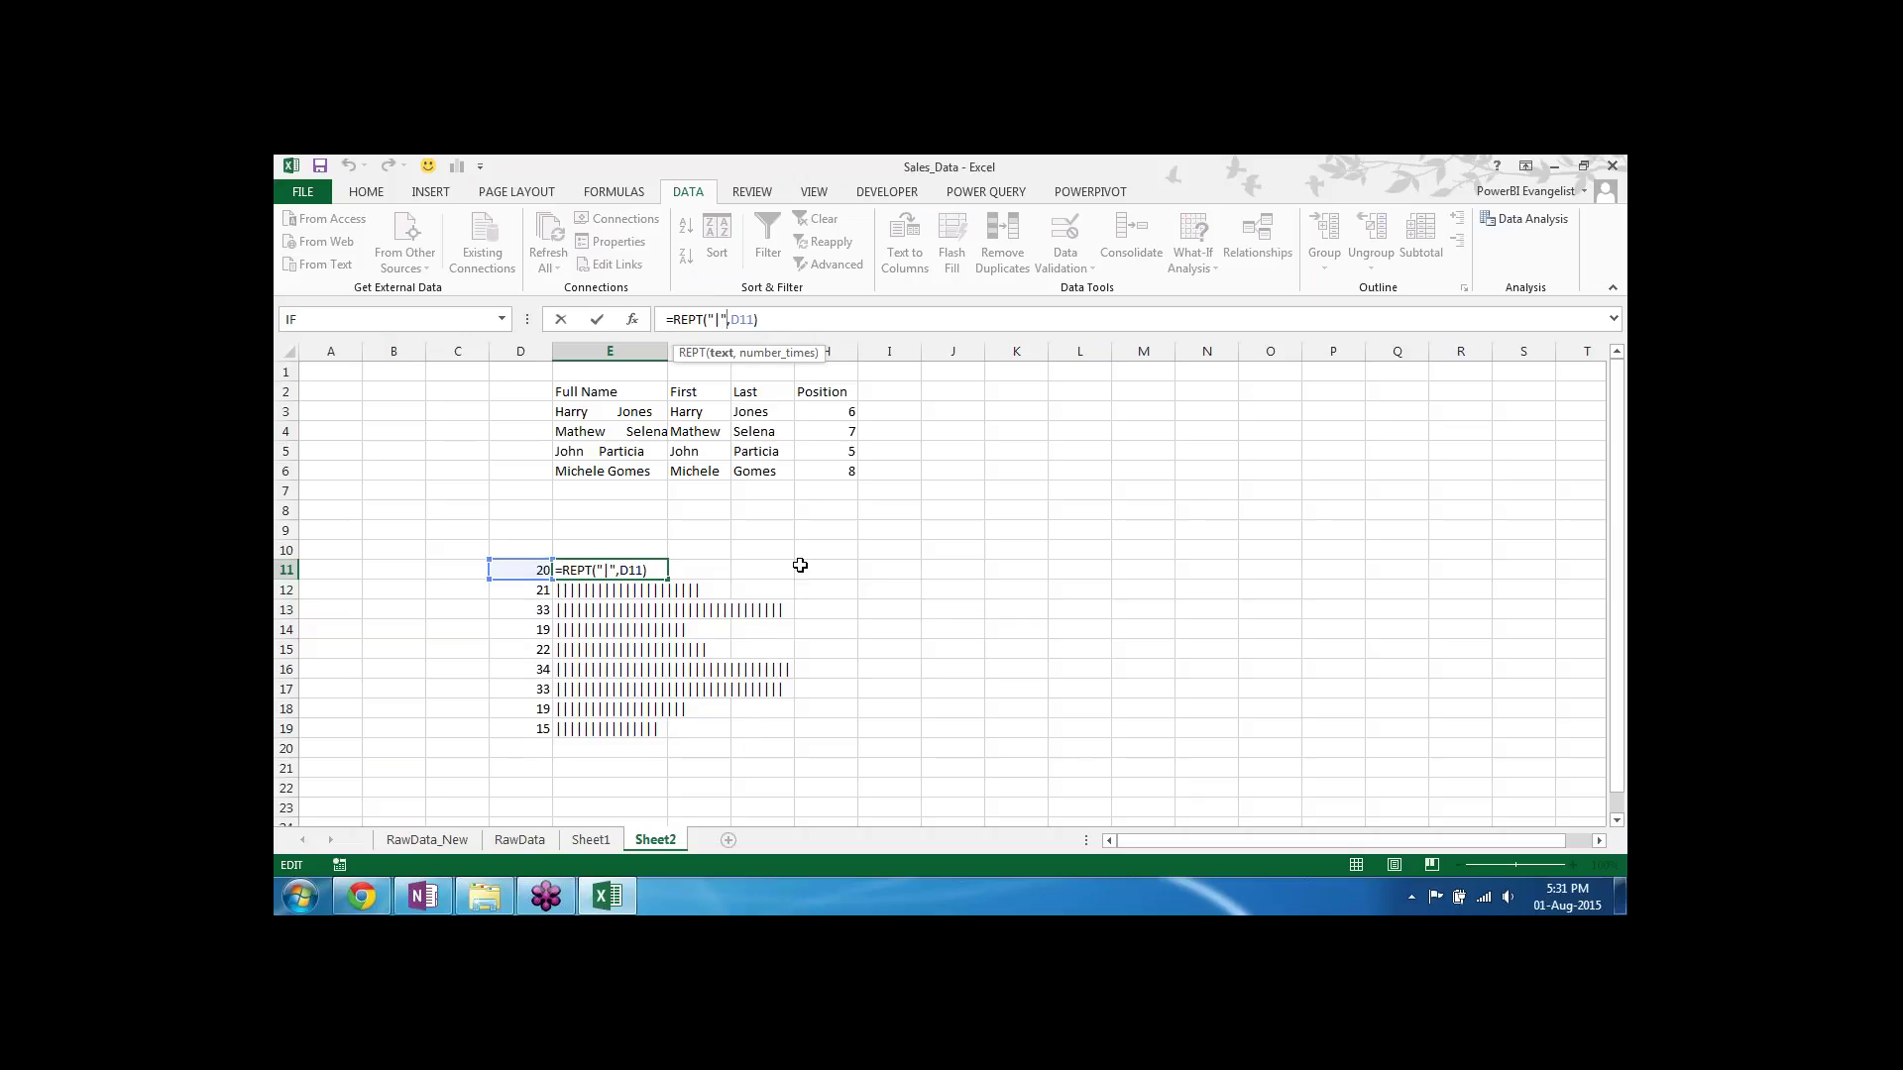
key(BackSpace)
key(BackSpace)
key(BackSpace)
text(CHAR)
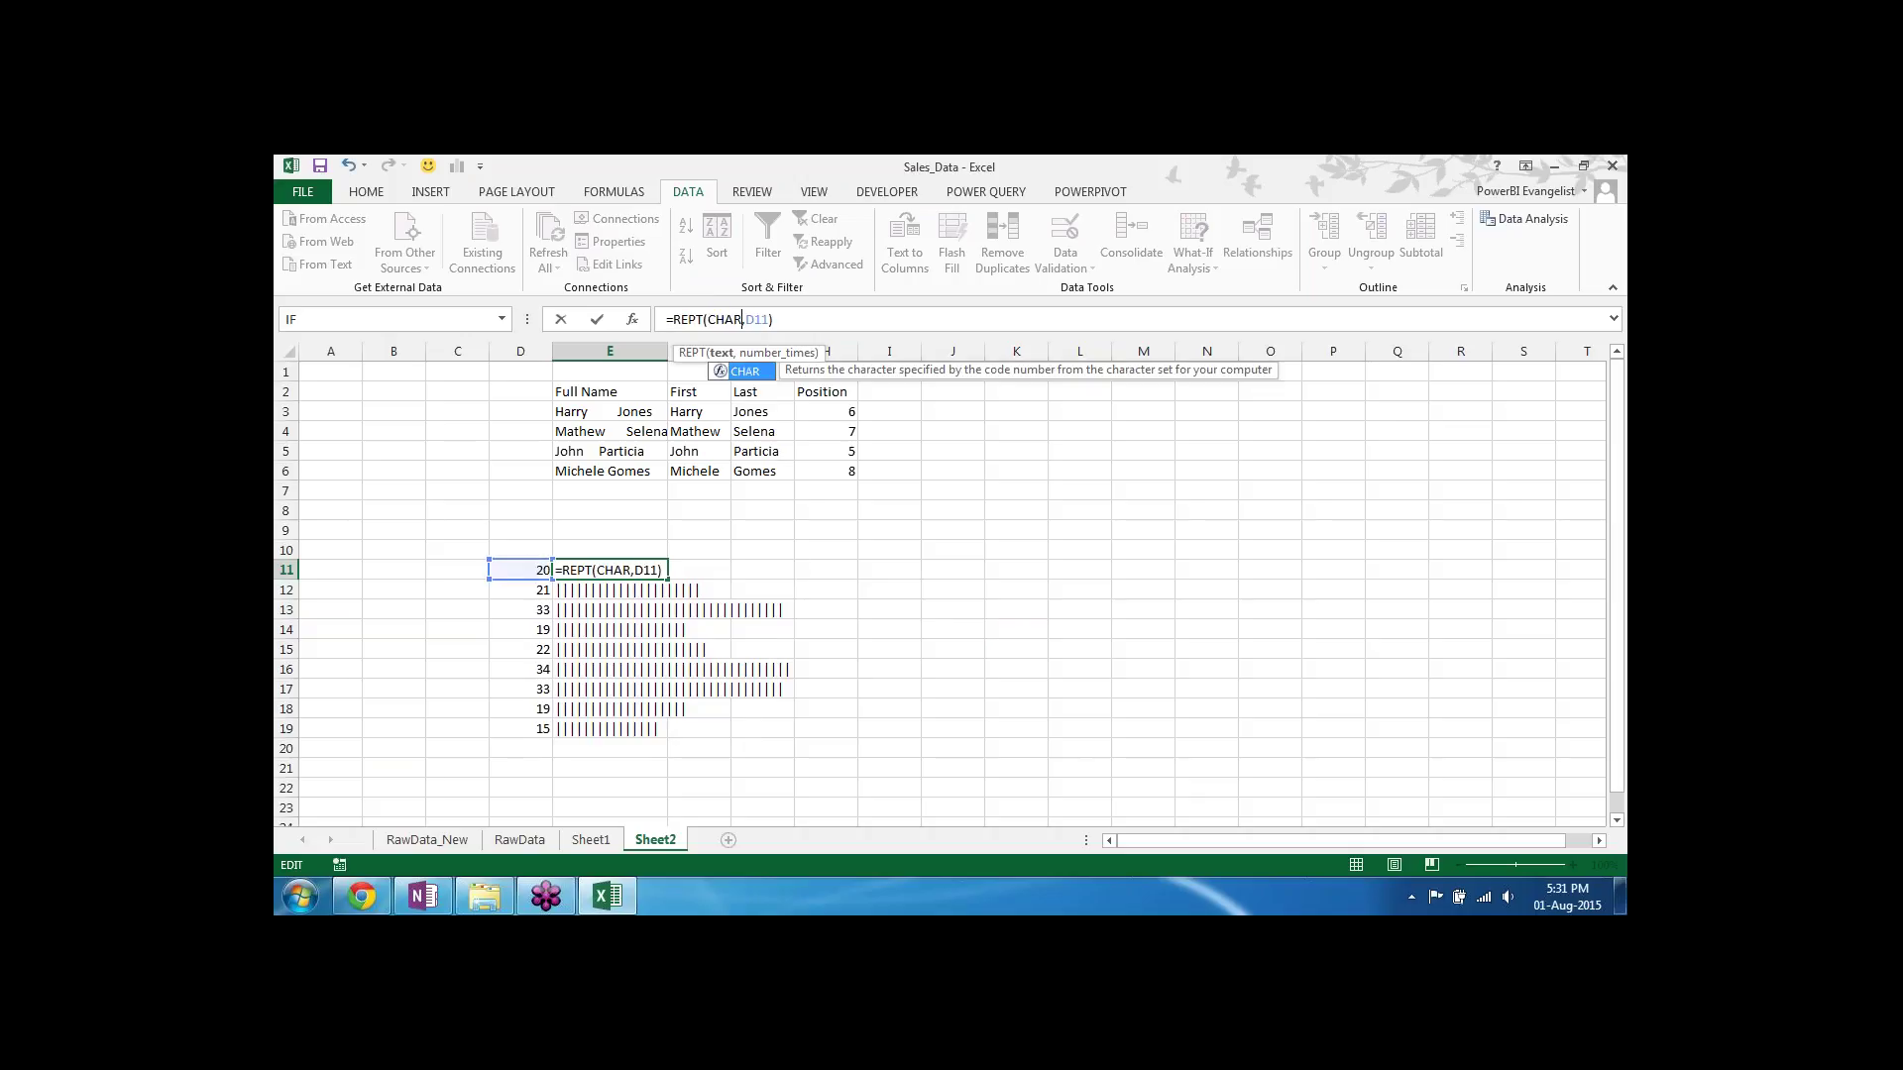
text(()
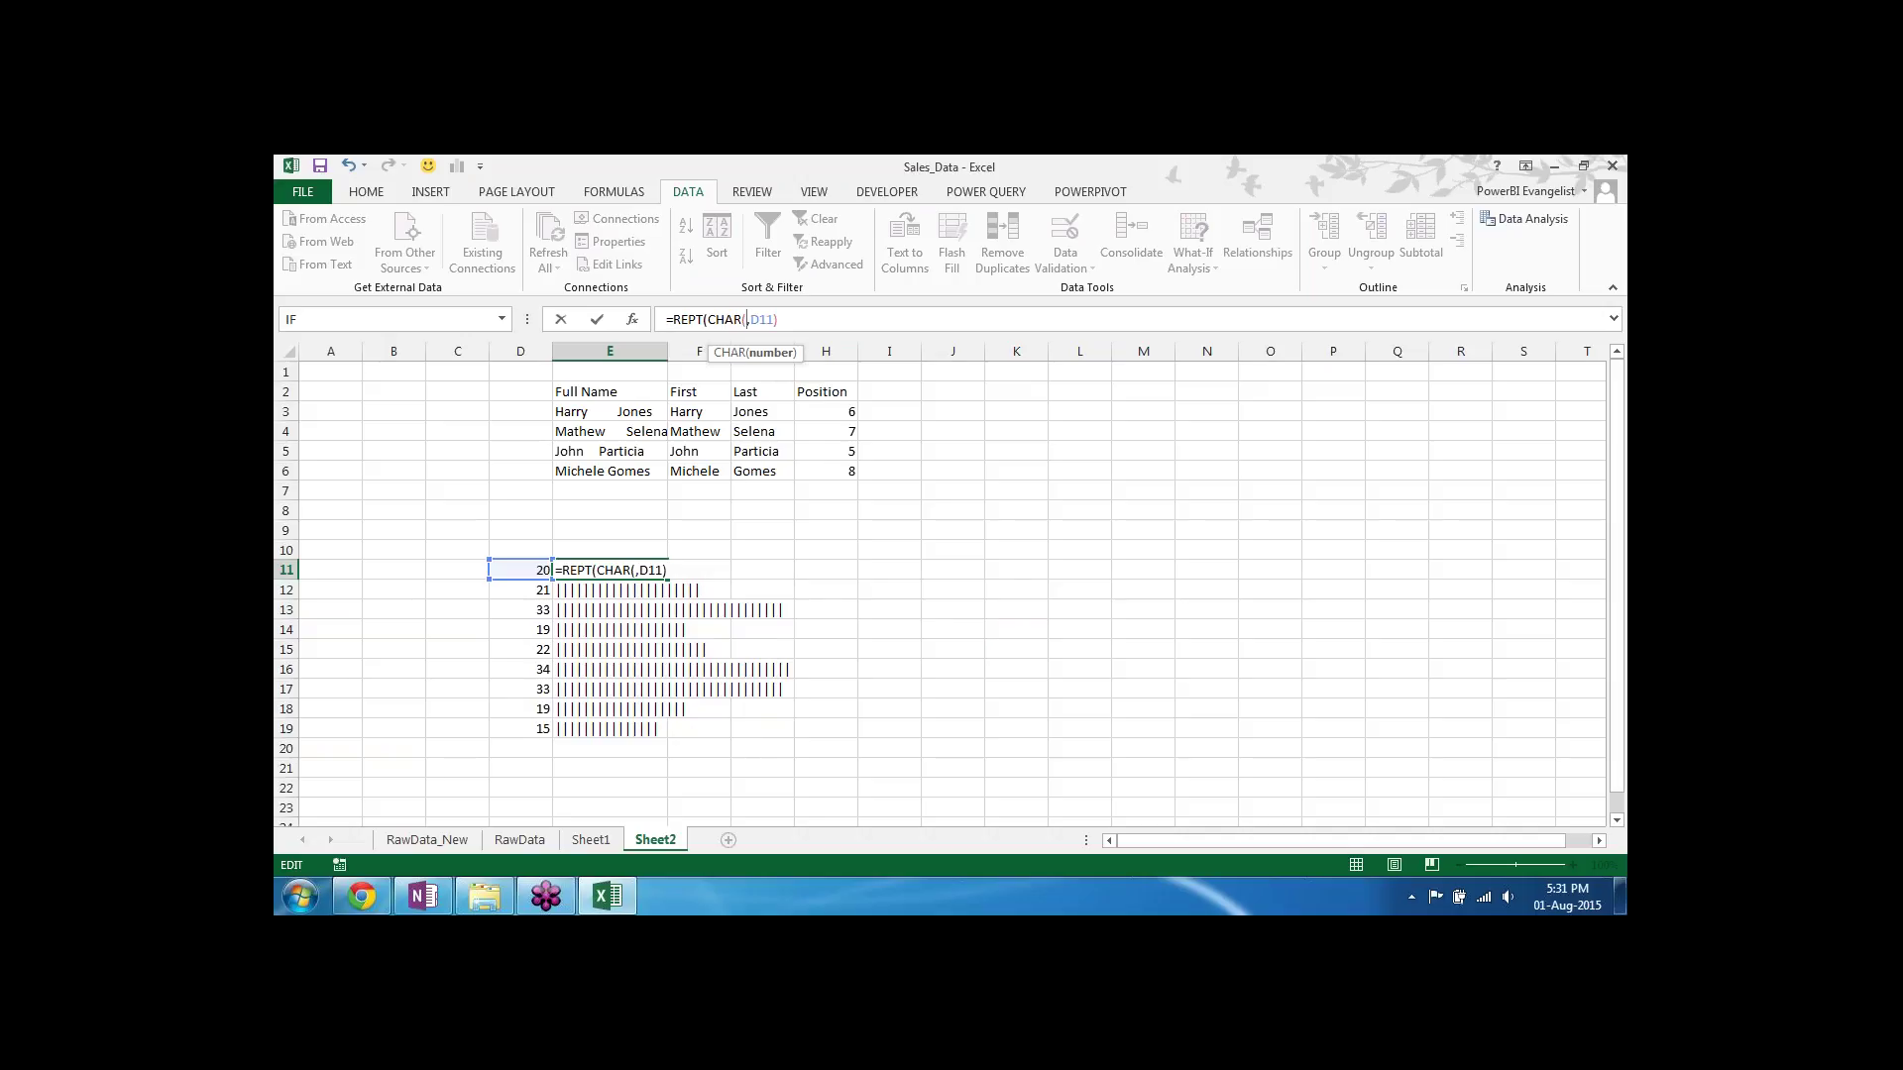
text(8)
key(Return)
Step: Fill the CHAR-based REPT formula from E11 down through E19
key(Up)
key(shift+Down)
key(shift+Down)
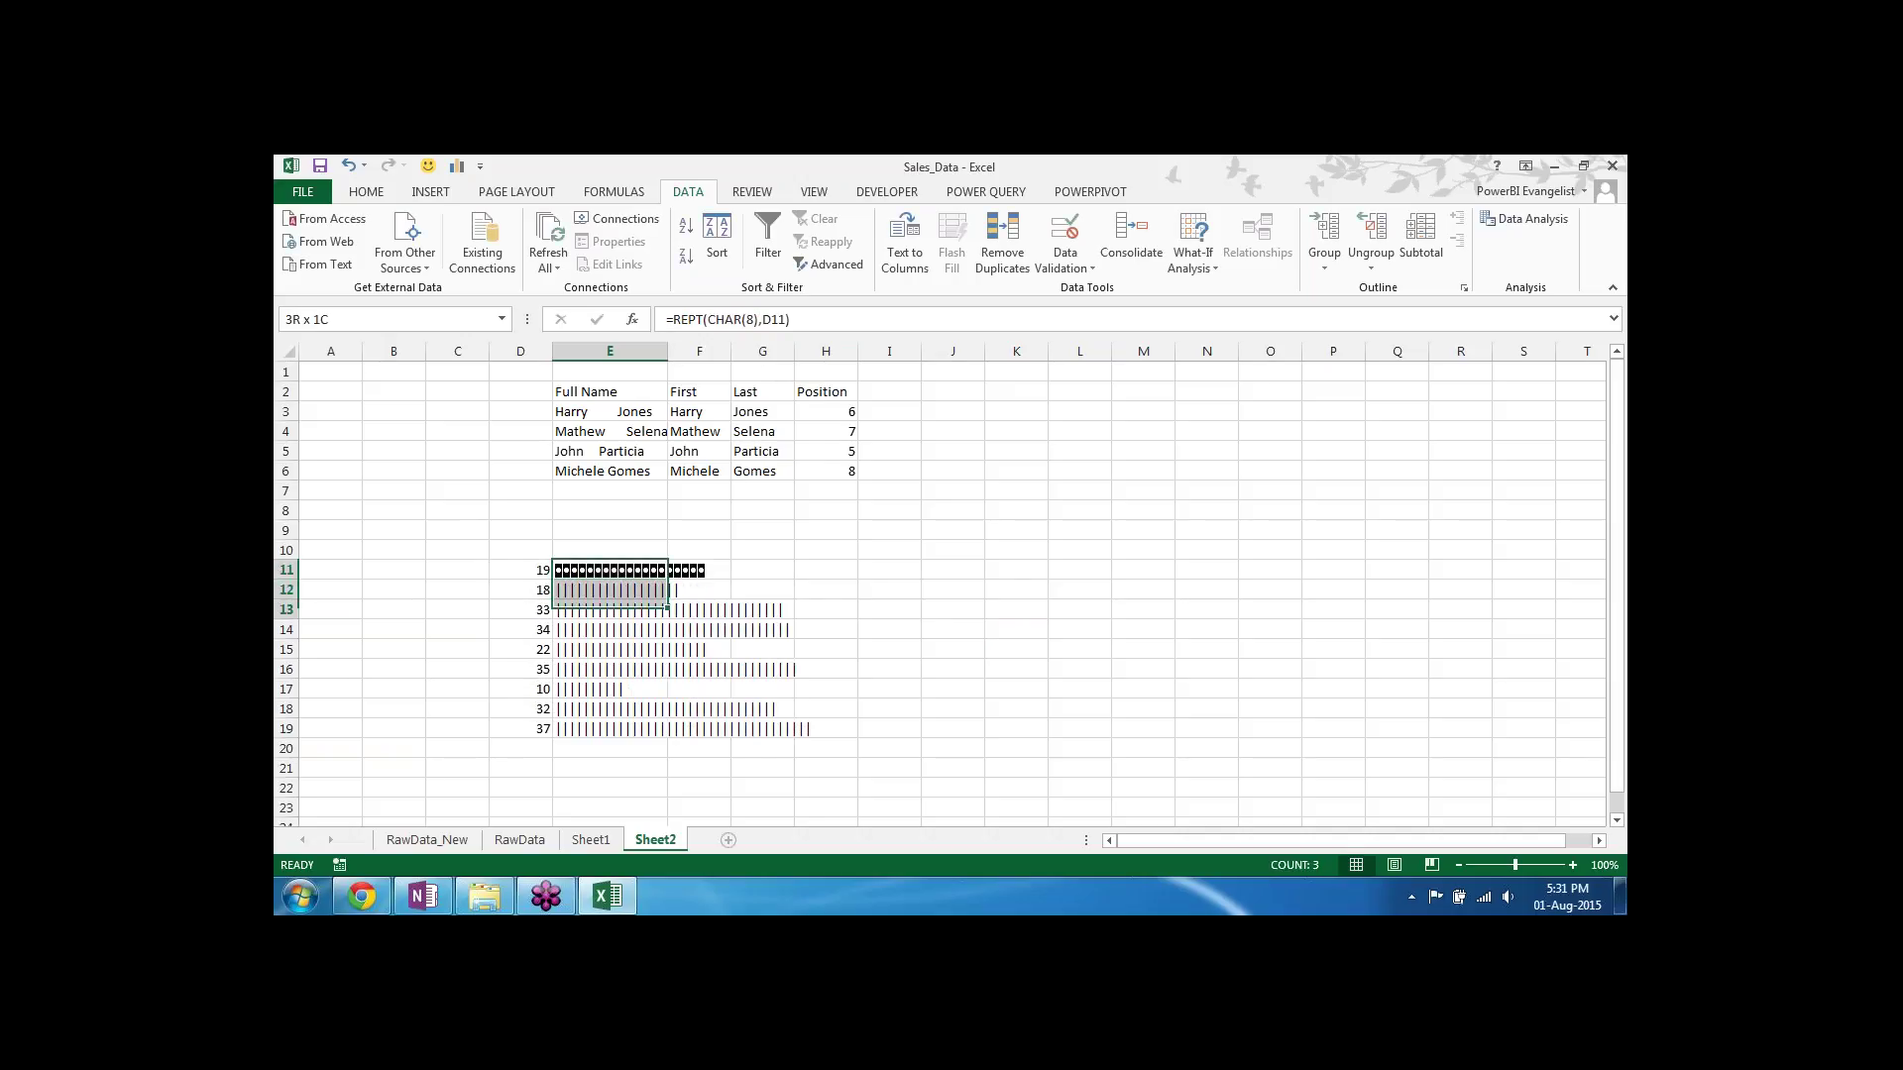
key(shift+Down)
key(shift+Down)
key(shift+Down)
key(shift+Down)
key(shift+Down)
key(shift+Down)
key(ctrl+d)
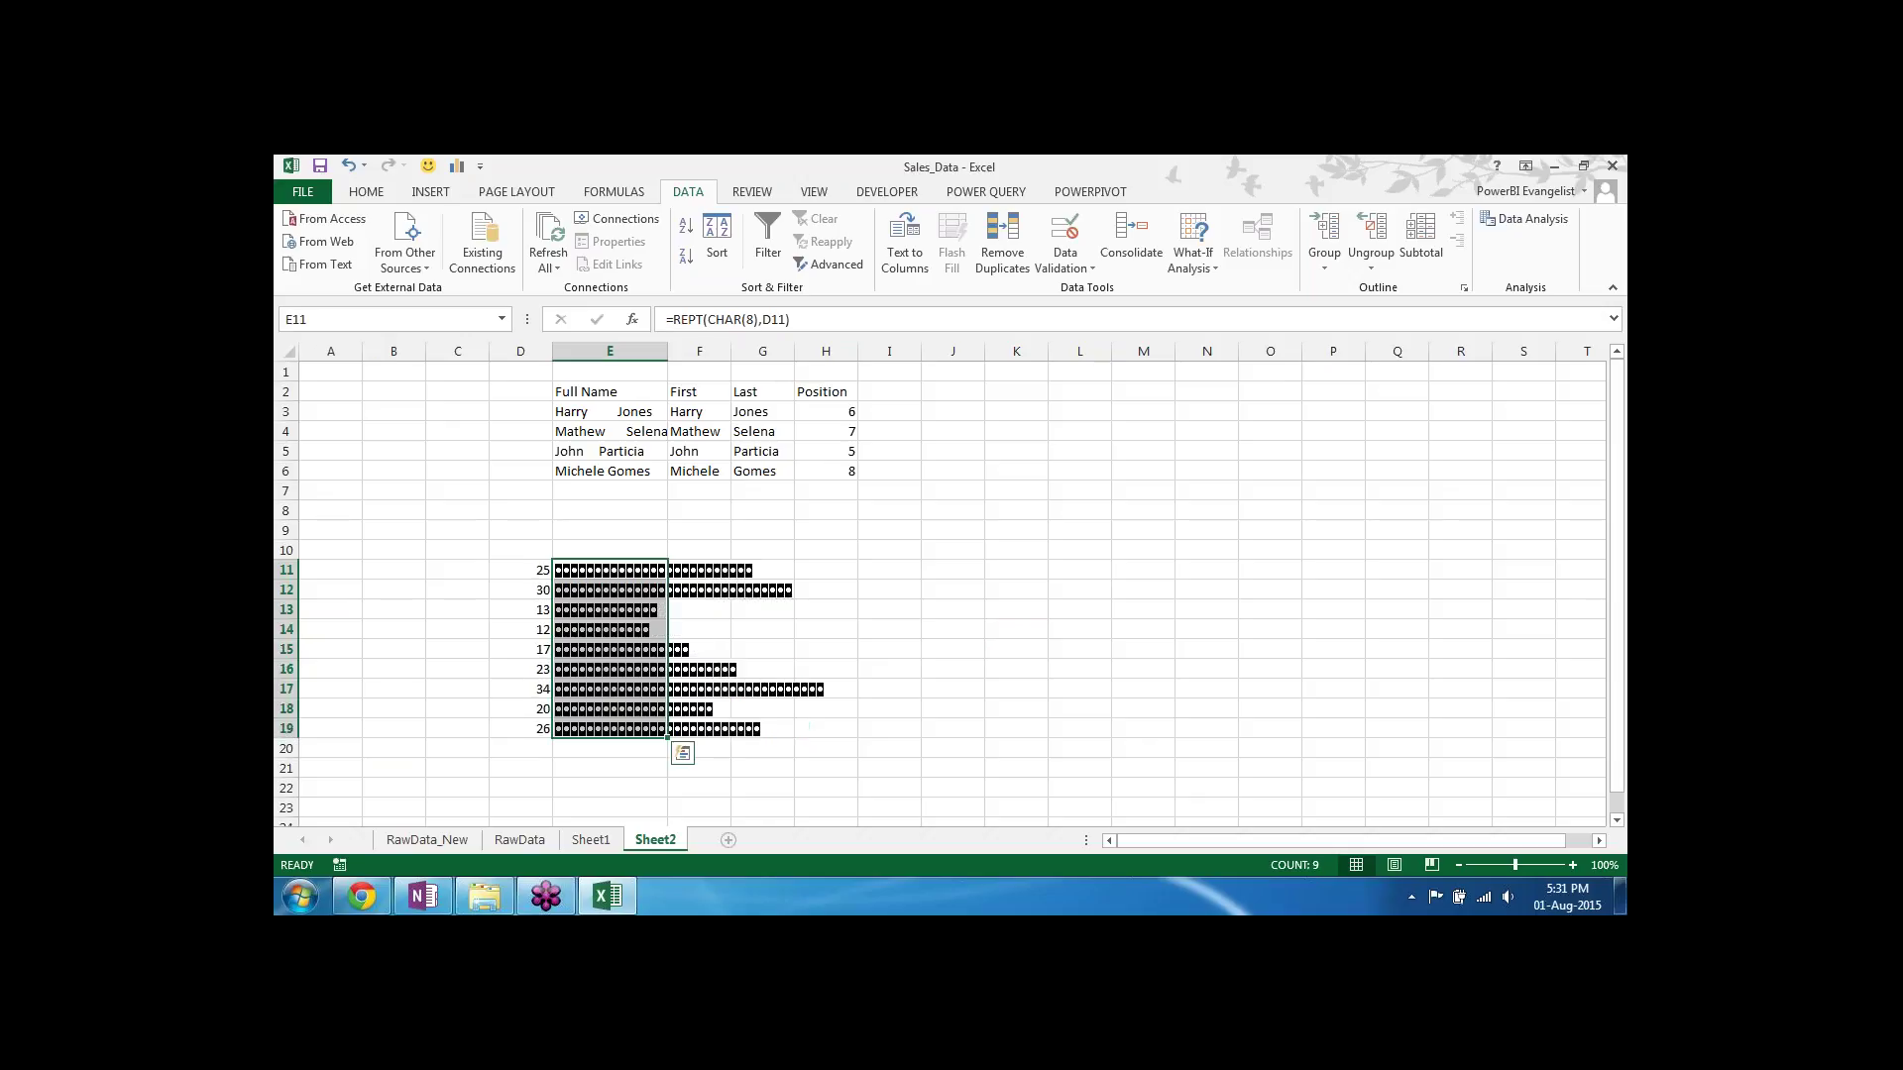
click(1079, 585)
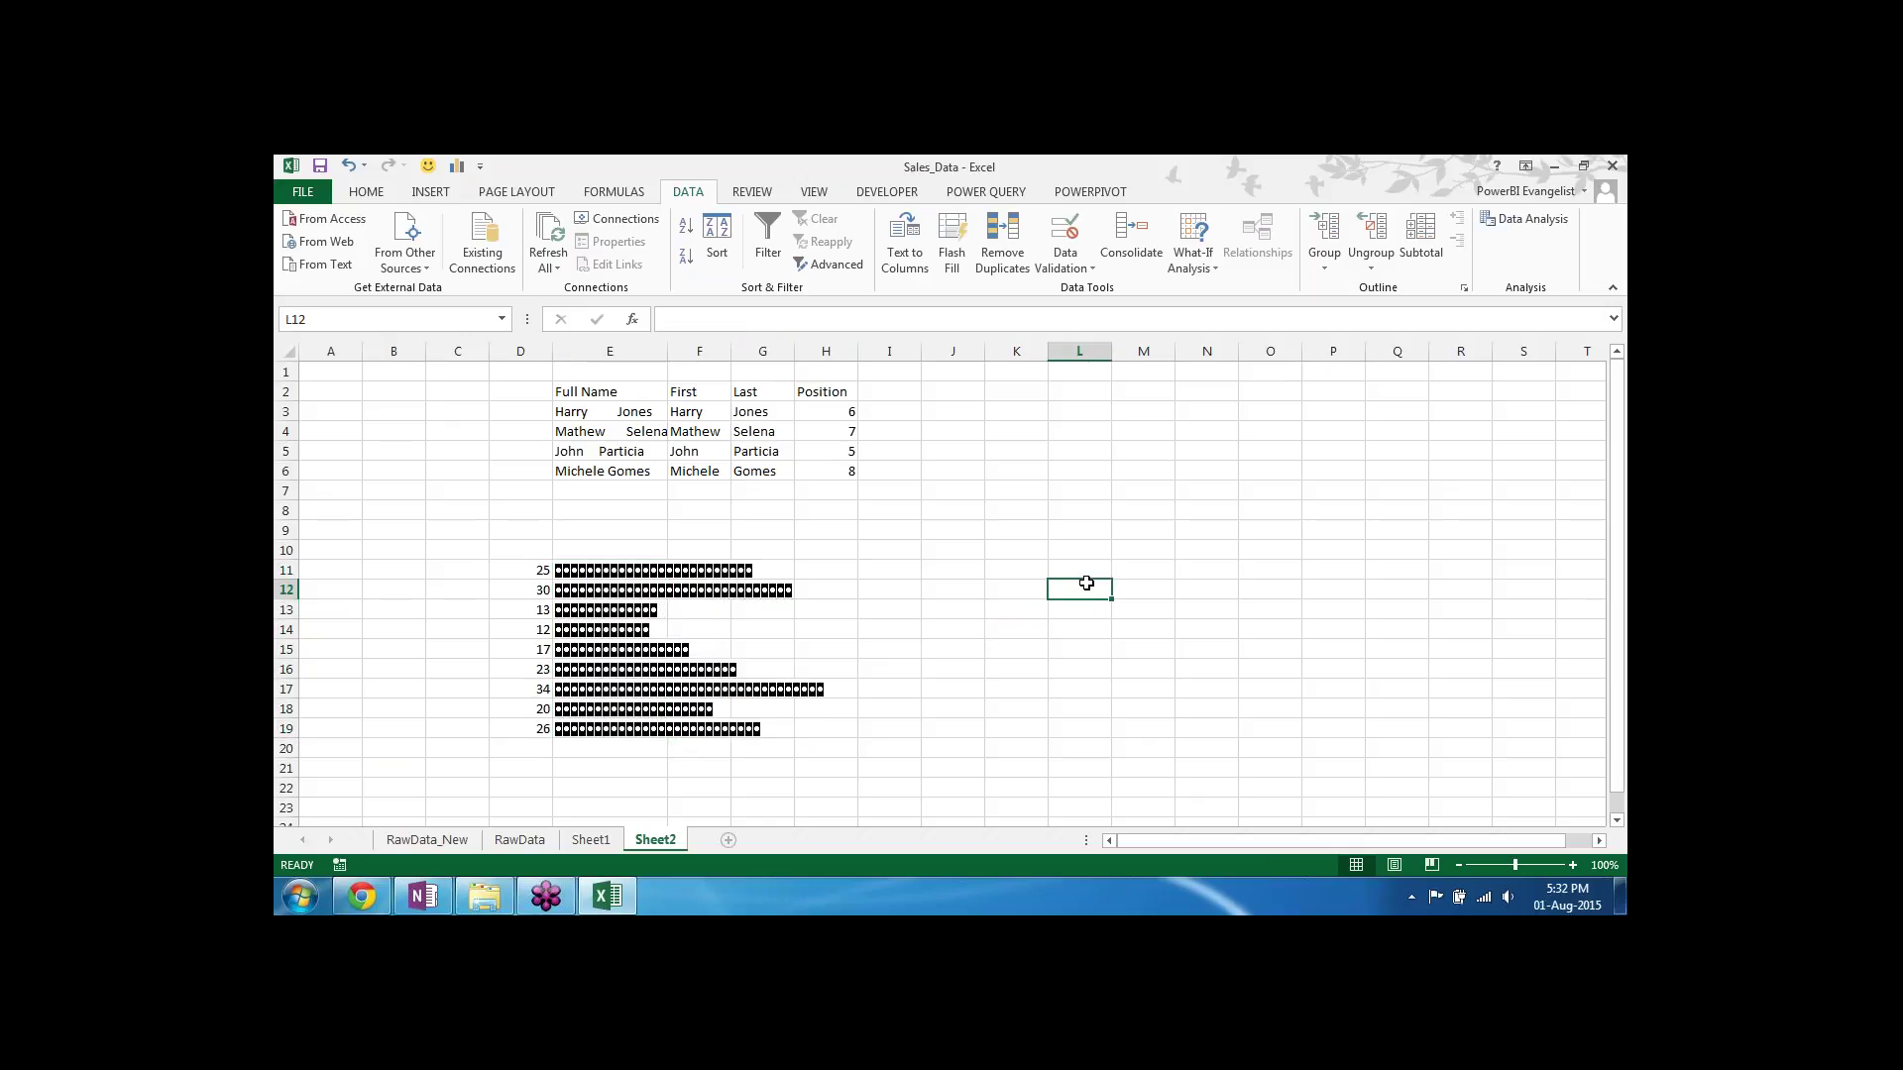
Step: Enter the letter f repeatedly in L12 and L13 to recalculate the random numbers and bars, and clear both cells
text(f)
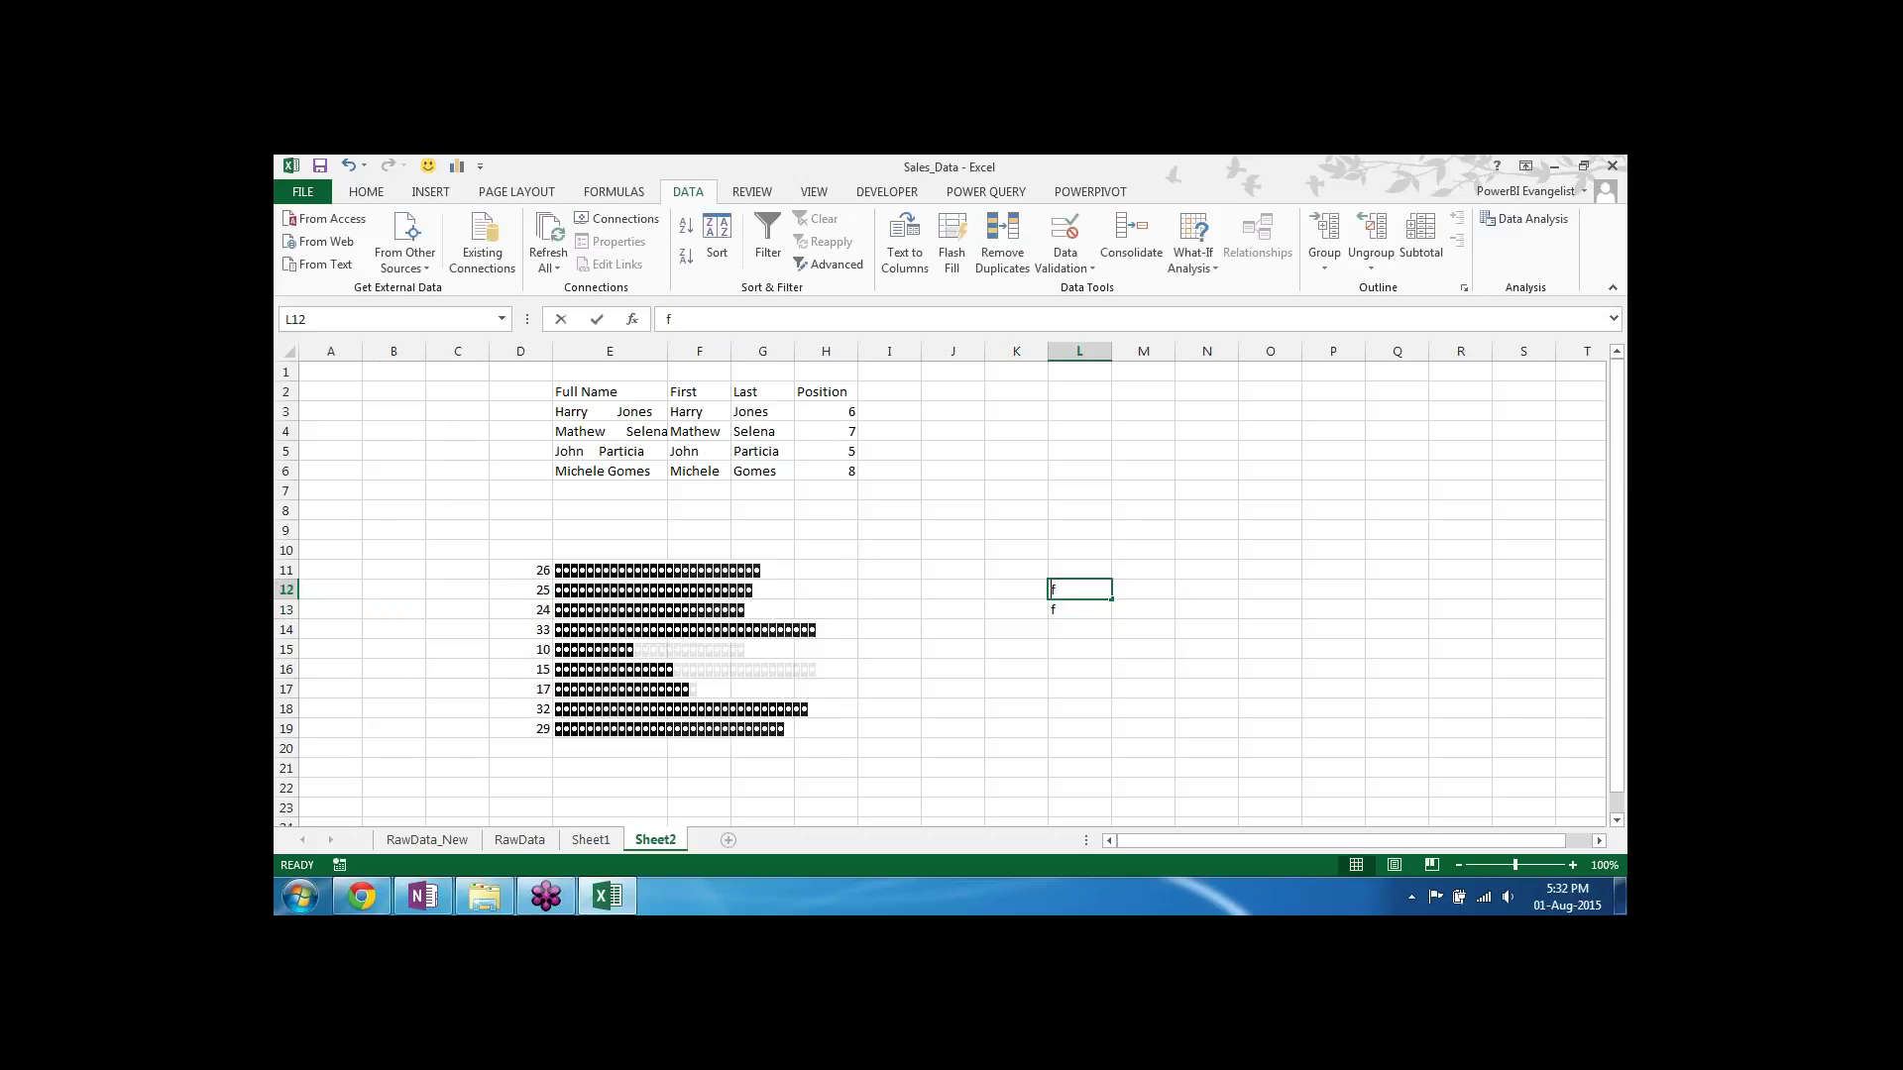
key(Return)
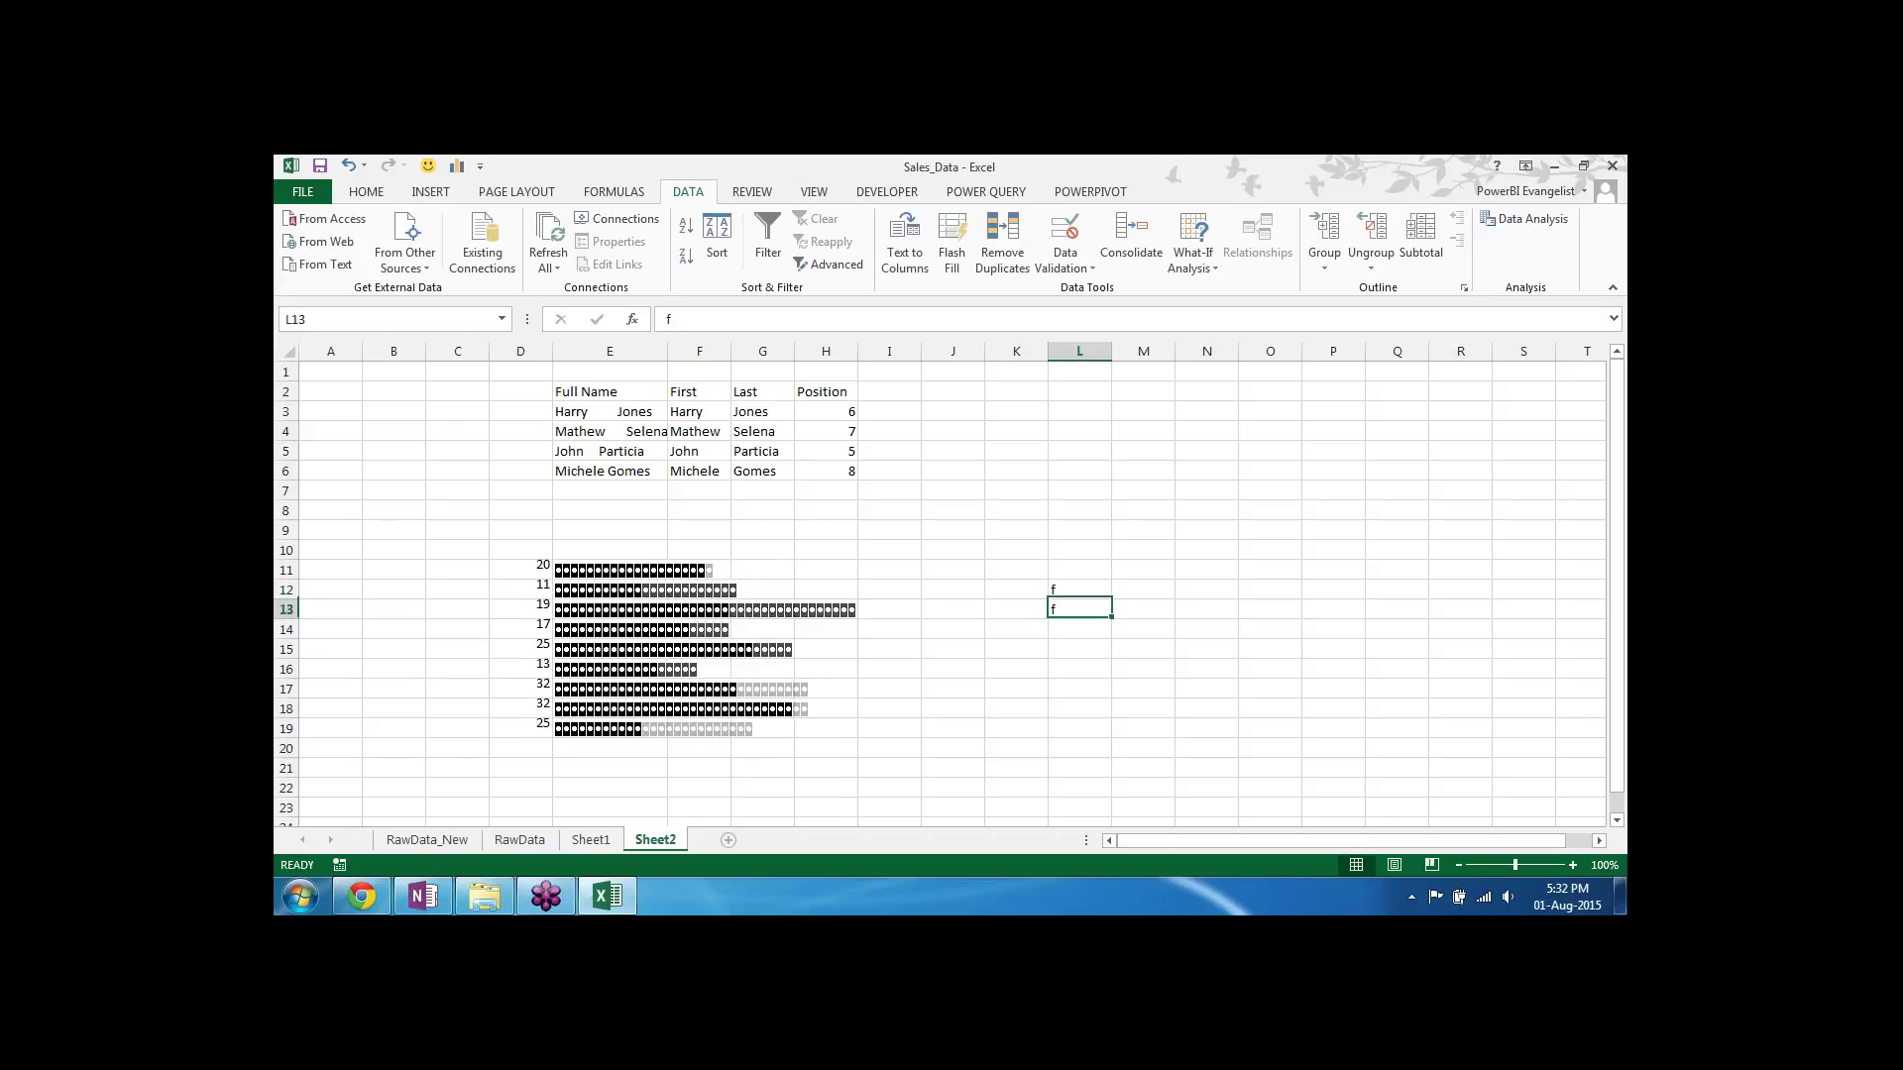
text(f)
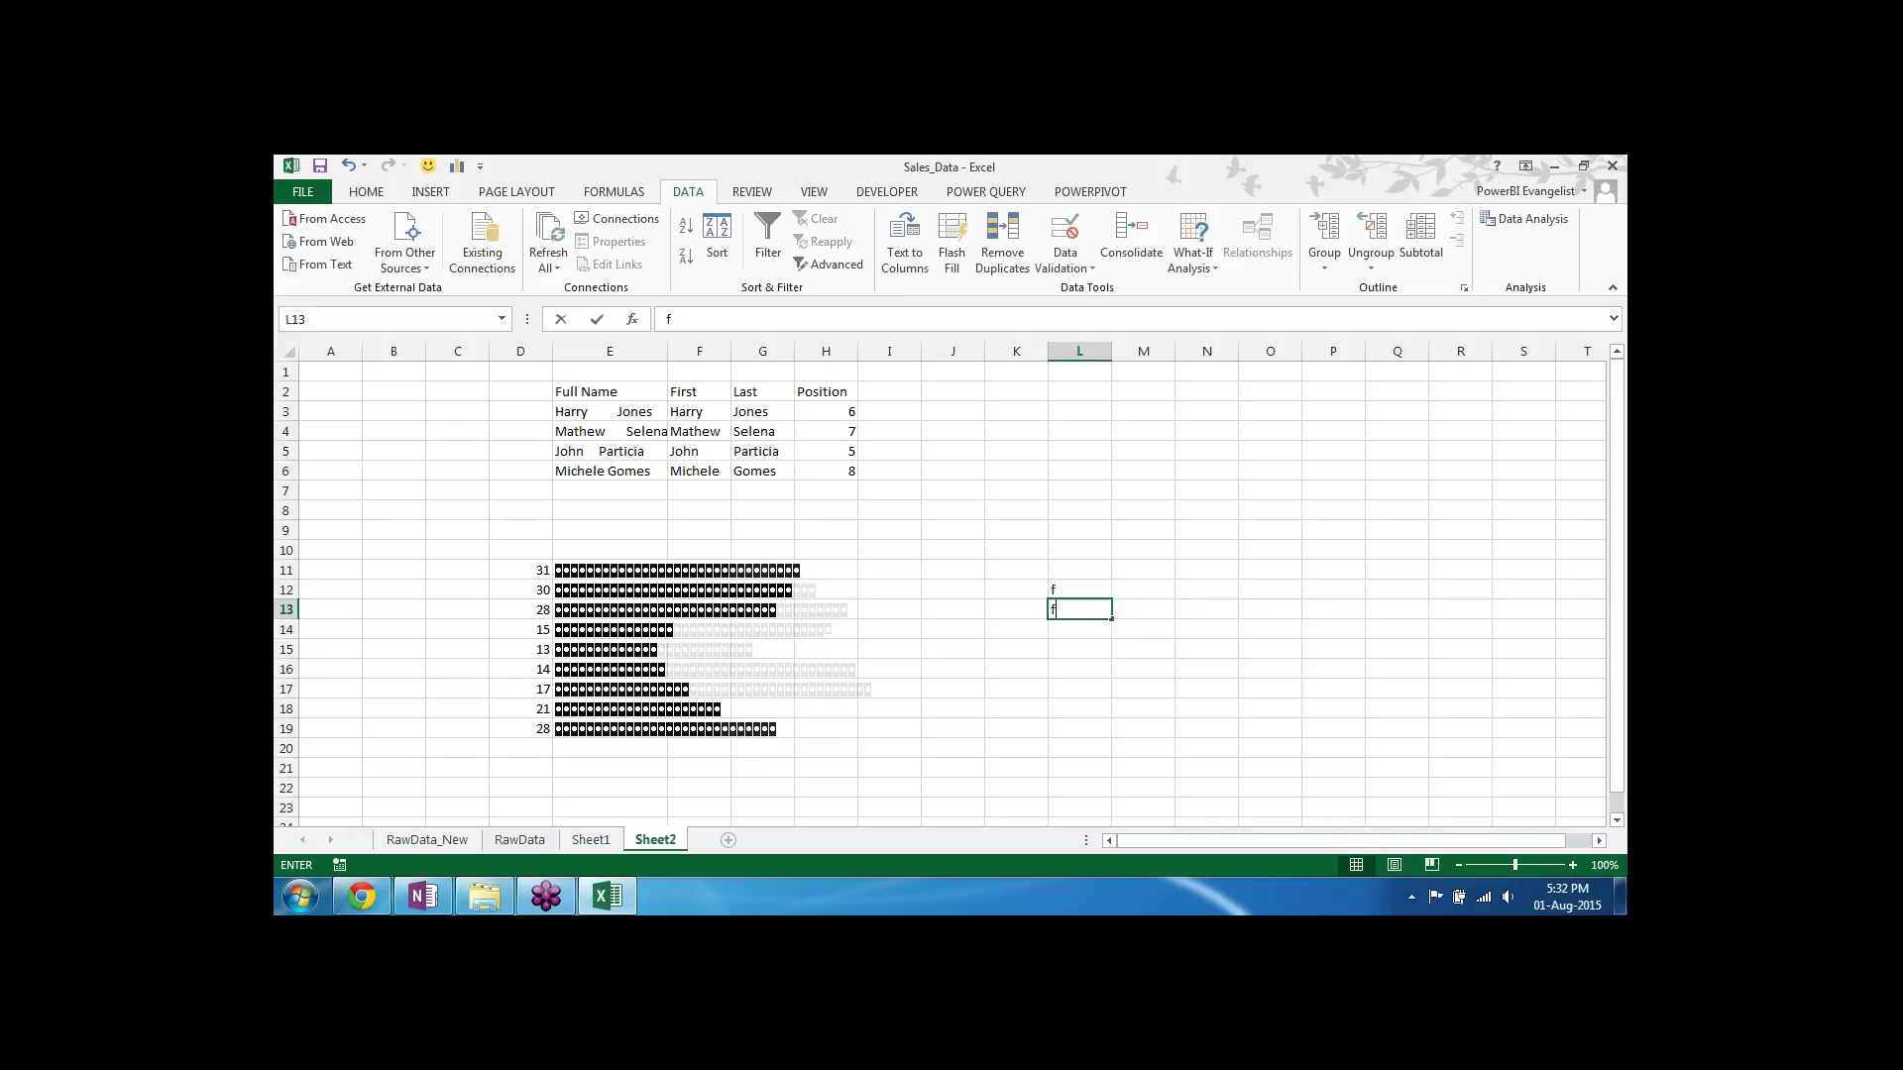
key(Up)
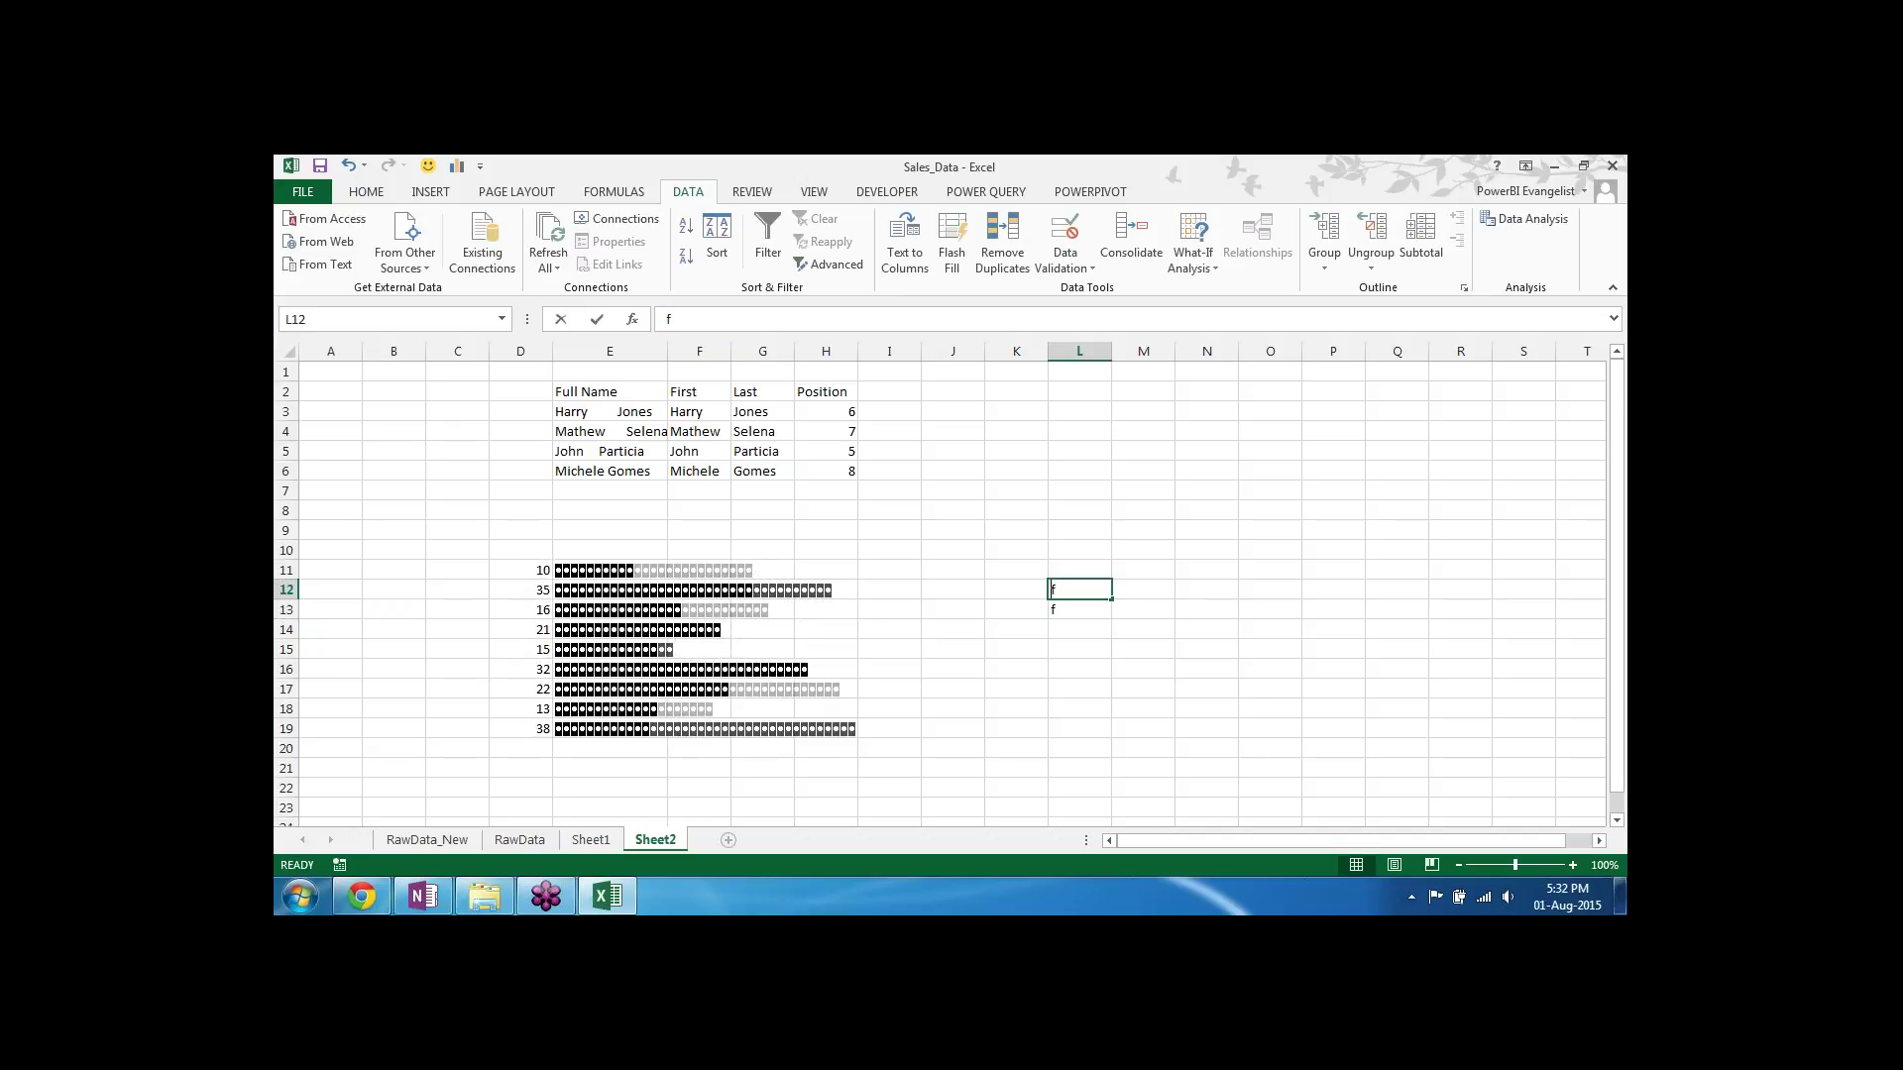
key(Return)
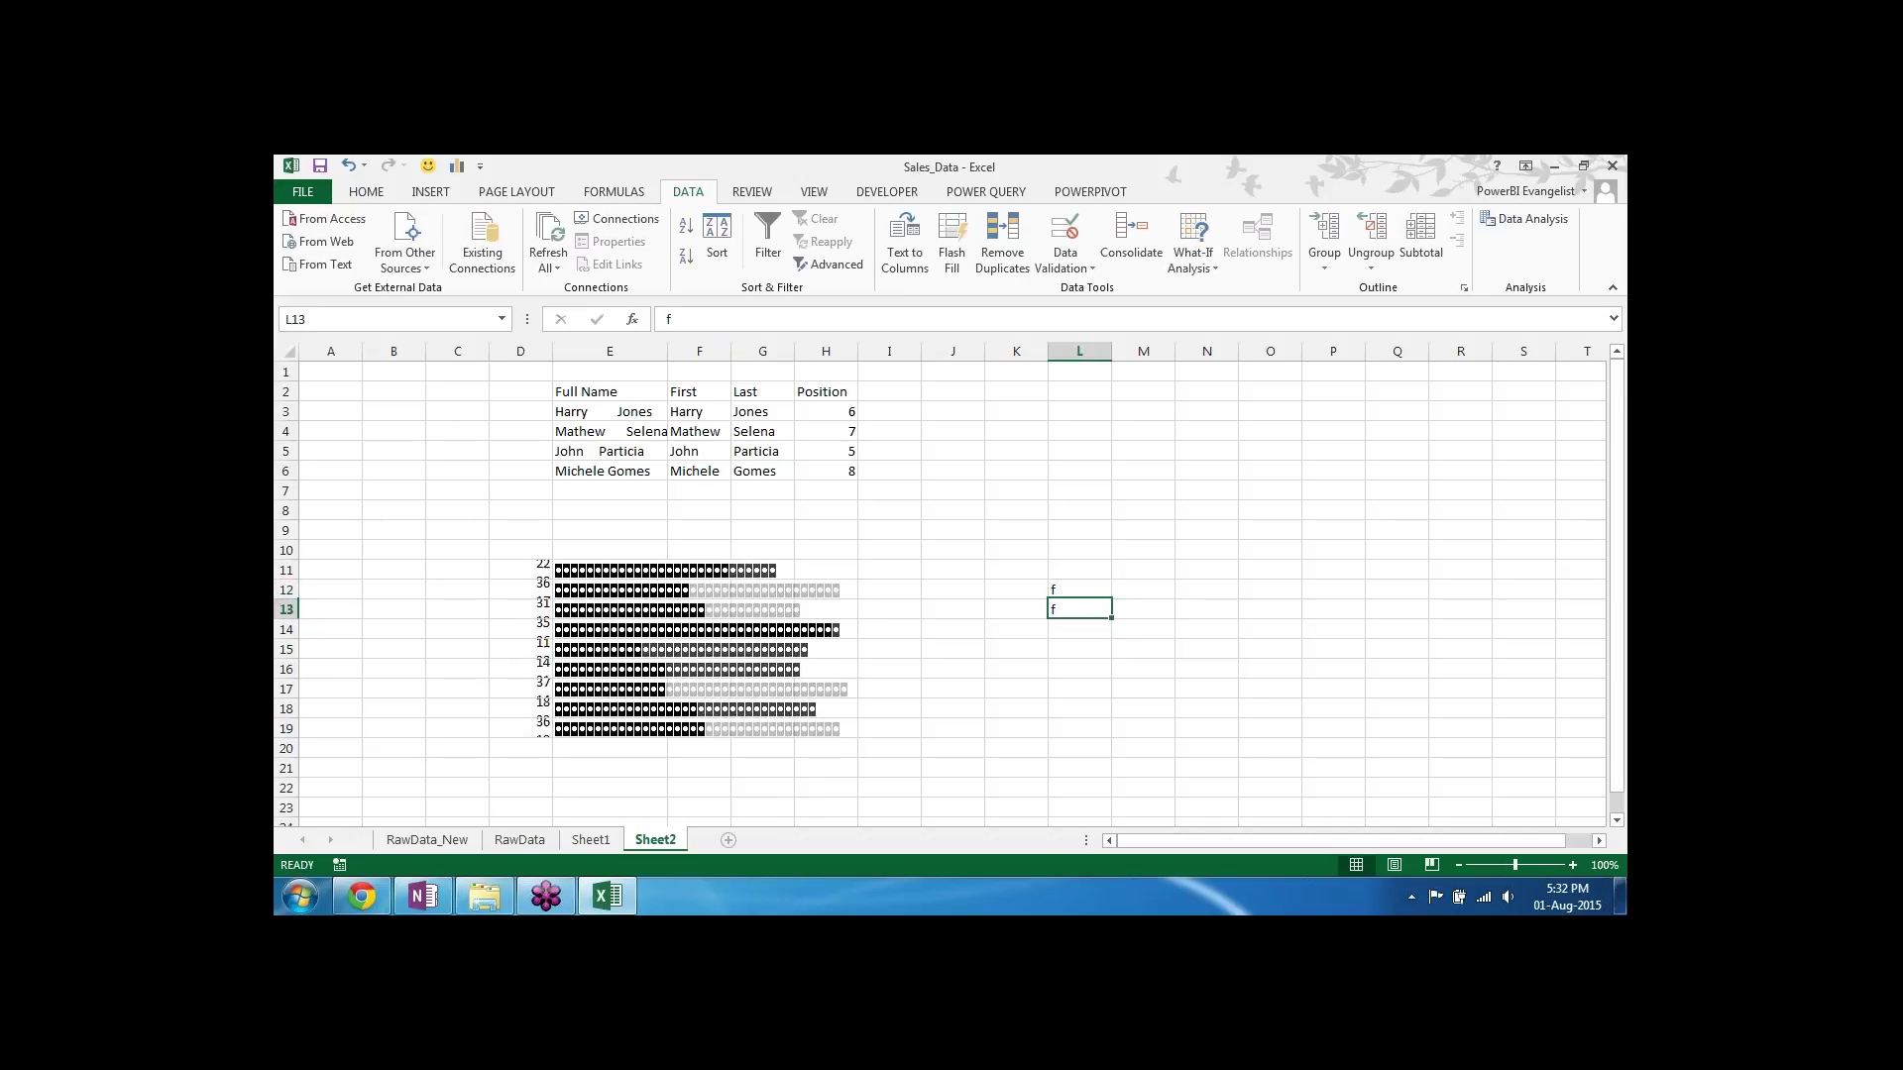
text(f)
key(Up)
text(f)
key(Return)
text(f)
key(Up)
text(f)
key(Return)
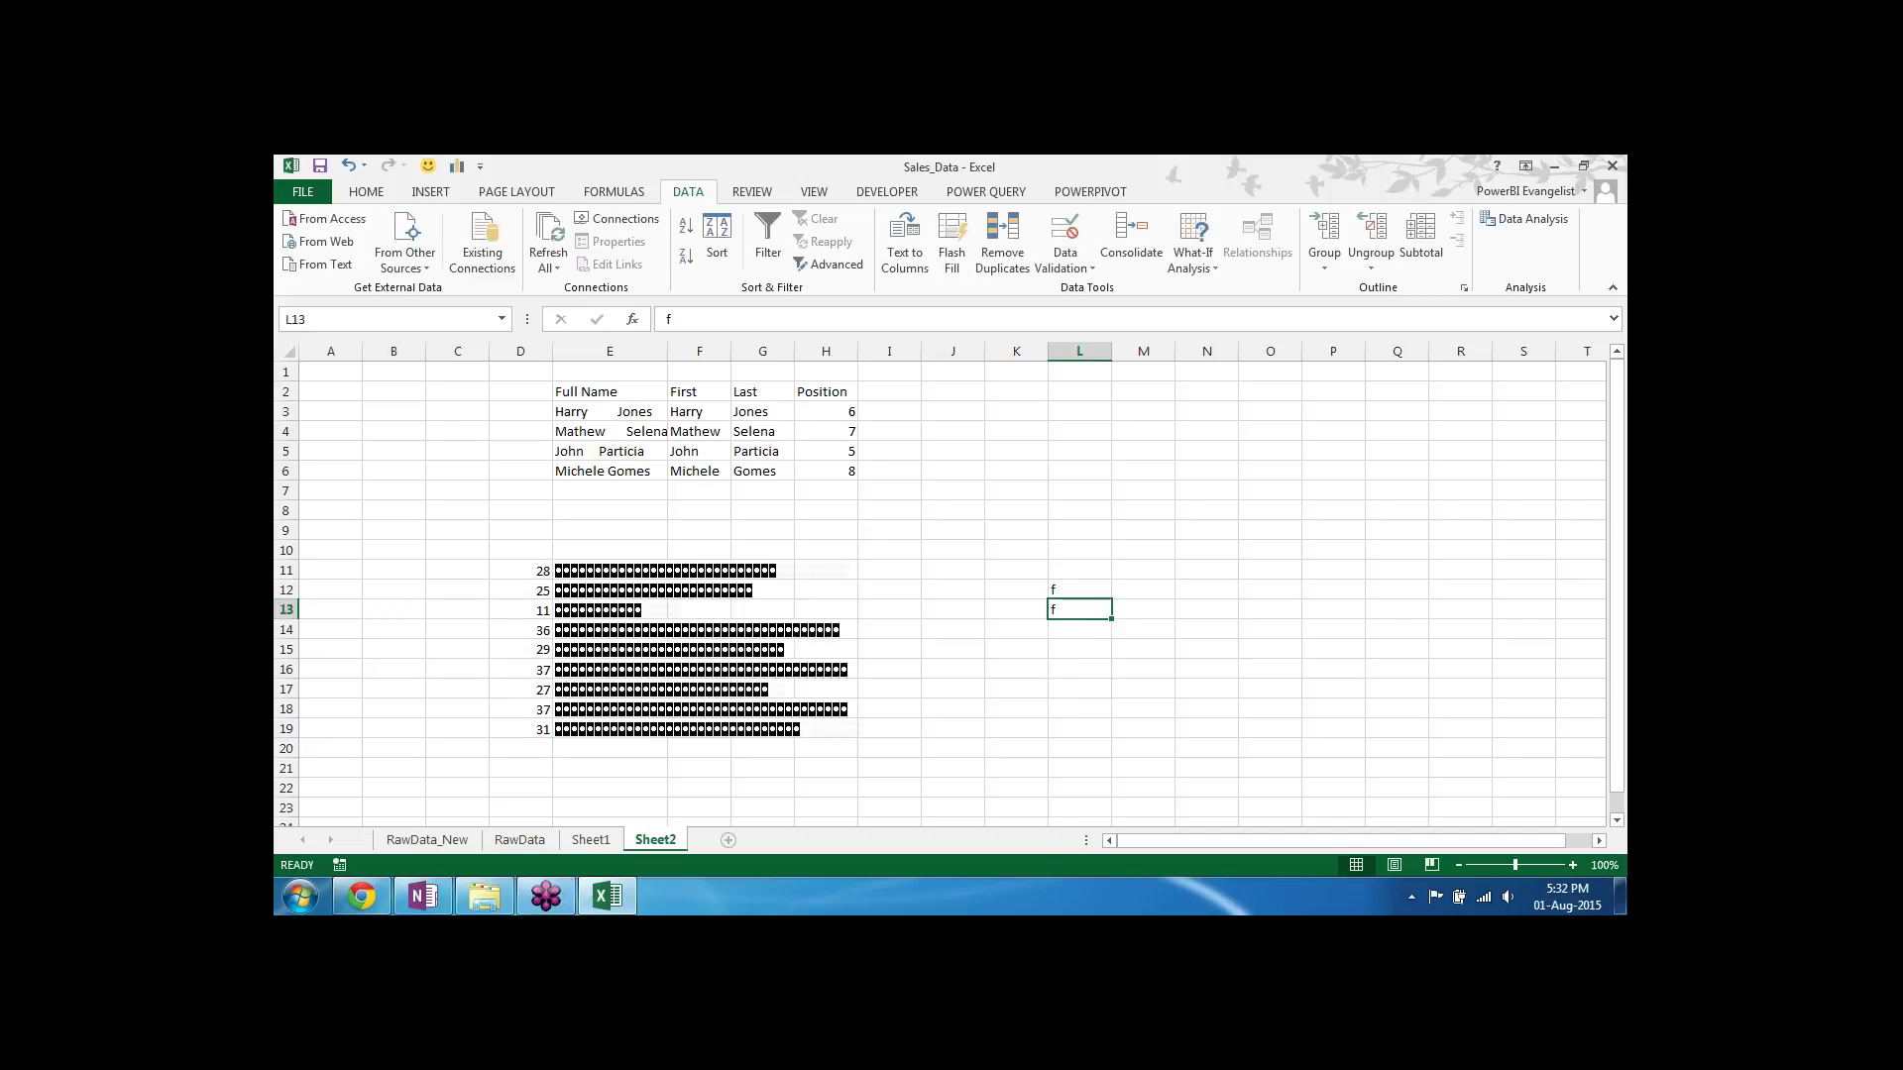
text(f)
key(Up)
text(f)
key(Return)
text(f)
key(Up)
text(f)
key(Return)
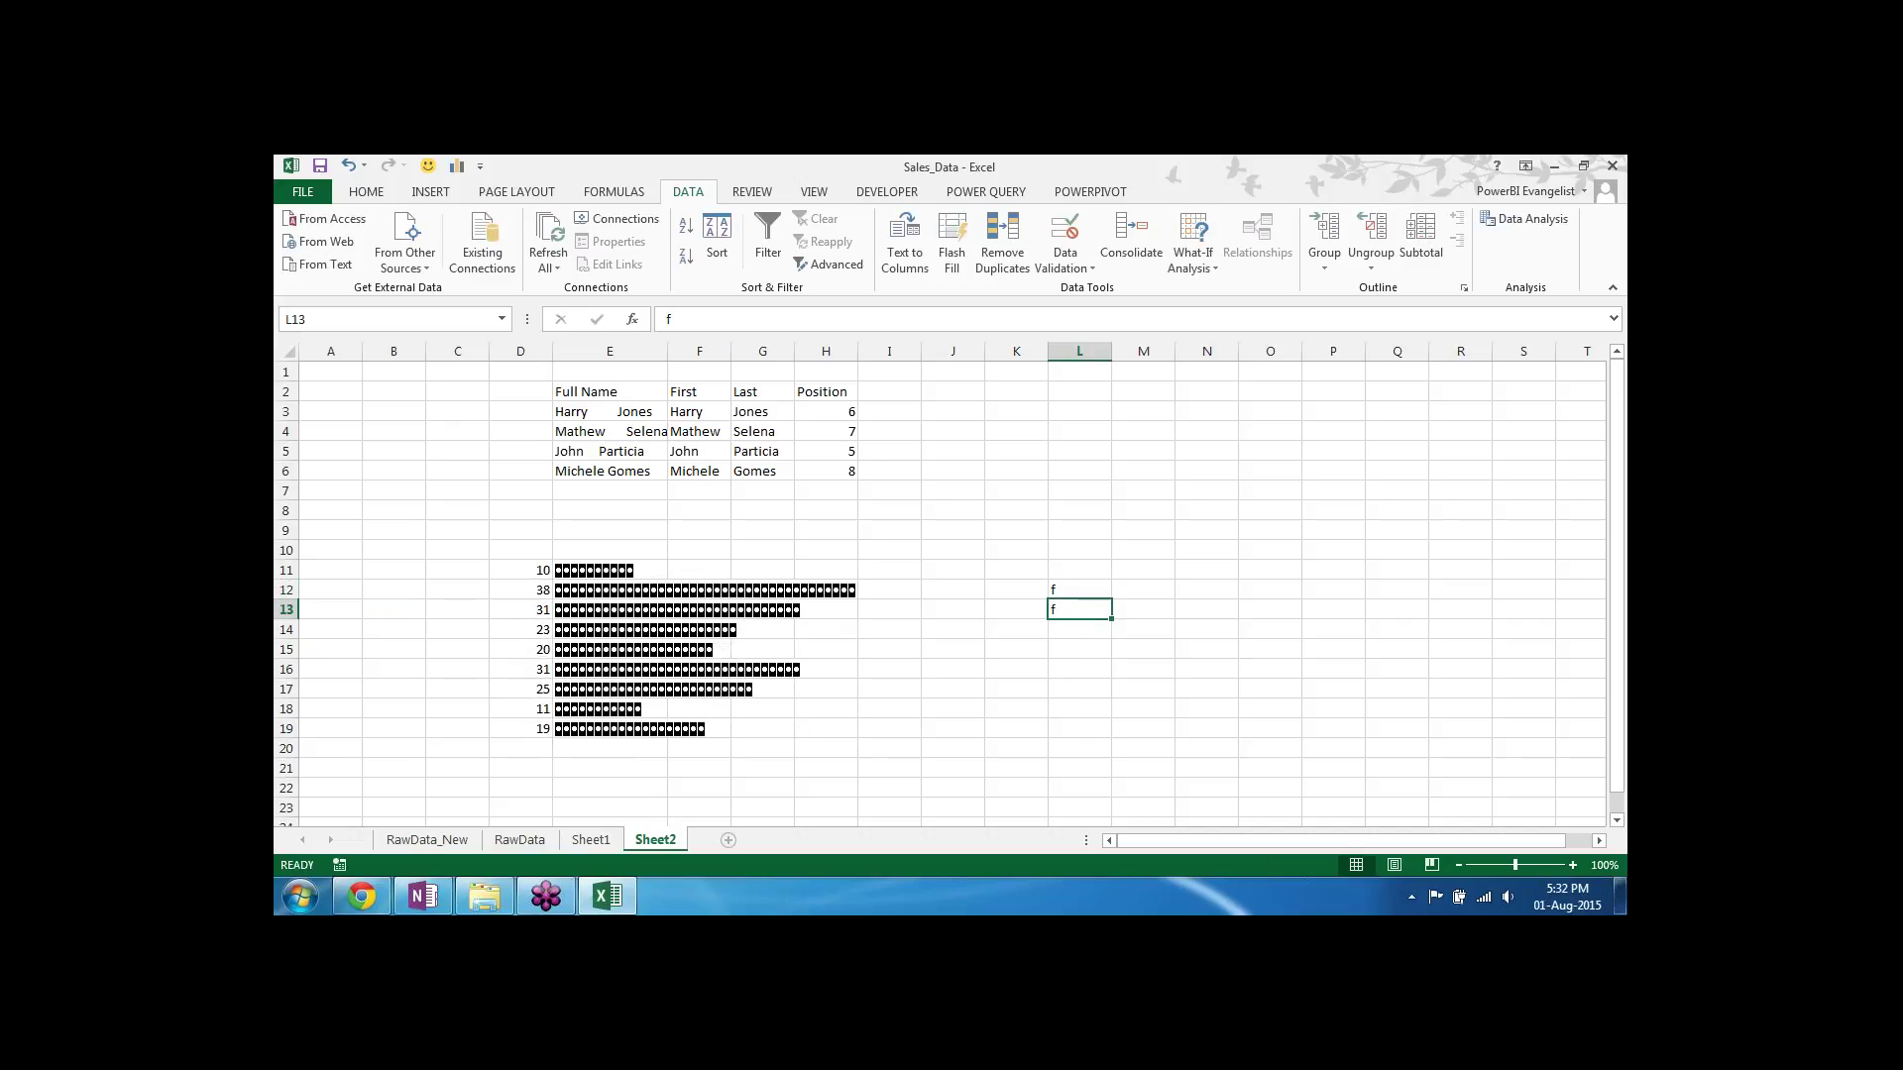
key(shift+Up)
key(Delete)
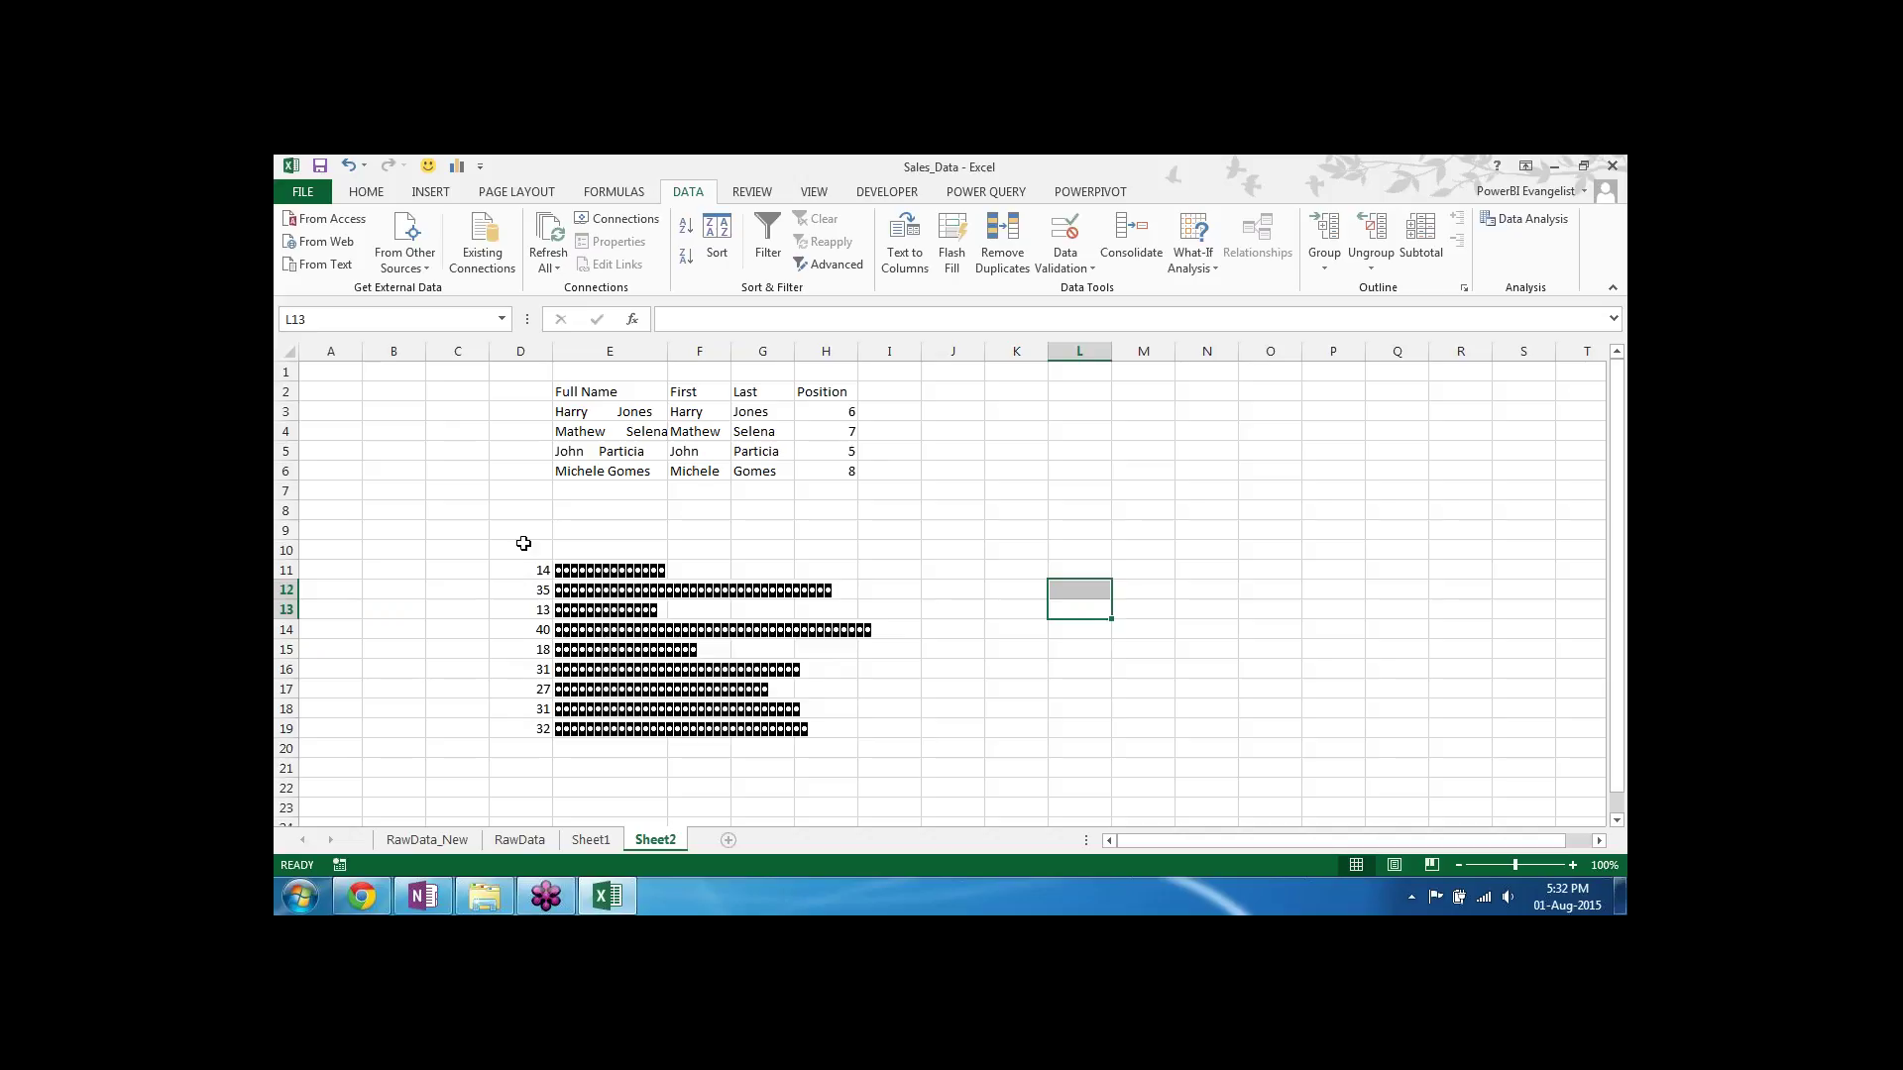
Step: Recalculate the sheet four times from empty cell K14 to refresh the random numbers in D11:D19 and their in-cell bars
click(536, 570)
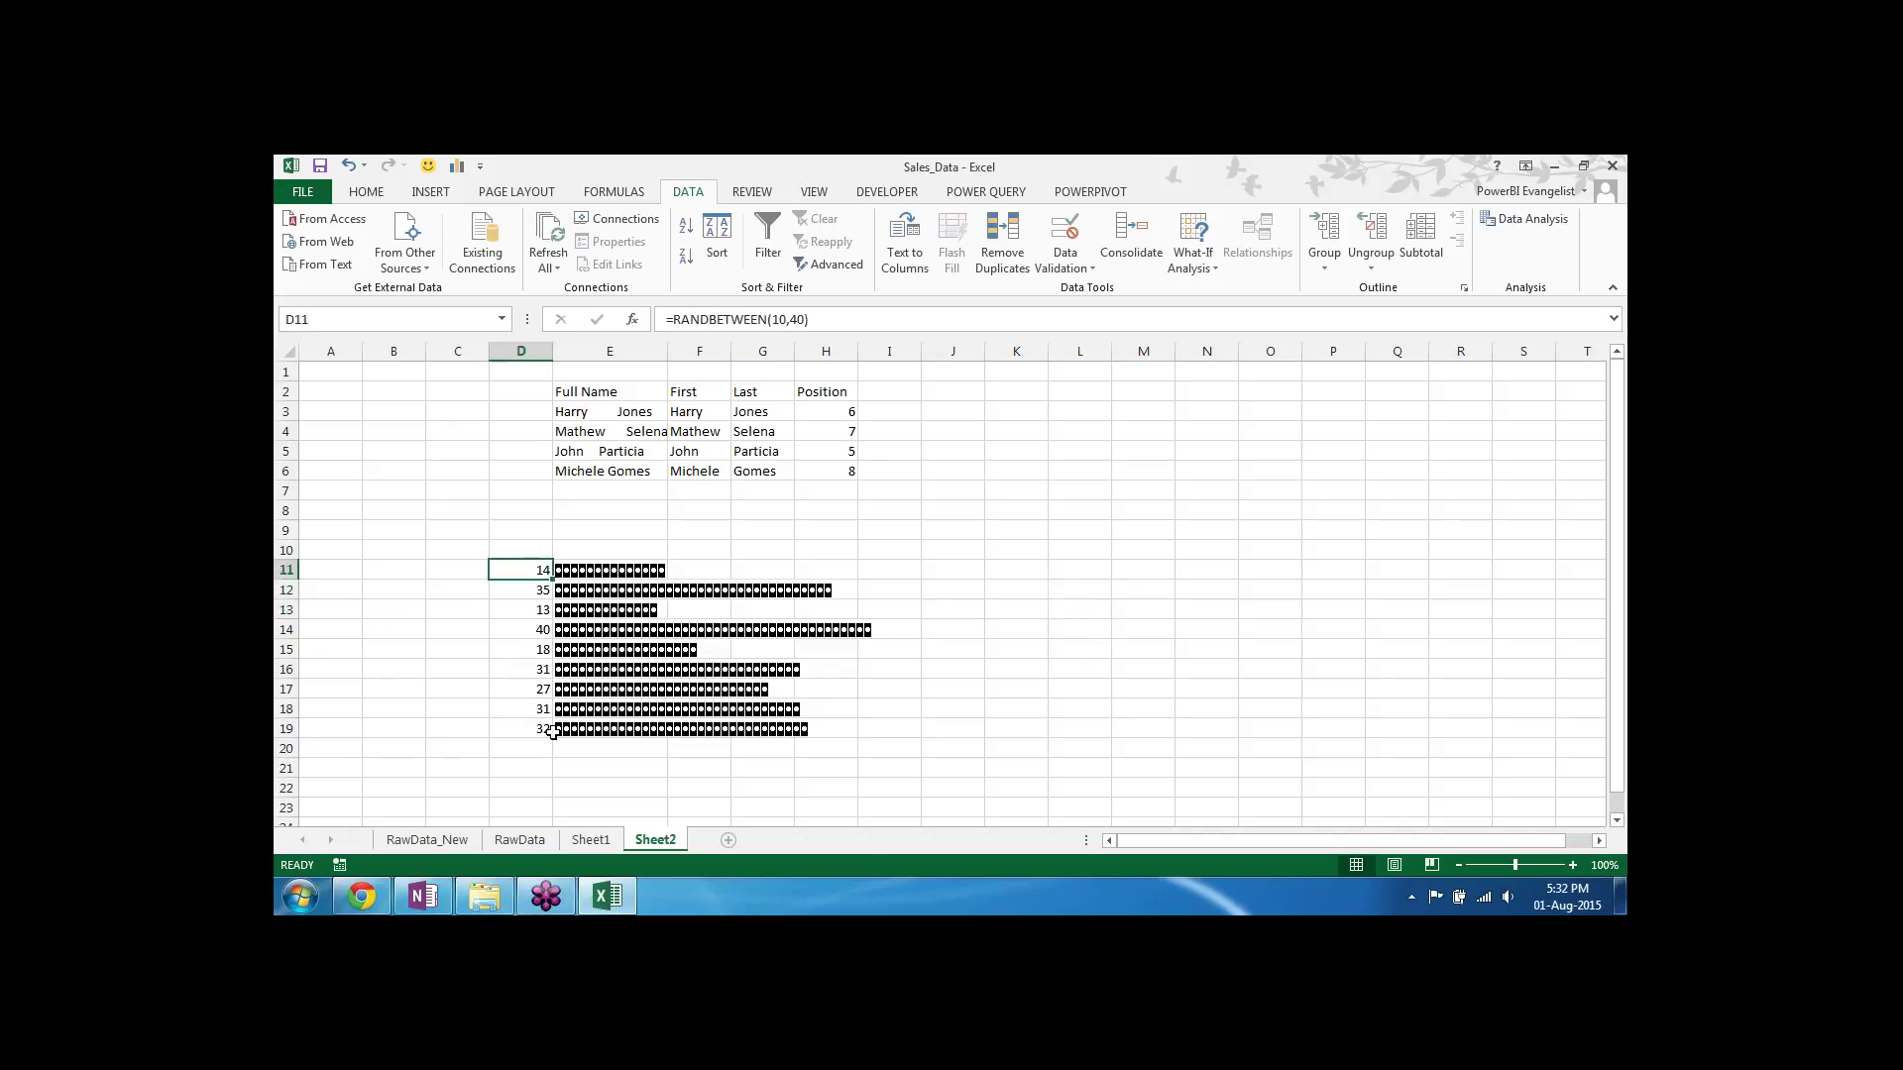
shift+click(521, 730)
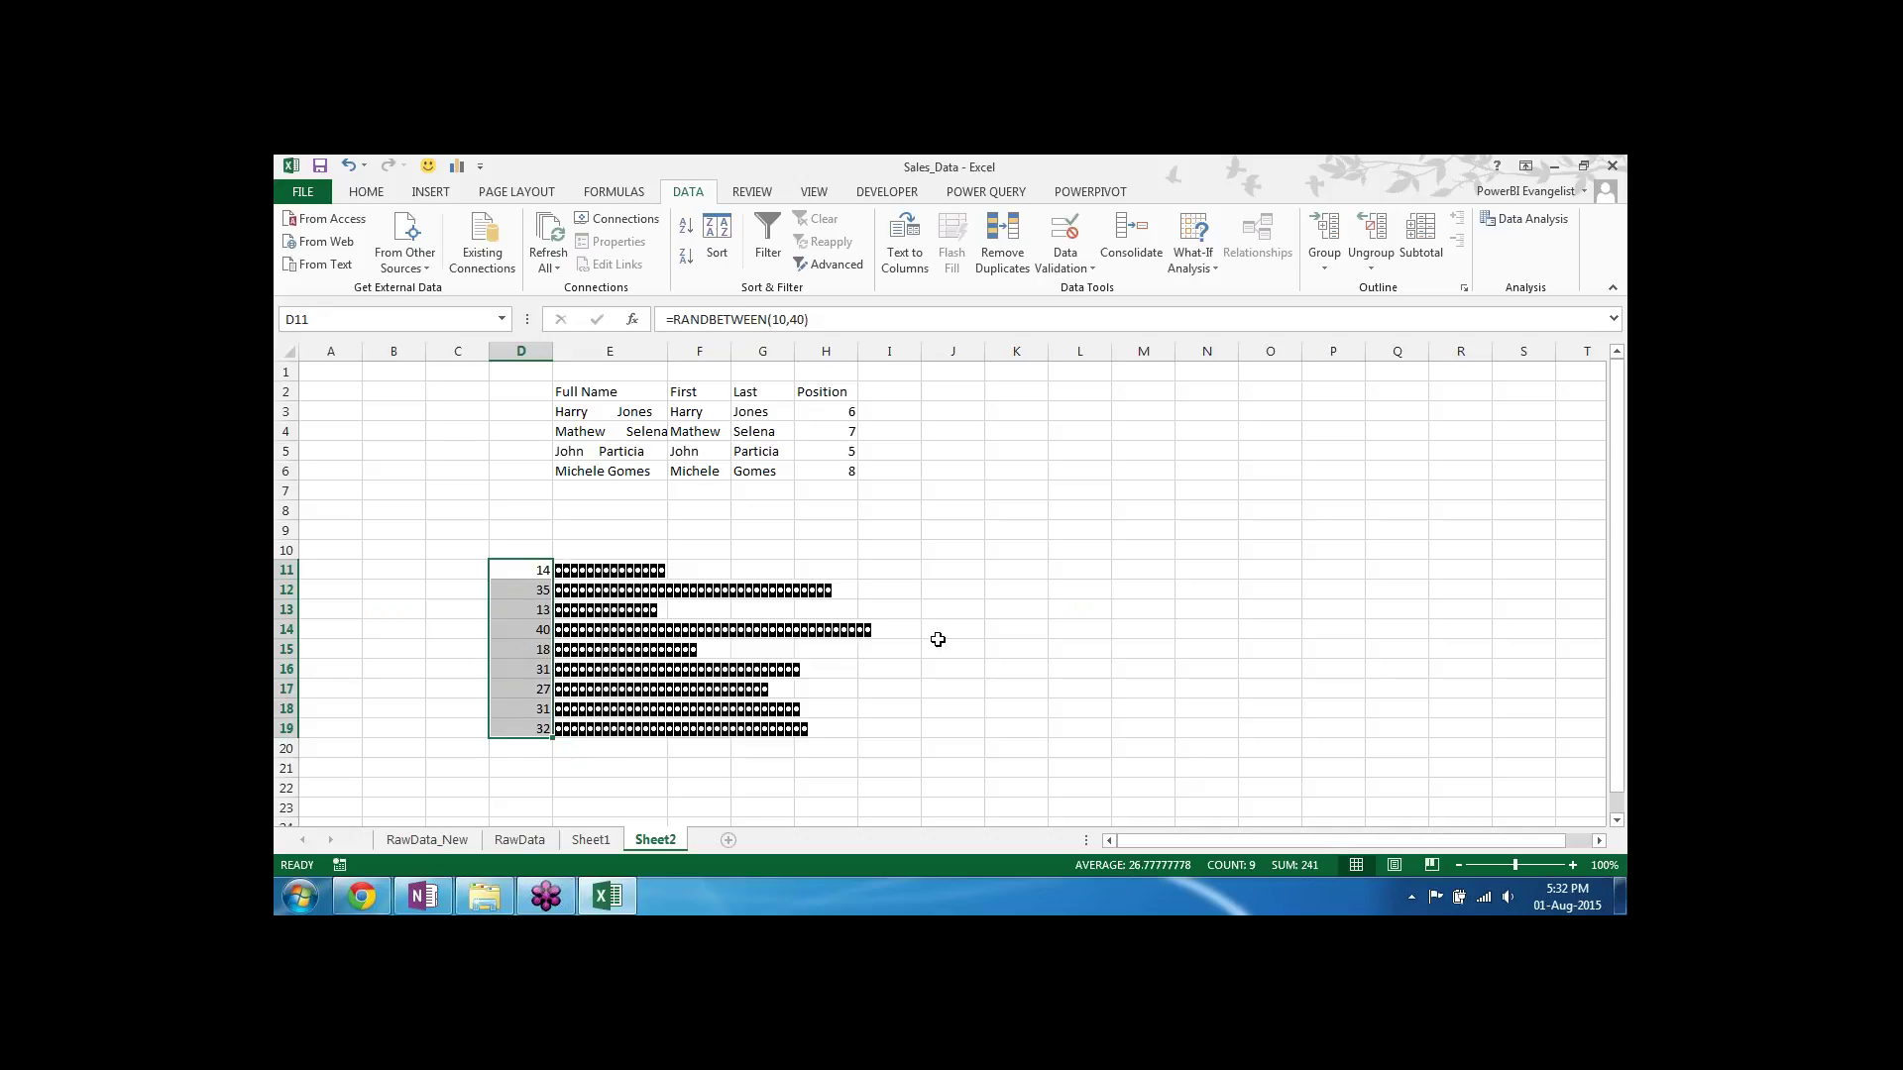
mouse_move(557, 696)
click(1006, 627)
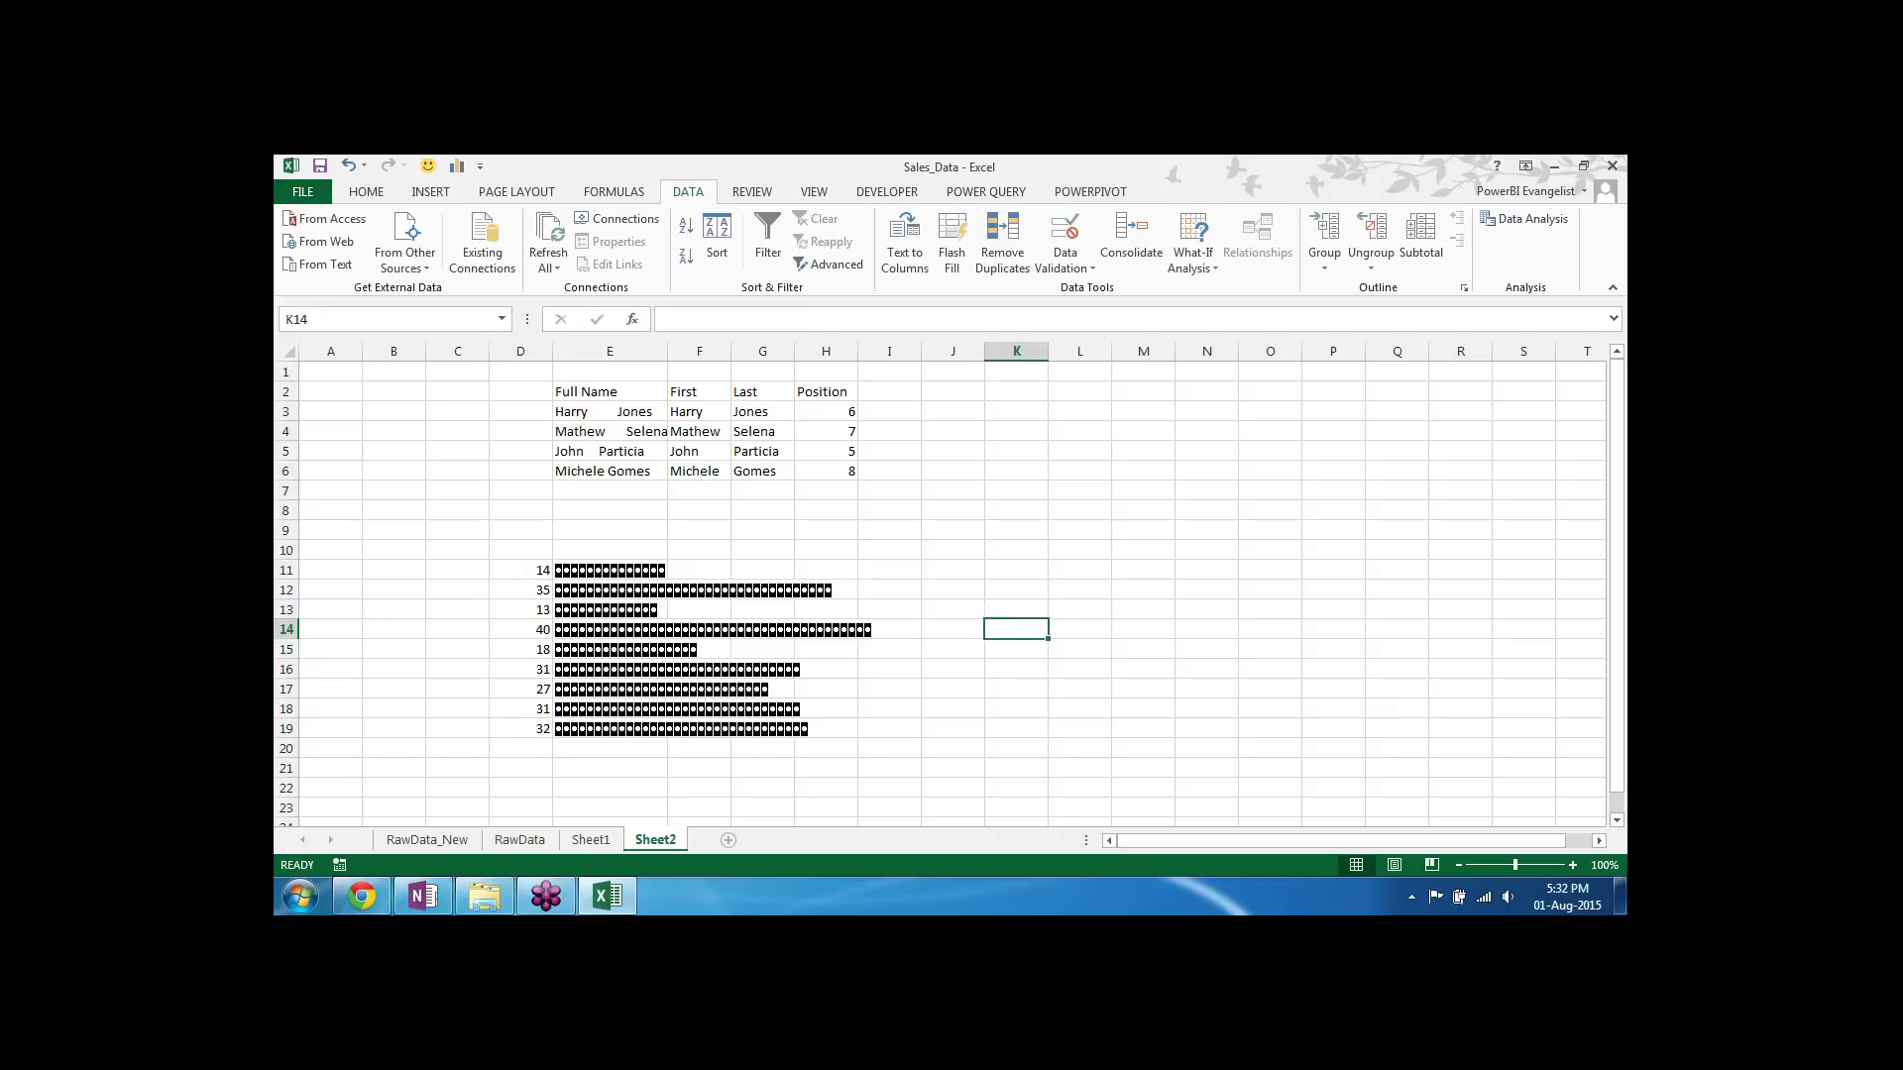
key(F9)
key(F9)
key(F9)
key(F9)
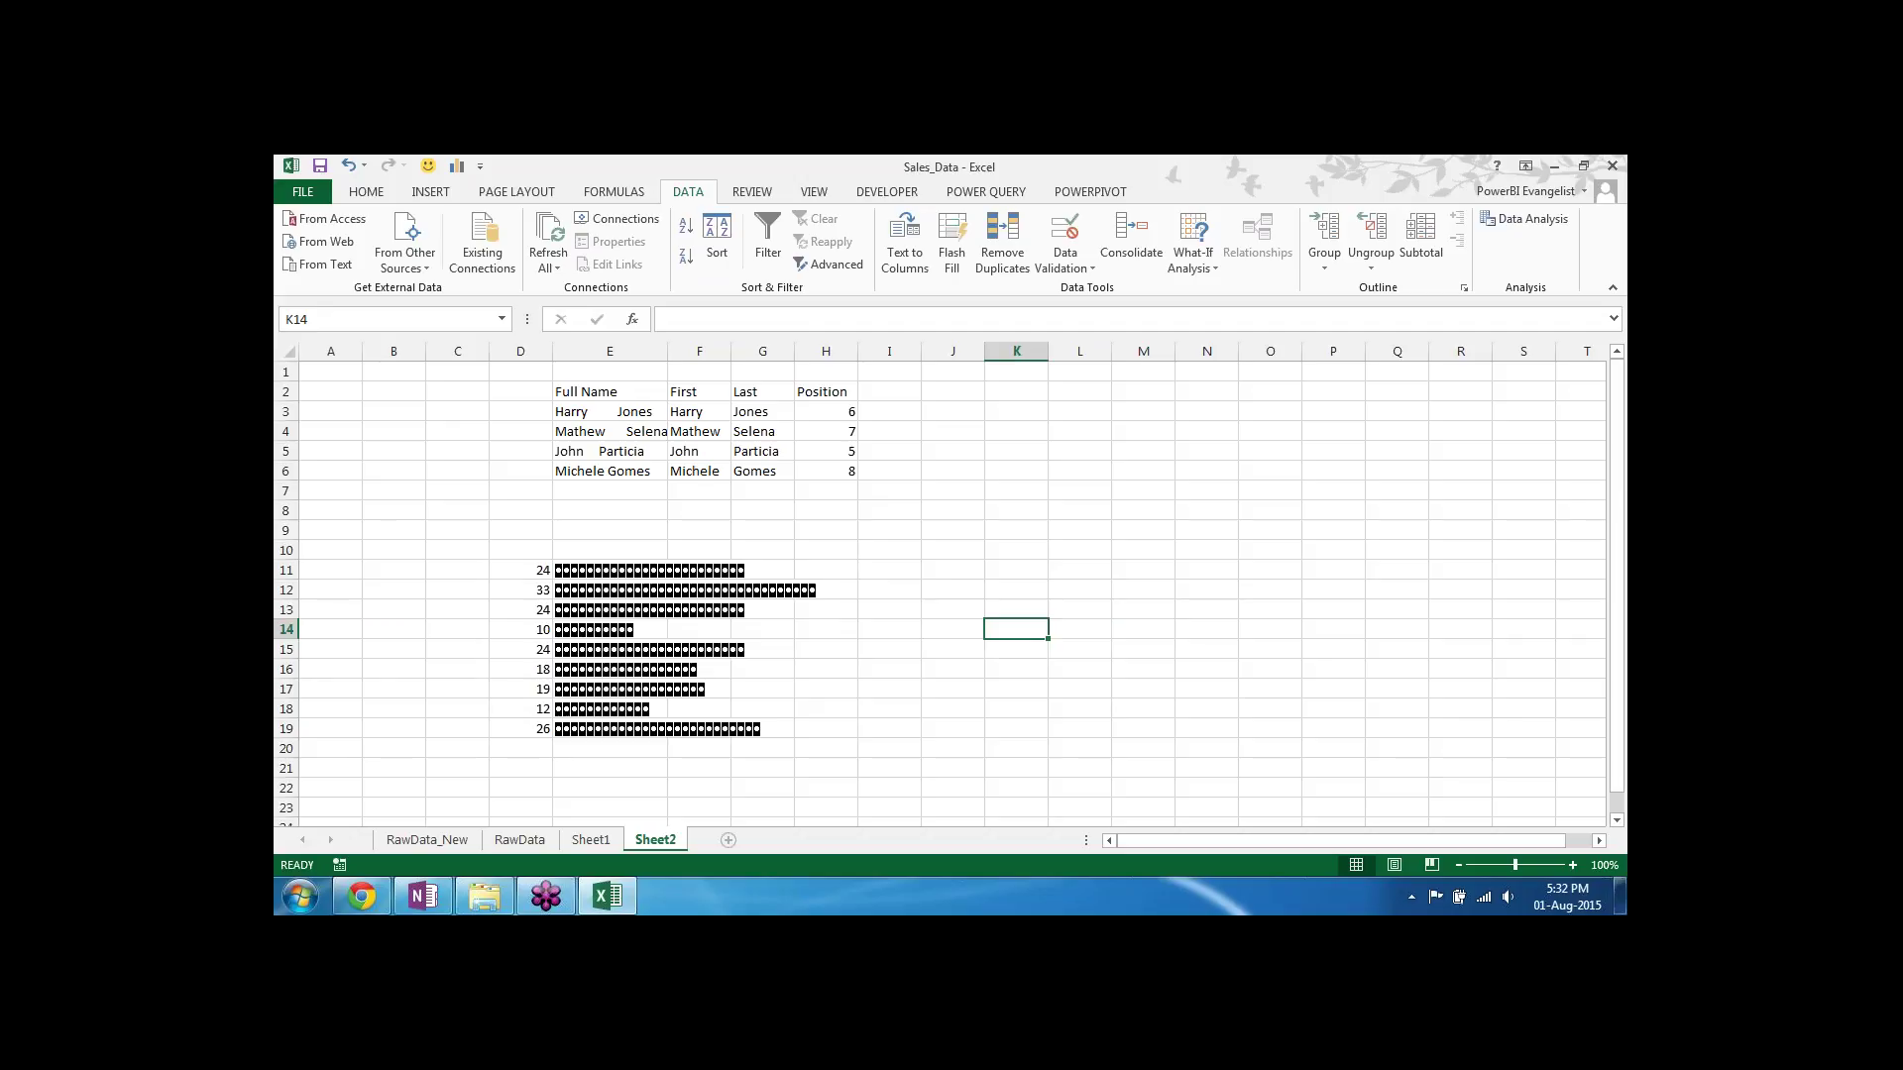
Step: Switch to the course outline in OneNote and mark the Date and Text Function topic as completed
click(436, 900)
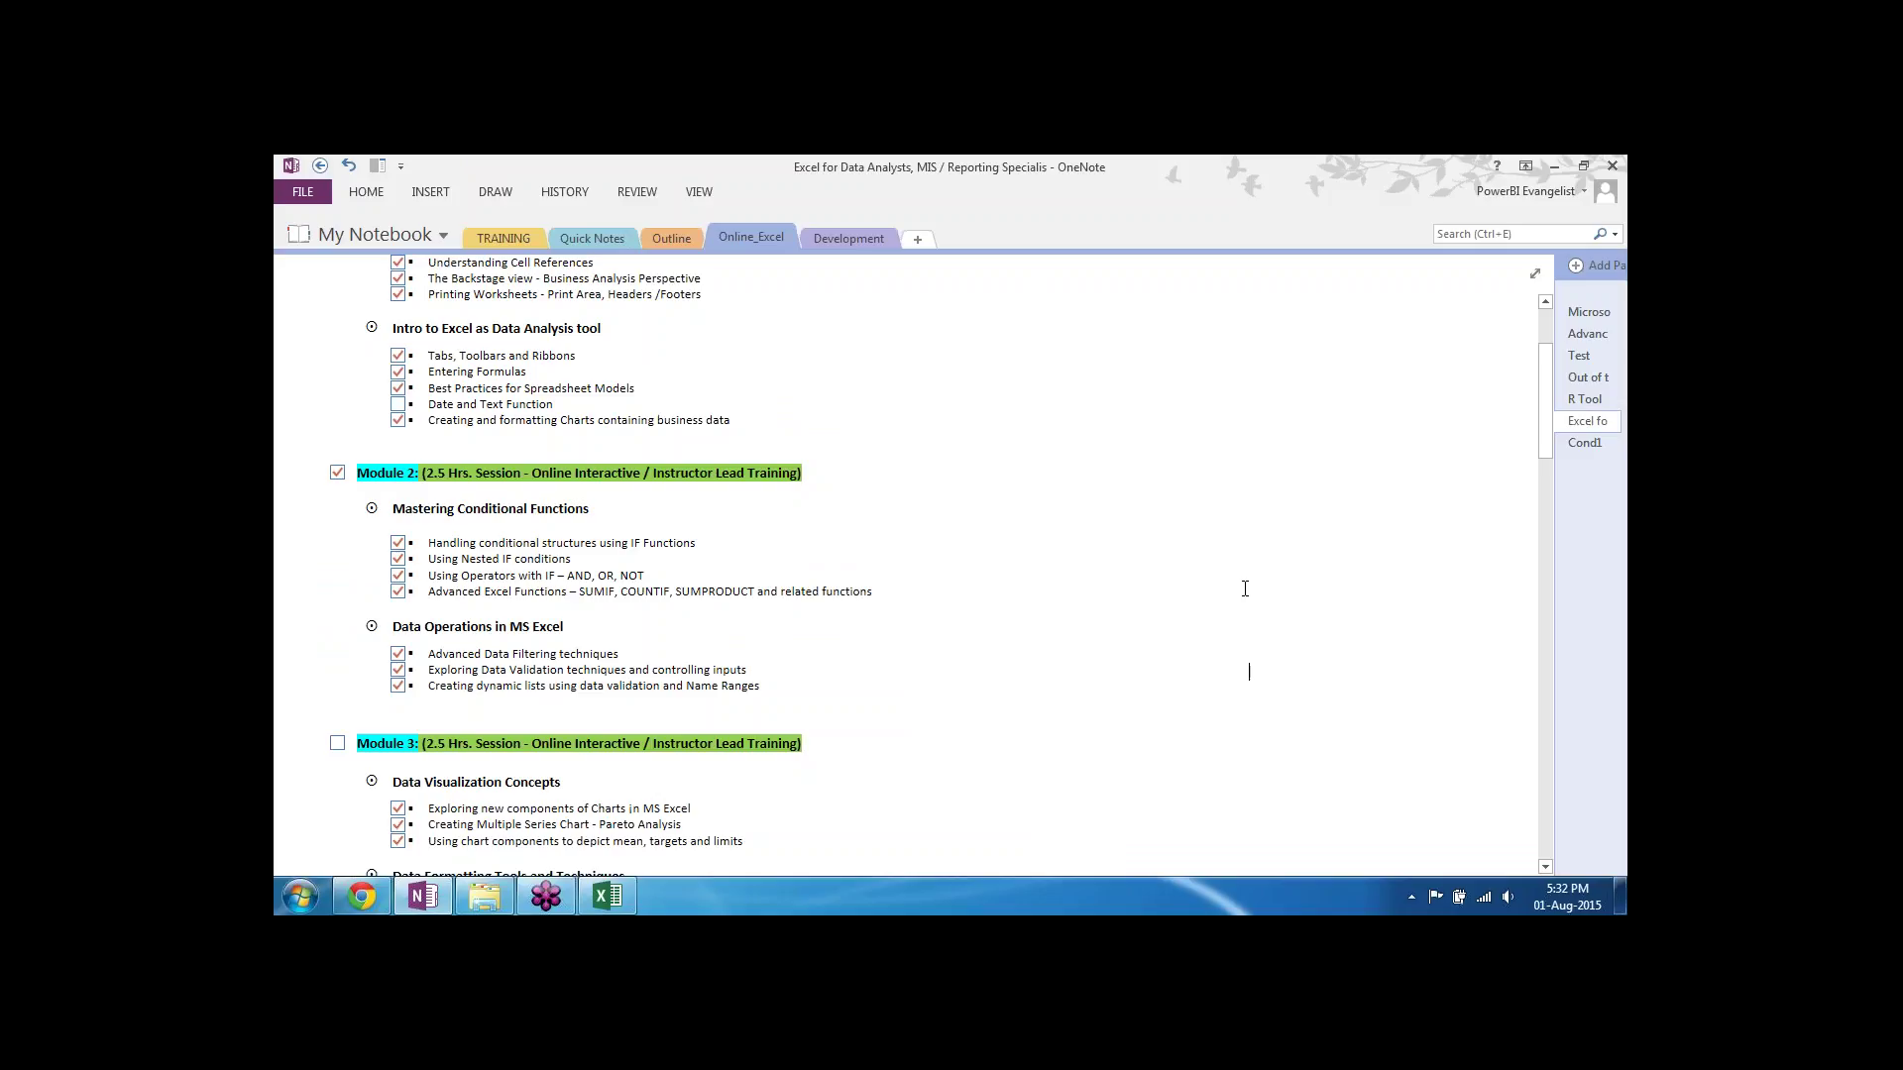
scroll(1245, 589, down, 5)
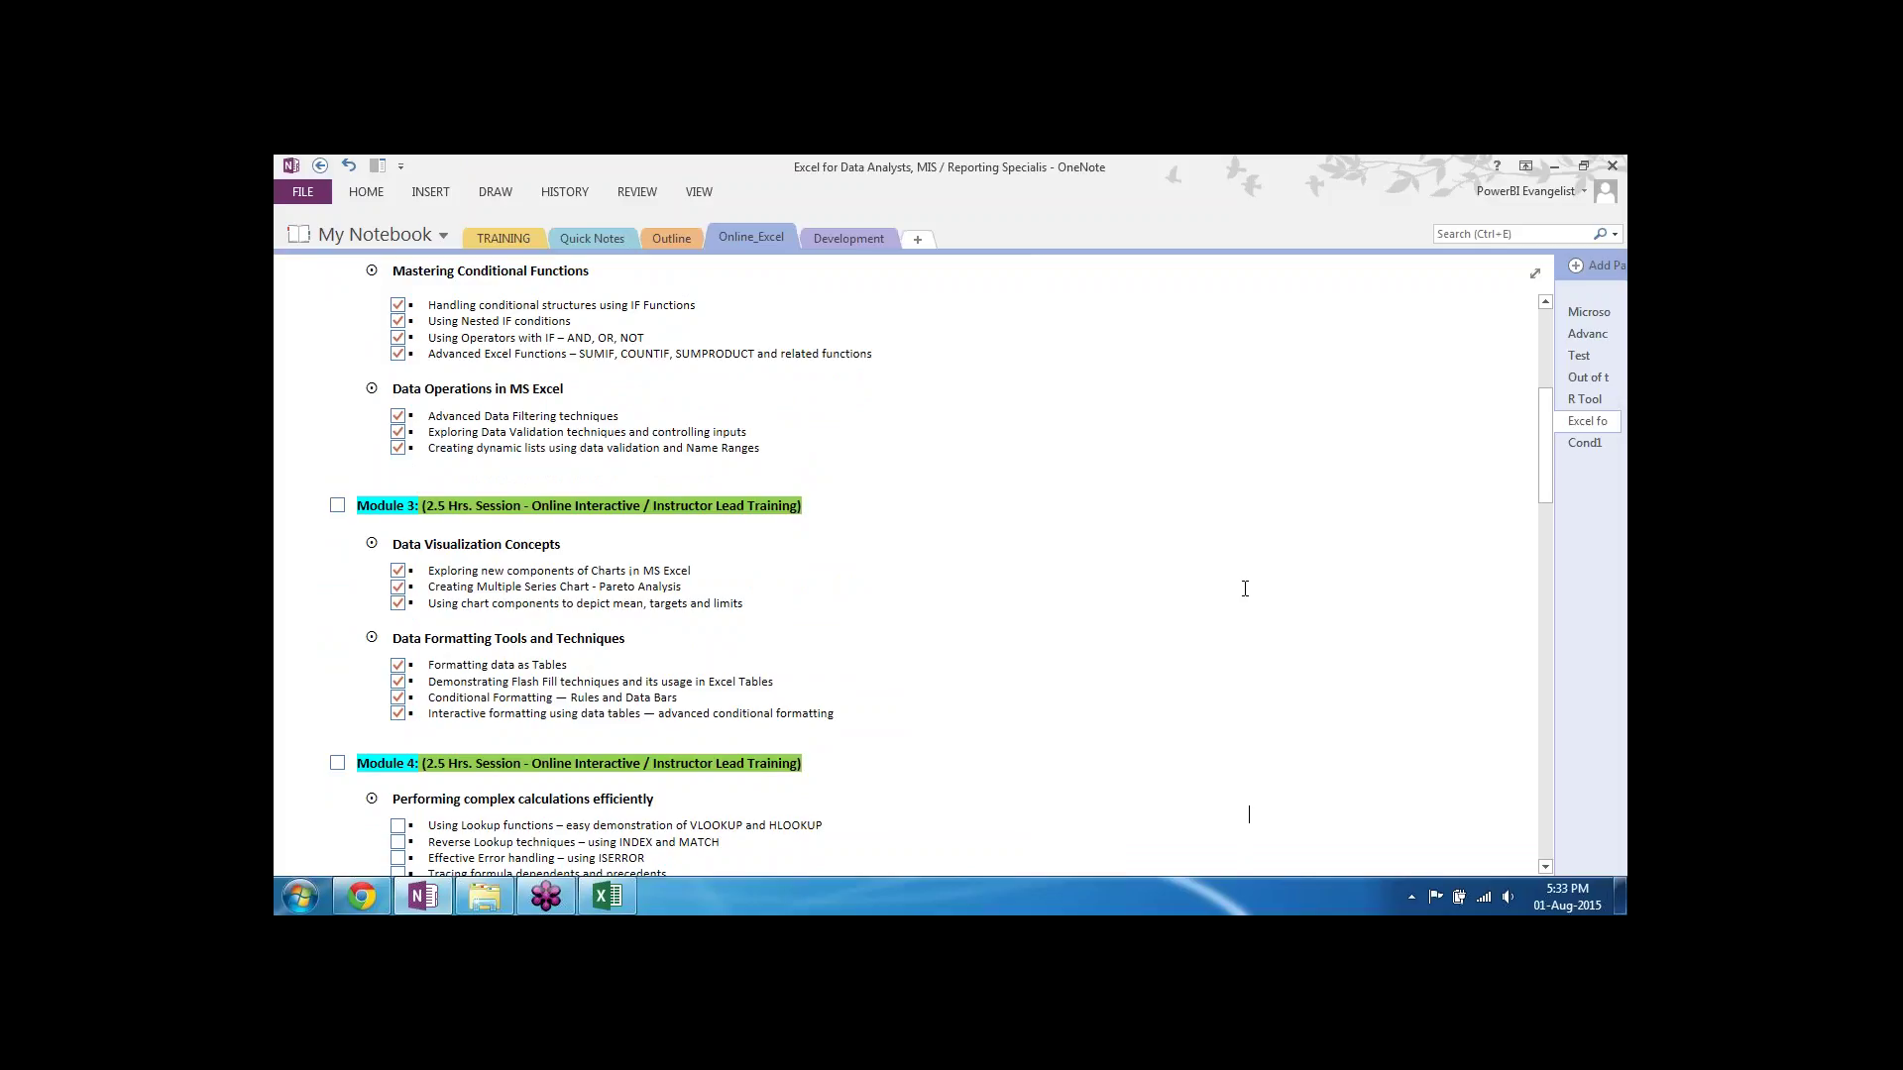
scroll(1245, 588, up, 4)
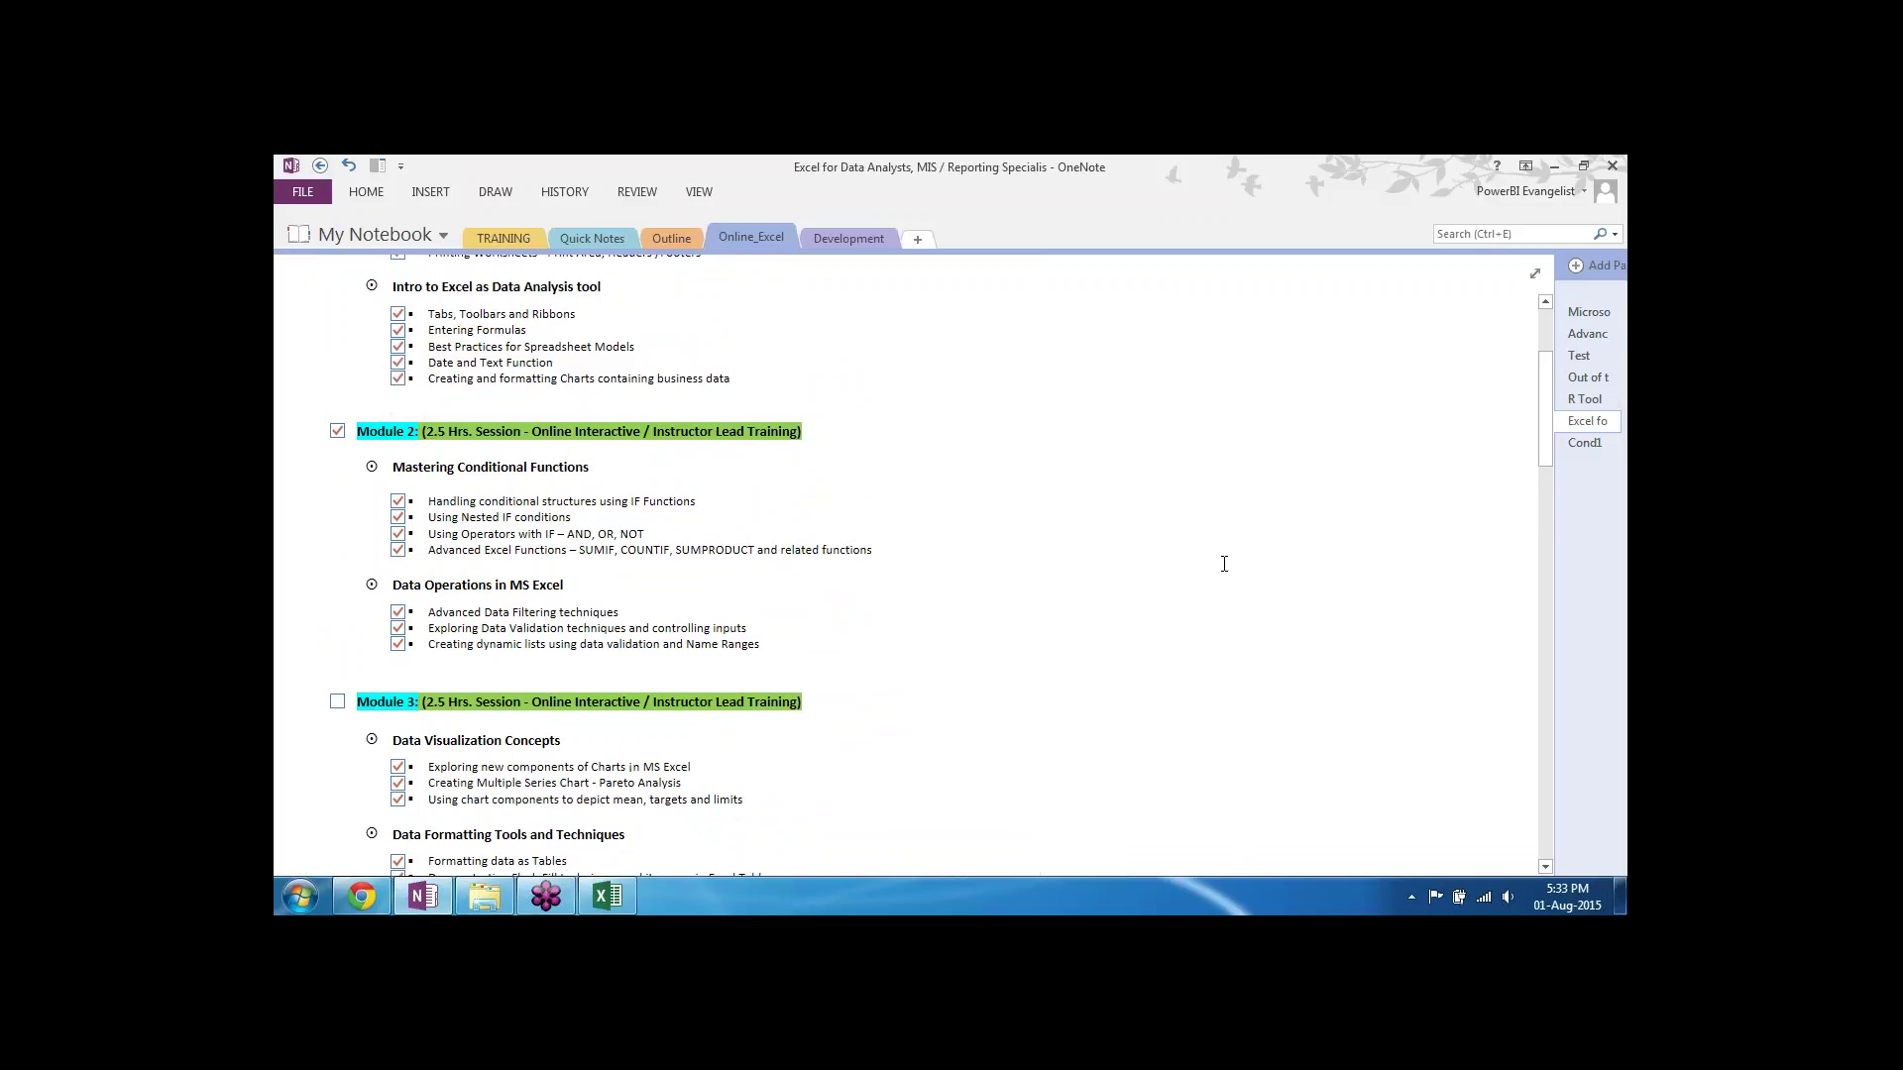
Step: Review the Module 3 and Module 4 topics in the course outline
scroll(1224, 564, down, 5)
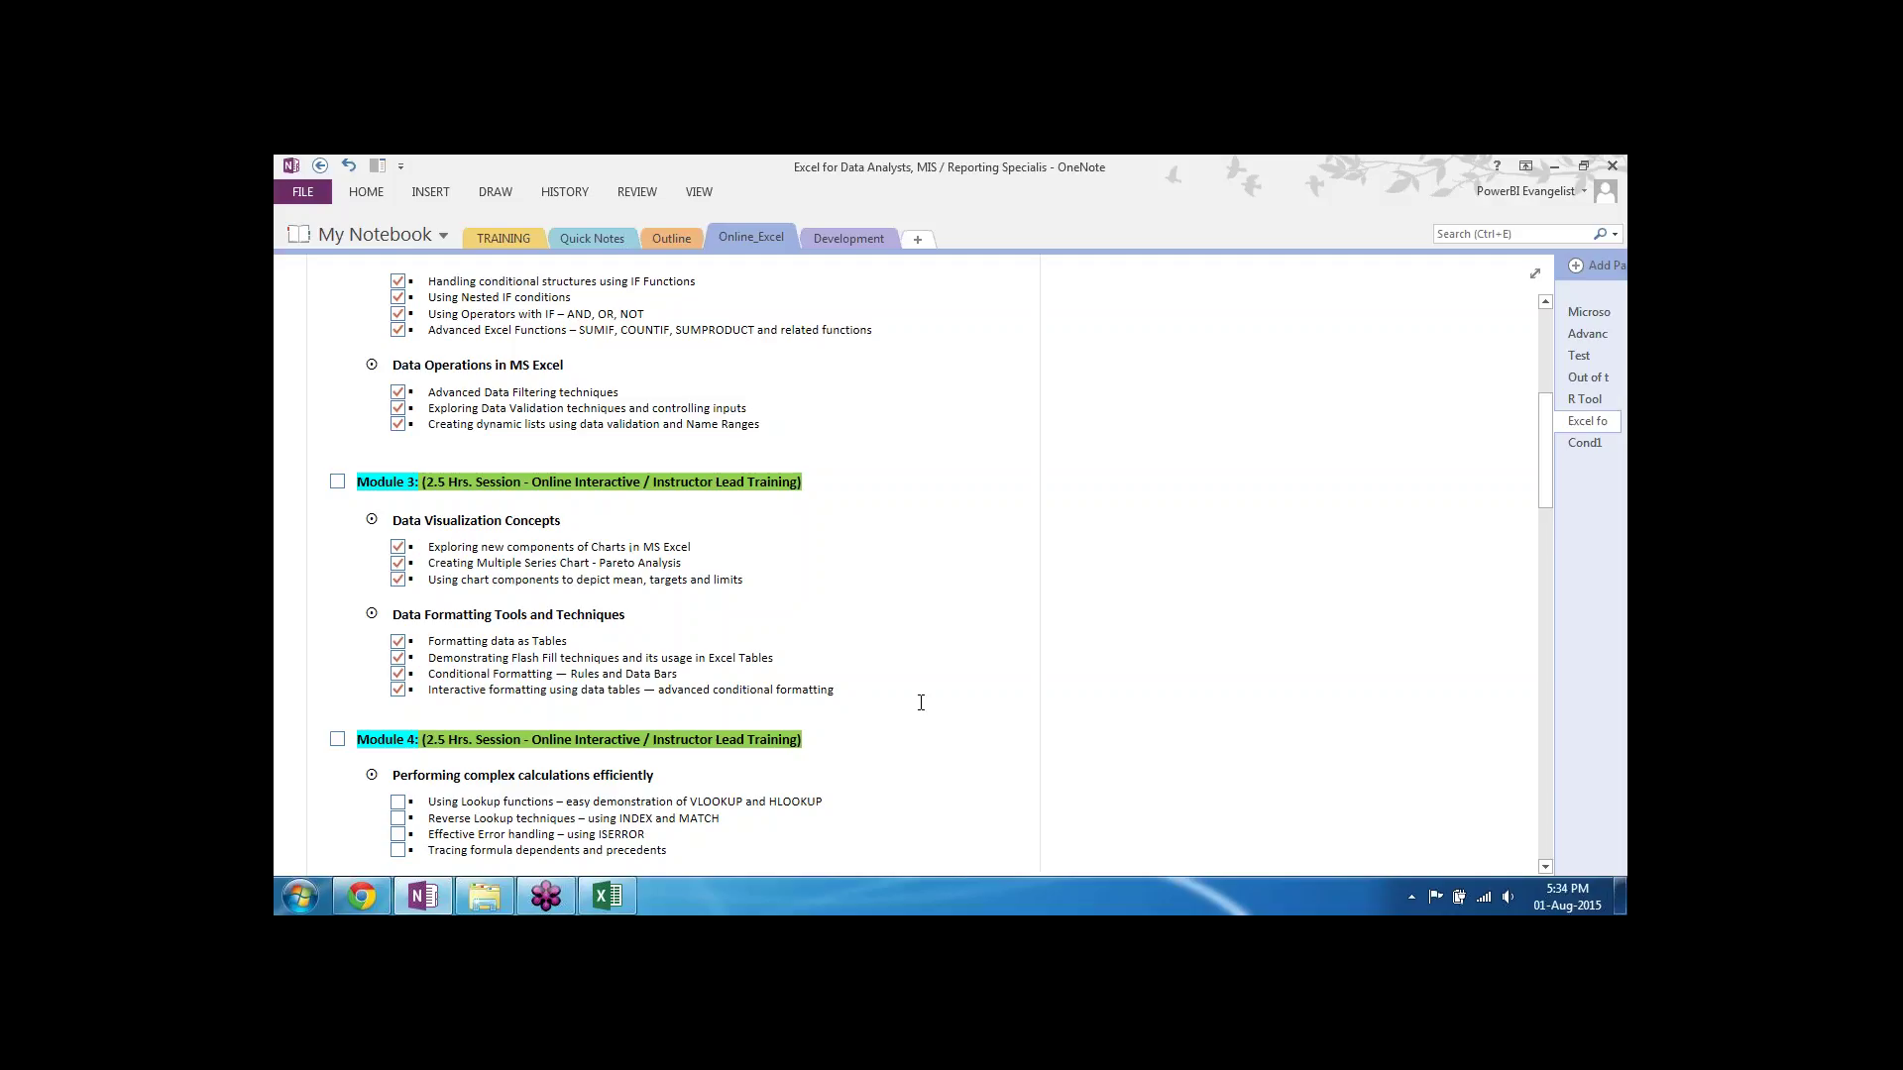
click(965, 750)
scroll(1250, 593, down, 5)
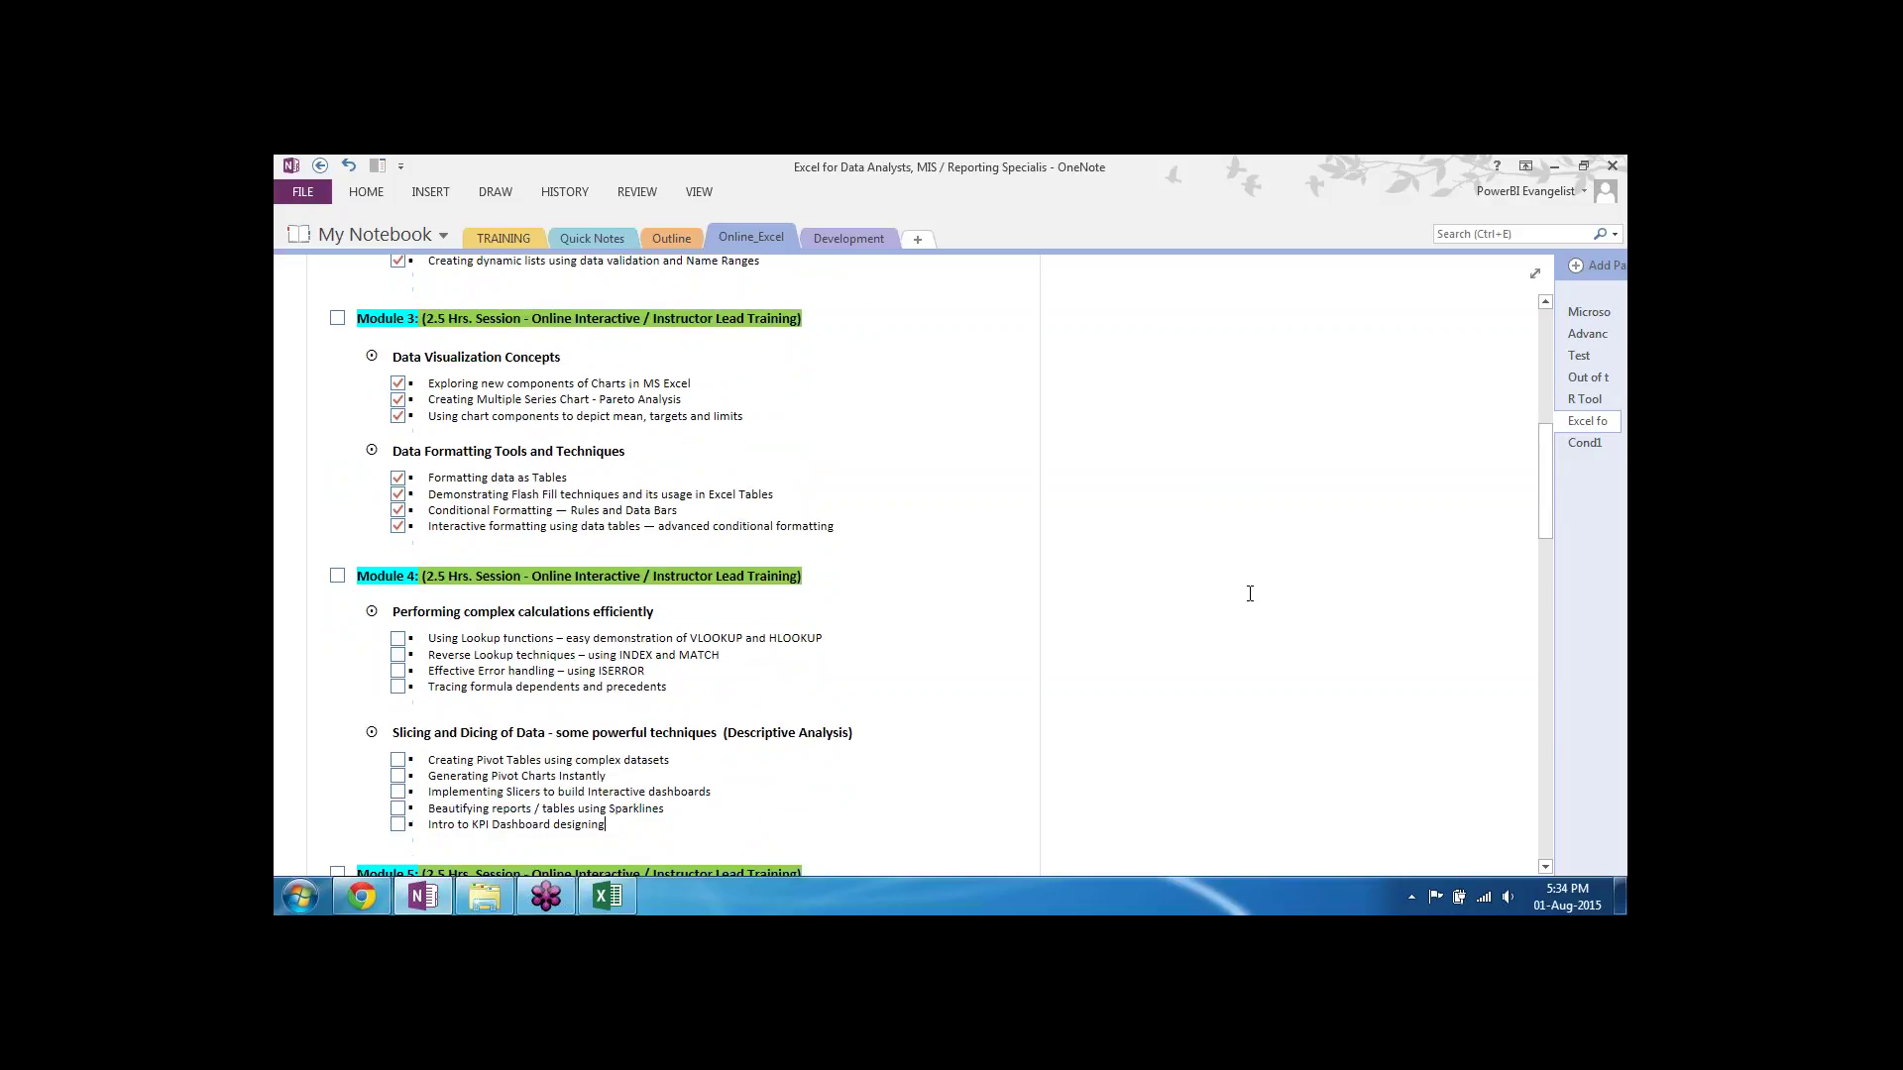